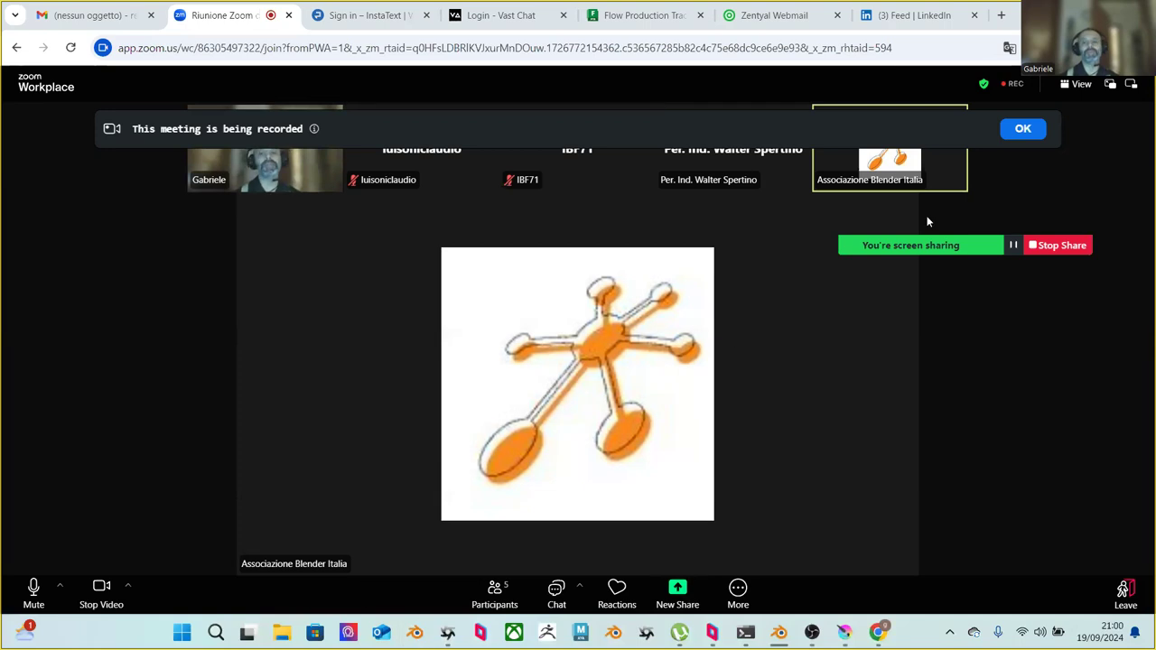
# Dismiss the meeting-recording notice, switch to Blender Octane Edition, and close its splash screen
pyautogui.click(1020, 131)
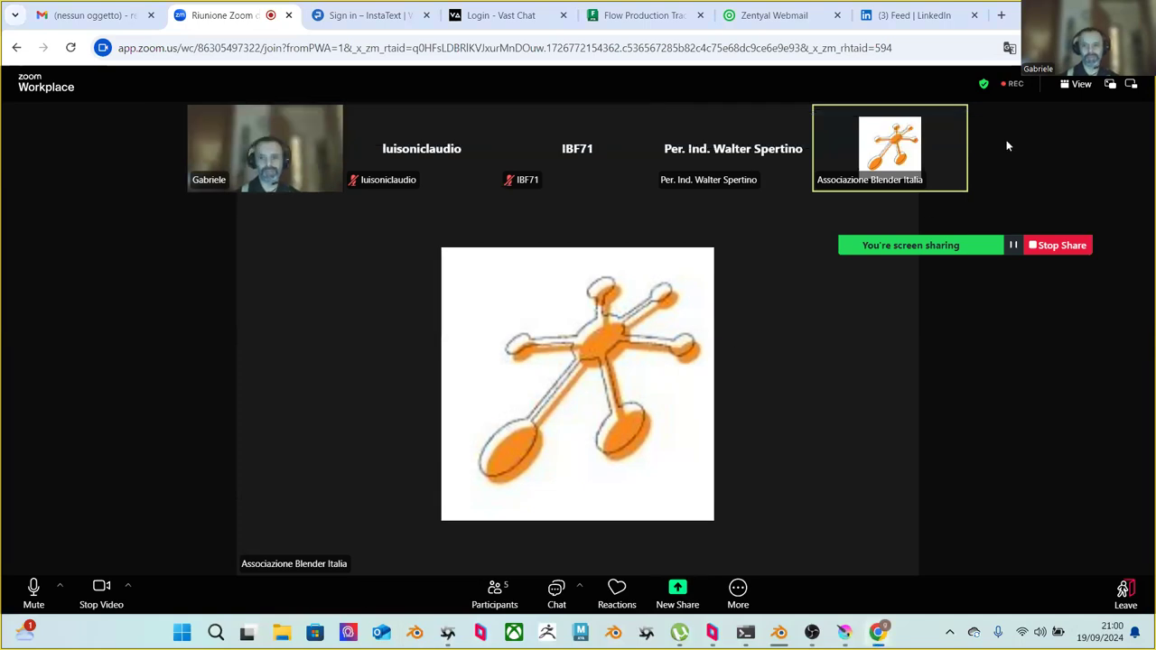
pyautogui.click(418, 632)
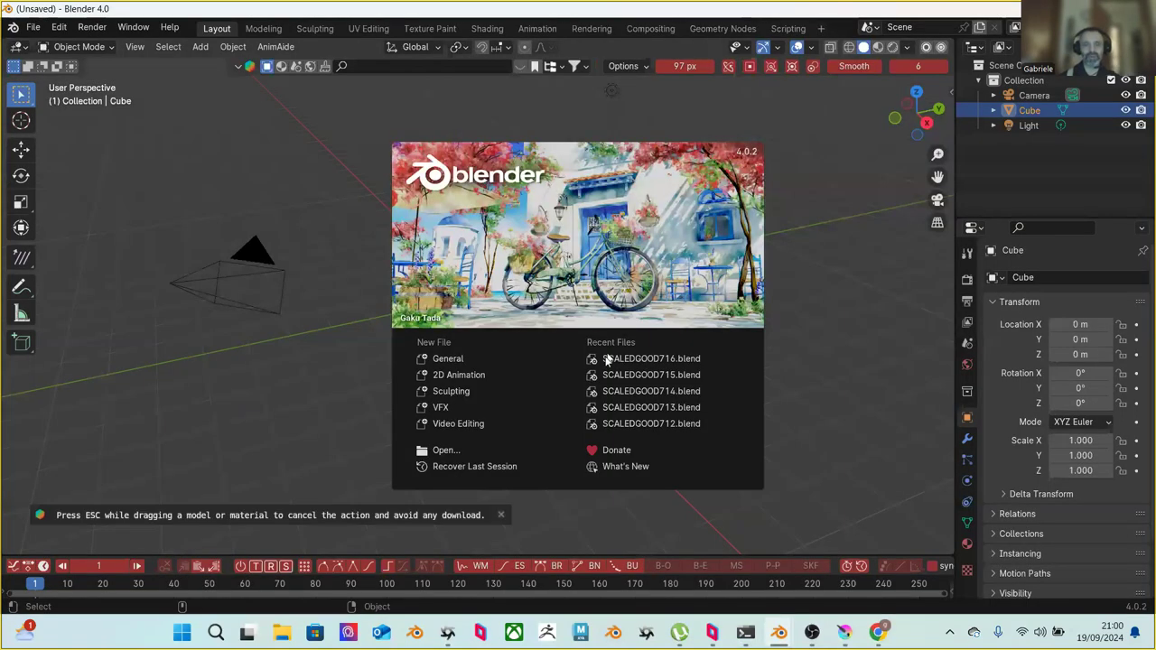
pyautogui.click(36, 29)
# Open BLOCKING7.blend from the C:\WORK\BLENDER_ITALIA\WORKSHOP1 folder
pyautogui.click(38, 29)
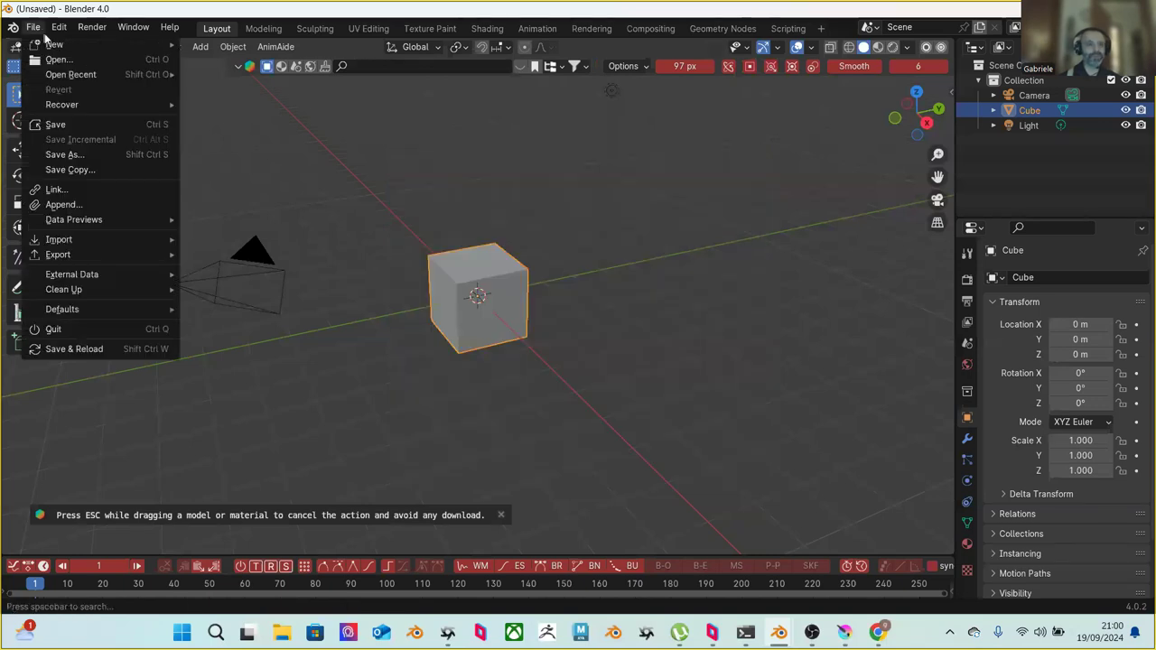
pyautogui.click(56, 60)
pyautogui.click(209, 207)
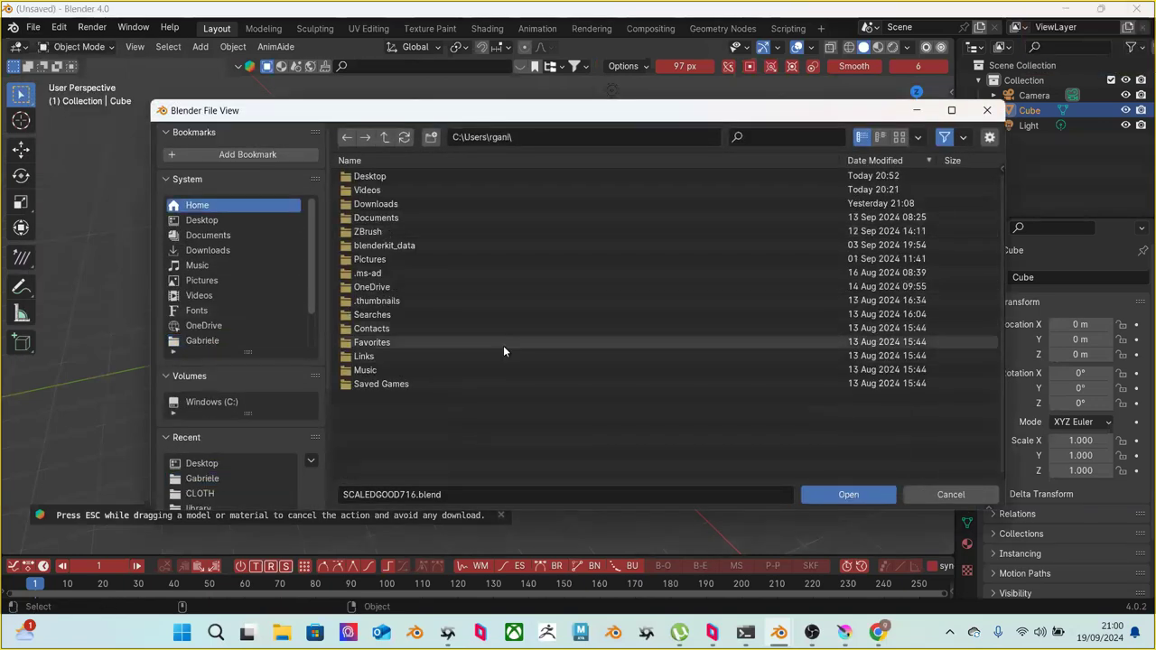
pyautogui.click(233, 402)
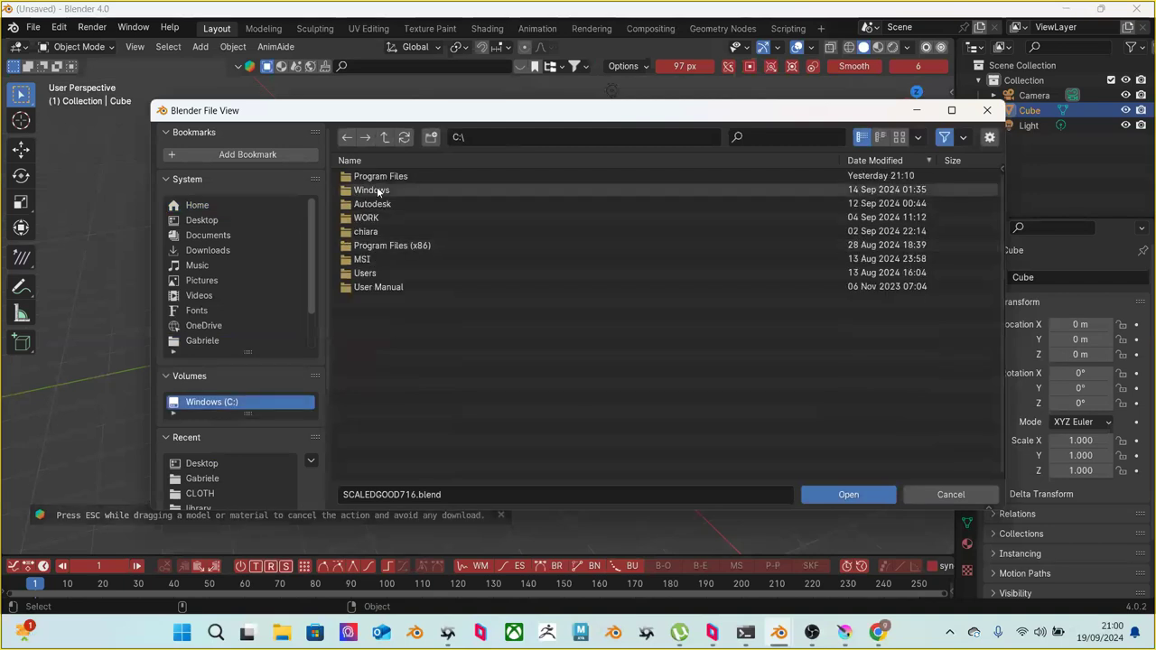
pyautogui.doubleClick(372, 218)
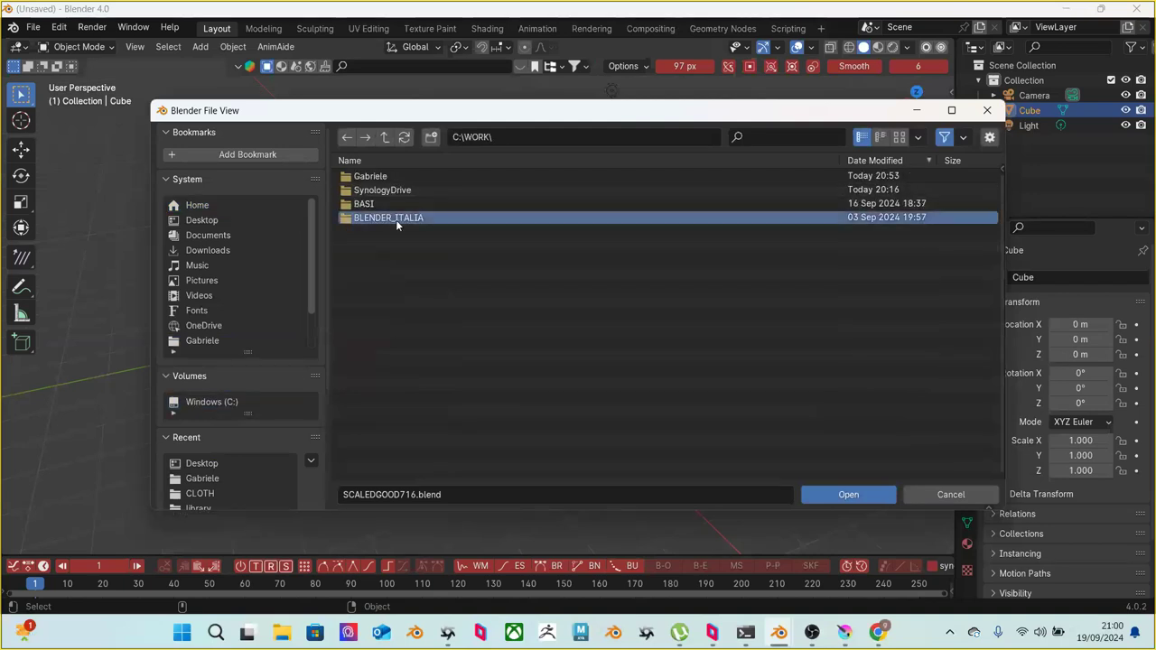
pyautogui.doubleClick(396, 219)
pyautogui.doubleClick(400, 178)
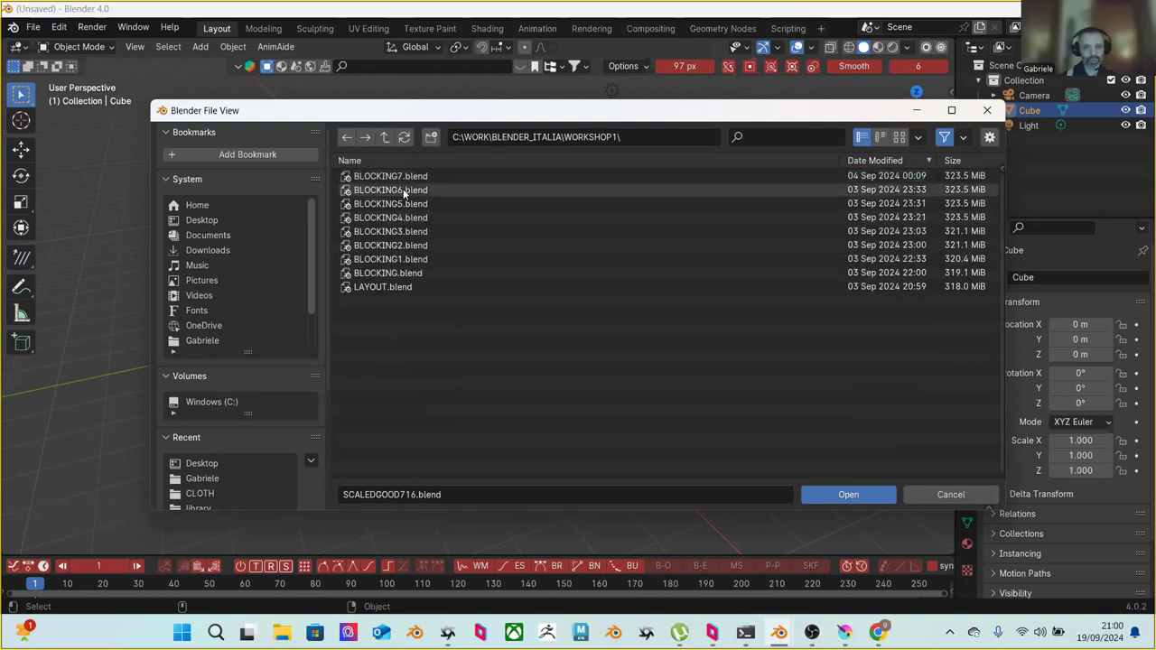
pyautogui.click(421, 176)
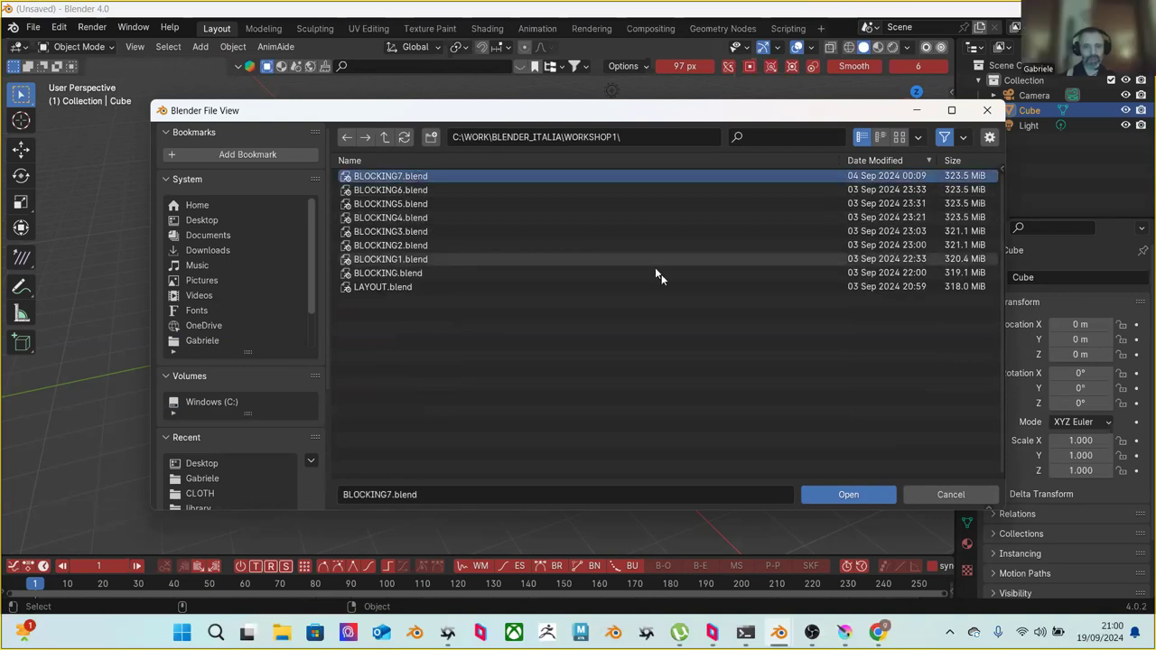
pyautogui.click(846, 495)
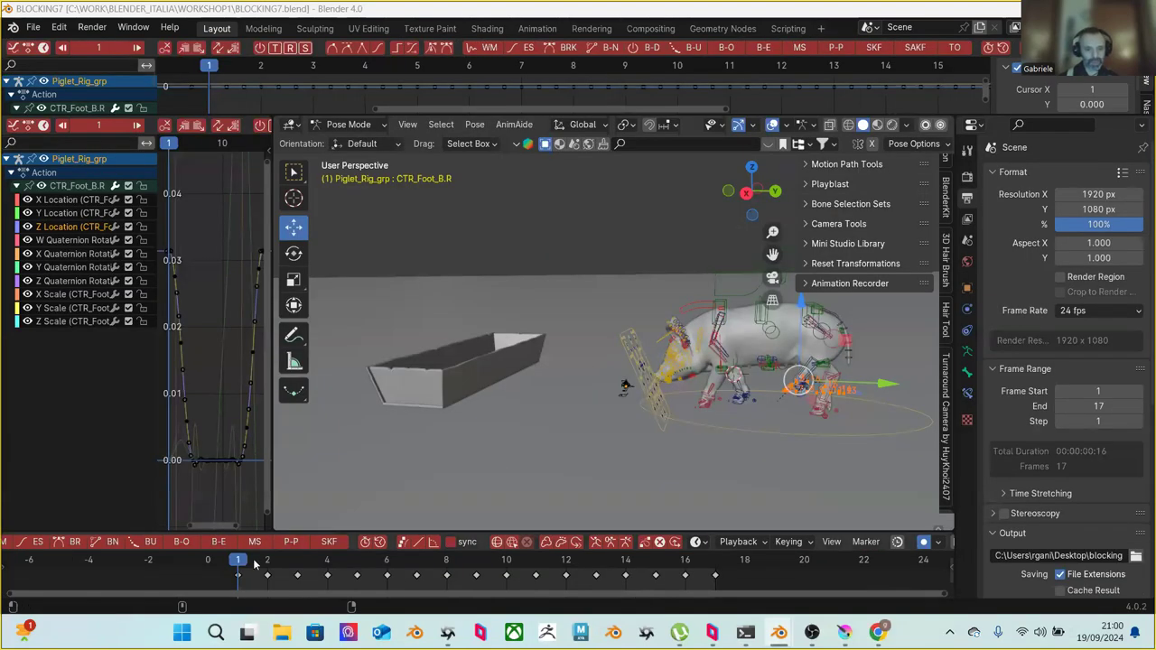
# Go to frame 2 and display the pig scene in Rendered viewport shading
pyautogui.moveTo(256, 564)
pyautogui.mouseDown()
pyautogui.moveTo(266, 560)
pyautogui.moveTo(242, 558)
pyautogui.moveTo(465, 527)
pyautogui.moveTo(534, 528)
pyautogui.moveTo(672, 559)
pyautogui.moveTo(255, 576)
pyautogui.mouseUp()
pyautogui.click(797, 384)
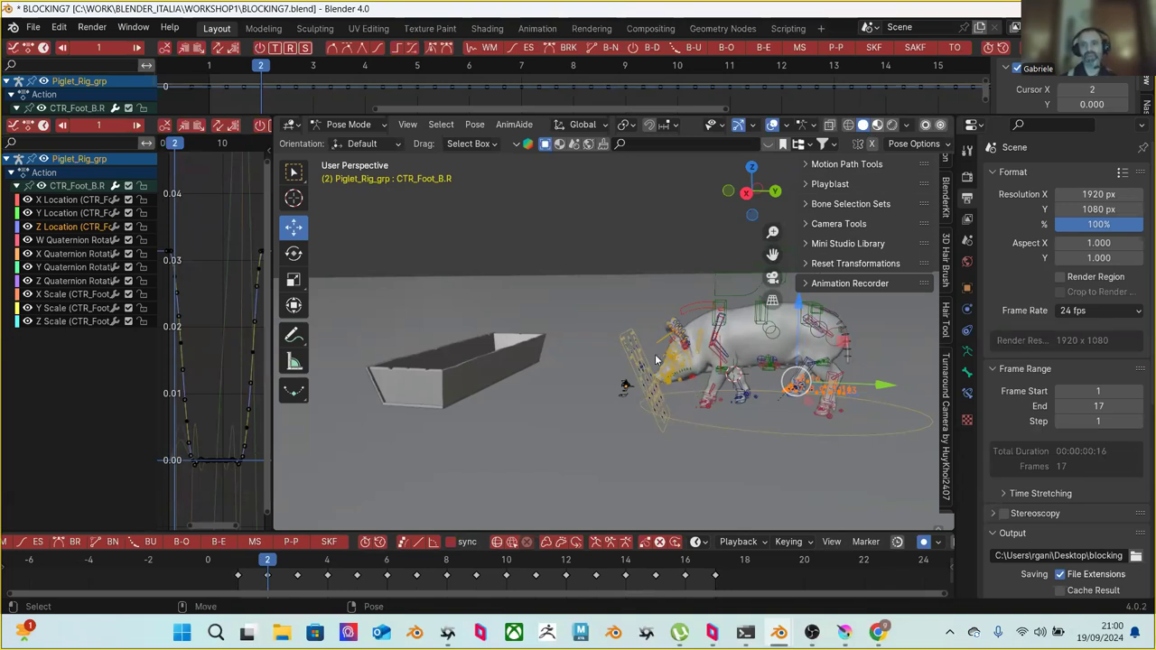
pyautogui.press('z')
pyautogui.scroll(2, 666, 397)
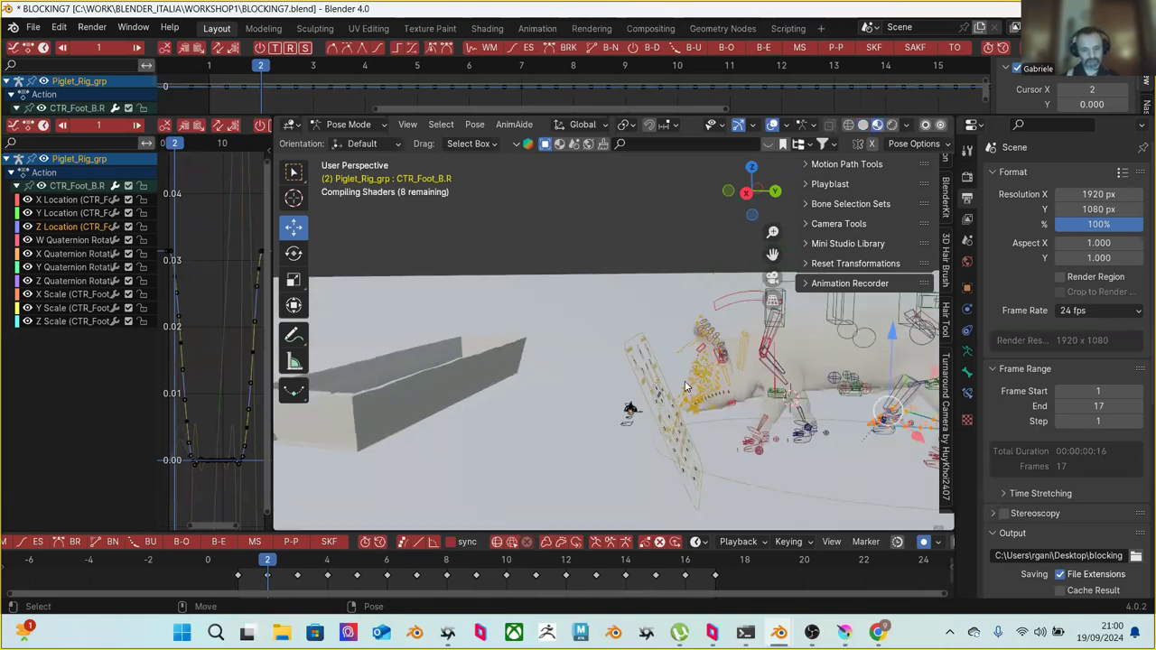
pyautogui.keyDown('shift'); pyautogui.moveTo(702, 381); pyautogui.dragTo(798, 148, button='middle'); pyautogui.keyUp('shift')
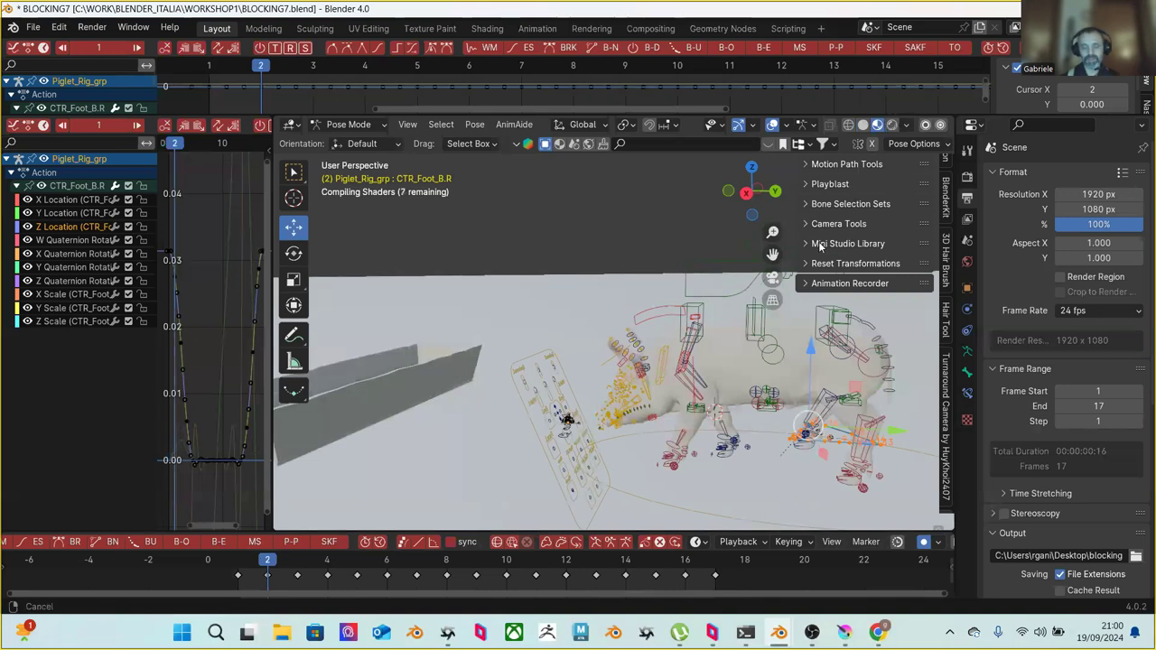
pyautogui.moveTo(819, 244); pyautogui.dragTo(704, 386, button='middle')
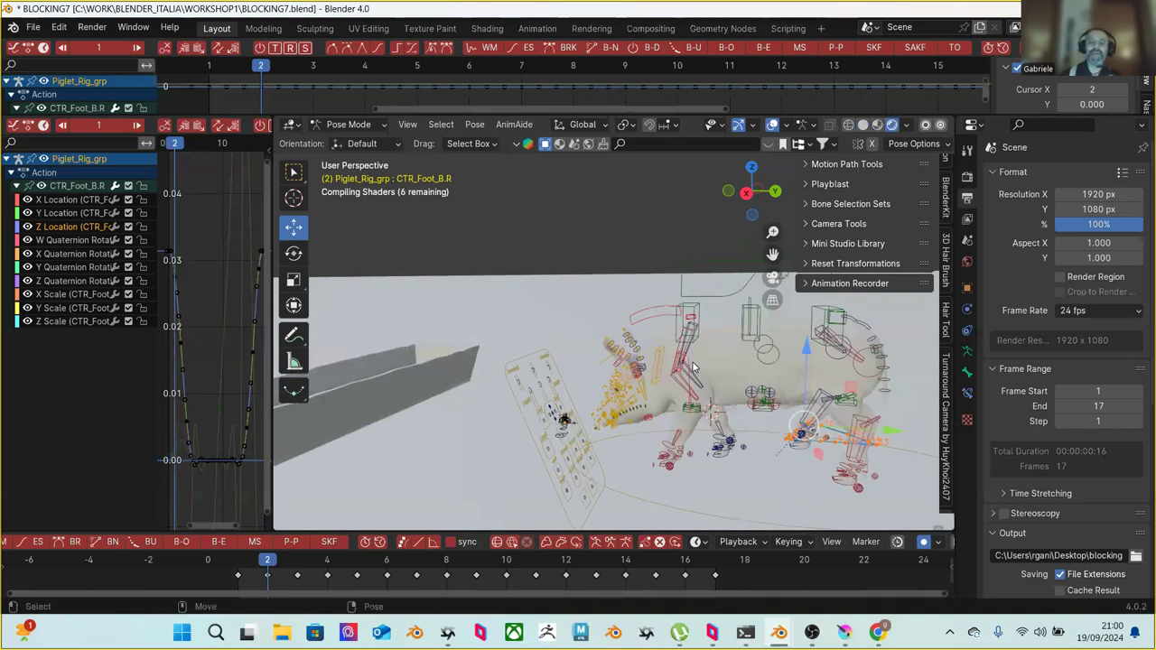
pyautogui.moveTo(719, 359); pyautogui.dragTo(908, 109, button='middle')
# Disable Scene World in the rendered viewport's lighting settings so the pig is lit by the HDRI
pyautogui.click(908, 126)
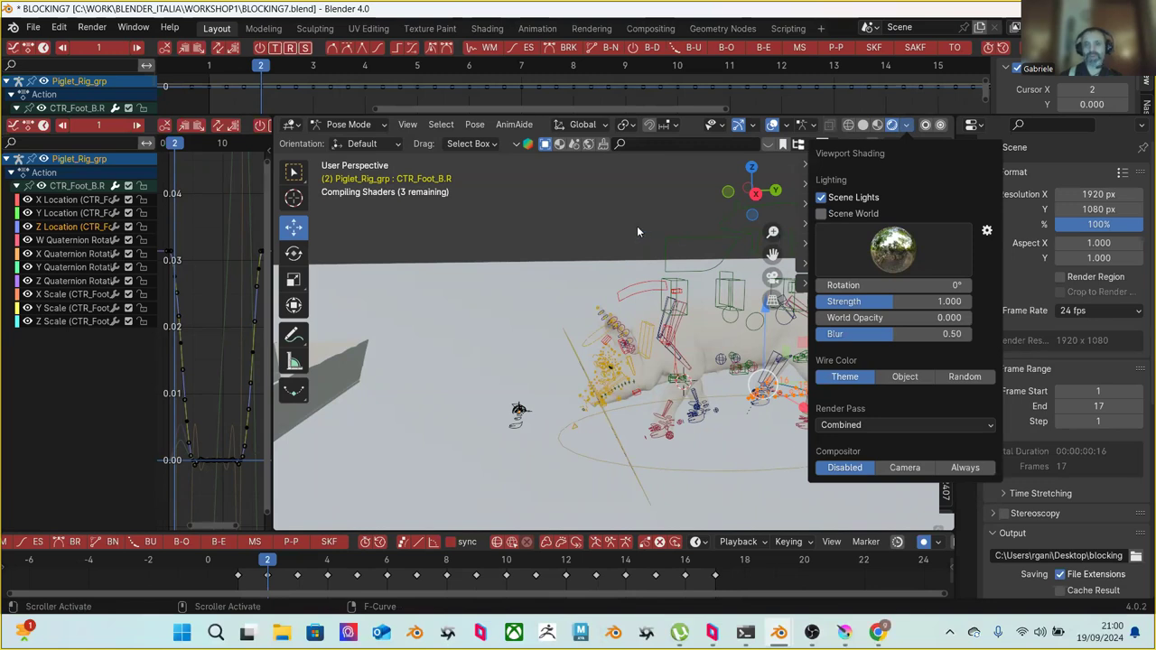
pyautogui.moveTo(652, 232)
pyautogui.mouseDown(button='middle')
pyautogui.moveTo(573, 244)
pyautogui.moveTo(646, 253)
pyautogui.moveTo(833, 149)
pyautogui.mouseUp(button='middle')
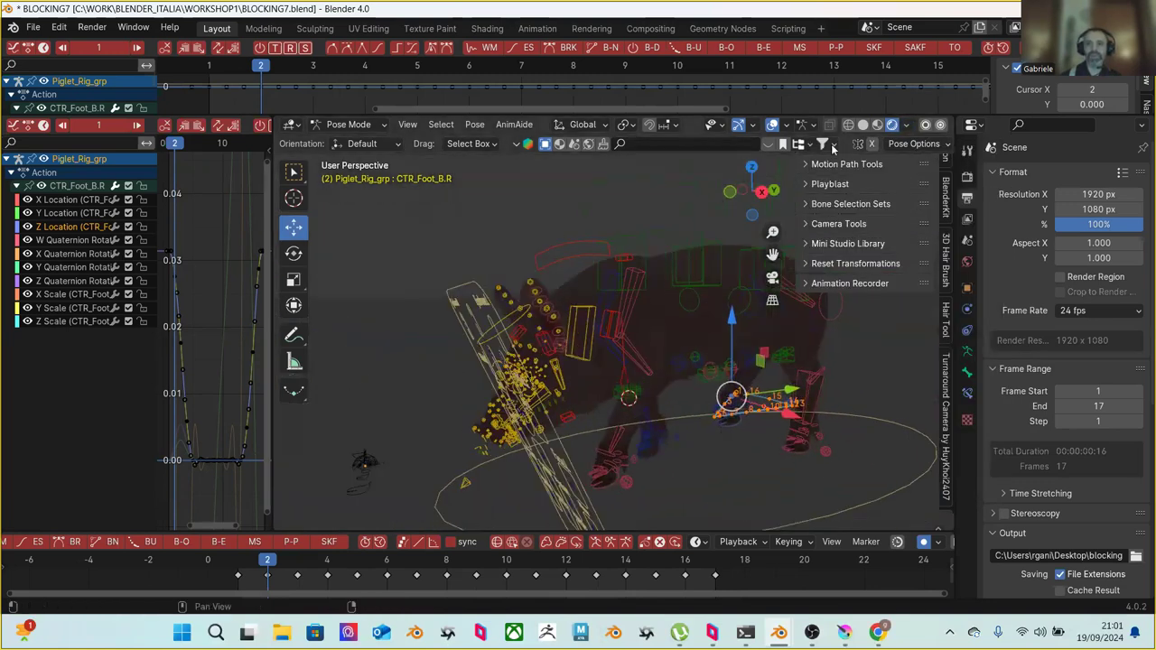
pyautogui.click(900, 128)
pyautogui.click(822, 217)
pyautogui.keyDown('alt'); pyautogui.moveTo(715, 271); pyautogui.dragTo(658, 304); pyautogui.keyUp('alt')
pyautogui.moveTo(657, 304); pyautogui.dragTo(633, 380, button='middle')
# Scrub the pig animation from frame 1 to frame 17 and view the pose from several angles
pyautogui.moveTo(243, 564); pyautogui.dragTo(713, 562)
pyautogui.scroll(-3, 650, 363)
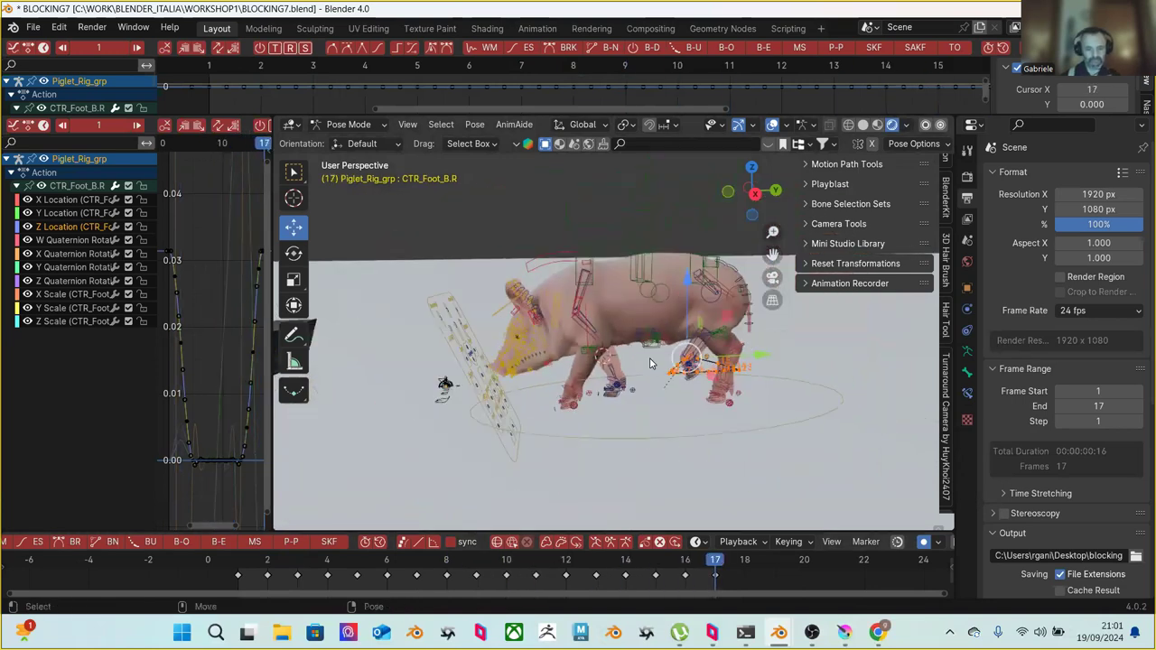
pyautogui.moveTo(672, 364); pyautogui.dragTo(571, 332, button='middle')
pyautogui.moveTo(531, 403); pyautogui.dragTo(607, 396, button='middle')
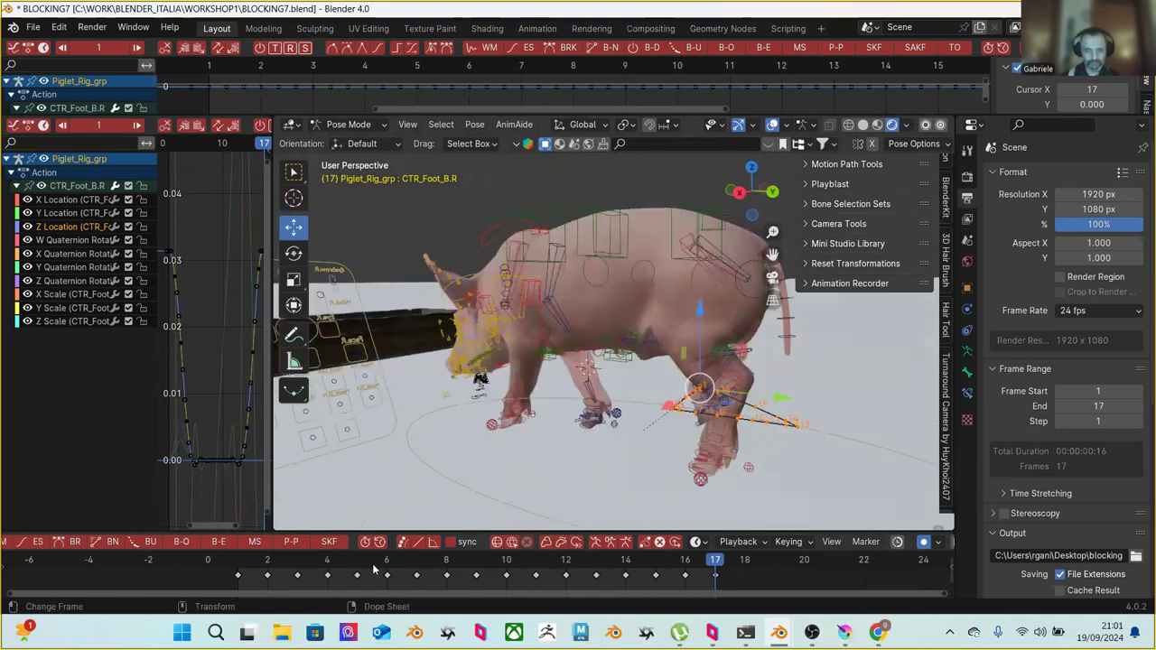
# Hide the viewport gizmos and overlays and play the pig's walk animation from frame 1
pyautogui.click(739, 125)
pyautogui.click(774, 125)
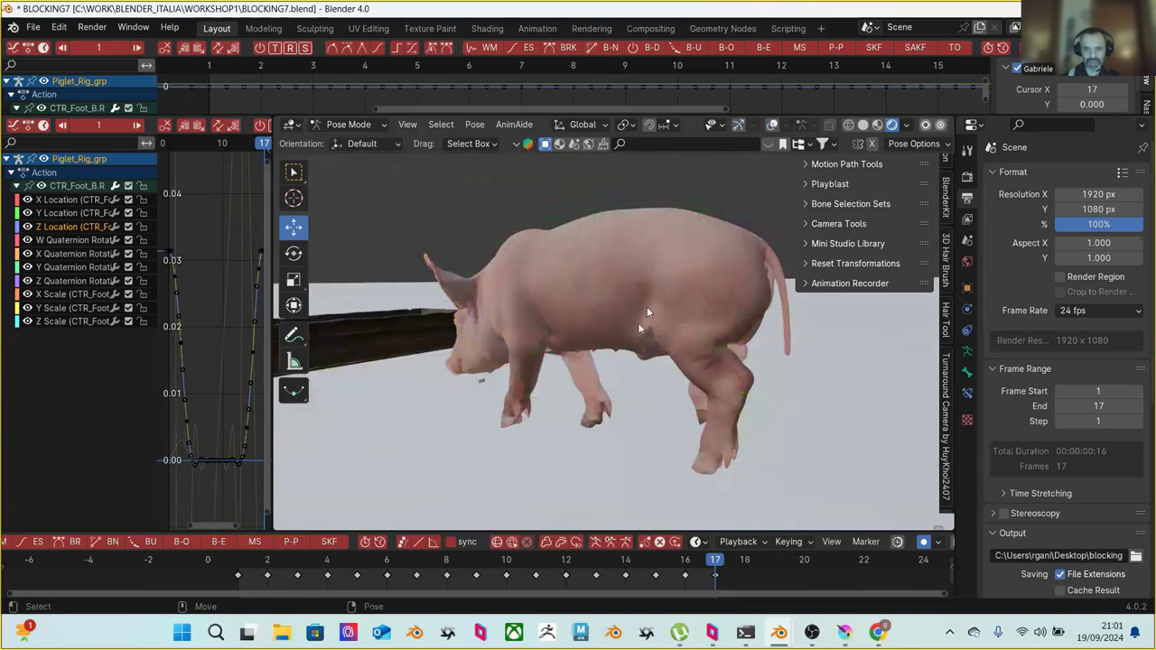
pyautogui.click(237, 559)
pyautogui.moveTo(498, 398); pyautogui.dragTo(564, 452, button='middle')
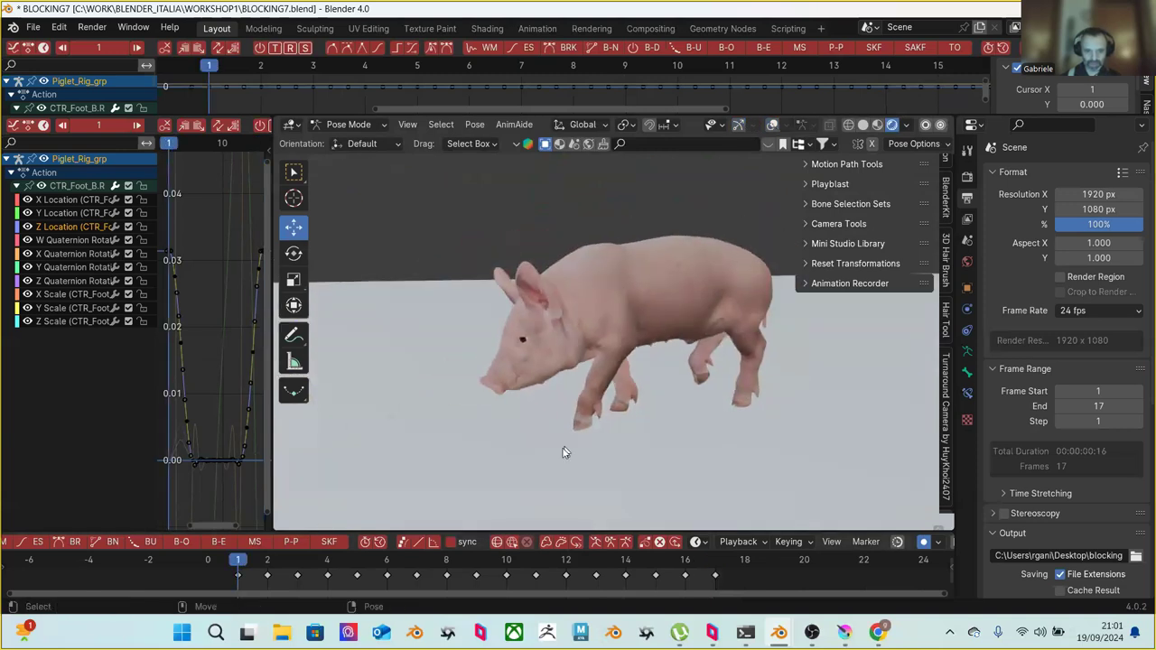
pyautogui.press('space')
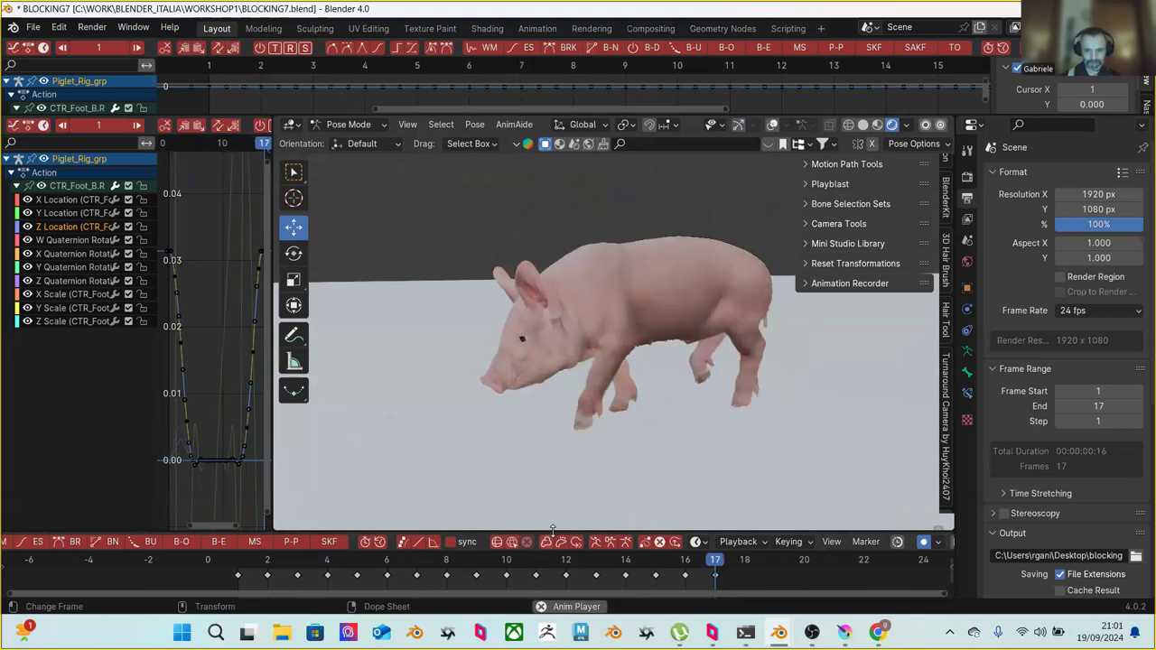
pyautogui.moveTo(654, 406); pyautogui.dragTo(466, 457, button='middle')
pyautogui.press('space')
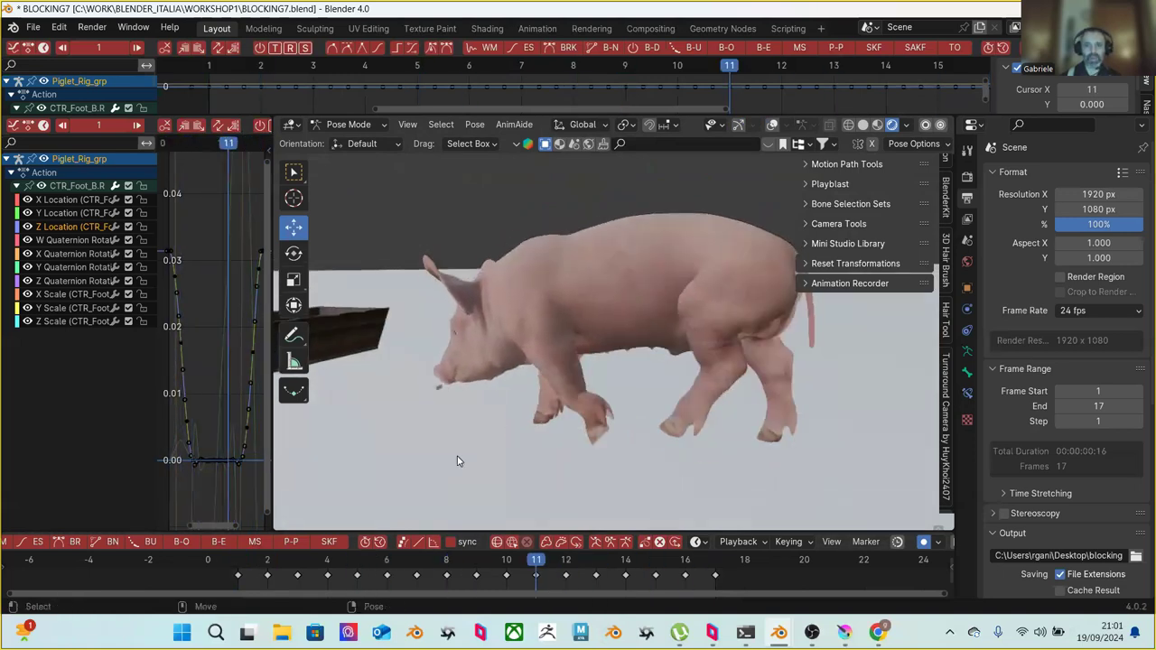
# Scrub through the walk animation up close to check the leg poses, stopping at frame 15
pyautogui.scroll(3, 474, 420)
pyautogui.moveTo(499, 392); pyautogui.dragTo(551, 354, button='middle')
pyautogui.moveTo(254, 559); pyautogui.dragTo(665, 544)
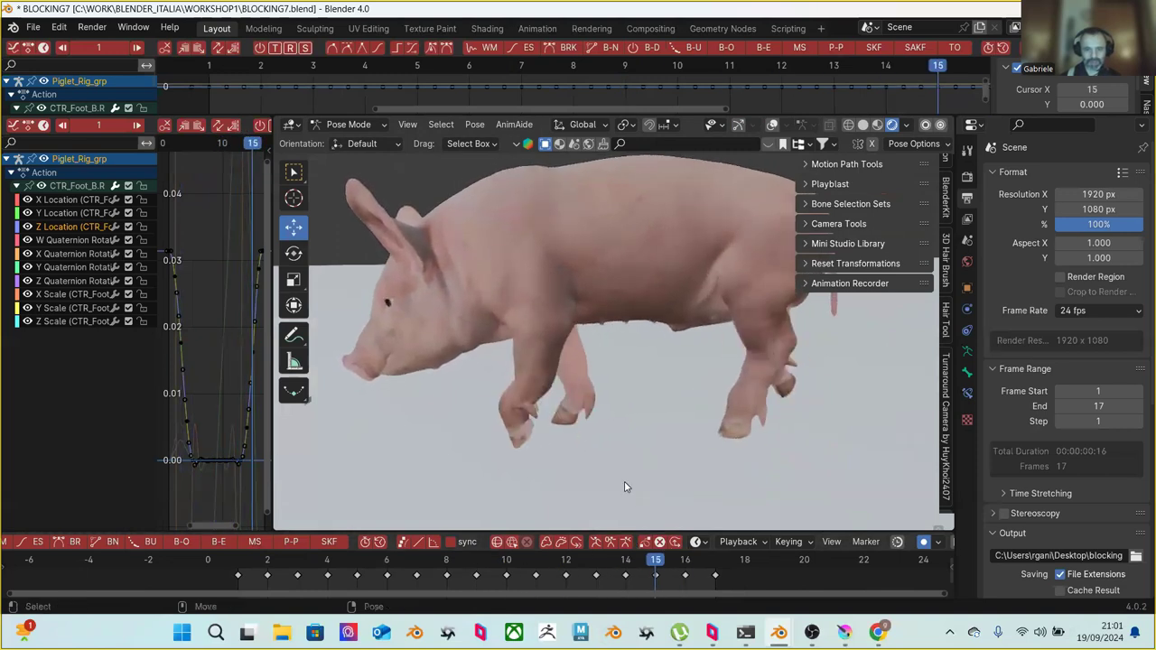
pyautogui.scroll(2, 635, 424)
pyautogui.scroll(-5, 612, 413)
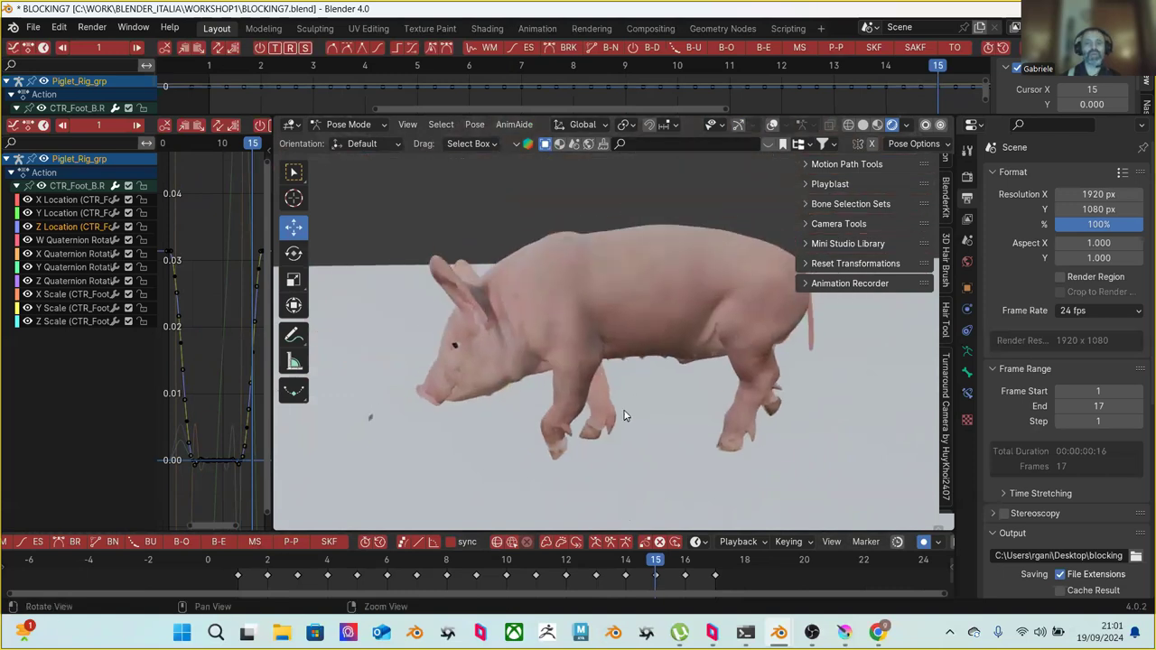
# Show the viewport overlays and gizmos again and bring the pig reference image below the floor into view
pyautogui.click(773, 125)
pyautogui.click(772, 126)
pyautogui.scroll(-3, 660, 240)
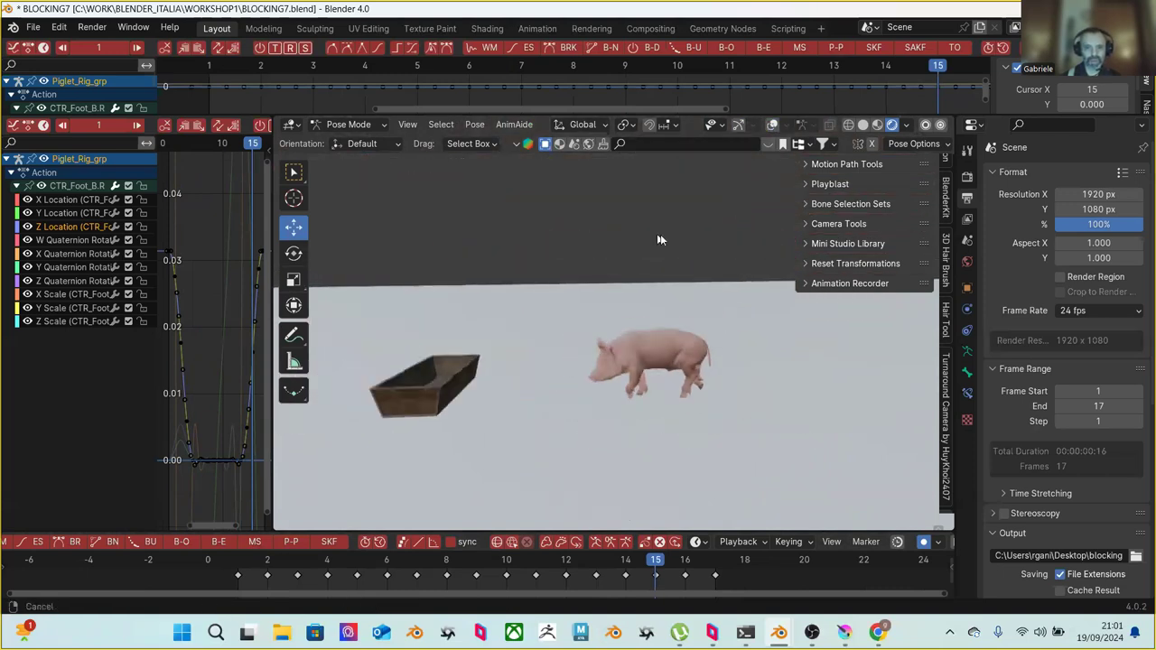
pyautogui.click(737, 127)
pyautogui.click(737, 126)
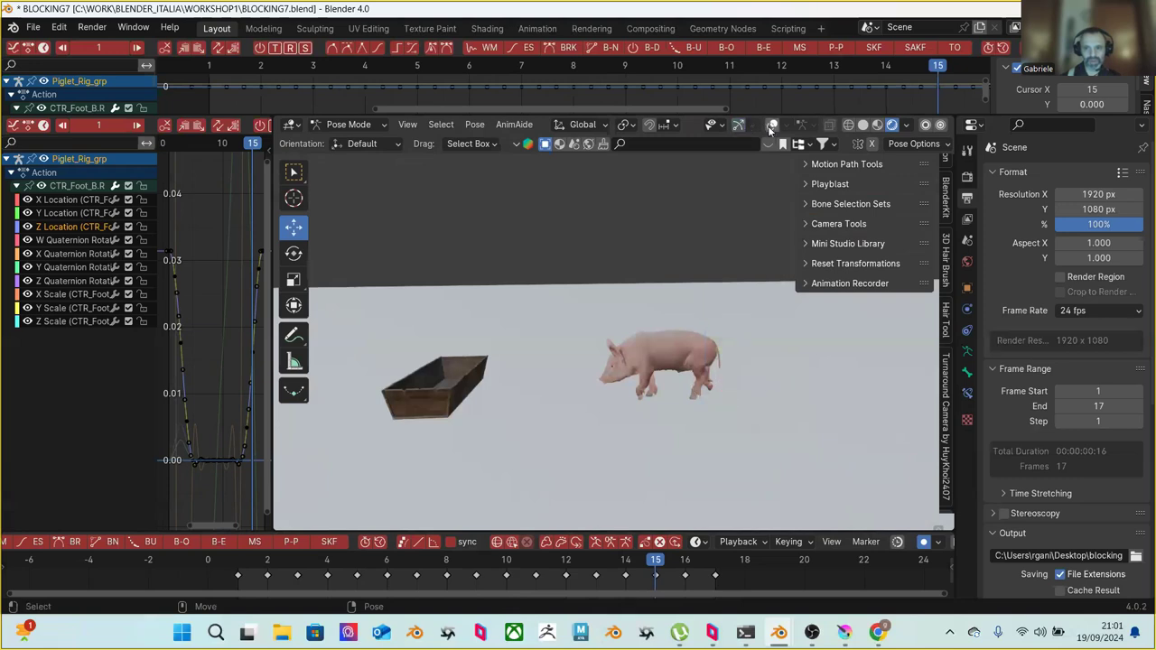
pyautogui.click(773, 124)
pyautogui.scroll(-2, 743, 144)
pyautogui.click(737, 126)
pyautogui.moveTo(689, 195); pyautogui.dragTo(704, 350, button='middle')
# Switch from Pose Mode to Object Mode and raise the pig reference image along Z above the floor
pyautogui.click(728, 390)
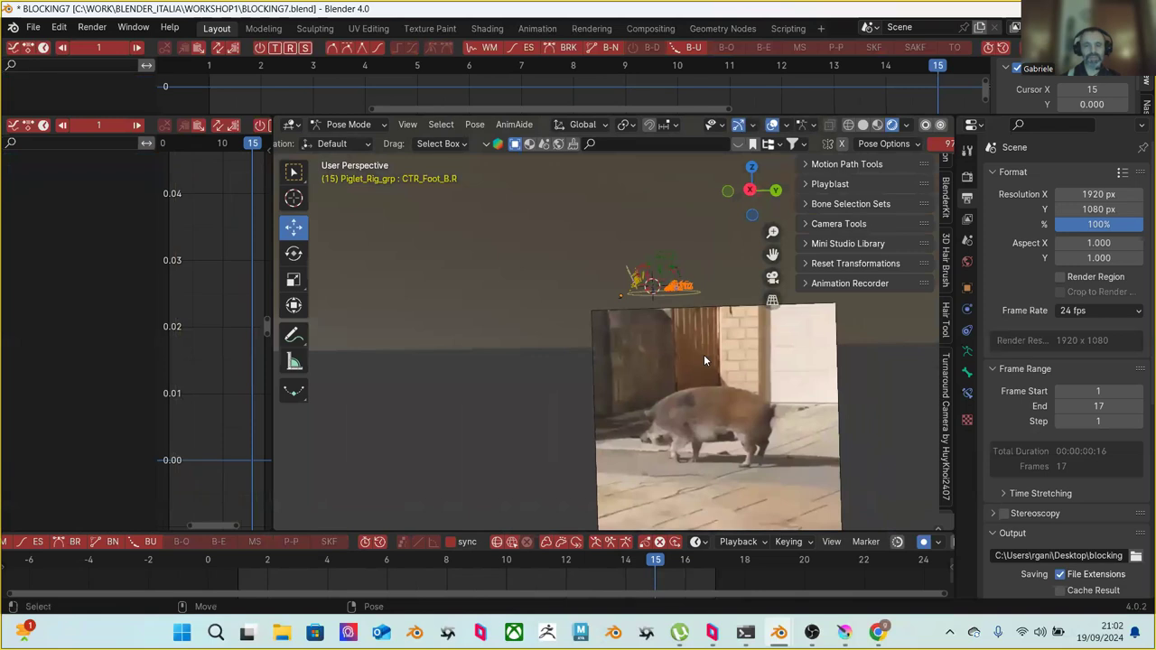
pyautogui.click(348, 124)
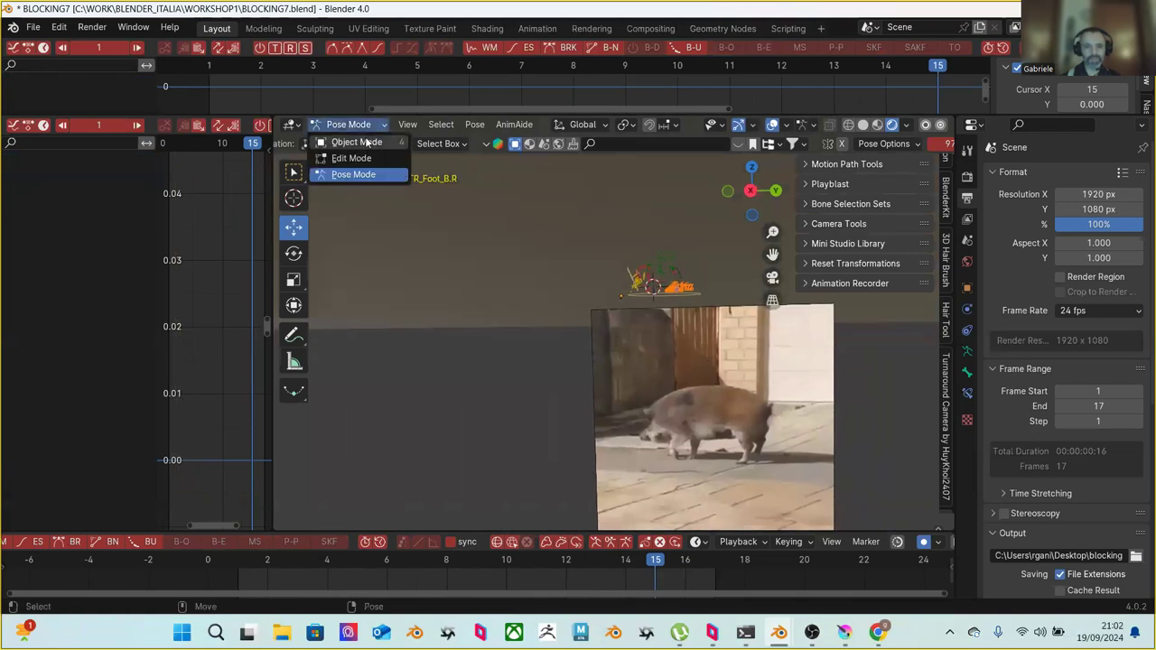
pyautogui.click(366, 142)
pyautogui.click(656, 363)
pyautogui.press('g')
pyautogui.press('z')
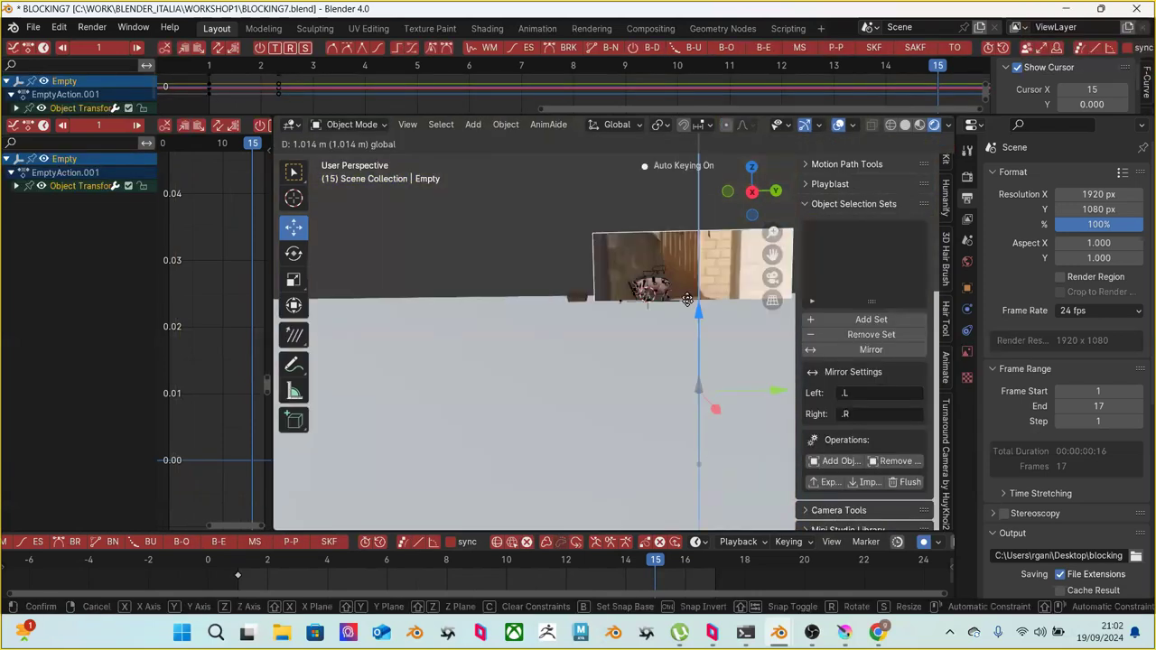
pyautogui.moveTo(687, 300); pyautogui.dragTo(670, 199)
# Compare the pig rig with the raised reference image from several distances and angles
pyautogui.keyDown('shift'); pyautogui.moveTo(630, 281); pyautogui.dragTo(588, 398, button='middle'); pyautogui.keyUp('shift')
pyautogui.scroll(1, 588, 400)
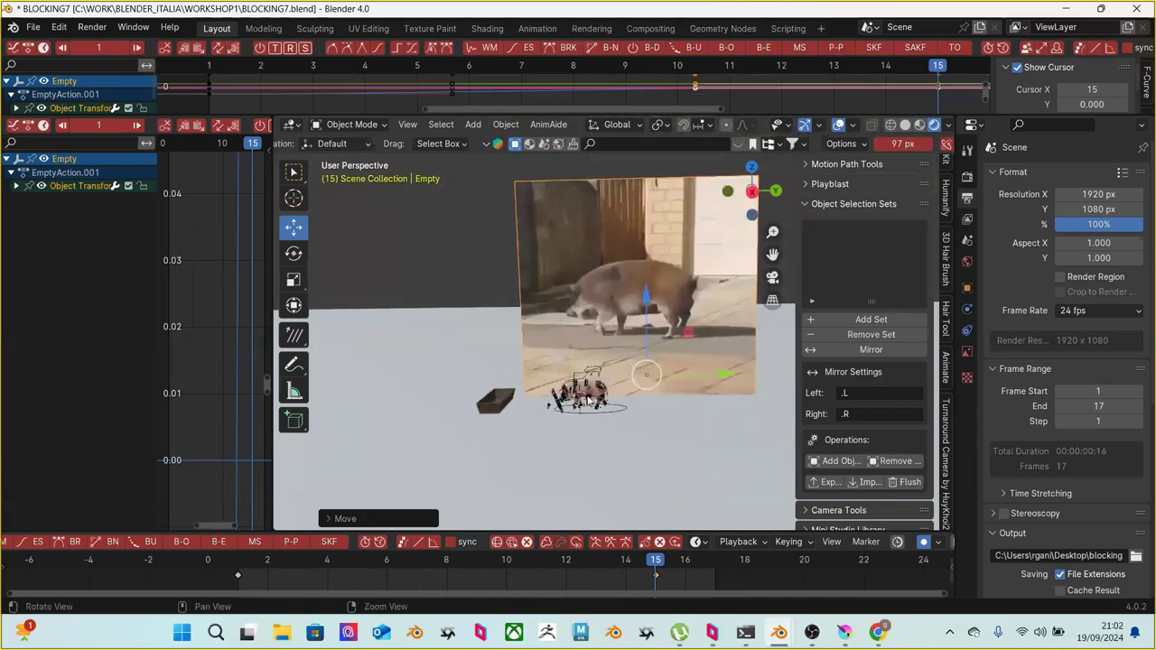
pyautogui.scroll(4, 589, 401)
pyautogui.moveTo(664, 327); pyautogui.dragTo(664, 291)
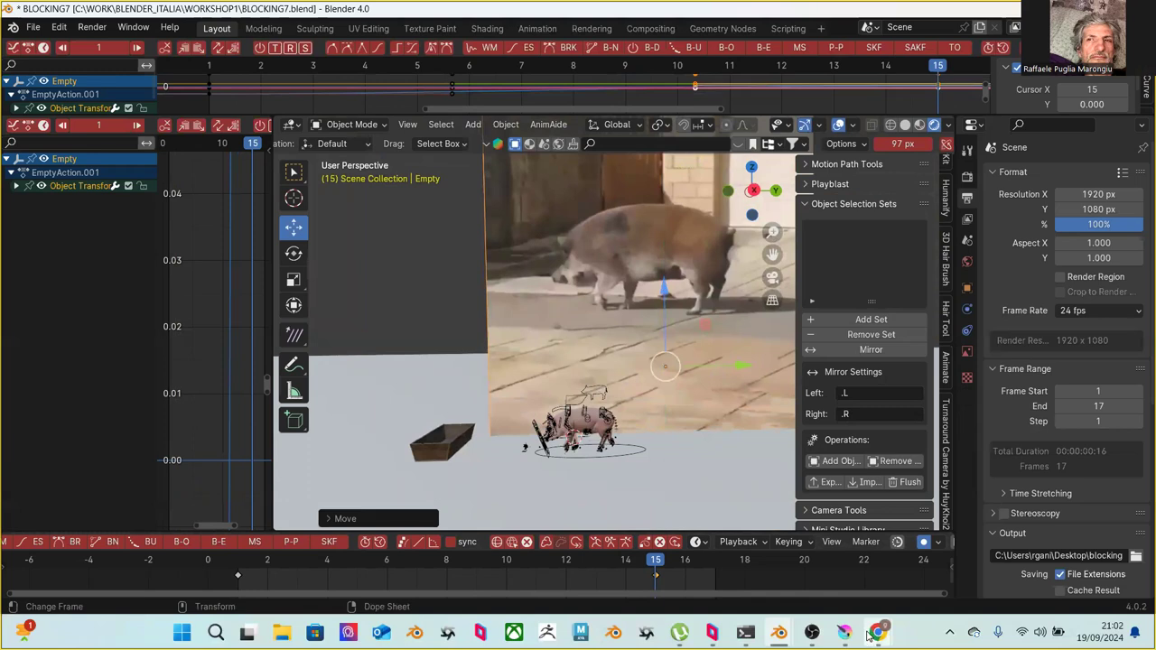
pyautogui.moveTo(778, 632)
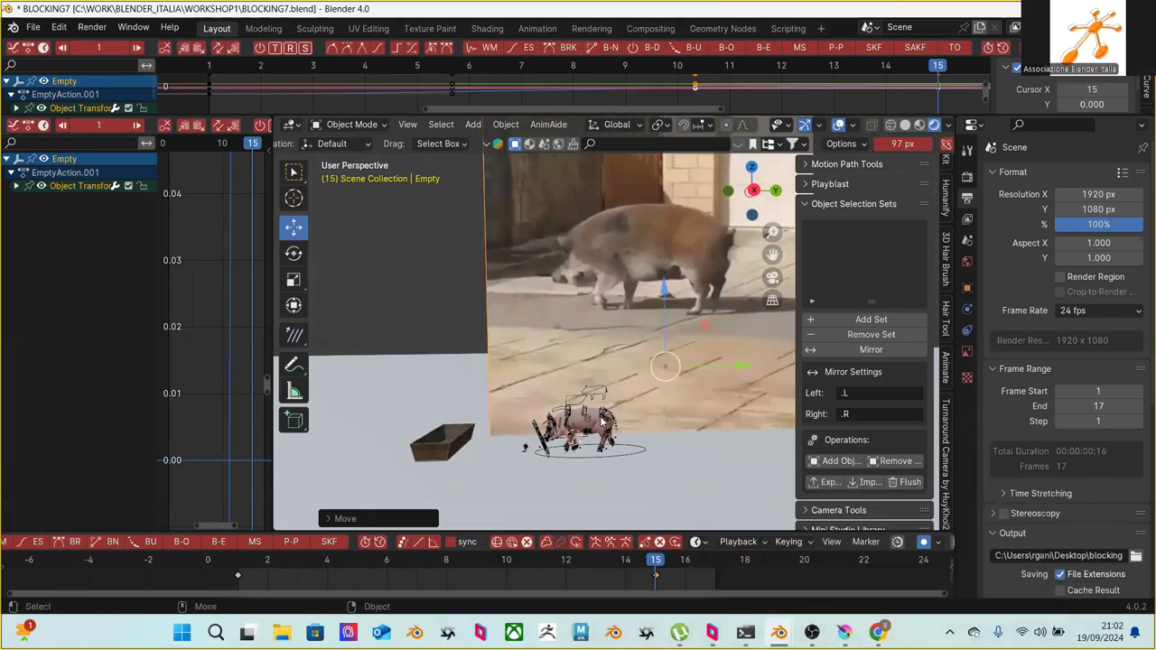
pyautogui.keyDown('alt'); pyautogui.moveTo(638, 381); pyautogui.dragTo(635, 396, button='middle'); pyautogui.keyUp('alt')
pyautogui.moveTo(639, 346); pyautogui.dragTo(593, 419)
pyautogui.moveTo(593, 419)
pyautogui.mouseDown(button='middle')
pyautogui.moveTo(645, 351)
pyautogui.moveTo(618, 394)
pyautogui.moveTo(594, 397)
pyautogui.moveTo(626, 366)
pyautogui.moveTo(590, 413)
pyautogui.moveTo(583, 401)
pyautogui.moveTo(592, 414)
pyautogui.mouseUp(button='middle')
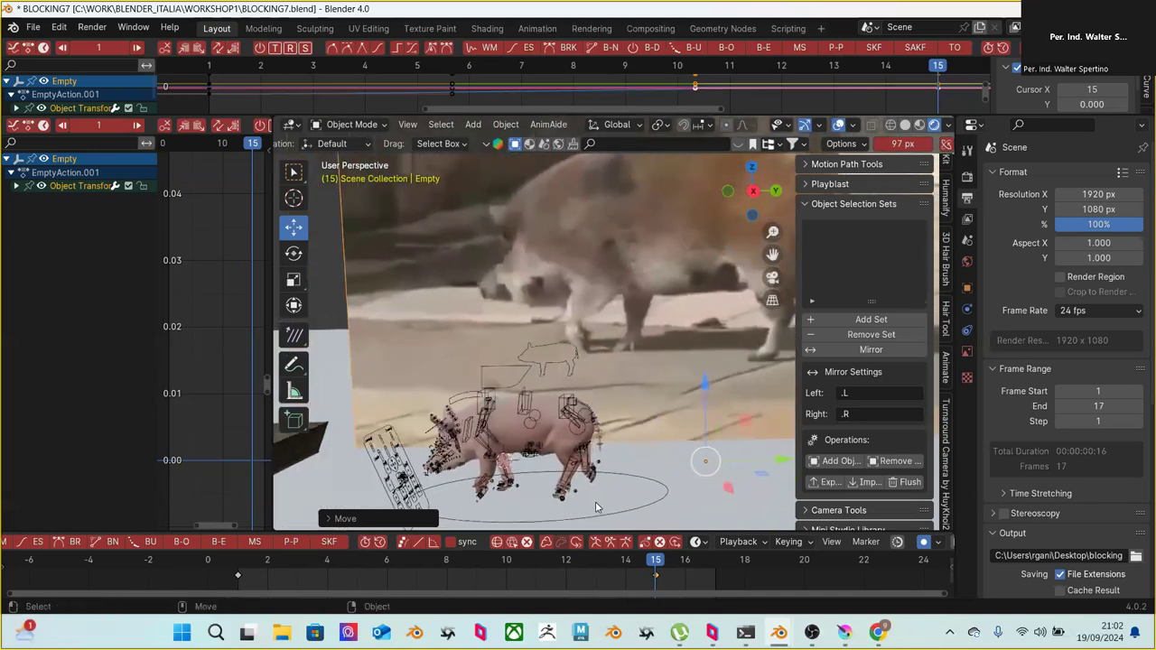
pyautogui.scroll(-2, 586, 438)
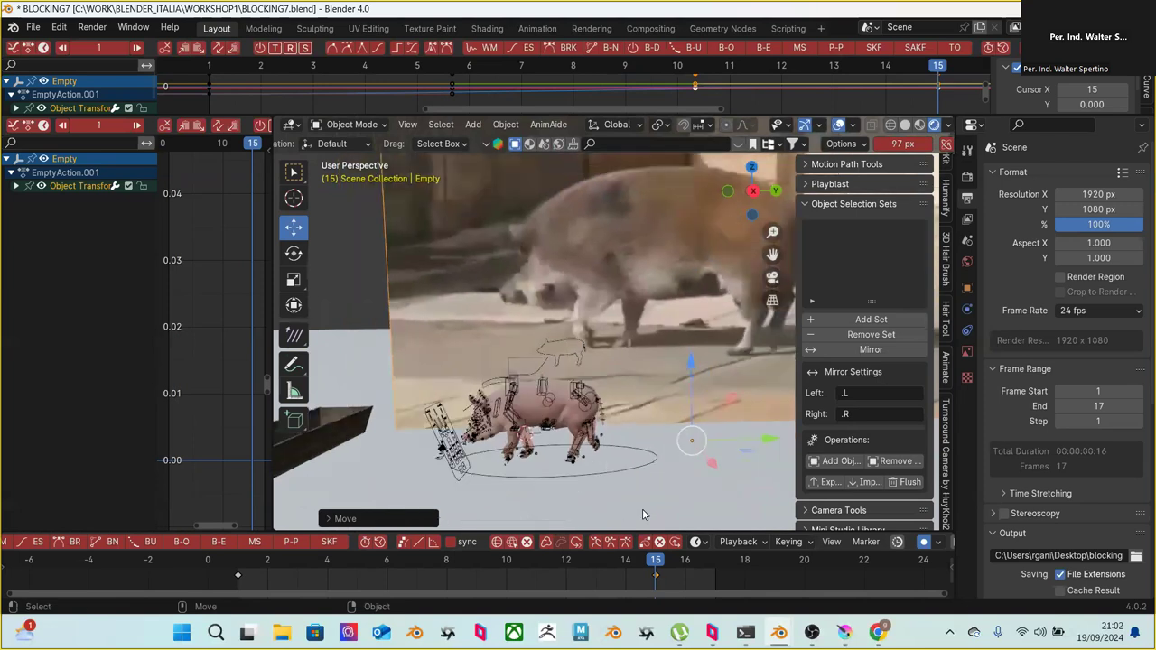
# Delete the pig reference image from the scene
pyautogui.moveTo(228, 568); pyautogui.dragTo(655, 570)
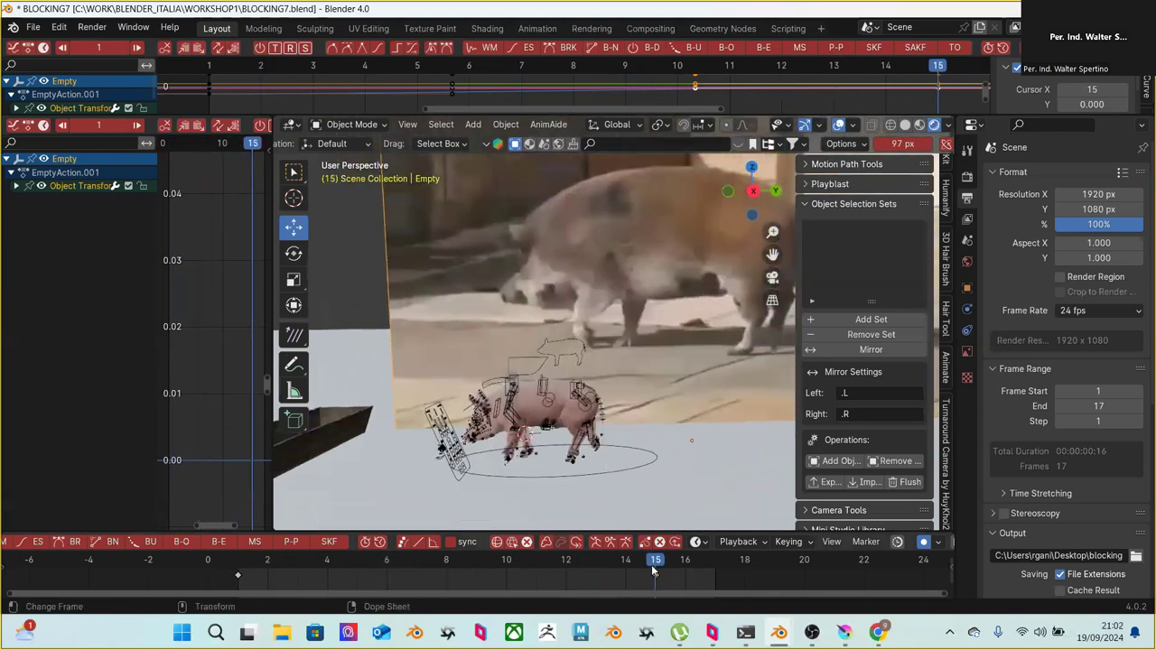
pyautogui.moveTo(190, 568); pyautogui.dragTo(701, 602)
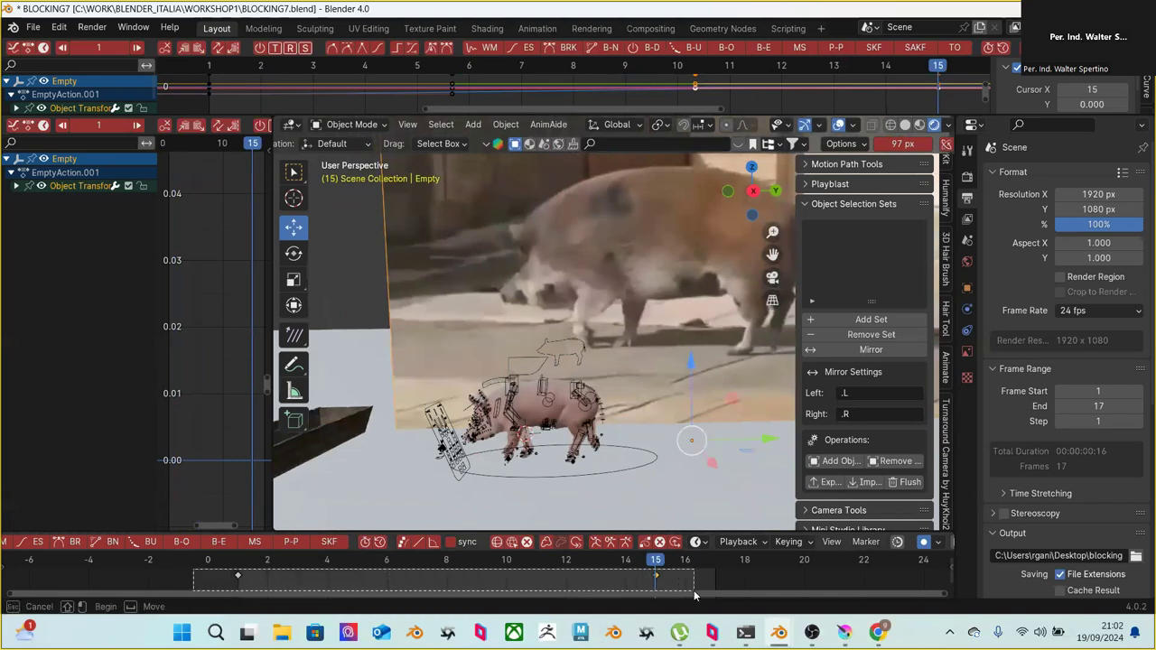
pyautogui.press('Delete')
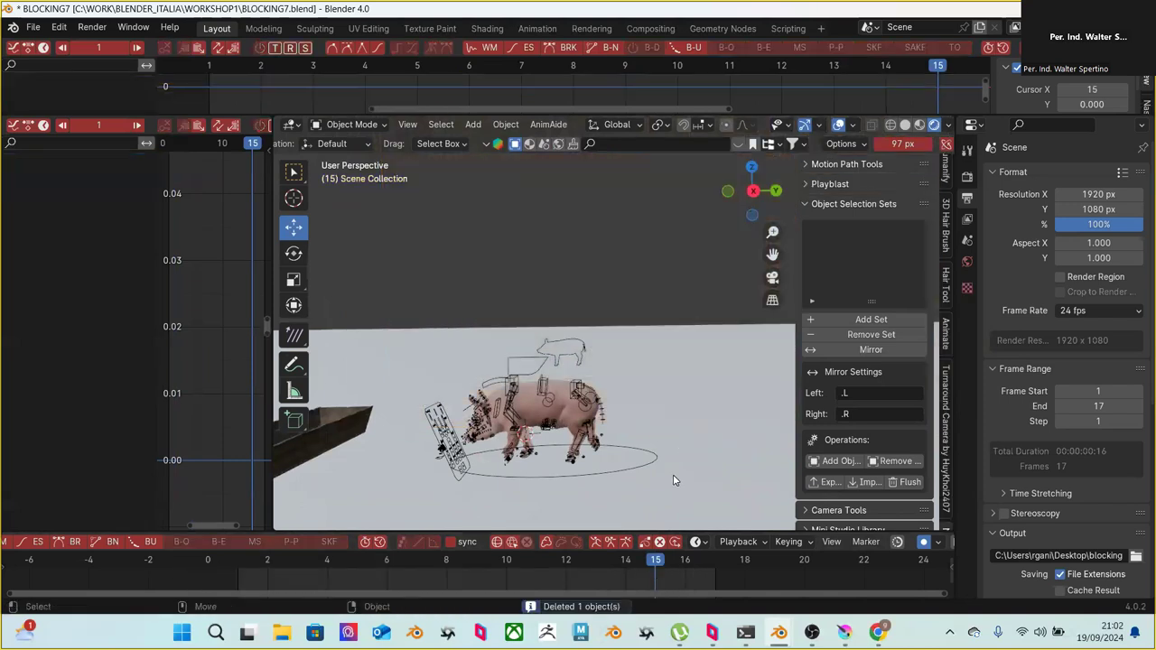
# Undo the deletion of the pig reference image and delete its keyframe at frame 1
pyautogui.hotkey('ctrl', 'z')
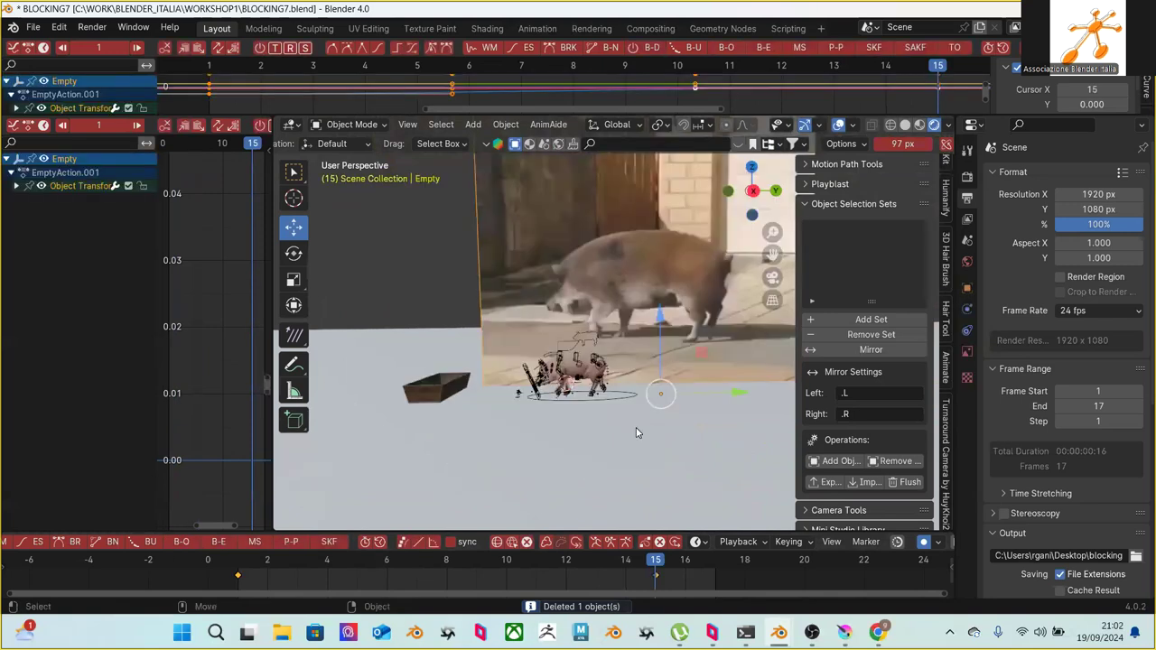
pyautogui.click(239, 574)
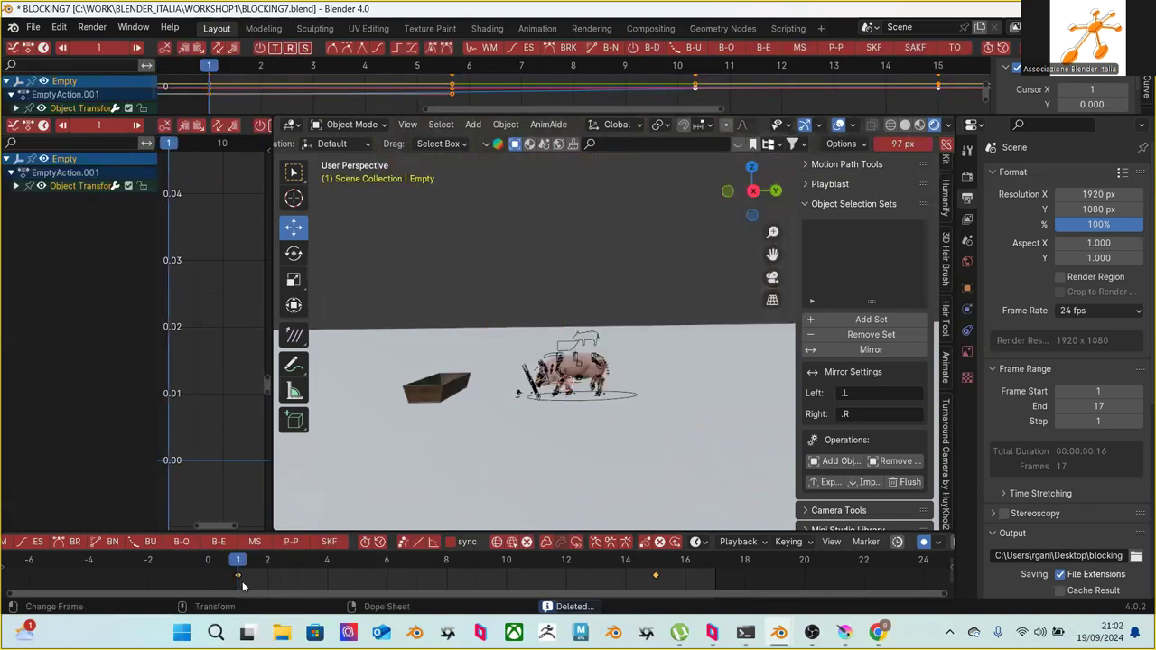
pyautogui.click(209, 574)
pyautogui.click(238, 576)
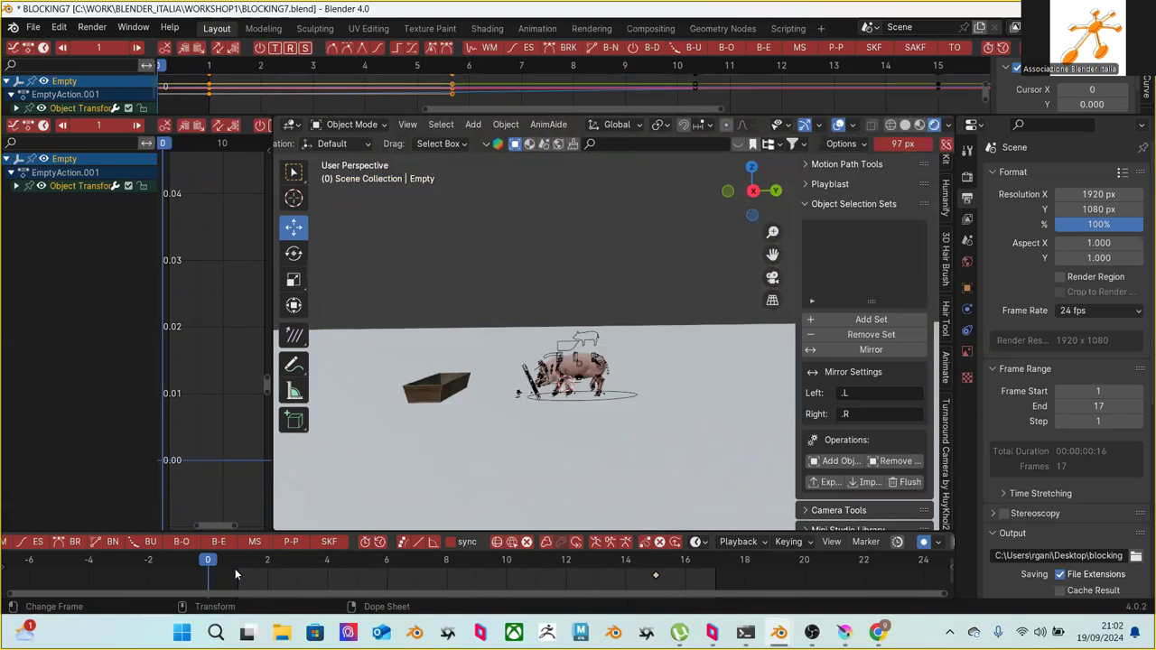
pyautogui.press('Delete')
# At frame 15, switch the pig rig to Pose Mode and select the front left shin bone MCH_IK_Shin_F.L
pyautogui.moveTo(280, 576); pyautogui.dragTo(655, 568)
pyautogui.scroll(5, 632, 422)
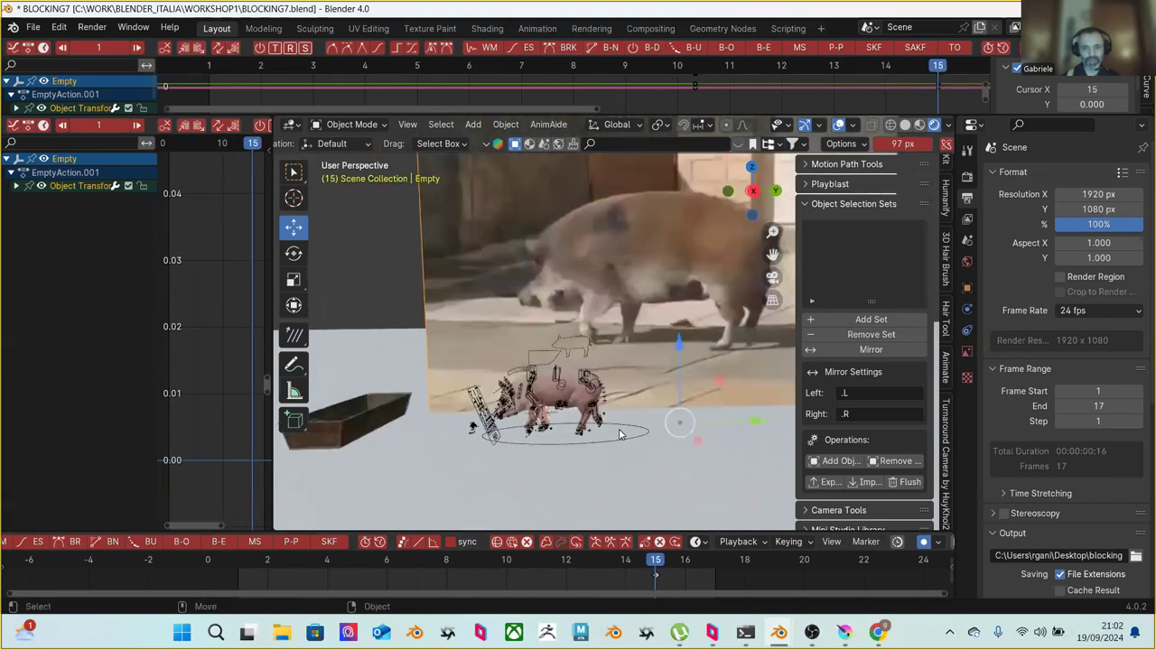
pyautogui.keyDown('shift'); pyautogui.moveTo(612, 451); pyautogui.dragTo(554, 363, button='middle'); pyautogui.keyUp('shift')
pyautogui.scroll(5, 624, 398)
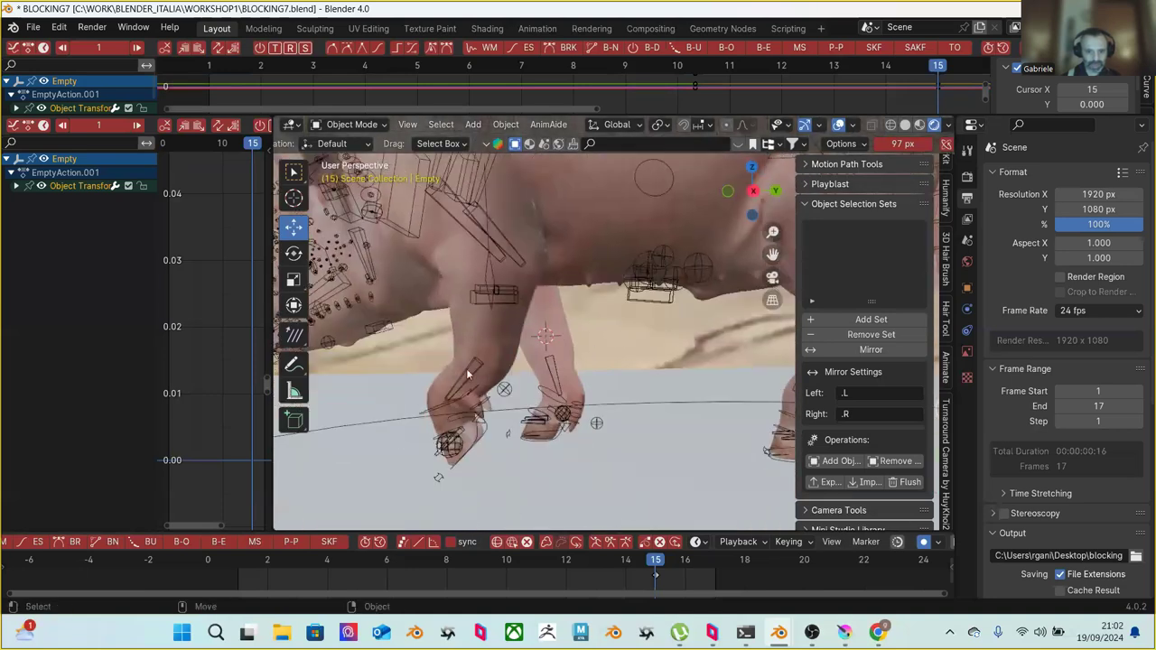
pyautogui.click(447, 406)
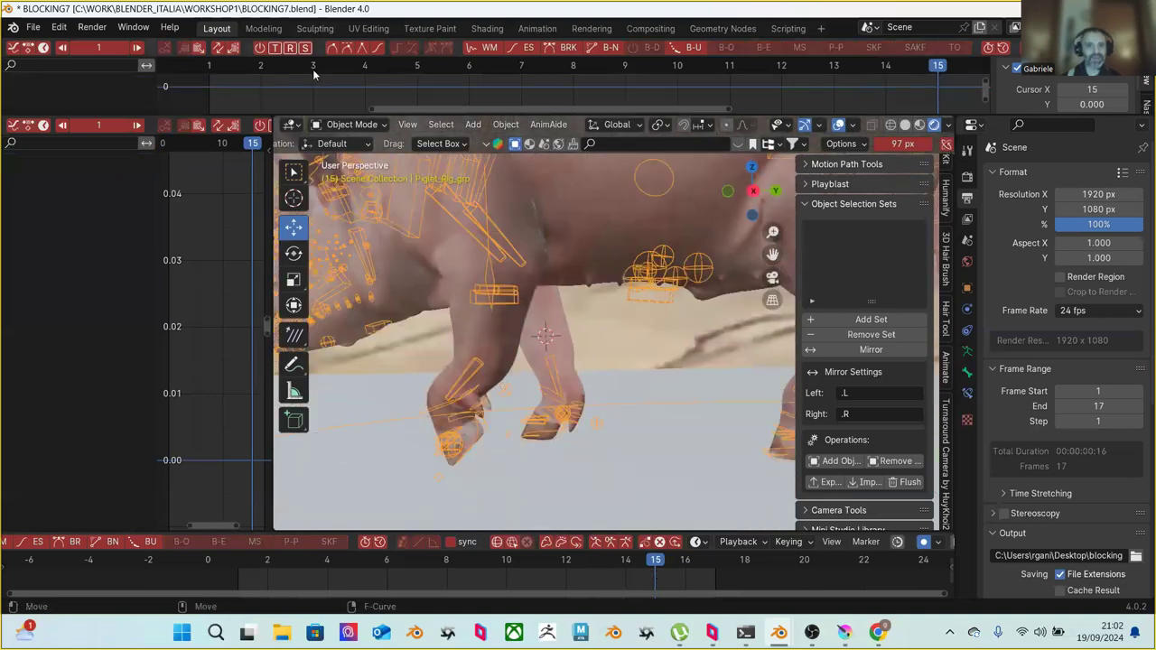
pyautogui.click(348, 123)
pyautogui.click(352, 176)
pyautogui.keyDown('ctrl'); pyautogui.moveTo(506, 379); pyautogui.dragTo(520, 326, button='middle'); pyautogui.keyUp('ctrl')
pyautogui.click(519, 326)
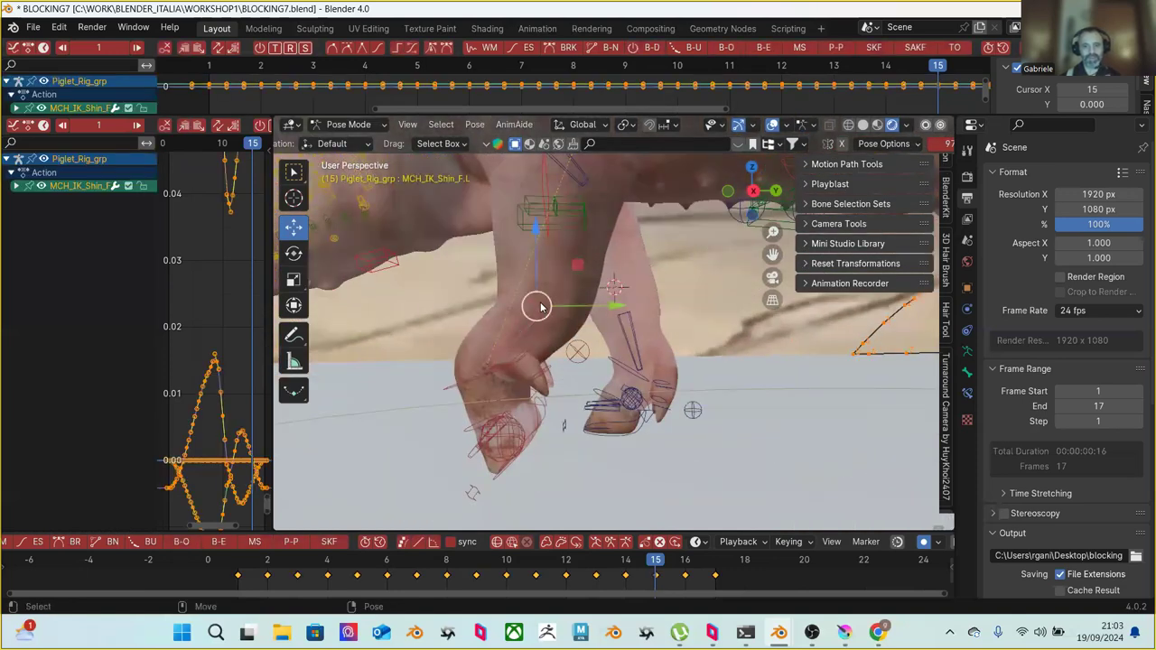
# Try to rotate the front left shin bone about the global Y axis at frame 15
pyautogui.moveTo(630, 566); pyautogui.dragTo(651, 567)
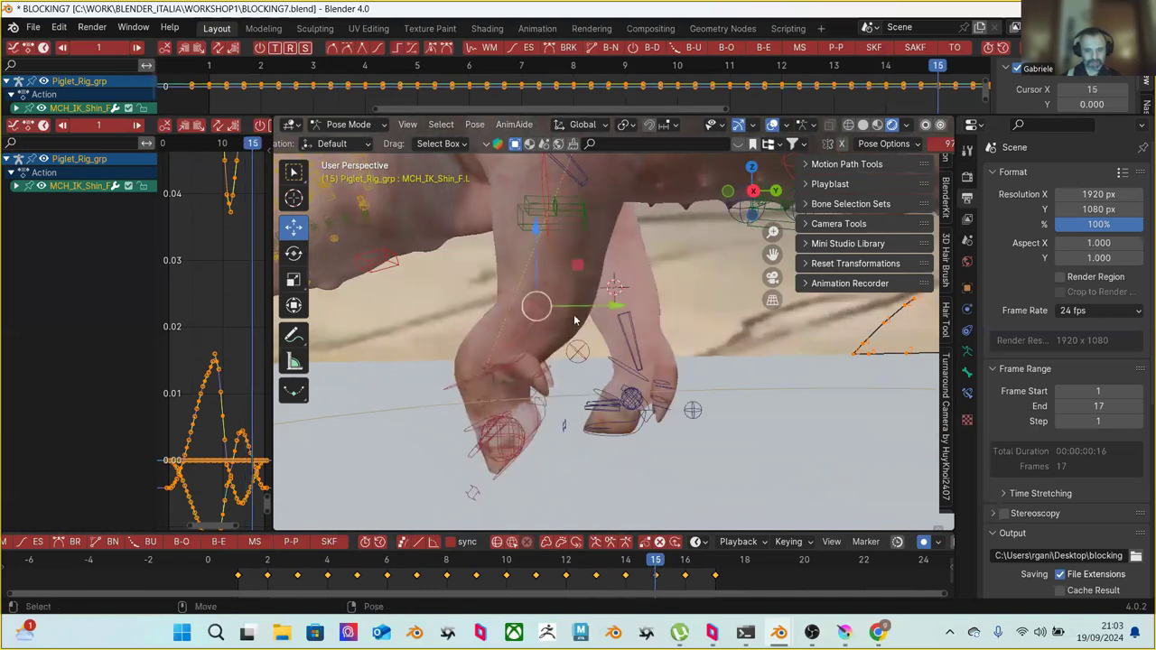
pyautogui.press('r')
pyautogui.press('y')
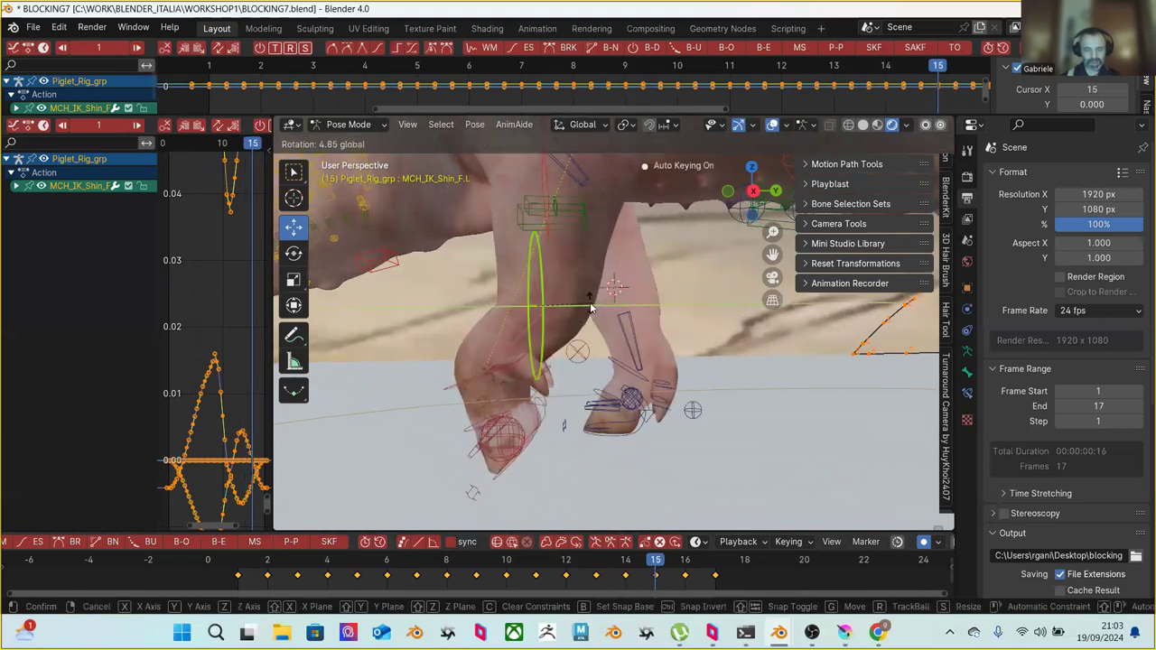
pyautogui.click(590, 308)
pyautogui.hotkey('ctrl', 'z')
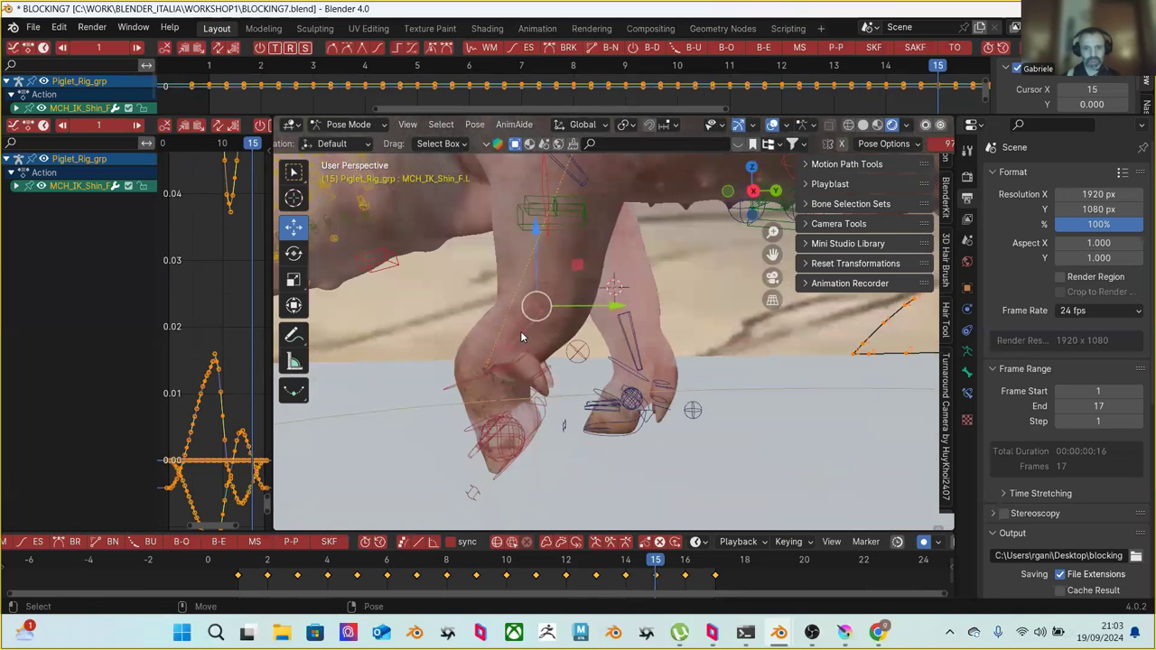
# With the Rotate tool, turn the front left shin bone slightly about the X axis at frame 15
pyautogui.hotkey('shift', 'space')
pyautogui.press('r')
pyautogui.moveTo(603, 278); pyautogui.dragTo(593, 268)
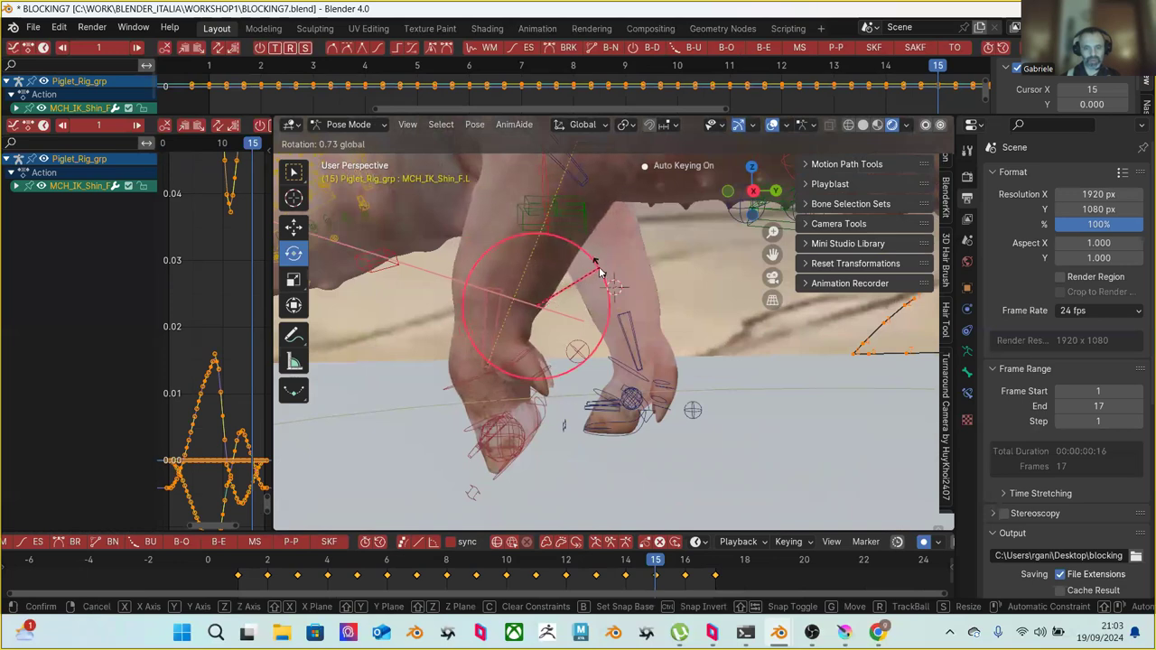
pyautogui.click(601, 275)
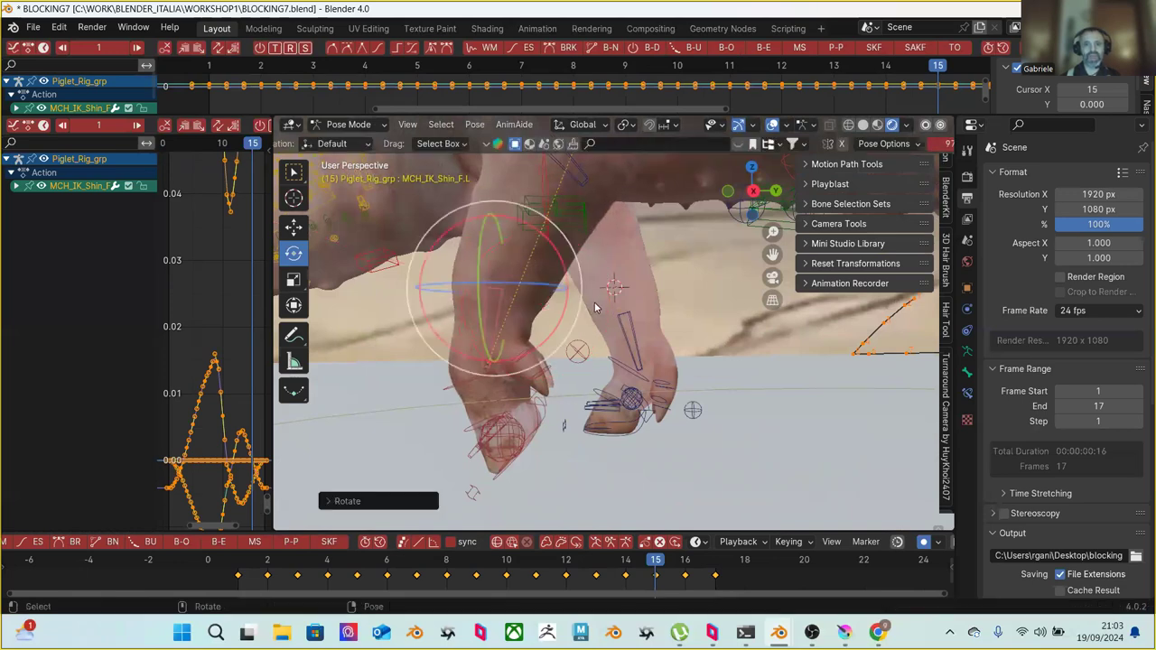
# Go to frame 11, set the transform orientation to Local and nudge the front left shin bone's rotation about X
pyautogui.click(627, 561)
pyautogui.moveTo(651, 561); pyautogui.dragTo(536, 574)
pyautogui.moveTo(688, 276)
pyautogui.mouseDown()
pyautogui.moveTo(697, 289)
pyautogui.moveTo(689, 276)
pyautogui.mouseUp()
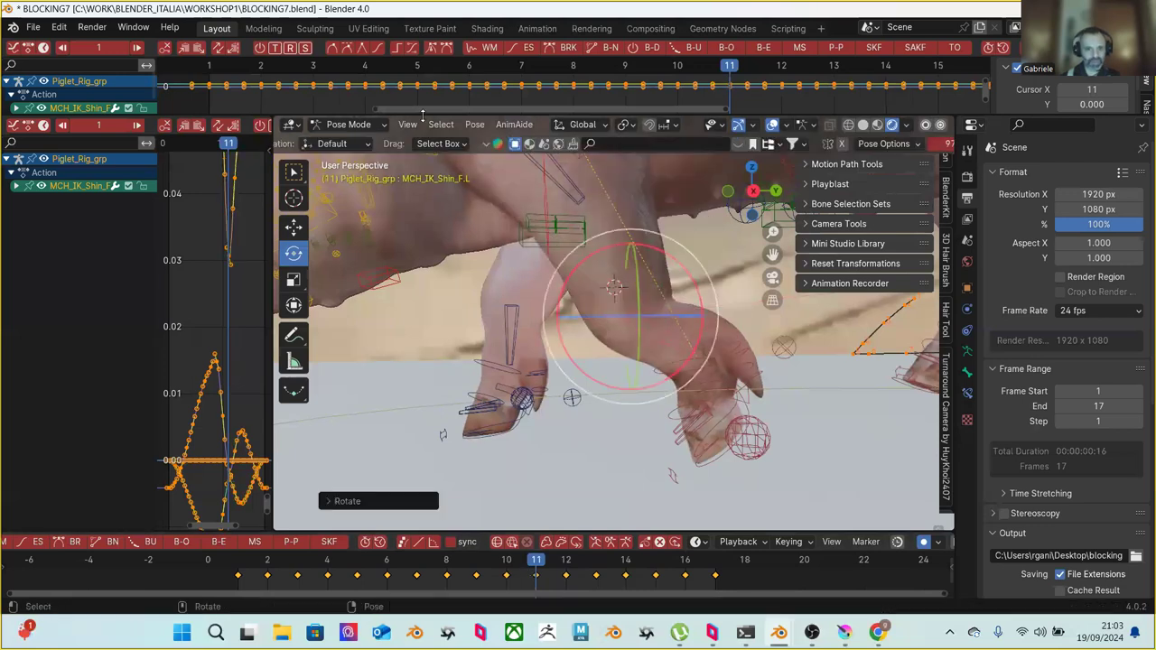
pyautogui.click(362, 144)
pyautogui.click(352, 201)
pyautogui.moveTo(686, 276); pyautogui.dragTo(689, 286)
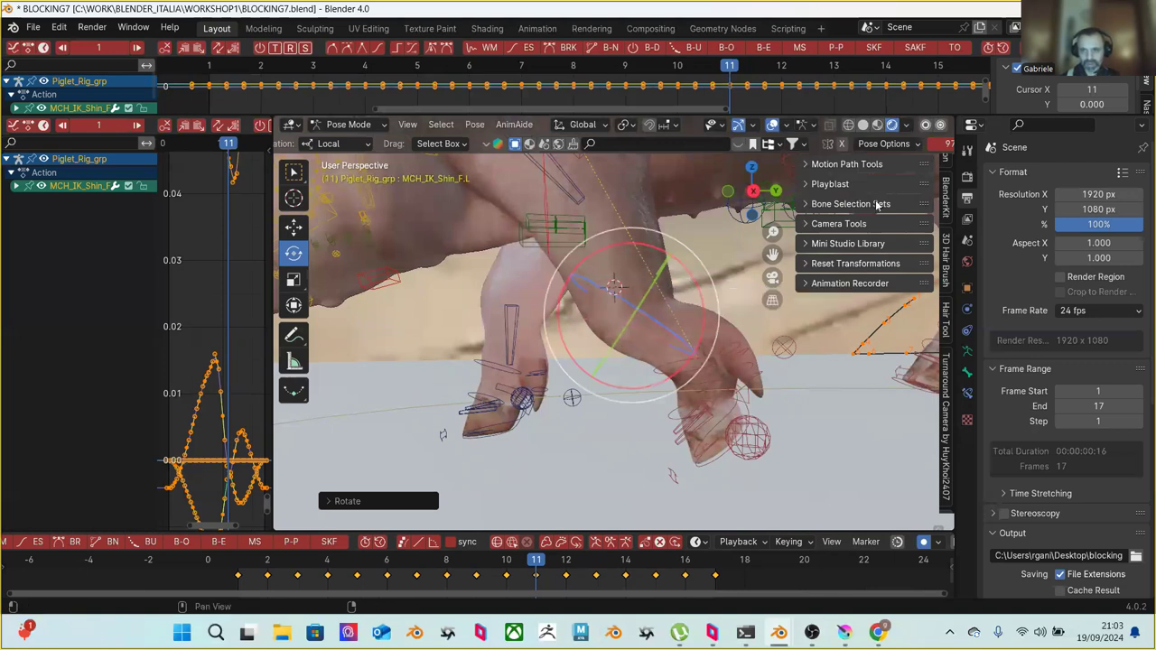
# Display the front left shin bone's transform values and shift its quaternion X rotation to 0.145 and back to 0.045
pyautogui.scroll(5, 946, 226)
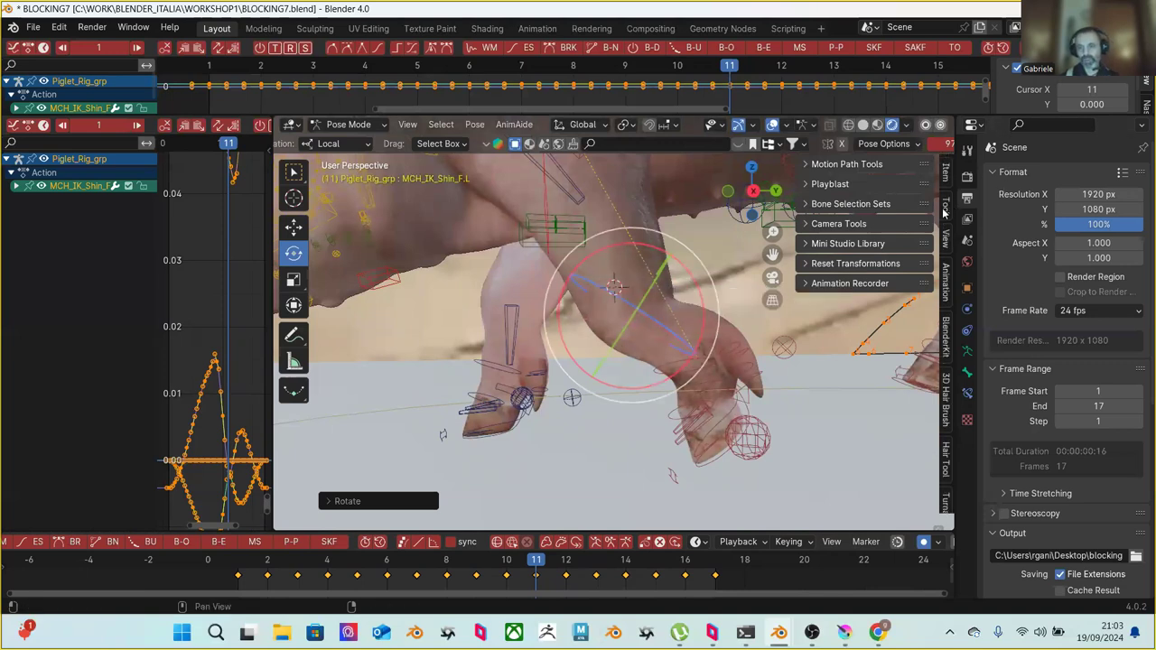
pyautogui.click(944, 181)
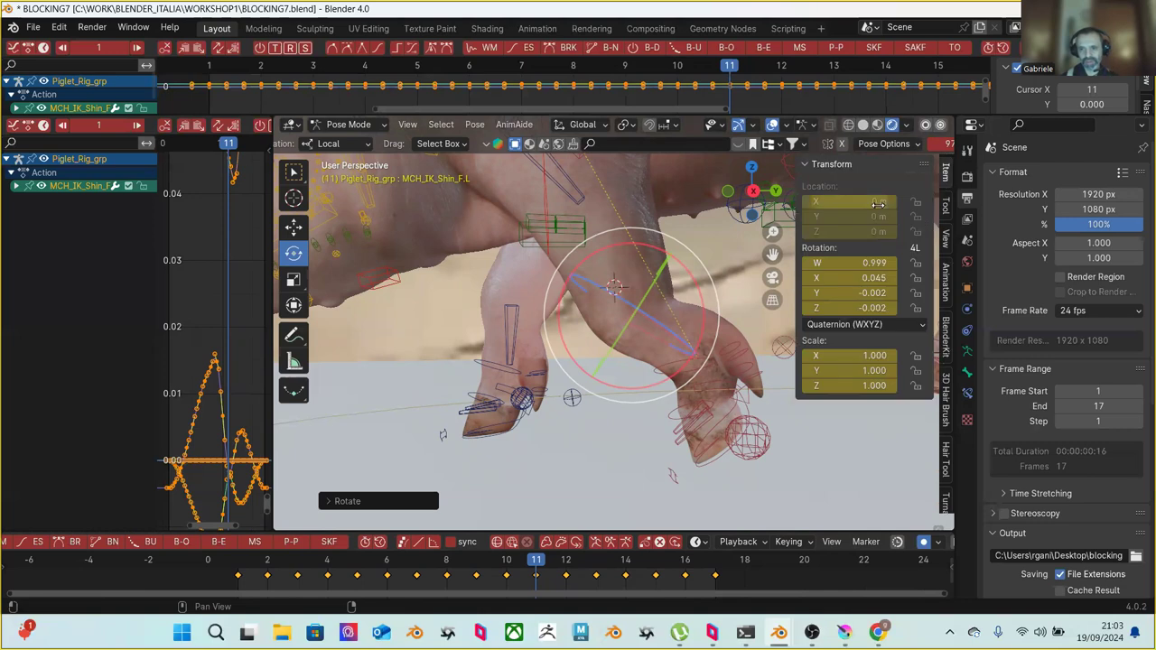
pyautogui.moveTo(850, 277); pyautogui.dragTo(858, 280)
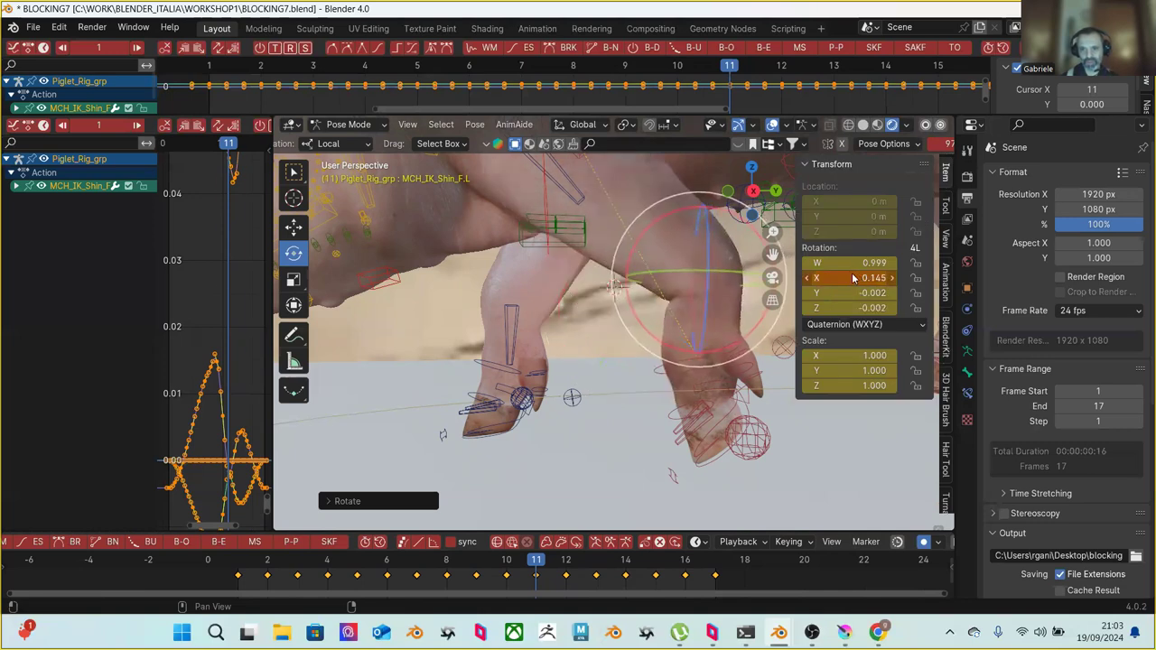
pyautogui.click(809, 280)
pyautogui.click(809, 280)
pyautogui.moveTo(888, 280); pyautogui.dragTo(879, 278)
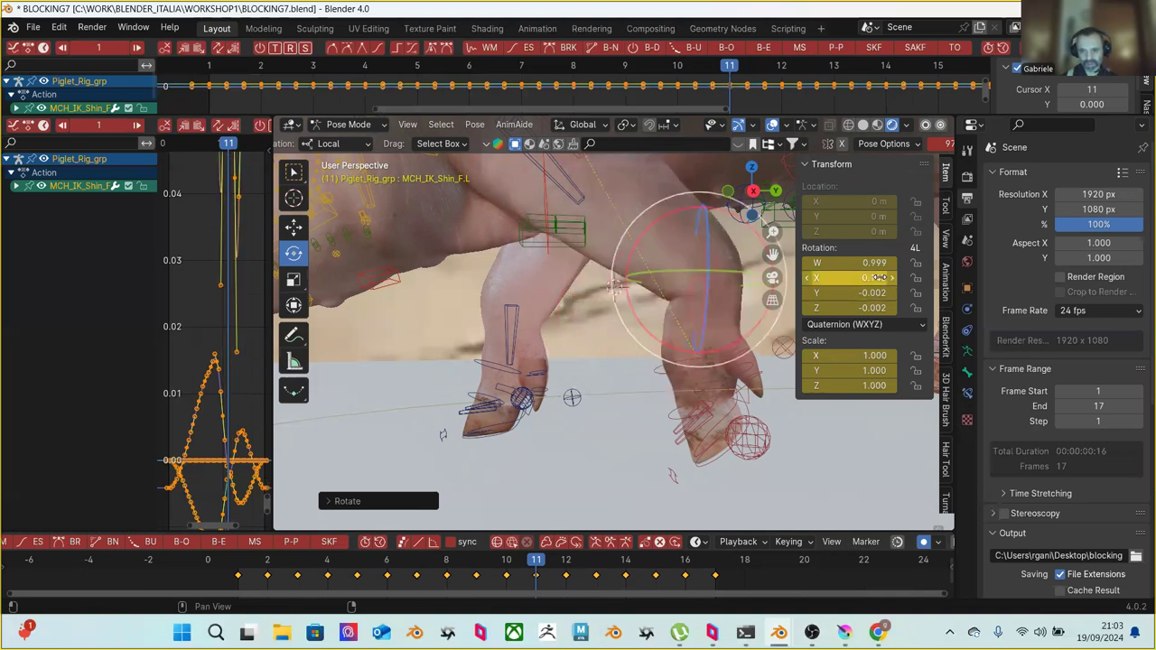
pyautogui.click(811, 280)
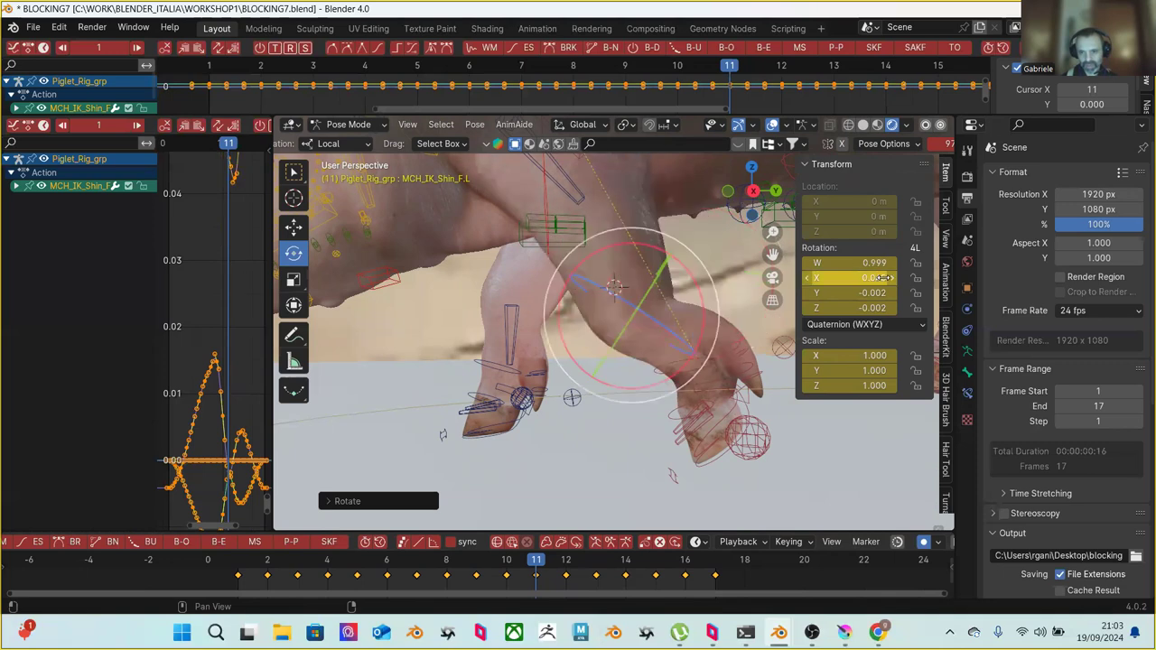
# Test quaternion X rotation values of 0.08, 0.07 and 0.05 on the front left shin bone at frame 11
pyautogui.click(880, 279)
pyautogui.write('-0.08')
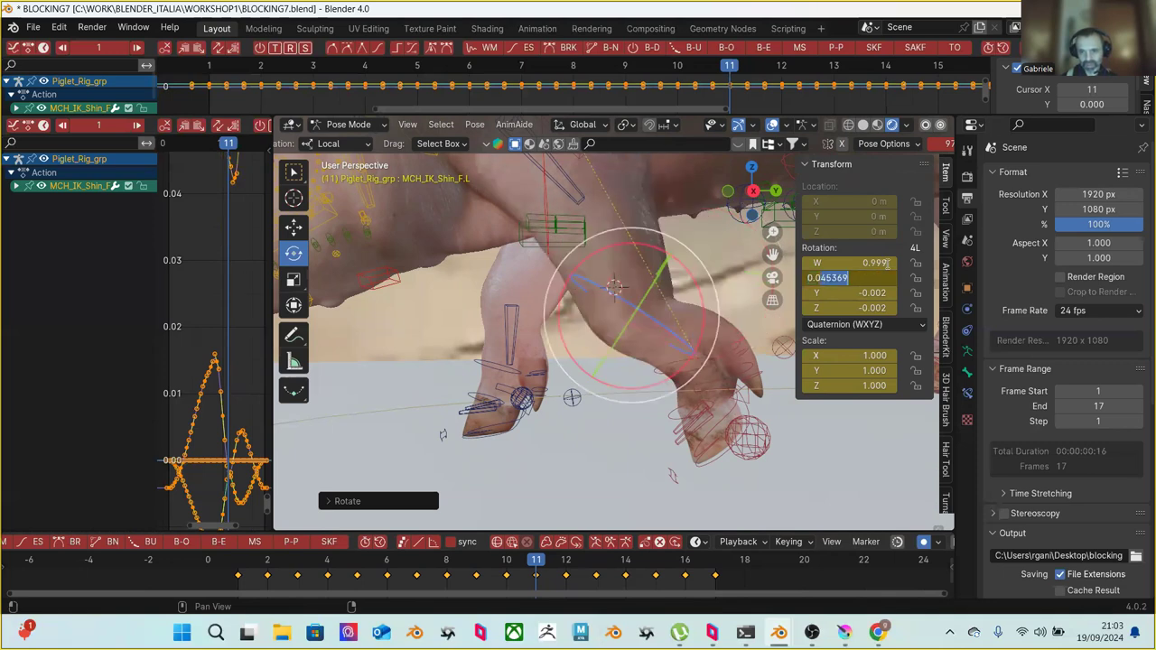
pyautogui.press('Return')
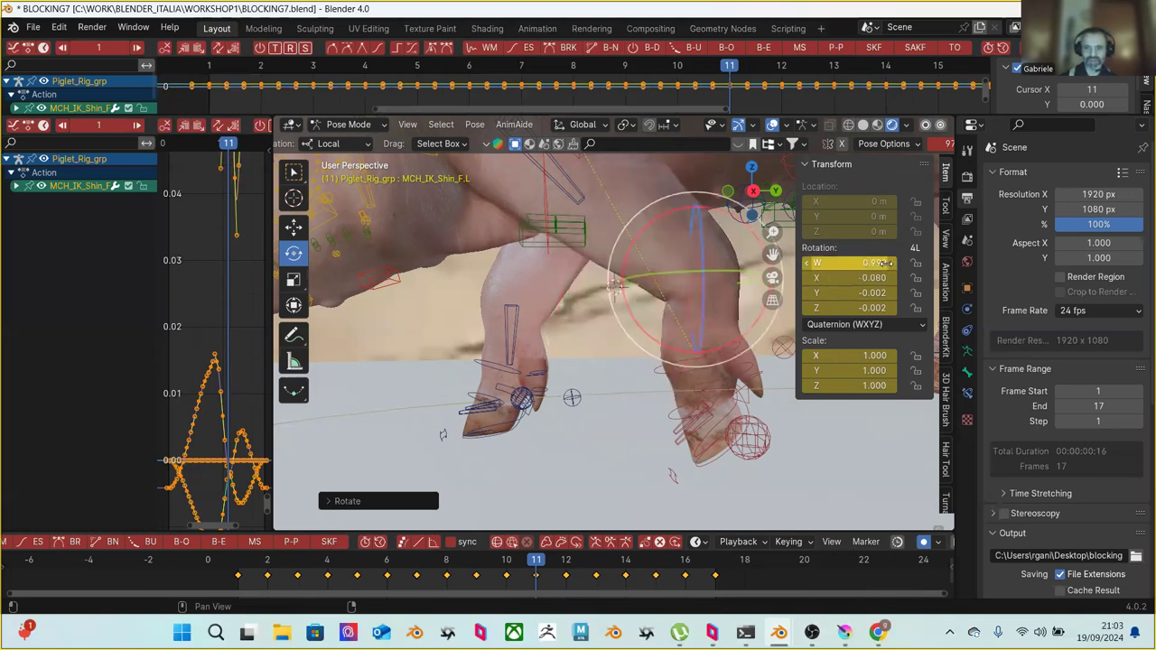
pyautogui.click(869, 279)
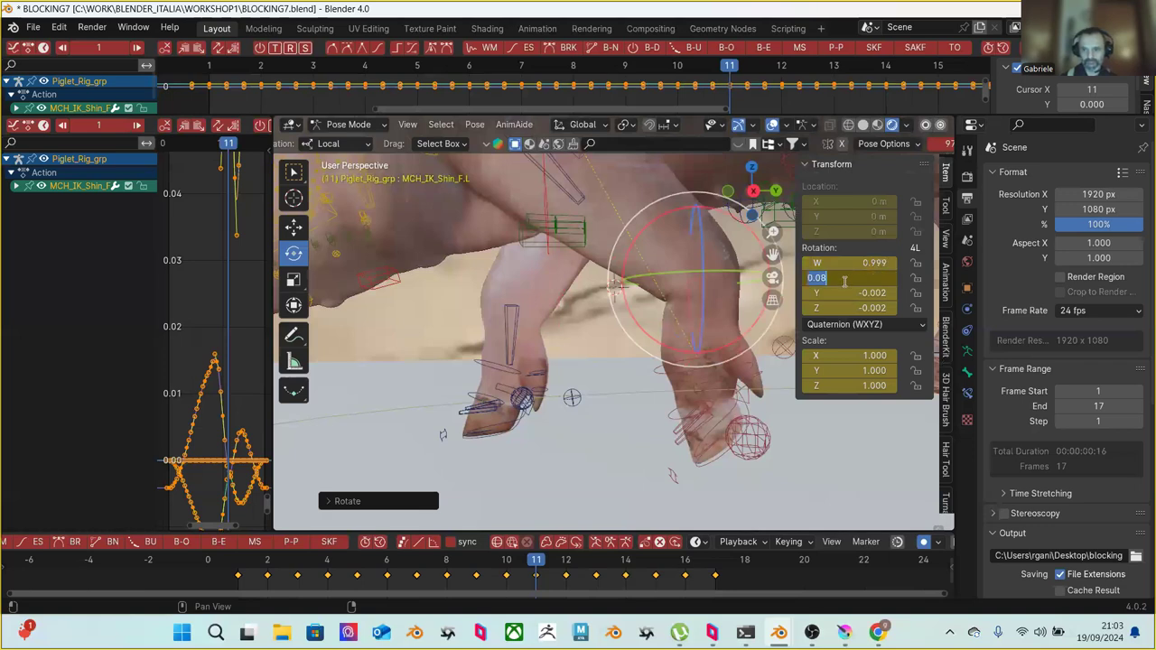
pyautogui.write('-0.07')
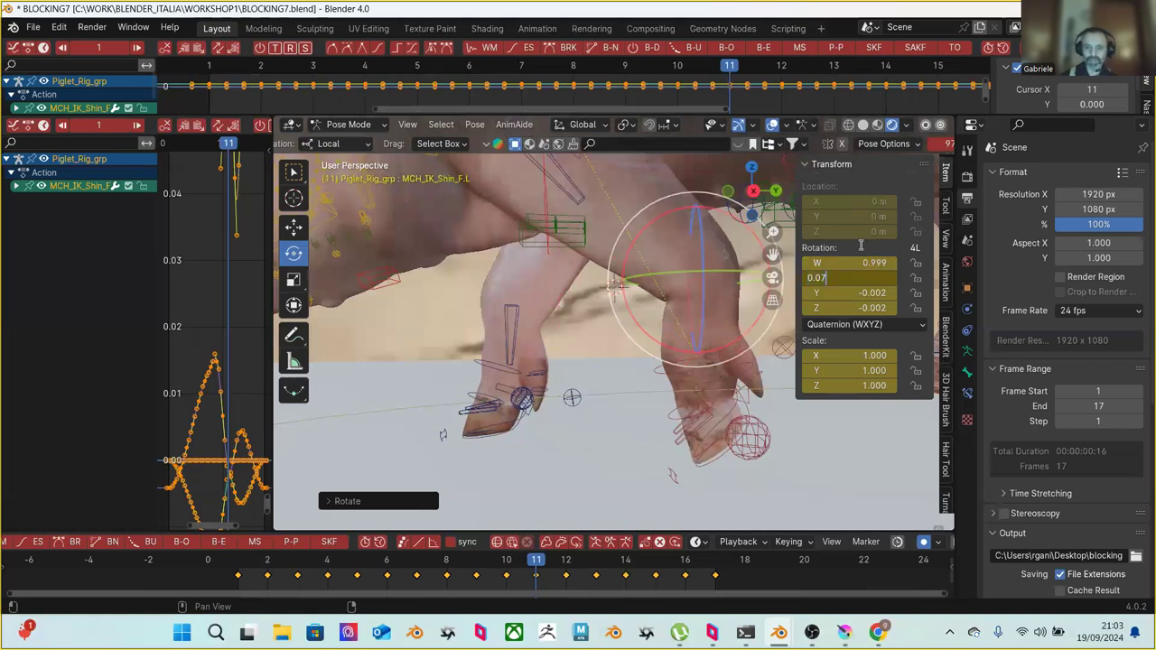
pyautogui.press('Return')
pyautogui.click(876, 279)
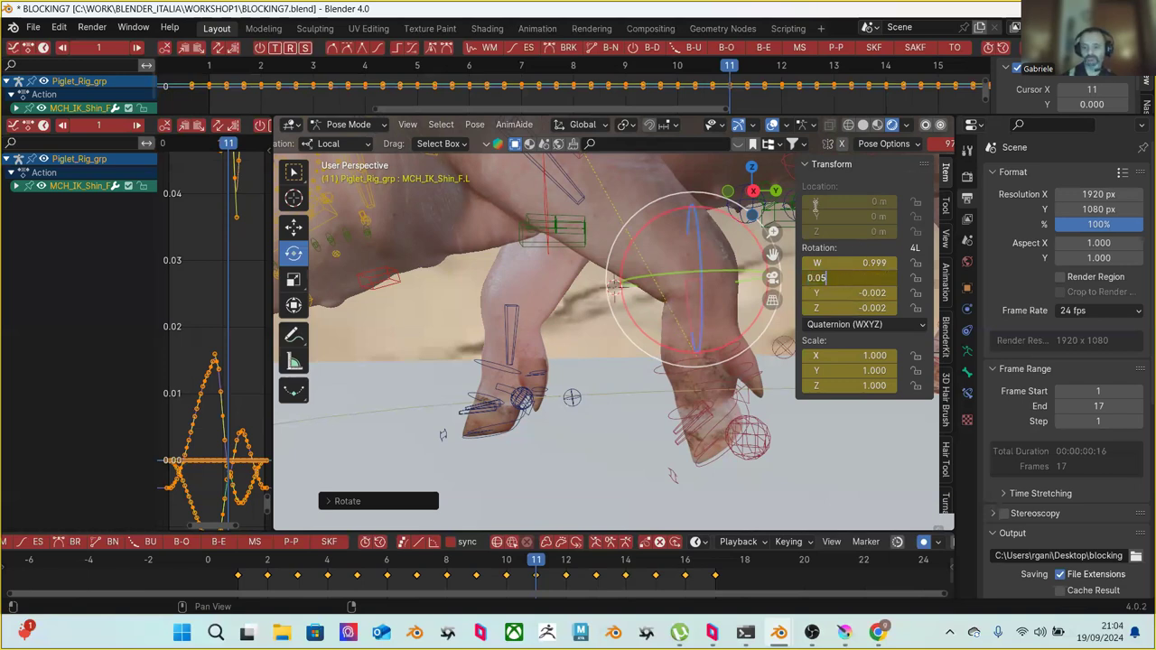
pyautogui.write('-0.05')
pyautogui.press('Return')
# Test quaternion X rotation values of 0.06, 0.065 and 0.063 on the front left shin bone
pyautogui.click(832, 279)
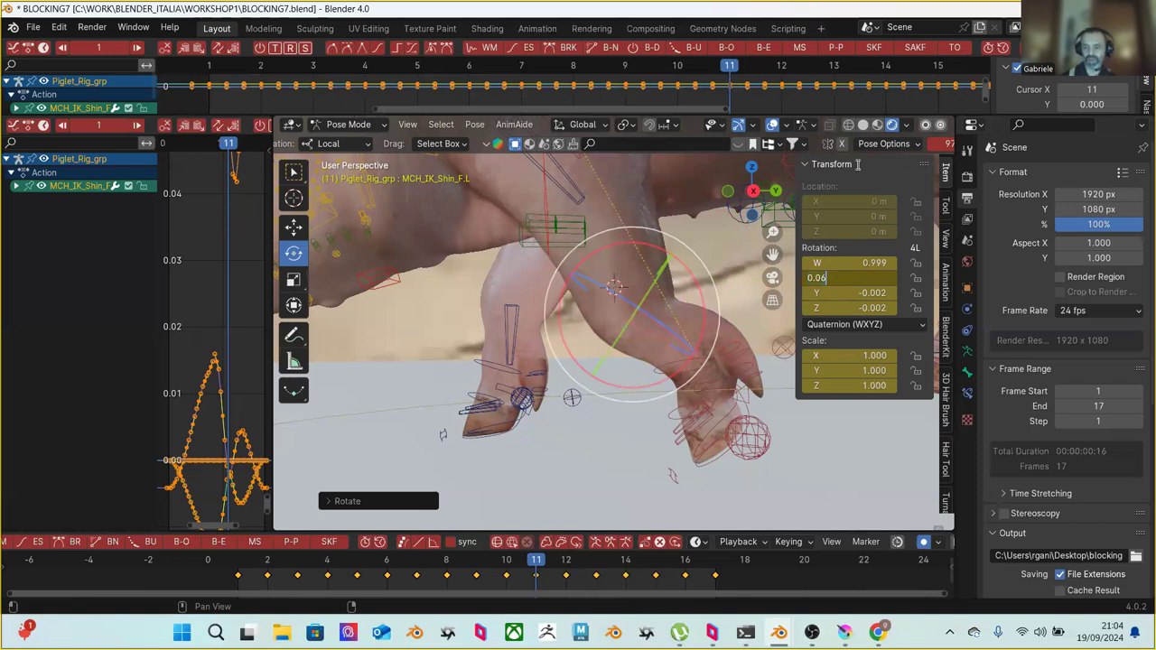
pyautogui.write('0.06')
pyautogui.press('Return')
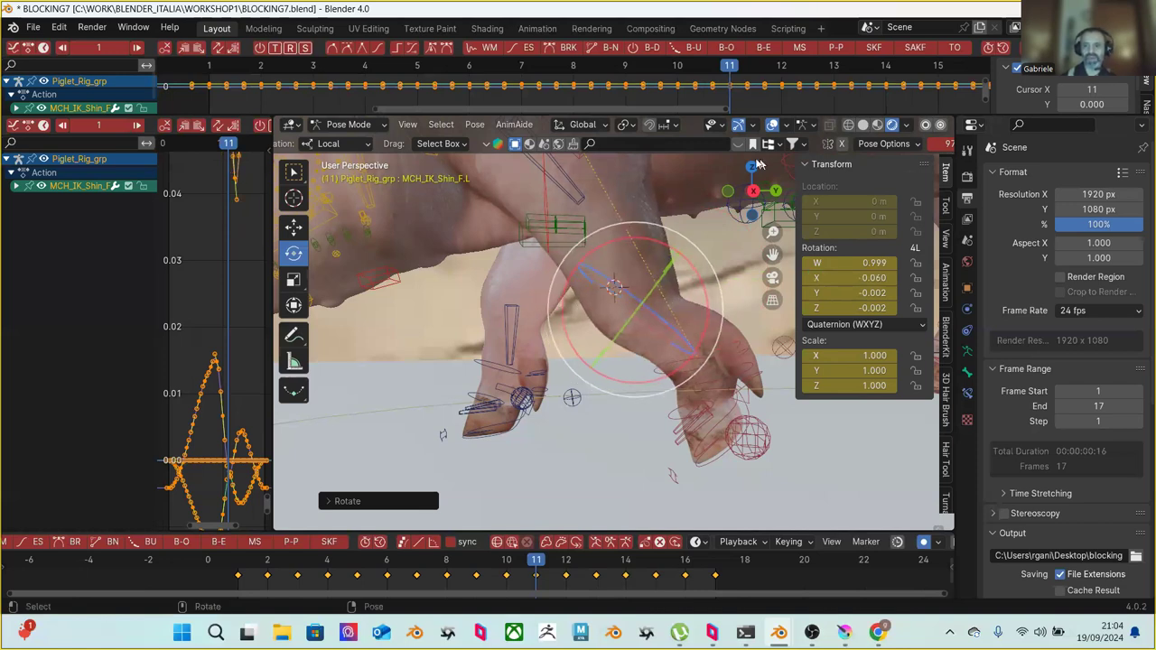
pyautogui.click(838, 279)
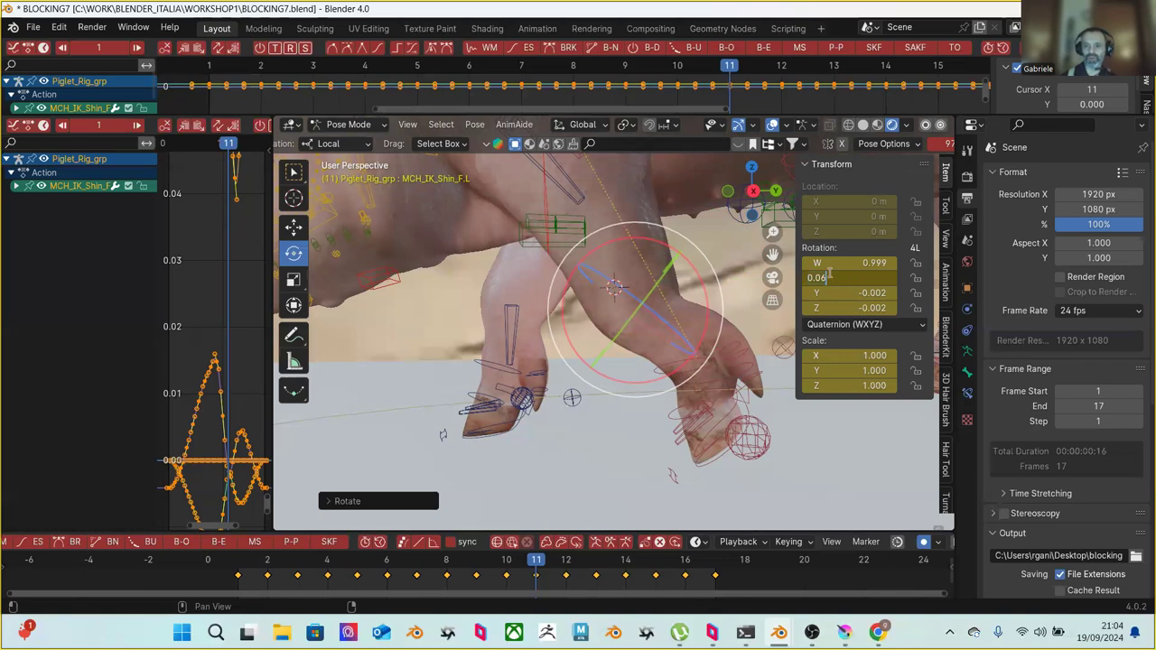
pyautogui.write('0.065')
pyautogui.press('Return')
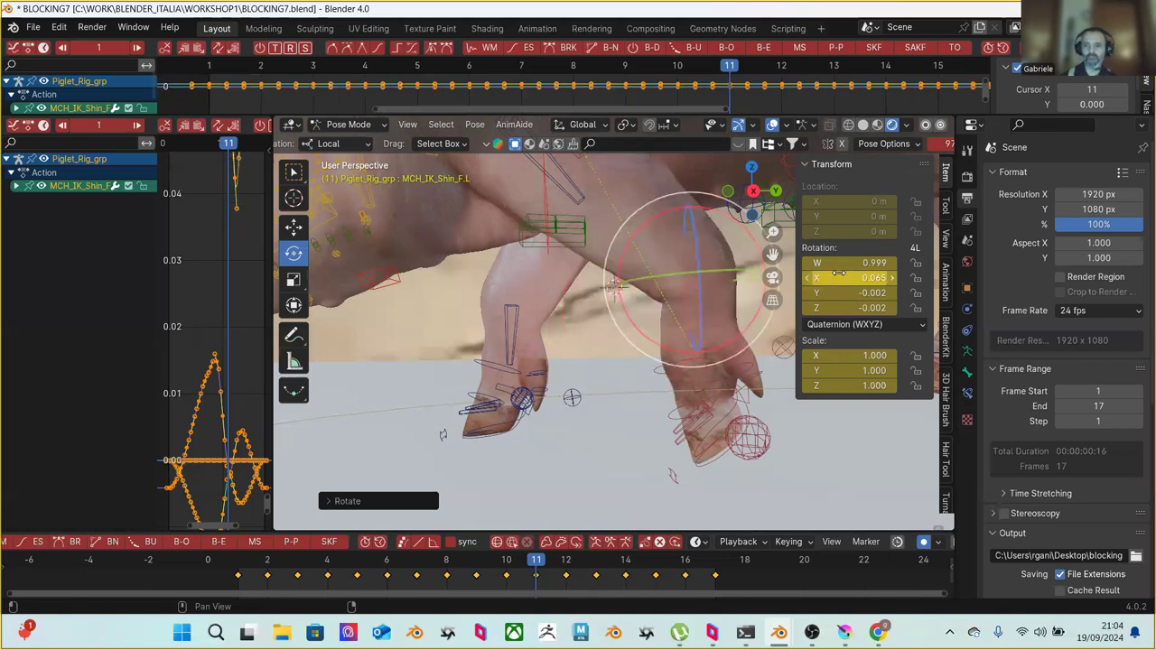
pyautogui.click(845, 279)
pyautogui.click(838, 276)
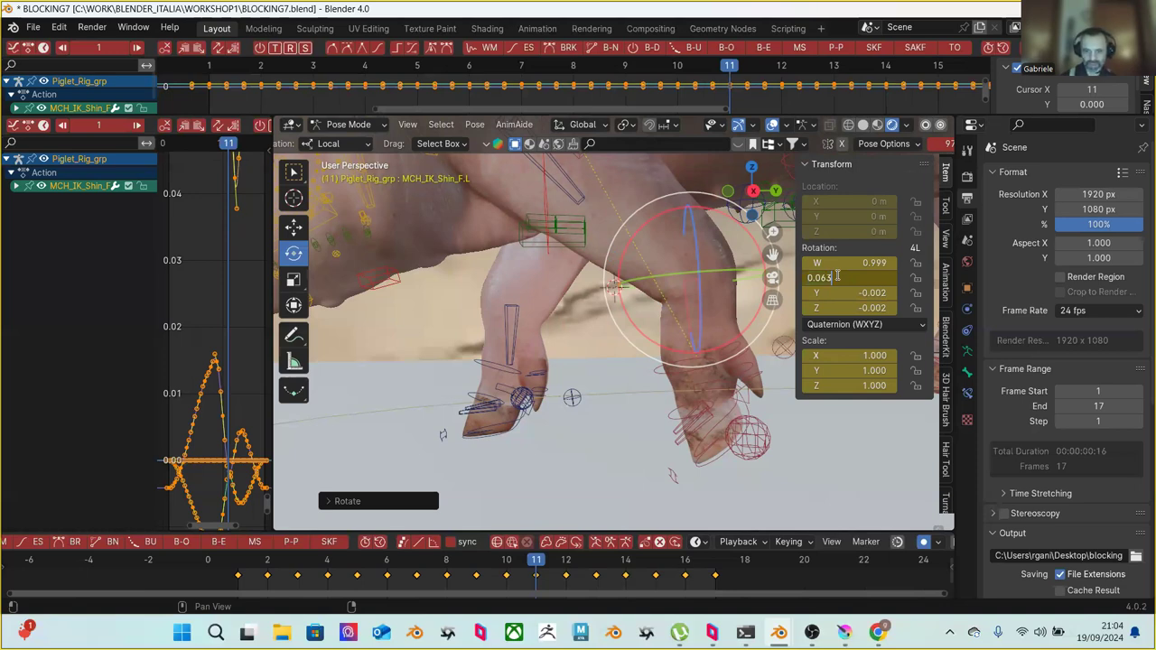
pyautogui.press('Return')
# Narrow the front left shin bone's quaternion X rotation to 0.062, followed by 0.061
pyautogui.click(837, 276)
pyautogui.write('0.06')
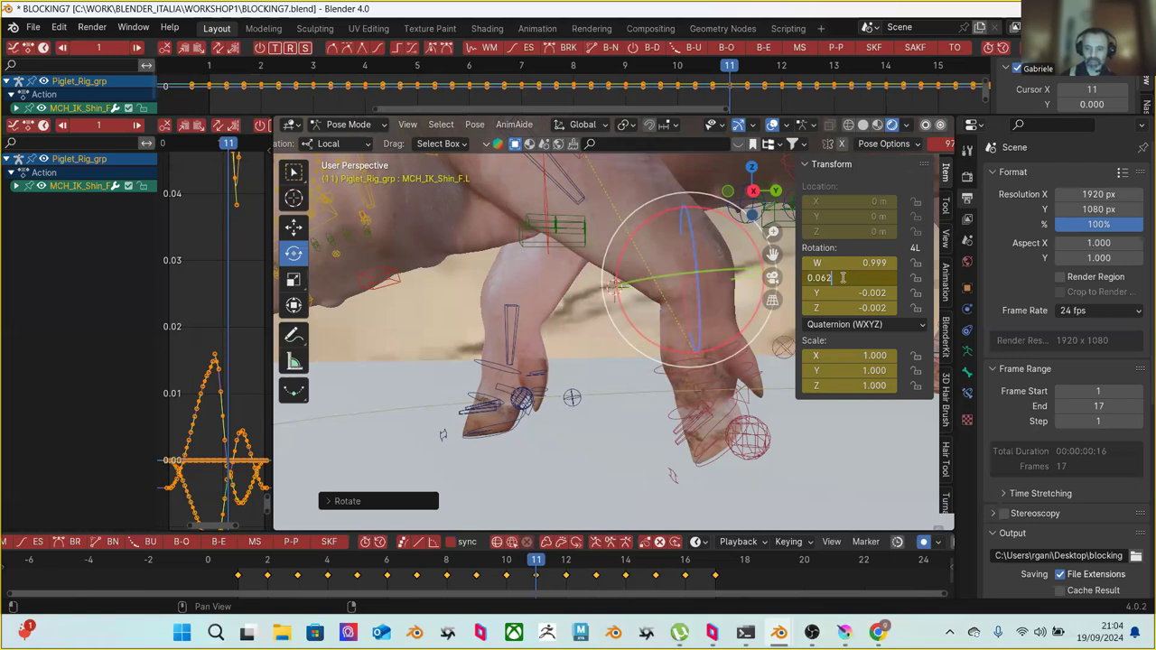
pyautogui.write('2')
pyautogui.press('Return')
pyautogui.click(841, 277)
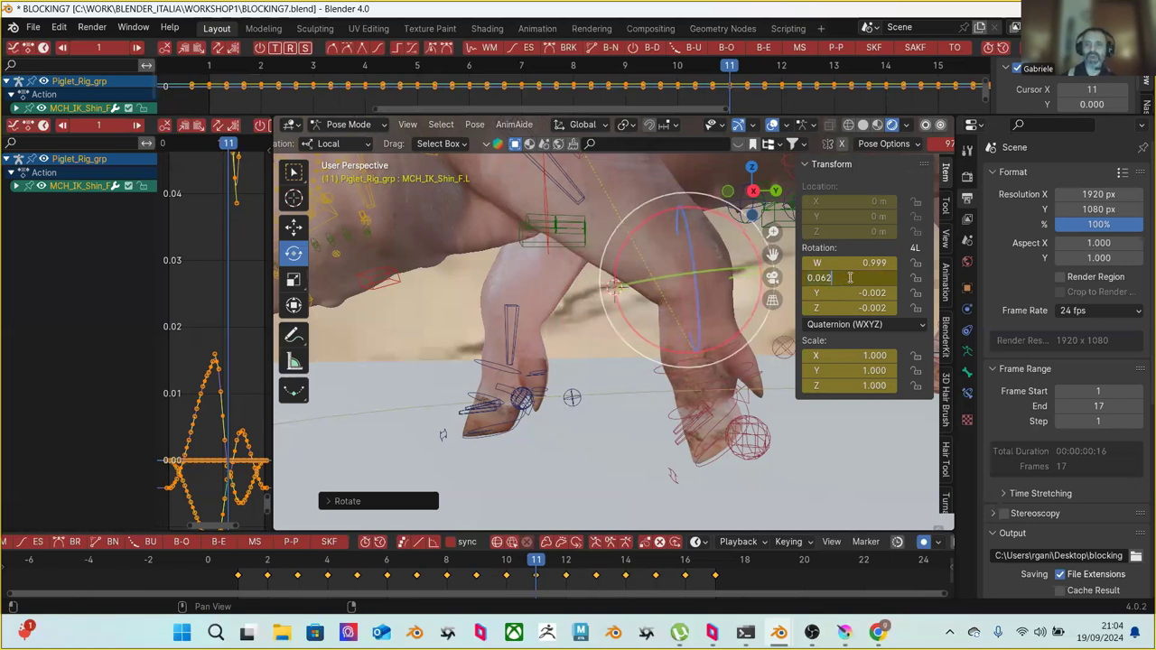
pyautogui.press('BackSpace')
pyautogui.press('Return')
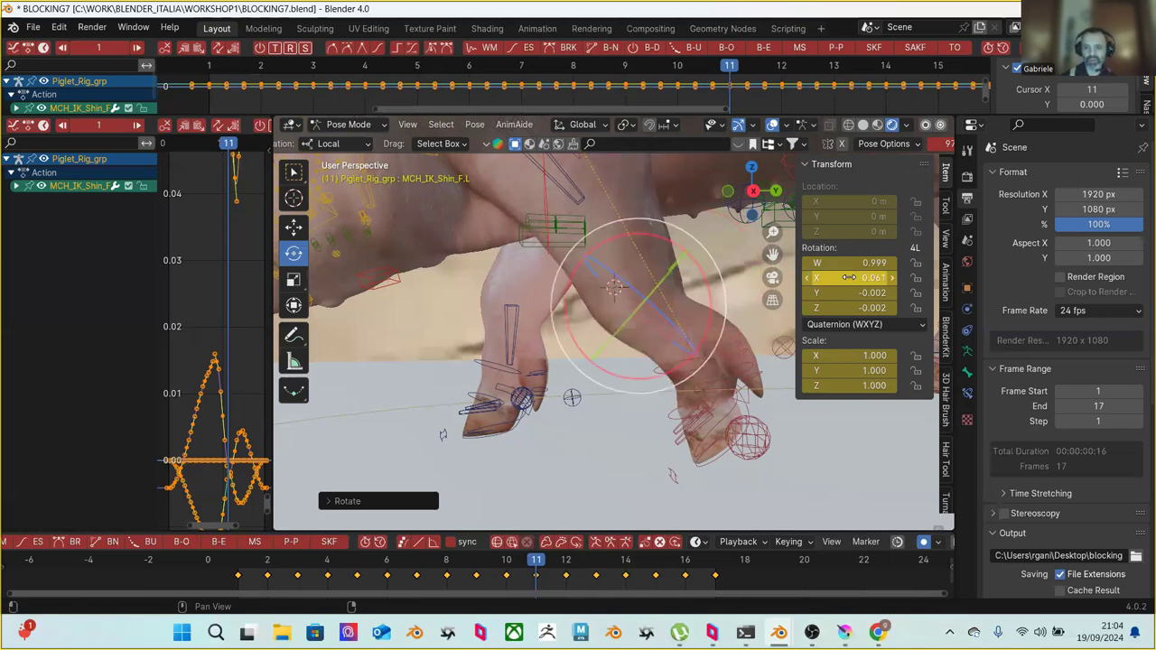
# Try quaternion X rotation values of 0.062 and 0.0615 on the front left shin bone at frame 11
pyautogui.click(854, 278)
pyautogui.click(849, 275)
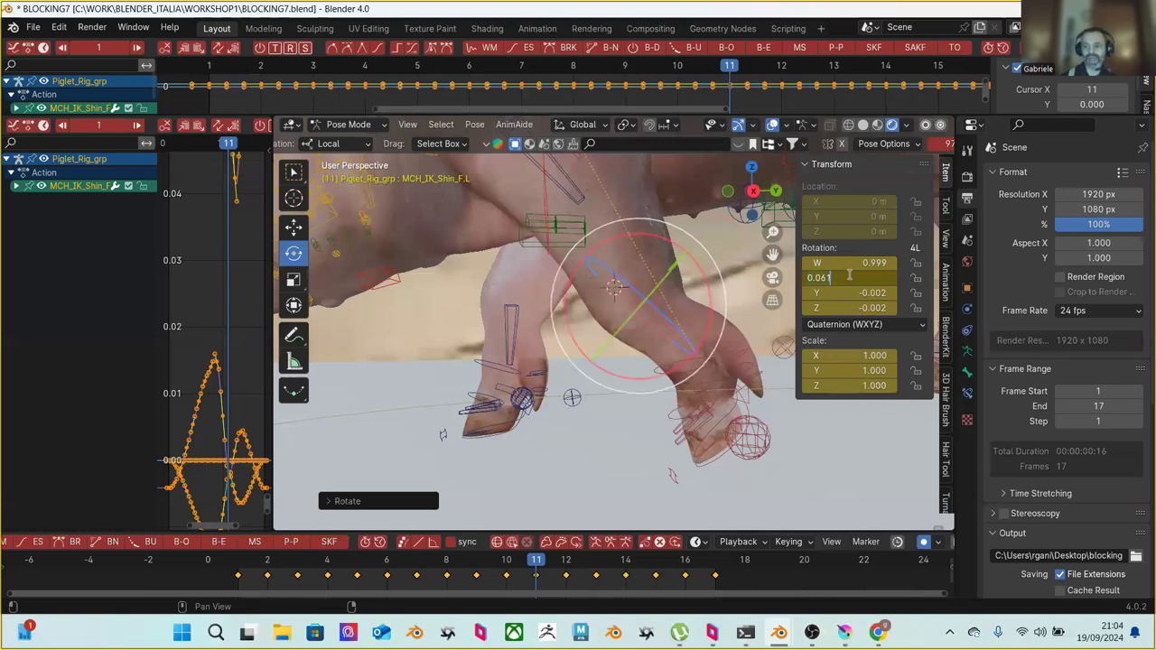
pyautogui.press('Return')
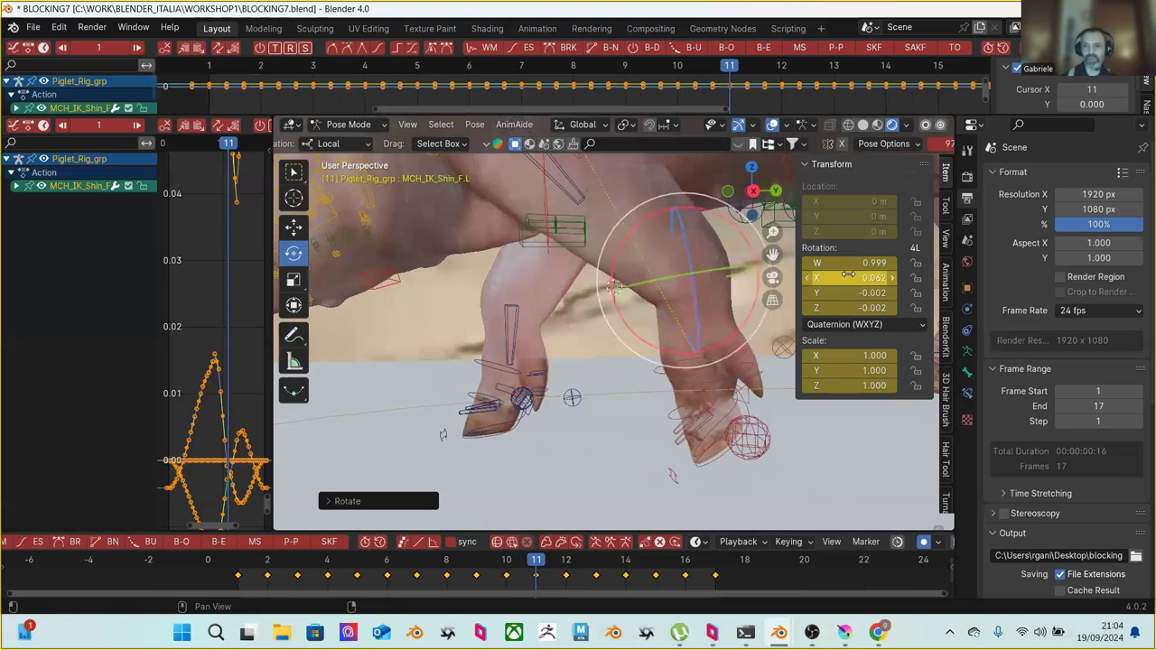
pyautogui.click(849, 275)
pyautogui.click(849, 281)
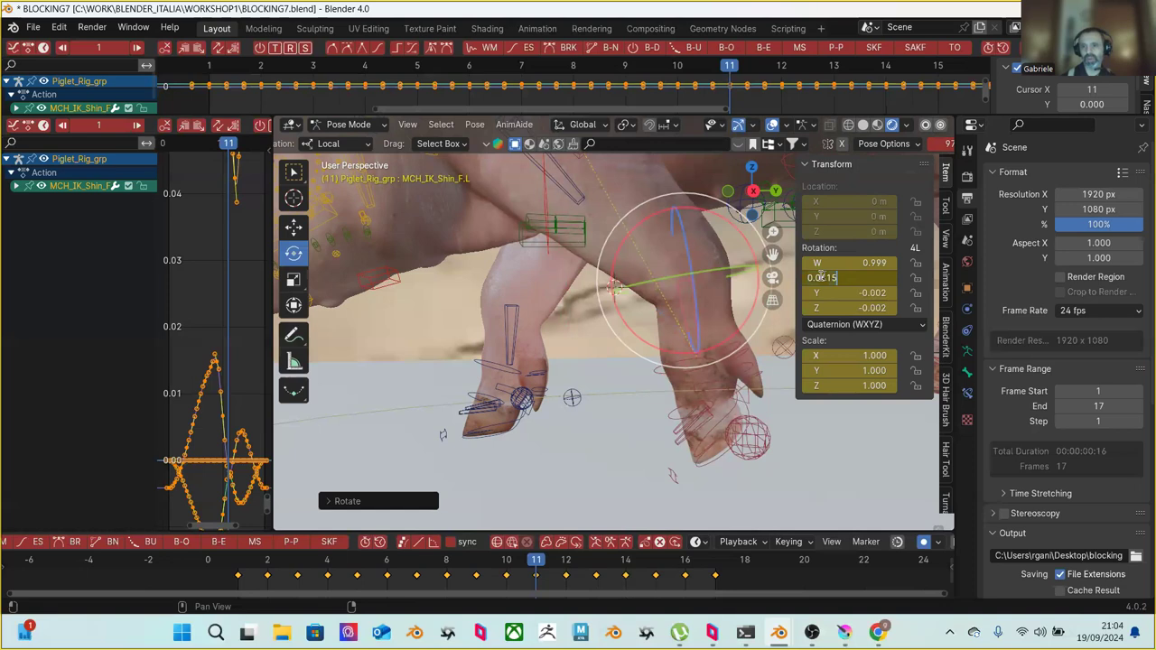
pyautogui.click(737, 236)
# Rotate the front left shin bone freehand around its local axis at frame 11, to a quaternion X of about 0.055
pyautogui.moveTo(739, 234); pyautogui.dragTo(738, 232)
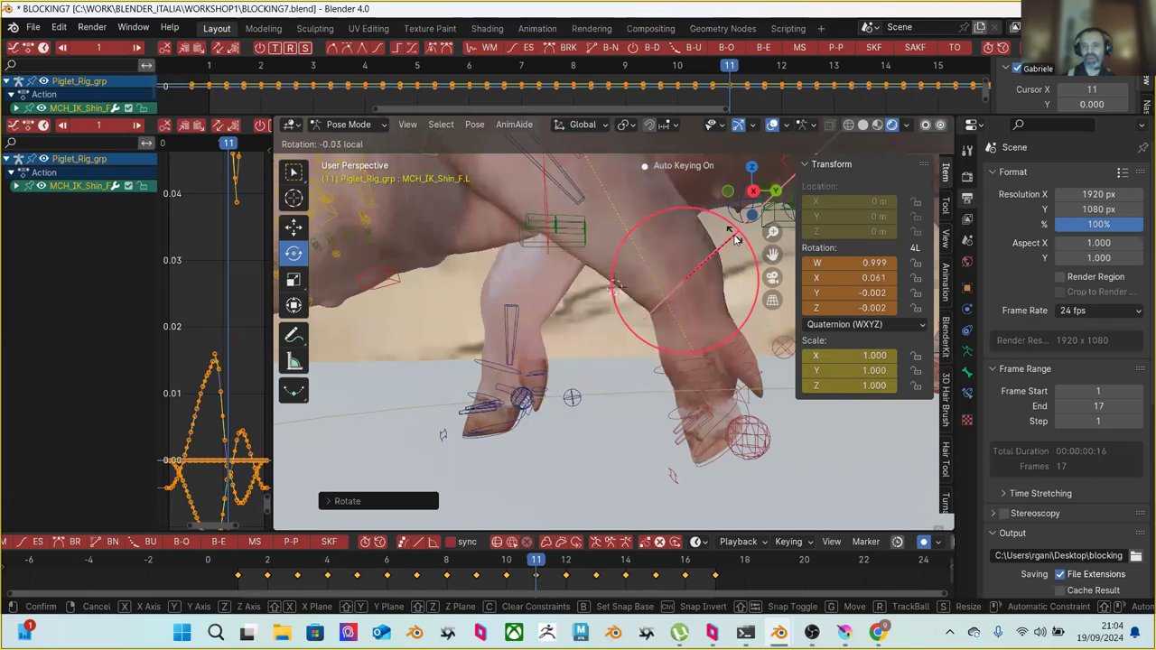
pyautogui.moveTo(736, 238); pyautogui.dragTo(736, 240)
pyautogui.scroll(-3, 673, 304)
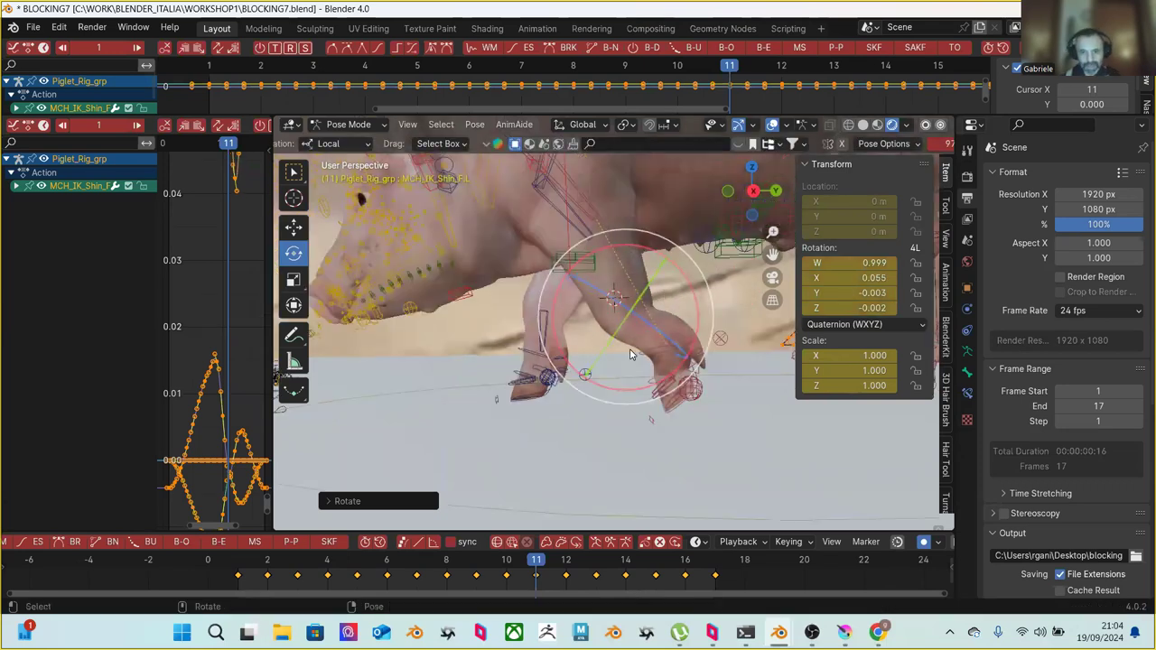
# Shift the front left shin bone slightly with the Move tool at frame 11
pyautogui.scroll(3, 637, 350)
pyautogui.press('w')
pyautogui.moveTo(679, 314); pyautogui.dragTo(689, 309)
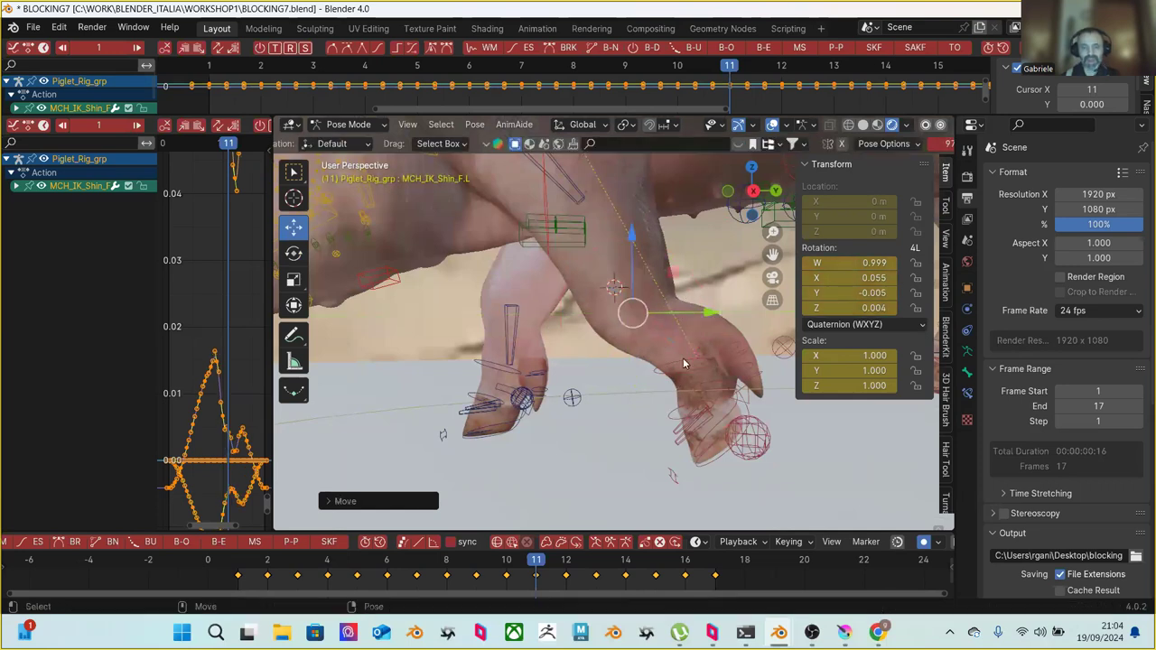
pyautogui.scroll(-2, 675, 333)
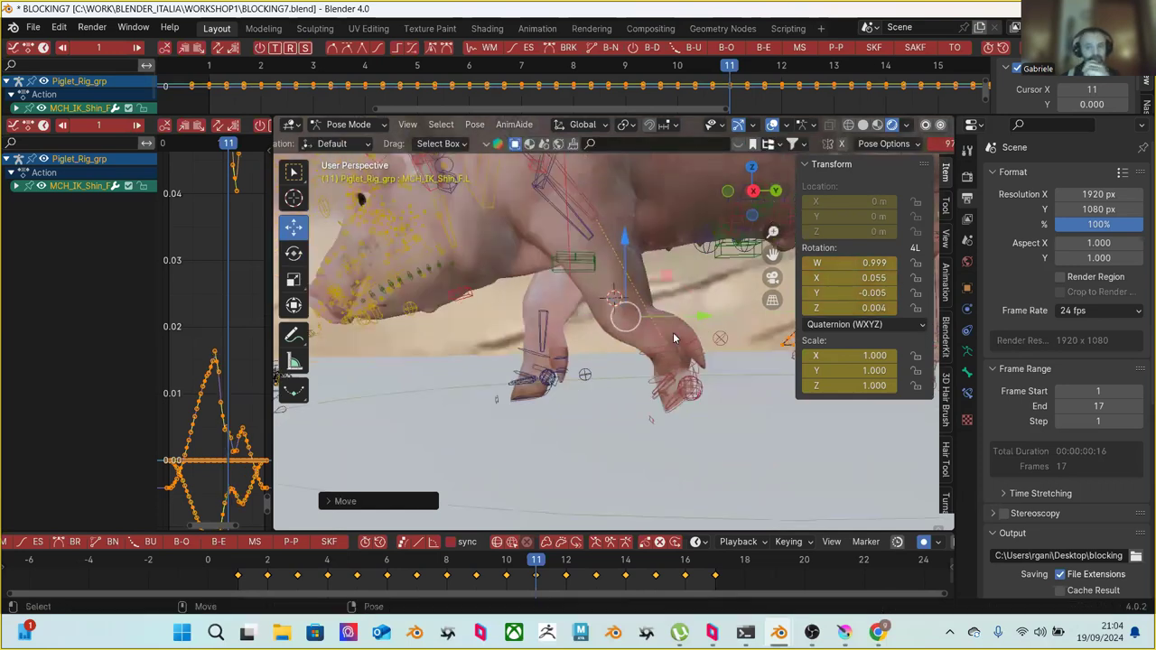
# Step back and forth between frames 10 and 12 to examine how the front left leg bends
pyautogui.moveTo(645, 299); pyautogui.dragTo(598, 323, button='middle')
pyautogui.moveTo(504, 565); pyautogui.dragTo(469, 533)
pyautogui.press('Right')
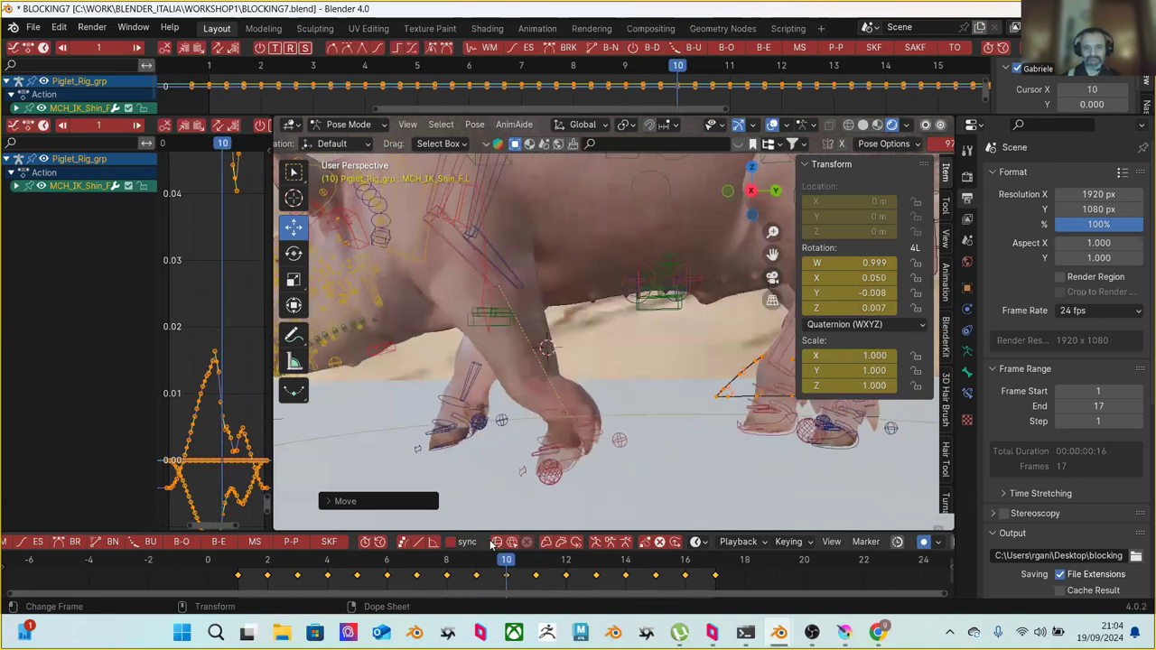
pyautogui.press('Right')
pyautogui.press('Right')
pyautogui.press('Right')
pyautogui.moveTo(596, 542); pyautogui.dragTo(563, 548)
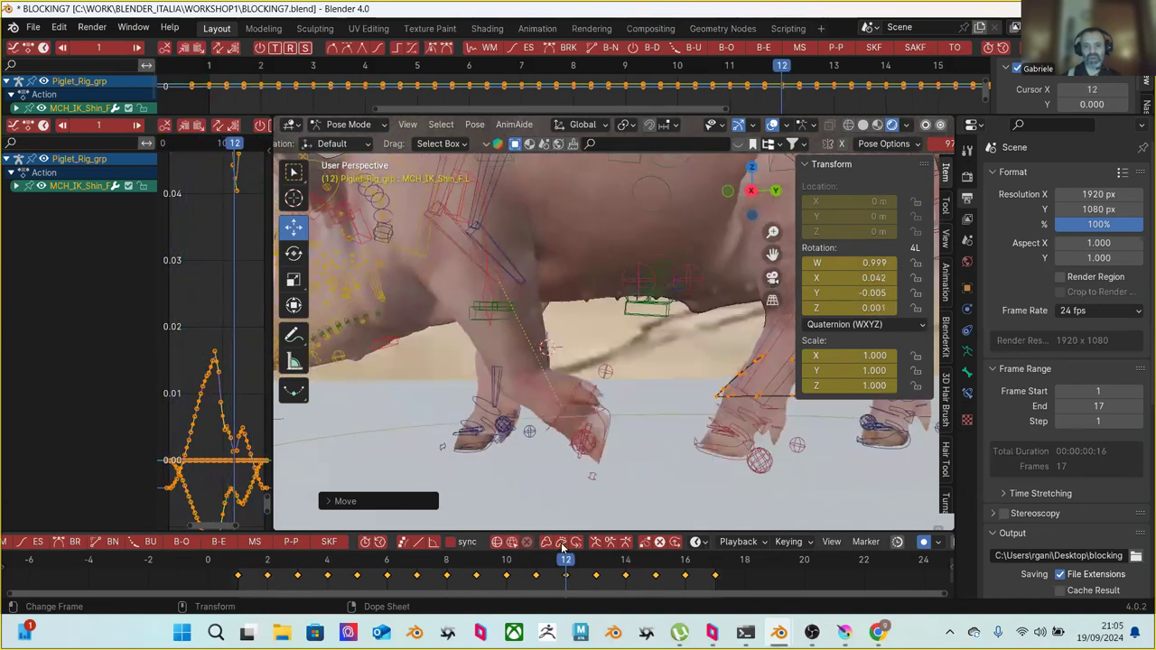
pyautogui.press('Left')
pyautogui.press('Left')
pyautogui.press('Left')
pyautogui.press('Right')
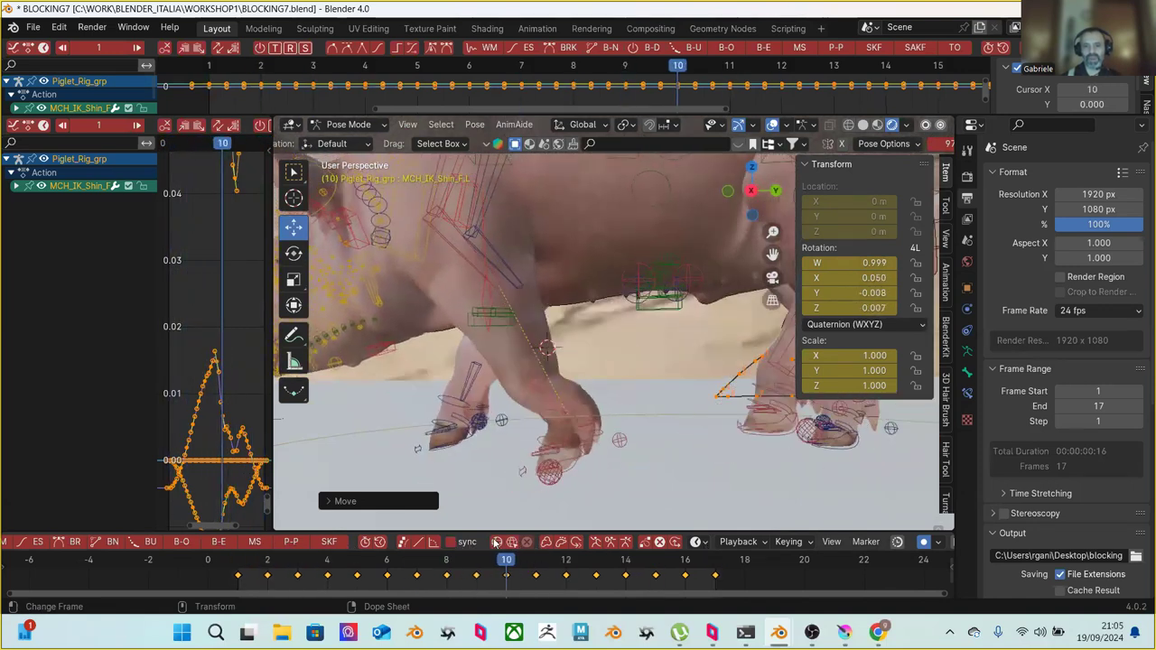
# Try rotating the front left foot's IK control at frame 10, undo the rotation and deselect the control
pyautogui.scroll(1, 542, 402)
pyautogui.keyDown('alt'); pyautogui.moveTo(542, 402); pyautogui.dragTo(569, 396, button='right'); pyautogui.keyUp('alt')
pyautogui.keyDown('alt'); pyautogui.moveTo(569, 396); pyautogui.dragTo(571, 365, button='middle'); pyautogui.keyUp('alt')
pyautogui.click(591, 355)
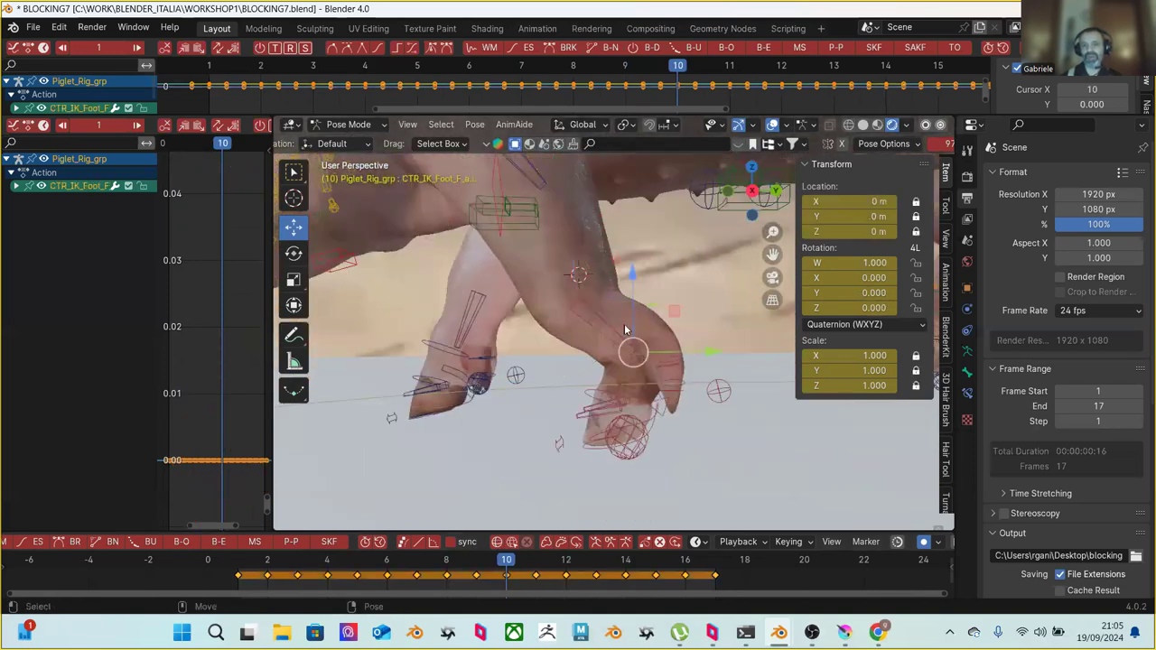
pyautogui.press('r')
pyautogui.moveTo(684, 305); pyautogui.dragTo(703, 303)
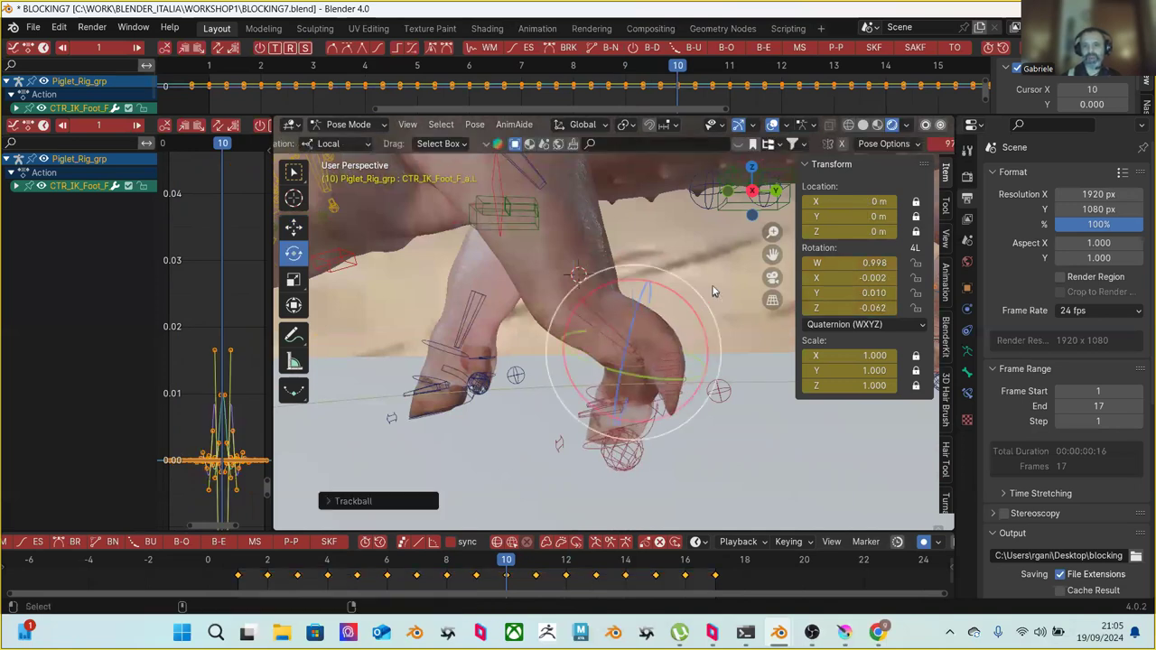
pyautogui.hotkey('ctrl', 'z')
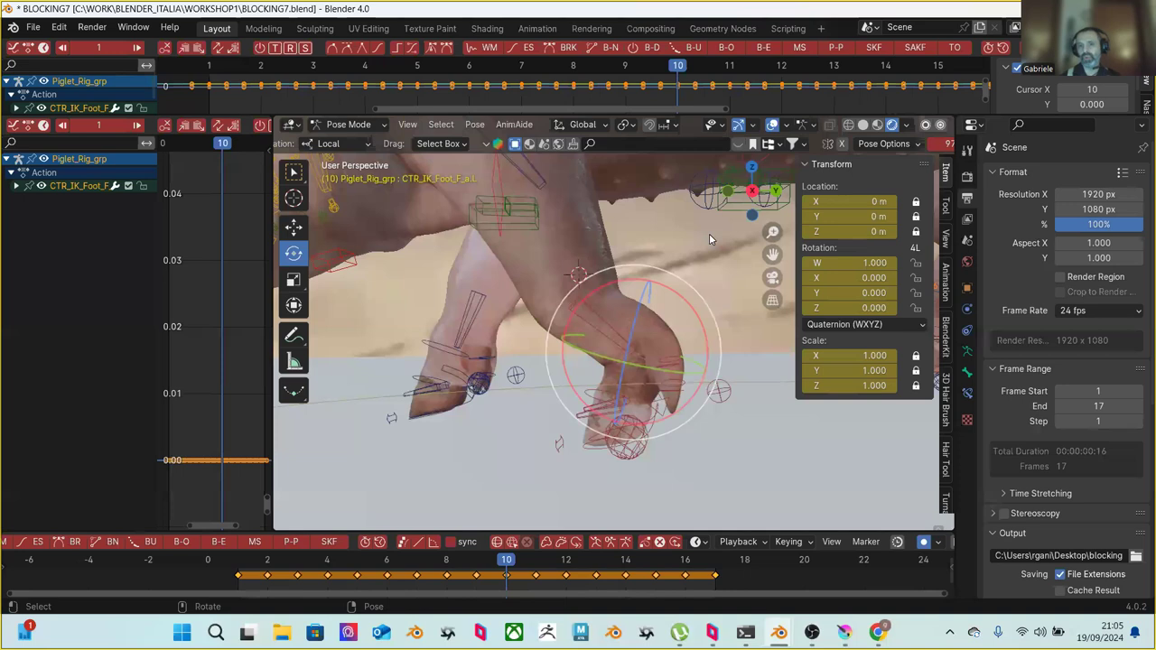
pyautogui.click(716, 251)
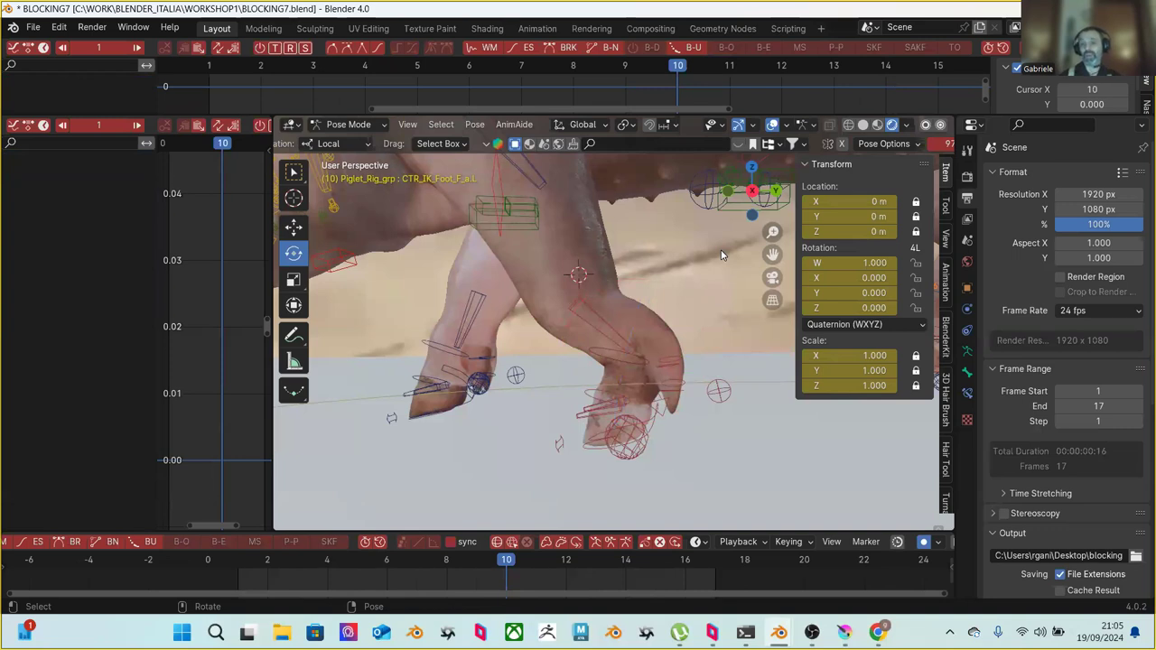
# Inspect the abdomen control and the front left foot control at frame 10, viewing the bent leg from several angles
pyautogui.scroll(-5, 575, 413)
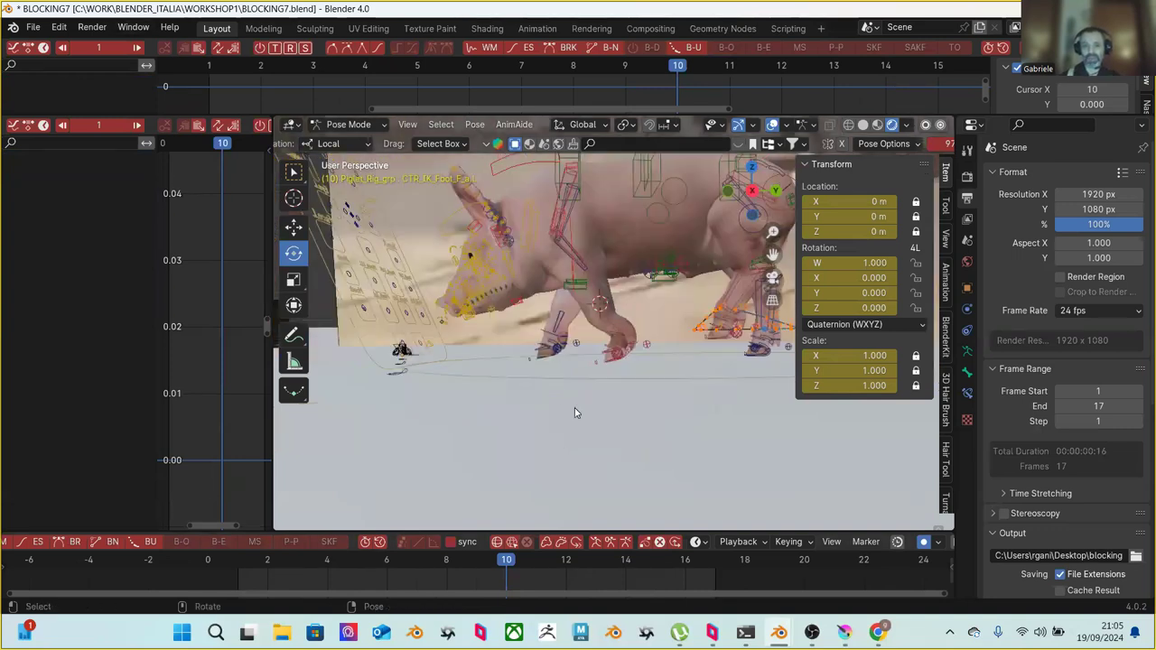
pyautogui.scroll(6, 553, 376)
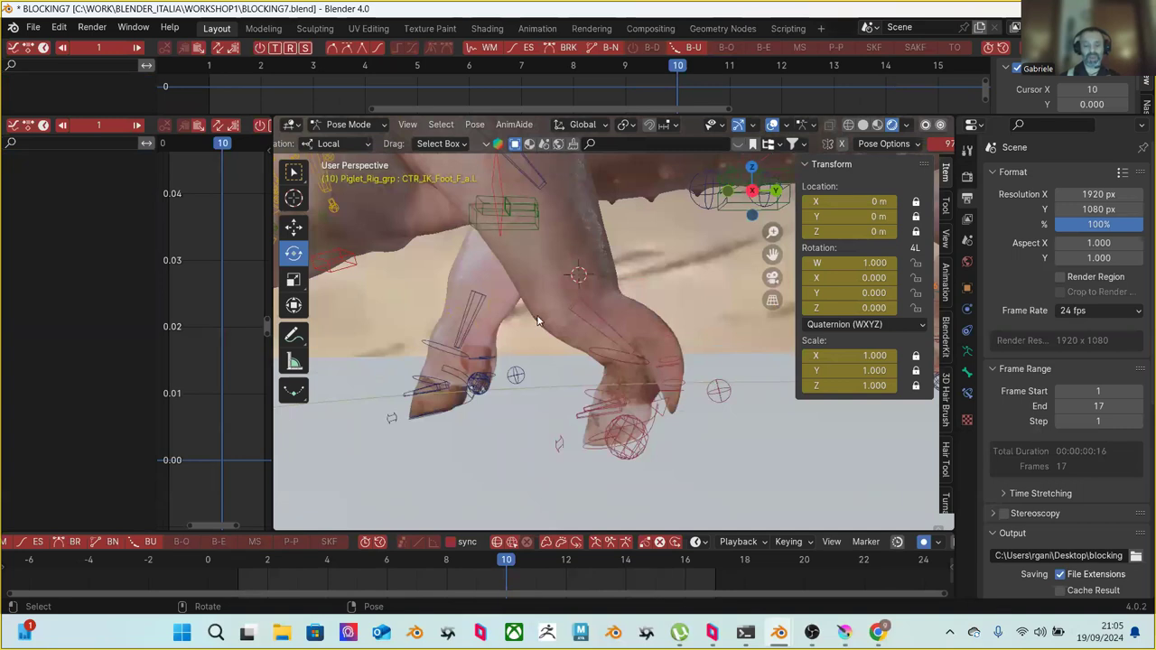
pyautogui.moveTo(543, 292); pyautogui.dragTo(504, 375, button='middle')
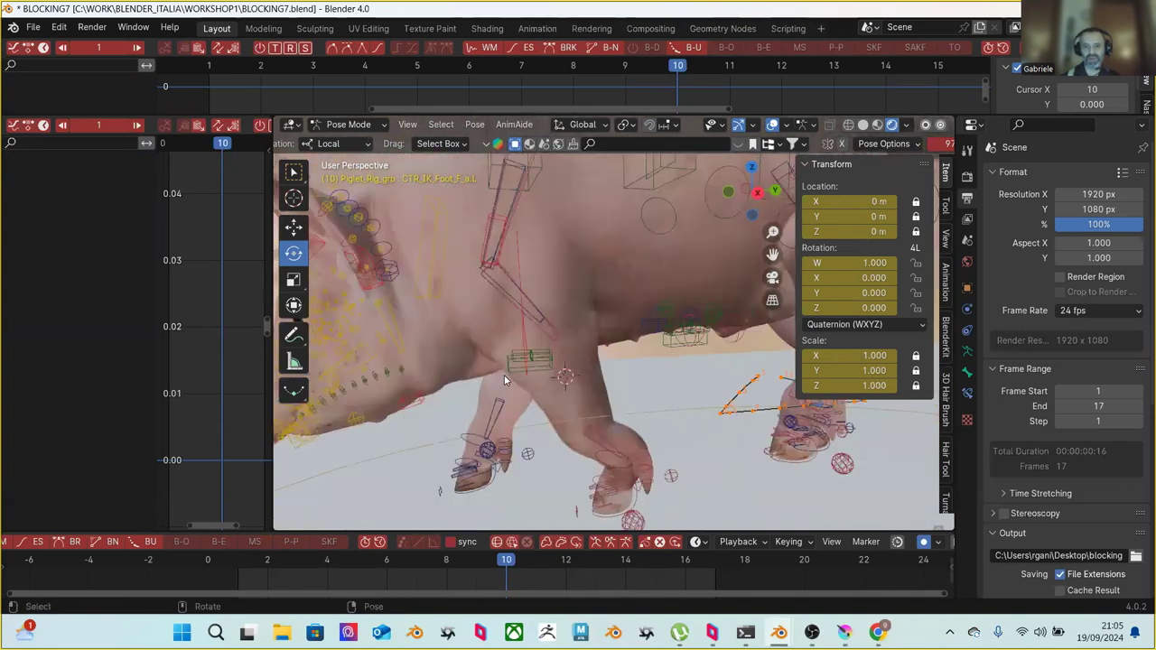
pyautogui.click(537, 365)
pyautogui.moveTo(597, 350)
pyautogui.mouseDown()
pyautogui.moveTo(589, 316)
pyautogui.moveTo(595, 332)
pyautogui.mouseUp()
pyautogui.moveTo(635, 402); pyautogui.dragTo(568, 428, button='middle')
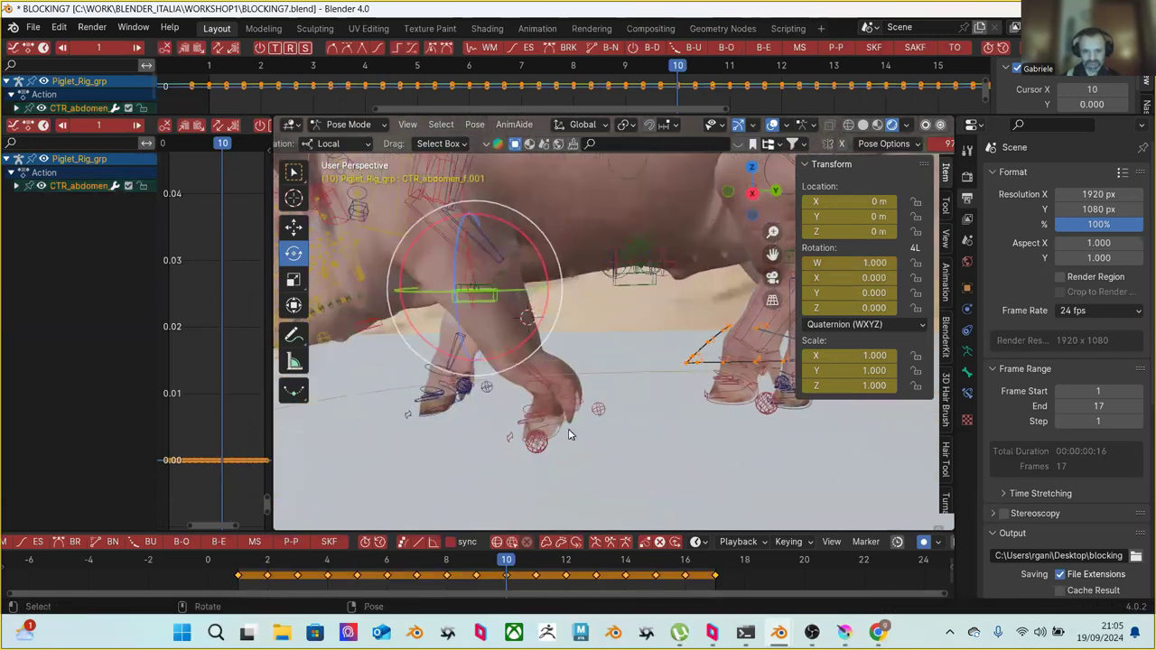
pyautogui.click(553, 439)
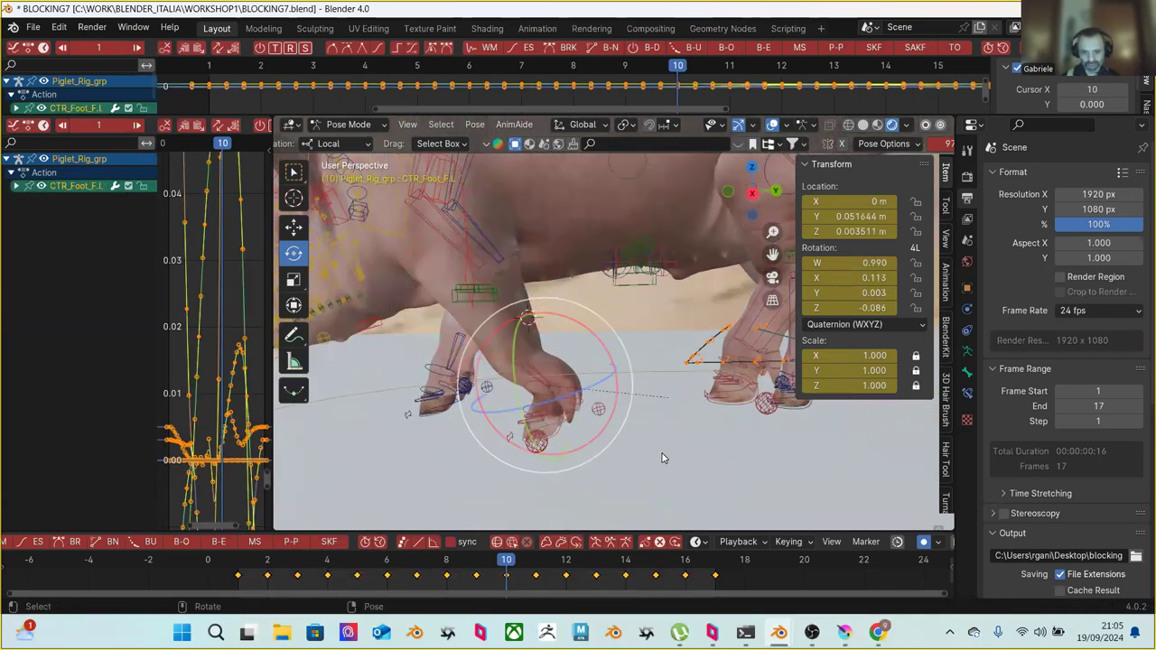
pyautogui.scroll(2, 670, 460)
pyautogui.click(583, 471)
pyautogui.click(569, 471)
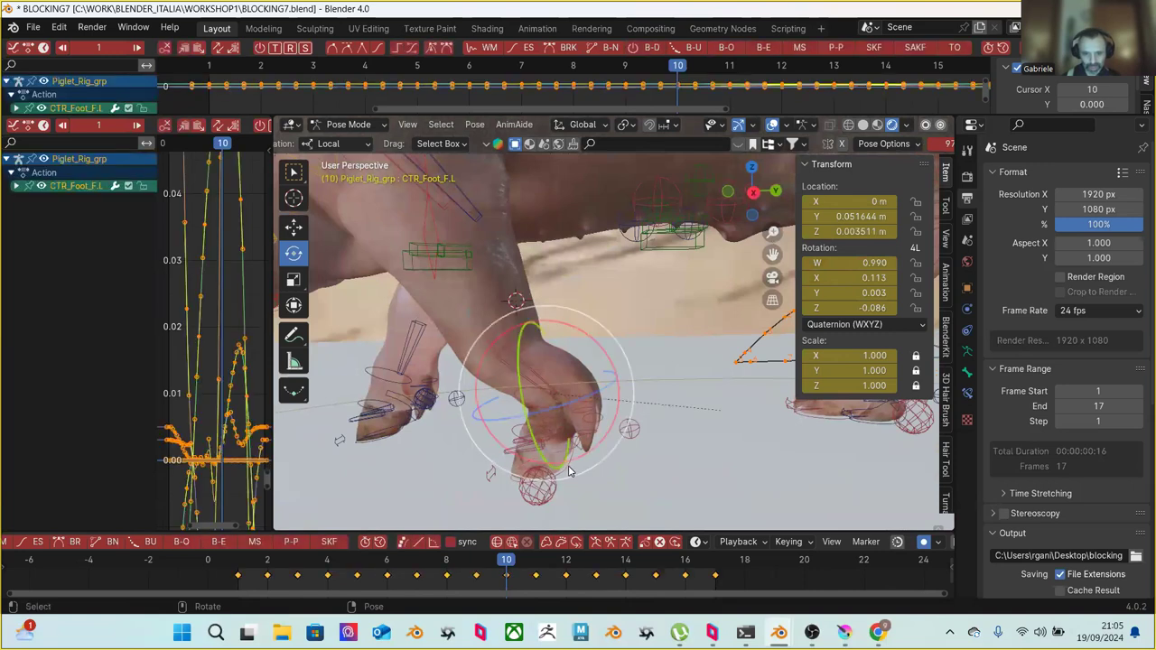
pyautogui.moveTo(577, 468); pyautogui.dragTo(590, 459, button='middle')
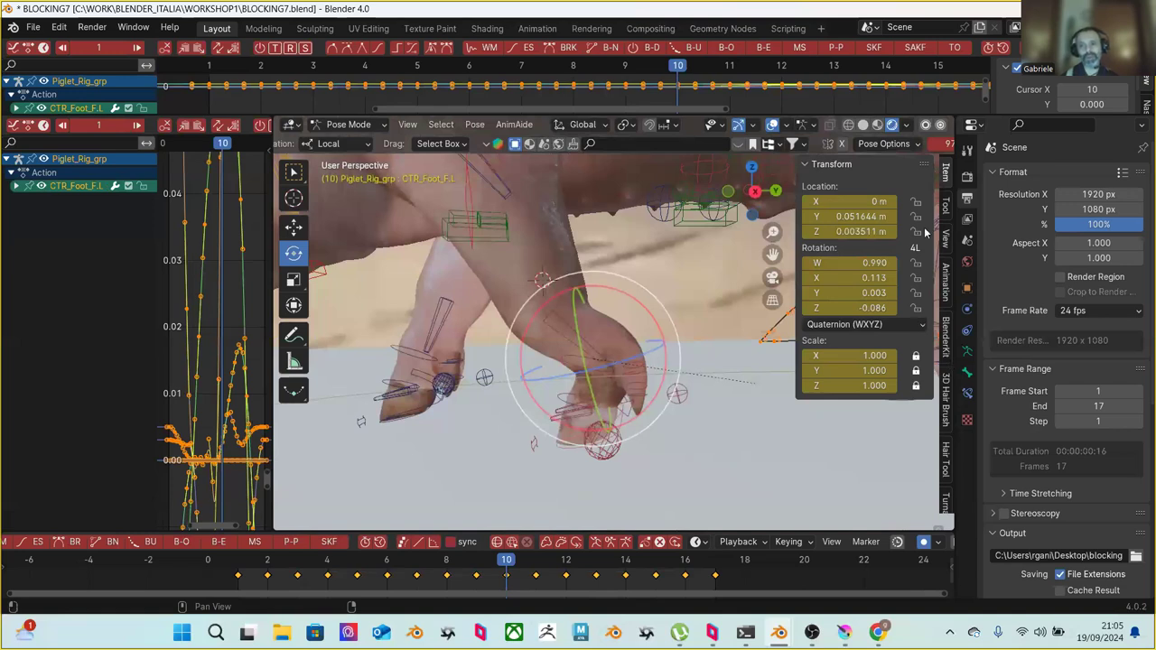
pyautogui.click(946, 204)
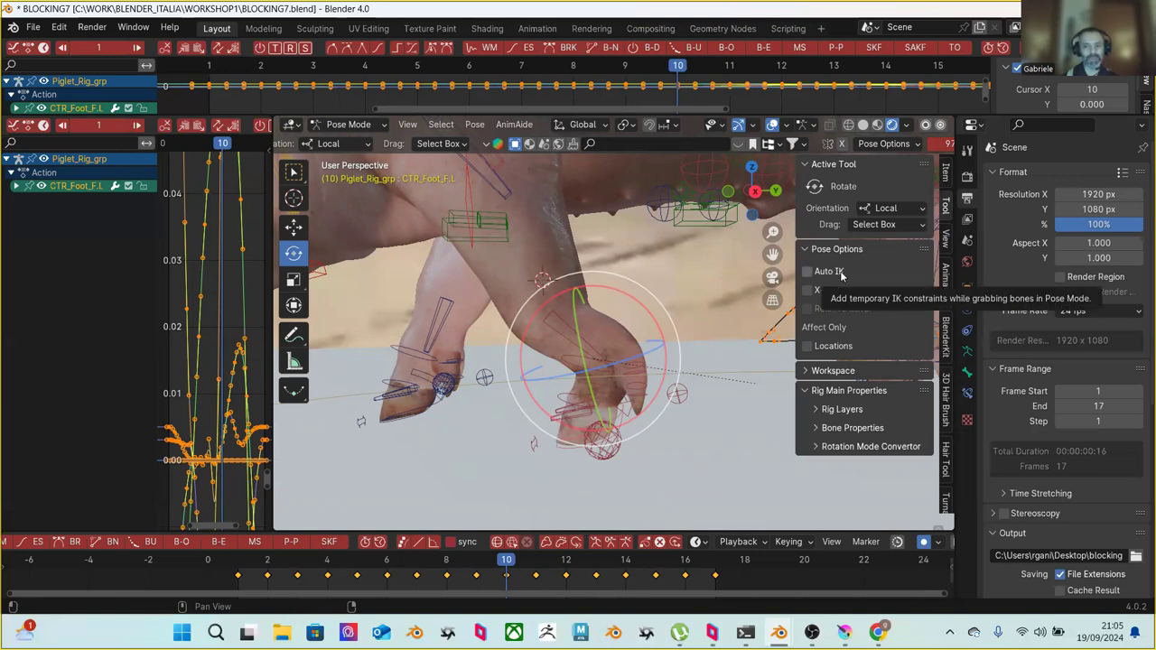
pyautogui.click(946, 272)
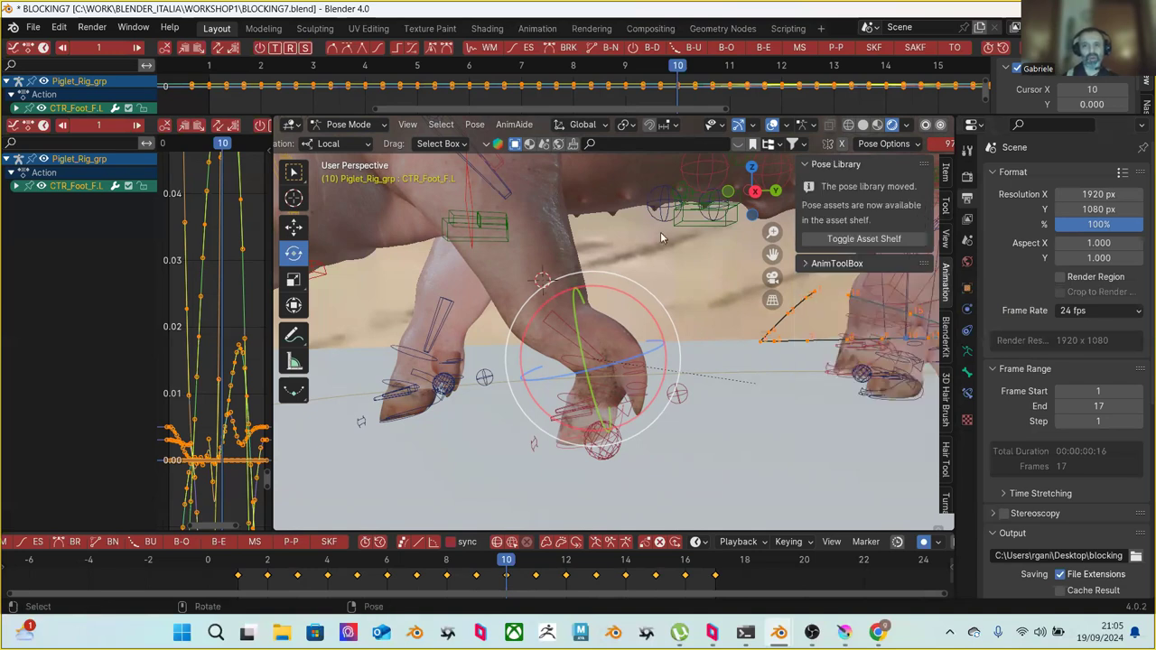
pyautogui.scroll(-5, 669, 233)
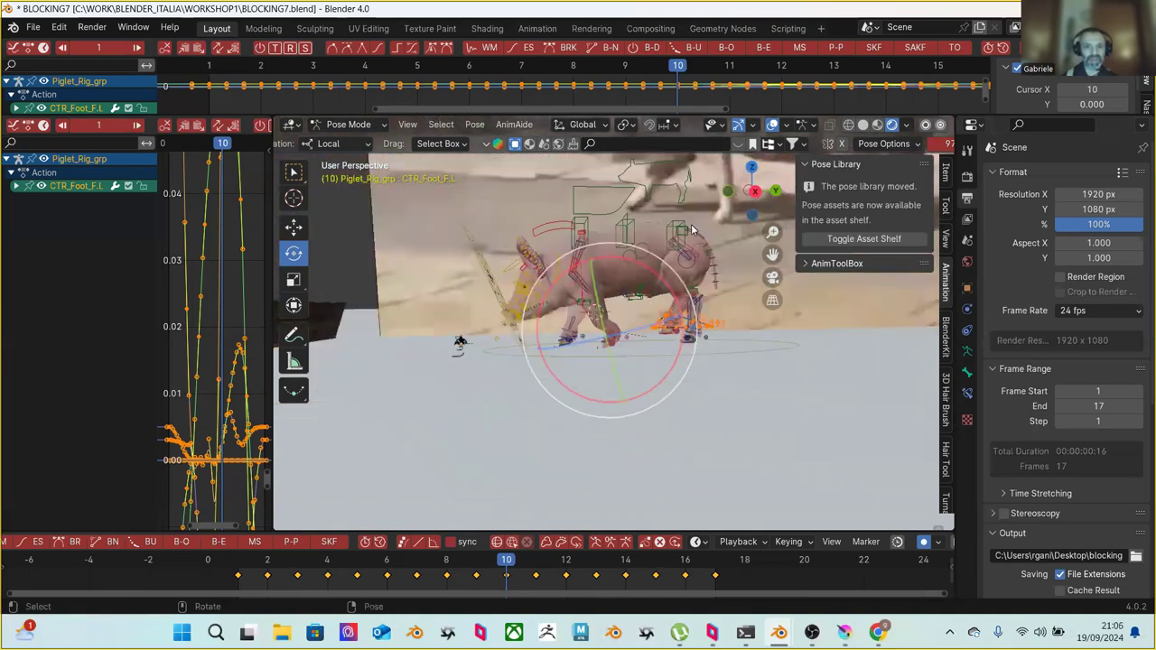
pyautogui.scroll(6, 646, 353)
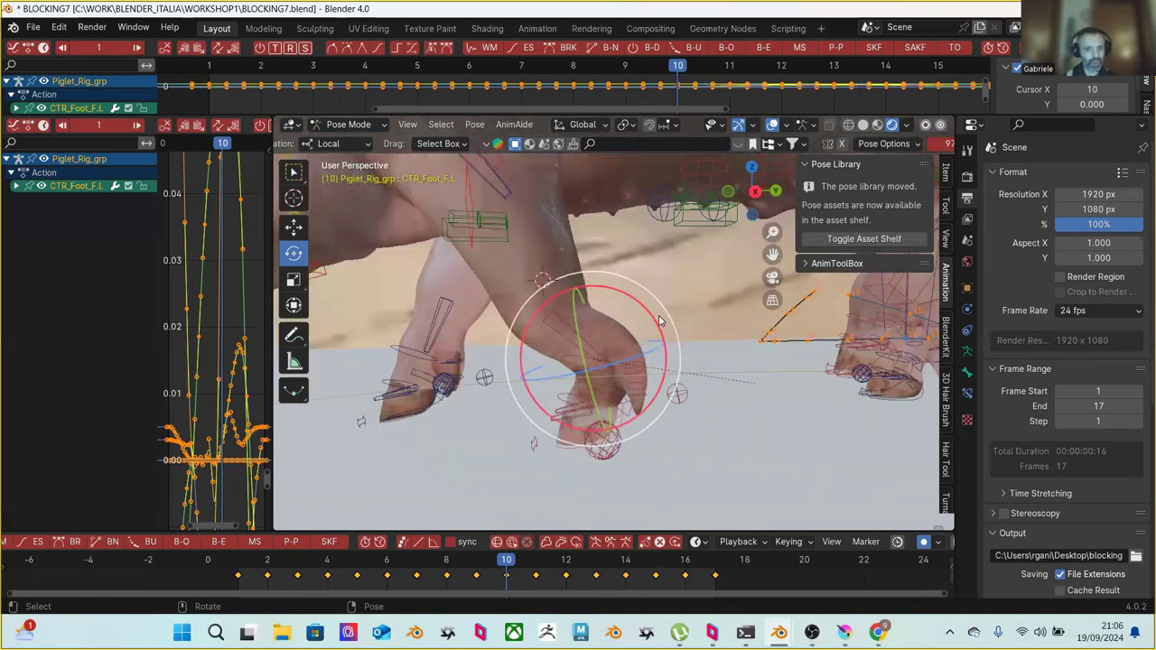
# Rotate the front left shin bone slightly around its local axis at frame 10 to straighten the leg's bend
pyautogui.click(580, 336)
pyautogui.click(576, 336)
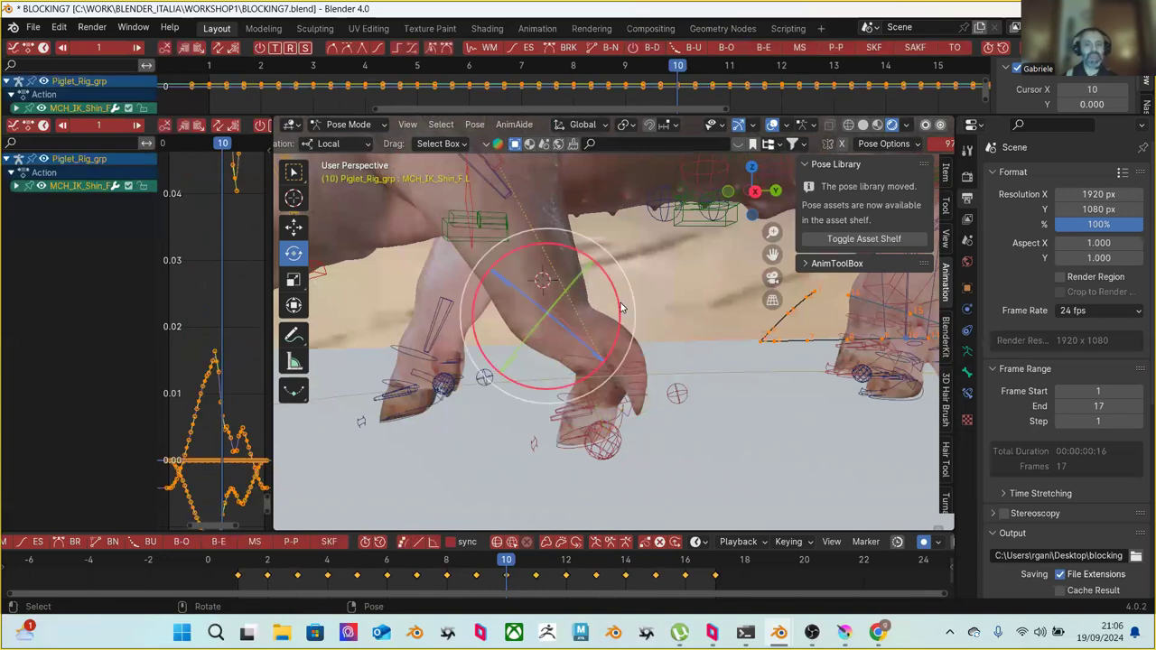
pyautogui.moveTo(620, 308); pyautogui.dragTo(620, 316)
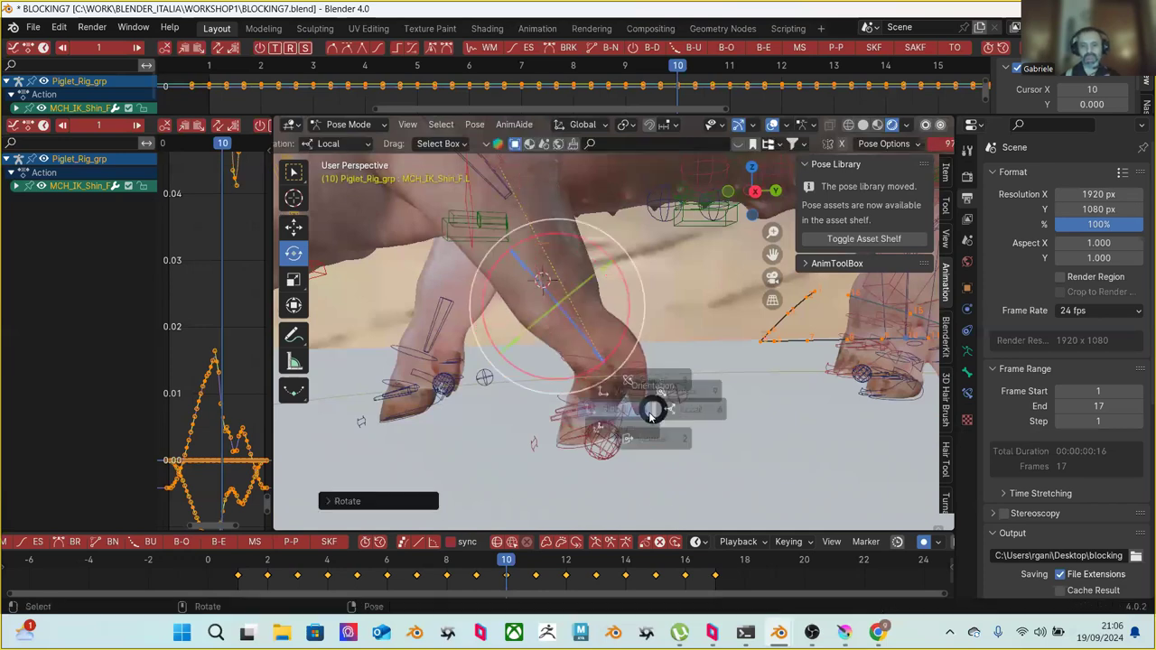
pyautogui.moveTo(479, 560); pyautogui.dragTo(505, 561)
pyautogui.scroll(-3, 518, 404)
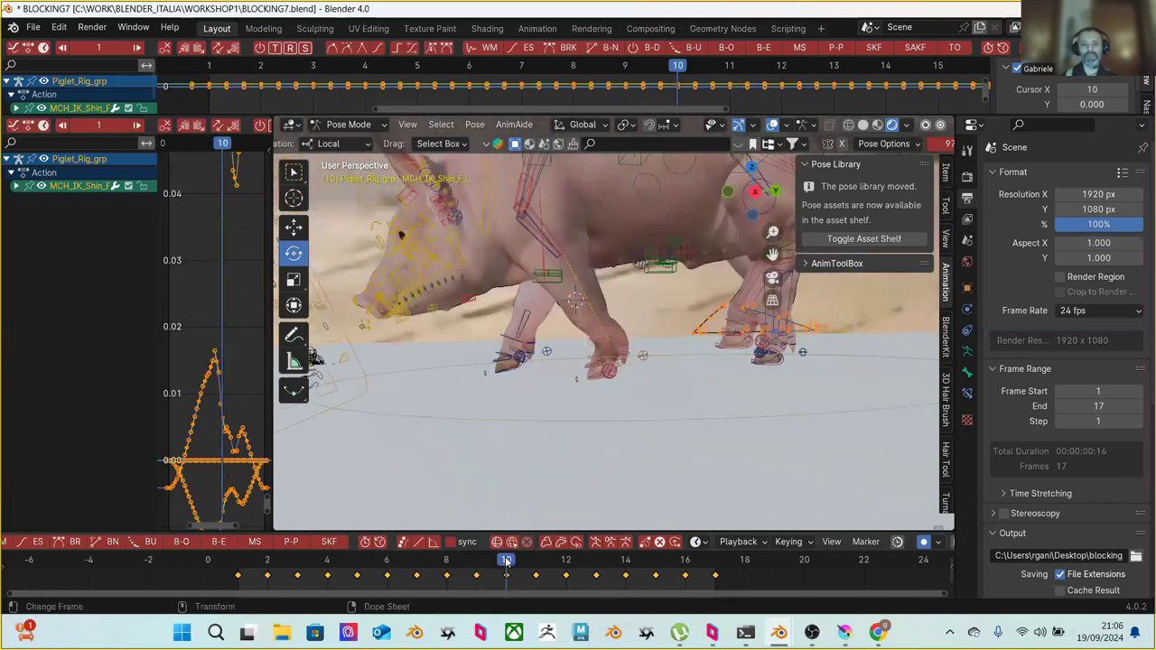
# Select the front left shoulder control and reposition it slightly with the Move tool at frame 10
pyautogui.scroll(2, 603, 370)
pyautogui.scroll(2, 602, 370)
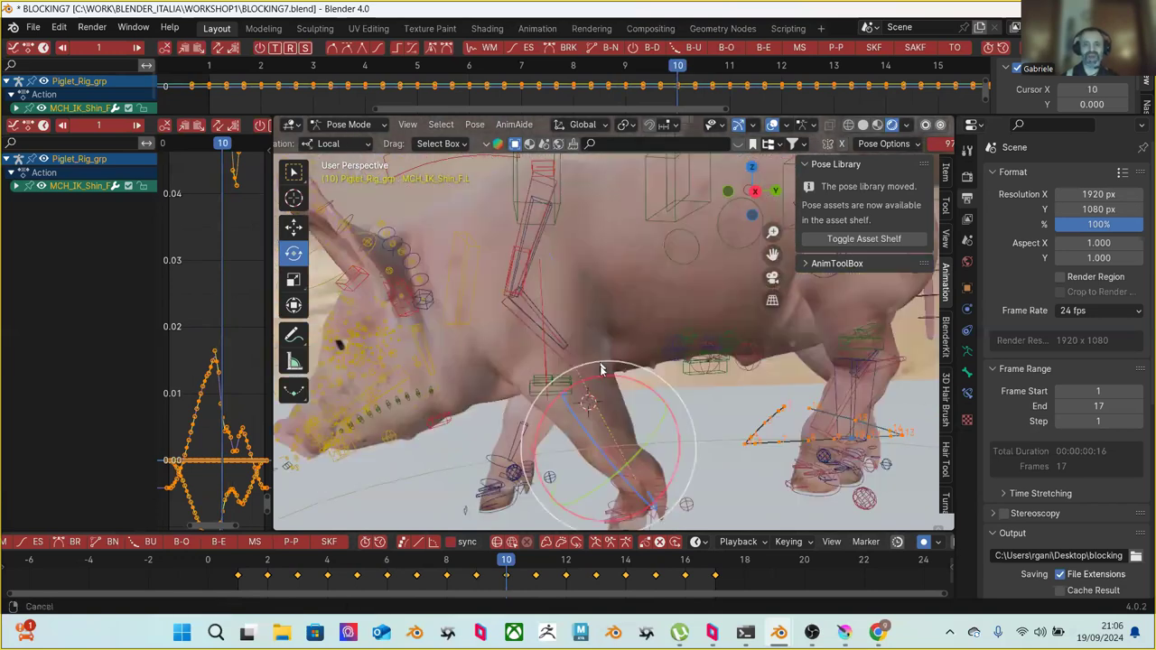
pyautogui.scroll(2, 603, 370)
pyautogui.scroll(2, 633, 362)
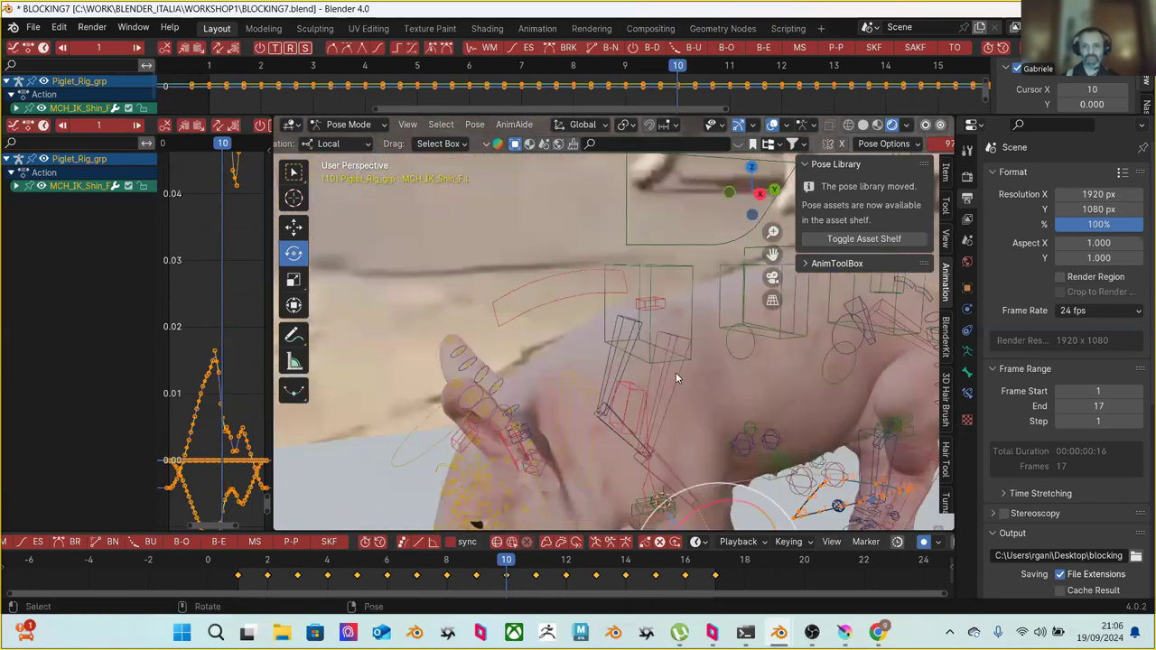
pyautogui.click(674, 376)
pyautogui.scroll(-4, 632, 357)
pyautogui.keyDown('alt'); pyautogui.moveTo(636, 342); pyautogui.dragTo(639, 342); pyautogui.keyUp('alt')
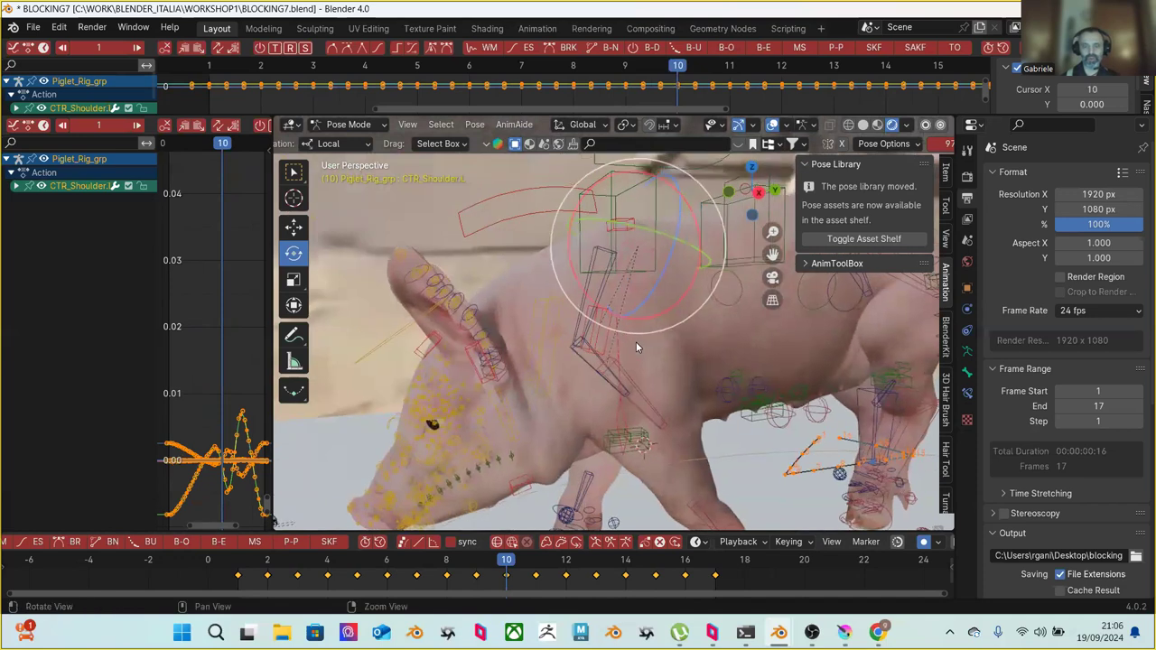
pyautogui.press('w')
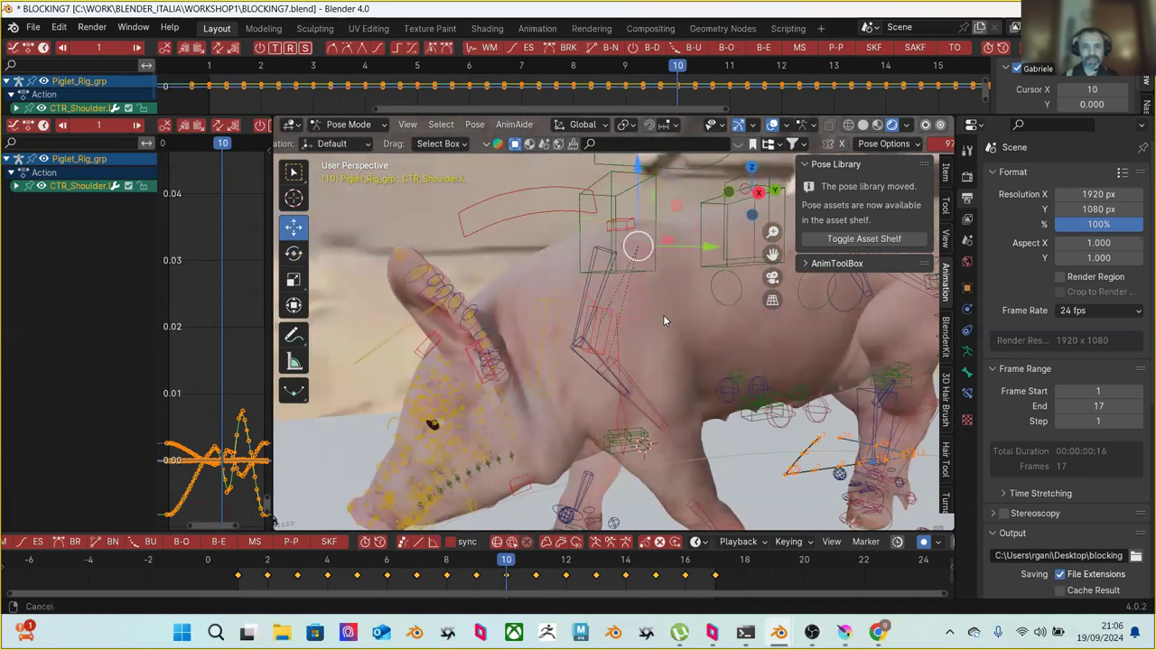
pyautogui.moveTo(663, 314); pyautogui.dragTo(663, 327, button='middle')
pyautogui.moveTo(632, 228); pyautogui.dragTo(664, 271)
pyautogui.moveTo(703, 339); pyautogui.dragTo(544, 527, button='middle')
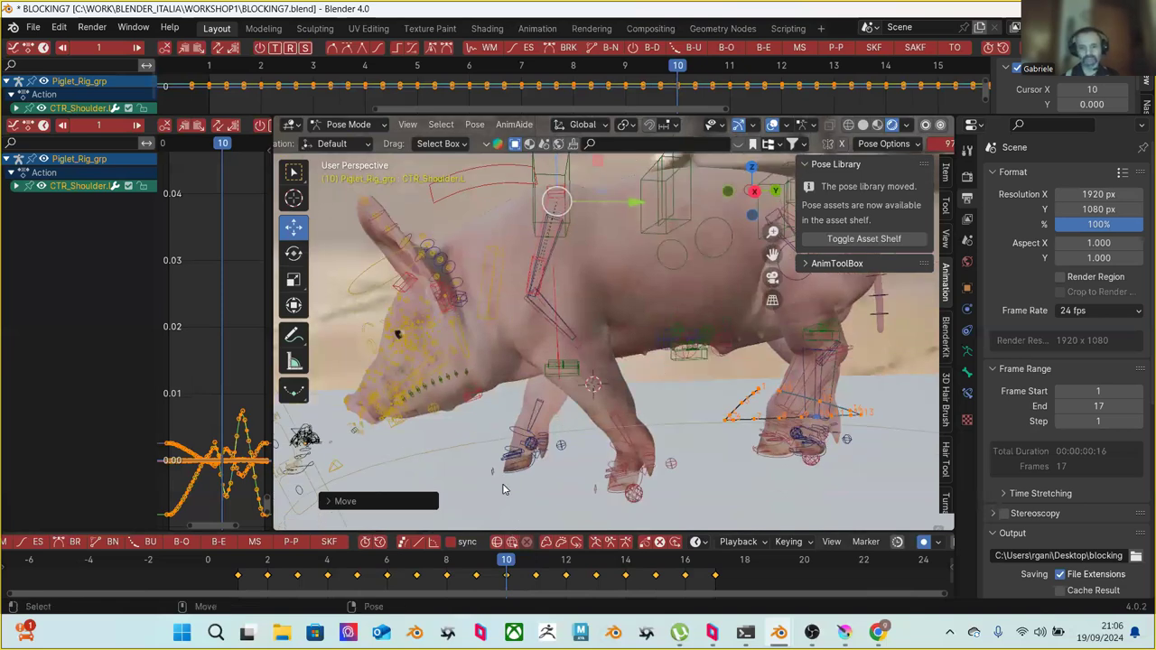
# Compare the poses around frames 8 to 11 and lower the front left shoulder control slightly at frame 11
pyautogui.click(478, 564)
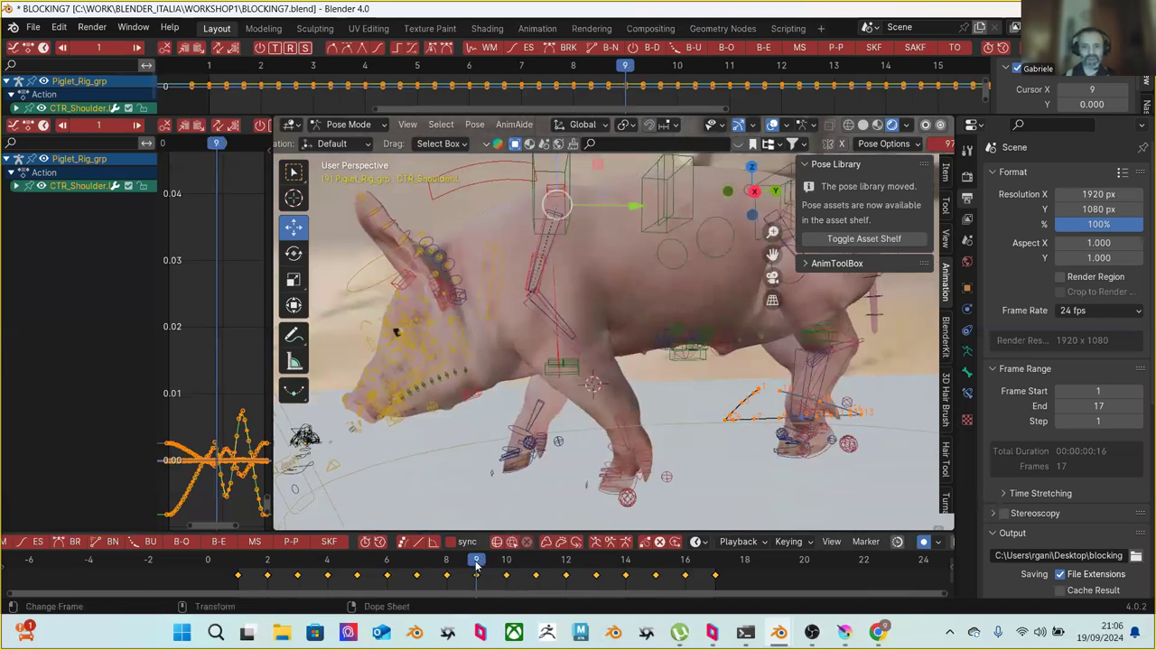
pyautogui.press('Left')
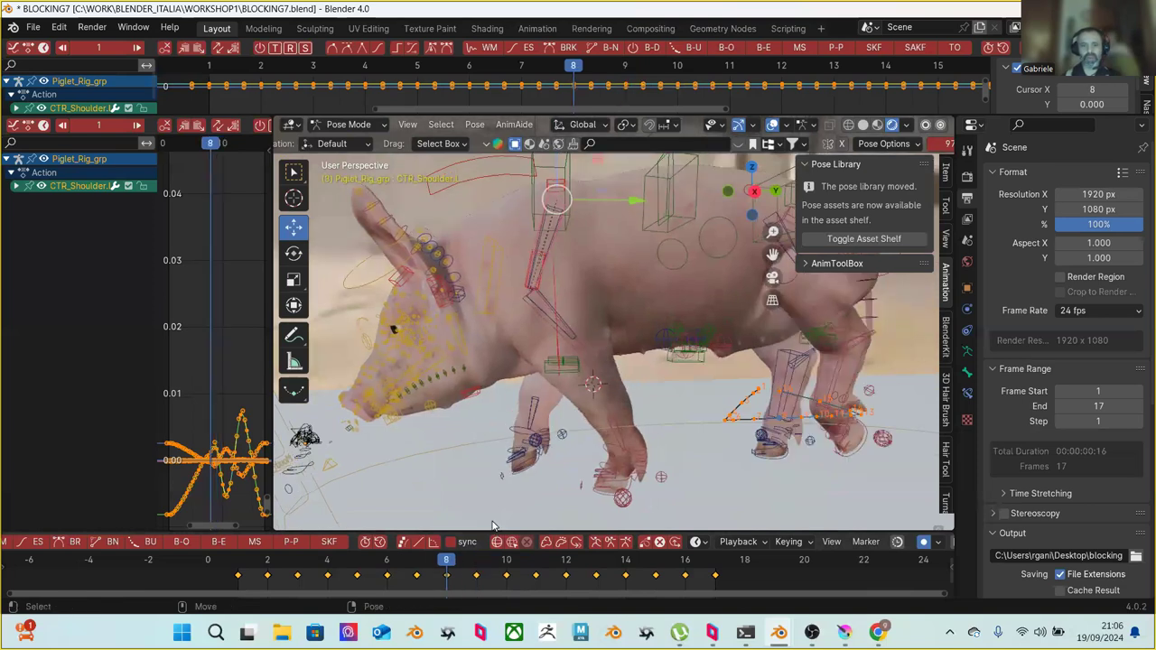
pyautogui.press('Right')
pyautogui.press('Right')
pyautogui.press('Right')
pyautogui.press('Left')
pyautogui.press('Right')
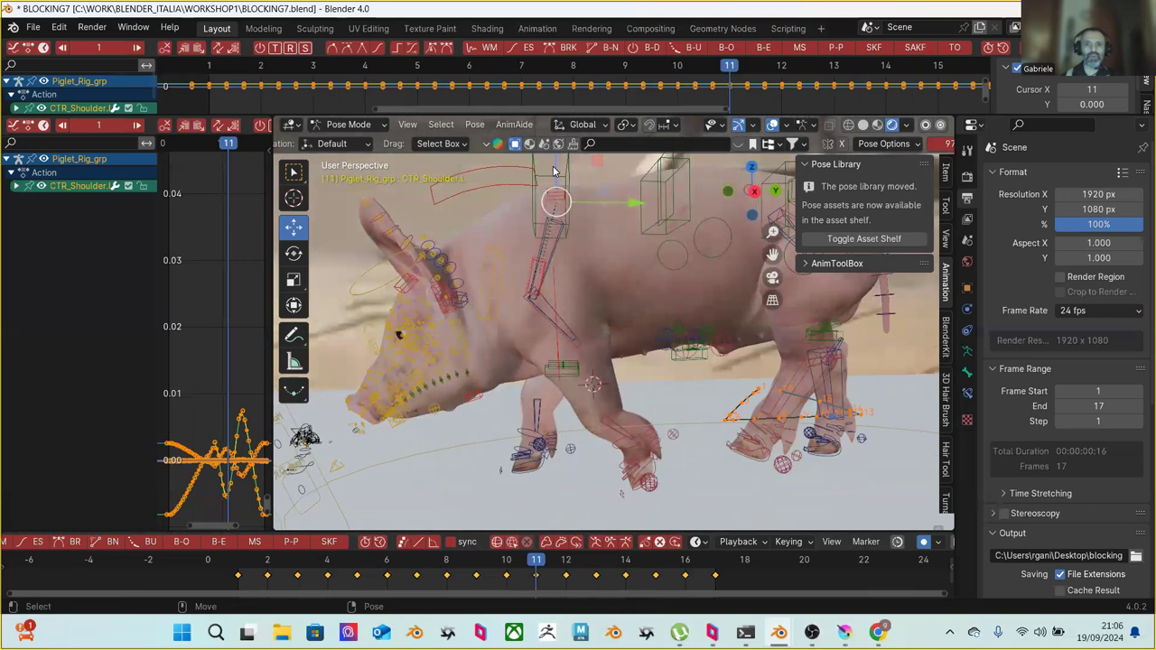
pyautogui.press('g')
pyautogui.moveTo(550, 163); pyautogui.dragTo(552, 176)
pyautogui.press('Left')
pyautogui.press('Left')
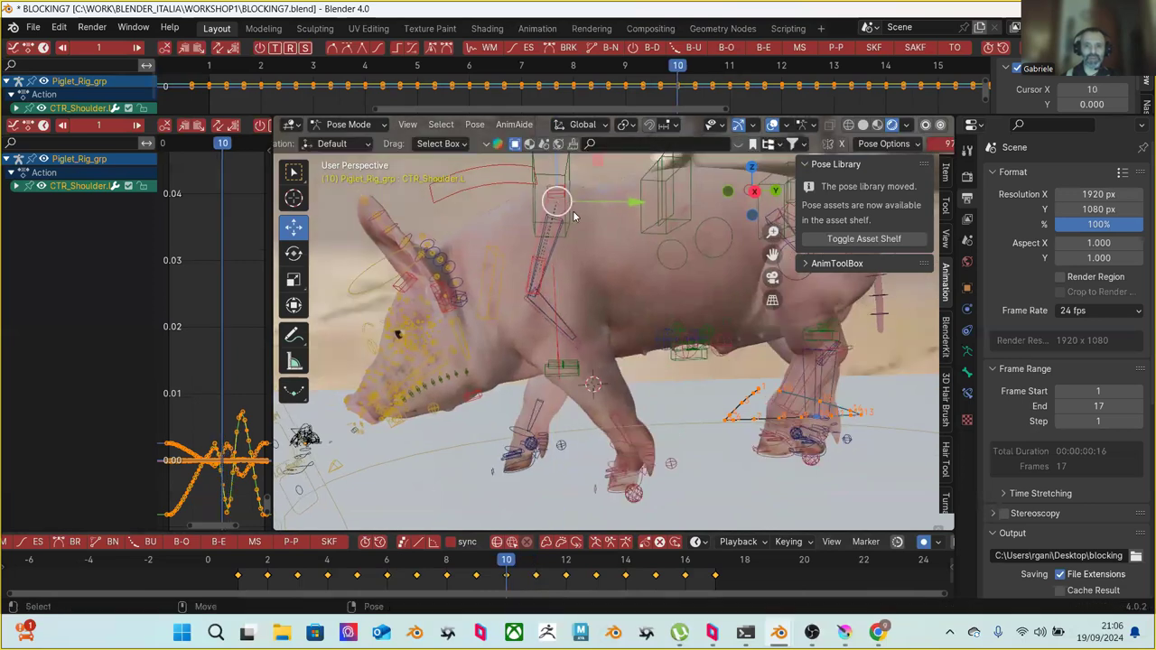
# Step through frames 10 to 17 to examine how the front left shoulder travels through the rest of the walk
pyautogui.press('Right')
pyautogui.press('Right')
pyautogui.press('Right')
pyautogui.press('Right')
pyautogui.press('Right')
pyautogui.press('Right')
pyautogui.press('Right')
pyautogui.press('Right')
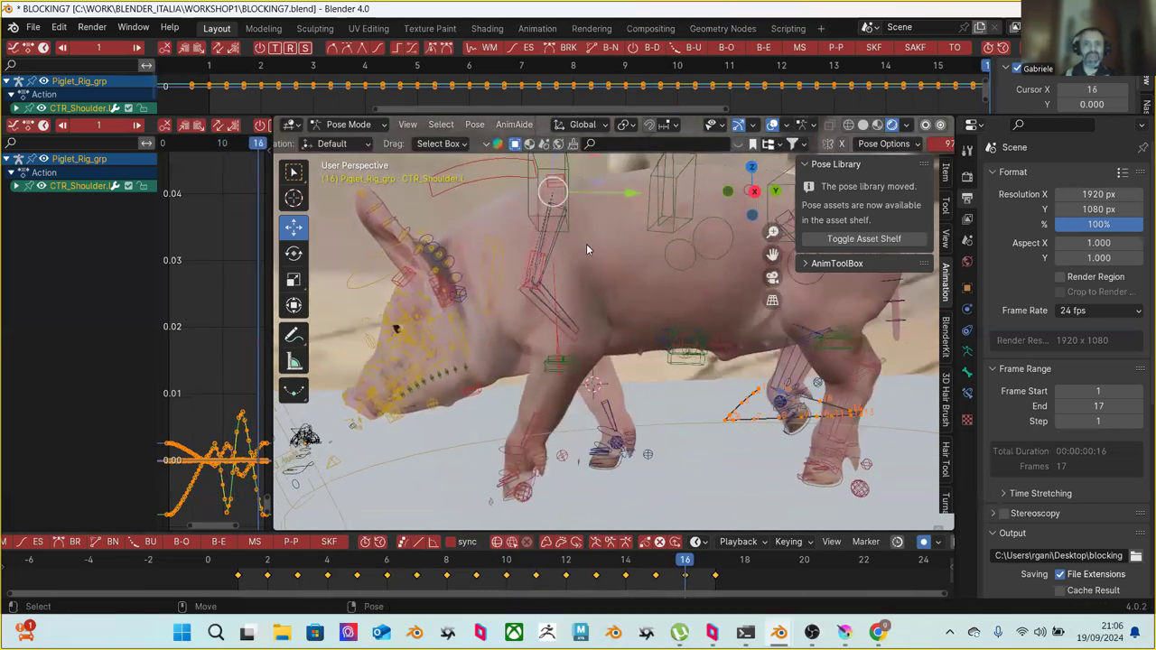
pyautogui.press('Left')
pyautogui.press('Left')
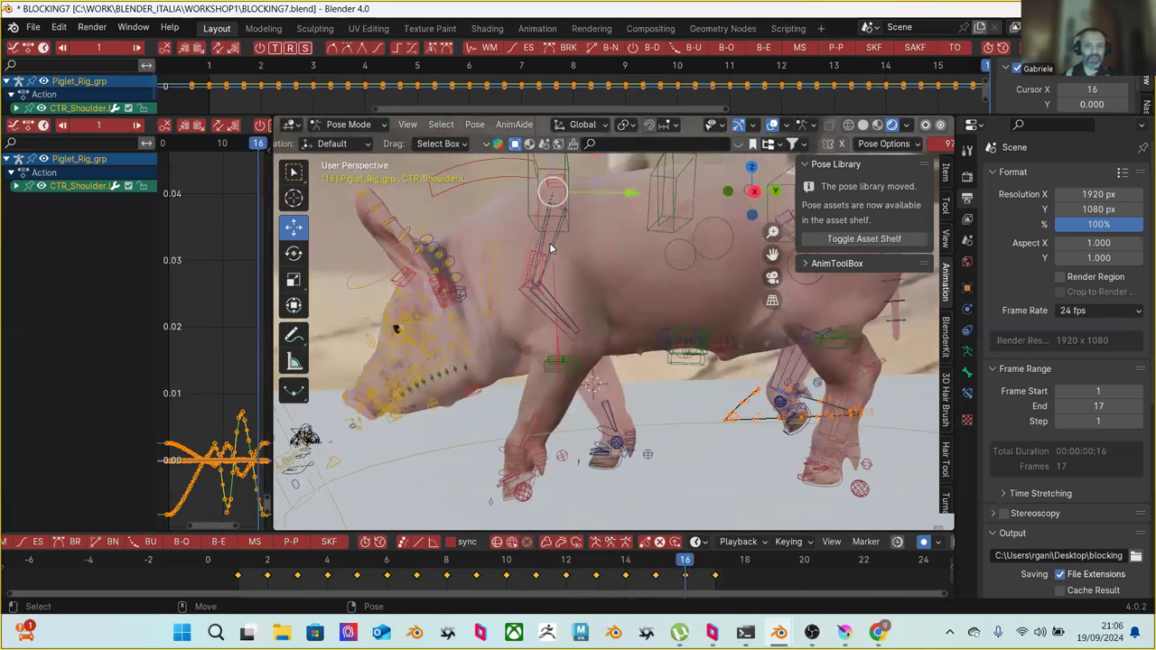
pyautogui.press('Right')
pyautogui.press('Right')
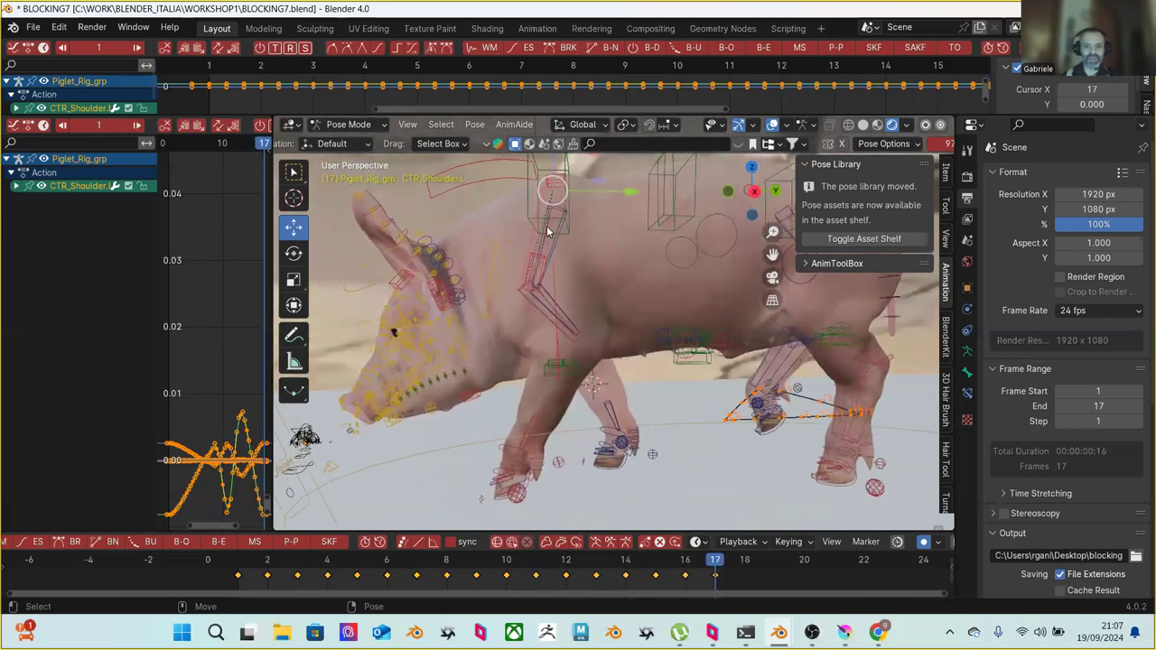
pyautogui.press('Left')
pyautogui.press('Left')
pyautogui.press('Left')
pyautogui.press('Right')
pyautogui.press('Right')
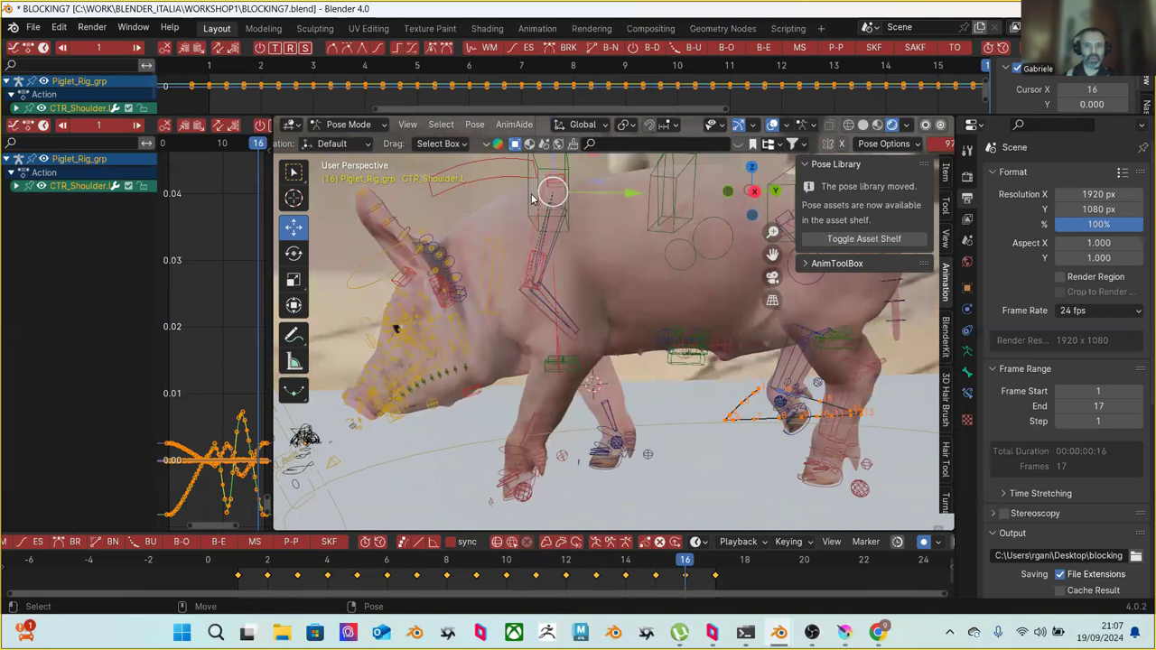
# Try lowering the front left shoulder control along the global Z axis at frame 16
pyautogui.press('g')
pyautogui.press('z')
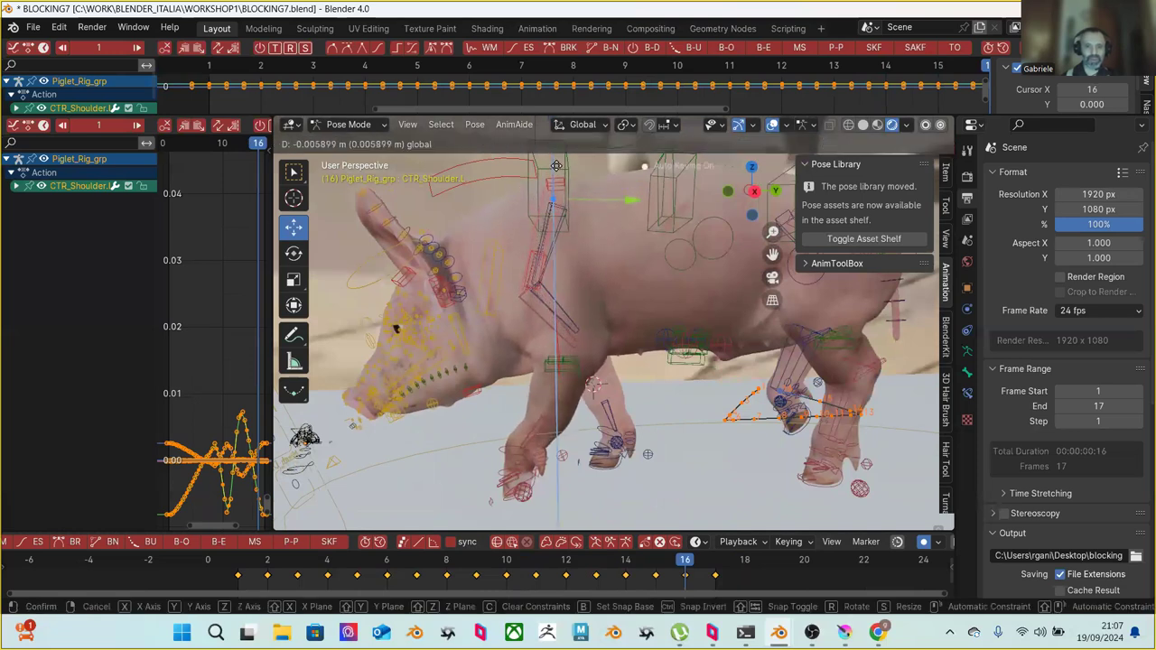
pyautogui.click(558, 174)
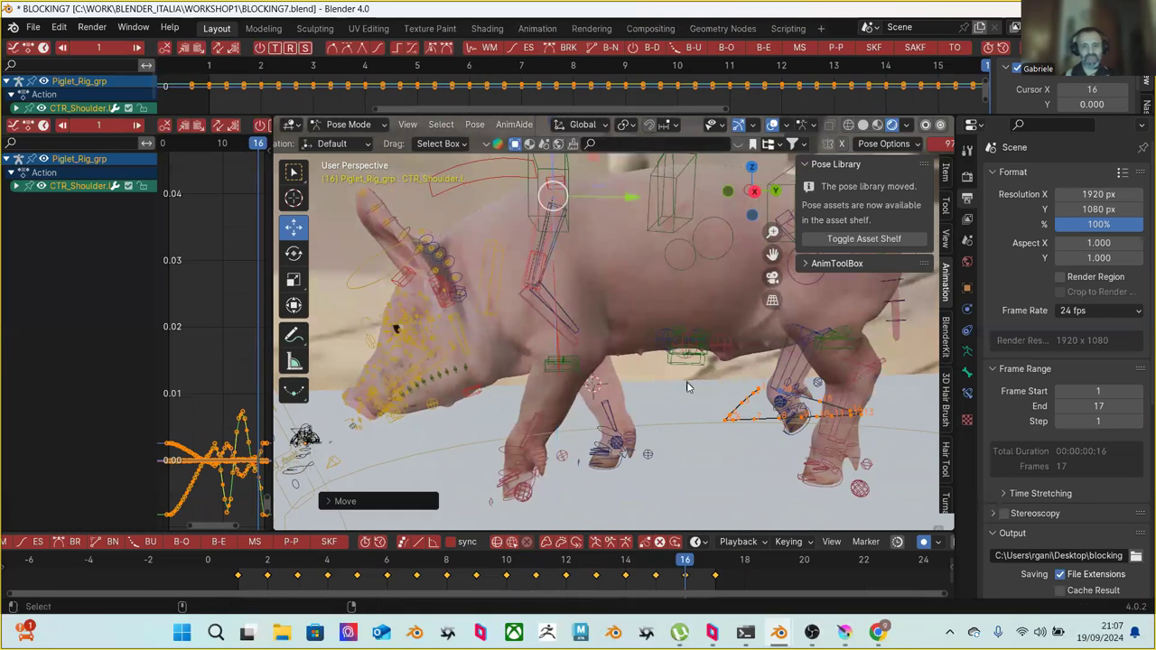
pyautogui.click(587, 437)
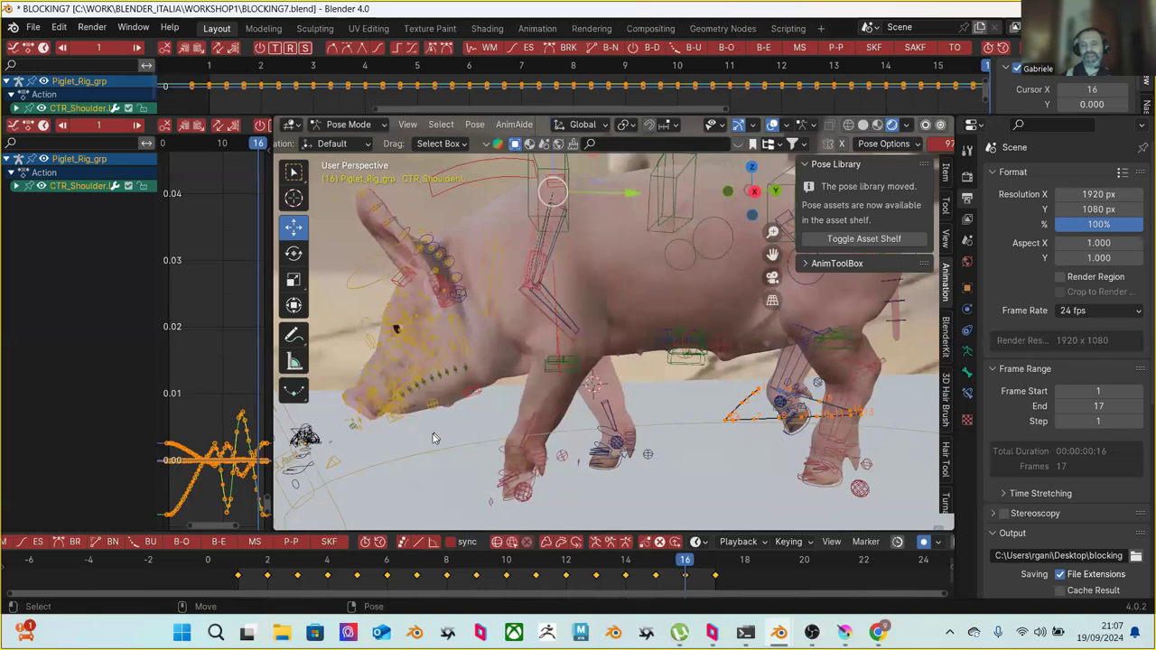
# Play and scrub through the walk cycle to check the front left leg's motion
pyautogui.moveTo(239, 571); pyautogui.dragTo(536, 561)
pyautogui.press('space')
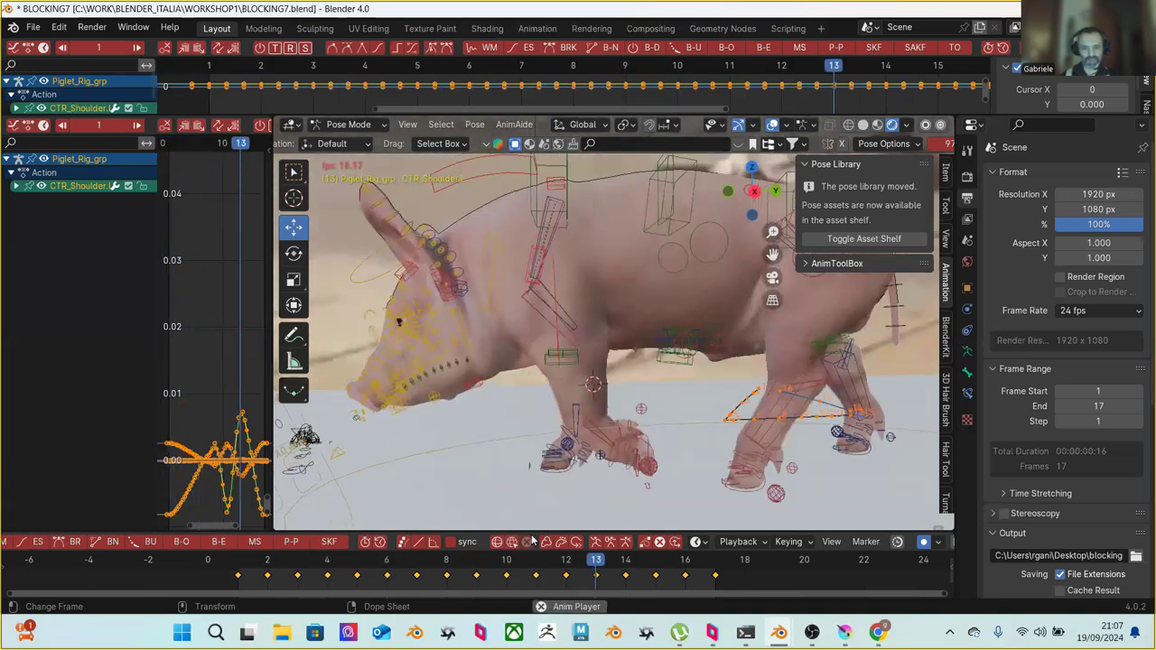
pyautogui.press('space')
pyautogui.press('space')
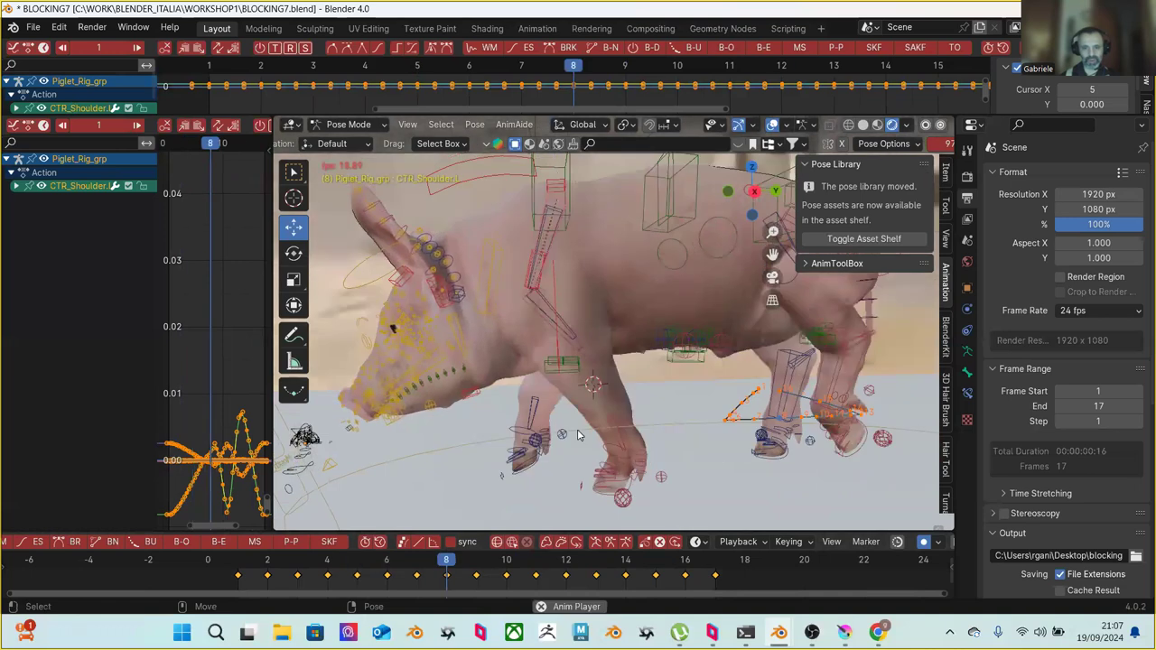
pyautogui.press('space')
pyautogui.moveTo(302, 564); pyautogui.dragTo(509, 558)
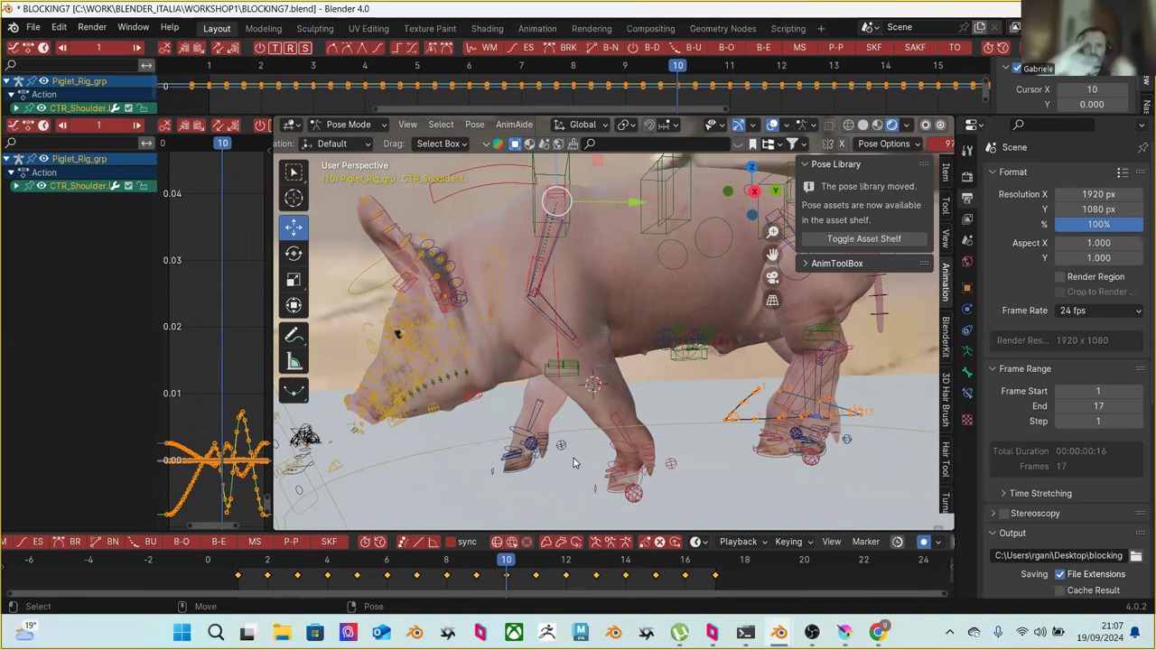
# Select the front right shoulder control from the pig's other side and lower it slightly at frame 11
pyautogui.moveTo(413, 386); pyautogui.dragTo(397, 479, button='middle')
pyautogui.moveTo(332, 559); pyautogui.dragTo(547, 539)
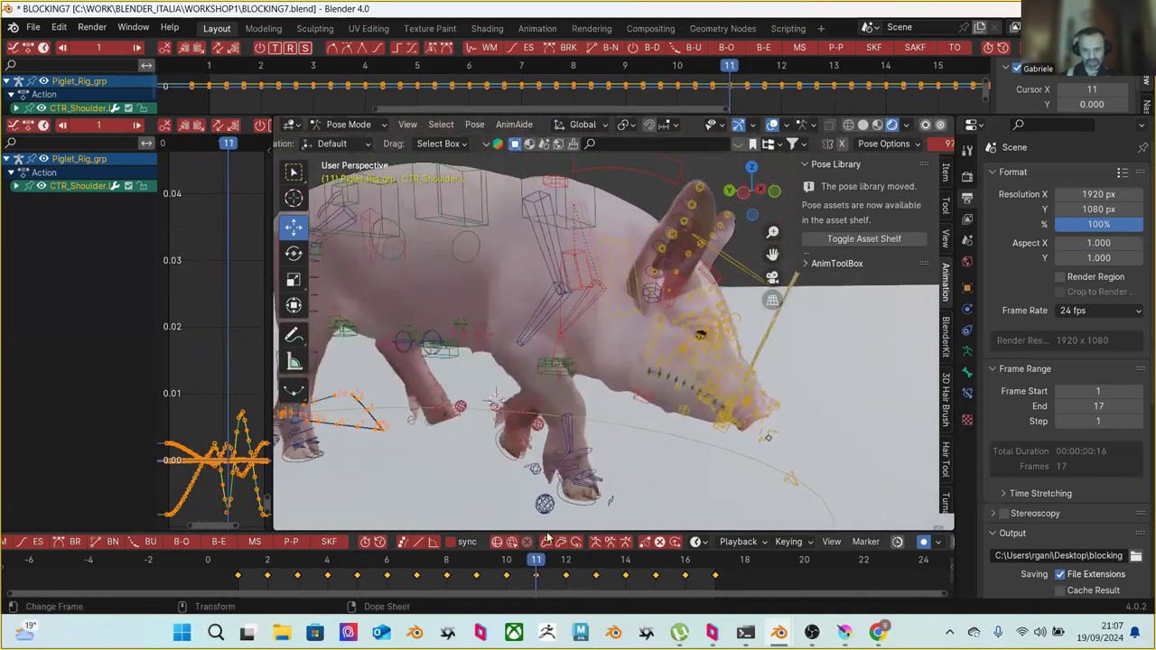
pyautogui.moveTo(551, 506); pyautogui.dragTo(629, 383, button='middle')
pyautogui.click(618, 412)
pyautogui.press('e')
pyautogui.moveTo(670, 329)
pyautogui.mouseDown()
pyautogui.moveTo(696, 372)
pyautogui.moveTo(658, 348)
pyautogui.mouseUp()
pyautogui.moveTo(652, 325); pyautogui.dragTo(581, 288, button='middle')
pyautogui.click(509, 247)
pyautogui.keyDown('alt'); pyautogui.moveTo(581, 288); pyautogui.dragTo(609, 330, button='right'); pyautogui.keyUp('alt')
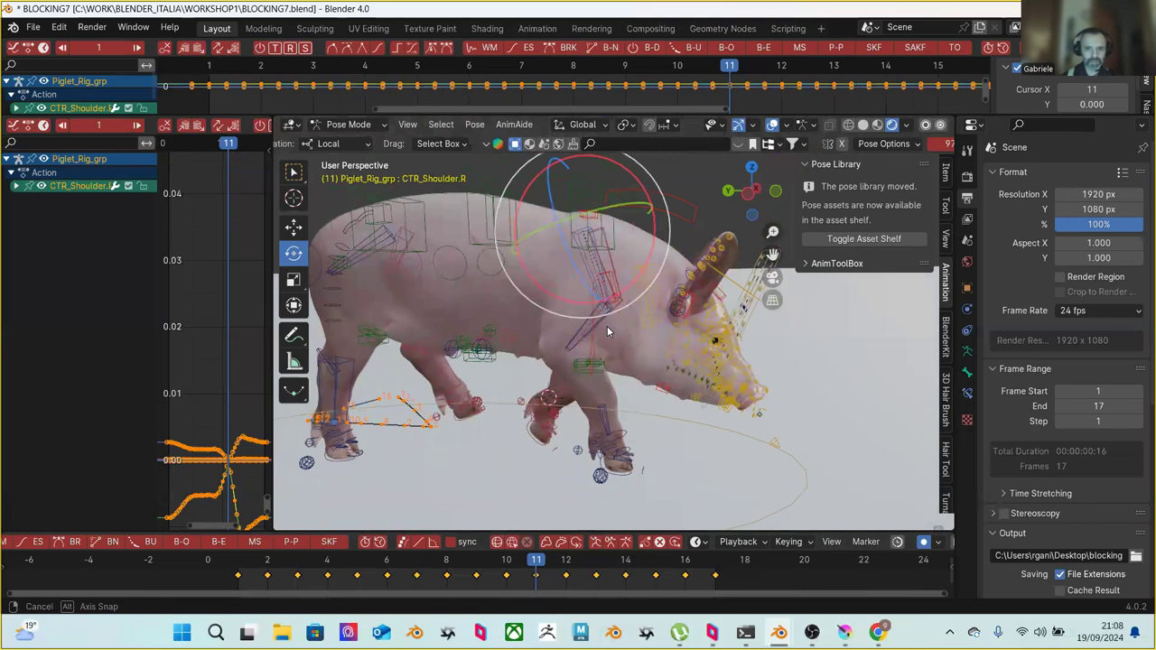
pyautogui.press('w')
pyautogui.moveTo(583, 199); pyautogui.dragTo(585, 205)
pyautogui.moveTo(599, 336); pyautogui.dragTo(607, 370, button='middle')
pyautogui.press(',')
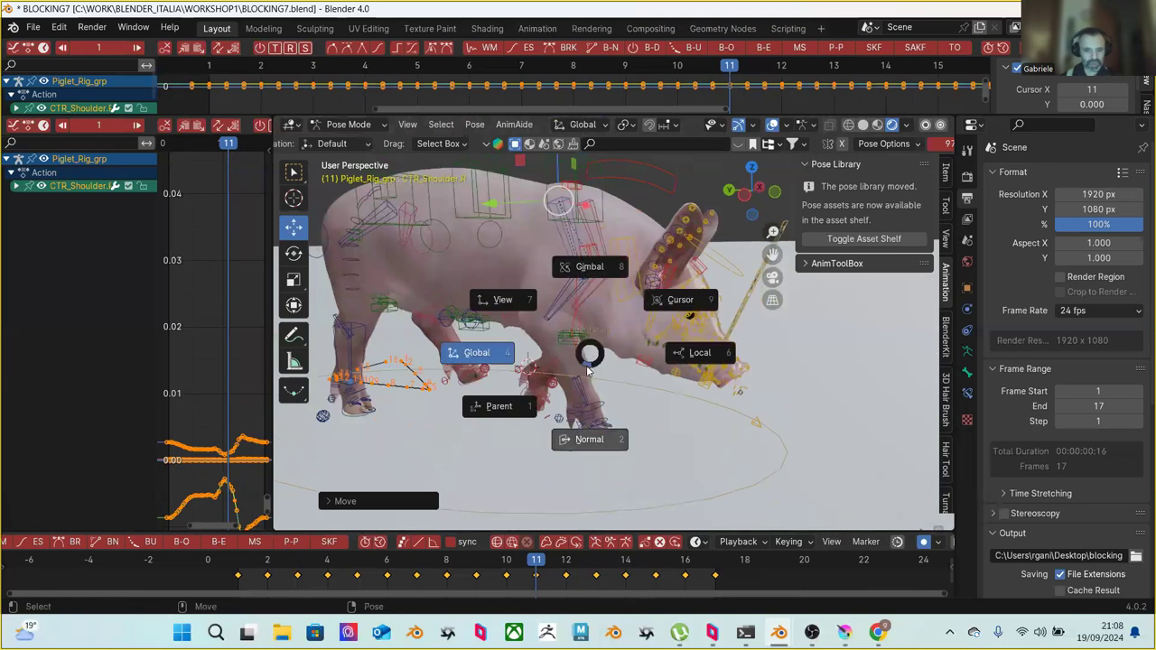
pyautogui.press('Escape')
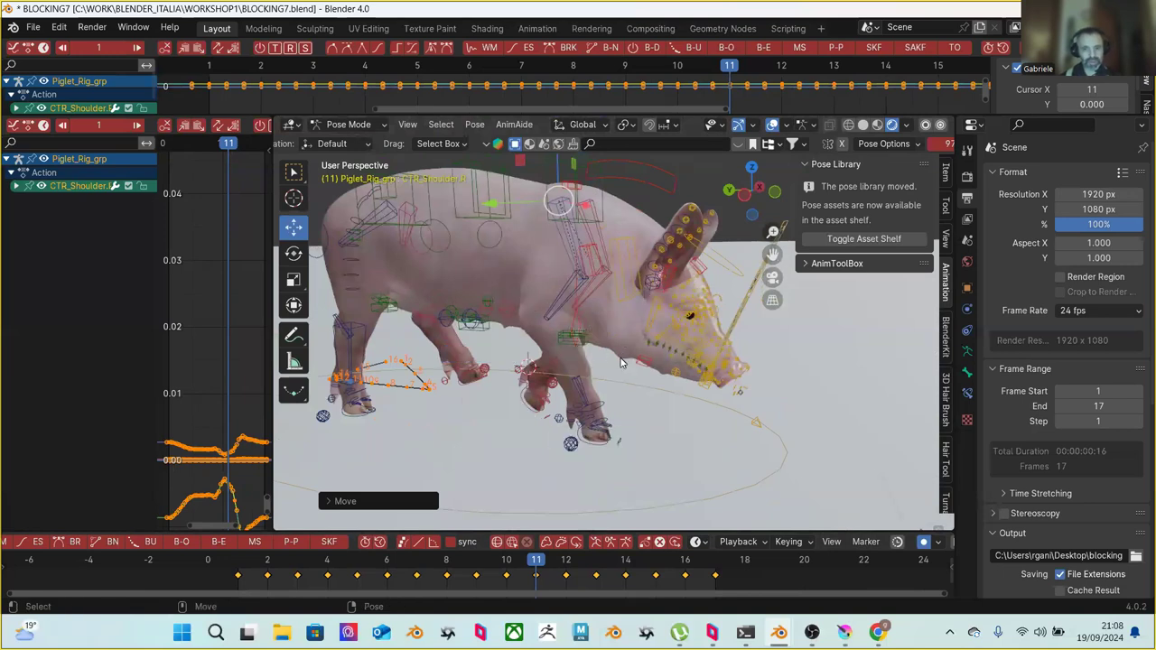
# Compare the frames around 10 to 12 and nudge the front right shoulder control vertically at frame 12
pyautogui.click(508, 547)
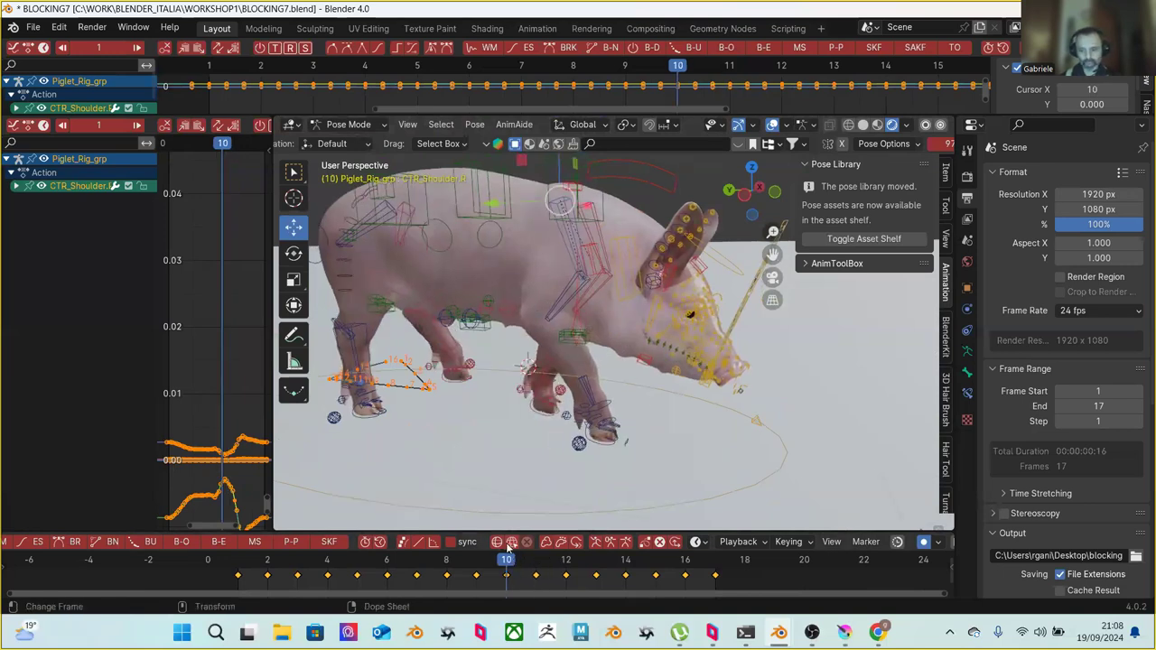
pyautogui.press('Right')
pyautogui.press('Right')
pyautogui.press('Right')
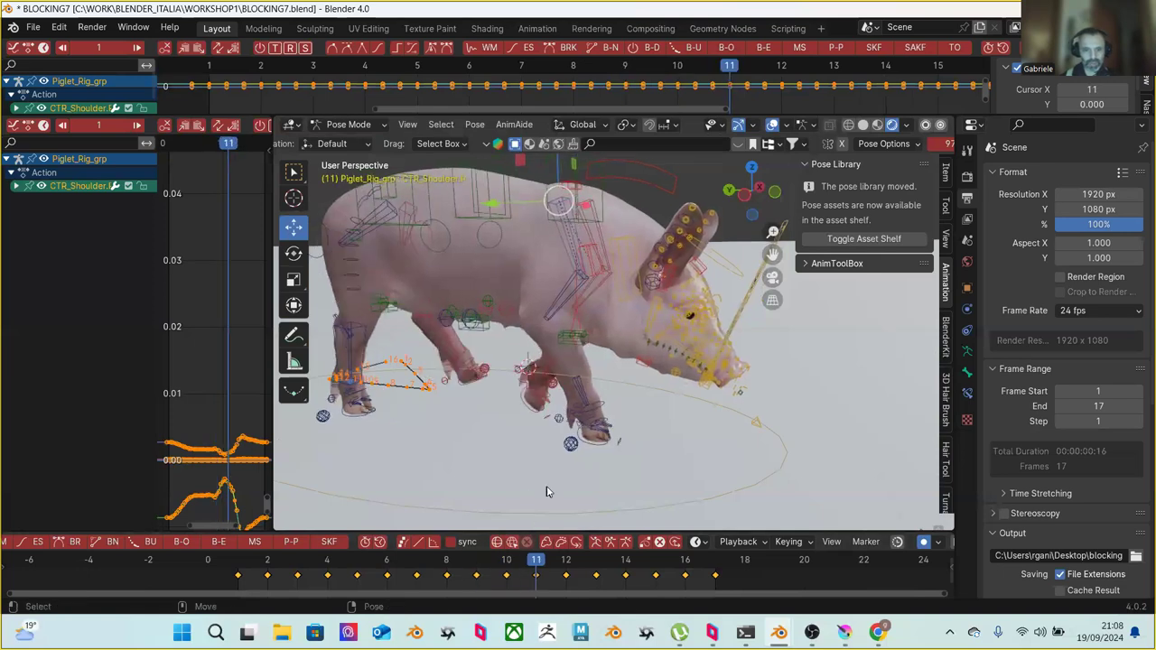
pyautogui.press('Left')
pyautogui.press('Left')
pyautogui.press('Left')
pyautogui.press('Right')
pyautogui.press('Right')
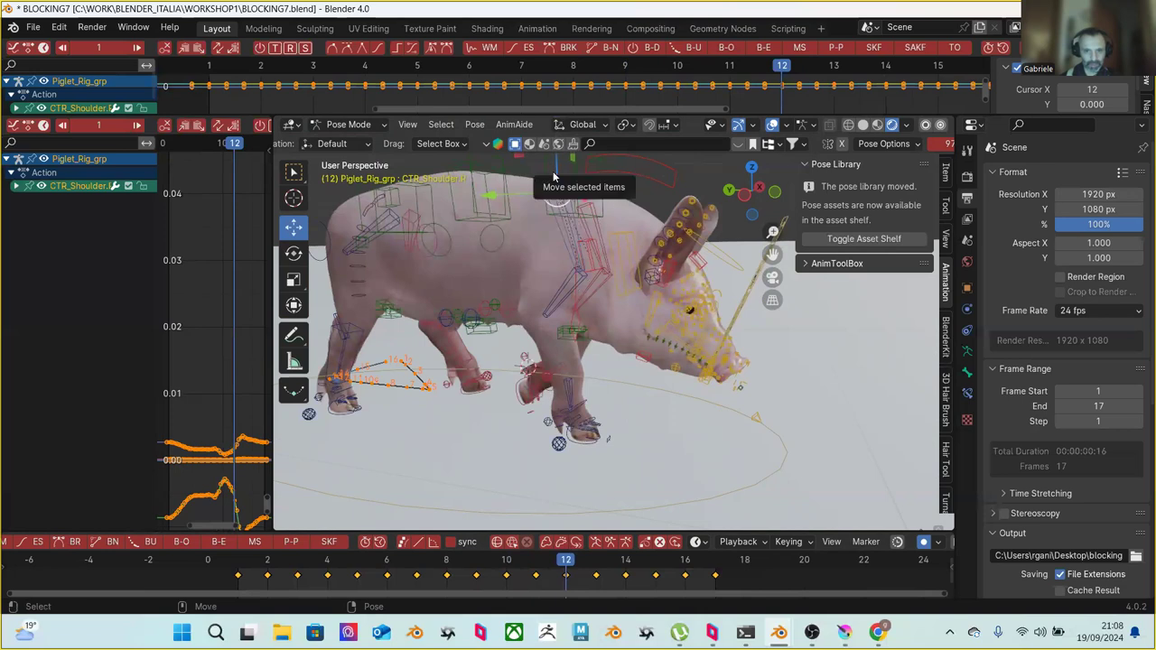
pyautogui.moveTo(555, 176); pyautogui.dragTo(546, 167)
# Step back and forth through the walk frames to examine the front right shoulder and leg motion
pyautogui.press('Left')
pyautogui.press('Left')
pyautogui.press('Left')
pyautogui.press('Left')
pyautogui.press('Left')
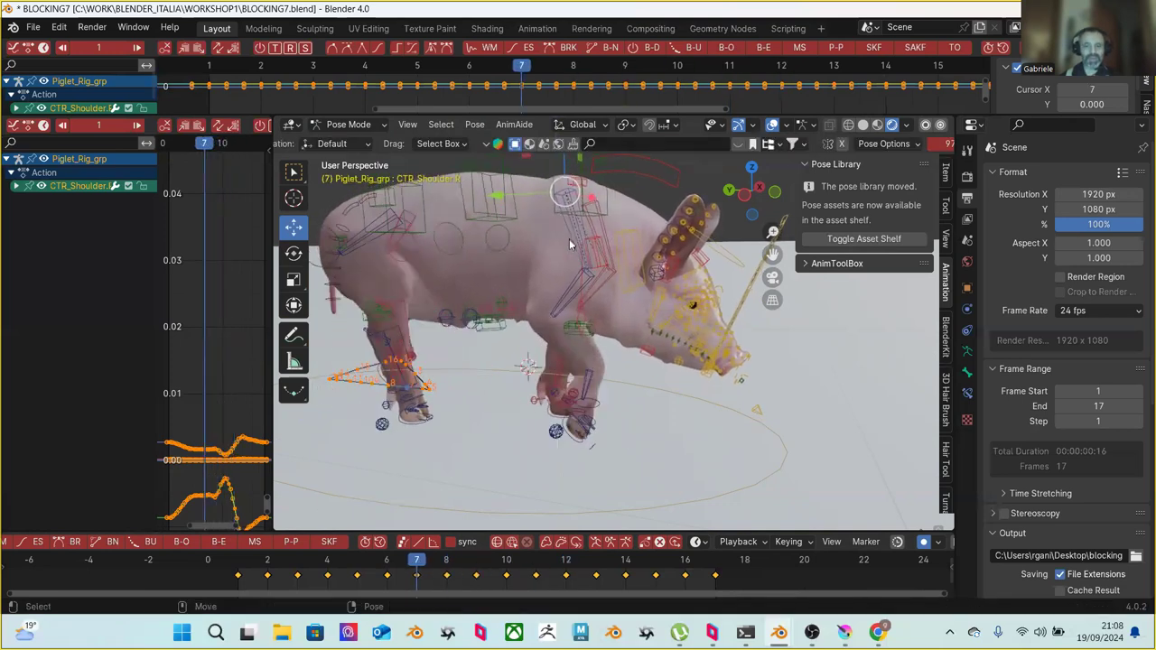
pyautogui.press('Left')
pyautogui.press('Left')
pyautogui.press('Left')
pyautogui.press('Left')
pyautogui.press('Right')
pyautogui.press('Right')
pyautogui.press('Right')
pyautogui.press('Right')
pyautogui.press('Right')
pyautogui.press('Right')
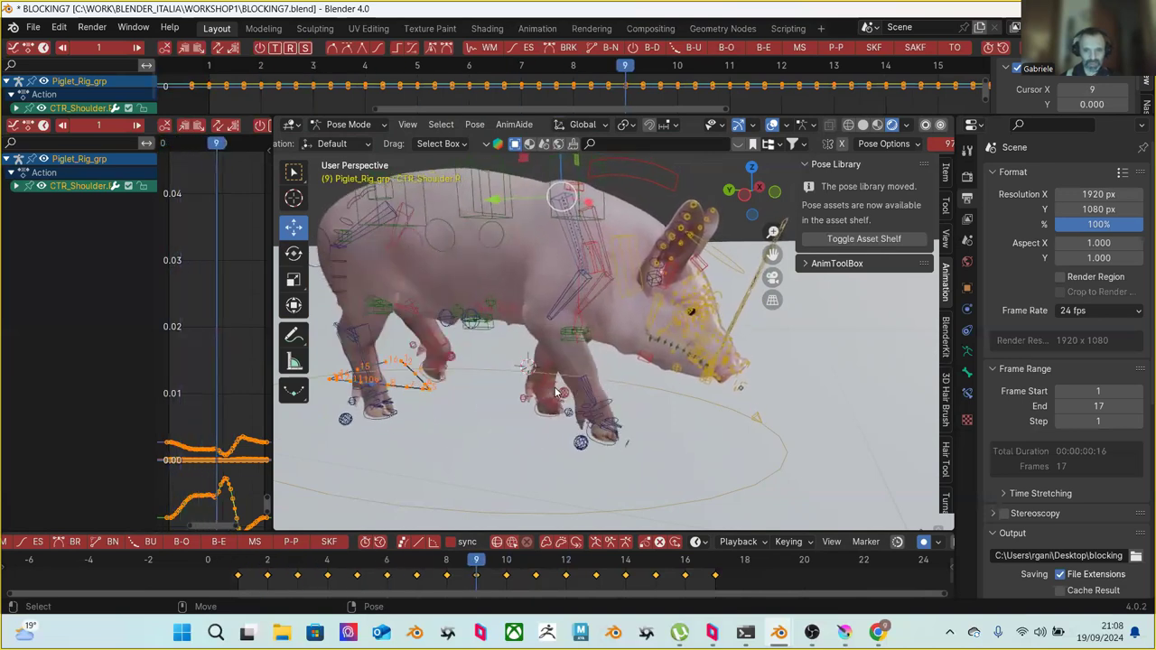
pyautogui.press('Right')
pyautogui.press('Right')
pyautogui.press('Right')
pyautogui.press('Right')
pyautogui.press('Right')
pyautogui.press('Right')
pyautogui.press('Right')
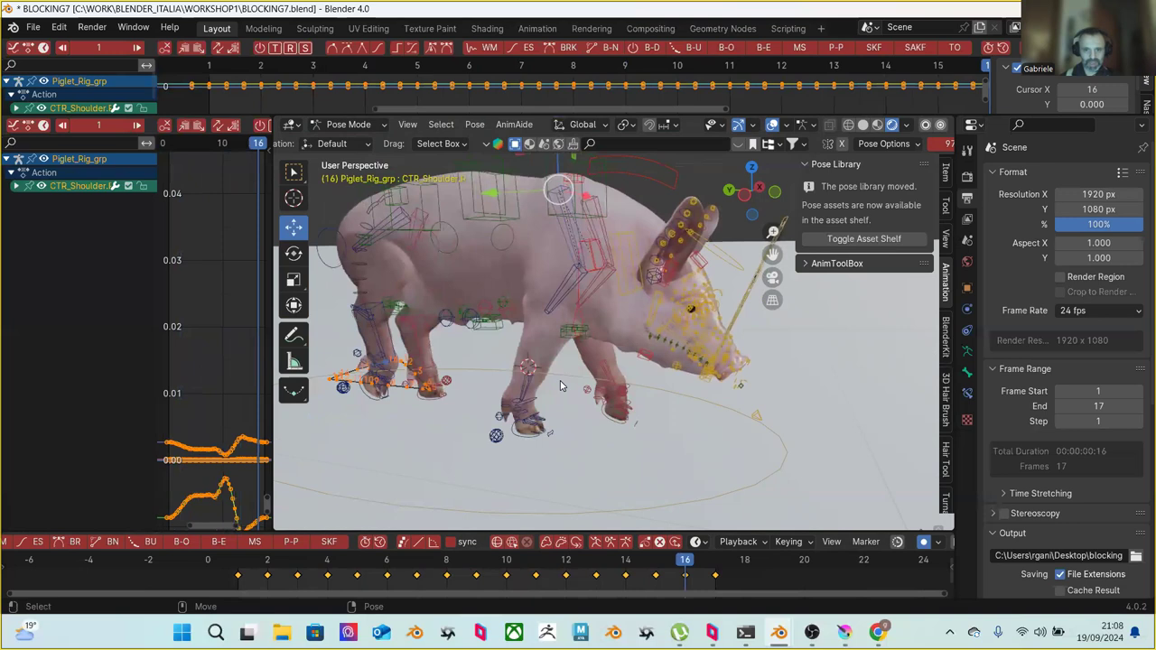
pyautogui.press('Right')
# Play the walk from frame 2 to review the front right leg in motion
pyautogui.click(266, 561)
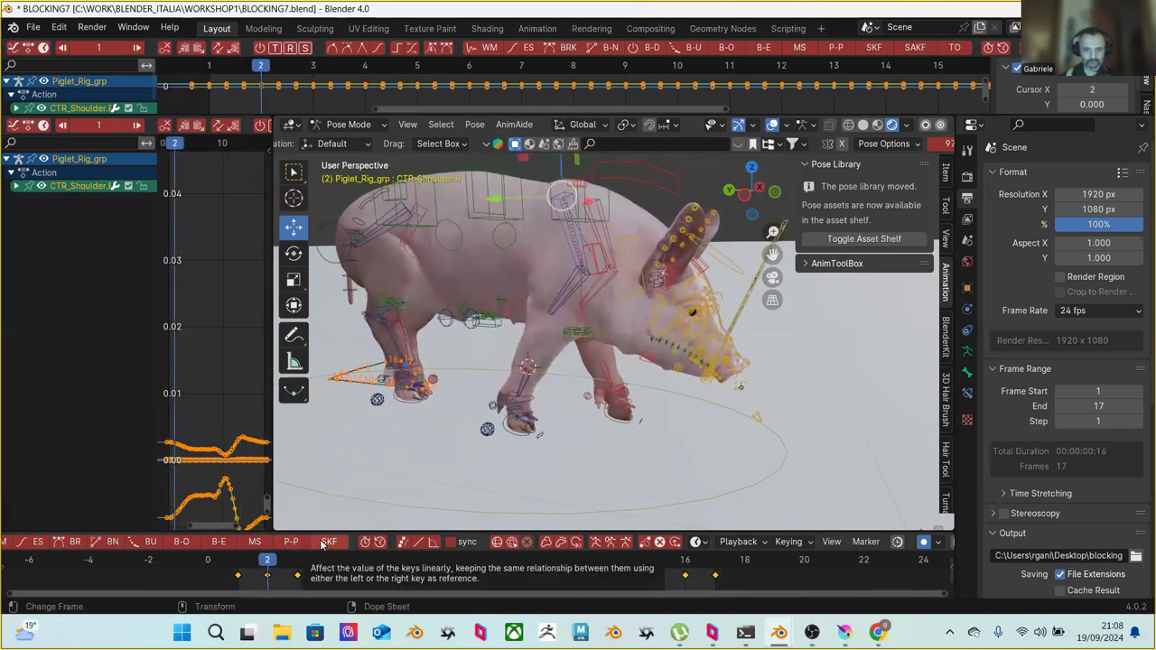
pyautogui.click(327, 541)
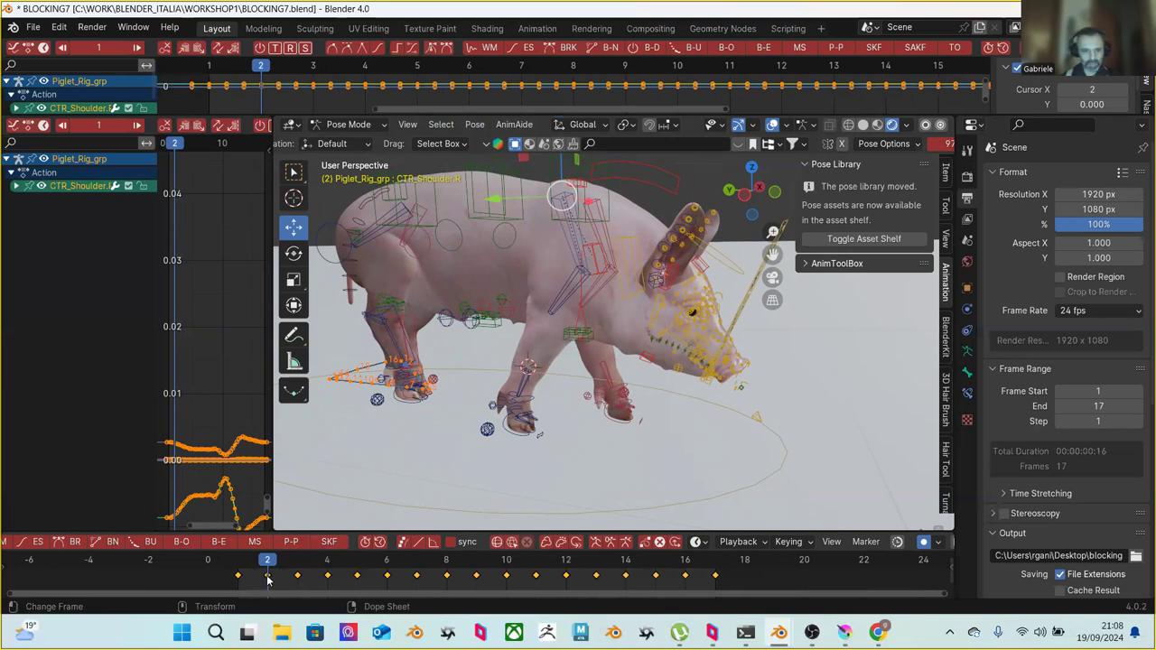
pyautogui.press('space')
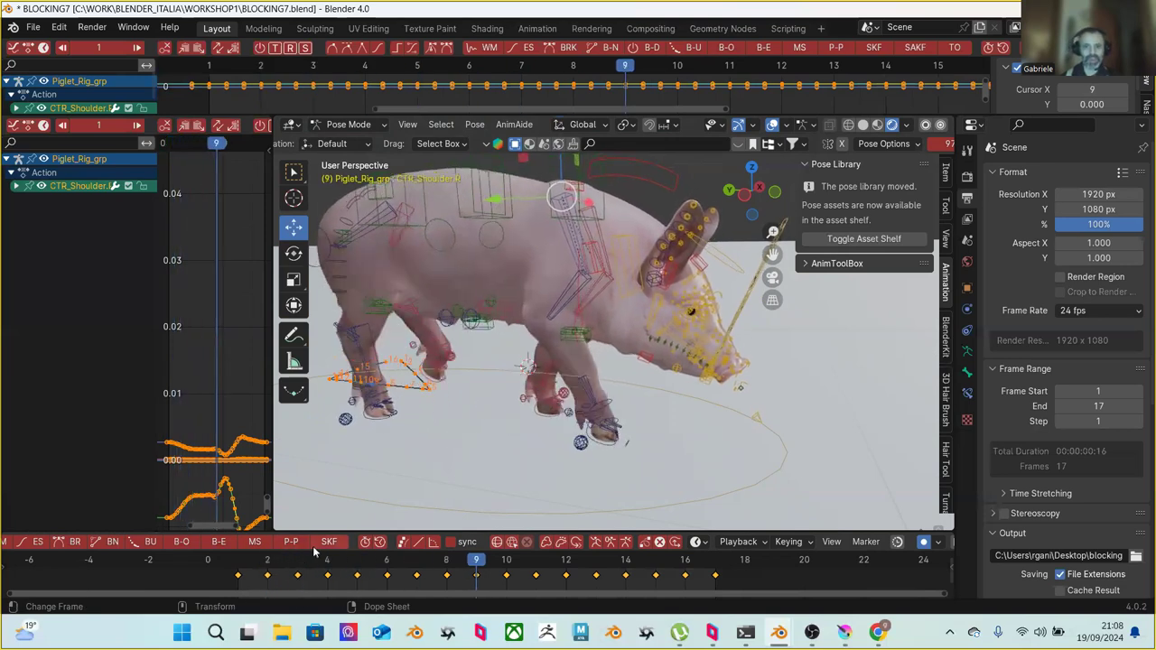
pyautogui.press('space')
# Save the scene incrementally as BLOCKING8.blend
pyautogui.scroll(-2, 546, 345)
pyautogui.moveTo(587, 328); pyautogui.dragTo(387, 360, button='middle')
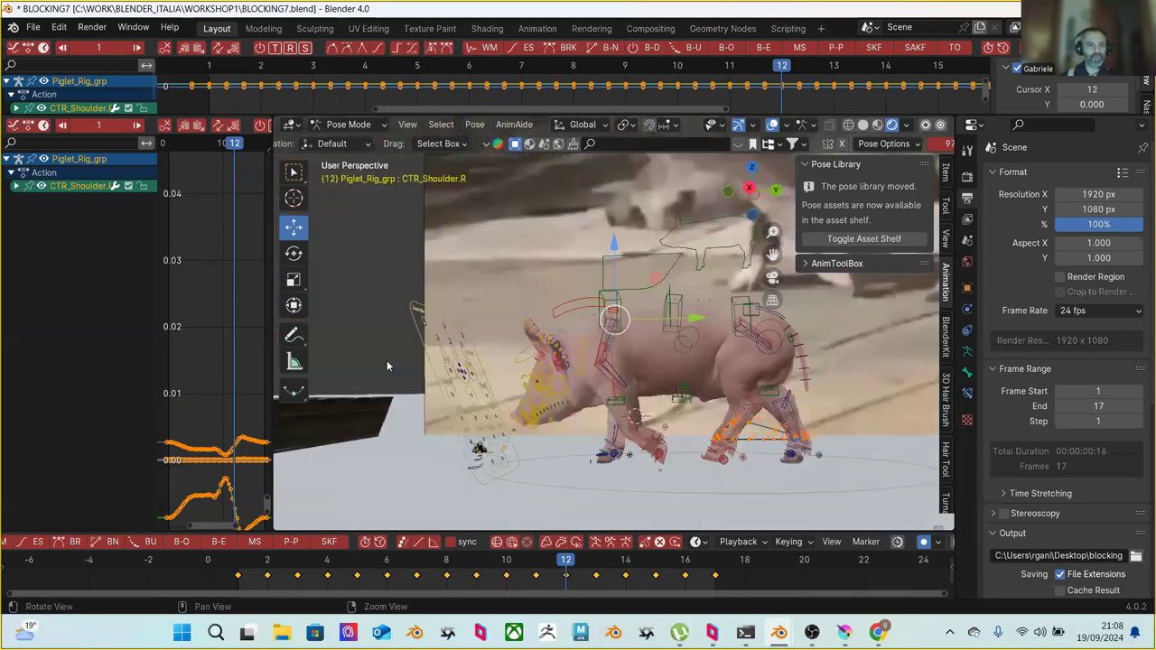
pyautogui.click(35, 28)
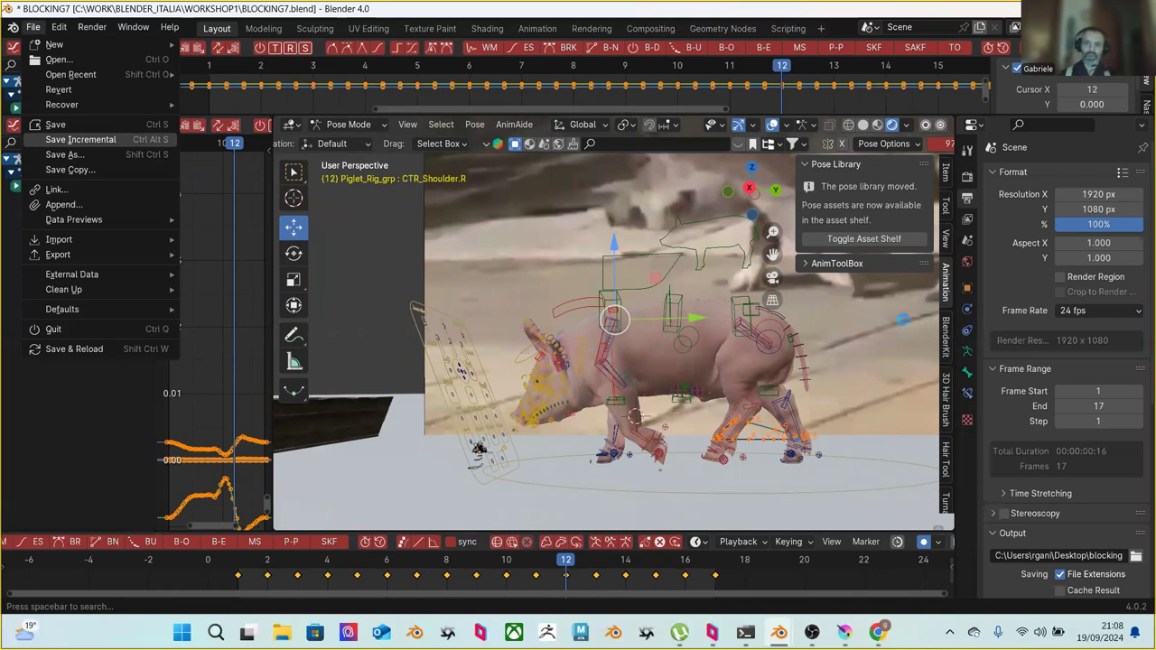
pyautogui.click(80, 139)
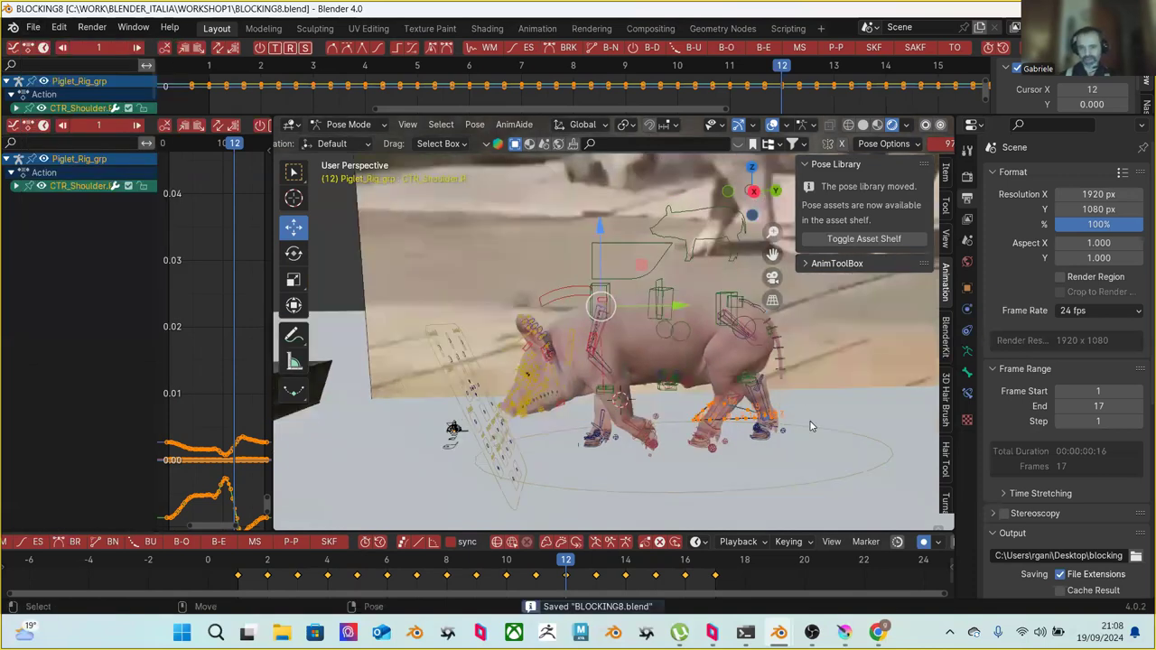
# Hide the viewport overlays to show the pig without its rig controls and reference image
pyautogui.moveTo(799, 437); pyautogui.dragTo(823, 439, button='middle')
pyautogui.scroll(3, 792, 446)
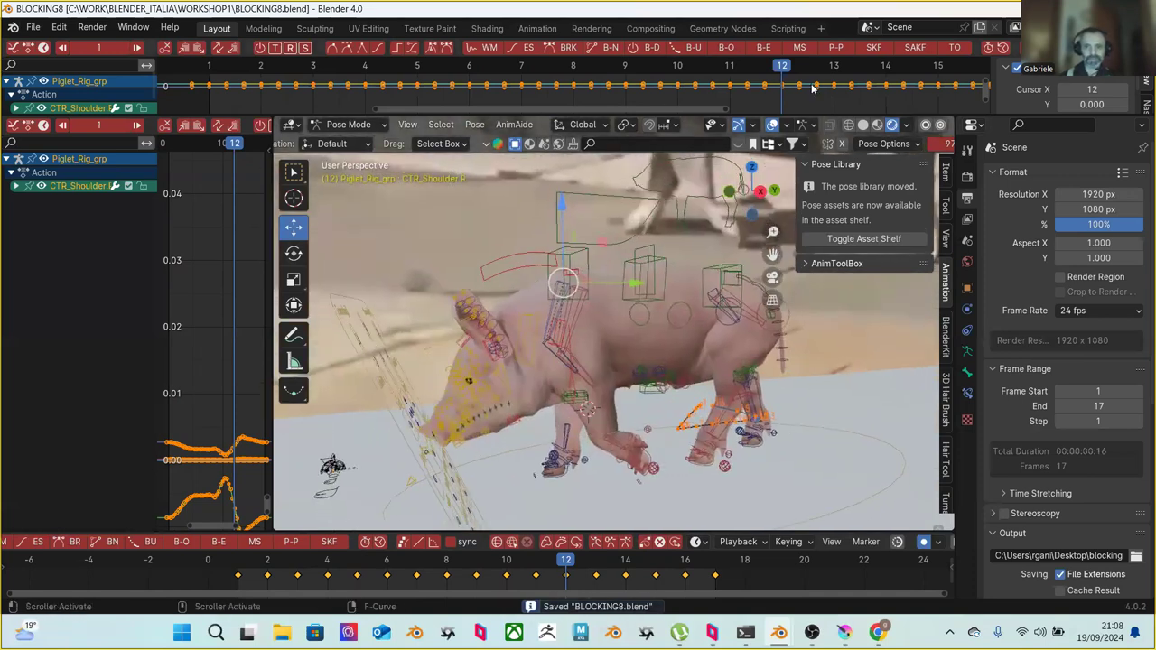
pyautogui.click(773, 127)
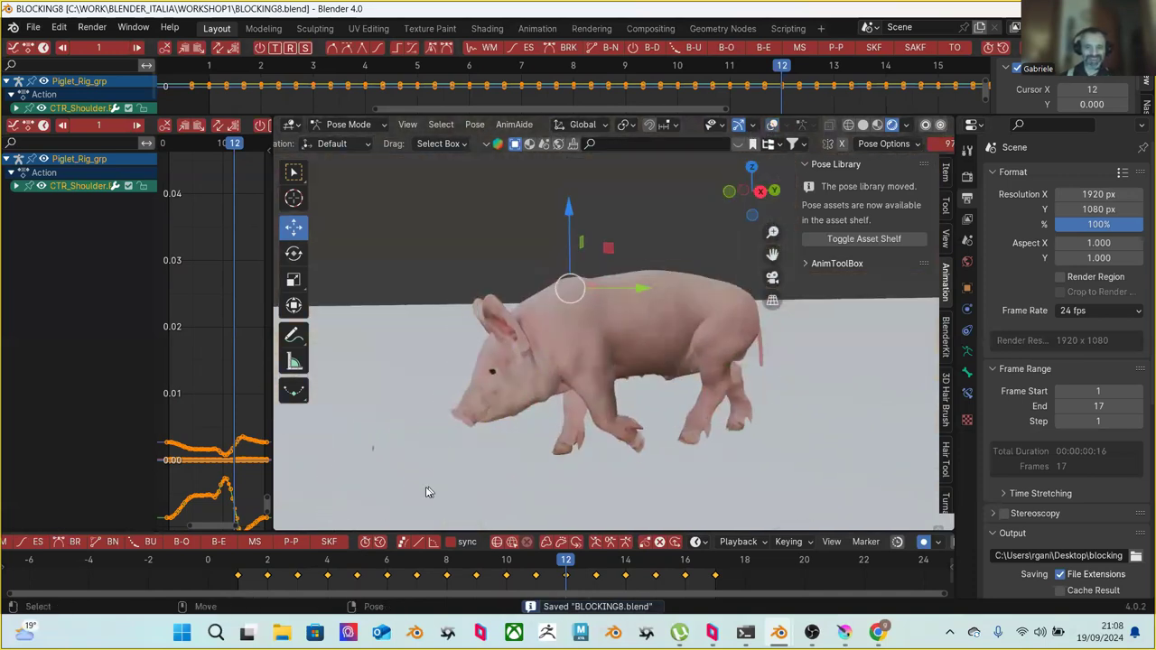
# Play the clean walk from frame 1 and compare the poses at frames 17 and 1
pyautogui.click(239, 560)
pyautogui.press('space')
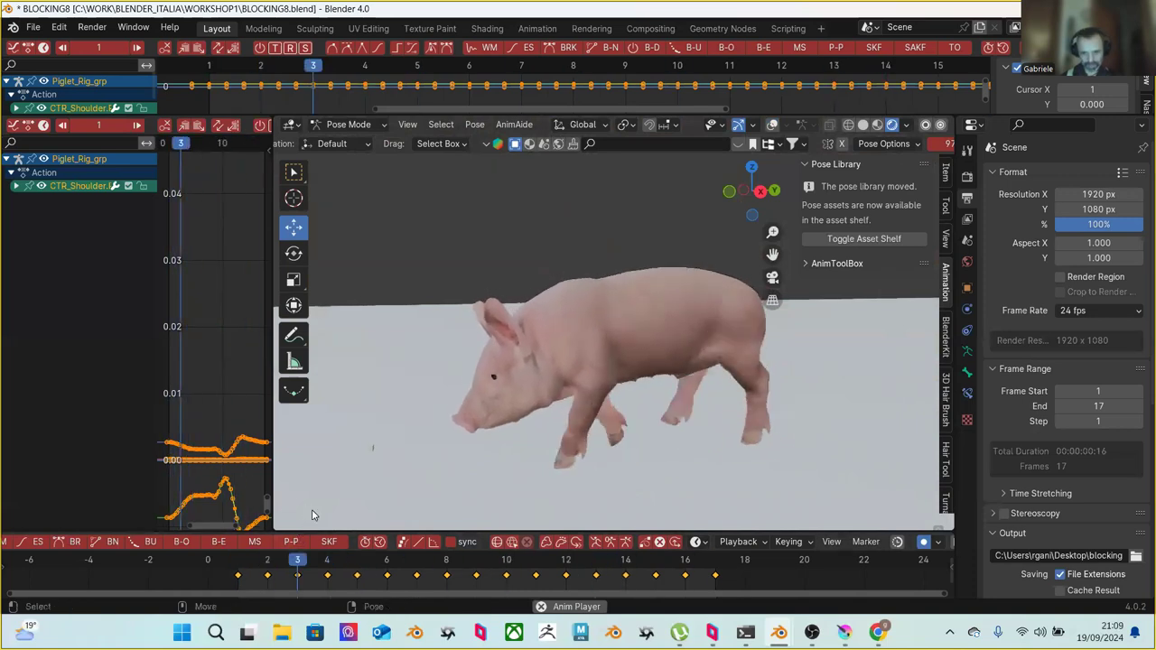
pyautogui.press('space')
pyautogui.click(716, 562)
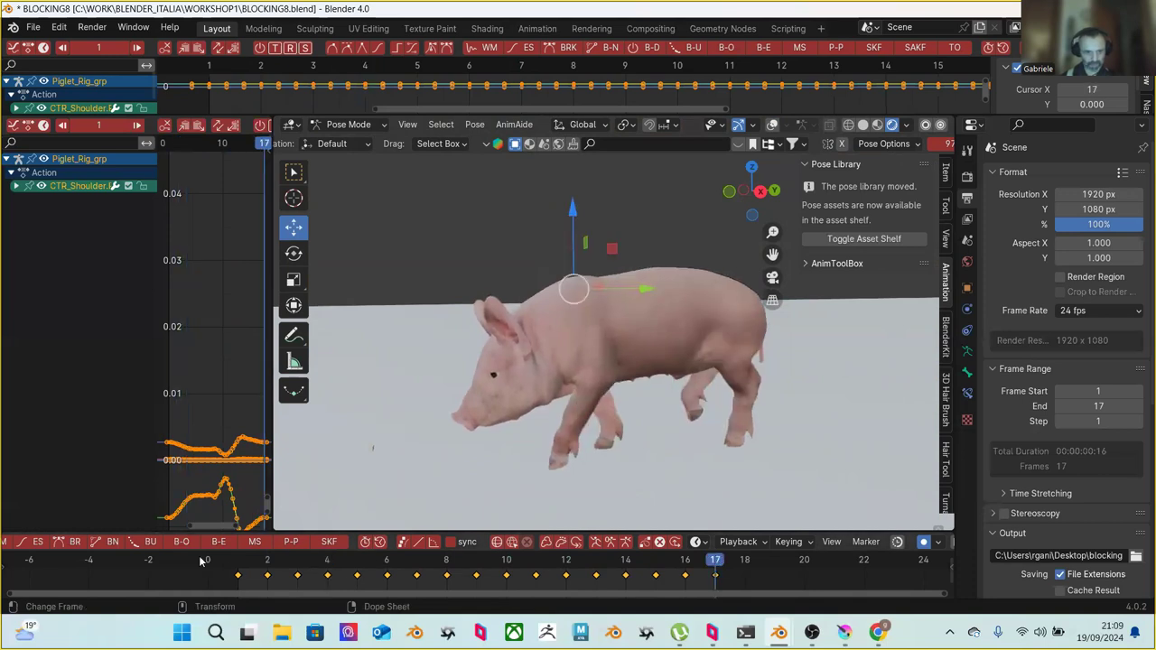
pyautogui.click(236, 565)
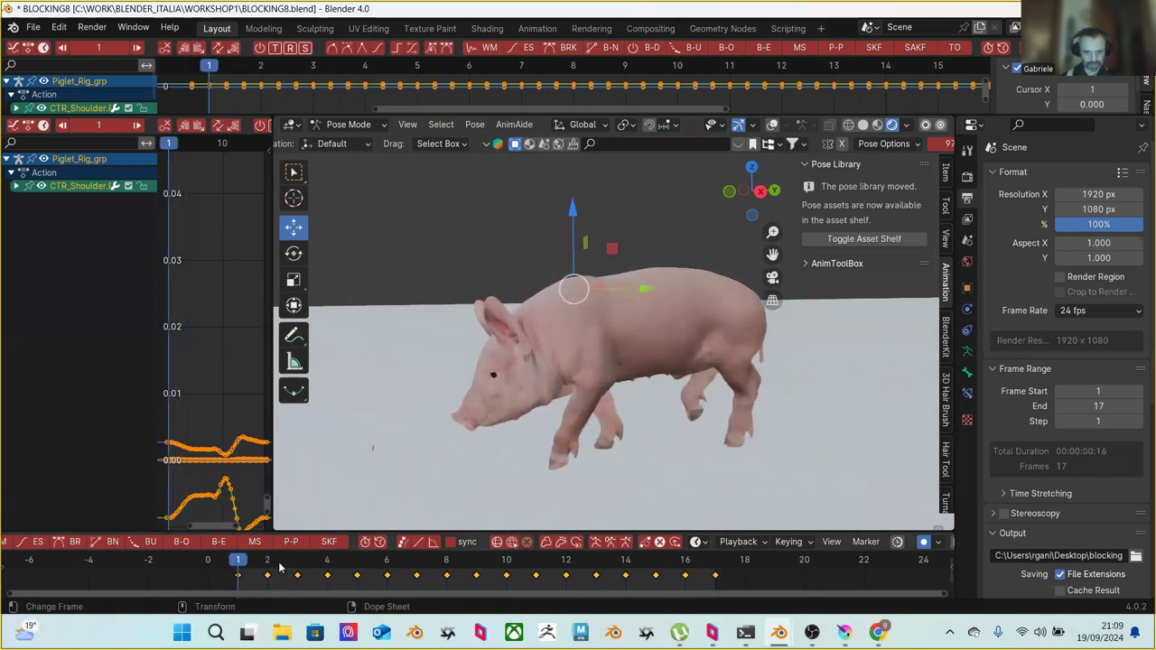
# Compare the poses at frames 17 and 16 and set the scene's end frame to 16
pyautogui.click(716, 565)
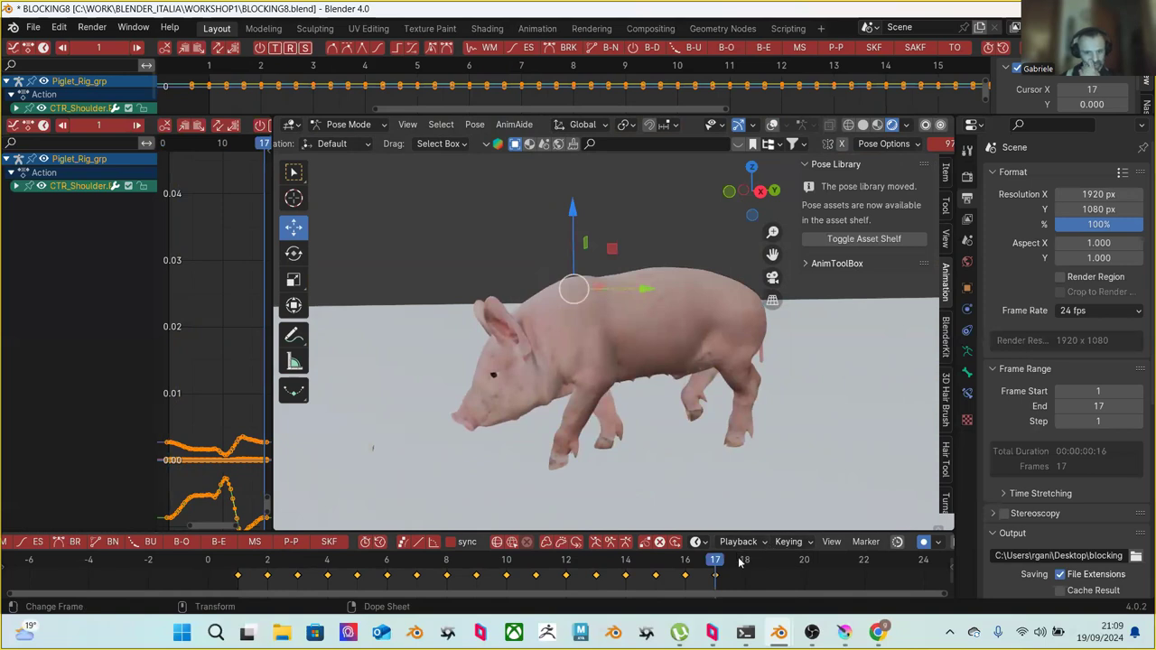
pyautogui.click(687, 562)
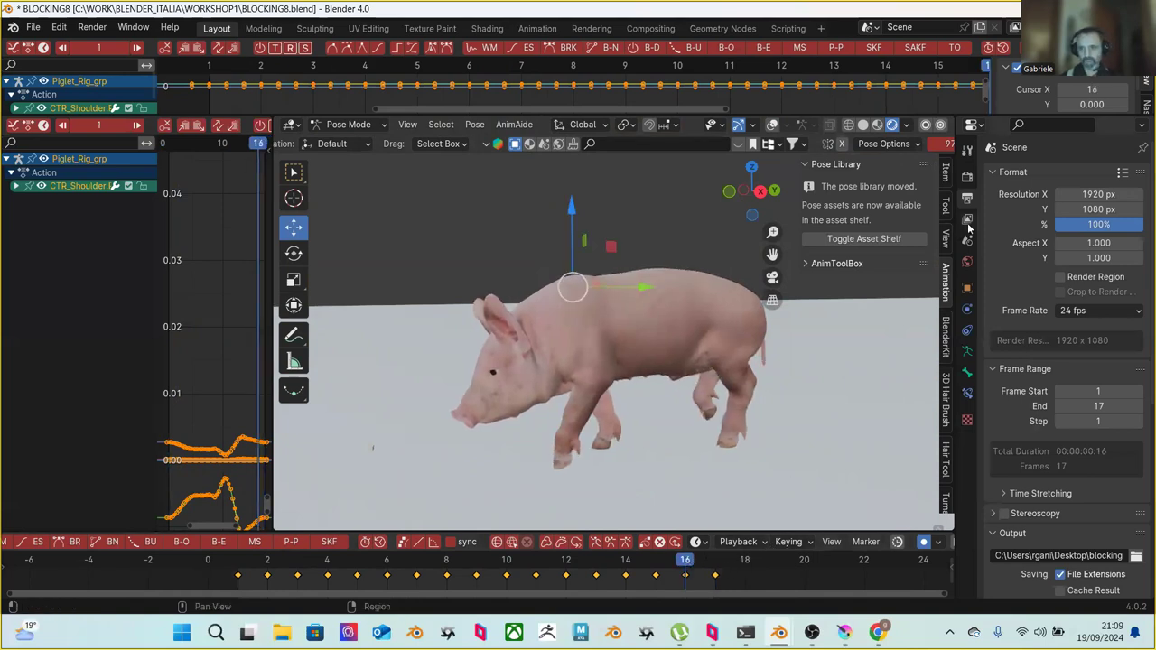
pyautogui.click(1102, 408)
pyautogui.write('16')
pyautogui.press('Return')
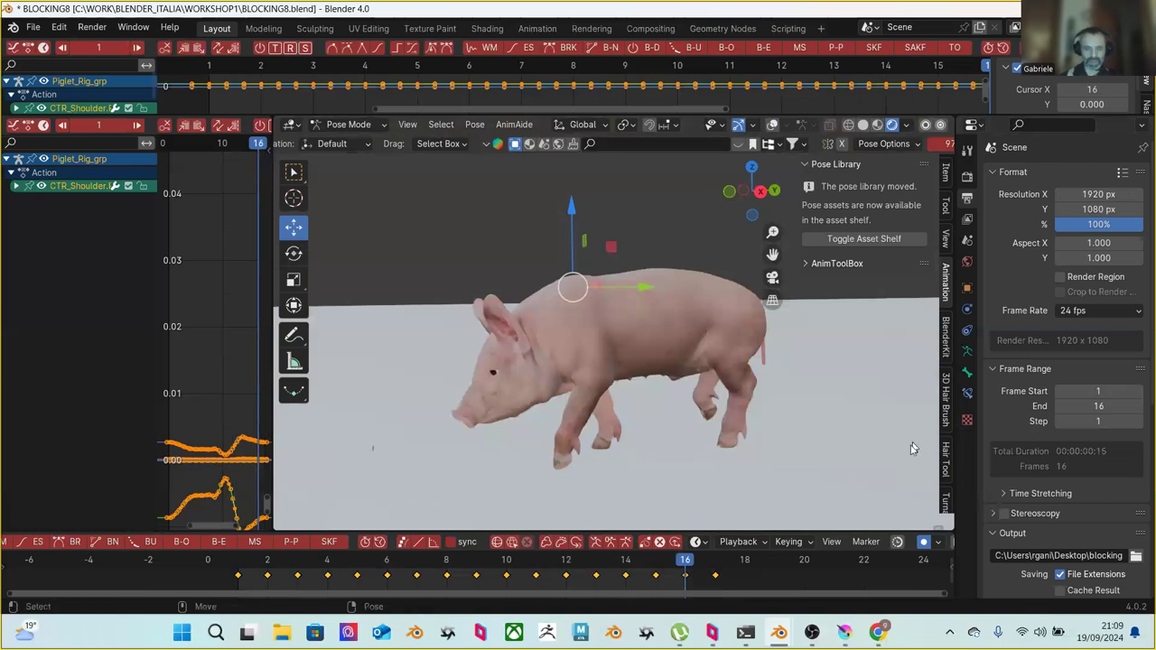
# Play the shortened walk cycle and review how it loops from a slightly different angle
pyautogui.press('space')
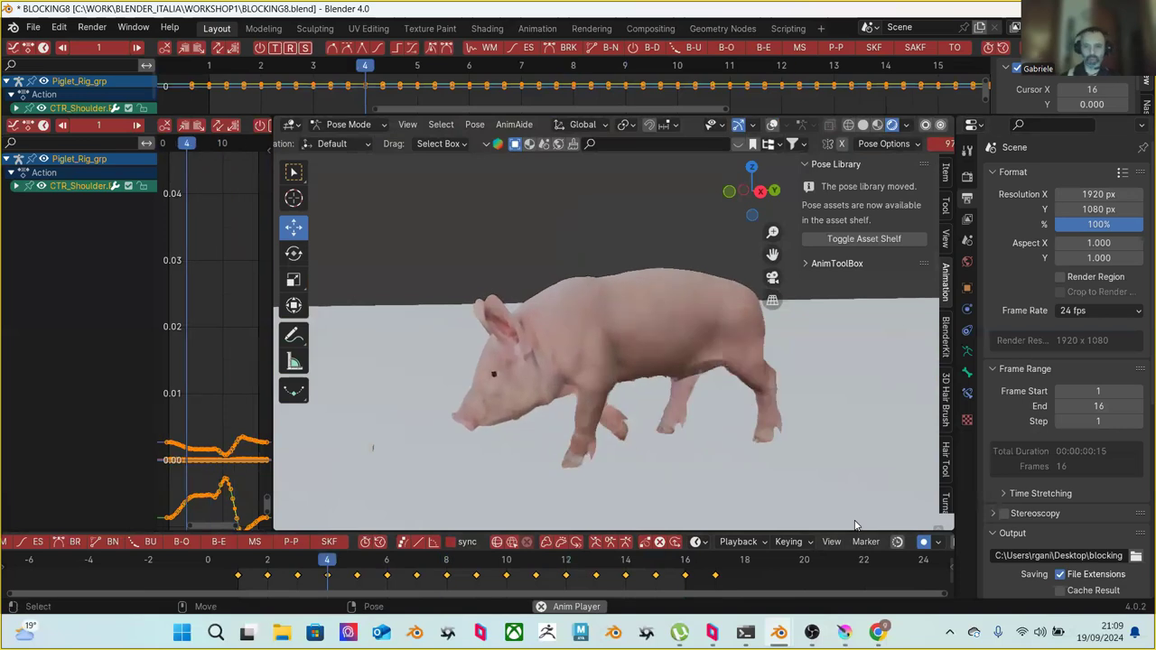
pyautogui.moveTo(759, 360); pyautogui.dragTo(543, 419, button='middle')
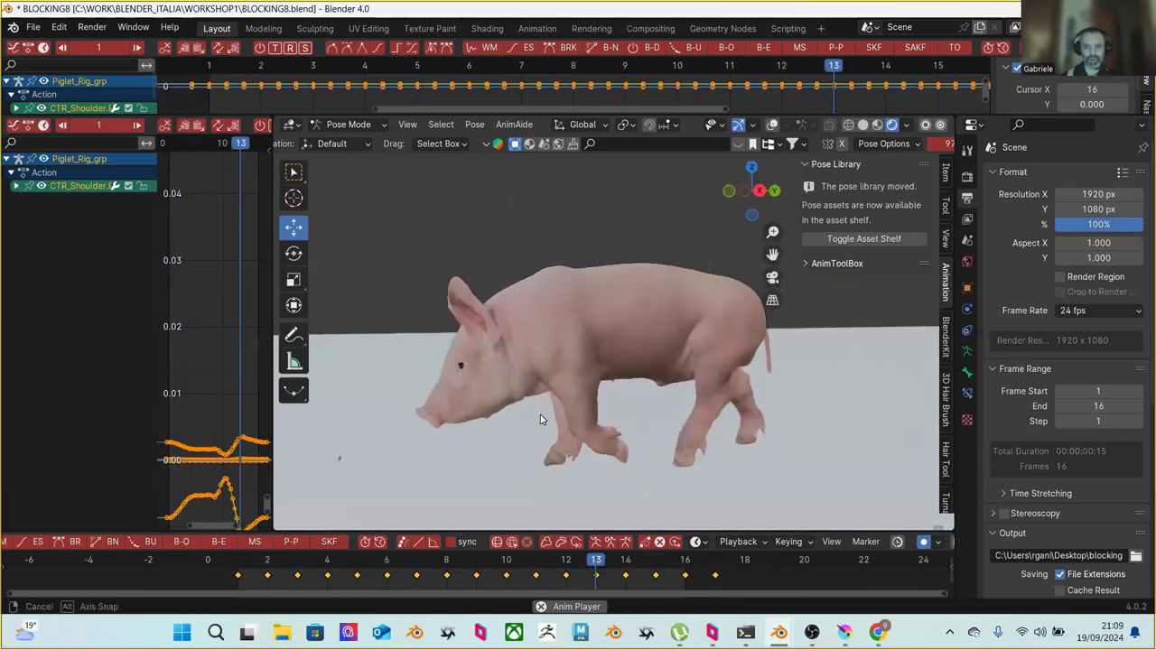
pyautogui.press('space')
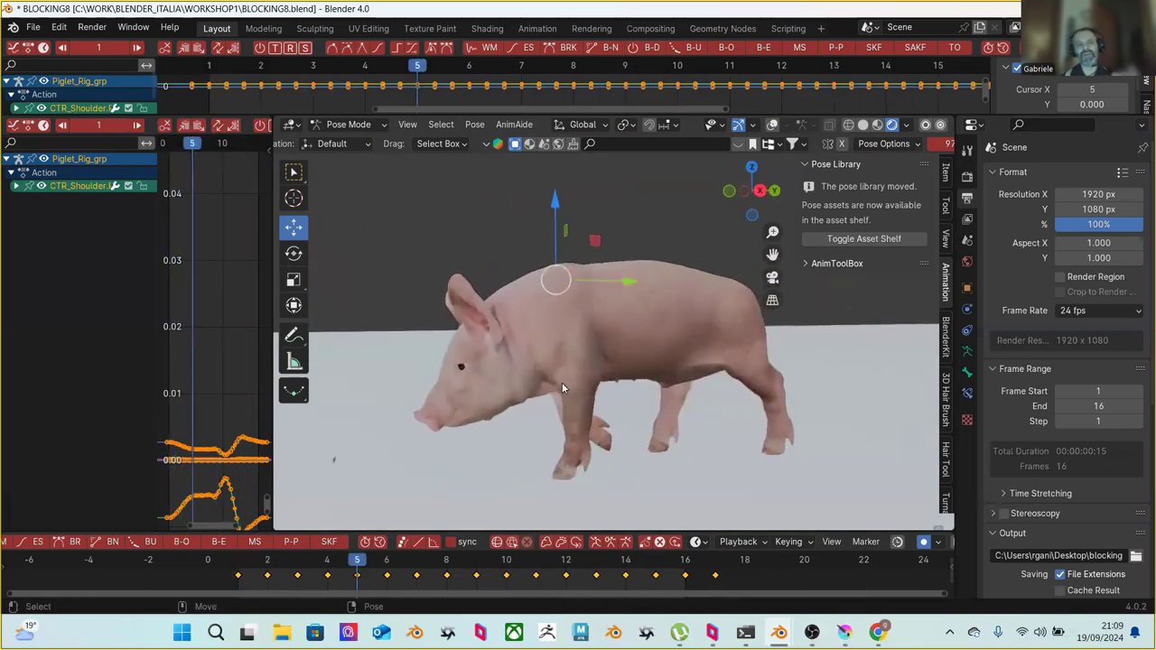
# Widen the graph editor area and inspect the pig's shoulder and head up close at frame 5
pyautogui.moveTo(274, 426); pyautogui.dragTo(479, 407)
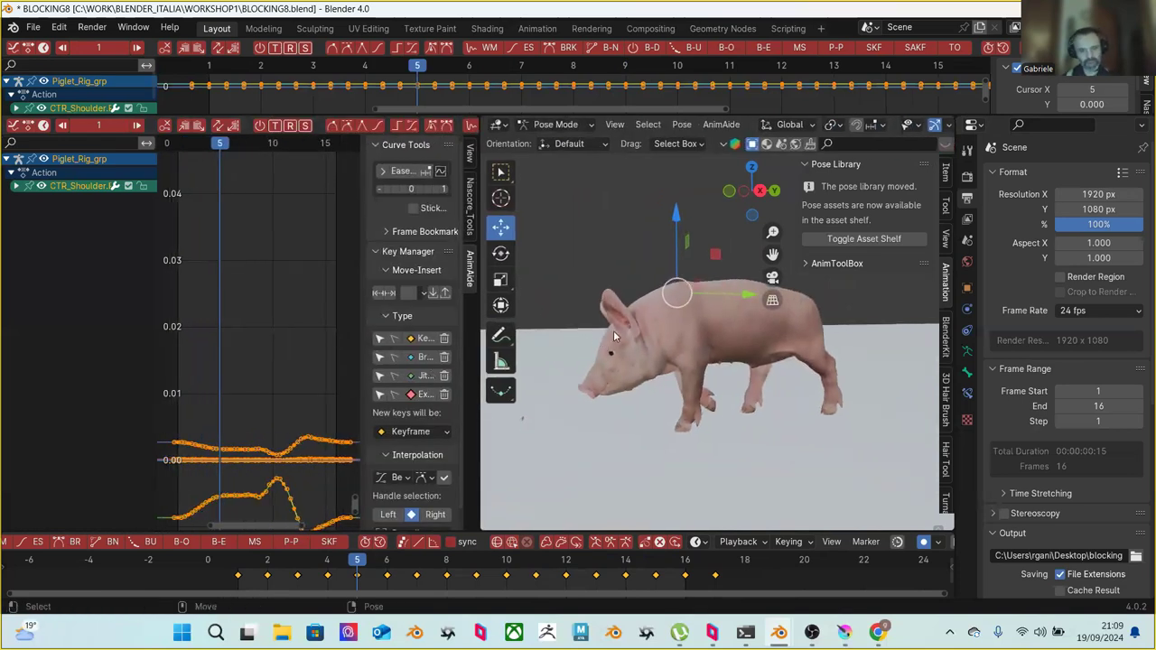
pyautogui.moveTo(478, 398); pyautogui.dragTo(362, 398)
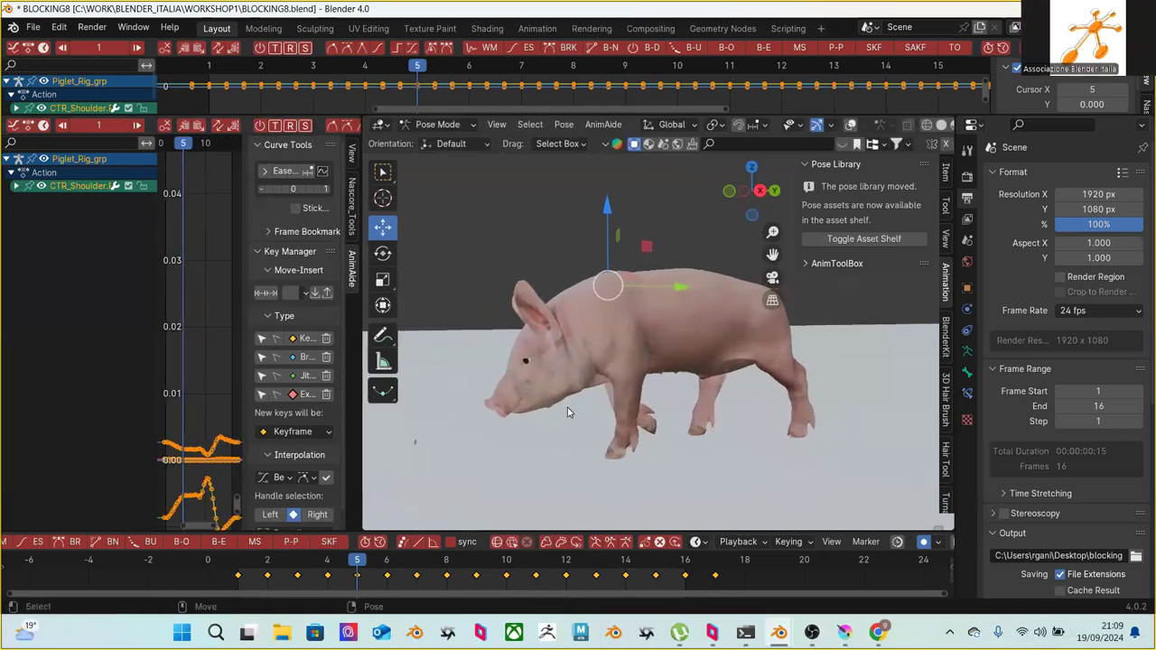
pyautogui.scroll(2, 567, 412)
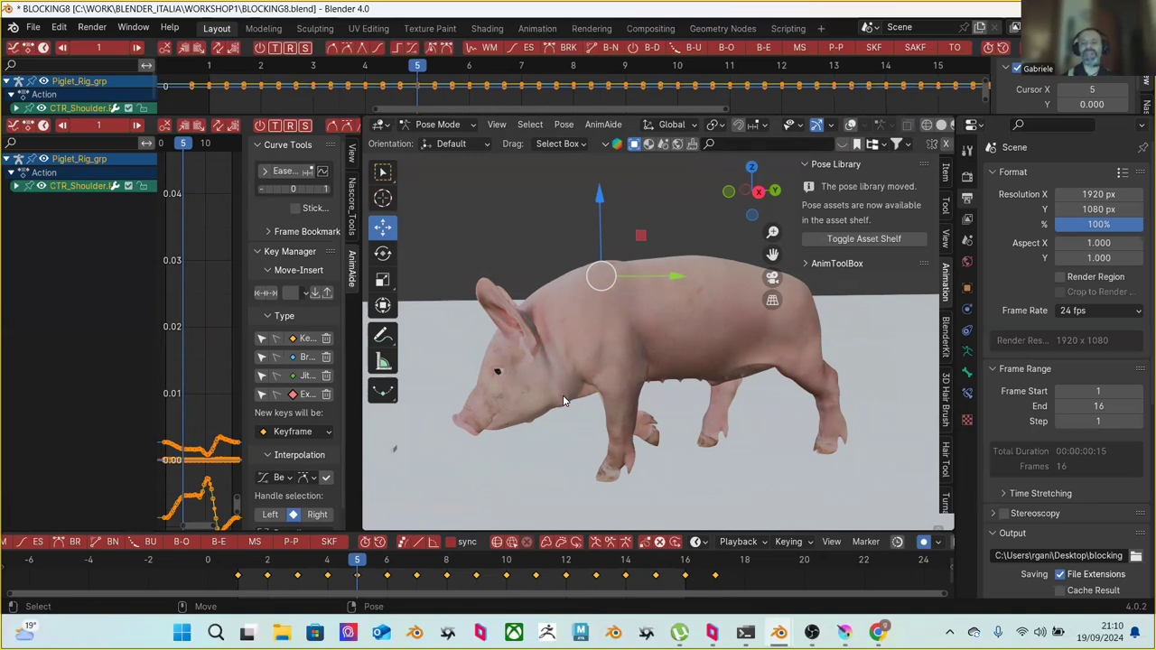
pyautogui.scroll(5, 569, 296)
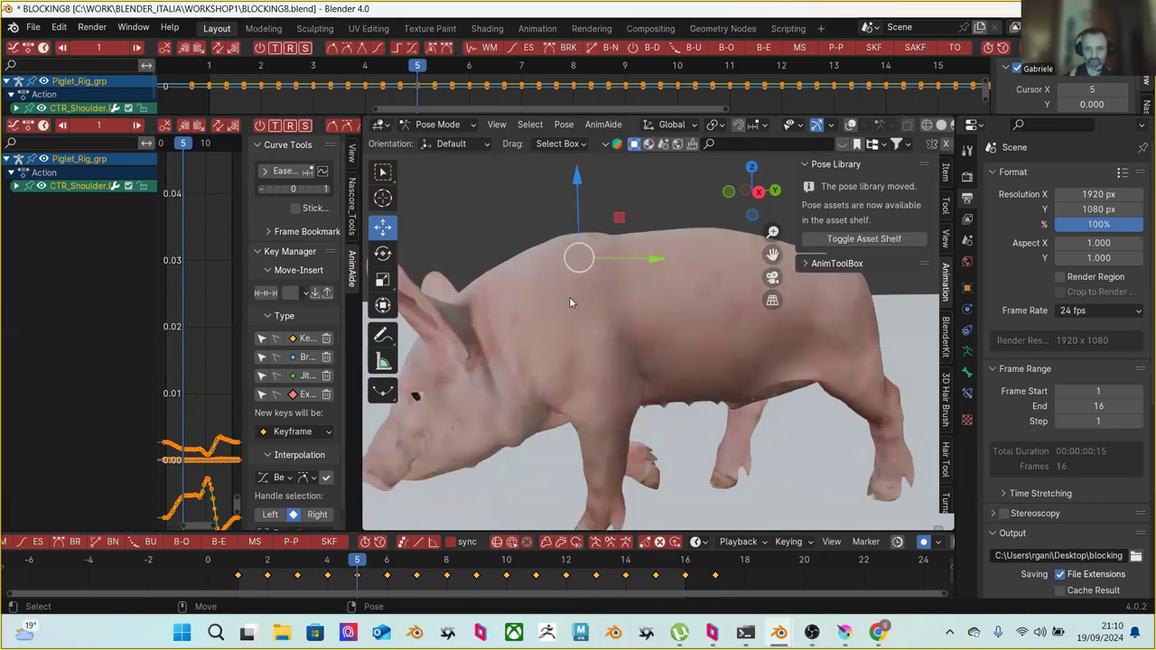
pyautogui.moveTo(588, 335); pyautogui.dragTo(515, 237, button='middle')
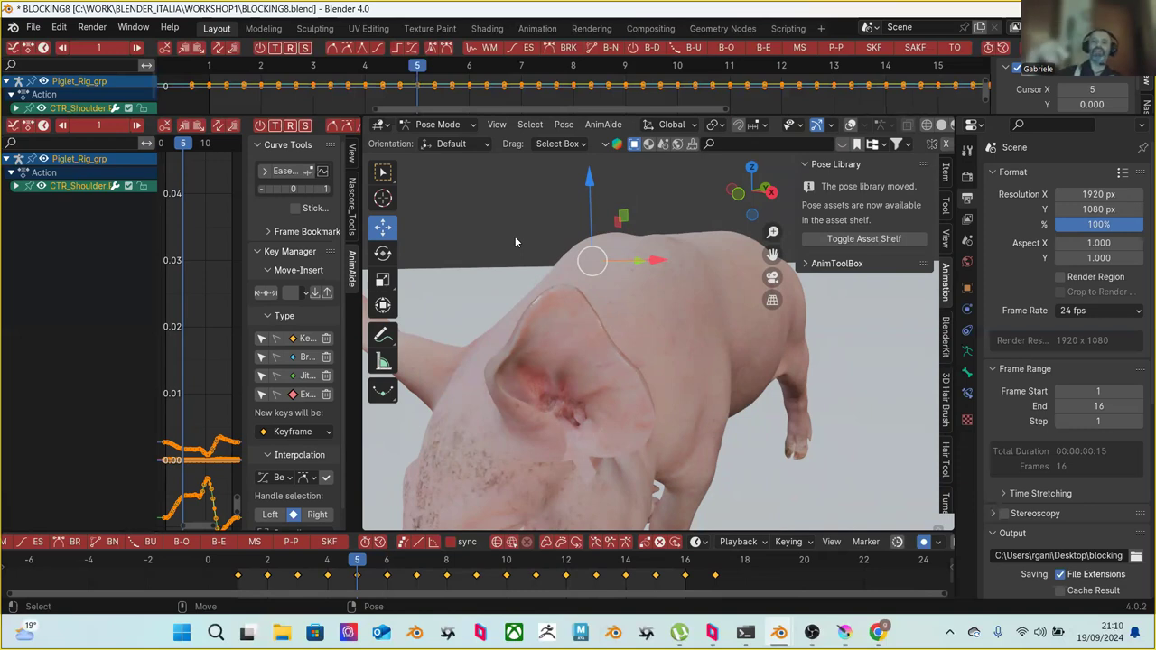
pyautogui.scroll(-4, 564, 384)
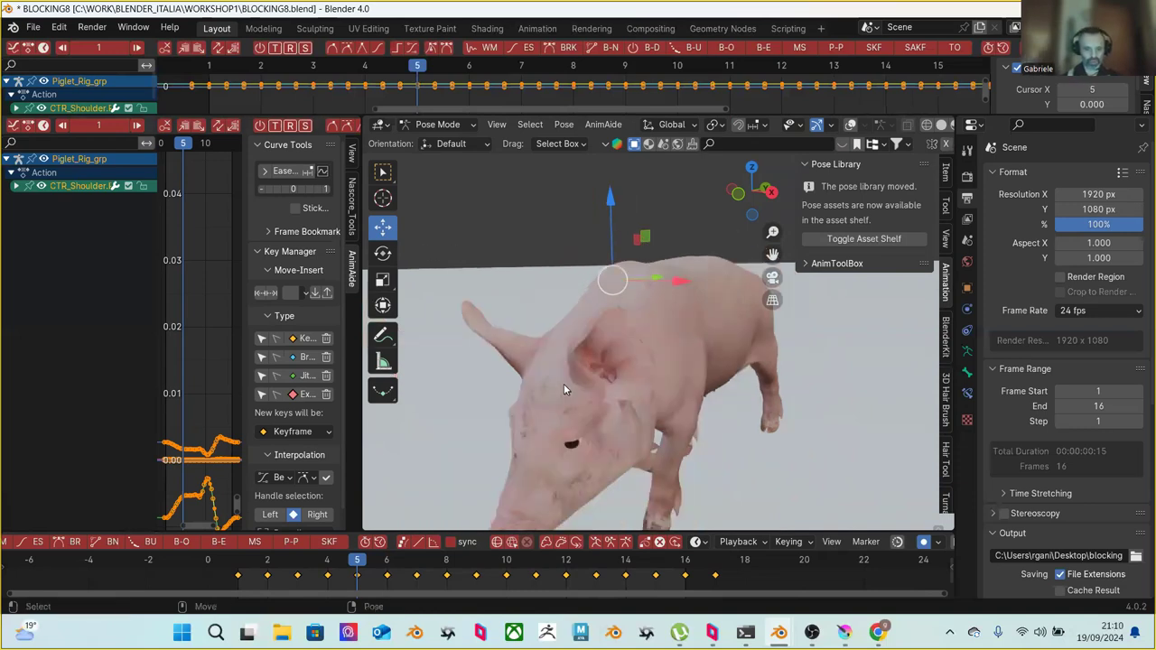
pyautogui.moveTo(536, 389); pyautogui.dragTo(442, 387, button='middle')
# Scrub the walk between frames 1 and 17 to check the leg poses in side view
pyautogui.moveTo(276, 559); pyautogui.dragTo(669, 502)
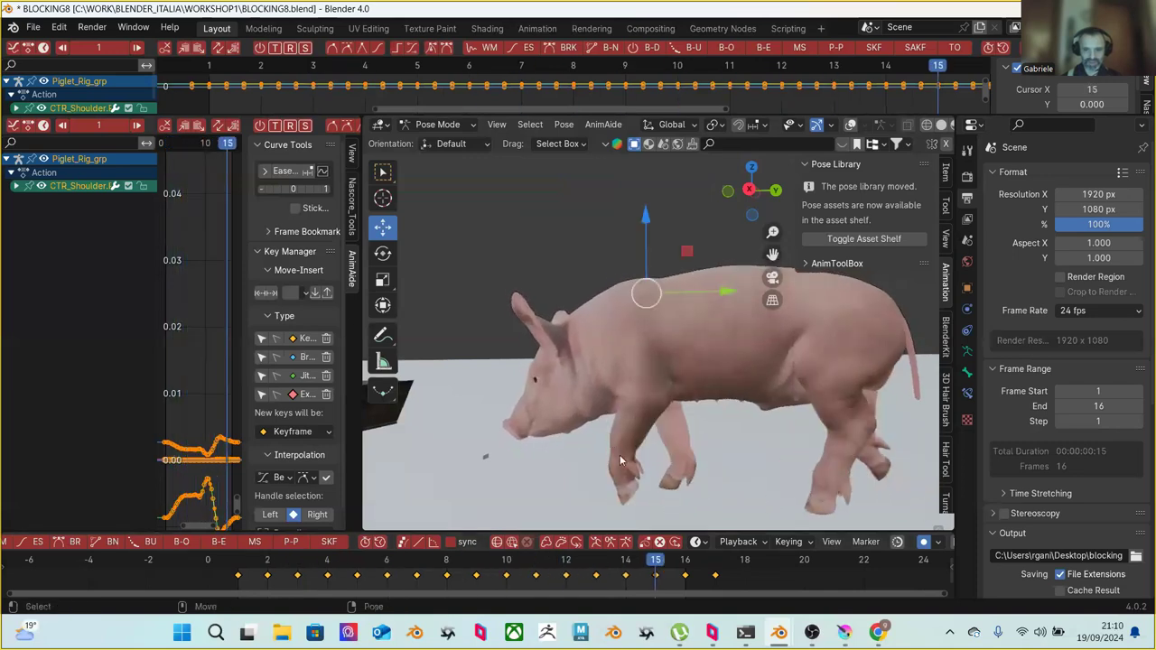
pyautogui.press('Left')
pyautogui.moveTo(628, 467); pyautogui.dragTo(666, 461, button='middle')
pyautogui.moveTo(587, 566); pyautogui.dragTo(727, 567)
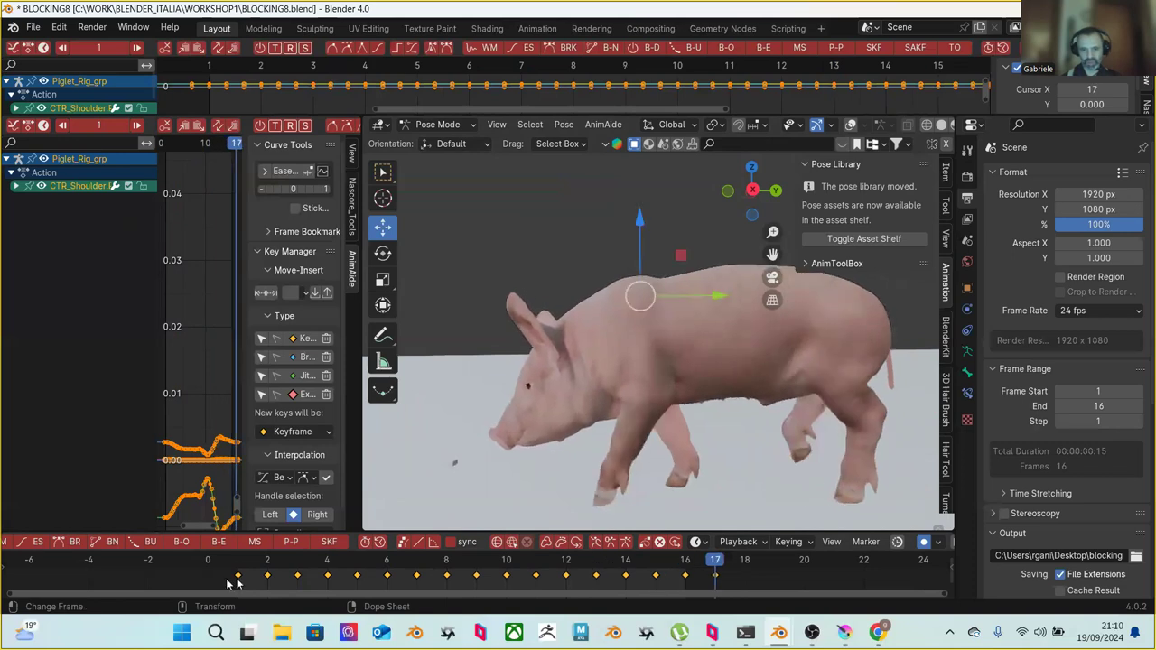
pyautogui.moveTo(251, 566); pyautogui.dragTo(416, 566)
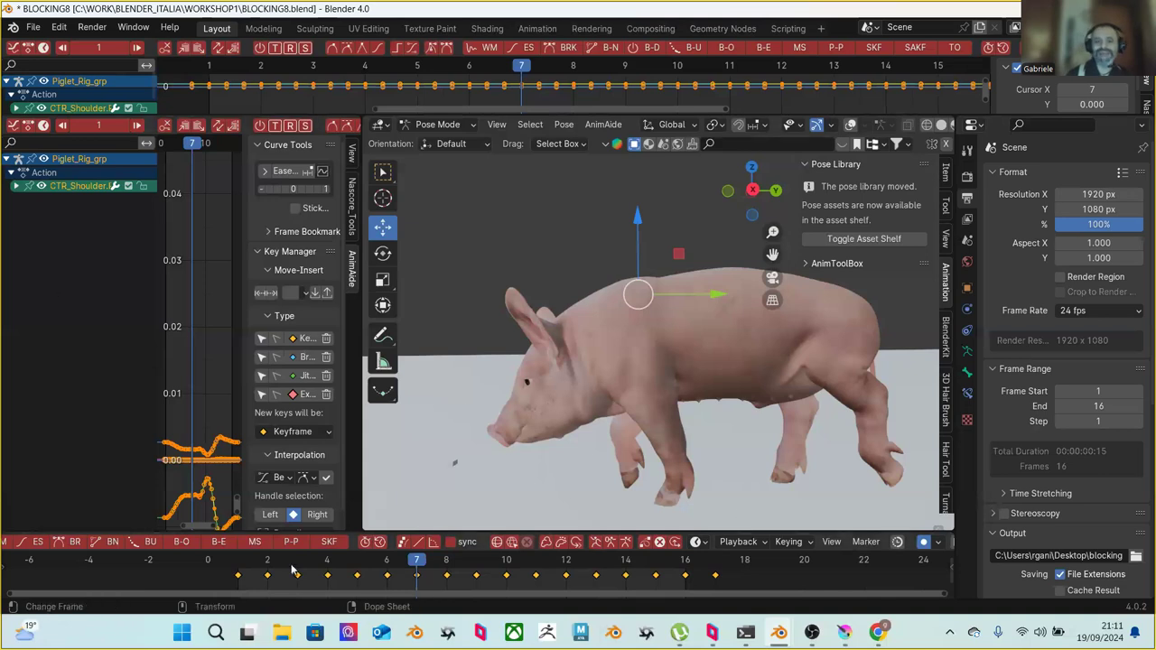
pyautogui.moveTo(259, 559); pyautogui.dragTo(355, 557)
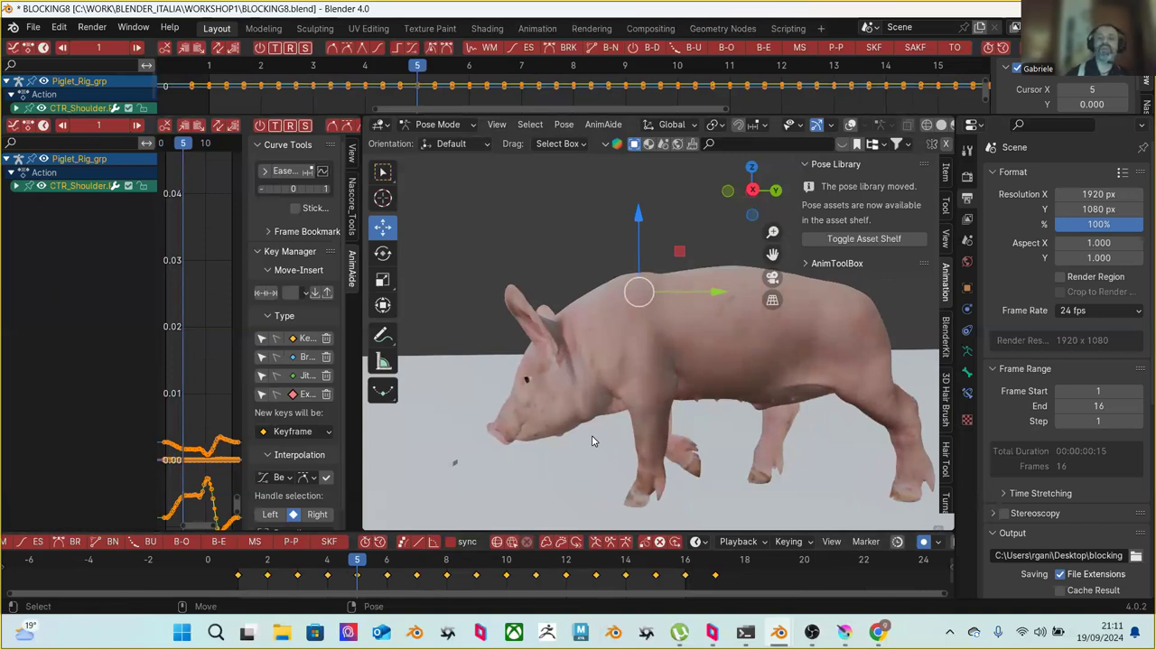
# Examine the pig's shoulder, back and planted front left hoof from several angles at frame 5
pyautogui.scroll(1, 678, 480)
pyautogui.moveTo(676, 473); pyautogui.dragTo(662, 385, button='middle')
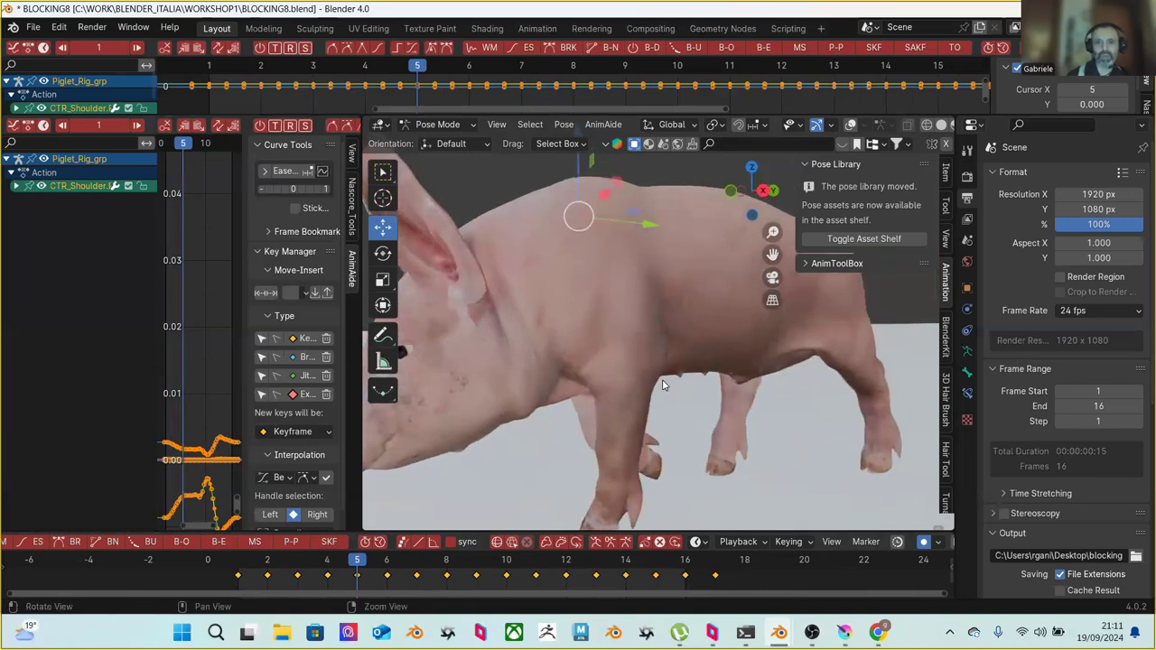
pyautogui.scroll(6, 650, 379)
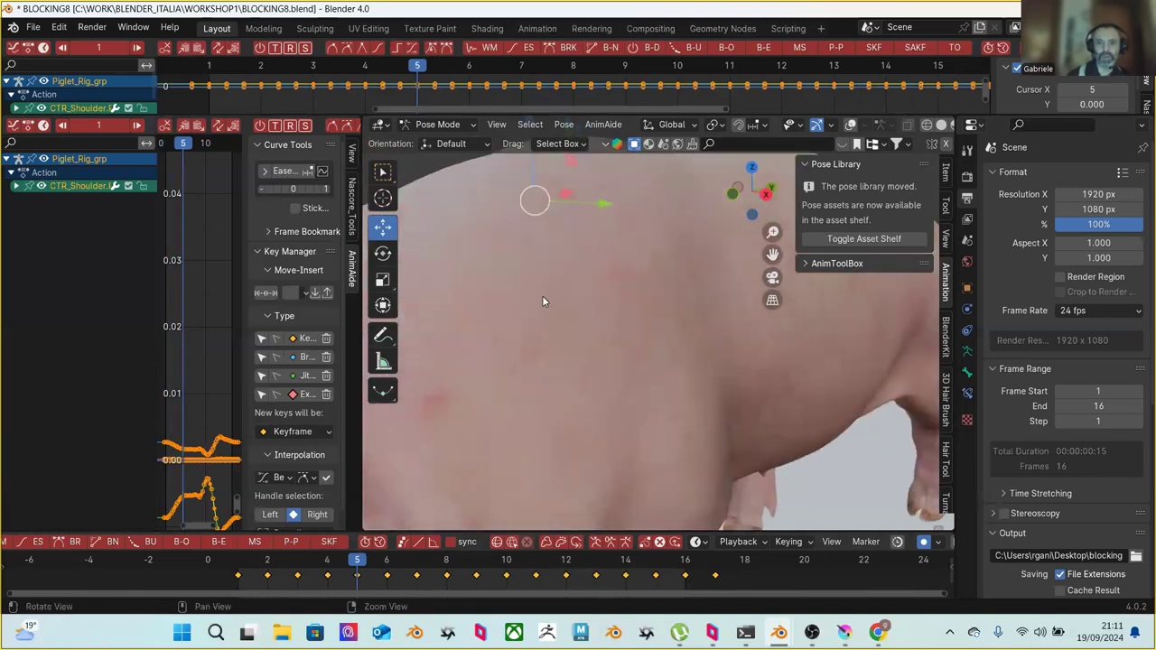
pyautogui.scroll(-1, 551, 307)
pyautogui.scroll(-4, 641, 375)
pyautogui.moveTo(642, 387); pyautogui.dragTo(603, 341, button='middle')
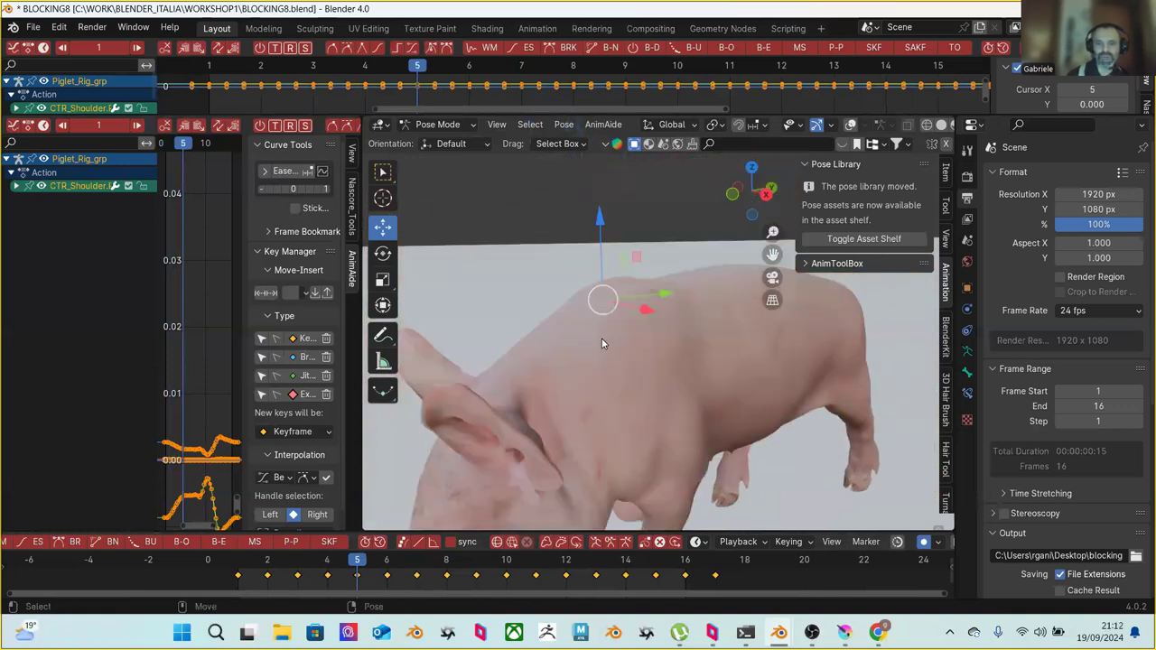
pyautogui.scroll(2, 601, 339)
pyautogui.scroll(-4, 587, 375)
pyautogui.keyDown('shift'); pyautogui.moveTo(637, 425); pyautogui.dragTo(638, 294, button='middle'); pyautogui.keyUp('shift')
pyautogui.scroll(3, 682, 451)
pyautogui.moveTo(682, 456); pyautogui.dragTo(725, 427, button='middle')
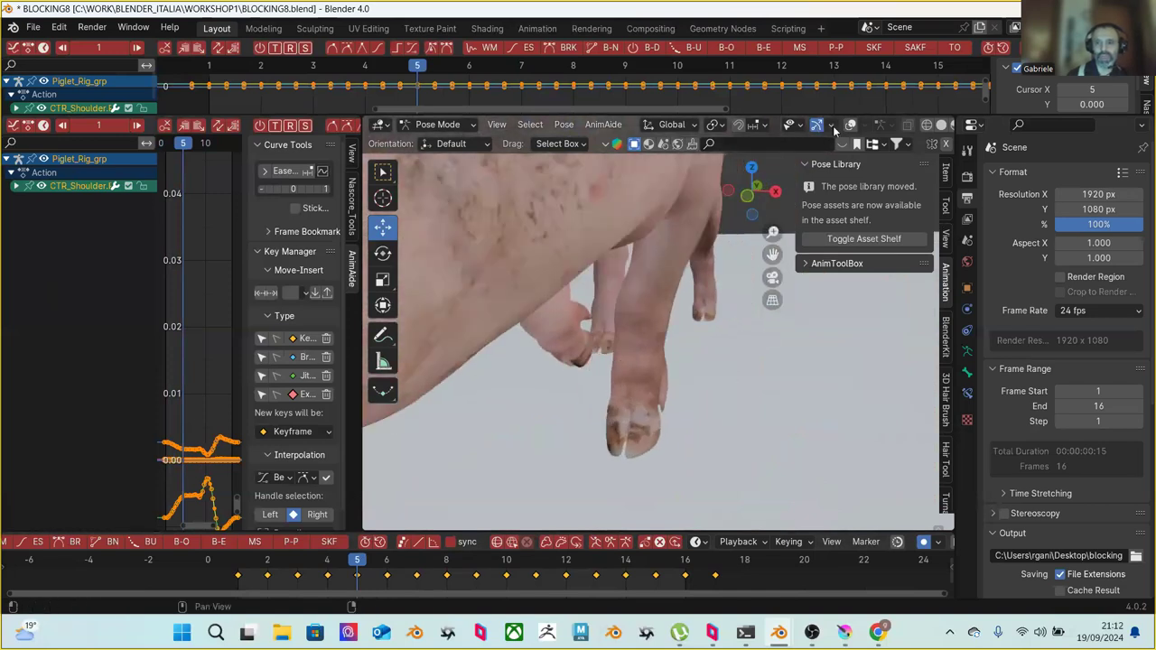
# Show the viewport overlays and try spreading the front left hoof's toes with its CTR_OpenToe_F.L control at frame 5
pyautogui.click(850, 125)
pyautogui.scroll(4, 735, 384)
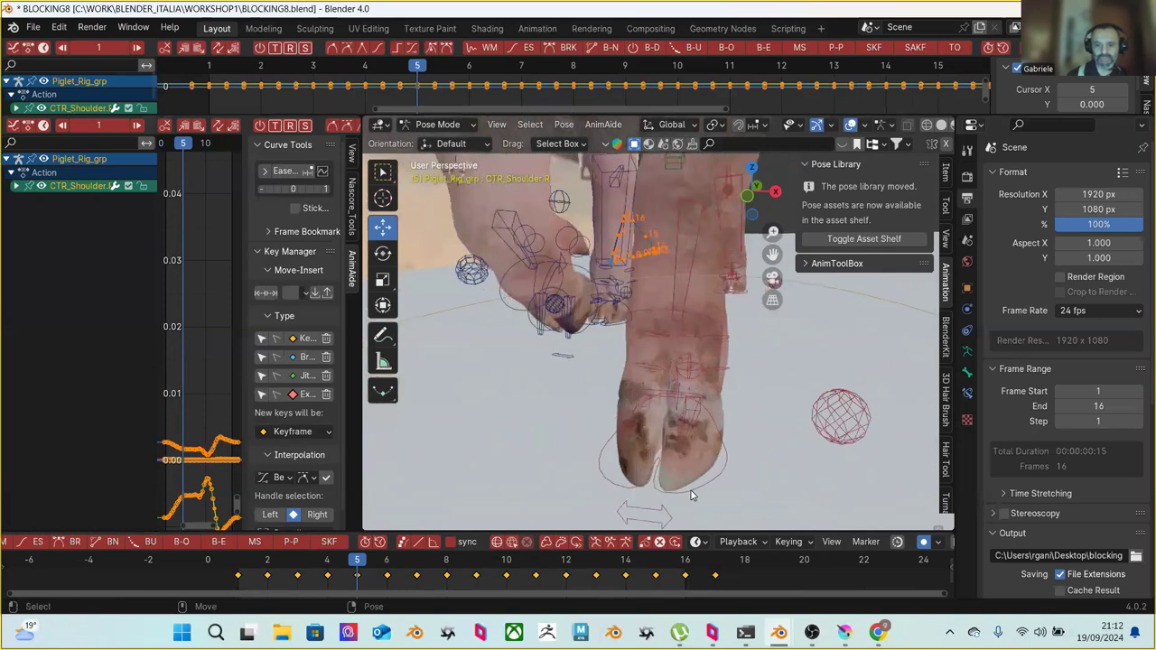
pyautogui.moveTo(691, 490); pyautogui.dragTo(679, 467, button='middle')
pyautogui.click(676, 440)
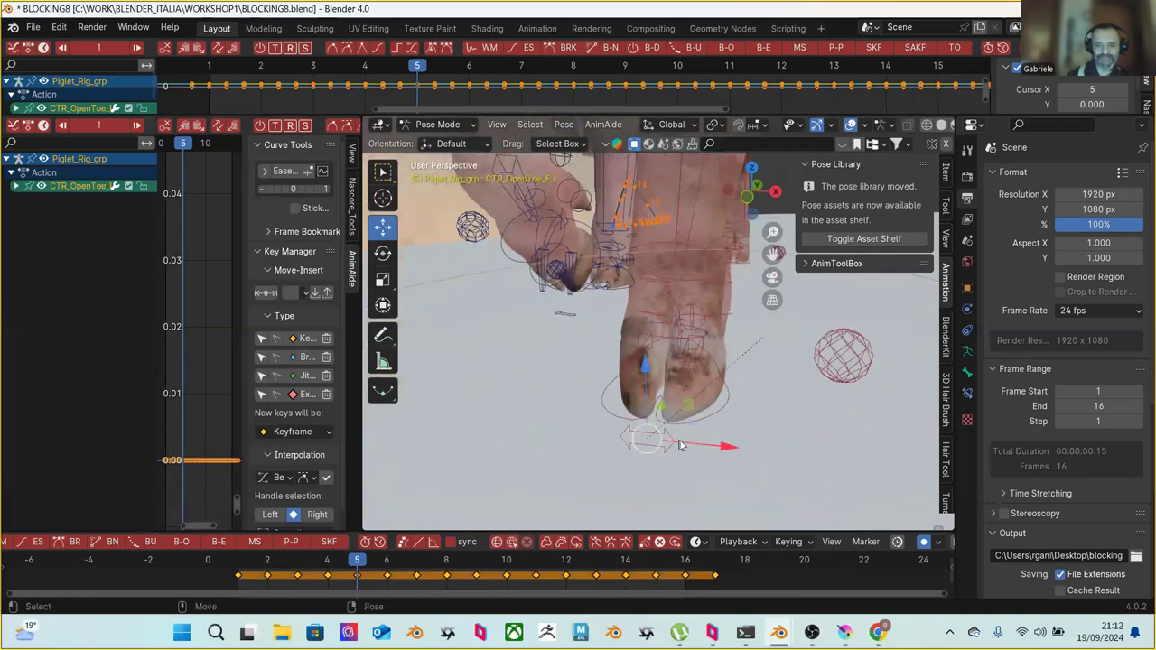
pyautogui.moveTo(705, 446); pyautogui.dragTo(700, 408)
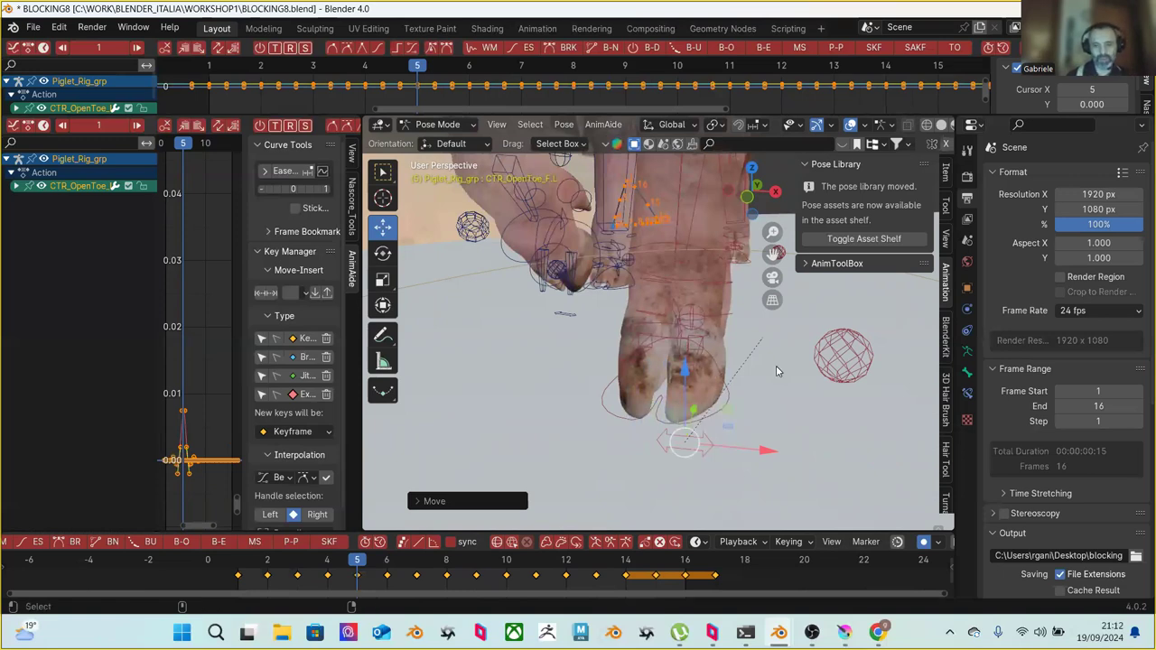
pyautogui.hotkey('ctrl', 'z')
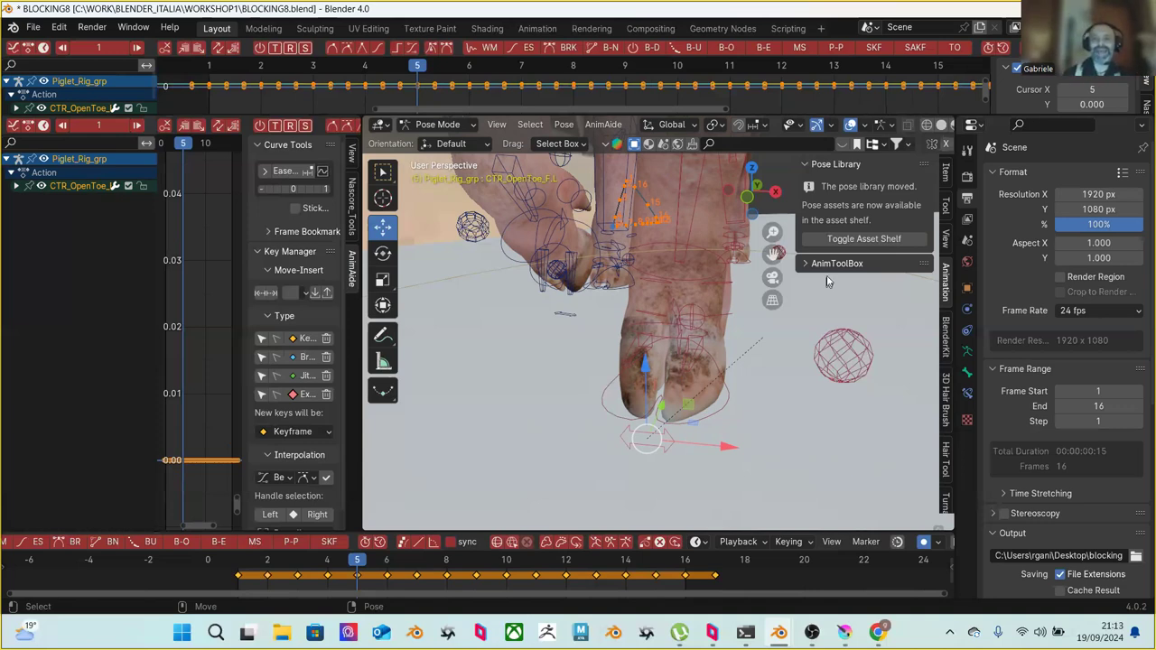
# Collapse the Pose Library section and inspect the front left hoof's toes closely at frame 5
pyautogui.click(804, 164)
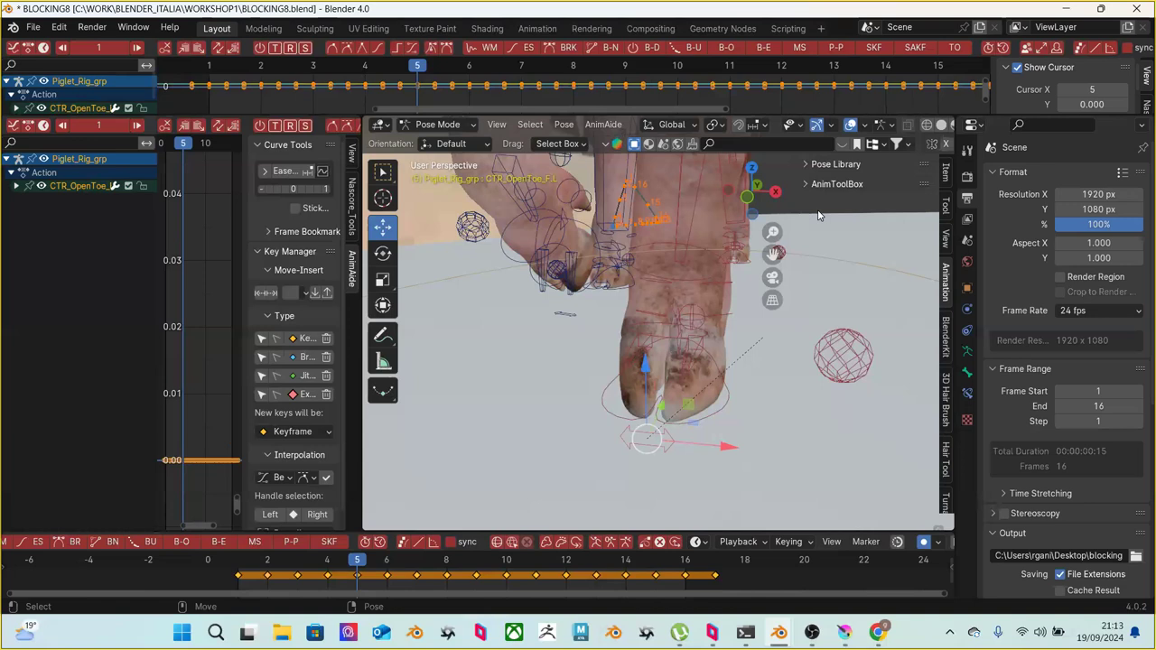
pyautogui.scroll(-3, 720, 314)
pyautogui.scroll(3, 708, 343)
pyautogui.keyDown('alt'); pyautogui.moveTo(710, 345); pyautogui.dragTo(700, 382, button='middle'); pyautogui.keyUp('alt')
pyautogui.moveTo(700, 386); pyautogui.dragTo(692, 421)
pyautogui.keyDown('alt'); pyautogui.moveTo(692, 420); pyautogui.dragTo(661, 408, button='right'); pyautogui.keyUp('alt')
pyautogui.keyDown('alt'); pyautogui.moveTo(661, 407); pyautogui.dragTo(668, 428); pyautogui.keyUp('alt')
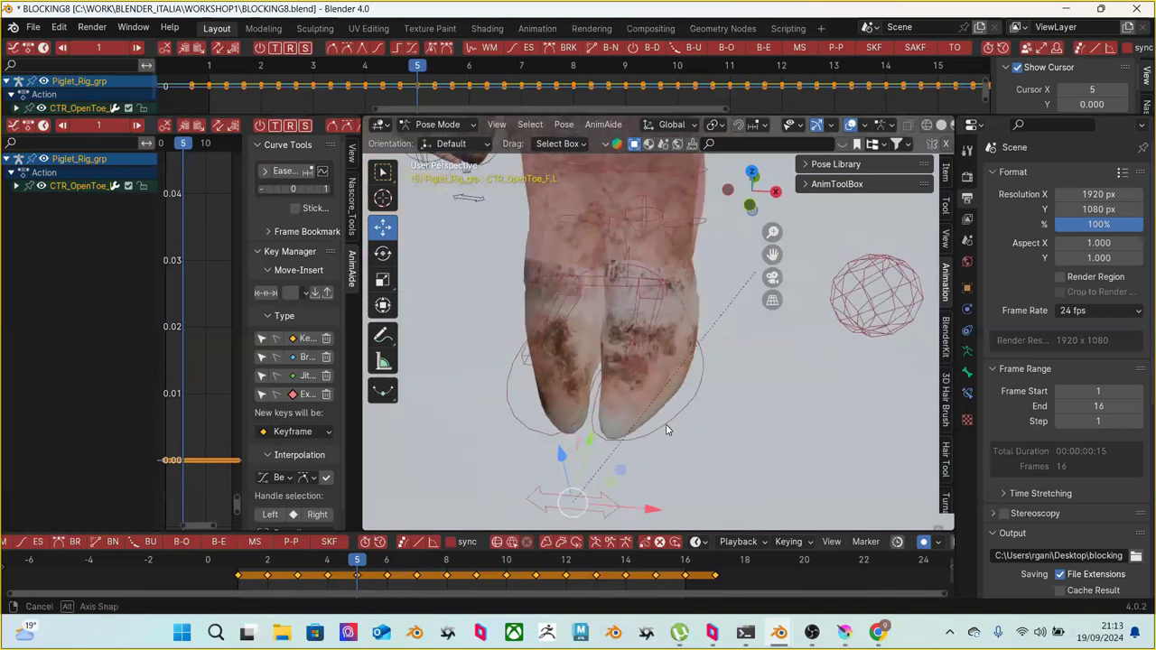
pyautogui.moveTo(672, 370); pyautogui.dragTo(673, 340)
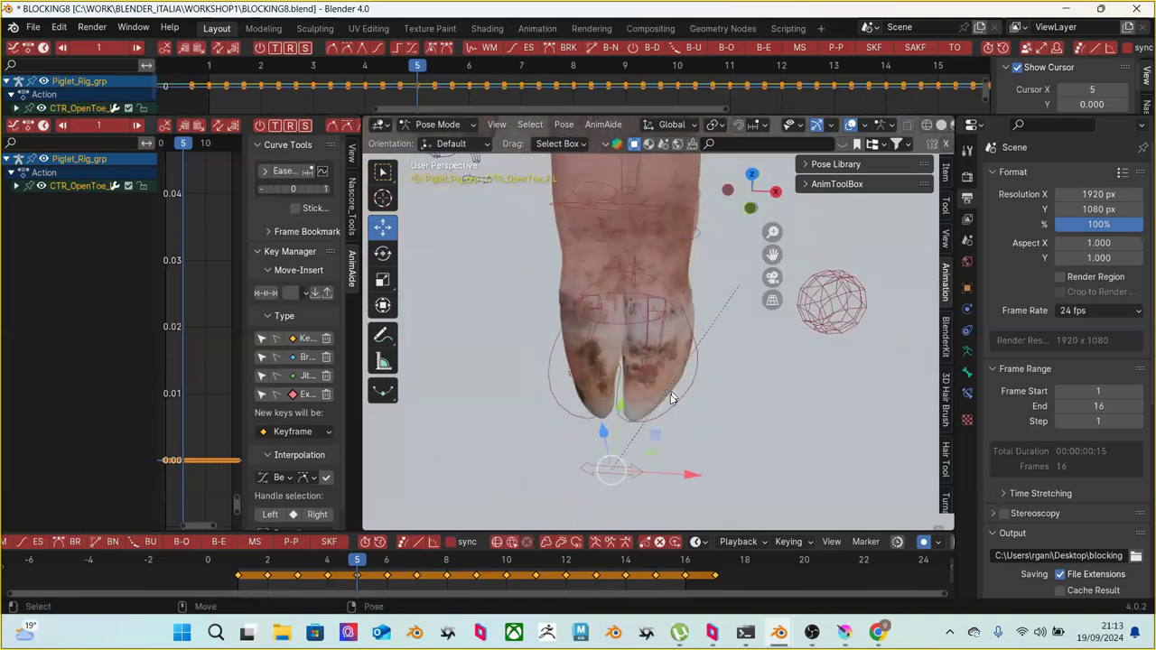
# Step through frames 3 to 7 to examine how the front left hoof meets the ground
pyautogui.click(339, 566)
pyautogui.moveTo(339, 566); pyautogui.dragTo(297, 549)
pyautogui.scroll(-3, 565, 421)
pyautogui.keyDown('alt'); pyautogui.moveTo(569, 418); pyautogui.dragTo(570, 375); pyautogui.keyUp('alt')
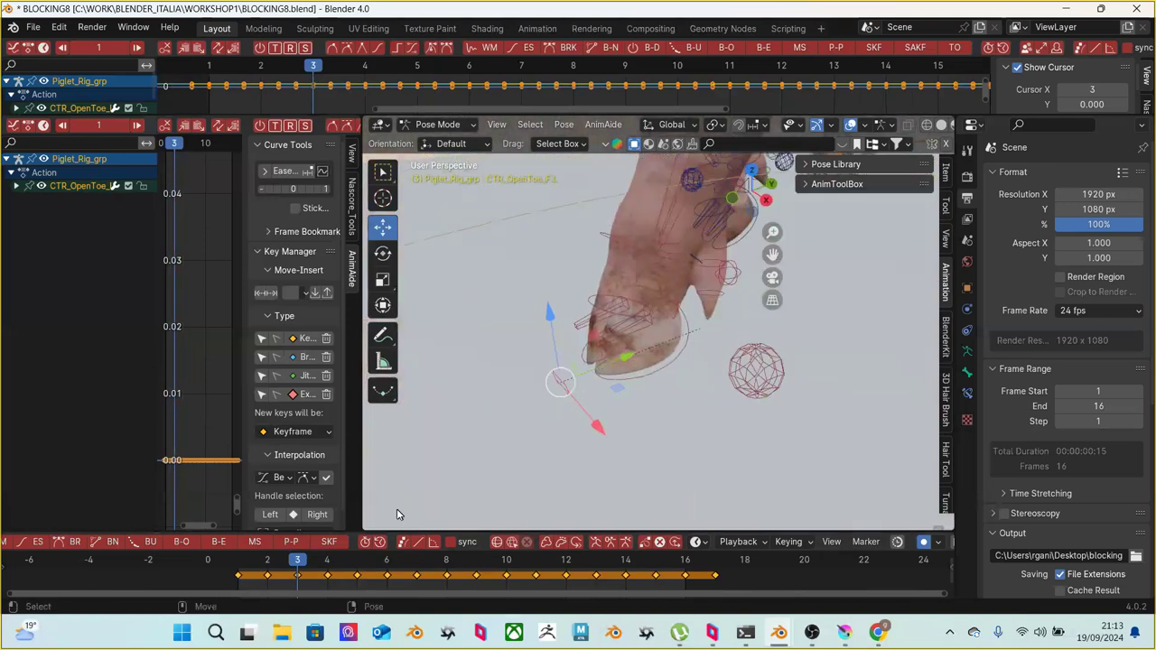
pyautogui.click(327, 562)
pyautogui.click(386, 561)
pyautogui.click(357, 557)
pyautogui.click(386, 560)
pyautogui.moveTo(506, 407); pyautogui.dragTo(516, 477, button='middle')
pyautogui.click(357, 561)
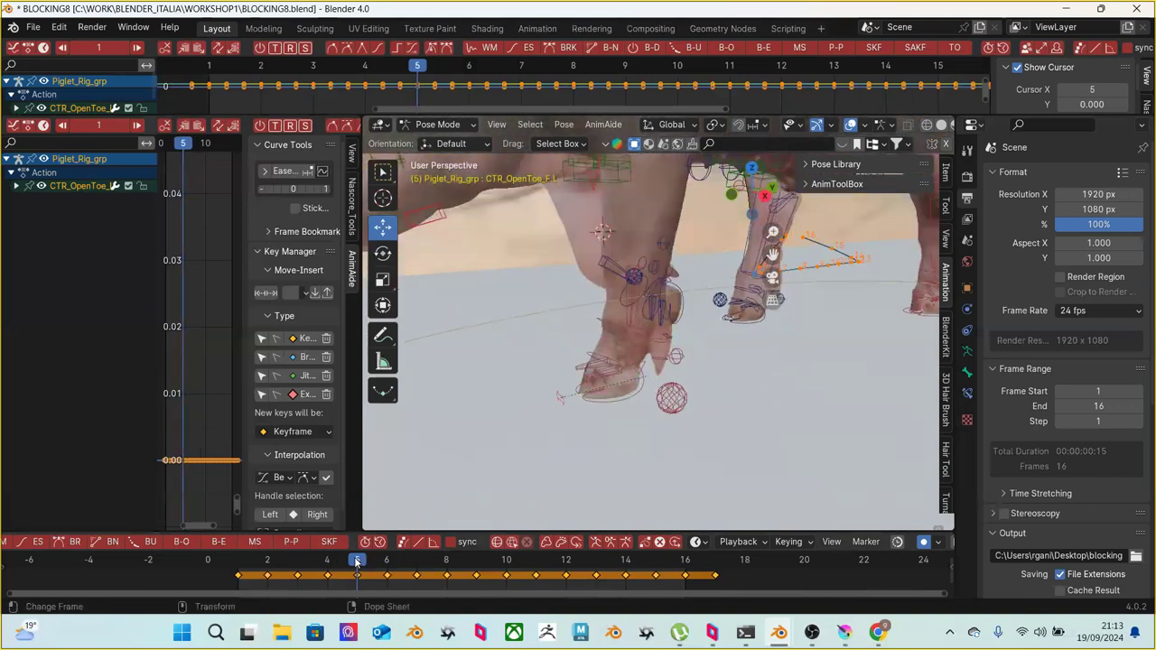
pyautogui.click(387, 560)
pyautogui.click(413, 559)
pyautogui.click(389, 557)
pyautogui.click(413, 558)
# Try spreading the front left hoof's toes at frame 7 by moving CTR_OpenToe_F.L about 0.02 m along X
pyautogui.keyDown('alt'); pyautogui.moveTo(601, 396); pyautogui.dragTo(611, 439); pyautogui.keyUp('alt')
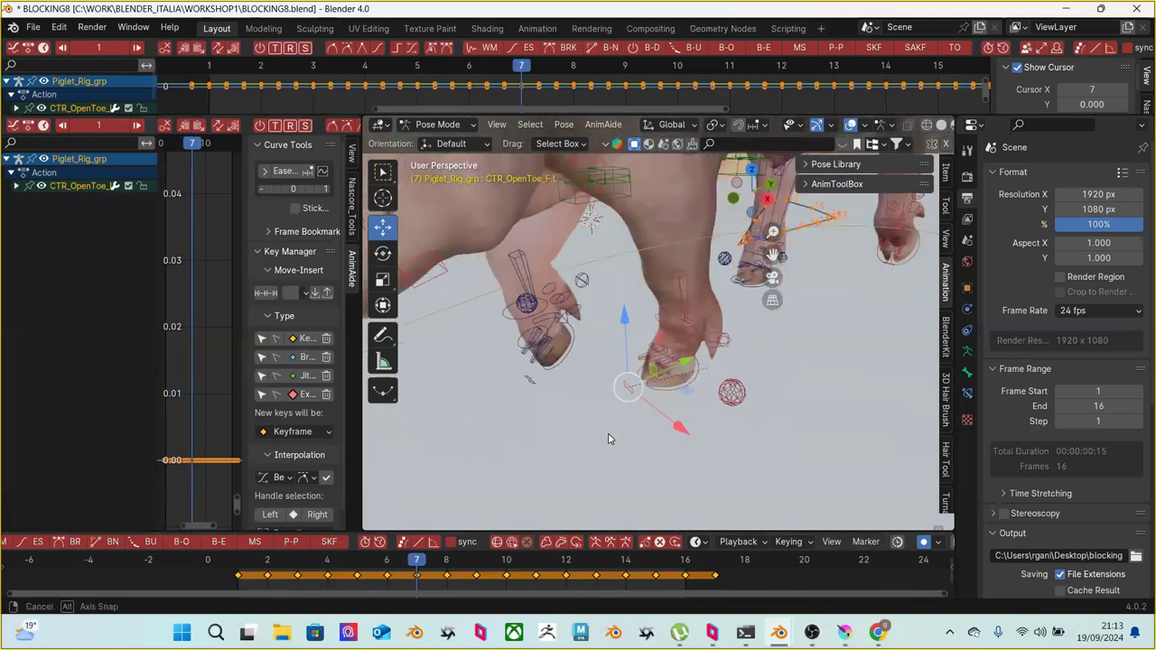
pyautogui.keyDown('alt'); pyautogui.moveTo(612, 439); pyautogui.dragTo(665, 450, button='right'); pyautogui.keyUp('alt')
pyautogui.moveTo(663, 449); pyautogui.dragTo(730, 467, button='middle')
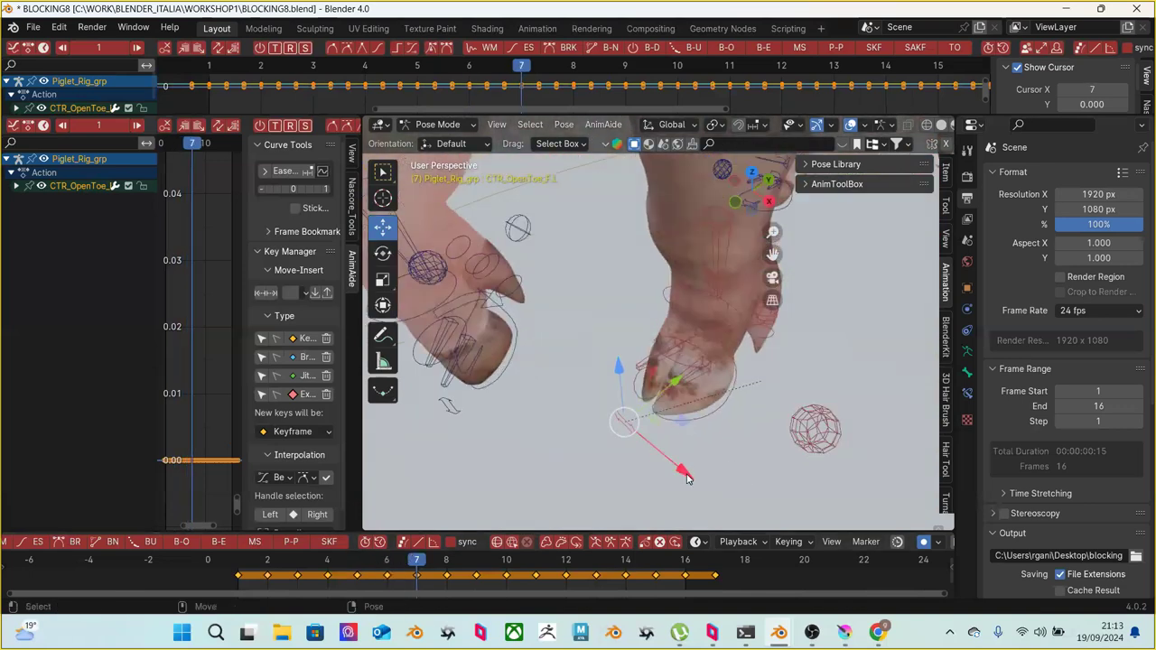
pyautogui.press('g')
pyautogui.press('x')
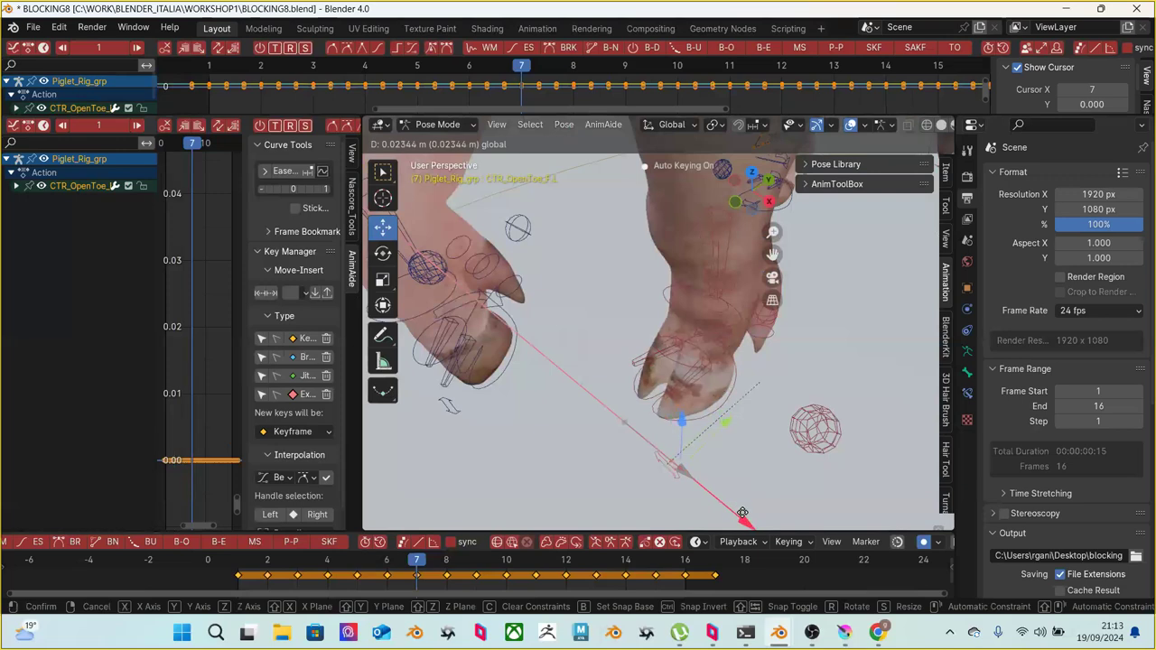
pyautogui.click(512, 542)
# Check the toe spread around frame 7 and reset the open-toe control's position
pyautogui.moveTo(385, 561); pyautogui.dragTo(412, 551)
pyautogui.click(414, 561)
pyautogui.scroll(-5, 718, 256)
pyautogui.keyDown('alt'); pyautogui.moveTo(714, 242); pyautogui.dragTo(604, 288, button='middle'); pyautogui.keyUp('alt')
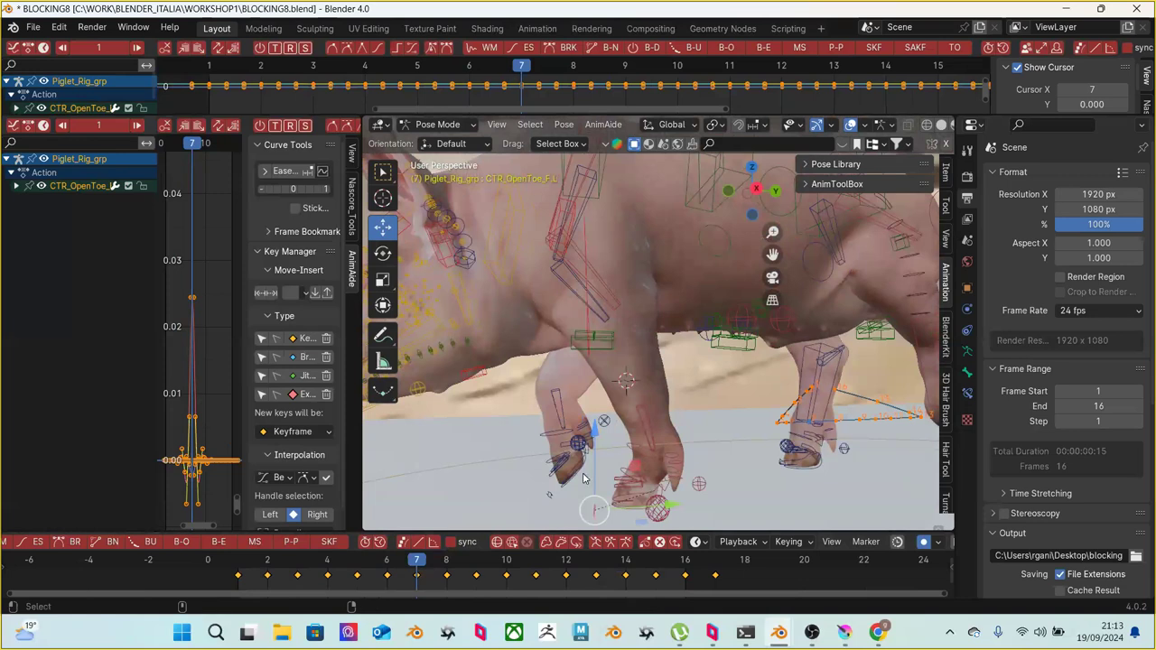
pyautogui.moveTo(606, 495); pyautogui.dragTo(730, 362, button='middle')
pyautogui.hotkey('alt', 'g')
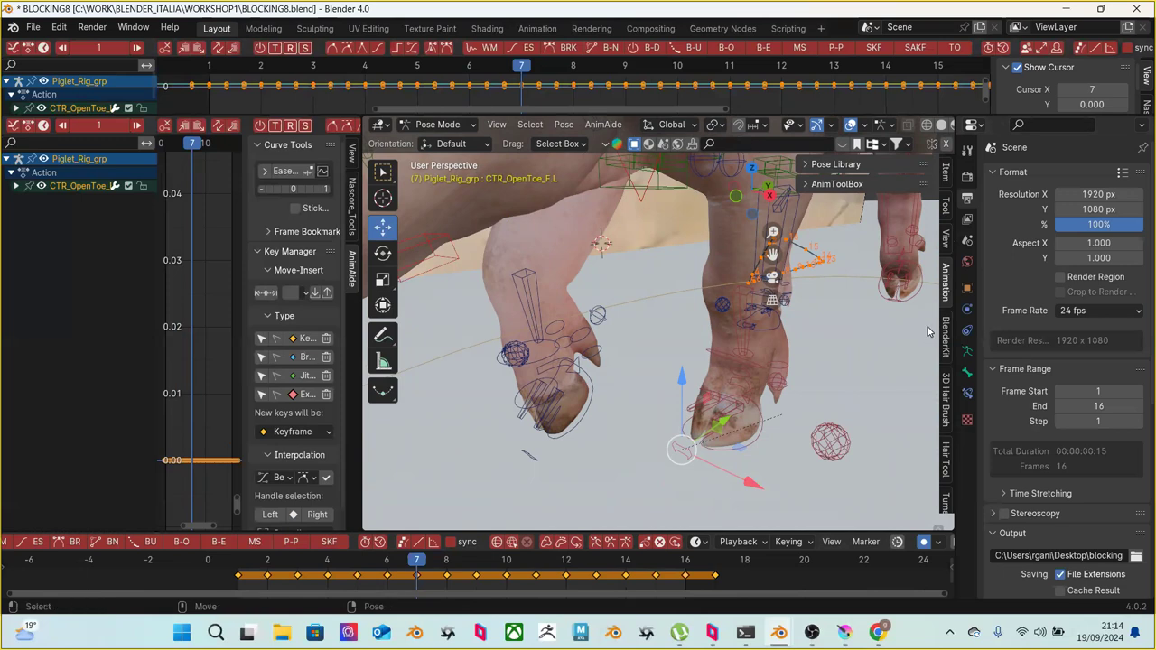
# Examine the tools inside the AnimToolBox section and its Anim Tools group, then collapse both again
pyautogui.click(806, 184)
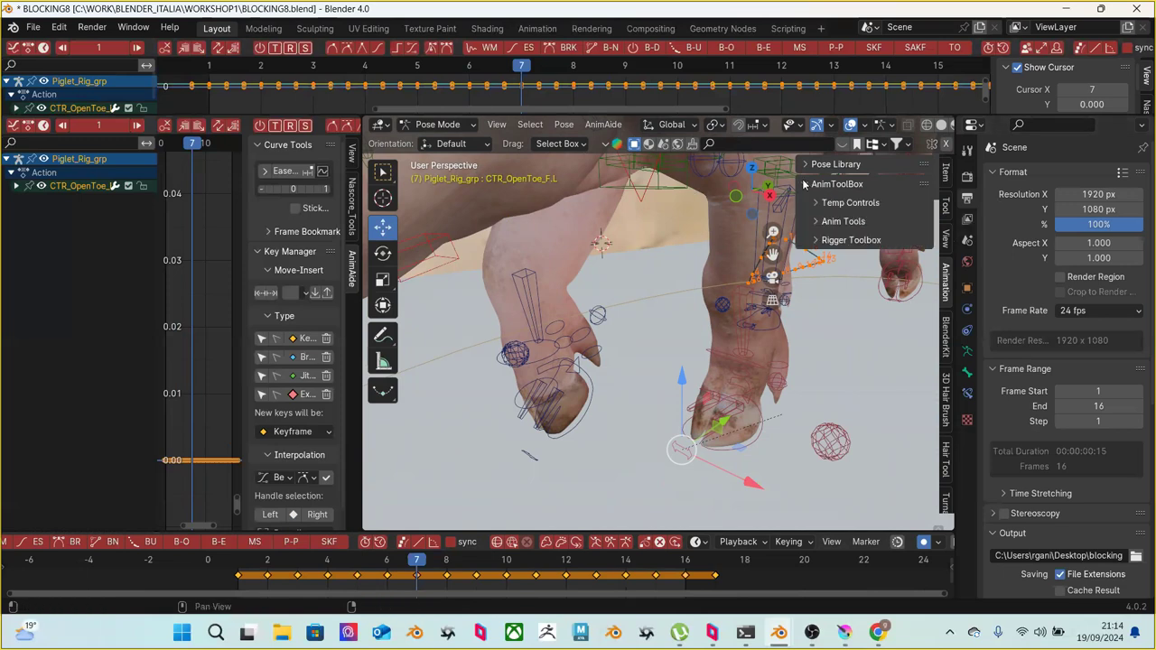
pyautogui.click(815, 224)
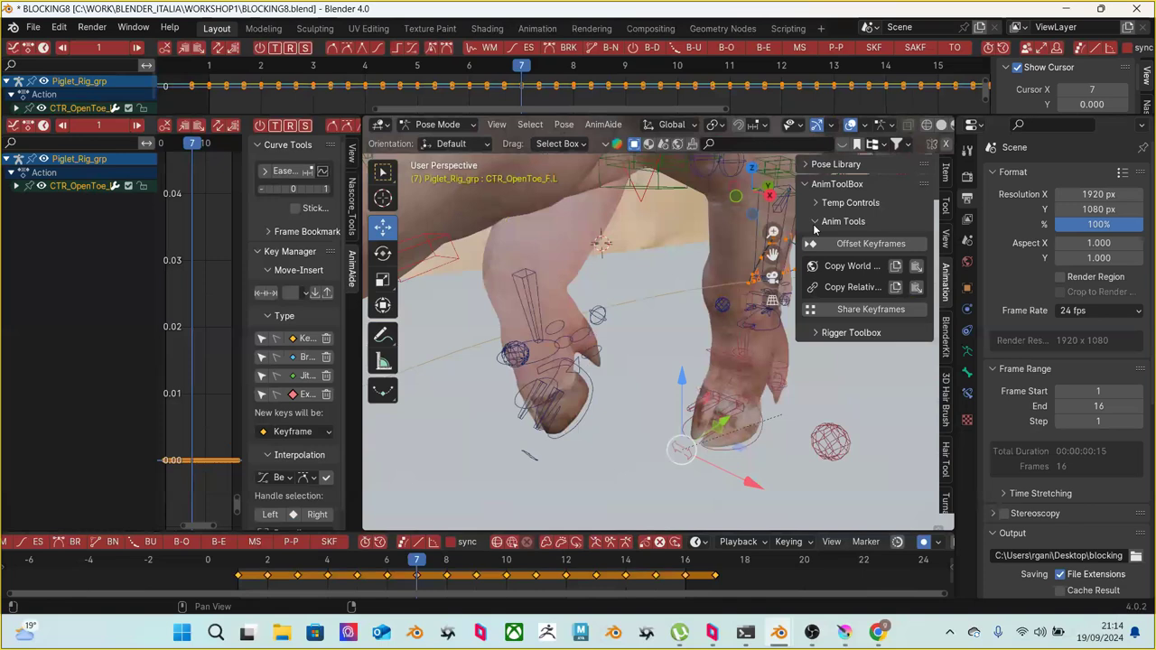
pyautogui.click(815, 226)
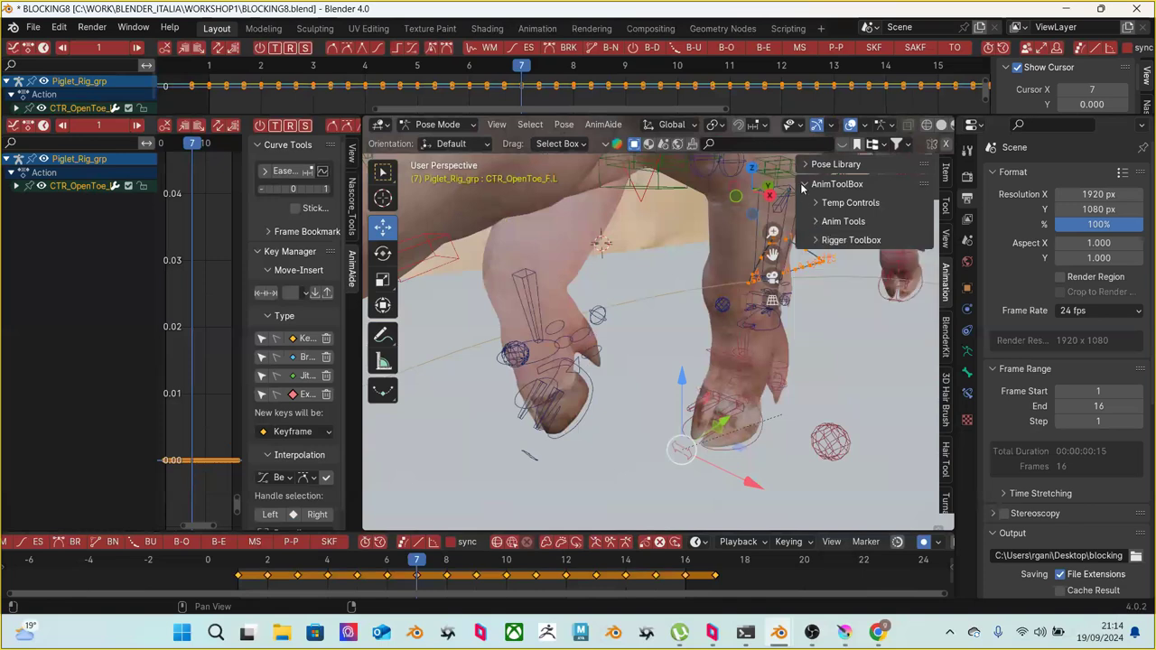
pyautogui.click(805, 186)
# Look through the add-on tabs in the 3D viewport's sidebar, from Animation down to PDT
pyautogui.scroll(-6, 946, 451)
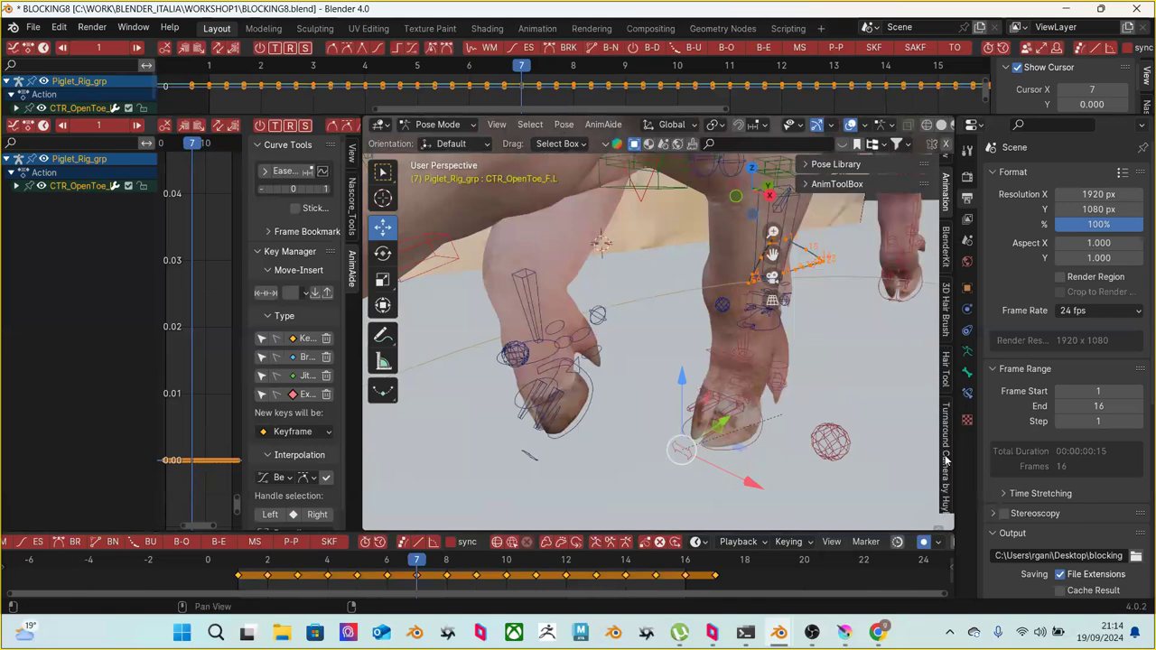
pyautogui.scroll(-8, 947, 497)
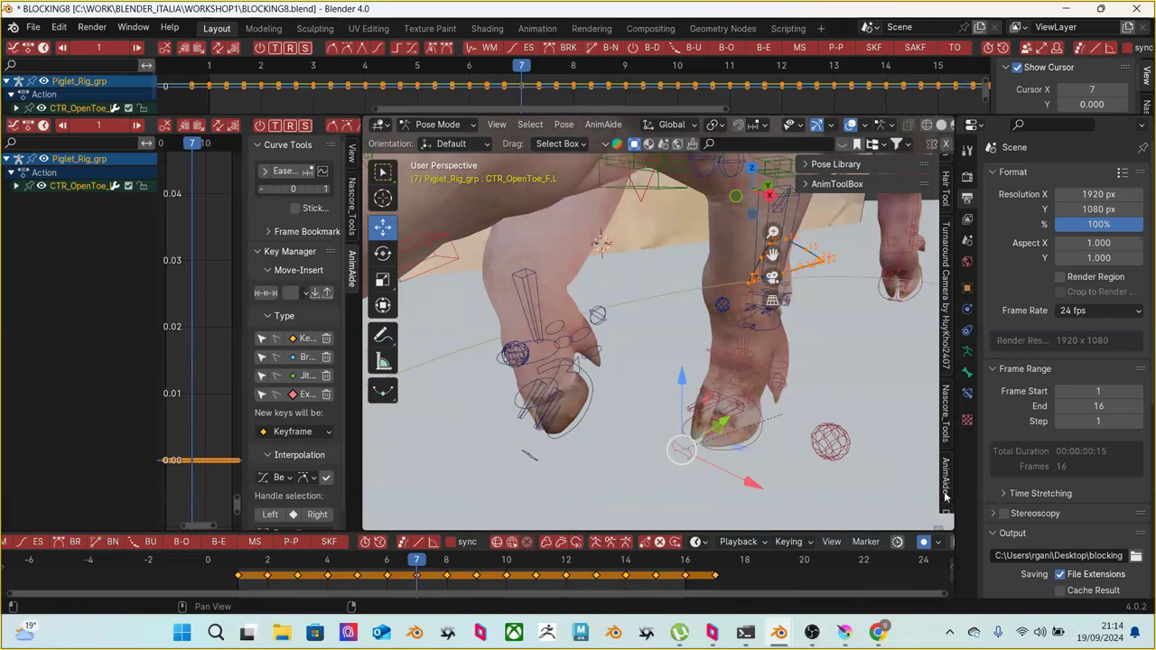
pyautogui.scroll(-8, 946, 488)
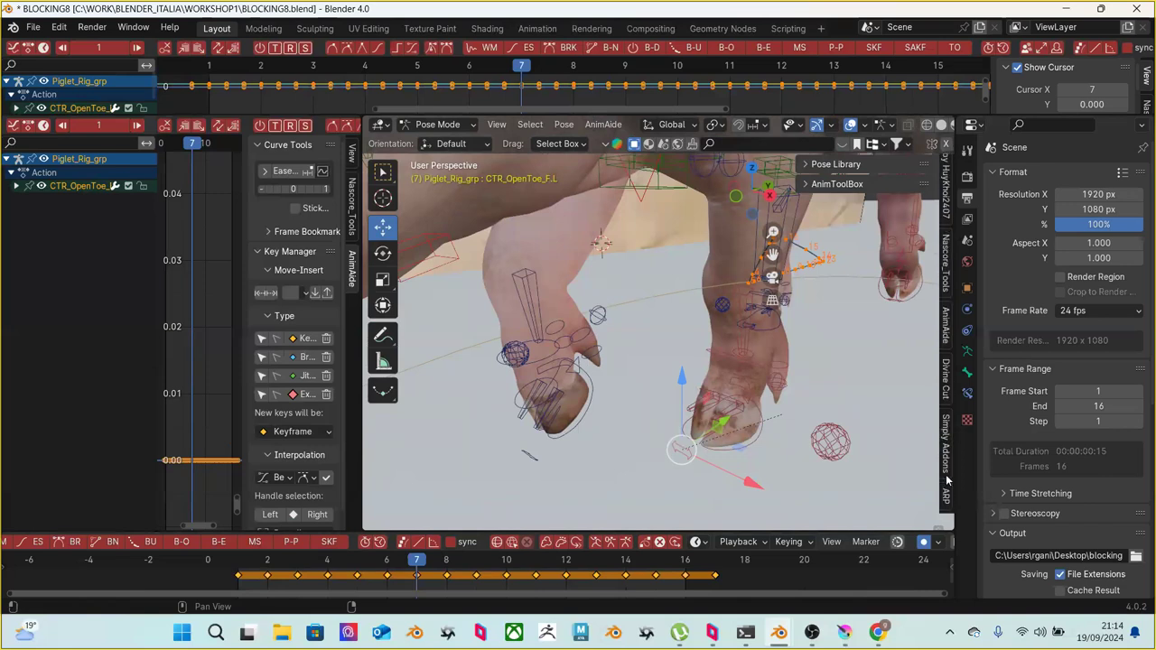
pyautogui.scroll(-5, 947, 479)
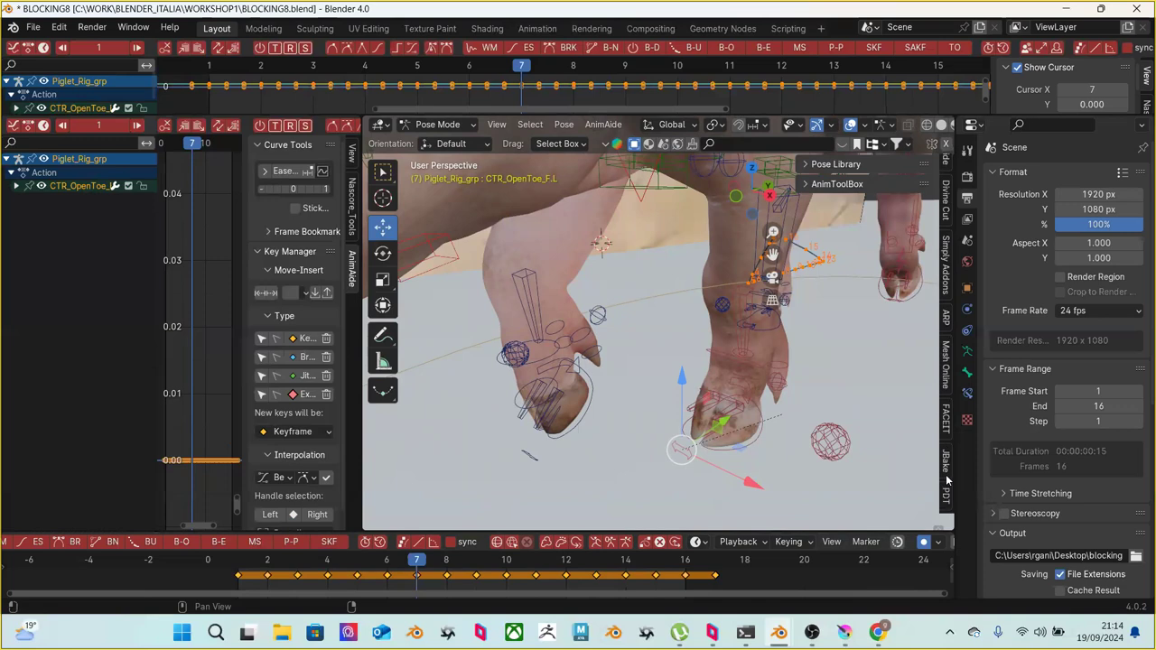
pyautogui.scroll(10, 949, 465)
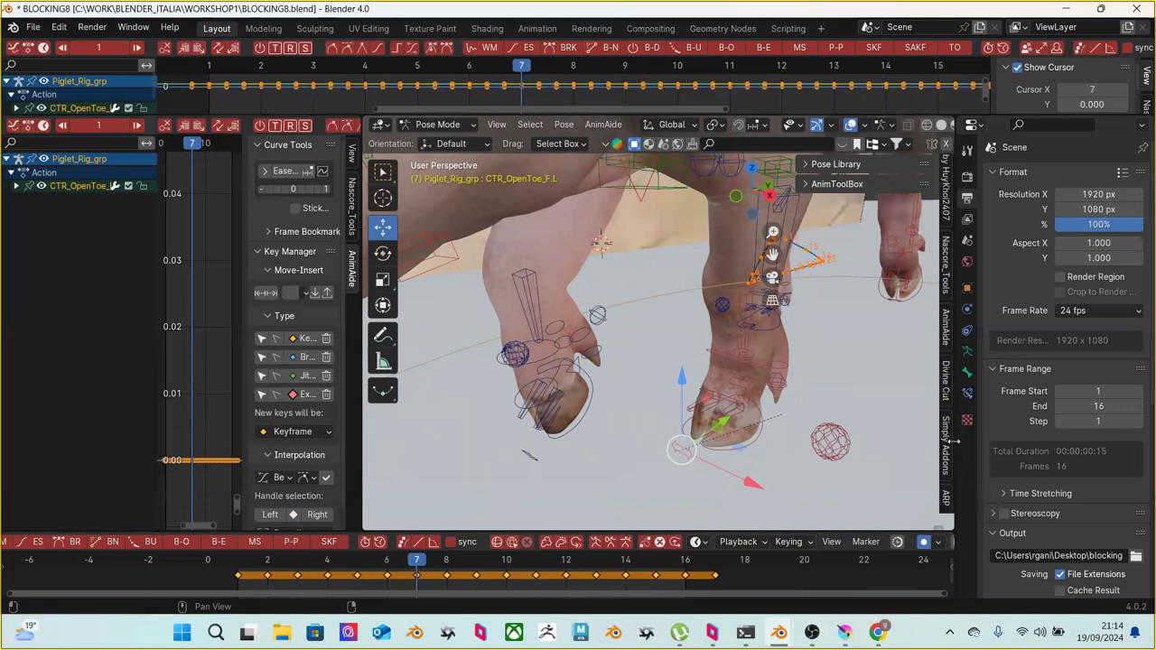
pyautogui.scroll(5, 946, 375)
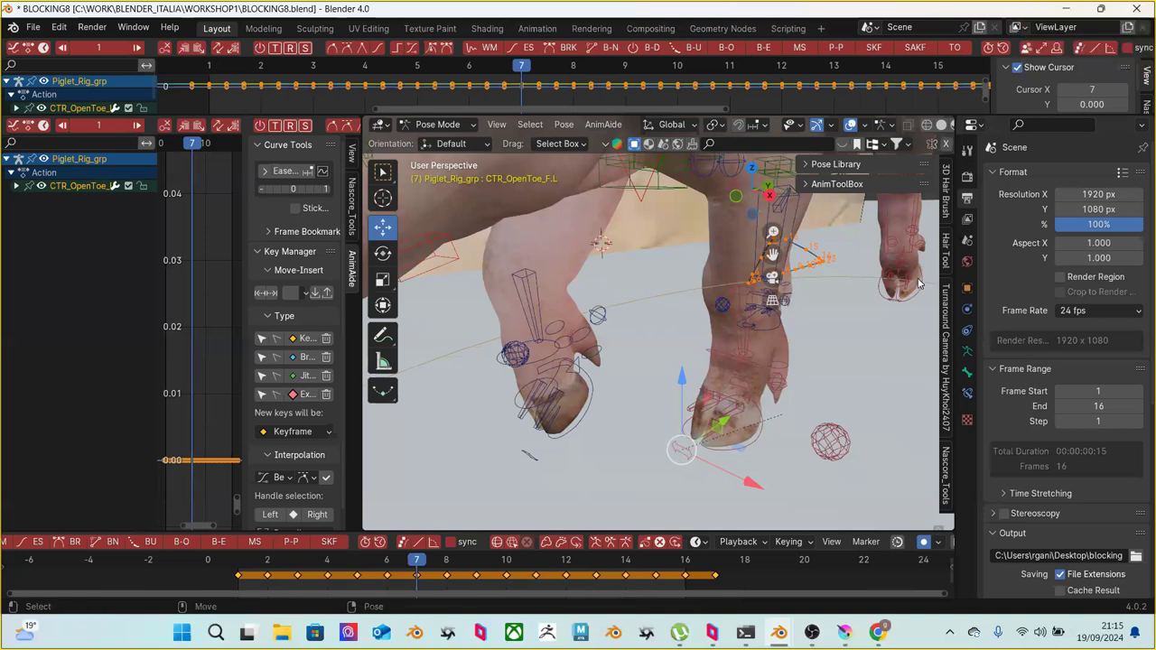
# Nudge the neck-bend control beneath the pig's neck along the global Z axis at frame 7
pyautogui.scroll(-5, 908, 275)
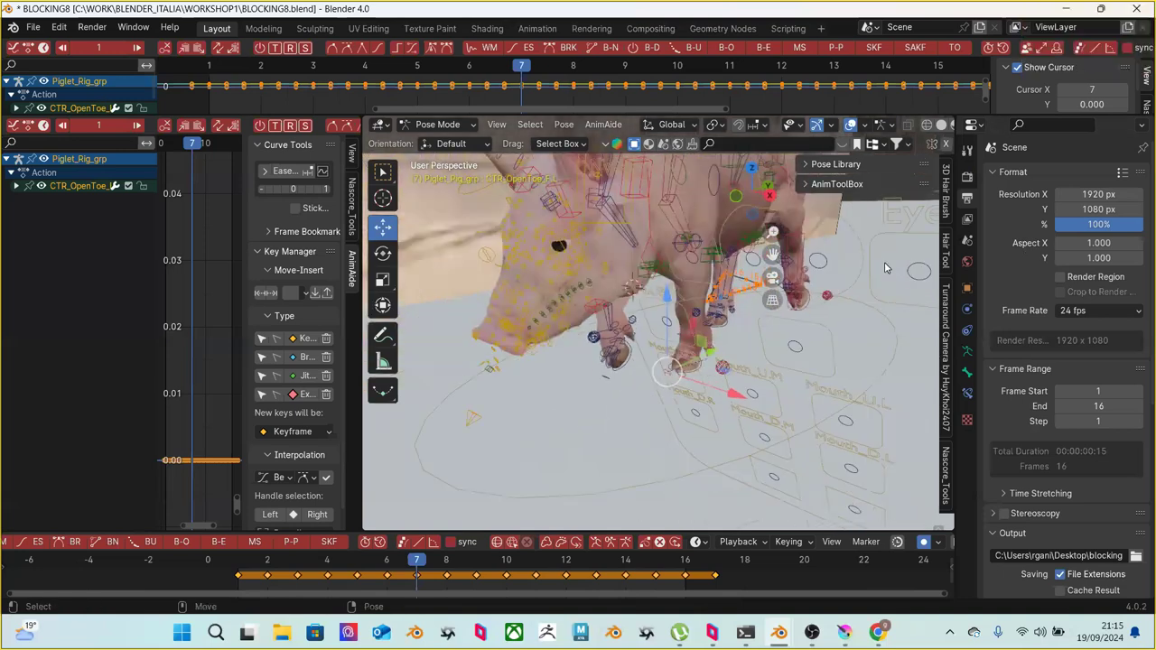
pyautogui.moveTo(886, 277); pyautogui.dragTo(743, 237, button='middle')
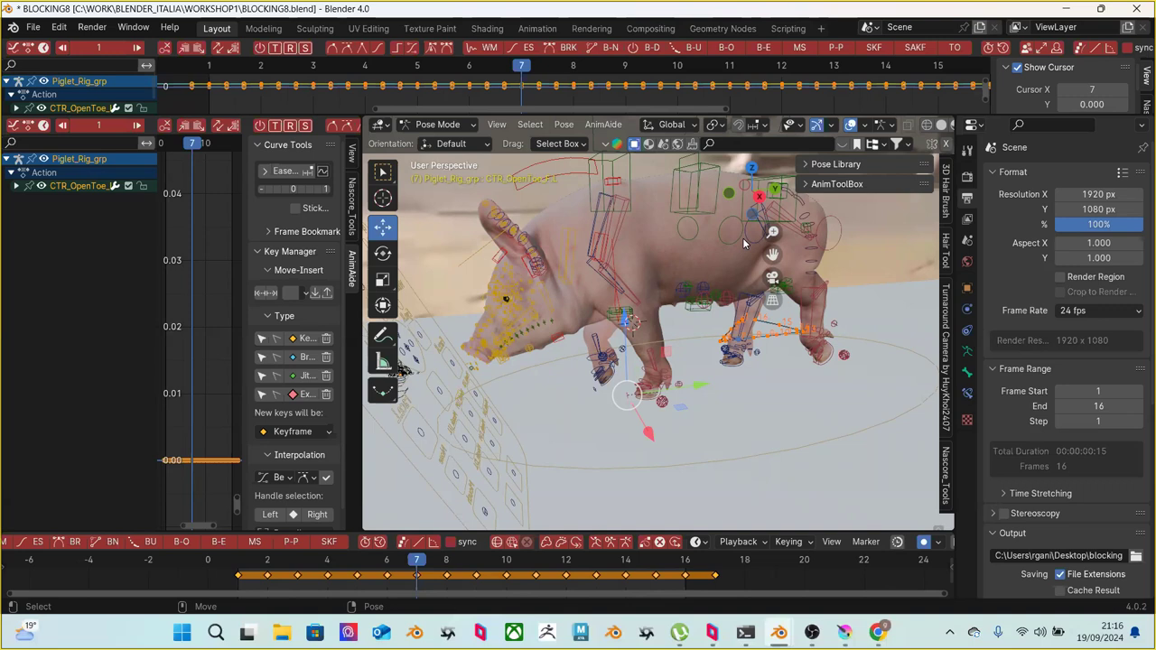
pyautogui.keyDown('ctrl'); pyautogui.moveTo(666, 333); pyautogui.dragTo(644, 296, button='middle'); pyautogui.keyUp('ctrl')
pyautogui.keyDown('alt'); pyautogui.moveTo(606, 327); pyautogui.dragTo(594, 307); pyautogui.keyUp('alt')
pyautogui.keyDown('alt'); pyautogui.moveTo(593, 307); pyautogui.dragTo(601, 315, button='right'); pyautogui.keyUp('alt')
pyautogui.moveTo(600, 313); pyautogui.dragTo(561, 301, button='middle')
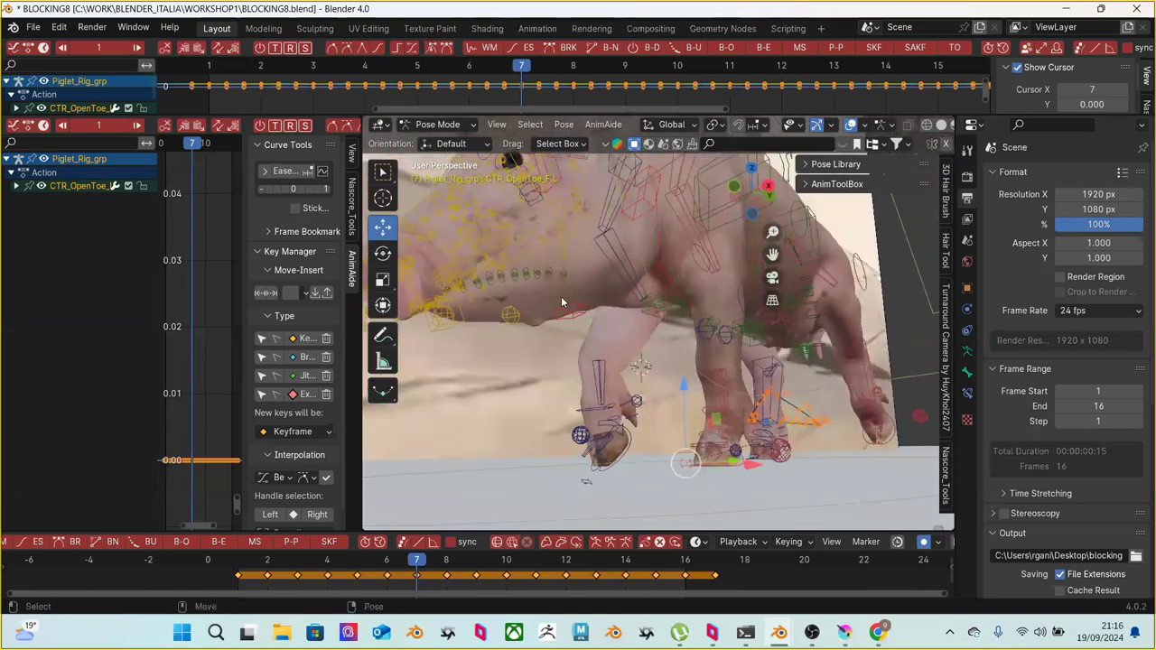
pyautogui.click(565, 315)
pyautogui.press('g')
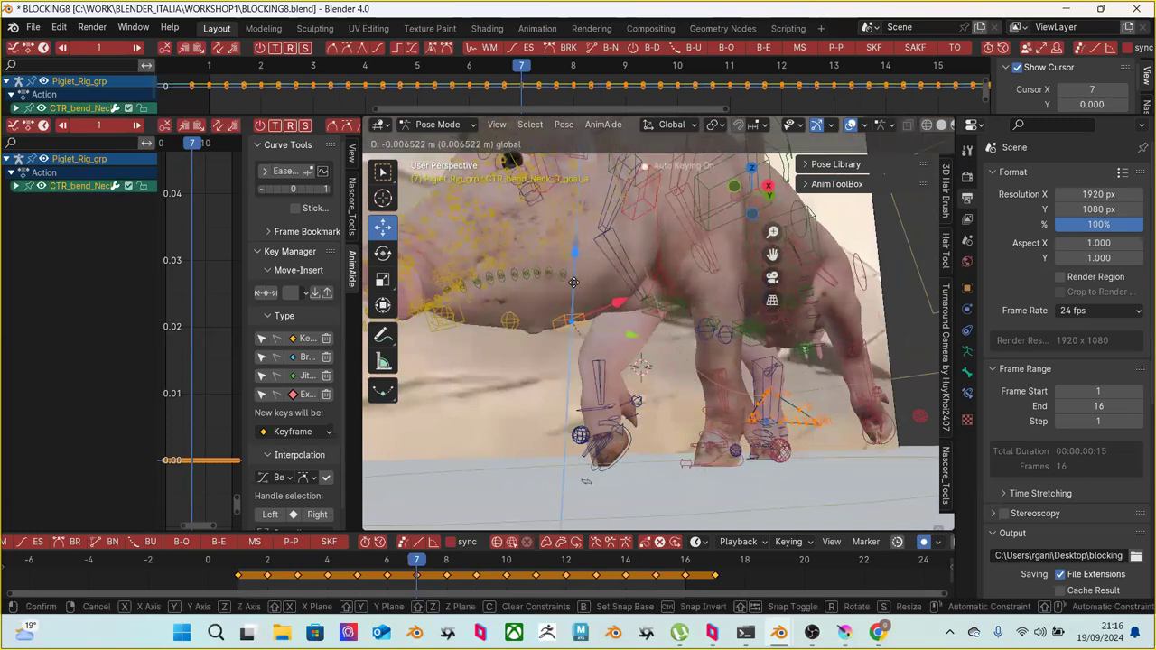
pyautogui.click(579, 300)
pyautogui.moveTo(630, 315); pyautogui.dragTo(719, 337, button='middle')
pyautogui.scroll(3, 736, 359)
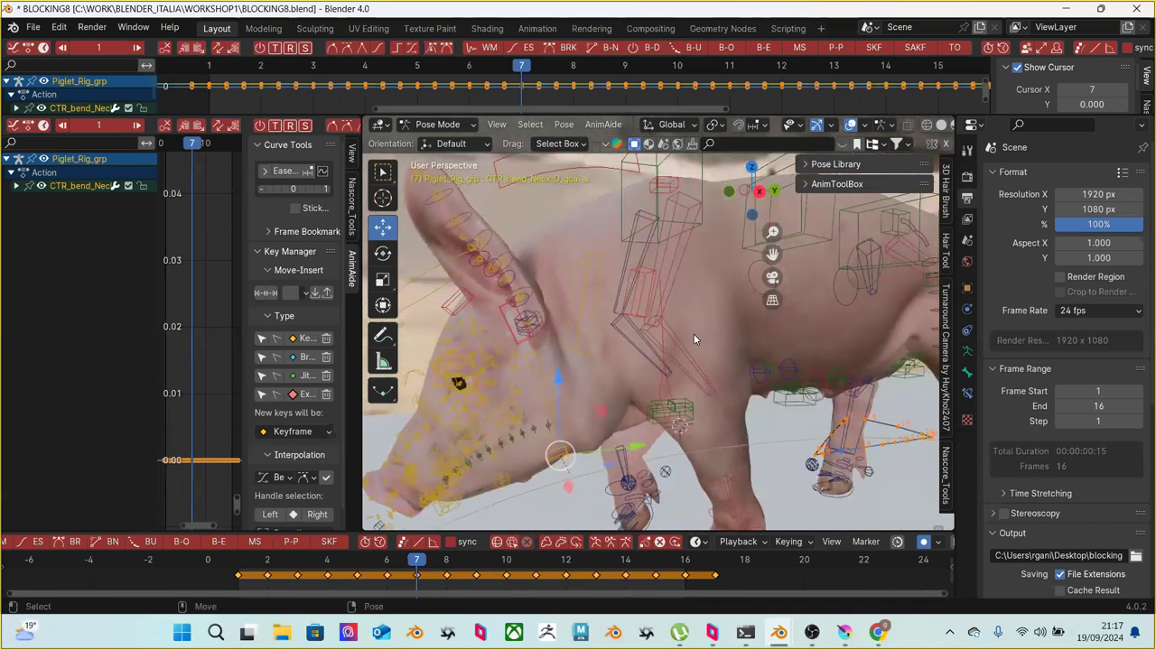
# Bring up the add-on preferences and search the add-ons for "anima"
pyautogui.click(59, 28)
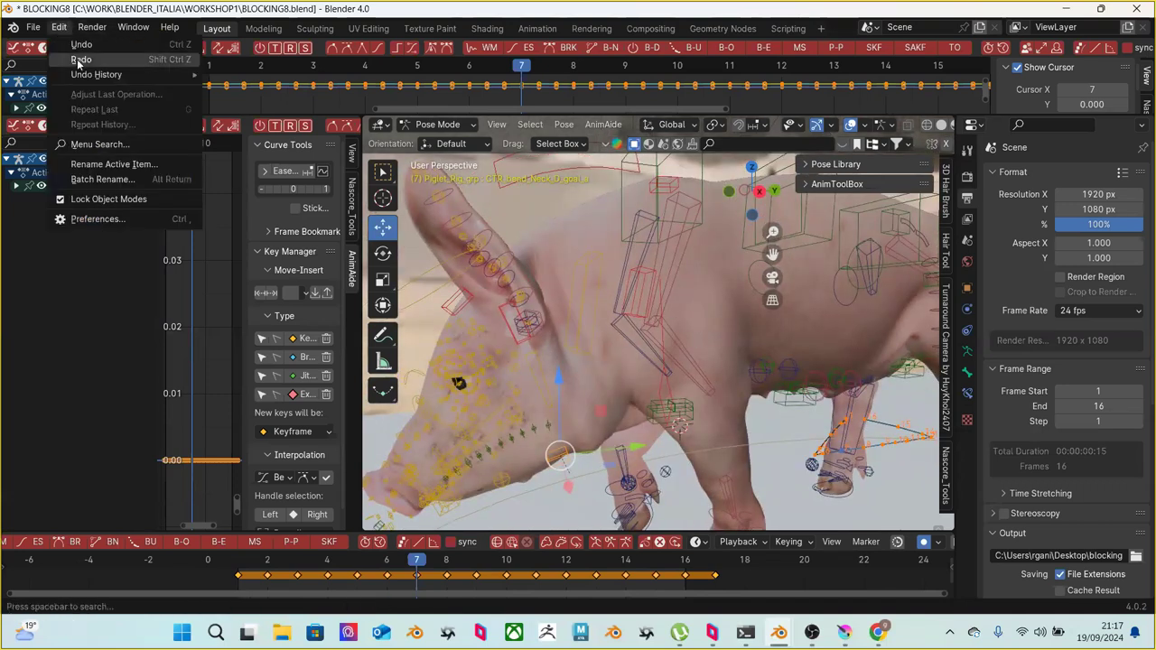
pyautogui.click(99, 29)
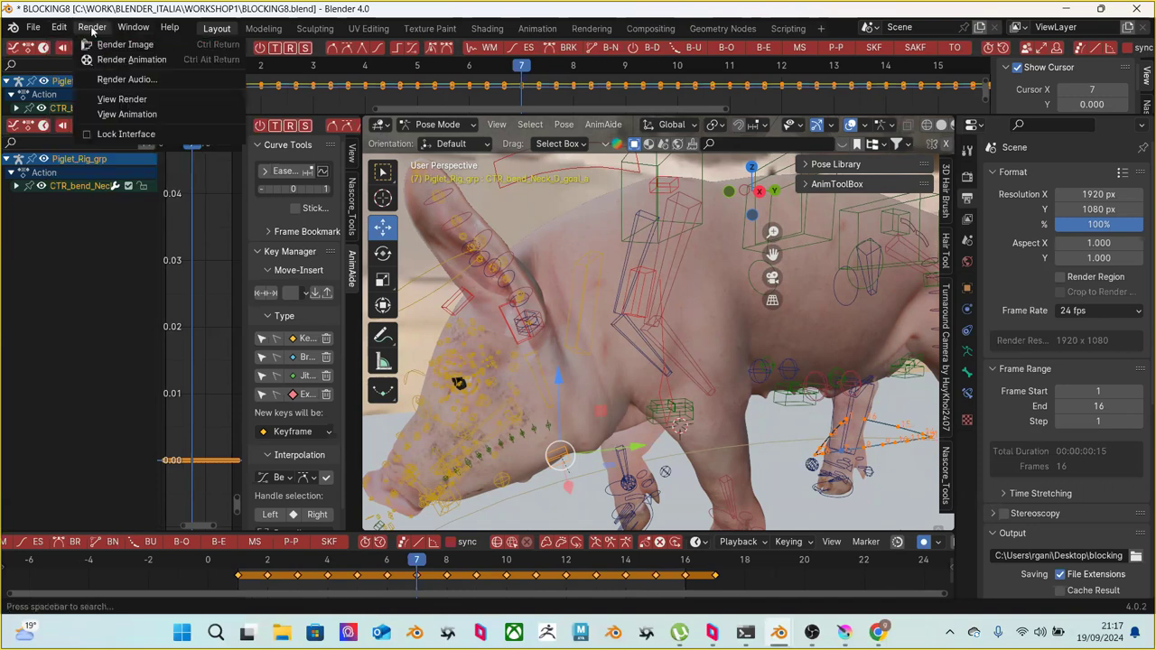
pyautogui.moveTo(57, 29)
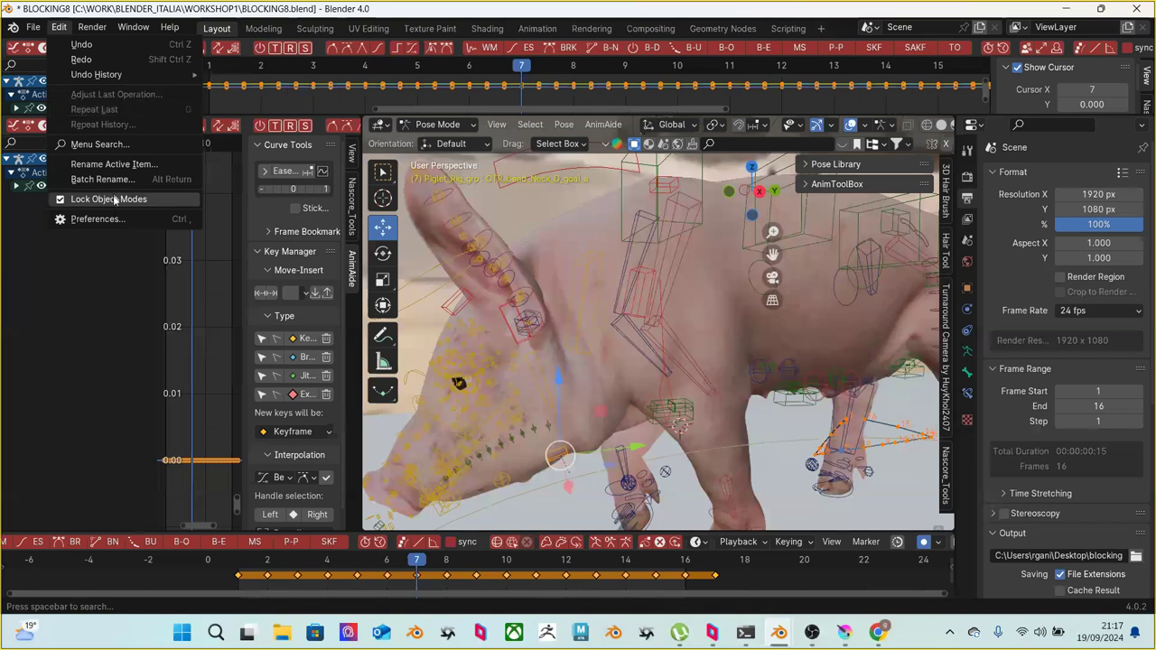
pyautogui.click(83, 218)
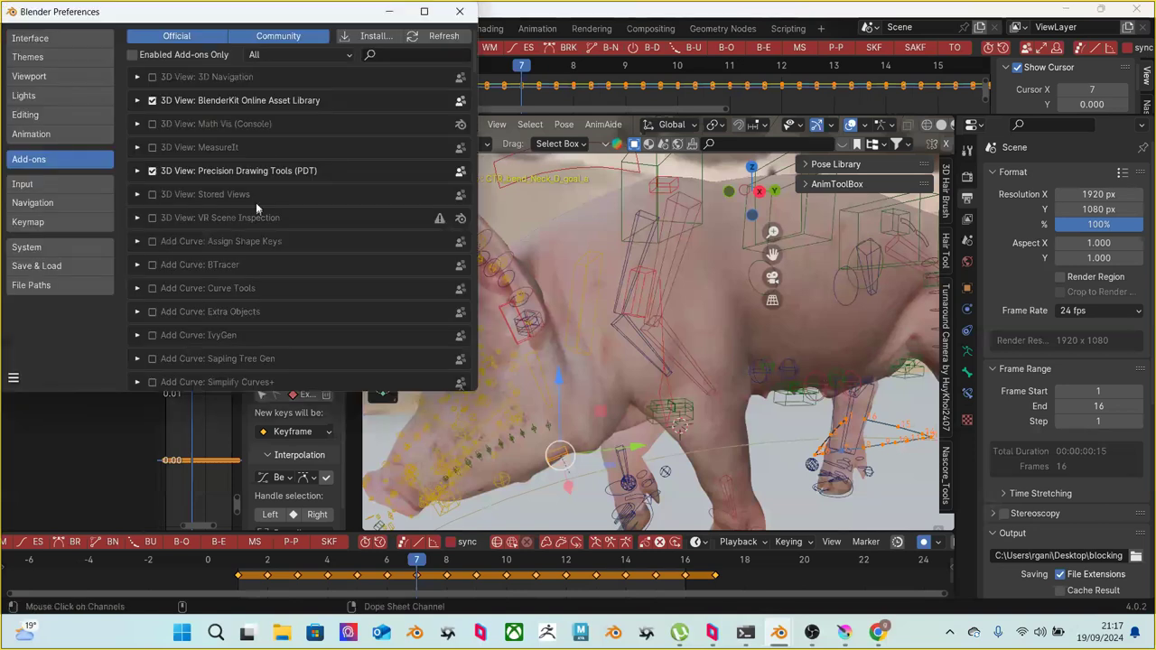
pyautogui.click(390, 55)
pyautogui.write('anima')
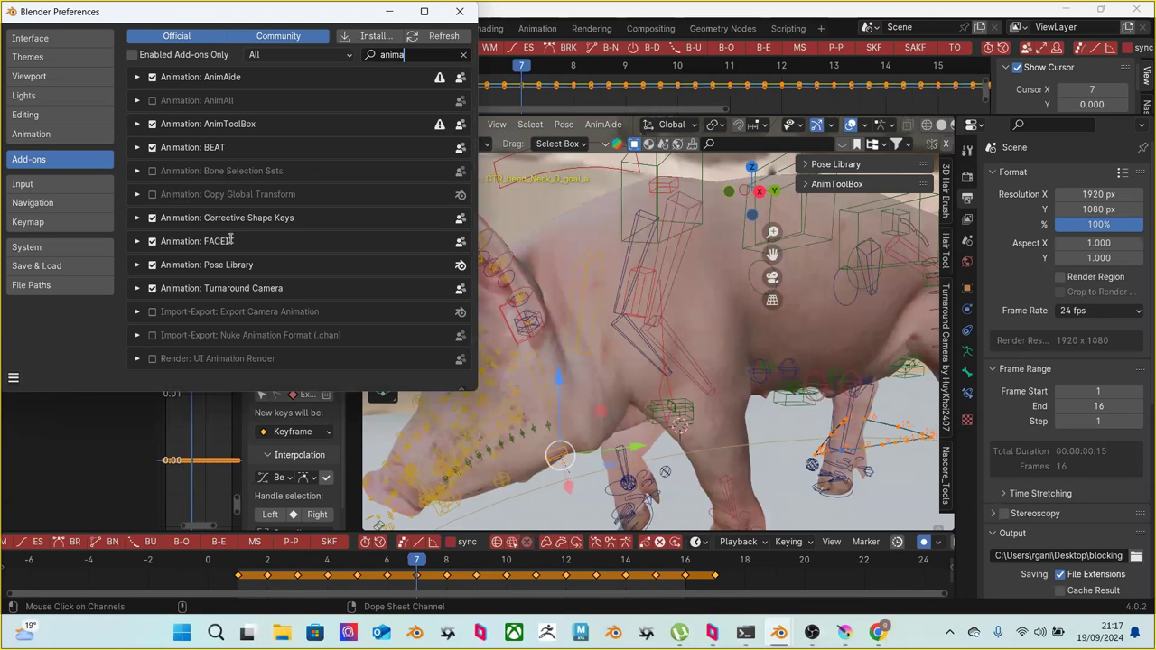
# Start installing an add-on from file and browse to the personal folder under C:\WORK
pyautogui.click(378, 39)
pyautogui.click(376, 37)
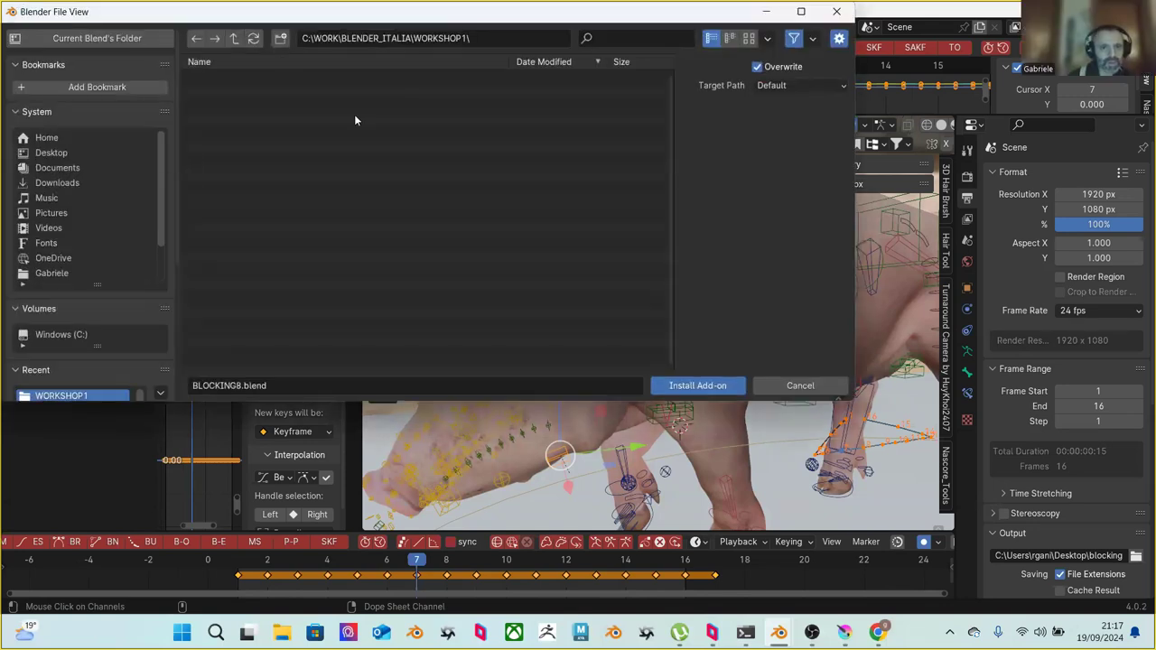
pyautogui.click(235, 39)
pyautogui.click(235, 40)
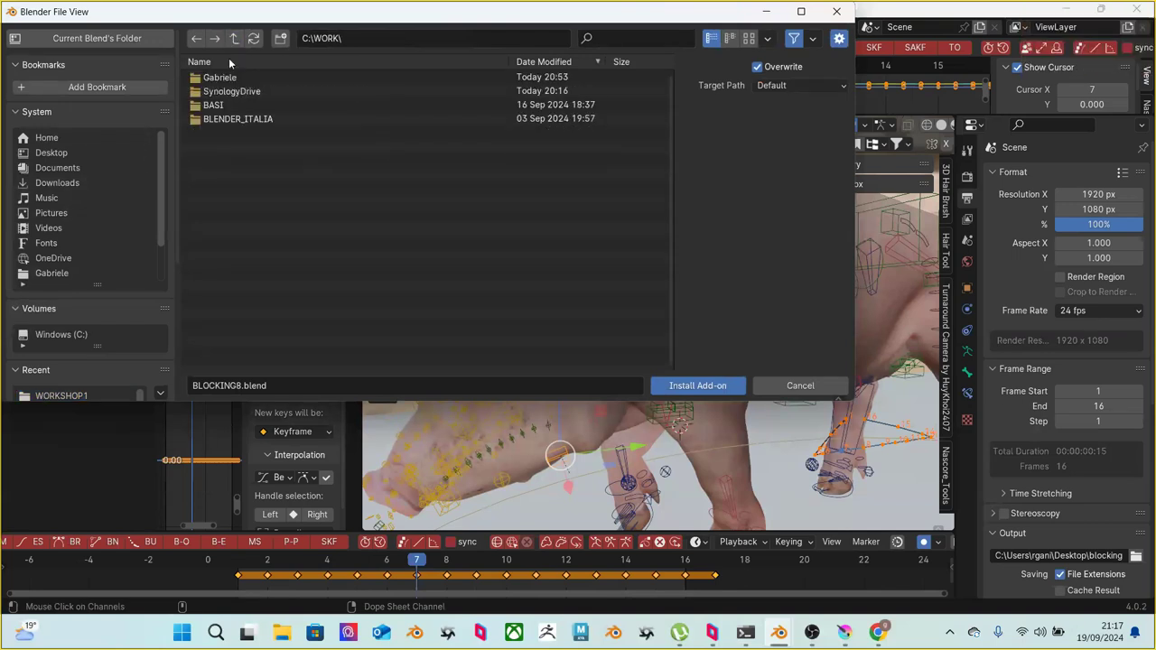
pyautogui.doubleClick(228, 78)
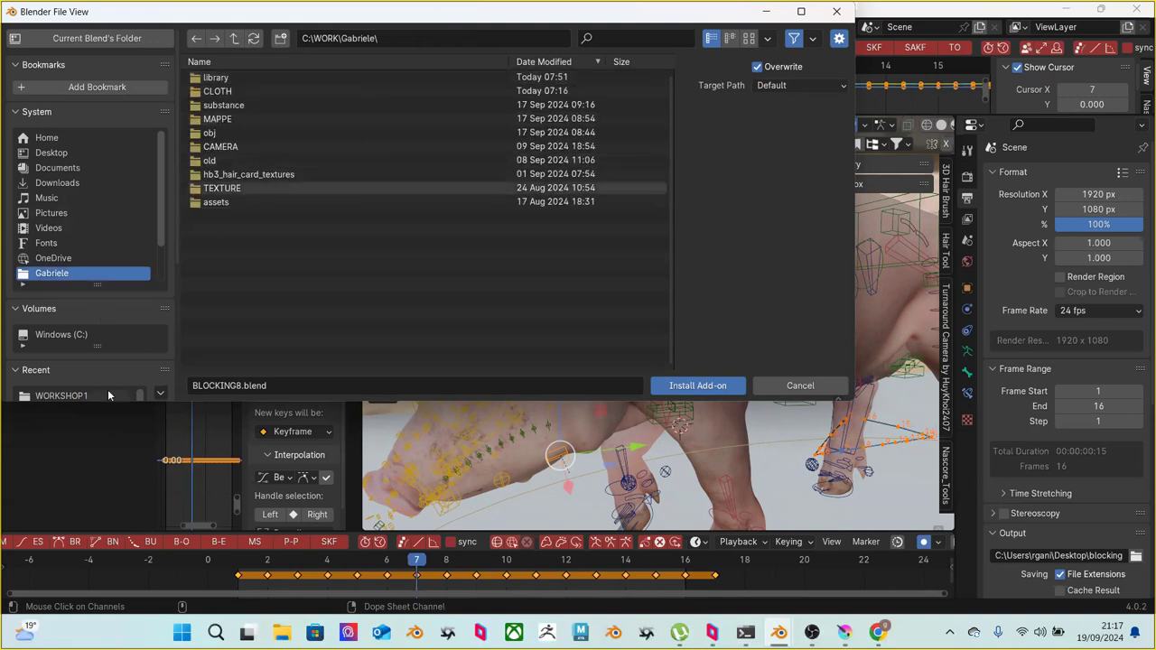
# Switch to File Explorer and open the personal shared folder on the SARUMAN network server
pyautogui.click(283, 634)
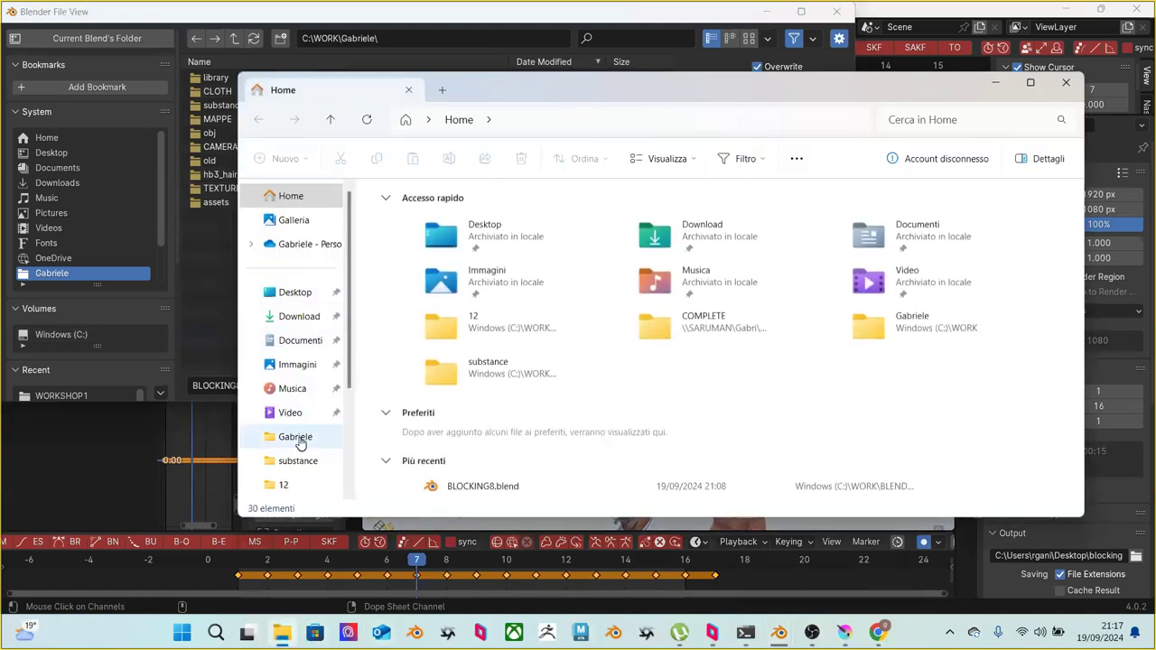
pyautogui.scroll(-3, 298, 434)
pyautogui.click(301, 434)
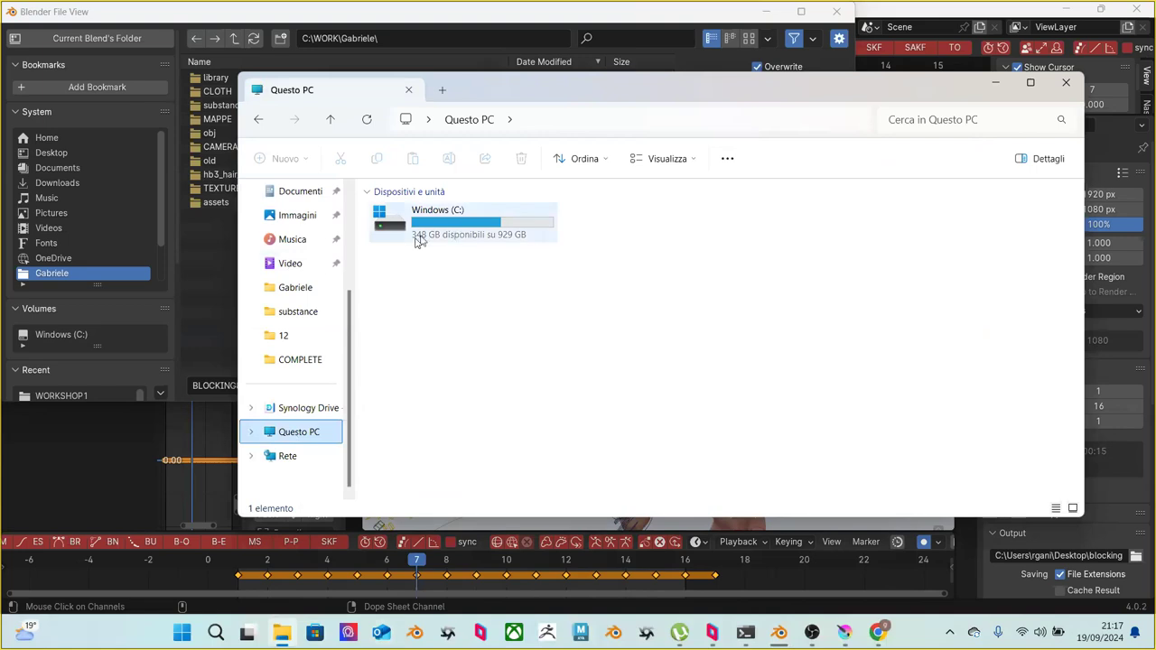
pyautogui.click(294, 458)
pyautogui.doubleClick(623, 276)
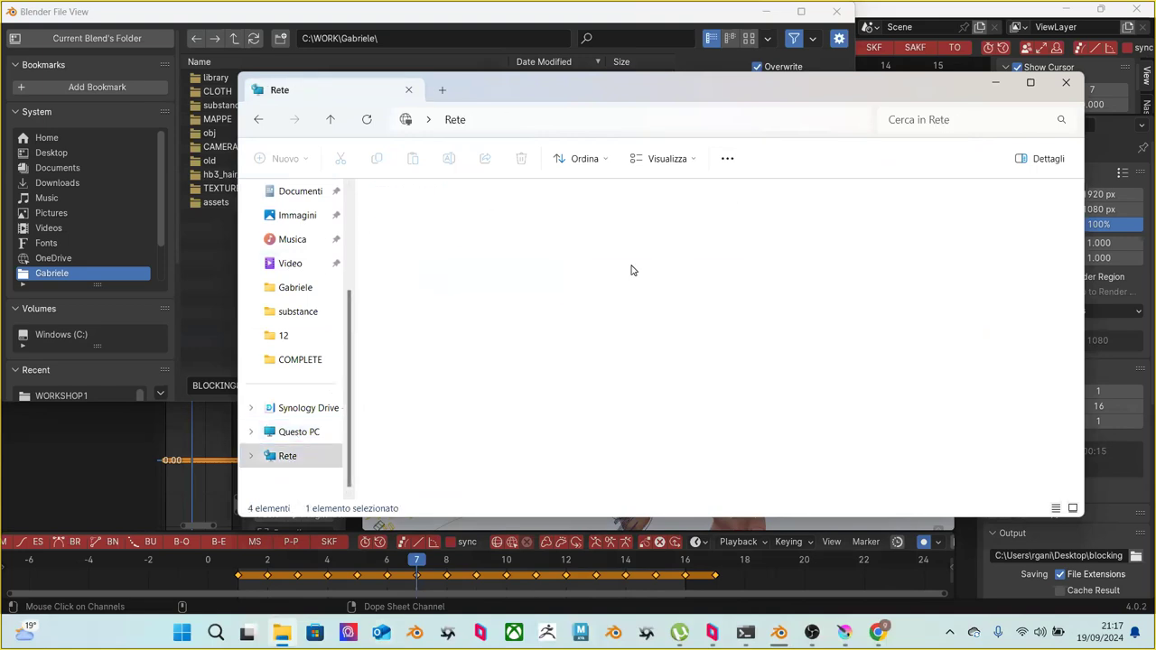
pyautogui.click(572, 205)
pyautogui.doubleClick(572, 205)
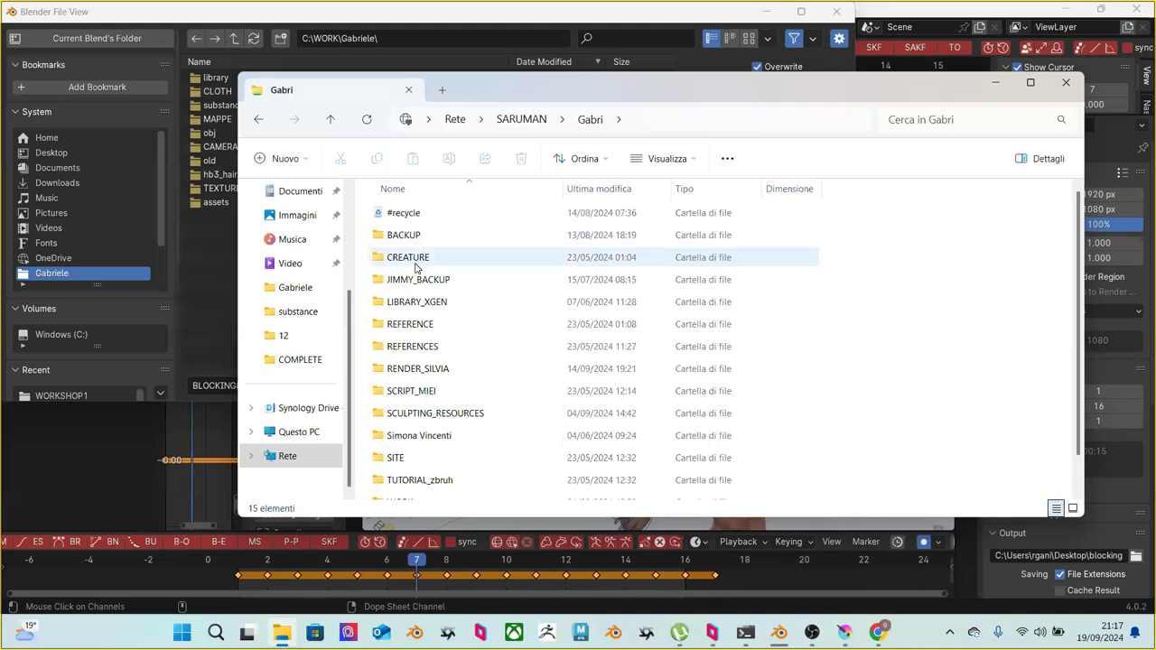
pyautogui.scroll(-1, 429, 379)
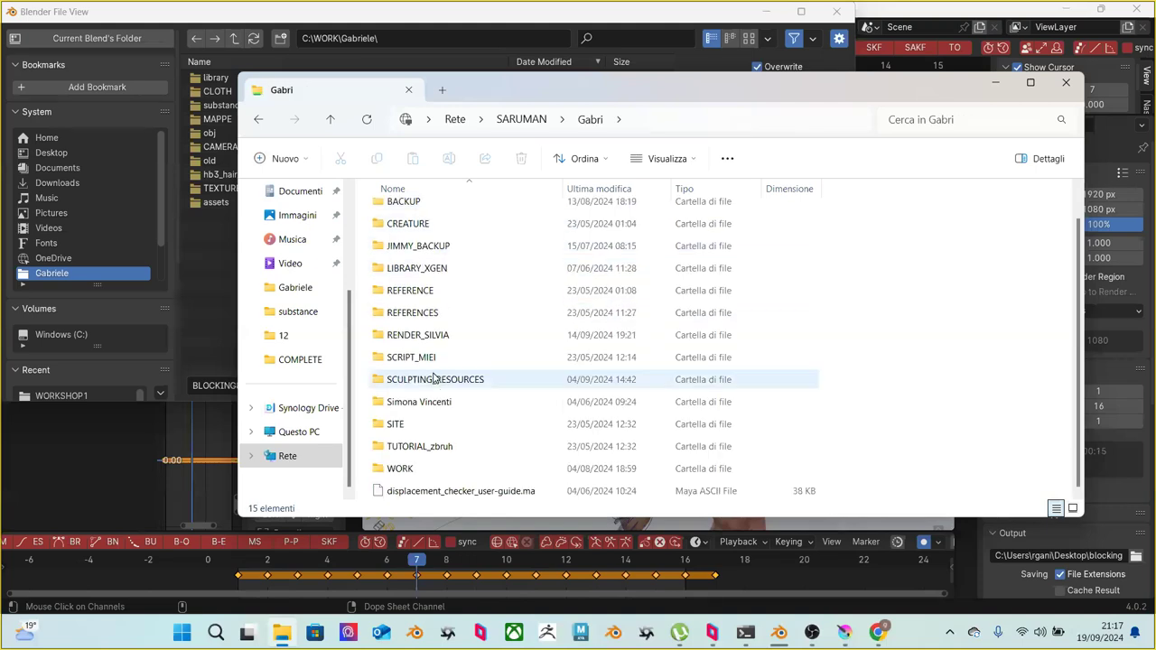
pyautogui.doubleClick(402, 468)
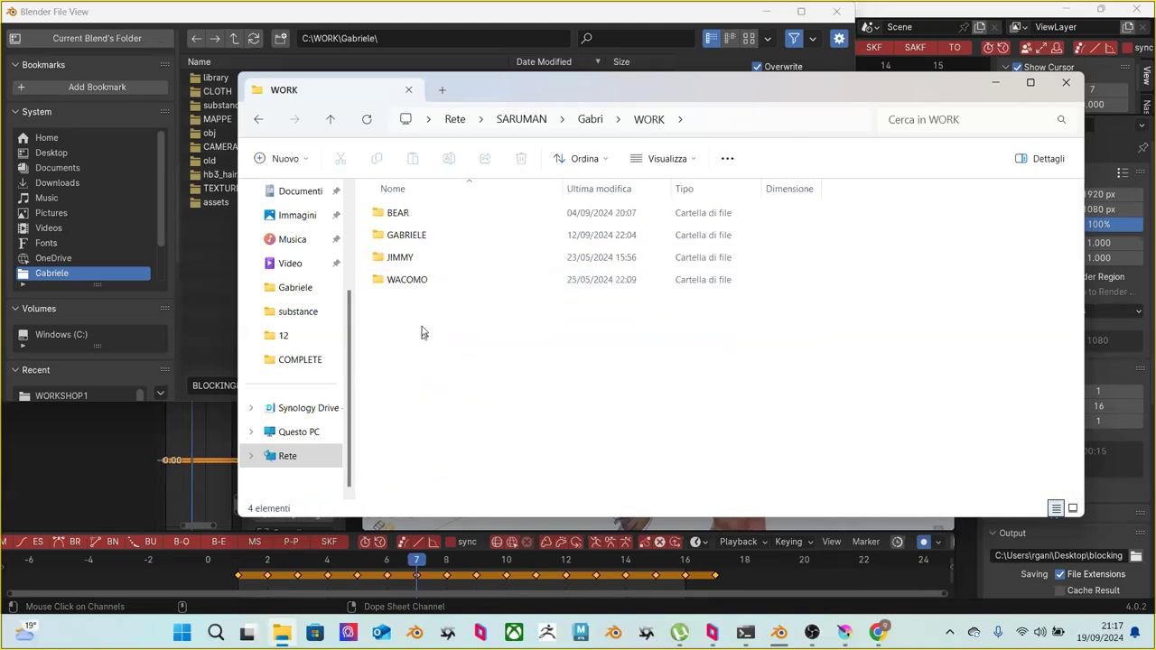
pyautogui.click(259, 120)
pyautogui.scroll(1, 394, 237)
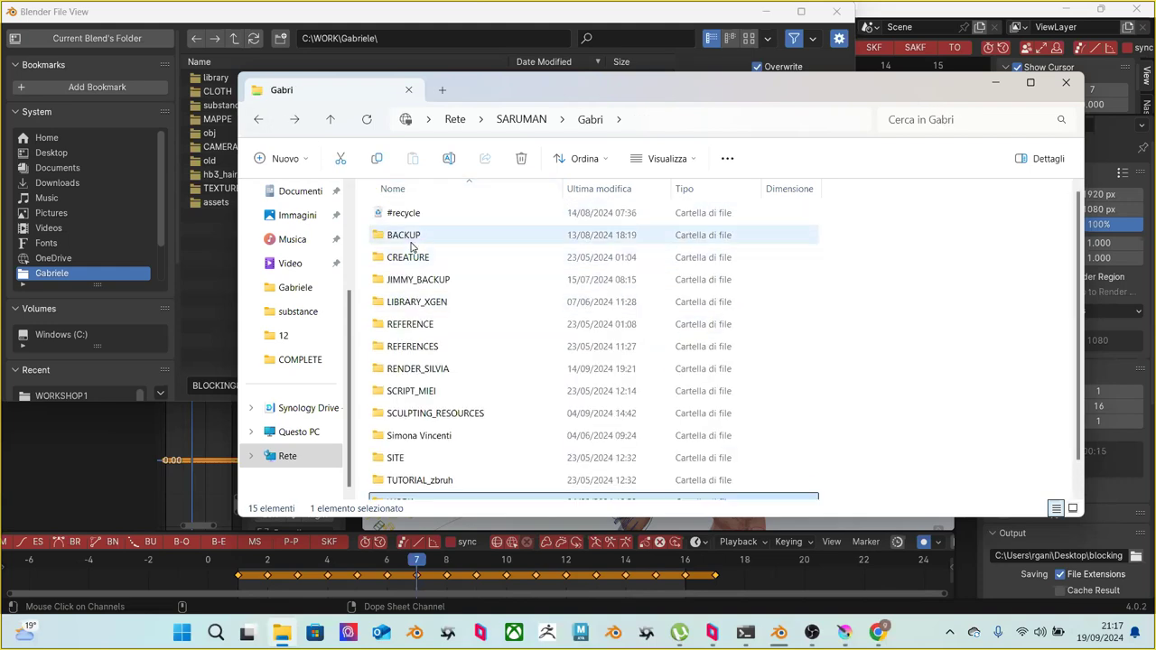
# Open the DOWNLOAD folder inside BACKUP on the SARUMAN share
pyautogui.doubleClick(397, 230)
pyautogui.click(417, 241)
pyautogui.doubleClick(418, 237)
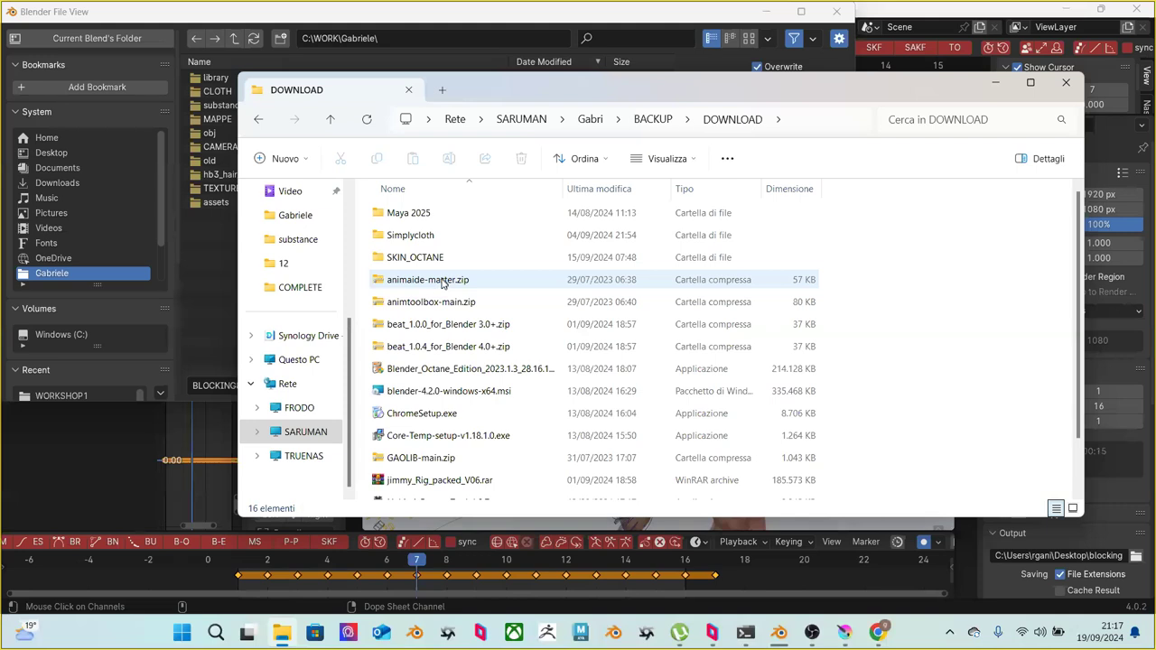
# Look through the DOWNLOAD folder for animation add-on archives and open animtoolbox-main.zip
pyautogui.scroll(-1, 439, 305)
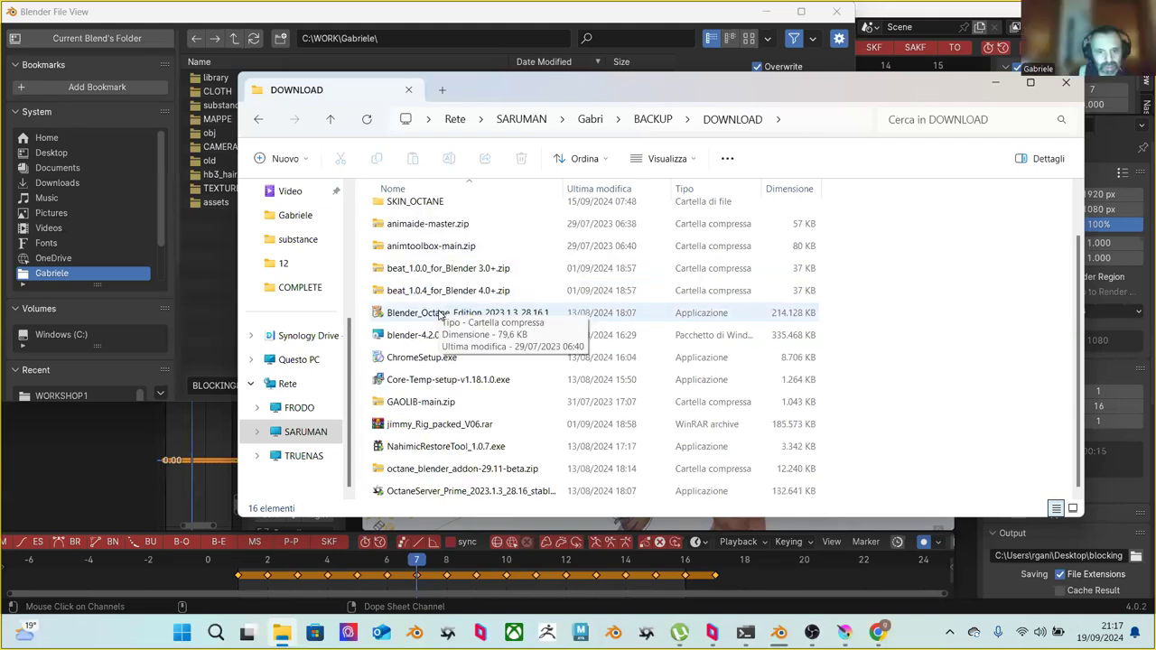
pyautogui.scroll(1, 442, 364)
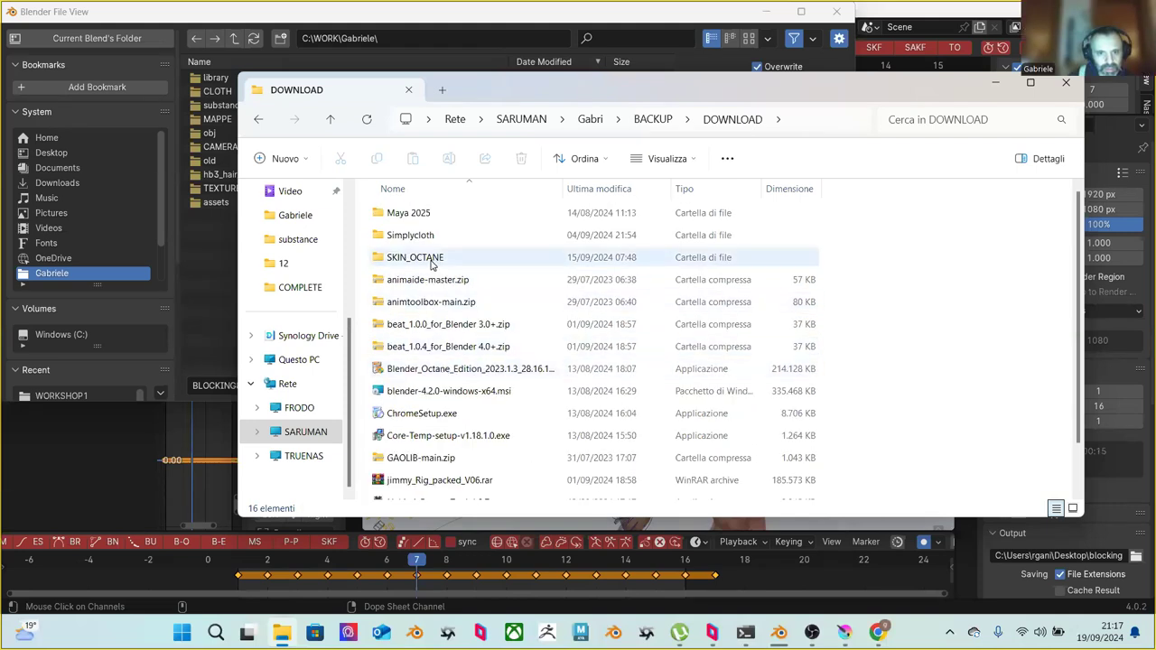
pyautogui.scroll(-1, 440, 326)
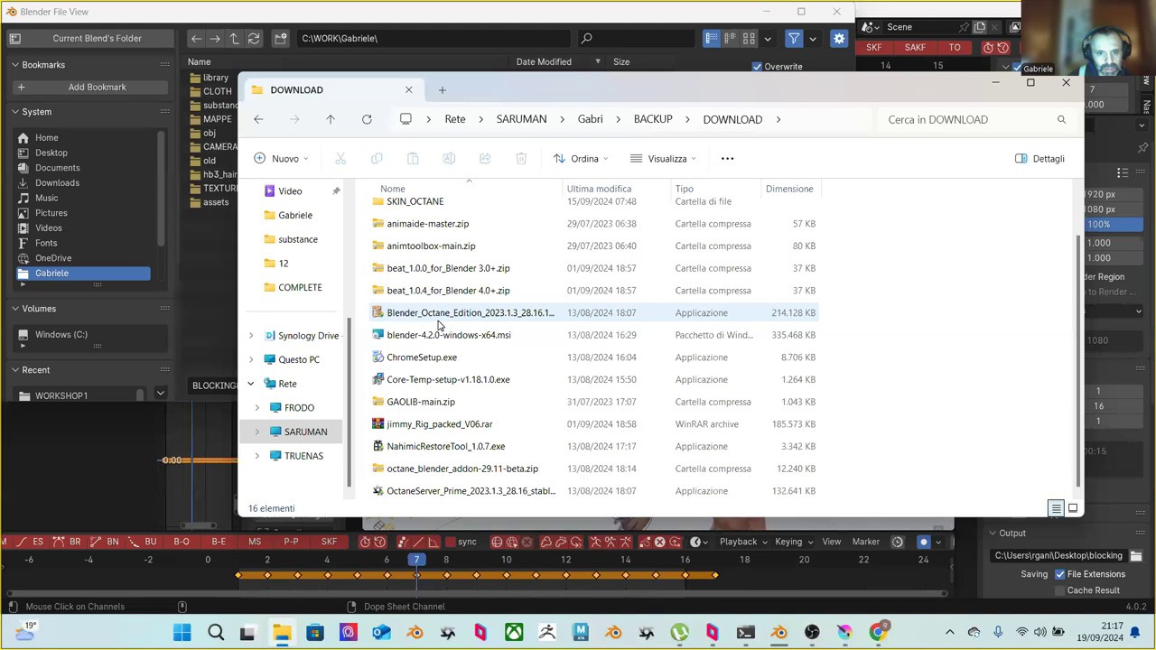
pyautogui.scroll(1, 439, 321)
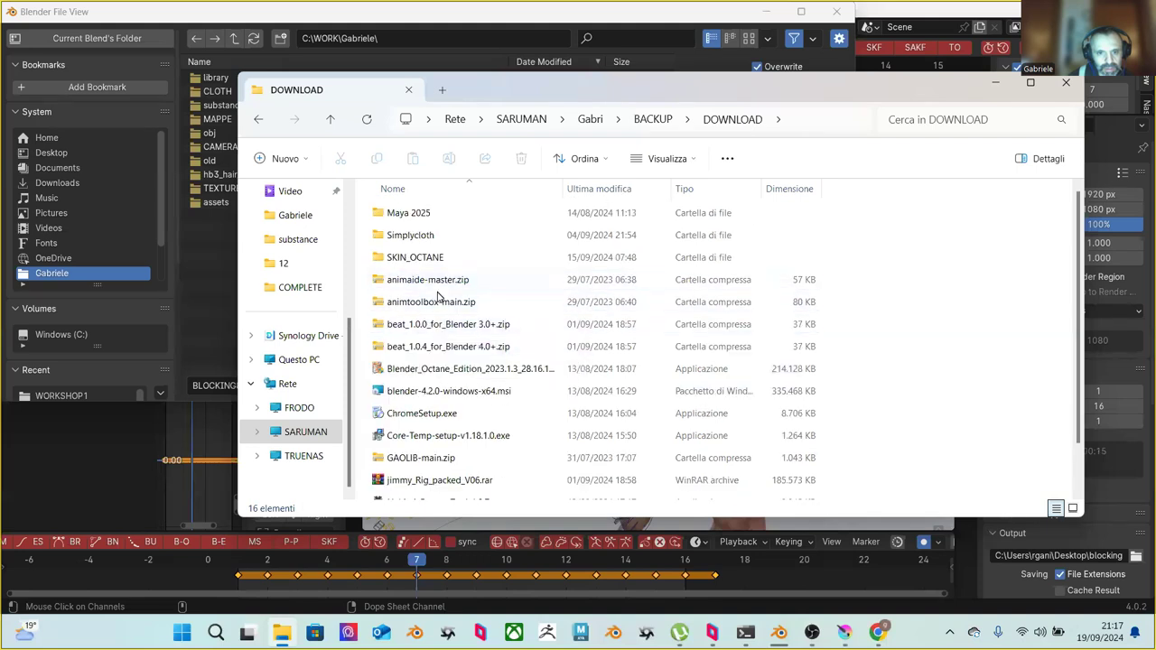
pyautogui.doubleClick(438, 302)
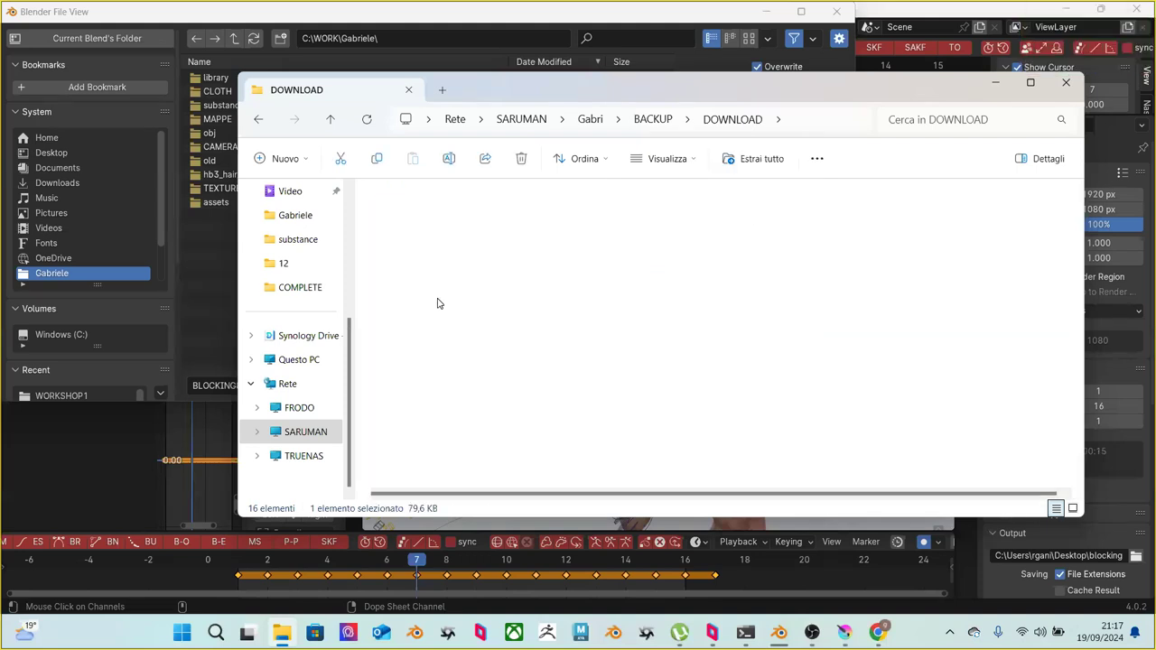
# Examine the files in the archive's animtoolbox-main folder, return to the DOWNLOAD folder and minimise File Explorer
pyautogui.doubleClick(424, 217)
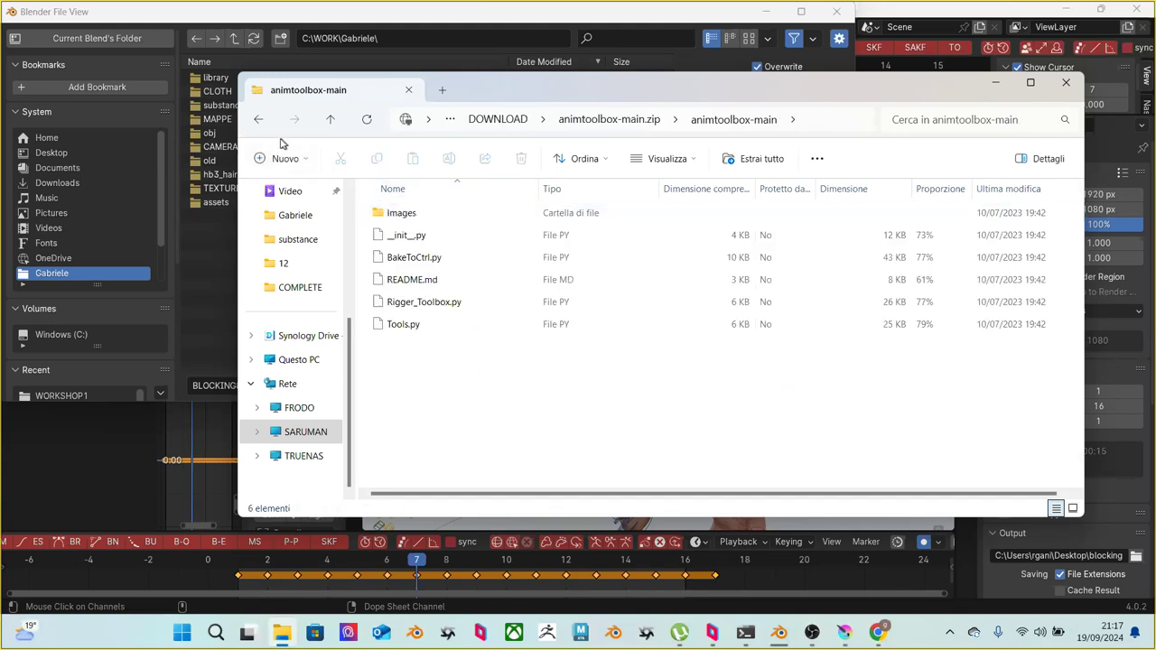
pyautogui.click(253, 123)
pyautogui.click(253, 123)
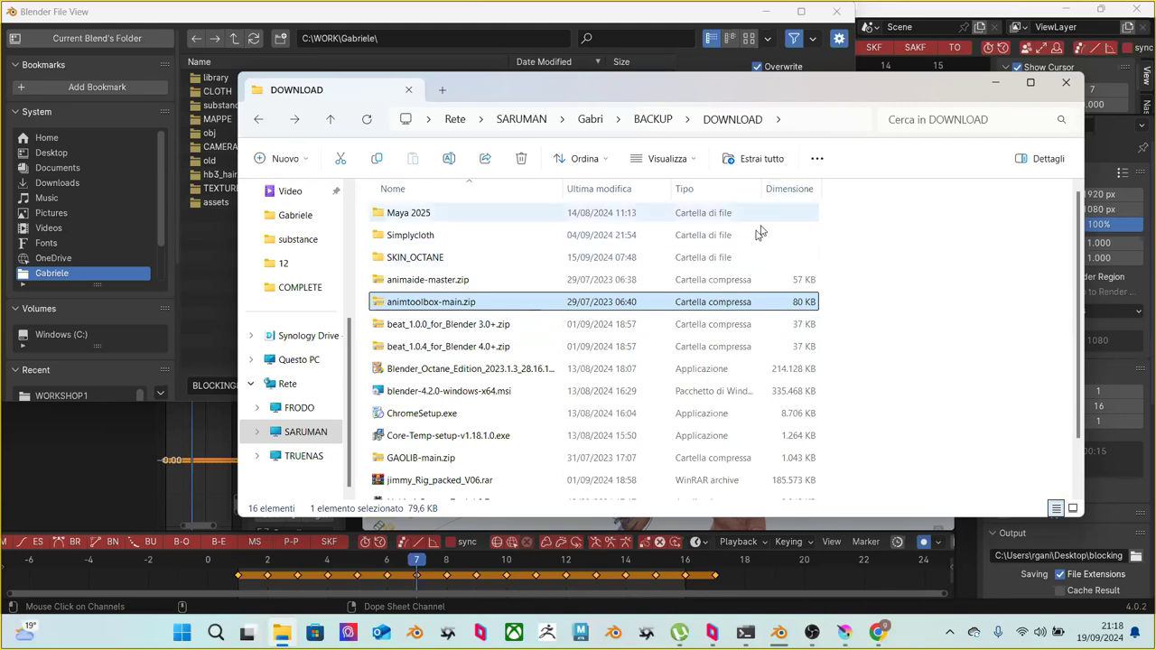
pyautogui.click(993, 88)
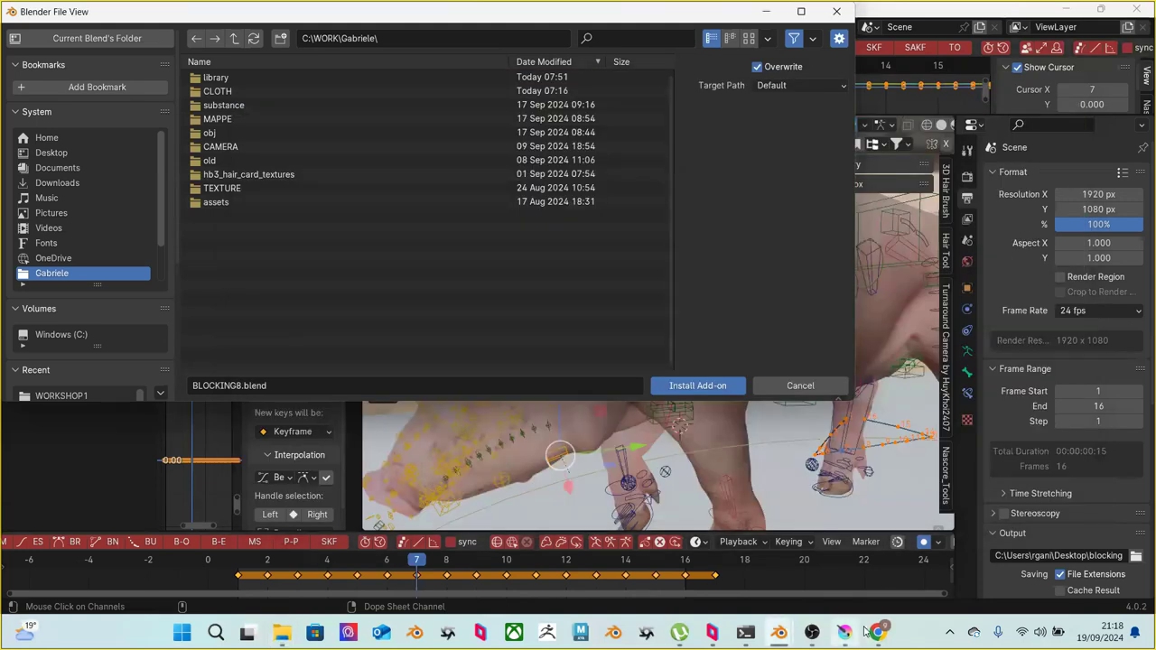
# Switch to Chrome and search Google in a new tab for "maya blender" plus the video author's surname
pyautogui.moveTo(873, 630)
pyautogui.click(822, 538)
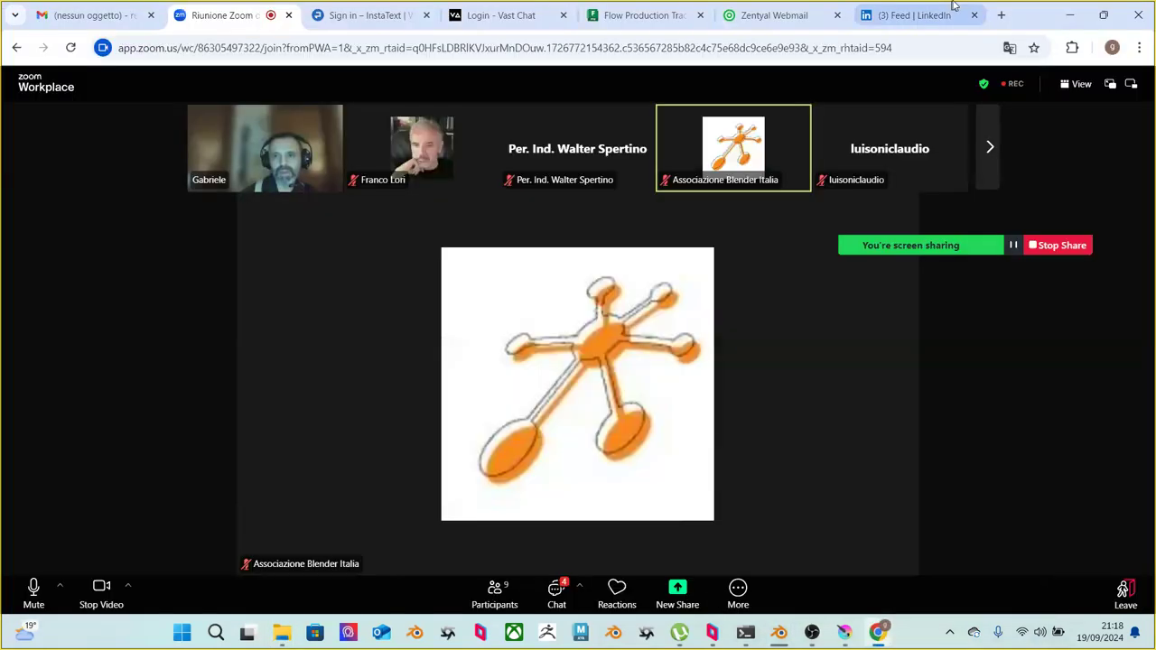
pyautogui.click(998, 10)
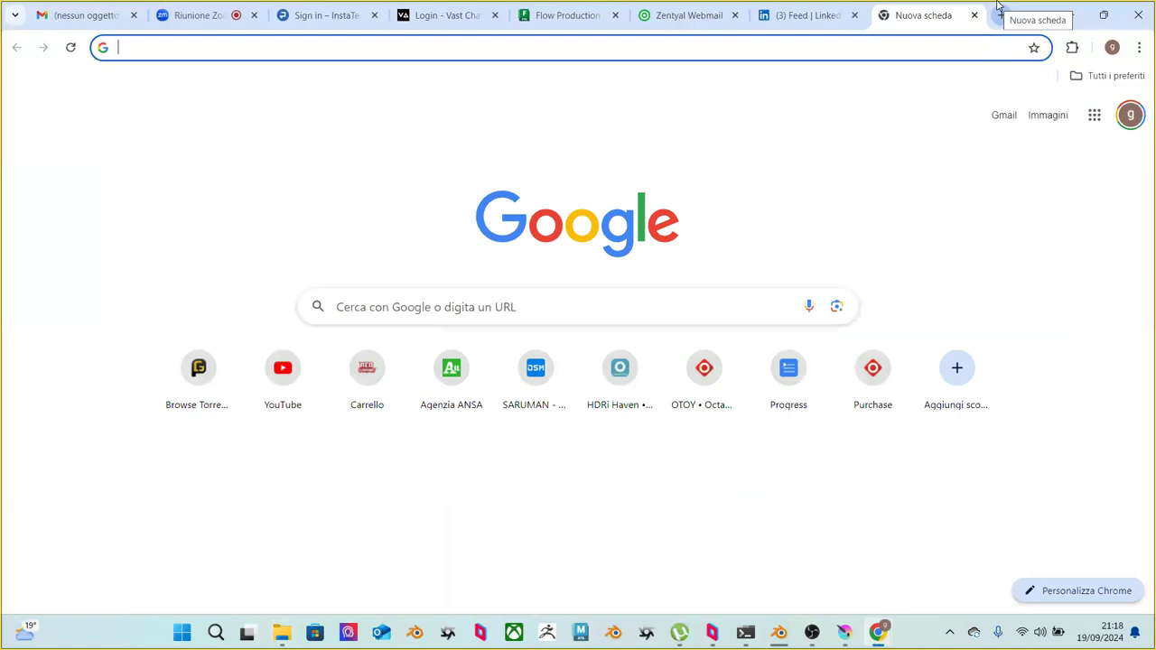
pyautogui.write('maya blender rn')
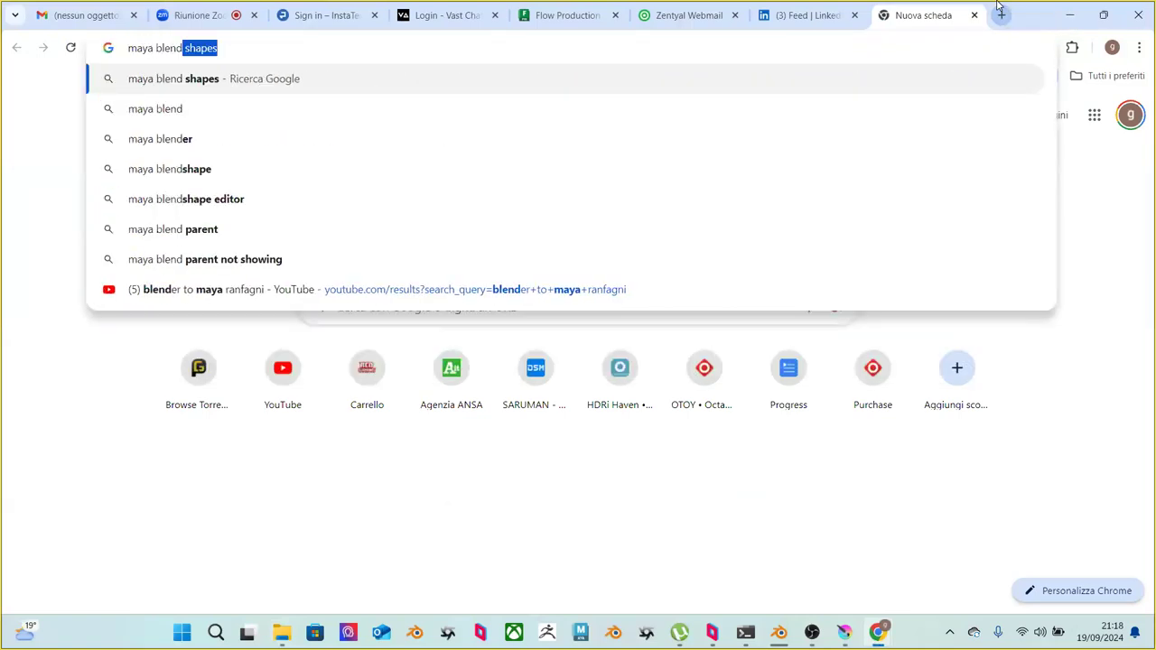
pyautogui.press('BackSpace')
pyautogui.write('anfagni')
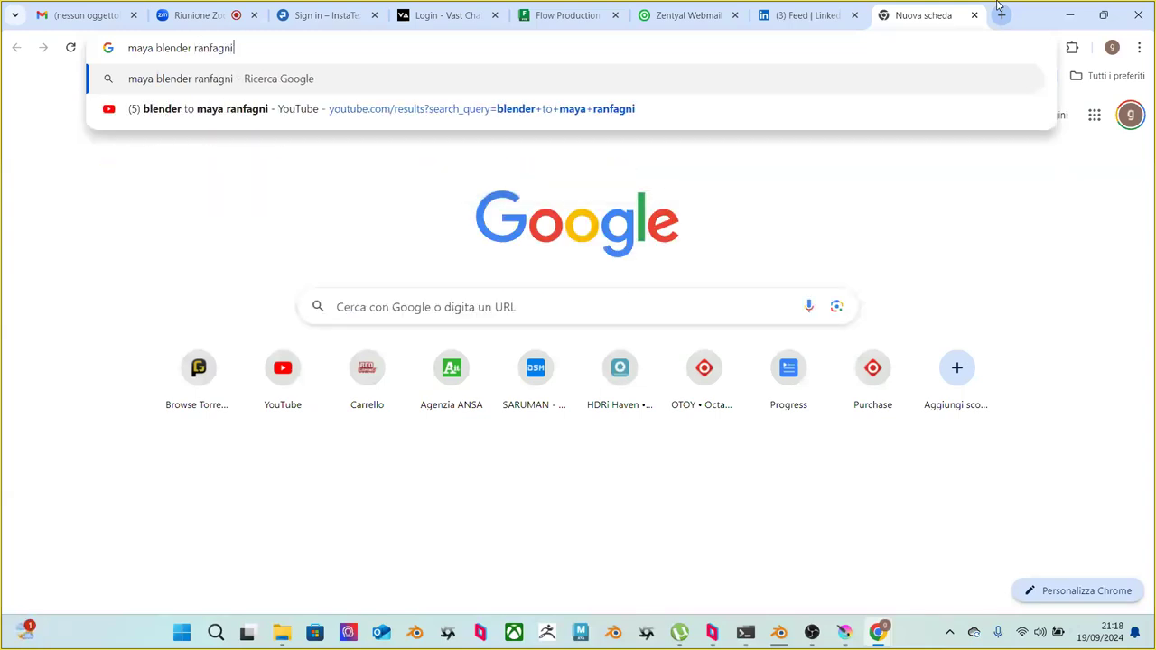
pyautogui.press('Return')
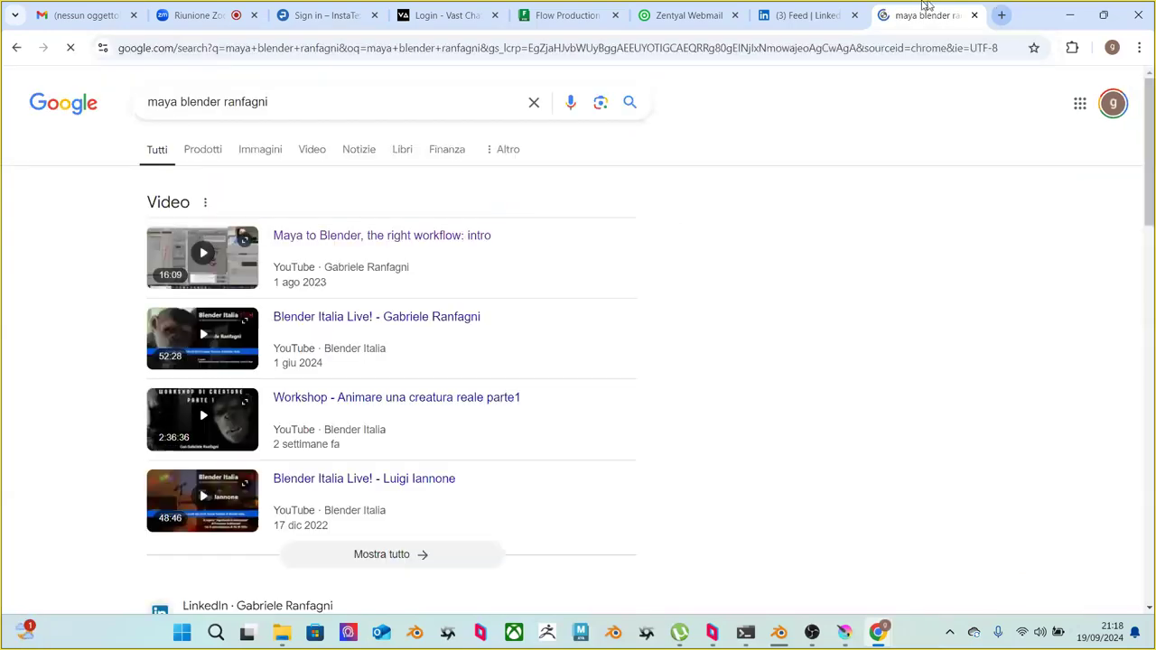
# Open the YouTube video "Maya to Blender, the right workflow: intro" and follow the Google Drive add-on link in its description
pyautogui.click(416, 235)
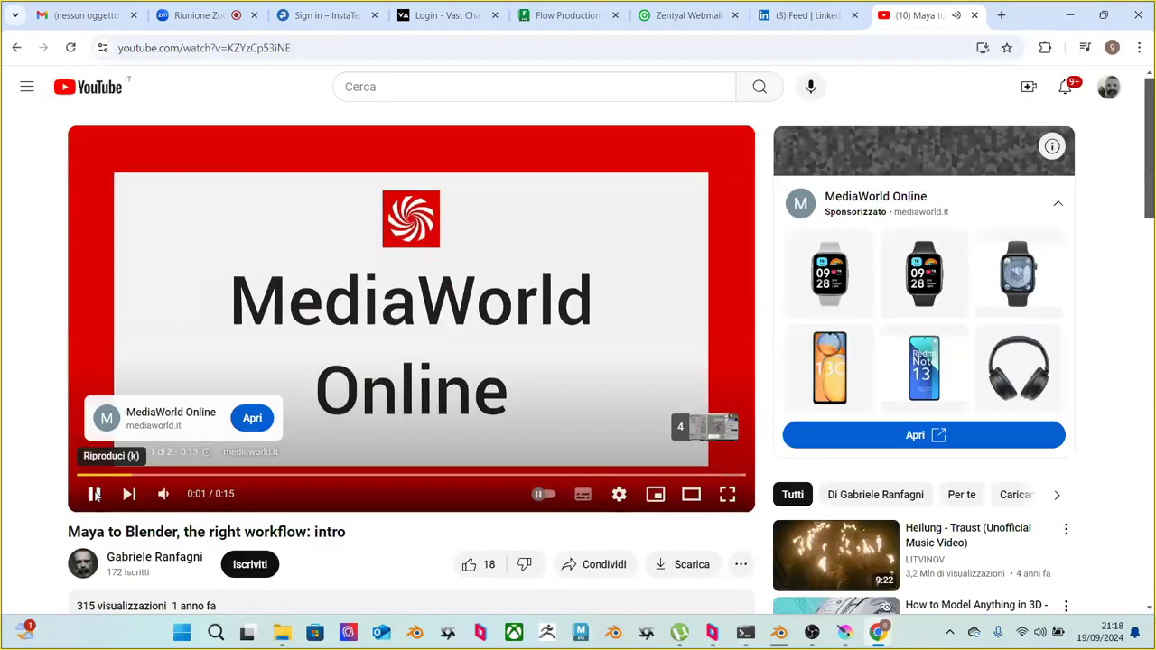
pyautogui.scroll(-2, 418, 560)
pyautogui.click(192, 473)
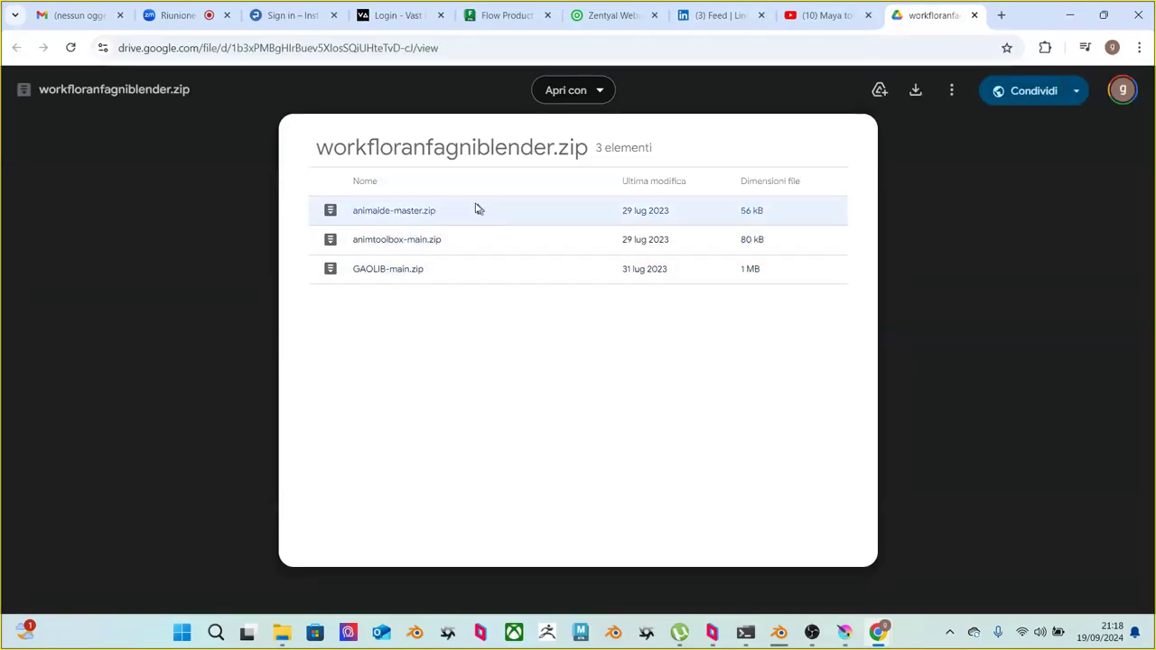
# Return to the YouTube video, open the Drive link posted in the author's comment, and minimise the browser
pyautogui.click(821, 15)
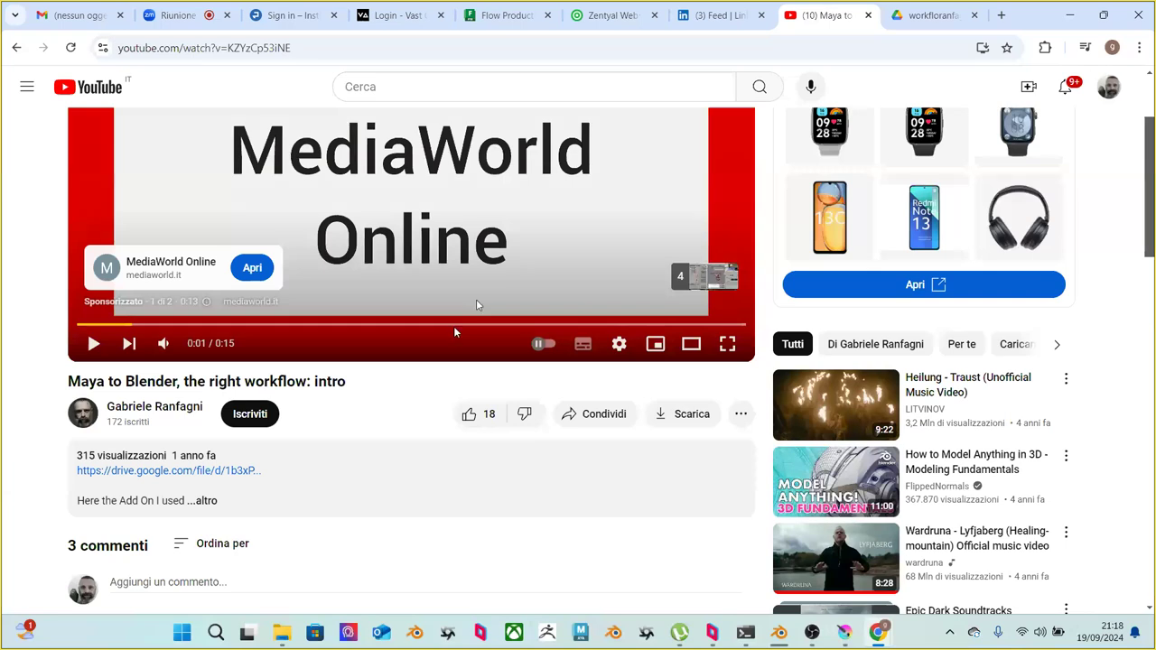
pyautogui.click(204, 425)
pyautogui.scroll(-5, 220, 425)
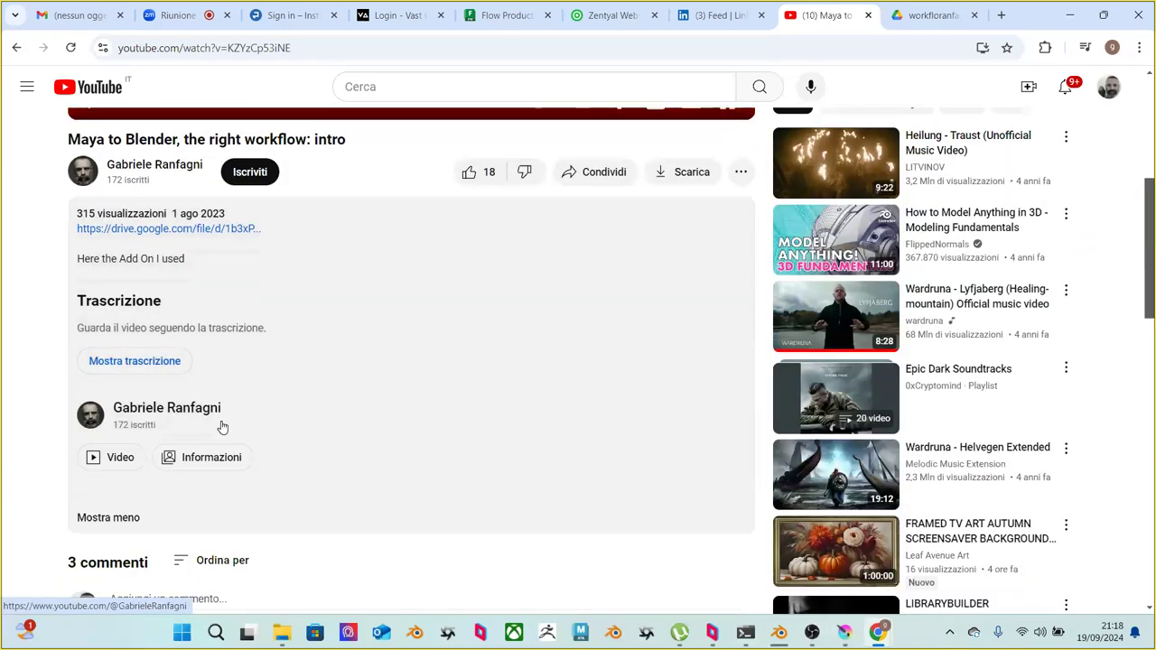
pyautogui.scroll(-3, 223, 427)
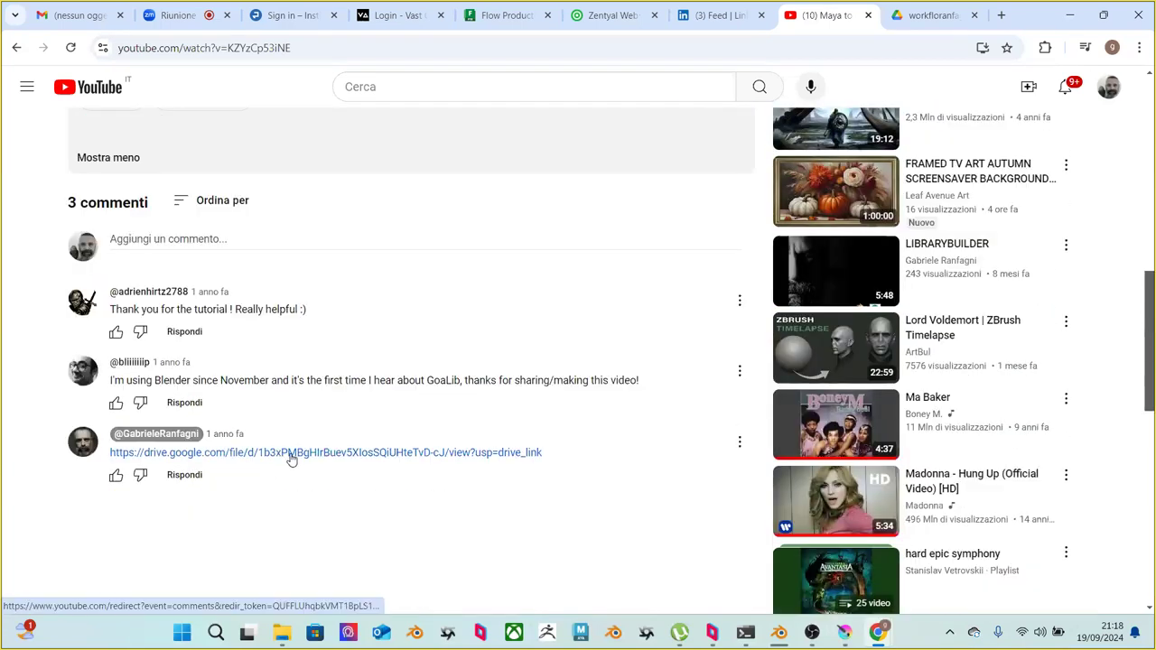
pyautogui.click(291, 453)
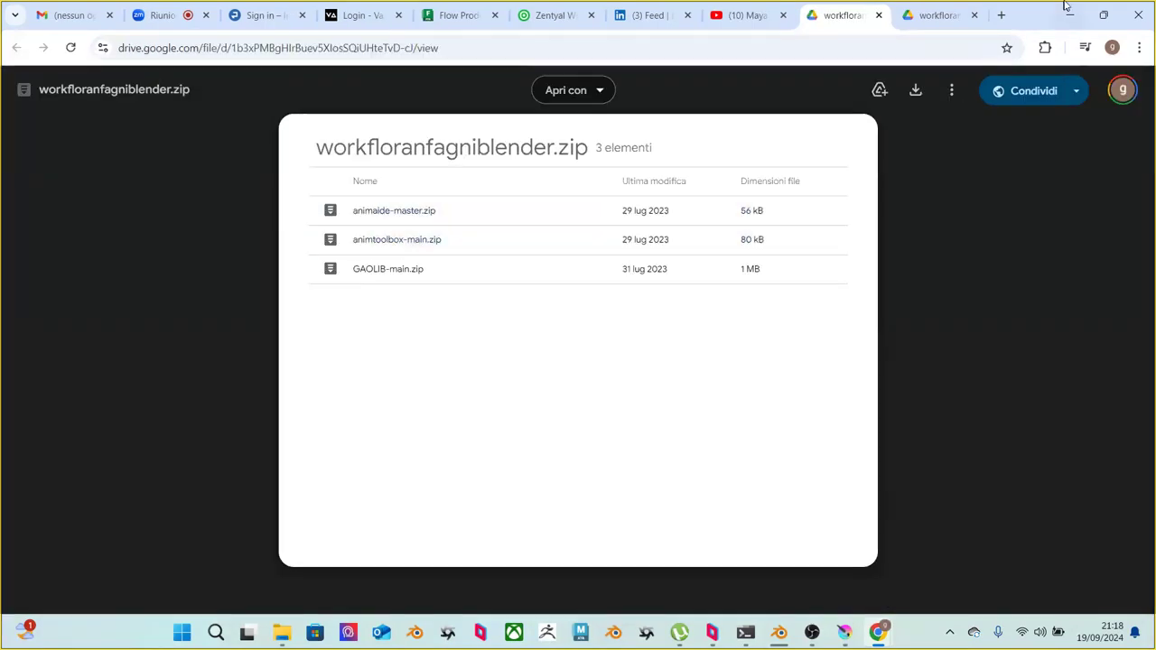
pyautogui.click(1069, 23)
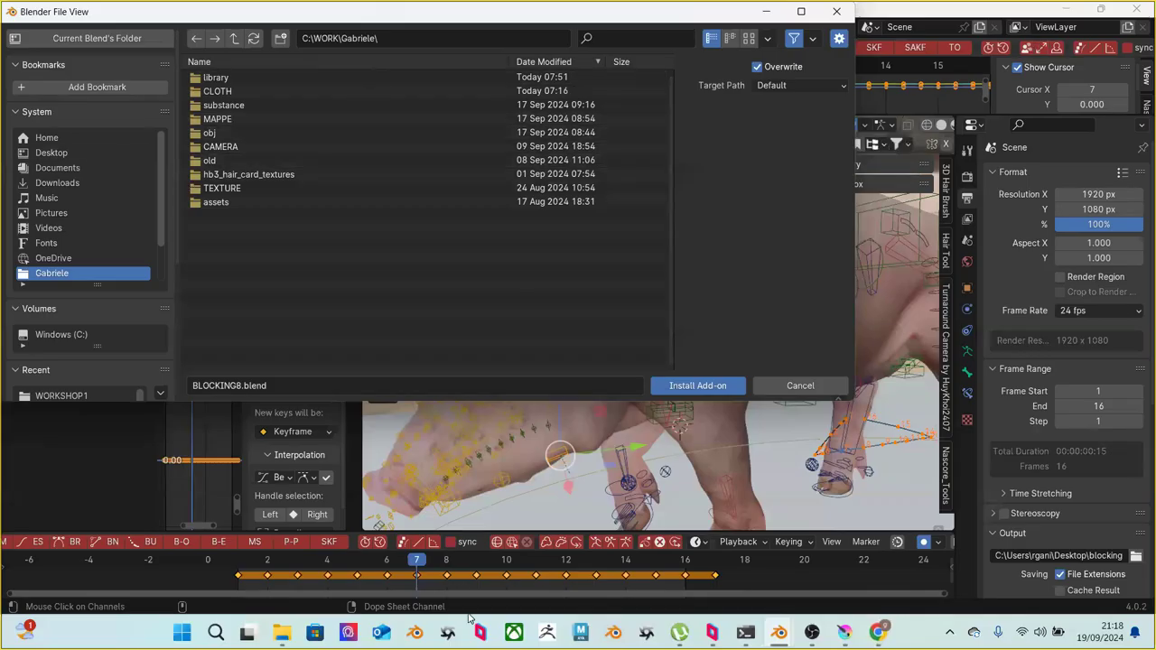
# Copy the DOWNLOAD folder's path from File Explorer and open that folder in Blender's add-on file browser
pyautogui.moveTo(285, 634)
pyautogui.click(389, 529)
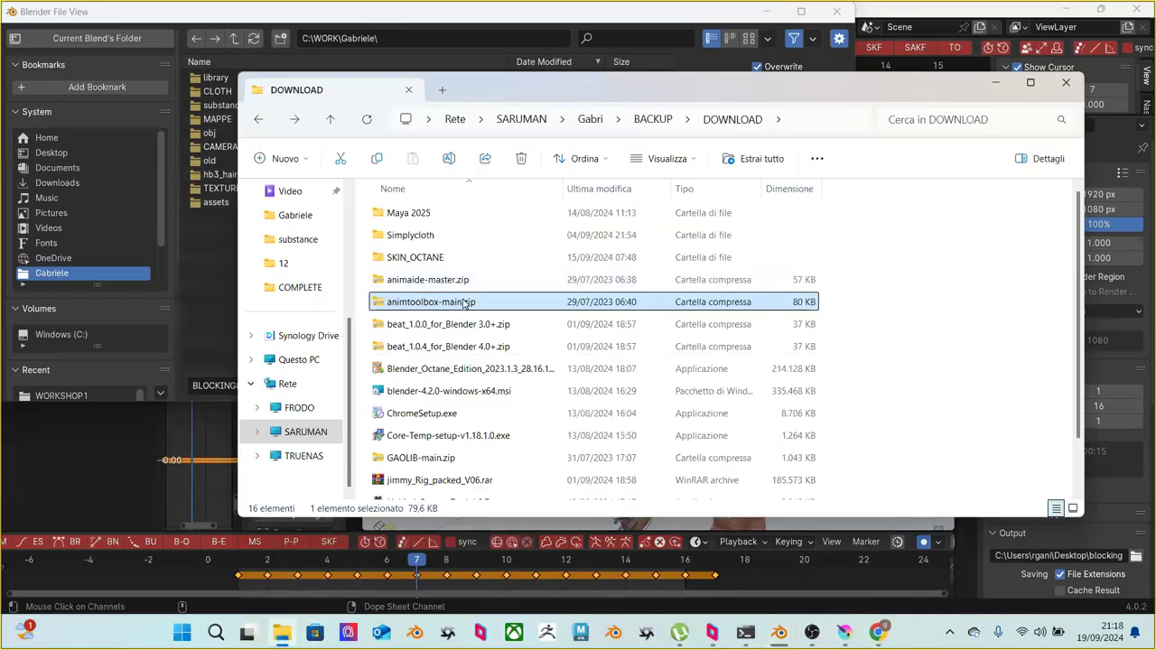
pyautogui.click(798, 123)
pyautogui.hotkey('ctrl', 'c')
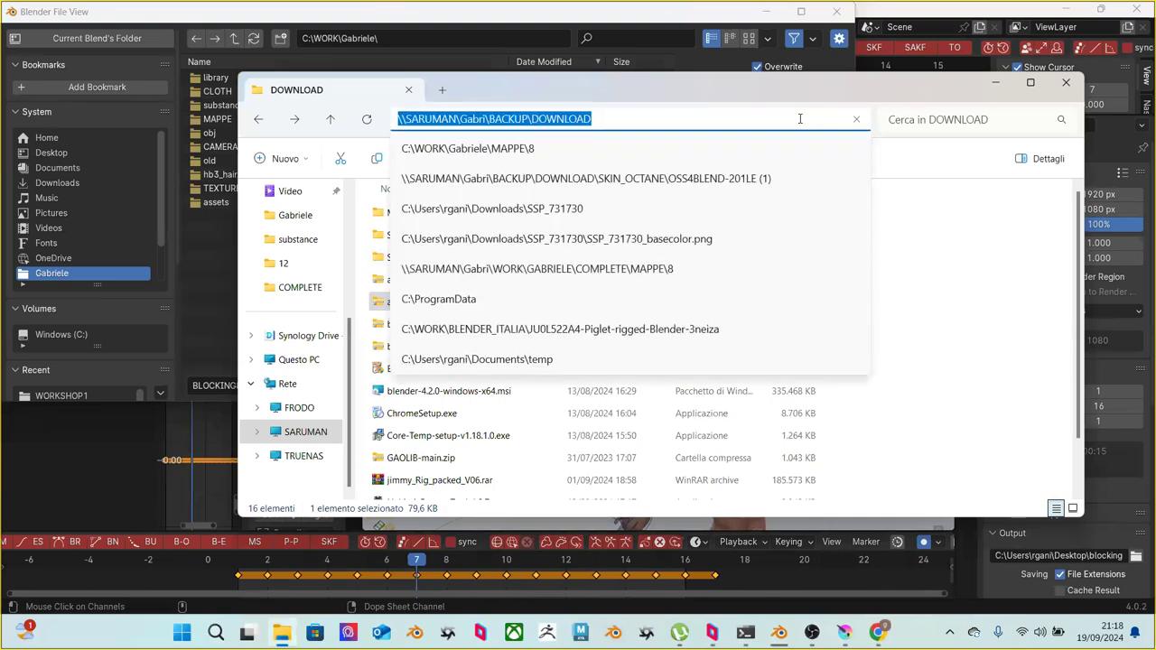
pyautogui.click(998, 85)
pyautogui.click(490, 45)
pyautogui.hotkey('ctrl', 'v')
pyautogui.press('Return')
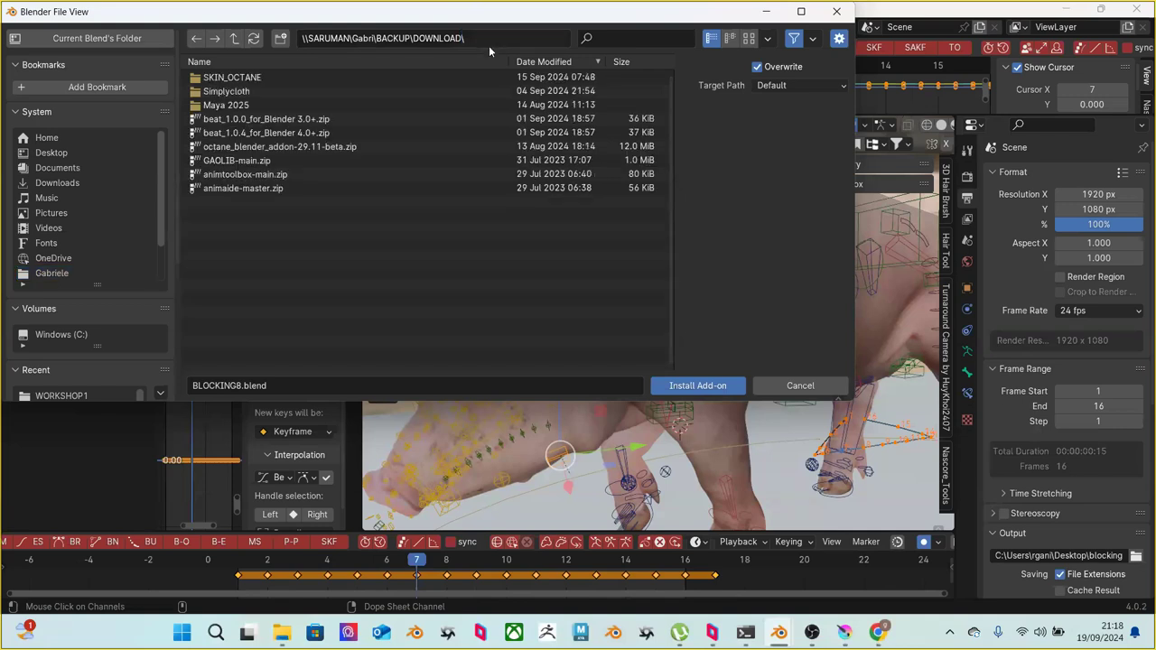
# Install the add-on from animtoolbox-main.zip, check the AnimToolBox entry's details, and close the Preferences
pyautogui.click(253, 174)
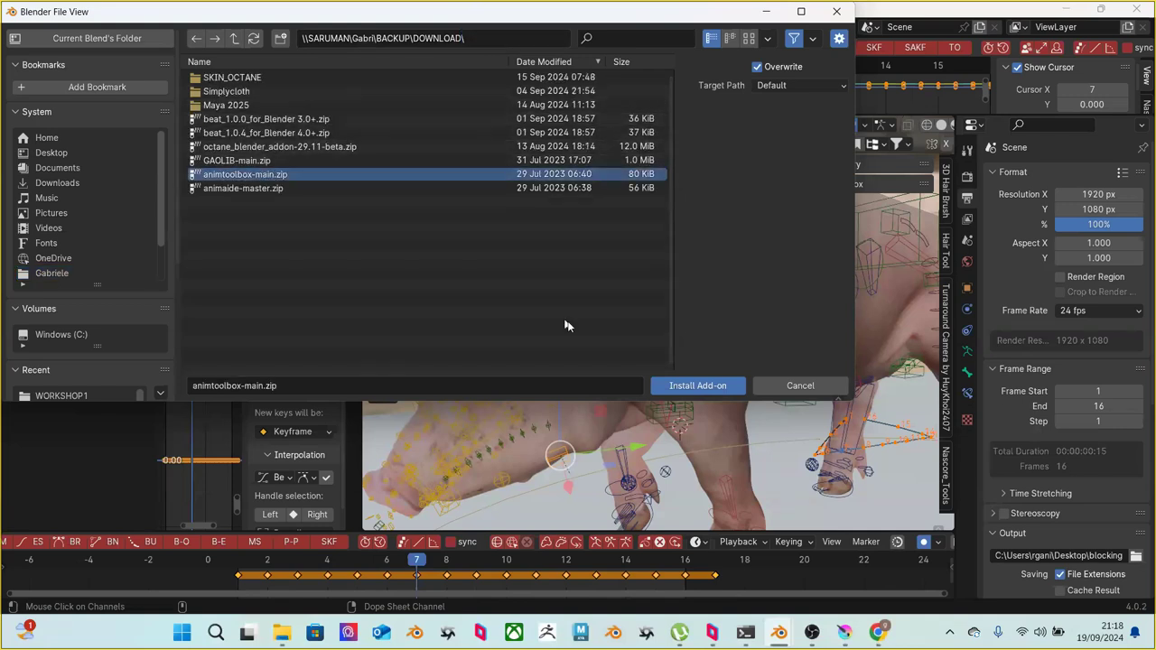
pyautogui.click(689, 386)
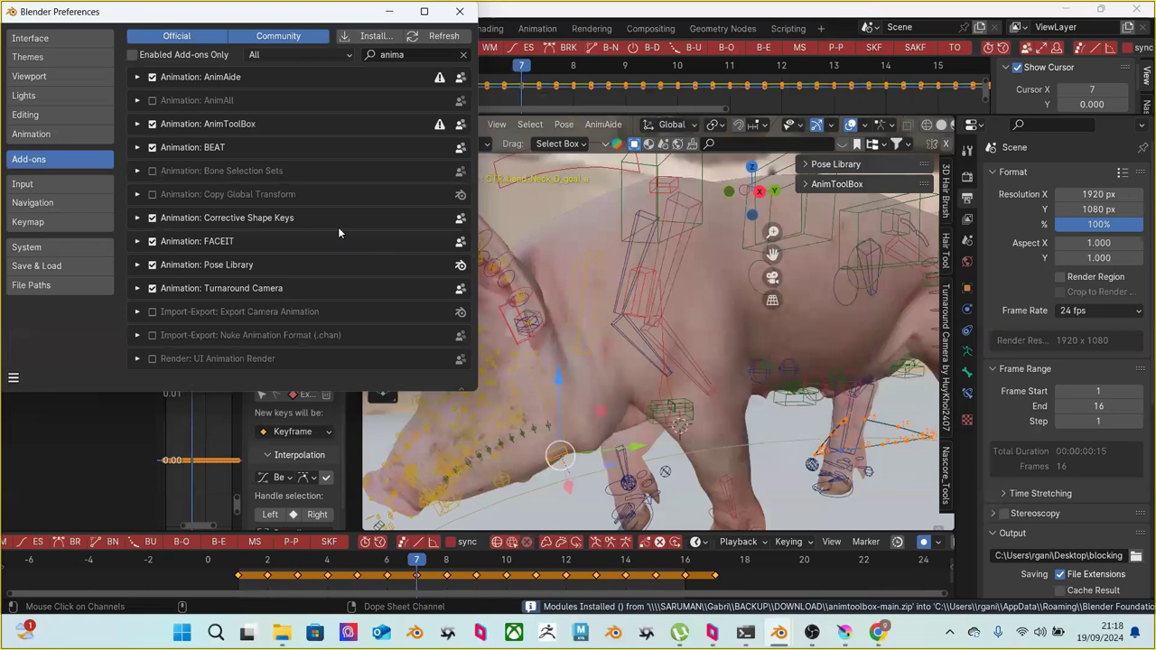
pyautogui.click(138, 124)
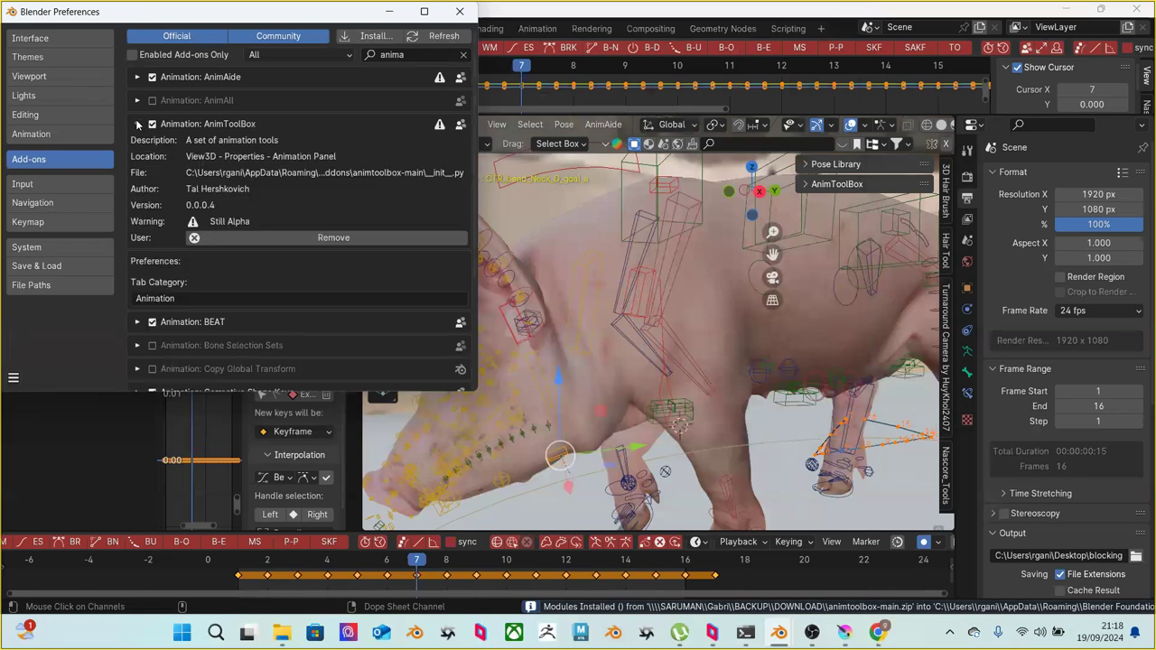
pyautogui.click(137, 124)
pyautogui.click(459, 11)
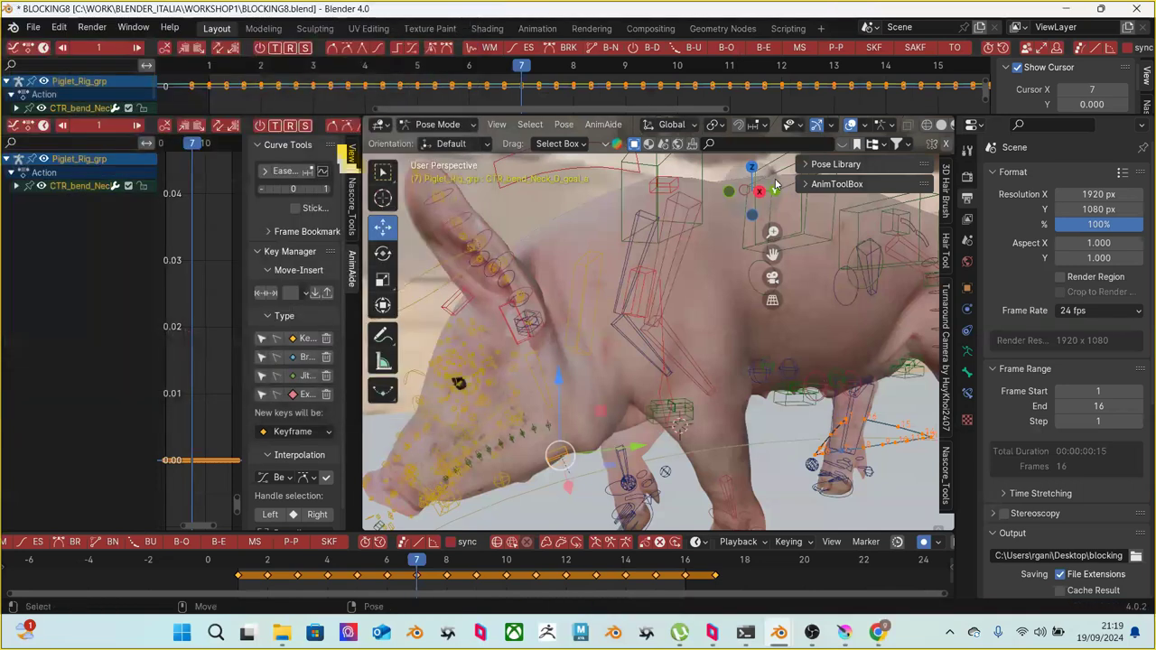
# Examine the AnimToolBox sections Temp Controls, Anim Tools and Rigger Toolbox, plus the Pose Library, and collapse them again
pyautogui.click(806, 184)
pyautogui.click(817, 205)
pyautogui.click(817, 205)
pyautogui.click(818, 221)
pyautogui.click(819, 221)
pyautogui.click(817, 240)
pyautogui.click(817, 240)
pyautogui.click(820, 220)
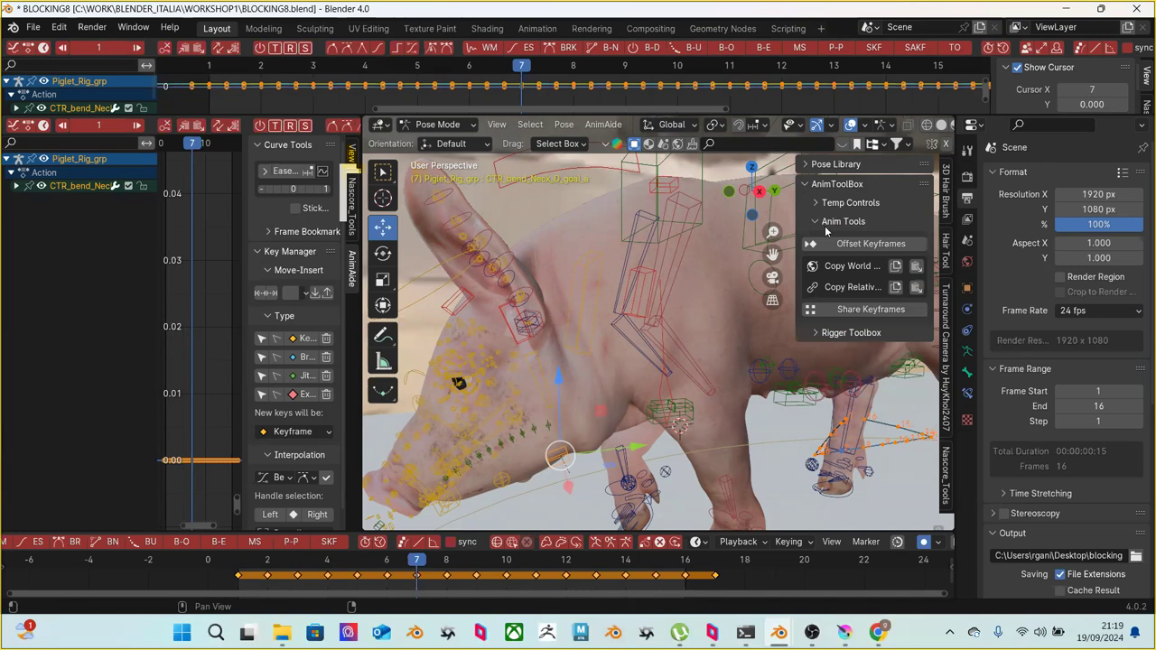
pyautogui.click(817, 221)
pyautogui.click(806, 165)
pyautogui.click(806, 164)
pyautogui.click(806, 185)
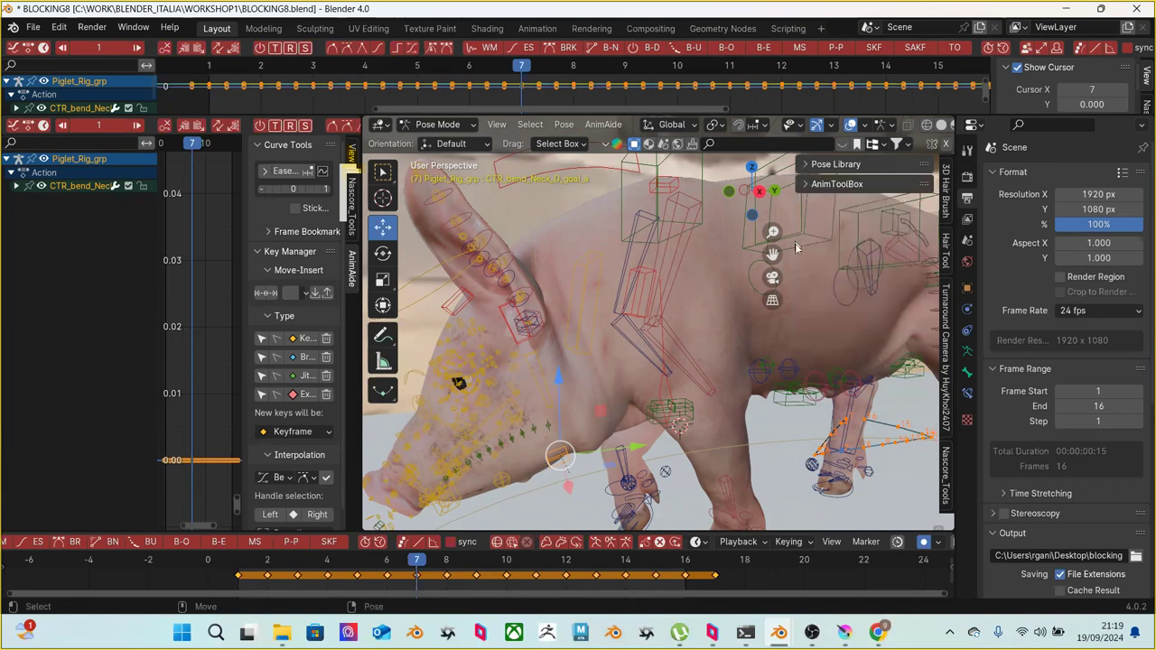
pyautogui.scroll(-1, 799, 384)
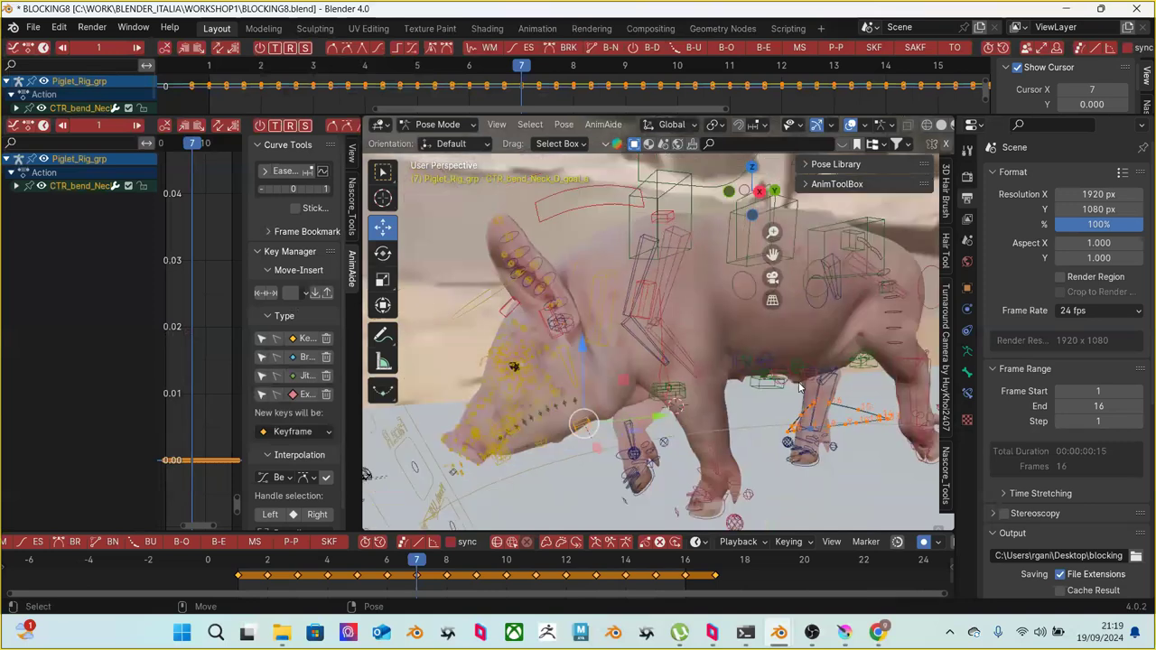
pyautogui.scroll(3, 800, 388)
pyautogui.moveTo(760, 389); pyautogui.dragTo(700, 388, button='middle')
pyautogui.scroll(2, 735, 388)
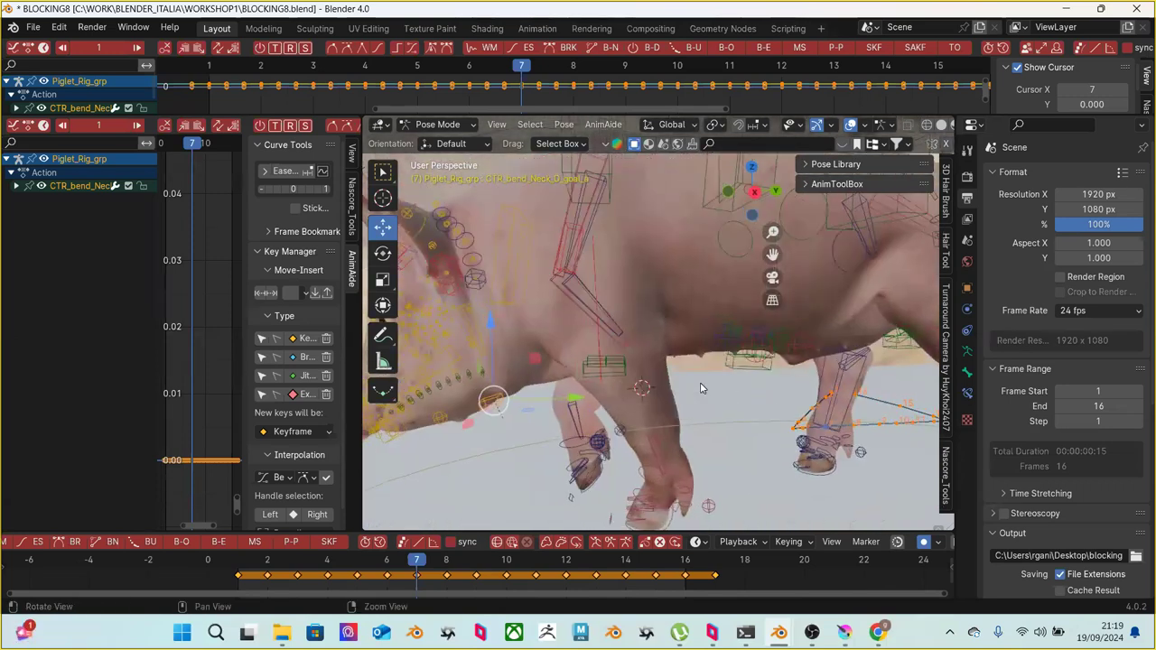
pyautogui.scroll(-1, 697, 390)
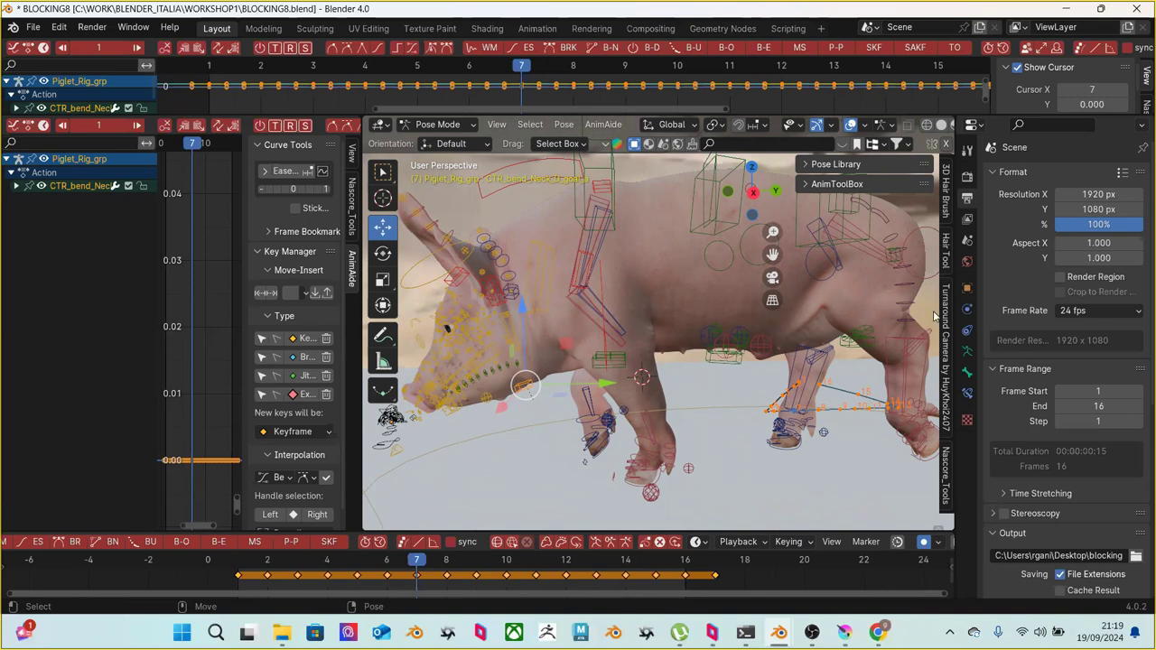
pyautogui.scroll(5, 738, 357)
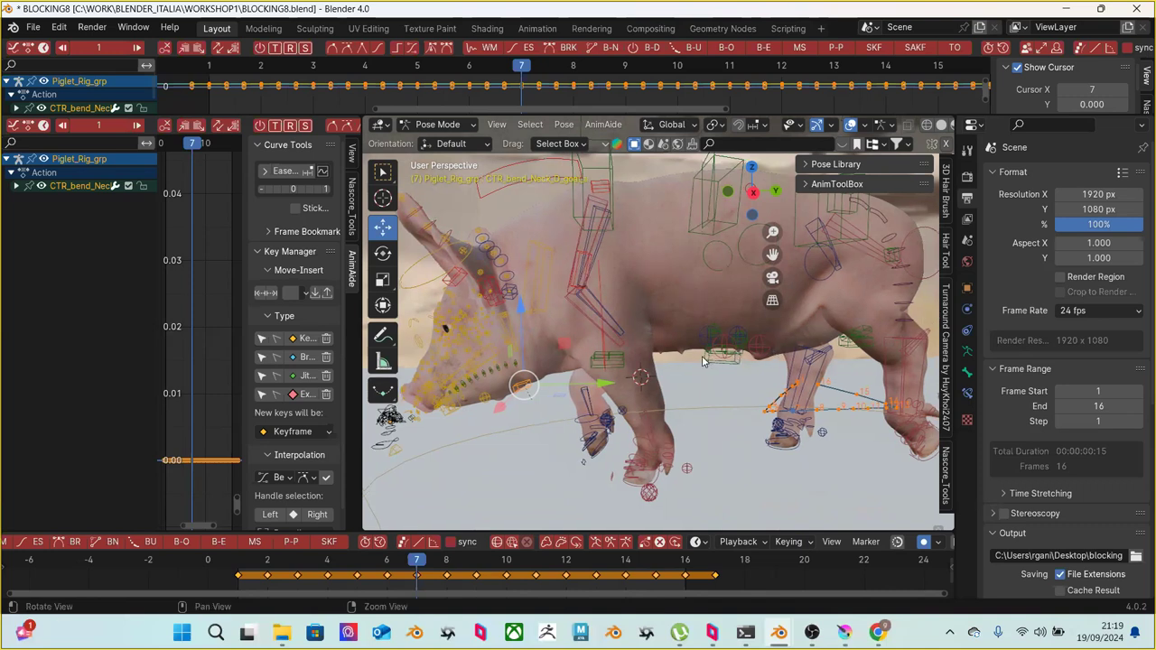
pyautogui.scroll(-2, 730, 359)
pyautogui.scroll(-3, 730, 359)
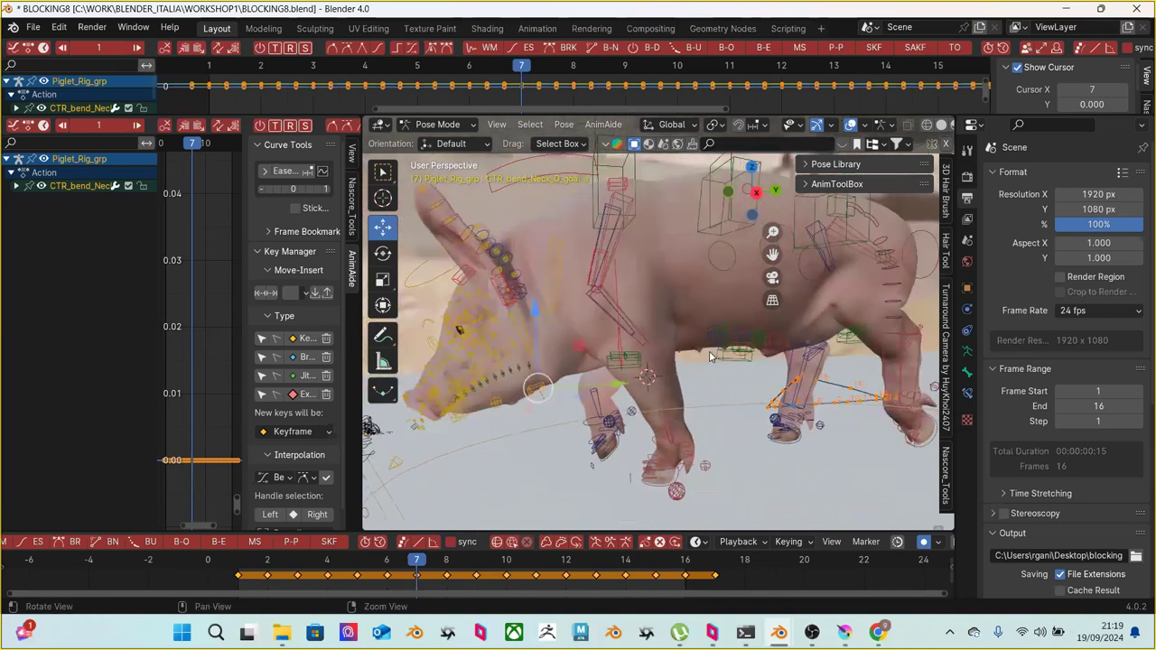
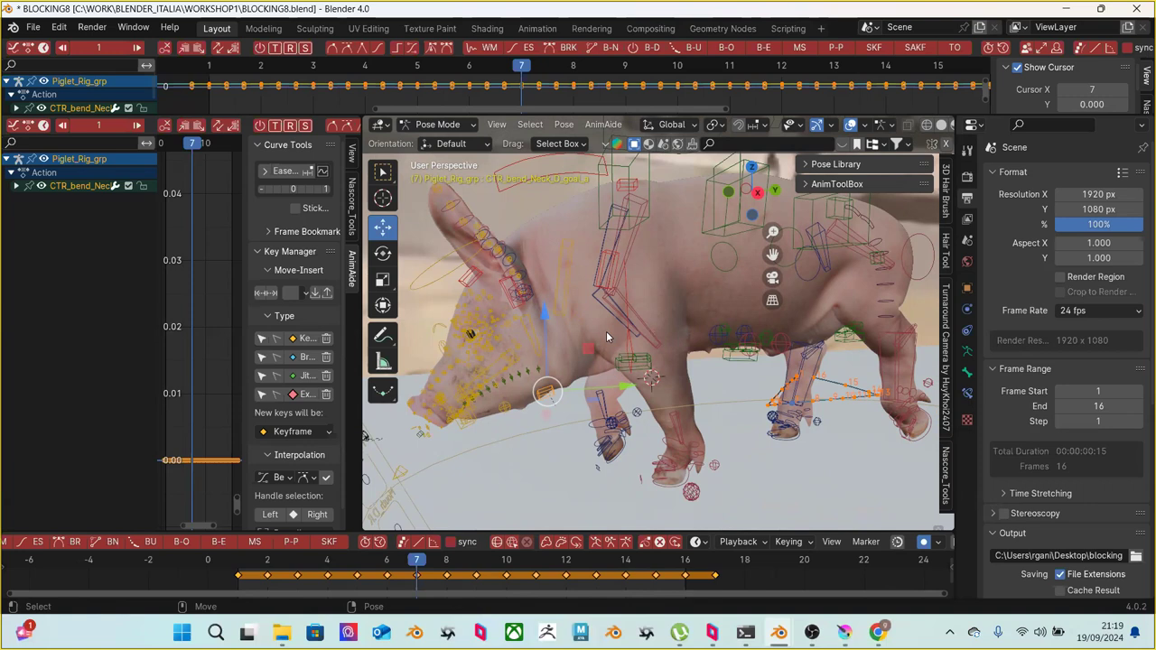
# Select the left shoulder control CTR_Shoulder.L and go to frame 5 to view the shoulder
pyautogui.moveTo(528, 346); pyautogui.dragTo(591, 348, button='middle')
pyautogui.moveTo(591, 347)
pyautogui.keyDown('alt'); pyautogui.mouseDown()
pyautogui.moveTo(603, 356)
pyautogui.moveTo(582, 355)
pyautogui.mouseUp(); pyautogui.keyUp('alt')
pyautogui.scroll(1, 602, 356)
pyautogui.keyDown('alt'); pyautogui.moveTo(581, 355); pyautogui.dragTo(607, 320, button='middle'); pyautogui.keyUp('alt')
pyautogui.moveTo(585, 330); pyautogui.dragTo(637, 348, button='middle')
pyautogui.click(692, 346)
pyautogui.click(269, 560)
pyautogui.moveTo(269, 560)
pyautogui.mouseDown()
pyautogui.moveTo(408, 549)
pyautogui.moveTo(347, 544)
pyautogui.moveTo(361, 540)
pyautogui.mouseUp()
pyautogui.moveTo(584, 395); pyautogui.dragTo(532, 269, button='middle')
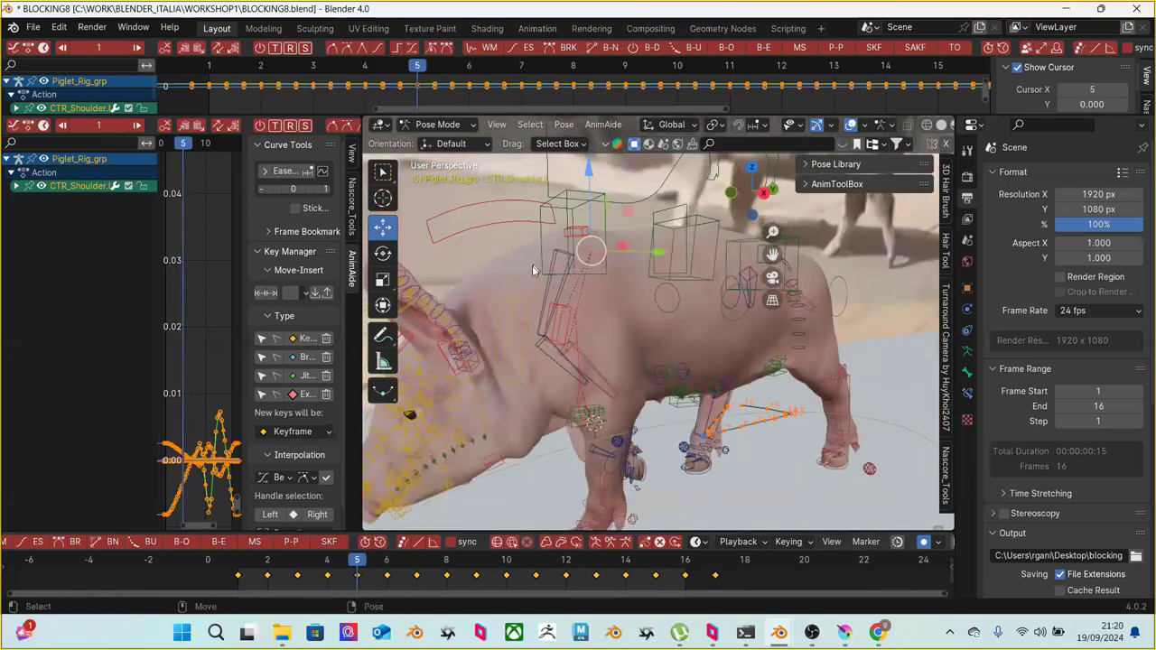
# Examine the reference pig's shoulder and front legs from frame 3 through frames 4, 6 and 11
pyautogui.moveTo(321, 562)
pyautogui.mouseDown()
pyautogui.moveTo(280, 551)
pyautogui.moveTo(307, 548)
pyautogui.mouseUp()
pyautogui.scroll(-1, 572, 330)
pyautogui.keyDown('shift'); pyautogui.moveTo(581, 320); pyautogui.dragTo(545, 492, button='middle'); pyautogui.keyUp('shift')
pyautogui.keyDown('shift'); pyautogui.moveTo(604, 248); pyautogui.dragTo(588, 361, button='middle'); pyautogui.keyUp('shift')
pyautogui.scroll(-2, 596, 362)
pyautogui.scroll(-2, 596, 359)
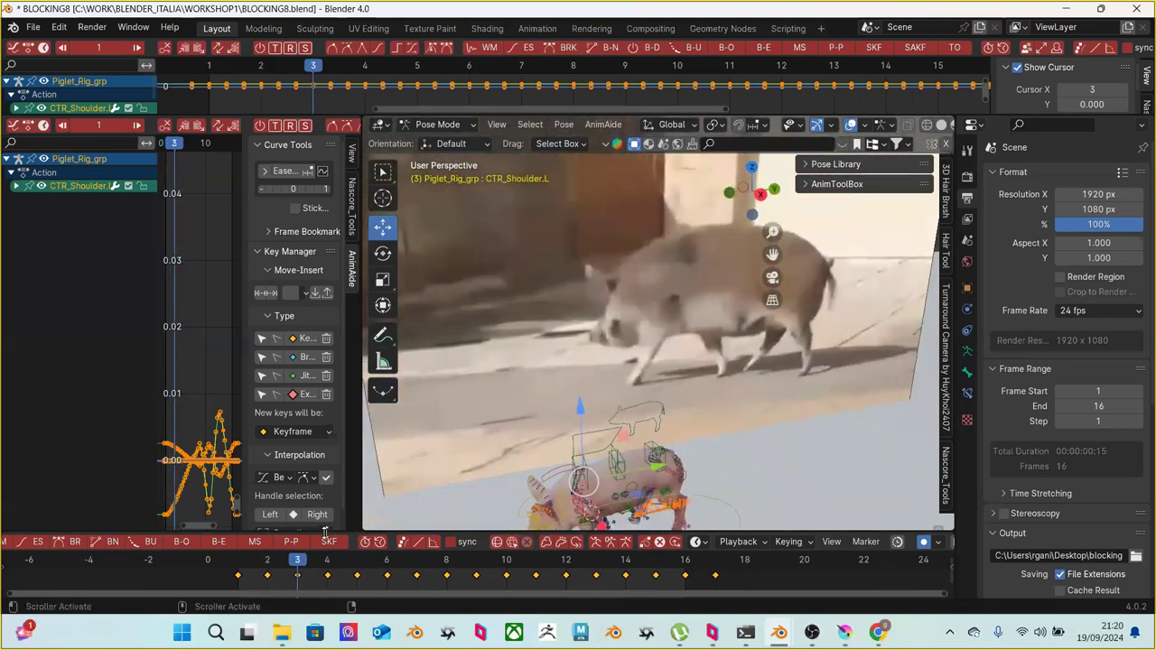
pyautogui.moveTo(275, 562); pyautogui.dragTo(342, 561)
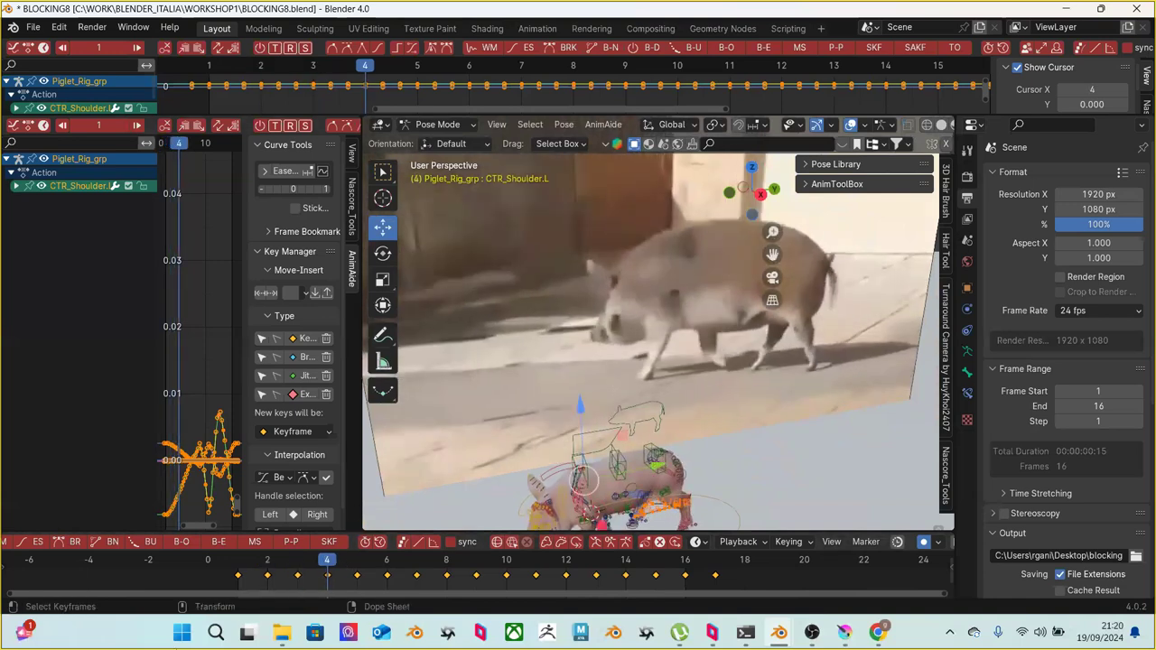
pyautogui.moveTo(331, 563); pyautogui.dragTo(381, 560)
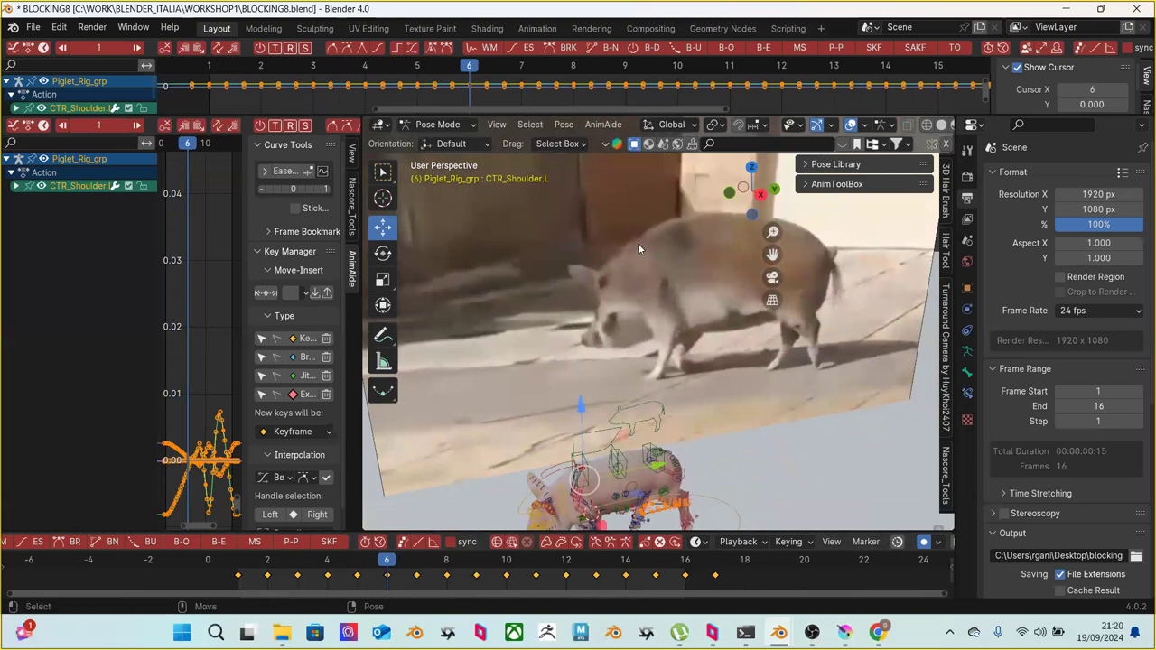
pyautogui.moveTo(389, 560); pyautogui.dragTo(537, 542)
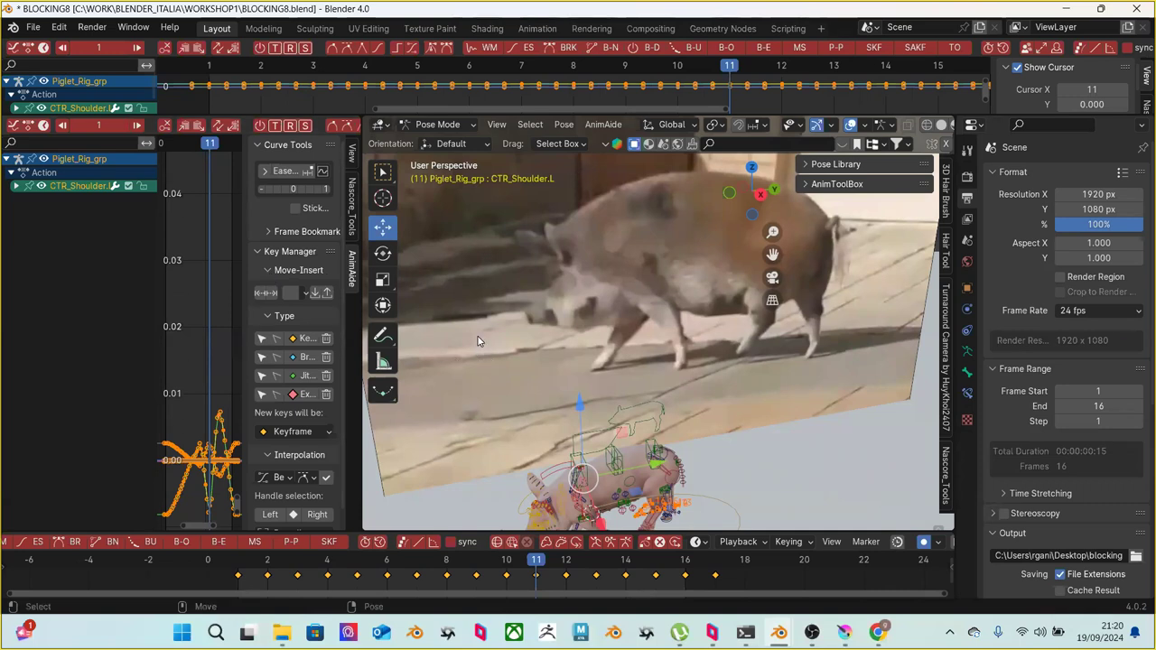
# Examine the rig's left shoulder from the side at frame 11 and from the front at frame 6
pyautogui.scroll(3, 518, 391)
pyautogui.keyDown('shift'); pyautogui.moveTo(518, 374); pyautogui.dragTo(614, 334, button='middle'); pyautogui.keyUp('shift')
pyautogui.scroll(2, 576, 357)
pyautogui.scroll(4, 620, 352)
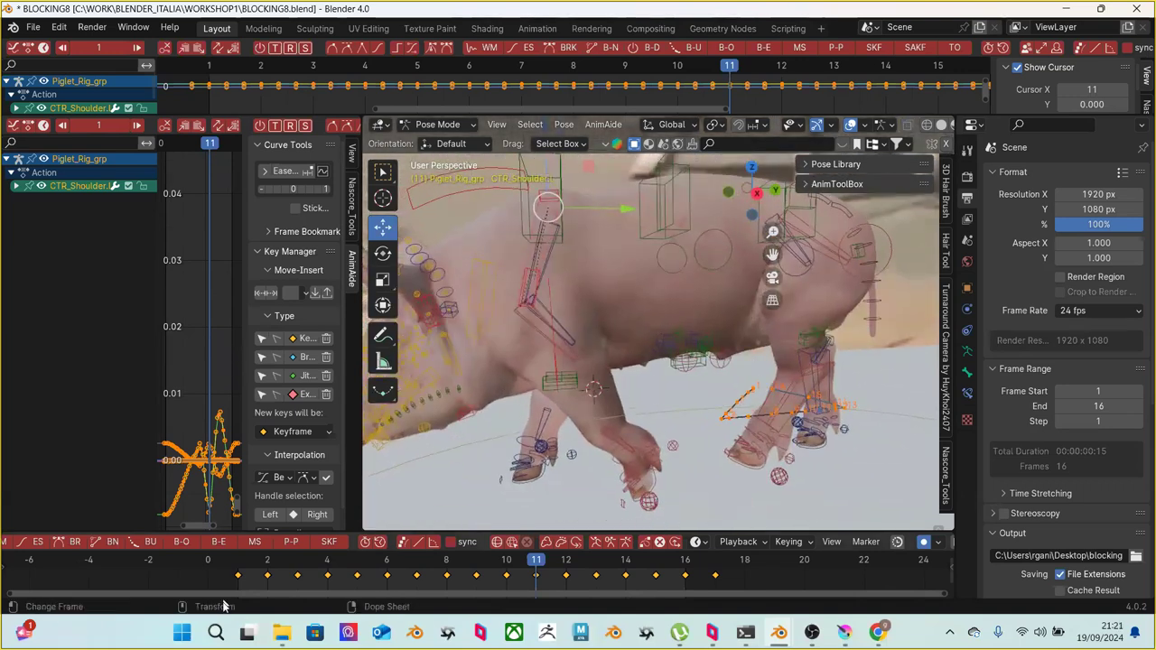
pyautogui.moveTo(309, 562); pyautogui.dragTo(377, 546)
pyautogui.moveTo(456, 494); pyautogui.dragTo(694, 336, button='middle')
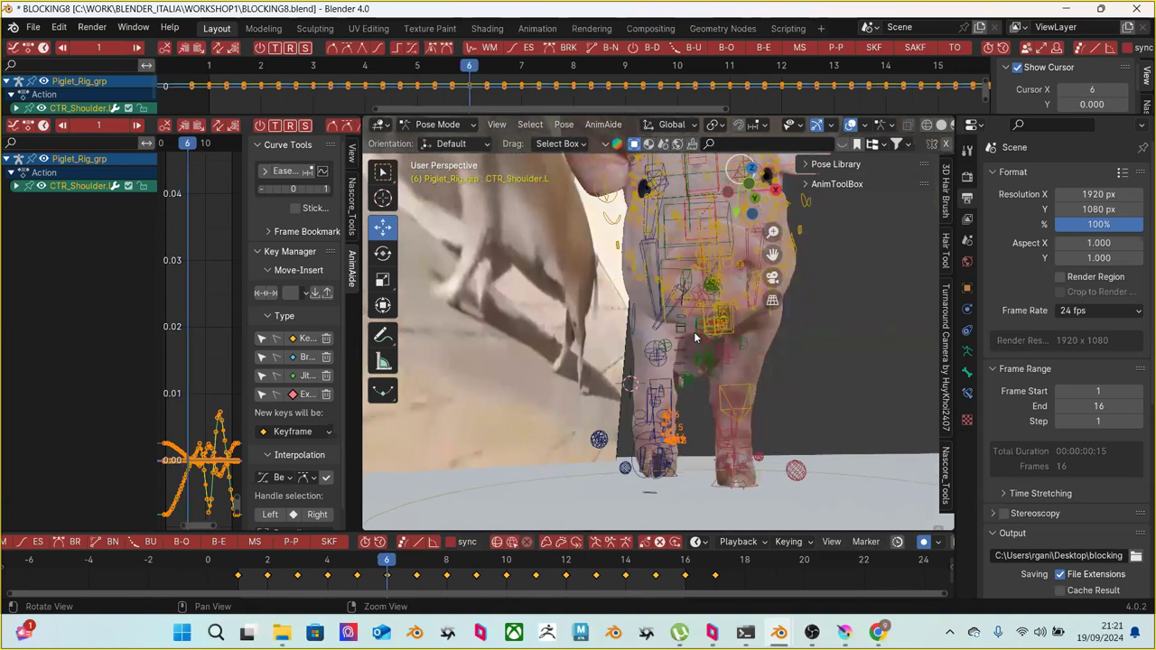
# Move the left shoulder control slightly along the vertical axis at frame 5
pyautogui.click(298, 560)
pyautogui.click(324, 555)
pyautogui.moveTo(344, 551); pyautogui.dragTo(365, 540)
pyautogui.moveTo(628, 408); pyautogui.dragTo(557, 434, button='middle')
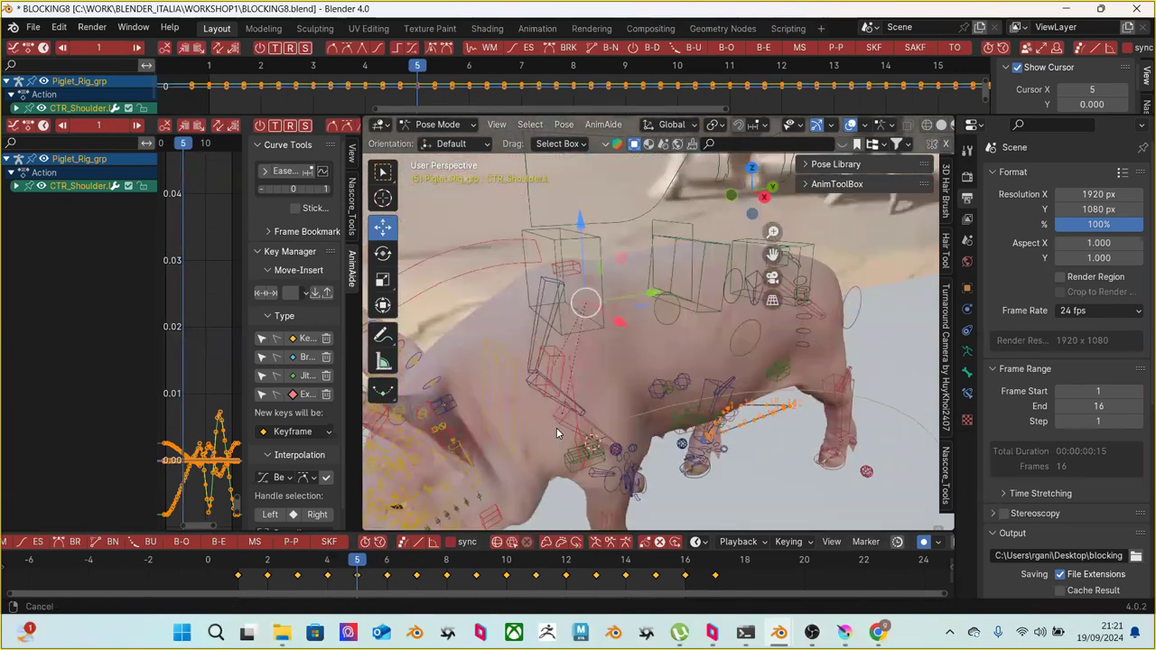
pyautogui.moveTo(581, 223)
pyautogui.mouseDown()
pyautogui.moveTo(579, 208)
pyautogui.moveTo(584, 227)
pyautogui.mouseUp()
pyautogui.keyDown('alt'); pyautogui.moveTo(623, 305); pyautogui.dragTo(578, 303); pyautogui.keyUp('alt')
pyautogui.moveTo(578, 303); pyautogui.dragTo(589, 225, button='middle')
pyautogui.click(357, 556)
# Try to lower the left shoulder control at frame 11
pyautogui.moveTo(367, 562); pyautogui.dragTo(544, 560)
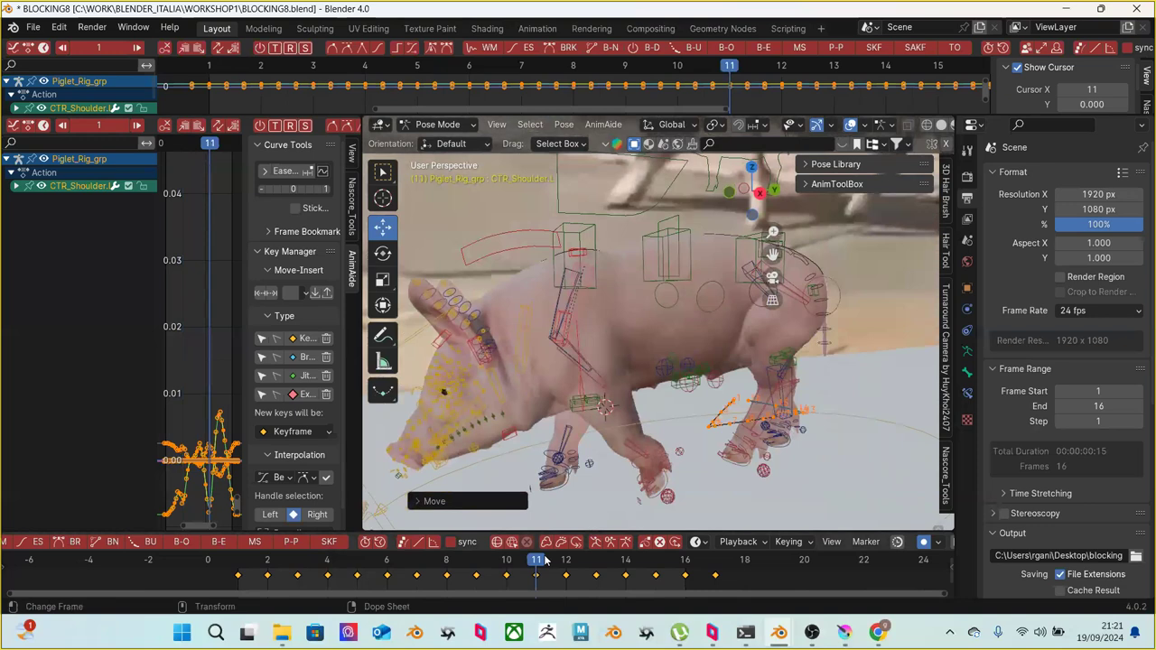
pyautogui.click(582, 221)
pyautogui.moveTo(580, 215); pyautogui.dragTo(583, 228)
pyautogui.hotkey('ctrl', 'z')
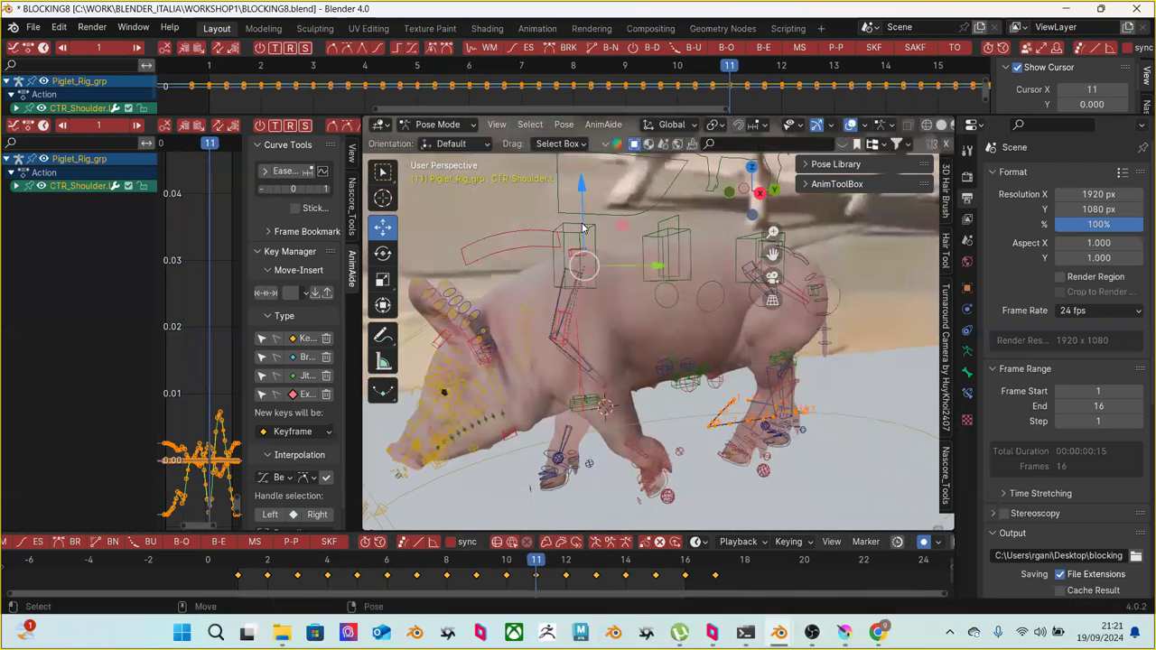
# Scrub the walk cycle between frames 1 and 17 to check the shoulder motion, ending at frame 7
pyautogui.click(533, 565)
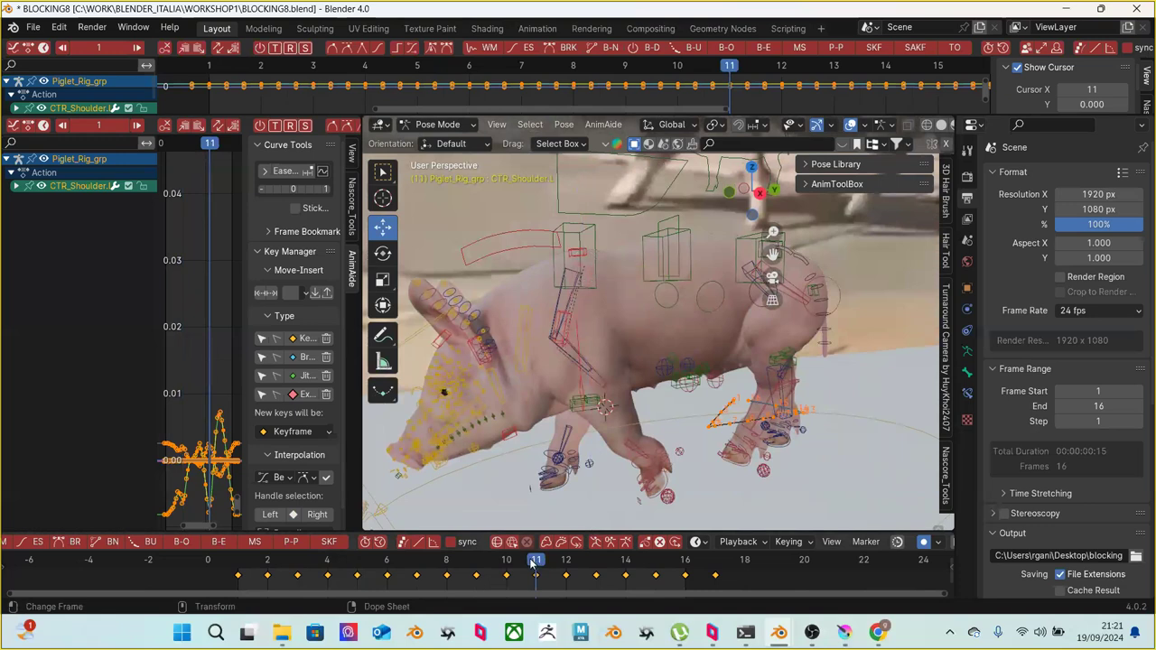
pyautogui.moveTo(521, 559); pyautogui.dragTo(561, 550)
pyautogui.press('Left')
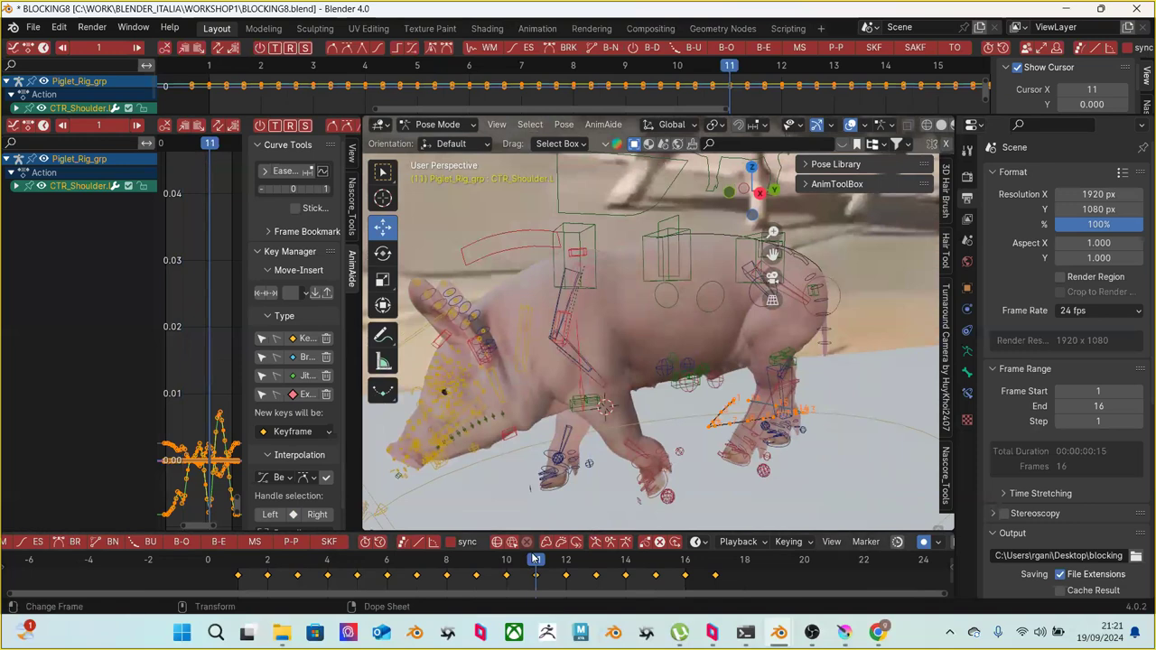
pyautogui.moveTo(532, 553); pyautogui.dragTo(535, 553)
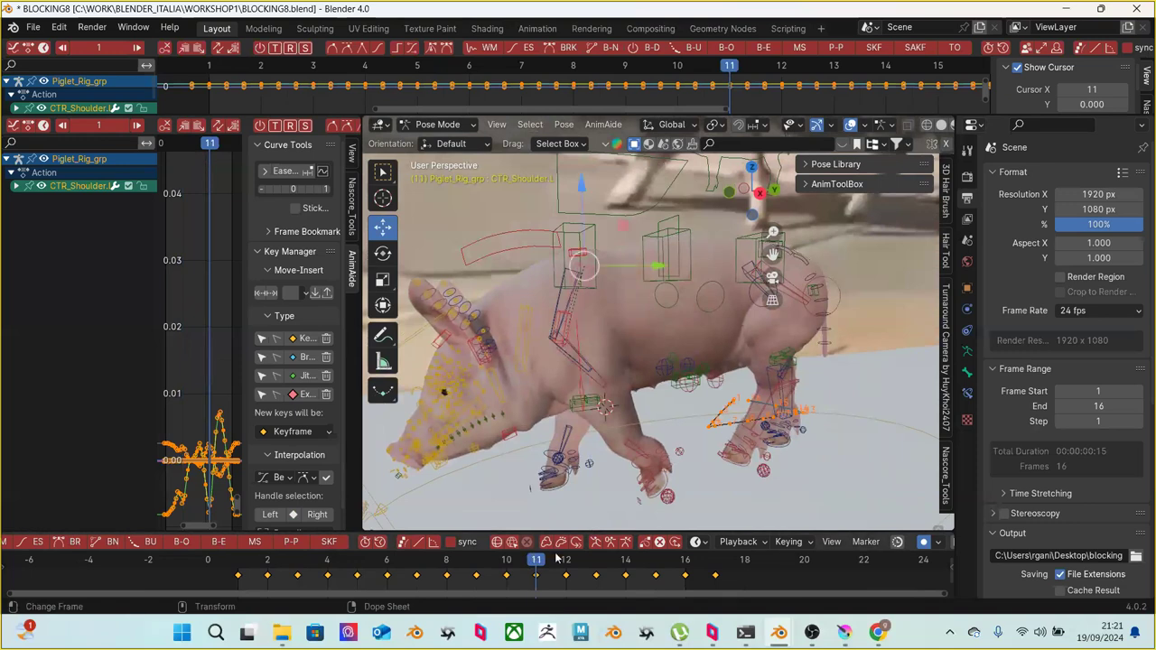
pyautogui.click(240, 566)
pyautogui.moveTo(268, 571); pyautogui.dragTo(714, 567)
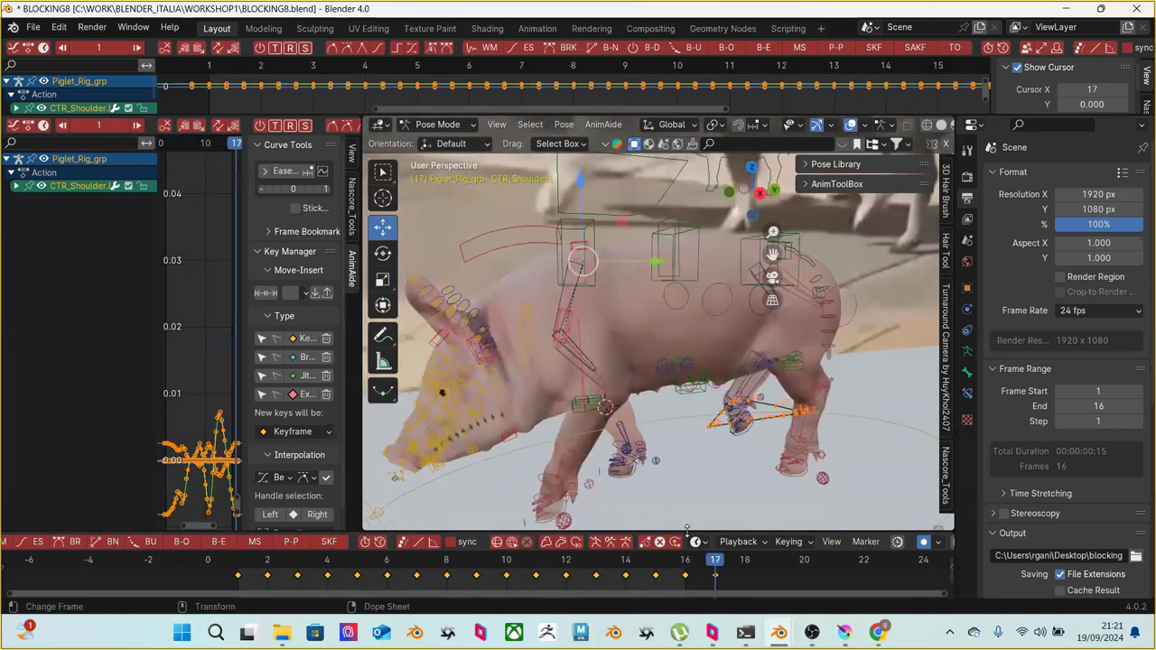
pyautogui.moveTo(260, 561); pyautogui.dragTo(417, 567)
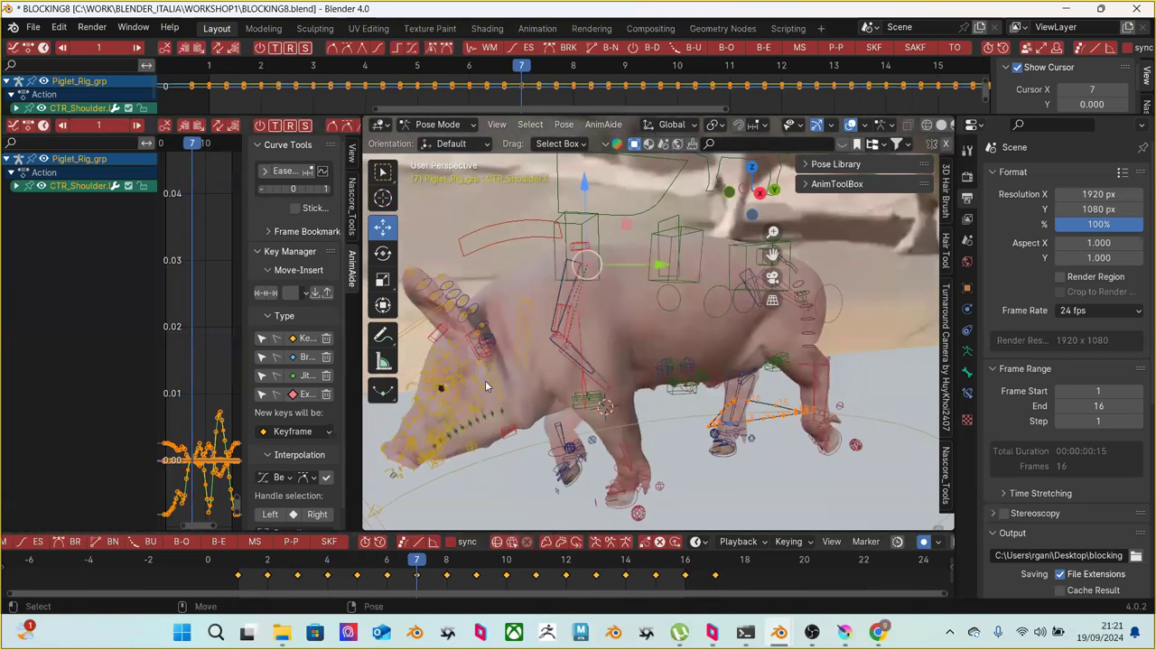
# Widen the Graph Editor, expand the left shoulder control's channels and isolate its Y Location curve
pyautogui.moveTo(363, 425); pyautogui.dragTo(596, 423)
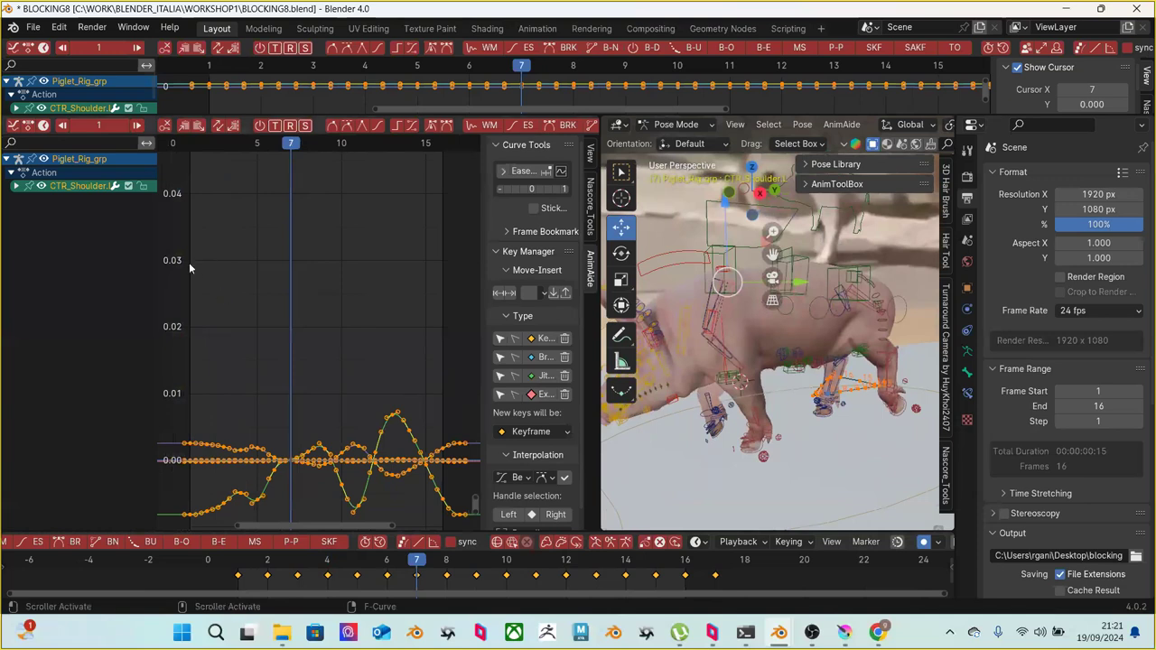
pyautogui.click(16, 186)
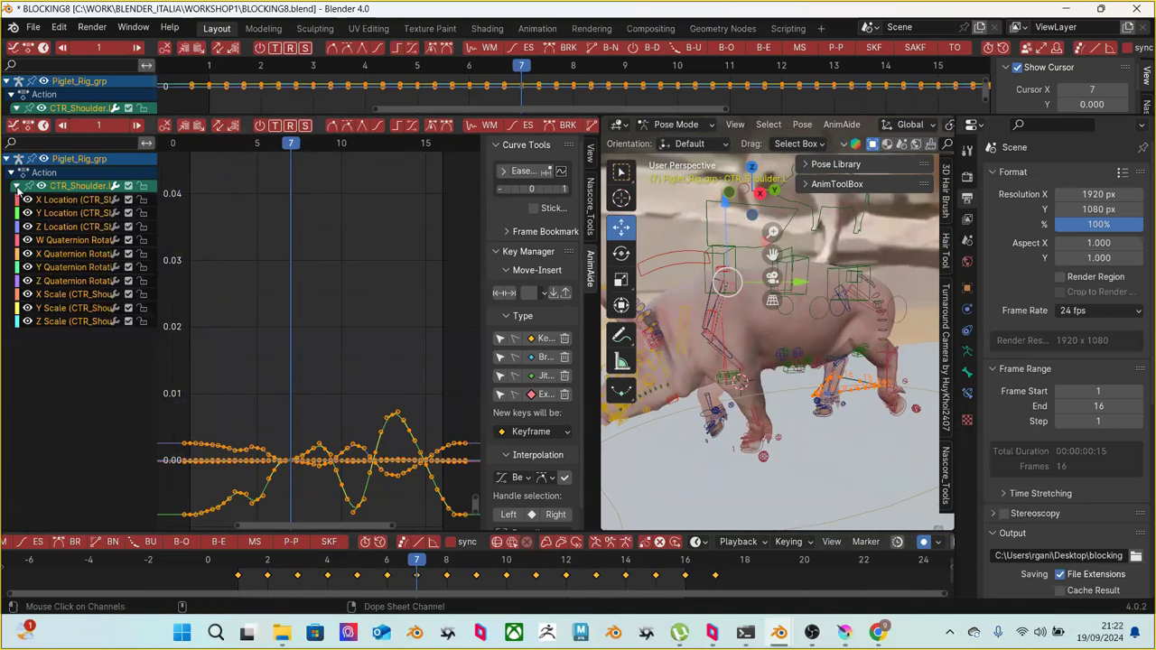
pyautogui.click(72, 215)
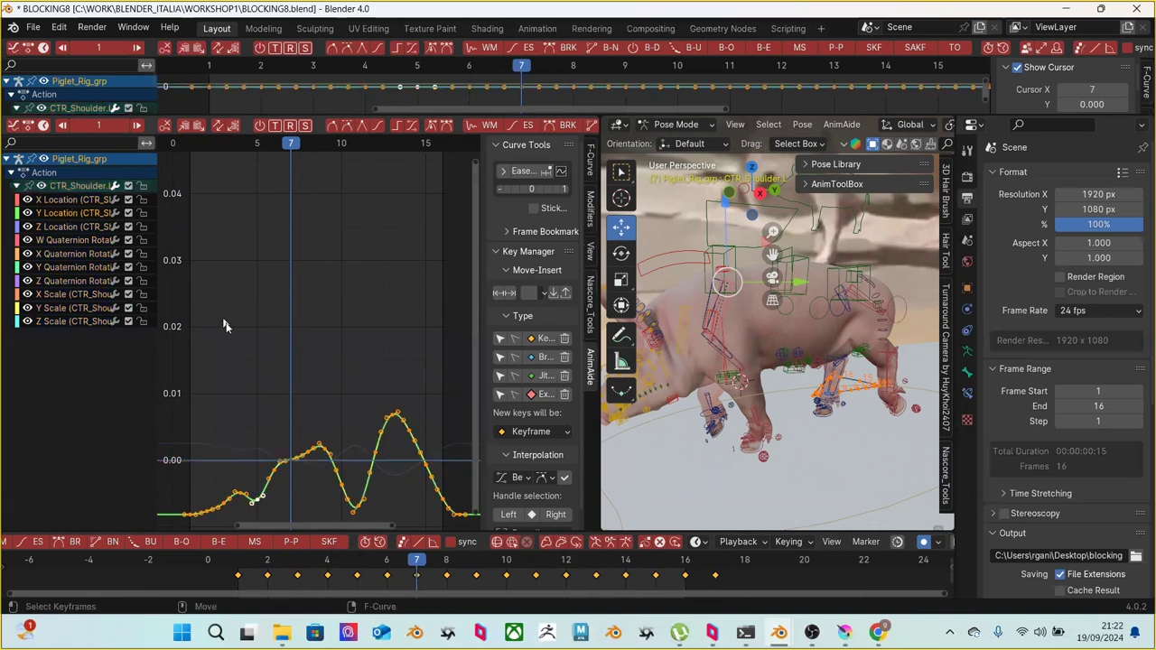
pyautogui.moveTo(329, 412); pyautogui.dragTo(360, 291, button='middle')
pyautogui.scroll(1, 354, 299)
pyautogui.moveTo(331, 330); pyautogui.dragTo(338, 370, button='middle')
pyautogui.scroll(1, 336, 369)
# Isolate the left shoulder's Z Location curve, frame its keys and inspect the curve at frame 5
pyautogui.click(59, 202)
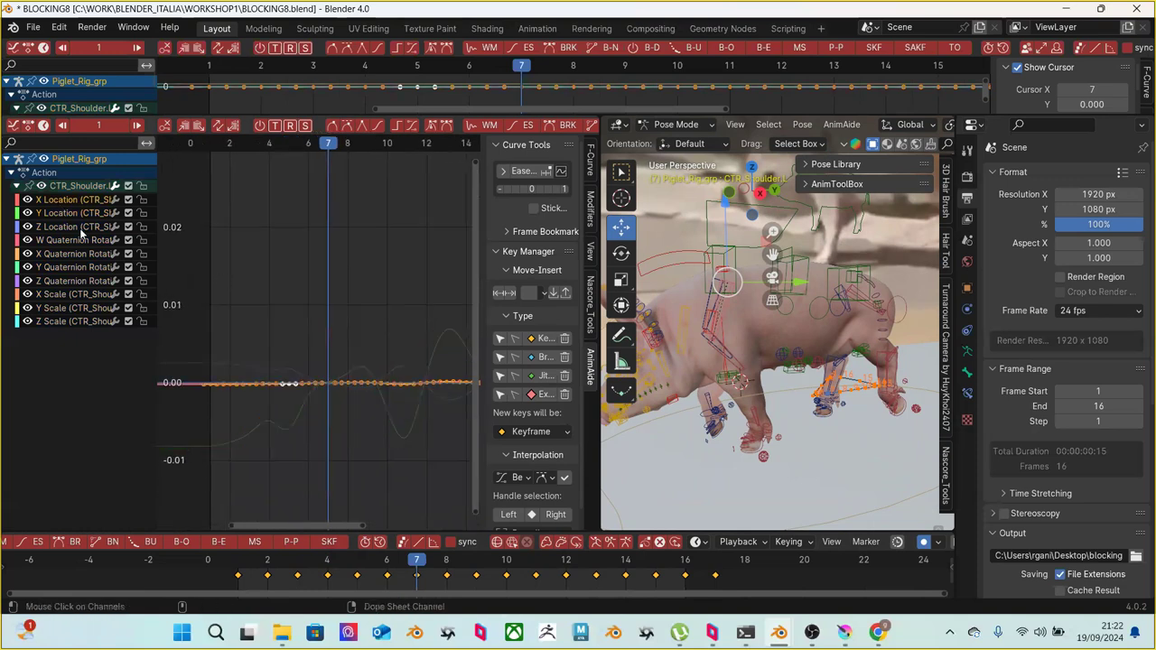
pyautogui.click(71, 215)
pyautogui.click(74, 227)
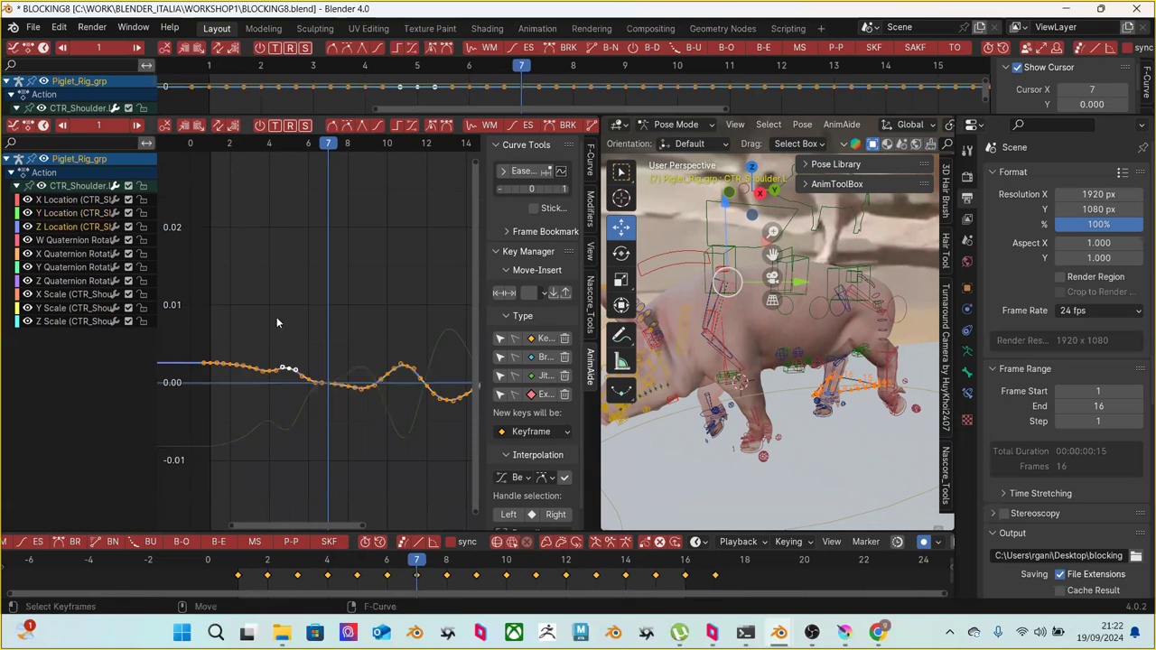
pyautogui.moveTo(252, 282); pyautogui.dragTo(435, 457)
pyautogui.press('KP_Decimal')
pyautogui.click(303, 470)
pyautogui.scroll(-1, 305, 472)
pyautogui.click(362, 561)
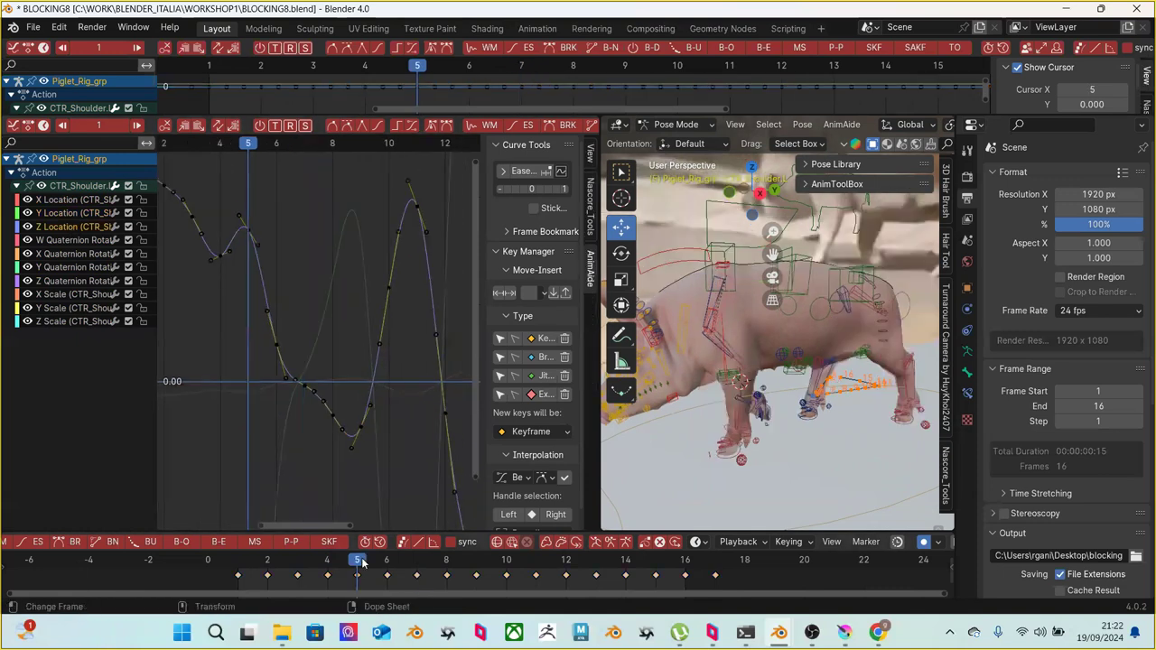
pyautogui.scroll(-3, 259, 237)
pyautogui.moveTo(258, 236)
pyautogui.mouseDown()
pyautogui.moveTo(287, 269)
pyautogui.moveTo(279, 244)
pyautogui.mouseUp()
# Try to lower the left shoulder's Z Location keys around frames 10 and 11
pyautogui.moveTo(357, 560); pyautogui.dragTo(535, 558)
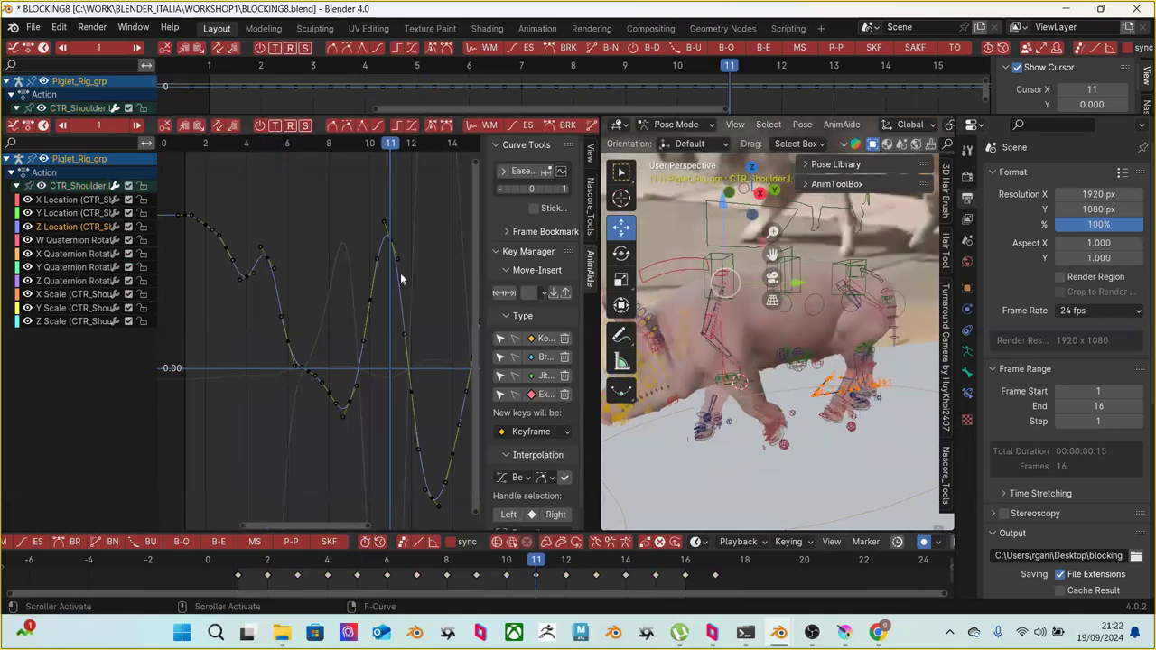
pyautogui.moveTo(390, 239); pyautogui.dragTo(392, 263)
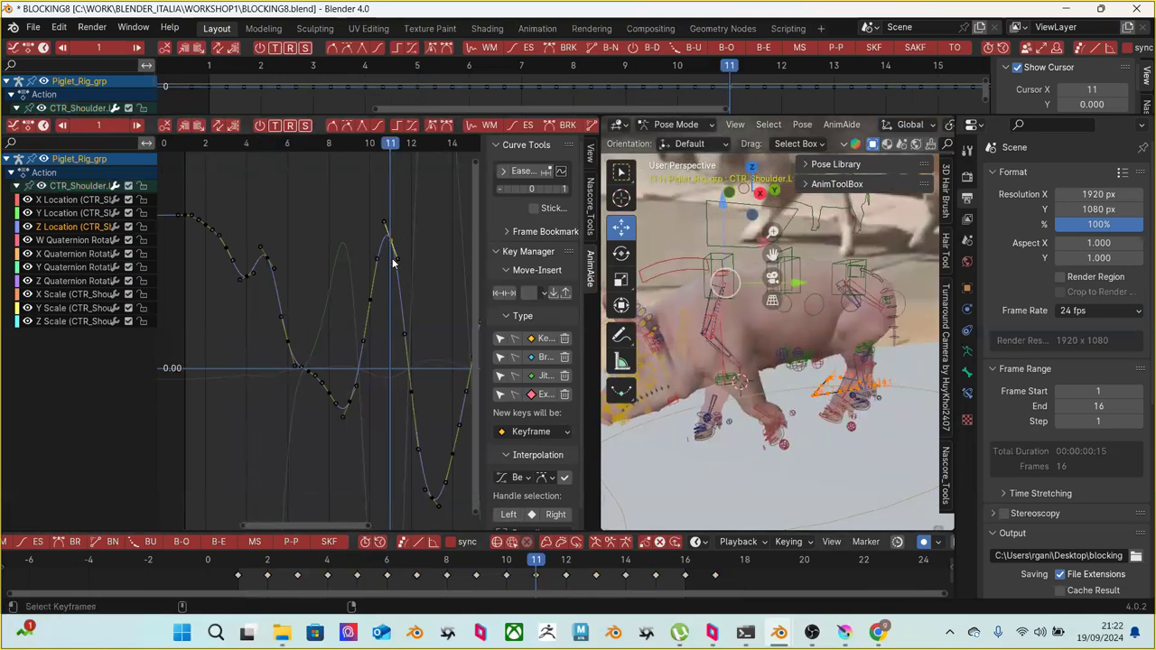
pyautogui.press('g')
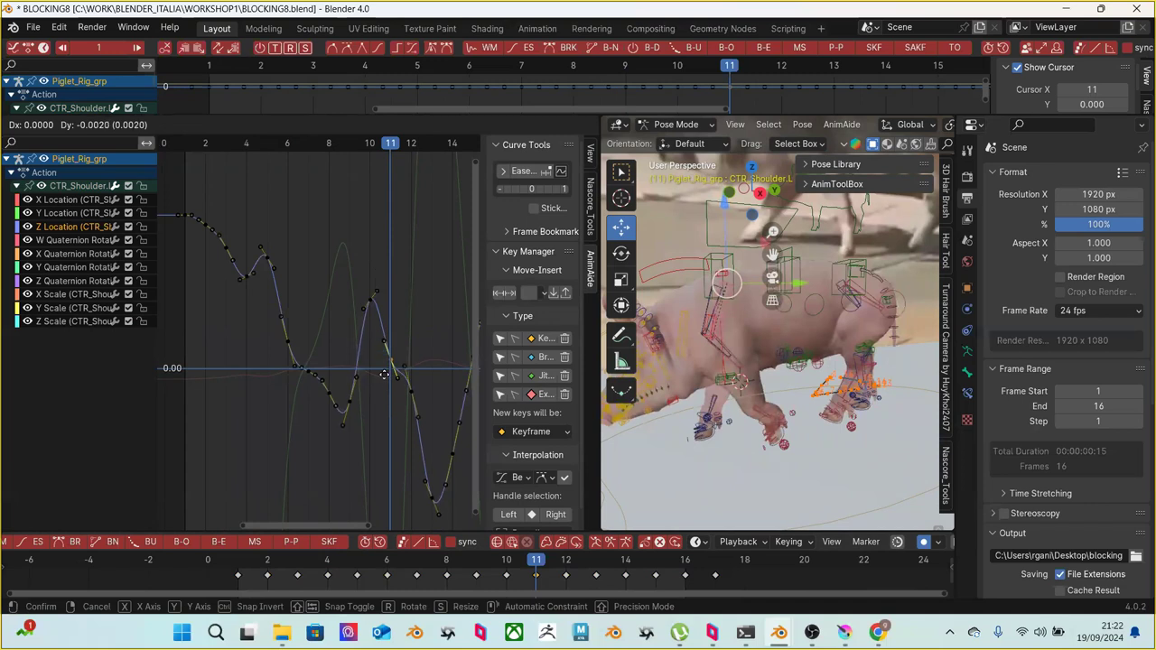
pyautogui.click(392, 303)
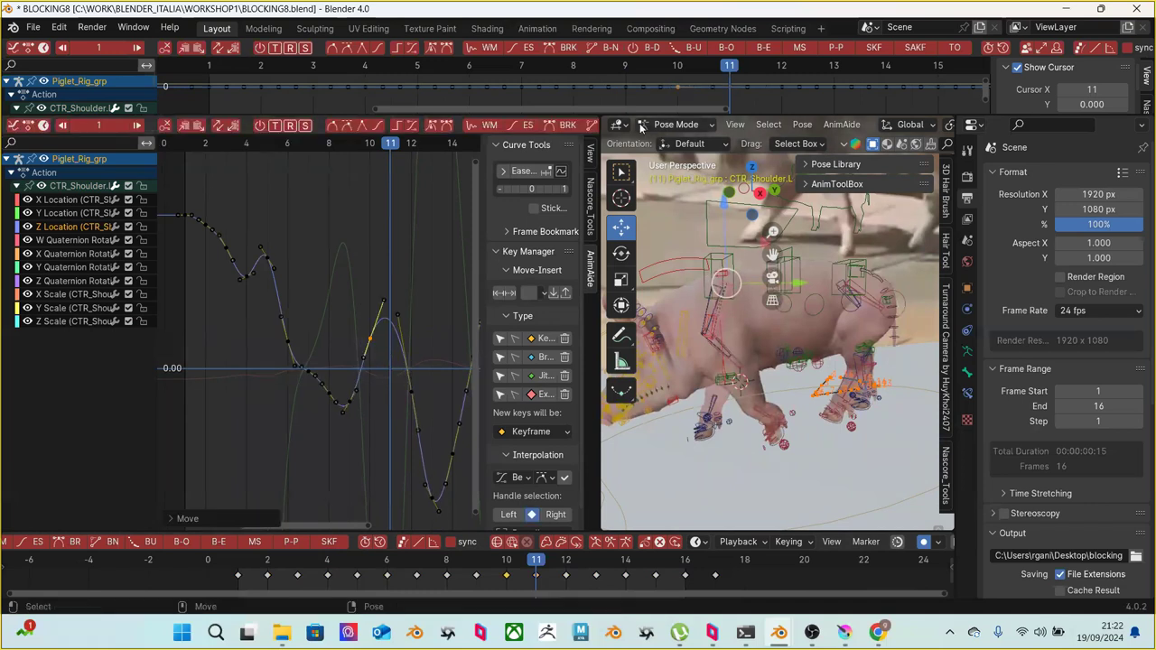
# Set the Move tool's orientation to Local and inspect the left shoulder control's axes
pyautogui.scroll(-2, 694, 147)
pyautogui.scroll(5, 687, 156)
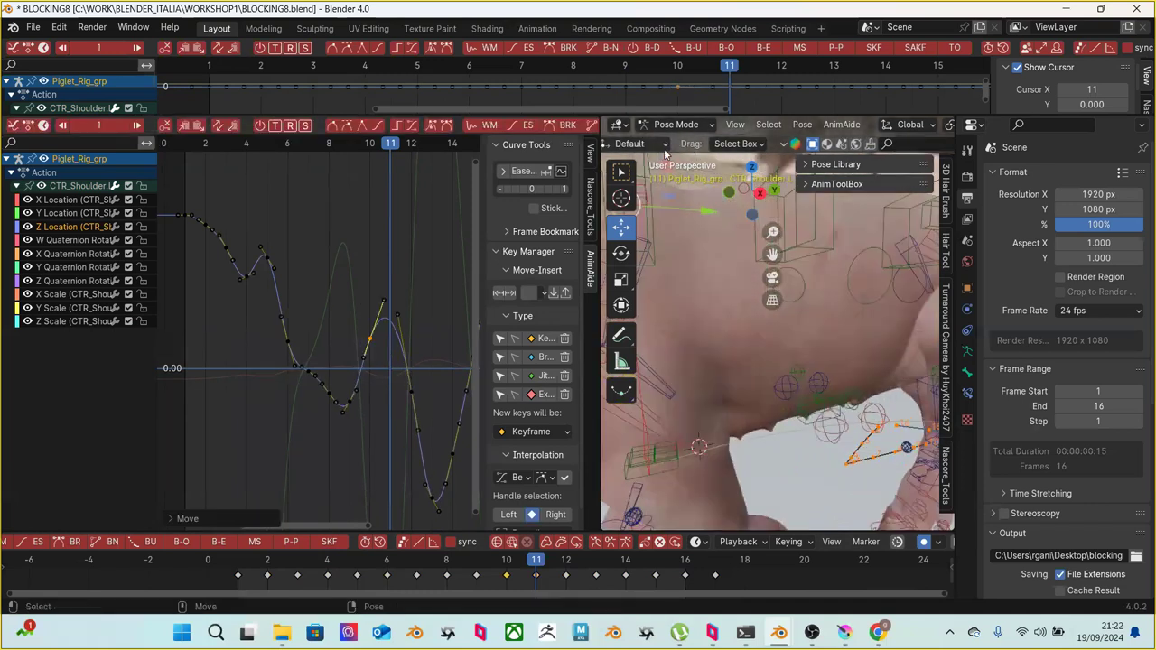
pyautogui.scroll(2, 662, 142)
pyautogui.click(662, 144)
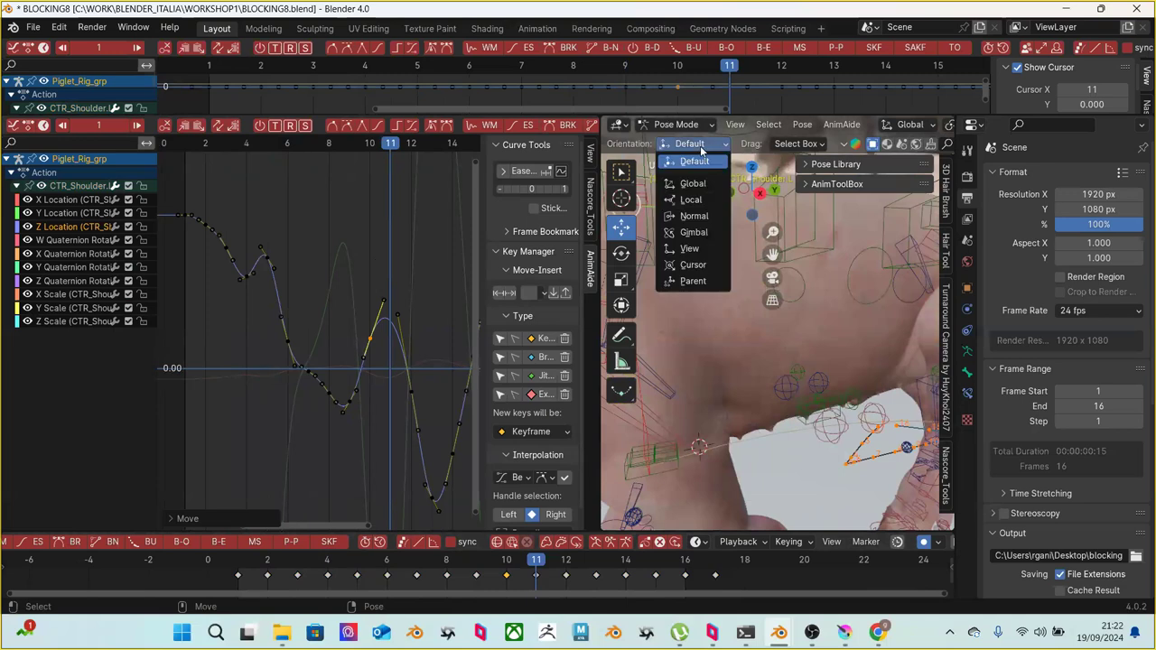
pyautogui.click(690, 199)
pyautogui.scroll(-5, 709, 269)
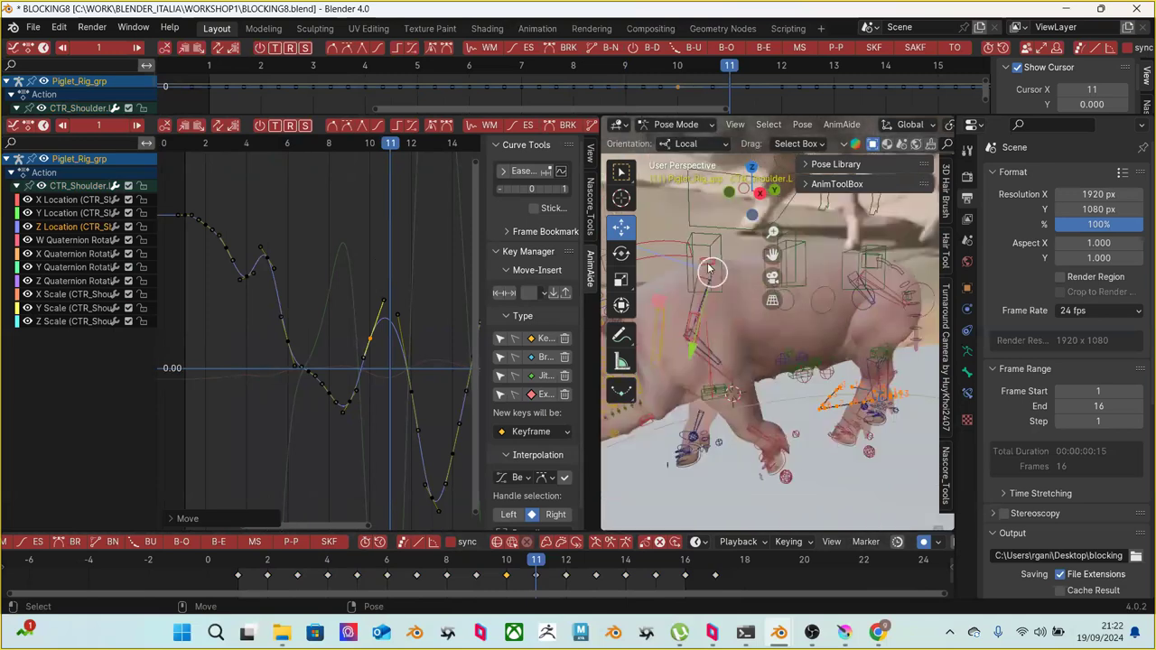
pyautogui.moveTo(709, 270); pyautogui.dragTo(757, 359, button='middle')
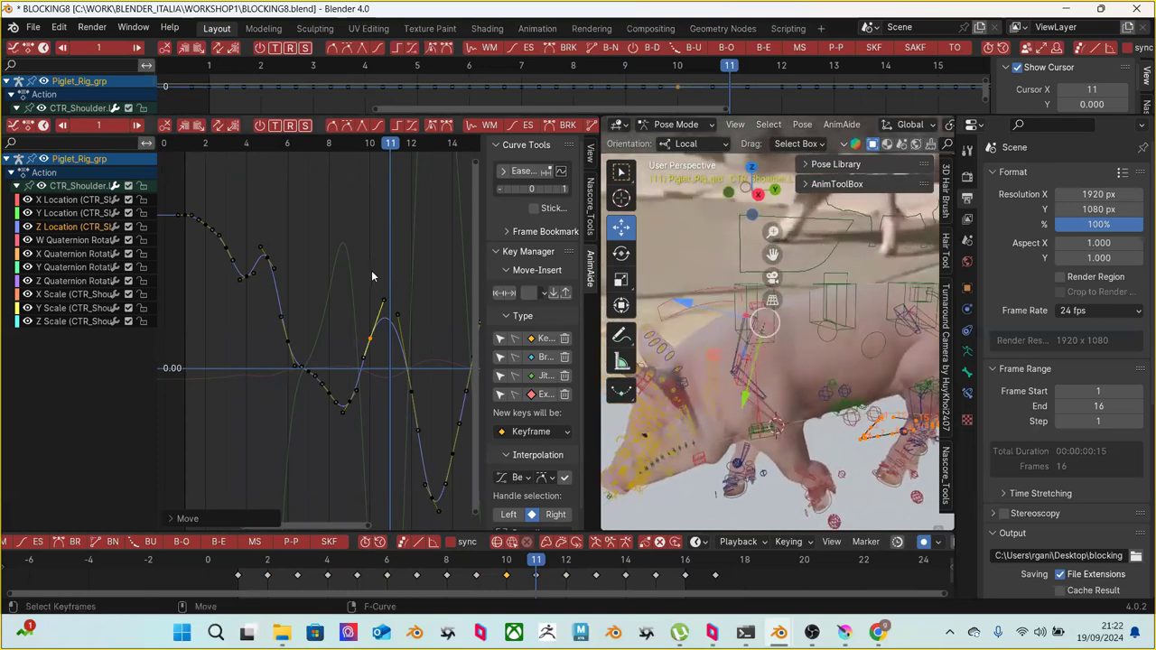
# Undo the Local orientation and the Z Location key changes
pyautogui.hotkey('ctrl', 'z')
pyautogui.hotkey('ctrl', 'z')
pyautogui.hotkey('ctrl', 'z')
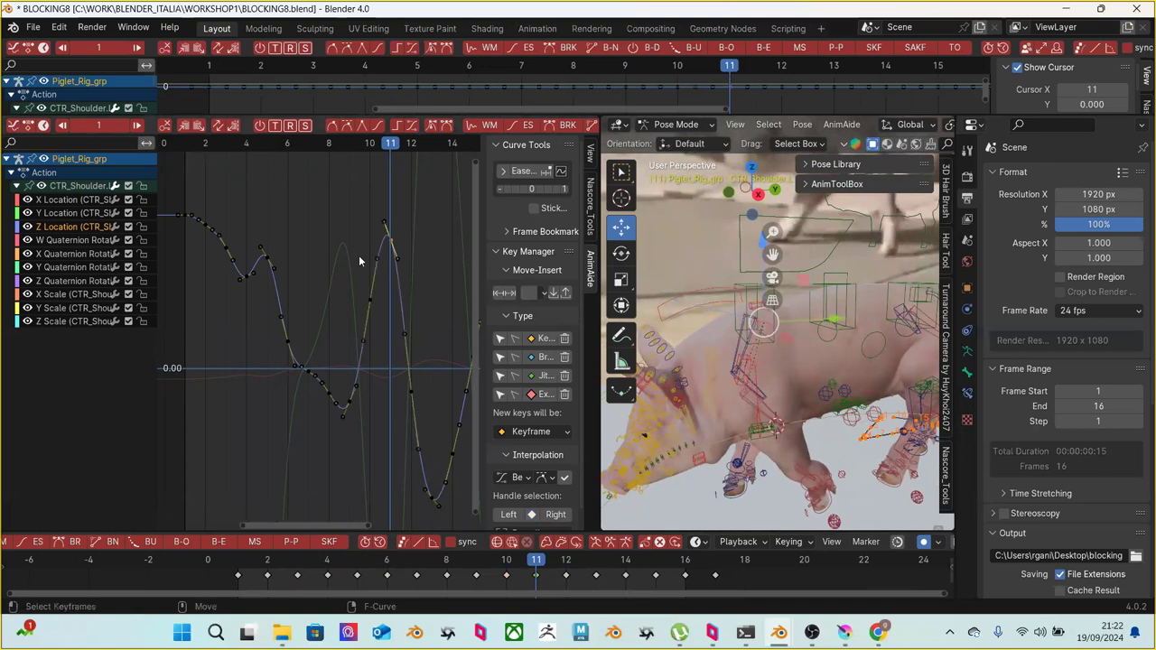
# Isolate the left shoulder's Y Location curve and frame its keys in the Graph Editor
pyautogui.click(63, 216)
pyautogui.scroll(-2, 319, 278)
pyautogui.press('f')
pyautogui.keyDown('ctrl'); pyautogui.moveTo(338, 339); pyautogui.dragTo(318, 320, button='middle'); pyautogui.keyUp('ctrl')
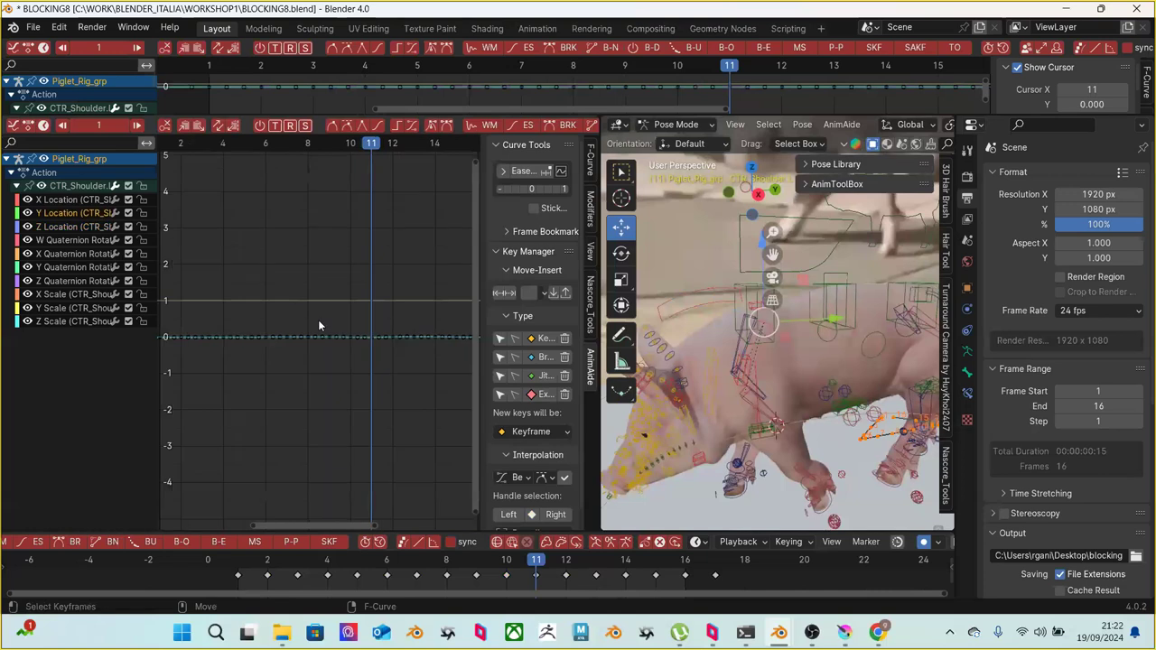
pyautogui.moveTo(263, 300); pyautogui.dragTo(351, 396)
pyautogui.press('f')
pyautogui.click(332, 387)
pyautogui.scroll(-3, 340, 385)
pyautogui.keyDown('ctrl'); pyautogui.moveTo(339, 389); pyautogui.dragTo(329, 431, button='middle'); pyautogui.keyUp('ctrl')
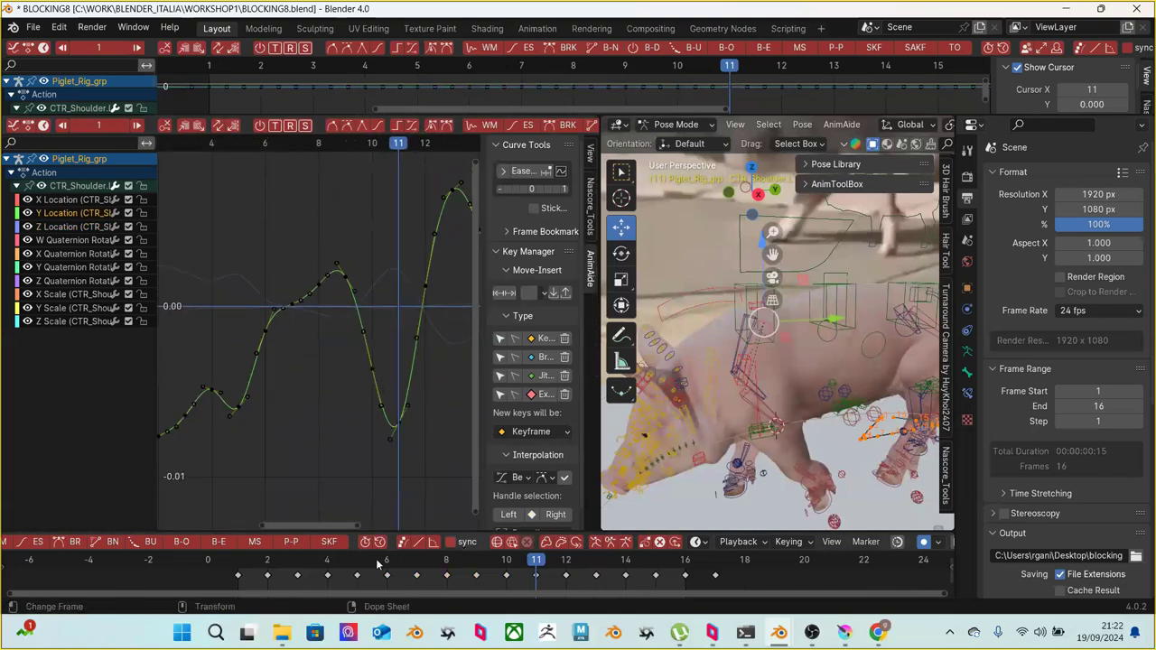
# Raise the left shoulder's Y Location key at frame 5 by about 0.0019
pyautogui.moveTo(386, 563); pyautogui.dragTo(360, 562)
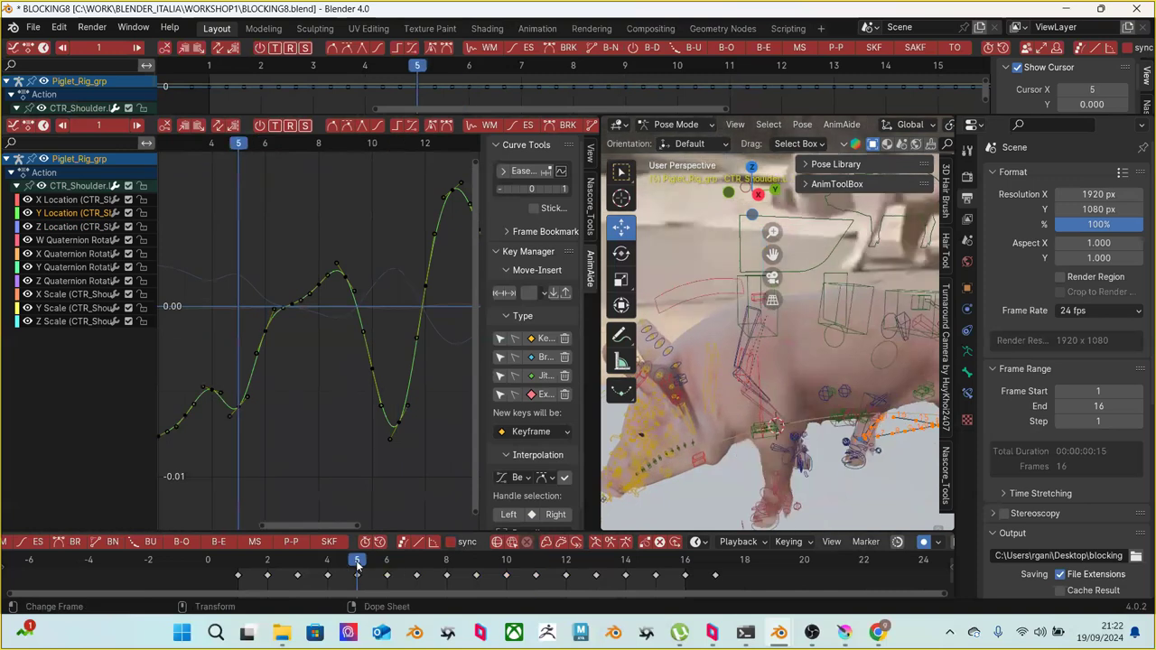
pyautogui.click(247, 398)
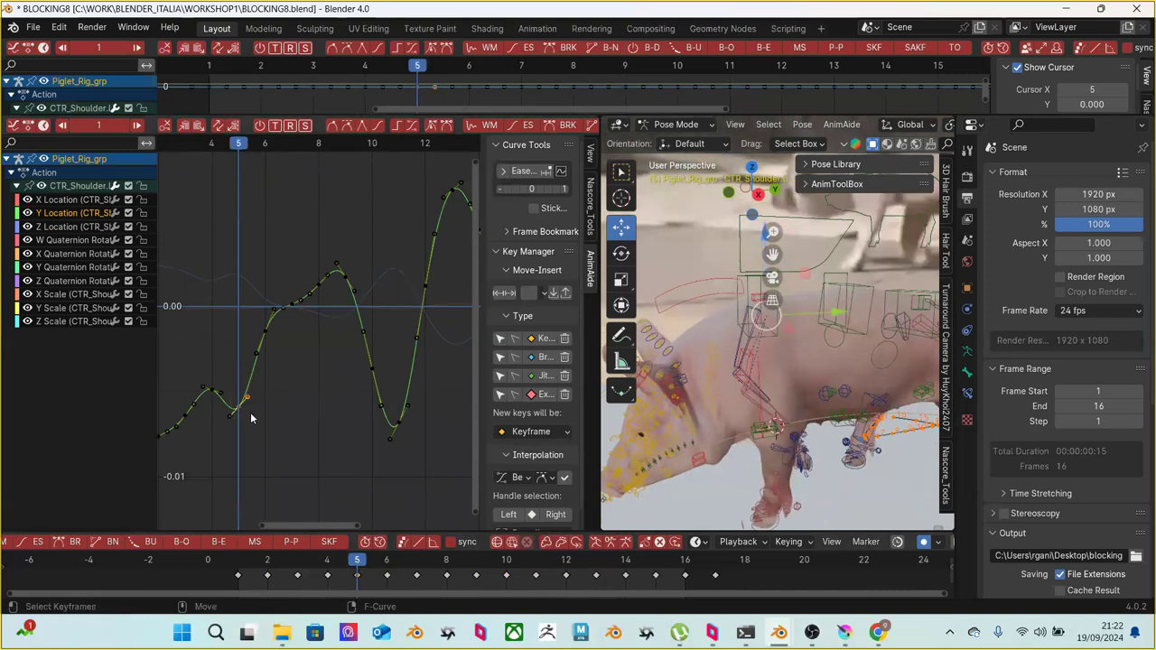
pyautogui.press('g')
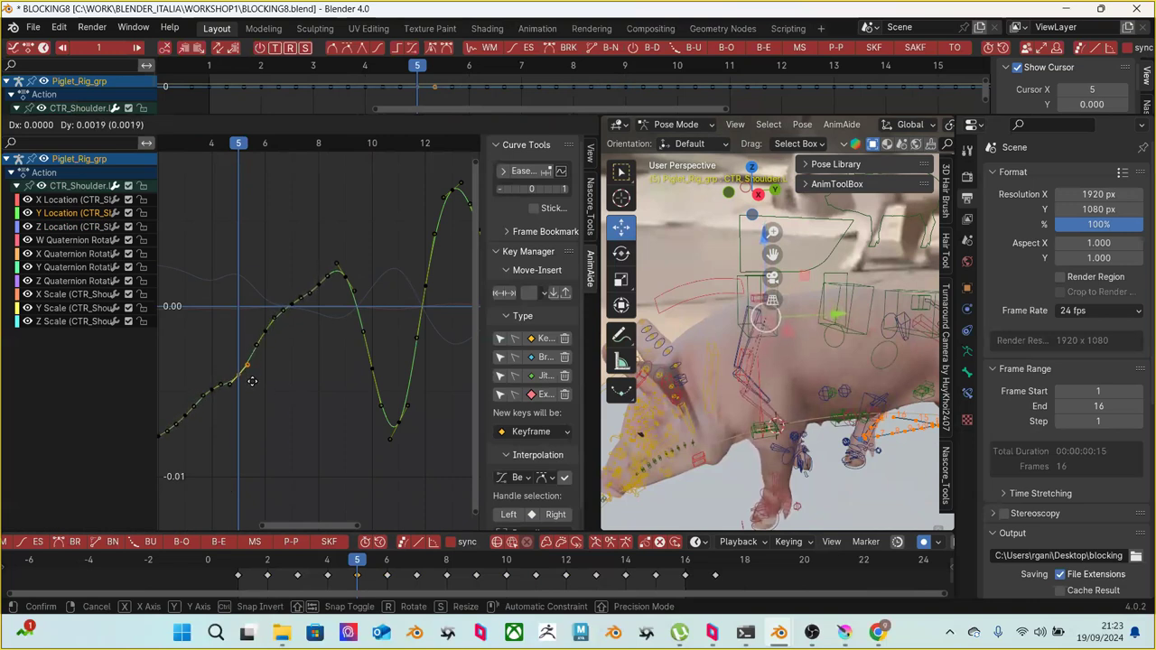
pyautogui.moveTo(253, 386); pyautogui.dragTo(254, 384)
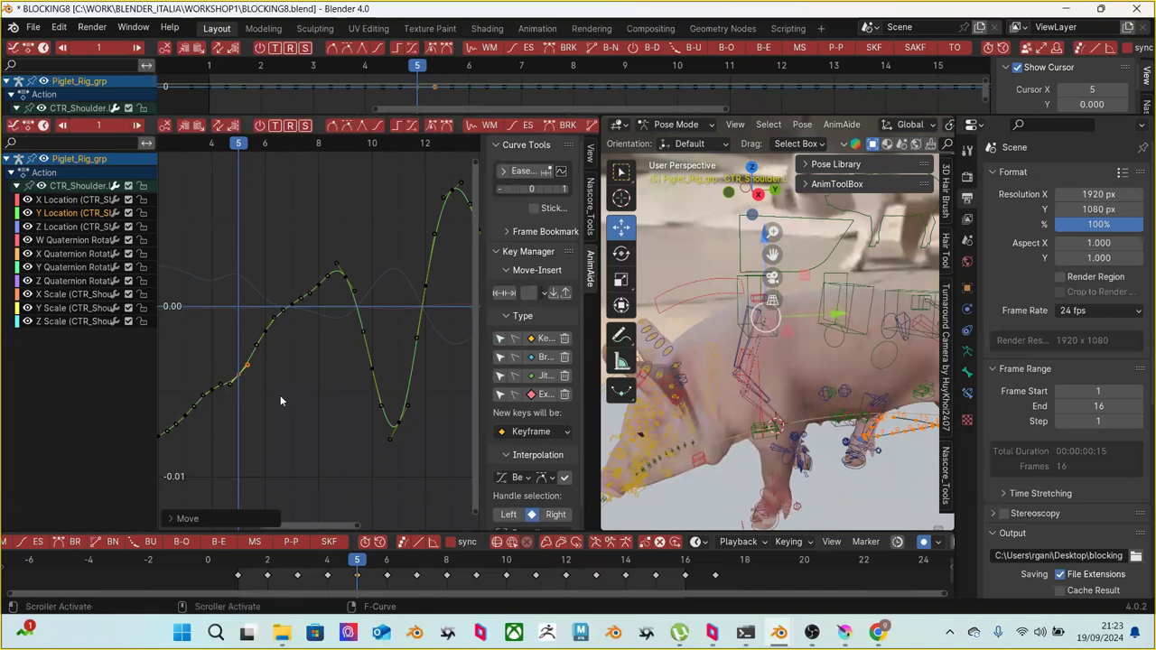
# Lower the left shoulder control vertically at frame 5 so its Y Location reaches about 0.006
pyautogui.moveTo(772, 414); pyautogui.dragTo(700, 264, button='middle')
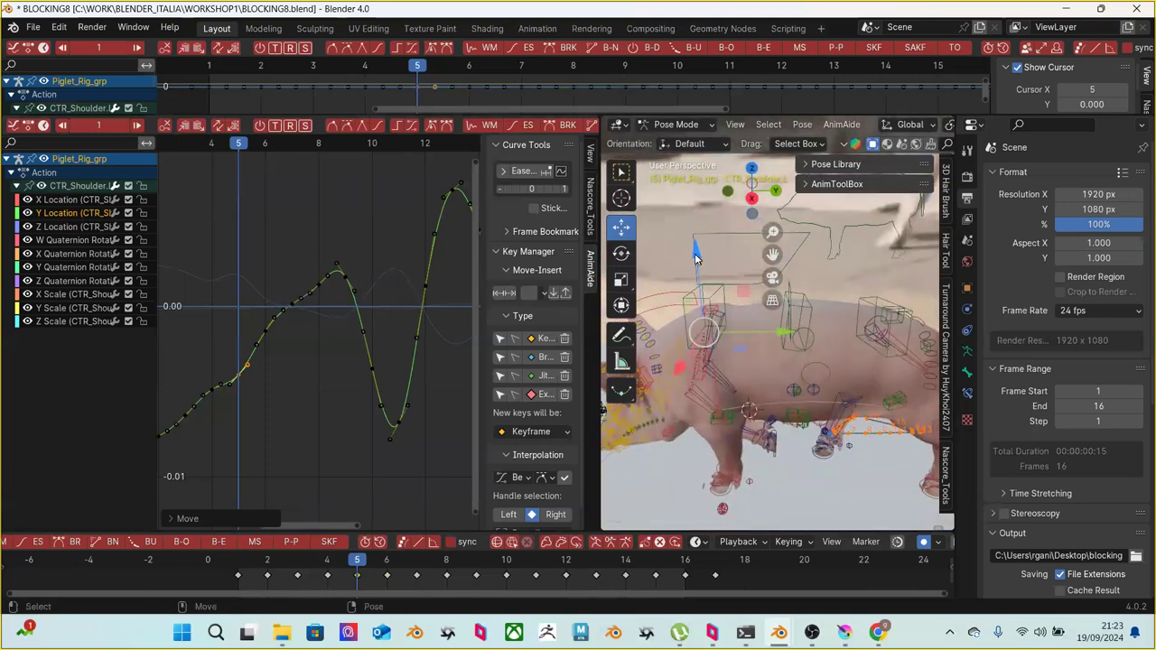
pyautogui.press('g')
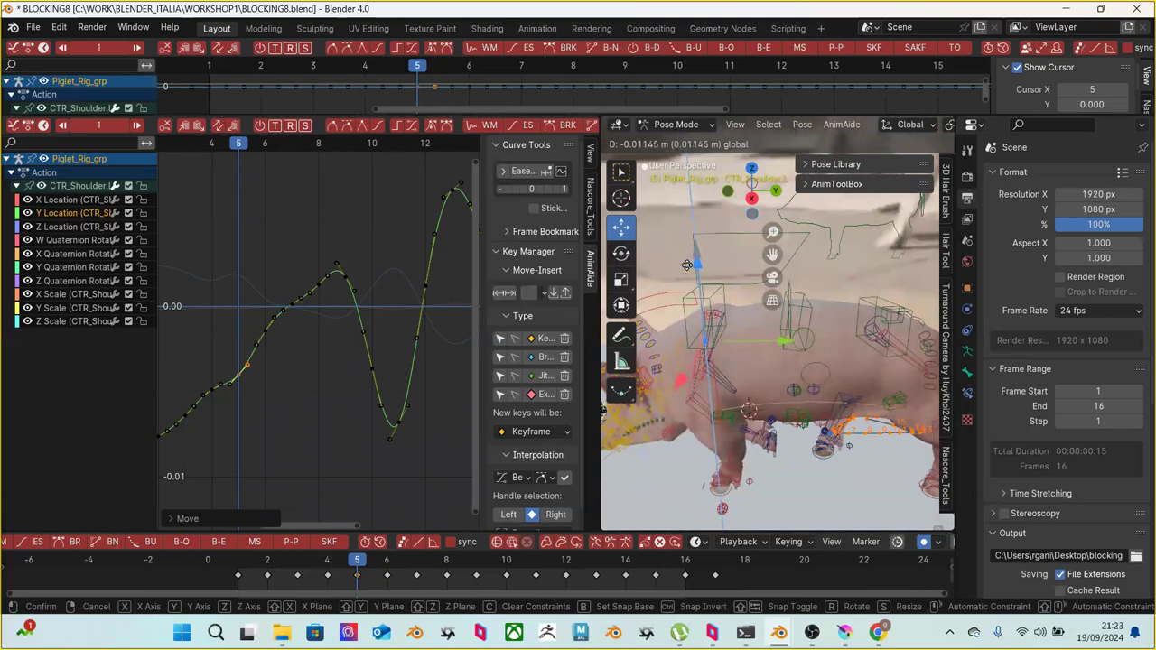
pyautogui.click(691, 266)
pyautogui.moveTo(658, 385); pyautogui.dragTo(709, 311, button='middle')
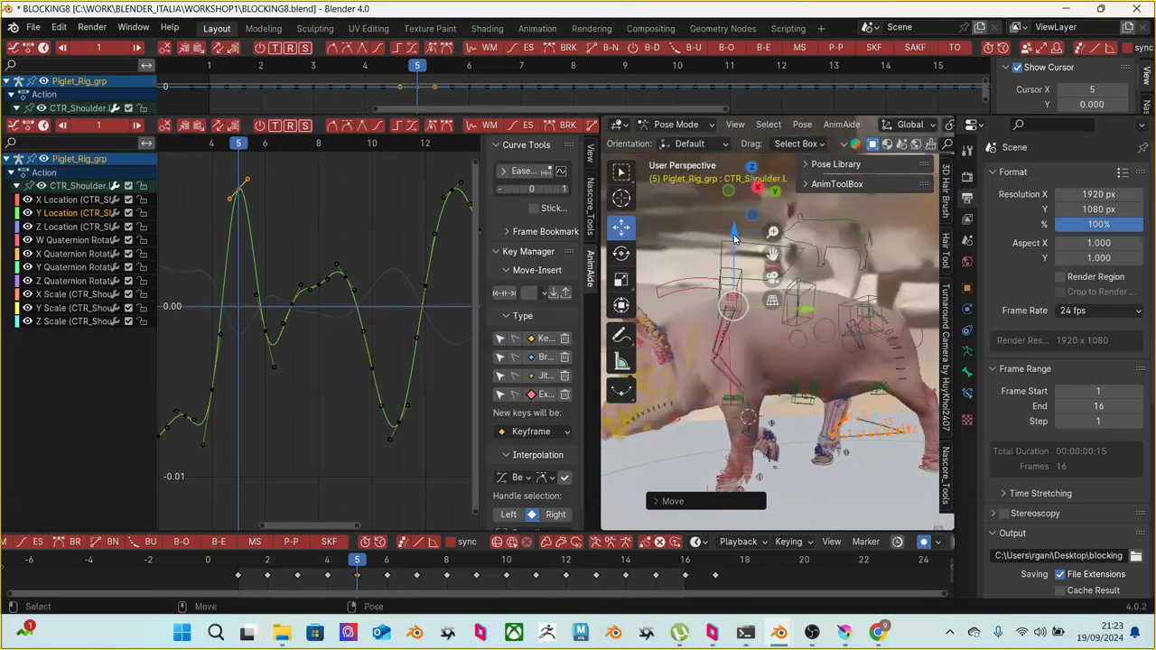
pyautogui.moveTo(733, 235); pyautogui.dragTo(728, 232)
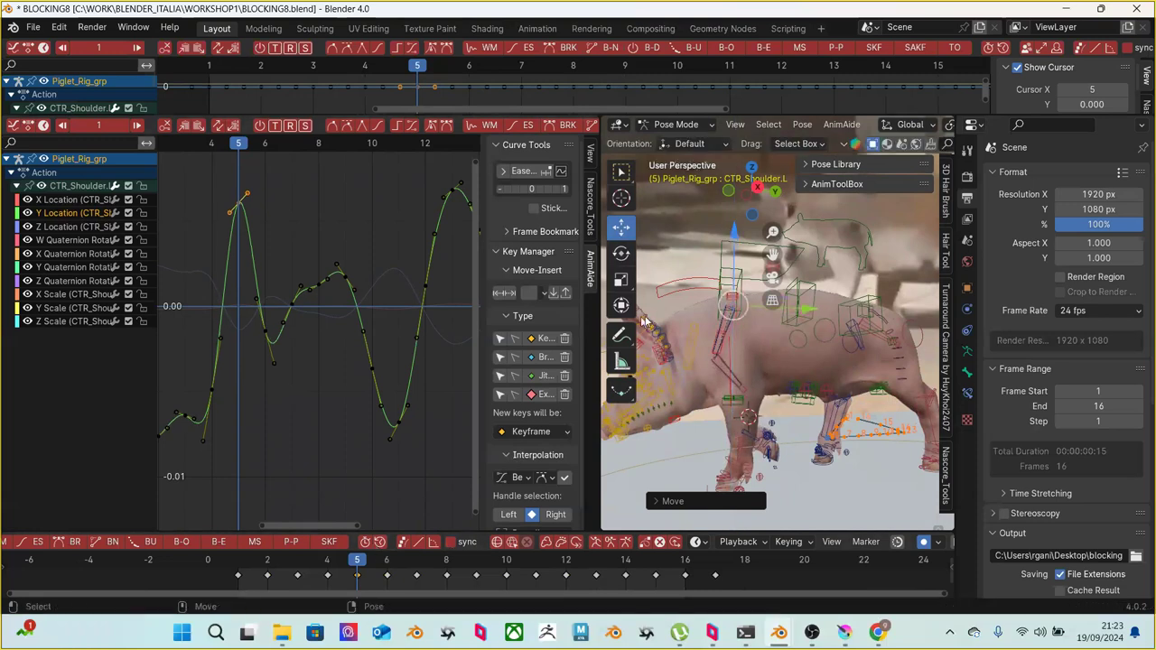
# Lower the left shoulder control slightly at frame 11 so its Y Location reaches about -0.0035
pyautogui.moveTo(362, 561); pyautogui.dragTo(536, 561)
pyautogui.click(279, 249)
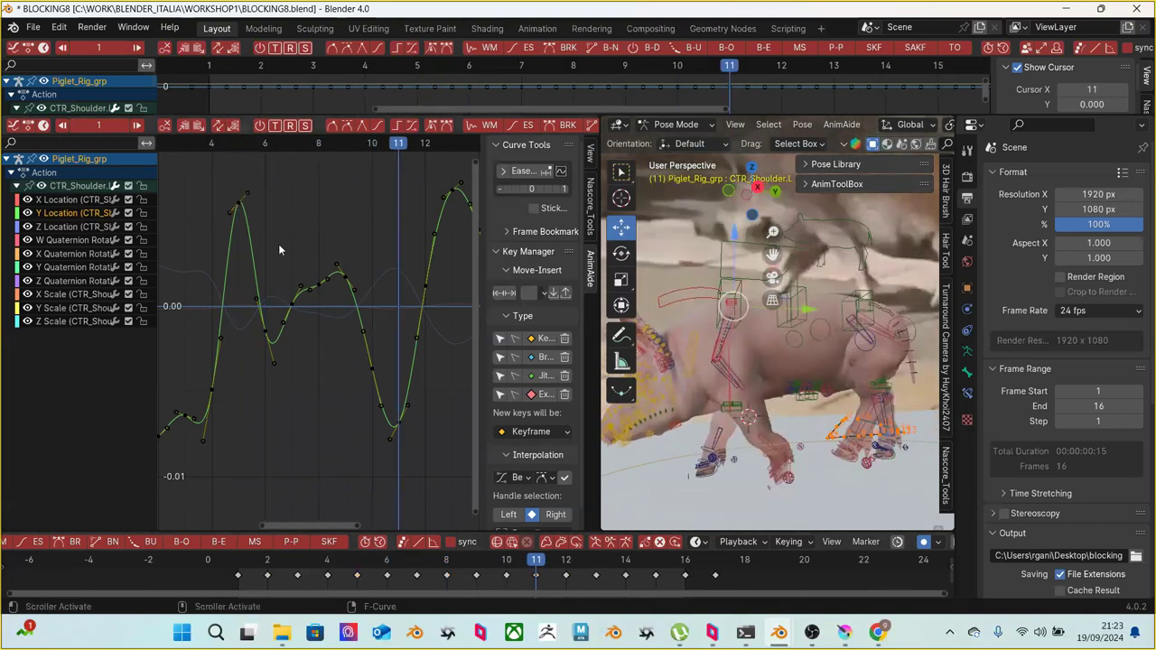
pyautogui.click(406, 407)
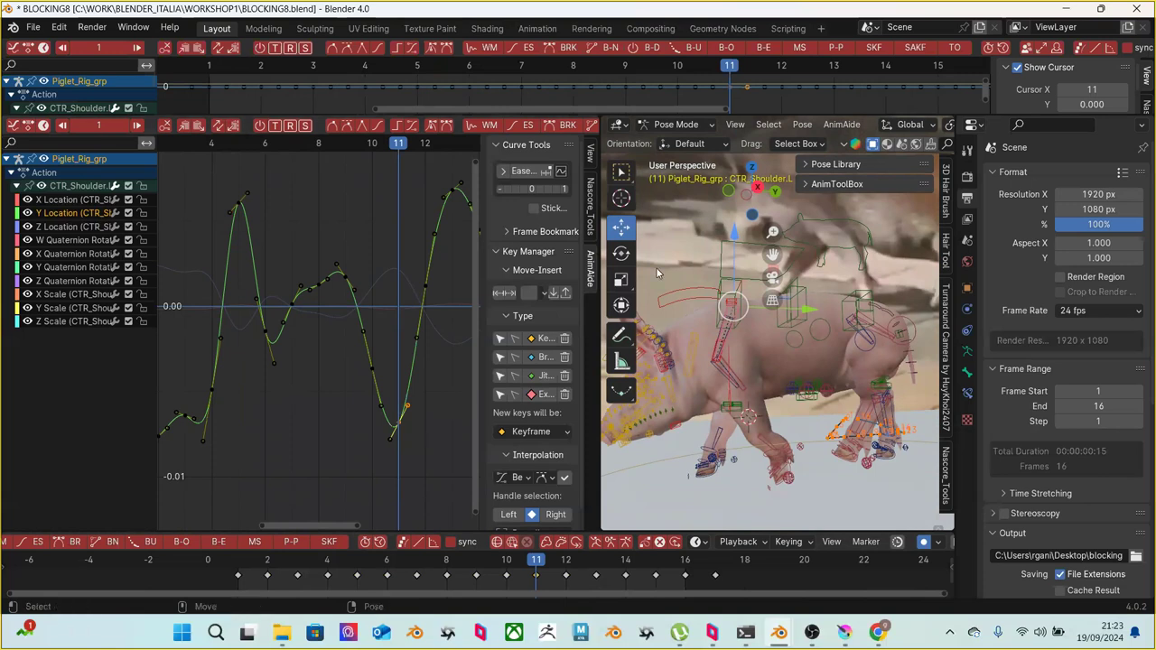
pyautogui.moveTo(737, 233); pyautogui.dragTo(737, 239)
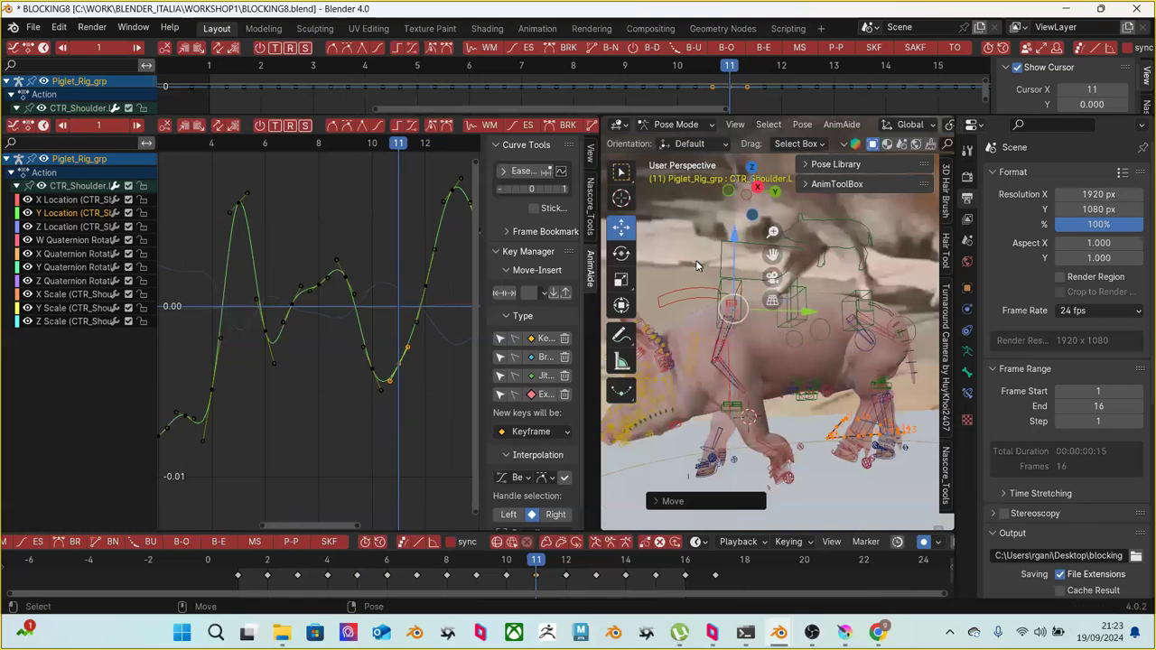
# Ease the left shoulder's Y Location keys at frames 6 to 10 by about 27%
pyautogui.moveTo(253, 205); pyautogui.dragTo(284, 232)
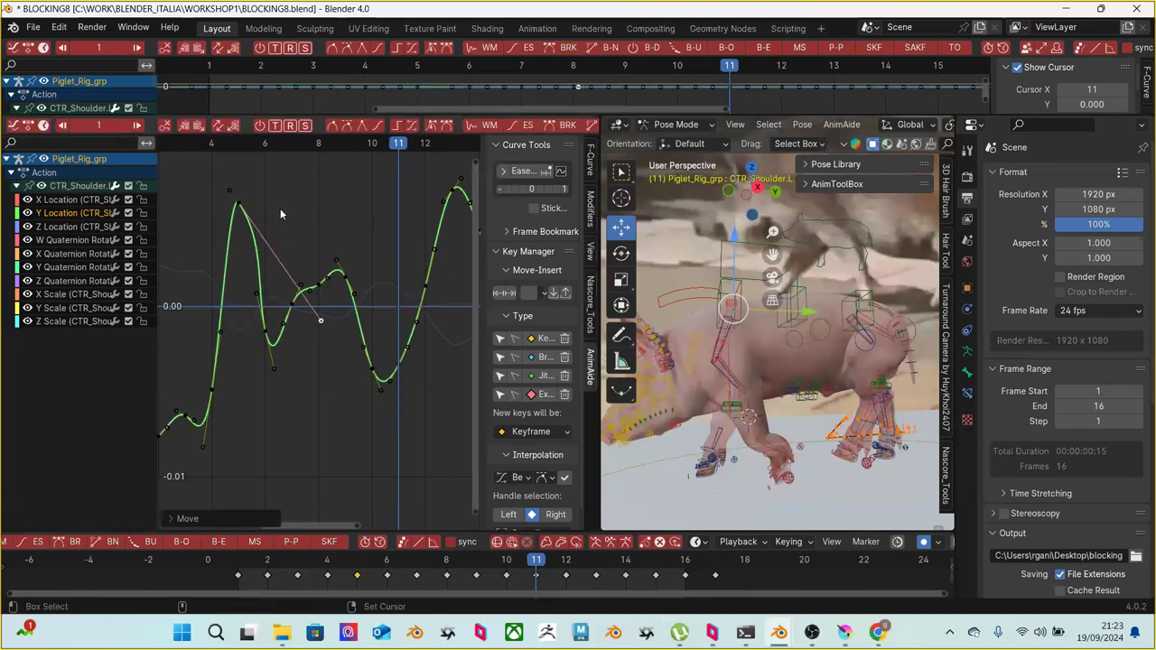
pyautogui.scroll(-3, 280, 214)
pyautogui.moveTo(263, 272); pyautogui.dragTo(369, 418)
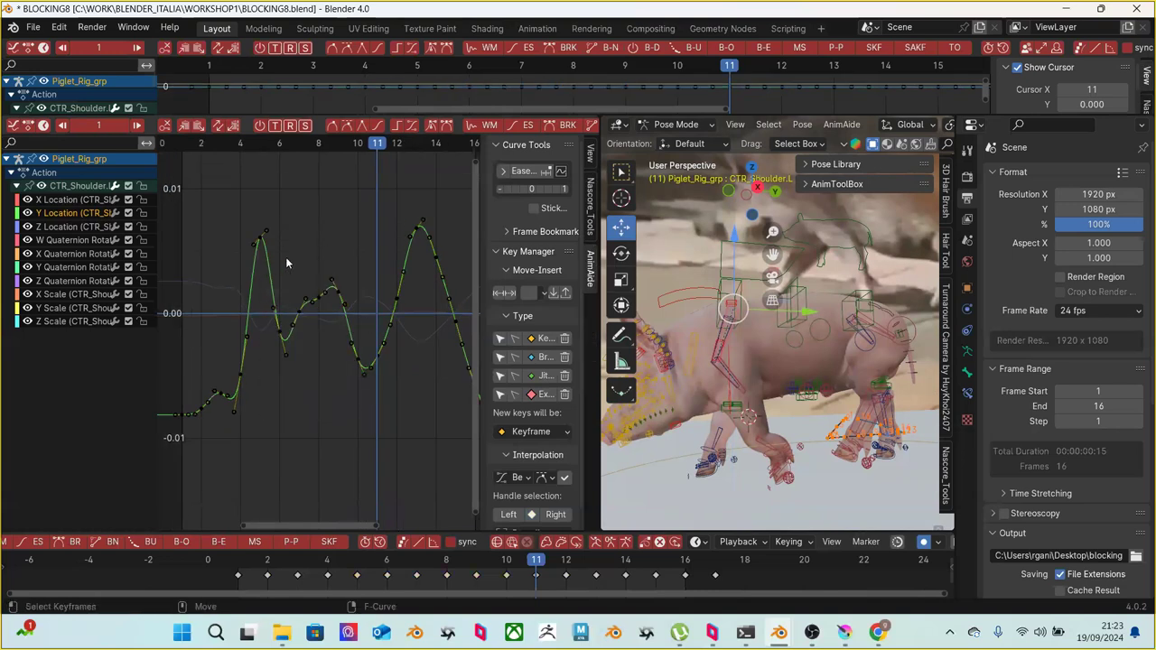
pyautogui.moveTo(267, 264); pyautogui.dragTo(379, 415)
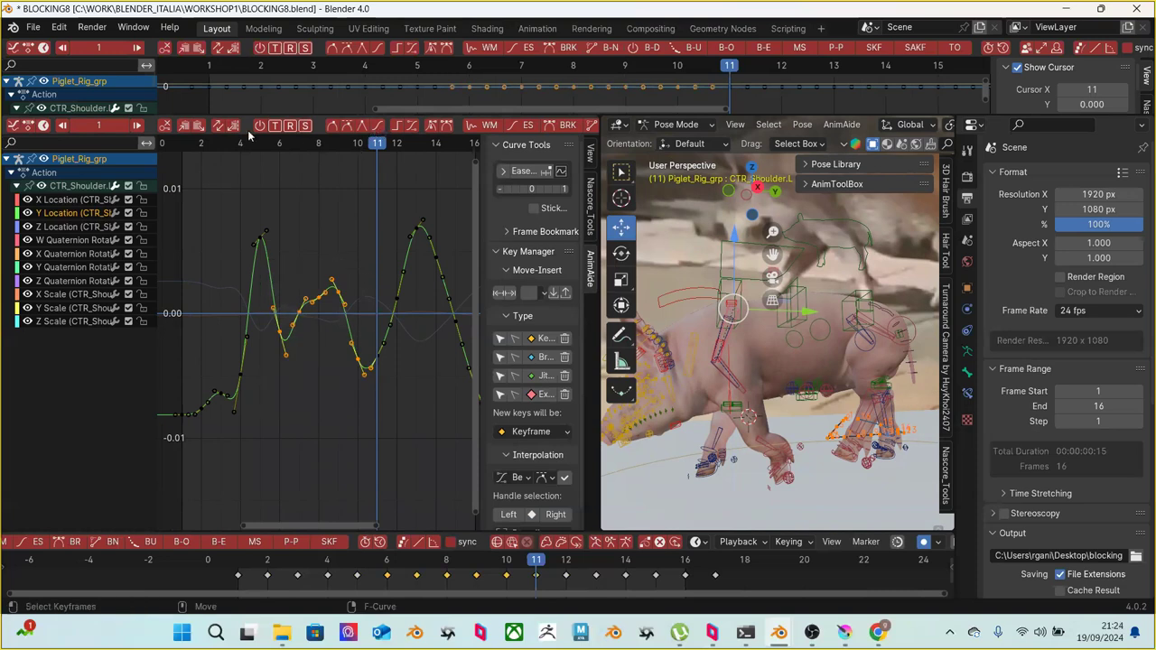
pyautogui.click(515, 128)
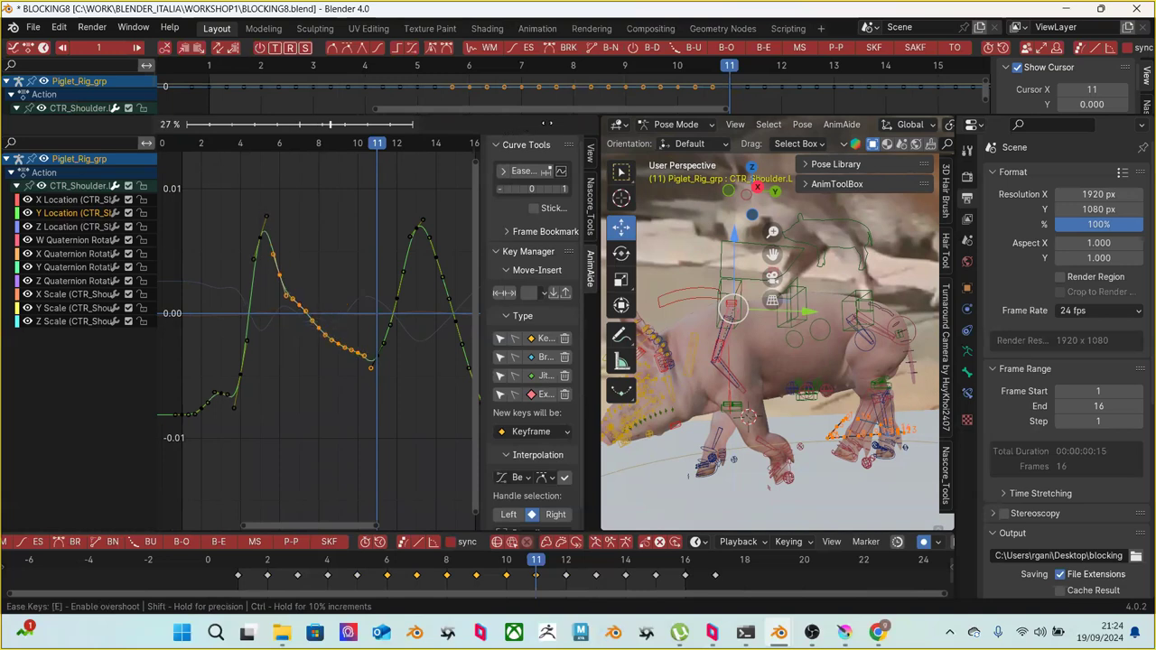
pyautogui.click(535, 121)
# Try flat handles on the Y Location keys from frame 3 to 14, and restore their automatic handles
pyautogui.click(320, 251)
pyautogui.moveTo(199, 193); pyautogui.dragTo(441, 448)
pyautogui.scroll(1, 384, 139)
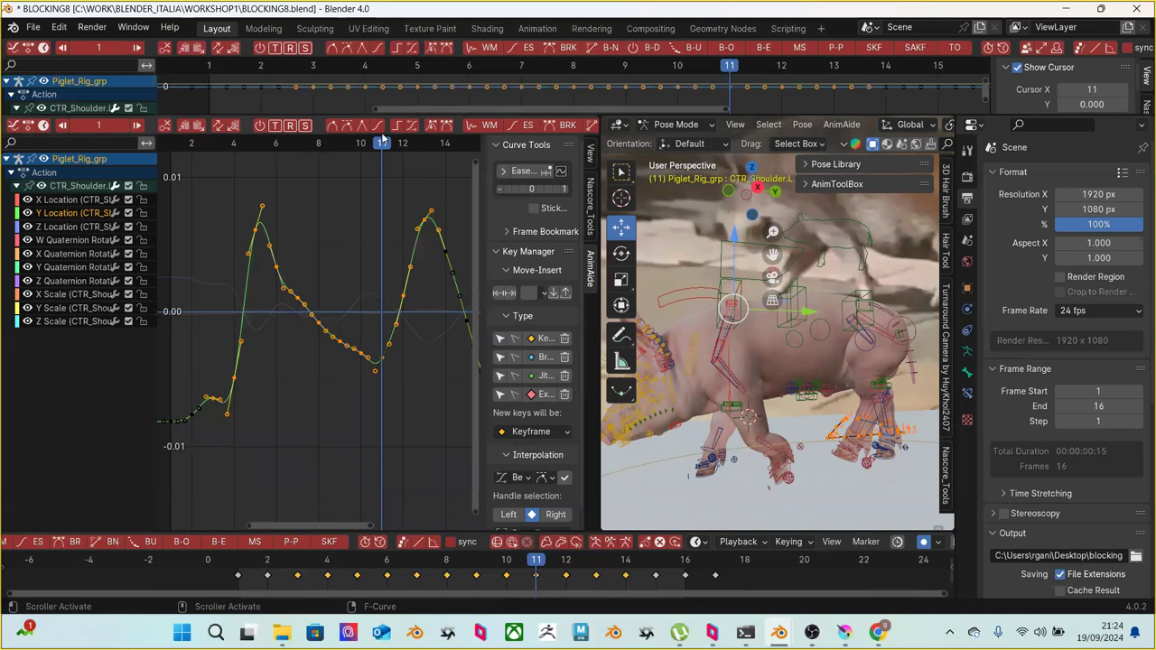
pyautogui.click(378, 129)
pyautogui.click(328, 197)
pyautogui.moveTo(201, 169); pyautogui.dragTo(419, 431)
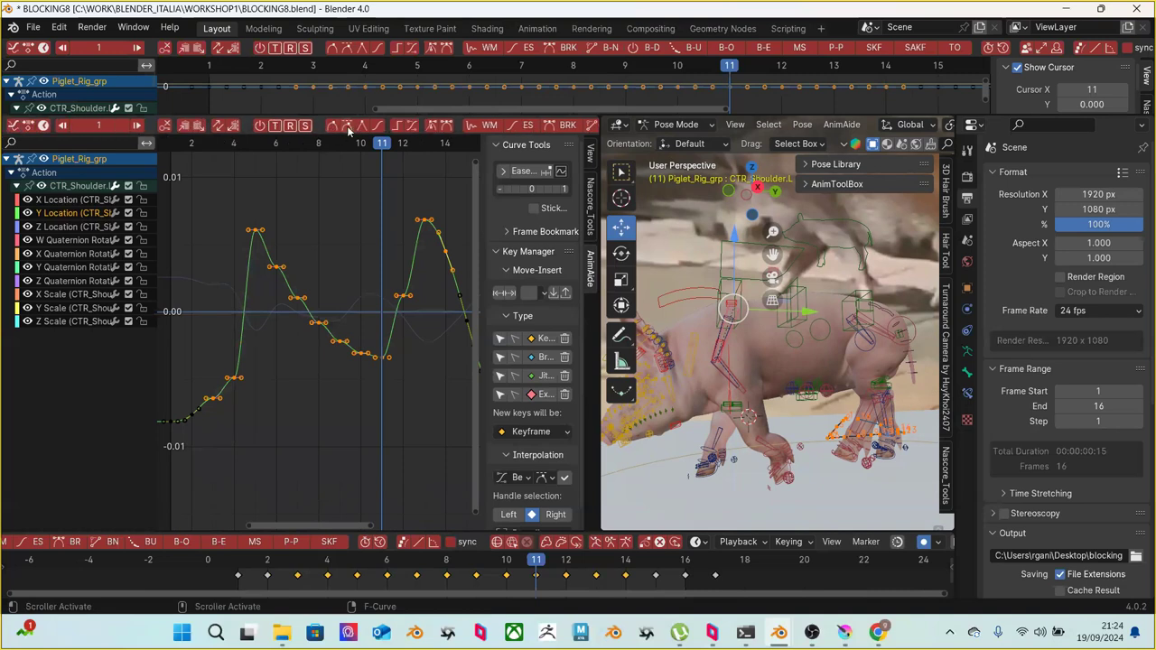
pyautogui.click(330, 125)
pyautogui.click(317, 193)
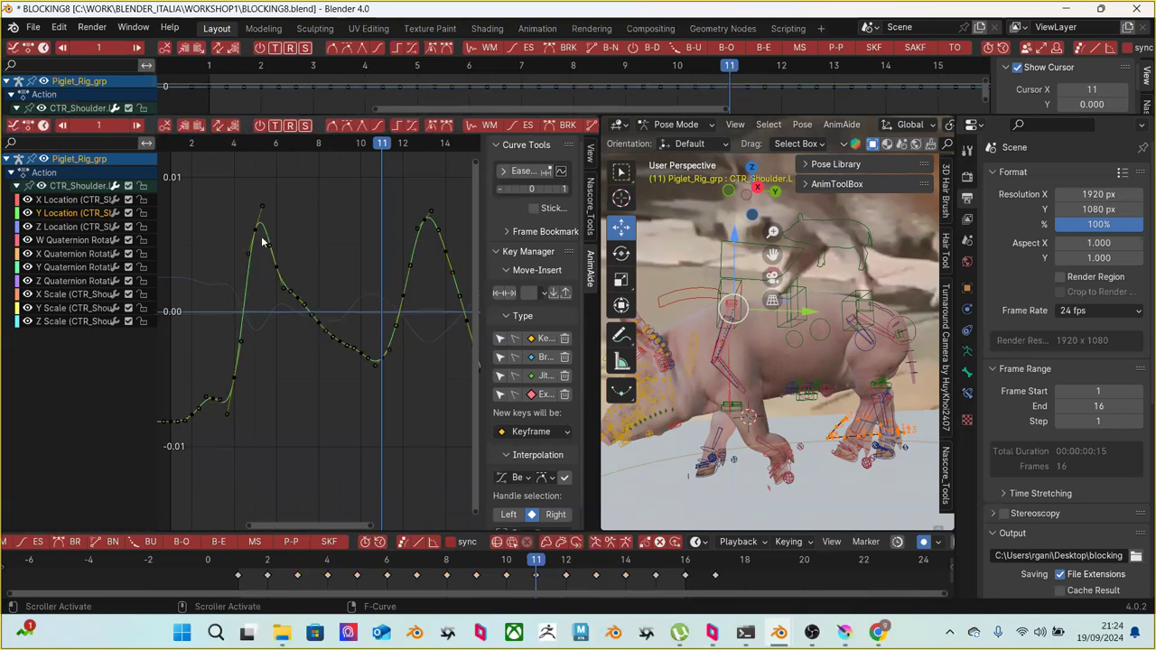
# Ease the left shoulder's Y Location keys at frames 6 to 8 by about -17%
pyautogui.moveTo(261, 236); pyautogui.dragTo(377, 368)
pyautogui.moveTo(260, 239); pyautogui.dragTo(325, 347)
pyautogui.click(524, 126)
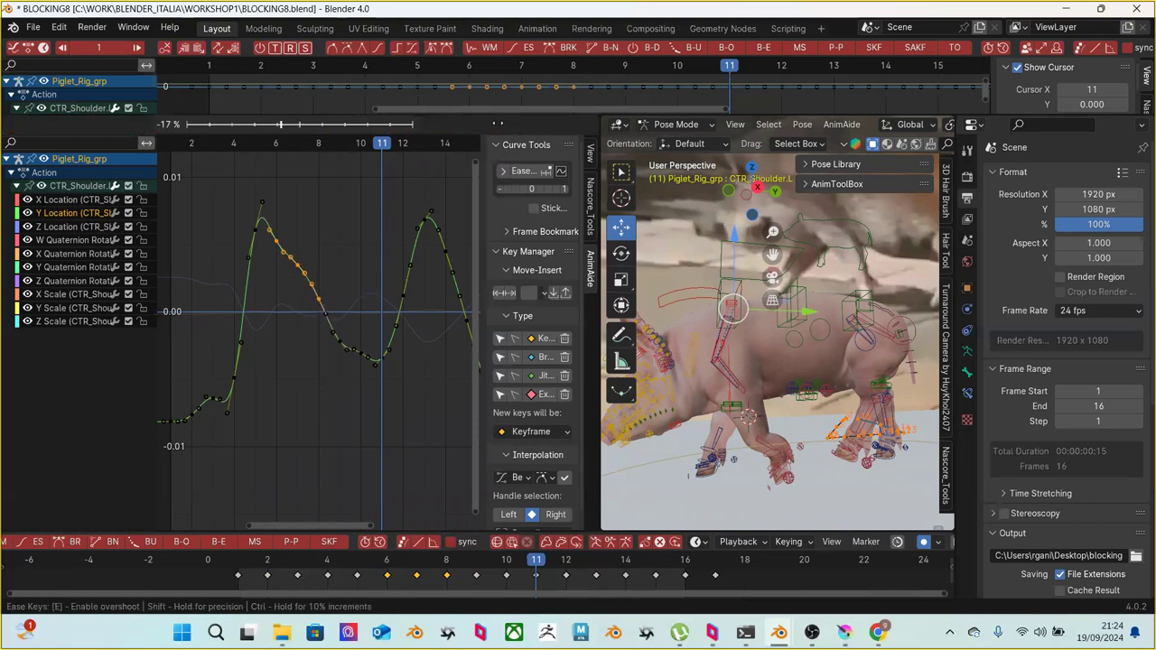
pyautogui.click(481, 123)
# Apply auto-clamped handles to all of the left shoulder's Y Location keys
pyautogui.moveTo(199, 184); pyautogui.dragTo(364, 362)
pyautogui.click(345, 127)
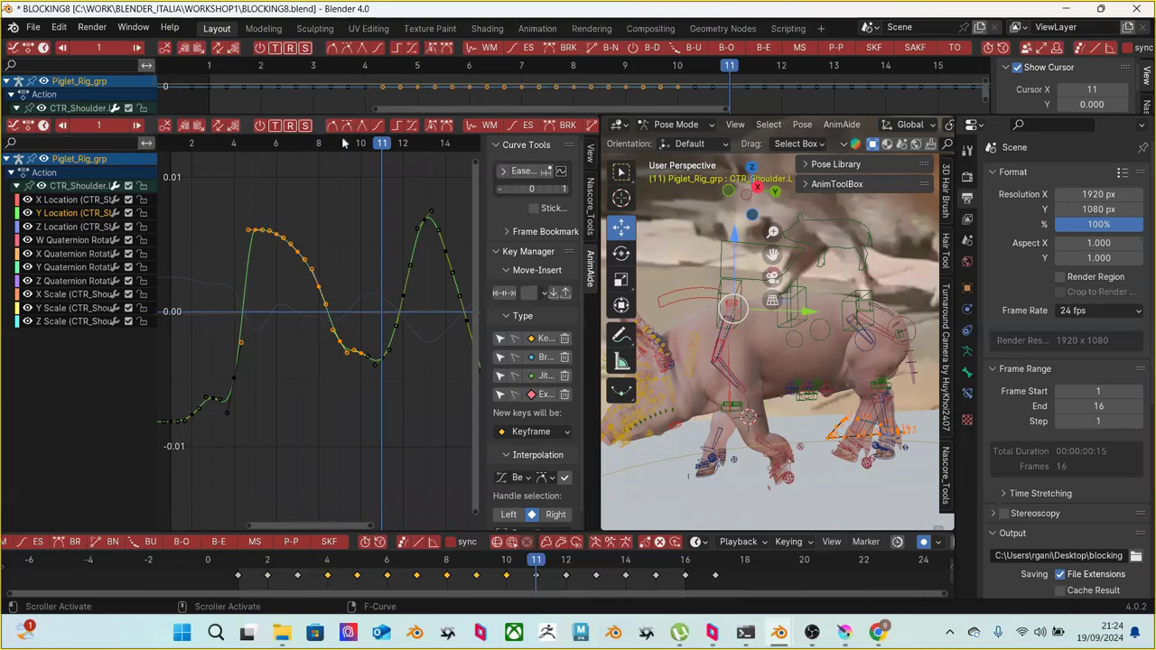
pyautogui.click(298, 194)
pyautogui.moveTo(302, 231); pyautogui.dragTo(373, 385)
pyautogui.press('Home')
pyautogui.moveTo(227, 240); pyautogui.dragTo(436, 452)
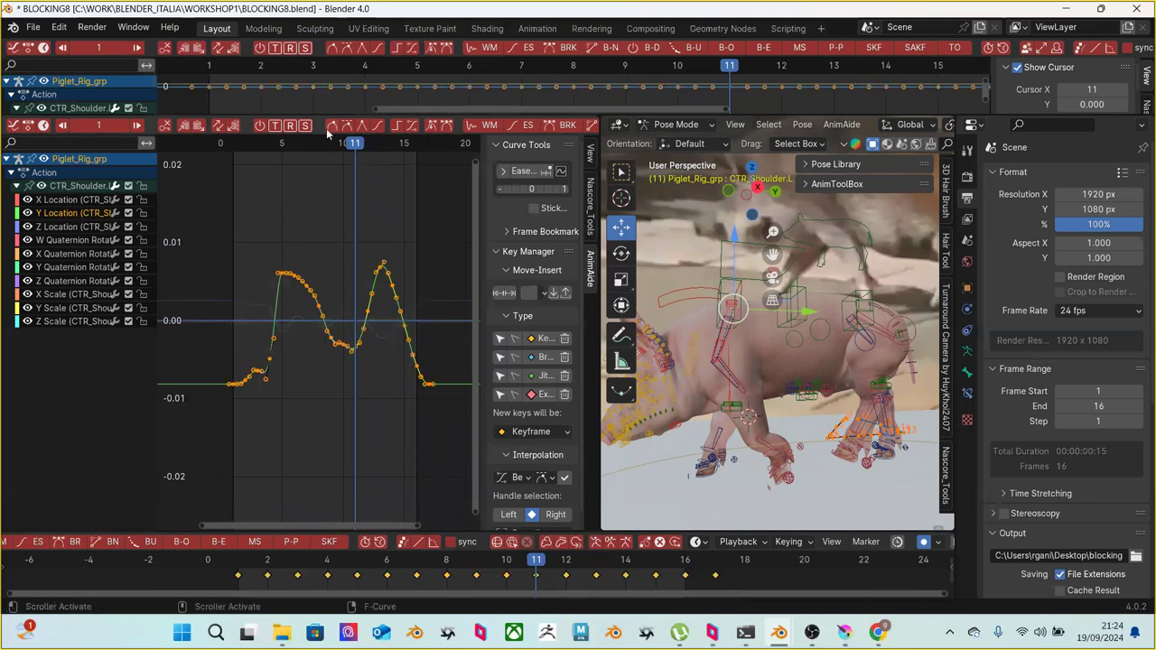
pyautogui.click(331, 127)
pyautogui.click(348, 126)
pyautogui.click(341, 224)
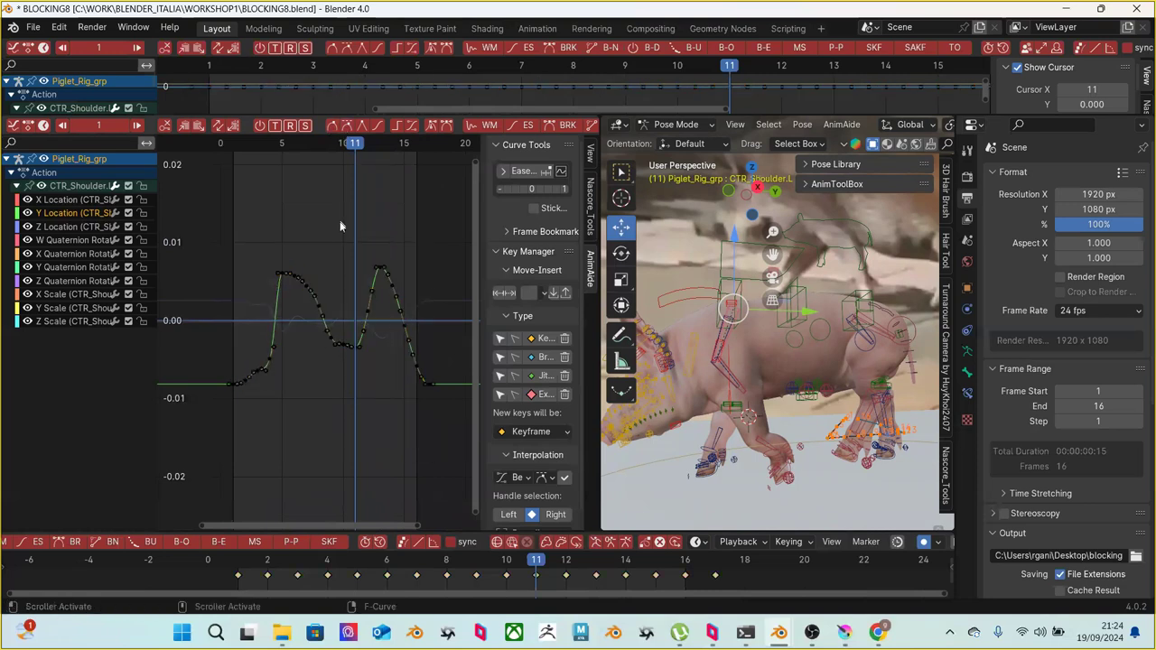
# Ease the left shoulder's Y Location keys at frames 8 to 10 by about 12%
pyautogui.scroll(2, 340, 253)
pyautogui.scroll(4, 340, 262)
pyautogui.moveTo(304, 264); pyautogui.dragTo(395, 393)
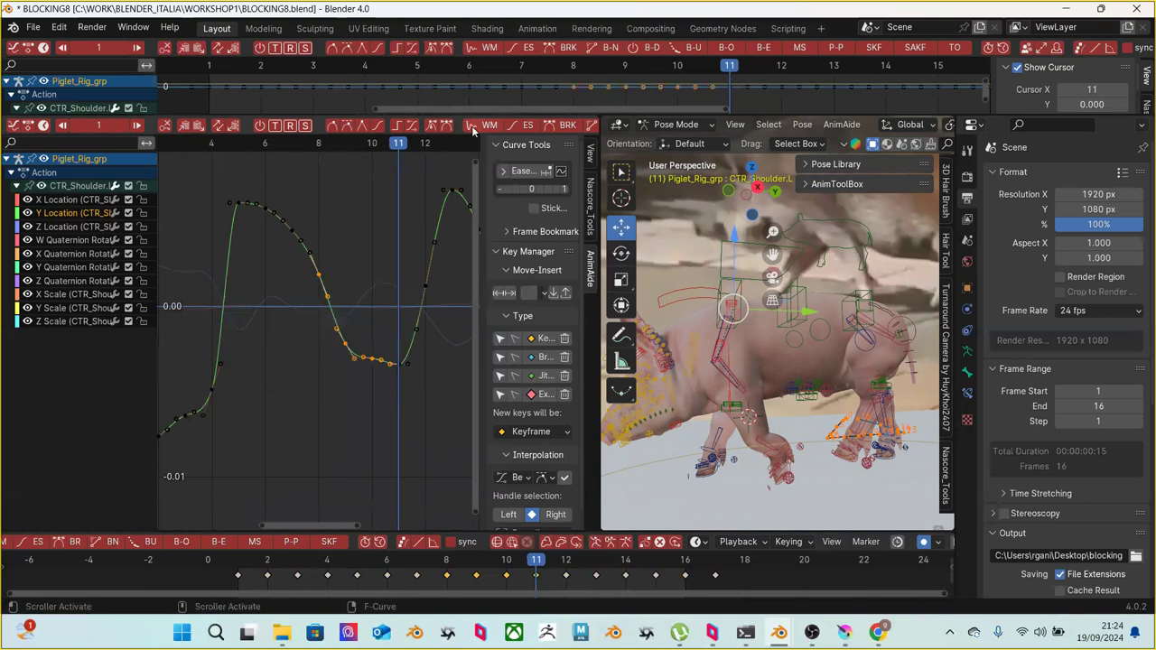
pyautogui.click(519, 126)
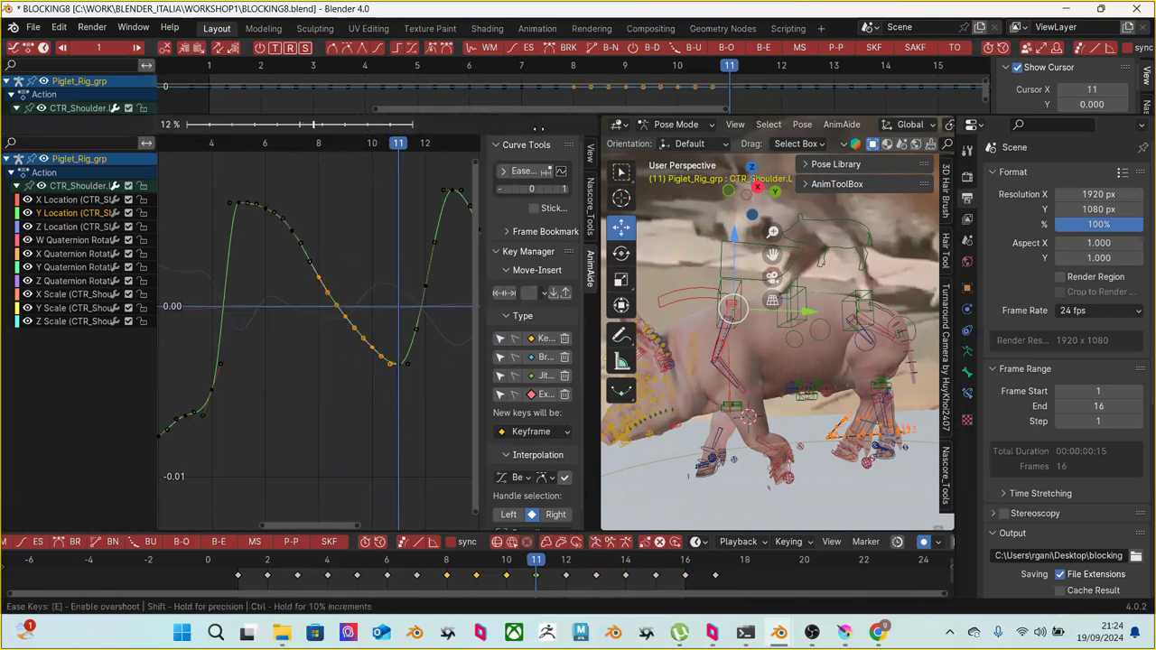
pyautogui.click(541, 132)
# Examine the shape of the left shoulder's Y Location curve across the whole walk cycle
pyautogui.scroll(-1, 311, 294)
pyautogui.moveTo(320, 325); pyautogui.dragTo(257, 344, button='middle')
pyautogui.scroll(-2, 347, 329)
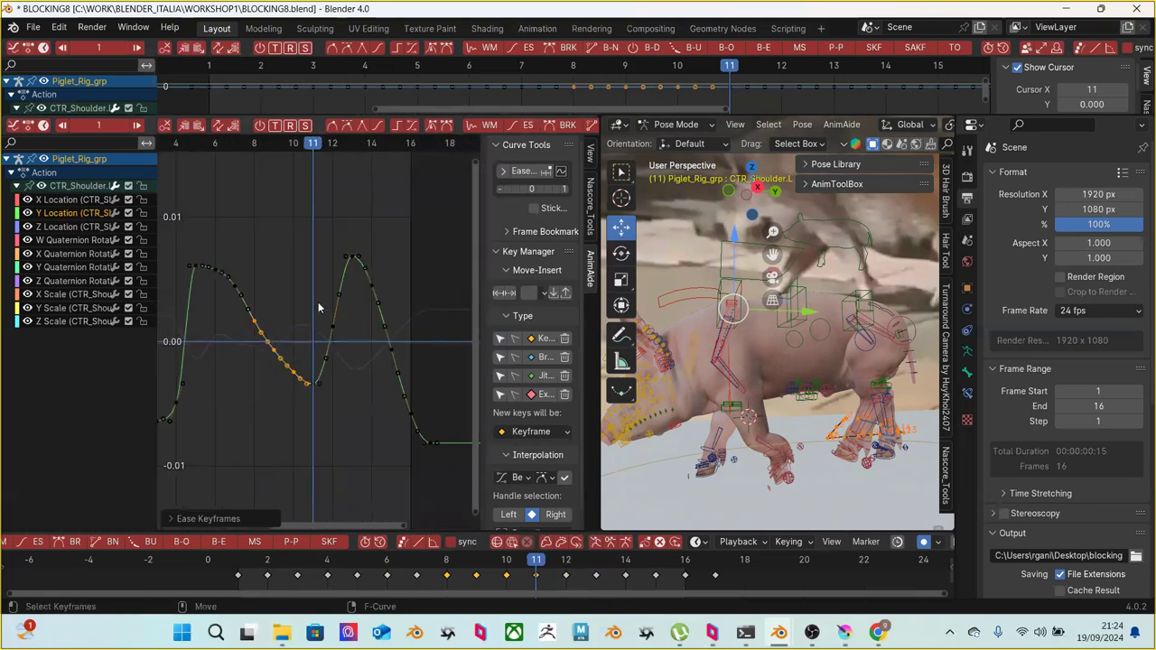
pyautogui.click(312, 245)
pyautogui.scroll(-2, 309, 258)
pyautogui.moveTo(316, 311); pyautogui.dragTo(371, 271, button='middle')
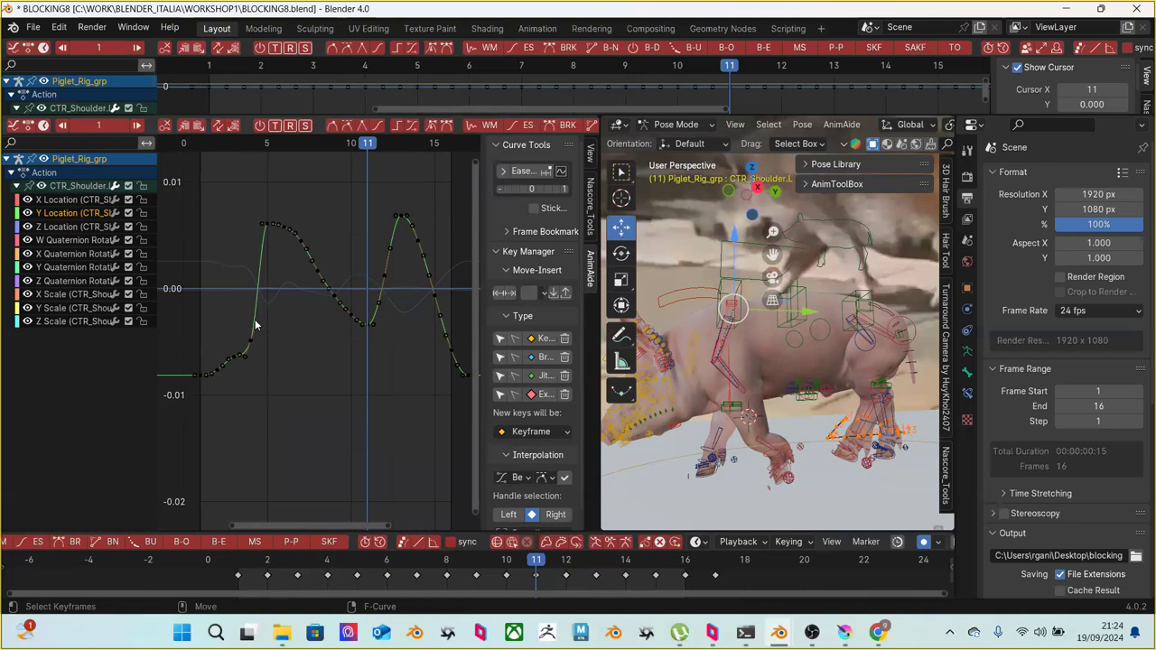
pyautogui.moveTo(377, 301); pyautogui.dragTo(287, 309, button='middle')
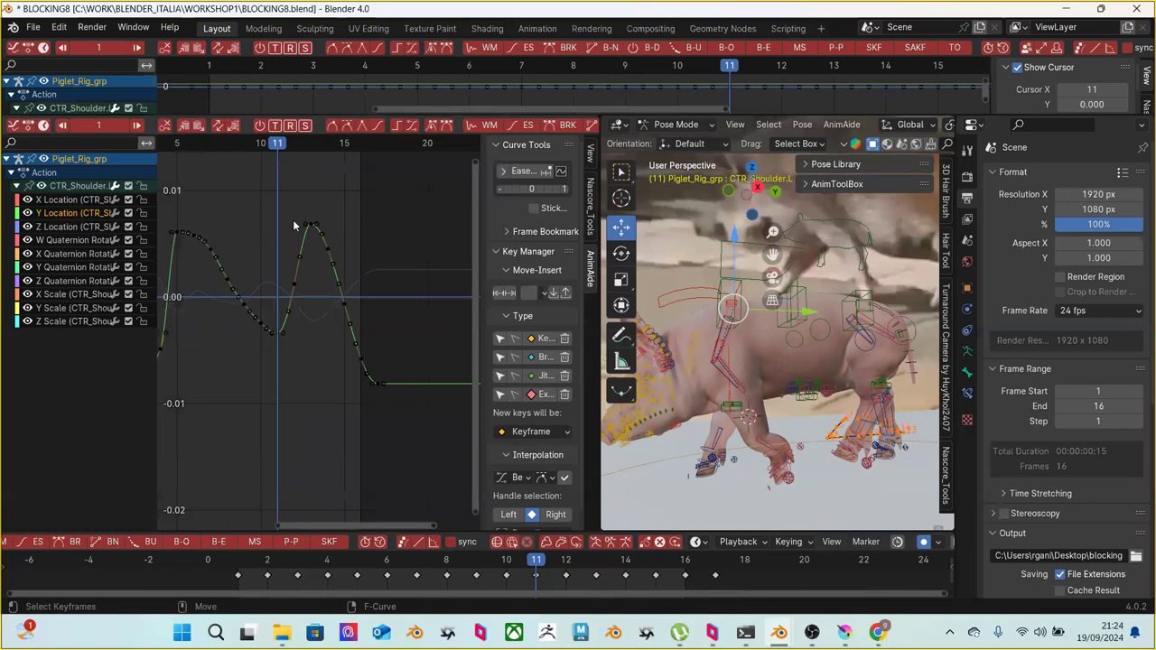
pyautogui.moveTo(316, 322); pyautogui.dragTo(363, 332, button='middle')
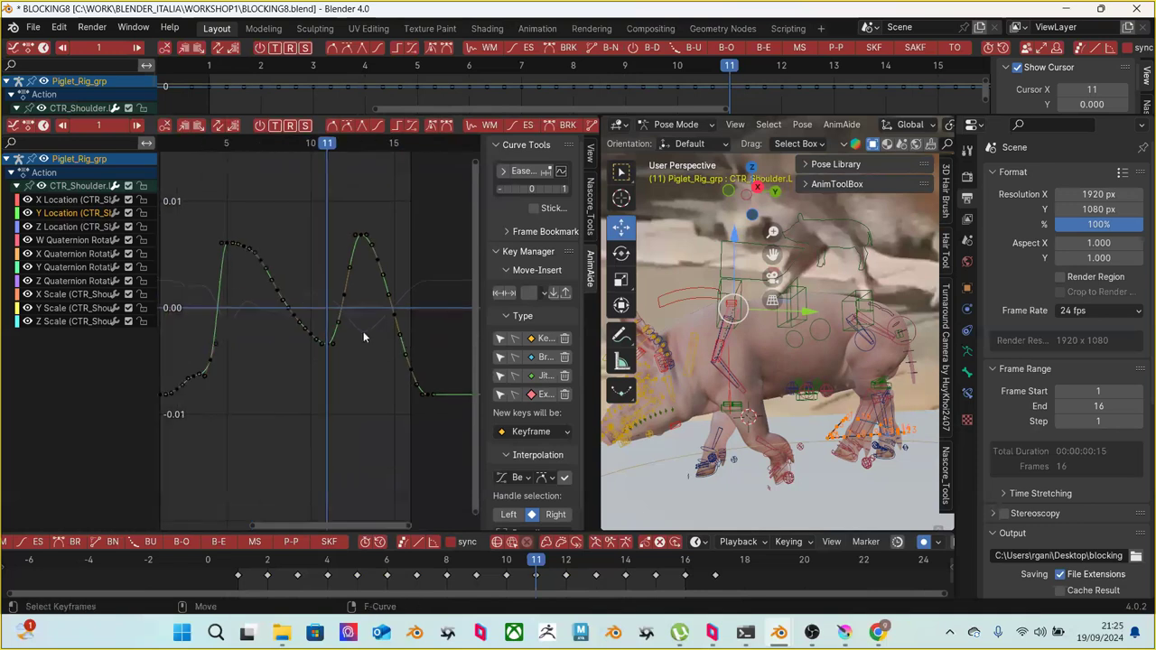
pyautogui.scroll(-1, 362, 332)
pyautogui.scroll(-1, 359, 333)
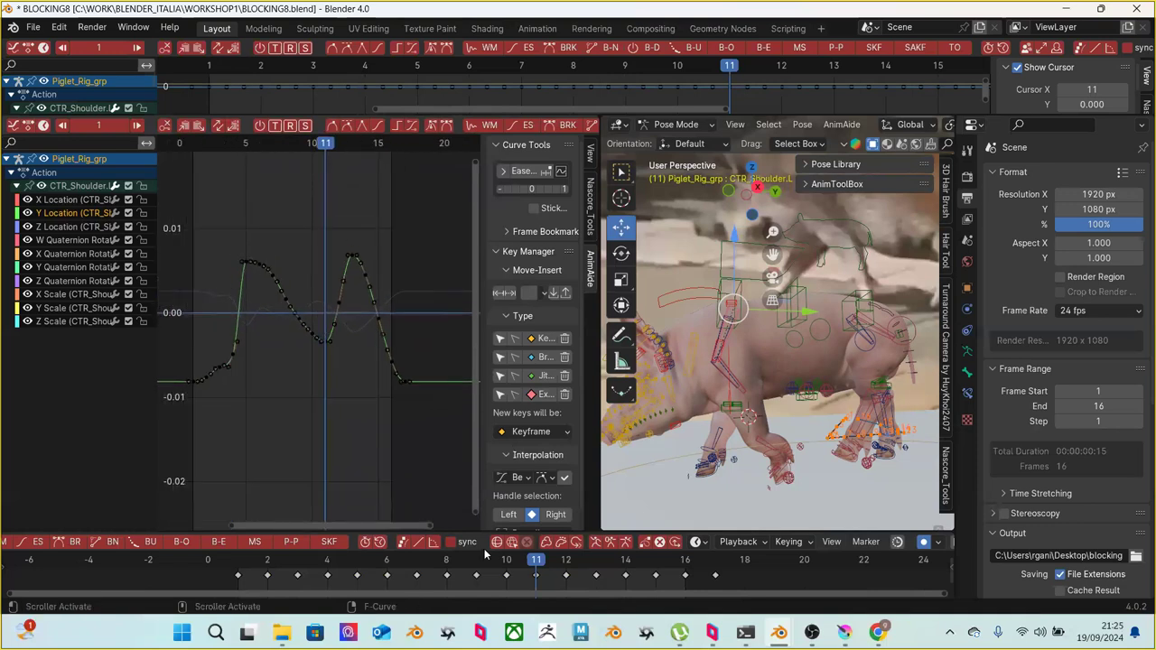
# Delete the left shoulder's keys at frames 1–4, 6–10 and 12–16, keeping those at frames 5, 11 and 17
pyautogui.moveTo(366, 567)
pyautogui.mouseDown()
pyautogui.moveTo(396, 562)
pyautogui.moveTo(357, 566)
pyautogui.mouseUp()
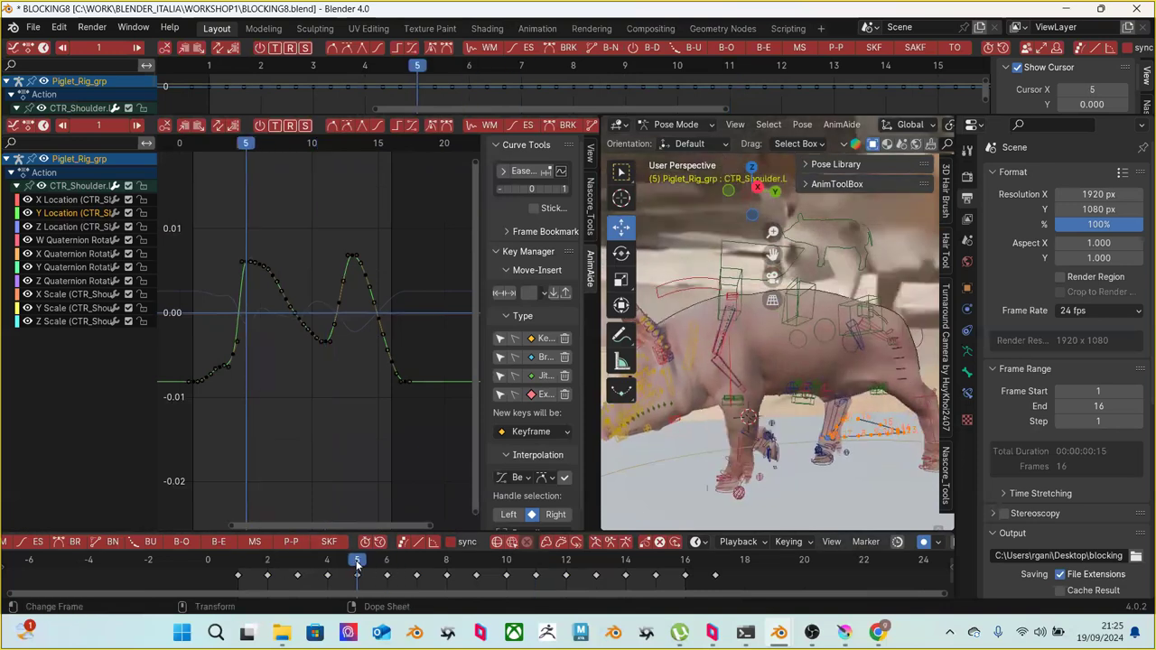
pyautogui.moveTo(205, 568); pyautogui.dragTo(231, 560)
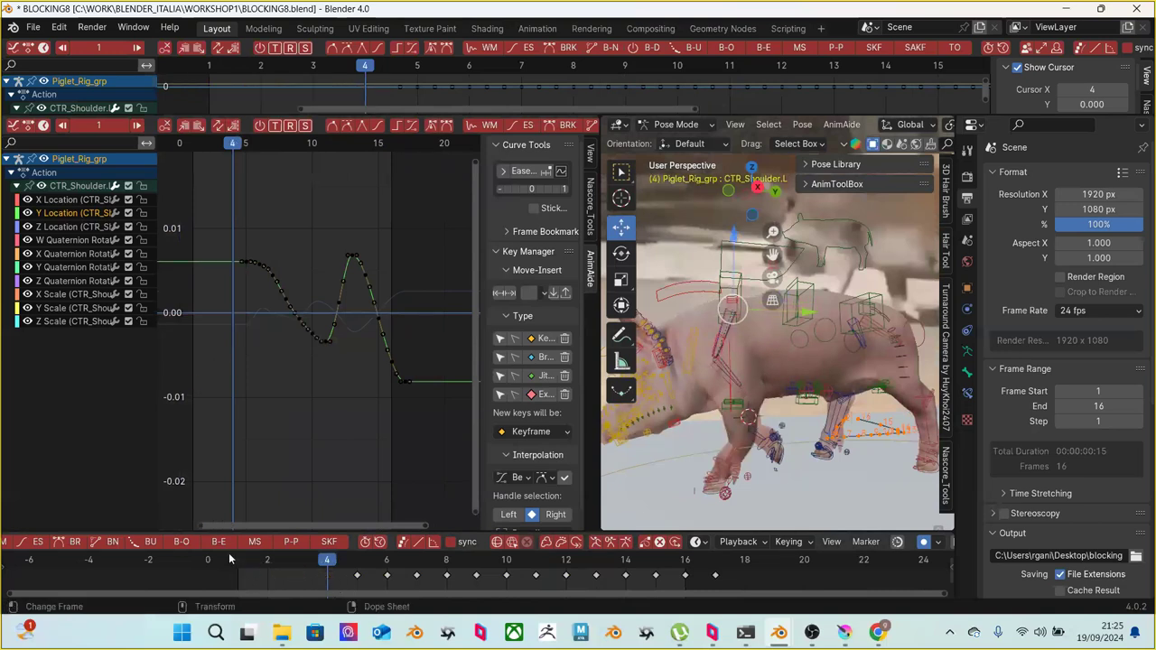
pyautogui.press('Delete')
pyautogui.click(358, 562)
pyautogui.moveTo(378, 592); pyautogui.dragTo(377, 580, button='middle')
pyautogui.moveTo(383, 578); pyautogui.dragTo(520, 575)
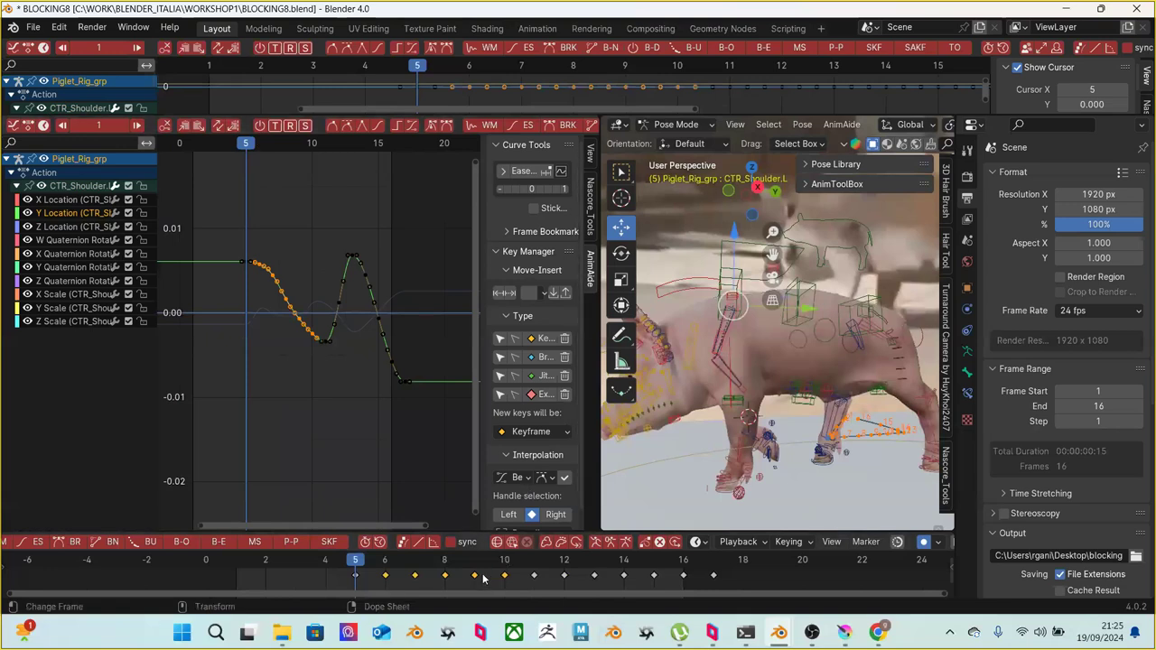
pyautogui.press('Delete')
pyautogui.moveTo(509, 559); pyautogui.dragTo(688, 567)
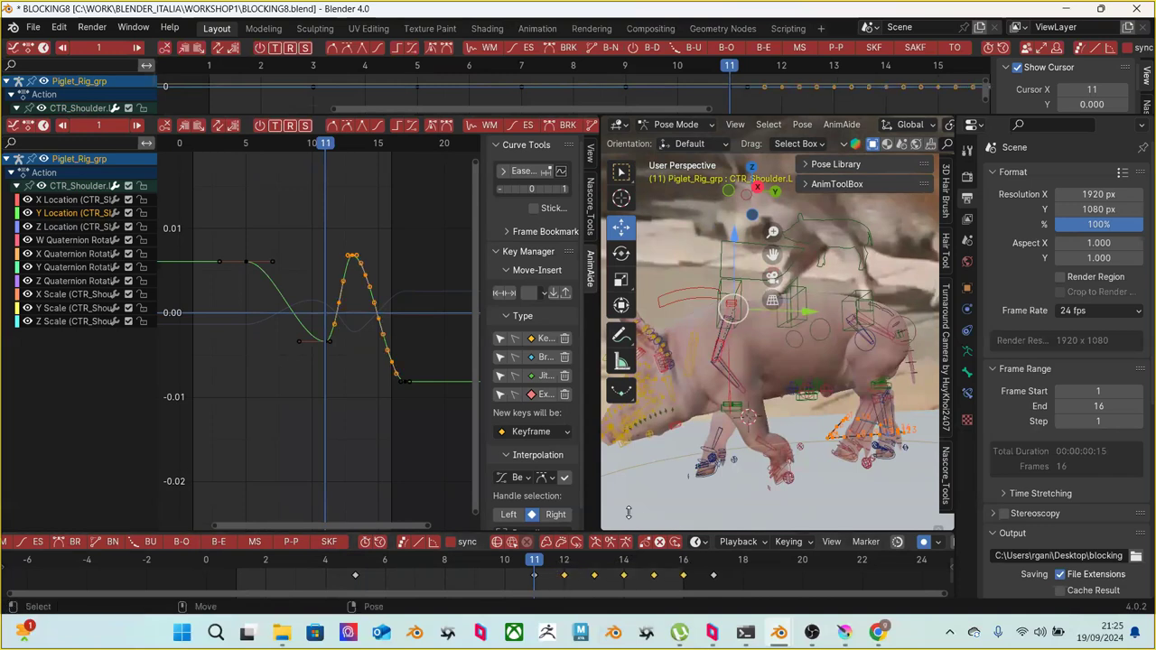
pyautogui.press('Delete')
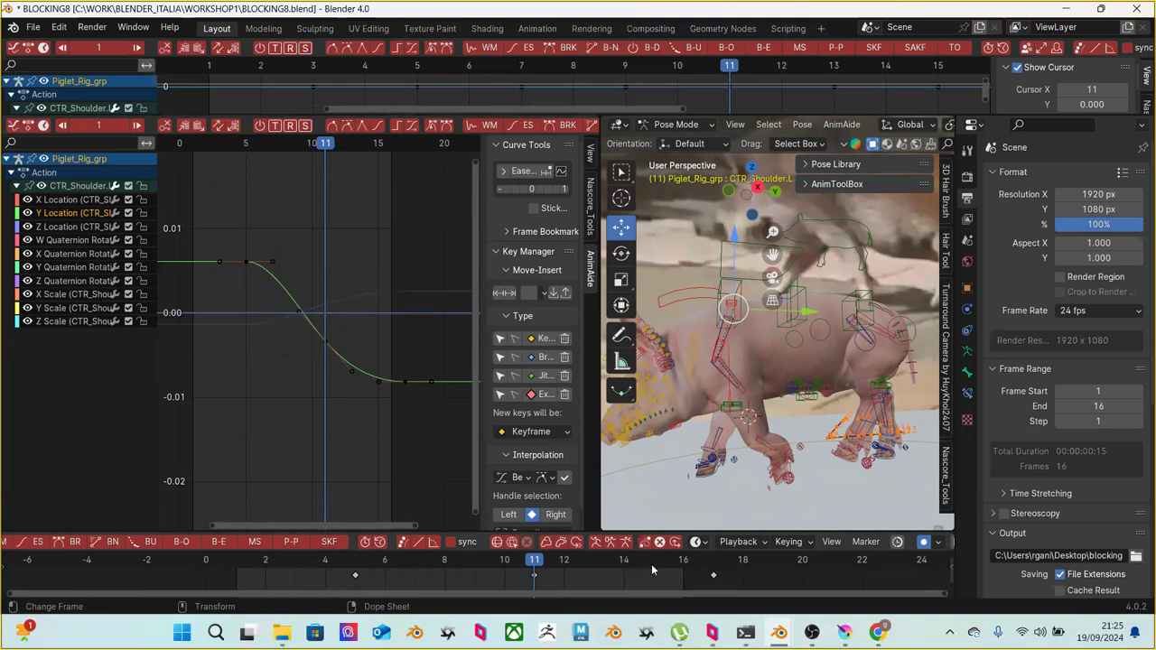
# Raise the left shoulder control at frame 2, keying its Y Location at about -0.005
pyautogui.click(355, 564)
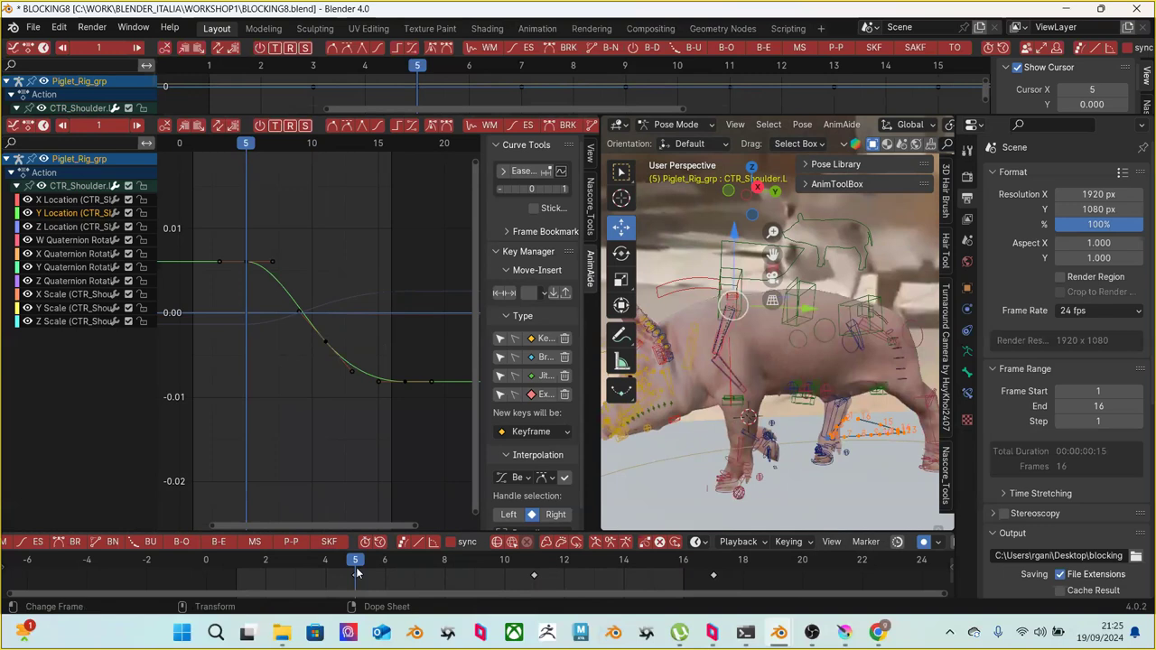
pyautogui.click(535, 570)
pyautogui.moveTo(356, 561); pyautogui.dragTo(677, 565)
pyautogui.click(272, 576)
pyautogui.moveTo(276, 577); pyautogui.dragTo(363, 561)
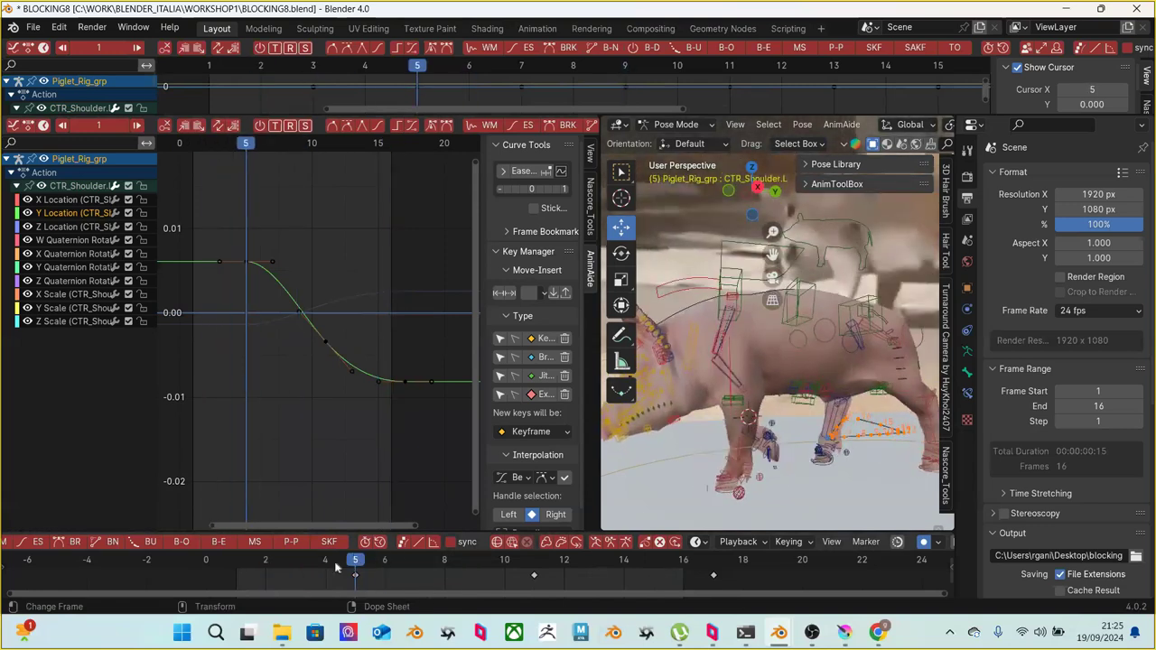
pyautogui.click(264, 576)
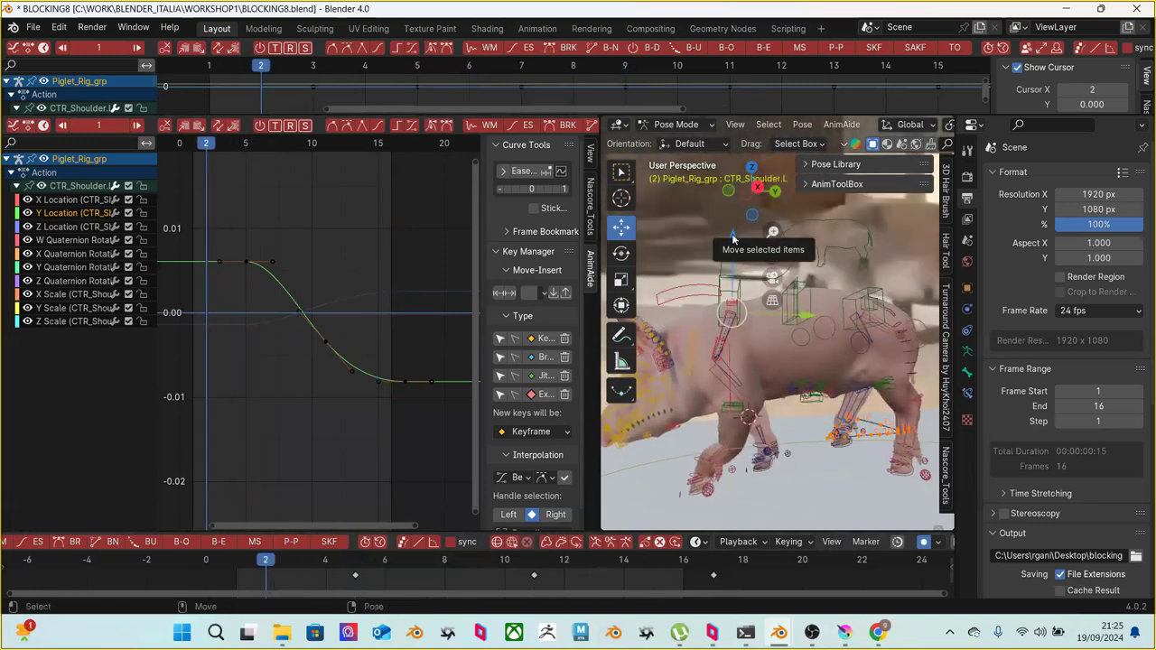
pyautogui.moveTo(732, 235); pyautogui.dragTo(731, 224)
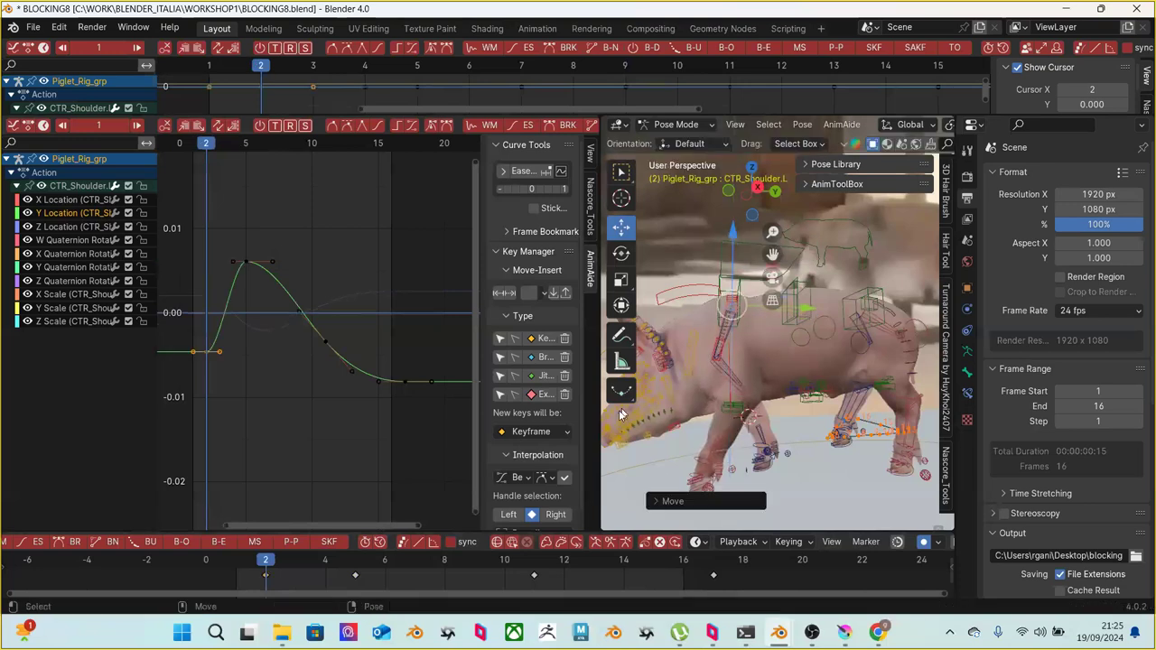
pyautogui.click(247, 564)
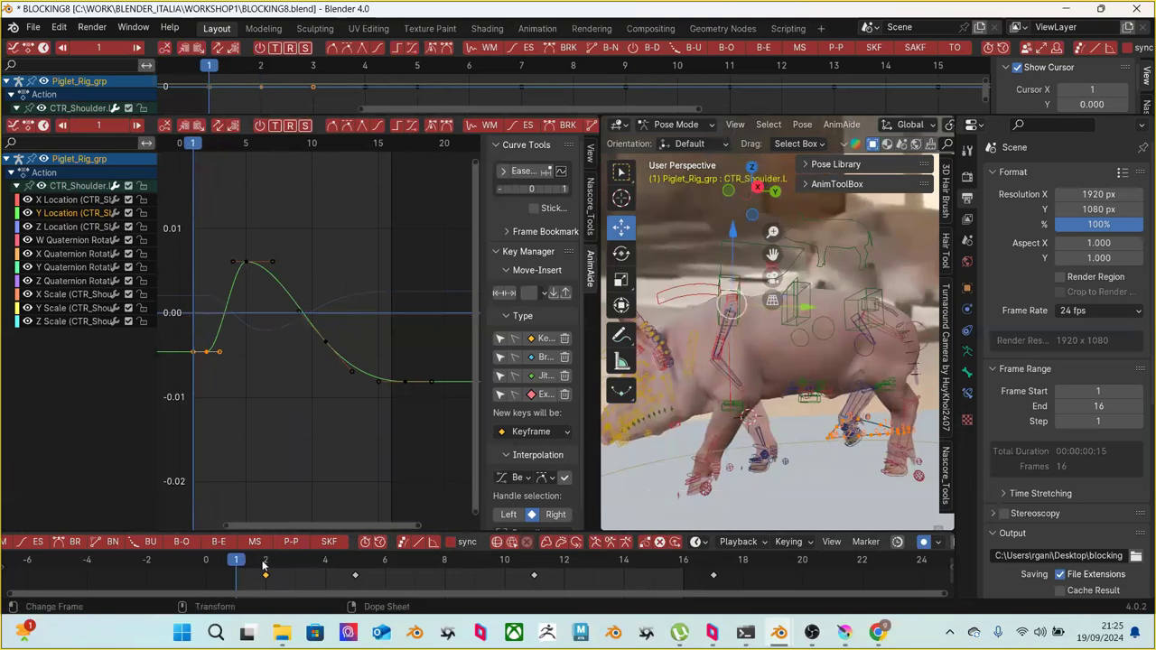
# Raise the left shoulder control at frames 4 and 8, keying its location at both frames
pyautogui.moveTo(265, 567); pyautogui.dragTo(326, 563)
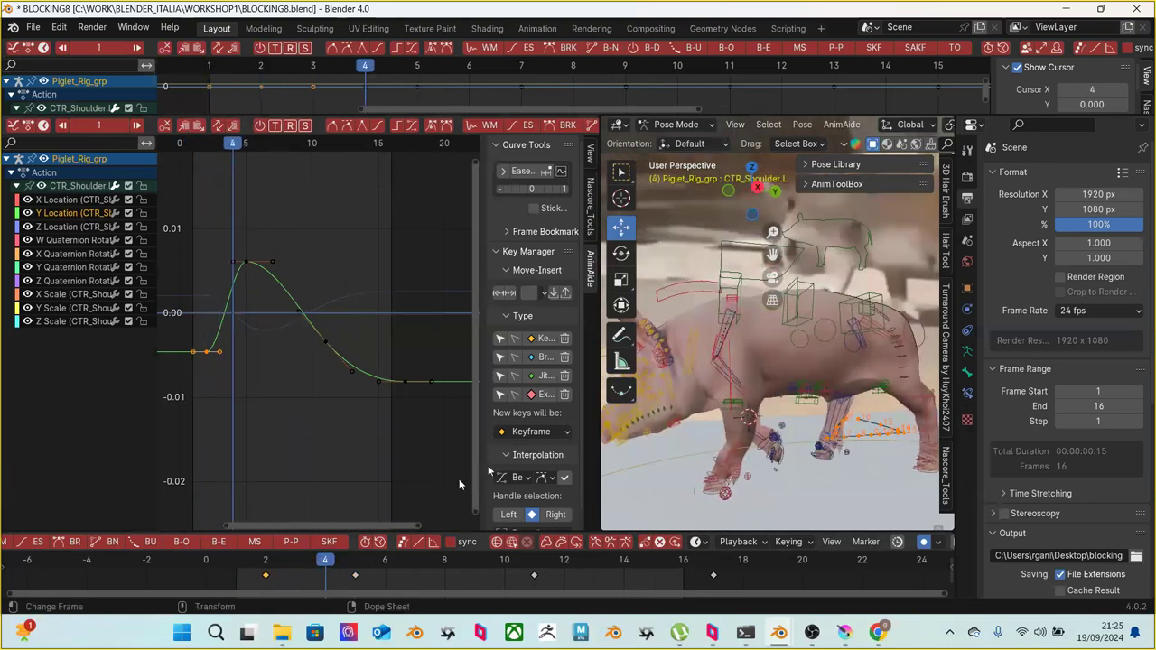
pyautogui.moveTo(729, 272); pyautogui.dragTo(726, 260)
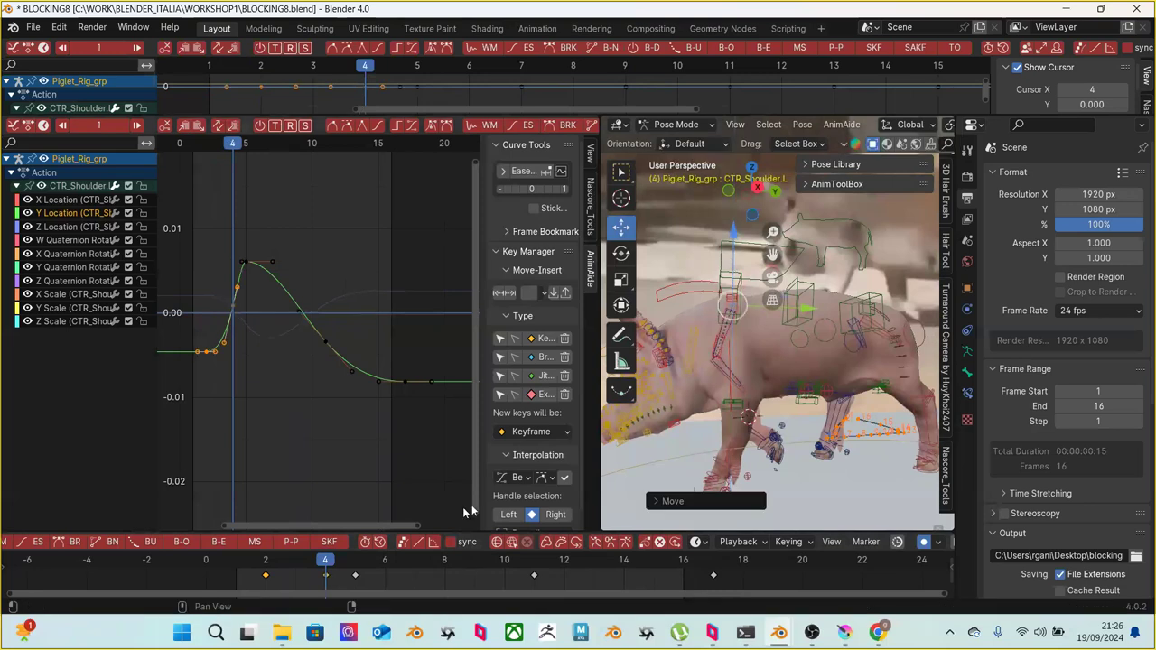
pyautogui.click(355, 560)
pyautogui.moveTo(355, 560); pyautogui.dragTo(449, 542)
pyautogui.click(720, 222)
pyautogui.moveTo(737, 237); pyautogui.dragTo(738, 229)
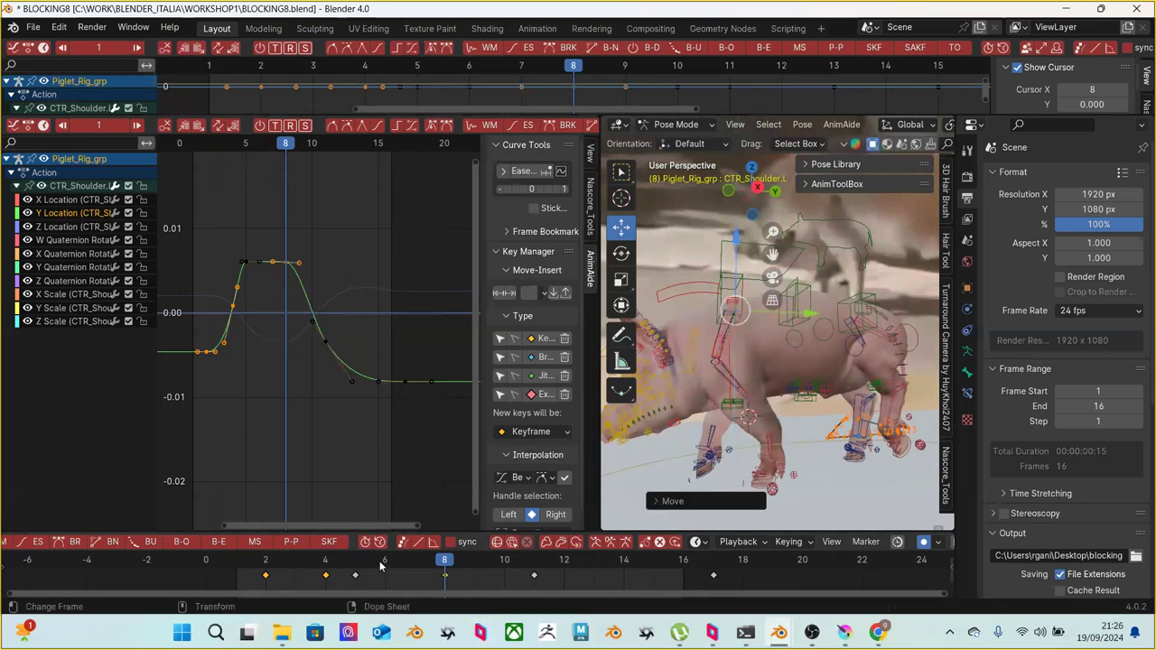
# Copy the left shoulder's key from frame 2 to frame 18 and delete its key at frame 17
pyautogui.moveTo(443, 547); pyautogui.dragTo(692, 545)
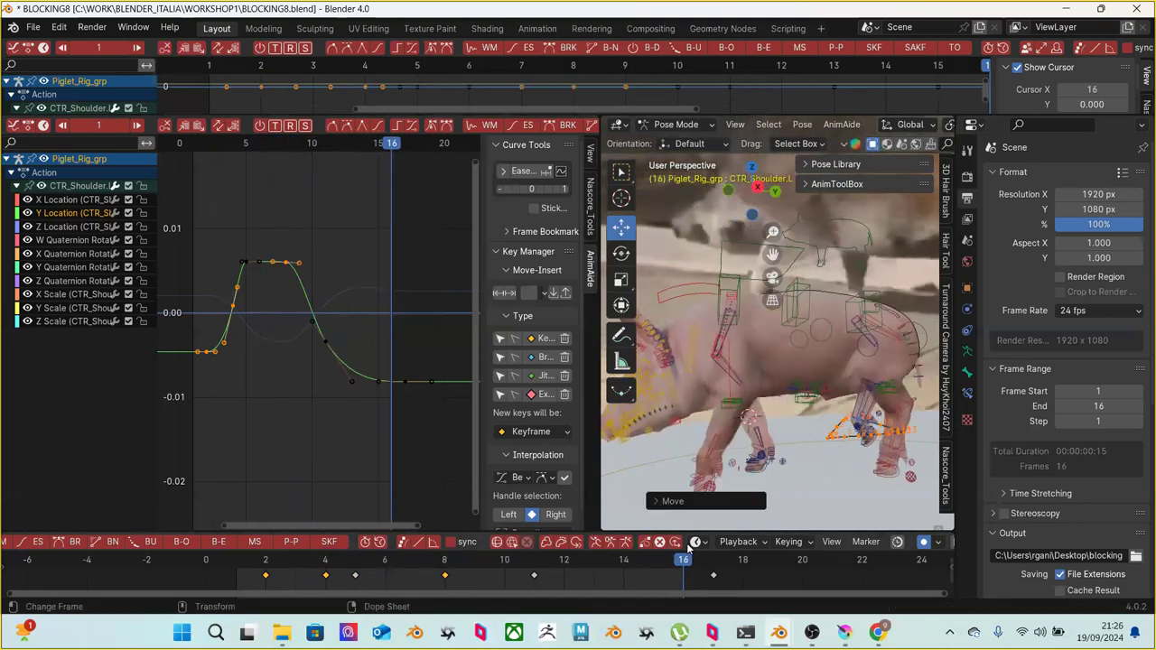
pyautogui.click(255, 569)
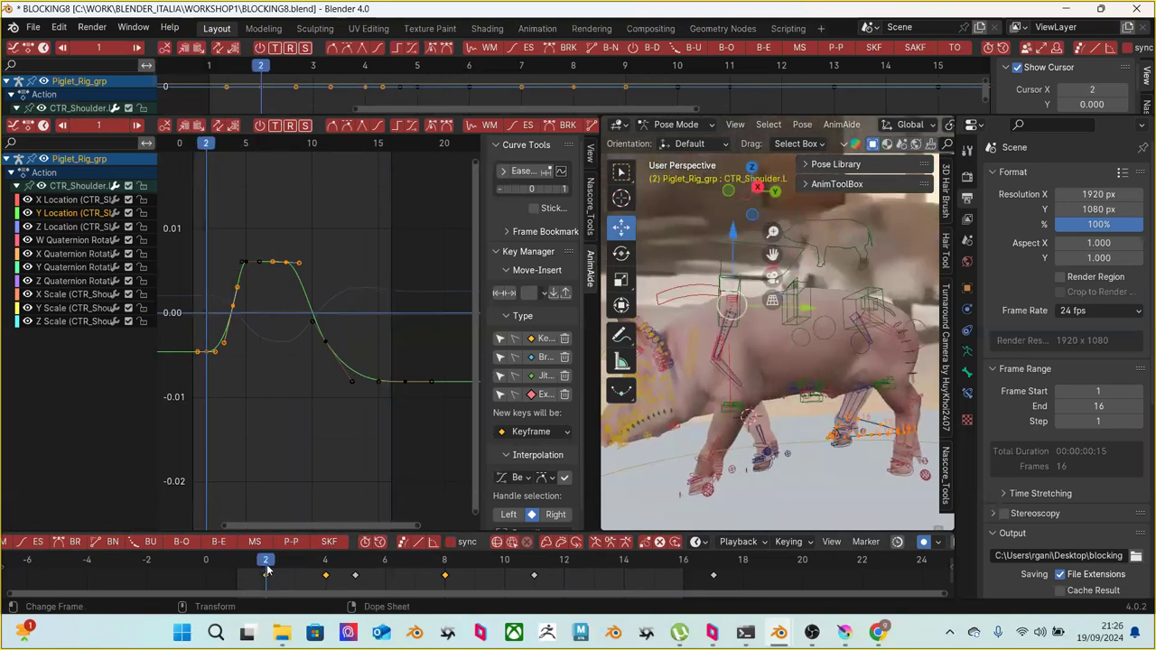
pyautogui.click(265, 576)
pyautogui.rightClick(267, 579)
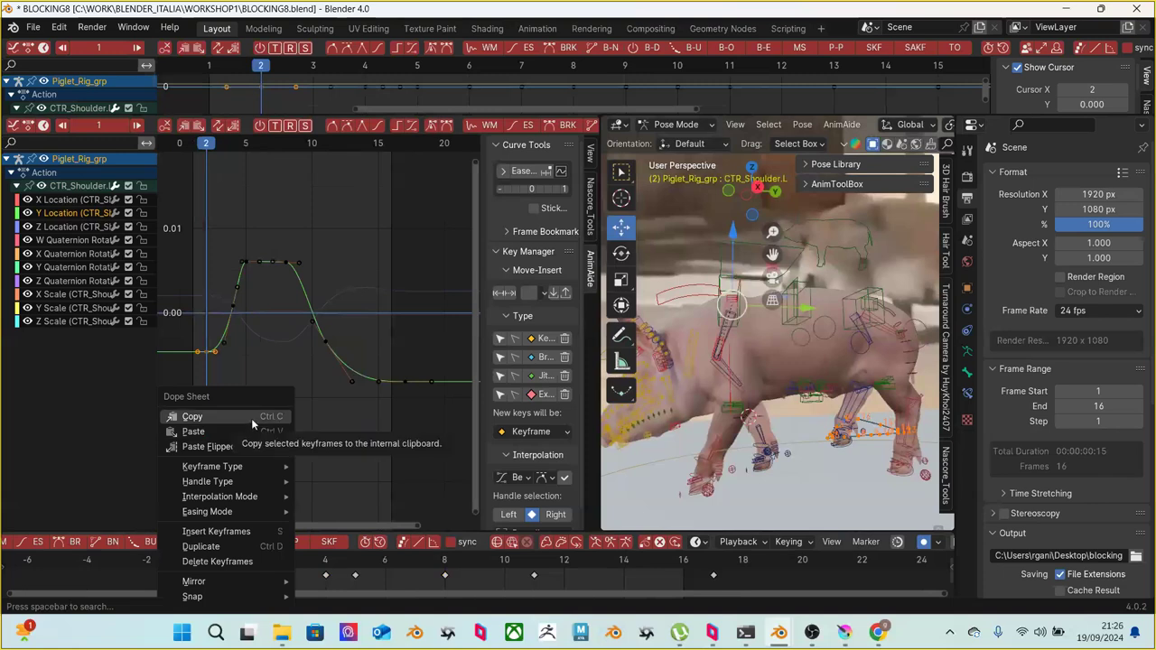
pyautogui.click(251, 418)
pyautogui.moveTo(662, 560); pyautogui.dragTo(734, 559)
pyautogui.rightClick(737, 579)
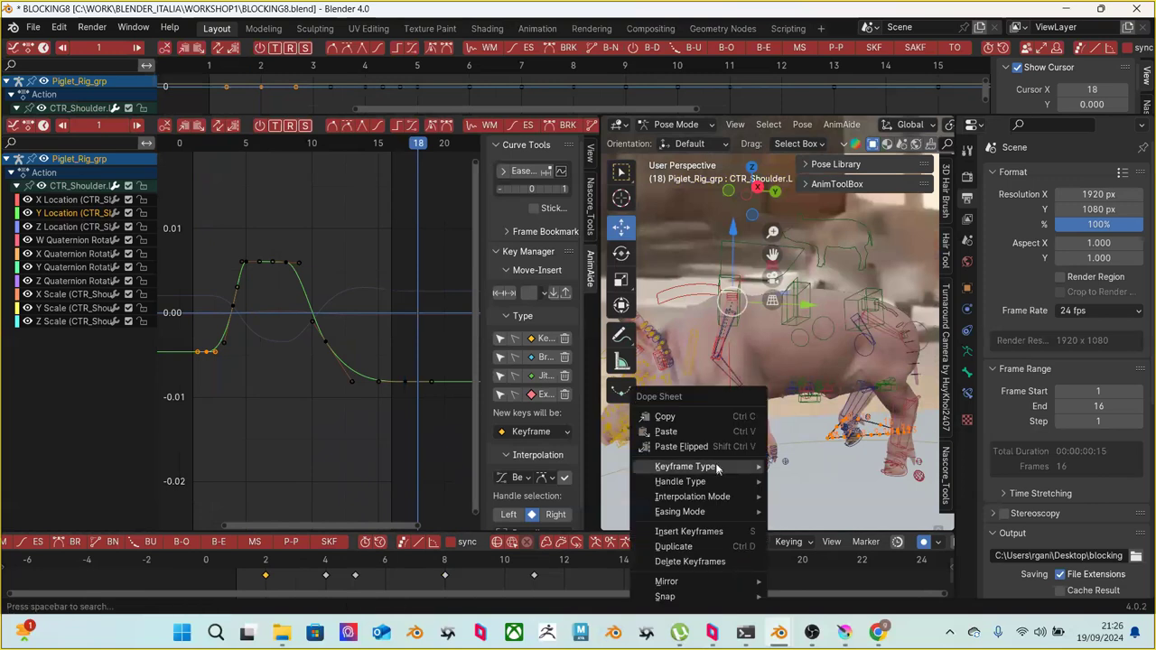
pyautogui.click(706, 430)
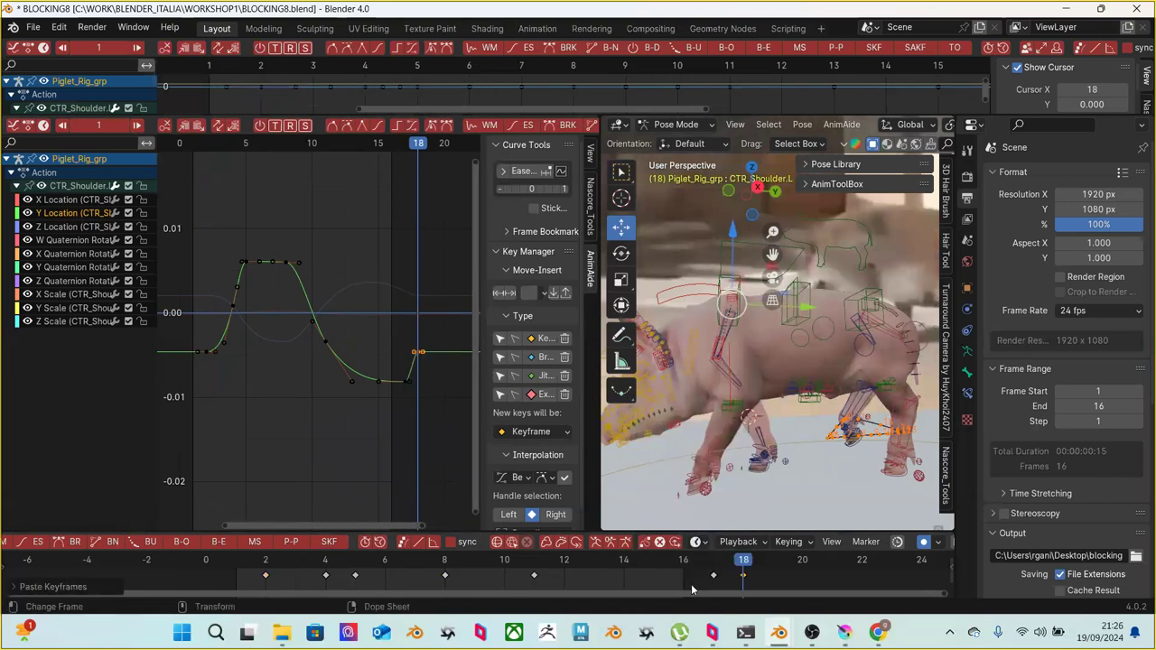
pyautogui.press('Delete')
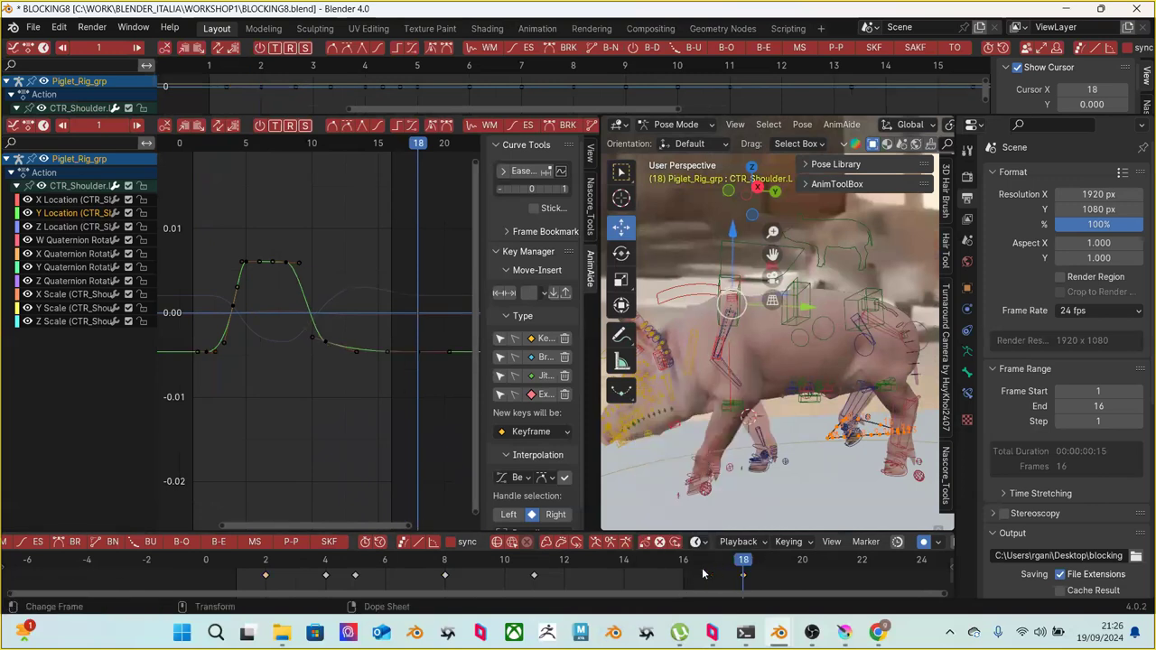
# Set the scene's end frame to 17 and compare the poses at frames 16 and 17
pyautogui.moveTo(555, 564); pyautogui.dragTo(684, 568)
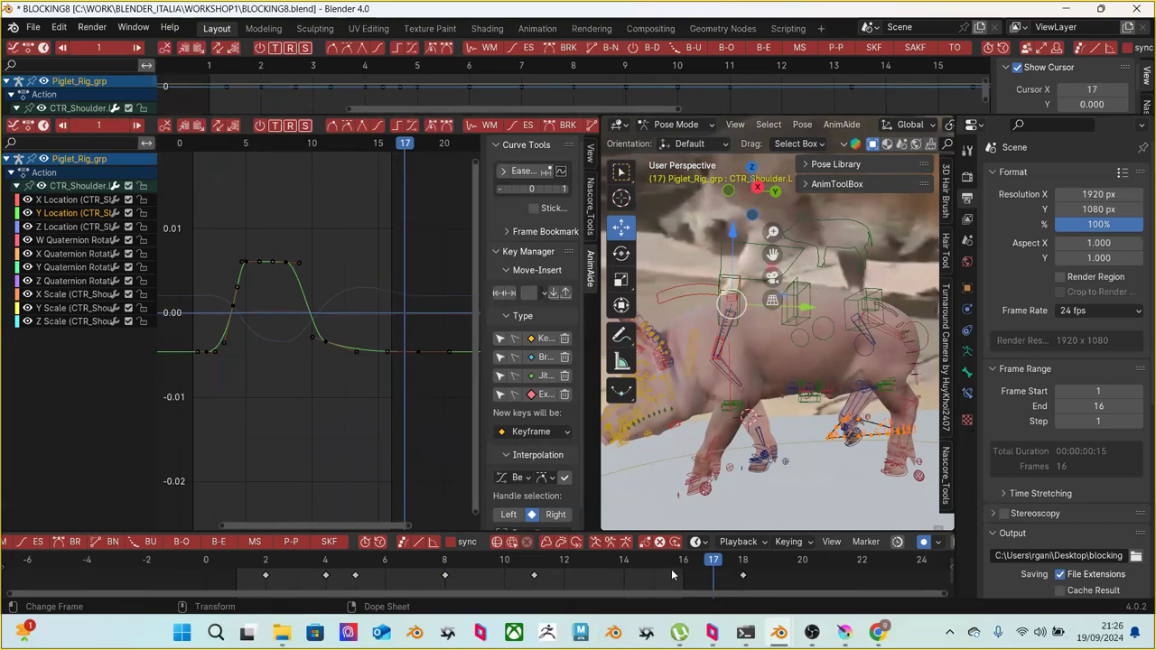
pyautogui.click(672, 561)
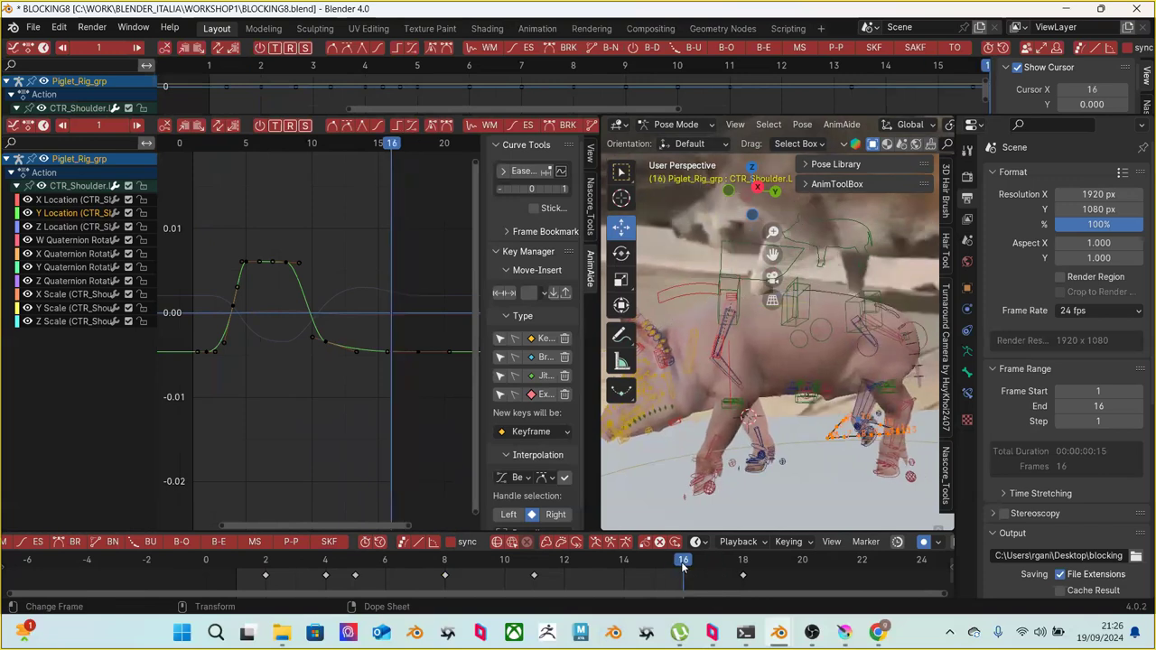
pyautogui.click(1086, 404)
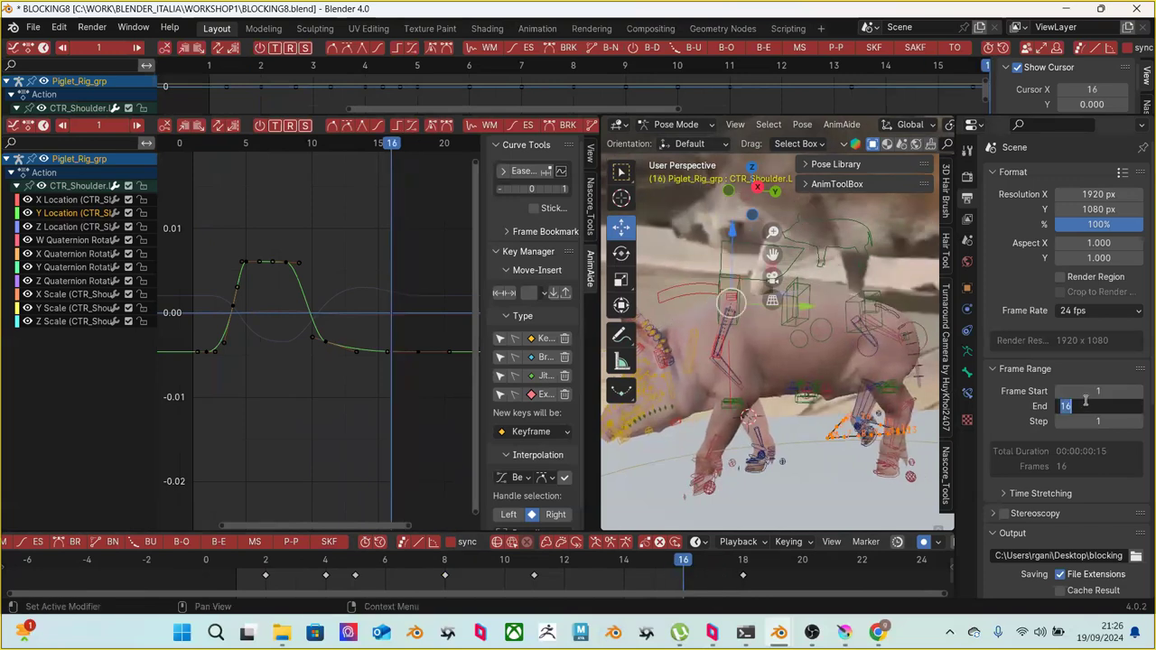
pyautogui.write('17')
pyautogui.press('Return')
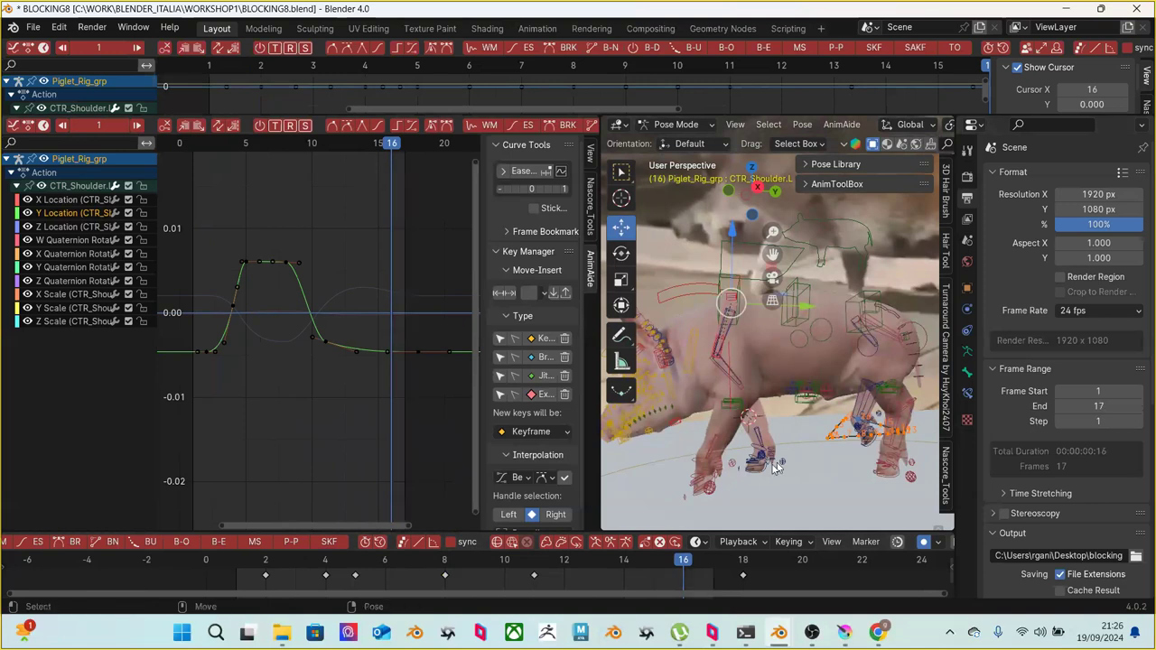
pyautogui.click(713, 562)
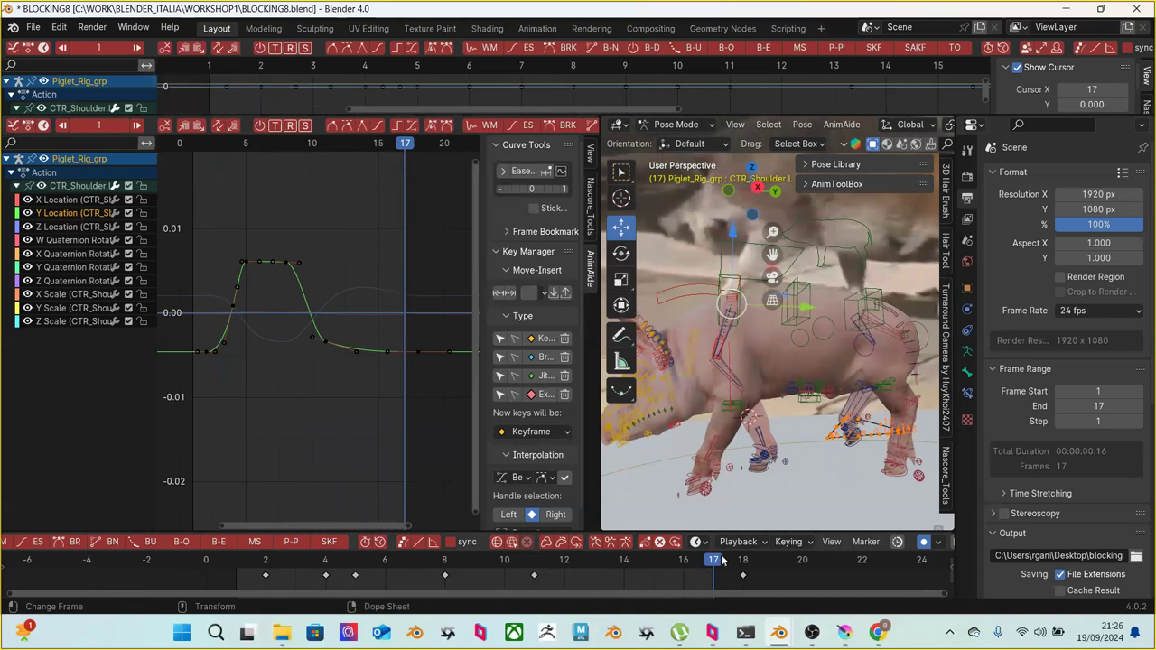
pyautogui.moveTo(712, 562); pyautogui.dragTo(694, 569)
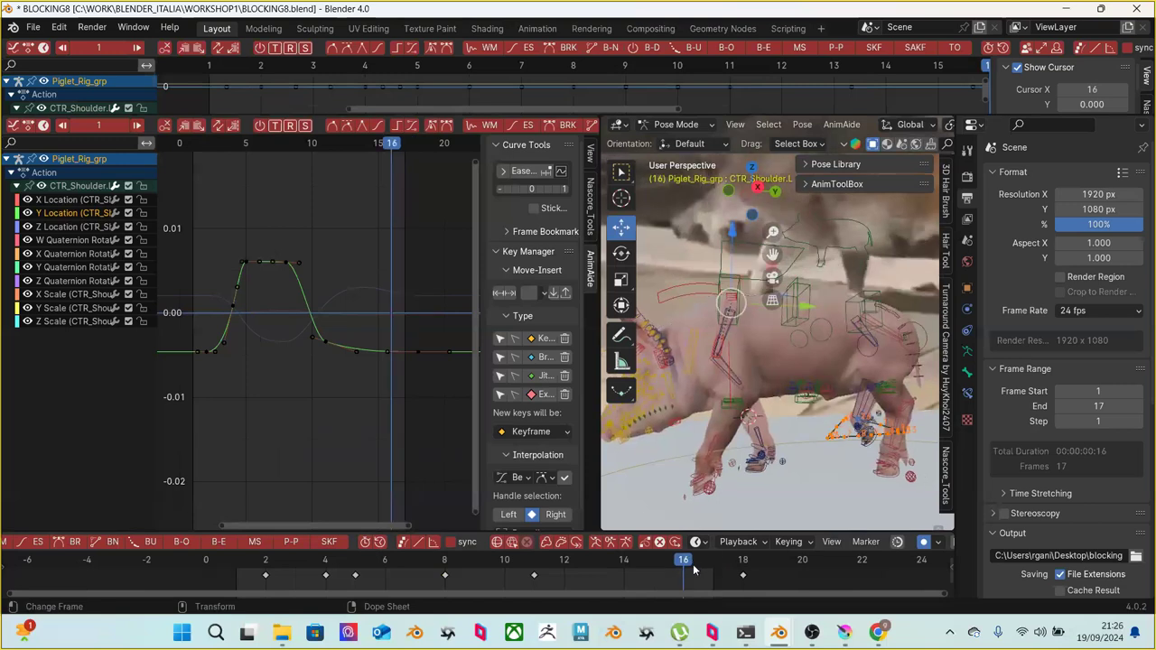
pyautogui.press('Right')
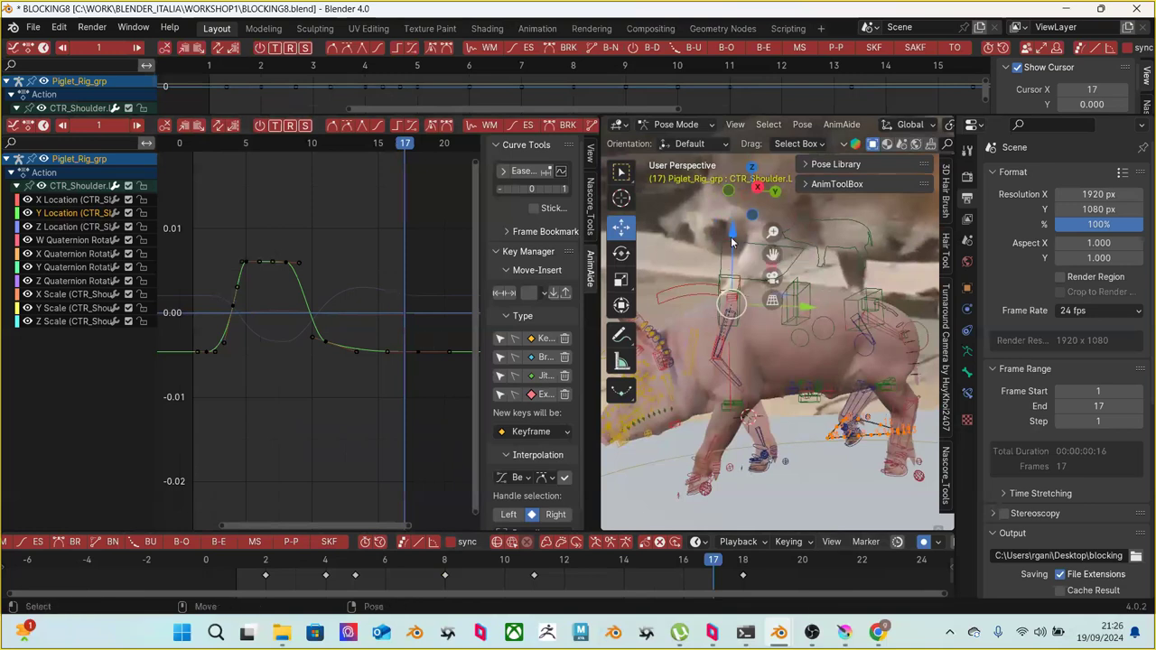
# Move the left shoulder's key at frame 18 to frame 17 and its key at frame 2 to frame 1
pyautogui.click(743, 576)
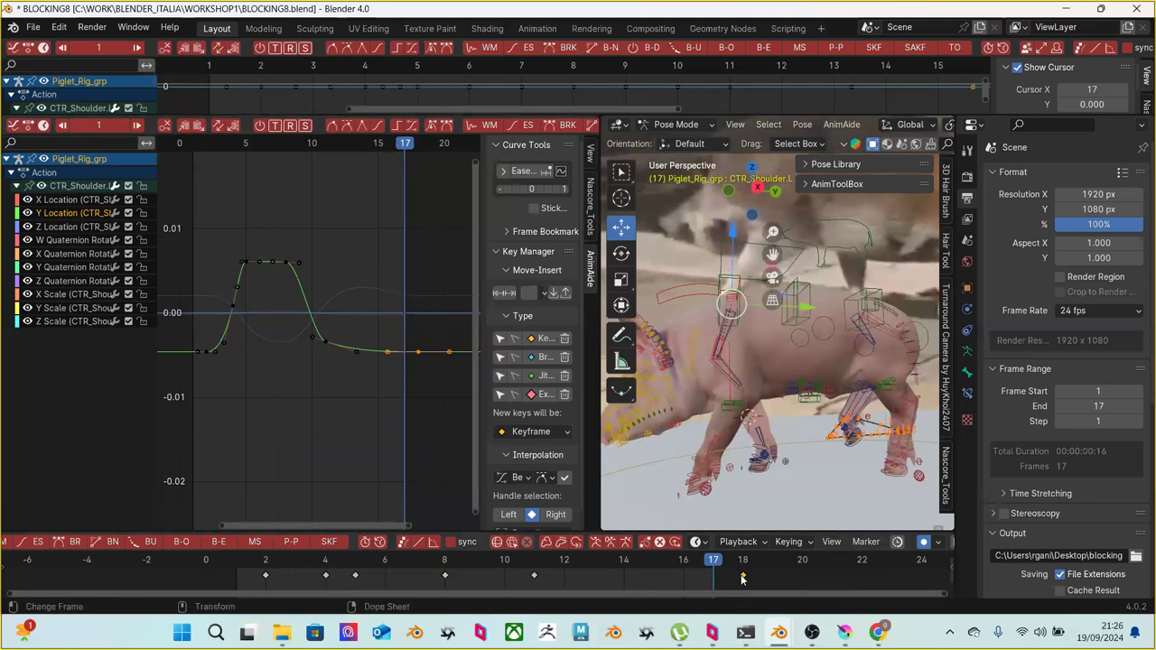
pyautogui.moveTo(742, 578); pyautogui.dragTo(714, 578)
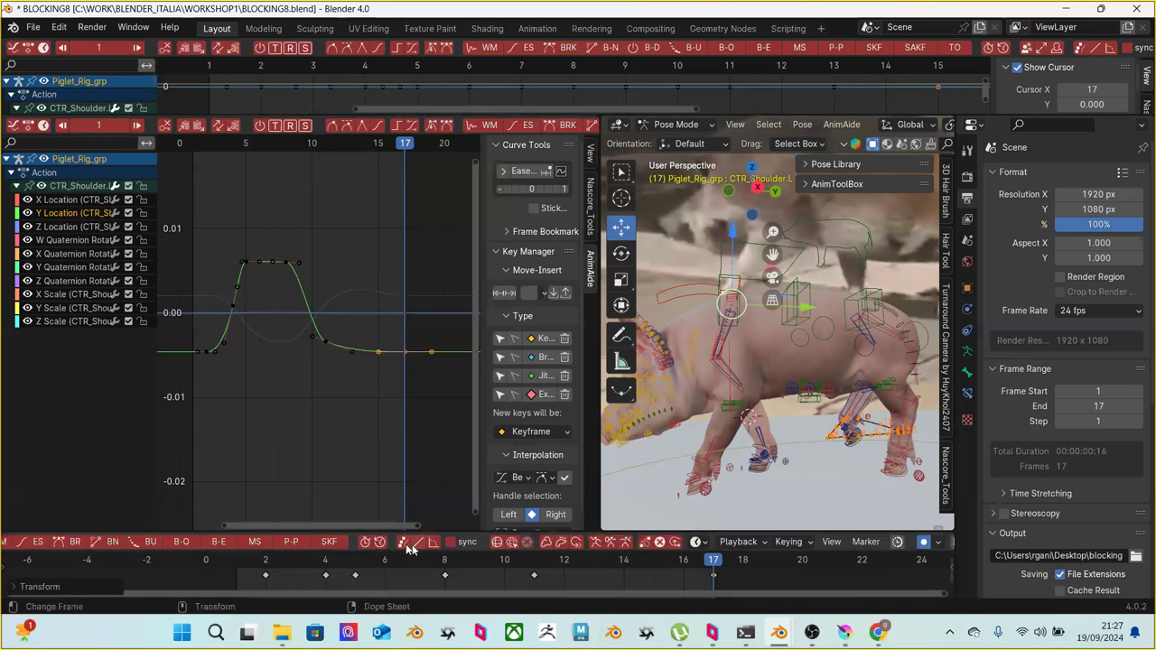
pyautogui.click(261, 577)
pyautogui.moveTo(261, 577); pyautogui.dragTo(350, 565)
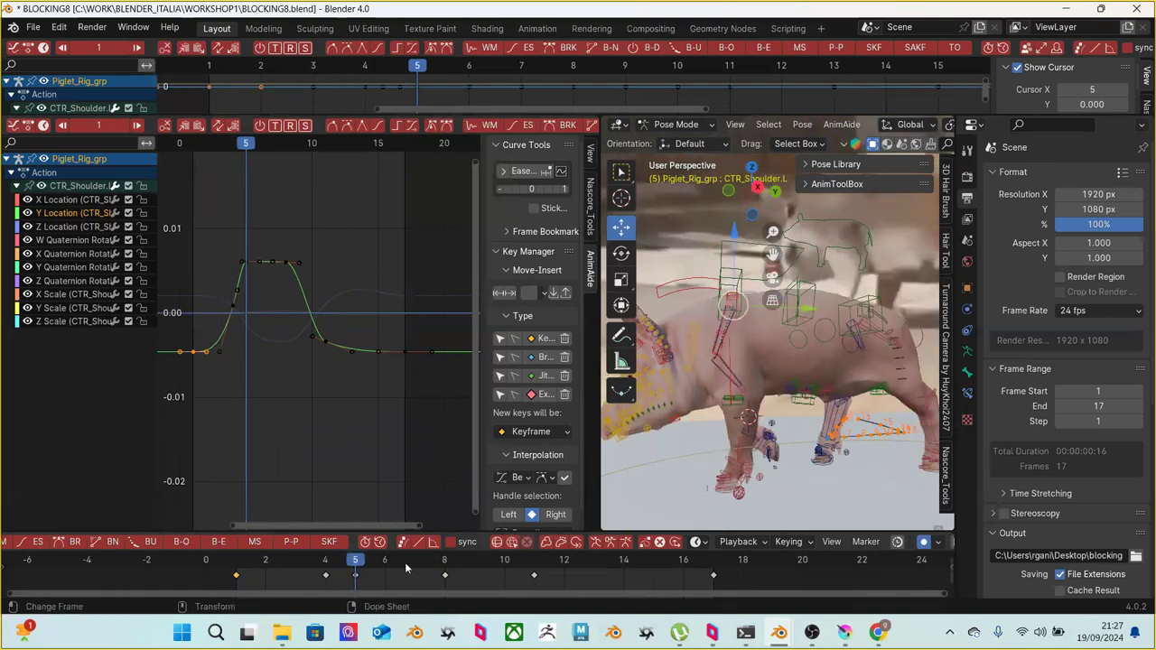
pyautogui.scroll(-1, 213, 225)
pyautogui.moveTo(218, 224); pyautogui.dragTo(437, 450)
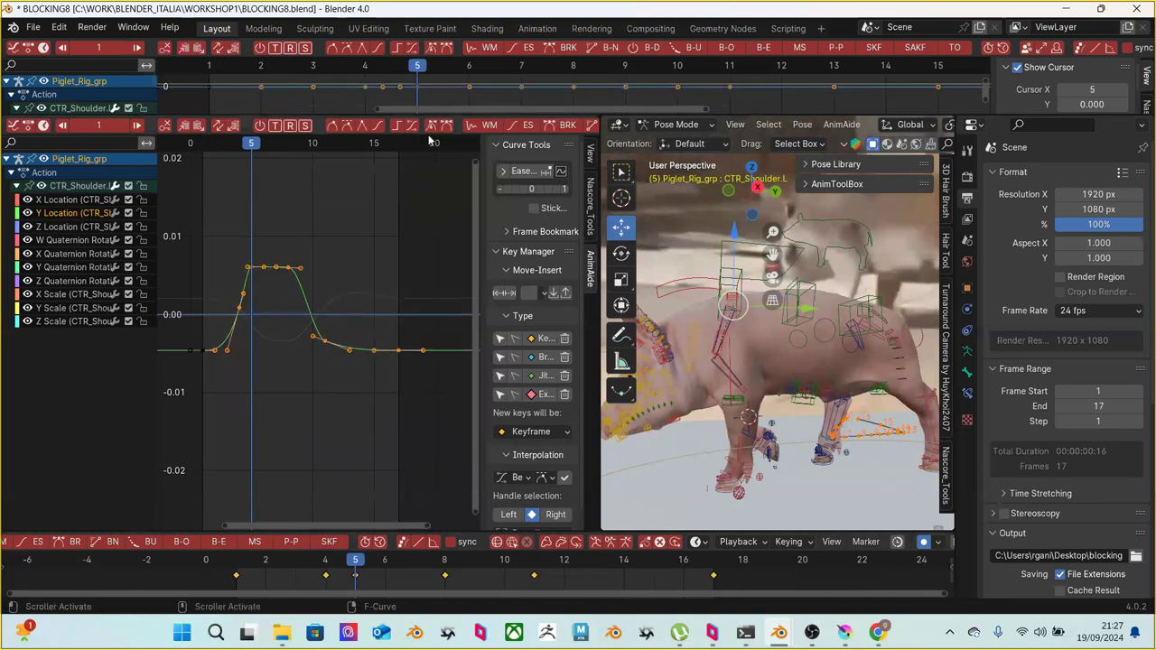
pyautogui.click(291, 201)
pyautogui.scroll(1, 300, 271)
pyautogui.keyDown('alt'); pyautogui.moveTo(317, 307); pyautogui.dragTo(434, 311, button='middle'); pyautogui.keyUp('alt')
pyautogui.scroll(3, 339, 308)
pyautogui.keyDown('alt'); pyautogui.moveTo(339, 309); pyautogui.dragTo(278, 357, button='middle'); pyautogui.keyUp('alt')
pyautogui.moveTo(259, 271); pyautogui.dragTo(313, 474)
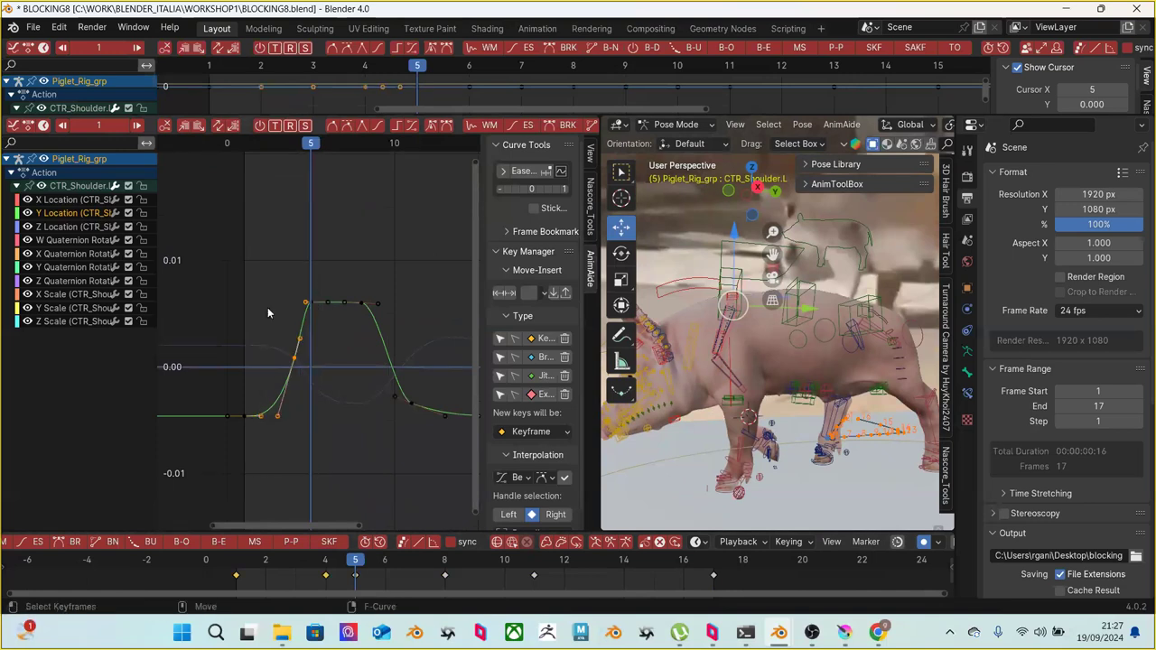
pyautogui.moveTo(264, 281); pyautogui.dragTo(319, 438)
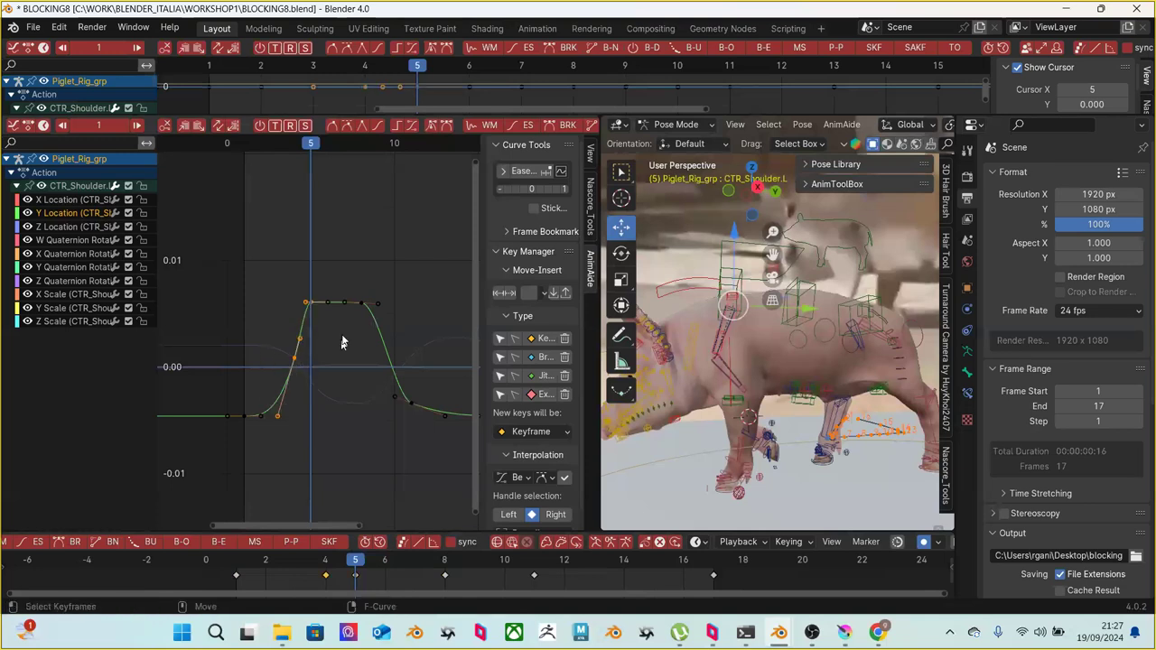
pyautogui.click(321, 287)
pyautogui.moveTo(264, 262); pyautogui.dragTo(454, 530)
# Try easing the left shoulder's Y Location keys at frames 8 and 11 for a rounder fall from the peak
pyautogui.click(348, 254)
pyautogui.moveTo(321, 279); pyautogui.dragTo(424, 447)
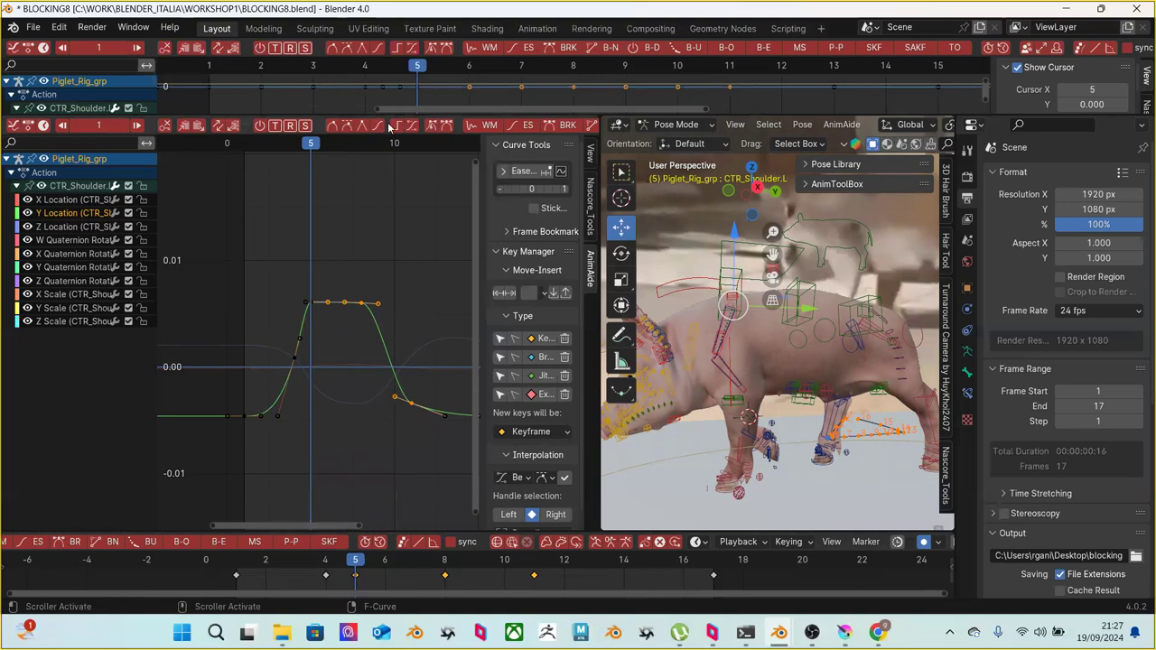
pyautogui.click(529, 128)
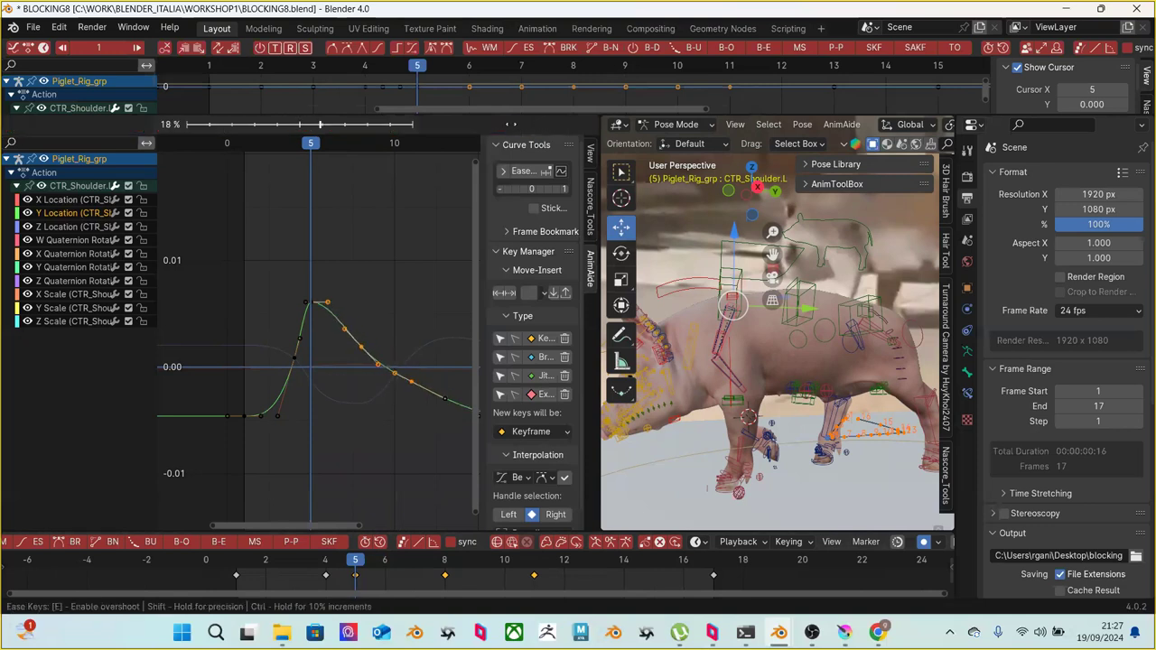
pyautogui.click(499, 124)
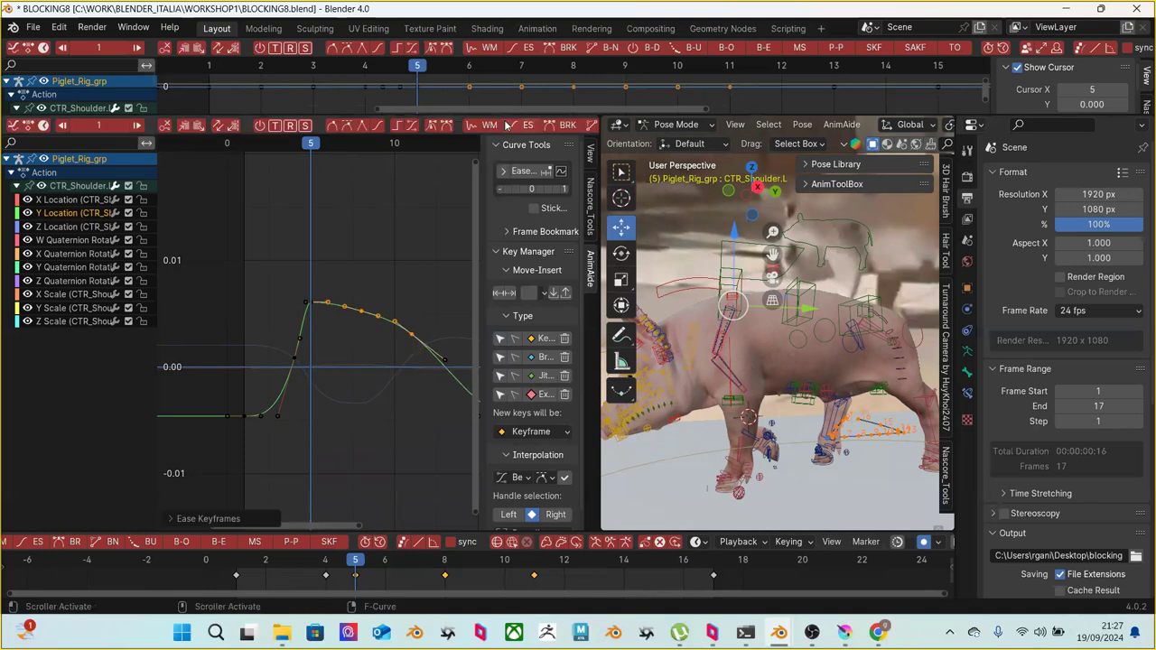
# Ease the left shoulder's Y Location keys at frames 8 and 11 by about 19%, judging the pose at frame 9
pyautogui.scroll(-2, 323, 249)
pyautogui.moveTo(373, 290)
pyautogui.keyDown('alt'); pyautogui.mouseDown(button='middle')
pyautogui.moveTo(323, 248)
pyautogui.moveTo(373, 277)
pyautogui.mouseUp(button='middle'); pyautogui.keyUp('alt')
pyautogui.moveTo(388, 557); pyautogui.dragTo(474, 557)
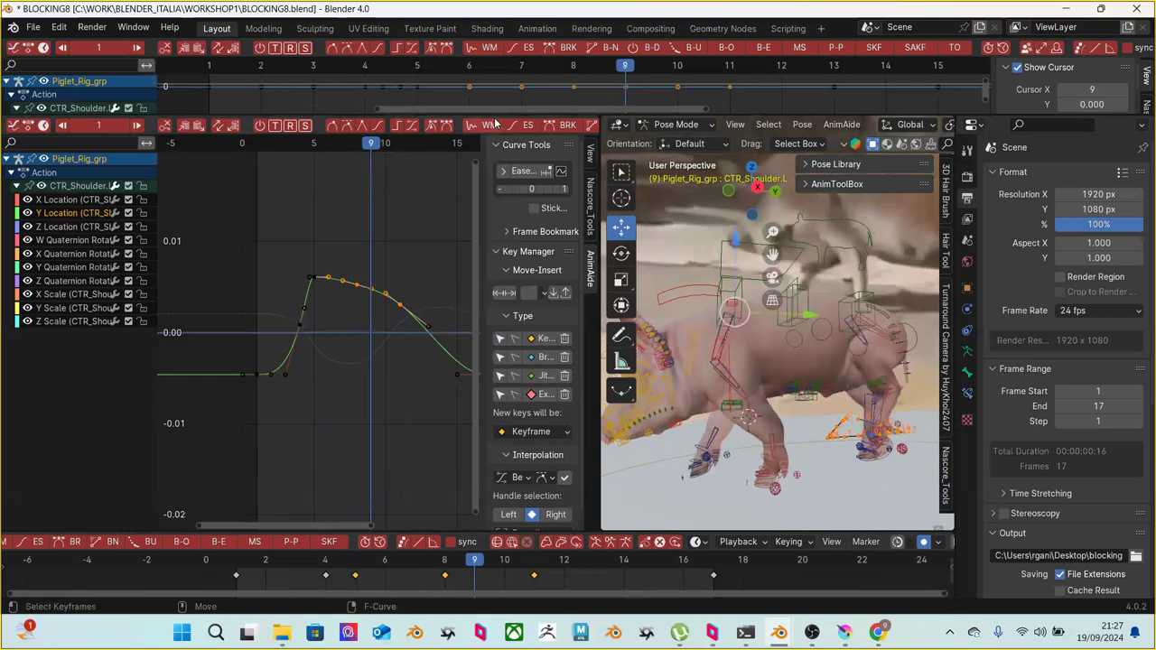
pyautogui.click(526, 124)
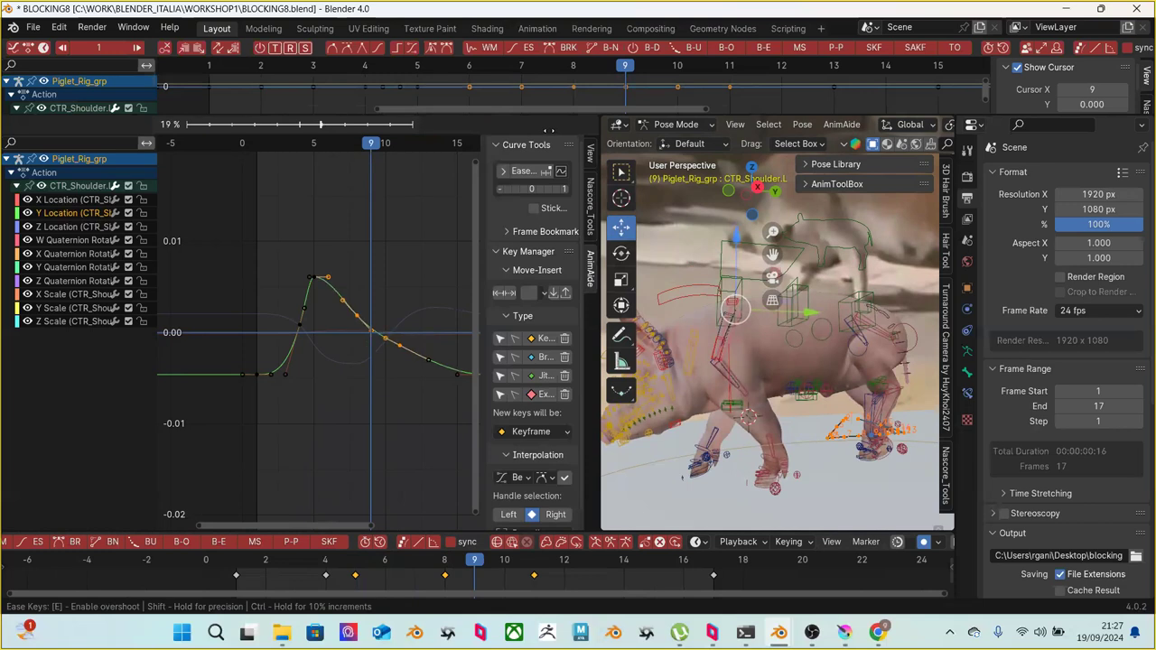
pyautogui.click(548, 132)
# Scrub and play the walk cycle to check the left shoulder's motion up to the loop point
pyautogui.scroll(-2, 366, 430)
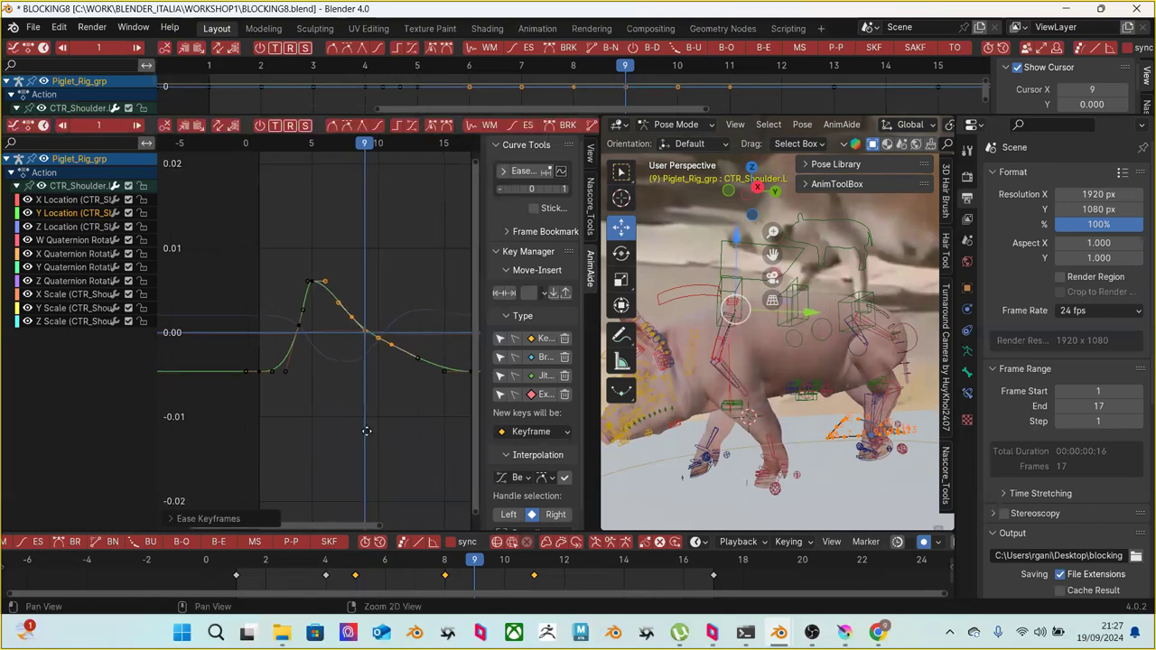
pyautogui.moveTo(367, 431); pyautogui.dragTo(285, 430, button='middle')
pyautogui.moveTo(236, 564); pyautogui.dragTo(546, 538)
pyautogui.press('space')
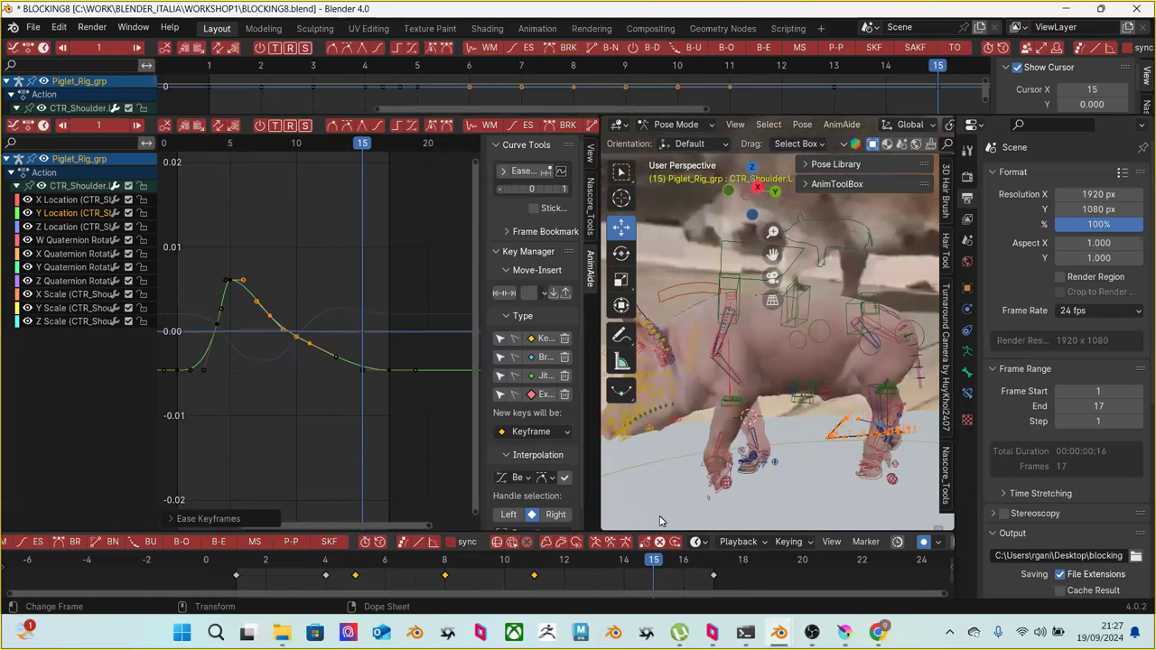
pyautogui.moveTo(640, 512); pyautogui.dragTo(623, 506)
pyautogui.press('Down')
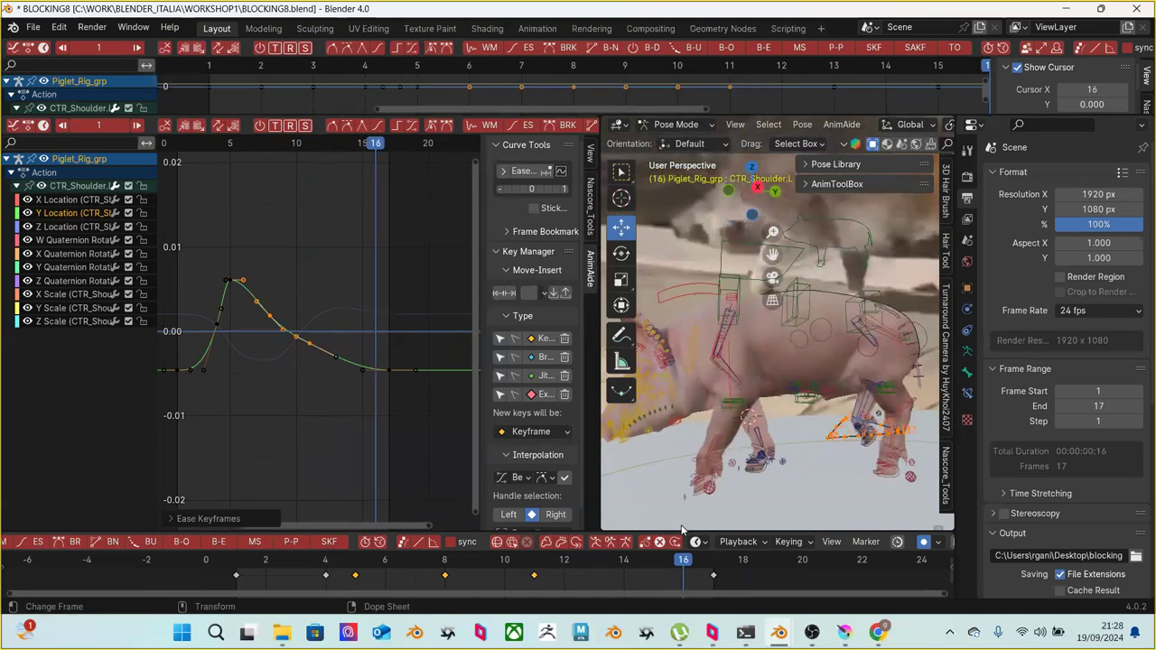
pyautogui.press('Up')
# Raise the left shoulder's Y Location keys at frames 1 and 17 by about 0.006
pyautogui.moveTo(341, 357); pyautogui.dragTo(448, 387, button='middle')
pyautogui.moveTo(283, 378); pyautogui.dragTo(249, 362, button='middle')
pyautogui.moveTo(217, 356); pyautogui.dragTo(258, 398)
pyautogui.scroll(-1, 303, 415)
pyautogui.moveTo(333, 411); pyautogui.dragTo(307, 430, button='middle')
pyautogui.moveTo(421, 372); pyautogui.dragTo(443, 423)
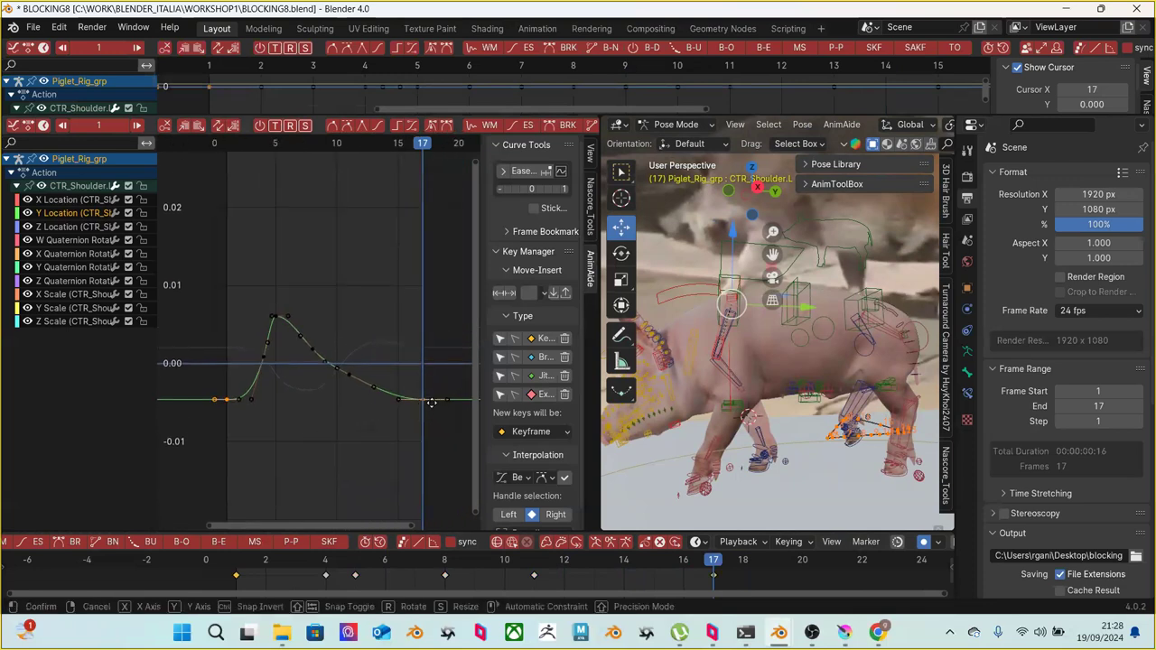
pyautogui.press('g')
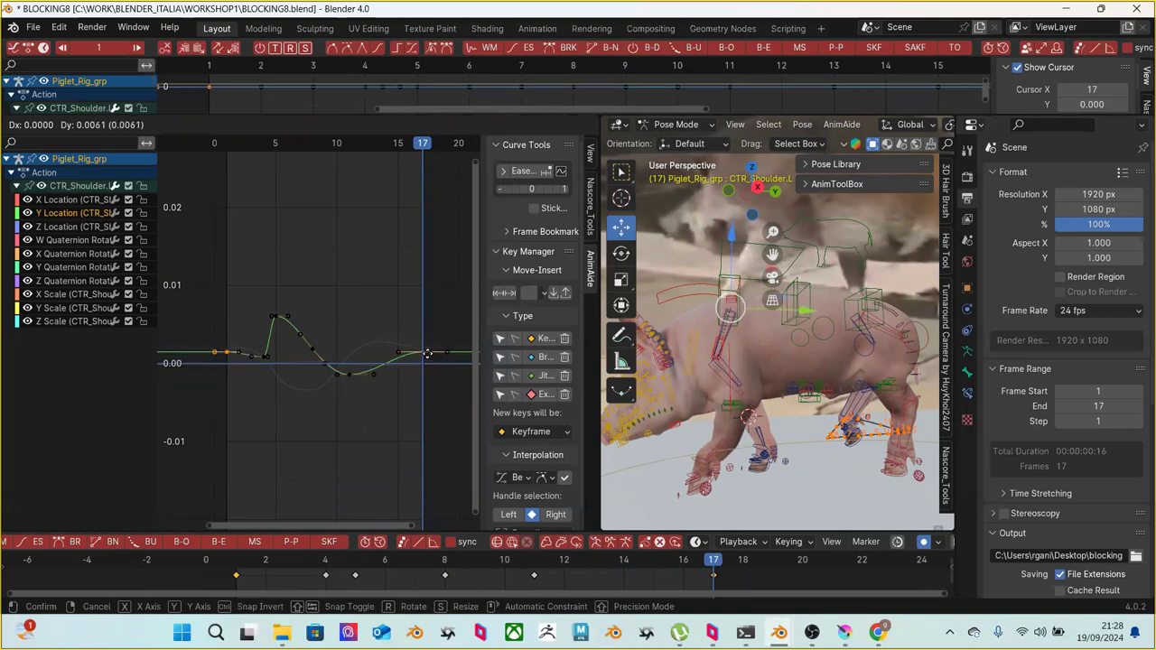
pyautogui.click(428, 352)
# Ease the left shoulder's Y Location key at frame 4 up toward the frame 5 peak to smooth the rise
pyautogui.scroll(2, 269, 401)
pyautogui.moveTo(222, 317); pyautogui.dragTo(246, 349)
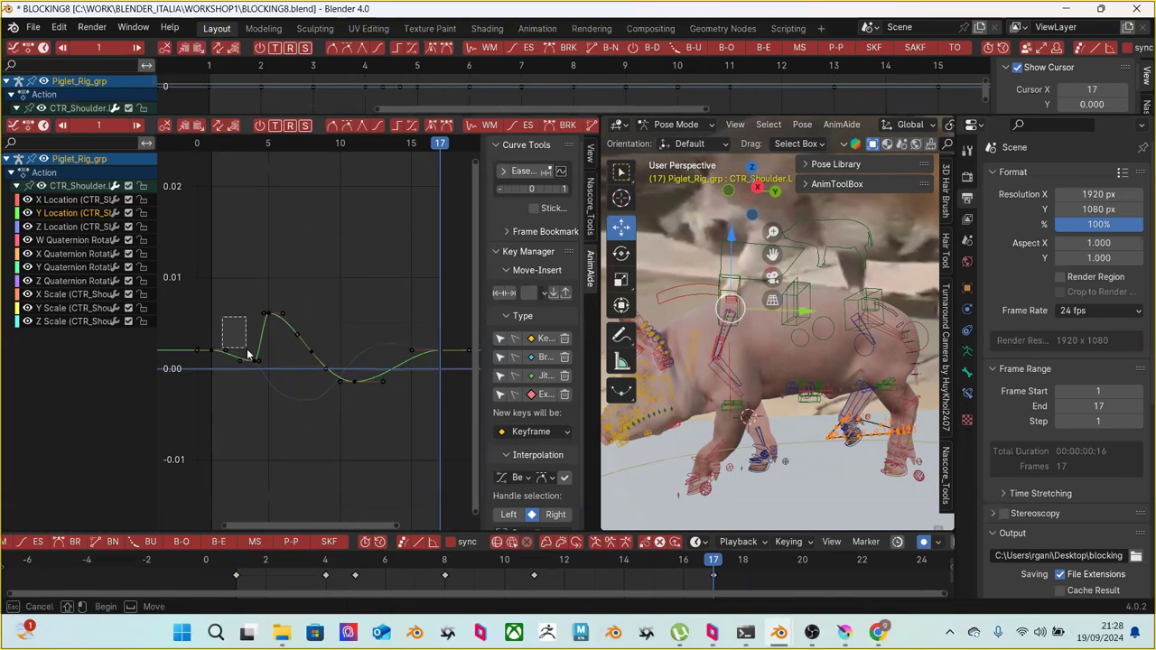
pyautogui.moveTo(263, 389); pyautogui.dragTo(264, 389)
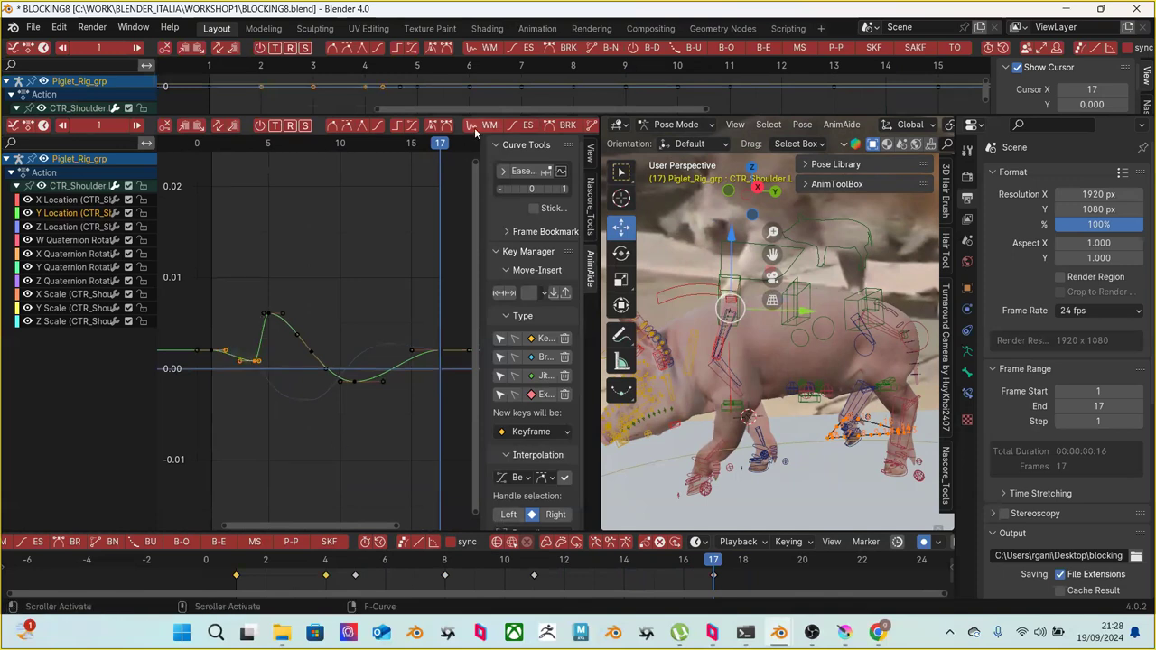
pyautogui.click(527, 125)
pyautogui.click(531, 126)
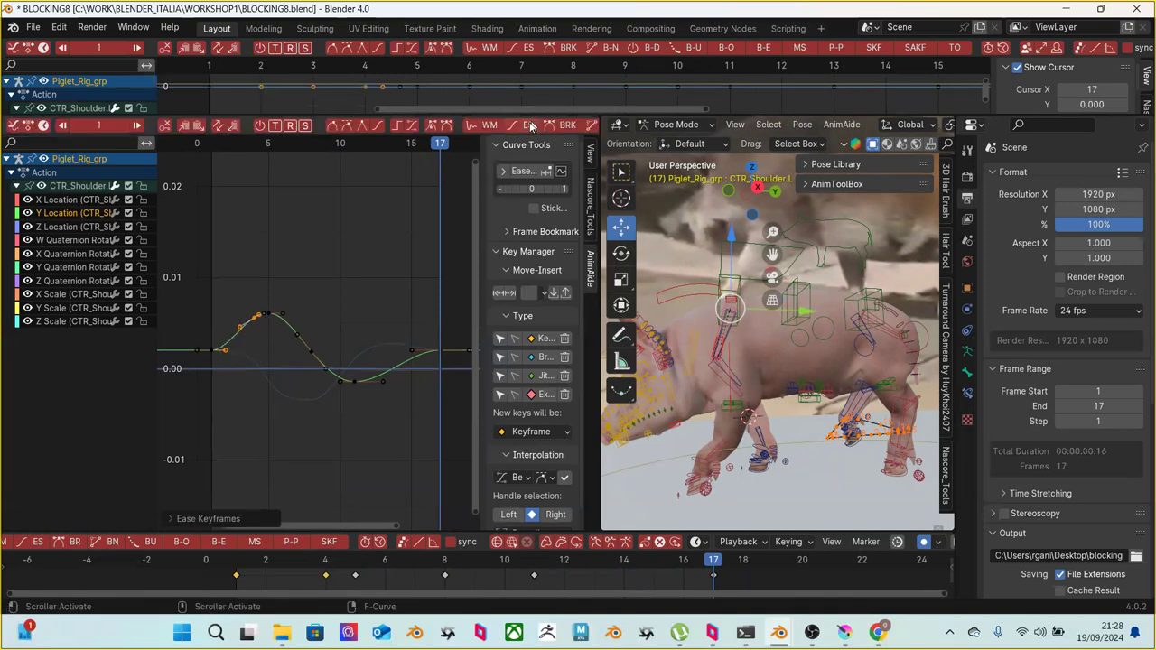
pyautogui.click(378, 248)
pyautogui.scroll(-2, 374, 262)
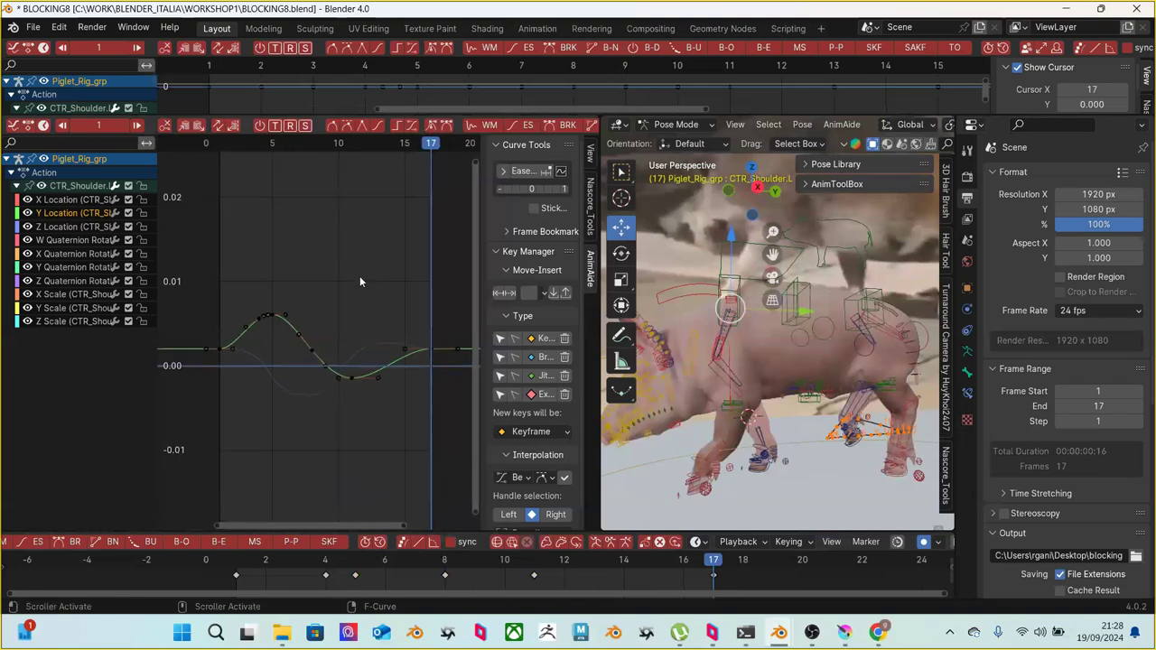
# Angle the left shoulder's Y Location handles at frames 17 and 1 so the curve rises smoothly through the loop, and play the cycle
pyautogui.click(403, 348)
pyautogui.moveTo(406, 352); pyautogui.dragTo(409, 369)
pyautogui.click(231, 349)
pyautogui.moveTo(234, 350); pyautogui.dragTo(232, 342)
pyautogui.click(276, 369)
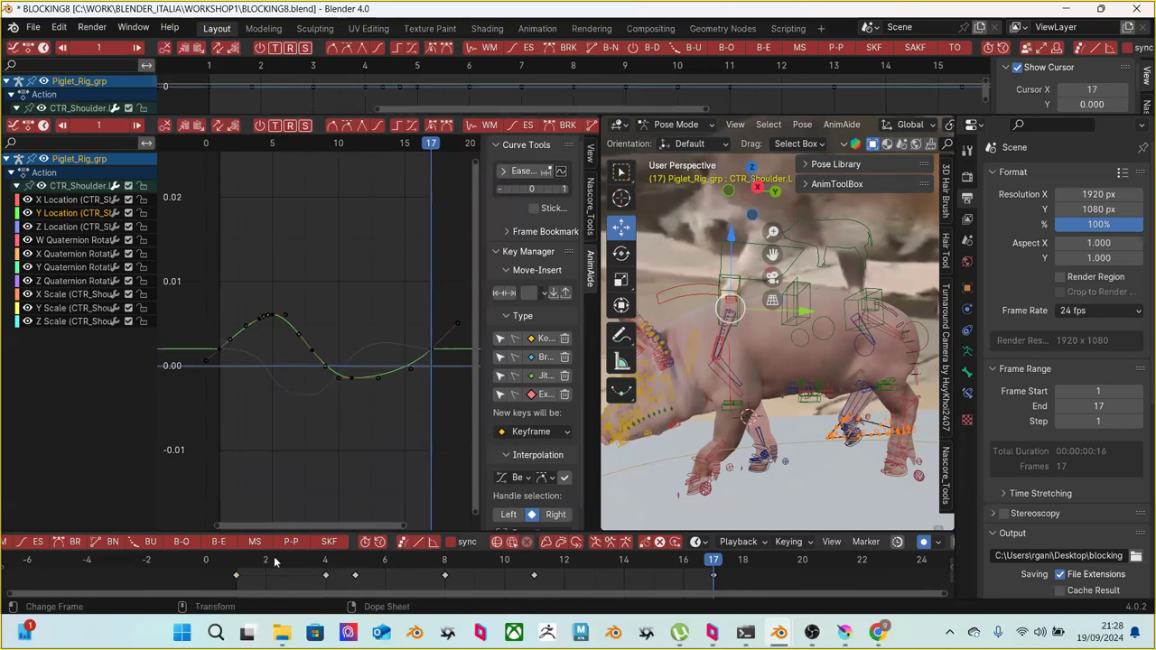
pyautogui.hotkey('shift', 'Left')
pyautogui.press('space')
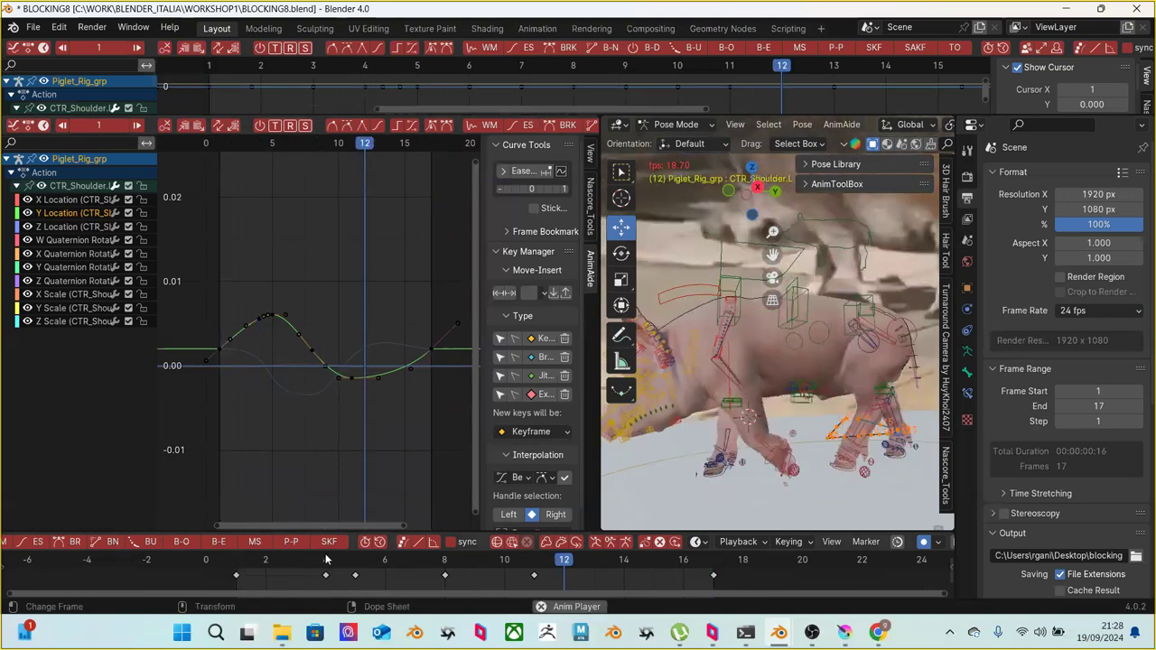
pyautogui.press('space')
# Move the left shoulder vertically to key its Y Location at about -0.008 on frame 3 and about -0.003 on frame 1
pyautogui.click(298, 567)
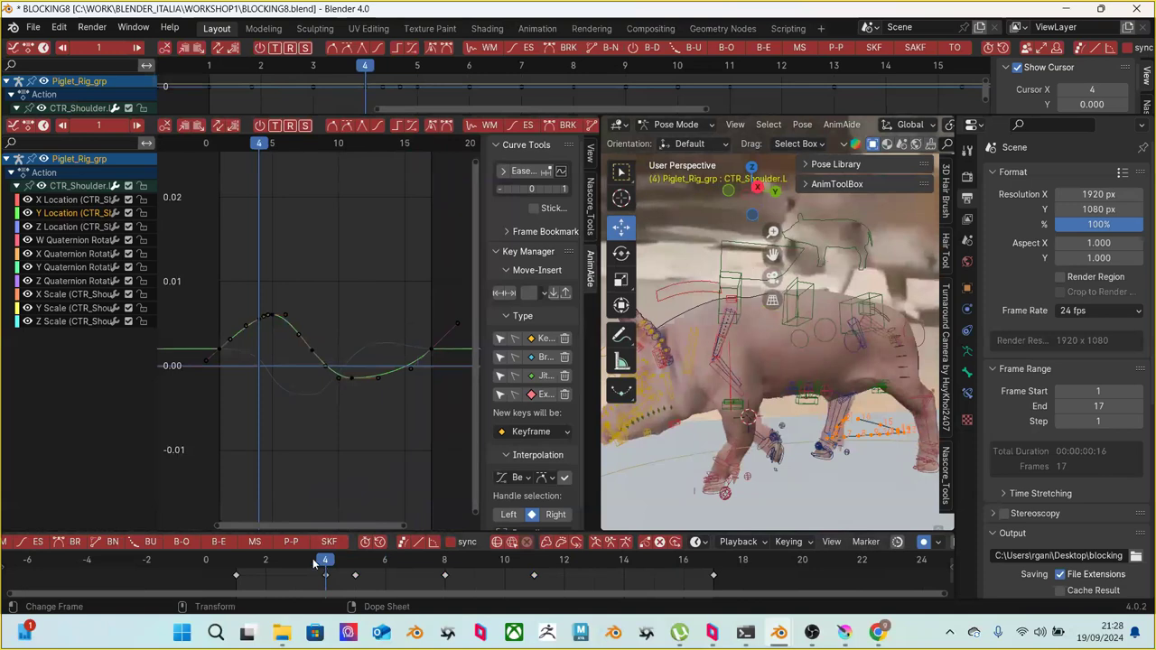
pyautogui.click(251, 328)
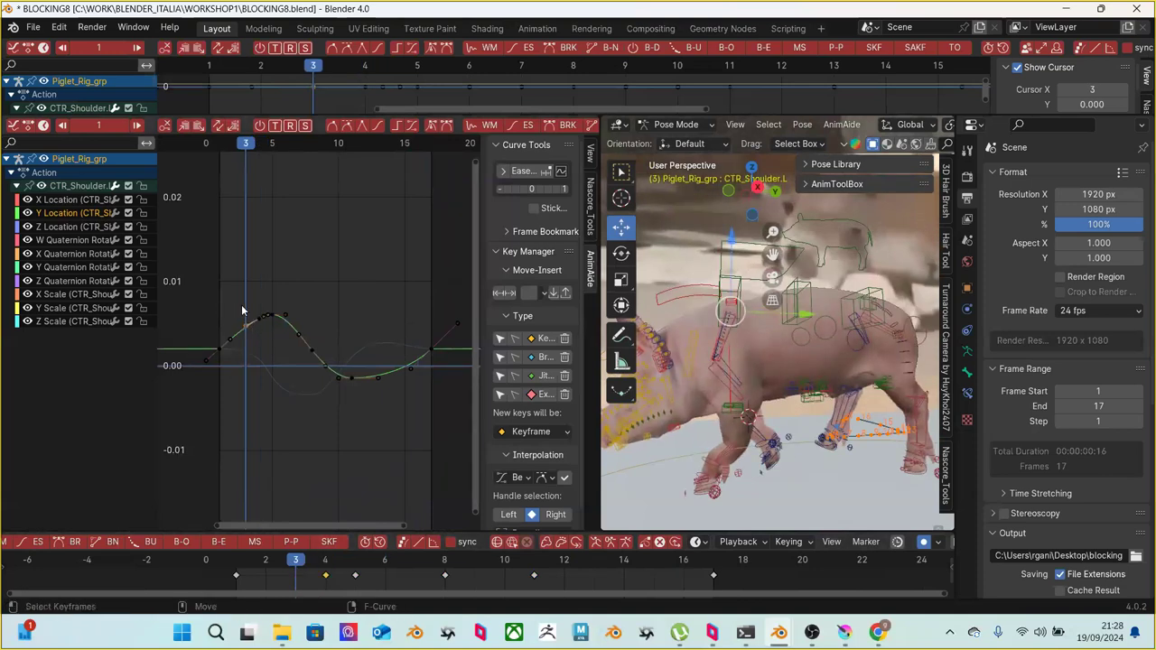
pyautogui.click(250, 330)
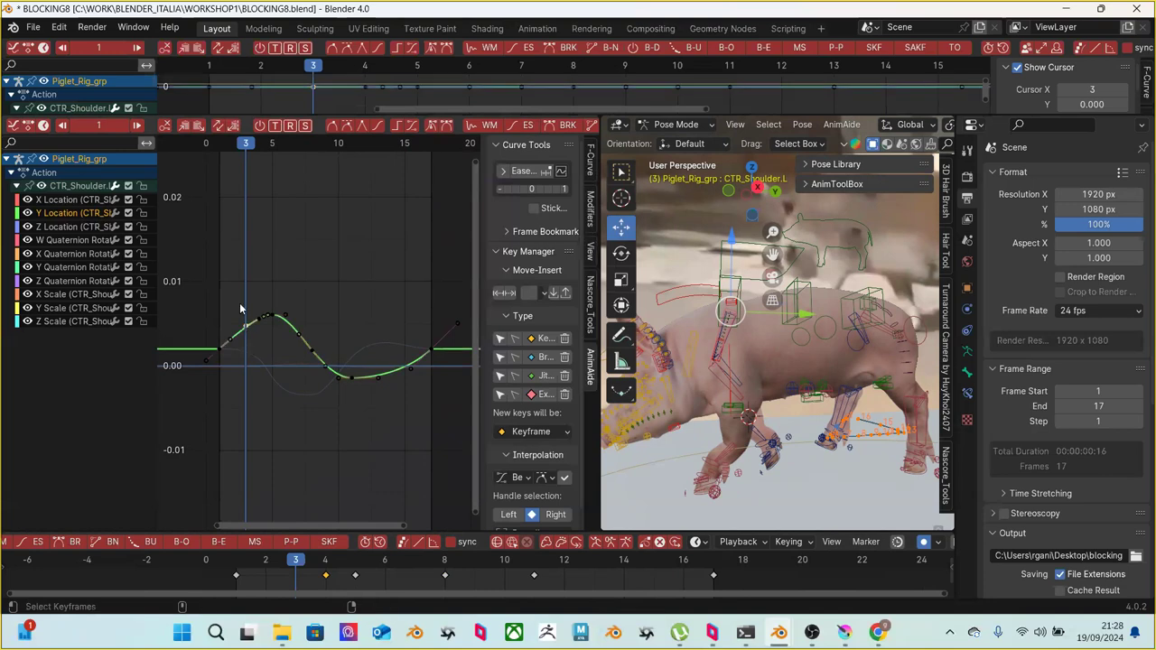
pyautogui.moveTo(732, 253)
pyautogui.mouseDown()
pyautogui.moveTo(731, 236)
pyautogui.moveTo(732, 260)
pyautogui.mouseUp()
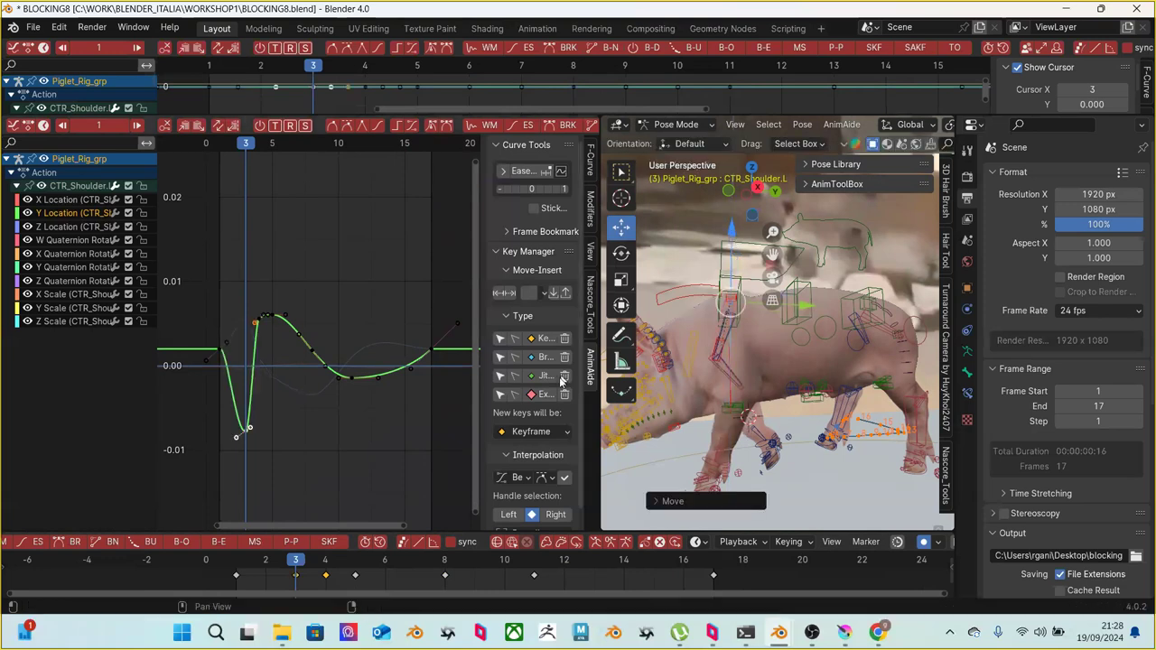
pyautogui.moveTo(294, 563); pyautogui.dragTo(237, 562)
pyautogui.moveTo(735, 237); pyautogui.dragTo(728, 228)
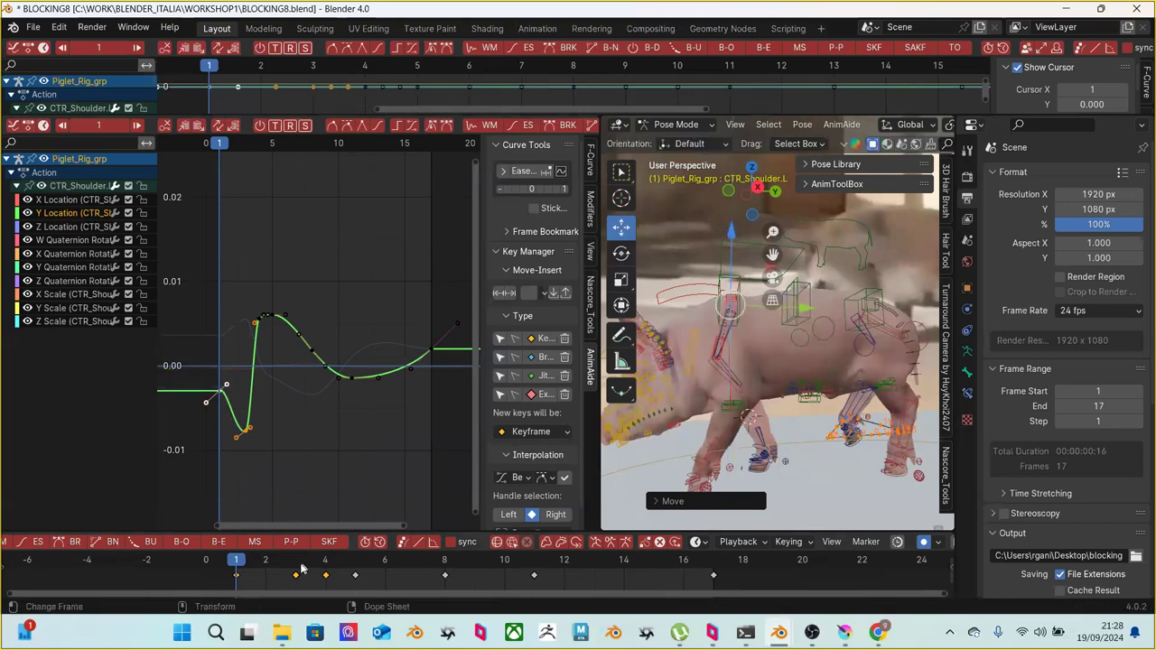
# Move the left shoulder vertically at frame 4 to bring its Y Location key to about 0
pyautogui.moveTo(246, 566); pyautogui.dragTo(327, 565)
pyautogui.click(731, 308)
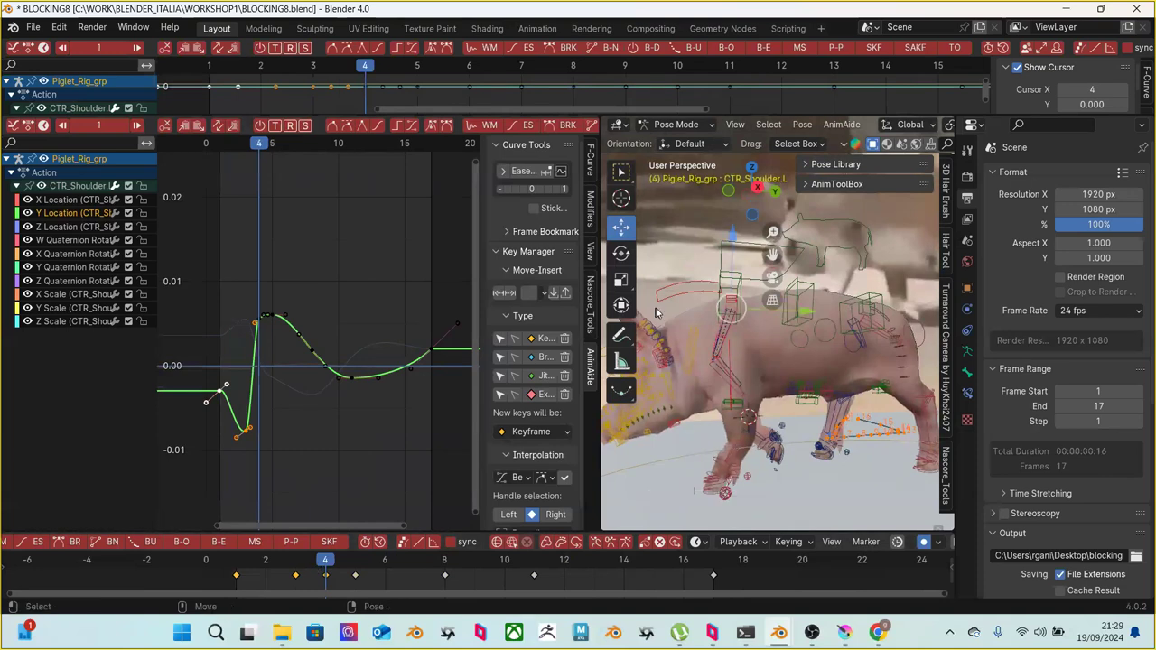
pyautogui.moveTo(732, 247); pyautogui.dragTo(730, 241)
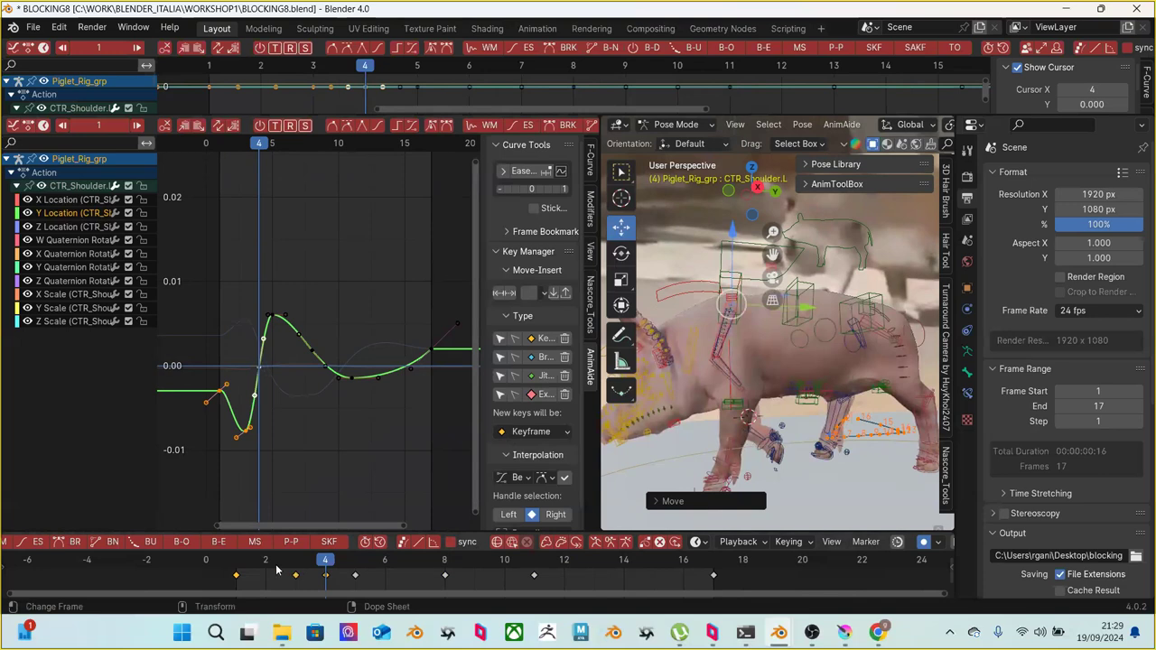
# Move the left shoulder vertically to key its Y Location at about 0.003 on frame 7 and about 0.002 on frame 8
pyautogui.click(308, 565)
pyautogui.moveTo(308, 565); pyautogui.dragTo(390, 562)
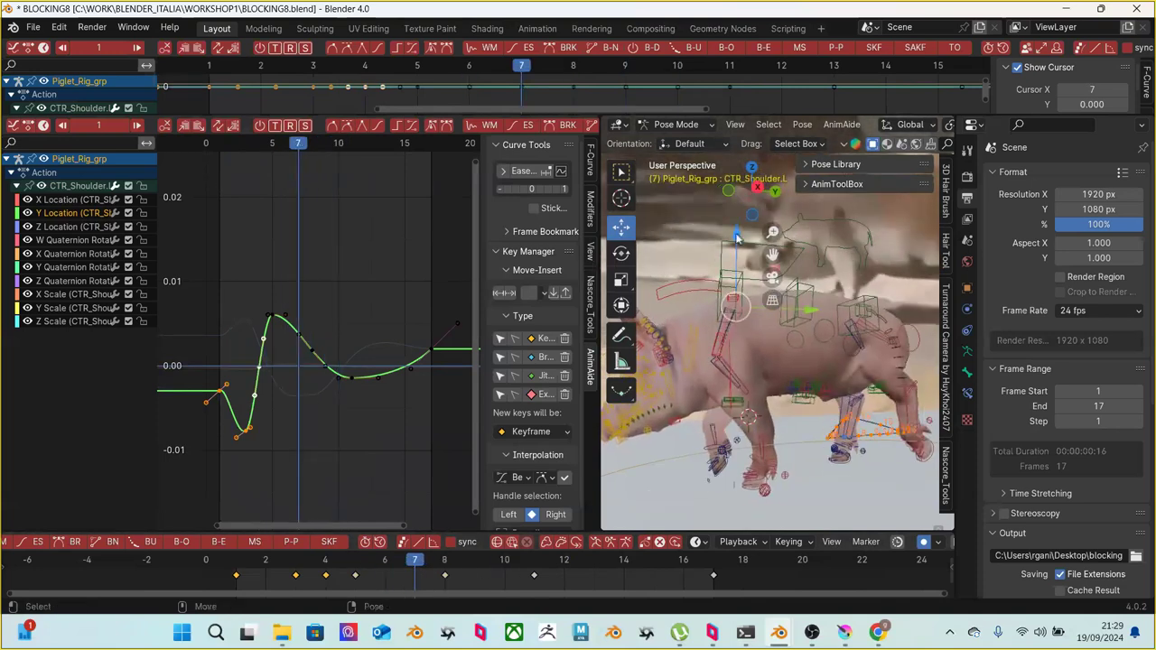
pyautogui.moveTo(736, 237); pyautogui.dragTo(727, 238)
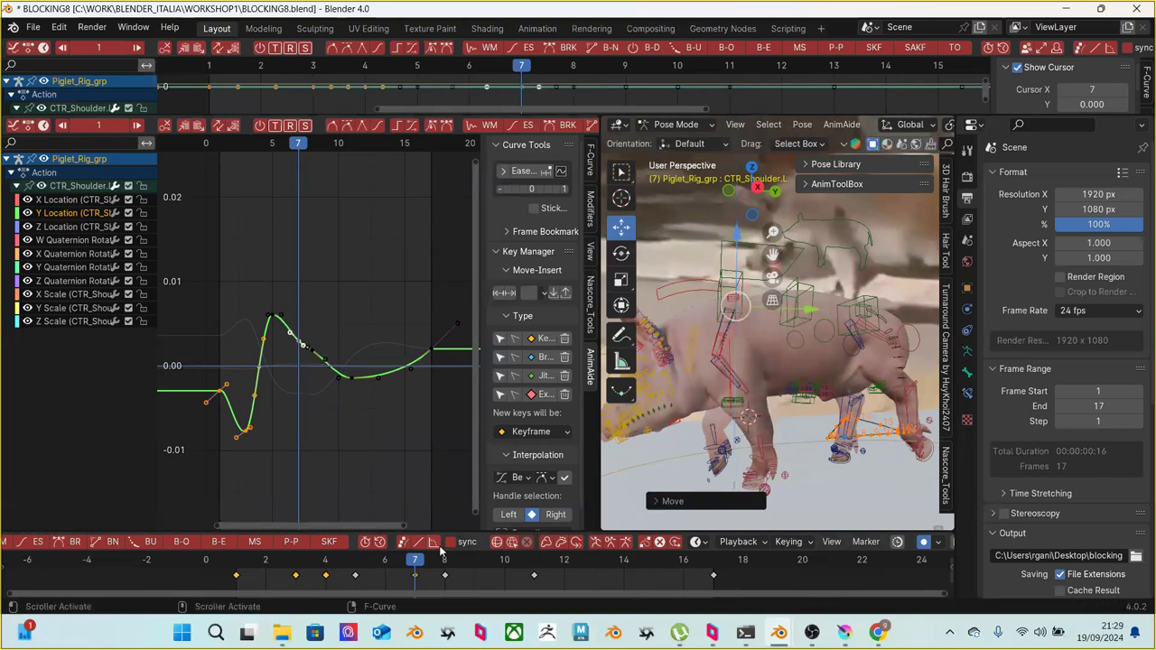
pyautogui.press('Right')
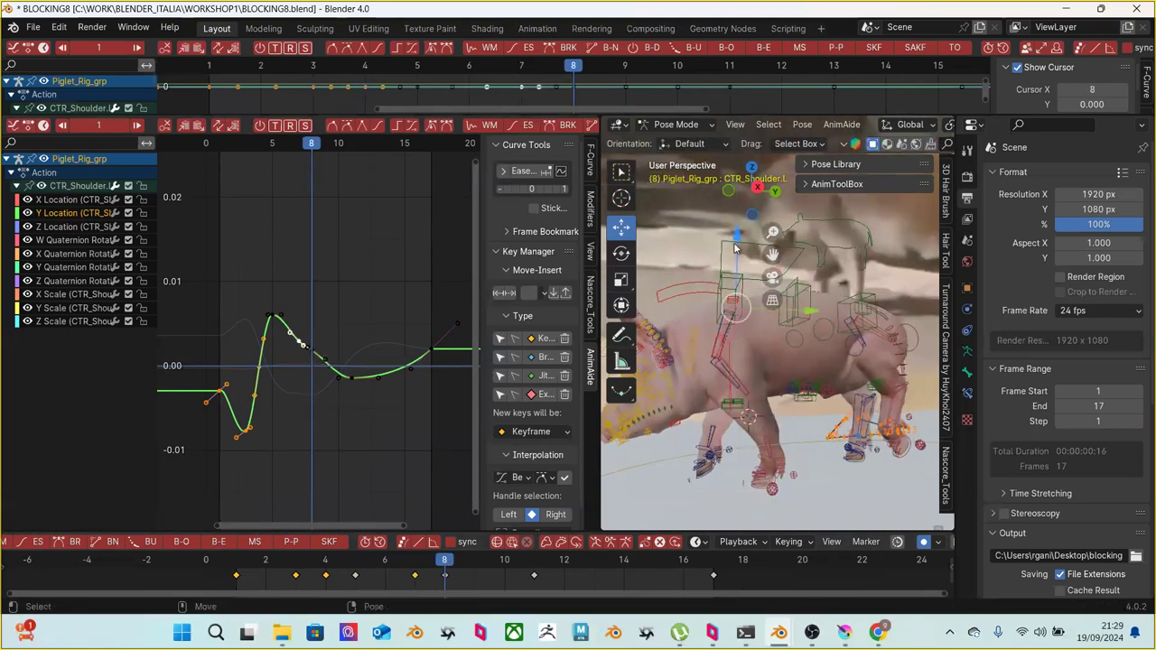
pyautogui.moveTo(736, 244); pyautogui.dragTo(728, 243)
# Try vertical left shoulder poses with Y Location at about 0.001 on frame 10 and about -0.002 on frame 11
pyautogui.click(476, 560)
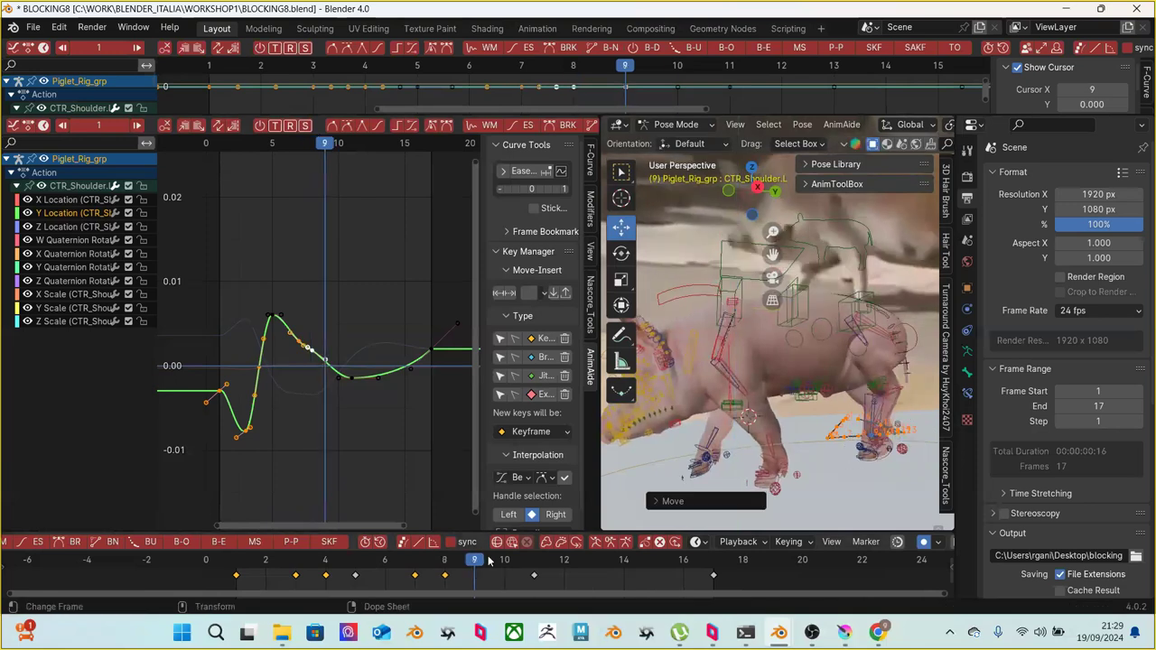
pyautogui.click(533, 585)
pyautogui.click(520, 562)
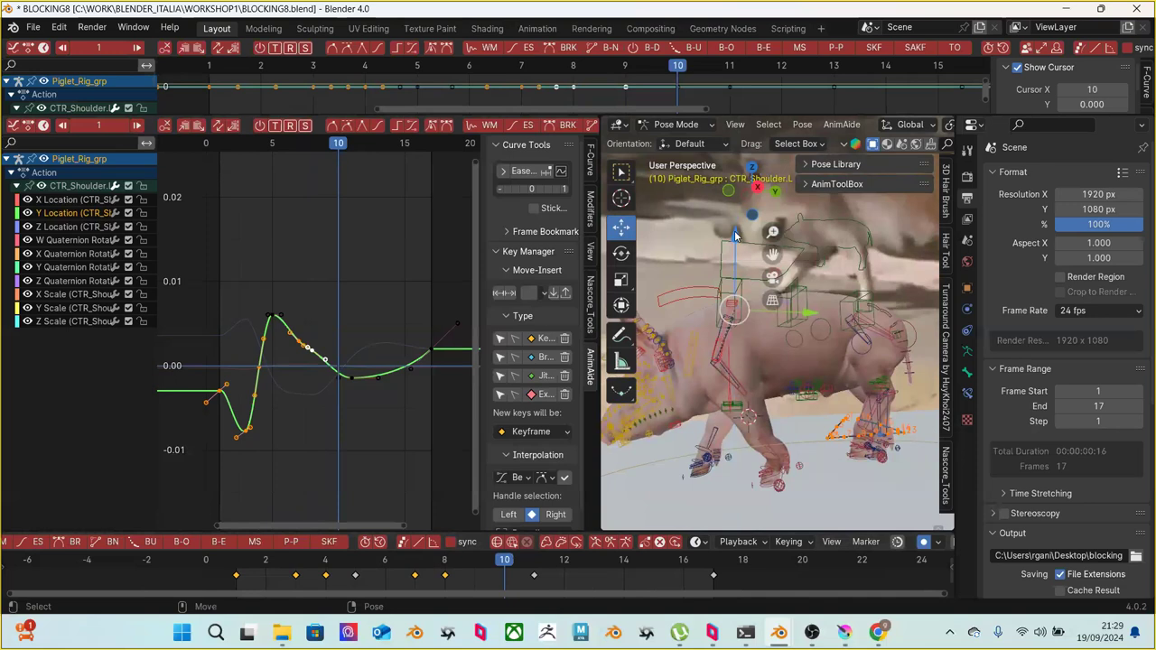
pyautogui.moveTo(734, 236); pyautogui.dragTo(730, 222)
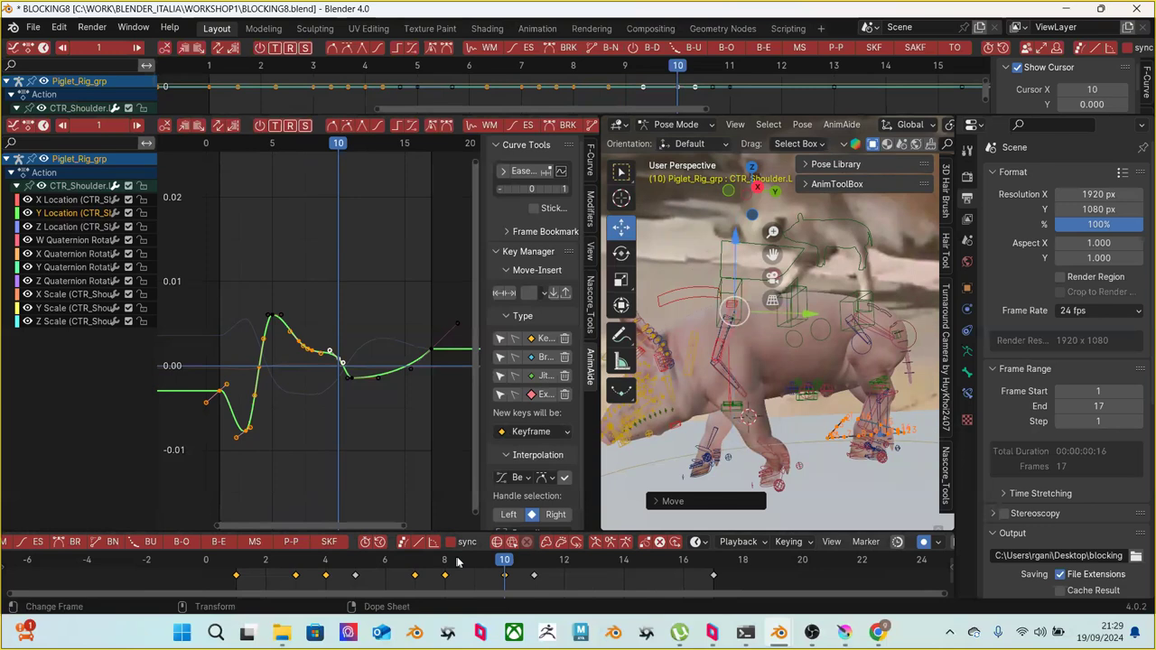
pyautogui.click(534, 560)
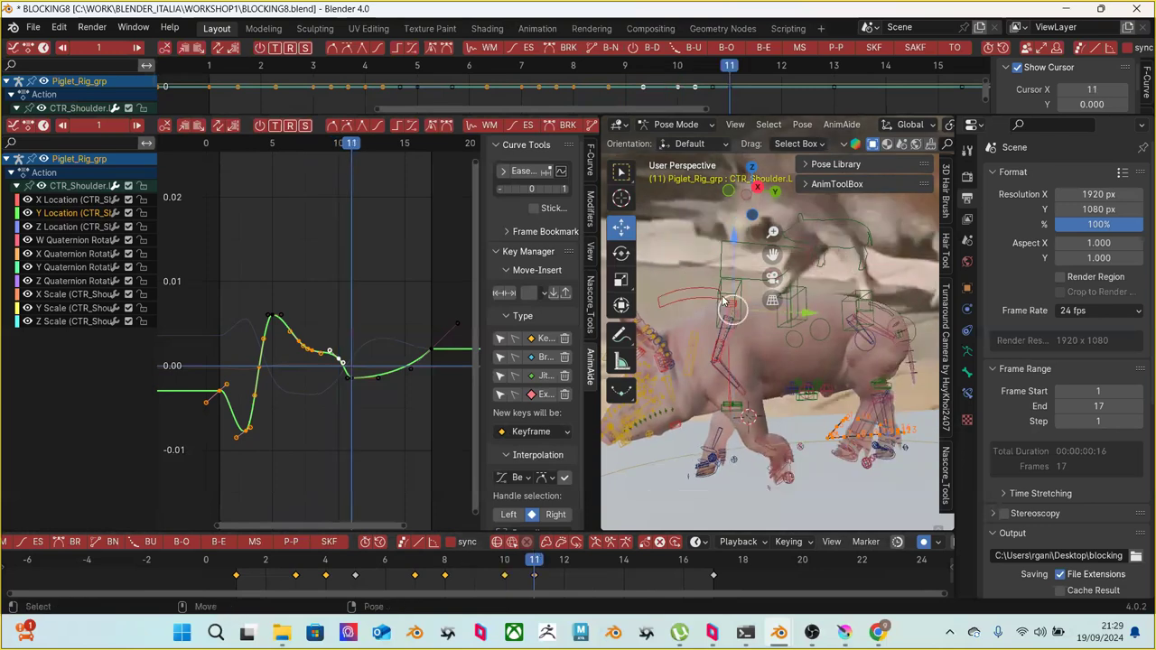
pyautogui.moveTo(731, 262); pyautogui.dragTo(748, 438)
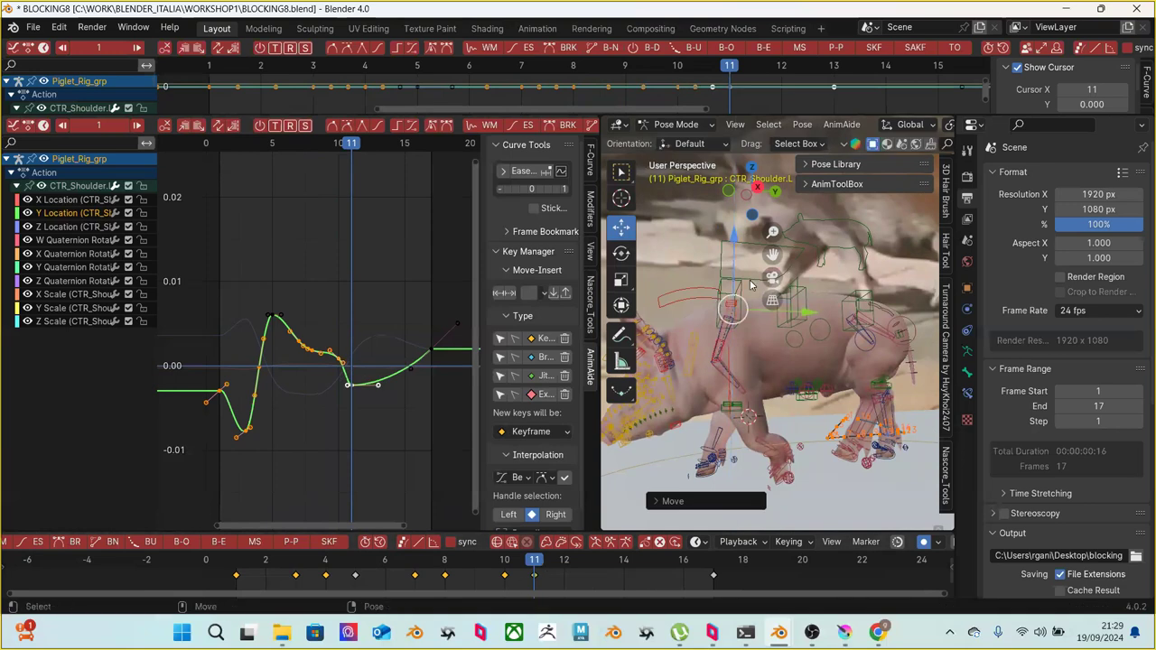
# Key the left shoulder's Y Location at about 0.009 on frame 13, and replace the frame 11 key with one at about -0.007
pyautogui.moveTo(532, 562); pyautogui.dragTo(604, 554)
pyautogui.moveTo(733, 261); pyautogui.dragTo(734, 257)
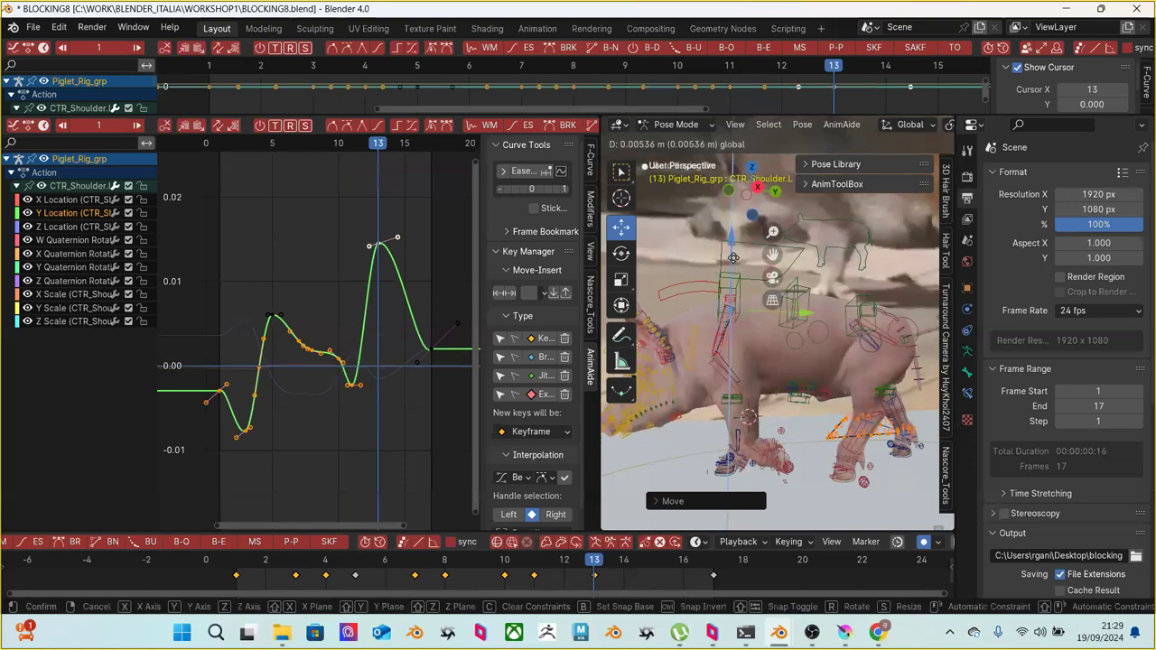
pyautogui.click(534, 560)
pyautogui.click(534, 576)
pyautogui.rightClick(536, 579)
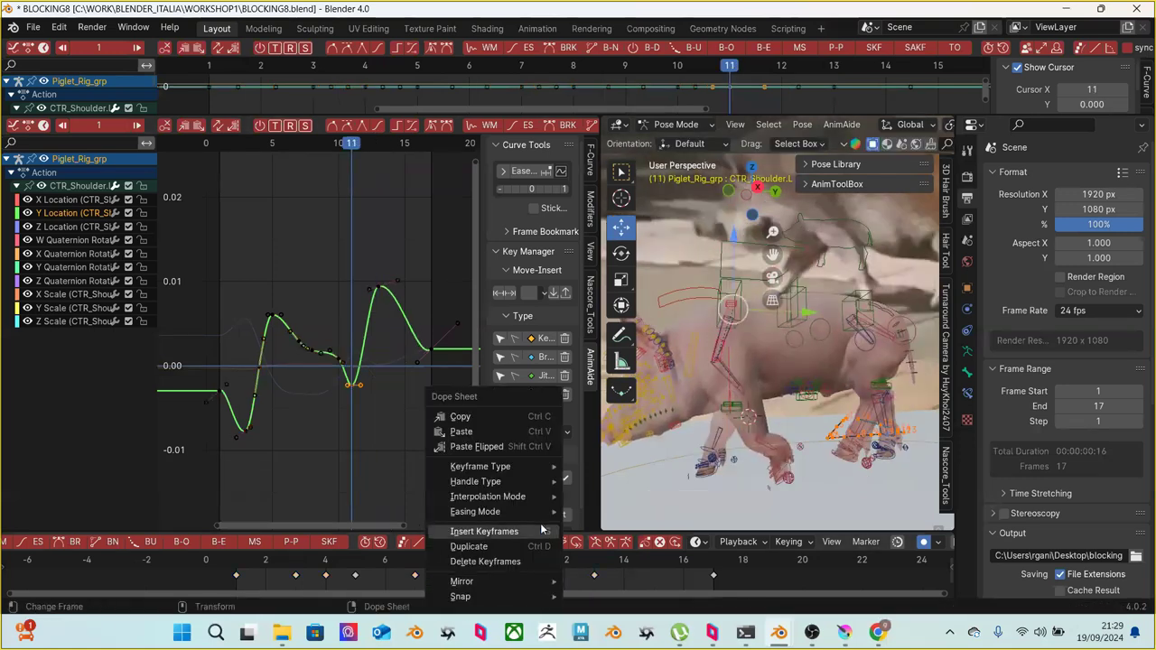
pyautogui.click(502, 563)
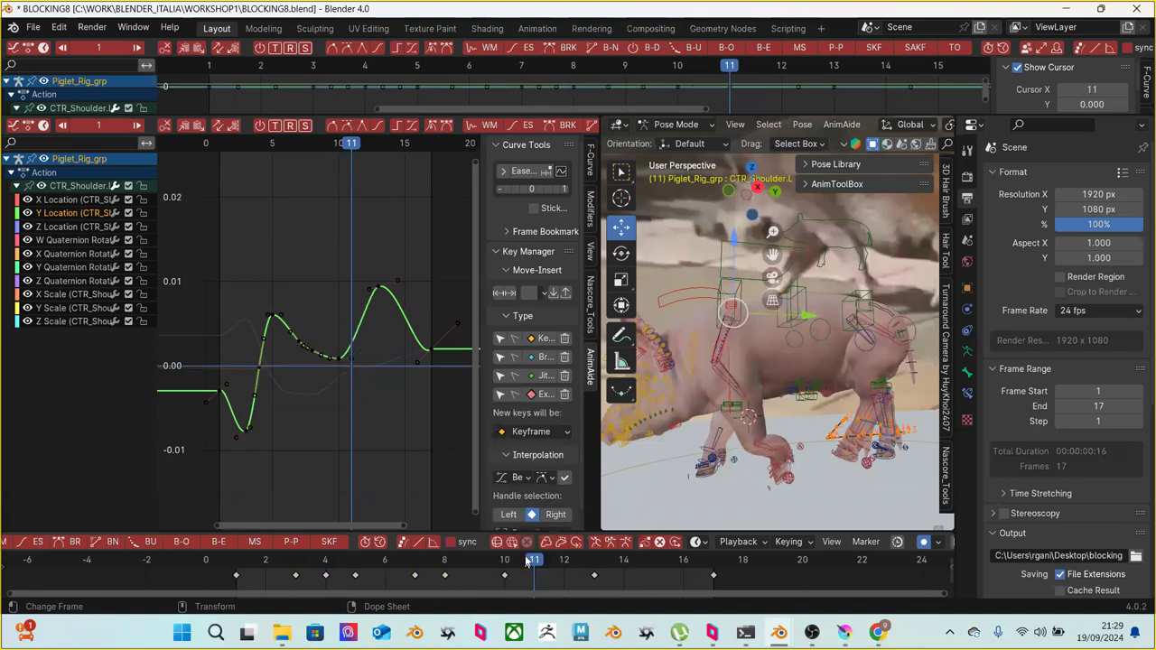
pyautogui.moveTo(732, 274); pyautogui.dragTo(728, 260)
# Move the left shoulder vertically at frame 15 to key its Y Location at about 0.015
pyautogui.moveTo(537, 562); pyautogui.dragTo(659, 544)
pyautogui.click(725, 310)
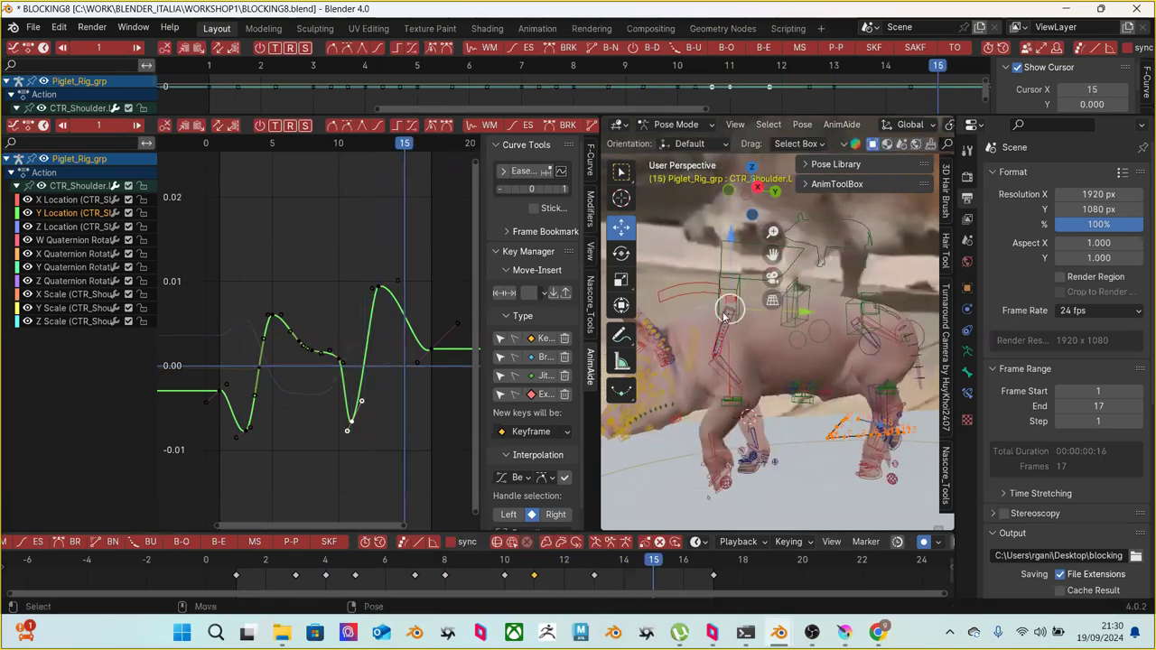
pyautogui.moveTo(731, 264); pyautogui.dragTo(737, 281)
# Copy the left shoulder's frame 1 key and paste it onto frame 17 so the loop ends match
pyautogui.moveTo(659, 560); pyautogui.dragTo(710, 561)
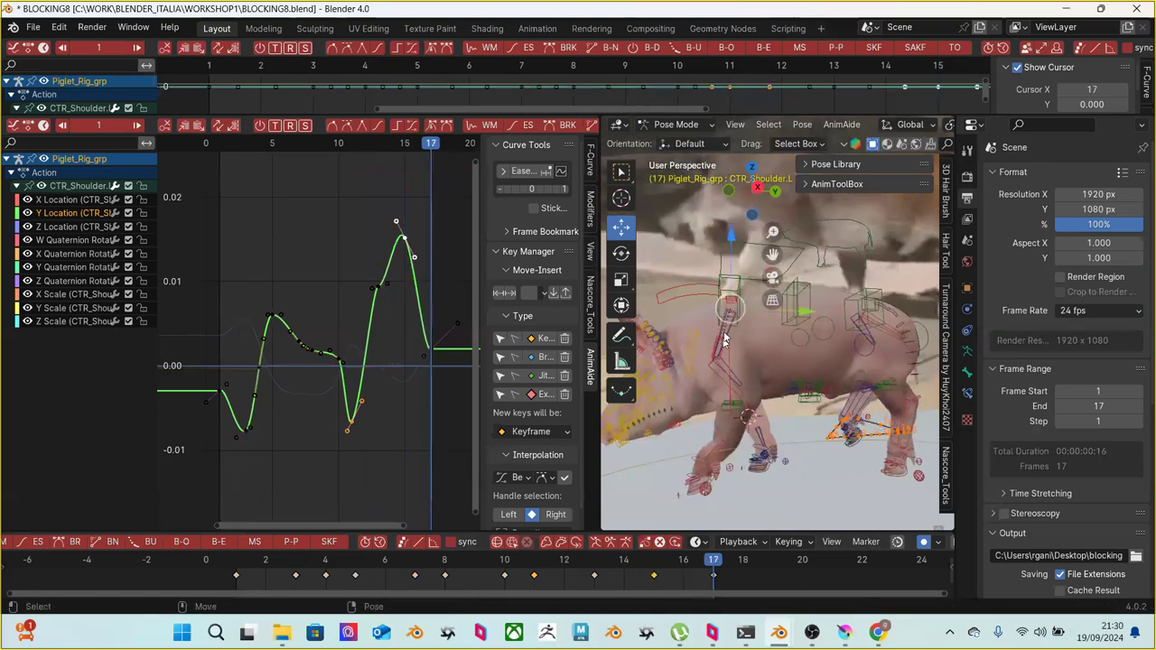
pyautogui.click(237, 575)
pyautogui.rightClick(235, 577)
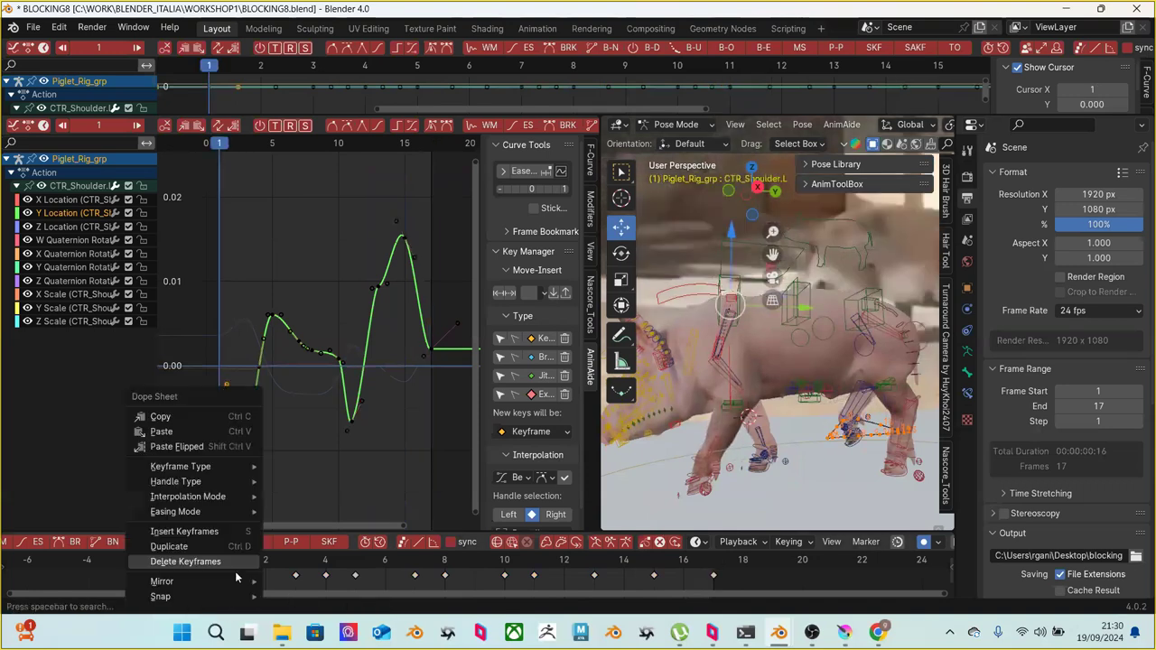
pyautogui.click(211, 416)
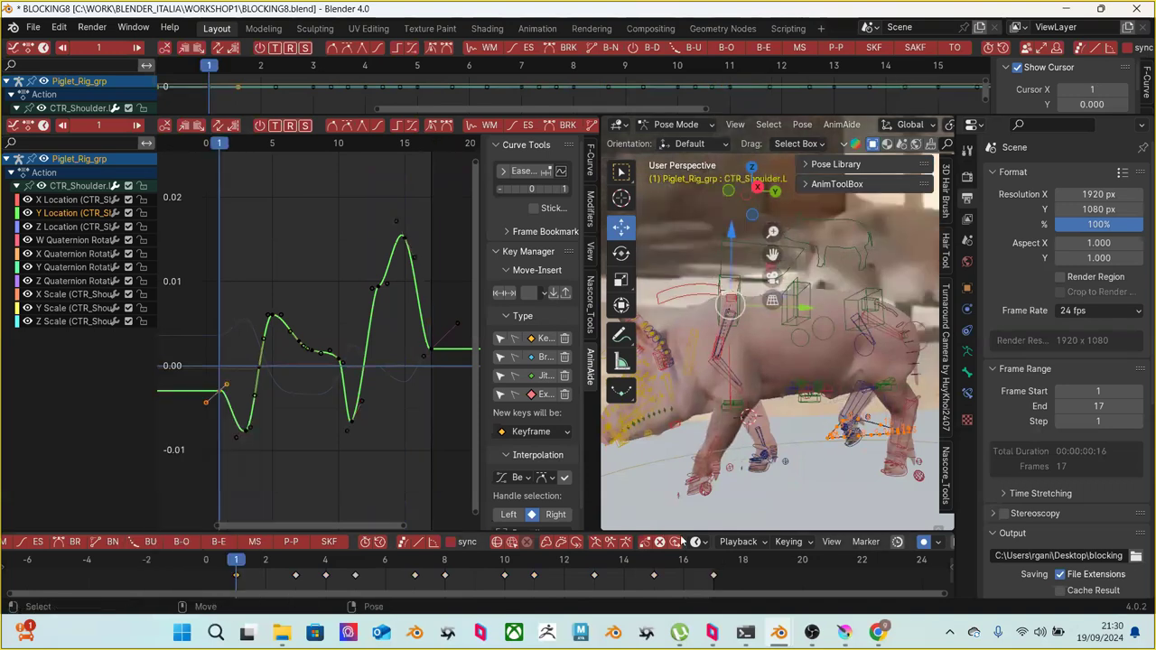
pyautogui.click(713, 564)
pyautogui.rightClick(714, 578)
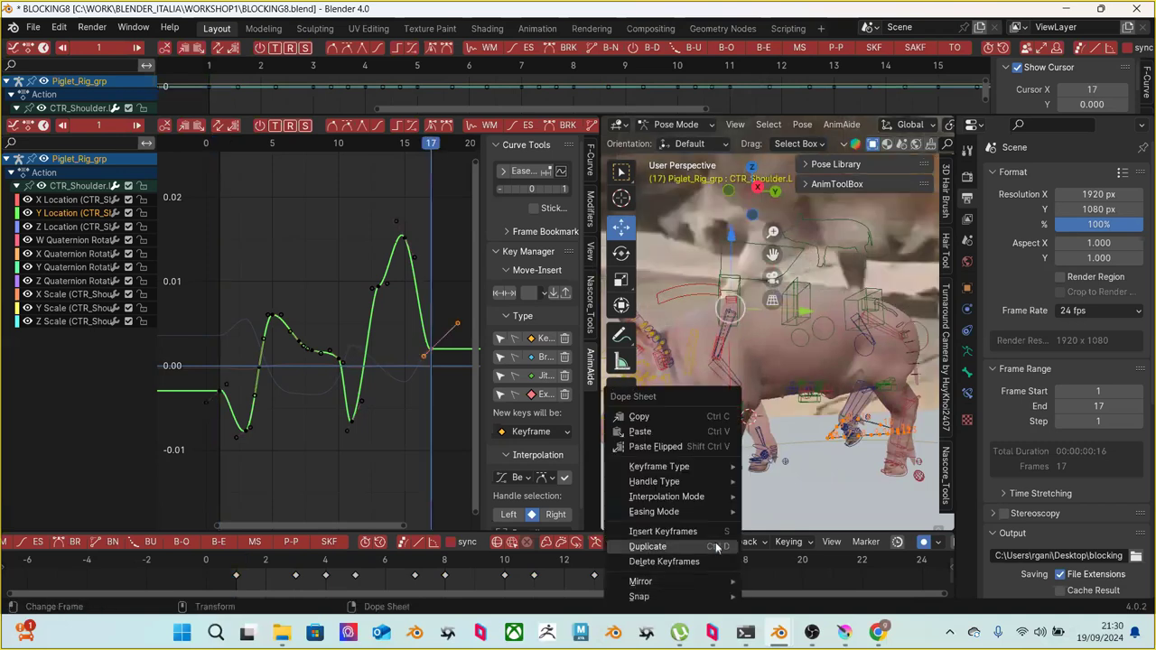
pyautogui.click(689, 427)
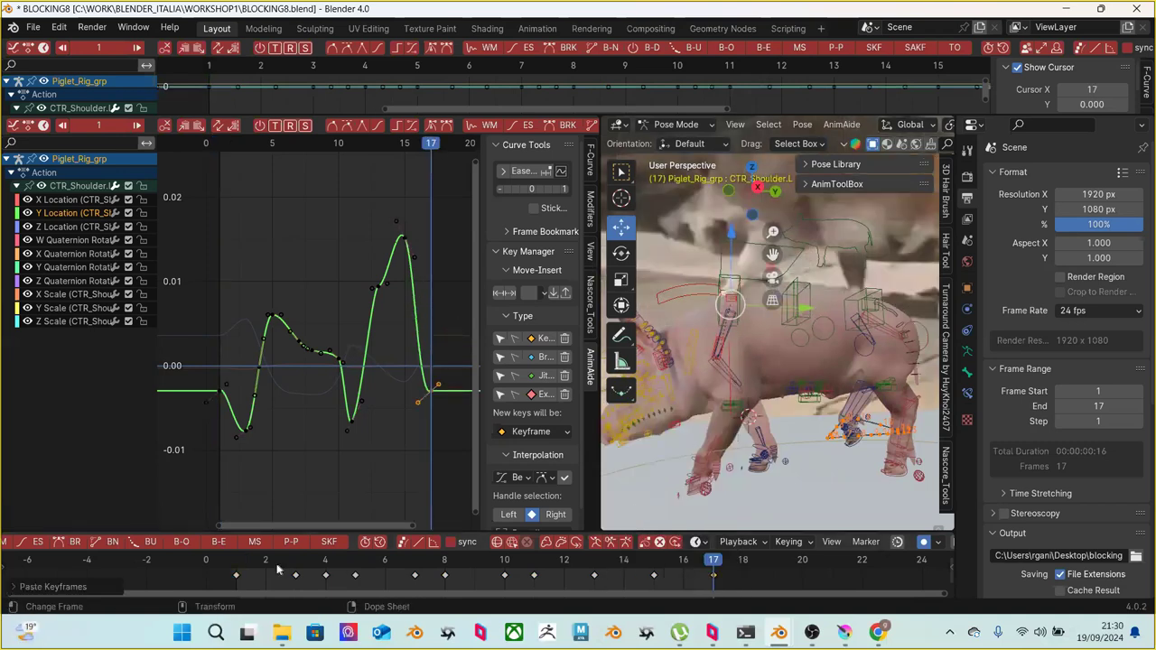
# Move the left shoulder vertically at frames 9 and 10 to key its Y Location at about -0.003 and -0.004
pyautogui.moveTo(247, 566); pyautogui.dragTo(489, 578)
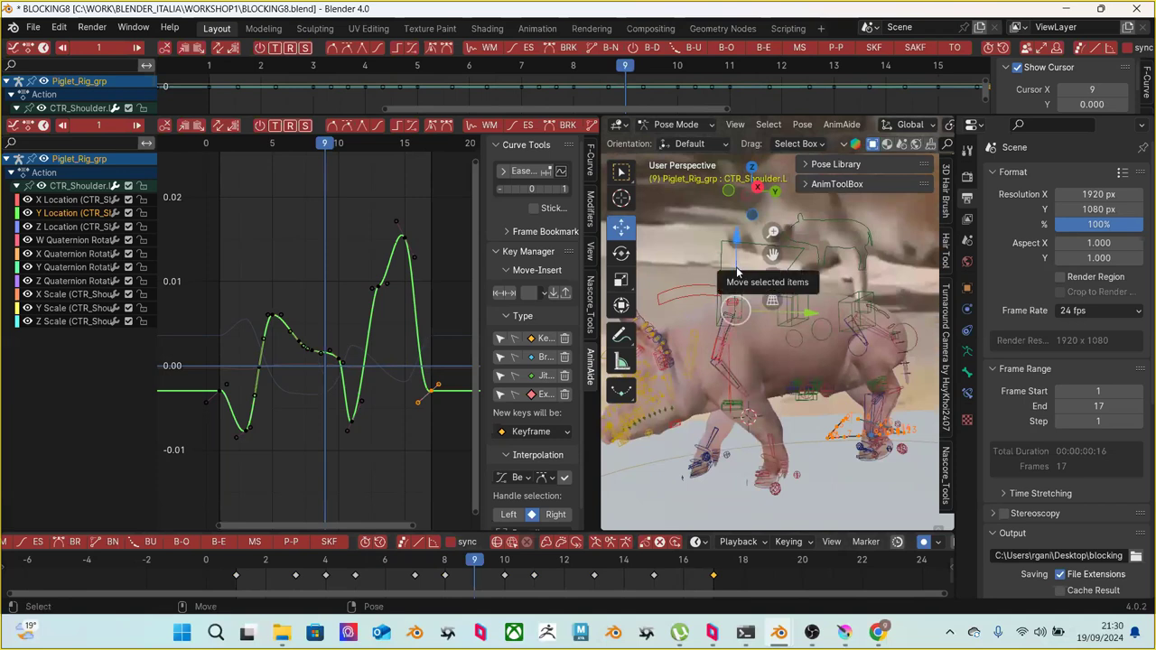
pyautogui.moveTo(738, 271); pyautogui.dragTo(735, 265)
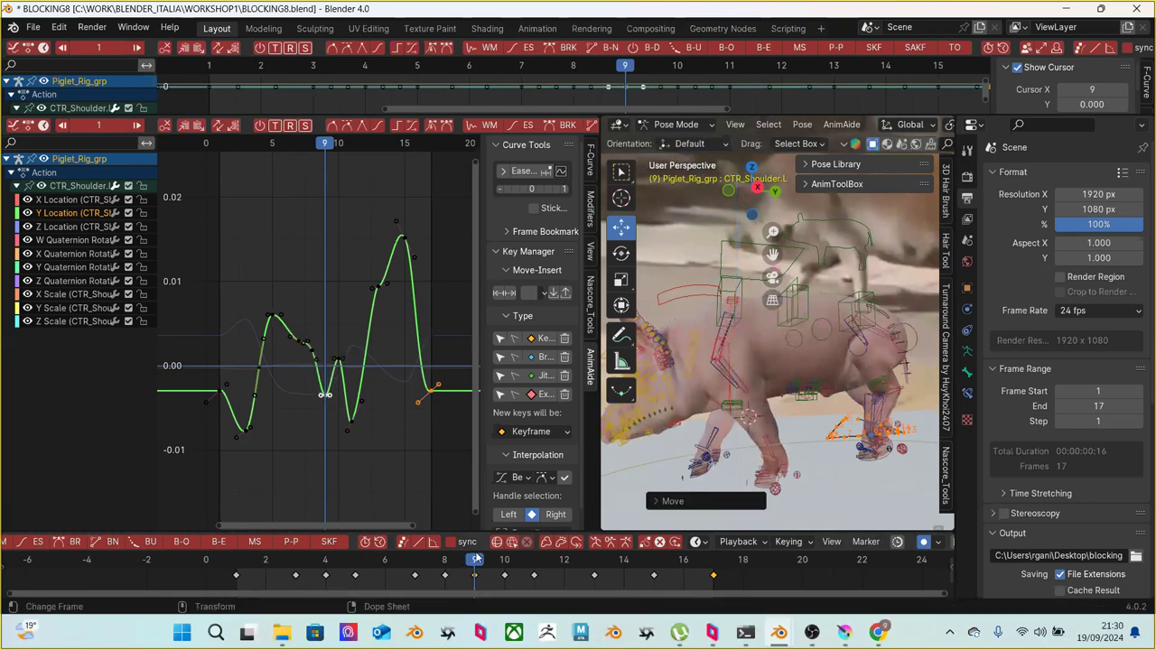
pyautogui.moveTo(476, 560); pyautogui.dragTo(500, 552)
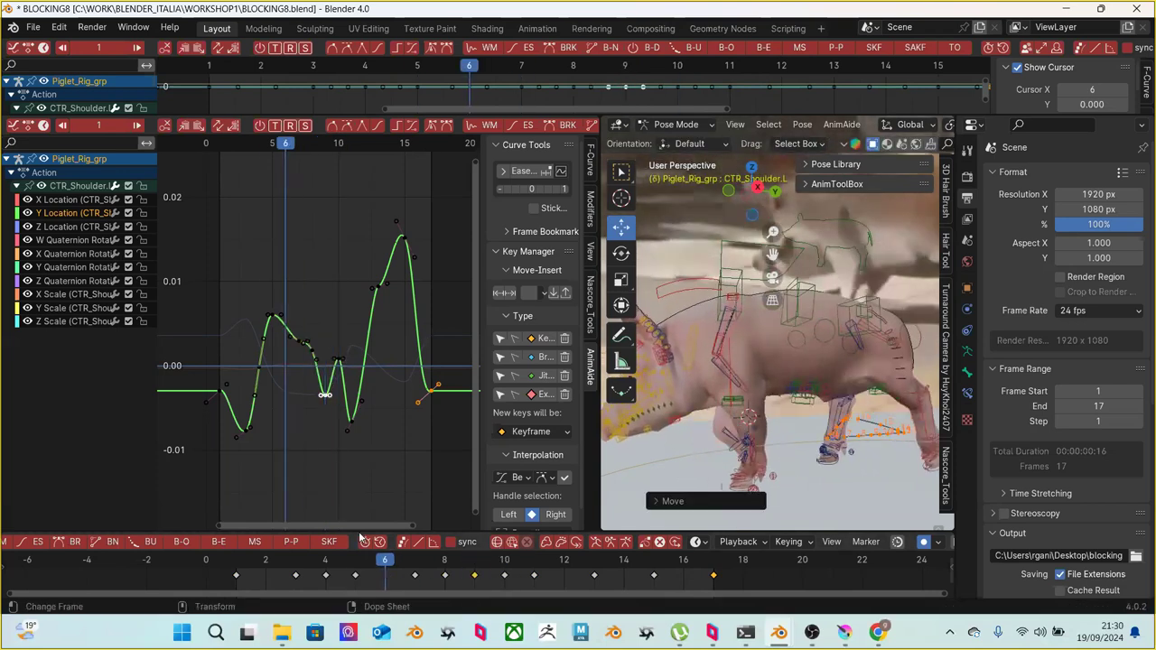
pyautogui.click(693, 301)
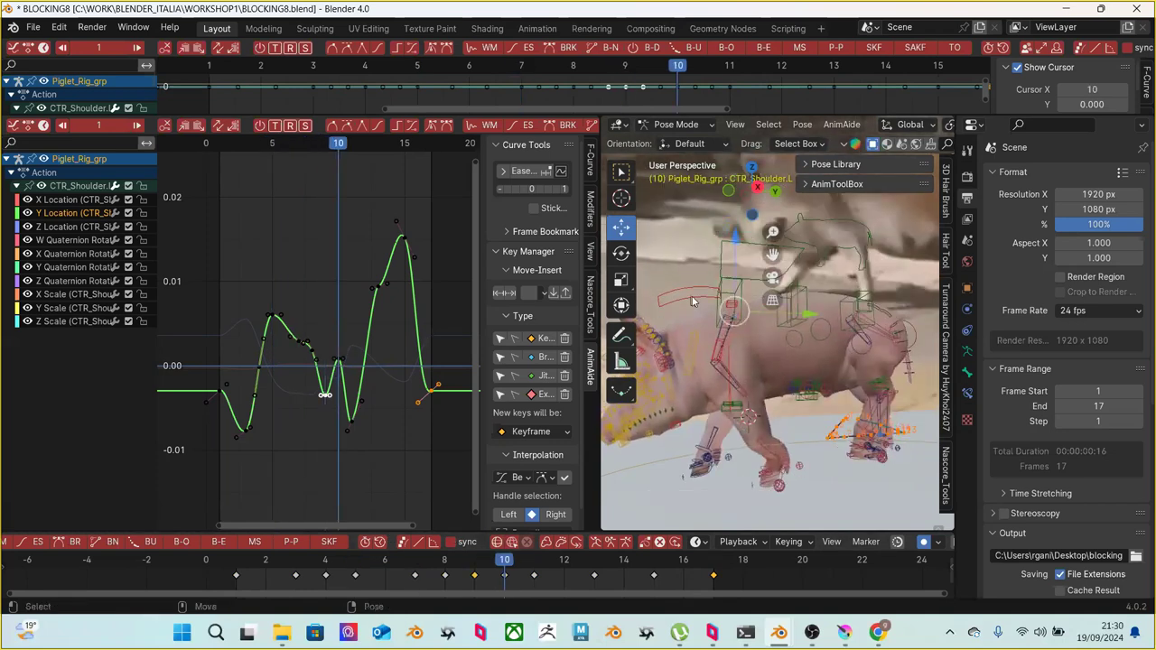
pyautogui.moveTo(728, 273); pyautogui.dragTo(728, 269)
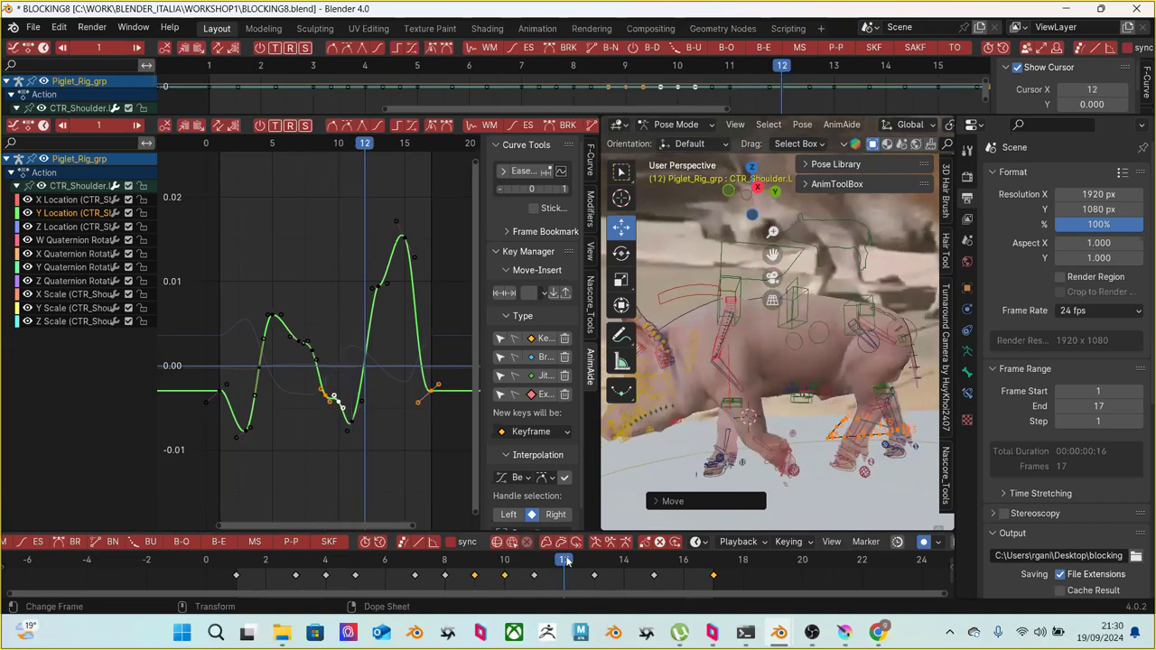
# Raise the left shoulder about 0.006 m at frame 16, and play the walk cycle to check the motion
pyautogui.moveTo(533, 560); pyautogui.dragTo(683, 534)
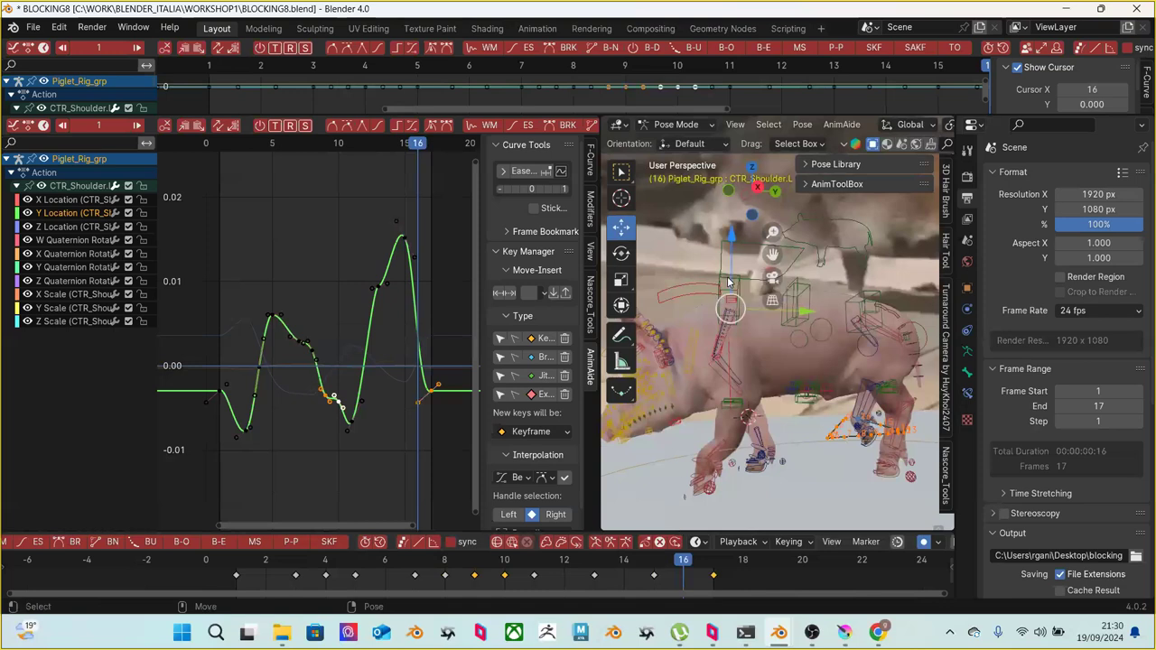
pyautogui.press('g')
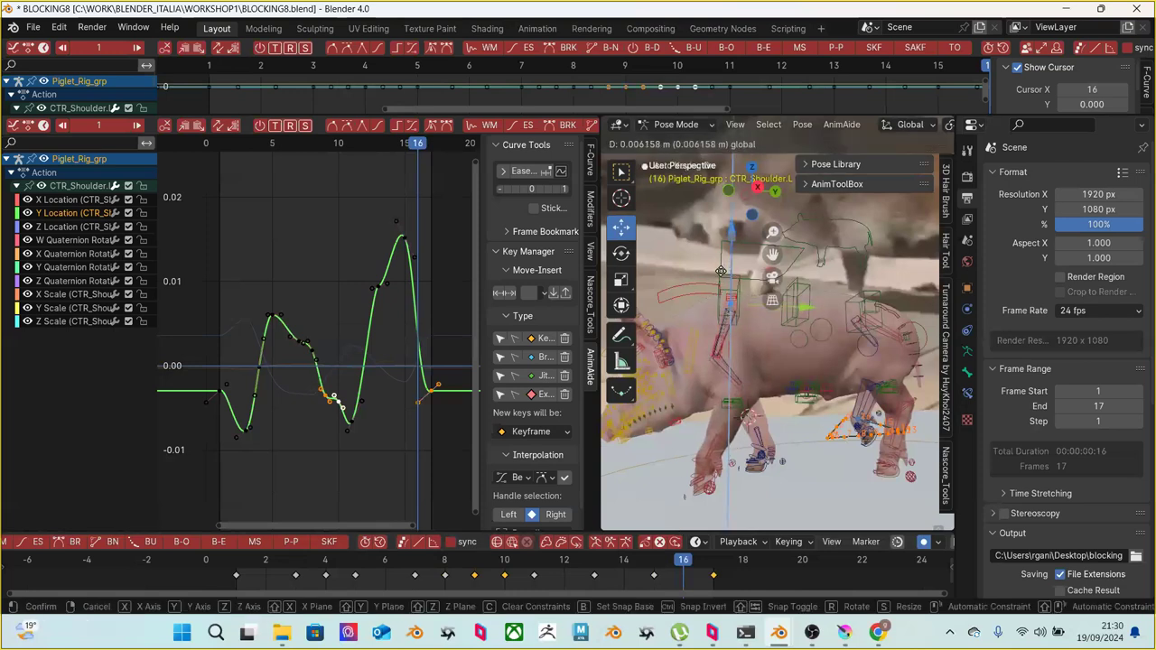
pyautogui.click(721, 271)
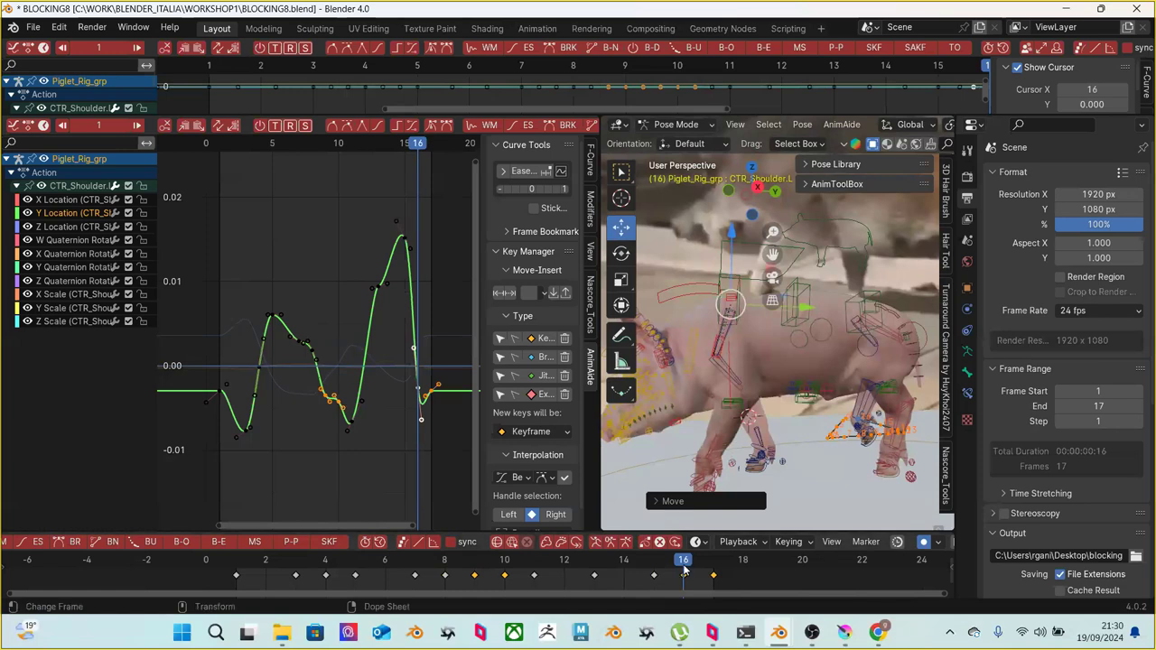
pyautogui.moveTo(696, 567); pyautogui.dragTo(256, 562)
pyautogui.press('space')
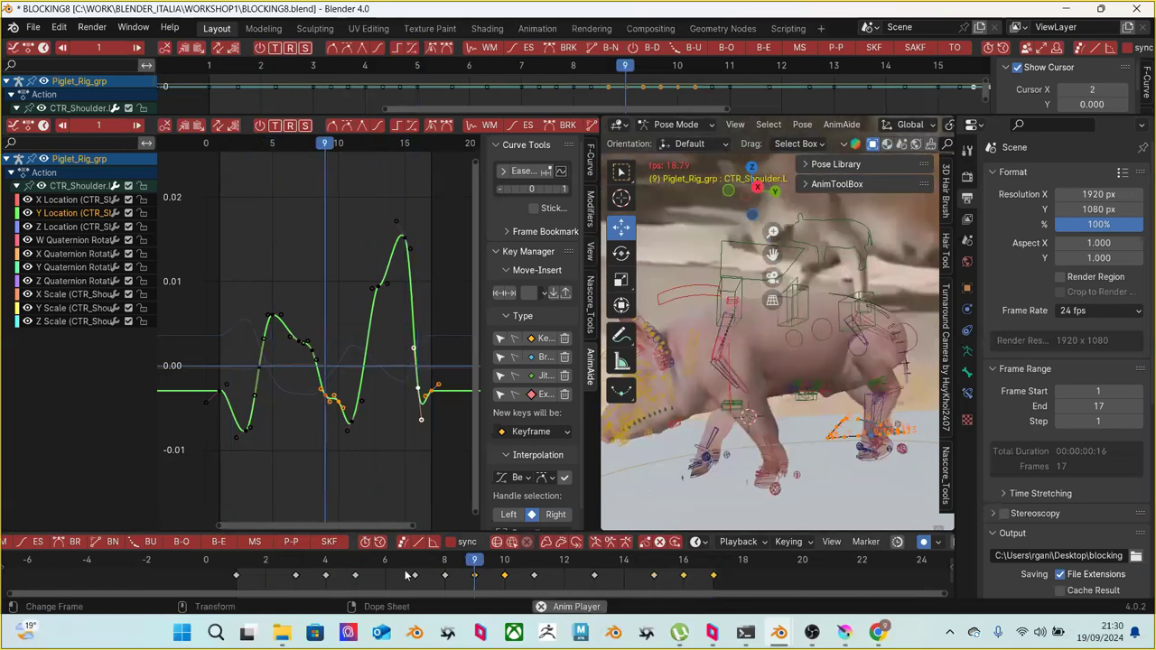
pyautogui.press('space')
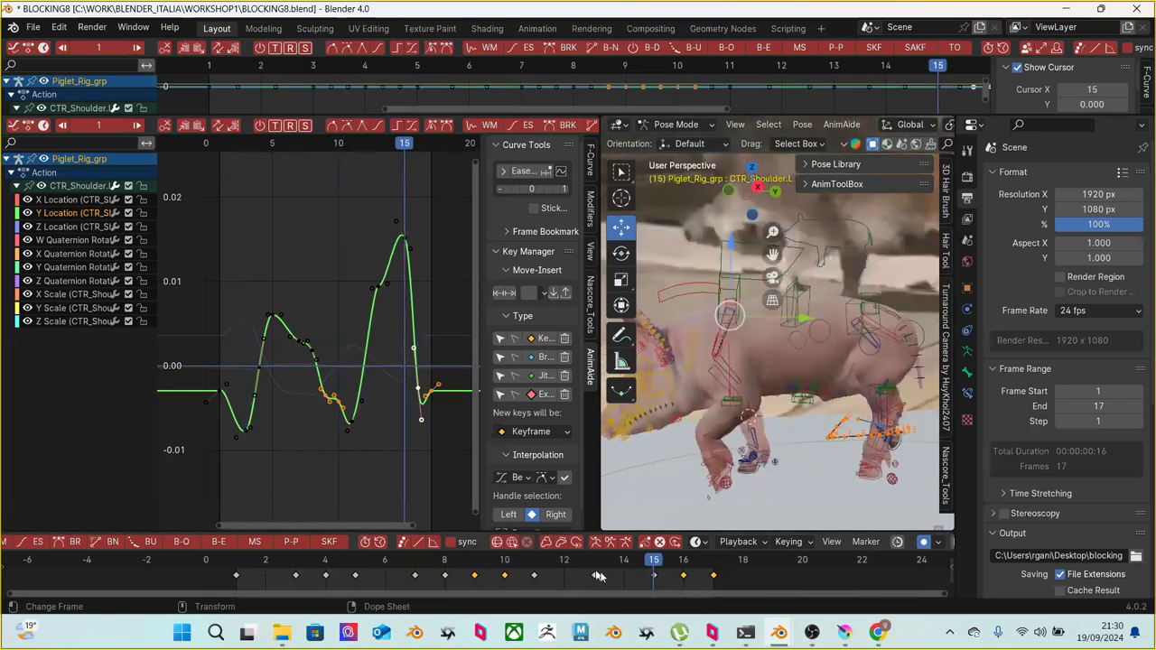
# Set the frame range's end to 16 and play the walk cycle to check the loop
pyautogui.click(716, 561)
pyautogui.doubleClick(1101, 408)
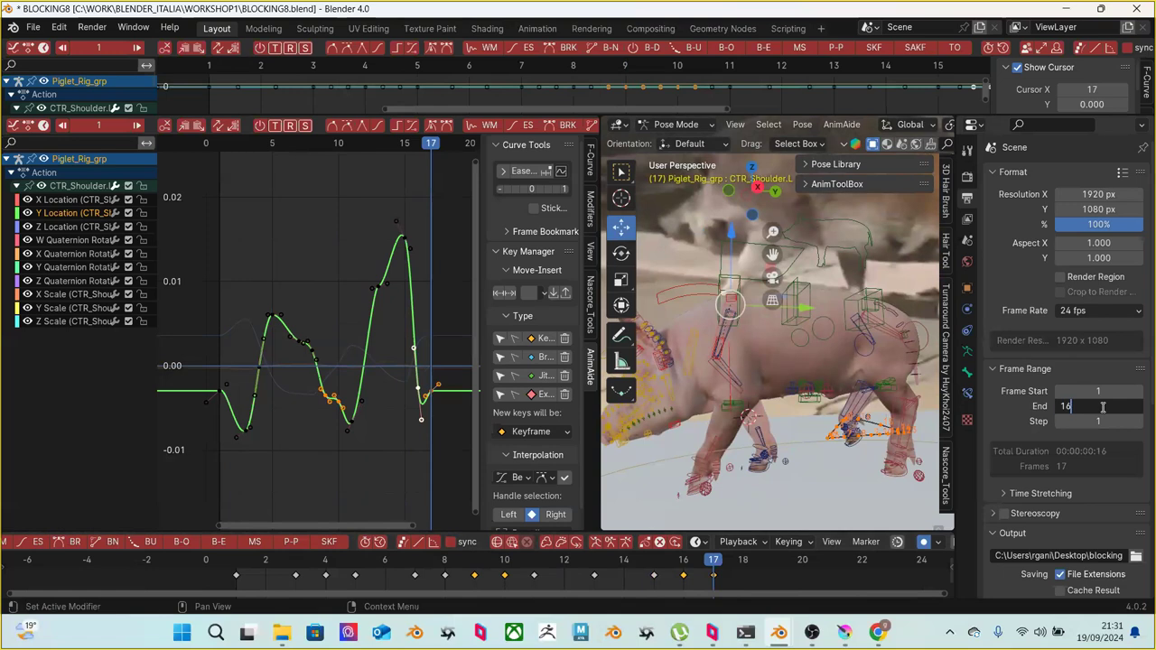
pyautogui.write('16')
pyautogui.press('Return')
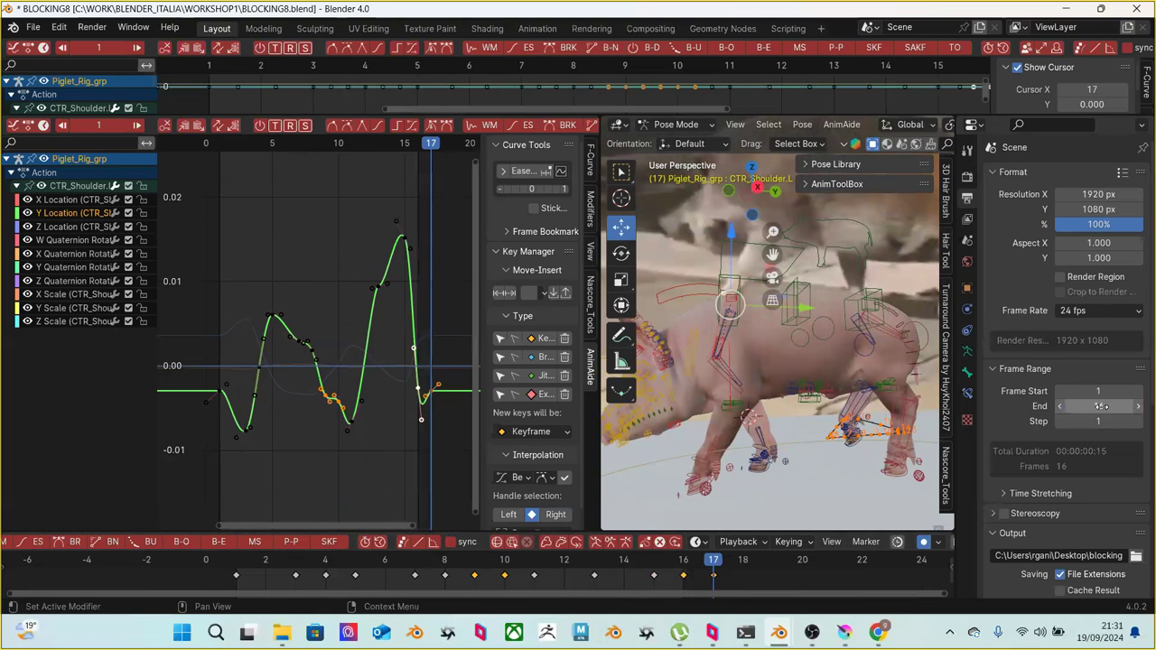
pyautogui.press('space')
pyautogui.press('space')
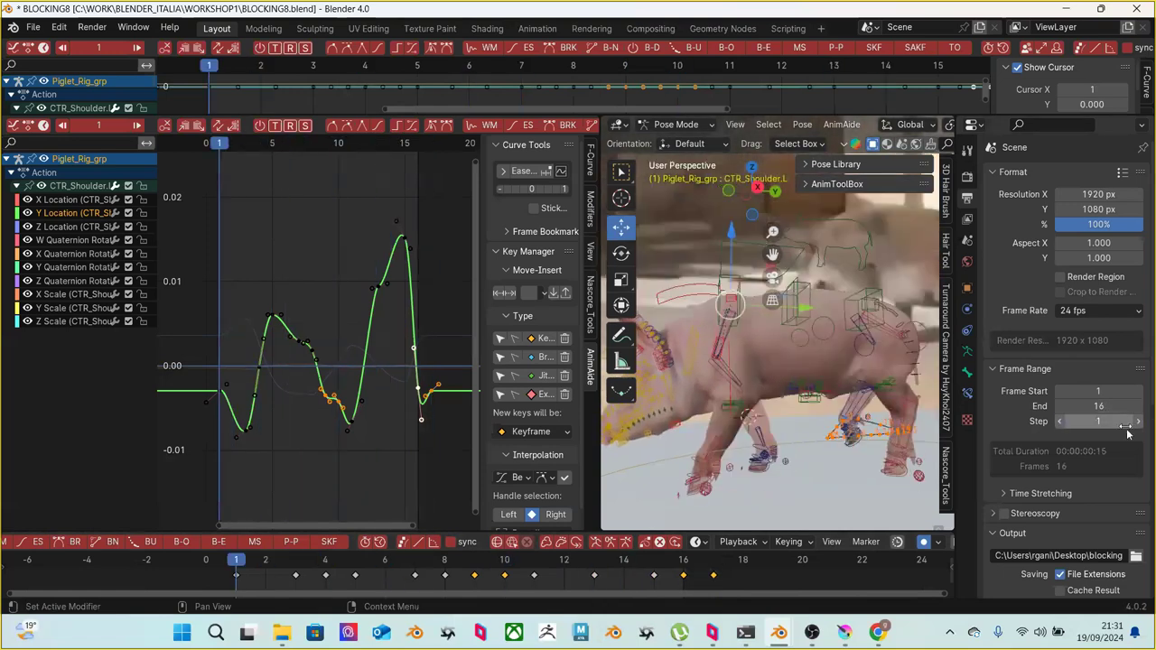
pyautogui.press('space')
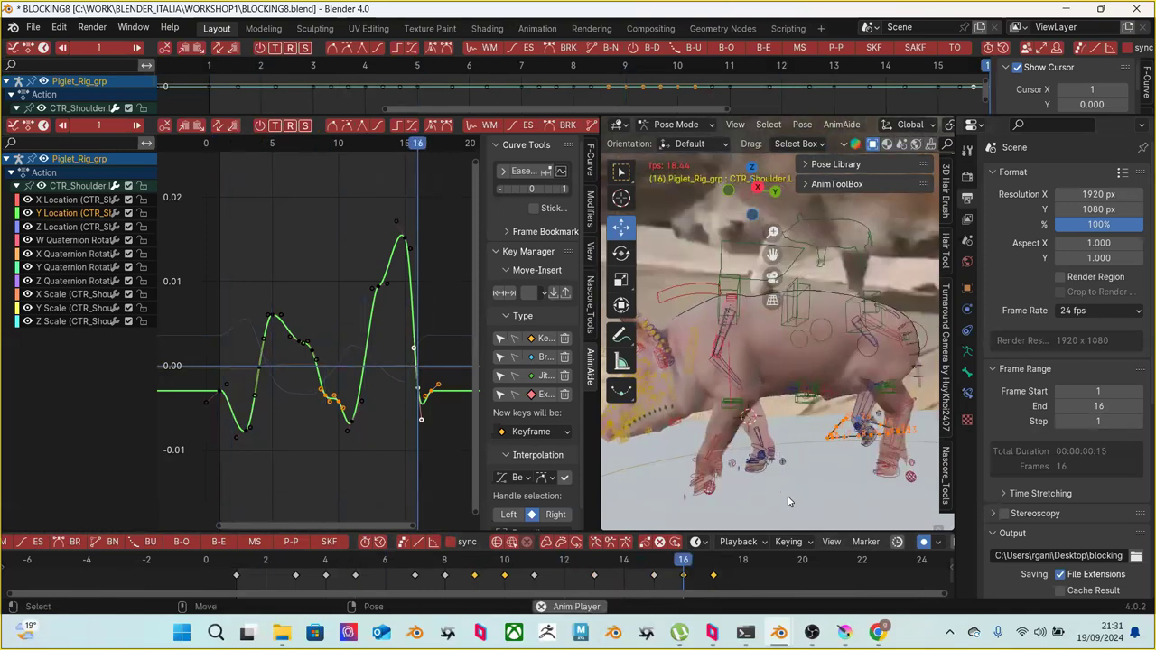
pyautogui.press('space')
# Select all of the left shoulder's Y Location keys and change their handle type so the curve flattens at its peaks
pyautogui.moveTo(260, 562); pyautogui.dragTo(594, 585)
pyautogui.scroll(-2, 226, 241)
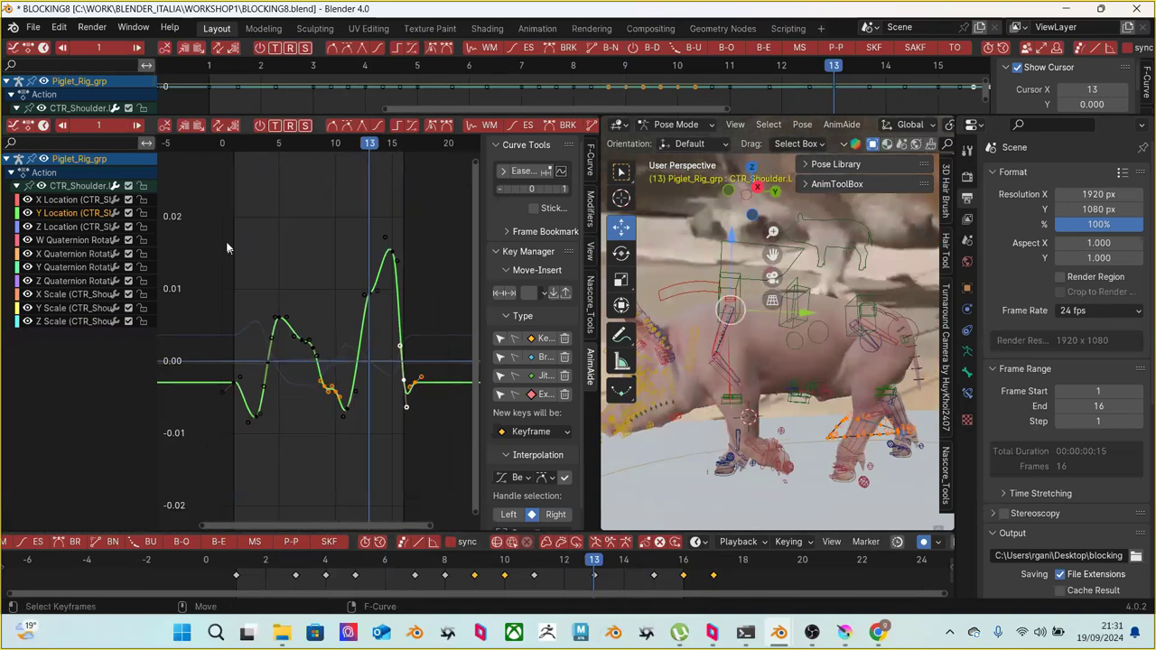
pyautogui.moveTo(273, 214); pyautogui.dragTo(443, 466)
pyautogui.moveTo(188, 229); pyautogui.dragTo(430, 465)
pyautogui.click(353, 127)
pyautogui.click(350, 197)
pyautogui.scroll(1, 372, 372)
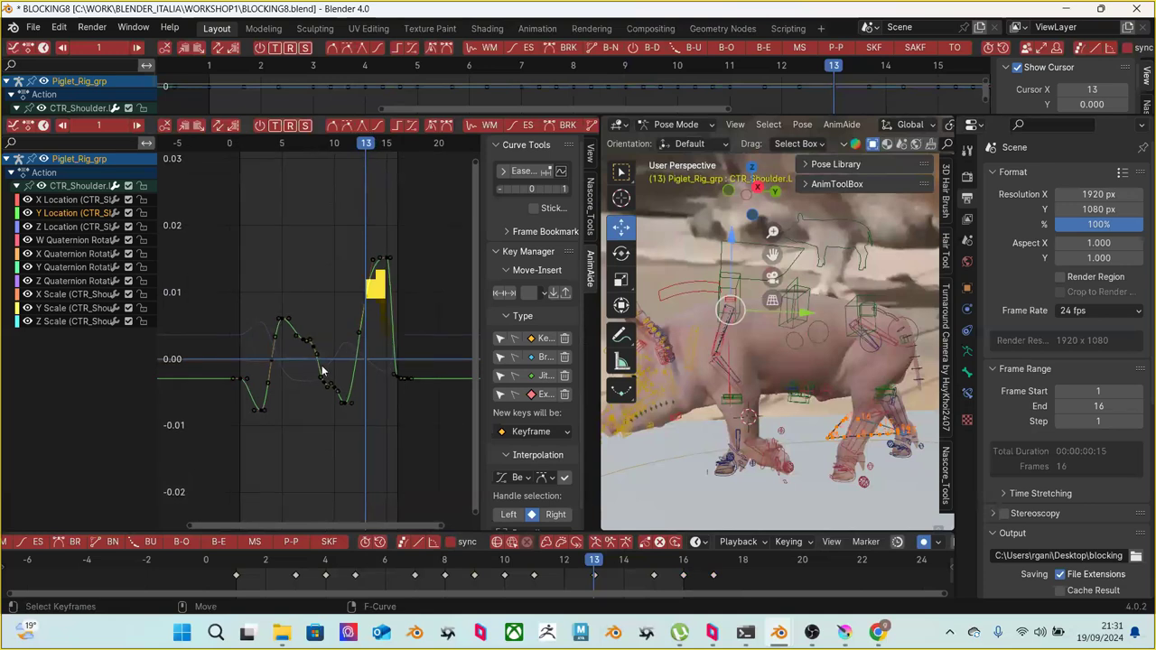
pyautogui.scroll(1, 278, 365)
# Examine the left shoulder's Z Location and X Location curves one after the other, framed in the graph
pyautogui.click(86, 228)
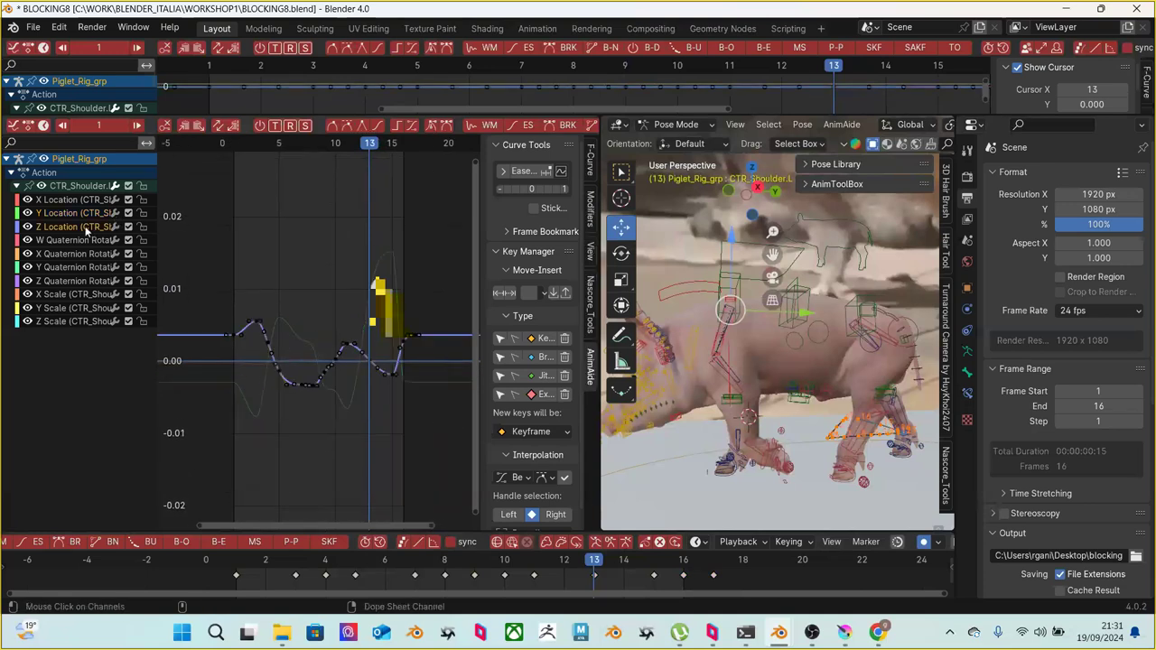
pyautogui.click(85, 200)
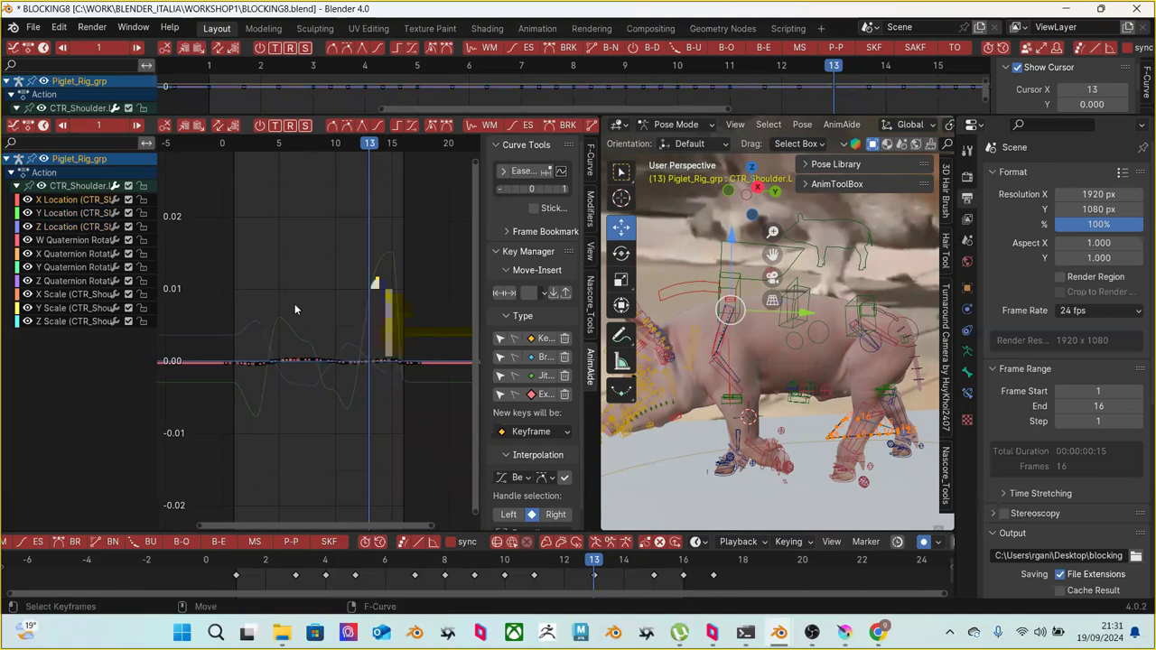
pyautogui.press('Home')
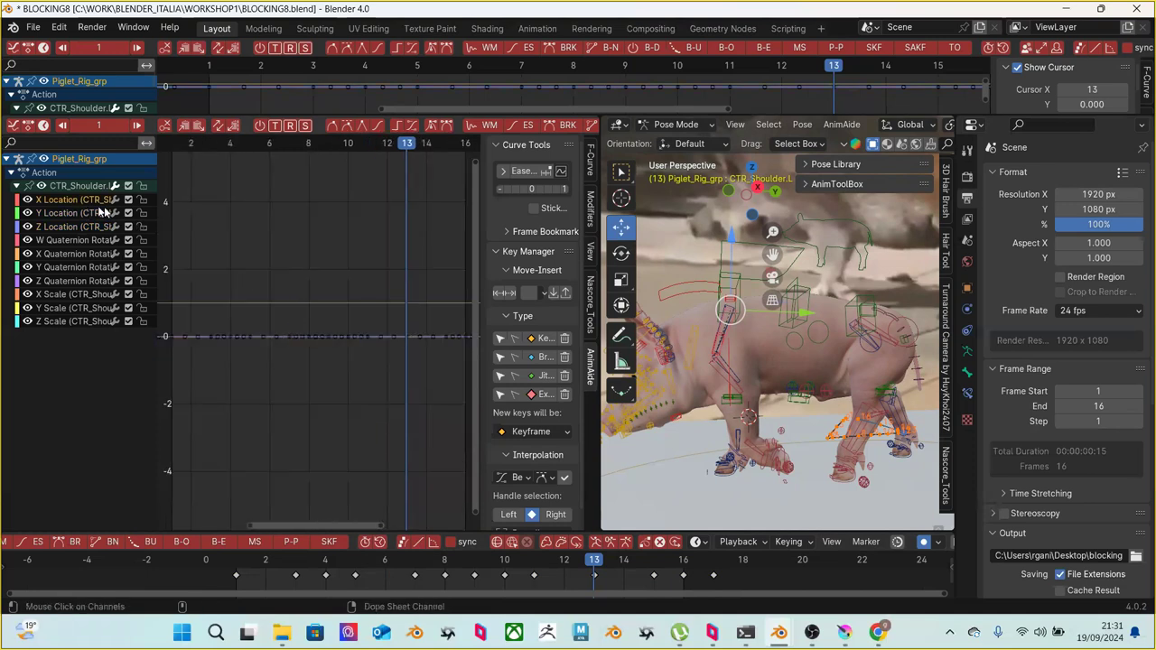
pyautogui.press('a')
pyautogui.press('Home')
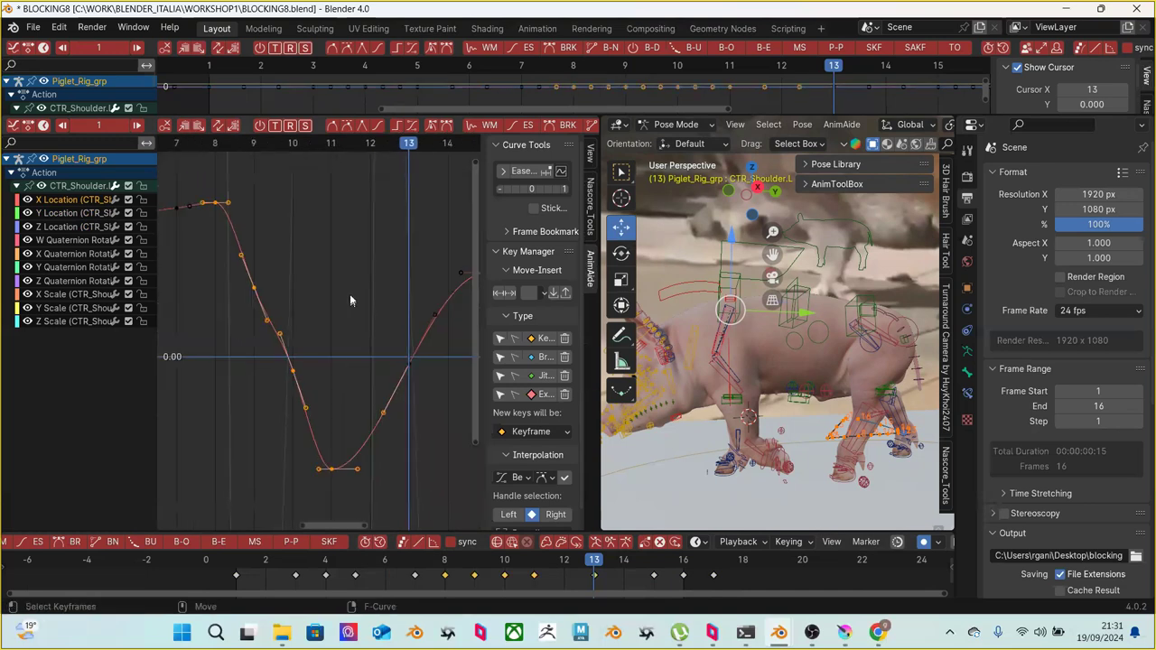
pyautogui.click(359, 271)
pyautogui.scroll(-5, 353, 285)
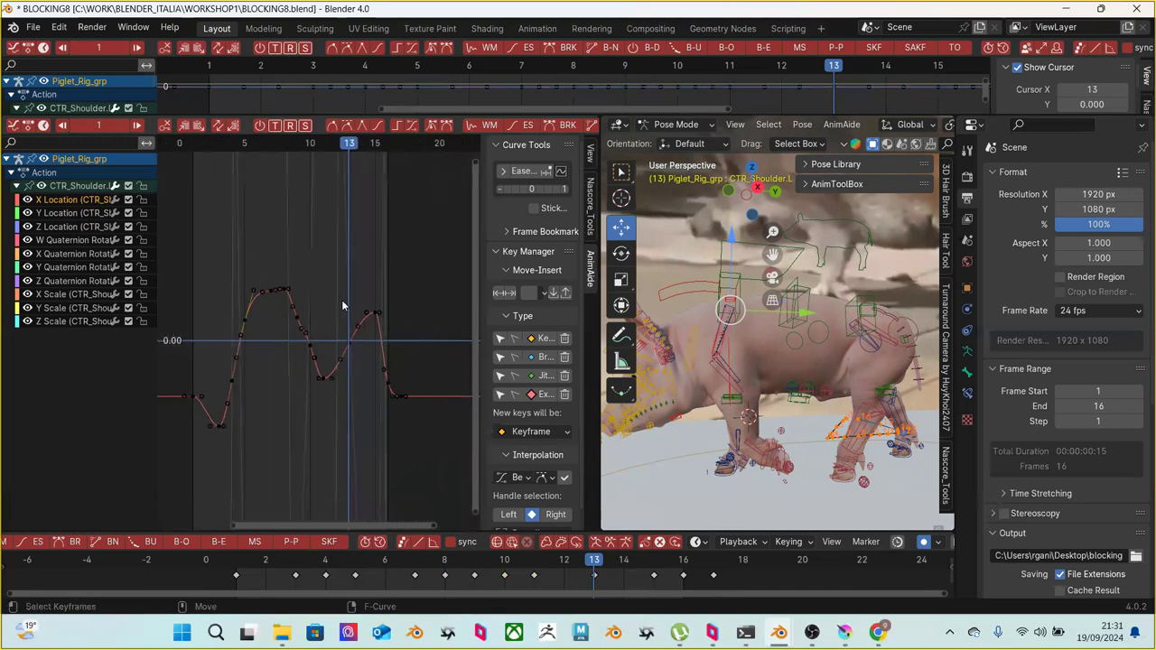
# Move the left shoulder vertically at frames 15 and 16 to re-key its position, comparing it with the neighbouring frames
pyautogui.moveTo(253, 561); pyautogui.dragTo(653, 580)
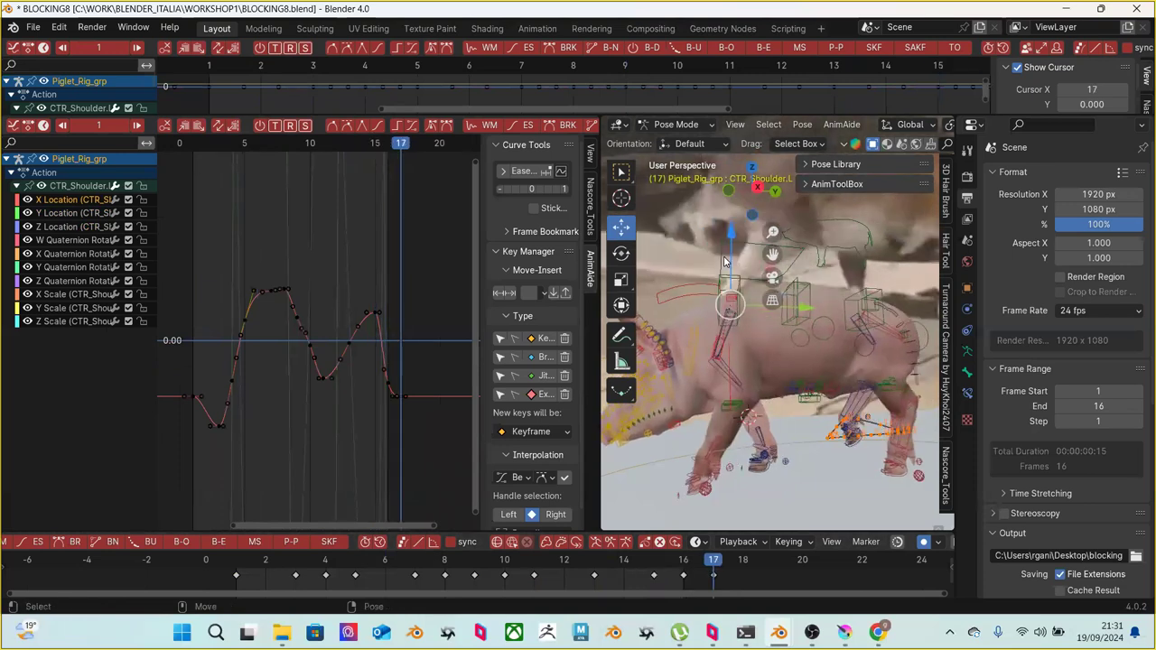
pyautogui.press('Right')
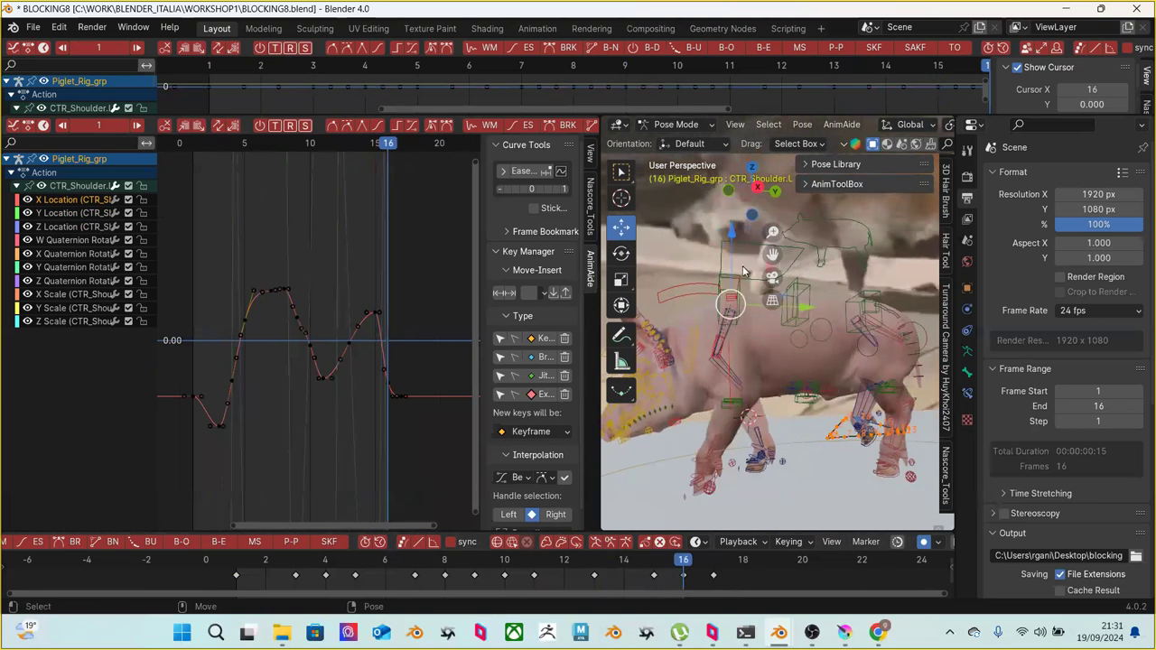
pyautogui.moveTo(733, 265)
pyautogui.mouseDown()
pyautogui.moveTo(732, 248)
pyautogui.moveTo(730, 259)
pyautogui.mouseUp()
pyautogui.press('Left')
pyautogui.press('Right')
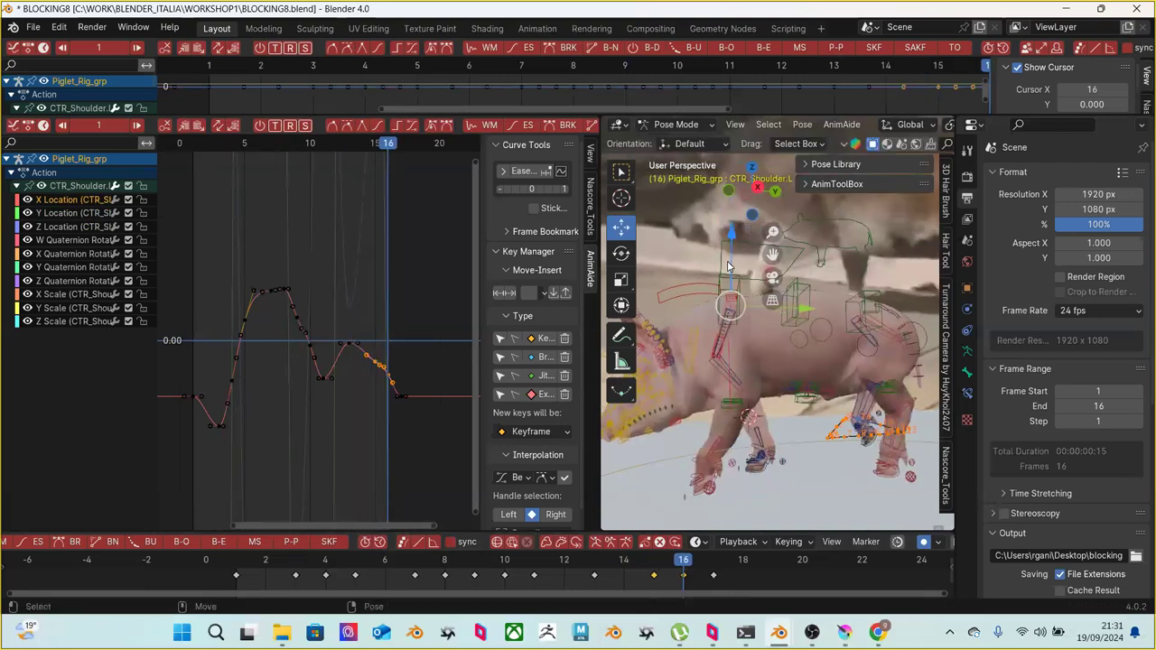
pyautogui.press('Right')
pyautogui.press('Left')
# Rotate the front leg's shin control slightly at frame 16, and undo a trial rotation of it at frame 11
pyautogui.click(720, 448)
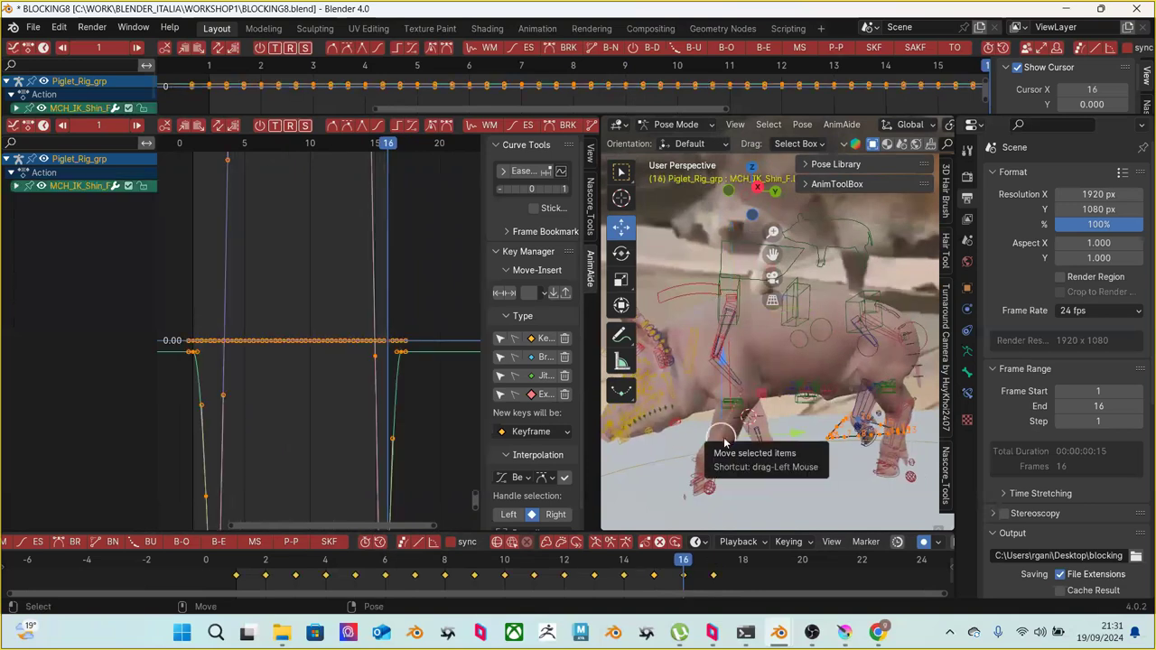
pyautogui.press('e')
pyautogui.moveTo(789, 386); pyautogui.dragTo(786, 385)
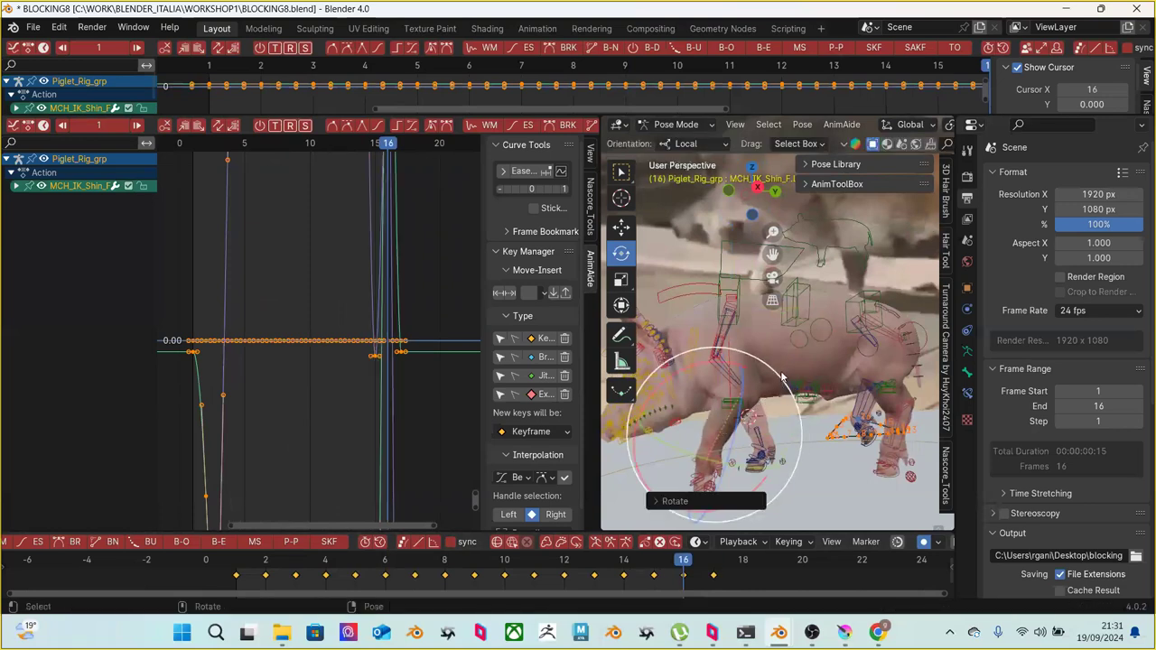
pyautogui.press('space')
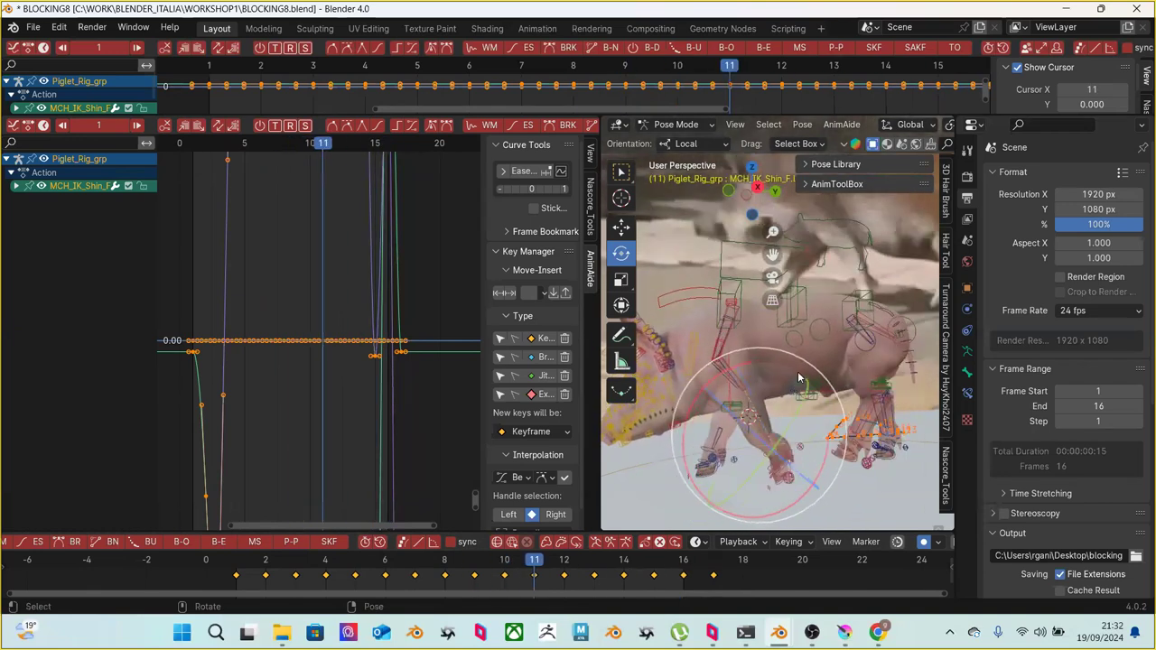
pyautogui.moveTo(803, 368); pyautogui.dragTo(810, 371)
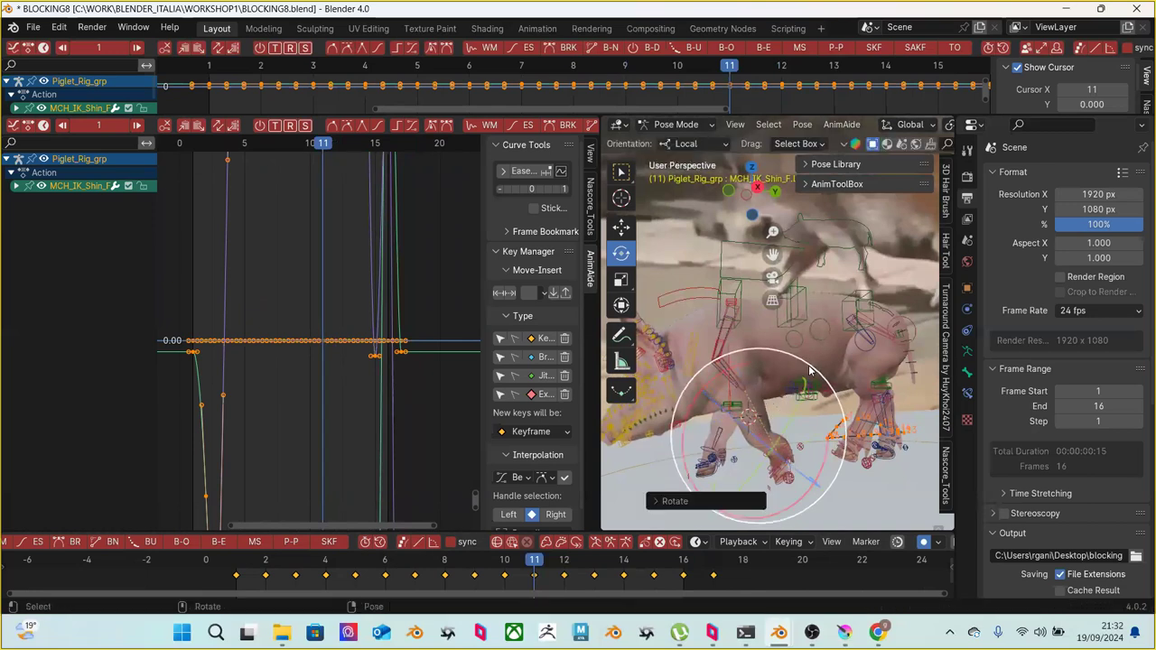
pyautogui.hotkey('ctrl', 'z')
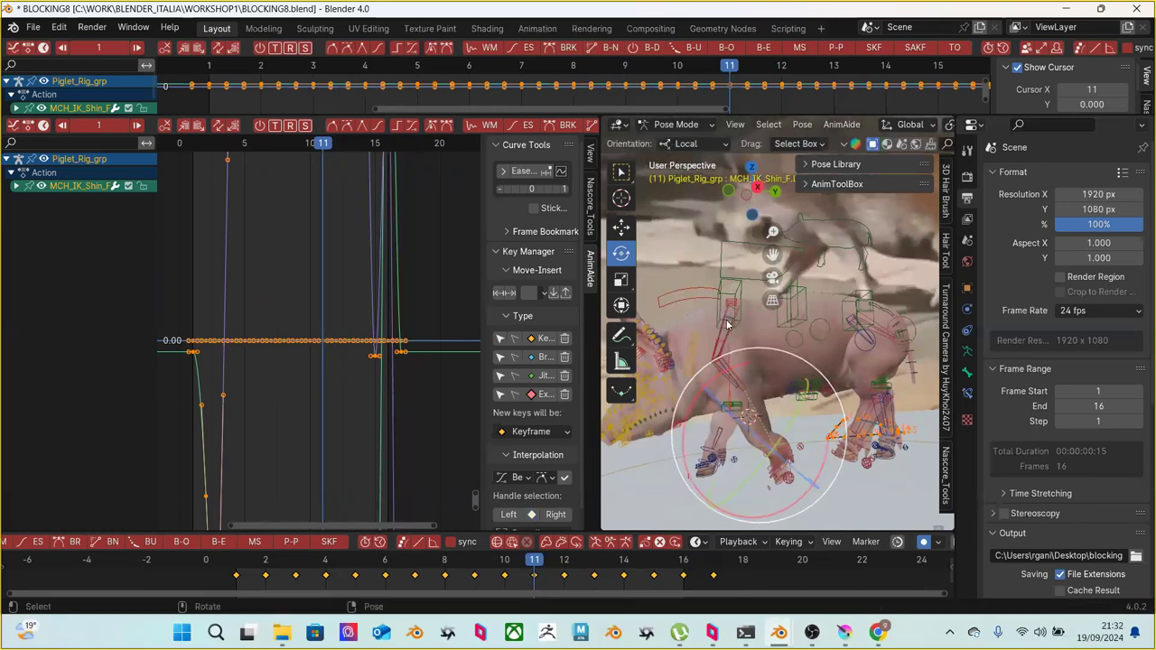
# Move the left shoulder slightly along the vertical axis at frame 11, and play the walk cycle from frame 1 to check the motion
pyautogui.click(728, 336)
pyautogui.moveTo(767, 366)
pyautogui.mouseDown(button='middle')
pyautogui.moveTo(813, 365)
pyautogui.moveTo(760, 362)
pyautogui.mouseUp(button='middle')
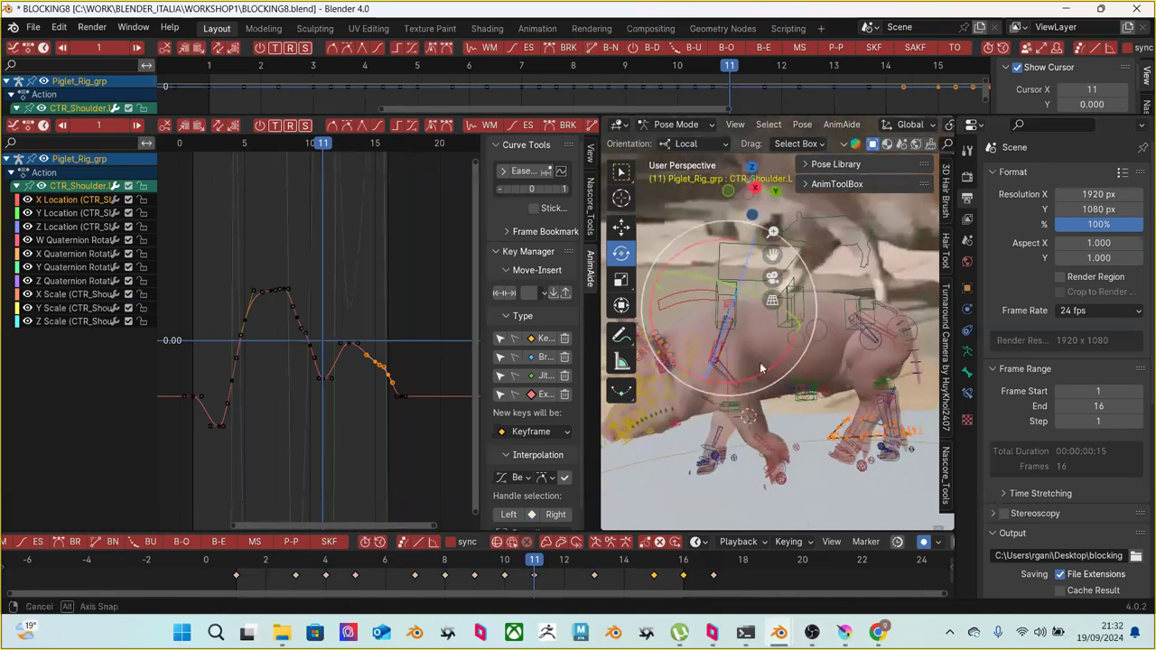
pyautogui.press('w')
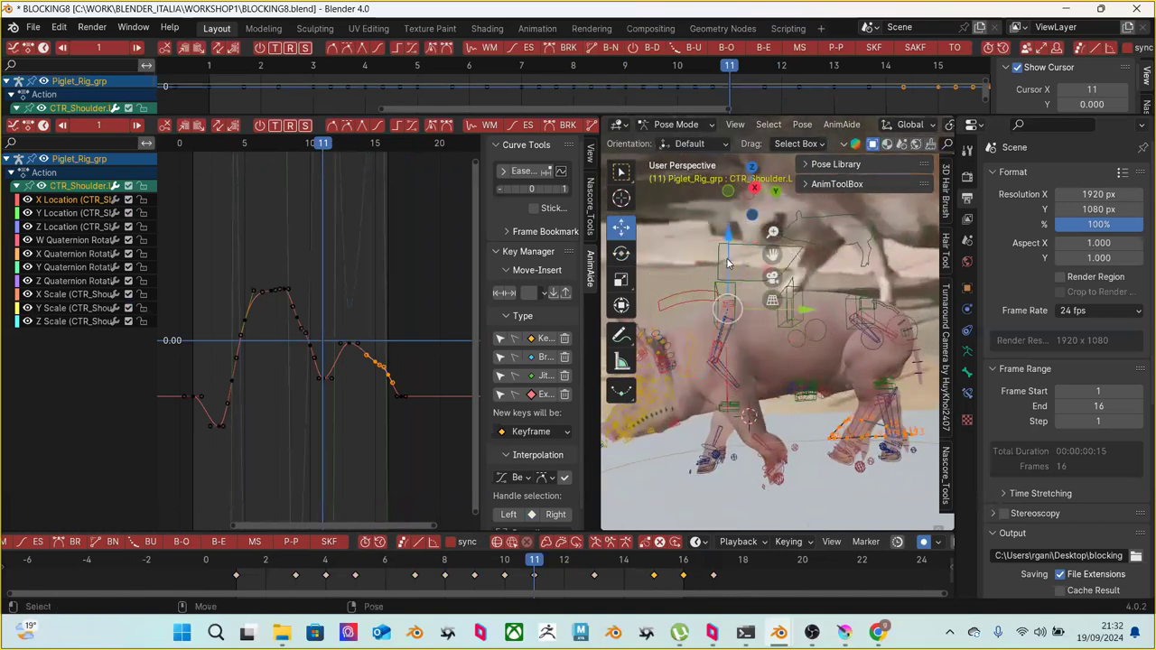
pyautogui.moveTo(727, 261); pyautogui.dragTo(722, 258)
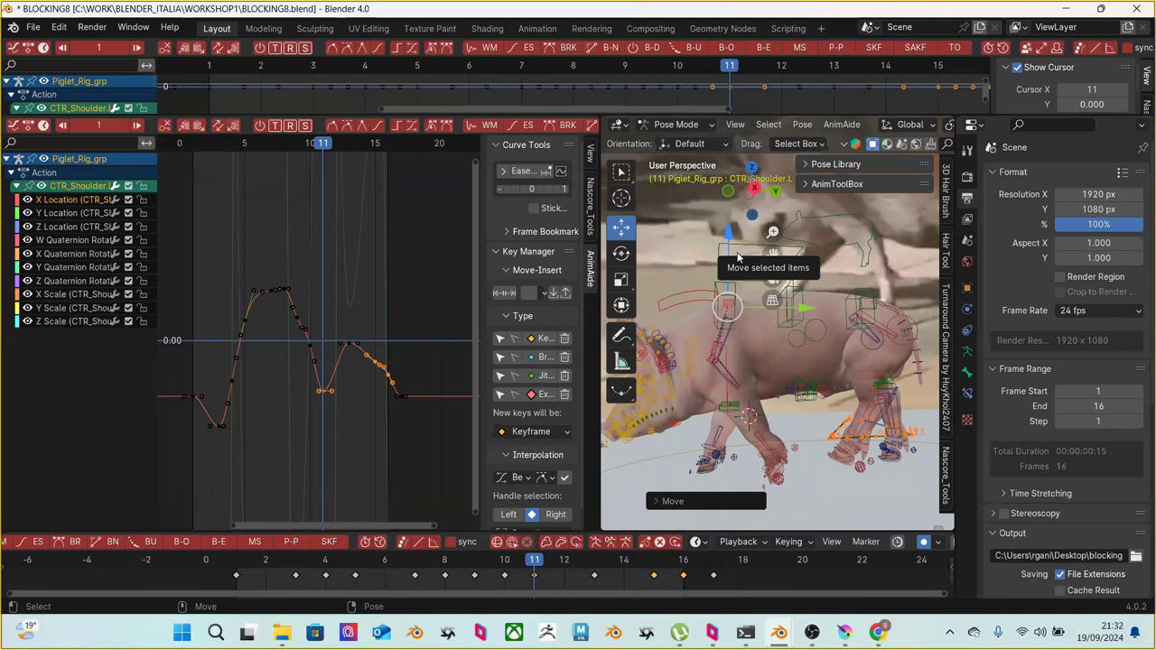
pyautogui.press('space')
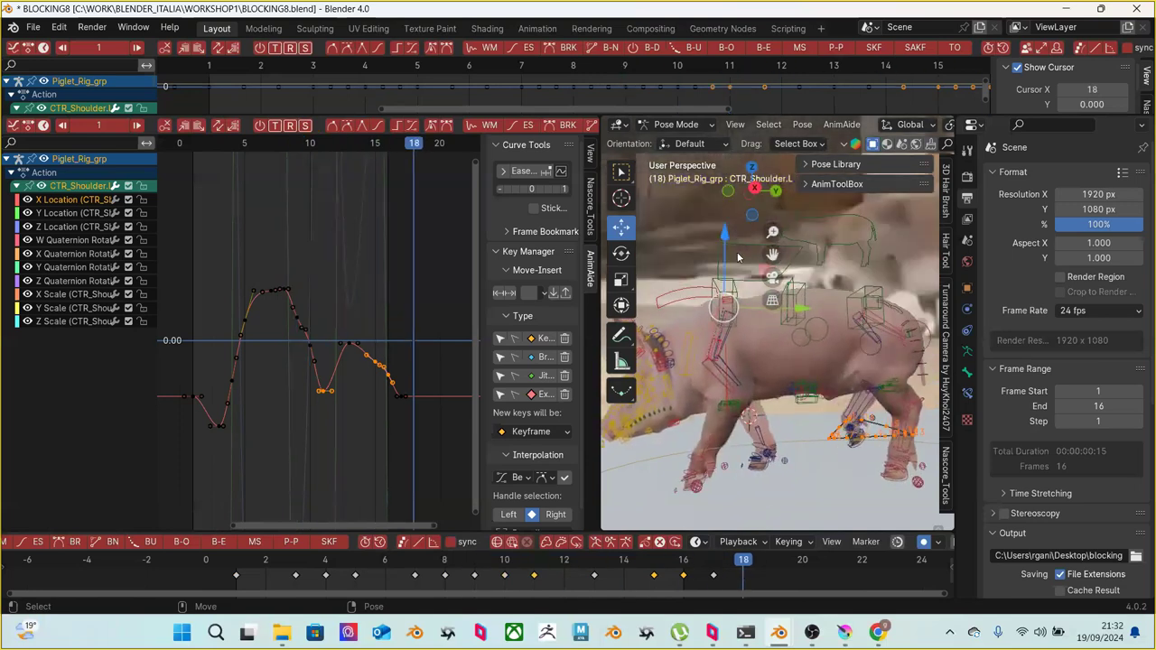
pyautogui.click(235, 567)
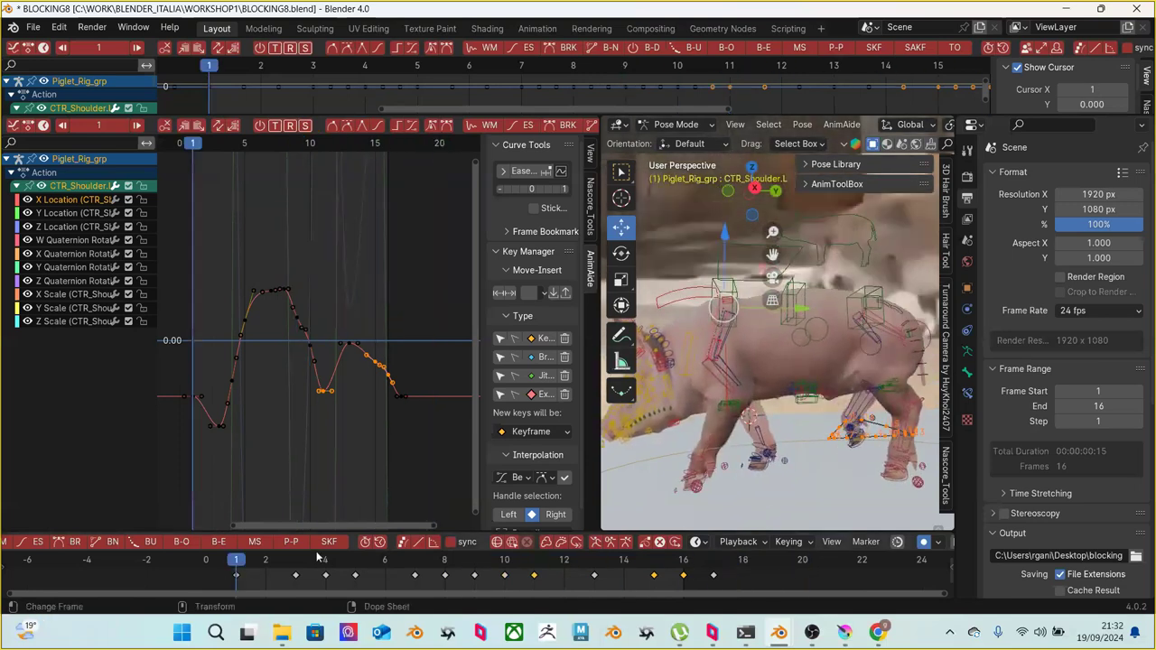
pyautogui.press('space')
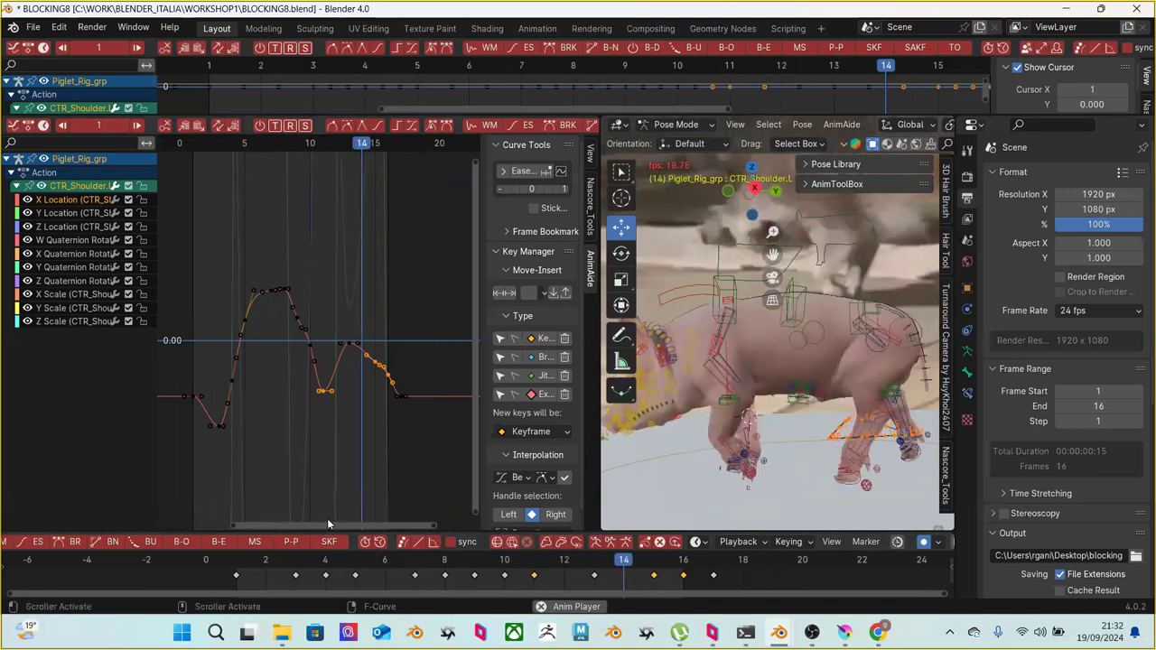
pyautogui.press('Escape')
pyautogui.press('space')
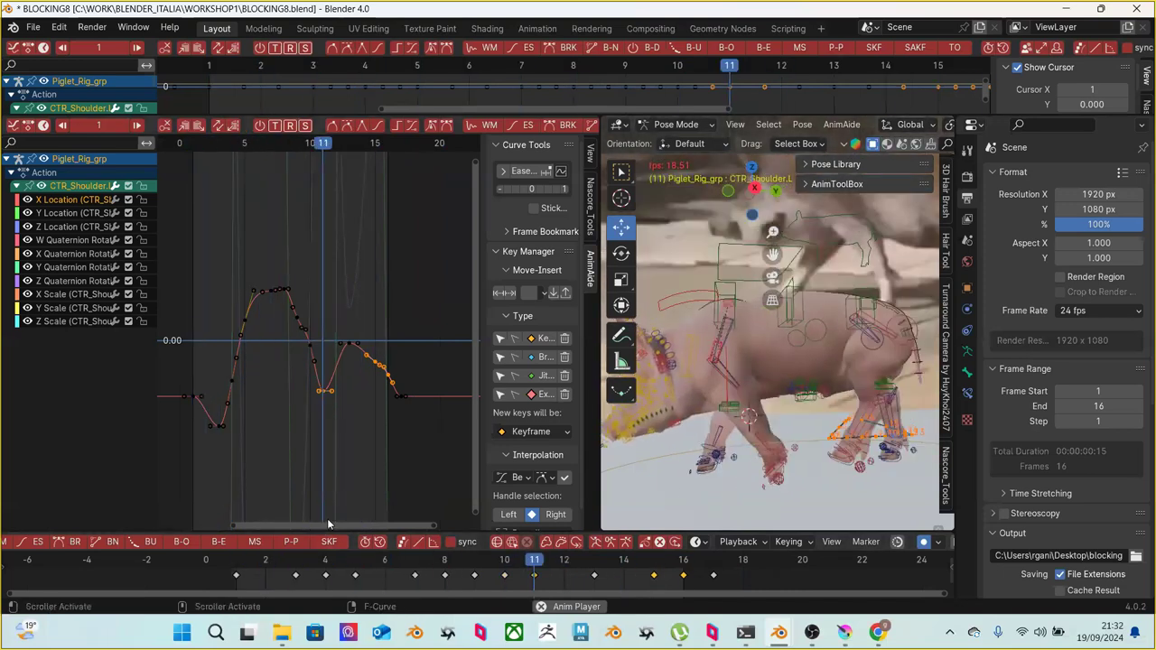
pyautogui.press('space')
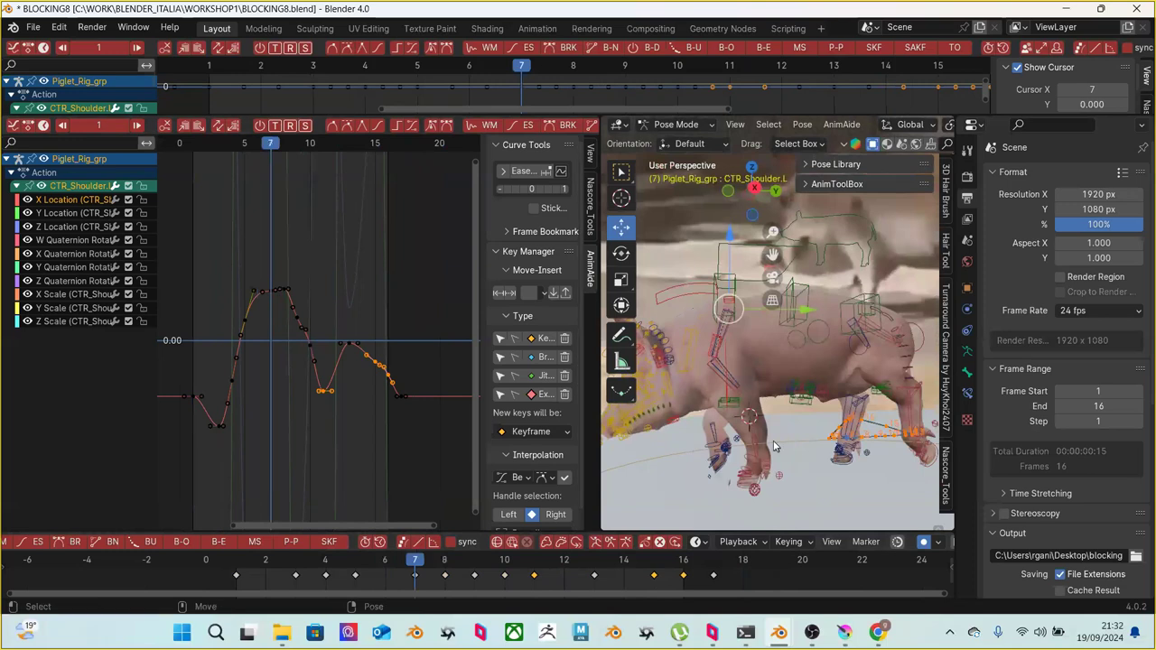
# Save the scene as the next incremental version, BLOCKING9.blend
pyautogui.keyDown('alt'); pyautogui.moveTo(795, 389); pyautogui.dragTo(759, 364); pyautogui.keyUp('alt')
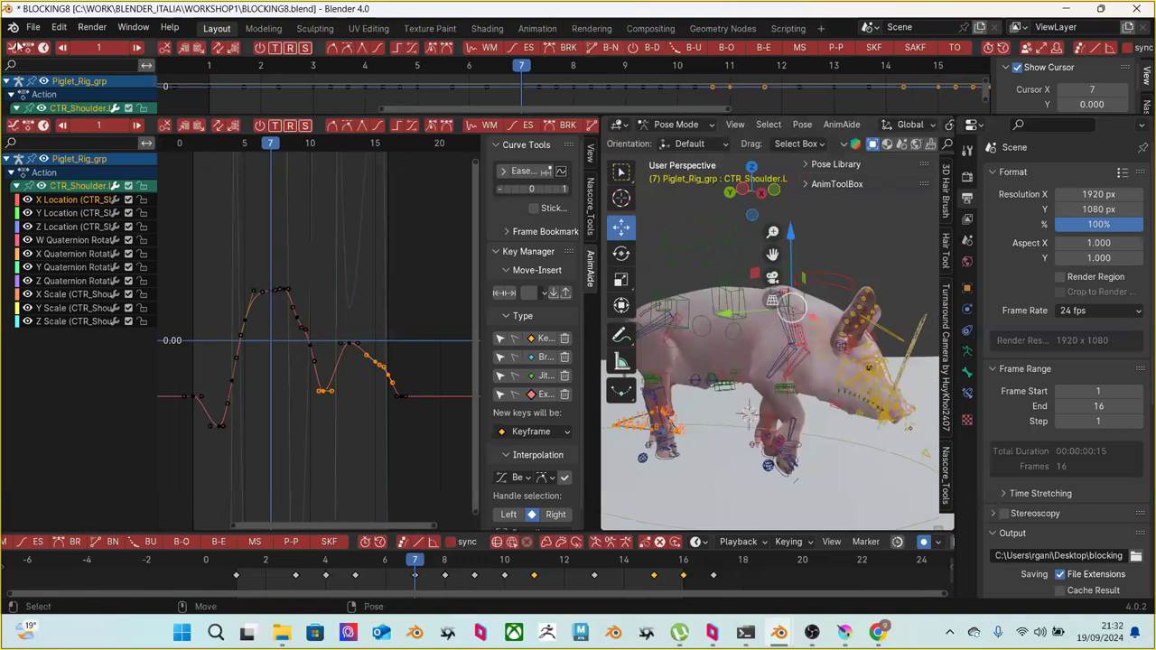
pyautogui.click(33, 27)
pyautogui.click(136, 140)
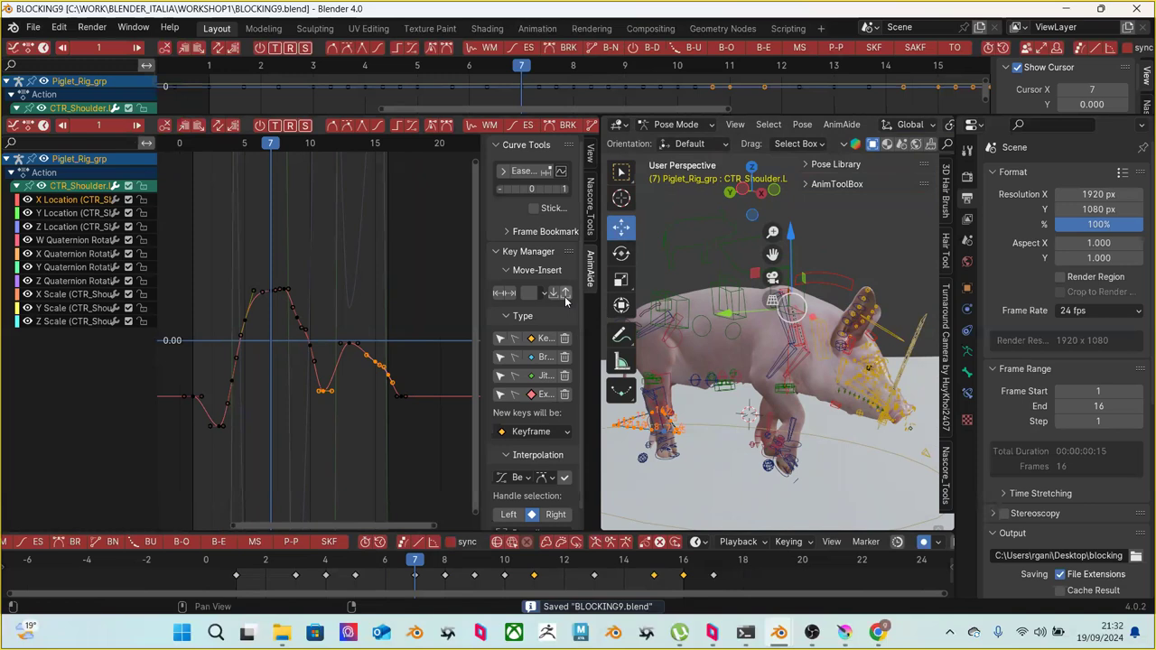
# Select the right shoulder control and examine its pose from the pig's other side between frames 6 and 10
pyautogui.keyDown('alt'); pyautogui.moveTo(787, 321); pyautogui.dragTo(818, 341); pyautogui.keyUp('alt')
pyautogui.click(774, 337)
pyautogui.moveTo(237, 562); pyautogui.dragTo(503, 563)
pyautogui.keyDown('alt'); pyautogui.moveTo(728, 391); pyautogui.dragTo(707, 419); pyautogui.keyUp('alt')
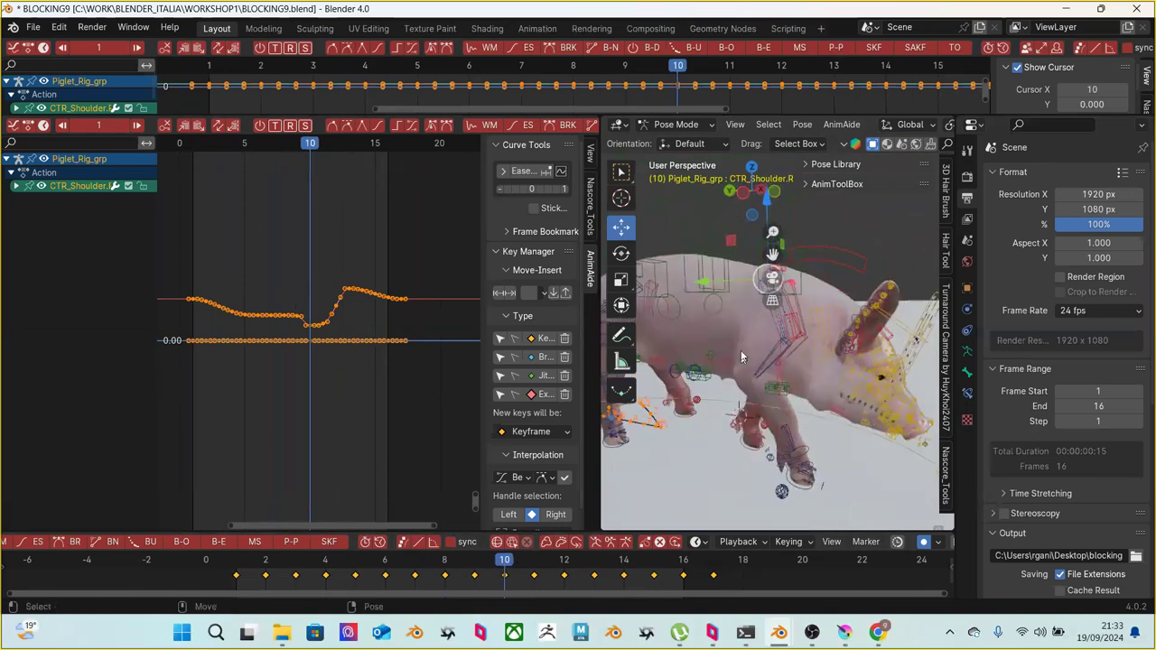
pyautogui.keyDown('alt'); pyautogui.moveTo(773, 334); pyautogui.dragTo(730, 371); pyautogui.keyUp('alt')
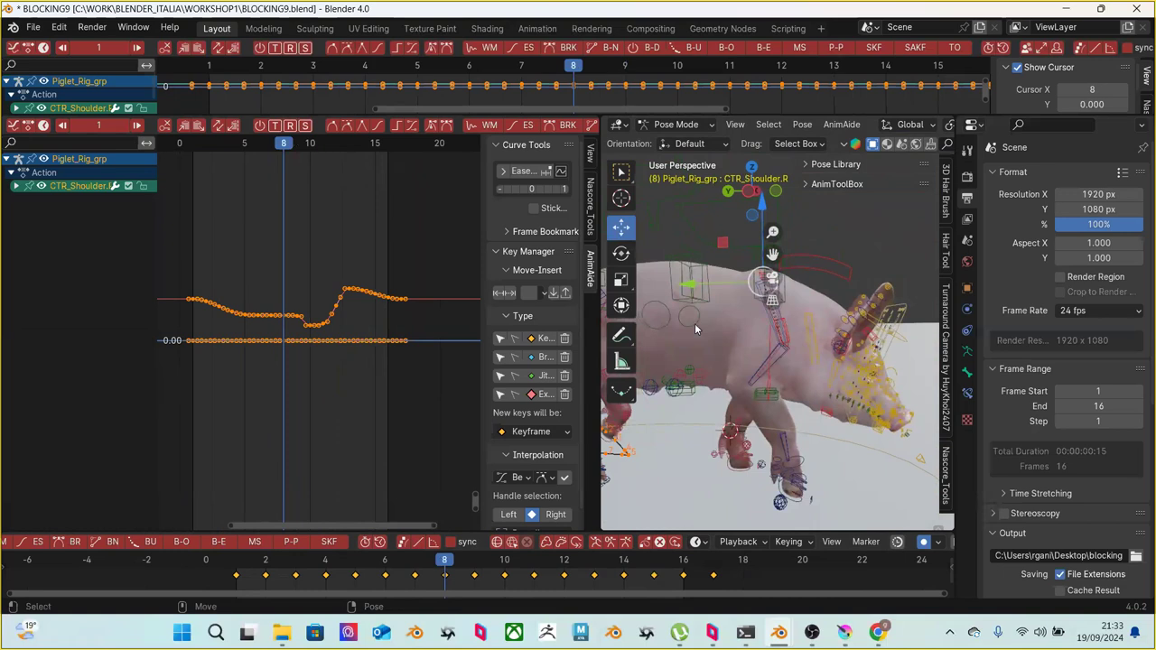
pyautogui.press('Left')
pyautogui.press('Left')
pyautogui.press('Left')
pyautogui.press('Left')
pyautogui.press('Left')
pyautogui.press('Left')
pyautogui.press('Left')
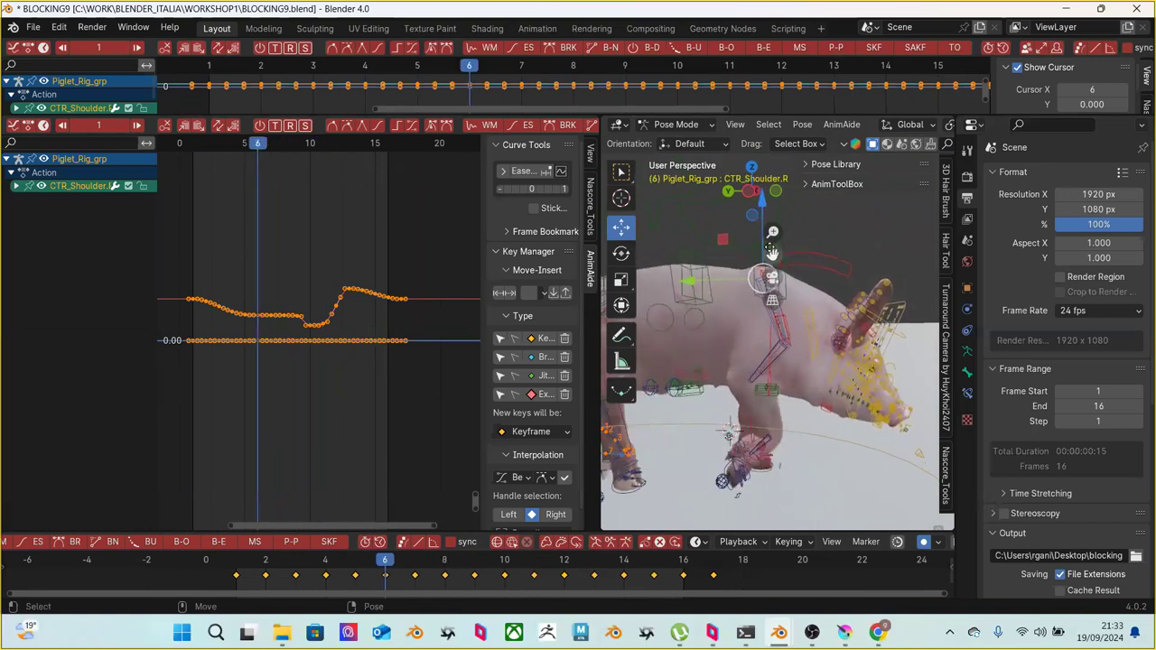
# Move the right shoulder vertically at frames 10 and 11 to re-key its position, and step forward to frame 14 to check it
pyautogui.press('Right')
pyautogui.press('Right')
pyautogui.press('Right')
pyautogui.press('Right')
pyautogui.press('Right')
pyautogui.press('Right')
pyautogui.press('Right')
pyautogui.press('Right')
pyautogui.press('Right')
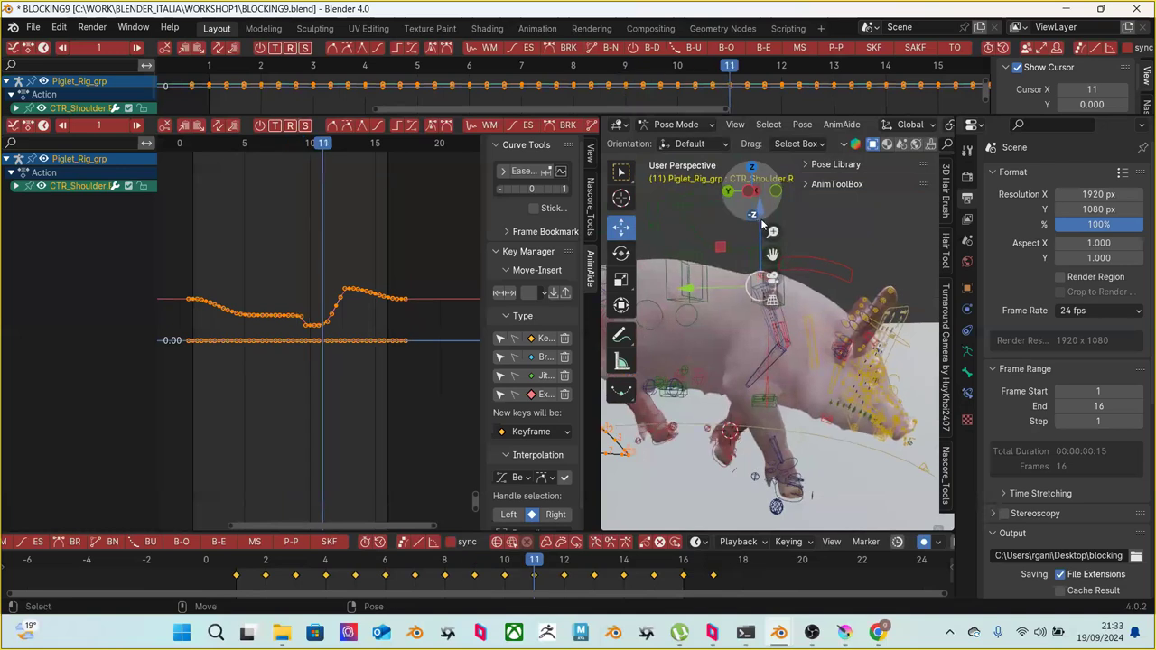
pyautogui.moveTo(758, 229); pyautogui.dragTo(755, 225)
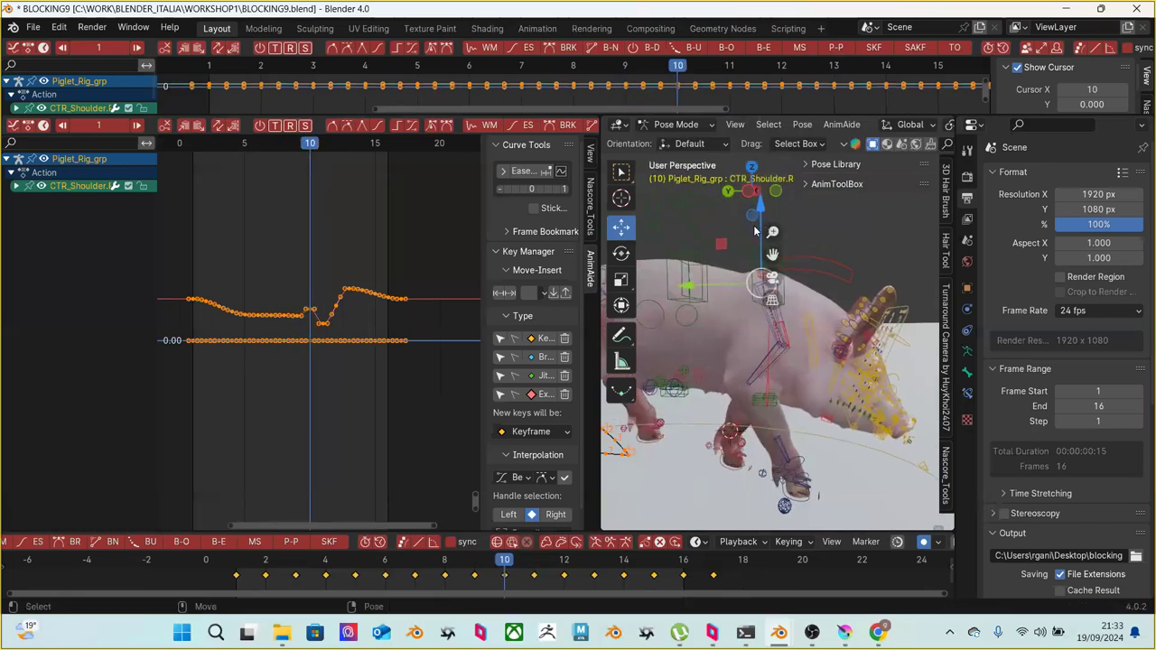
pyautogui.press('Right')
pyautogui.press('Right')
pyautogui.press('Right')
pyautogui.press('Right')
pyautogui.press('Right')
pyautogui.press('Right')
pyautogui.press('Right')
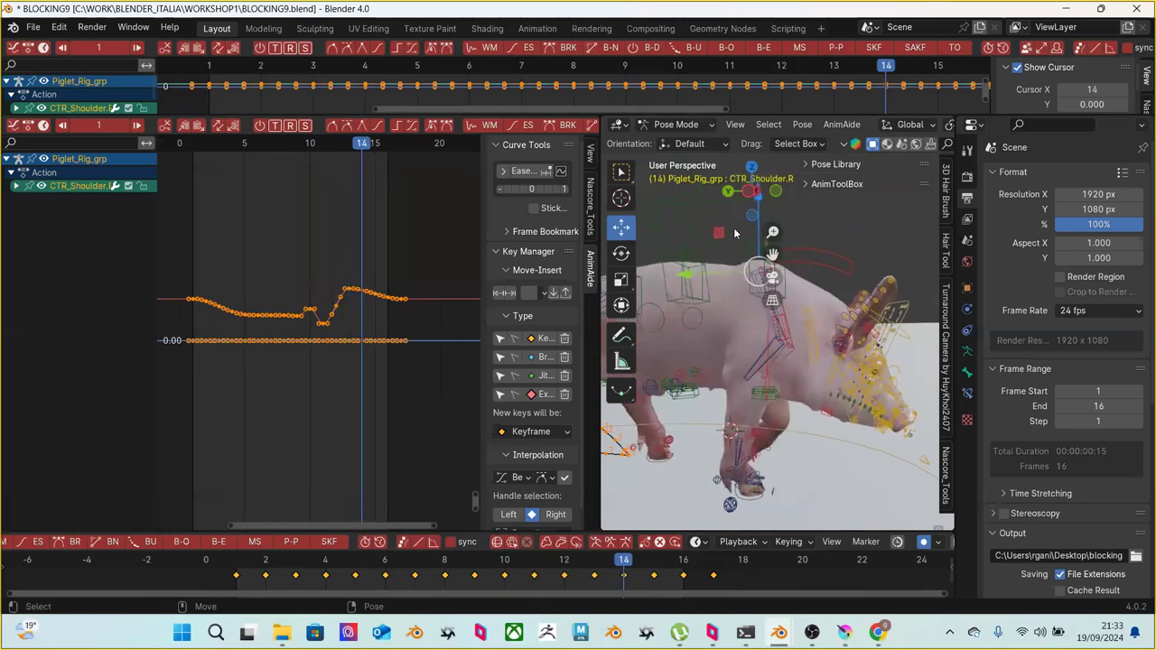
# Step back through the looping frames and play the walk cycle to check the right shoulder's motion
pyautogui.press('Left')
pyautogui.press('Left')
pyautogui.press('Left')
pyautogui.press('Left')
pyautogui.press('Left')
pyautogui.press('Left')
pyautogui.press('Left')
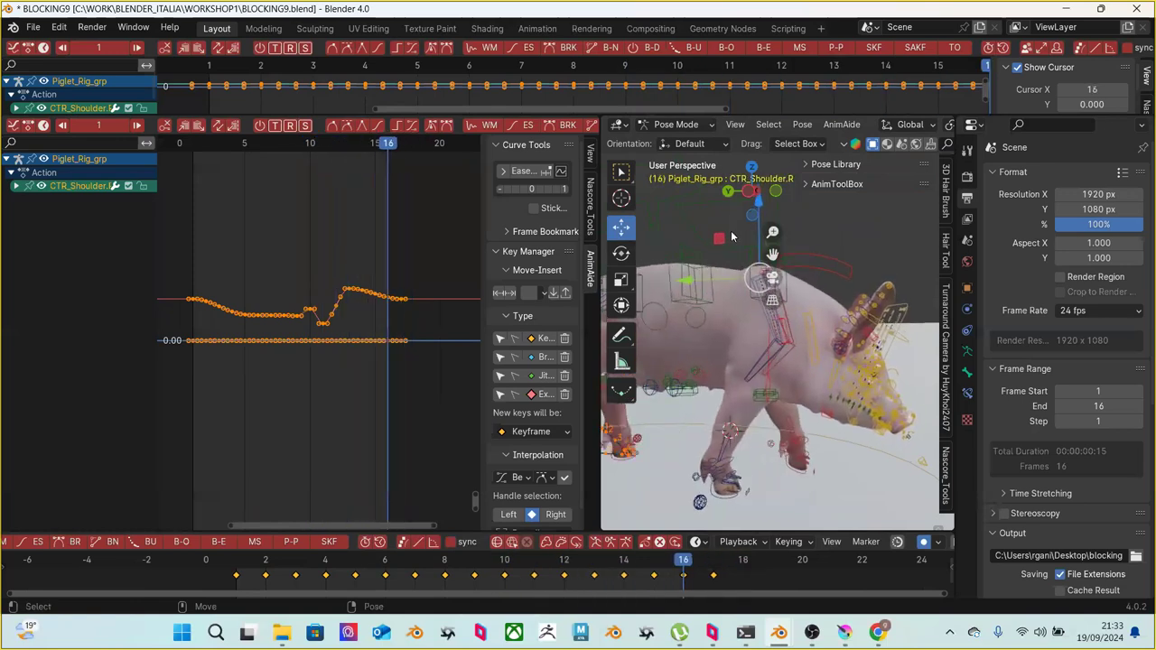
pyautogui.press('Left')
pyautogui.press('Left')
pyautogui.press('Left')
pyautogui.press('Left')
pyautogui.press('Left')
pyautogui.press('Left')
pyautogui.press('Left')
pyautogui.press('Left')
pyautogui.press('Left')
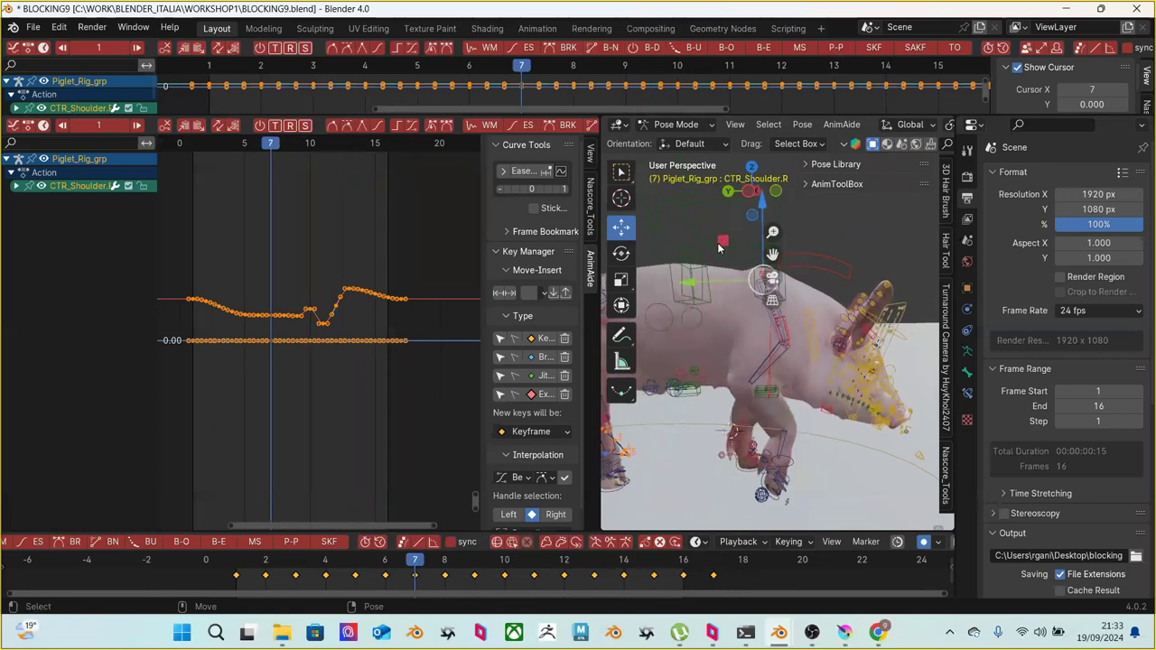
pyautogui.press('Left')
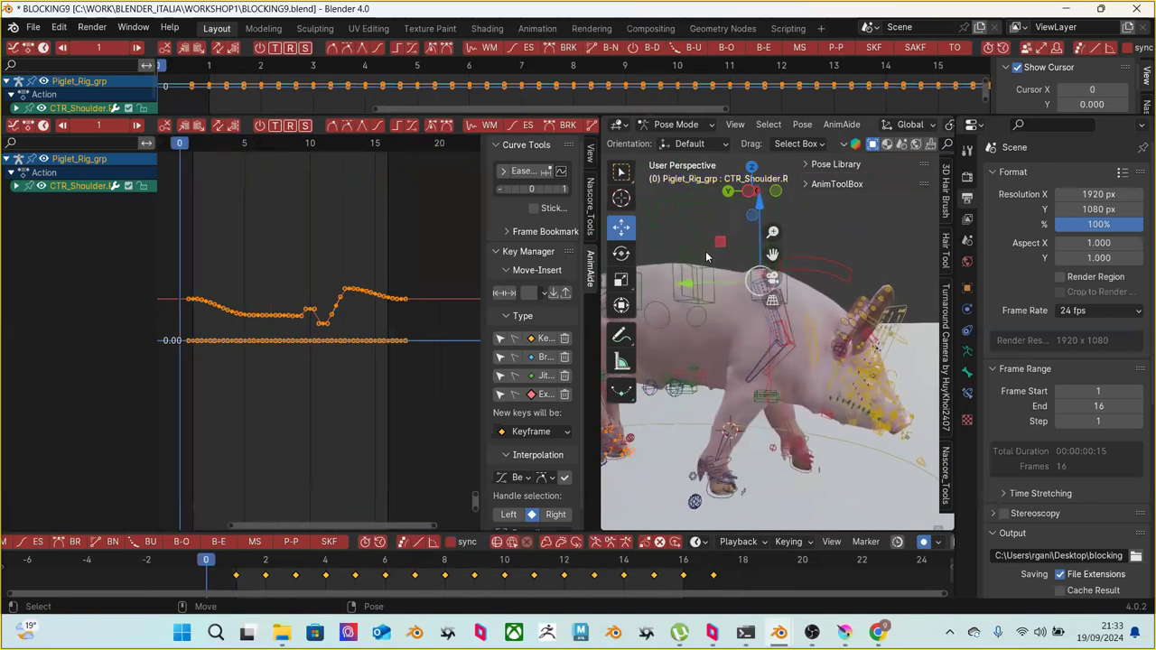
pyautogui.press('space')
pyautogui.press('space')
# Try to move the pole vector control under the pig's body at frame 6, and undo the move
pyautogui.moveTo(795, 355); pyautogui.dragTo(783, 413, button='middle')
pyautogui.click(762, 384)
pyautogui.moveTo(783, 415); pyautogui.dragTo(791, 404)
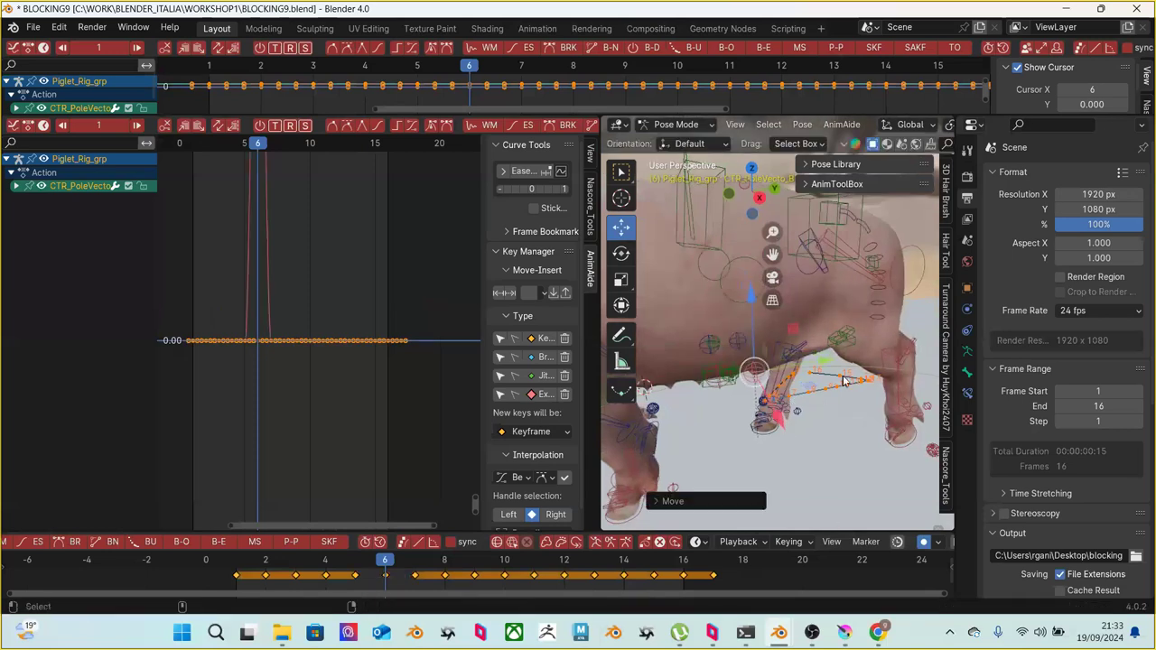
pyautogui.hotkey('ctrl', 'z')
# Select the left hip control CTR_Hip_a.L and scrub to frame 13 to examine the hind leg's pose
pyautogui.moveTo(872, 379); pyautogui.dragTo(632, 445, button='middle')
pyautogui.click(815, 352)
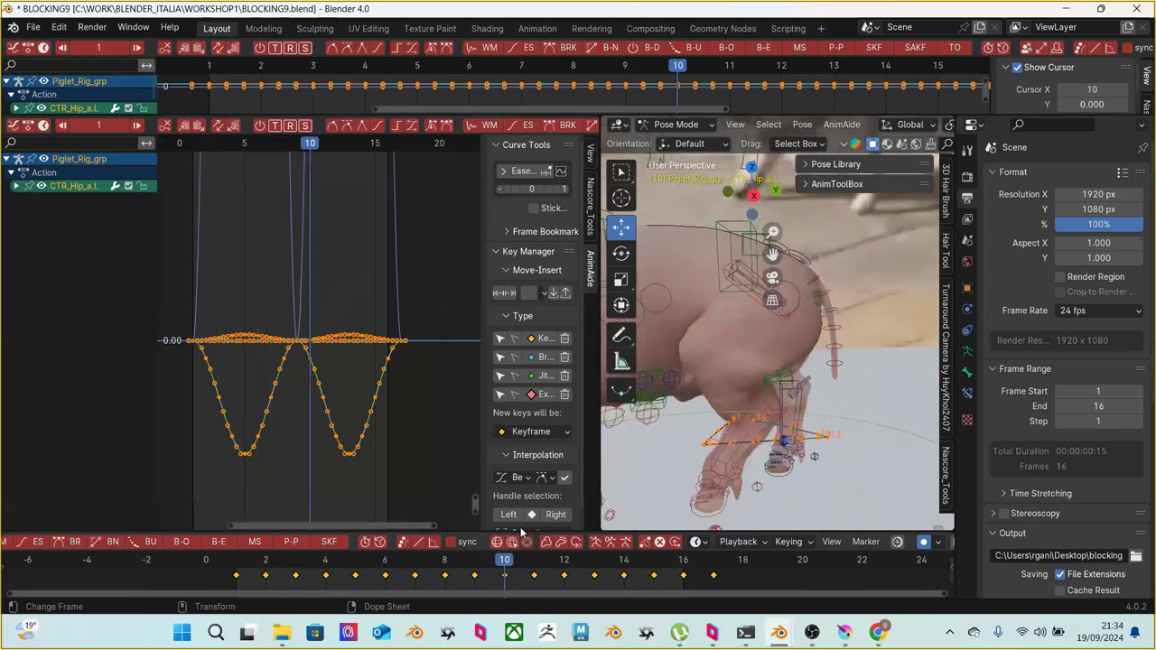
pyautogui.keyDown('alt'); pyautogui.moveTo(805, 314); pyautogui.dragTo(827, 336); pyautogui.keyUp('alt')
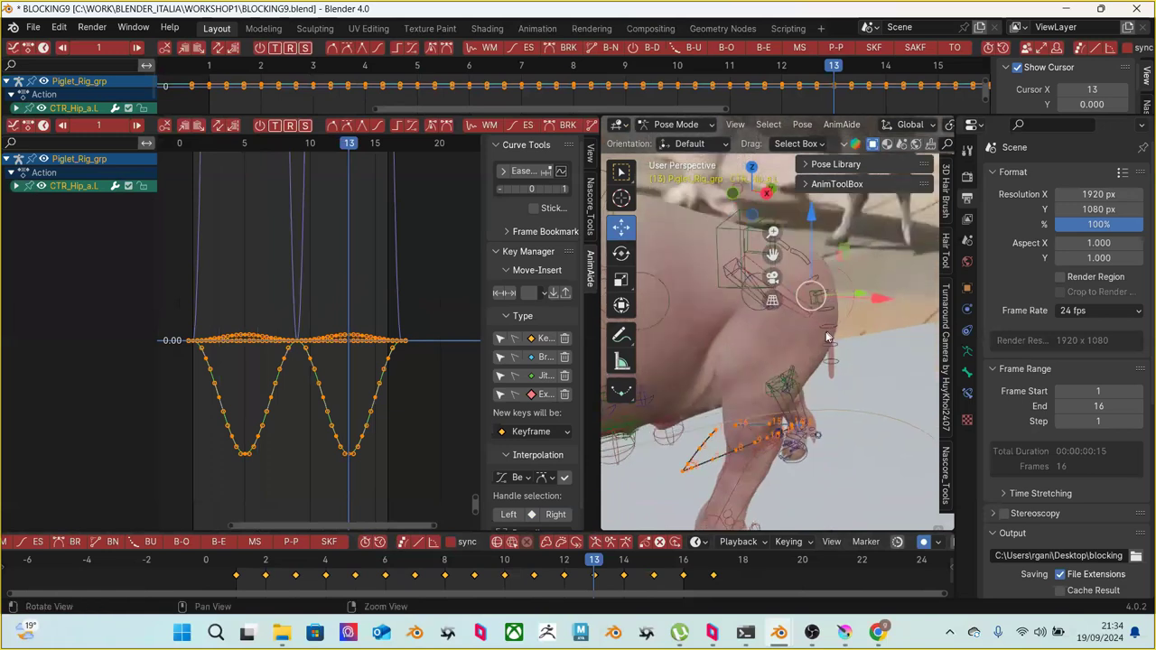
pyautogui.moveTo(329, 560); pyautogui.dragTo(594, 563)
# Try to move the pole vector control in front of the hind leg sideways at frame 13
pyautogui.moveTo(741, 380); pyautogui.dragTo(776, 394, button='middle')
pyautogui.click(737, 373)
pyautogui.moveTo(811, 426); pyautogui.dragTo(802, 421)
pyautogui.click(795, 421)
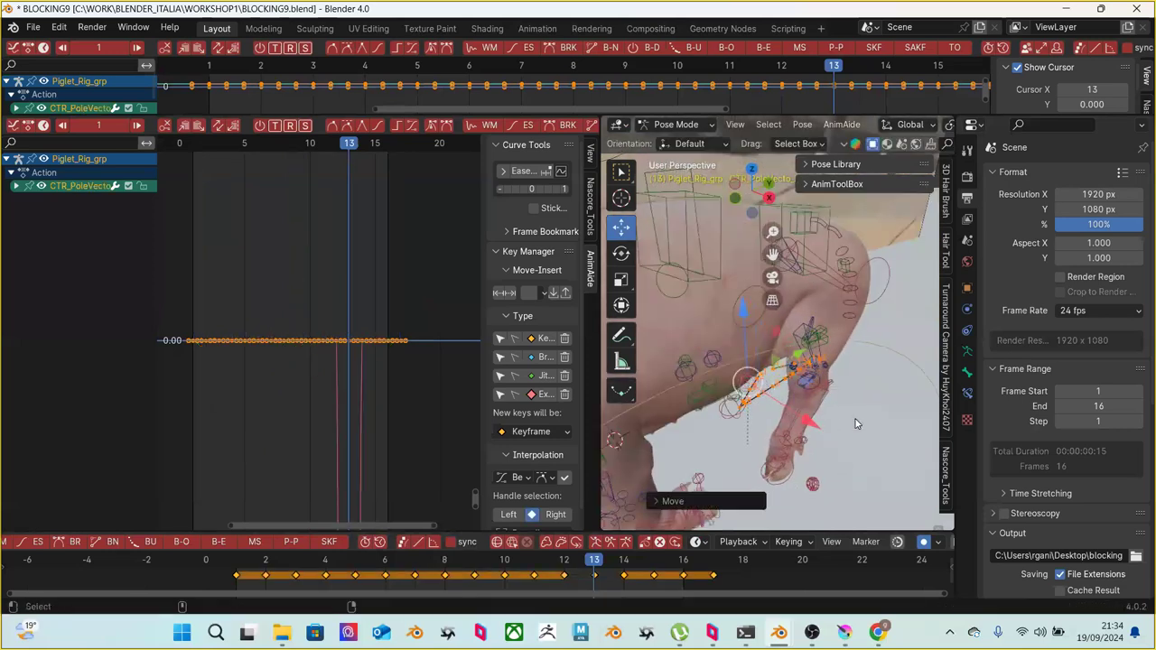
pyautogui.moveTo(857, 424); pyautogui.dragTo(863, 391, button='middle')
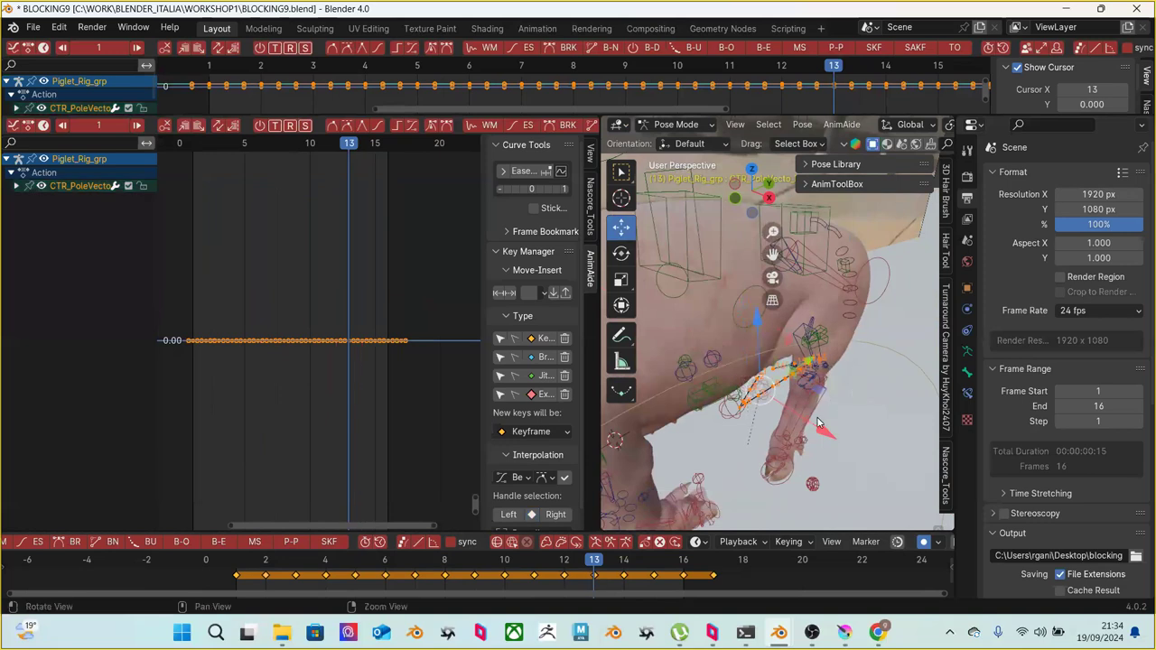
# Try to move the other pole vector control beneath the belly at frame 13, and undo the move
pyautogui.moveTo(817, 421); pyautogui.dragTo(795, 402, button='middle')
pyautogui.click(704, 388)
pyautogui.click(703, 387)
pyautogui.moveTo(704, 387); pyautogui.dragTo(712, 389, button='middle')
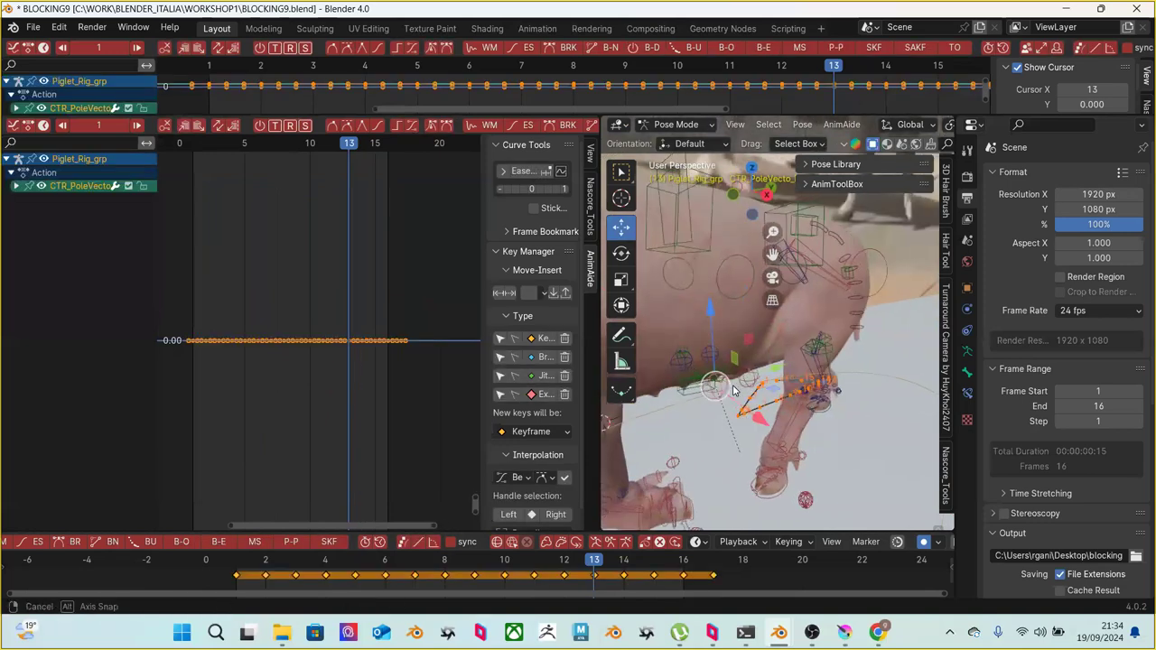
pyautogui.moveTo(757, 413); pyautogui.dragTo(751, 414)
pyautogui.click(808, 424)
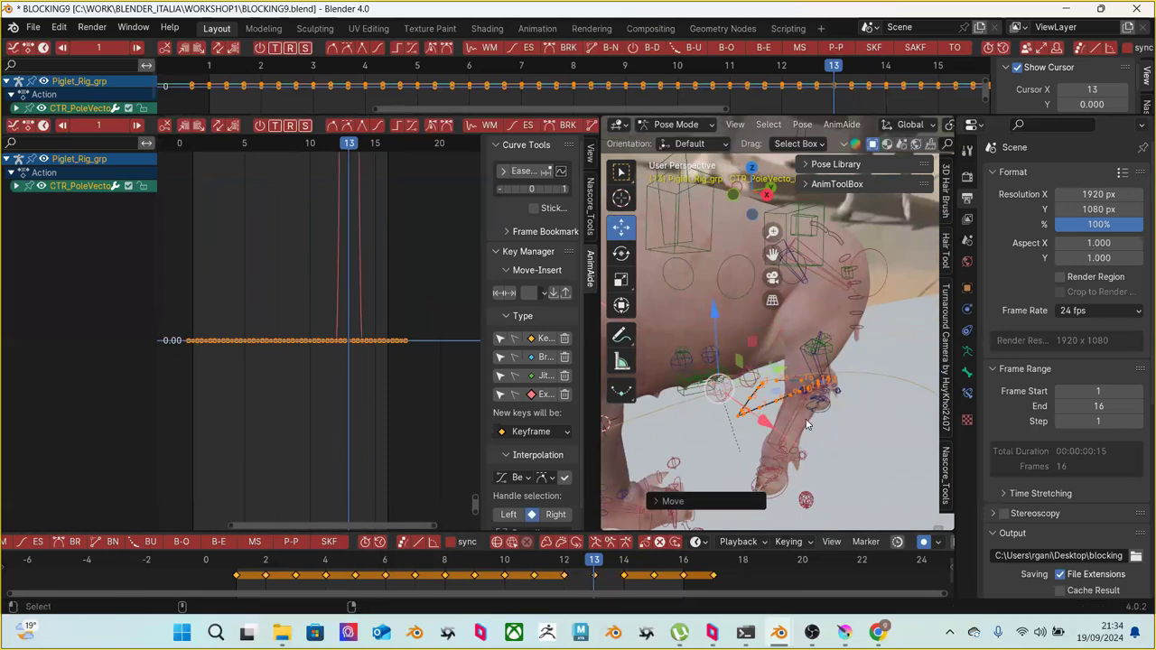
pyautogui.hotkey('ctrl', 'z')
# Try to shift the abdomen control under the belly along the X axis at frame 13
pyautogui.click(828, 423)
pyautogui.moveTo(828, 422); pyautogui.dragTo(766, 367, button='middle')
pyautogui.click(730, 384)
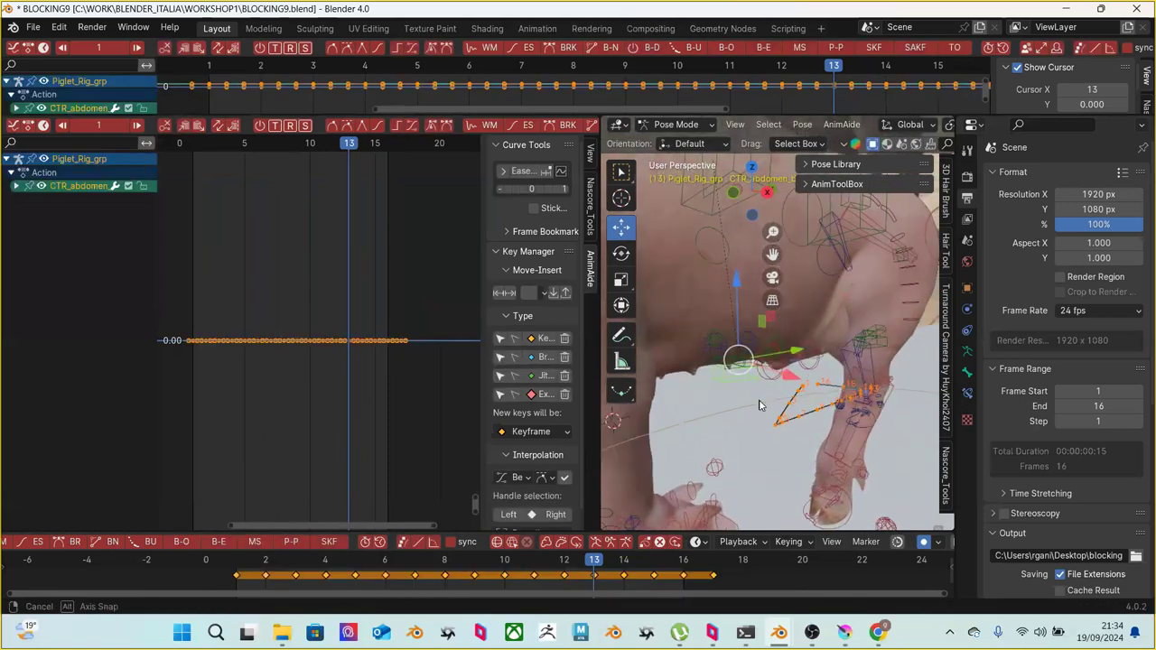
pyautogui.press('g')
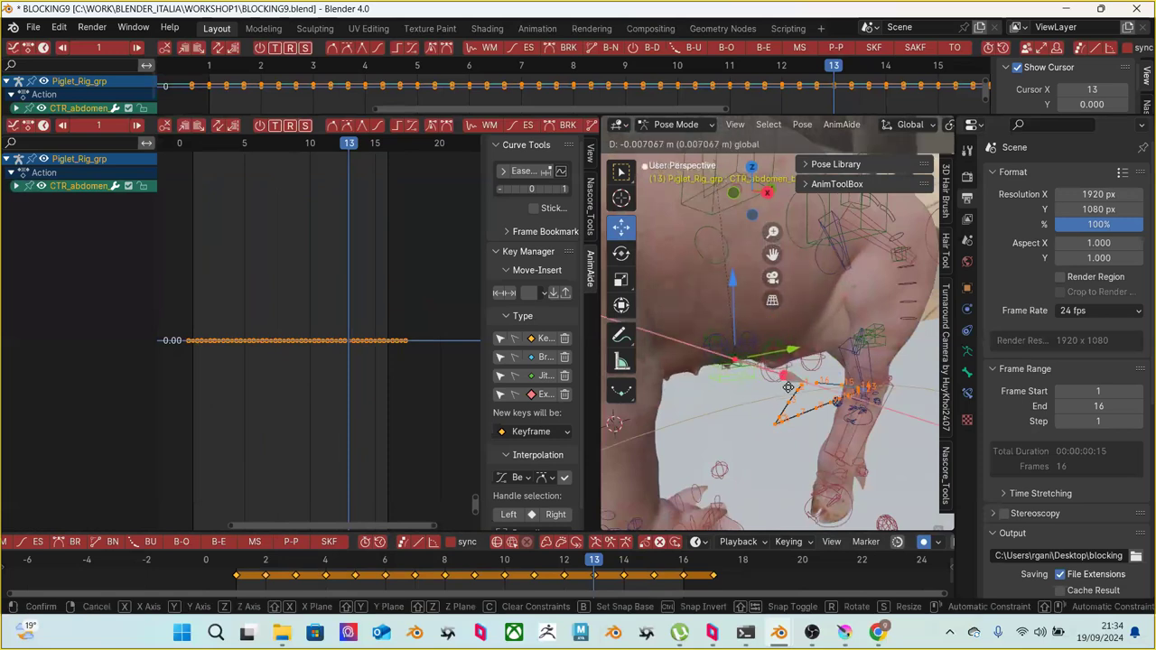
pyautogui.click(767, 399)
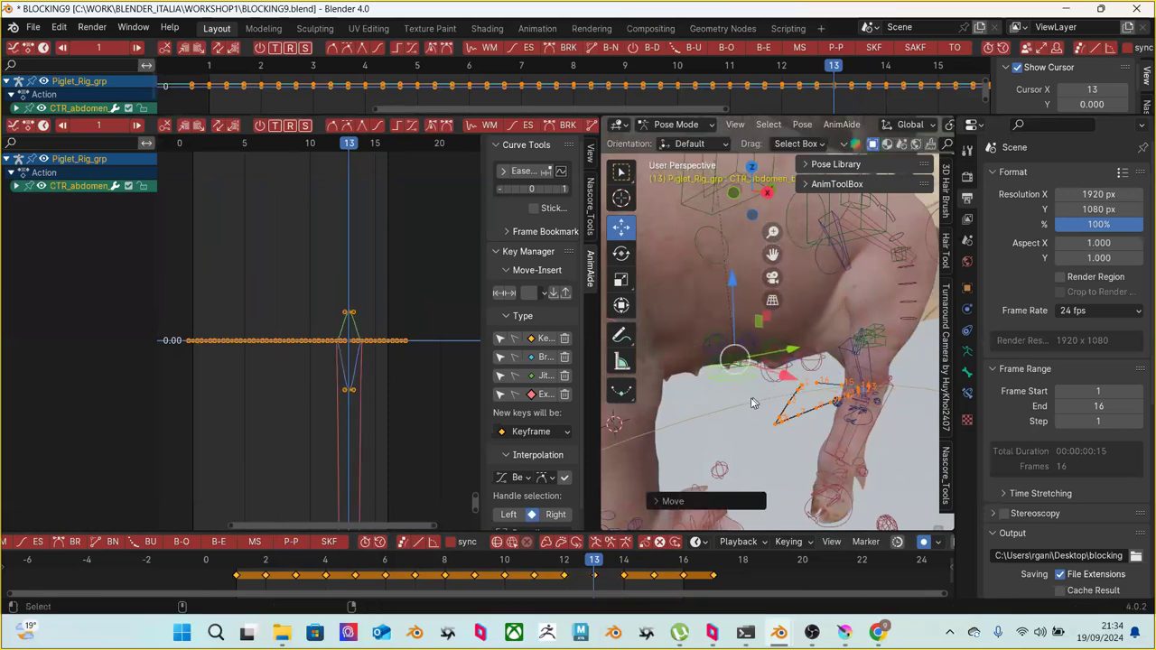
pyautogui.click(721, 418)
# Try to shift the pole vector control beside the abdomen control at frame 13, then select the root control
pyautogui.click(719, 351)
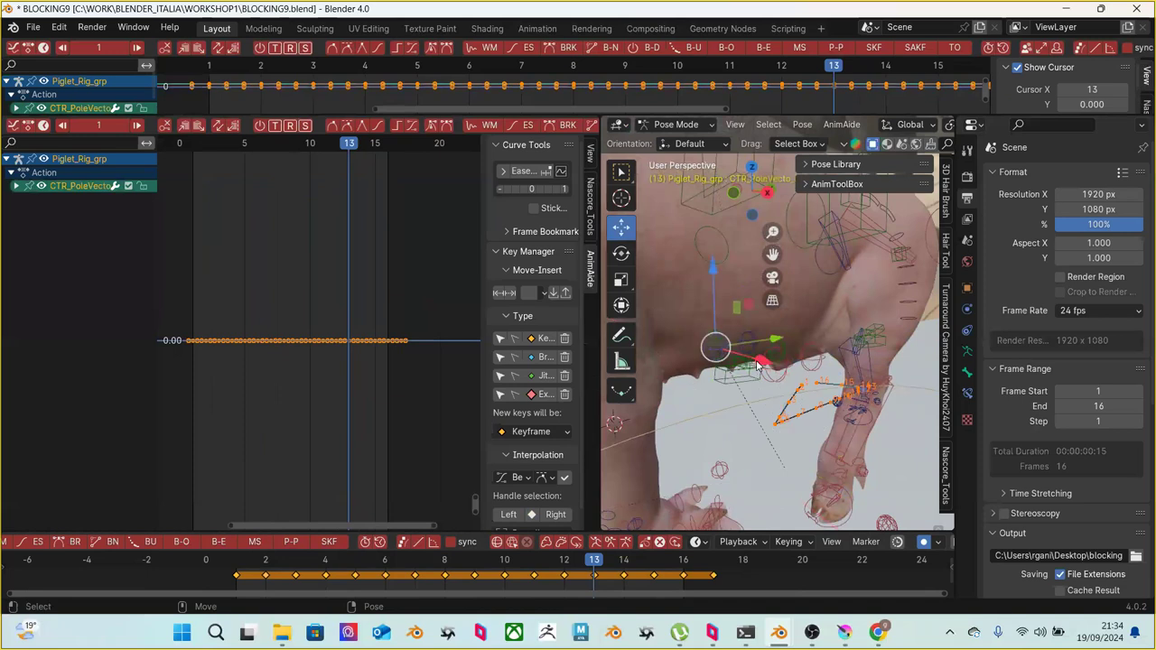
pyautogui.press('g')
pyautogui.click(755, 369)
pyautogui.click(725, 389)
pyautogui.click(742, 396)
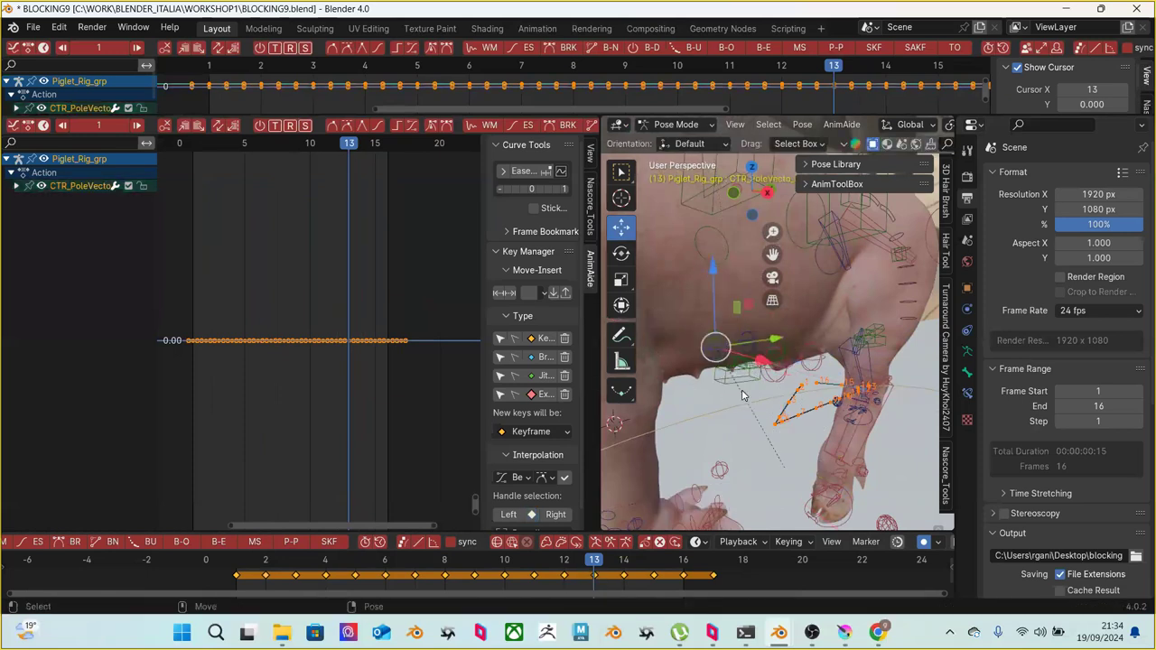
pyautogui.click(746, 392)
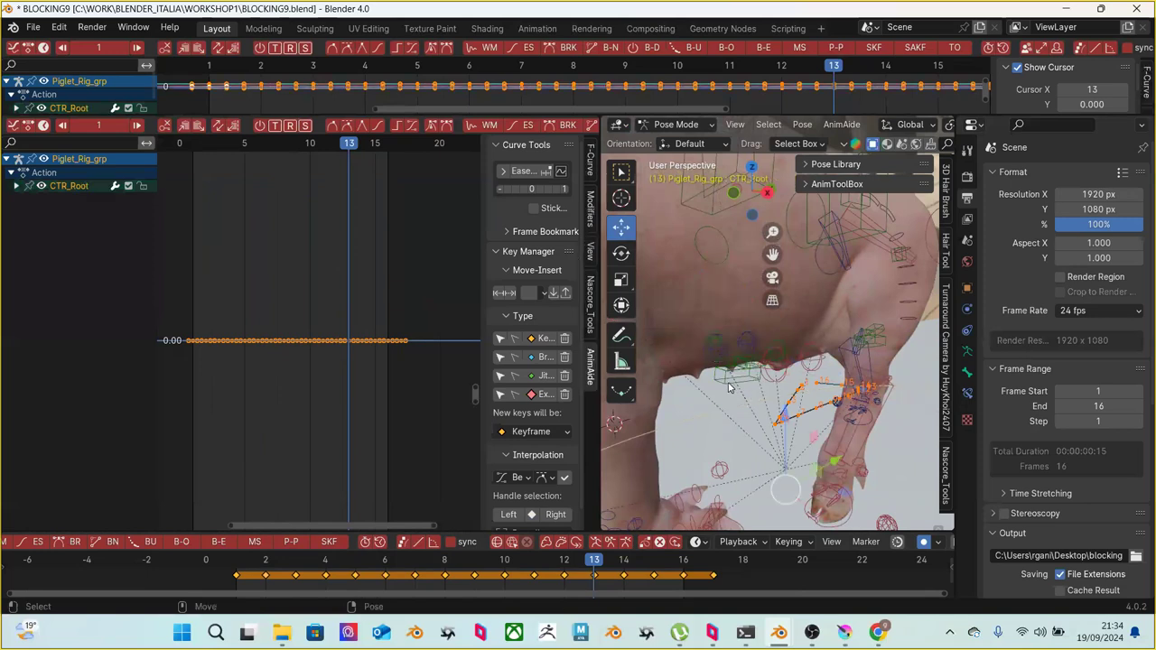
# Try to move the abdomen control from the pig's other side at frame 13, and undo the move
pyautogui.click(733, 388)
pyautogui.moveTo(738, 393); pyautogui.dragTo(656, 402)
pyautogui.moveTo(657, 402); pyautogui.dragTo(899, 413, button='middle')
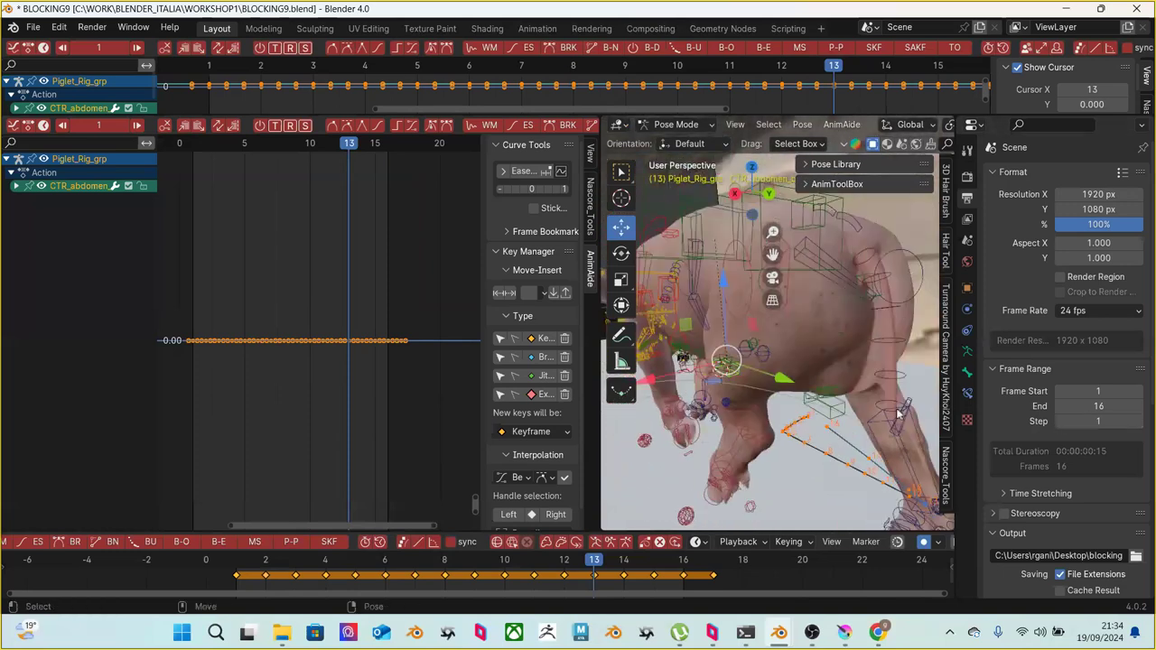
pyautogui.click(847, 407)
pyautogui.moveTo(833, 399); pyautogui.dragTo(843, 398, button='middle')
pyautogui.moveTo(814, 398); pyautogui.dragTo(890, 373)
pyautogui.hotkey('ctrl', 'z')
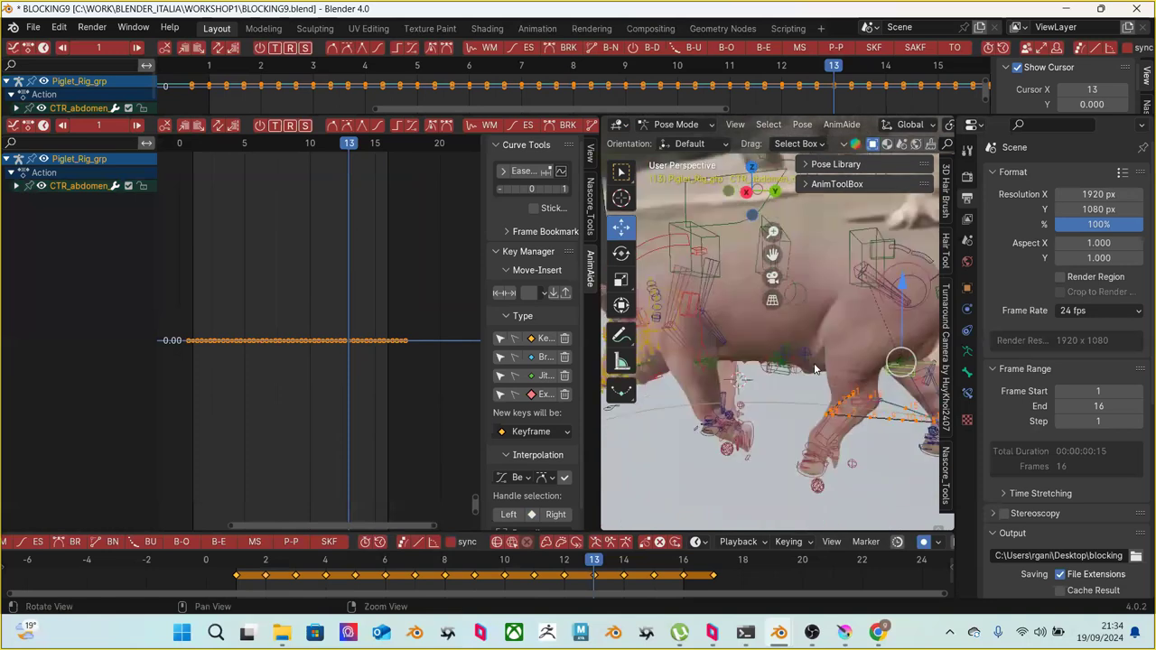
# Try to shift the front abdomen control between the forelegs along the Y axis at frame 13
pyautogui.keyDown('alt'); pyautogui.moveTo(814, 370); pyautogui.dragTo(849, 372, button='right'); pyautogui.keyUp('alt')
pyautogui.keyDown('alt'); pyautogui.moveTo(768, 380); pyautogui.dragTo(825, 374, button='middle'); pyautogui.keyUp('alt')
pyautogui.keyDown('alt'); pyautogui.moveTo(786, 372); pyautogui.dragTo(816, 350); pyautogui.keyUp('alt')
pyautogui.moveTo(803, 347); pyautogui.dragTo(854, 325, button='middle')
pyautogui.press('g')
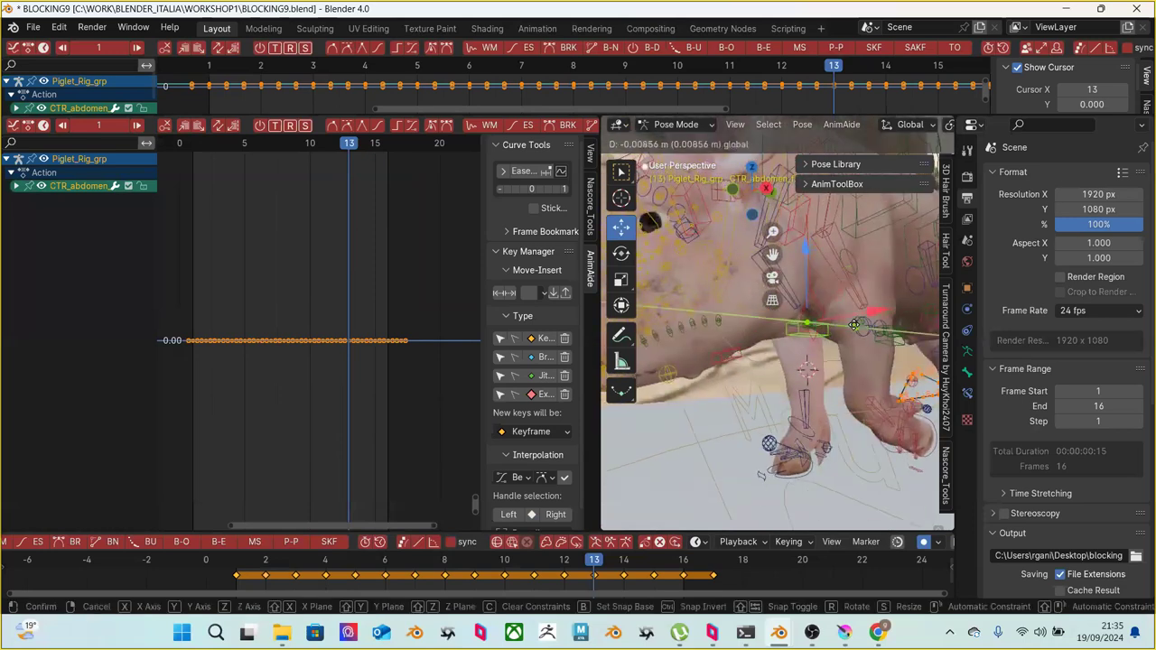
pyautogui.click(856, 327)
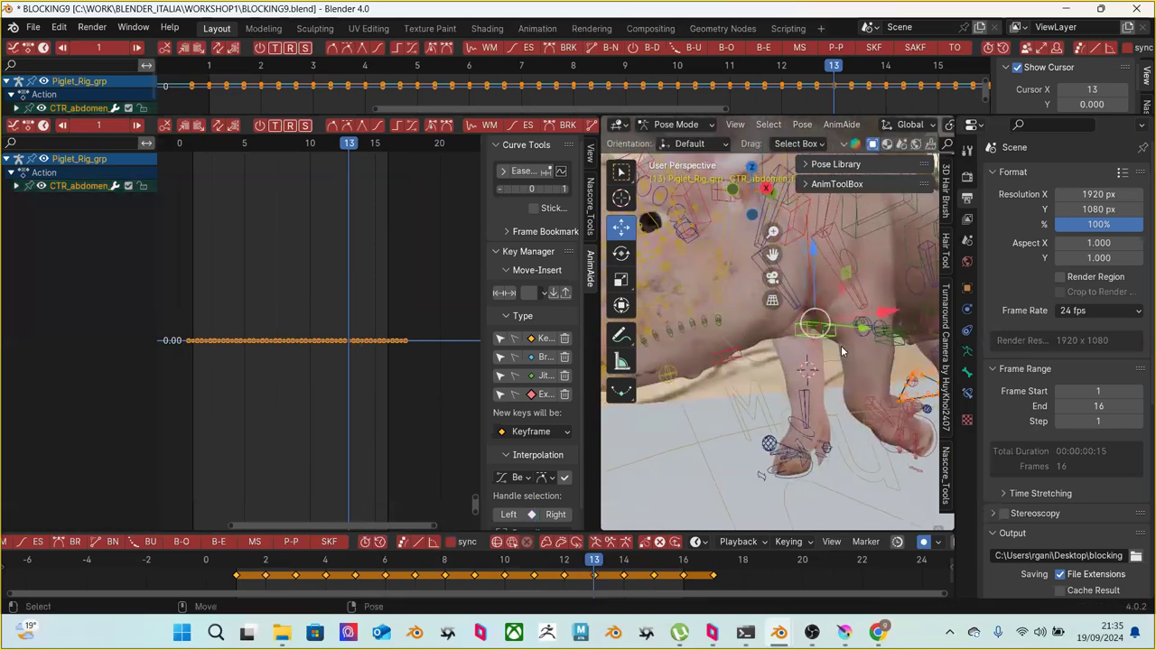
# Delete the front abdomen control's keyframes from frame 2 to 16, keeping only the keys at frames 1 and 17
pyautogui.moveTo(837, 376); pyautogui.dragTo(784, 408, button='middle')
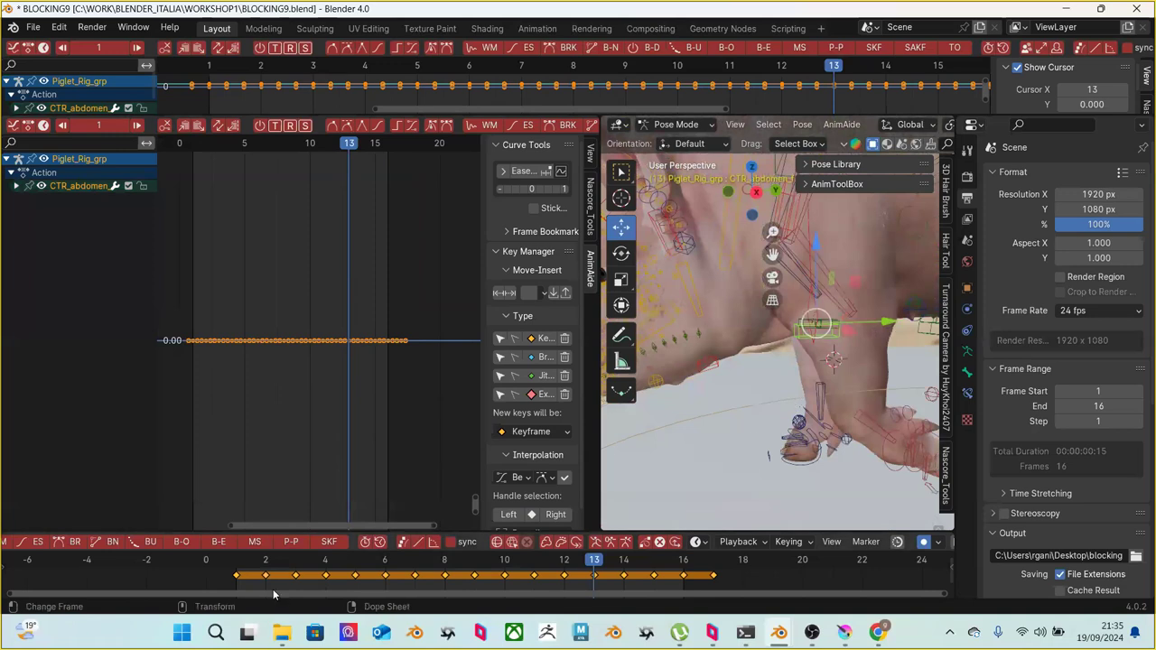
pyautogui.hotkey('alt', 'a')
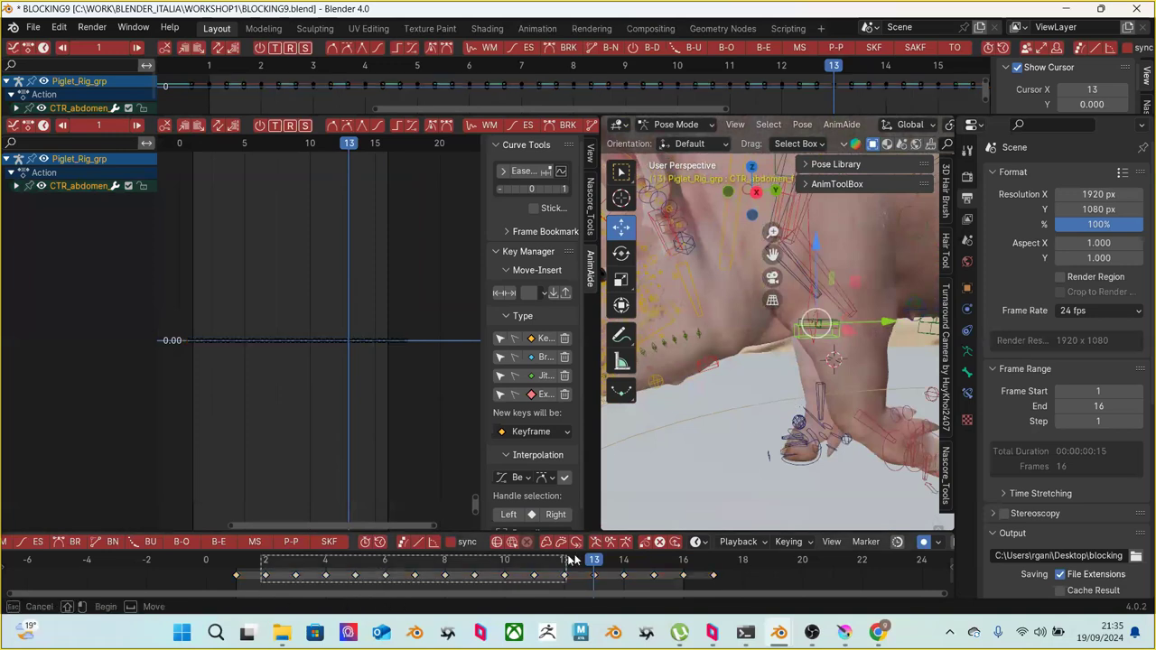
pyautogui.press('a')
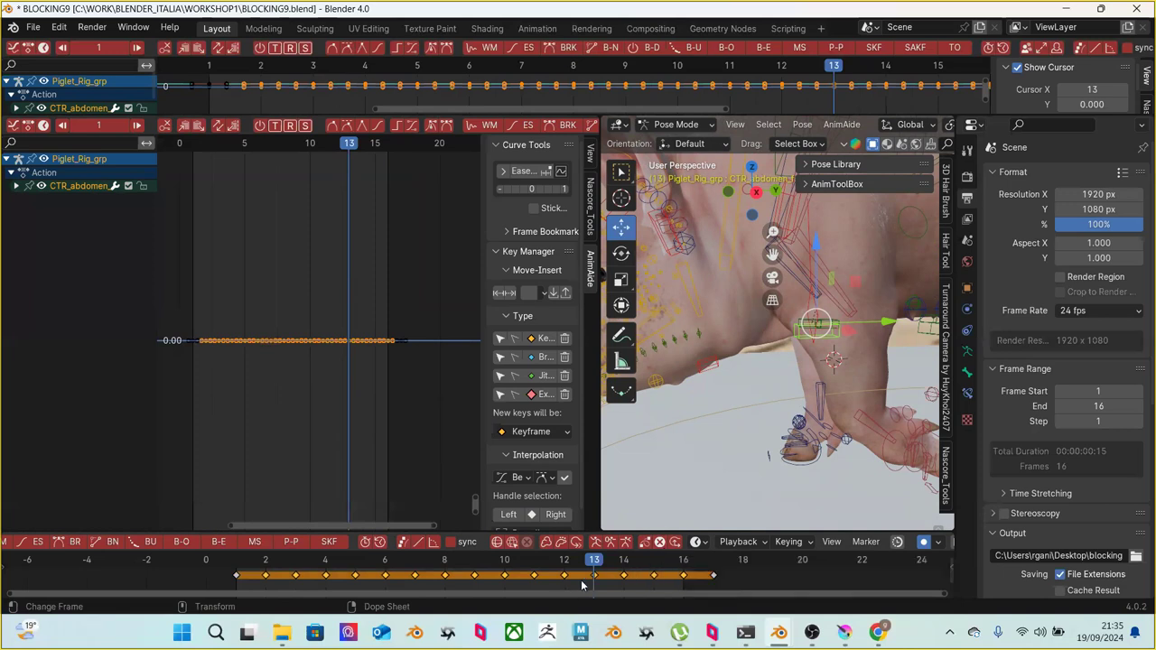
pyautogui.press('Delete')
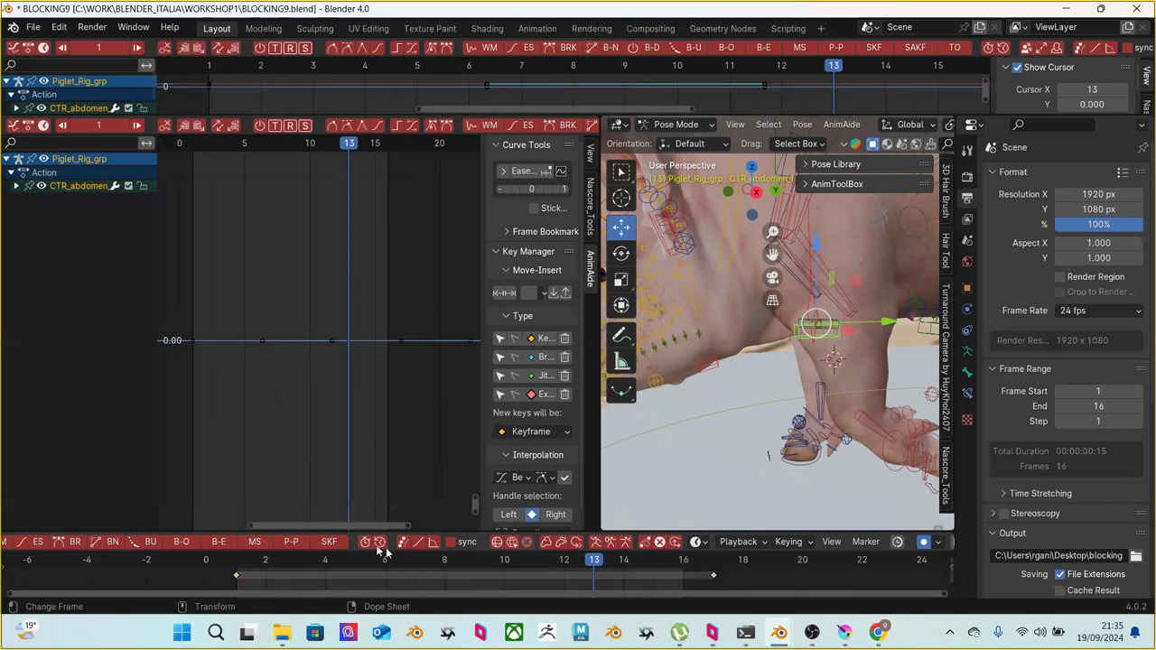
# Go to frame 3, enlarge the 3D viewport, and add the neighbouring neck control CTR_bend_Neck_D_goal_b to the selection
pyautogui.click(236, 561)
pyautogui.moveTo(251, 572); pyautogui.dragTo(301, 544)
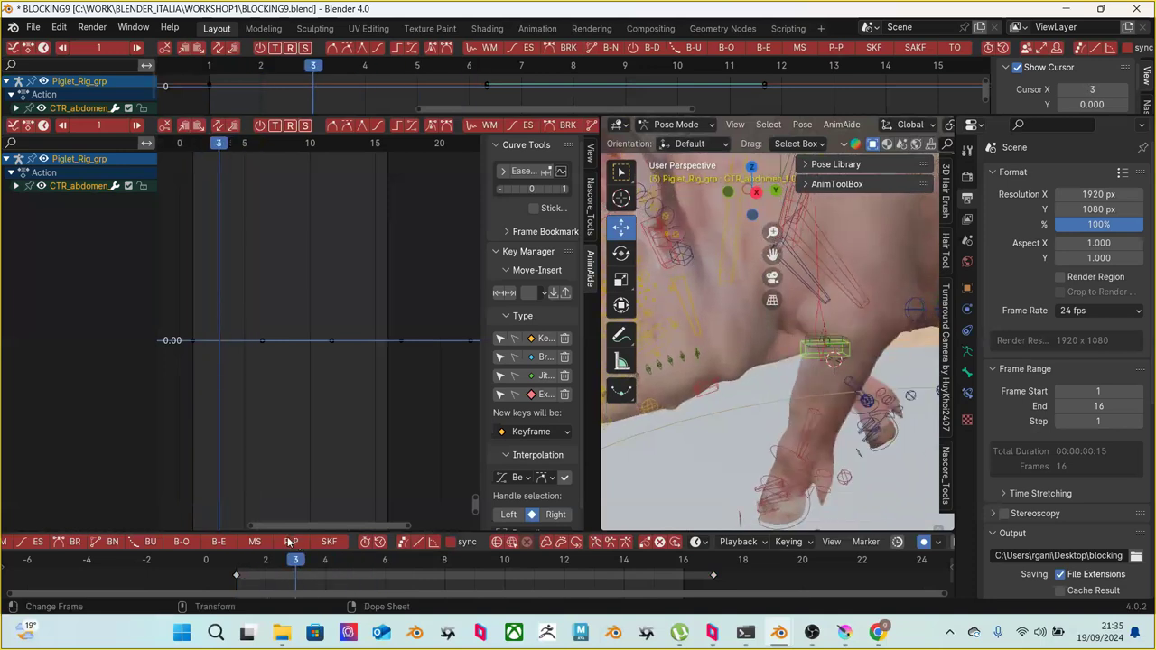
pyautogui.click(291, 542)
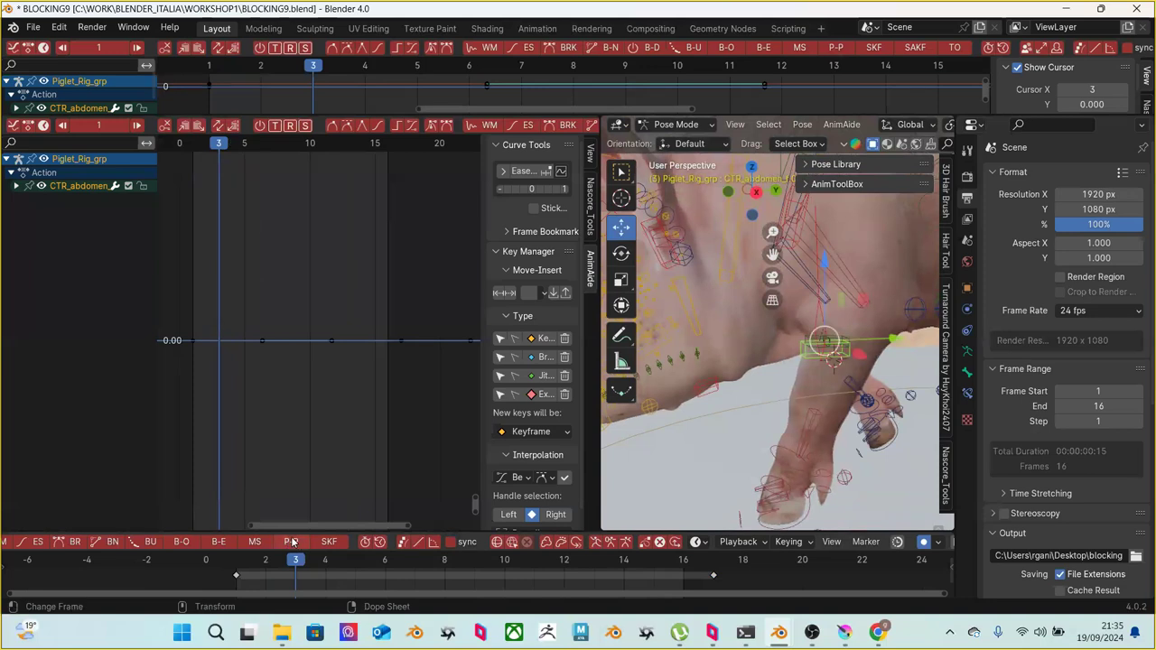
pyautogui.moveTo(602, 471); pyautogui.dragTo(170, 451)
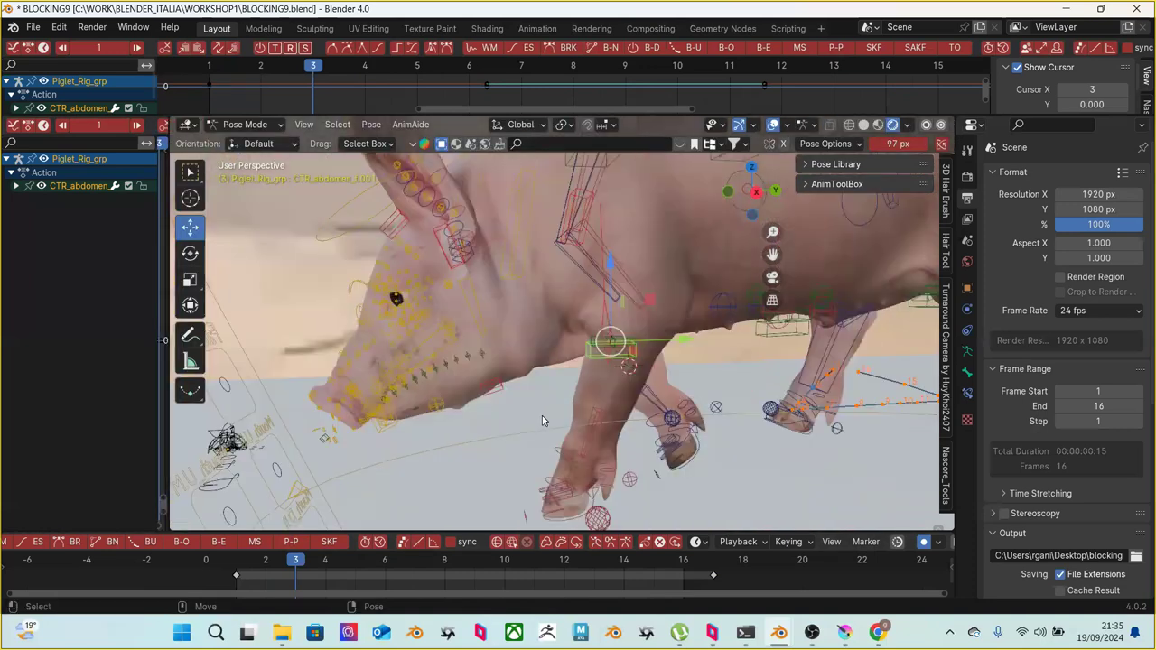
pyautogui.moveTo(622, 400)
pyautogui.mouseDown(button='middle')
pyautogui.moveTo(804, 356)
pyautogui.moveTo(679, 391)
pyautogui.moveTo(697, 364)
pyautogui.moveTo(682, 406)
pyautogui.moveTo(604, 426)
pyautogui.moveTo(627, 461)
pyautogui.moveTo(684, 417)
pyautogui.moveTo(625, 417)
pyautogui.mouseUp(button='middle')
pyautogui.scroll(3, 681, 407)
pyautogui.keyDown('shift'); pyautogui.click(586, 365); pyautogui.keyUp('shift')
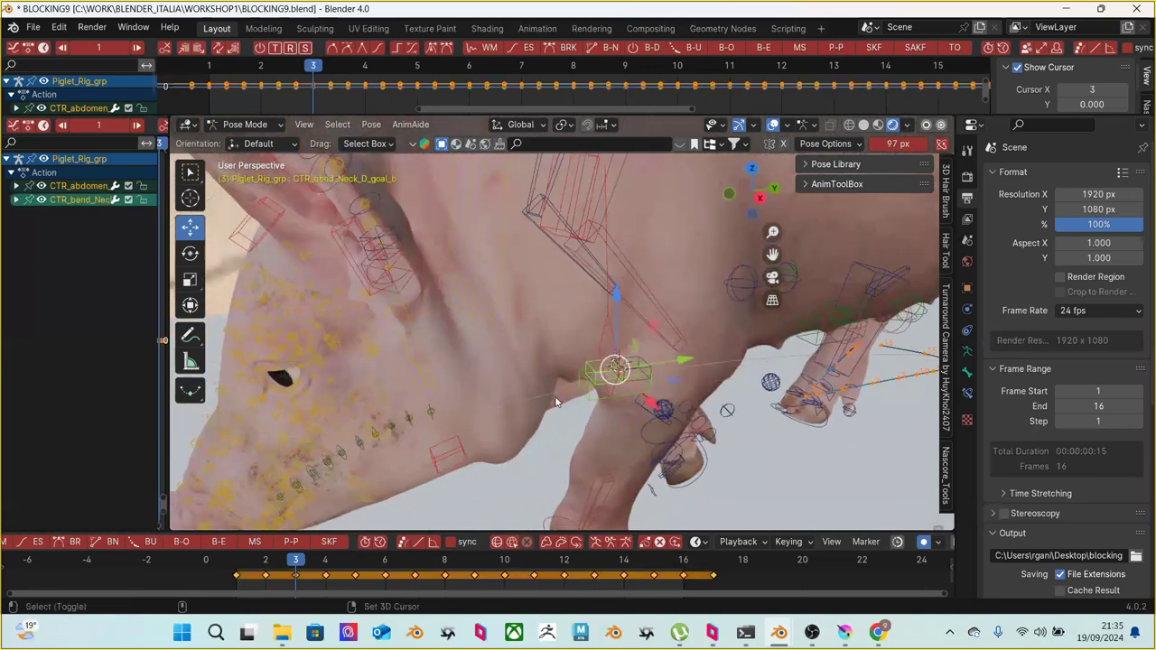
# Try to move the bend control CTR_bend_abdomen_F_goal_a at frame 3, and undo the move
pyautogui.click(654, 374)
pyautogui.moveTo(660, 410); pyautogui.dragTo(621, 452, button='middle')
pyautogui.moveTo(640, 451)
pyautogui.mouseDown()
pyautogui.moveTo(649, 464)
pyautogui.moveTo(653, 443)
pyautogui.mouseUp()
pyautogui.moveTo(653, 444); pyautogui.dragTo(660, 397, button='middle')
pyautogui.hotkey('ctrl', 'z')
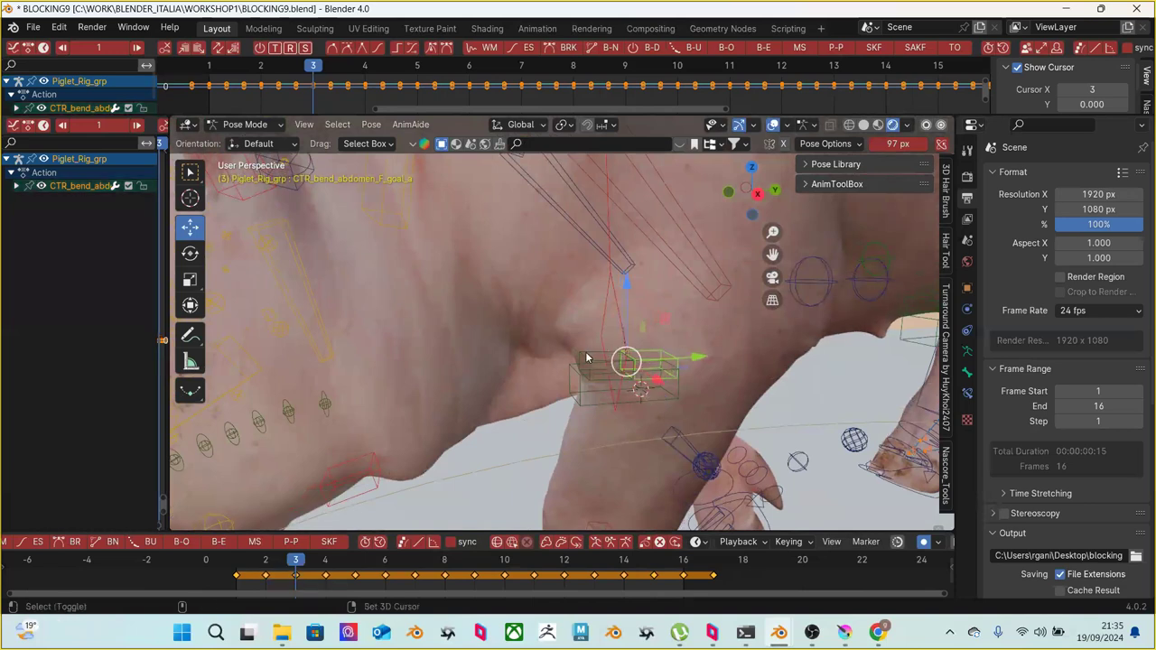
# Select the front abdomen, neck bend and abdomen bend controls together, and delete their keyframes from frame 2 to 16
pyautogui.keyDown('shift'); pyautogui.click(581, 368); pyautogui.keyUp('shift')
pyautogui.keyDown('shift'); pyautogui.click(573, 395); pyautogui.keyUp('shift')
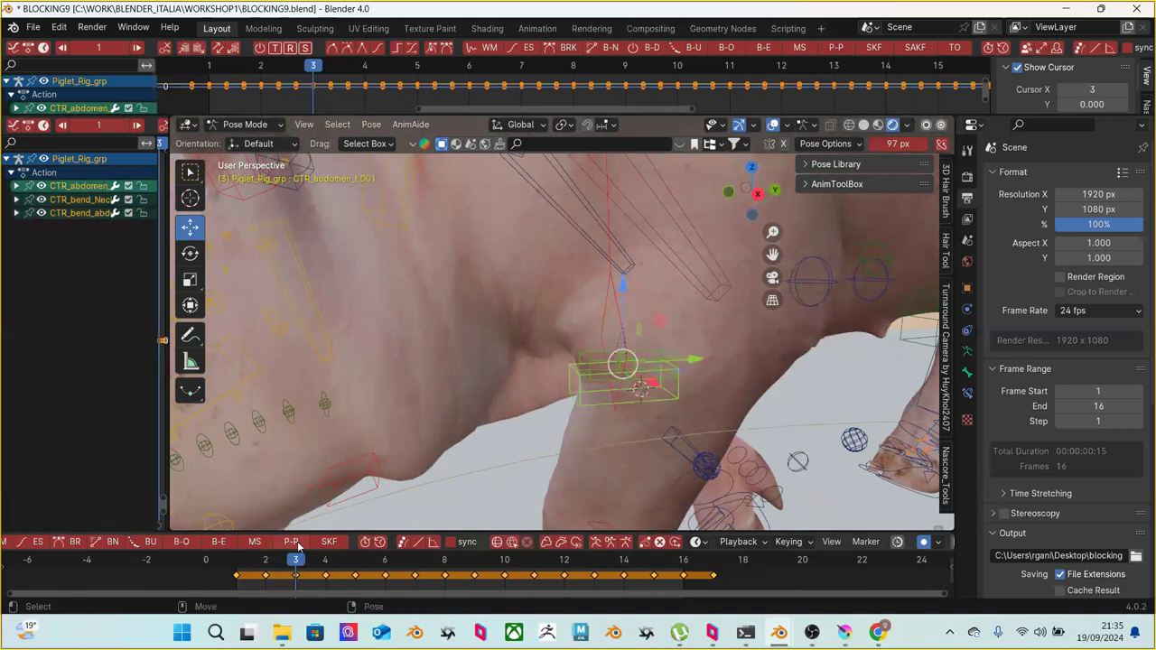
pyautogui.moveTo(757, 572); pyautogui.dragTo(475, 617)
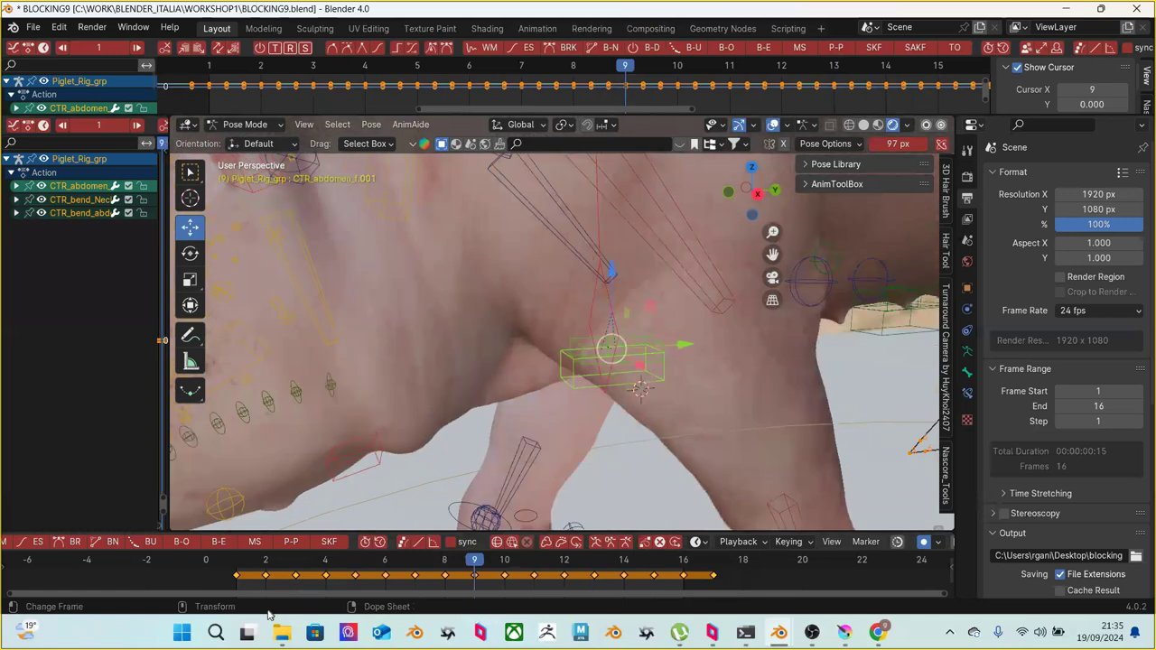
pyautogui.click(256, 588)
pyautogui.moveTo(261, 589); pyautogui.dragTo(697, 558)
pyautogui.press('x')
pyautogui.press('Delete')
# Add the neighbouring neck bend control and the chin controls CTR_Chin_b, CTR_Chin_c and CTR_Chin_d to the selection
pyautogui.scroll(-3, 723, 325)
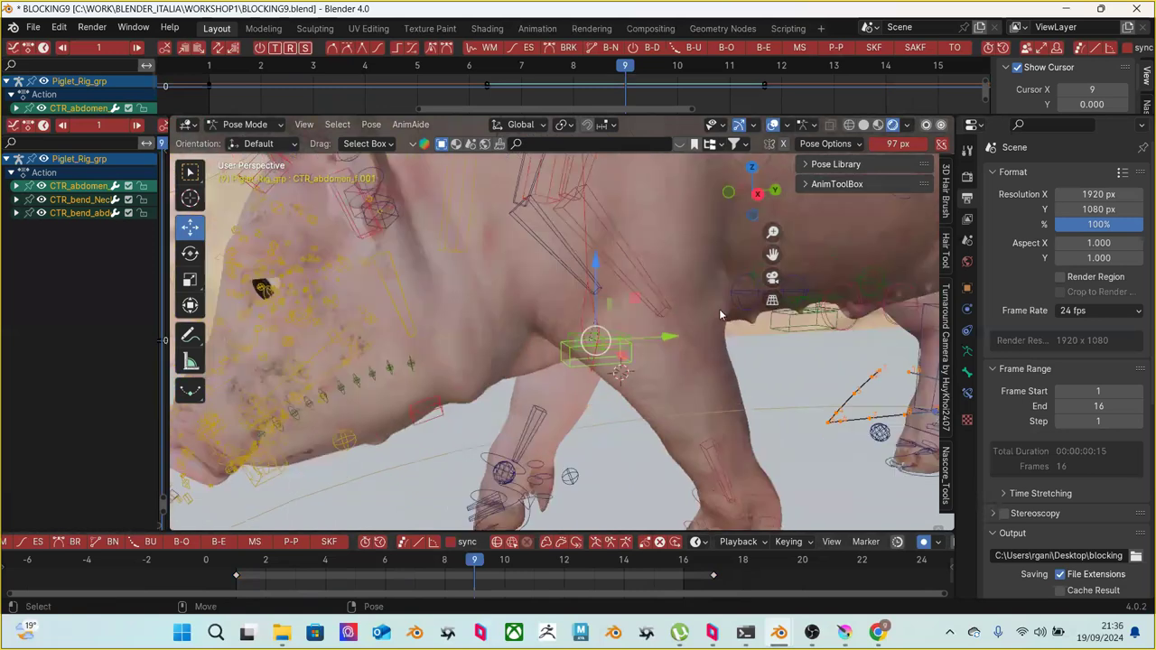
pyautogui.moveTo(709, 310); pyautogui.dragTo(584, 307, button='middle')
pyautogui.scroll(4, 584, 307)
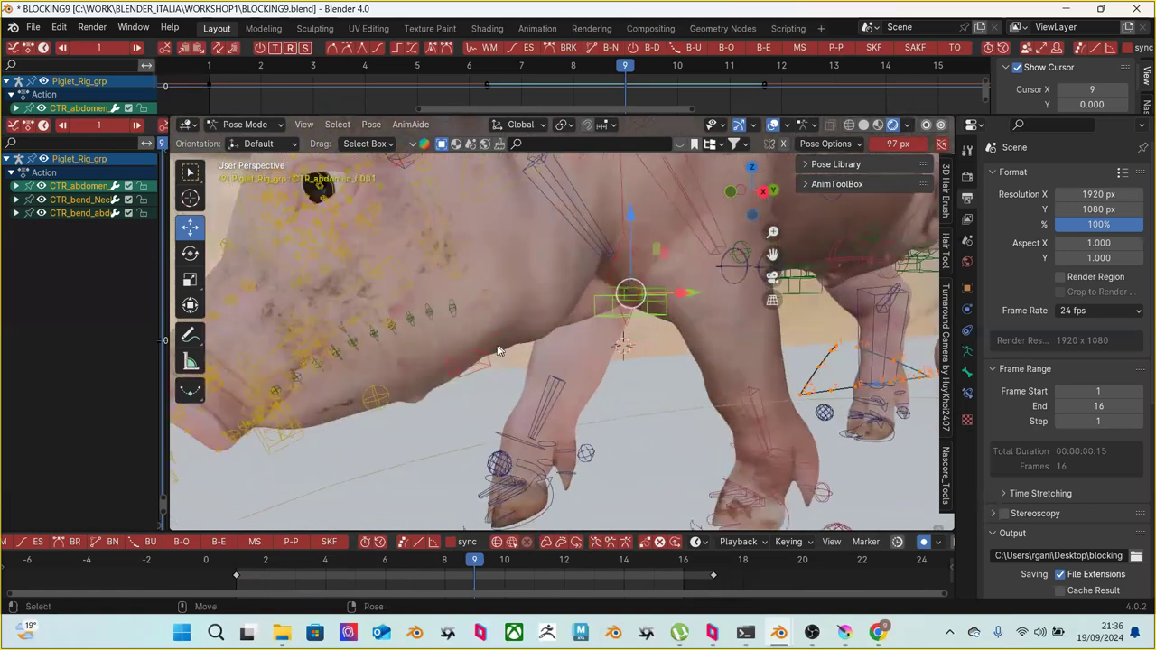
pyautogui.keyDown('shift'); pyautogui.click(482, 357); pyautogui.keyUp('shift')
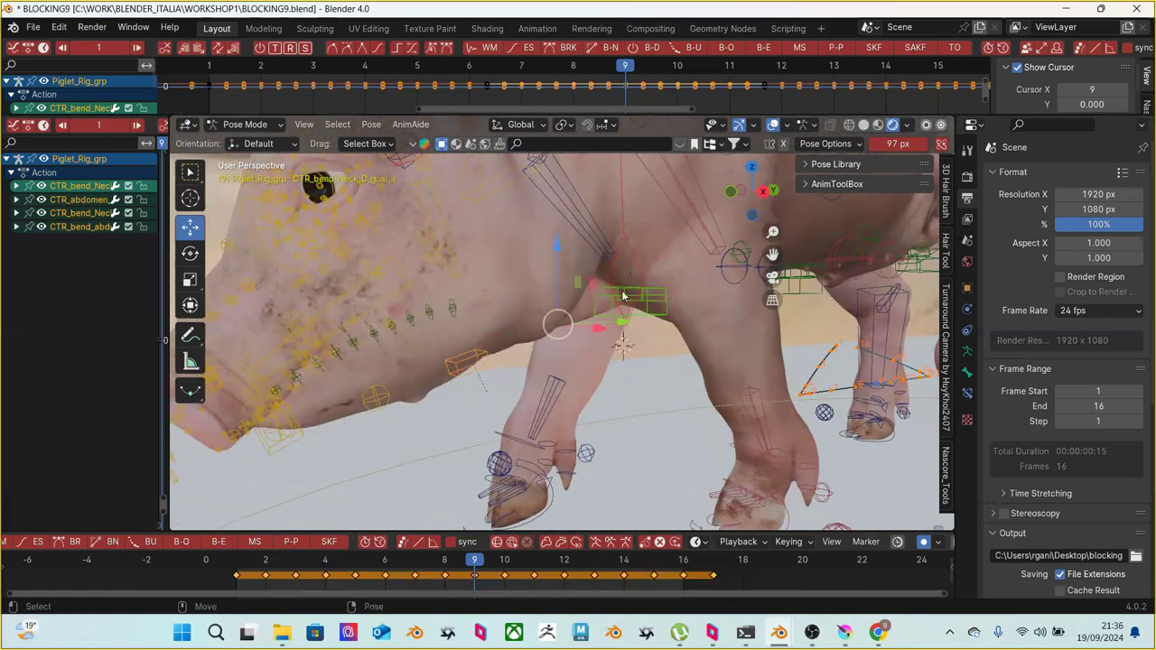
pyautogui.moveTo(626, 300); pyautogui.dragTo(483, 337, button='middle')
pyautogui.keyDown('shift'); pyautogui.click(381, 391); pyautogui.keyUp('shift')
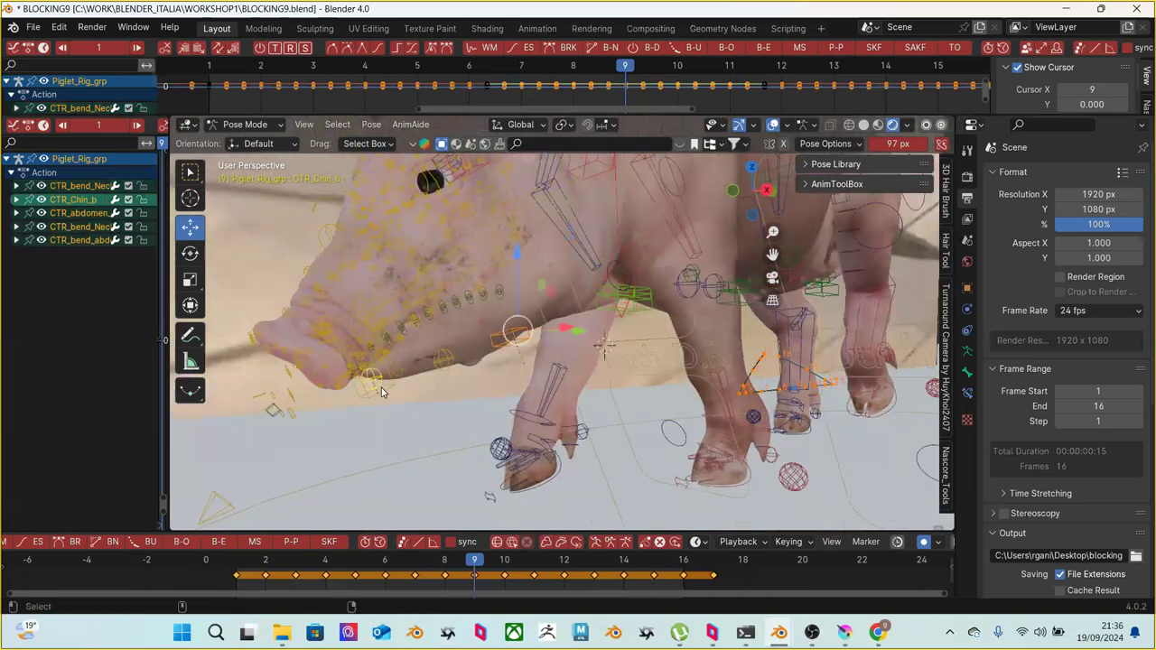
pyautogui.keyDown('shift'); pyautogui.click(382, 392); pyautogui.keyUp('shift')
pyautogui.keyDown('shift'); pyautogui.click(386, 392); pyautogui.keyUp('shift')
pyautogui.keyDown('shift'); pyautogui.click(377, 385); pyautogui.keyUp('shift')
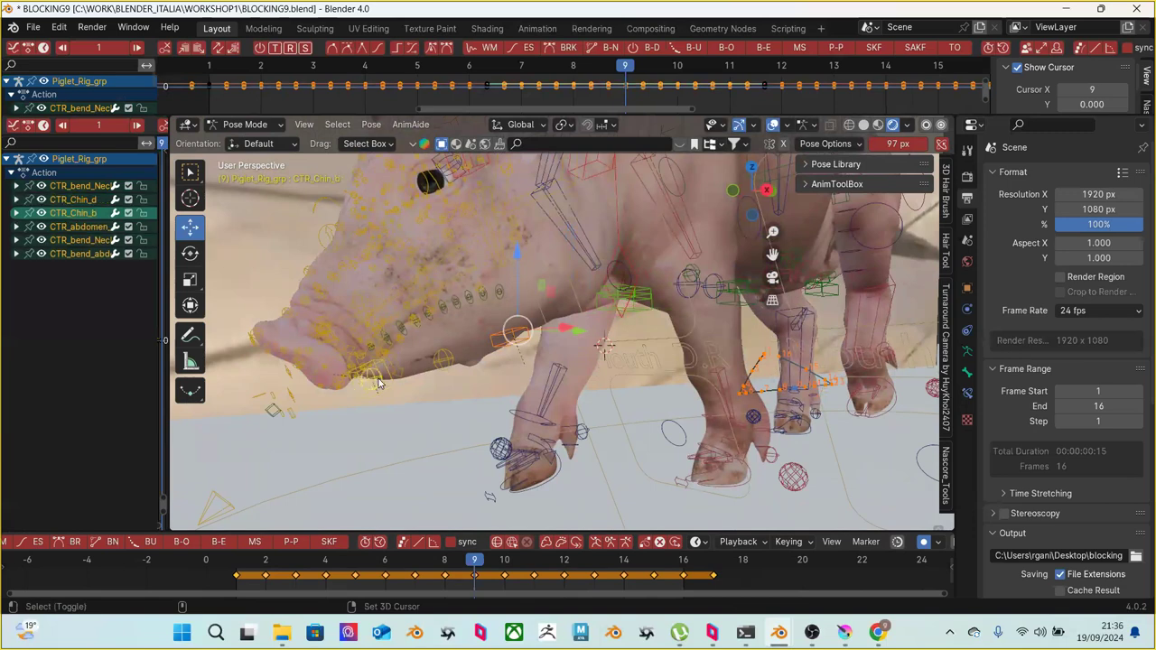
pyautogui.keyDown('shift'); pyautogui.click(440, 363); pyautogui.keyUp('shift')
# Add the mid-belly controls CTR_abdomen_b, CTR_bend_abdomen_B_goal_a and CTR_bend_abdomen_F_goal_b to the selection
pyautogui.moveTo(554, 337); pyautogui.dragTo(516, 326, button='middle')
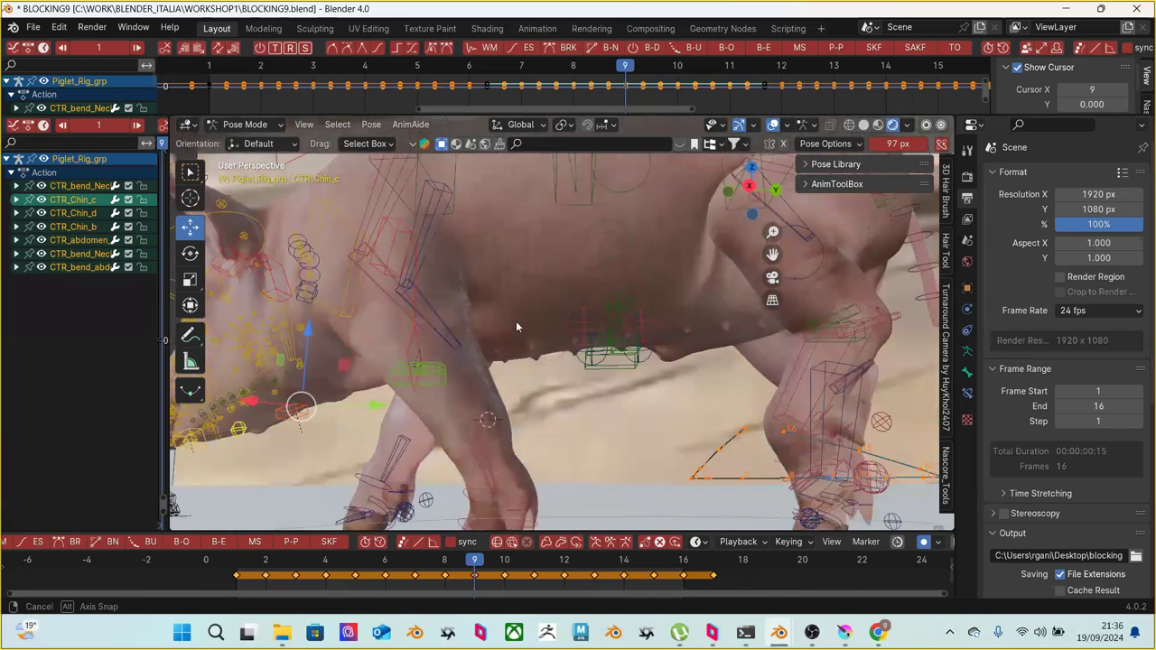
pyautogui.click(621, 366)
pyautogui.scroll(3, 621, 368)
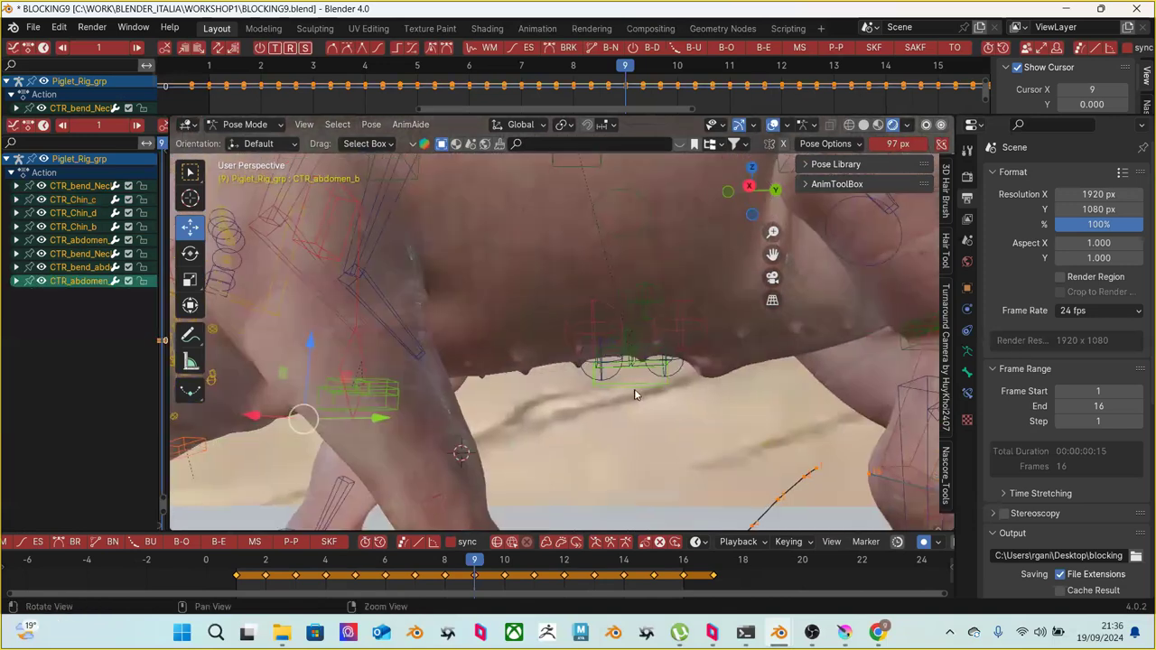
pyautogui.moveTo(623, 371); pyautogui.dragTo(633, 359, button='middle')
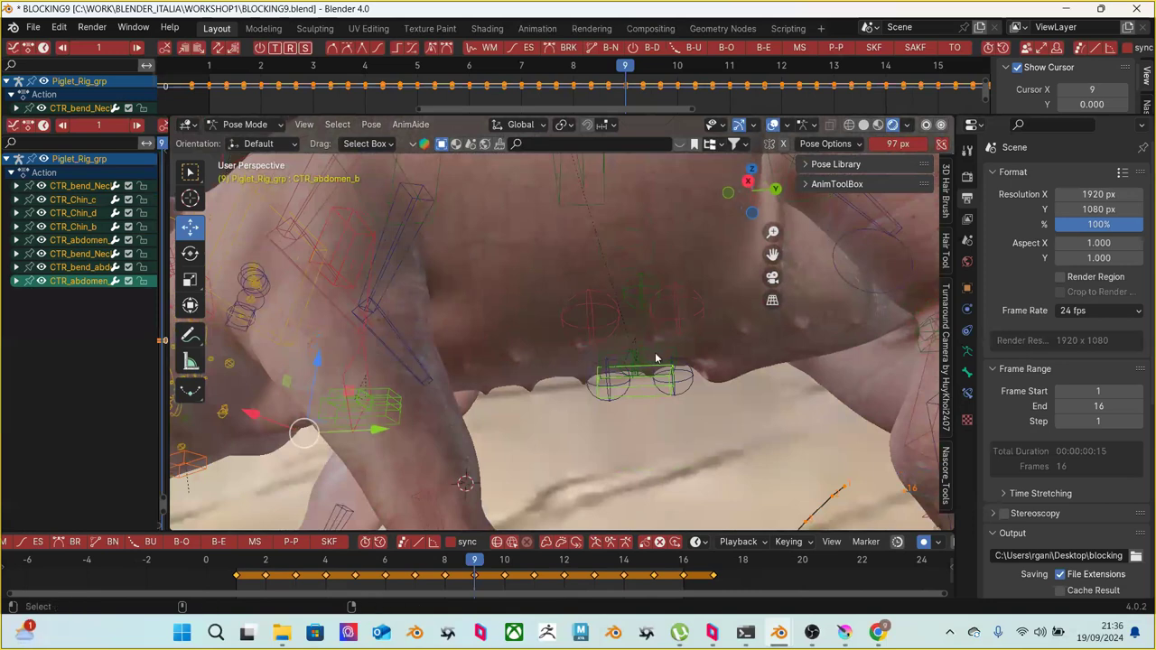
pyautogui.keyDown('shift'); pyautogui.click(654, 360); pyautogui.keyUp('shift')
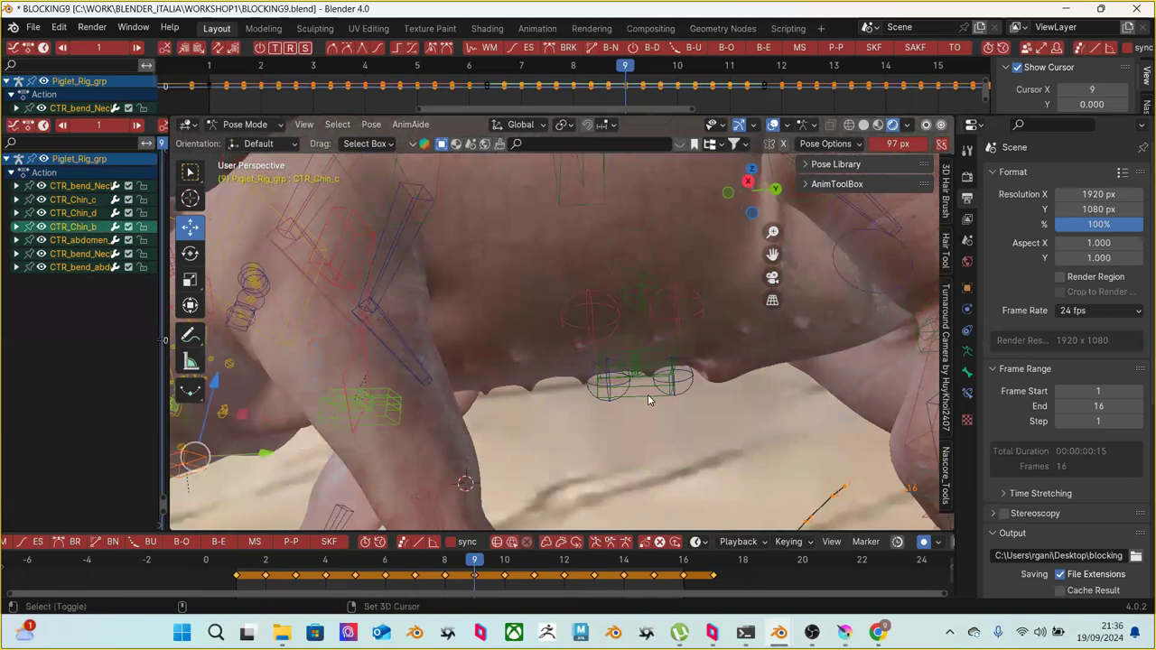
pyautogui.keyDown('shift'); pyautogui.click(658, 362); pyautogui.keyUp('shift')
pyautogui.keyDown('shift'); pyautogui.click(662, 355); pyautogui.keyUp('shift')
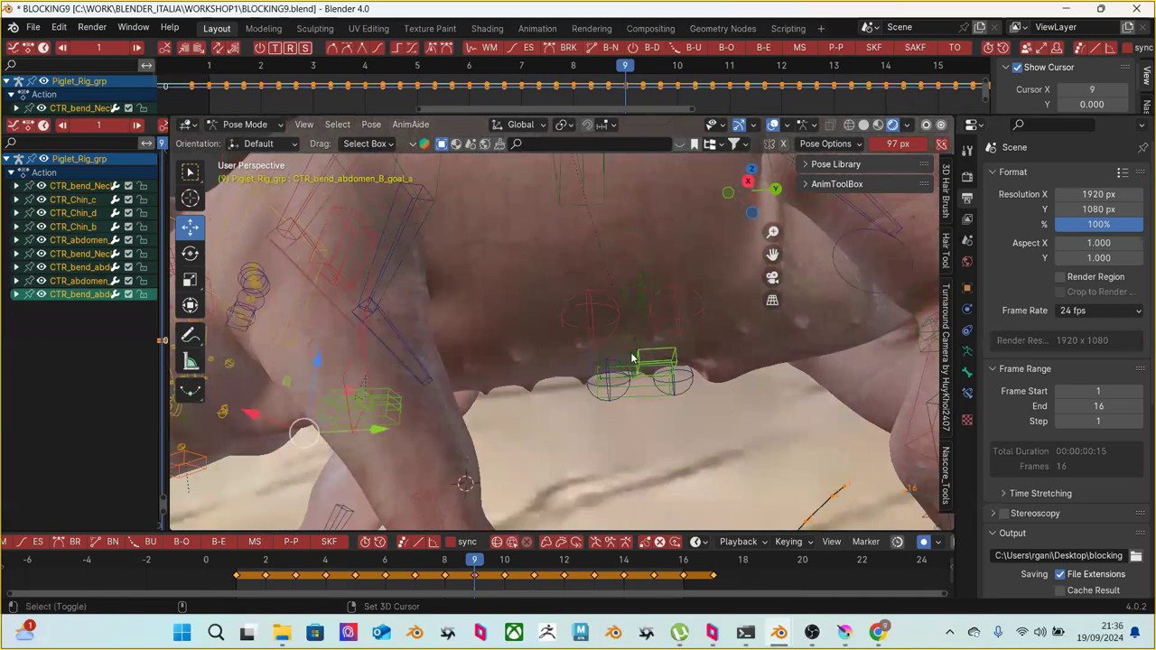
pyautogui.keyDown('shift'); pyautogui.click(622, 358); pyautogui.keyUp('shift')
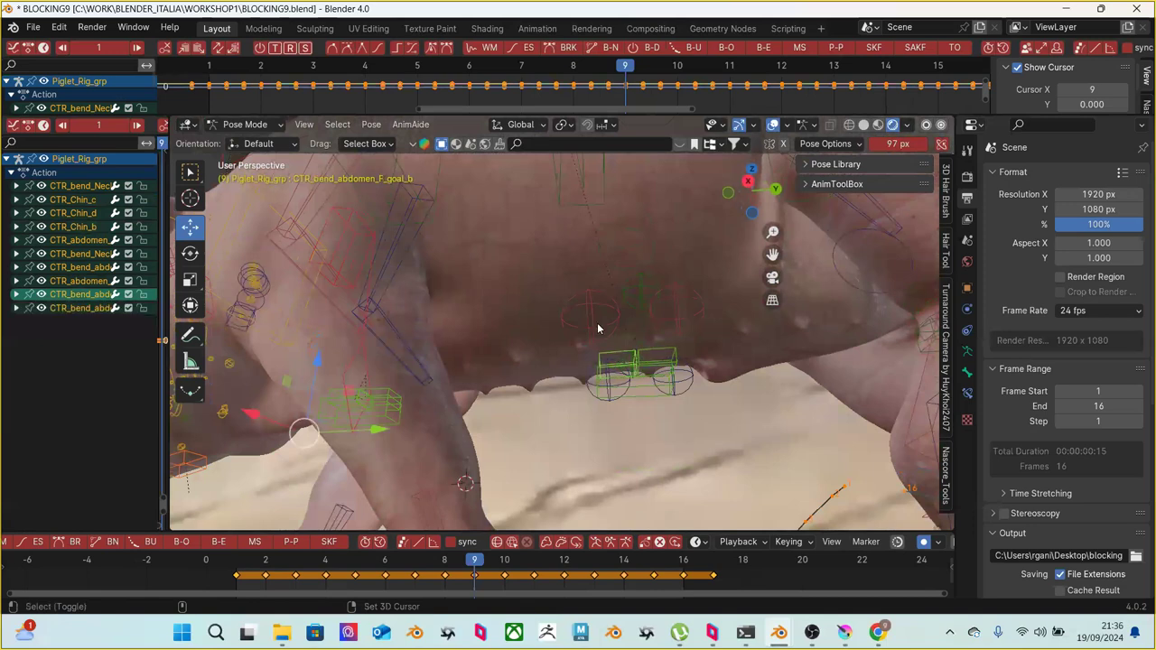
# Add the four leg pole-vector controls and the round CTR_abdomen.R.001 control near the belly to the selection
pyautogui.keyDown('shift'); pyautogui.click(596, 327); pyautogui.keyUp('shift')
pyautogui.keyDown('shift'); pyautogui.click(643, 298); pyautogui.keyUp('shift')
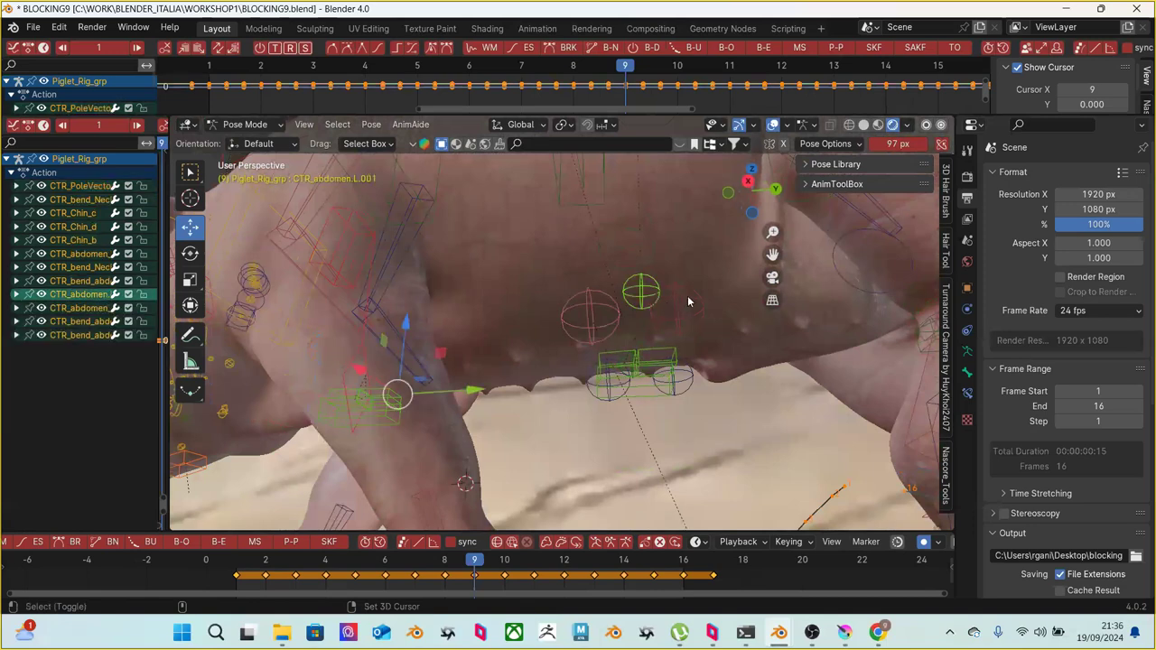
pyautogui.moveTo(680, 316); pyautogui.dragTo(673, 431, button='middle')
pyautogui.hotkey('ctrl', 'z')
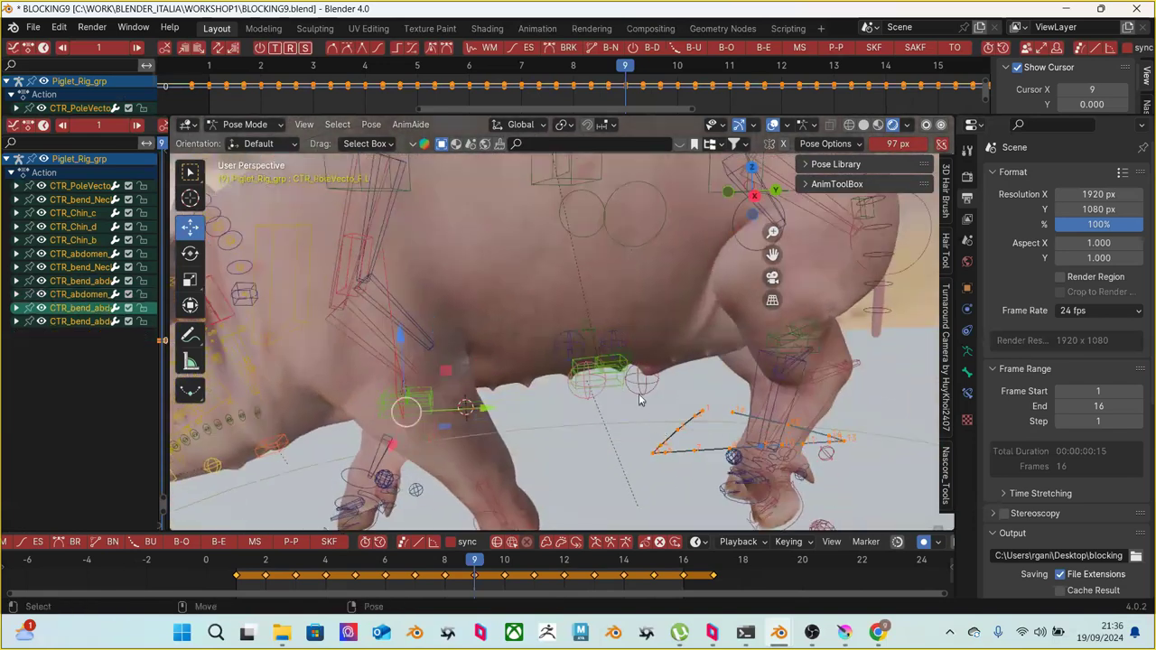
pyautogui.moveTo(645, 378); pyautogui.dragTo(642, 389, button='middle')
pyautogui.keyDown('shift'); pyautogui.click(647, 390); pyautogui.keyUp('shift')
pyautogui.keyDown('shift'); pyautogui.click(637, 343); pyautogui.keyUp('shift')
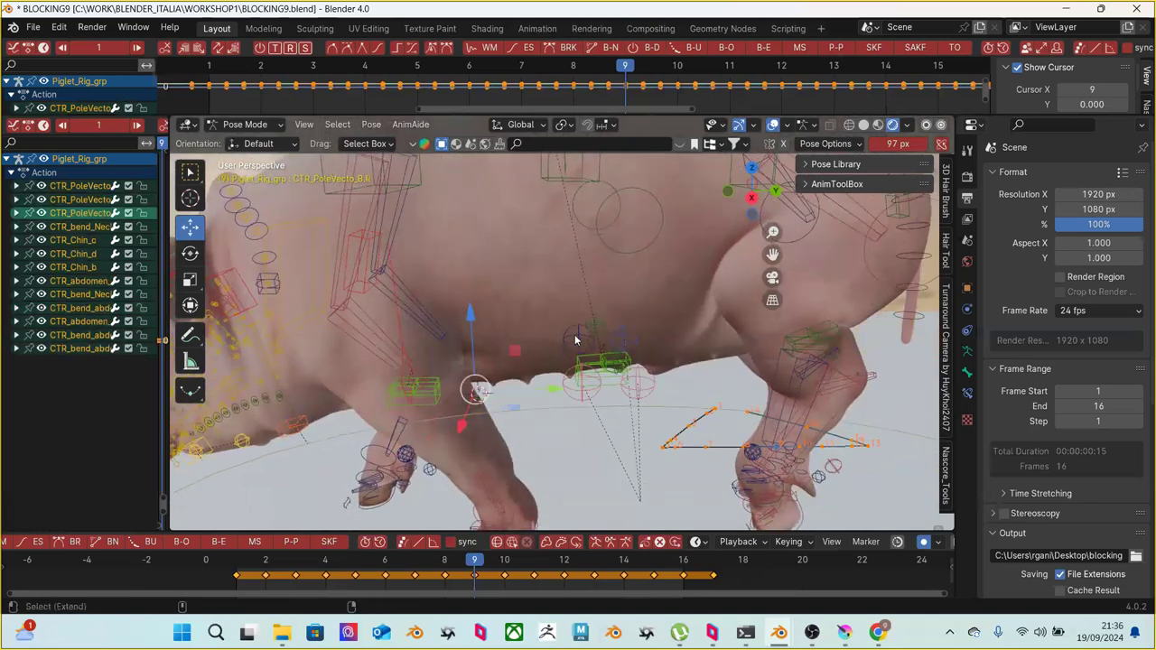
pyautogui.keyDown('shift'); pyautogui.click(579, 338); pyautogui.keyUp('shift')
pyautogui.keyDown('shift'); pyautogui.click(598, 321); pyautogui.keyUp('shift')
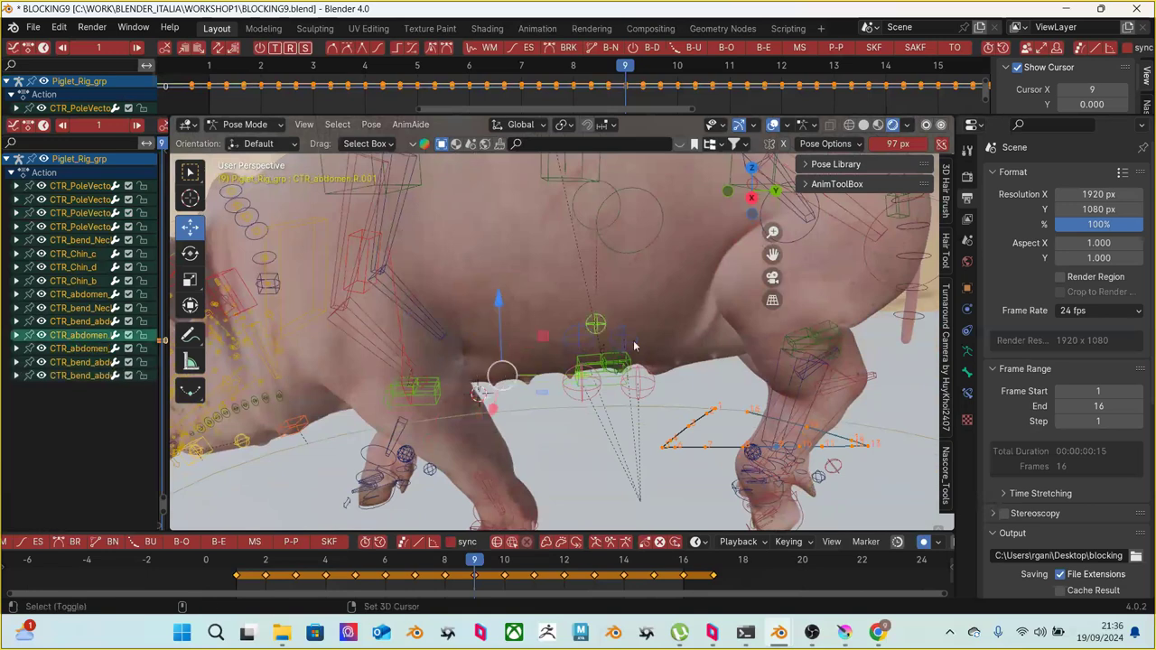
# Add the rear controls CTR_bum.002, CTR_bend_abdomen_B_goal_b and CTR_abdomen_b.001 to the selection
pyautogui.moveTo(630, 358); pyautogui.dragTo(767, 392, button='middle')
pyautogui.click(767, 394)
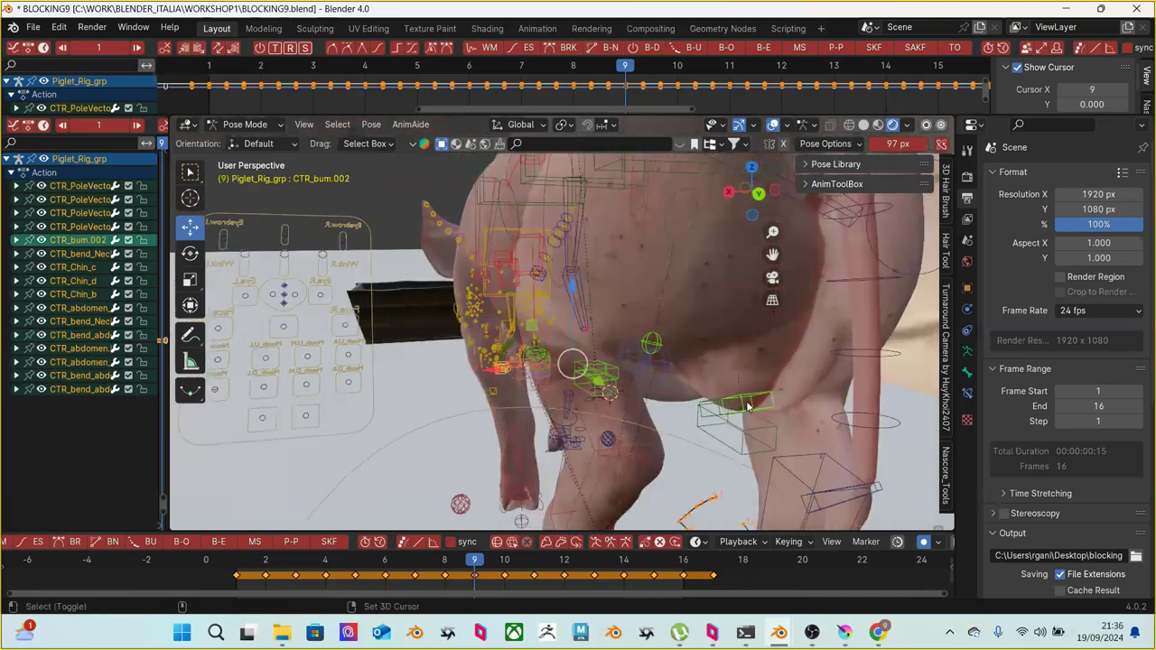
pyautogui.keyDown('shift'); pyautogui.click(713, 405); pyautogui.keyUp('shift')
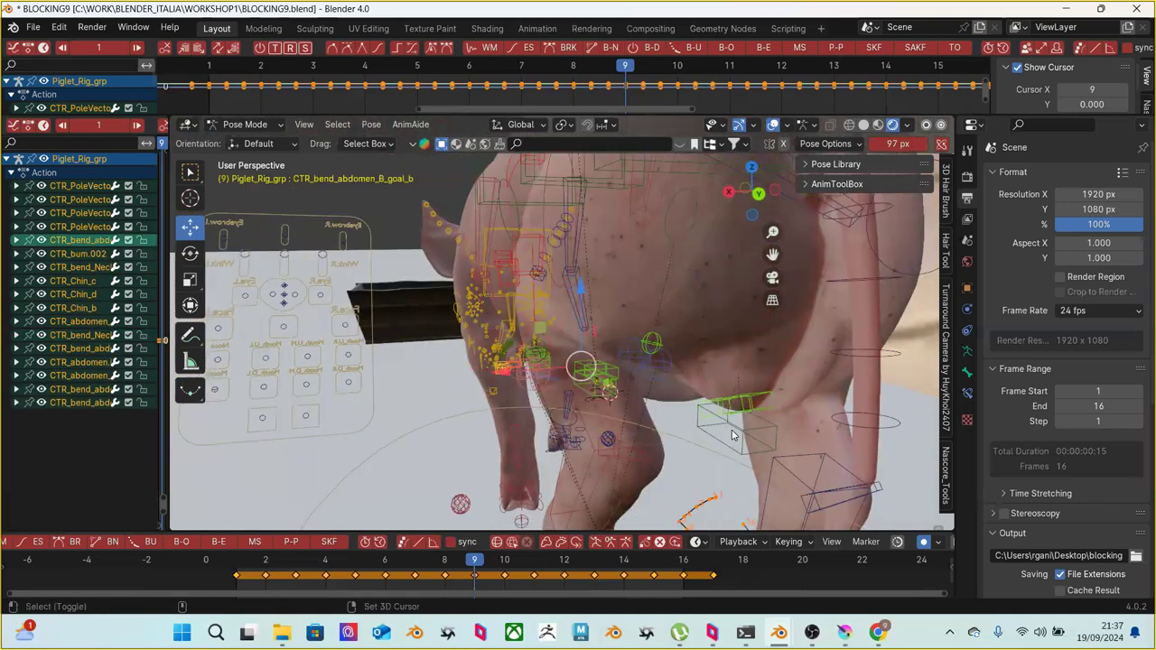
pyautogui.keyDown('shift'); pyautogui.click(734, 431); pyautogui.keyUp('shift')
pyautogui.scroll(-2, 718, 405)
pyautogui.moveTo(719, 409); pyautogui.dragTo(832, 395, button='middle')
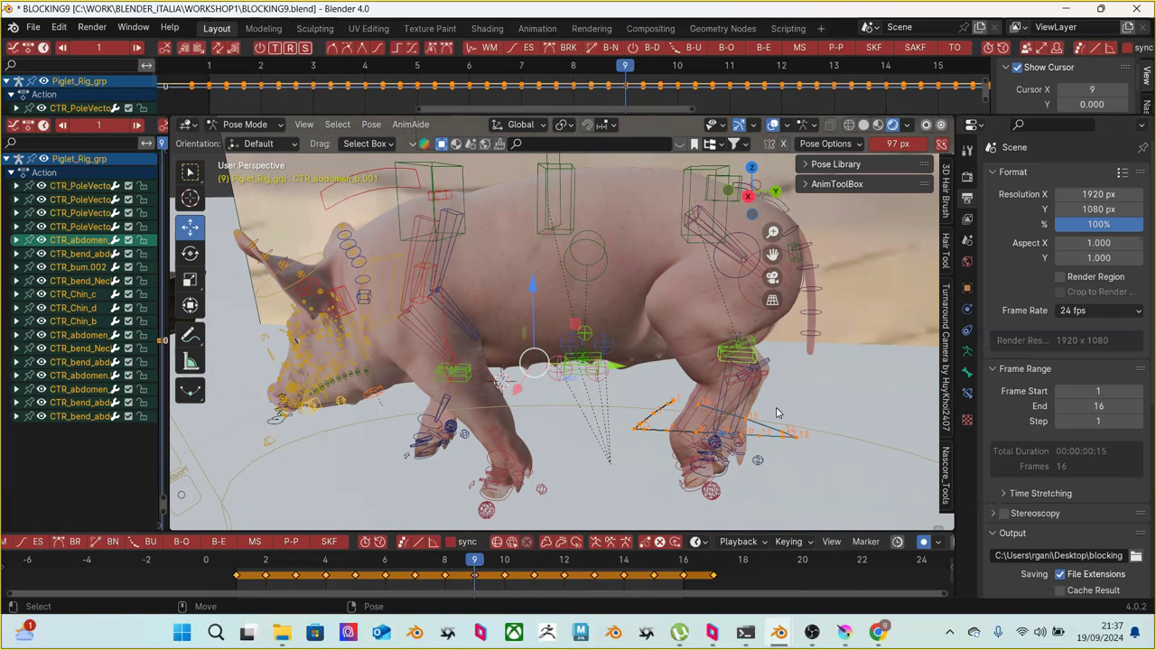
# Enlarge the 3D viewport over the channel list and play back the walk cycle to check the body motion
pyautogui.moveTo(576, 375); pyautogui.dragTo(670, 334, button='middle')
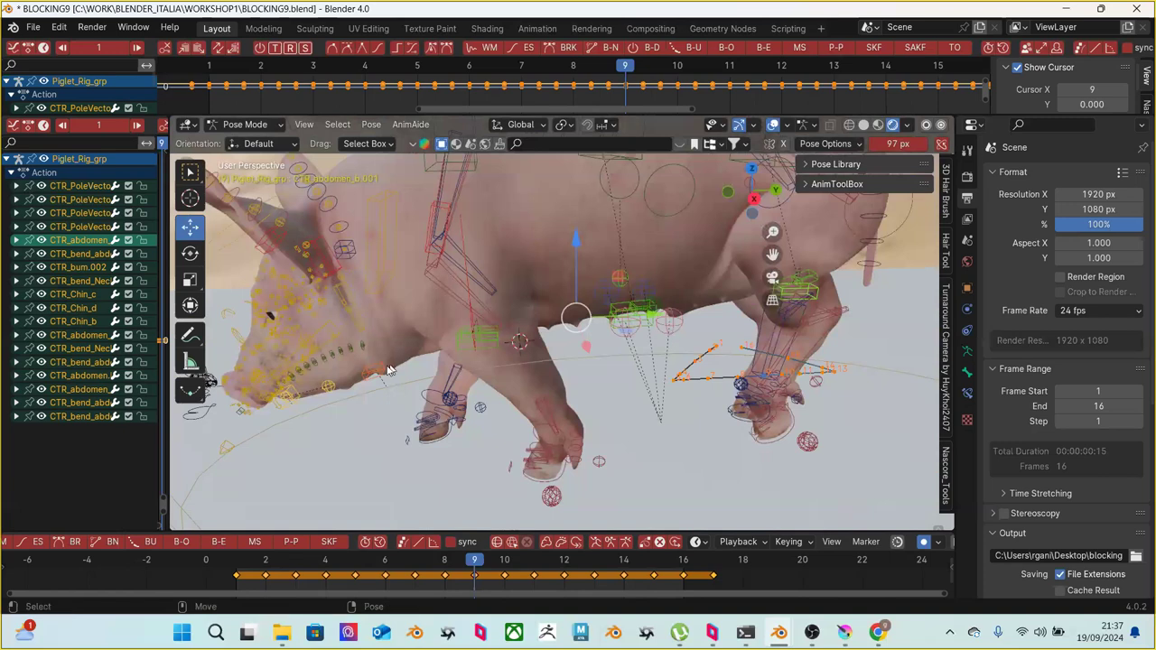
pyautogui.moveTo(165, 420); pyautogui.dragTo(24, 398)
pyautogui.moveTo(286, 371); pyautogui.dragTo(674, 289, button='middle')
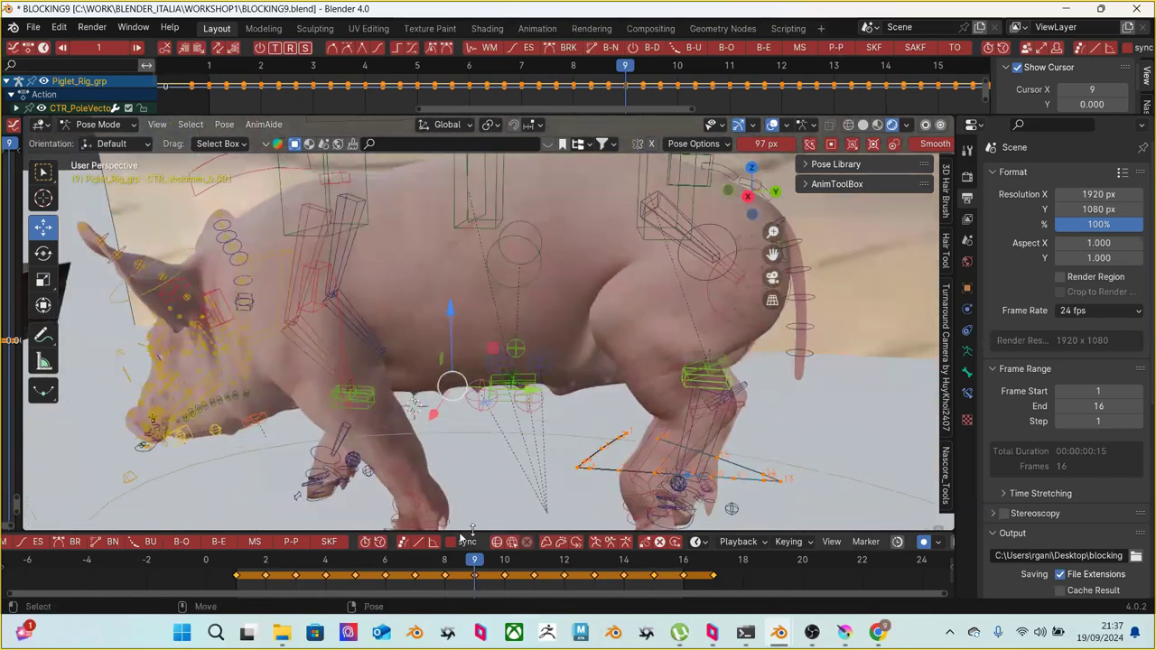
pyautogui.scroll(-2, 535, 417)
pyautogui.moveTo(541, 417); pyautogui.dragTo(560, 419, button='middle')
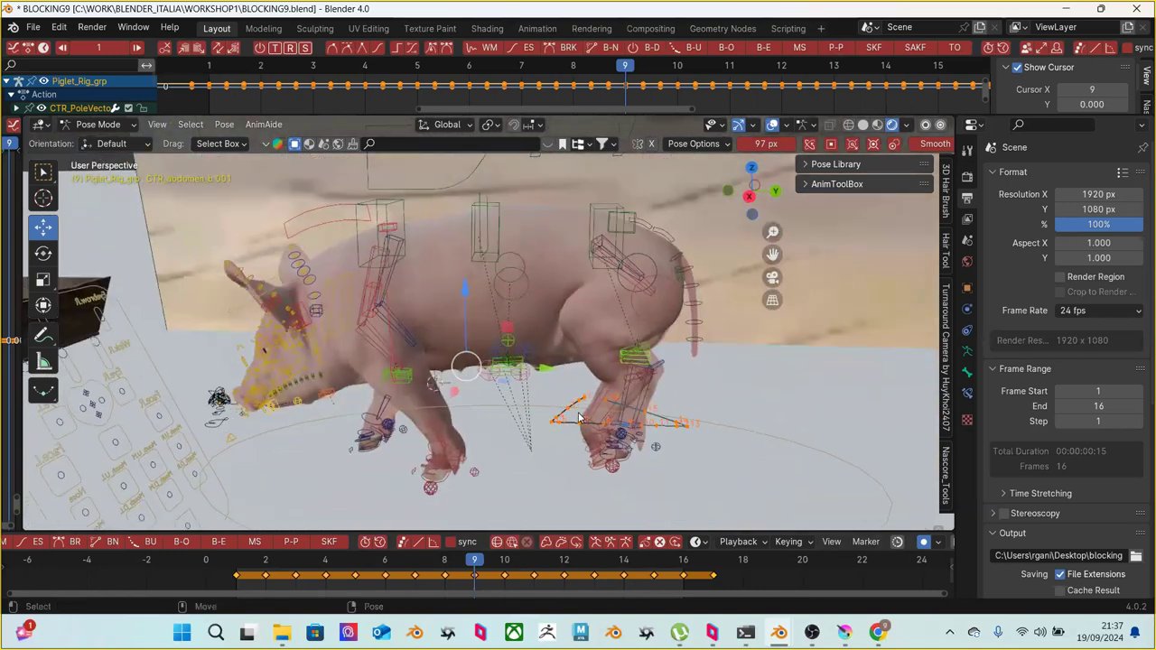
pyautogui.press('space')
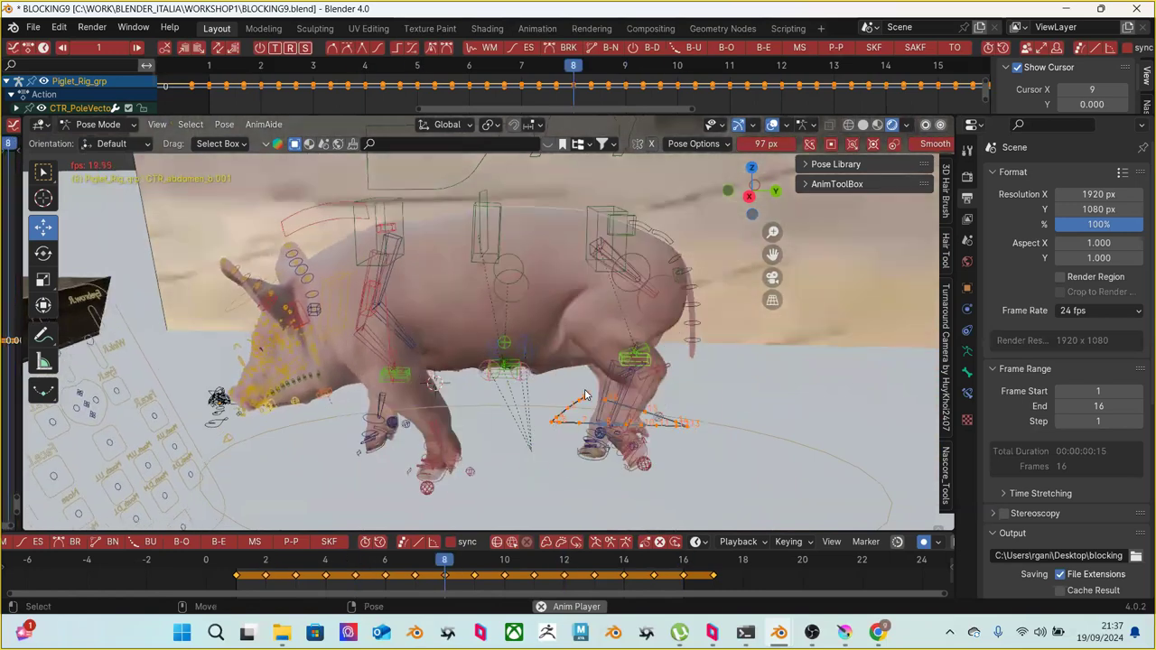
pyautogui.press('space')
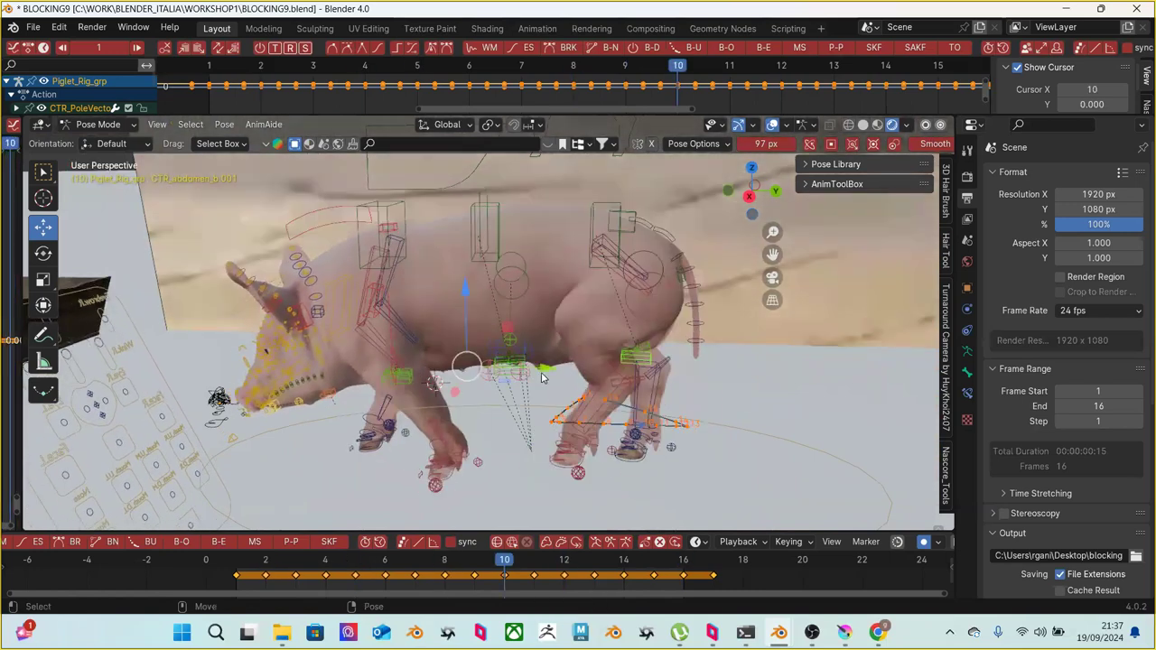
pyautogui.scroll(2, 535, 363)
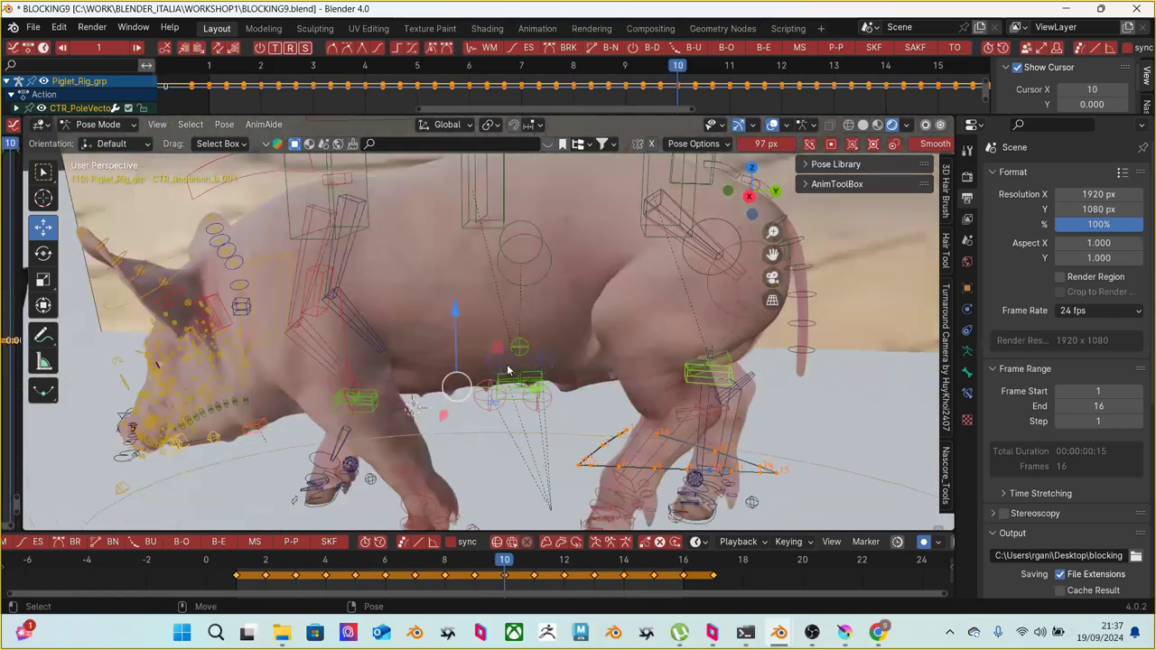
pyautogui.scroll(-1, 507, 372)
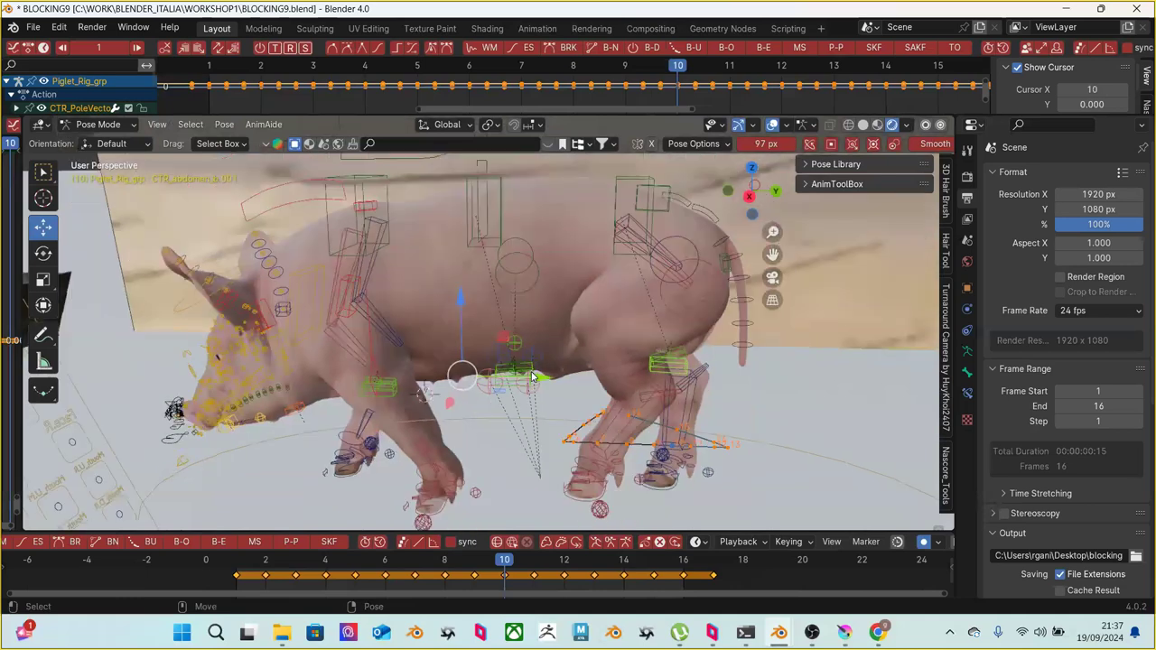
# Delete the selected neck, chin, abdomen, rear and pole-vector controls' keyframes from frame 2 to 16
pyautogui.hotkey('alt', 'a')
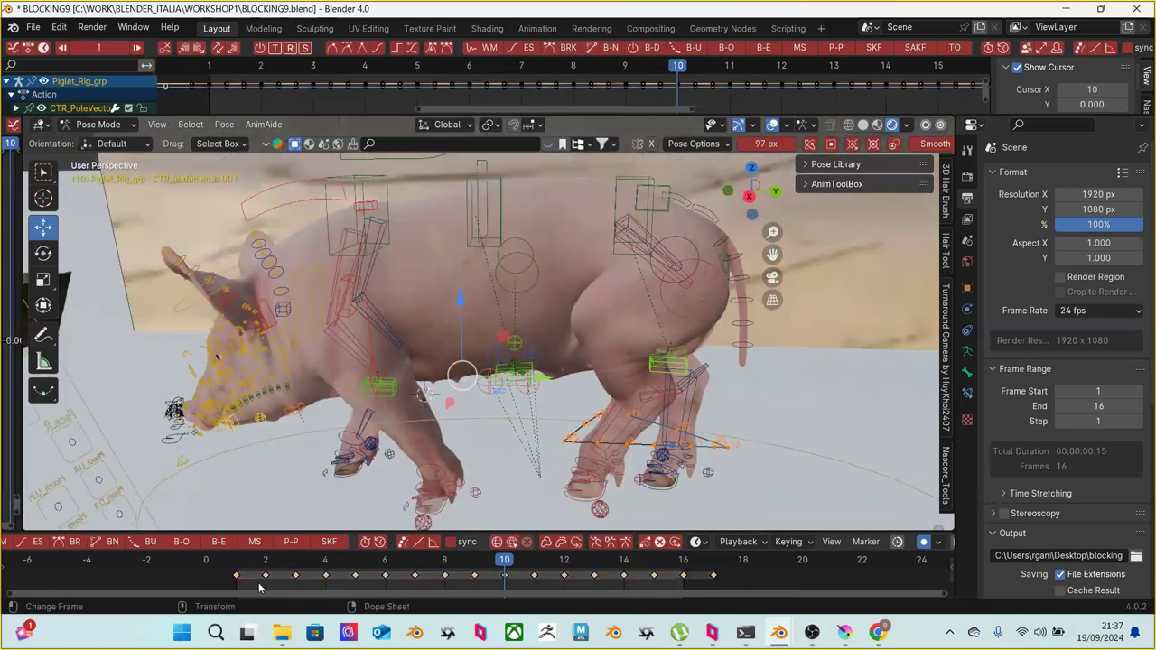
pyautogui.moveTo(262, 585); pyautogui.dragTo(692, 562)
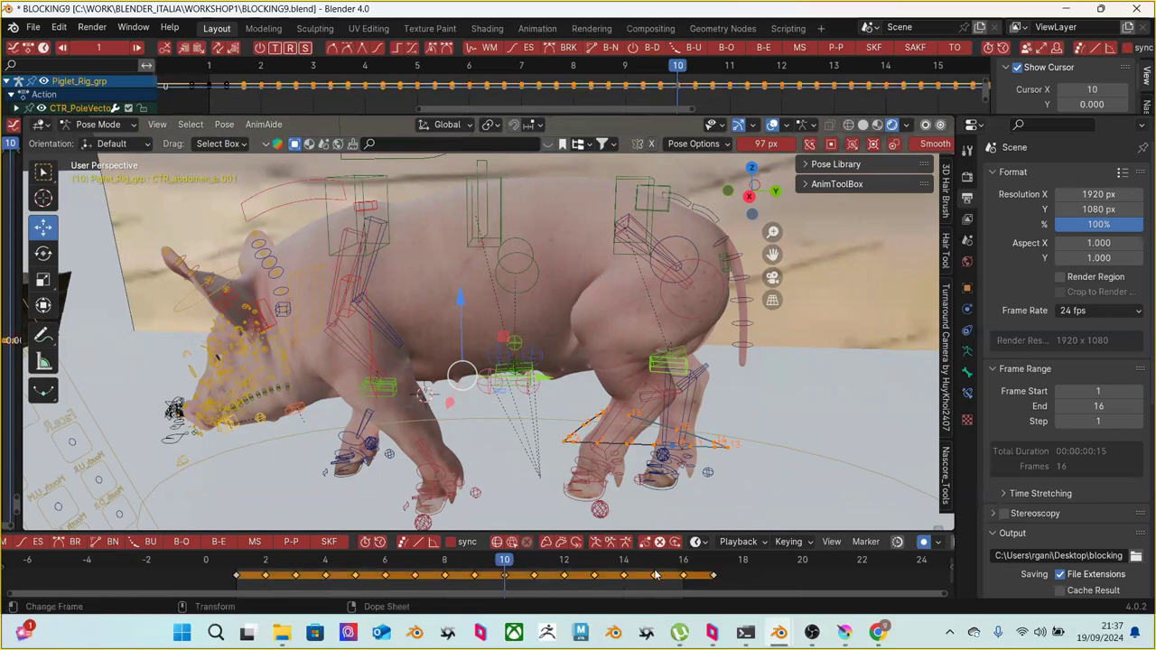
pyautogui.press('Delete')
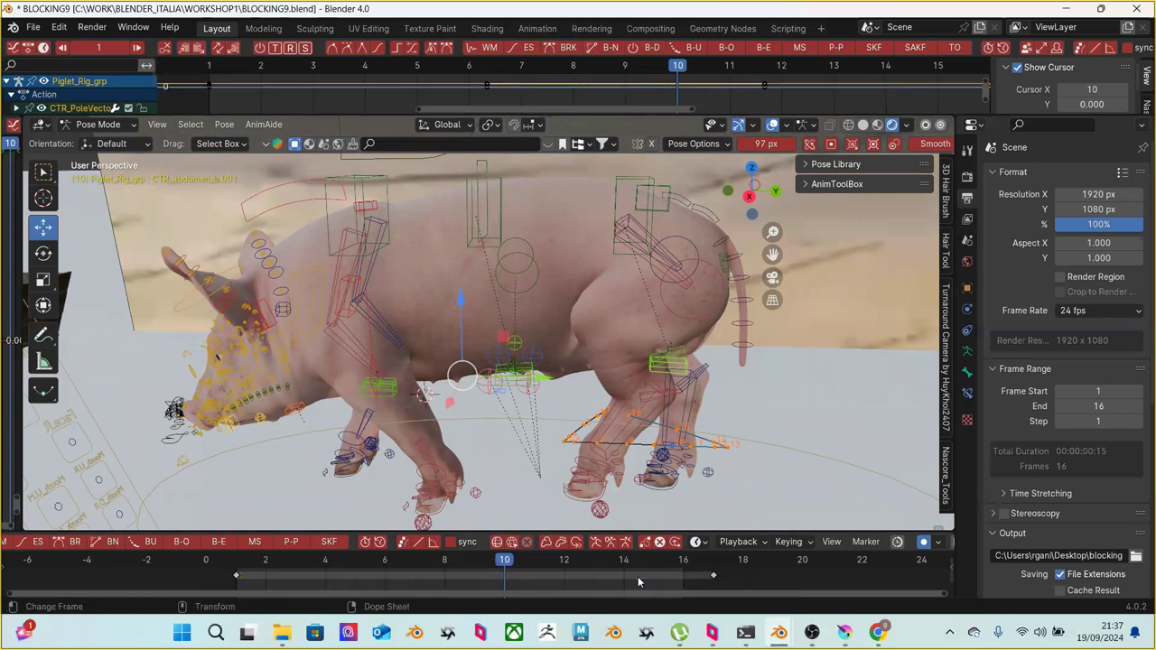
# Scrub the timeline to frame 5 and examine the pig's head, neck, belly and legs from several angles
pyautogui.scroll(2, 400, 362)
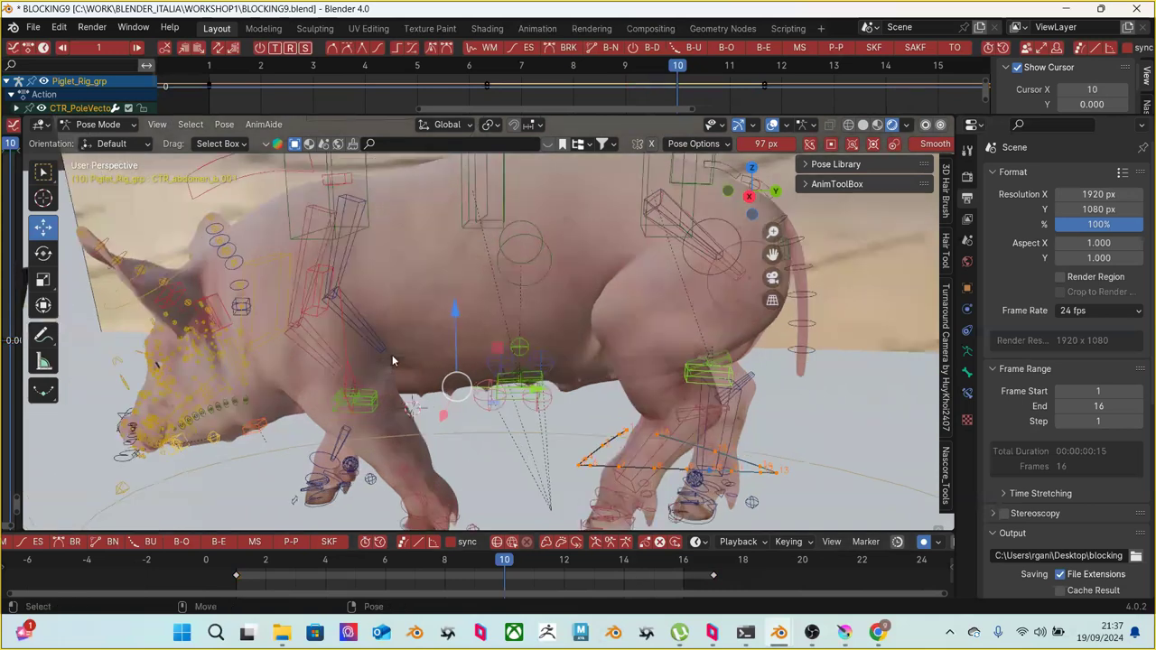
pyautogui.moveTo(400, 381); pyautogui.dragTo(415, 377, button='middle')
pyautogui.keyDown('shift'); pyautogui.moveTo(416, 377); pyautogui.dragTo(490, 305, button='middle'); pyautogui.keyUp('shift')
pyautogui.moveTo(434, 356); pyautogui.dragTo(443, 397, button='middle')
pyautogui.scroll(1, 461, 386)
pyautogui.moveTo(239, 568); pyautogui.dragTo(355, 571)
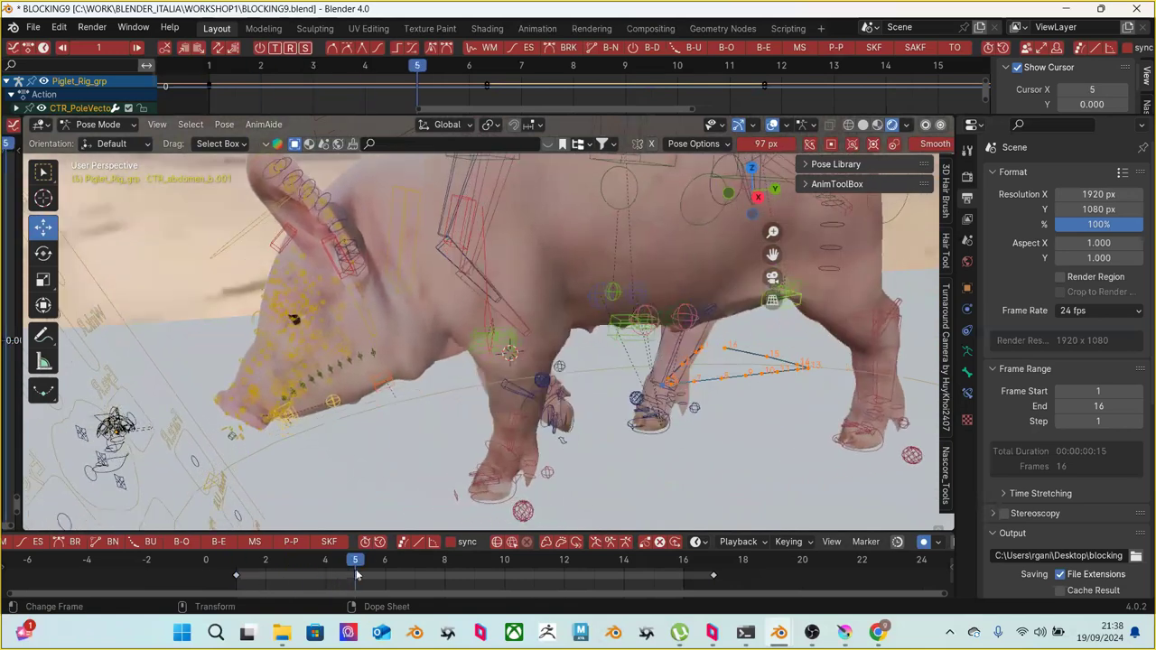
pyautogui.moveTo(454, 440); pyautogui.dragTo(645, 349, button='middle')
pyautogui.moveTo(645, 349); pyautogui.dragTo(617, 343)
pyautogui.hotkey('ctrl', 'z')
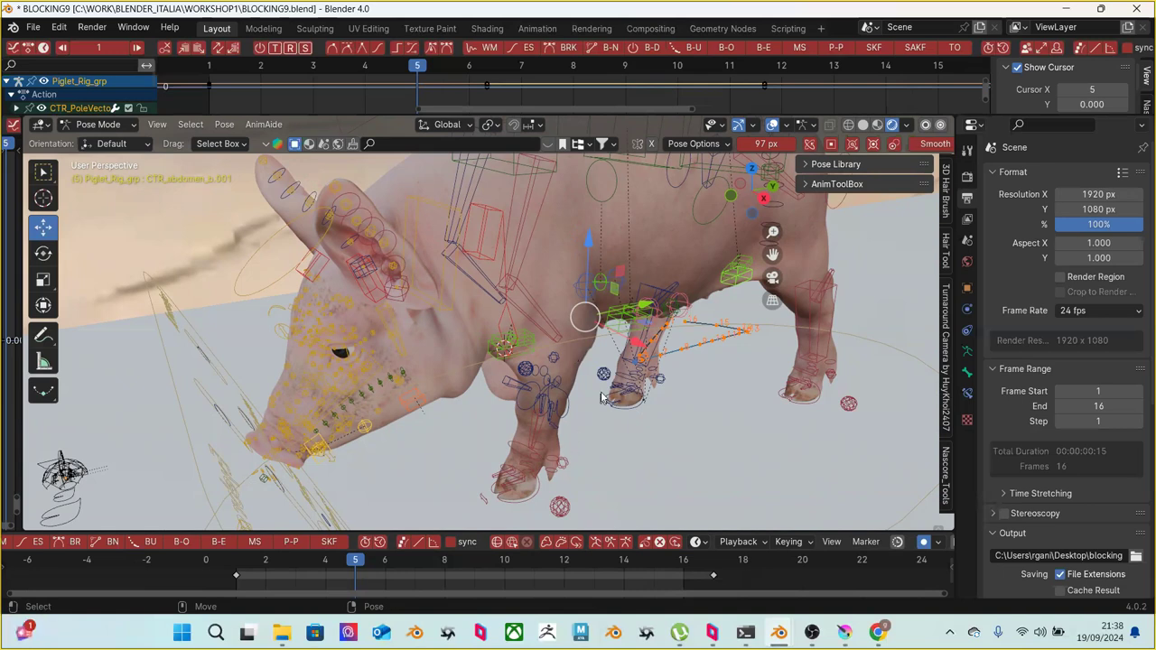
pyautogui.scroll(-2, 611, 376)
pyautogui.scroll(-2, 609, 377)
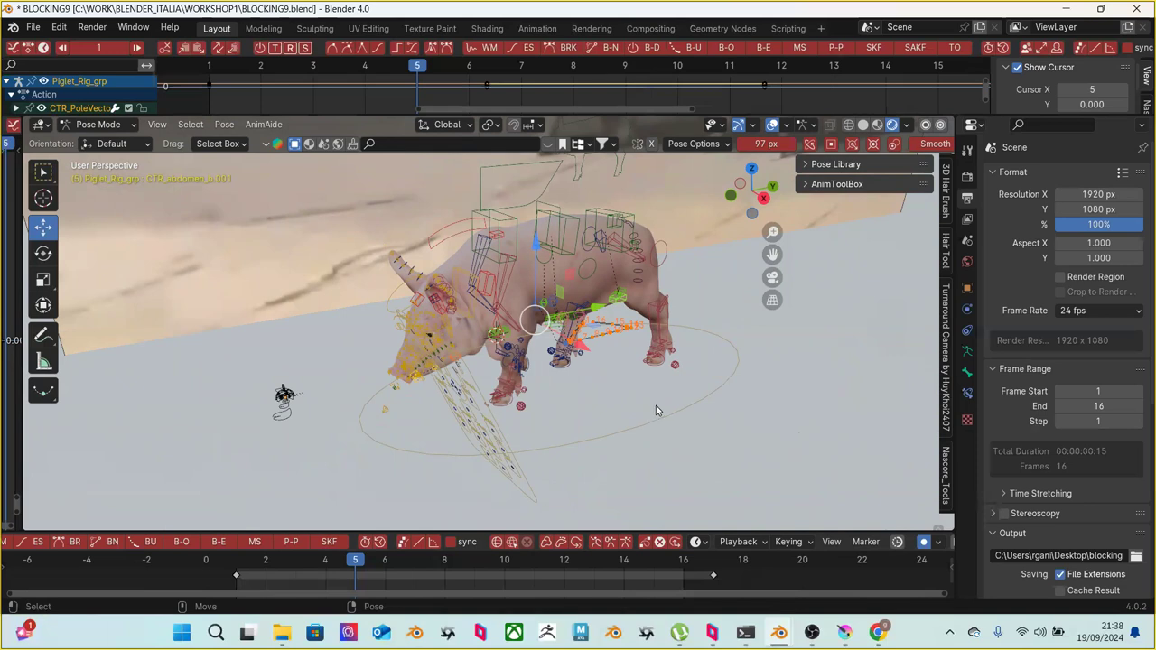
pyautogui.scroll(6, 656, 404)
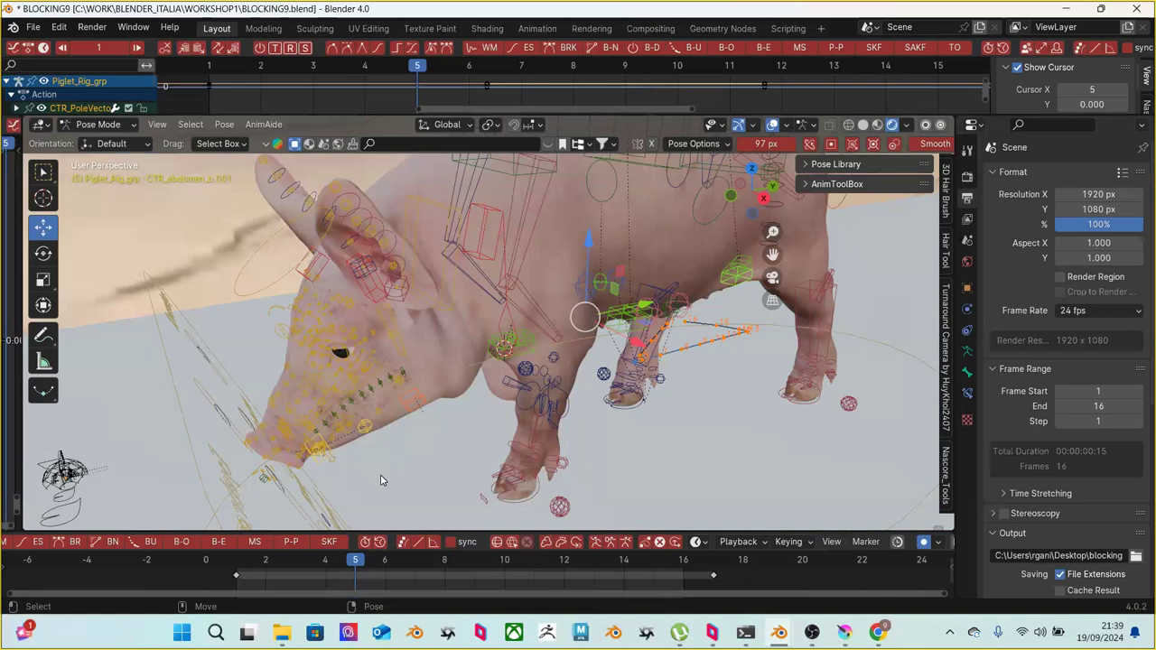
# Enlarge the 3D viewport upward over the keyframe channel area above it
pyautogui.scroll(2, 400, 420)
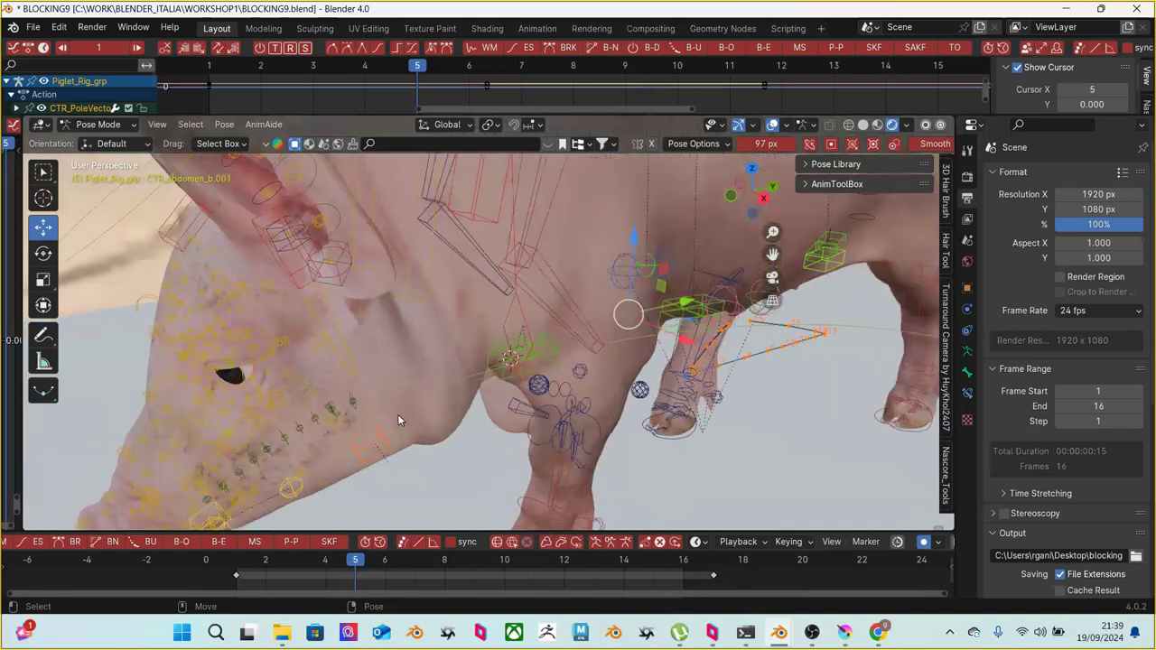
pyautogui.moveTo(414, 371); pyautogui.dragTo(529, 316, button='middle')
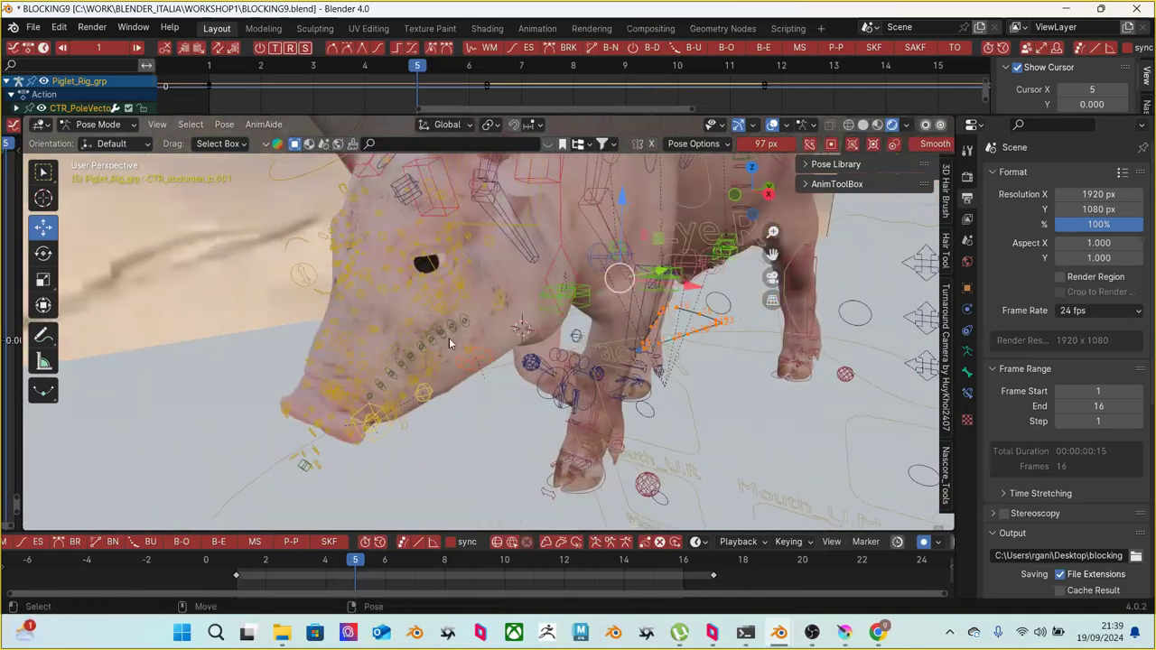
pyautogui.scroll(-3, 456, 336)
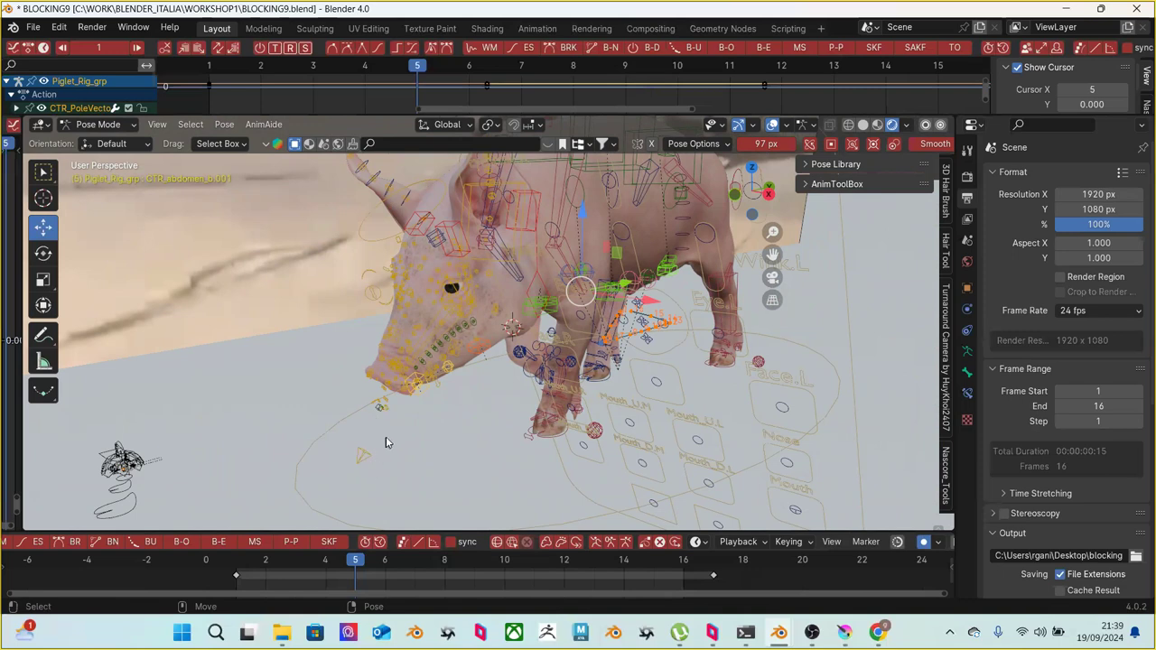
pyautogui.click(333, 115)
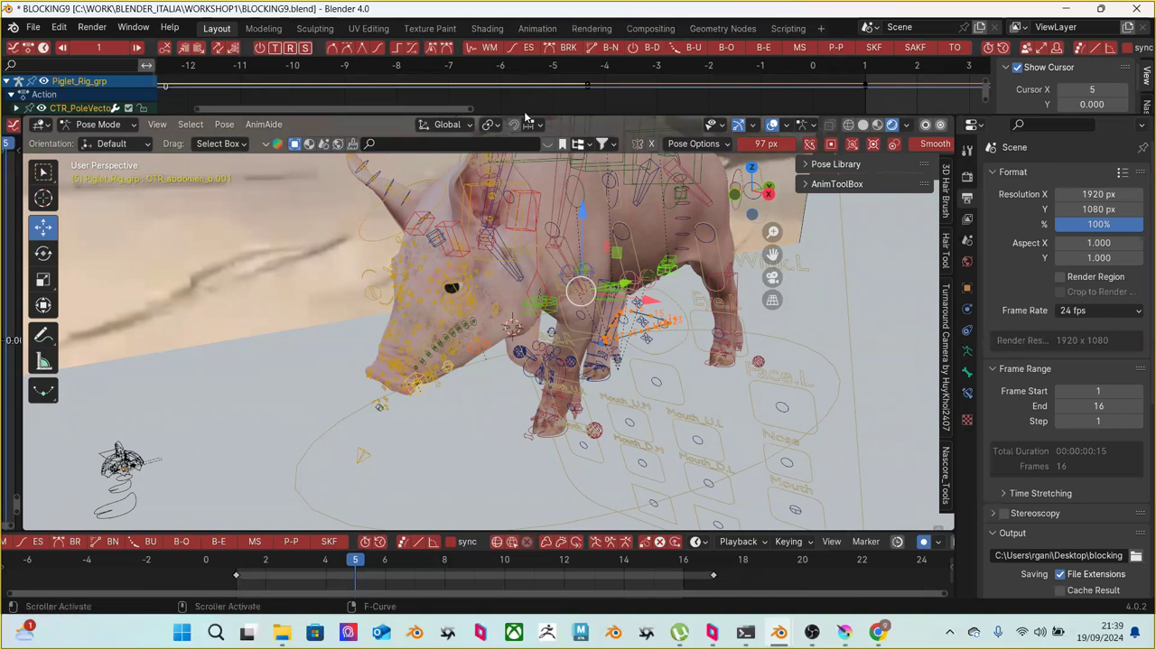
pyautogui.moveTo(525, 115); pyautogui.dragTo(525, 58)
# Shift the selected body controls slightly sideways along X at frame 7
pyautogui.moveTo(519, 237); pyautogui.dragTo(443, 336, button='middle')
pyautogui.click(241, 566)
pyautogui.moveTo(255, 567); pyautogui.dragTo(414, 555)
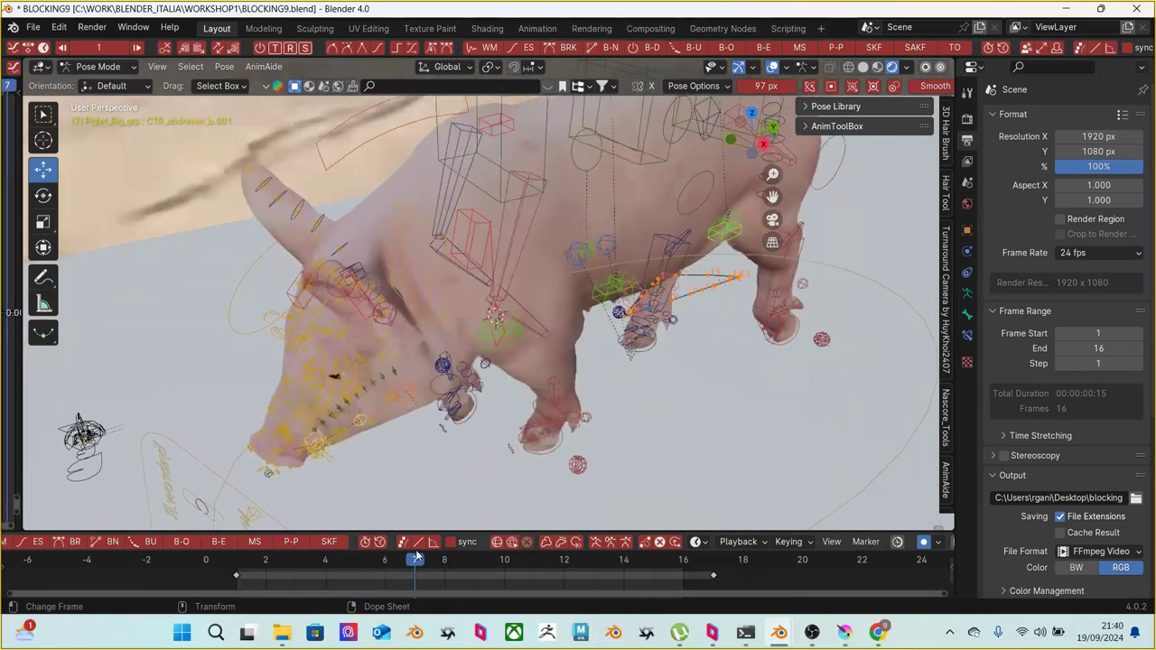
pyautogui.moveTo(555, 403); pyautogui.dragTo(545, 422, button='middle')
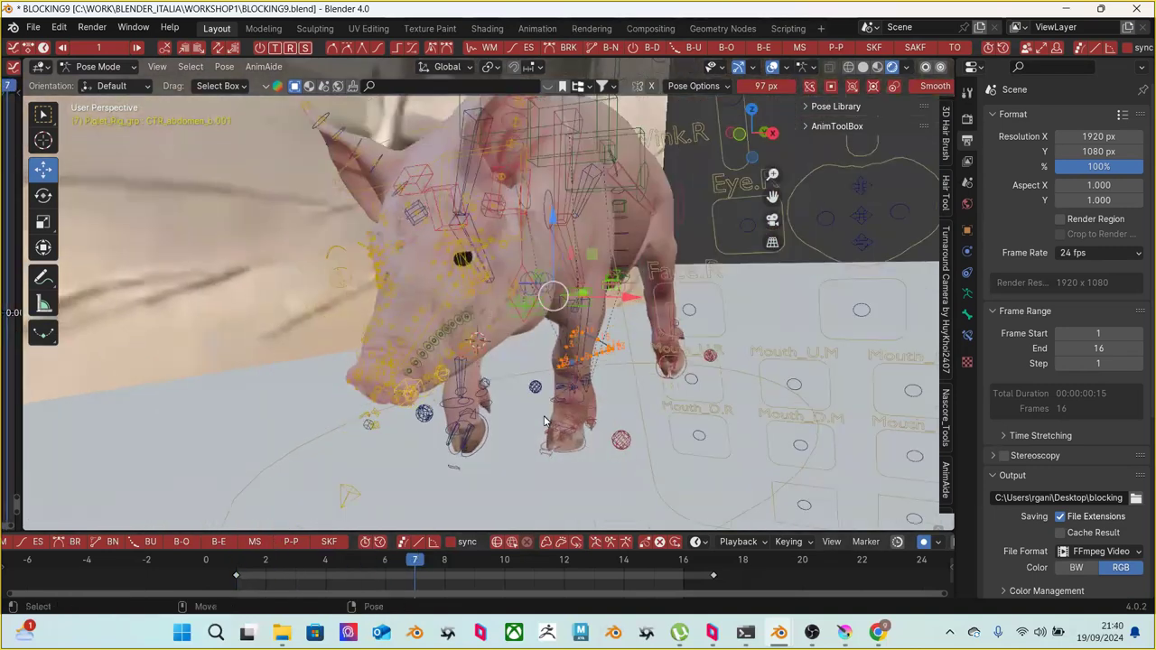
pyautogui.moveTo(621, 298); pyautogui.dragTo(637, 298)
# Shift the selected body controls the opposite way along X at frame 13, and play back the walk from frame 1
pyautogui.moveTo(411, 560); pyautogui.dragTo(589, 560)
pyautogui.moveTo(615, 294); pyautogui.dragTo(600, 295)
pyautogui.moveTo(603, 336); pyautogui.dragTo(603, 335)
pyautogui.moveTo(594, 561); pyautogui.dragTo(236, 562)
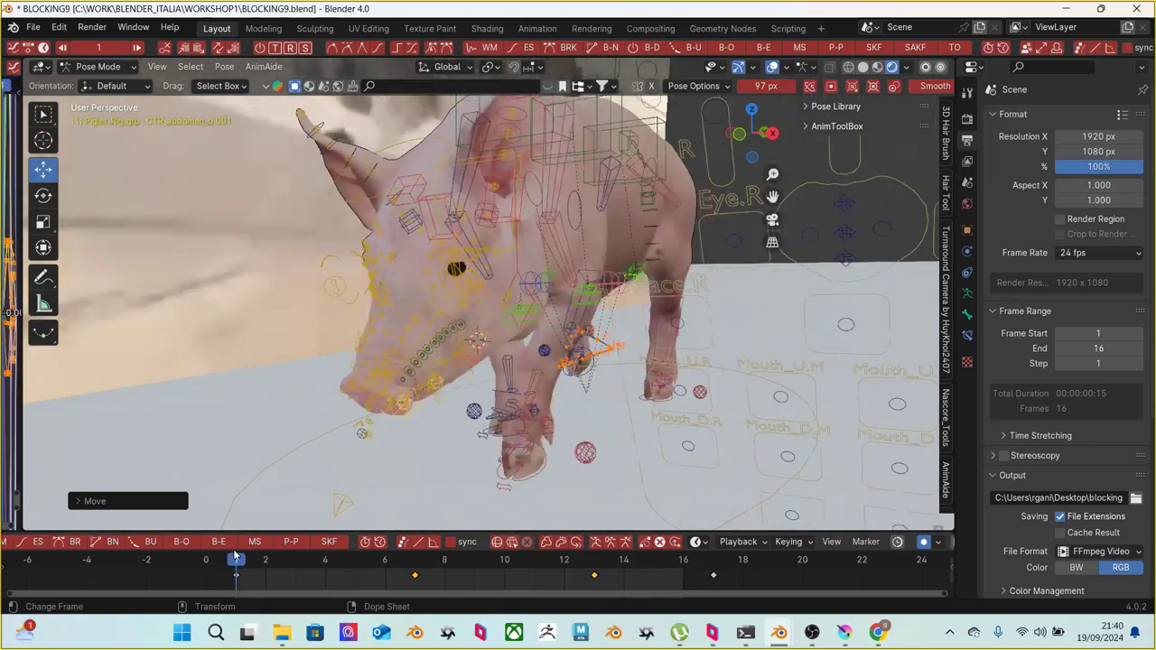
pyautogui.press('space')
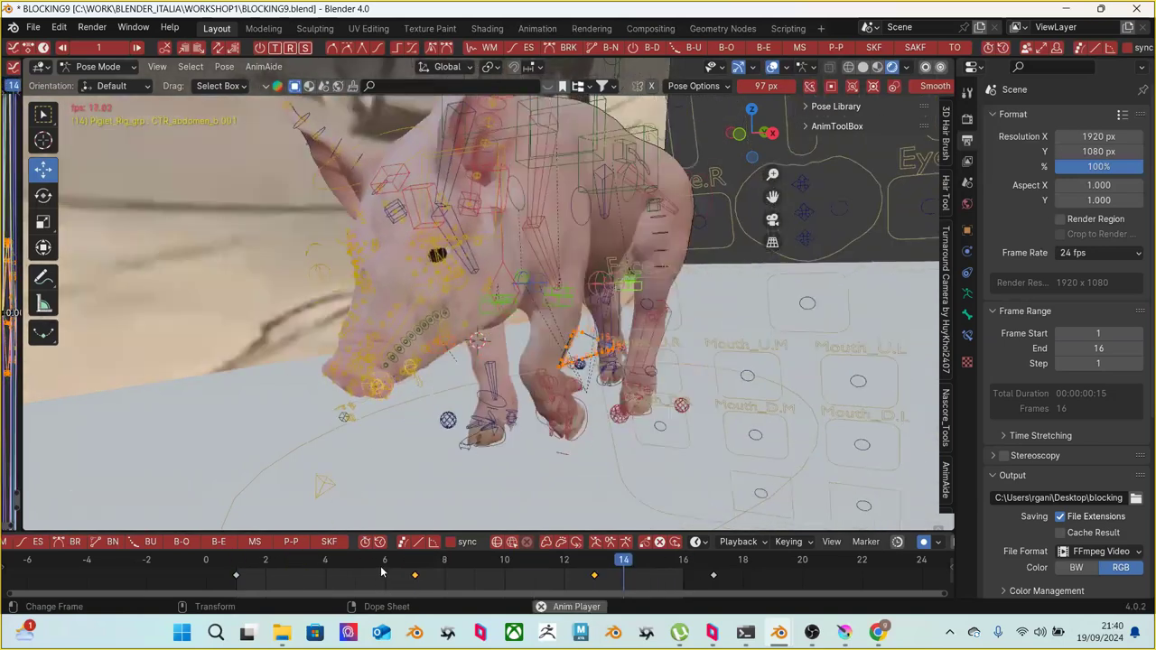
pyautogui.press('space')
# Retime the body controls' two middle keys one frame earlier, to frames 6 and 12
pyautogui.click(415, 575)
pyautogui.press('g')
pyautogui.click(391, 575)
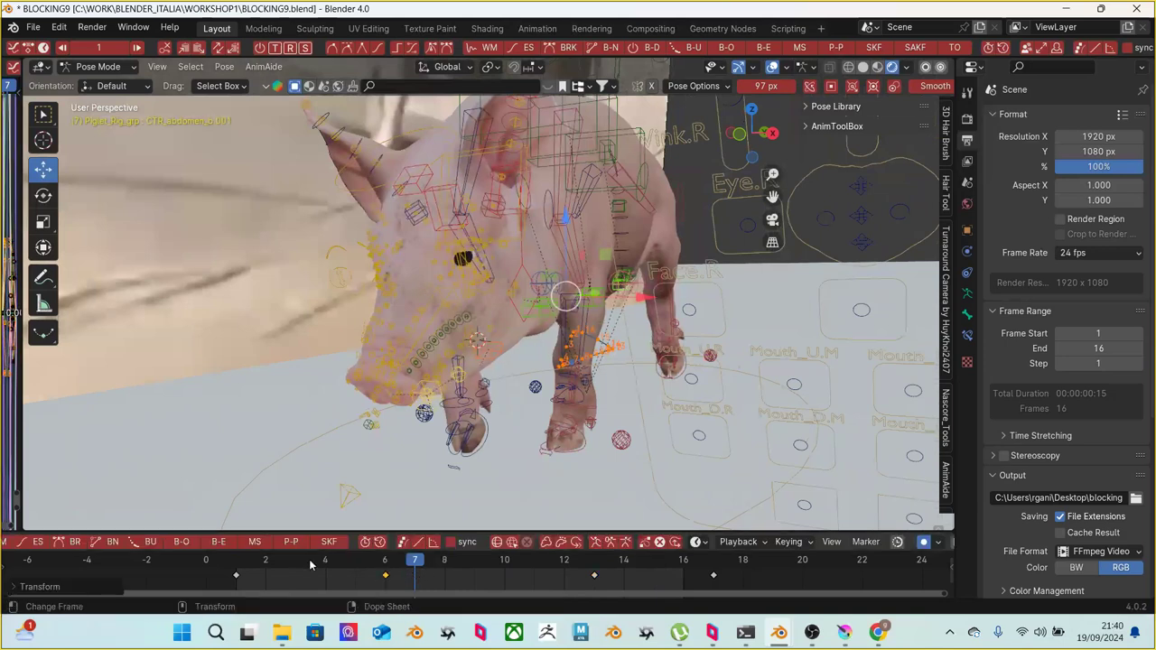
pyautogui.moveTo(307, 560); pyautogui.dragTo(593, 564)
pyautogui.click(594, 575)
pyautogui.press('g')
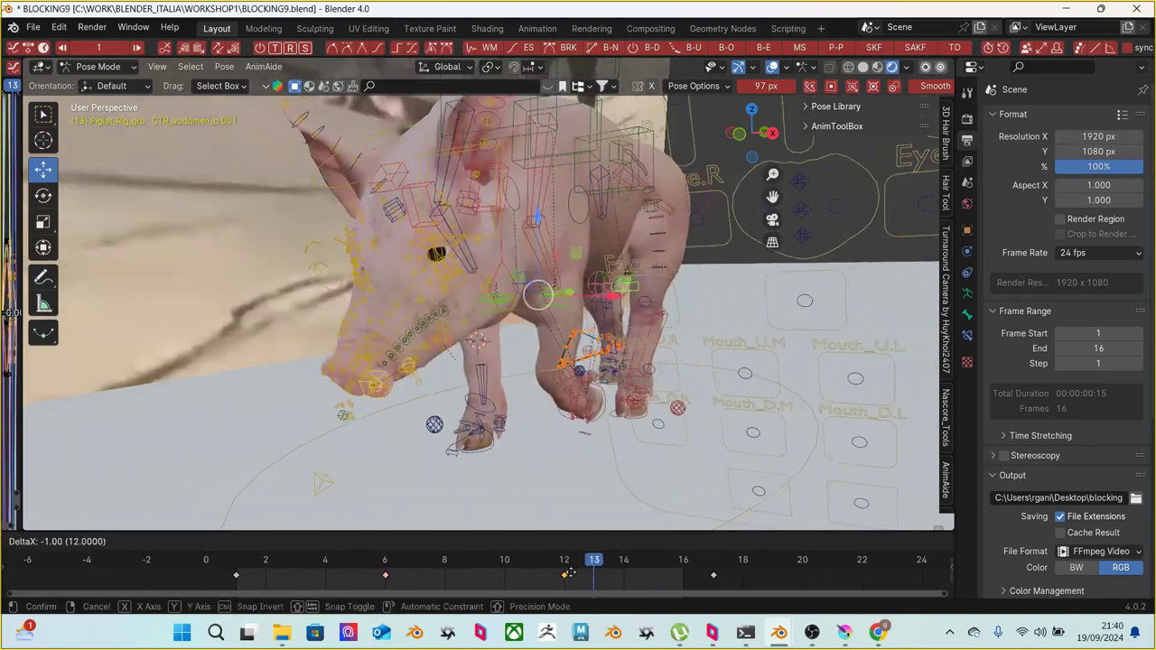
pyautogui.click(553, 573)
pyautogui.moveTo(244, 562); pyautogui.dragTo(534, 562)
pyautogui.moveTo(605, 416); pyautogui.dragTo(544, 423, button='middle')
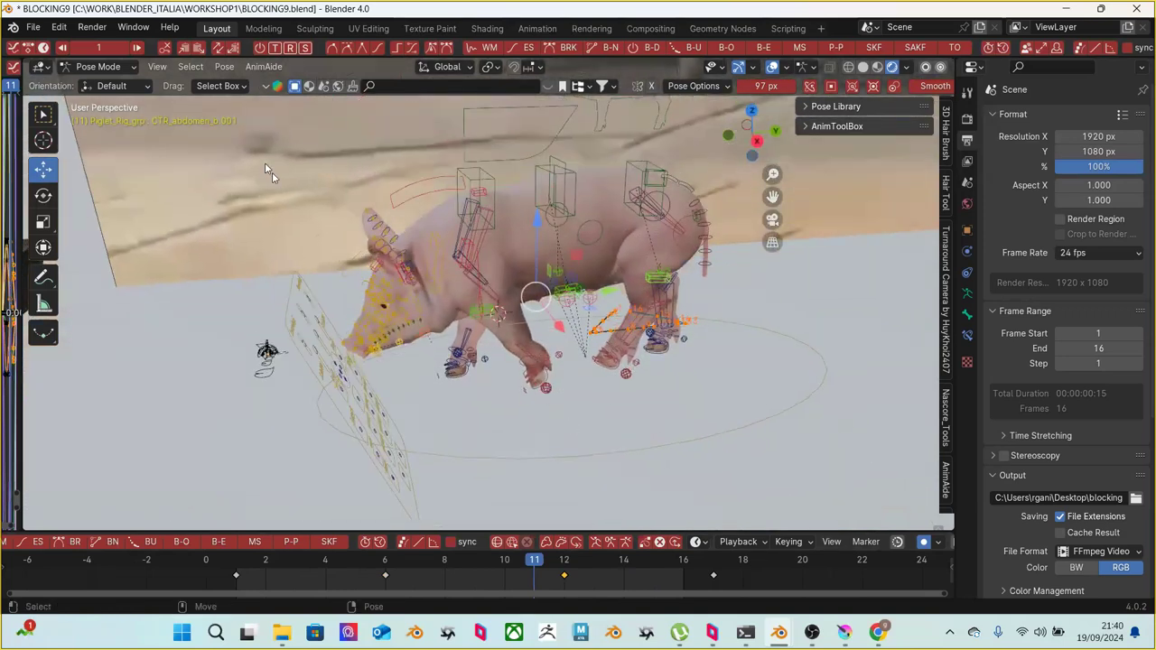
# Select the abdomen controls and offset all their keyframes one frame later, to frames 2, 7, 13 and 18
pyautogui.moveTo(502, 357); pyautogui.dragTo(262, 399, button='middle')
pyautogui.scroll(3, 509, 375)
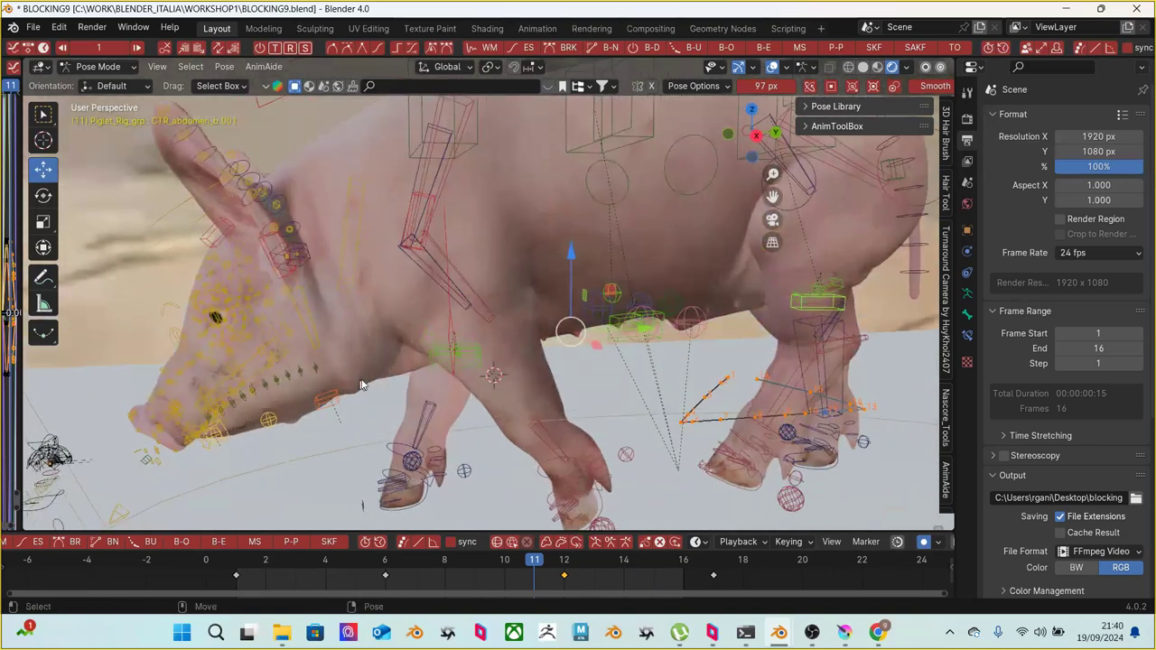
pyautogui.moveTo(687, 336); pyautogui.dragTo(540, 357, button='middle')
pyautogui.click(699, 401)
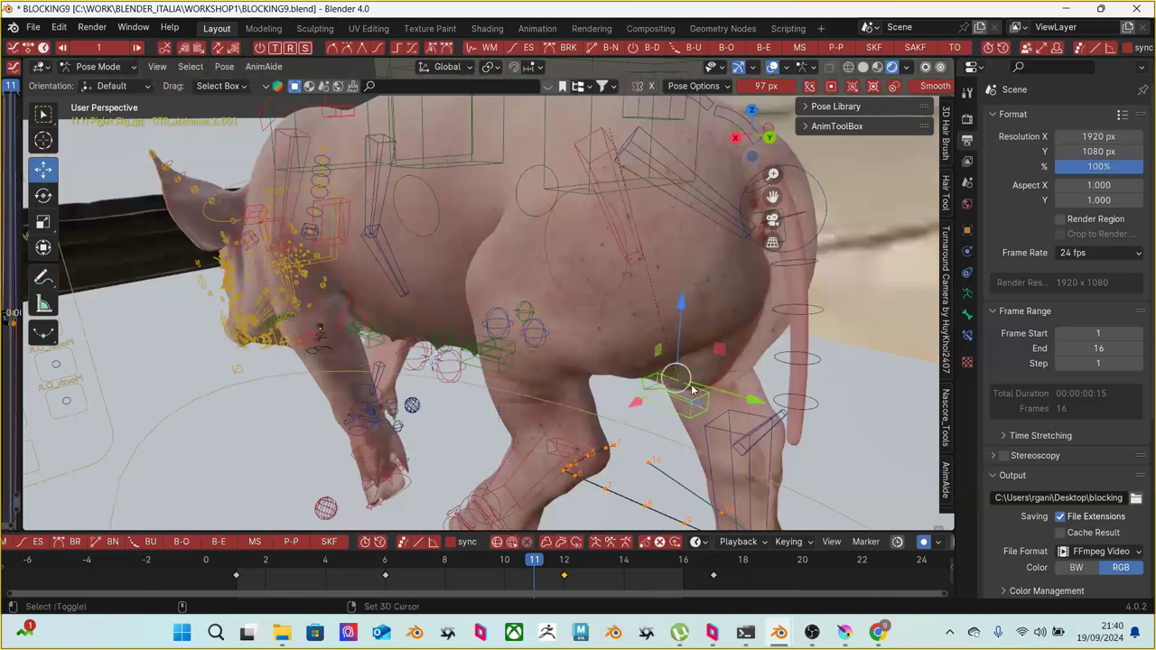
pyautogui.moveTo(564, 384); pyautogui.dragTo(409, 393, button='middle')
pyautogui.keyDown('shift'); pyautogui.click(336, 378); pyautogui.keyUp('shift')
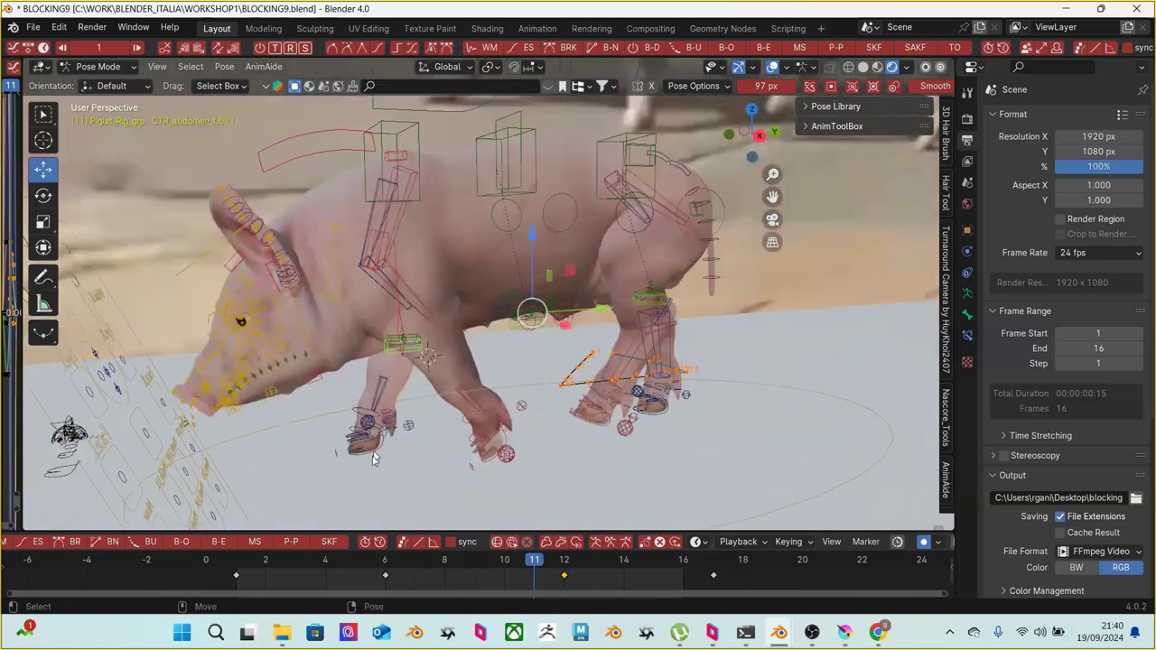
pyautogui.moveTo(236, 560); pyautogui.dragTo(262, 570)
pyautogui.moveTo(198, 580); pyautogui.dragTo(728, 565)
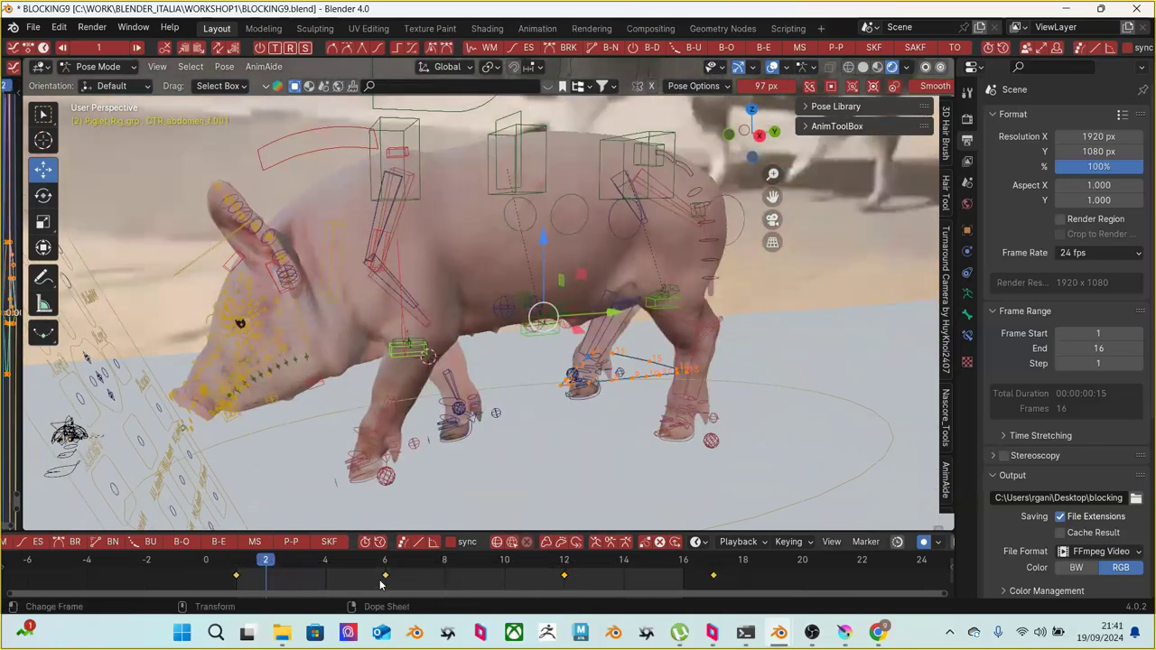
pyautogui.moveTo(390, 579); pyautogui.dragTo(411, 574, button='middle')
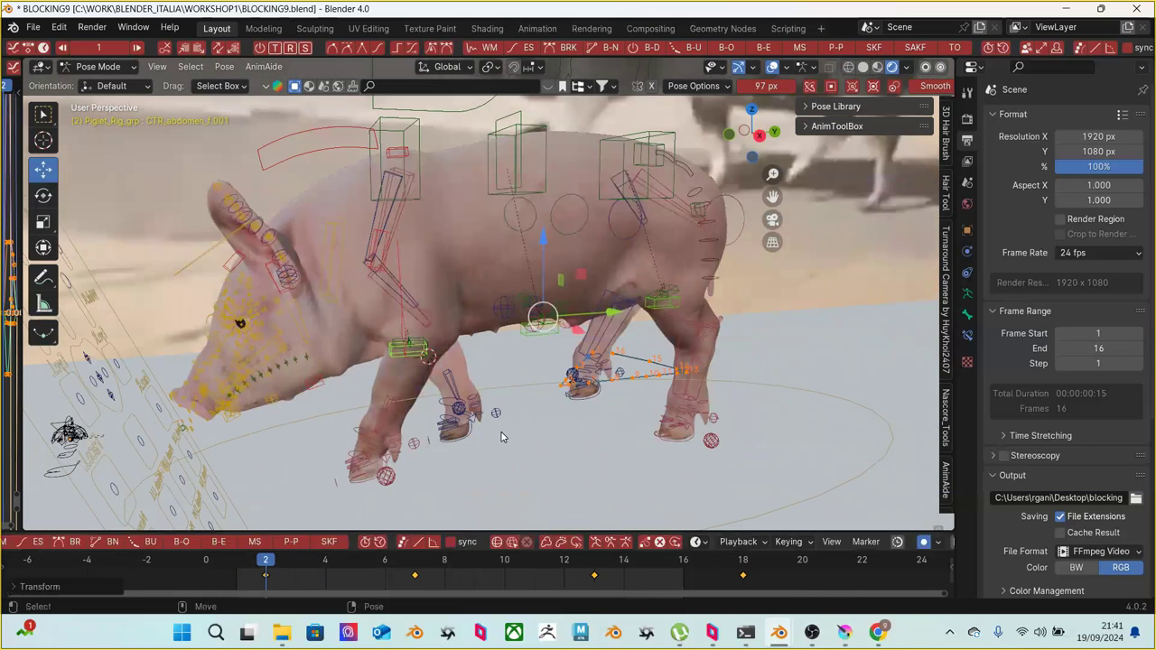
# Select the chin controls and offset their keyframes one frame earlier, to frames 0, 5, 11 and 16
pyautogui.scroll(2, 506, 428)
pyautogui.scroll(1, 506, 427)
pyautogui.keyDown('shift'); pyautogui.moveTo(434, 393); pyautogui.dragTo(571, 345, button='middle'); pyautogui.keyUp('shift')
pyautogui.hotkey('ctrl', 'z')
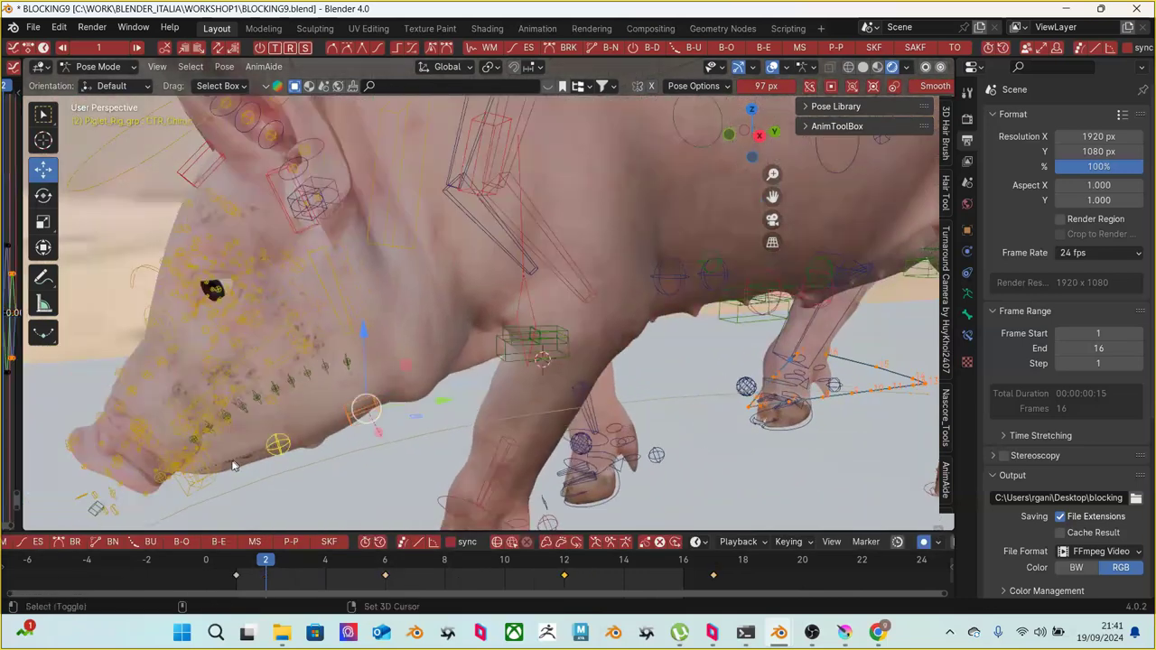
pyautogui.moveTo(244, 464); pyautogui.dragTo(330, 438, button='middle')
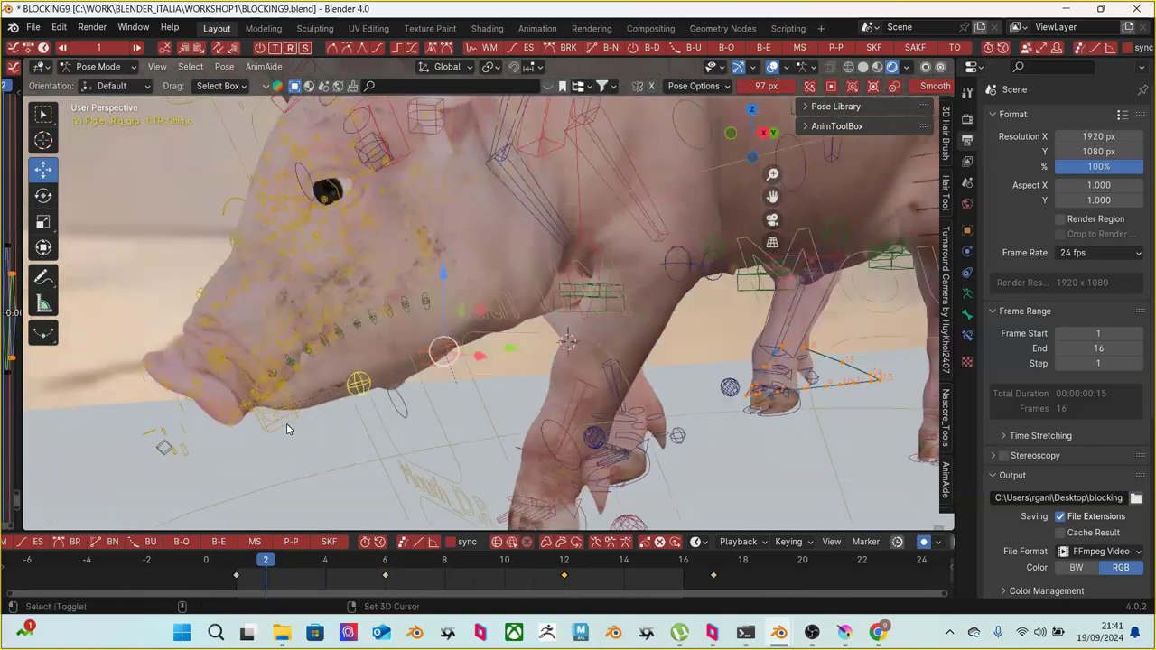
pyautogui.moveTo(198, 576); pyautogui.dragTo(688, 574)
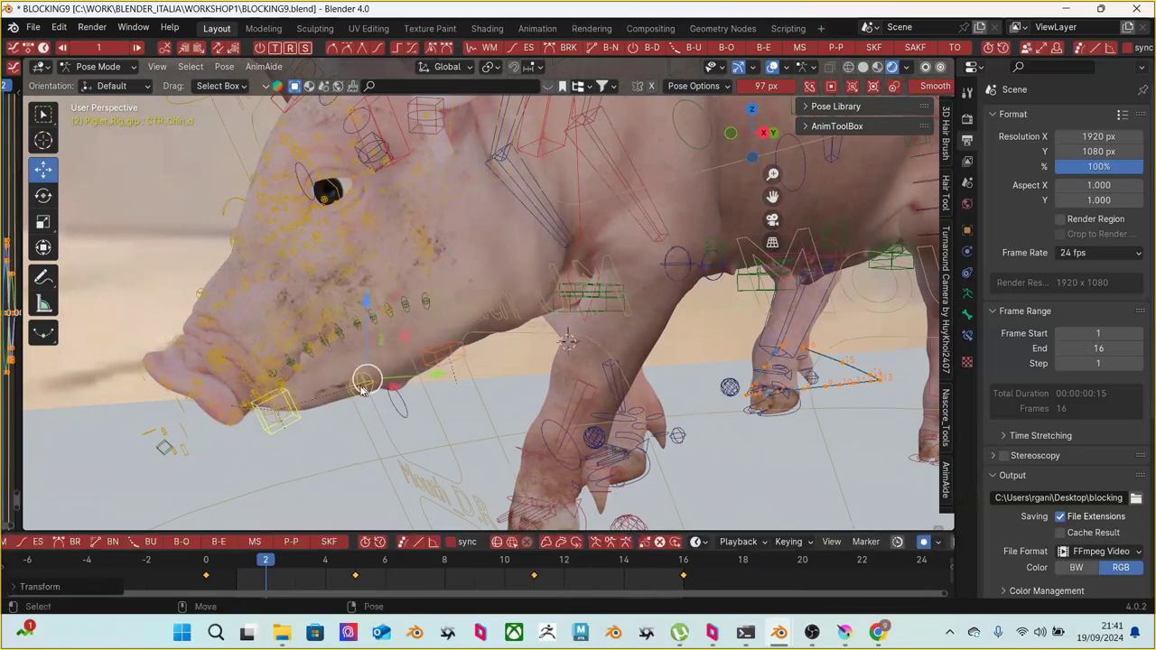
# Select the neck bend goal control together with the front and back abdomen bend goal controls
pyautogui.scroll(2, 357, 391)
pyautogui.scroll(-3, 645, 361)
pyautogui.scroll(3, 632, 312)
pyautogui.keyDown('alt'); pyautogui.moveTo(646, 308); pyautogui.dragTo(558, 381, button='middle'); pyautogui.keyUp('alt')
pyautogui.click(556, 382)
pyautogui.click(551, 383)
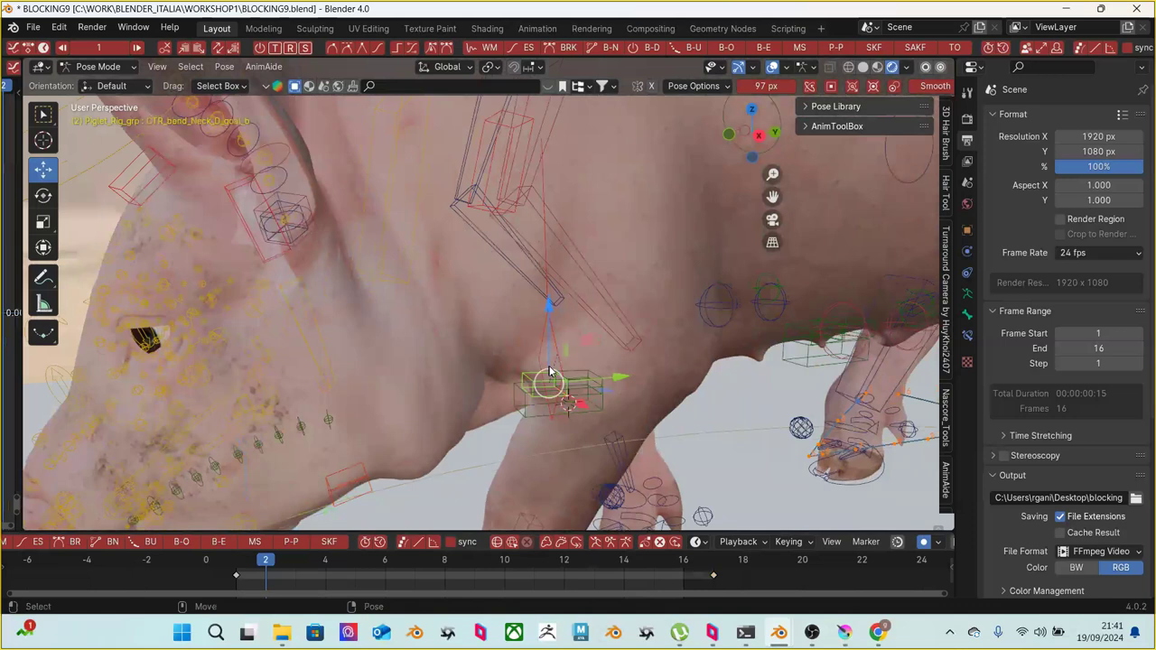
pyautogui.moveTo(686, 343); pyautogui.dragTo(657, 316, button='middle')
pyautogui.click(625, 334)
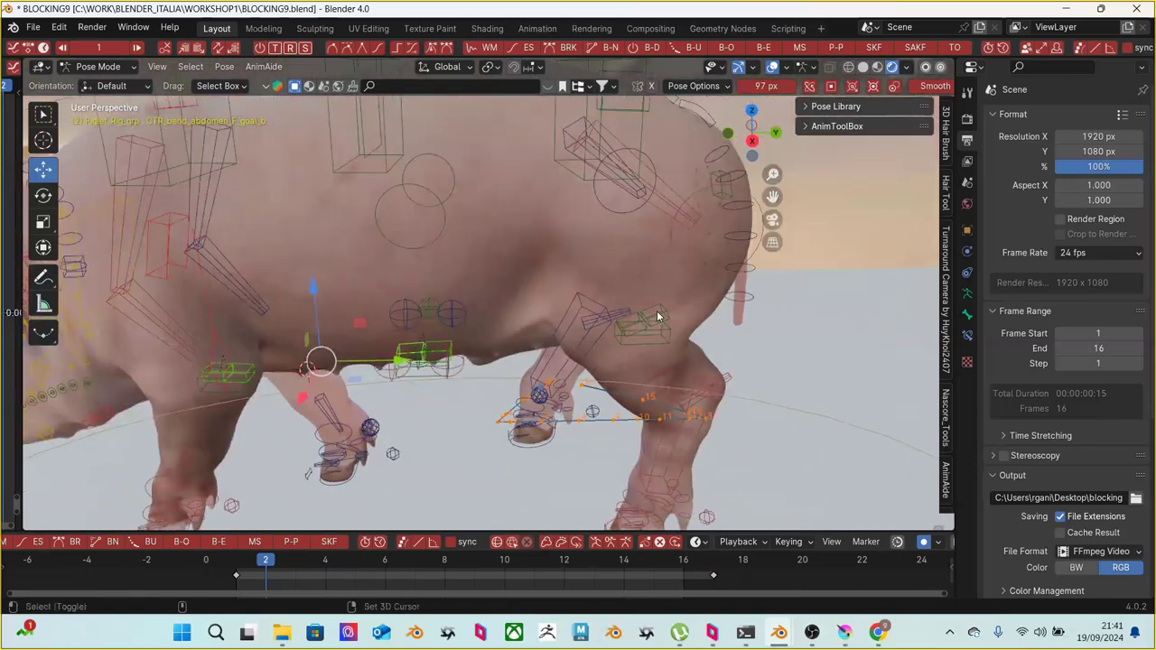
pyautogui.click(650, 321)
pyautogui.keyDown('shift'); pyautogui.click(635, 330); pyautogui.keyUp('shift')
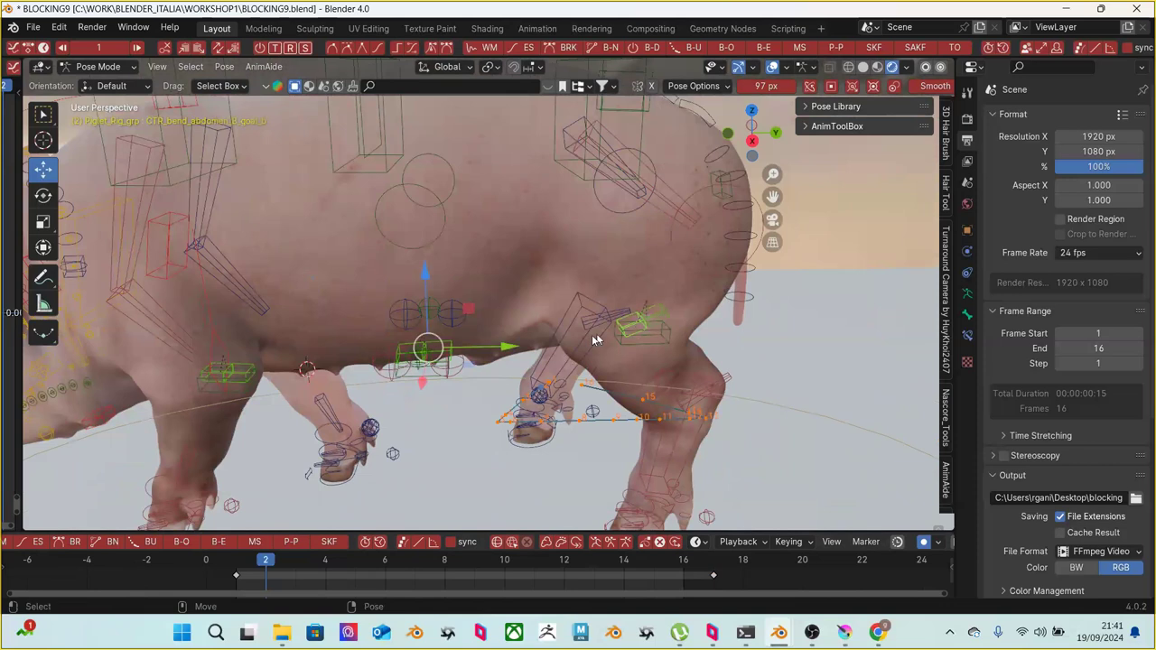
# Shift the selected bend controls sideways along X at frame 8 and the opposite way at frame 14
pyautogui.moveTo(269, 570); pyautogui.dragTo(443, 559)
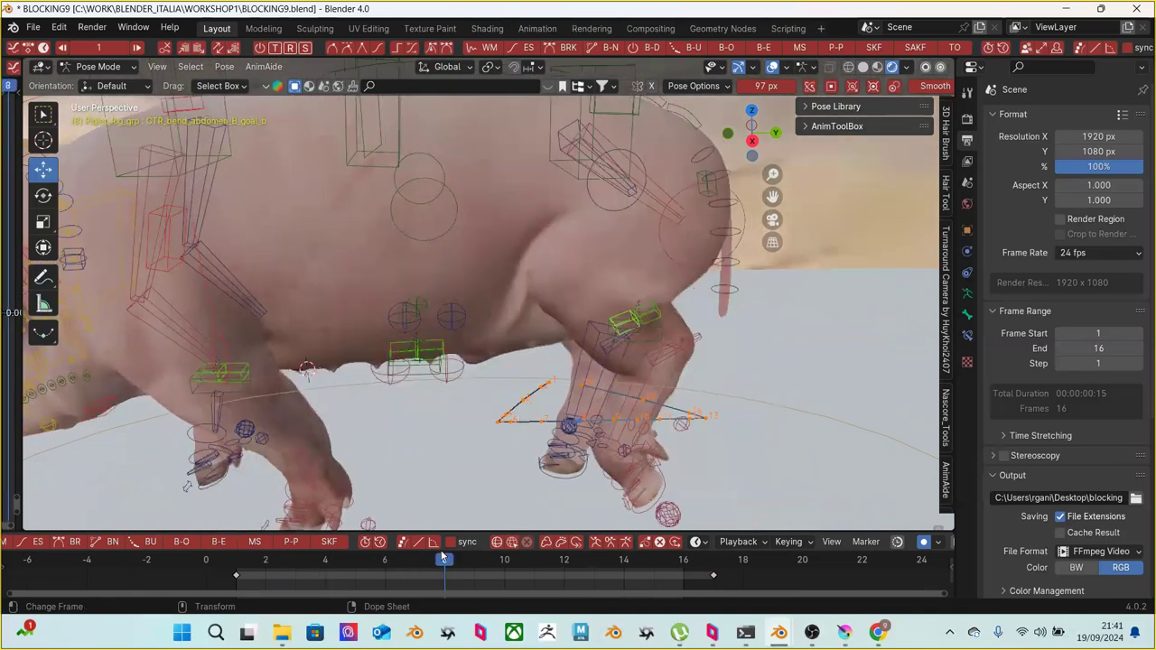
pyautogui.moveTo(460, 389); pyautogui.dragTo(505, 408, button='middle')
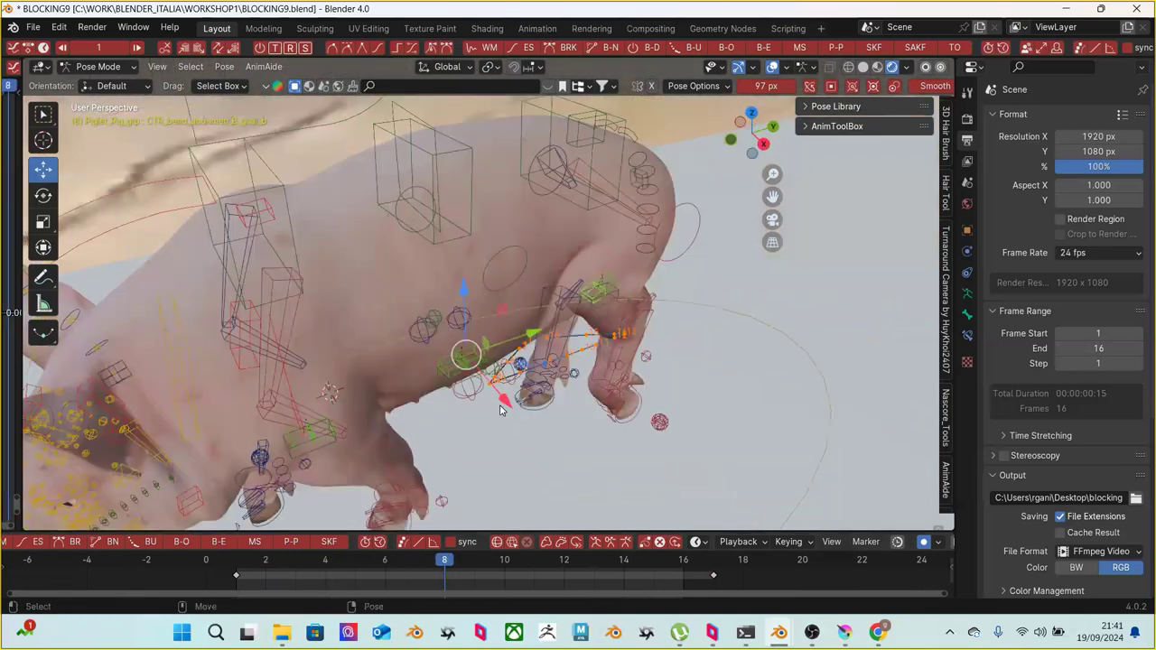
pyautogui.press('g')
pyautogui.click(506, 404)
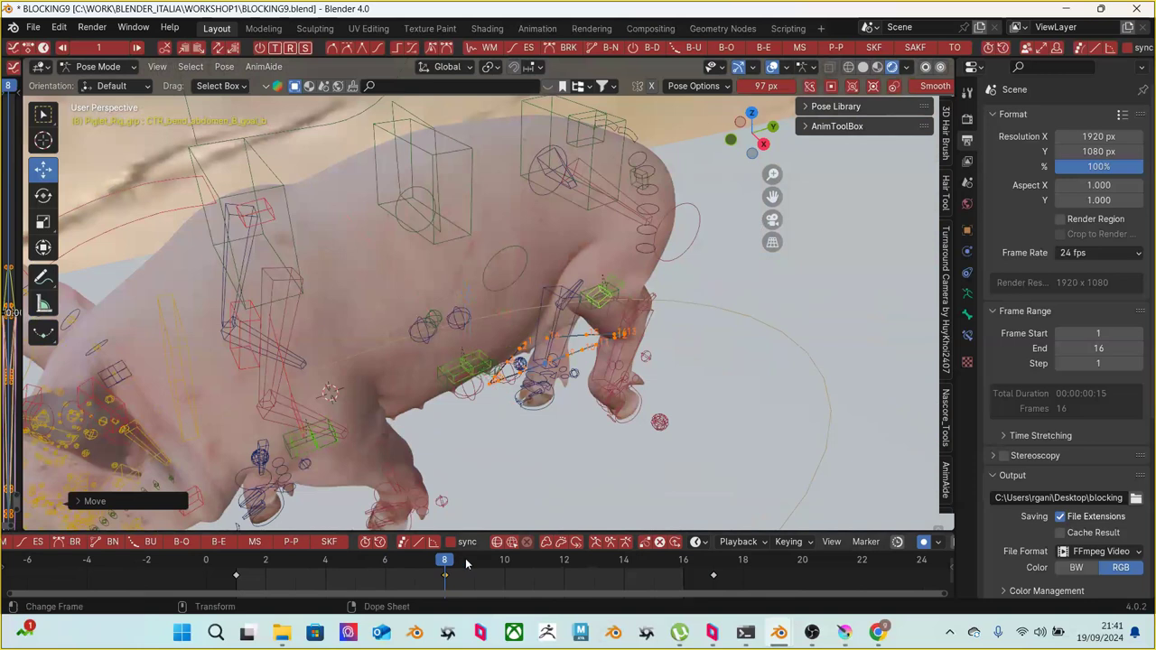
pyautogui.click(542, 564)
pyautogui.moveTo(556, 564); pyautogui.dragTo(623, 554)
pyautogui.moveTo(493, 393); pyautogui.dragTo(485, 384)
pyautogui.click(485, 383)
# Retime the bend controls' last key to frame 19 and their first key to frame 2
pyautogui.click(713, 576)
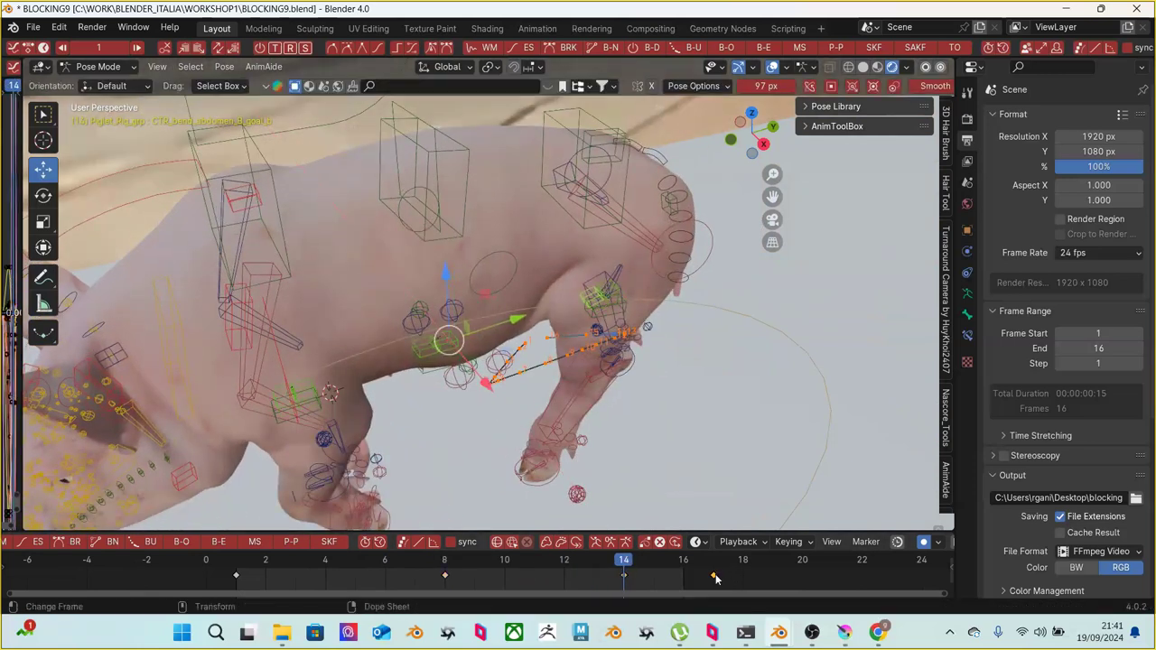
pyautogui.press('g')
pyautogui.click(768, 575)
pyautogui.click(235, 575)
pyautogui.press('g')
pyautogui.click(282, 567)
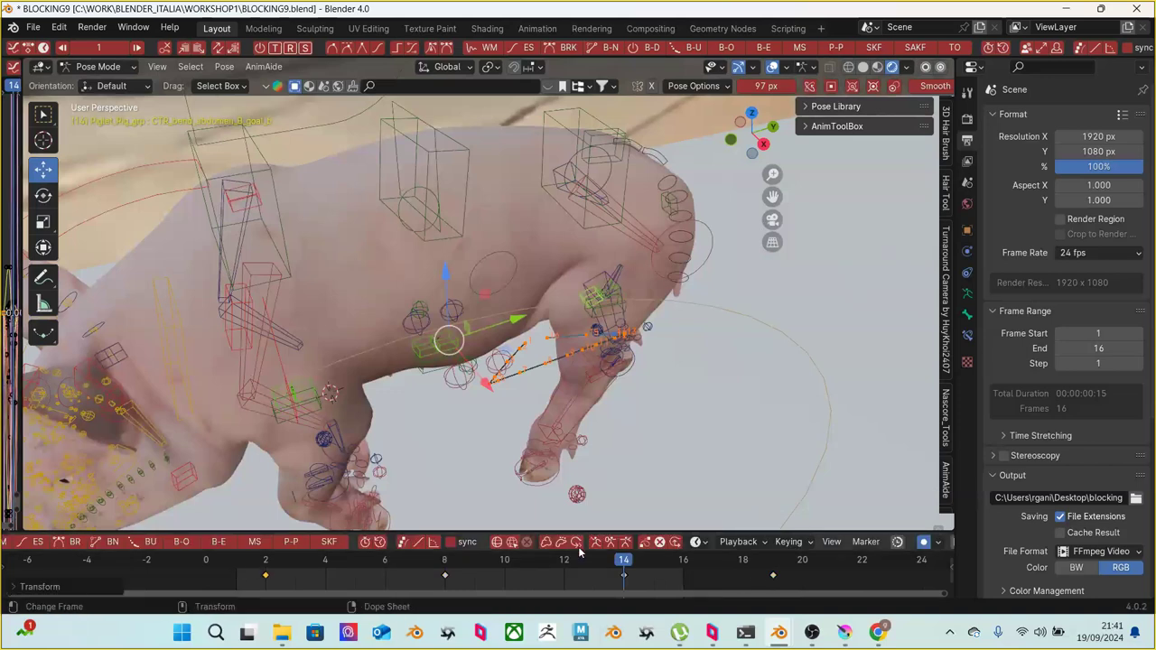
# Select the neck, abdomen and rear controls, offset their keyframes one frame later to 3, 9, 15 and 20, and scrub through the walk
pyautogui.scroll(3, 515, 376)
pyautogui.keyDown('shift'); pyautogui.moveTo(515, 376); pyautogui.dragTo(569, 376, button='middle'); pyautogui.keyUp('shift')
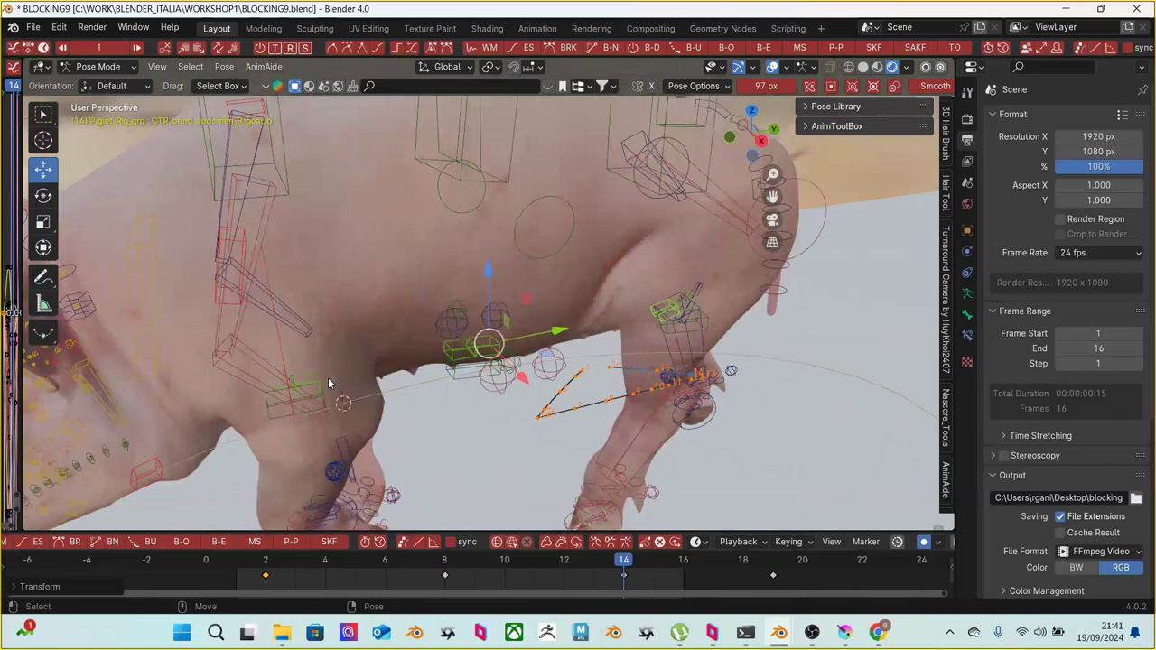
pyautogui.click(310, 378)
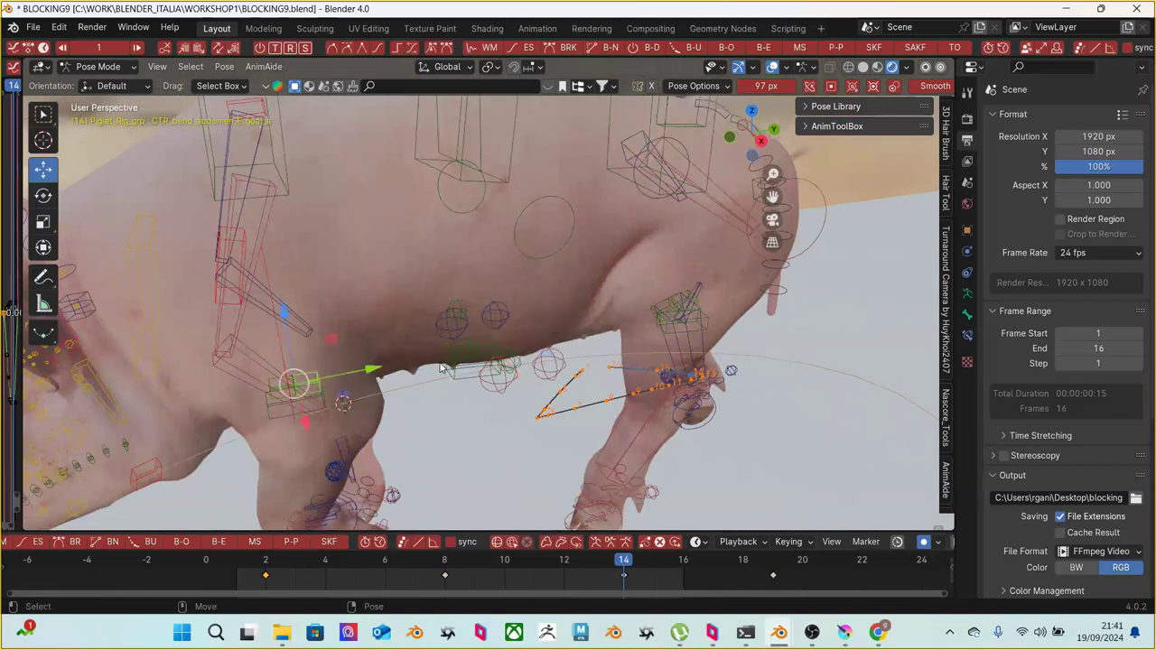
pyautogui.keyDown('shift'); pyautogui.click(491, 338); pyautogui.keyUp('shift')
pyautogui.moveTo(682, 303); pyautogui.dragTo(654, 333, button='middle')
pyautogui.moveTo(220, 571); pyautogui.dragTo(791, 593)
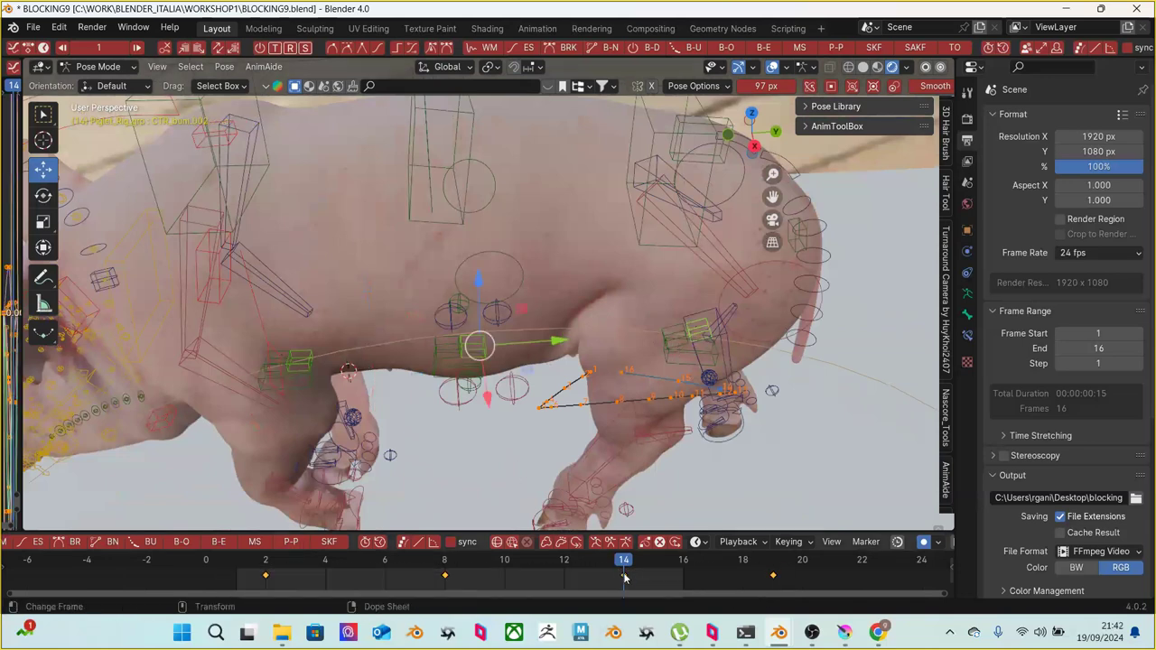
pyautogui.press('g')
pyautogui.click(645, 571)
pyautogui.moveTo(206, 561); pyautogui.dragTo(506, 539)
pyautogui.scroll(-3, 521, 432)
pyautogui.moveTo(521, 432); pyautogui.dragTo(555, 379, button='middle')
pyautogui.moveTo(256, 564); pyautogui.dragTo(488, 566)
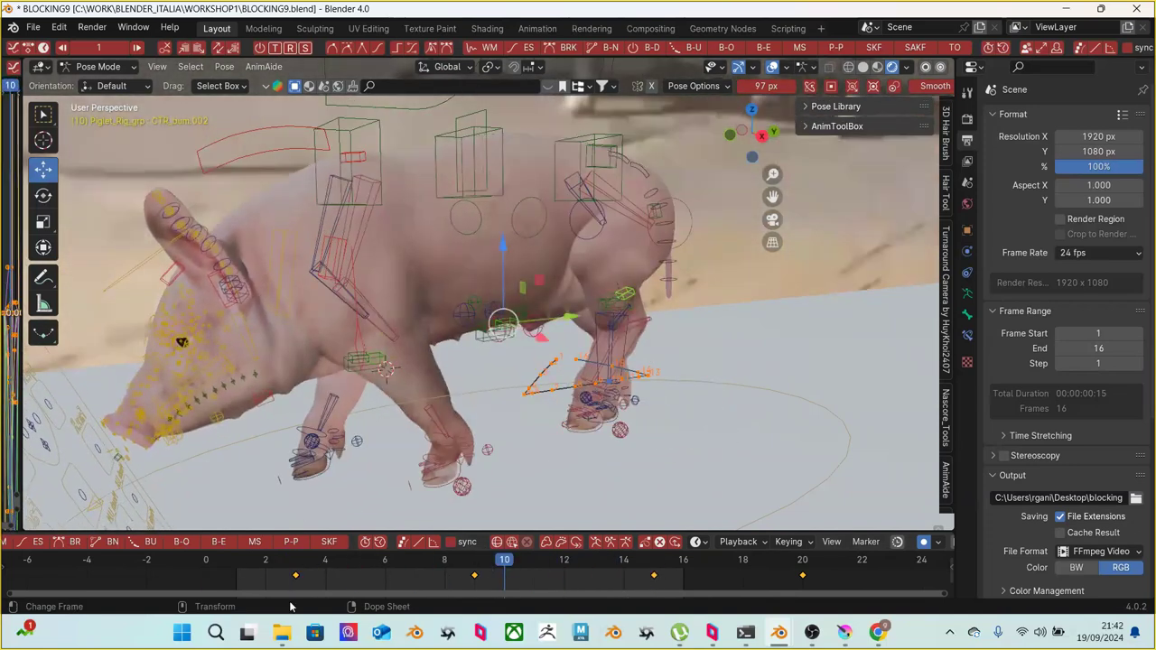
# Try Blend to Ease on the selected keyframes
pyautogui.click(235, 542)
pyautogui.click(242, 547)
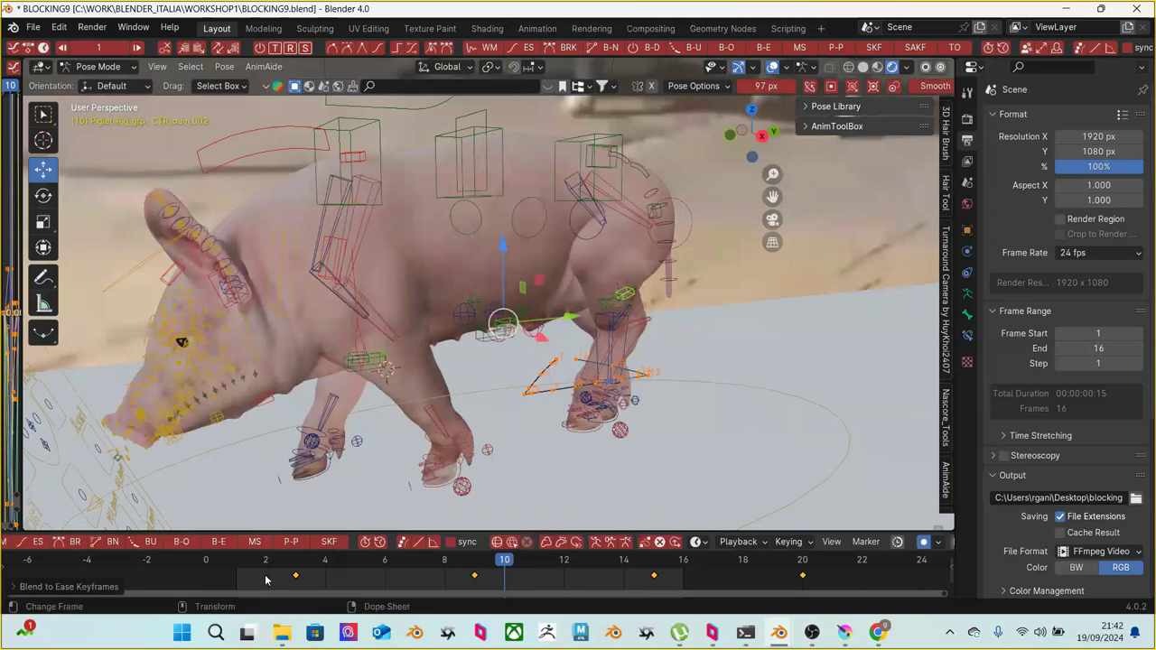
pyautogui.hotkey('ctrl', 'z')
# Scrub the timeline between frames 0 and 16 to examine the pig's body and belly motion
pyautogui.moveTo(256, 565); pyautogui.dragTo(658, 589)
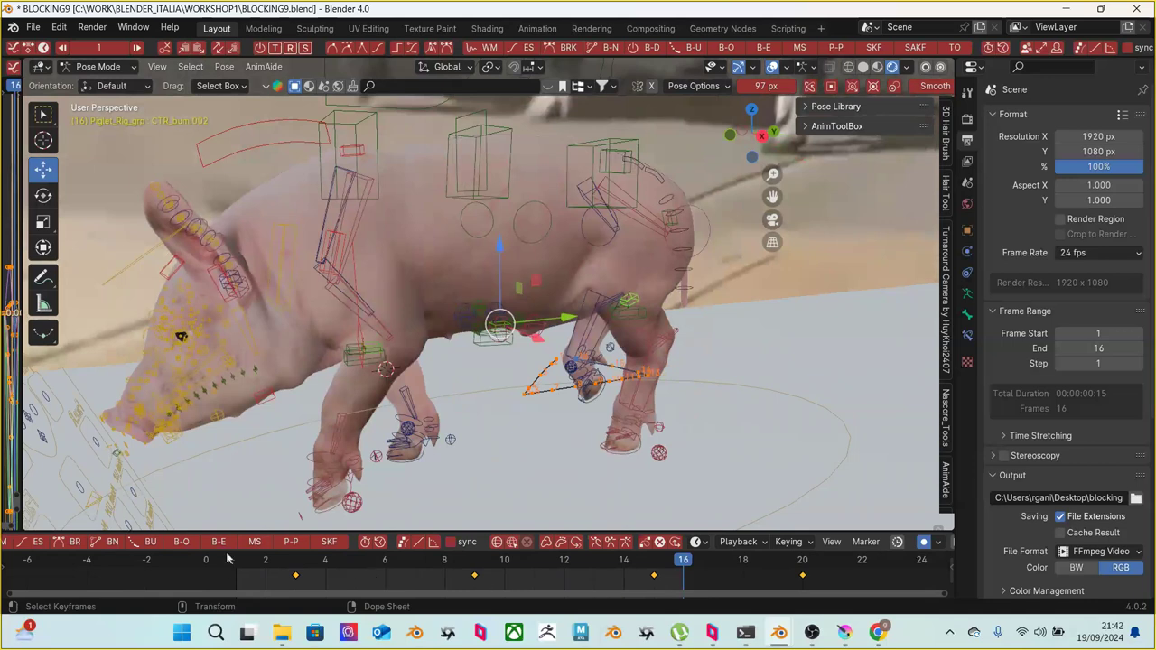
pyautogui.moveTo(238, 559)
pyautogui.mouseDown()
pyautogui.moveTo(357, 589)
pyautogui.moveTo(467, 590)
pyautogui.moveTo(215, 575)
pyautogui.mouseUp()
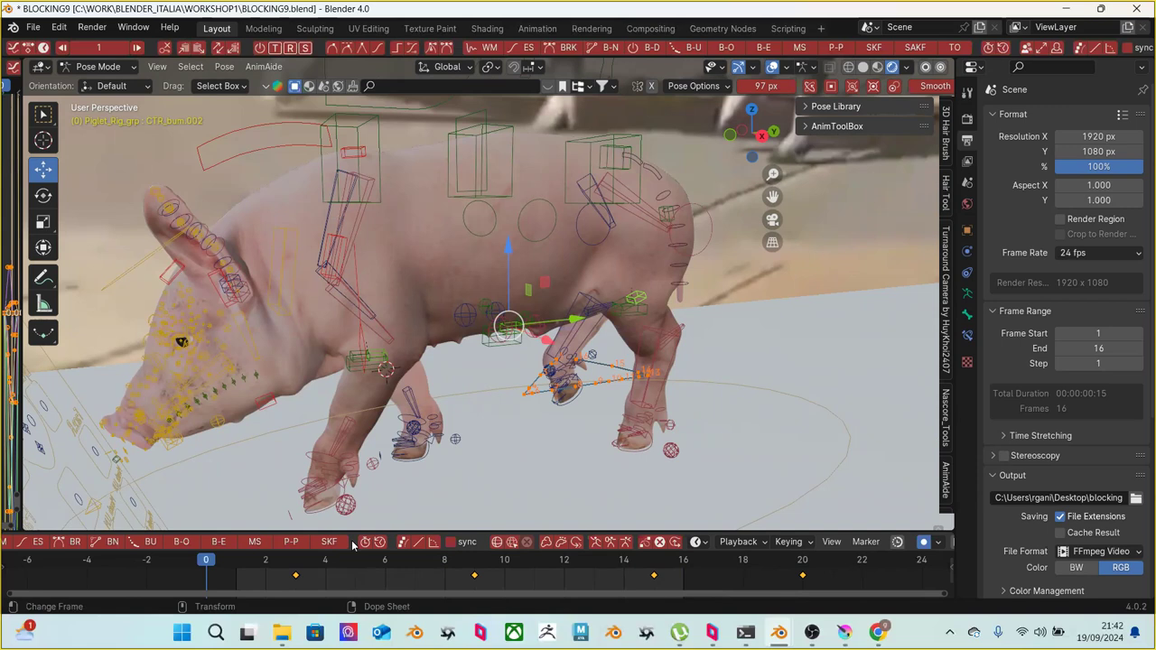
pyautogui.moveTo(266, 562); pyautogui.dragTo(356, 585)
pyautogui.scroll(2, 357, 578)
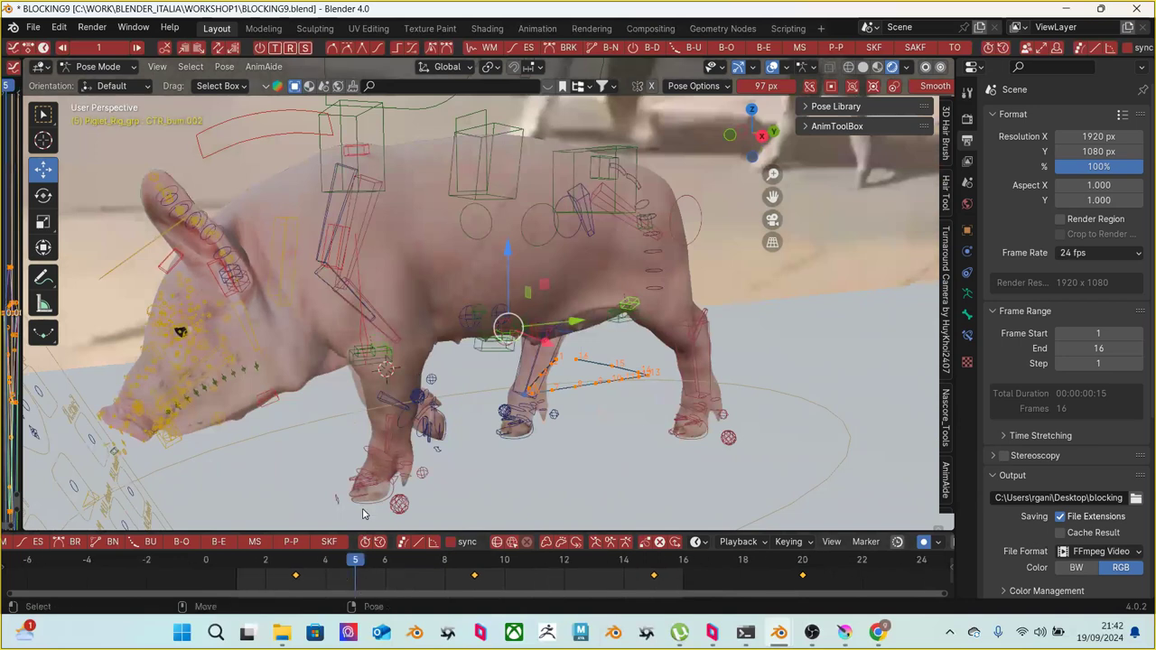
# Select the chin controls along the underside of the pig's jaw
pyautogui.scroll(2, 364, 511)
pyautogui.moveTo(393, 431); pyautogui.dragTo(461, 392, button='middle')
pyautogui.scroll(3, 461, 392)
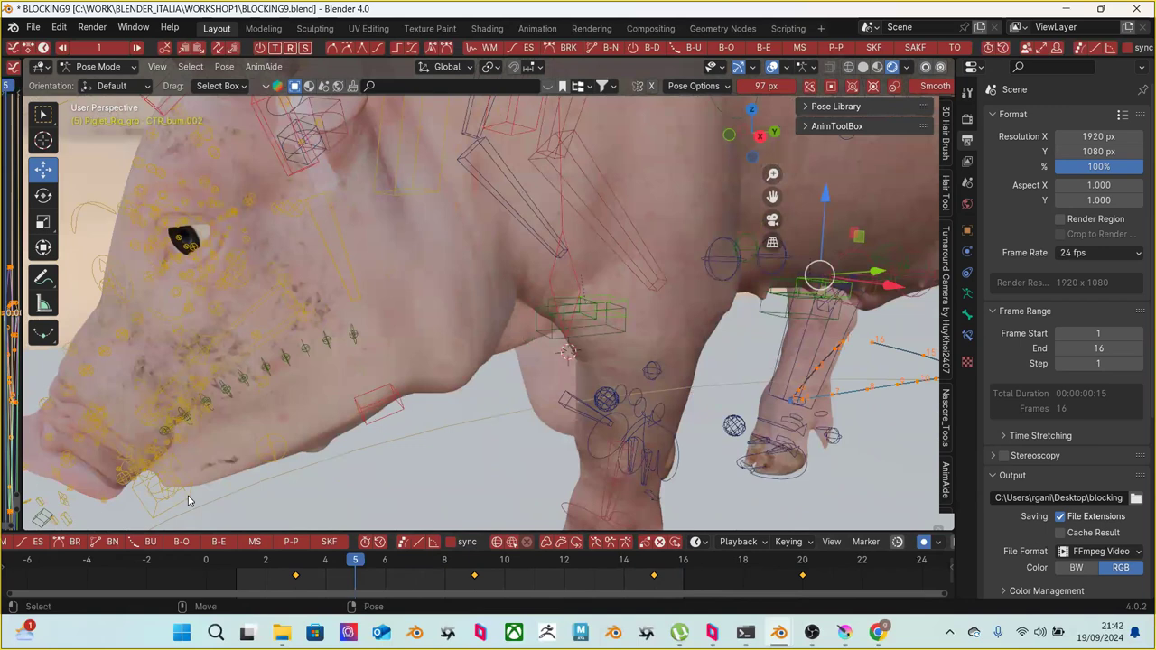
pyautogui.click(190, 498)
pyautogui.moveTo(170, 496); pyautogui.dragTo(293, 413, button='middle')
pyautogui.click(309, 363)
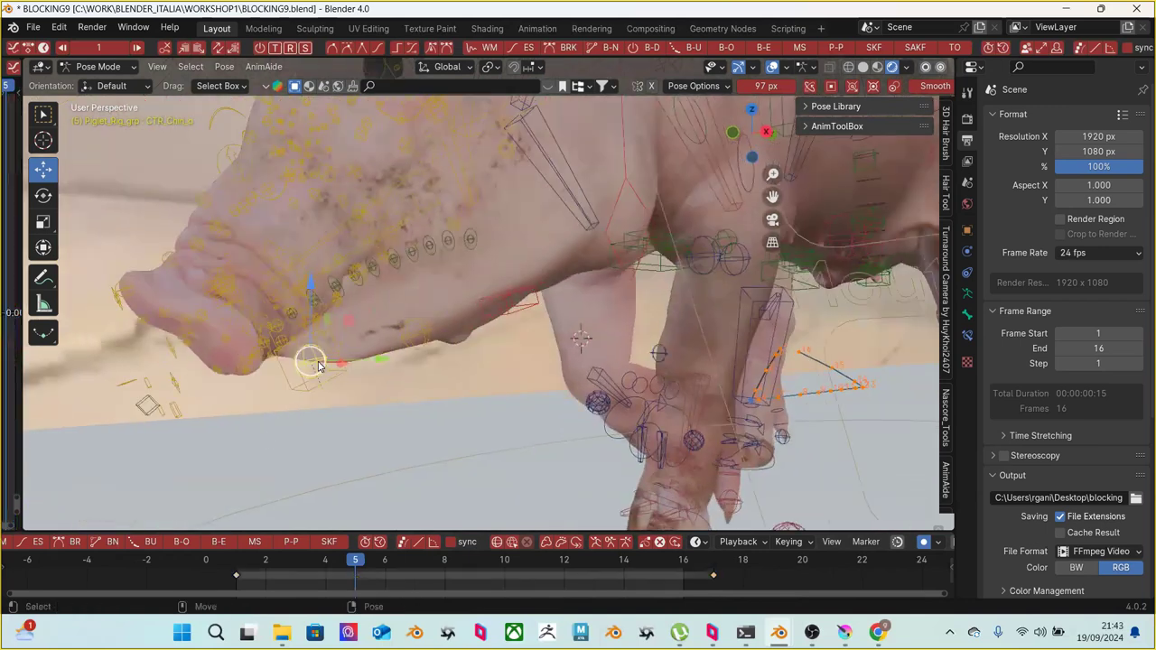
pyautogui.keyDown('shift'); pyautogui.click(421, 340); pyautogui.keyUp('shift')
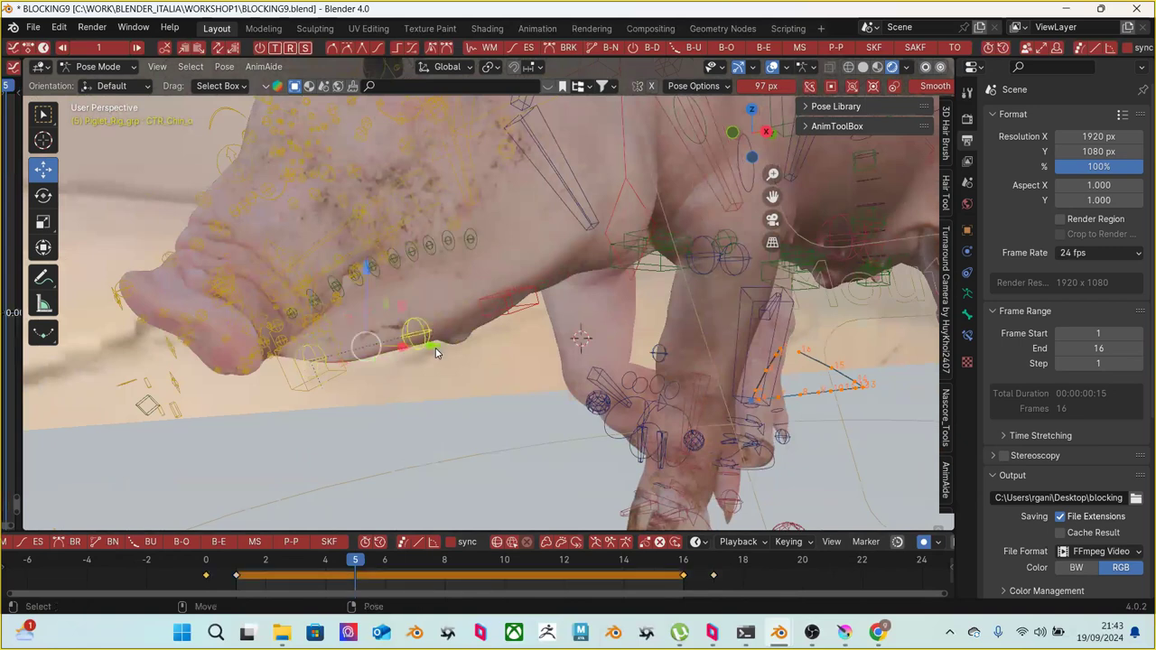
pyautogui.click(345, 371)
pyautogui.keyDown('shift'); pyautogui.click(426, 333); pyautogui.keyUp('shift')
pyautogui.click(301, 390)
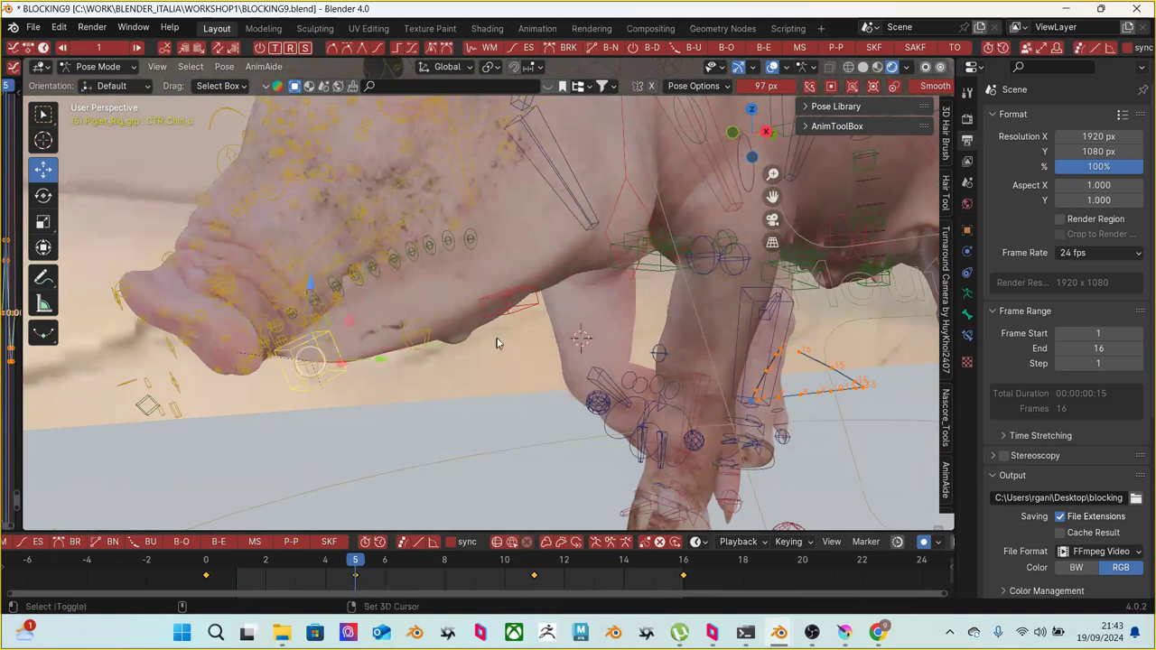
# Add the neck bend, abdomen and rear CTR_bum.002 controls under the body to the chin selection
pyautogui.moveTo(516, 306); pyautogui.dragTo(412, 394, button='middle')
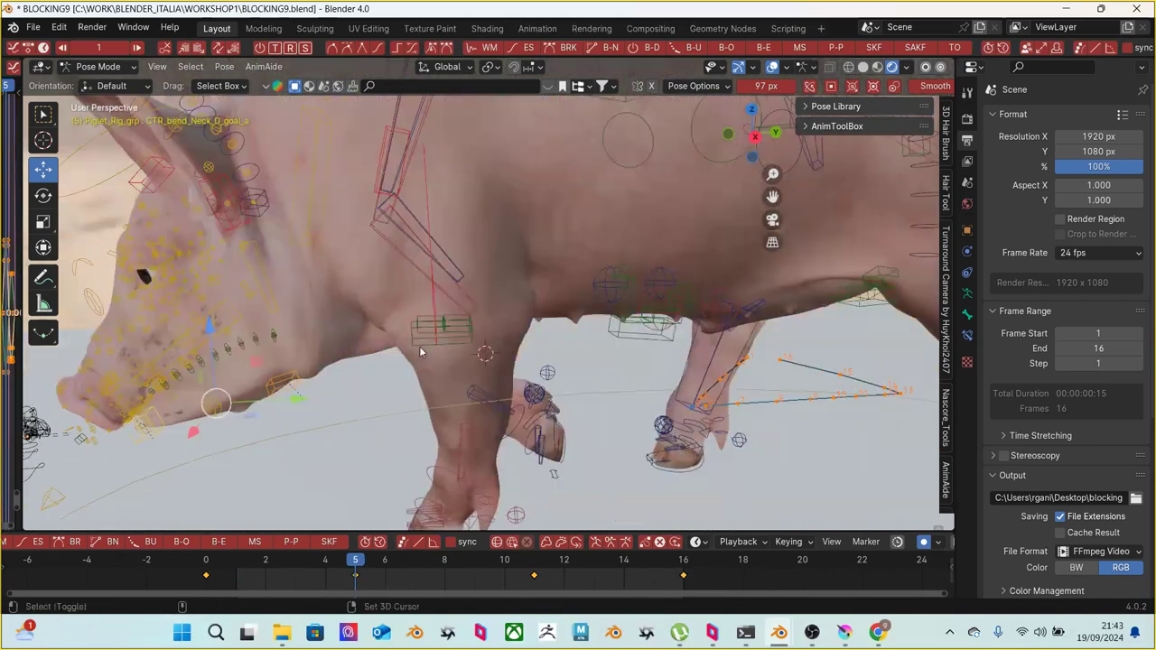
pyautogui.click(450, 322)
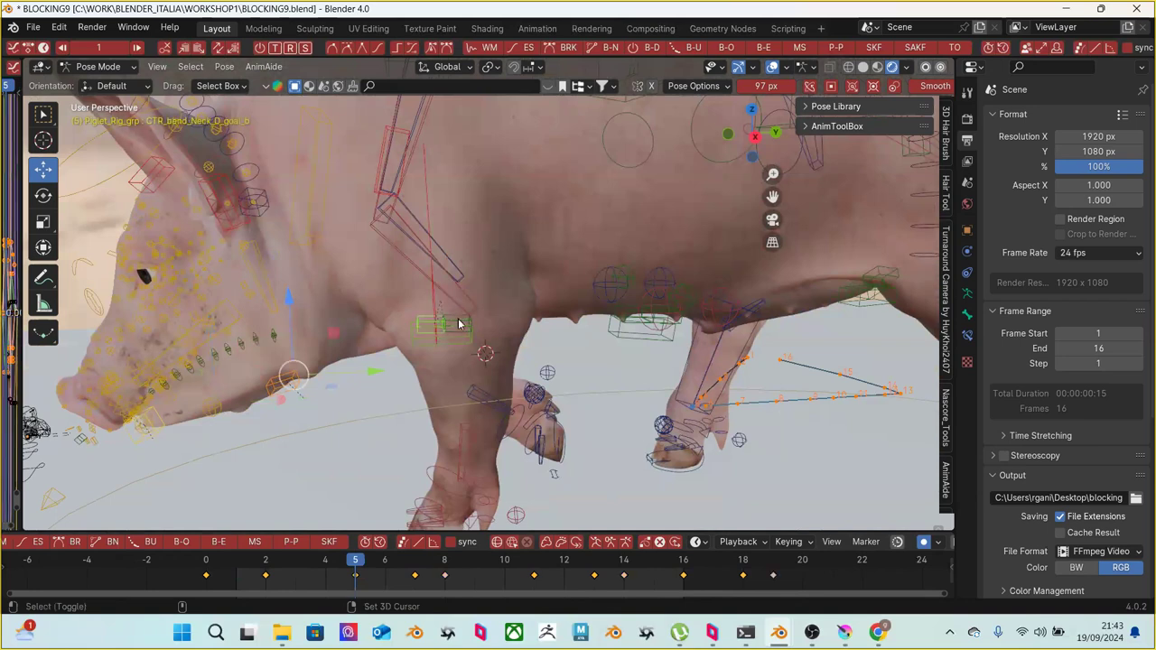
pyautogui.click(602, 289)
pyautogui.keyDown('shift'); pyautogui.click(616, 338); pyautogui.keyUp('shift')
pyautogui.scroll(1, 614, 337)
pyautogui.keyDown('shift'); pyautogui.moveTo(615, 338); pyautogui.dragTo(553, 397, button='middle'); pyautogui.keyUp('shift')
pyautogui.click(603, 381)
pyautogui.keyDown('shift'); pyautogui.click(627, 377); pyautogui.keyUp('shift')
pyautogui.scroll(-2, 694, 377)
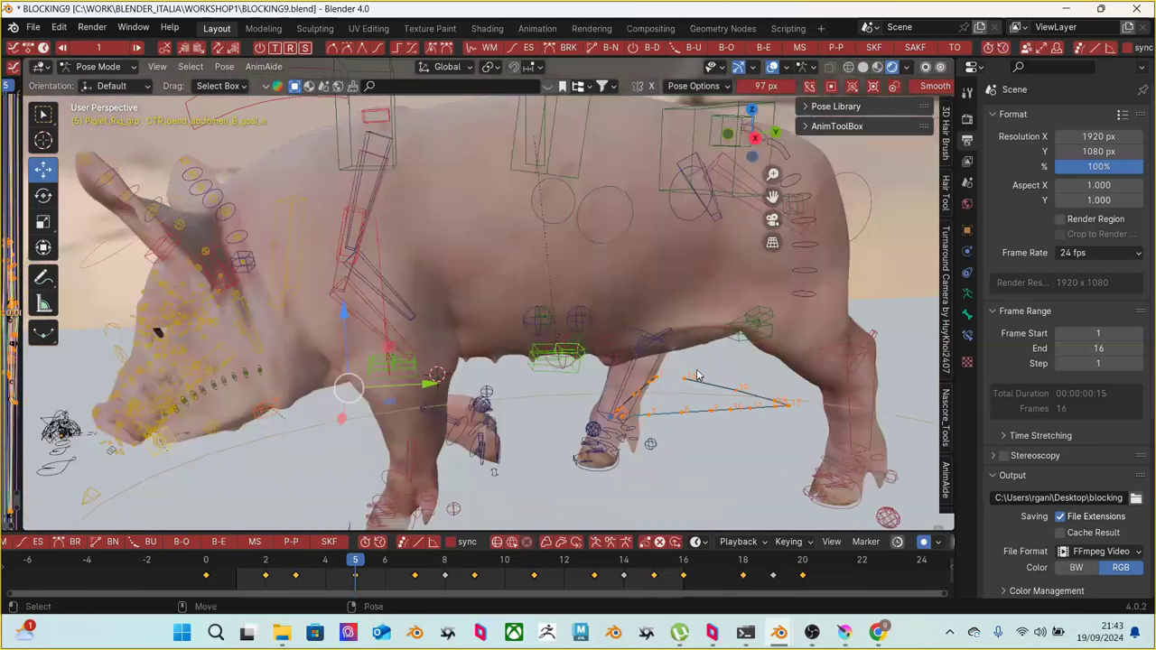
pyautogui.keyDown('shift'); pyautogui.moveTo(693, 377); pyautogui.dragTo(623, 370, button='middle'); pyautogui.keyUp('shift')
pyautogui.click(668, 325)
pyautogui.moveTo(669, 330); pyautogui.dragTo(164, 291, button='middle')
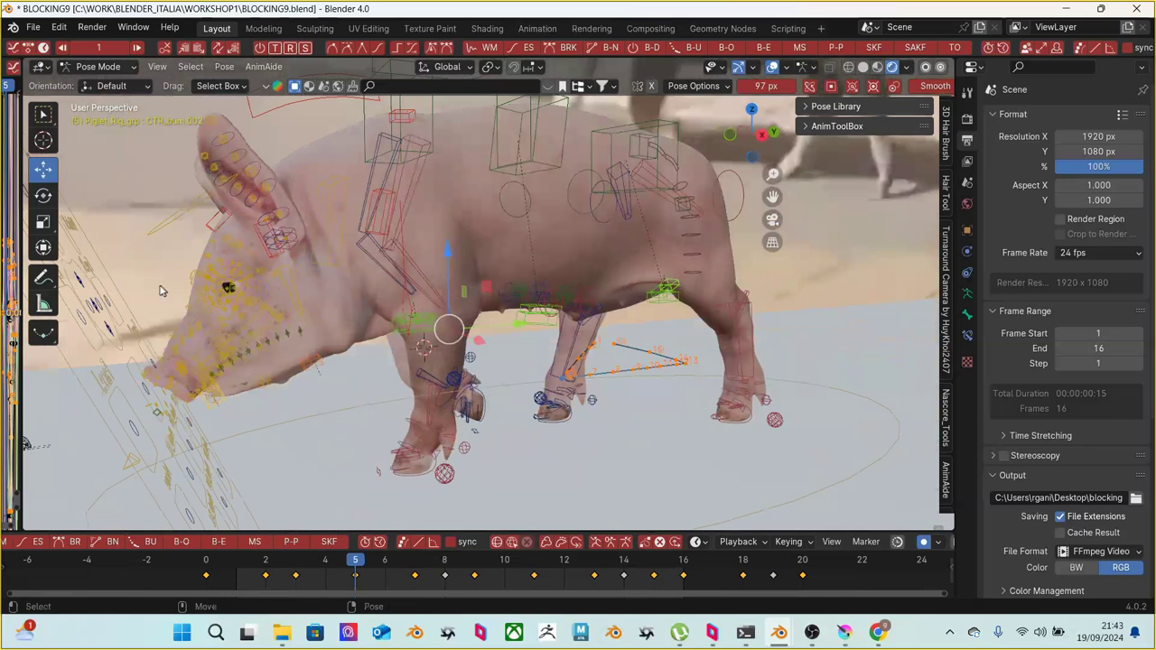
# Enlarge the Graph Editor, frame the selected controls' curves and select all their keyframes
pyautogui.moveTo(23, 373); pyautogui.dragTo(664, 343)
pyautogui.scroll(-2, 422, 344)
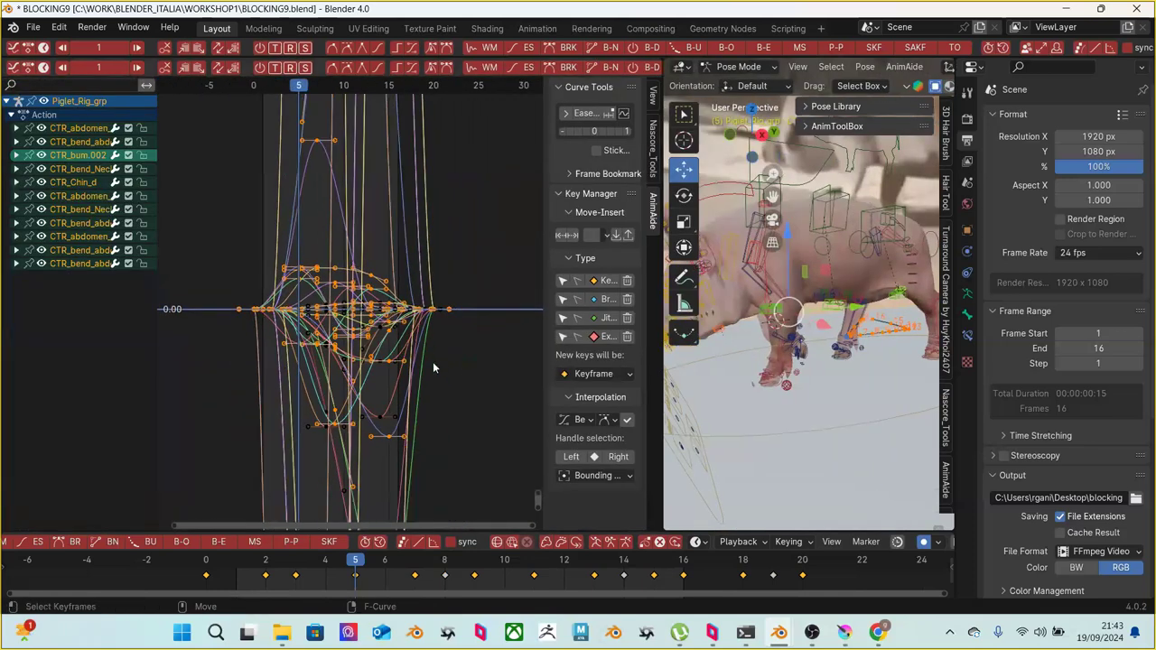
pyautogui.press('Home')
pyautogui.scroll(-15, 407, 355)
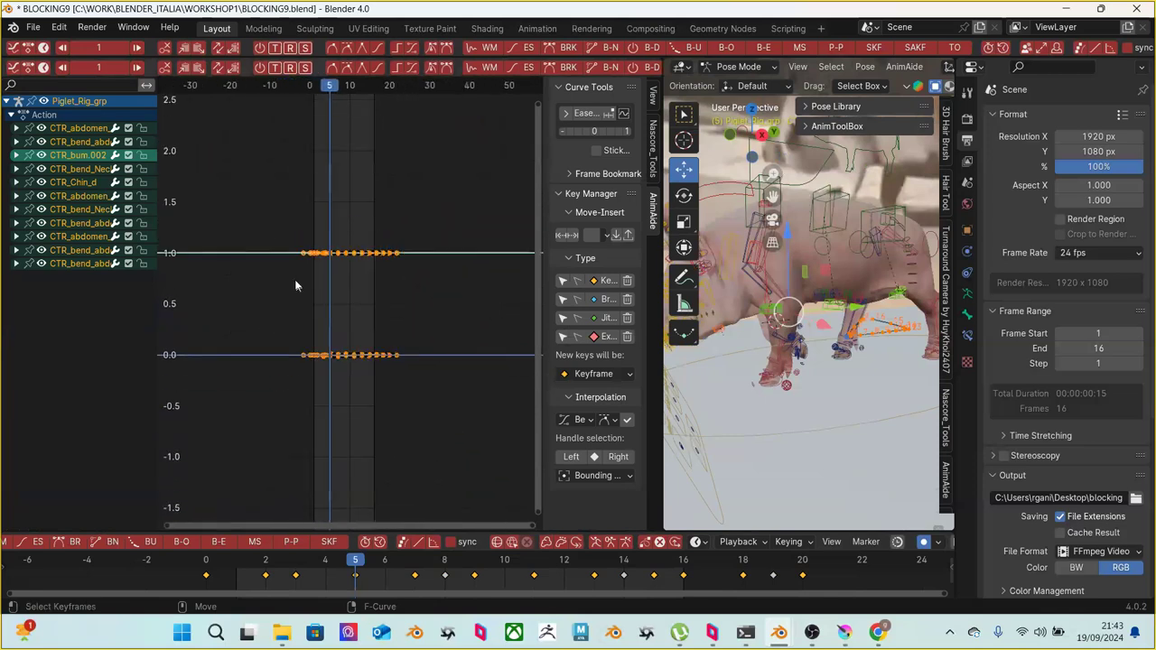
pyautogui.moveTo(223, 181); pyautogui.dragTo(502, 447)
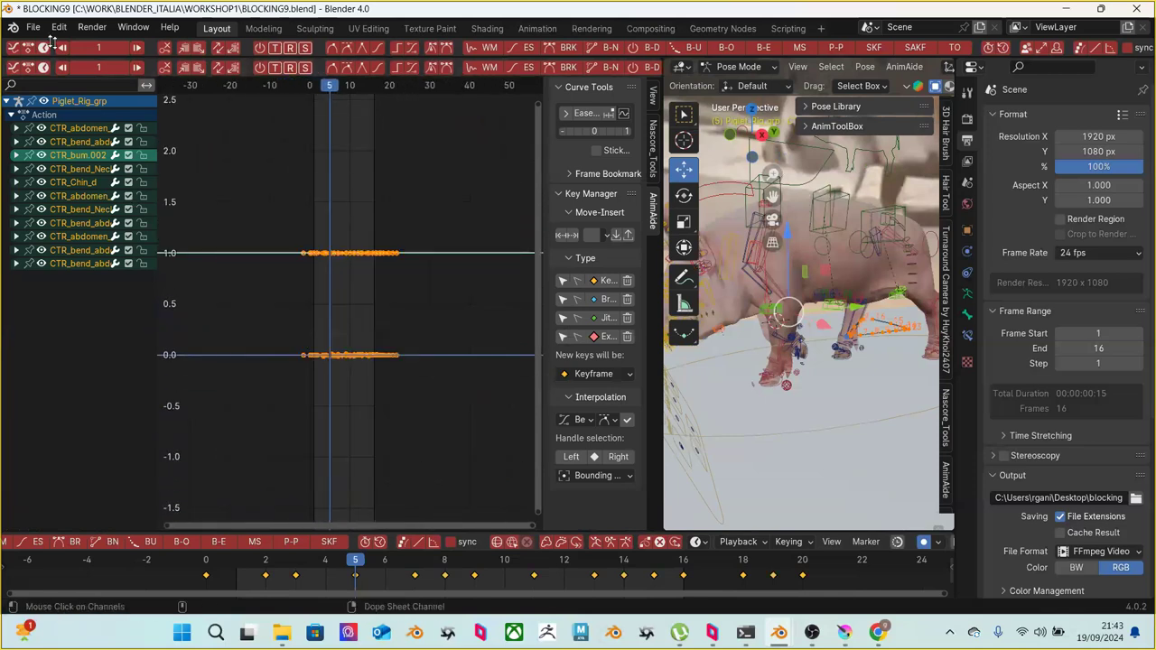
pyautogui.rightClick(307, 246)
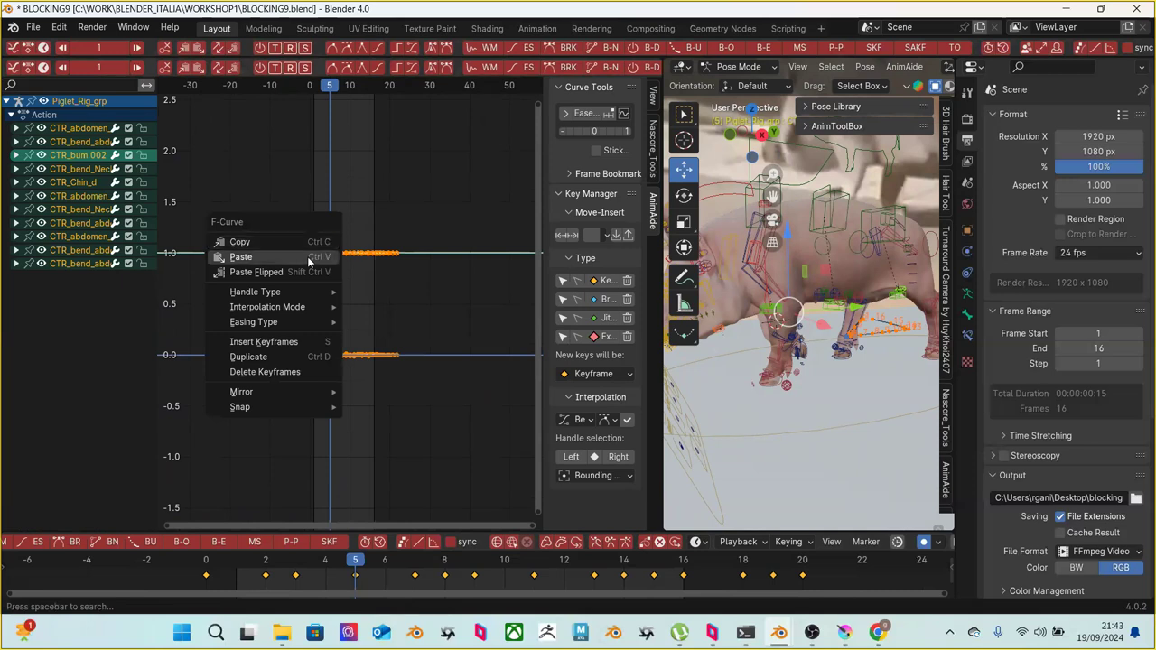
pyautogui.moveTo(295, 309)
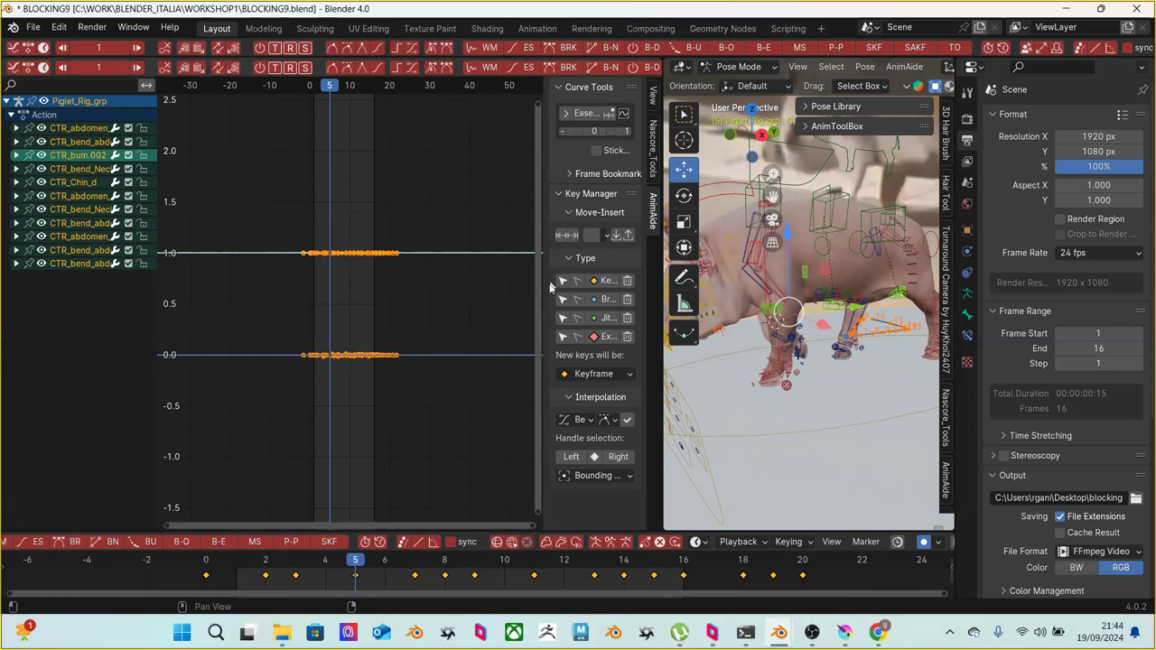
pyautogui.scroll(4, 327, 259)
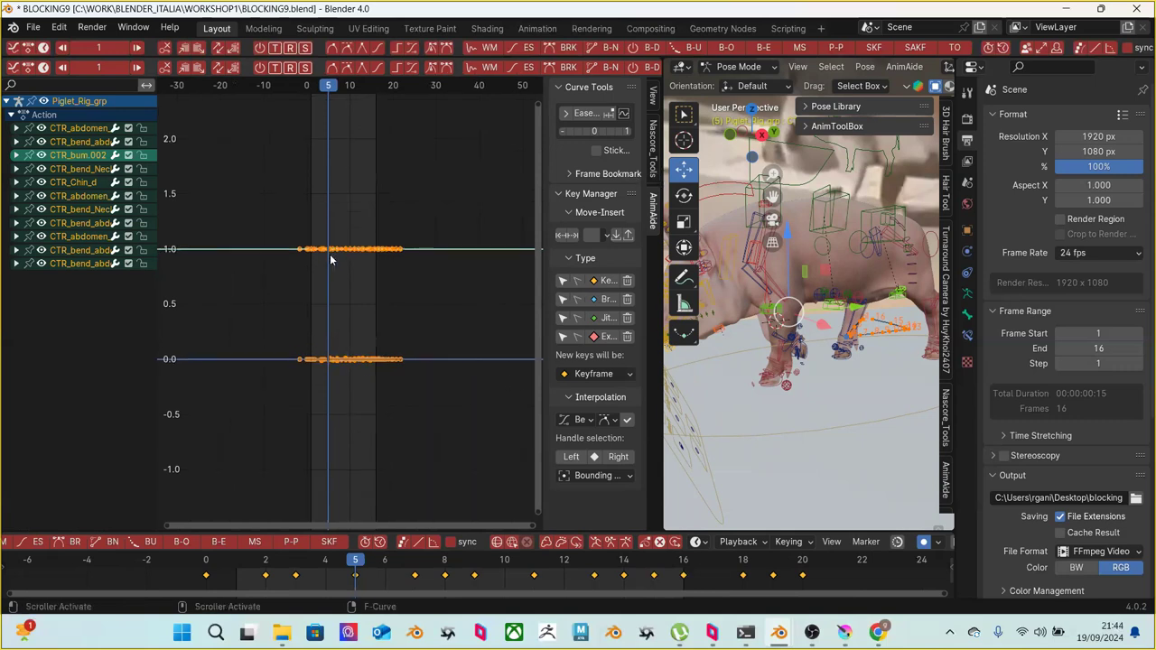
pyautogui.scroll(-1, 334, 231)
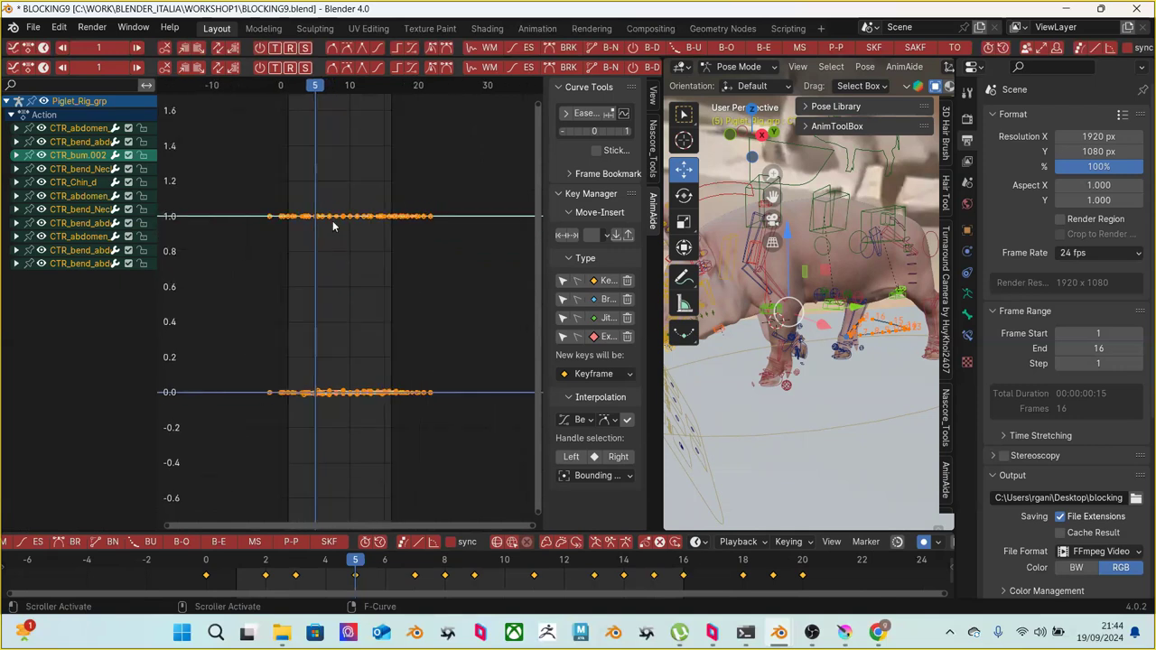
pyautogui.rightClick(332, 221)
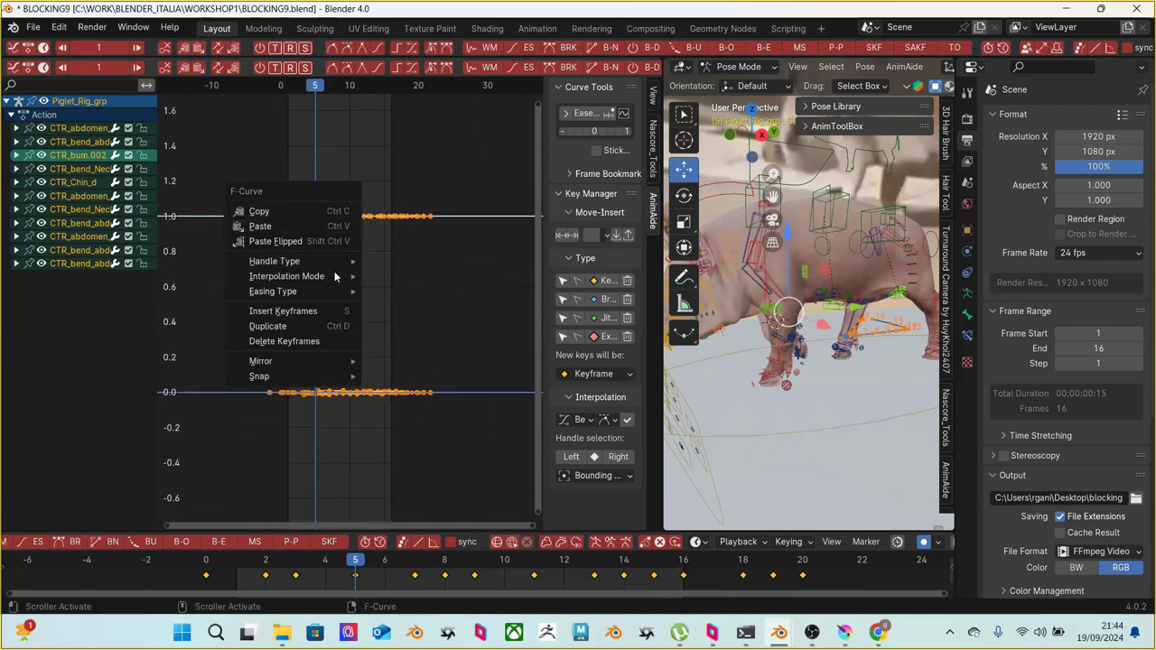
pyautogui.moveTo(327, 368)
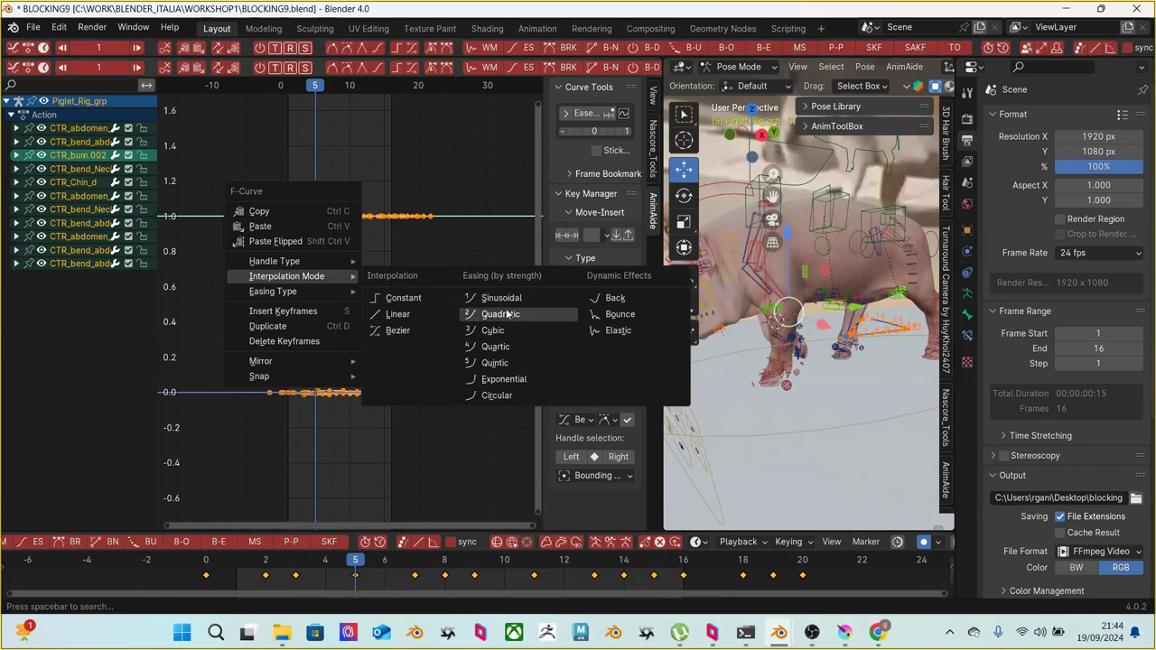
pyautogui.moveTo(280, 263)
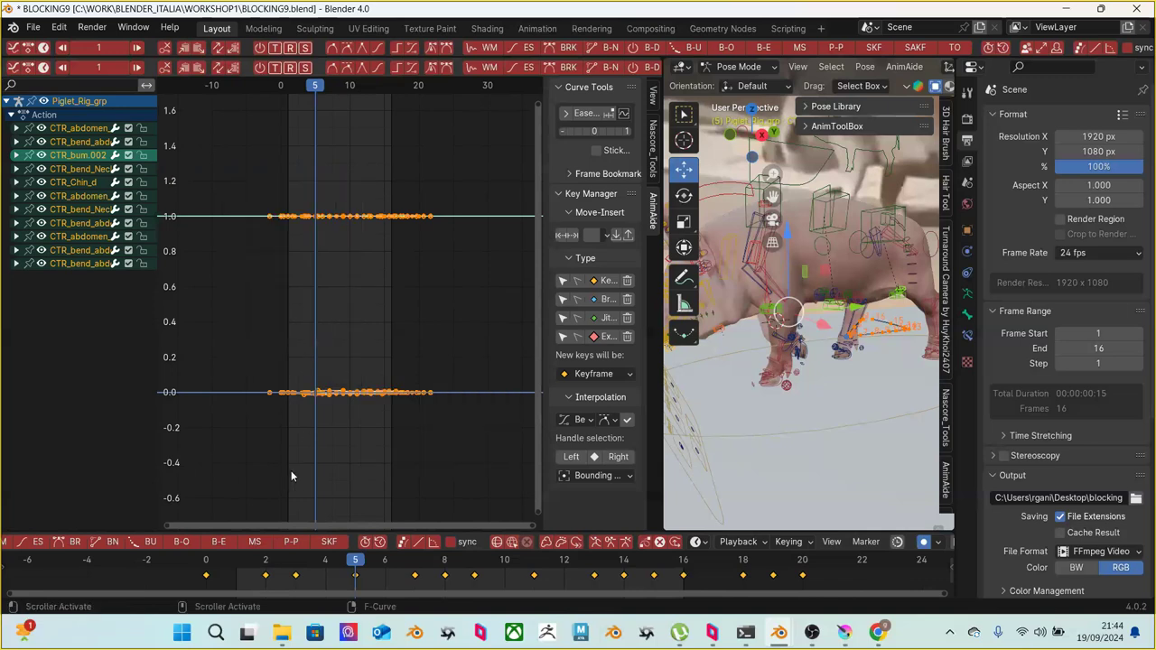
# Enlarge the 3D viewport again and key the selected controls on every frame from 0 to 20
pyautogui.moveTo(663, 422); pyautogui.dragTo(313, 422)
pyautogui.scroll(-4, 318, 567)
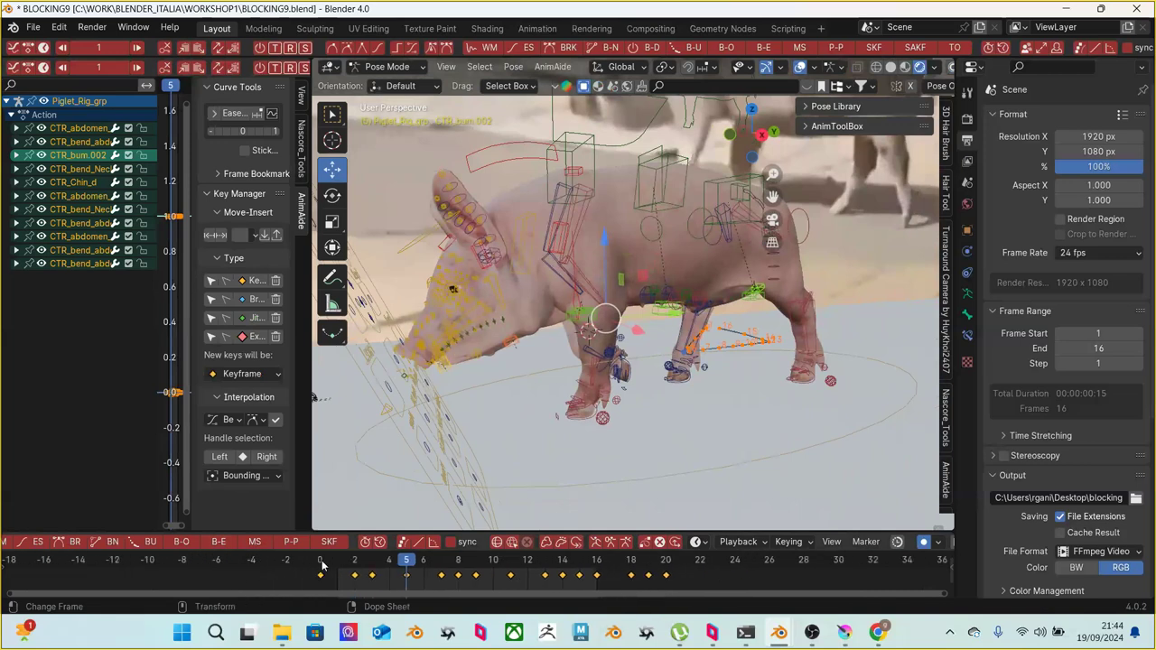
pyautogui.click(321, 566)
pyautogui.click(334, 563)
pyautogui.moveTo(335, 564); pyautogui.dragTo(666, 567)
pyautogui.scroll(-1, 684, 567)
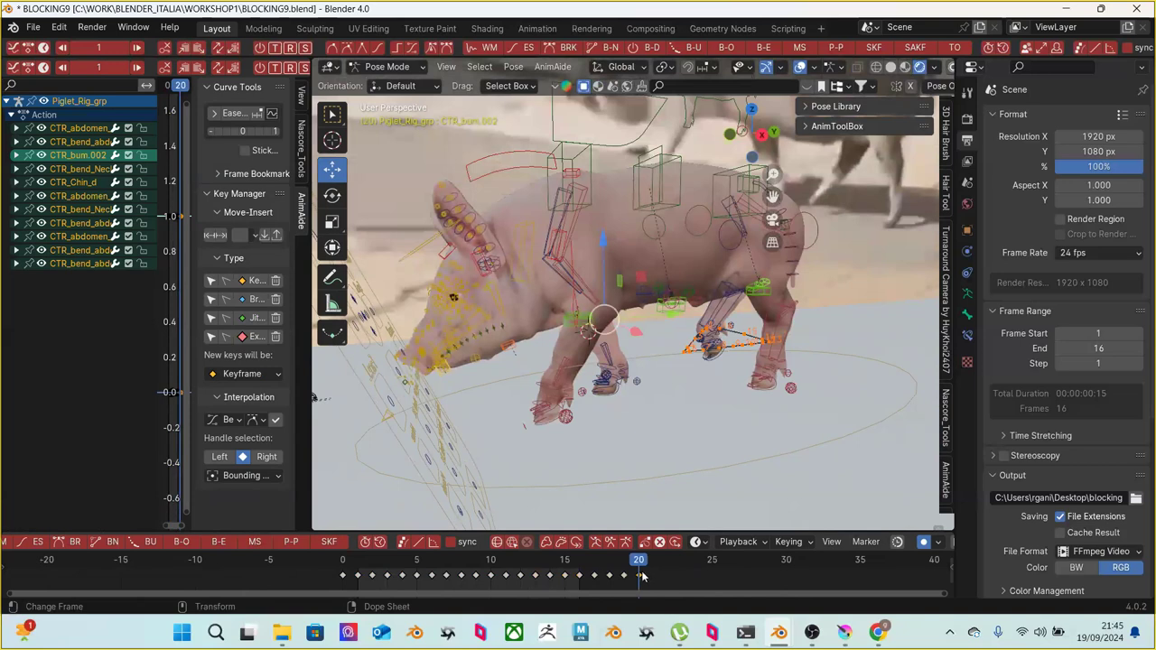
# Copy the keys at frame 1 and compare the pig's pose at frames 1, 16 and 17
pyautogui.click(343, 562)
pyautogui.moveTo(350, 566)
pyautogui.mouseDown()
pyautogui.moveTo(552, 567)
pyautogui.moveTo(348, 571)
pyautogui.moveTo(357, 570)
pyautogui.mouseUp()
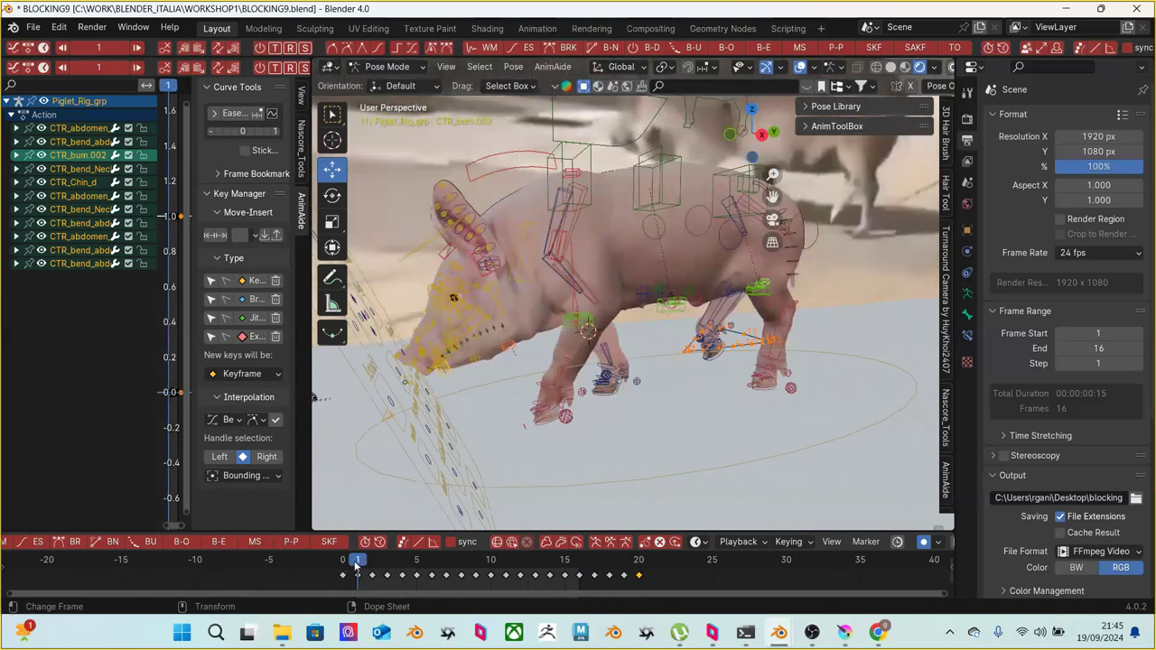
pyautogui.rightClick(358, 578)
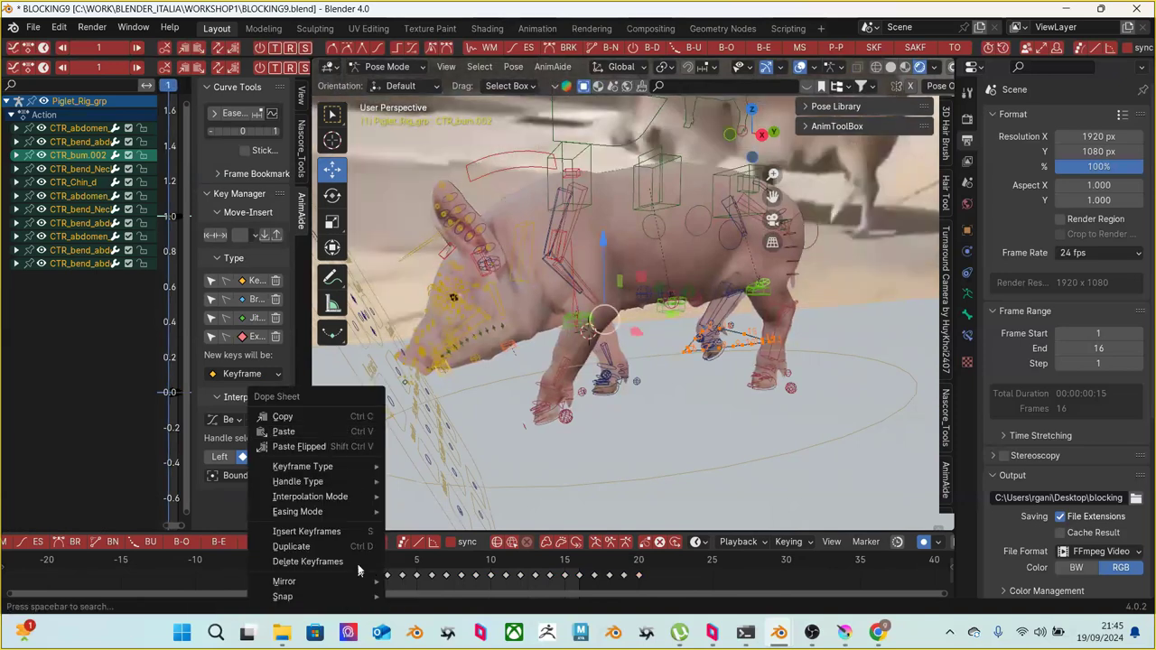
pyautogui.click(326, 420)
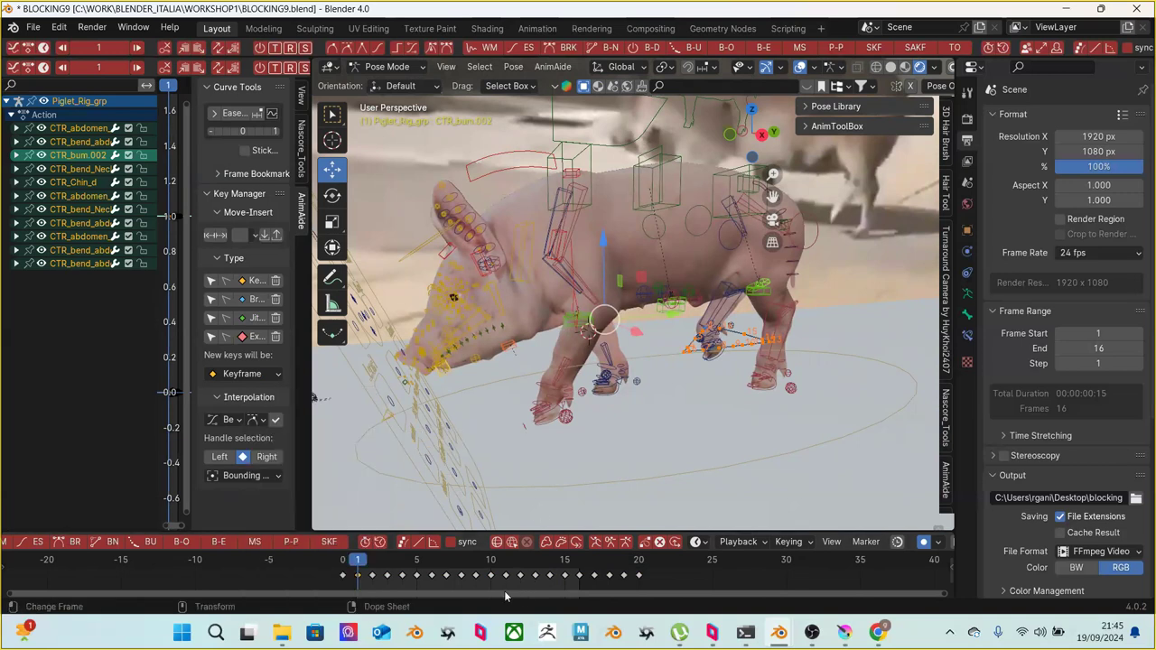
pyautogui.click(580, 569)
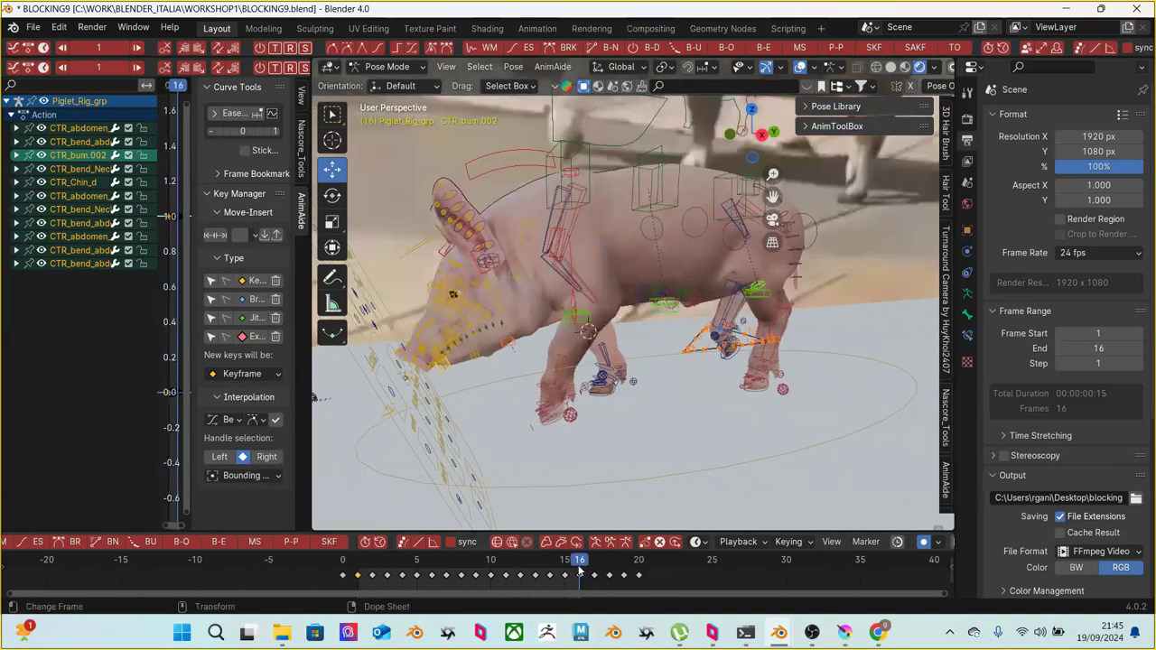
pyautogui.click(358, 570)
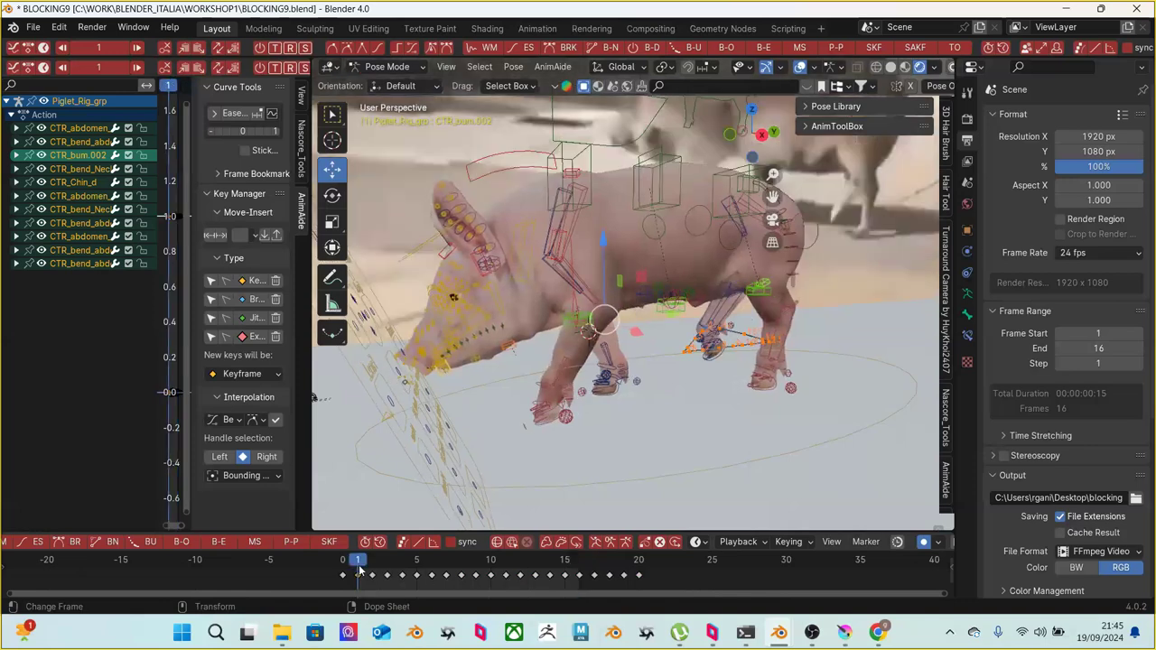
pyautogui.click(596, 569)
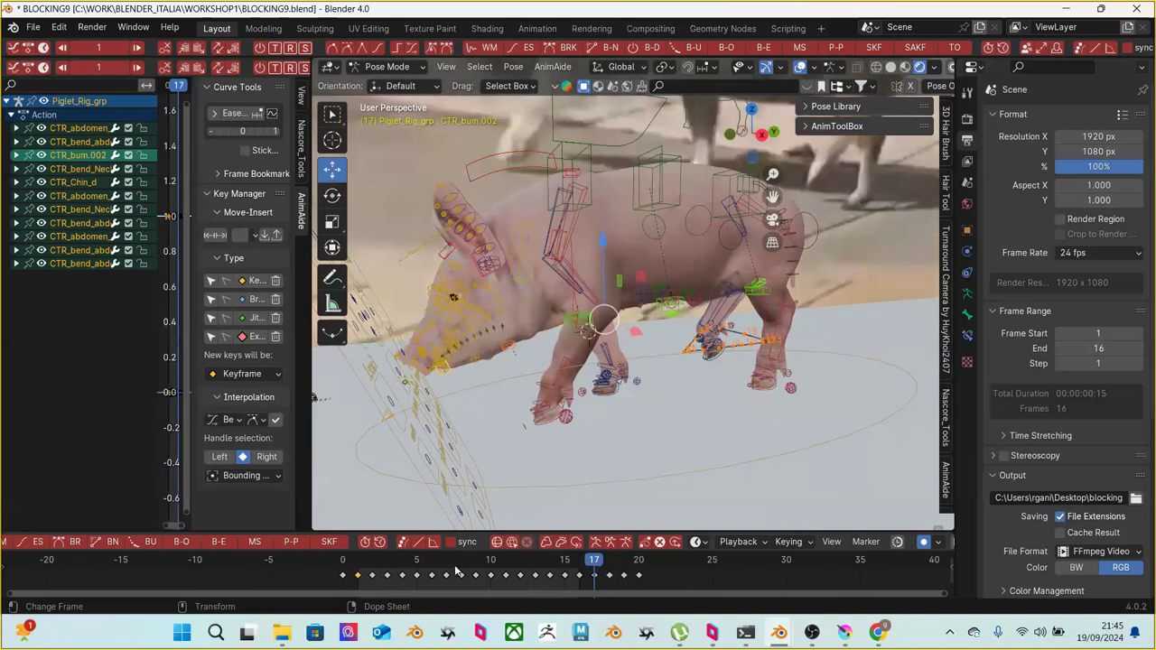
pyautogui.click(358, 569)
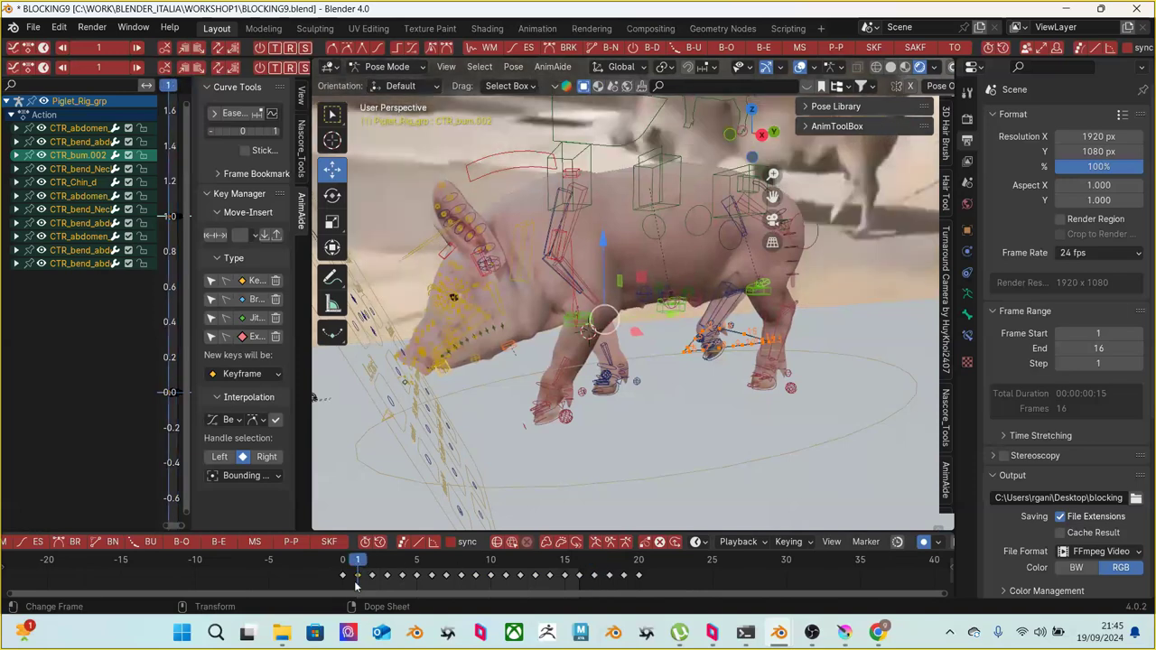
# Copy the selected controls' frame 1 keys to frame 17, and delete their keys at frames 0, 16 and 18–20
pyautogui.rightClick(358, 583)
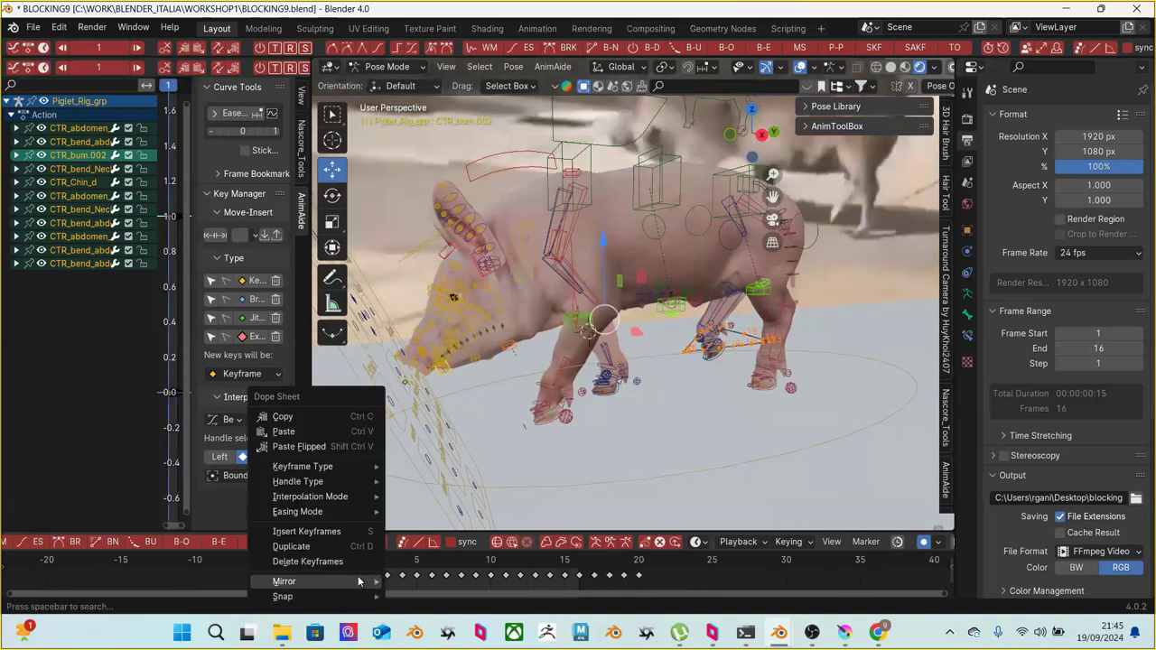
pyautogui.click(352, 422)
pyautogui.click(579, 569)
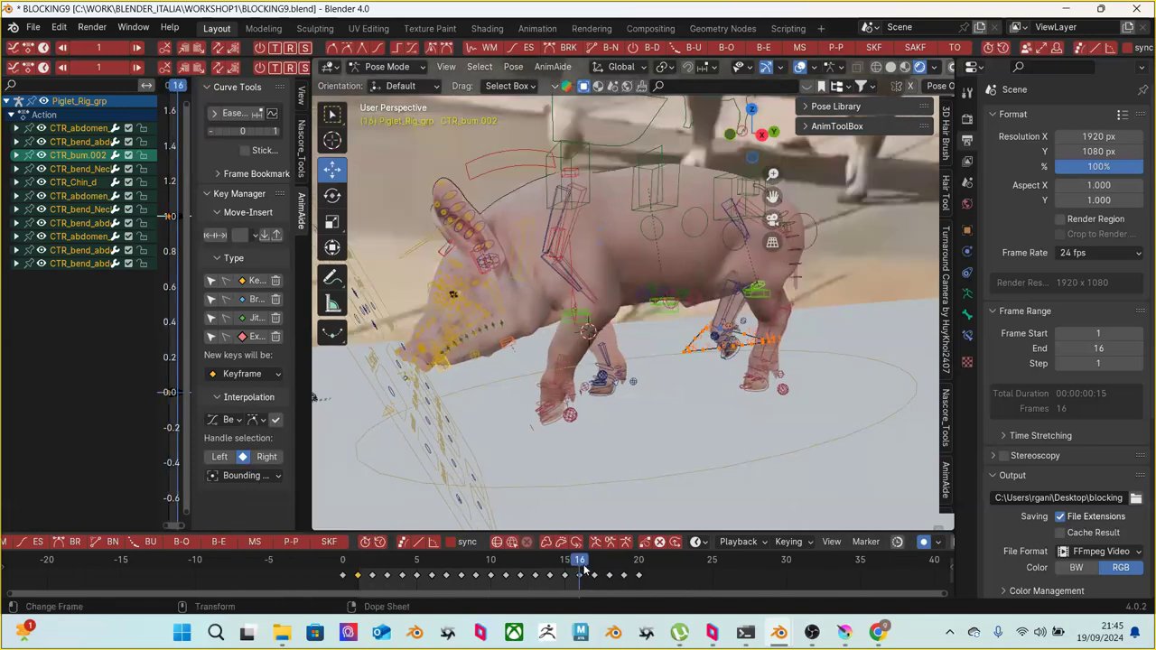
pyautogui.click(595, 571)
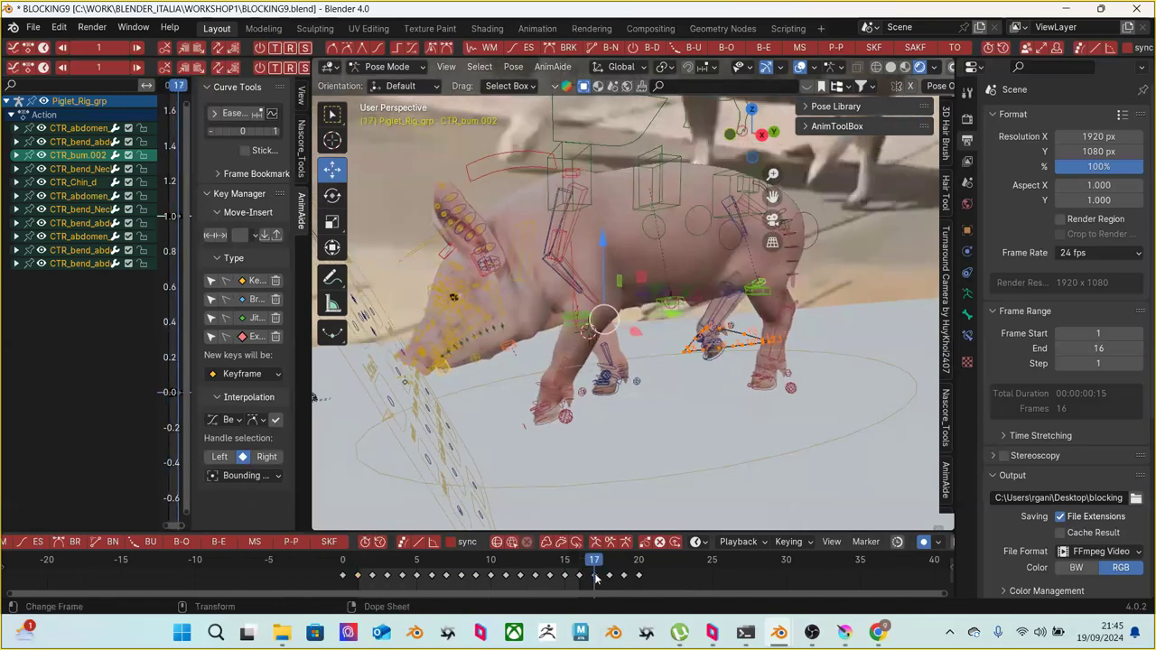
pyautogui.rightClick(594, 569)
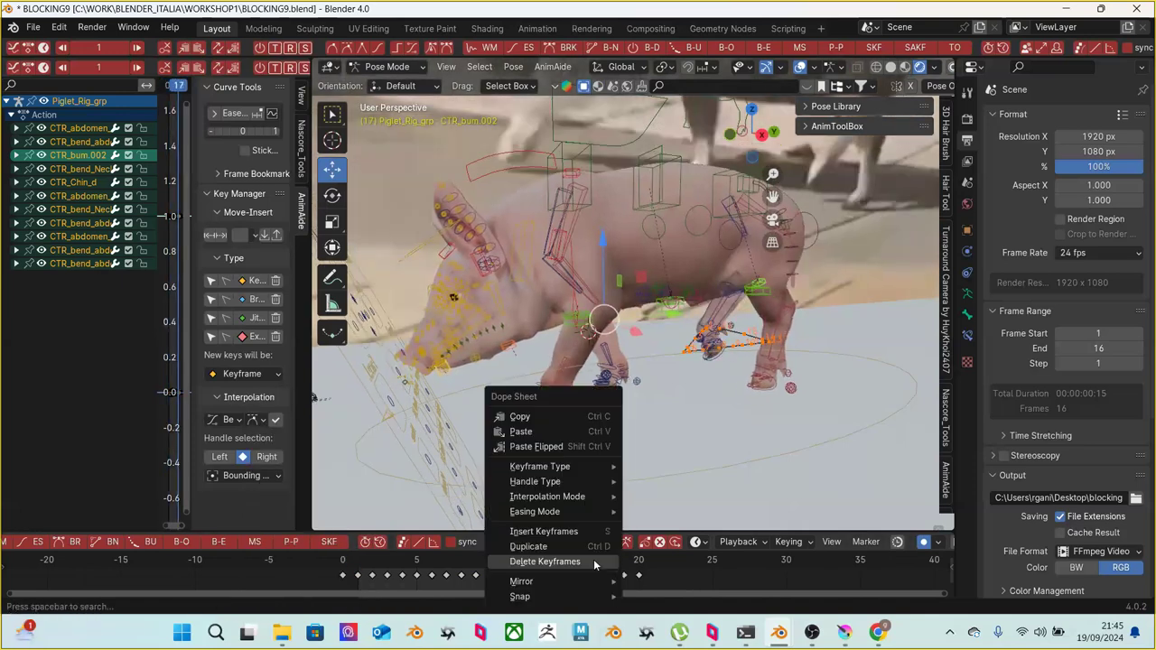
pyautogui.click(545, 429)
pyautogui.moveTo(667, 566); pyautogui.dragTo(603, 597)
pyautogui.press('Delete')
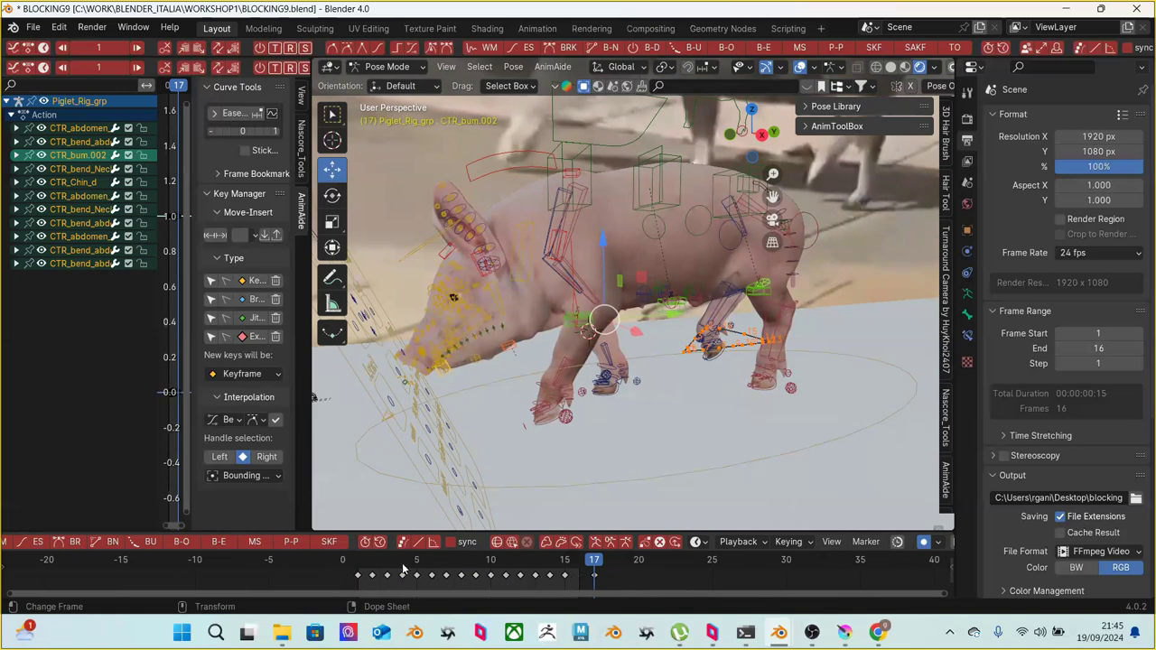
# Play the walk cycle and examine the body motion from the pig's other side
pyautogui.press('space')
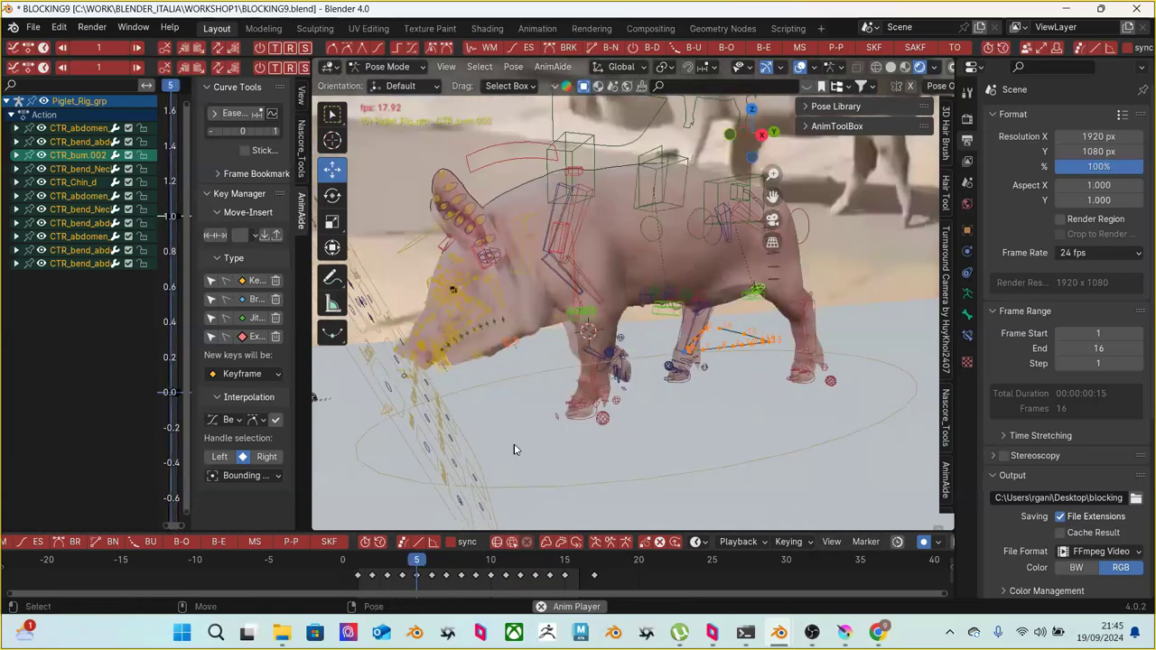
pyautogui.moveTo(538, 443); pyautogui.dragTo(691, 425, button='middle')
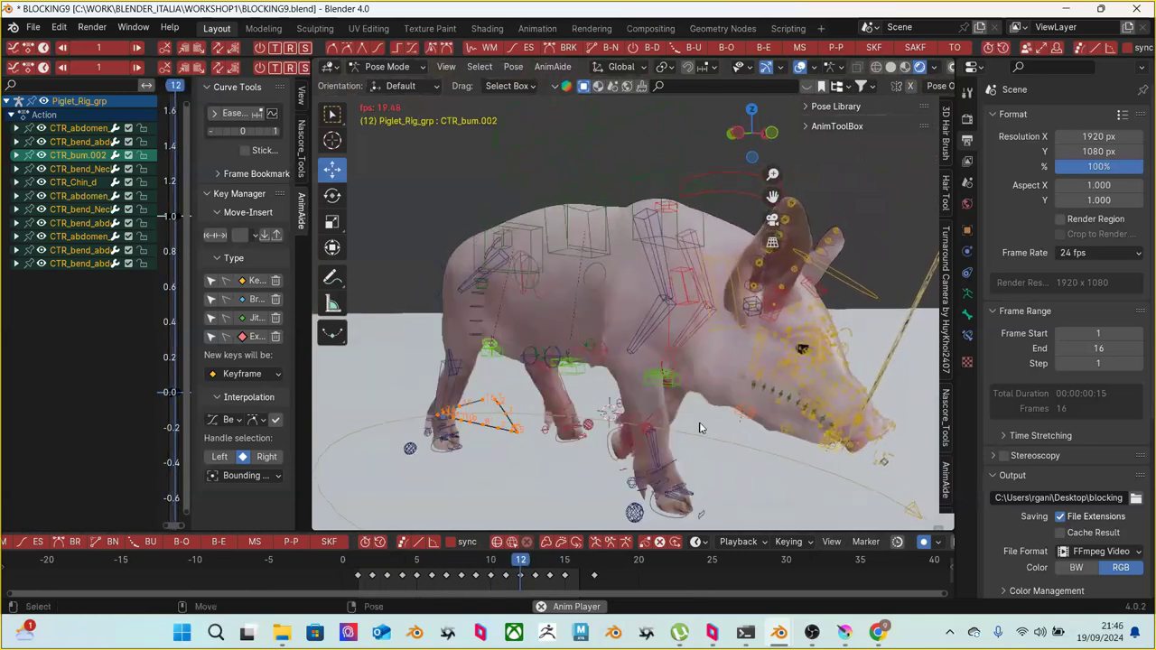
pyautogui.press('space')
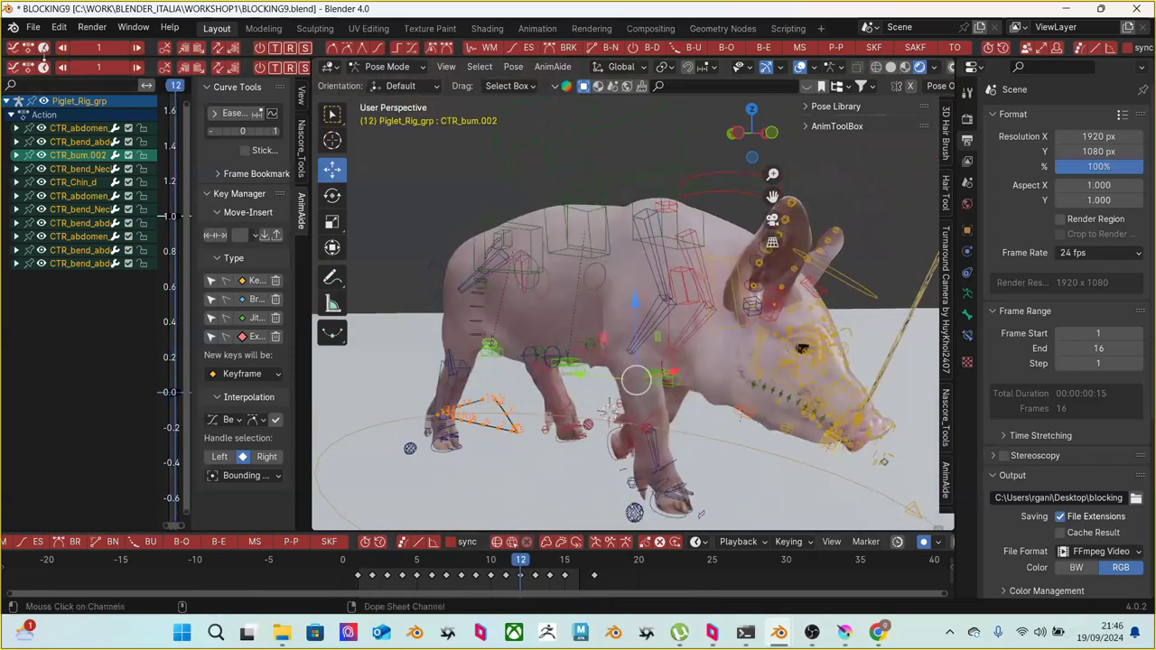
# Save the scene as a new incremental version and check the pig's pose at frame 17 from the other side
pyautogui.click(38, 28)
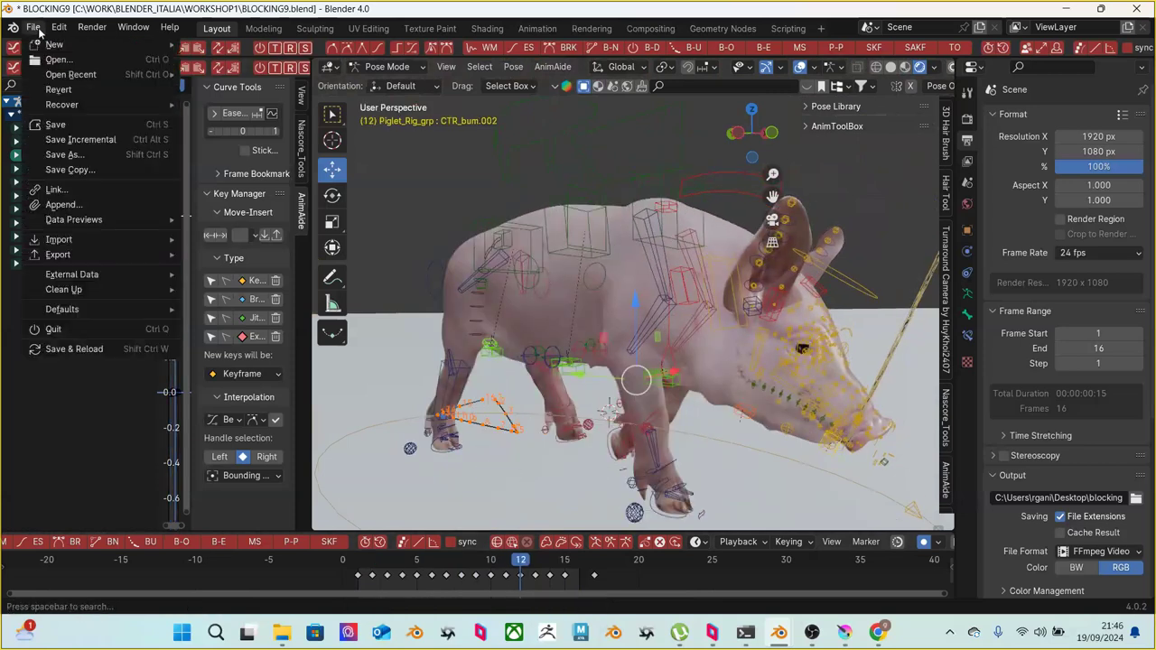
pyautogui.click(72, 139)
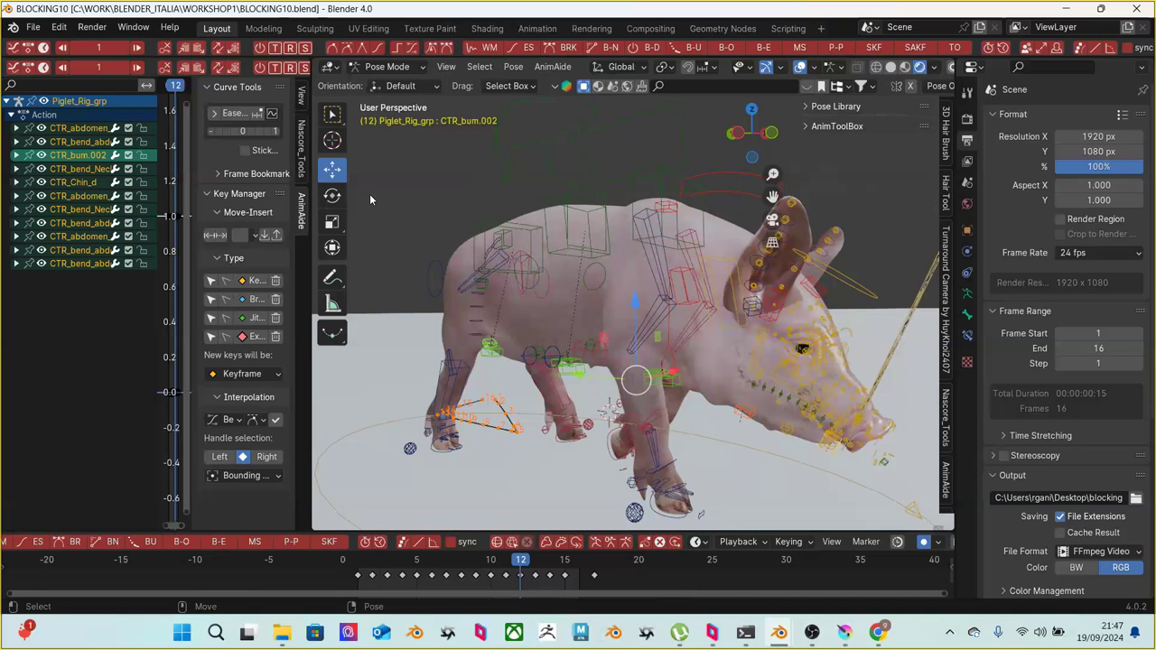
pyautogui.scroll(-3, 541, 277)
pyautogui.press('KP_Divide')
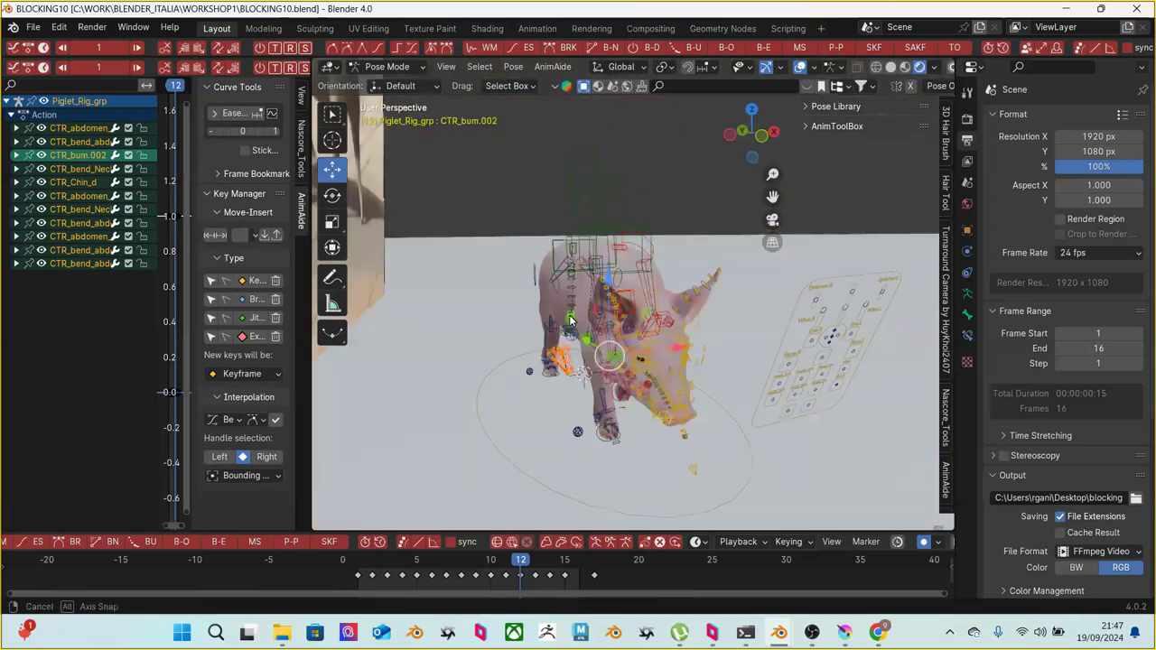
pyautogui.moveTo(495, 345); pyautogui.dragTo(455, 574, button='middle')
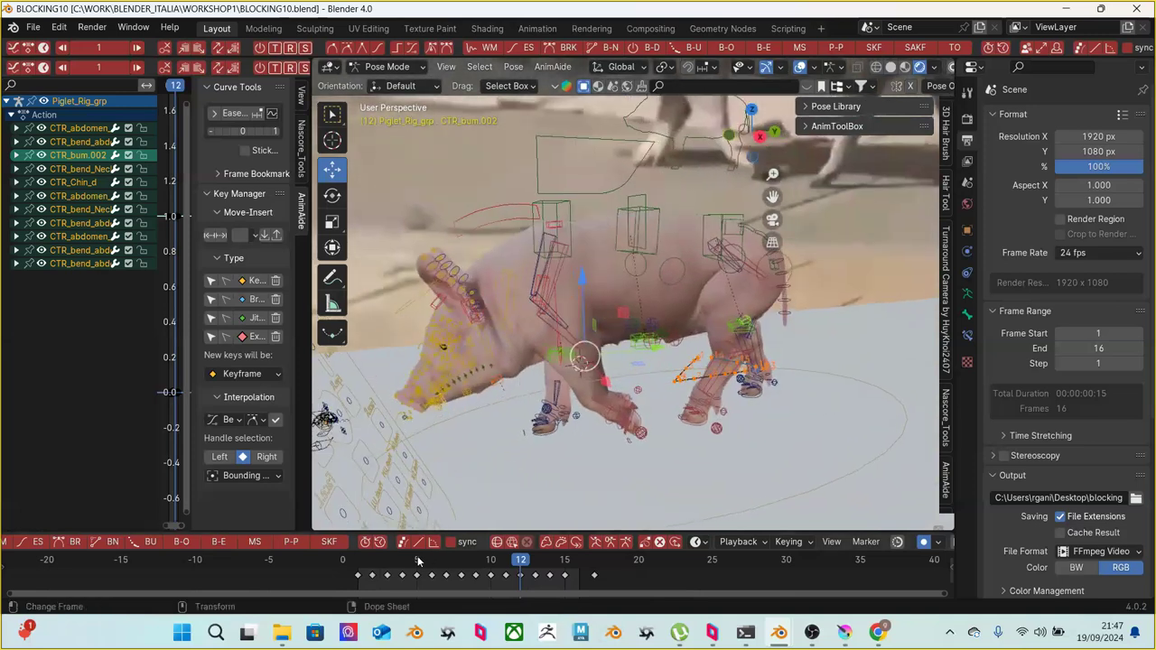
pyautogui.click(586, 564)
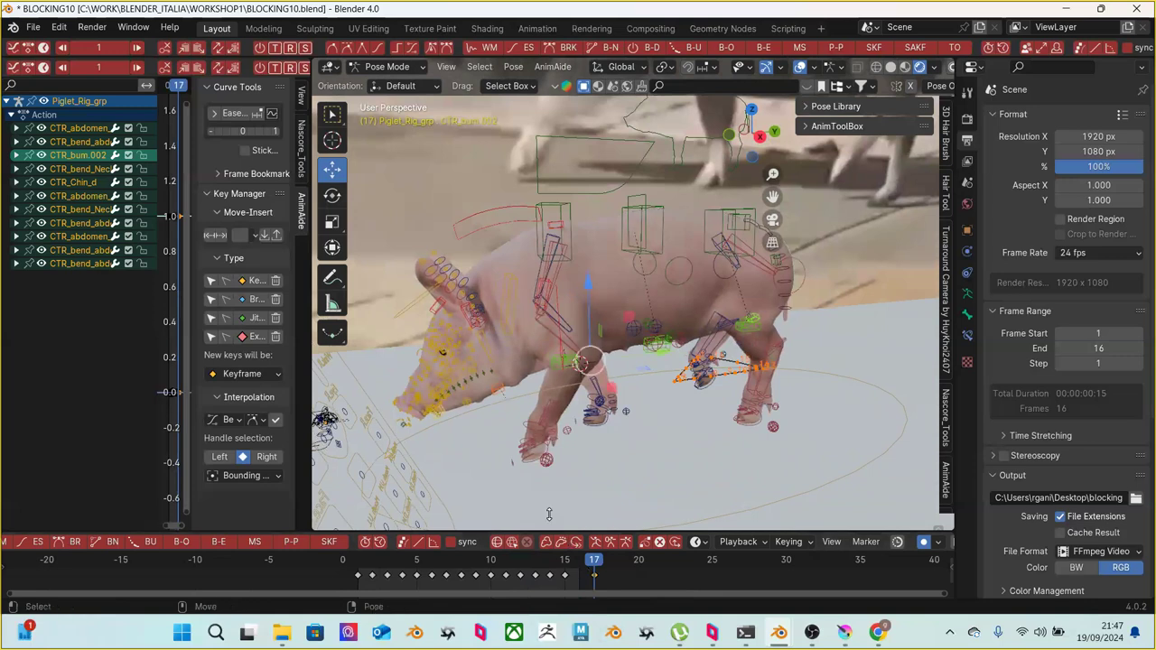
pyautogui.scroll(1, 630, 404)
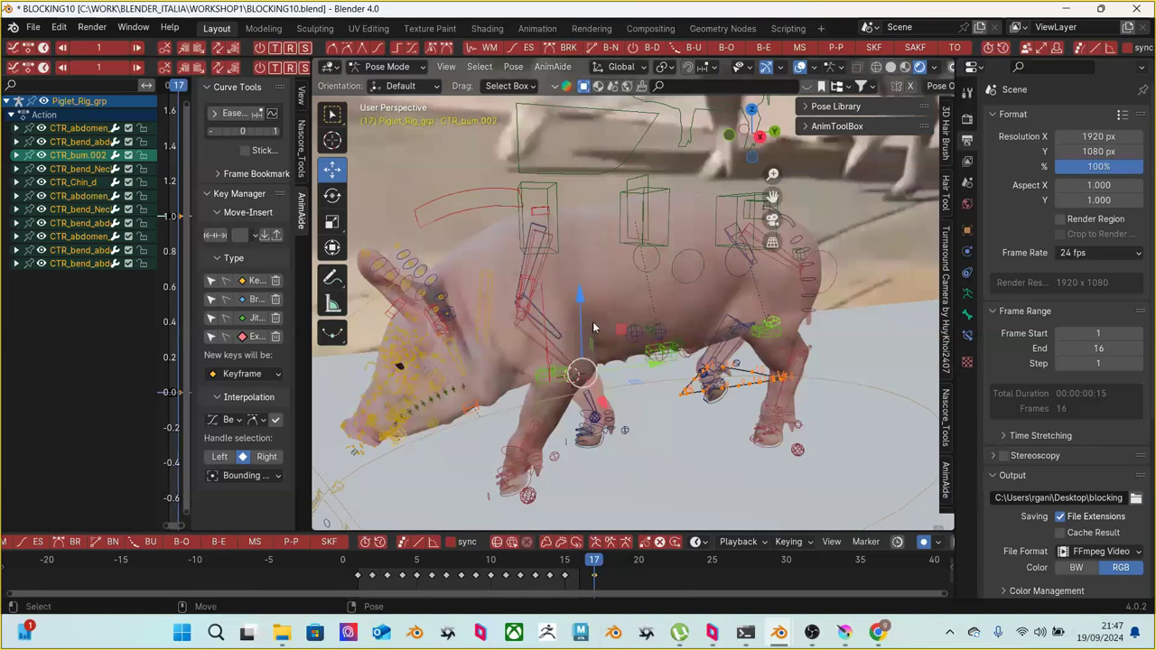
# Select the FK controls b to f along the pig's right ear at frame 17
pyautogui.moveTo(572, 334); pyautogui.dragTo(490, 347, button='middle')
pyautogui.click(745, 386)
pyautogui.click(489, 347)
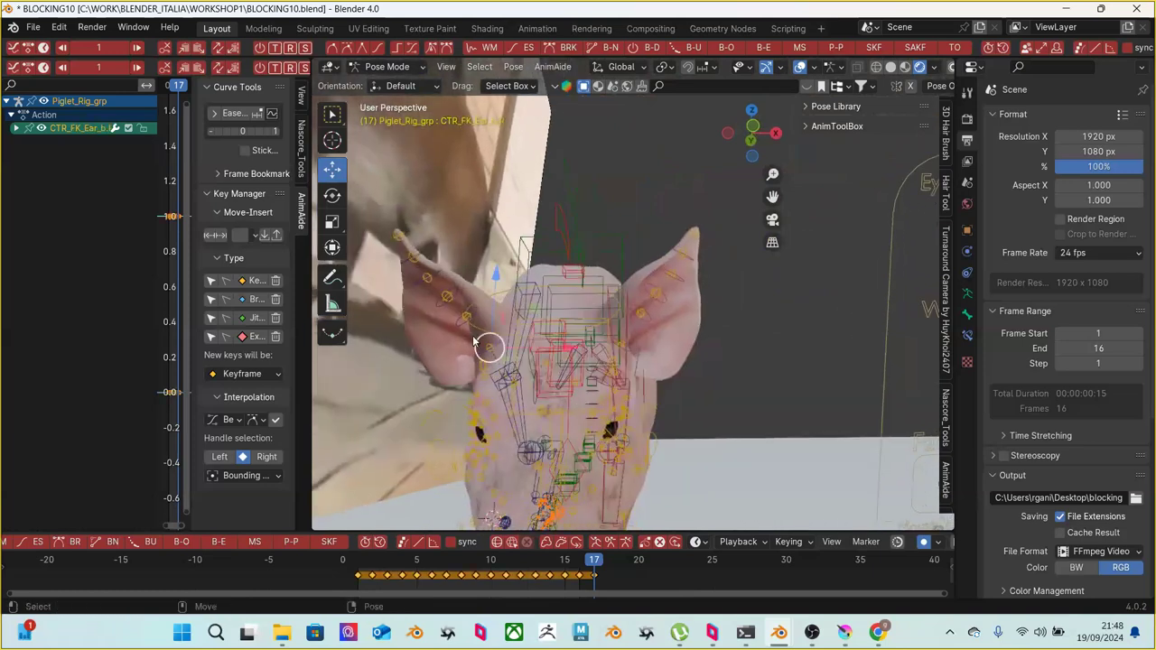
pyautogui.keyDown('shift'); pyautogui.click(454, 330); pyautogui.keyUp('shift')
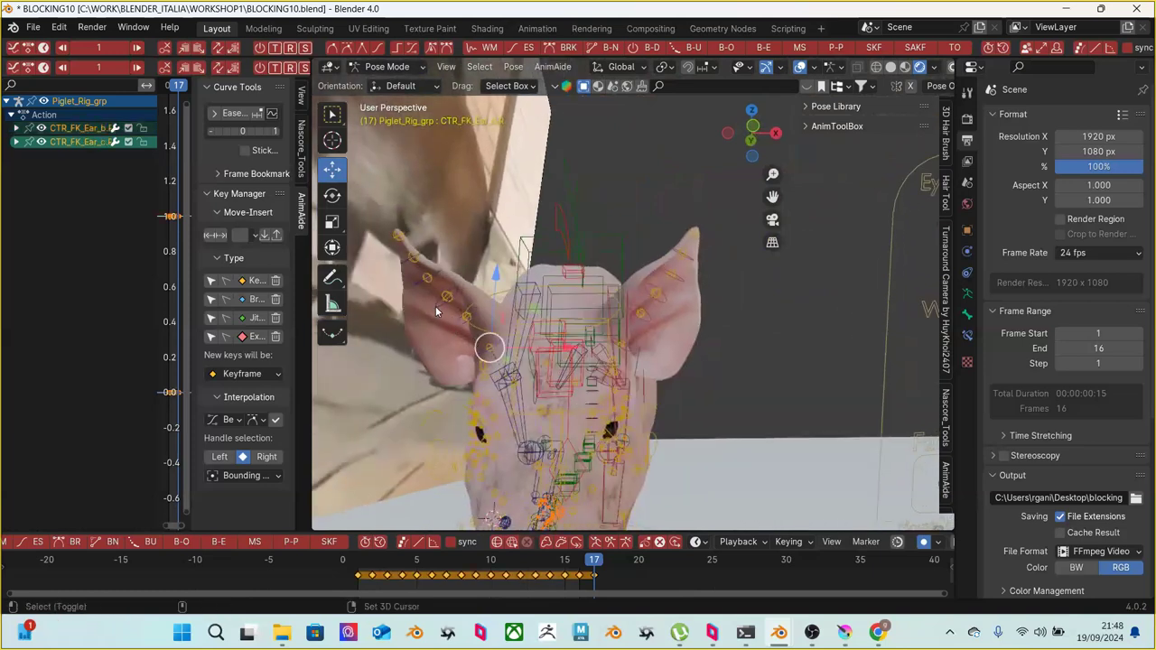
pyautogui.keyDown('shift'); pyautogui.click(428, 303); pyautogui.keyUp('shift')
pyautogui.keyDown('shift'); pyautogui.click(403, 270); pyautogui.keyUp('shift')
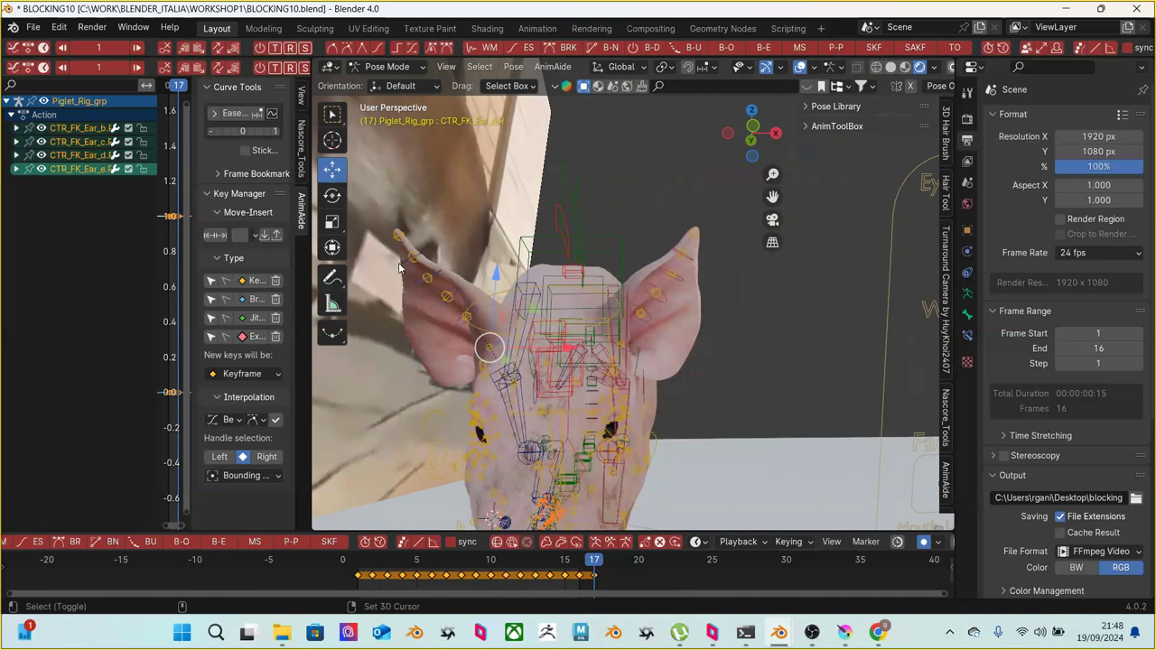
pyautogui.keyDown('shift'); pyautogui.click(398, 237); pyautogui.keyUp('shift')
# Add the left ear's FK controls b to f to the selection and delete both ears' keys between frames 1 and 17
pyautogui.moveTo(619, 345); pyautogui.dragTo(646, 370, button='middle')
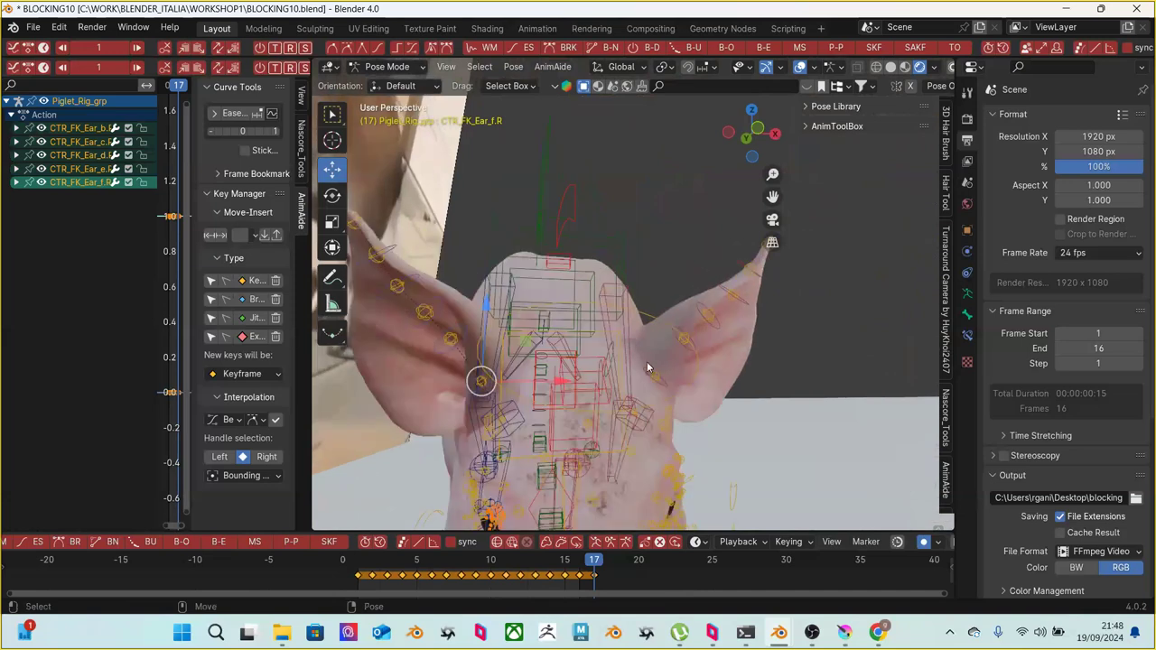
pyautogui.keyDown('shift'); pyautogui.click(654, 365); pyautogui.keyUp('shift')
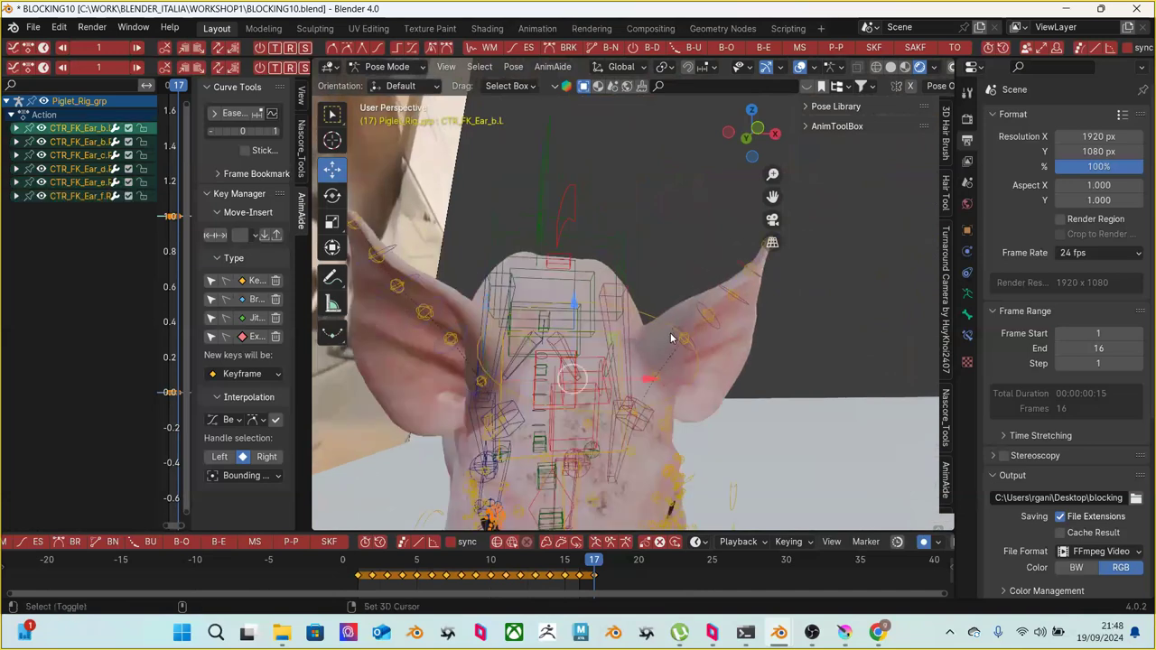
pyautogui.keyDown('shift'); pyautogui.click(676, 338); pyautogui.keyUp('shift')
pyautogui.keyDown('shift'); pyautogui.click(704, 301); pyautogui.keyUp('shift')
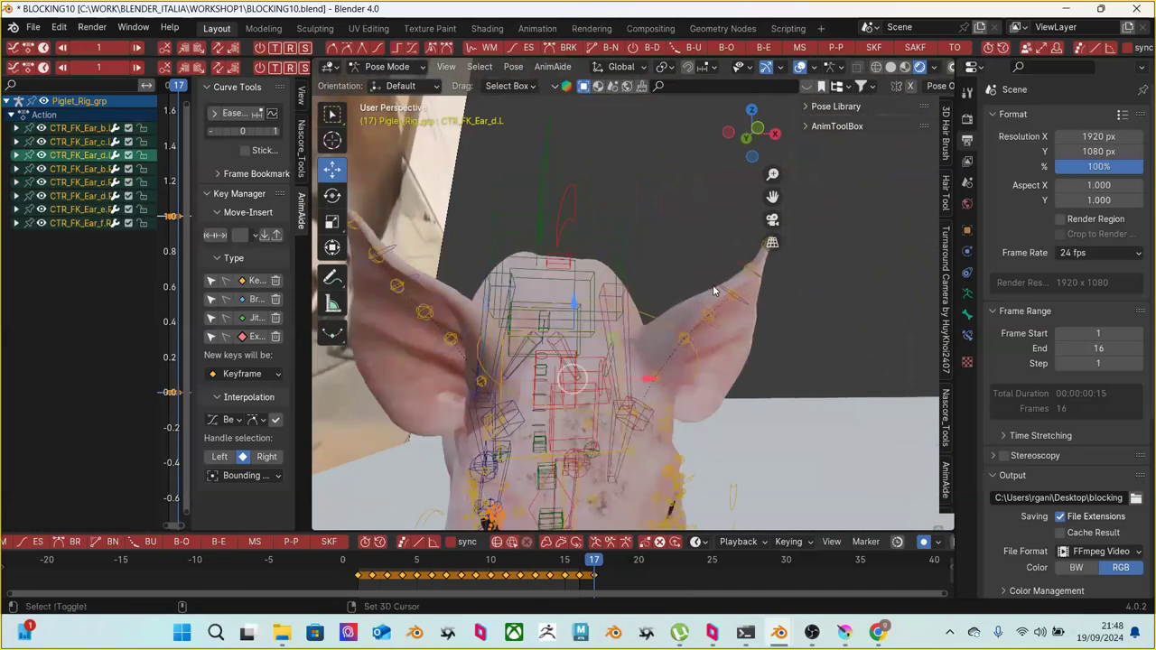
pyautogui.keyDown('shift'); pyautogui.click(726, 272); pyautogui.keyUp('shift')
pyautogui.keyDown('shift'); pyautogui.click(736, 261); pyautogui.keyUp('shift')
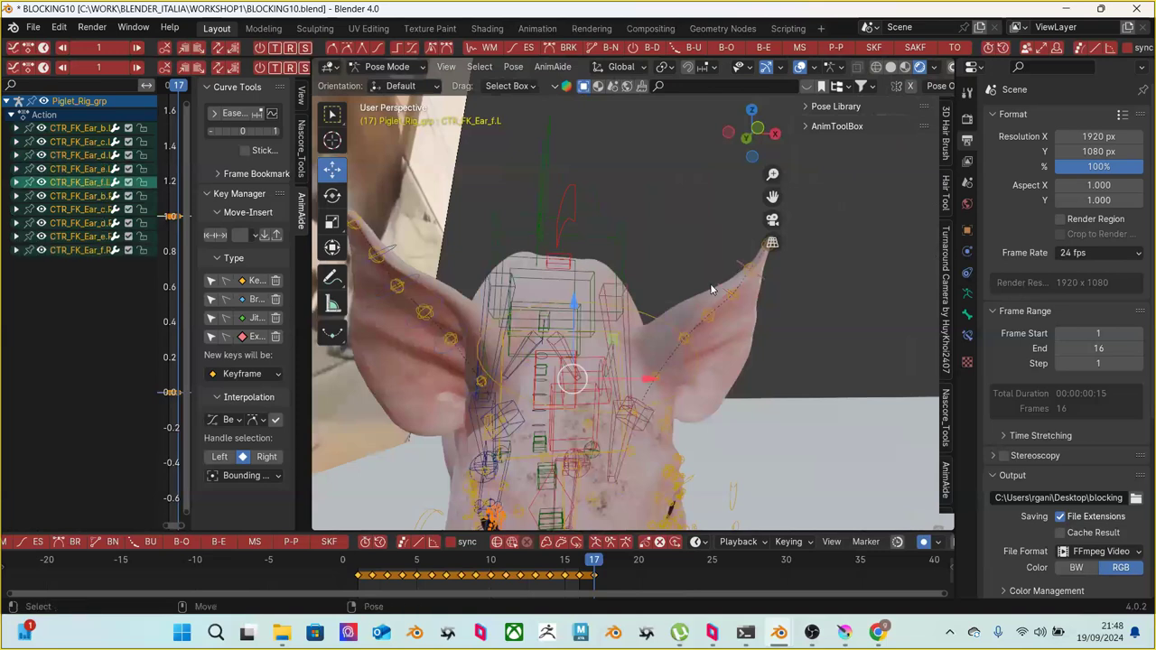
pyautogui.keyDown('alt'); pyautogui.moveTo(712, 284); pyautogui.dragTo(690, 314, button='right'); pyautogui.keyUp('alt')
pyautogui.moveTo(684, 309); pyautogui.dragTo(651, 344, button='middle')
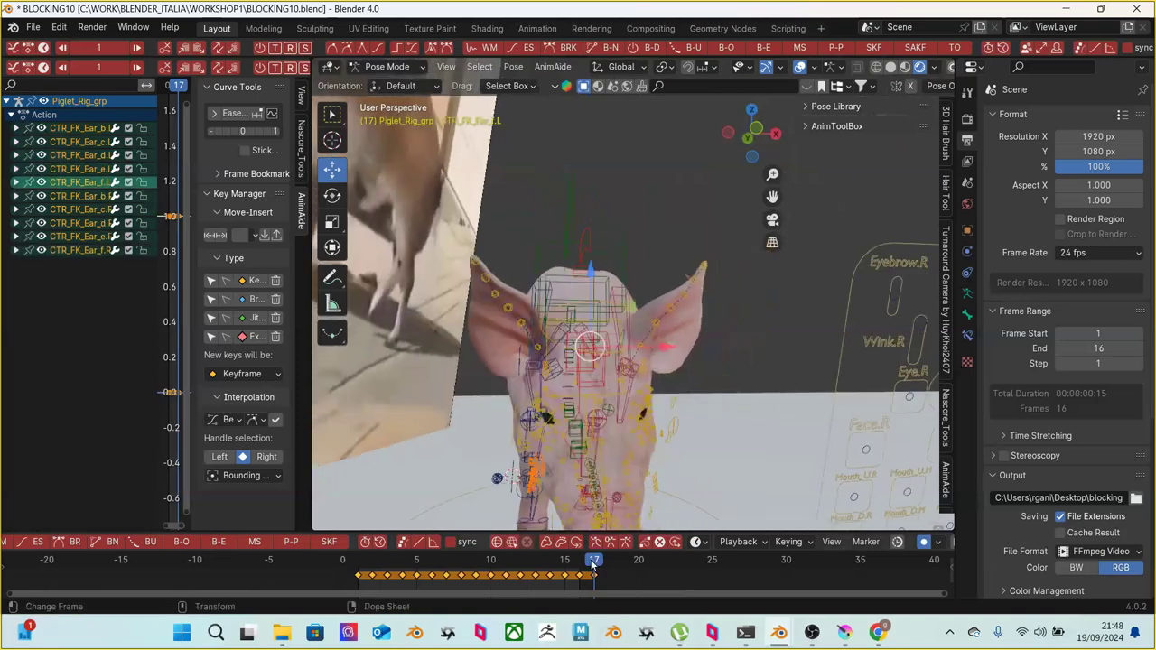
pyautogui.moveTo(365, 583); pyautogui.dragTo(575, 568)
pyautogui.press('Delete')
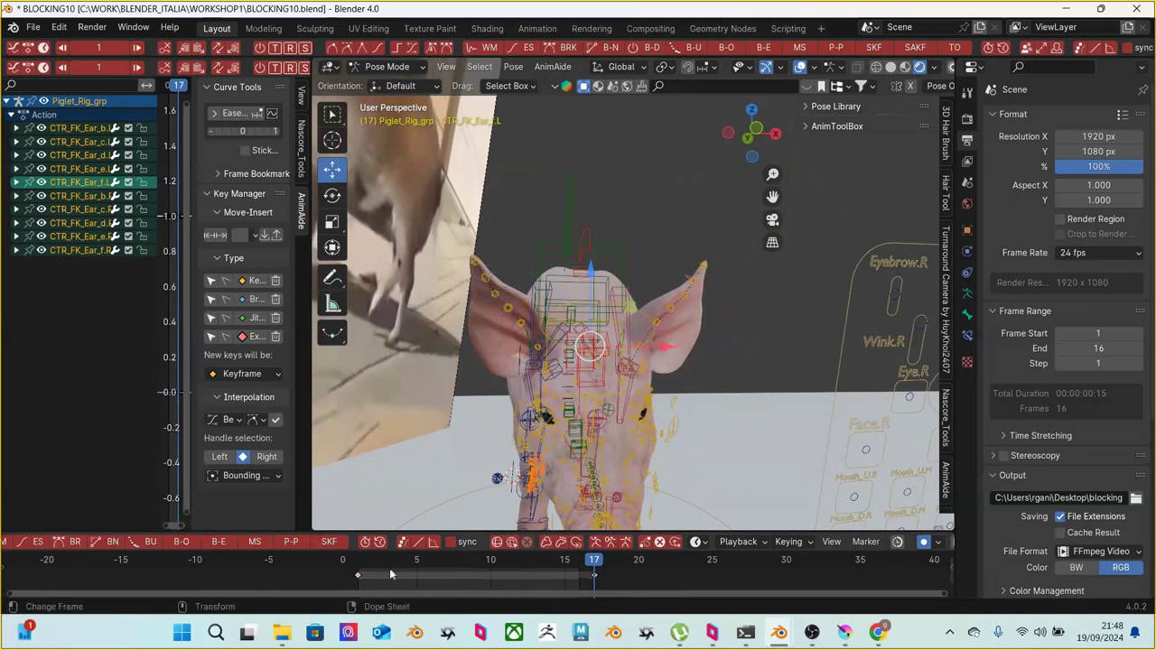
# Rotate both ears' FK controls at frame 5 to key a slight sideways tilt
pyautogui.moveTo(369, 569); pyautogui.dragTo(417, 569)
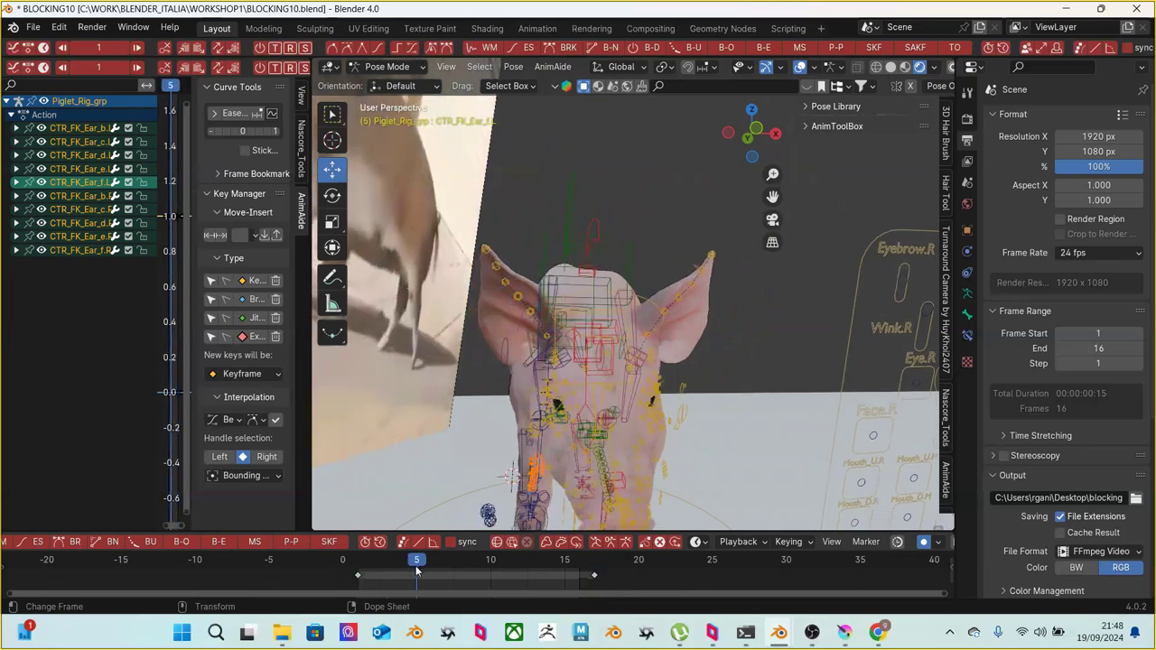
pyautogui.press('r')
pyautogui.moveTo(665, 283); pyautogui.dragTo(663, 290)
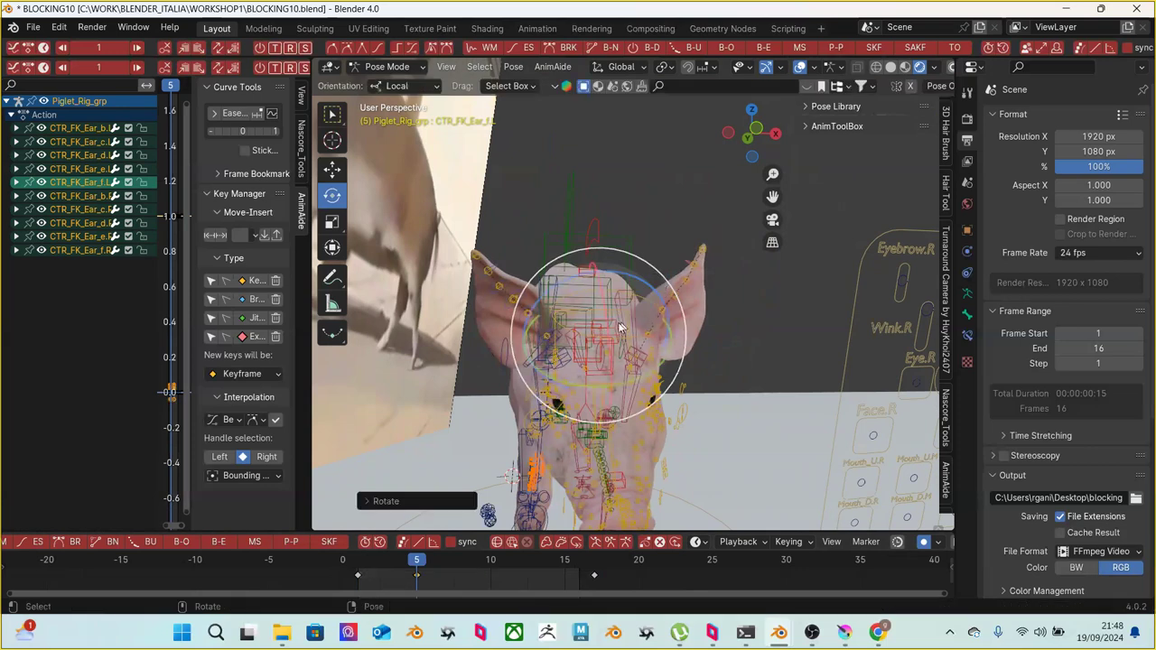
pyautogui.moveTo(611, 334); pyautogui.dragTo(608, 311)
# Rotate both ears at frame 11 to key the opposite tilt, then adjust their rotation around the X axis
pyautogui.moveTo(375, 559); pyautogui.dragTo(505, 560)
pyautogui.press('r')
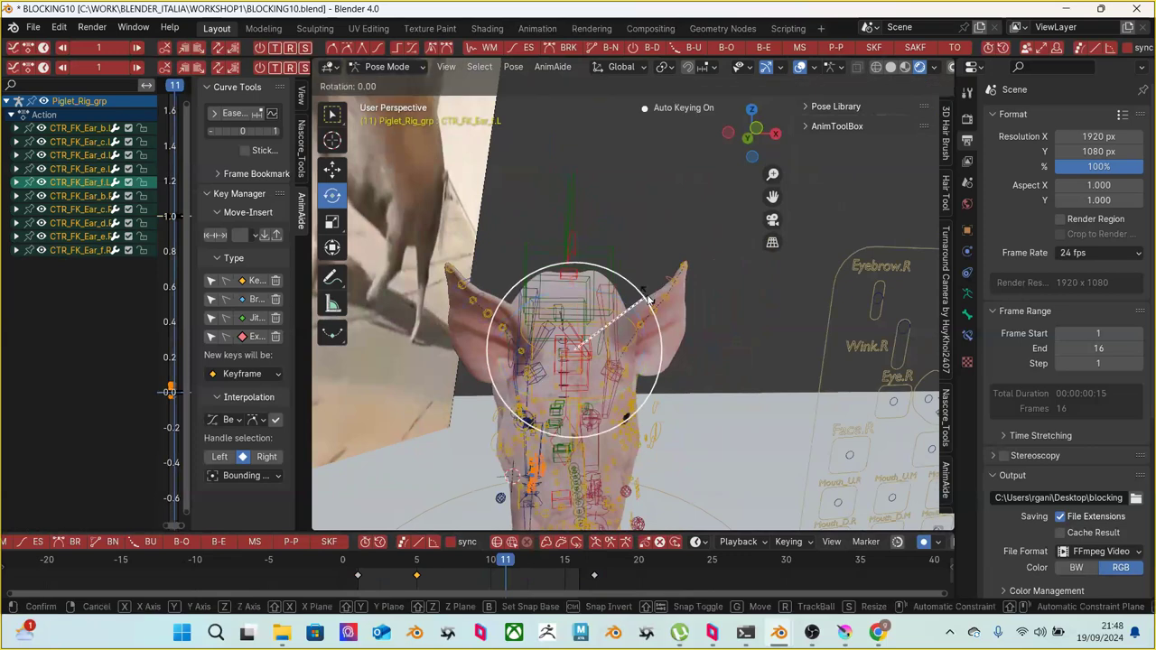
pyautogui.click(656, 305)
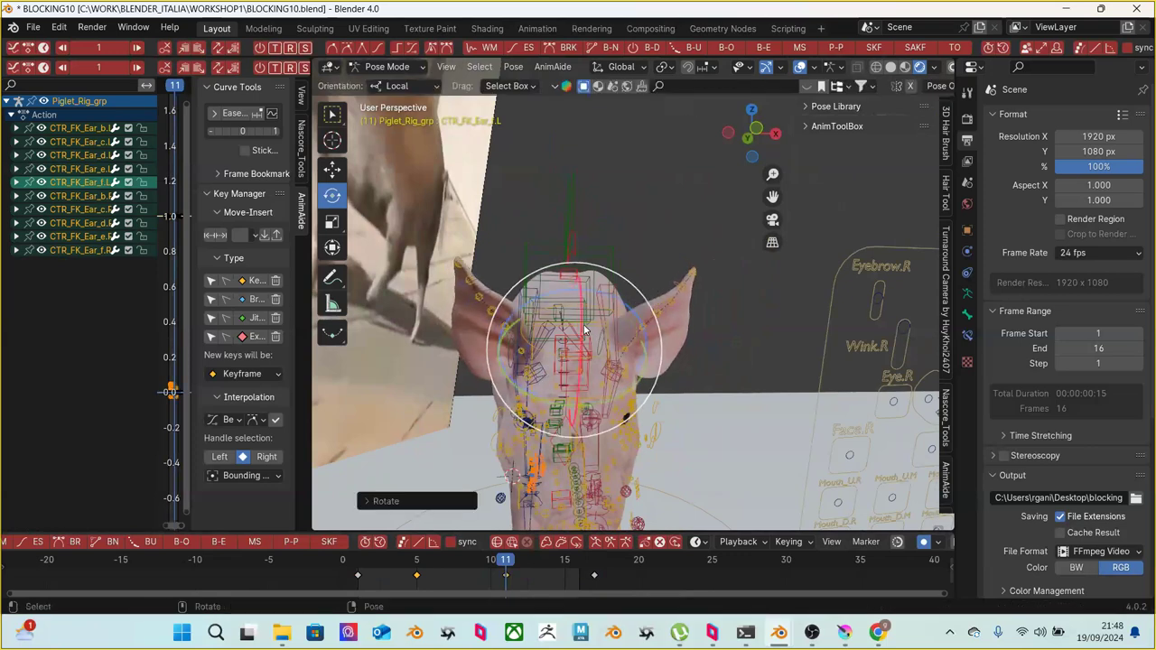
pyautogui.press('r')
pyautogui.press('x')
pyautogui.moveTo(582, 321); pyautogui.dragTo(586, 321)
# Preview the ear motion and key an adjusted rotation of both ears at frame 15
pyautogui.press('space')
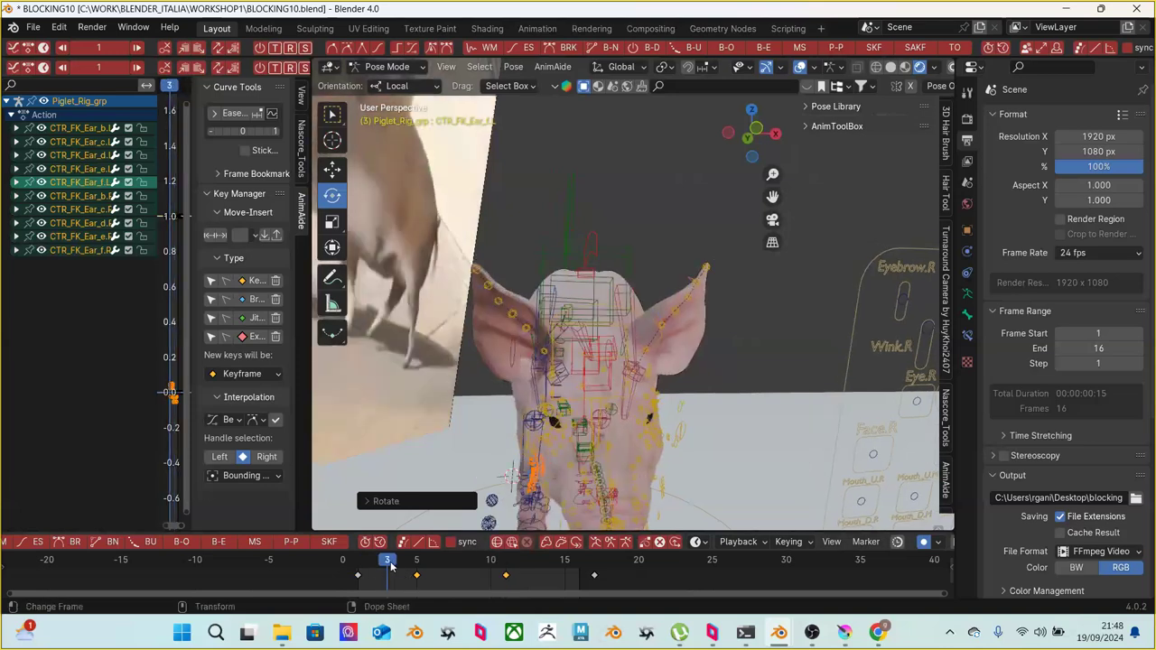
pyautogui.moveTo(530, 545); pyautogui.dragTo(565, 569)
pyautogui.press('space')
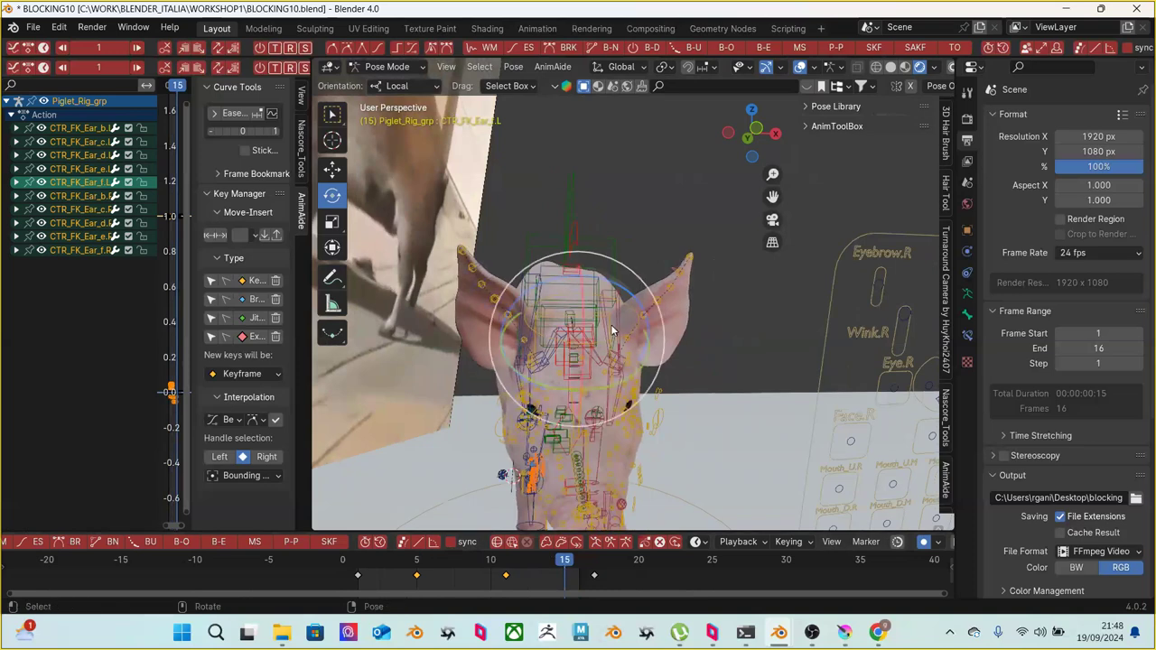
pyautogui.moveTo(648, 284); pyautogui.dragTo(638, 293)
# Play the walk cycle and scrub frames 1 to 8 to examine the ear motion
pyautogui.click(377, 563)
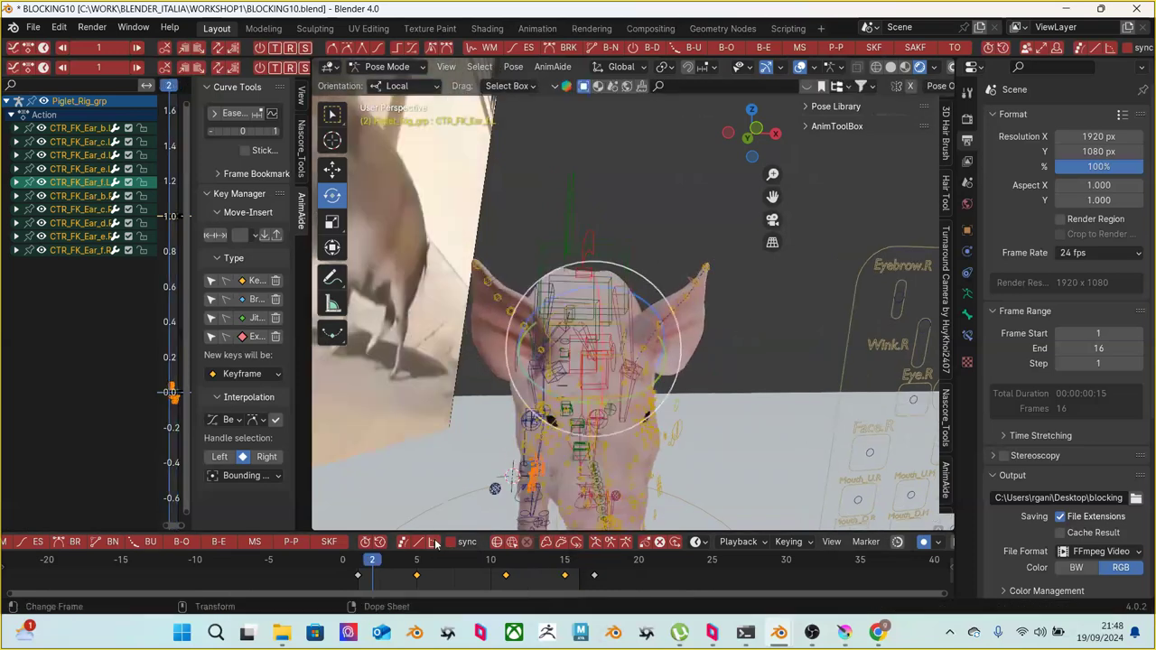
pyautogui.press('space')
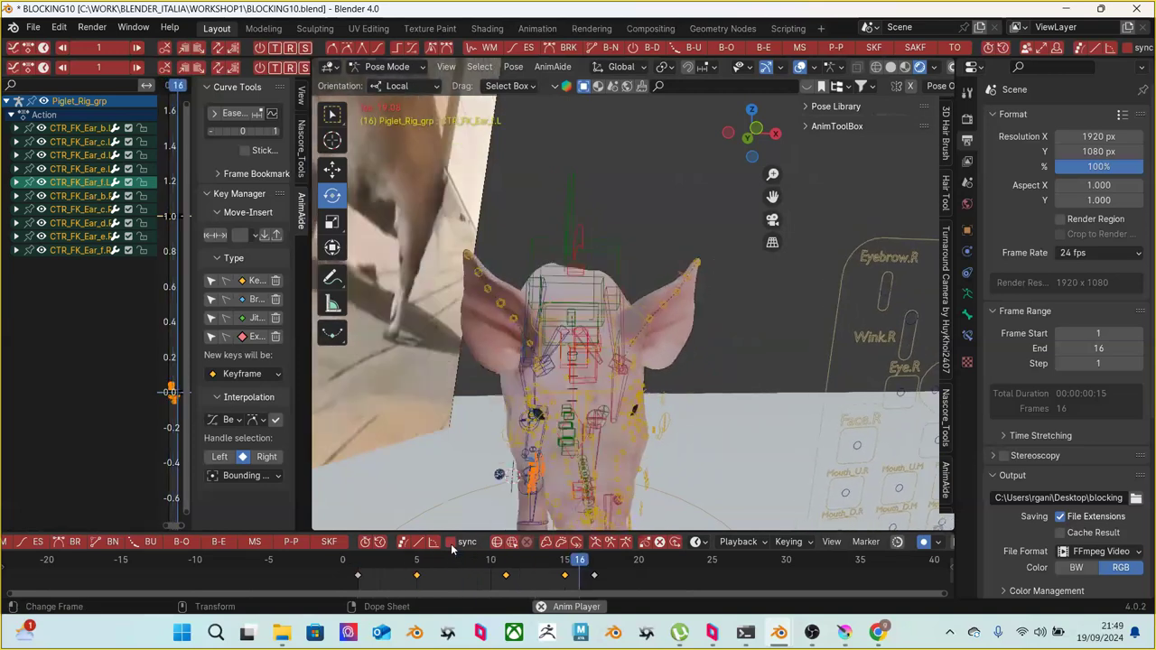
pyautogui.press('space')
pyautogui.click(387, 561)
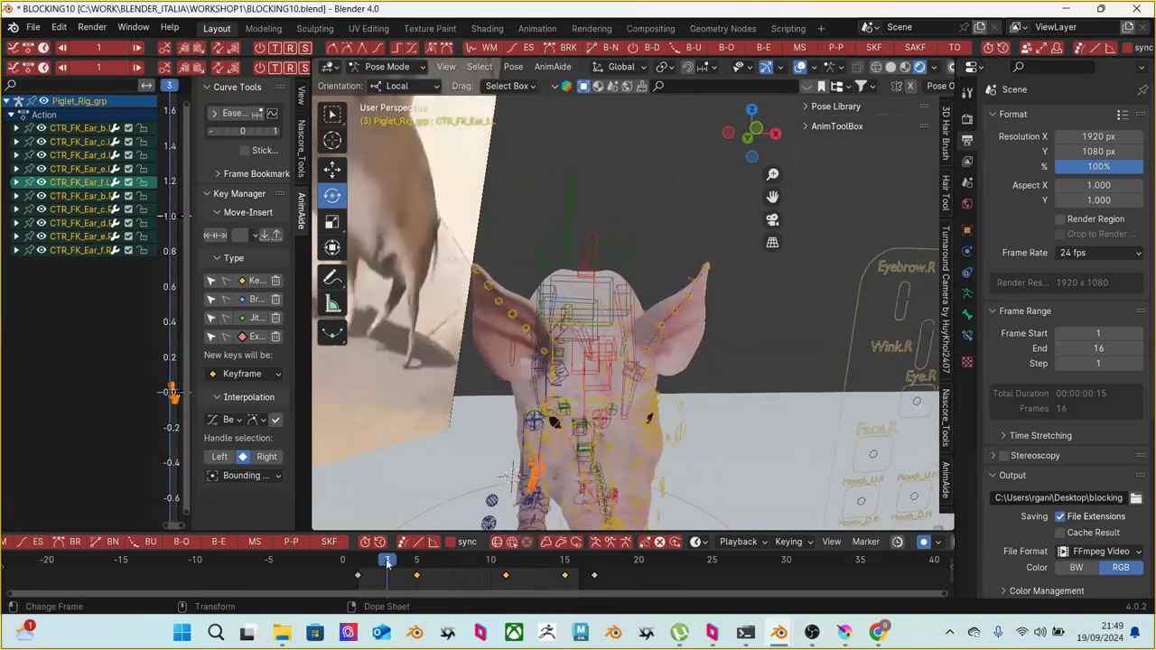
pyautogui.moveTo(358, 565); pyautogui.dragTo(462, 564)
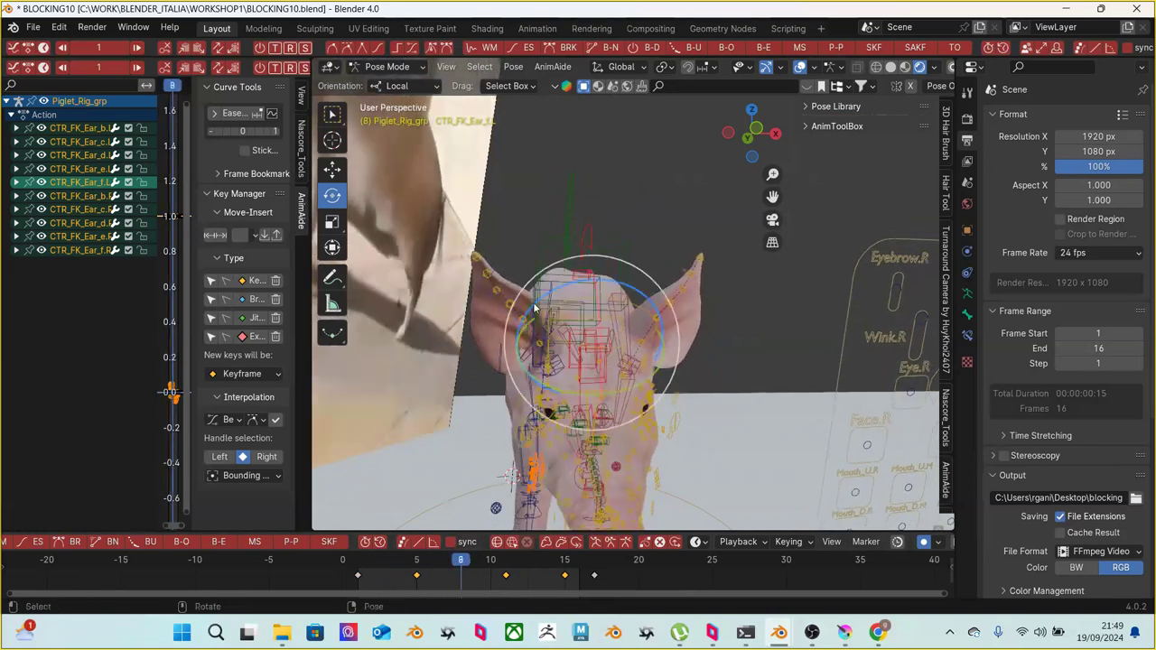
# Select only the right ear's outer FK controls d, e and f, and turn on X-axis mirroring for posing
pyautogui.scroll(3, 402, 296)
pyautogui.scroll(-2, 433, 296)
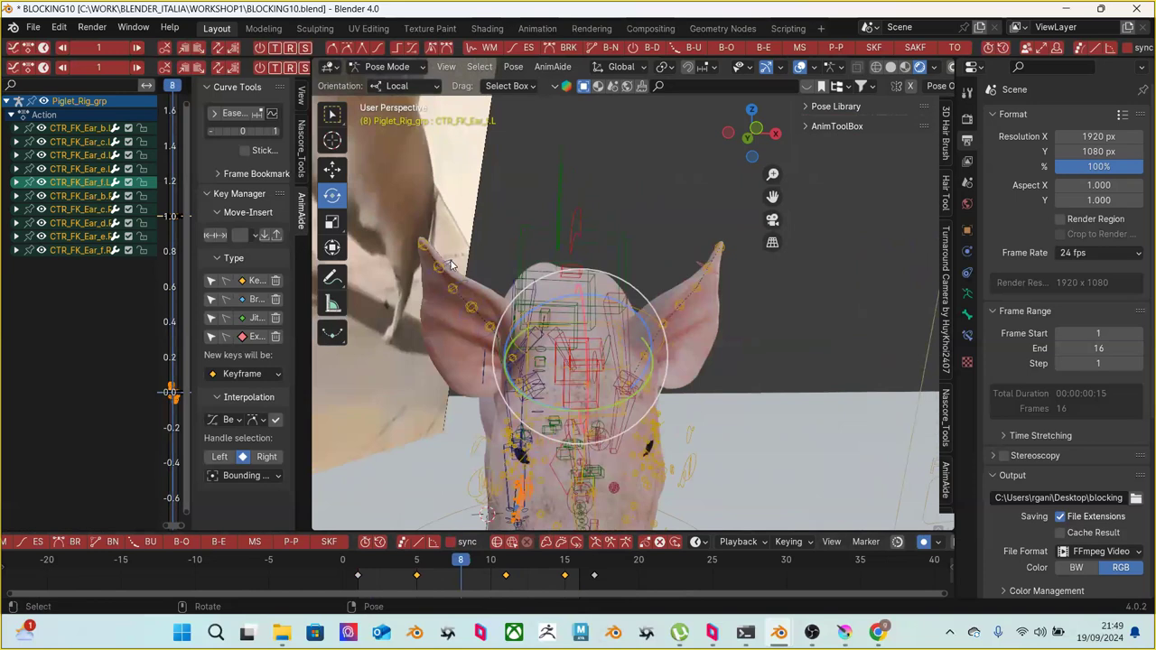
pyautogui.click(445, 266)
pyautogui.keyDown('shift'); pyautogui.click(441, 268); pyautogui.keyUp('shift')
pyautogui.press('w')
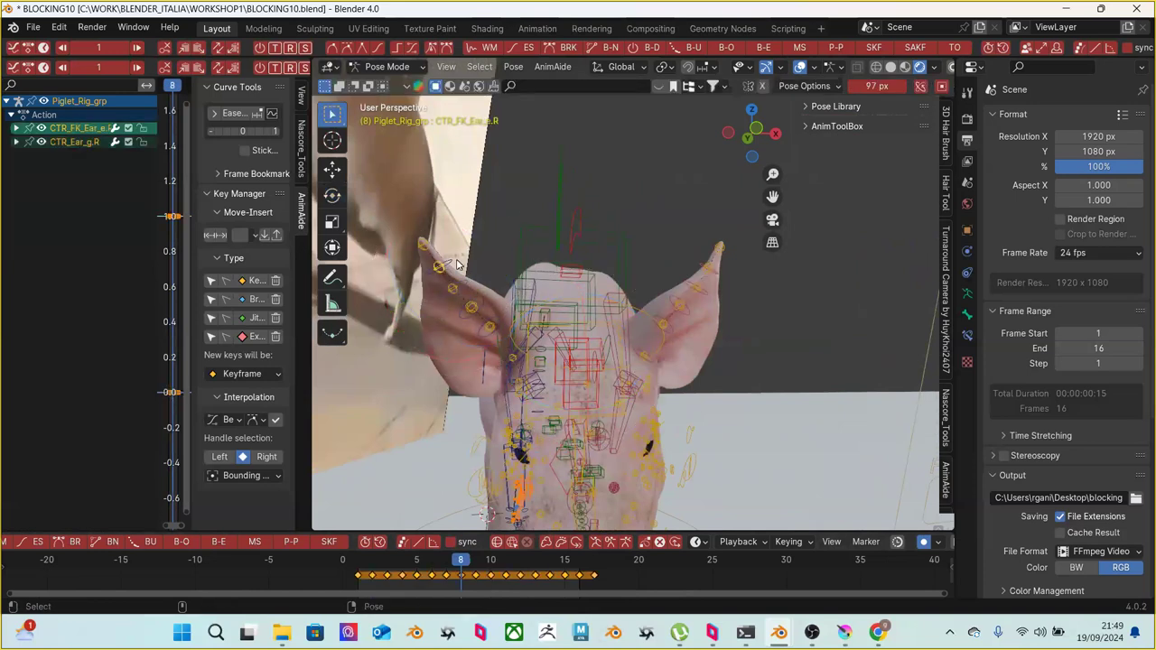
pyautogui.click(452, 265)
pyautogui.keyDown('shift'); pyautogui.click(465, 279); pyautogui.keyUp('shift')
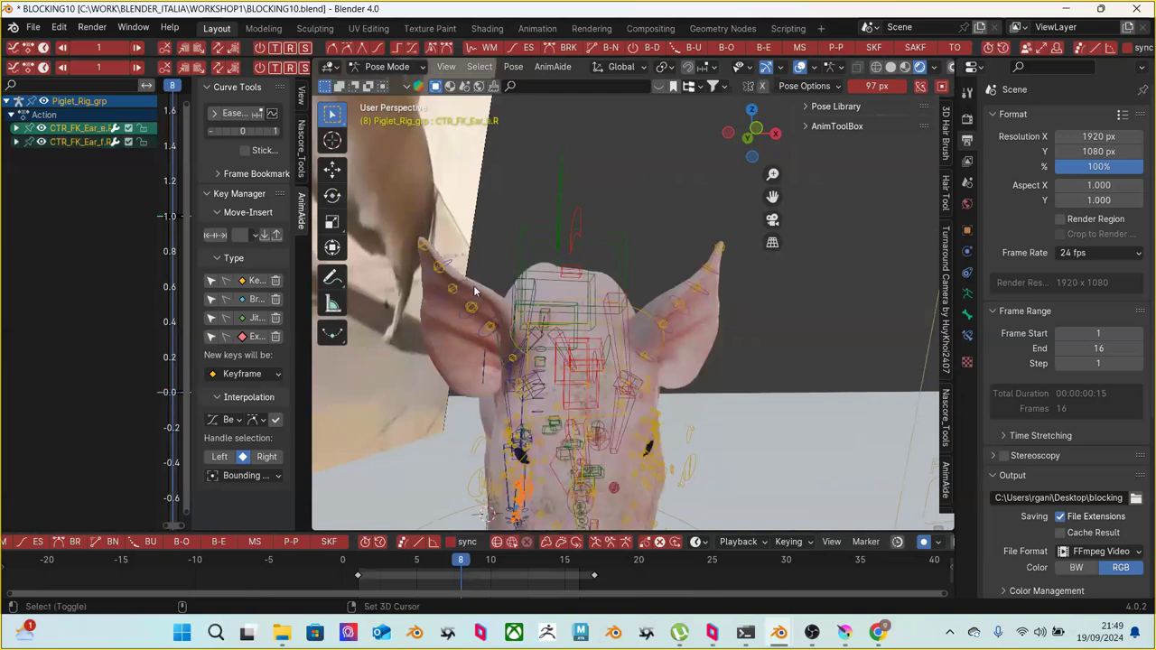
pyautogui.keyDown('shift'); pyautogui.click(508, 303); pyautogui.keyUp('shift')
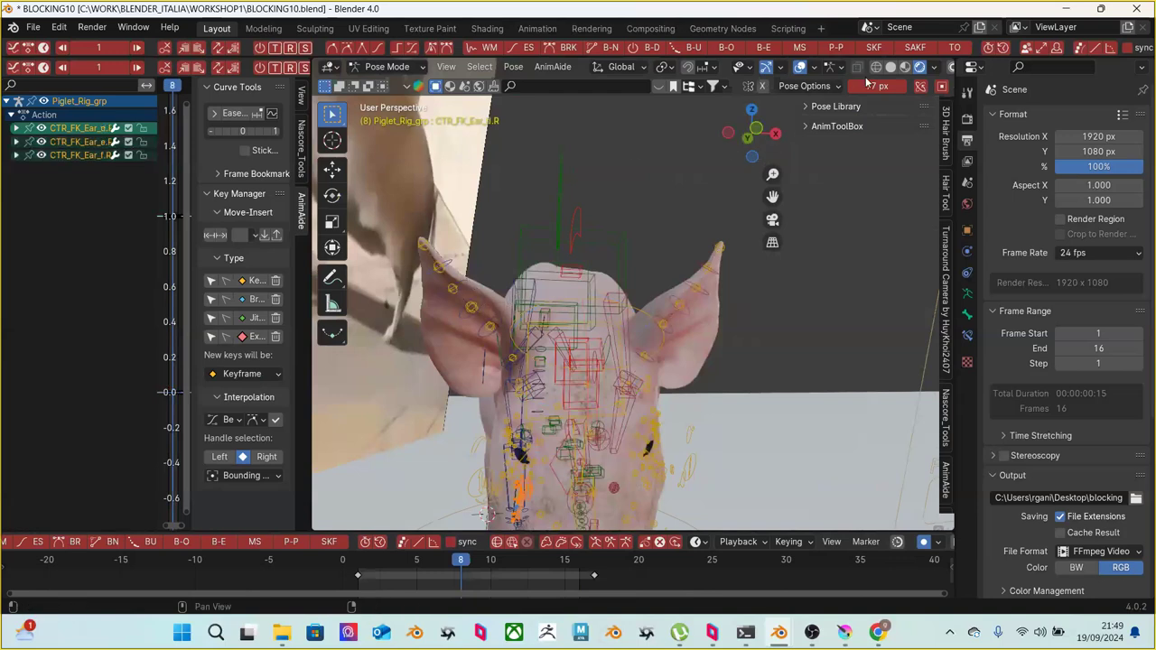
pyautogui.scroll(-3, 831, 77)
pyautogui.scroll(3, 835, 78)
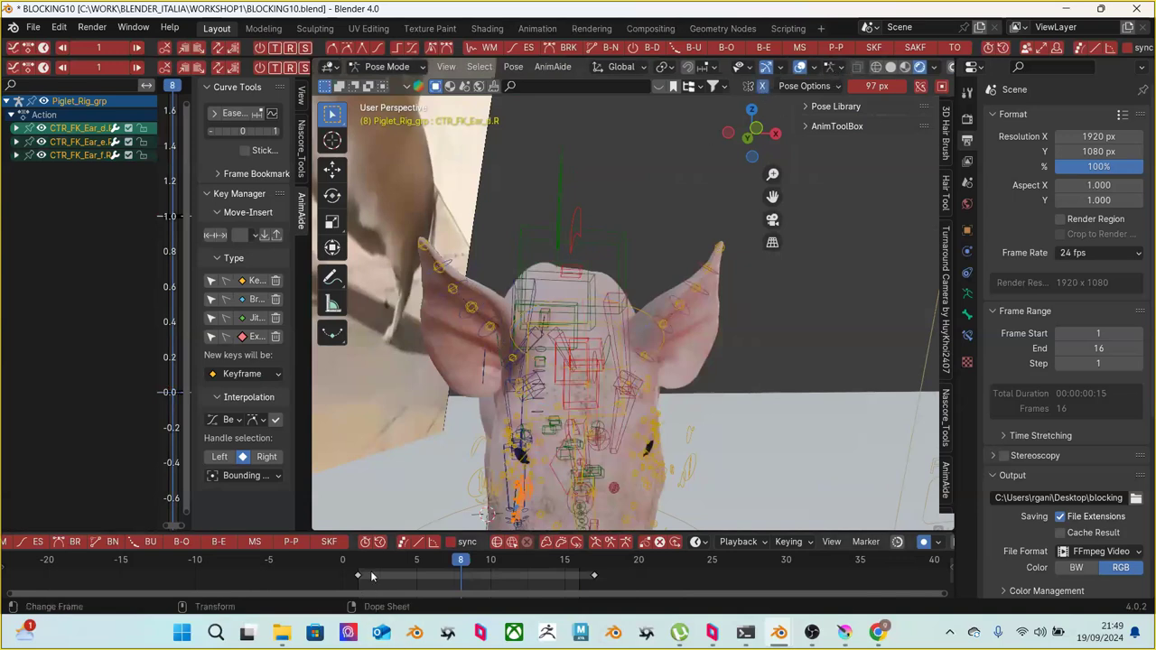
# Try rotating the right ear's outer controls at frame 5, undo the rotation and return to frame 5
pyautogui.moveTo(374, 564); pyautogui.dragTo(417, 565)
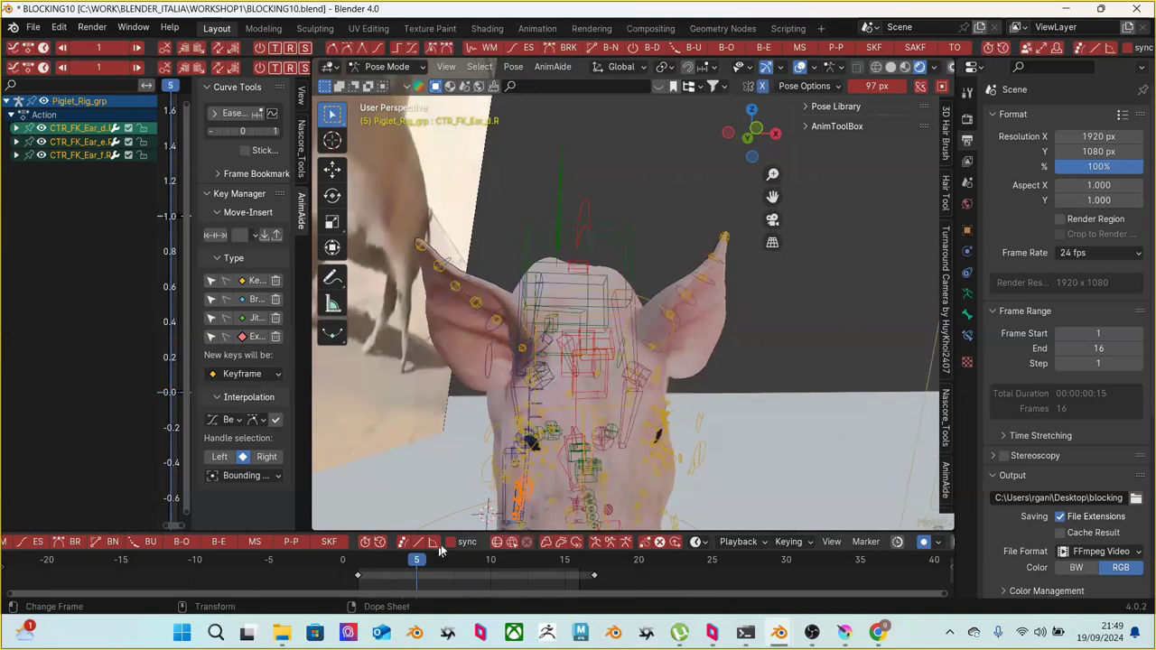
pyautogui.press('r')
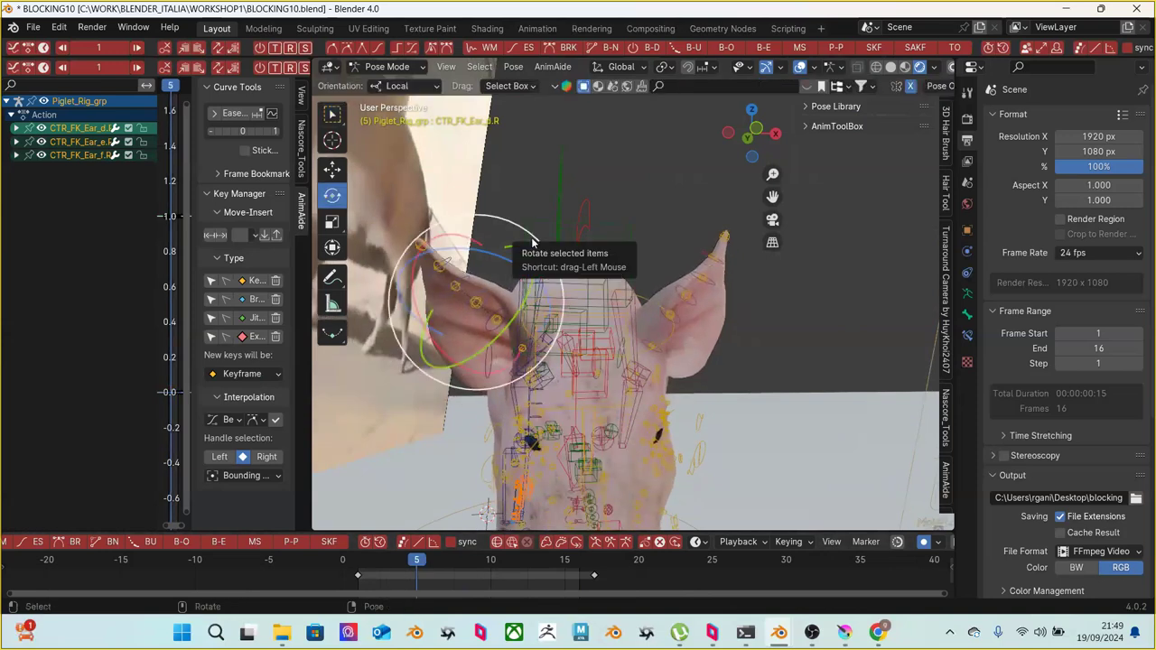
pyautogui.click(527, 237)
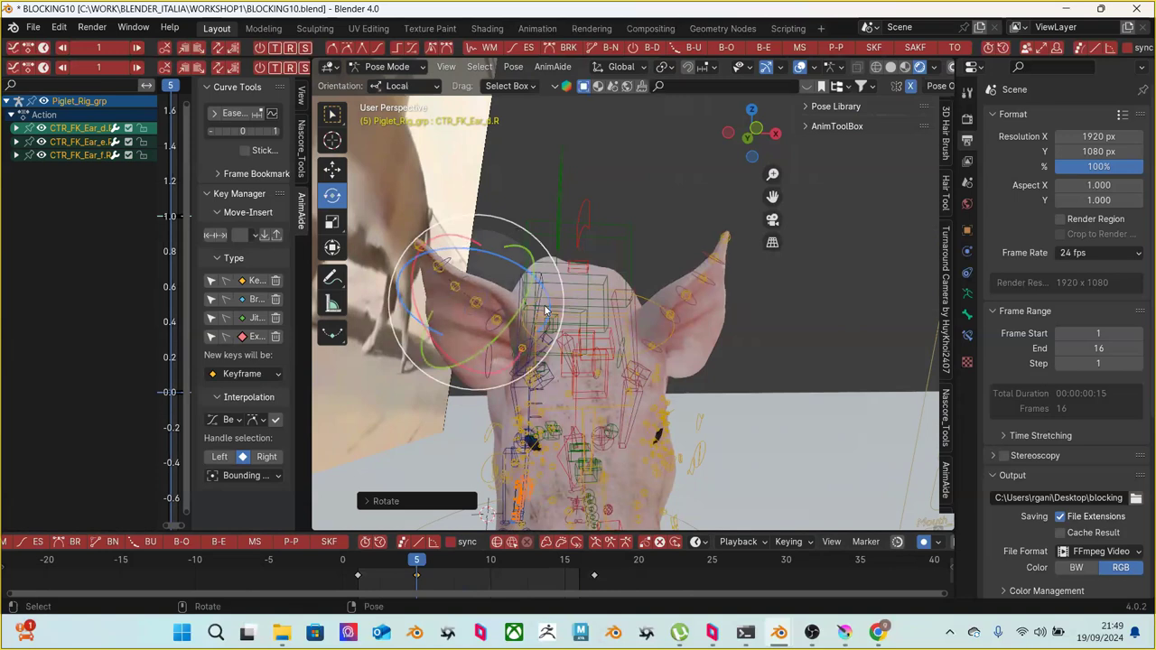
pyautogui.hotkey('ctrl', 'z')
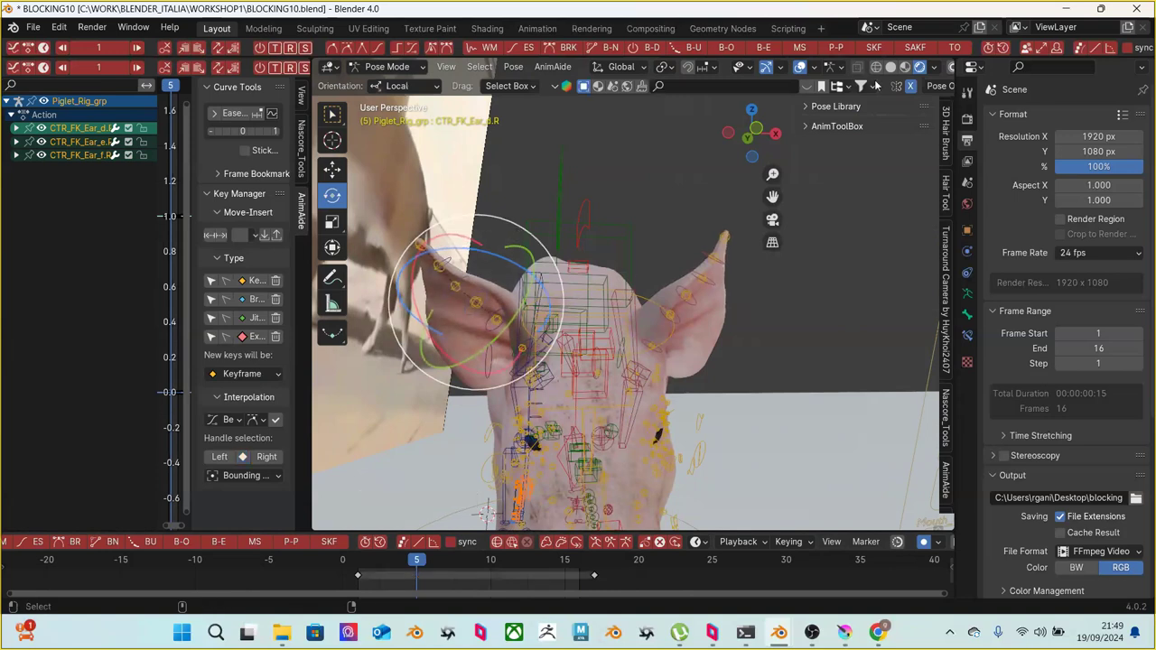
pyautogui.moveTo(371, 562); pyautogui.dragTo(416, 560)
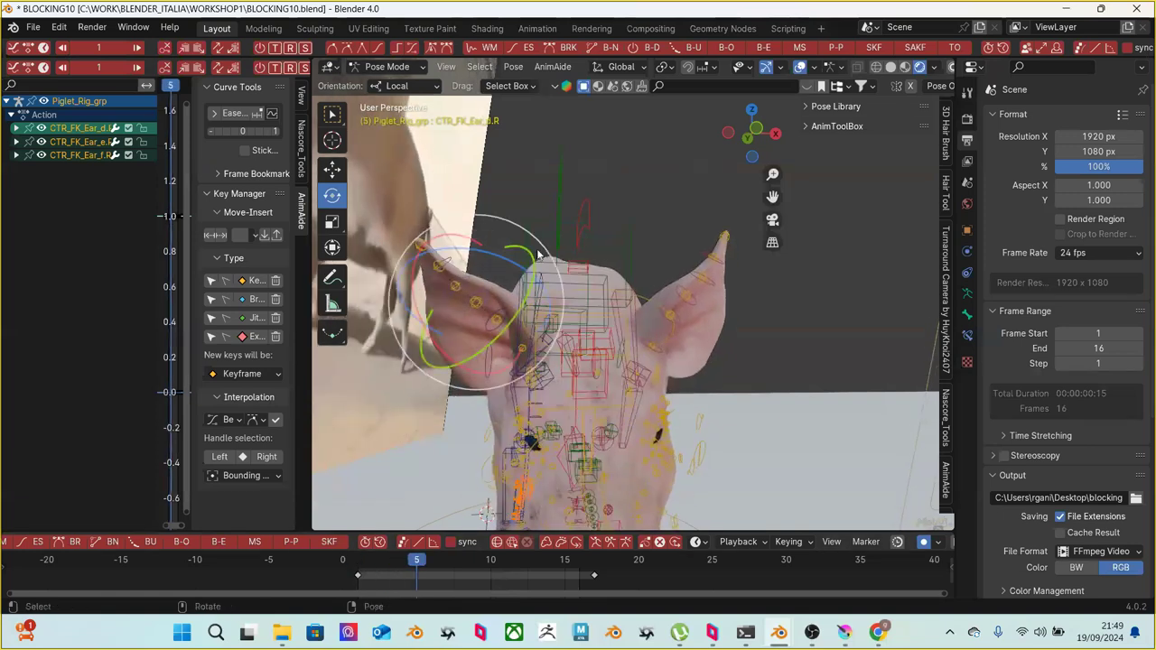
# Rotate the right ear's outer FK controls d, e and f and key them at frames 5 and 10
pyautogui.moveTo(541, 244); pyautogui.dragTo(533, 237)
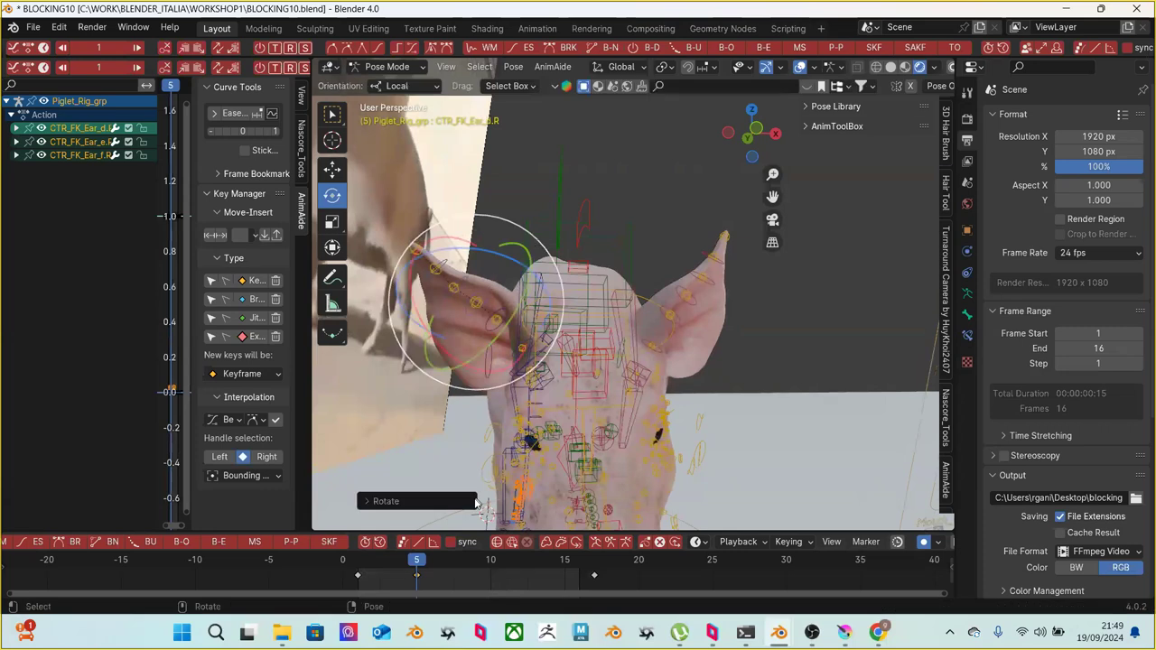
pyautogui.click(374, 562)
pyautogui.moveTo(426, 560); pyautogui.dragTo(490, 560)
pyautogui.press('r')
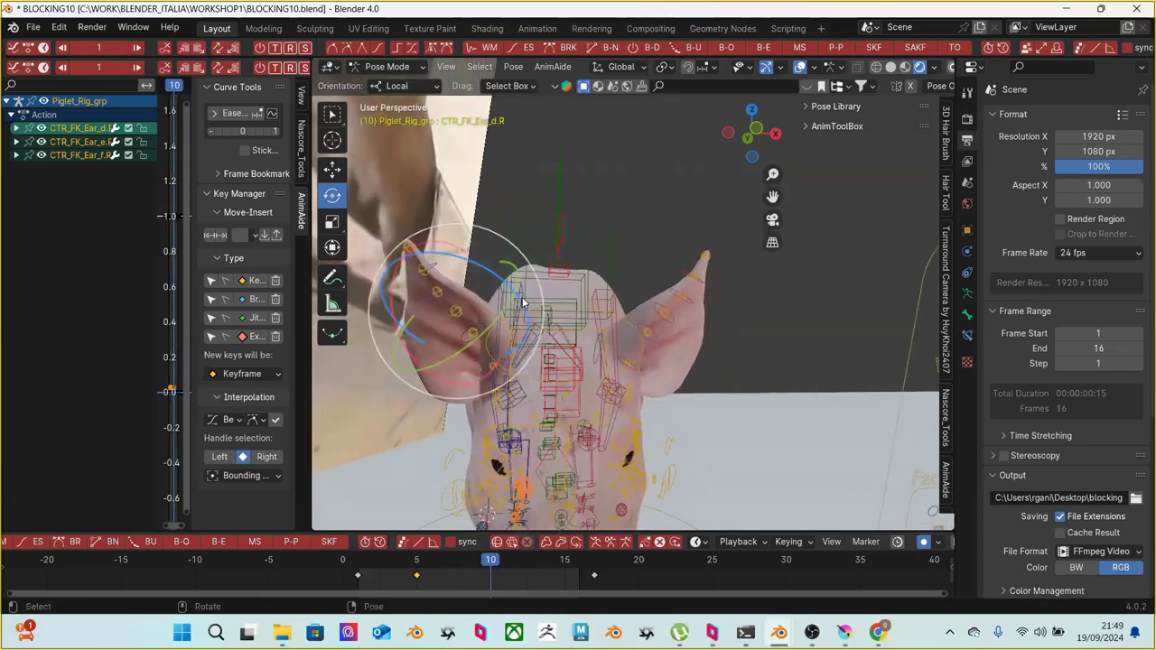
pyautogui.click(542, 278)
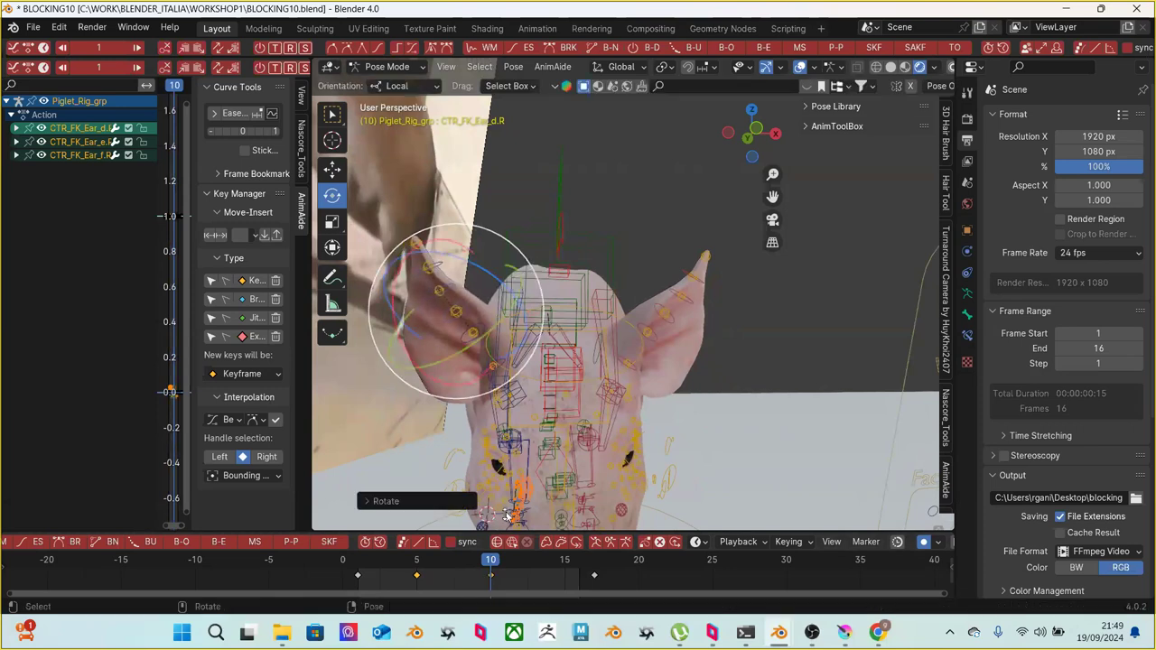
# Key a new rotation of the right ear's controls d, e and f at frame 13, and preview the loop
pyautogui.moveTo(495, 560); pyautogui.dragTo(533, 560)
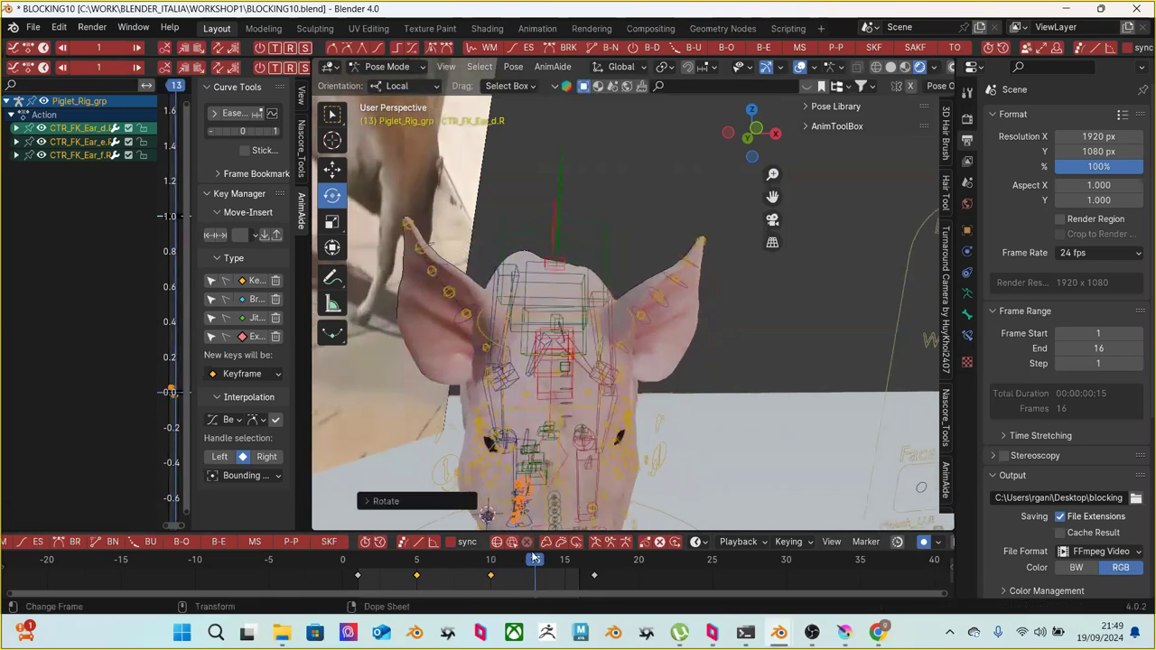
pyautogui.press('r')
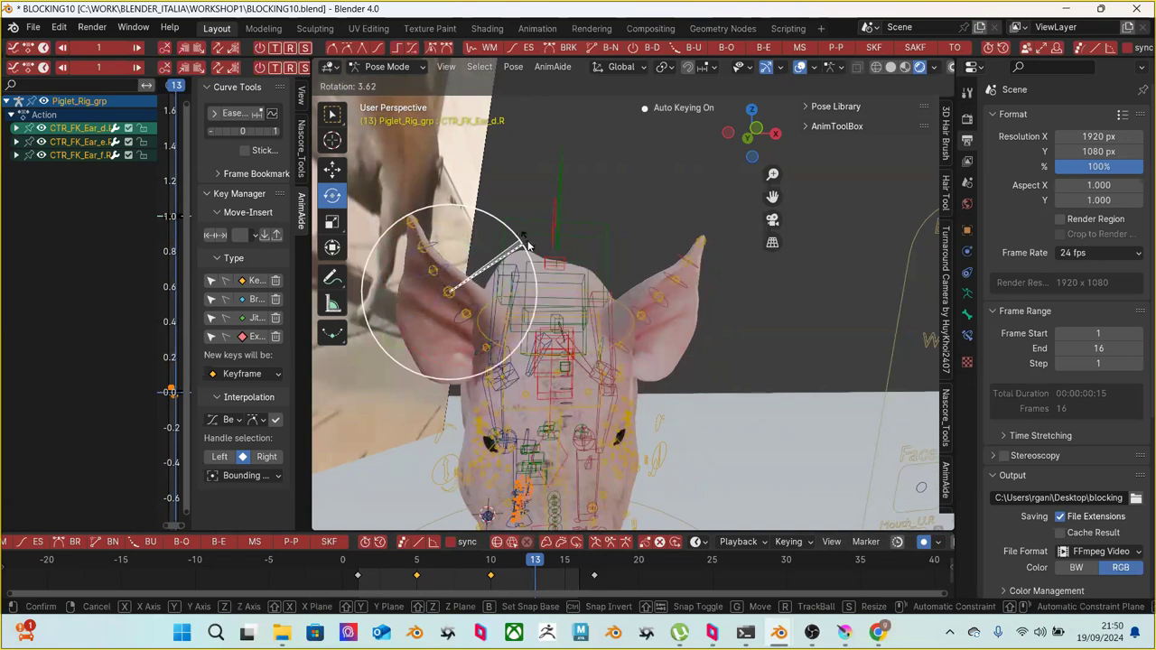
pyautogui.click(528, 246)
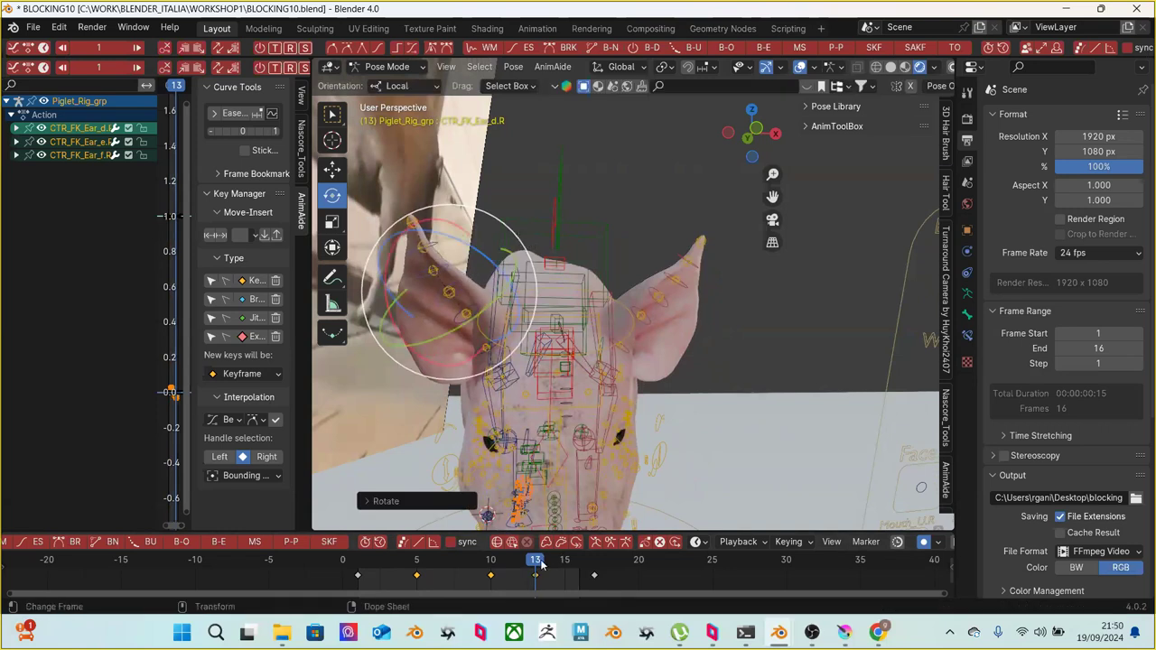
pyautogui.press('Right')
pyautogui.press('Right')
pyautogui.press('Right')
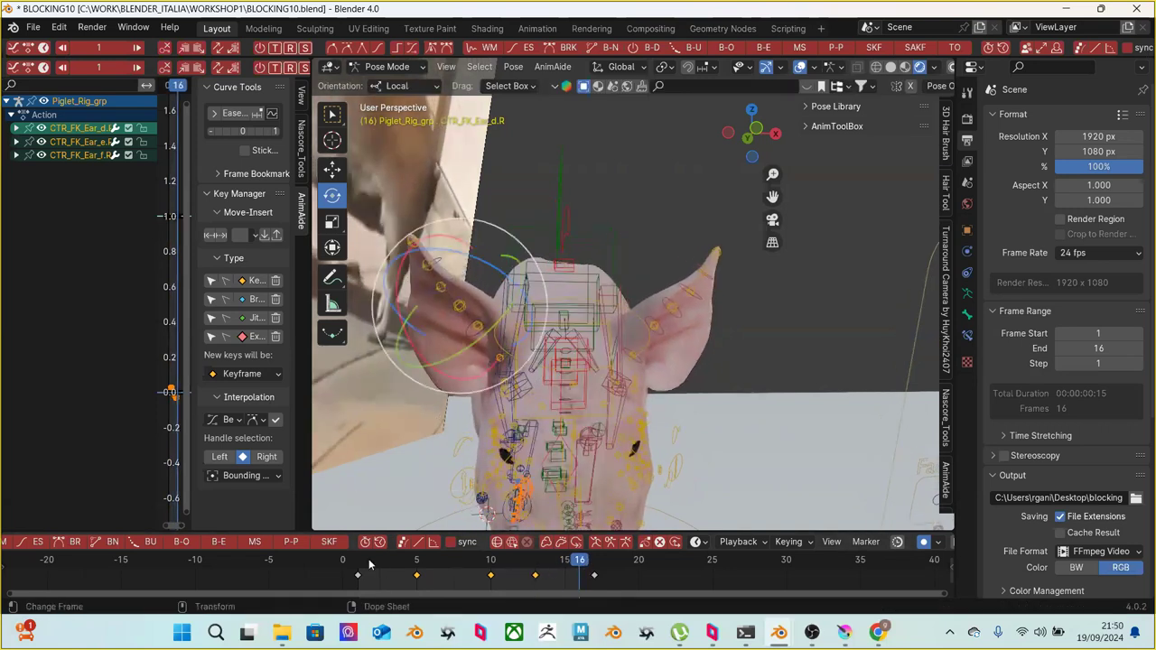
pyautogui.click(387, 561)
pyautogui.press('space')
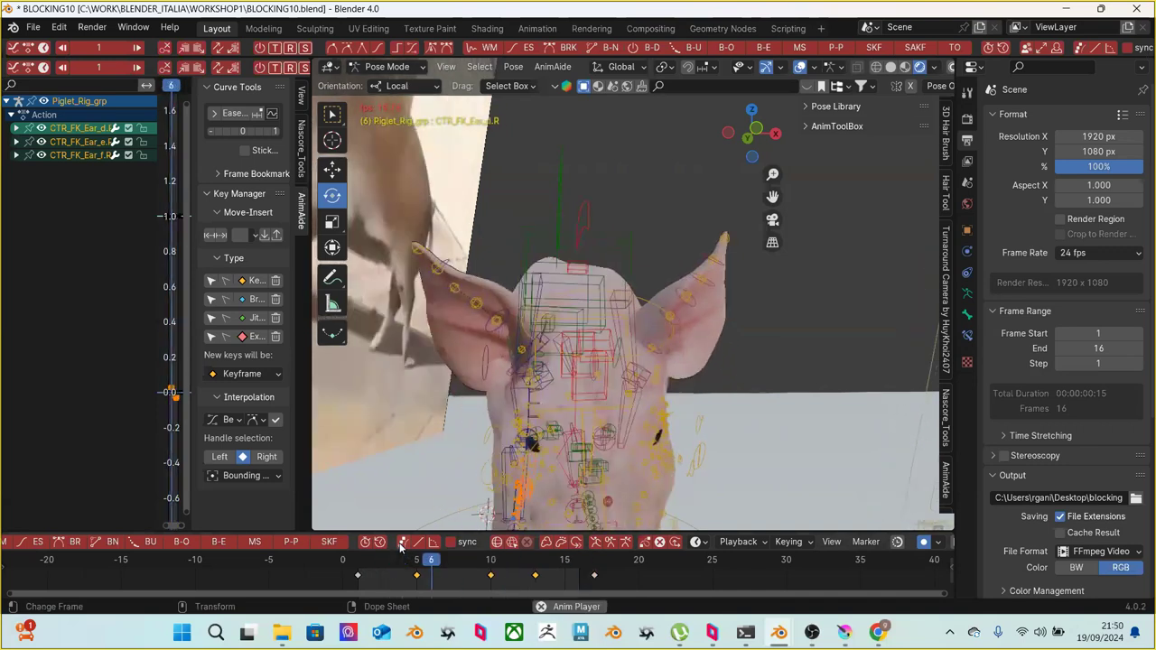
pyautogui.click(401, 544)
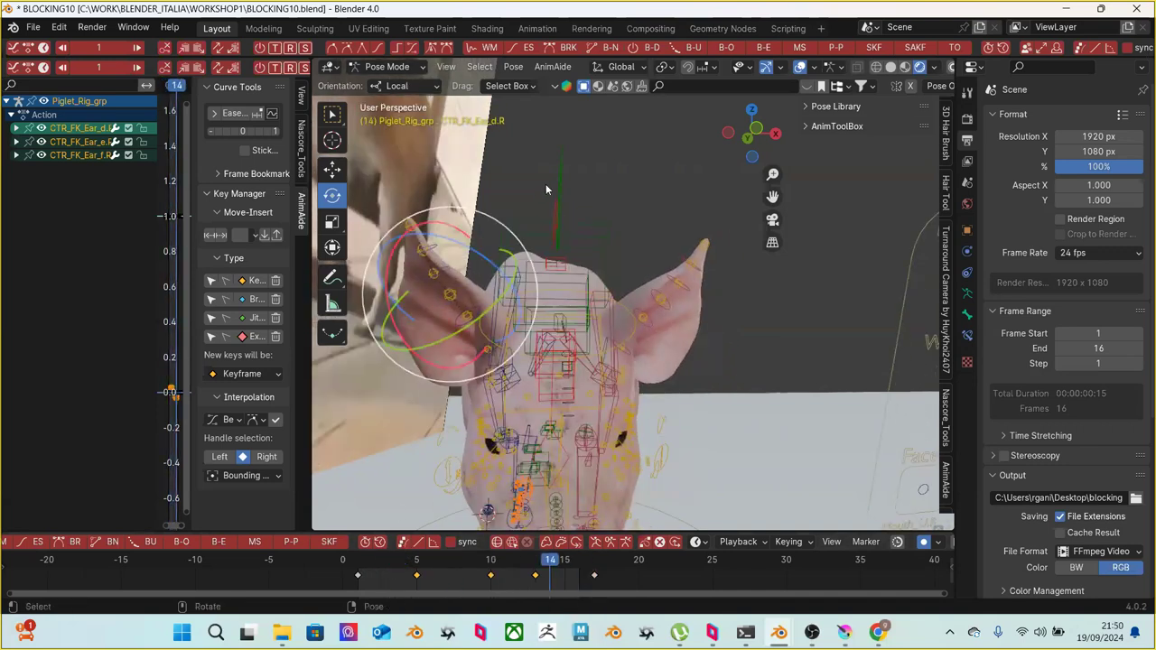
# Select only the right ear's tip control f and key its rotation at frames 5 and 8
pyautogui.click(546, 186)
pyautogui.click(430, 248)
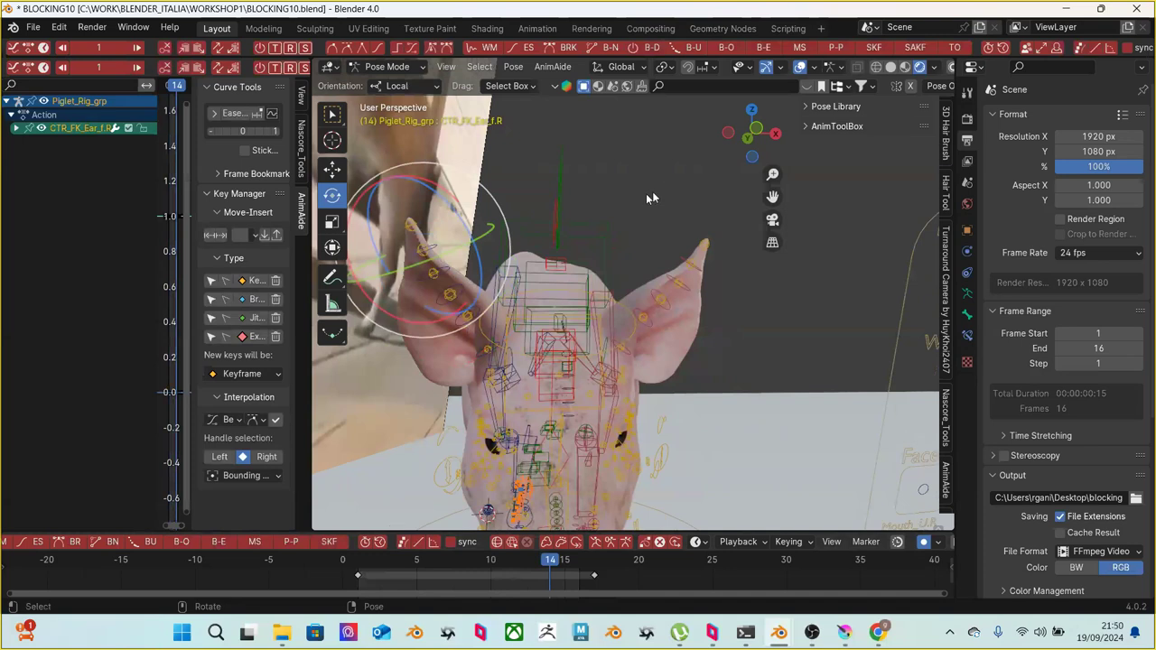
pyautogui.click(651, 198)
pyautogui.click(432, 253)
pyautogui.moveTo(365, 566); pyautogui.dragTo(417, 566)
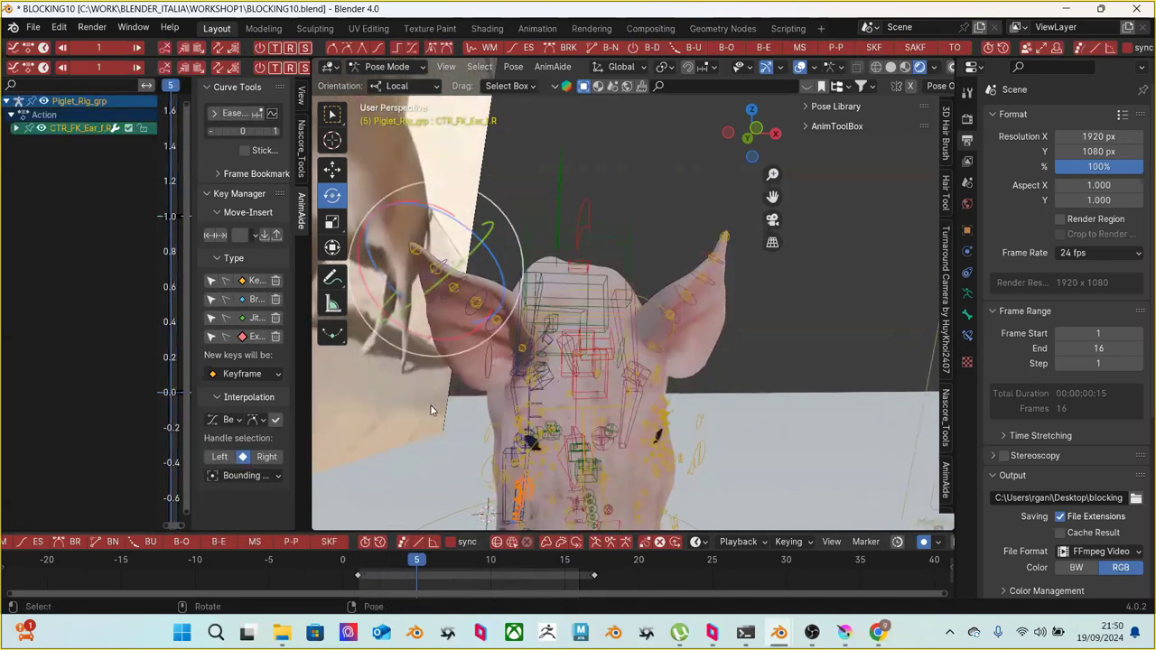
pyautogui.moveTo(520, 240)
pyautogui.mouseDown()
pyautogui.moveTo(516, 231)
pyautogui.moveTo(499, 240)
pyautogui.mouseUp()
pyautogui.moveTo(372, 571); pyautogui.dragTo(461, 566)
pyautogui.moveTo(517, 233); pyautogui.dragTo(508, 237)
pyautogui.moveTo(506, 371); pyautogui.dragTo(506, 371)
# Rotate the right ear's tip control f at frames 13 and 15, and play the walk cycle to check it
pyautogui.moveTo(474, 565); pyautogui.dragTo(535, 562)
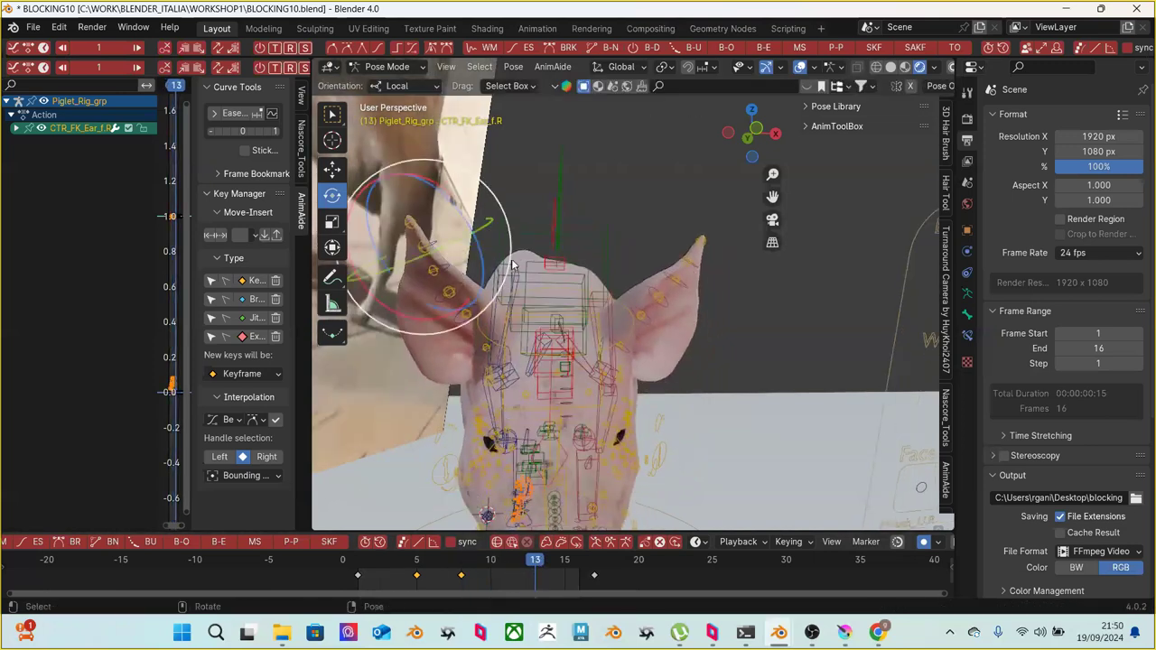
pyautogui.moveTo(516, 254); pyautogui.dragTo(523, 267)
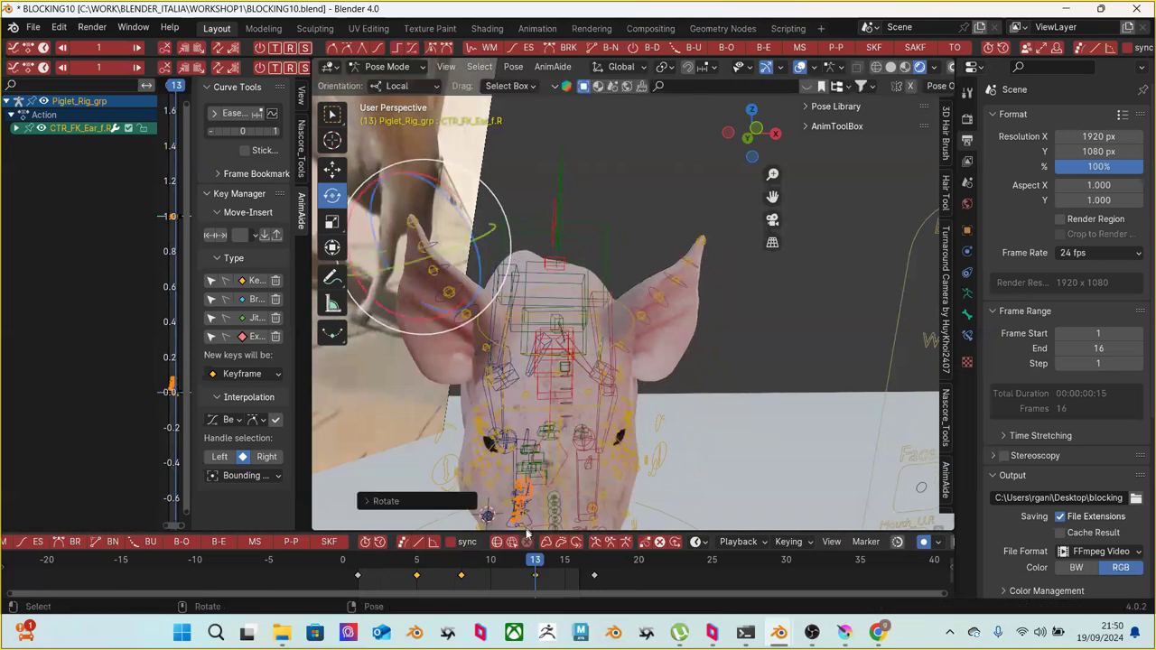
pyautogui.moveTo(538, 561); pyautogui.dragTo(578, 564)
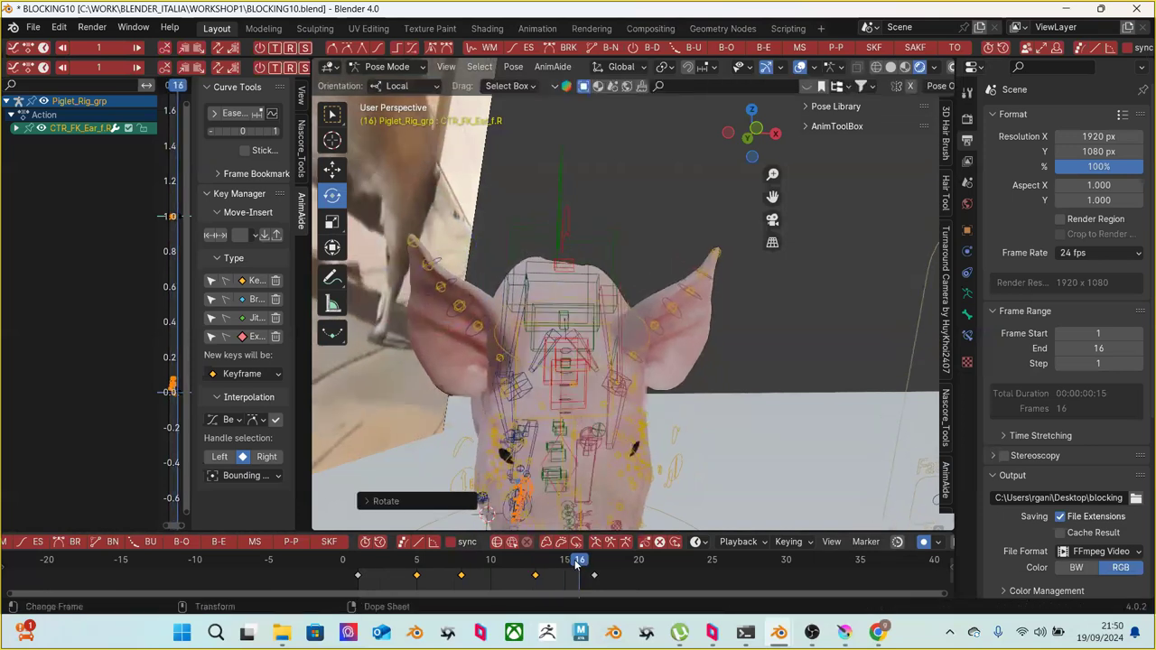
pyautogui.click(558, 560)
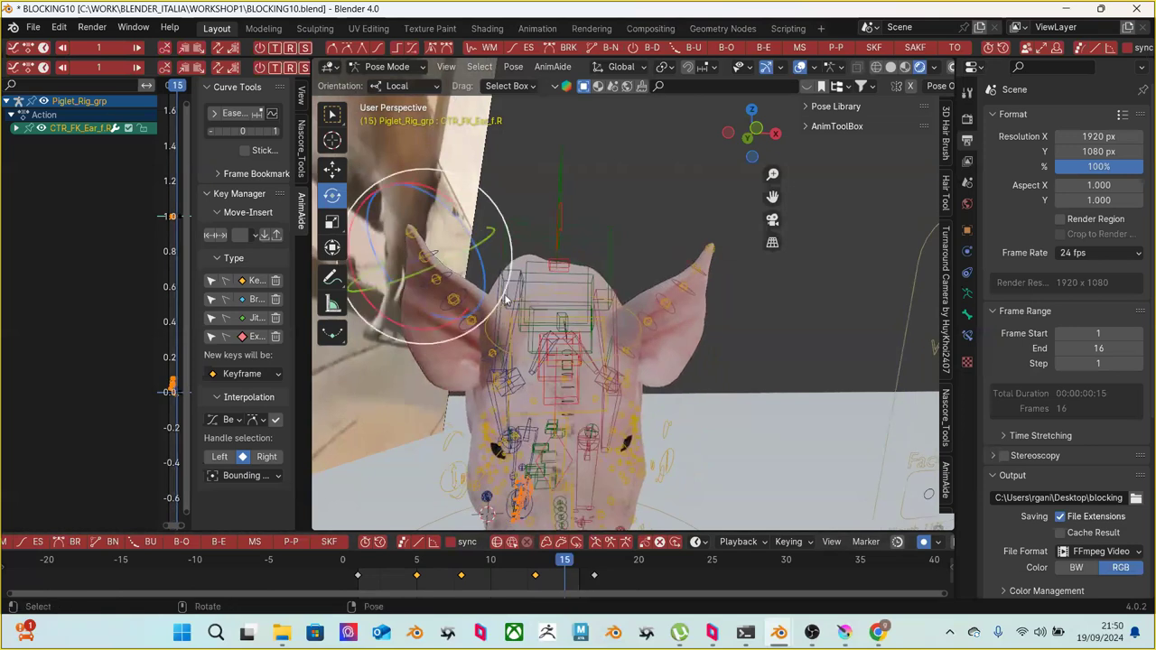
pyautogui.moveTo(514, 271); pyautogui.dragTo(507, 272)
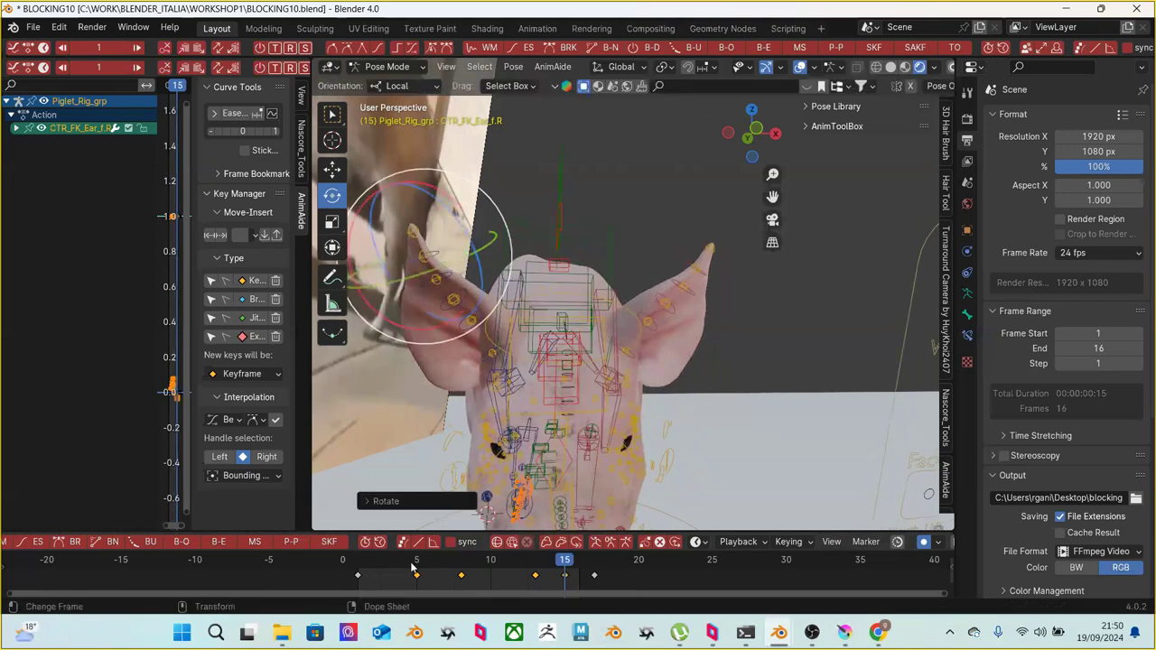
pyautogui.press('space')
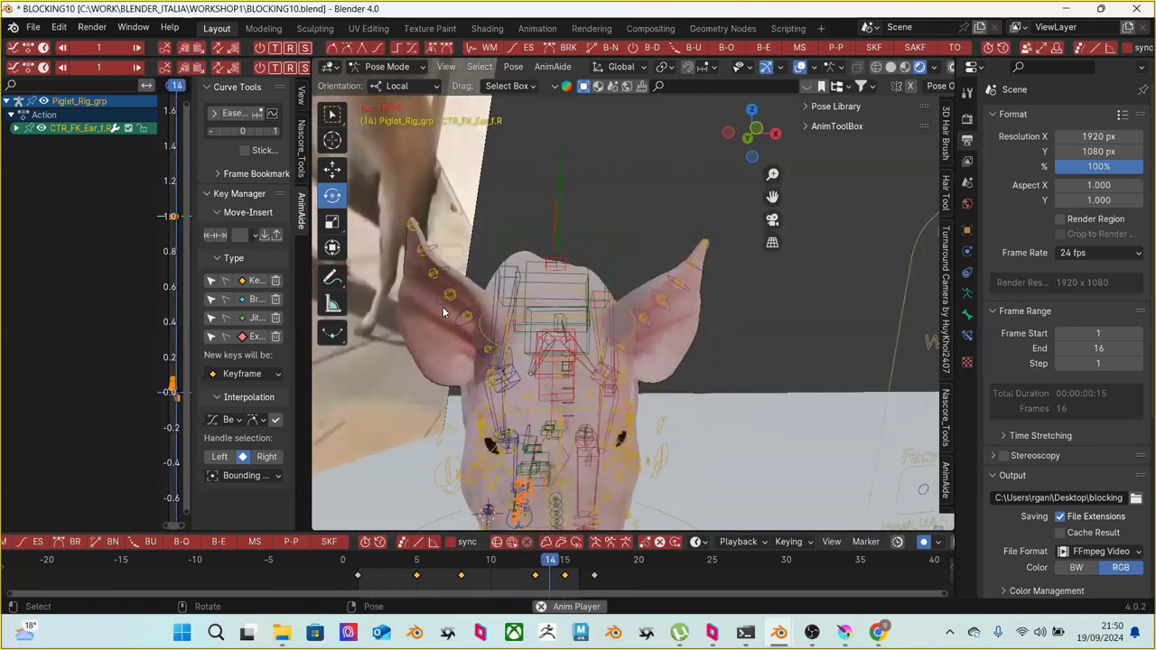
pyautogui.press('space')
pyautogui.click(477, 298)
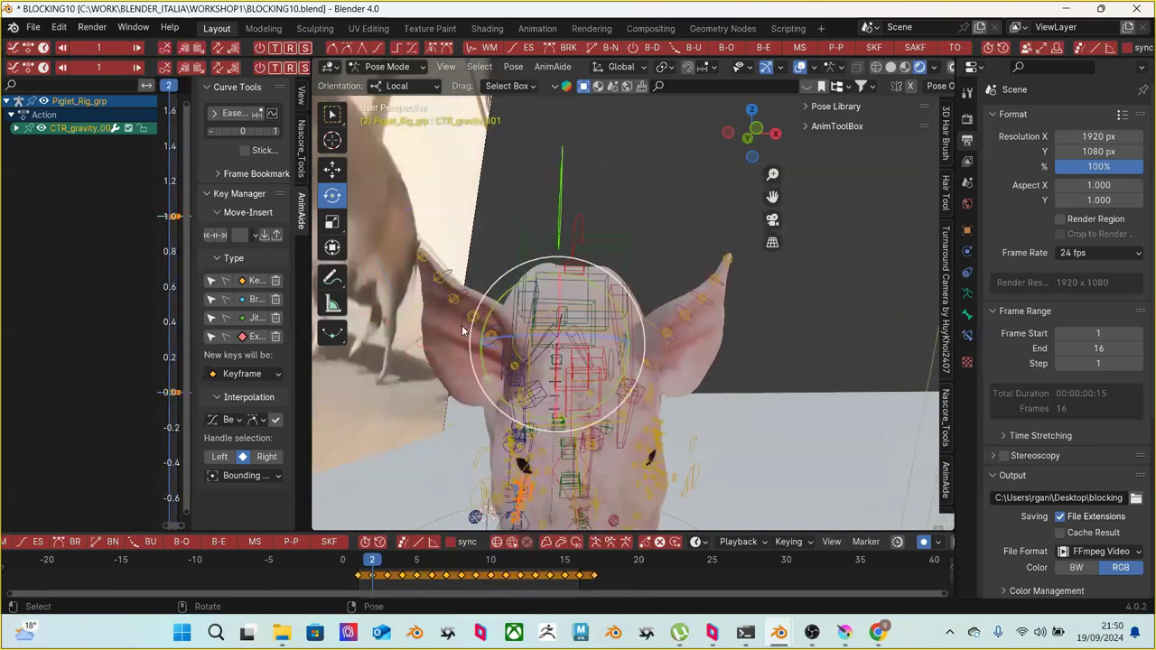
pyautogui.click(463, 331)
pyautogui.moveTo(382, 564); pyautogui.dragTo(491, 568)
pyautogui.click(471, 344)
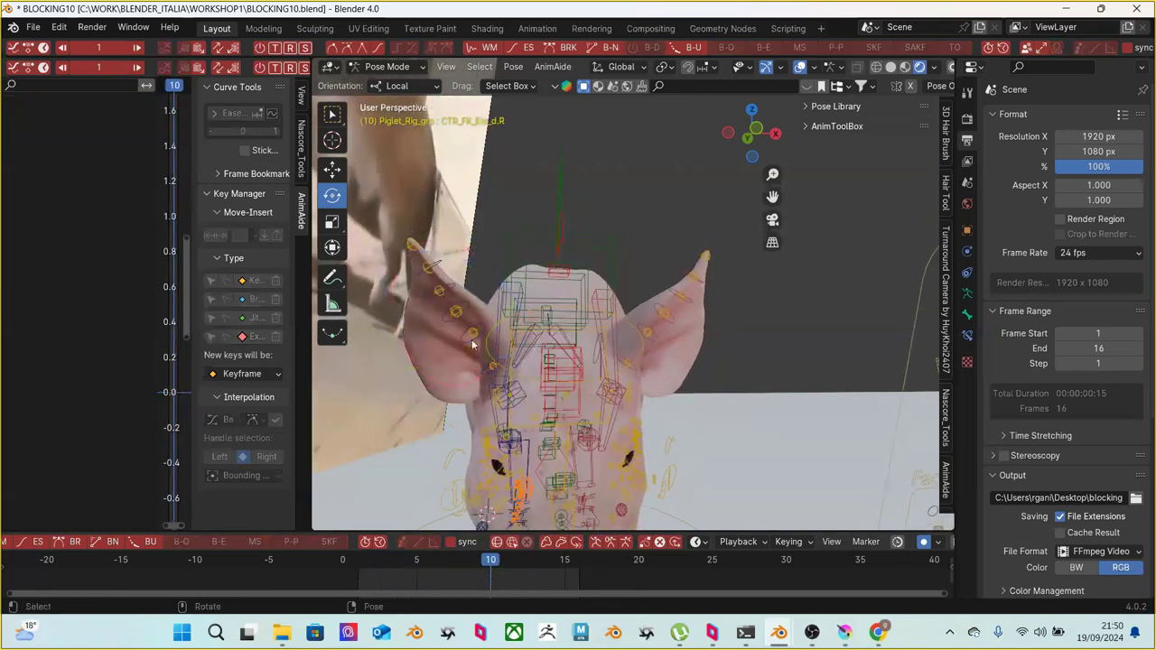
pyautogui.click(469, 343)
pyautogui.moveTo(374, 564); pyautogui.dragTo(398, 545)
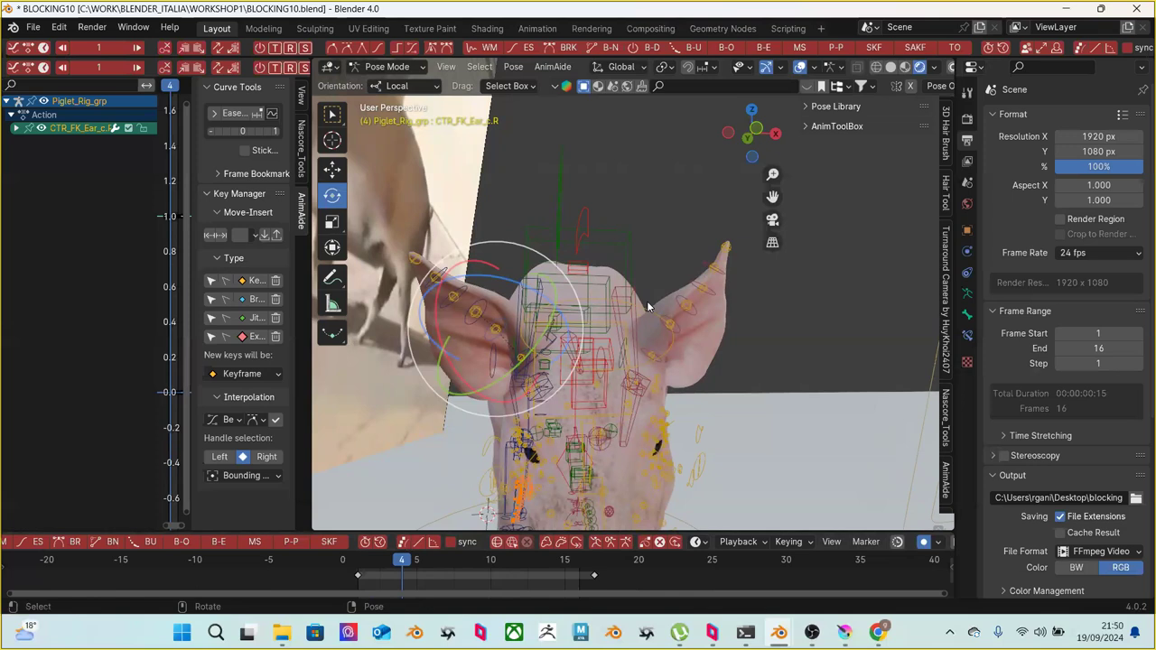
# Select the left ear's outer FK controls d, e and f and key their rotation at frame 7
pyautogui.moveTo(774, 282); pyautogui.dragTo(744, 322, button='middle')
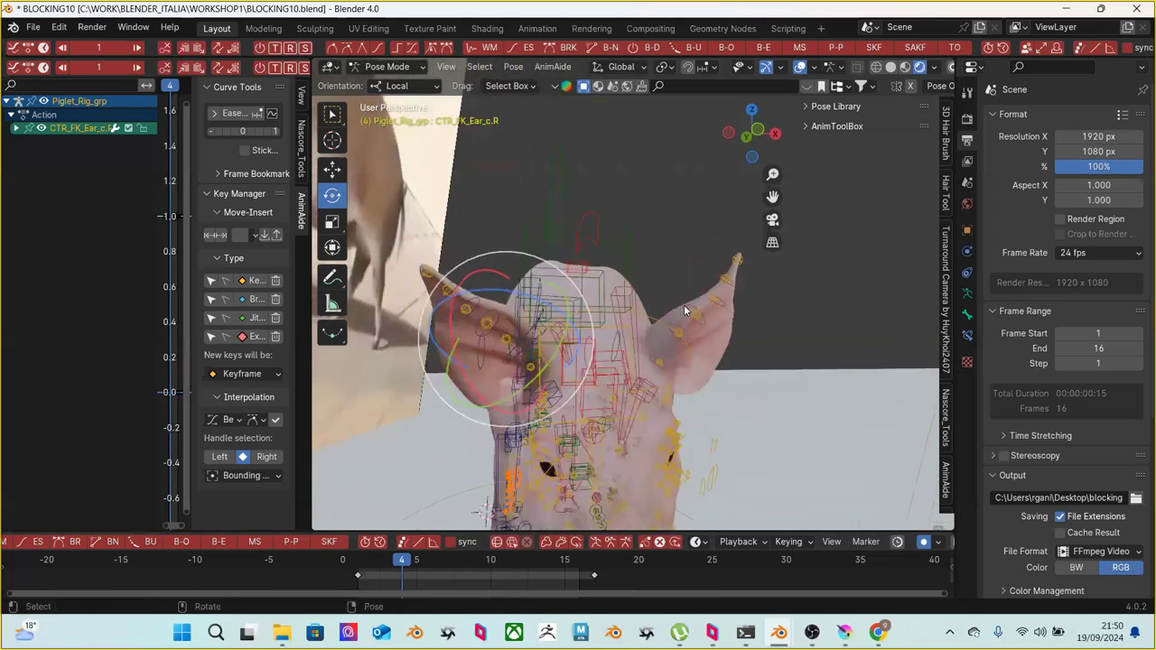
pyautogui.click(706, 305)
pyautogui.press('w')
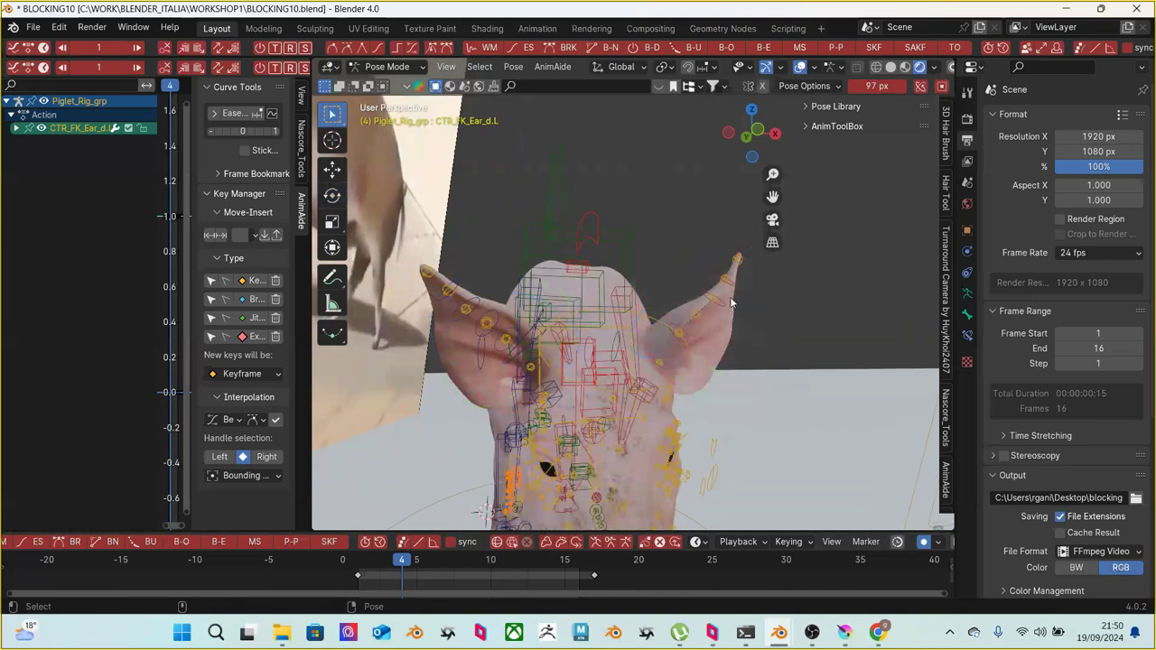
pyautogui.keyDown('shift'); pyautogui.click(716, 277); pyautogui.keyUp('shift')
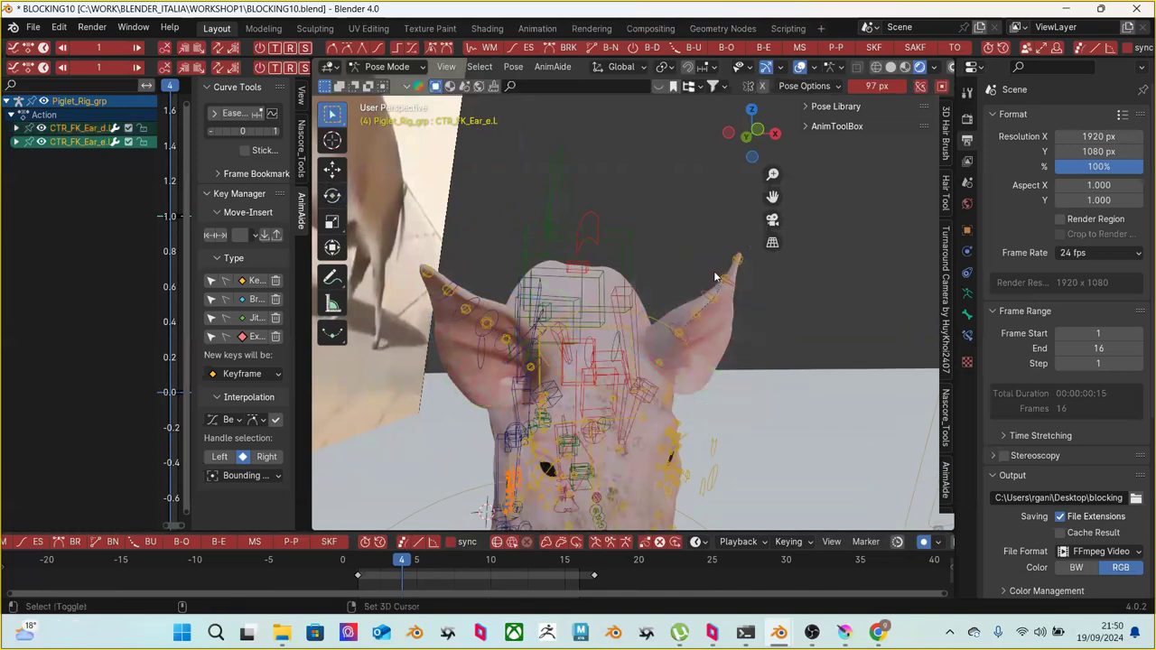
pyautogui.keyDown('shift'); pyautogui.click(717, 277); pyautogui.keyUp('shift')
pyautogui.moveTo(371, 553); pyautogui.dragTo(445, 524)
pyautogui.press('r')
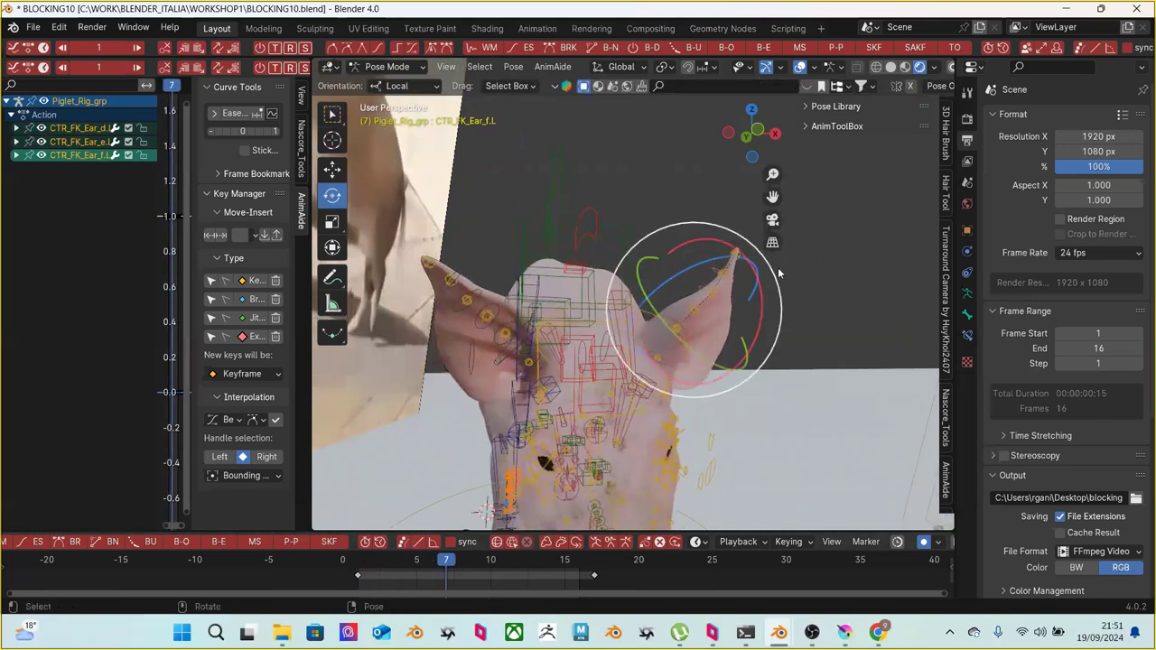
pyautogui.click(678, 401)
# Rotate the left ear's controls d, e and f at frames 10 and 14, and preview the ear motion
pyautogui.moveTo(447, 560); pyautogui.dragTo(490, 560)
pyautogui.press('r')
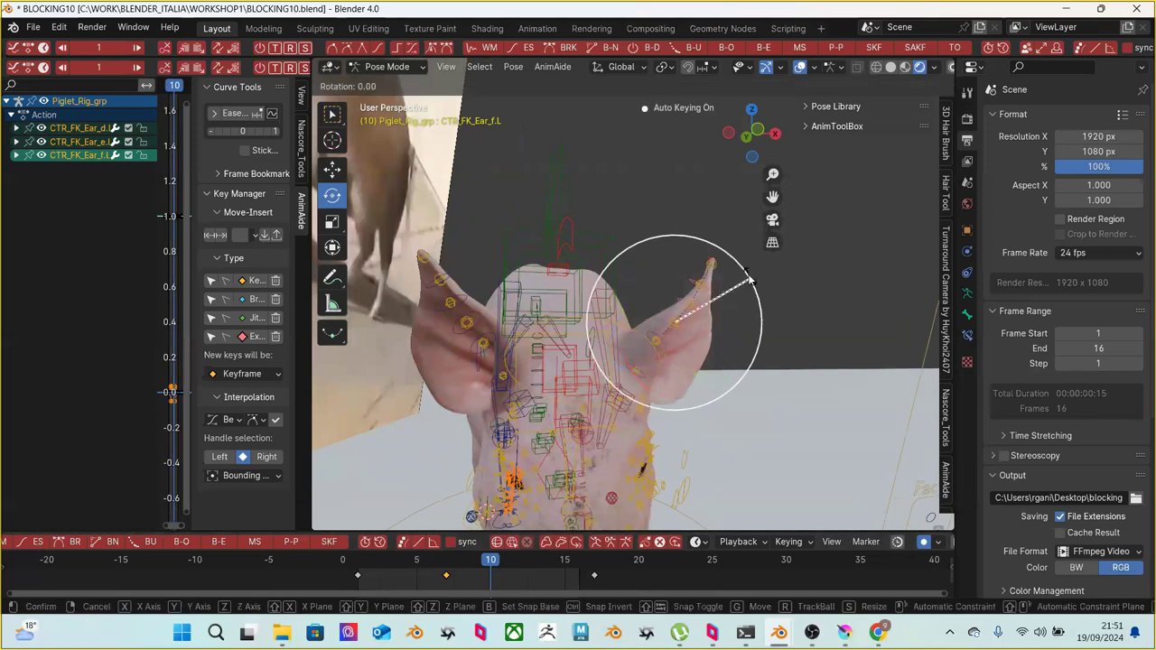
pyautogui.click(749, 279)
pyautogui.moveTo(497, 560); pyautogui.dragTo(550, 560)
pyautogui.press('r')
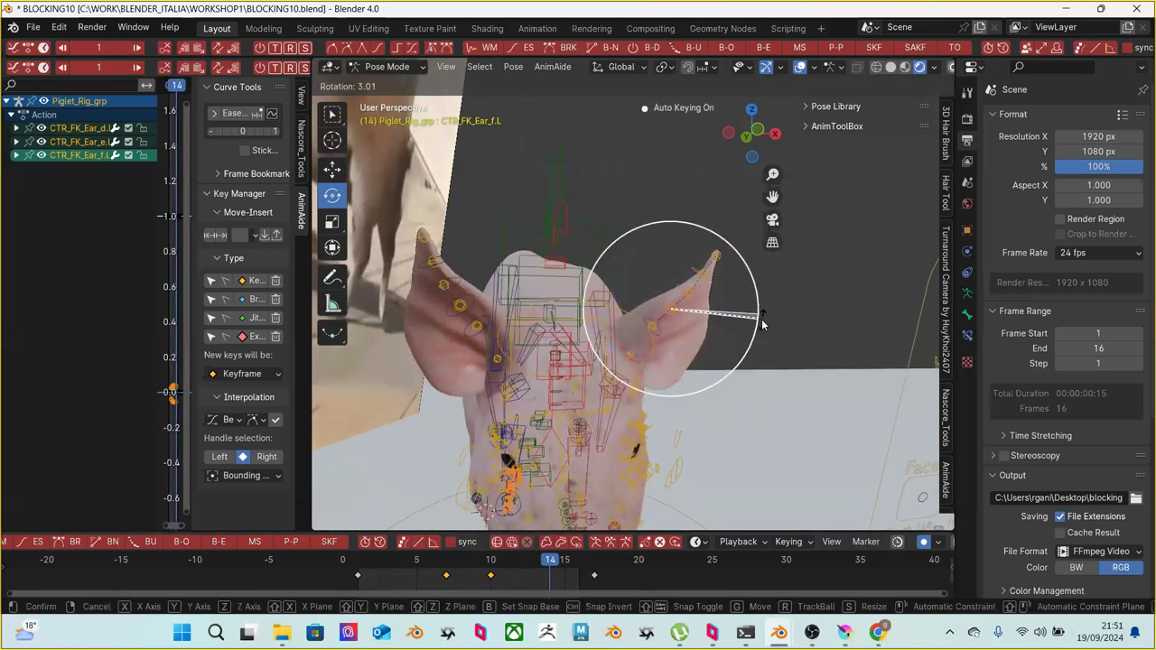
pyautogui.click(761, 327)
pyautogui.moveTo(550, 560); pyautogui.dragTo(609, 560)
pyautogui.click(363, 561)
pyautogui.press('space')
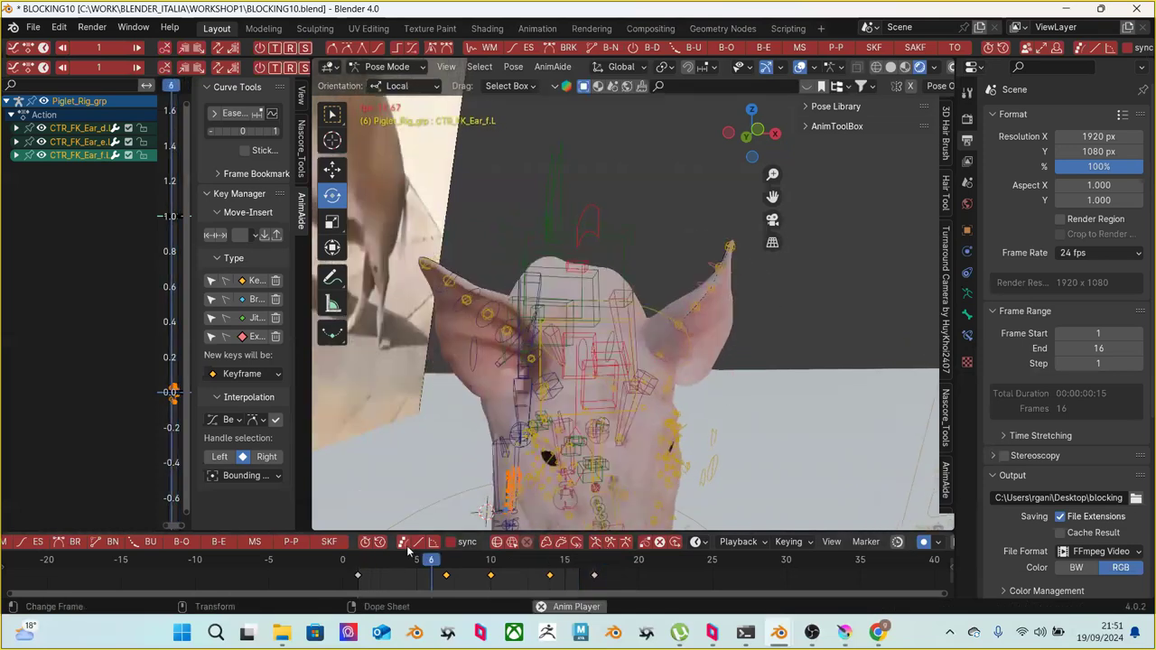
pyautogui.press('space')
# Select only the left ear's tip control f and key its rotation at frames 7 and 4
pyautogui.click(731, 300)
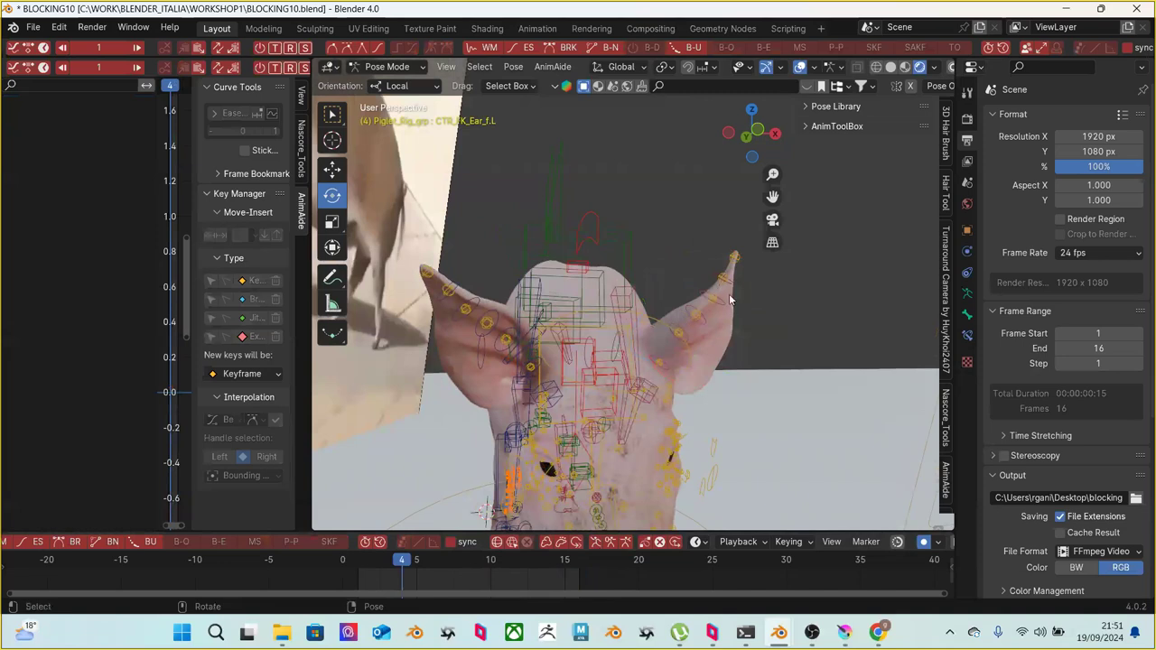
pyautogui.click(733, 285)
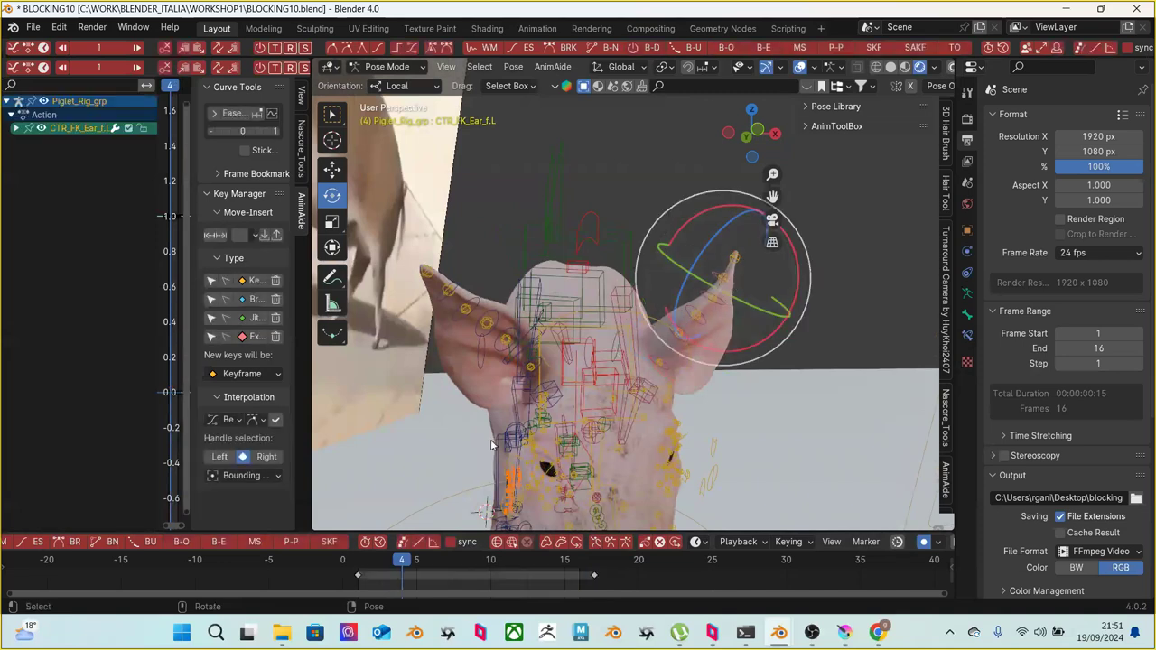
pyautogui.moveTo(402, 561); pyautogui.dragTo(446, 560)
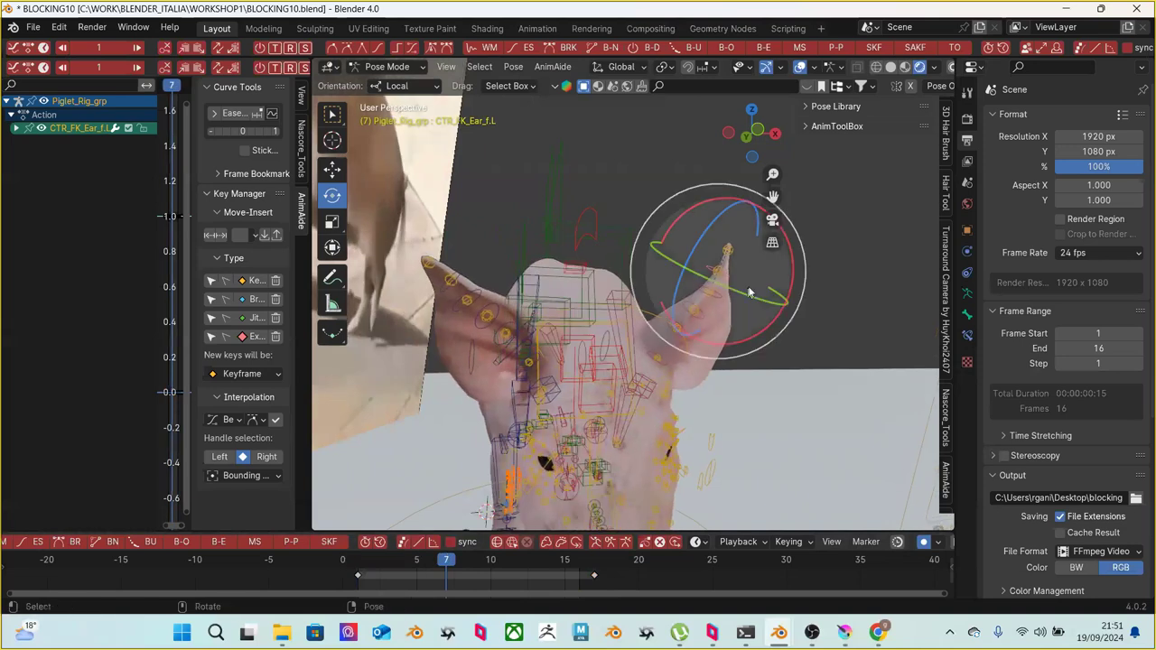
pyautogui.moveTo(791, 274); pyautogui.dragTo(794, 261)
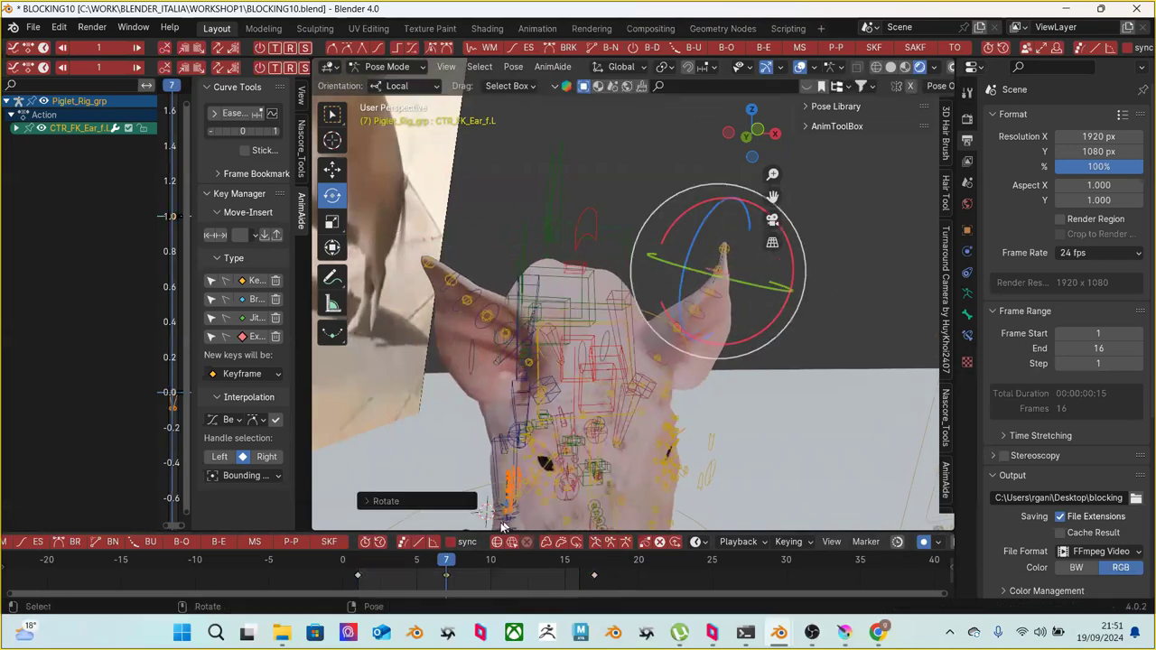
pyautogui.moveTo(403, 558)
pyautogui.mouseDown()
pyautogui.moveTo(359, 557)
pyautogui.moveTo(403, 553)
pyautogui.mouseUp()
pyautogui.moveTo(796, 275); pyautogui.dragTo(805, 288)
# Key the left ear's tip control rotation at frames 11 and 14, and play the walk cycle on the whole pig
pyautogui.moveTo(365, 567); pyautogui.dragTo(505, 560)
pyautogui.moveTo(773, 287); pyautogui.dragTo(763, 317)
pyautogui.moveTo(461, 562); pyautogui.dragTo(550, 562)
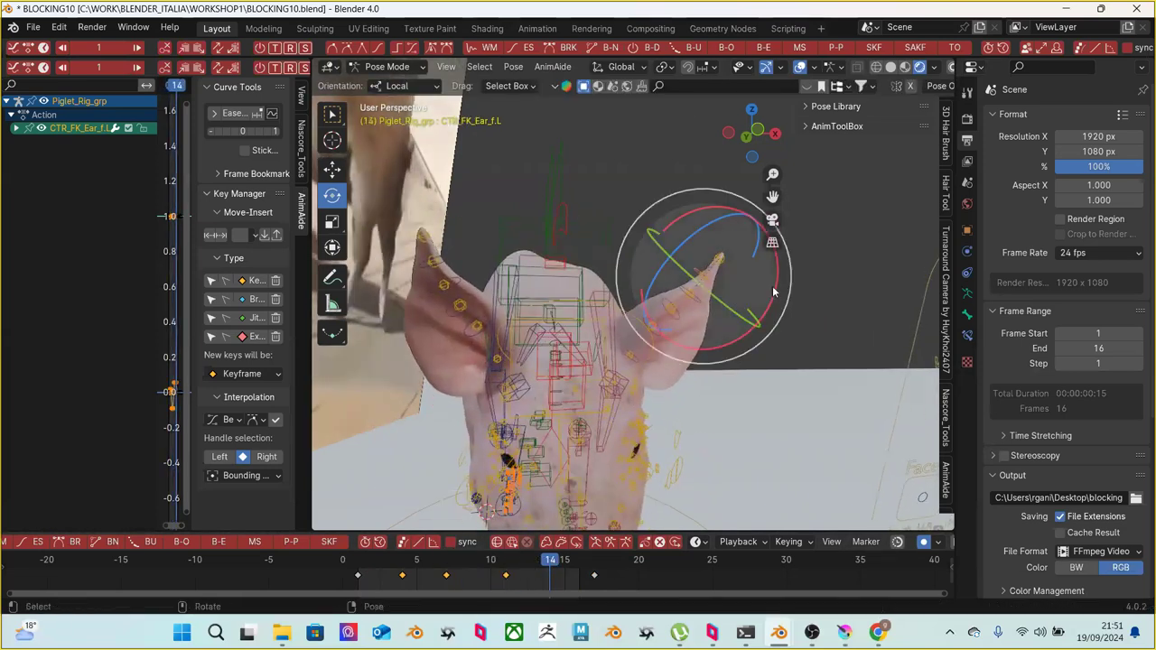
pyautogui.moveTo(773, 291); pyautogui.dragTo(794, 305)
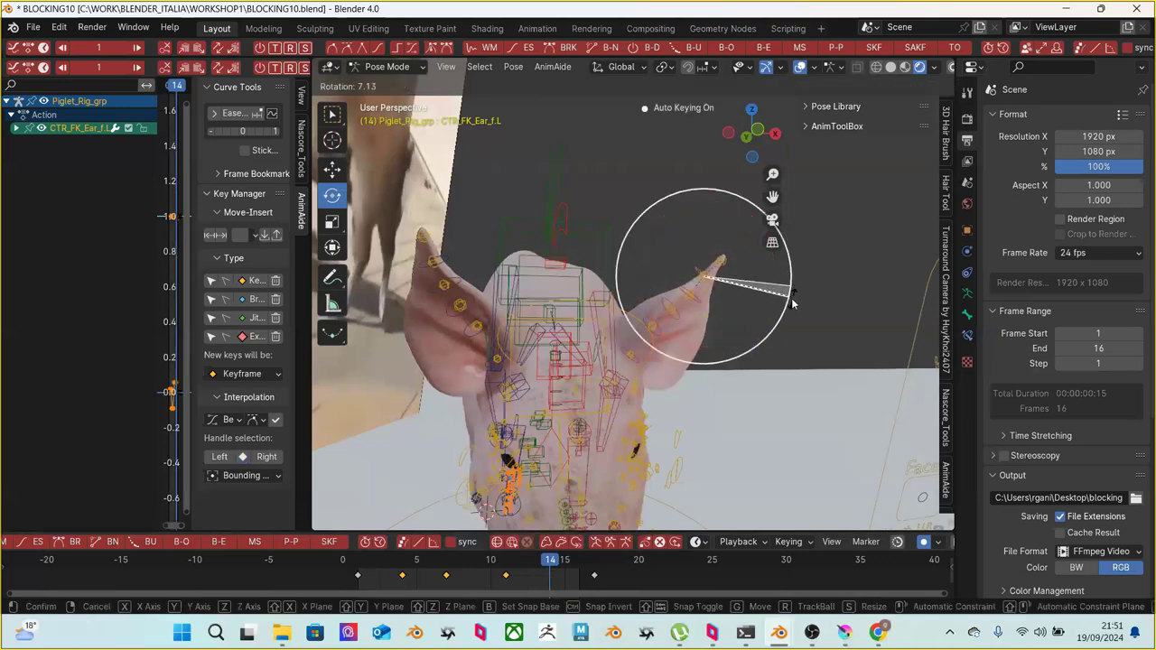
pyautogui.moveTo(686, 414); pyautogui.dragTo(686, 415)
pyautogui.press('space')
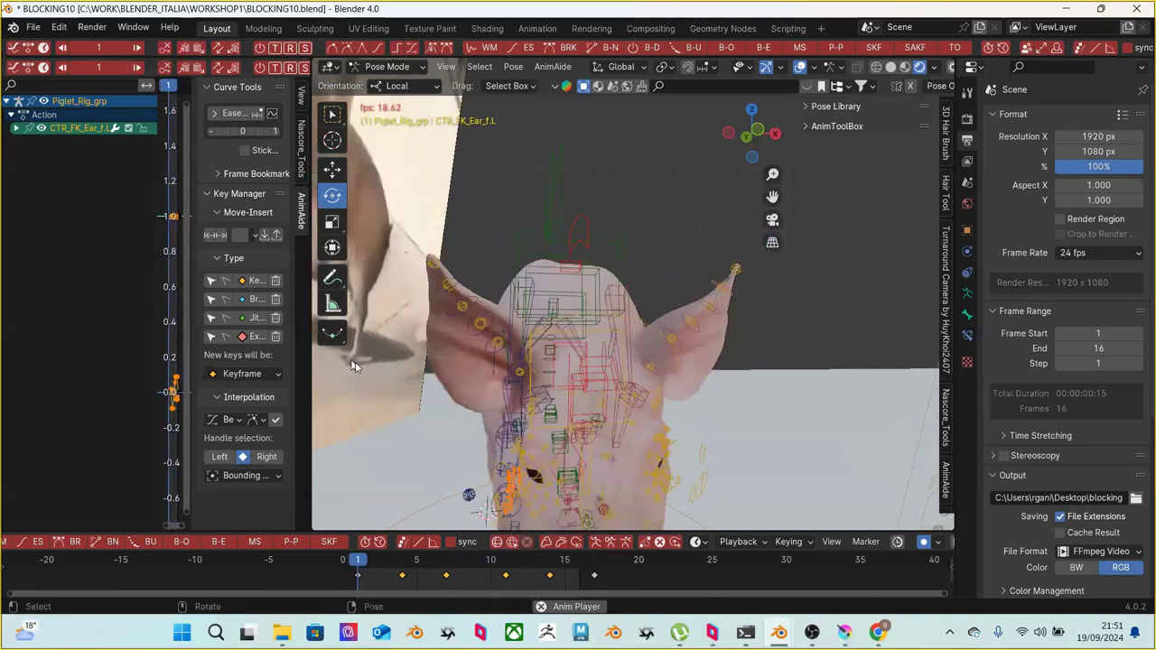
pyautogui.scroll(-3, 726, 408)
pyautogui.moveTo(806, 406); pyautogui.dragTo(610, 463, button='middle')
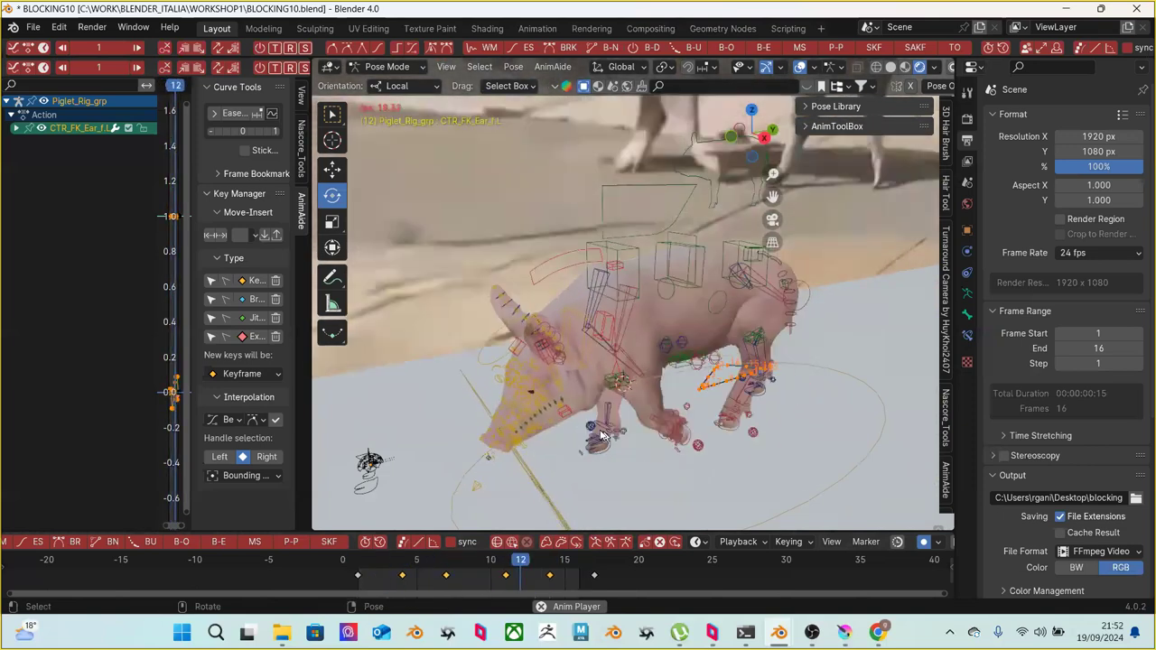
# Stop the playback, return to frame 1 and save an incremental copy of the scene as BLOCKING11.blend
pyautogui.moveTo(575, 444); pyautogui.dragTo(567, 361, button='middle')
pyautogui.press('Escape')
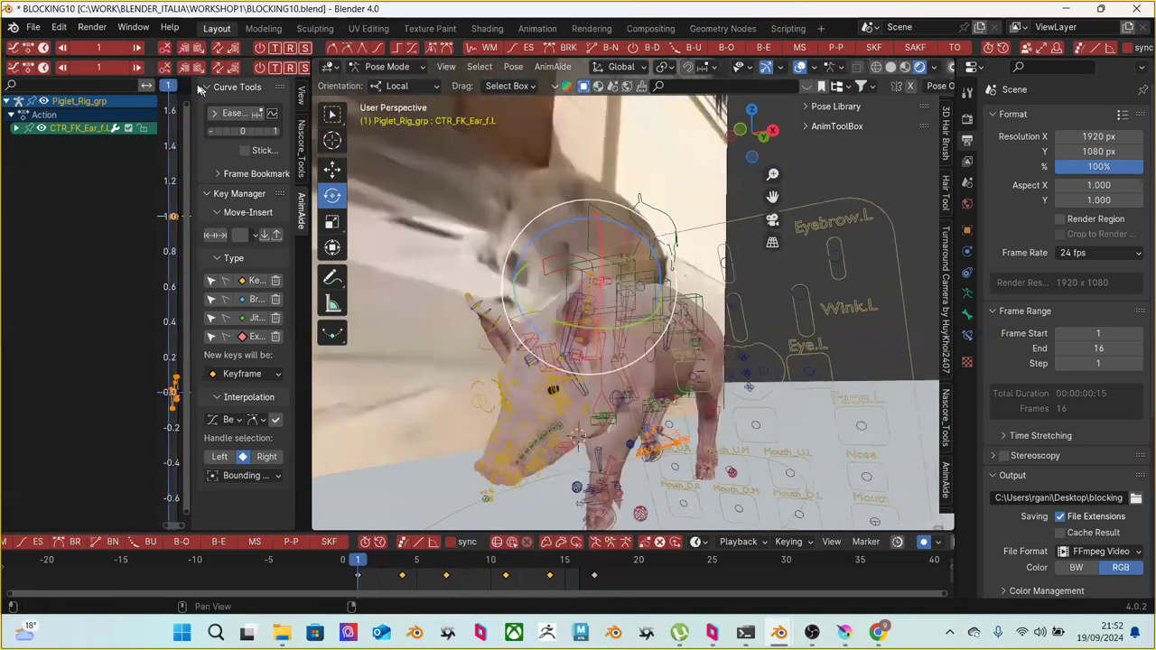
pyautogui.click(32, 27)
pyautogui.click(65, 140)
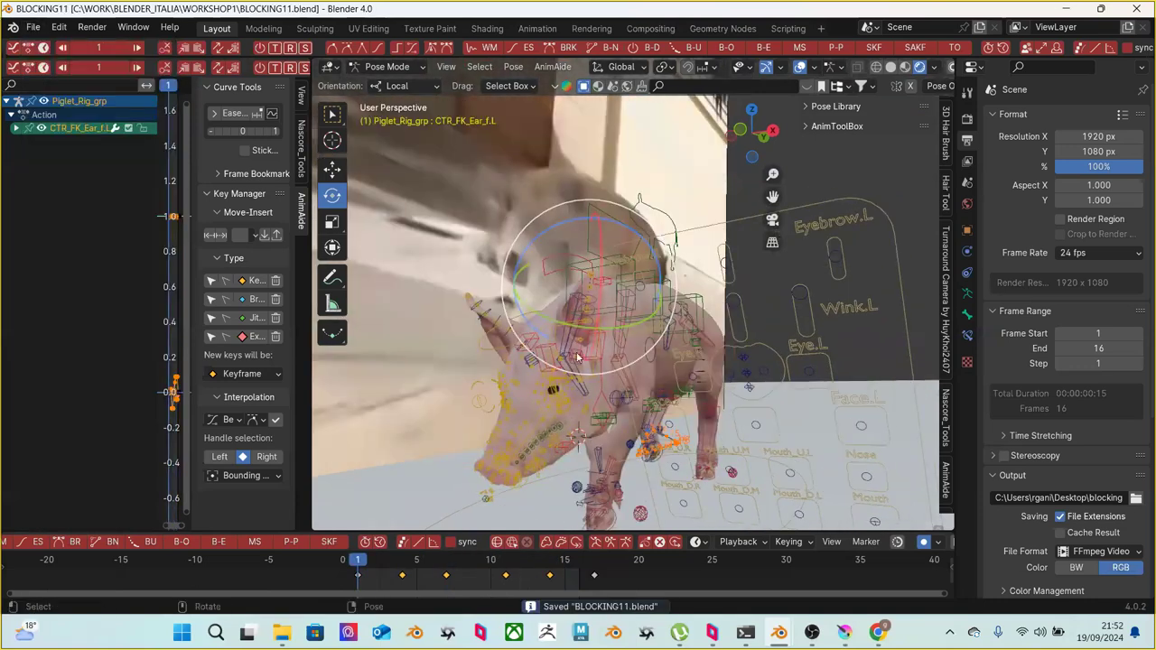
# Select the pig's left abdomen control and activate the Move tool
pyautogui.moveTo(554, 368); pyautogui.dragTo(692, 295, button='middle')
pyautogui.click(692, 294)
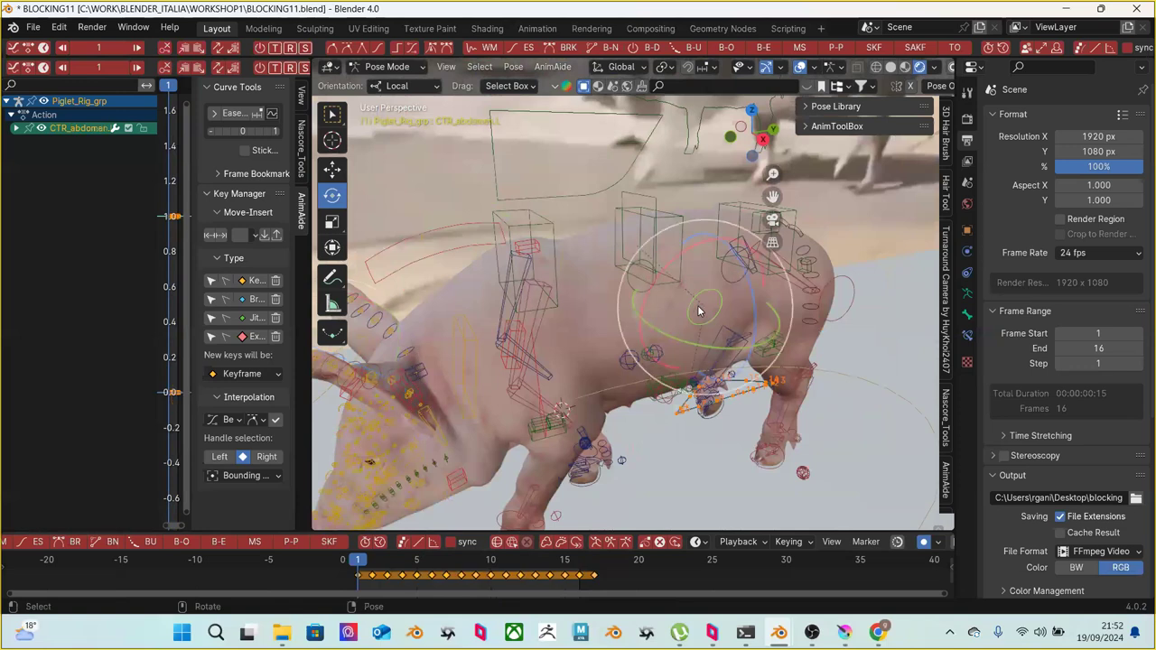
pyautogui.press('w')
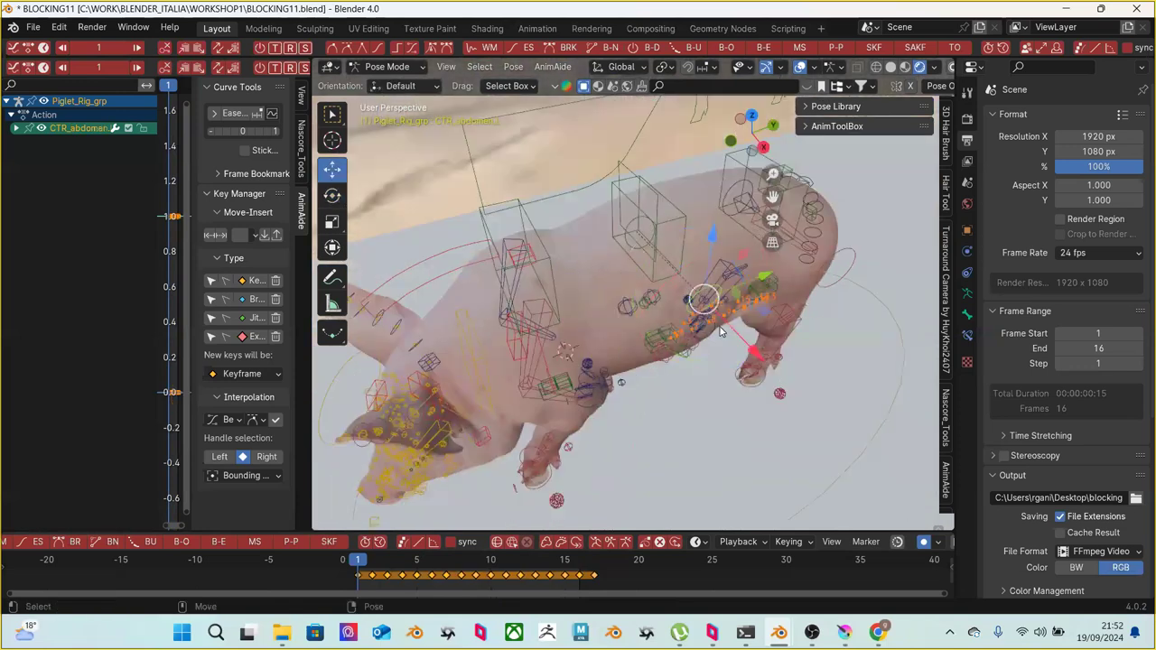
pyautogui.press('g')
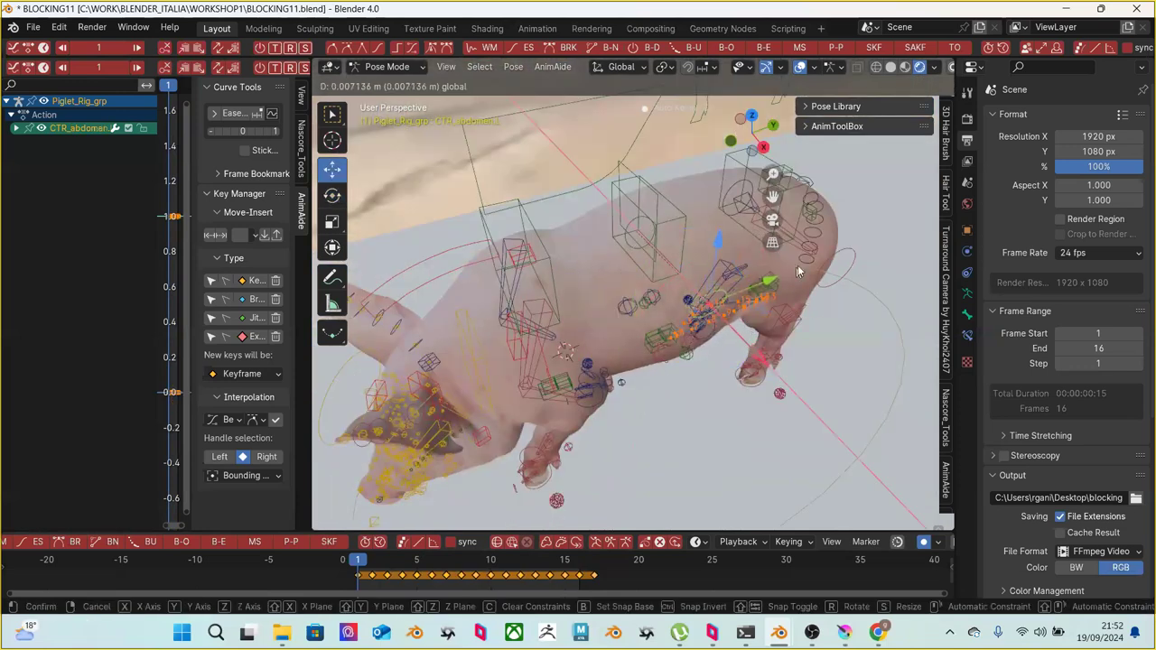
pyautogui.click(798, 268)
pyautogui.hotkey('ctrl', 'z')
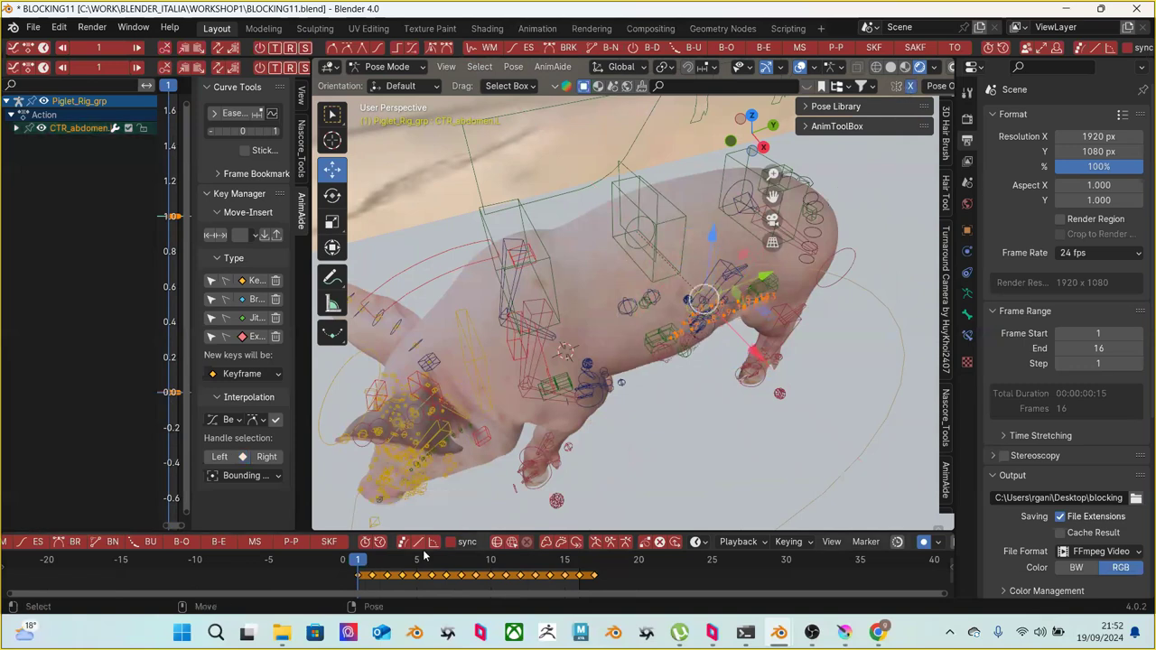
# Delete all of the left abdomen control's keyframes between frames 1 and 17
pyautogui.moveTo(368, 588); pyautogui.dragTo(645, 556)
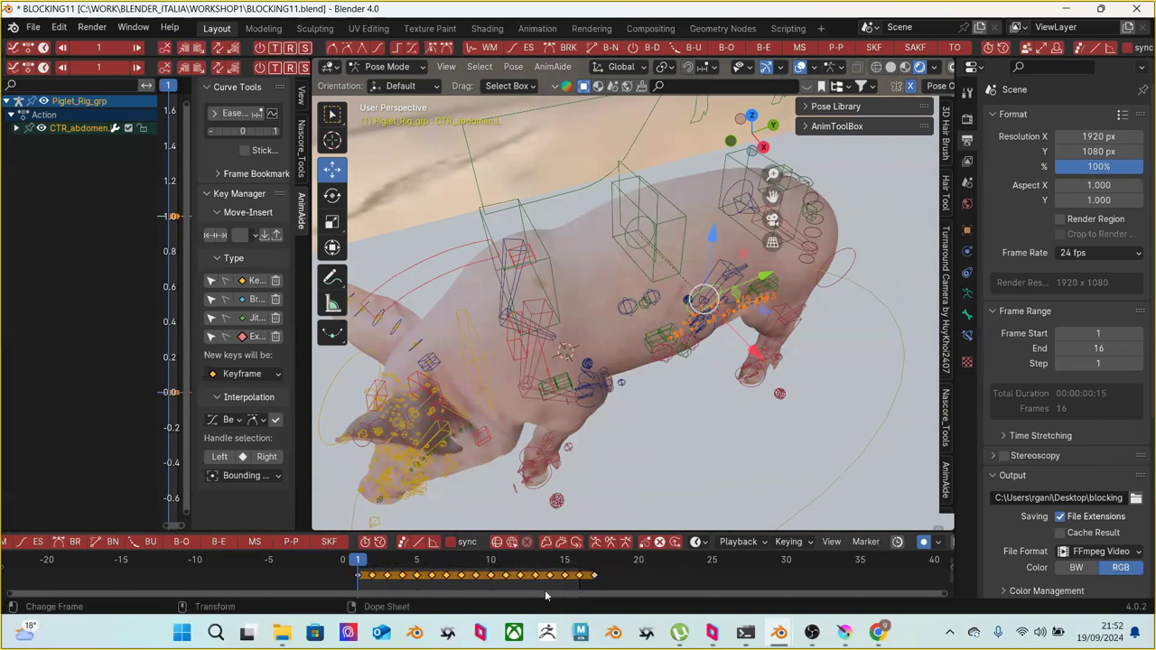
pyautogui.press('Delete')
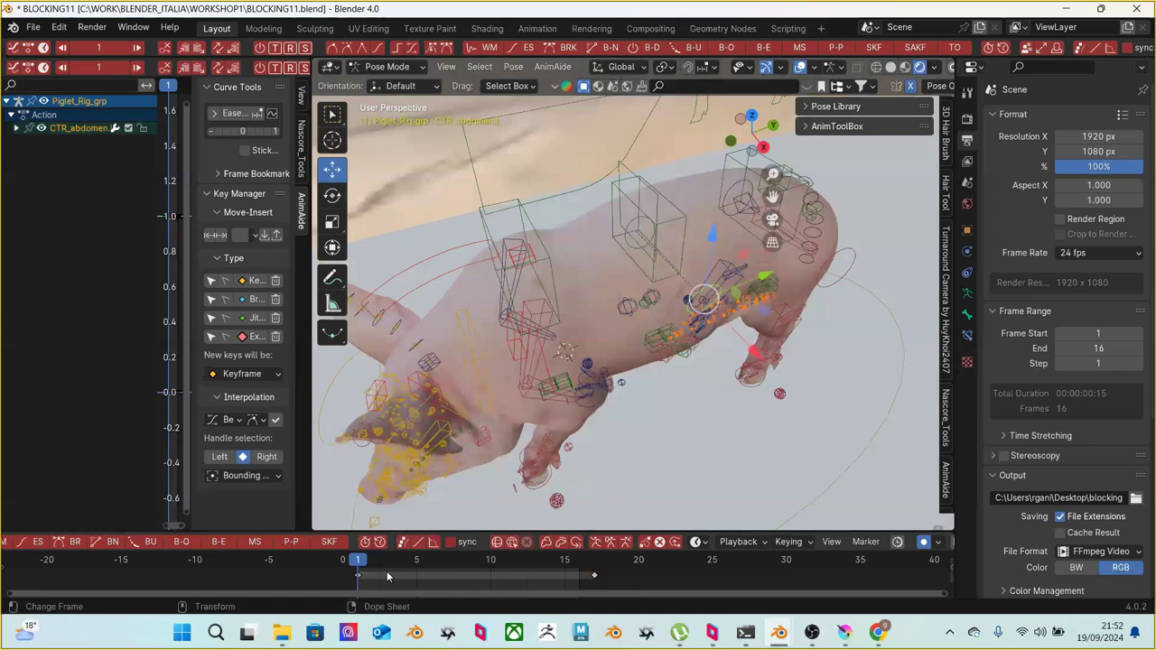
# Move the left abdomen control inward along X at frame 10 and shift the resulting keyframe to frame 9
pyautogui.moveTo(352, 560); pyautogui.dragTo(489, 575)
pyautogui.moveTo(367, 567); pyautogui.dragTo(488, 560)
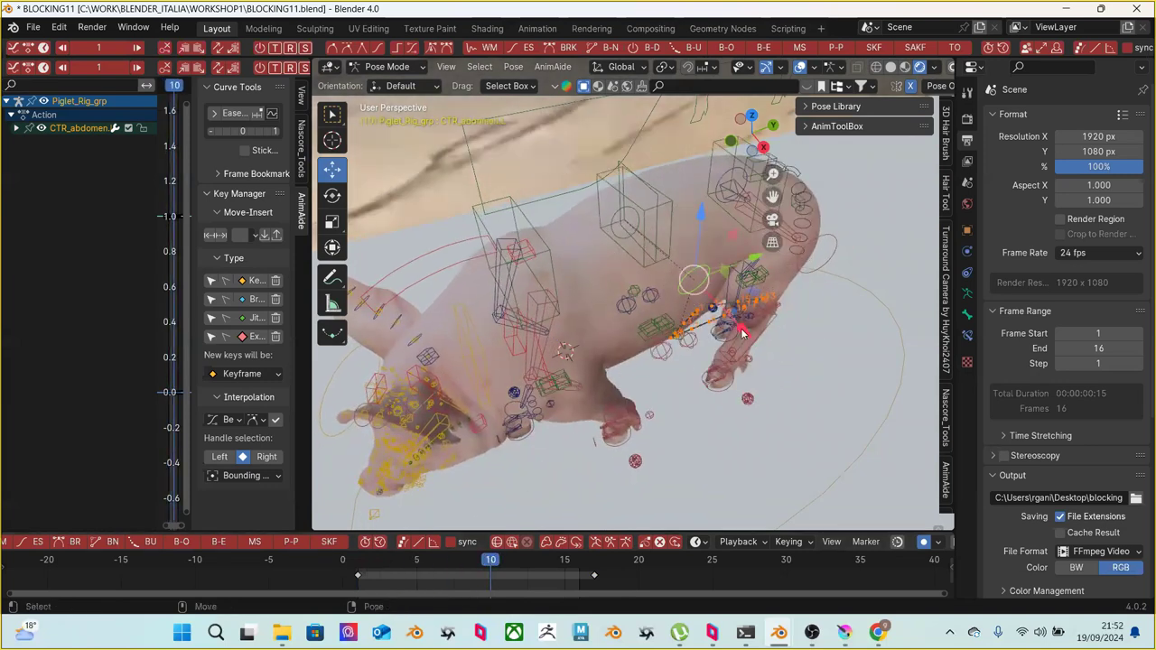
pyautogui.moveTo(742, 333); pyautogui.dragTo(728, 319)
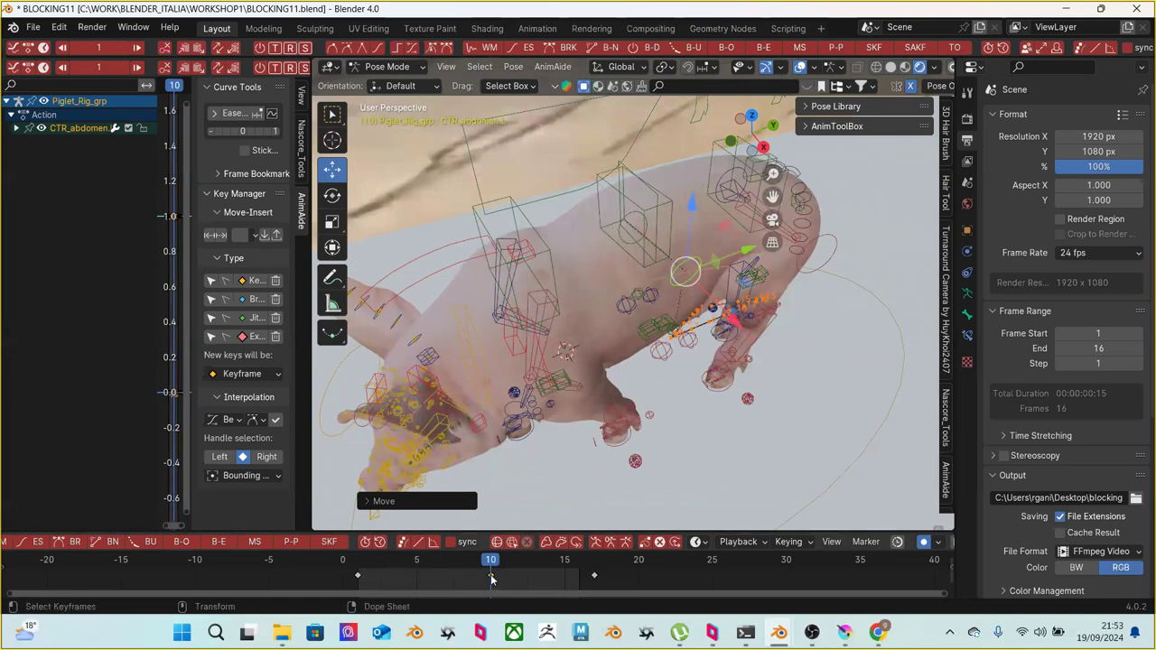
pyautogui.click(490, 575)
pyautogui.moveTo(504, 571); pyautogui.dragTo(476, 576)
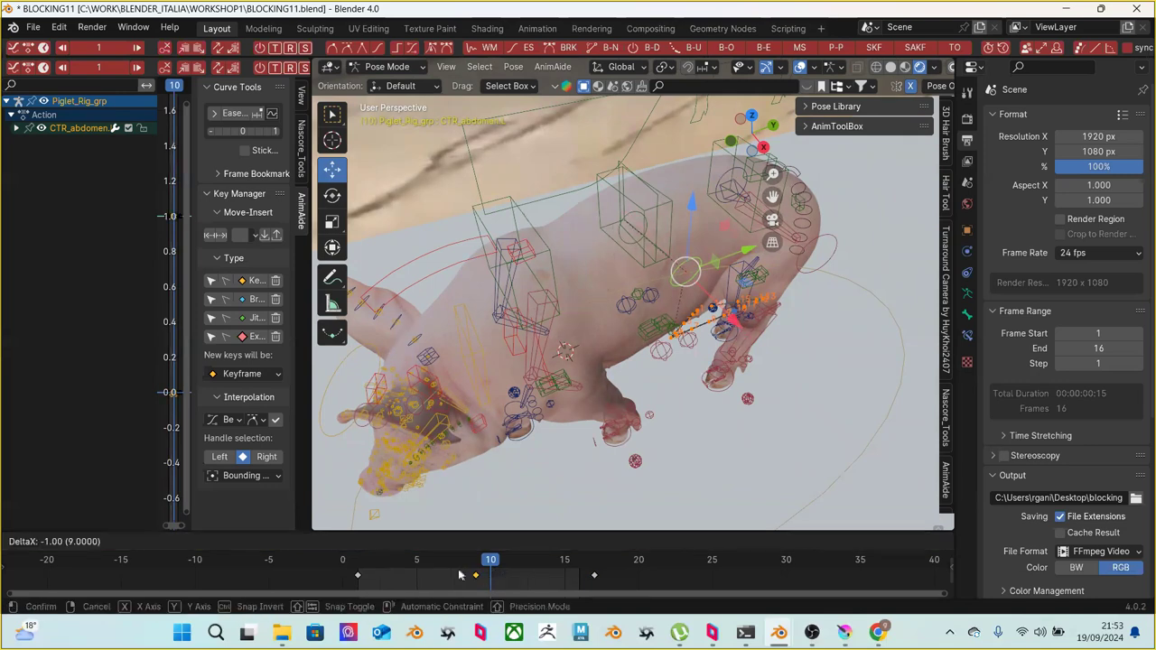
pyautogui.click(458, 574)
# Move the left abdomen control slightly outward along X at frame 1 to key the bulging belly pose
pyautogui.hotkey('shift', 'Left')
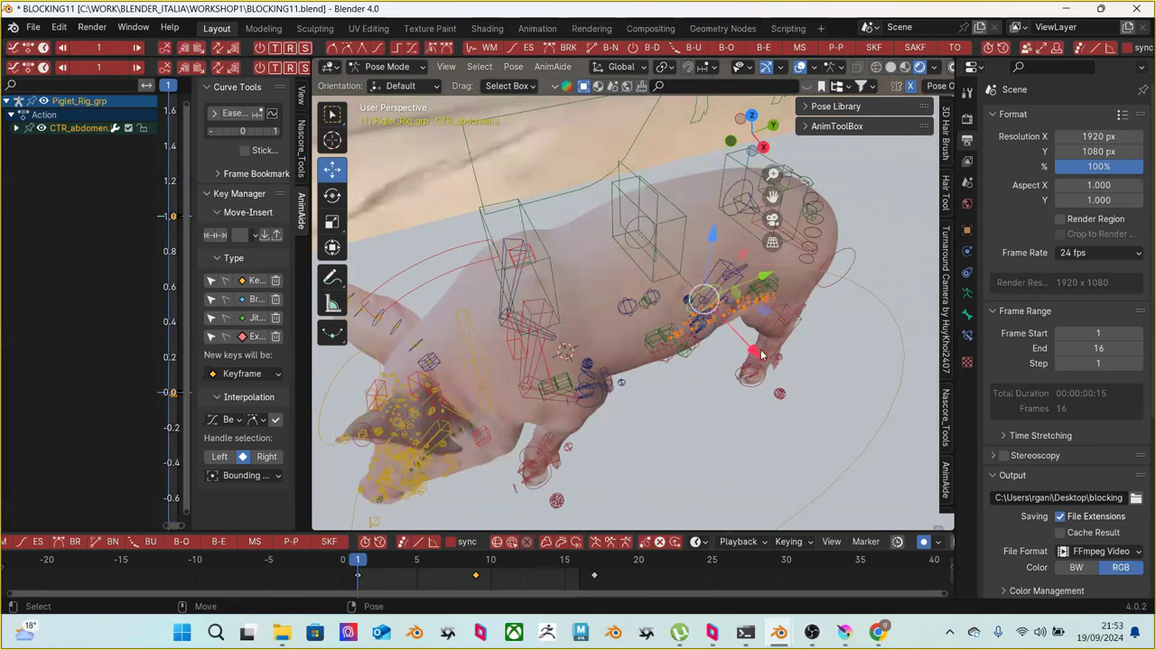
pyautogui.click(756, 352)
pyautogui.press('g')
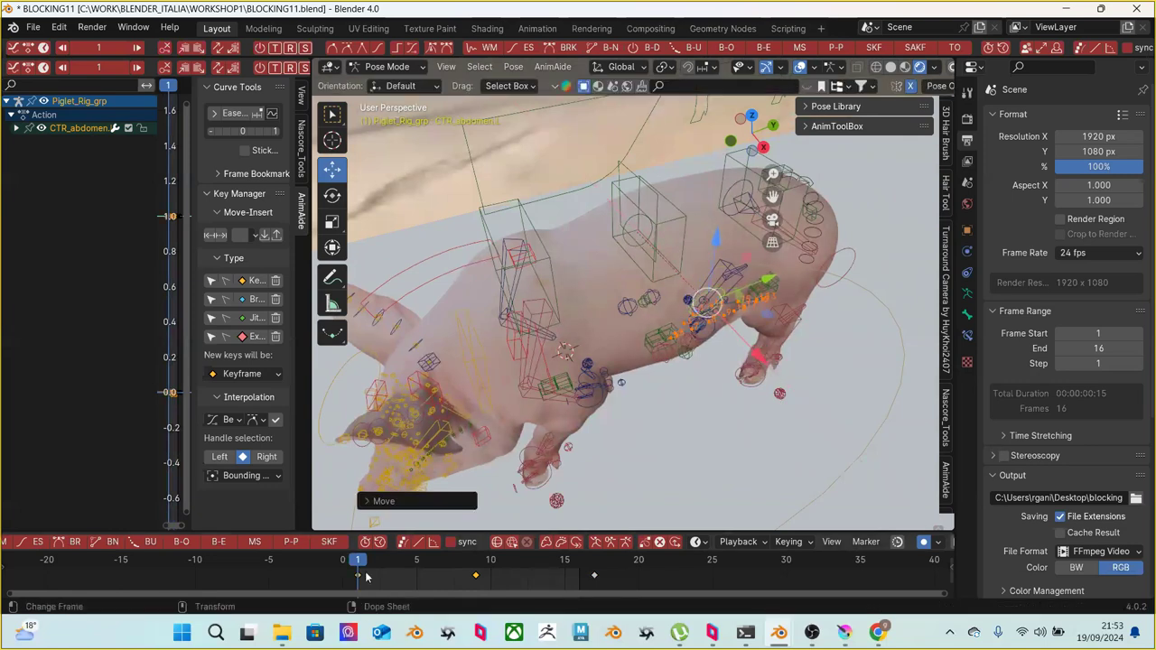
# Try to copy the left abdomen control's frame 1 keyframe onto frame 17
pyautogui.click(389, 574)
pyautogui.rightClick(358, 577)
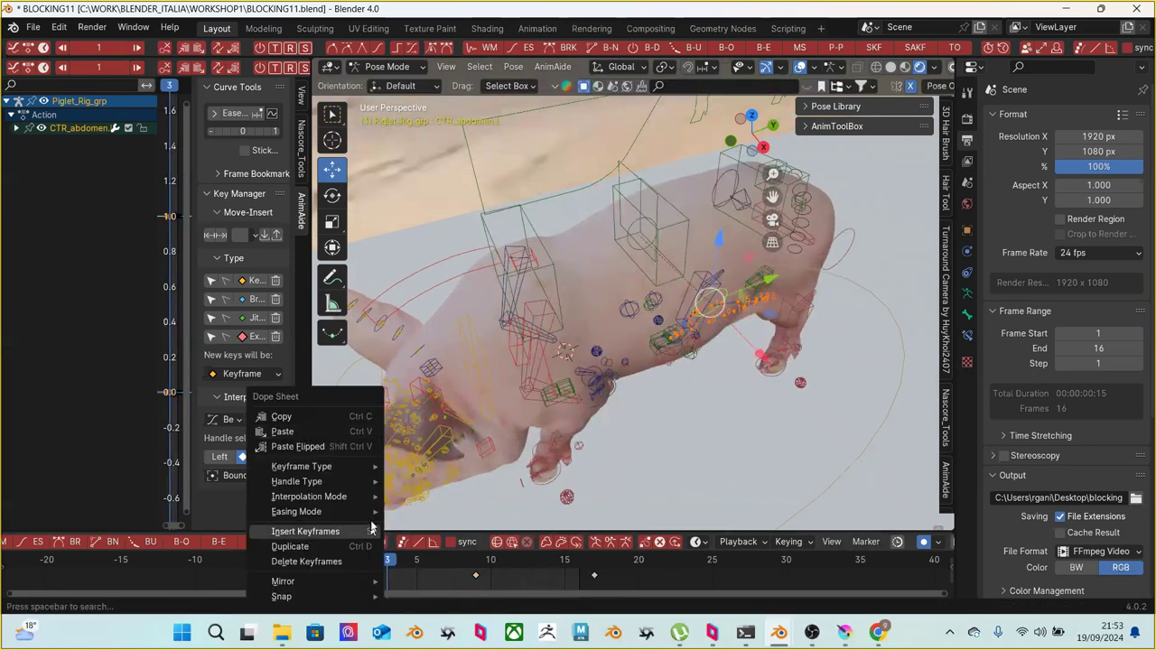
pyautogui.click(287, 414)
pyautogui.click(596, 575)
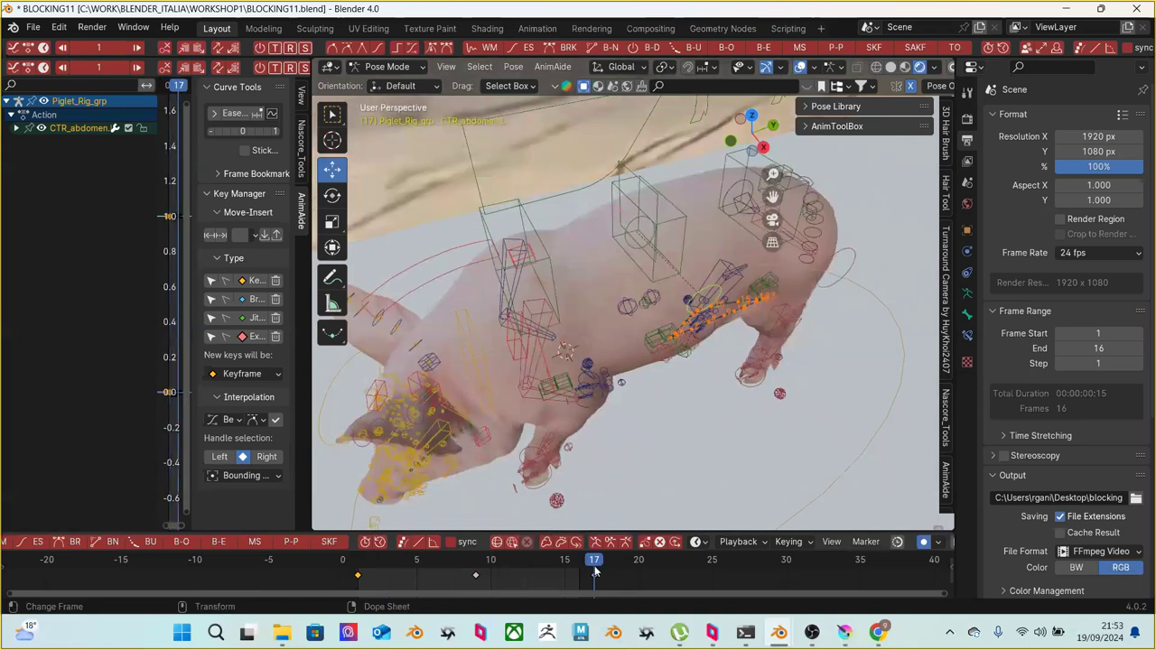
pyautogui.rightClick(596, 573)
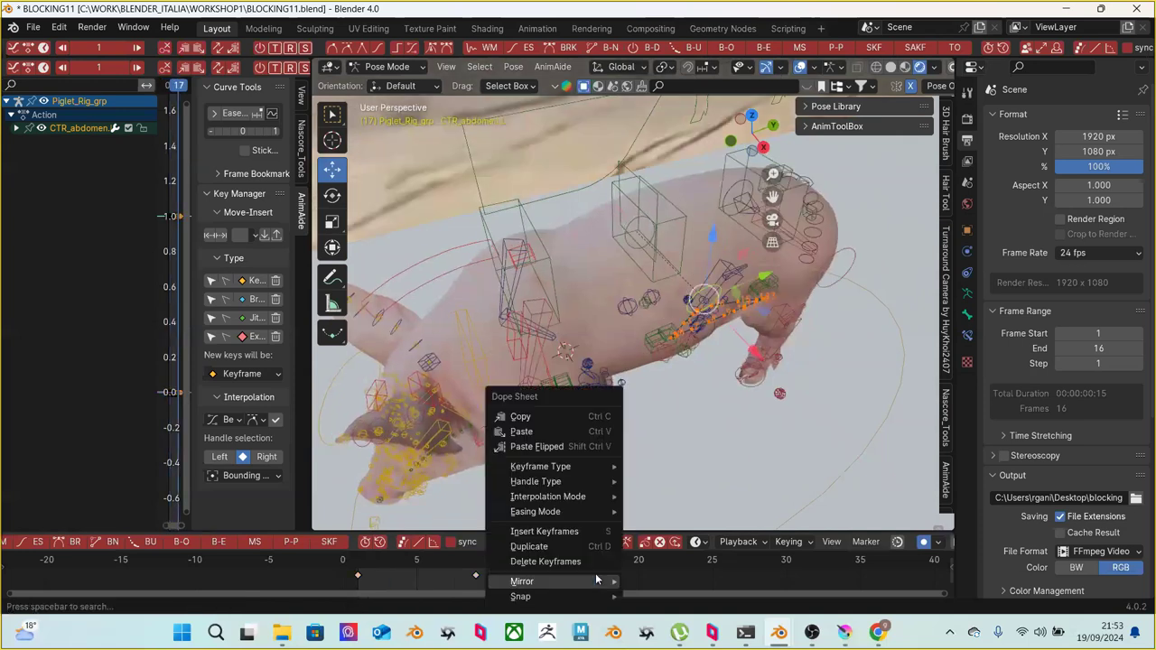
pyautogui.click(586, 432)
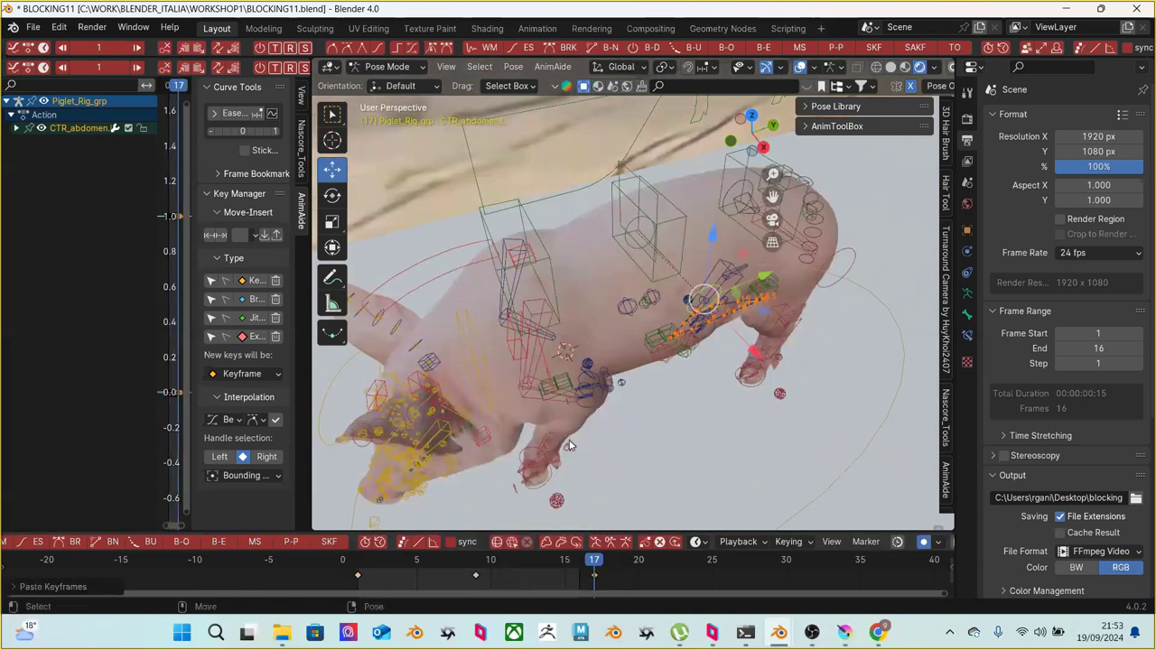
# Copy the left abdomen control's frame 1 keyframe, set the scene's end frame to 17 and paste the keyframe at frame 17
pyautogui.click(359, 571)
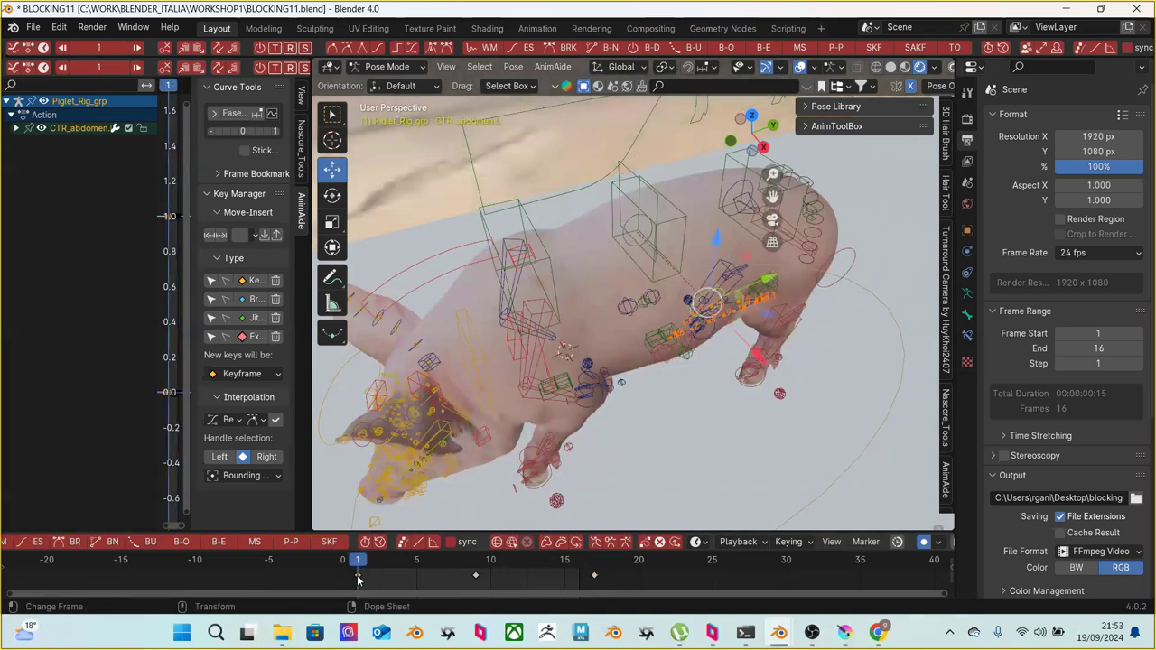
pyautogui.rightClick(357, 579)
pyautogui.click(335, 421)
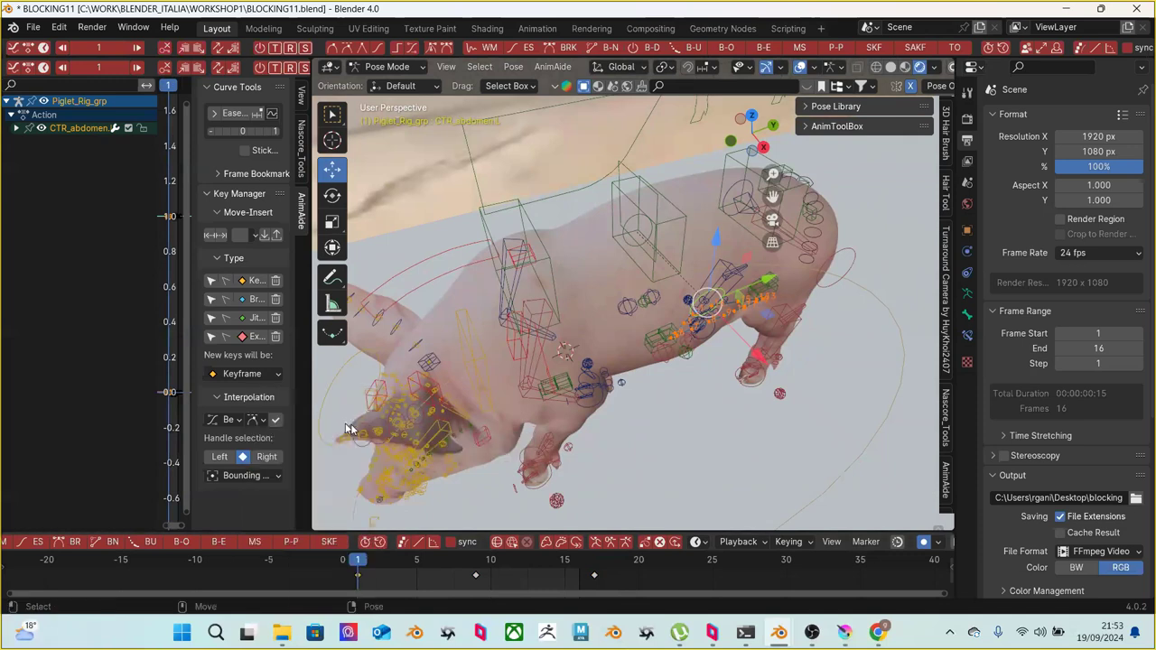
pyautogui.click(594, 566)
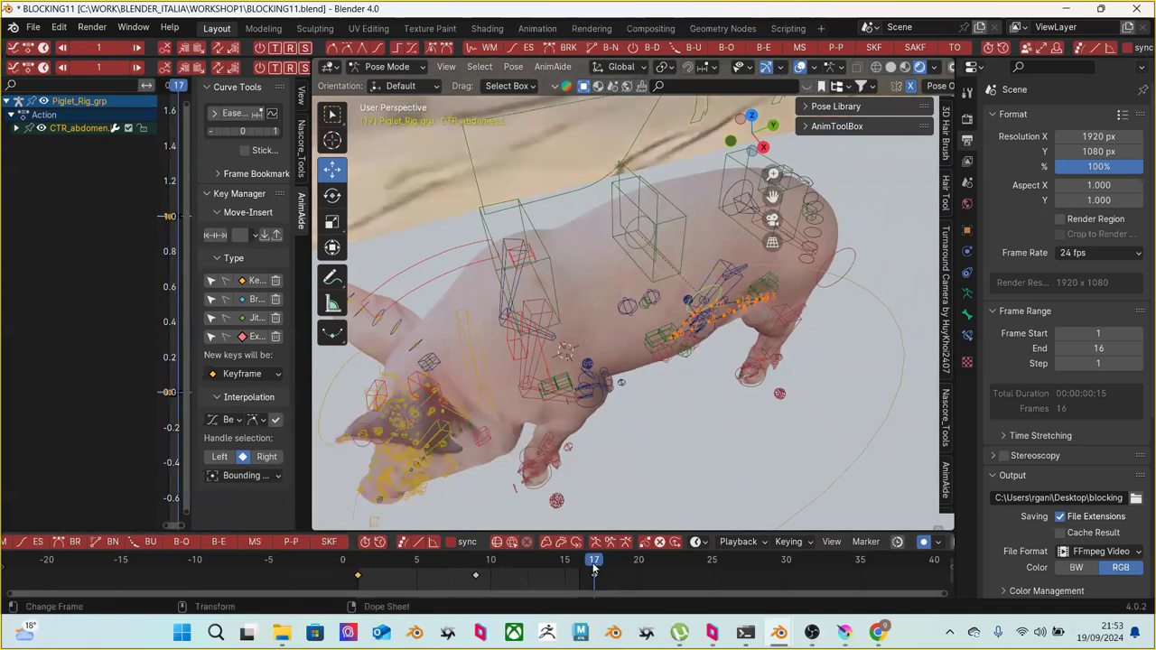
pyautogui.click(1099, 345)
pyautogui.write('17')
pyautogui.press('Return')
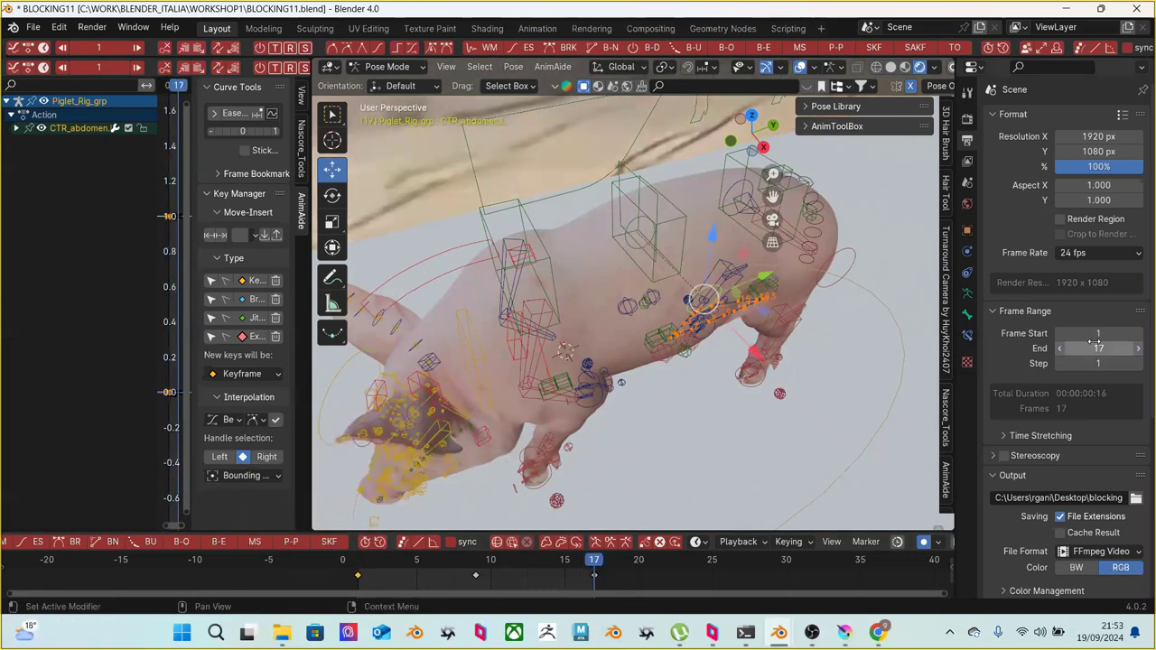
pyautogui.rightClick(595, 578)
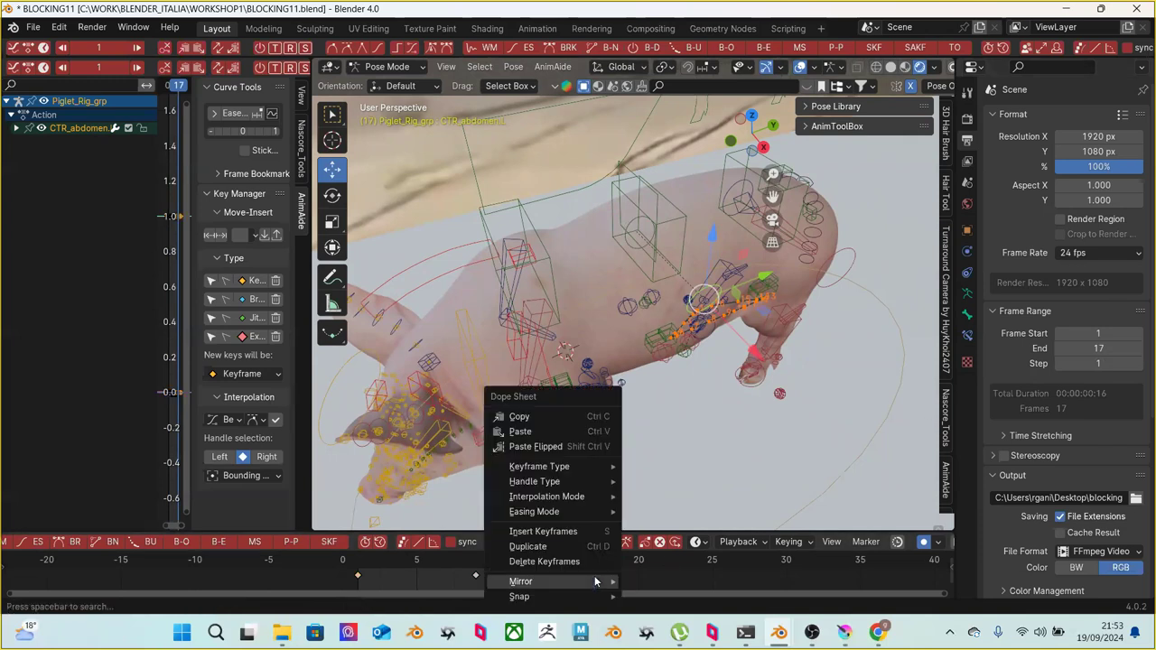
pyautogui.click(578, 436)
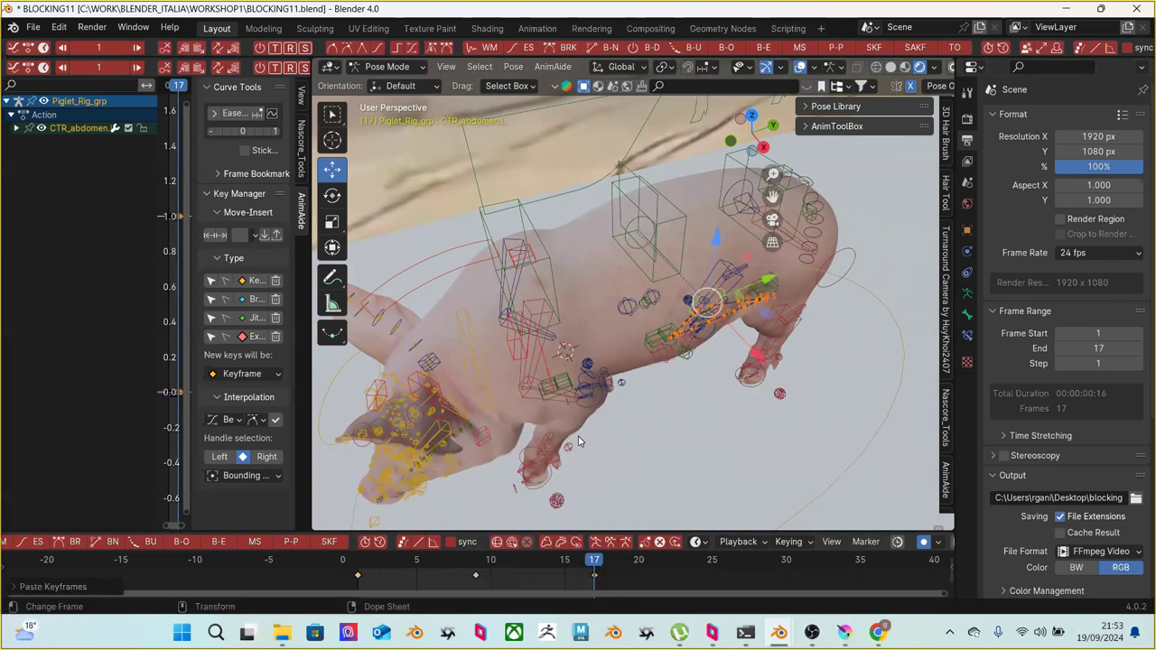
# Play the walk cycle to check the belly motion, and set the scene's end frame to 16
pyautogui.click(358, 568)
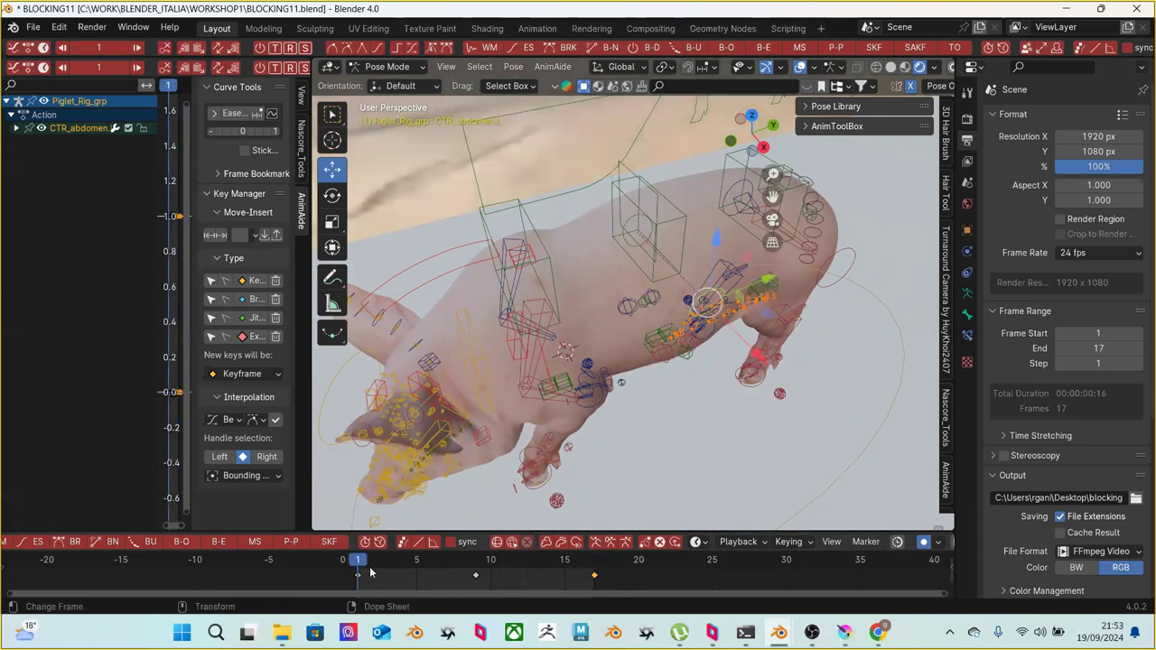
pyautogui.moveTo(363, 567)
pyautogui.mouseDown()
pyautogui.moveTo(578, 575)
pyautogui.moveTo(365, 571)
pyautogui.mouseUp()
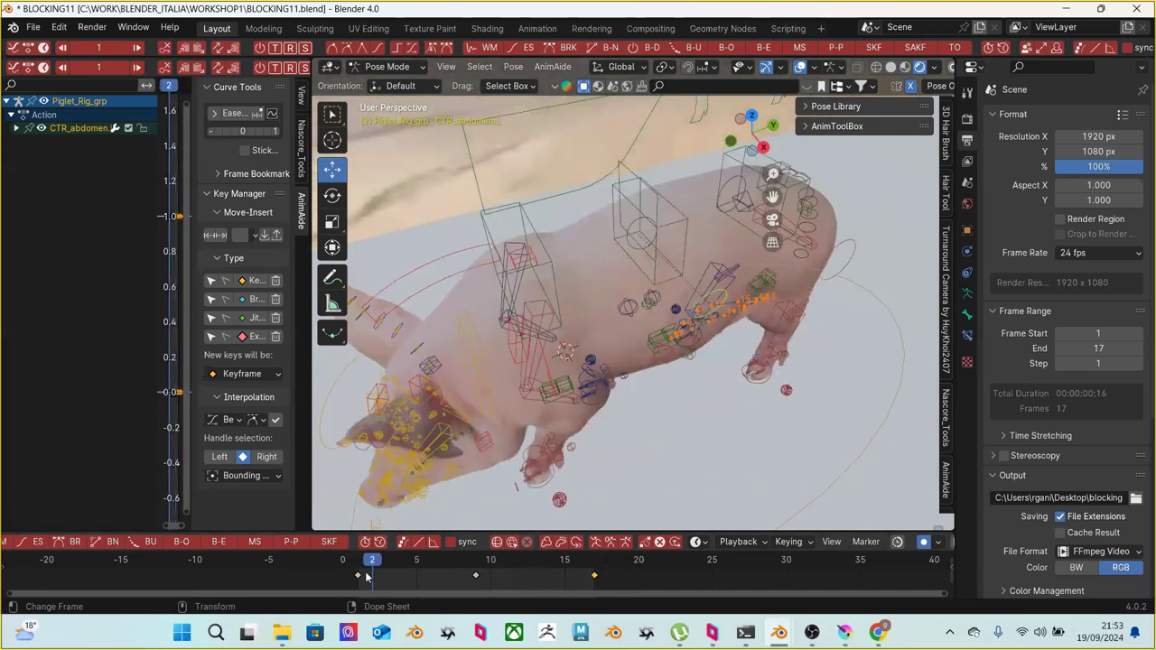
pyautogui.press('space')
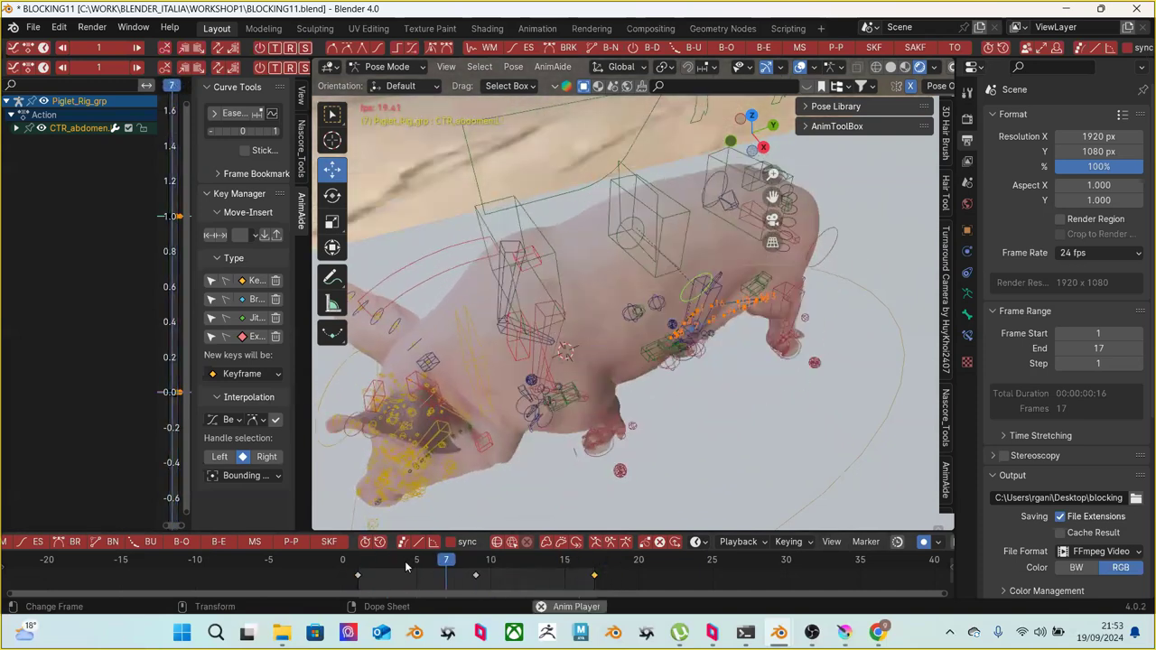
pyautogui.moveTo(557, 405); pyautogui.dragTo(869, 277, button='middle')
pyautogui.doubleClick(1080, 349)
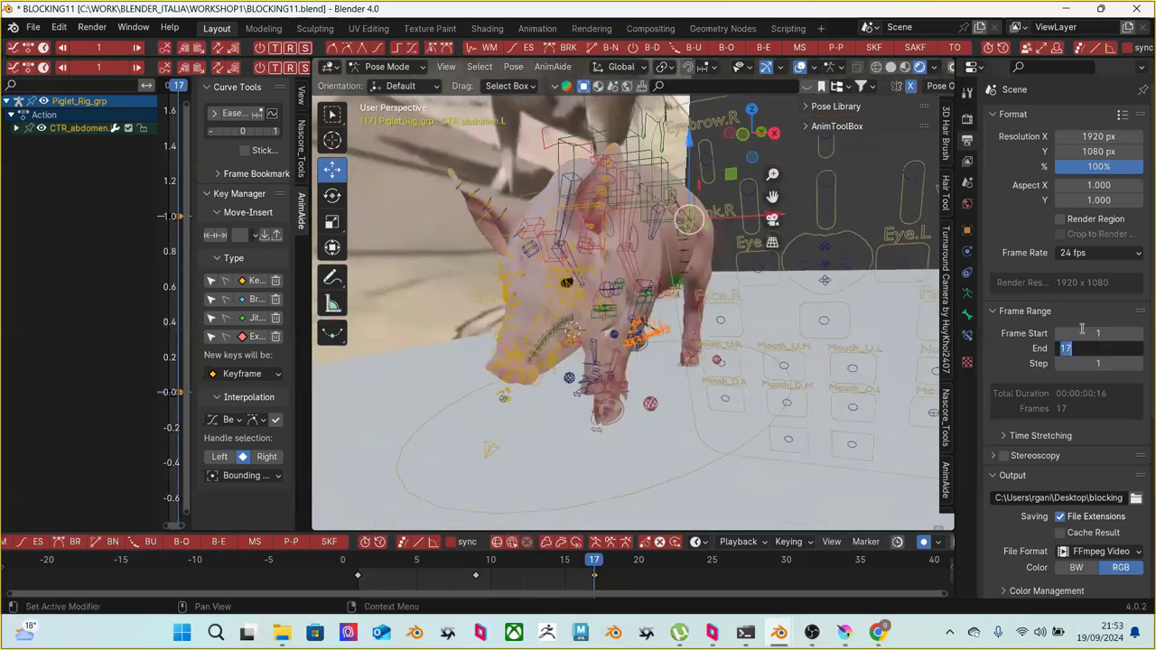
pyautogui.write('16')
pyautogui.press('Return')
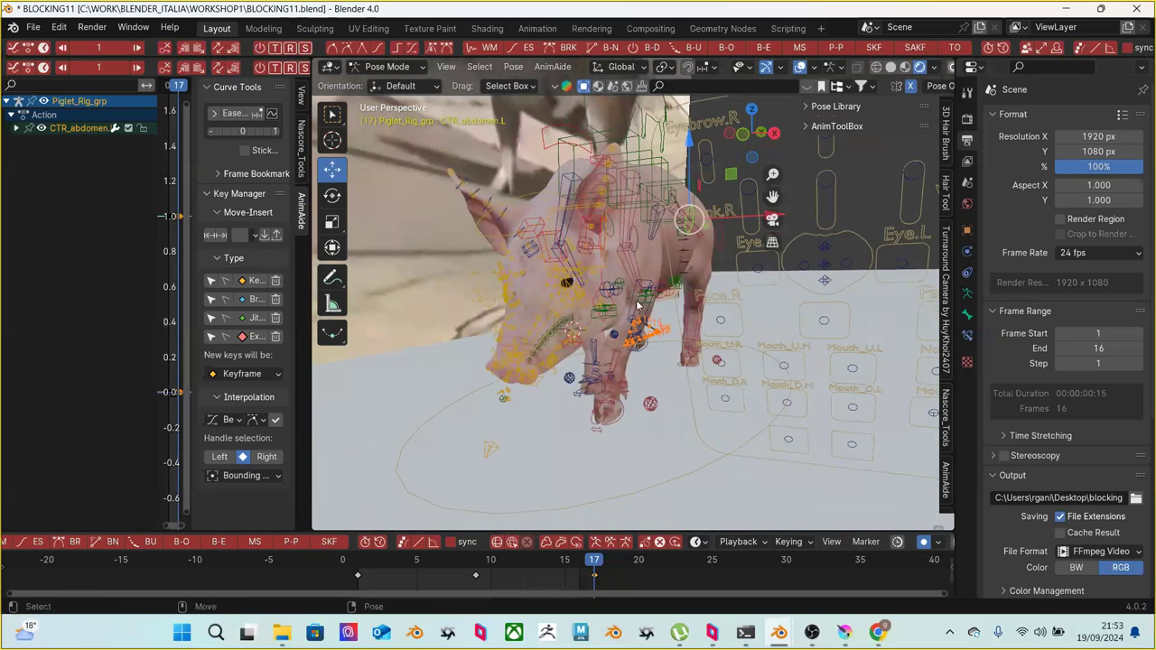
# Select the nose control CTR_Nose_f.002 below the snout and try moving it at frame 17
pyautogui.moveTo(619, 316); pyautogui.dragTo(632, 443, button='middle')
pyautogui.click(561, 443)
pyautogui.moveTo(632, 442); pyautogui.dragTo(575, 445)
pyautogui.moveTo(585, 443)
pyautogui.mouseDown(button='middle')
pyautogui.moveTo(598, 440)
pyautogui.moveTo(603, 456)
pyautogui.mouseUp(button='middle')
pyautogui.click(601, 448)
pyautogui.moveTo(630, 453); pyautogui.dragTo(632, 454)
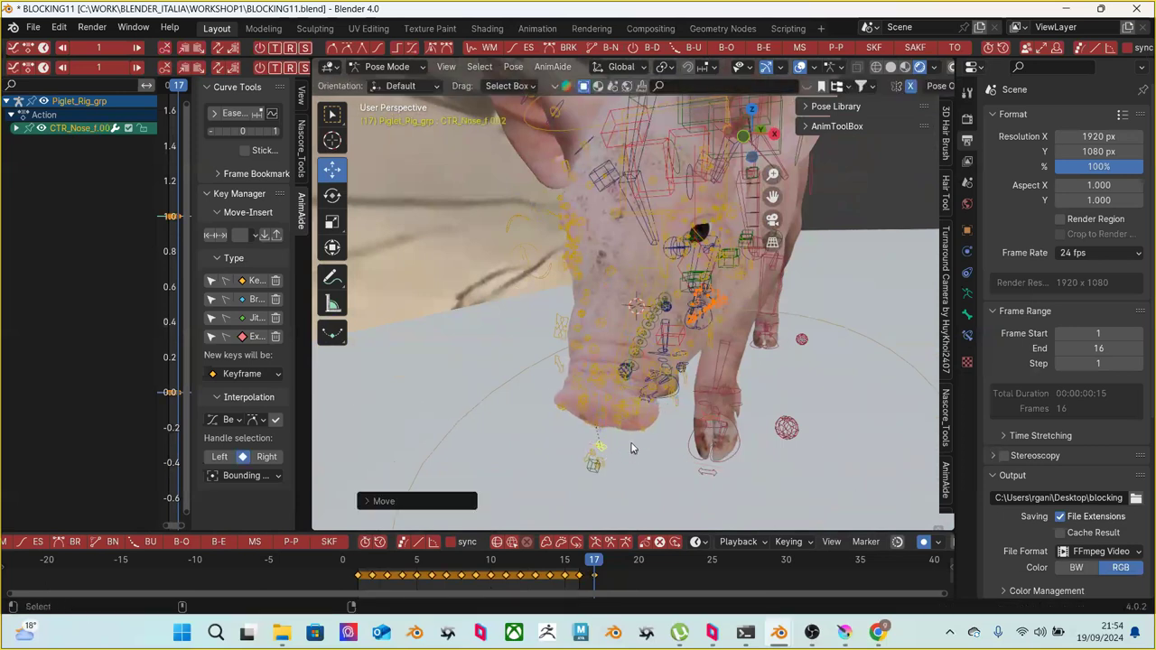
pyautogui.moveTo(632, 452); pyautogui.dragTo(749, 328, button='middle')
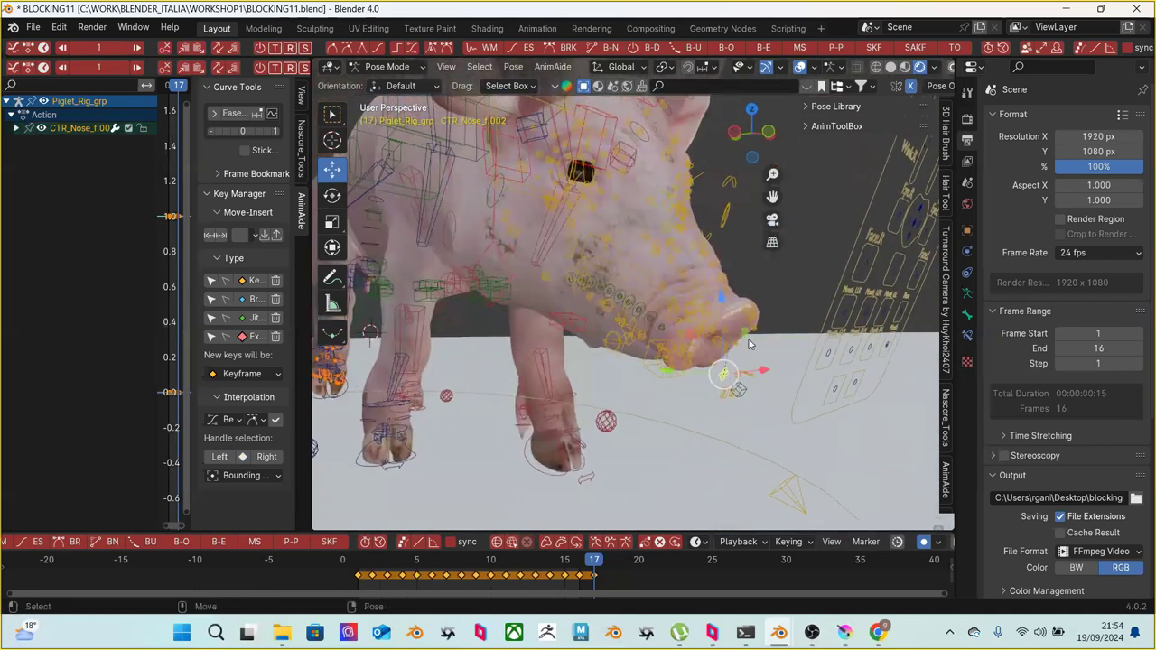
pyautogui.scroll(2, 749, 345)
pyautogui.hotkey('ctrl', 'z')
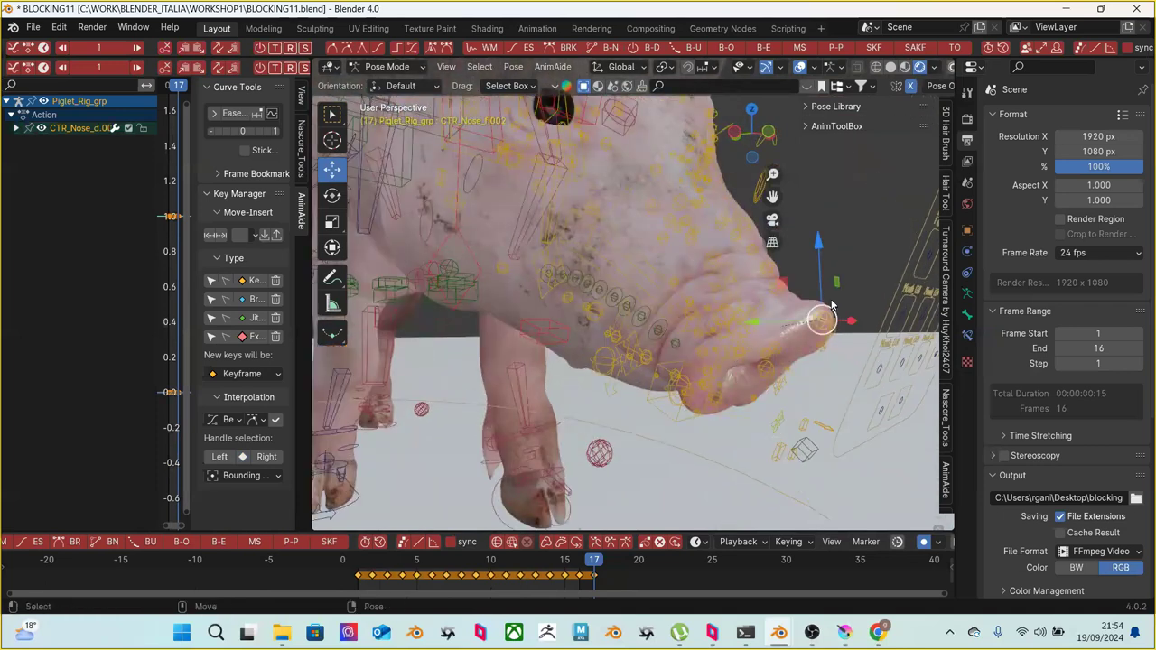
# Try moving the control at the snout's tip along Z at frame 17, and undo the move
pyautogui.press('g')
pyautogui.press('z')
pyautogui.click(820, 271)
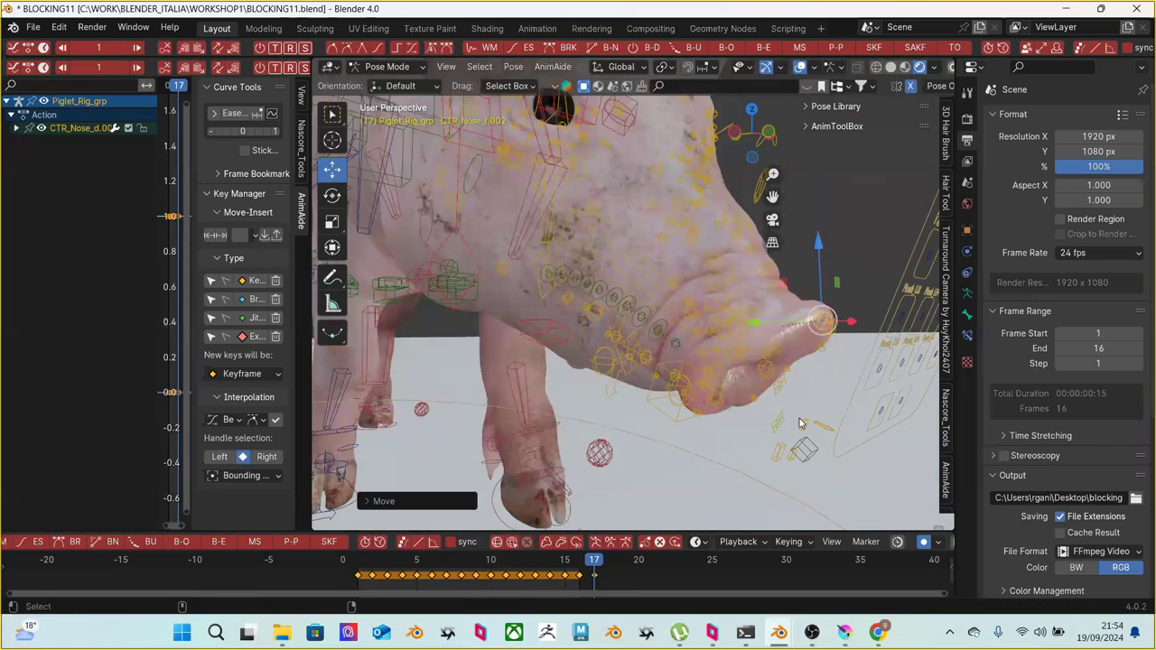
pyautogui.hotkey('ctrl', 'z')
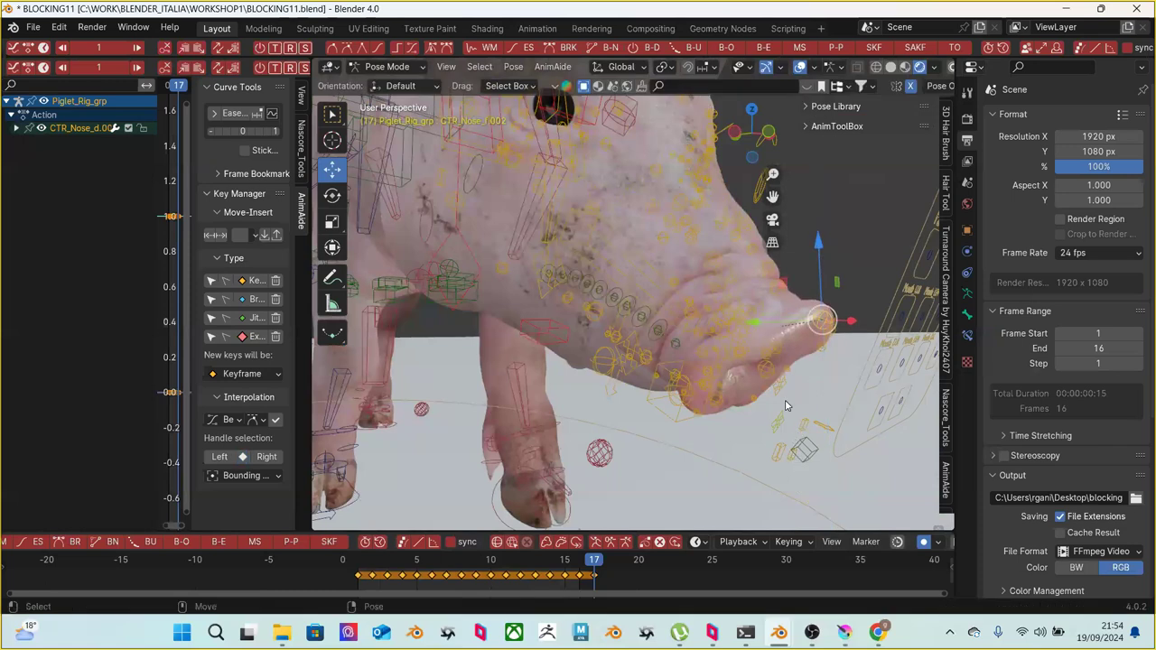
# Reselect the nose control CTR_Nose_f.002 below the snout and try moving it along X at frame 17
pyautogui.click(780, 388)
pyautogui.moveTo(811, 407); pyautogui.dragTo(790, 403, button='middle')
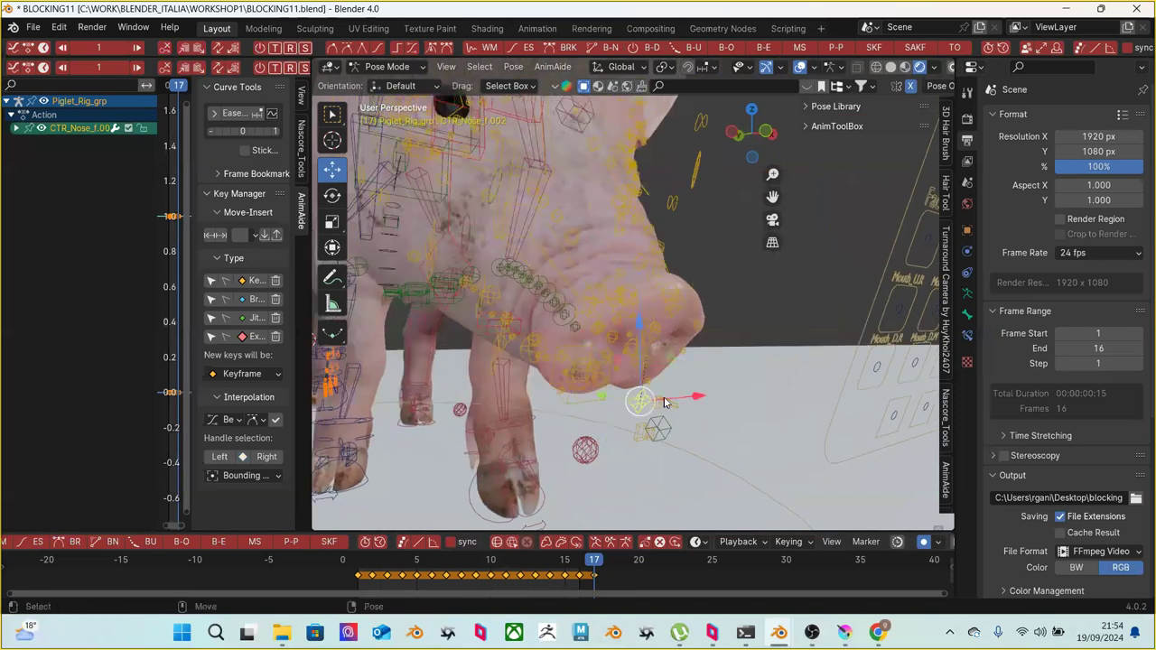
pyautogui.press('g')
pyautogui.press('x')
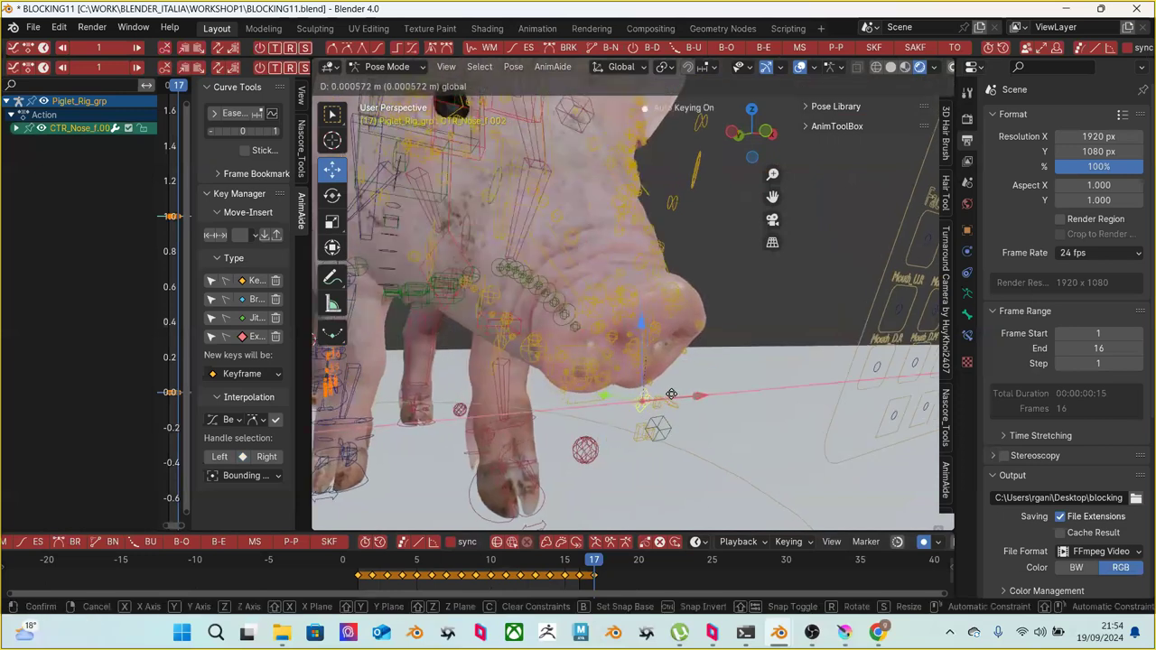
pyautogui.click(674, 389)
pyautogui.moveTo(692, 382)
pyautogui.mouseDown(button='middle')
pyautogui.moveTo(643, 373)
pyautogui.moveTo(712, 381)
pyautogui.mouseUp(button='middle')
pyautogui.click(707, 376)
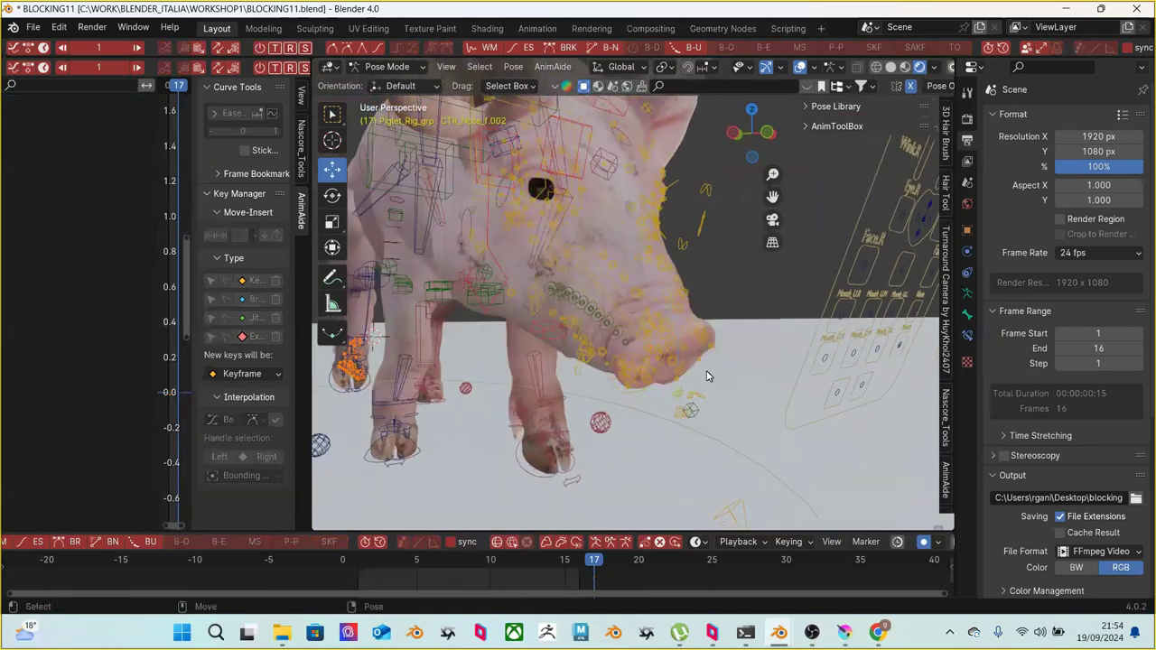
# Select the two nose controls CTR_Nose_f.003 and CTR_Nose_f.002, and delete their keyframes between frames 1 and 17
pyautogui.scroll(2, 704, 393)
pyautogui.click(697, 422)
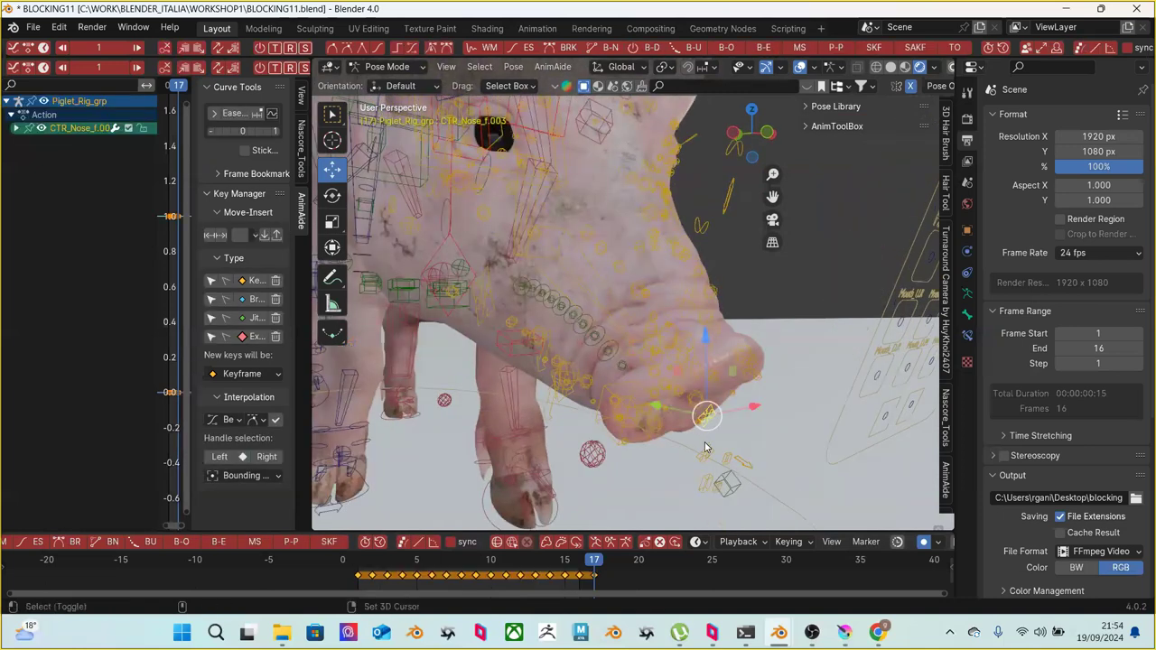
pyautogui.keyDown('shift'); pyautogui.click(746, 460); pyautogui.keyUp('shift')
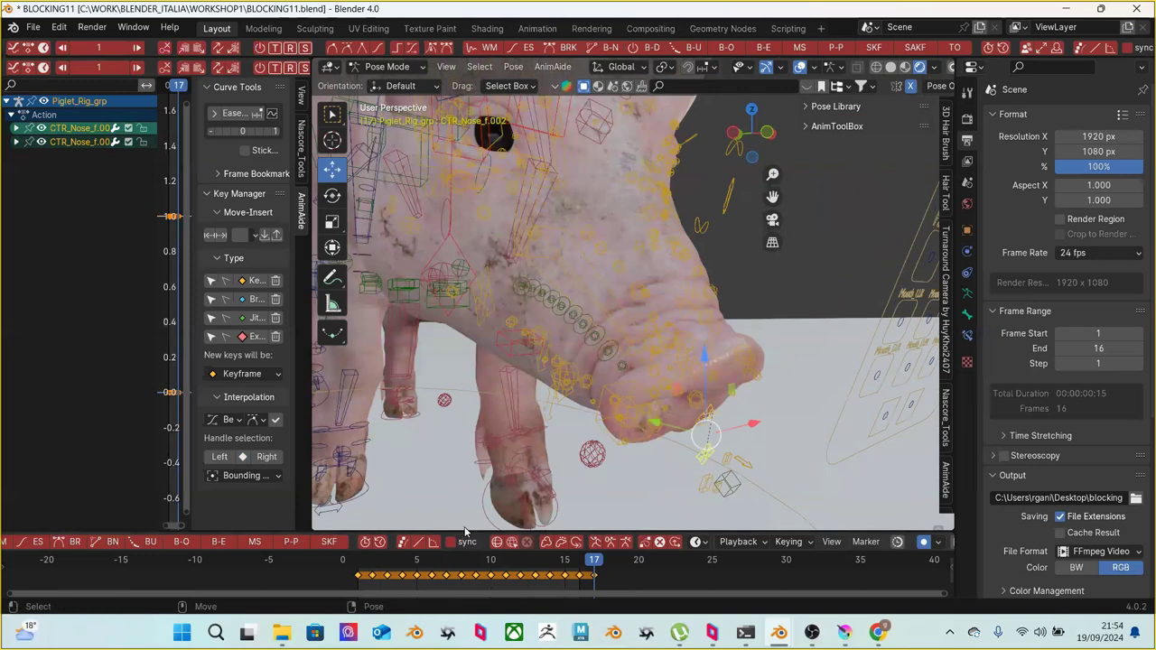
pyautogui.moveTo(467, 531); pyautogui.dragTo(465, 499)
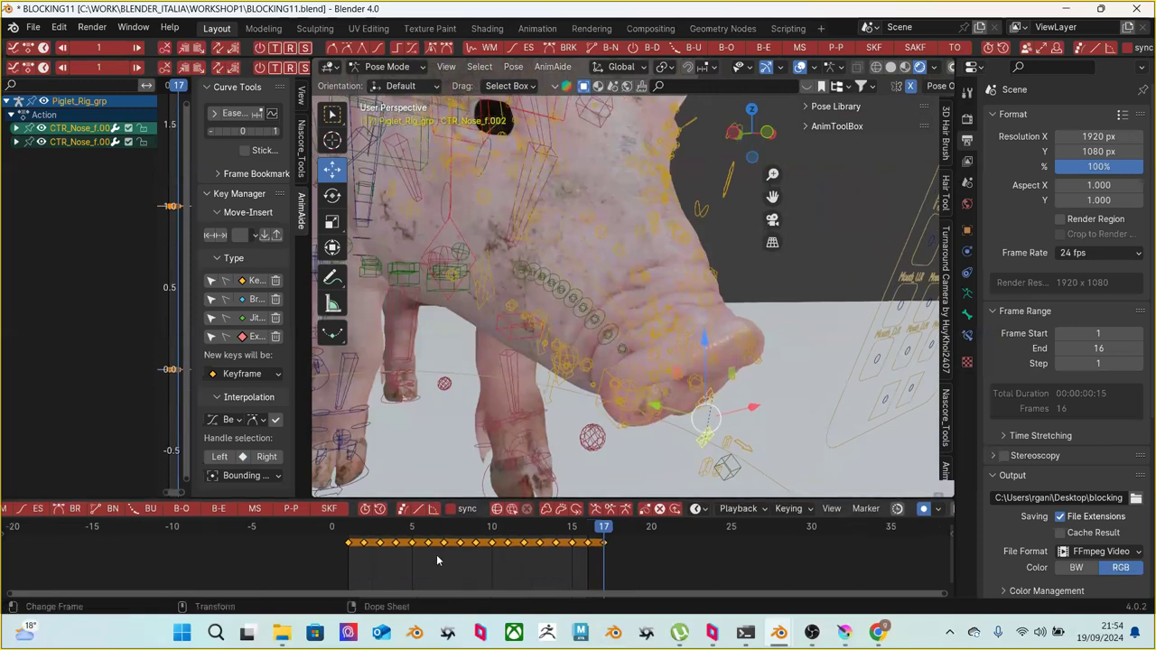
pyautogui.moveTo(443, 563)
pyautogui.keyDown('alt'); pyautogui.mouseDown(button='middle')
pyautogui.moveTo(448, 577)
pyautogui.moveTo(449, 565)
pyautogui.mouseUp(button='middle'); pyautogui.keyUp('alt')
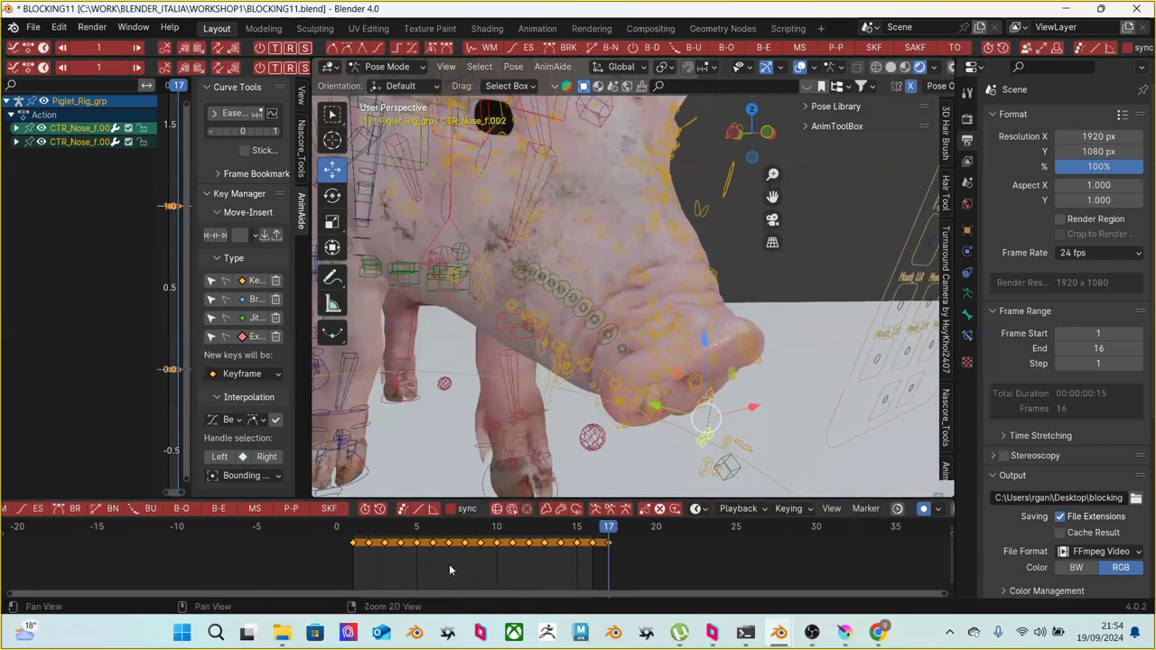
pyautogui.moveTo(364, 558); pyautogui.dragTo(593, 531)
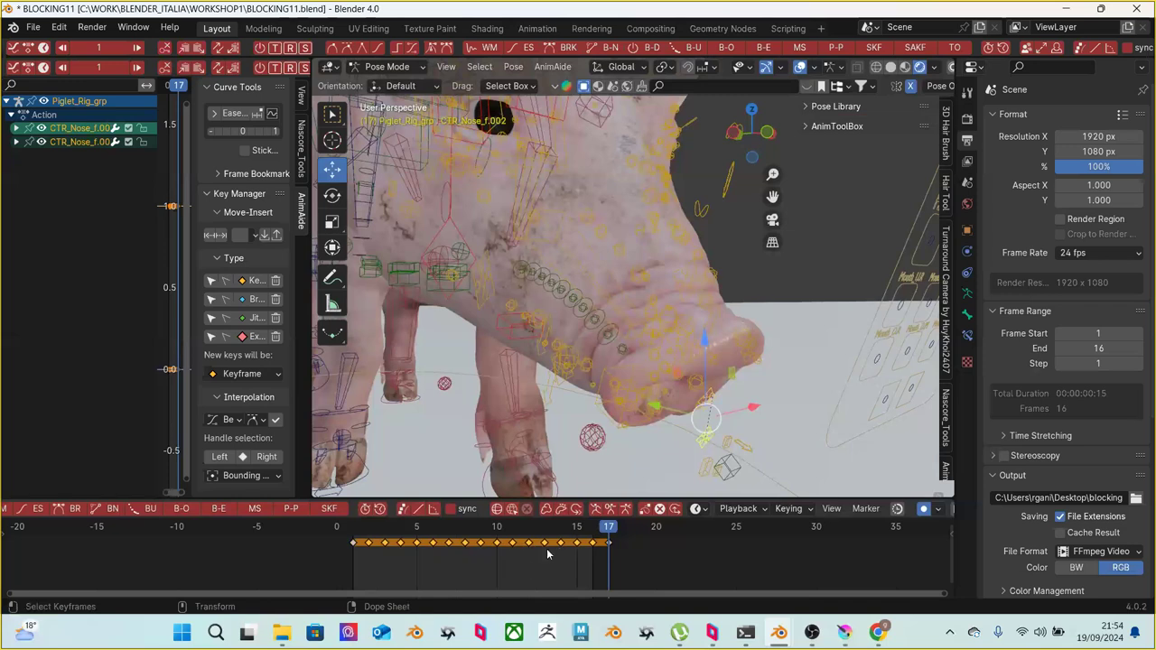
pyautogui.press('Delete')
# Rotate the two nose controls slightly at frame 5 to key the snout's motion
pyautogui.click(361, 531)
pyautogui.moveTo(360, 531); pyautogui.dragTo(413, 531)
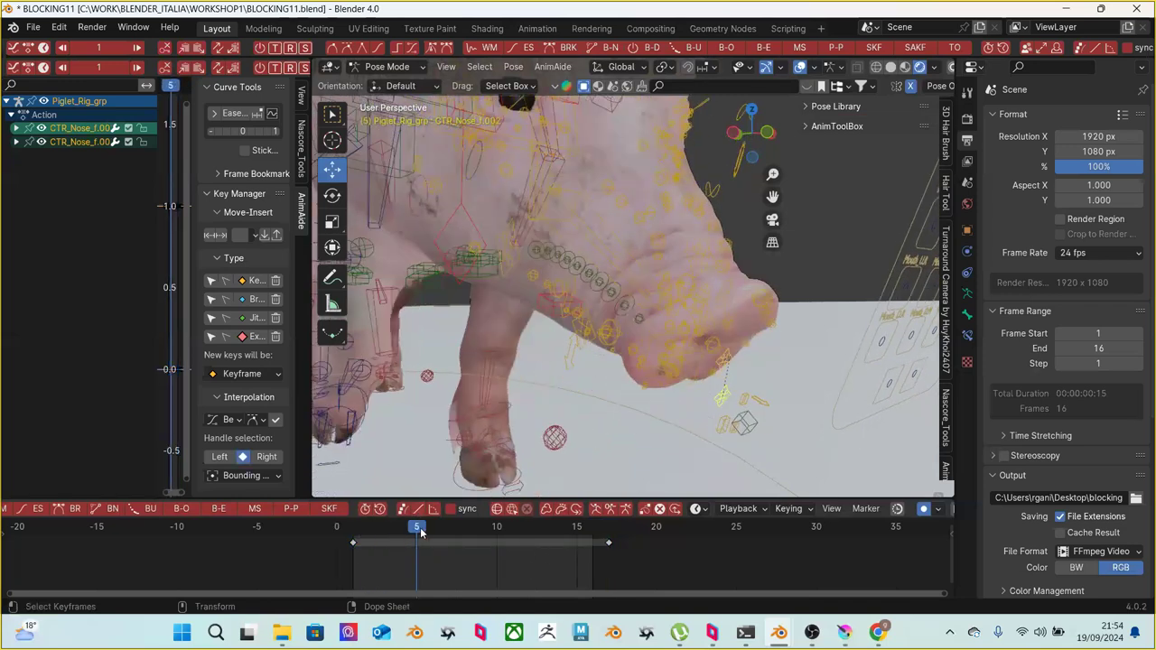
pyautogui.moveTo(718, 303); pyautogui.dragTo(755, 359, button='middle')
pyautogui.press('r')
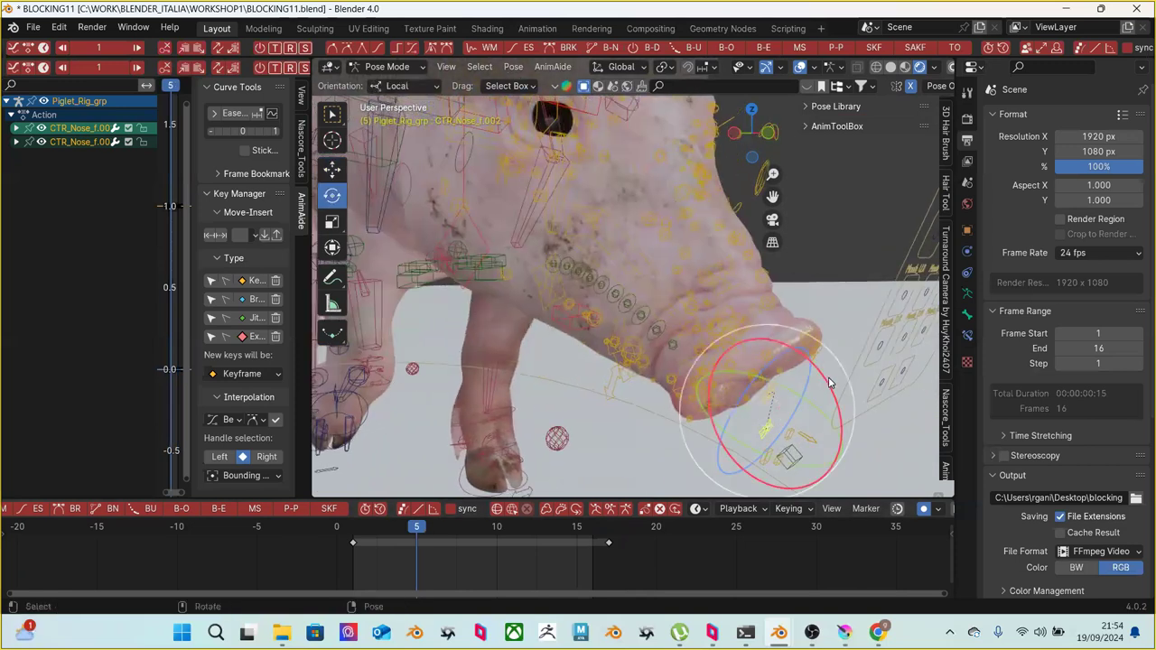
pyautogui.click(821, 377)
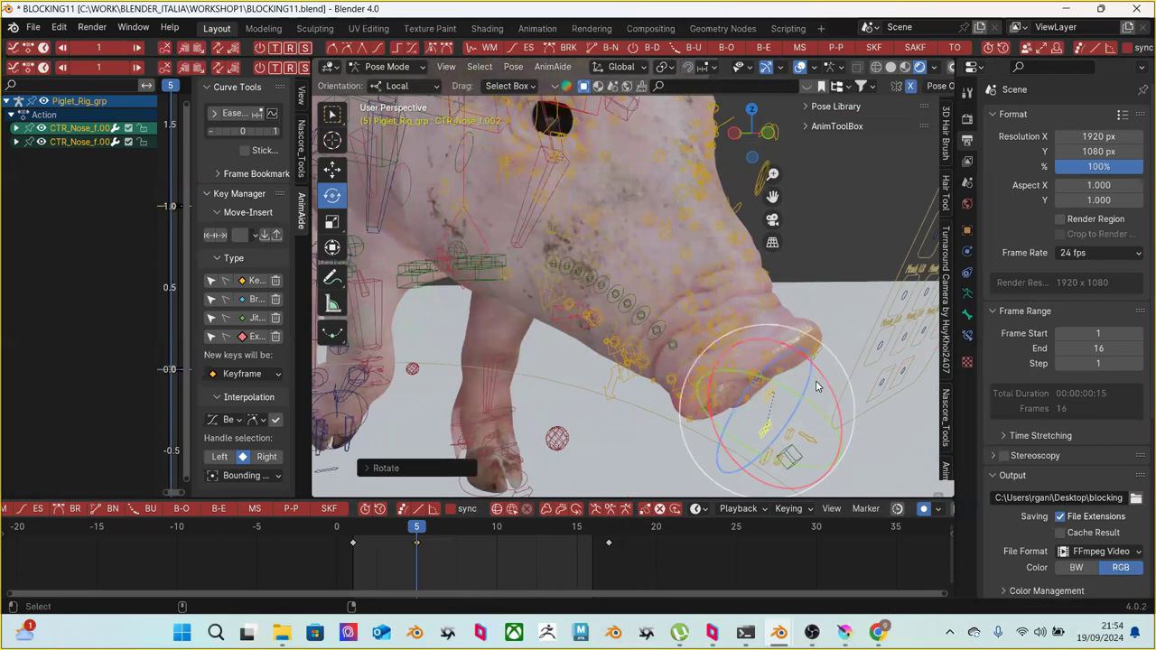
# Try moving the two nose controls at frame 5, and undo the moves
pyautogui.press('w')
pyautogui.moveTo(769, 341)
pyautogui.mouseDown()
pyautogui.moveTo(766, 327)
pyautogui.moveTo(773, 359)
pyautogui.mouseUp()
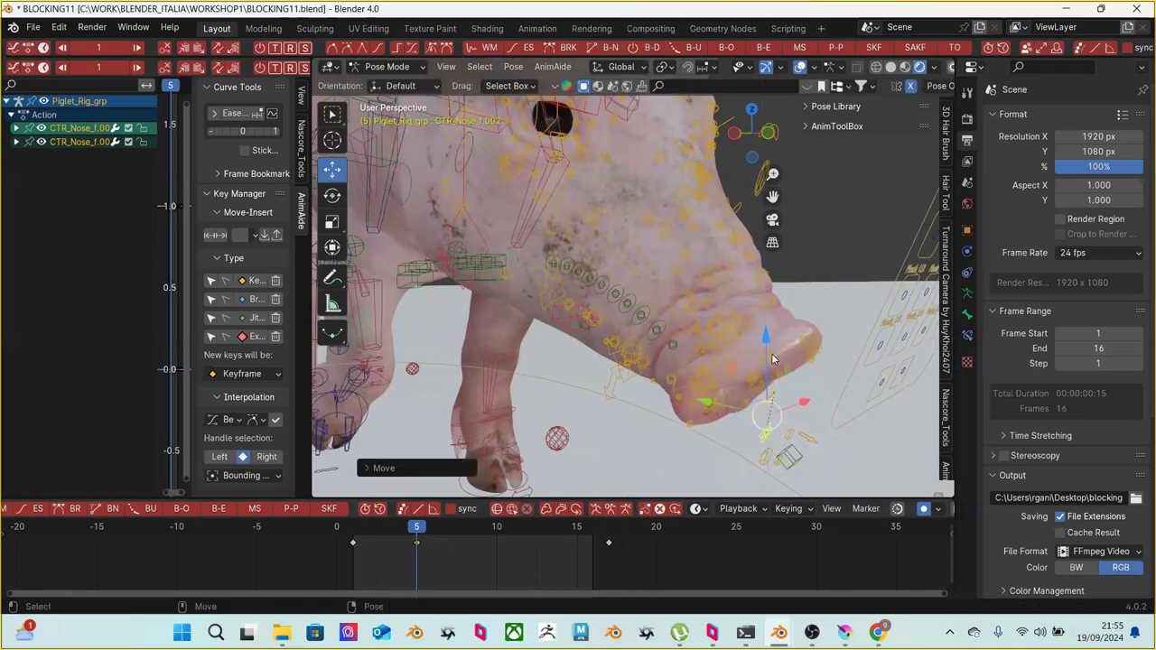
pyautogui.hotkey('ctrl', 'z')
pyautogui.moveTo(738, 388); pyautogui.dragTo(704, 364, button='middle')
pyautogui.moveTo(746, 414); pyautogui.dragTo(736, 405)
pyautogui.hotkey('ctrl', 'z')
# Select CTR_nostril_R on the facial control board, try moving it at frame 5 with overlays hidden, and undo the moves
pyautogui.moveTo(736, 391); pyautogui.dragTo(831, 226, button='middle')
pyautogui.click(746, 289)
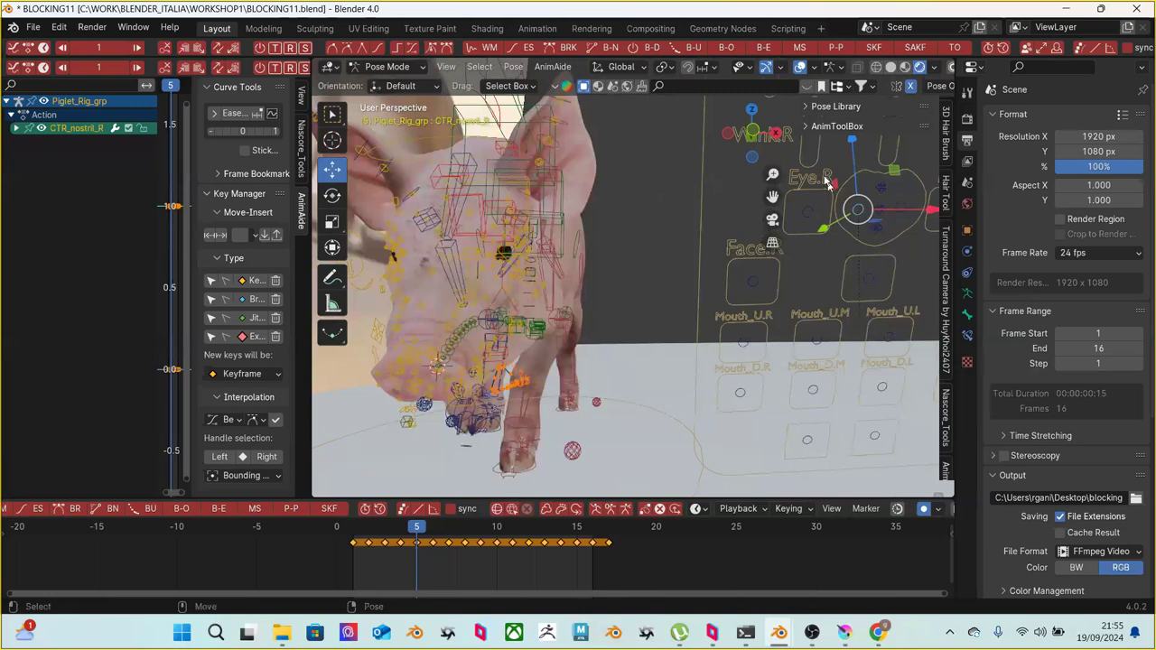
pyautogui.click(763, 70)
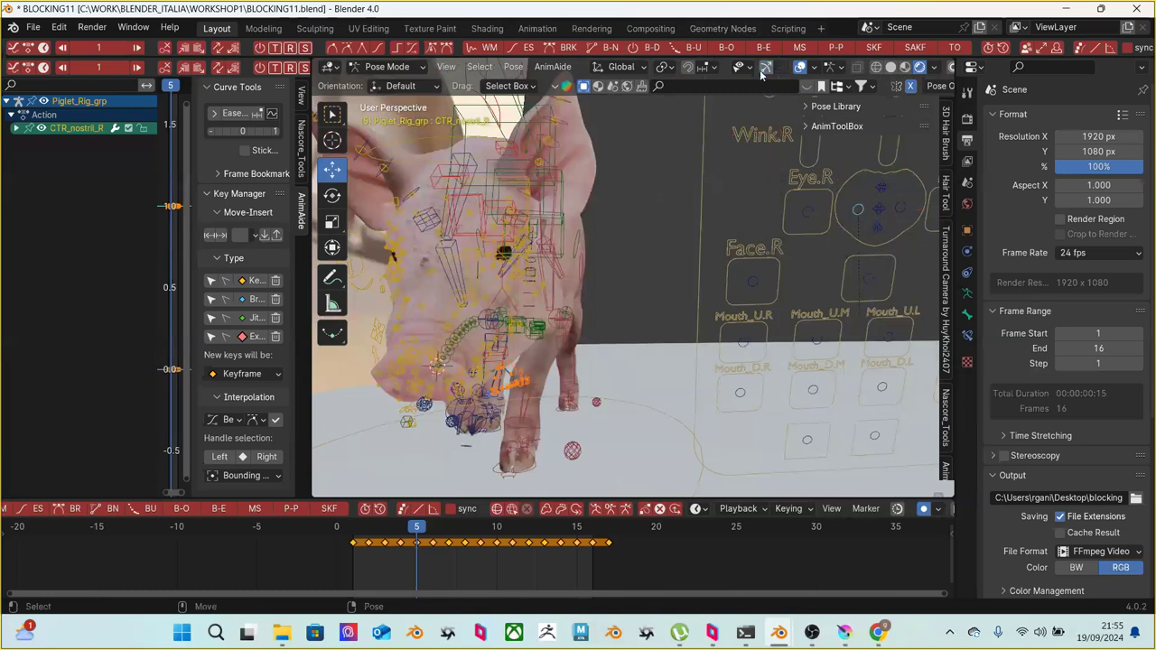
pyautogui.click(763, 70)
pyautogui.click(799, 68)
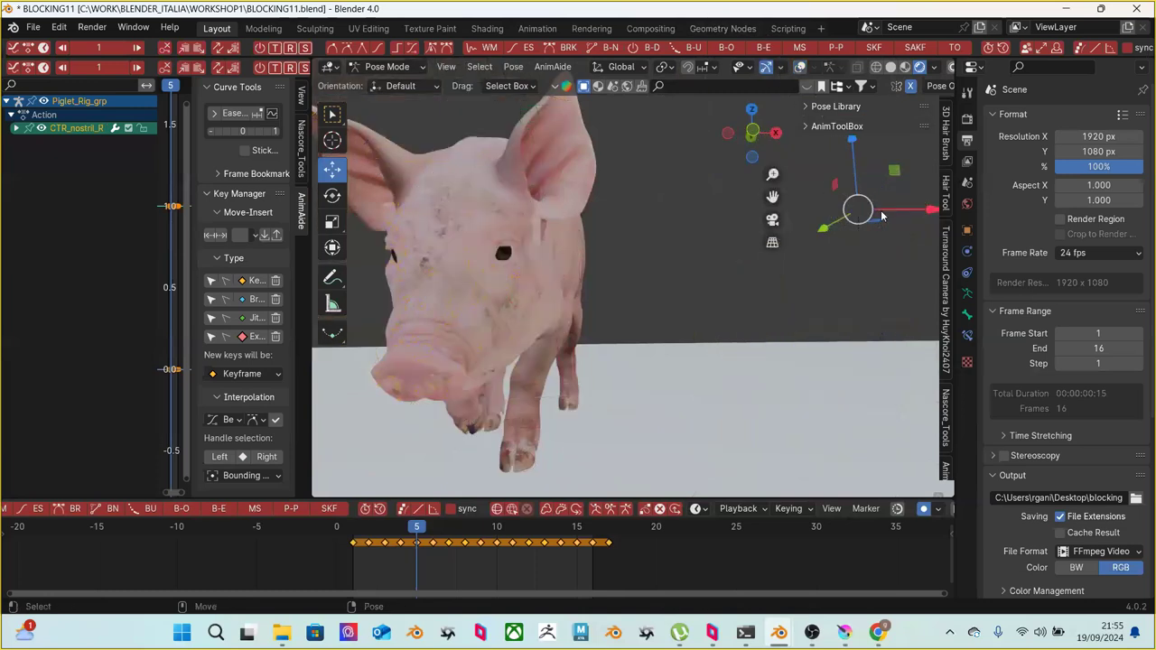
pyautogui.moveTo(890, 212); pyautogui.dragTo(846, 282)
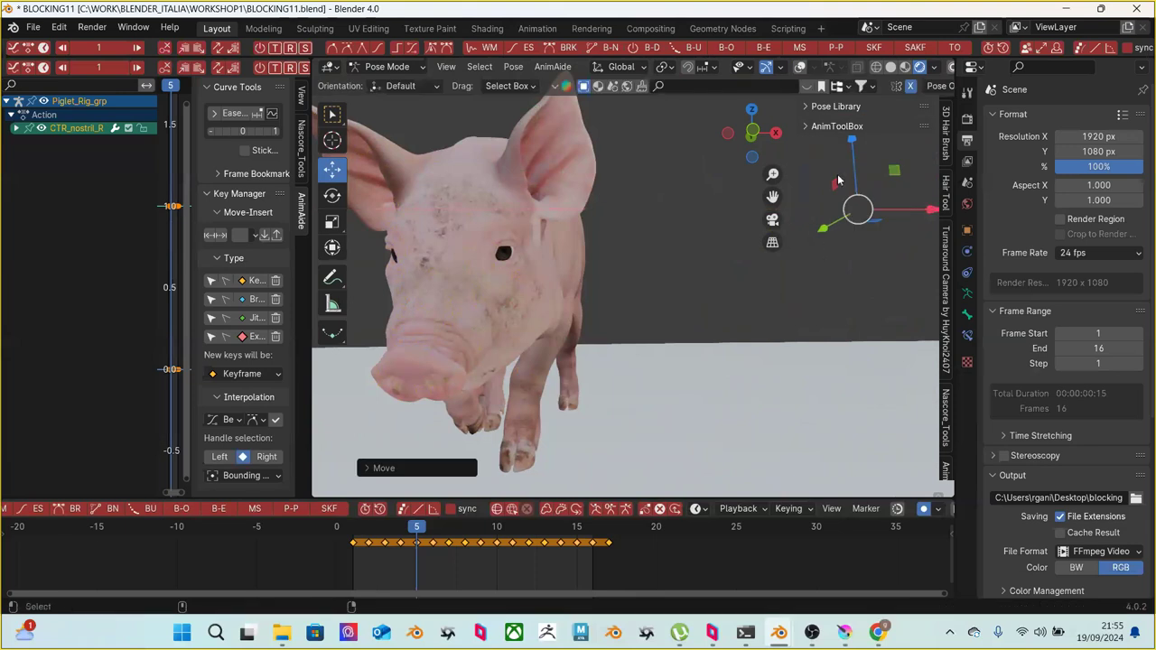
pyautogui.hotkey('ctrl', 'z')
pyautogui.moveTo(856, 167)
pyautogui.mouseDown()
pyautogui.moveTo(858, 185)
pyautogui.moveTo(845, 148)
pyautogui.mouseUp()
pyautogui.hotkey('ctrl', 'z')
pyautogui.click(800, 68)
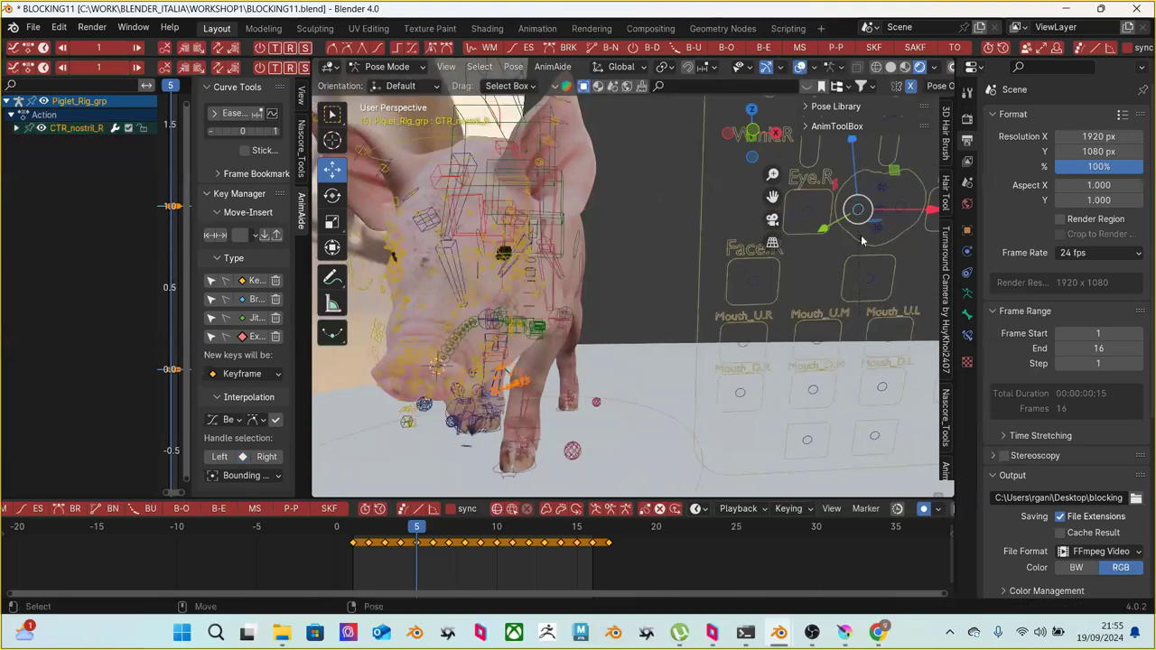
# Select the left nostril control CTR_nostril_L on the facial control board
pyautogui.keyDown('alt'); pyautogui.moveTo(858, 237); pyautogui.dragTo(808, 259); pyautogui.keyUp('alt')
pyautogui.click(786, 254)
pyautogui.moveTo(637, 226); pyautogui.dragTo(653, 239, button='middle')
pyautogui.click(807, 260)
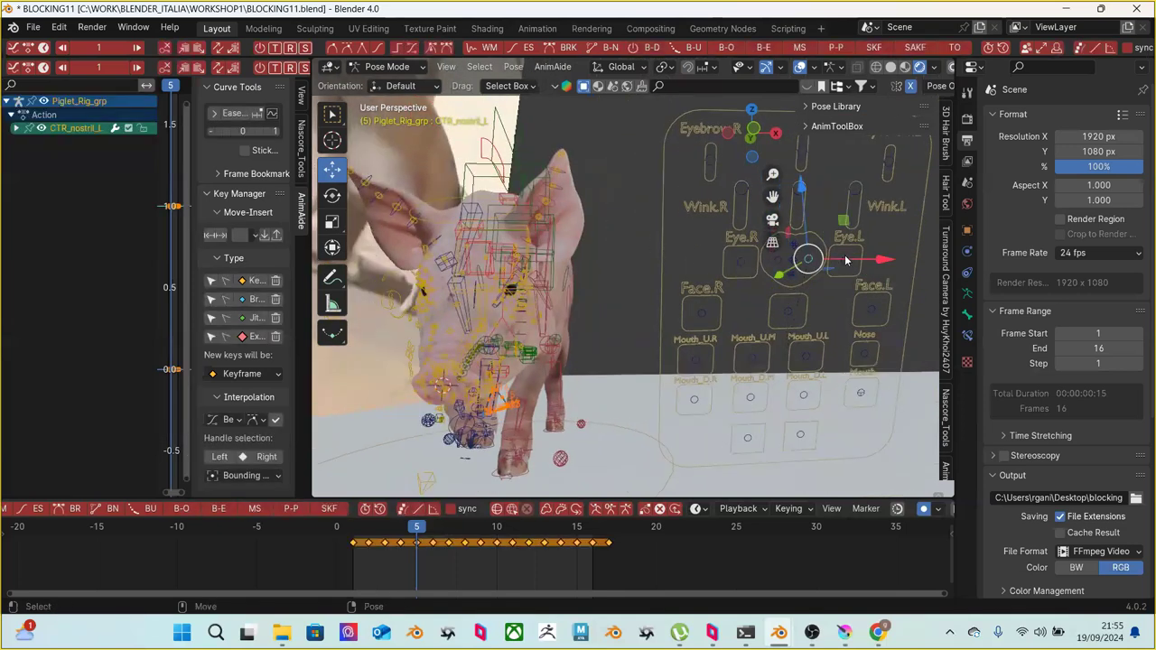
# Try moving the left nostril control at frame 5, and undo the move
pyautogui.moveTo(847, 261); pyautogui.dragTo(838, 246)
pyautogui.moveTo(813, 262)
pyautogui.mouseDown(button='middle')
pyautogui.moveTo(663, 316)
pyautogui.moveTo(724, 163)
pyautogui.moveTo(781, 144)
pyautogui.moveTo(909, 263)
pyautogui.moveTo(832, 271)
pyautogui.mouseUp(button='middle')
pyautogui.moveTo(863, 270); pyautogui.dragTo(881, 276)
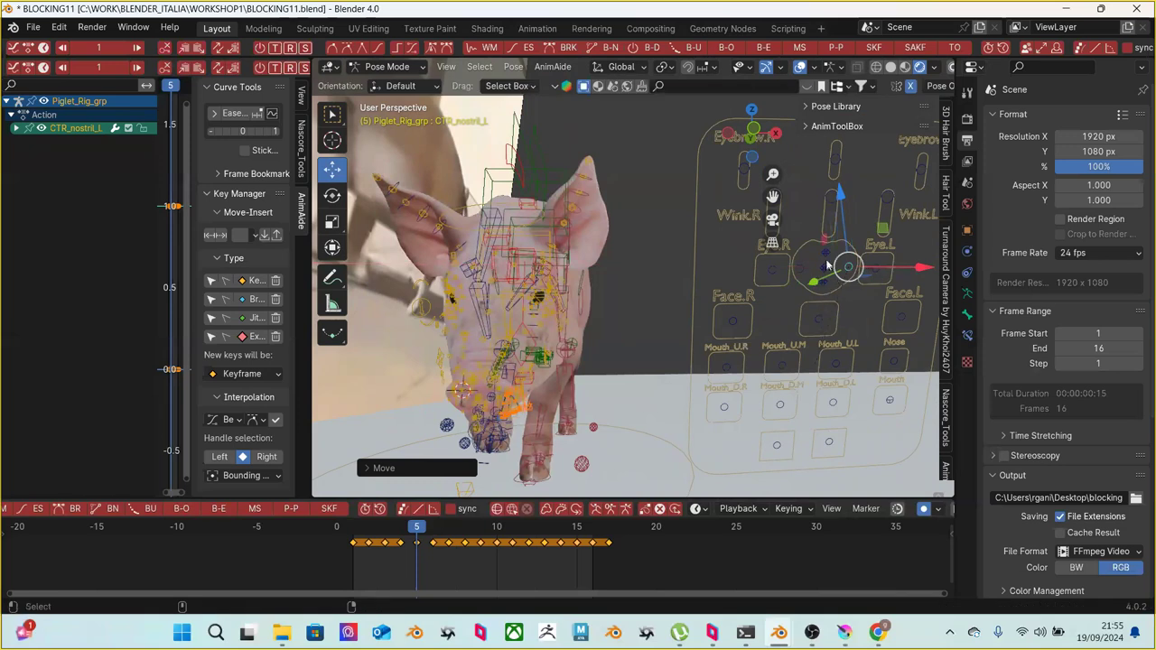
pyautogui.hotkey('ctrl', 'z')
pyautogui.hotkey('ctrl', 'shift', 'z')
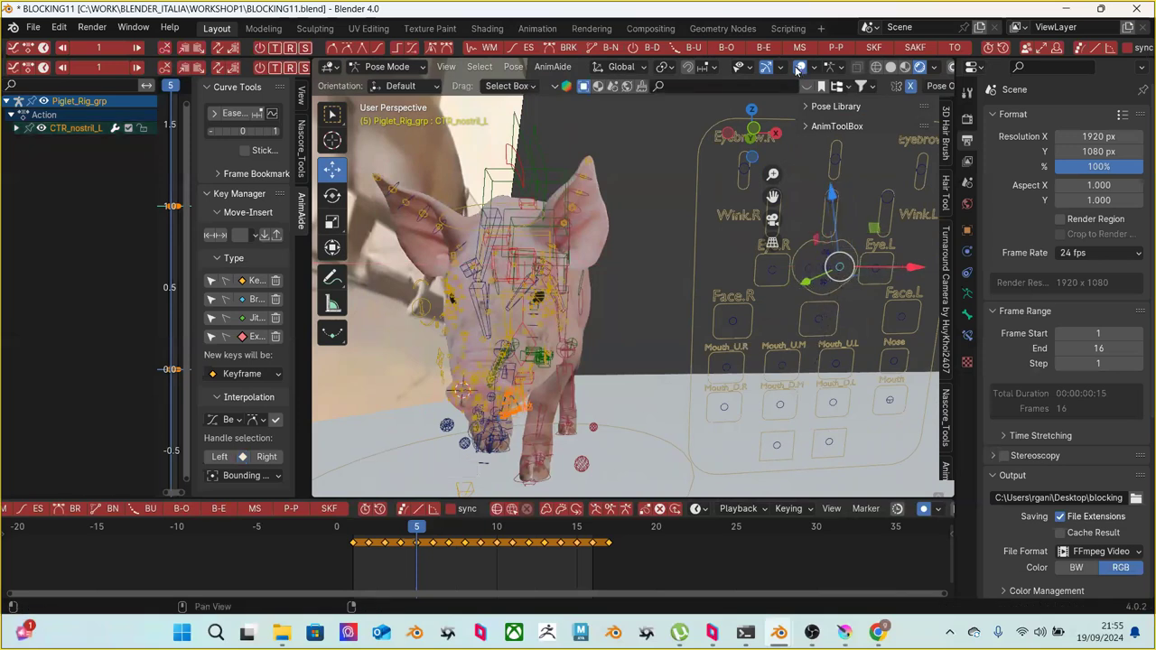
# Hide the viewport overlays and delete the left nostril control's keyframes between frames 1 and 17
pyautogui.click(799, 69)
pyautogui.moveTo(879, 268); pyautogui.dragTo(838, 311)
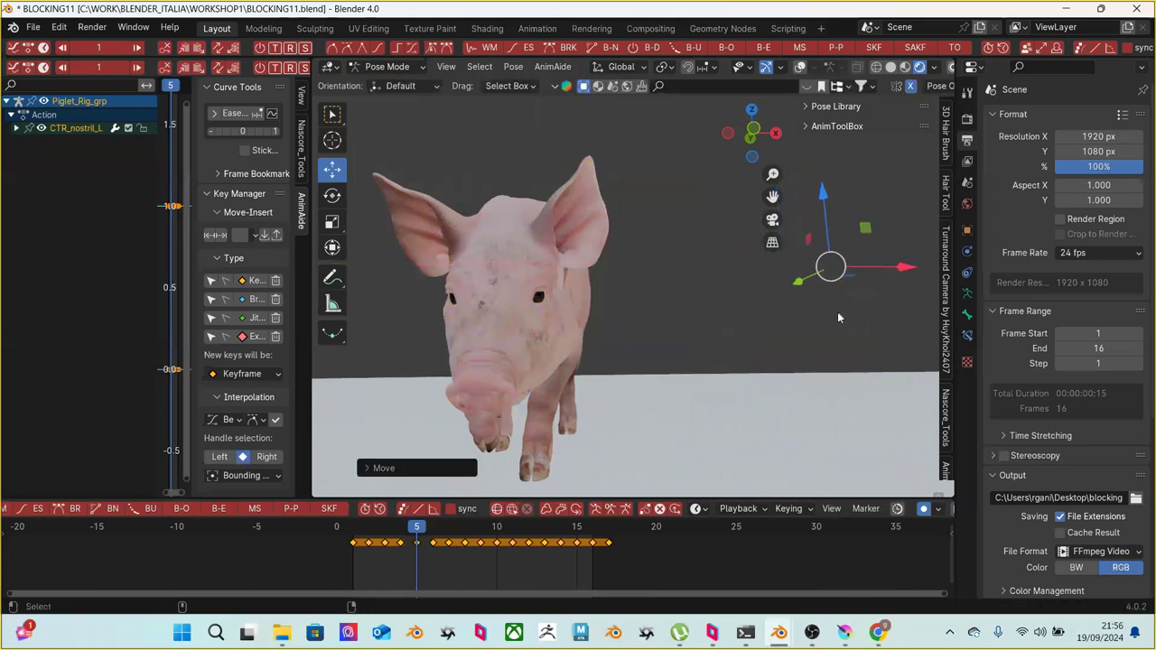
pyautogui.moveTo(369, 561); pyautogui.dragTo(587, 538)
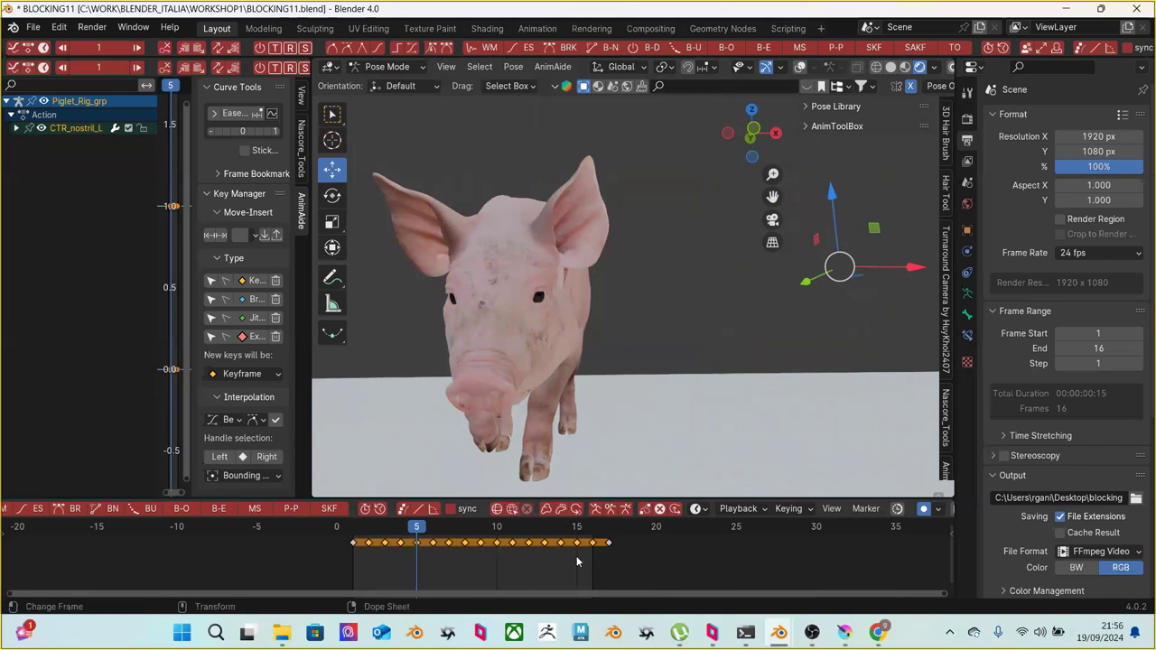
pyautogui.press('Delete')
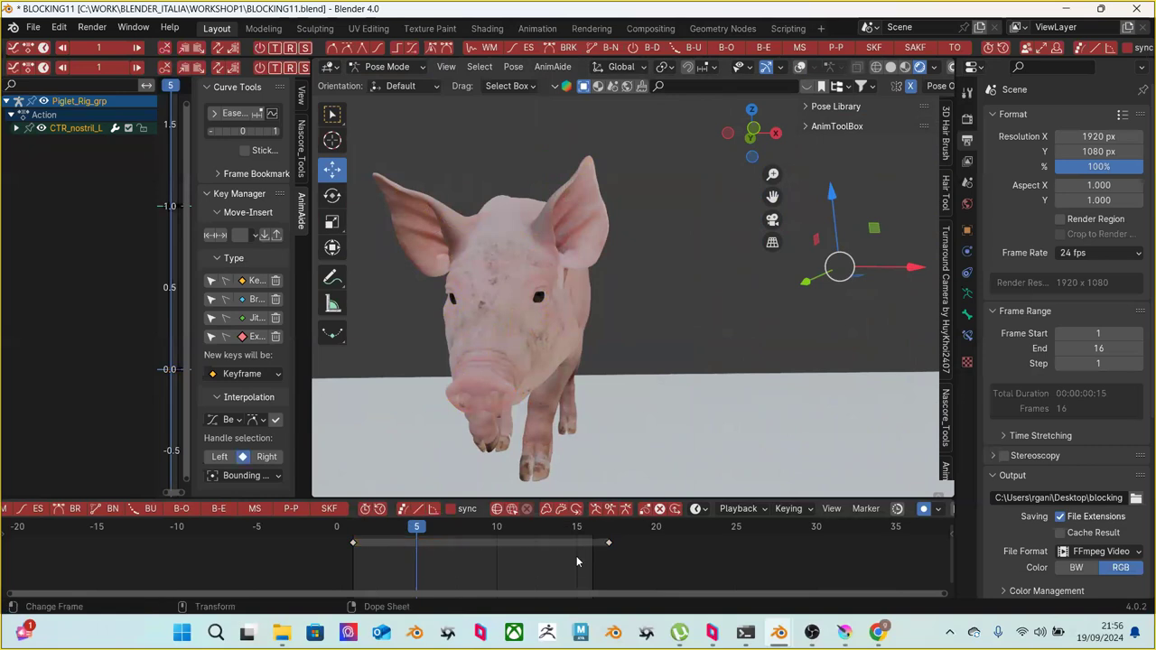
# Key a small move of the left nostril control at frame 6 and another at frame 12
pyautogui.moveTo(369, 537); pyautogui.dragTo(433, 537)
pyautogui.moveTo(907, 275)
pyautogui.mouseDown()
pyautogui.moveTo(817, 280)
pyautogui.moveTo(897, 283)
pyautogui.mouseUp()
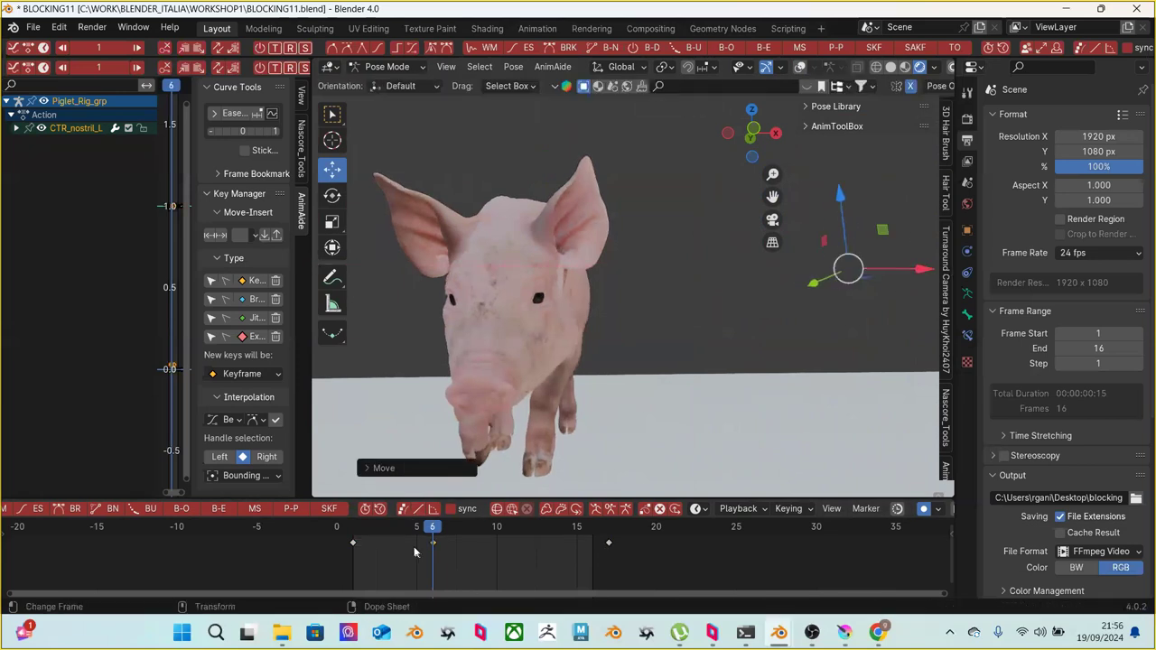
pyautogui.moveTo(384, 537); pyautogui.dragTo(529, 537)
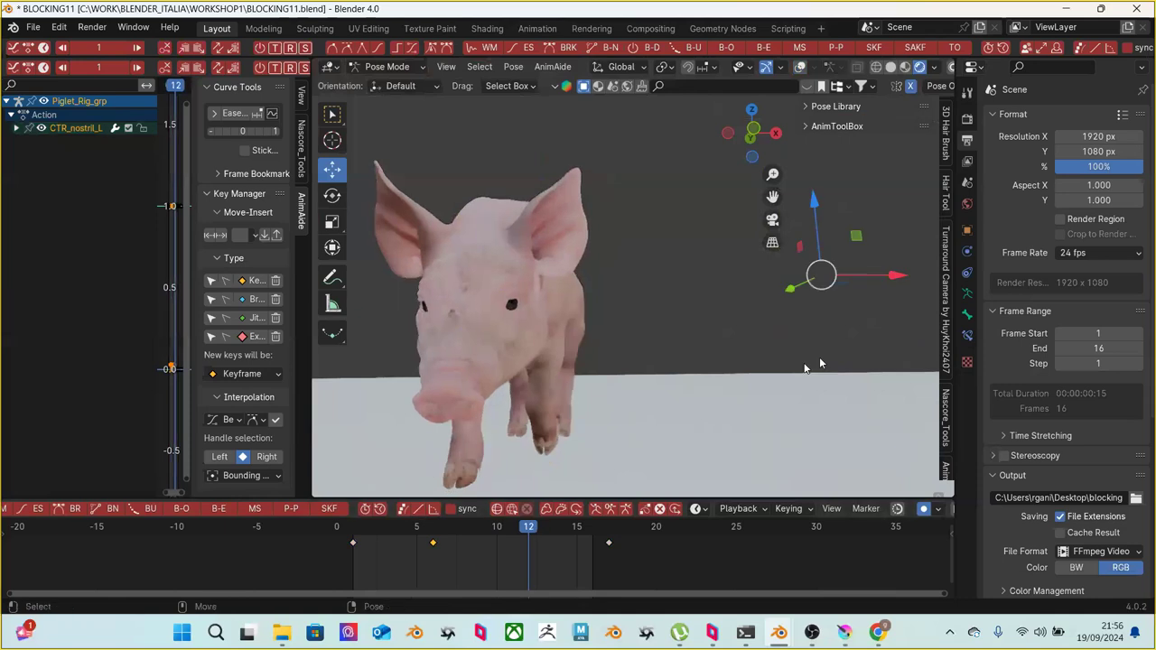
pyautogui.moveTo(837, 280)
pyautogui.mouseDown()
pyautogui.moveTo(795, 278)
pyautogui.moveTo(823, 278)
pyautogui.mouseUp()
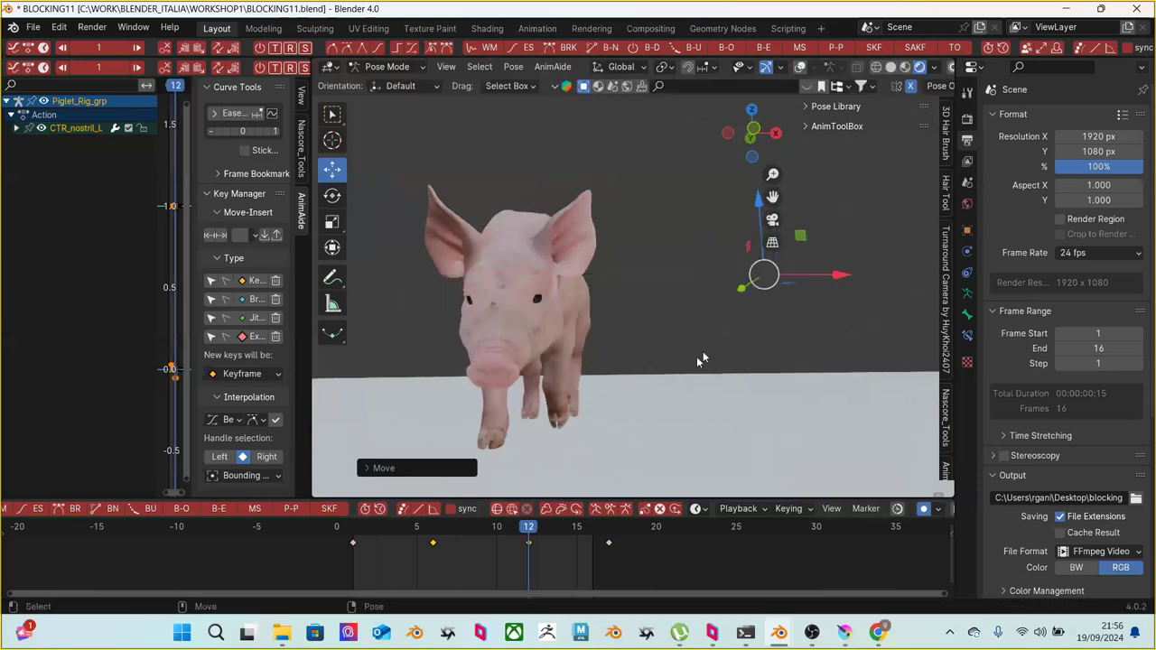
# Play the walk cycle to check the nostril motion, and inspect the pig's snout up close
pyautogui.press('space')
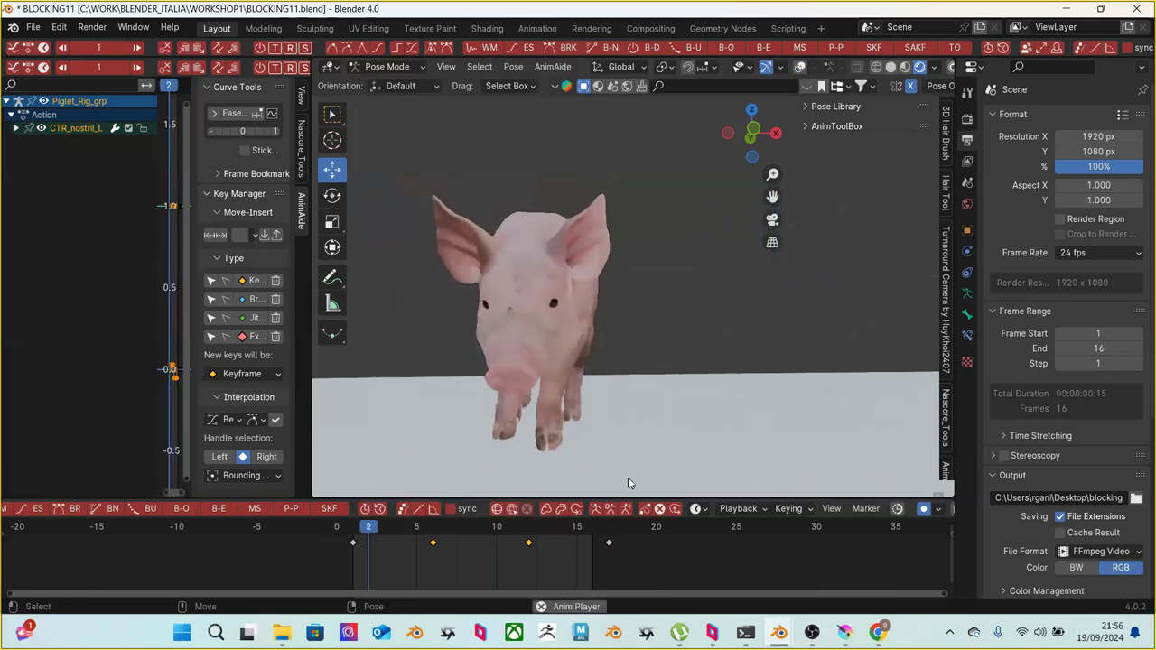
pyautogui.press('space')
pyautogui.scroll(3, 582, 373)
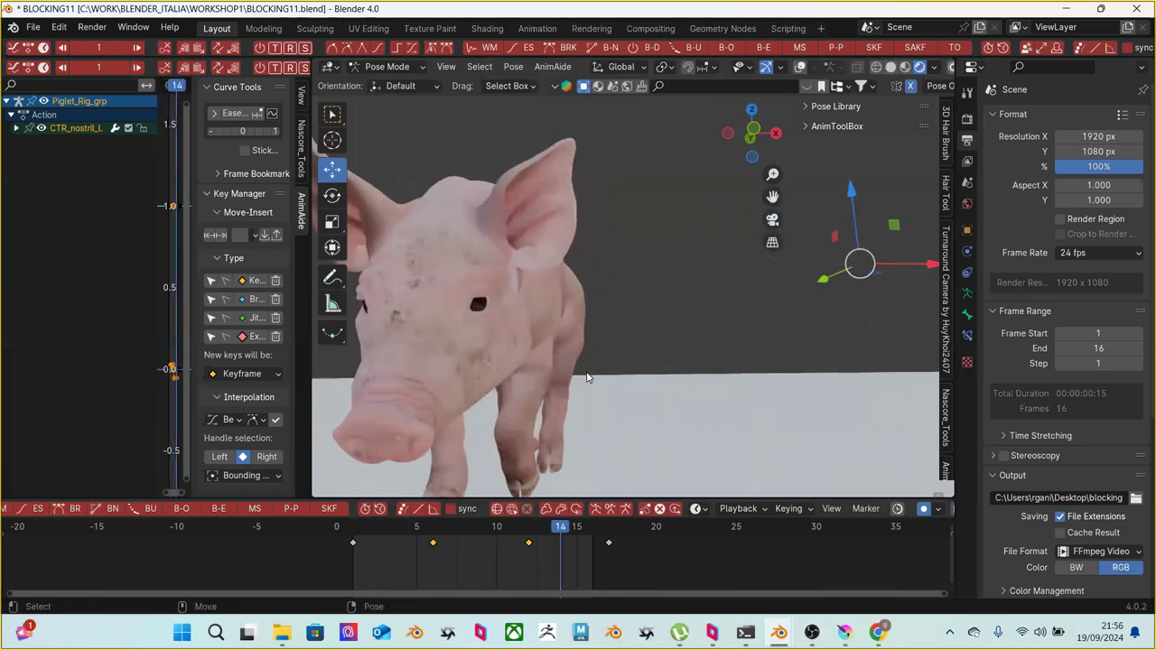
pyautogui.keyDown('shift'); pyautogui.moveTo(586, 374); pyautogui.dragTo(719, 327, button='middle'); pyautogui.keyUp('shift')
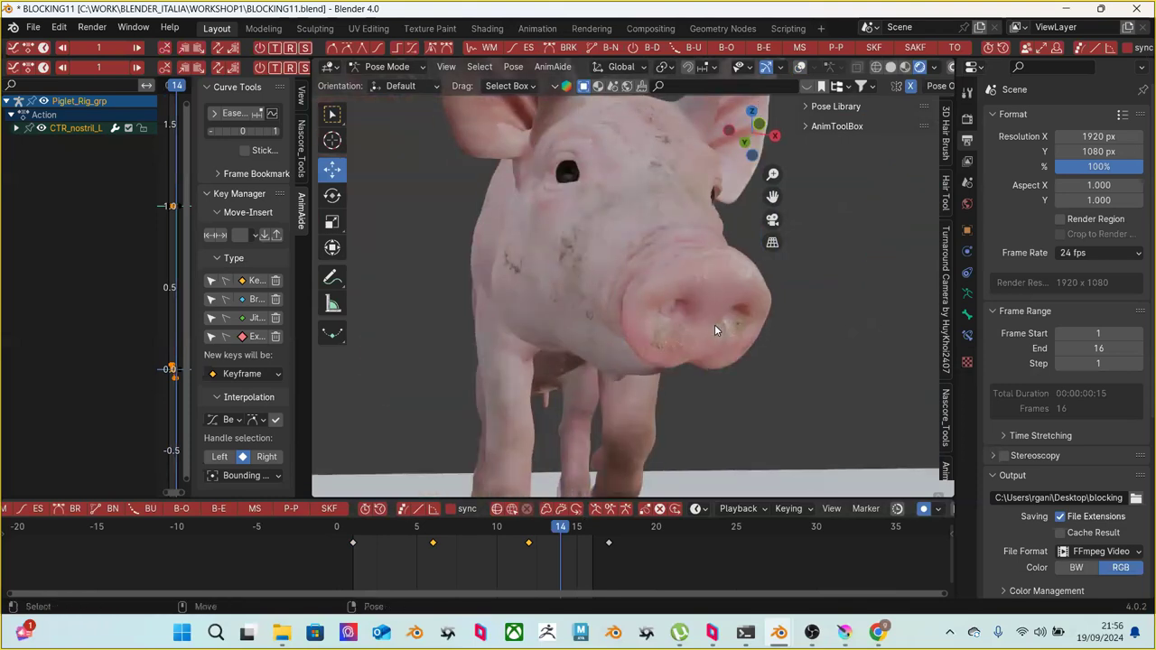
pyautogui.scroll(4, 720, 329)
pyautogui.keyDown('alt'); pyautogui.moveTo(709, 312); pyautogui.dragTo(696, 315); pyautogui.keyUp('alt')
pyautogui.moveTo(694, 329); pyautogui.dragTo(728, 356, button='middle')
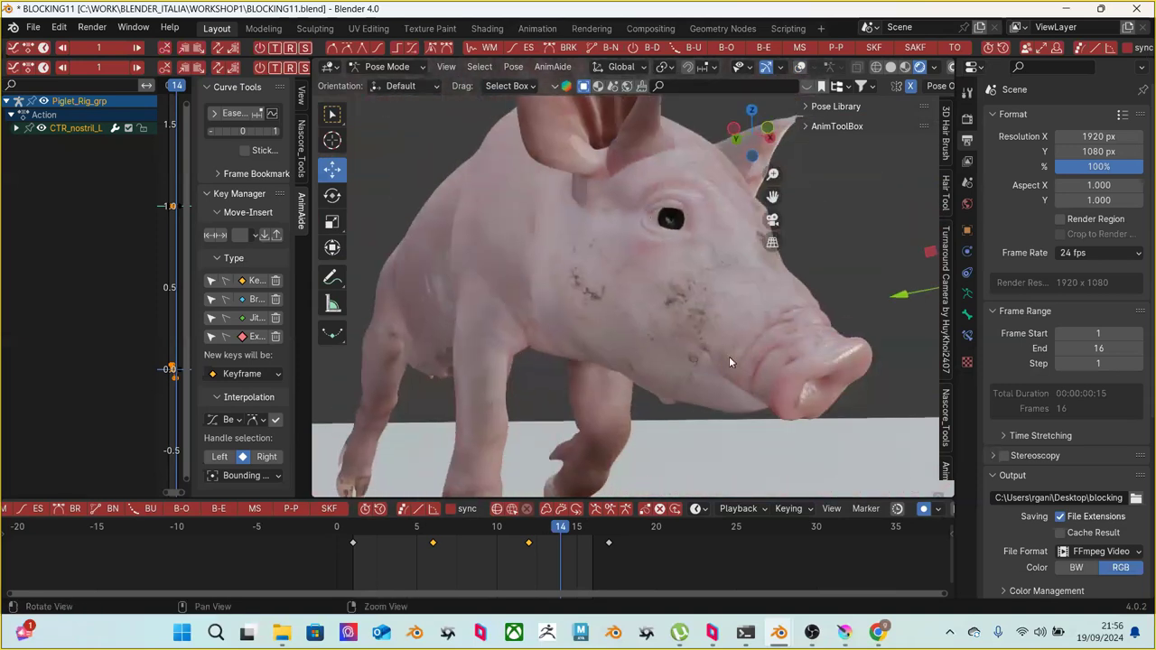
# Save the scene as a new version named BLOCKING12.blend
pyautogui.click(33, 27)
pyautogui.click(90, 137)
pyautogui.moveTo(926, 350); pyautogui.dragTo(630, 178, button='middle')
# Switch from Pose Mode to Object Mode and open the pig body's particle system settings
pyautogui.click(389, 67)
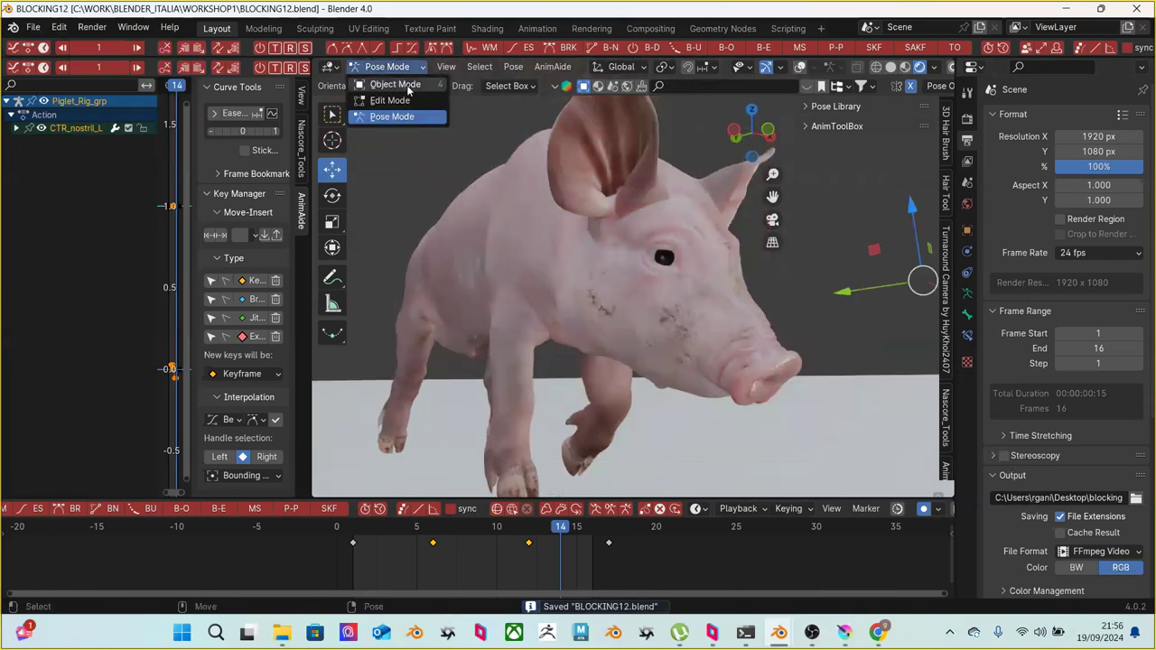
pyautogui.click(387, 82)
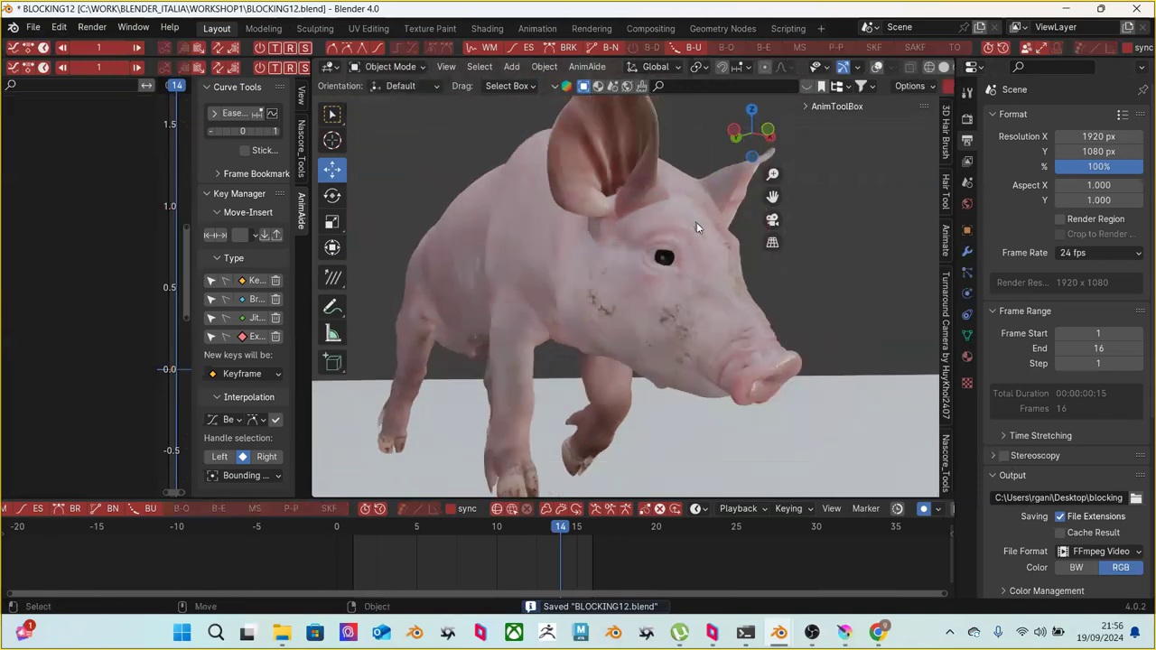
pyautogui.click(968, 272)
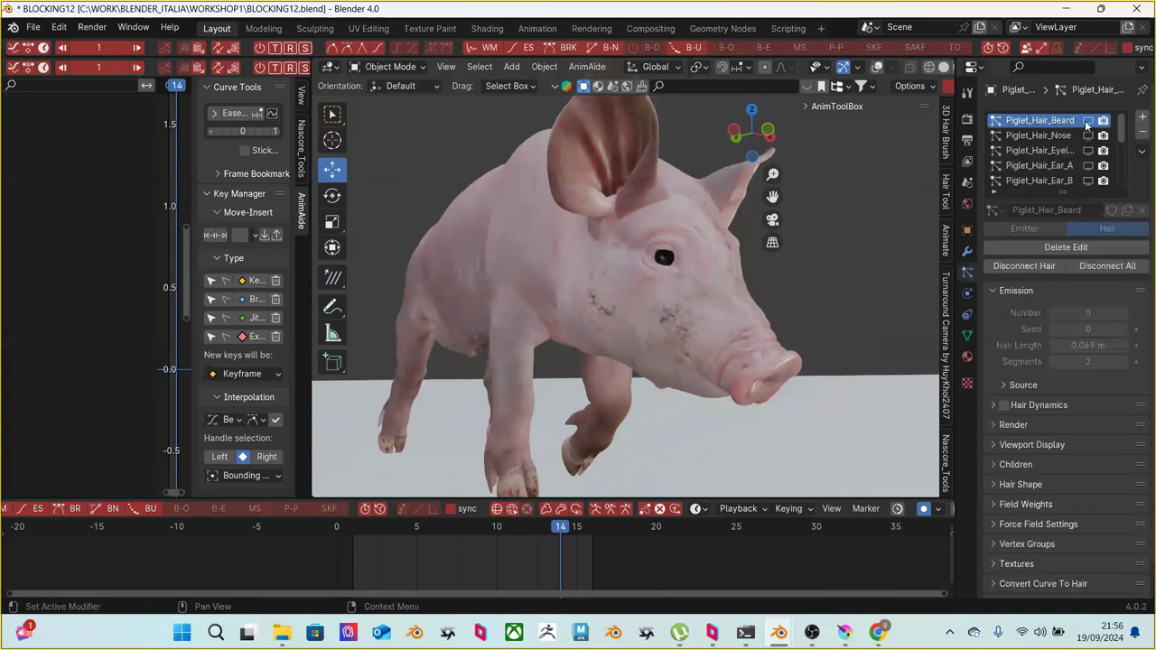
# Turn on viewport display for the pig's beard, nose, eyelash and both ear hair systems
pyautogui.click(1087, 121)
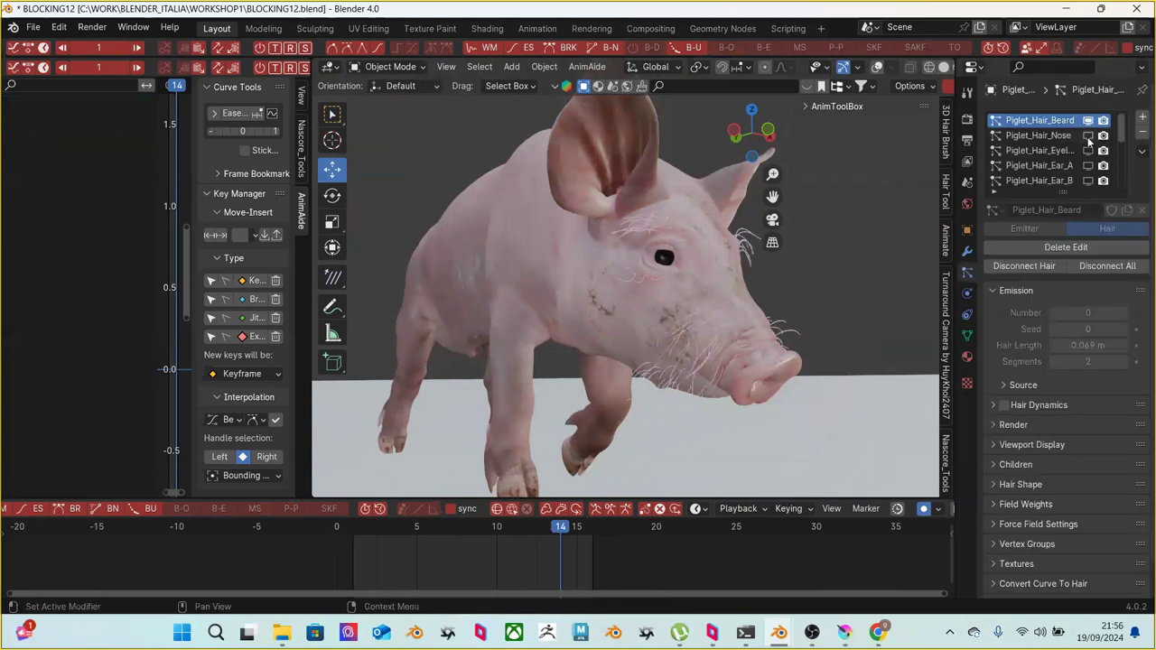
pyautogui.click(1089, 135)
pyautogui.click(1088, 151)
pyautogui.click(1089, 166)
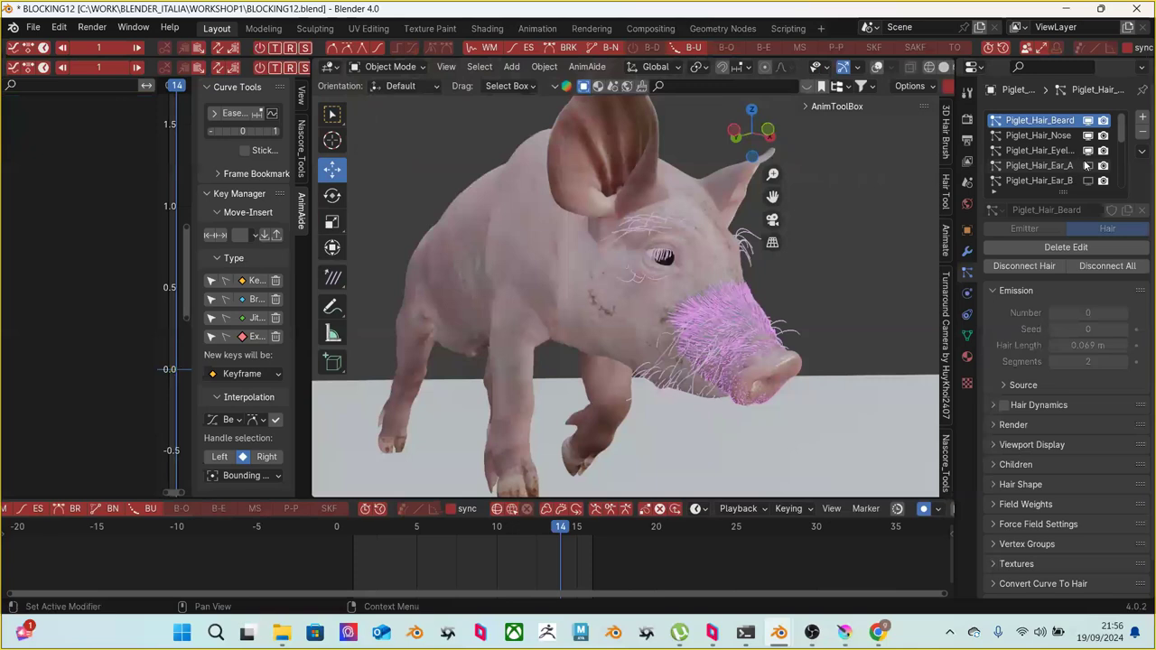
pyautogui.click(1087, 180)
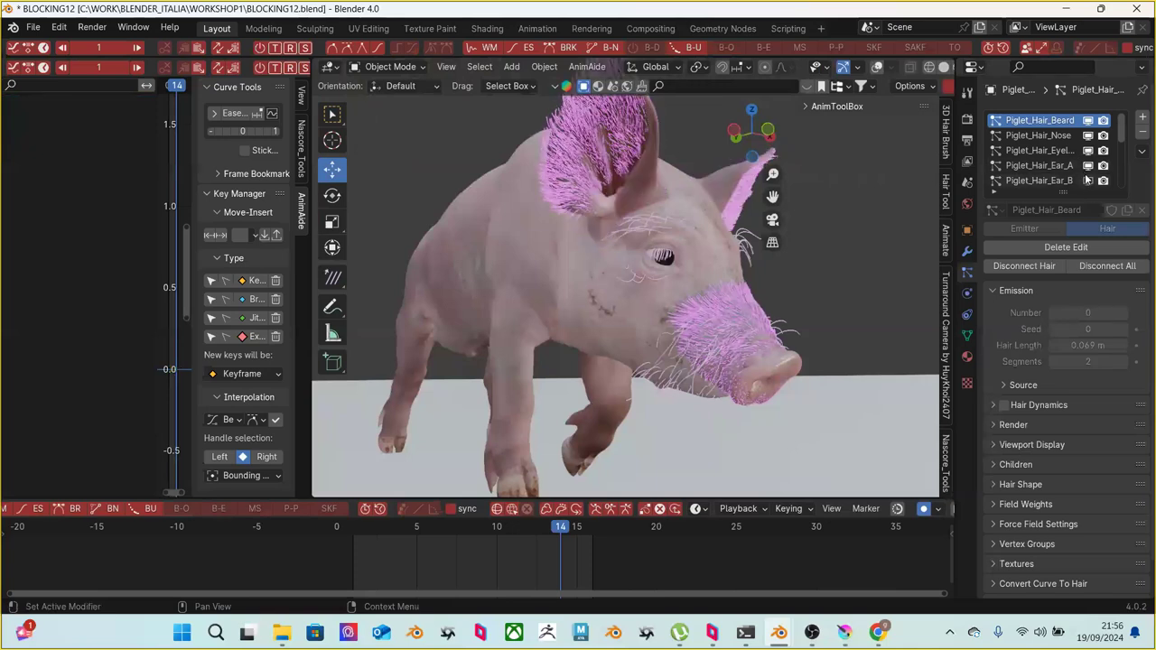
# Turn on viewport display for all of the pig's head and body hair systems
pyautogui.scroll(-1, 1088, 173)
pyautogui.click(1088, 181)
pyautogui.scroll(-1, 1088, 176)
pyautogui.click(1088, 180)
pyautogui.scroll(-1, 1084, 181)
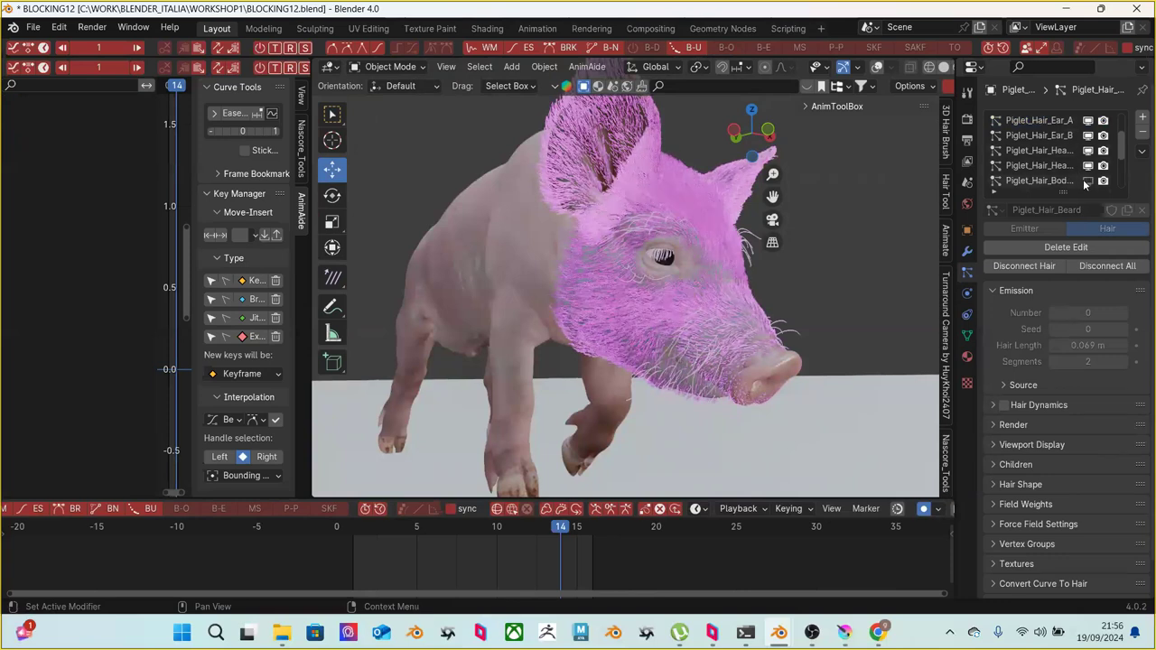
pyautogui.click(1088, 181)
pyautogui.scroll(-1, 1087, 181)
pyautogui.moveTo(813, 262); pyautogui.dragTo(578, 254, button='middle')
pyautogui.scroll(-2, 1048, 159)
pyautogui.click(1087, 152)
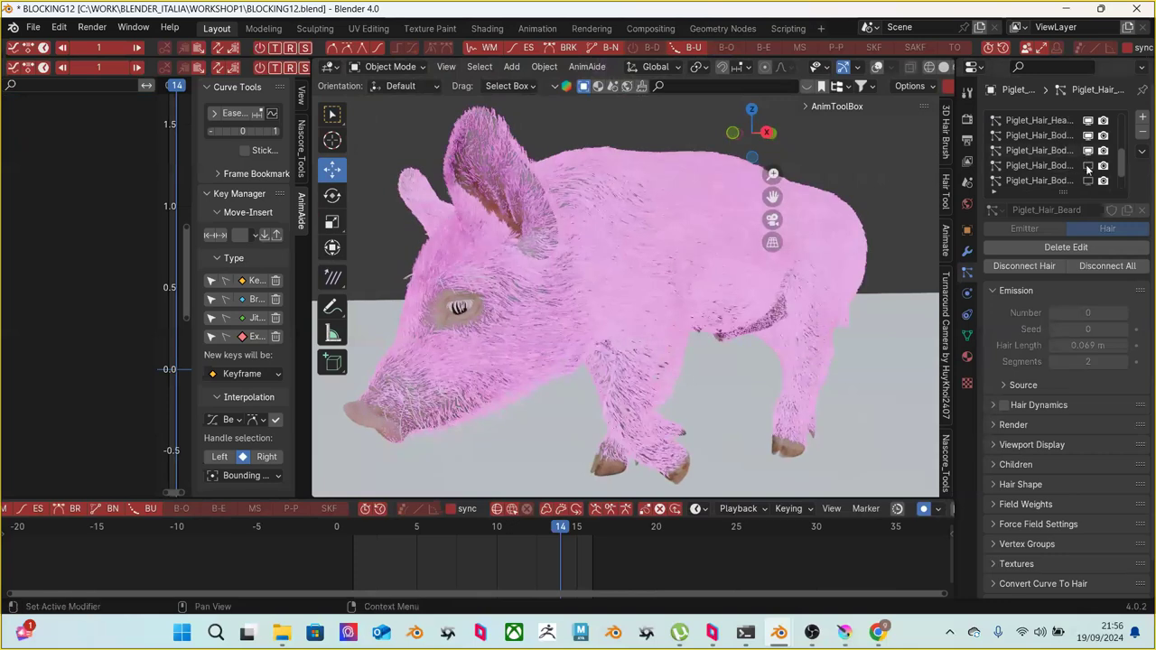
pyautogui.click(1087, 168)
pyautogui.click(1087, 182)
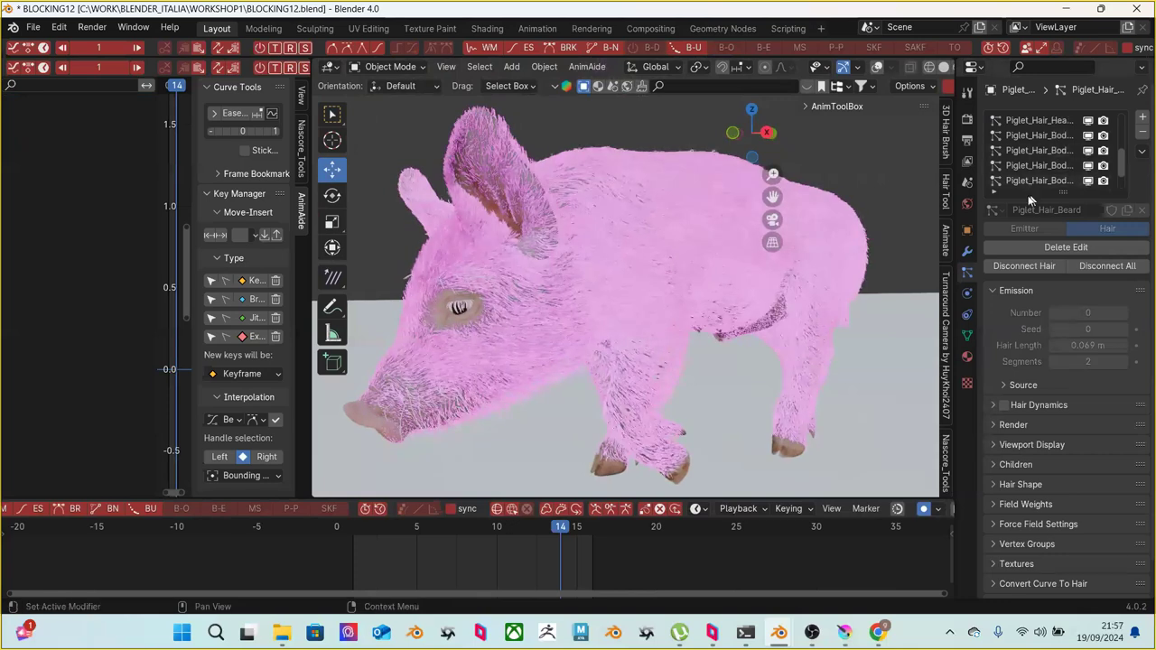
# Turn on viewport display for the leg hair systems Piglet_Hair_Leg_A and Piglet_Hair_Leg_B
pyautogui.keyDown('alt'); pyautogui.moveTo(825, 276); pyautogui.dragTo(798, 278); pyautogui.keyUp('alt')
pyautogui.keyDown('alt'); pyautogui.moveTo(798, 278); pyautogui.dragTo(737, 245, button='middle'); pyautogui.keyUp('alt')
pyautogui.keyDown('alt'); pyautogui.moveTo(737, 244); pyautogui.dragTo(756, 294); pyautogui.keyUp('alt')
pyautogui.moveTo(757, 300); pyautogui.dragTo(710, 318, button='middle')
pyautogui.scroll(-2, 1054, 180)
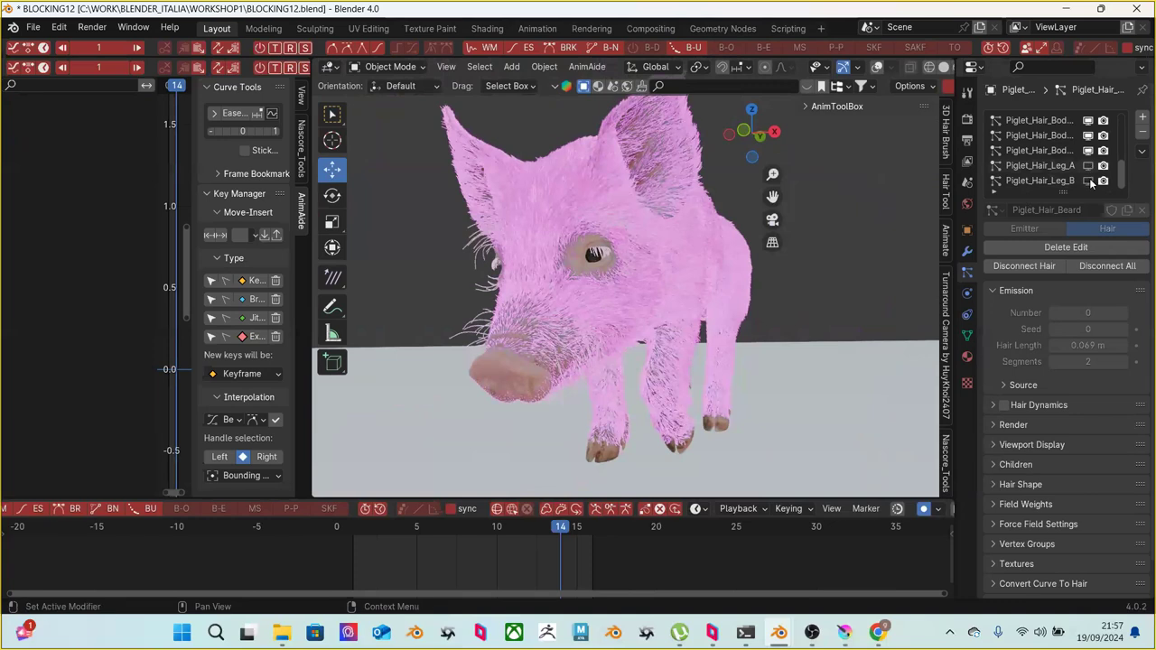
pyautogui.click(1088, 181)
# Examine the head fur up close, the texture and render settings of Piglet_Hair_Leg_B, and the pig's hair materials
pyautogui.moveTo(845, 259); pyautogui.dragTo(710, 353, button='middle')
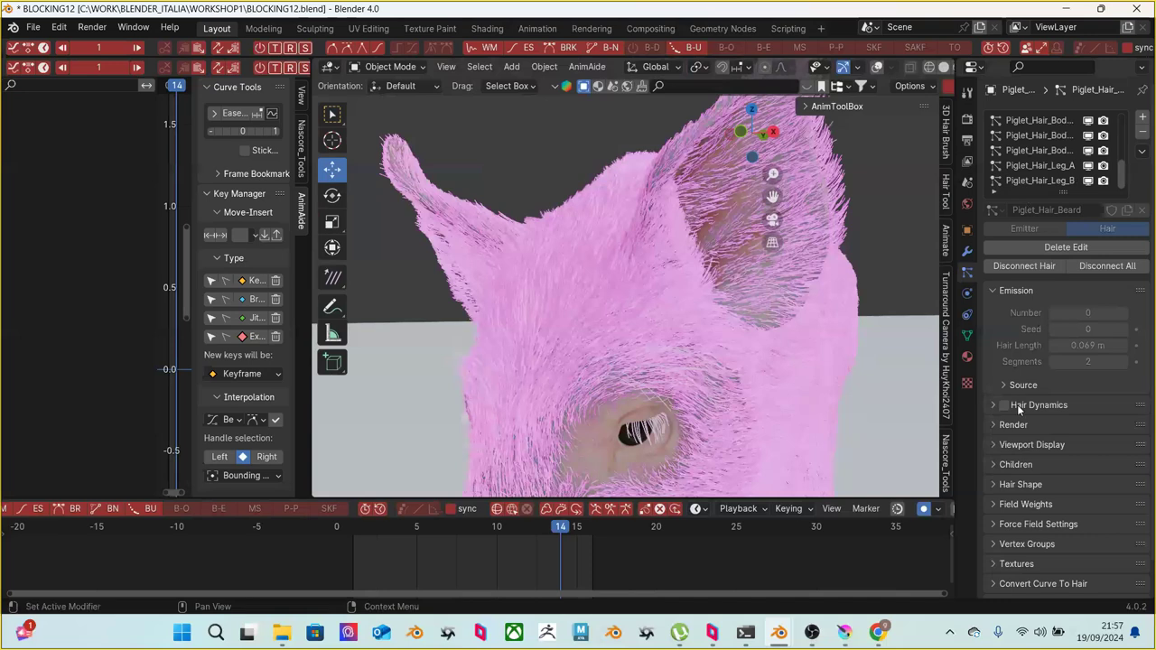
pyautogui.scroll(-1, 1028, 414)
pyautogui.scroll(1, 1039, 447)
pyautogui.click(1046, 185)
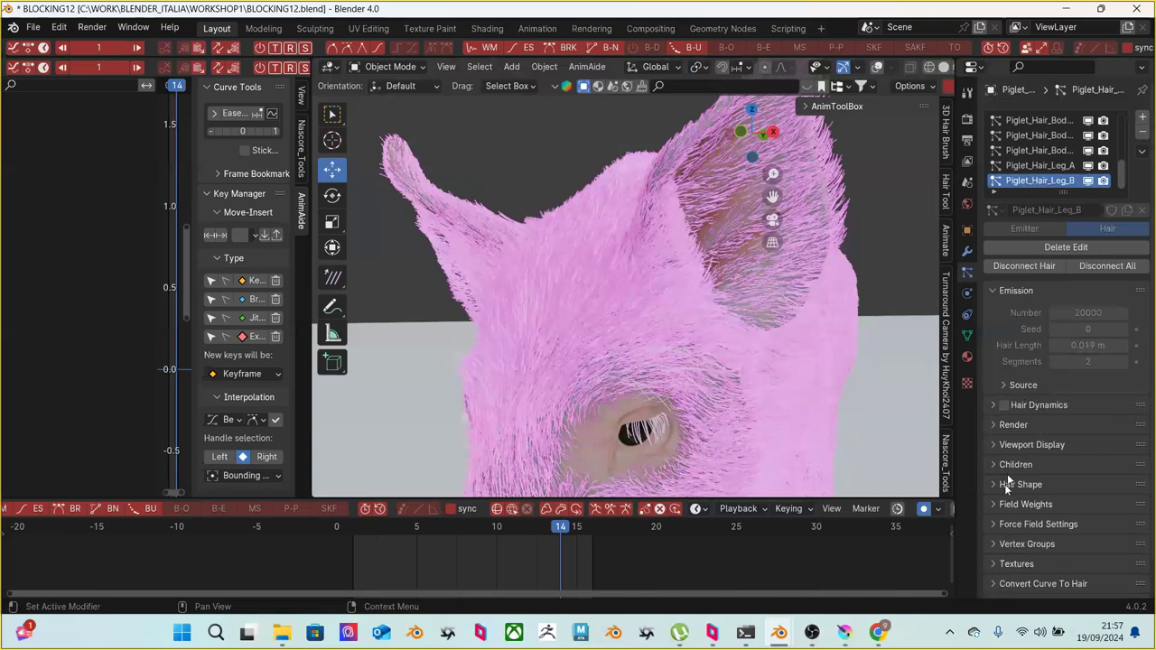
pyautogui.scroll(-1, 1012, 476)
pyautogui.click(1009, 531)
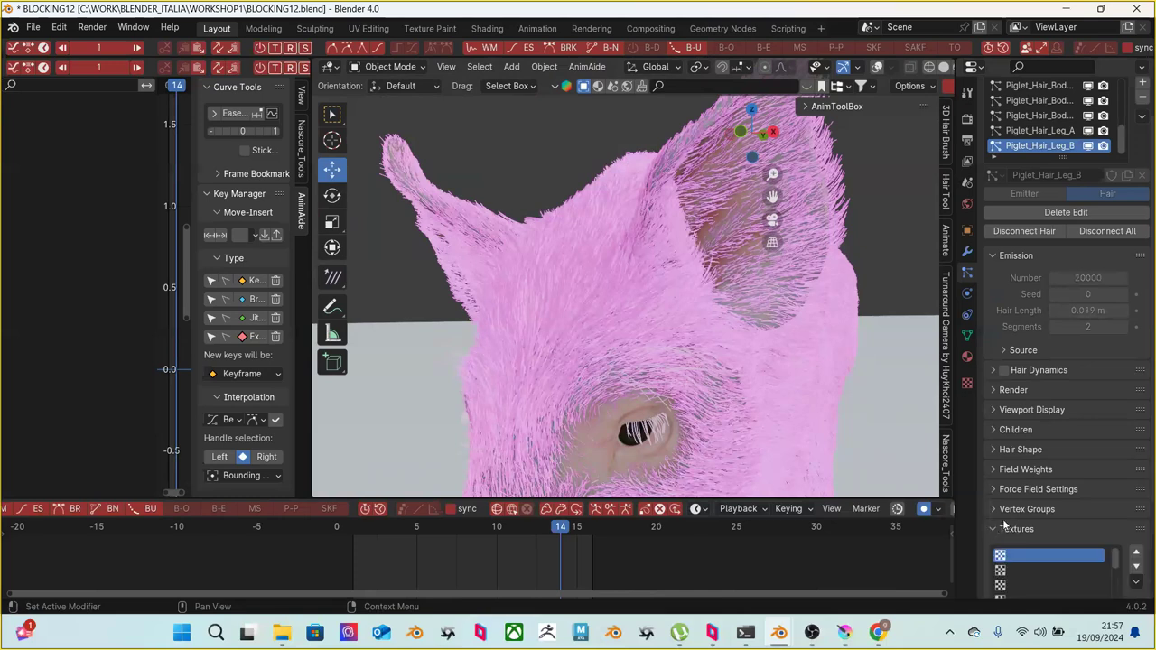
pyautogui.click(1009, 527)
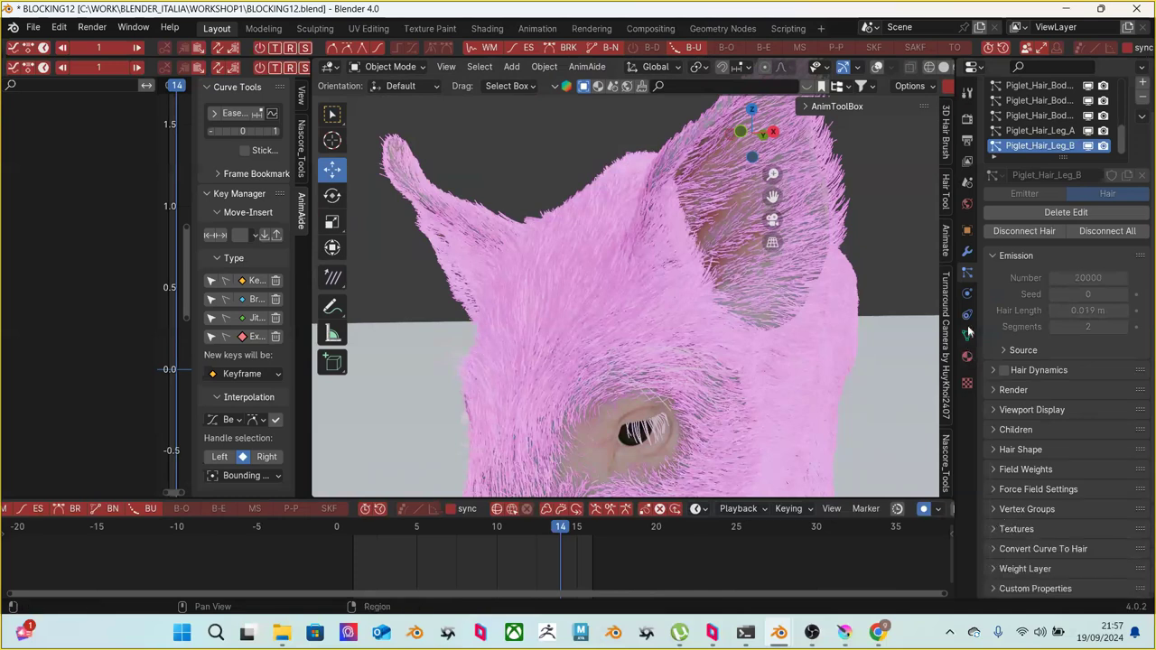
pyautogui.scroll(1, 1032, 417)
pyautogui.scroll(-1, 1063, 440)
pyautogui.click(1008, 391)
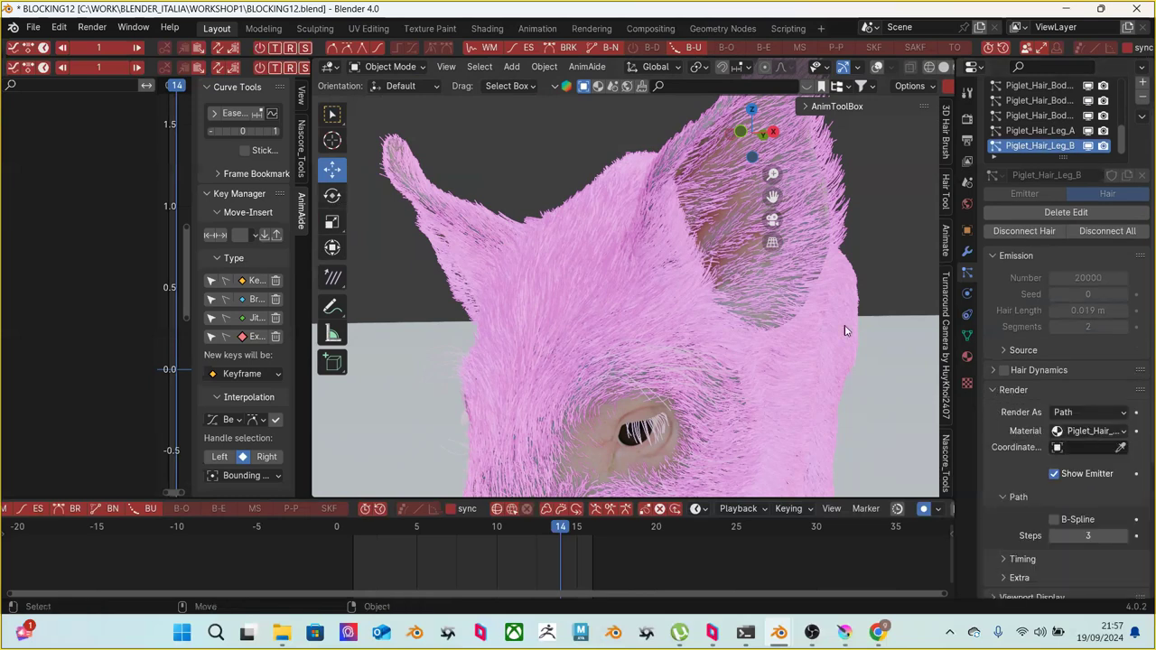
pyautogui.click(968, 356)
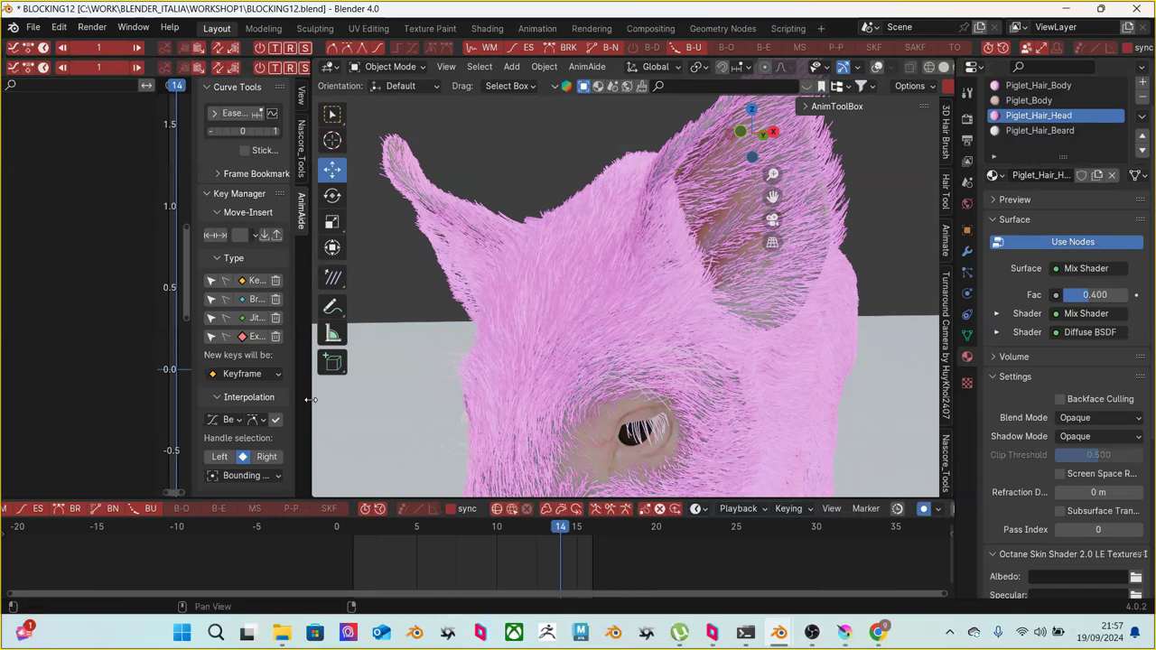
# Widen the 3D viewport by narrowing the graph editor, and frame the whole pig from the side
pyautogui.moveTo(309, 400); pyautogui.dragTo(519, 399)
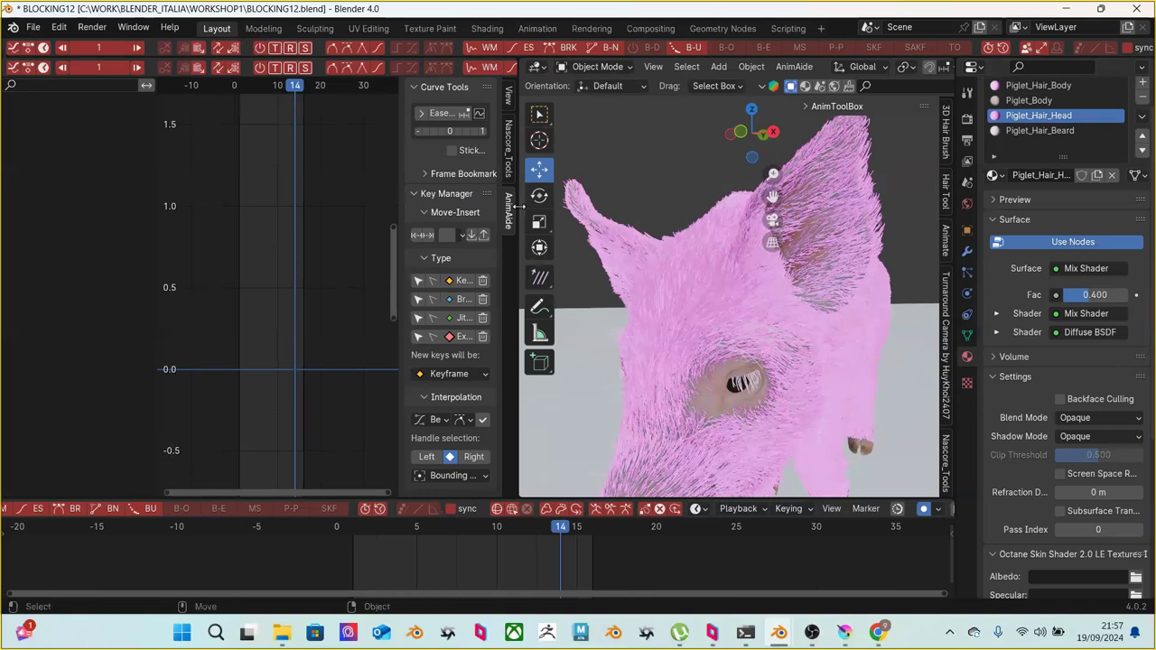
pyautogui.moveTo(519, 207); pyautogui.dragTo(237, 208)
pyautogui.scroll(-7, 519, 323)
pyautogui.moveTo(549, 341); pyautogui.dragTo(632, 348, button='middle')
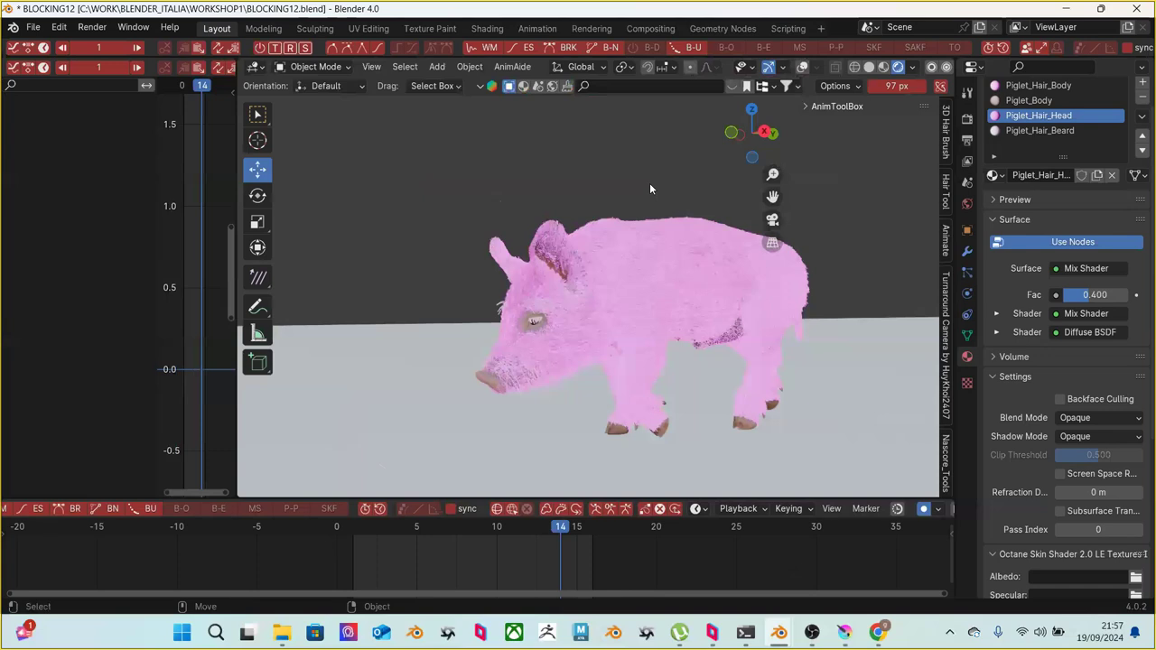
# Turn off viewport display for the leg, body, head and Piglet_Hair_Ear_B hair systems
pyautogui.click(293, 70)
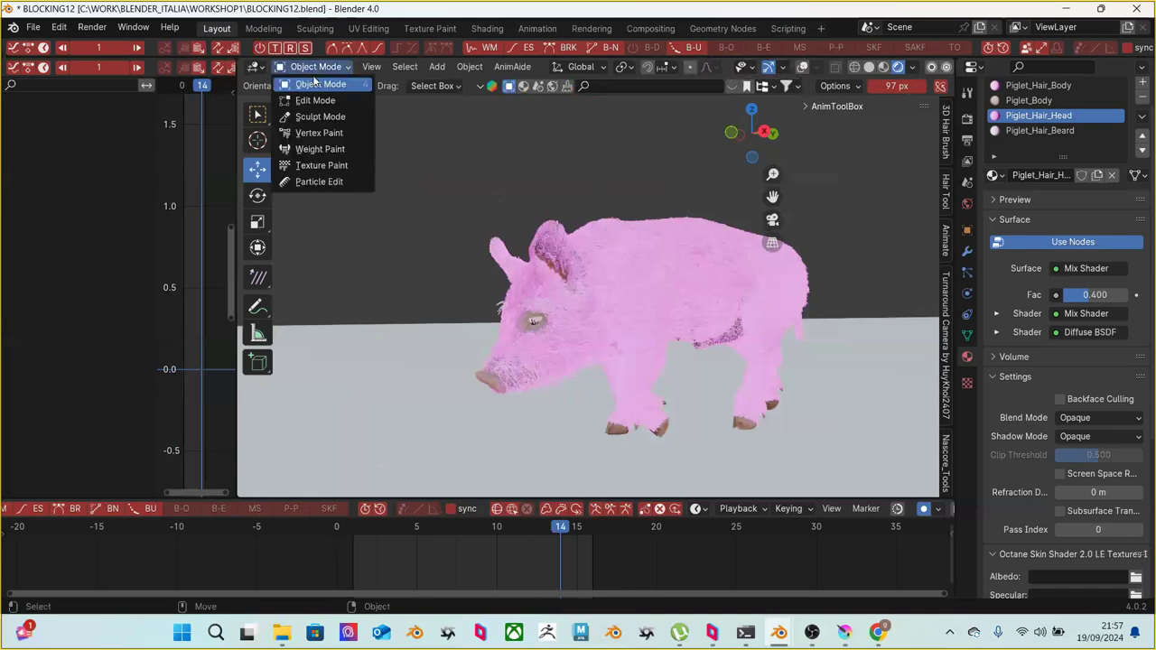
pyautogui.click(966, 272)
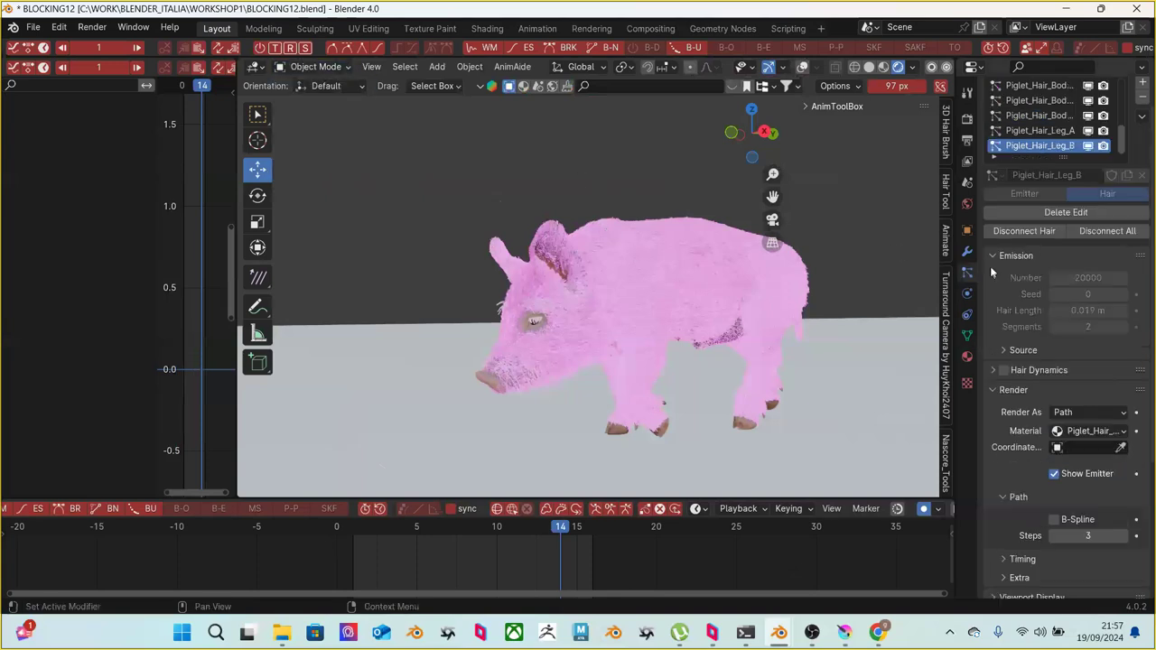
pyautogui.click(1089, 131)
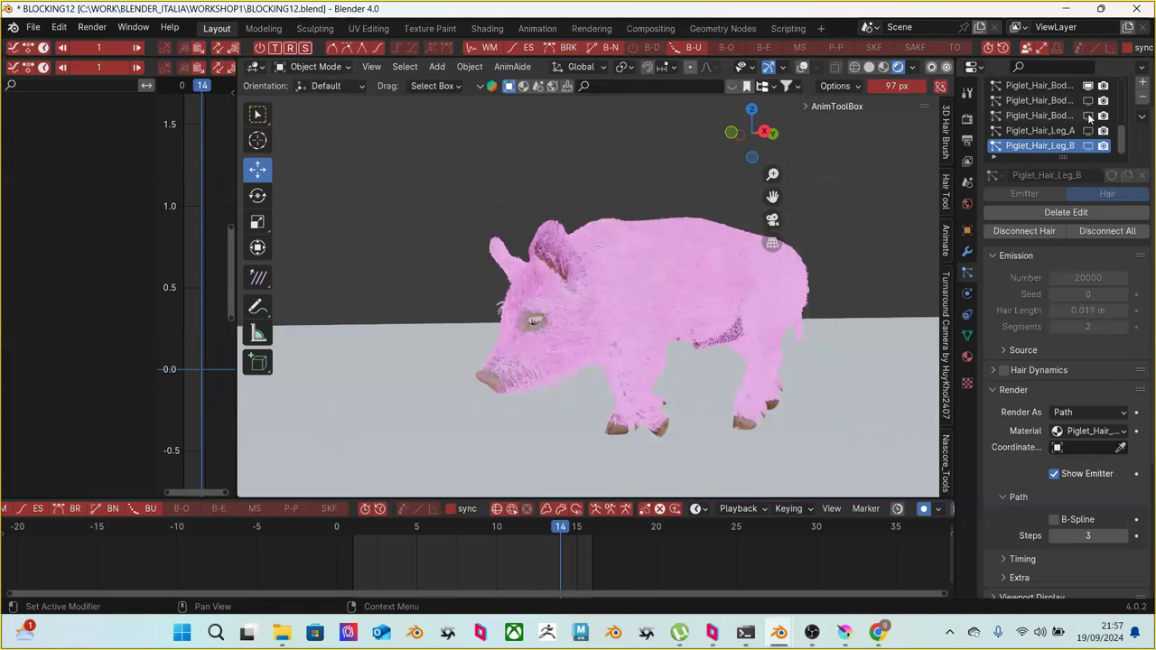
pyautogui.scroll(2, 1090, 118)
pyautogui.click(1088, 115)
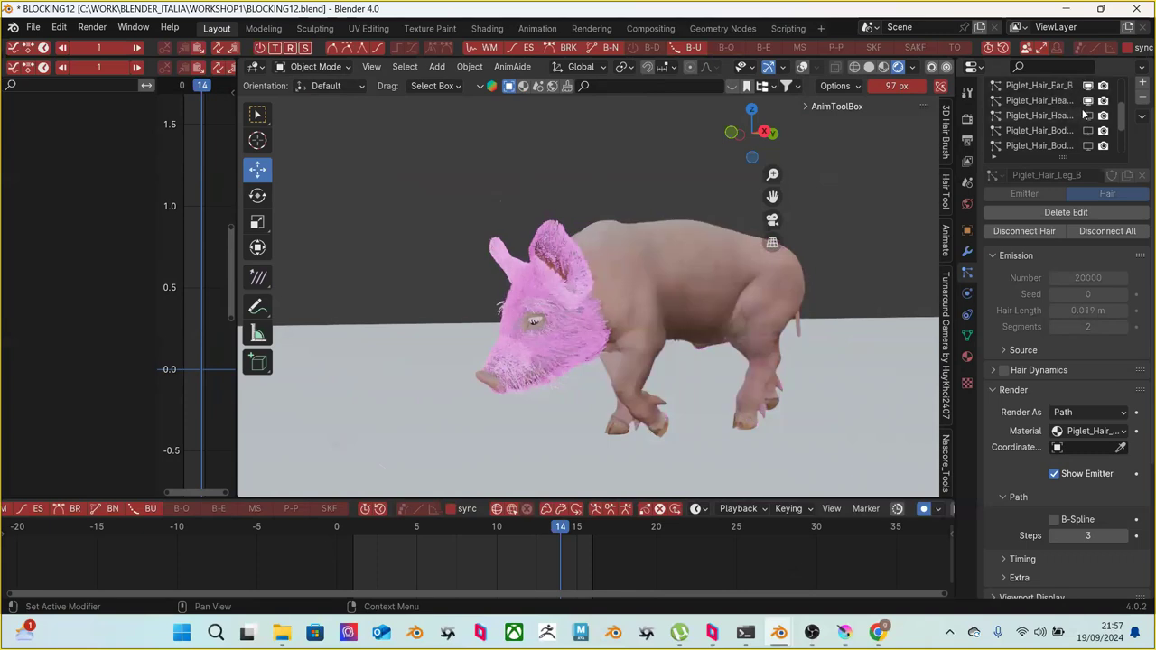
pyautogui.click(1088, 100)
pyautogui.click(1087, 85)
pyautogui.scroll(2, 1092, 100)
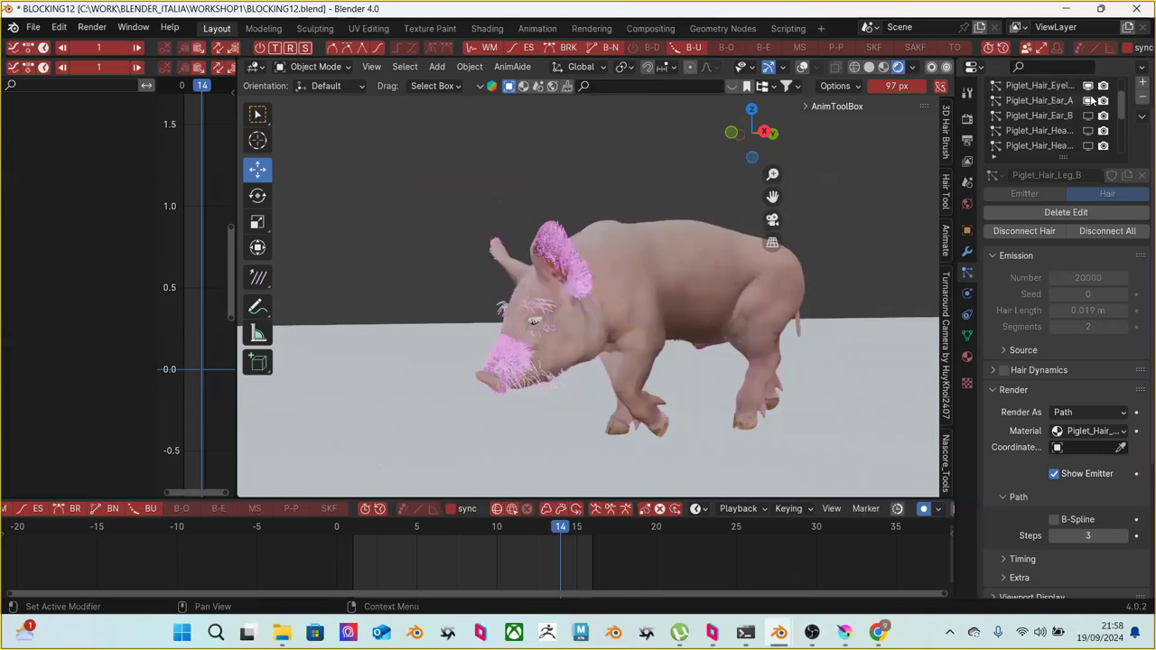
# Turn off viewport display for the Piglet_Hair_Ear_A, eyelash, nose and beard hair systems
pyautogui.scroll(1, 1091, 107)
pyautogui.click(1087, 116)
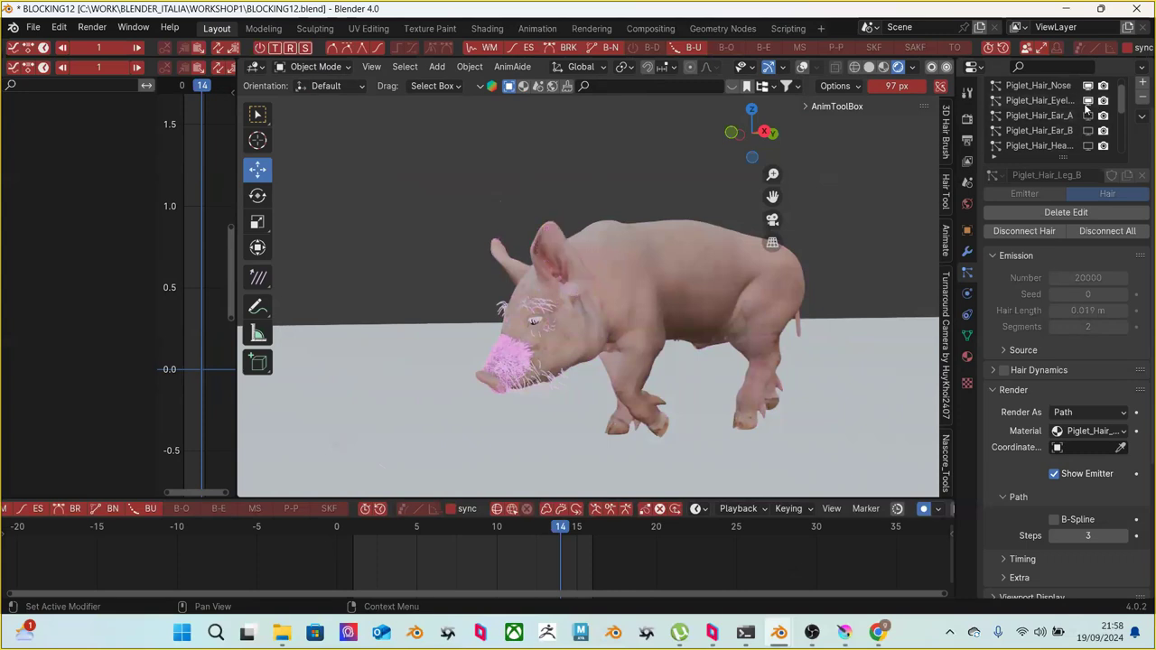
pyautogui.click(1088, 101)
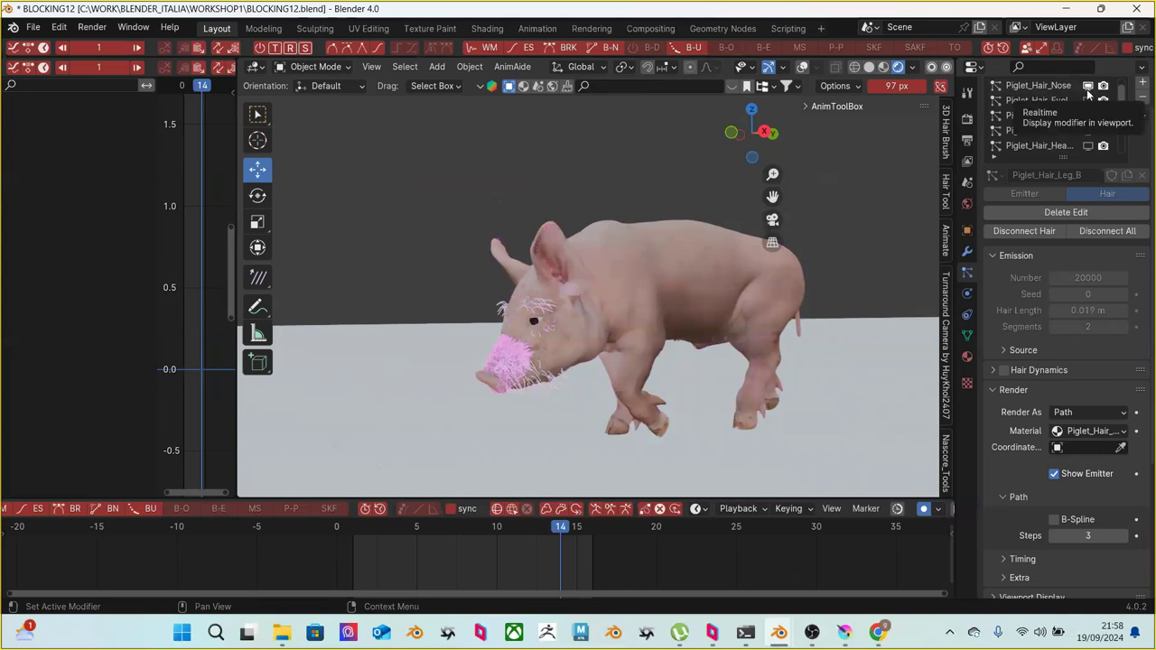
pyautogui.click(1088, 86)
pyautogui.scroll(1, 1091, 112)
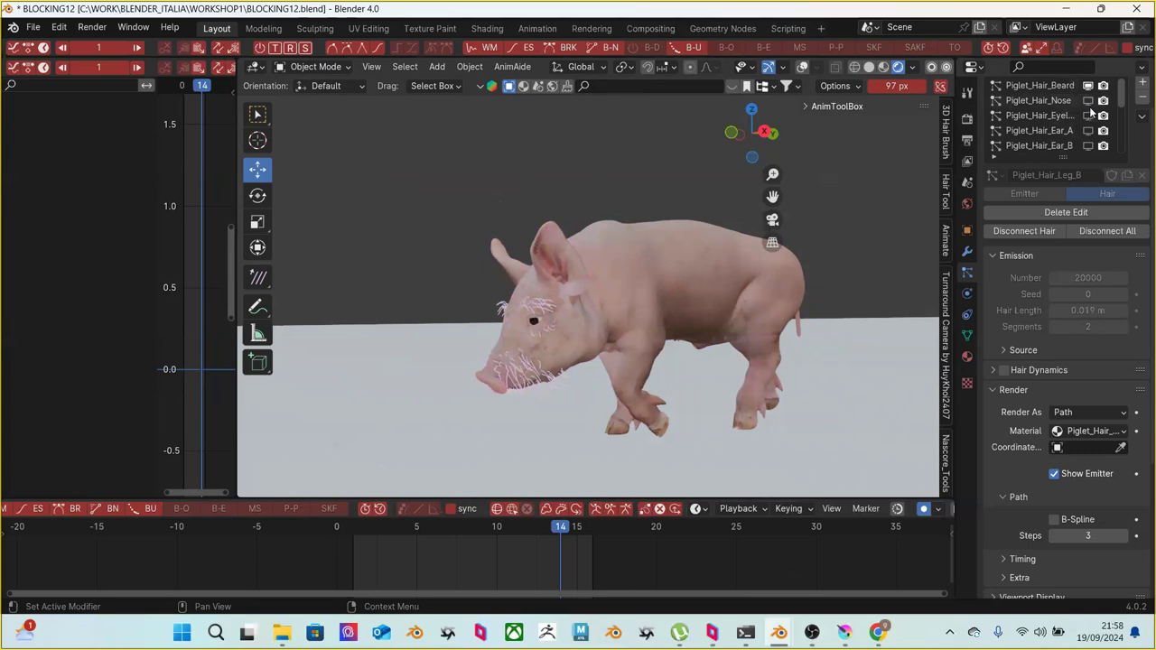
pyautogui.click(1090, 86)
pyautogui.scroll(1, 857, 229)
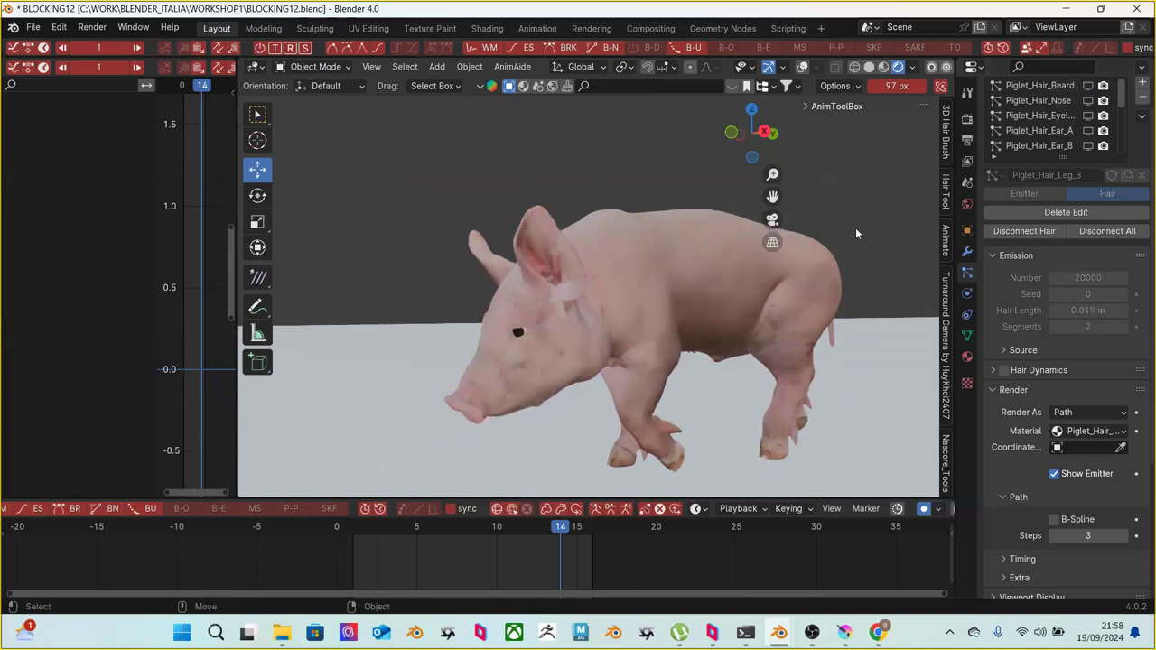
# Play the hairless pig's walk cycle and check it from the side and the front
pyautogui.moveTo(832, 274); pyautogui.dragTo(782, 266, button='middle')
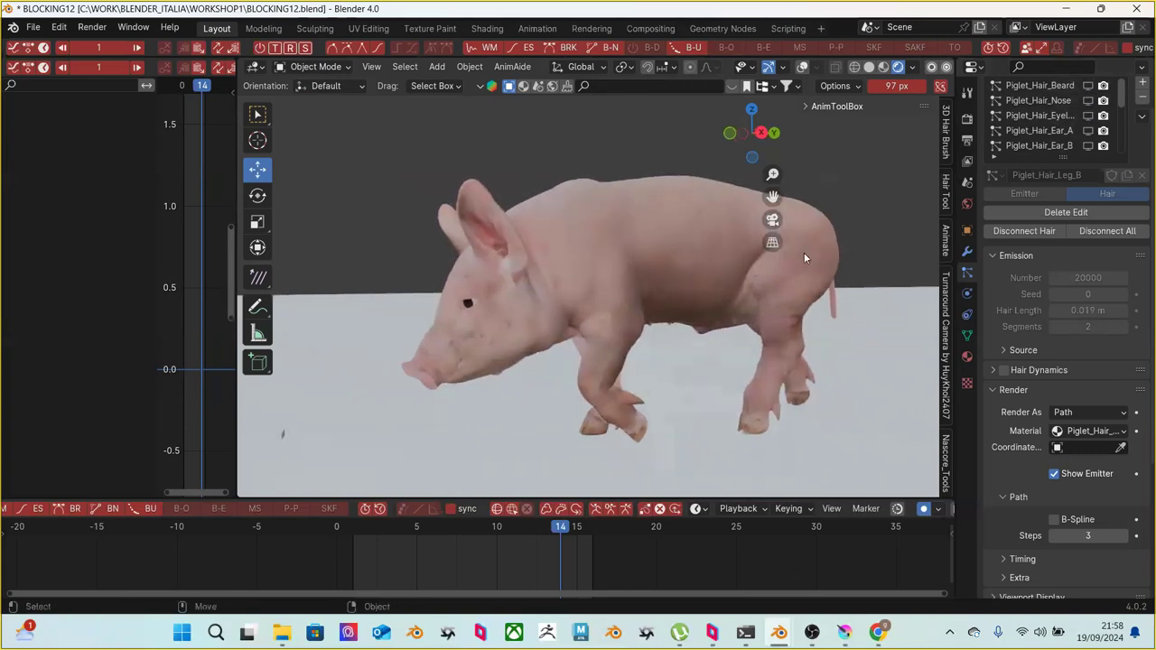
pyautogui.press('space')
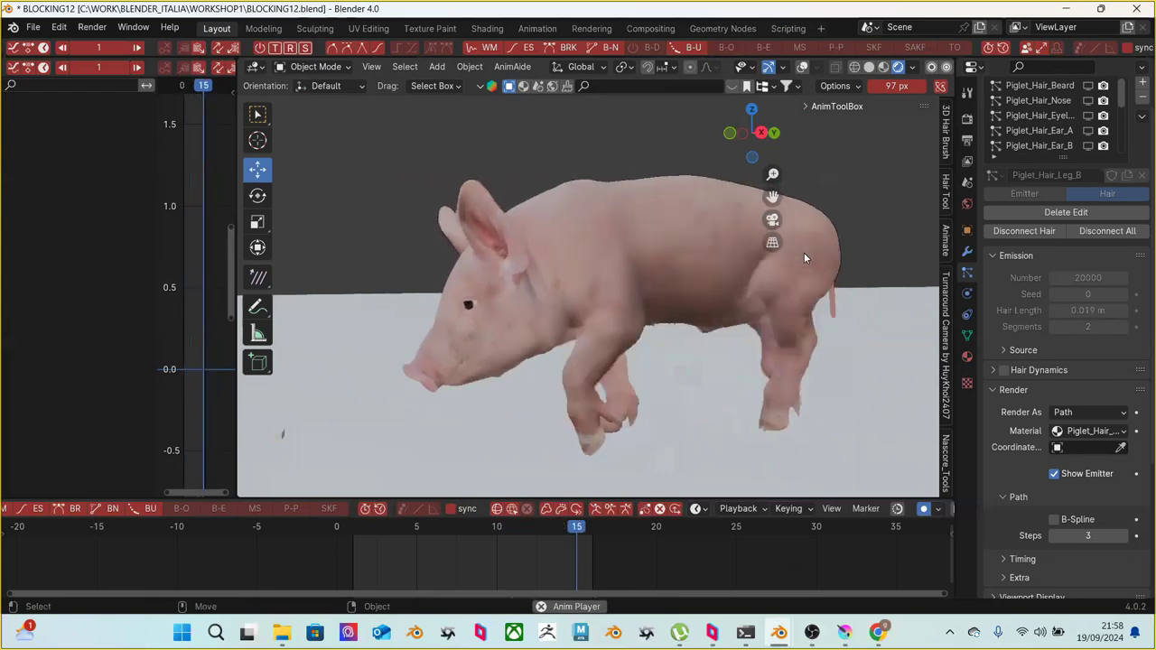
pyautogui.moveTo(739, 319); pyautogui.dragTo(747, 351, button='middle')
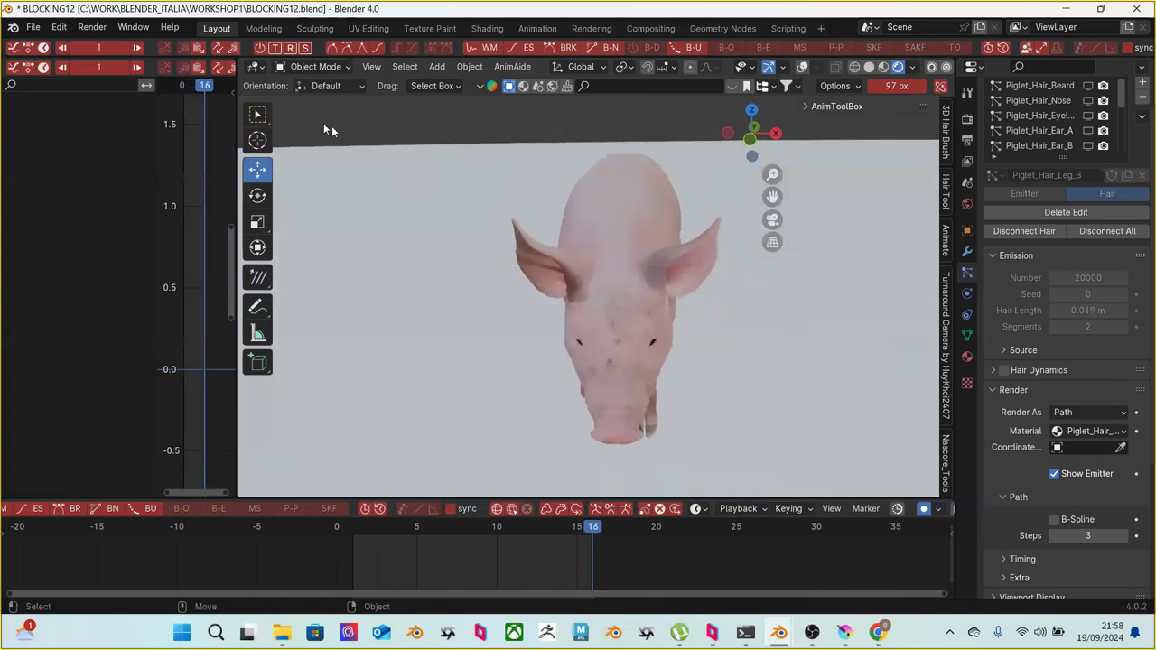
# Save the scene as the next incremental version, BLOCKING13.blend
pyautogui.click(32, 27)
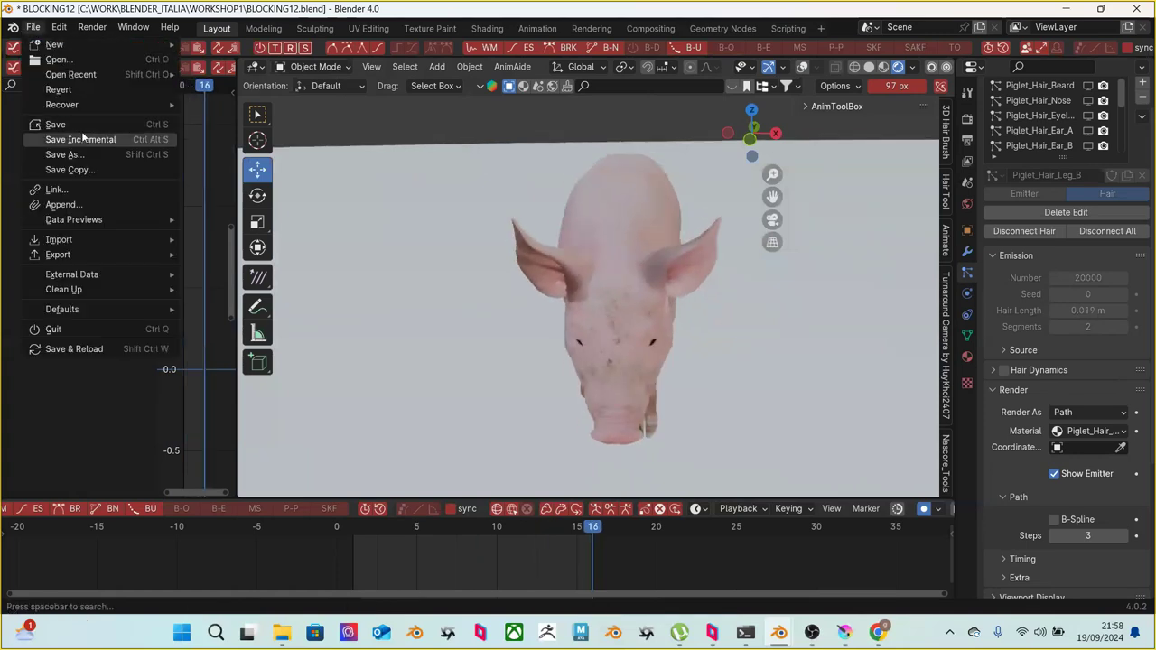
pyautogui.click(79, 136)
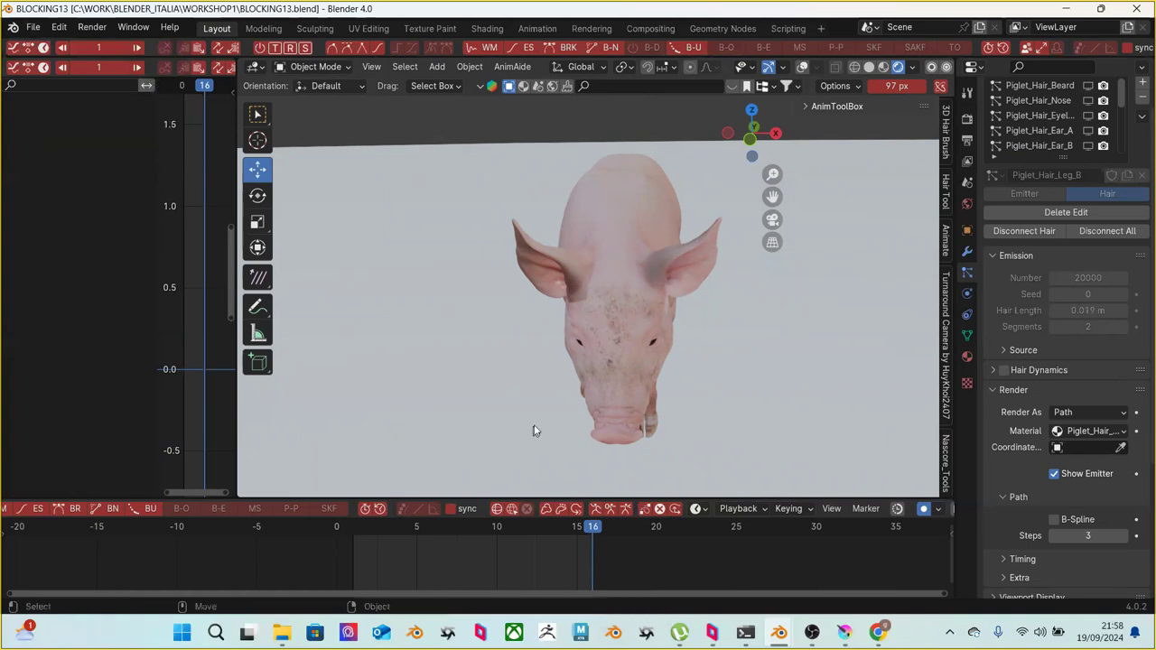
pyautogui.scroll(3, 593, 401)
pyautogui.moveTo(618, 366)
pyautogui.mouseDown(button='middle')
pyautogui.moveTo(668, 325)
pyautogui.moveTo(710, 335)
pyautogui.moveTo(607, 354)
pyautogui.mouseUp(button='middle')
pyautogui.moveTo(523, 287); pyautogui.dragTo(570, 265, button='middle')
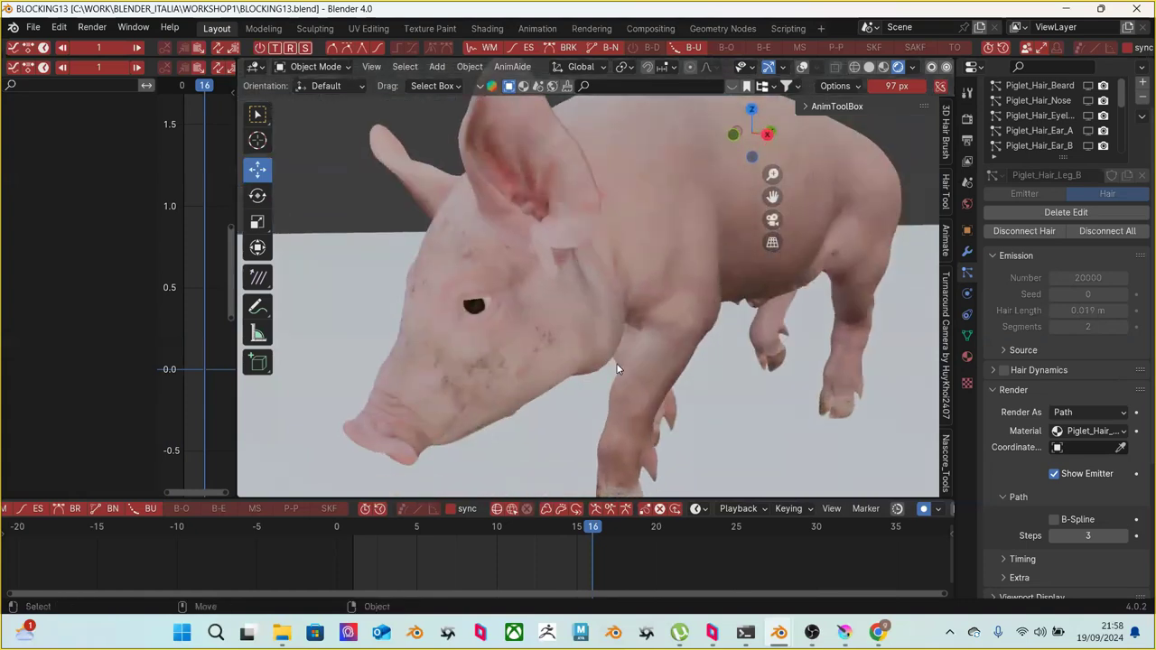
pyautogui.moveTo(817, 630)
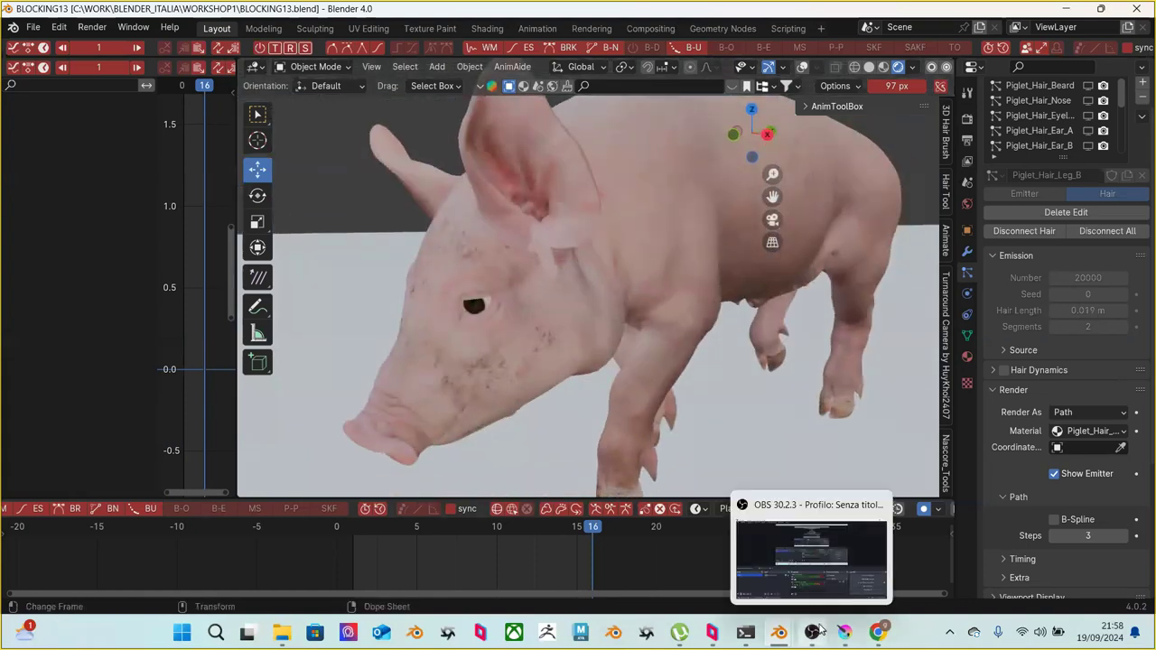
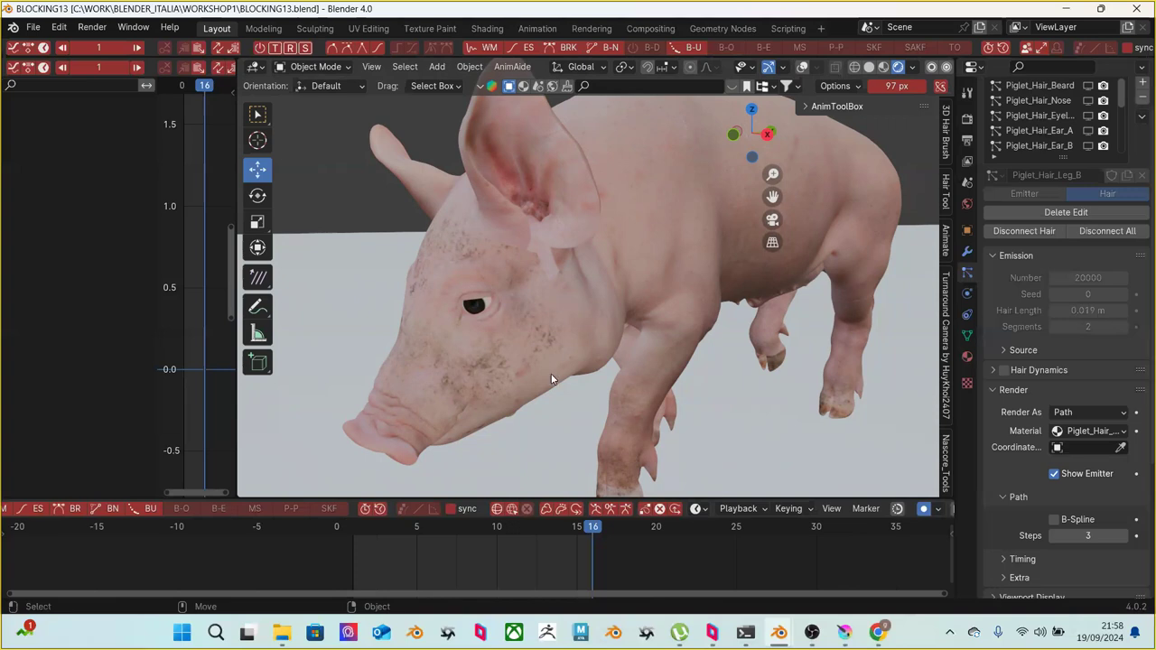
# Face the pig's head from the front and show the viewport overlays
pyautogui.moveTo(579, 339); pyautogui.dragTo(684, 343, button='middle')
pyautogui.scroll(3, 515, 362)
pyautogui.scroll(-4, 713, 353)
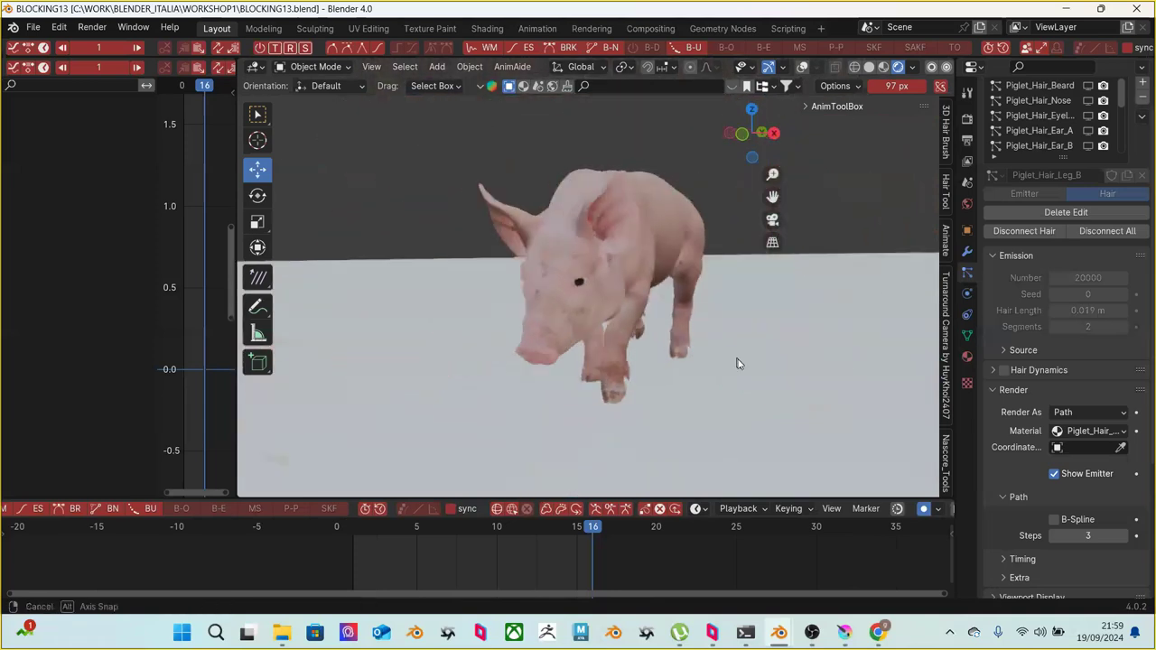
pyautogui.scroll(1, 742, 368)
pyautogui.moveTo(741, 367); pyautogui.dragTo(766, 371, button='middle')
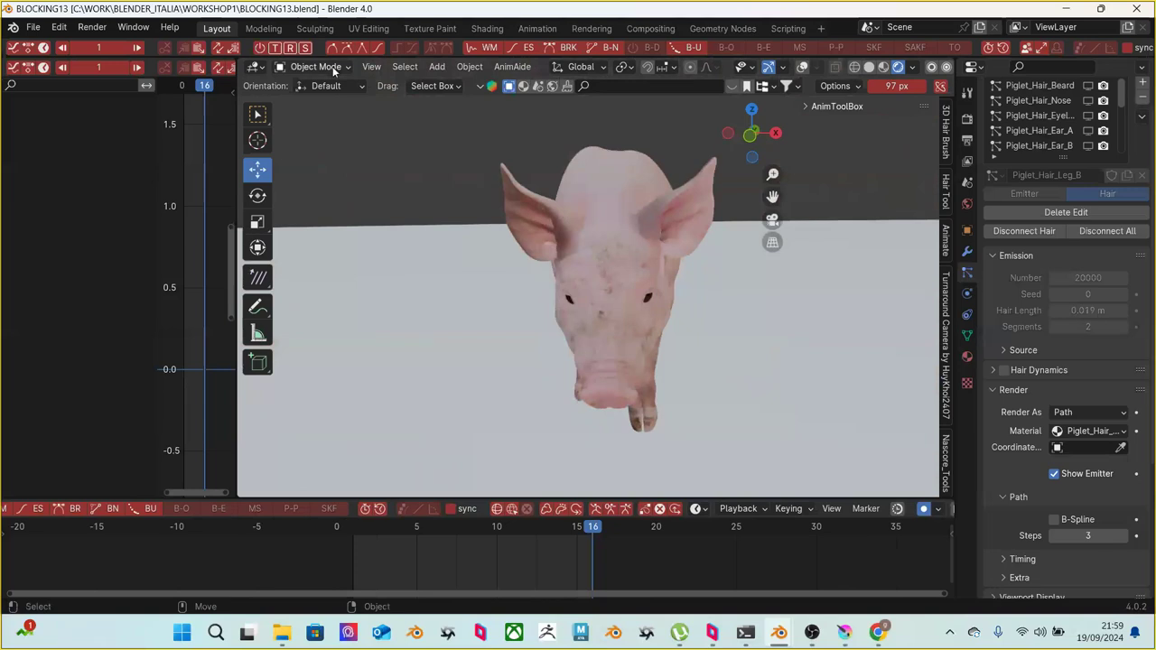
pyautogui.click(802, 68)
pyautogui.click(802, 69)
pyautogui.click(802, 69)
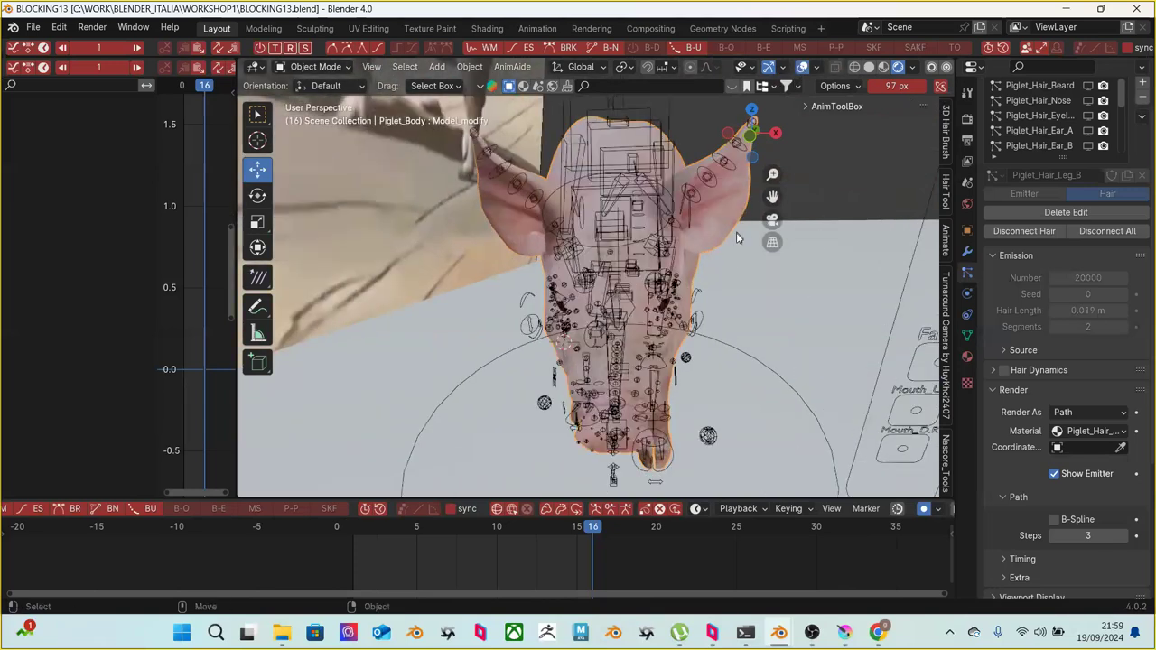
# Select the pig's rig, put it in Pose Mode and select the CTR_Head control
pyautogui.moveTo(737, 232); pyautogui.dragTo(478, 216, button='middle')
pyautogui.click(513, 242)
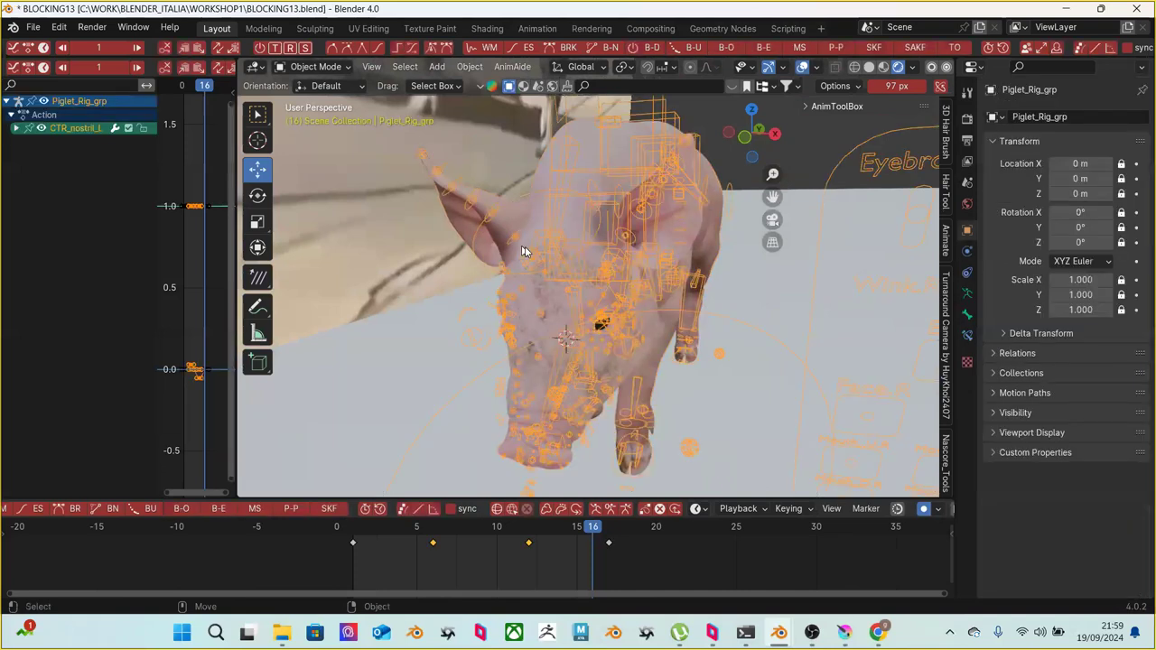
pyautogui.moveTo(524, 250); pyautogui.dragTo(649, 248, button='middle')
pyautogui.moveTo(724, 273); pyautogui.dragTo(669, 247, button='middle')
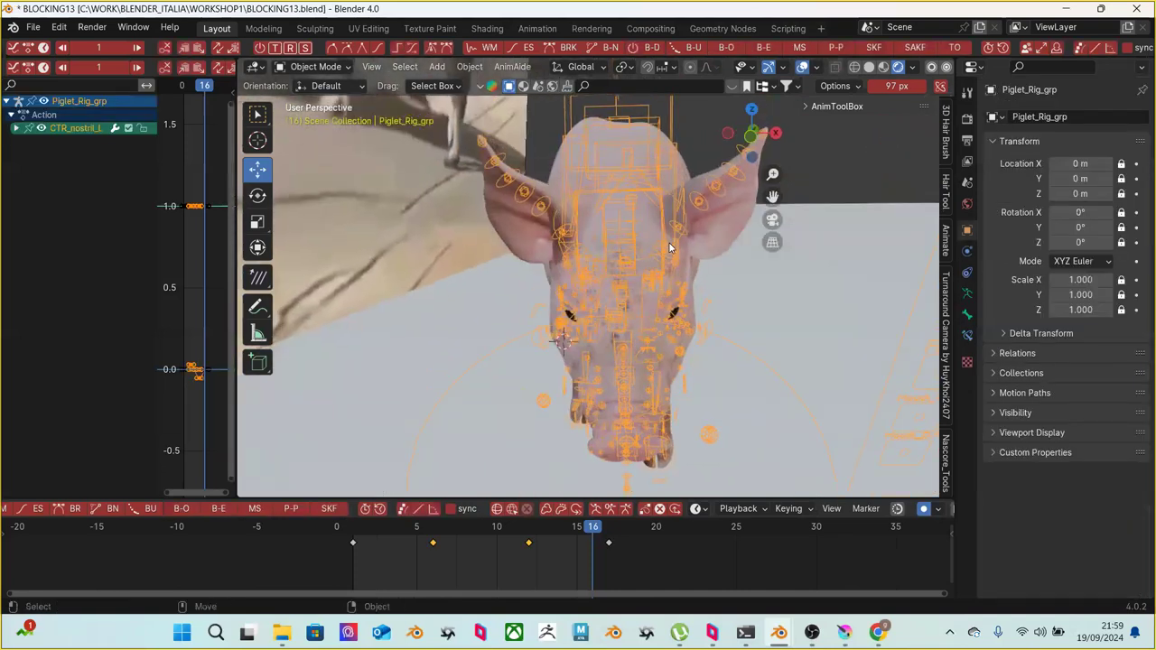
pyautogui.click(337, 69)
pyautogui.click(312, 116)
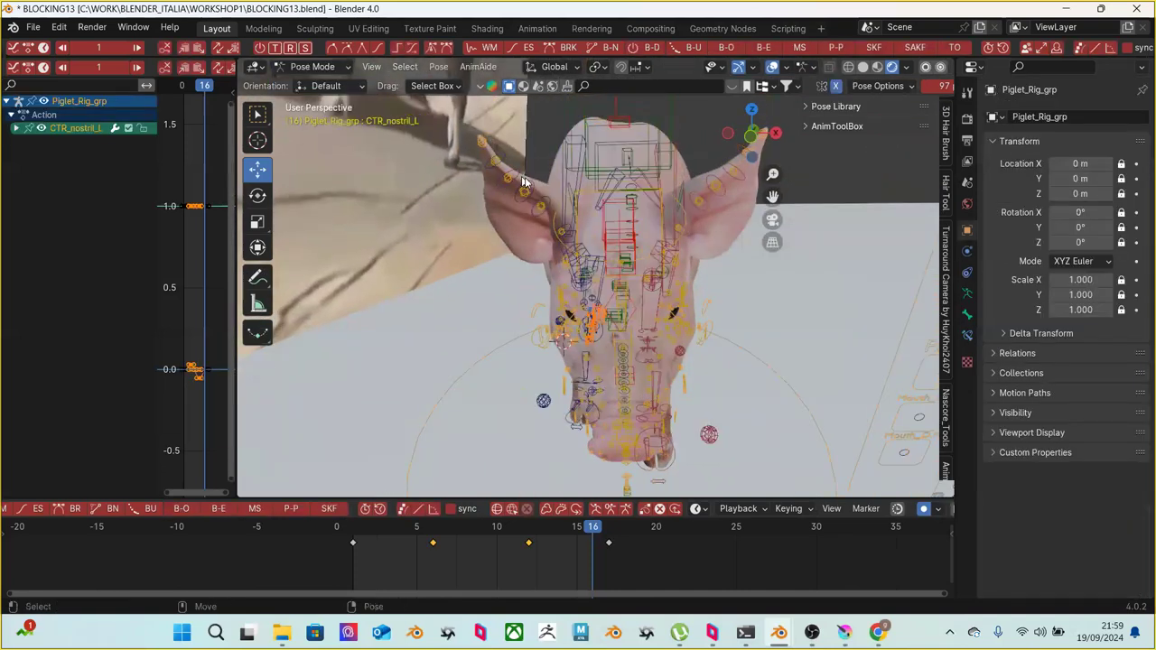
pyautogui.click(555, 220)
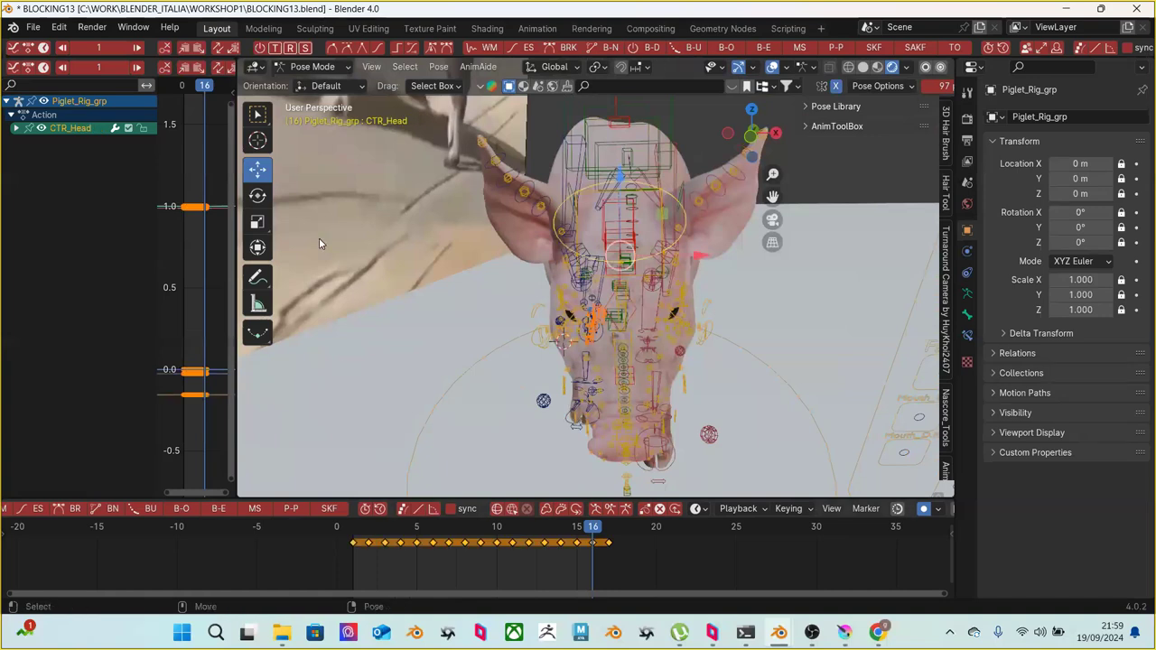
# Run Find Missing Files on the JU0L522A4_Piglet_textures-prcxkj folder inside BLENDER_ITALIA
pyautogui.click(33, 26)
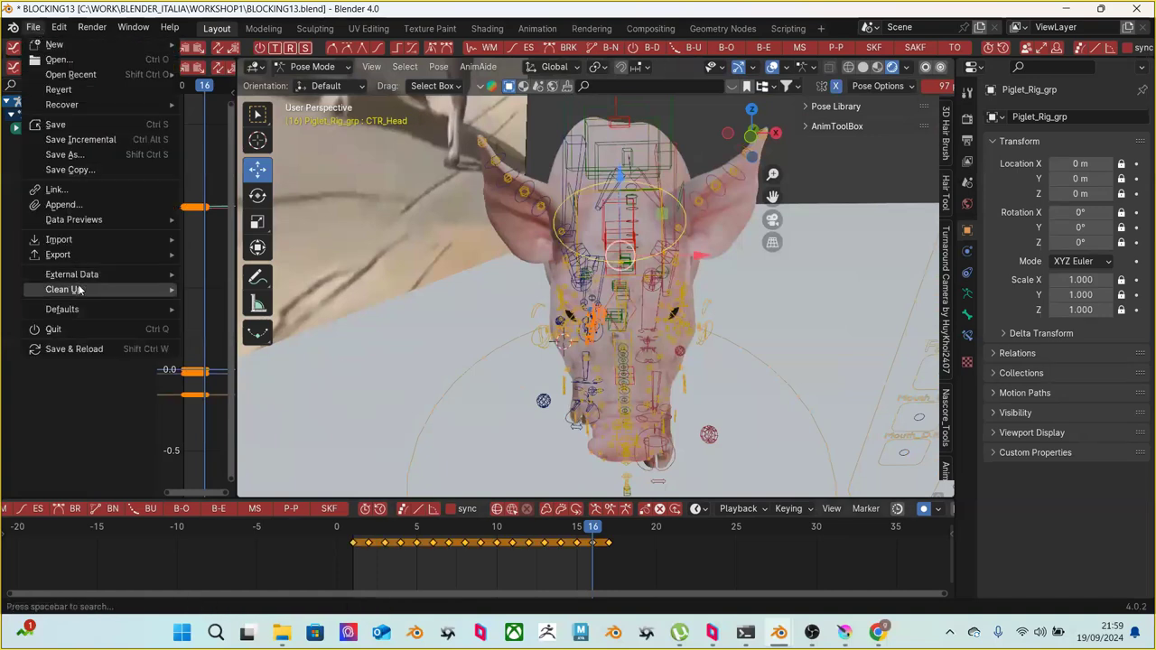
pyautogui.moveTo(84, 284)
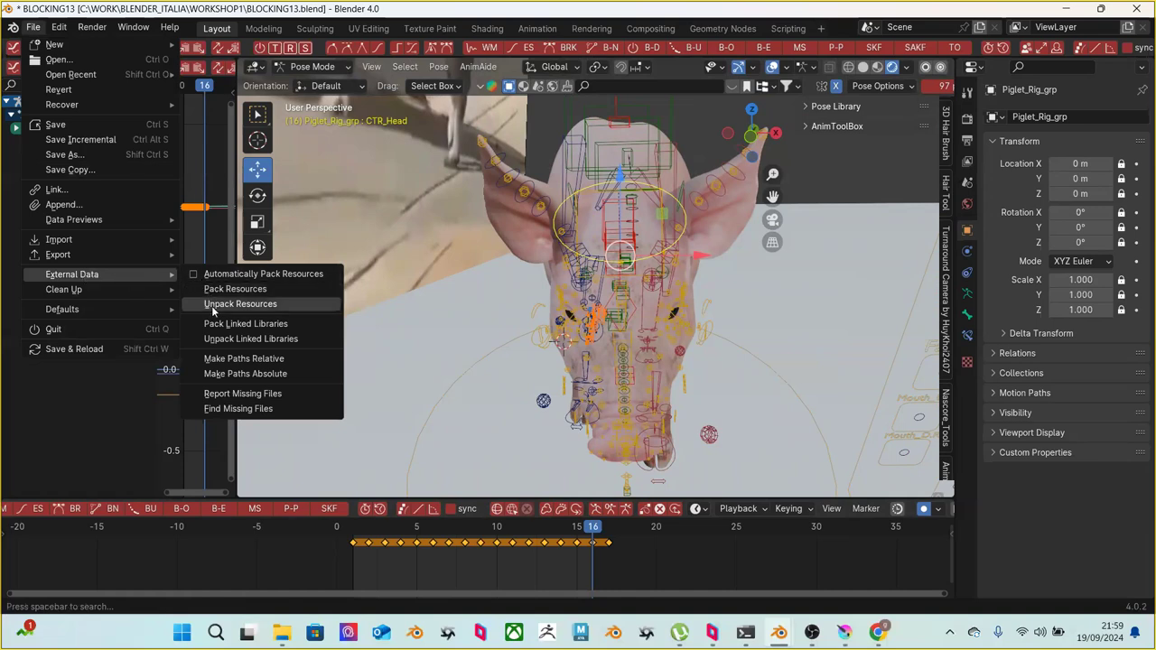
pyautogui.click(239, 408)
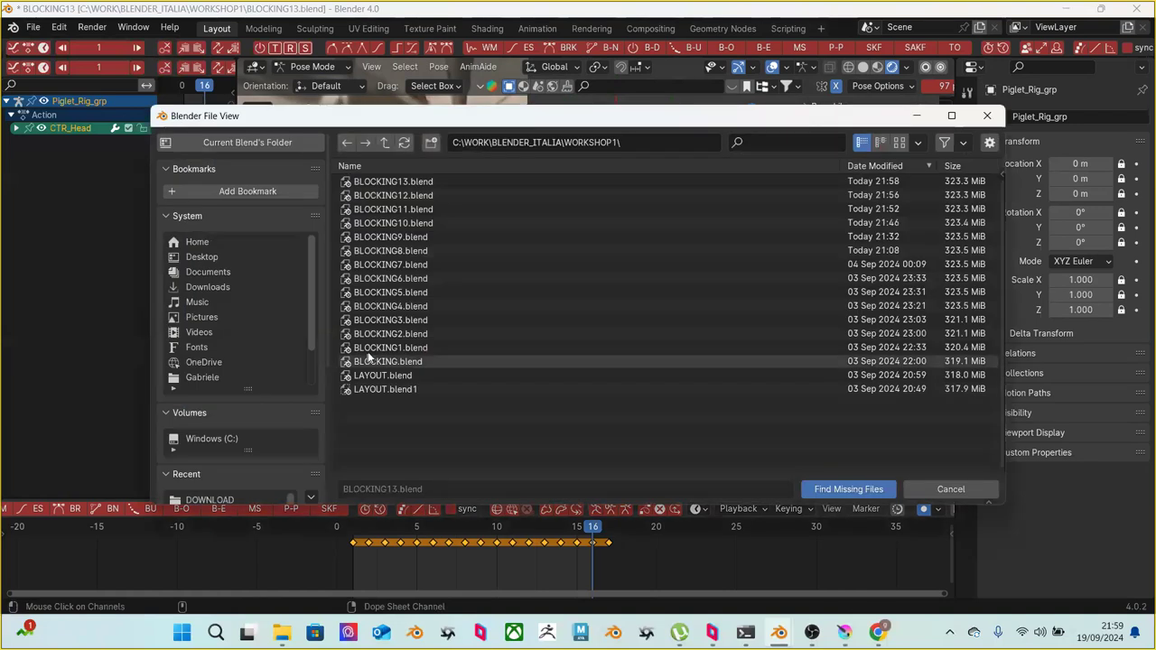
pyautogui.click(384, 143)
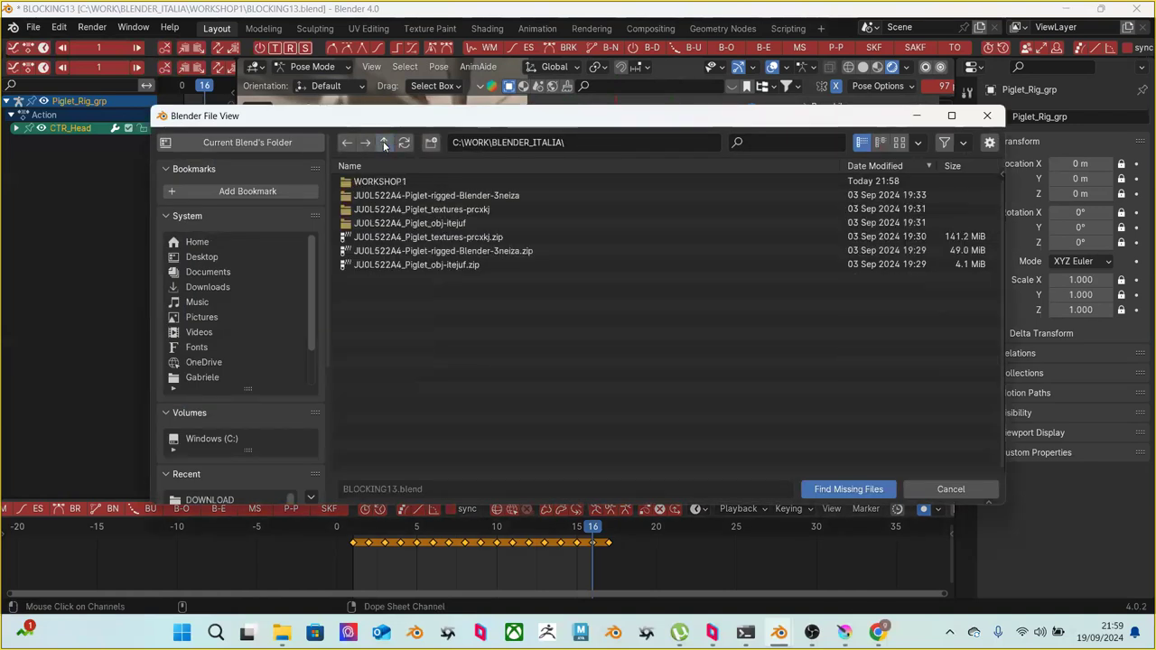
pyautogui.doubleClick(383, 181)
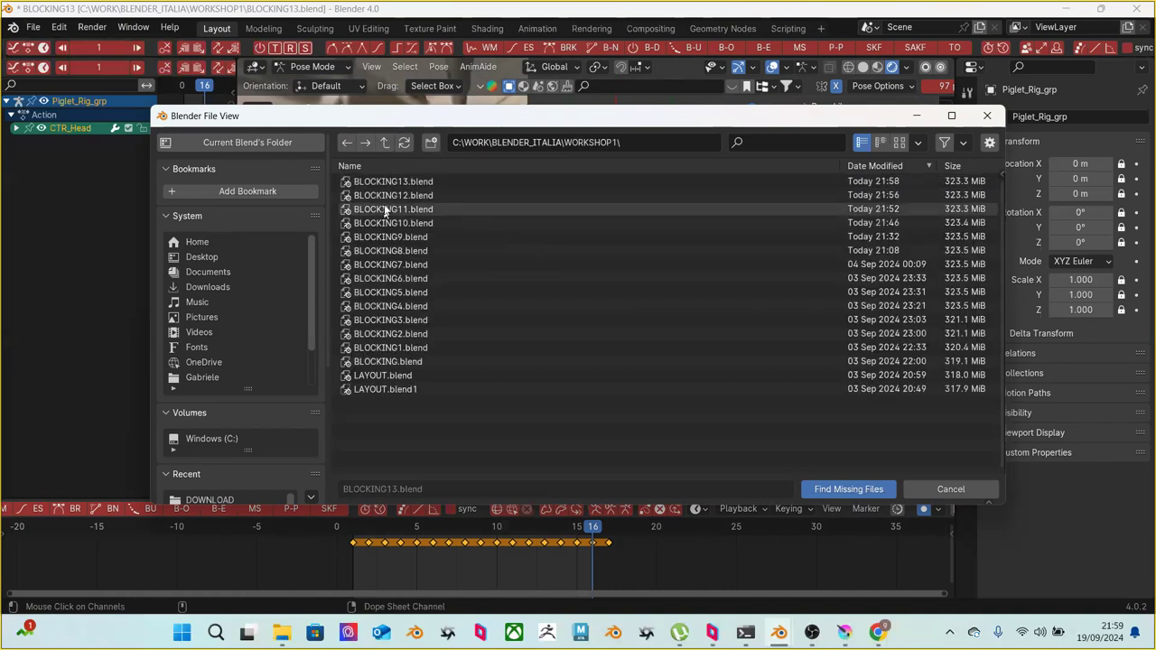
pyautogui.click(385, 144)
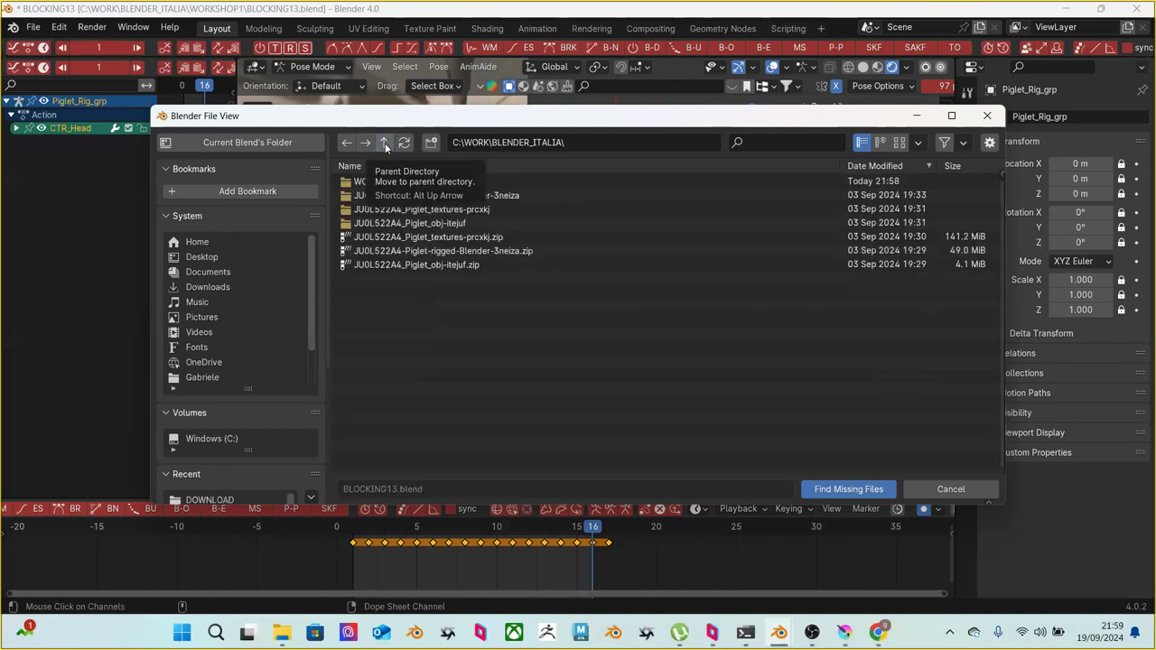
pyautogui.doubleClick(428, 210)
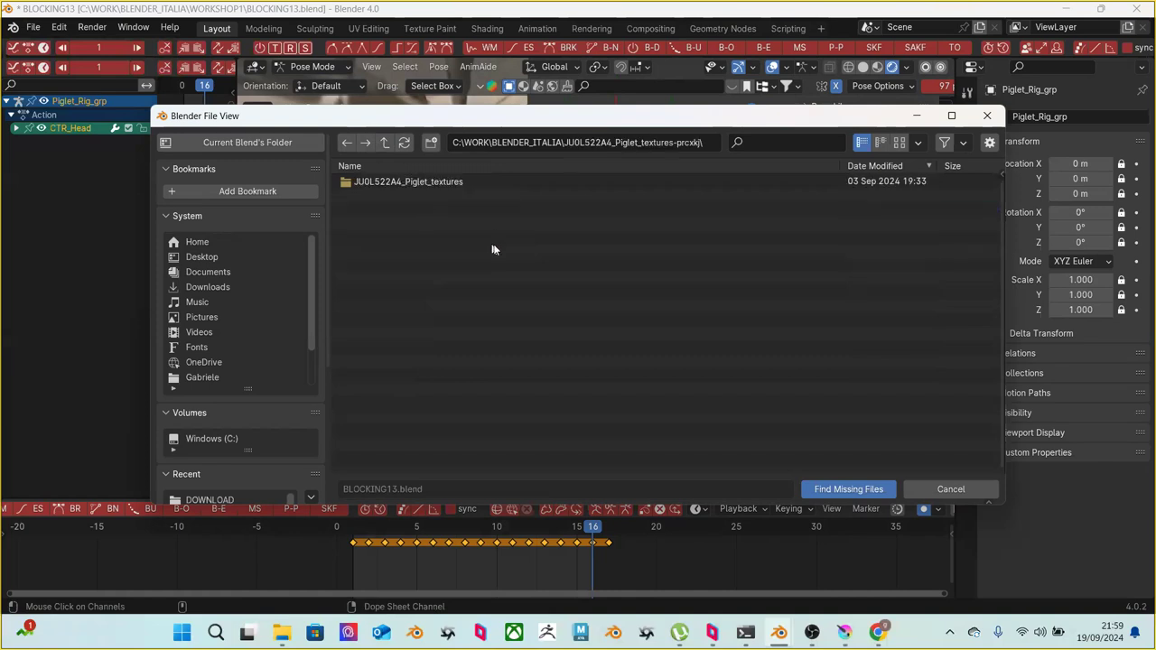
pyautogui.click(846, 489)
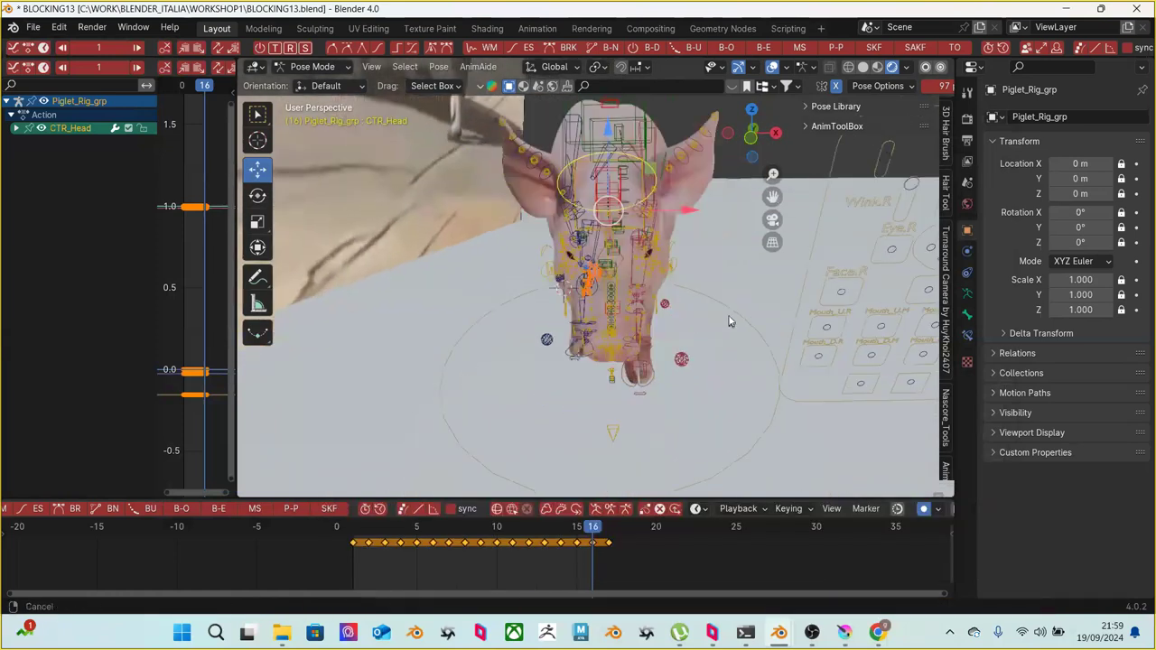
# Try to delete CTR_Head's keyframes between frames 1 and 17, and undo the deletion
pyautogui.click(414, 561)
pyautogui.moveTo(364, 568); pyautogui.dragTo(595, 533)
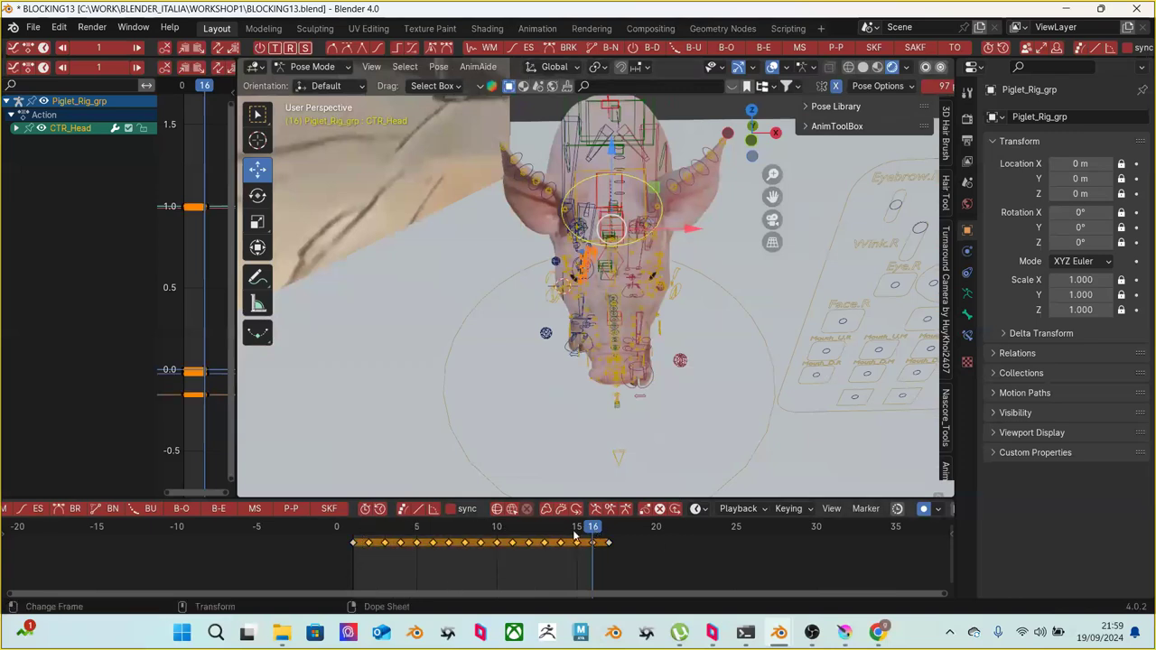
pyautogui.press('Delete')
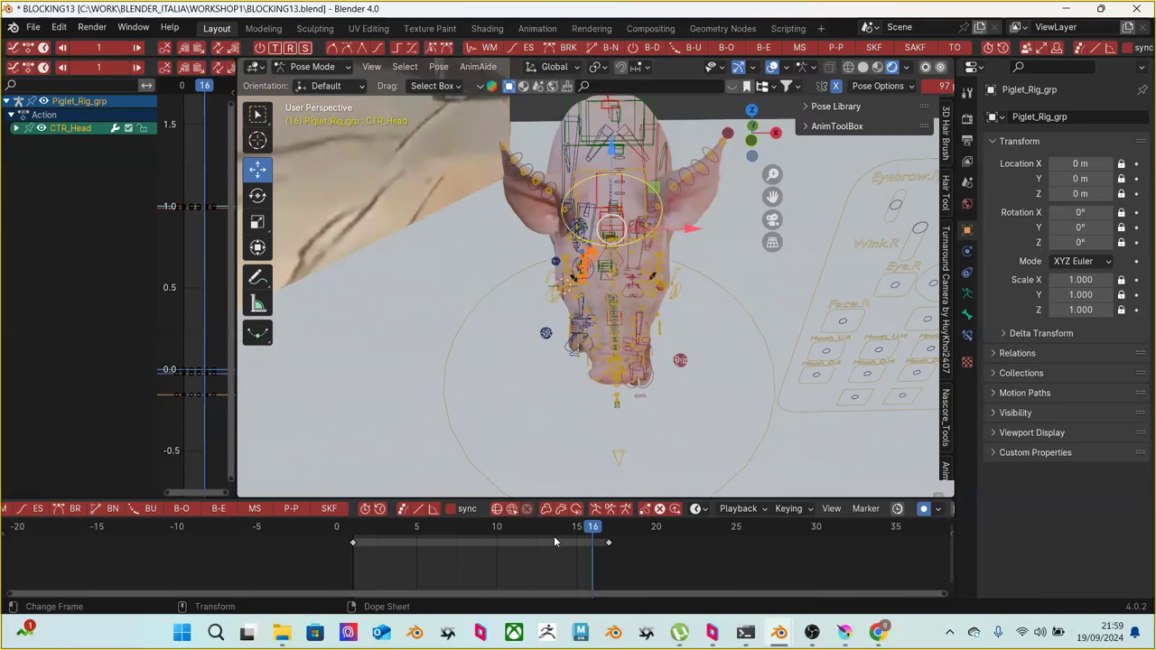
pyautogui.hotkey('ctrl', 'z')
# Enlarge the Graph Editor at frame 8 and expand the CTR_Head channel list
pyautogui.moveTo(366, 534); pyautogui.dragTo(464, 533)
pyautogui.moveTo(236, 398); pyautogui.dragTo(471, 398)
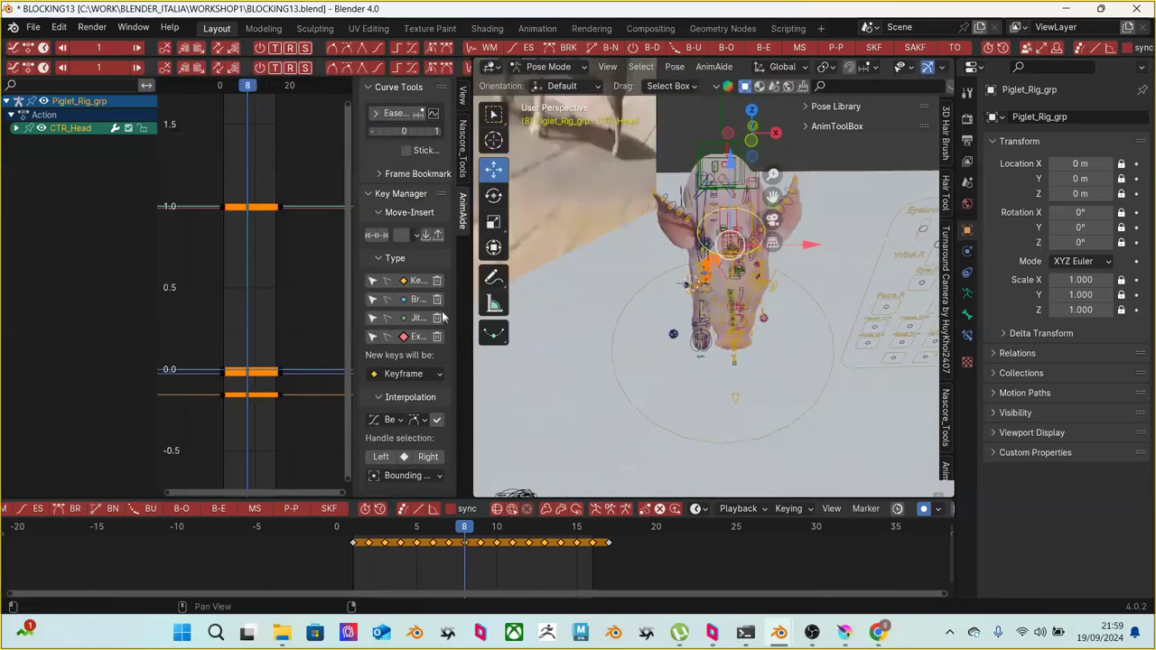
pyautogui.click(17, 131)
# Try test rotations of the head control about its local axes at frame 8, undoing each one
pyautogui.scroll(5, 736, 268)
pyautogui.moveTo(734, 267)
pyautogui.mouseDown(button='middle')
pyautogui.moveTo(730, 300)
pyautogui.moveTo(725, 276)
pyautogui.mouseUp(button='middle')
pyautogui.press('r')
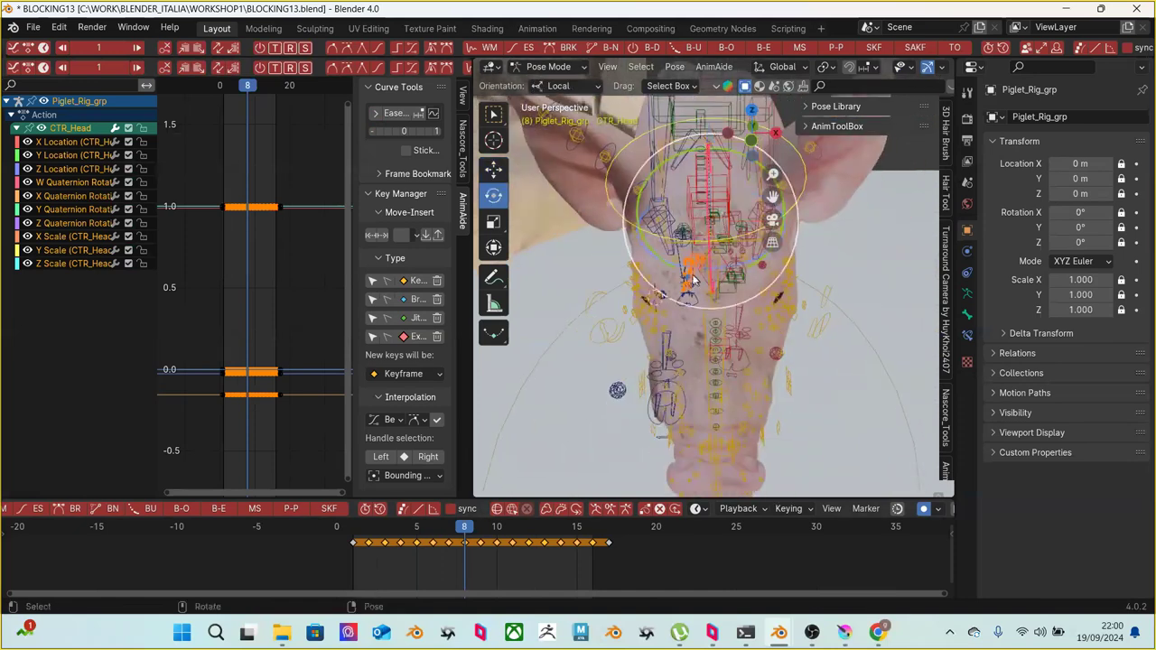
pyautogui.click(555, 85)
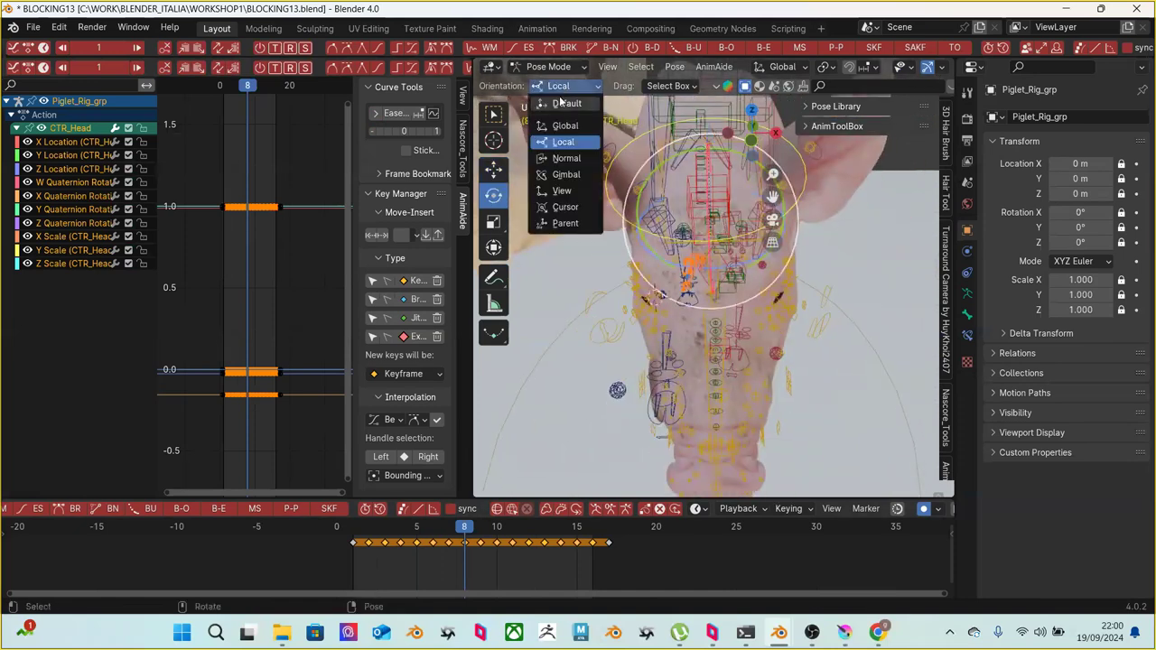
pyautogui.moveTo(709, 258); pyautogui.dragTo(685, 302)
pyautogui.hotkey('ctrl', 'z')
pyautogui.moveTo(695, 257)
pyautogui.mouseDown()
pyautogui.moveTo(638, 235)
pyautogui.moveTo(676, 249)
pyautogui.moveTo(647, 260)
pyautogui.moveTo(685, 277)
pyautogui.mouseUp()
pyautogui.hotkey('ctrl', 'z')
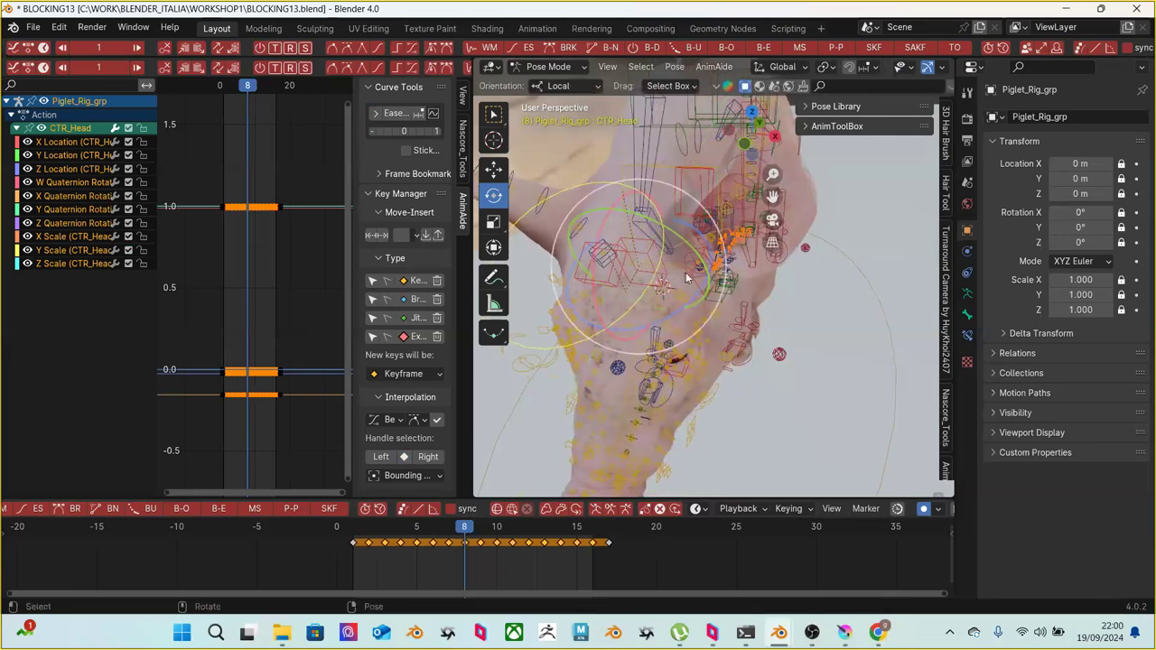
# Isolate CTR_Head's Y Quaternion Rotation curve and widen the Graph Editor further
pyautogui.scroll(-1, 220, 258)
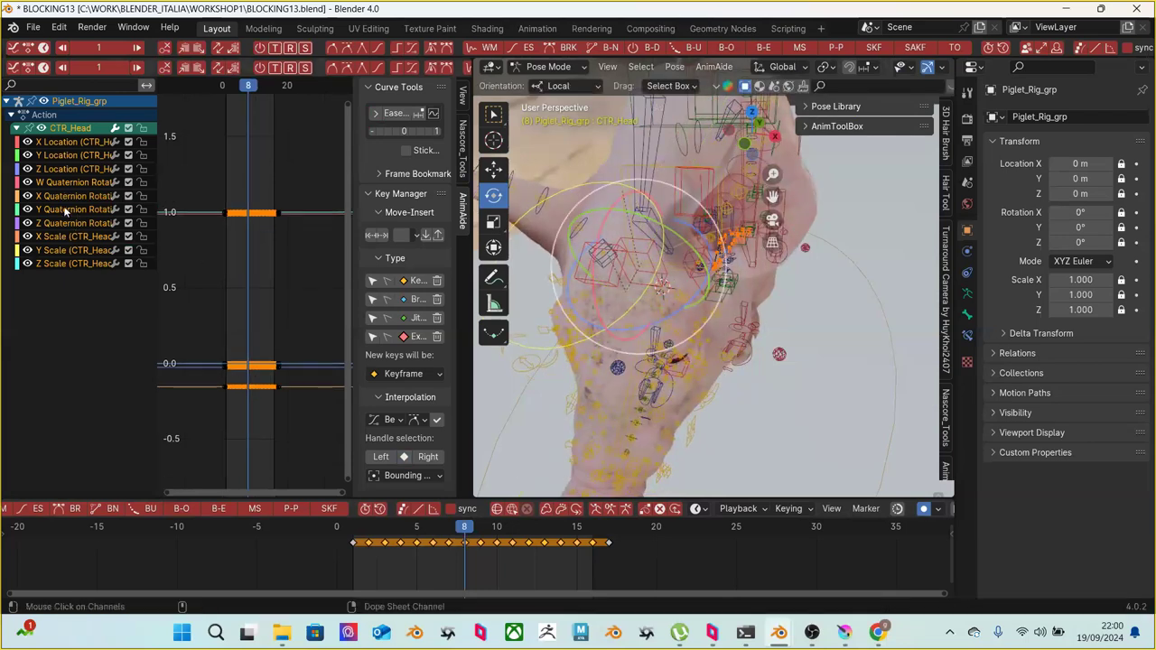
pyautogui.click(66, 210)
pyautogui.scroll(-1, 261, 282)
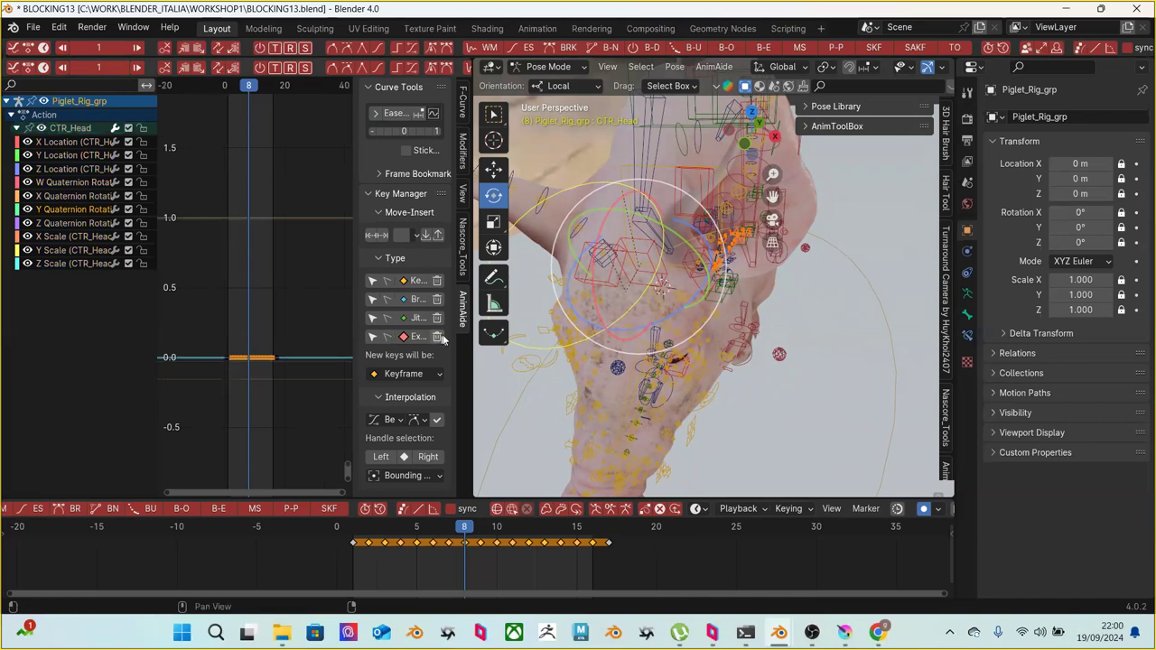
pyautogui.moveTo(471, 351); pyautogui.dragTo(538, 354)
# View the pig's head from the front and hide the viewport overlays
pyautogui.keyDown('alt'); pyautogui.moveTo(667, 362); pyautogui.dragTo(757, 313); pyautogui.keyUp('alt')
pyautogui.scroll(-2, 740, 318)
pyautogui.scroll(-5, 858, 68)
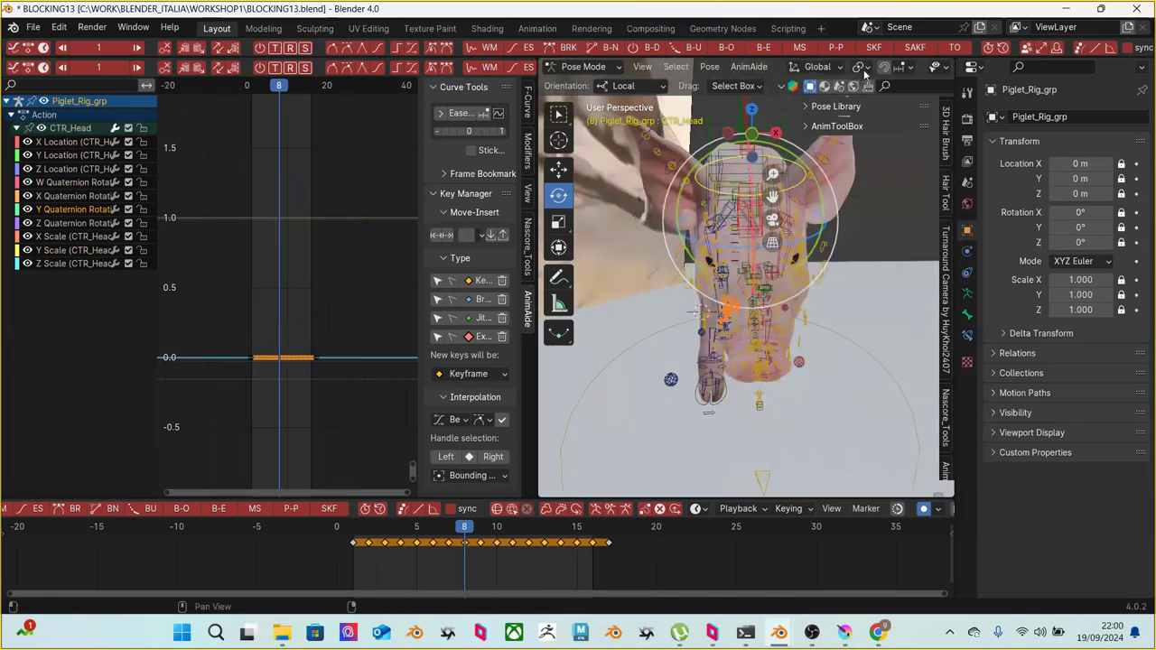
pyautogui.click(845, 67)
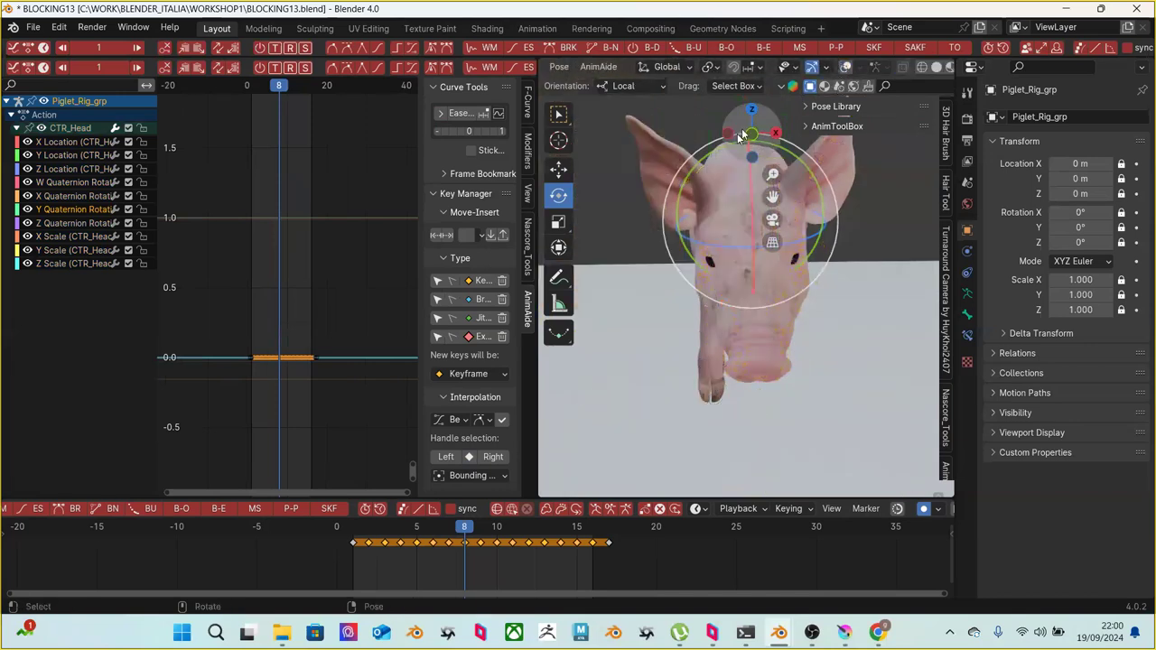
# Examine the head's Y Quaternion Rotation keys from frame 1 to 12 up close
pyautogui.scroll(2, 291, 332)
pyautogui.keyDown('alt'); pyautogui.moveTo(271, 306); pyautogui.dragTo(334, 172, button='middle'); pyautogui.keyUp('alt')
pyautogui.scroll(5, 281, 245)
pyautogui.keyDown('alt'); pyautogui.moveTo(281, 244); pyautogui.dragTo(224, 308, button='middle'); pyautogui.keyUp('alt')
pyautogui.scroll(1, 247, 269)
pyautogui.moveTo(247, 266); pyautogui.dragTo(328, 340)
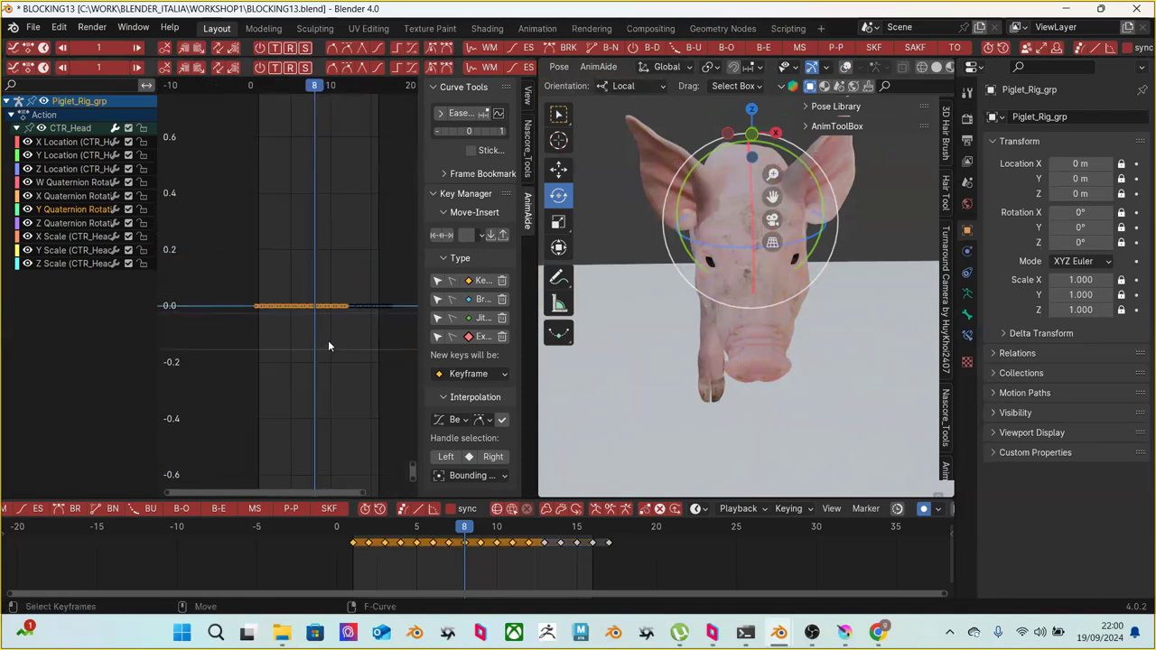
pyautogui.press('KP_Decimal')
pyautogui.scroll(1, 290, 339)
pyautogui.keyDown('alt'); pyautogui.moveTo(290, 341); pyautogui.dragTo(357, 338, button='middle'); pyautogui.keyUp('alt')
pyautogui.scroll(1, 293, 308)
pyautogui.scroll(1, 305, 387)
pyautogui.keyDown('alt'); pyautogui.moveTo(293, 308); pyautogui.dragTo(234, 321, button='middle'); pyautogui.keyUp('alt')
pyautogui.scroll(2, 305, 387)
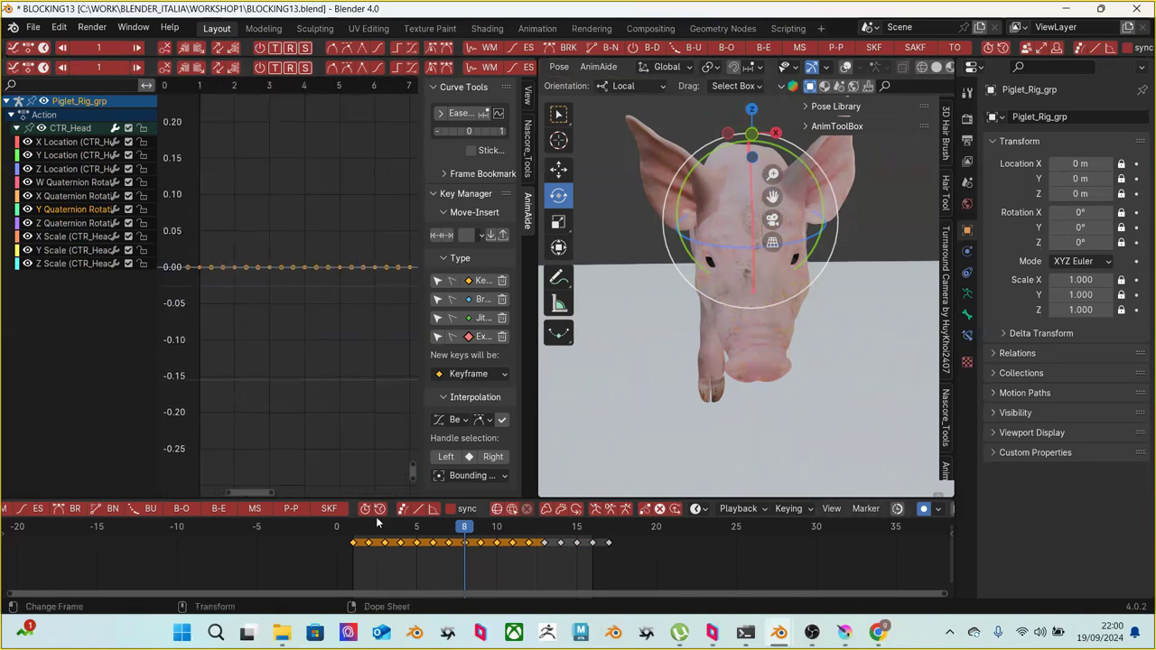
# Compare the head's pose and Y Quaternion Rotation curve at frames 1 and 17
pyautogui.moveTo(376, 521); pyautogui.dragTo(352, 557)
pyautogui.scroll(-2, 282, 373)
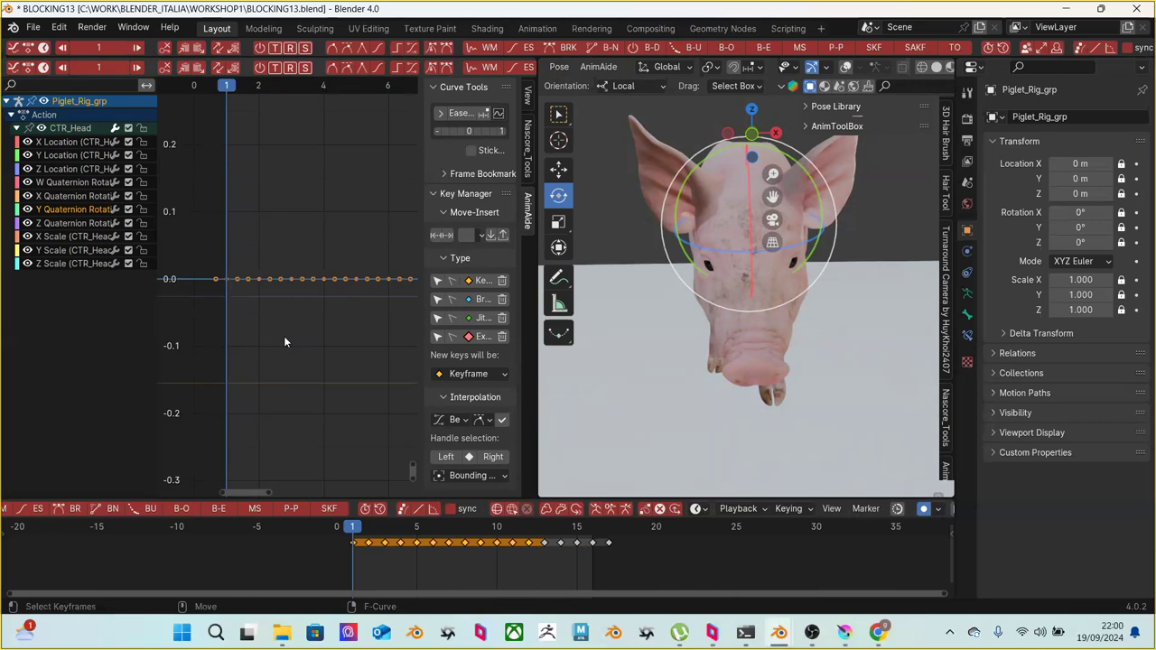
pyautogui.scroll(-3, 305, 339)
pyautogui.moveTo(352, 358); pyautogui.dragTo(309, 360, button='middle')
pyautogui.scroll(-2, 314, 345)
pyautogui.moveTo(596, 532); pyautogui.dragTo(613, 532)
pyautogui.scroll(-4, 339, 334)
pyautogui.moveTo(340, 332); pyautogui.dragTo(327, 330, button='middle')
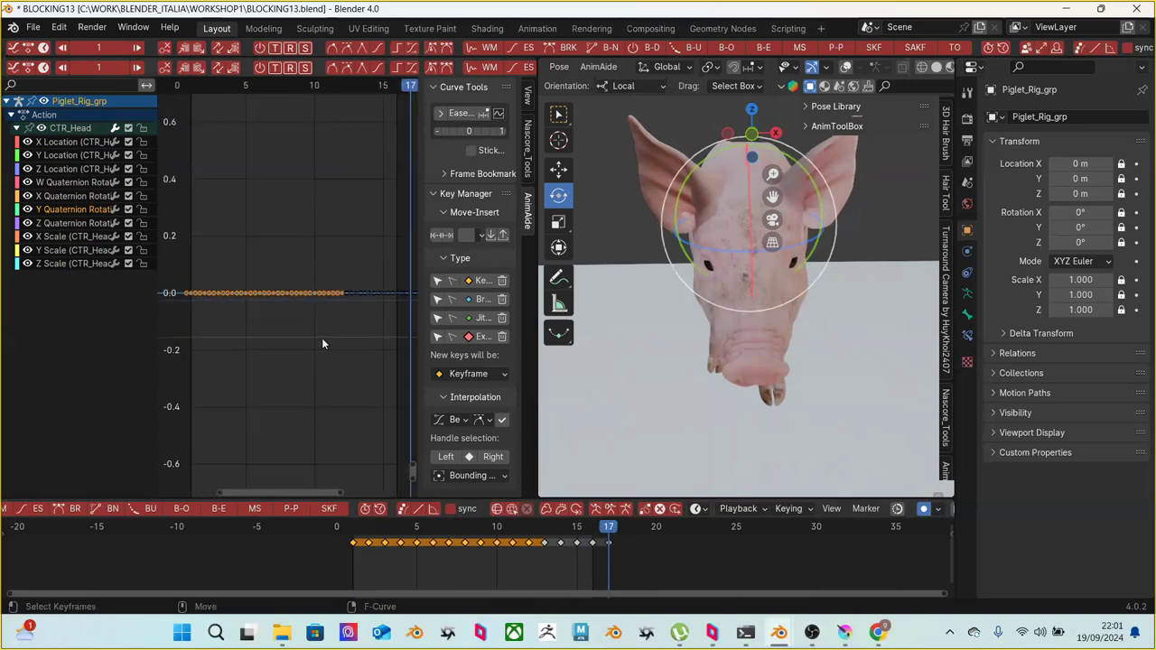
# Clear the key selection and select only the first key of the Y Quaternion Rotation curve
pyautogui.click(337, 366)
pyautogui.moveTo(258, 235); pyautogui.dragTo(411, 342)
pyautogui.click(359, 351)
pyautogui.scroll(3, 278, 365)
pyautogui.keyDown('alt'); pyautogui.moveTo(265, 364); pyautogui.dragTo(400, 376, button='middle'); pyautogui.keyUp('alt')
pyautogui.scroll(9, 327, 330)
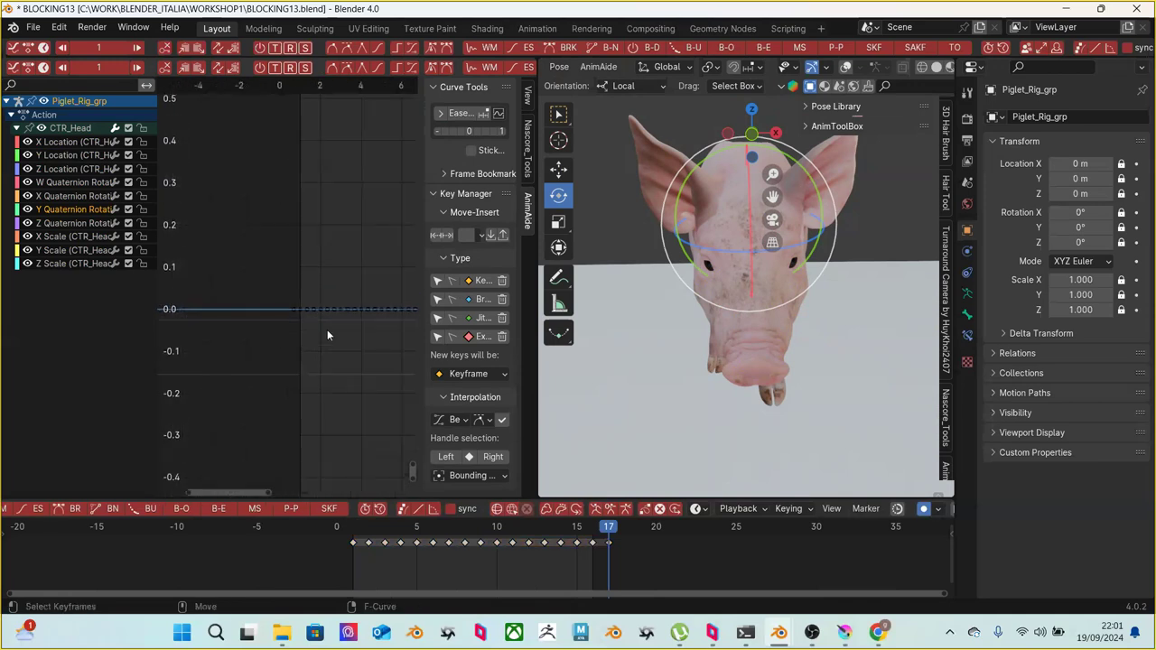
pyautogui.moveTo(307, 298); pyautogui.dragTo(342, 351)
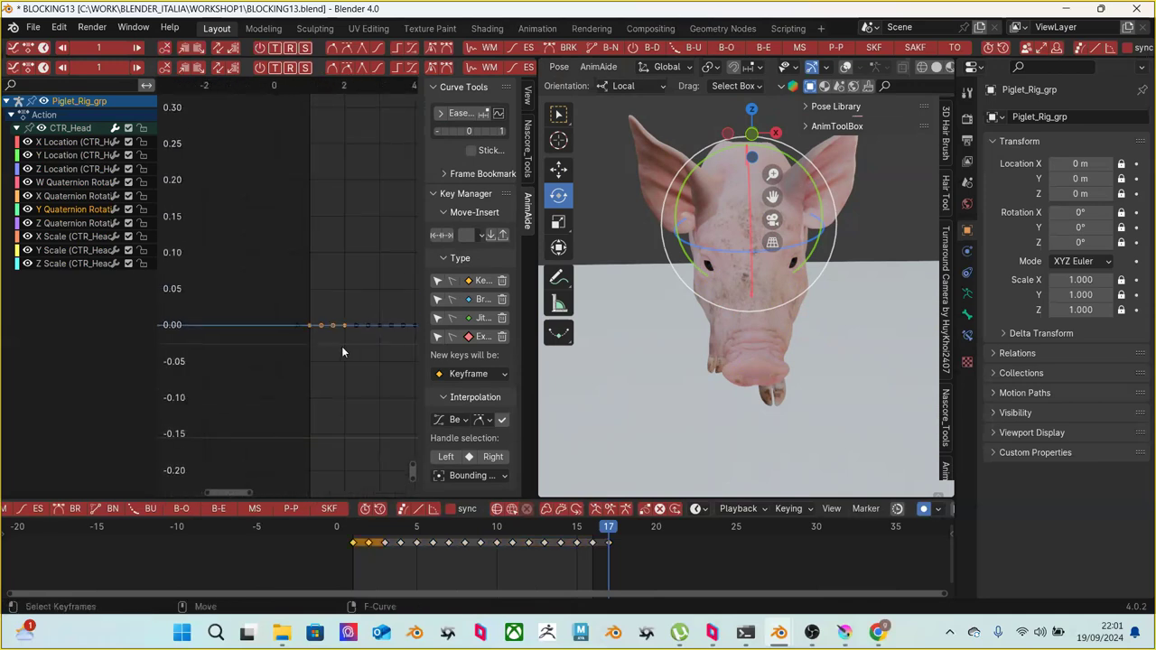
pyautogui.scroll(4, 330, 345)
pyautogui.keyDown('alt'); pyautogui.moveTo(310, 350); pyautogui.dragTo(289, 327, button='middle'); pyautogui.keyUp('alt')
pyautogui.moveTo(269, 301); pyautogui.dragTo(287, 346)
pyautogui.scroll(1, 277, 353)
pyautogui.scroll(3, 276, 352)
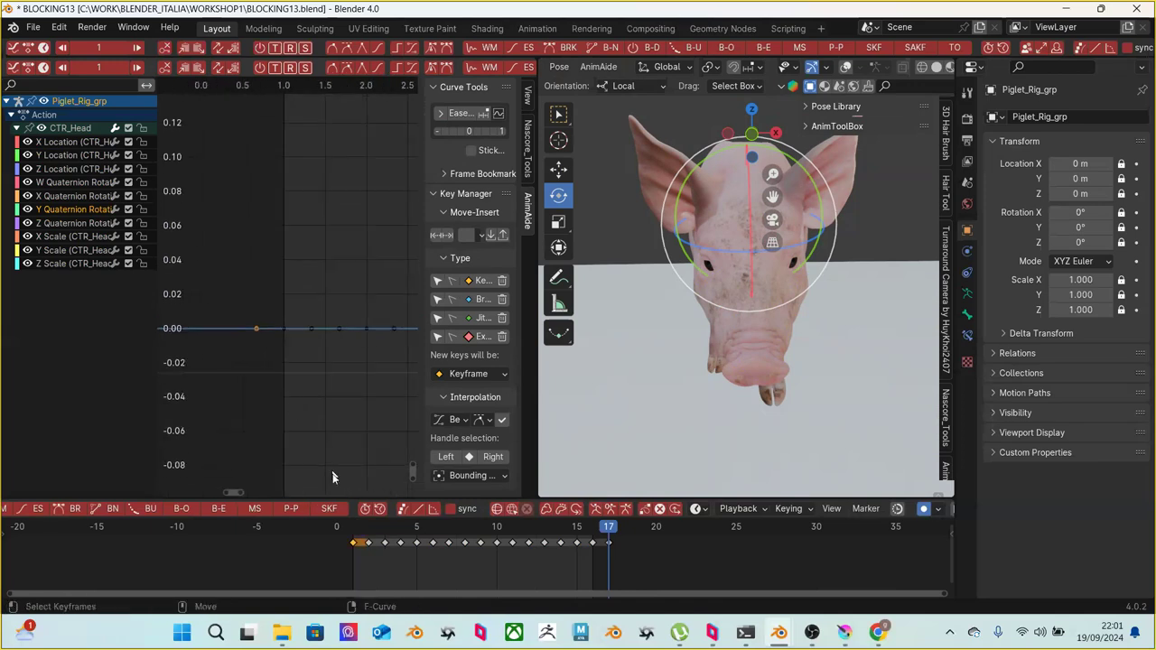
# Check the head's motion by scrubbing from frame 1 and stop at frame 9
pyautogui.click(354, 533)
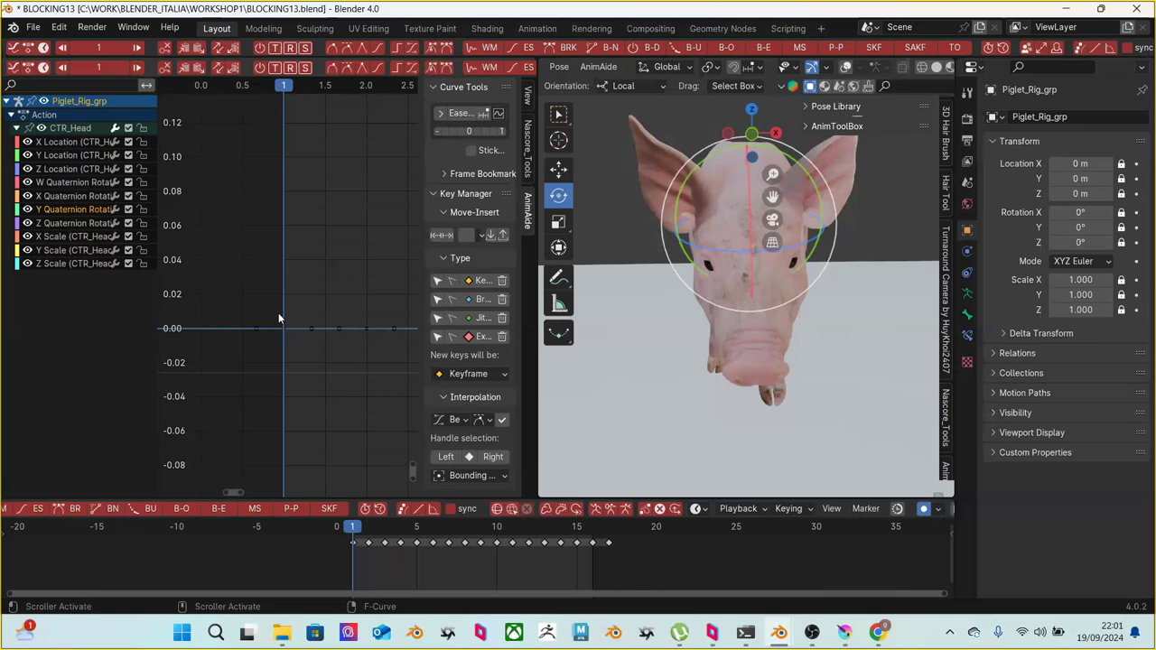
pyautogui.moveTo(369, 529); pyautogui.dragTo(461, 541)
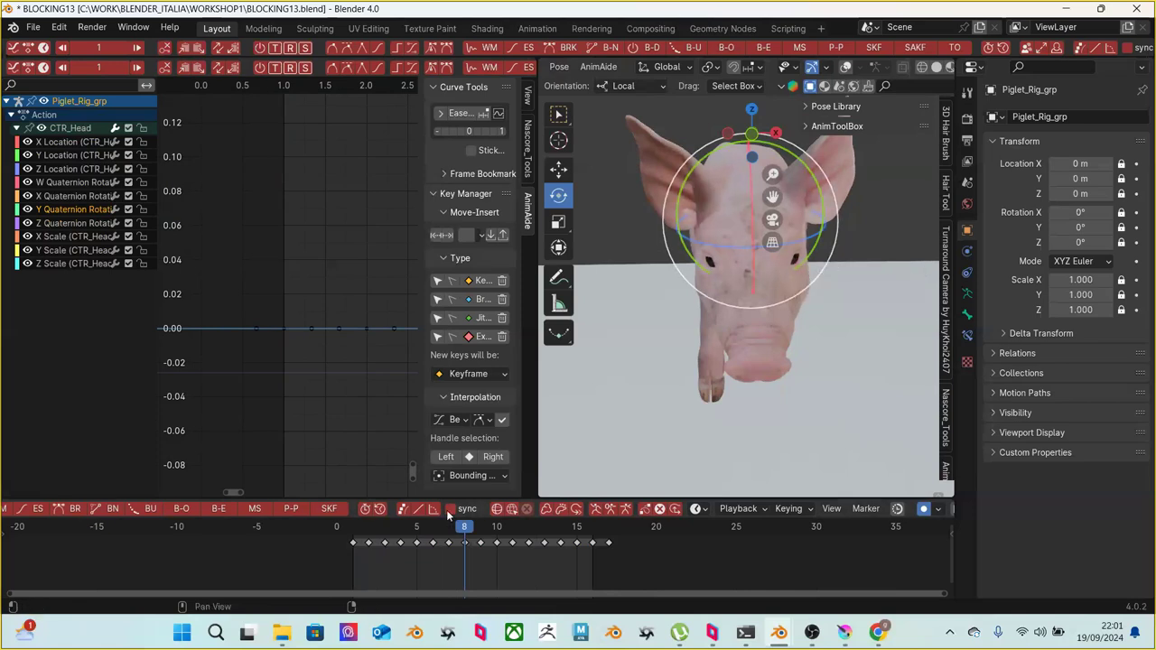
pyautogui.moveTo(368, 536); pyautogui.dragTo(481, 538)
# Select the head's Y Quaternion Rotation key at frame 9 in the Graph Editor
pyautogui.scroll(-3, 312, 321)
pyautogui.moveTo(318, 325); pyautogui.dragTo(218, 356, button='middle')
pyautogui.scroll(-3, 333, 316)
pyautogui.keyDown('ctrl'); pyautogui.moveTo(335, 335); pyautogui.dragTo(315, 308, button='middle'); pyautogui.keyUp('ctrl')
pyautogui.scroll(2, 330, 307)
pyautogui.scroll(8, 316, 314)
pyautogui.moveTo(315, 308); pyautogui.dragTo(326, 338)
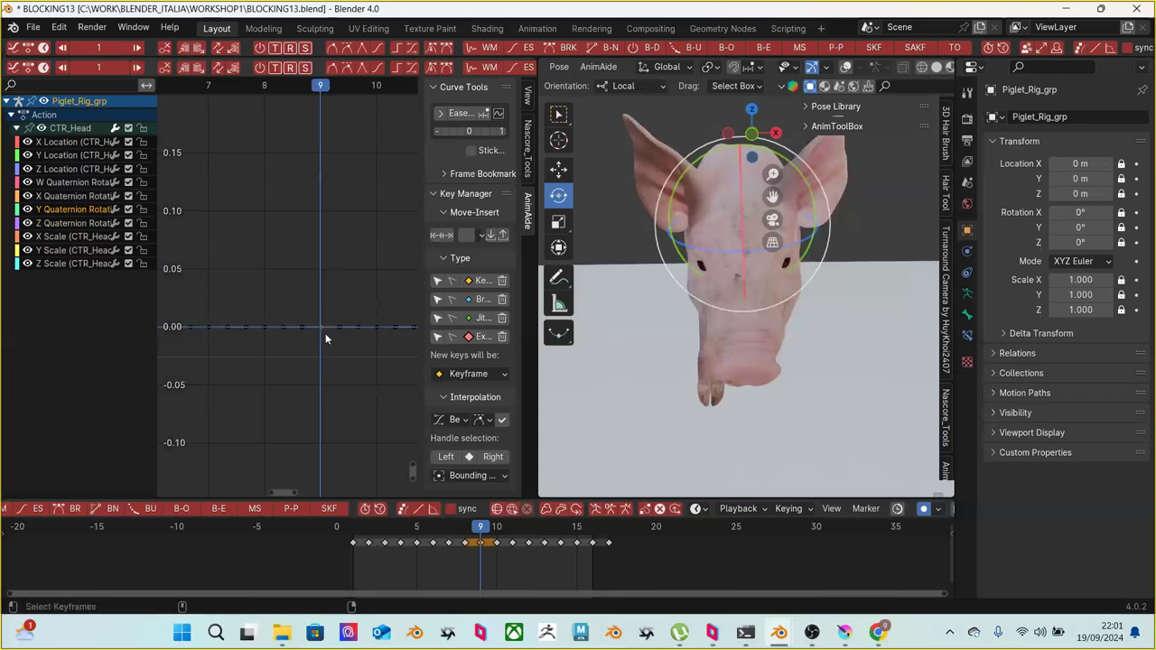
# Raise the head's Y Quaternion Rotation key at frame 9 by about 0.006
pyautogui.press('s')
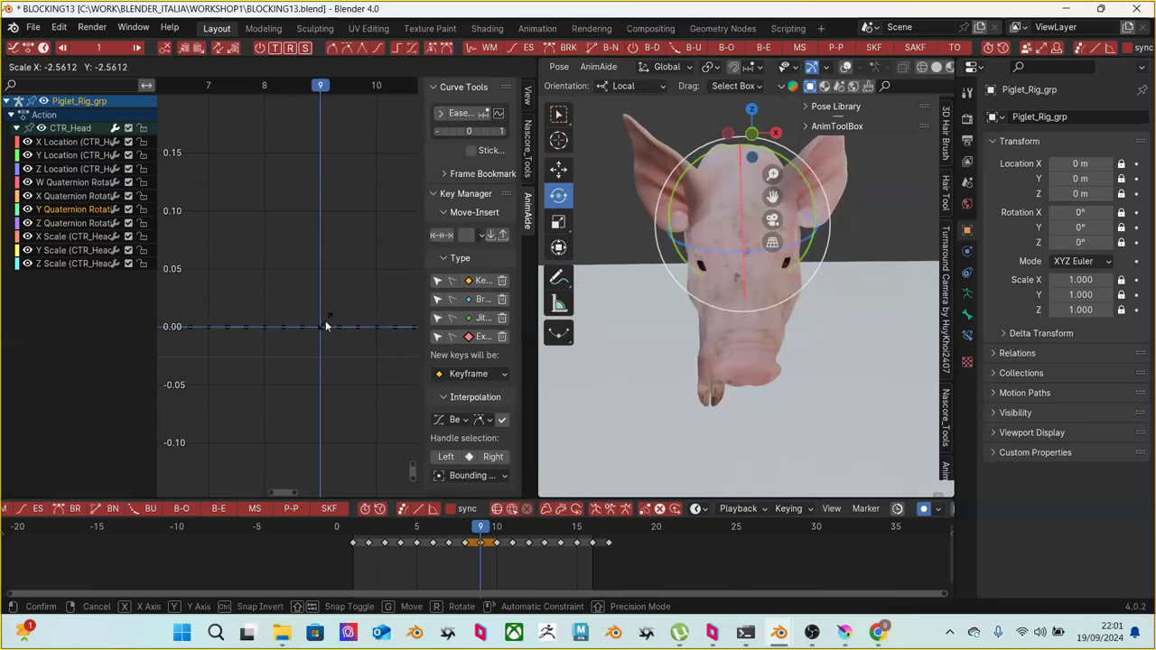
pyautogui.click(326, 326)
pyautogui.moveTo(311, 300); pyautogui.dragTo(331, 335)
pyautogui.press('g')
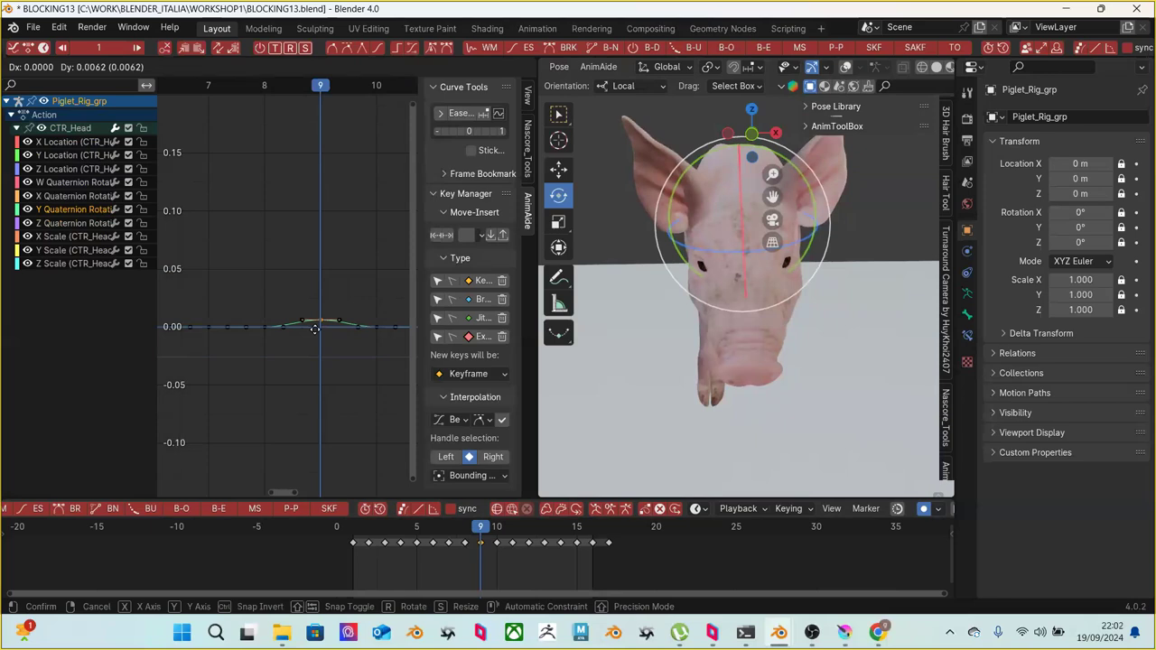
pyautogui.click(315, 334)
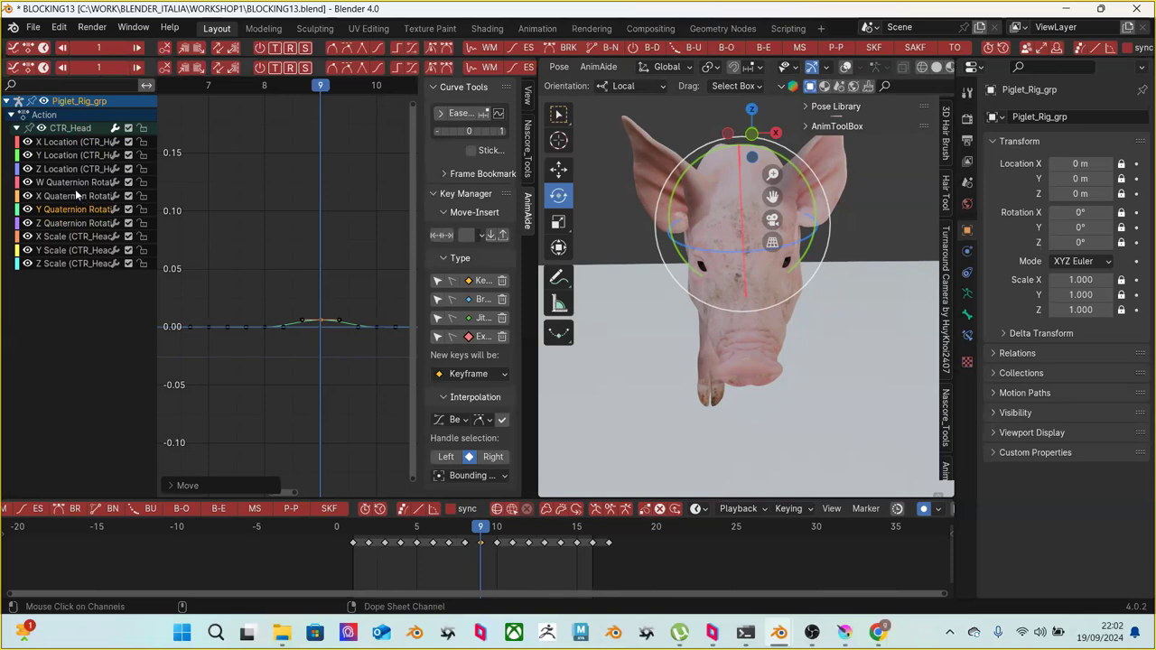
# Raise the head's Z Quaternion Rotation key at frame 9 to about 0.006
pyautogui.click(76, 223)
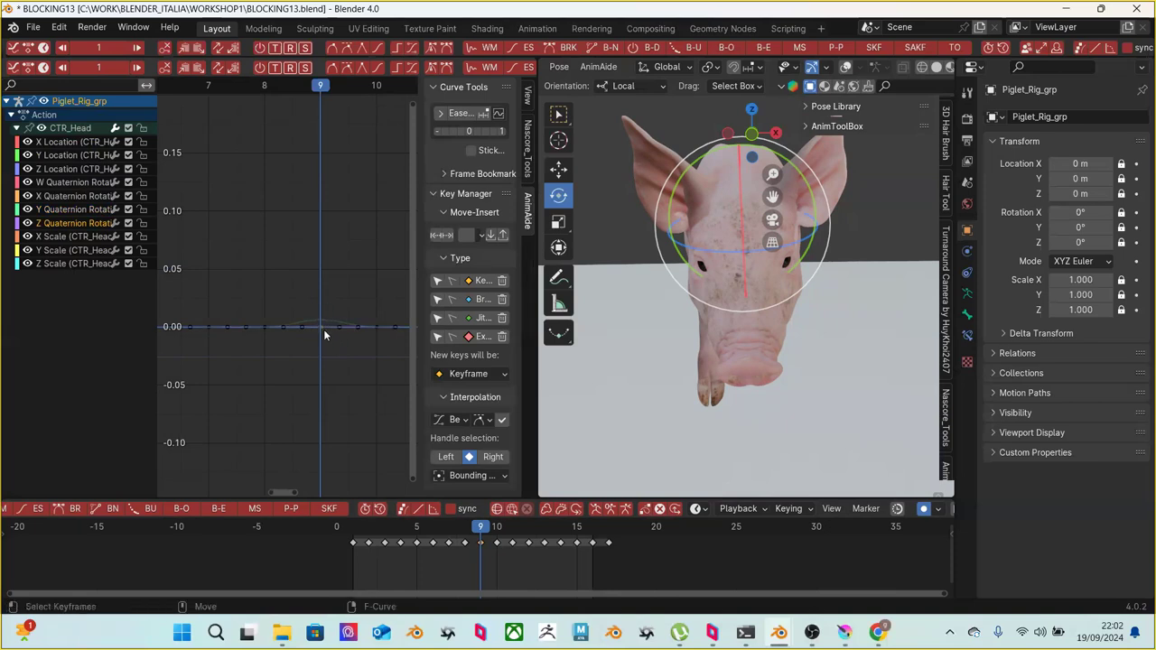
pyautogui.press('g')
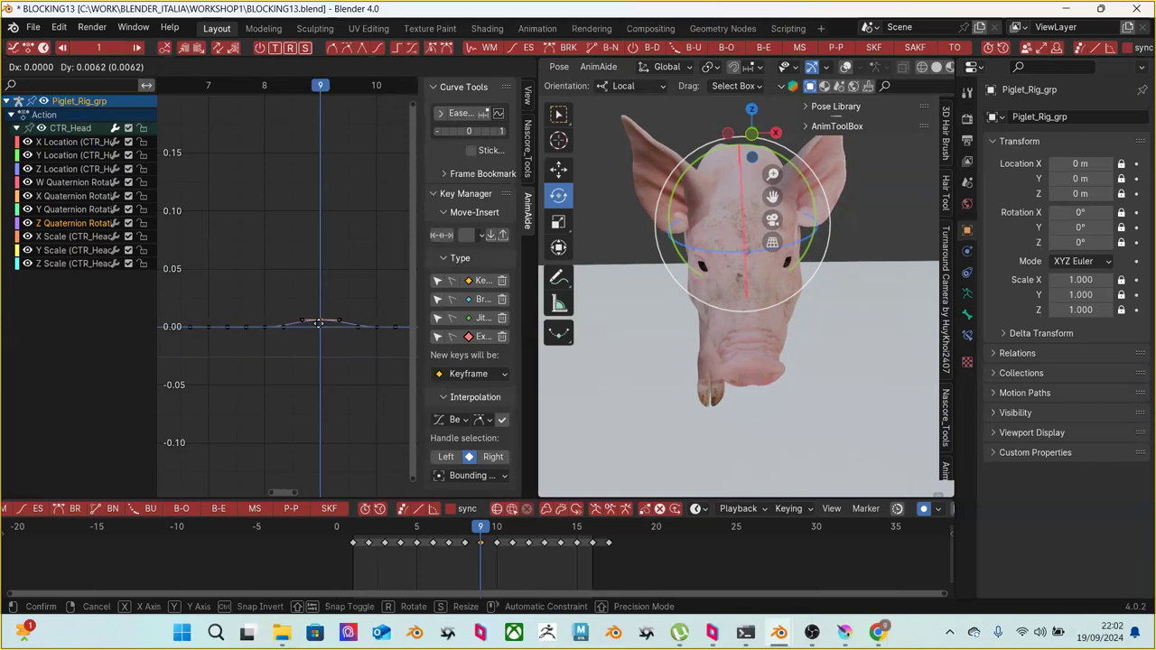
pyautogui.click(320, 326)
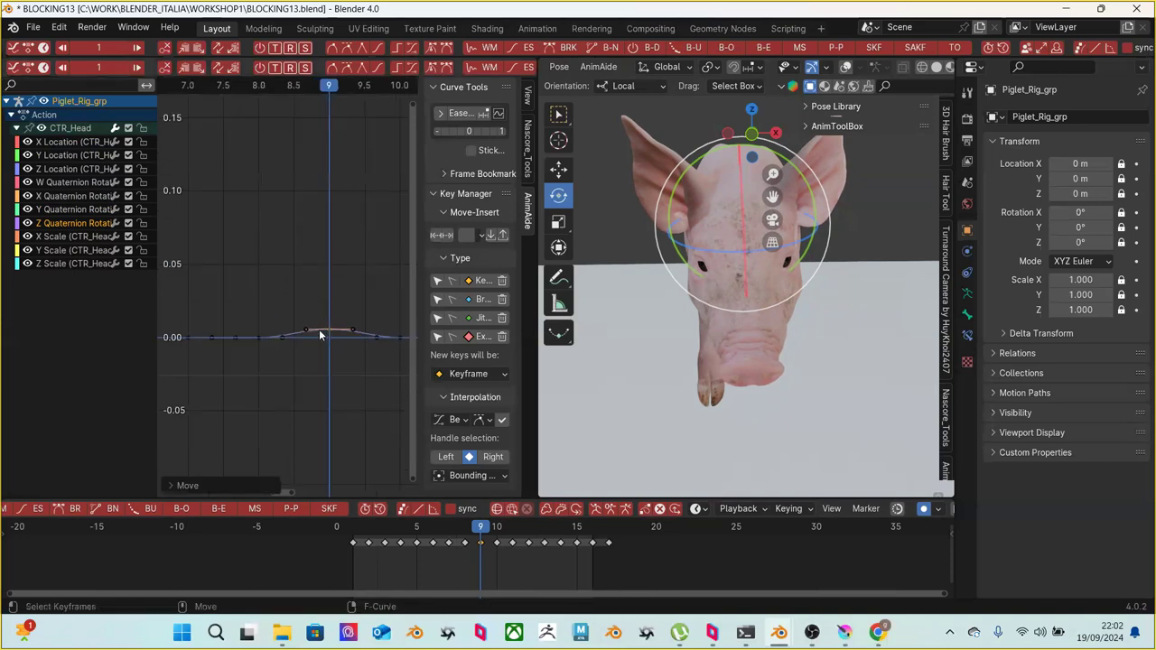
pyautogui.press('KP_Decimal')
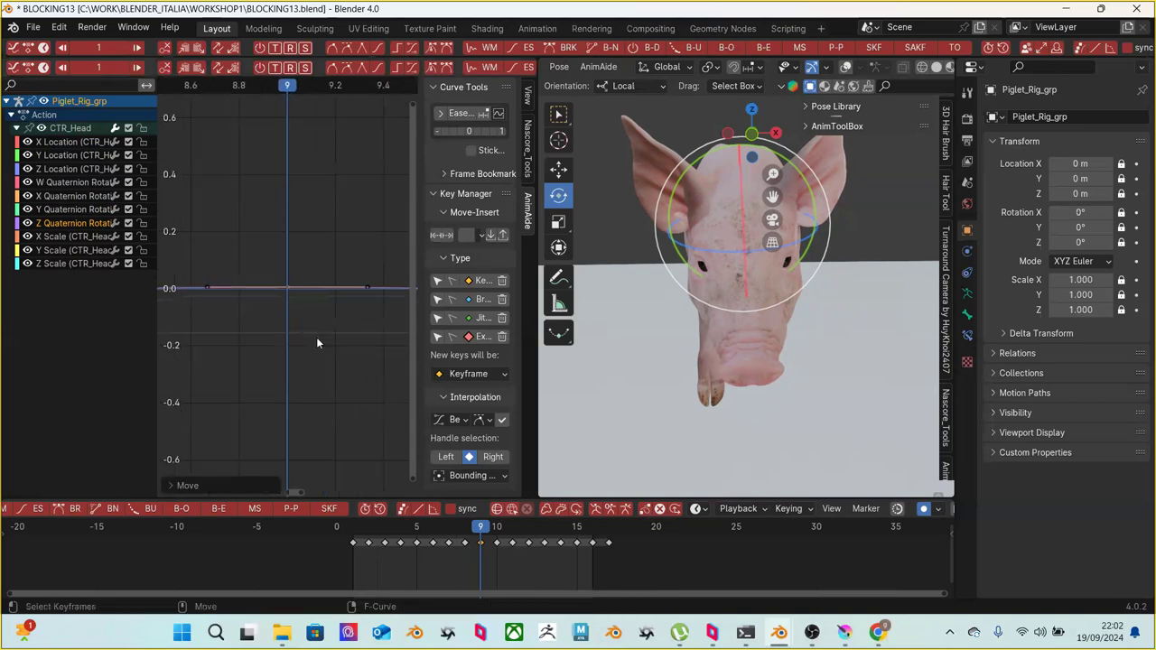
pyautogui.moveTo(320, 325)
pyautogui.keyDown('ctrl'); pyautogui.mouseDown(button='middle')
pyautogui.moveTo(263, 277)
pyautogui.moveTo(246, 234)
pyautogui.moveTo(271, 321)
pyautogui.moveTo(312, 305)
pyautogui.mouseUp(button='middle'); pyautogui.keyUp('ctrl')
pyautogui.scroll(-2, 306, 314)
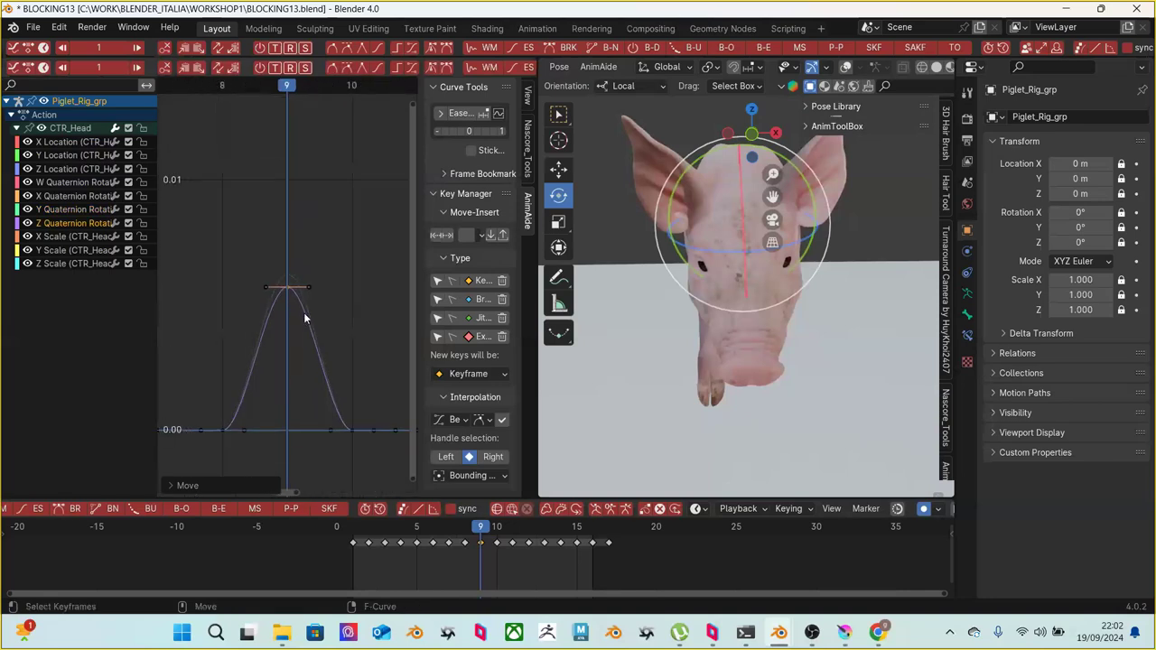
pyautogui.press('g')
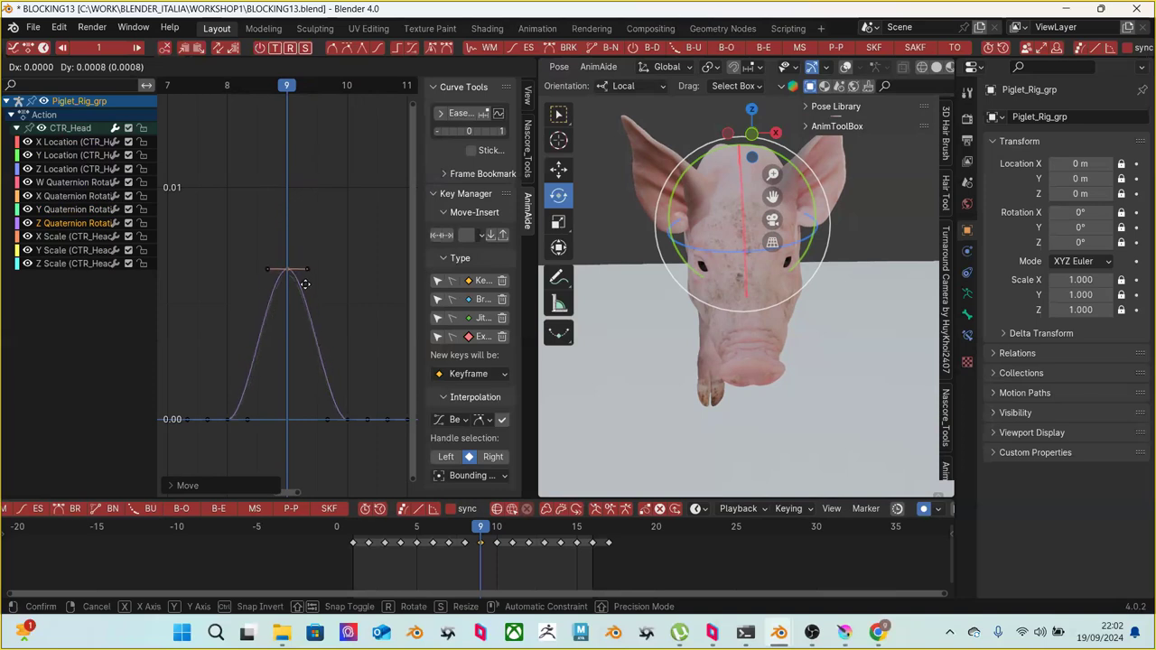
pyautogui.click(313, 334)
# Check the head's motion by scrubbing through the walk cycle between frames 1 and 17, ending at frame 9
pyautogui.scroll(-1, 310, 352)
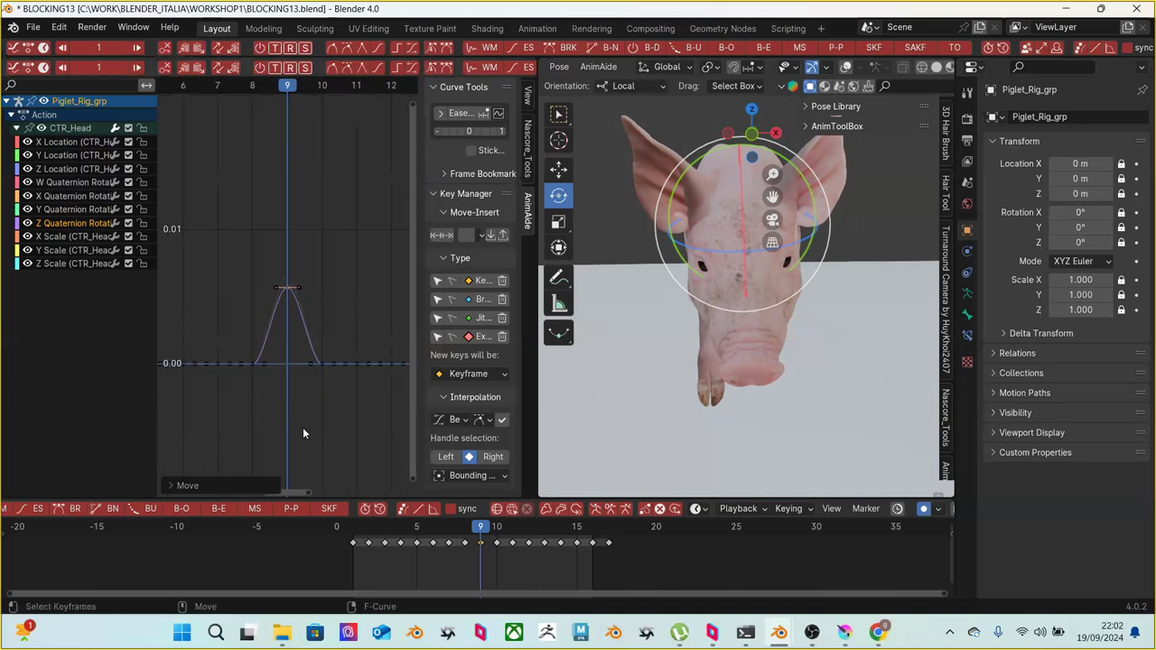
pyautogui.scroll(-2, 303, 427)
pyautogui.press('Right')
pyautogui.press('Right')
pyautogui.press('Right')
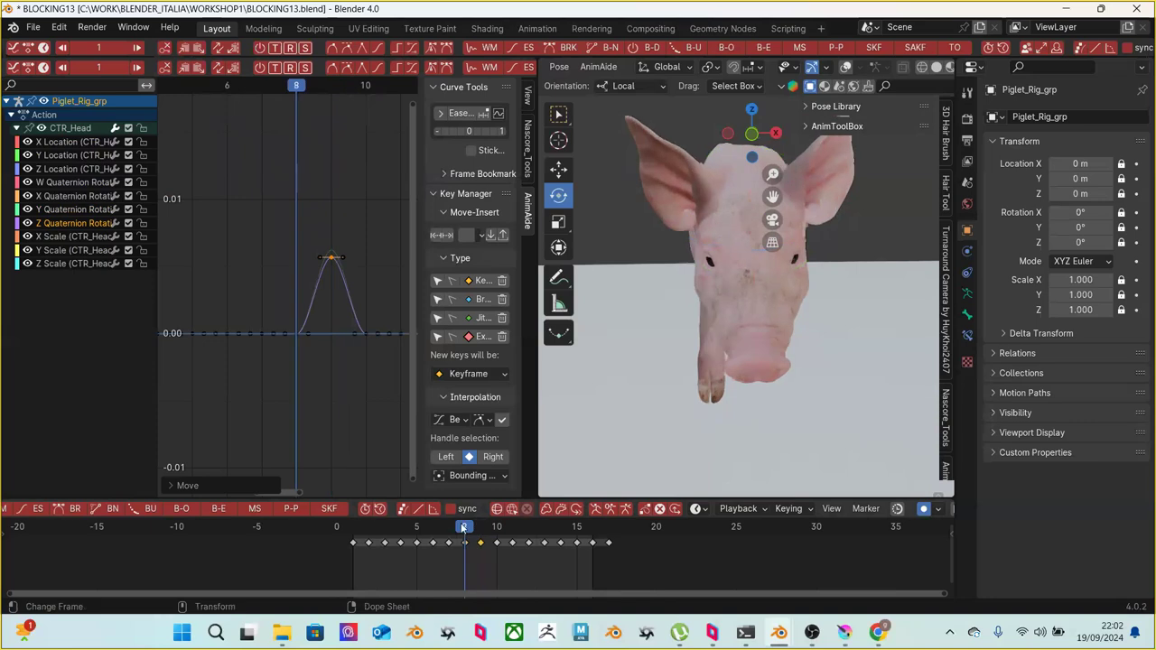
pyautogui.press('Right')
pyautogui.press('Right')
pyautogui.moveTo(571, 560); pyautogui.dragTo(597, 555)
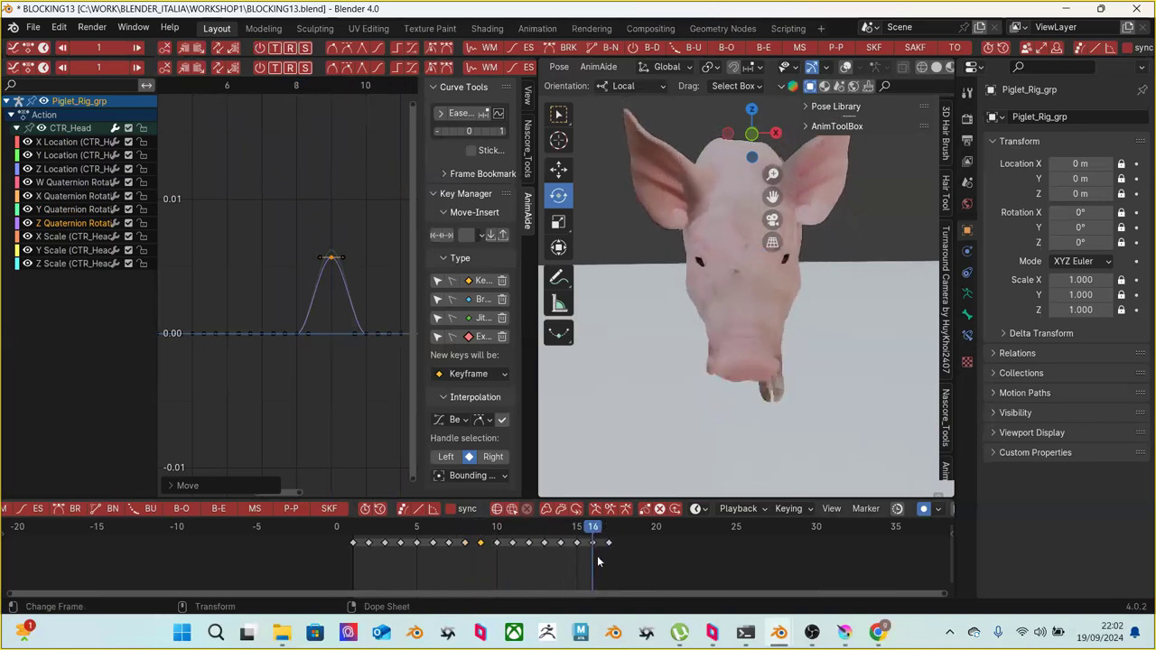
pyautogui.scroll(-2, 327, 372)
pyautogui.keyDown('alt'); pyautogui.moveTo(325, 369); pyautogui.dragTo(233, 356, button='middle'); pyautogui.keyUp('alt')
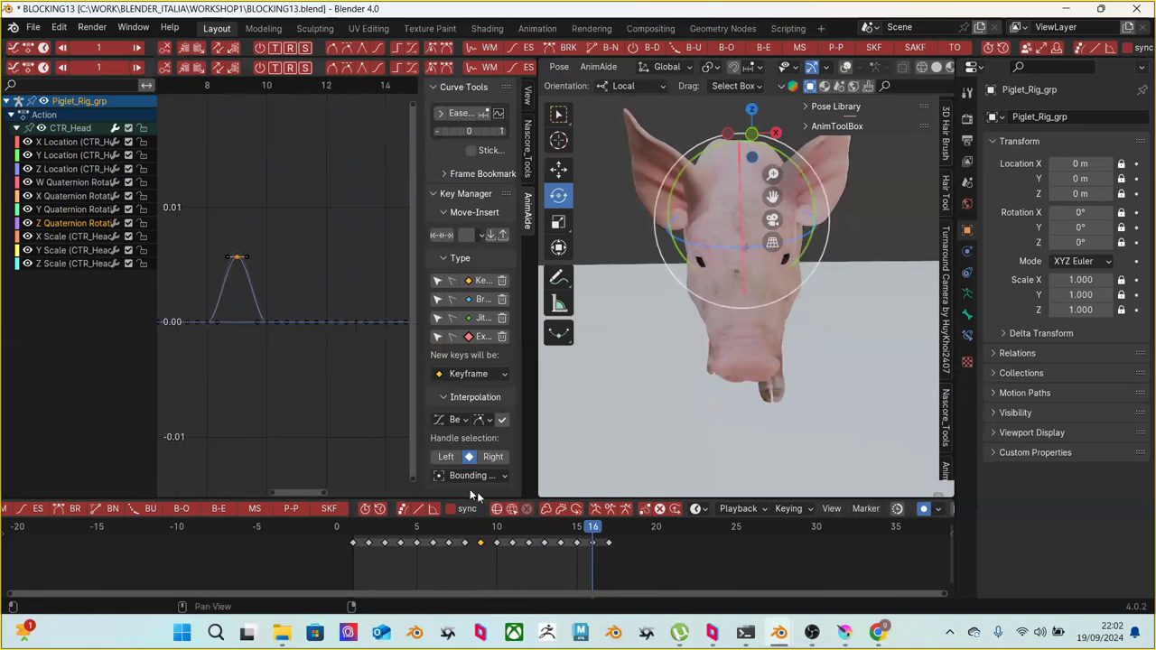
pyautogui.press('Right')
pyautogui.moveTo(353, 533); pyautogui.dragTo(403, 535)
pyautogui.keyDown('alt'); pyautogui.moveTo(302, 353); pyautogui.dragTo(331, 366, button='middle'); pyautogui.keyUp('alt')
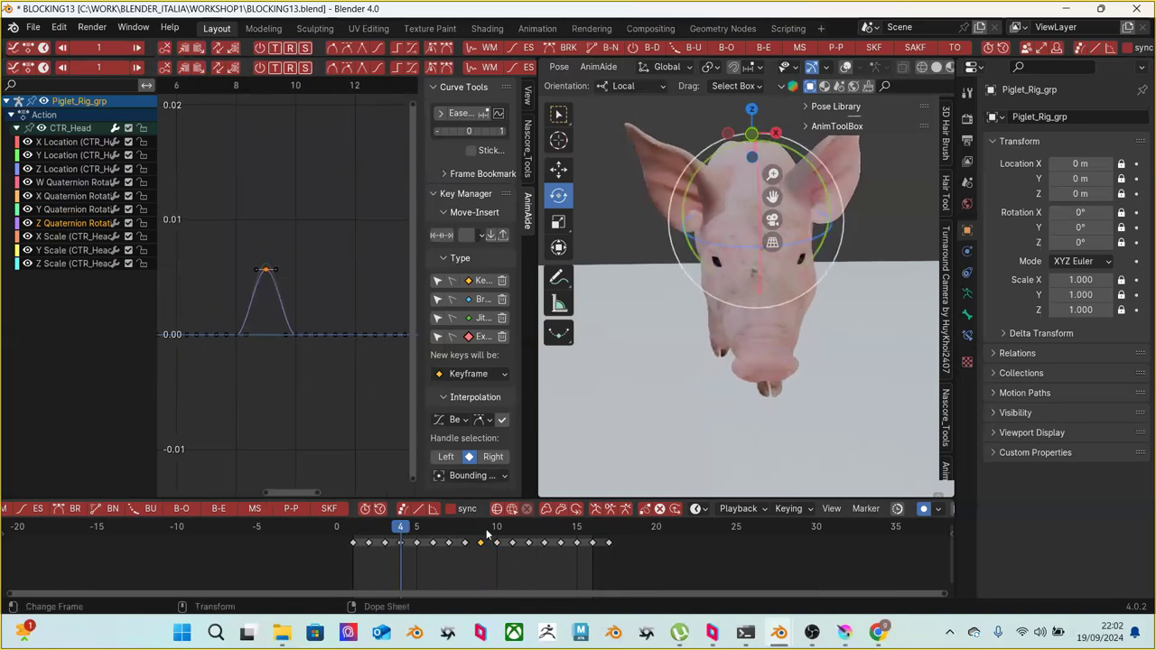
pyautogui.click(480, 531)
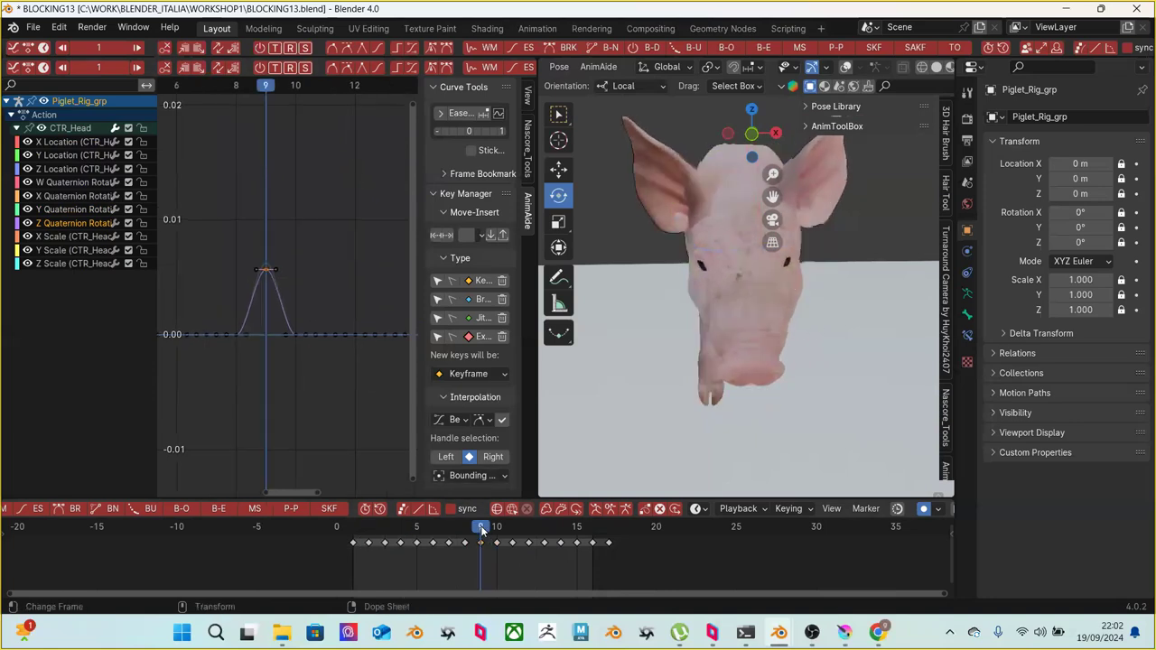
# Go to frame 2 and lower the head's Y Quaternion Rotation key there to about -0.014
pyautogui.click(365, 532)
pyautogui.scroll(-3, 273, 294)
pyautogui.moveTo(226, 337)
pyautogui.keyDown('alt'); pyautogui.mouseDown(button='middle')
pyautogui.moveTo(325, 343)
pyautogui.moveTo(258, 324)
pyautogui.moveTo(298, 295)
pyautogui.mouseUp(button='middle'); pyautogui.keyUp('alt')
pyautogui.scroll(3, 280, 317)
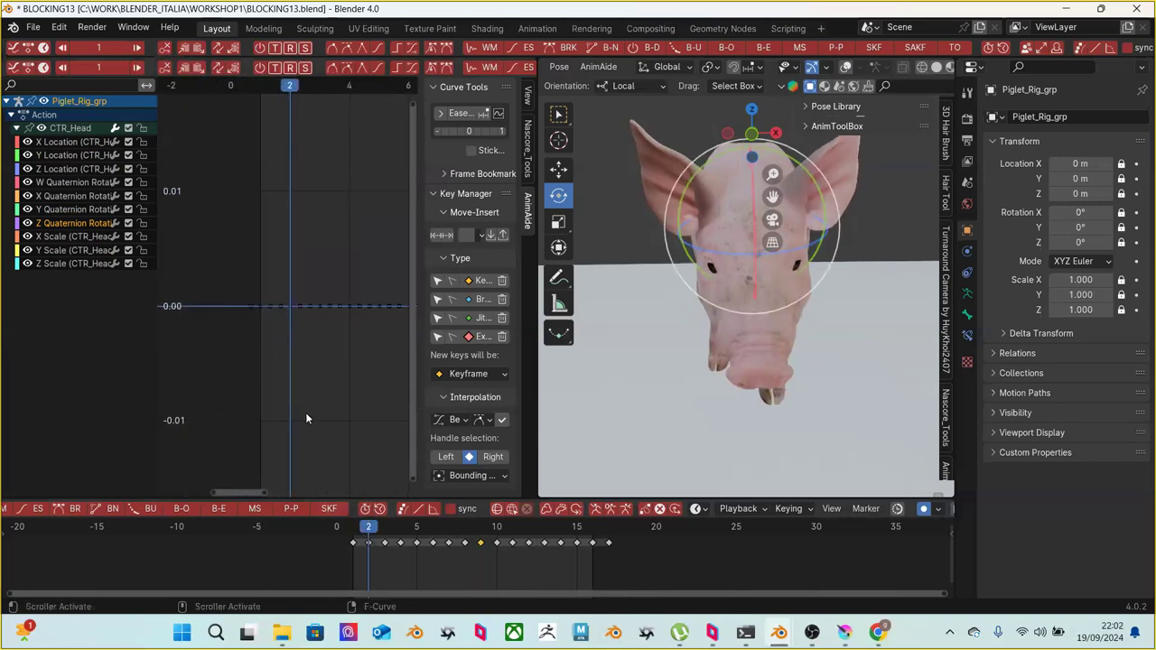
pyautogui.scroll(2, 304, 379)
pyautogui.keyDown('alt'); pyautogui.moveTo(300, 298); pyautogui.dragTo(313, 324); pyautogui.keyUp('alt')
pyautogui.scroll(2, 310, 295)
pyautogui.click(78, 211)
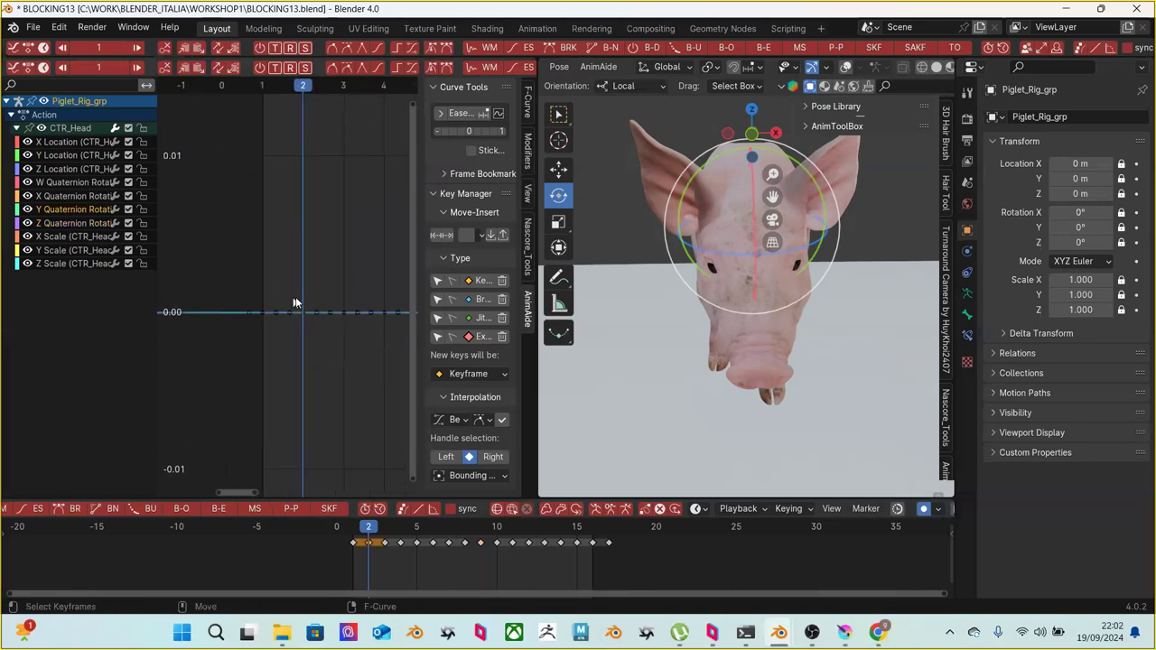
pyautogui.scroll(1, 295, 296)
pyautogui.moveTo(302, 323); pyautogui.dragTo(289, 476)
pyautogui.moveTo(290, 475); pyautogui.dragTo(284, 340, button='middle')
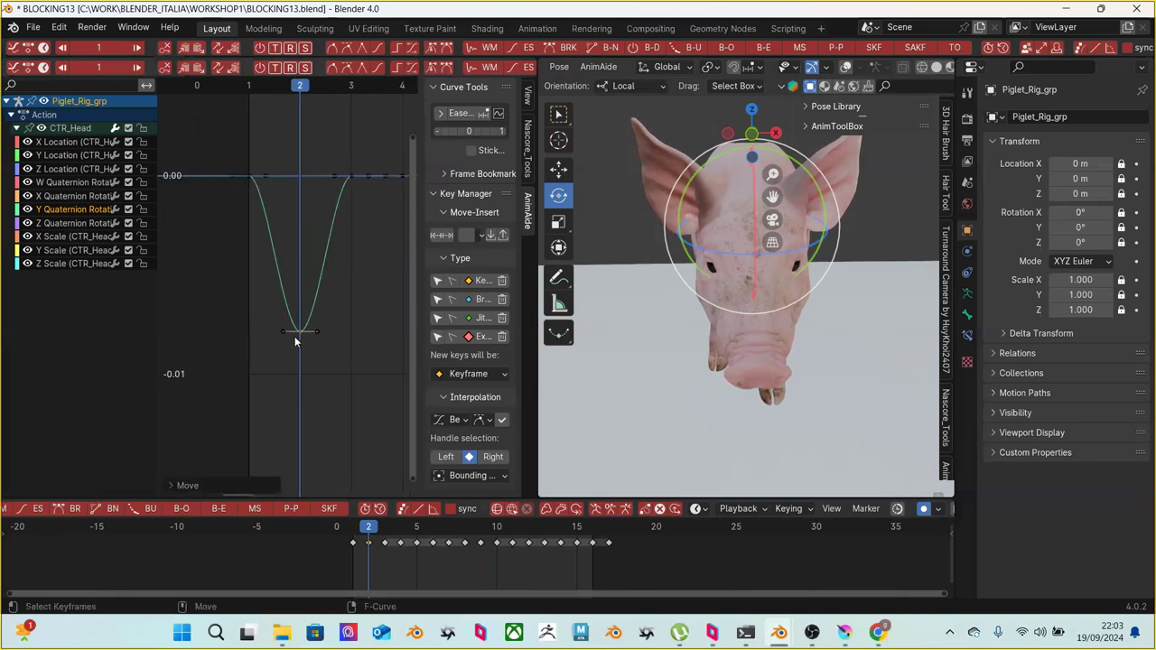
pyautogui.moveTo(295, 336); pyautogui.dragTo(297, 368)
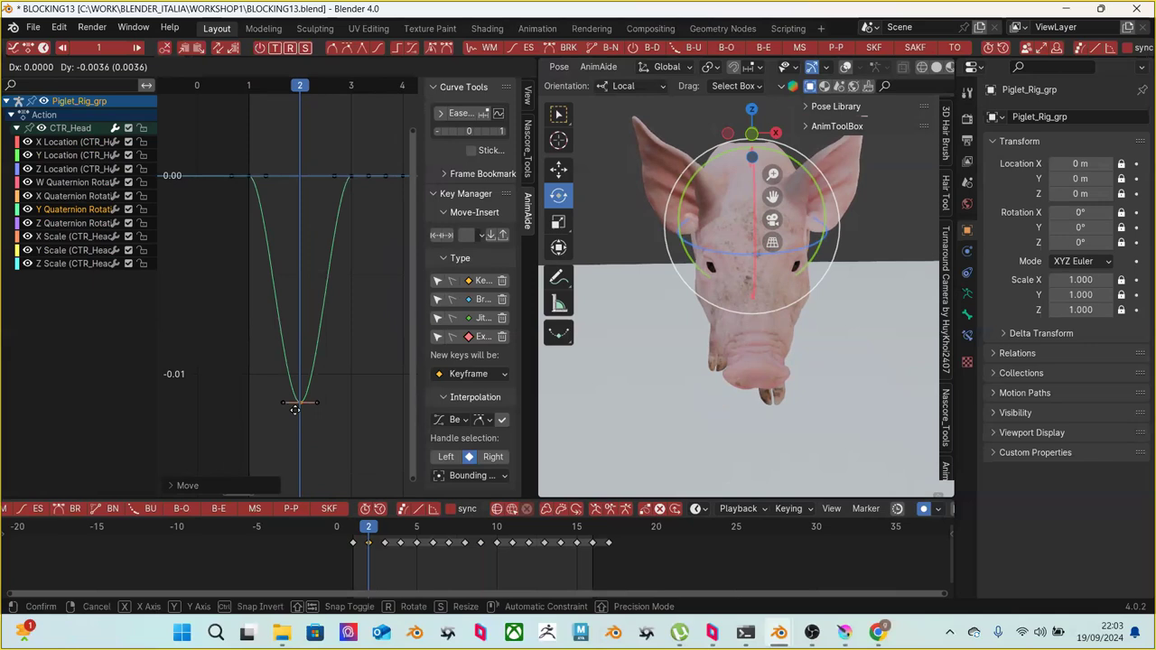
pyautogui.click(290, 455)
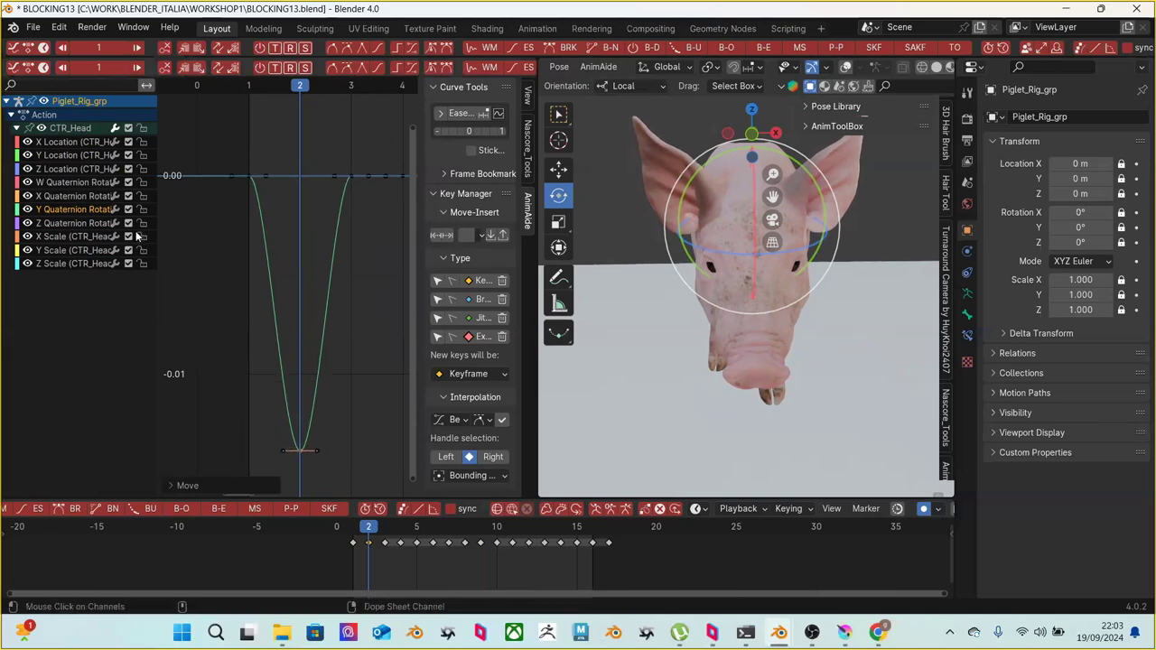
# Lower the head's Z Quaternion Rotation key at frame 2 to about -0.012
pyautogui.click(77, 222)
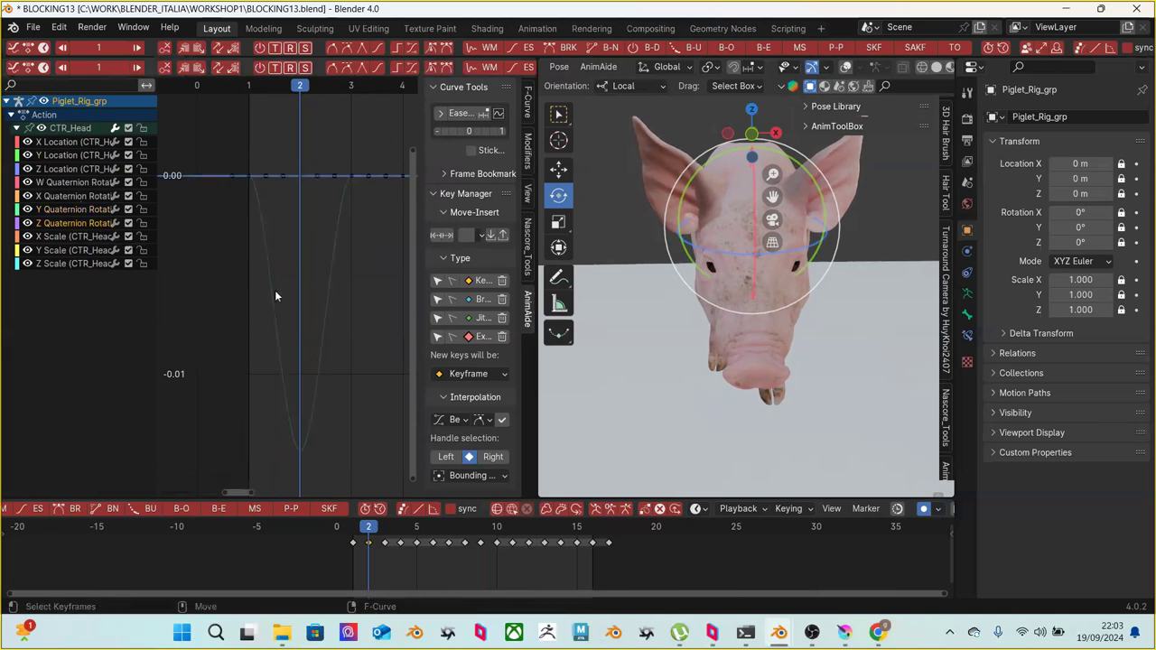
pyautogui.click(297, 178)
pyautogui.moveTo(300, 174); pyautogui.dragTo(315, 406)
pyautogui.scroll(-2, 308, 387)
pyautogui.scroll(-5, 307, 375)
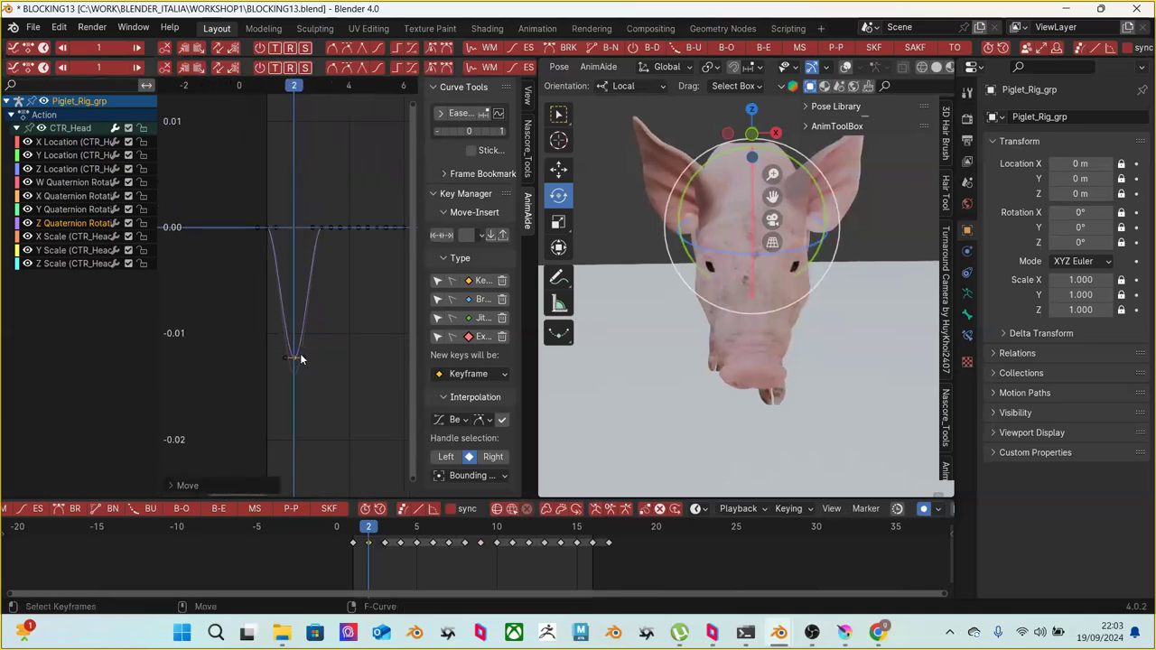
# Ease the Z Quaternion Rotation keys at frames 3 to 8 by about 22% so they bridge frames 2 and 9
pyautogui.moveTo(301, 353); pyautogui.dragTo(250, 383, button='middle')
pyautogui.scroll(-2, 273, 350)
pyautogui.moveTo(305, 290); pyautogui.dragTo(267, 318, button='middle')
pyautogui.scroll(-5, 262, 295)
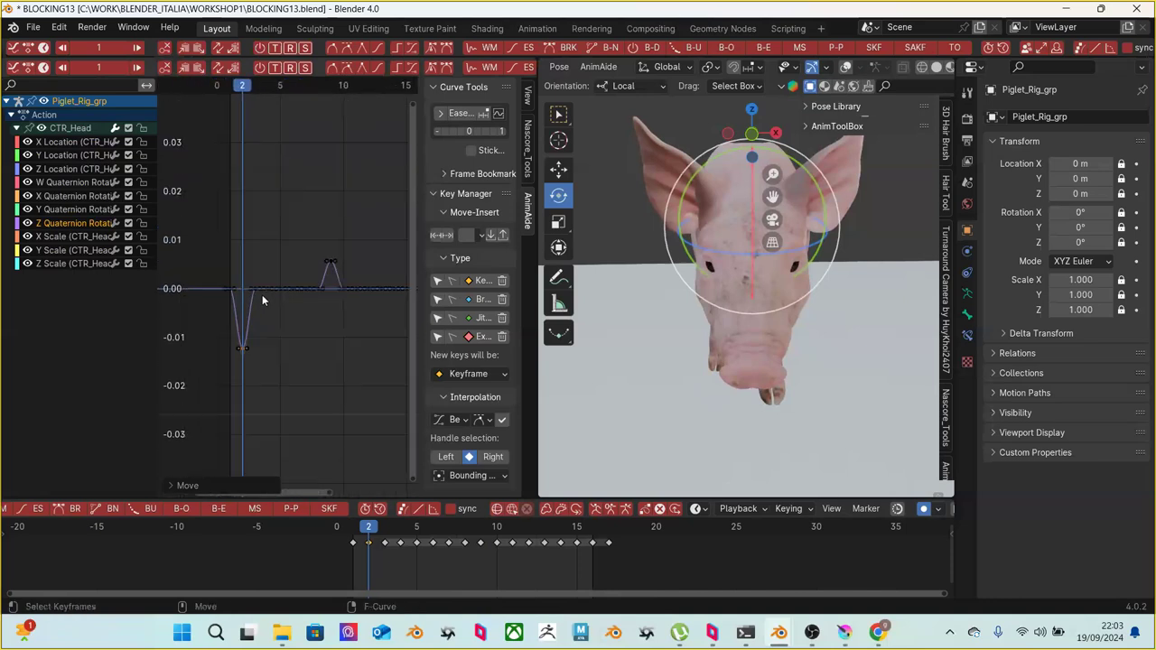
pyautogui.moveTo(221, 218); pyautogui.dragTo(383, 384)
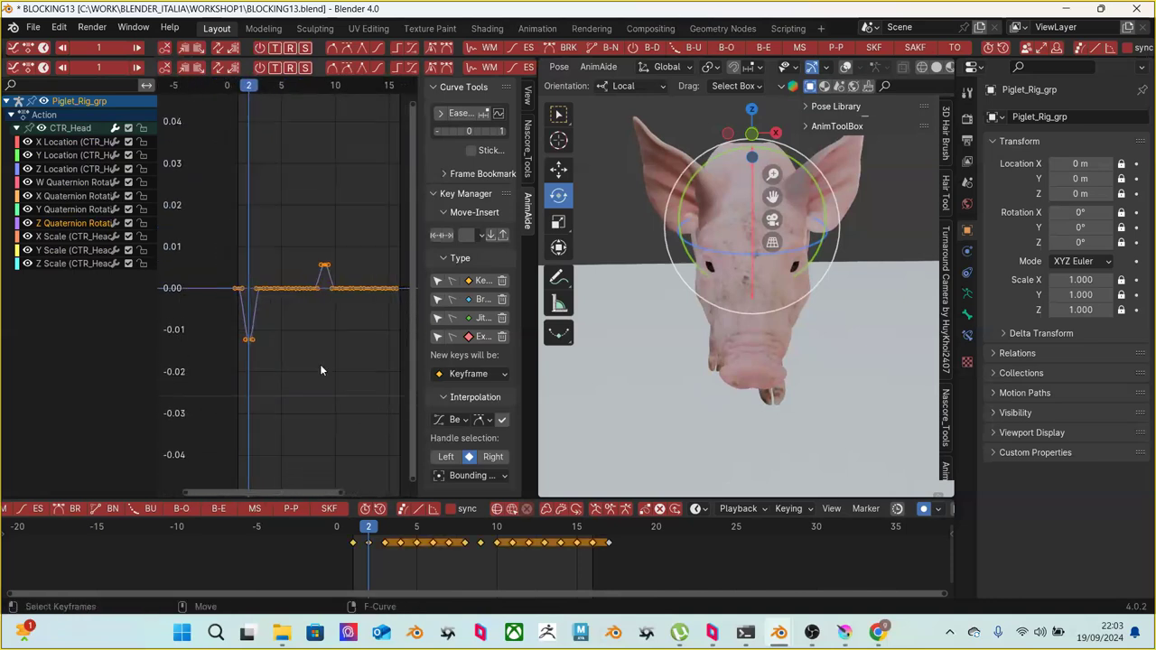
pyautogui.scroll(3, 318, 353)
pyautogui.scroll(3, 295, 314)
pyautogui.moveTo(295, 332); pyautogui.dragTo(306, 233, button='middle')
pyautogui.click(235, 195)
pyautogui.moveTo(234, 199); pyautogui.dragTo(362, 275)
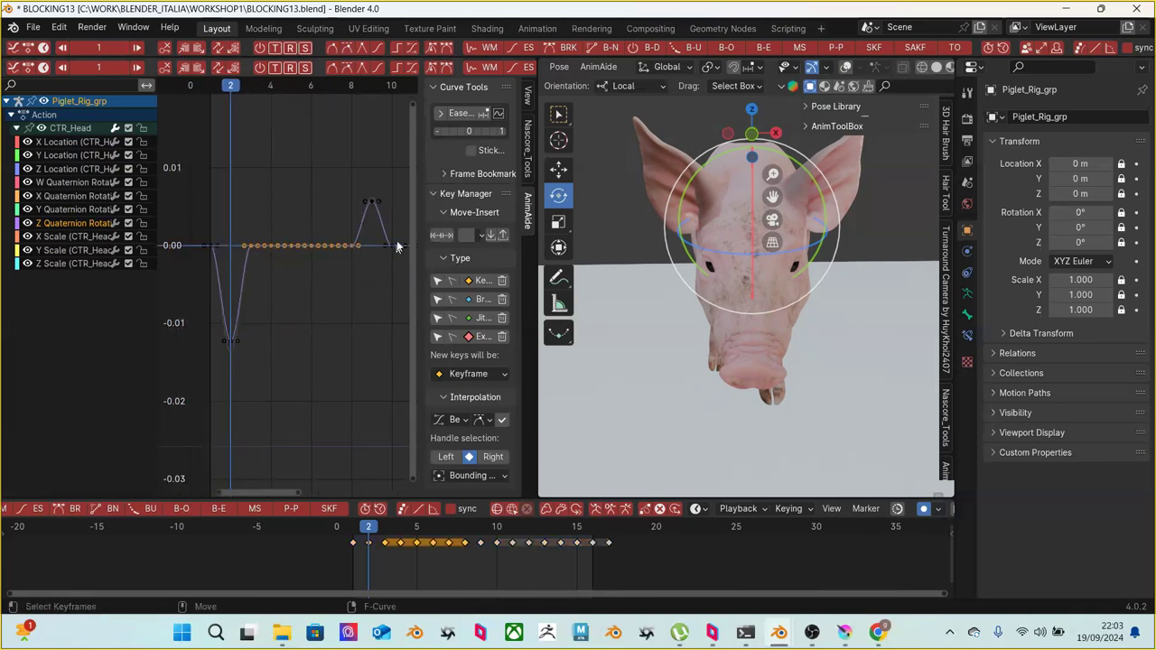
pyautogui.click(528, 69)
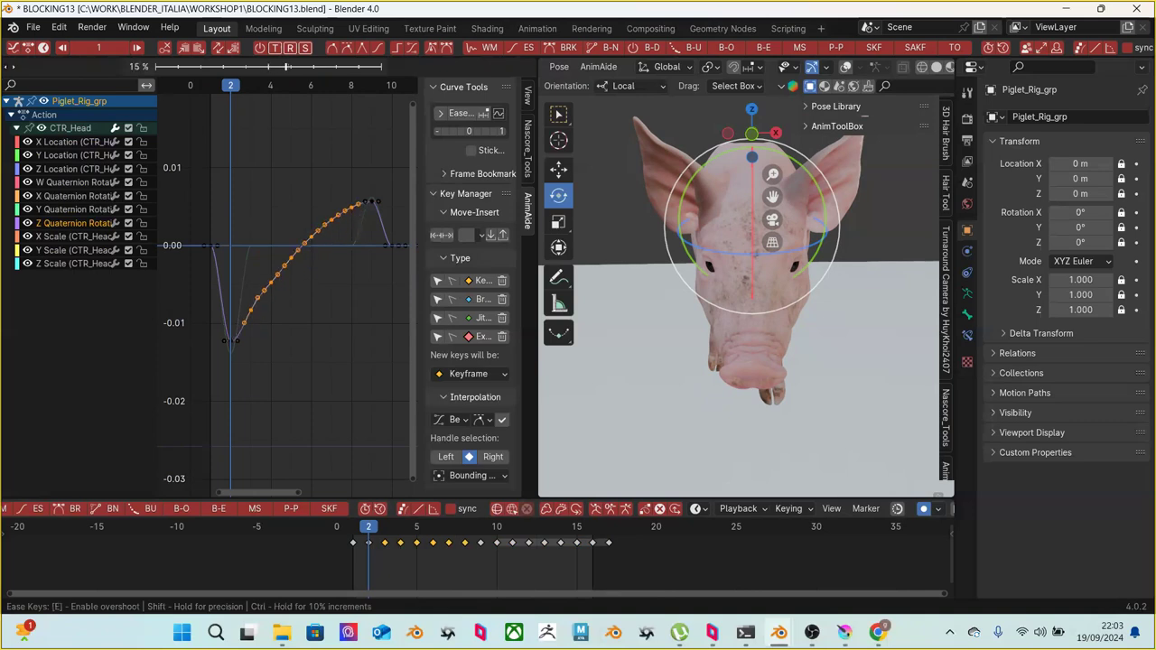
pyautogui.moveTo(299, 66)
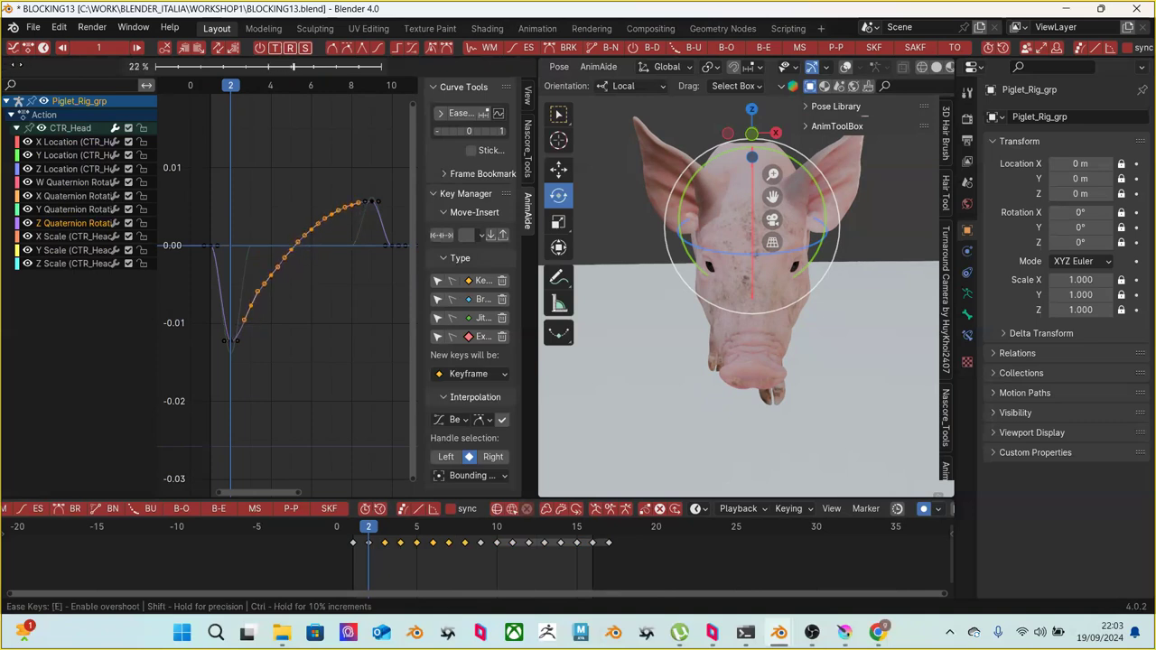
pyautogui.click(309, 268)
# Ease the Z Quaternion Rotation keys from frame 10 to 14 by about -13%
pyautogui.keyDown('alt'); pyautogui.moveTo(309, 268); pyautogui.dragTo(202, 258, button='middle'); pyautogui.keyUp('alt')
pyautogui.scroll(1, 252, 245)
pyautogui.keyDown('alt'); pyautogui.moveTo(273, 233); pyautogui.dragTo(256, 252, button='middle'); pyautogui.keyUp('alt')
pyautogui.moveTo(250, 235); pyautogui.dragTo(360, 307)
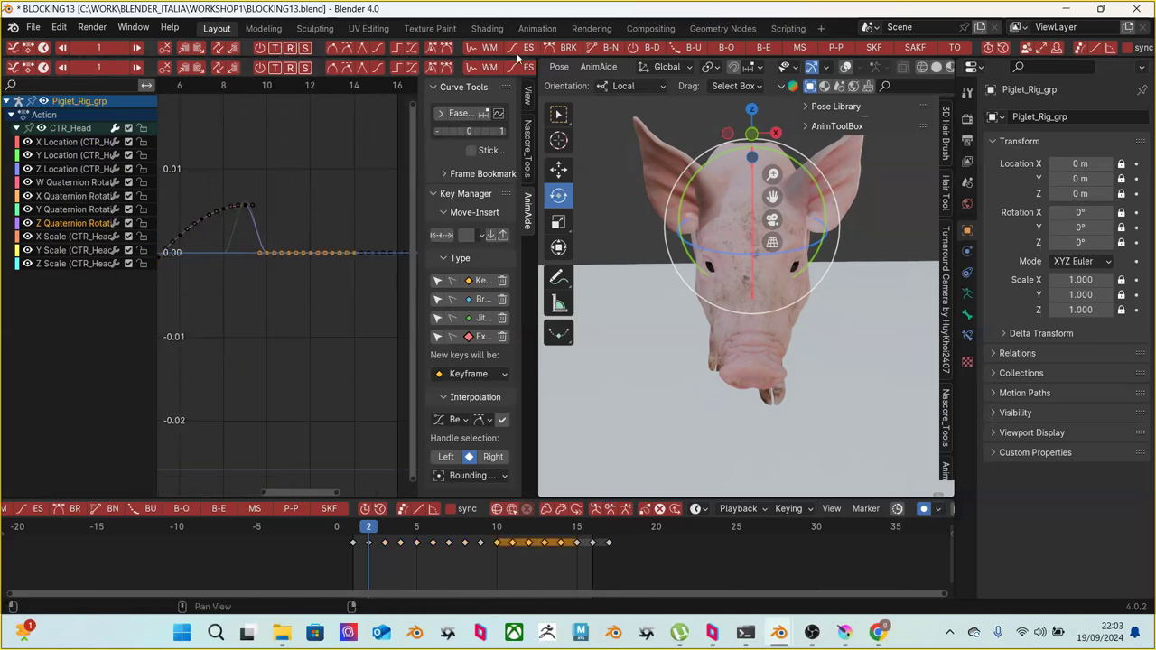
pyautogui.click(519, 51)
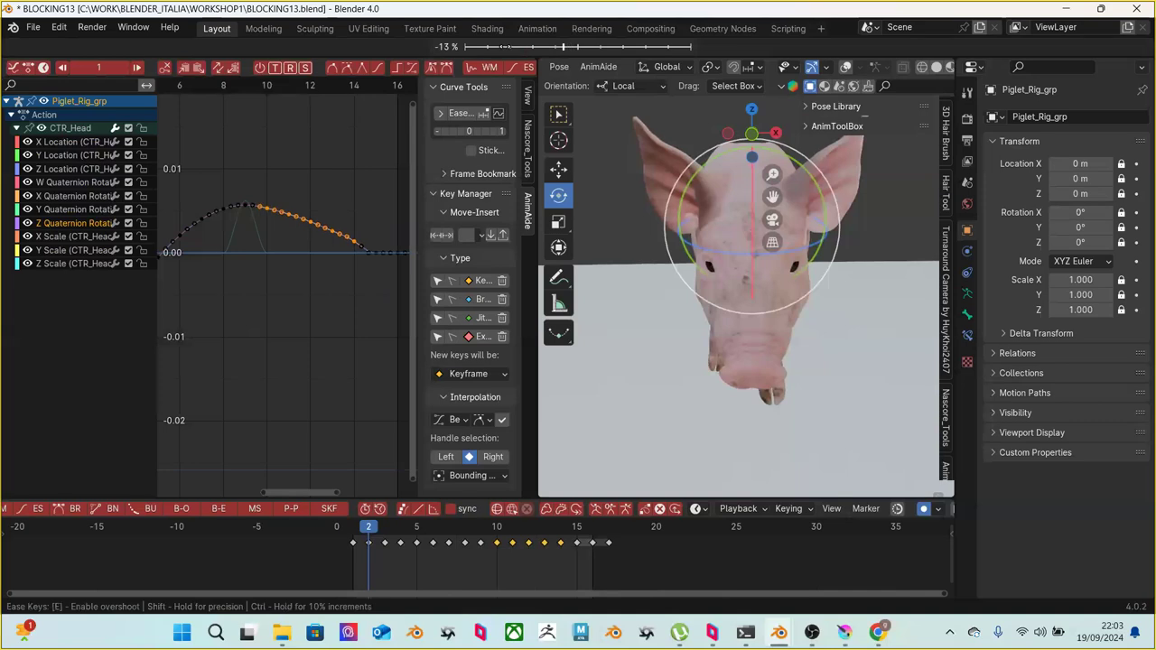
pyautogui.click(505, 46)
# Go to frame 17 and lower the head's Z Quaternion Rotation key there to about -0.009
pyautogui.scroll(-1, 352, 208)
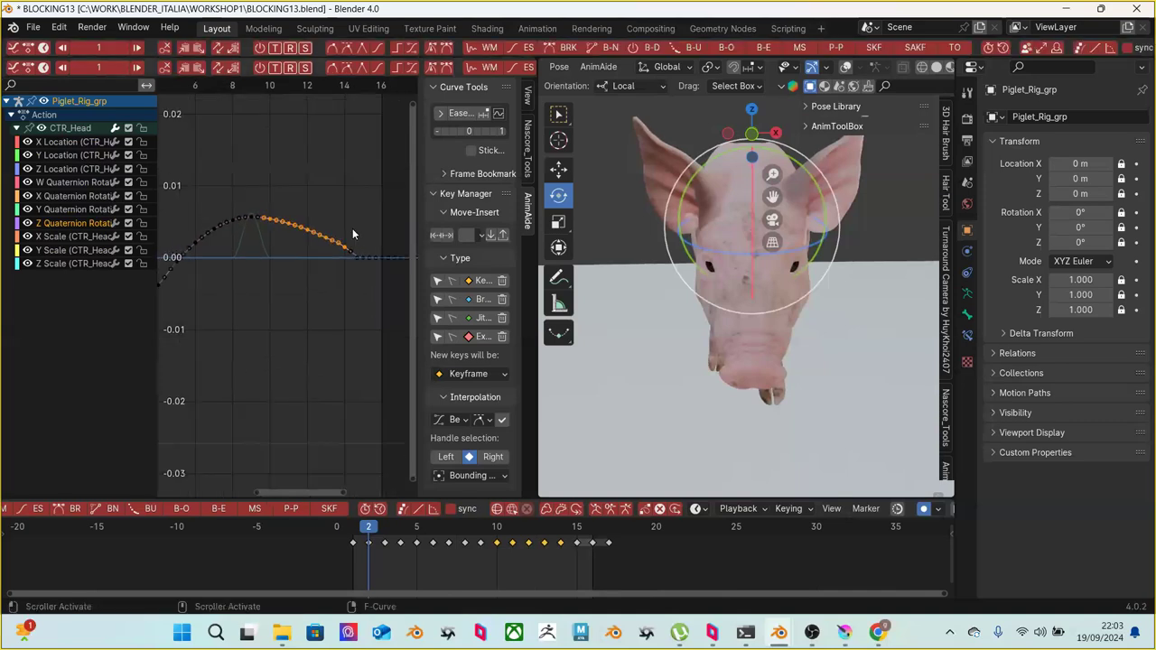
pyautogui.moveTo(353, 227); pyautogui.dragTo(421, 188, button='middle')
pyautogui.moveTo(330, 252); pyautogui.dragTo(181, 268, button='middle')
pyautogui.scroll(2, 282, 254)
pyautogui.moveTo(298, 210); pyautogui.dragTo(306, 236)
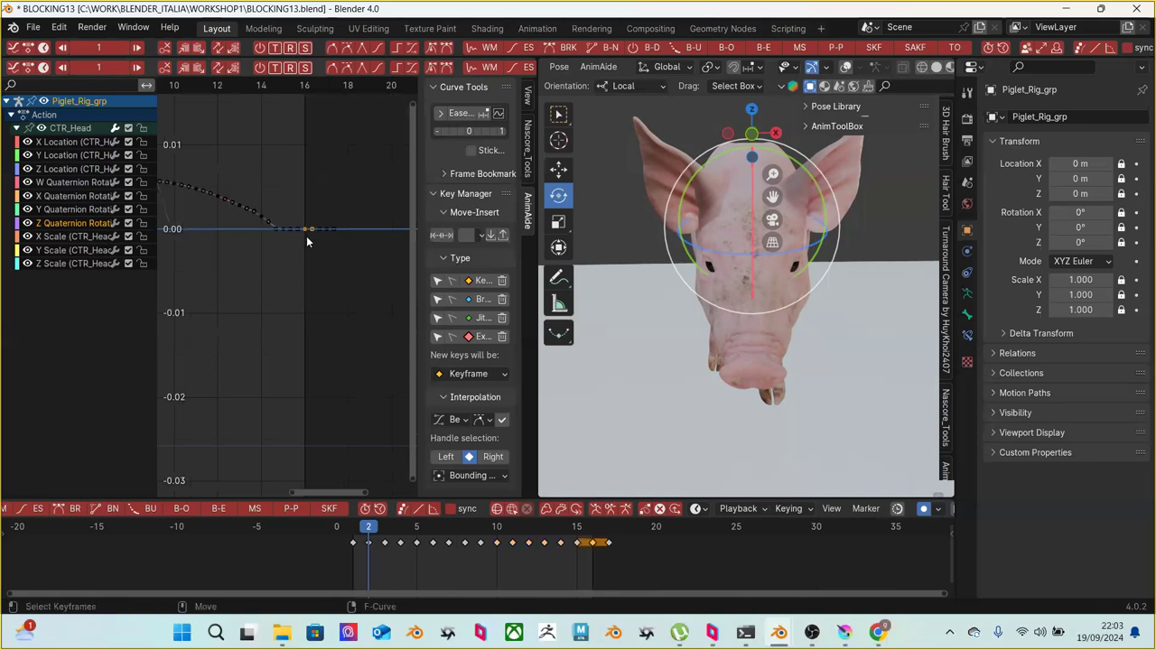
pyautogui.click(608, 539)
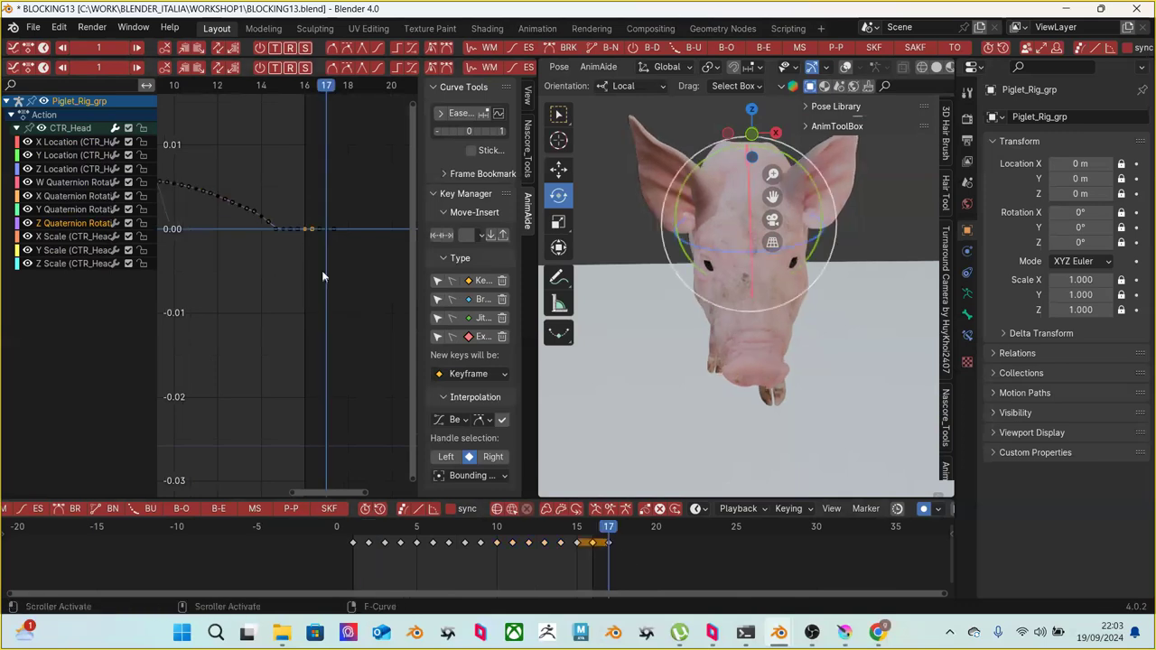
pyautogui.moveTo(328, 215); pyautogui.dragTo(325, 242)
pyautogui.press('g')
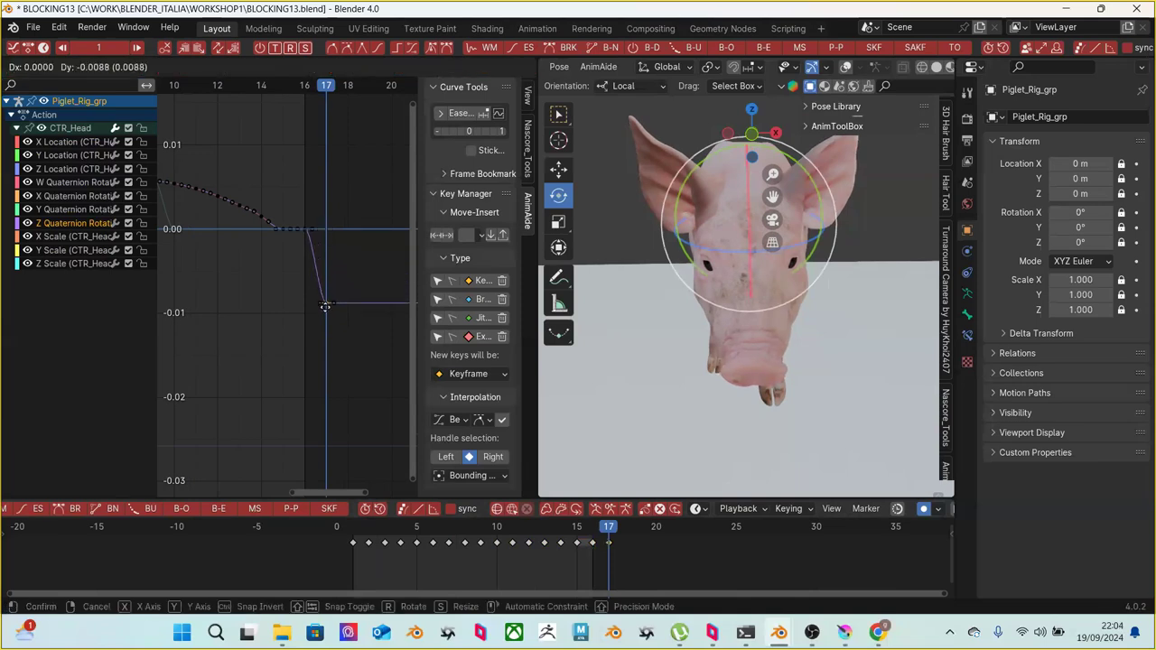
pyautogui.click(326, 309)
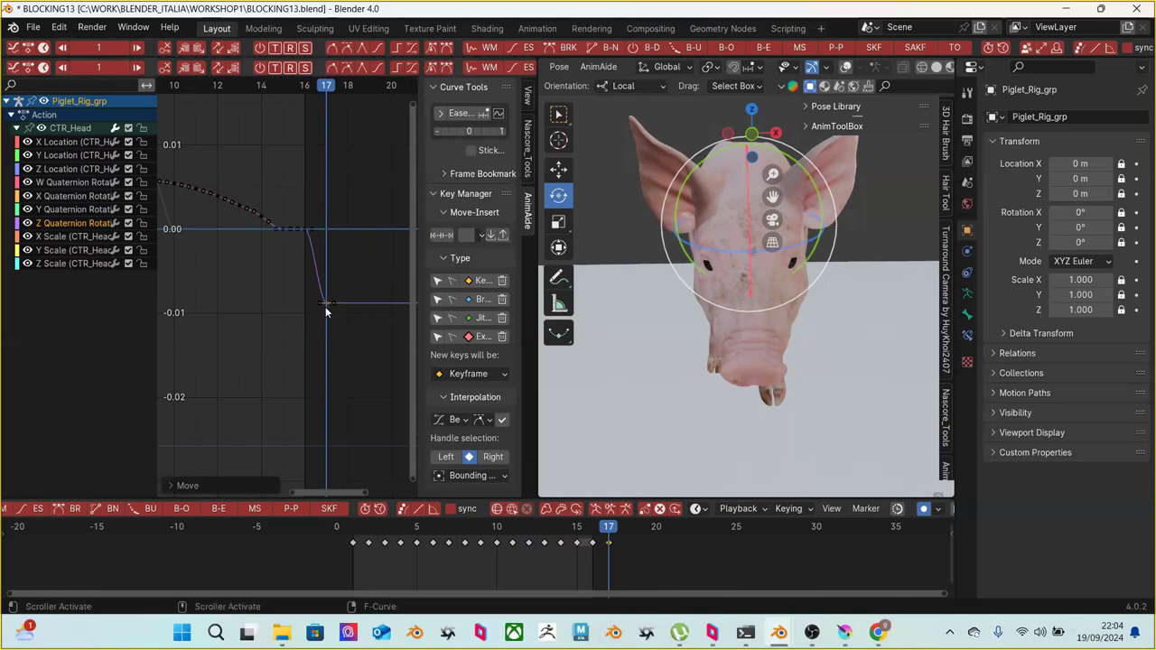
# Add the head's Y Quaternion Rotation curve to the selection and lower its frame 17 key to about -0.009
pyautogui.keyDown('shift'); pyautogui.click(82, 209); pyautogui.keyUp('shift')
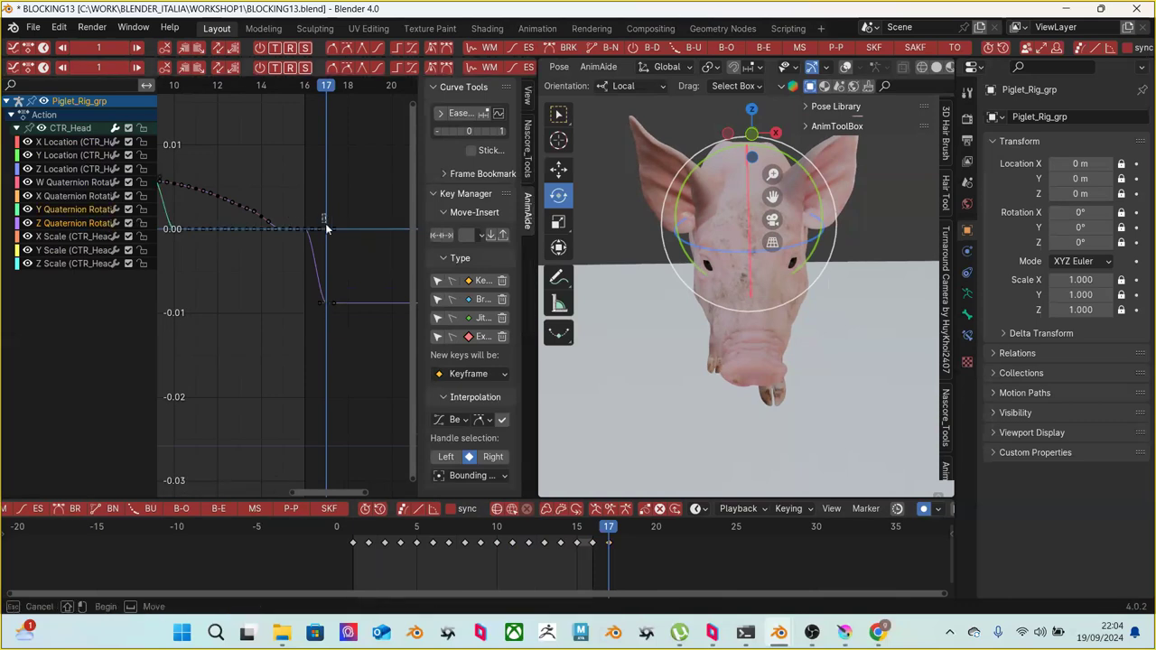
pyautogui.press('g')
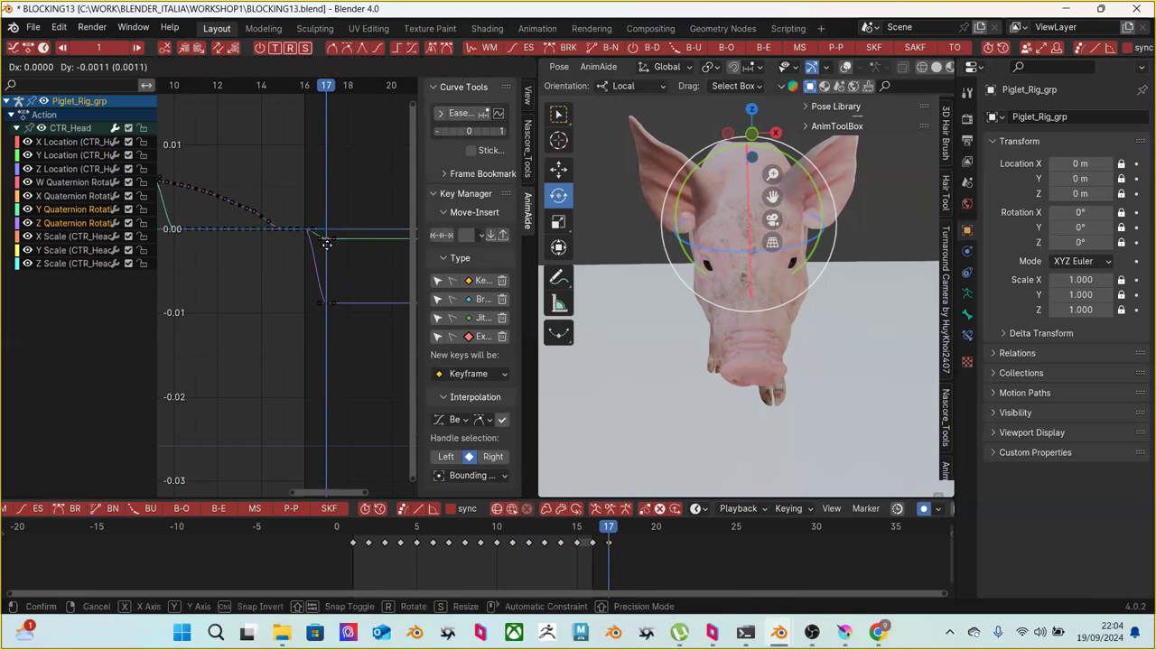
pyautogui.click(325, 301)
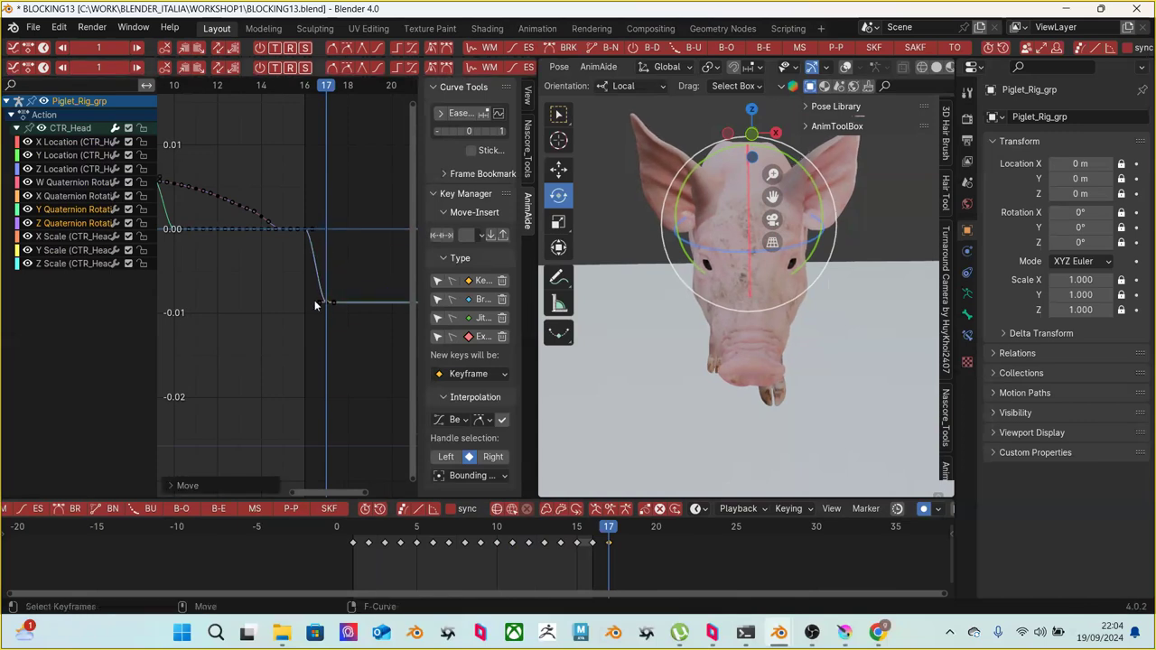
# Ease the head's Y and Z Quaternion Rotation keys at frames 11 to 16 by about -10% so they descend into frame 17
pyautogui.scroll(-3, 305, 305)
pyautogui.keyDown('alt'); pyautogui.moveTo(299, 342); pyautogui.dragTo(389, 347, button='middle'); pyautogui.keyUp('alt')
pyautogui.keyDown('alt'); pyautogui.moveTo(261, 299); pyautogui.dragTo(145, 309, button='middle'); pyautogui.keyUp('alt')
pyautogui.scroll(1, 298, 240)
pyautogui.keyDown('alt'); pyautogui.moveTo(268, 217); pyautogui.dragTo(301, 209, button='middle'); pyautogui.keyUp('alt')
pyautogui.moveTo(298, 198); pyautogui.dragTo(359, 315)
pyautogui.click(288, 206)
pyautogui.scroll(2, 288, 206)
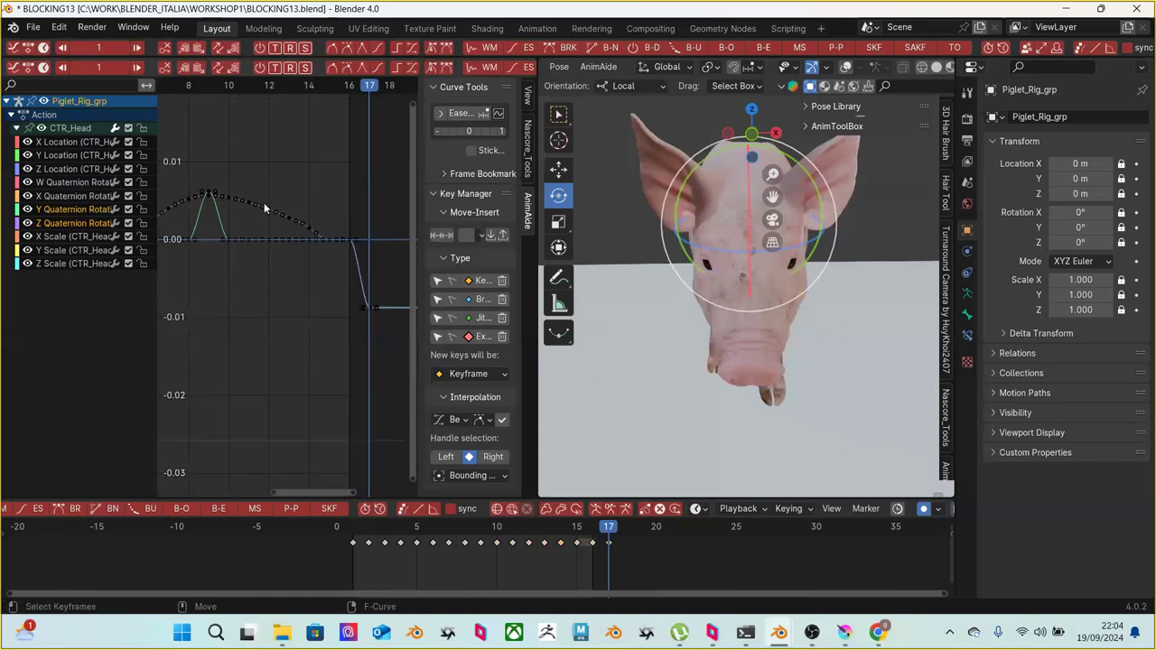
pyautogui.moveTo(250, 181); pyautogui.dragTo(376, 347)
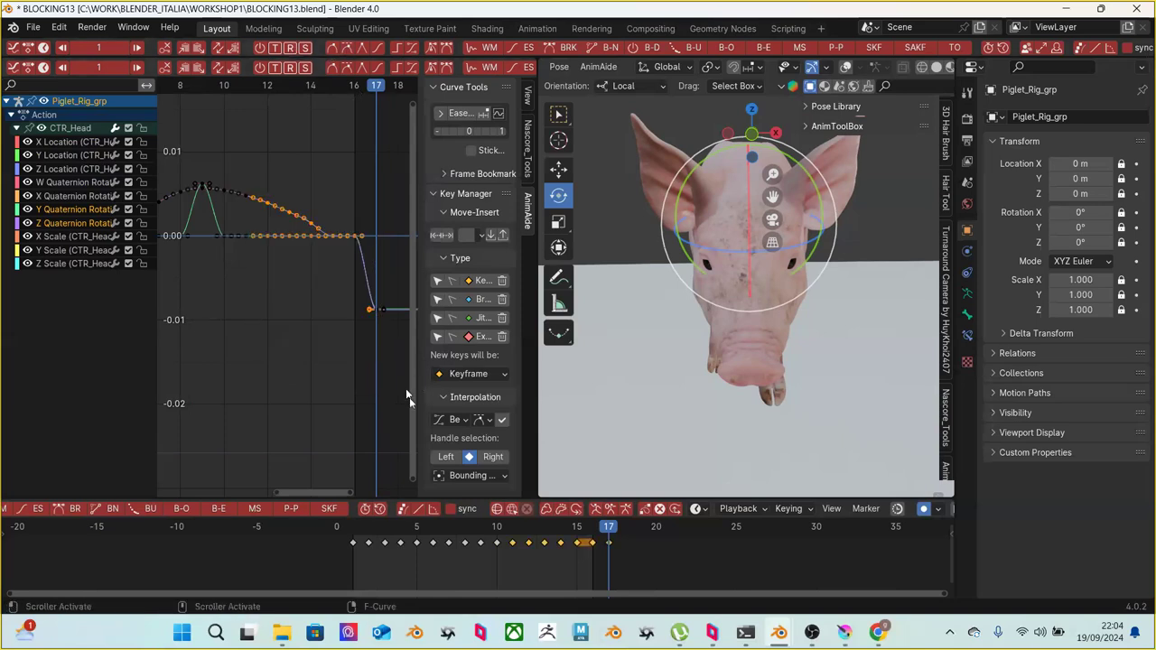
pyautogui.click(520, 52)
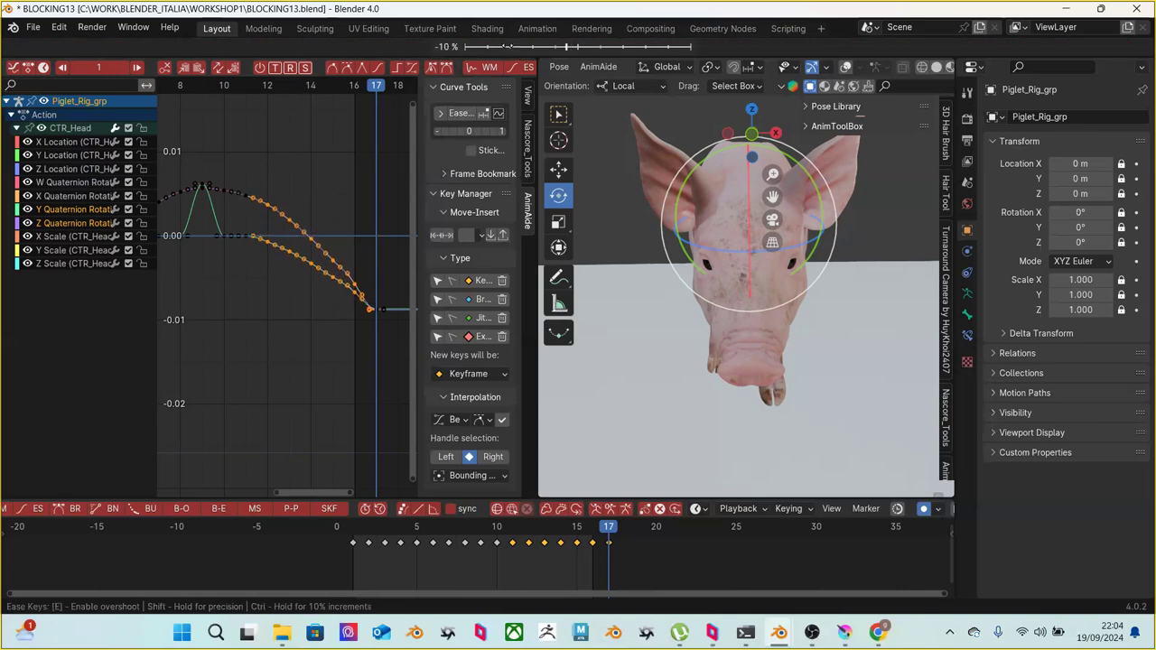
pyautogui.click(511, 50)
# Copy the head's keys at frame 17 and paste them at frame 1 so the cycle loops
pyautogui.moveTo(265, 172); pyautogui.dragTo(289, 163, button='middle')
pyautogui.moveTo(278, 250); pyautogui.dragTo(230, 261, button='middle')
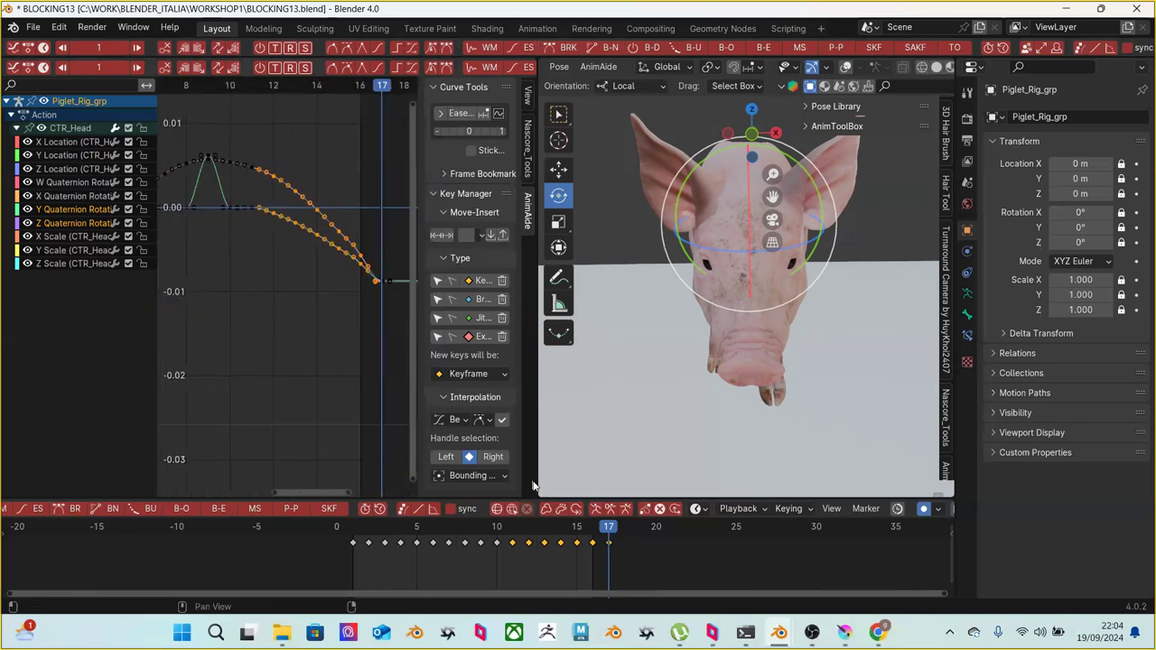
pyautogui.click(609, 543)
pyautogui.rightClick(609, 542)
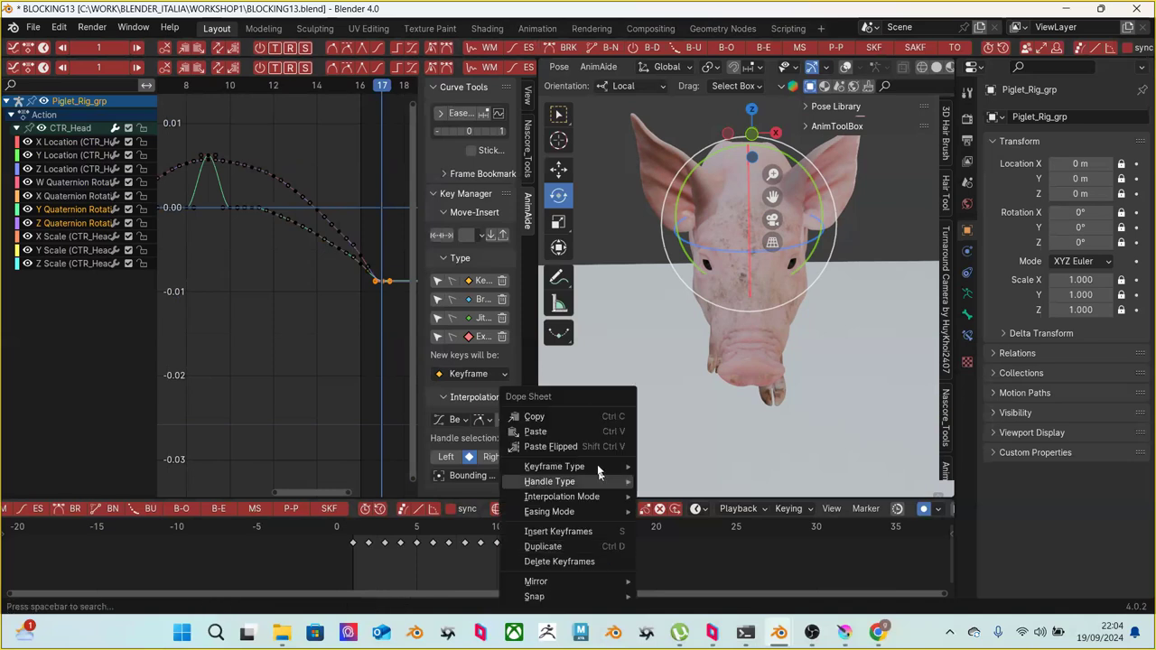
pyautogui.click(569, 417)
pyautogui.click(355, 531)
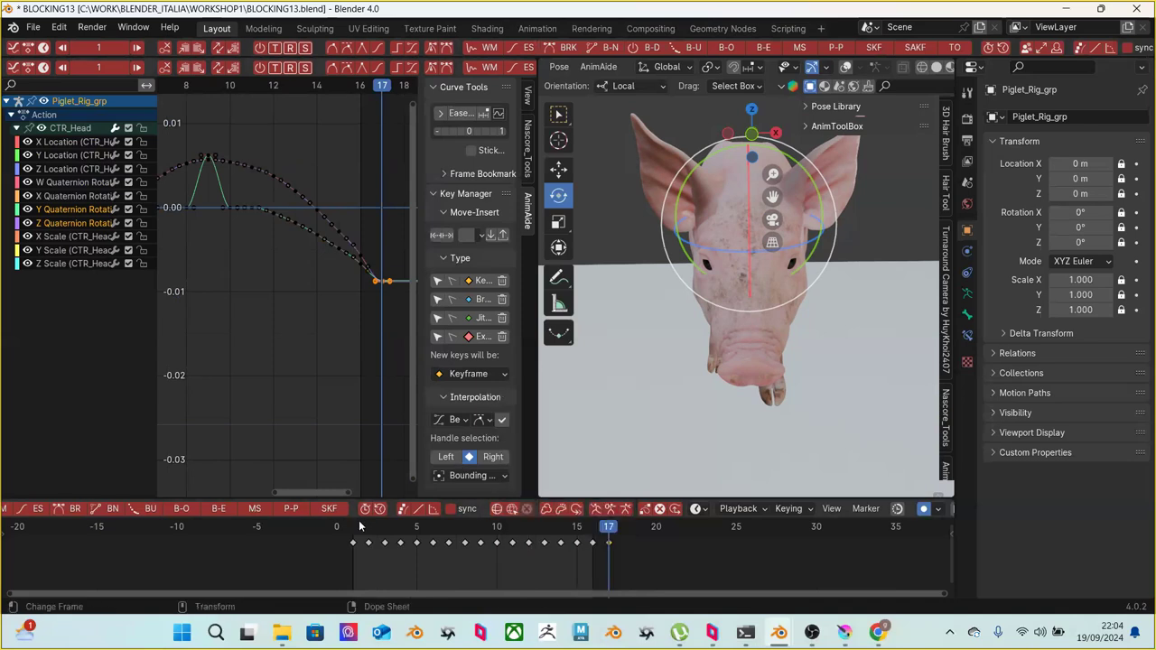
pyautogui.rightClick(354, 545)
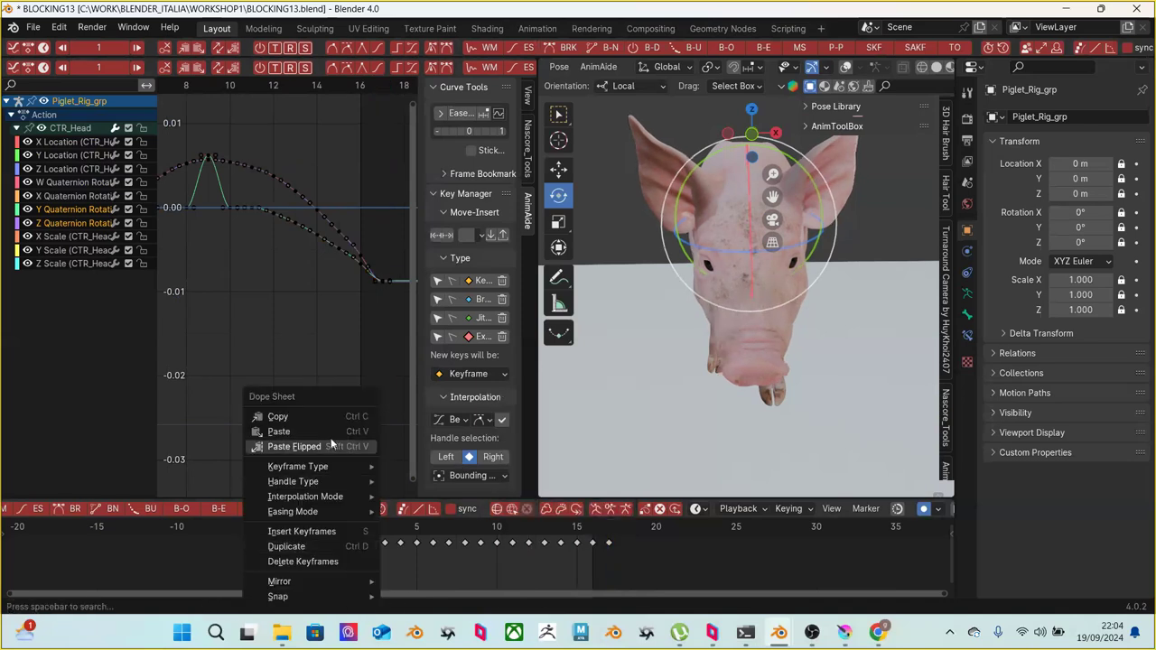
pyautogui.click(322, 431)
# Try to move the head's Y and Z Quaternion Rotation points at frame 1, and undo the move
pyautogui.keyDown('alt'); pyautogui.moveTo(233, 326); pyautogui.dragTo(411, 343, button='middle'); pyautogui.keyUp('alt')
pyautogui.keyDown('alt'); pyautogui.moveTo(314, 316); pyautogui.dragTo(336, 301, button='middle'); pyautogui.keyUp('alt')
pyautogui.scroll(1, 341, 298)
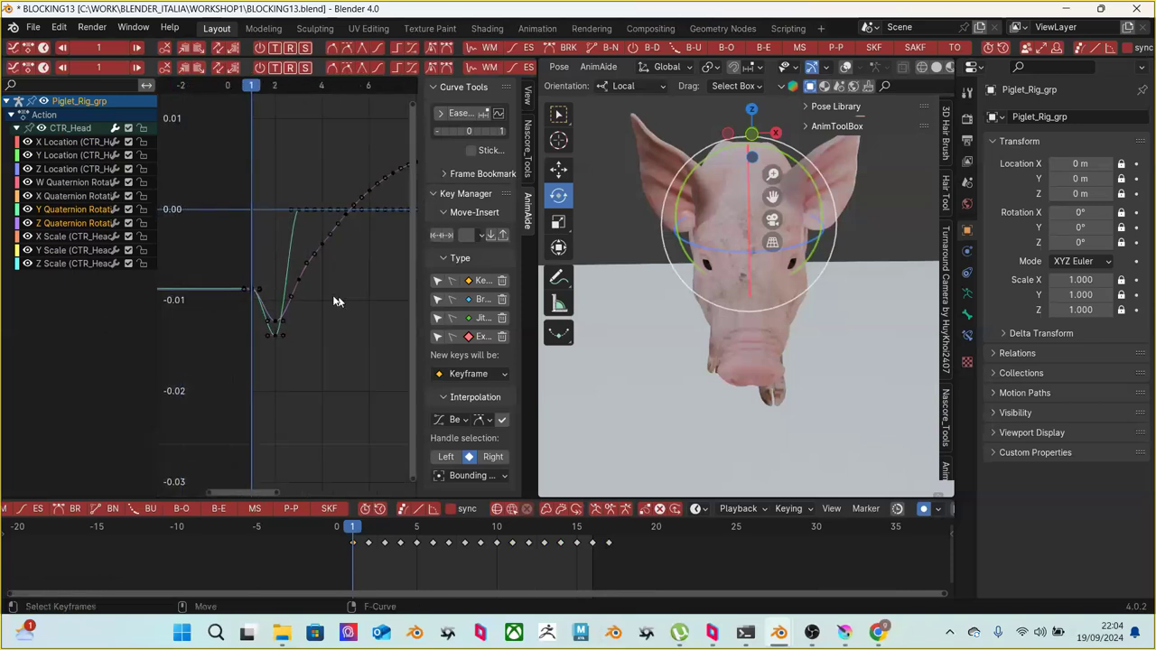
pyautogui.click(262, 285)
pyautogui.press('g')
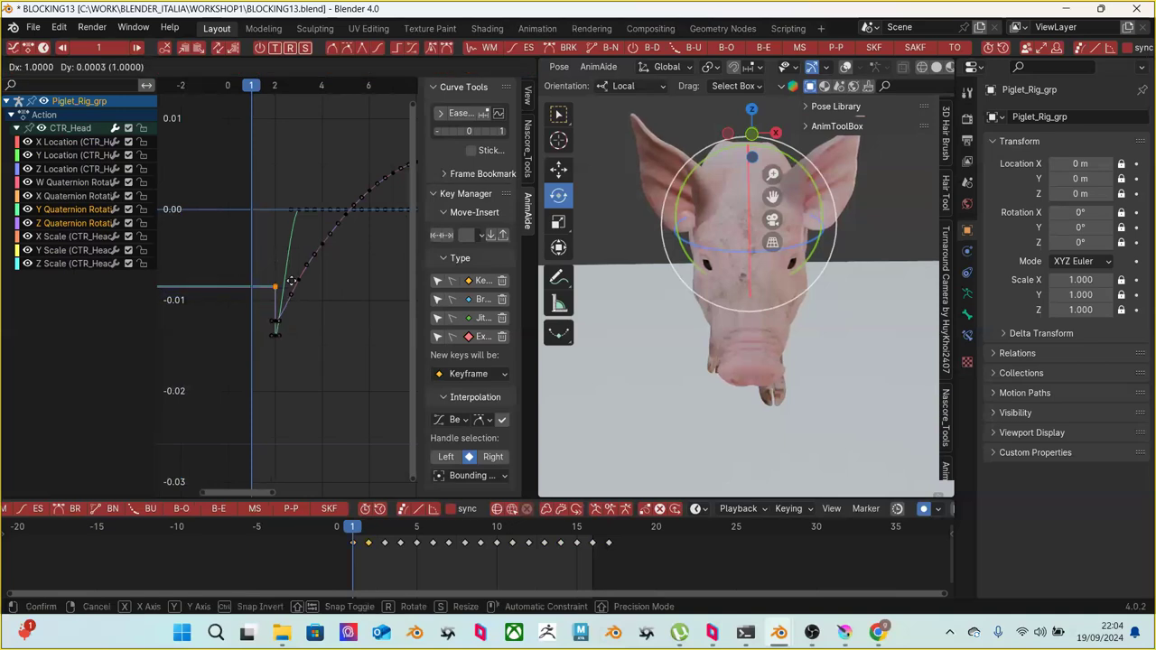
pyautogui.click(292, 286)
pyautogui.hotkey('ctrl', 'z')
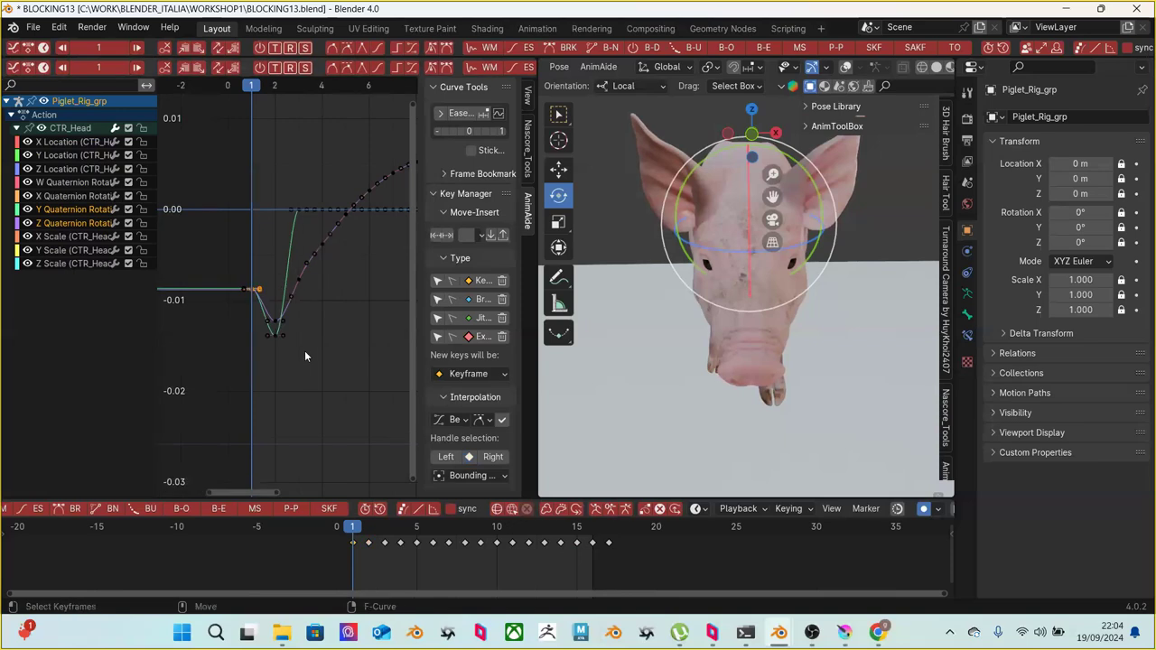
# Tilt the Y and Z Quaternion Rotation curve handles at frame 1 downward so both curves flow into frame 2
pyautogui.click(249, 246)
pyautogui.scroll(3, 267, 280)
pyautogui.scroll(6, 268, 282)
pyautogui.moveTo(268, 288); pyautogui.dragTo(323, 296, button='middle')
pyautogui.moveTo(297, 273); pyautogui.dragTo(289, 309)
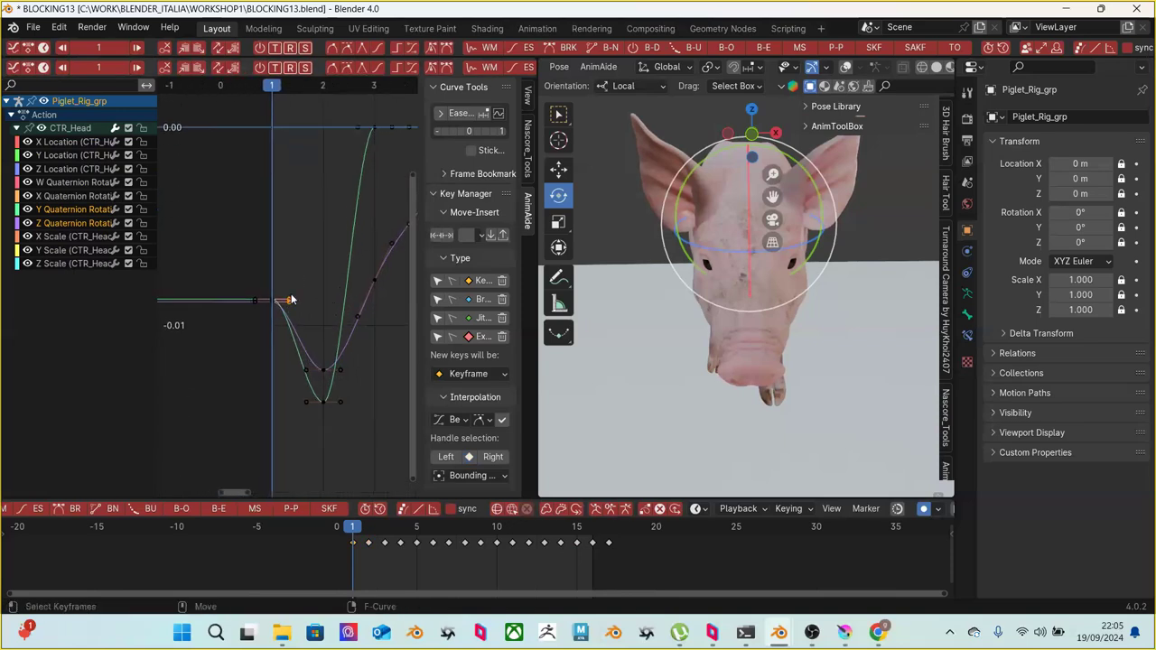
pyautogui.press('g')
pyautogui.click(281, 323)
# Isolate the head's Y Quaternion Rotation curve and ease its keys at frames 3 to 8 by about 17%
pyautogui.scroll(-3, 287, 315)
pyautogui.moveTo(302, 296); pyautogui.dragTo(242, 340, button='middle')
pyautogui.scroll(-2, 272, 300)
pyautogui.click(104, 210)
pyautogui.scroll(-2, 240, 280)
pyautogui.moveTo(269, 240); pyautogui.dragTo(210, 230, button='middle')
pyautogui.moveTo(190, 161); pyautogui.dragTo(353, 282)
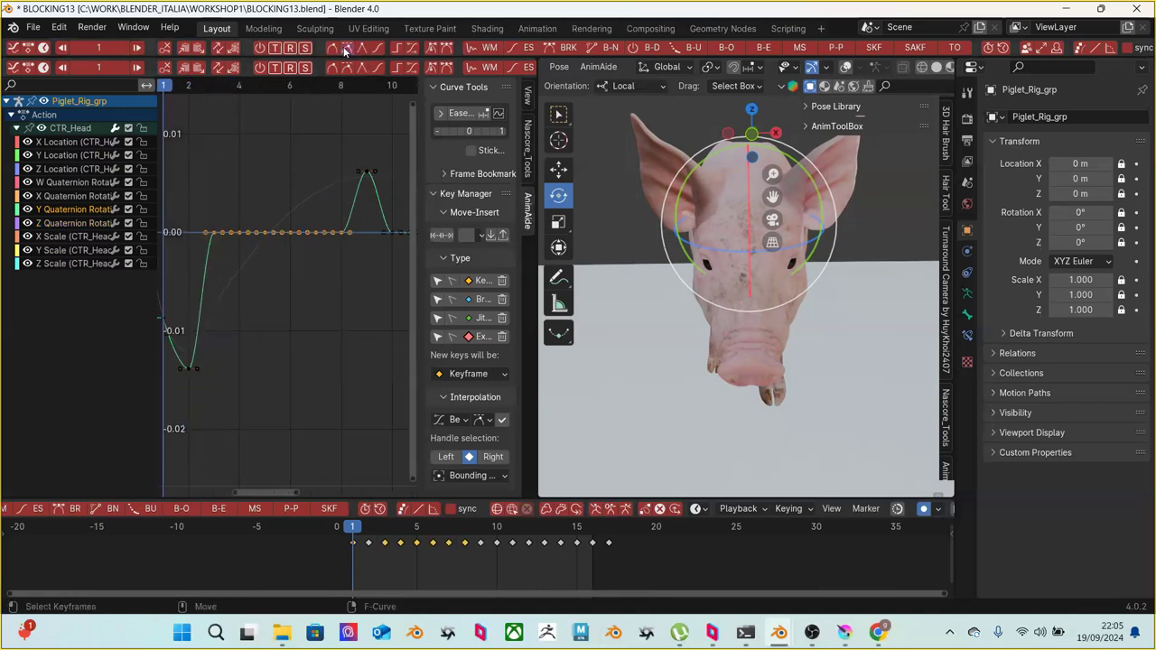
pyautogui.click(525, 50)
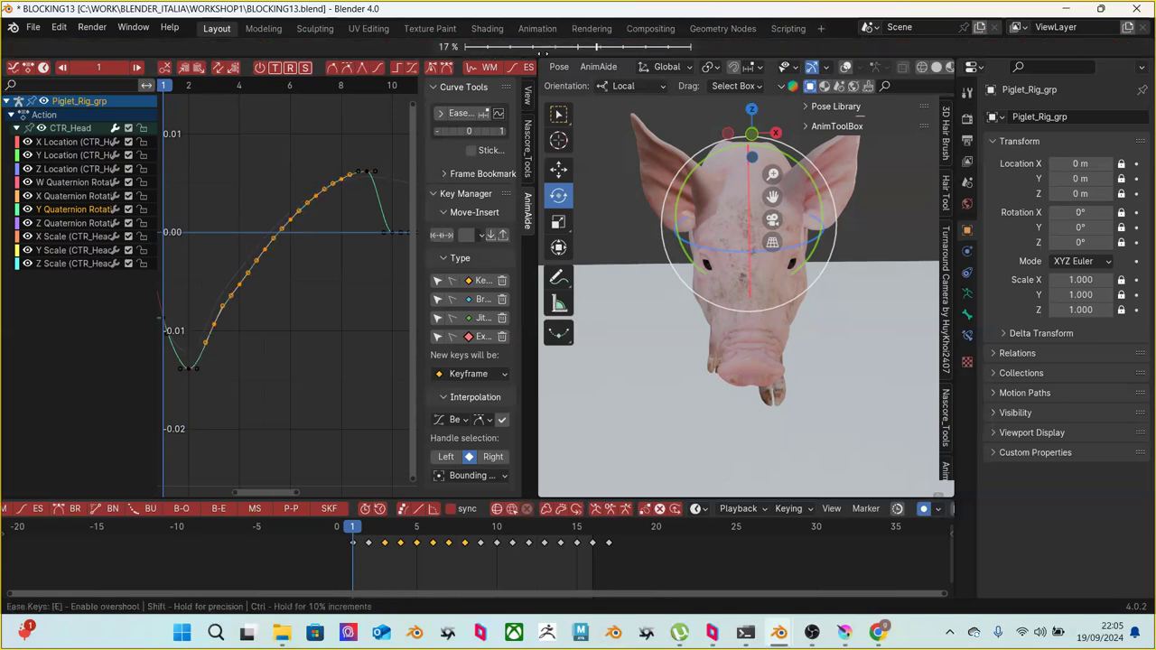
pyautogui.click(394, 233)
# Ease the Y Quaternion Rotation keys at frames 3 to 6 and those at frames 6 to 9 to smooth the rise
pyautogui.moveTo(322, 224); pyautogui.dragTo(199, 387)
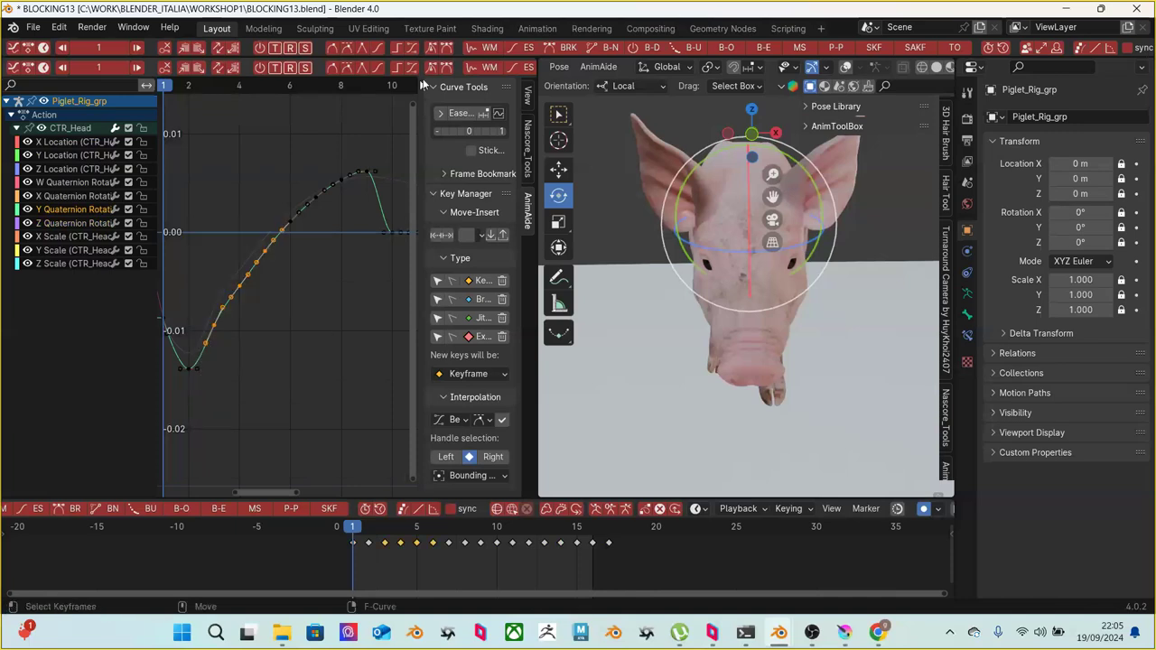
pyautogui.click(525, 46)
pyautogui.click(504, 56)
pyautogui.moveTo(247, 133); pyautogui.dragTo(365, 239)
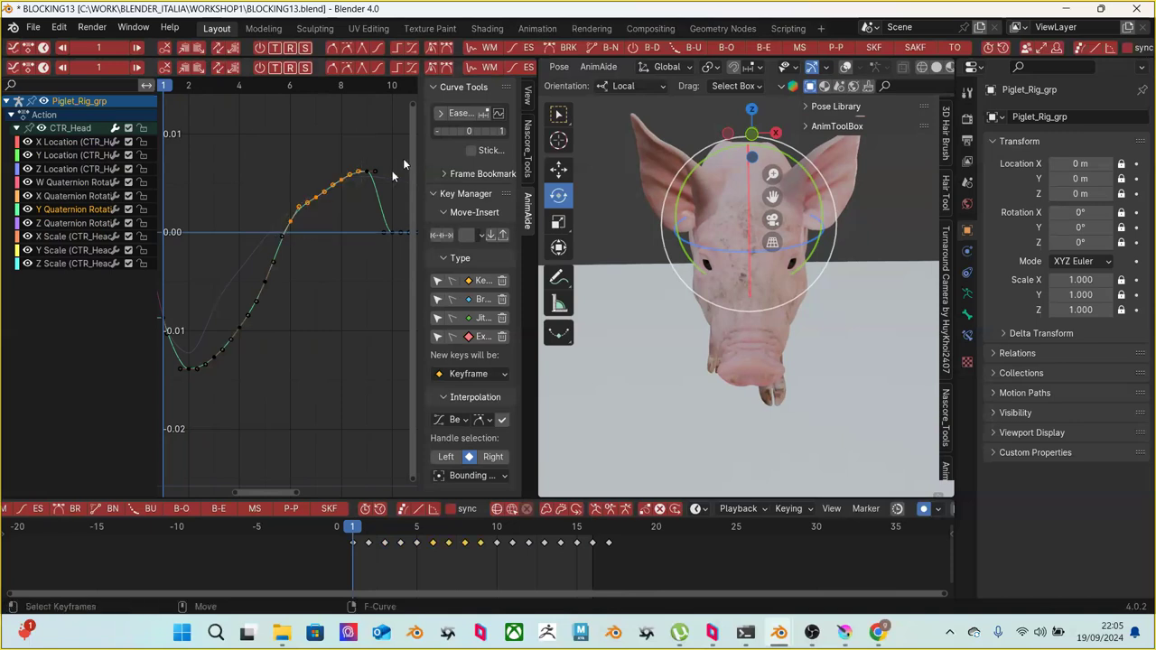
pyautogui.click(521, 46)
pyautogui.click(549, 52)
# Ease the Y Quaternion Rotation keys at frames 10 to 13 by about -21%
pyautogui.moveTo(341, 242); pyautogui.dragTo(261, 228, button='middle')
pyautogui.scroll(1, 279, 242)
pyautogui.moveTo(256, 201); pyautogui.dragTo(358, 309)
pyautogui.click(528, 47)
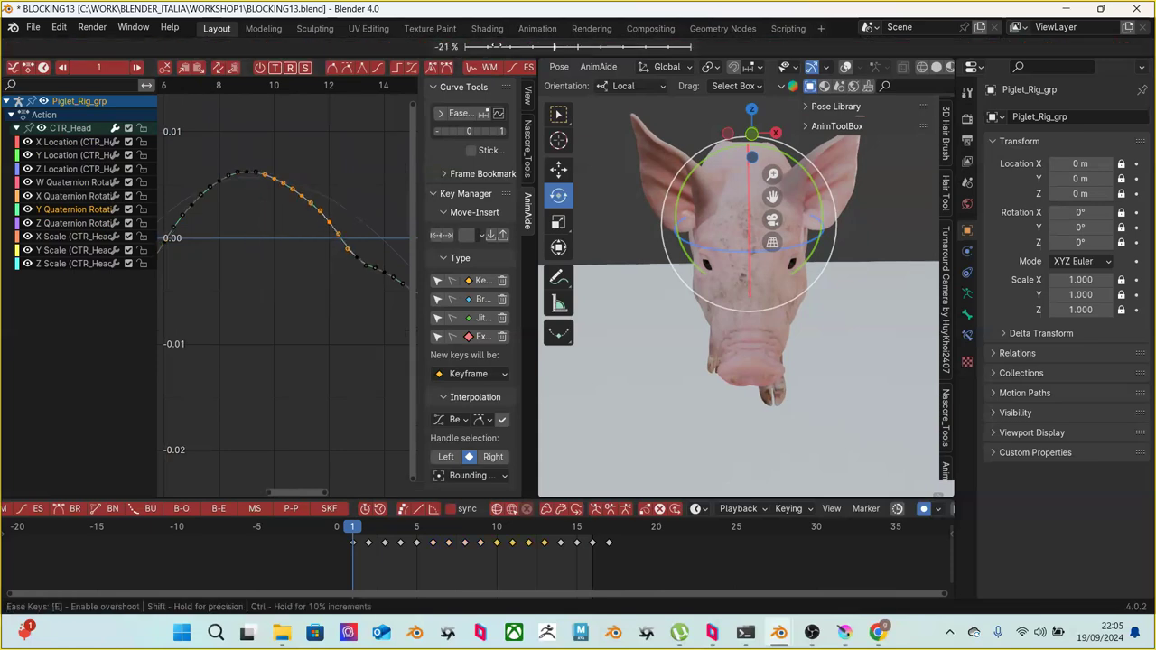
pyautogui.click(492, 45)
# Ease the Y Quaternion Rotation keys at frames 12 to 17 to smooth the descent
pyautogui.moveTo(359, 224); pyautogui.dragTo(296, 172, button='middle')
pyautogui.moveTo(274, 151); pyautogui.dragTo(387, 316)
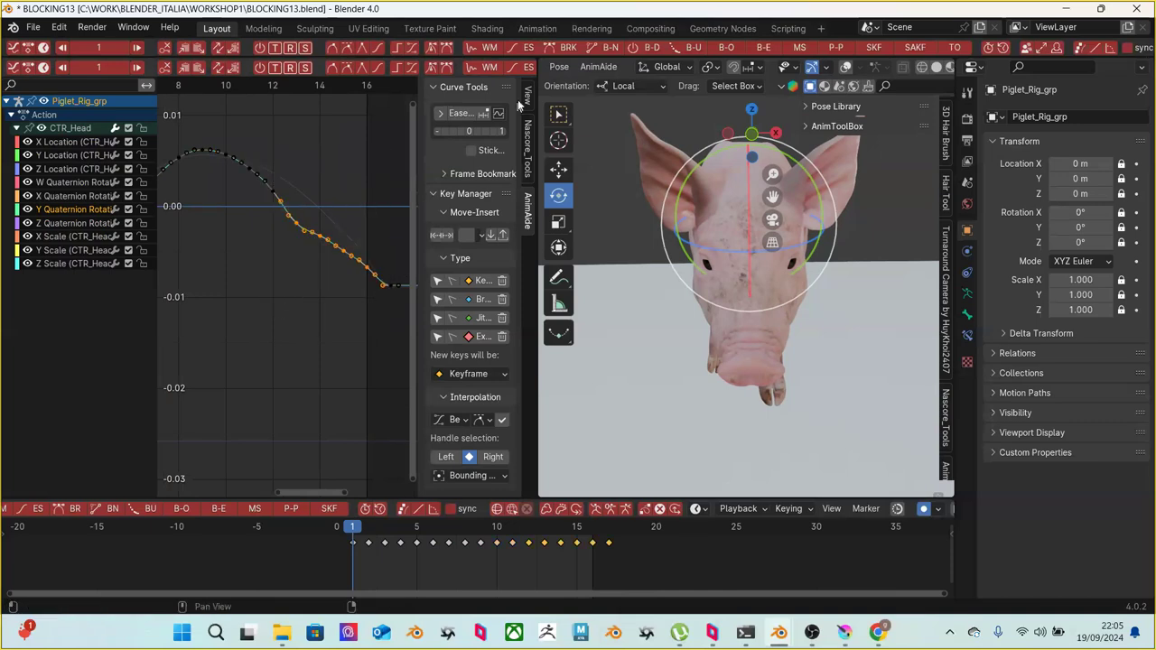
pyautogui.click(530, 48)
pyautogui.click(539, 56)
# Ease the Y Quaternion Rotation keys at frames 9 to 17 together by about -19% to form one even arc
pyautogui.scroll(-2, 353, 276)
pyautogui.moveTo(304, 302); pyautogui.dragTo(281, 294, button='middle')
pyautogui.scroll(-3, 299, 308)
pyautogui.scroll(2, 291, 276)
pyautogui.moveTo(247, 144); pyautogui.dragTo(388, 308)
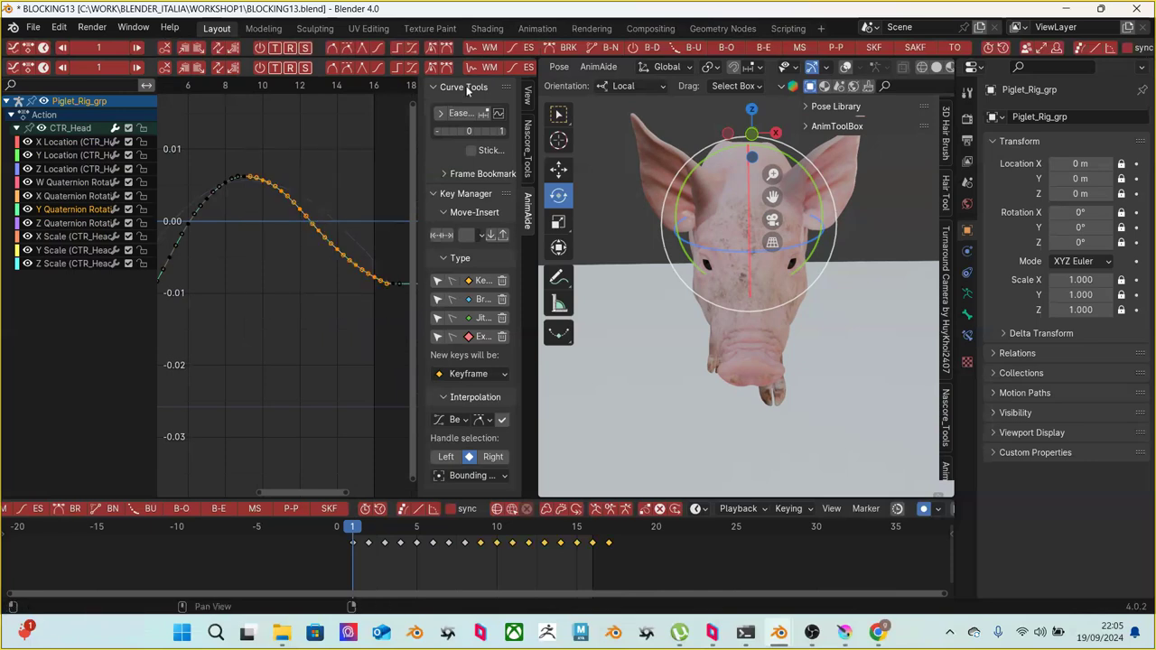
pyautogui.click(524, 48)
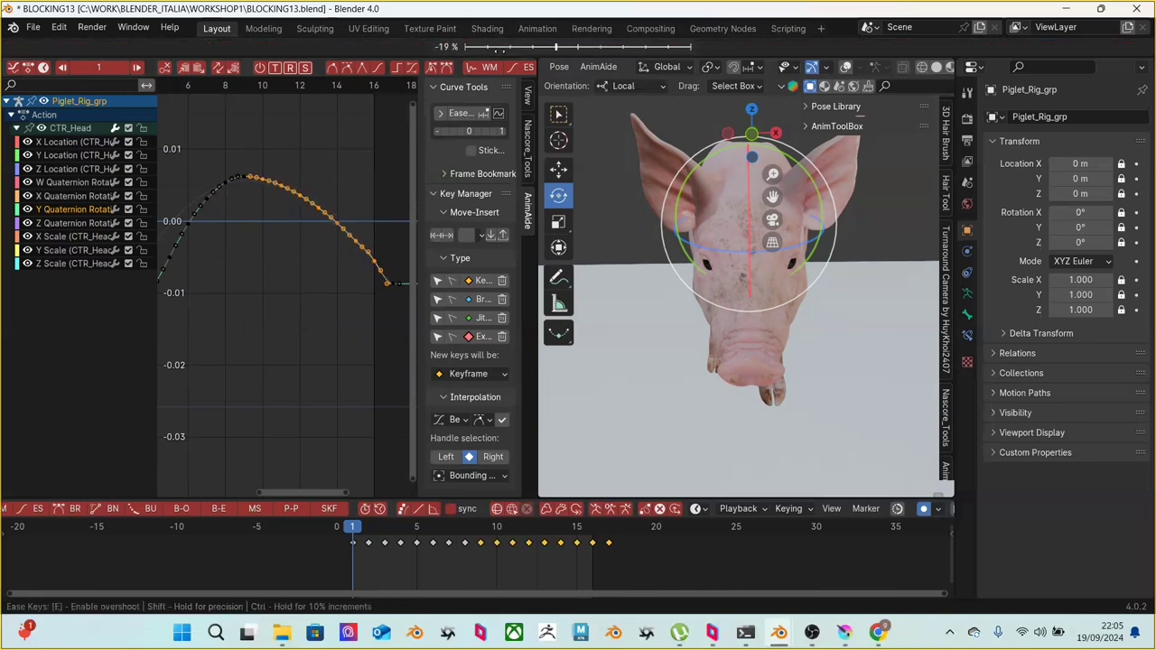
pyautogui.click(498, 48)
# Raise the incoming Y Quaternion Rotation handle at frame 17 by about 0.0015 so the curve slopes straight through the key
pyautogui.moveTo(332, 308); pyautogui.dragTo(240, 306, button='middle')
pyautogui.scroll(1, 242, 305)
pyautogui.click(265, 297)
pyautogui.scroll(1, 274, 280)
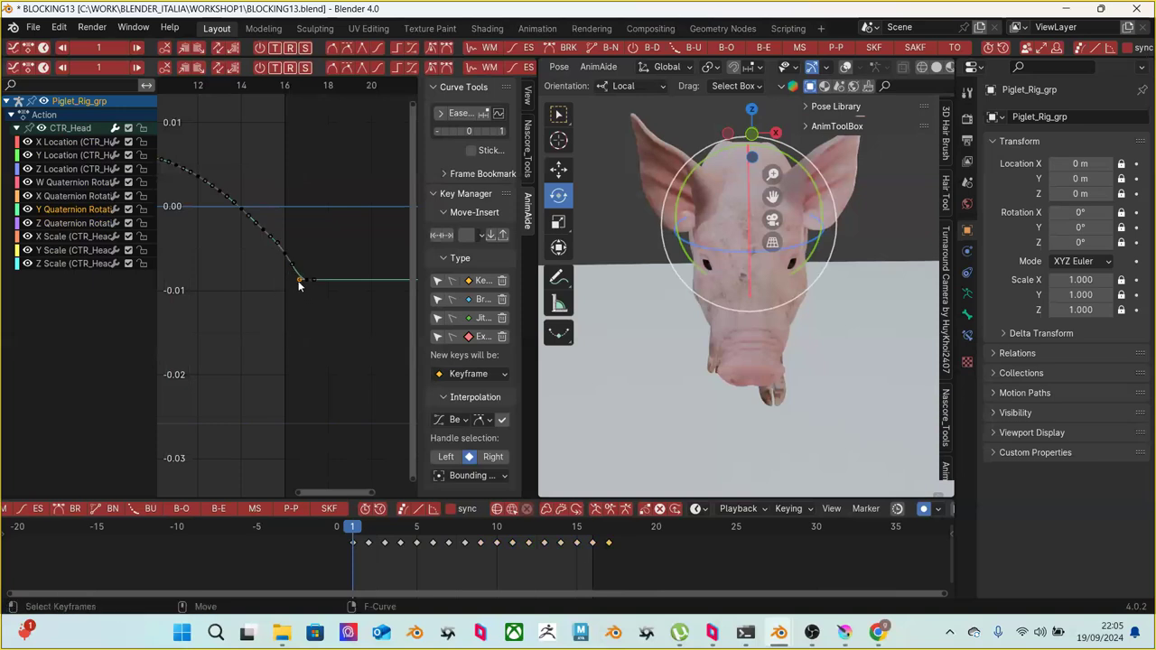
pyautogui.press('g')
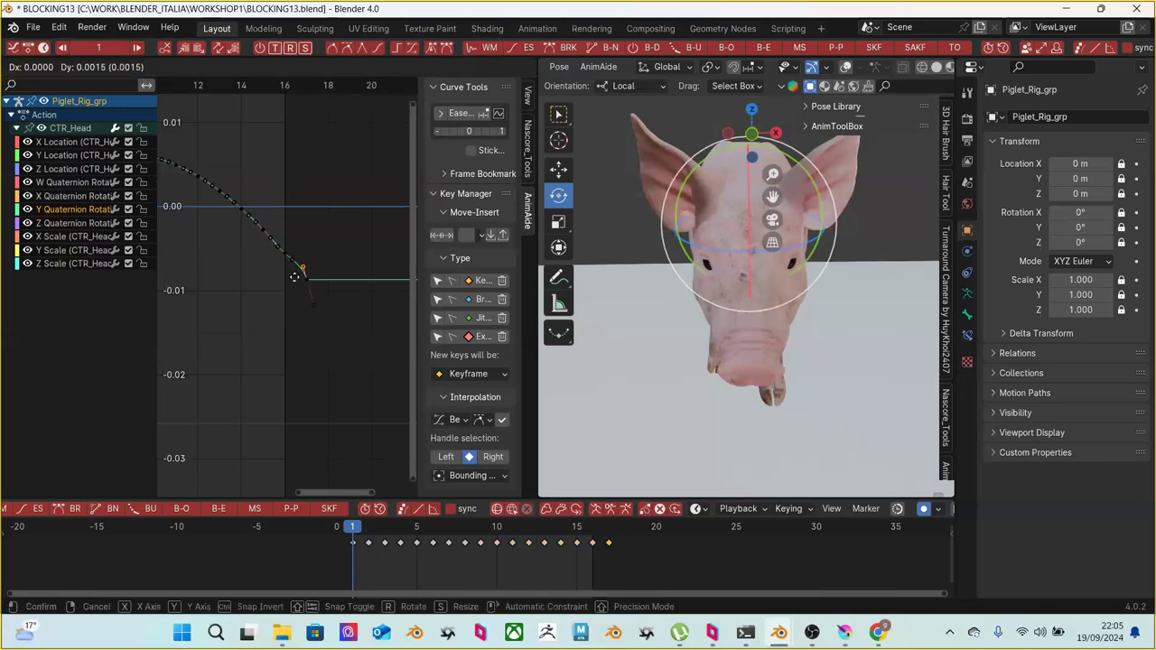
pyautogui.click(296, 278)
pyautogui.scroll(-6, 307, 303)
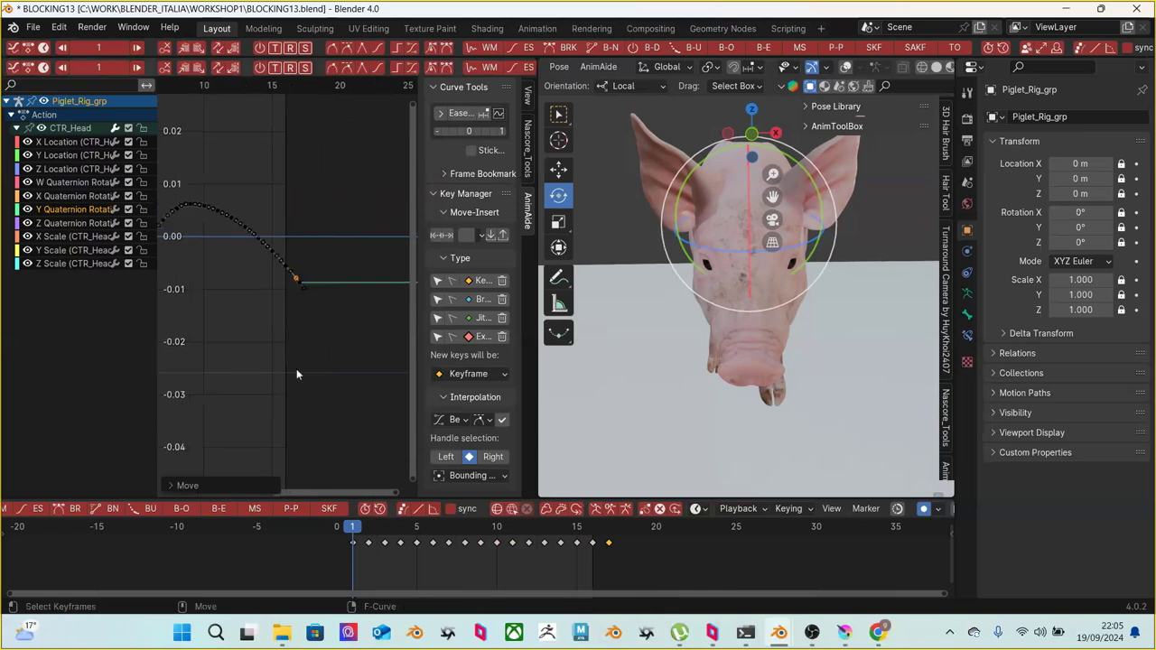
# Isolate the head's Z Quaternion Rotation curve and ease its keys at frames 3 to 5 by about -19%
pyautogui.moveTo(213, 321); pyautogui.dragTo(301, 322, button='middle')
pyautogui.click(76, 226)
pyautogui.scroll(3, 283, 335)
pyautogui.scroll(3, 312, 324)
pyautogui.moveTo(272, 354); pyautogui.dragTo(336, 206)
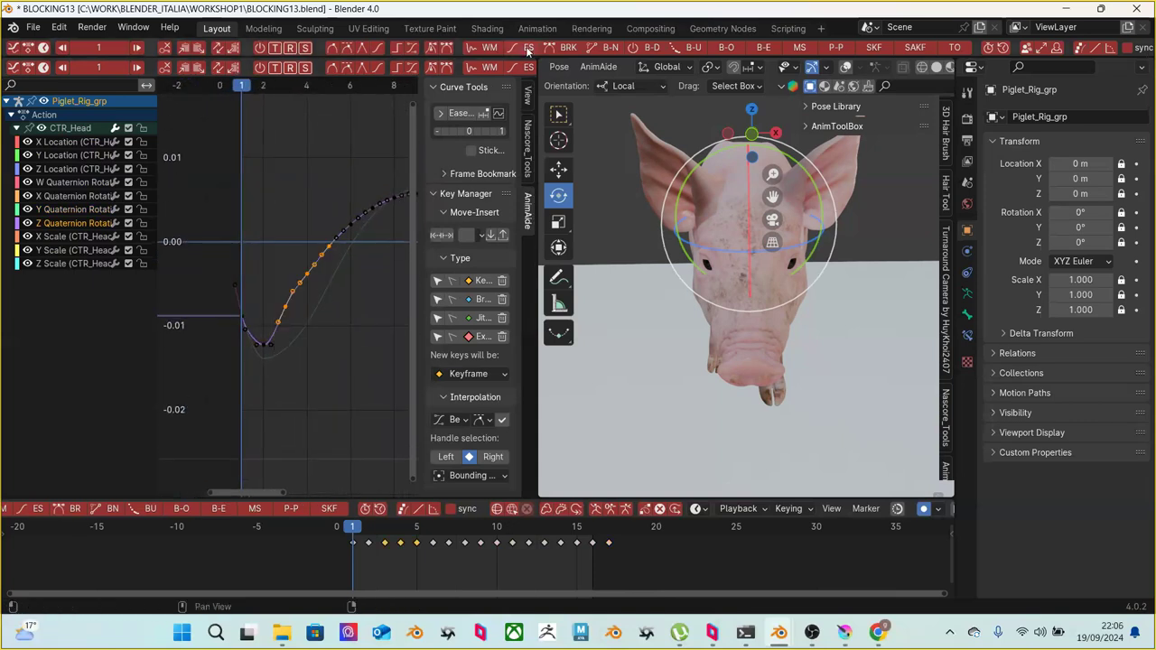
pyautogui.click(526, 47)
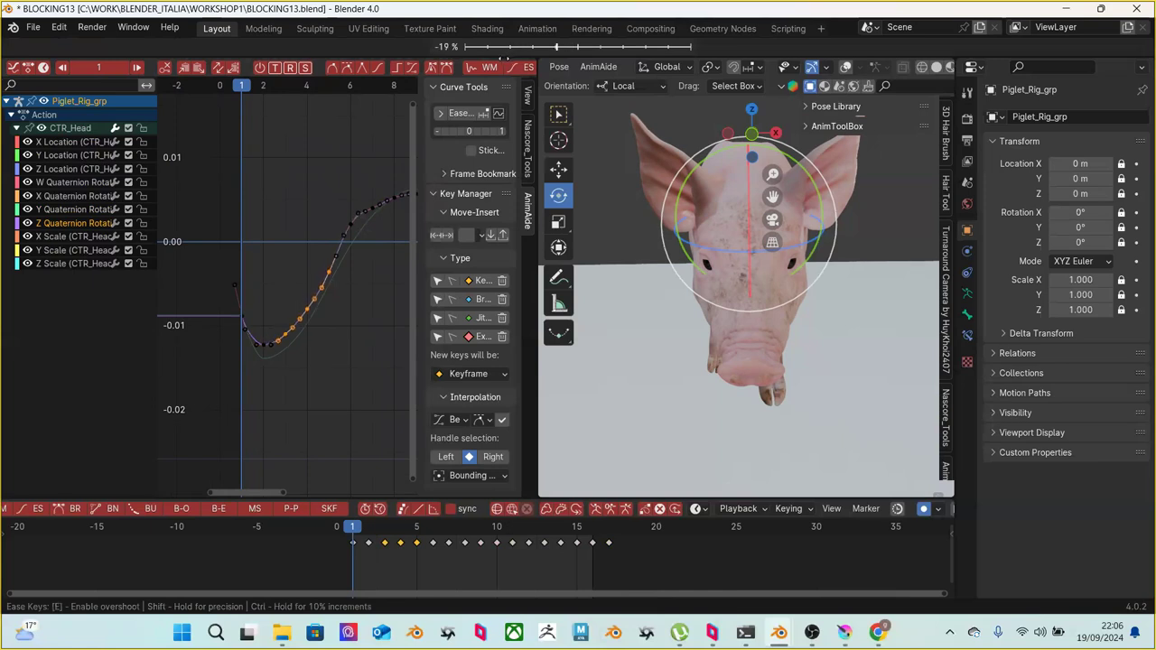
pyautogui.click(500, 59)
# Ease the Z Quaternion Rotation keys at frames 5 to 9 by about 15%
pyautogui.keyDown('alt'); pyautogui.moveTo(338, 251); pyautogui.dragTo(237, 278, button='middle'); pyautogui.keyUp('alt')
pyautogui.moveTo(208, 205); pyautogui.dragTo(313, 311)
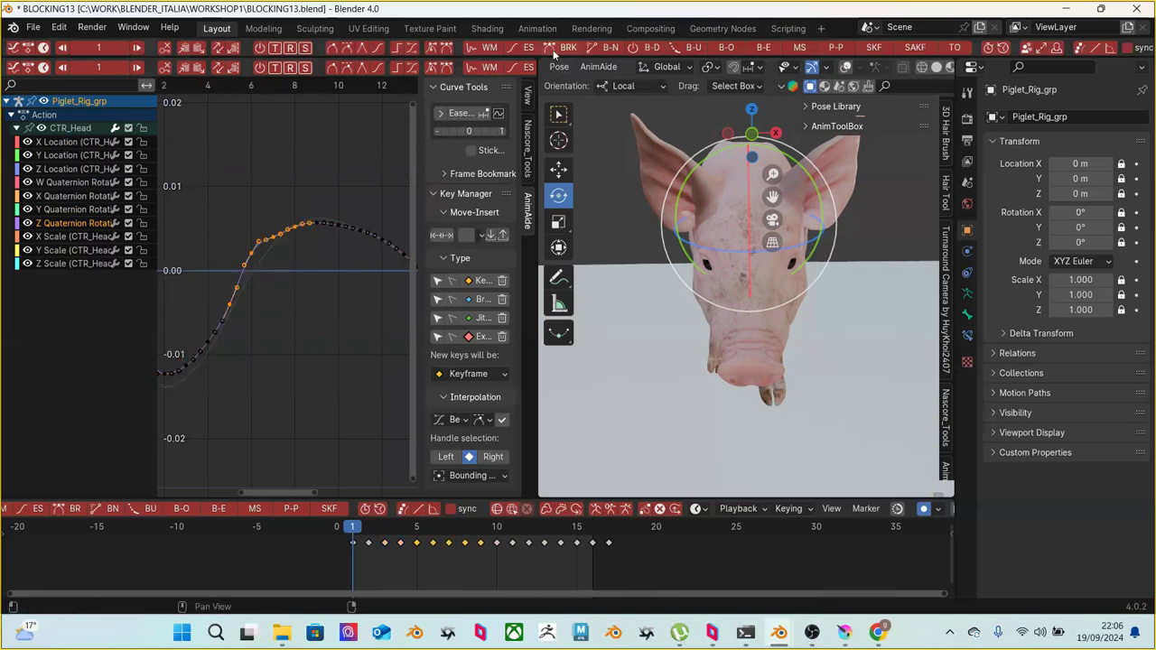
pyautogui.click(521, 50)
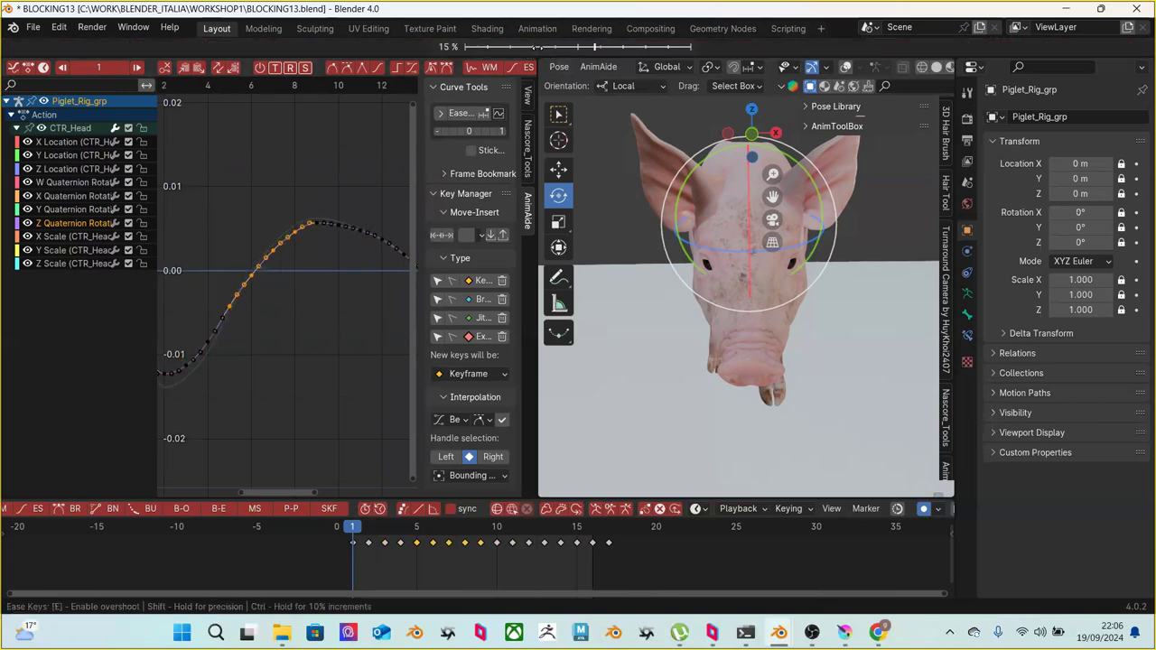
pyautogui.click(544, 47)
# Try easing the Z Quaternion Rotation keys at frames 9 to 13 by about -14%, and undo it
pyautogui.keyDown('alt'); pyautogui.moveTo(345, 262); pyautogui.dragTo(255, 239, button='middle'); pyautogui.keyUp('alt')
pyautogui.scroll(-1, 240, 289)
pyautogui.keyDown('alt'); pyautogui.moveTo(240, 289); pyautogui.dragTo(329, 344, button='middle'); pyautogui.keyUp('alt')
pyautogui.click(301, 208)
pyautogui.scroll(2, 296, 208)
pyautogui.moveTo(279, 202); pyautogui.dragTo(350, 292)
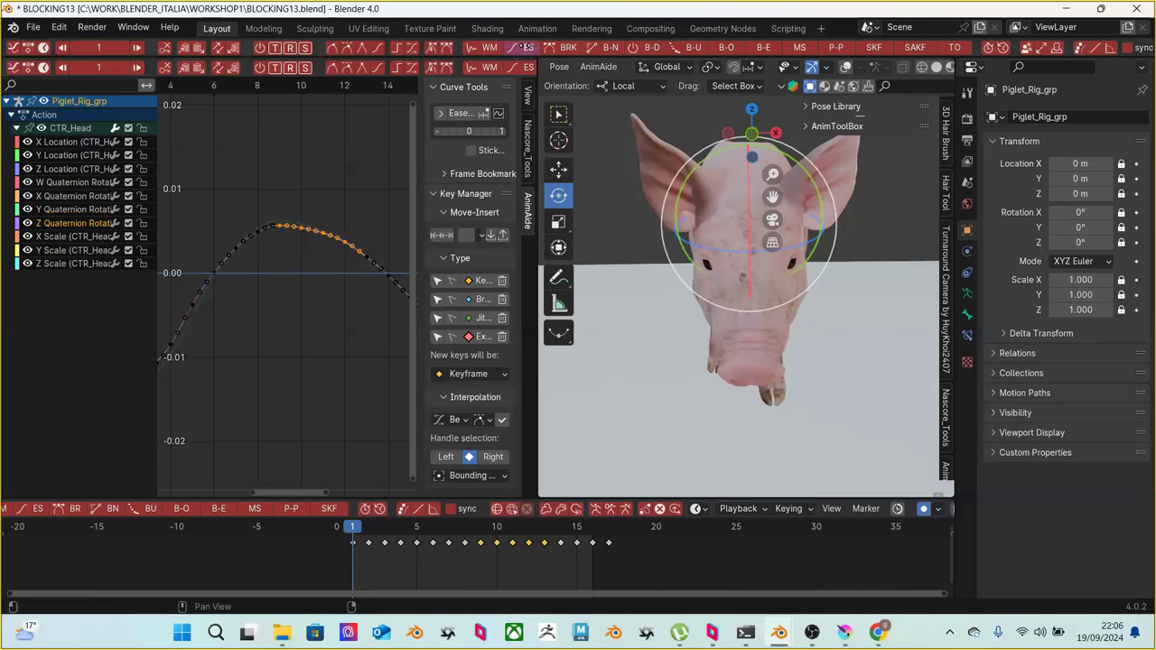
pyautogui.click(527, 47)
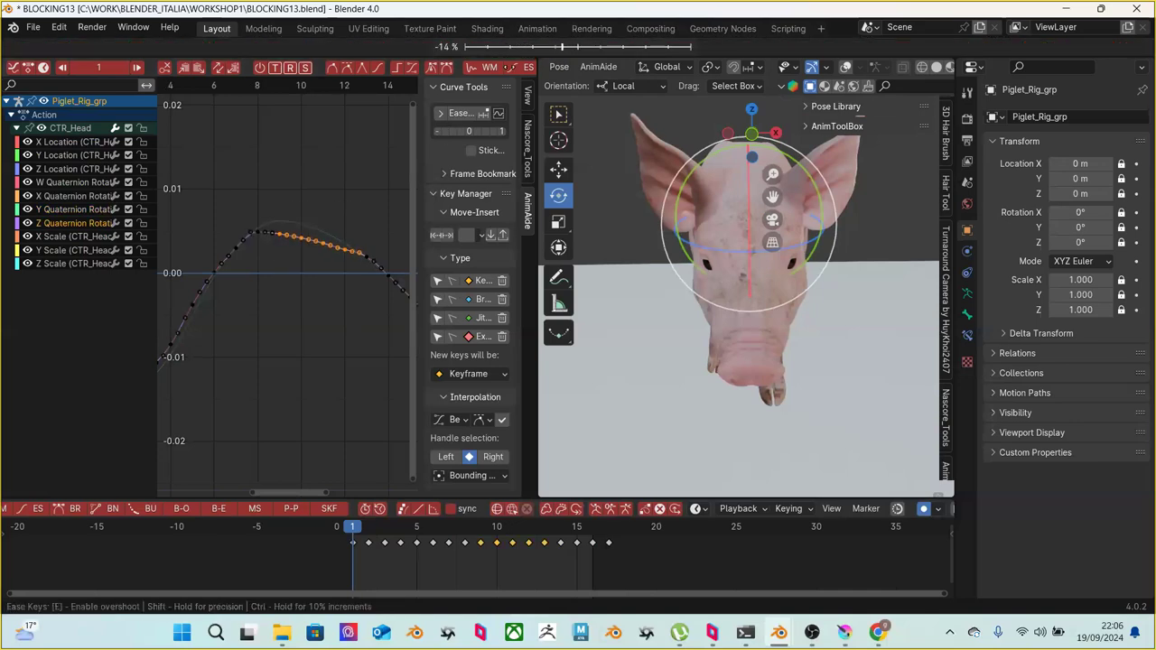
pyautogui.click(520, 69)
pyautogui.hotkey('ctrl', 'z')
# Ease the Z Quaternion Rotation keys at frames 10 to 14 by about -25%
pyautogui.scroll(2, 353, 206)
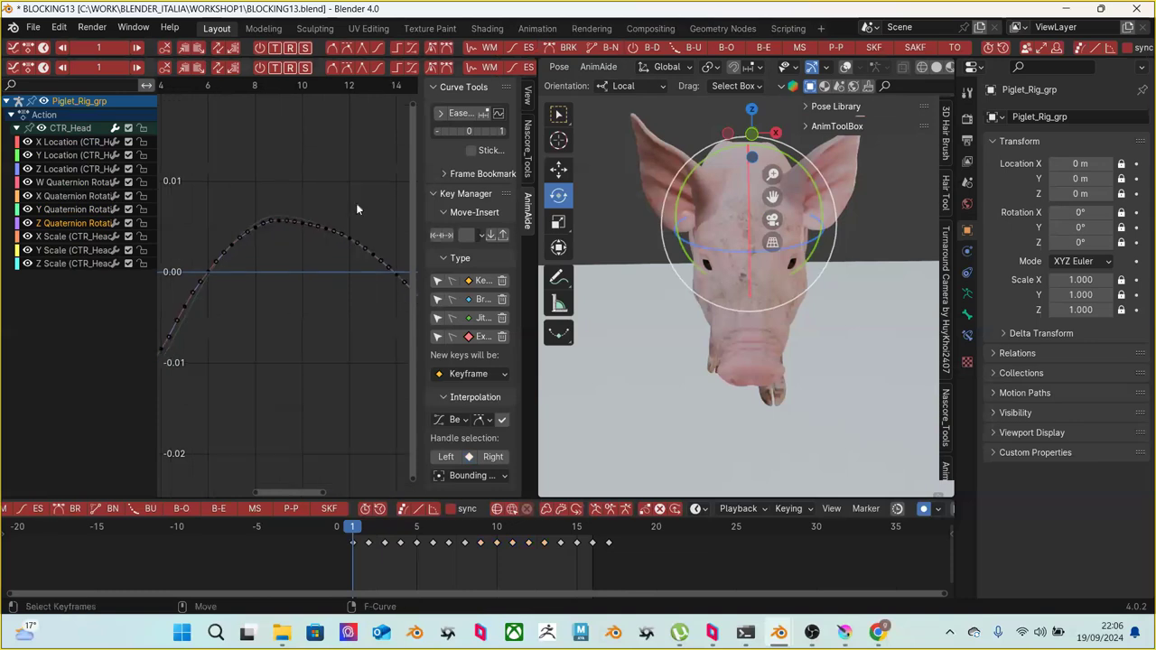
pyautogui.moveTo(346, 211); pyautogui.dragTo(268, 169, button='middle')
pyautogui.moveTo(235, 137); pyautogui.dragTo(349, 257)
pyautogui.click(529, 49)
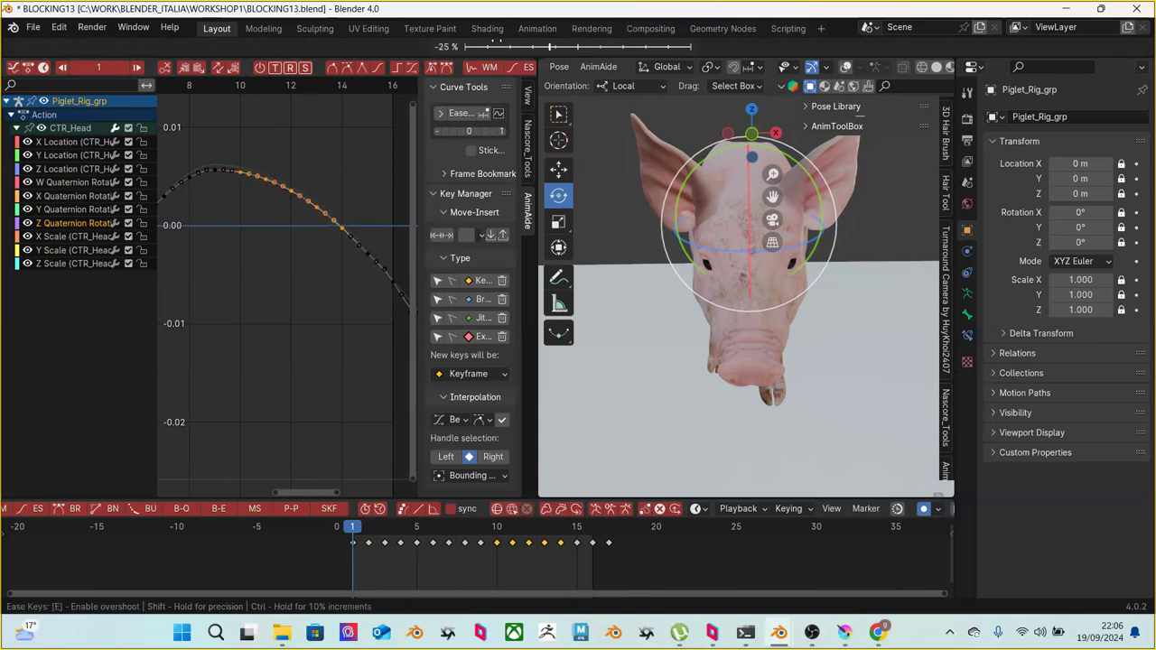
pyautogui.click(496, 42)
# Play back the walk cycle to check the head's rotation through the loop
pyautogui.click(337, 185)
pyautogui.scroll(-2, 323, 296)
pyautogui.moveTo(285, 311); pyautogui.dragTo(342, 306, button='middle')
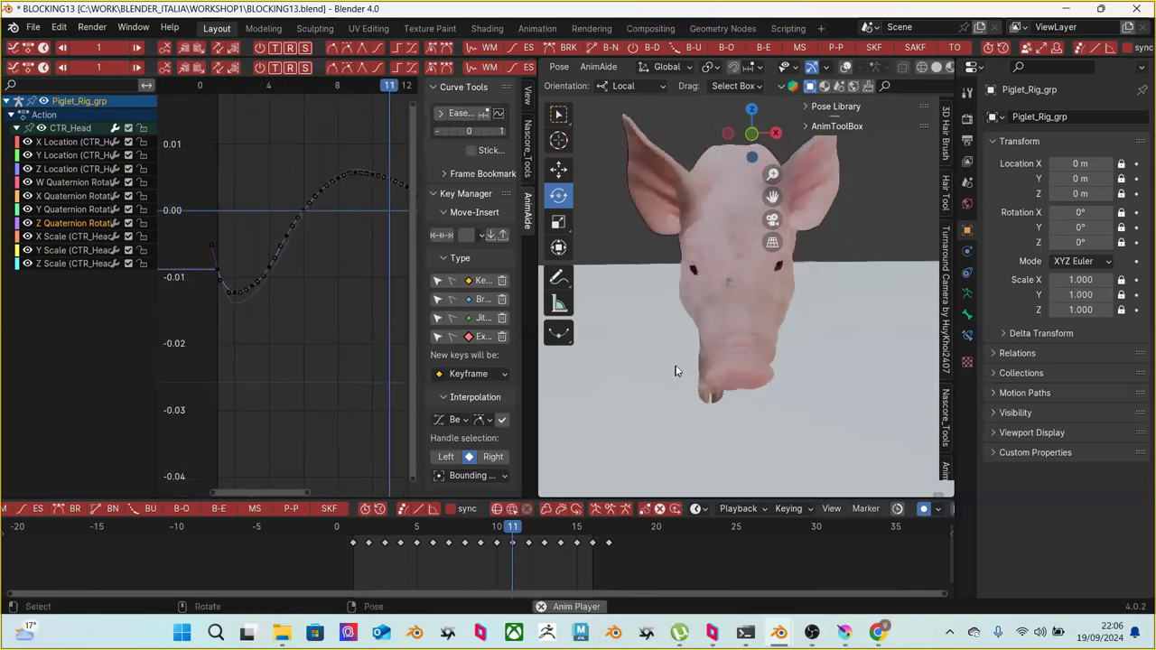
pyautogui.press('space')
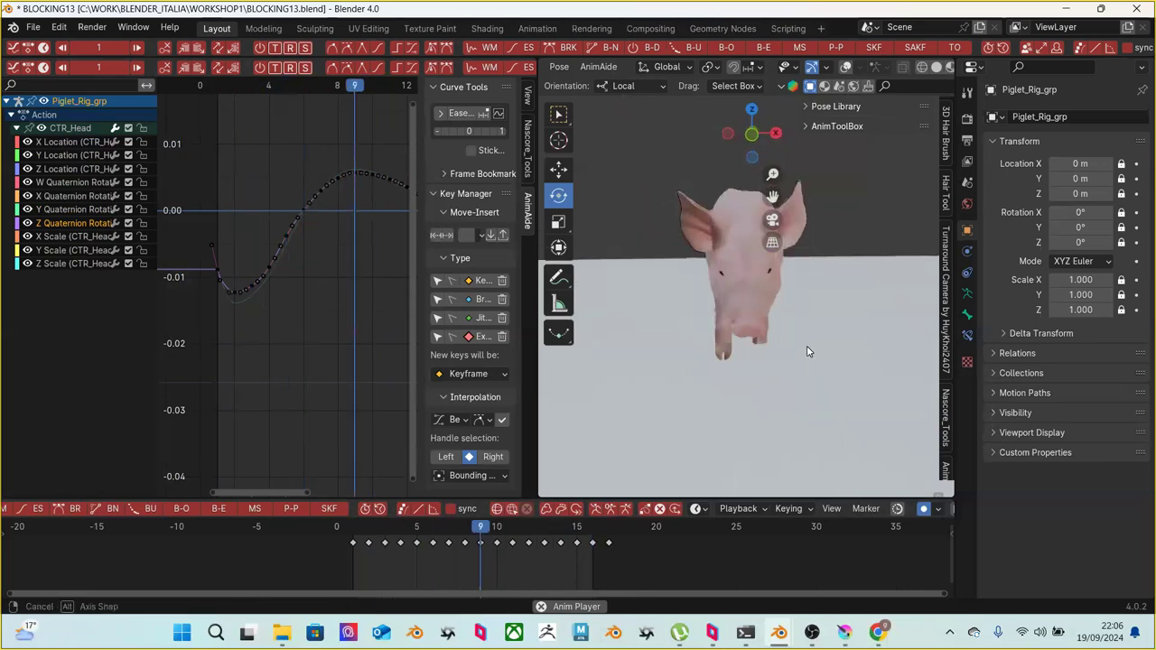
# Check the playing walk cycle from several angles, stop it, and save an incremental version of the file
pyautogui.moveTo(785, 357); pyautogui.dragTo(903, 343, button='middle')
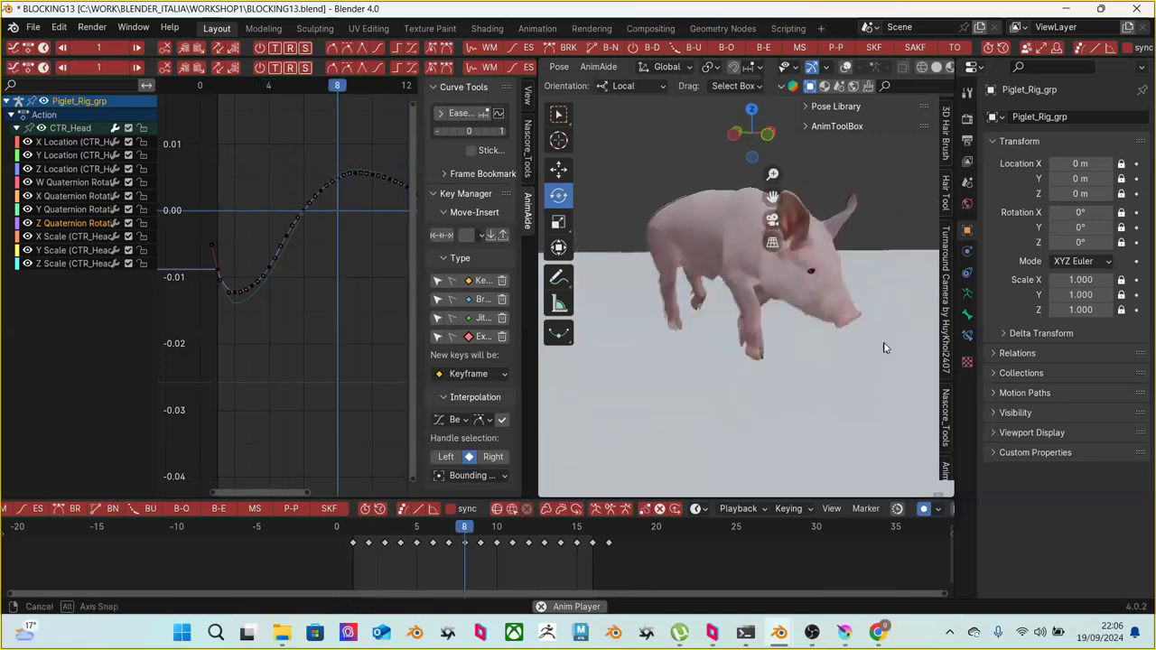
pyautogui.moveTo(826, 347); pyautogui.dragTo(888, 368, button='middle')
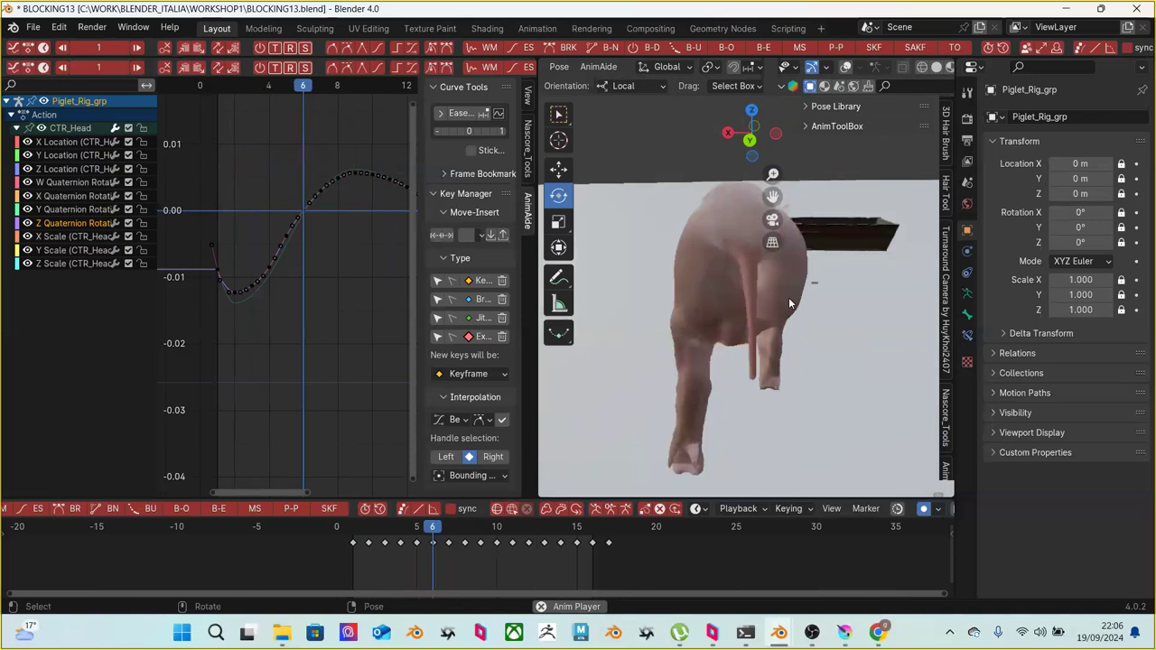
pyautogui.press('space')
pyautogui.click(33, 30)
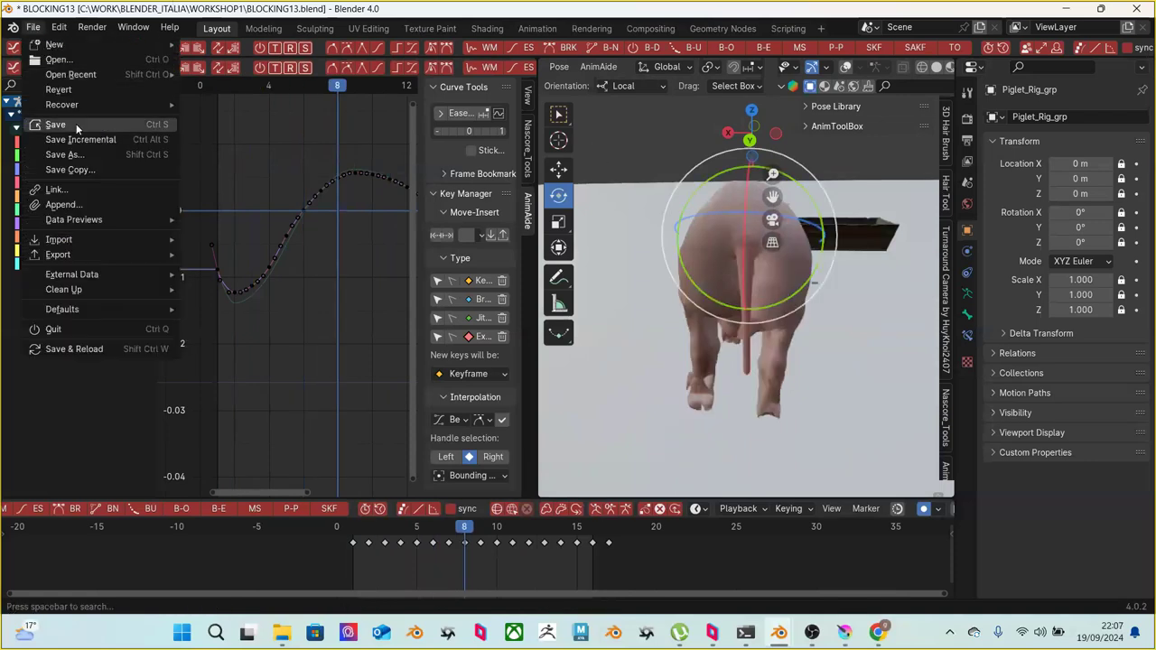
pyautogui.click(80, 138)
# Turn on the viewport overlays to show the rig controls around the pig's tail
pyautogui.moveTo(659, 341); pyautogui.dragTo(782, 349, button='middle')
pyautogui.scroll(1, 772, 373)
pyautogui.scroll(1, 773, 281)
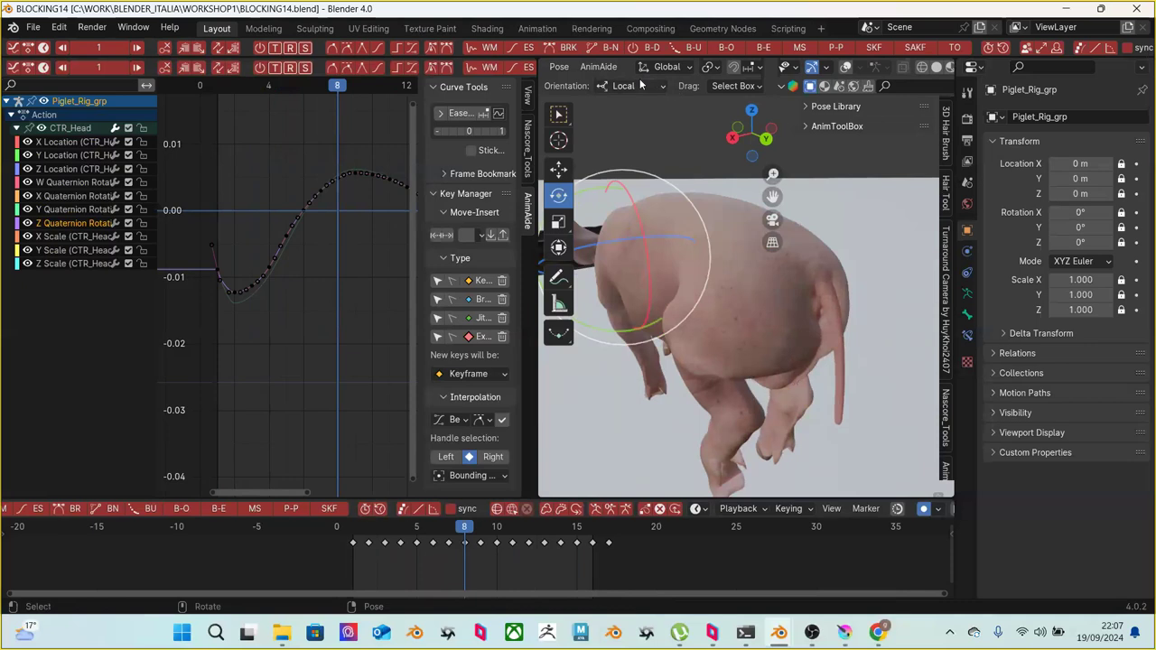
pyautogui.click(846, 68)
# Select all six FK tail controls from CTR_FK_Tail_a to CTR_FK_Tail_b.001 and delete their keys between frames 1 and 17
pyautogui.click(835, 303)
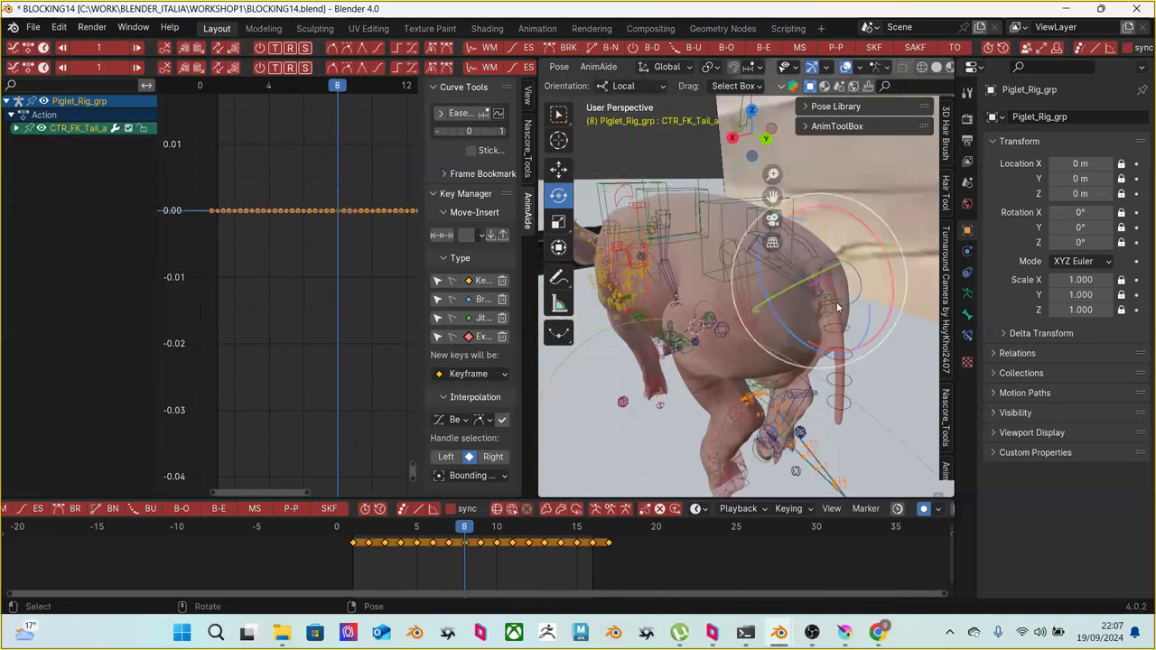
pyautogui.press('w')
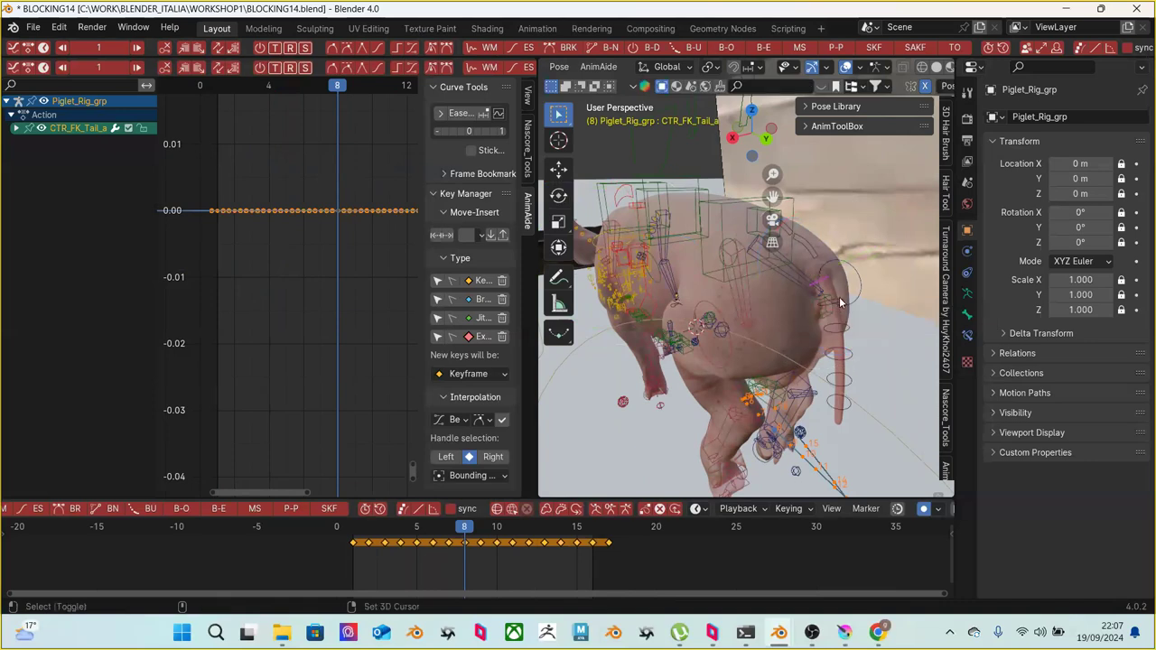
pyautogui.keyDown('shift'); pyautogui.click(849, 342); pyautogui.keyUp('shift')
pyautogui.keyDown('shift'); pyautogui.click(847, 352); pyautogui.keyUp('shift')
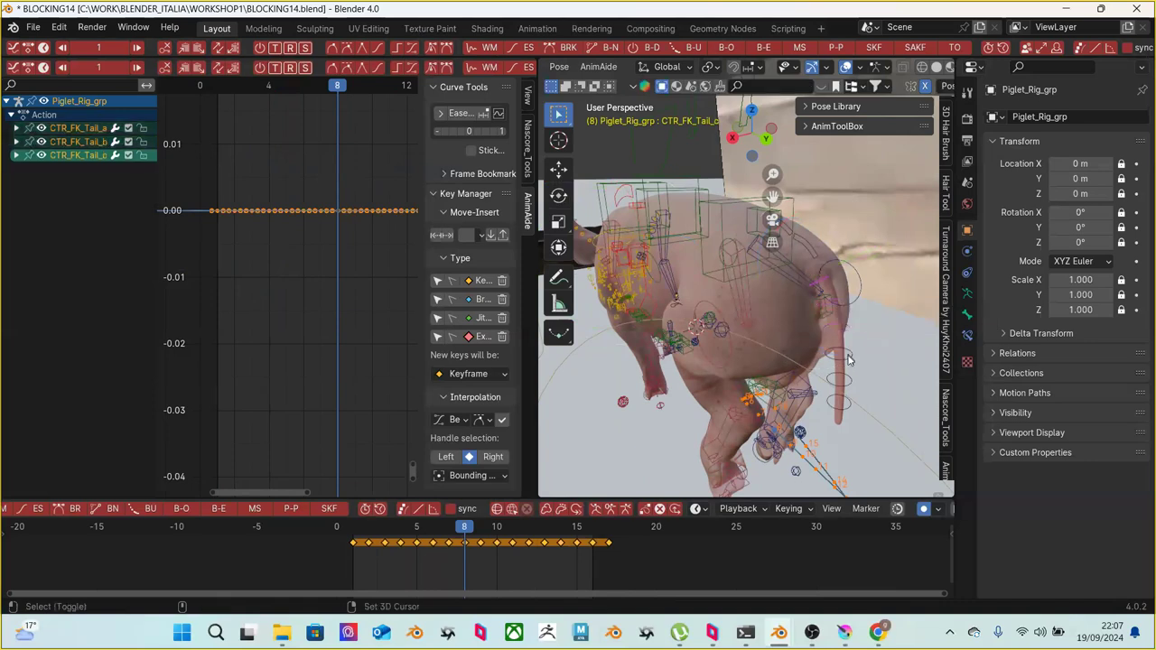
pyautogui.keyDown('shift'); pyautogui.click(847, 361); pyautogui.keyUp('shift')
pyautogui.keyDown('shift'); pyautogui.click(851, 382); pyautogui.keyUp('shift')
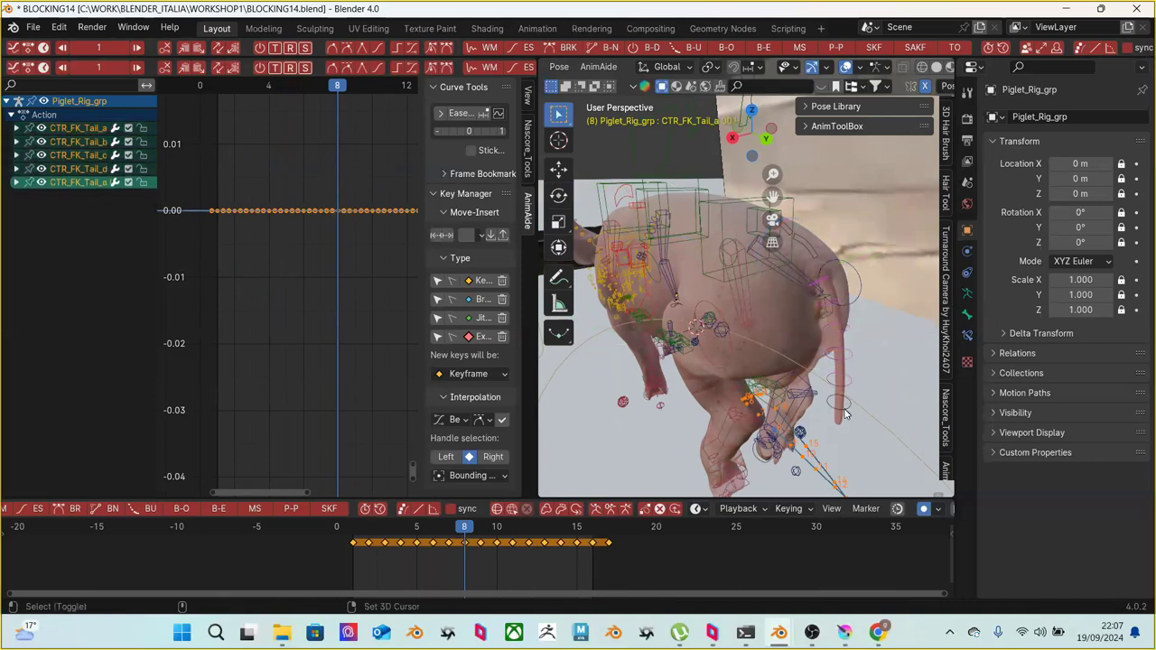
pyautogui.keyDown('shift'); pyautogui.click(845, 414); pyautogui.keyUp('shift')
pyautogui.moveTo(368, 569); pyautogui.dragTo(600, 540)
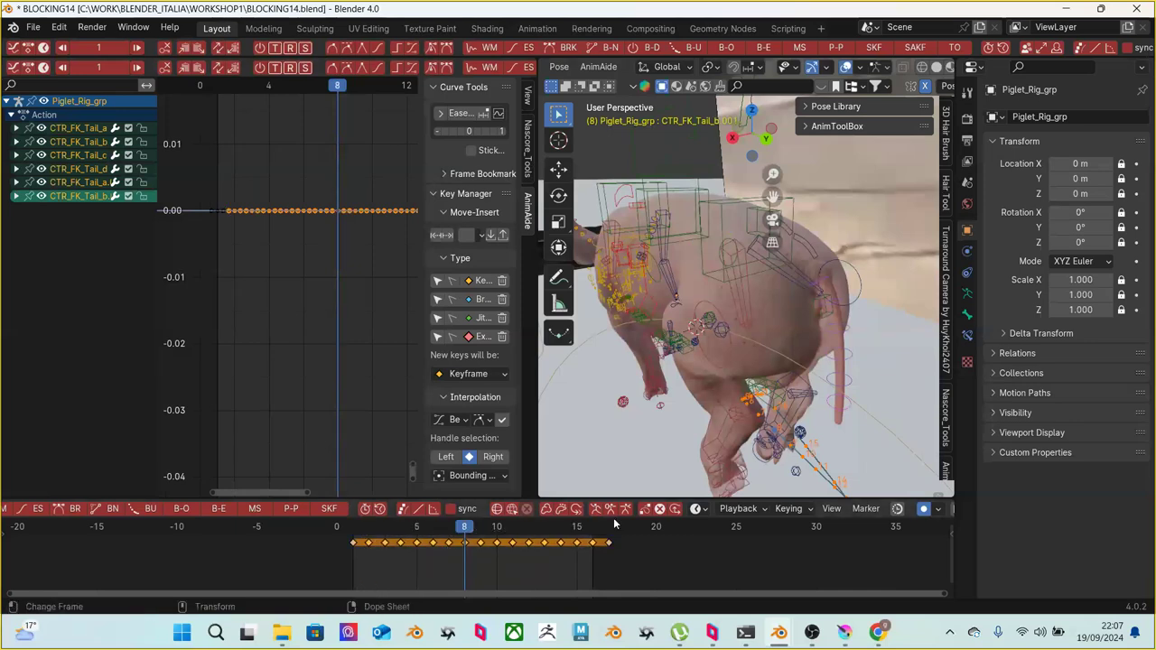
pyautogui.press('Delete')
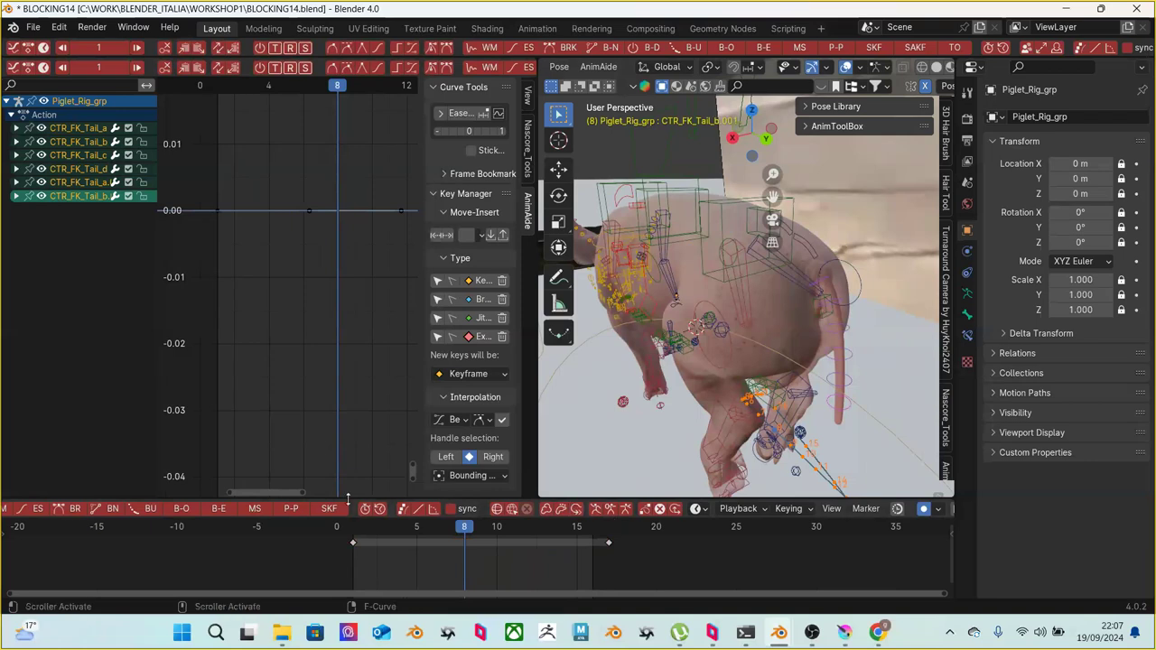
# Rotate all six tail controls sideways at frames 7 and 13 to key the tail's swing
pyautogui.moveTo(355, 535); pyautogui.dragTo(450, 541)
pyautogui.moveTo(849, 345); pyautogui.dragTo(799, 271, button='middle')
pyautogui.press('e')
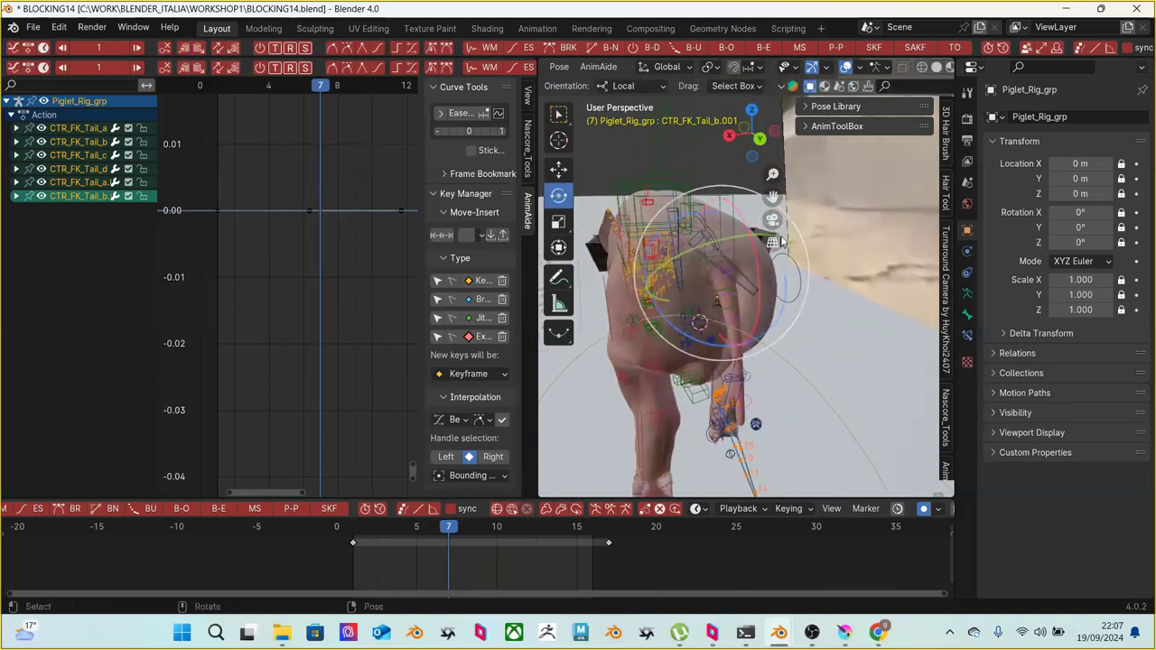
pyautogui.moveTo(797, 231); pyautogui.dragTo(782, 219)
pyautogui.moveTo(378, 531); pyautogui.dragTo(542, 543)
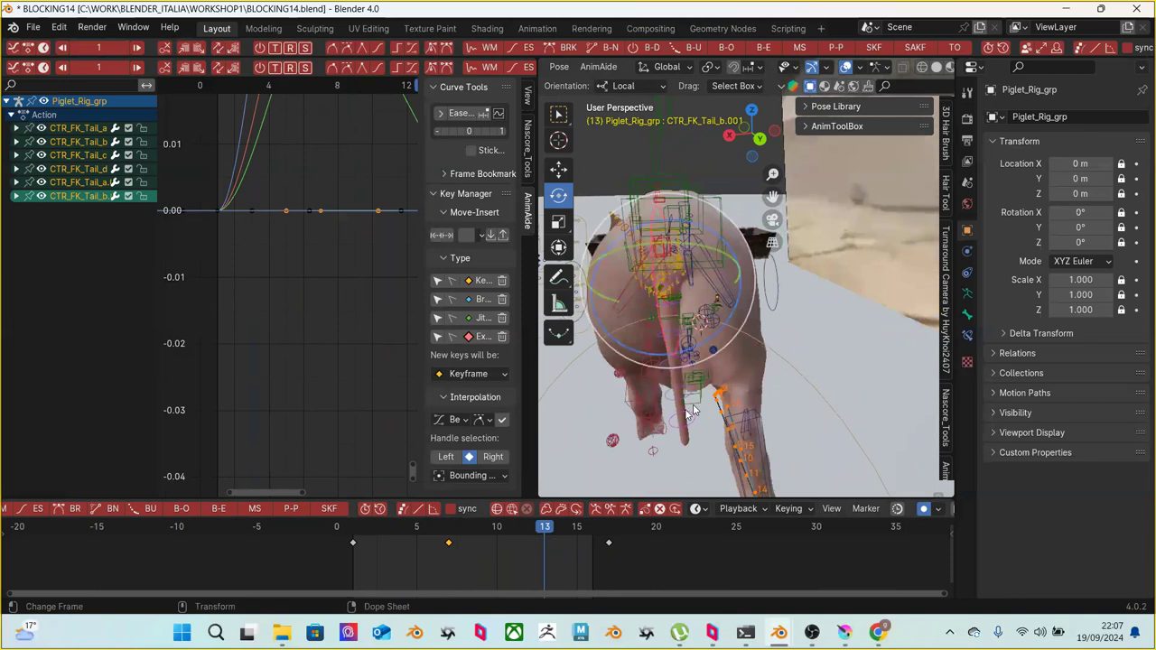
pyautogui.moveTo(758, 305); pyautogui.dragTo(760, 338)
# Move the tail controls' key from frame 7 to frame 6
pyautogui.moveTo(555, 521); pyautogui.dragTo(450, 543)
pyautogui.click(449, 542)
pyautogui.moveTo(449, 543); pyautogui.dragTo(426, 540, button='middle')
pyautogui.click(430, 536)
pyautogui.moveTo(440, 533); pyautogui.dragTo(440, 534)
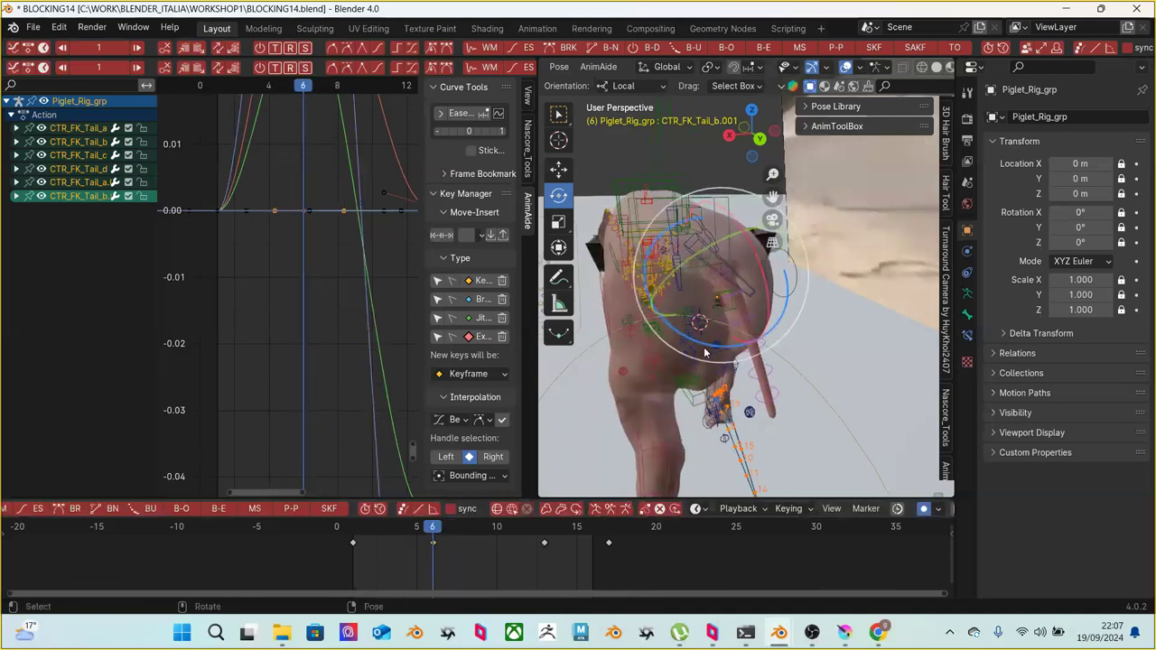
# Keep only CTR_FK_Tail_d and the two tail controls below it selected, and rotate them at frame 4 to add drag
pyautogui.scroll(2, 714, 369)
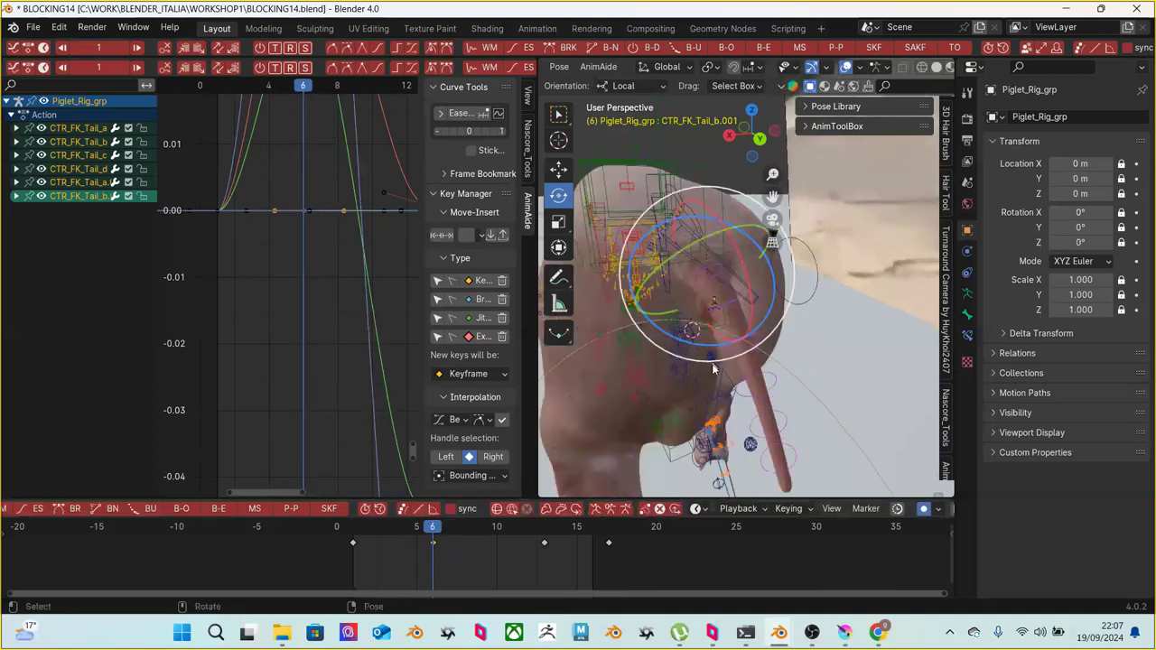
pyautogui.click(786, 444)
pyautogui.press('w')
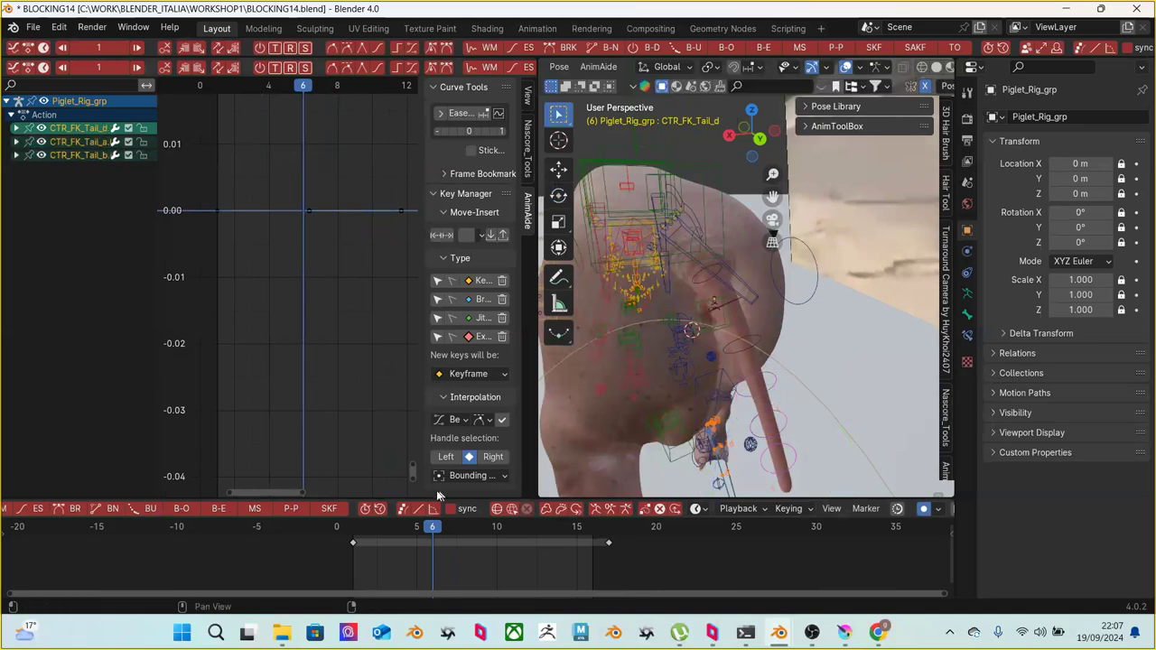
pyautogui.moveTo(377, 536); pyautogui.dragTo(403, 533)
pyautogui.scroll(-2, 673, 393)
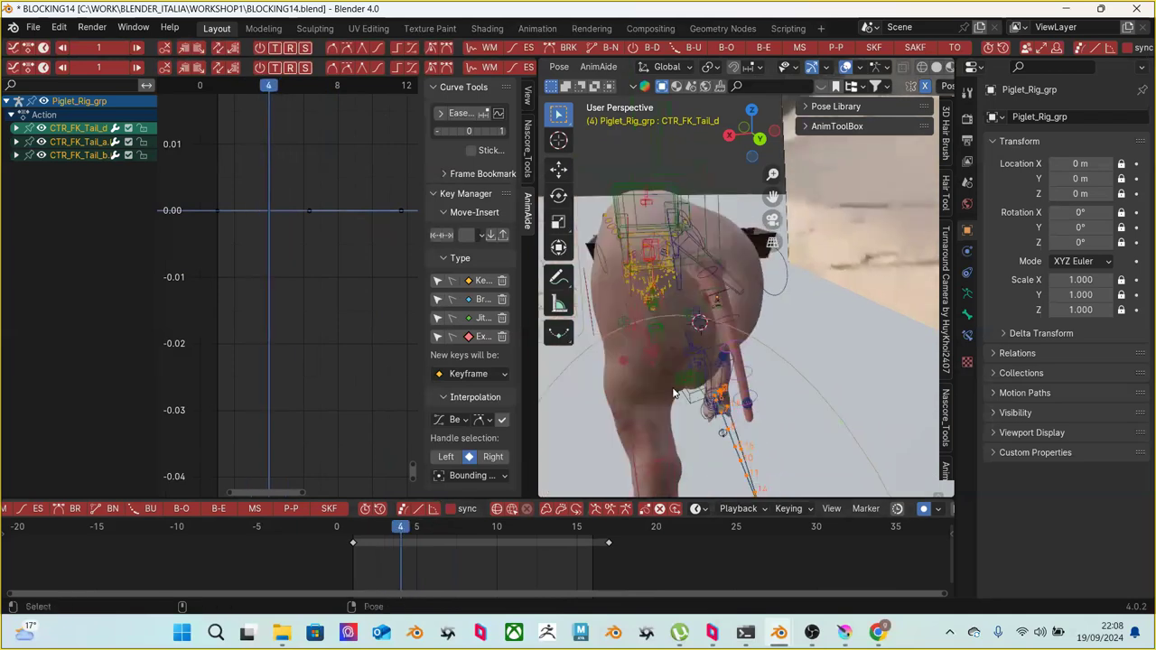
pyautogui.press('r')
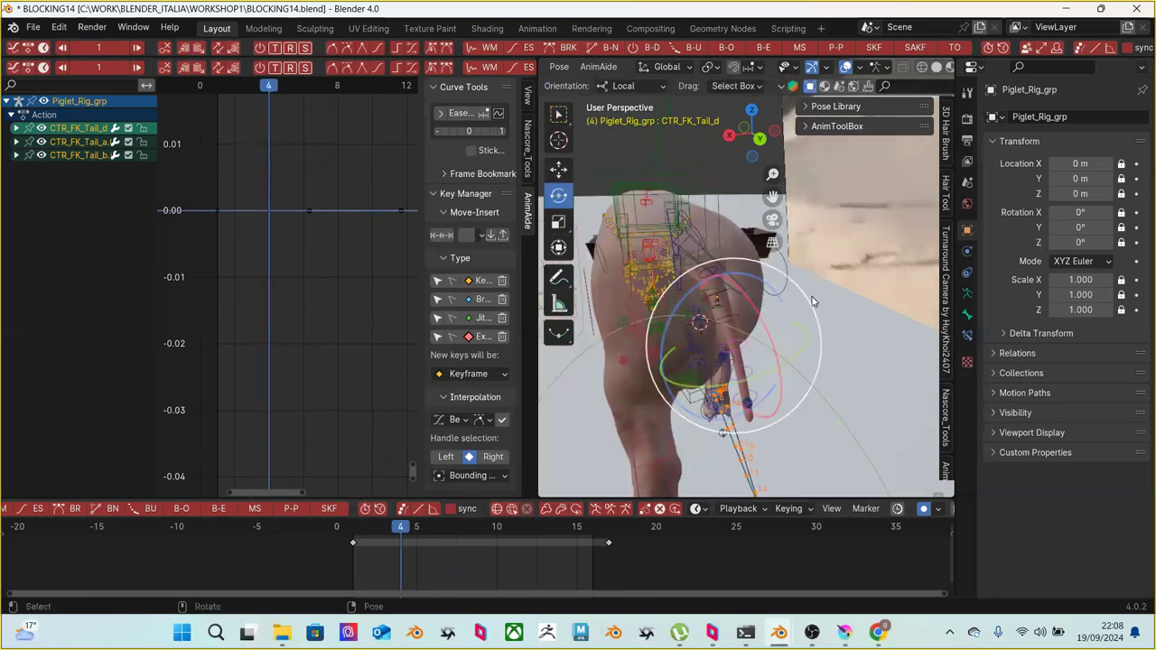
pyautogui.click(818, 319)
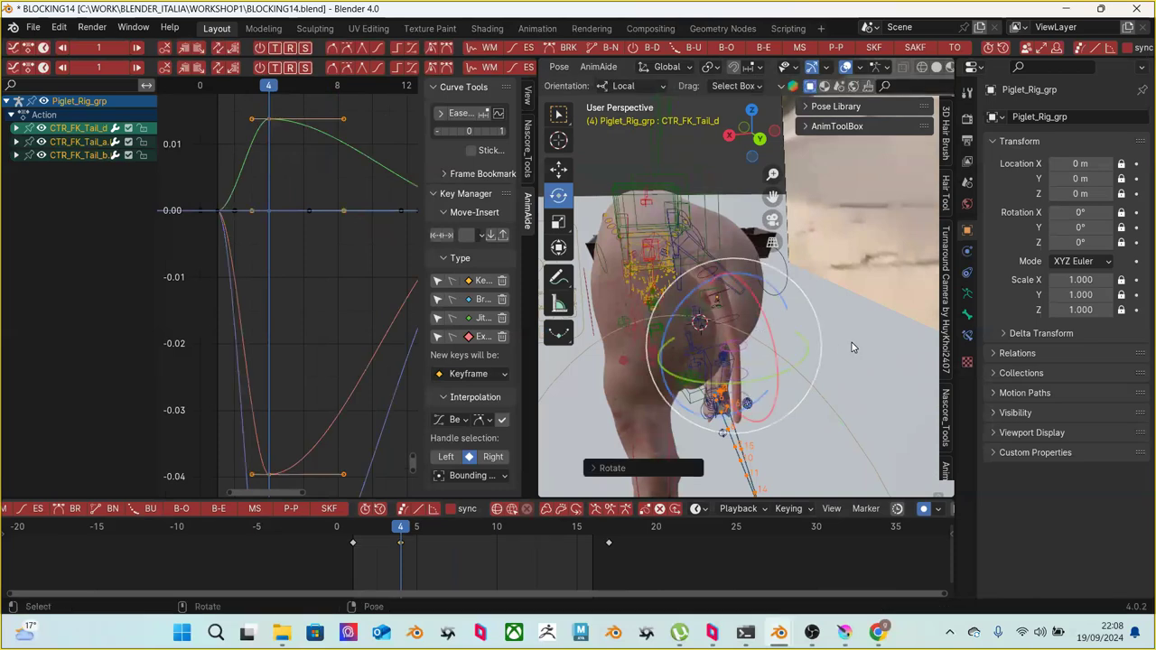
# Rotate the lower three tail controls at frames 8, 11 and 14 to key their delayed swing
pyautogui.moveTo(359, 539); pyautogui.dragTo(463, 527)
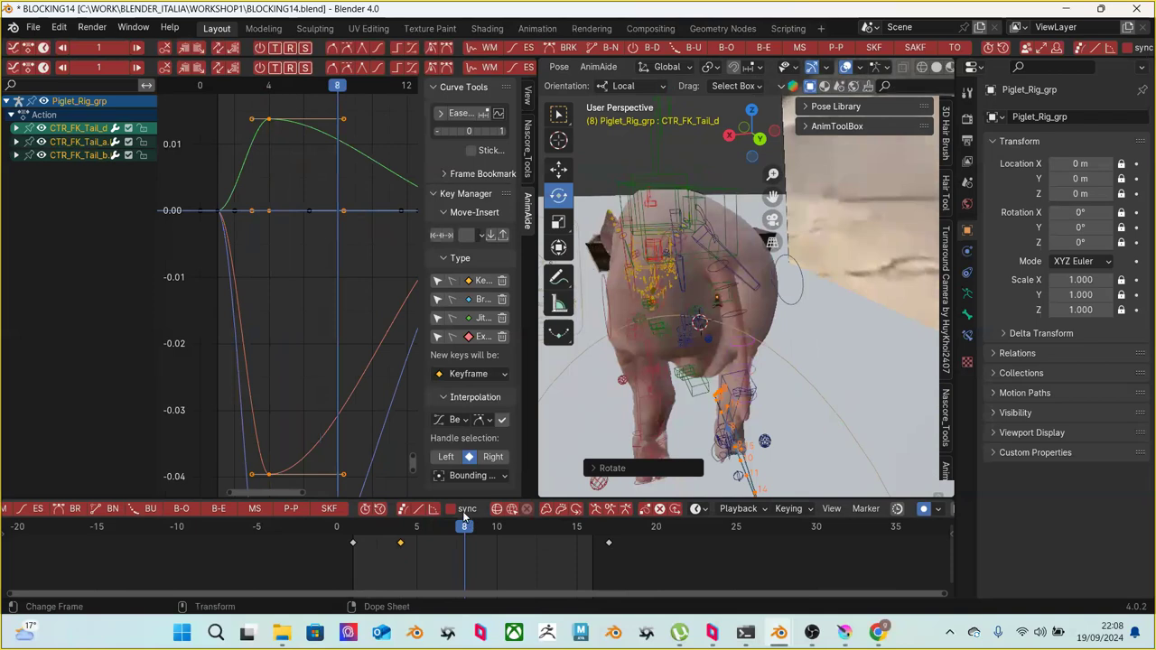
pyautogui.moveTo(822, 305); pyautogui.dragTo(802, 294)
pyautogui.moveTo(402, 538); pyautogui.dragTo(508, 531)
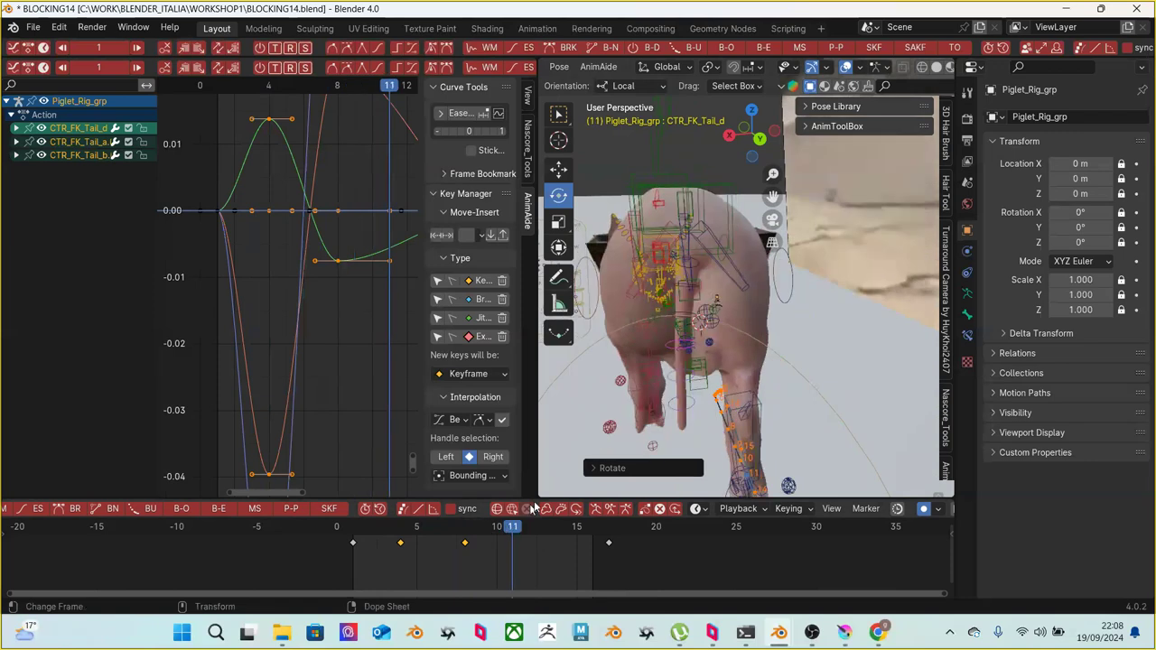
pyautogui.moveTo(766, 311); pyautogui.dragTo(759, 306)
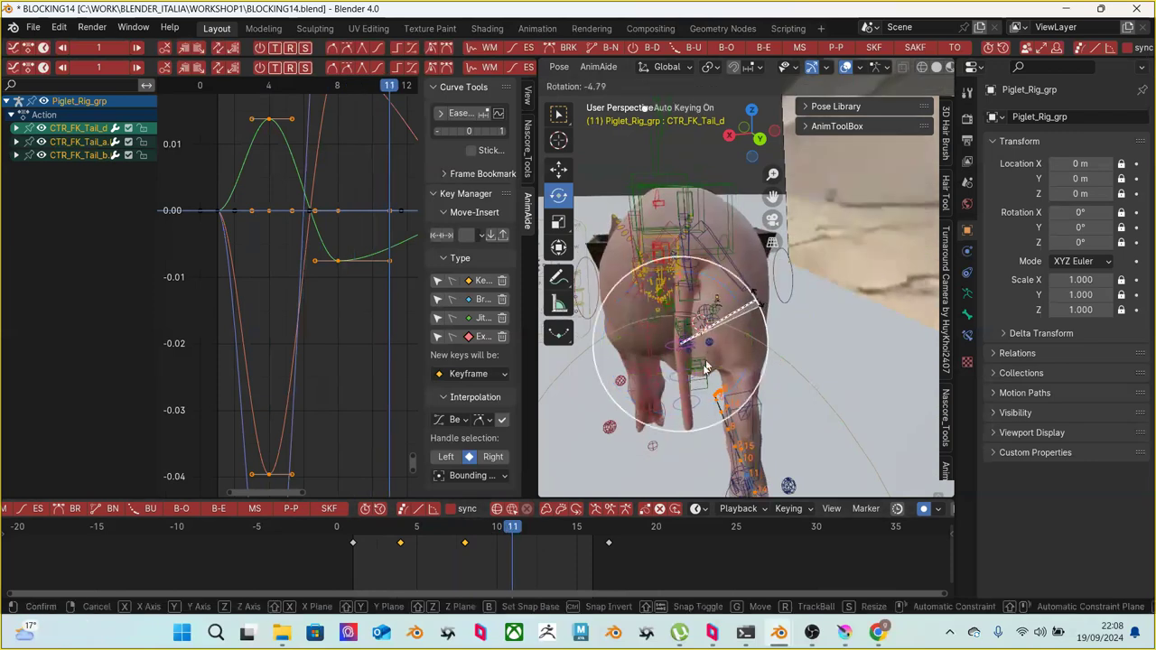
pyautogui.moveTo(707, 366); pyautogui.dragTo(707, 367)
pyautogui.moveTo(523, 527); pyautogui.dragTo(566, 525)
pyautogui.moveTo(738, 360); pyautogui.dragTo(742, 370)
# Play back the walk cycle to check the swing of the lower tail
pyautogui.moveTo(434, 529); pyautogui.dragTo(338, 525)
pyautogui.press('space')
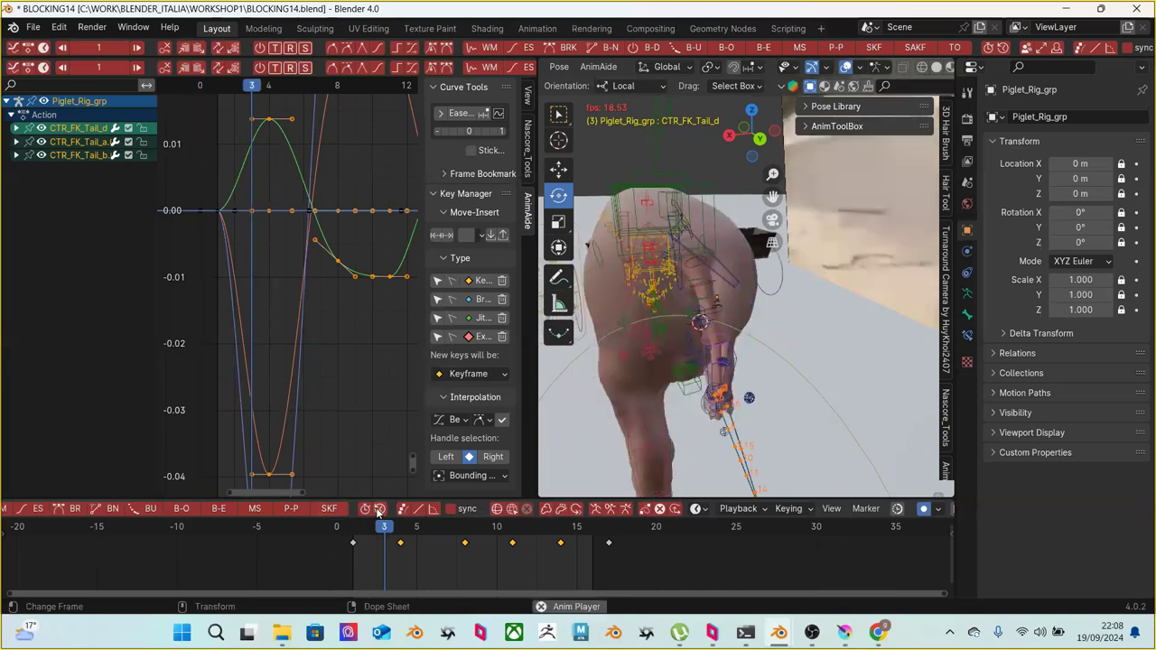
pyautogui.scroll(3, 554, 431)
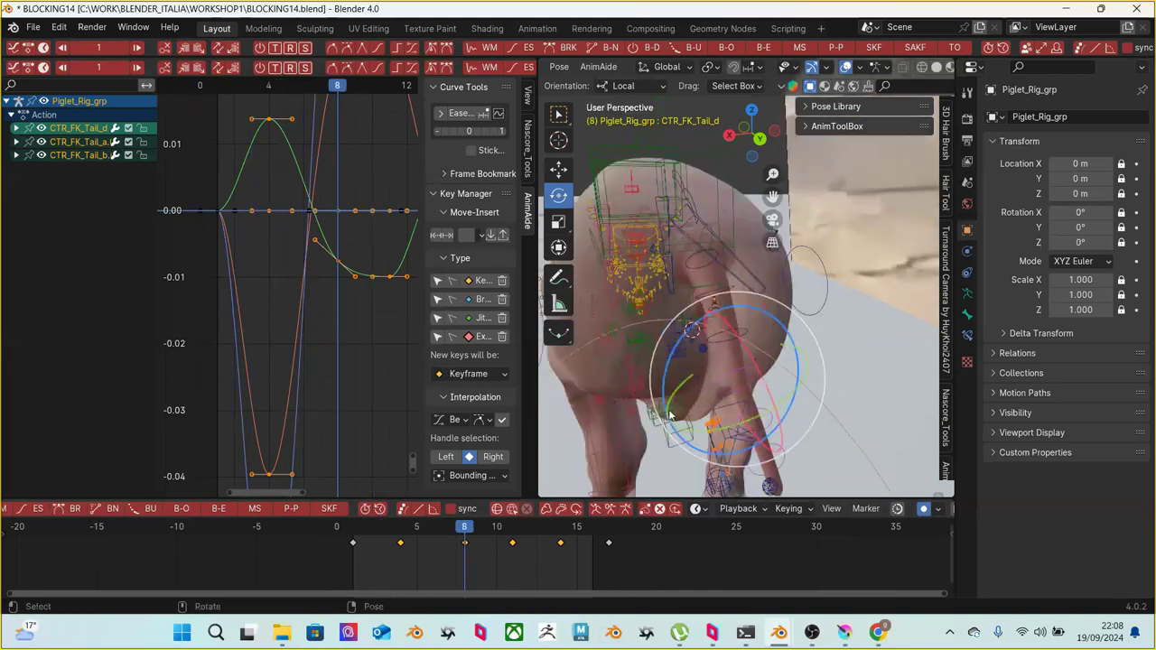
pyautogui.keyDown('shift'); pyautogui.moveTo(688, 415); pyautogui.dragTo(689, 377, button='middle'); pyautogui.keyUp('shift')
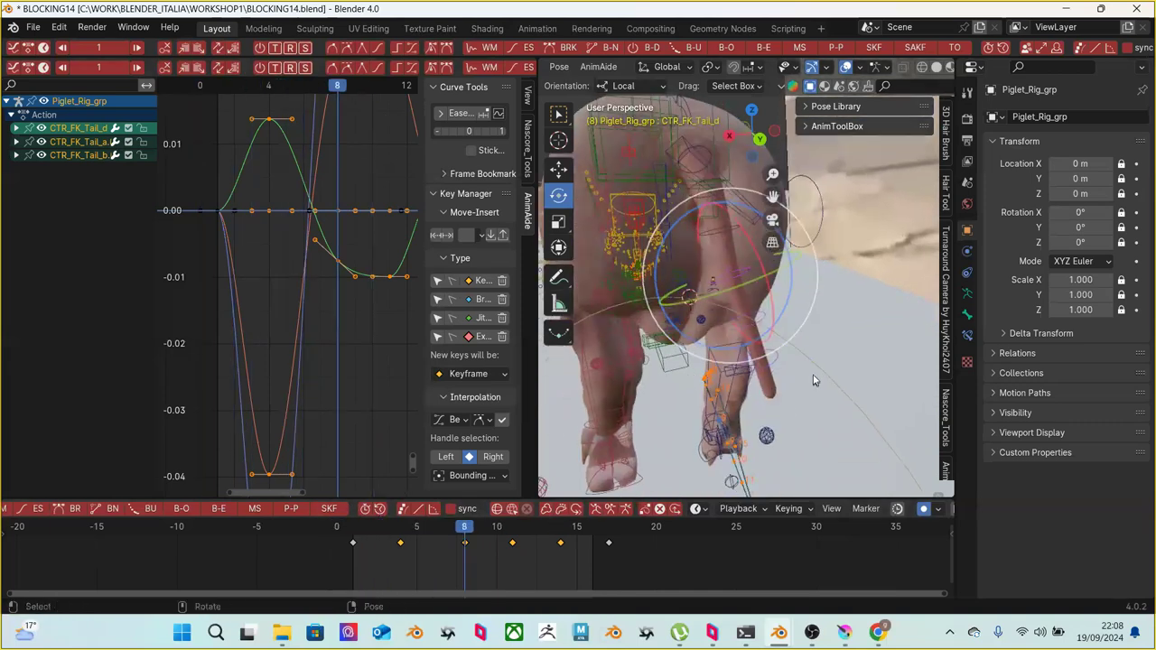
# Select the last two tail controls, CTR_FK_Tail_a.001 and CTR_FK_Tail_b.001, and rotate them at frame 5
pyautogui.click(761, 334)
pyautogui.click(771, 359)
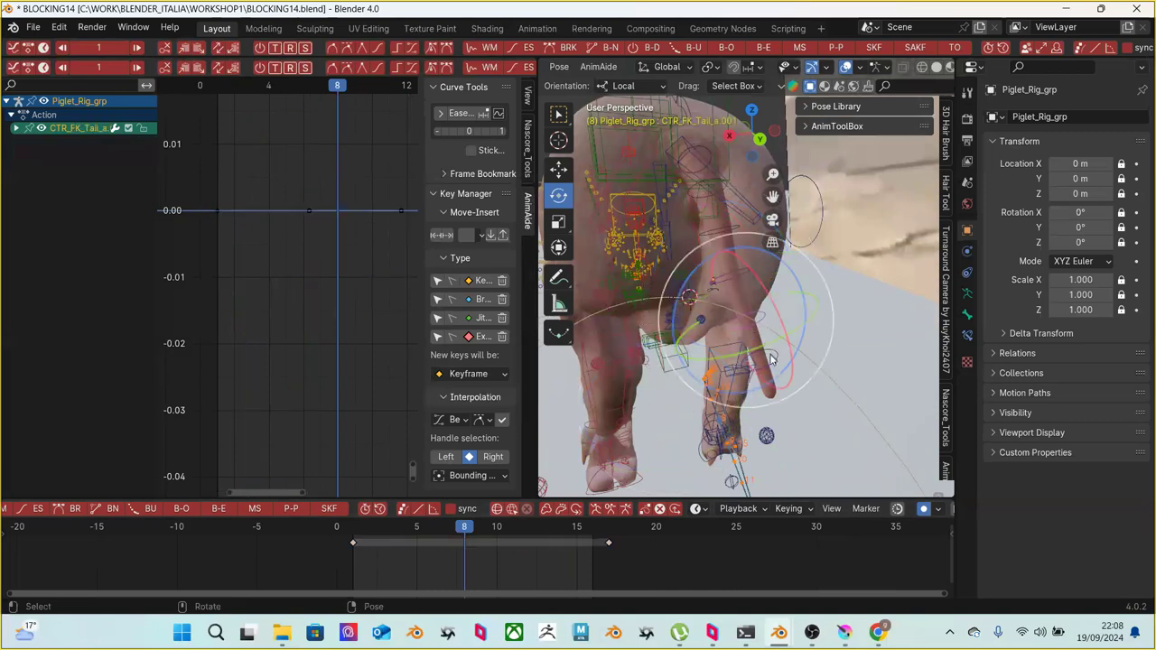
pyautogui.press('w')
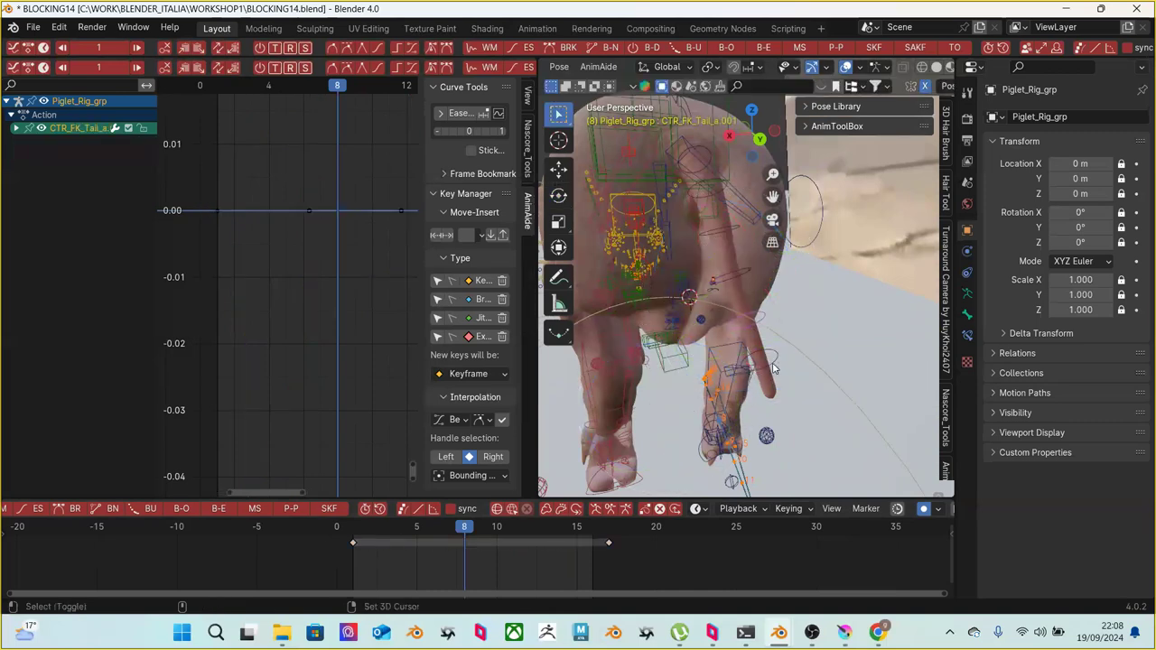
pyautogui.keyDown('shift'); pyautogui.click(759, 377); pyautogui.keyUp('shift')
pyautogui.moveTo(378, 532); pyautogui.dragTo(418, 522)
pyautogui.press('r')
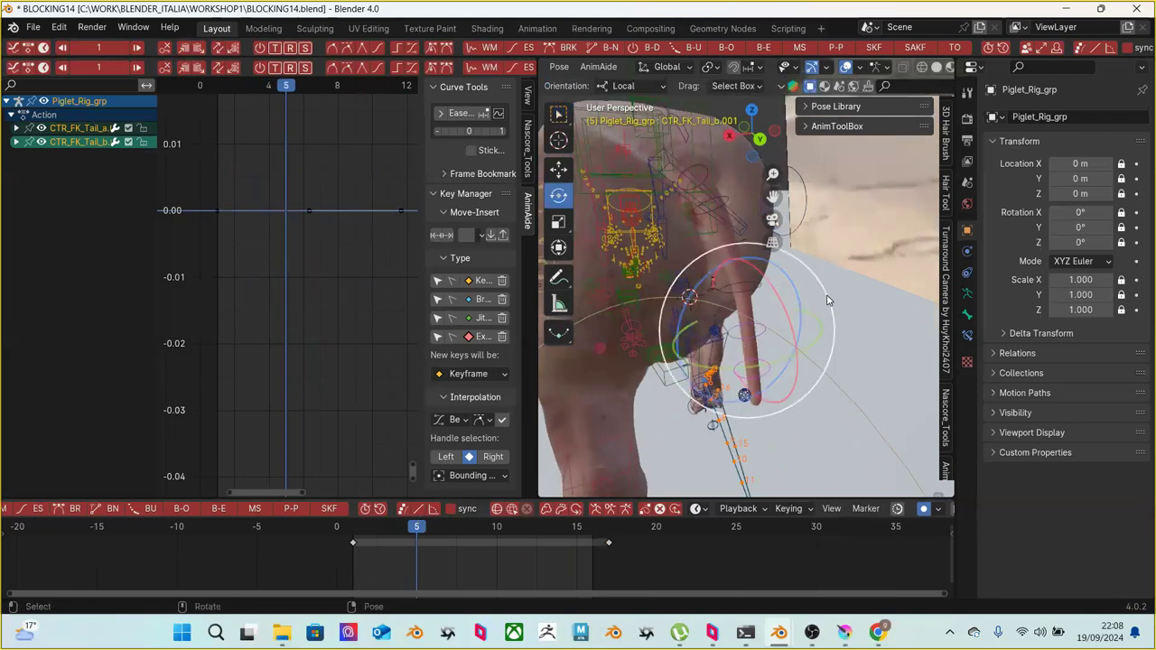
pyautogui.click(839, 310)
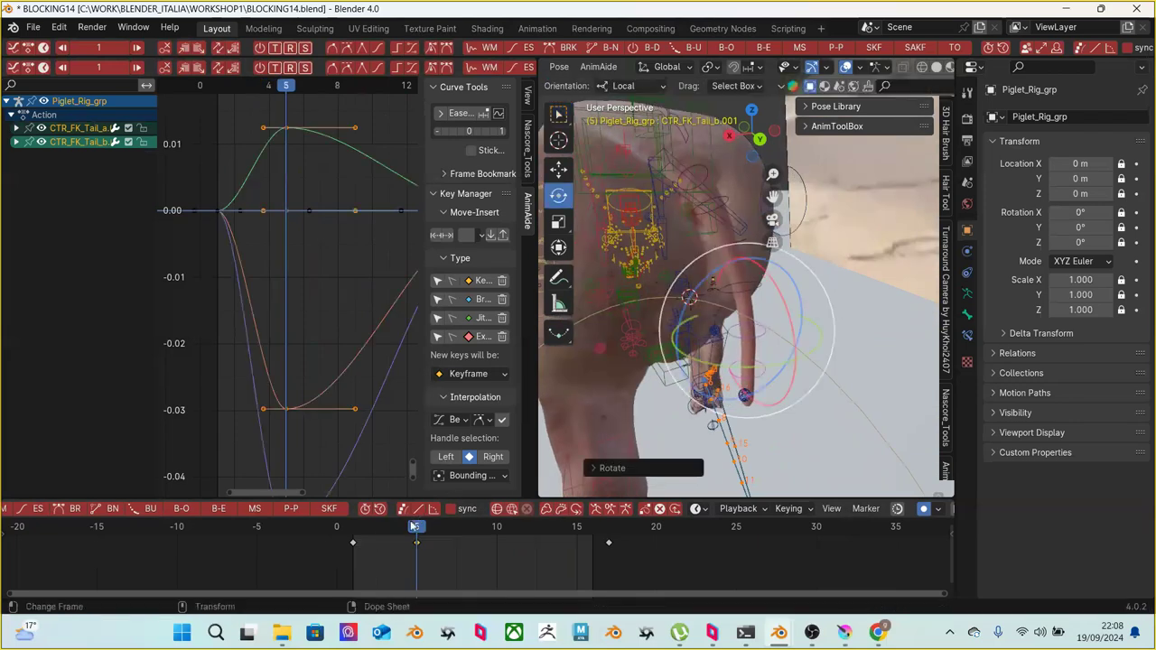
# Rotate the last two tail controls at frames 9, 12 and 15 to key the tail end's follow-through
pyautogui.moveTo(377, 533); pyautogui.dragTo(479, 517)
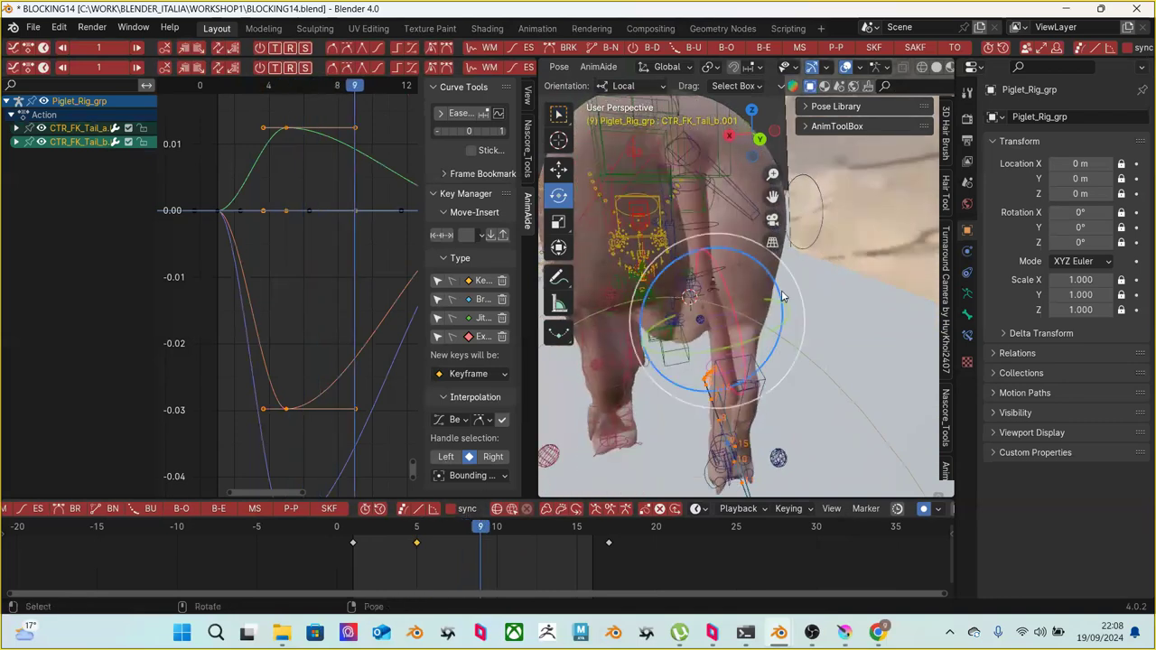
pyautogui.moveTo(798, 294); pyautogui.dragTo(786, 287)
pyautogui.moveTo(481, 528); pyautogui.dragTo(531, 526)
pyautogui.moveTo(686, 326); pyautogui.dragTo(685, 321)
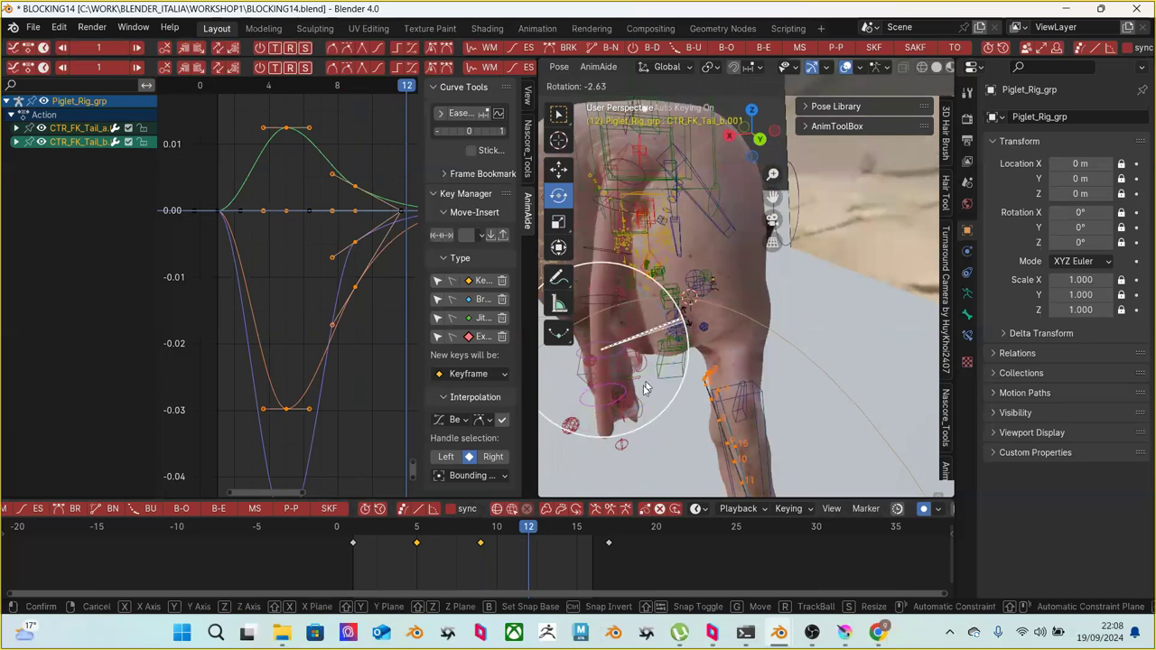
pyautogui.moveTo(645, 388); pyautogui.dragTo(644, 390)
pyautogui.moveTo(495, 530); pyautogui.dragTo(578, 513)
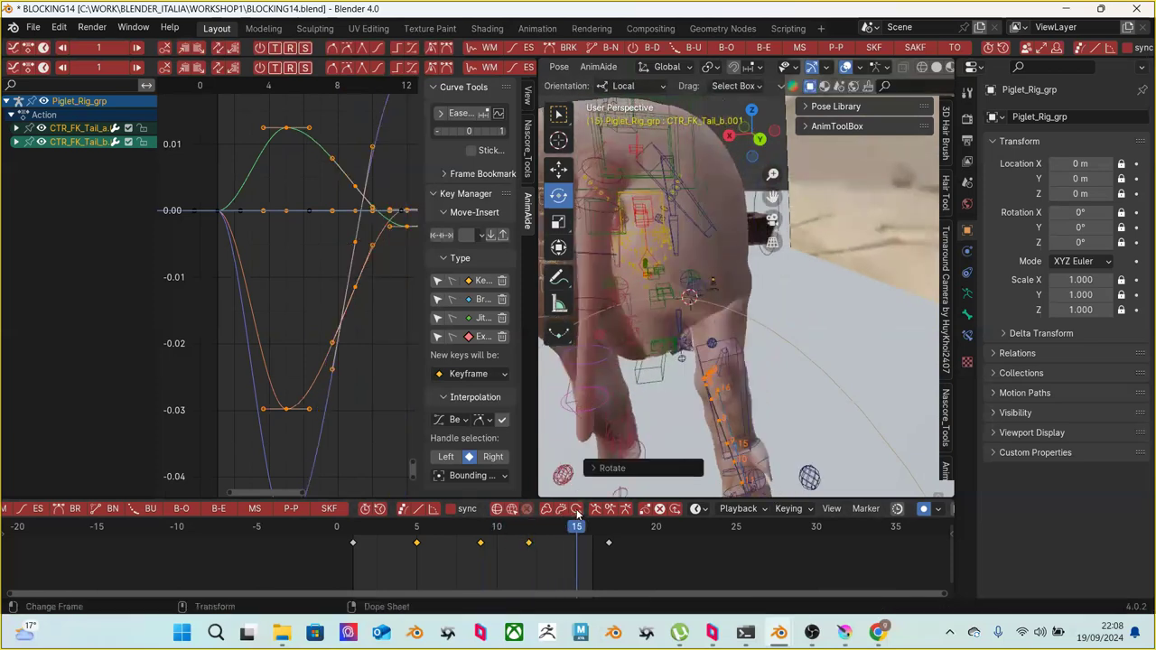
pyautogui.click(686, 387)
# Play back the walk cycle to check the overlapping motion of the tail end
pyautogui.moveTo(673, 361); pyautogui.dragTo(728, 428)
pyautogui.click(364, 529)
pyautogui.press('space')
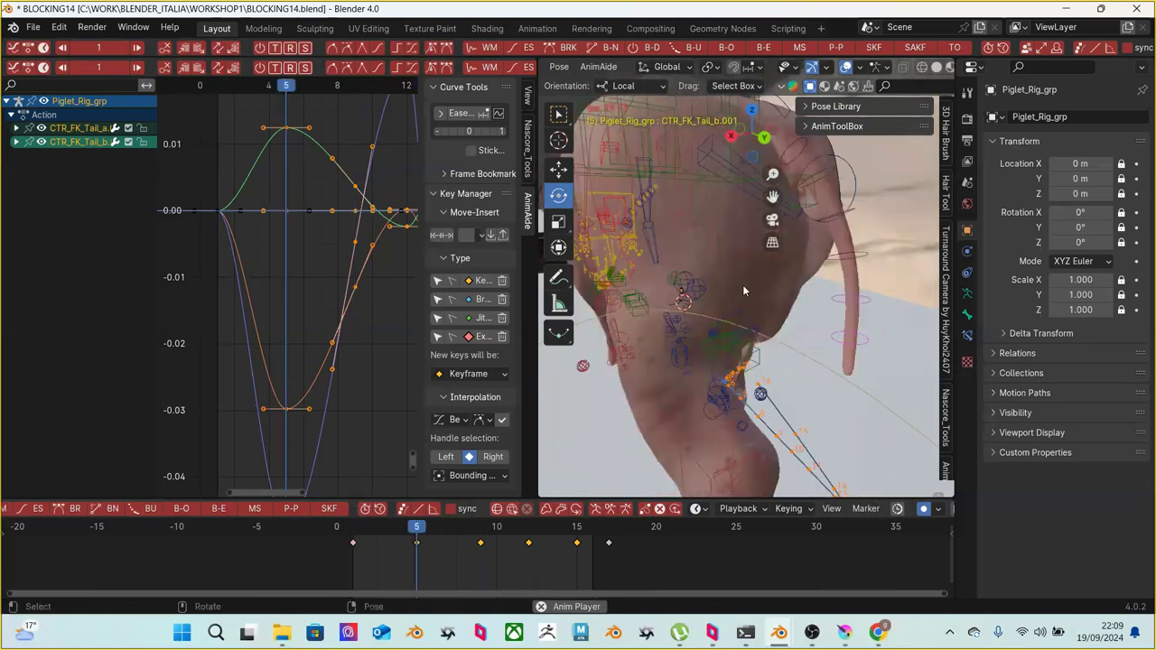
pyautogui.scroll(-5, 744, 286)
pyautogui.scroll(3, 734, 327)
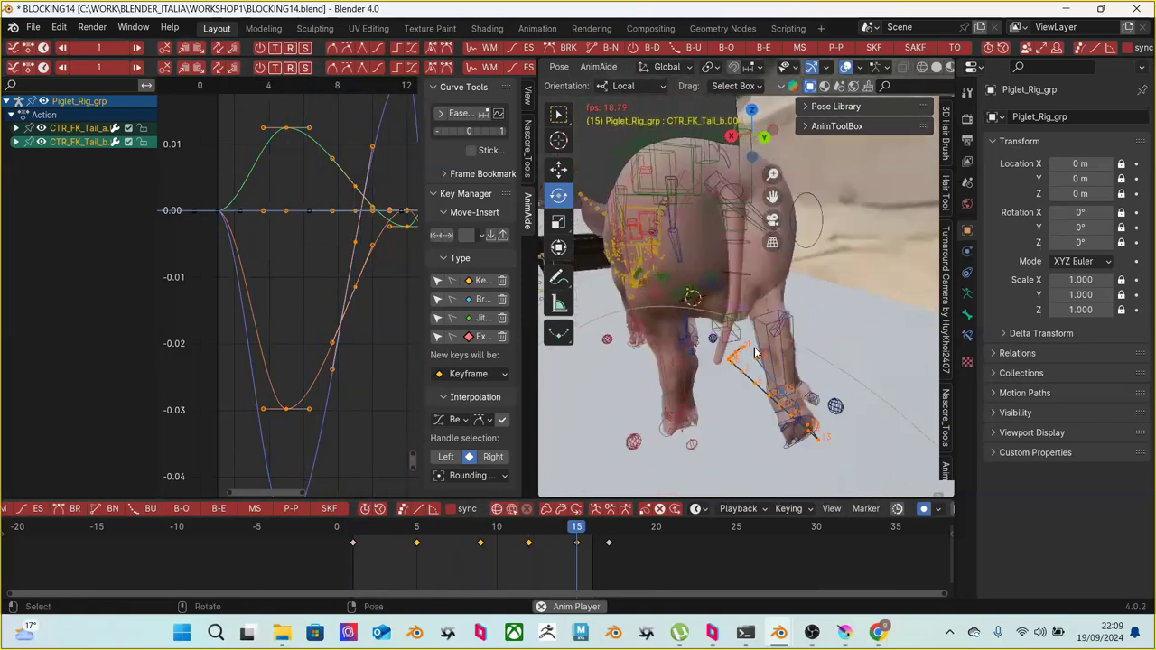
pyautogui.press('space')
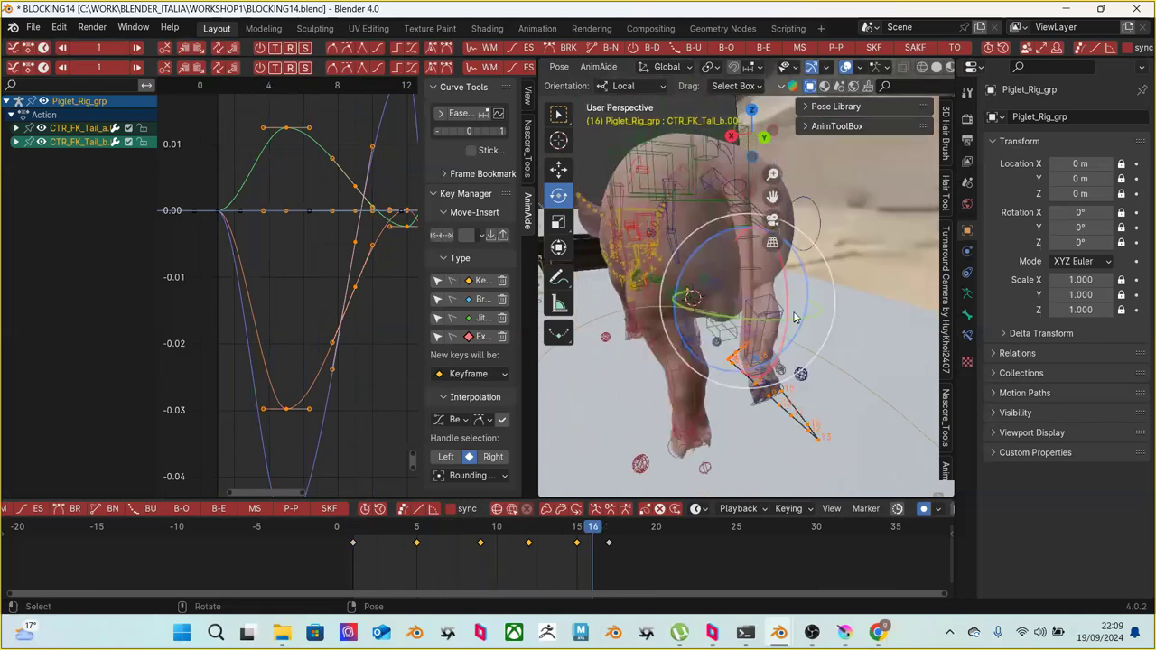
# Select only the tail-tip control CTR_FK_Tail_b.001 and rotate it at frame 5
pyautogui.scroll(2, 793, 325)
pyautogui.scroll(-1, 837, 345)
pyautogui.click(761, 370)
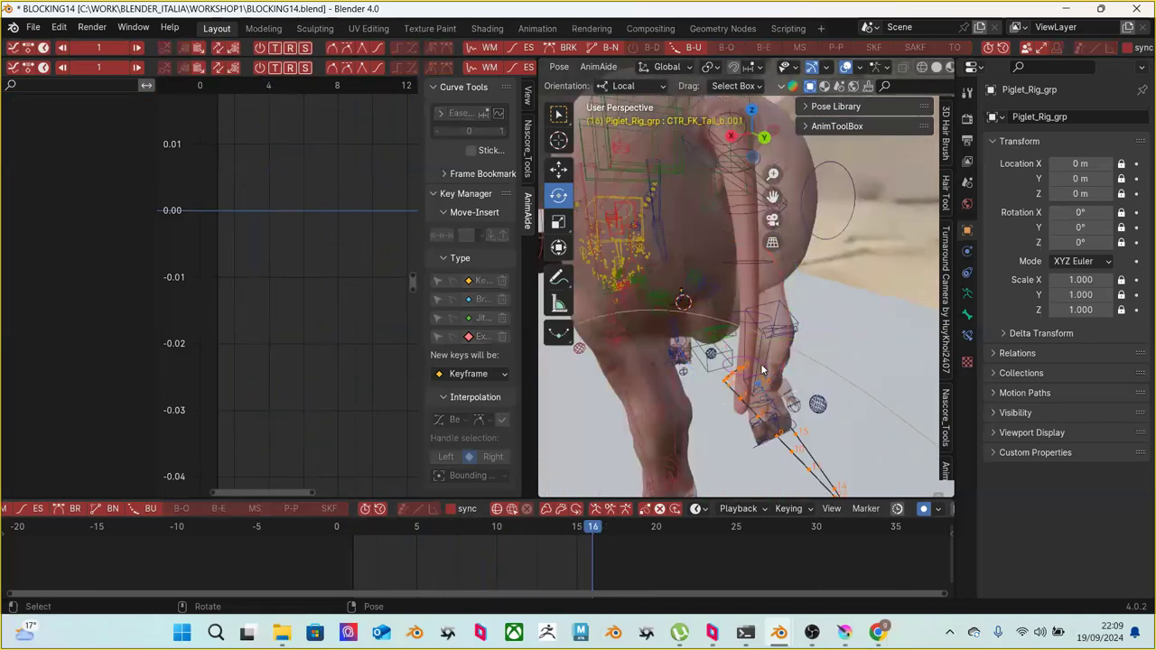
pyautogui.click(725, 372)
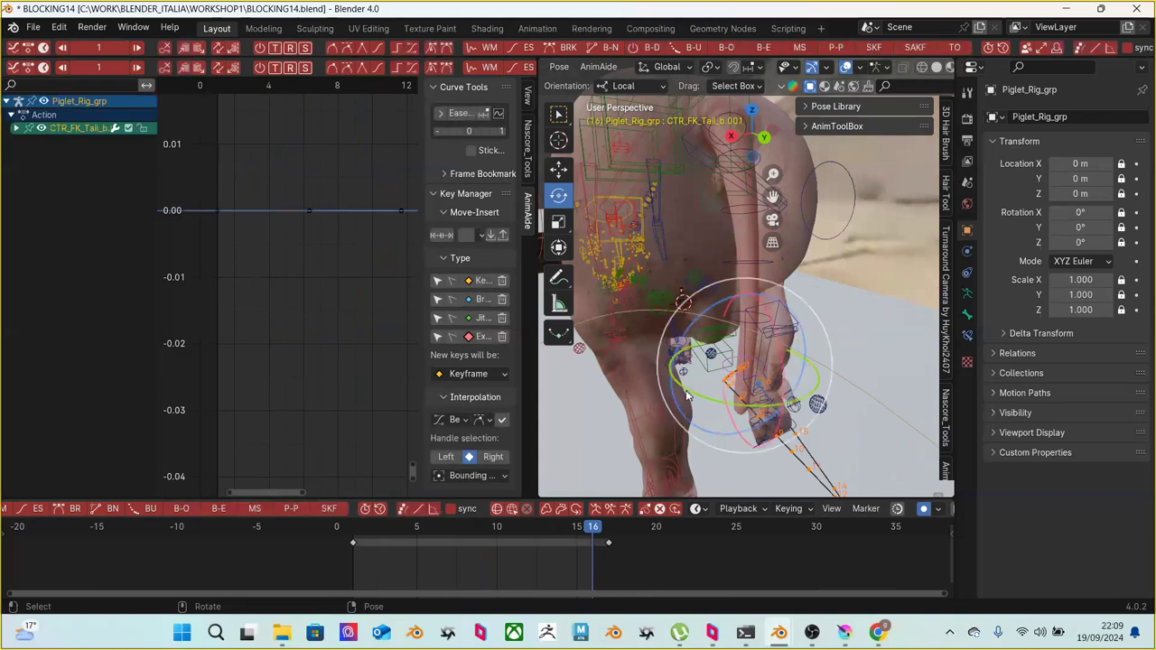
pyautogui.click(377, 527)
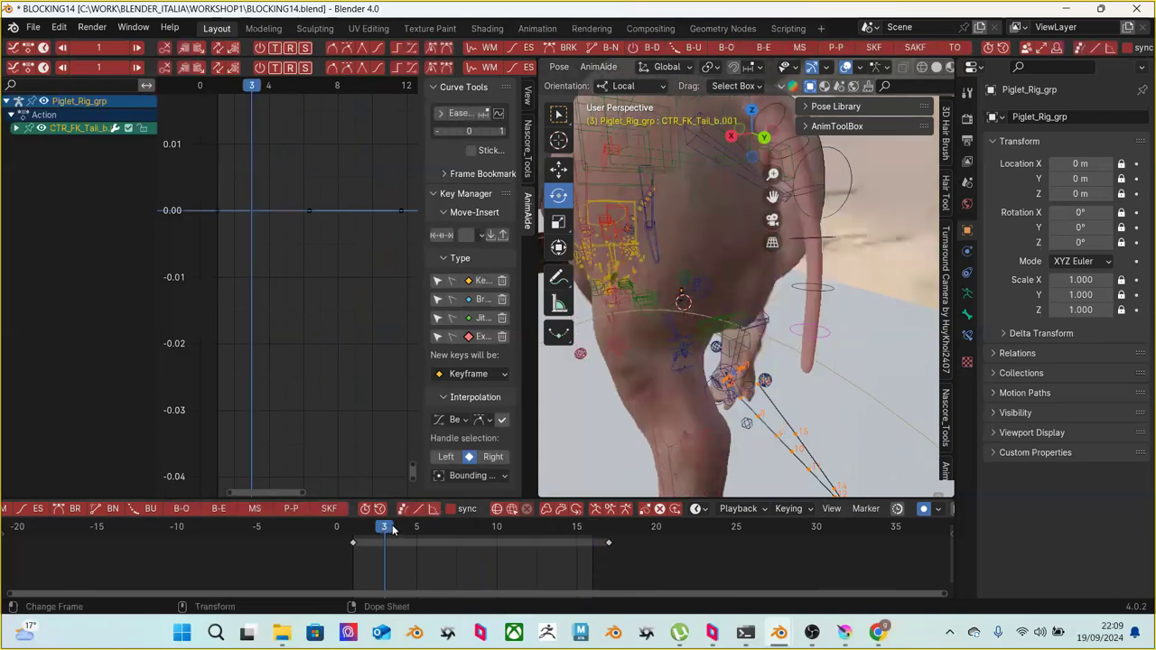
pyautogui.moveTo(384, 528); pyautogui.dragTo(417, 528)
pyautogui.click(800, 328)
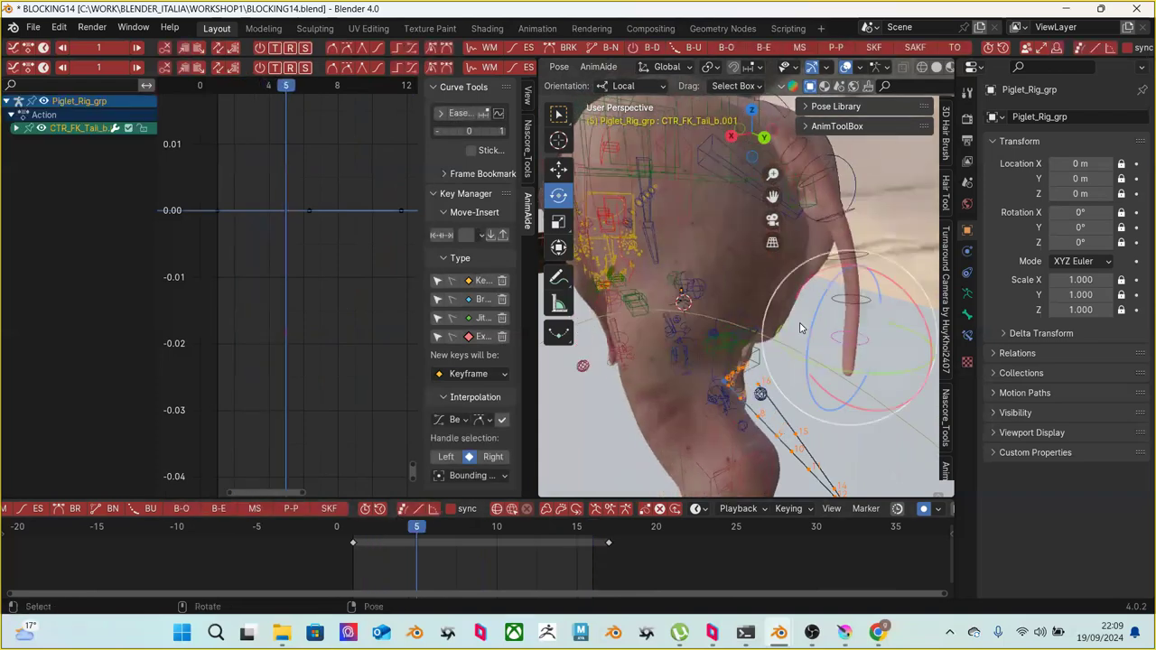
pyautogui.moveTo(816, 319); pyautogui.dragTo(823, 313)
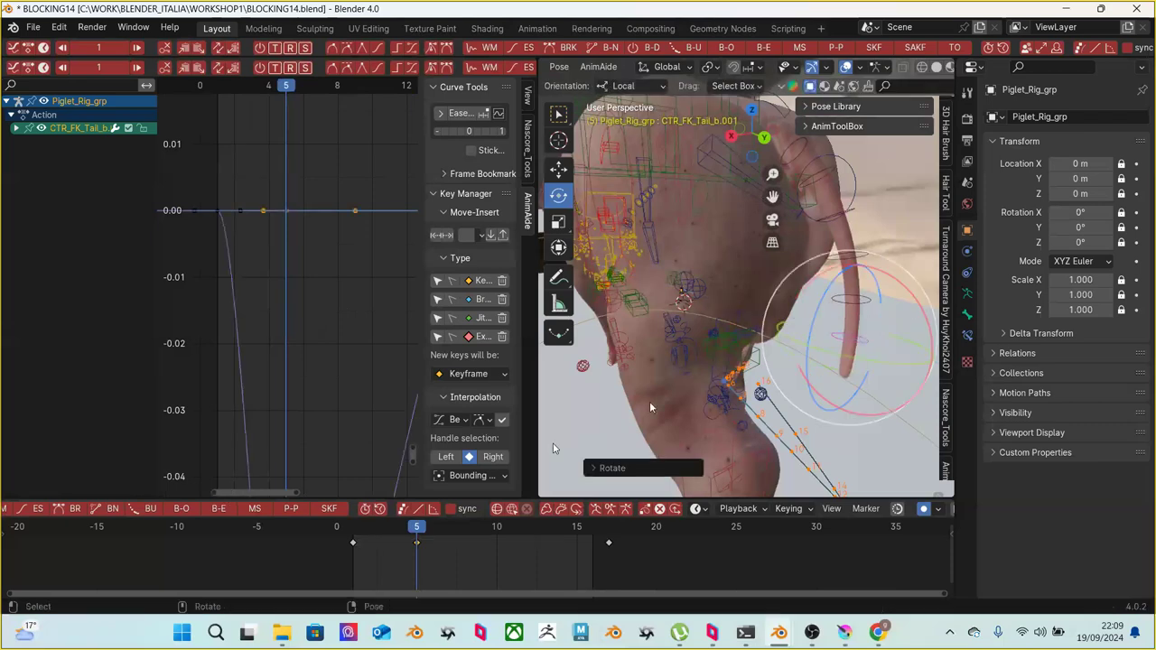
# Rotate the tail-tip control at frames 9, 12 and 15 to key its delayed swing
pyautogui.moveTo(396, 529); pyautogui.dragTo(484, 513)
pyautogui.moveTo(796, 310); pyautogui.dragTo(791, 324)
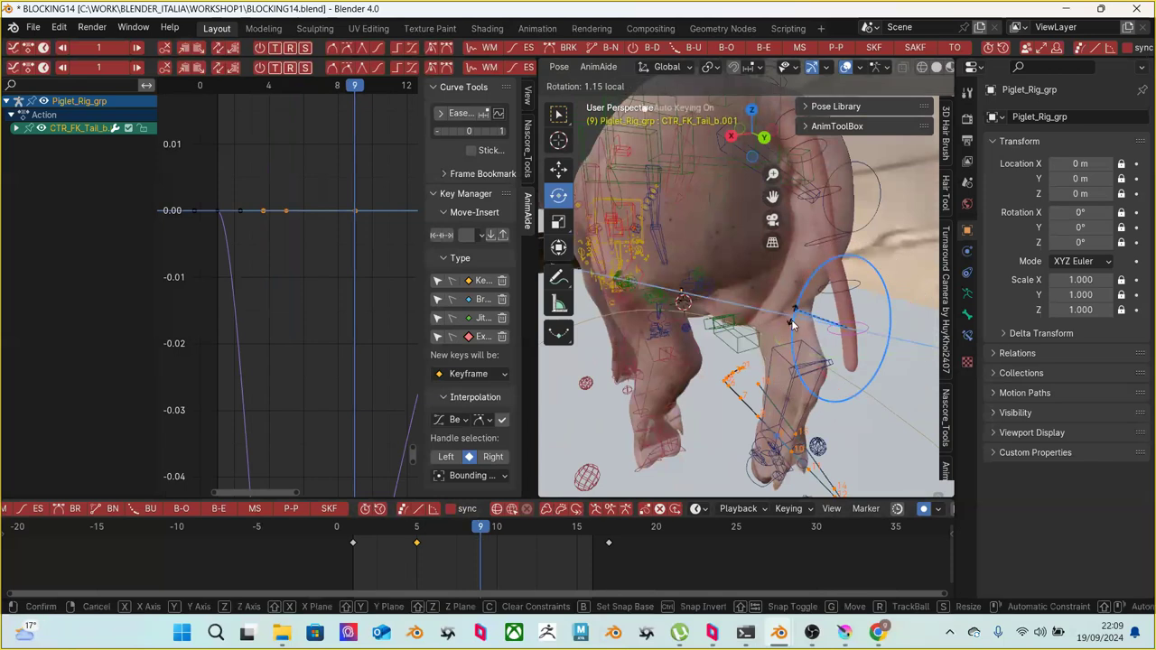
pyautogui.moveTo(434, 529); pyautogui.dragTo(530, 515)
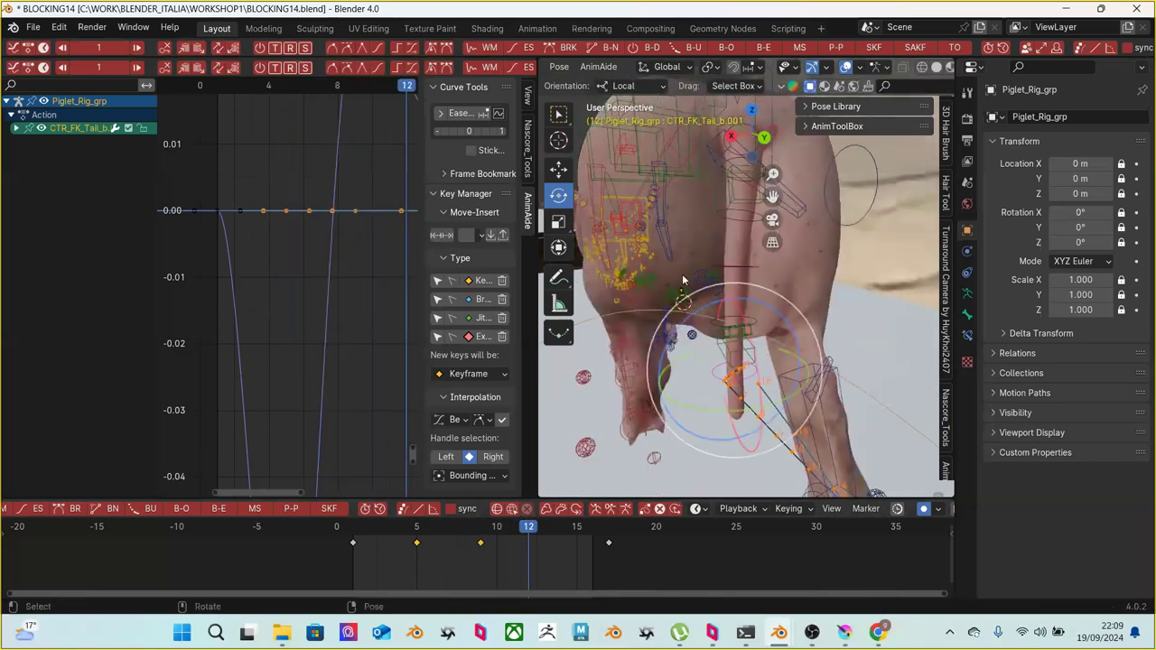
pyautogui.moveTo(681, 305); pyautogui.dragTo(644, 391)
pyautogui.moveTo(531, 530); pyautogui.dragTo(579, 527)
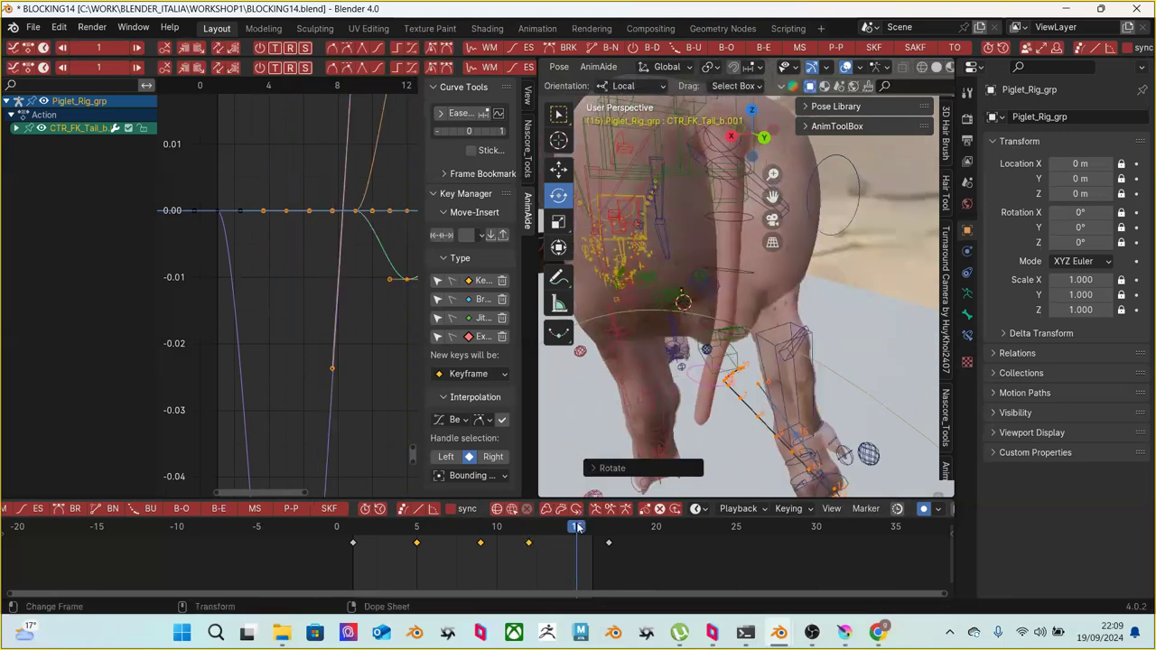
pyautogui.moveTo(784, 336)
pyautogui.mouseDown()
pyautogui.moveTo(793, 350)
pyautogui.moveTo(781, 341)
pyautogui.mouseUp()
# Play back the walk cycle to check the tail tip's overlap from several angles
pyautogui.press('space')
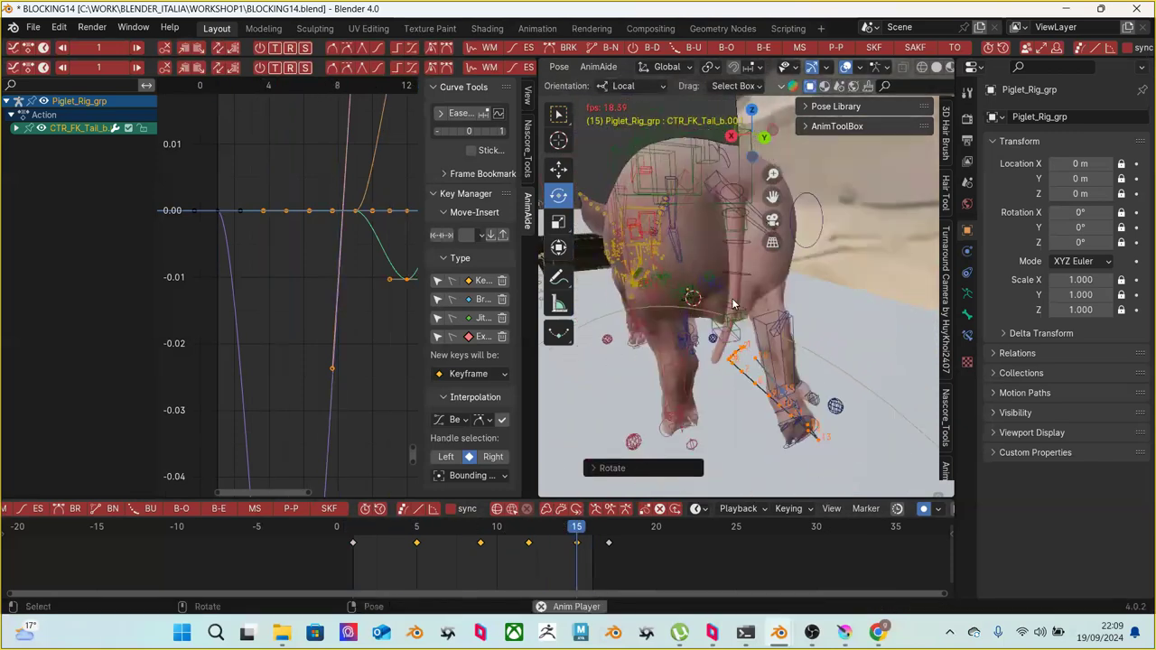
pyautogui.moveTo(740, 291); pyautogui.dragTo(754, 328, button='middle')
pyautogui.press('space')
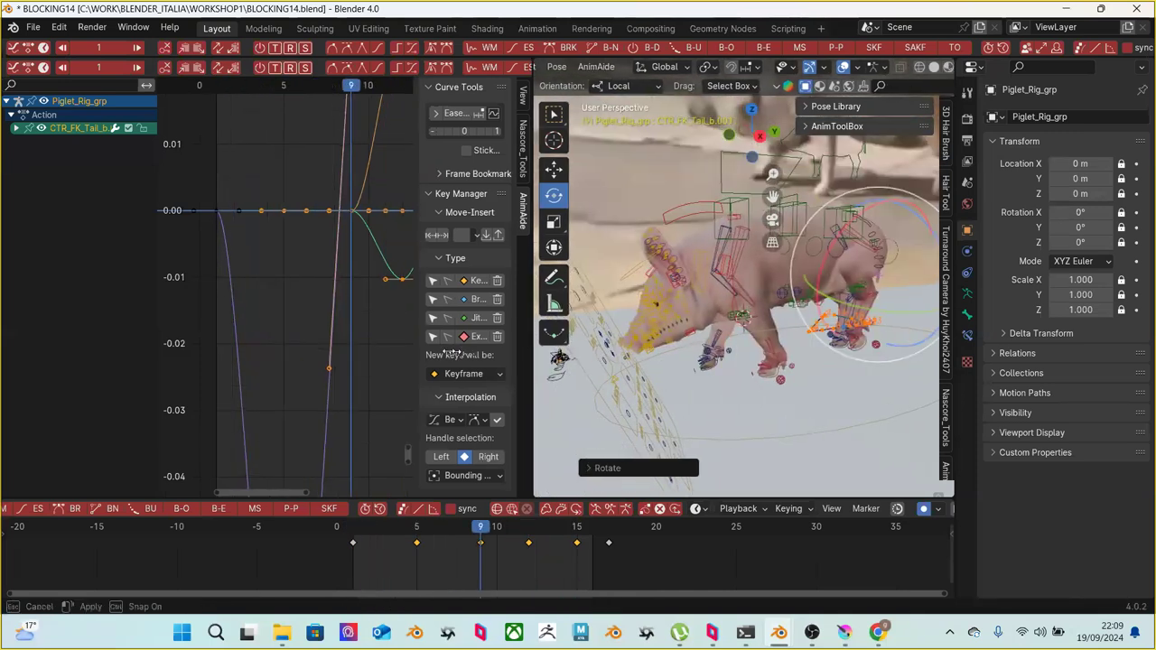
# Enlarge the 3D viewport over the graph editor area and play the walk cycle from frame 1
pyautogui.moveTo(536, 360); pyautogui.dragTo(161, 343)
pyautogui.click(343, 530)
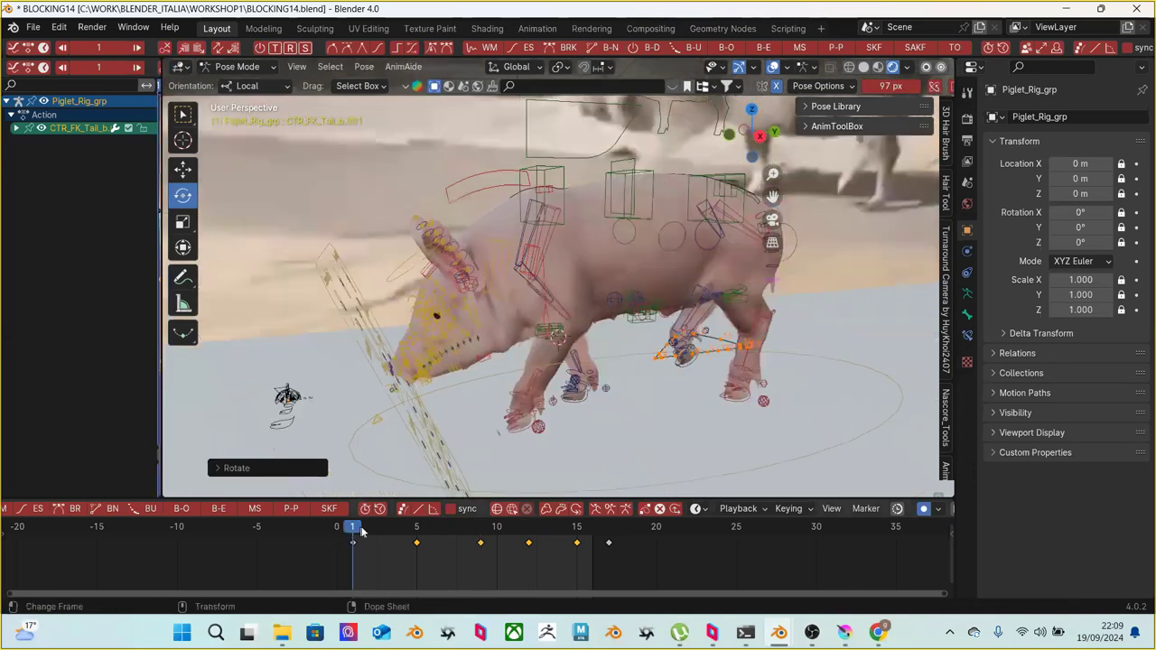
pyautogui.press('space')
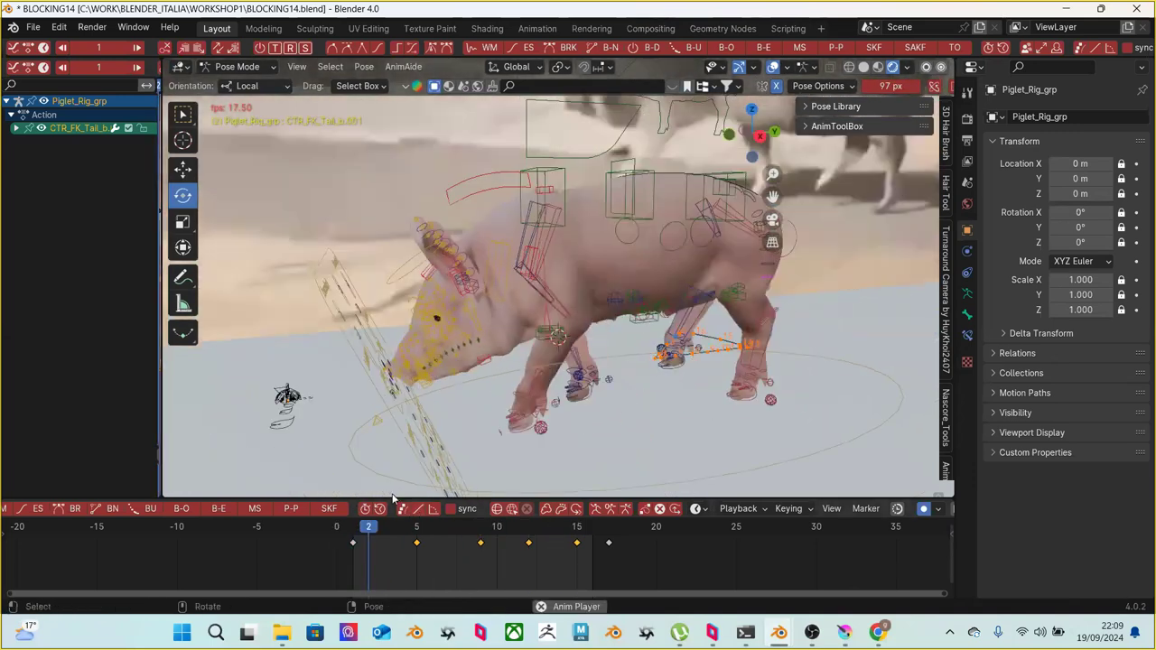
pyautogui.press('space')
# Save the scene incrementally as BLOCKING15
pyautogui.scroll(2, 510, 357)
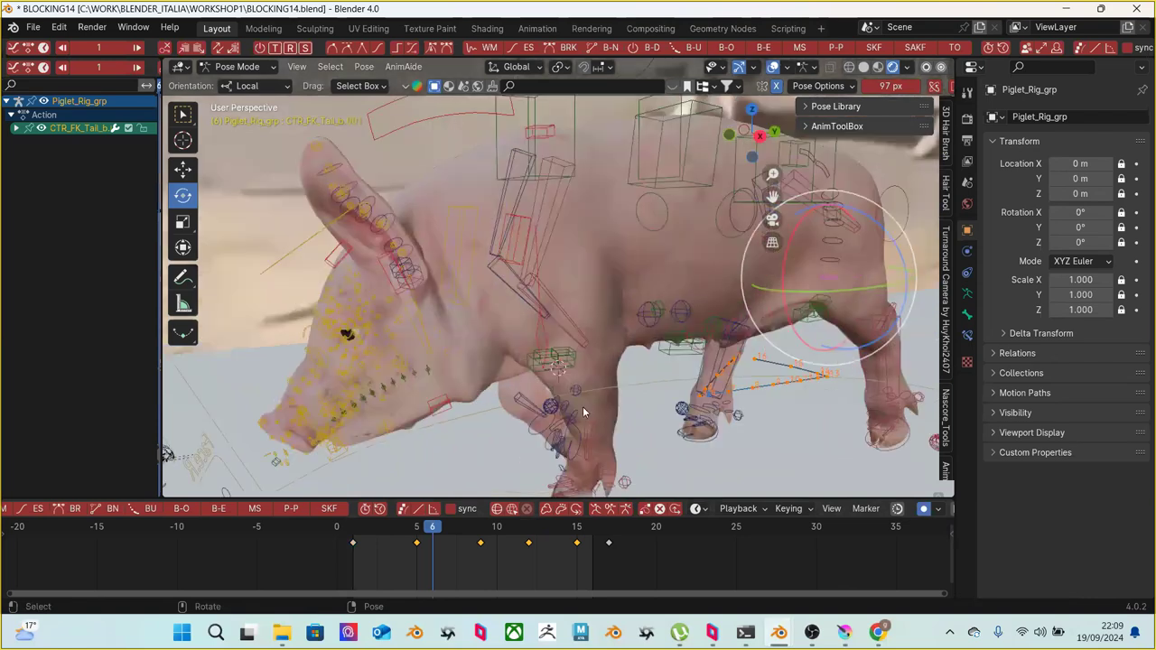
pyautogui.moveTo(606, 376); pyautogui.dragTo(468, 275, button='middle')
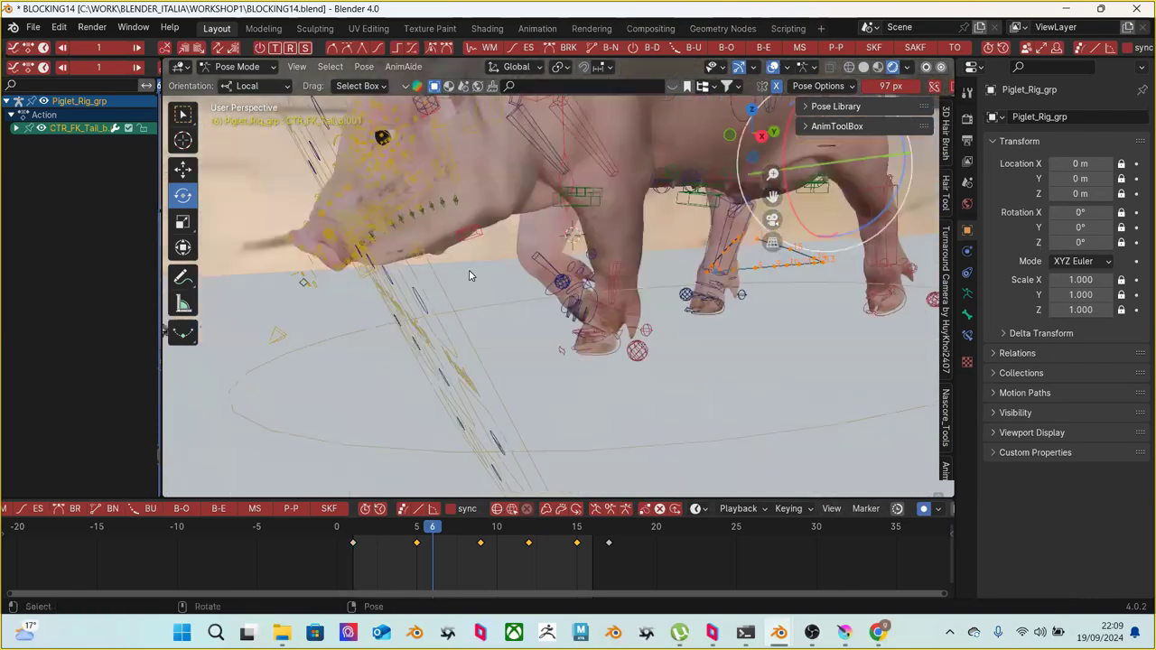
pyautogui.click(35, 27)
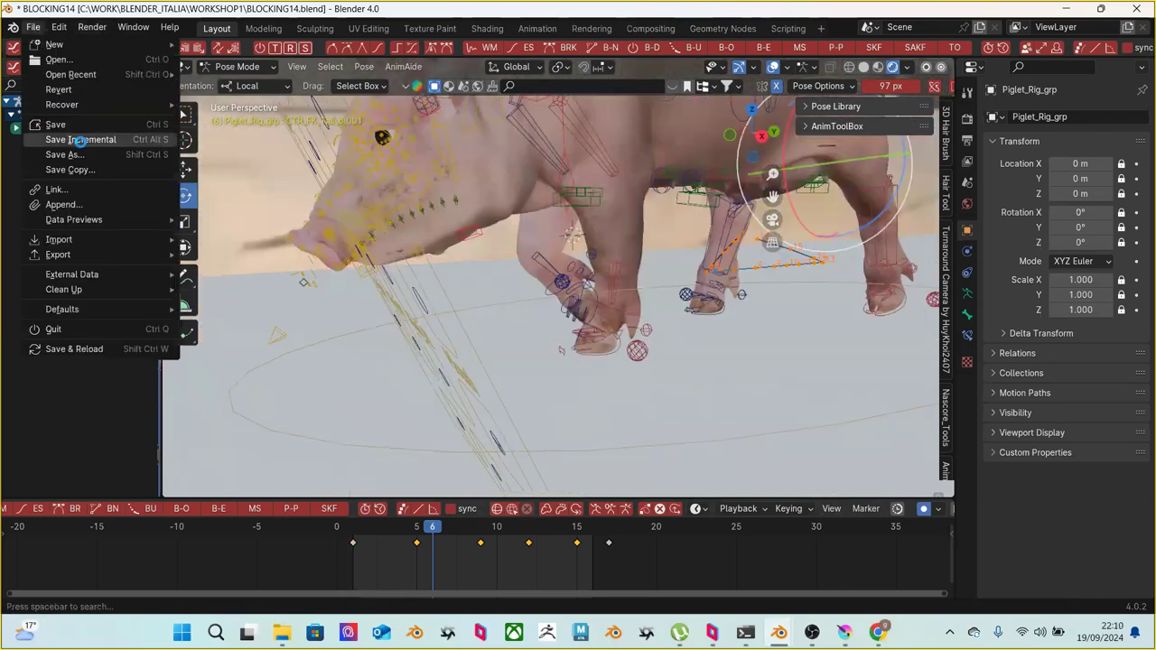
pyautogui.click(79, 143)
# Select the front left toe-spread control CTR_OpenToe_F.L and delete its keyframes between frames 2 and 16
pyautogui.keyDown('alt'); pyautogui.moveTo(544, 319); pyautogui.dragTo(609, 384, button='right'); pyautogui.keyUp('alt')
pyautogui.keyDown('alt'); pyautogui.moveTo(609, 384); pyautogui.dragTo(574, 341, button='middle'); pyautogui.keyUp('alt')
pyautogui.keyDown('alt'); pyautogui.moveTo(575, 342); pyautogui.dragTo(614, 308); pyautogui.keyUp('alt')
pyautogui.moveTo(612, 308); pyautogui.dragTo(587, 389, button='middle')
pyautogui.click(578, 412)
pyautogui.moveTo(367, 567); pyautogui.dragTo(601, 531)
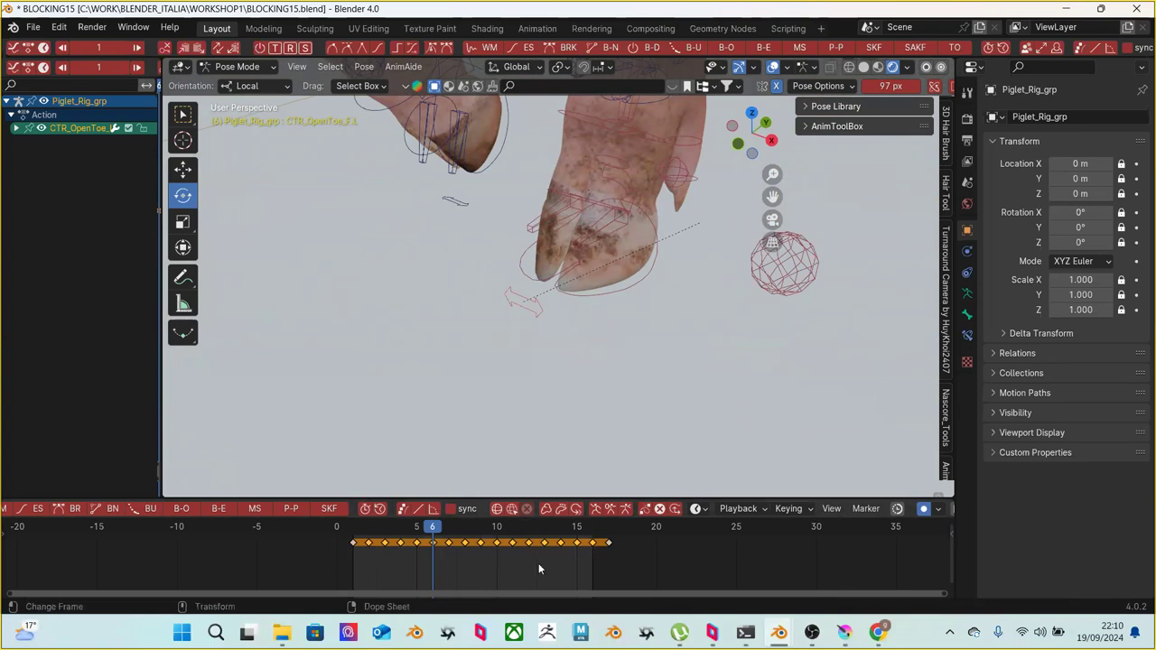
pyautogui.press('Delete')
# Try rotating, then moving, the front left toe-spread control at frame 3
pyautogui.moveTo(365, 530)
pyautogui.mouseDown()
pyautogui.moveTo(435, 540)
pyautogui.moveTo(384, 530)
pyautogui.mouseUp()
pyautogui.press('r')
pyautogui.click(491, 330)
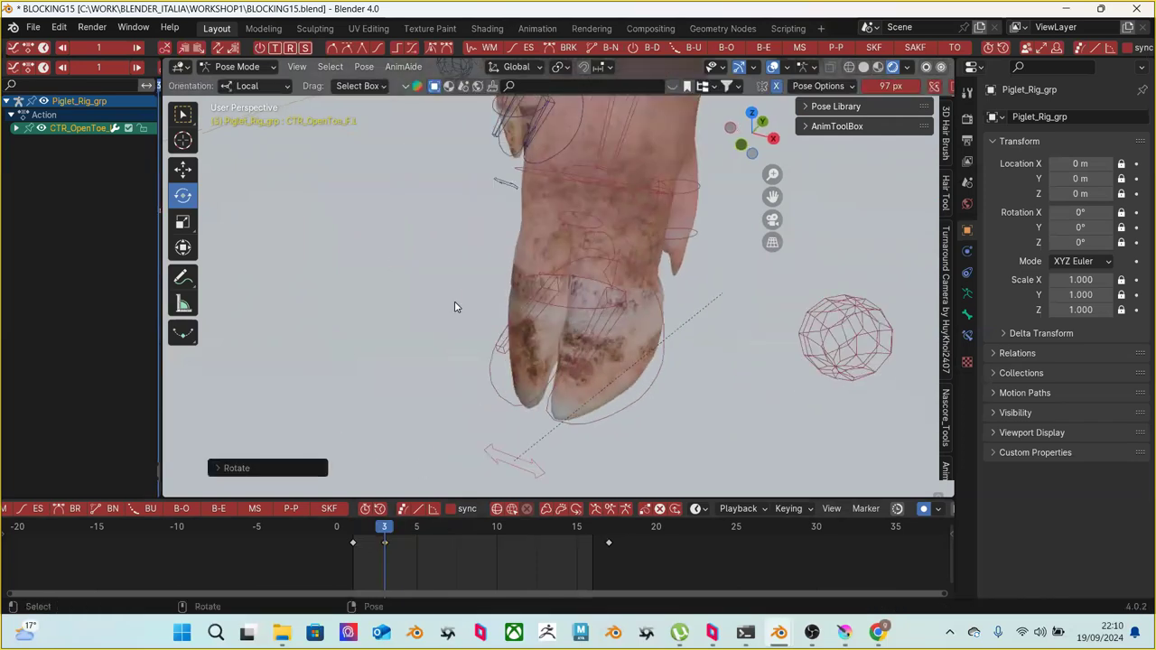
pyautogui.press('w')
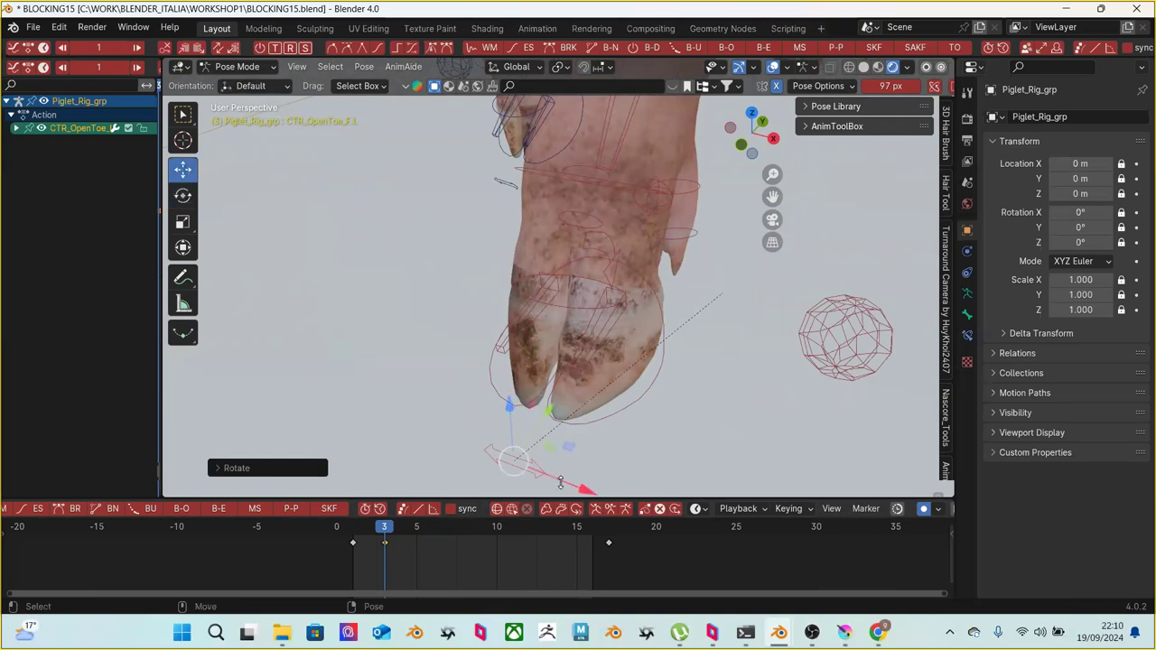
pyautogui.moveTo(569, 489); pyautogui.dragTo(541, 468)
# Try moving the front left toe-spread control along X at frames 6, 5 and 9
pyautogui.moveTo(383, 528); pyautogui.dragTo(440, 520)
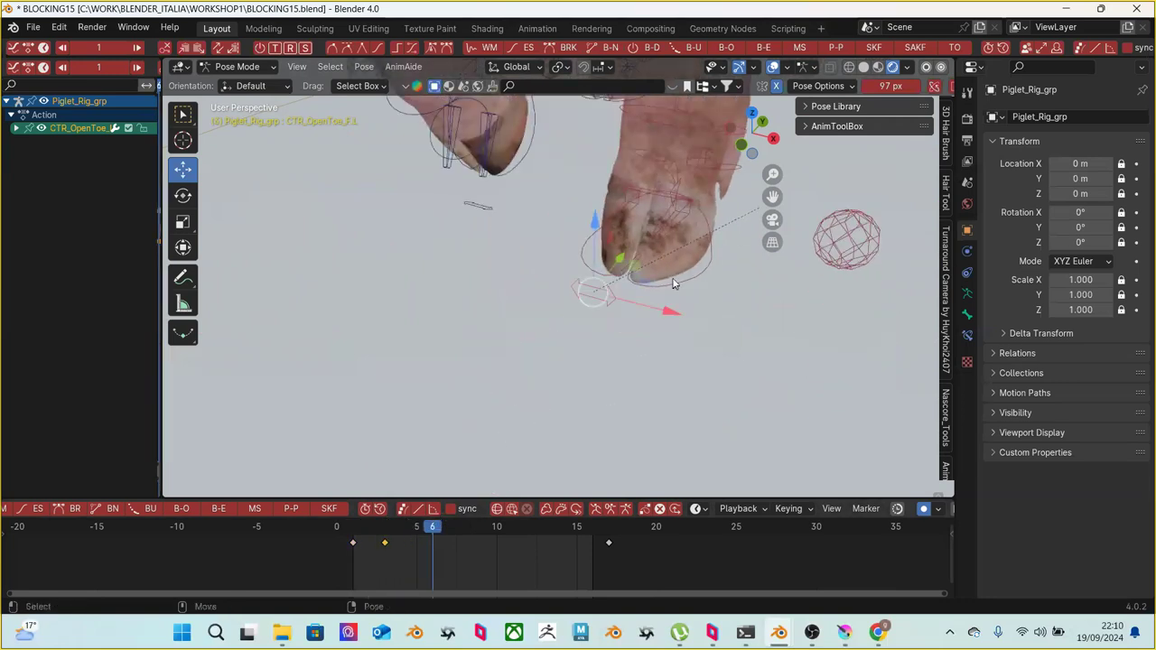
pyautogui.moveTo(670, 313); pyautogui.dragTo(737, 330)
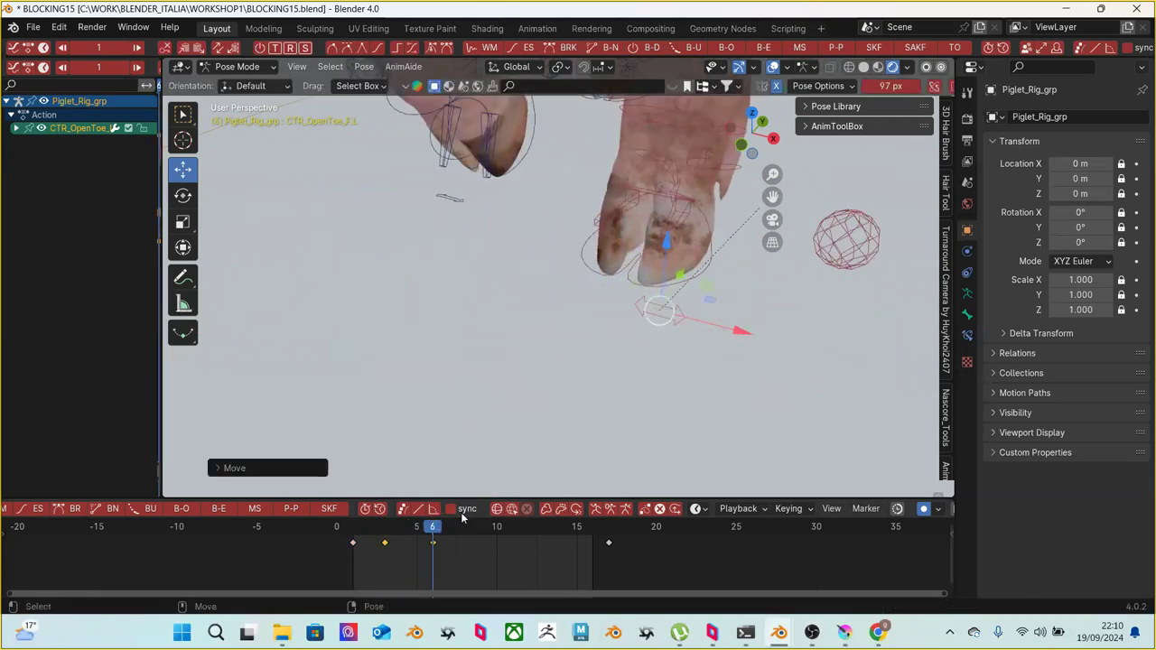
pyautogui.click(413, 535)
pyautogui.moveTo(666, 374); pyautogui.dragTo(651, 373)
pyautogui.moveTo(417, 529); pyautogui.dragTo(481, 530)
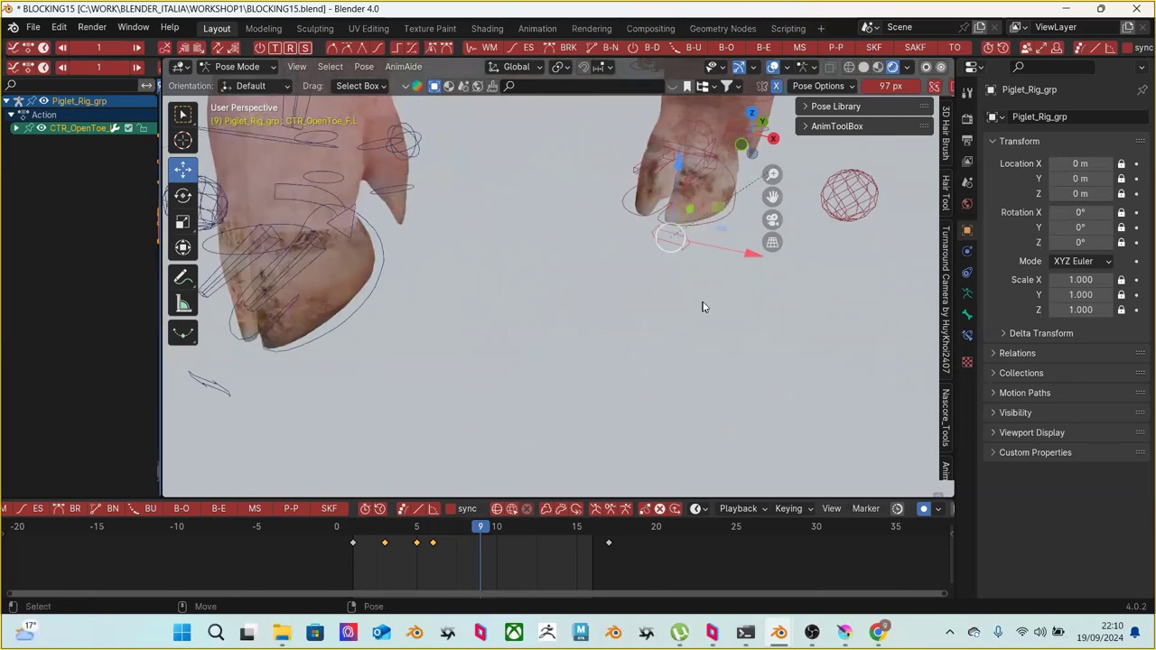
pyautogui.moveTo(738, 252); pyautogui.dragTo(762, 239)
# Undo the toe-spread control's edits at frames 9, 5, 6 and 3
pyautogui.hotkey('ctrl', 'z')
pyautogui.hotkey('ctrl', 'z')
pyautogui.hotkey('ctrl', 'z')
pyautogui.hotkey('ctrl', 'z')
pyautogui.hotkey('ctrl', 'z')
pyautogui.hotkey('ctrl', 'z')
pyautogui.hotkey('ctrl', 'z')
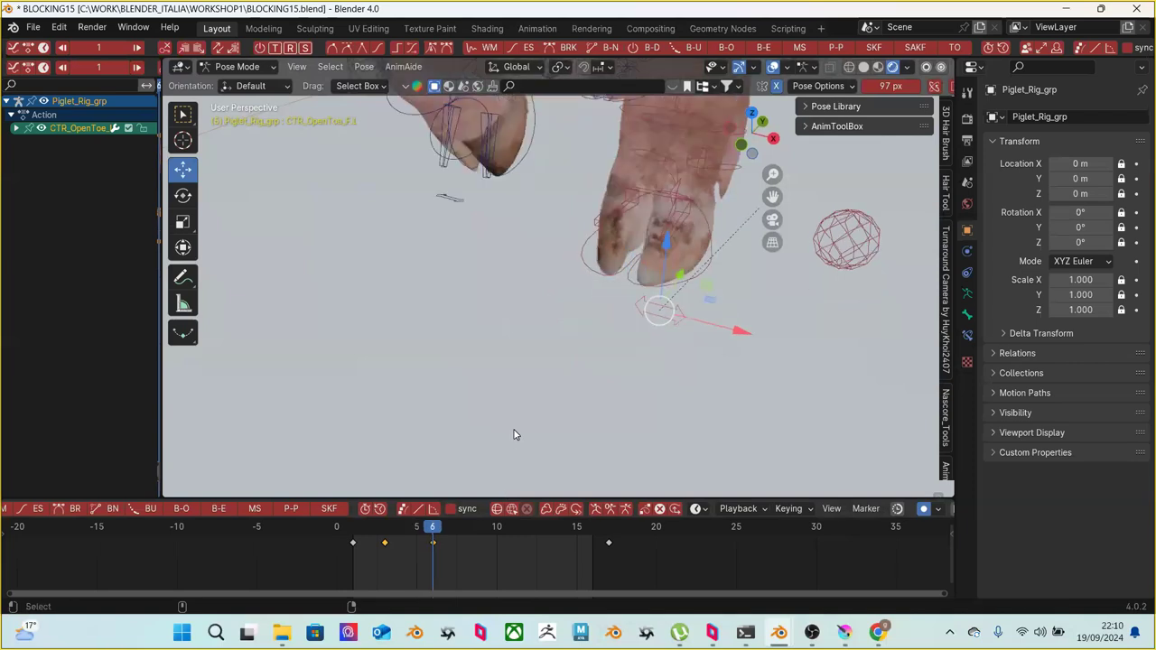
pyautogui.hotkey('ctrl', 'z')
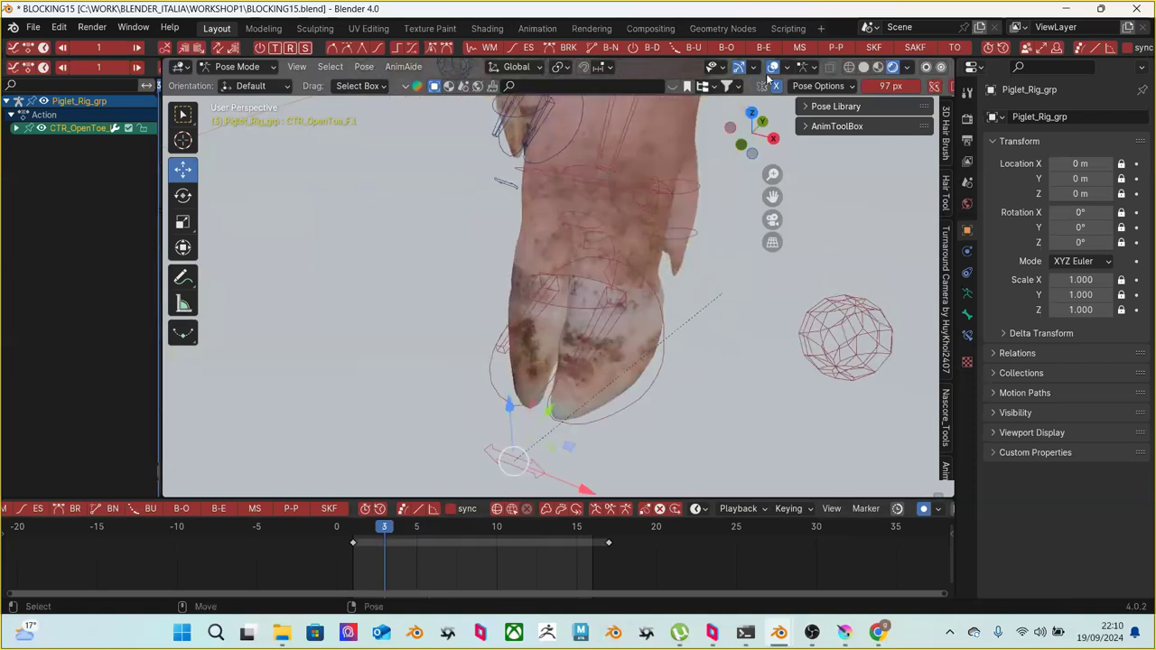
# Move CTR_OpenToe_F.L along X by about -0.004 m at frame 1, and along X in the opposite direction at frame 3
pyautogui.moveTo(367, 530)
pyautogui.mouseDown()
pyautogui.moveTo(383, 528)
pyautogui.moveTo(353, 530)
pyautogui.mouseUp()
pyautogui.scroll(-2, 543, 396)
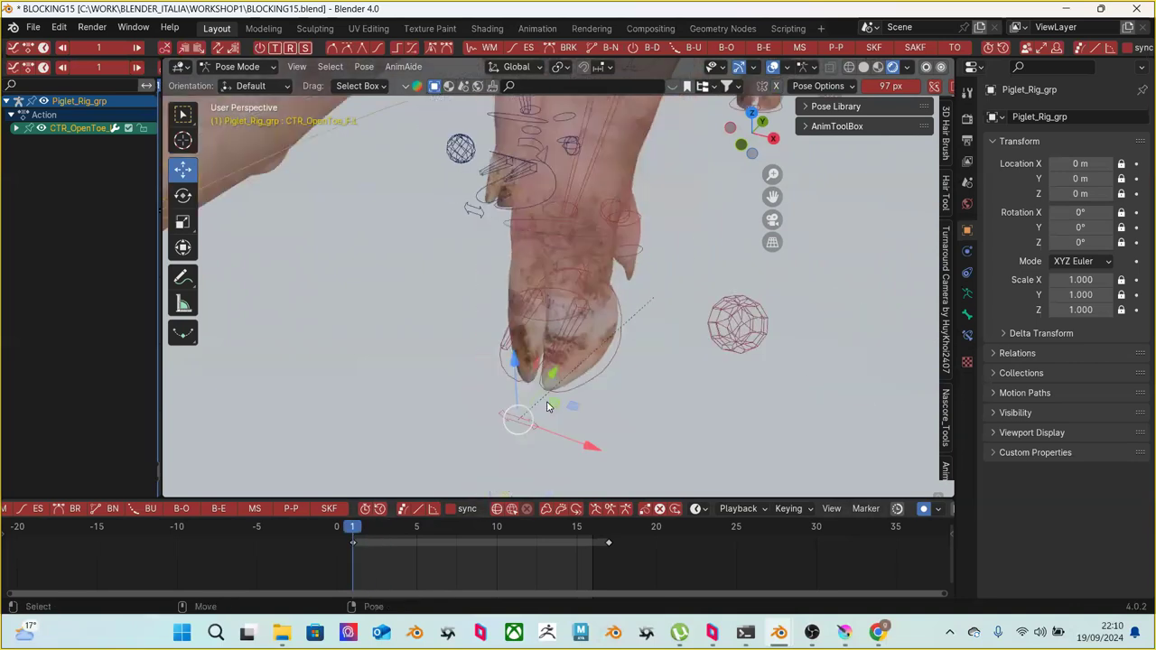
pyautogui.moveTo(584, 444); pyautogui.dragTo(571, 442)
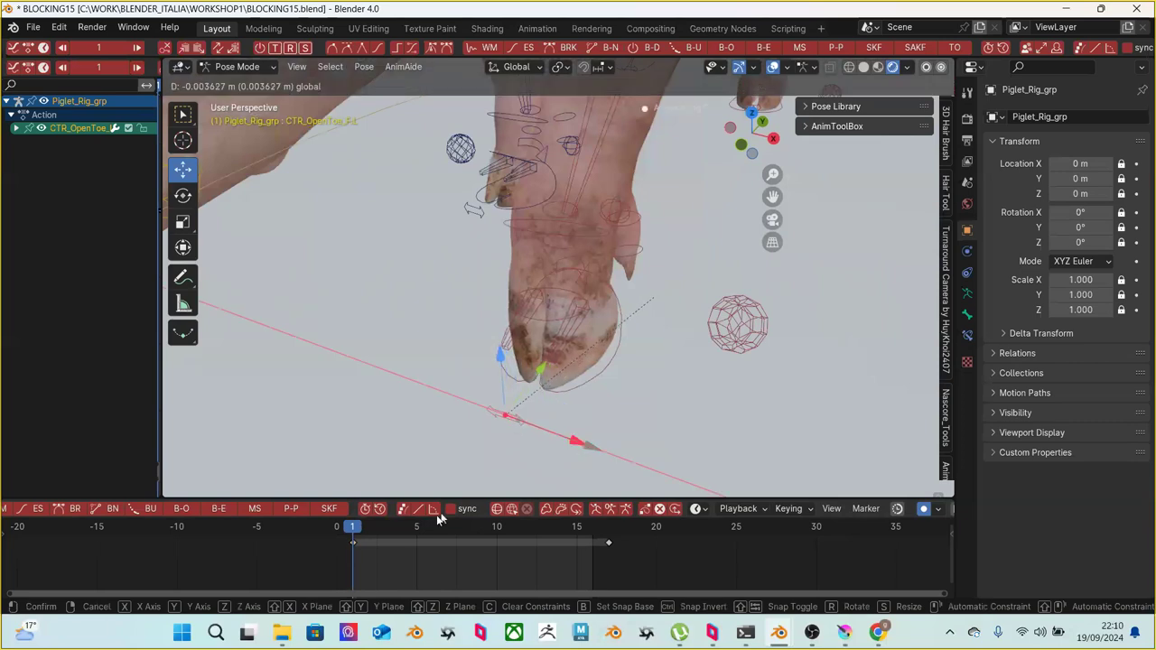
pyautogui.moveTo(357, 531); pyautogui.dragTo(383, 531)
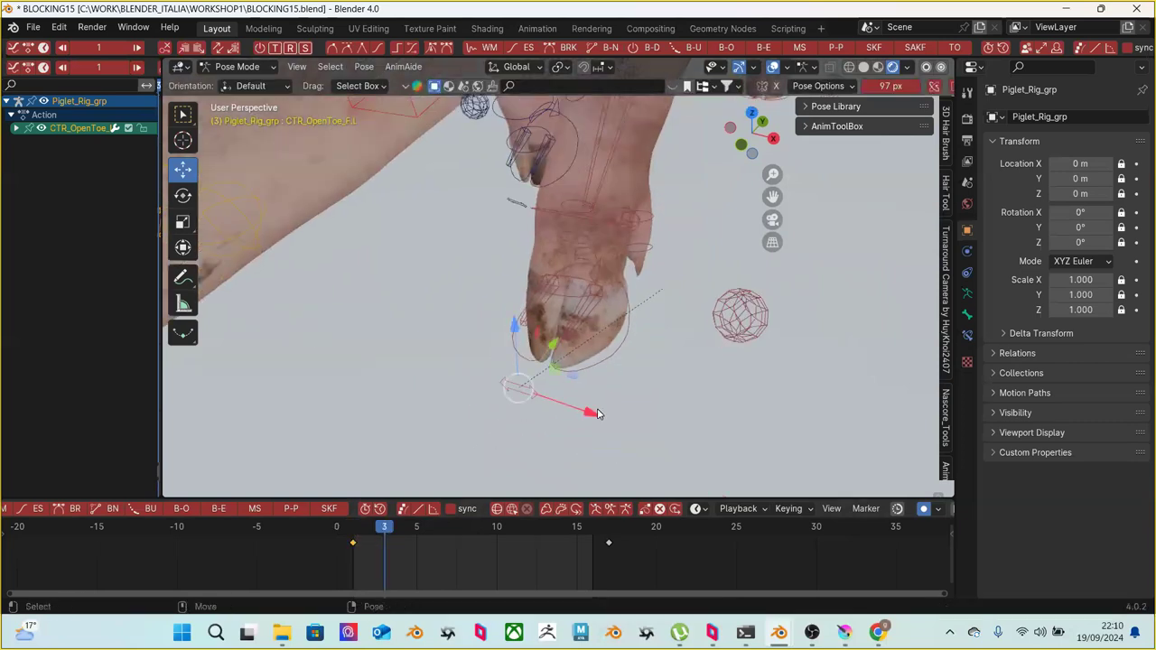
pyautogui.moveTo(593, 408); pyautogui.dragTo(610, 417)
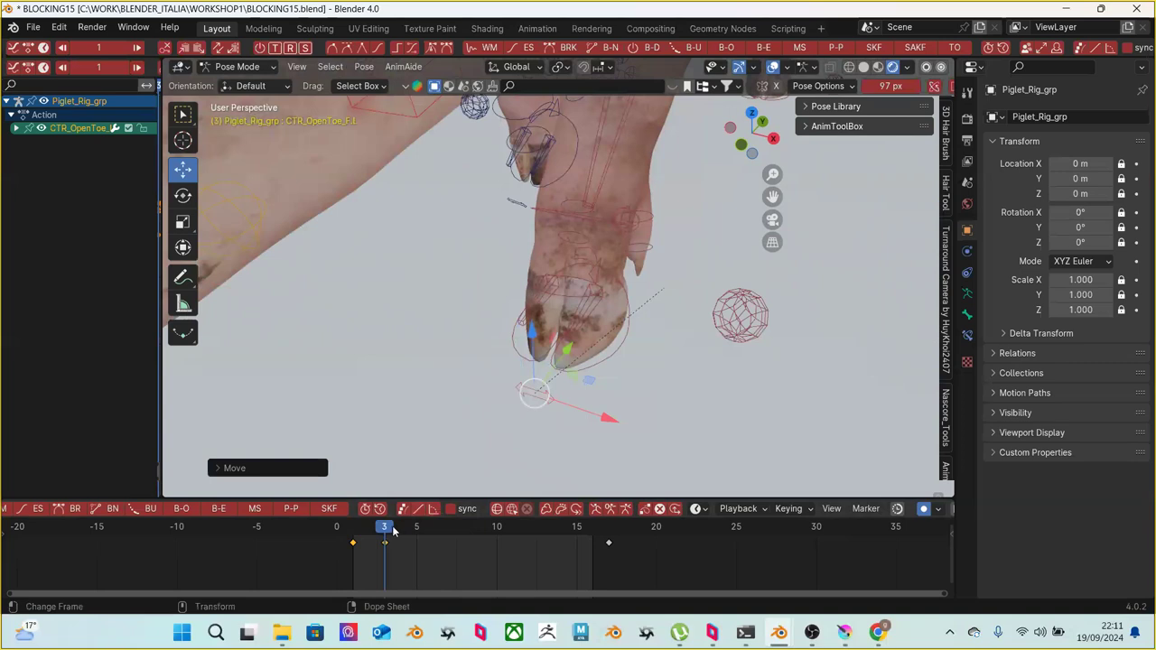
# Move the front left toe-spread control along positive X at frames 5 and 7 to key the toes
pyautogui.moveTo(393, 531); pyautogui.dragTo(416, 532)
pyautogui.moveTo(649, 345); pyautogui.dragTo(678, 353)
pyautogui.moveTo(421, 533); pyautogui.dragTo(446, 531)
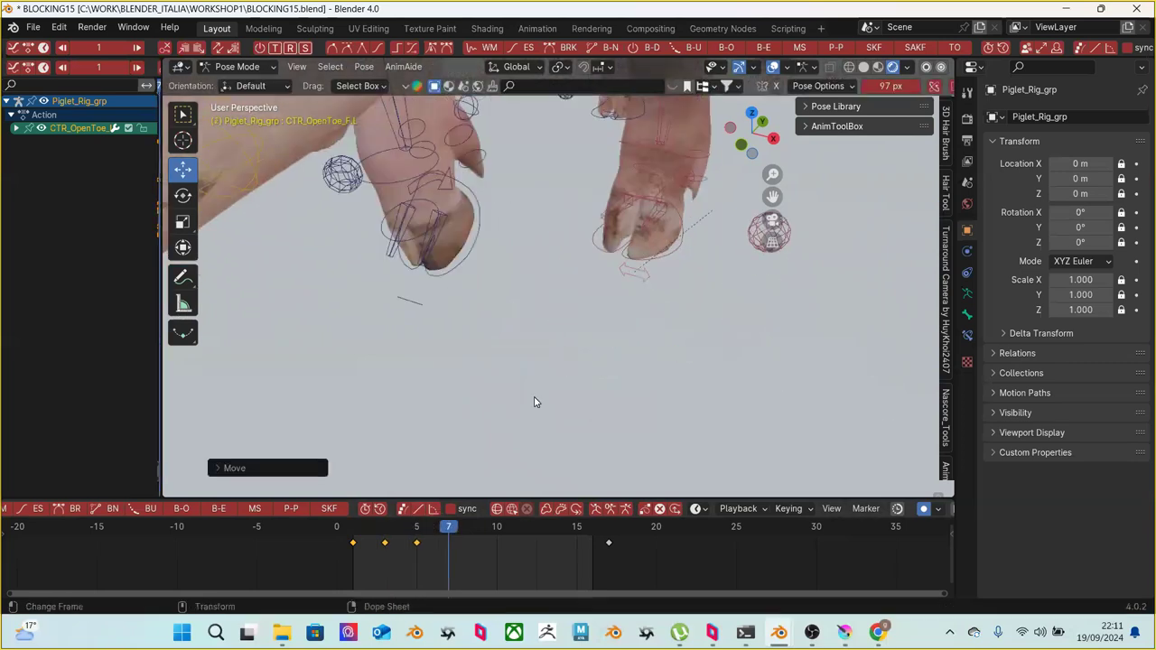
pyautogui.click(648, 273)
pyautogui.moveTo(671, 284); pyautogui.dragTo(700, 290)
# Move the front left toe-spread control along negative X at frame 11 and positive X at frame 9
pyautogui.moveTo(450, 528); pyautogui.dragTo(512, 529)
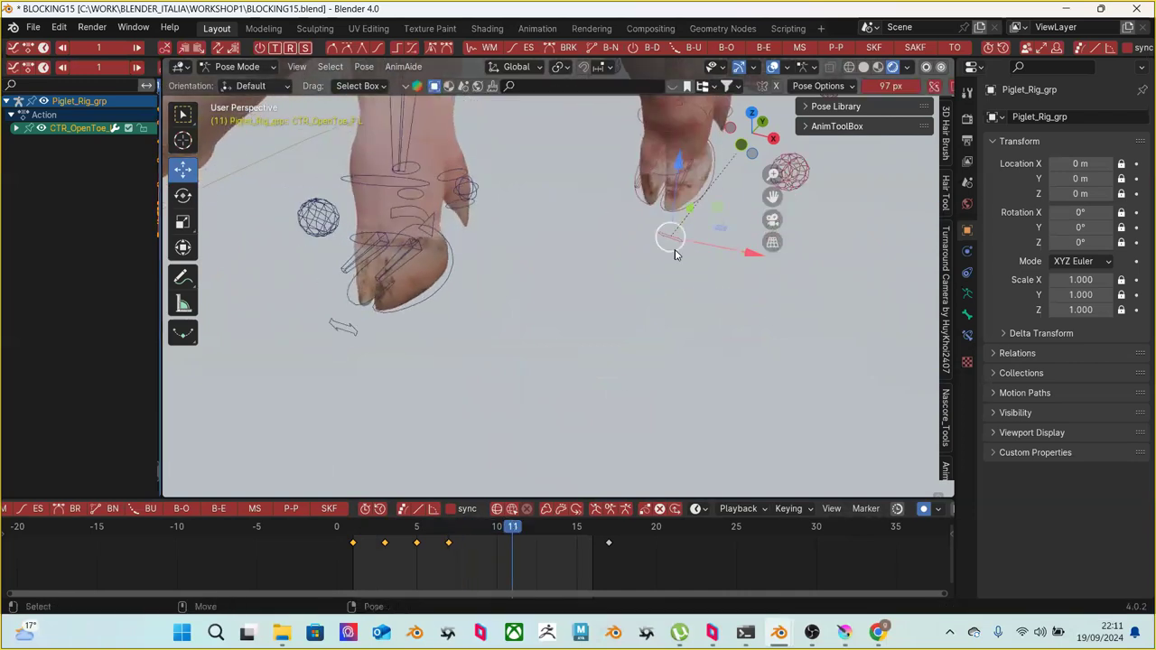
pyautogui.moveTo(713, 246); pyautogui.dragTo(678, 242)
pyautogui.moveTo(445, 533); pyautogui.dragTo(482, 535)
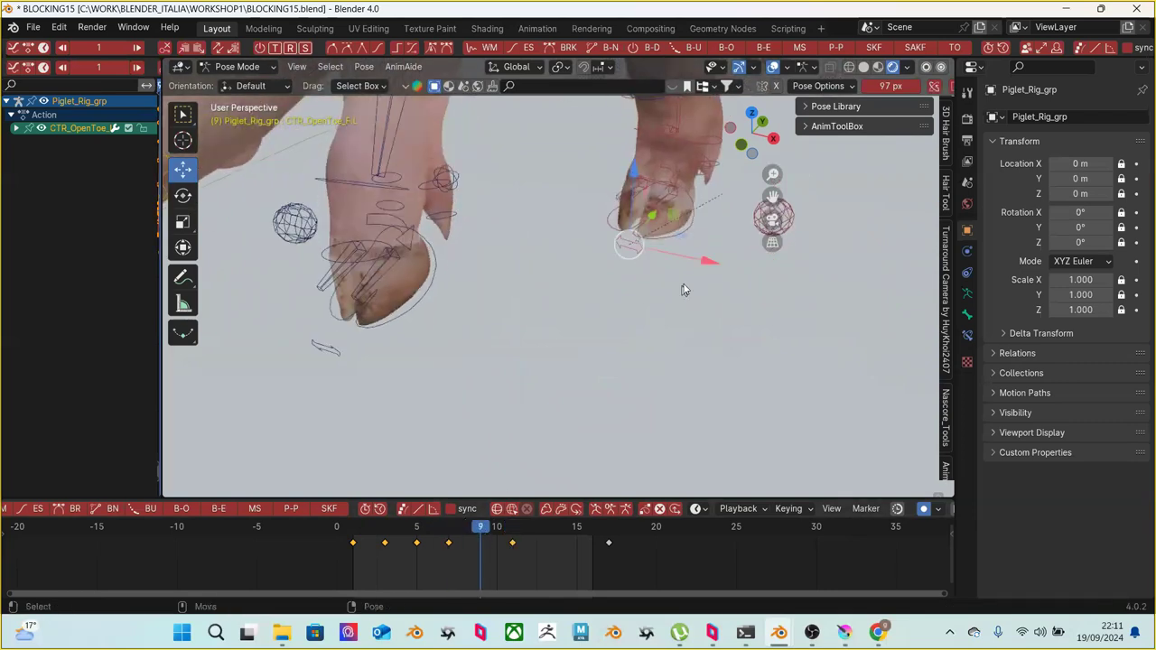
pyautogui.moveTo(703, 266); pyautogui.dragTo(726, 263)
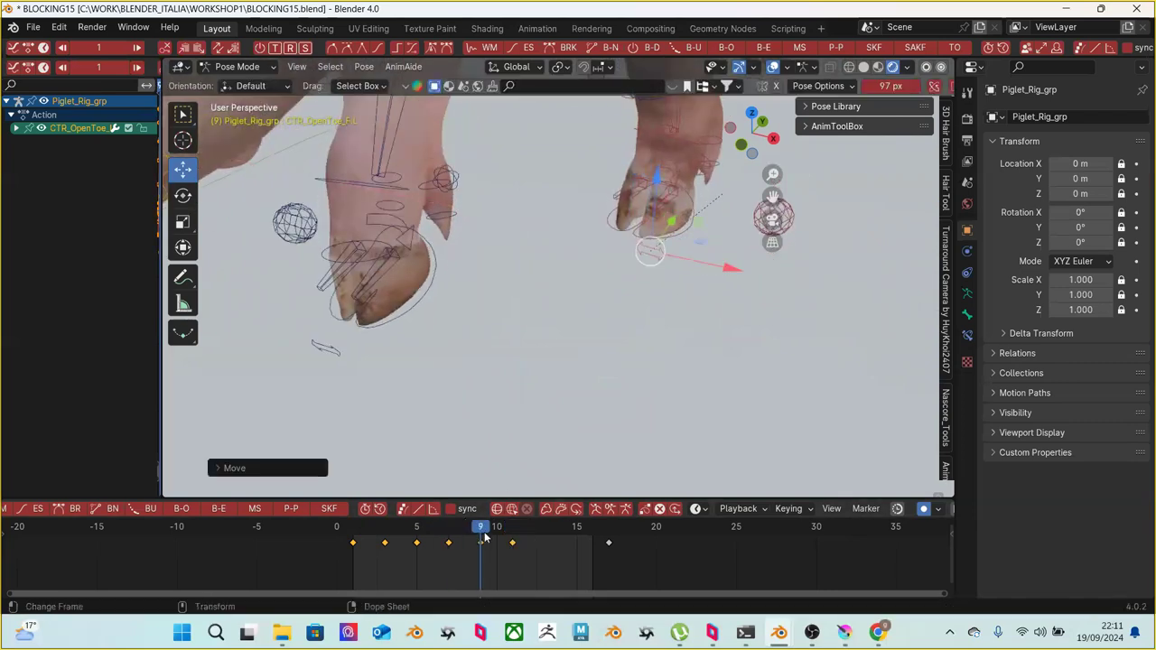
# Move the front left toe-spread control about -0.005 m along X at frame 14
pyautogui.moveTo(490, 531); pyautogui.dragTo(561, 519)
pyautogui.moveTo(627, 330); pyautogui.dragTo(692, 289, button='middle')
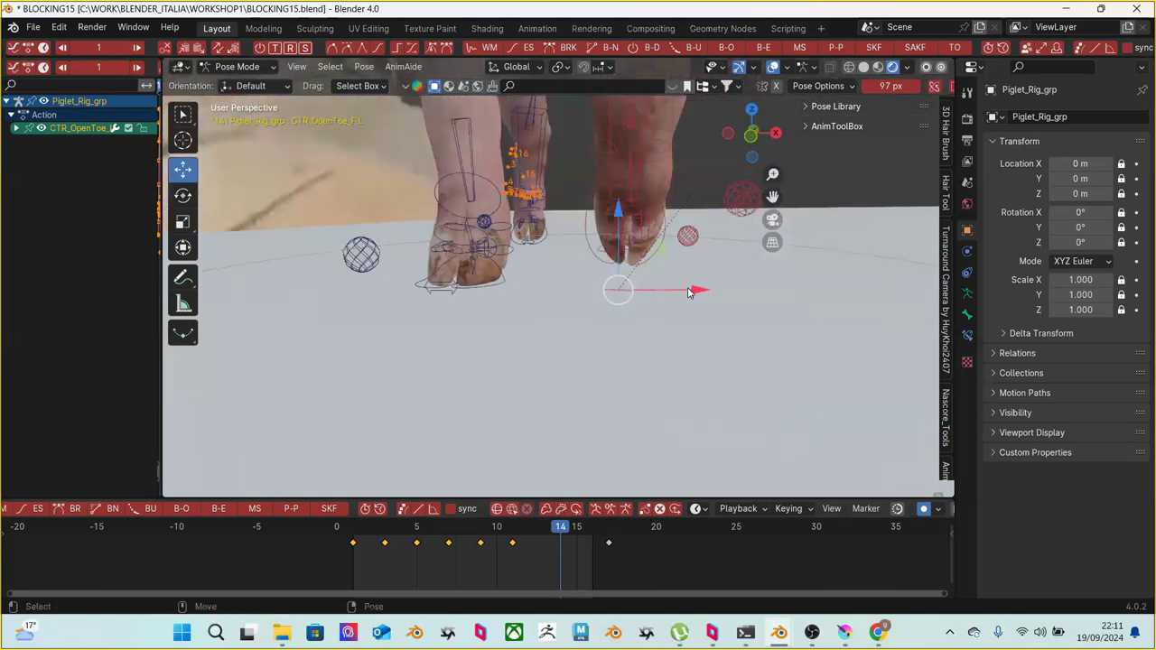
pyautogui.press('g')
pyautogui.press('x')
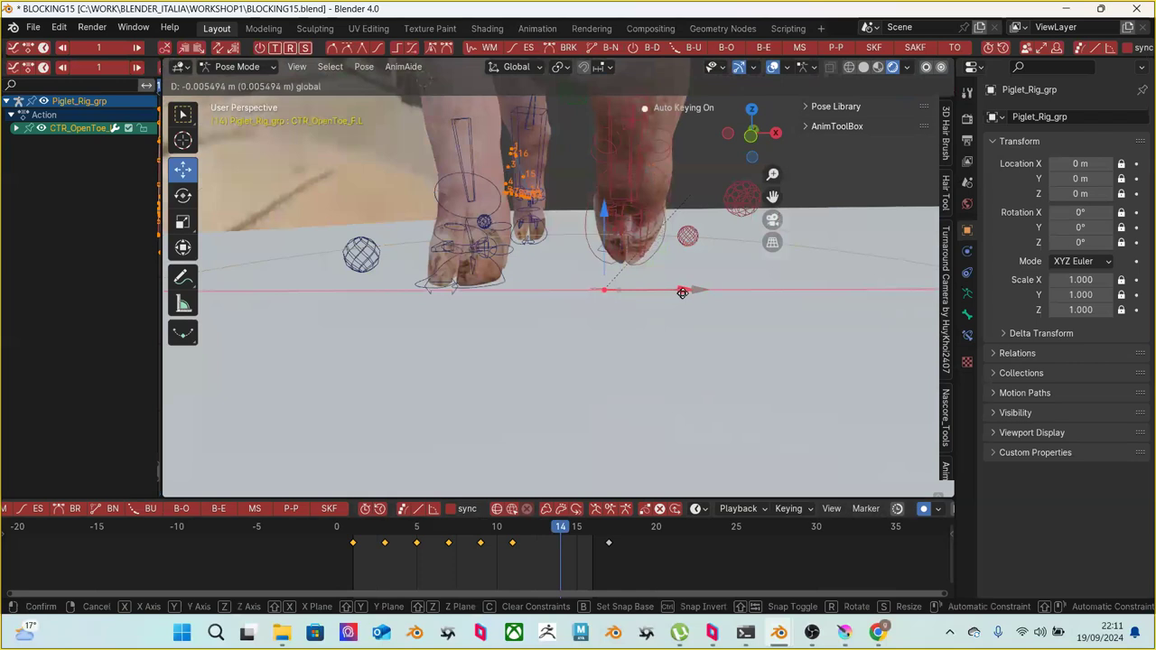
pyautogui.click(608, 367)
# Copy the front left toe-spread control's frame 1 keyframe and paste it at frame 17 to close the loop
pyautogui.moveTo(503, 531); pyautogui.dragTo(353, 542)
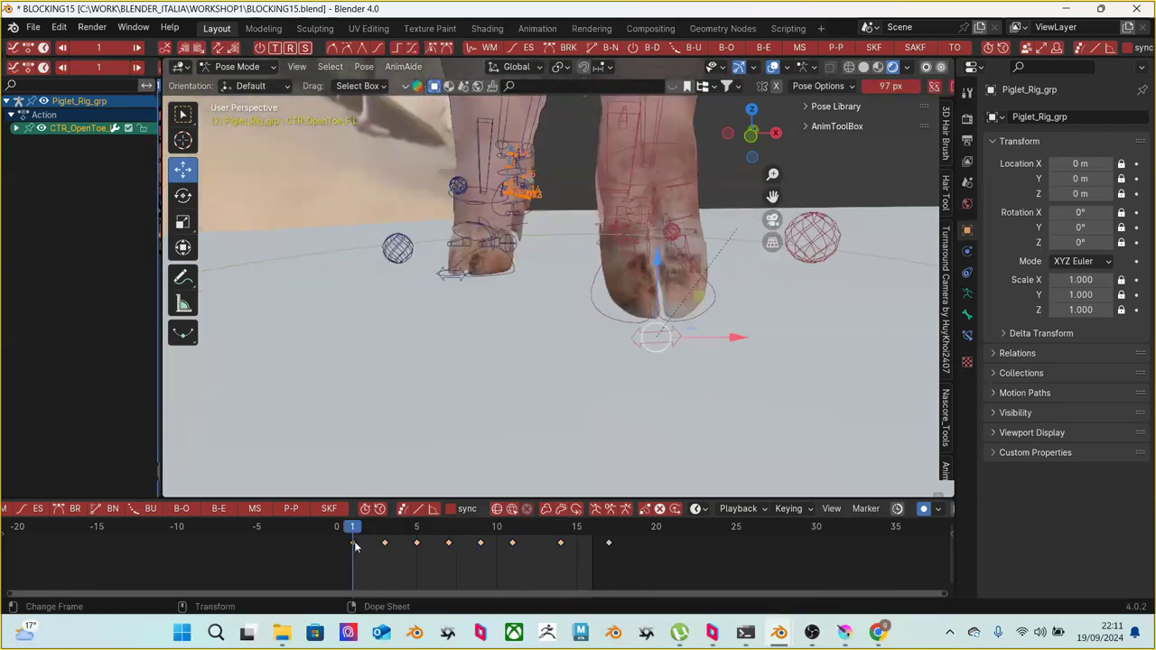
pyautogui.rightClick(355, 545)
pyautogui.click(337, 416)
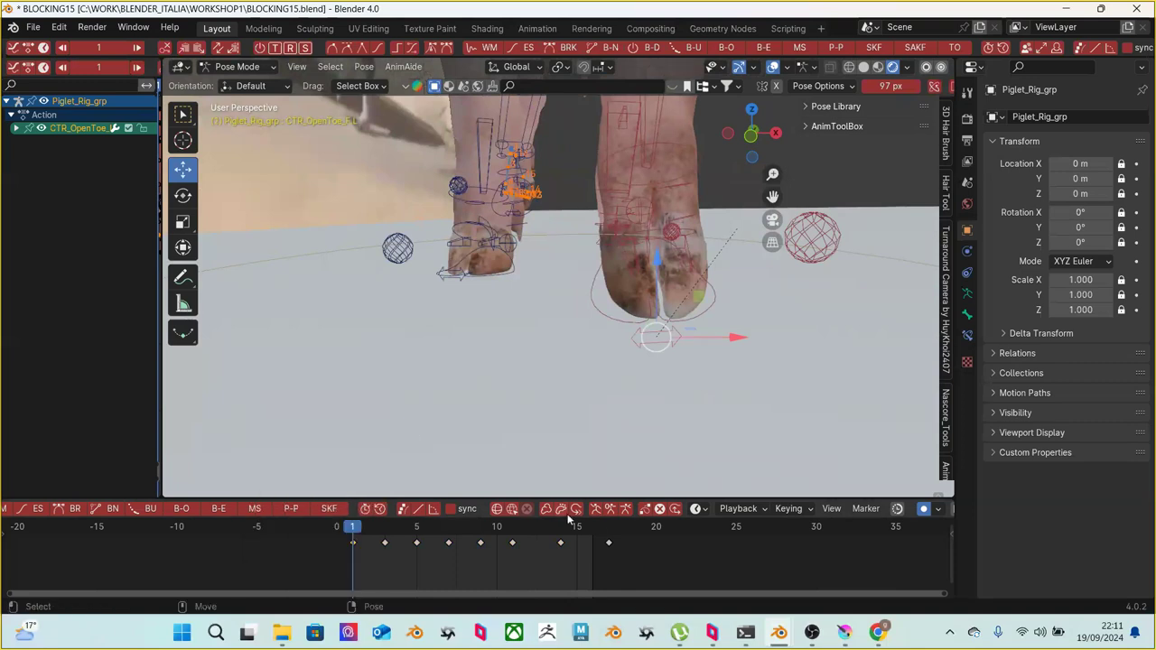
pyautogui.click(607, 533)
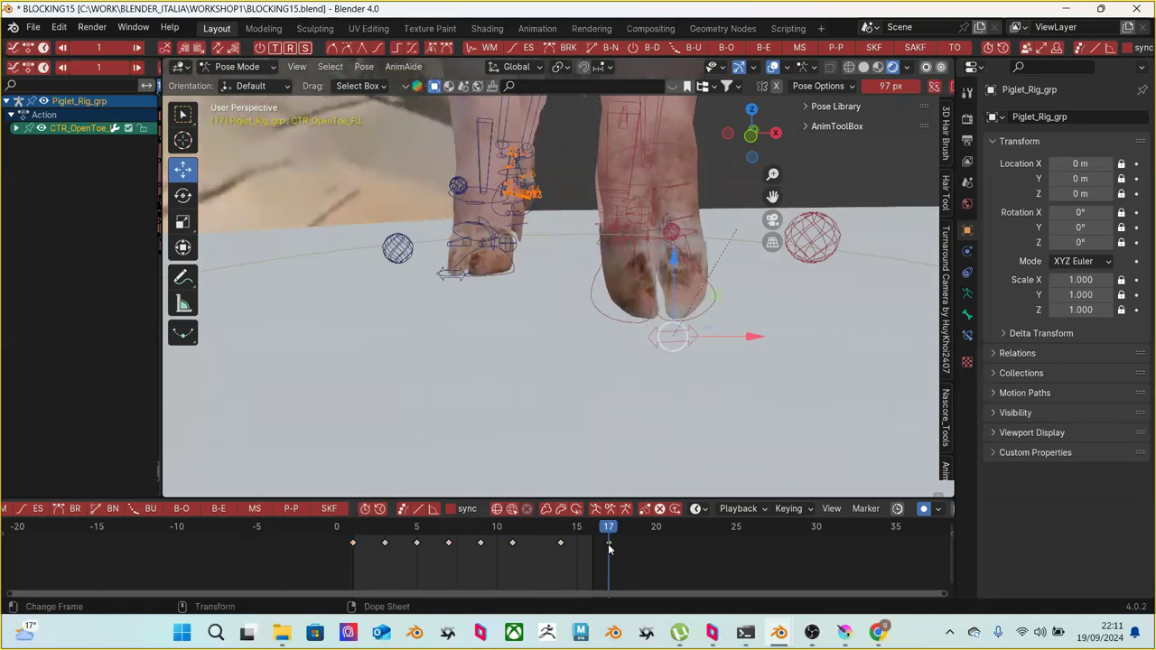
pyautogui.rightClick(609, 548)
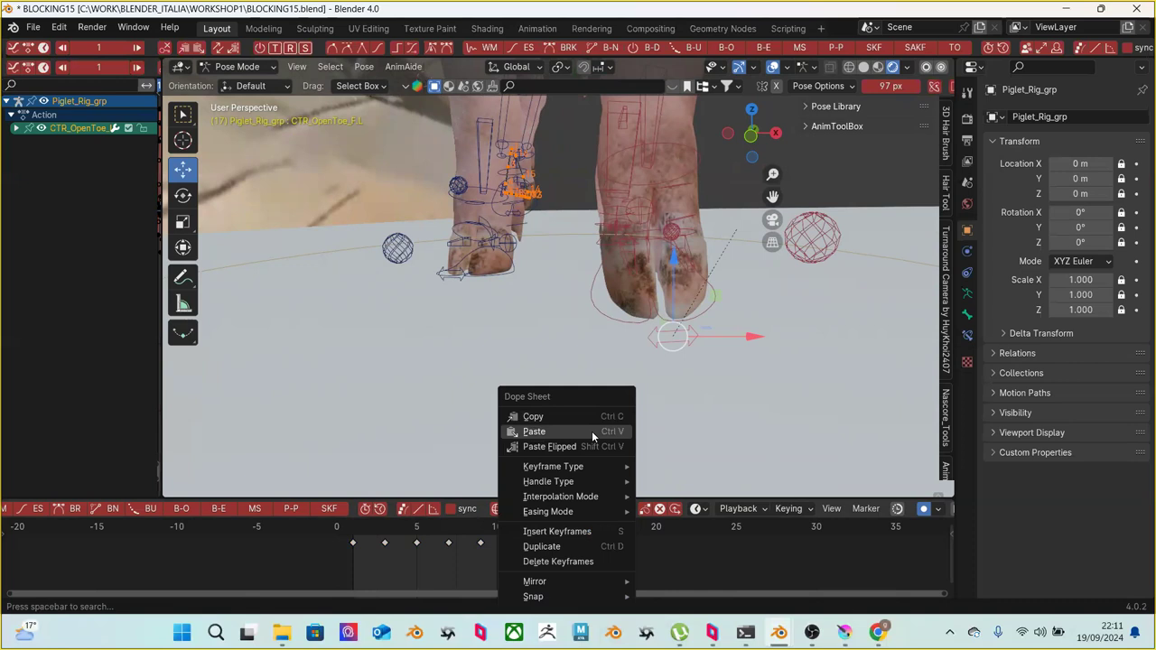
pyautogui.click(591, 431)
# Play back the walk cycle to check the front left toes, and save an incremental version as BLOCKING16
pyautogui.click(359, 526)
pyautogui.press('space')
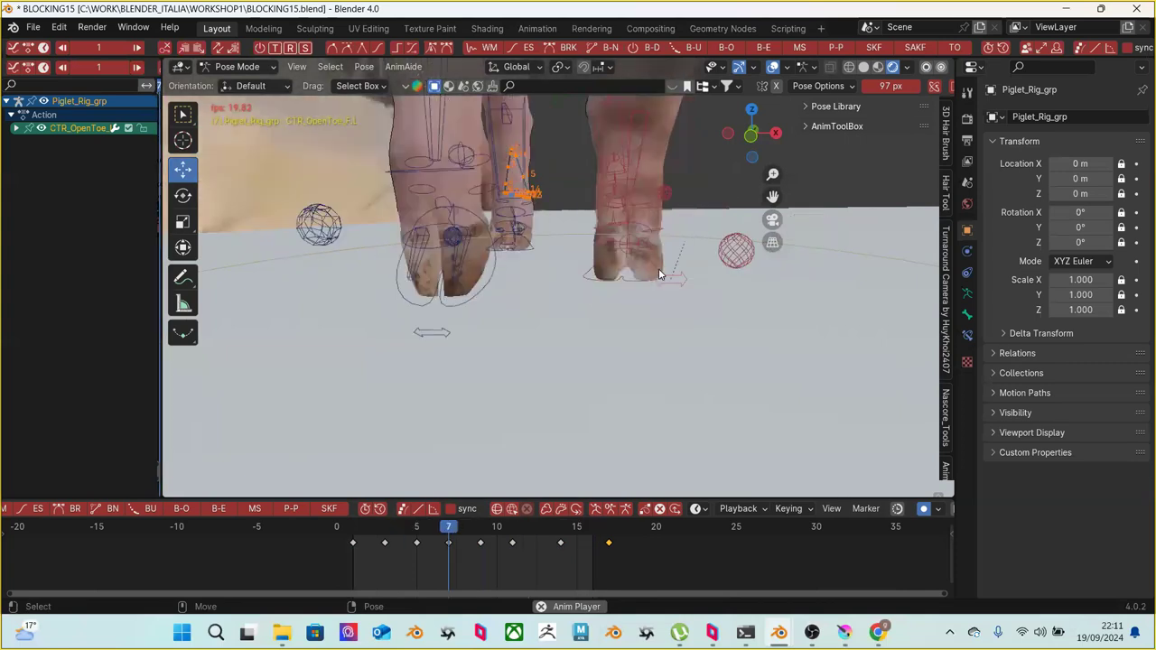
pyautogui.press('space')
pyautogui.moveTo(362, 530); pyautogui.dragTo(401, 533)
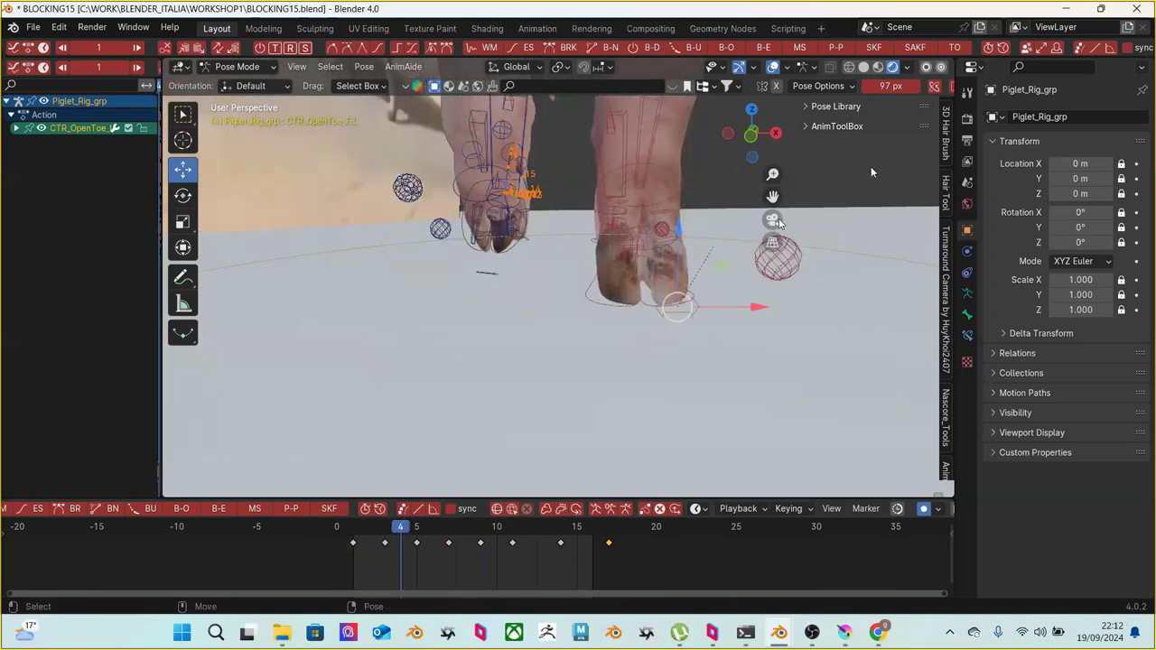
pyautogui.click(33, 29)
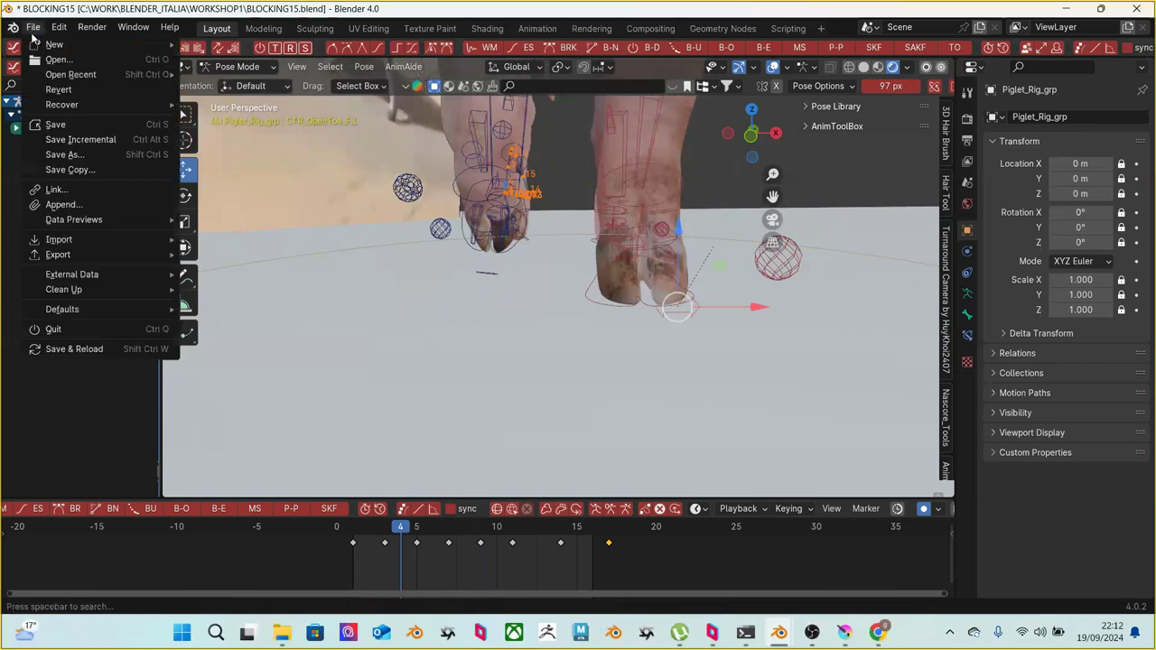
pyautogui.click(81, 140)
# Select the front right toe-spread control CTR_OpenToe_F.R and delete its keyframes between frames 1 and 17, keeping both end keys
pyautogui.moveTo(357, 536); pyautogui.dragTo(470, 501)
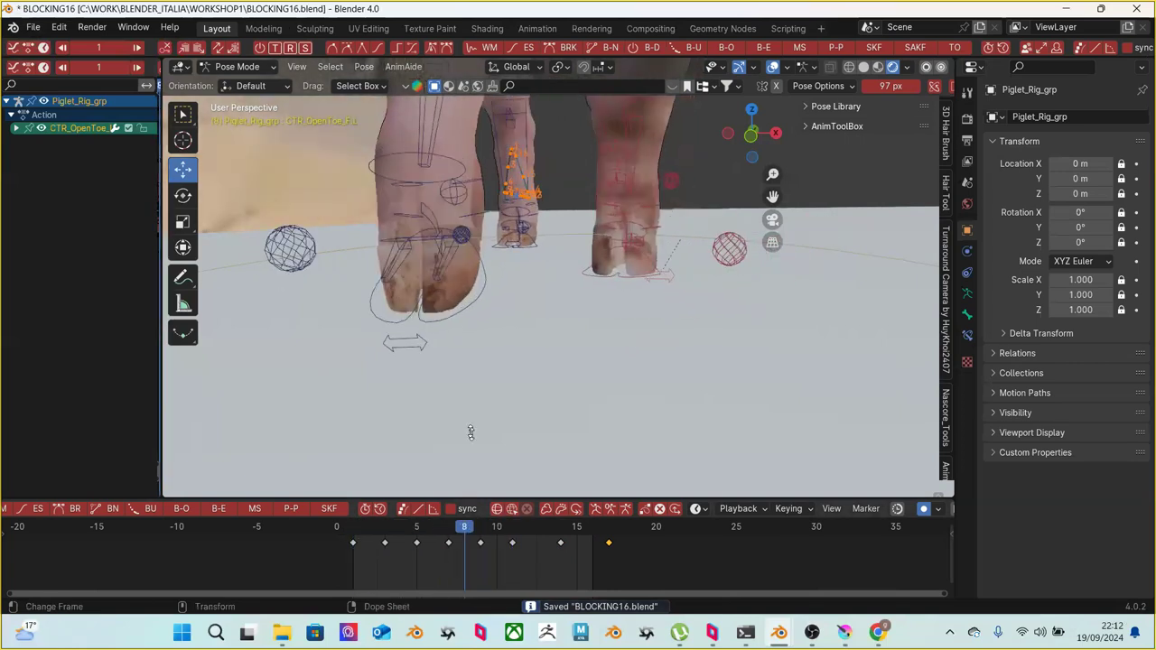
pyautogui.click(413, 344)
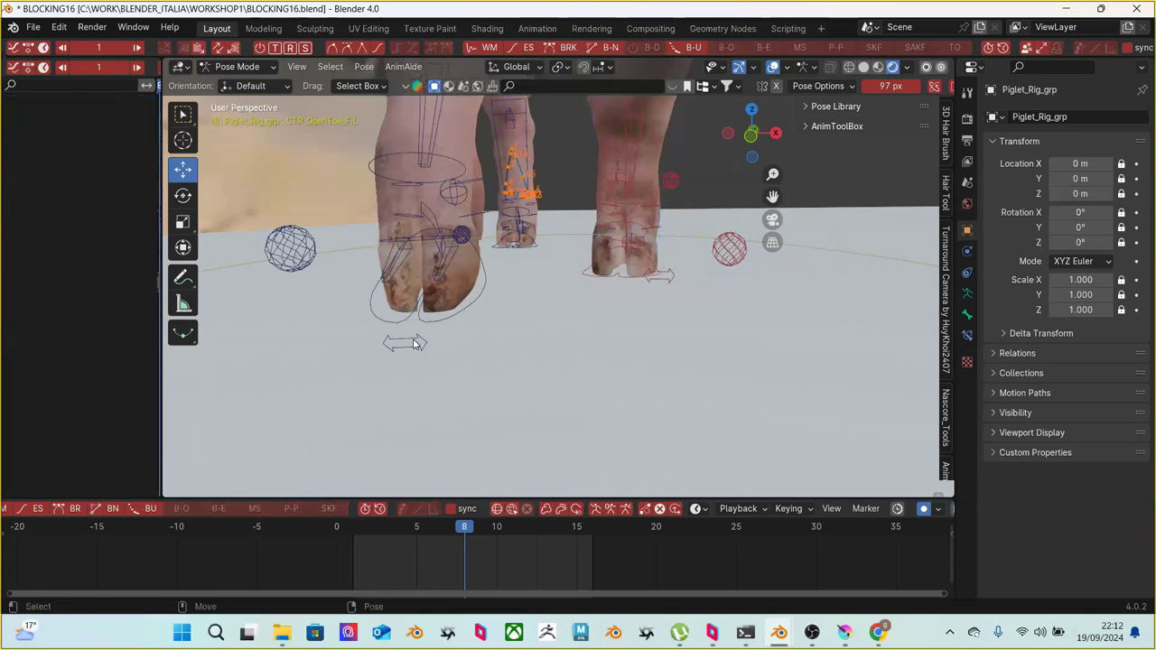
pyautogui.click(404, 341)
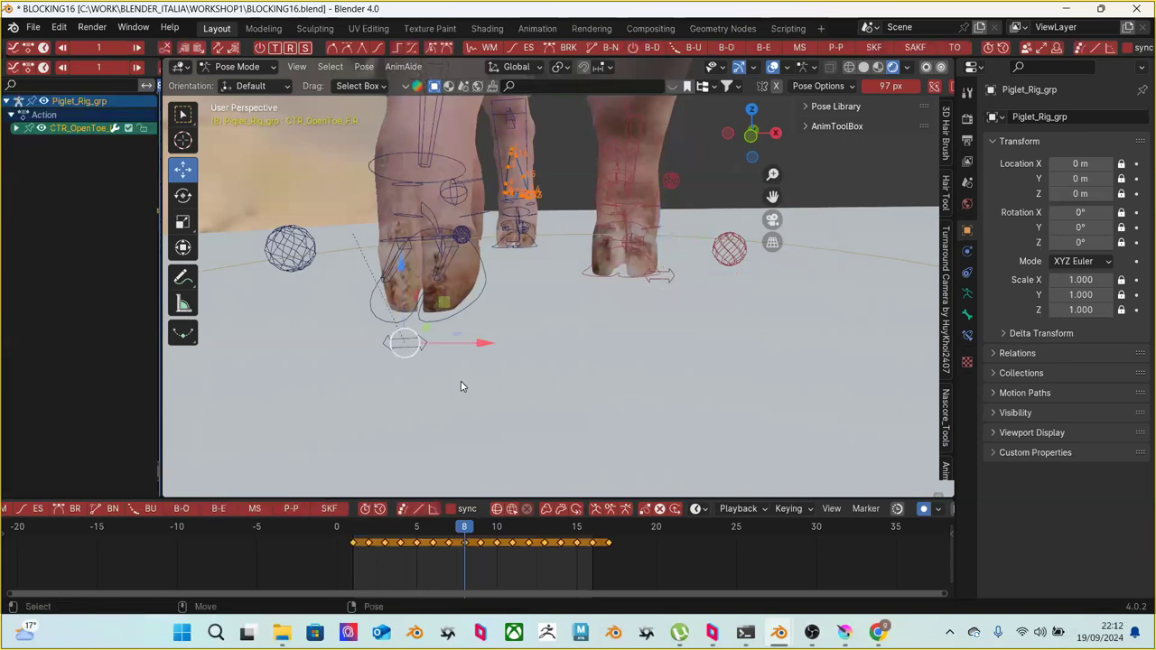
pyautogui.click(427, 355)
pyautogui.click(408, 344)
pyautogui.moveTo(357, 539); pyautogui.dragTo(463, 542)
pyautogui.moveTo(507, 411); pyautogui.dragTo(542, 362, button='middle')
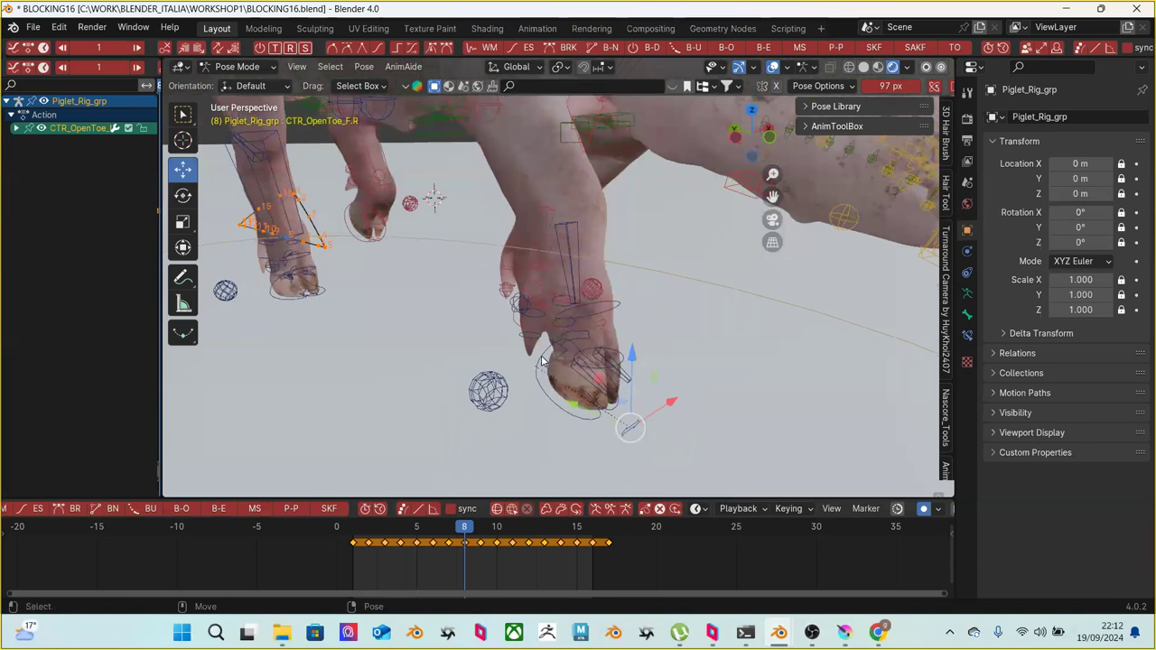
pyautogui.click(543, 359)
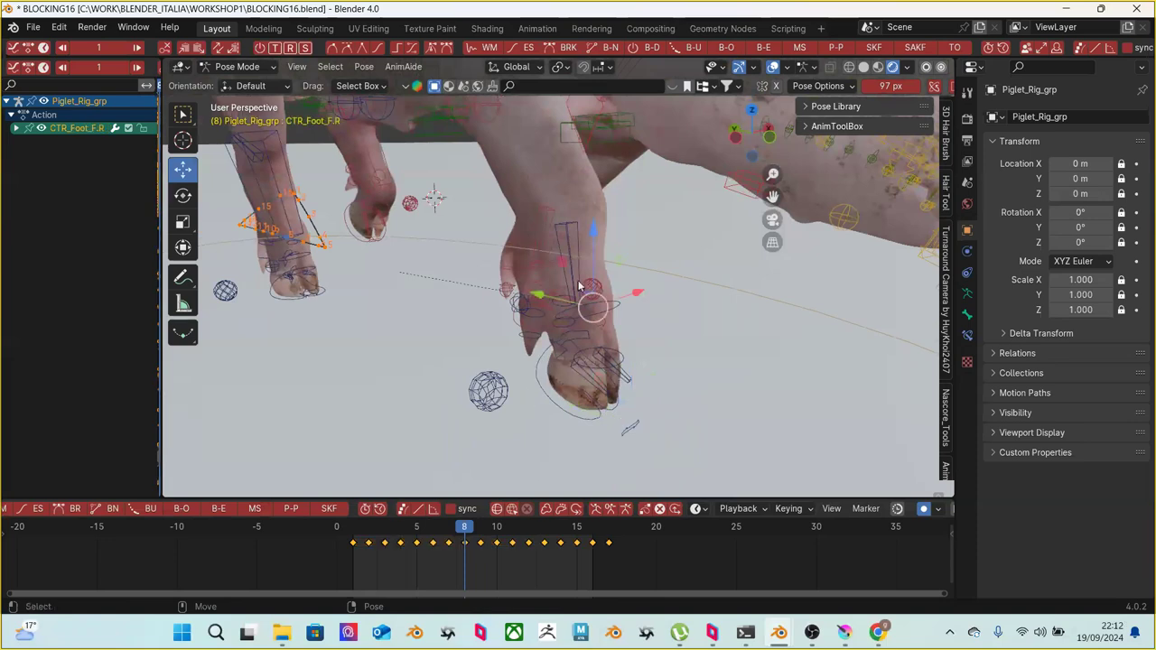
pyautogui.click(630, 430)
pyautogui.keyDown('alt'); pyautogui.moveTo(629, 430); pyautogui.dragTo(543, 385); pyautogui.keyUp('alt')
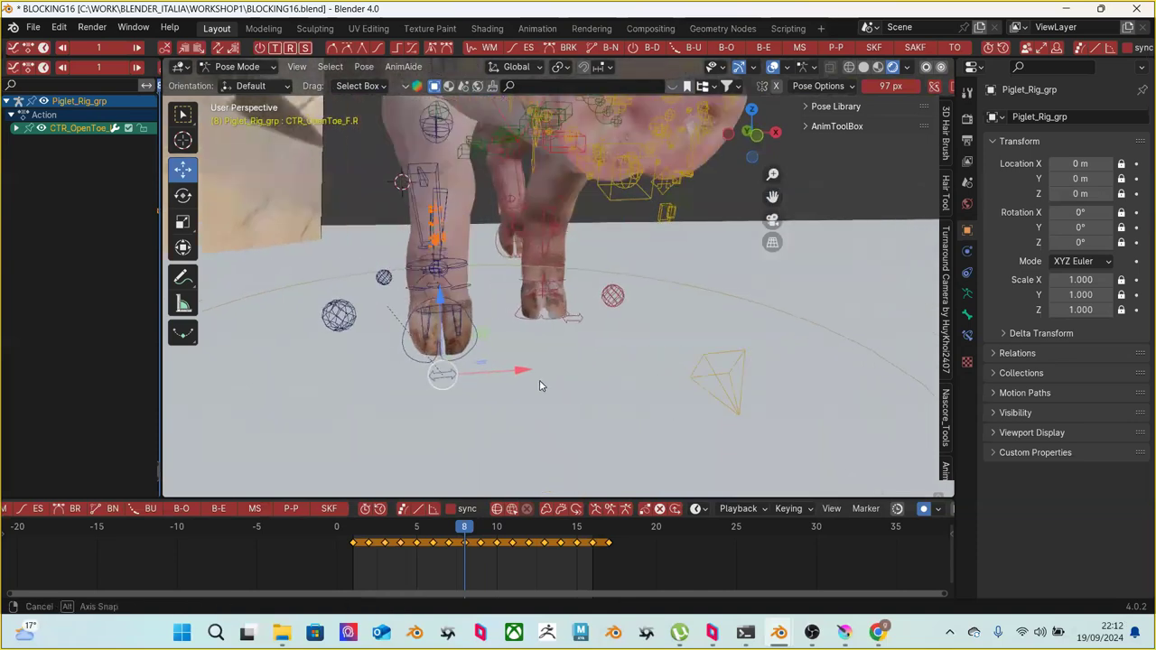
pyautogui.moveTo(353, 531); pyautogui.dragTo(598, 533)
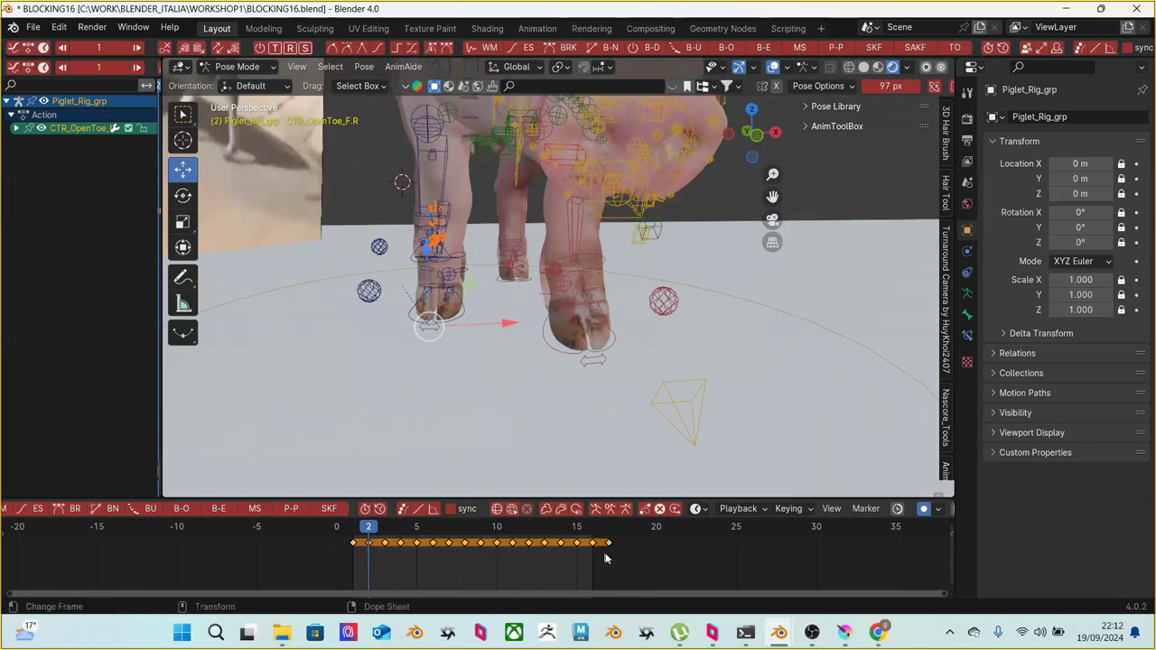
pyautogui.press('Delete')
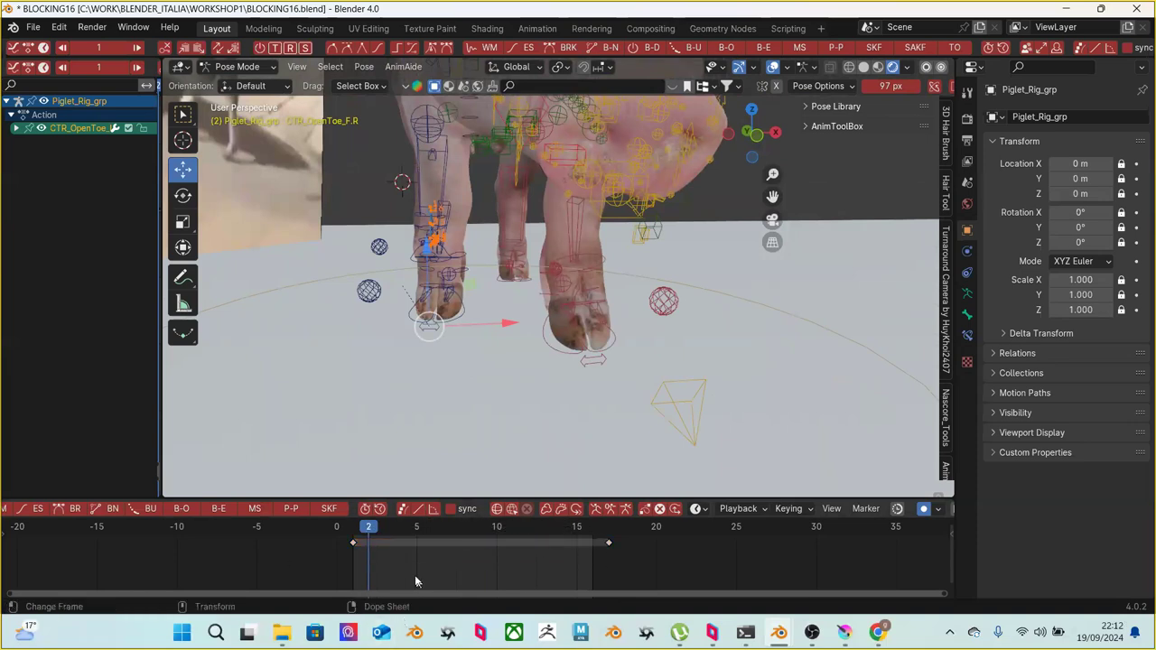
# Move the front right toe-spread control along positive X at frame 4 and about 0.005 m along X at frame 3
pyautogui.moveTo(378, 536); pyautogui.dragTo(400, 542)
pyautogui.press('g')
pyautogui.press('x')
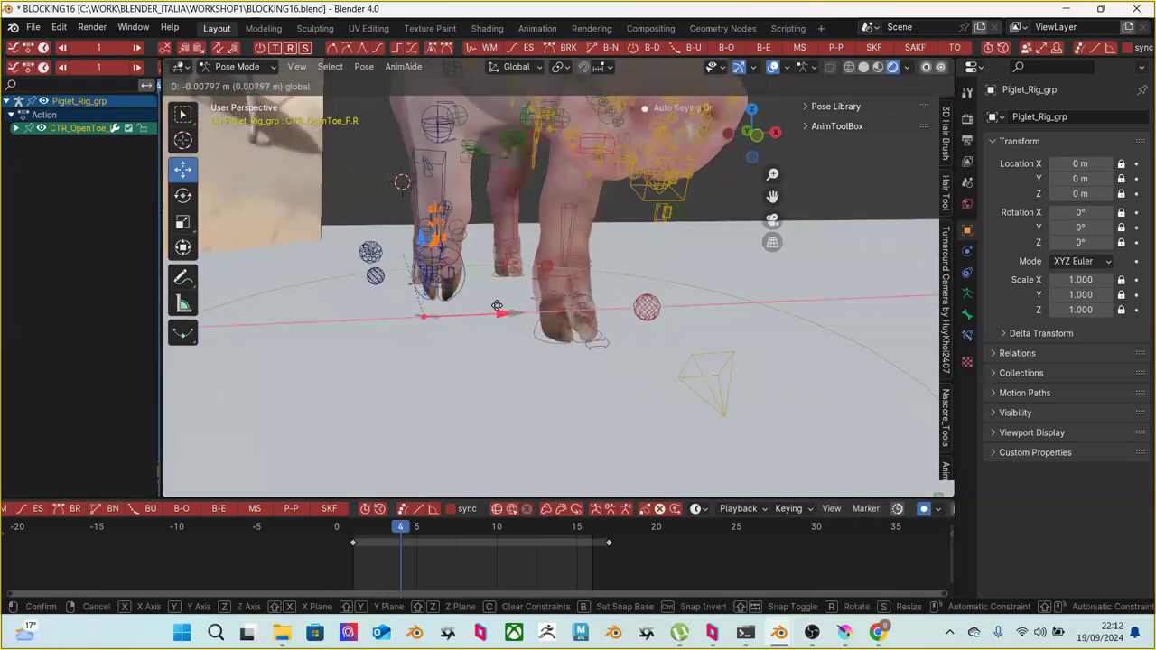
pyautogui.click(530, 310)
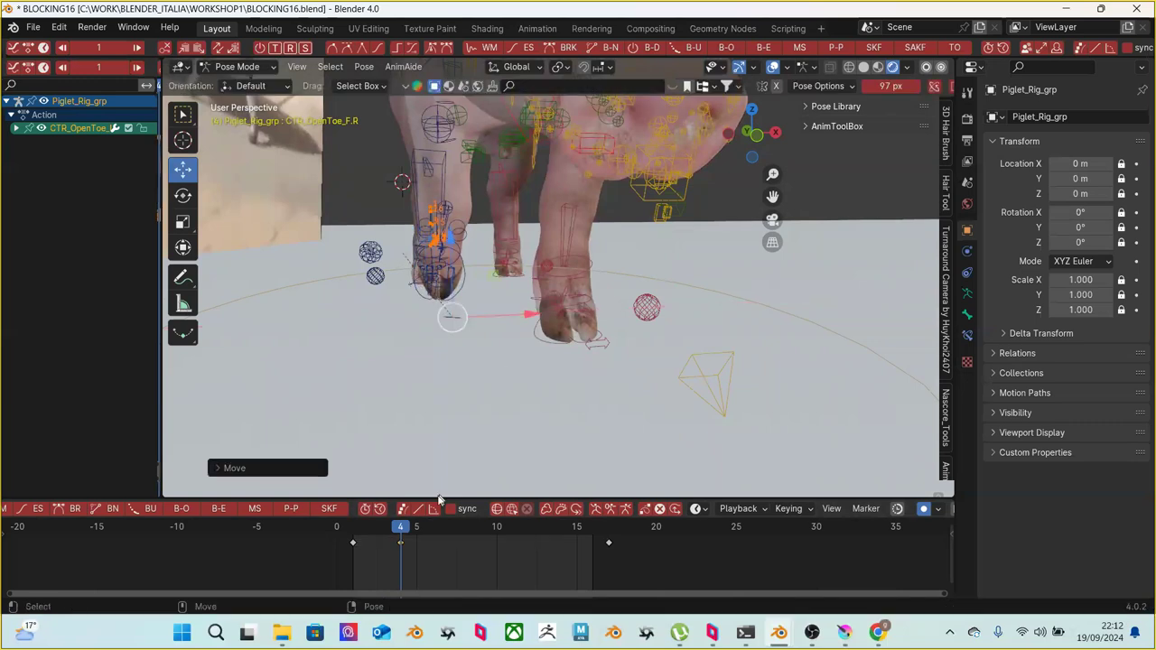
pyautogui.click(384, 531)
pyautogui.moveTo(524, 325); pyautogui.dragTo(534, 322)
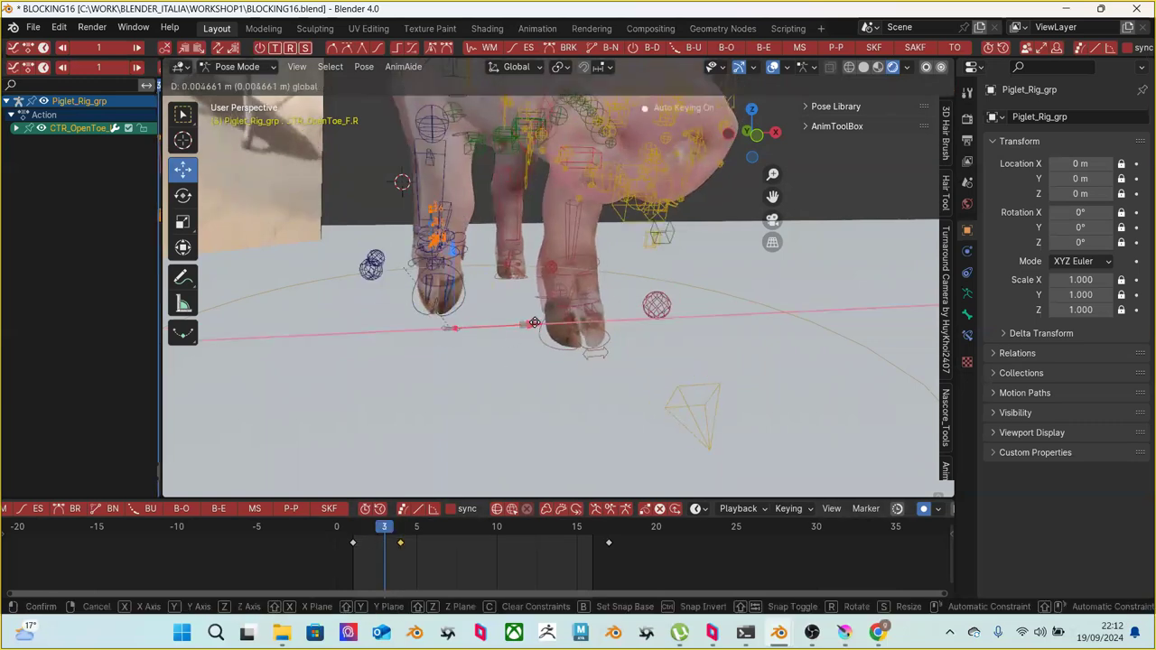
pyautogui.click(519, 353)
# Move the front right toe-spread control along positive X at frames 7 and 9, and along negative X at frame 11
pyautogui.moveTo(403, 527); pyautogui.dragTo(449, 527)
pyautogui.moveTo(532, 362); pyautogui.dragTo(542, 363)
pyautogui.moveTo(398, 527); pyautogui.dragTo(512, 526)
pyautogui.moveTo(533, 356); pyautogui.dragTo(501, 358)
pyautogui.moveTo(462, 530); pyautogui.dragTo(480, 529)
pyautogui.moveTo(520, 370); pyautogui.dragTo(529, 370)
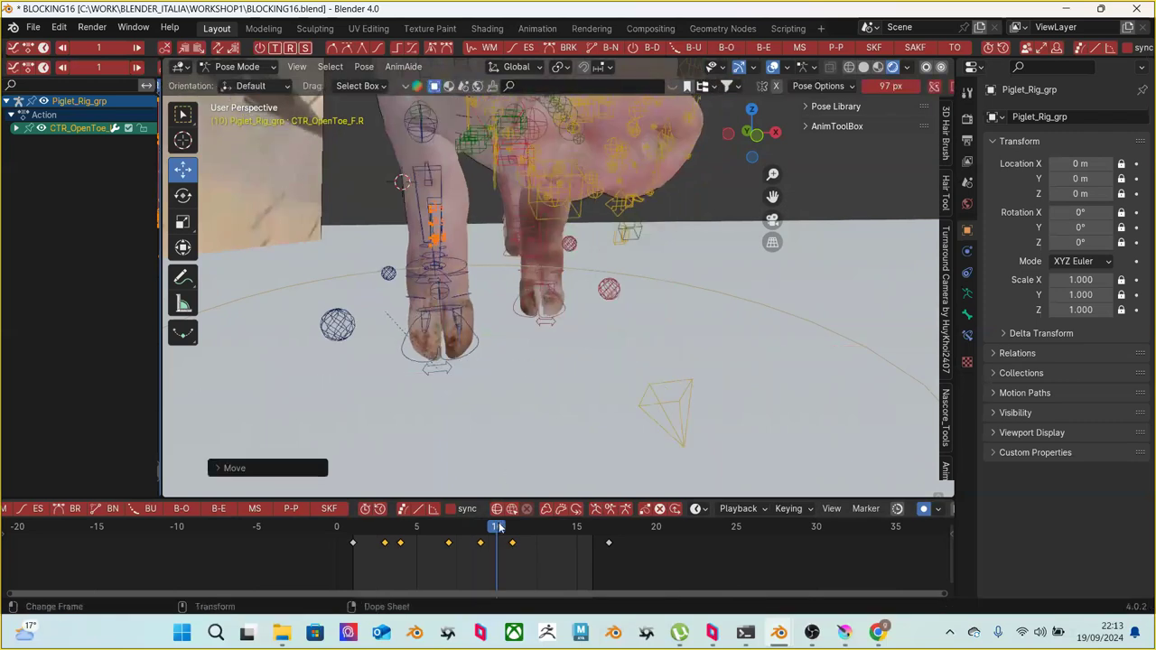
# Move the front right toe-spread control along negative X at frames 13 and 15 to key the open toes
pyautogui.moveTo(492, 529); pyautogui.dragTo(544, 533)
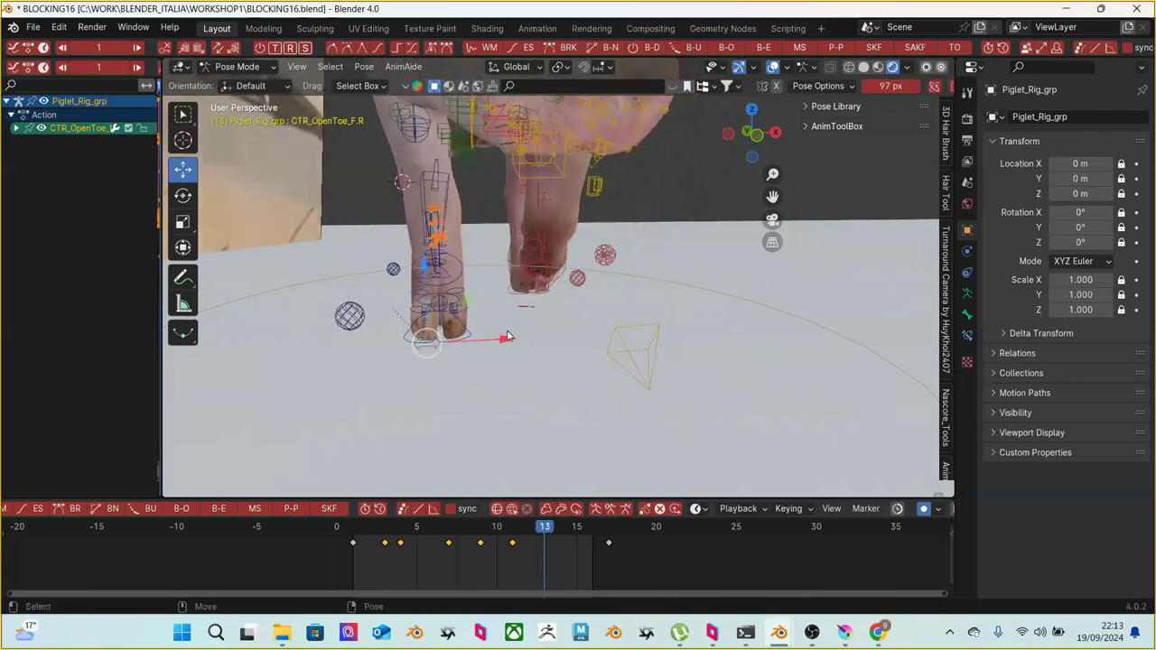
pyautogui.moveTo(503, 344); pyautogui.dragTo(516, 342)
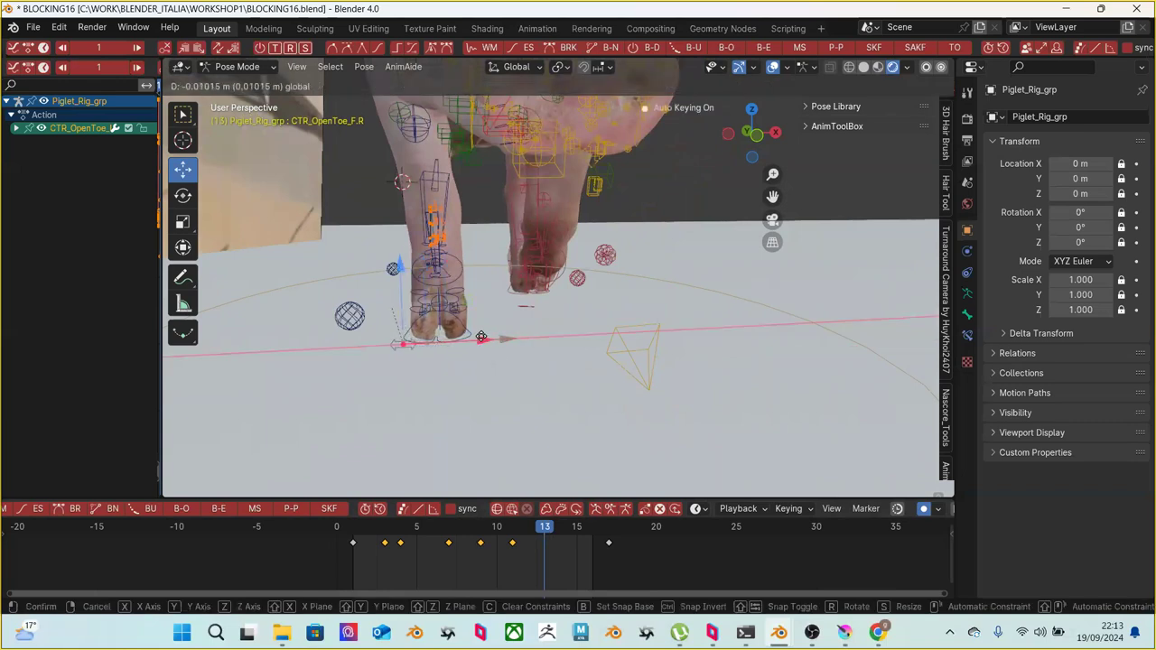
pyautogui.click(495, 352)
pyautogui.click(567, 536)
pyautogui.click(574, 533)
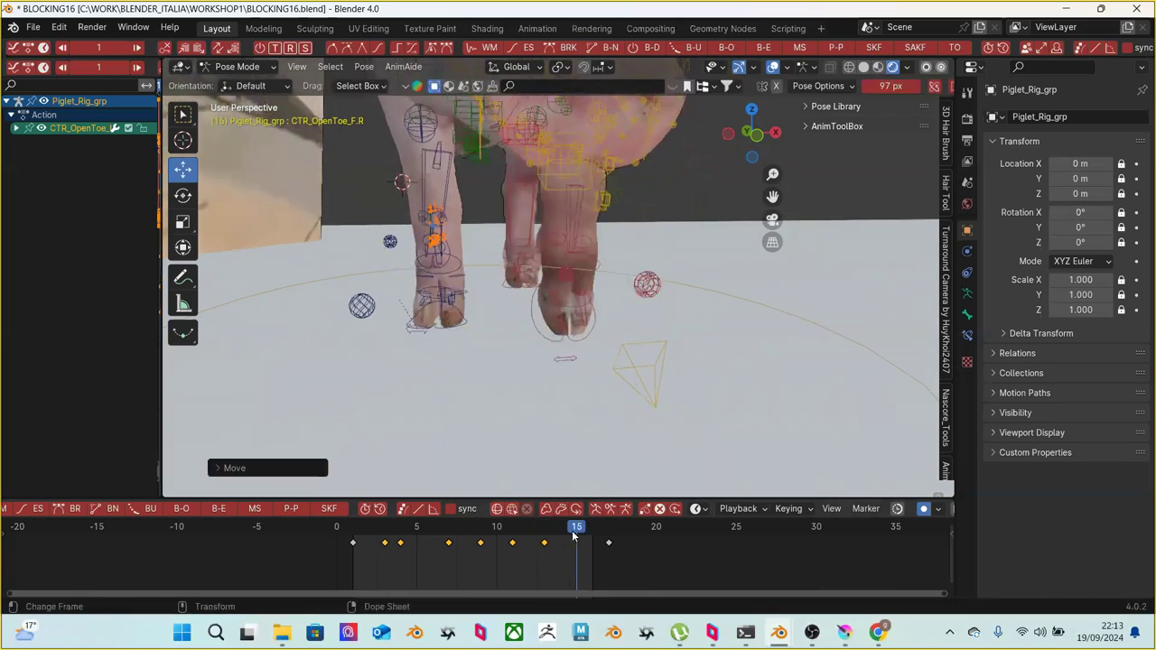
pyautogui.moveTo(492, 330); pyautogui.dragTo(487, 352)
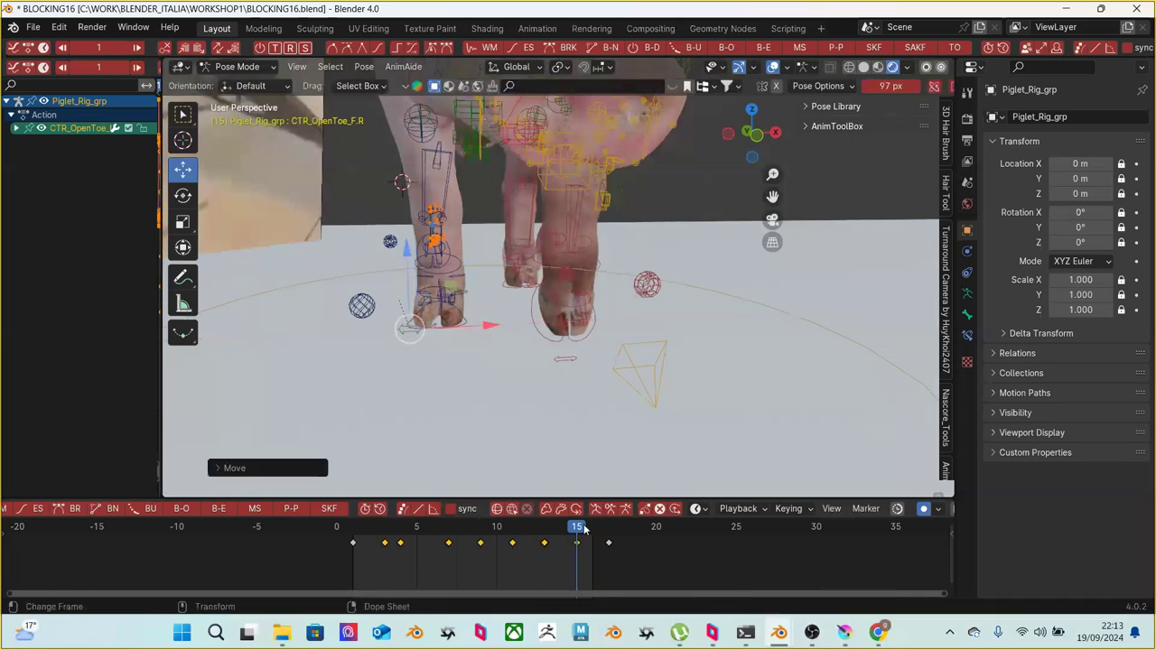
# Copy the front right toe-spread control's frame 1 keyframe and paste it at frame 17
pyautogui.click(351, 540)
pyautogui.rightClick(356, 544)
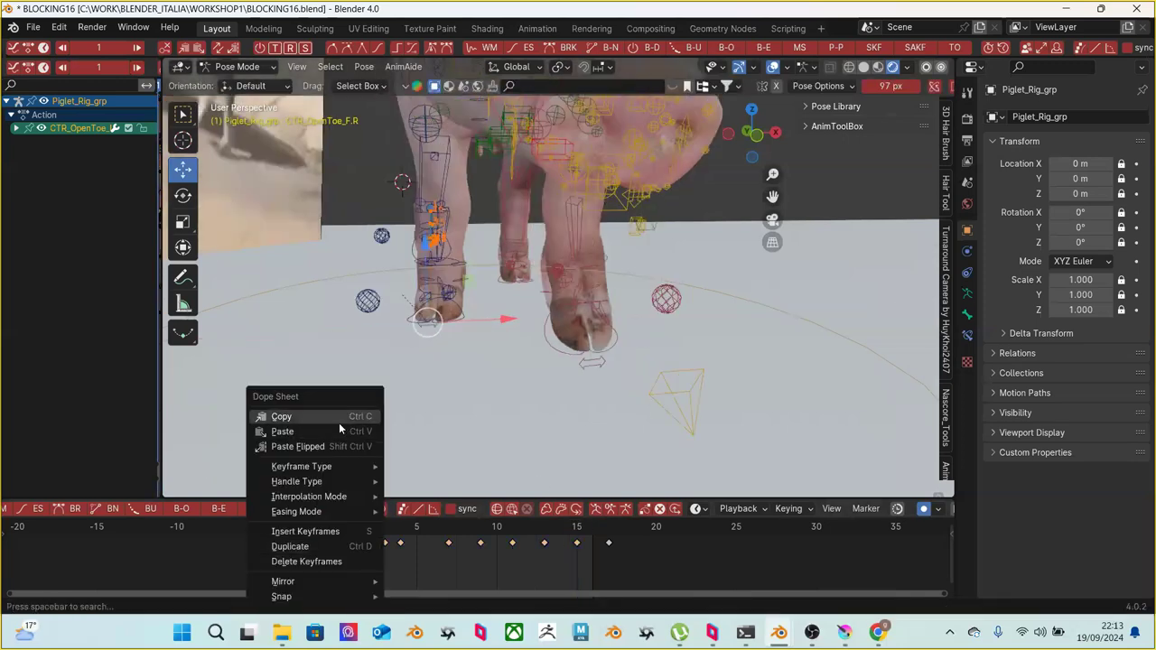
pyautogui.click(337, 422)
pyautogui.click(610, 540)
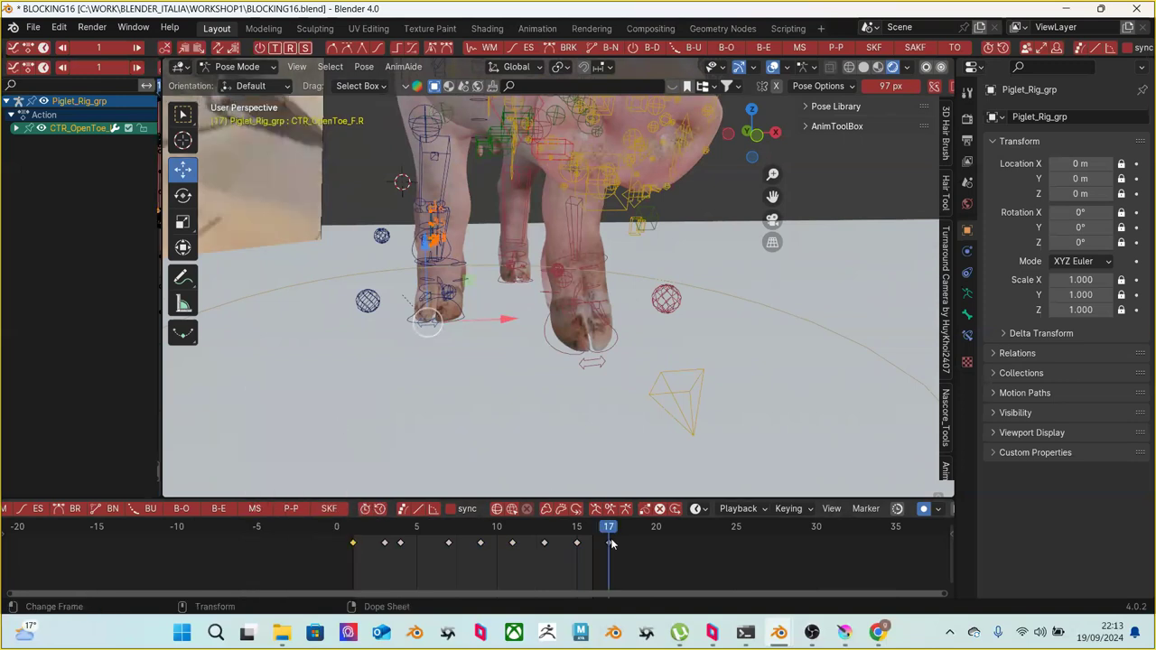
pyautogui.rightClick(611, 543)
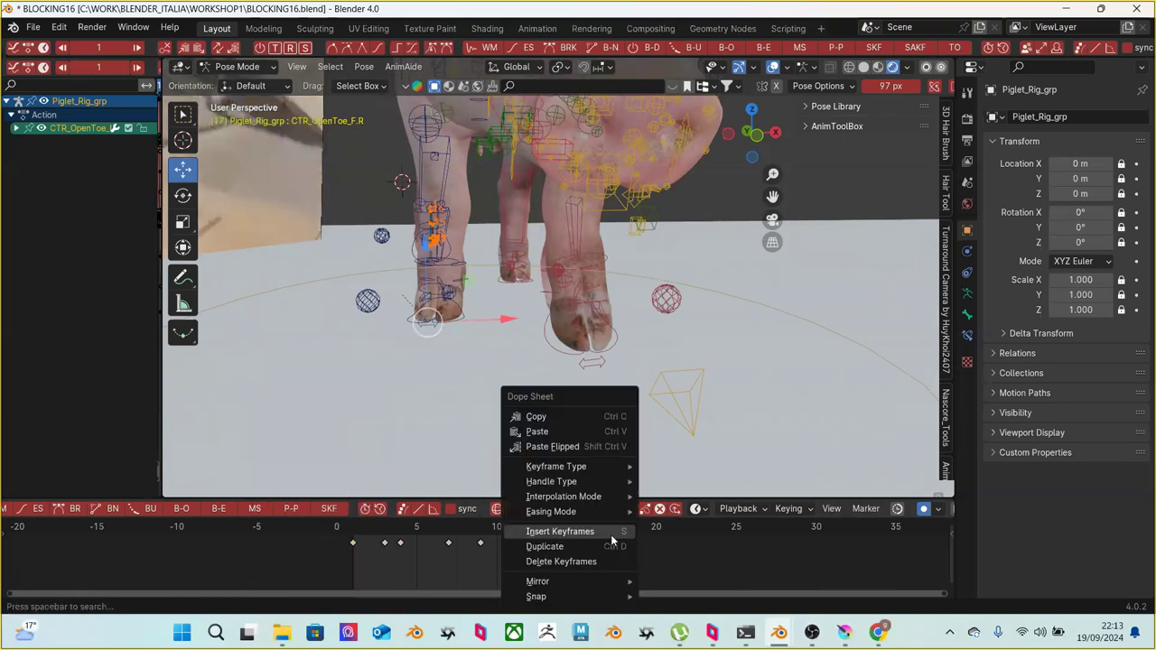
pyautogui.click(569, 432)
# Play back the walk cycle to check the front right toes, and save an incremental version as BLOCKING17
pyautogui.scroll(3, 553, 401)
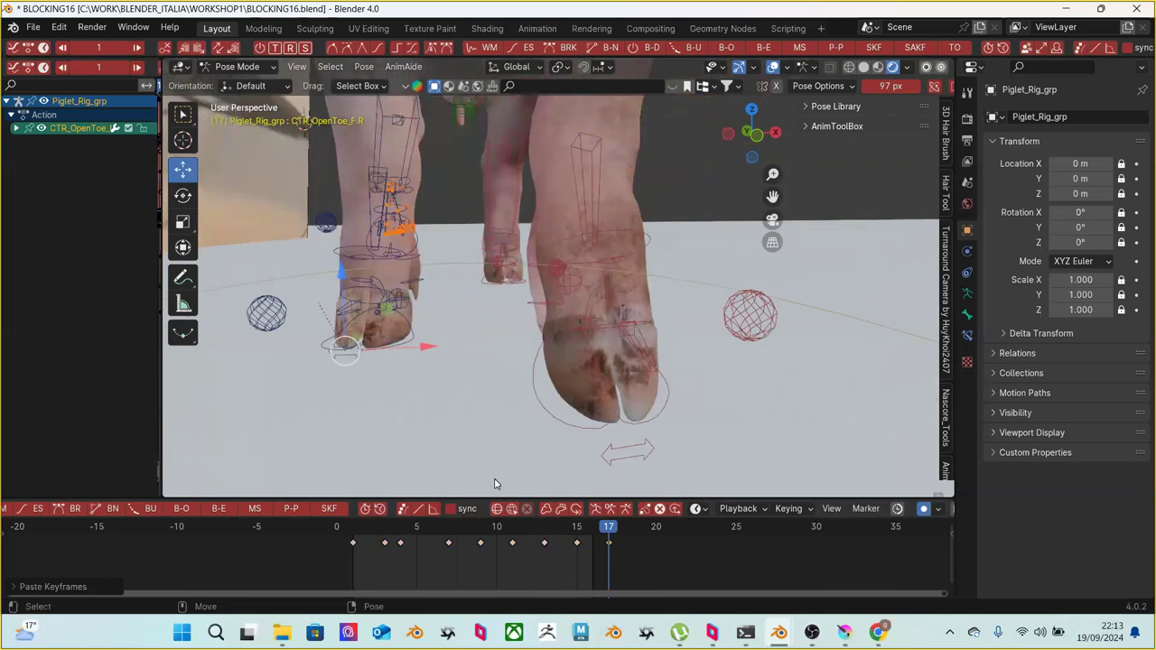
pyautogui.press('space')
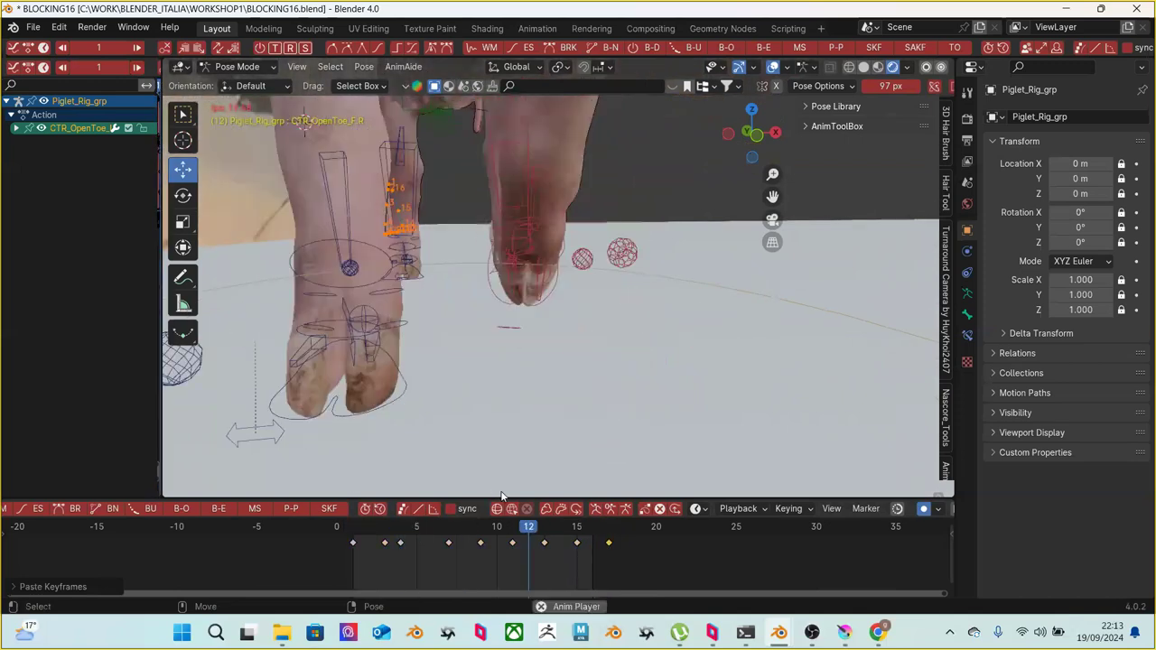
pyautogui.moveTo(535, 395); pyautogui.dragTo(397, 348, button='middle')
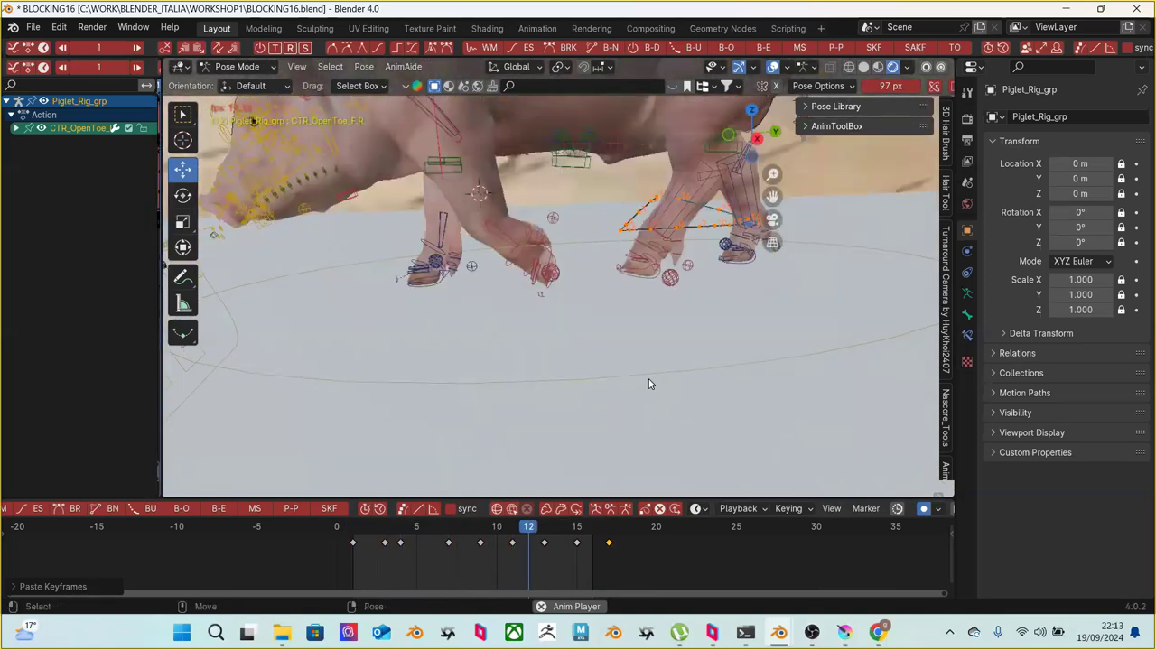
pyautogui.click(32, 28)
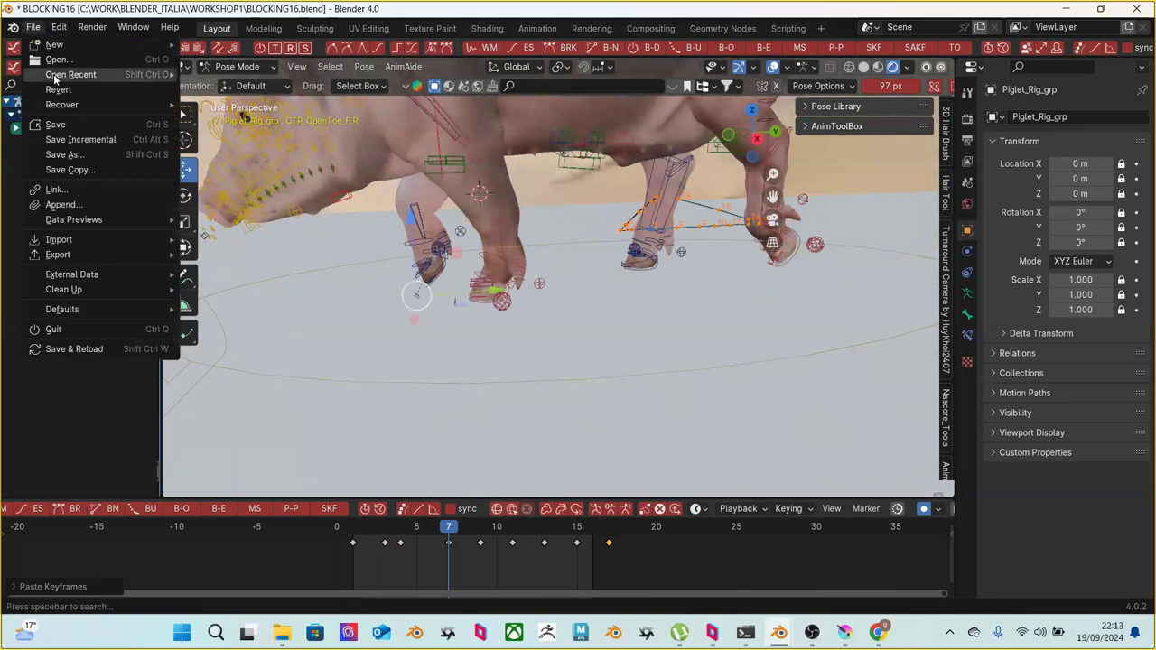
pyautogui.click(77, 139)
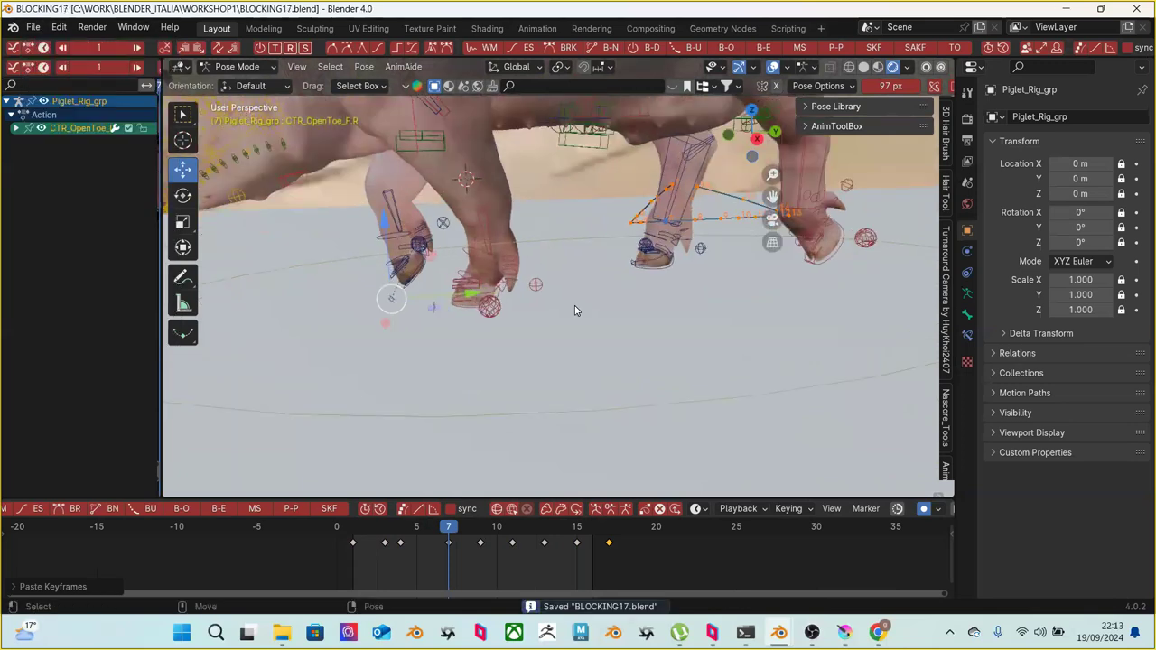
# Select the back right toe-spread control CTR_OpenToe_B_c.R and delete its keyframes between frames 1 and 17, keeping both end keys
pyautogui.scroll(2, 574, 310)
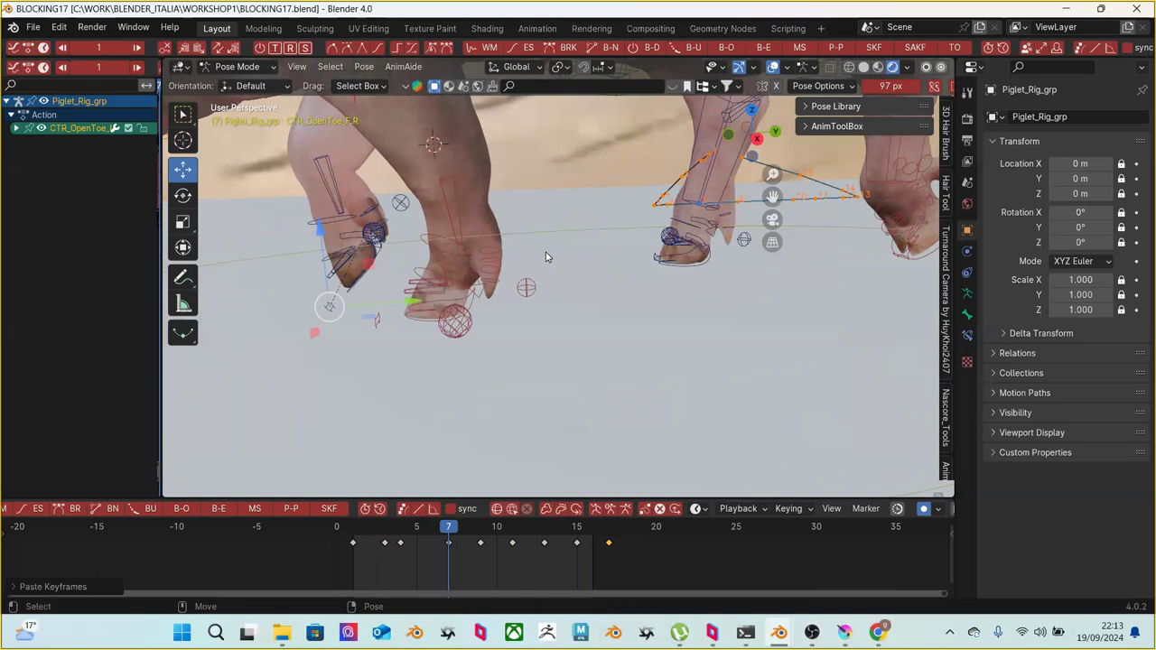
pyautogui.moveTo(621, 384); pyautogui.dragTo(730, 328, button='middle')
pyautogui.keyDown('shift'); pyautogui.moveTo(488, 188); pyautogui.dragTo(743, 207, button='middle'); pyautogui.keyUp('shift')
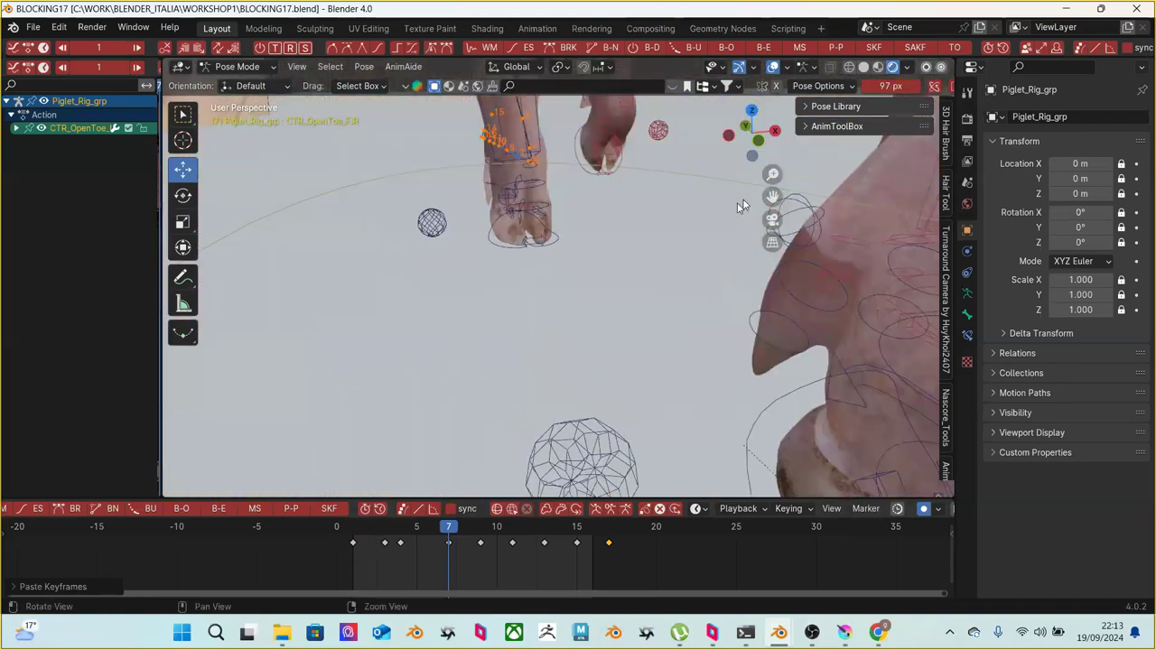
pyautogui.click(542, 240)
pyautogui.moveTo(533, 242); pyautogui.dragTo(569, 398, button='middle')
pyautogui.click(369, 560)
pyautogui.moveTo(365, 552); pyautogui.dragTo(600, 533)
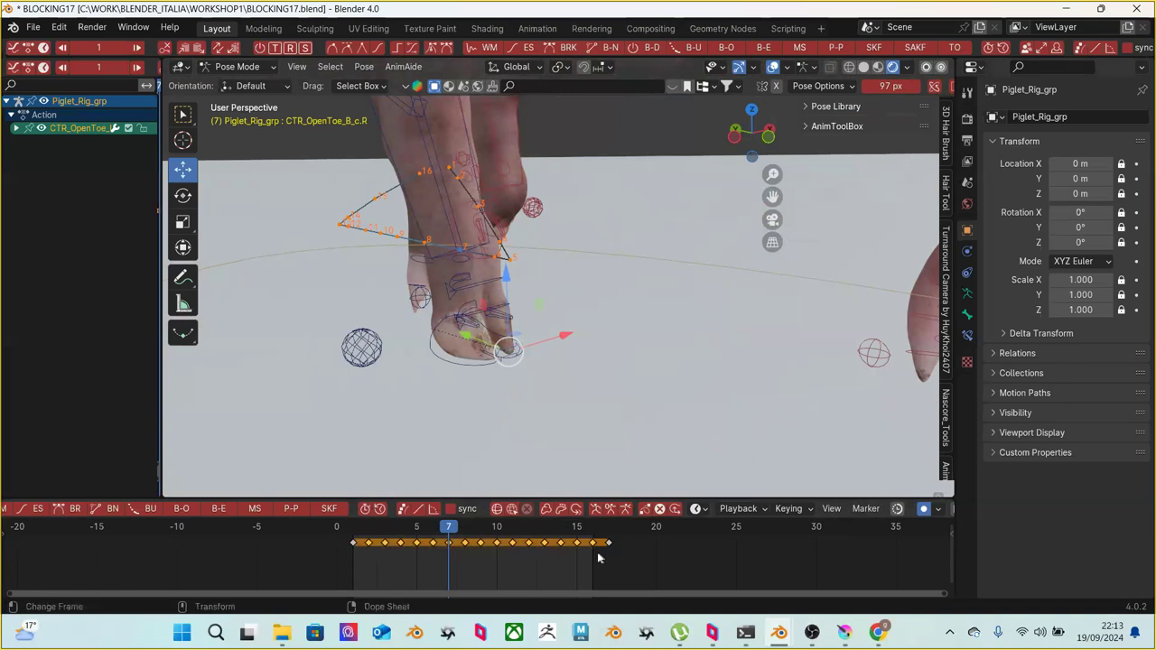
pyautogui.press('Delete')
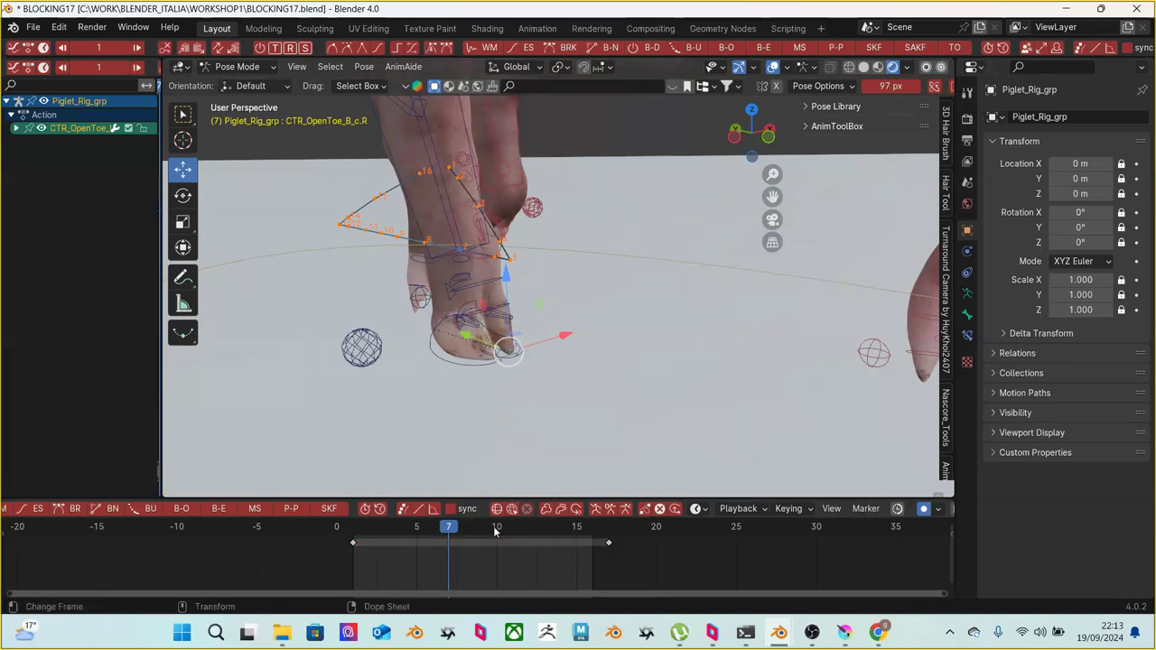
# Move the back right toe-spread control along X at frames 3 and 5 to key the toe spread
pyautogui.click(355, 531)
pyautogui.moveTo(355, 531); pyautogui.dragTo(385, 531)
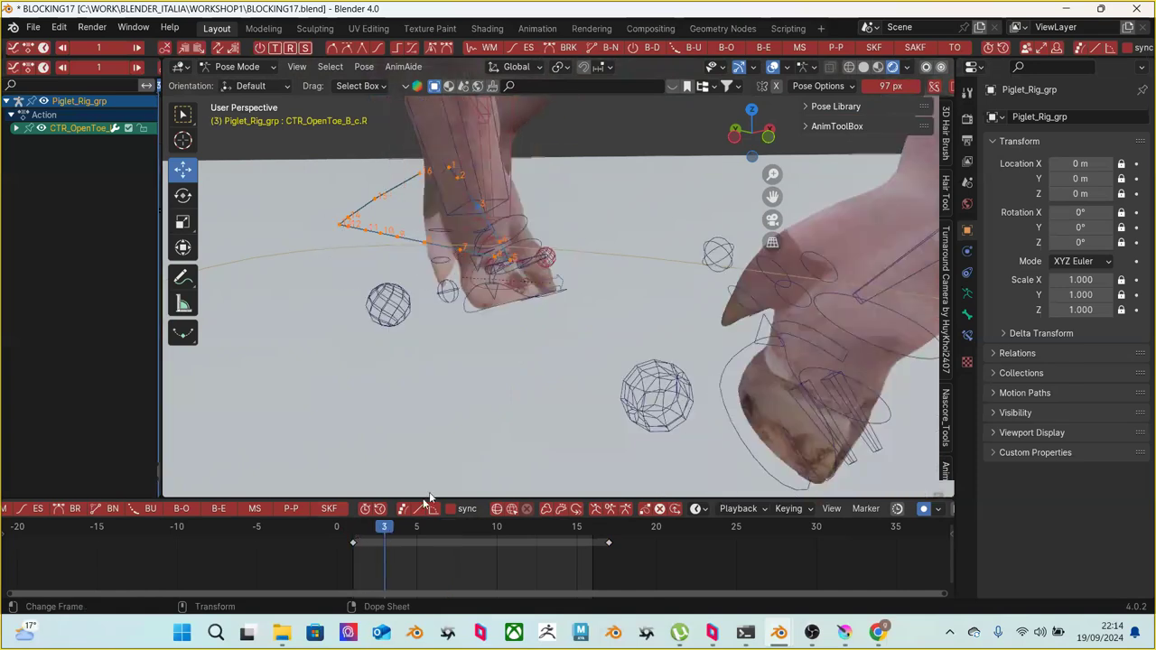
pyautogui.moveTo(558, 383); pyautogui.dragTo(475, 425, button='middle')
pyautogui.click(369, 531)
pyautogui.click(384, 531)
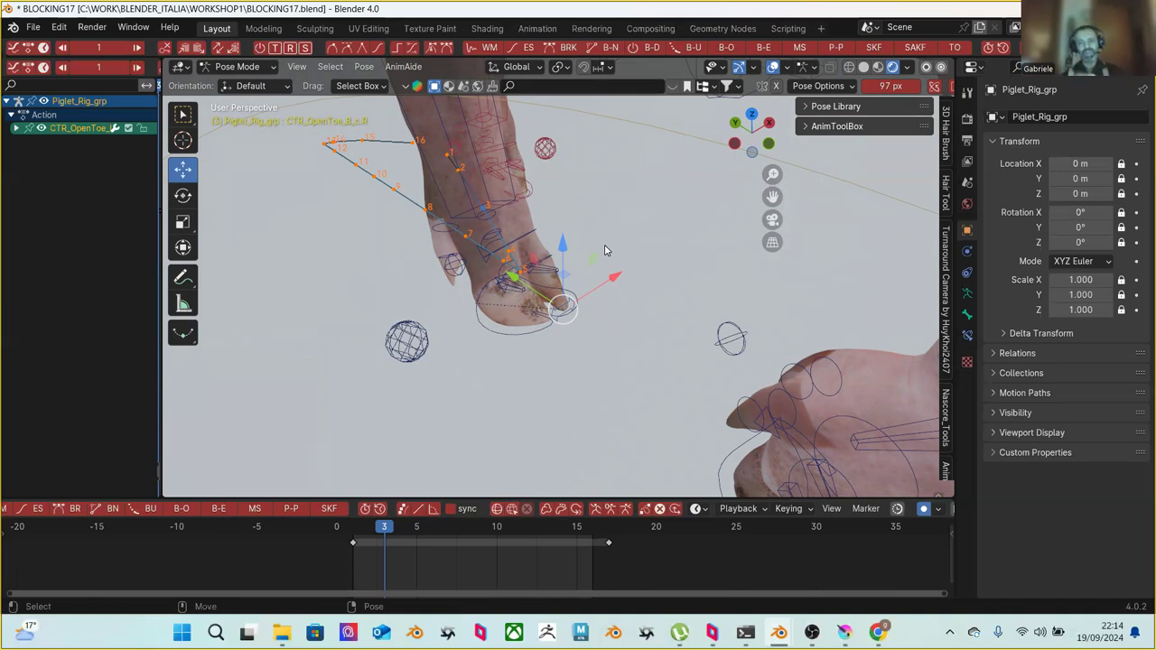
pyautogui.moveTo(473, 331); pyautogui.dragTo(535, 278, button='middle')
pyautogui.moveTo(617, 311); pyautogui.dragTo(556, 327)
pyautogui.moveTo(374, 527); pyautogui.dragTo(617, 424)
pyautogui.keyDown('alt'); pyautogui.moveTo(616, 424); pyautogui.dragTo(612, 304, button='middle'); pyautogui.keyUp('alt')
pyautogui.keyDown('alt'); pyautogui.moveTo(612, 304); pyautogui.dragTo(528, 443); pyautogui.keyUp('alt')
# Adjust the back right toe-spread control at frames 8, 11 and 14 to key the toe spread there
pyautogui.moveTo(419, 528); pyautogui.dragTo(463, 533)
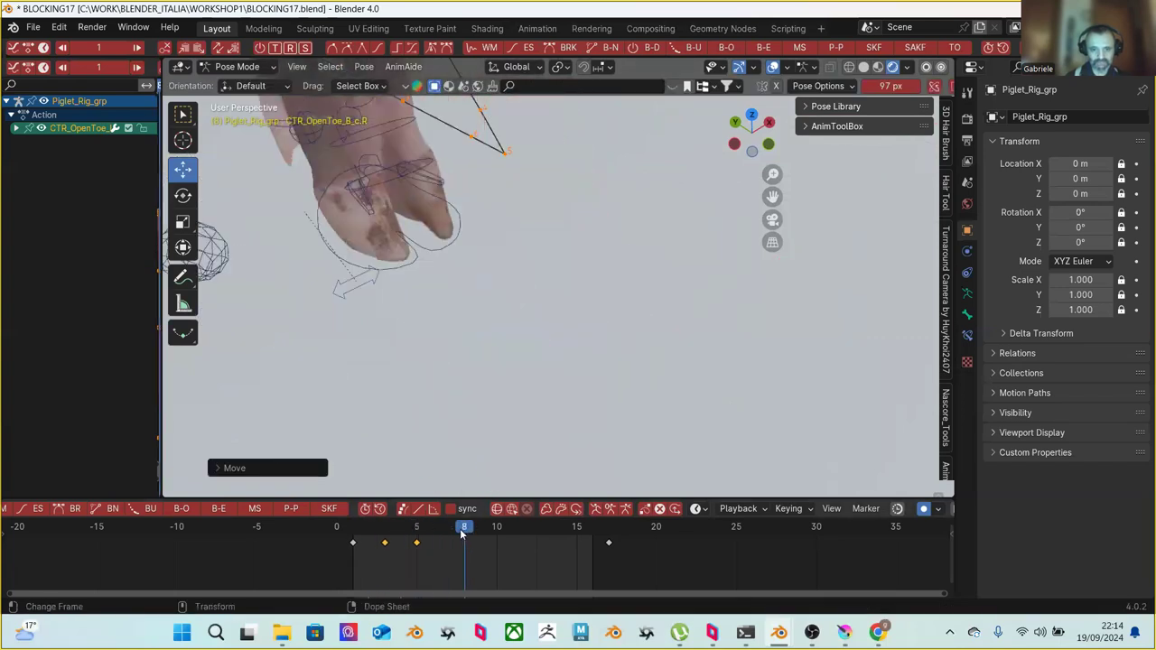
pyautogui.moveTo(438, 298); pyautogui.dragTo(473, 364)
pyautogui.moveTo(464, 529); pyautogui.dragTo(518, 528)
pyautogui.keyDown('alt'); pyautogui.moveTo(398, 226); pyautogui.dragTo(445, 301, button='middle'); pyautogui.keyUp('alt')
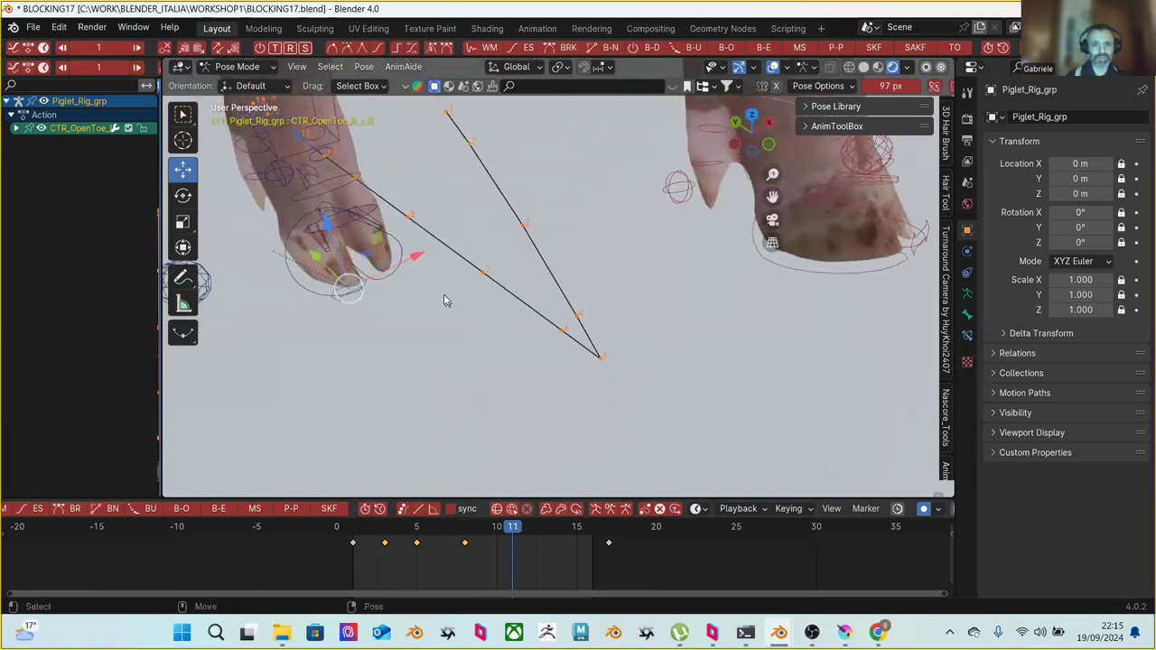
pyautogui.moveTo(413, 257); pyautogui.dragTo(437, 248)
pyautogui.moveTo(482, 528); pyautogui.dragTo(568, 528)
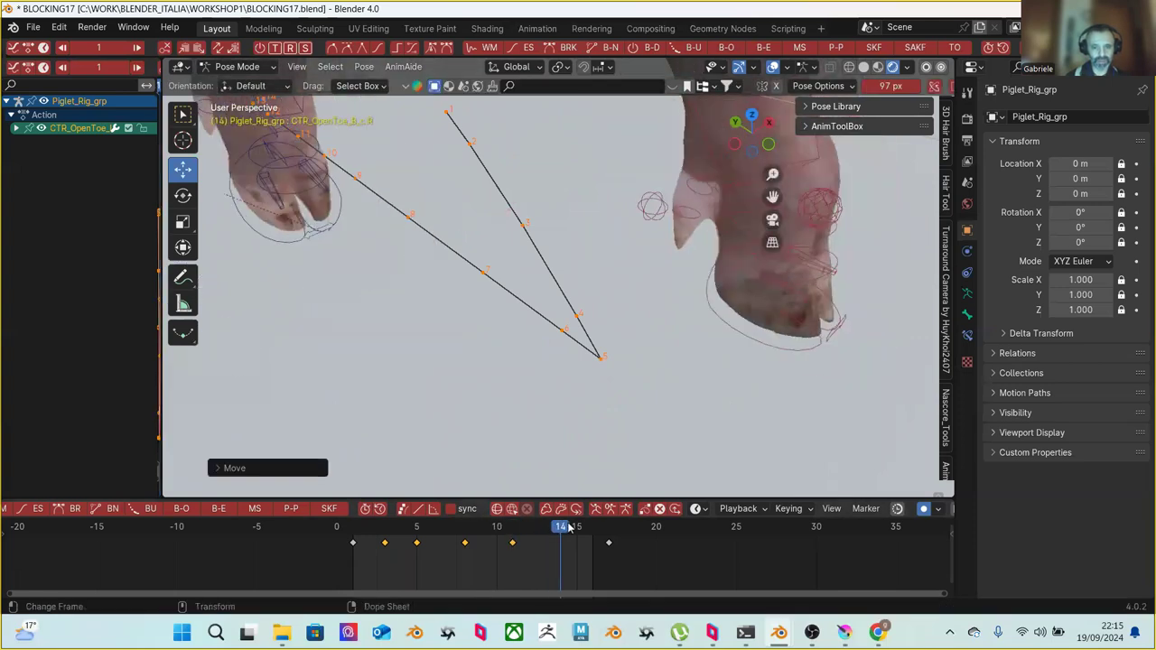
pyautogui.moveTo(385, 202); pyautogui.dragTo(449, 188)
# Scrub through the end of the cycle and move the back right toe-spread control along positive X at frame 1
pyautogui.moveTo(542, 532); pyautogui.dragTo(593, 528)
pyautogui.click(354, 533)
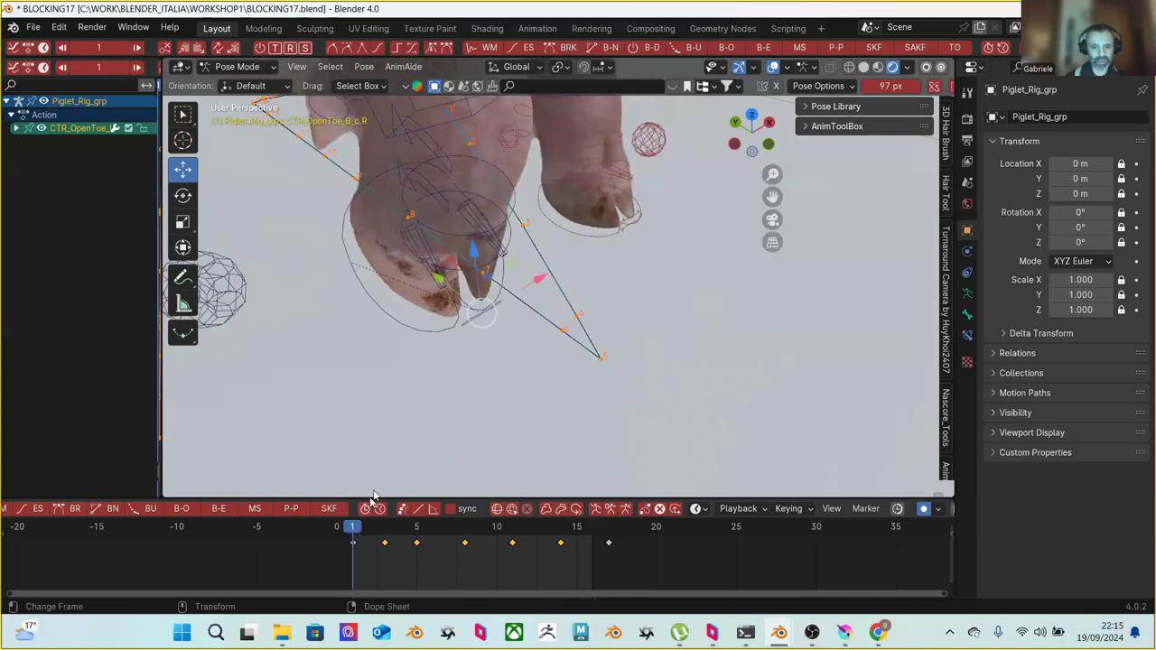
pyautogui.moveTo(542, 276); pyautogui.dragTo(571, 261)
# Copy the back right toe-spread control's frame 1 keyframe and paste it at frame 17
pyautogui.click(353, 544)
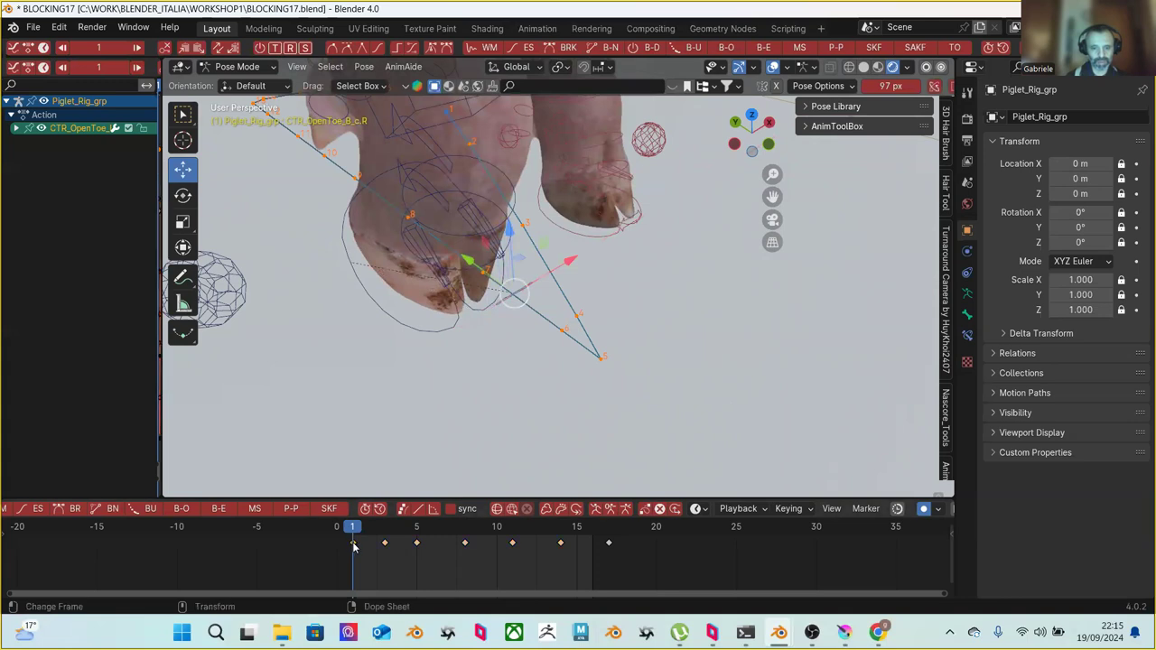
pyautogui.rightClick(353, 545)
pyautogui.click(320, 419)
pyautogui.click(611, 533)
pyautogui.rightClick(610, 547)
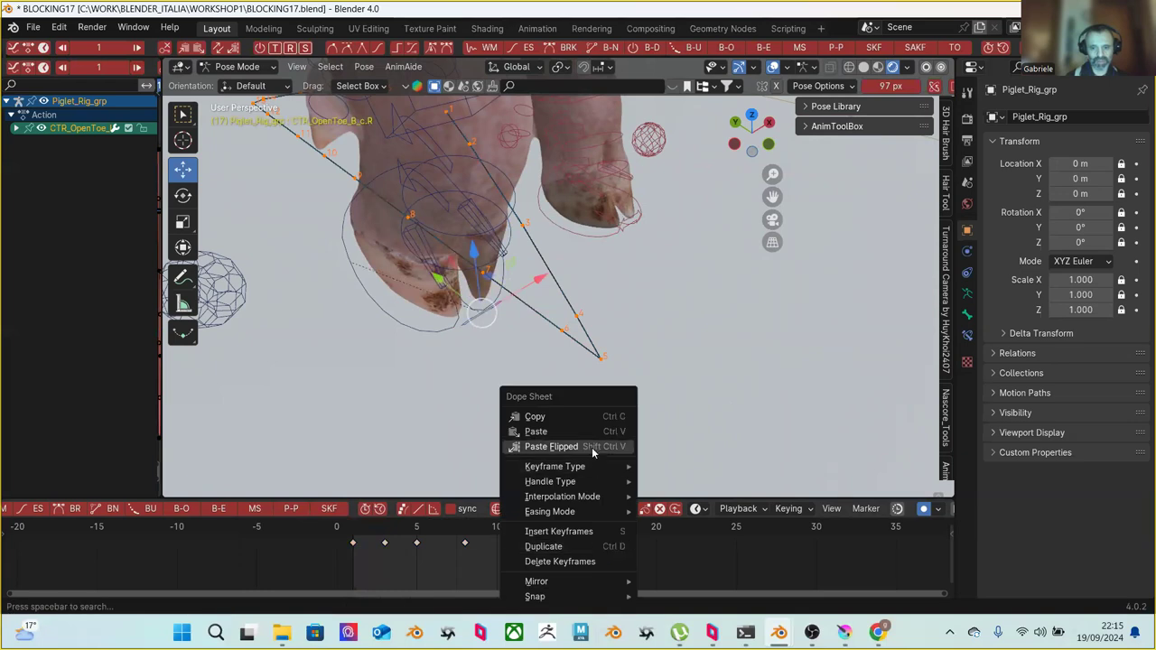
pyautogui.click(584, 431)
# Scrub and play back the walk cycle to check the back right toes' opening and closing
pyautogui.moveTo(356, 535); pyautogui.dragTo(420, 529)
pyautogui.scroll(-4, 529, 345)
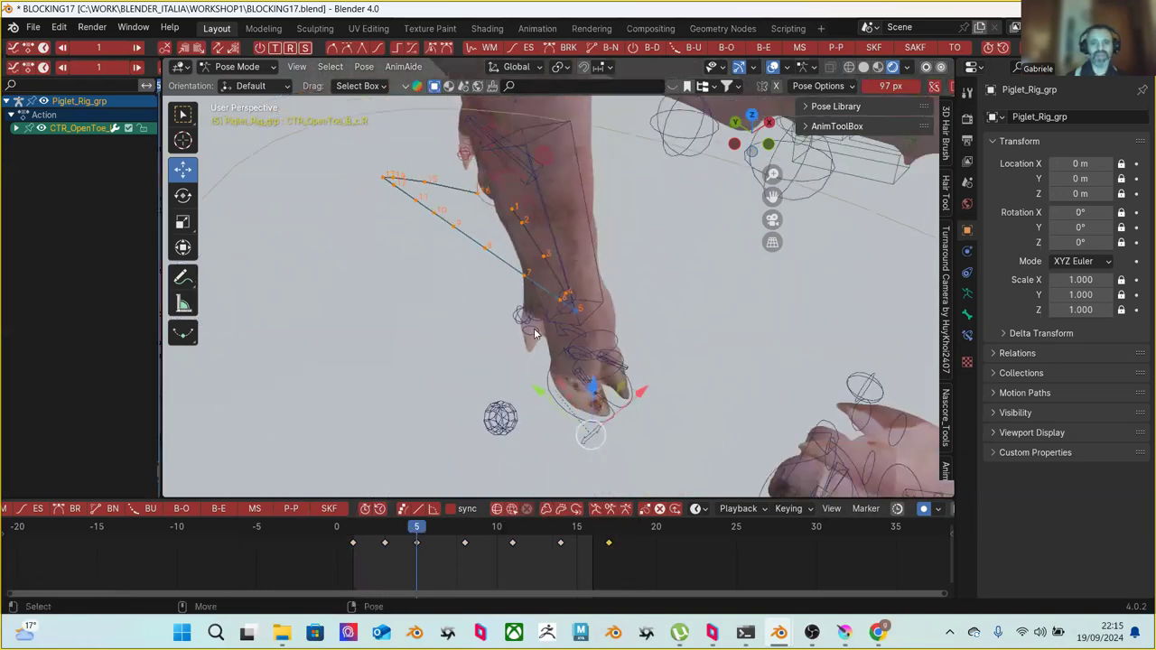
pyautogui.moveTo(535, 334); pyautogui.dragTo(575, 331, button='middle')
pyautogui.click(354, 536)
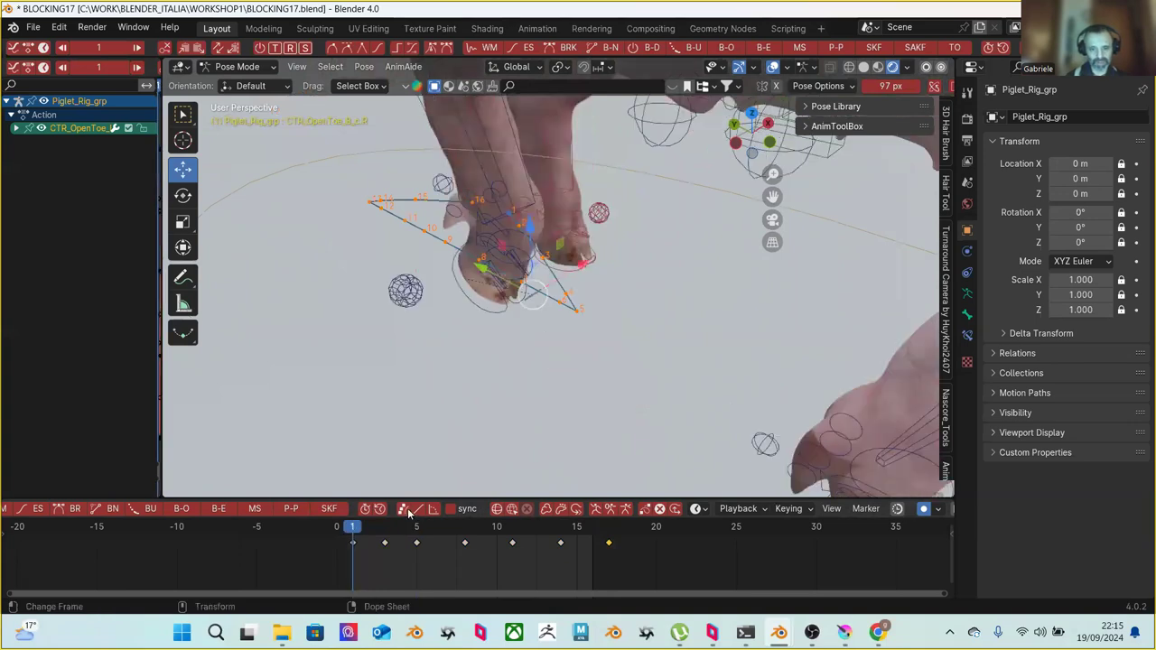
pyautogui.press('space')
pyautogui.moveTo(506, 454); pyautogui.dragTo(401, 242, button='middle')
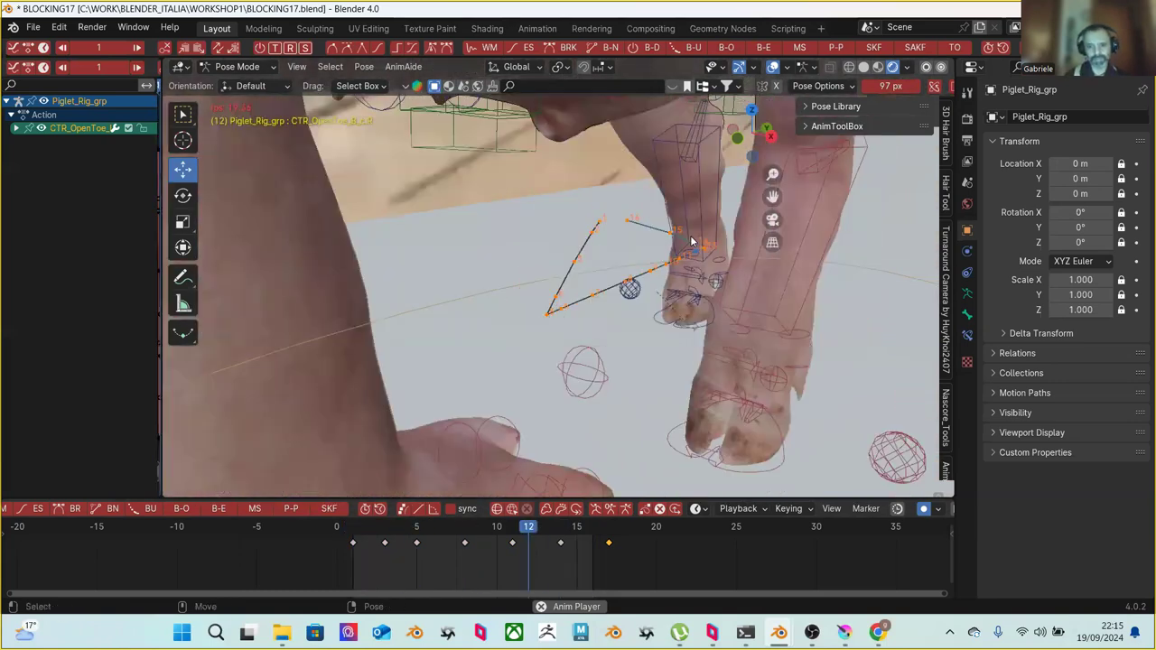
pyautogui.press('space')
# Select the back left toe-spread control CTR_OpenToe_B_c.L and delete its keyframes between frames 1 and 17, keeping both end keys
pyautogui.scroll(-3, 709, 234)
pyautogui.keyDown('shift'); pyautogui.moveTo(709, 235); pyautogui.dragTo(623, 336, button='middle'); pyautogui.keyUp('shift')
pyautogui.click(579, 409)
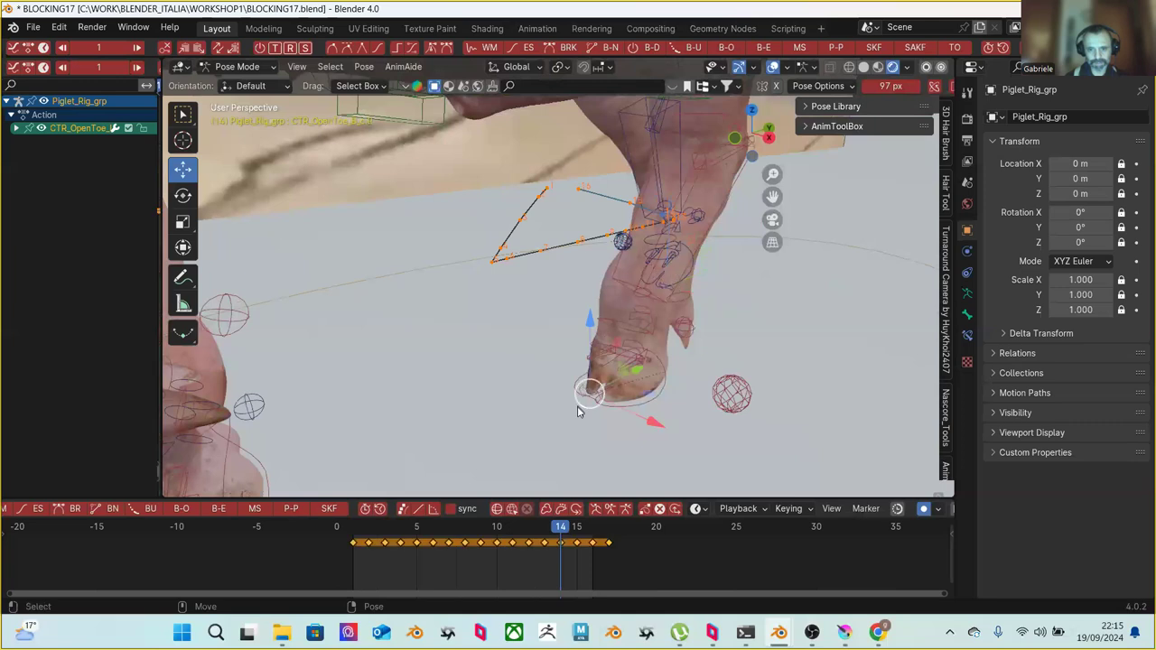
pyautogui.moveTo(360, 569); pyautogui.dragTo(598, 530)
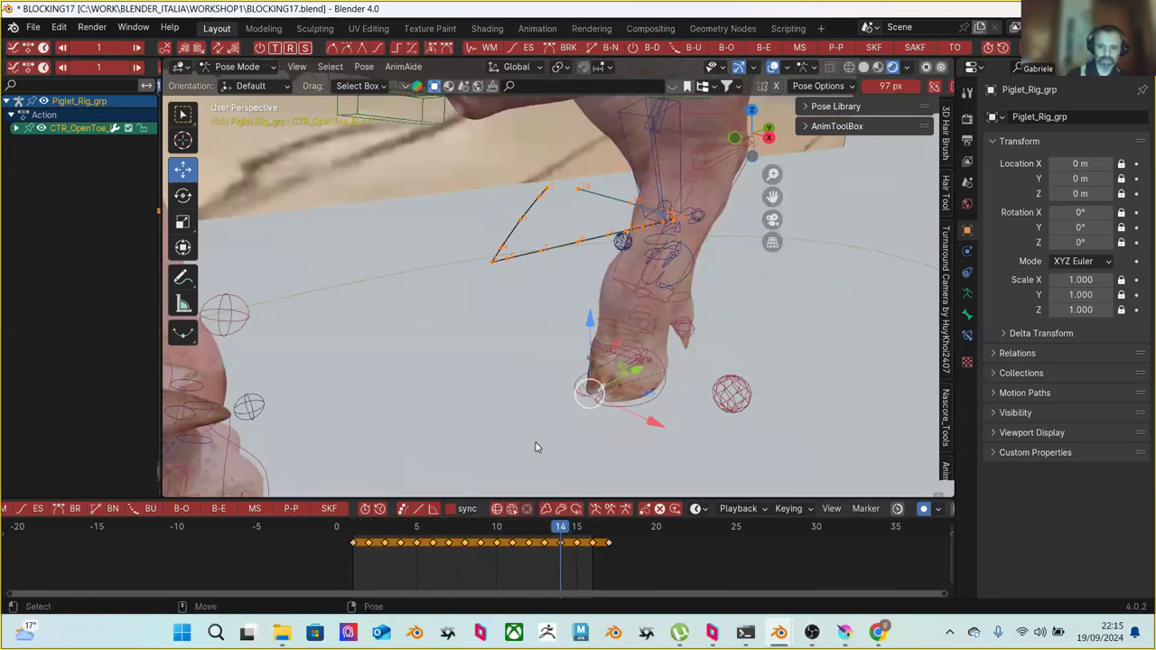
pyautogui.press('Delete')
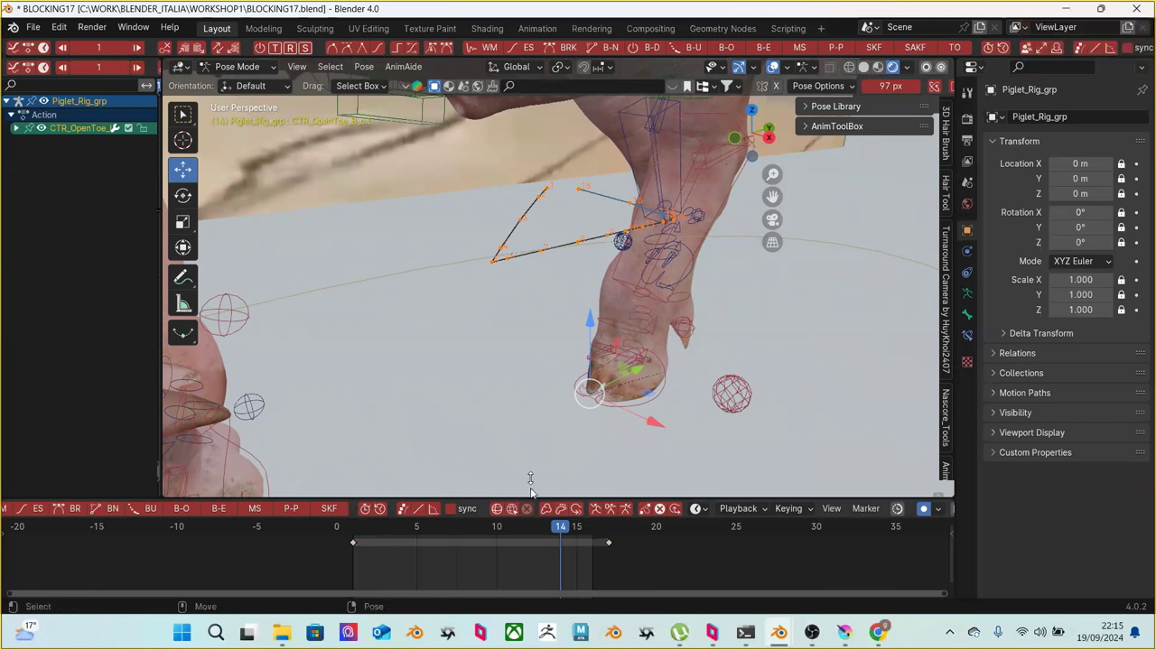
# Move the back left toe-spread control along positive X at frame 3 and along negative X at frame 6
pyautogui.click(369, 540)
pyautogui.moveTo(362, 537); pyautogui.dragTo(401, 535)
pyautogui.click(750, 310)
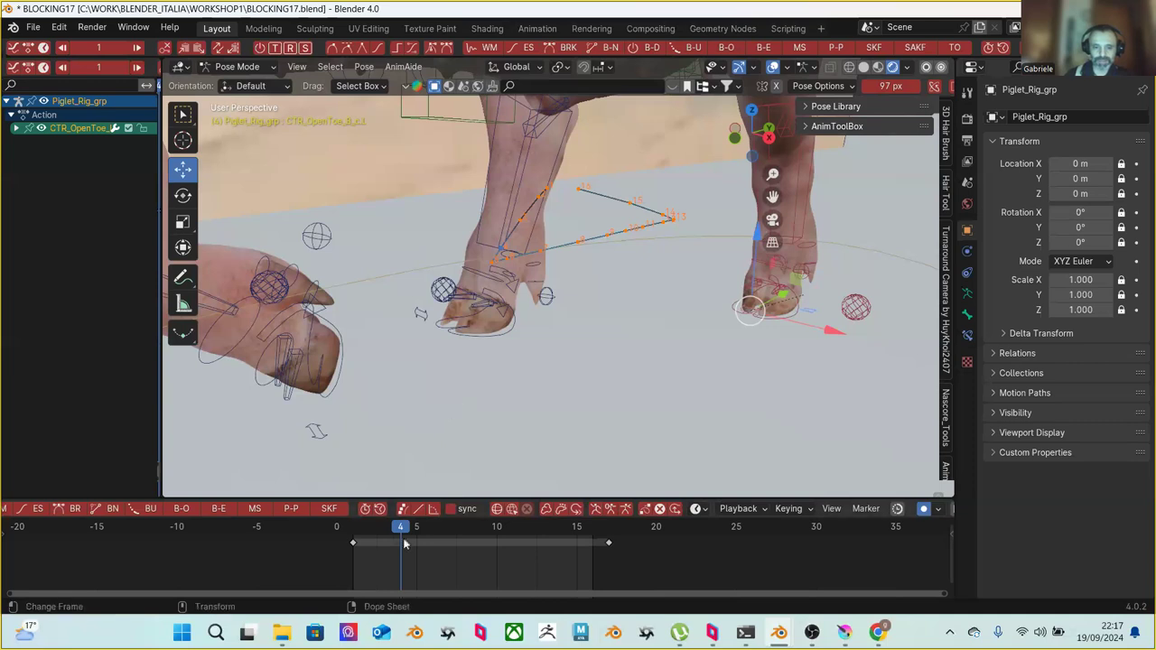
pyautogui.click(353, 531)
pyautogui.moveTo(360, 536); pyautogui.dragTo(432, 542)
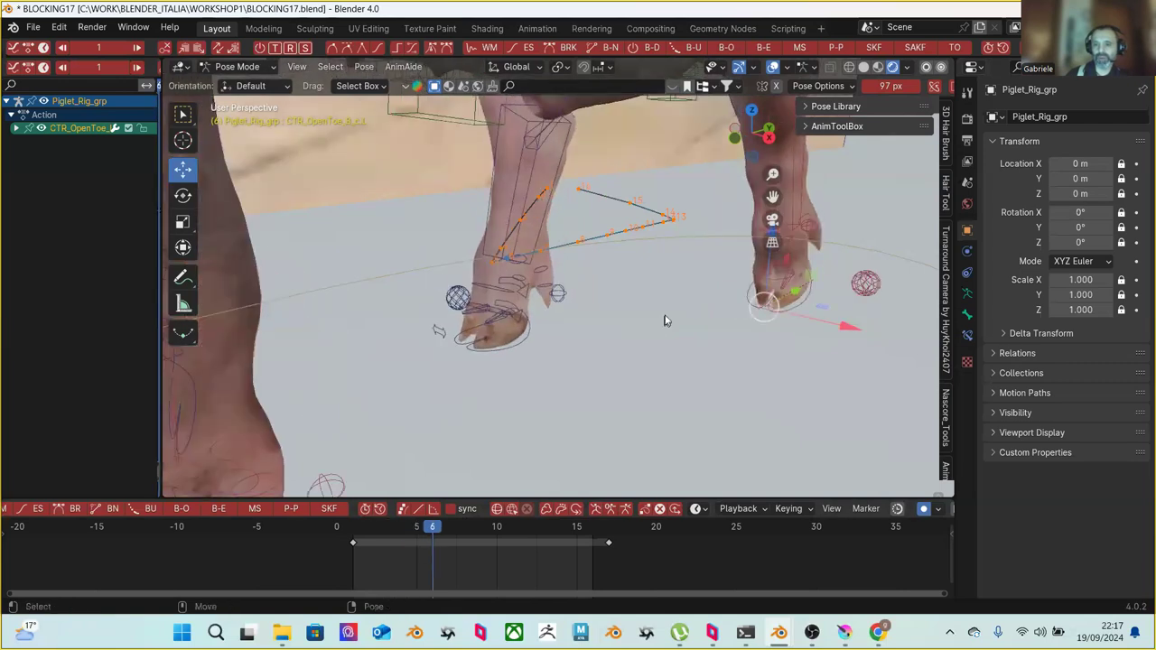
pyautogui.click(385, 530)
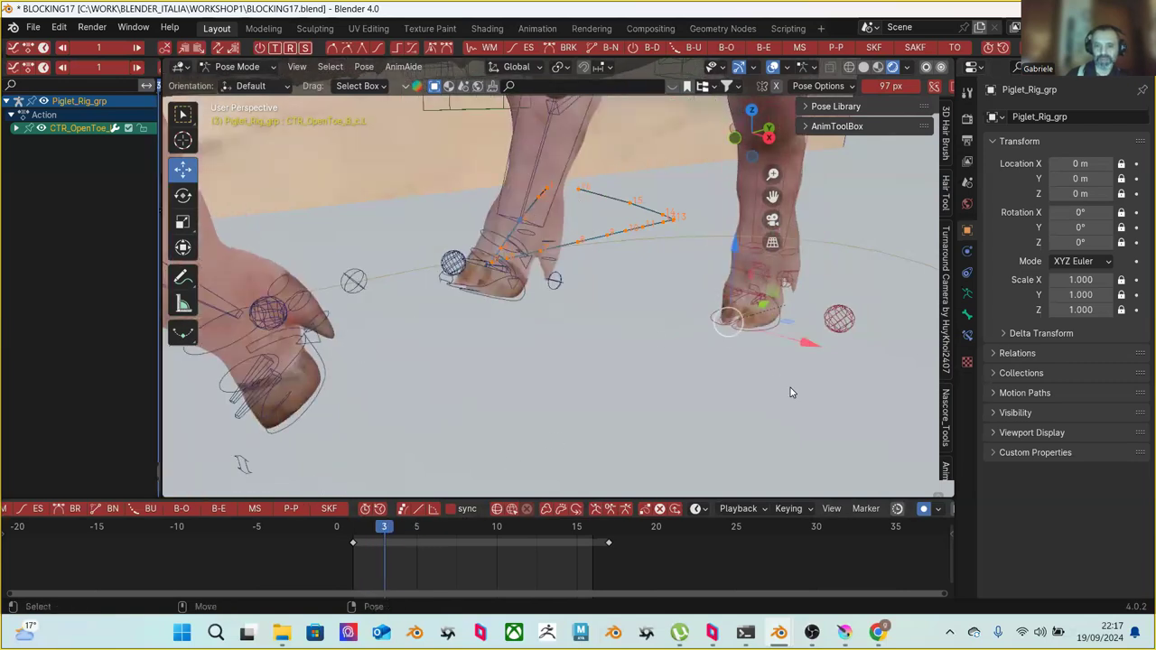
pyautogui.moveTo(814, 345); pyautogui.dragTo(844, 354)
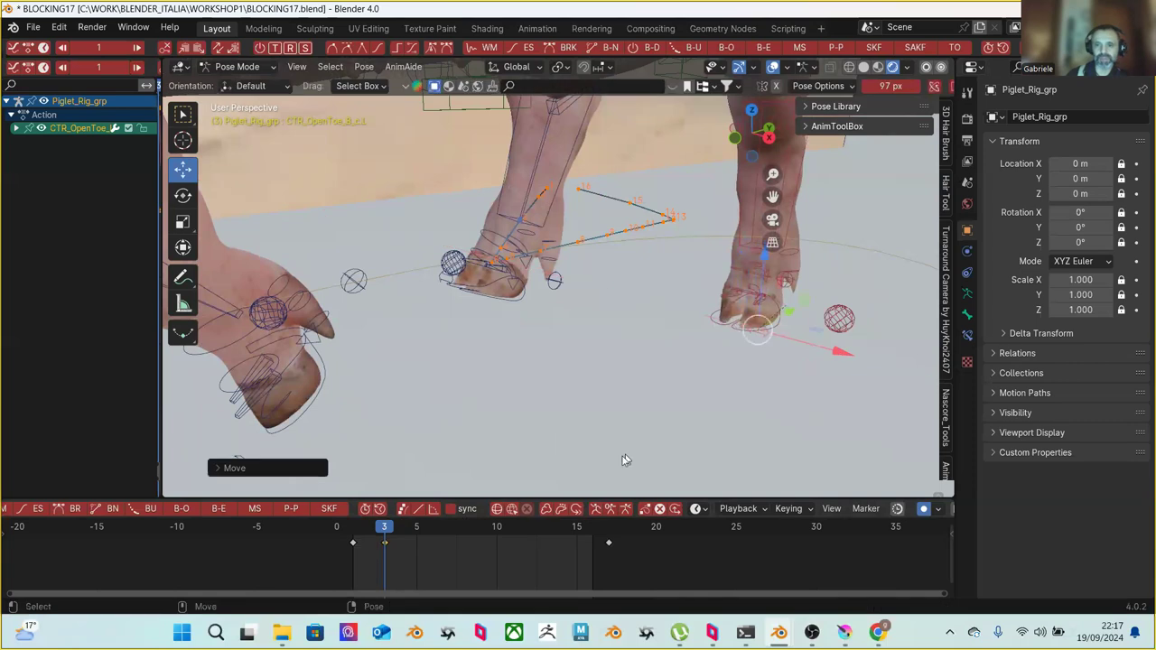
pyautogui.moveTo(399, 529); pyautogui.dragTo(431, 531)
pyautogui.click(789, 316)
pyautogui.moveTo(869, 331); pyautogui.dragTo(840, 327)
# Move the back left toe-spread control along positive X at frame 10 and along negative X at frame 8
pyautogui.click(407, 530)
pyautogui.moveTo(410, 531); pyautogui.dragTo(499, 529)
pyautogui.moveTo(674, 337); pyautogui.dragTo(707, 340)
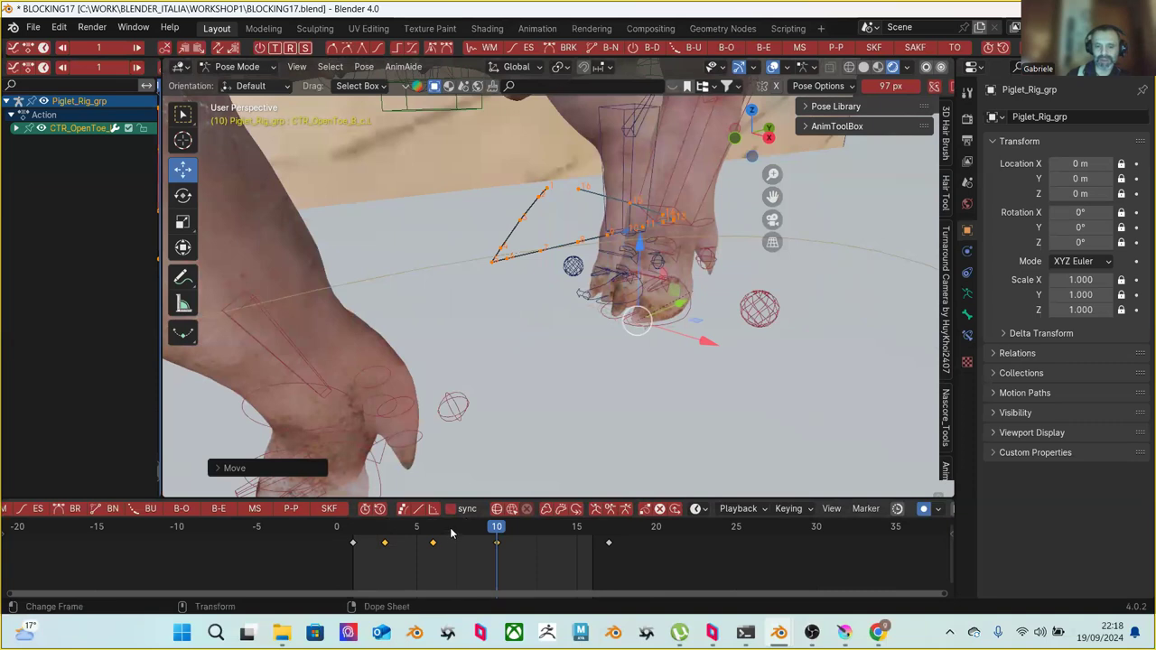
pyautogui.click(464, 531)
pyautogui.moveTo(799, 309); pyautogui.dragTo(779, 305)
# Move the back left toe-spread control along positive X at frames 12 and 15
pyautogui.moveTo(478, 530); pyautogui.dragTo(526, 538)
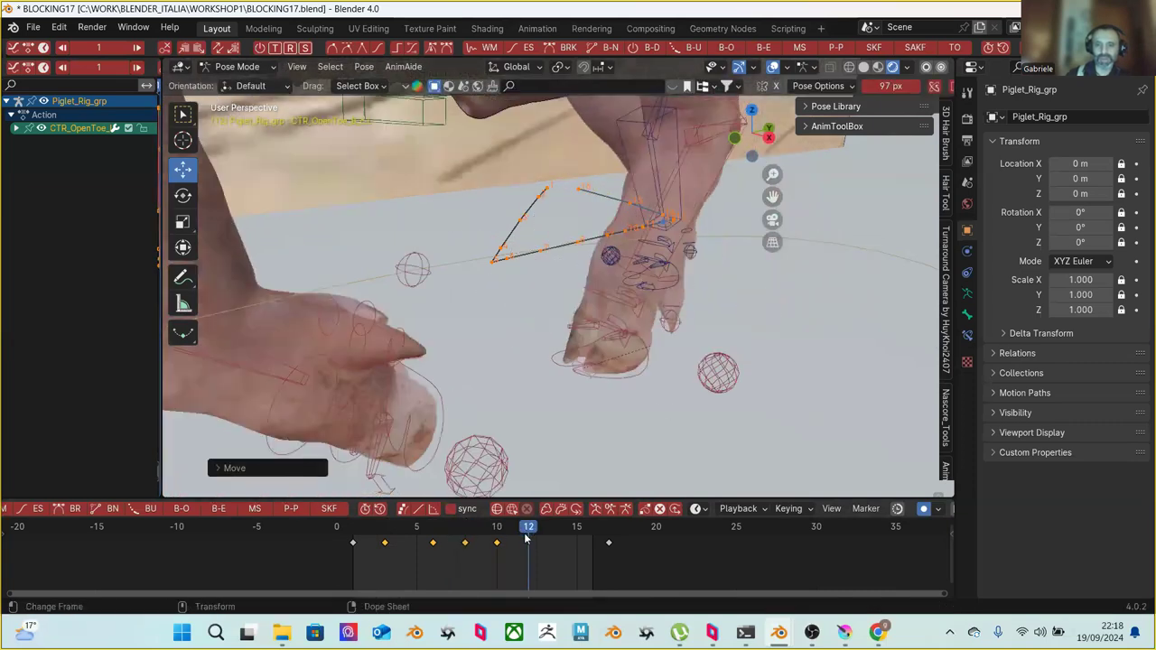
pyautogui.click(637, 370)
pyautogui.moveTo(645, 392); pyautogui.dragTo(660, 395)
pyautogui.moveTo(529, 531); pyautogui.dragTo(576, 533)
pyautogui.moveTo(714, 395); pyautogui.dragTo(745, 409)
# Play back the walk cycle from frame 1 to check the back left toes, and save an incremental version as BLOCKING18
pyautogui.click(610, 533)
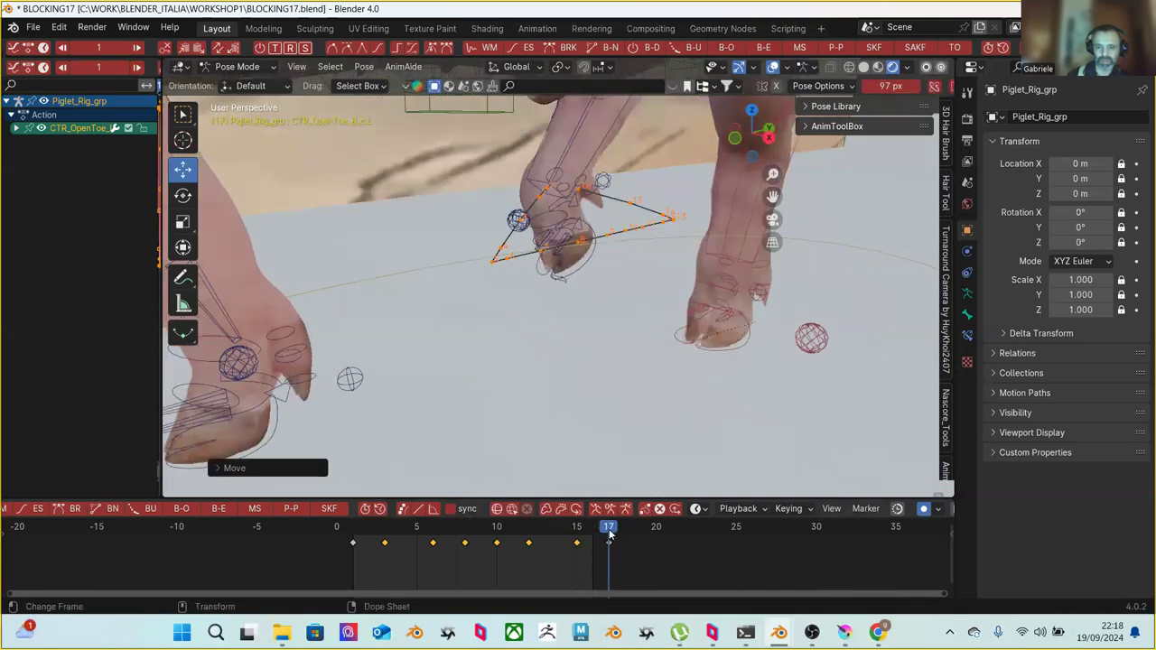
pyautogui.hotkey('shift', 'Left')
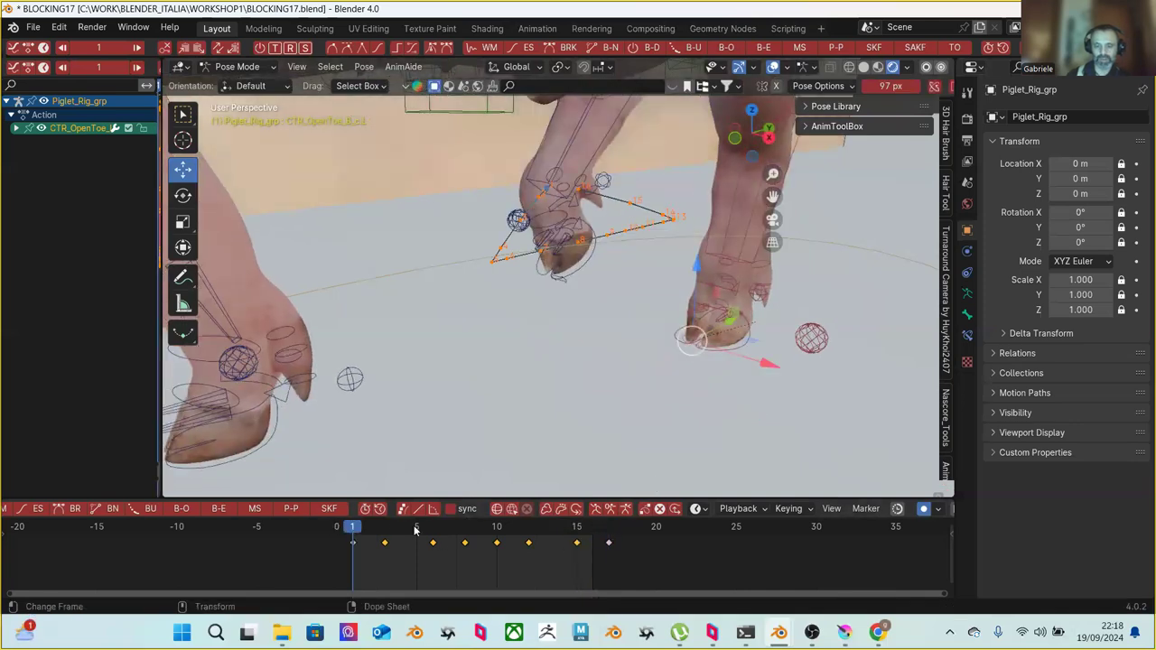
pyautogui.press('space')
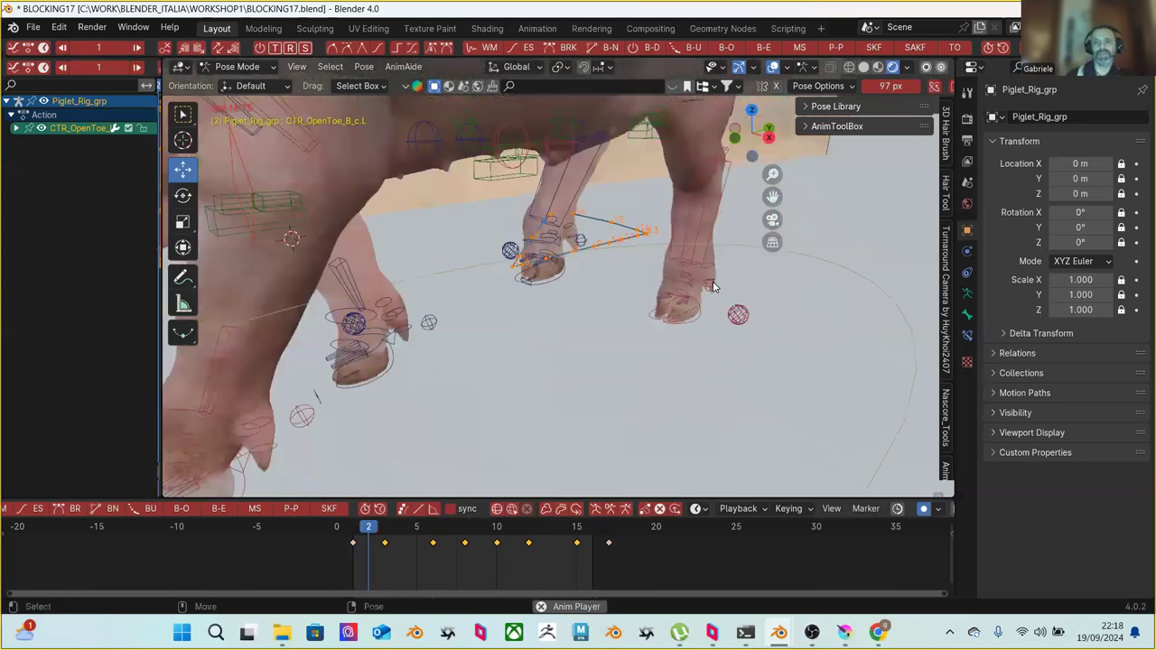
pyautogui.scroll(-3, 670, 362)
pyautogui.moveTo(668, 361); pyautogui.dragTo(732, 251, button='middle')
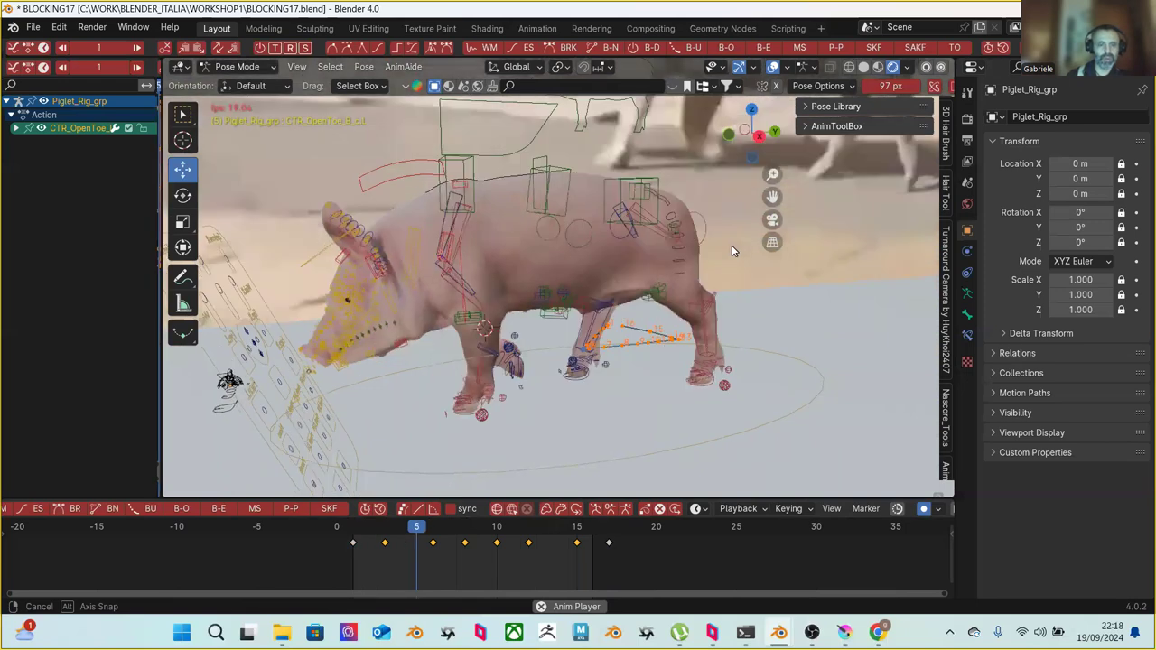
pyautogui.press('space')
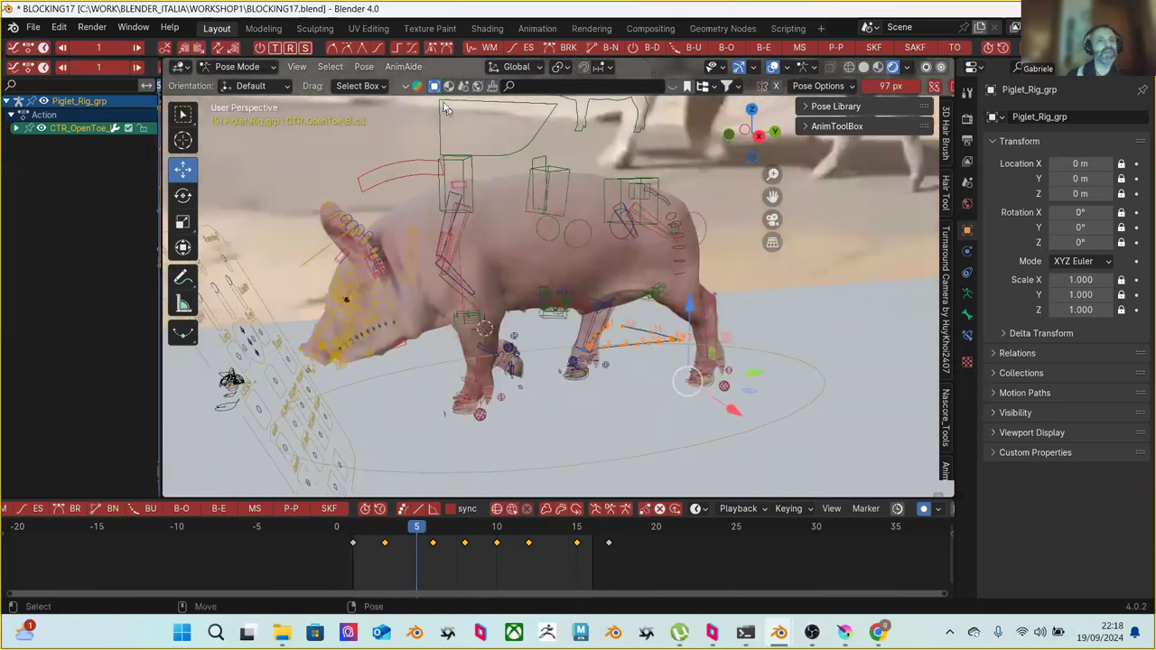
pyautogui.click(33, 27)
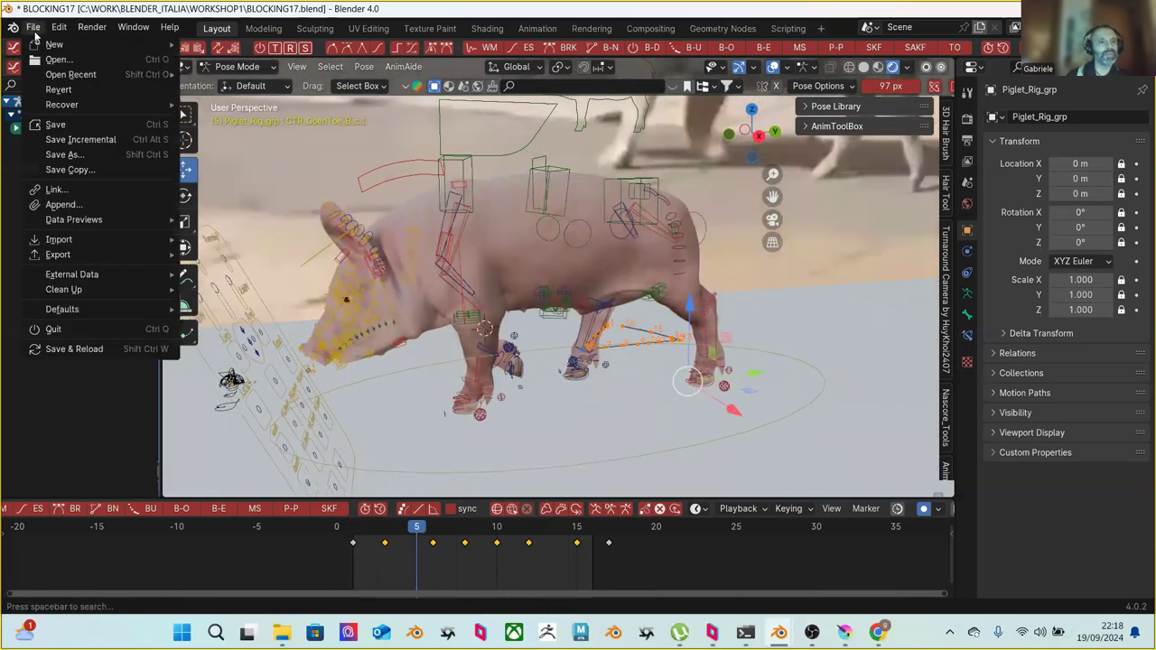
pyautogui.click(94, 137)
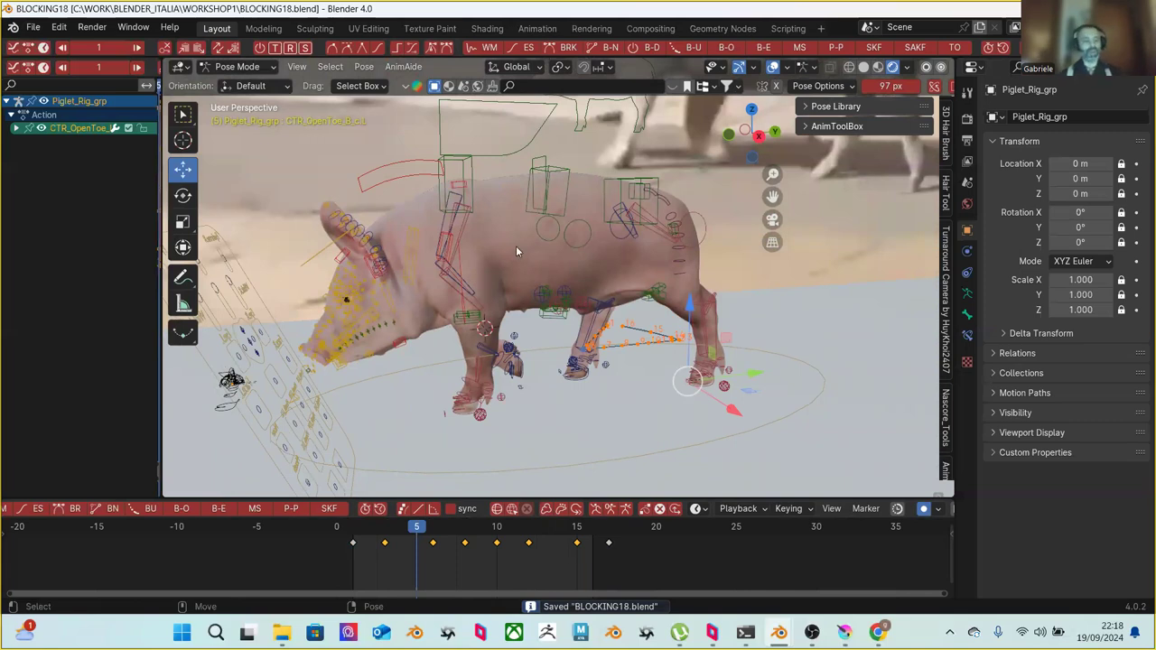
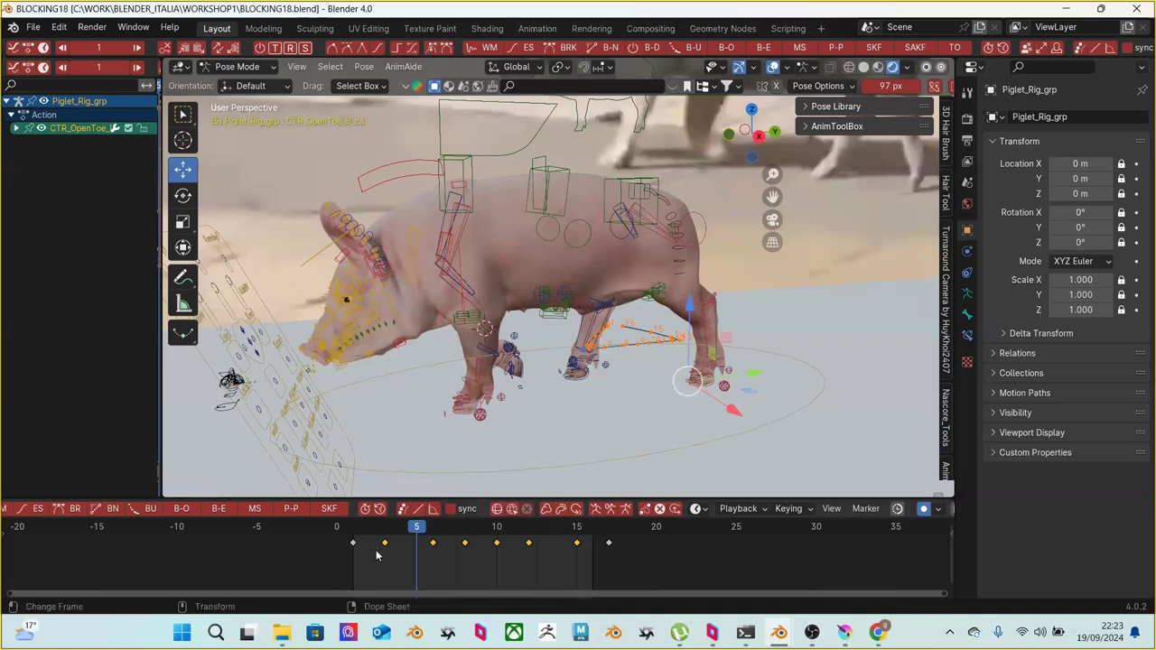
# Play back the piglet's walk cycle and examine the leftover control shapes on the ground in front of it
pyautogui.press('space')
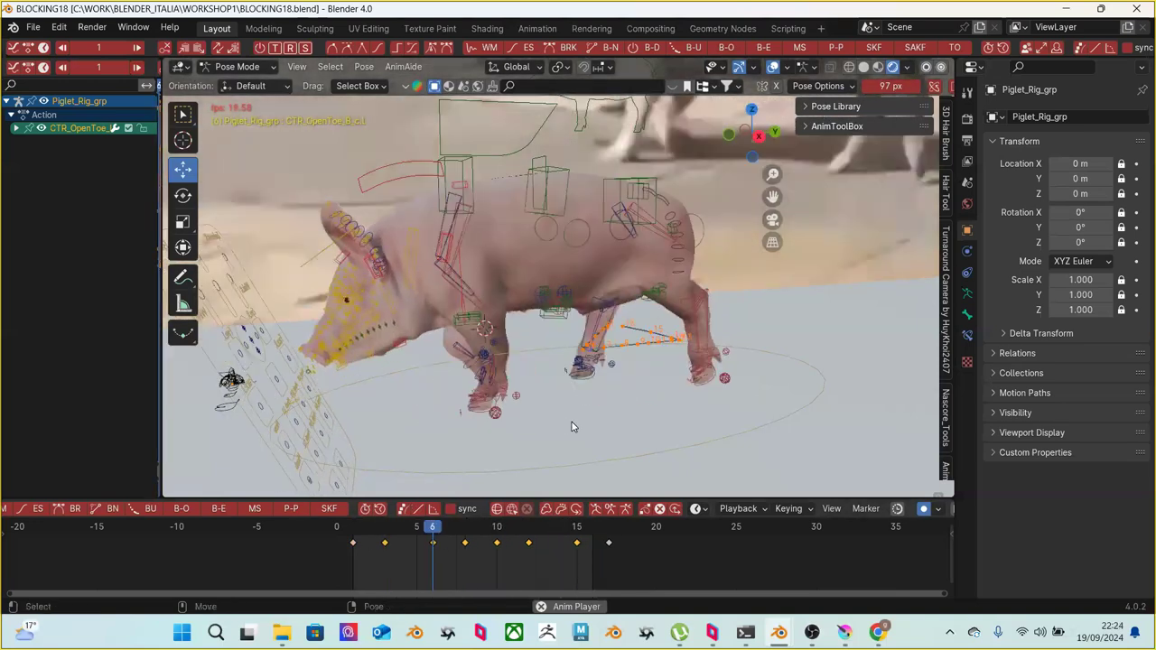
pyautogui.scroll(-3, 614, 418)
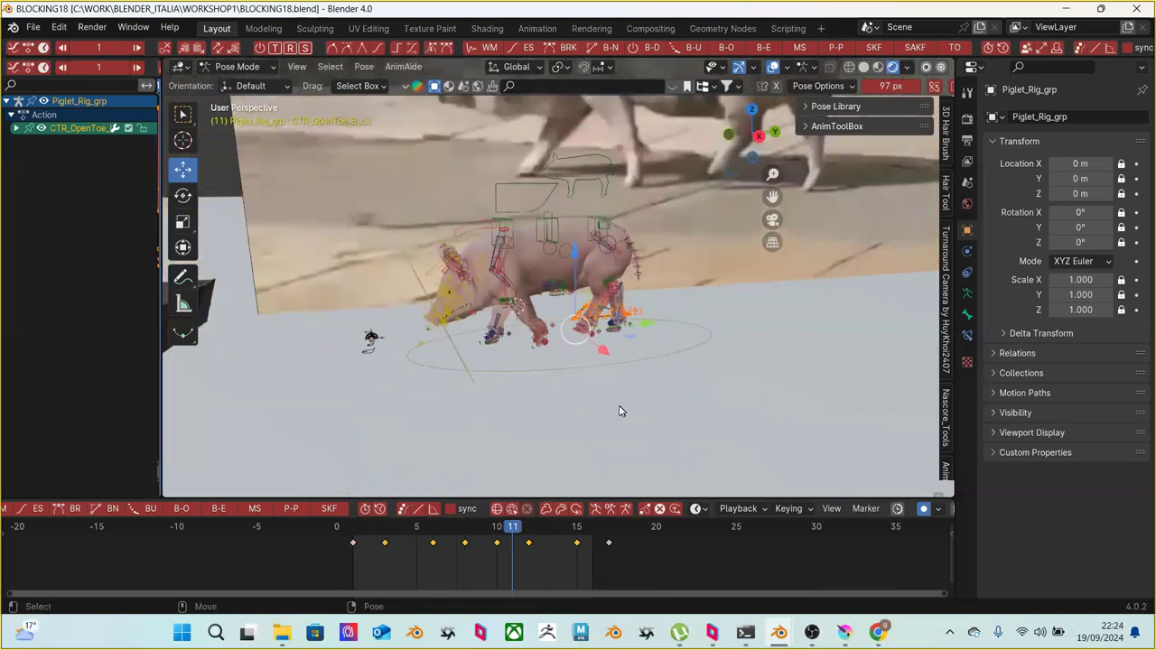
pyautogui.moveTo(653, 332); pyautogui.dragTo(624, 391, button='middle')
pyautogui.click(625, 391)
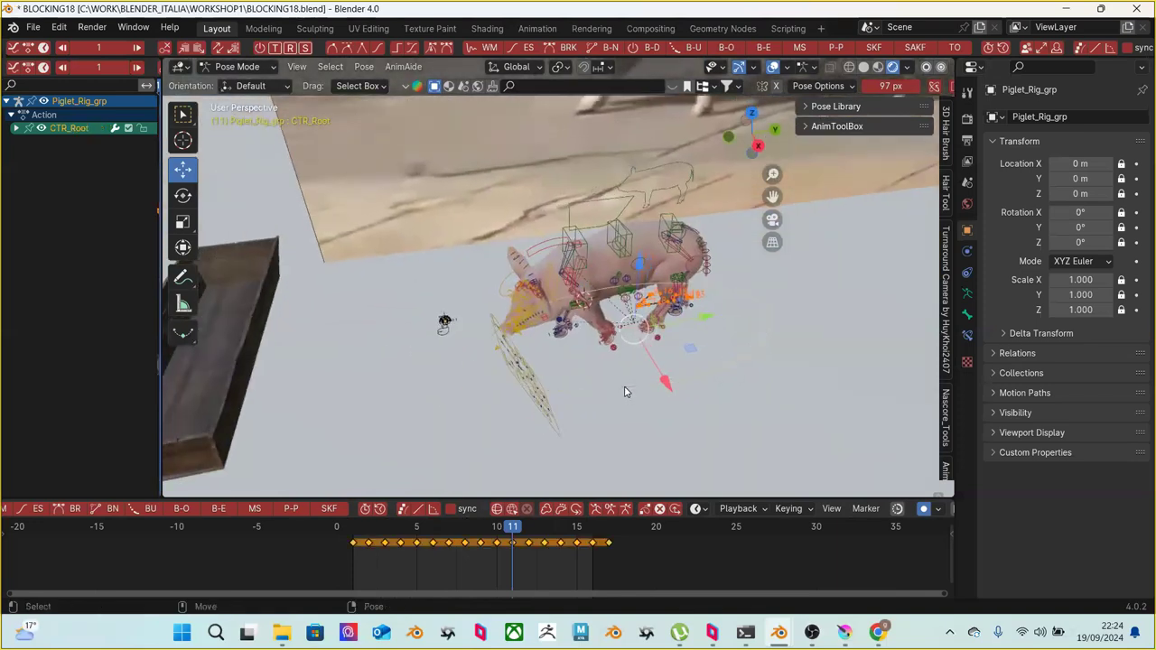
pyautogui.scroll(-5, 622, 392)
pyautogui.scroll(5, 588, 384)
pyautogui.moveTo(641, 340); pyautogui.dragTo(431, 331, button='middle')
pyautogui.scroll(3, 431, 340)
pyautogui.scroll(2, 422, 414)
pyautogui.keyDown('shift'); pyautogui.moveTo(422, 413); pyautogui.dragTo(551, 251, button='middle'); pyautogui.keyUp('shift')
pyautogui.scroll(1, 551, 250)
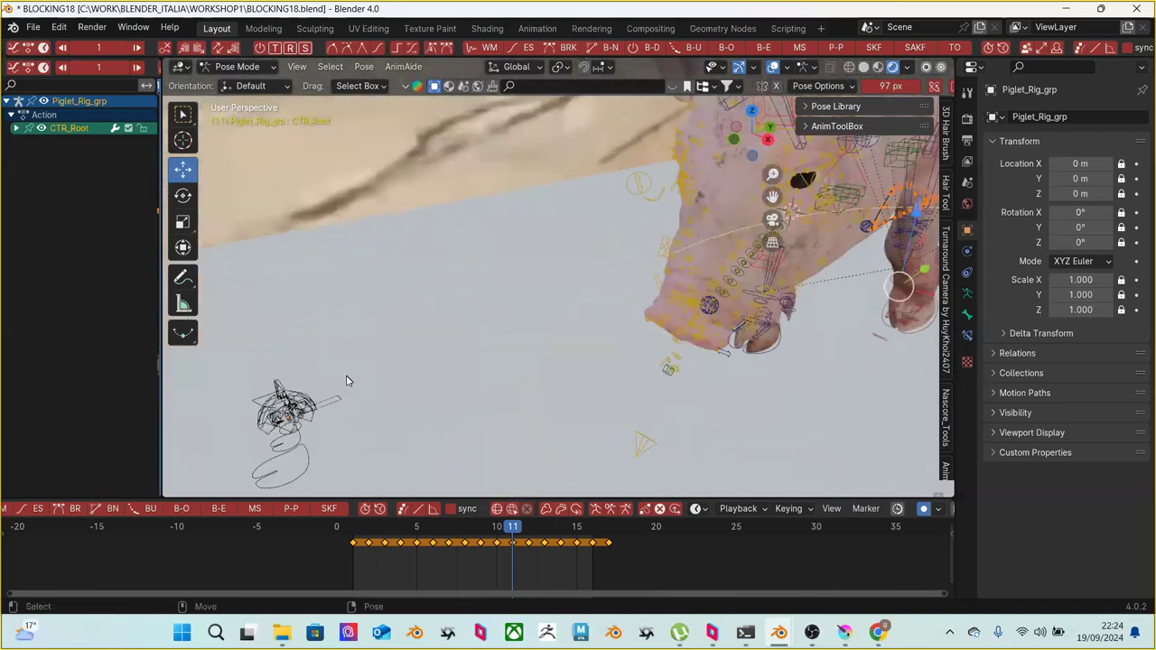
# Switch to Object Mode and box-select the group of stray control shapes on the ground in front of the piglet
pyautogui.click(309, 408)
pyautogui.moveTo(310, 408); pyautogui.dragTo(496, 378, button='middle')
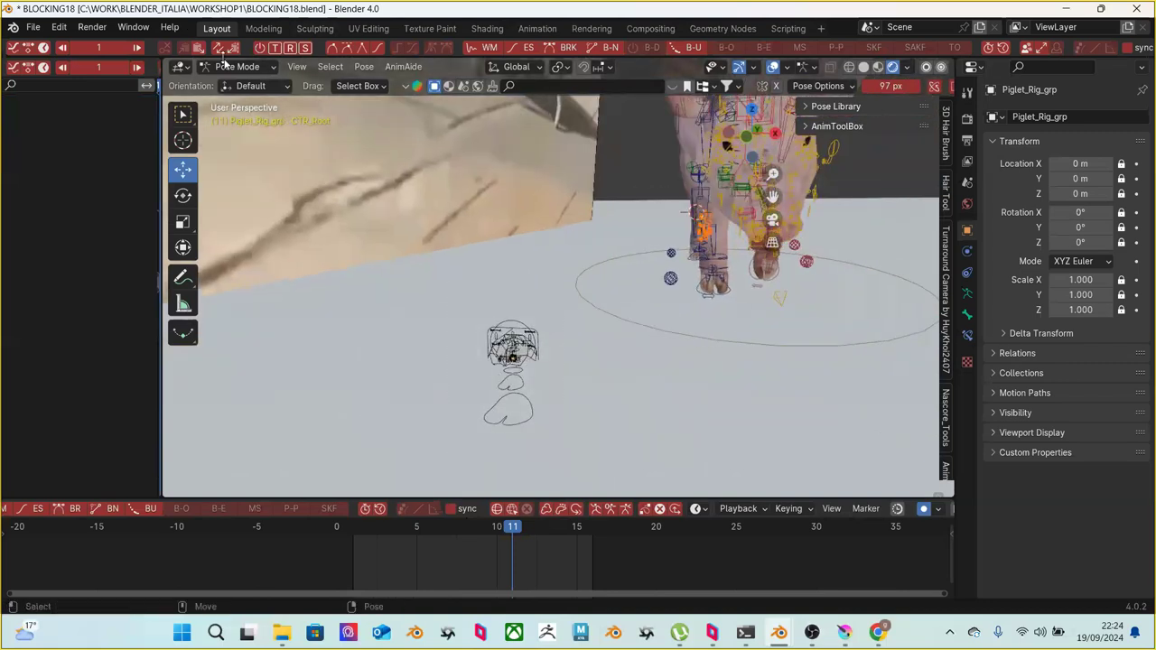
pyautogui.click(237, 67)
pyautogui.click(246, 87)
pyautogui.click(504, 332)
pyautogui.moveTo(505, 348); pyautogui.dragTo(442, 361, button='middle')
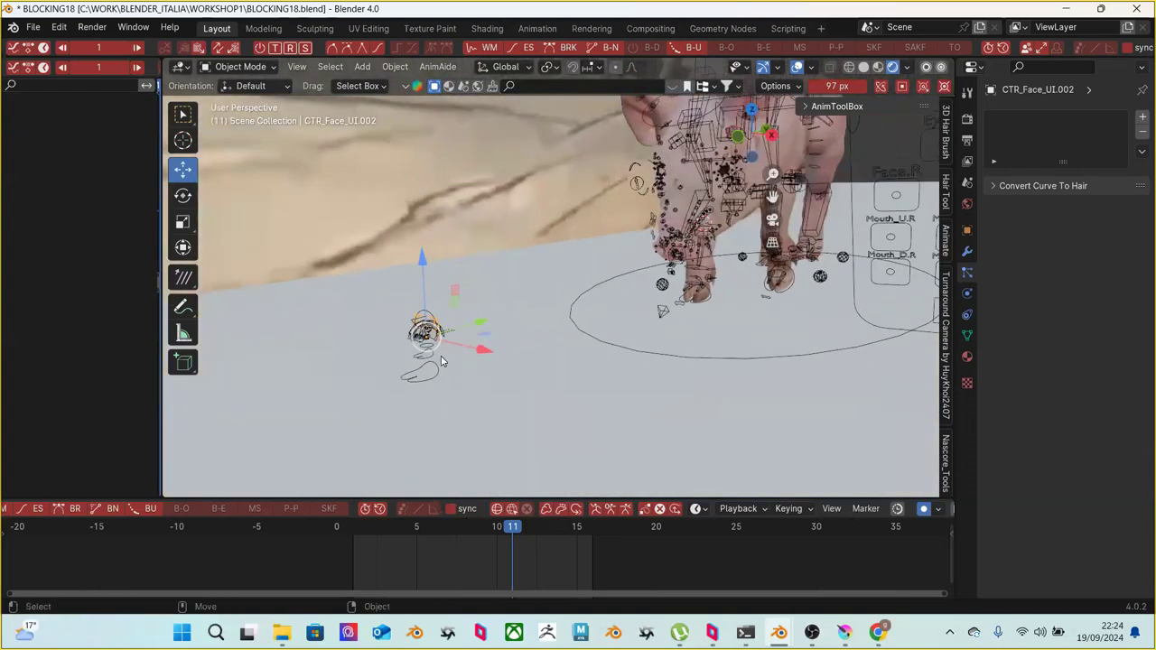
pyautogui.click(432, 366)
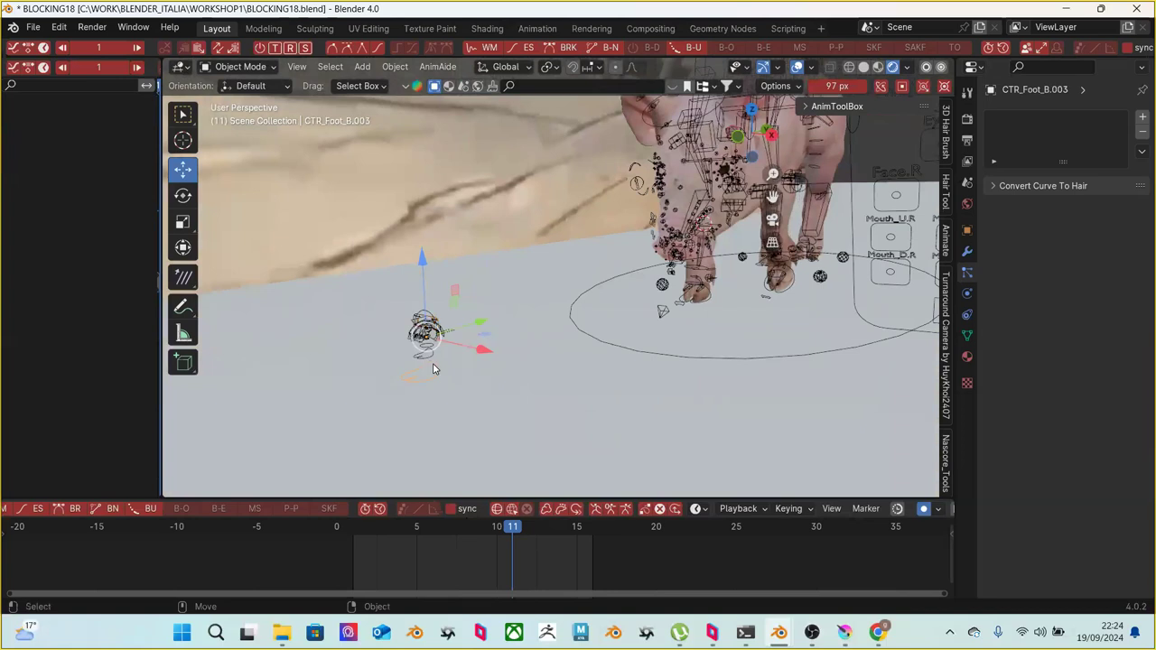
pyautogui.click(255, 68)
pyautogui.click(277, 68)
pyautogui.click(276, 67)
pyautogui.click(456, 290)
pyautogui.moveTo(373, 279); pyautogui.dragTo(477, 417)
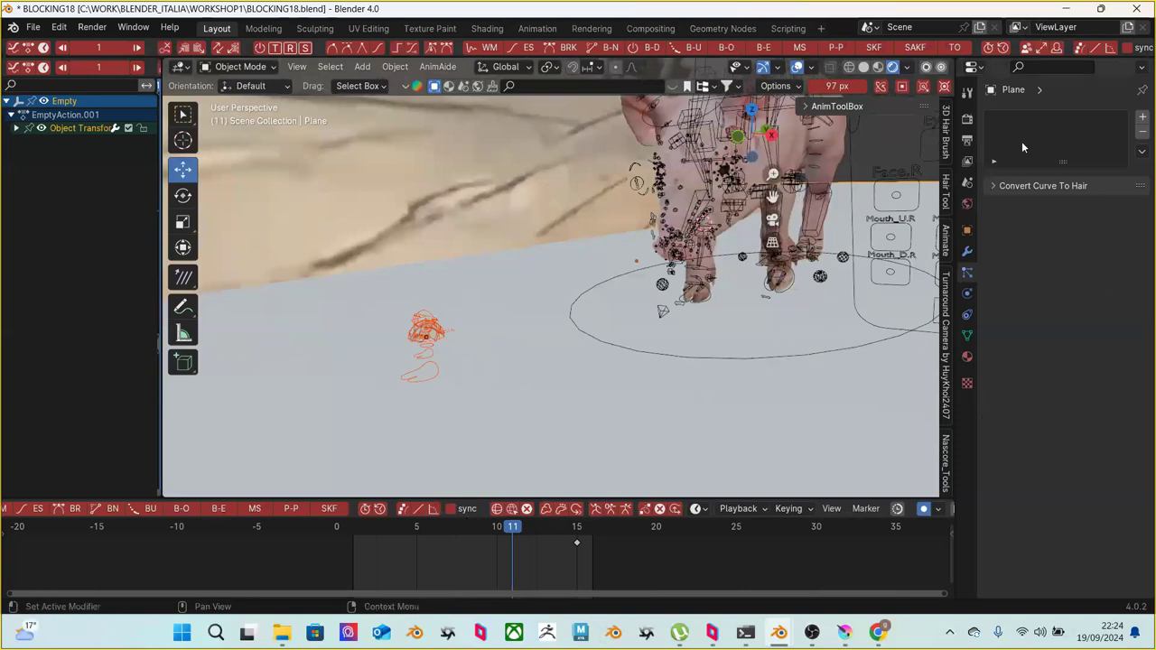
pyautogui.moveTo(1094, 57)
pyautogui.mouseDown()
pyautogui.moveTo(1088, 298)
pyautogui.moveTo(1084, 54)
pyautogui.mouseUp()
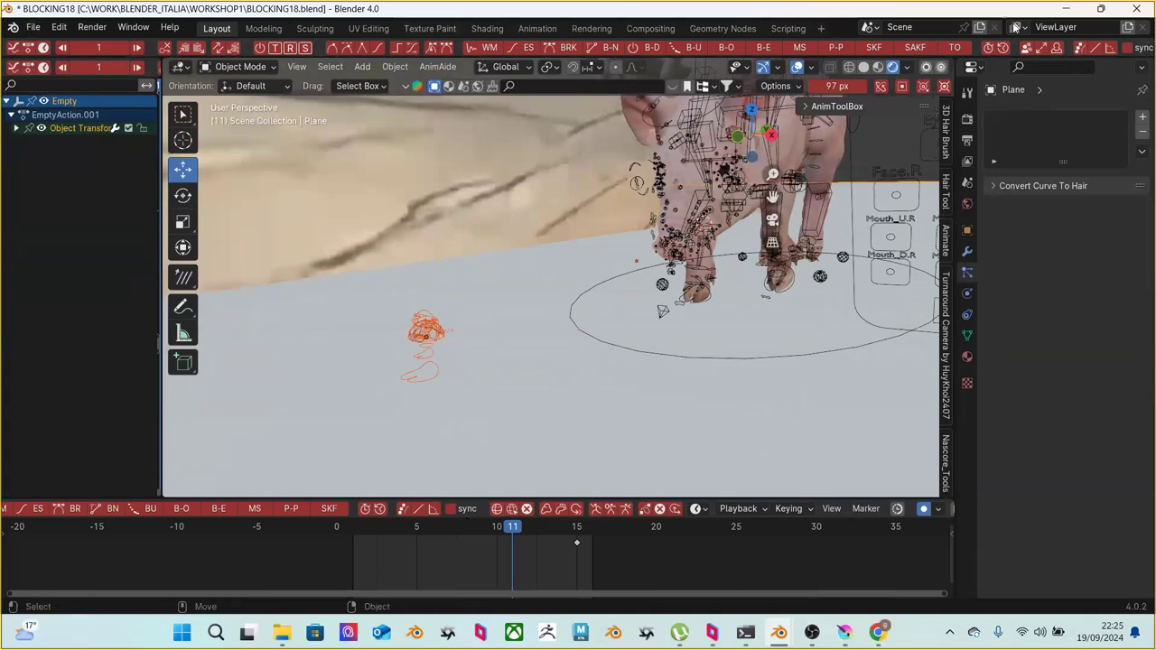
pyautogui.moveTo(996, 57); pyautogui.dragTo(1023, 32)
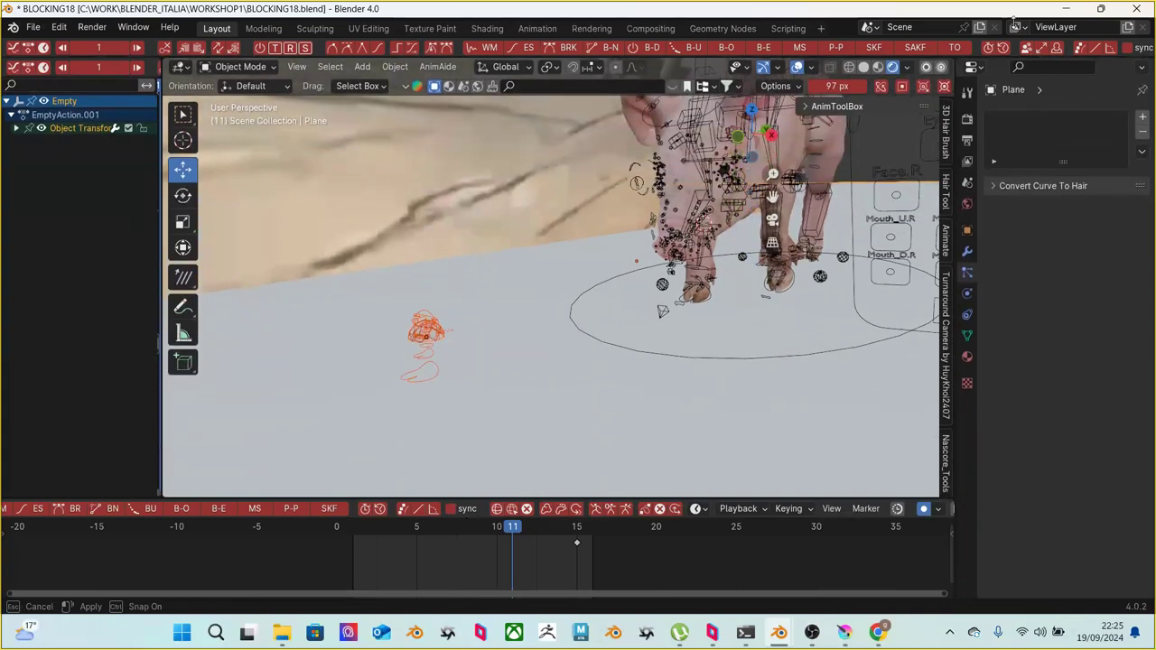
pyautogui.moveTo(1016, 22); pyautogui.dragTo(1016, 26)
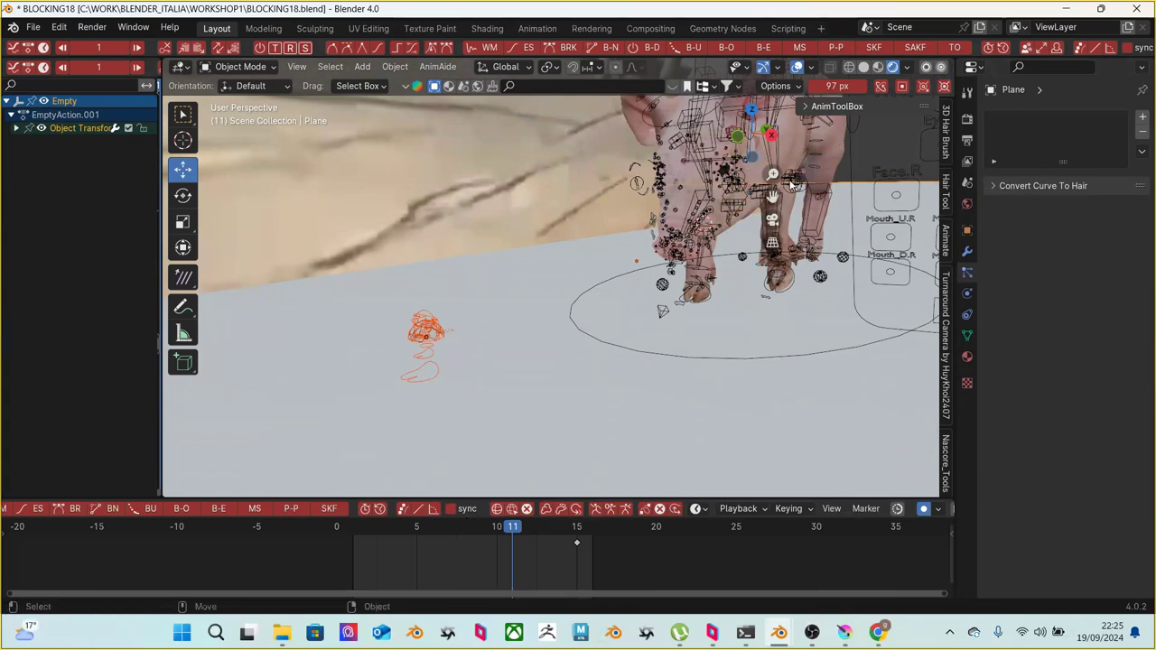
pyautogui.click(132, 27)
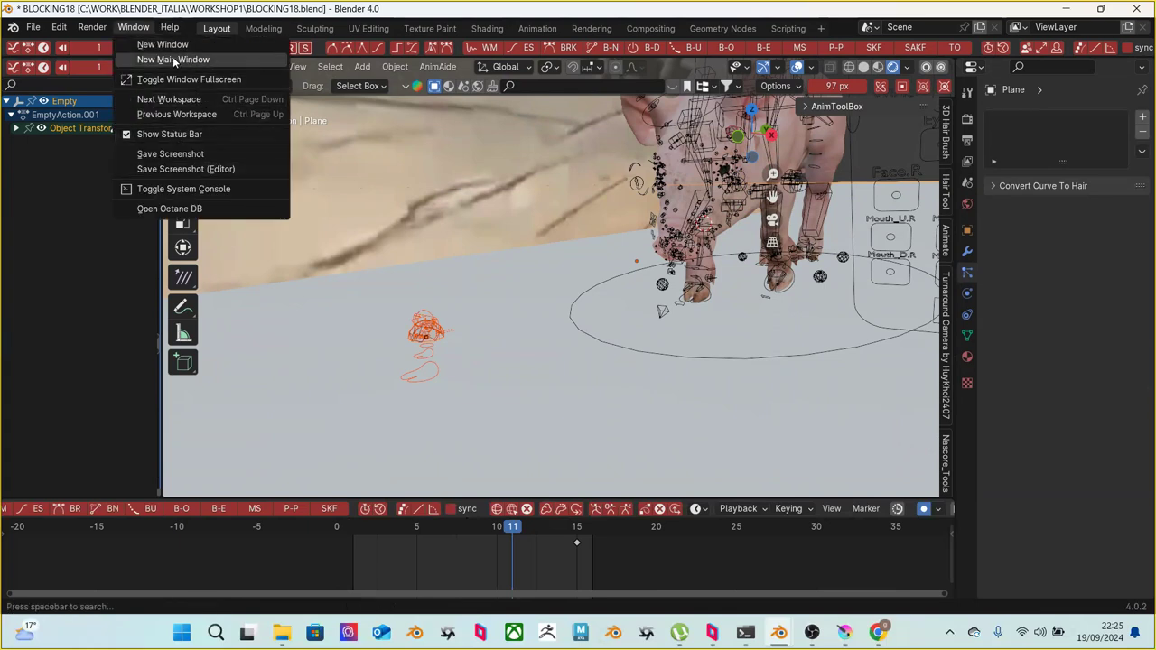
pyautogui.click(91, 28)
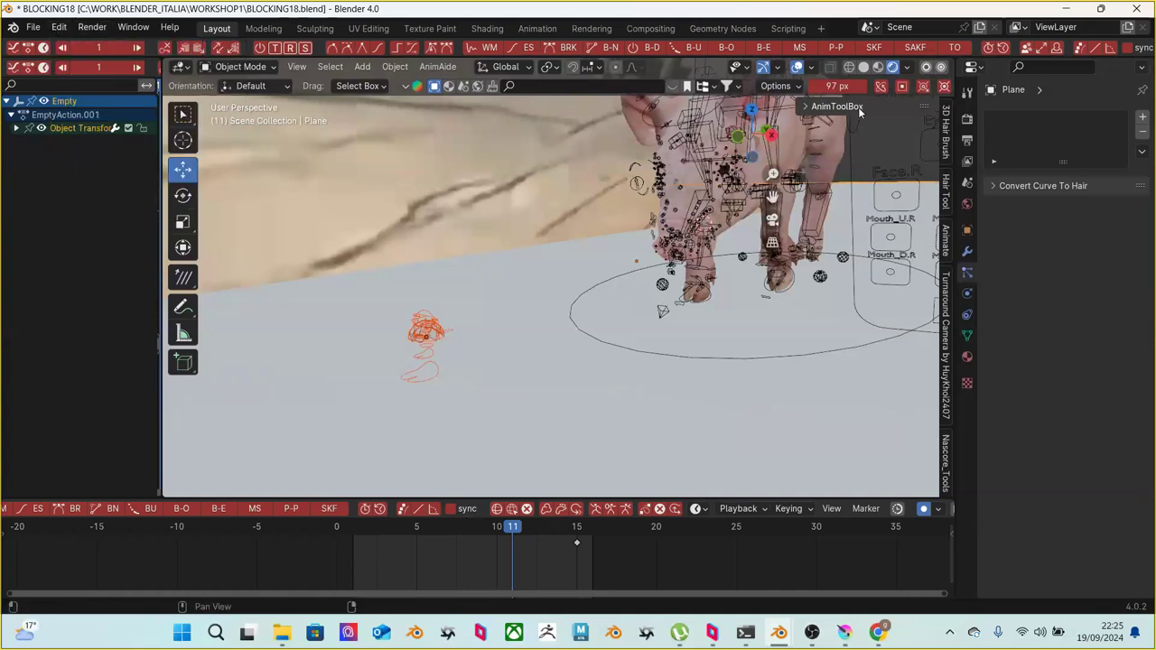
pyautogui.click(59, 27)
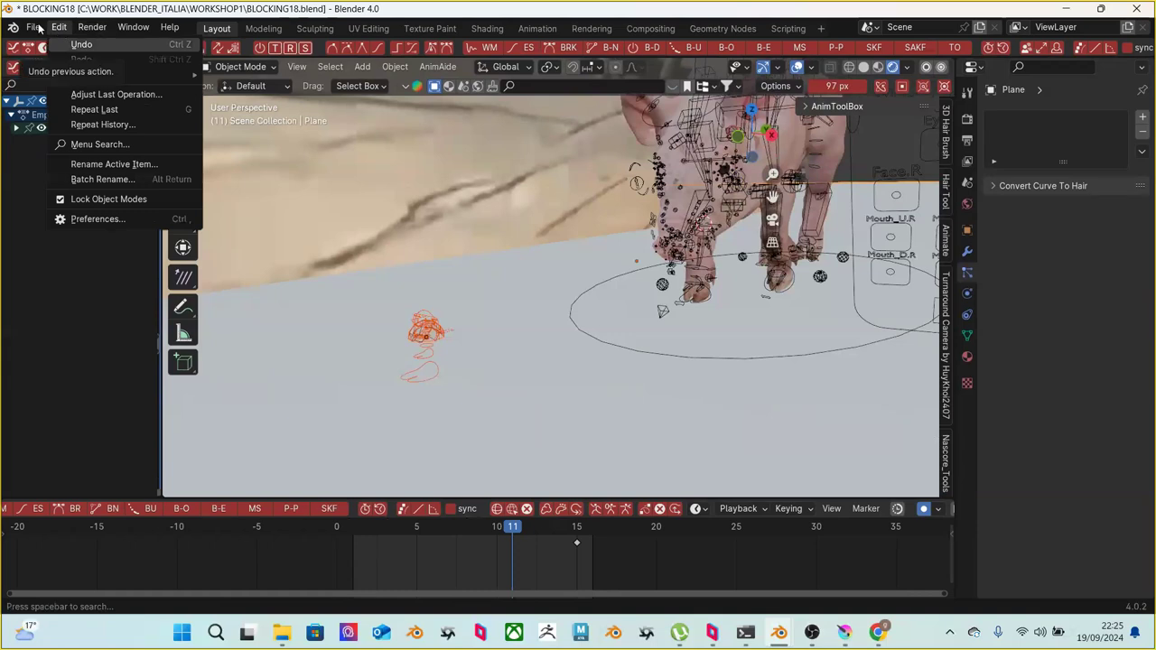
pyautogui.click(59, 27)
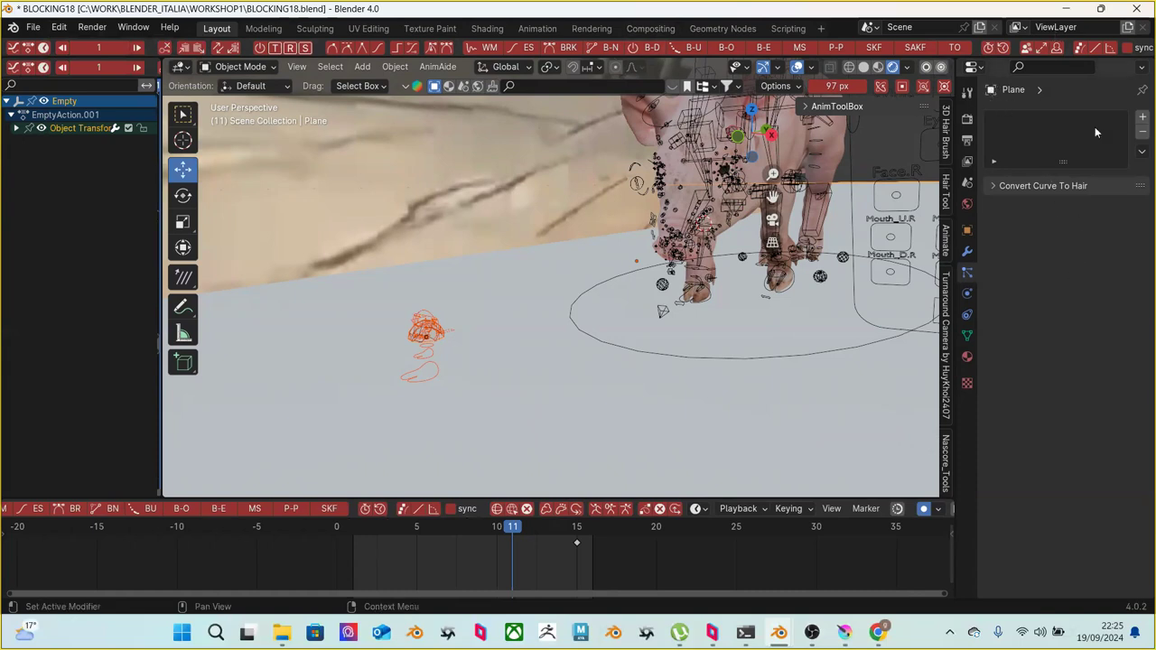
pyautogui.click(58, 27)
# Save the scene incrementally as BLOCKING19
pyautogui.scroll(-3, 803, 345)
pyautogui.click(13, 26)
pyautogui.moveTo(33, 26)
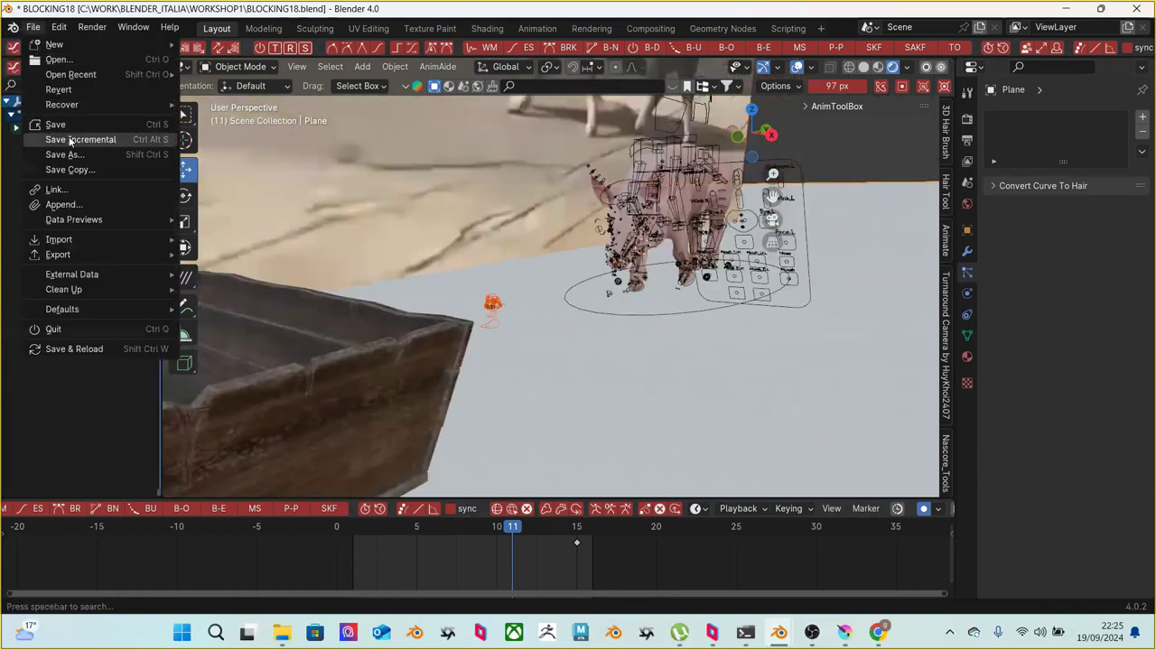
pyautogui.click(70, 140)
# Try to delete the box-selected stray control shapes in front of the piglet and undo the deletion
pyautogui.moveTo(677, 243); pyautogui.dragTo(533, 284, button='middle')
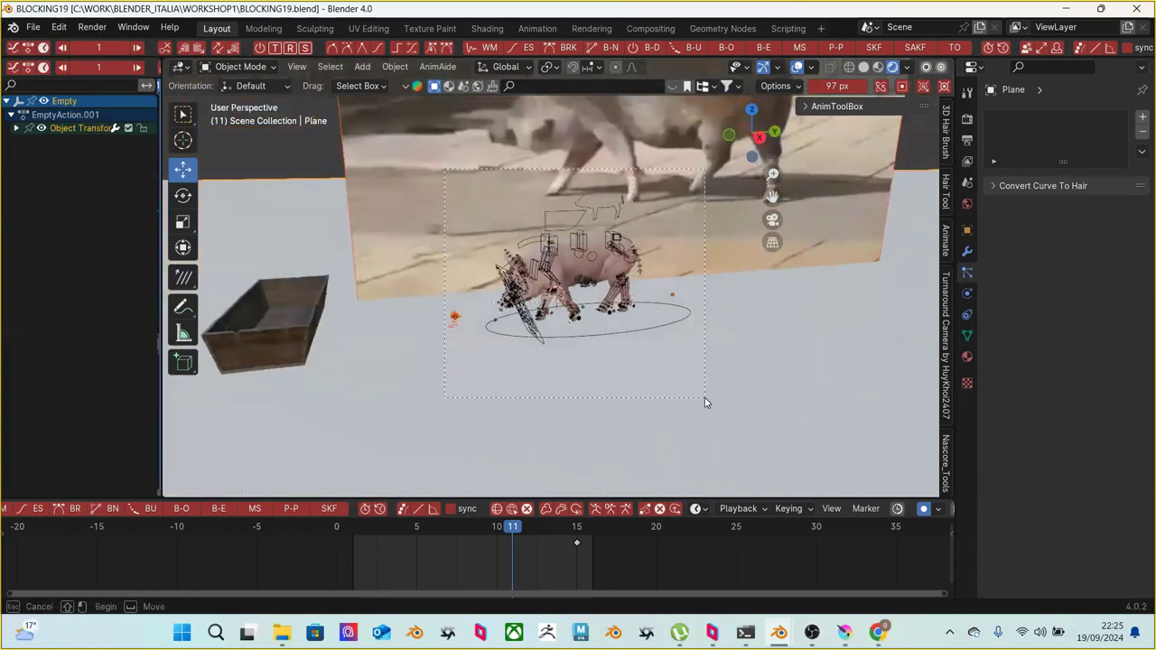
pyautogui.click(662, 312)
pyautogui.scroll(2, 628, 296)
pyautogui.middleClick(522, 233)
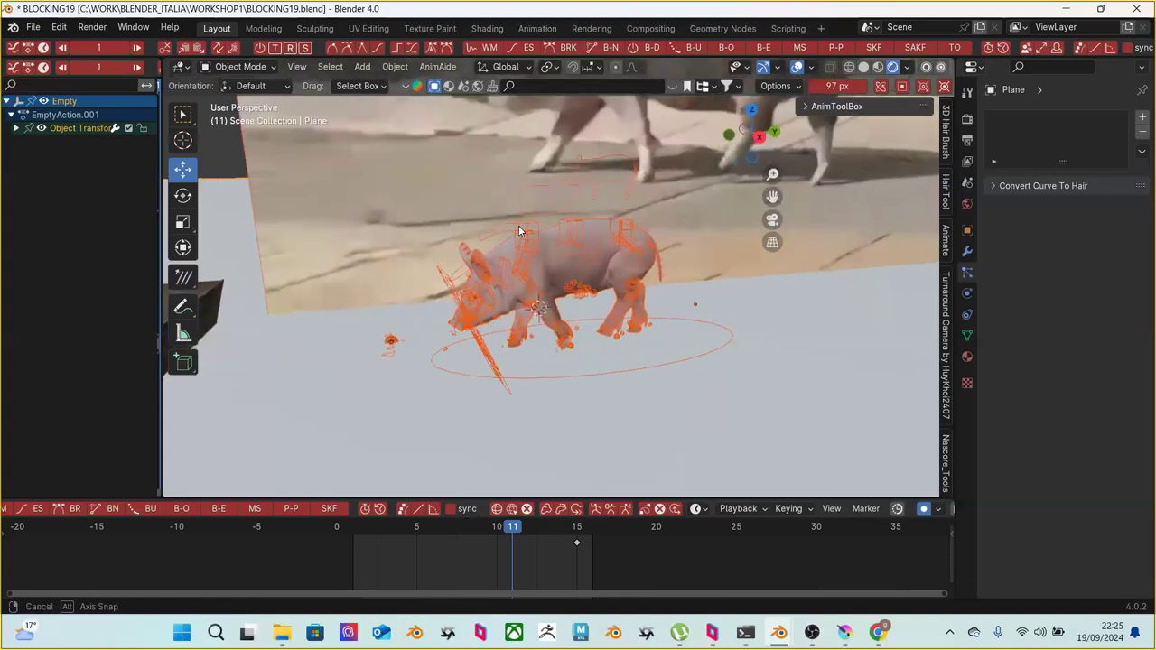
pyautogui.moveTo(362, 299); pyautogui.dragTo(406, 378)
pyautogui.moveTo(407, 356); pyautogui.dragTo(398, 407, button='middle')
pyautogui.moveTo(352, 306); pyautogui.dragTo(402, 389)
pyautogui.moveTo(403, 386); pyautogui.dragTo(414, 367, button='middle')
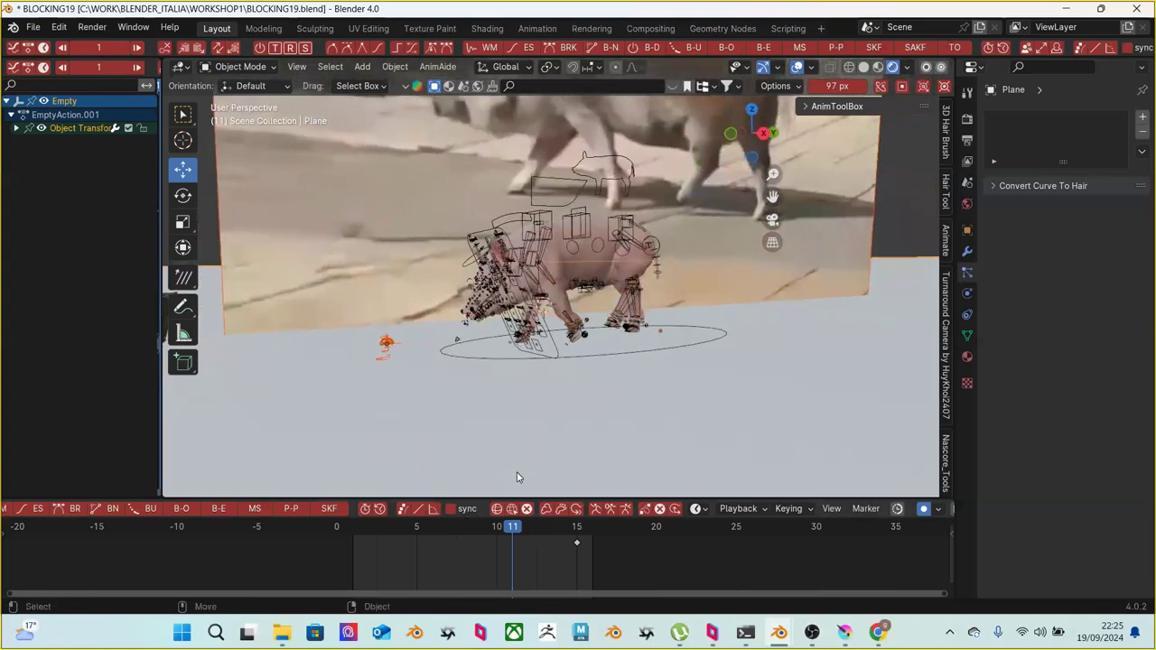
pyautogui.press('Delete')
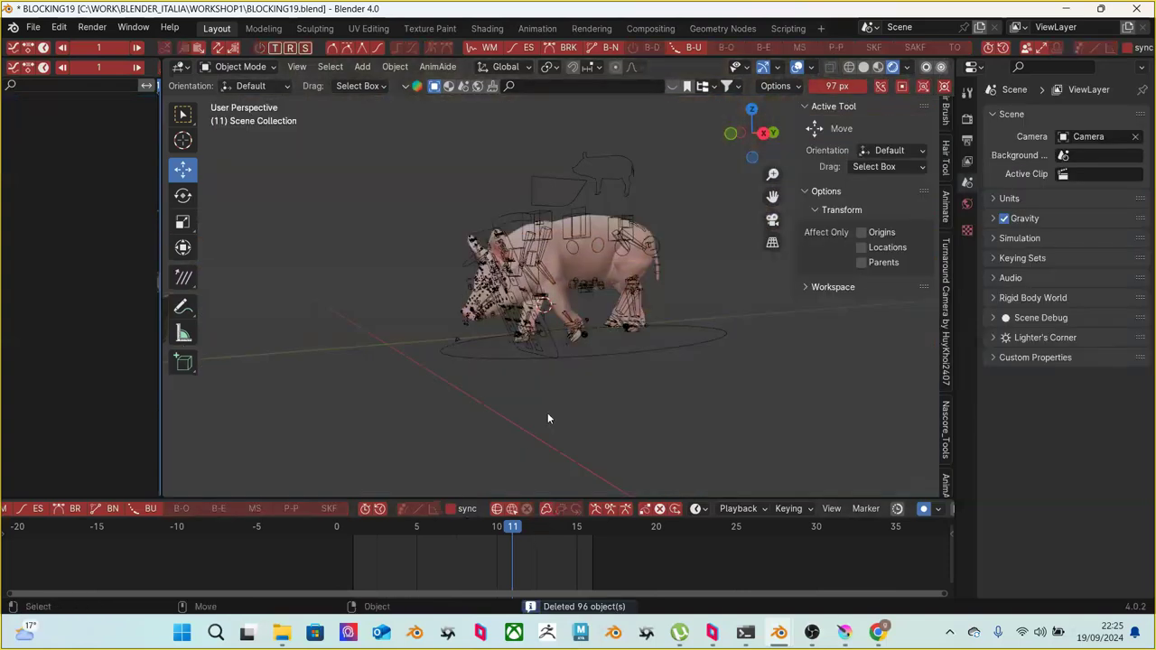
pyautogui.hotkey('ctrl', 'z')
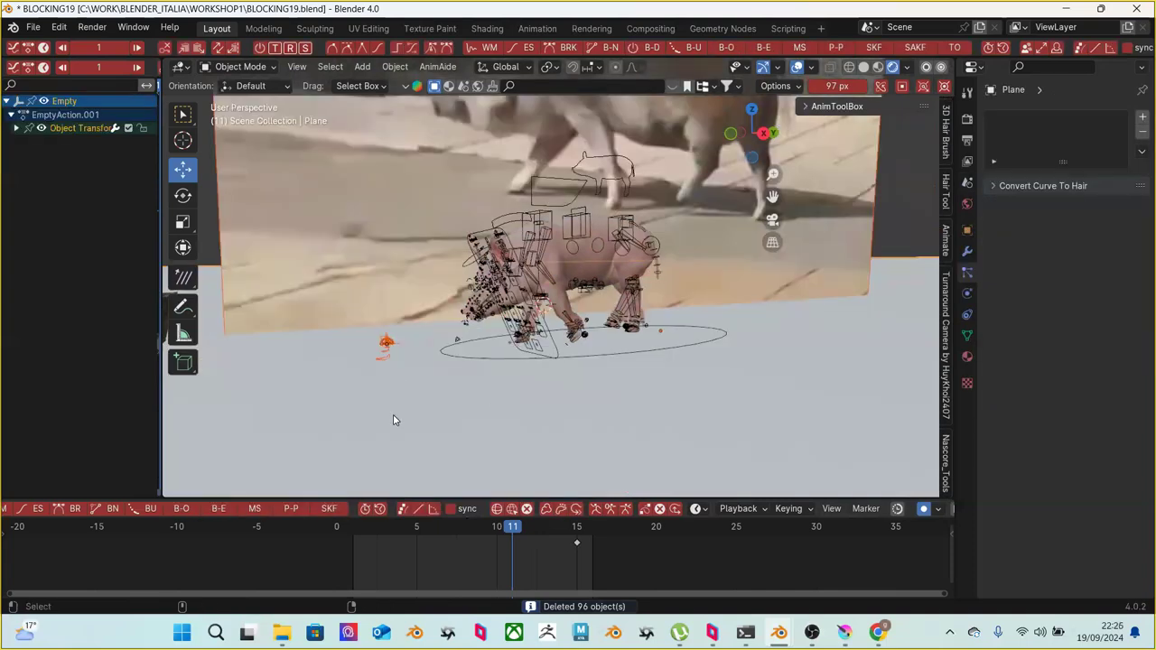
# Take the background plane out of the selection and delete the stray control shapes in front of the piglet
pyautogui.scroll(-1, 343, 338)
pyautogui.scroll(1, 314, 305)
pyautogui.scroll(-1, 326, 308)
pyautogui.click(310, 338)
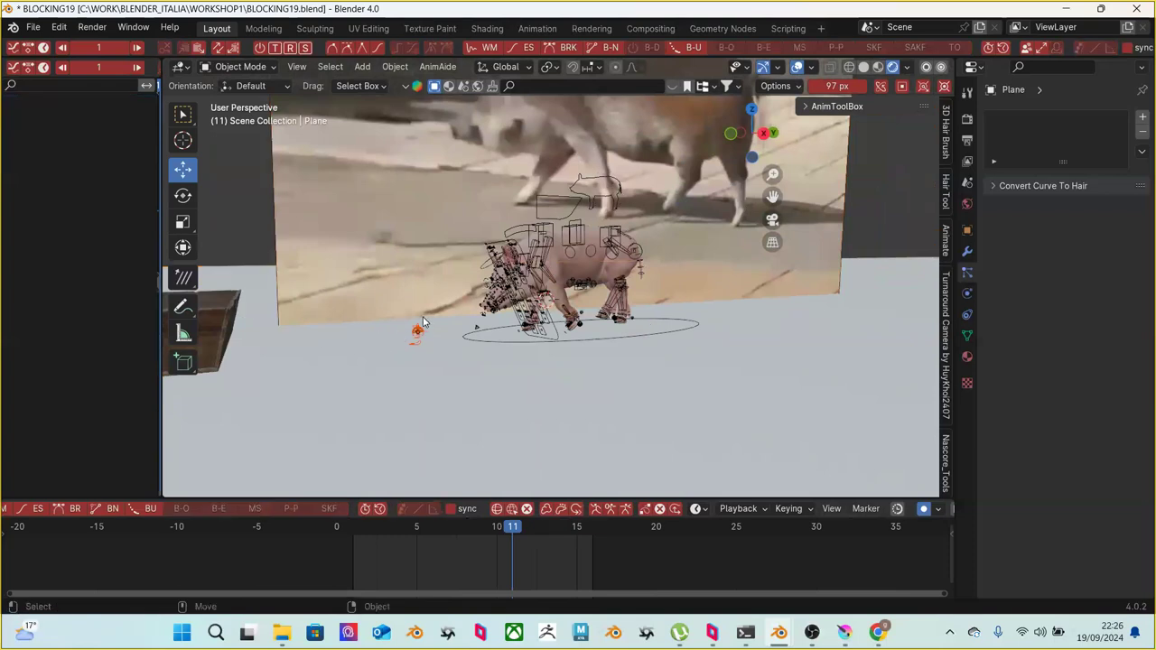
pyautogui.press('Delete')
pyautogui.scroll(2, 380, 322)
pyautogui.moveTo(315, 342); pyautogui.dragTo(352, 365)
pyautogui.scroll(-2, 366, 395)
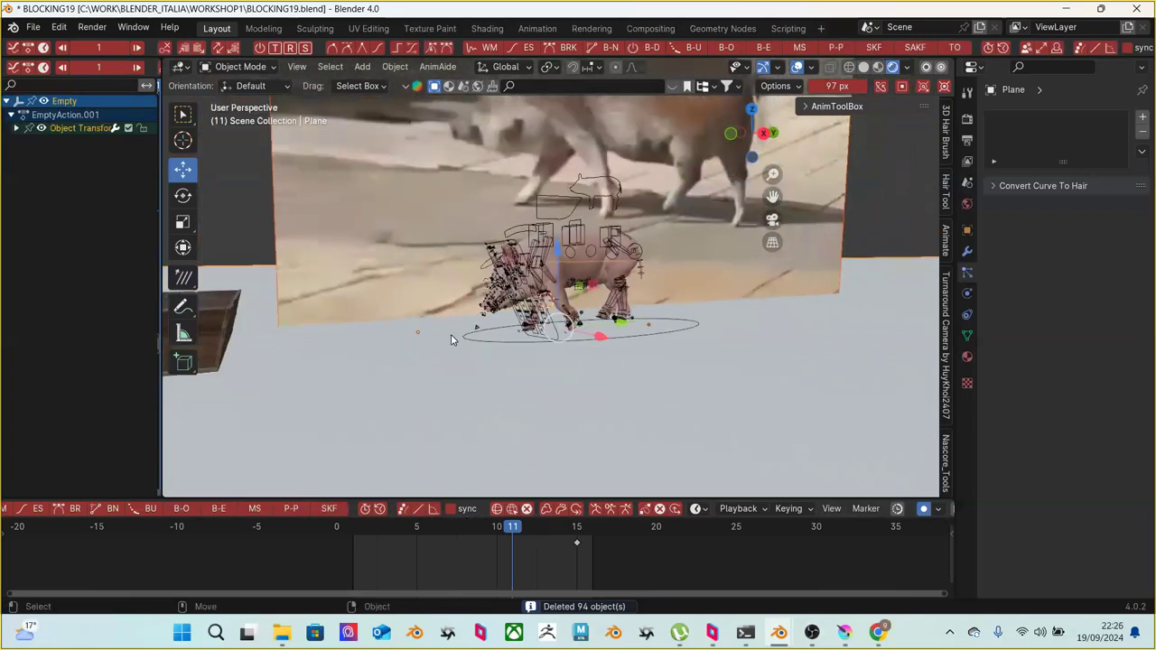
# Select the Piglet_Rig_grp rig and go to frame 1
pyautogui.click(461, 341)
pyautogui.click(503, 349)
pyautogui.moveTo(508, 359); pyautogui.dragTo(492, 386, button='middle')
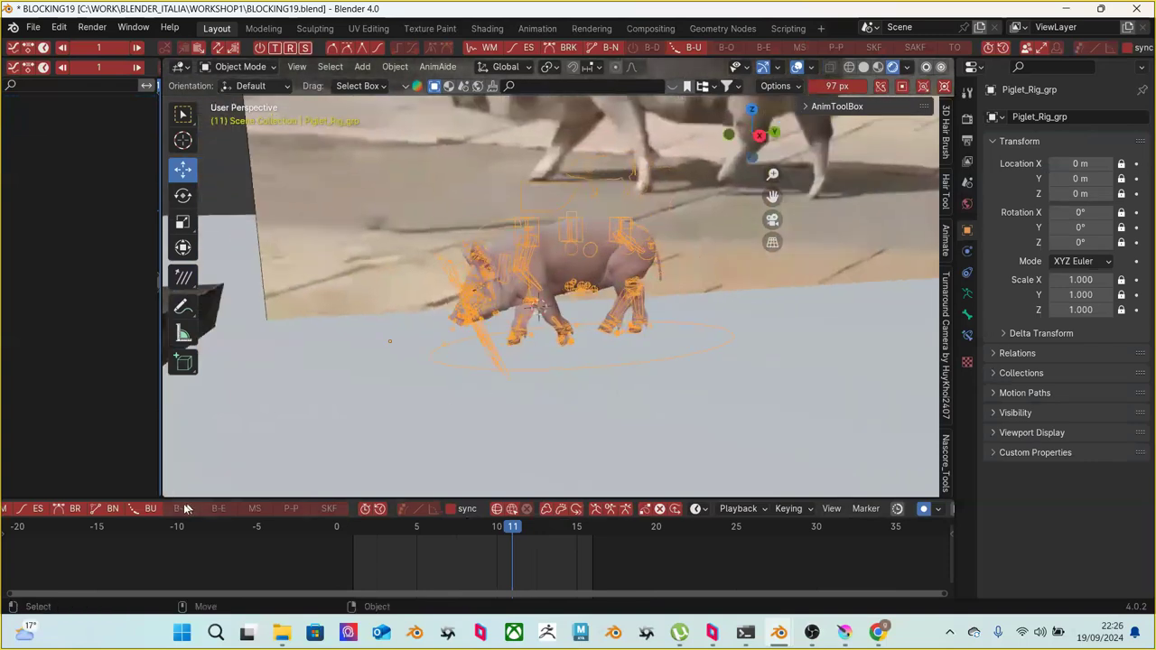
pyautogui.moveTo(353, 527)
pyautogui.mouseDown()
pyautogui.moveTo(601, 529)
pyautogui.moveTo(357, 532)
pyautogui.mouseUp()
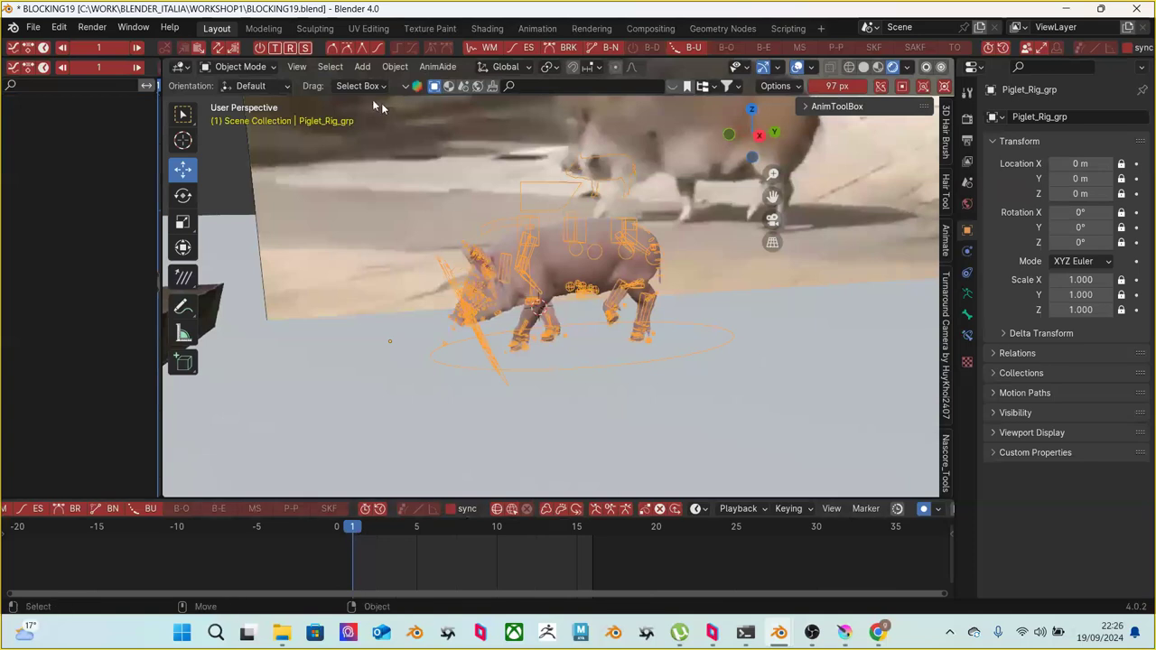
# Switch the piglet rig to Pose Mode and box-select all of its controls
pyautogui.click(240, 66)
pyautogui.click(247, 115)
pyautogui.moveTo(315, 138); pyautogui.dragTo(762, 486)
pyautogui.moveTo(718, 456); pyautogui.dragTo(718, 456)
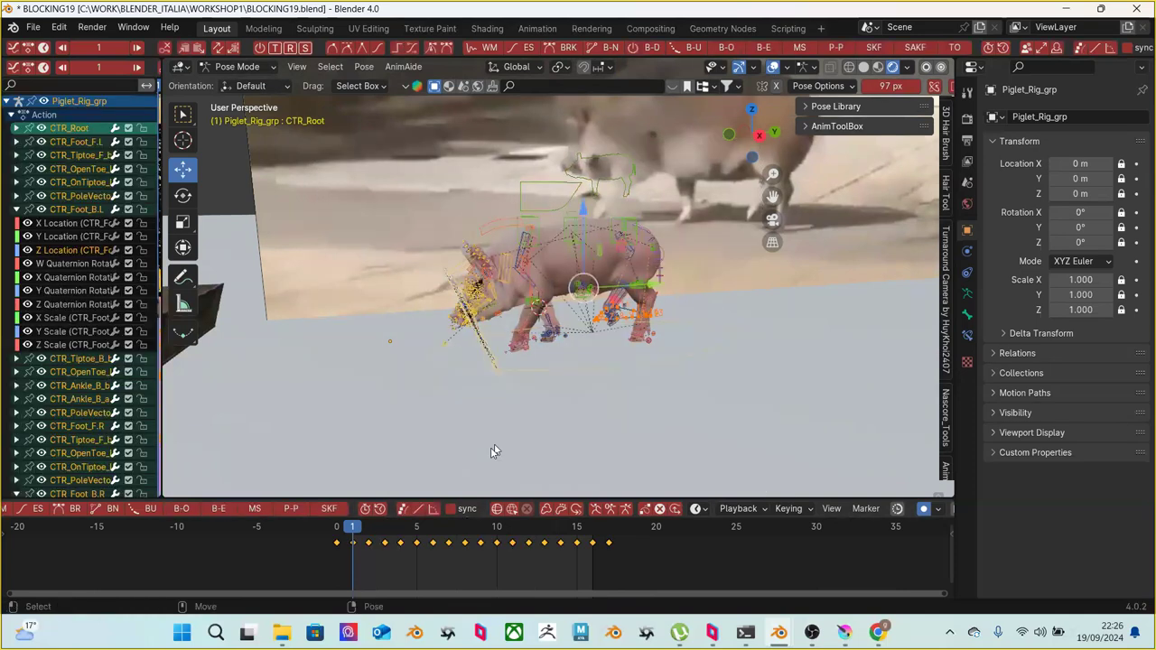
# Save the scene incrementally as BLOCKING20
pyautogui.moveTo(352, 534); pyautogui.dragTo(397, 542)
pyautogui.press('Escape')
pyautogui.click(33, 27)
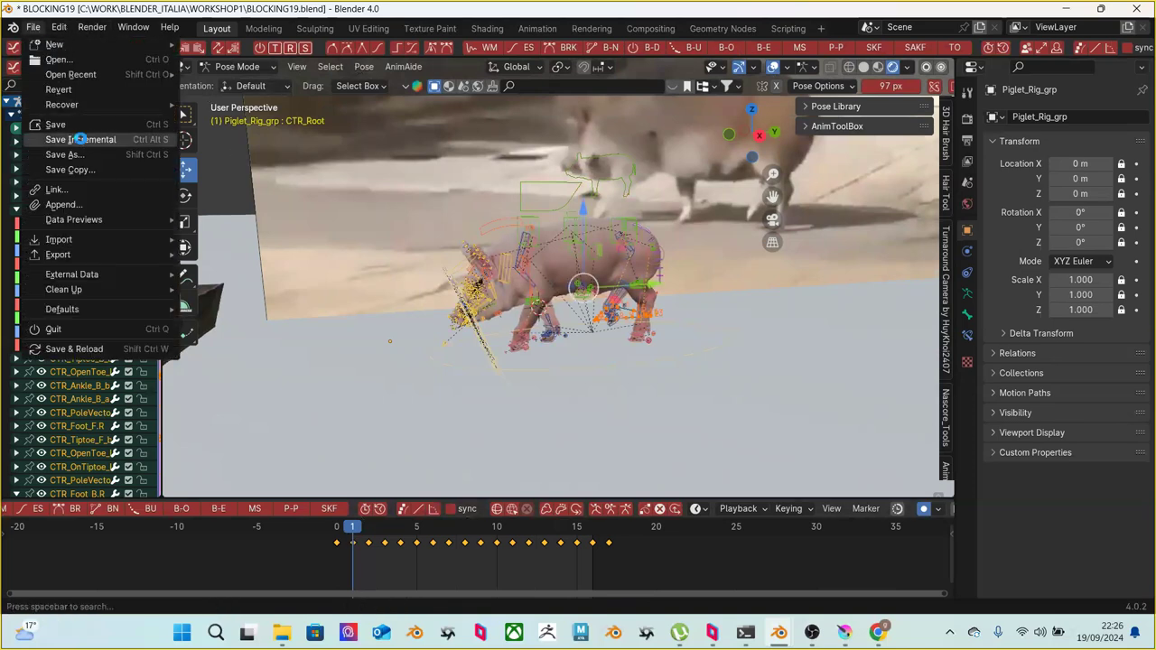
pyautogui.click(80, 140)
# Bake the selected bones' pose action from frame 1 to frame 17 with a frame step of 1
pyautogui.click(364, 66)
pyautogui.moveTo(410, 160)
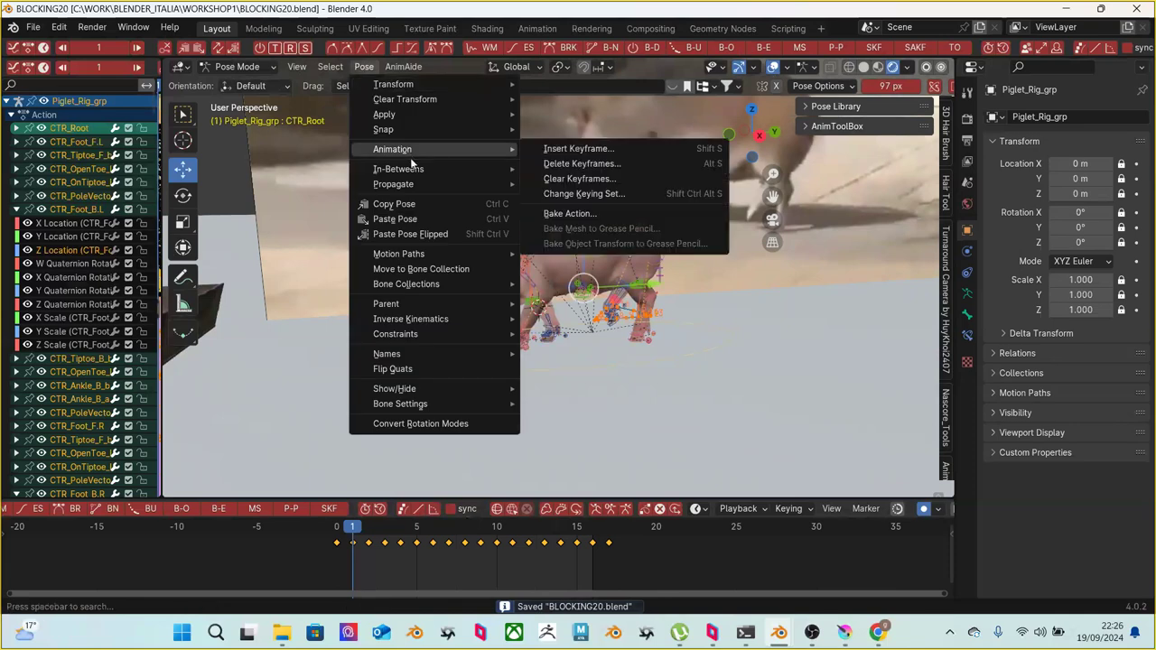
pyautogui.click(602, 219)
pyautogui.click(661, 264)
pyautogui.write('17')
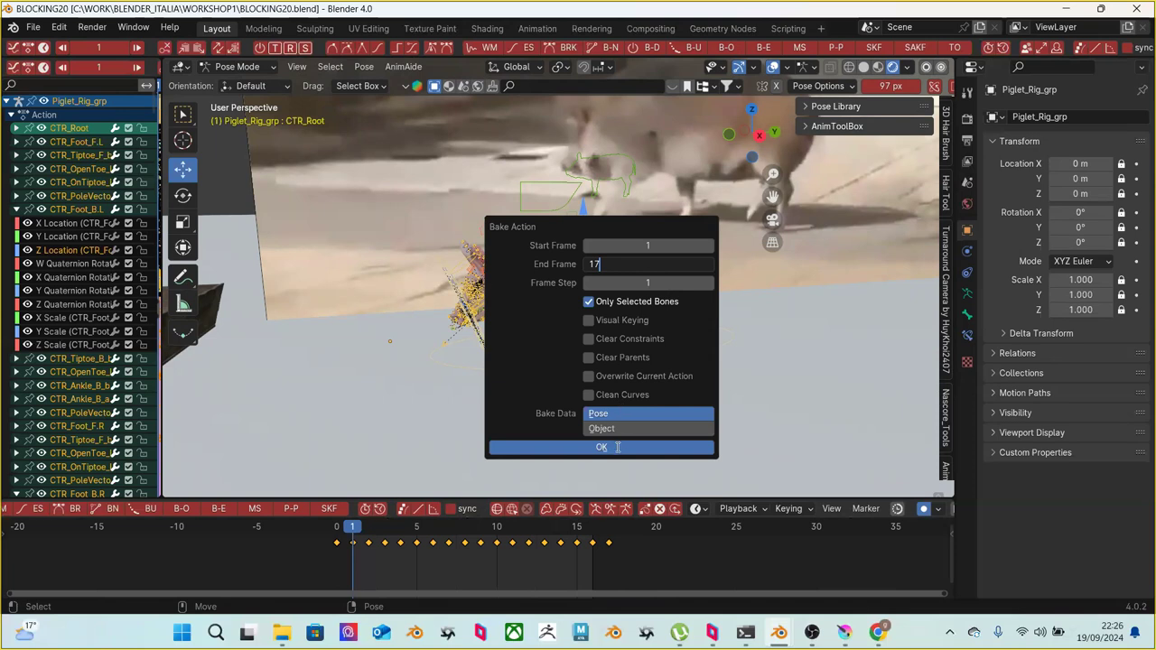
pyautogui.press('Return')
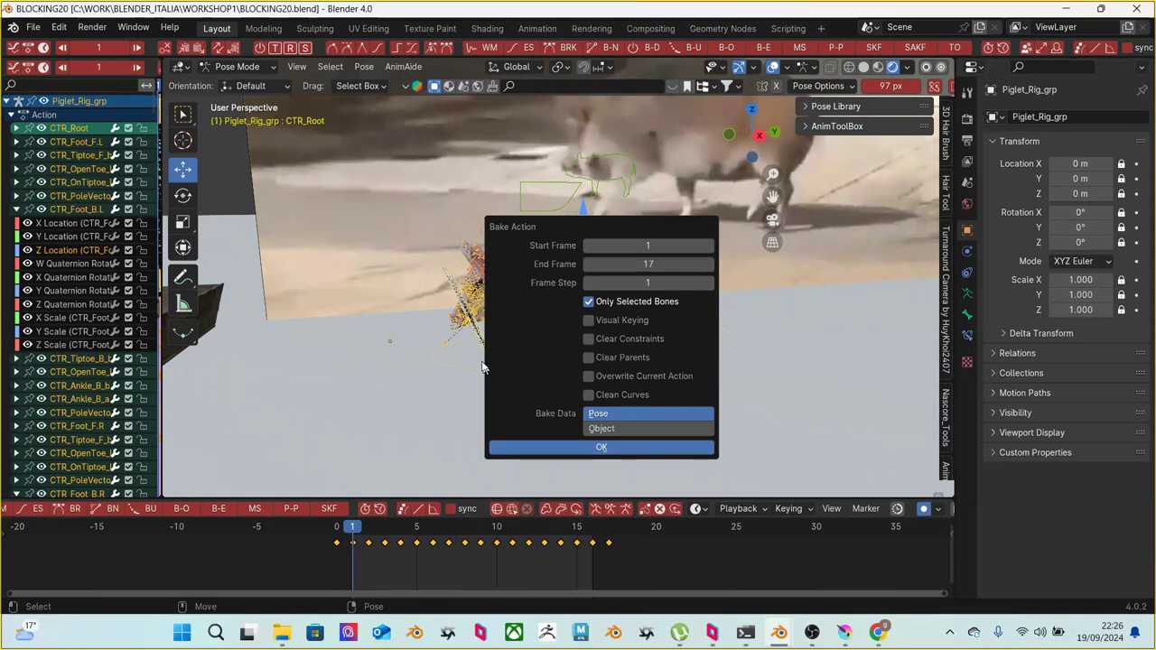
pyautogui.click(558, 448)
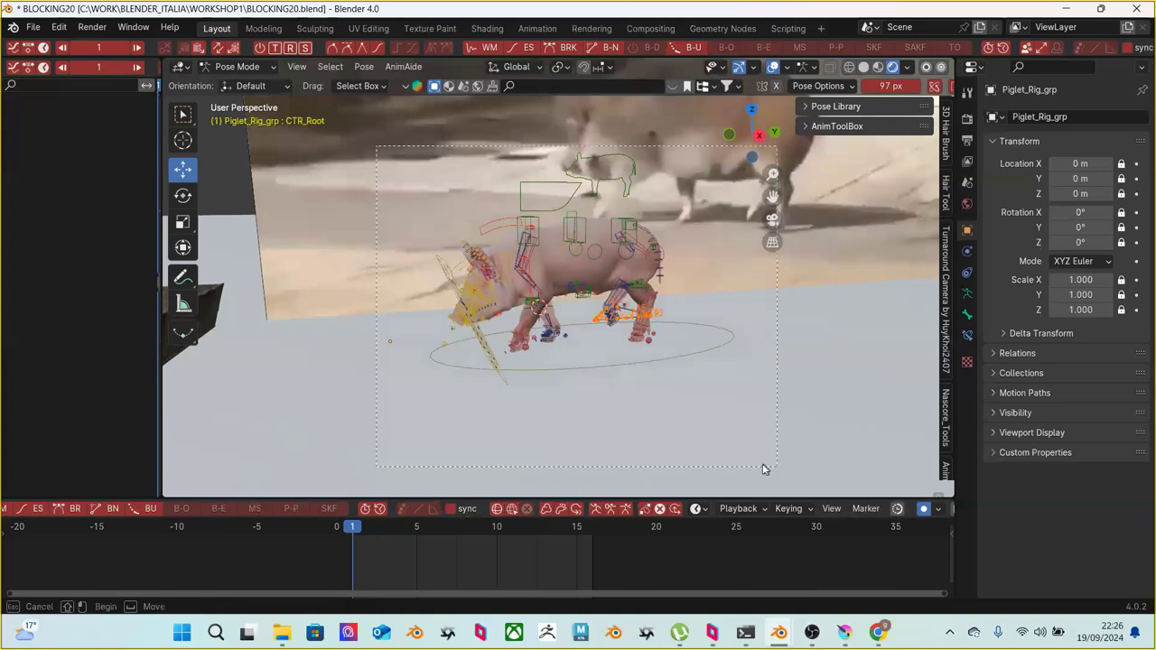
# Select all of the piglet rig's controls and open the Mini Studio Library settings
pyautogui.press('a')
pyautogui.moveTo(359, 533)
pyautogui.mouseDown()
pyautogui.moveTo(601, 530)
pyautogui.moveTo(353, 528)
pyautogui.mouseUp()
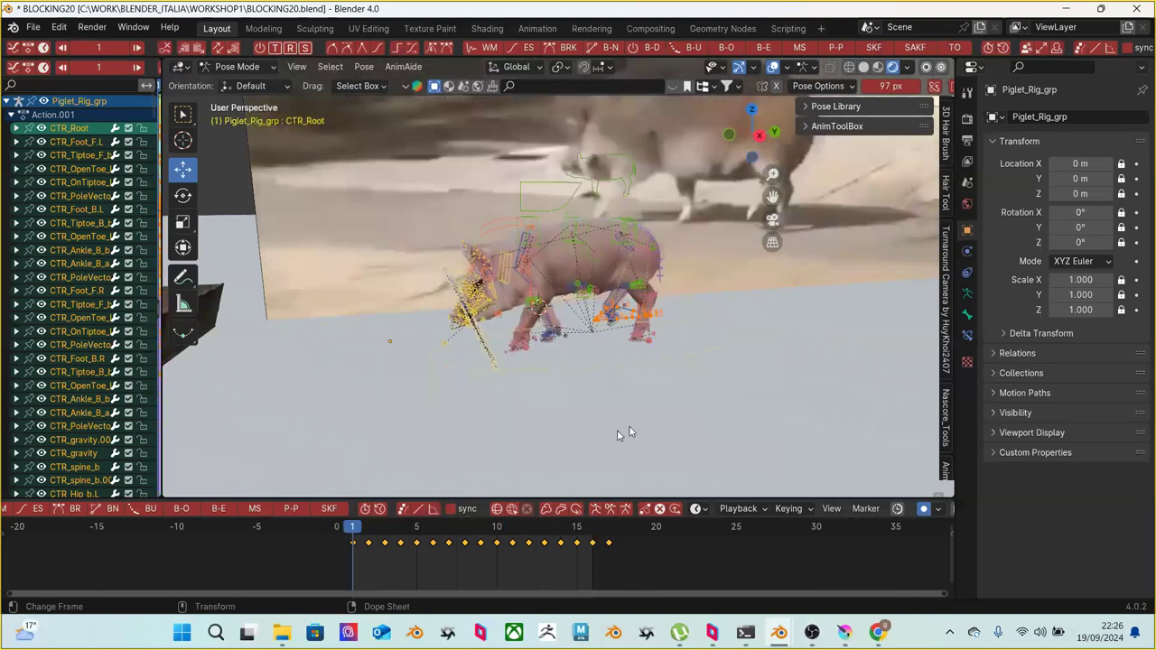
pyautogui.click(946, 405)
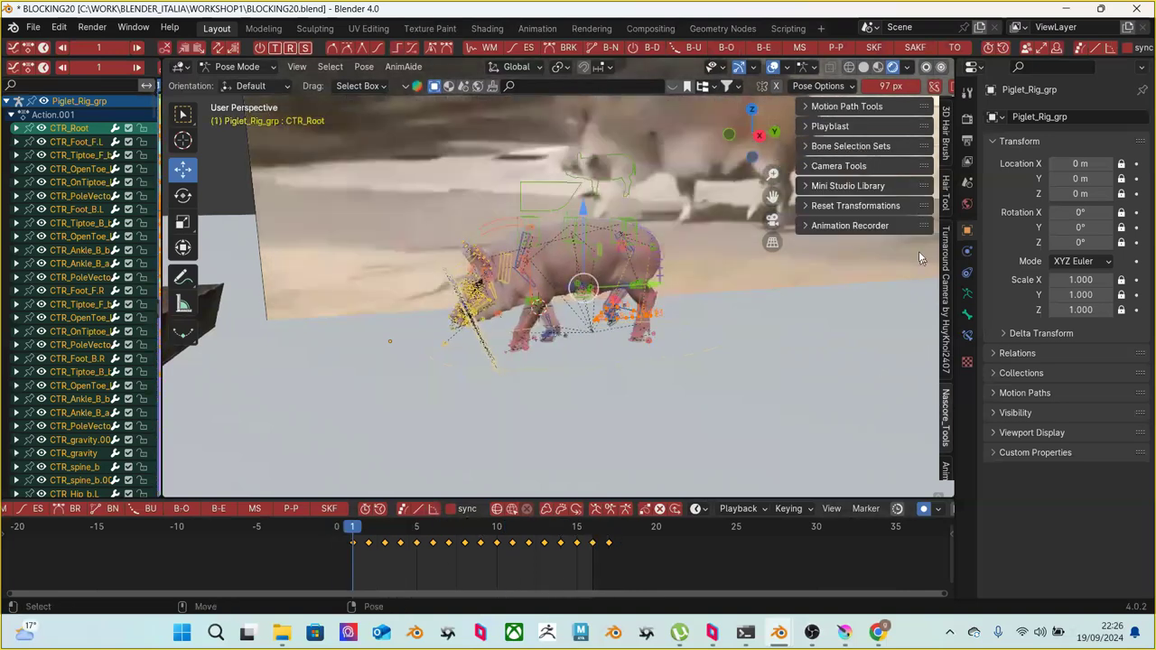
pyautogui.click(808, 186)
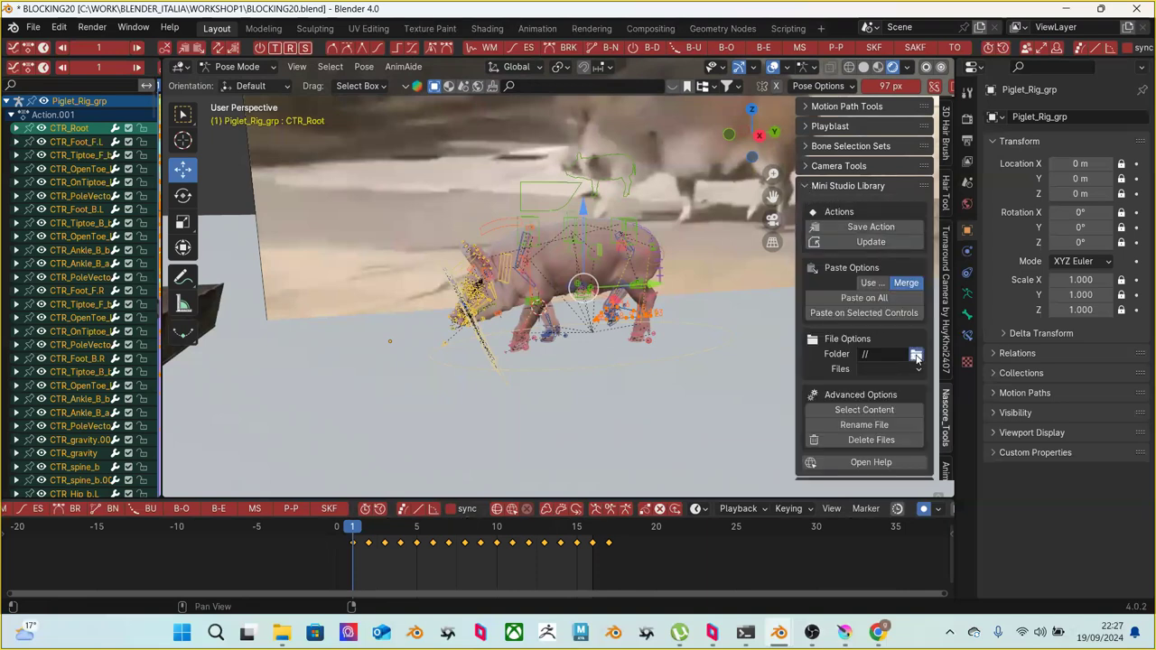
# Create a new folder named libreria inside WORKSHOP1 and set it as the Mini Studio Library folder
pyautogui.click(916, 355)
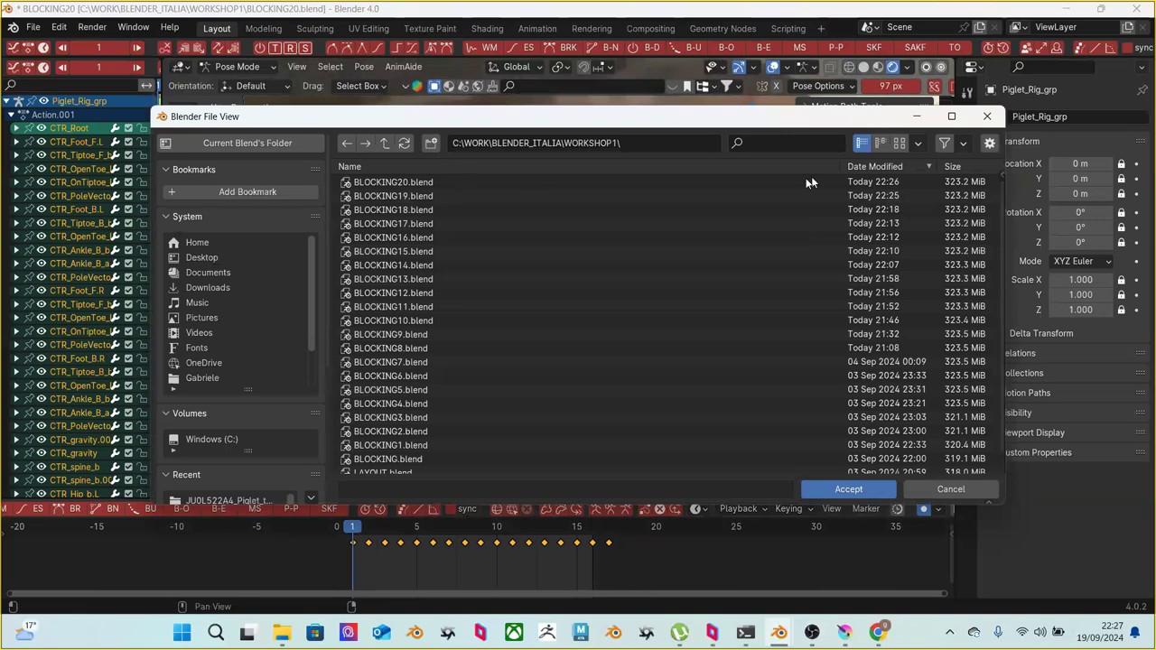
pyautogui.scroll(-1, 430, 364)
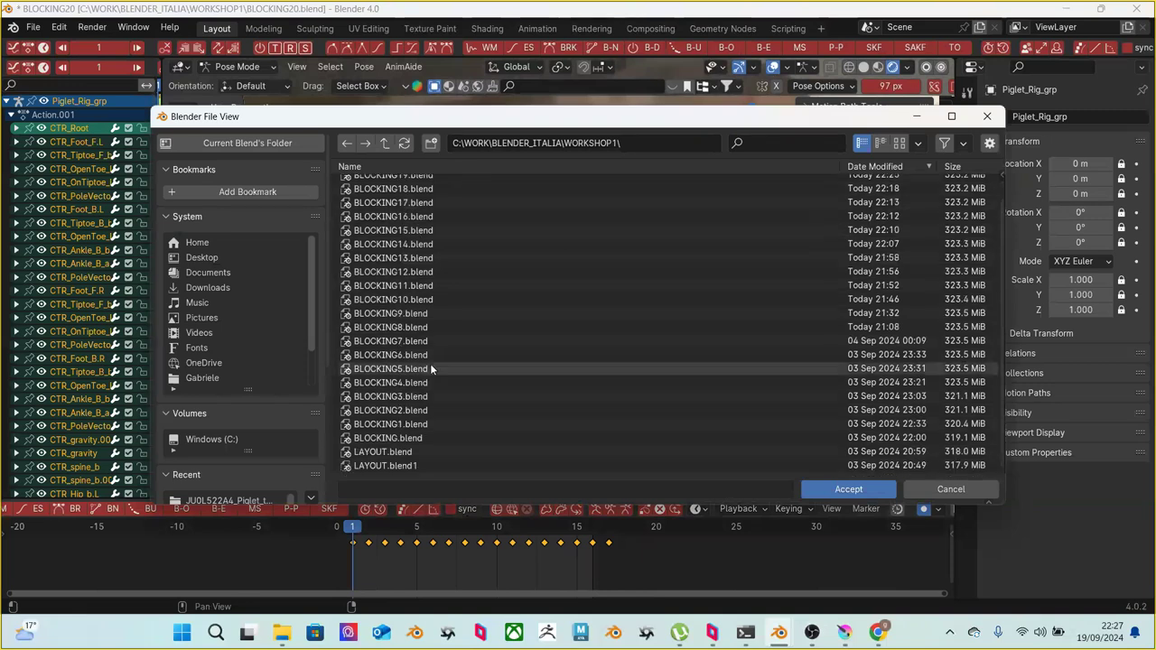
pyautogui.rightClick(337, 315)
pyautogui.click(322, 419)
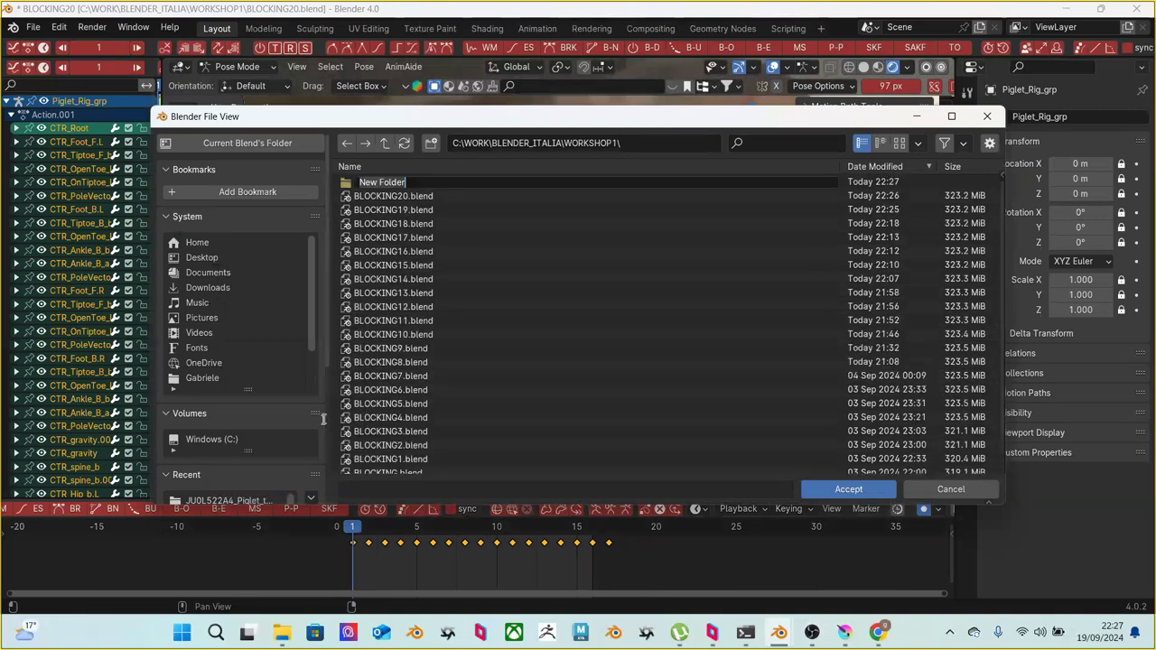
pyautogui.write('l')
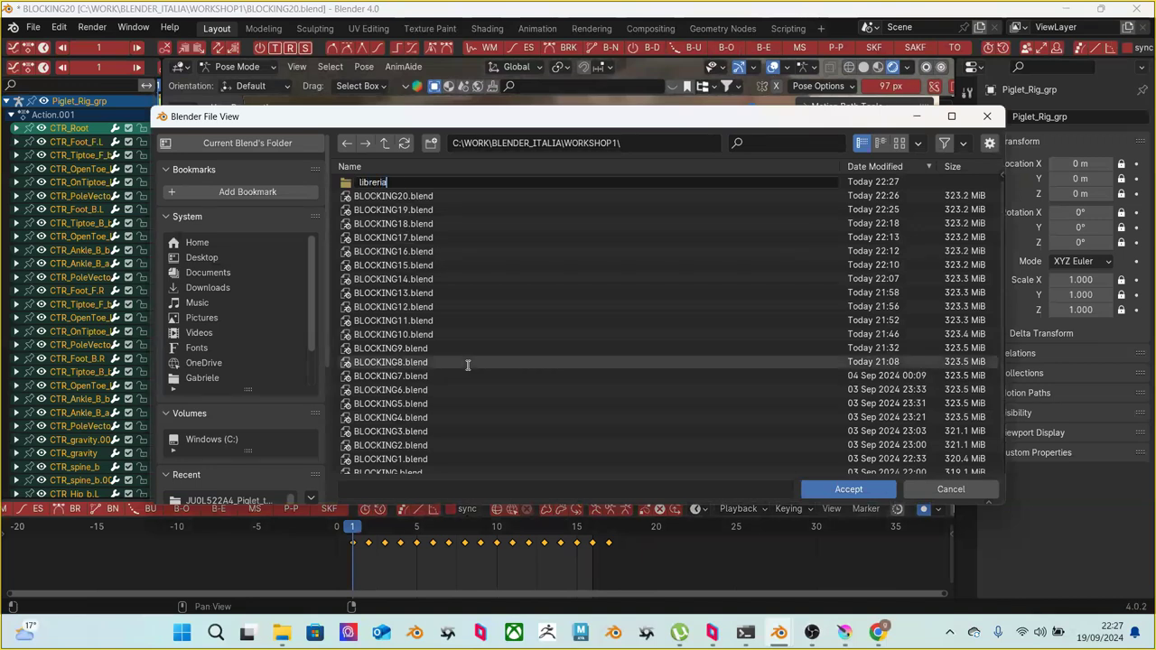
pyautogui.write('ibreria')
pyautogui.press('Return')
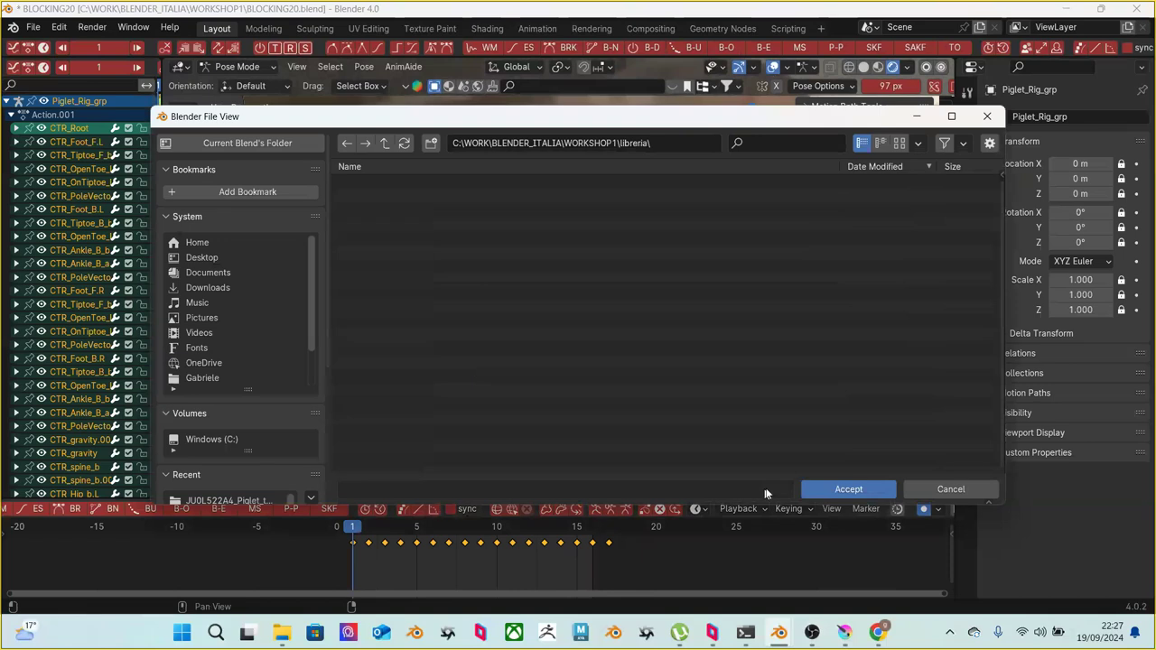
pyautogui.click(833, 486)
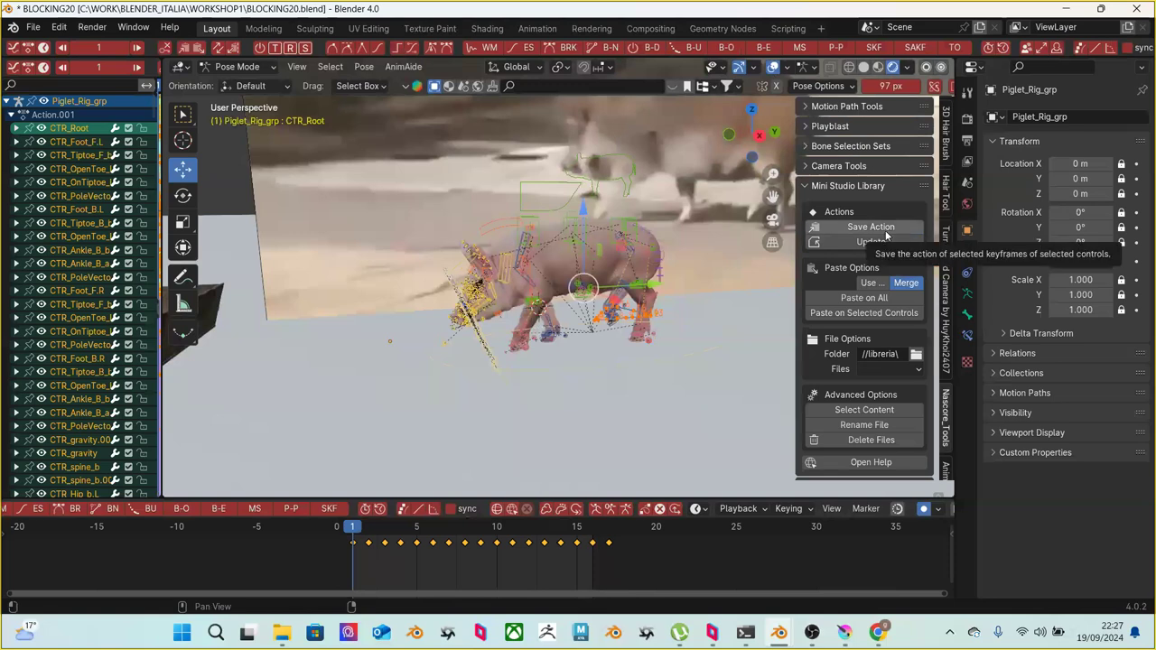
# Save the selected controls' keyframes as a library action named camminata
pyautogui.click(884, 230)
pyautogui.click(879, 259)
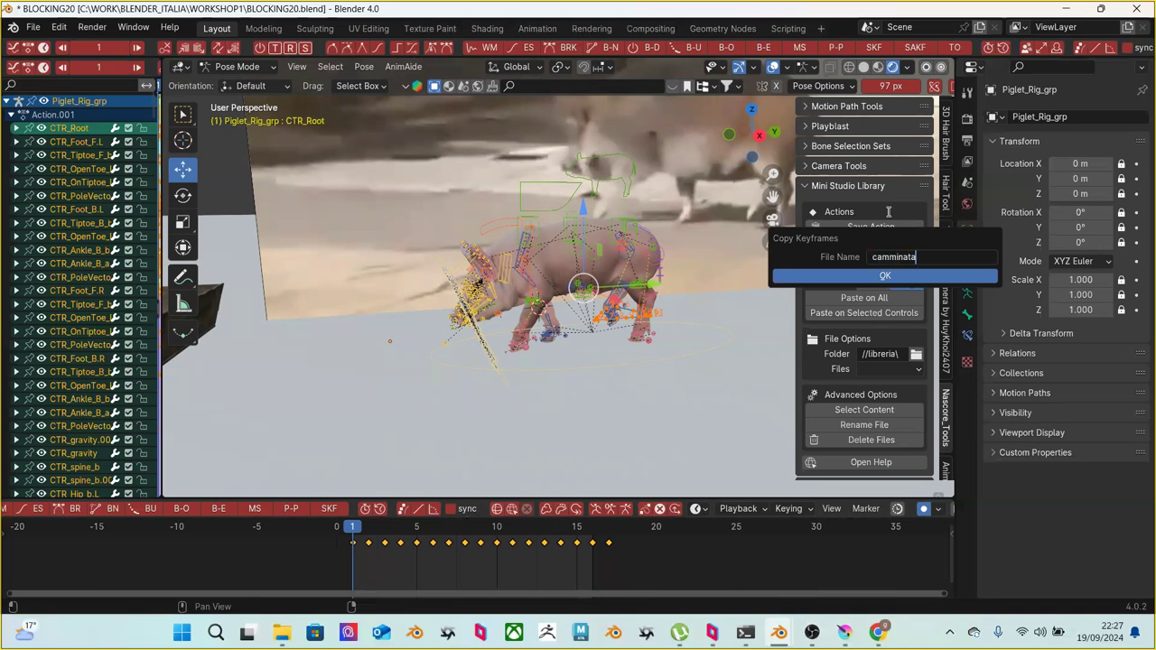
pyautogui.press('Return')
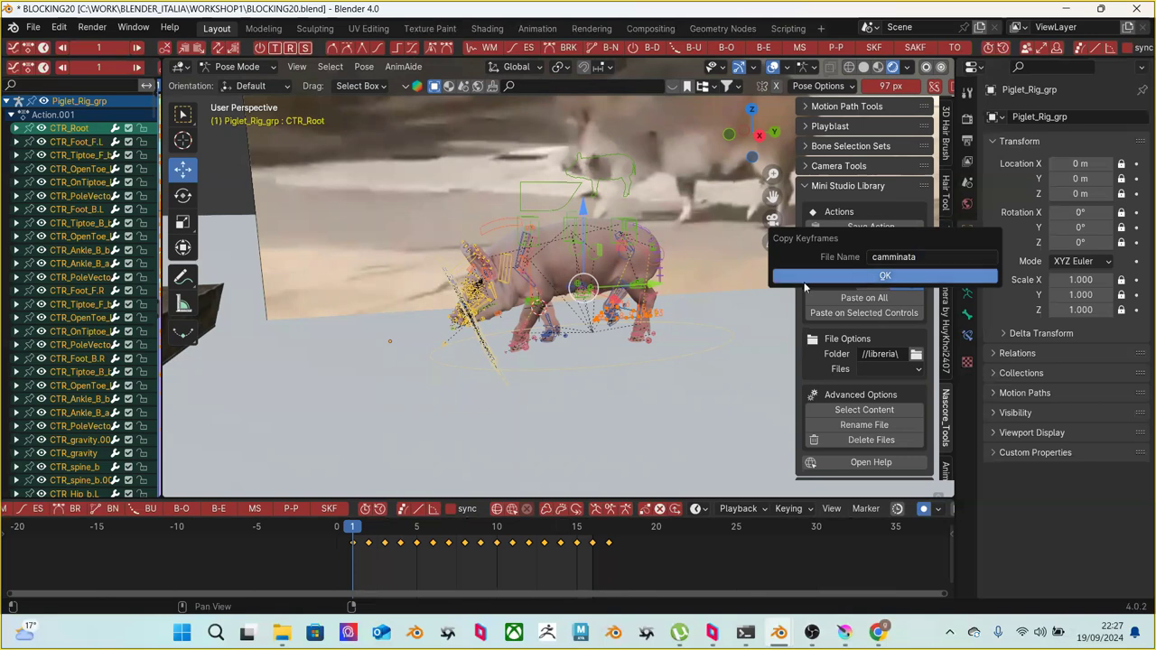
pyautogui.press('Return')
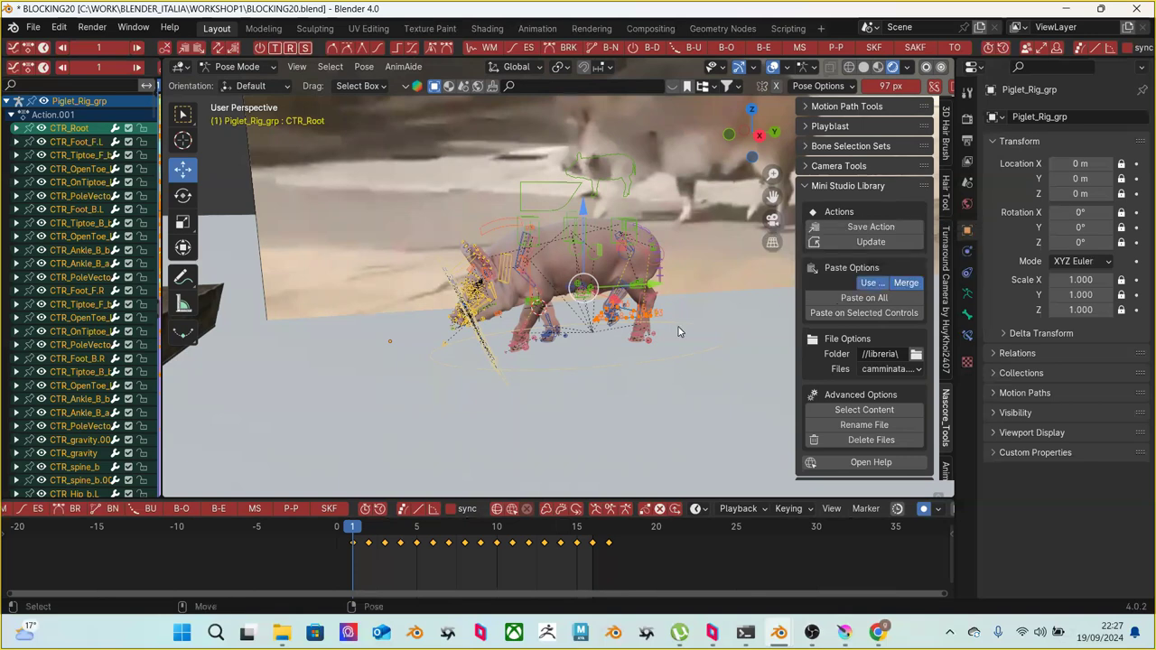
# Clear the selection and select only the CTR_Root ring control around the piglet's feet
pyautogui.click(586, 361)
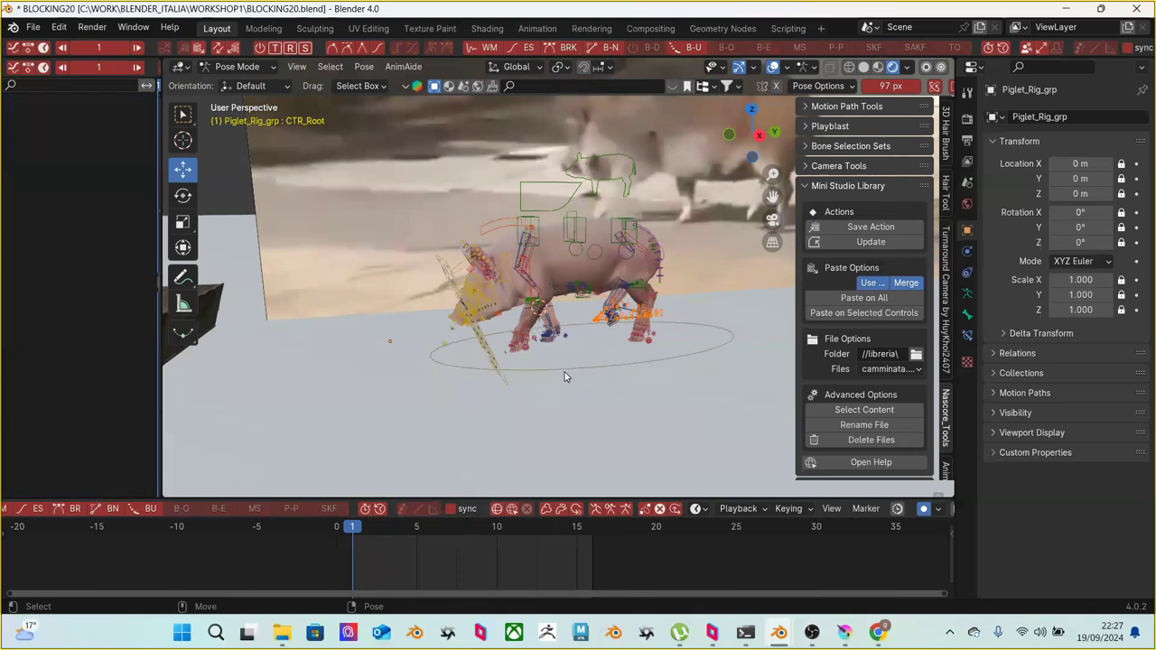
pyautogui.click(564, 372)
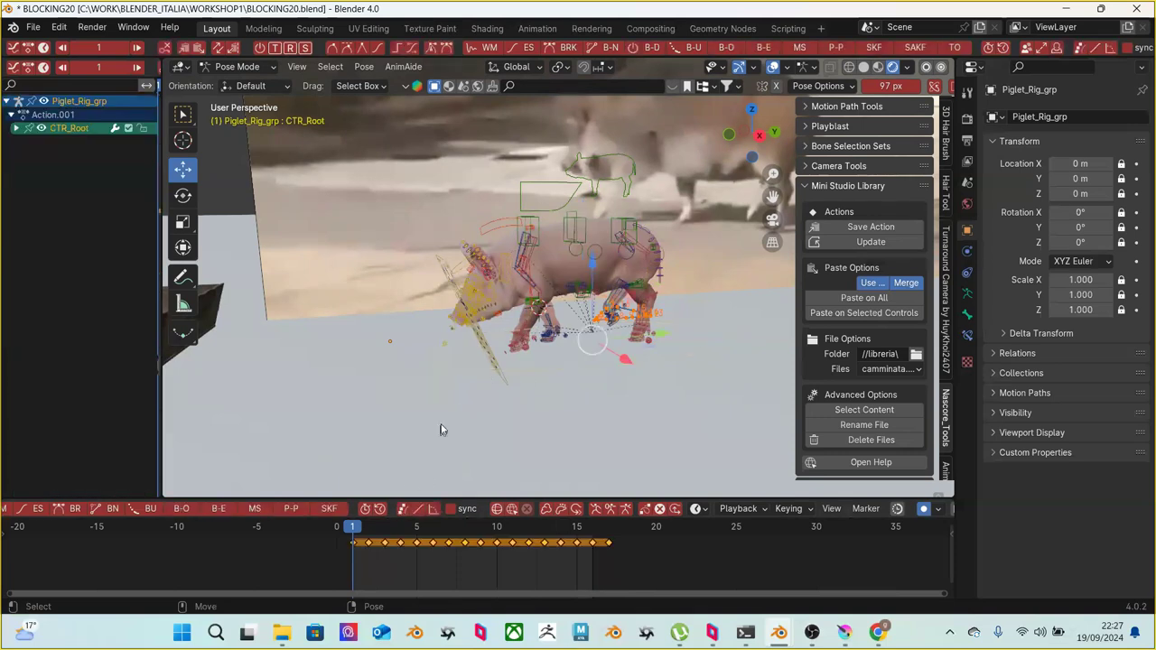
pyautogui.scroll(-3, 407, 215)
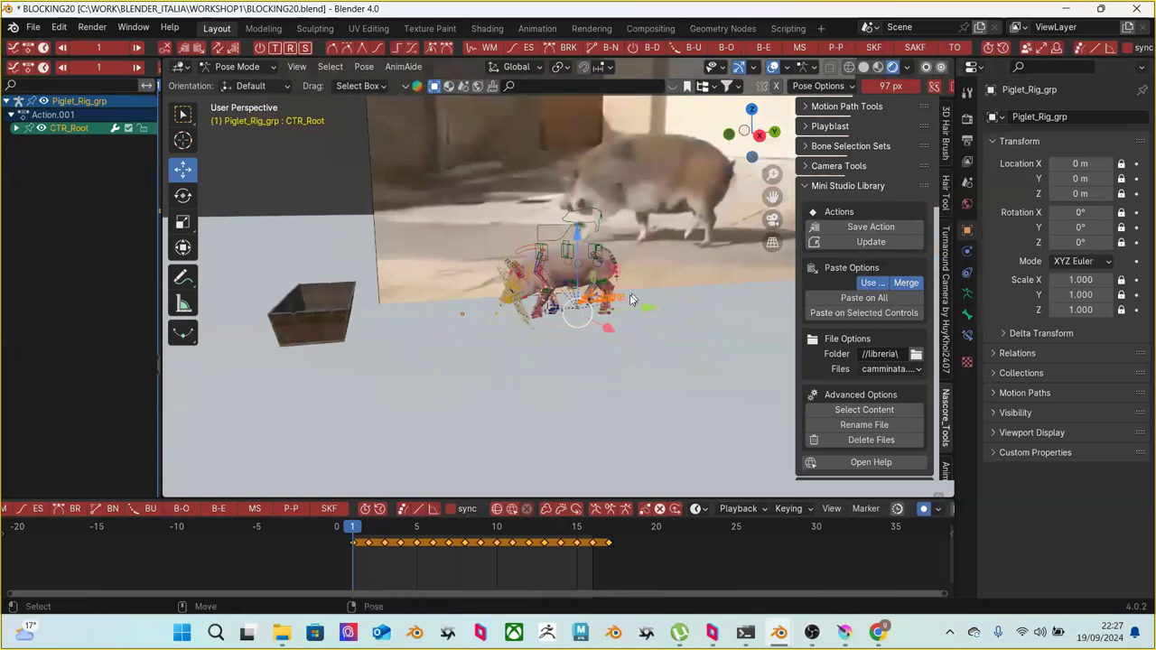
pyautogui.keyDown('shift'); pyautogui.moveTo(624, 303); pyautogui.dragTo(749, 312, button='middle'); pyautogui.keyUp('shift')
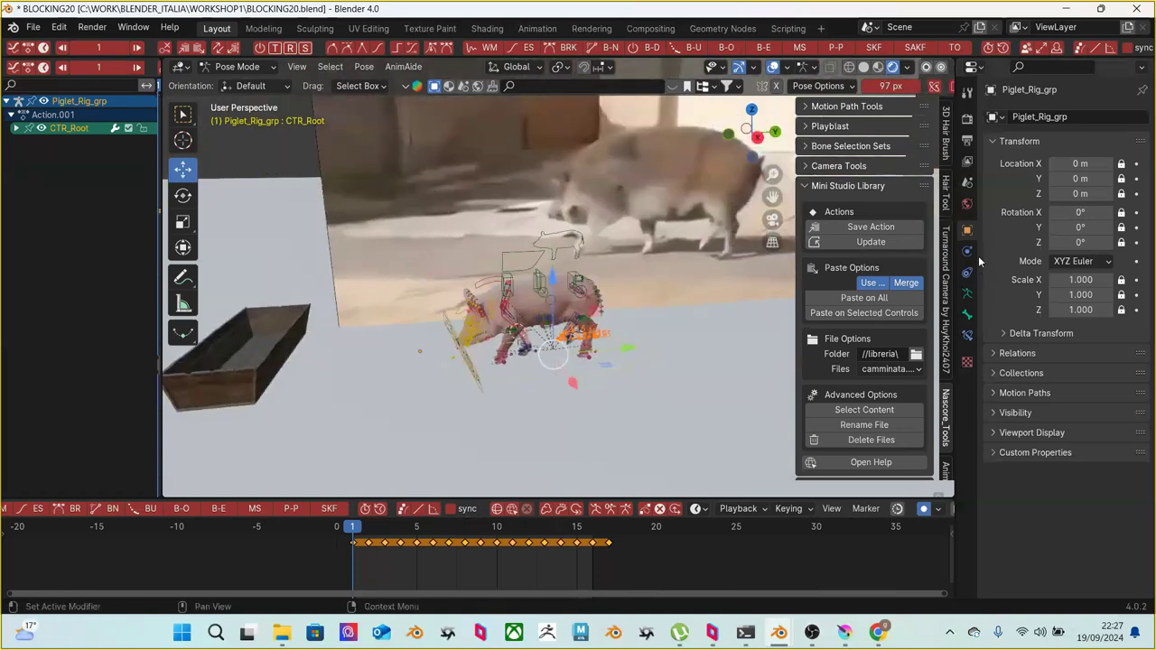
# Set the scene's end frame to 250 in the output frame range
pyautogui.click(968, 120)
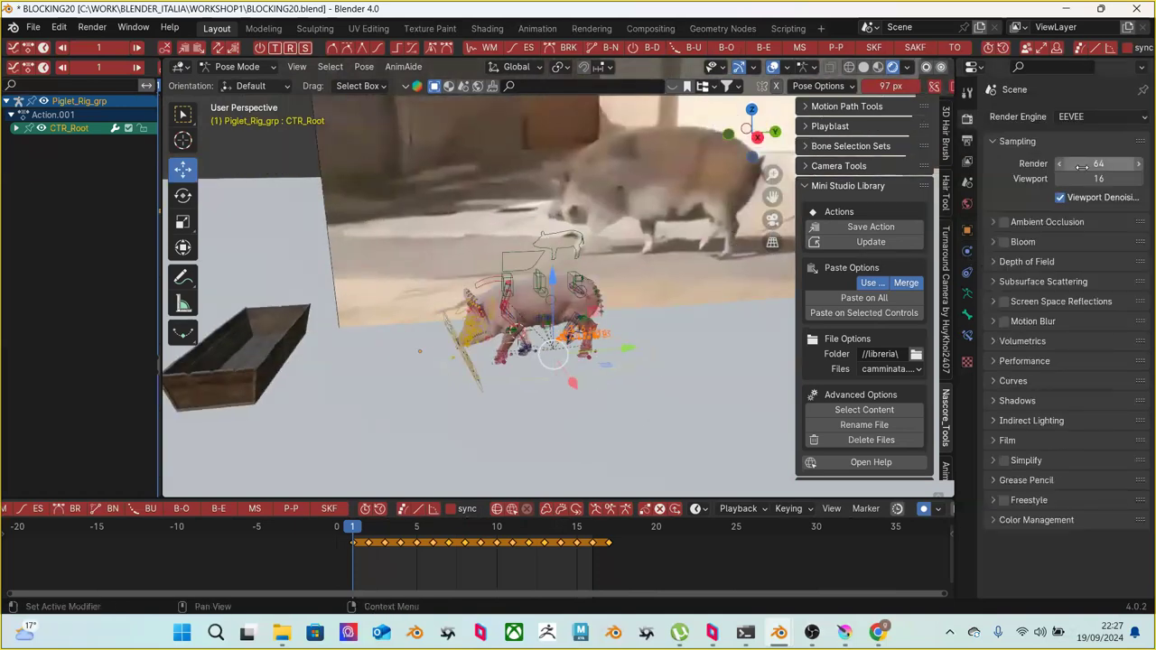
pyautogui.click(968, 141)
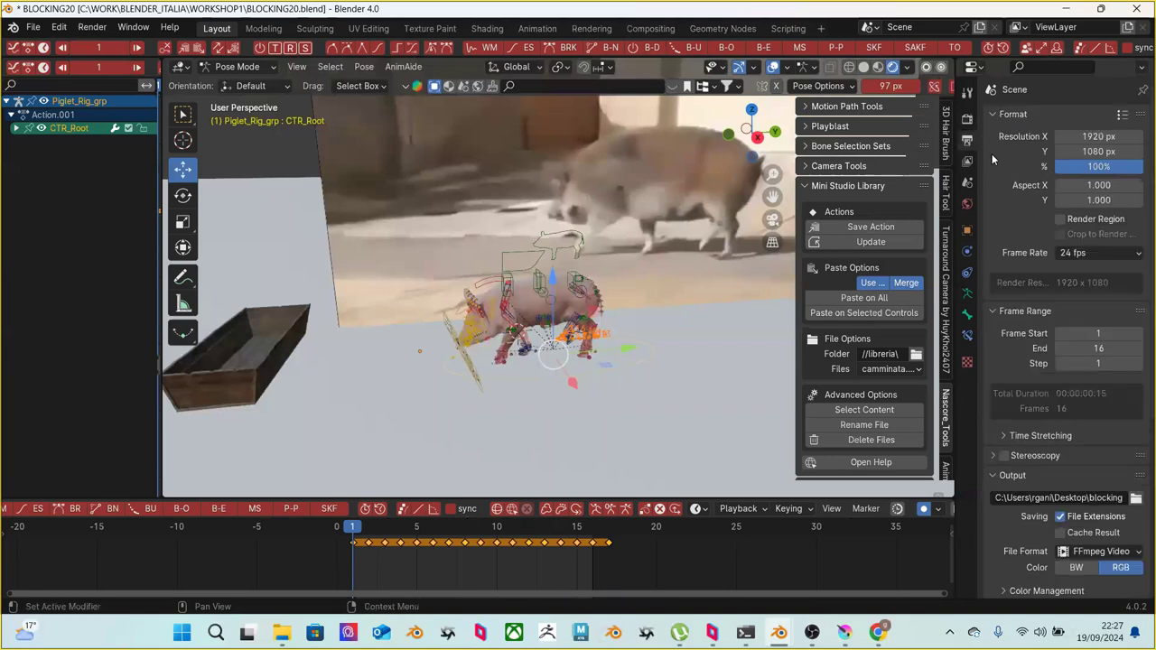
pyautogui.click(1120, 347)
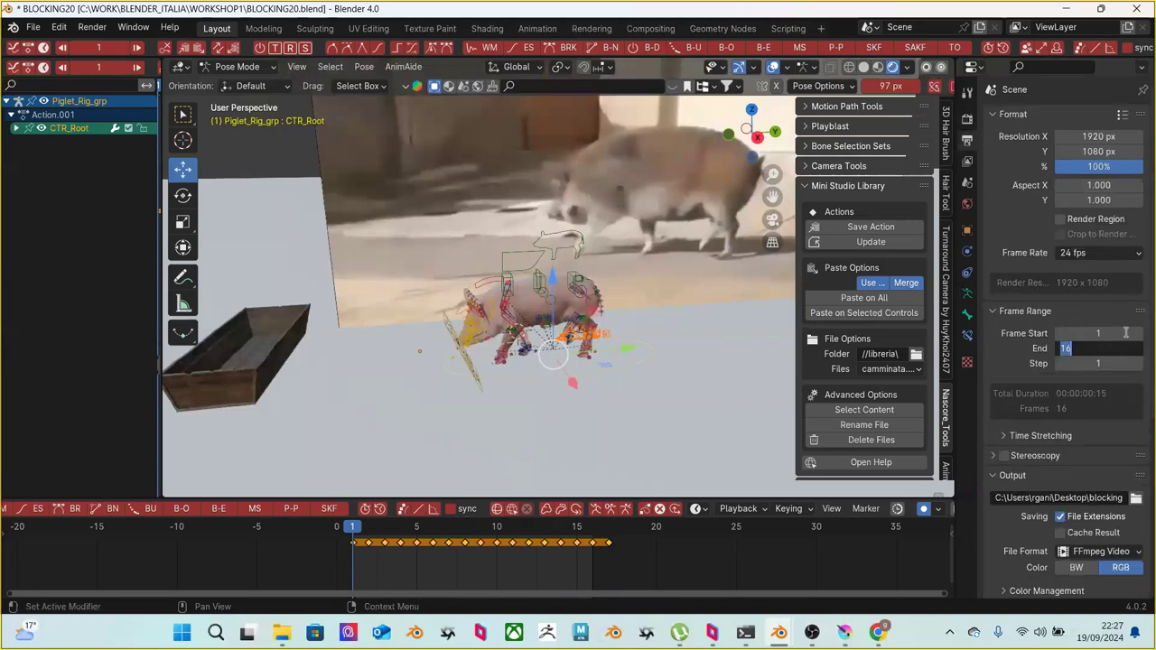
pyautogui.write('250')
pyautogui.press('Return')
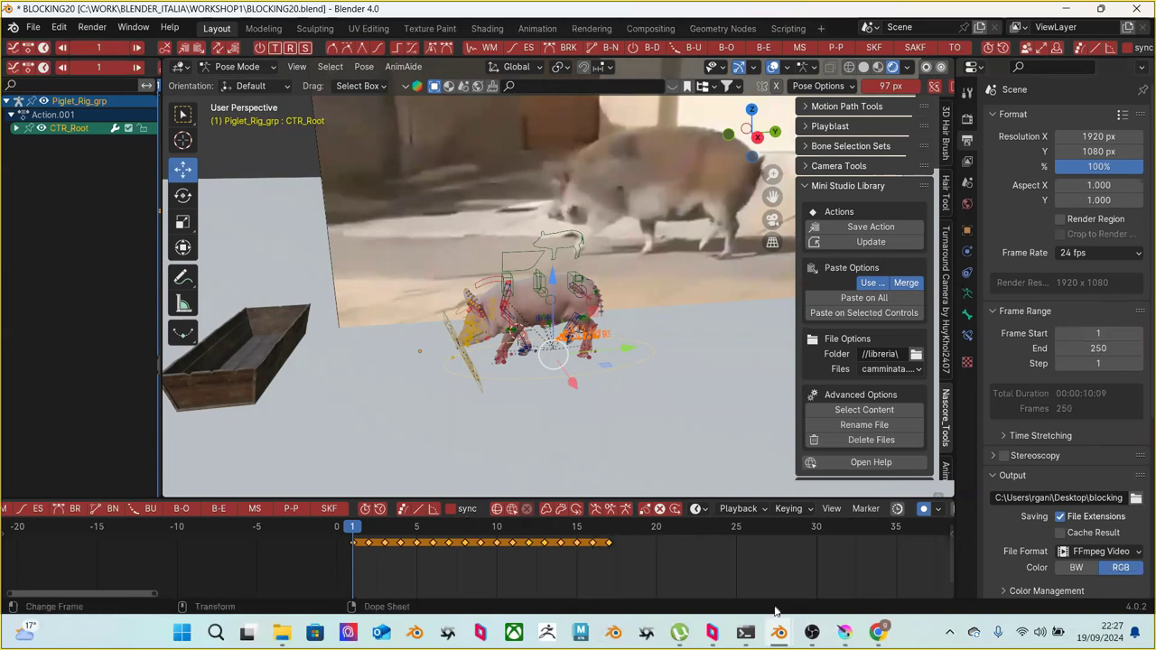
# Scrub the walk to frame 17 and select all of the piglet's controls except the root ring
pyautogui.scroll(-3, 681, 549)
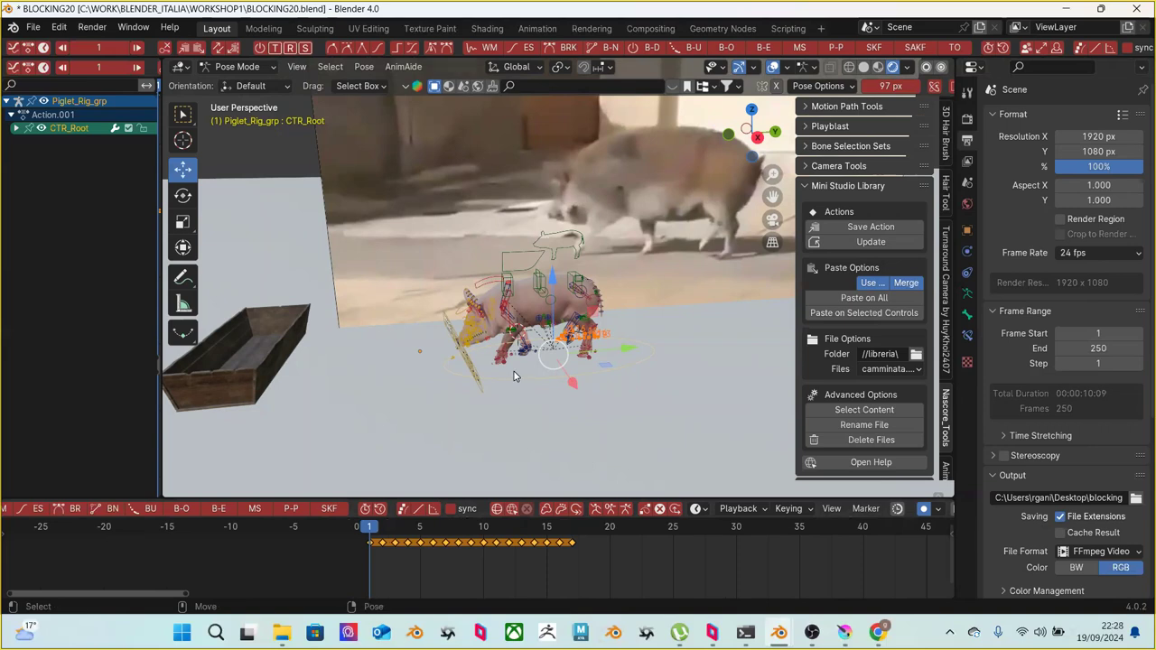
pyautogui.scroll(-1, 617, 384)
pyautogui.press('p')
pyautogui.moveTo(377, 521); pyautogui.dragTo(477, 524)
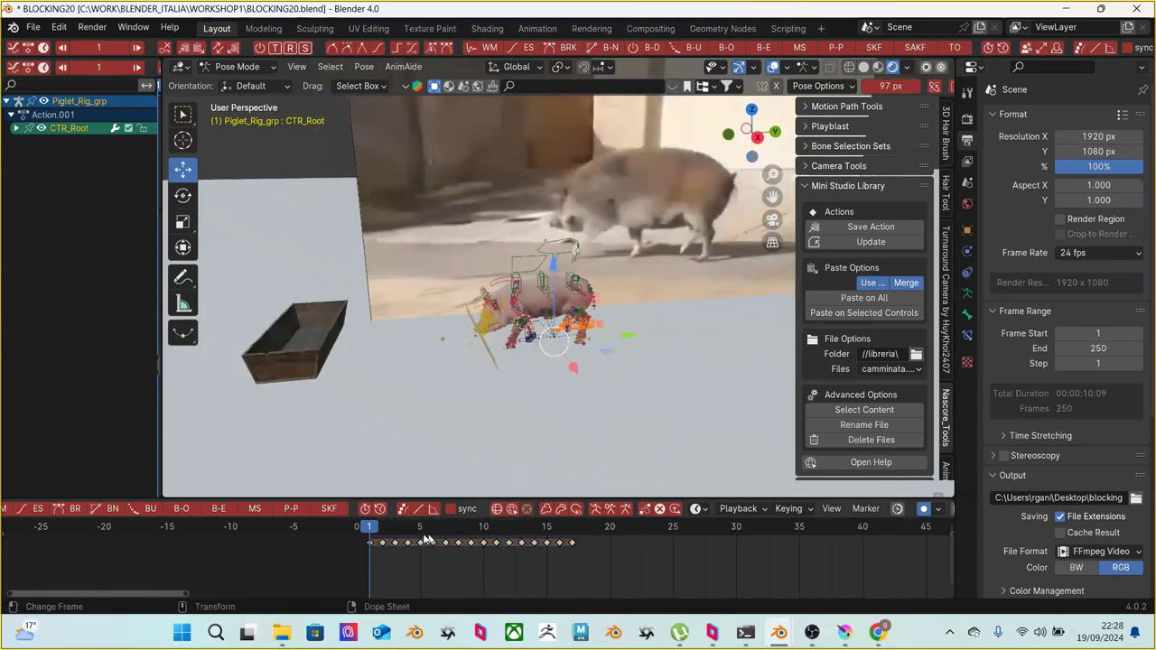
pyautogui.moveTo(406, 527); pyautogui.dragTo(575, 528)
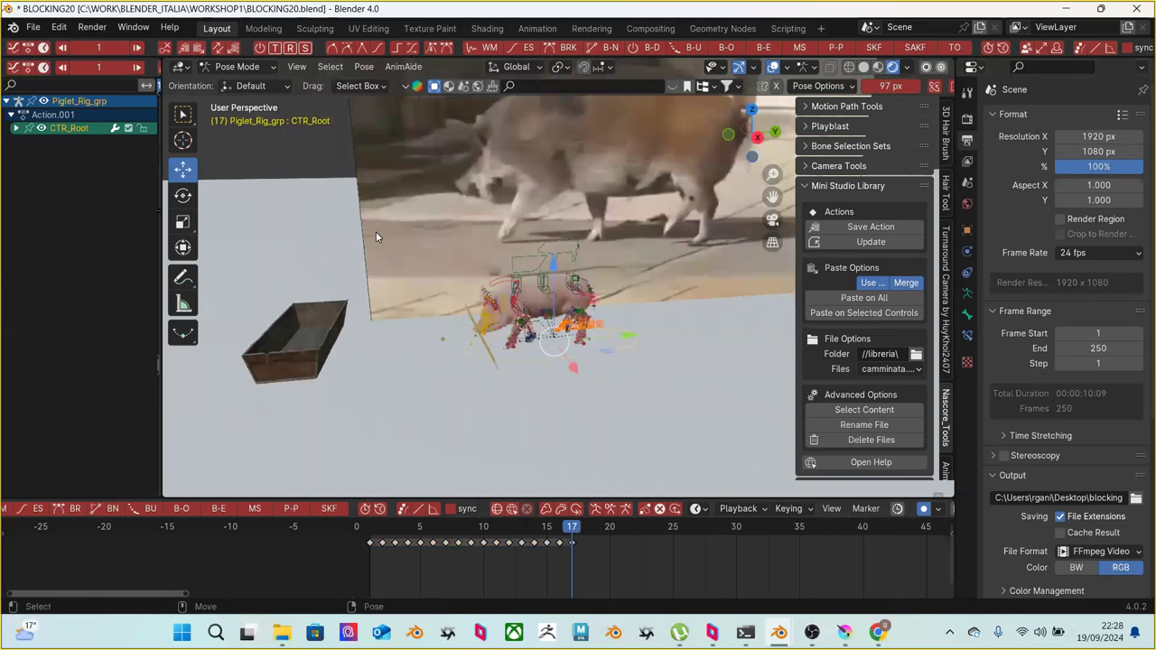
pyautogui.press('a')
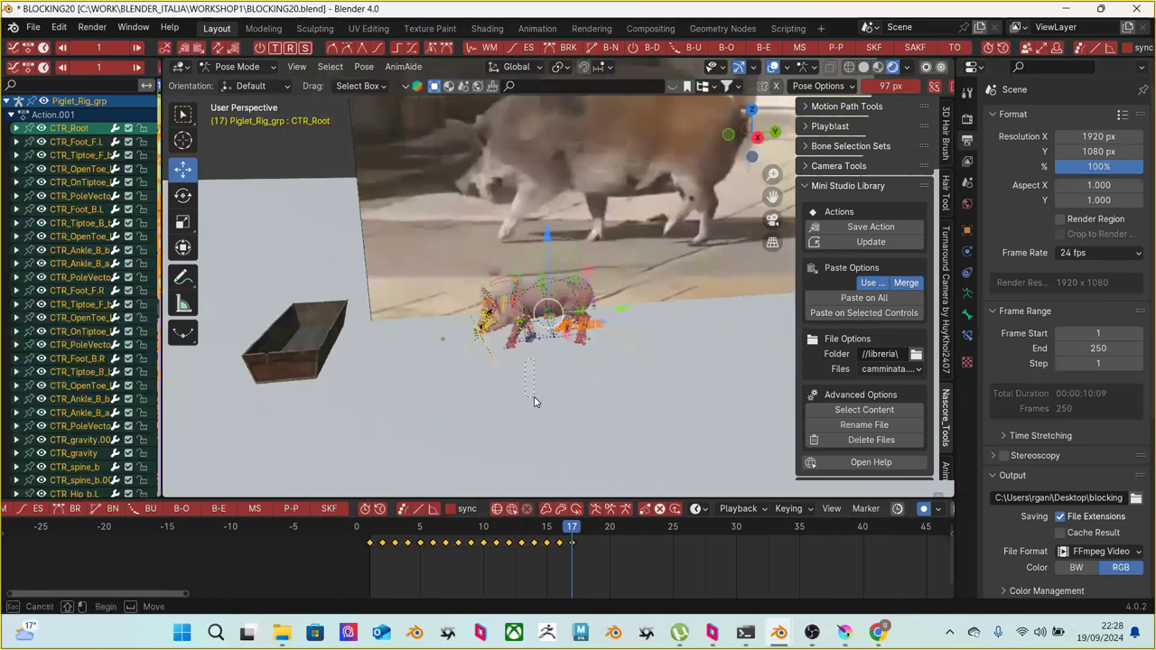
pyautogui.keyDown('shift'); pyautogui.click(540, 368); pyautogui.keyUp('shift')
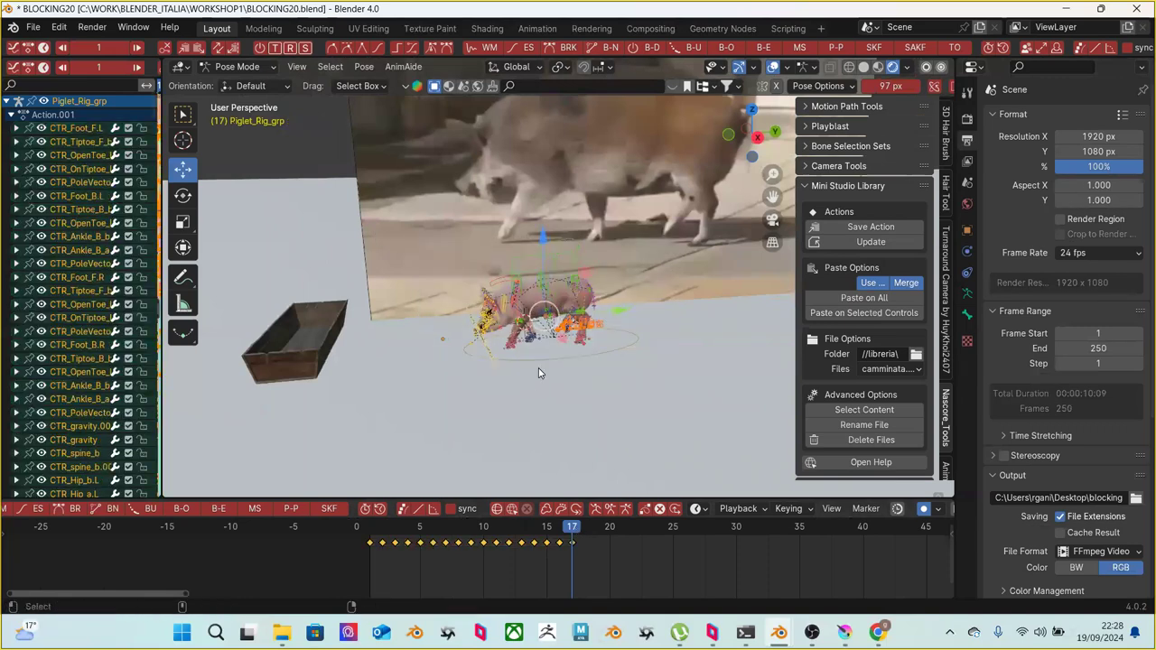
# Try deleting the selected controls' keyframes from frame 2 to frame 17
pyautogui.click(382, 529)
pyautogui.moveTo(379, 566); pyautogui.dragTo(593, 533)
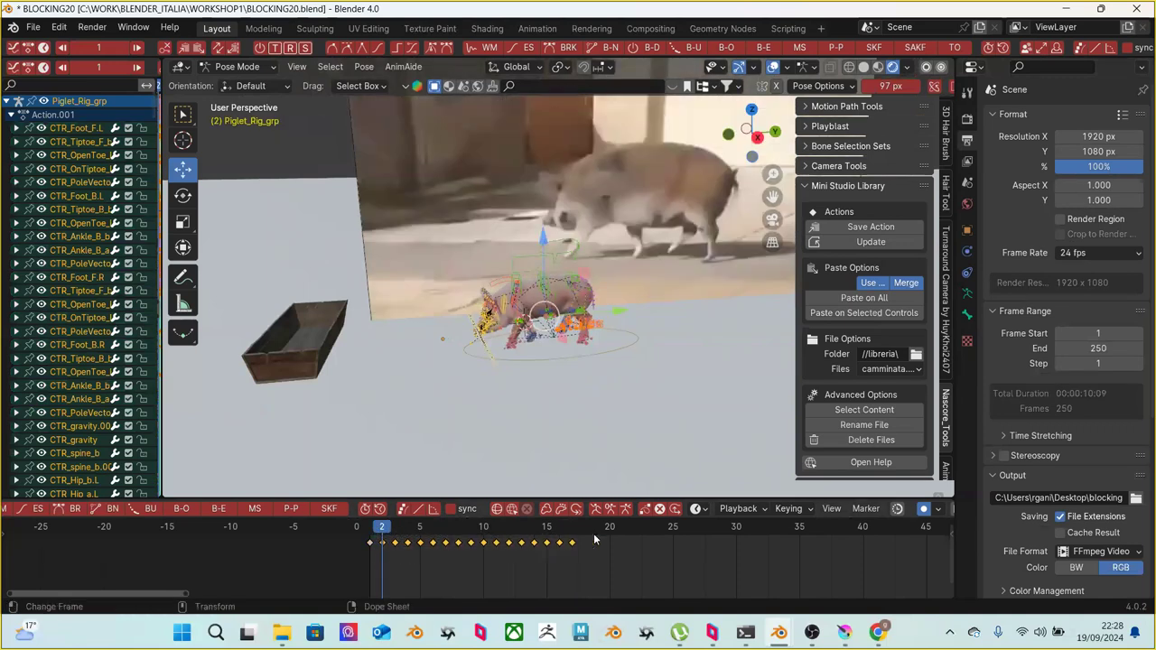
pyautogui.press('Delete')
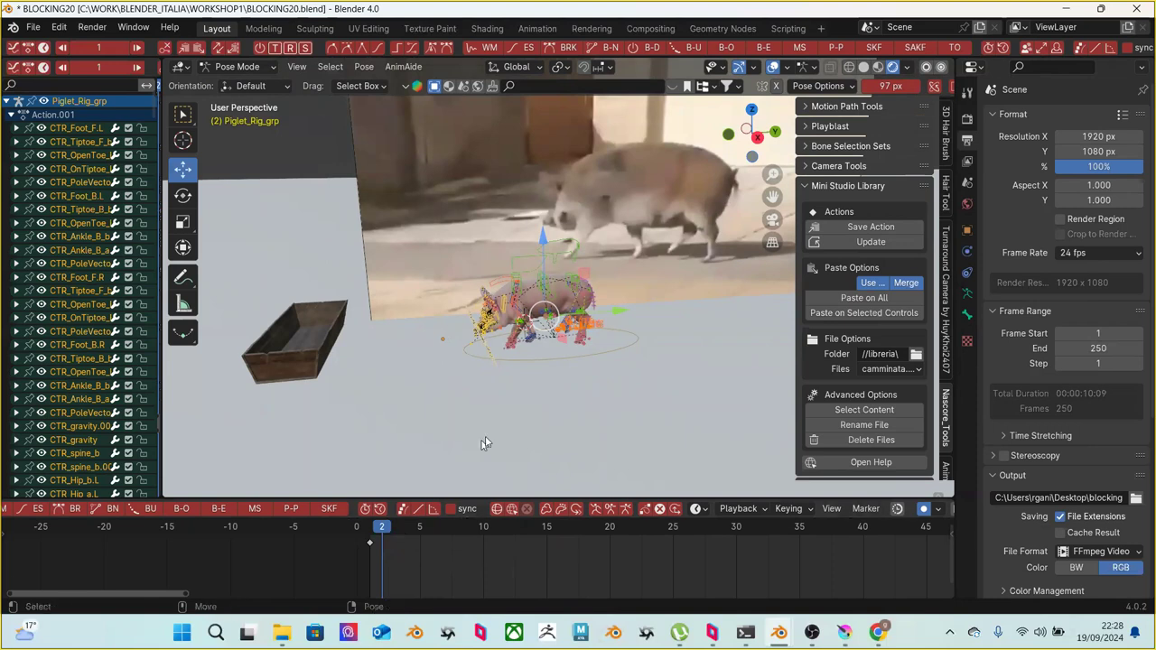
pyautogui.scroll(3, 482, 444)
pyautogui.hotkey('ctrl', 'z')
# Try to paste the saved camminata action onto the piglet's controls at frame 17
pyautogui.moveTo(382, 533); pyautogui.dragTo(573, 533)
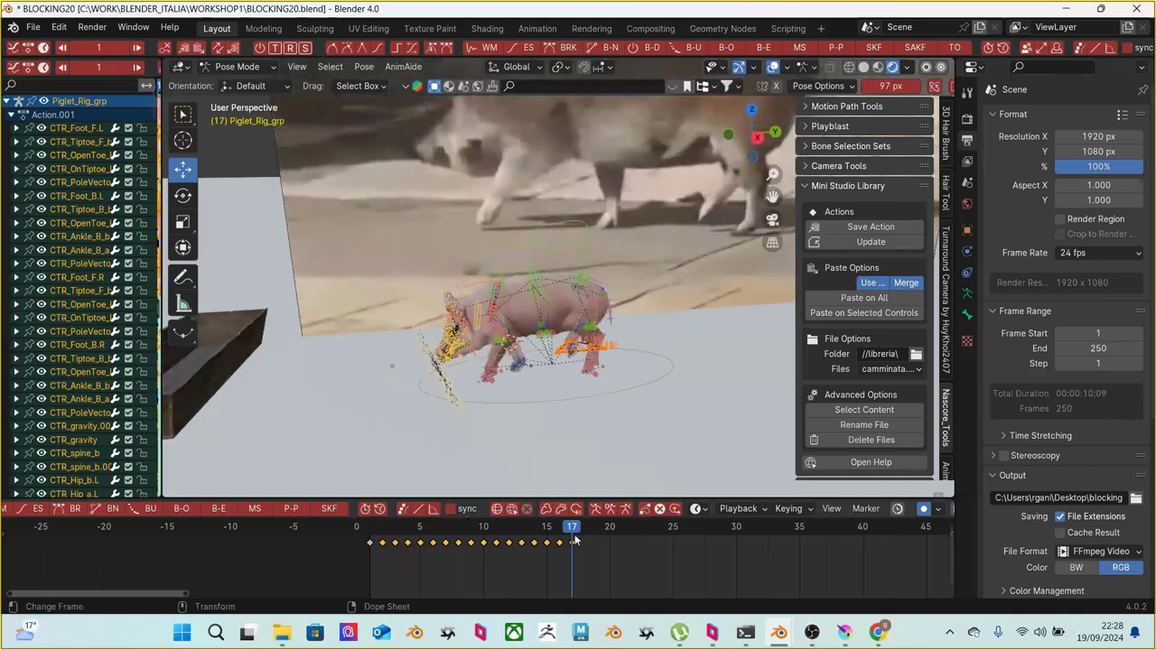
pyautogui.moveTo(356, 163); pyautogui.dragTo(692, 448)
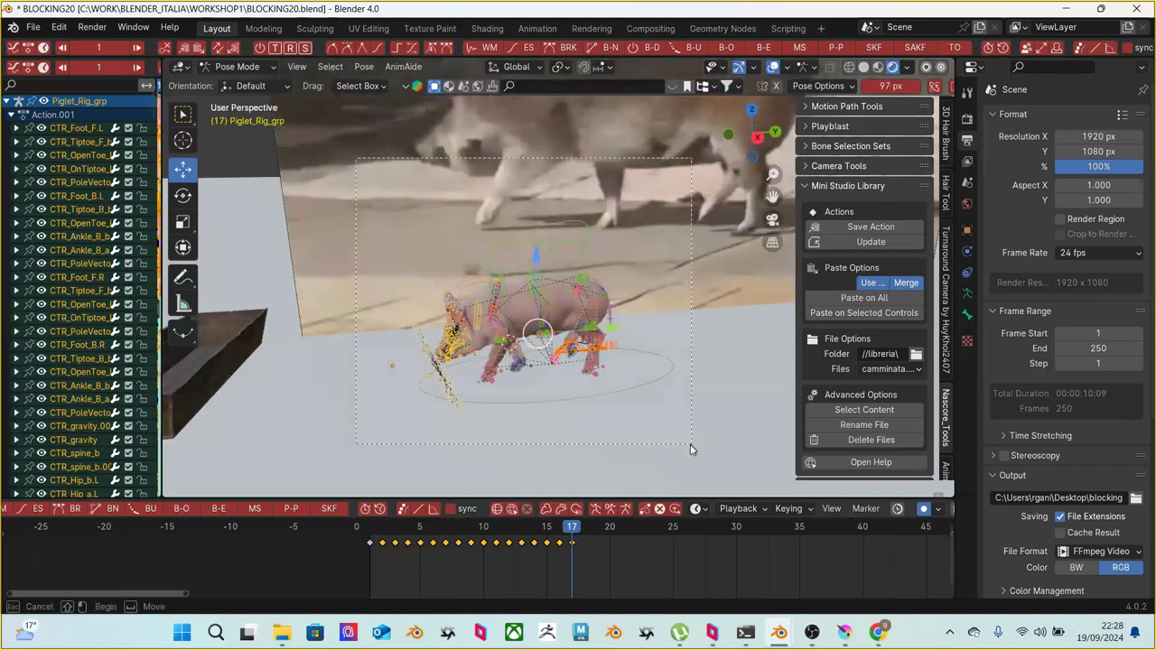
pyautogui.hotkey('ctrl', 'z')
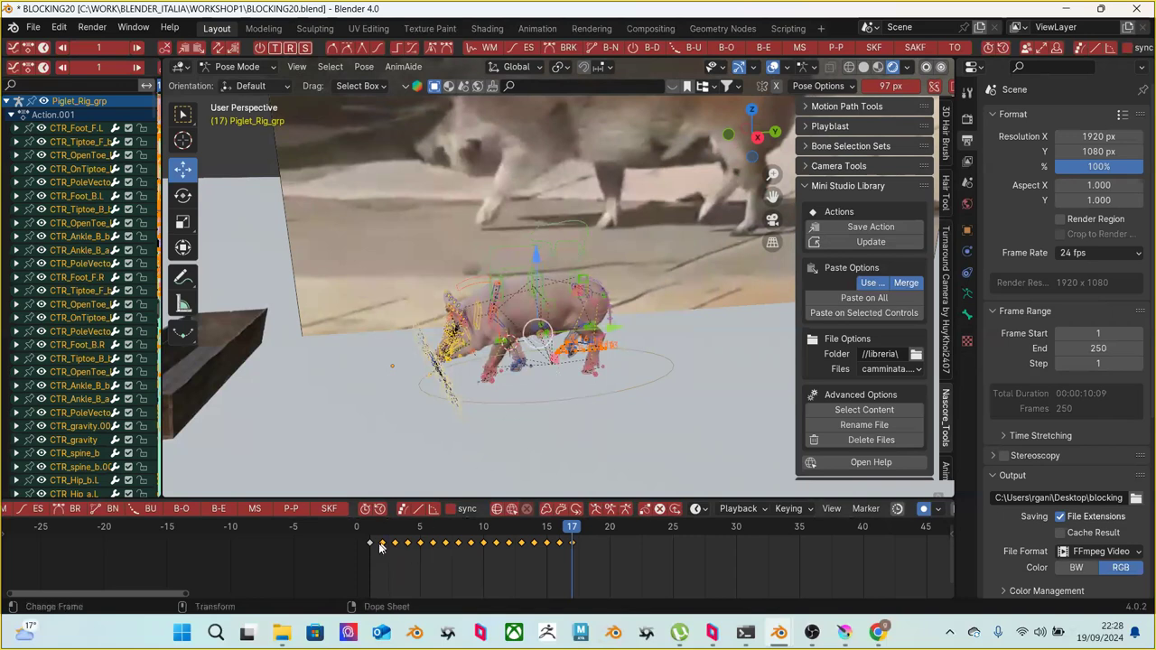
pyautogui.press('space')
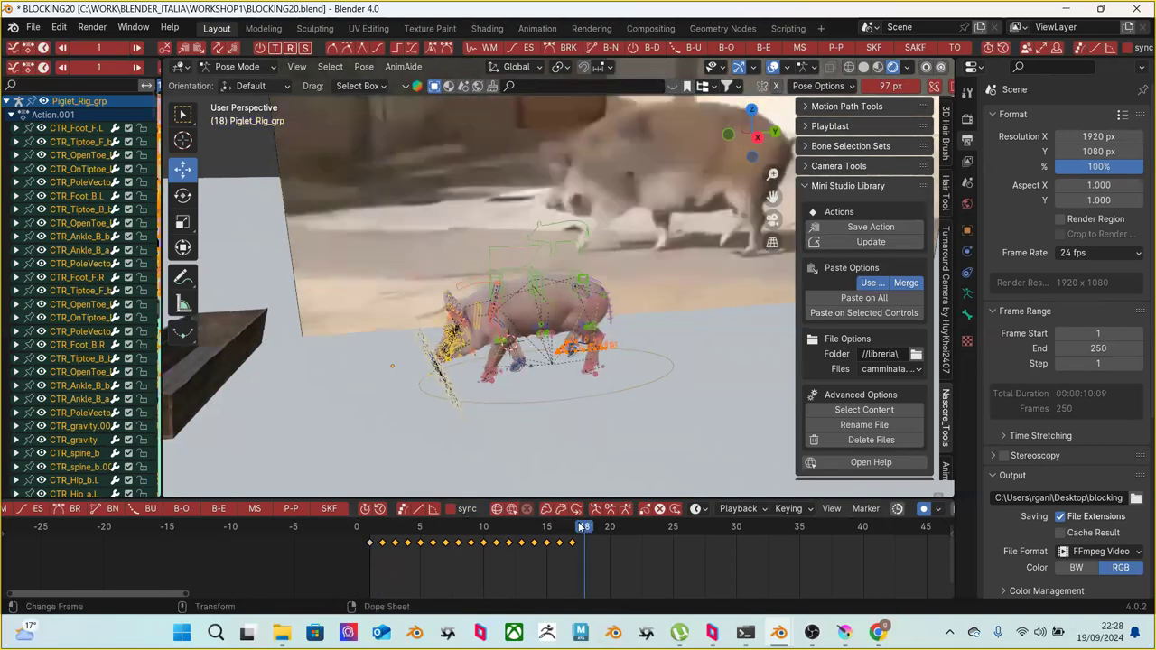
pyautogui.press('Escape')
pyautogui.click(896, 299)
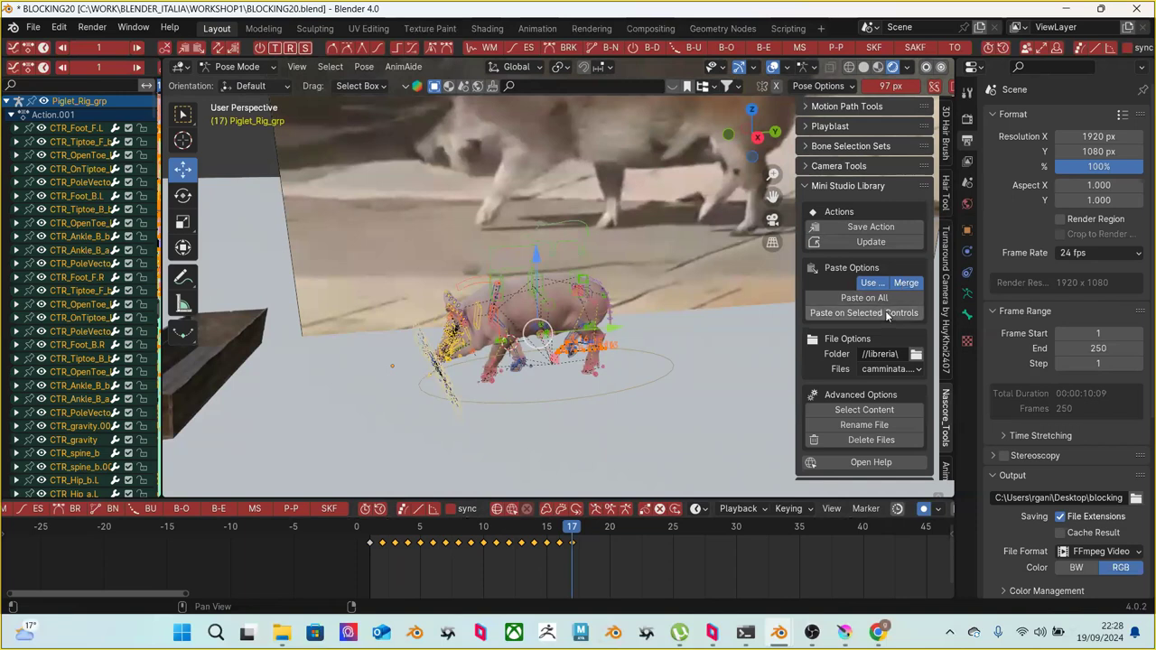
# Switch the 3D viewport to the Graph Editor and select all keyframes of the piglet's controls
pyautogui.hotkey('shift', 'F6')
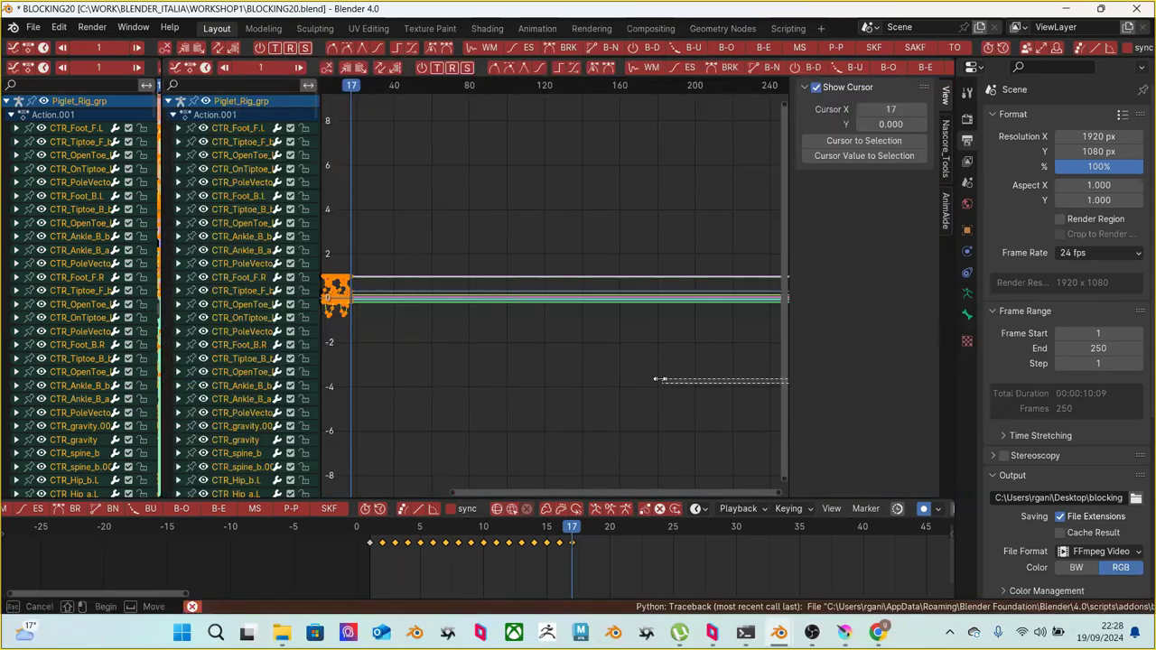
pyautogui.click(536, 395)
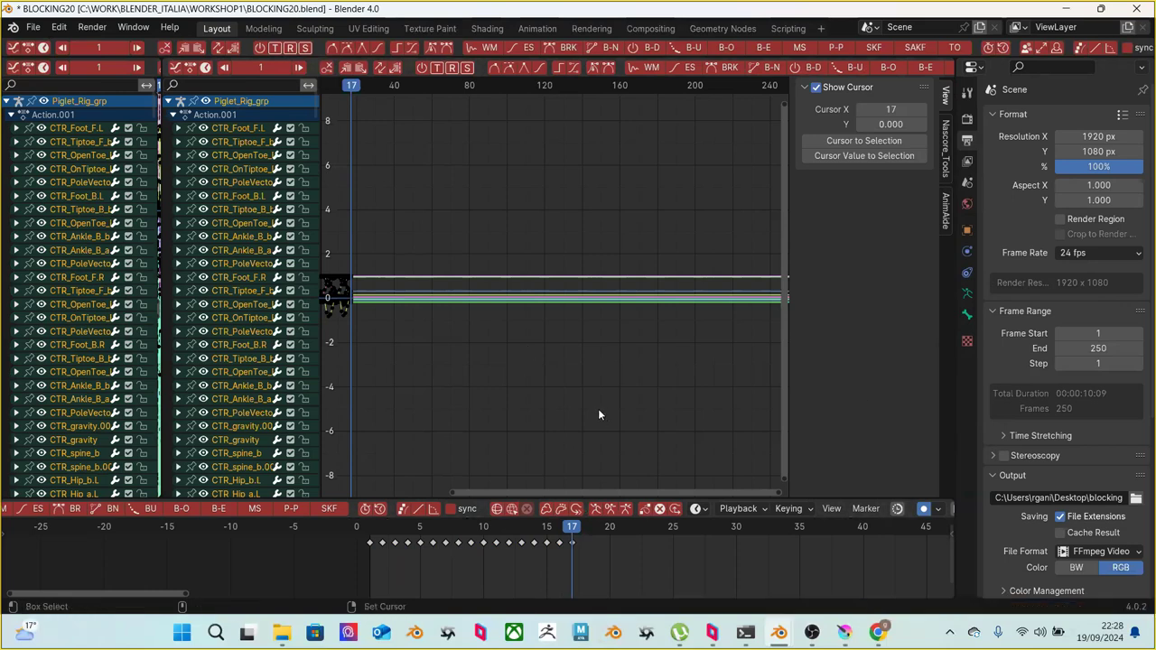
pyautogui.press('a')
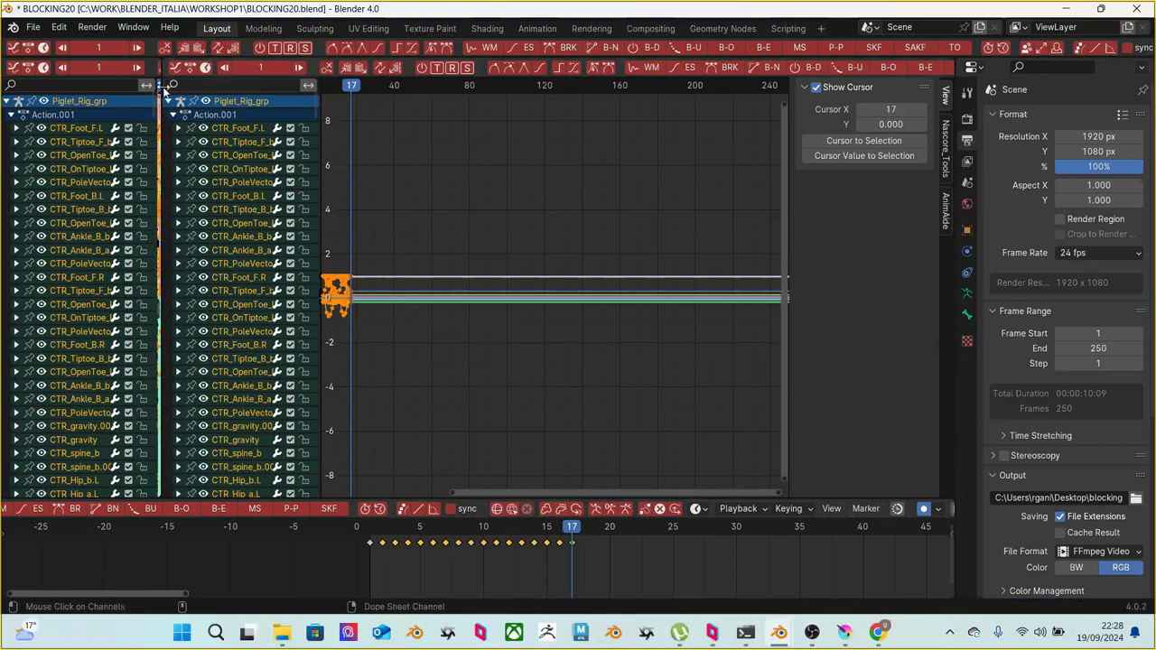
# Widen the Graph Editor beside the animation curves and close BLOCKING20.blend without saving its changes
pyautogui.moveTo(160, 84); pyautogui.dragTo(663, 84)
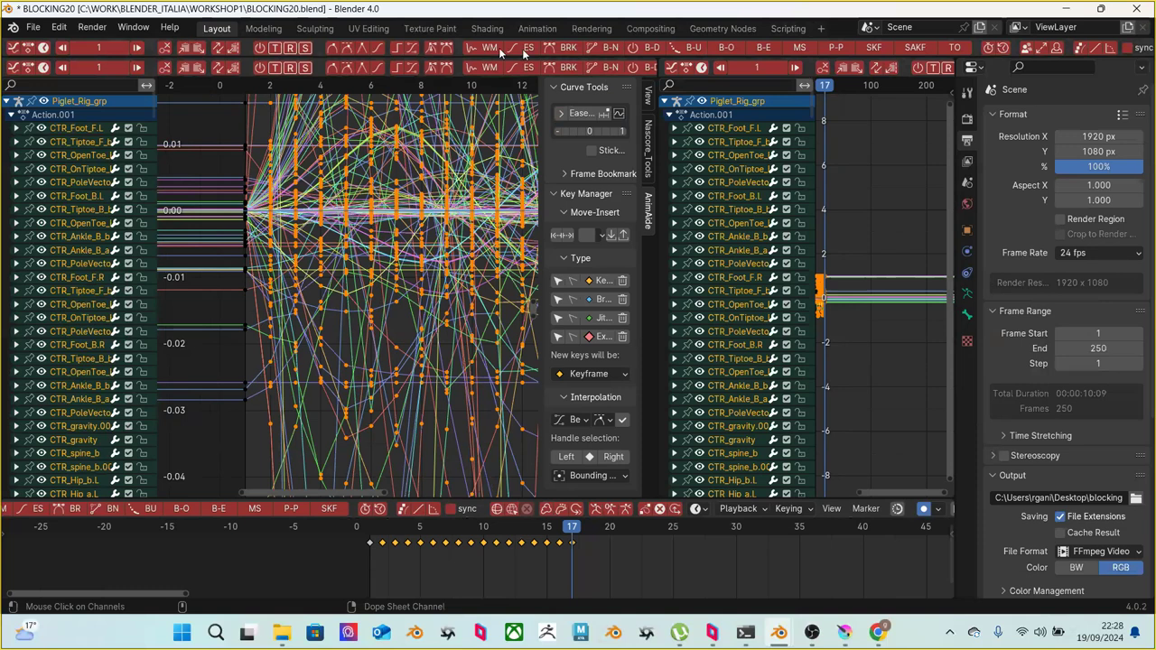
pyautogui.click(1137, 9)
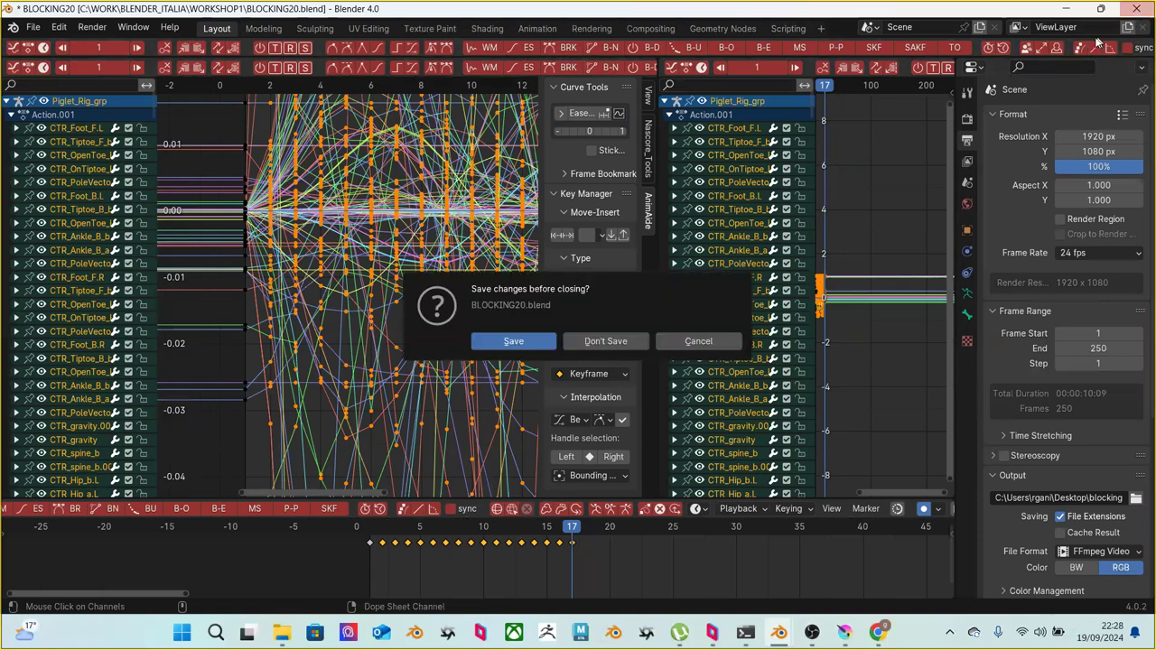
pyautogui.click(605, 340)
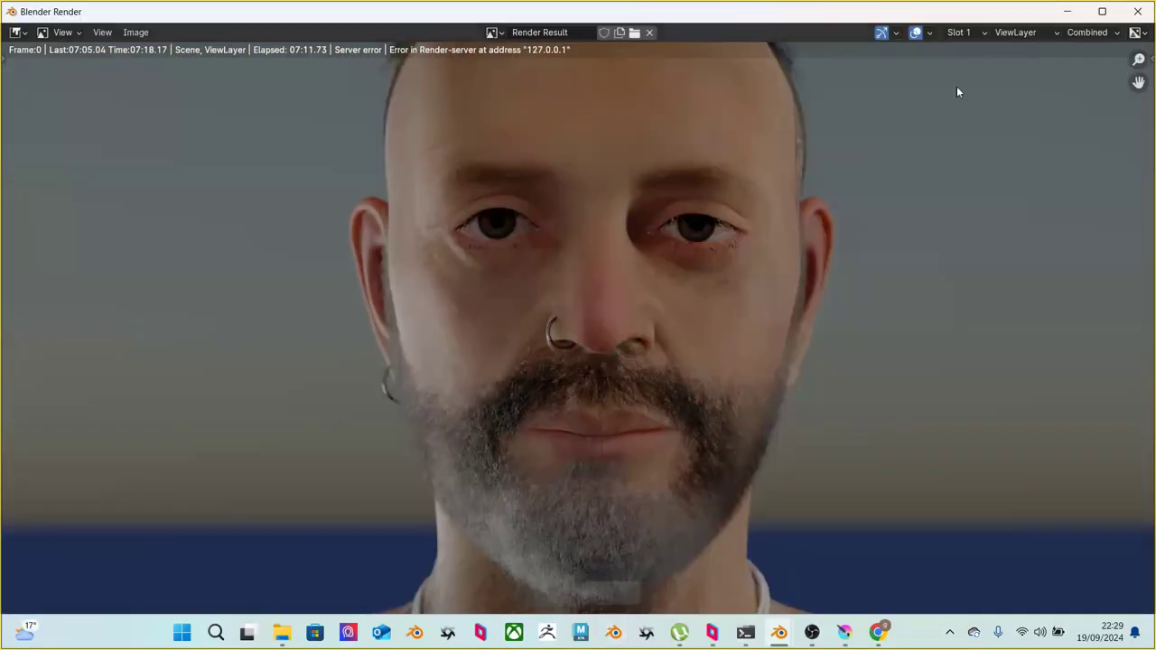
# Minimize the other open render, Krita and Blender windows, and reopen BLOCKING20.blend in a fresh Blender session
pyautogui.click(1066, 12)
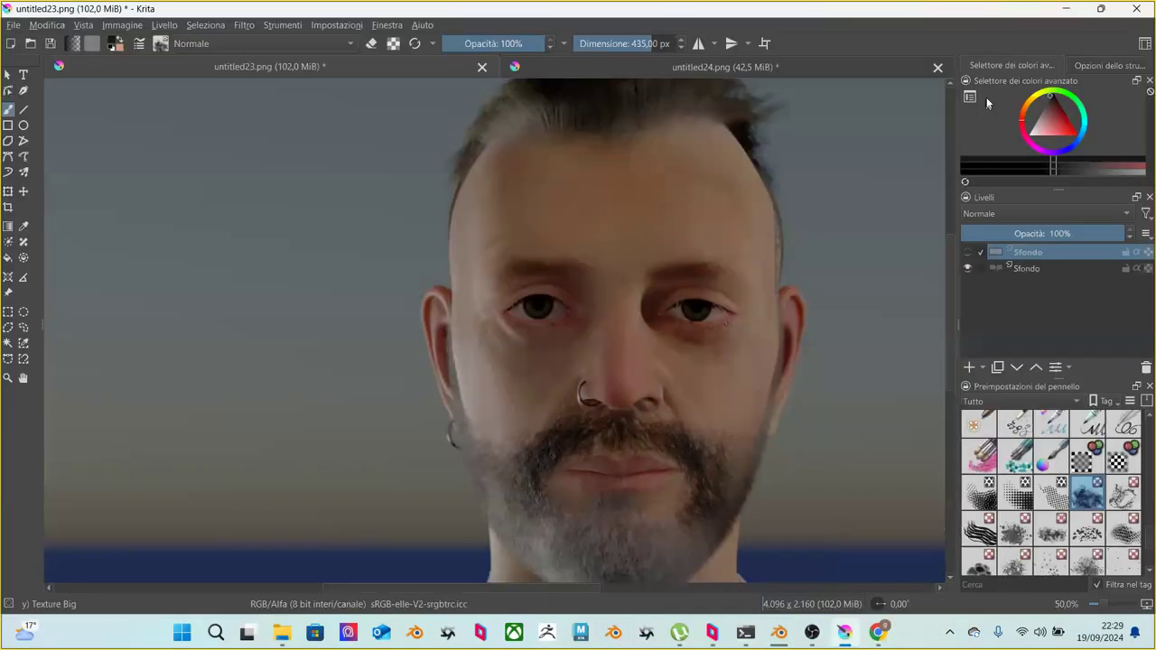
pyautogui.click(1066, 9)
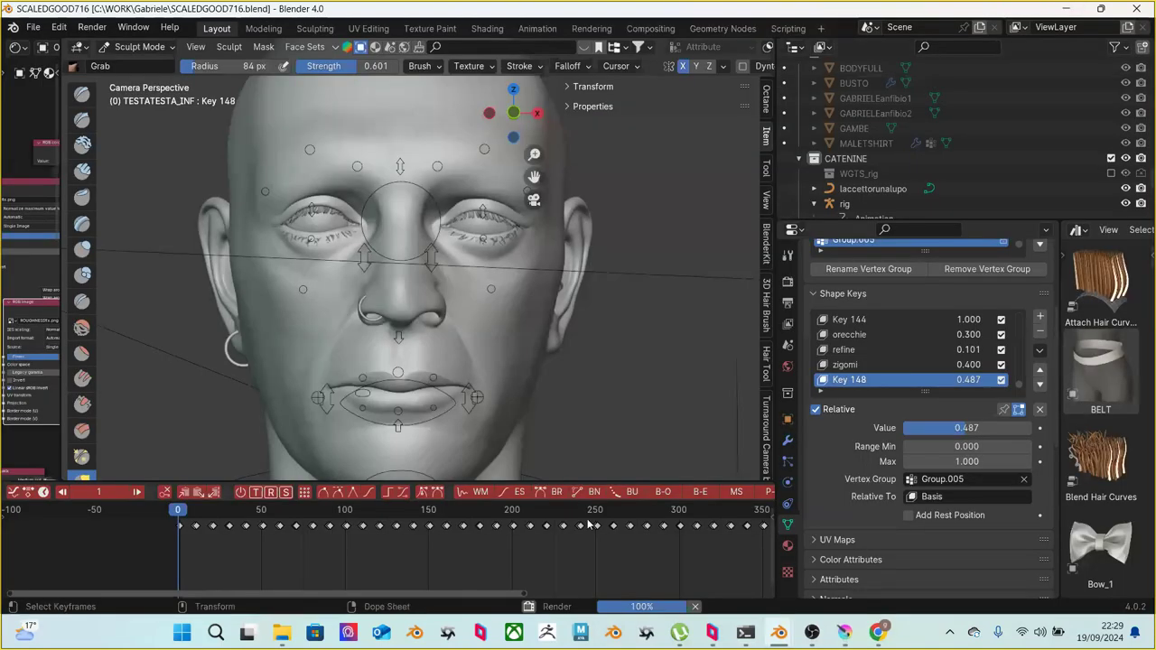
pyautogui.click(1066, 12)
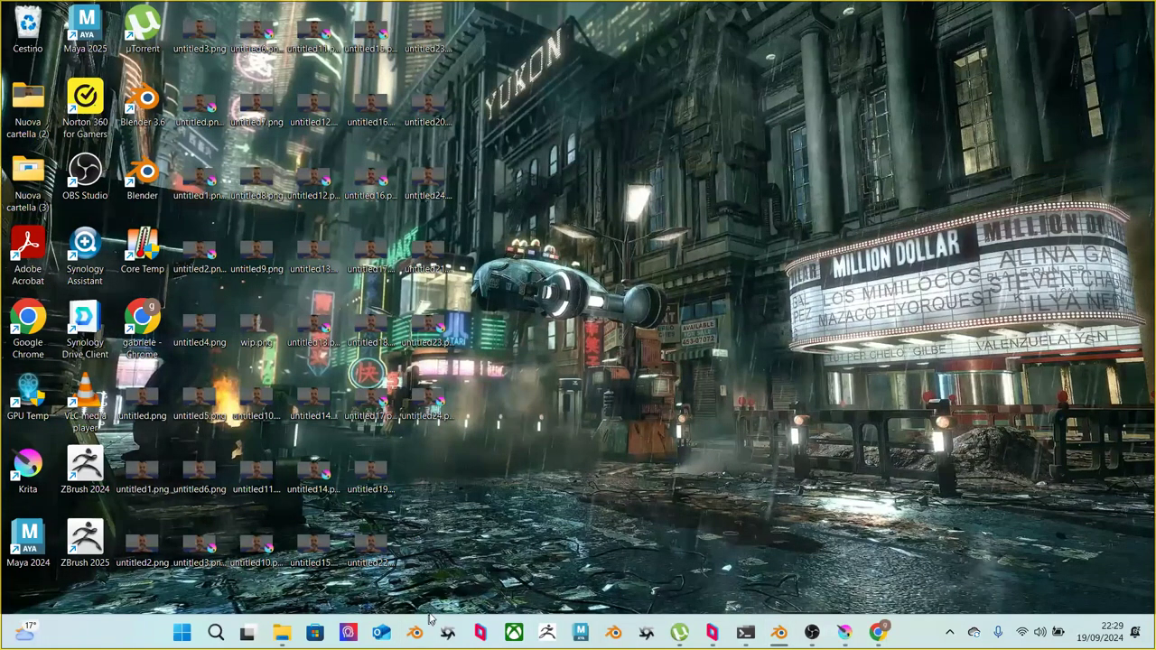
pyautogui.click(430, 618)
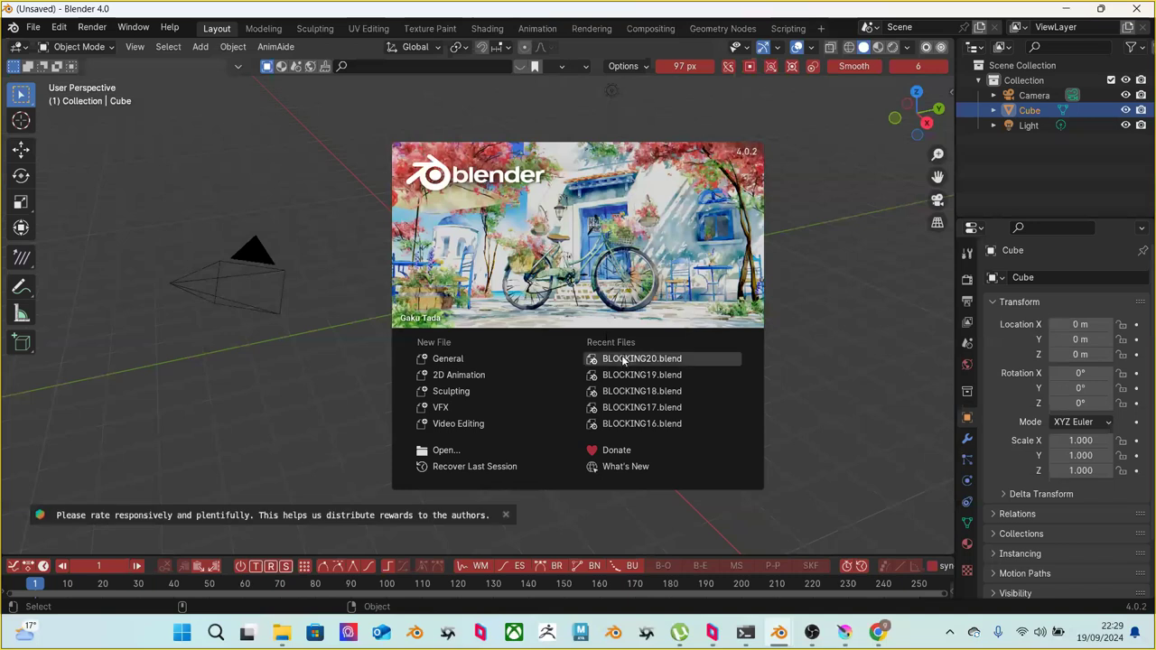
pyautogui.click(623, 362)
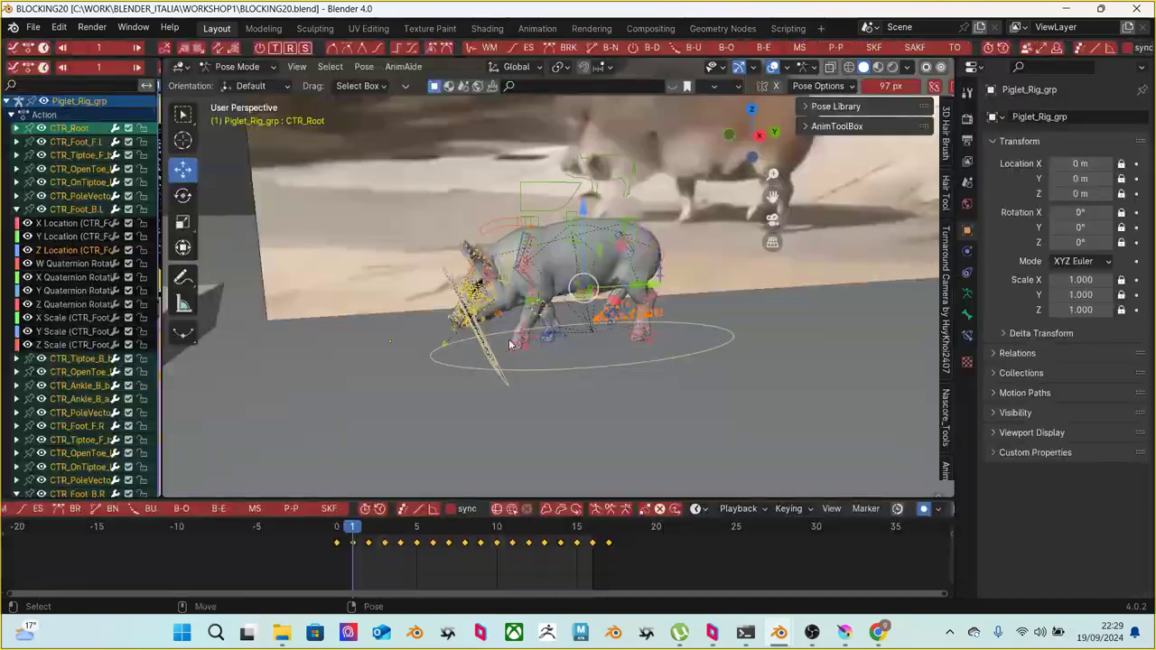
# Switch from Pose Mode to Object Mode and select the trough, the ground plane and the piglet reference image
pyautogui.scroll(-1, 383, 393)
pyautogui.click(410, 379)
pyautogui.scroll(1, 381, 314)
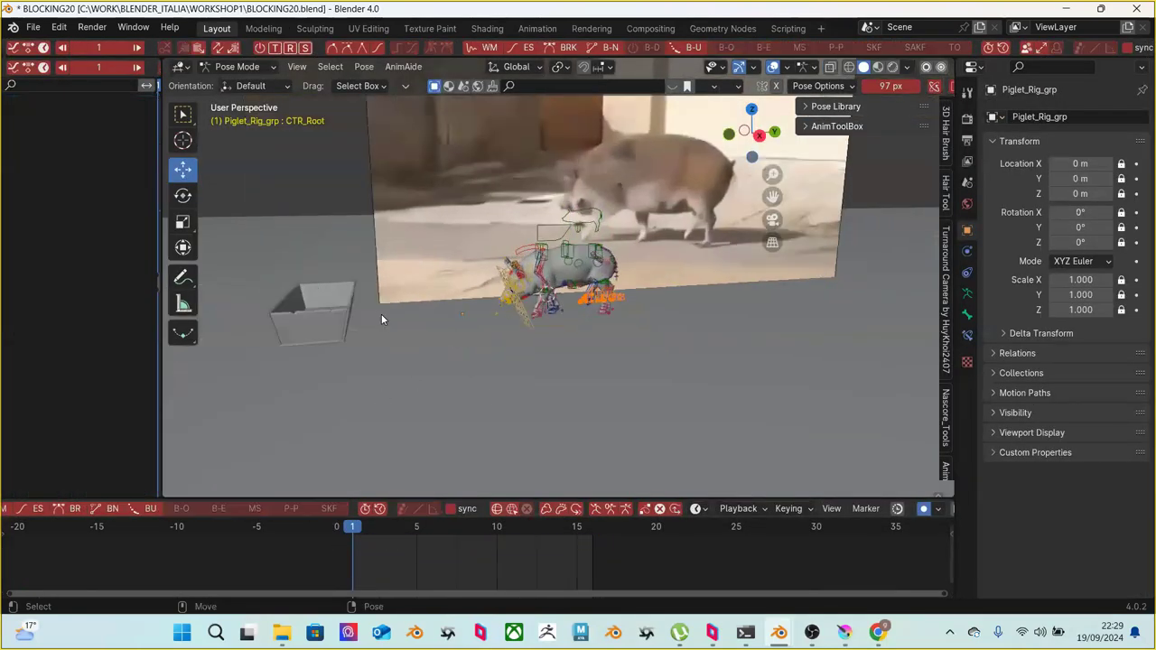
pyautogui.scroll(1, 381, 323)
pyautogui.moveTo(381, 322); pyautogui.dragTo(406, 314, button='middle')
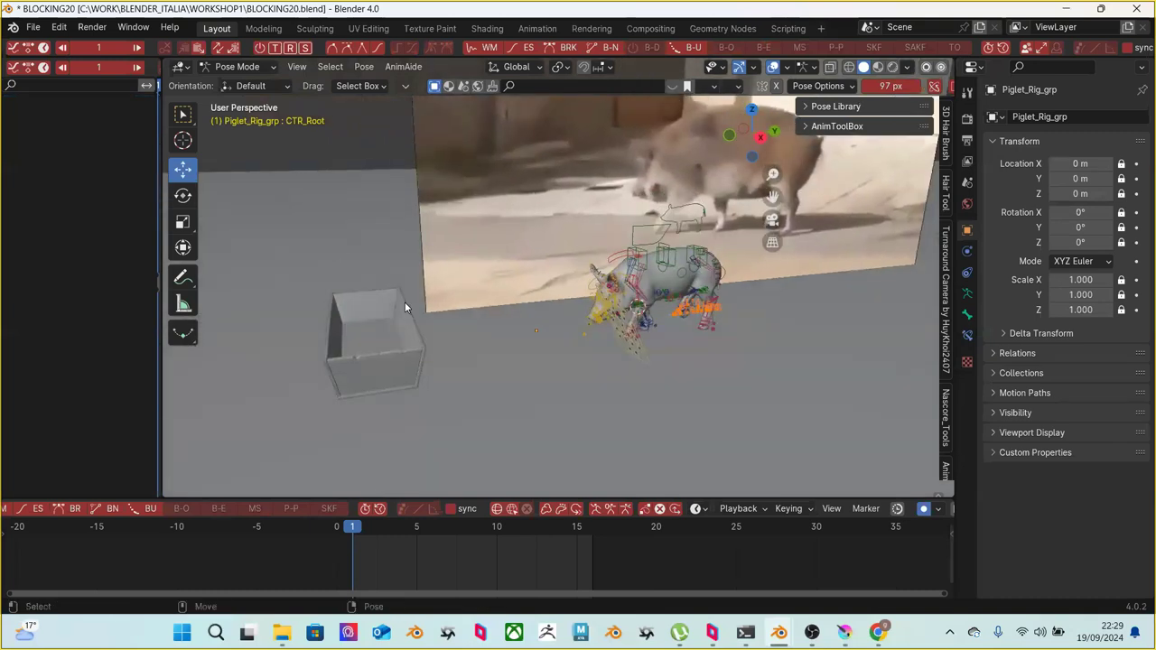
pyautogui.moveTo(298, 286); pyautogui.dragTo(398, 390)
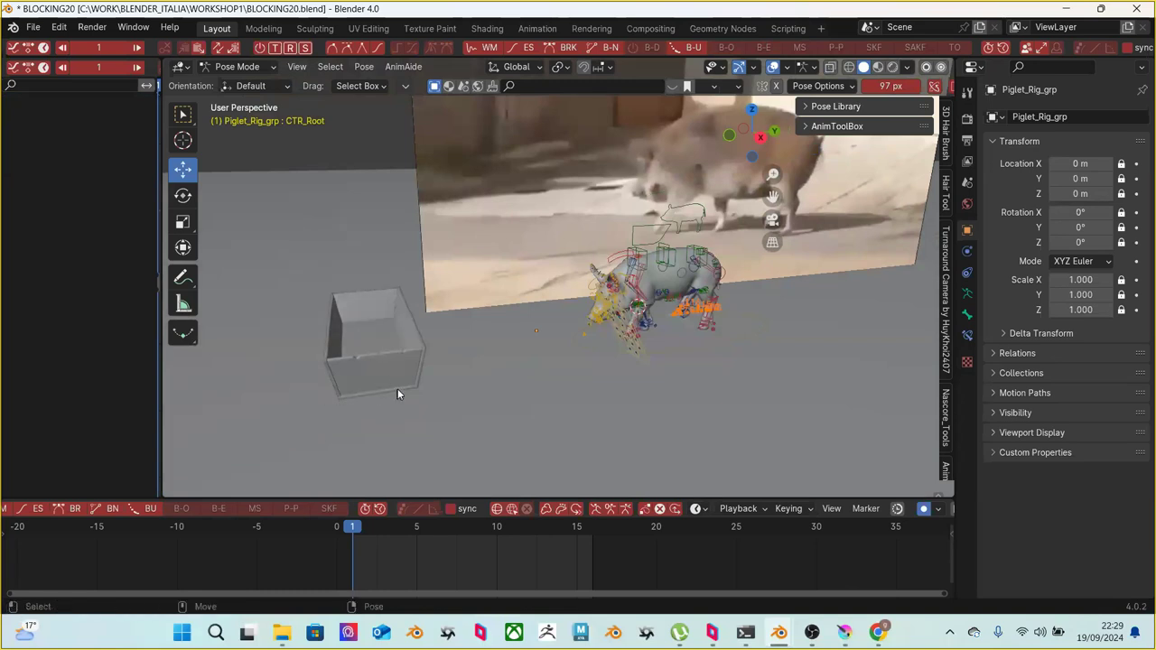
pyautogui.click(236, 67)
pyautogui.click(242, 83)
pyautogui.moveTo(307, 218); pyautogui.dragTo(384, 436)
pyautogui.scroll(-2, 479, 393)
pyautogui.keyDown('shift'); pyautogui.click(520, 201); pyautogui.keyUp('shift')
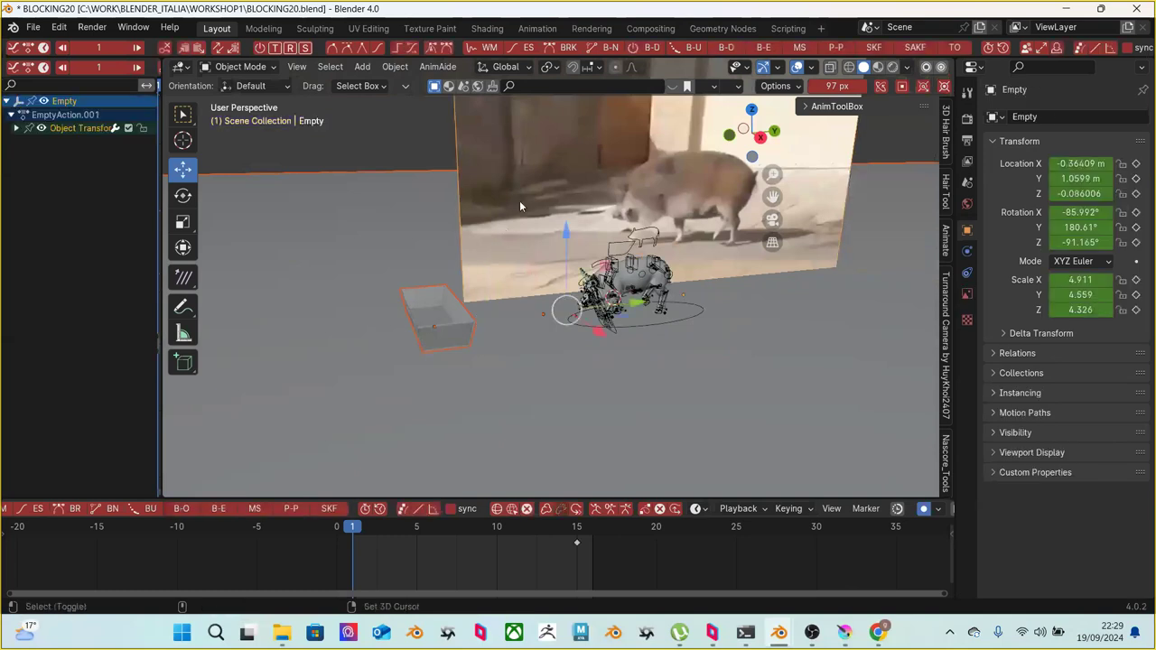
pyautogui.click(32, 27)
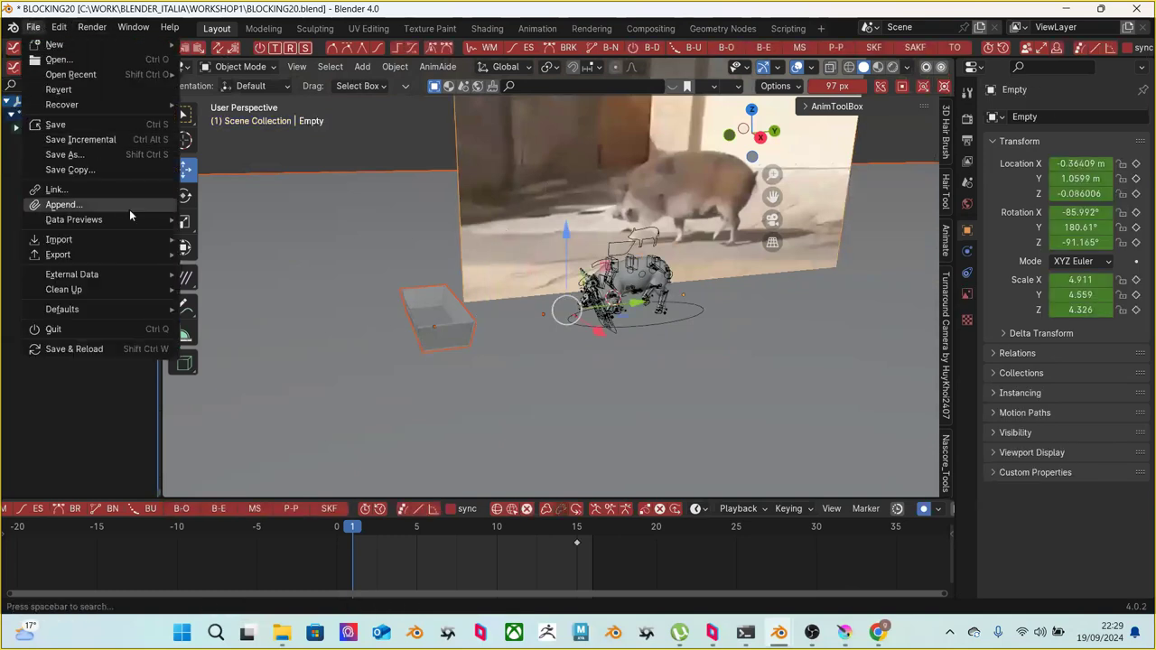
pyautogui.click(142, 159)
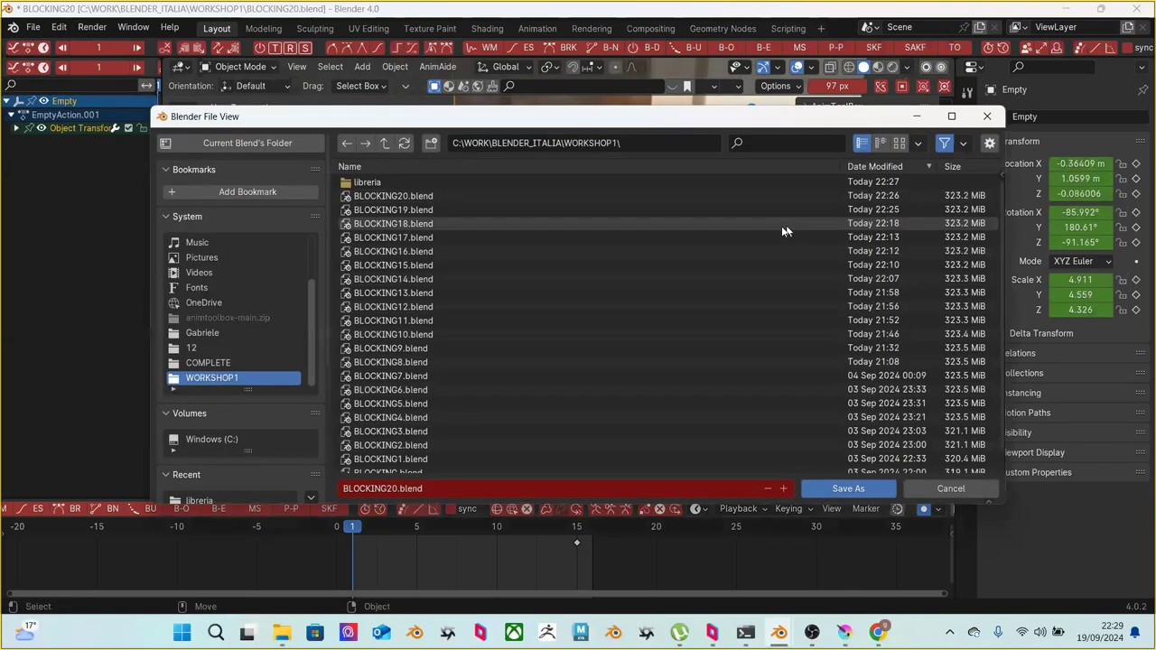
pyautogui.click(990, 142)
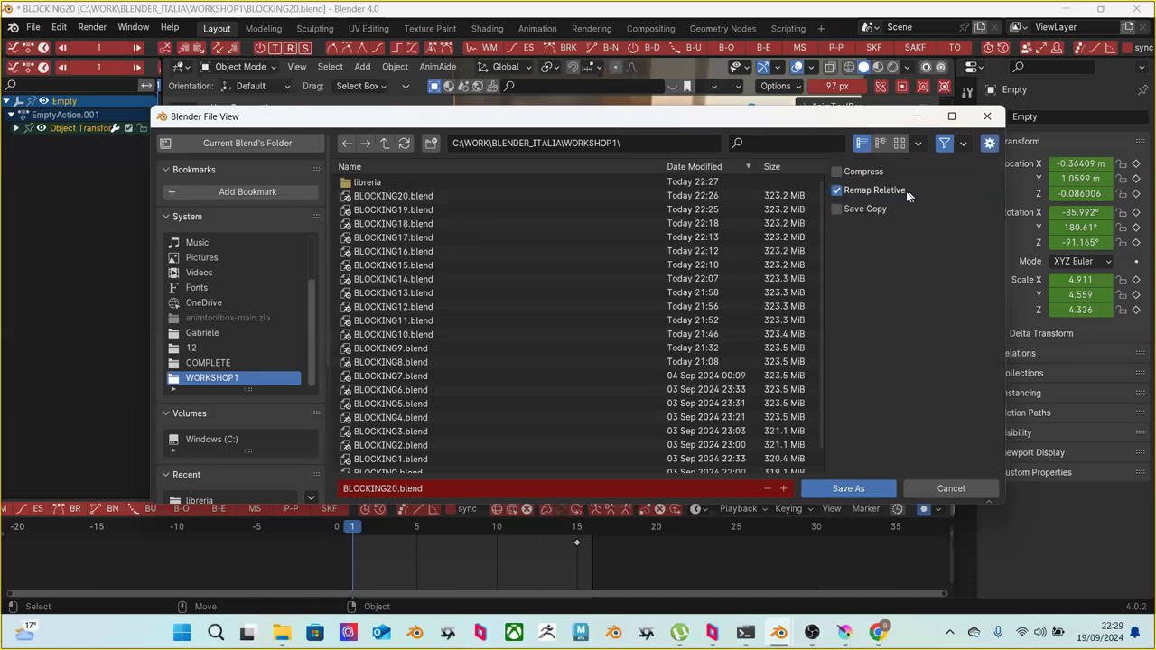
pyautogui.click(950, 488)
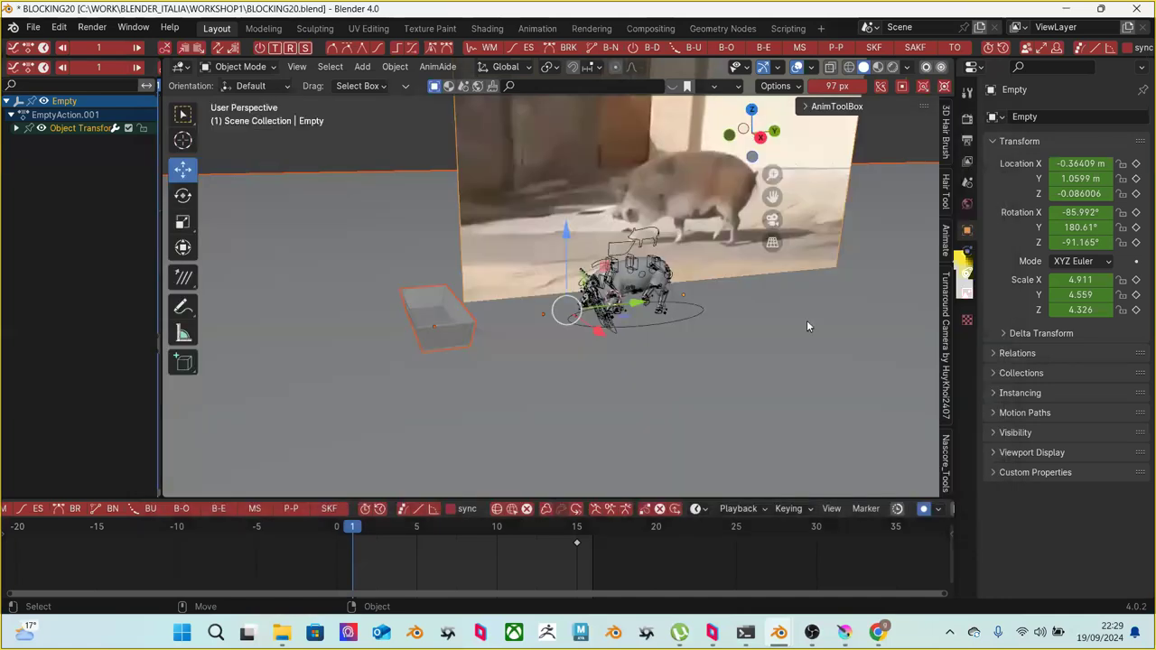
pyautogui.moveTo(707, 304); pyautogui.dragTo(673, 317, button='middle')
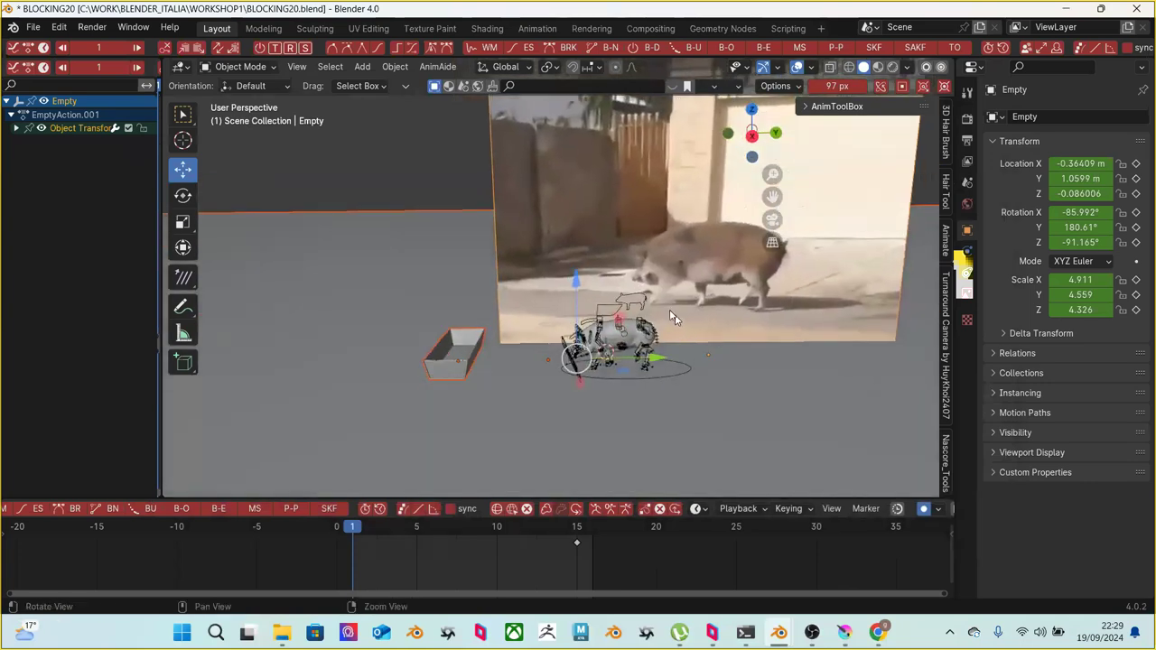
pyautogui.click(32, 27)
pyautogui.moveTo(153, 44)
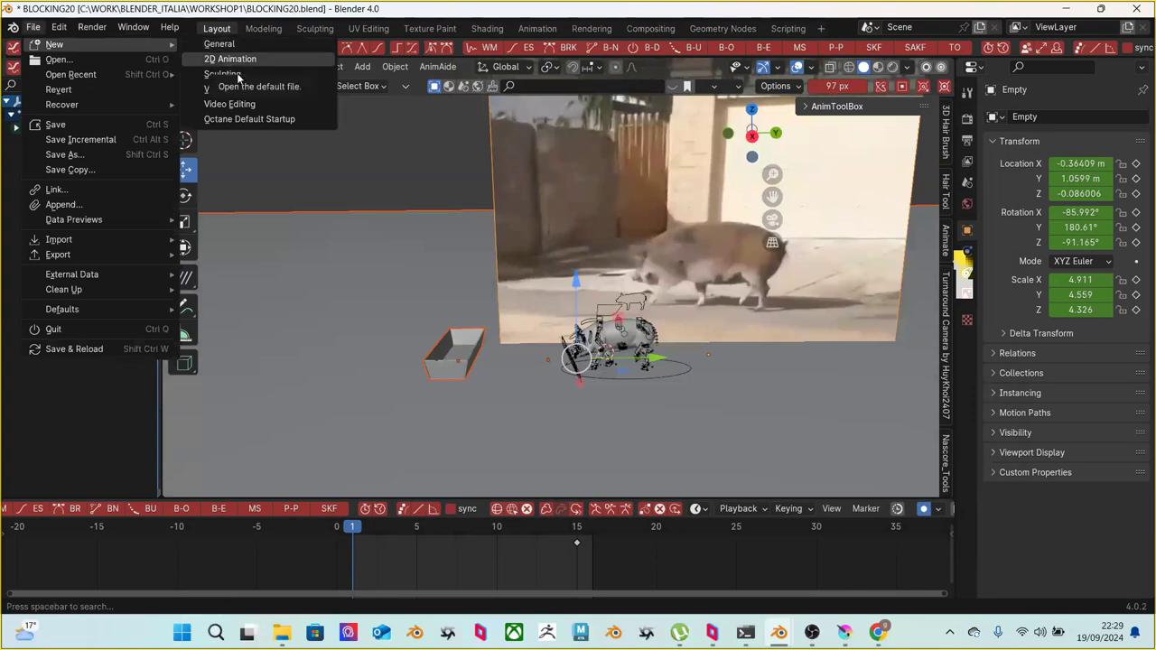
# Reselect only the Wooden Trough and the ground plane, leaving out the reference image and the piglet rig
pyautogui.click(454, 349)
pyautogui.click(454, 342)
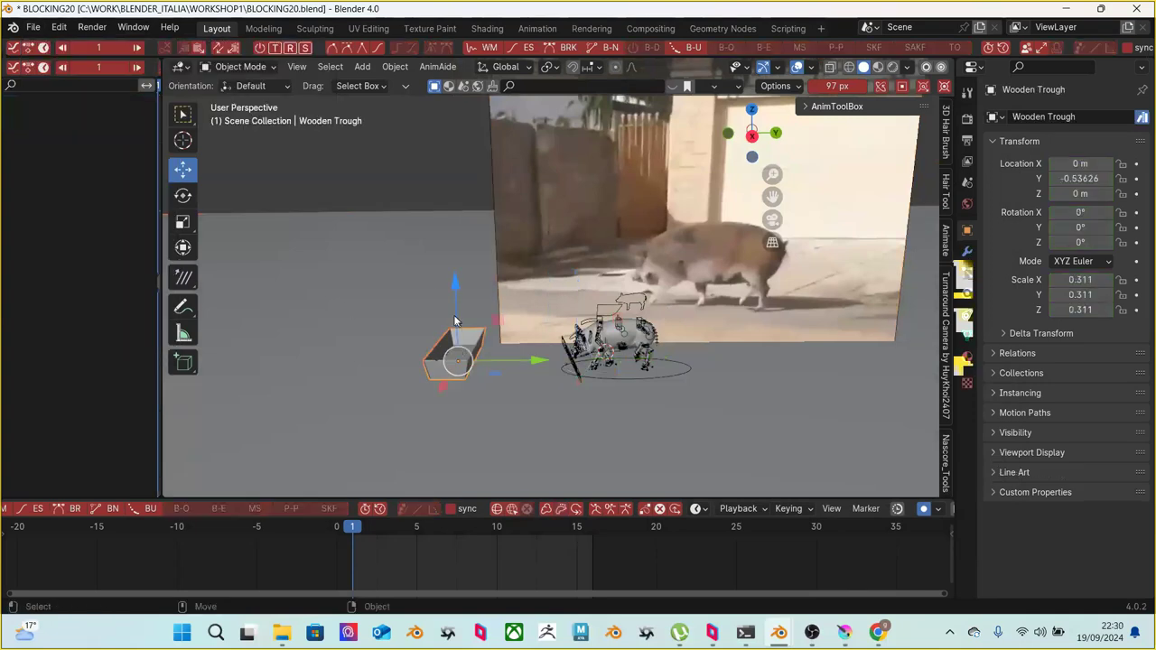
pyautogui.keyDown('shift'); pyautogui.click(430, 271); pyautogui.keyUp('shift')
pyautogui.moveTo(482, 320); pyautogui.dragTo(503, 316, button='middle')
pyautogui.scroll(1, 572, 241)
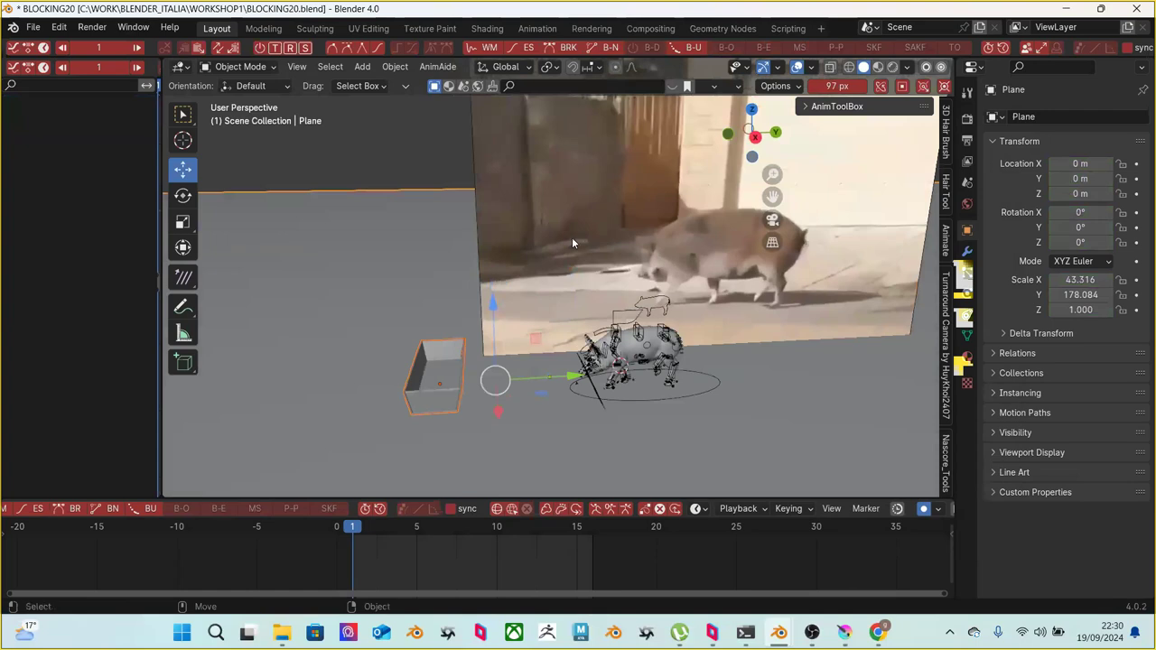
pyautogui.click(562, 228)
pyautogui.click(377, 237)
pyautogui.click(441, 354)
pyautogui.keyDown('shift'); pyautogui.click(366, 228); pyautogui.keyUp('shift')
pyautogui.click(34, 27)
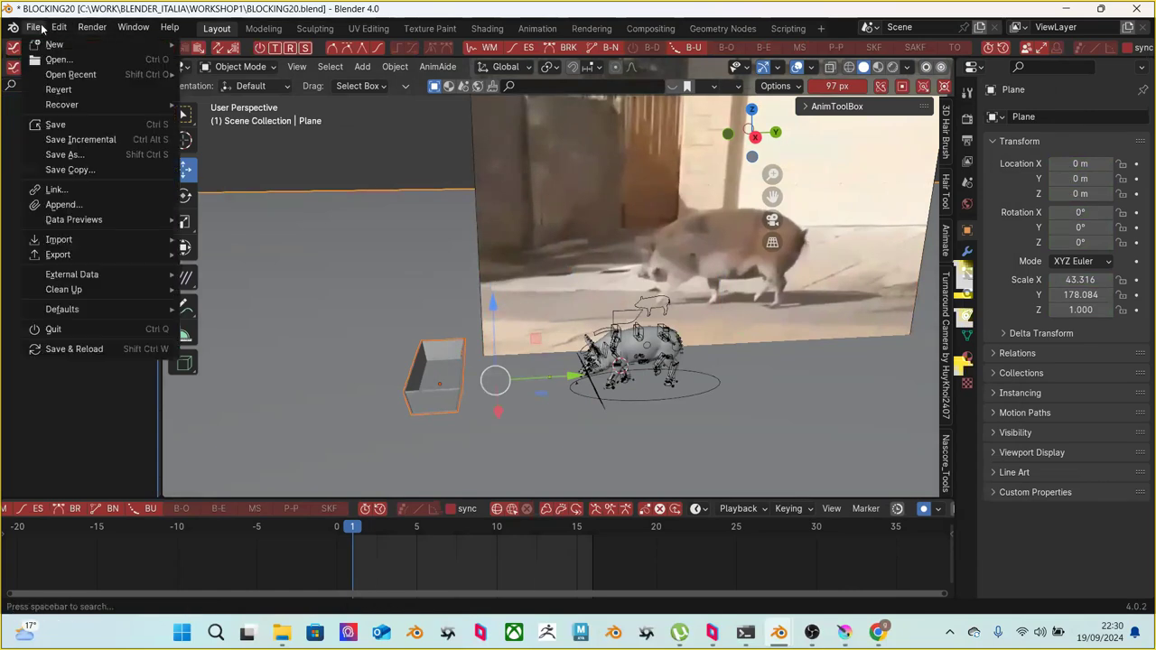
pyautogui.moveTo(139, 254)
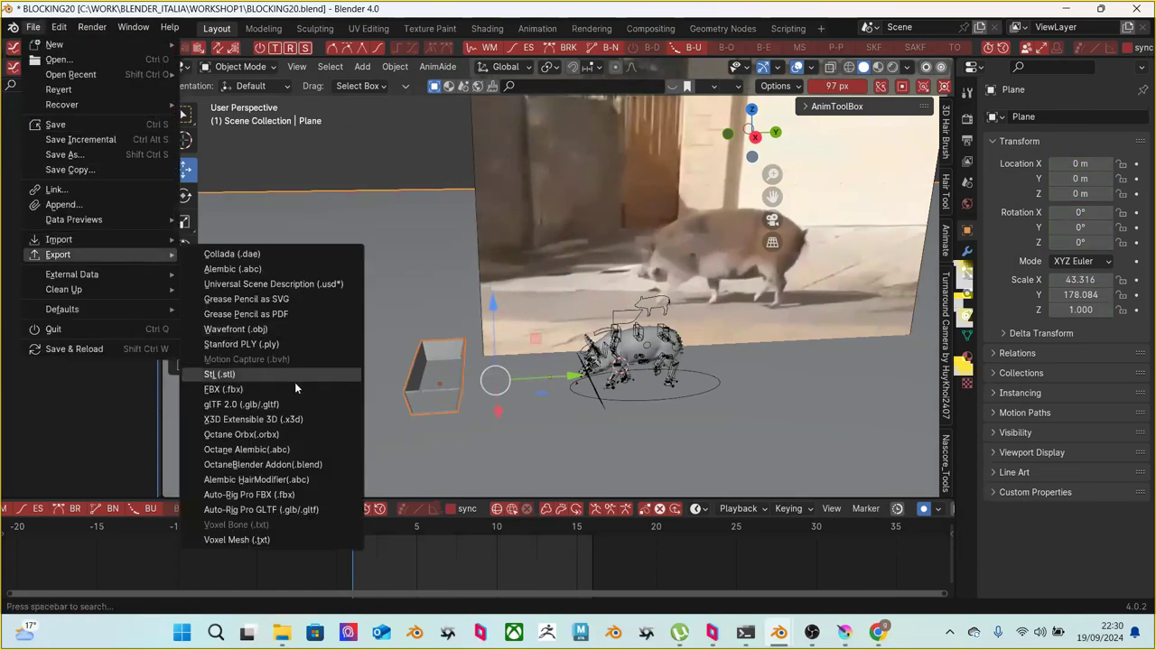
pyautogui.click(274, 267)
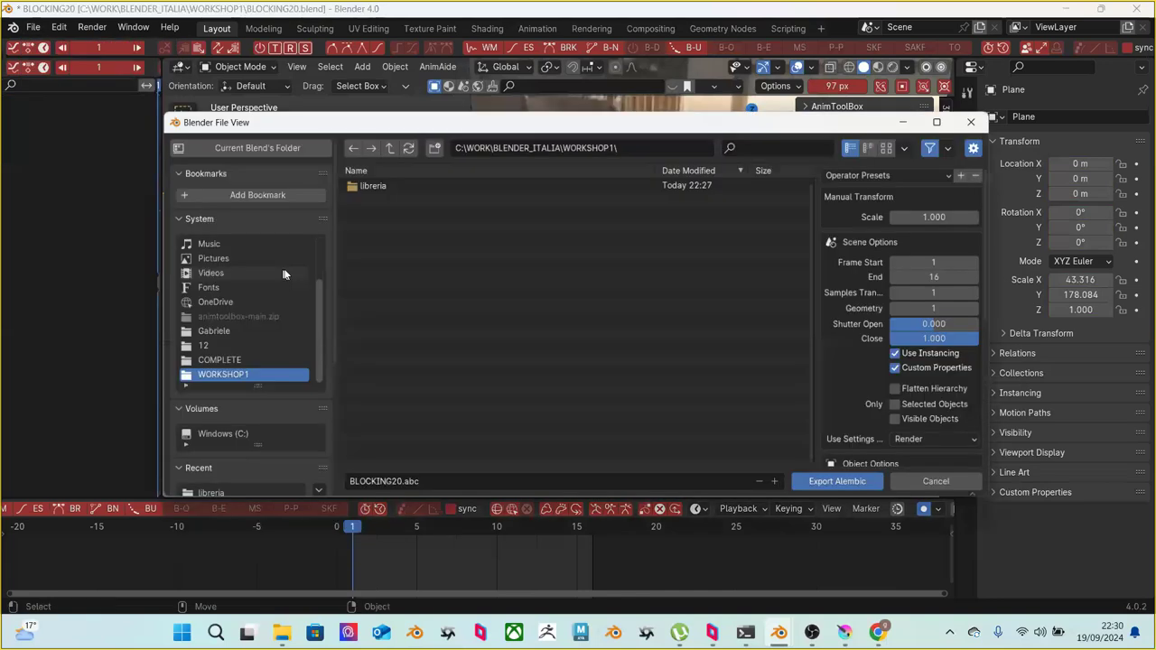
pyautogui.click(950, 481)
# Export only the selected trough and ground plane with their materials as the Wavefront file ENVIRONMENT.obj in the WORKSHOP1 folder
pyautogui.click(32, 27)
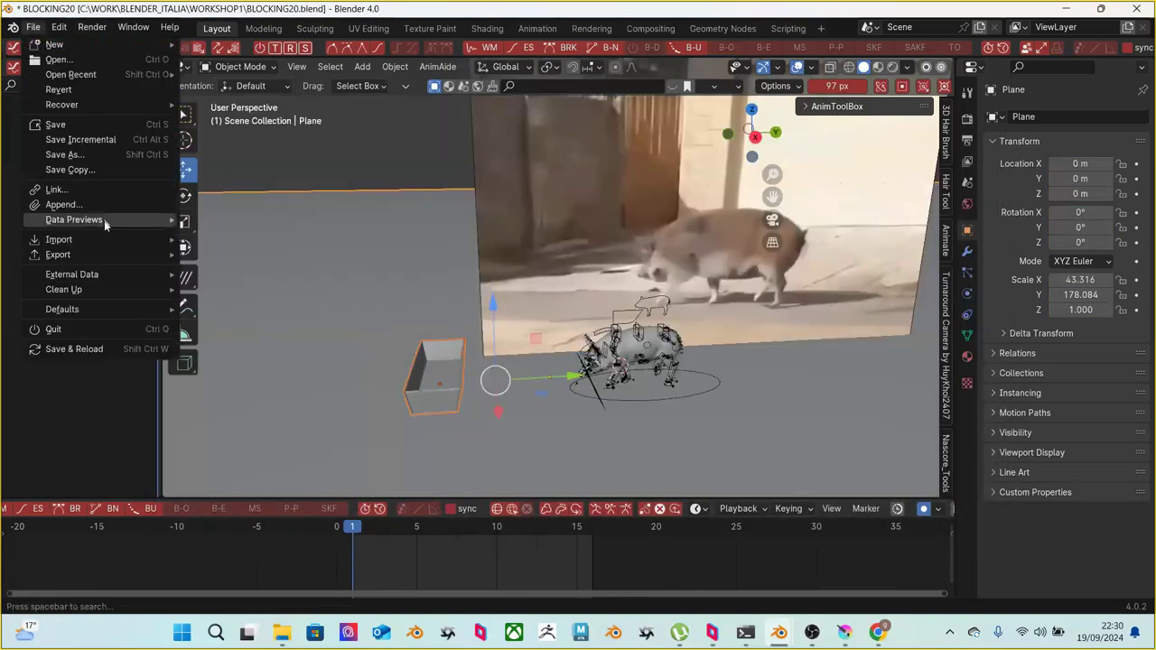
pyautogui.moveTo(108, 254)
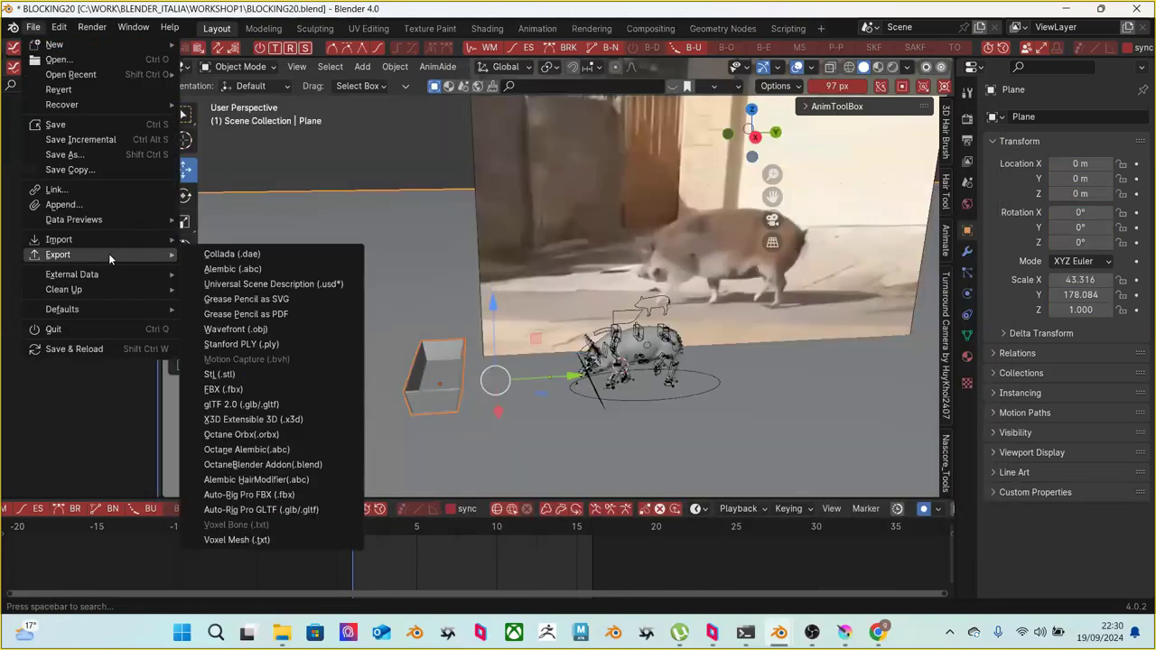
pyautogui.click(278, 331)
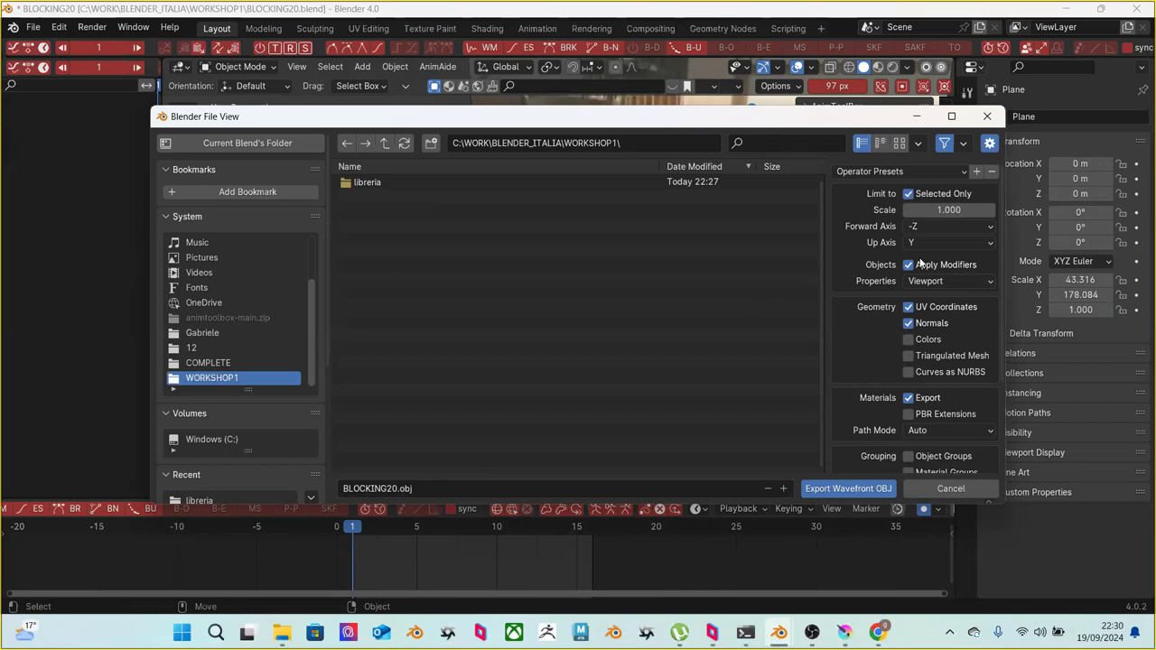
pyautogui.click(909, 397)
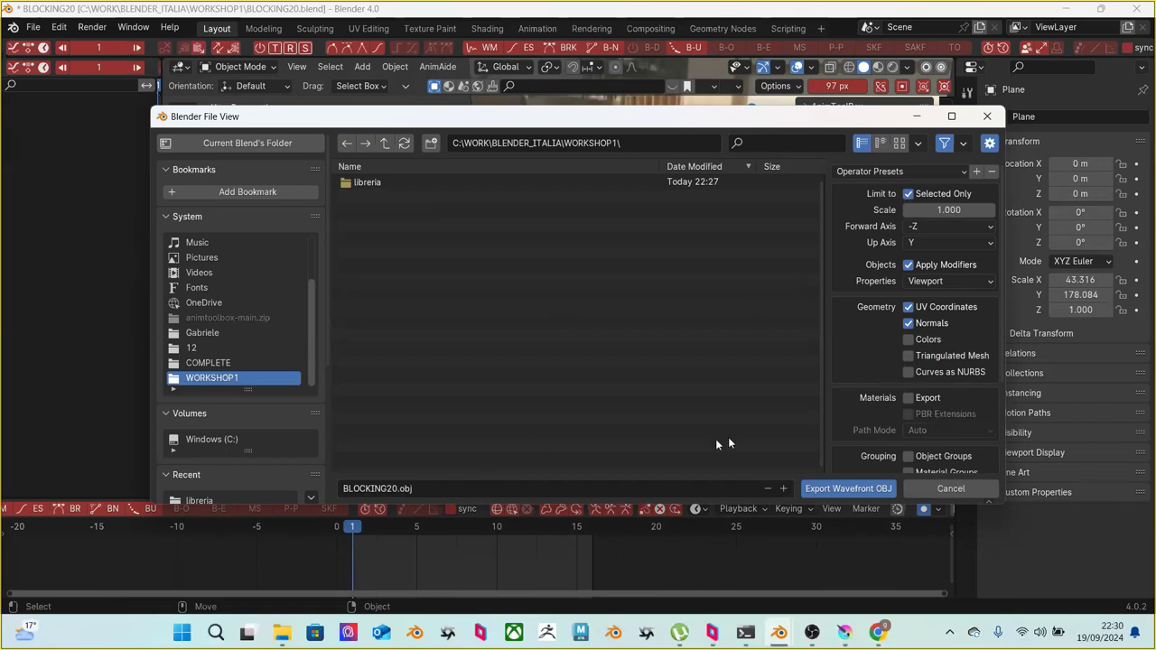
pyautogui.click(909, 397)
pyautogui.click(460, 488)
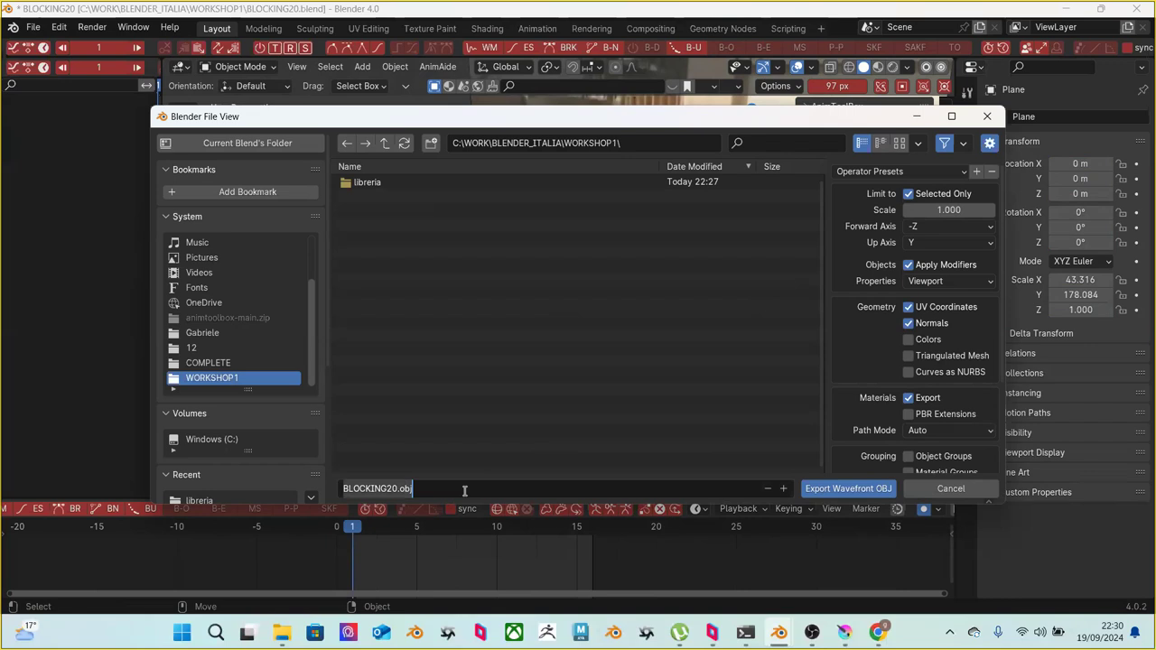
pyautogui.write('ENVIRONMENT')
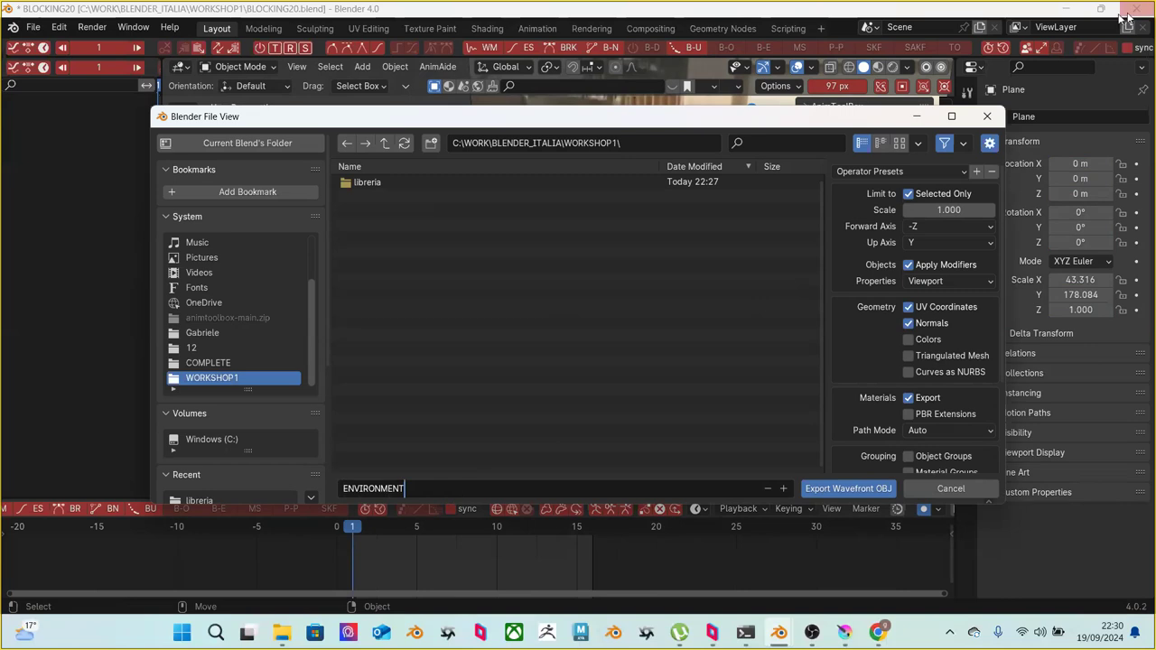
pyautogui.click(851, 487)
pyautogui.click(851, 488)
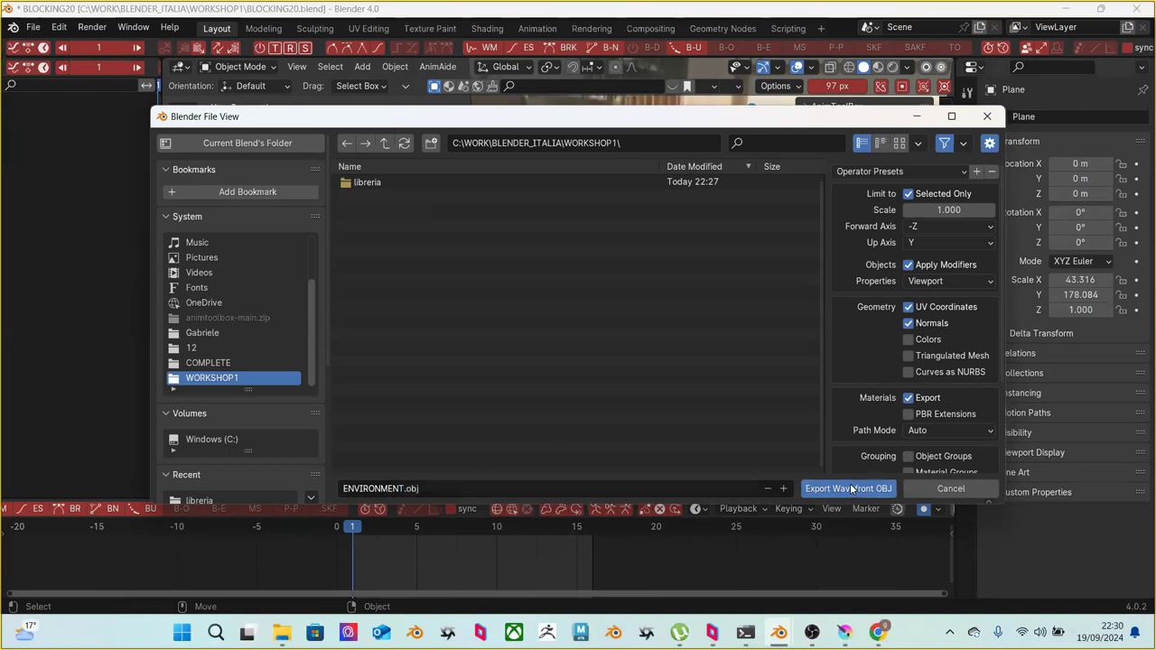
# Deselect the environment objects and start a new General file without saving BLOCKING20.blend
pyautogui.click(398, 178)
pyautogui.click(32, 28)
pyautogui.moveTo(49, 45)
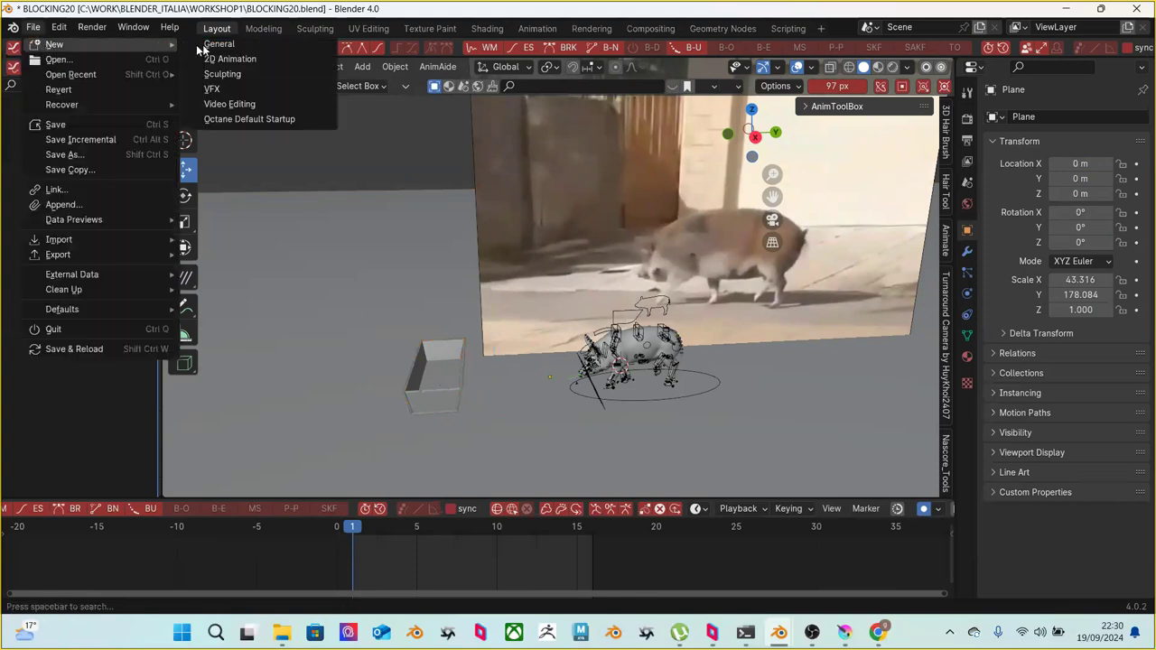
pyautogui.click(215, 44)
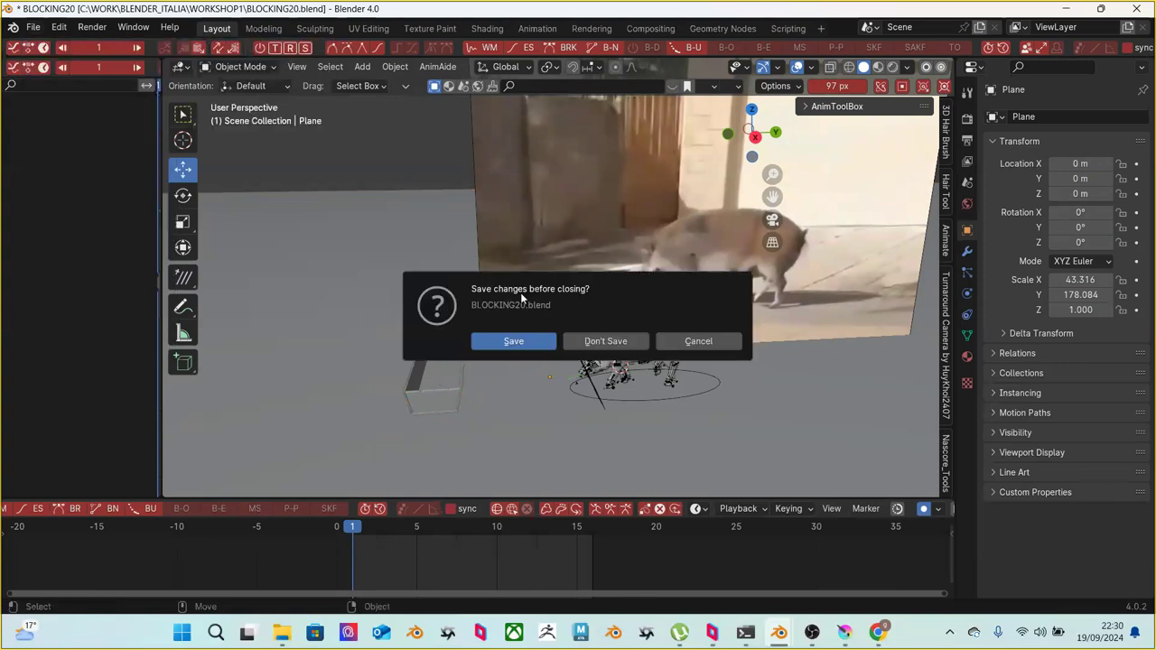
pyautogui.click(617, 343)
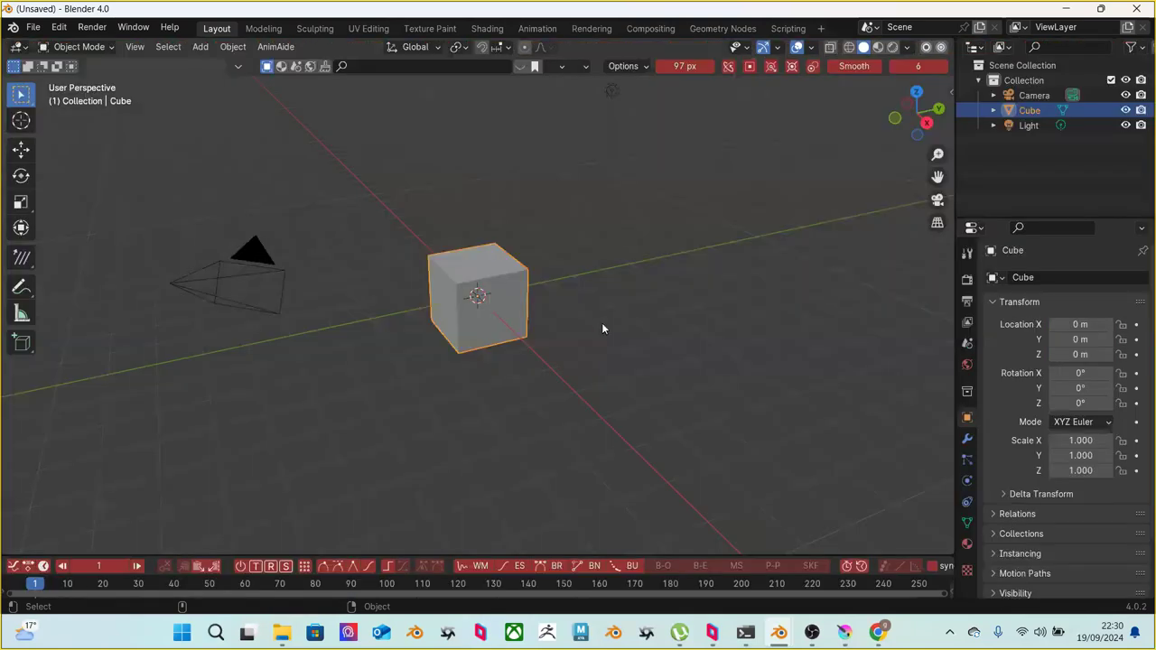
# Delete the new scene's default camera, cube and light
pyautogui.scroll(-6, 602, 323)
pyautogui.moveTo(400, 180); pyautogui.dragTo(542, 325)
pyautogui.press('Delete')
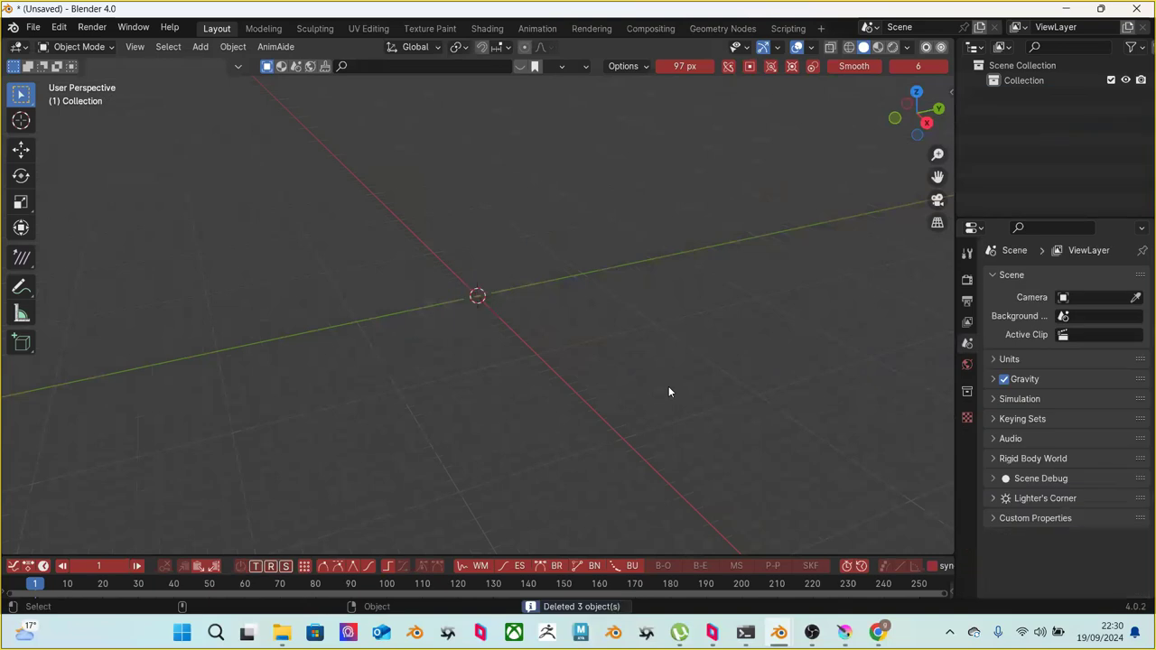
# Start appending from another Blender file and browse to the JU0L522A4_Piglet_rigged_Blender folder under C:\WORK\BLENDER_ITALIA
pyautogui.click(36, 28)
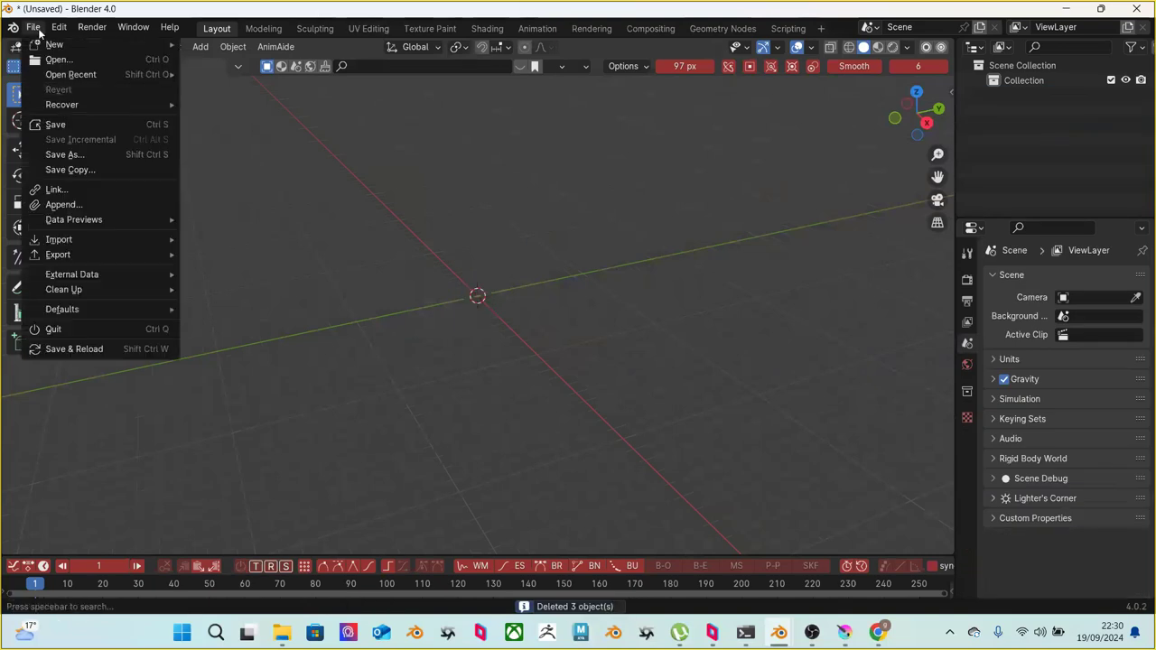
pyautogui.click(99, 204)
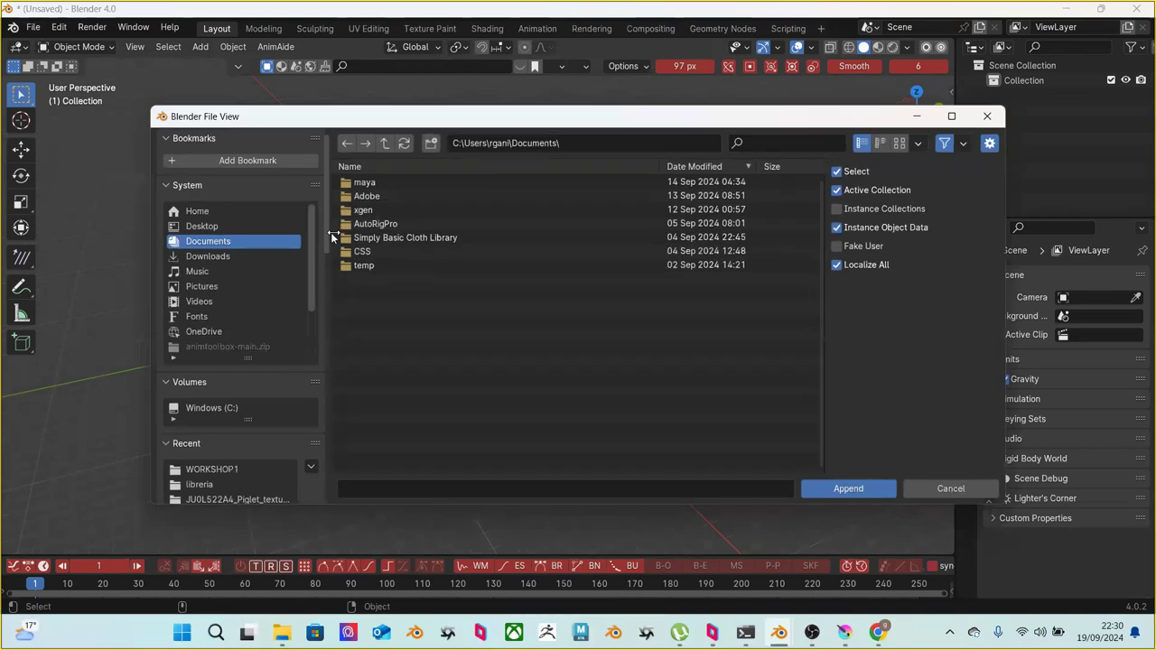
pyautogui.click(384, 143)
pyautogui.click(226, 409)
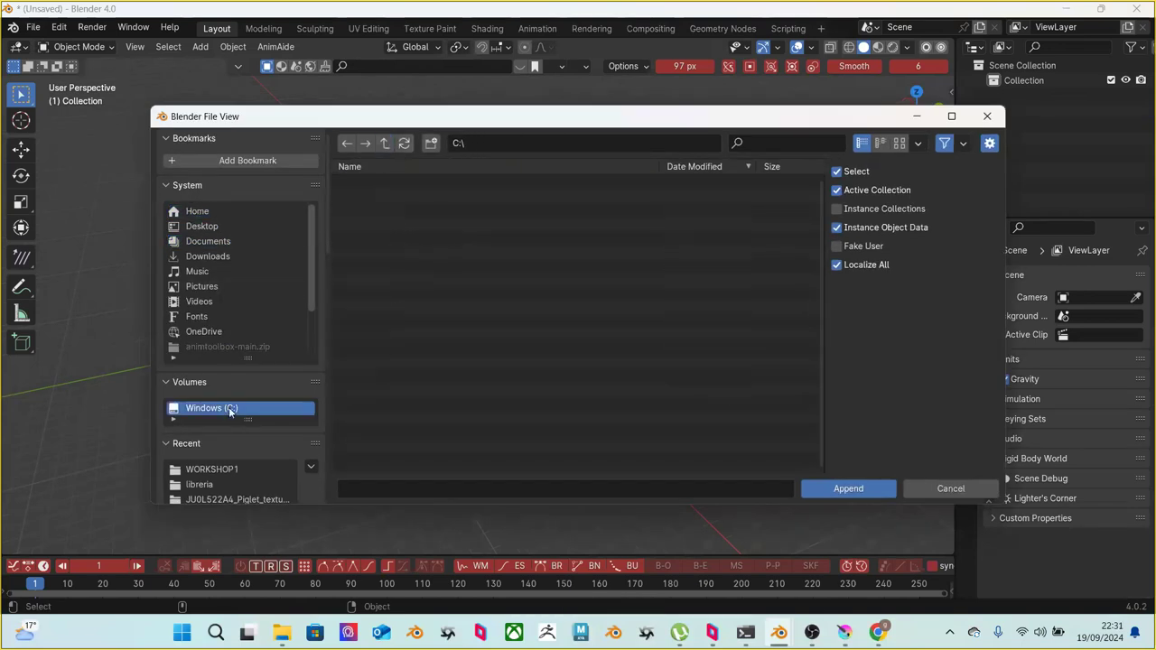
pyautogui.doubleClick(377, 227)
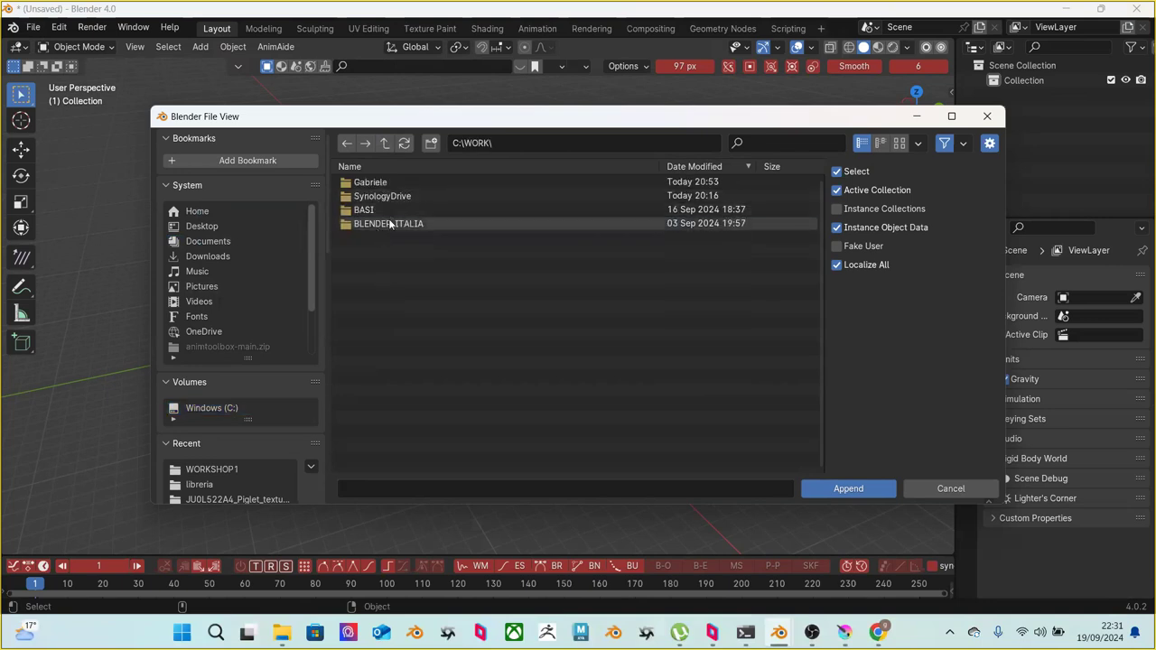
pyautogui.doubleClick(387, 224)
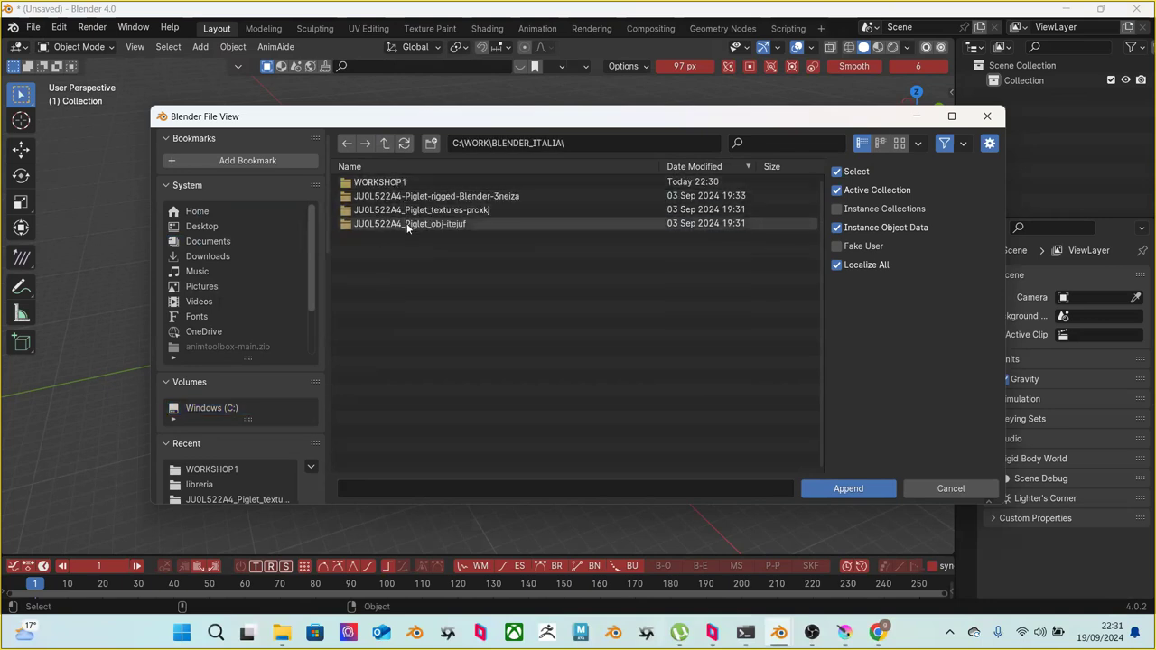
pyautogui.doubleClick(409, 196)
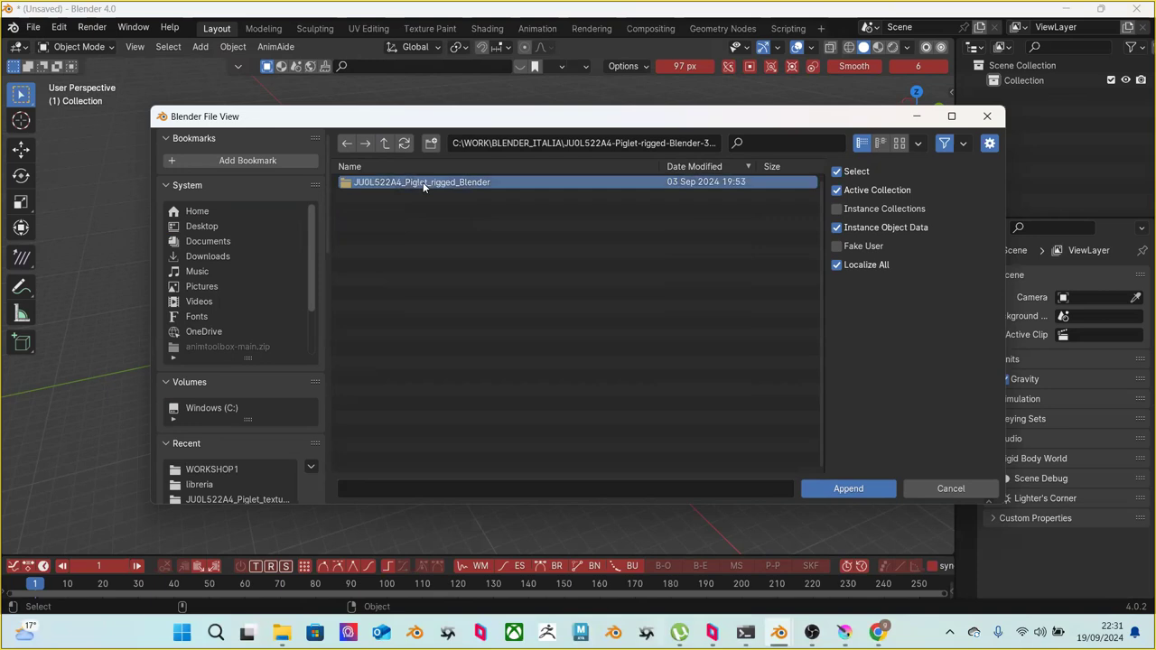
pyautogui.doubleClick(421, 183)
pyautogui.click(423, 195)
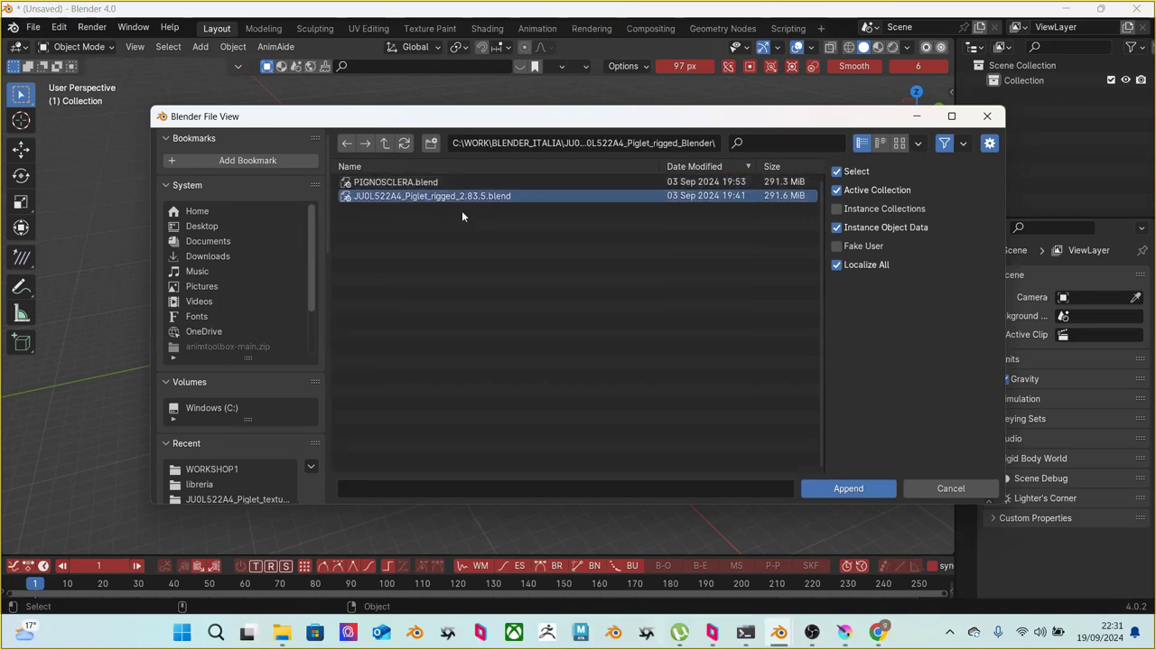
# Append the rigged piglet's collection from PIGNOSCLERA.blend into the empty scene
pyautogui.click(432, 183)
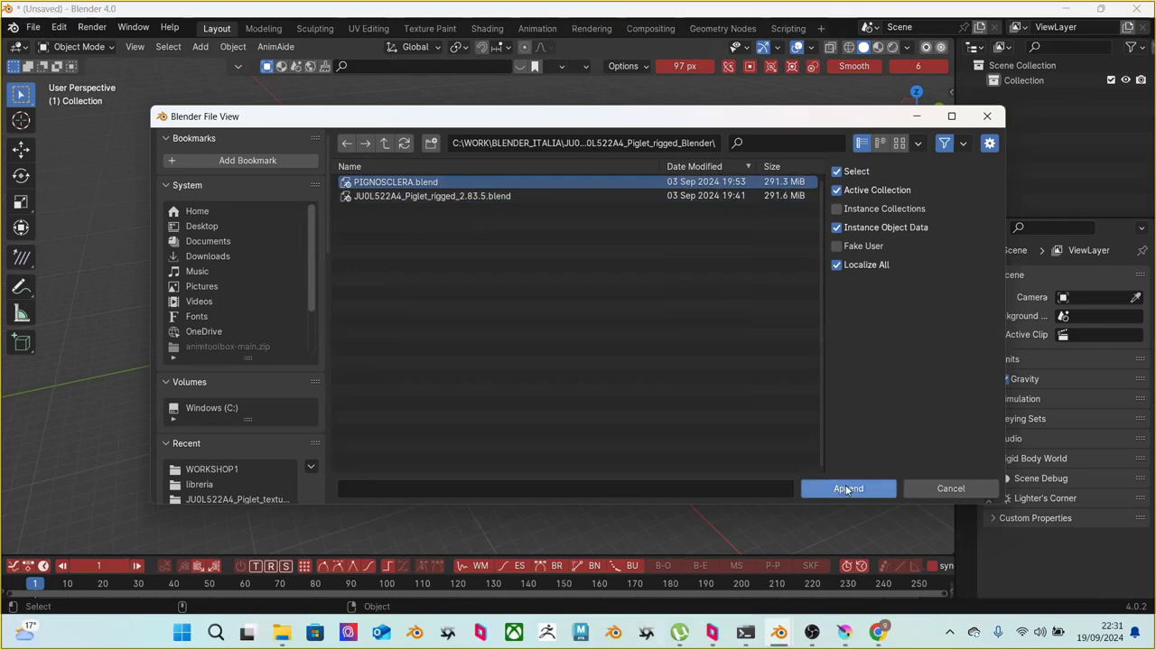
pyautogui.click(493, 195)
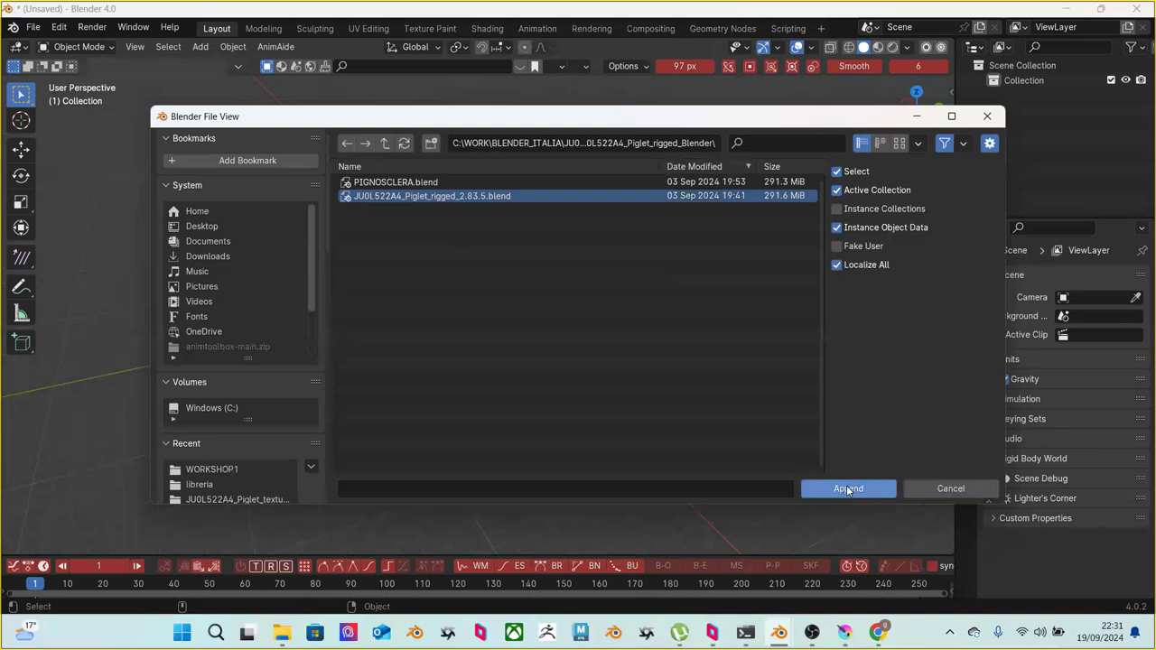
pyautogui.click(506, 183)
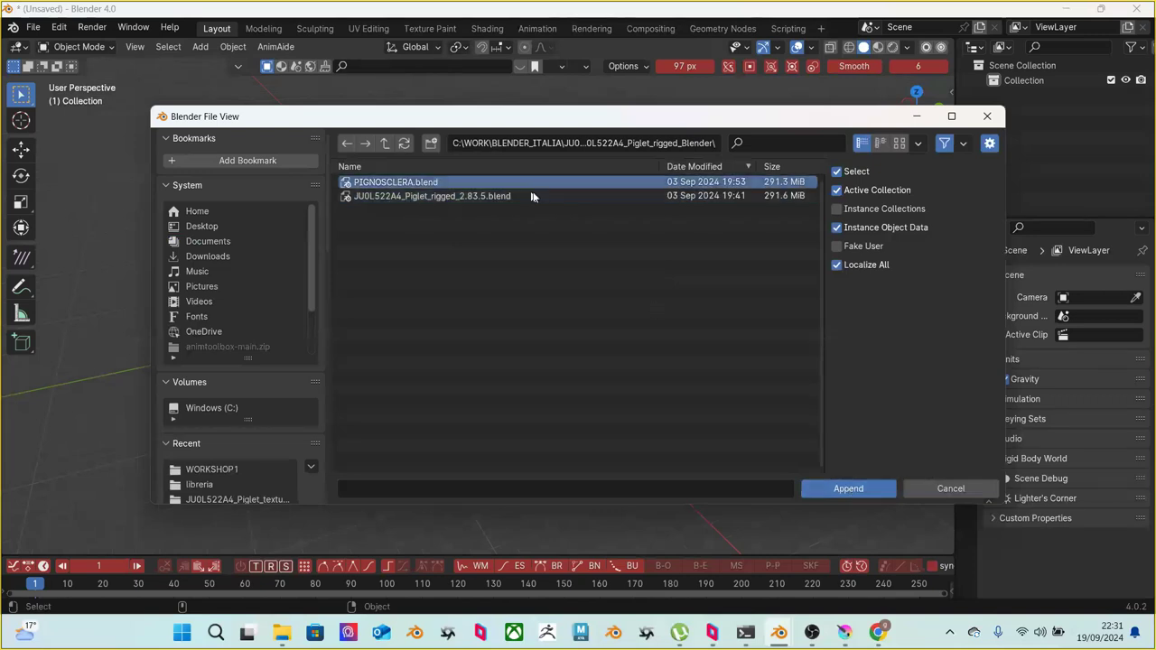
pyautogui.click(824, 481)
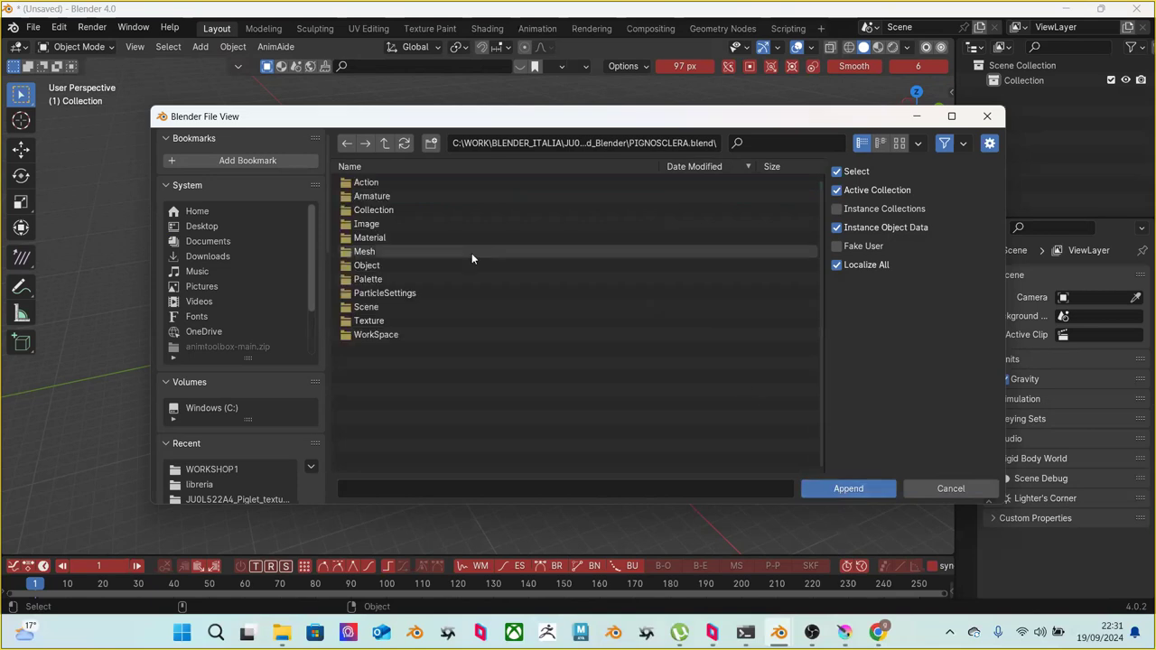
pyautogui.doubleClick(378, 211)
pyautogui.click(385, 184)
pyautogui.click(835, 488)
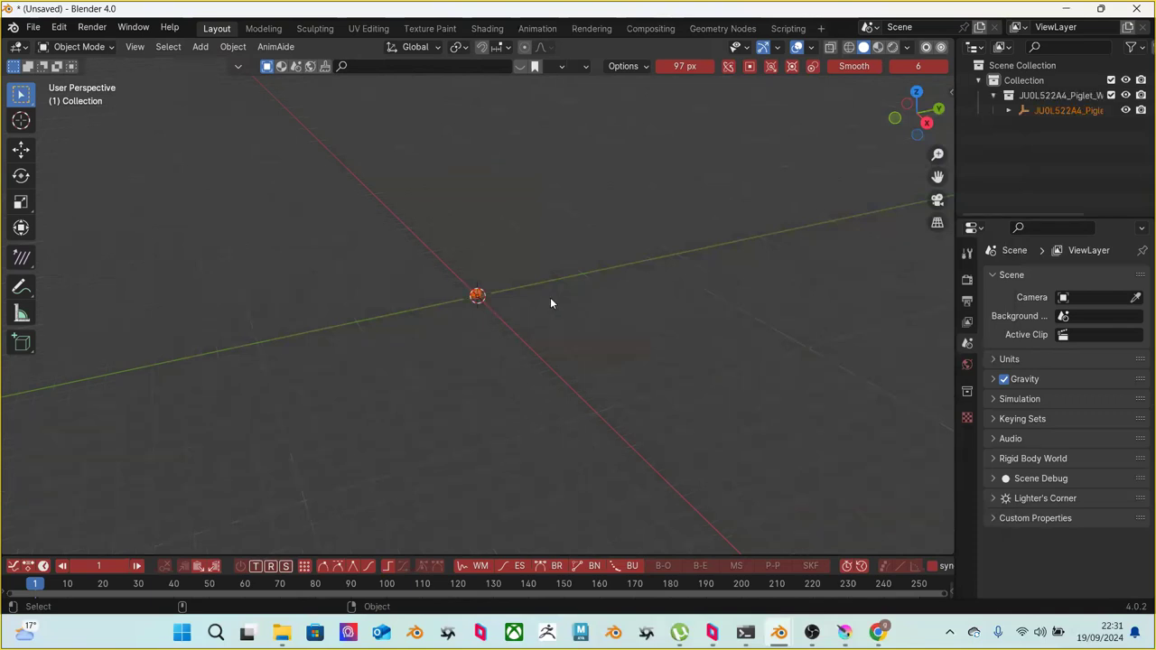
pyautogui.scroll(2, 545, 283)
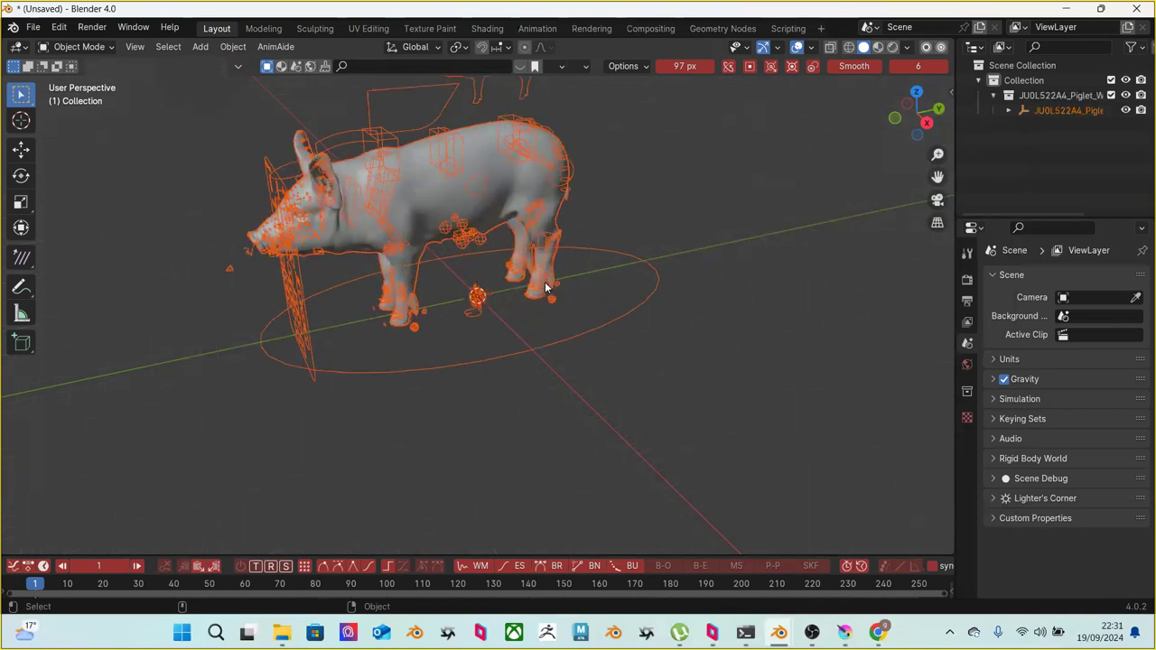
pyautogui.scroll(-6, 544, 283)
# Import the Wavefront file ENVIRONMENT.obj from the WORKSHOP1 folder to add the trough and ground plane
pyautogui.click(32, 27)
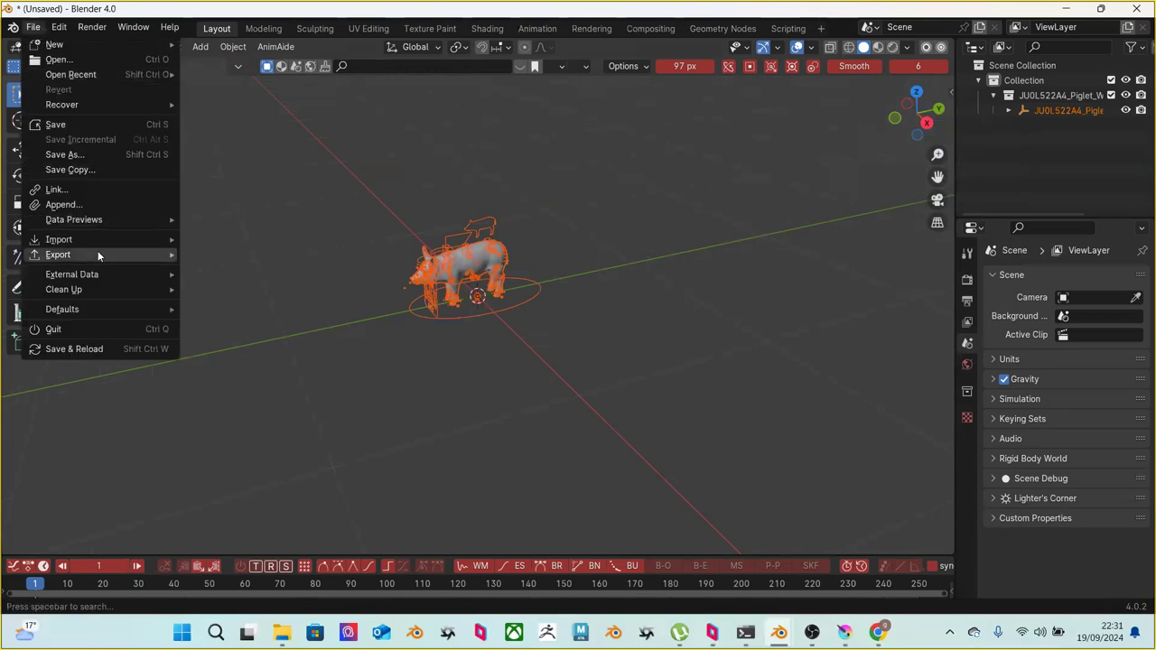
pyautogui.moveTo(97, 242)
pyautogui.click(265, 299)
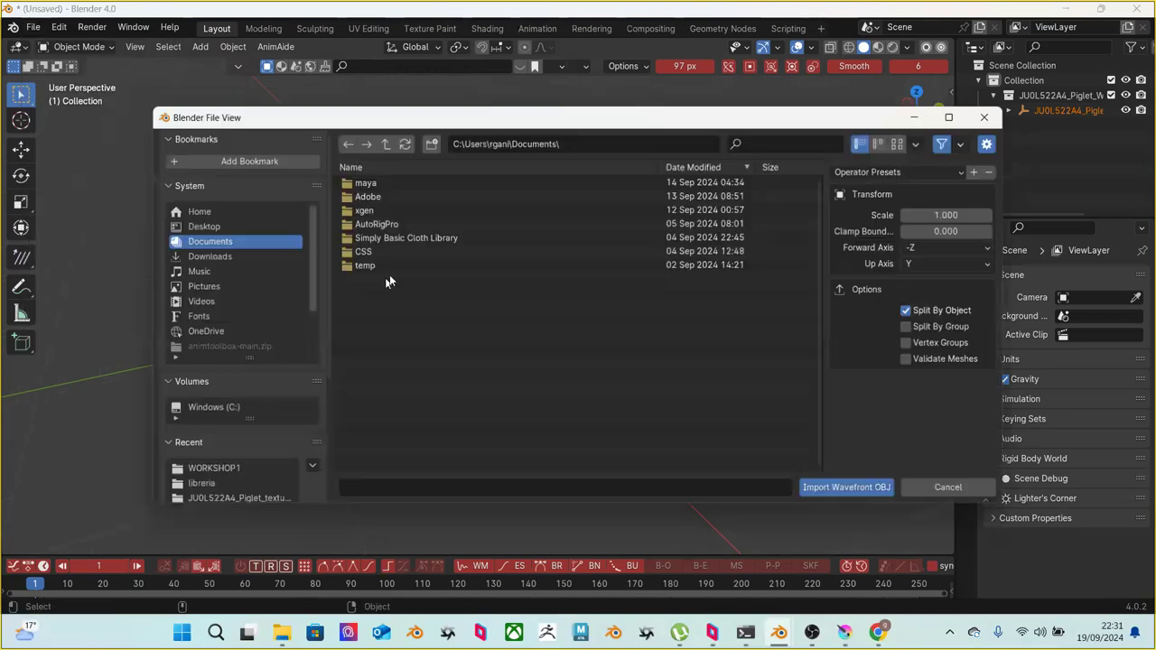
pyautogui.click(217, 211)
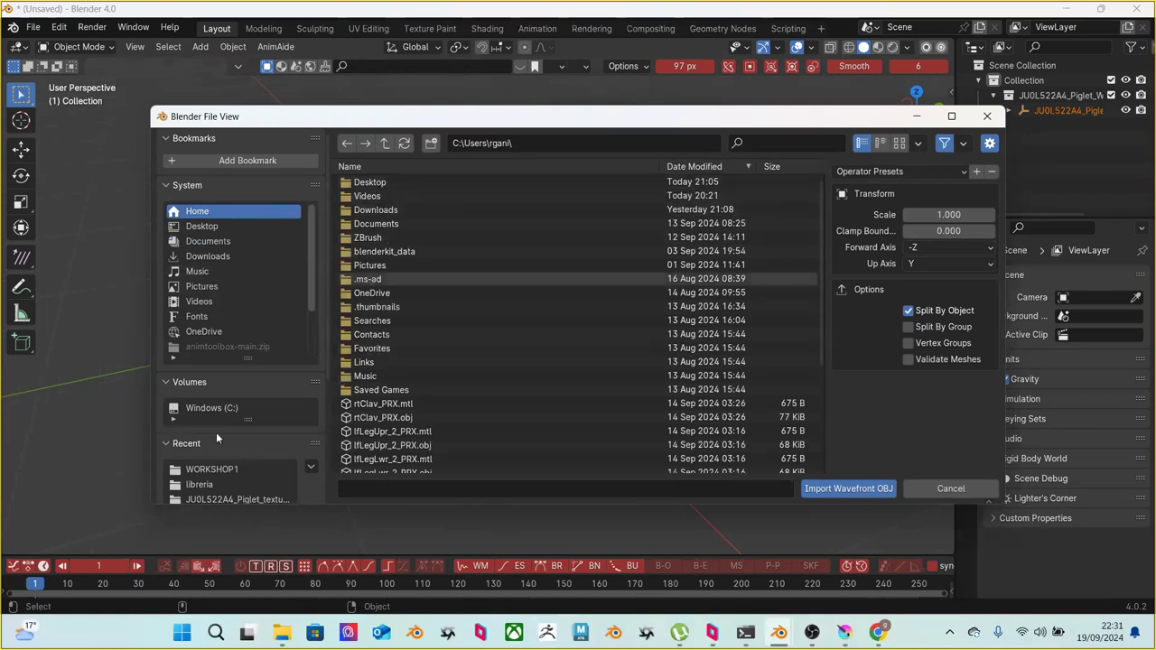
pyautogui.click(215, 409)
pyautogui.click(230, 470)
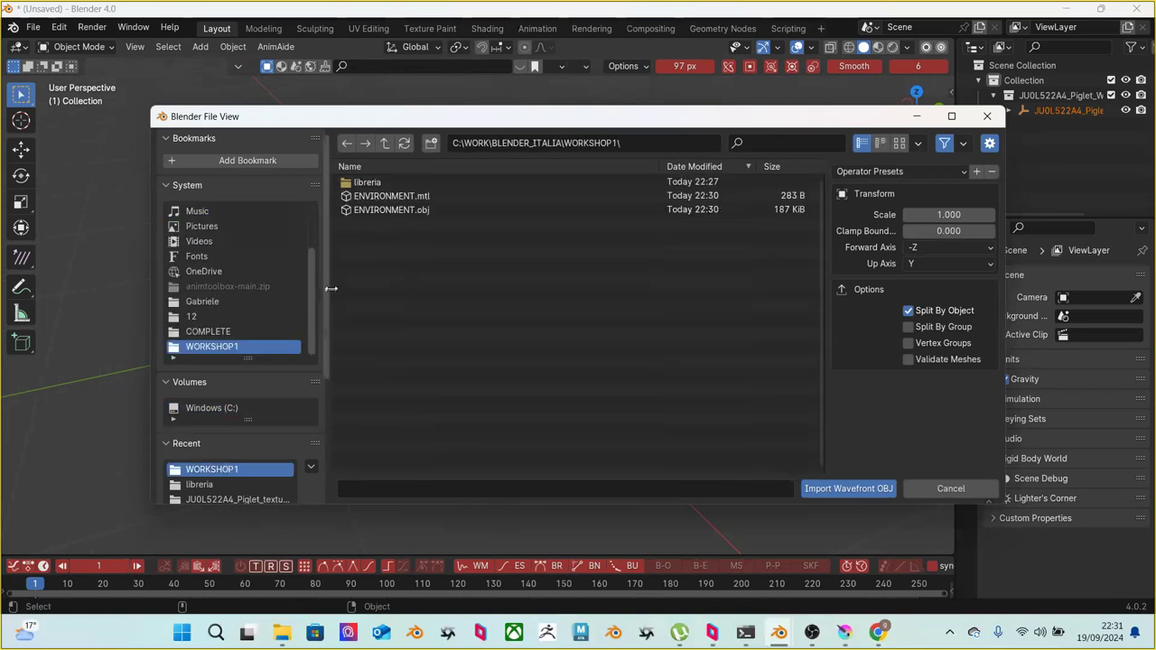
pyautogui.click(386, 210)
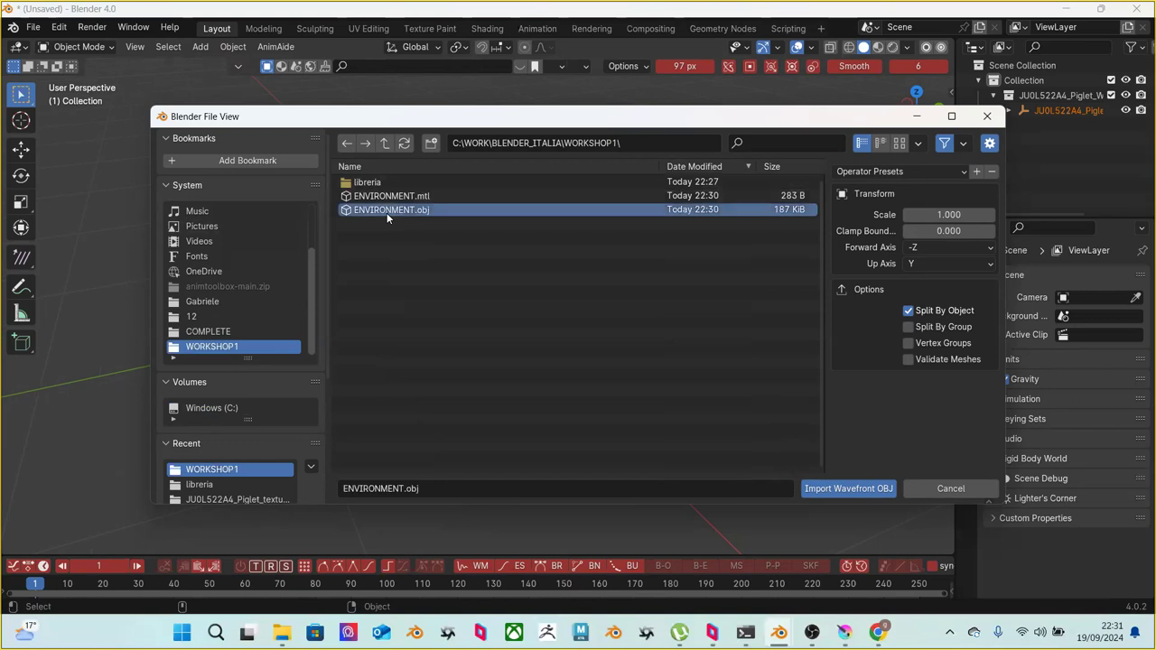
pyautogui.click(845, 489)
pyautogui.scroll(1, 572, 305)
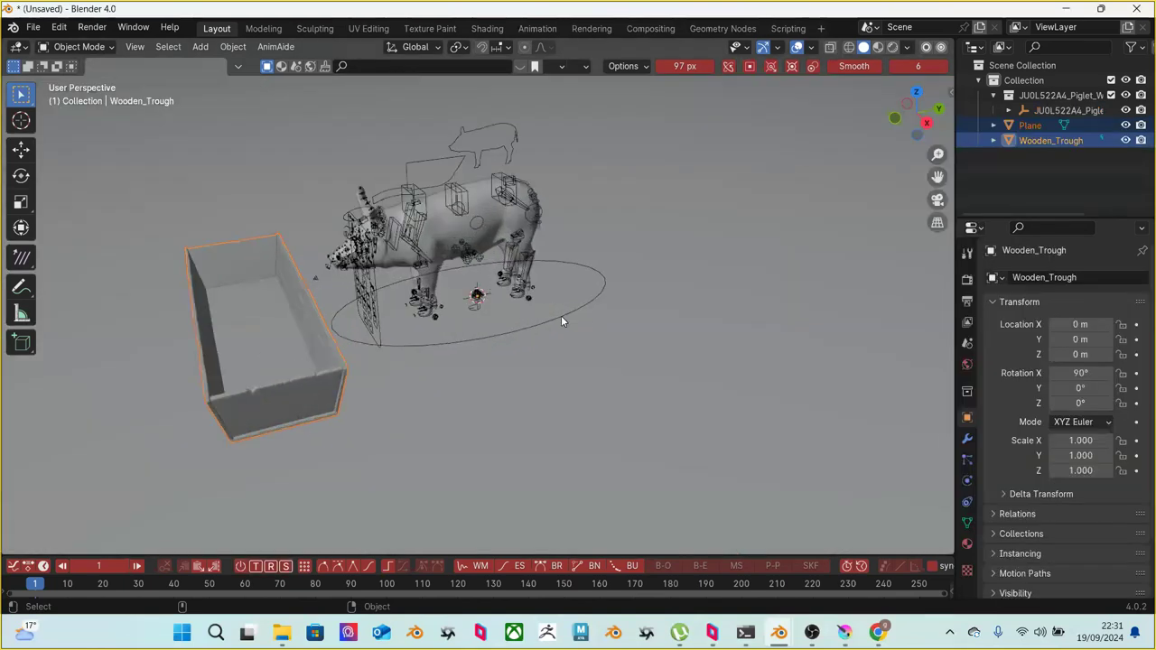
# Select the piglet rig in the viewport and enlarge the timeline area below it
pyautogui.click(560, 310)
pyautogui.scroll(-2, 583, 289)
pyautogui.moveTo(592, 277); pyautogui.dragTo(554, 297, button='middle')
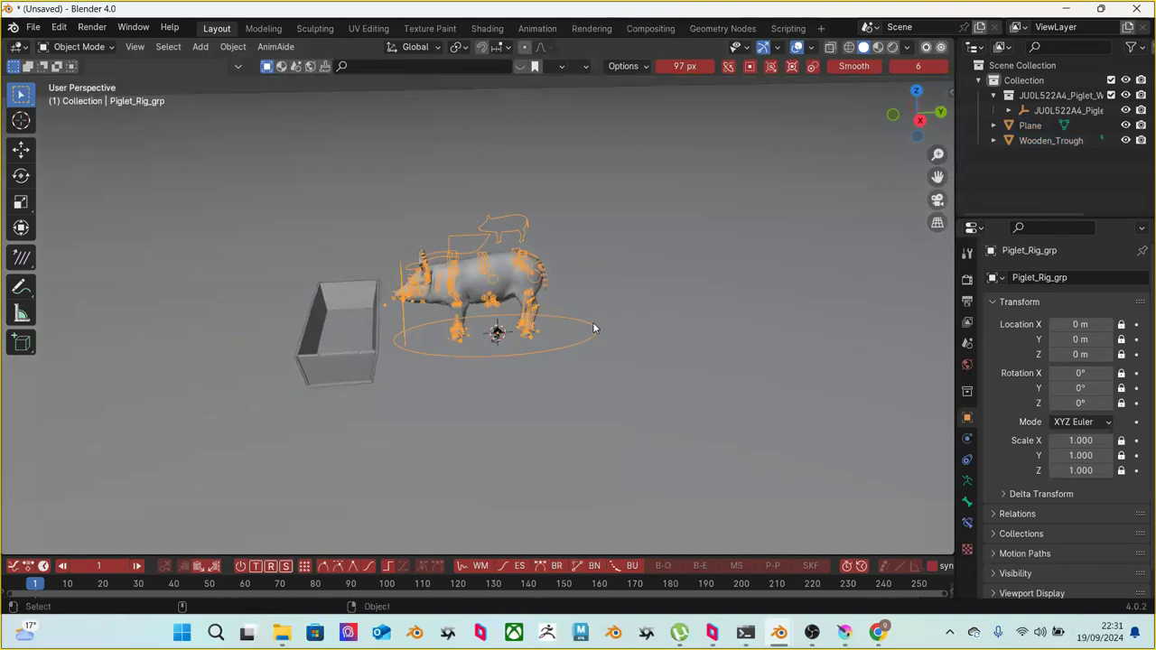
pyautogui.moveTo(538, 557); pyautogui.dragTo(536, 450)
pyautogui.moveTo(559, 301); pyautogui.dragTo(605, 348, button='middle')
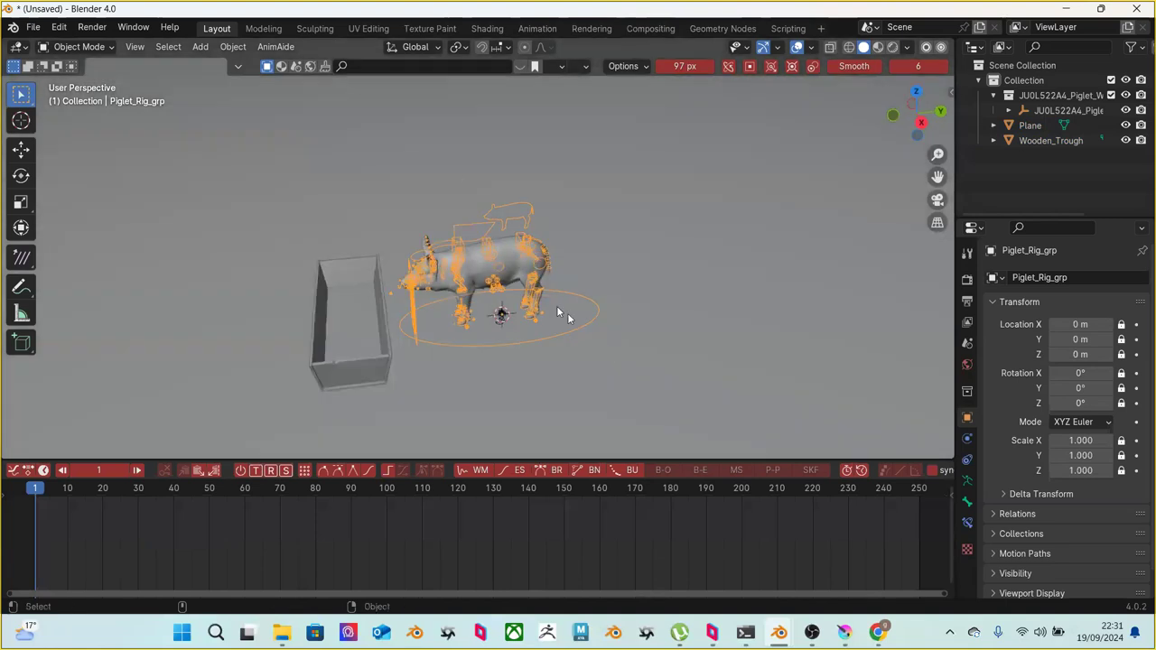
pyautogui.scroll(6, 568, 312)
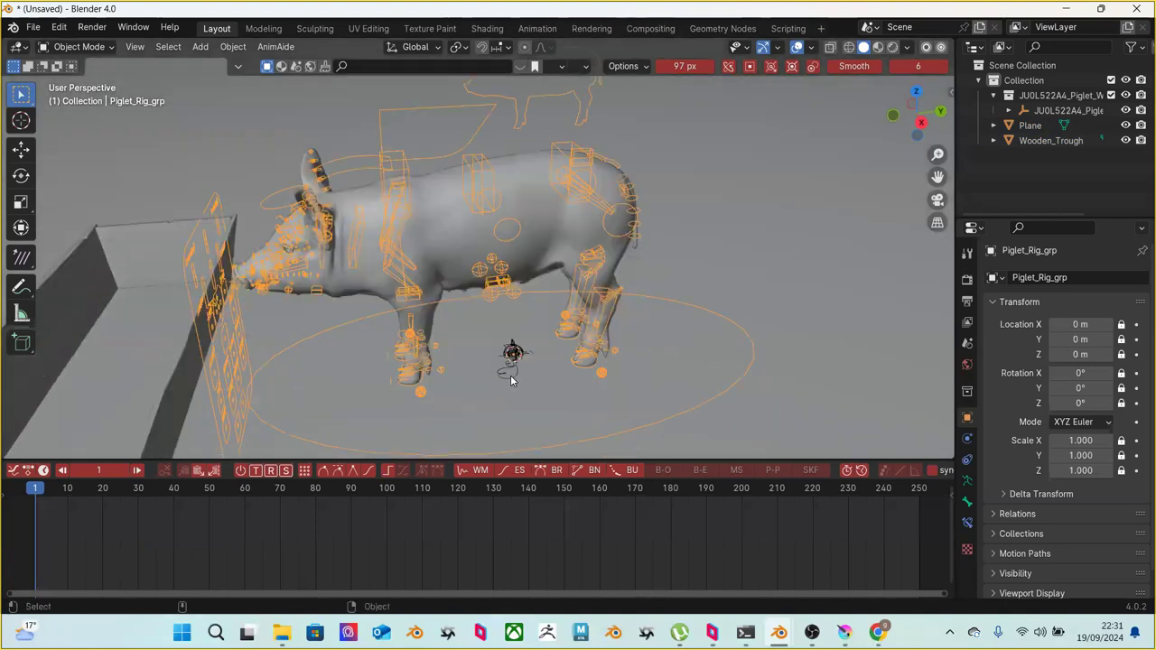
pyautogui.click(510, 375)
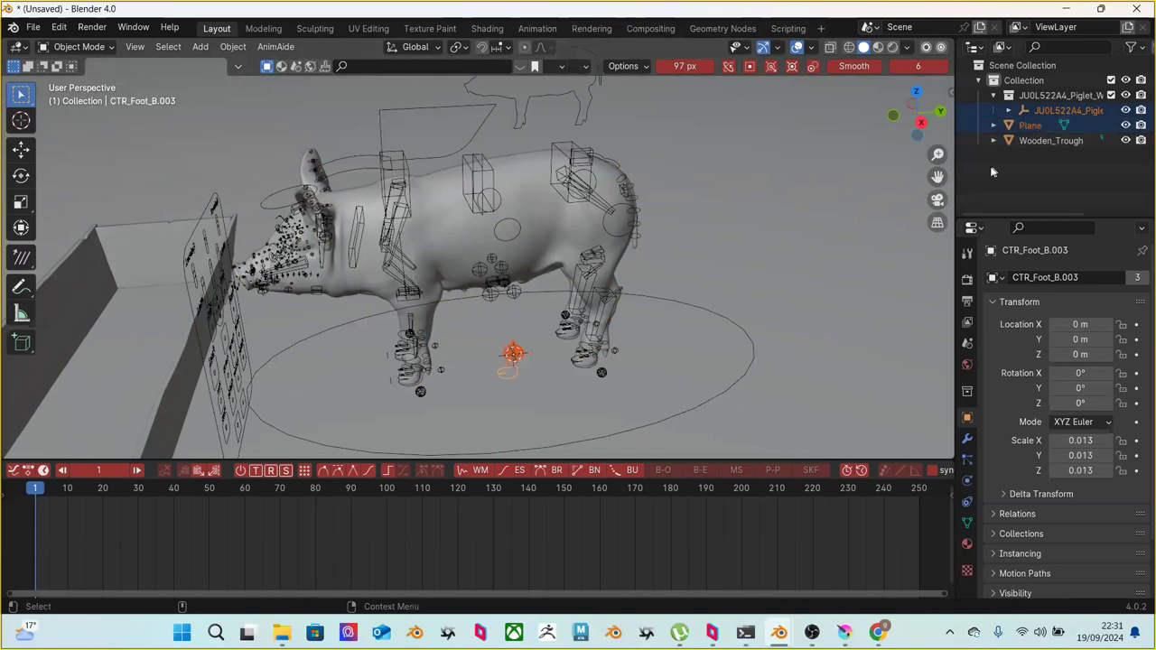
pyautogui.scroll(-4, 571, 315)
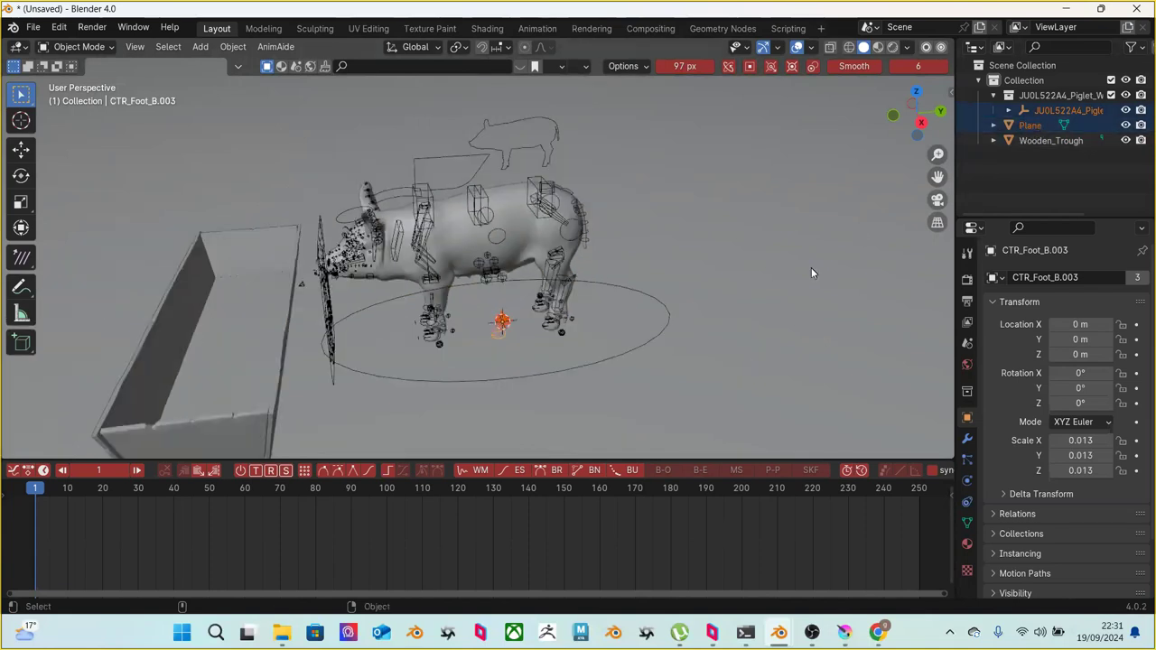
pyautogui.click(619, 323)
pyautogui.moveTo(702, 169); pyautogui.dragTo(530, 161, button='middle')
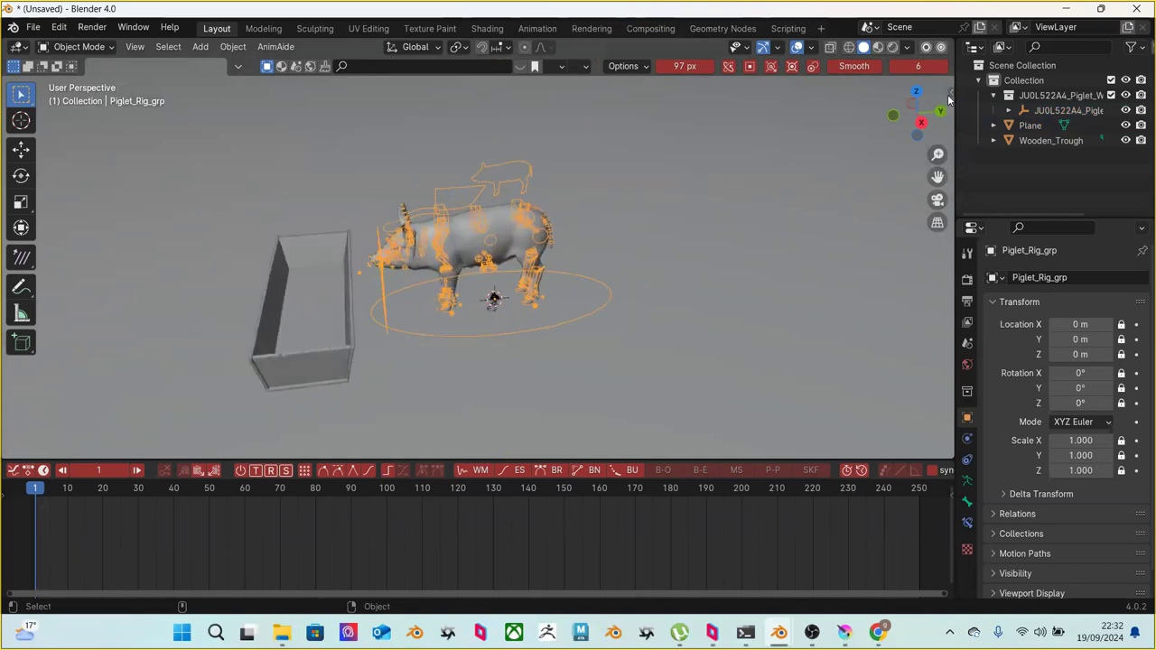
# Show the Nascore_Tools add-on controls beside the 3D viewport
pyautogui.moveTo(955, 88); pyautogui.dragTo(947, 91)
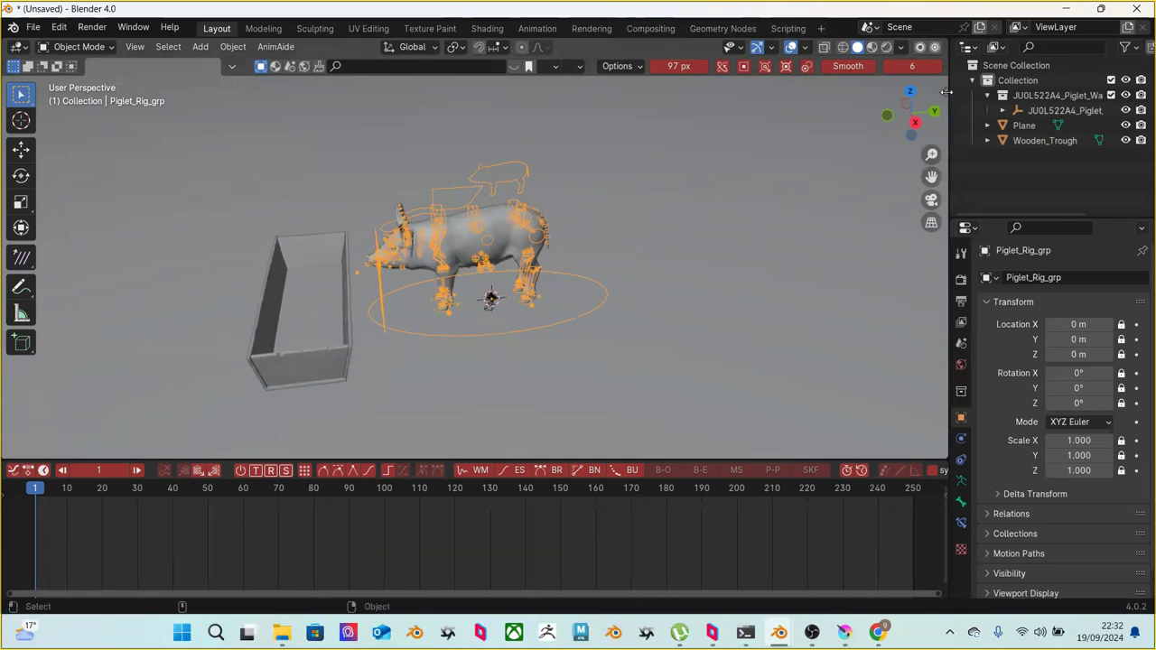
pyautogui.click(942, 93)
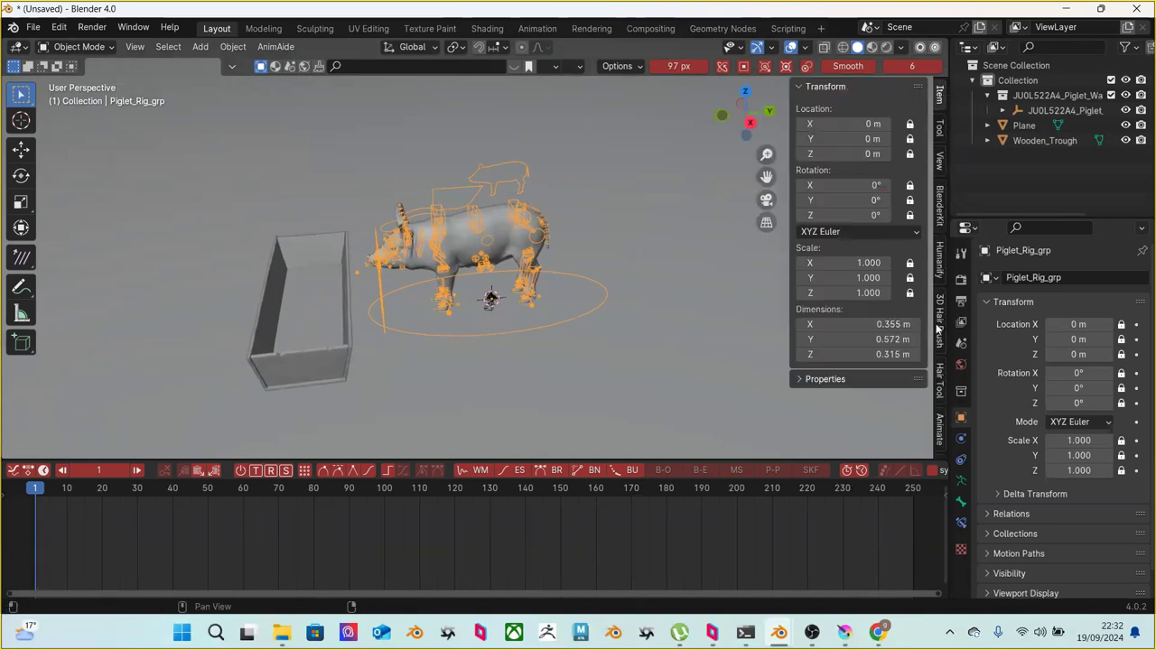
pyautogui.scroll(-5, 940, 357)
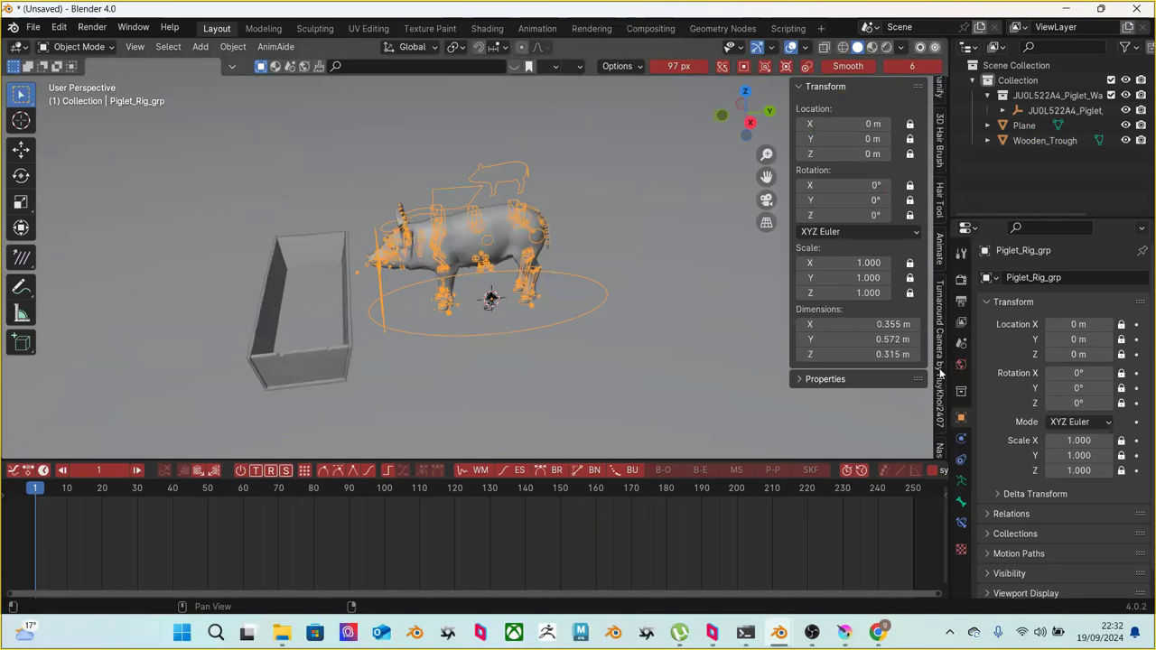
pyautogui.scroll(-2, 944, 361)
pyautogui.click(942, 379)
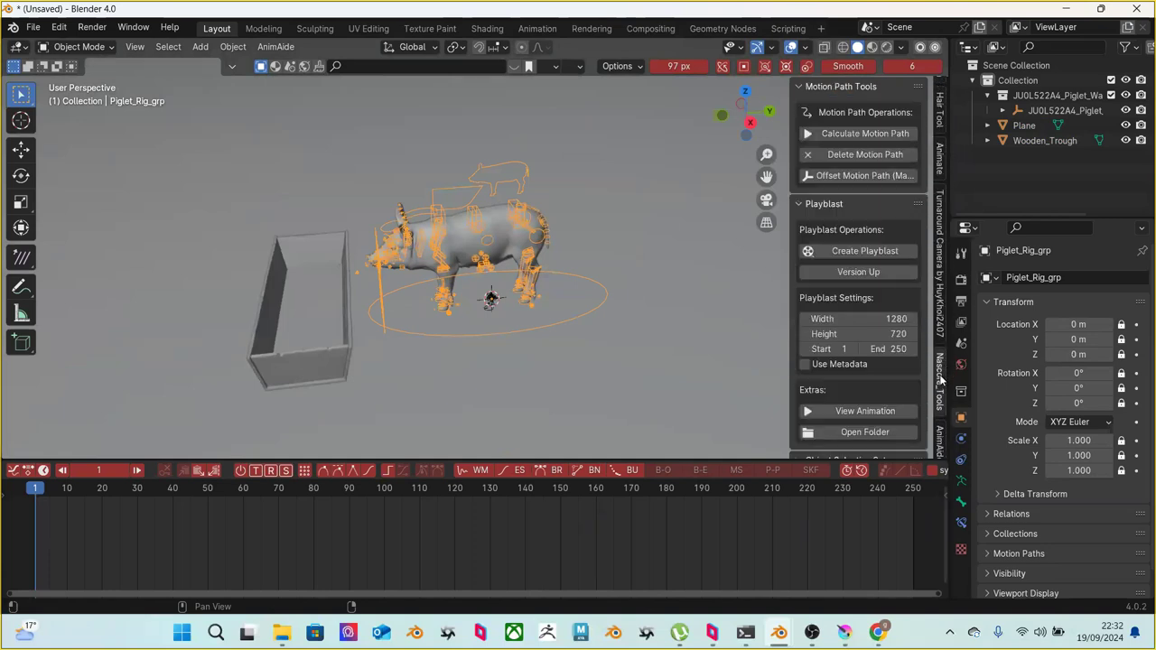
# Switch the piglet rig to Pose Mode and select all of its control bones
pyautogui.moveTo(377, 137); pyautogui.dragTo(599, 370)
pyautogui.click(78, 46)
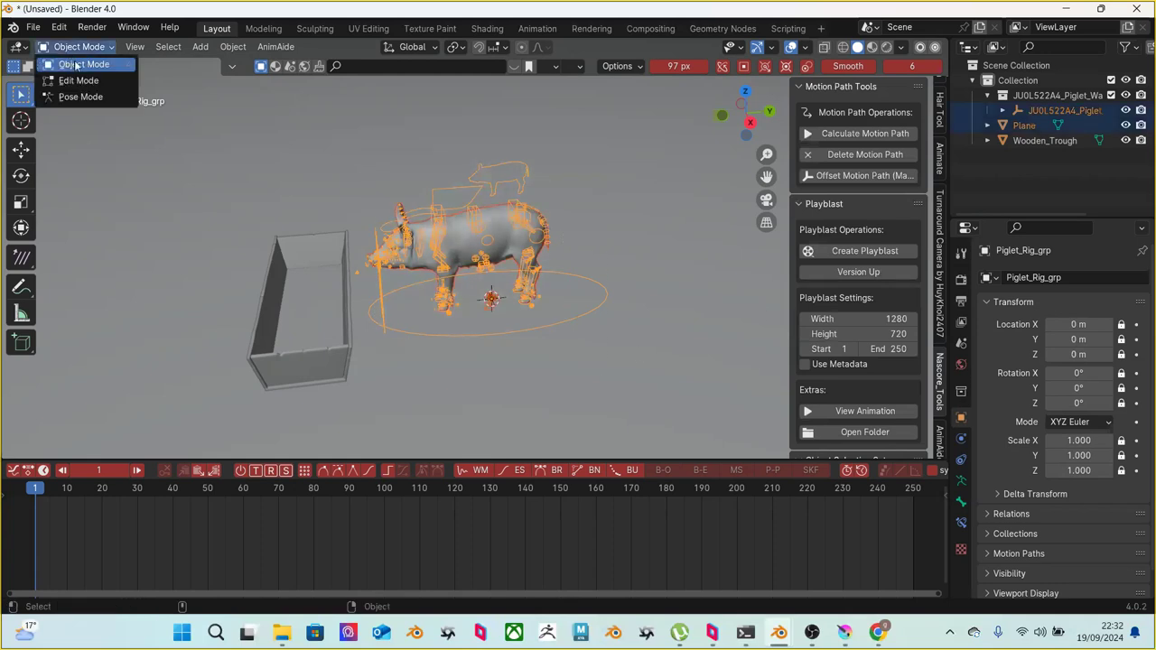
pyautogui.click(81, 97)
pyautogui.moveTo(376, 155); pyautogui.dragTo(614, 349)
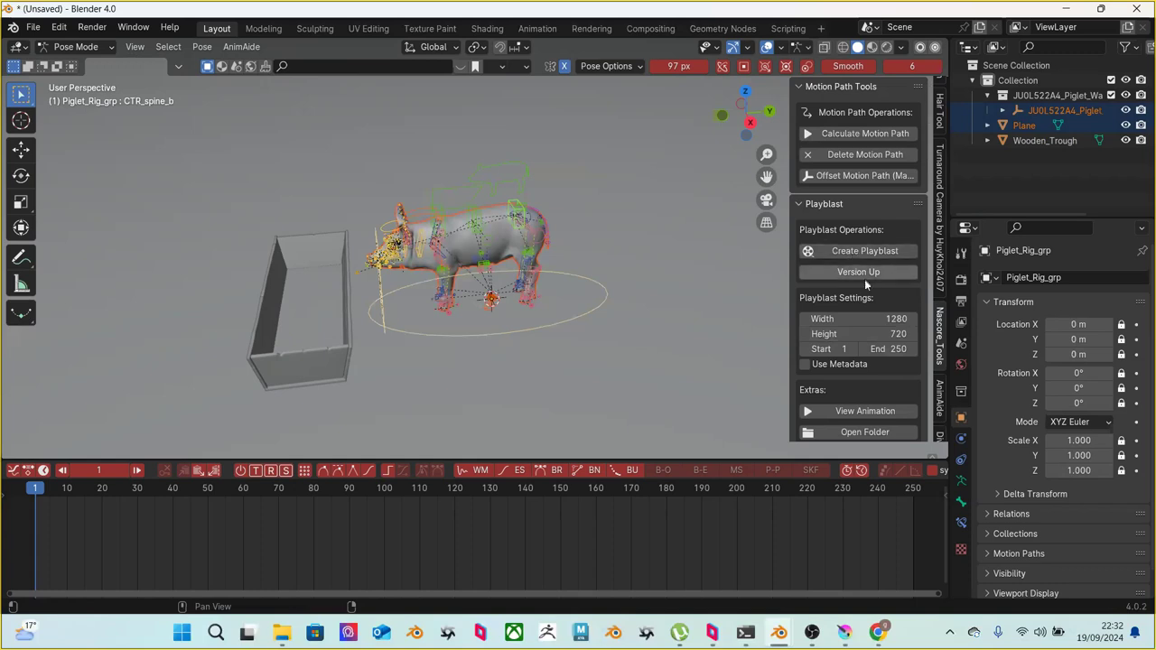
# Set the Mini Studio Library folder to the libreria folder inside C:\WORK\BLENDER_ITALIA\WORKSHOP1
pyautogui.scroll(-1, 890, 334)
pyautogui.scroll(-4, 894, 346)
pyautogui.click(885, 342)
pyautogui.scroll(-4, 887, 350)
pyautogui.scroll(-4, 887, 349)
pyautogui.scroll(9, 892, 330)
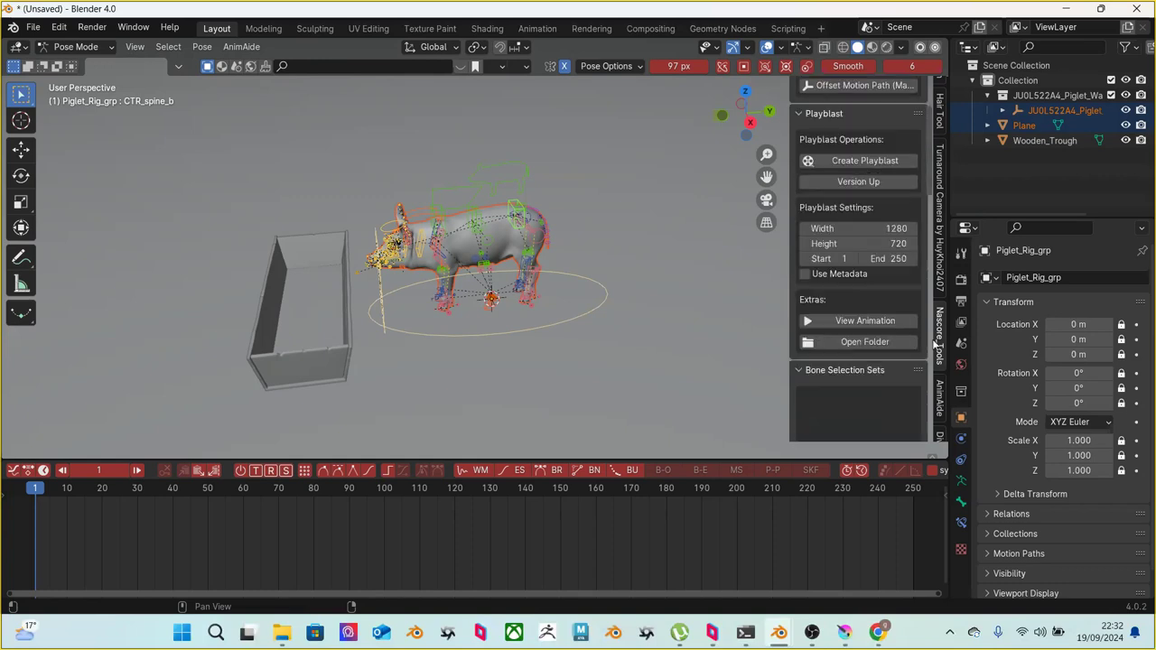
pyautogui.scroll(3, 914, 305)
pyautogui.scroll(-3, 889, 280)
pyautogui.scroll(-10, 884, 286)
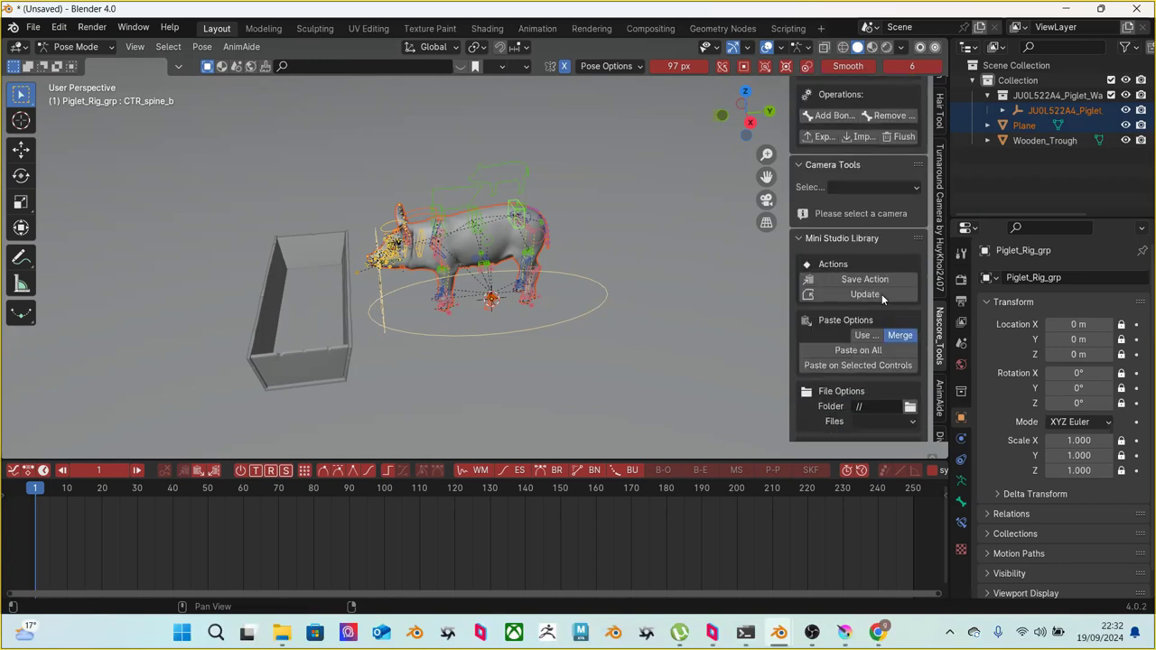
pyautogui.scroll(-3, 883, 298)
pyautogui.click(909, 347)
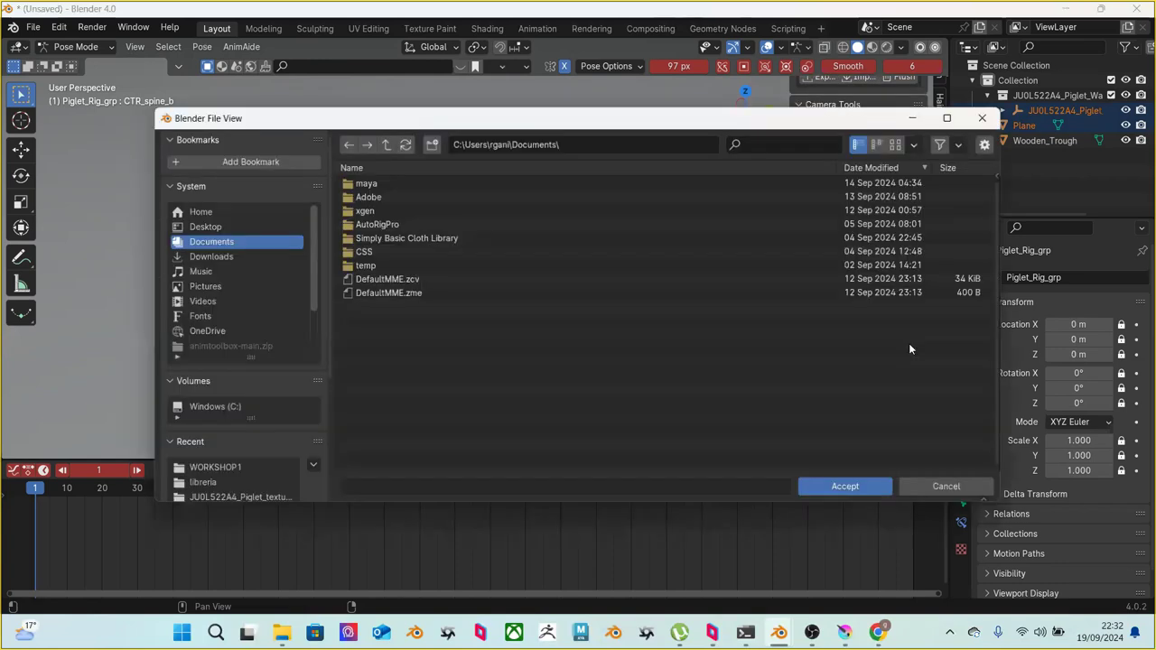
pyautogui.click(229, 407)
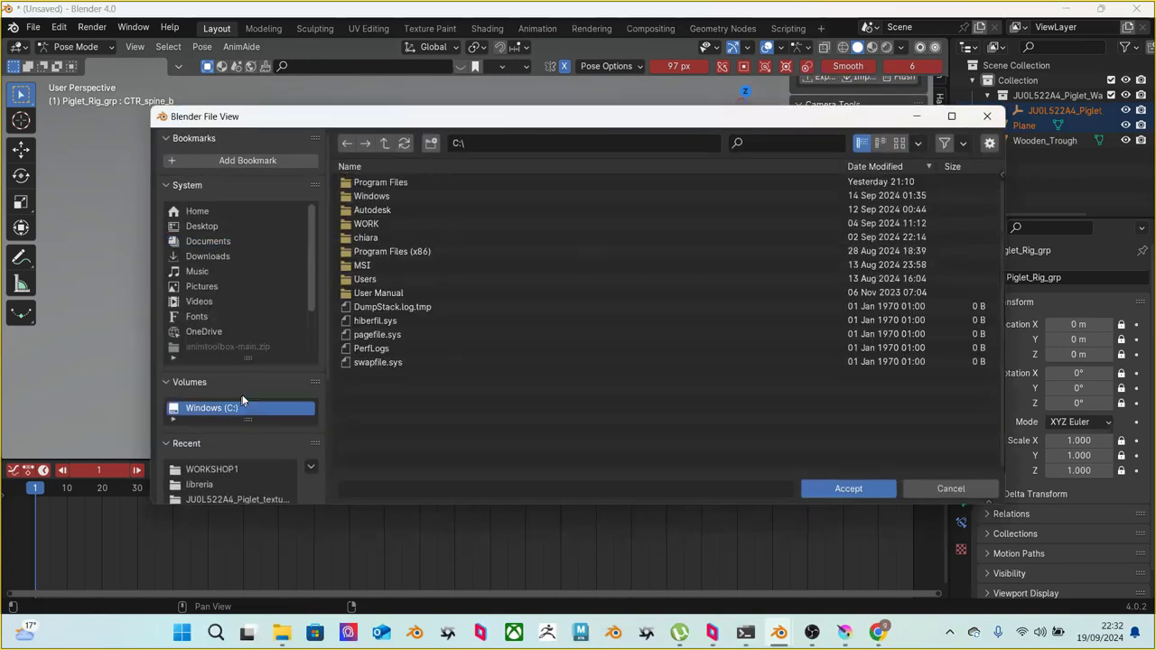
pyautogui.click(367, 224)
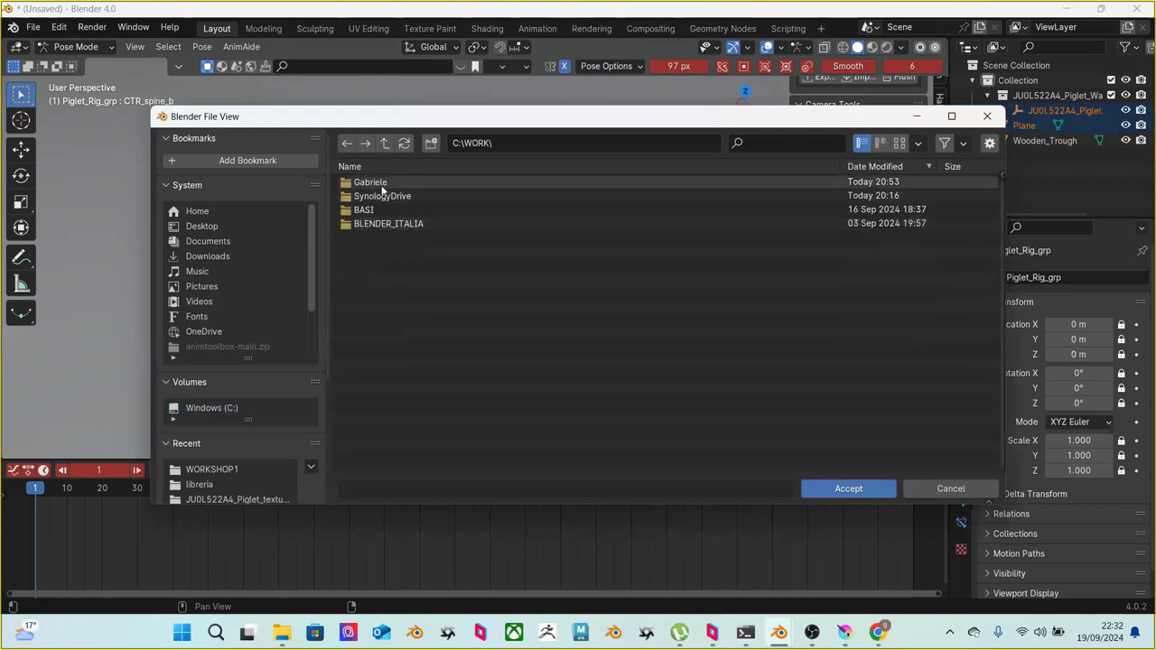
pyautogui.click(377, 224)
pyautogui.click(387, 185)
pyautogui.click(387, 185)
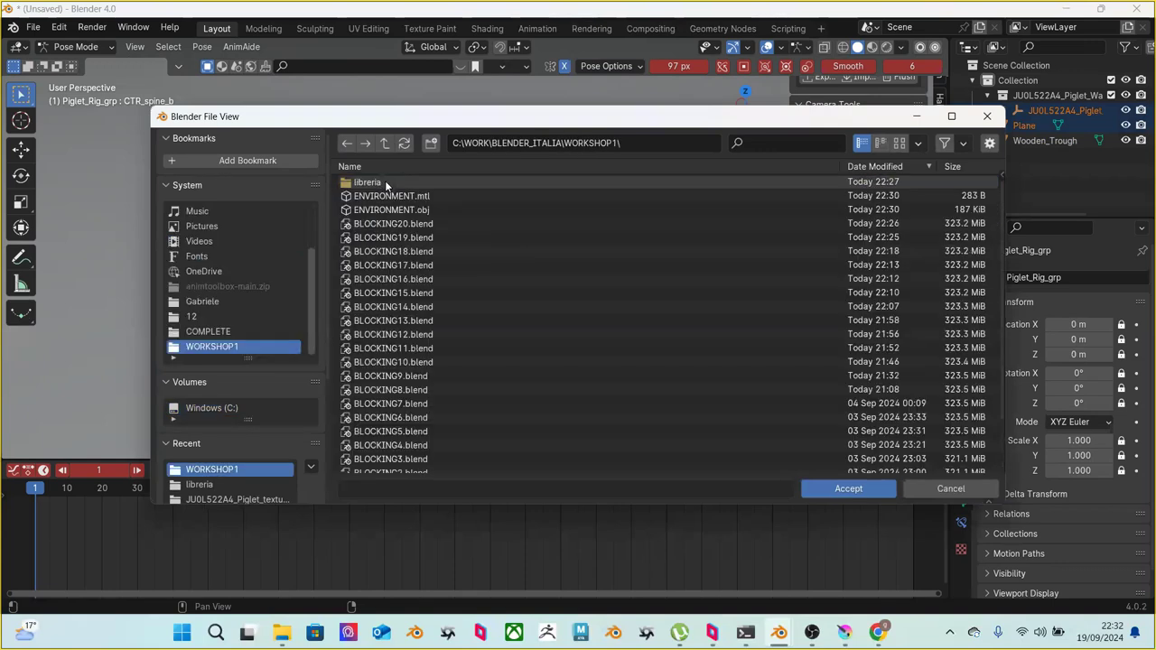
pyautogui.click(386, 184)
pyautogui.click(844, 489)
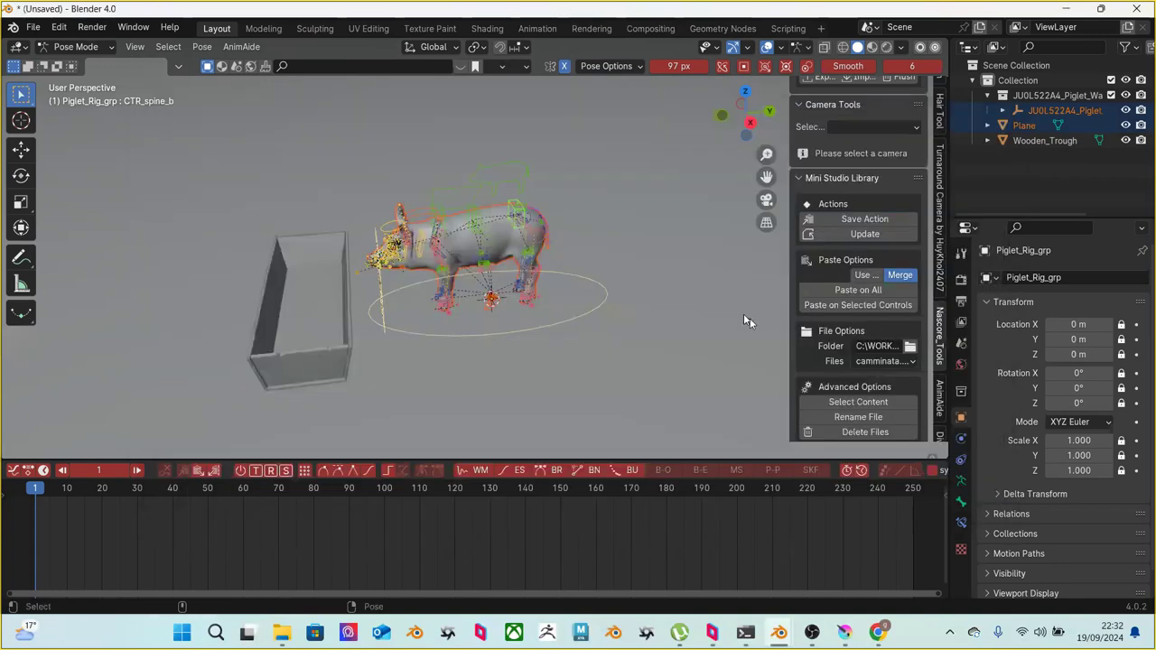
# Paste the stored camminata action on all of the piglet's controls from frame 1, with Merge turned off
pyautogui.click(866, 276)
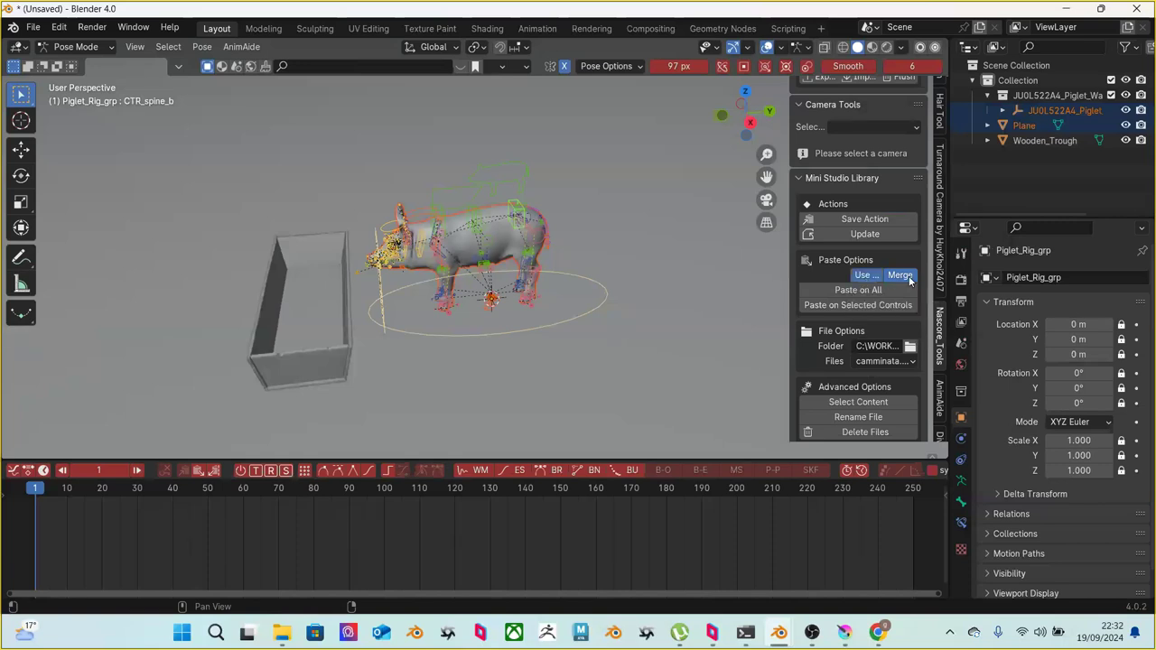
pyautogui.click(908, 276)
pyautogui.click(849, 291)
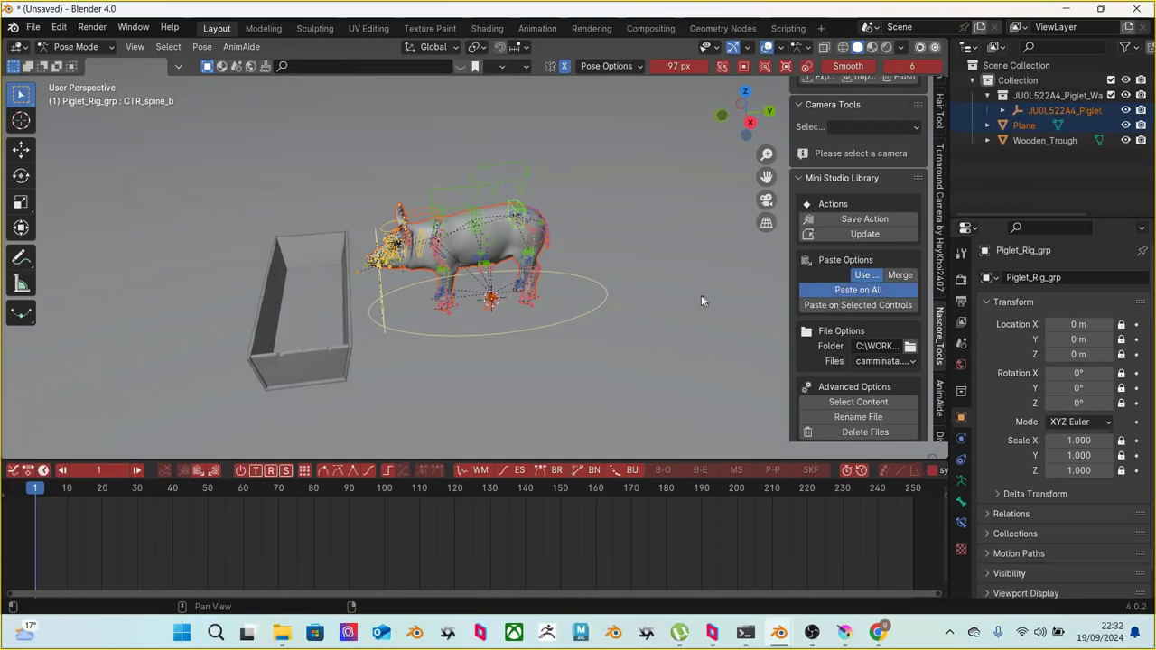
# Turn on Merge and paste the camminata action on the selected controls again, starting from frame 17
pyautogui.moveTo(78, 488); pyautogui.dragTo(88, 490)
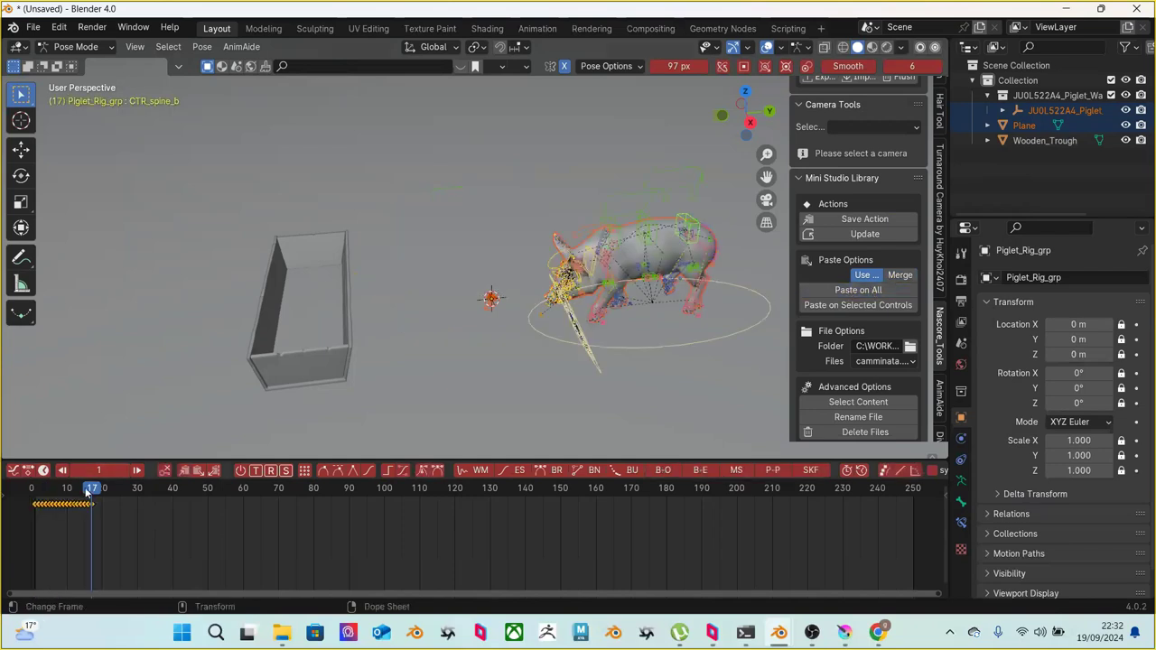
pyautogui.scroll(2, 121, 505)
pyautogui.moveTo(200, 522); pyautogui.dragTo(501, 578, button='middle')
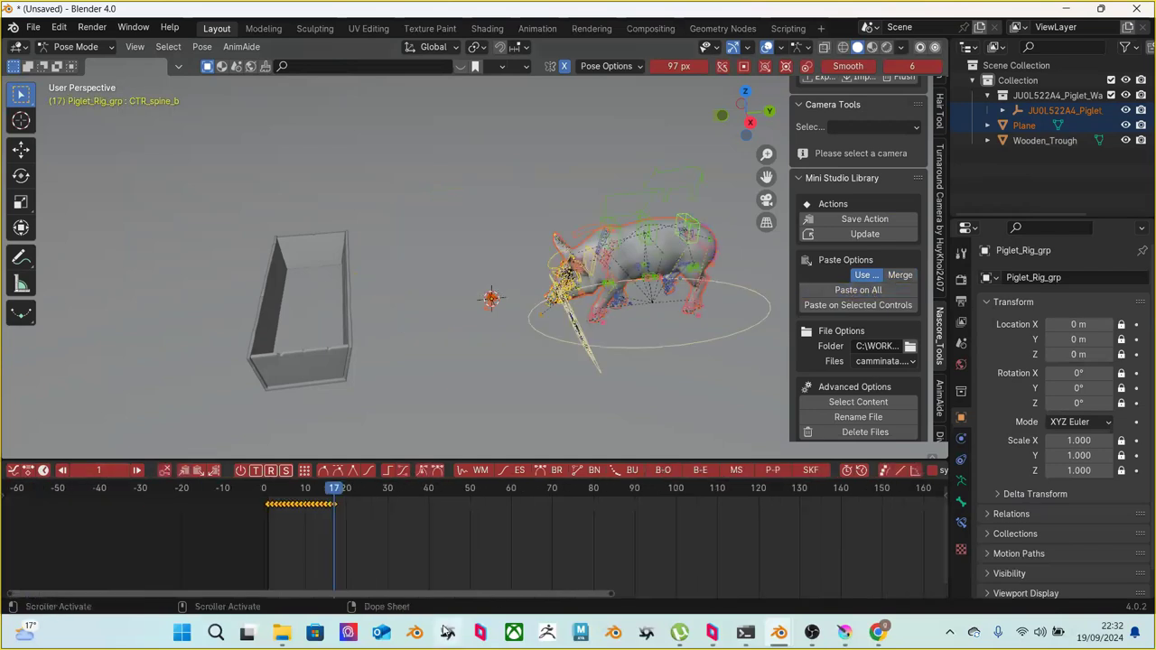
pyautogui.scroll(5, 433, 562)
pyautogui.scroll(4, 484, 536)
pyautogui.moveTo(419, 550); pyautogui.dragTo(518, 511, button='middle')
pyautogui.scroll(2, 515, 511)
pyautogui.scroll(5, 514, 509)
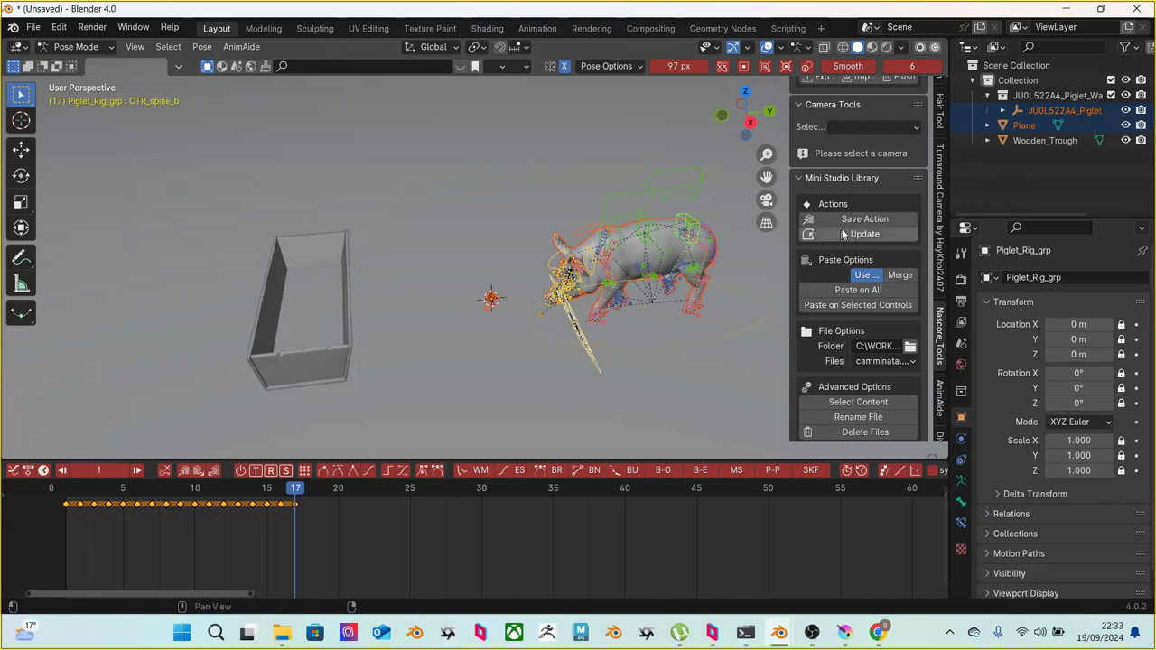
pyautogui.click(885, 275)
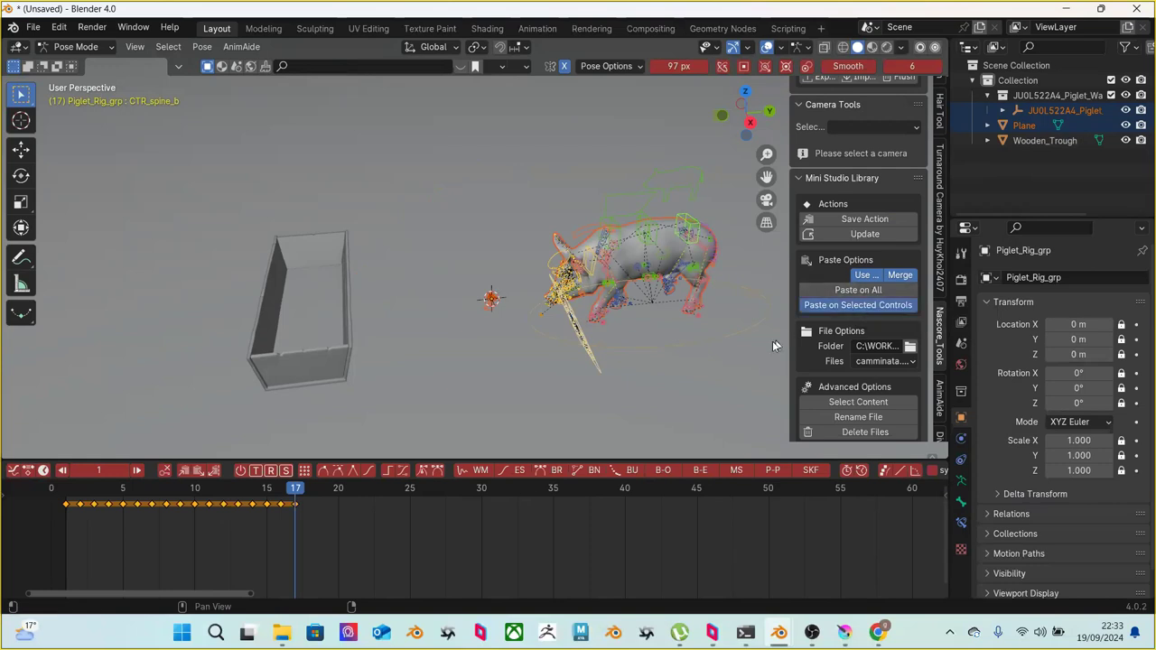
# Add a third repetition of the camminata action to the selected controls, starting from frame 33
pyautogui.moveTo(534, 492); pyautogui.dragTo(395, 504)
pyautogui.moveTo(231, 503); pyautogui.dragTo(524, 508)
pyautogui.click(525, 503)
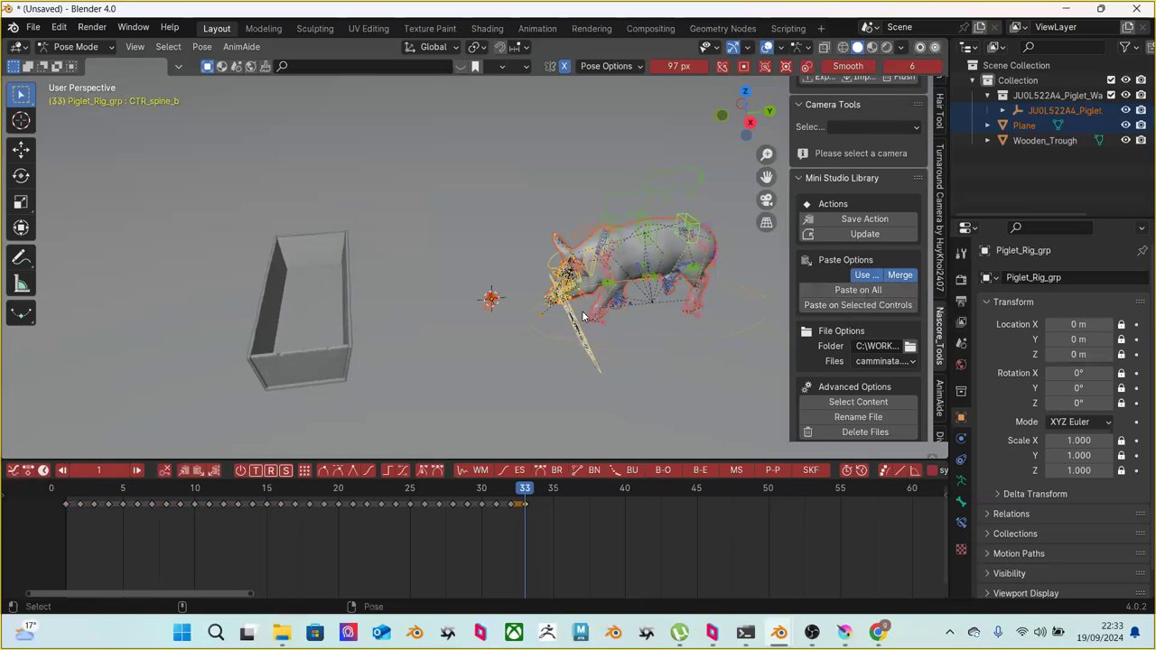
pyautogui.click(872, 306)
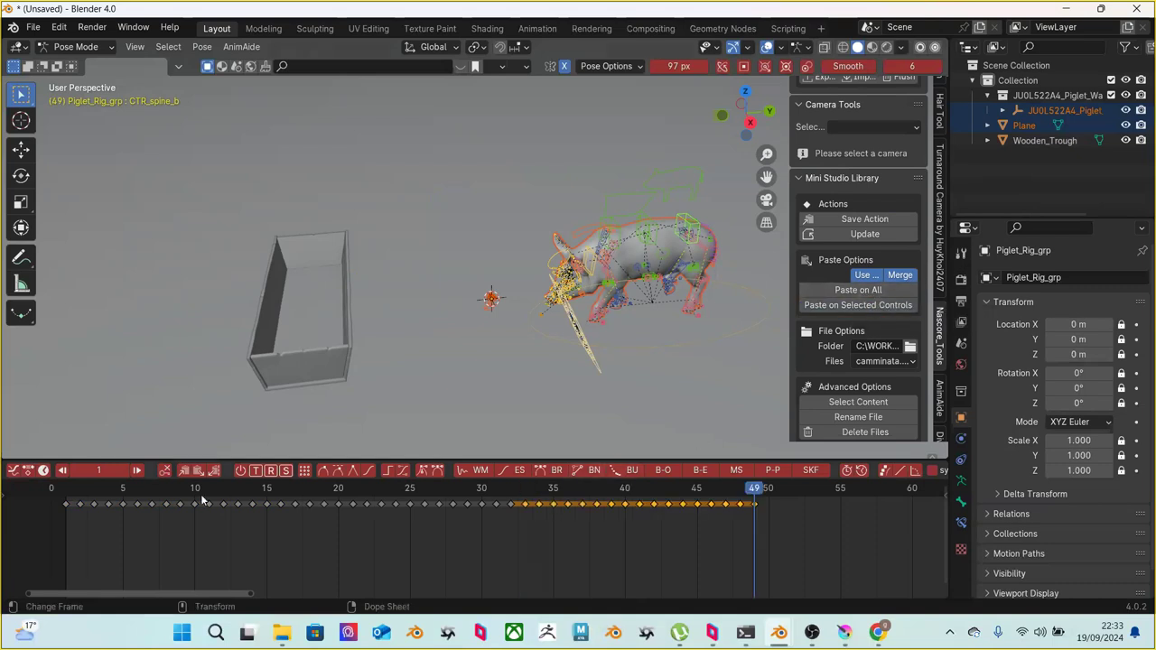
# Return to frame 1 and delete all of the root control's keyframes after it, keeping the one at frame 1
pyautogui.hotkey('shift', 'Left')
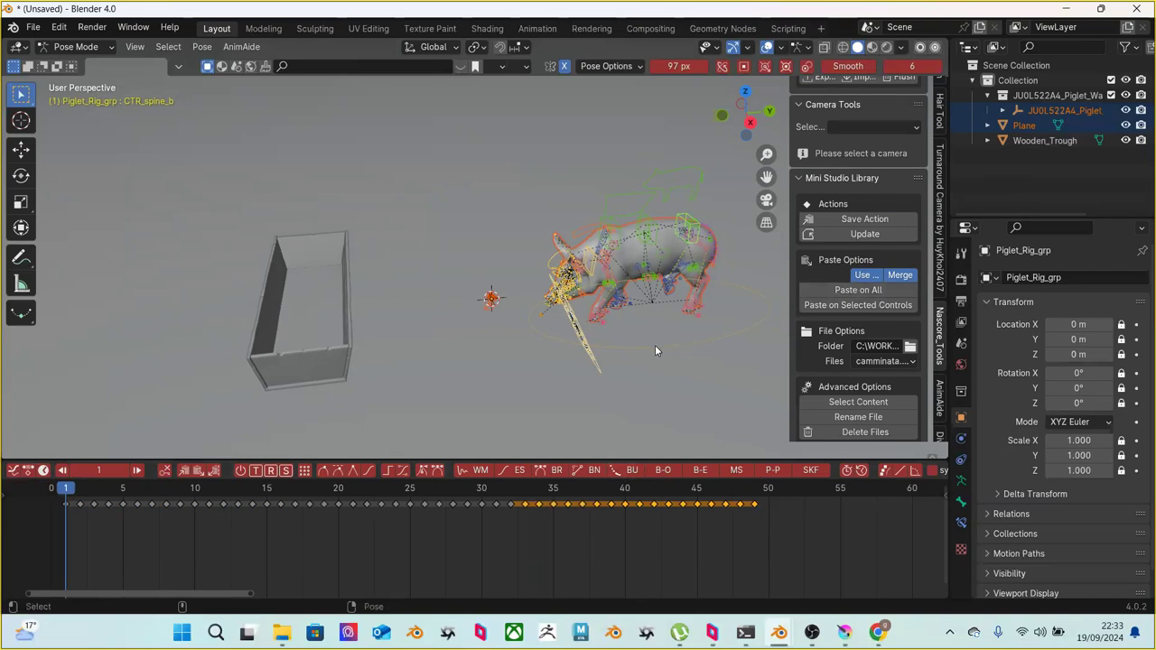
pyautogui.hotkey('ctrl', 'z')
pyautogui.scroll(-2, 664, 348)
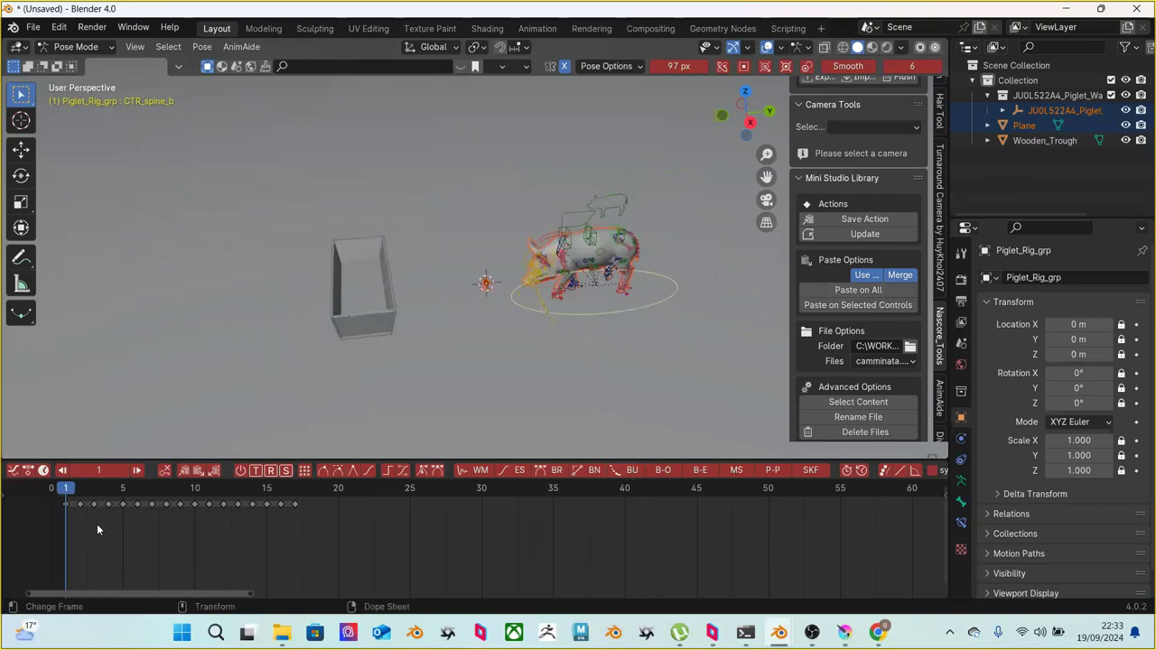
pyautogui.moveTo(74, 529); pyautogui.dragTo(309, 479)
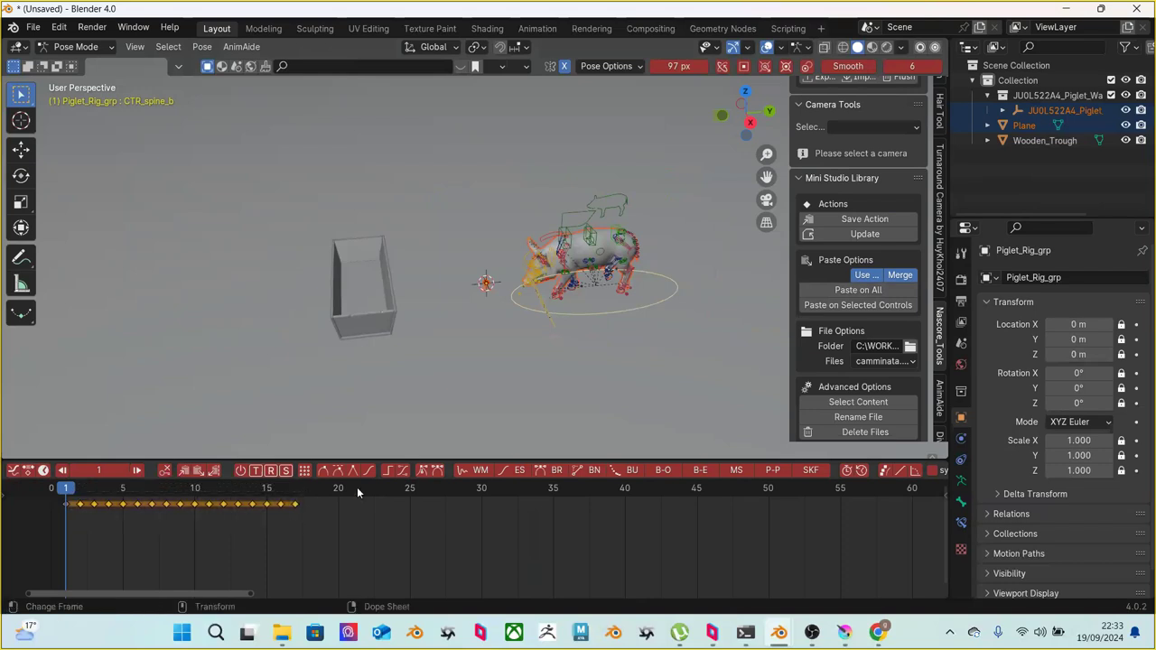
pyautogui.press('Delete')
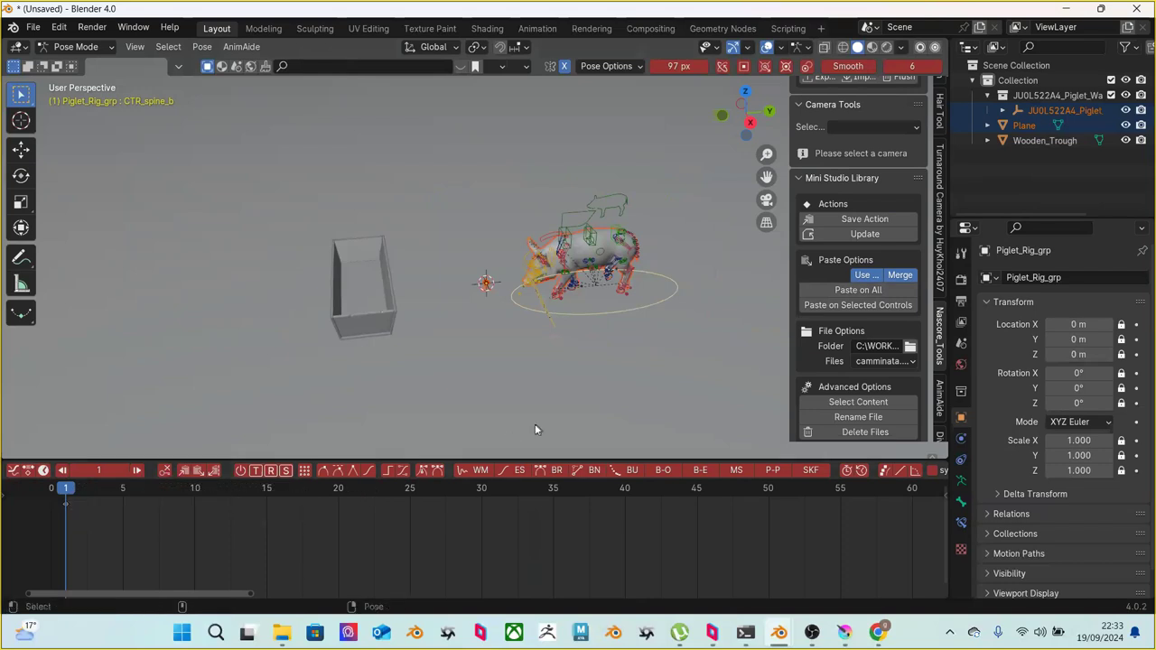
# Scrub the walk to frame 45 and compare the keyframes of the gravity control with those of the root control
pyautogui.moveTo(89, 493); pyautogui.dragTo(699, 494)
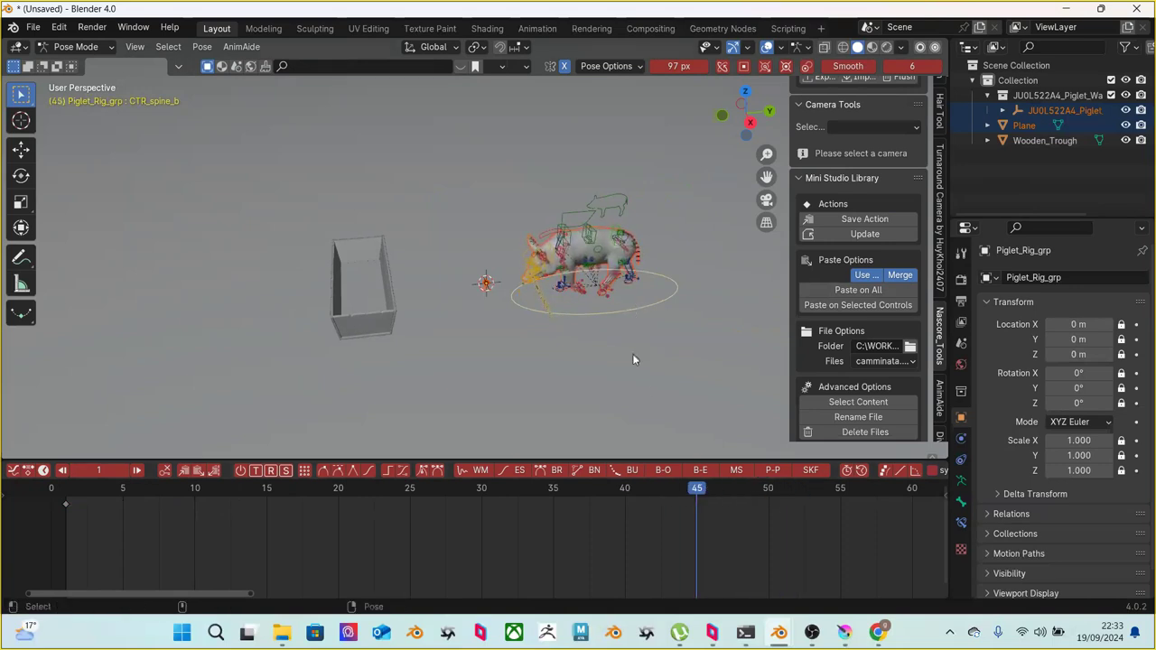
pyautogui.scroll(3, 611, 257)
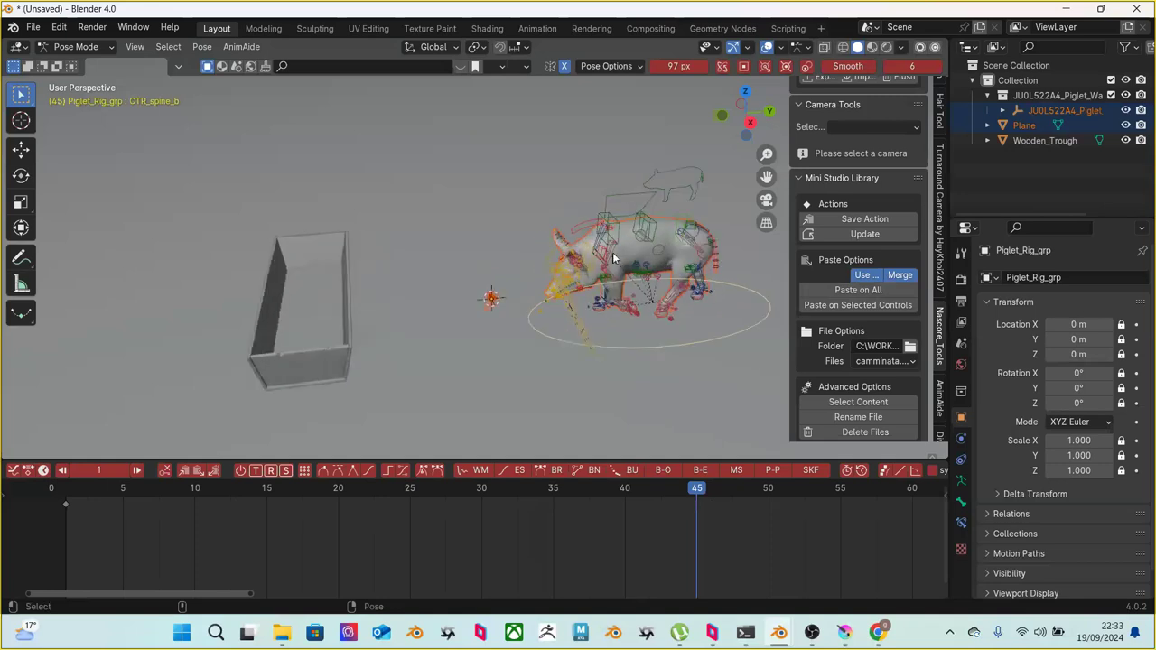
pyautogui.click(634, 195)
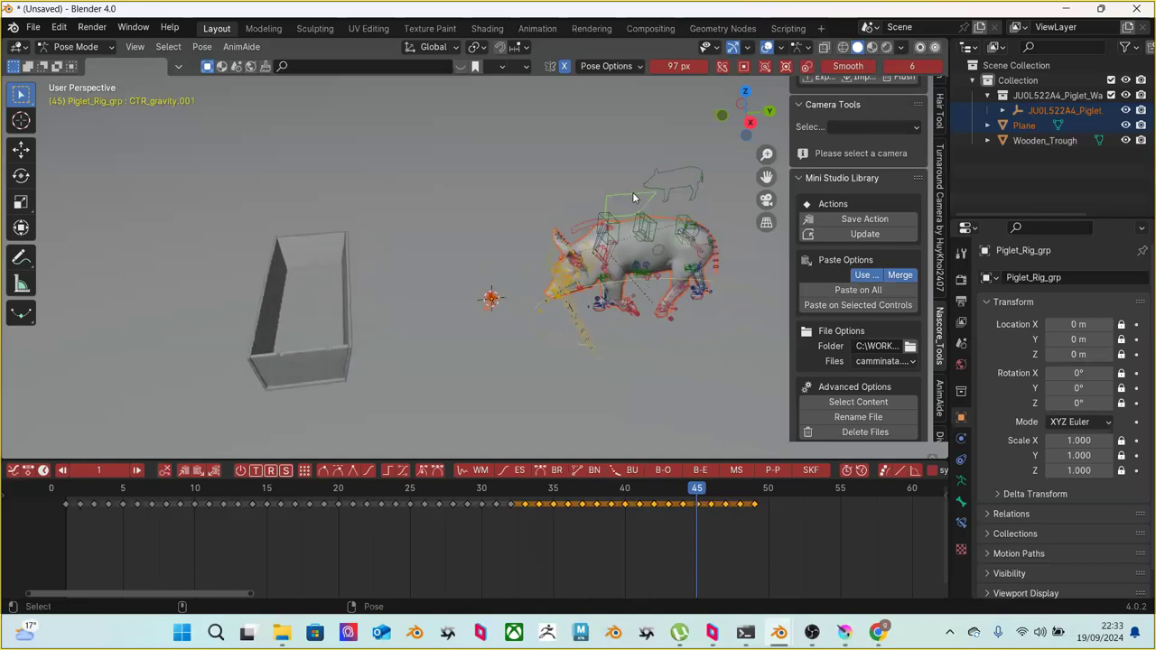
pyautogui.scroll(2, 650, 191)
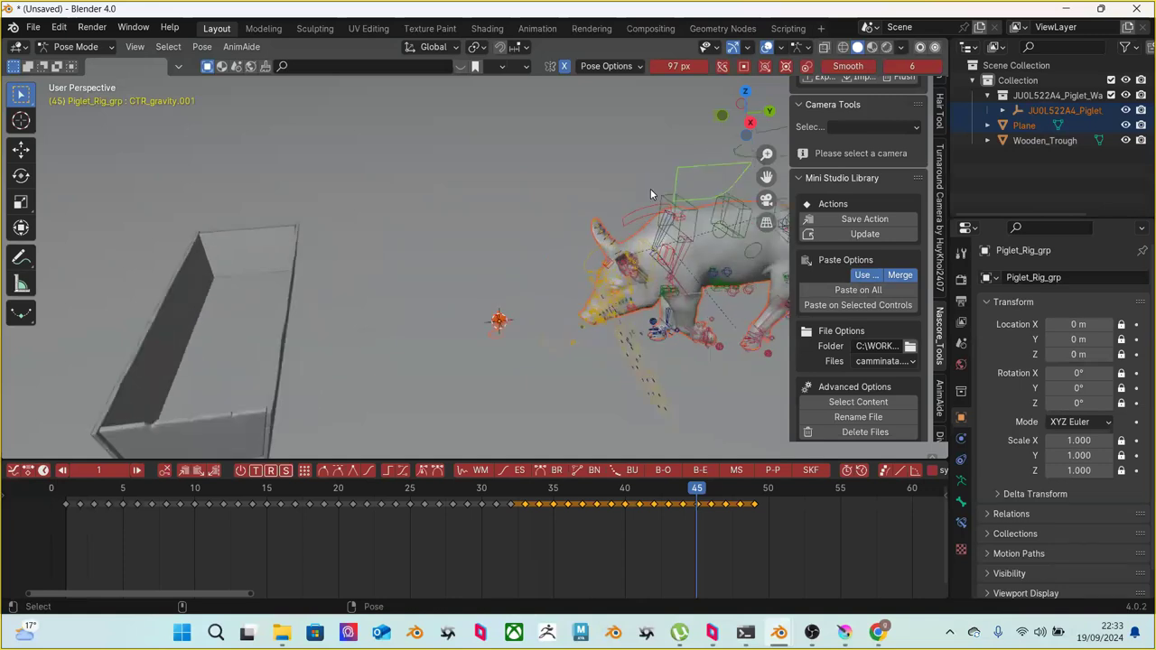
pyautogui.scroll(-1, 651, 190)
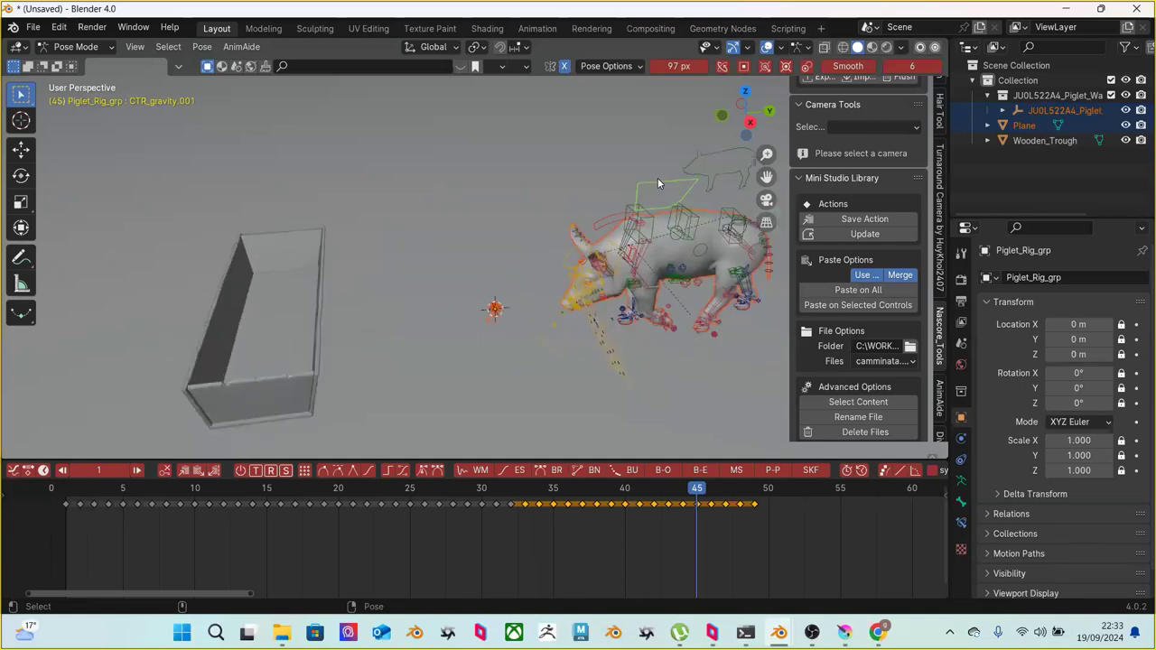
pyautogui.click(683, 368)
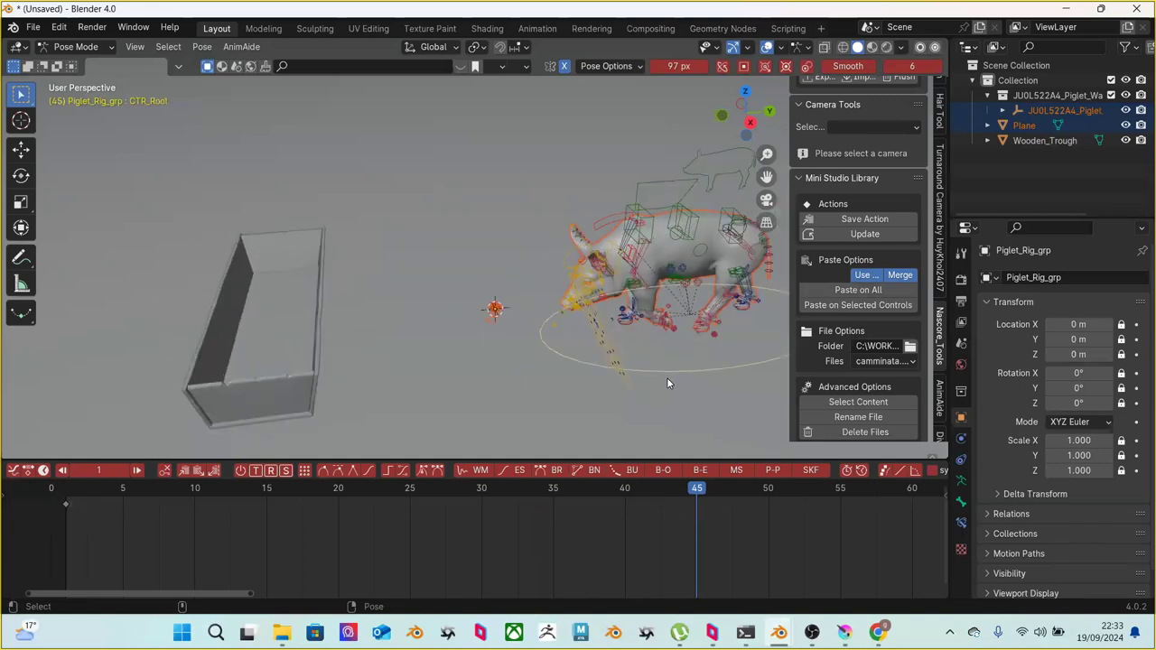
pyautogui.scroll(-2, 695, 357)
pyautogui.scroll(2, 695, 357)
pyautogui.scroll(3, 610, 228)
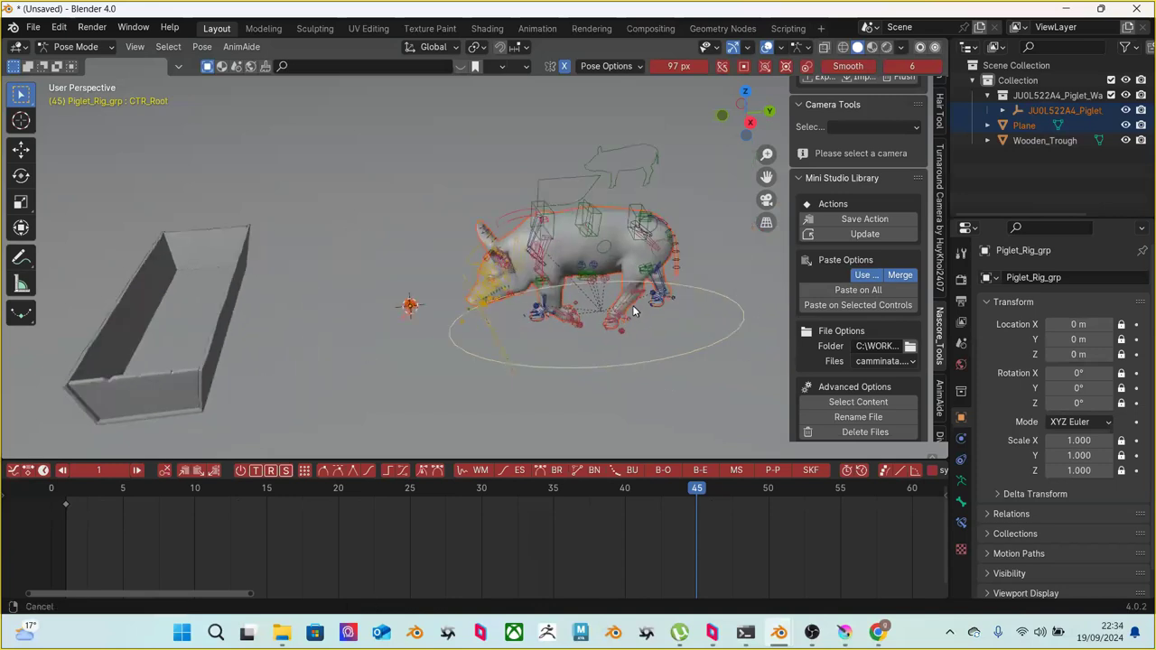
# Try moving the CTR_gravity.001 control backward along Y at frame 45 with the Move tool, and undo it
pyautogui.click(606, 170)
pyautogui.scroll(-1, 616, 195)
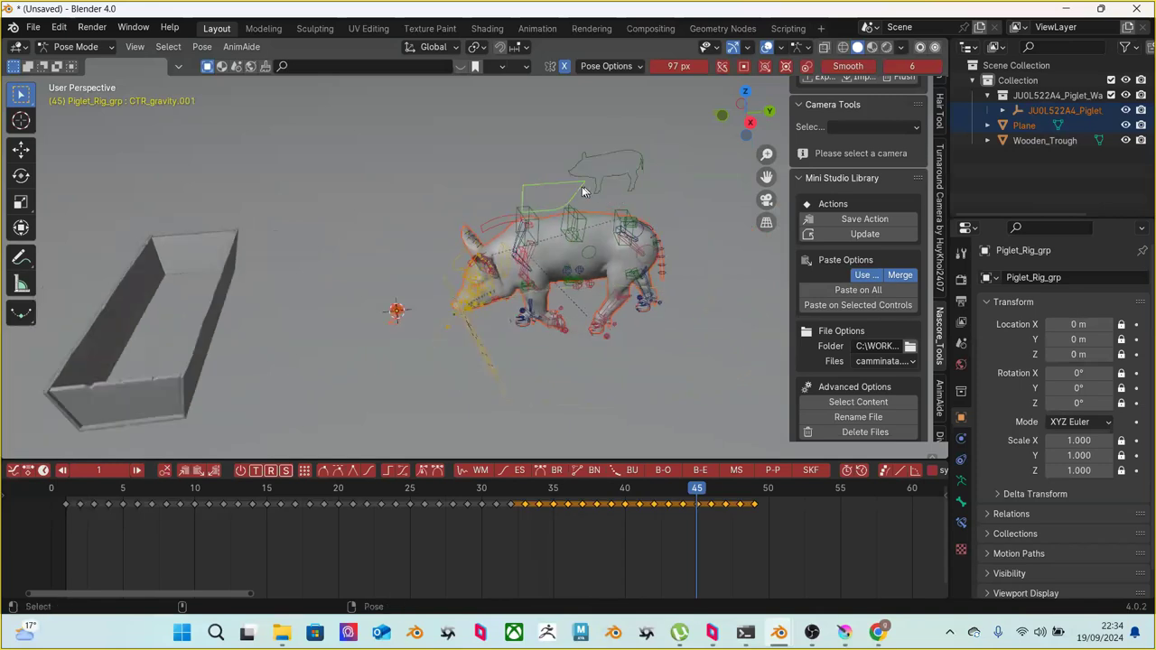
pyautogui.hotkey('shift', 'space')
pyautogui.press('g')
pyautogui.moveTo(604, 246); pyautogui.dragTo(658, 248)
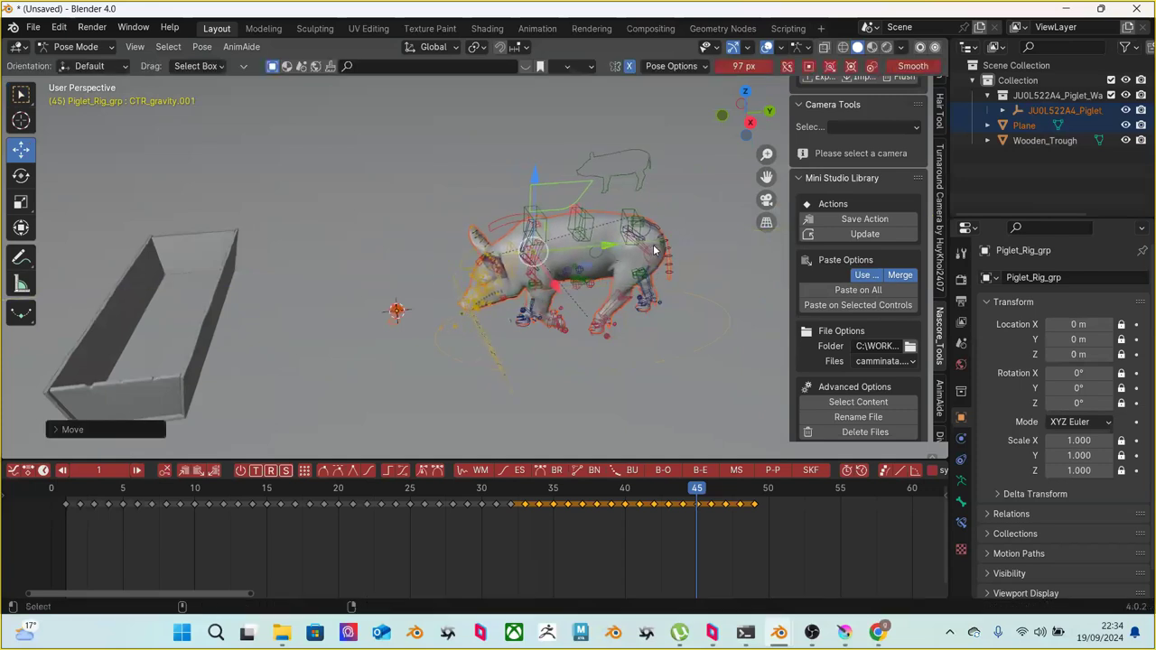
pyautogui.hotkey('ctrl', 'z')
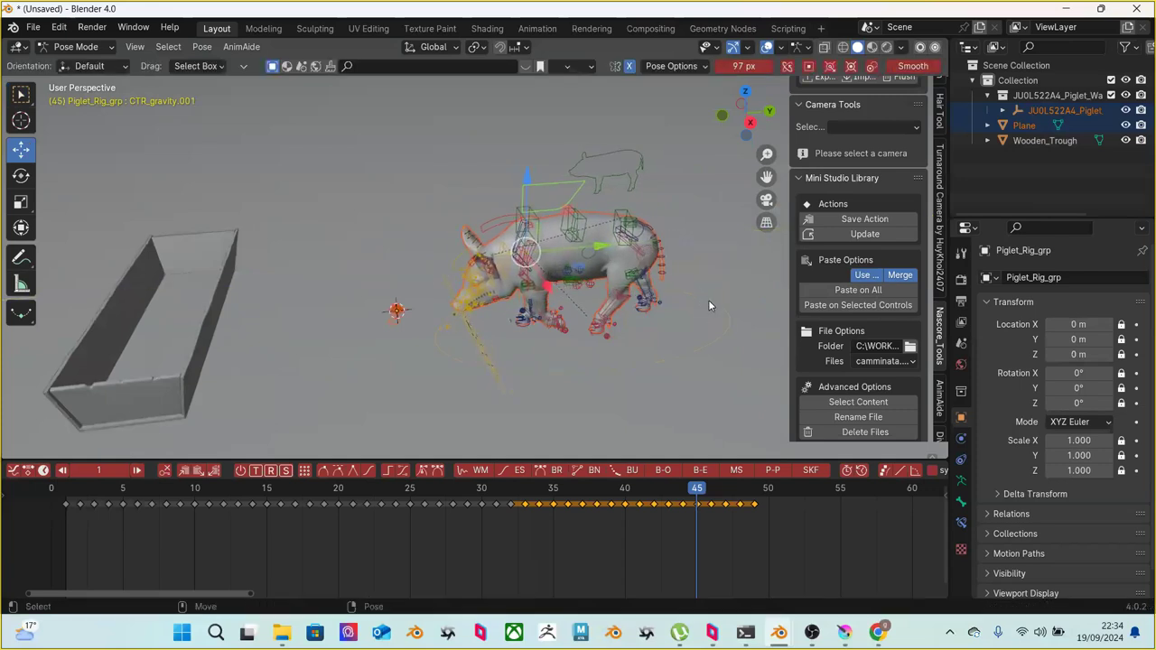
# Move the CTR_Root control along Y at frame 48 so the piglet stands beside the trough
pyautogui.click(708, 300)
pyautogui.moveTo(695, 493); pyautogui.dragTo(746, 478)
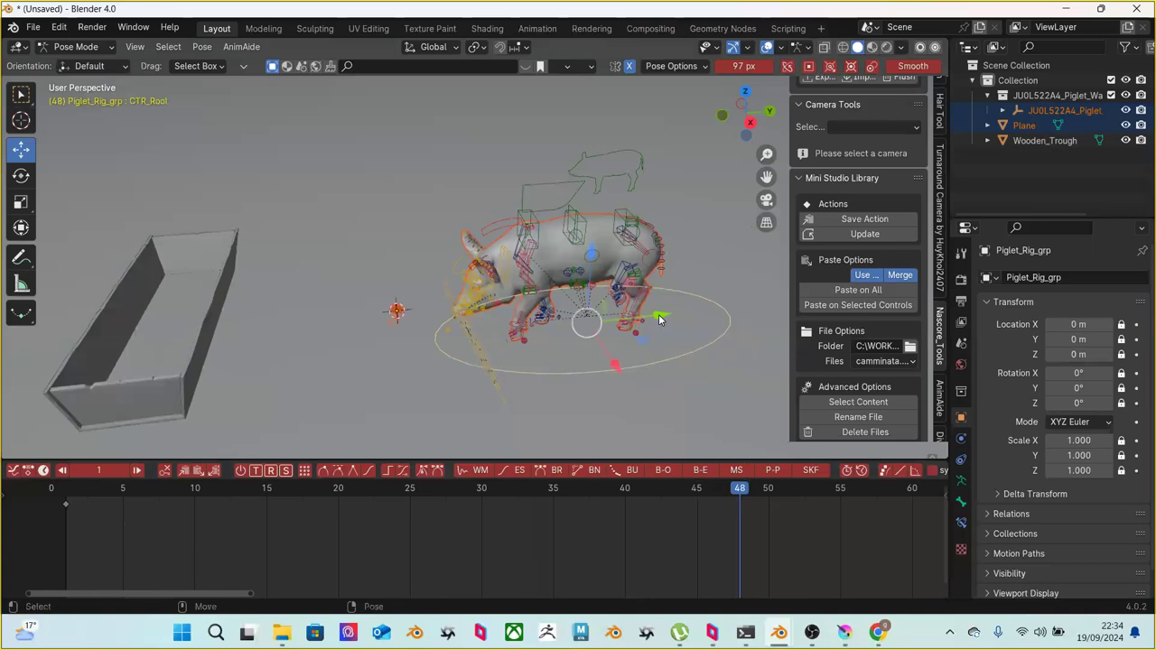
pyautogui.moveTo(661, 319); pyautogui.dragTo(466, 330)
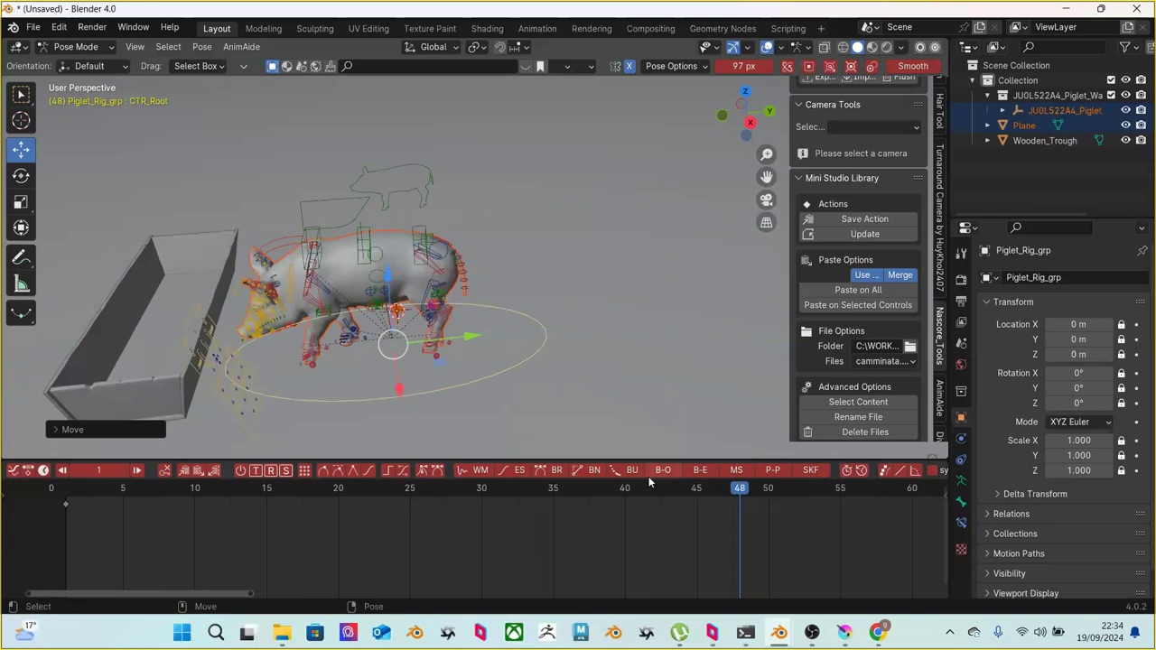
# Turn on auto keying in the timeline
pyautogui.scroll(-4, 863, 472)
pyautogui.scroll(-20, 870, 474)
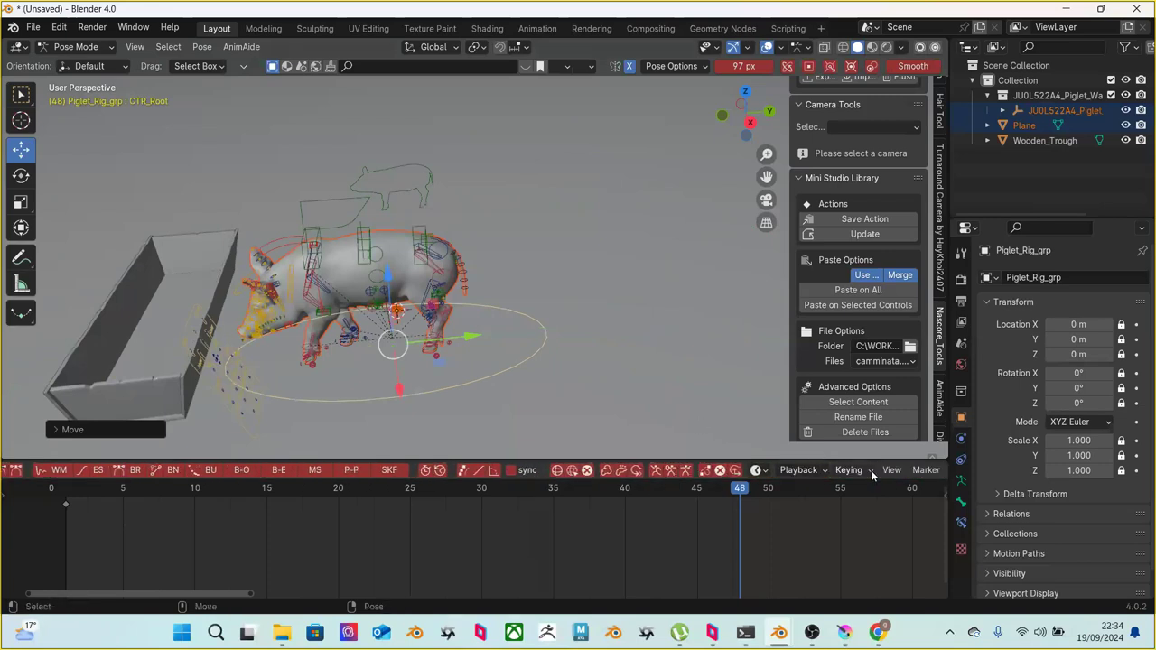
pyautogui.click(864, 471)
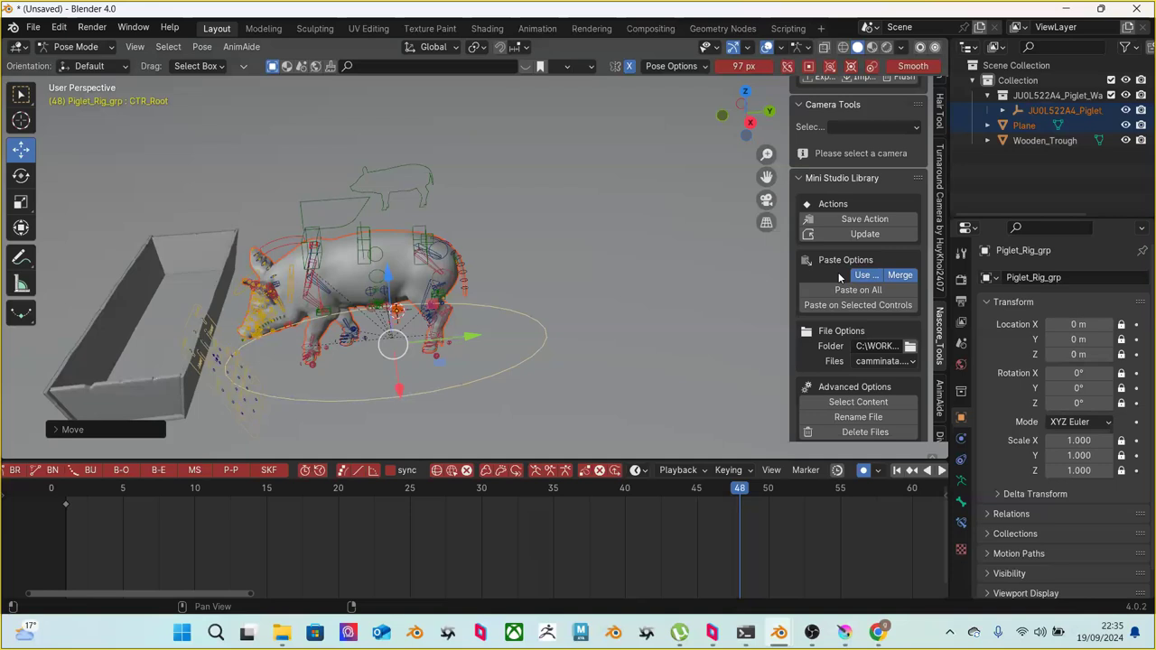
# Key the root control at frame 49 by moving it along Y until the piglet's head reaches the trough
pyautogui.click(67, 495)
pyautogui.press('space')
pyautogui.moveTo(76, 498); pyautogui.dragTo(753, 502)
pyautogui.moveTo(664, 314); pyautogui.dragTo(440, 304)
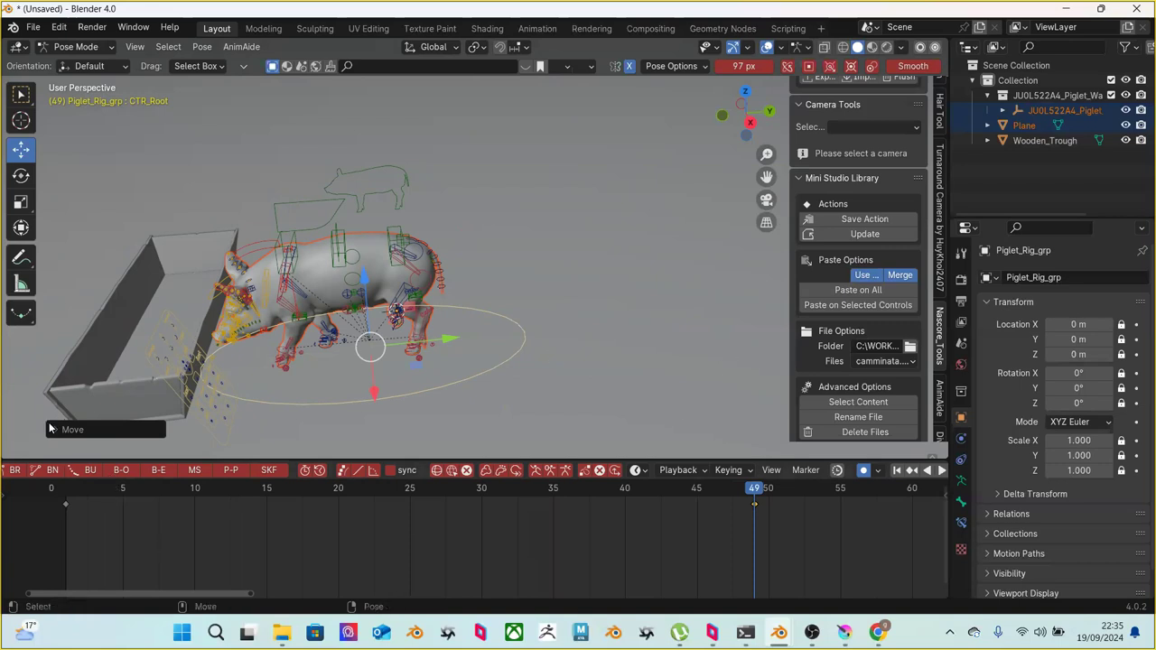
# Set the root control's keyframes at frames 1 and 49 to Linear interpolation and play the walk from frame 1
pyautogui.moveTo(27, 544); pyautogui.dragTo(806, 479)
pyautogui.rightClick(632, 497)
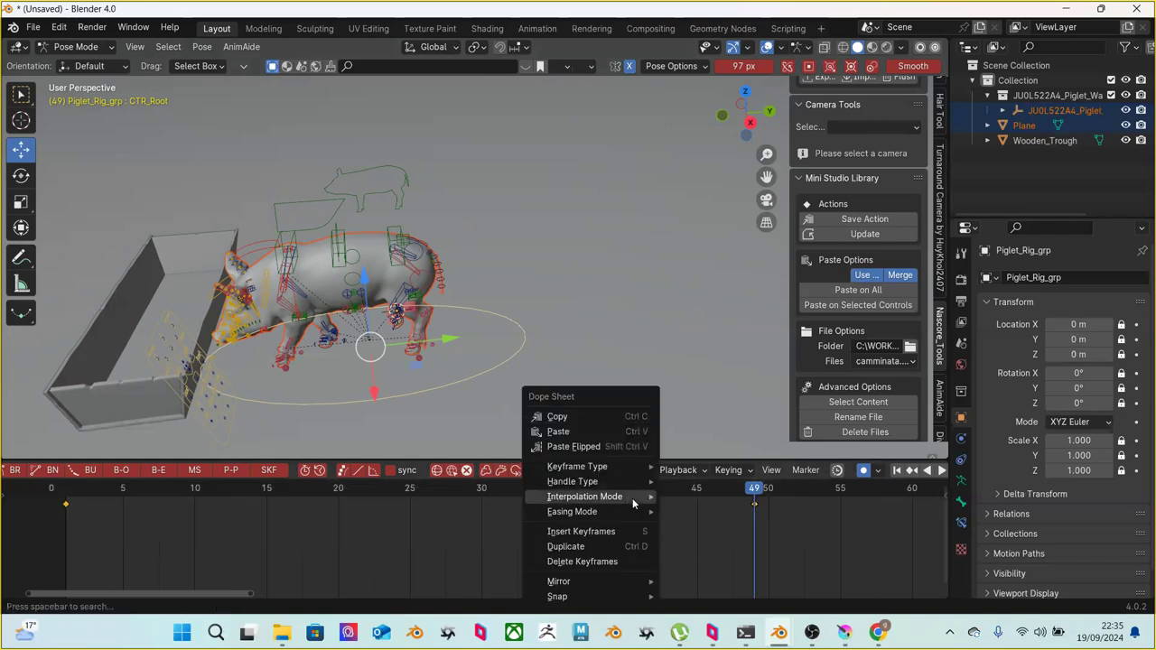
pyautogui.moveTo(633, 498)
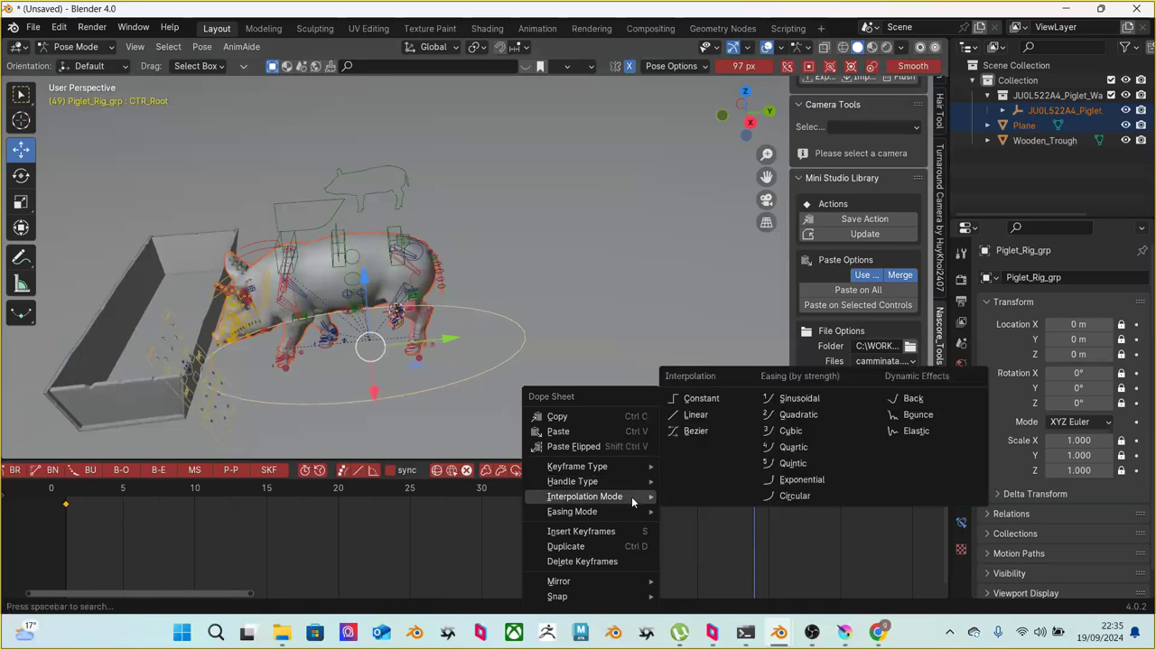
pyautogui.click(689, 414)
pyautogui.click(71, 494)
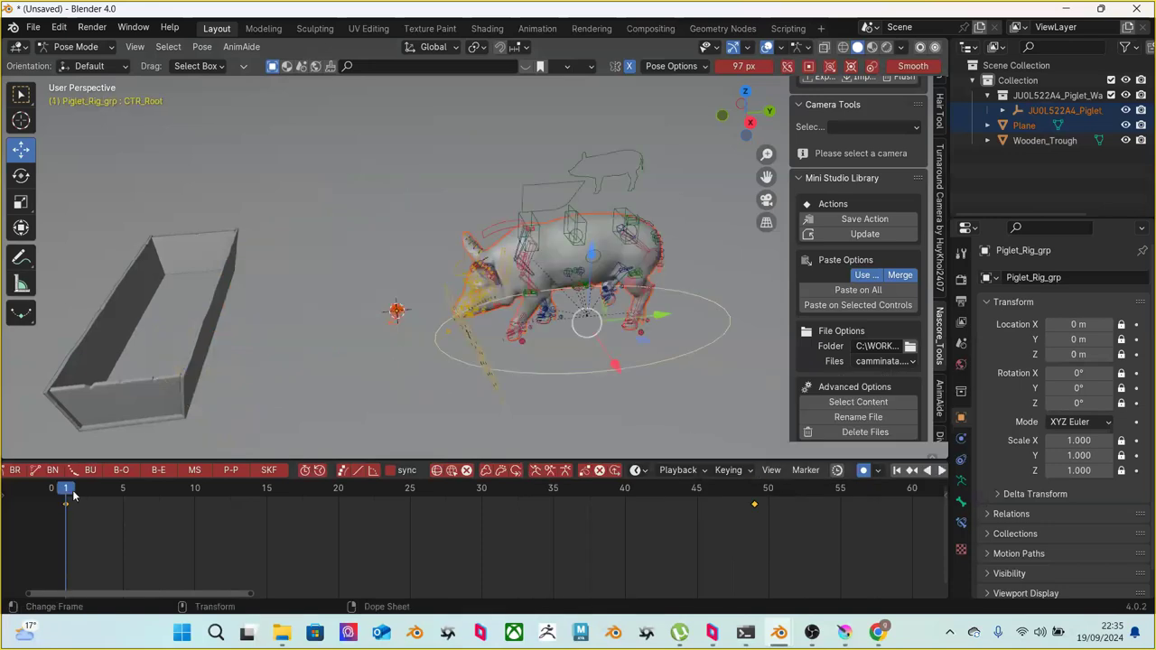
pyautogui.press('space')
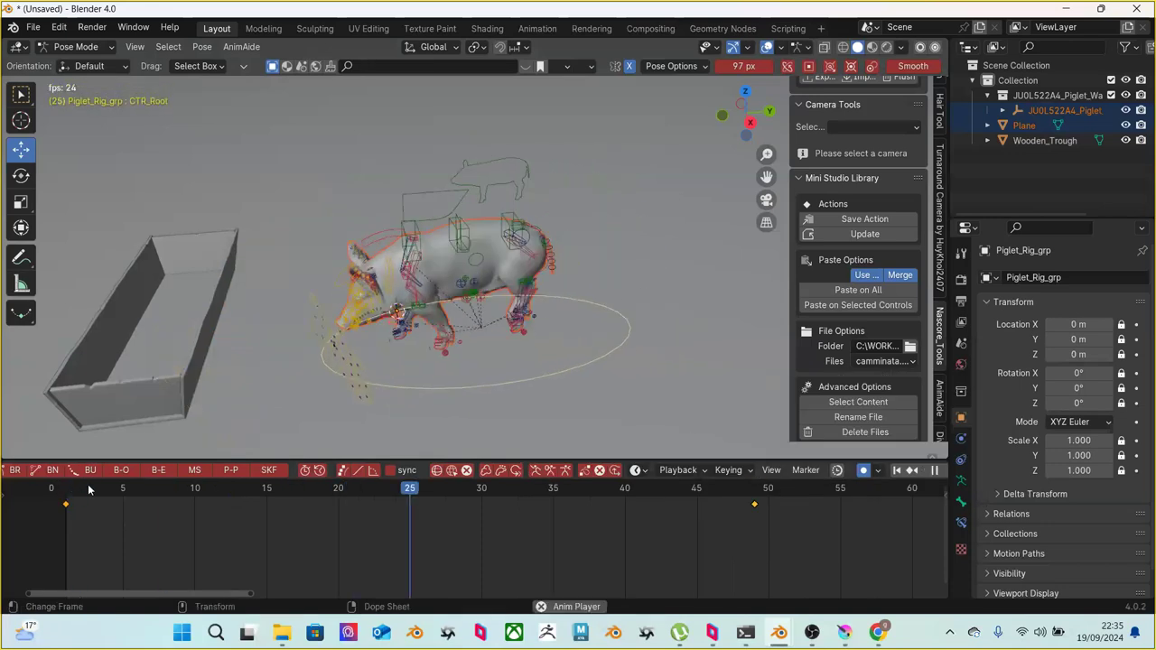
pyautogui.press('space')
# Try moving the root control back along Y, away from the trough, at frame 49 and replay the walk
pyautogui.moveTo(82, 494); pyautogui.dragTo(754, 470)
pyautogui.moveTo(451, 341); pyautogui.dragTo(469, 343)
pyautogui.click(69, 490)
pyautogui.press('space')
pyautogui.moveTo(69, 491); pyautogui.dragTo(209, 477)
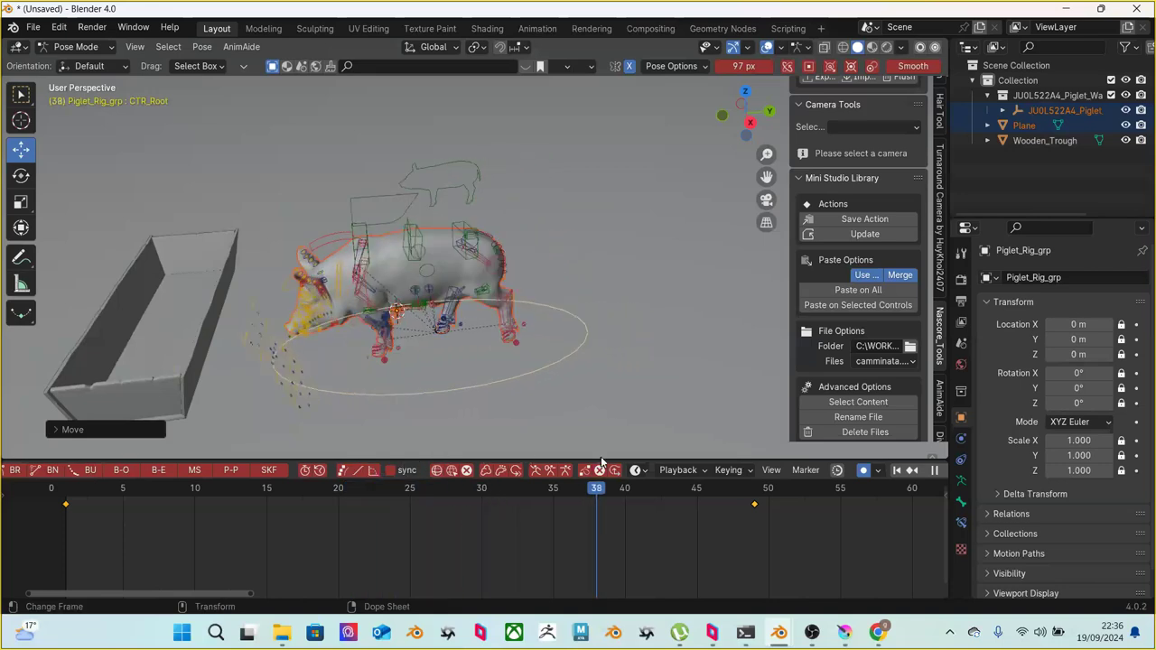
pyautogui.press('space')
pyautogui.moveTo(471, 339); pyautogui.dragTo(521, 335)
pyautogui.moveTo(72, 488); pyautogui.dragTo(93, 489)
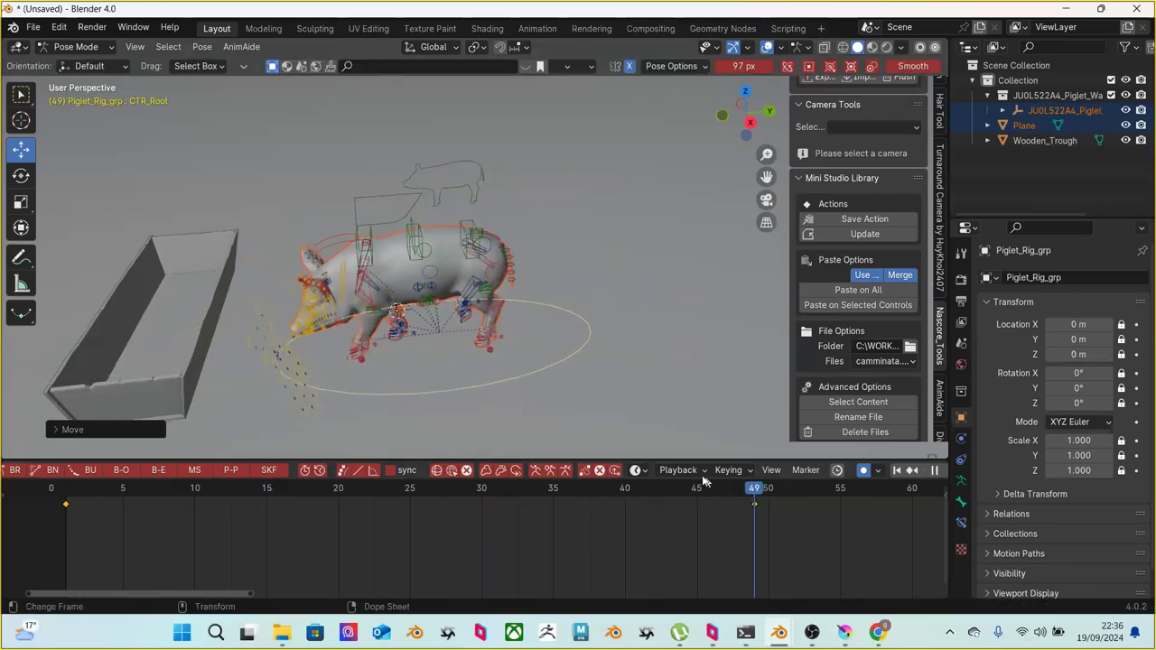
pyautogui.press('space')
# Move the root control about 0.264 m along negative Y into the trough at frame 49, and back along Y at frame 1
pyautogui.moveTo(513, 328); pyautogui.dragTo(398, 335)
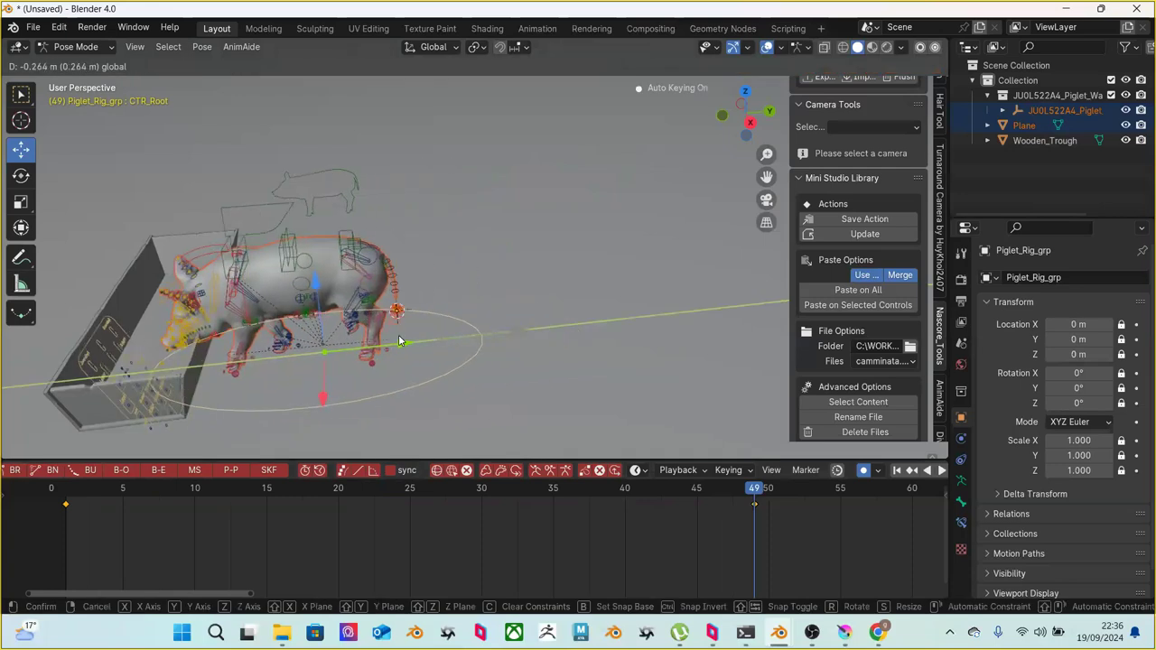
pyautogui.click(400, 341)
pyautogui.click(65, 492)
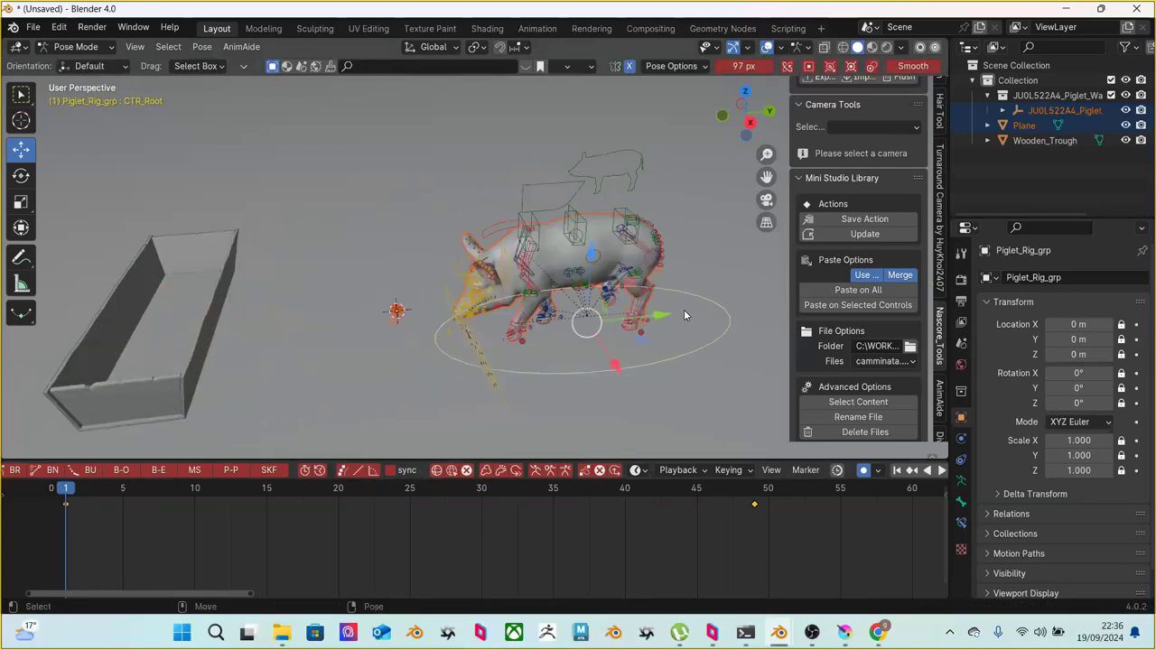
pyautogui.moveTo(663, 316); pyautogui.dragTo(725, 310)
pyautogui.moveTo(71, 489)
pyautogui.mouseDown()
pyautogui.moveTo(213, 493)
pyautogui.moveTo(65, 491)
pyautogui.moveTo(253, 479)
pyautogui.moveTo(309, 490)
pyautogui.moveTo(80, 491)
pyautogui.mouseUp()
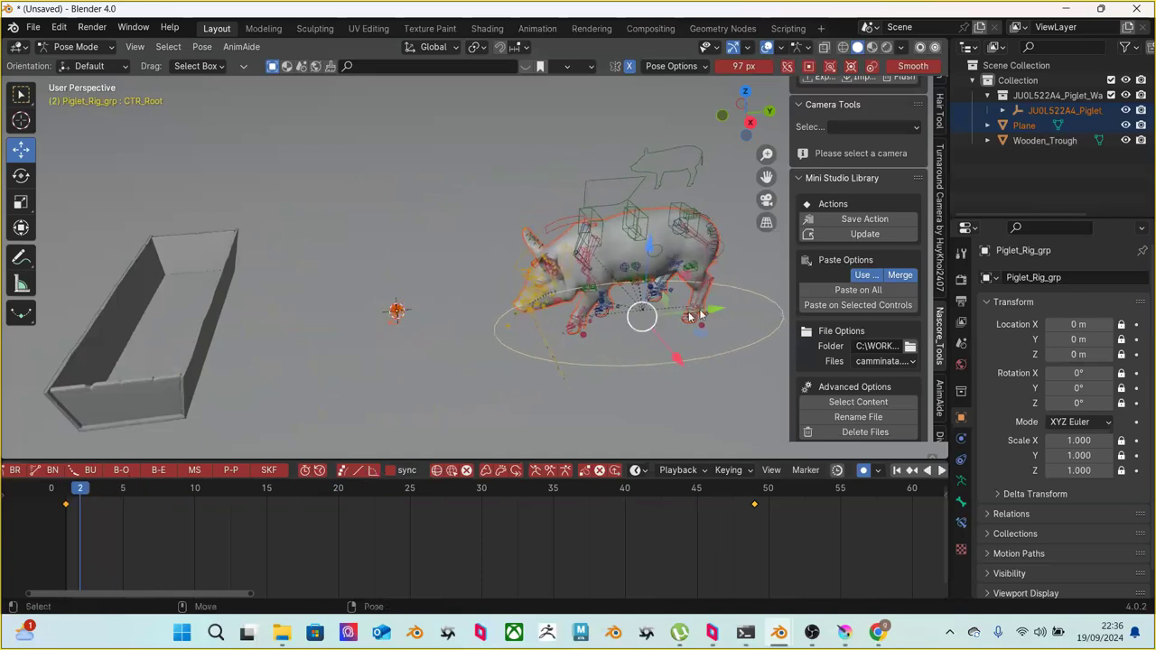
# Shift the root control slightly toward the trough along Y at frame 1 in small corrections, replaying the walk between them
pyautogui.click(65, 489)
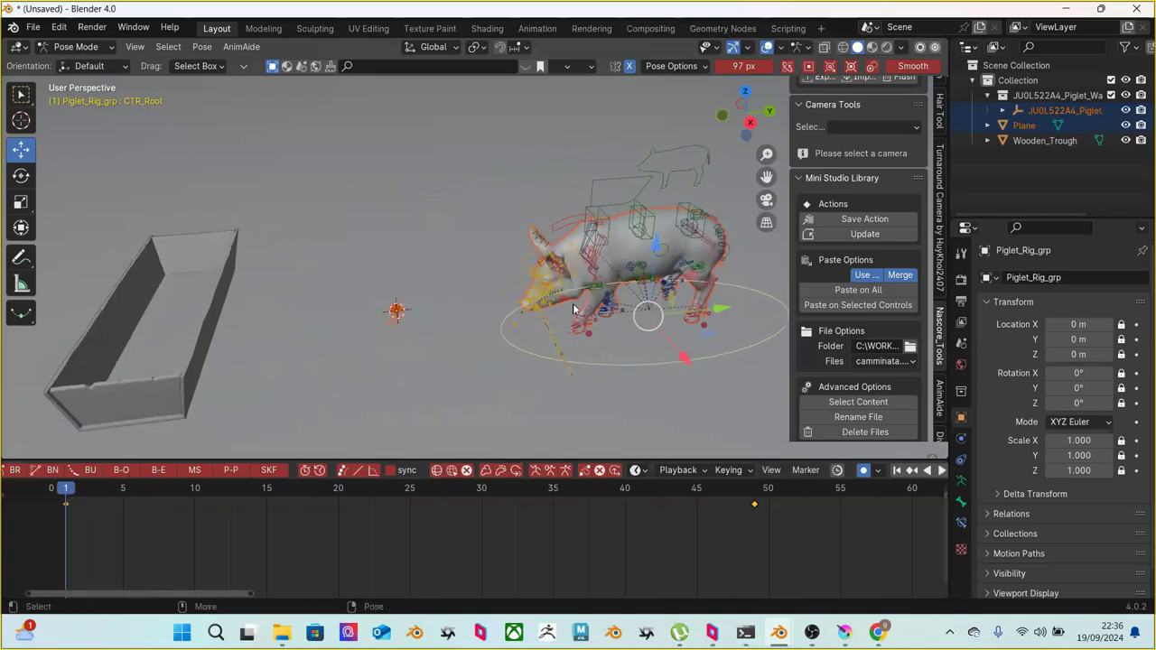
pyautogui.moveTo(720, 315); pyautogui.dragTo(698, 313)
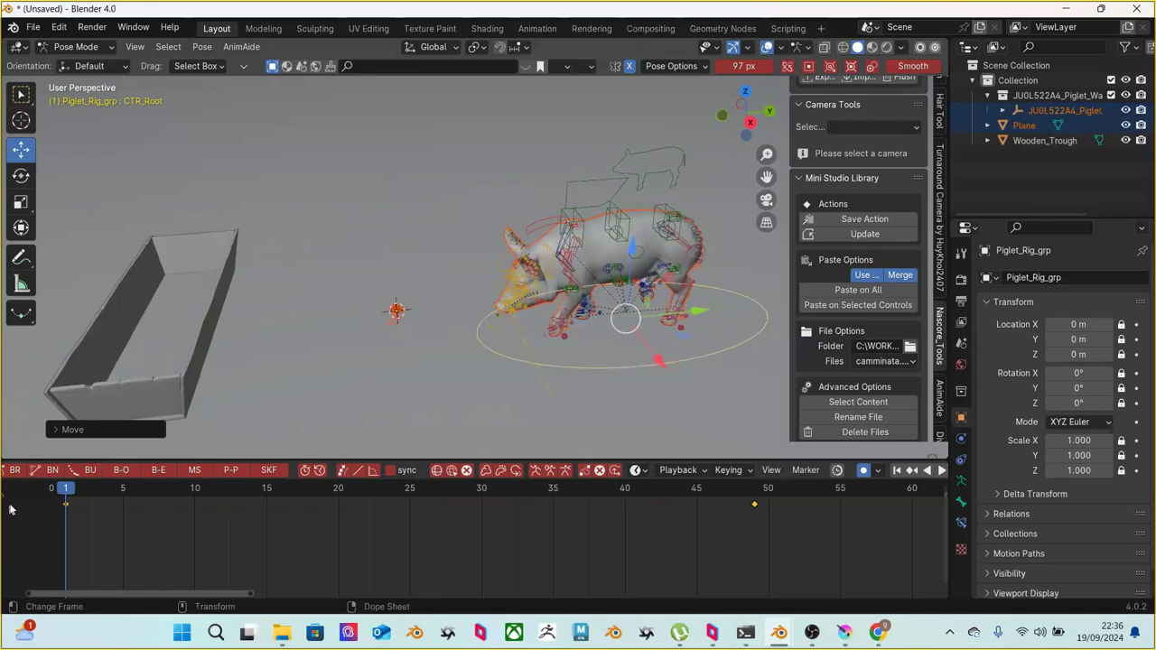
pyautogui.press('space')
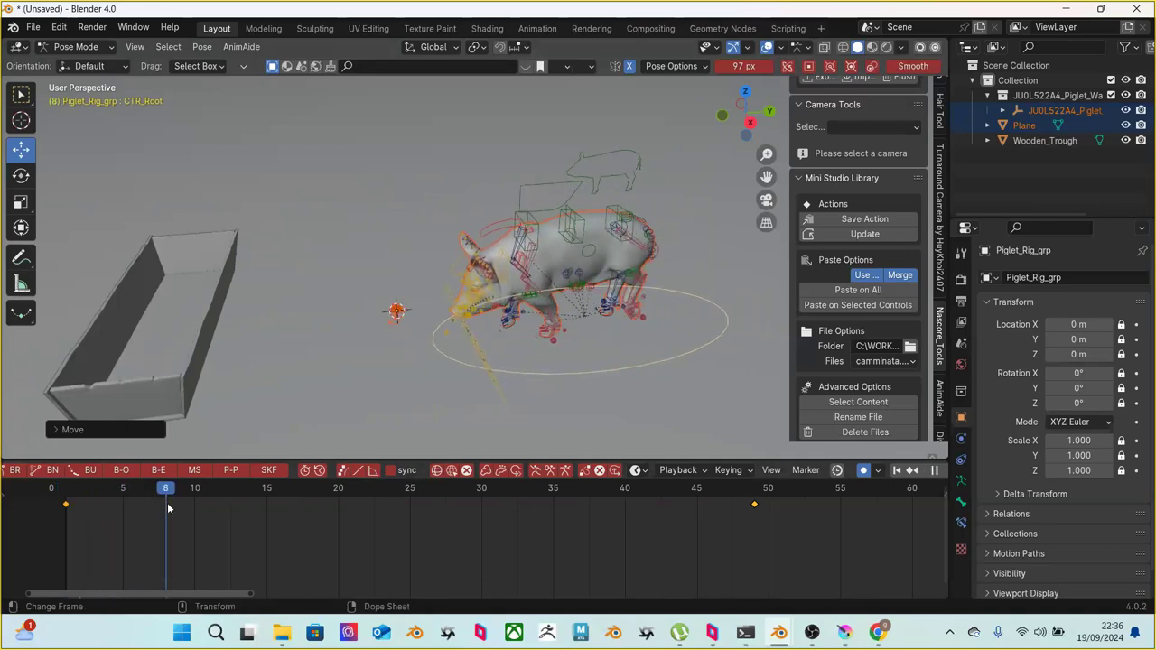
pyautogui.moveTo(205, 505); pyautogui.dragTo(70, 491)
pyautogui.moveTo(699, 313); pyautogui.dragTo(680, 314)
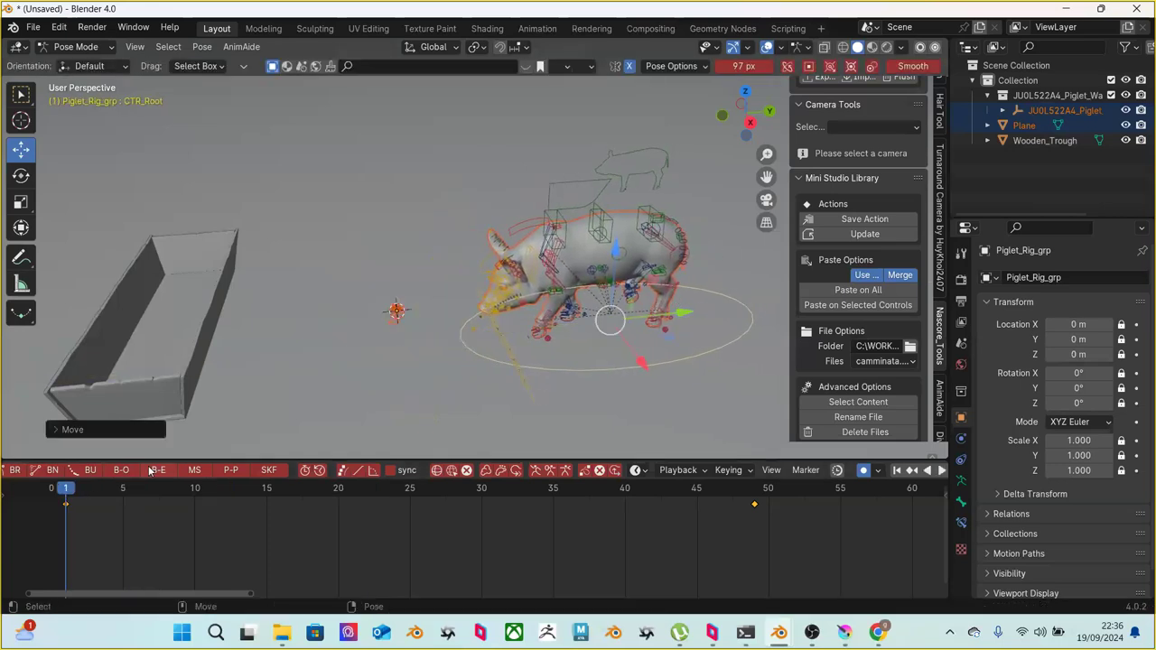
pyautogui.moveTo(71, 491); pyautogui.dragTo(89, 491)
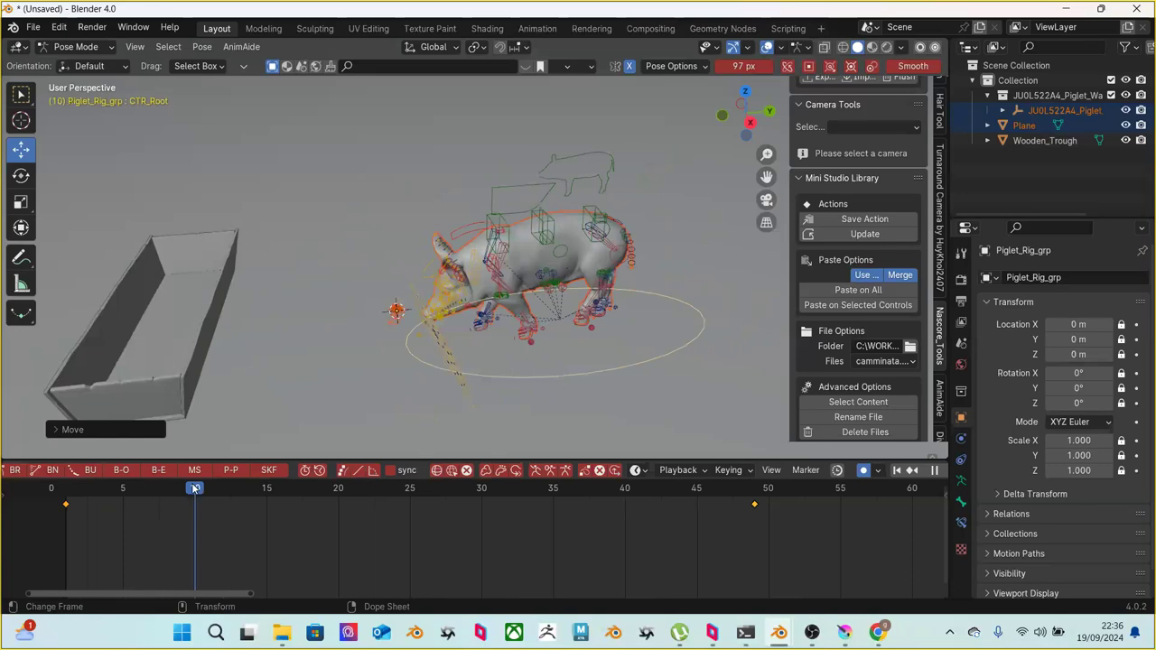
pyautogui.moveTo(282, 474); pyautogui.dragTo(267, 479)
# Reapply Linear interpolation to both root control keyframes and scrub through the opening frames of the walk
pyautogui.moveTo(40, 537); pyautogui.dragTo(769, 498)
pyautogui.rightClick(411, 493)
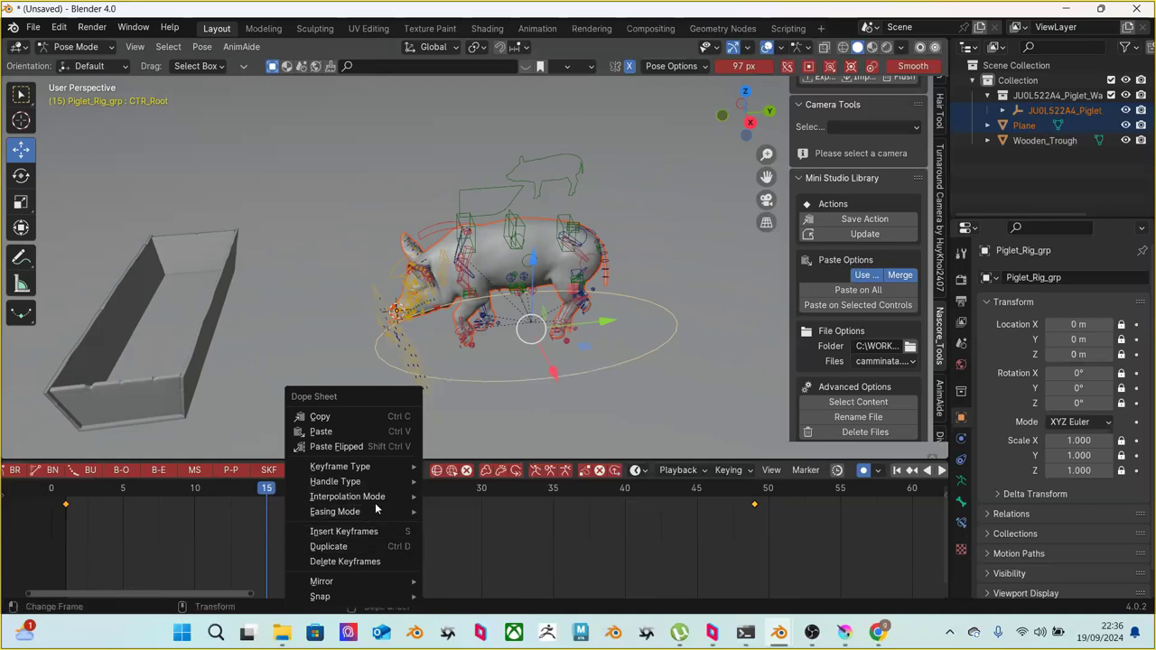
pyautogui.moveTo(362, 497)
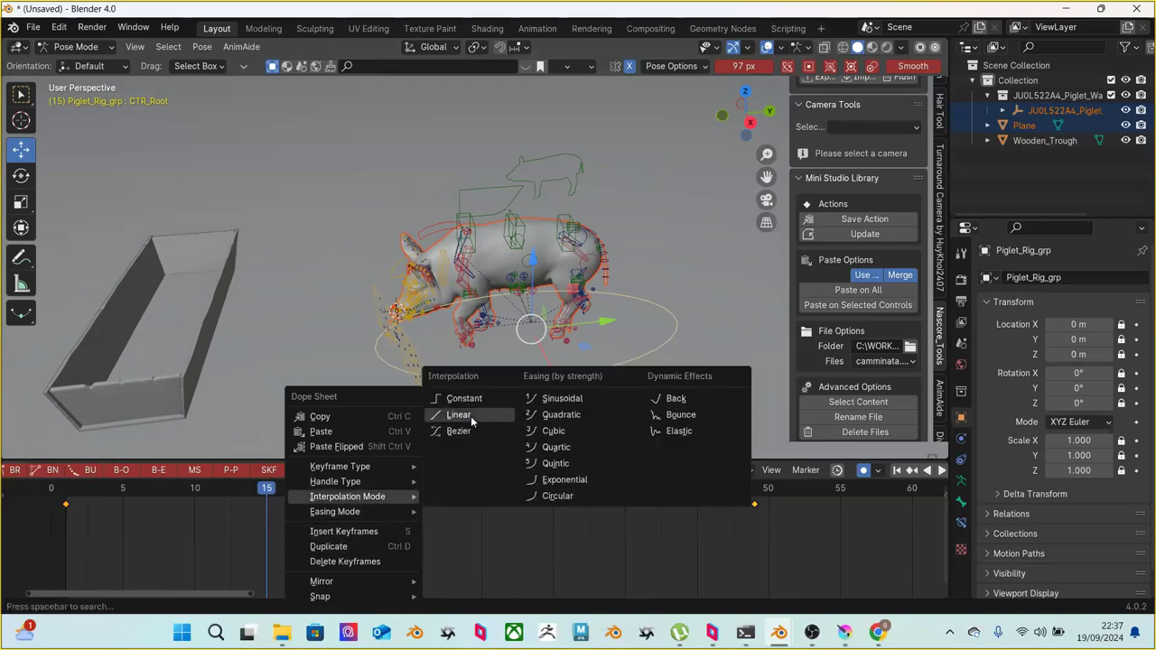
pyautogui.click(471, 416)
pyautogui.click(66, 490)
pyautogui.moveTo(76, 495)
pyautogui.mouseDown()
pyautogui.moveTo(274, 484)
pyautogui.moveTo(464, 448)
pyautogui.moveTo(763, 481)
pyautogui.moveTo(73, 485)
pyautogui.mouseUp()
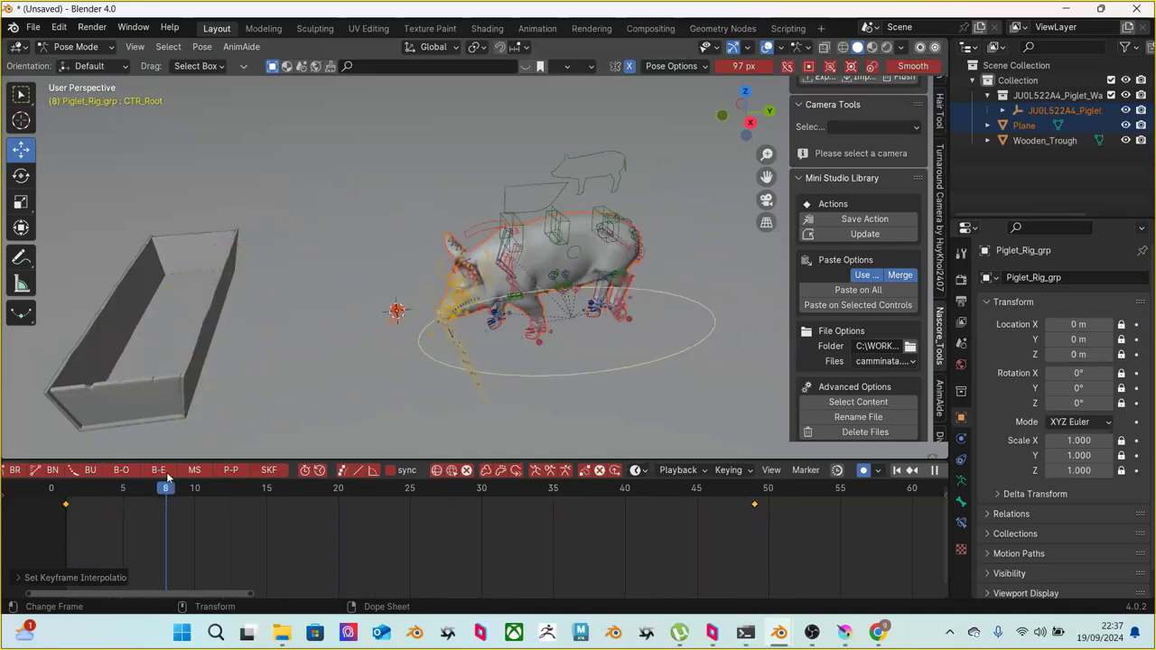
pyautogui.press('space')
# Examine the piglet's feet up close while scrubbing the walk from frame 1 to frame 49
pyautogui.scroll(4, 562, 326)
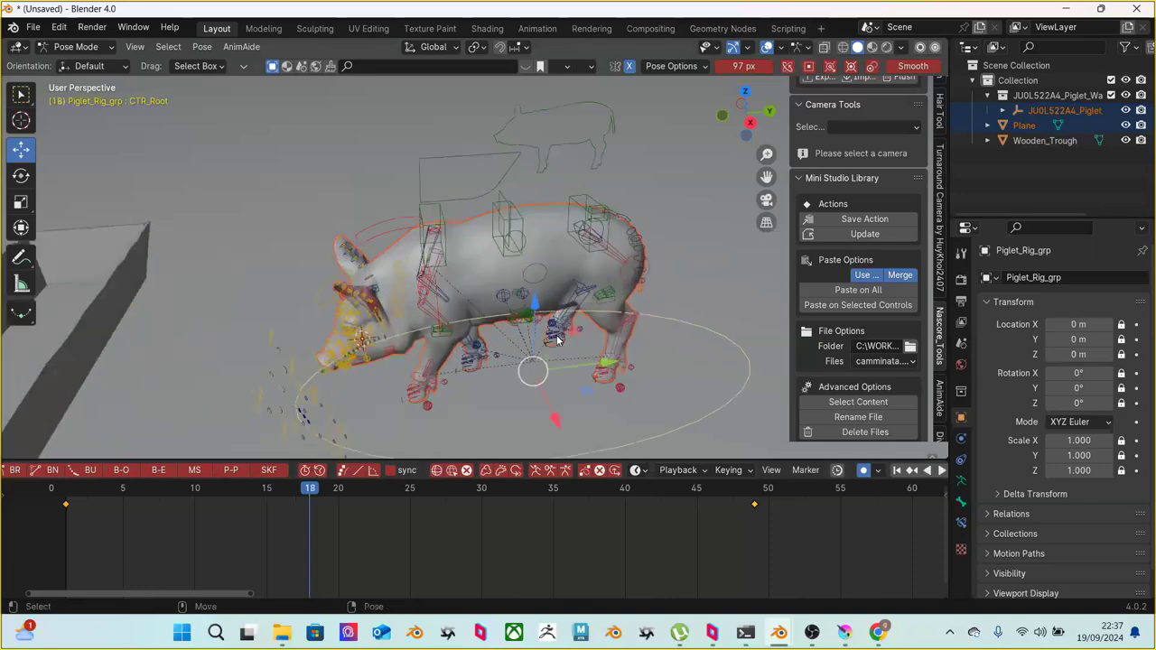
pyautogui.moveTo(523, 265); pyautogui.dragTo(533, 318, button='middle')
pyautogui.moveTo(64, 494); pyautogui.dragTo(182, 488)
pyautogui.keyDown('alt'); pyautogui.moveTo(433, 359); pyautogui.dragTo(389, 334, button='middle'); pyautogui.keyUp('alt')
pyautogui.keyDown('alt'); pyautogui.moveTo(388, 329); pyautogui.dragTo(387, 338); pyautogui.keyUp('alt')
pyautogui.moveTo(71, 490); pyautogui.dragTo(756, 492)
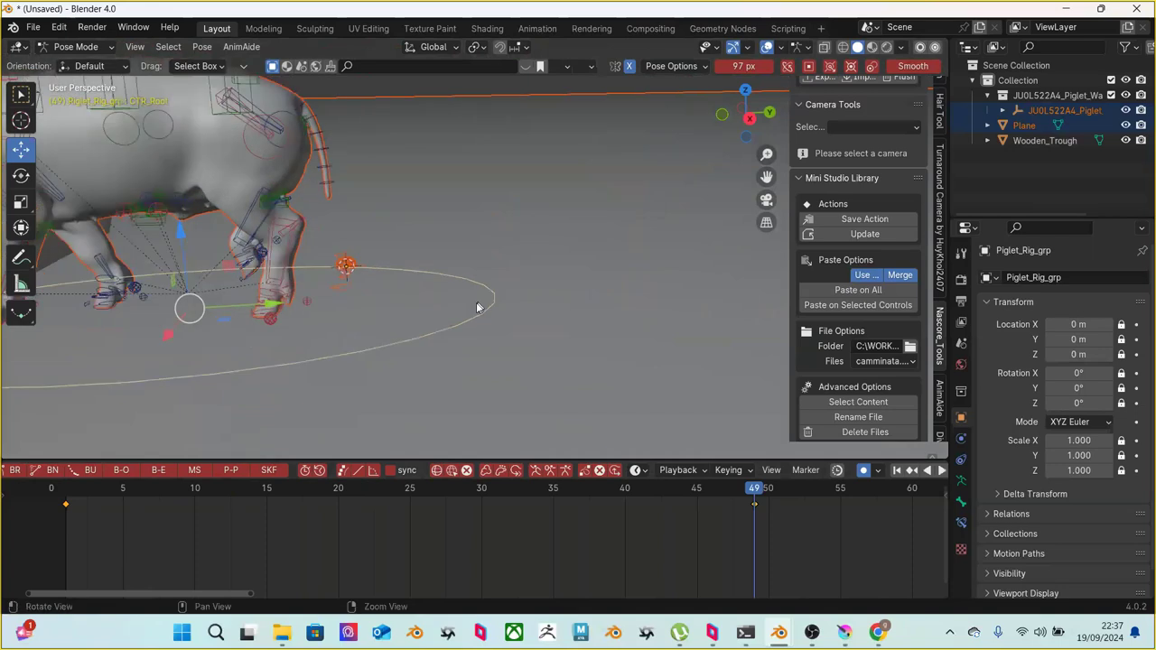
pyautogui.scroll(-3, 315, 307)
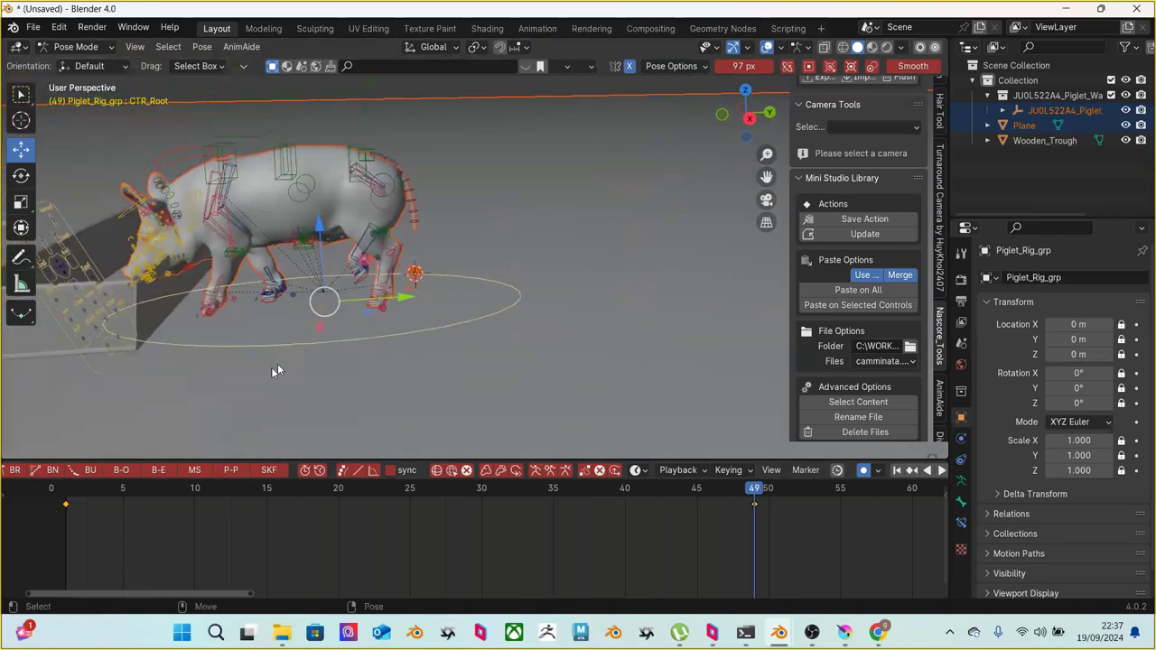
# Move the root control further toward the trough along Y at frame 1 and scrub through the walk
pyautogui.click(68, 493)
pyautogui.keyDown('shift'); pyautogui.moveTo(520, 291); pyautogui.dragTo(424, 317, button='middle'); pyautogui.keyUp('shift')
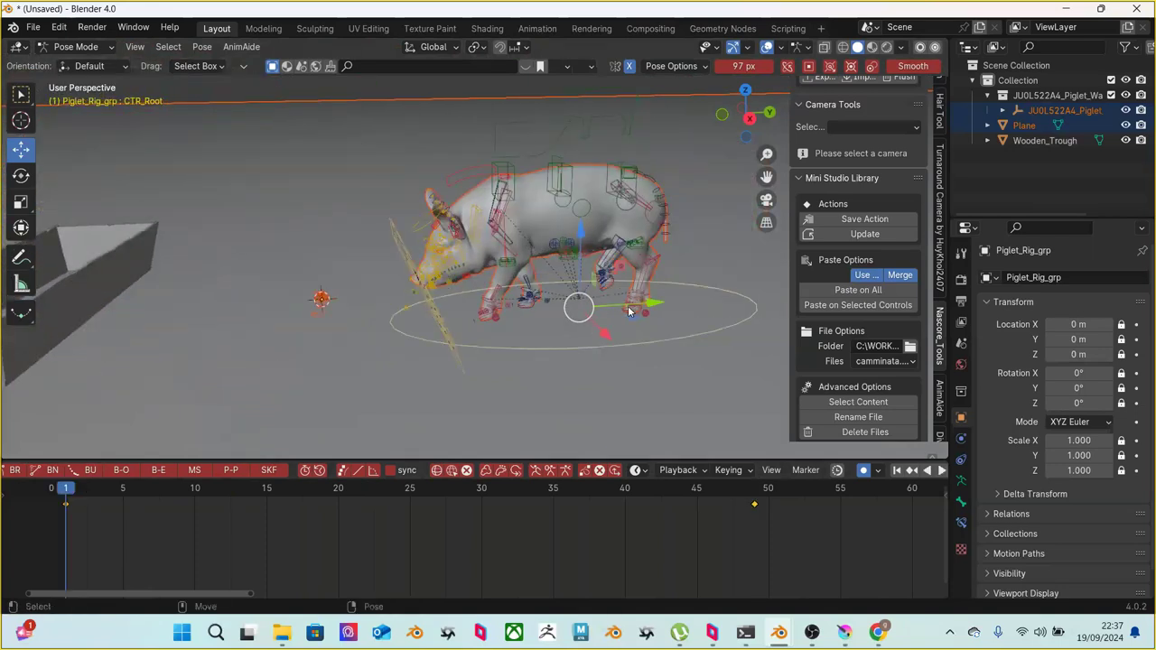
pyautogui.moveTo(630, 312); pyautogui.dragTo(584, 311)
pyautogui.moveTo(69, 491); pyautogui.dragTo(520, 461)
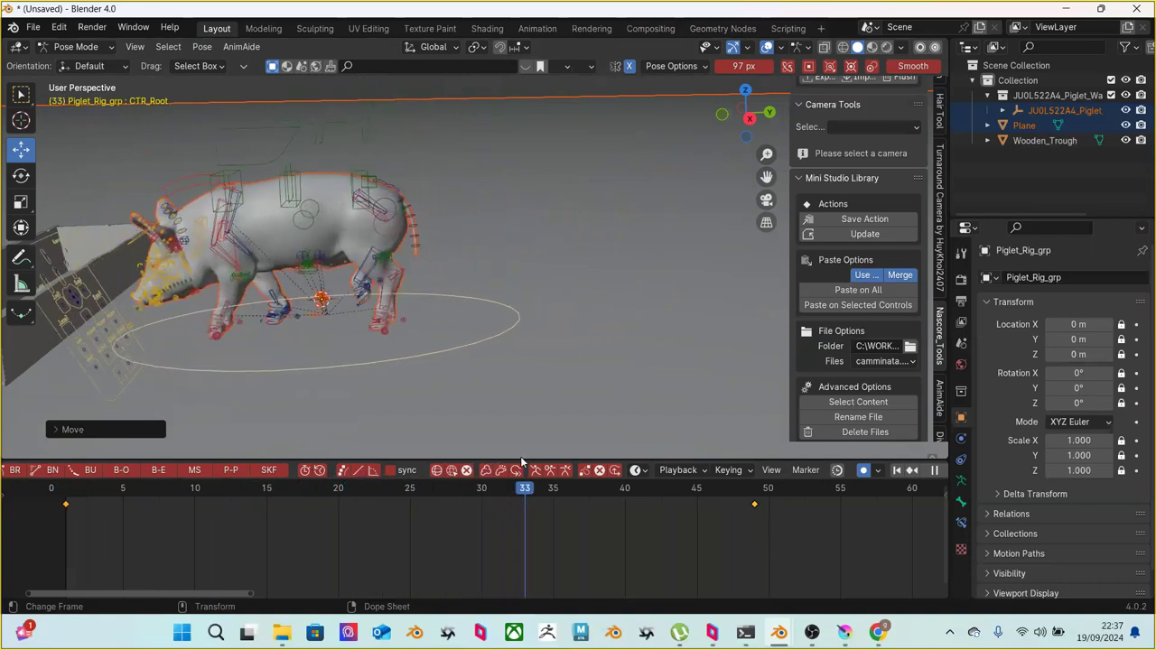
# Examine the piglet's walk toward the trough from other angles, including from above, through frame 49
pyautogui.moveTo(465, 271); pyautogui.dragTo(489, 298, button='middle')
pyautogui.moveTo(81, 490); pyautogui.dragTo(754, 470)
pyautogui.press('space')
pyautogui.moveTo(349, 286); pyautogui.dragTo(361, 278)
pyautogui.moveTo(66, 494); pyautogui.dragTo(112, 488)
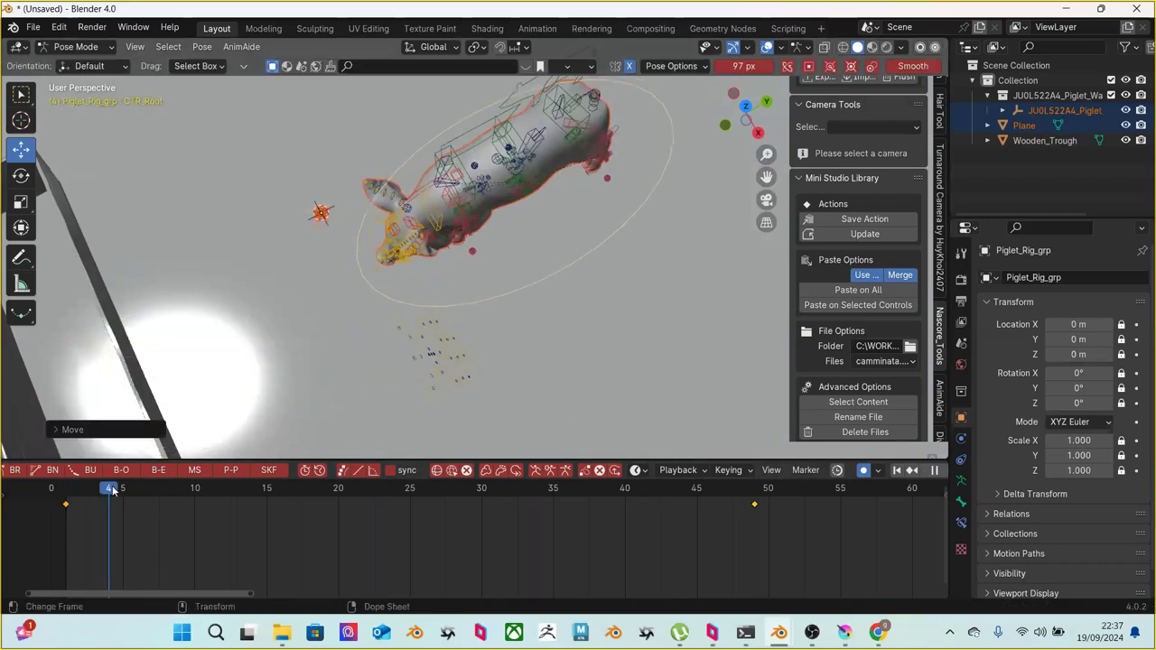
pyautogui.press('space')
pyautogui.moveTo(334, 294); pyautogui.dragTo(427, 348, button='middle')
# Check the hooves for sliding against the ground by replaying and scrubbing the walk up close between frames 1 and 49
pyautogui.click(65, 495)
pyautogui.press('space')
pyautogui.scroll(1, 432, 347)
pyautogui.scroll(1, 439, 345)
pyautogui.scroll(1, 462, 348)
pyautogui.scroll(1, 425, 350)
pyautogui.moveTo(102, 493); pyautogui.dragTo(177, 476)
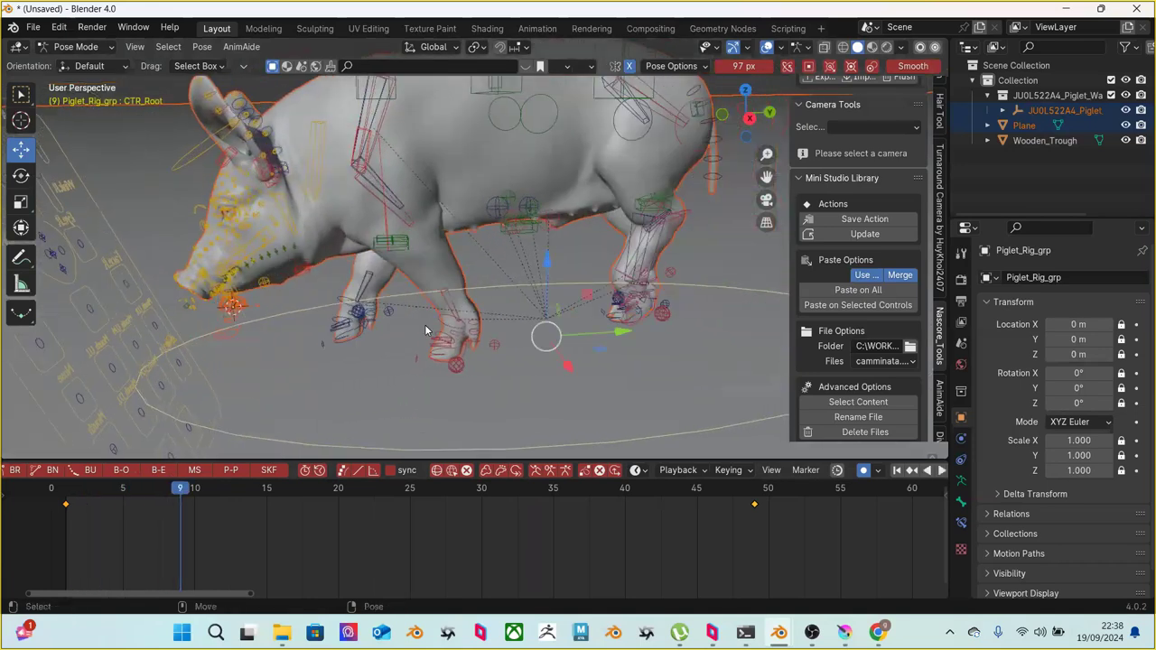
pyautogui.scroll(-1, 425, 332)
pyautogui.scroll(-1, 423, 341)
pyautogui.moveTo(96, 494); pyautogui.dragTo(70, 498)
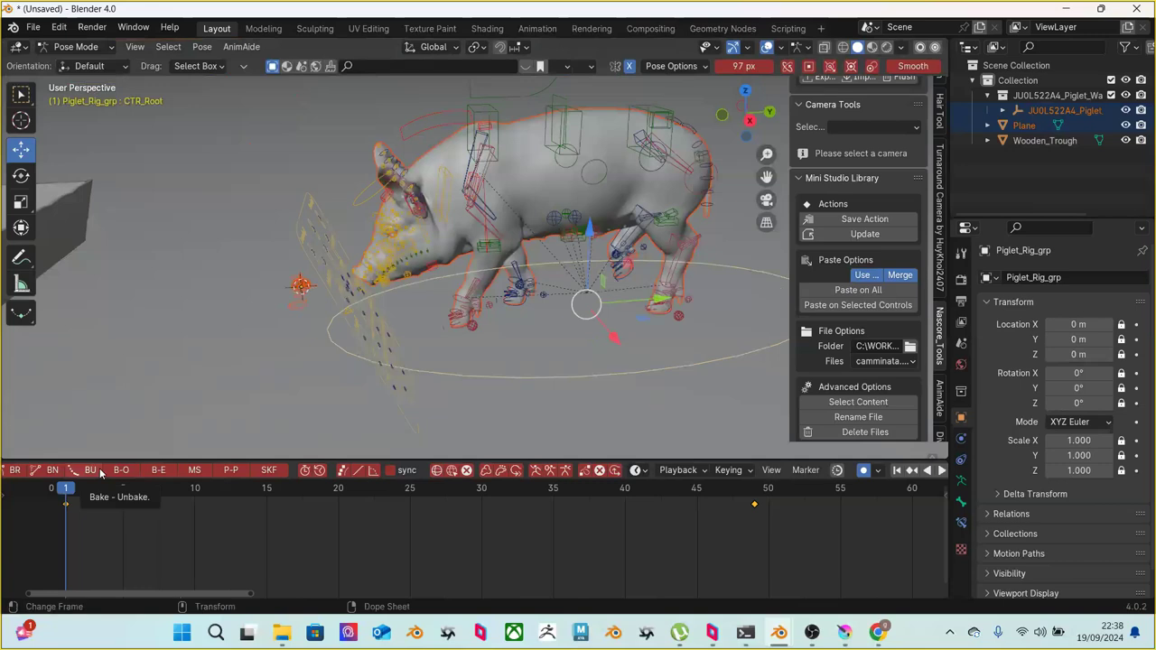
pyautogui.moveTo(278, 492); pyautogui.dragTo(292, 494)
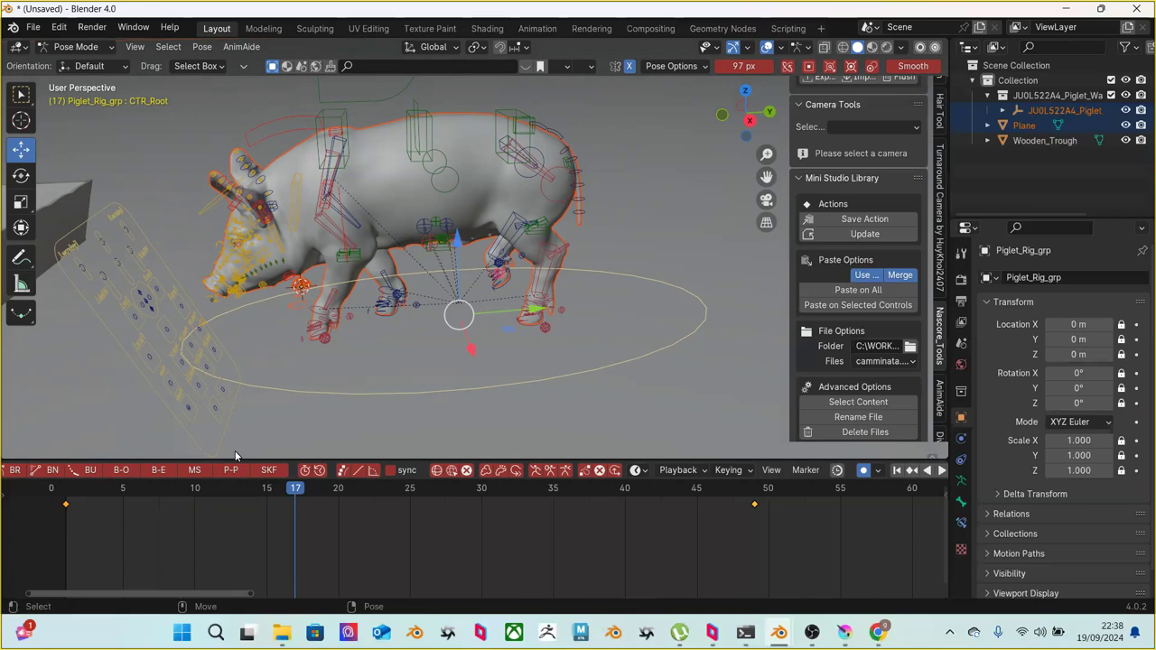
pyautogui.click(63, 492)
pyautogui.press('space')
pyautogui.moveTo(141, 490); pyautogui.dragTo(755, 494)
# Try moving the root control along Y toward the trough at frame 1 to shorten the travel, and replay the walk
pyautogui.click(68, 492)
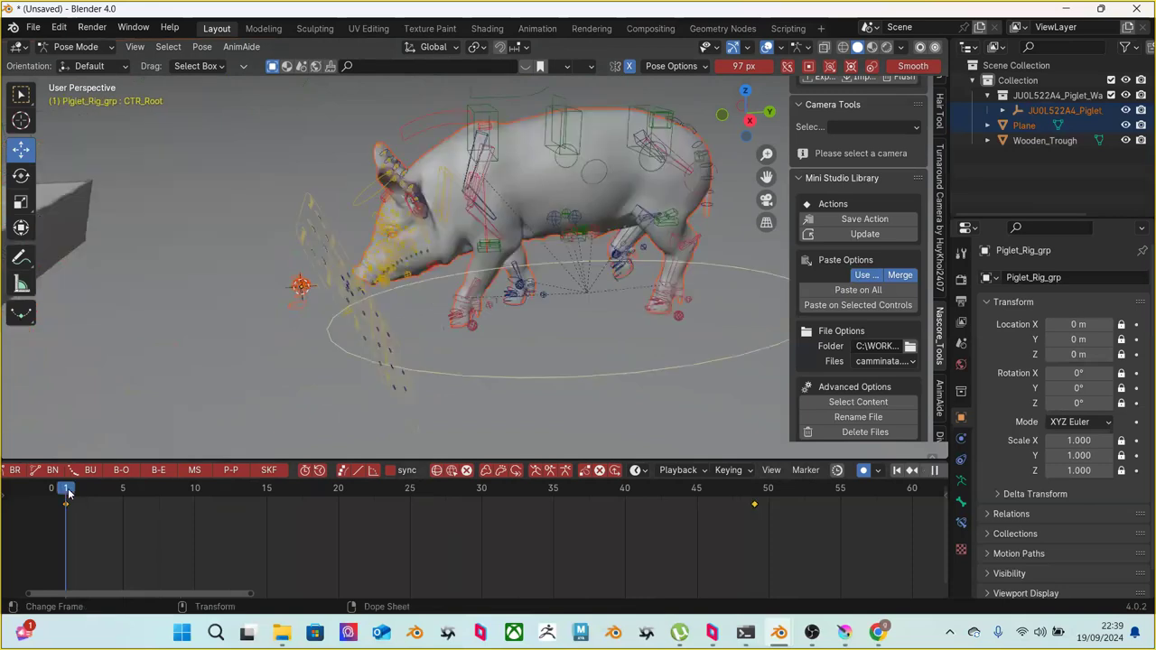
pyautogui.press('g')
pyautogui.press('y')
pyautogui.click(233, 412)
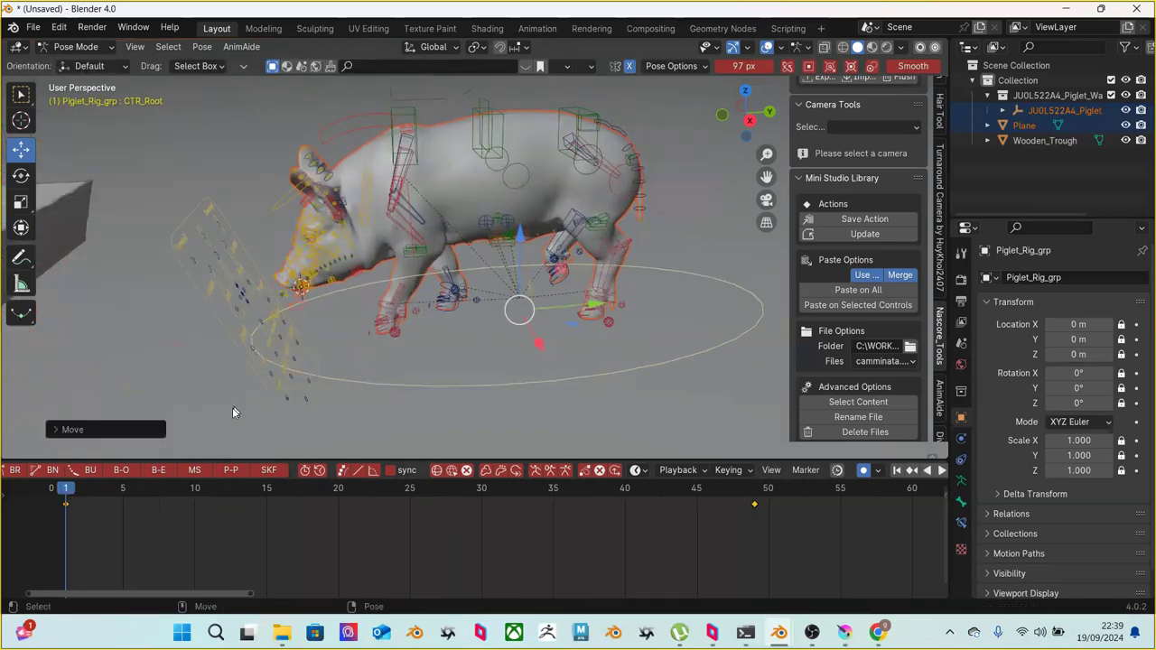
pyautogui.press('space')
pyautogui.moveTo(142, 501); pyautogui.dragTo(69, 491)
# Move the root control back along Y, away from the trough, at frame 1 and replay the walk
pyautogui.moveTo(586, 309); pyautogui.dragTo(726, 298)
pyautogui.press('space')
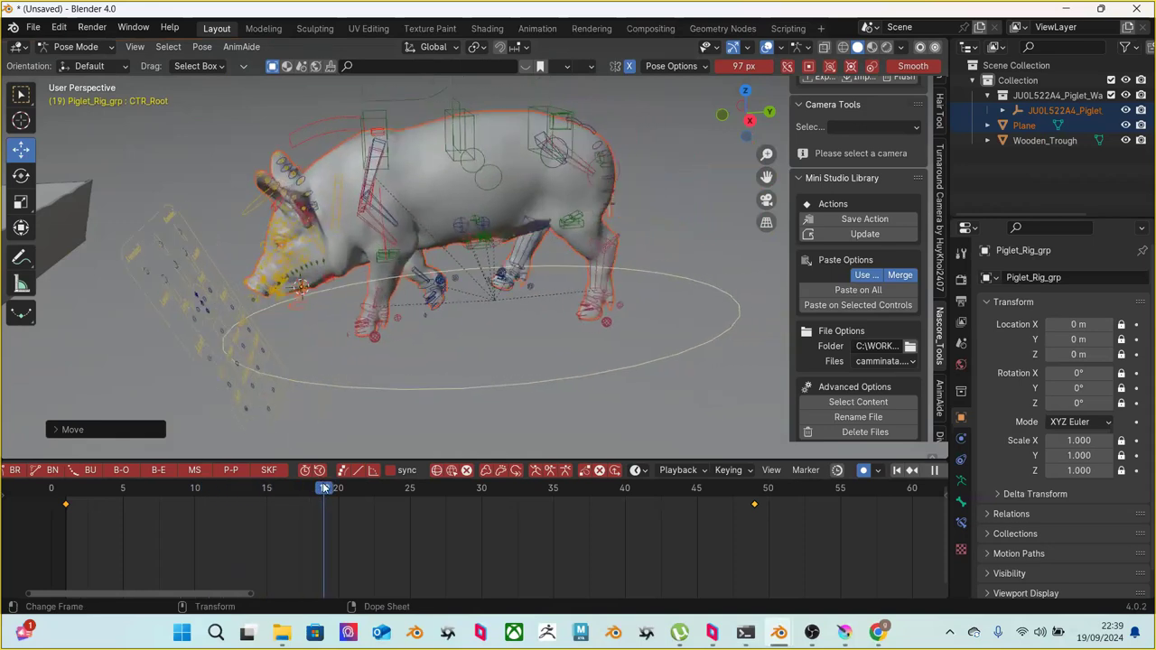
pyautogui.press('space')
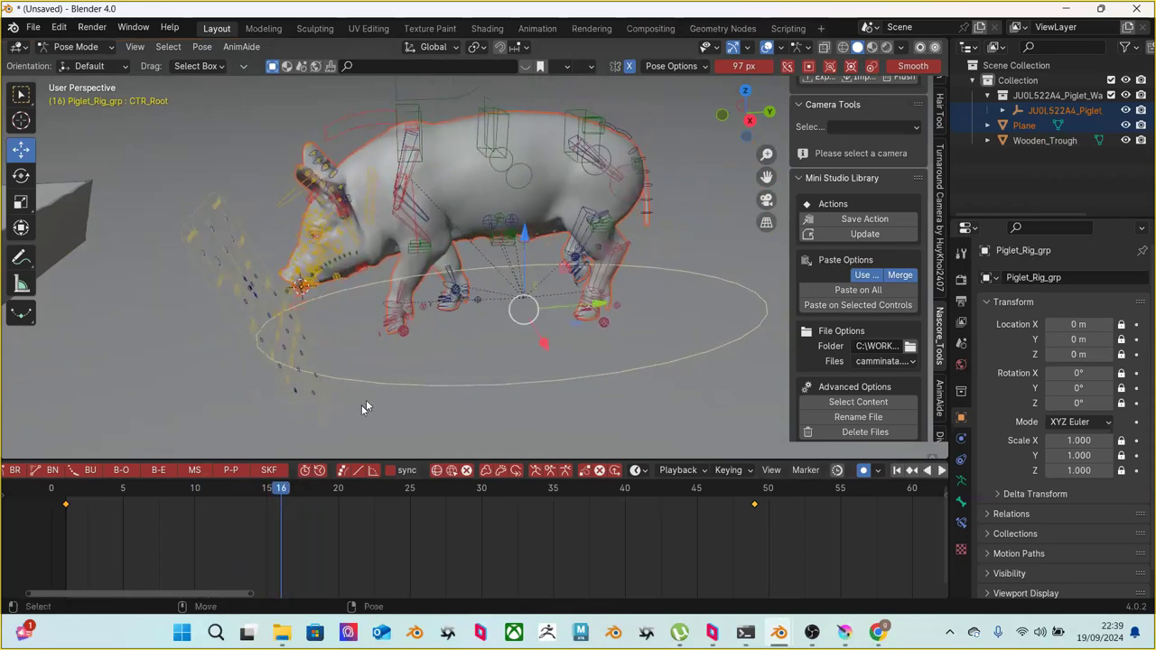
# Return to frame 1 and select the front right foot control, CTR_Foot_F.R, from the piglet's other side
pyautogui.hotkey('shift', 'Left')
pyautogui.scroll(3, 610, 311)
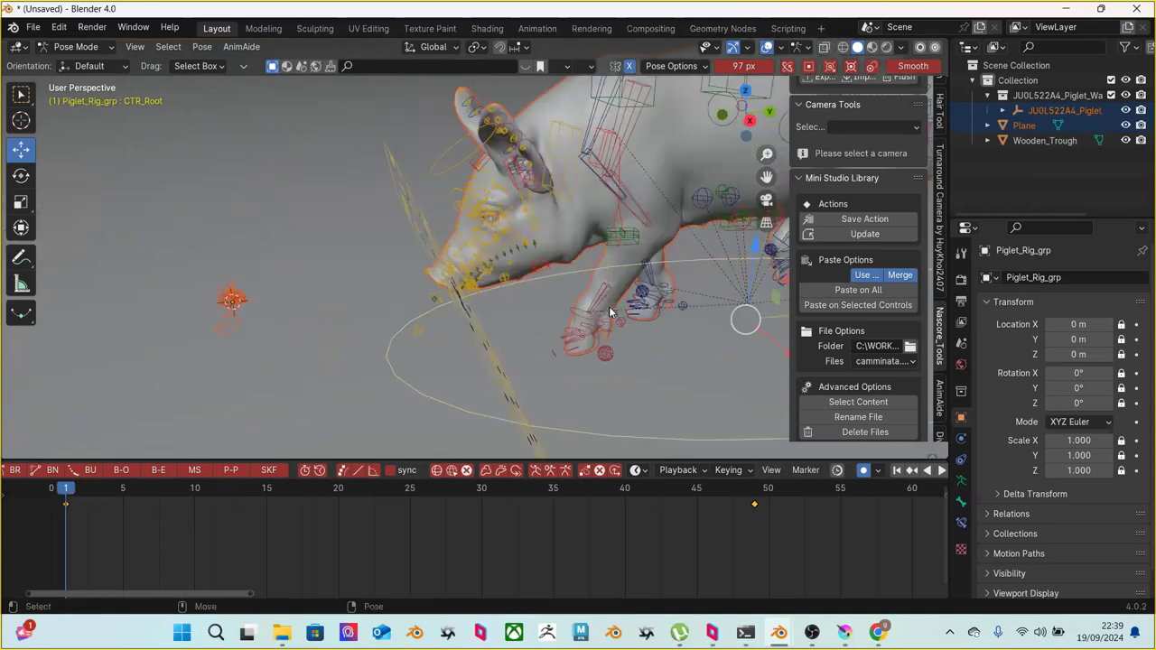
pyautogui.moveTo(601, 291); pyautogui.dragTo(492, 278, button='middle')
pyautogui.click(512, 360)
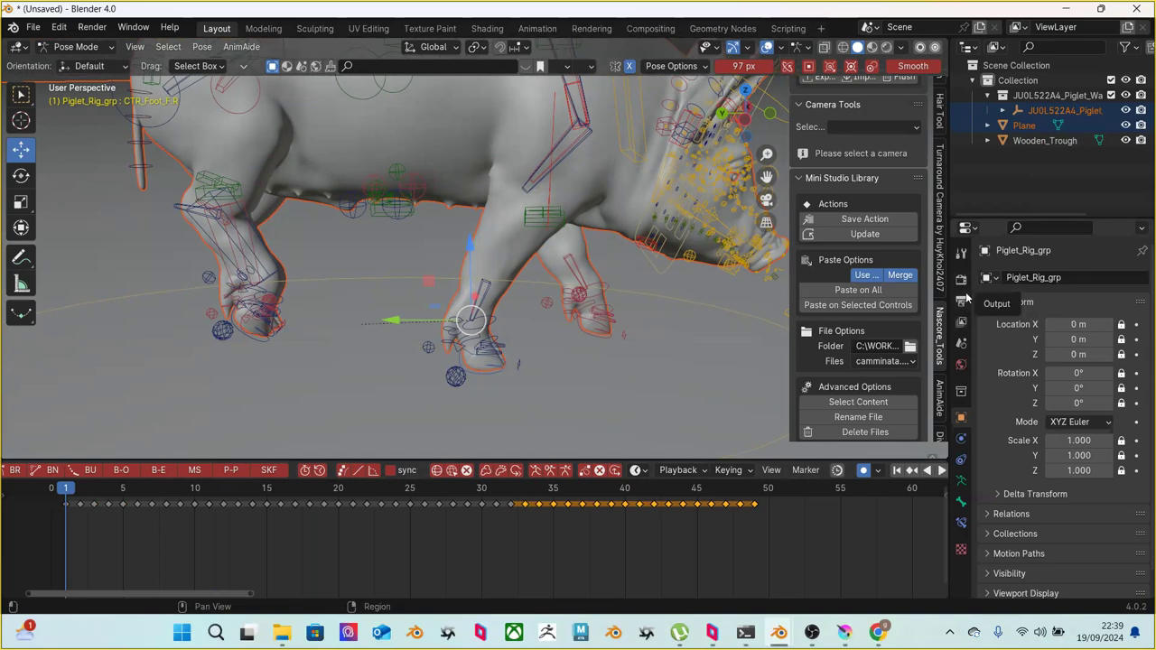
# Set the scene's end frame to 16
pyautogui.click(964, 299)
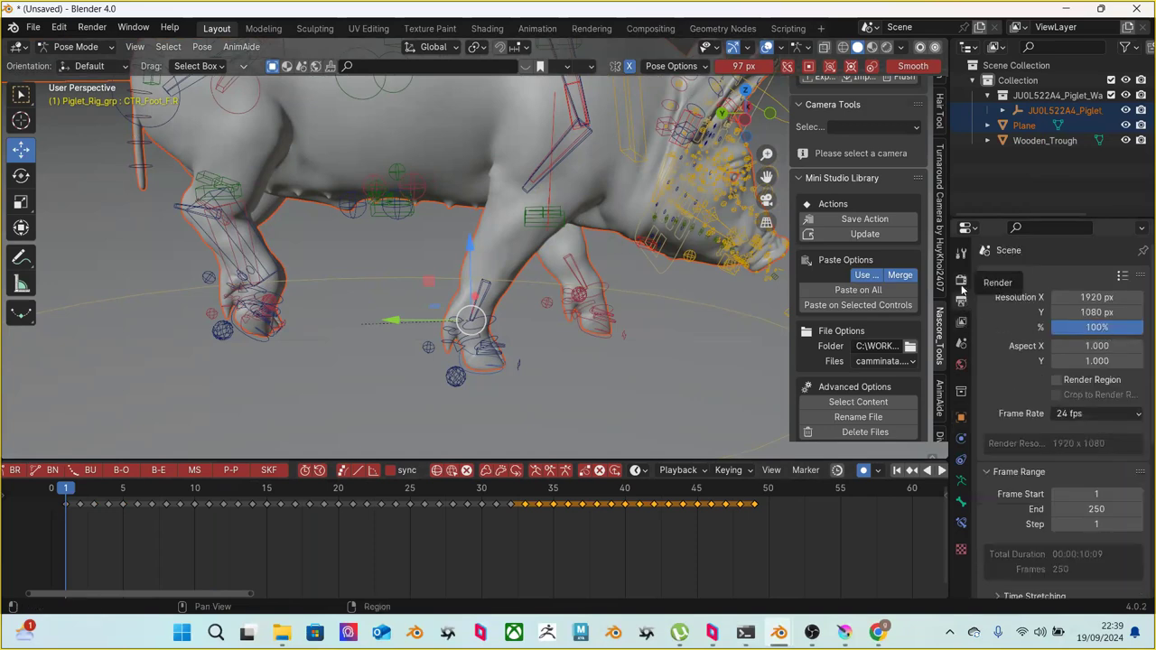
pyautogui.click(962, 286)
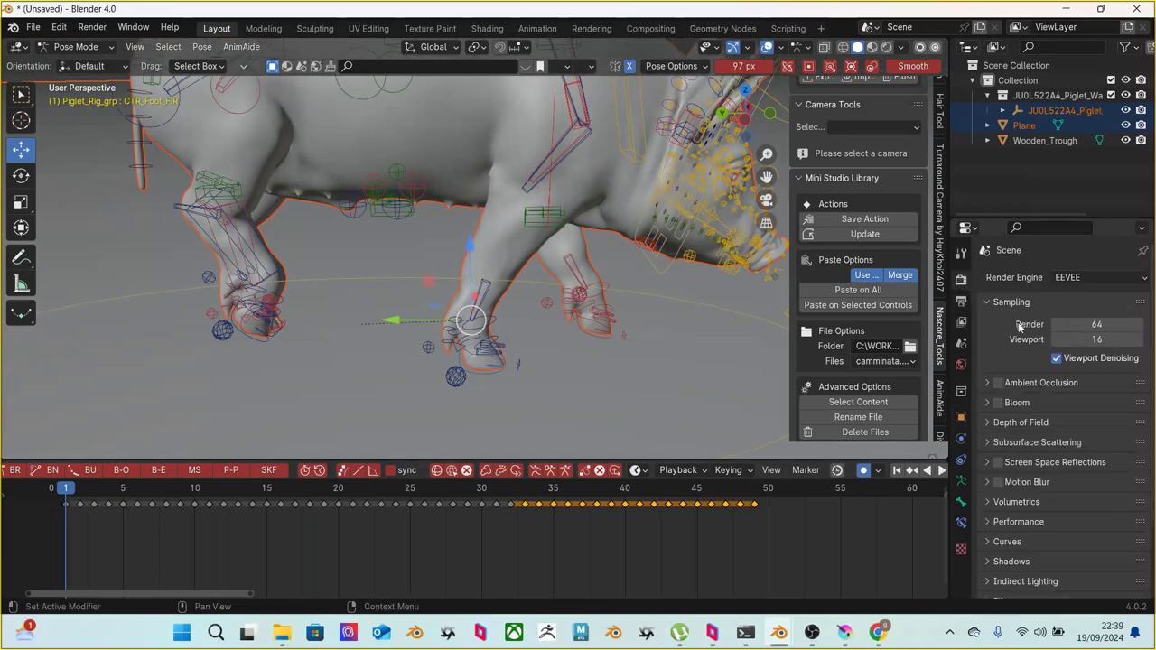
pyautogui.click(962, 303)
pyautogui.click(1100, 509)
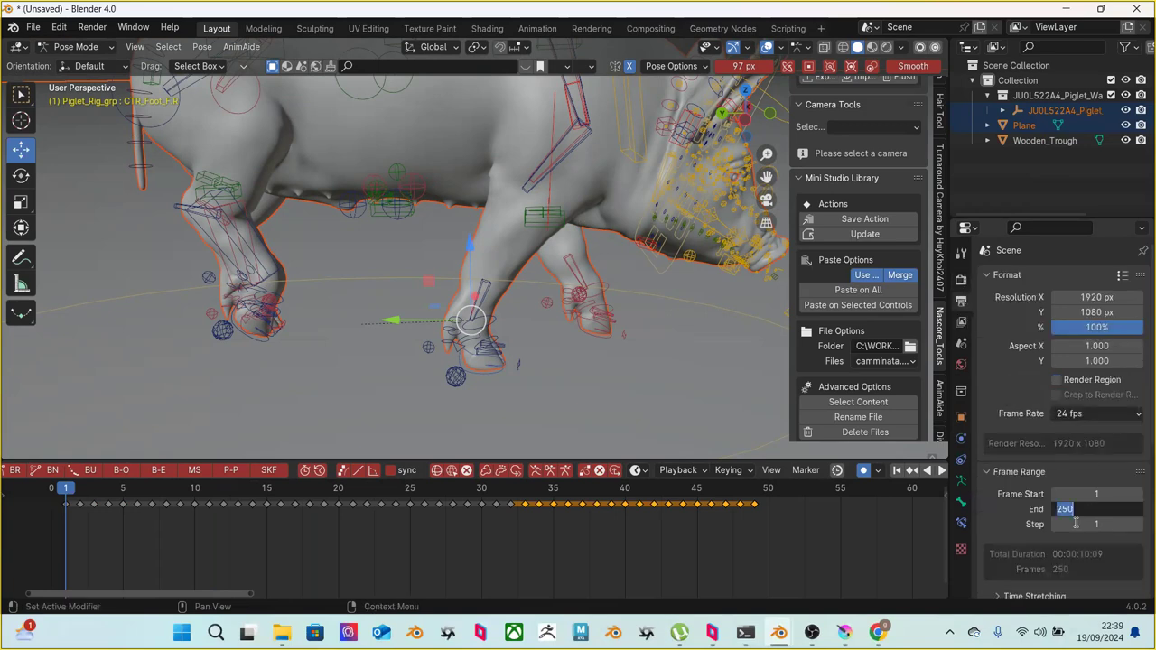
pyautogui.write('16')
pyautogui.press('Return')
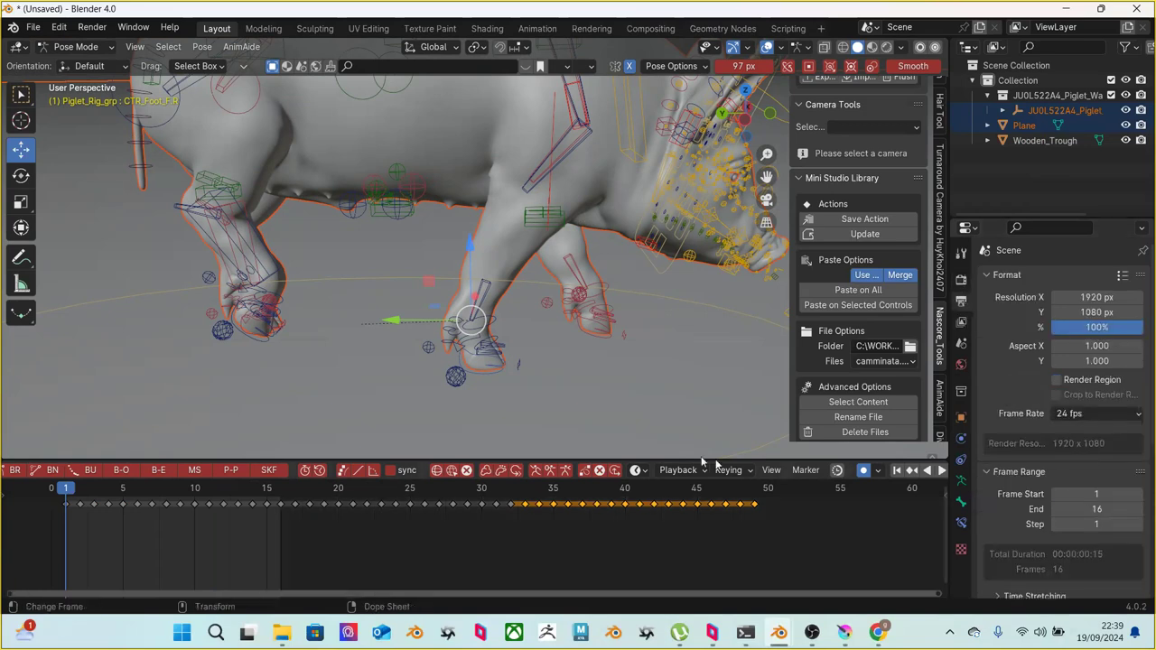
# Select the front left foot control, CTR_Foot_F.L, and go to frame 6 for a close look at the planted hoof
pyautogui.press('Home')
pyautogui.moveTo(213, 541); pyautogui.dragTo(520, 510, button='middle')
pyautogui.scroll(2, 524, 551)
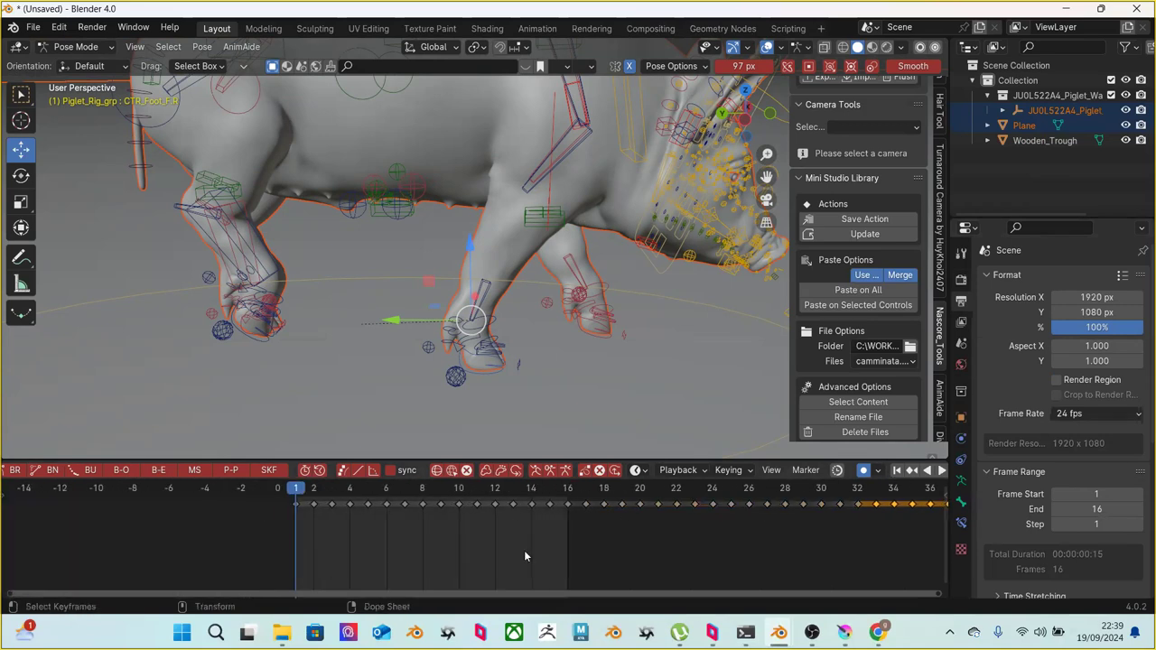
pyautogui.moveTo(286, 492); pyautogui.dragTo(423, 502)
pyautogui.press('space')
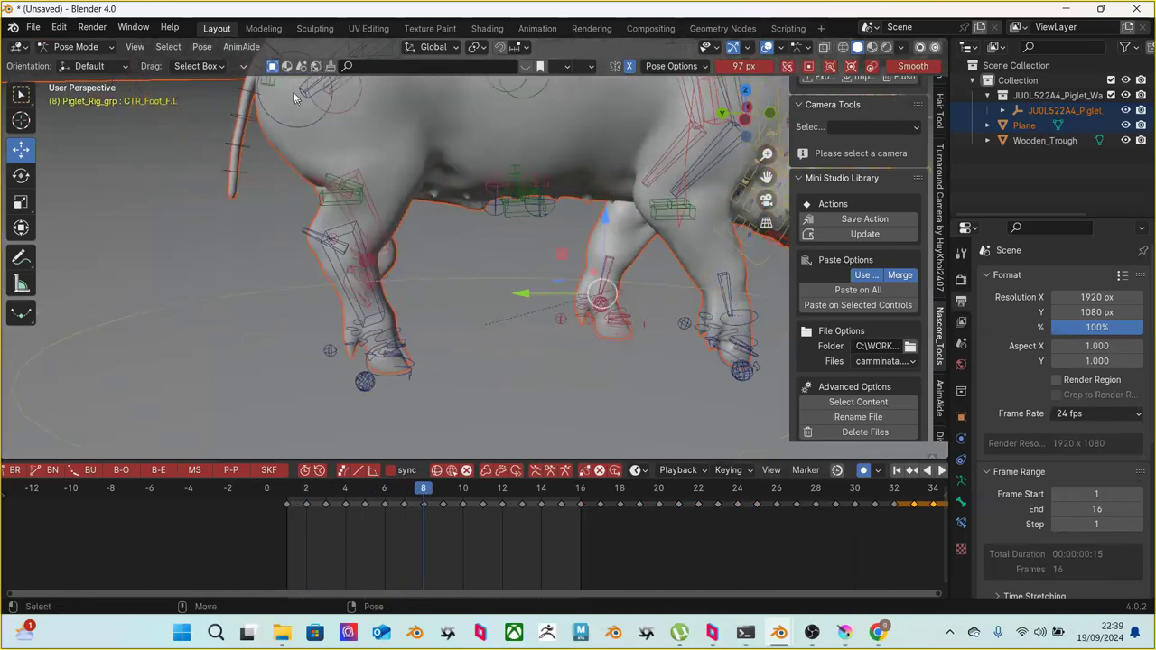
pyautogui.click(100, 46)
pyautogui.click(643, 358)
pyautogui.moveTo(643, 357); pyautogui.dragTo(443, 368, button='middle')
pyautogui.click(402, 406)
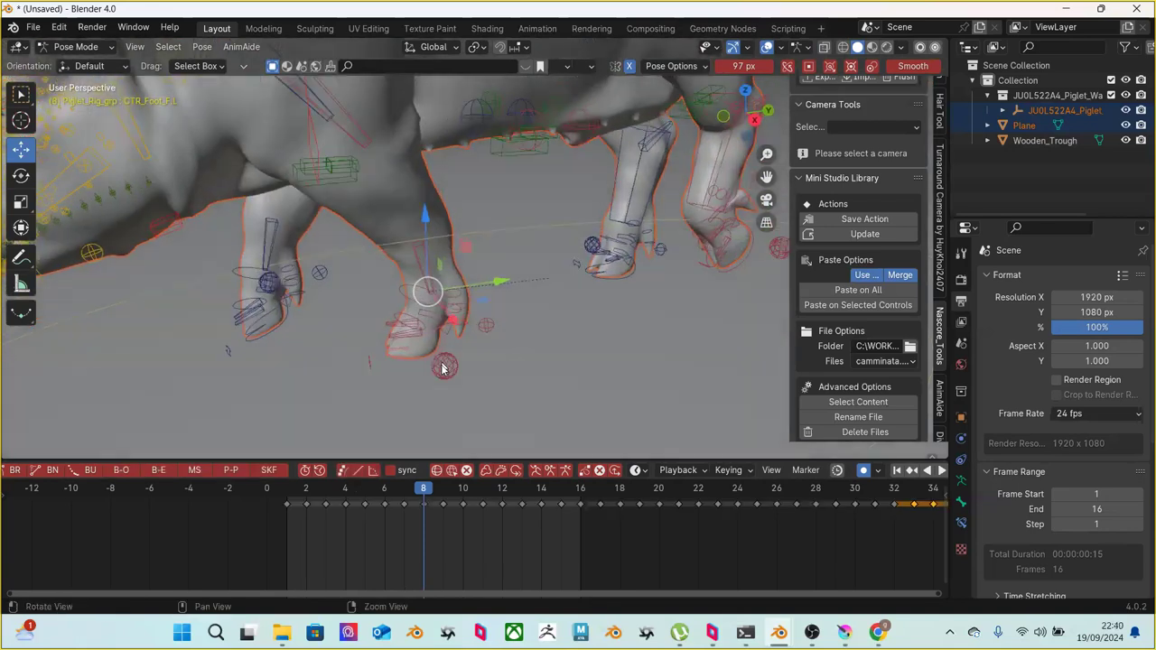
pyautogui.moveTo(414, 486); pyautogui.dragTo(379, 481)
pyautogui.moveTo(423, 413); pyautogui.dragTo(496, 416, button='middle')
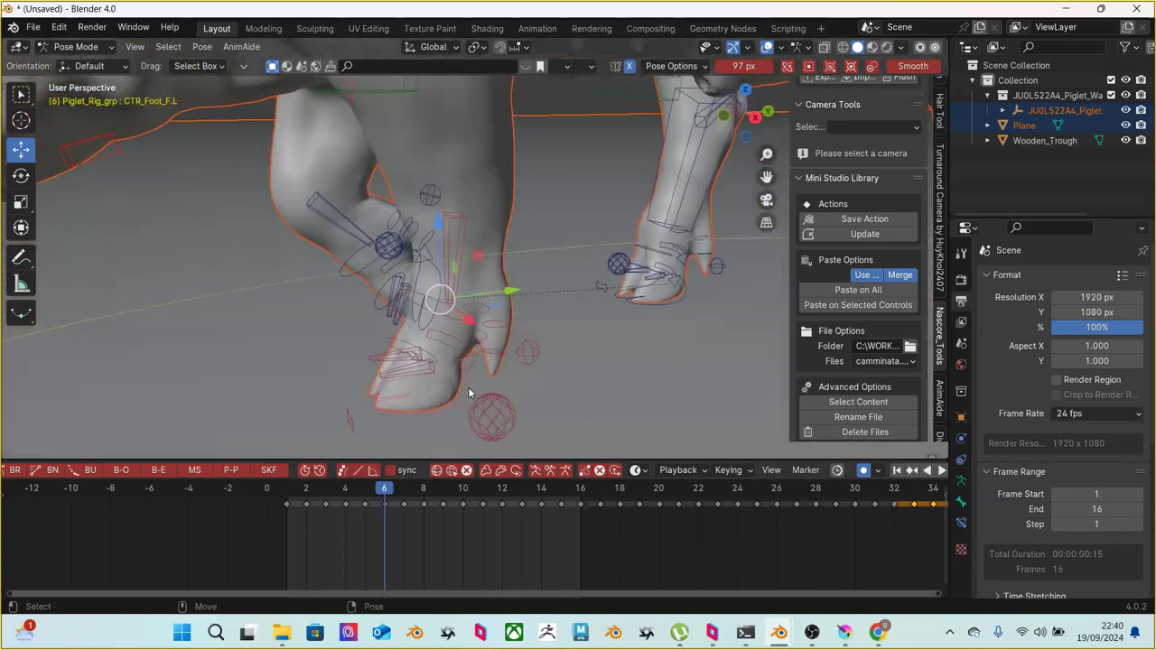
# Try holding the front left foot control at its frame 6 position through frame 10, and undo the new keys
pyautogui.click(502, 476)
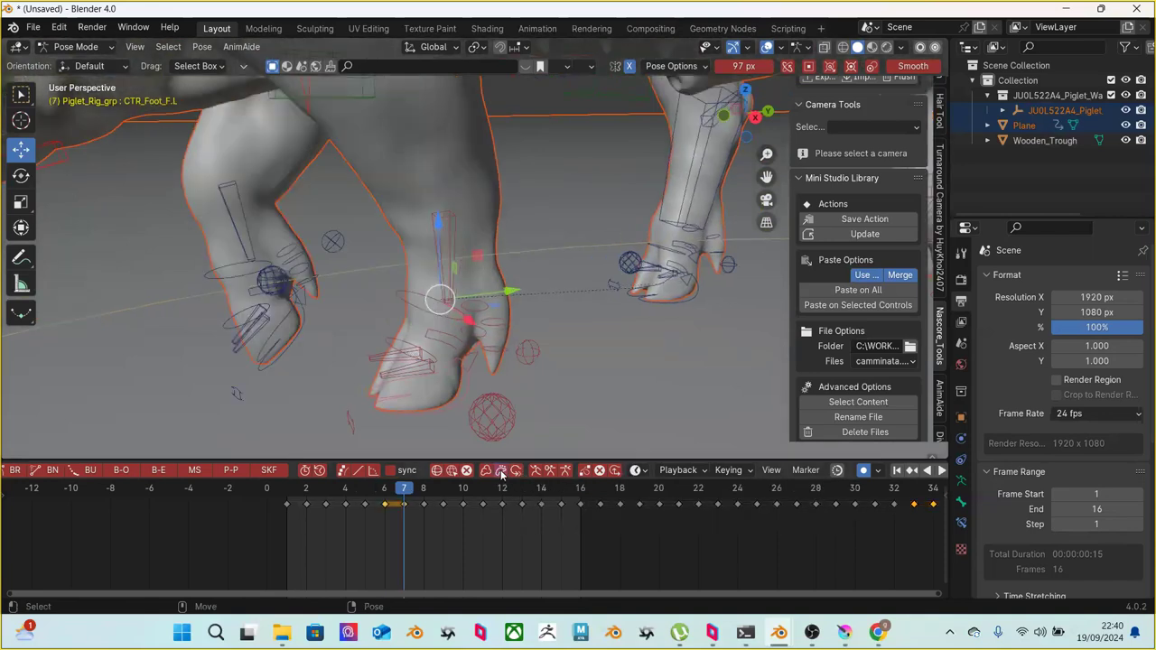
pyautogui.click(503, 475)
pyautogui.click(502, 475)
pyautogui.click(502, 475)
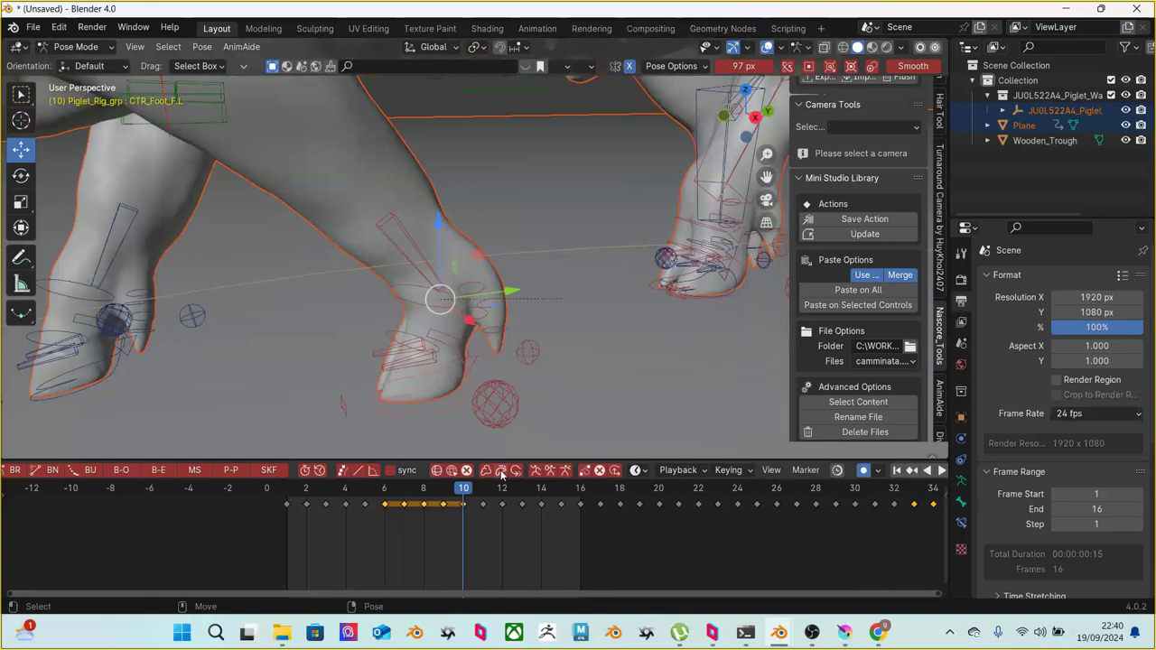
pyautogui.moveTo(474, 488); pyautogui.dragTo(457, 521)
pyautogui.hotkey('ctrl', 'z')
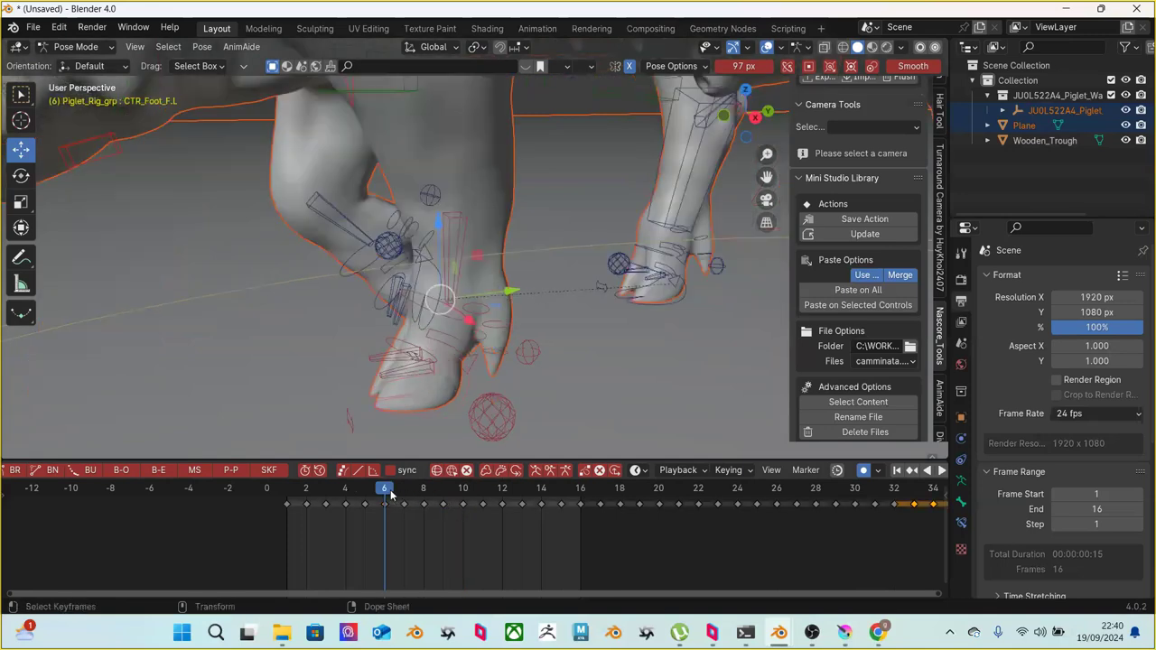
# Hold the front left foot control at its planted ground position frame by frame from frame 6 to 11
pyautogui.press('space')
pyautogui.moveTo(398, 488); pyautogui.dragTo(364, 469)
pyautogui.press('space')
pyautogui.click(498, 473)
pyautogui.click(498, 472)
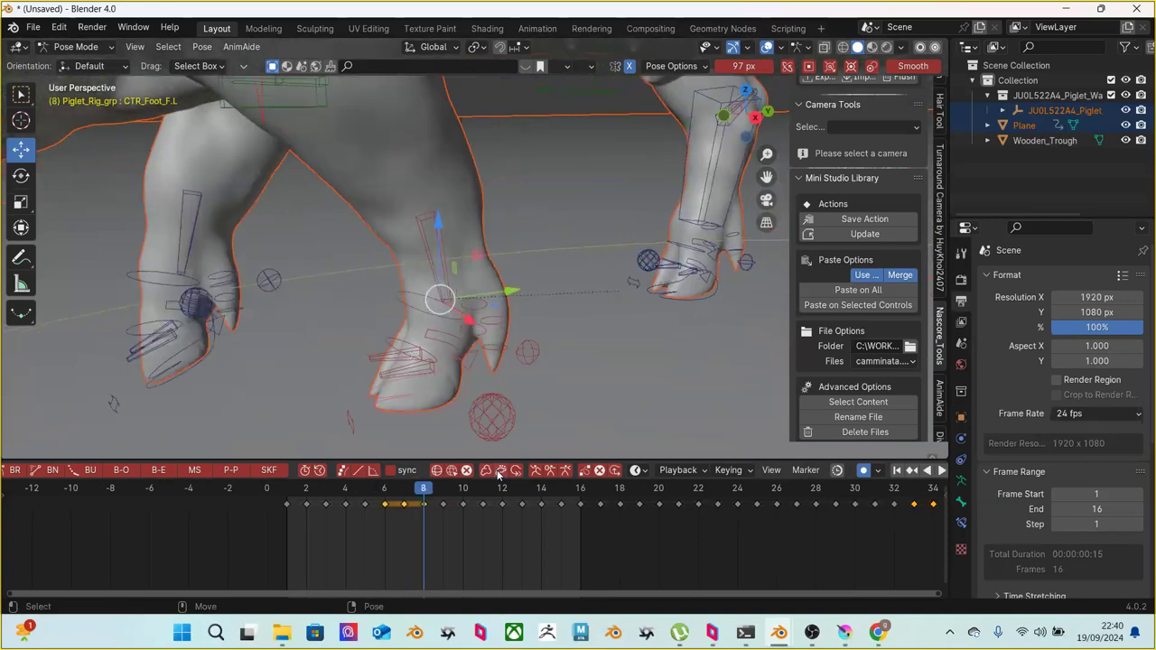
pyautogui.press('space')
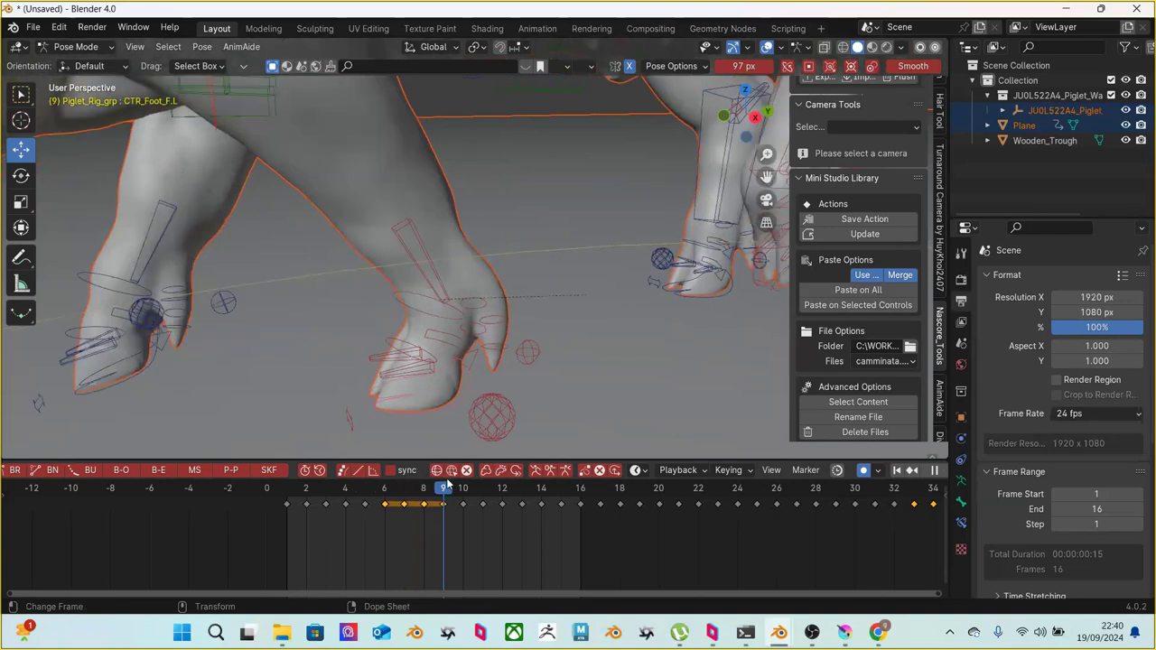
pyautogui.moveTo(471, 485)
pyautogui.mouseDown()
pyautogui.moveTo(480, 484)
pyautogui.moveTo(461, 477)
pyautogui.mouseUp()
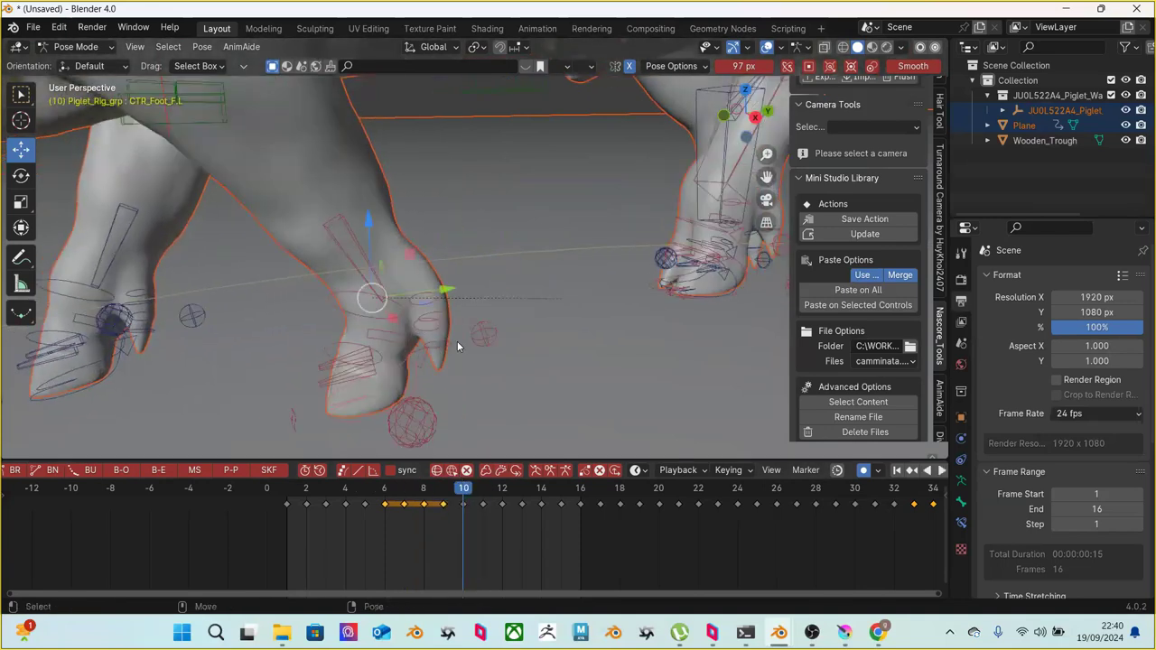
pyautogui.scroll(-1, 459, 345)
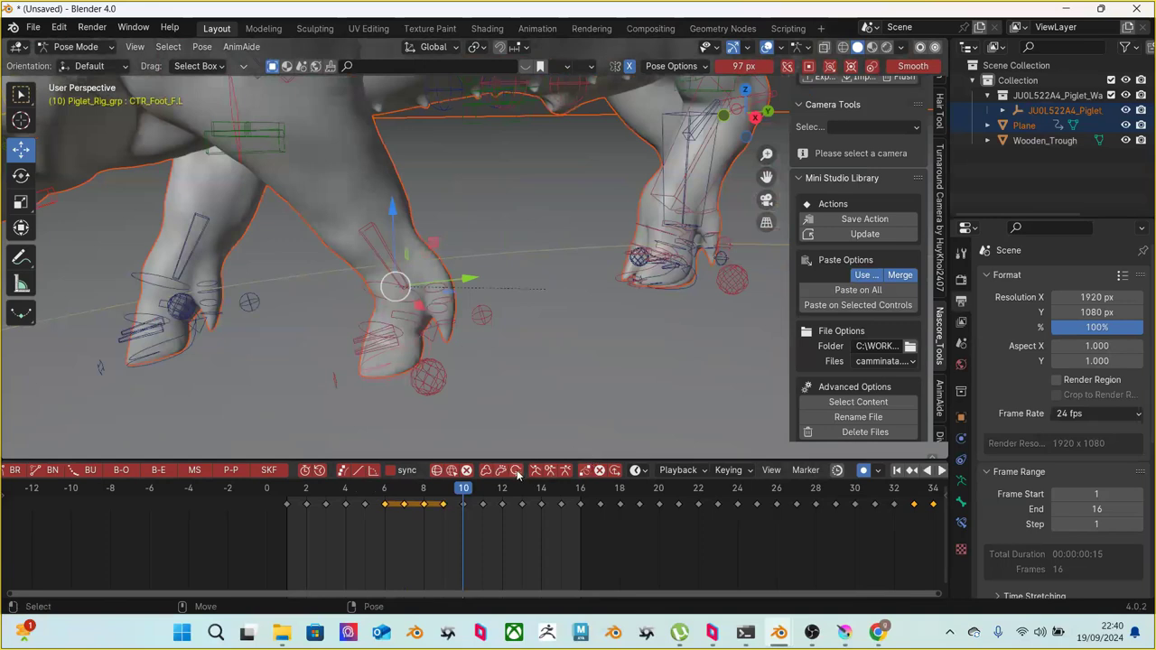
pyautogui.press('Right')
pyautogui.press('space')
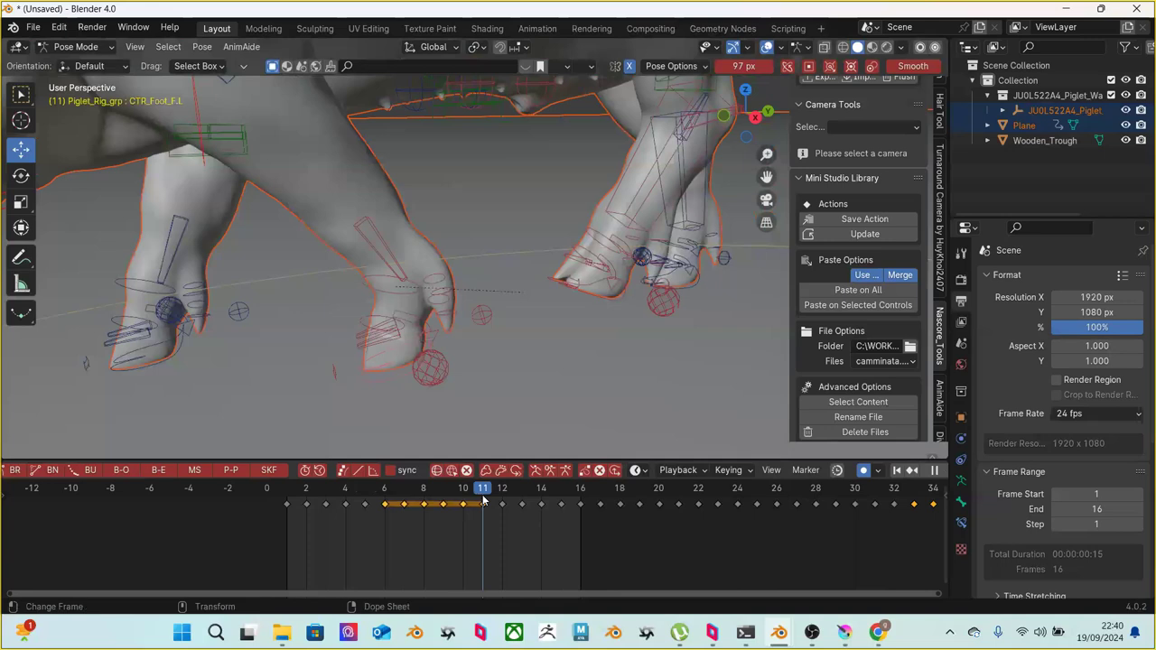
# Select the left shoulder control, CTR_Shoulder.L, at frame 11 with the whole piglet in view
pyautogui.press('Escape')
pyautogui.scroll(-3, 490, 316)
pyautogui.keyDown('shift'); pyautogui.moveTo(532, 310); pyautogui.dragTo(559, 403, button='middle'); pyautogui.keyUp('shift')
pyautogui.moveTo(523, 336); pyautogui.dragTo(456, 257, button='middle')
pyautogui.click(389, 179)
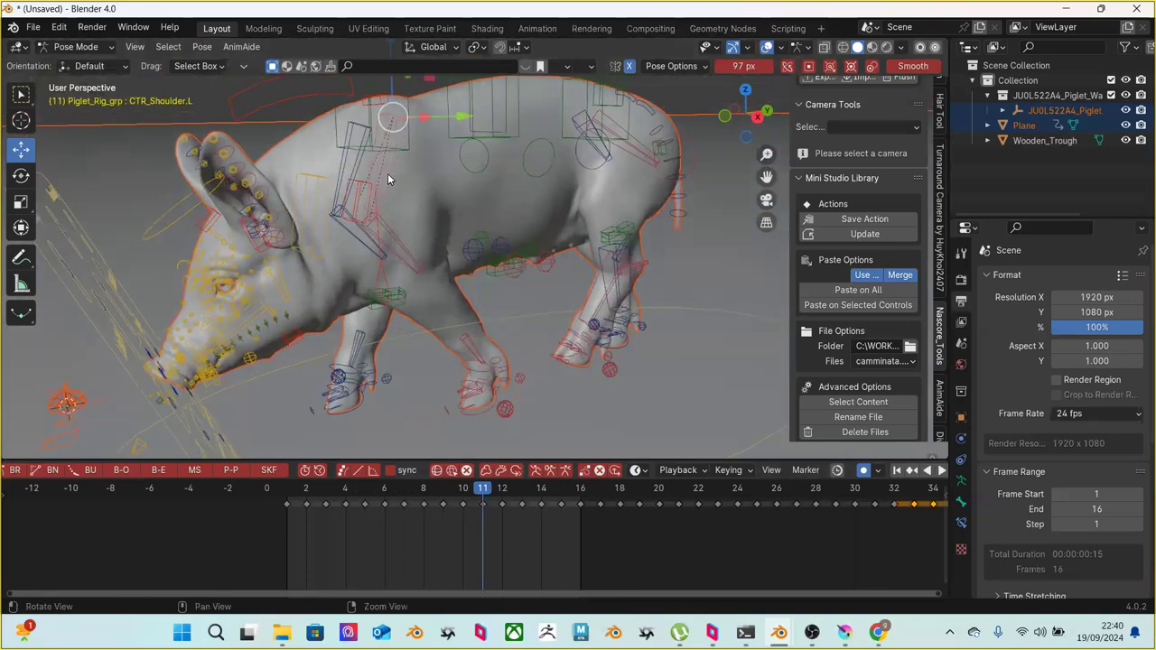
pyautogui.press('g')
pyautogui.press('z')
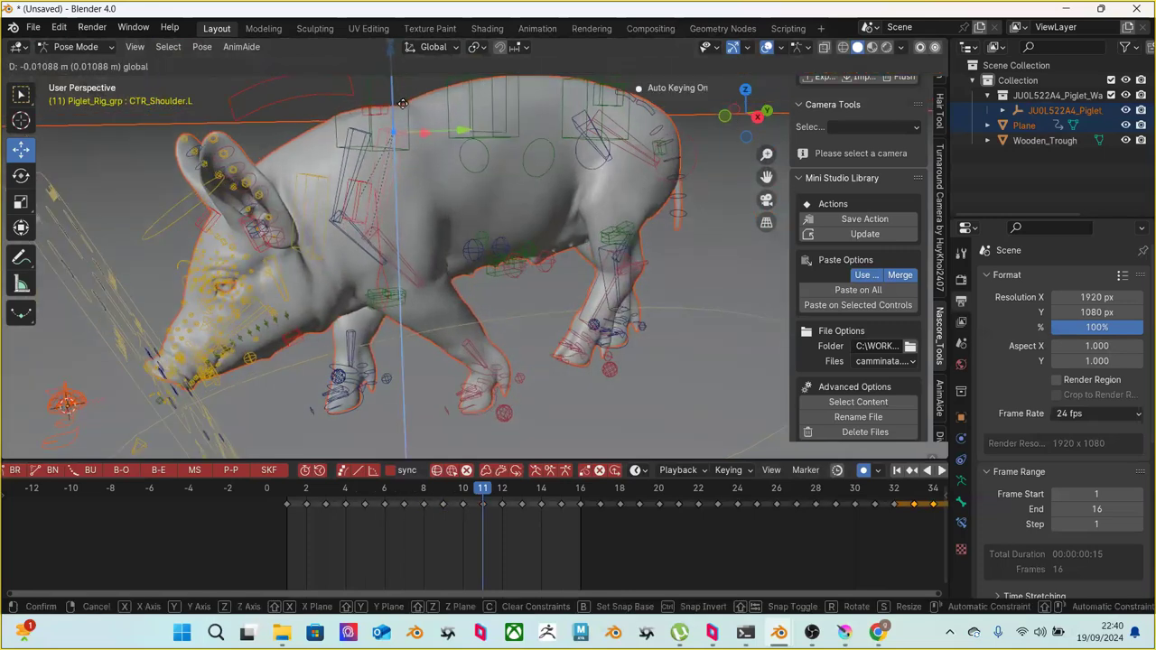
pyautogui.click(444, 169)
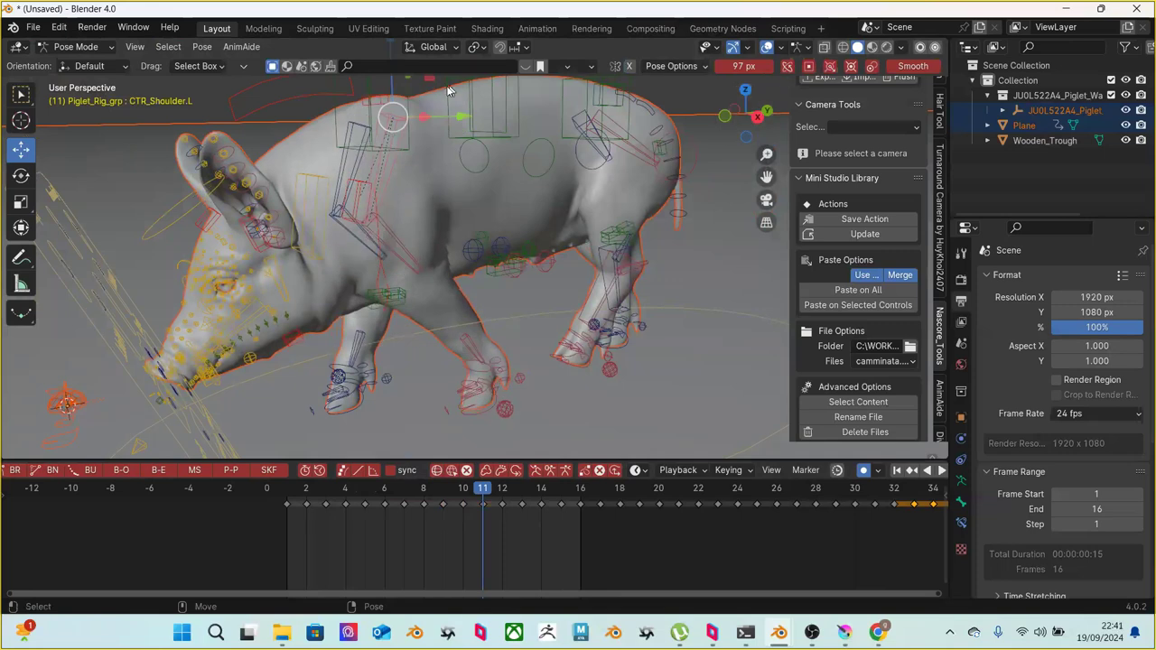
# Lower the left shoulder control about 0.014 m along Z at frame 11 and fine-tune its Y and Z position
pyautogui.moveTo(416, 106); pyautogui.dragTo(410, 129, button='middle')
pyautogui.press('g')
pyautogui.press('z')
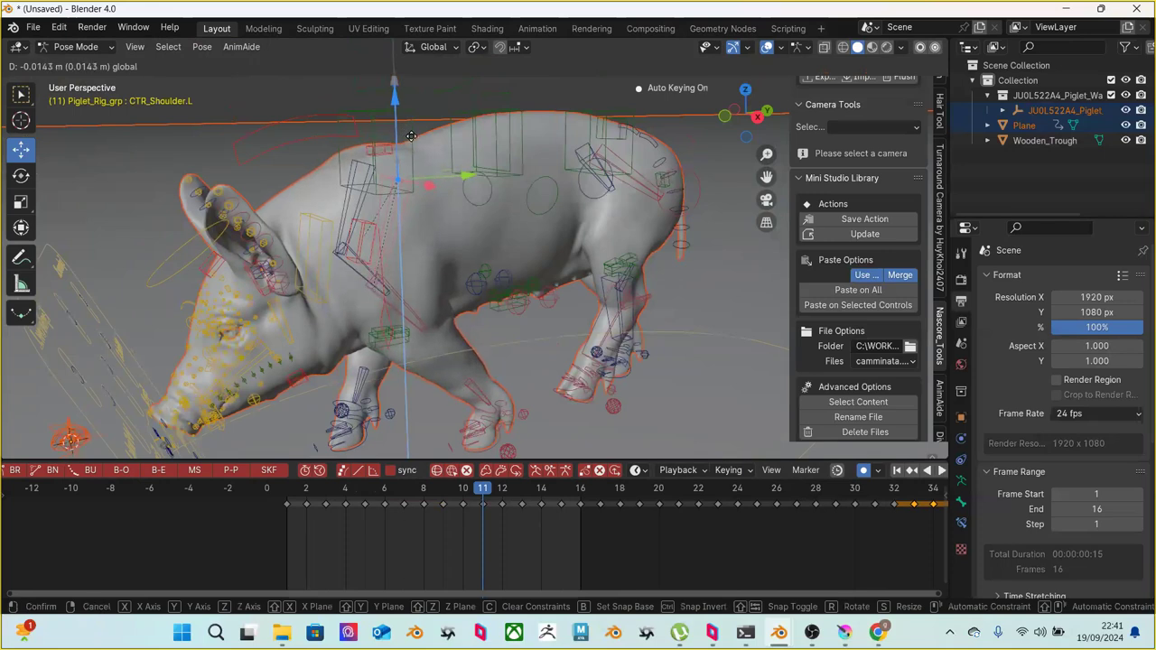
pyautogui.moveTo(411, 136); pyautogui.dragTo(411, 137)
pyautogui.moveTo(420, 150); pyautogui.dragTo(406, 143, button='middle')
pyautogui.moveTo(449, 166); pyautogui.dragTo(453, 164)
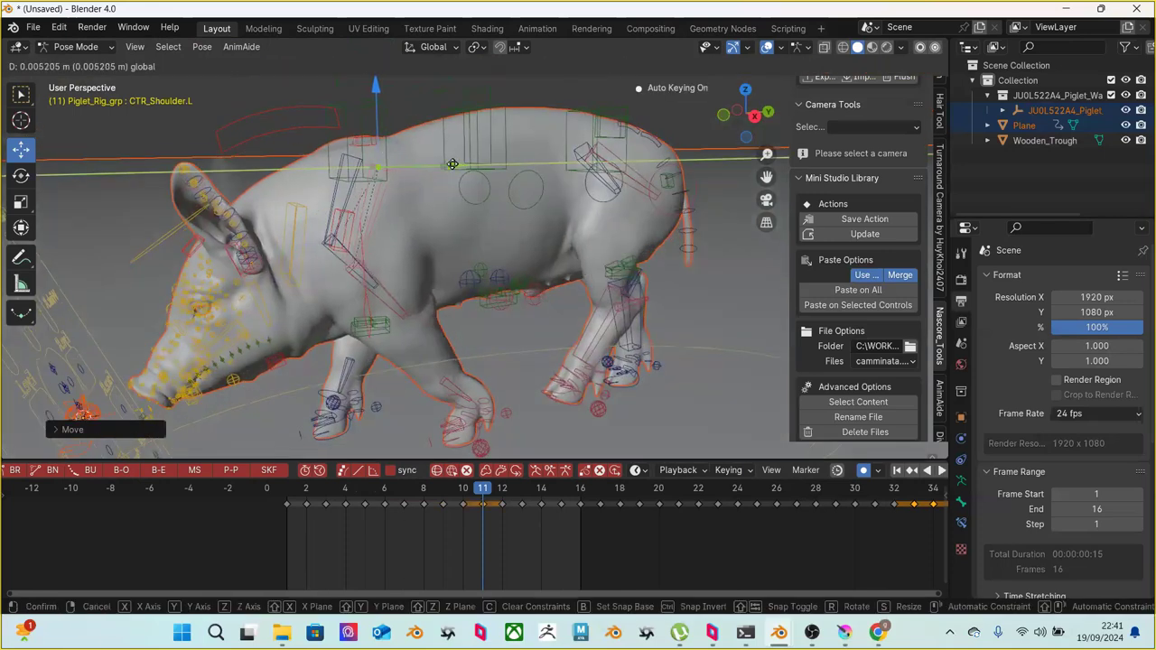
pyautogui.press('z')
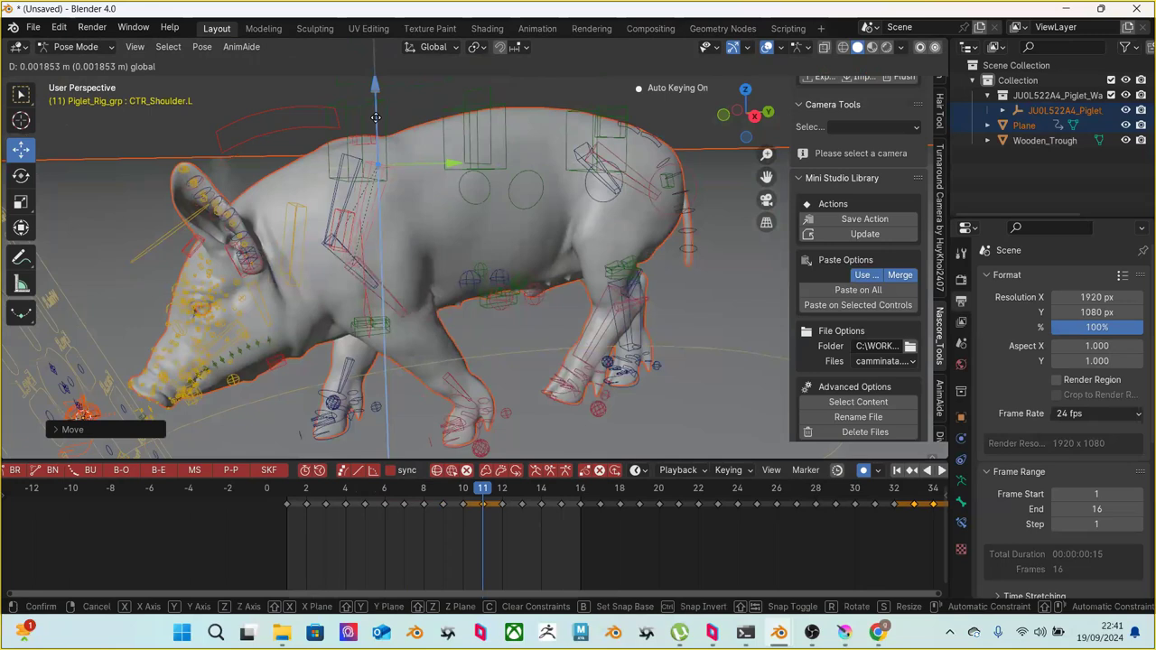
pyautogui.click(379, 119)
pyautogui.moveTo(378, 118); pyautogui.dragTo(490, 188, button='middle')
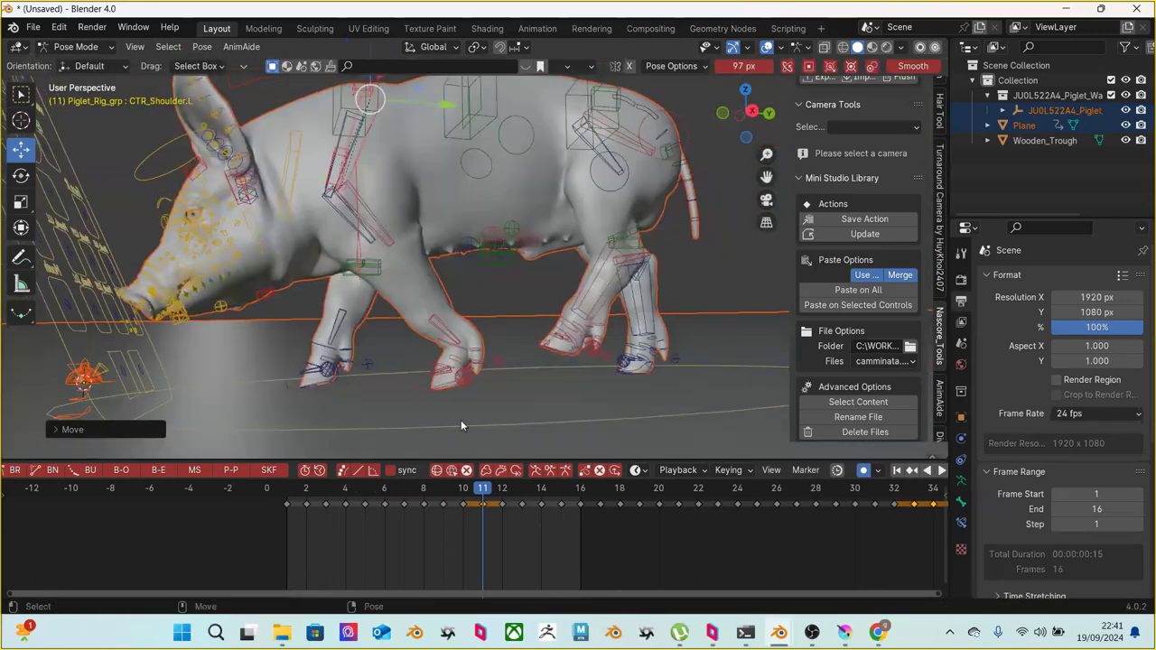
# Rotate the front left shin bone, MCH_IK_Shin_F.L, slightly at frame 11 to adjust the leg bend
pyautogui.click(444, 328)
pyautogui.hotkey('shift', 'space')
pyautogui.press('r')
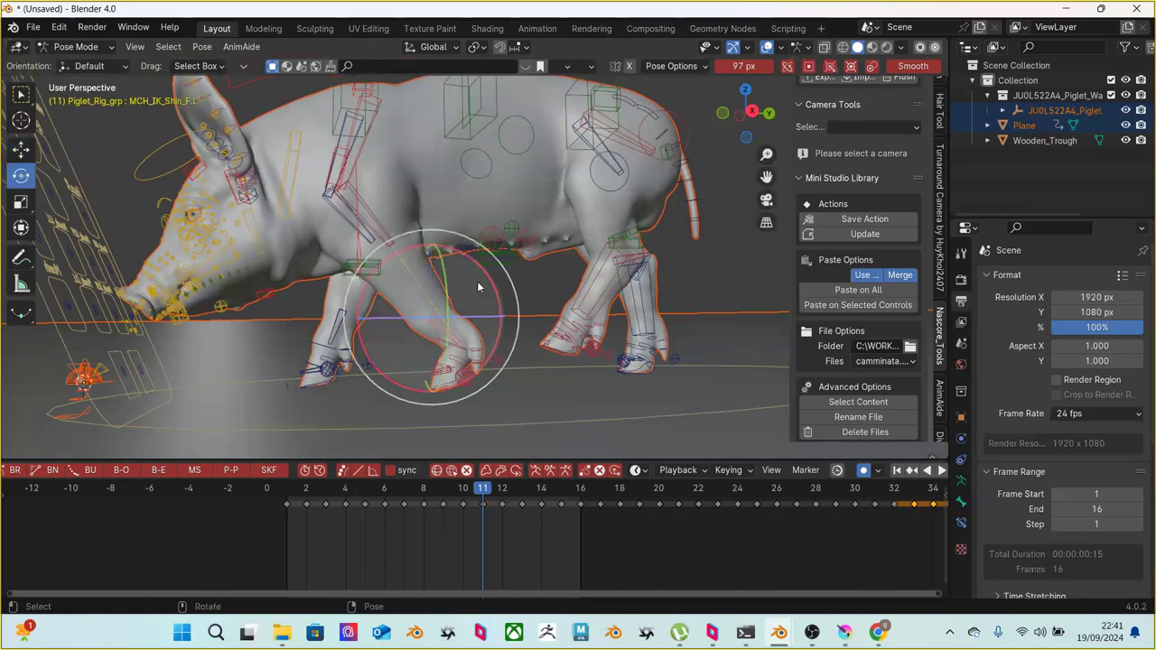
pyautogui.moveTo(488, 277); pyautogui.dragTo(487, 276)
# Select the front left foot control at frame 10 and compare its ground contact on frames 10, 9 and 8
pyautogui.press('space')
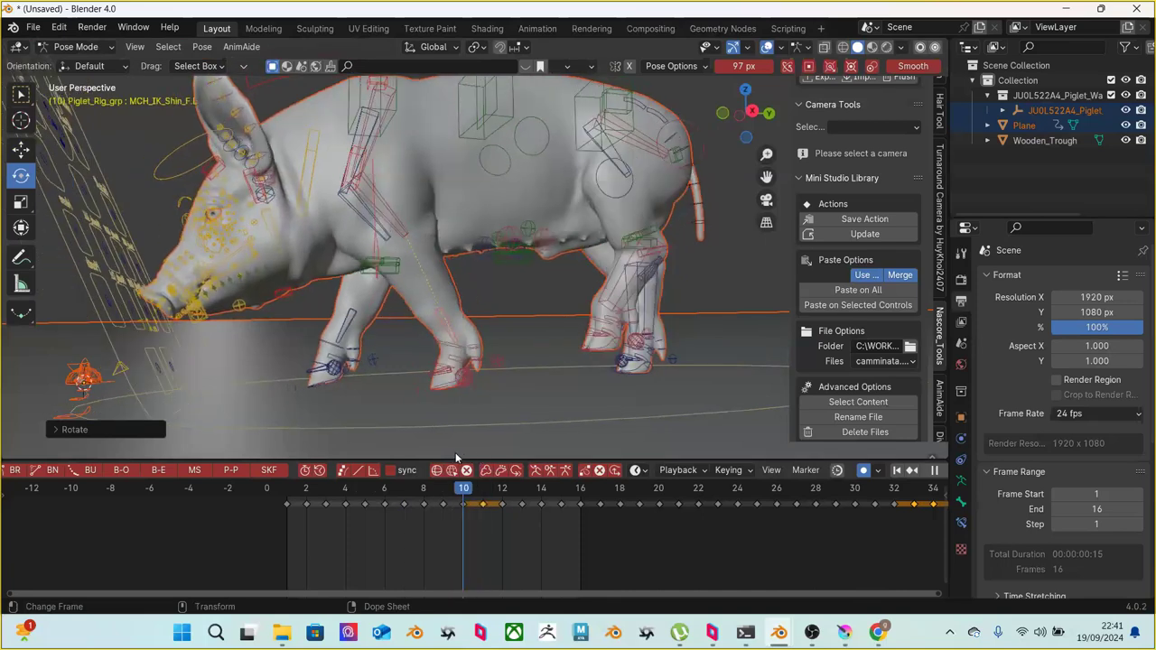
pyautogui.press('space')
pyautogui.scroll(5, 482, 417)
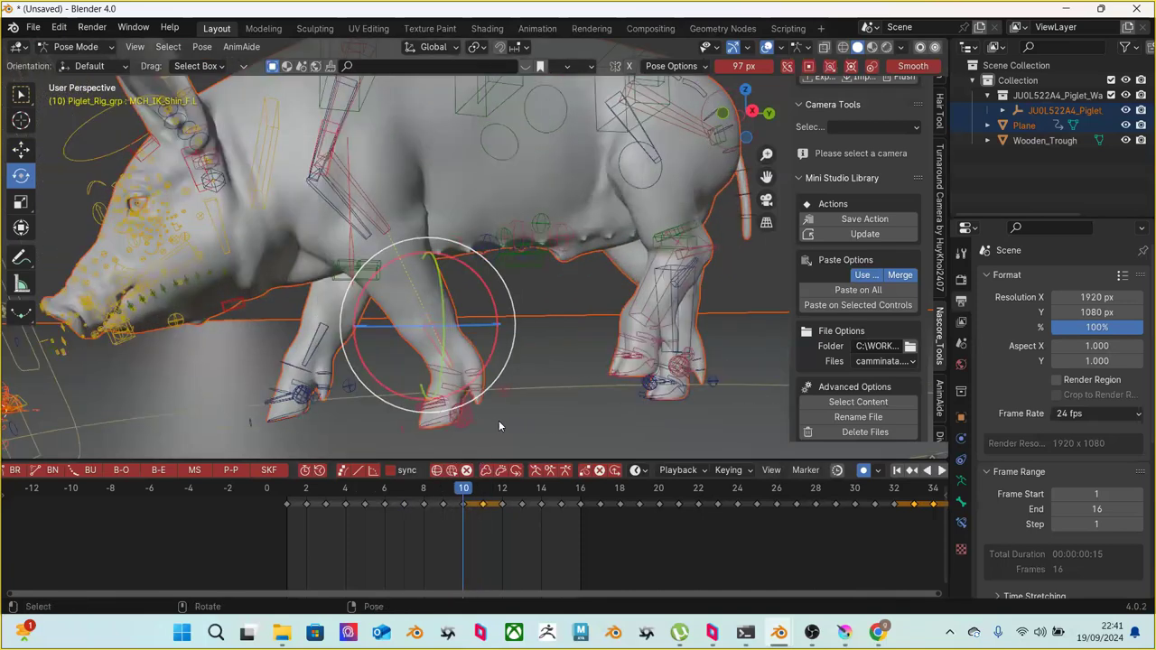
pyautogui.keyDown('shift'); pyautogui.moveTo(567, 415); pyautogui.dragTo(571, 387, button='middle'); pyautogui.keyUp('shift')
pyautogui.click(460, 394)
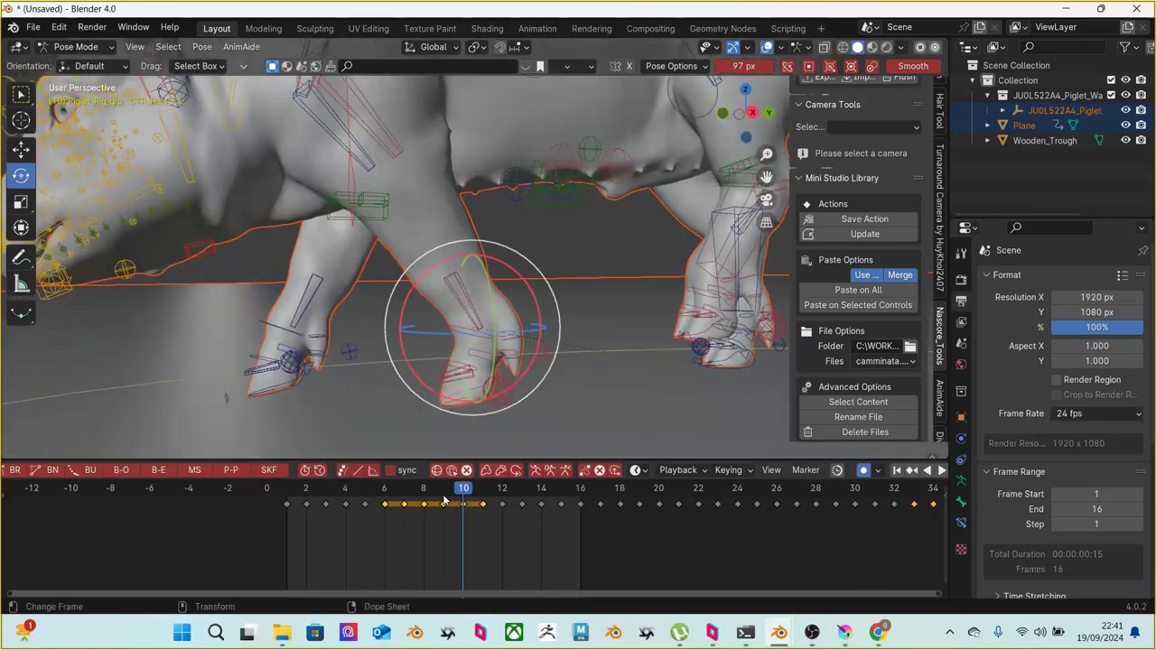
pyautogui.moveTo(442, 498); pyautogui.dragTo(465, 487)
pyautogui.press('Left')
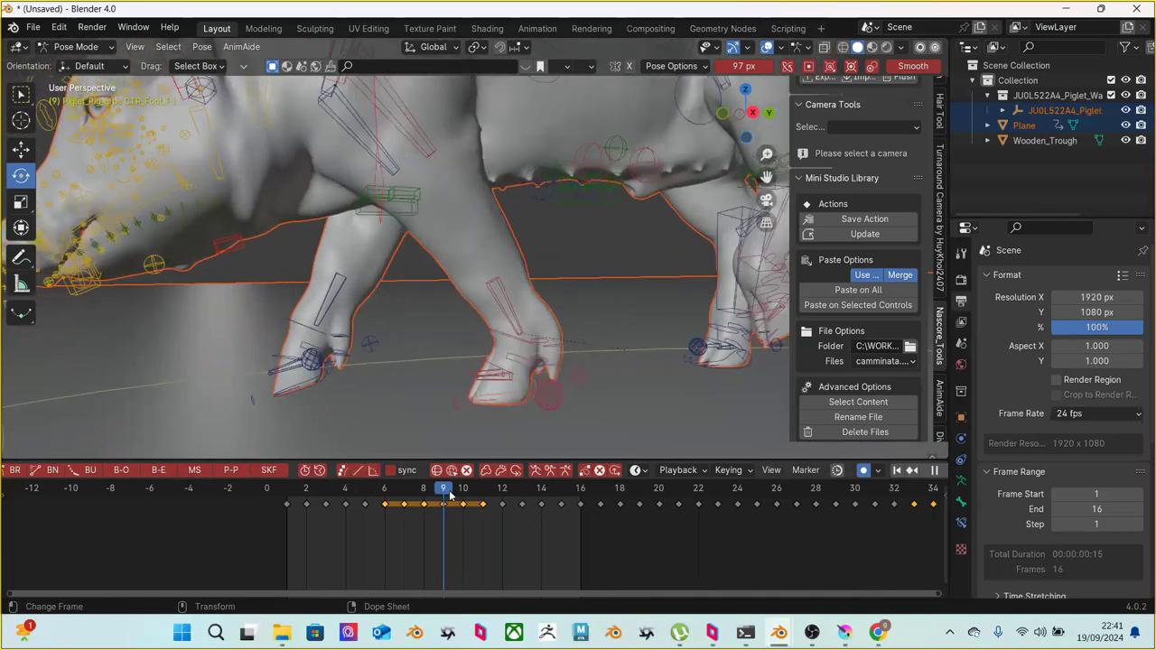
pyautogui.press('Left')
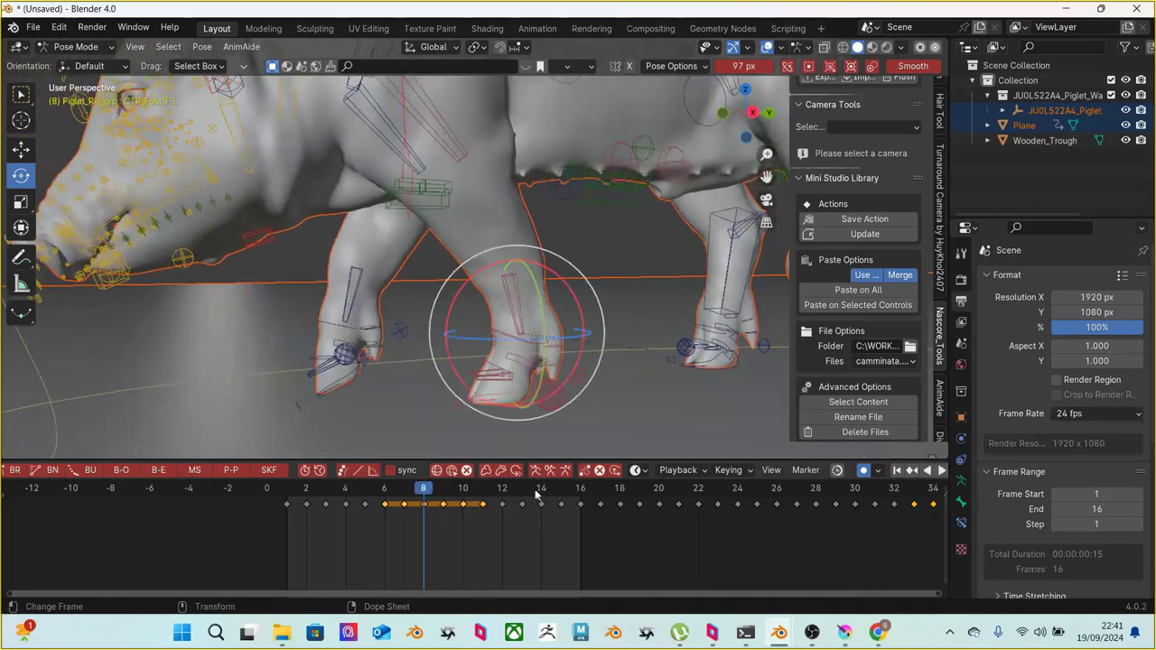
# Carry the front left foot control's planted position from frame 9 onto frame 10, and check it against the neighbouring frames
pyautogui.press('Right')
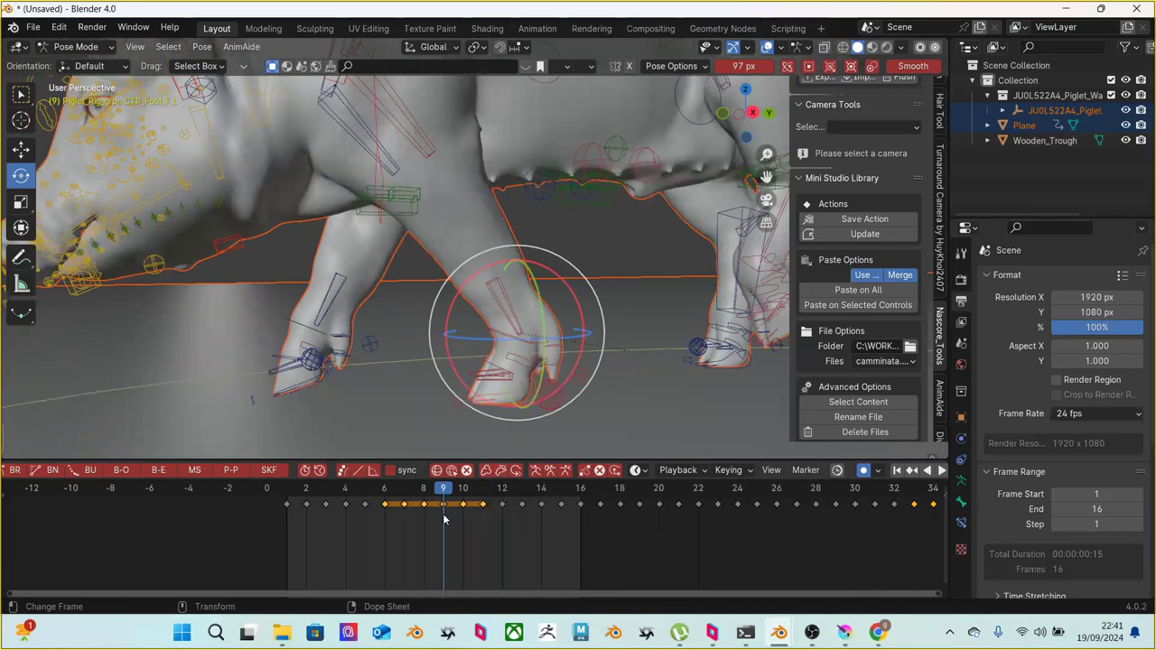
pyautogui.press('Right')
pyautogui.press('Left')
pyautogui.press('Right')
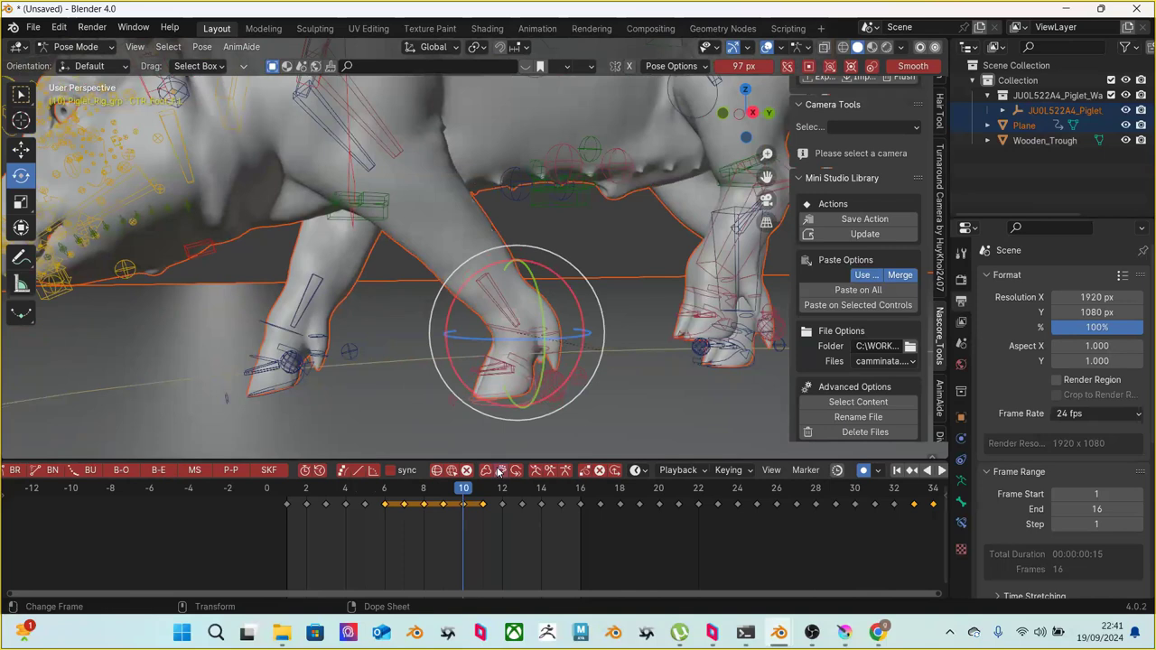
pyautogui.press('Right')
pyautogui.press('Left')
pyautogui.press('Left')
pyautogui.press('Left')
pyautogui.press('Right')
pyautogui.press('Right')
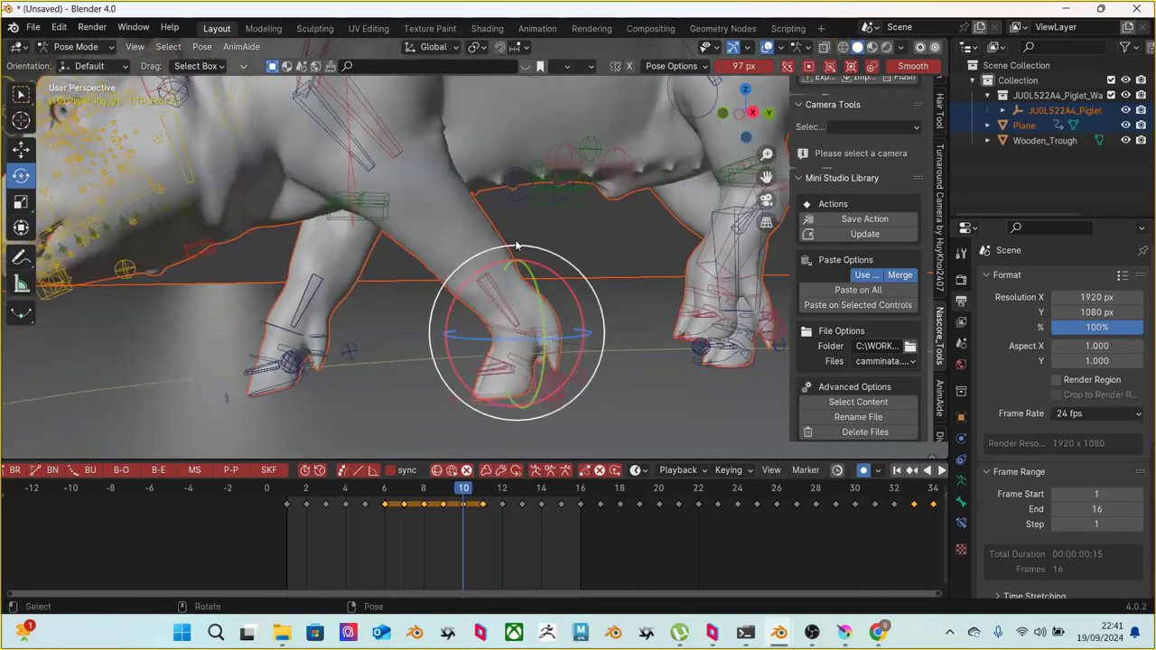
# Lower the left humerus control, CTR_Humerus.L, slightly along Z at frame 10
pyautogui.scroll(-1, 517, 242)
pyautogui.moveTo(463, 159); pyautogui.dragTo(437, 172, button='middle')
pyautogui.click(409, 188)
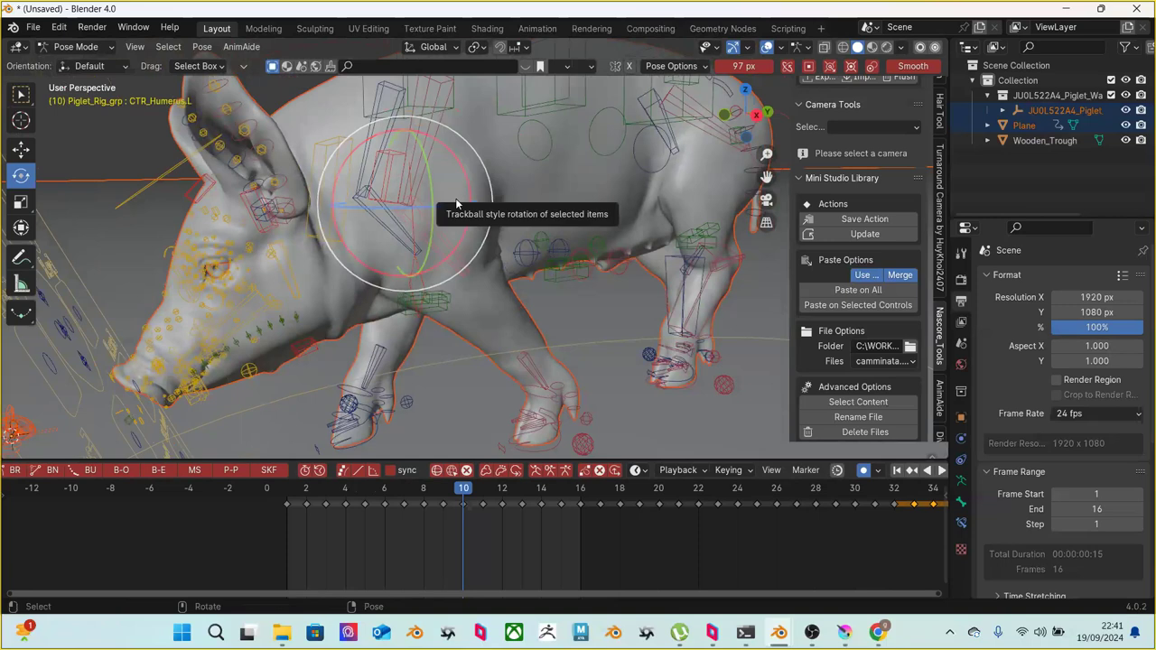
pyautogui.press('w')
pyautogui.moveTo(398, 127); pyautogui.dragTo(407, 142)
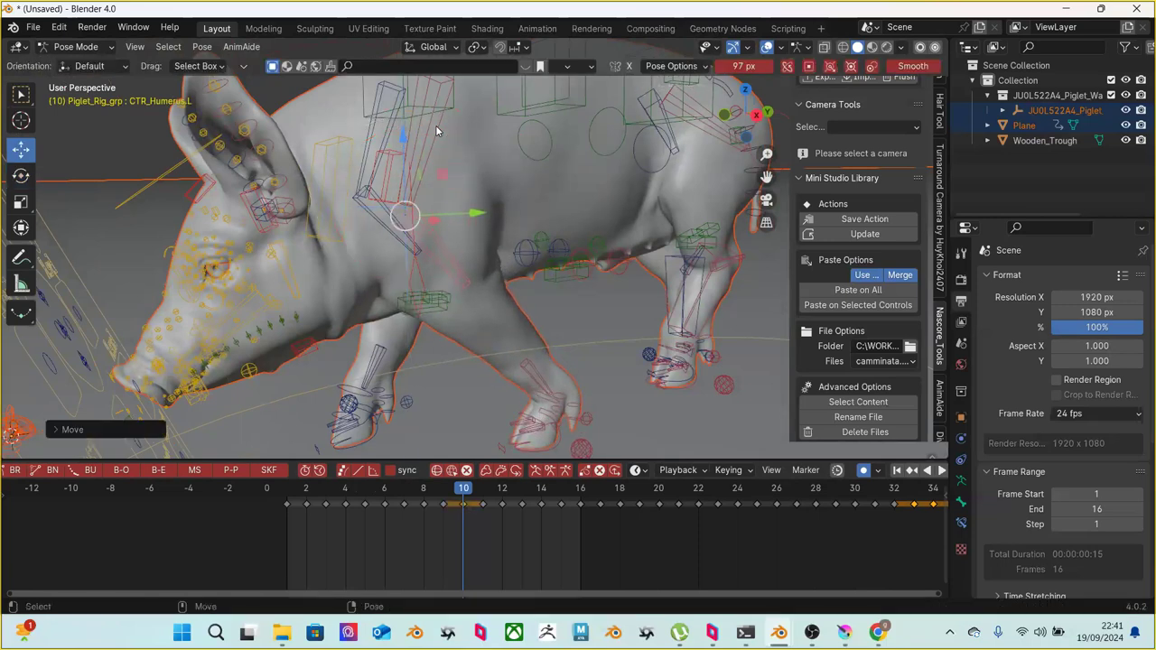
pyautogui.moveTo(448, 142); pyautogui.dragTo(529, 277, button='middle')
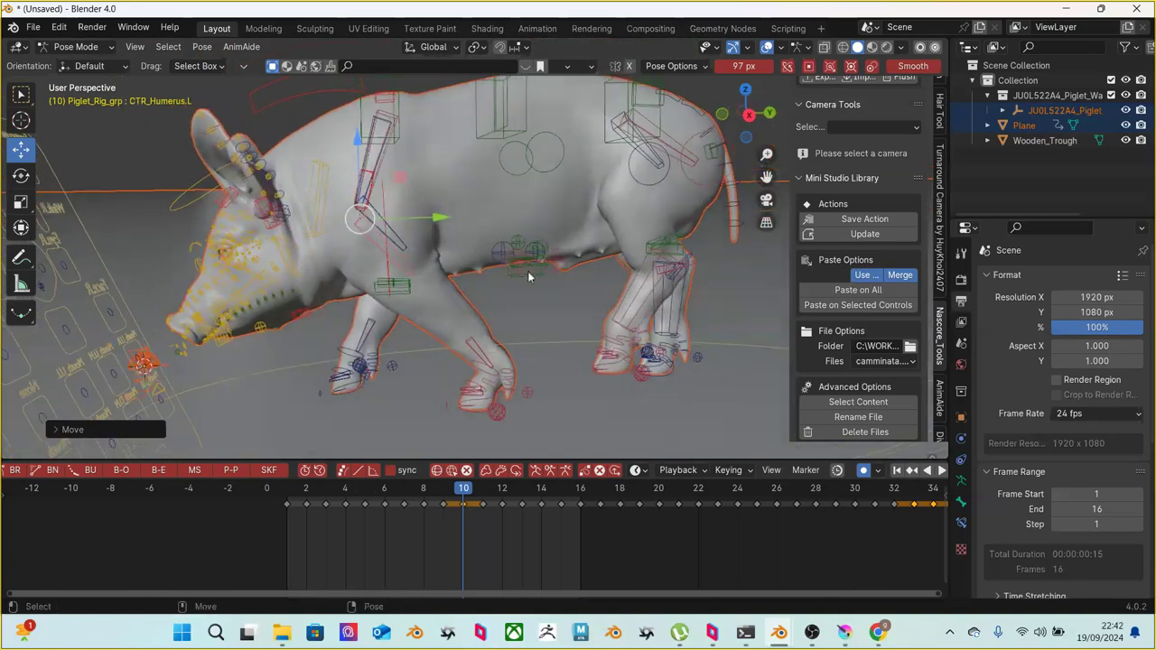
# Undo the frame-by-frame foot and leg corrections, back to the walk with only the root control's original keys
pyautogui.hotkey('ctrl', 'z')
pyautogui.hotkey('ctrl', 'z')
pyautogui.hotkey('ctrl', 'z')
pyautogui.hotkey('ctrl', 'z')
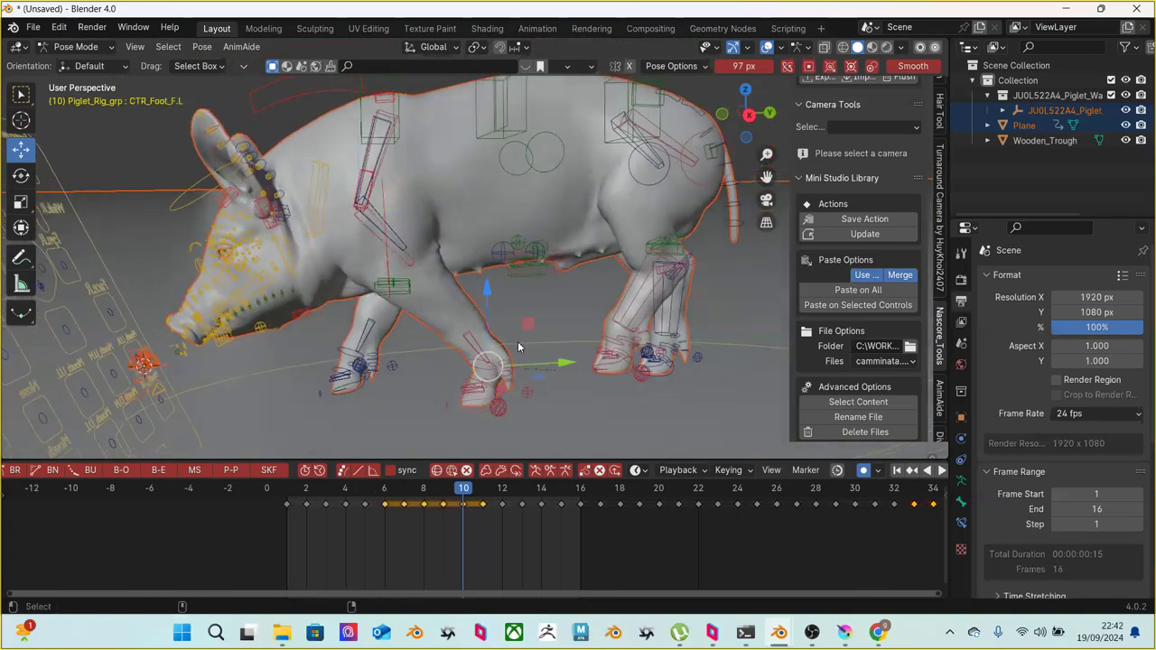
pyautogui.hotkey('ctrl', 'shift', 'z')
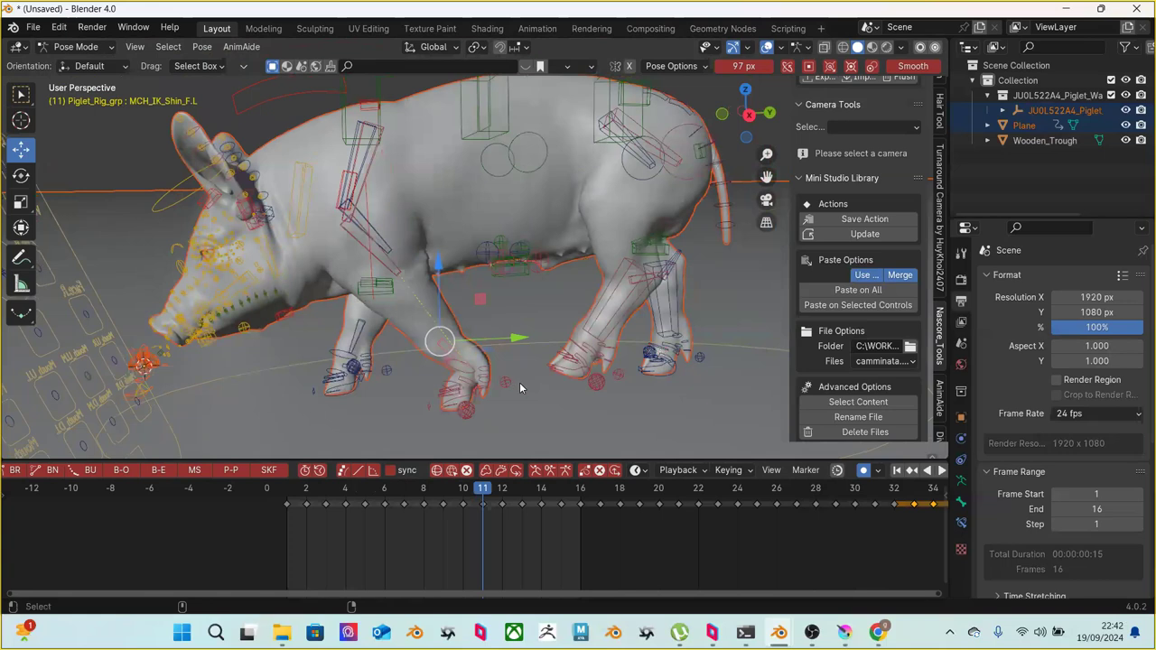
pyautogui.hotkey('ctrl', 'shift', 'z')
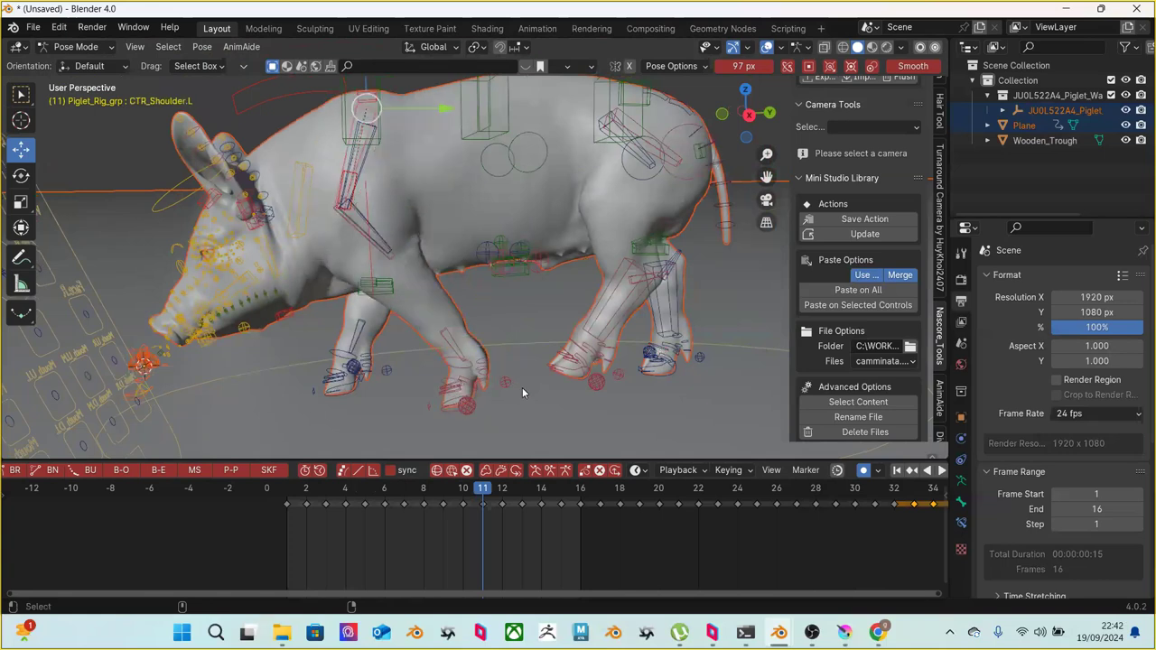
pyautogui.hotkey('ctrl', 'z')
pyautogui.hotkey('ctrl', 'z')
pyautogui.hotkey('ctrl', 'z')
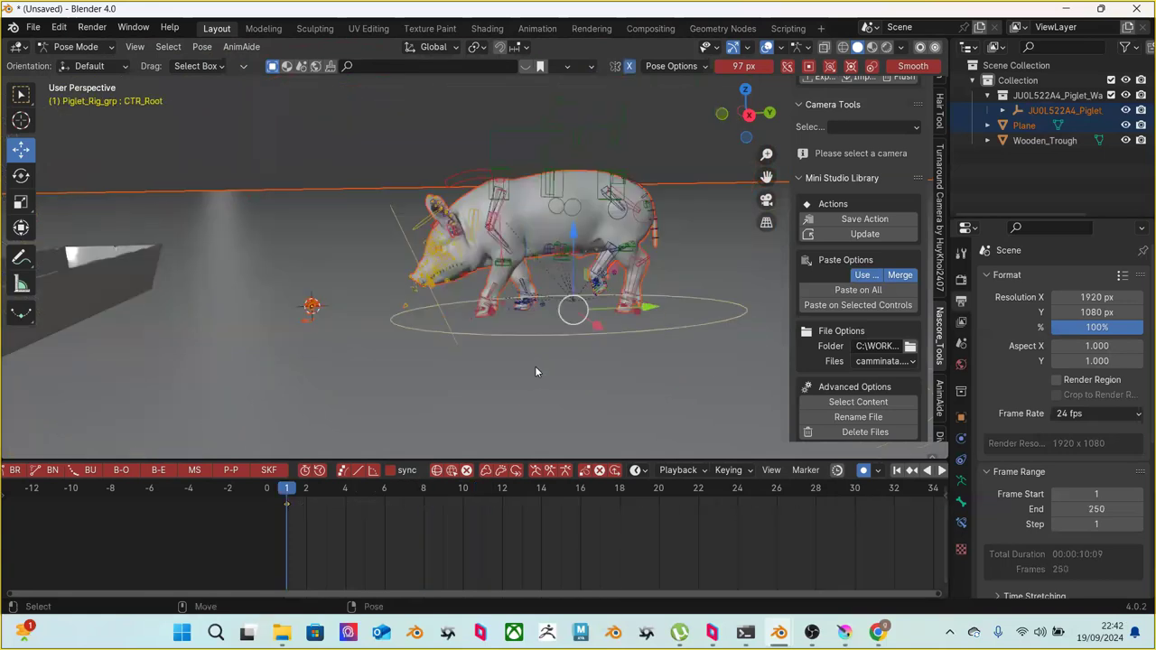
# Examine the root control's travel toward the trough from frame 1 to its key at frame 49
pyautogui.scroll(2, 535, 366)
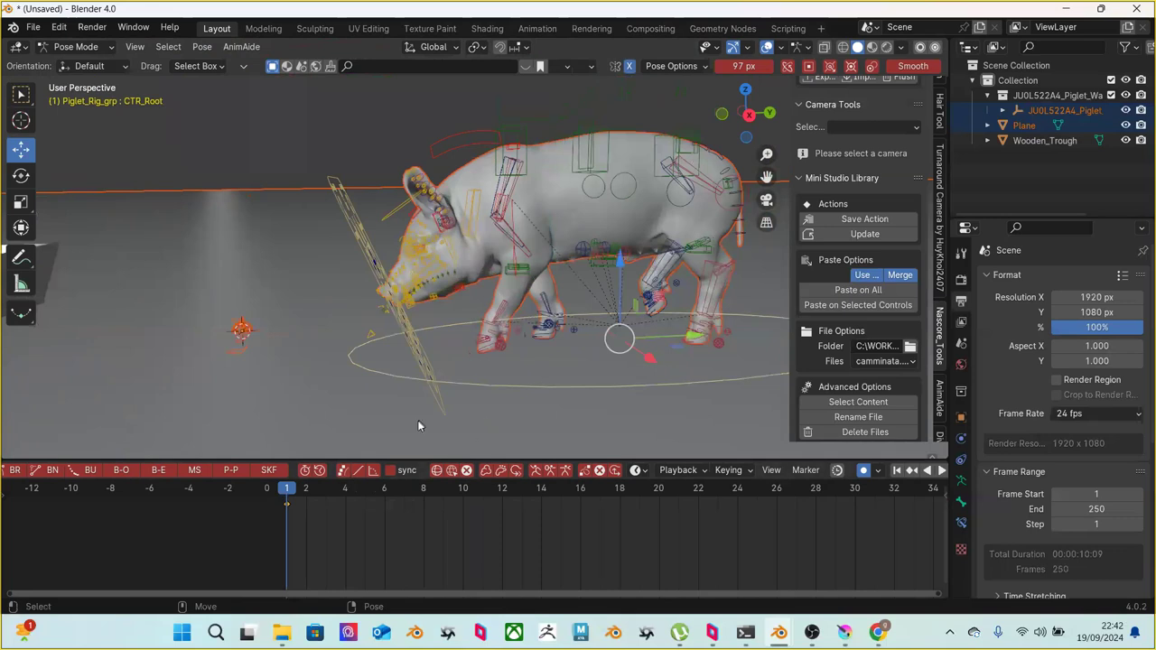
pyautogui.moveTo(294, 491); pyautogui.dragTo(482, 490)
pyautogui.scroll(-4, 572, 384)
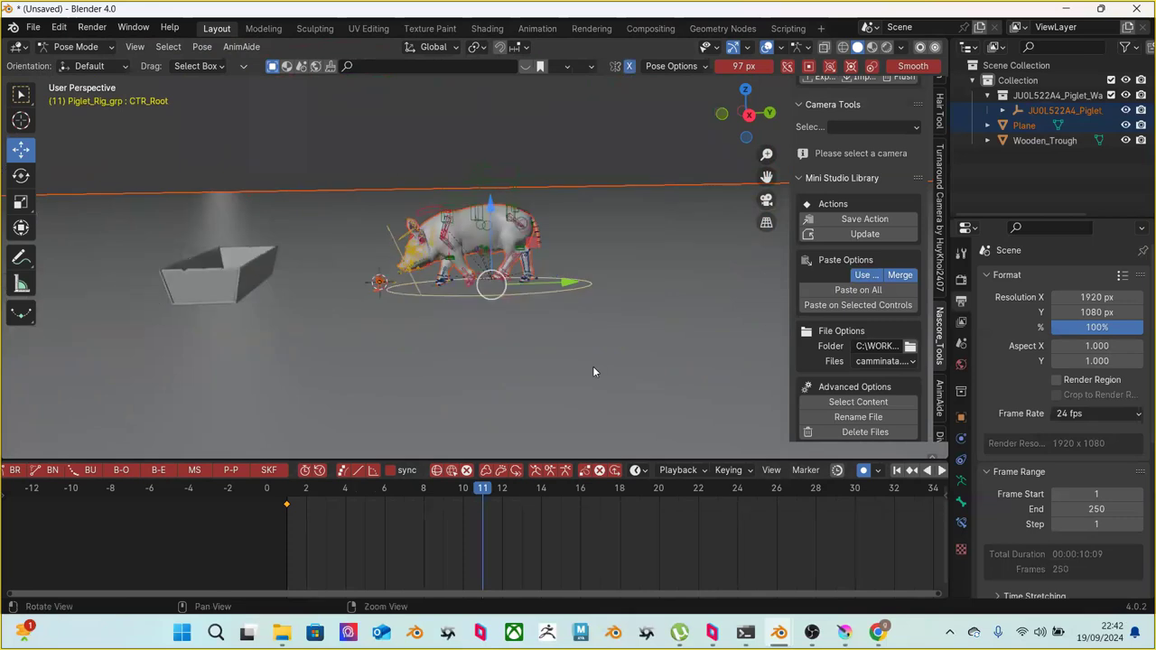
pyautogui.keyDown('shift'); pyautogui.moveTo(594, 371); pyautogui.dragTo(535, 362, button='middle'); pyautogui.keyUp('shift')
pyautogui.scroll(-3, 674, 548)
pyautogui.moveTo(697, 533); pyautogui.dragTo(553, 534, button='middle')
pyautogui.scroll(-1, 588, 523)
pyautogui.moveTo(420, 492); pyautogui.dragTo(755, 489)
pyautogui.scroll(3, 449, 295)
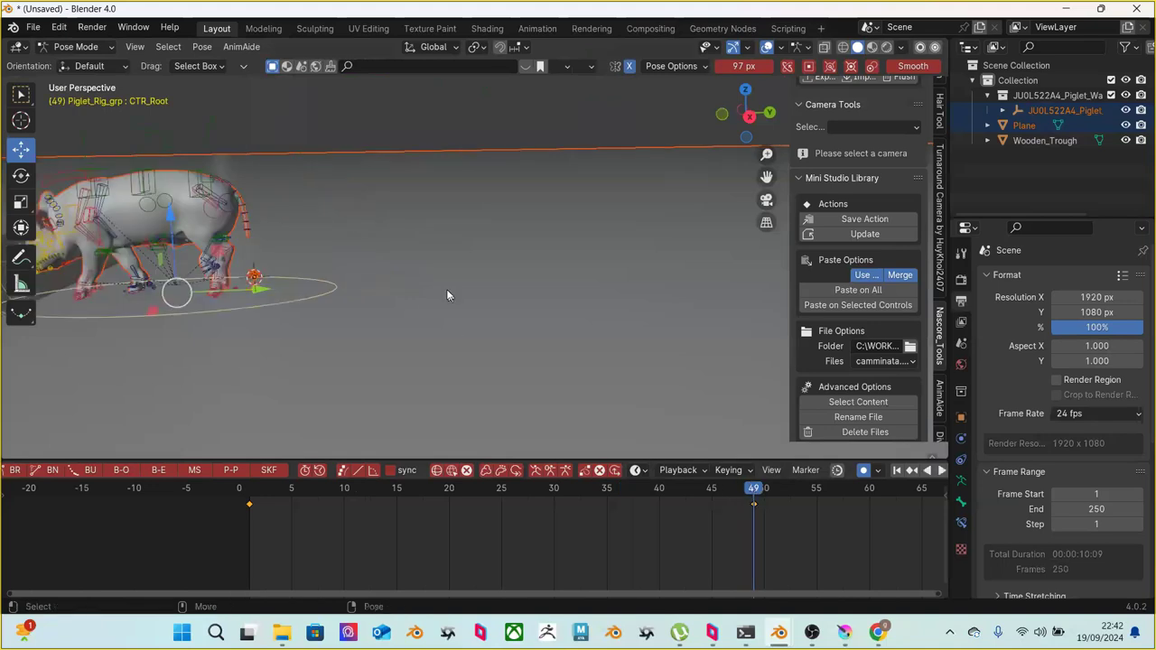
pyautogui.scroll(-2, 446, 295)
pyautogui.click(250, 491)
pyautogui.press('space')
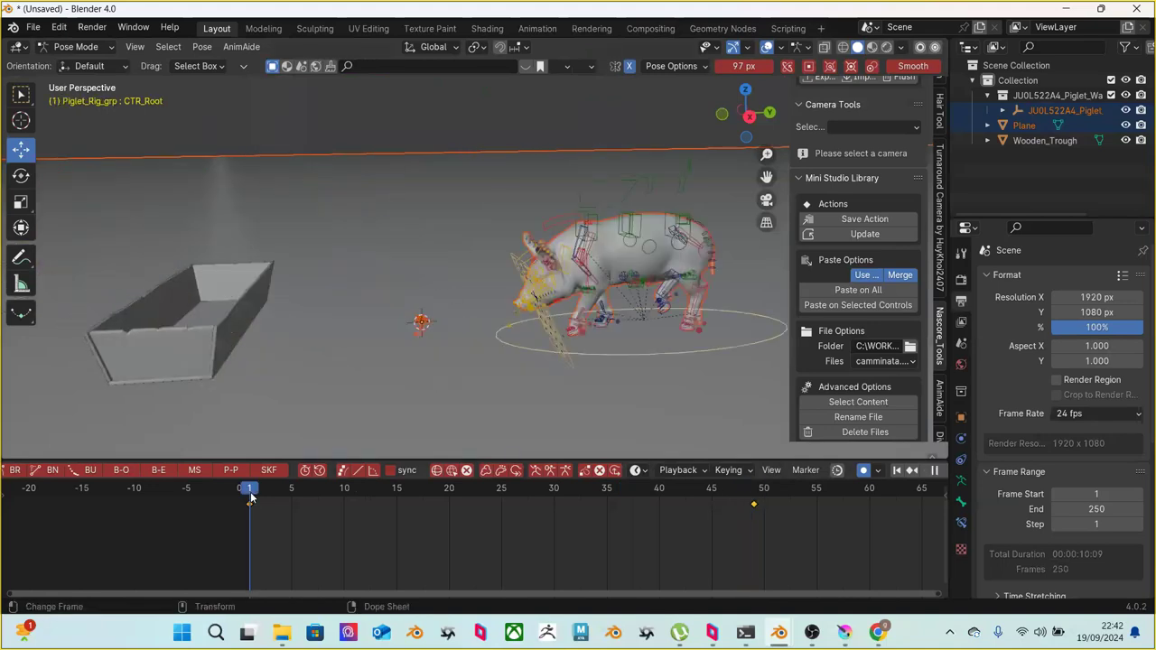
# Dismiss the desktop notification and check the planted feet for sliding over the walk's first frames
pyautogui.keyDown('shift'); pyautogui.moveTo(579, 341); pyautogui.dragTo(515, 343, button='middle'); pyautogui.keyUp('shift')
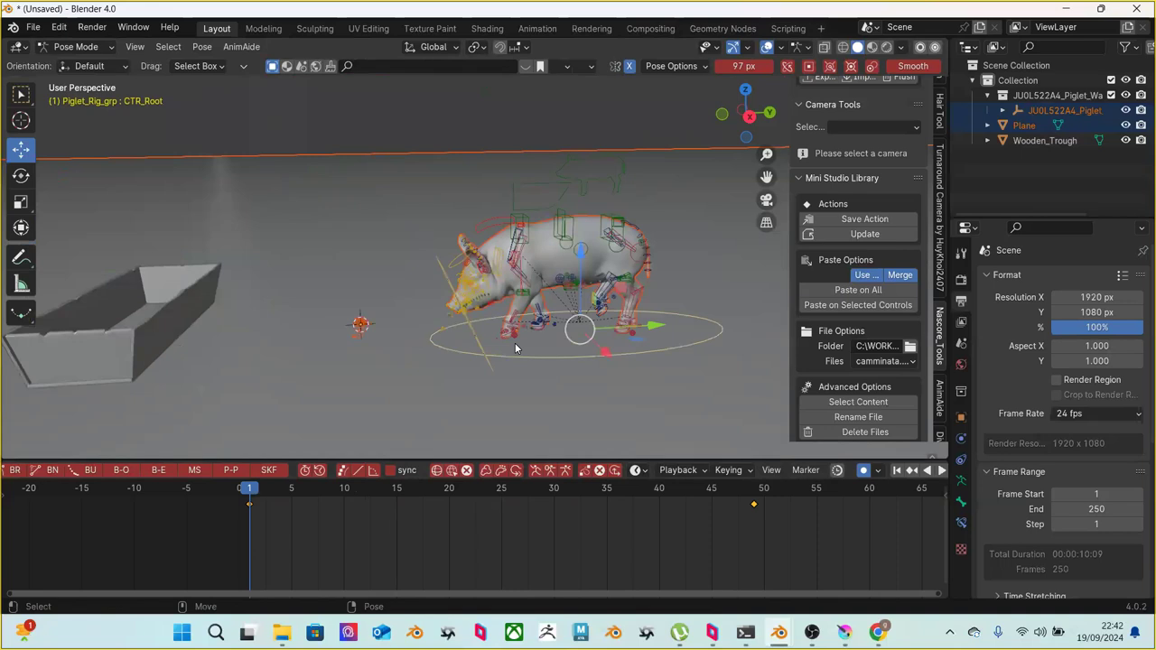
pyautogui.scroll(3, 523, 342)
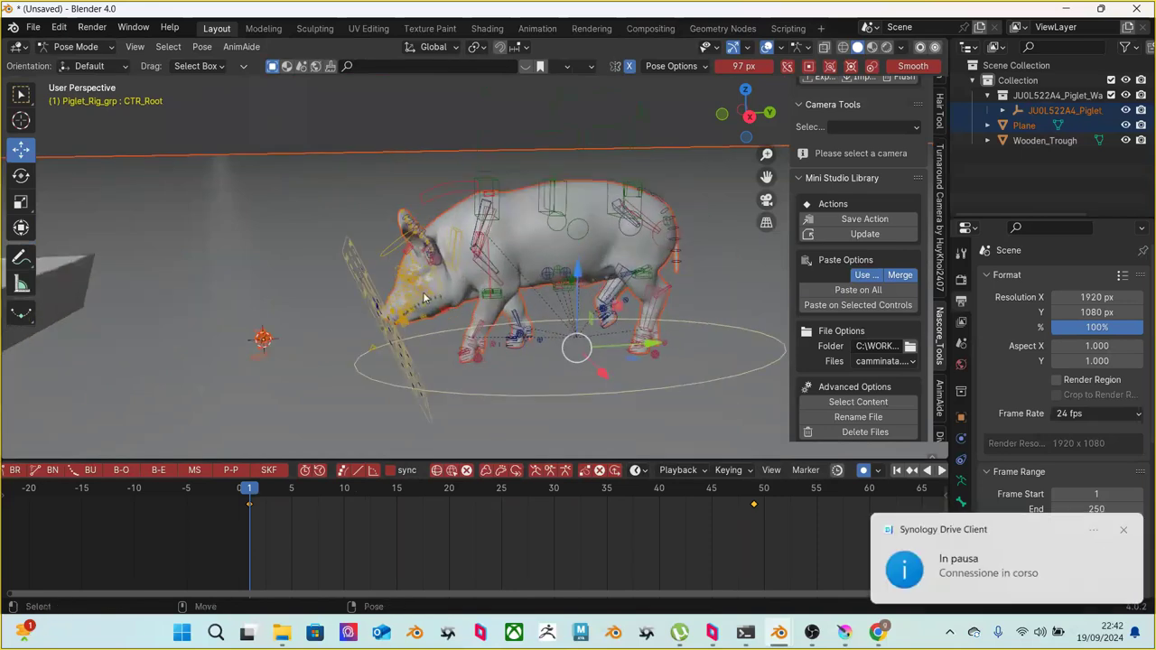
pyautogui.click(1125, 531)
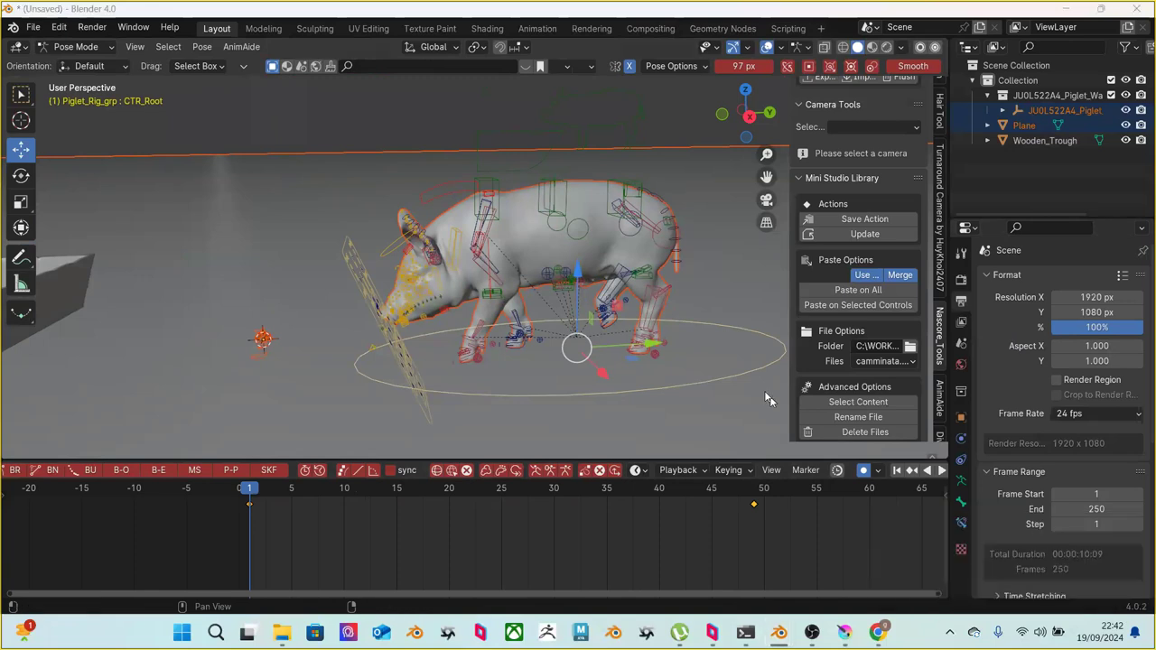
pyautogui.scroll(2, 555, 387)
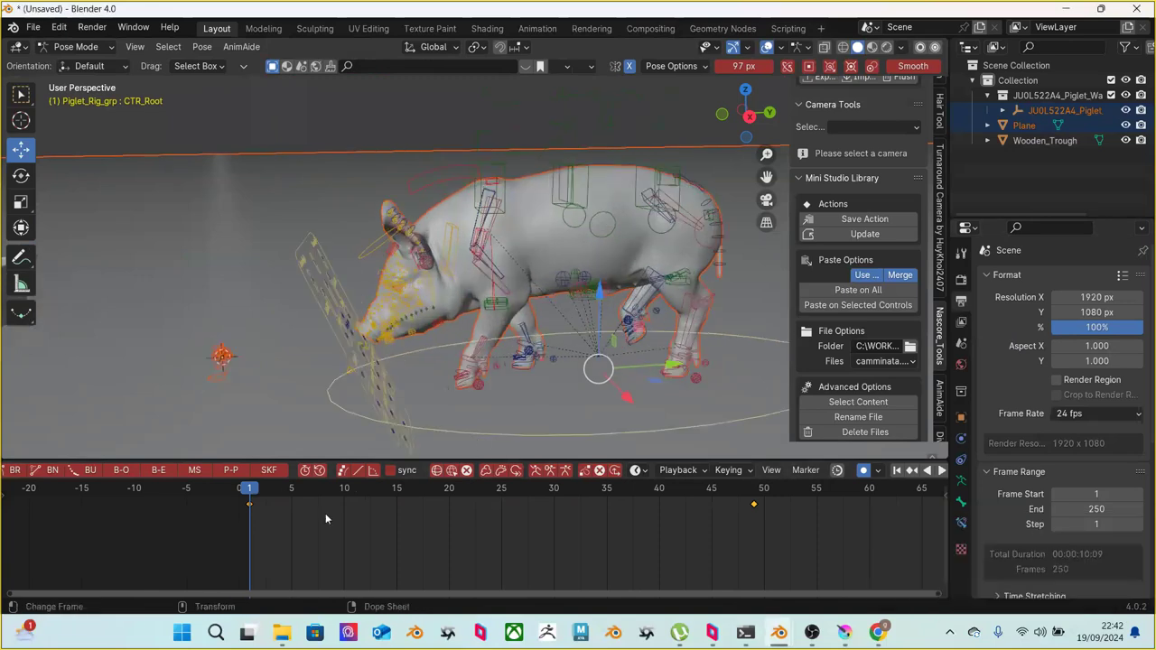
pyautogui.press('space')
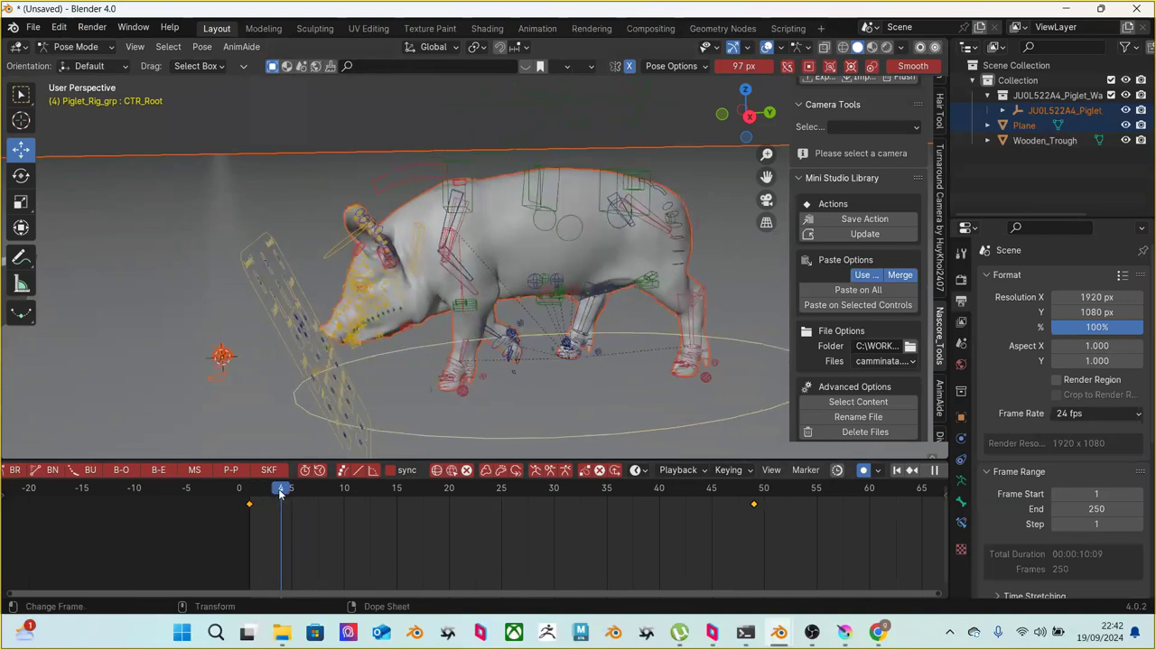
pyautogui.moveTo(315, 497); pyautogui.dragTo(253, 478)
# Adjust the root control's starting position along Y at frame 1, and check the planted feet up to frame 16
pyautogui.moveTo(668, 372); pyautogui.dragTo(497, 370)
pyautogui.press('space')
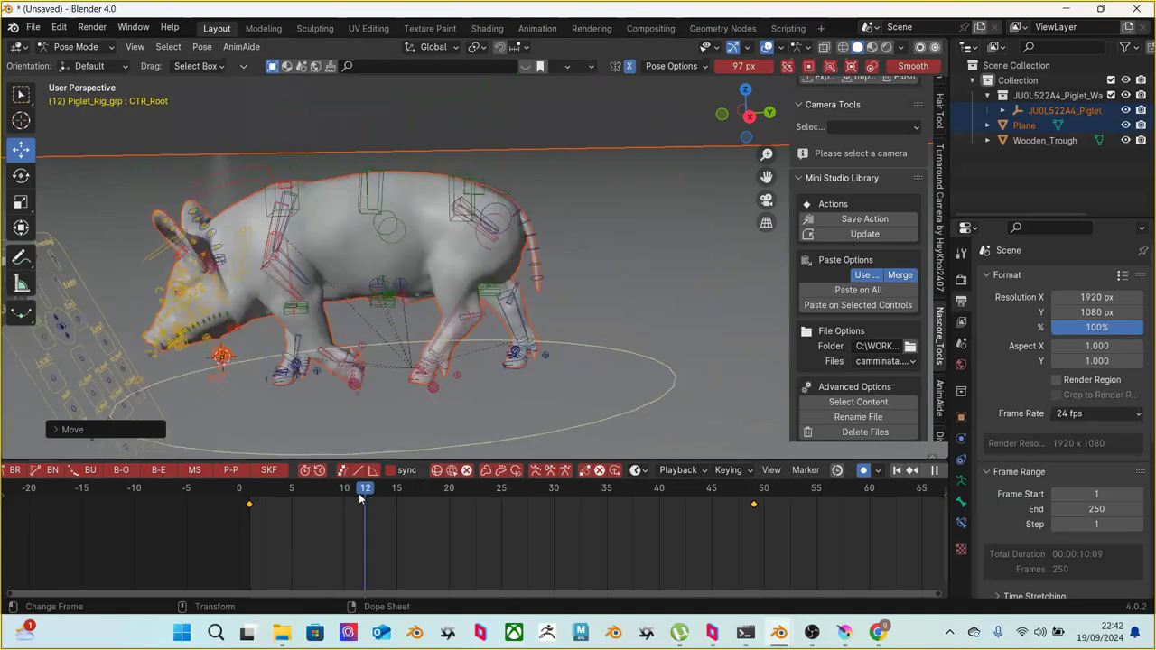
pyautogui.press('Escape')
pyautogui.moveTo(556, 330); pyautogui.dragTo(587, 336)
pyautogui.press('space')
pyautogui.moveTo(276, 492); pyautogui.dragTo(255, 472)
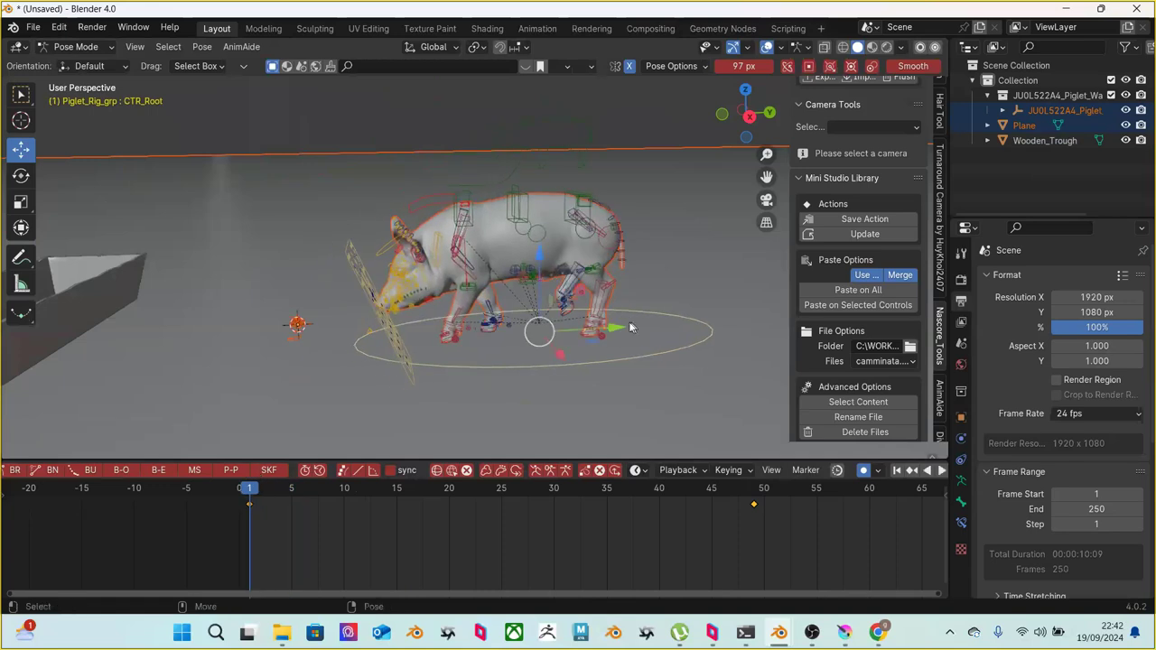
pyautogui.moveTo(621, 328); pyautogui.dragTo(640, 336)
pyautogui.moveTo(258, 494); pyautogui.dragTo(301, 467)
pyautogui.moveTo(339, 471); pyautogui.dragTo(408, 476)
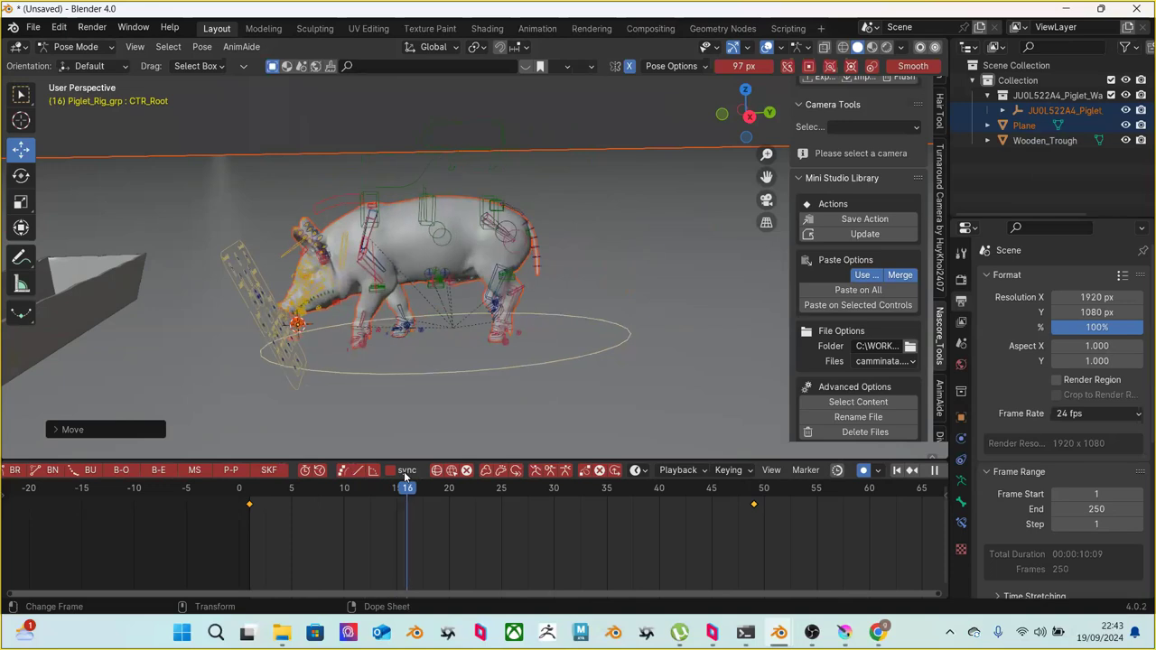
# Keyframe the root control's location, rotation and scale at frame 16, and review the walk from frame 1
pyautogui.click(506, 356)
pyautogui.press('i')
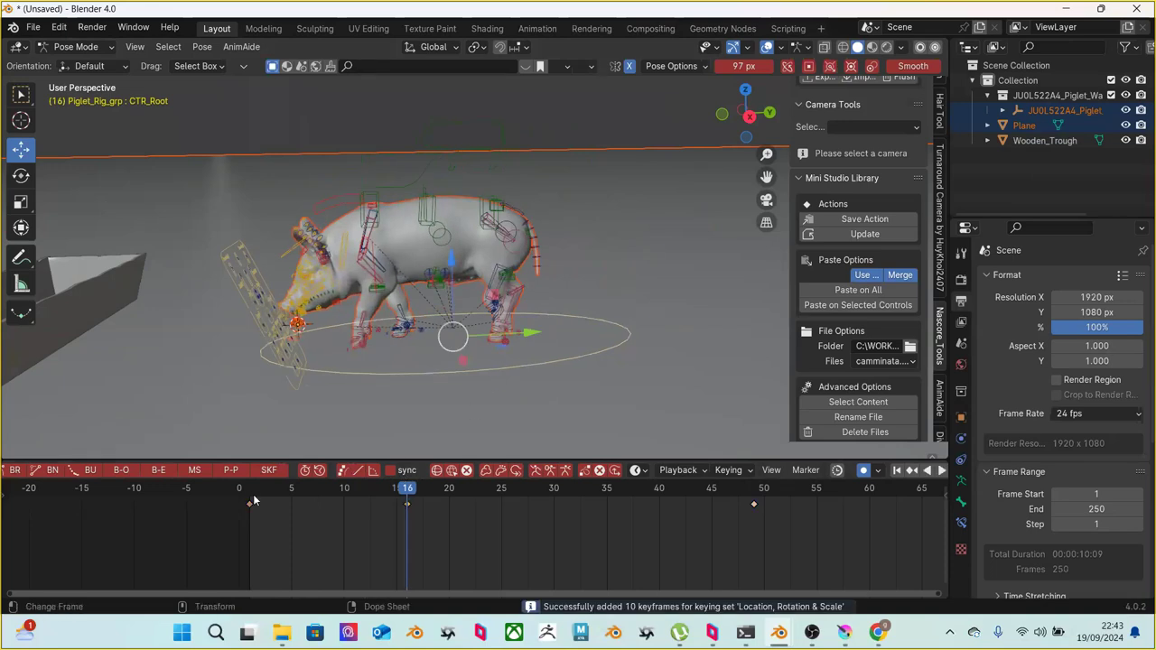
pyautogui.click(251, 495)
pyautogui.press('space')
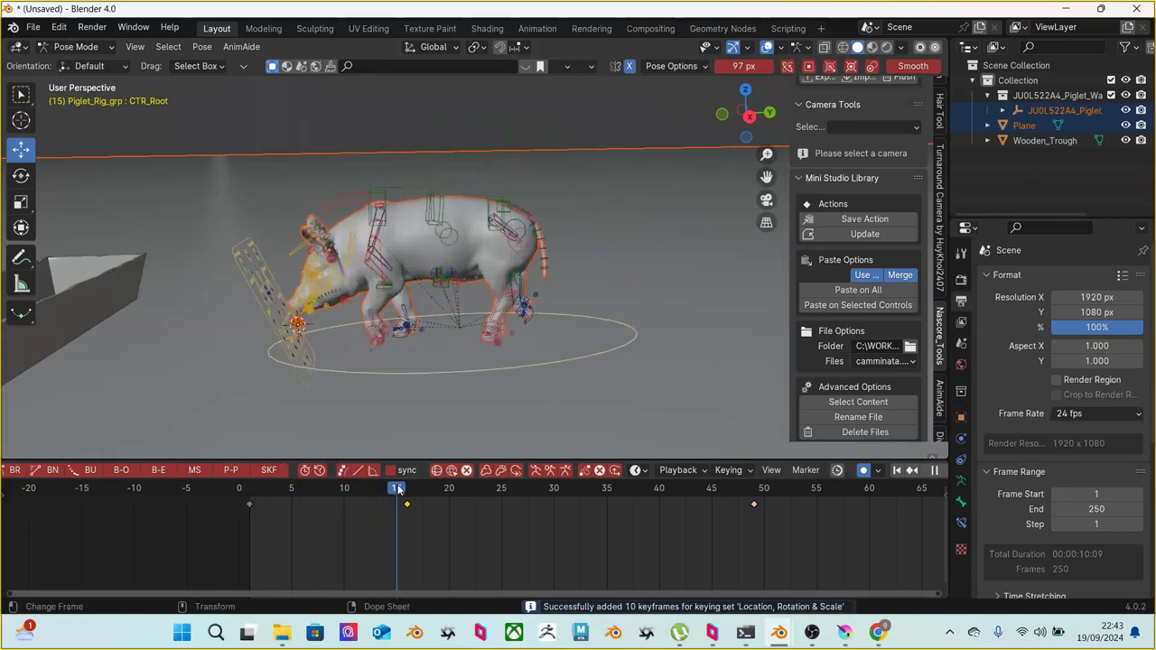
pyautogui.click(280, 488)
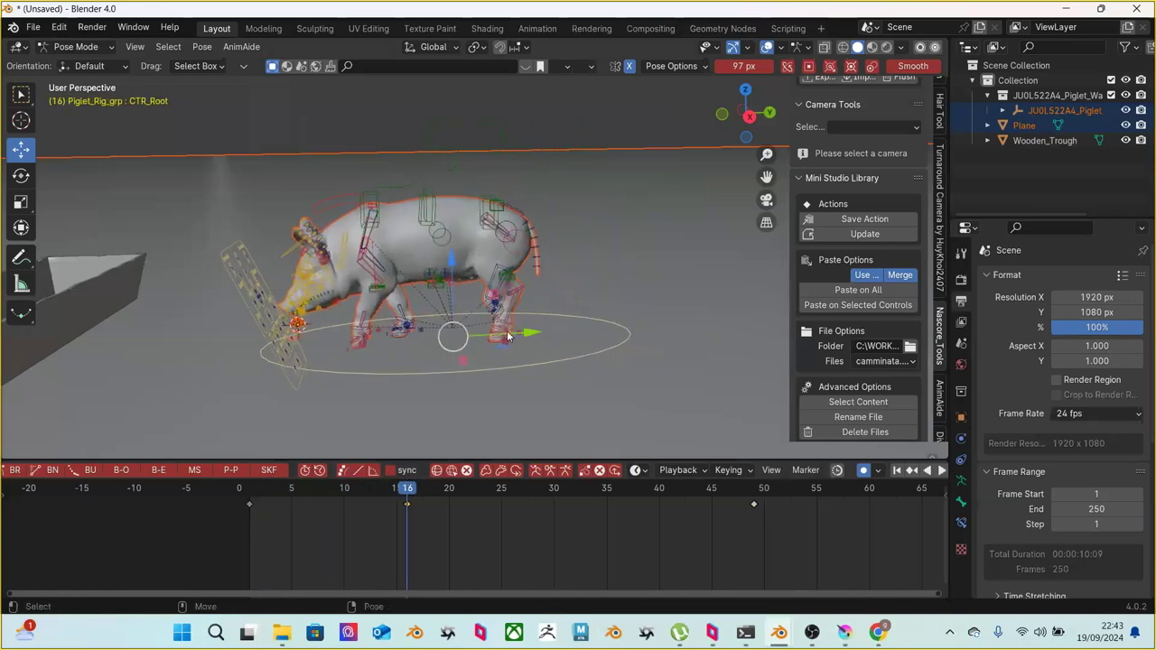
# Move the root control backward along Y at frame 16 to shorten the travel, and review the feet from frame 1
pyautogui.moveTo(510, 336); pyautogui.dragTo(547, 335)
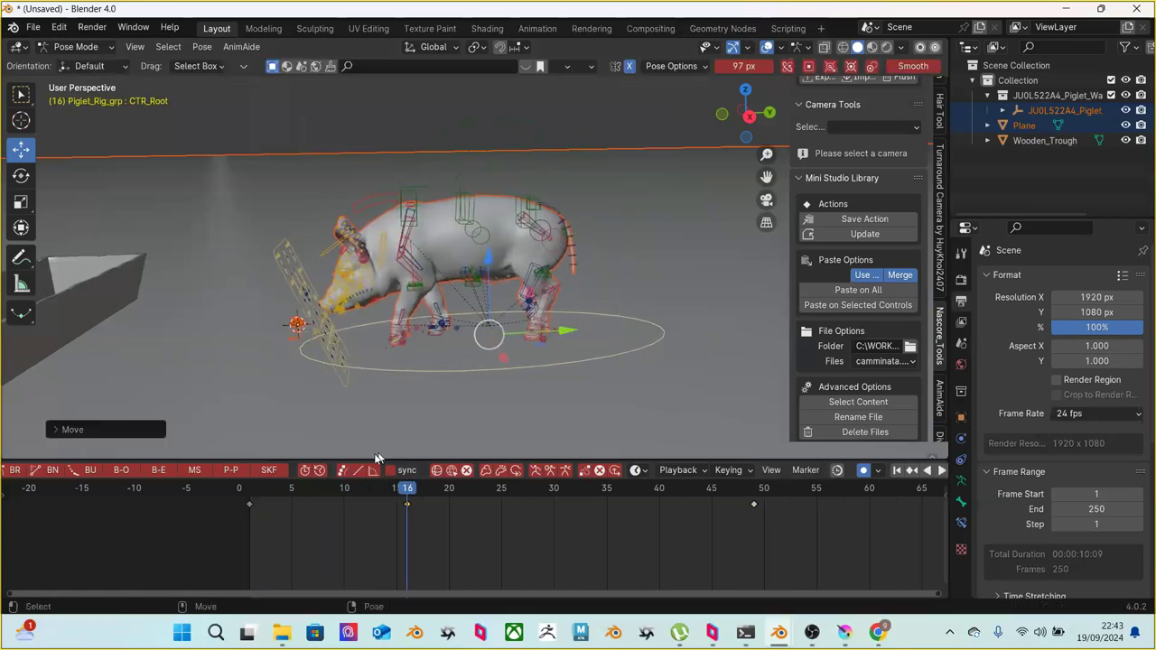
pyautogui.click(252, 491)
pyautogui.press('space')
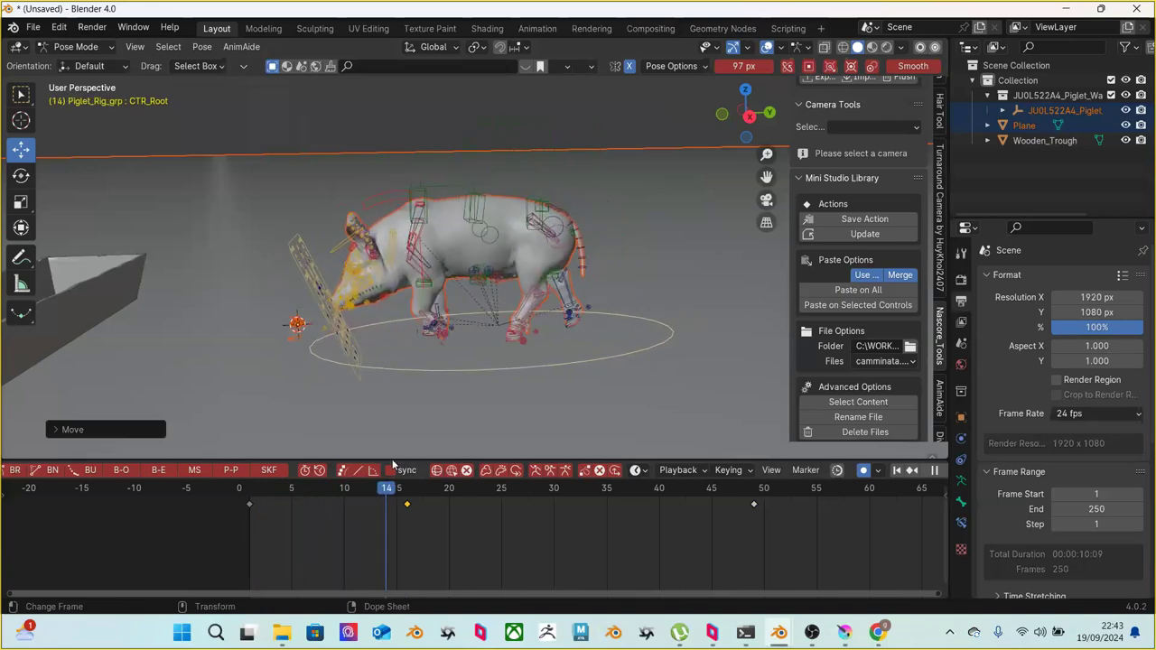
pyautogui.press('space')
# Move the root control slightly forward along Y at frame 16, key it, and check the foot contact from frame 1
pyautogui.moveTo(561, 330); pyautogui.dragTo(553, 330)
pyautogui.press('i')
pyautogui.click(244, 492)
pyautogui.press('space')
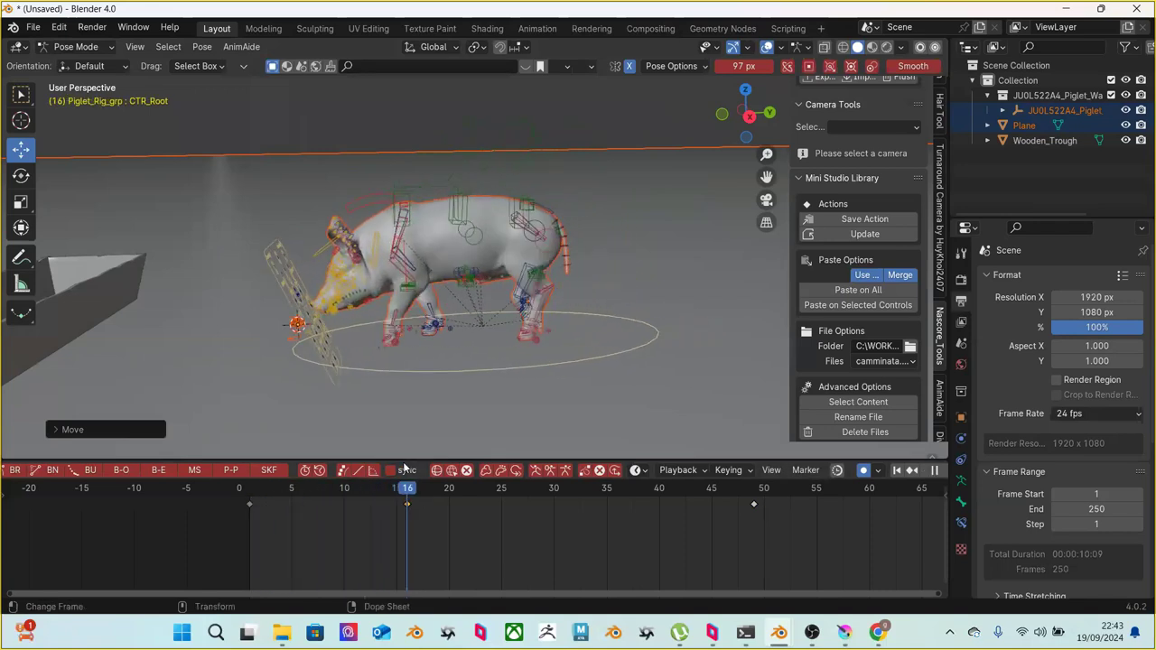
# Nudge the root control a little further forward along Y at frame 16, and compare the planted feet across the cycle
pyautogui.press('space')
pyautogui.moveTo(540, 332); pyautogui.dragTo(528, 333)
pyautogui.click(247, 496)
pyautogui.press('space')
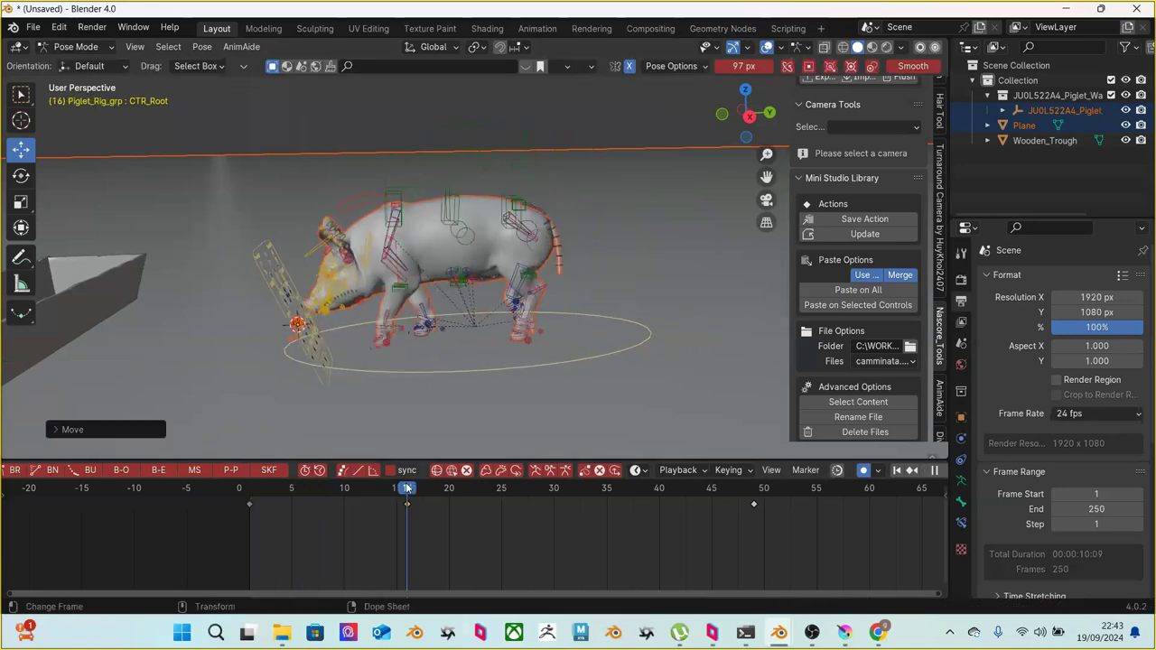
pyautogui.moveTo(428, 488); pyautogui.dragTo(376, 476)
pyautogui.press('space')
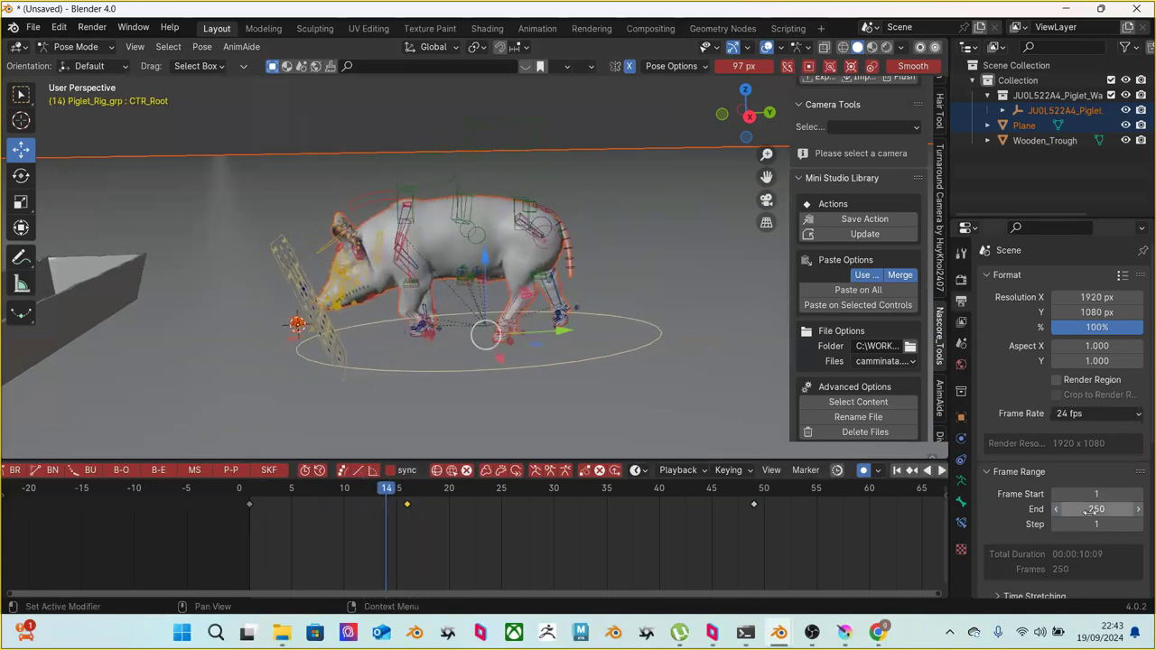
# Set the scene's end frame to 17
pyautogui.write('1')
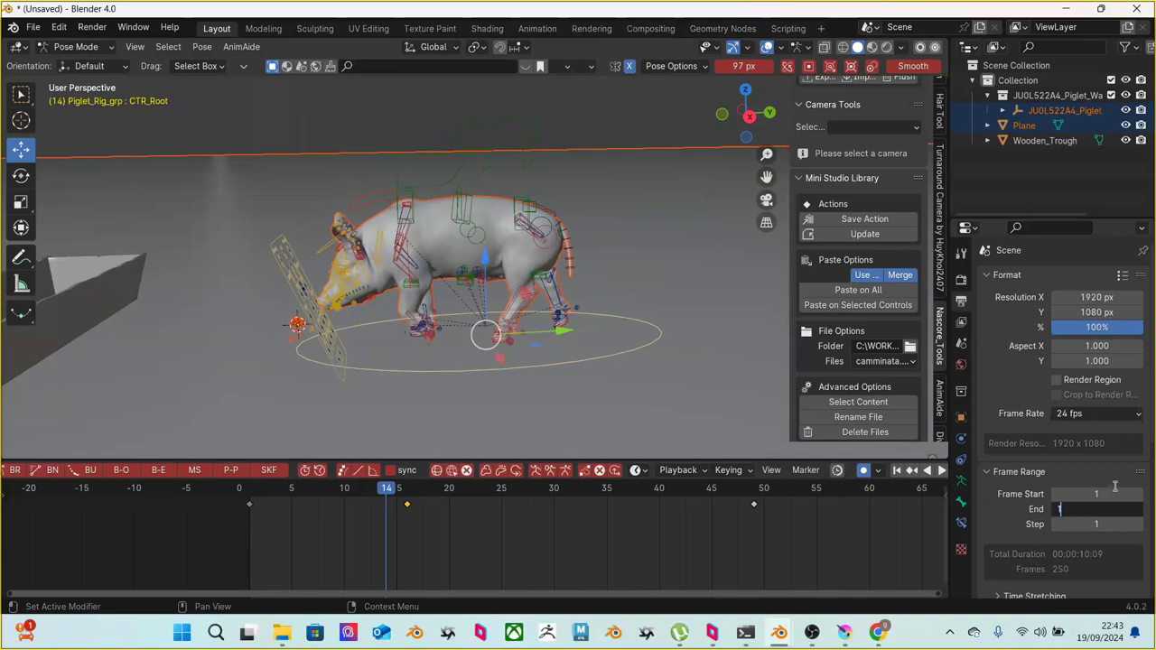
pyautogui.write('7')
pyautogui.press('Return')
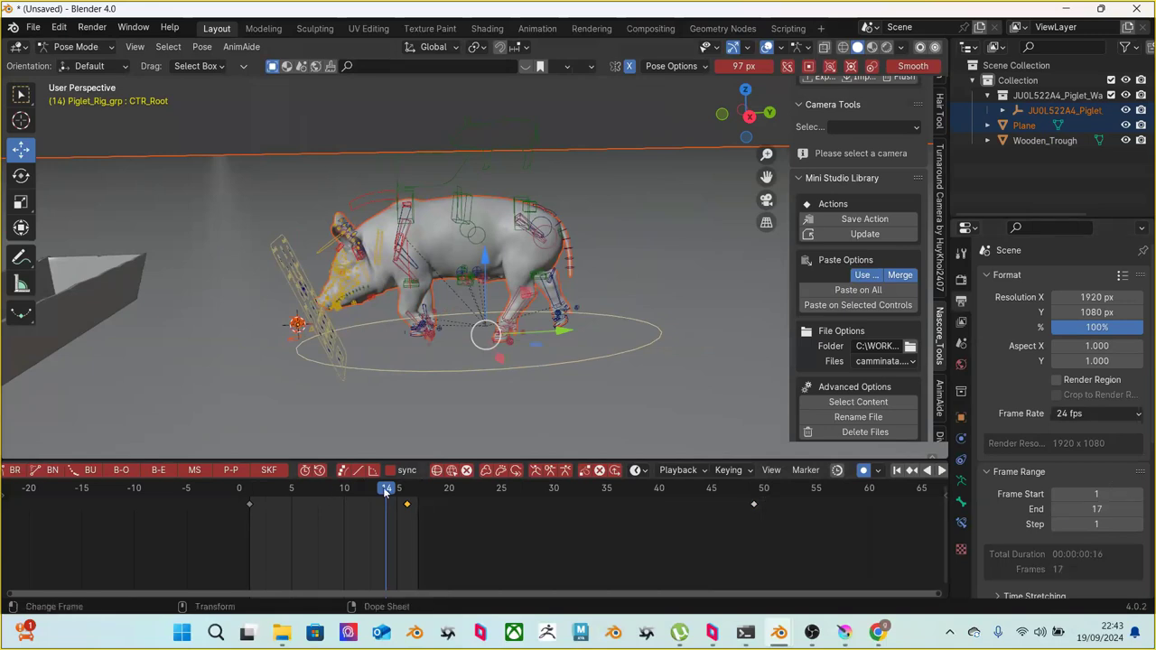
# Shift the root control's keyframe from frame 16 to frame 17, and check the foot contact through the cycle
pyautogui.press('space')
pyautogui.moveTo(406, 508); pyautogui.dragTo(418, 508)
pyautogui.press('space')
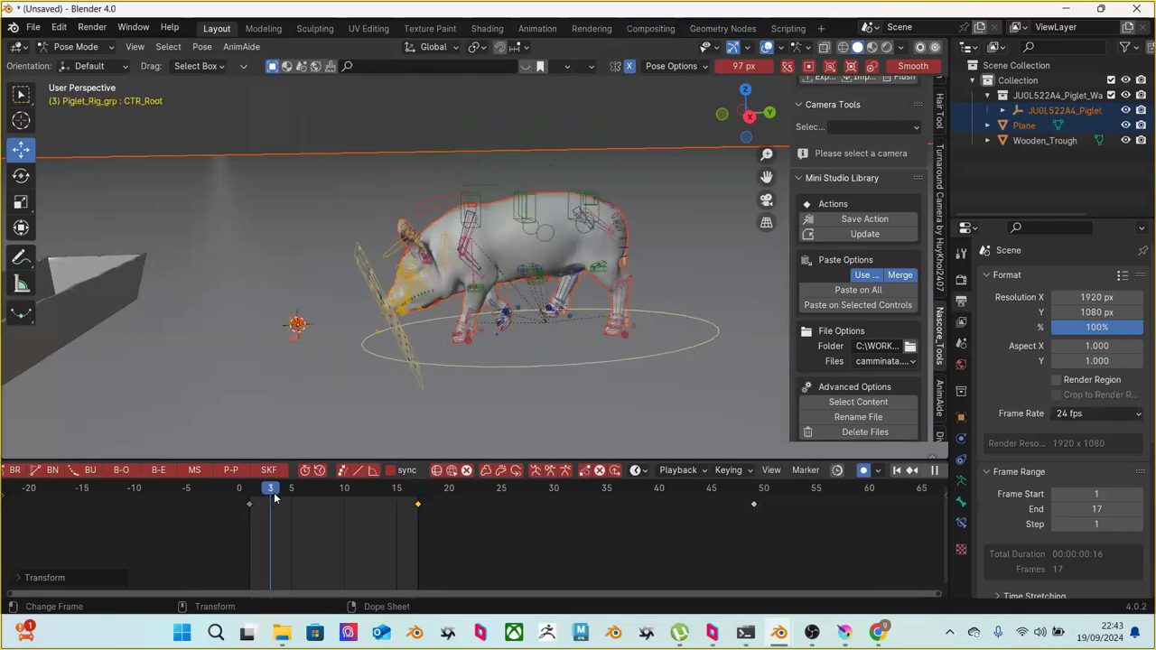
pyautogui.moveTo(373, 504); pyautogui.dragTo(315, 490)
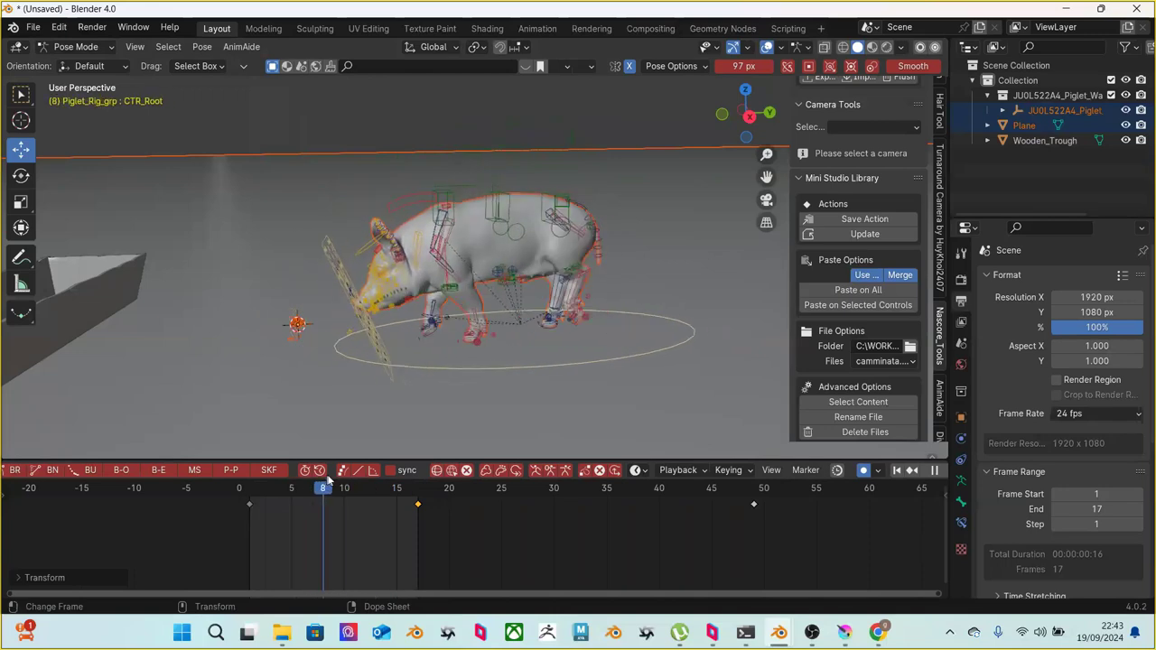
pyautogui.moveTo(391, 477); pyautogui.dragTo(422, 477)
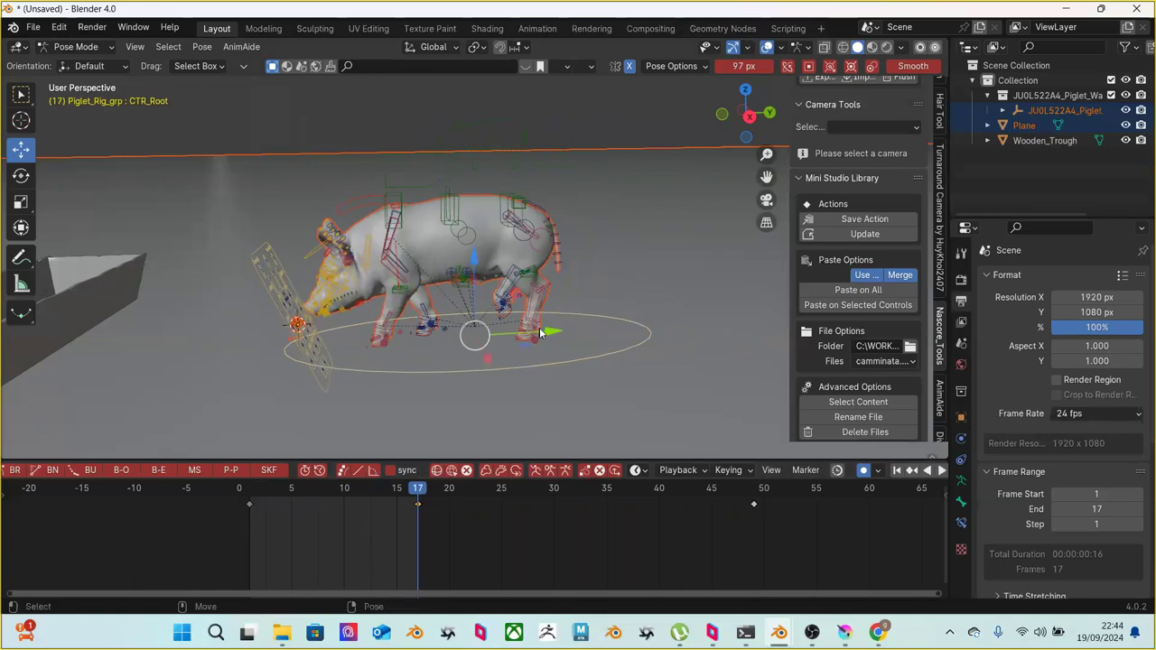
# Nudge the root control slightly backward along Y at frame 17, and recheck the feet from frame 1
pyautogui.moveTo(546, 334); pyautogui.dragTo(551, 334)
pyautogui.moveTo(250, 491); pyautogui.dragTo(258, 492)
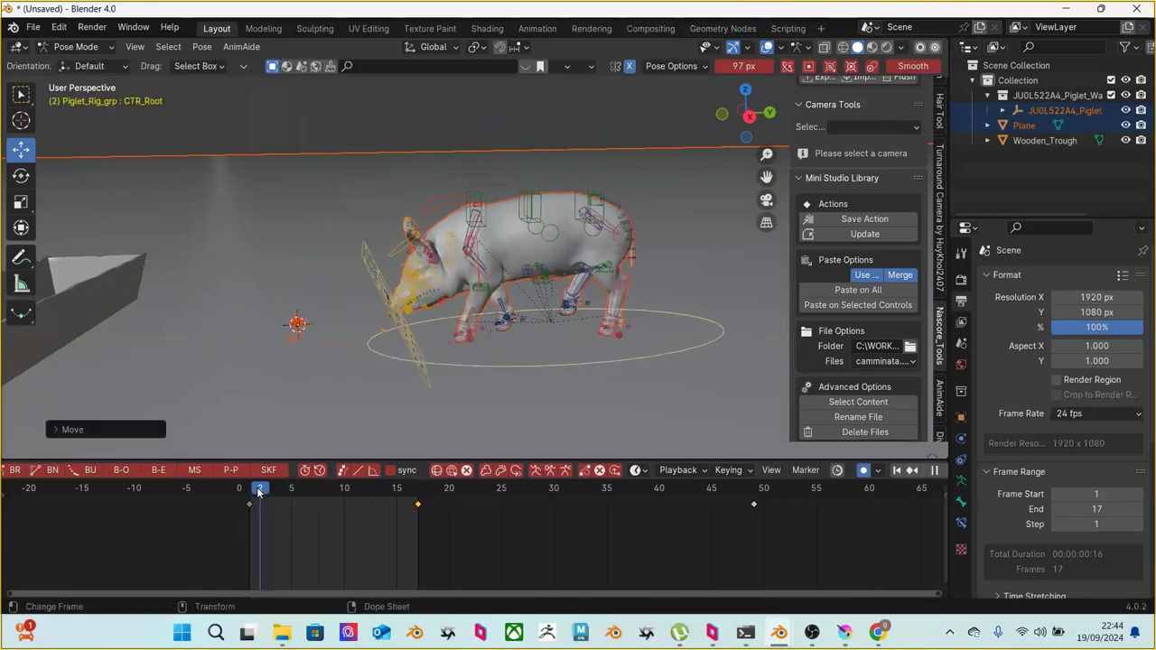
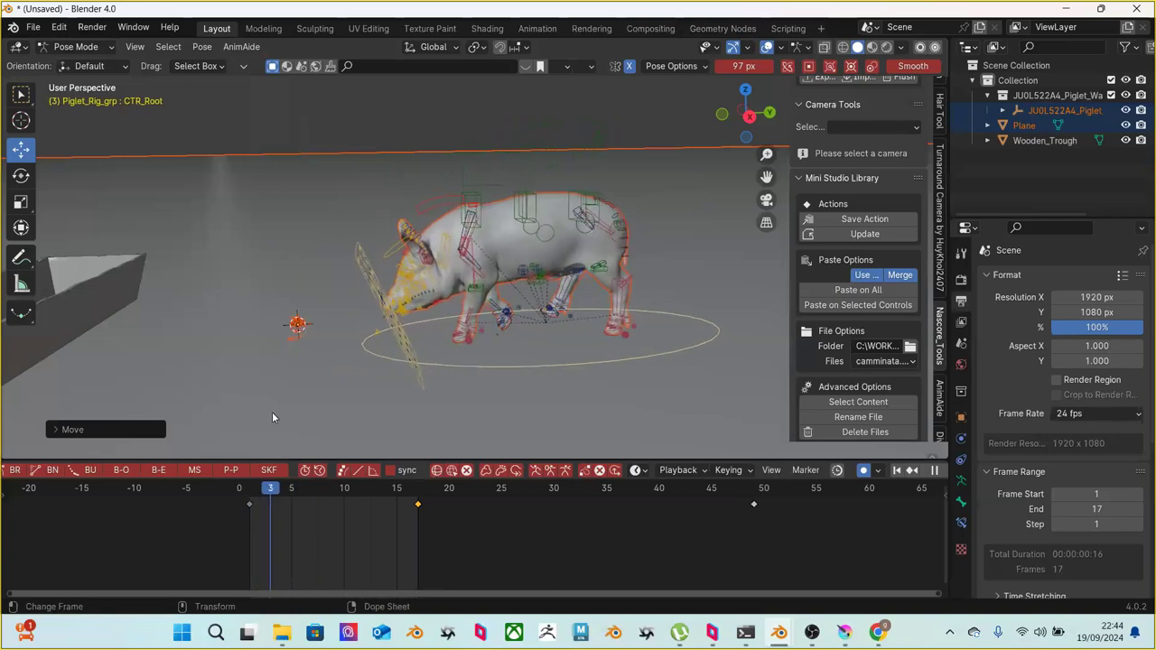
# Stop the playback and examine the left front foot control's ground contact between frames 4 and 12
pyautogui.press('space')
pyautogui.scroll(3, 429, 336)
pyautogui.scroll(1, 429, 331)
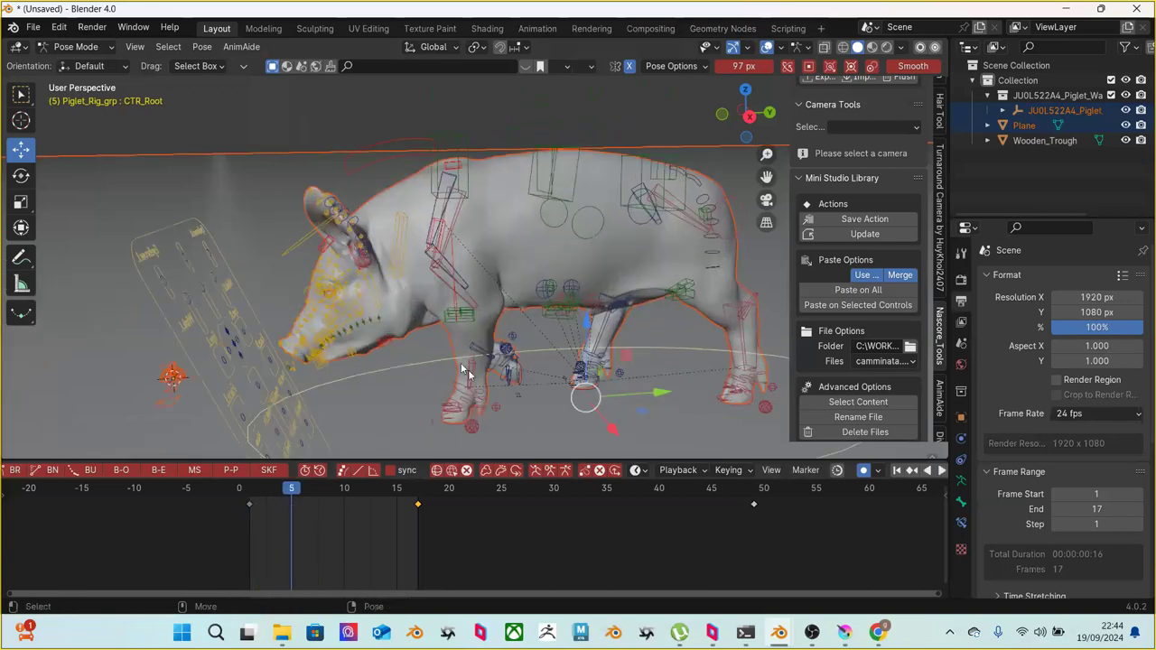
pyautogui.moveTo(481, 406); pyautogui.dragTo(445, 402, button='middle')
pyautogui.click(457, 304)
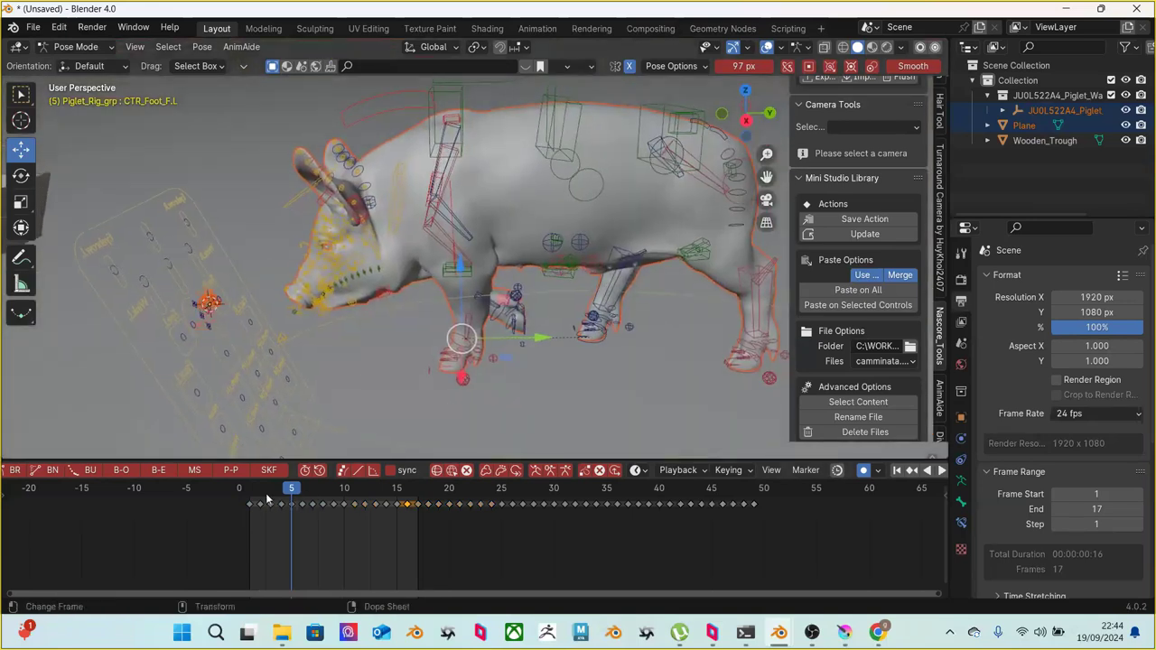
pyautogui.moveTo(266, 495); pyautogui.dragTo(267, 491)
pyautogui.press('space')
pyautogui.moveTo(425, 343); pyautogui.dragTo(430, 407, button='middle')
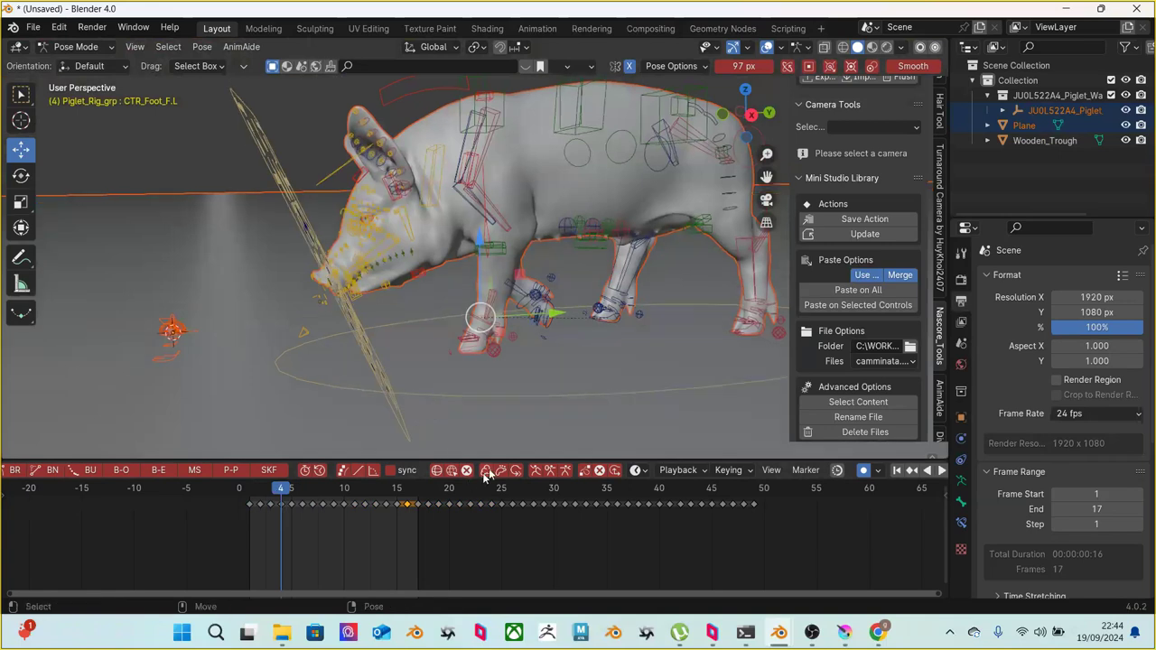
pyautogui.press('space')
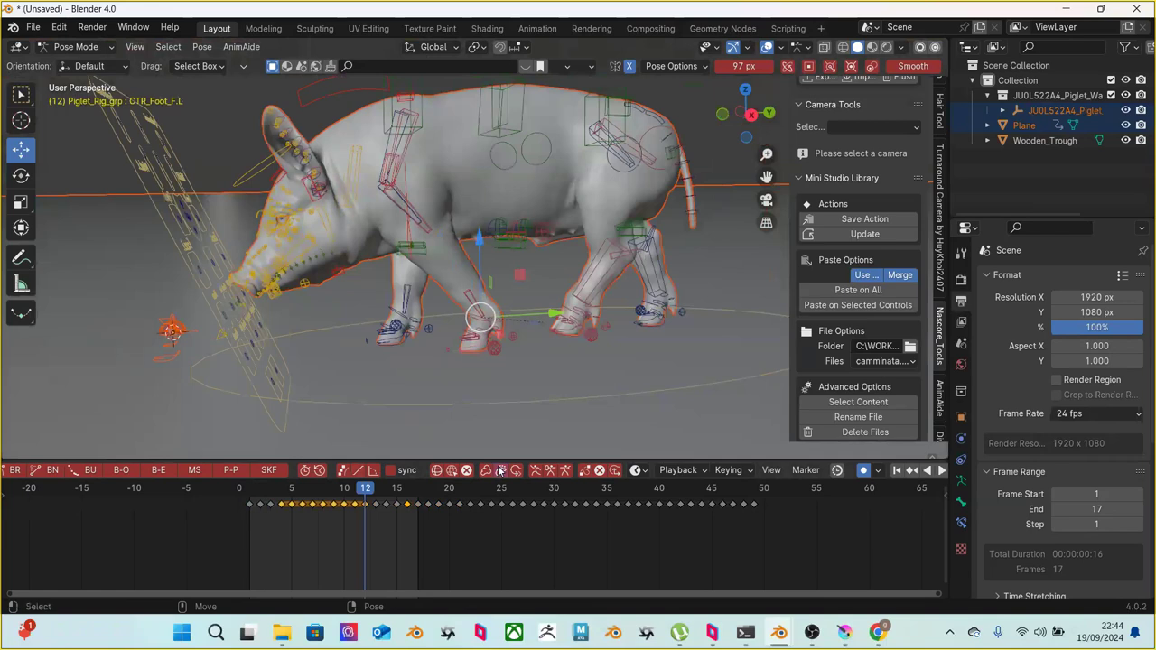
pyautogui.moveTo(302, 491)
pyautogui.mouseDown()
pyautogui.moveTo(425, 501)
pyautogui.moveTo(280, 485)
pyautogui.moveTo(335, 495)
pyautogui.moveTo(258, 495)
pyautogui.moveTo(310, 495)
pyautogui.moveTo(258, 495)
pyautogui.moveTo(289, 498)
pyautogui.mouseUp()
pyautogui.moveTo(429, 341); pyautogui.dragTo(414, 287, button='middle')
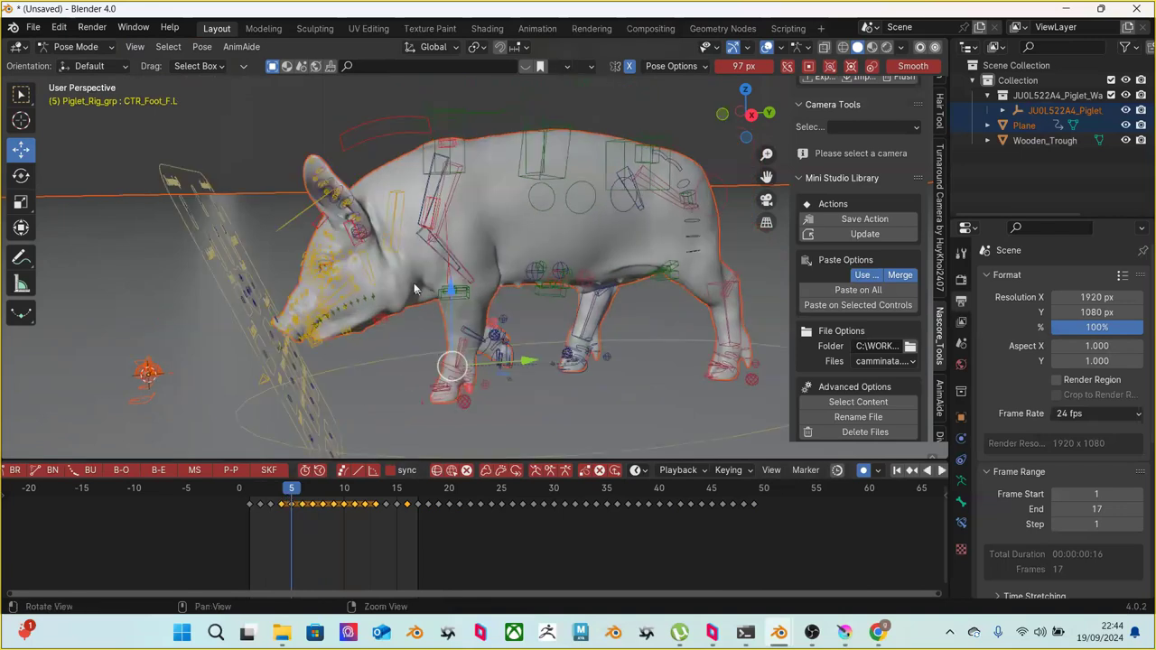
# Inspect the front spine control and the right front foot control's ground contact between frames 12 and 15
pyautogui.moveTo(443, 142)
pyautogui.mouseDown()
pyautogui.moveTo(457, 134)
pyautogui.moveTo(440, 132)
pyautogui.mouseUp()
pyautogui.click(456, 135)
pyautogui.hotkey('ctrl', 'z')
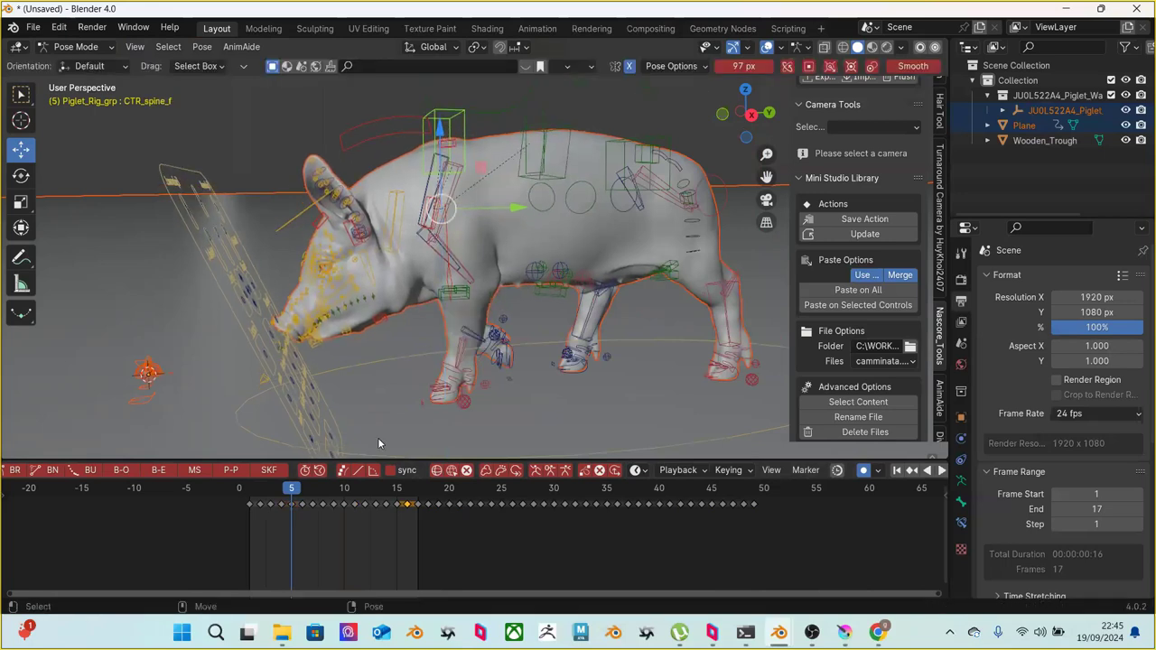
pyautogui.moveTo(302, 490); pyautogui.dragTo(365, 488)
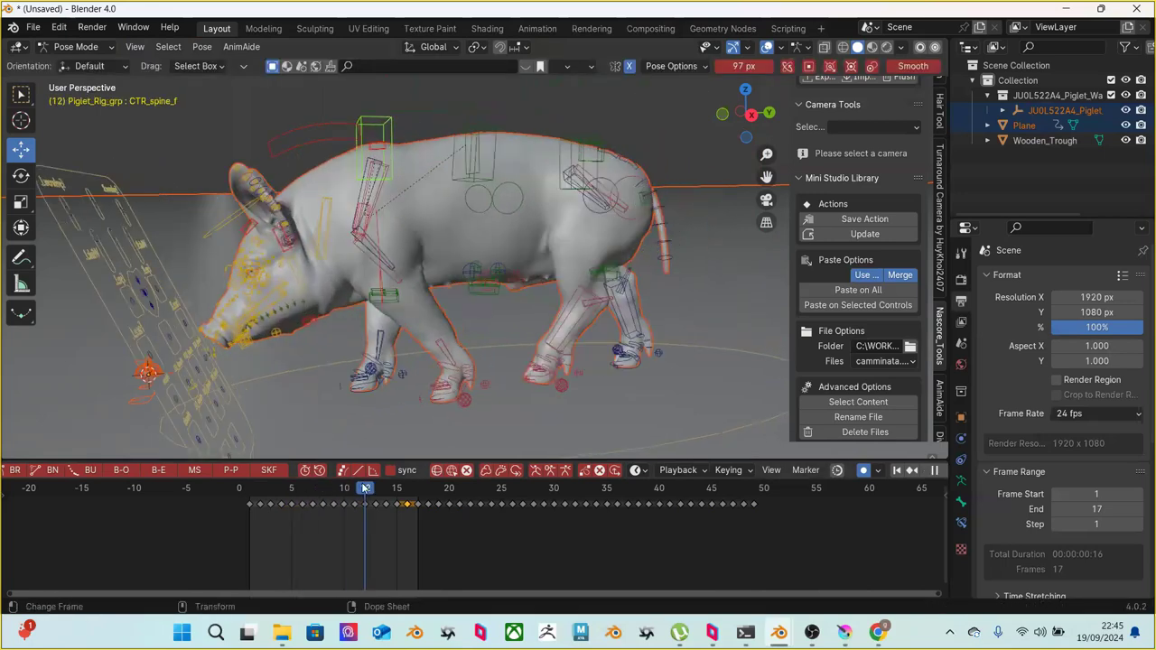
pyautogui.moveTo(386, 386); pyautogui.dragTo(529, 349, button='middle')
pyautogui.click(470, 336)
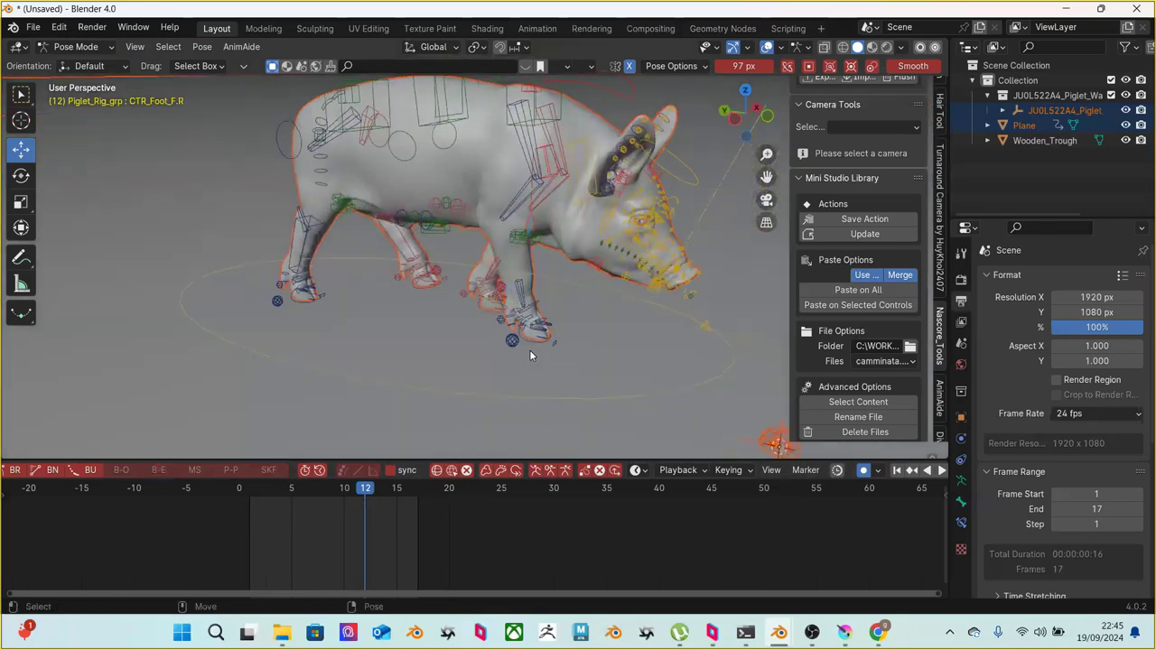
pyautogui.moveTo(368, 495); pyautogui.dragTo(401, 471)
pyautogui.moveTo(577, 321); pyautogui.dragTo(378, 366, button='middle')
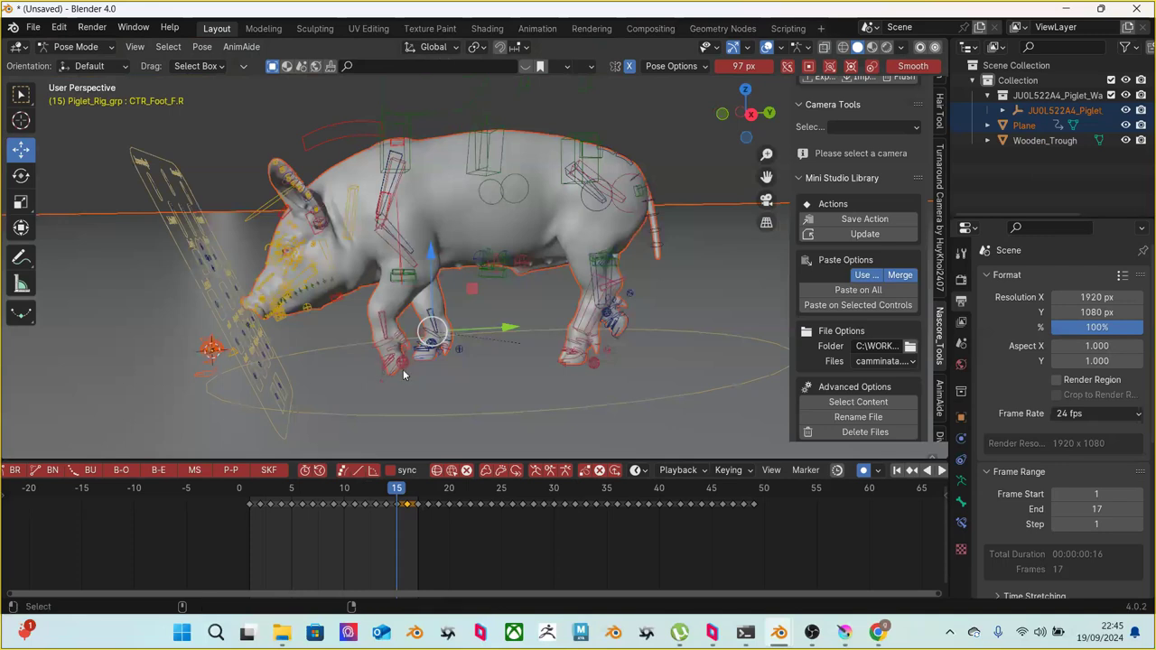
pyautogui.press('Left')
pyautogui.press('Left')
pyautogui.press('Left')
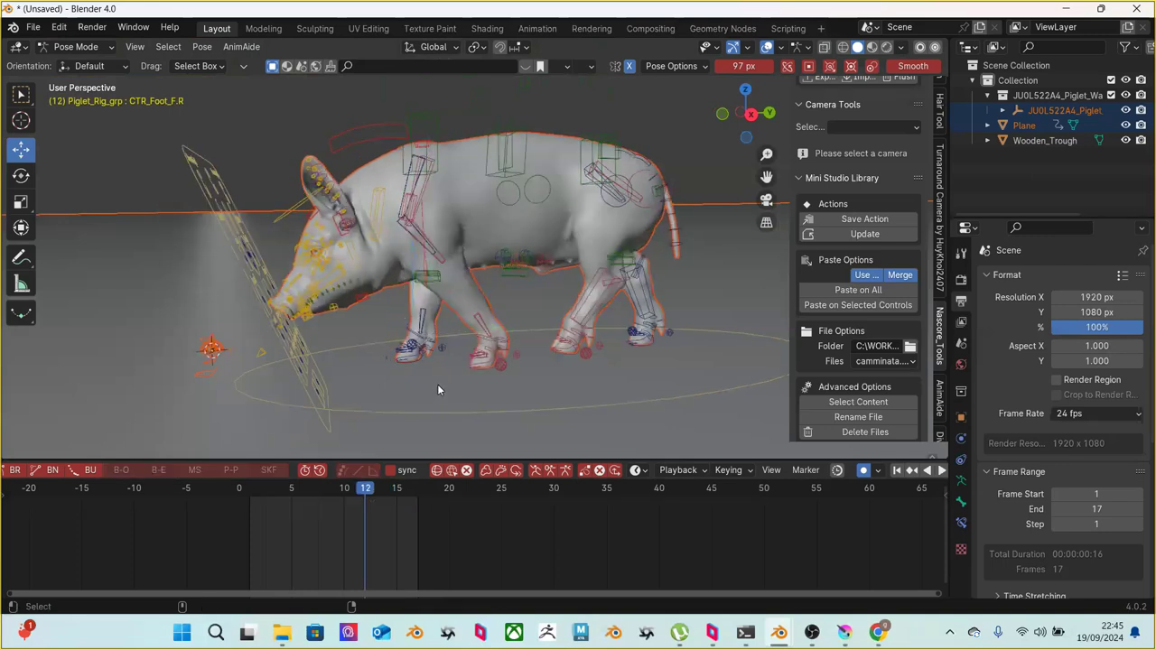
# Undo the recent root control edits, including the keyframe shift to frame 17 and the end frame change, and recheck the walk up to frame 16
pyautogui.hotkey('ctrl', 'z')
pyautogui.hotkey('ctrl', 'z')
pyautogui.hotkey('ctrl', 'z')
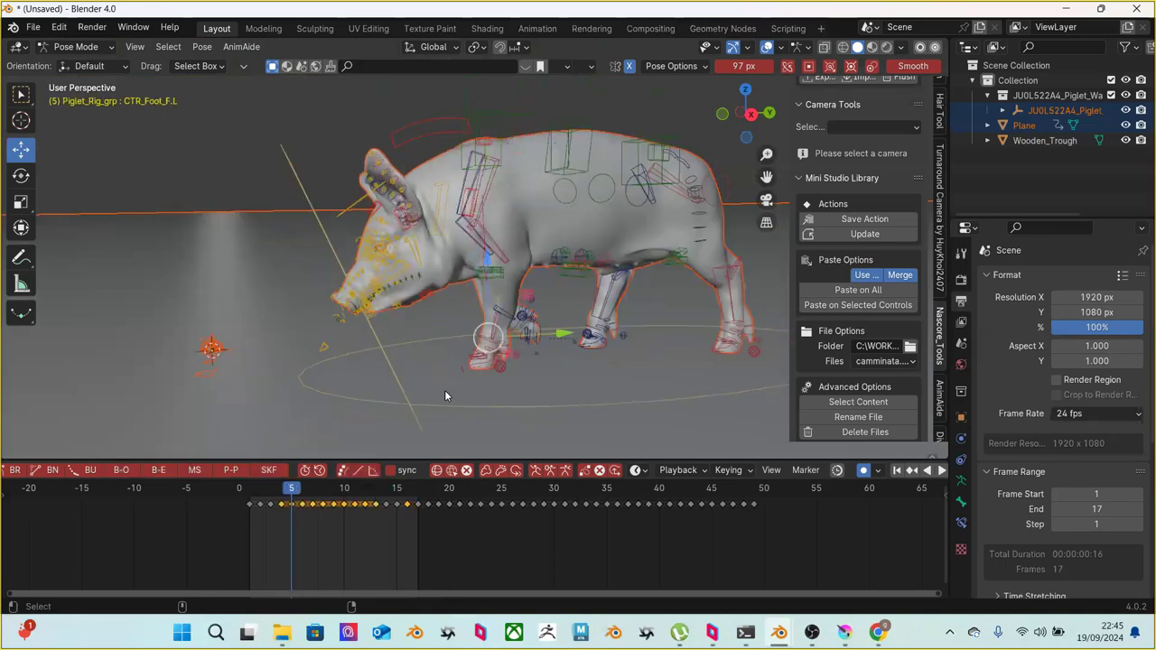
pyautogui.hotkey('ctrl', 'z')
pyautogui.hotkey('ctrl', 'z')
pyautogui.hotkey('ctrl', 'z')
pyautogui.hotkey('ctrl', 'z')
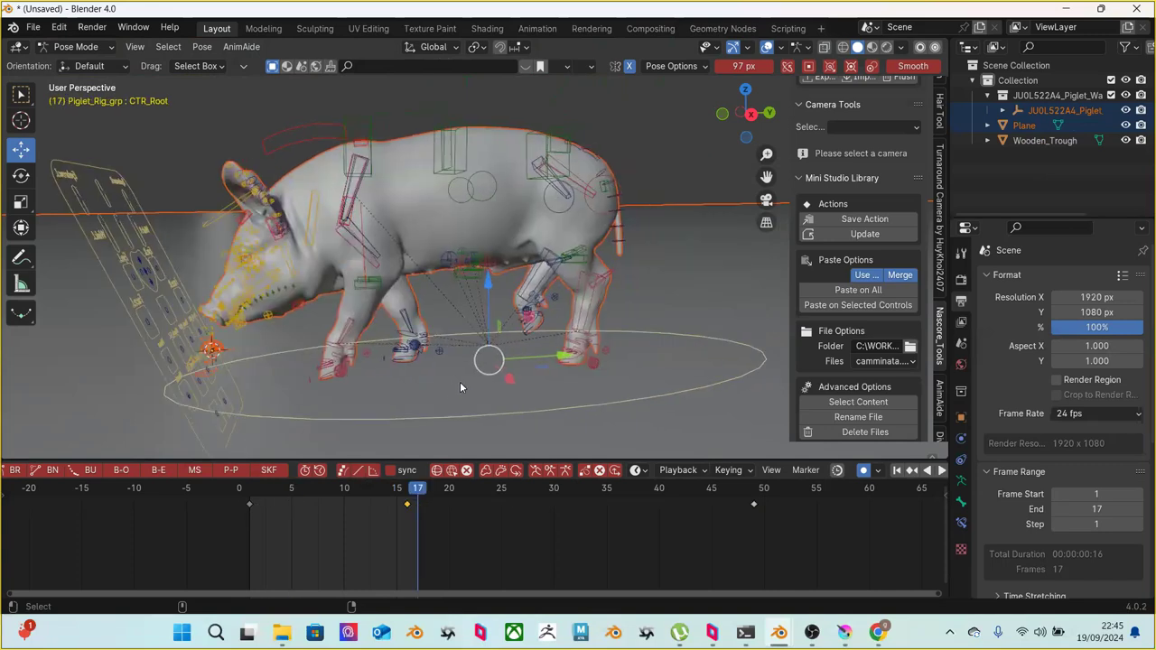
pyautogui.hotkey('ctrl', 'z')
pyautogui.hotkey('ctrl', 'z')
pyautogui.hotkey('ctrl', 'z')
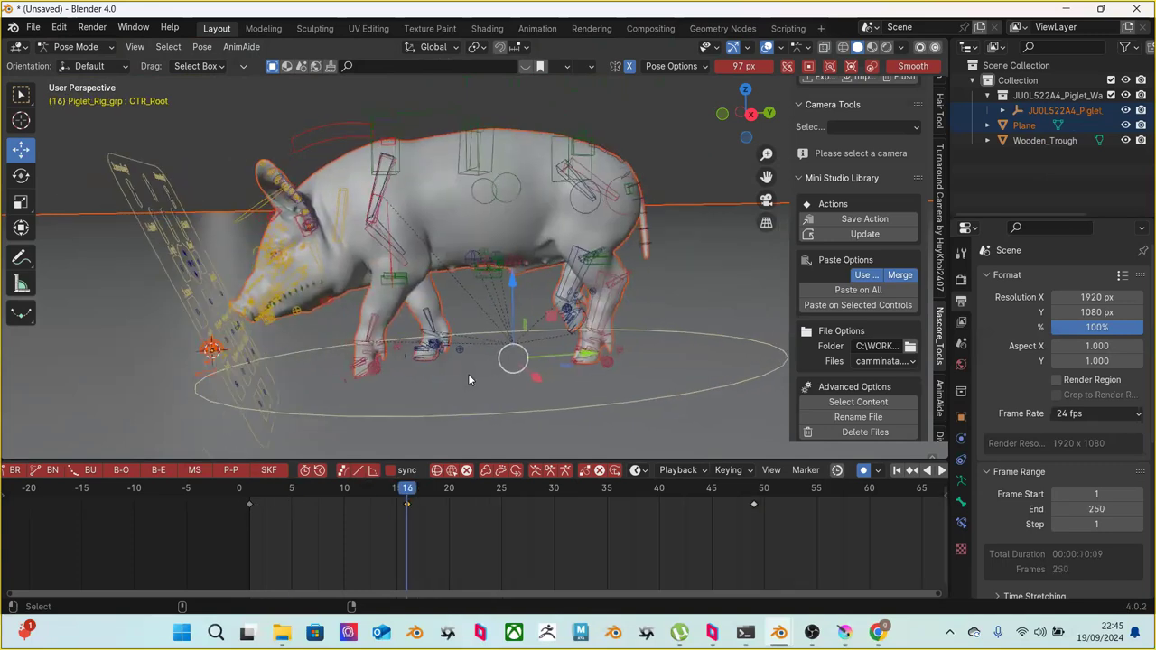
pyautogui.hotkey('ctrl', 'z')
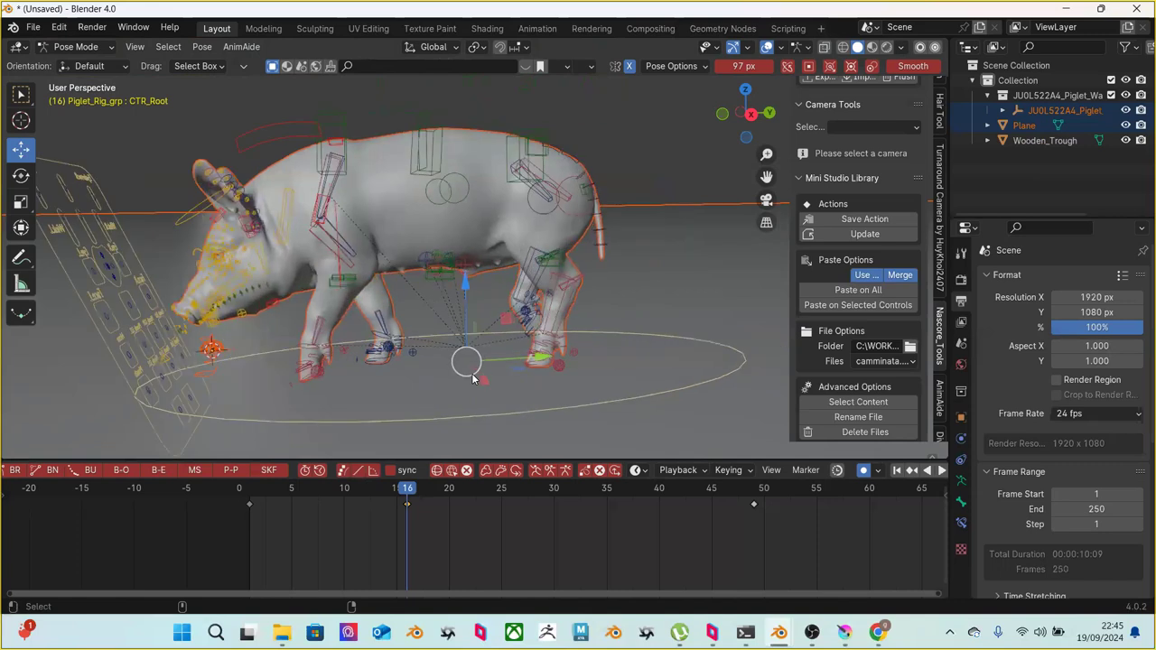
pyautogui.moveTo(472, 378); pyautogui.dragTo(444, 397, button='middle')
pyautogui.moveTo(385, 422); pyautogui.dragTo(353, 378, button='middle')
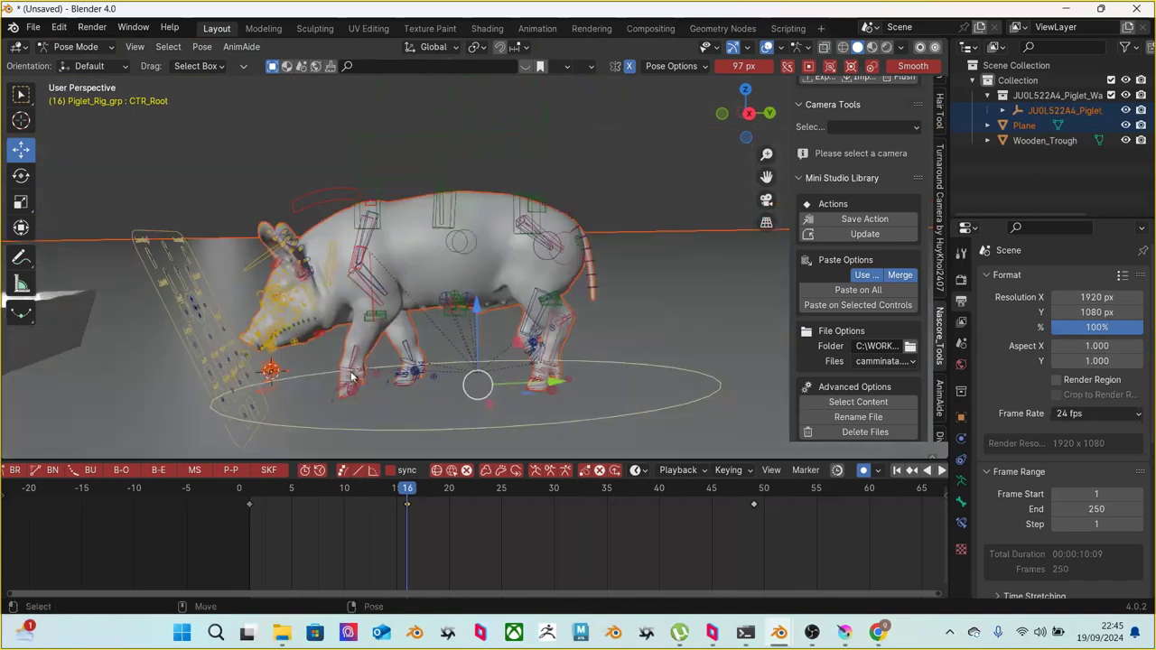
pyautogui.moveTo(234, 488); pyautogui.dragTo(412, 490)
# Find AnimToolBox among the sidebar add-ons and expand its Anim Tools and Temp Controls sections
pyautogui.scroll(5, 944, 206)
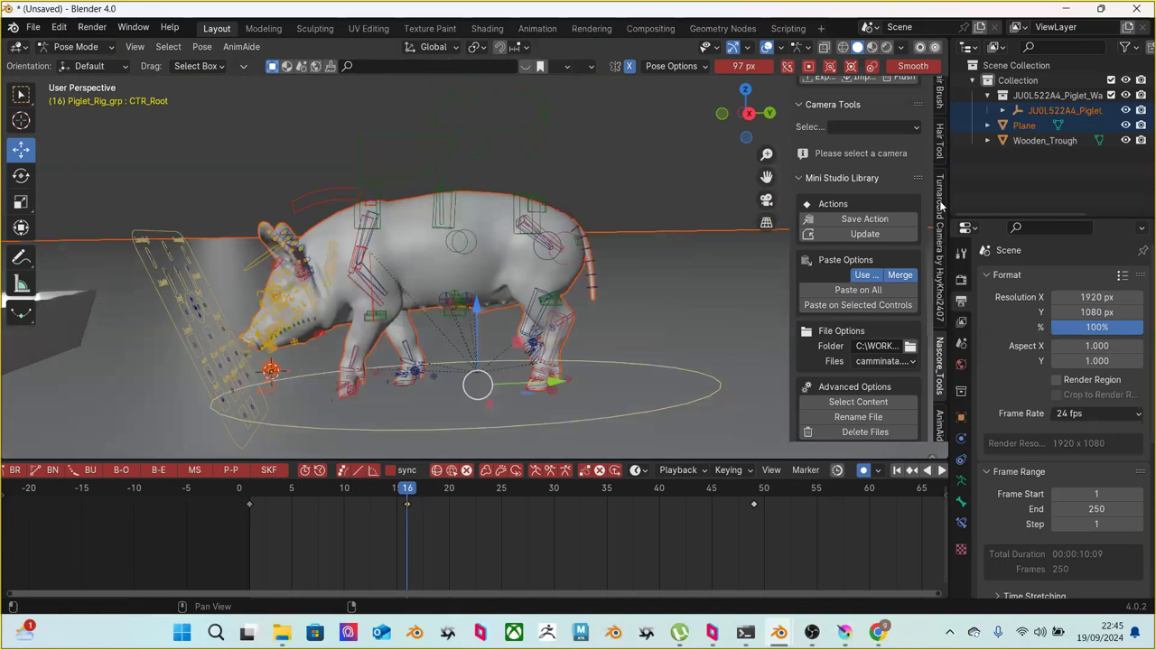
pyautogui.scroll(3, 941, 197)
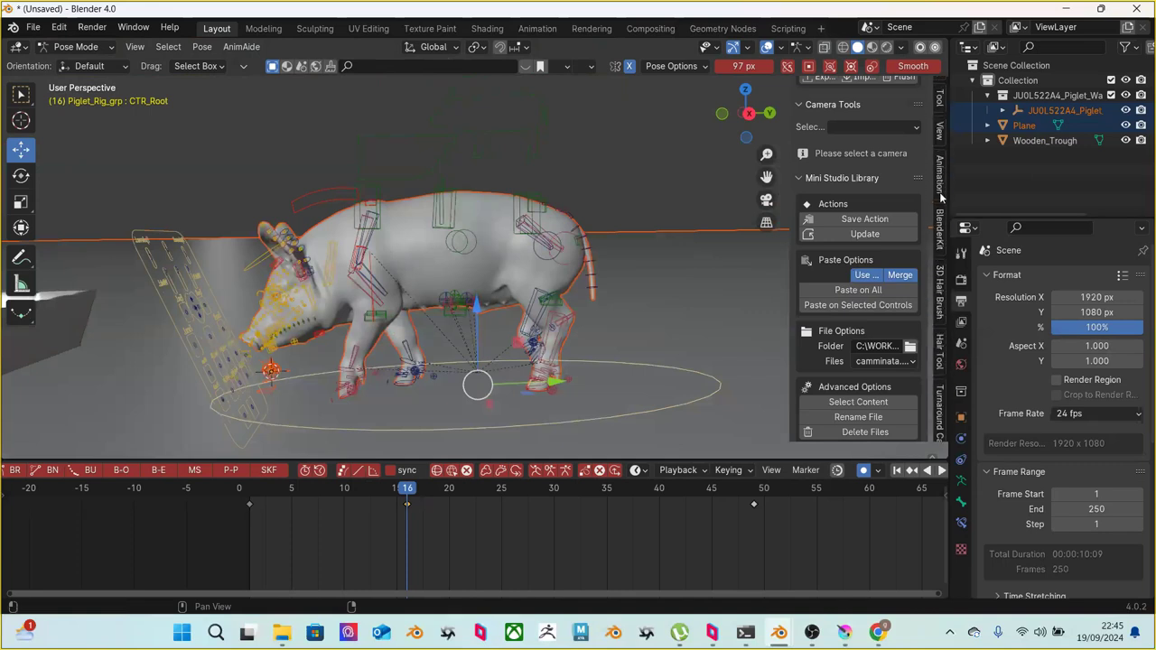
pyautogui.scroll(-2, 942, 188)
pyautogui.scroll(2, 942, 188)
pyautogui.scroll(-3, 942, 188)
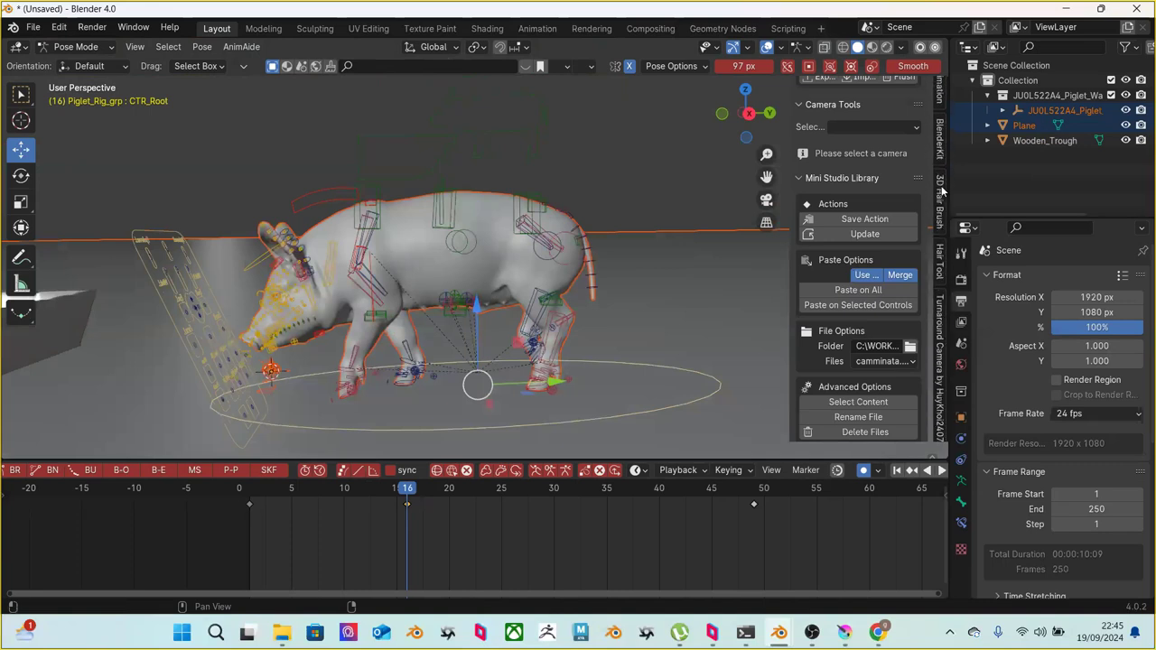
pyautogui.scroll(-5, 942, 188)
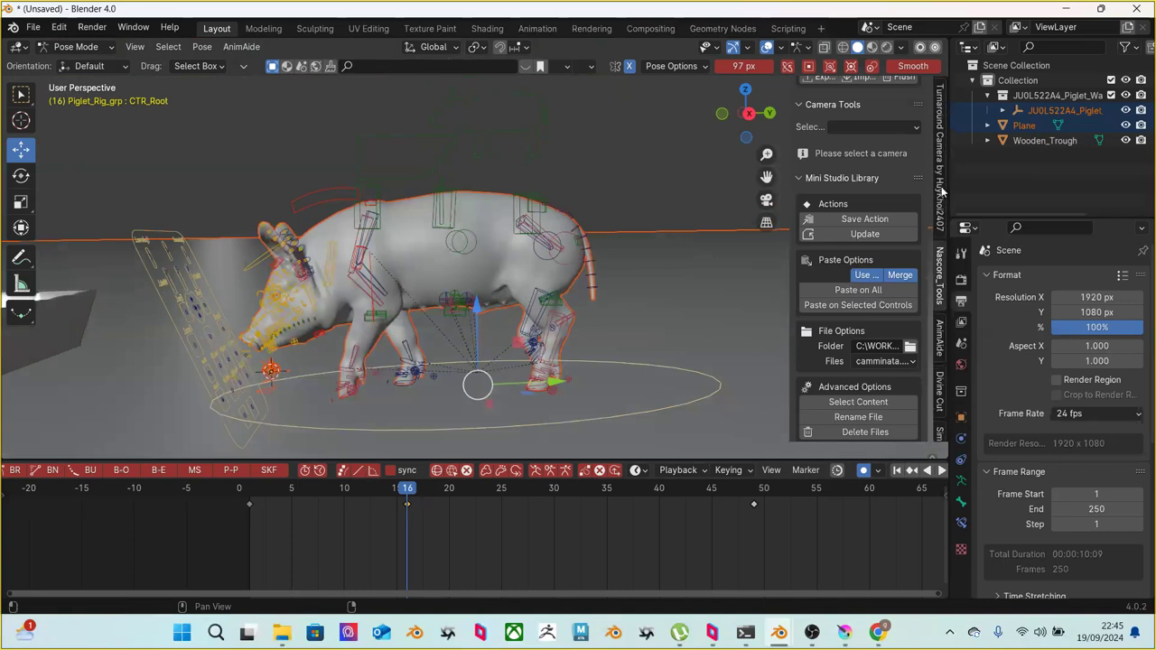
pyautogui.scroll(-5, 942, 189)
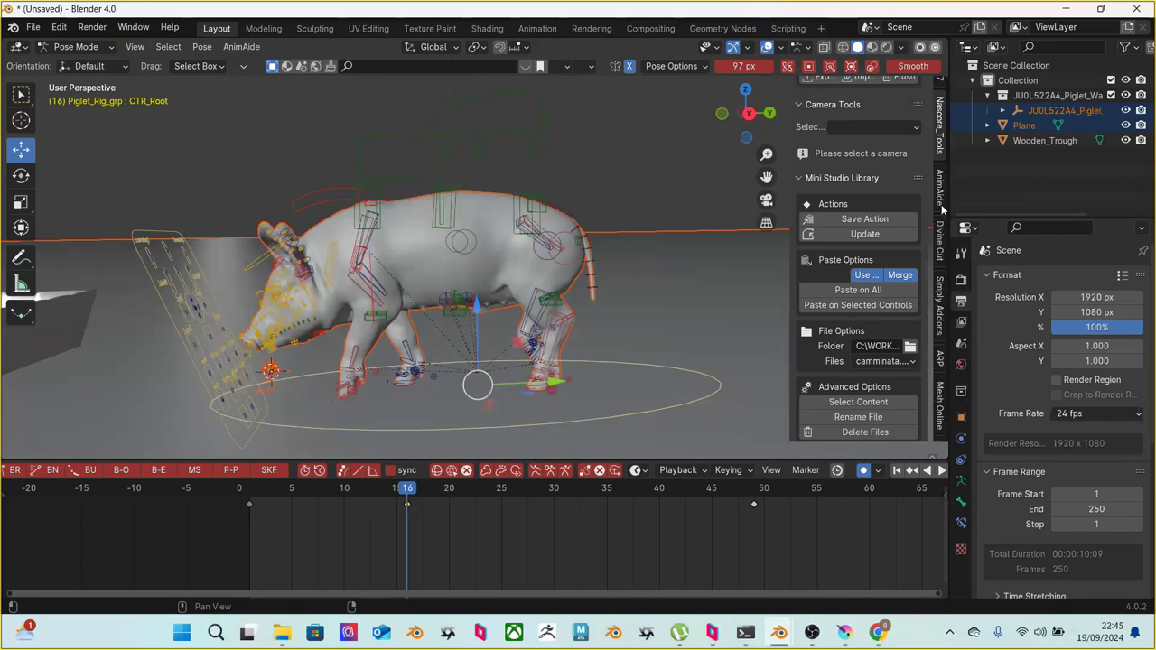
pyautogui.scroll(8, 942, 208)
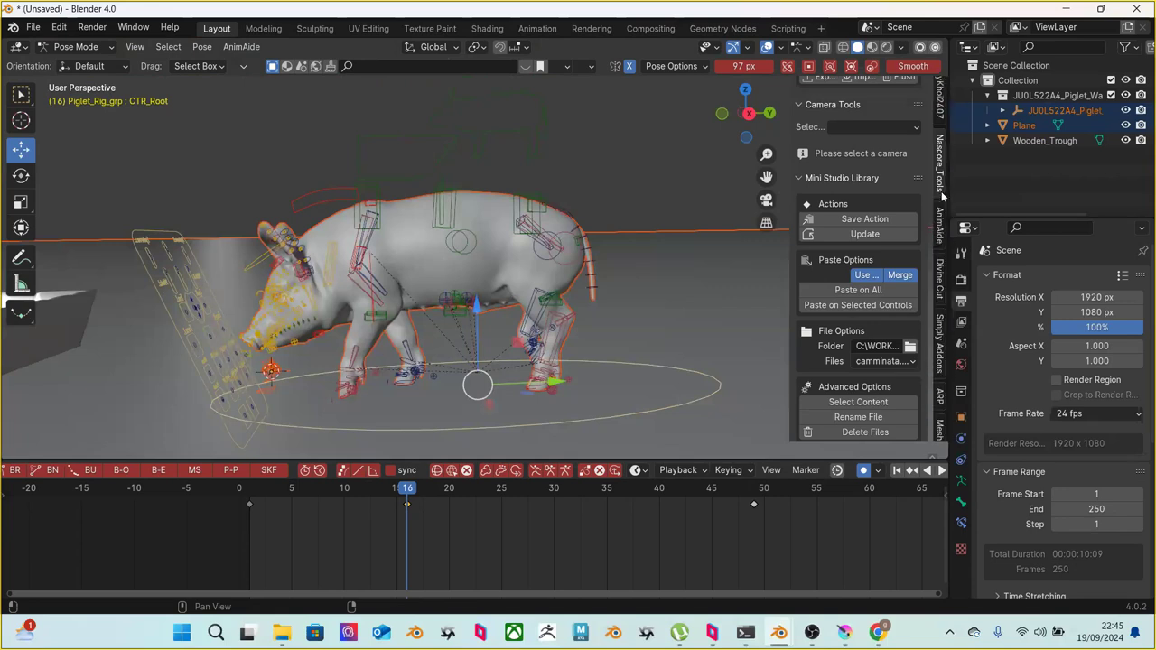
pyautogui.scroll(5, 942, 193)
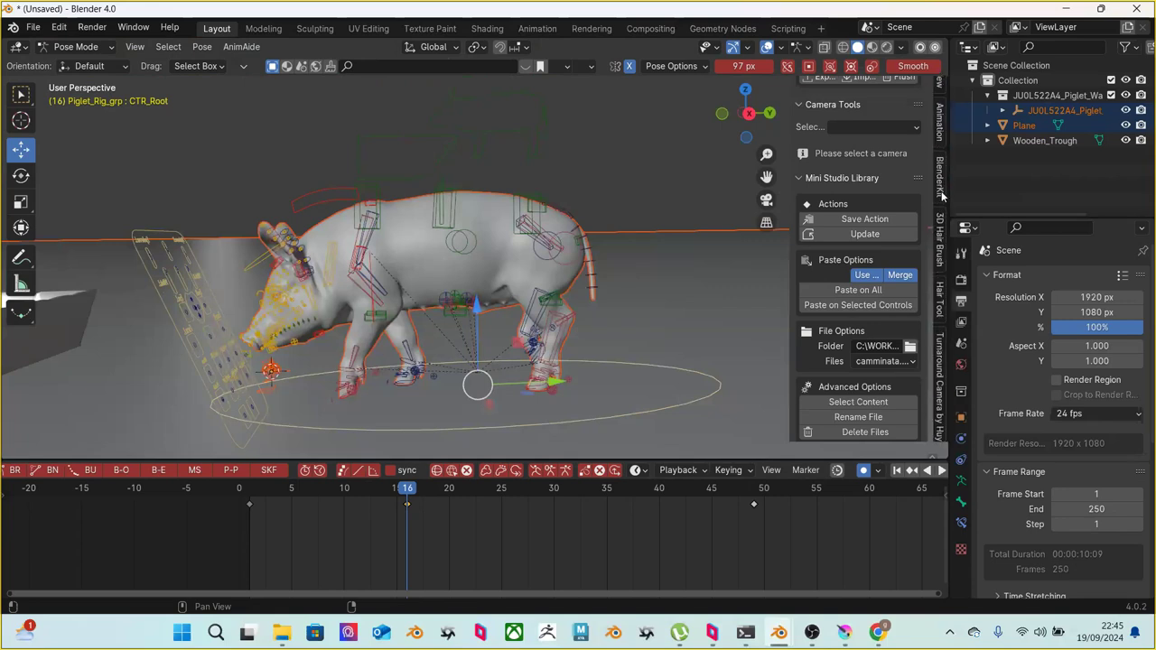
pyautogui.click(939, 201)
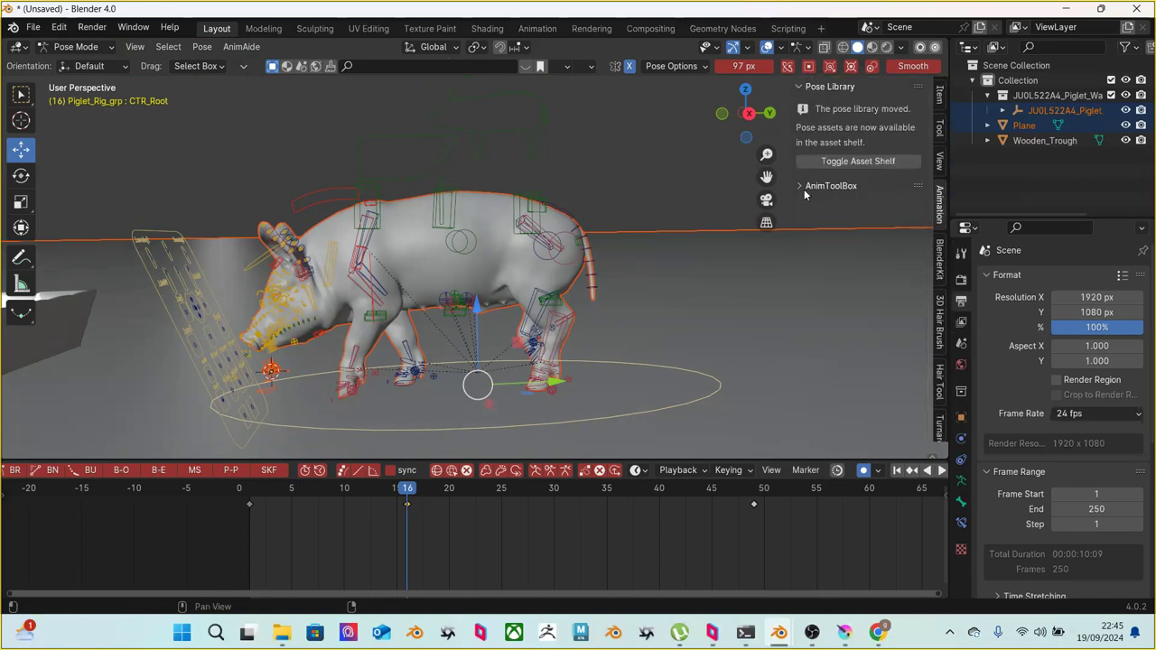
pyautogui.click(822, 223)
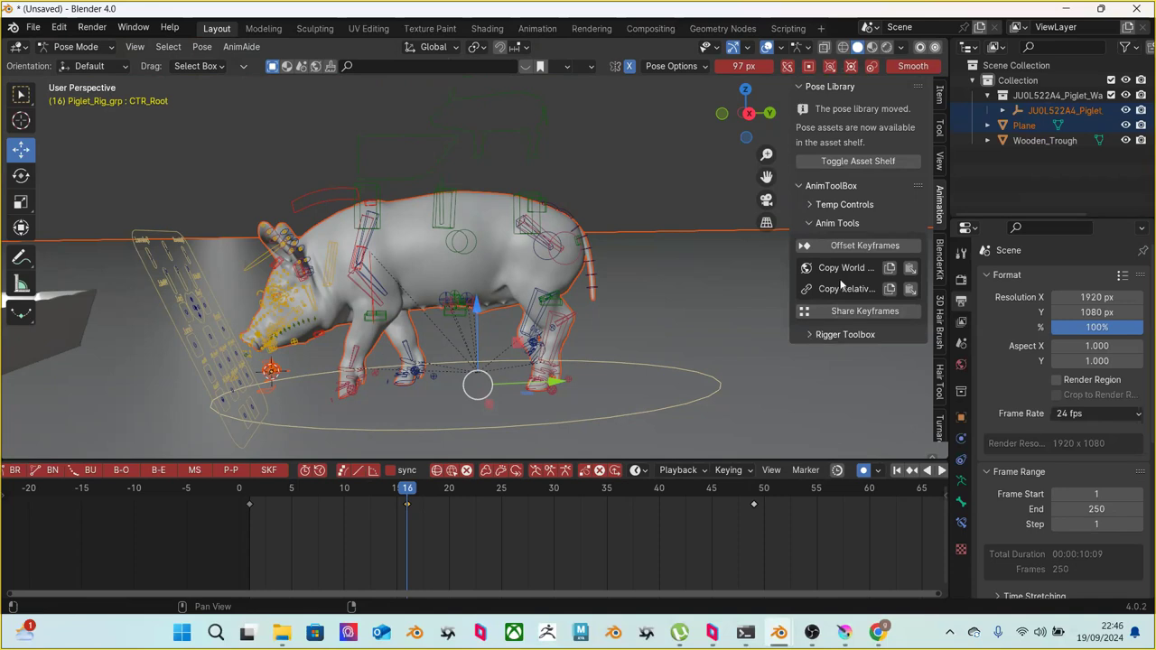
pyautogui.click(819, 206)
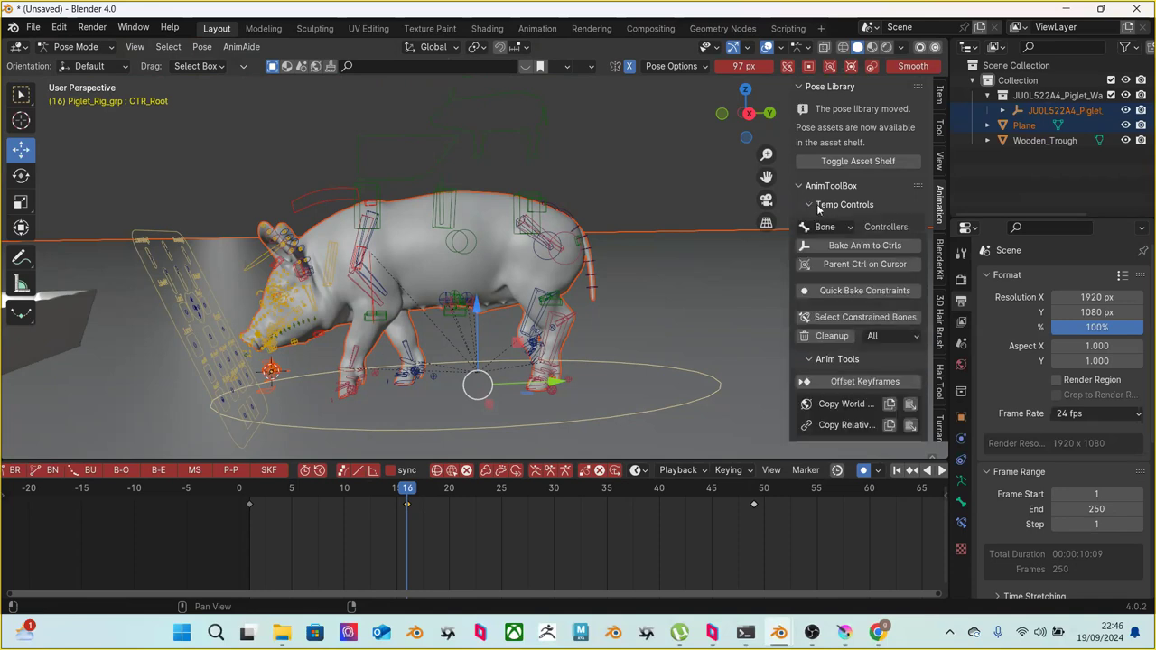
# Delete the root control's keyframes at frames 16 and 49, leaving only the one at frame 1, and play the walk
pyautogui.moveTo(262, 489); pyautogui.dragTo(820, 498)
pyautogui.press('space')
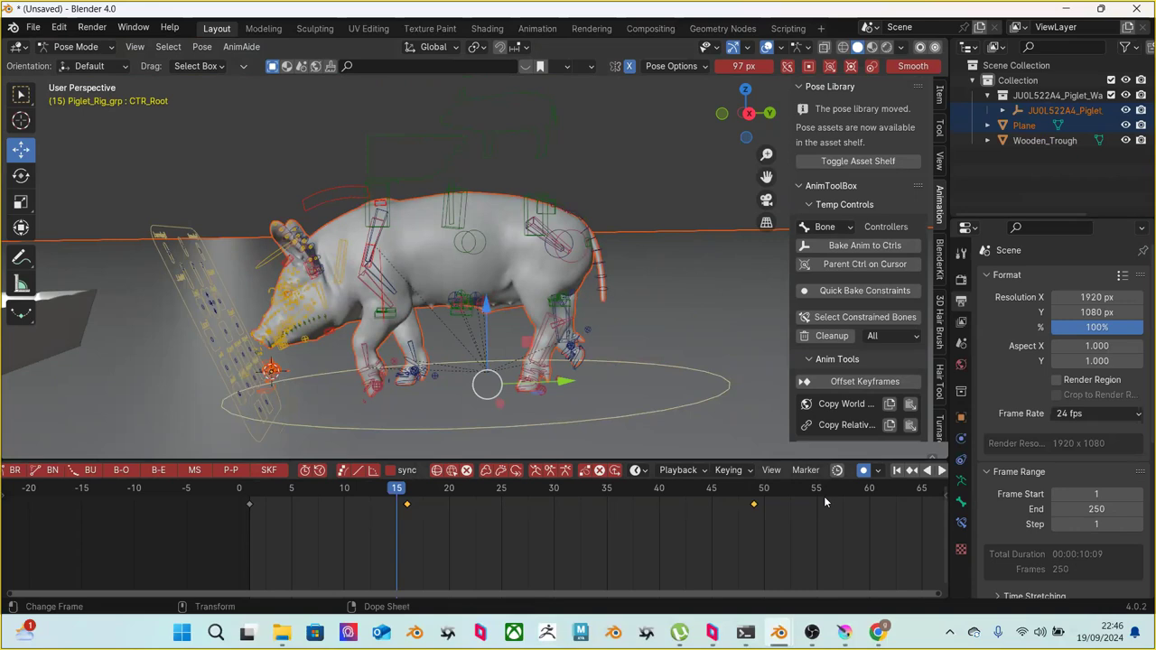
pyautogui.press('Delete')
pyautogui.hotkey('shift', 'Left')
pyautogui.press('space')
# Try moving the root control forward along Y at frame 38, play from frame 1, and undo the move
pyautogui.moveTo(361, 506); pyautogui.dragTo(641, 488)
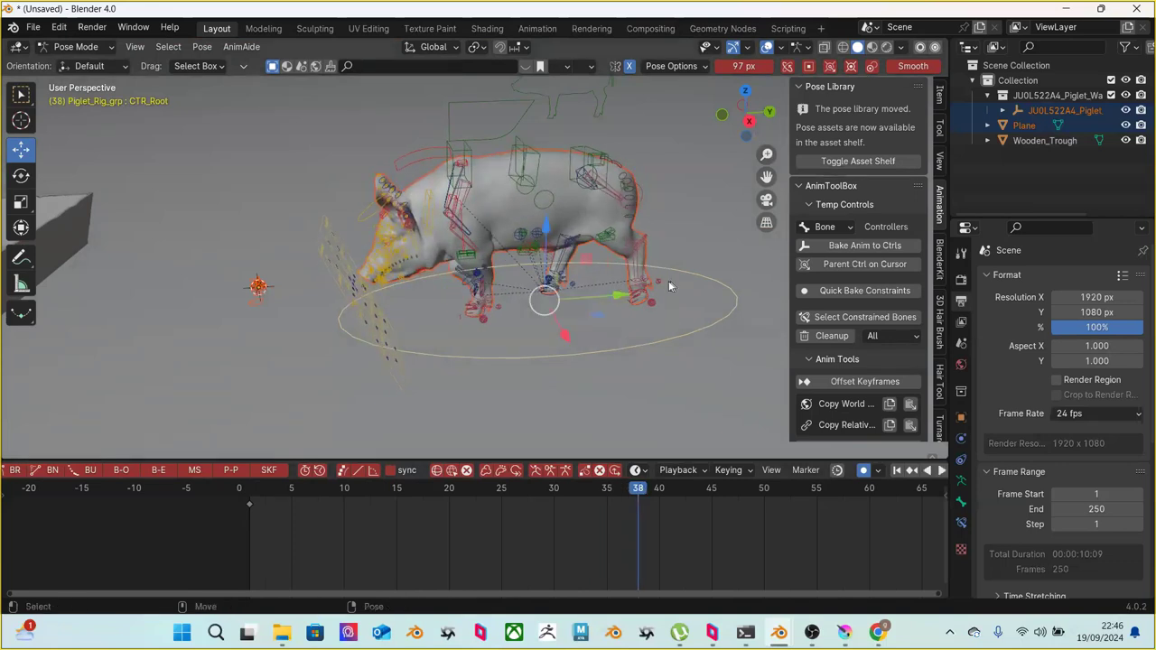
pyautogui.moveTo(622, 299); pyautogui.dragTo(512, 308)
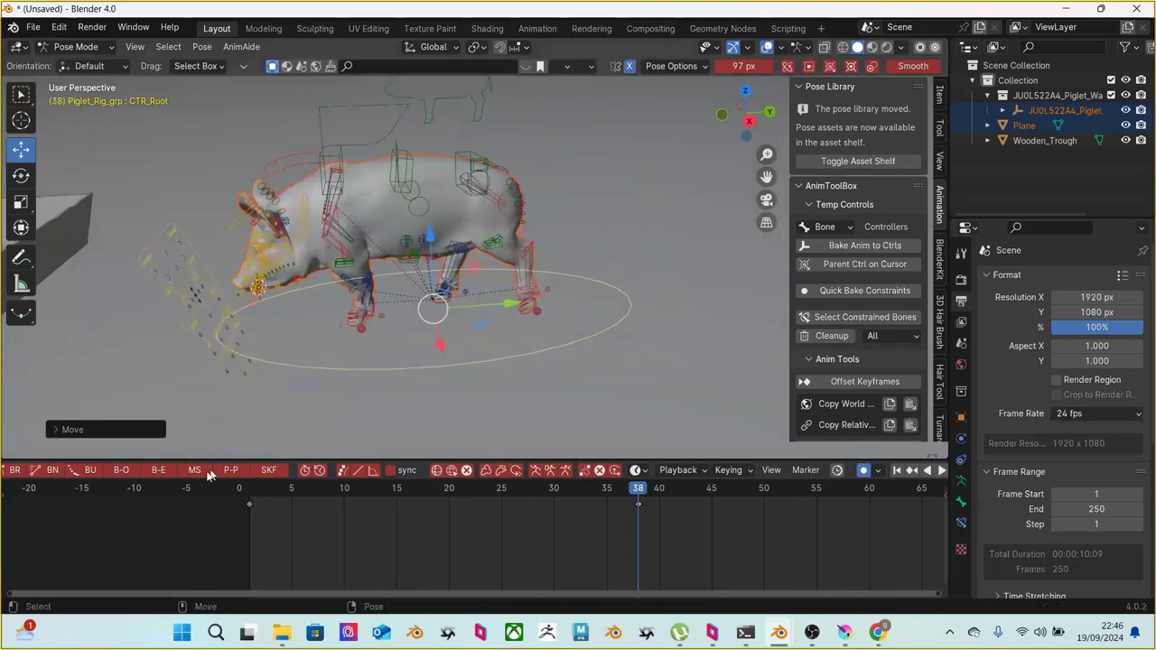
pyautogui.click(247, 490)
pyautogui.press('space')
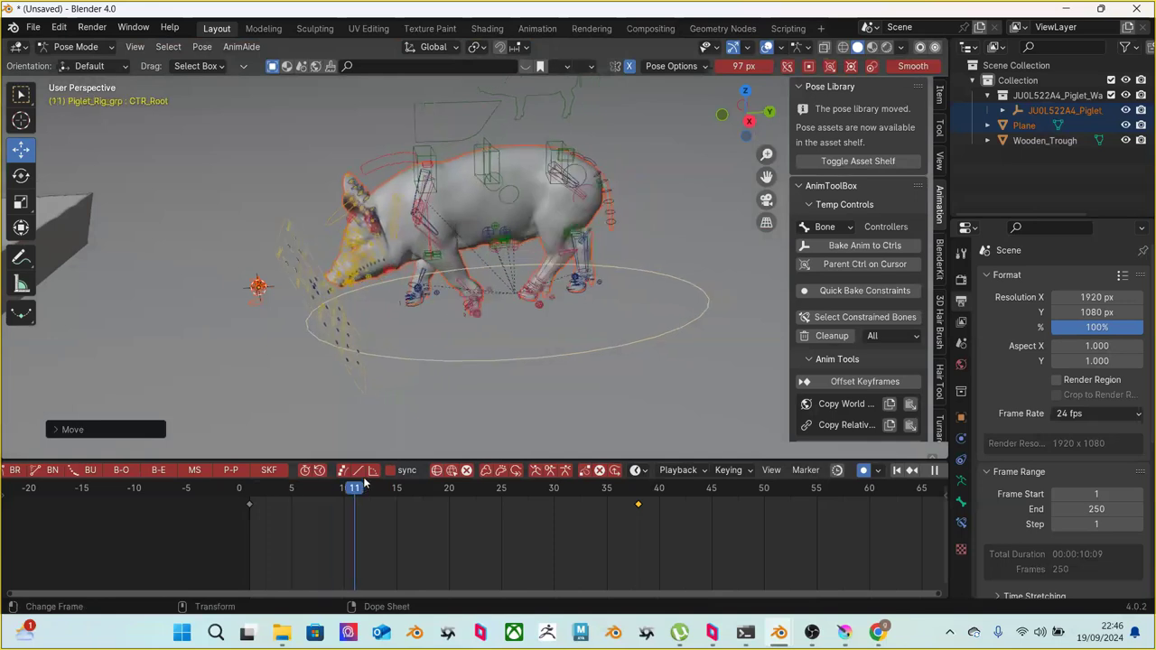
pyautogui.press('space')
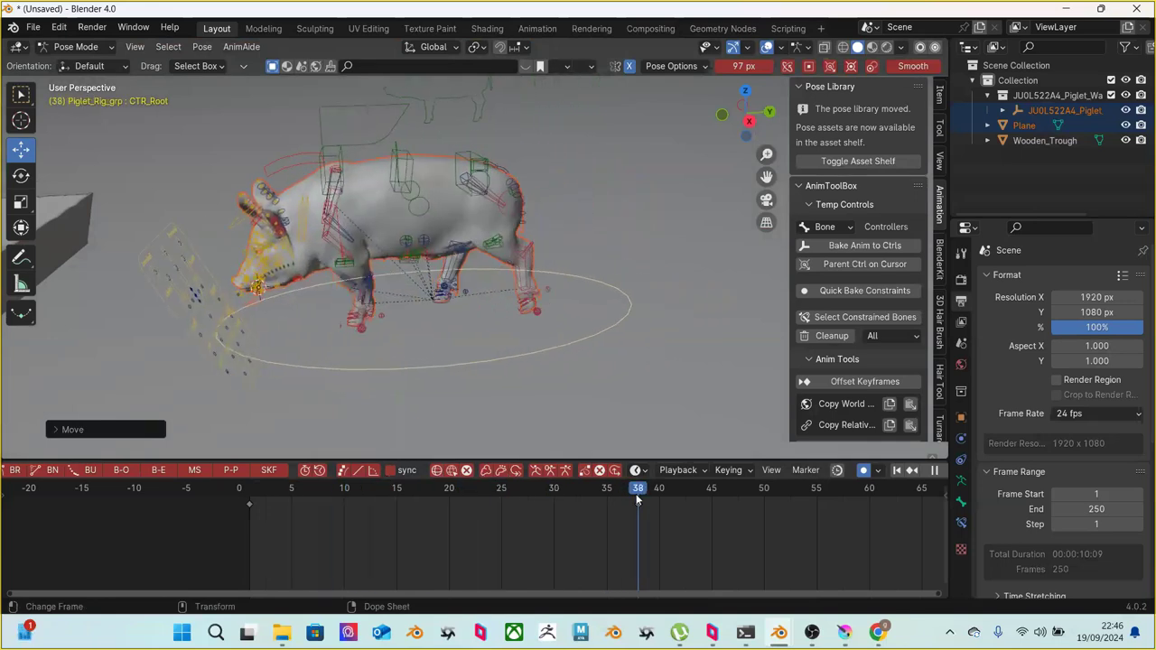
pyautogui.hotkey('ctrl', 'z')
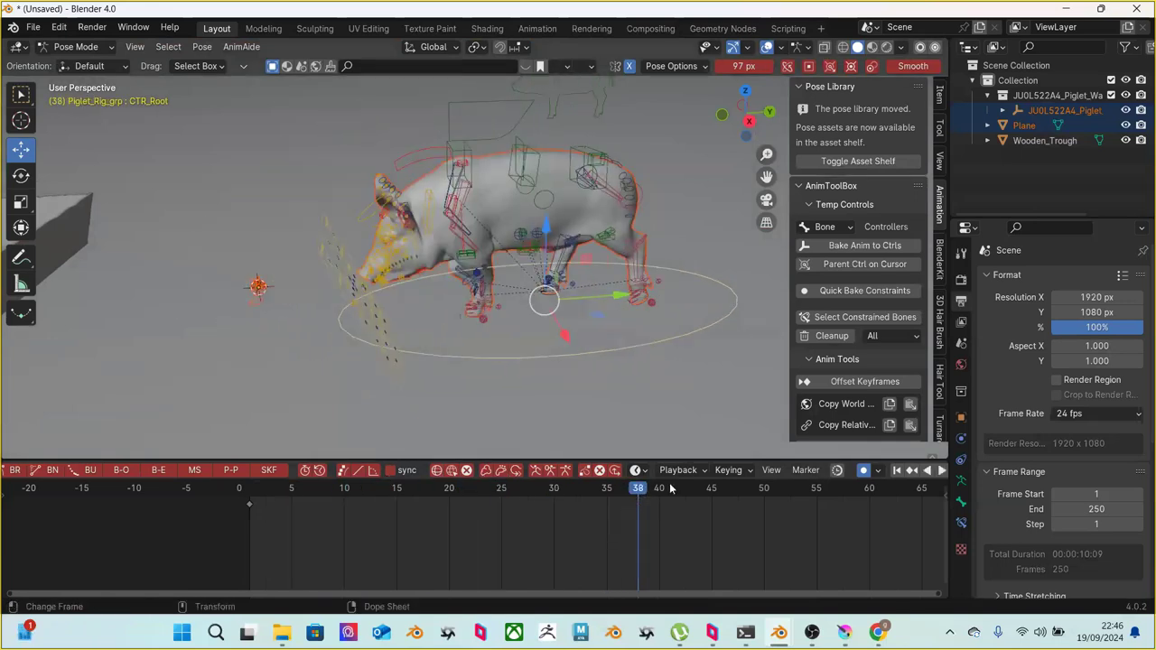
# Split the 3D viewport side by side and turn the new area into a Graph Editor
pyautogui.moveTo(654, 379); pyautogui.dragTo(432, 10, button='middle')
pyautogui.moveTo(469, 83); pyautogui.dragTo(565, 199, button='middle')
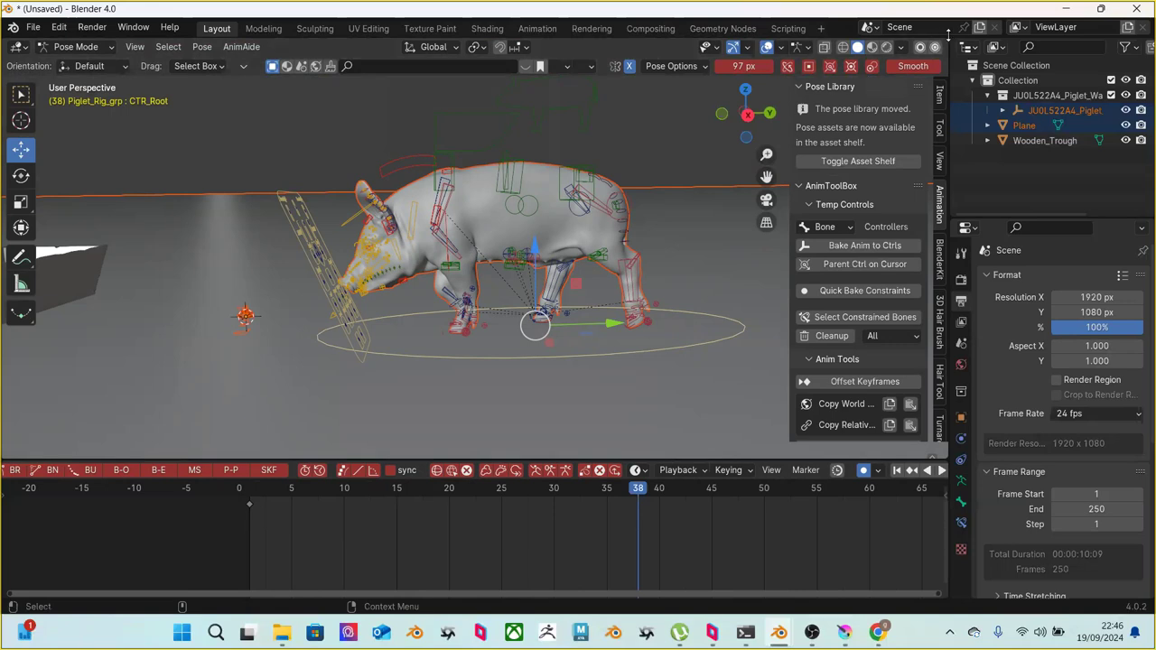
pyautogui.moveTo(949, 36); pyautogui.dragTo(637, 55)
pyautogui.click(657, 47)
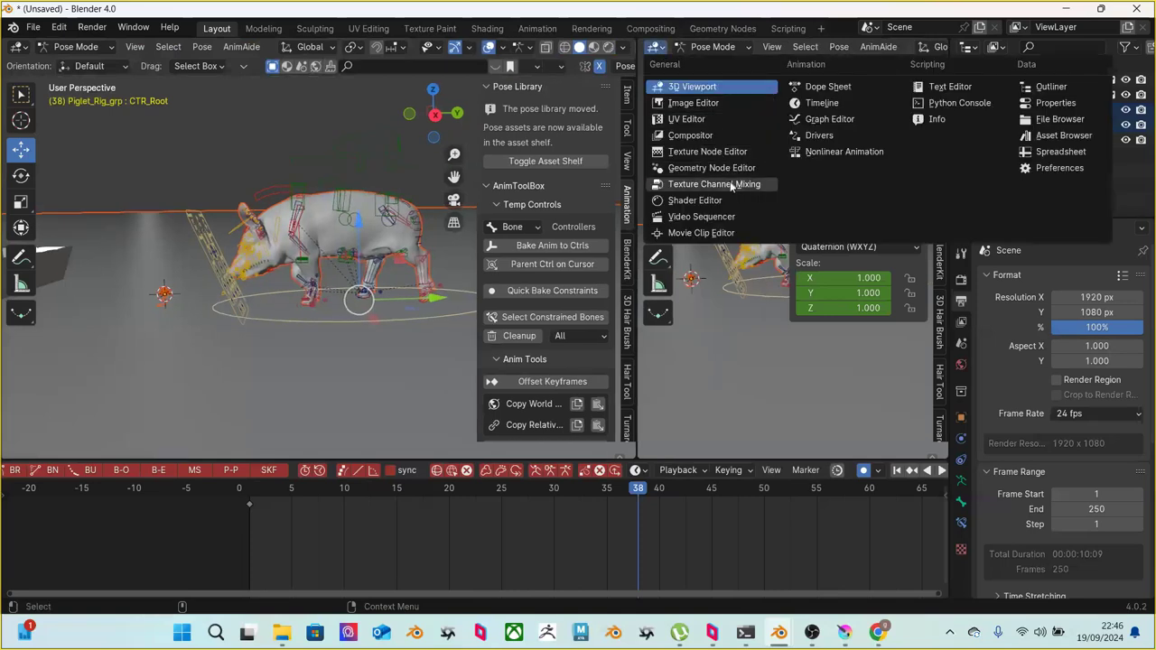
pyautogui.click(818, 120)
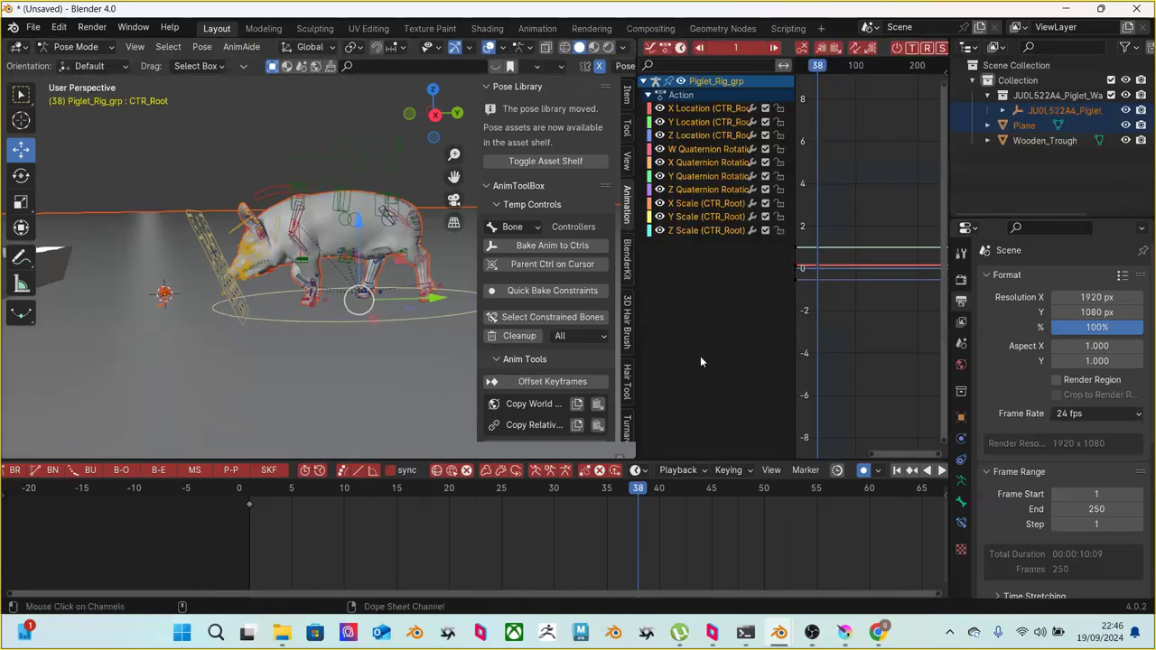
# Move the root control forward along Y towards the trough at frame 38
pyautogui.moveTo(431, 301); pyautogui.dragTo(321, 302)
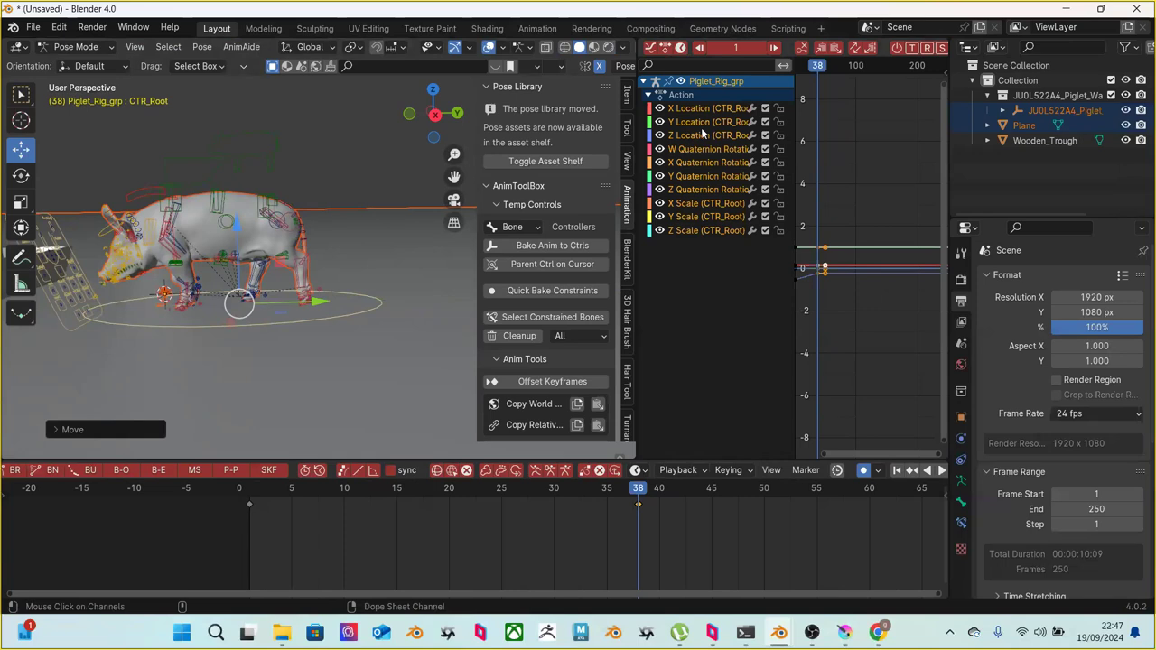
# Examine the root control's Y and Z Location curves in the Graph Editor, framing the whole Z Location curve between frames 1 and 38
pyautogui.click(712, 123)
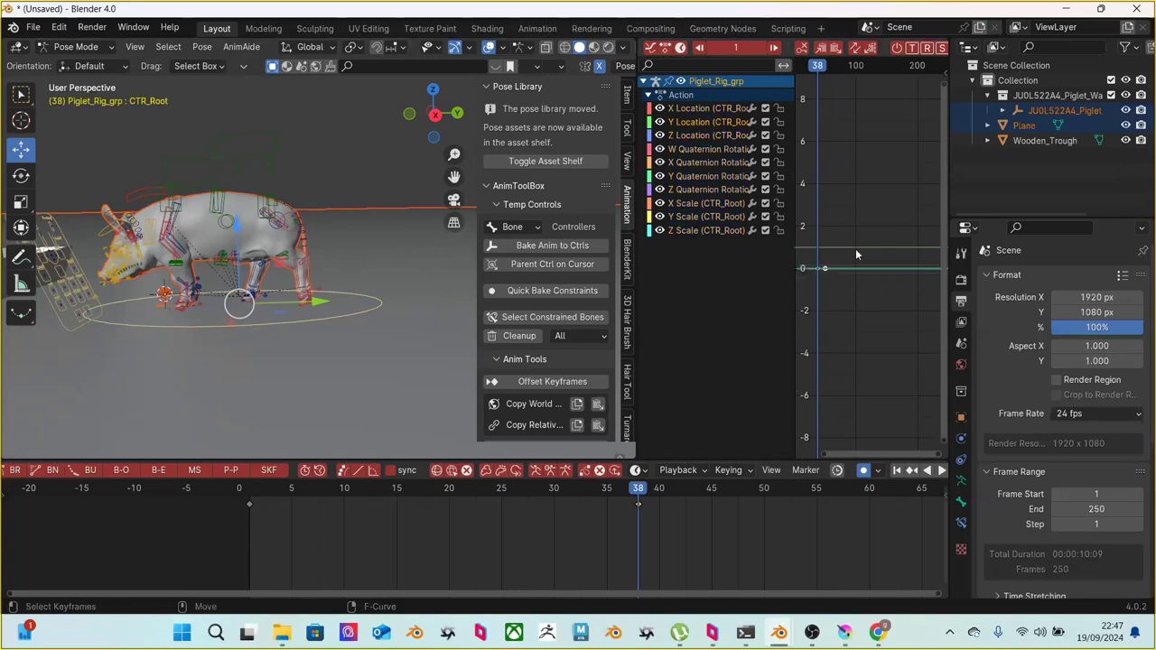
pyautogui.press('Home')
pyautogui.scroll(-1, 857, 268)
pyautogui.moveTo(824, 258); pyautogui.dragTo(832, 225, button='middle')
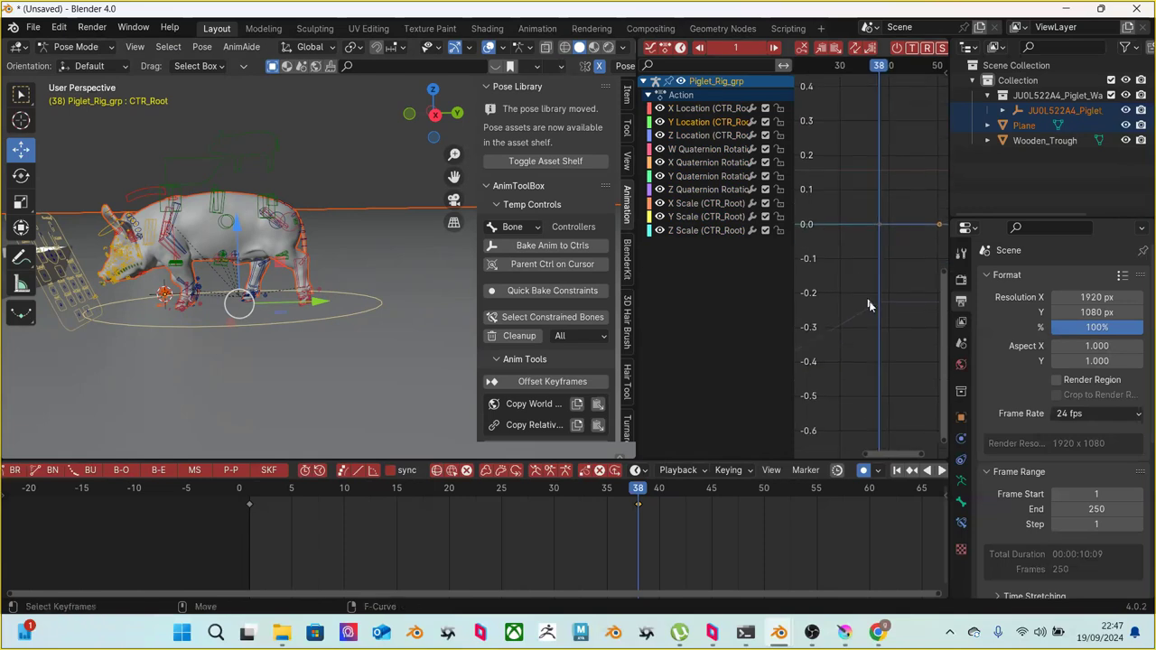
pyautogui.click(701, 134)
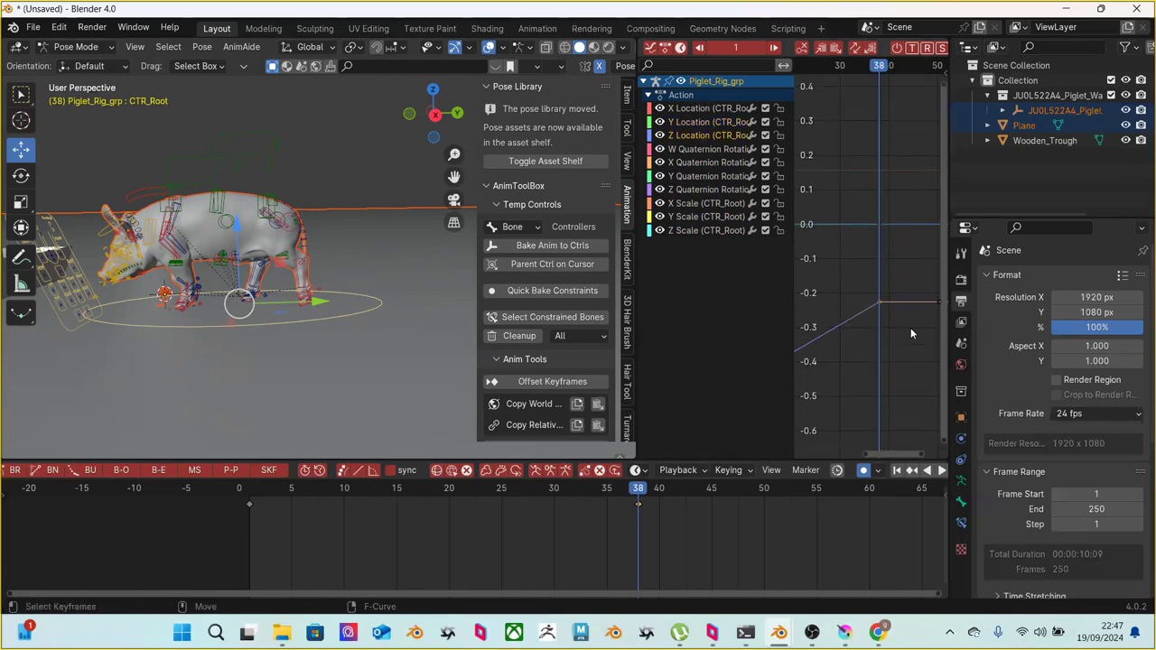
pyautogui.scroll(-2, 887, 319)
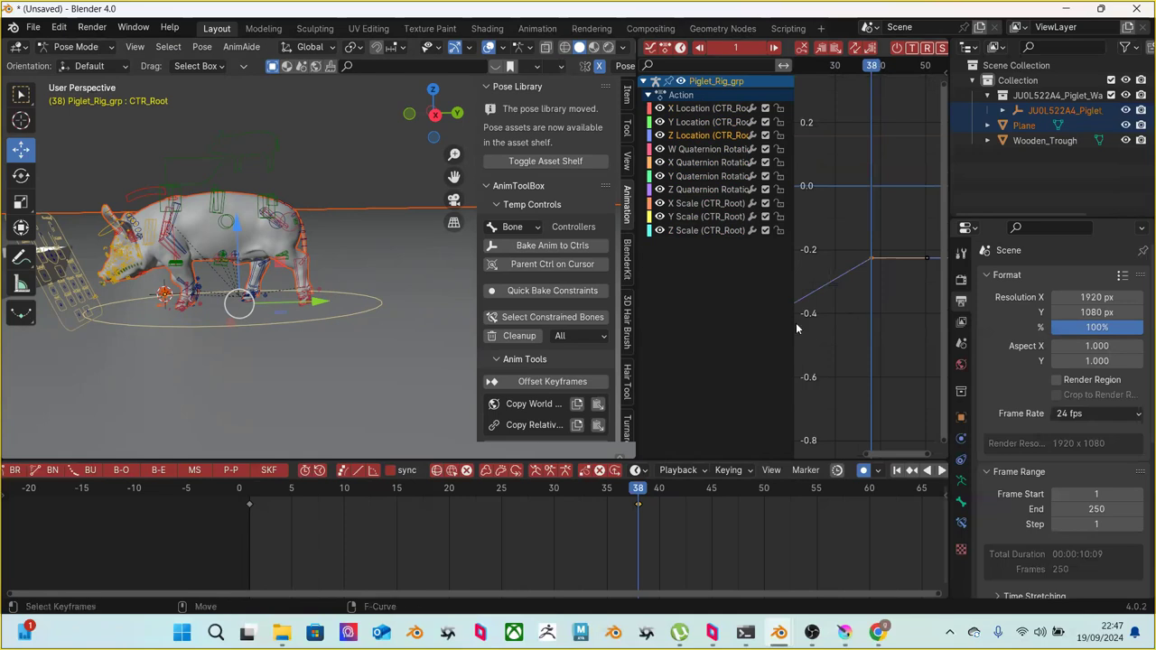
pyautogui.press('n')
pyautogui.moveTo(783, 307); pyautogui.dragTo(939, 313)
pyautogui.scroll(-1, 813, 317)
pyautogui.keyDown('alt'); pyautogui.moveTo(804, 317); pyautogui.dragTo(903, 276, button='middle'); pyautogui.keyUp('alt')
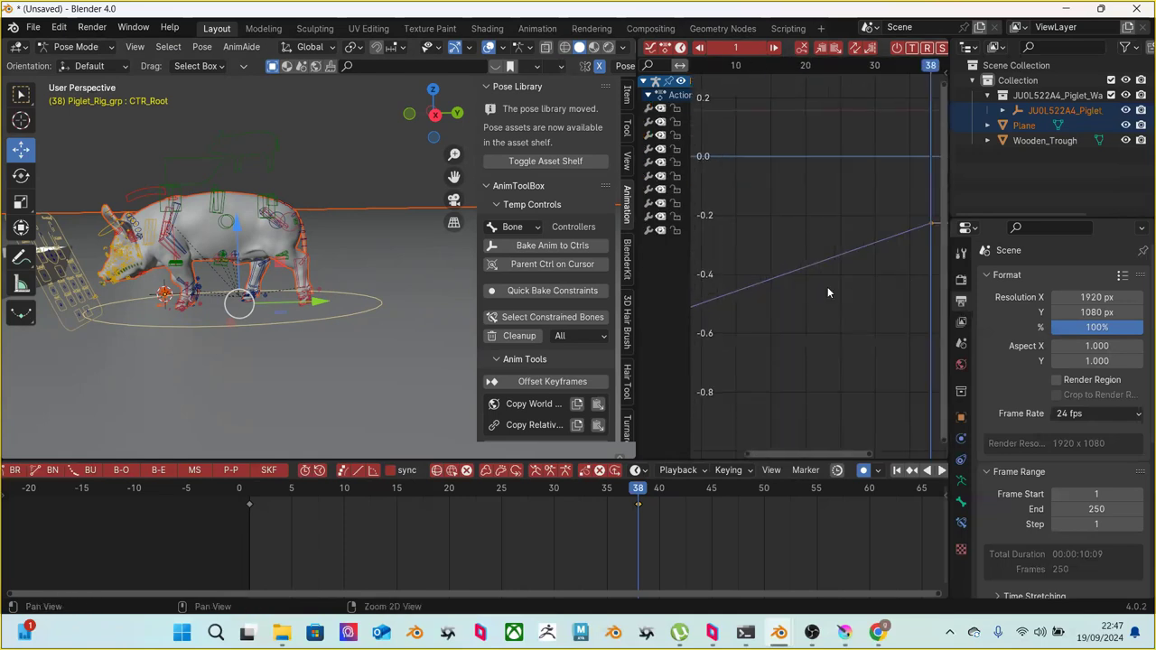
pyautogui.keyDown('alt'); pyautogui.moveTo(826, 293); pyautogui.dragTo(908, 280, button='middle'); pyautogui.keyUp('alt')
pyautogui.keyDown('alt'); pyautogui.moveTo(761, 299); pyautogui.dragTo(751, 343, button='middle'); pyautogui.keyUp('alt')
pyautogui.keyDown('alt'); pyautogui.moveTo(751, 339); pyautogui.dragTo(788, 298, button='right'); pyautogui.keyUp('alt')
pyautogui.keyDown('ctrl'); pyautogui.moveTo(788, 297); pyautogui.dragTo(761, 260, button='middle'); pyautogui.keyUp('ctrl')
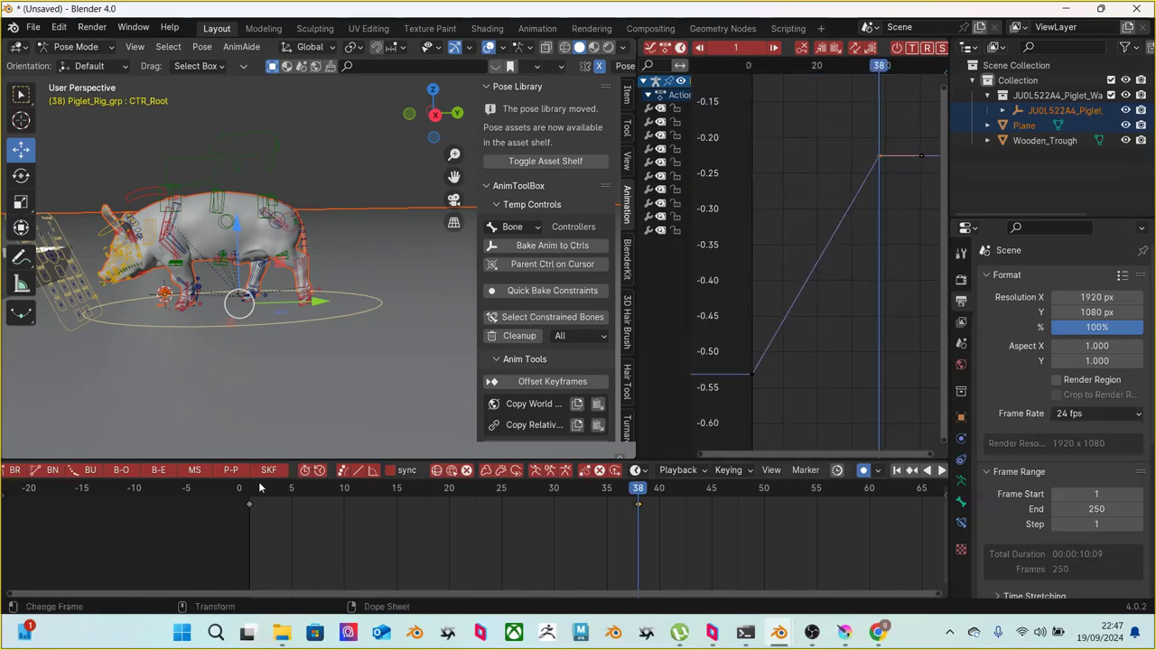
# Compare the root control's X, Y and Z Location curves while scrubbing the walk to frame 38 to find the forward-travel channel
pyautogui.moveTo(255, 492); pyautogui.dragTo(311, 493)
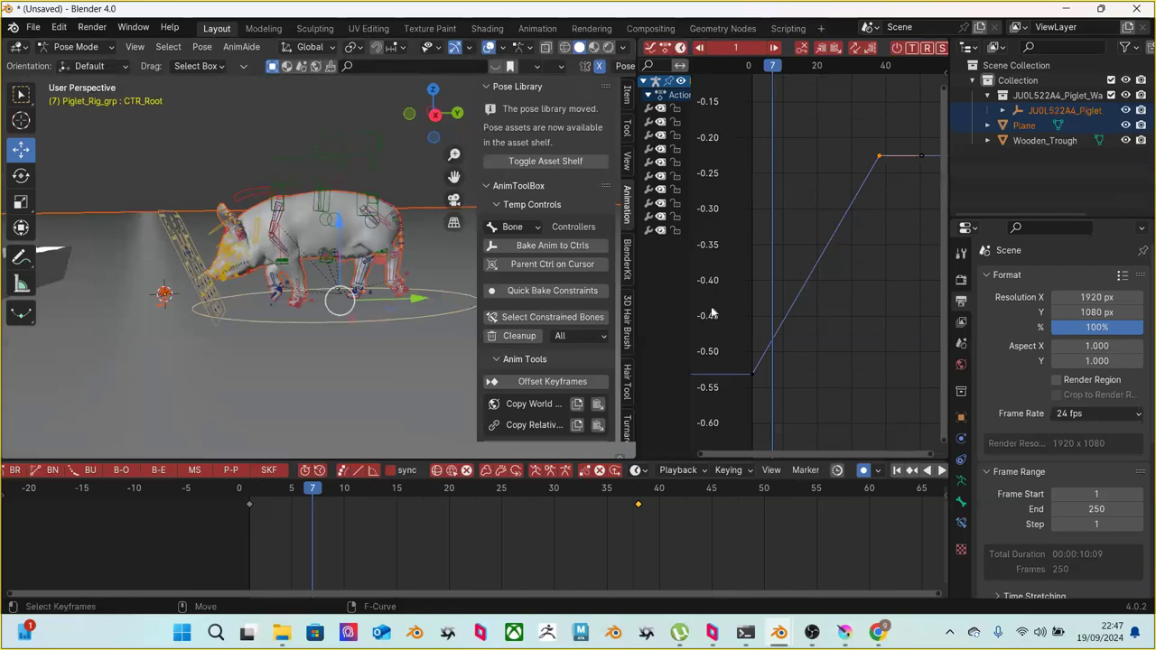
pyautogui.moveTo(690, 301); pyautogui.dragTo(769, 298)
pyautogui.click(698, 112)
pyautogui.press('KP_Decimal')
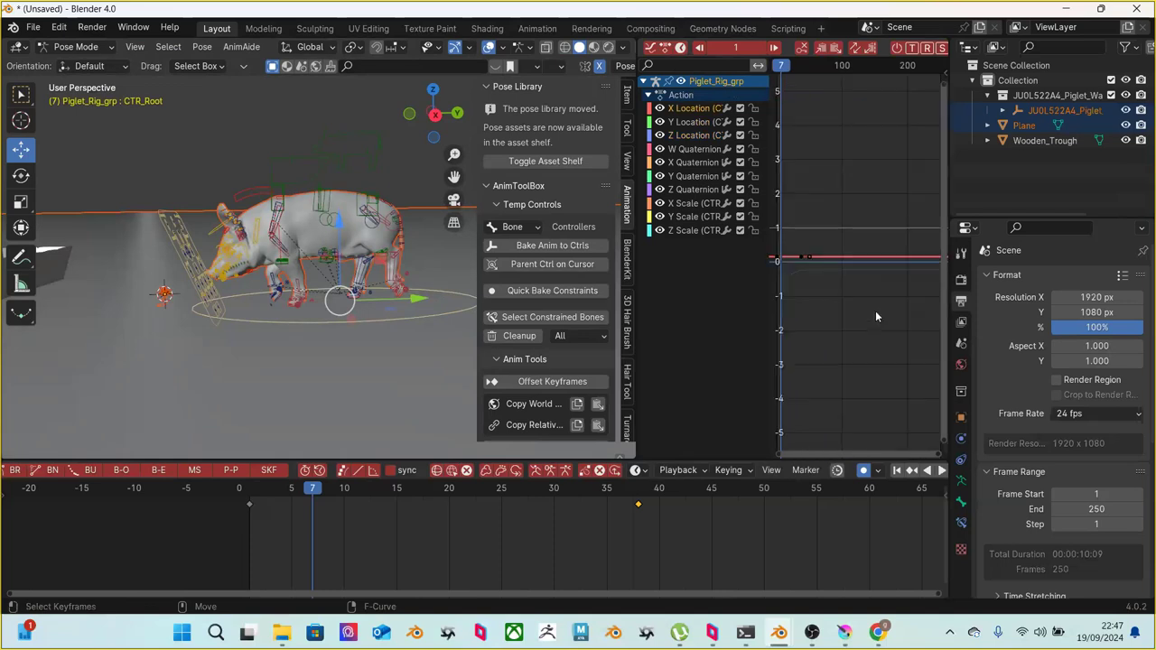
pyautogui.scroll(-7, 831, 262)
pyautogui.moveTo(812, 222); pyautogui.dragTo(866, 269)
pyautogui.press('Delete')
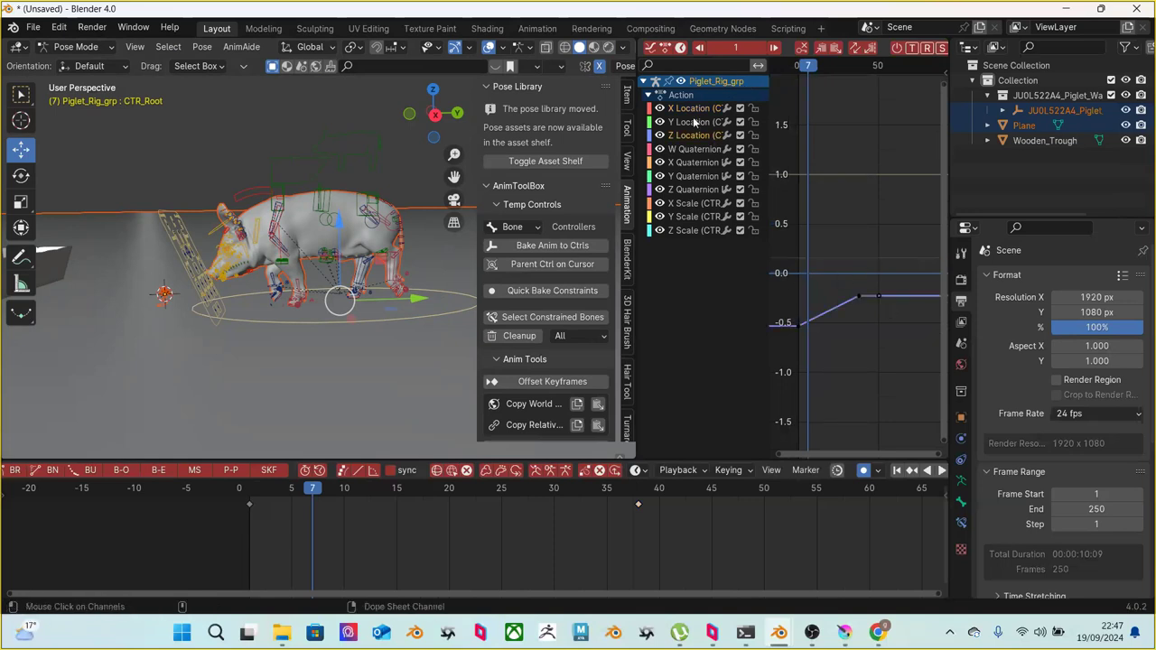
pyautogui.moveTo(853, 236); pyautogui.dragTo(906, 380)
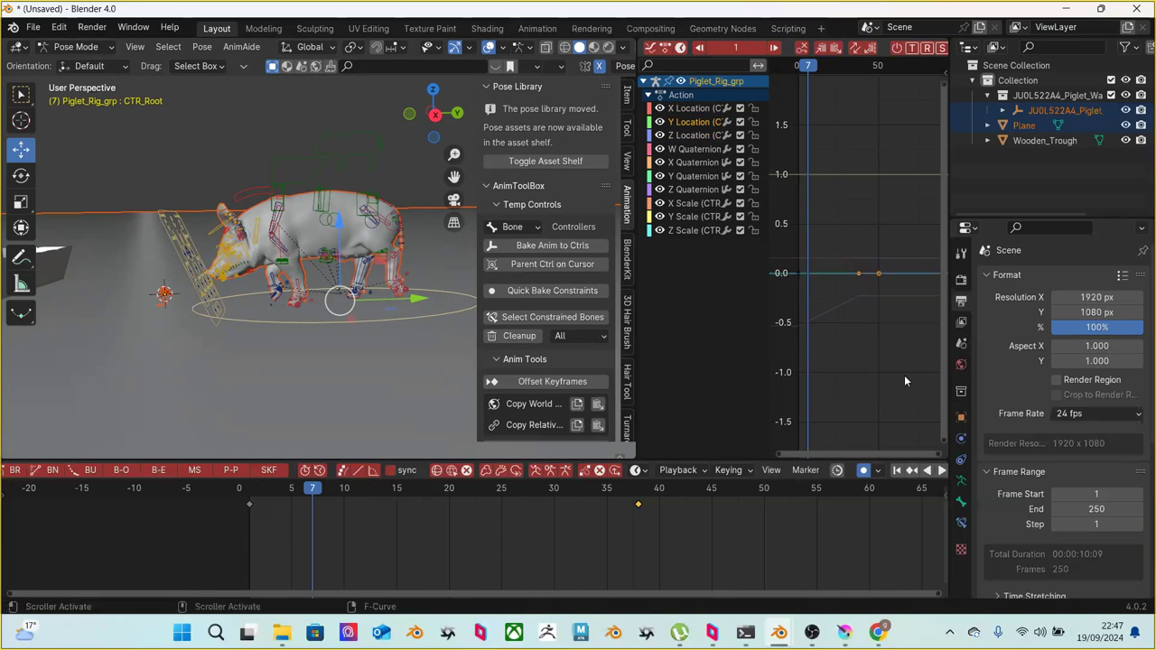
pyautogui.moveTo(261, 495); pyautogui.dragTo(642, 520)
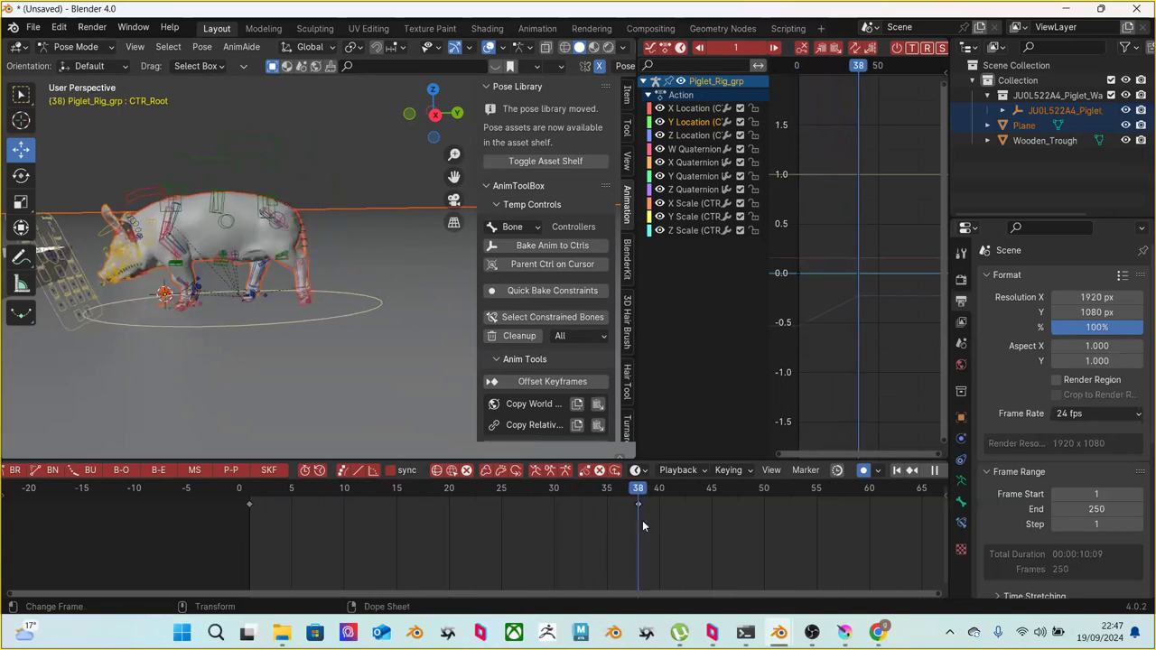
pyautogui.moveTo(887, 338); pyautogui.dragTo(885, 334)
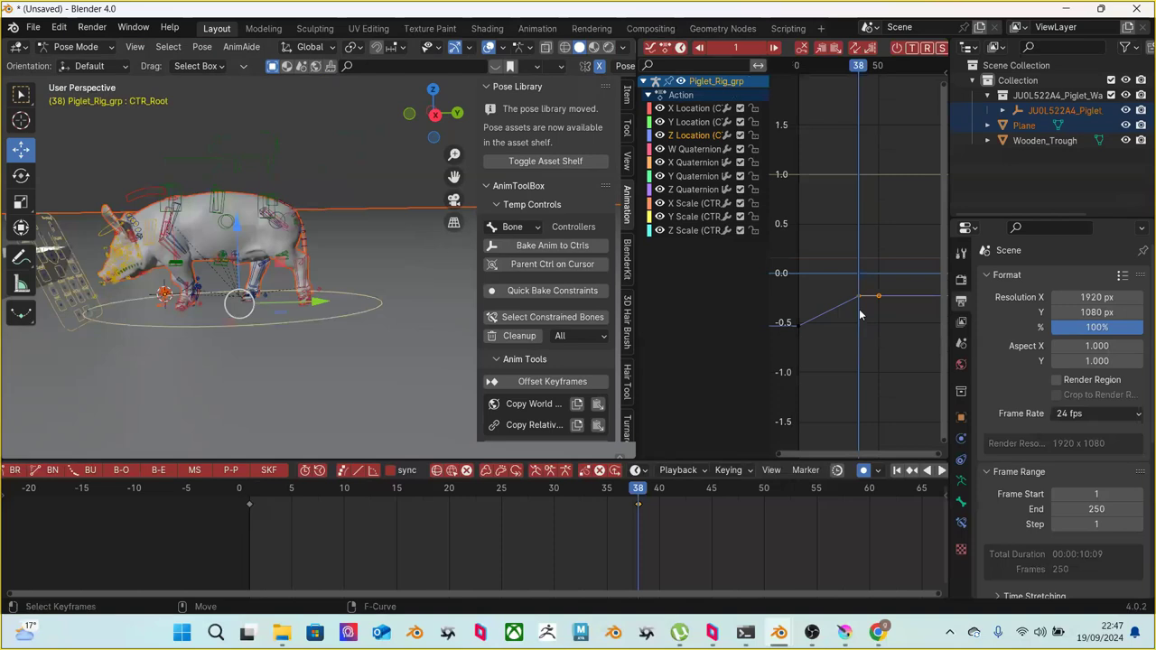
# Hide the viewport overlays and scrub the walk from frame 1 to frame 38 to check the feet for sliding
pyautogui.moveTo(242, 493); pyautogui.dragTo(639, 461)
pyautogui.click(489, 48)
pyautogui.click(428, 47)
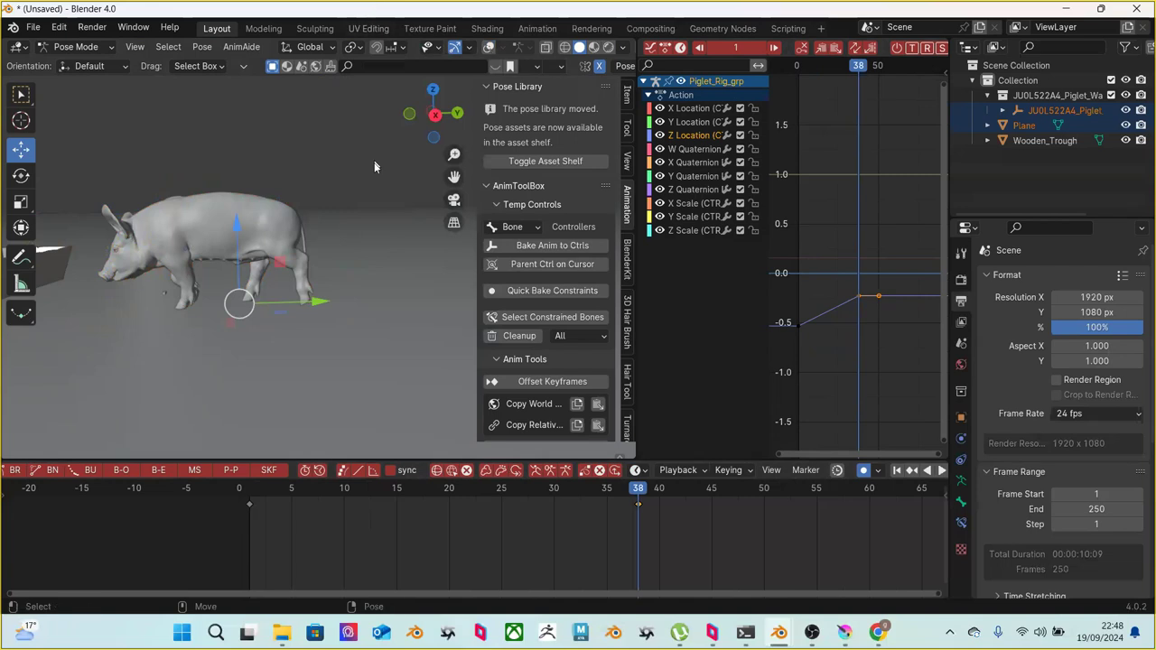
pyautogui.click(251, 489)
pyautogui.press('space')
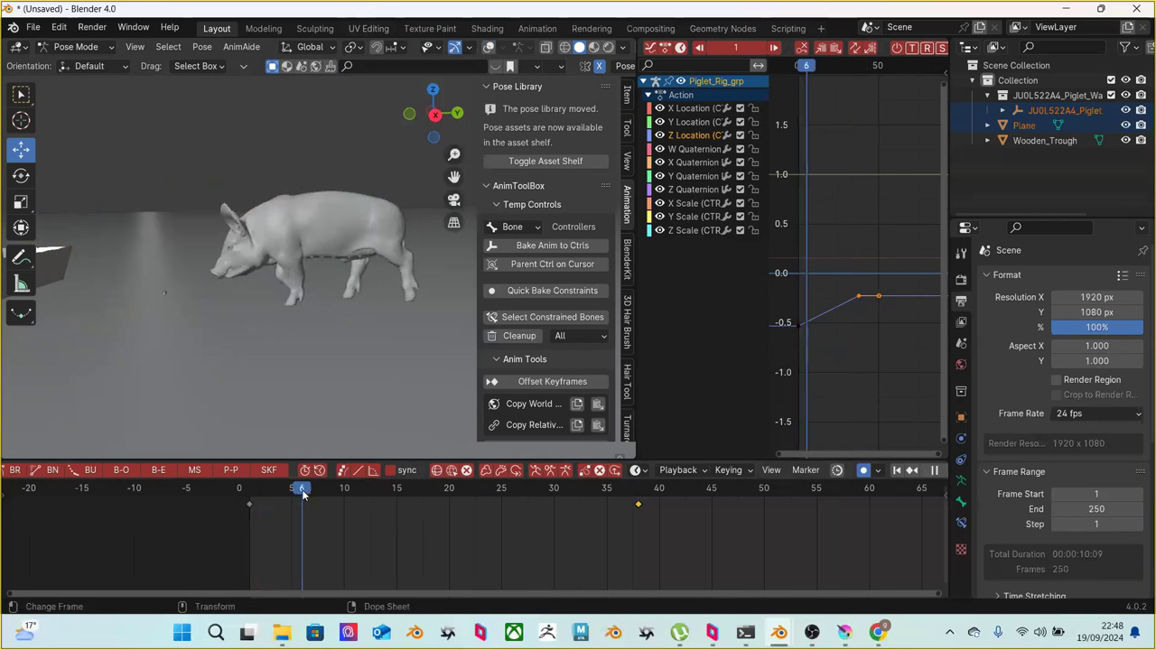
pyautogui.moveTo(413, 496); pyautogui.dragTo(638, 504)
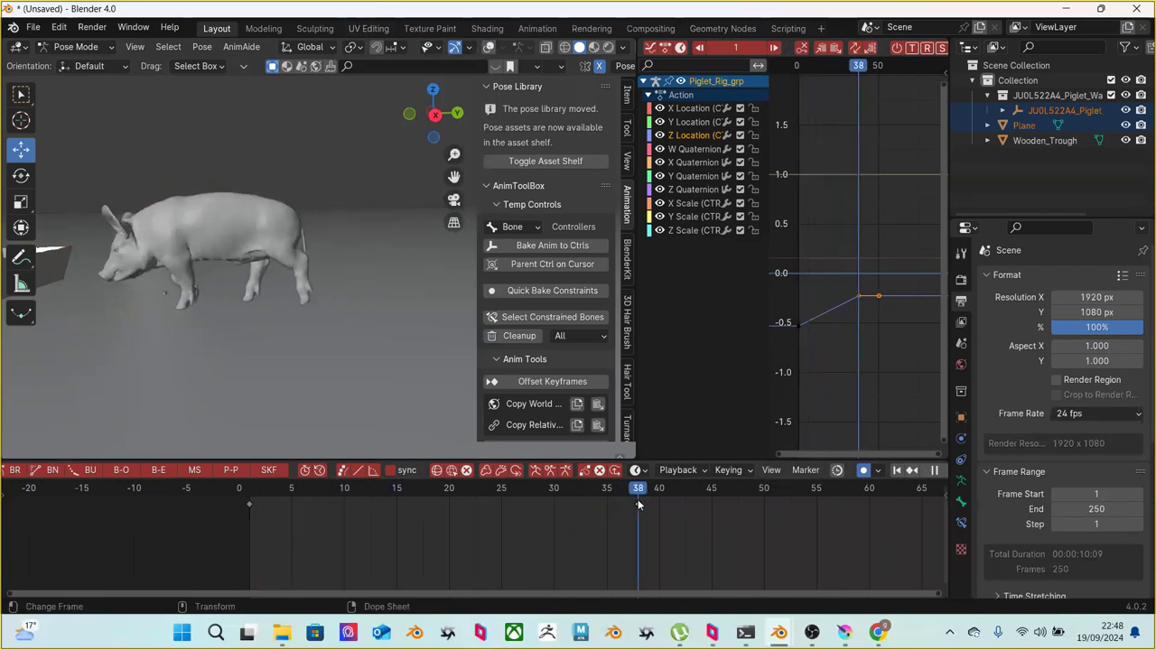
# Adjust the root control along Y at frame 38, pulling it back from the trough, and scrub the walk from the start
pyautogui.moveTo(314, 304); pyautogui.dragTo(308, 330)
pyautogui.click(254, 490)
pyautogui.press('space')
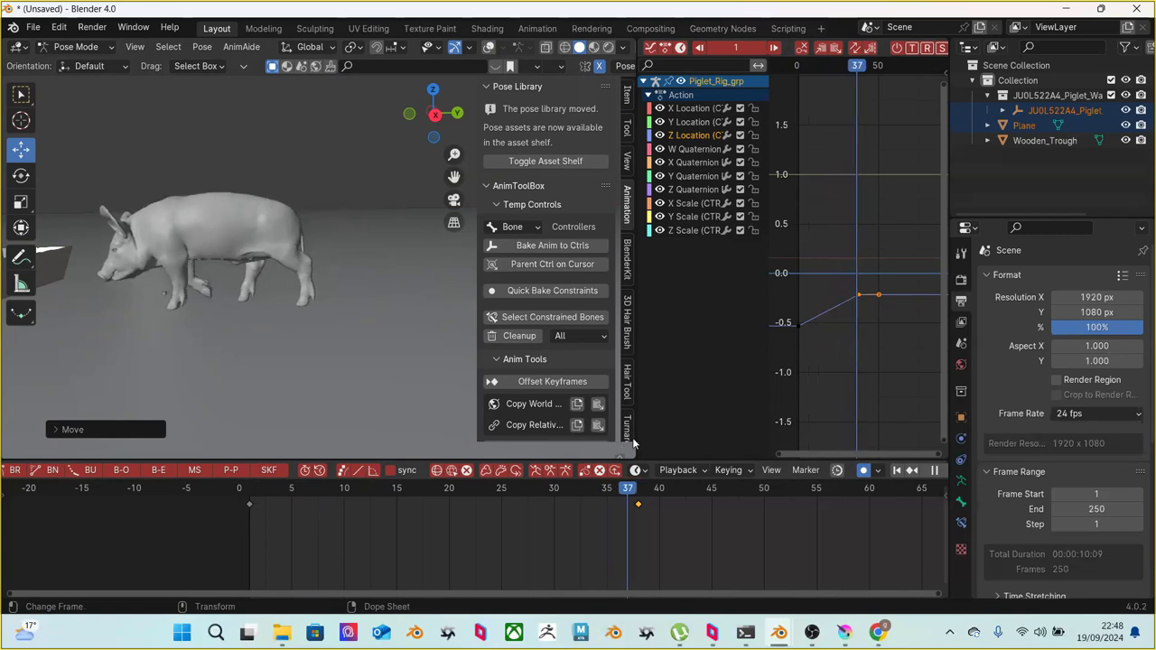
pyautogui.press('space')
pyautogui.moveTo(317, 308); pyautogui.dragTo(341, 307)
pyautogui.click(262, 490)
pyautogui.moveTo(262, 491); pyautogui.dragTo(634, 447)
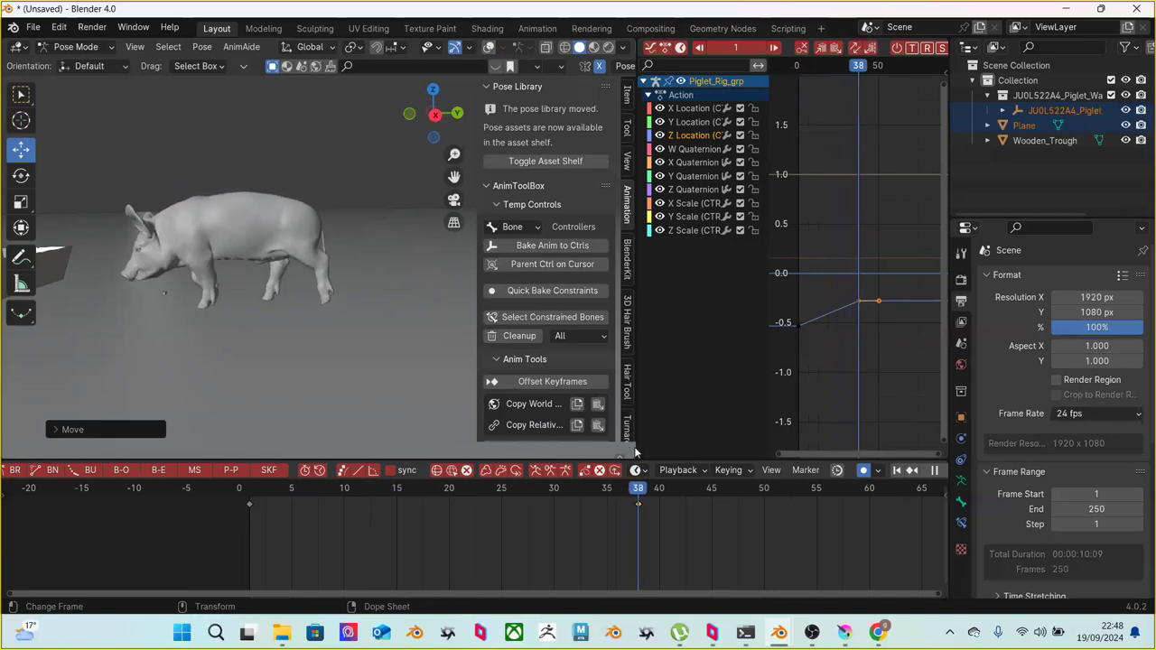
# Nudge the root control gradually forward along Y at frame 38, scrubbing from frame 1 after each nudge to check foot contact
pyautogui.moveTo(342, 303); pyautogui.dragTo(333, 303)
pyautogui.moveTo(289, 490); pyautogui.dragTo(639, 488)
pyautogui.moveTo(341, 304); pyautogui.dragTo(331, 302)
pyautogui.moveTo(263, 489); pyautogui.dragTo(639, 489)
pyautogui.moveTo(318, 303); pyautogui.dragTo(311, 304)
pyautogui.moveTo(248, 488); pyautogui.dragTo(632, 438)
pyautogui.moveTo(312, 307); pyautogui.dragTo(302, 307)
pyautogui.moveTo(246, 490); pyautogui.dragTo(260, 492)
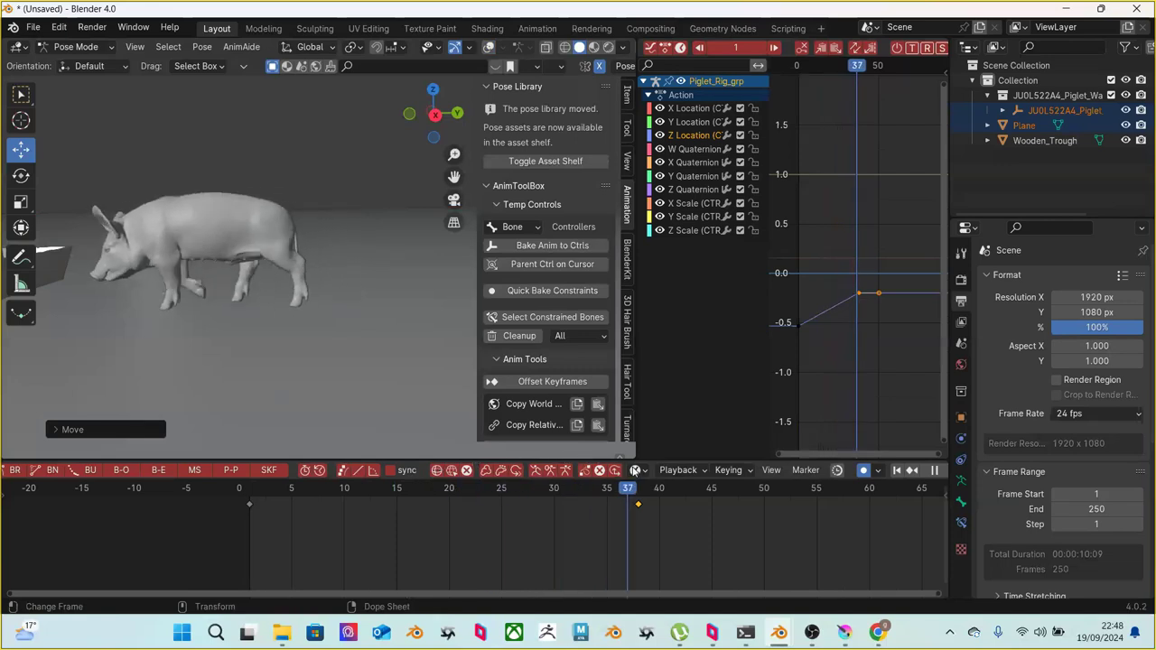
pyautogui.click(252, 489)
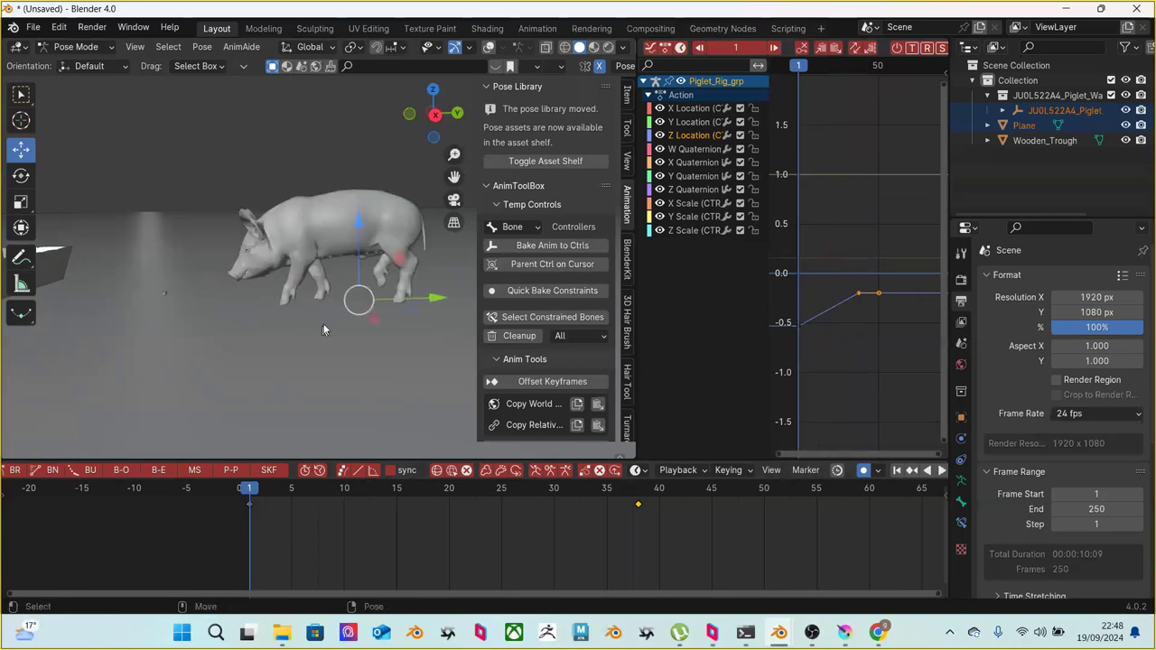
# Select the root control at frame 1, move it slightly along Y, and scrub the walk to inspect the feet up close
pyautogui.click(417, 300)
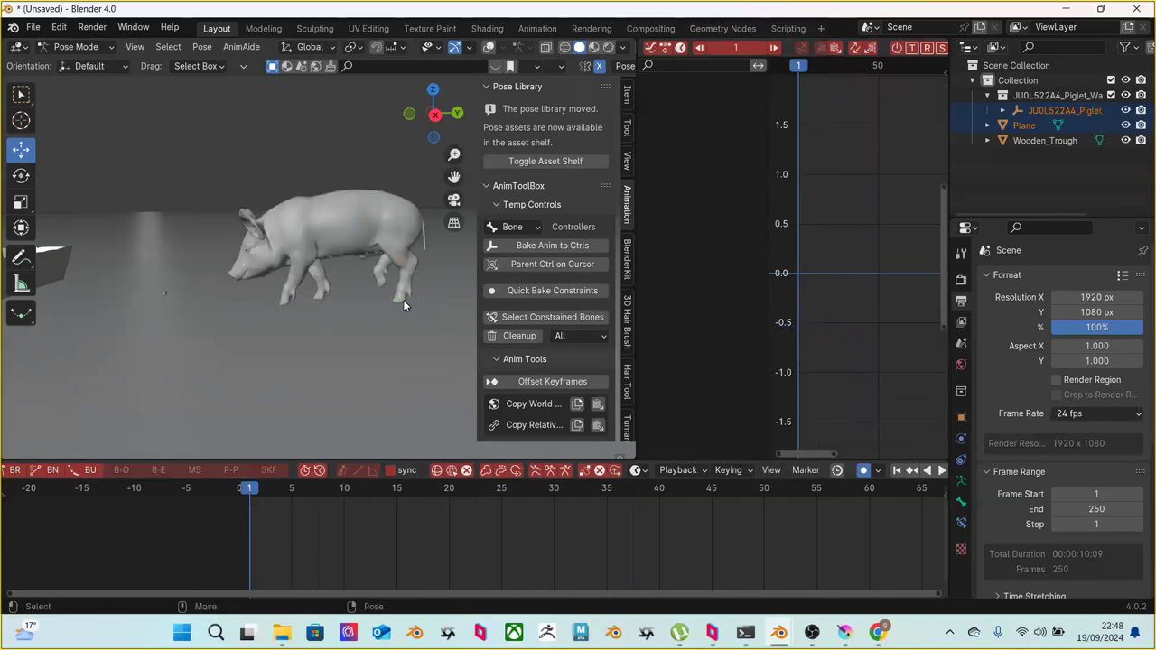
pyautogui.click(359, 306)
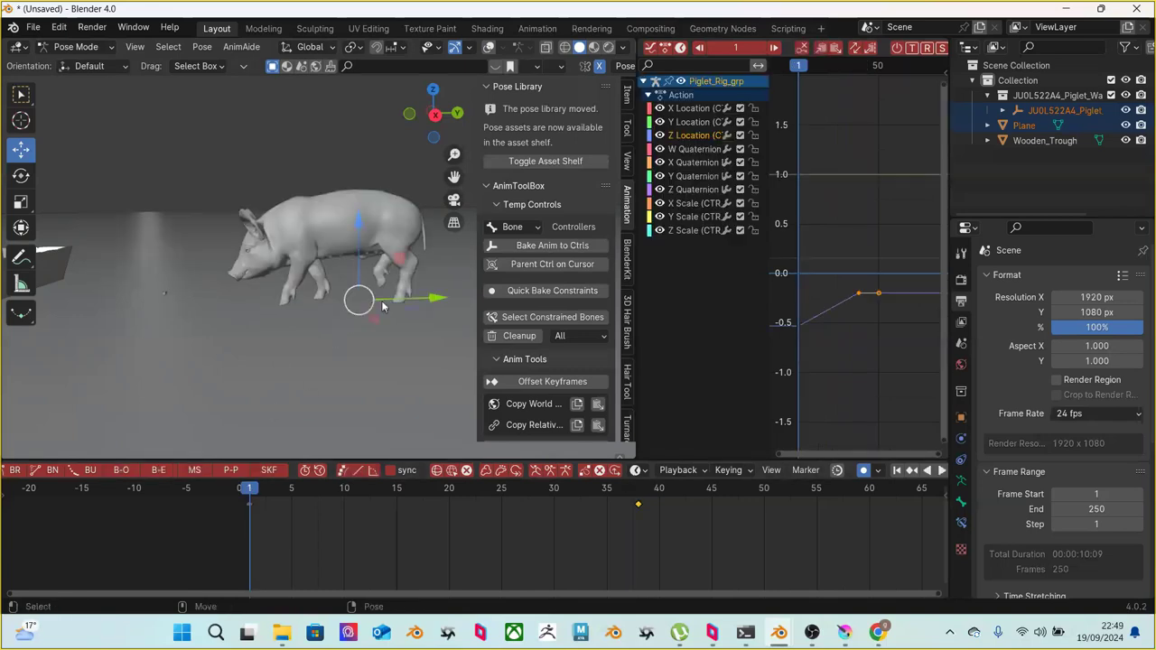
pyautogui.moveTo(397, 300); pyautogui.dragTo(395, 300)
pyautogui.moveTo(251, 489); pyautogui.dragTo(304, 488)
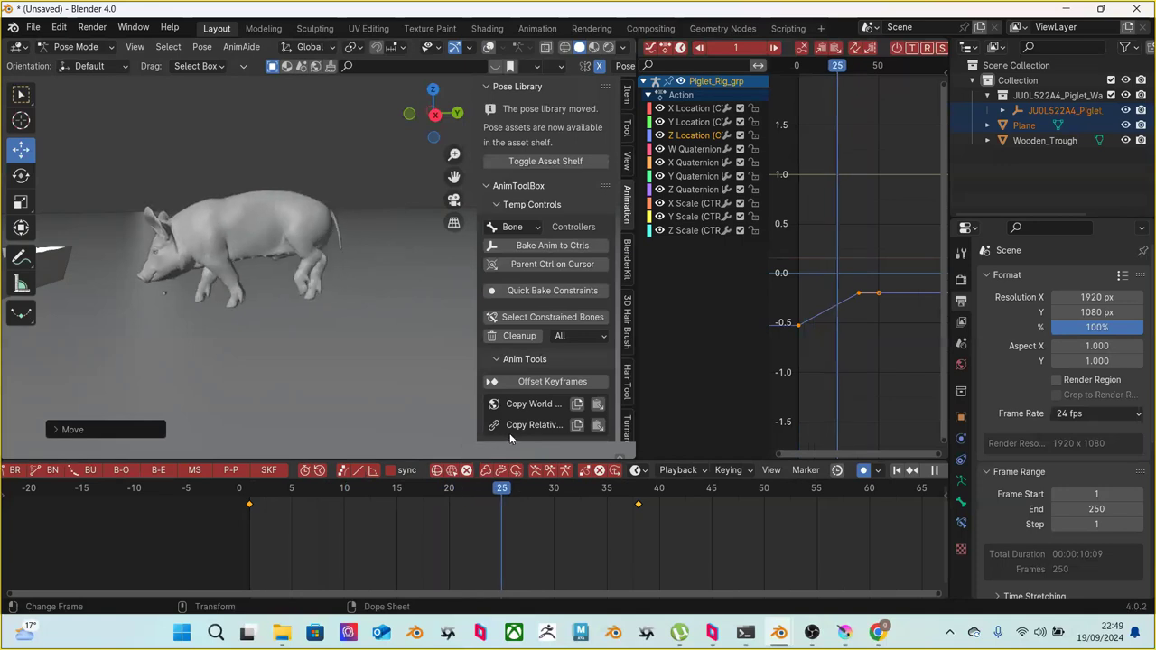
pyautogui.moveTo(545, 443); pyautogui.dragTo(321, 479)
pyautogui.scroll(3, 258, 336)
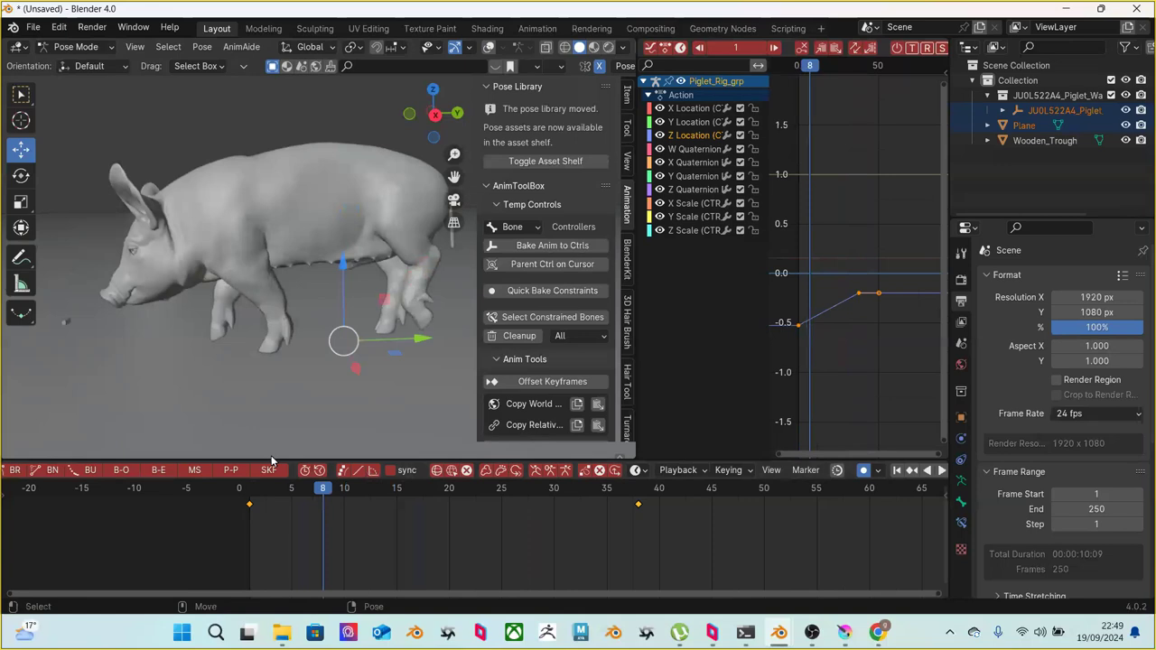
# Shift the root control backward along Y at frame 1, away from the trough, scrubbing the first frames between moves
pyautogui.click(253, 493)
pyautogui.press('space')
pyautogui.moveTo(272, 493)
pyautogui.mouseDown()
pyautogui.moveTo(313, 489)
pyautogui.moveTo(250, 489)
pyautogui.mouseUp()
pyautogui.scroll(-2, 317, 332)
pyautogui.moveTo(409, 323); pyautogui.dragTo(420, 325)
pyautogui.moveTo(267, 490)
pyautogui.mouseDown()
pyautogui.moveTo(293, 491)
pyautogui.moveTo(249, 492)
pyautogui.mouseUp()
pyautogui.moveTo(423, 323); pyautogui.dragTo(425, 328)
pyautogui.moveTo(269, 492); pyautogui.dragTo(252, 434)
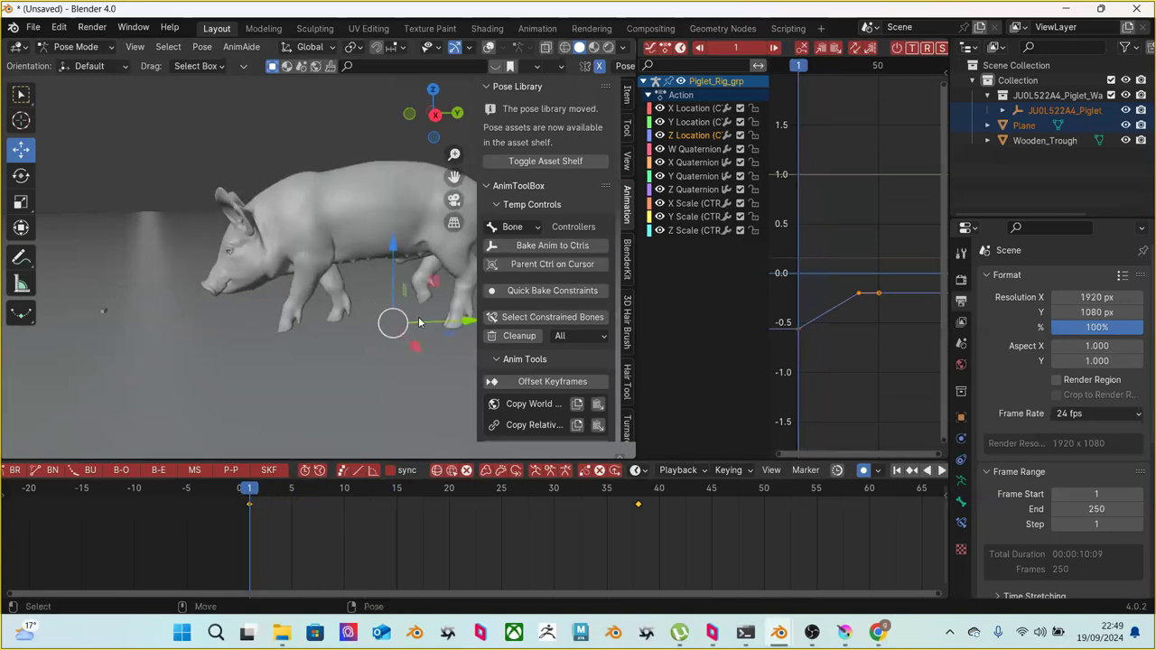
pyautogui.moveTo(426, 326); pyautogui.dragTo(438, 326)
pyautogui.press('space')
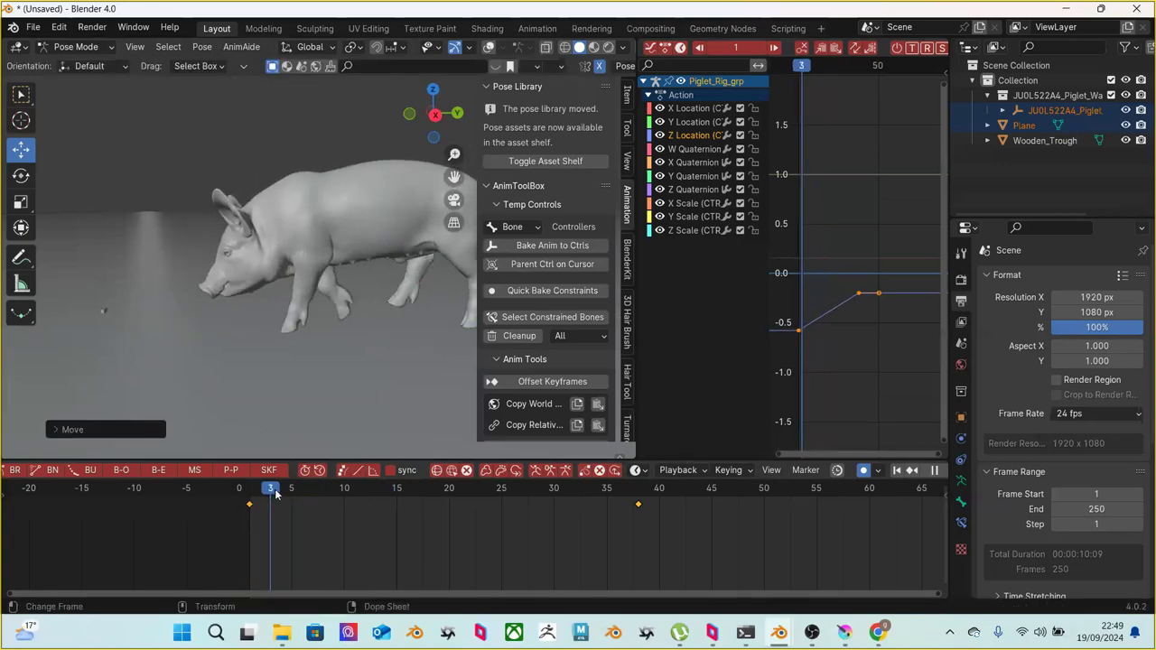
# Bring the root control forward along Y at frame 1 in small moves, scrubbing the first frames after each one
pyautogui.moveTo(427, 327); pyautogui.dragTo(402, 327)
pyautogui.moveTo(260, 490)
pyautogui.mouseDown()
pyautogui.moveTo(301, 485)
pyautogui.moveTo(249, 487)
pyautogui.mouseUp()
pyautogui.moveTo(418, 325); pyautogui.dragTo(403, 325)
pyautogui.moveTo(254, 492)
pyautogui.mouseDown()
pyautogui.moveTo(298, 487)
pyautogui.moveTo(249, 488)
pyautogui.mouseUp()
pyautogui.moveTo(405, 323); pyautogui.dragTo(401, 324)
pyautogui.moveTo(255, 489); pyautogui.dragTo(290, 476)
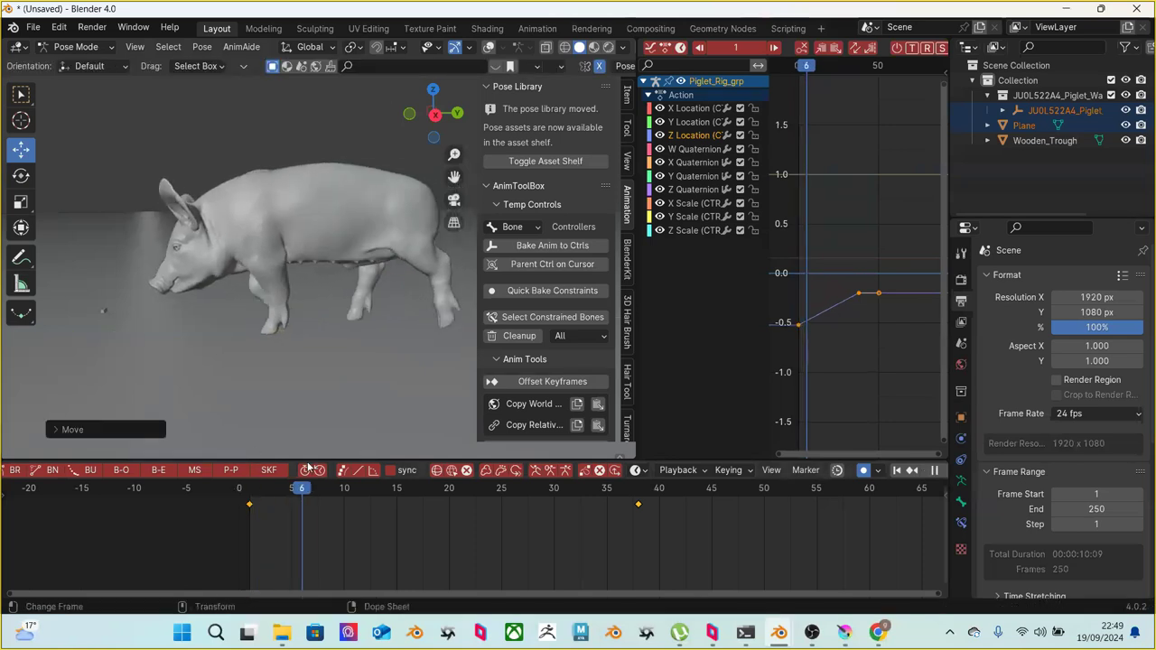
pyautogui.press('Escape')
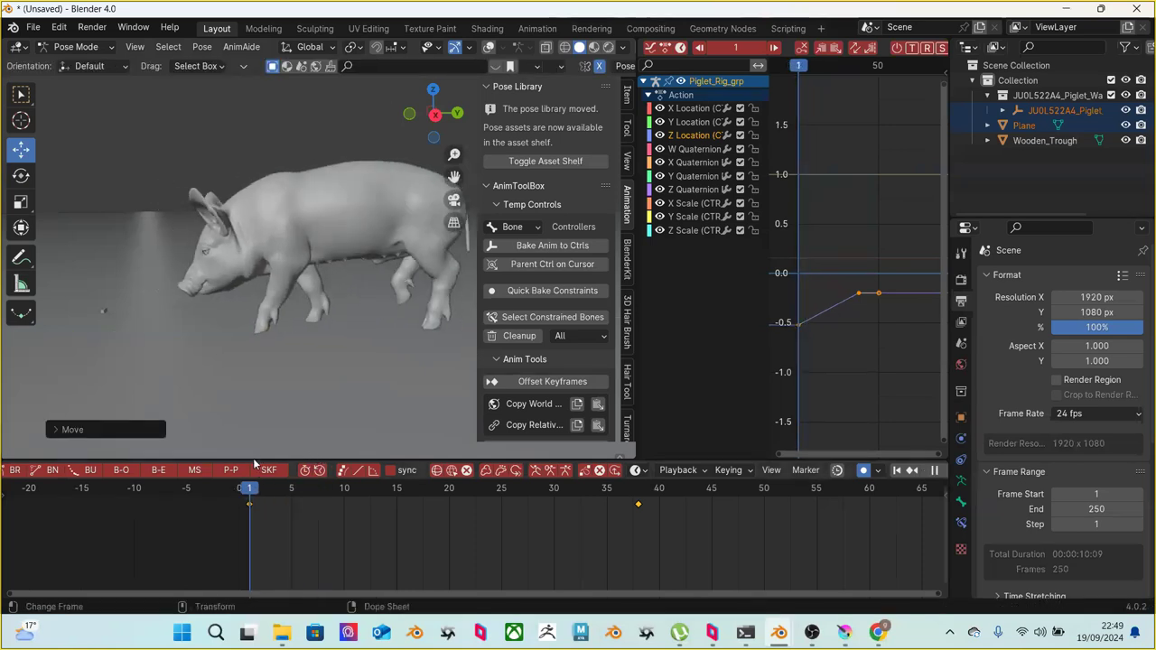
# Fine-tune the root control's starting position with two more slight forward moves at frame 1, checking the opening frames for foot sliding
pyautogui.moveTo(401, 327); pyautogui.dragTo(396, 329)
pyautogui.press('space')
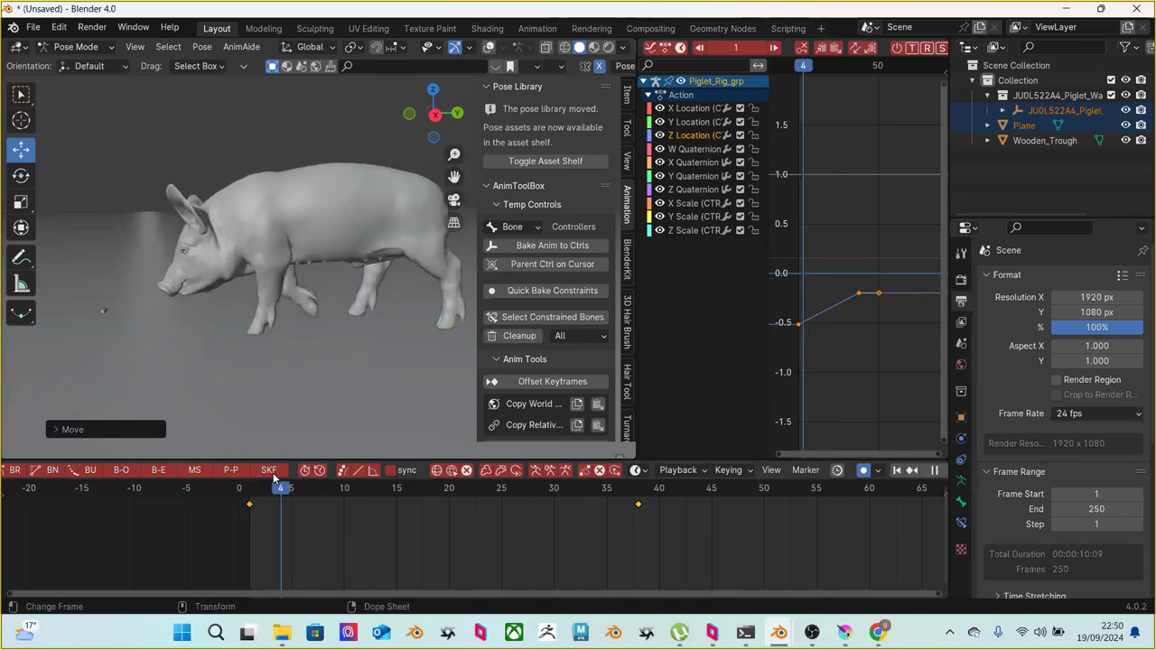
pyautogui.press('Escape')
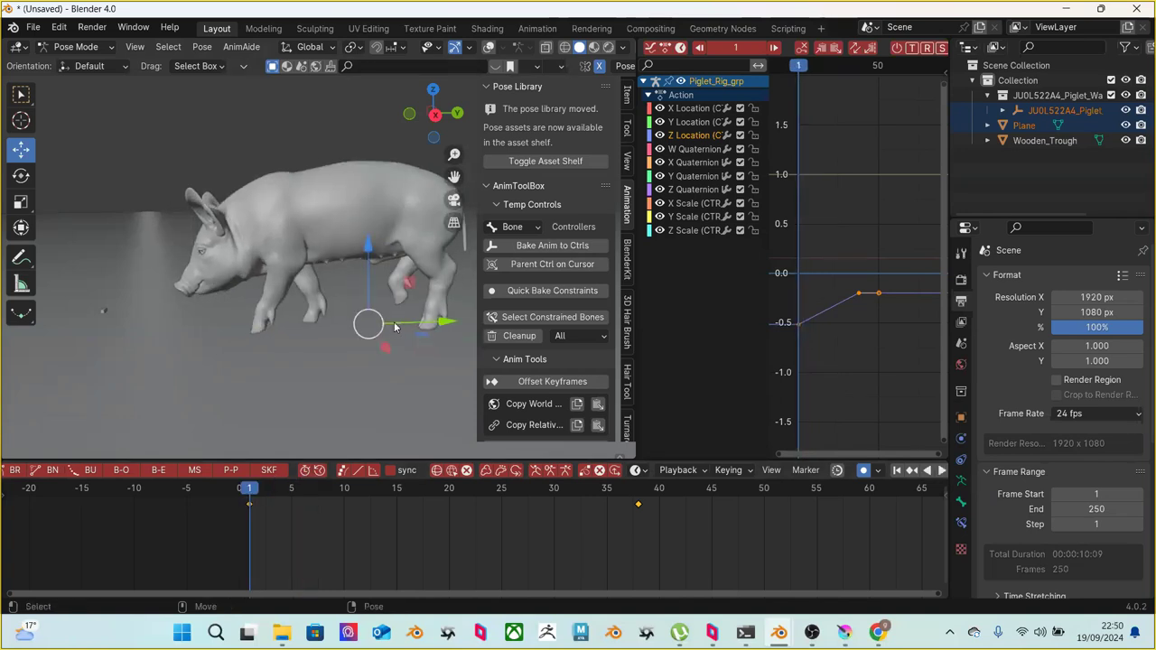
pyautogui.press('g')
pyautogui.click(361, 323)
pyautogui.press('space')
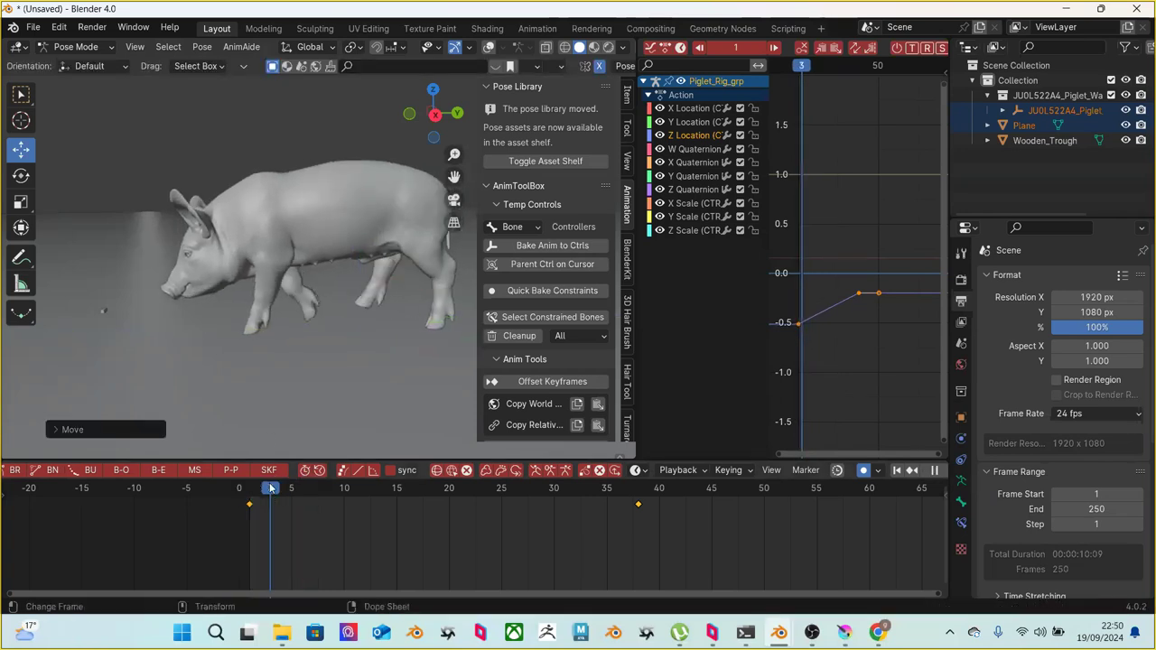
pyautogui.press('space')
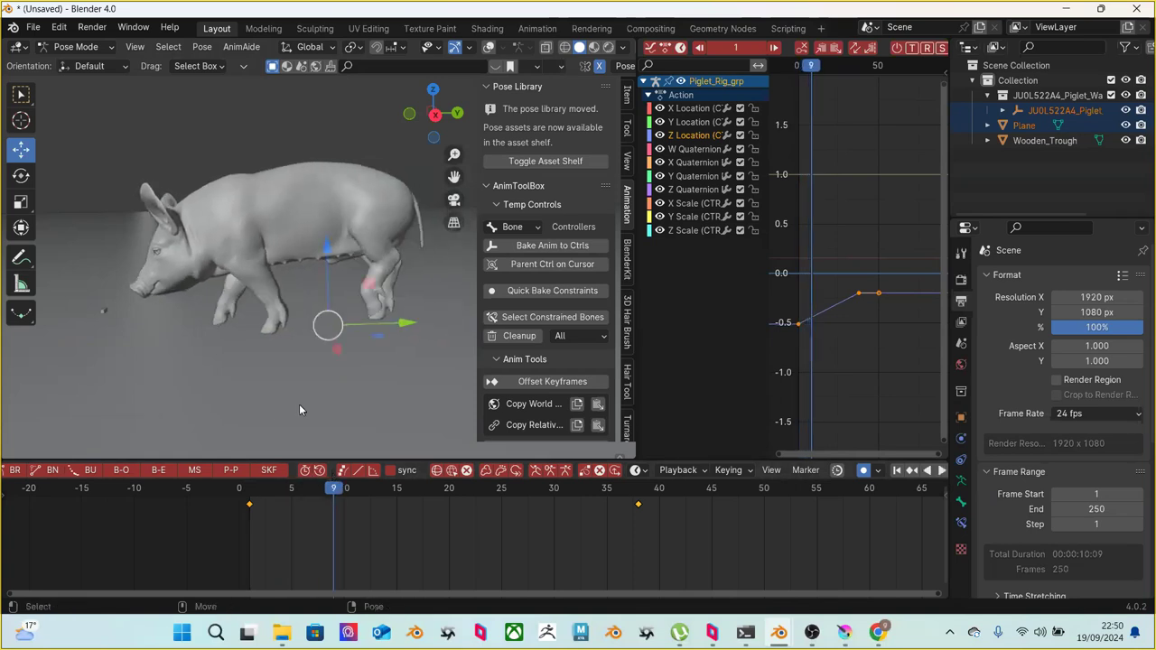
# Scrub the walk from frame 1 to frame 17 and insert a keyframe for the root control there
pyautogui.click(254, 489)
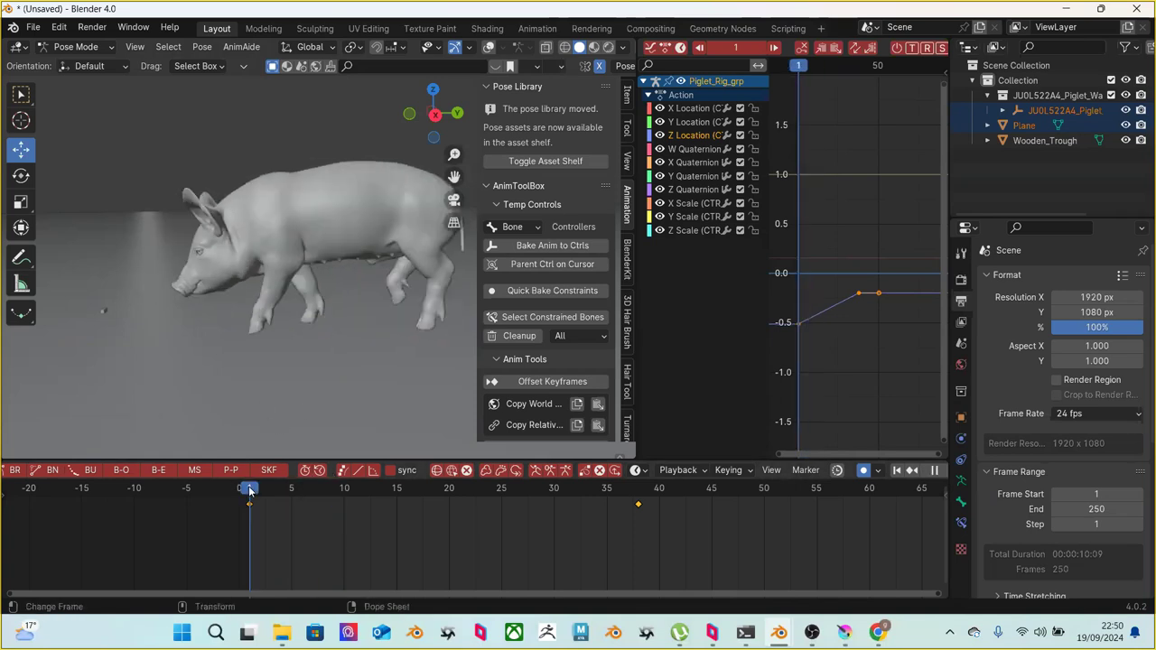
pyautogui.press('space')
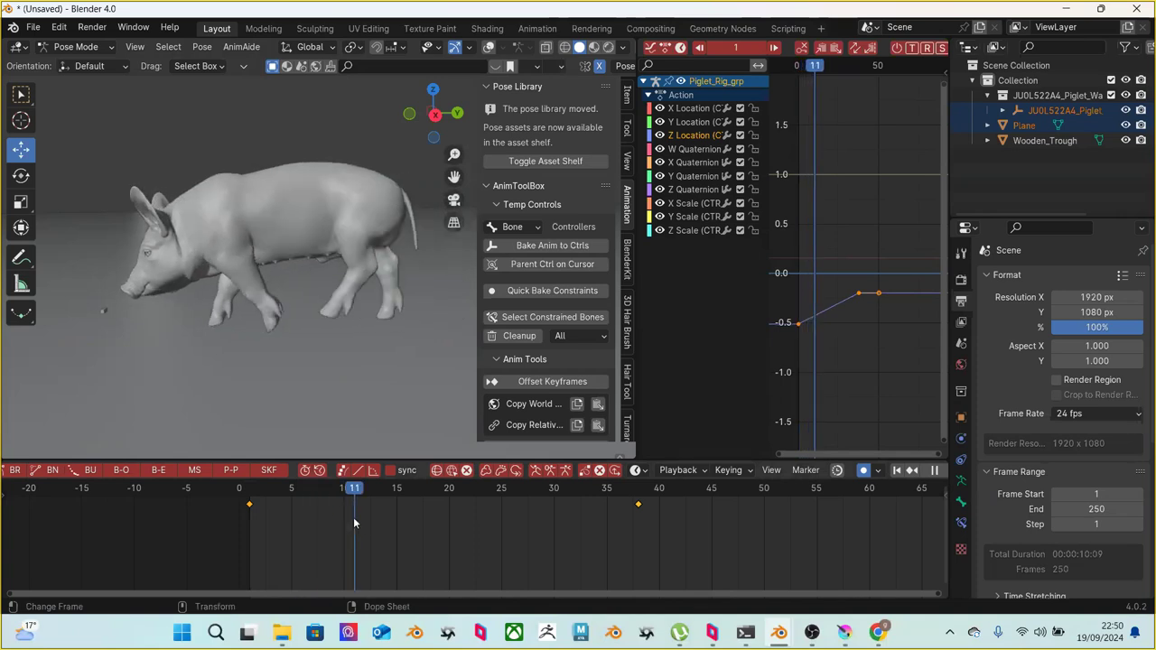
pyautogui.moveTo(416, 523); pyautogui.dragTo(417, 497)
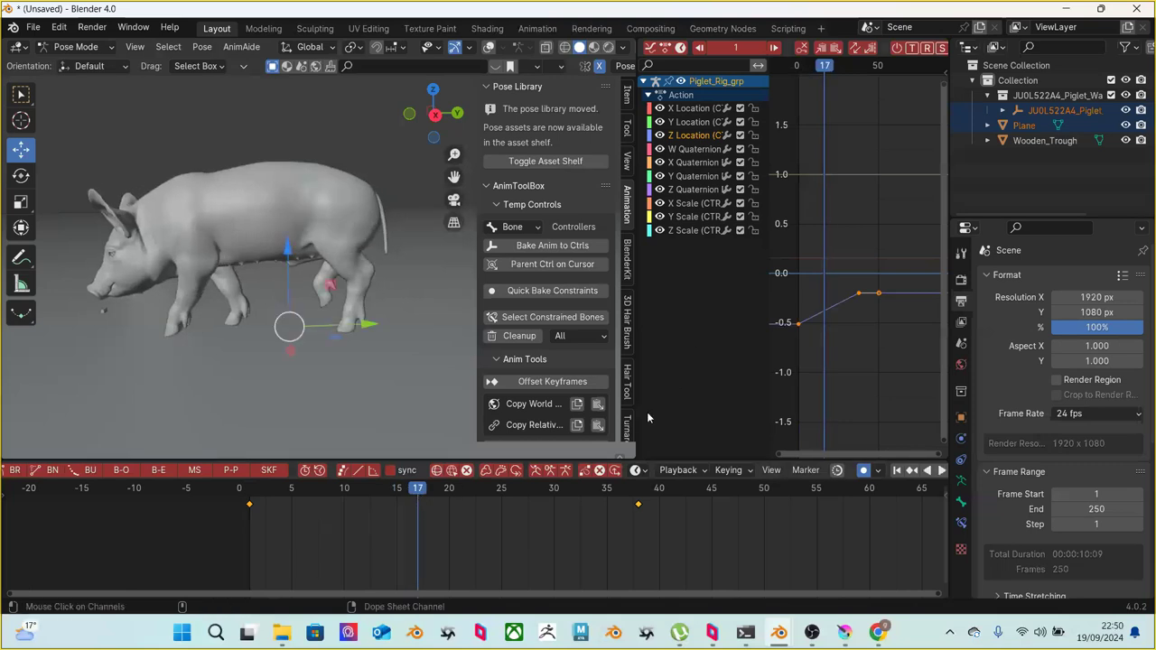
pyautogui.press('i')
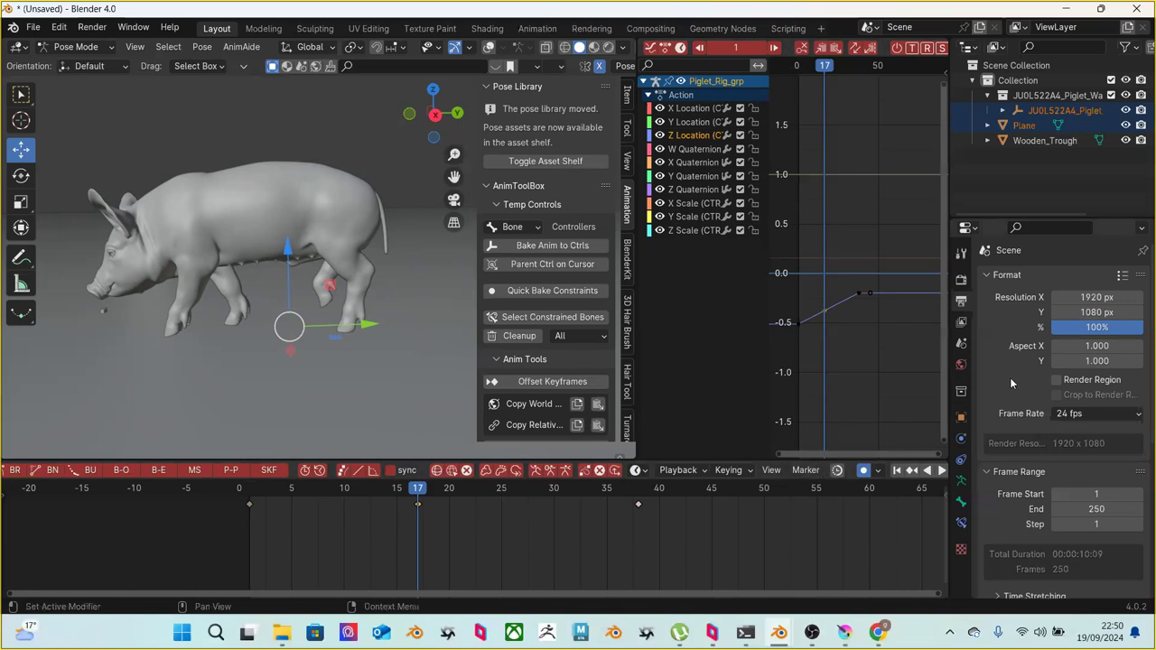
# Set the scene's end frame to 17
pyautogui.click(1097, 510)
pyautogui.write('17')
pyautogui.press('Return')
# Widen the 3D viewport over the graph editor, frame the piglet in it and turn the viewport overlays back on
pyautogui.moveTo(247, 386); pyautogui.dragTo(376, 312, button='middle')
pyautogui.scroll(1, 385, 295)
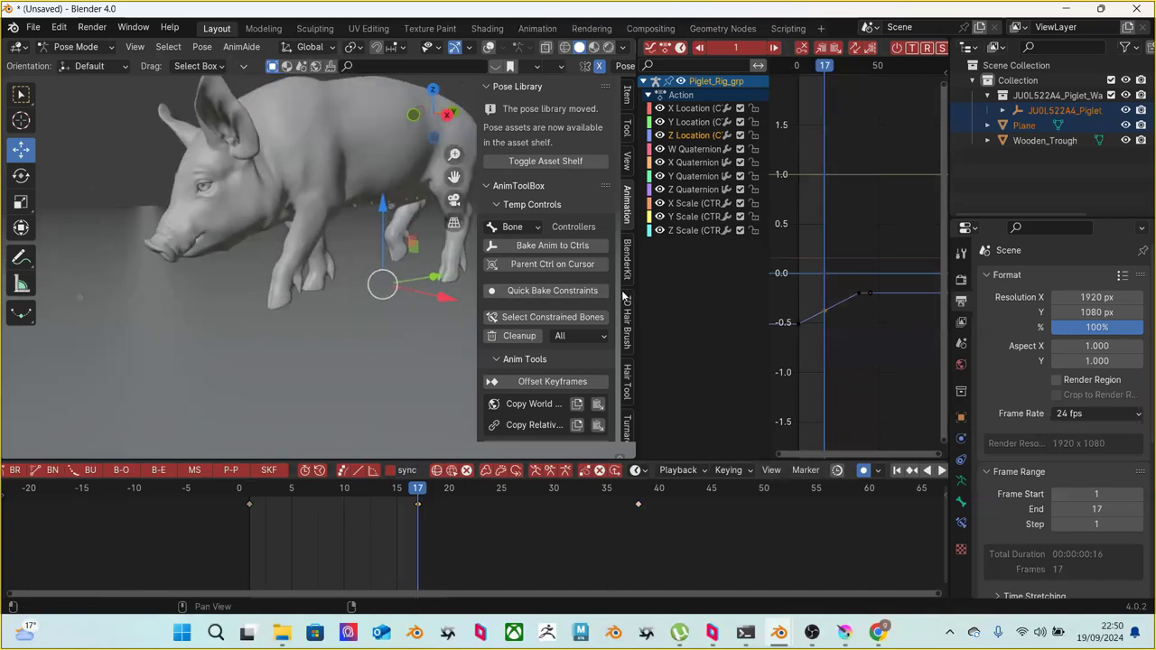
pyautogui.moveTo(637, 289); pyautogui.dragTo(928, 289)
pyautogui.scroll(-1, 553, 271)
pyautogui.keyDown('alt'); pyautogui.moveTo(545, 268); pyautogui.dragTo(539, 315, button='middle'); pyautogui.keyUp('alt')
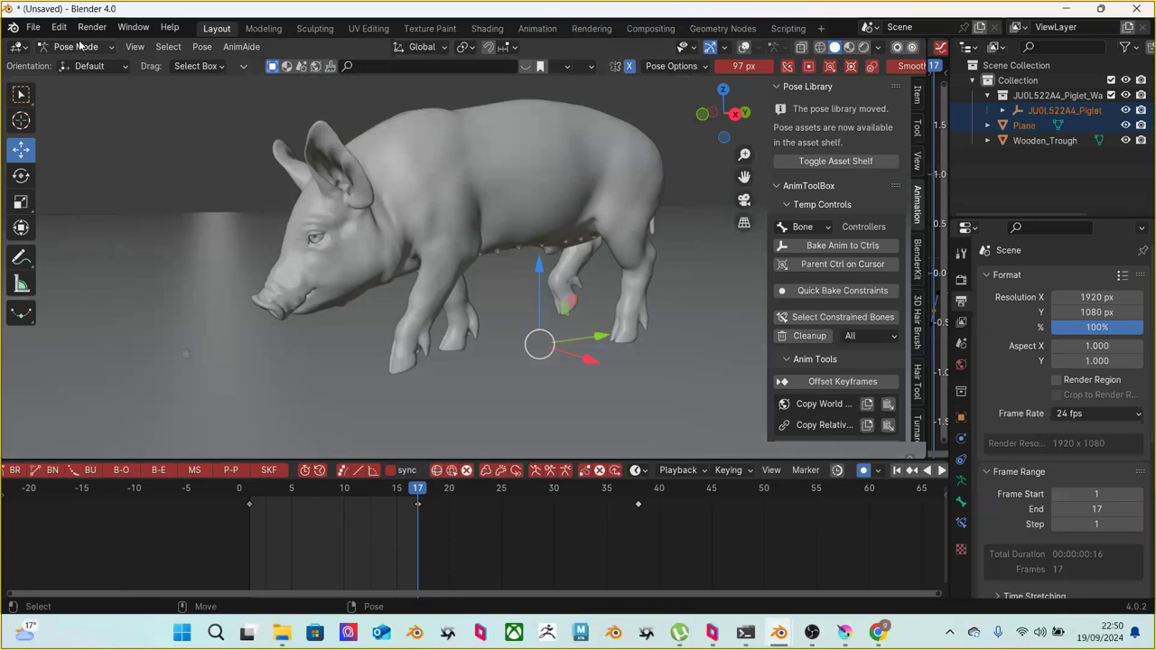
pyautogui.click(743, 47)
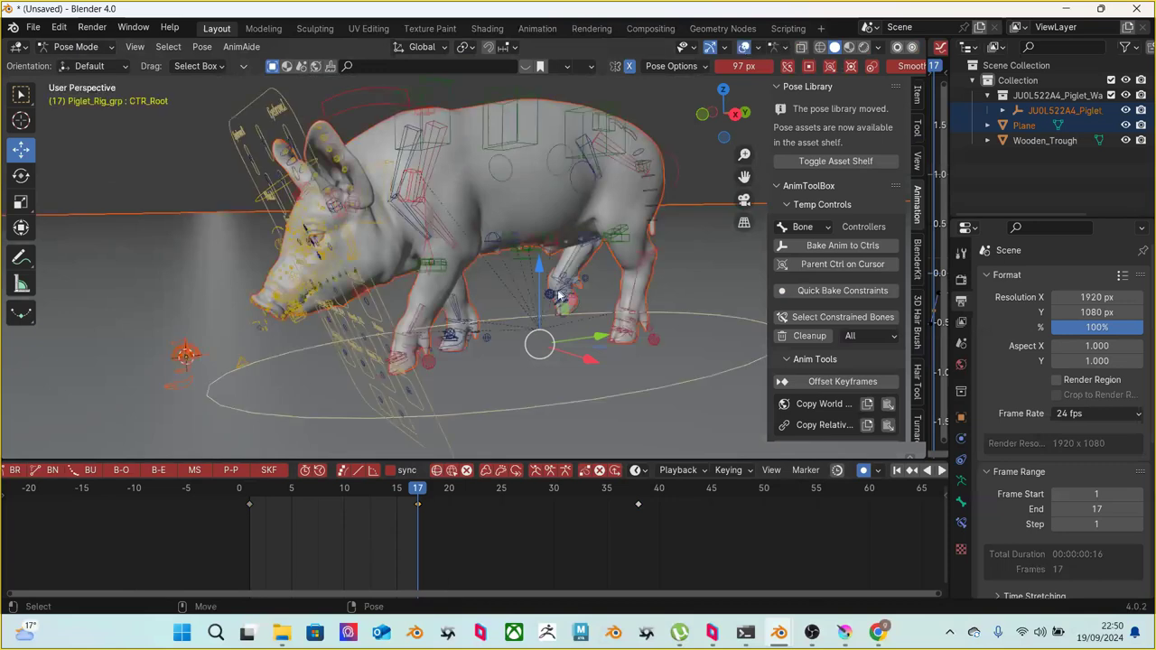
# Select the front left foot control CTR_Foot_F.L and go to frame 1
pyautogui.scroll(5, 421, 328)
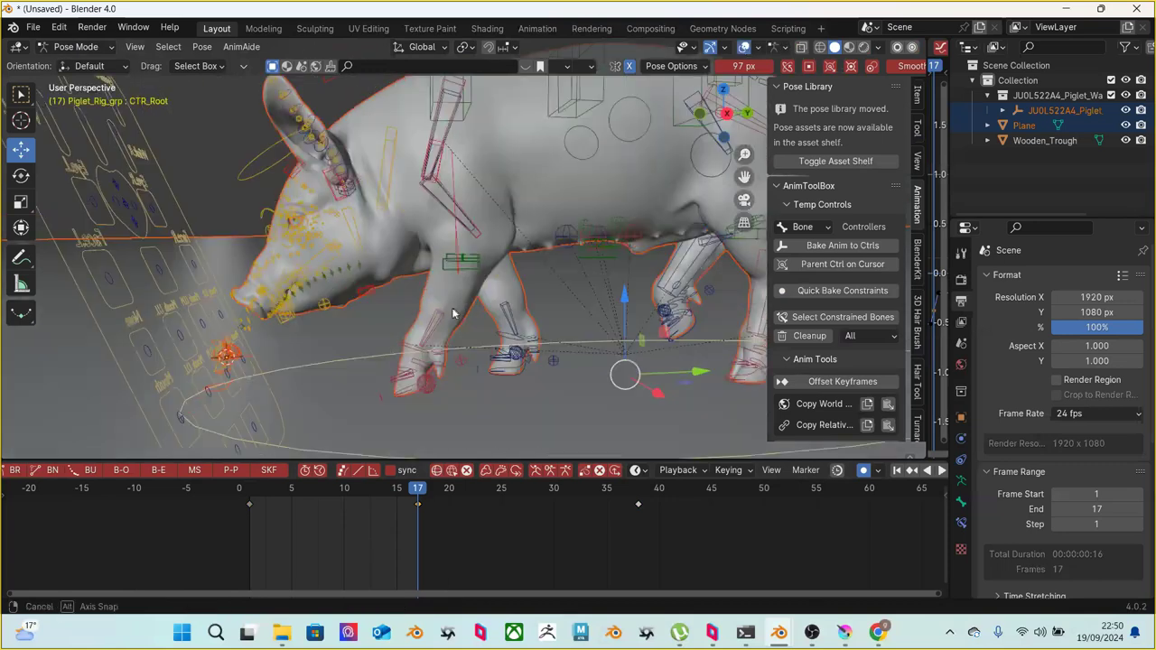
pyautogui.scroll(3, 452, 343)
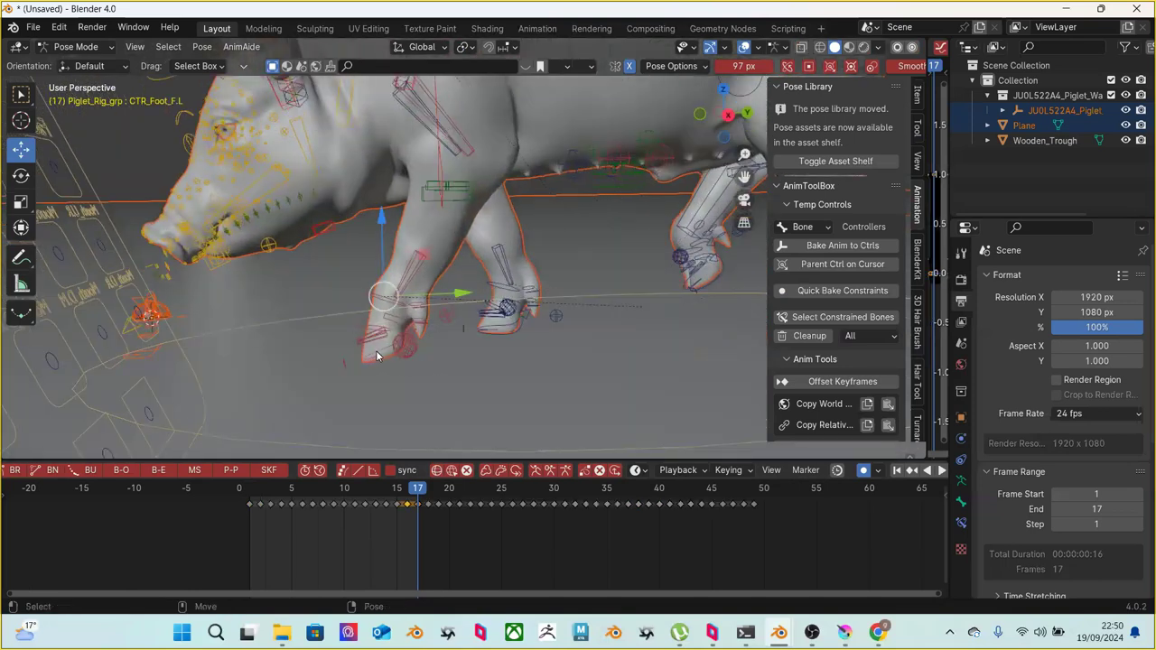
pyautogui.click(379, 351)
pyautogui.click(375, 350)
pyautogui.click(254, 492)
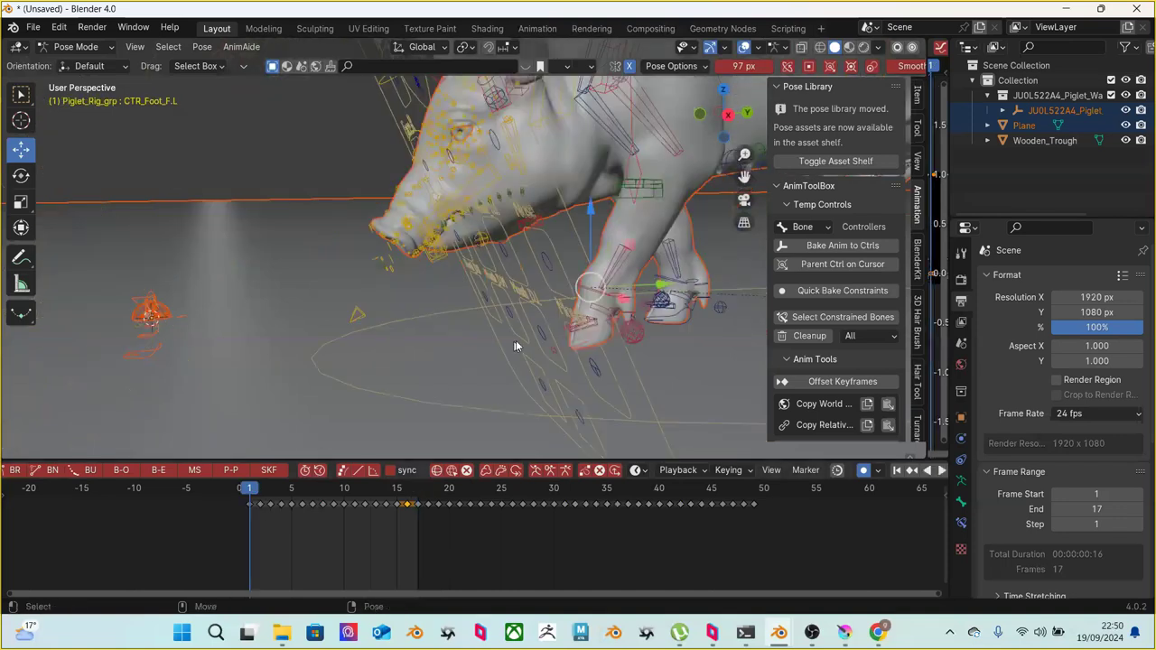
# Try to bake the front left foot control's animation to a temporary bone controller over frames 1 to 49
pyautogui.click(834, 262)
pyautogui.moveTo(646, 265); pyautogui.dragTo(443, 244, button='middle')
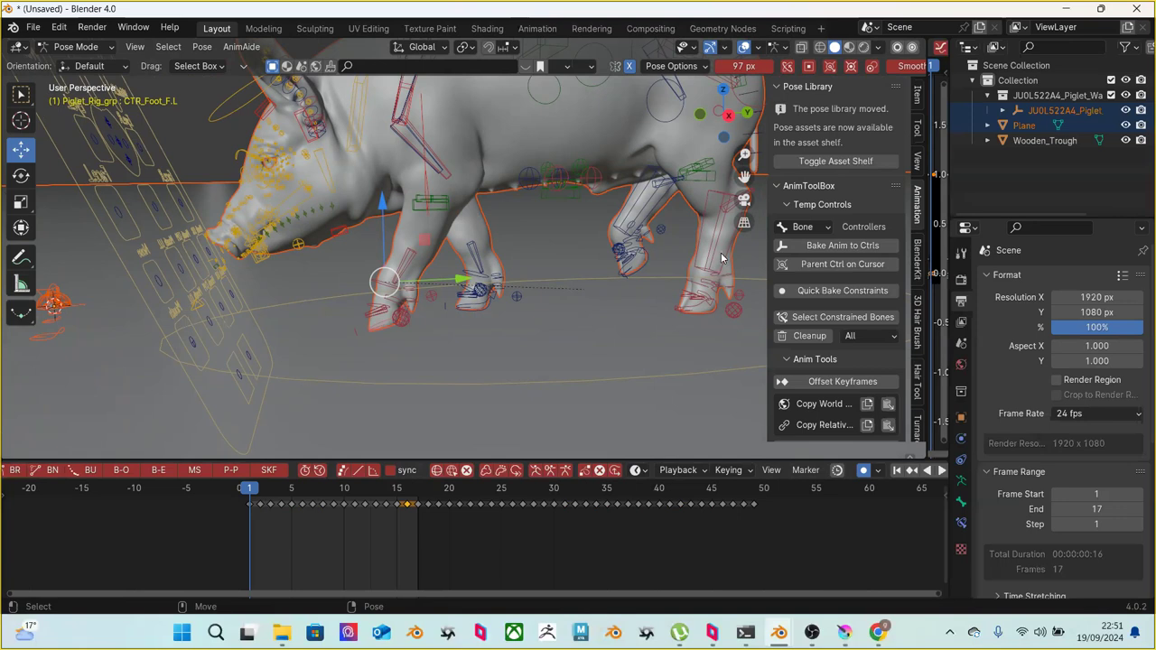
pyautogui.click(840, 246)
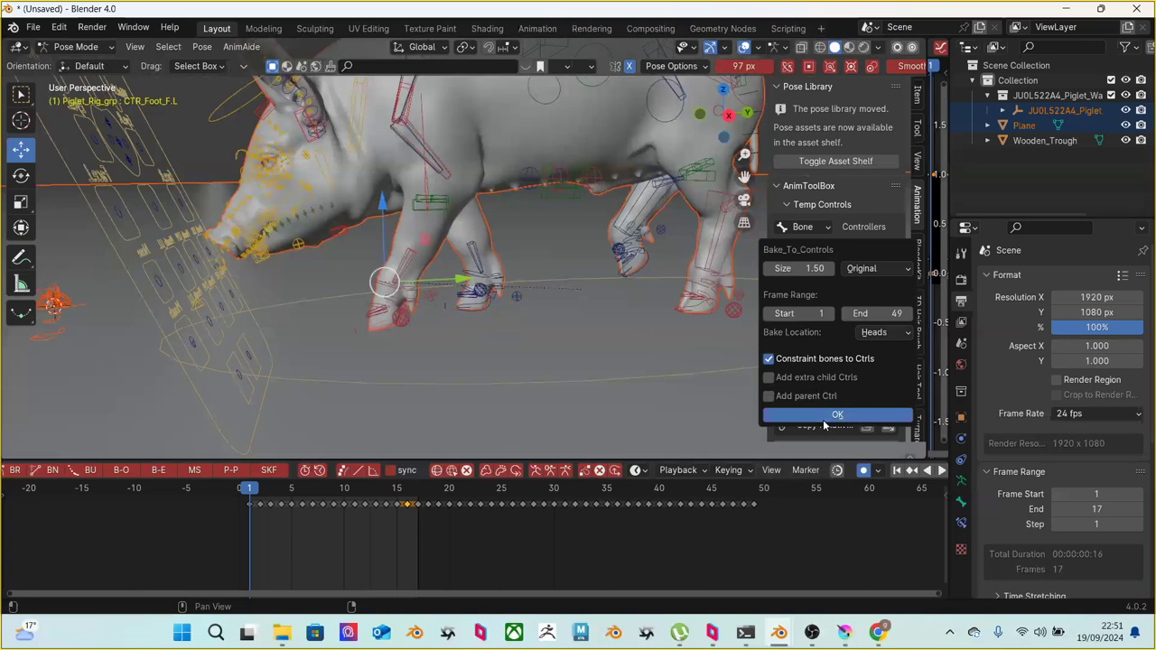
pyautogui.click(881, 315)
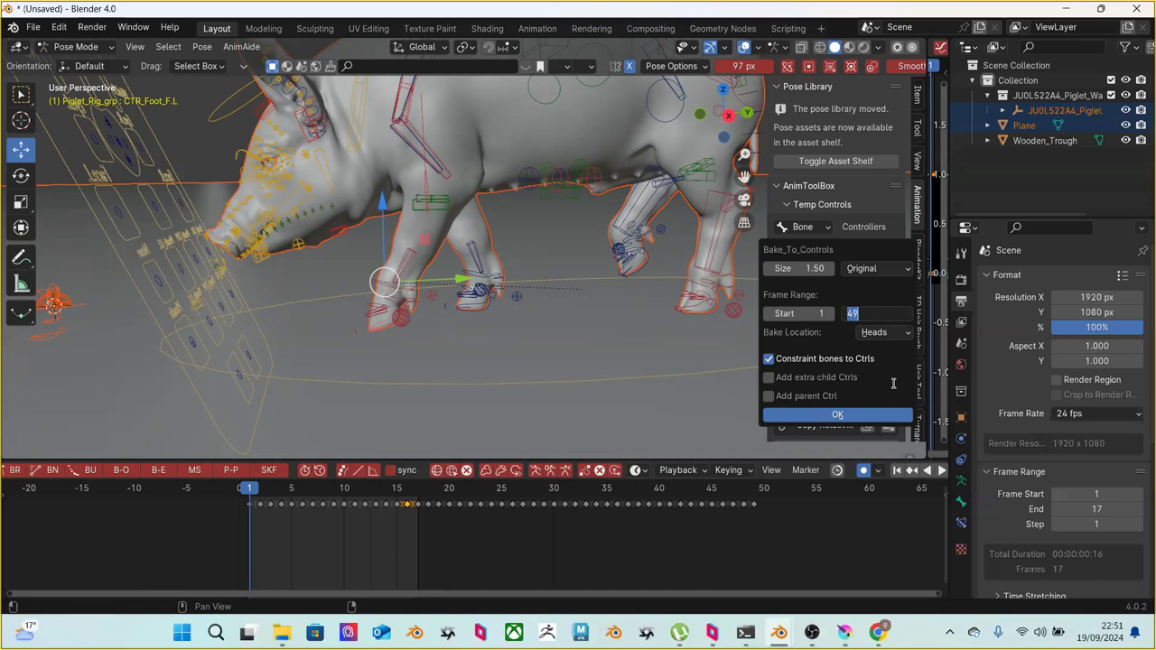
pyautogui.click(862, 412)
pyautogui.click(845, 418)
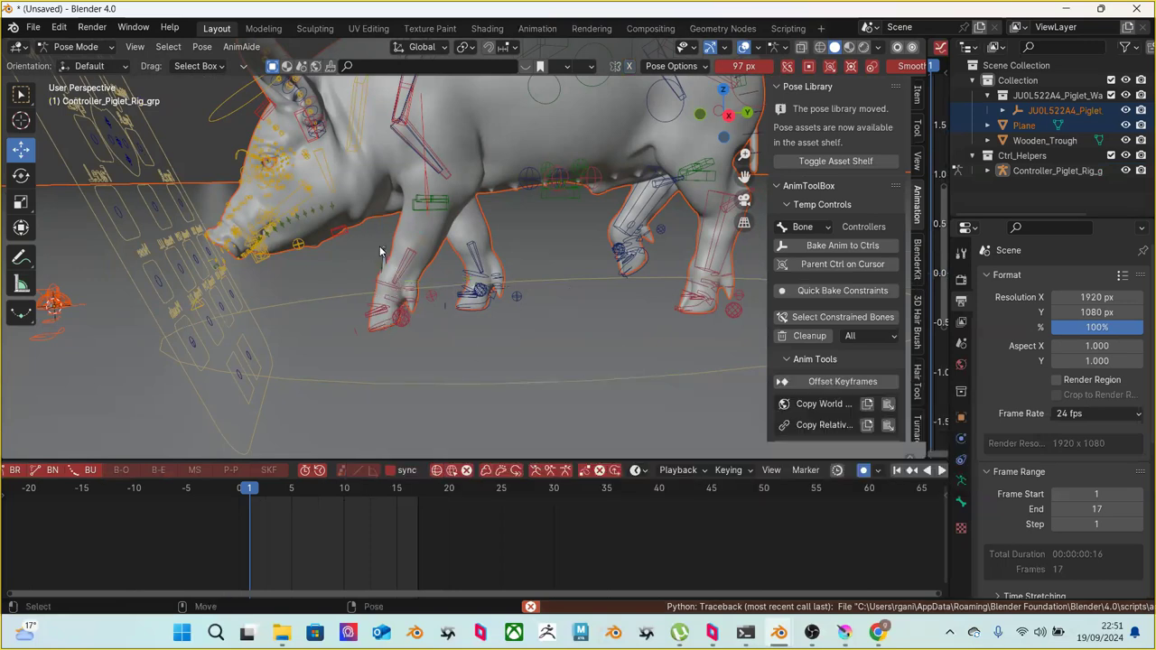
# Nudge the baked foot controller at frame 1, and undo both the move and the bake
pyautogui.click(385, 250)
pyautogui.moveTo(384, 240); pyautogui.dragTo(388, 235)
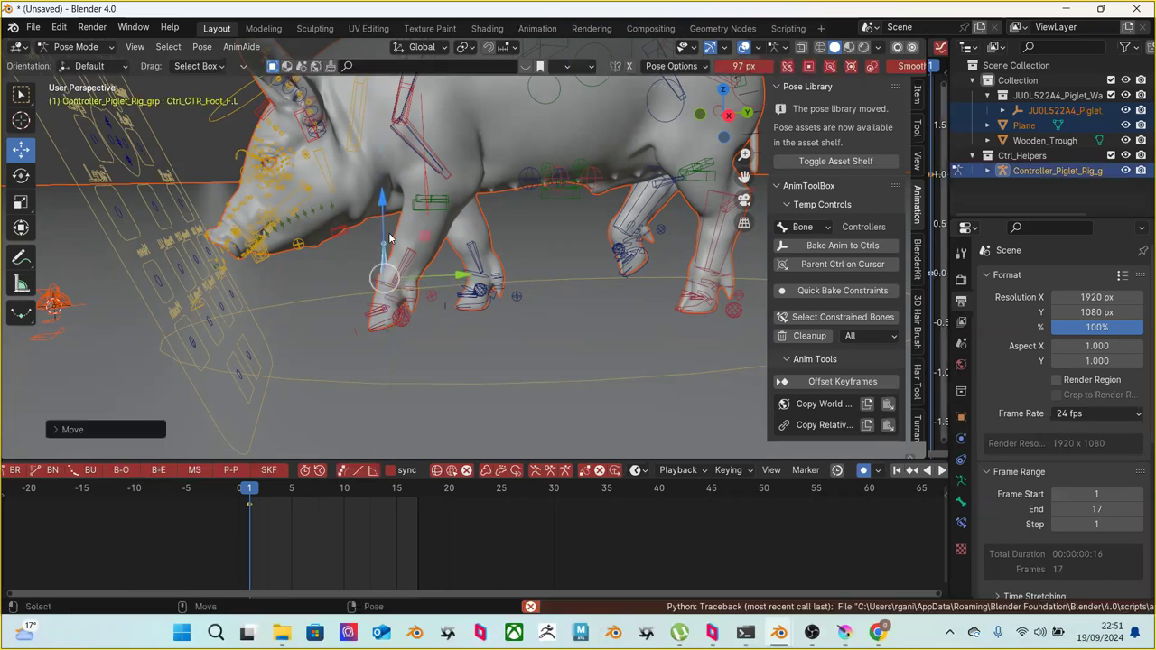
pyautogui.hotkey('ctrl', 'z')
pyautogui.hotkey('ctrl', 'z')
pyautogui.hotkey('ctrl', 'z')
pyautogui.hotkey('ctrl', 'z')
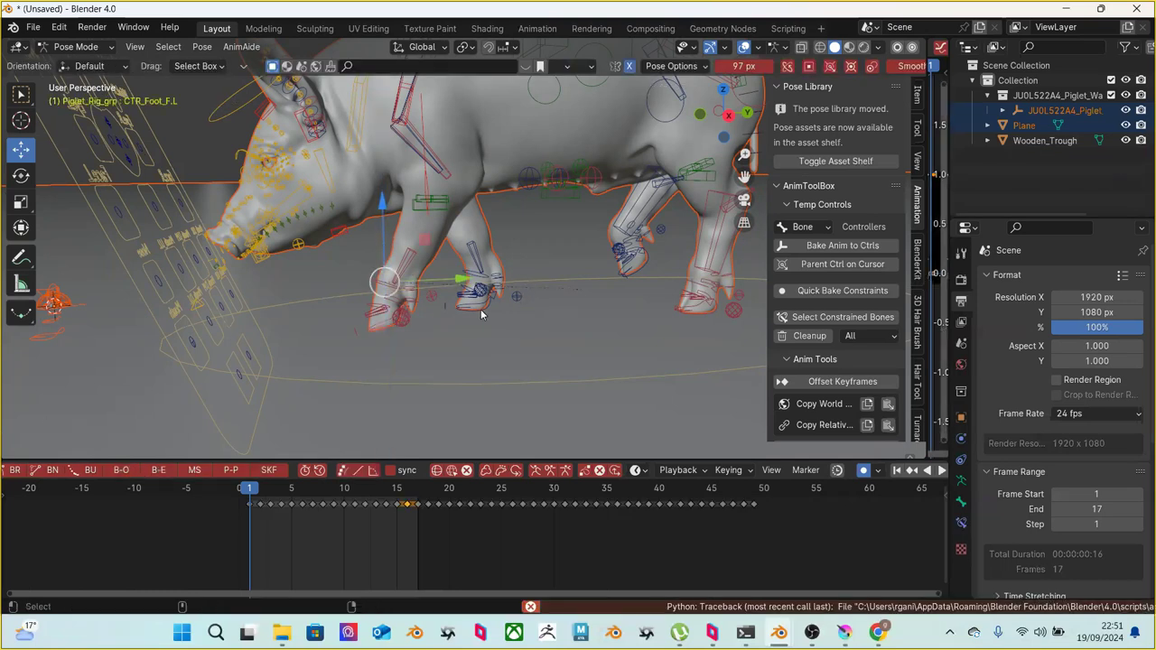
# Play the walk and inspect the front left hoof for sliding around frames 2 and 4
pyautogui.press('space')
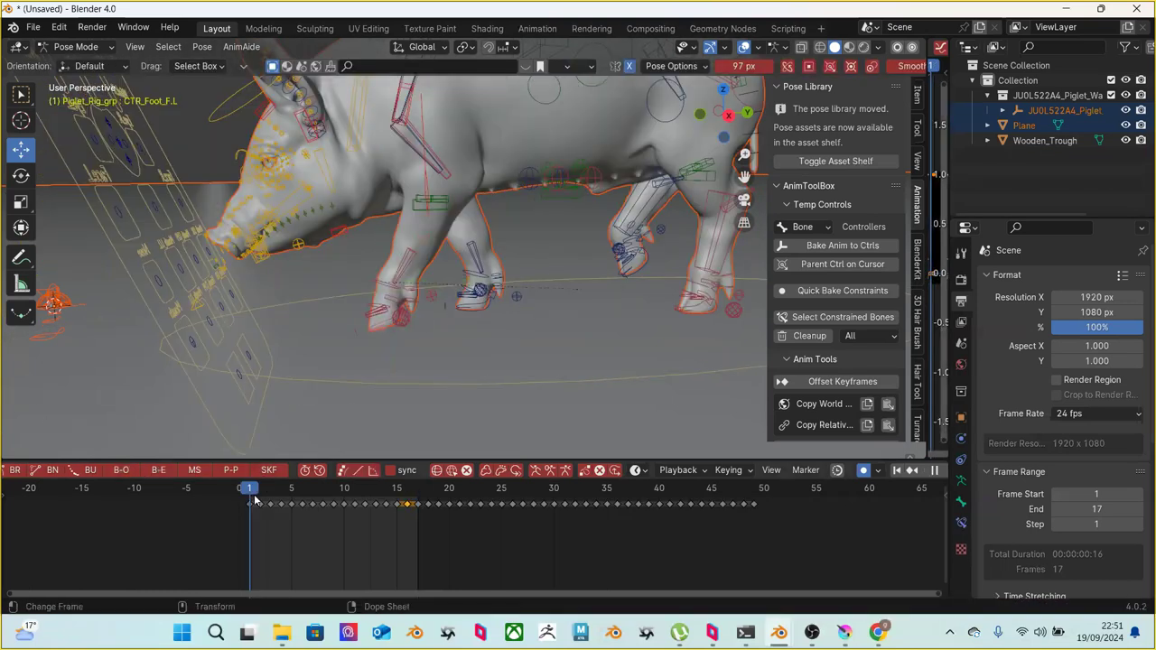
pyautogui.press('space')
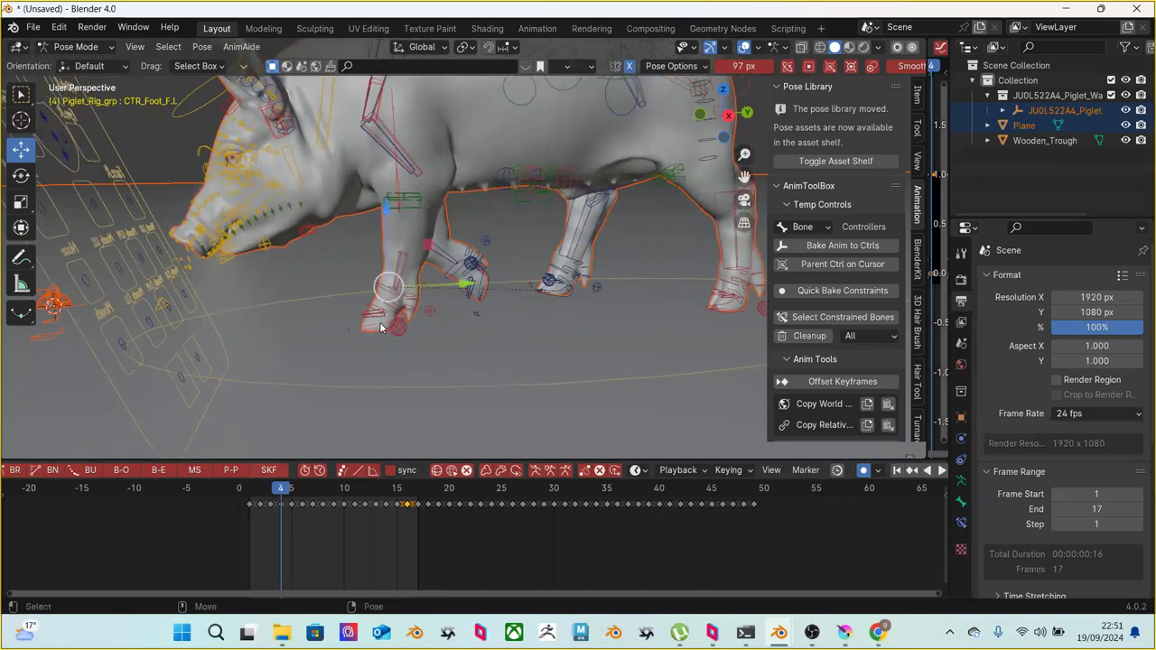
pyautogui.moveTo(390, 316); pyautogui.dragTo(411, 352, button='middle')
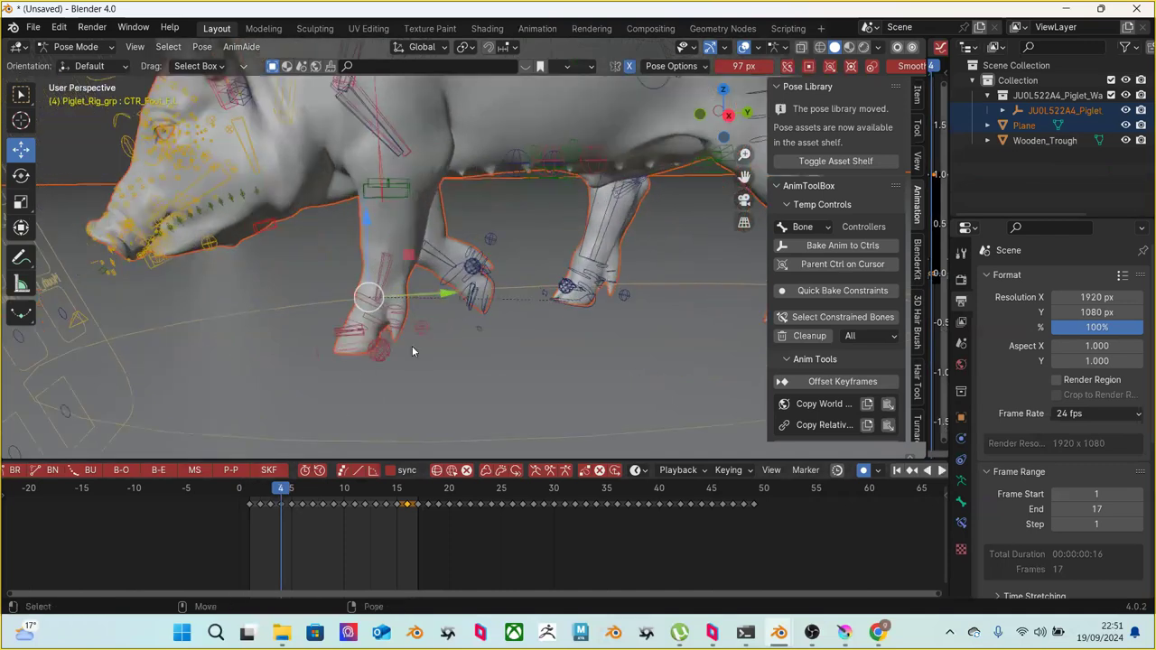
pyautogui.click(260, 494)
pyautogui.scroll(3, 377, 366)
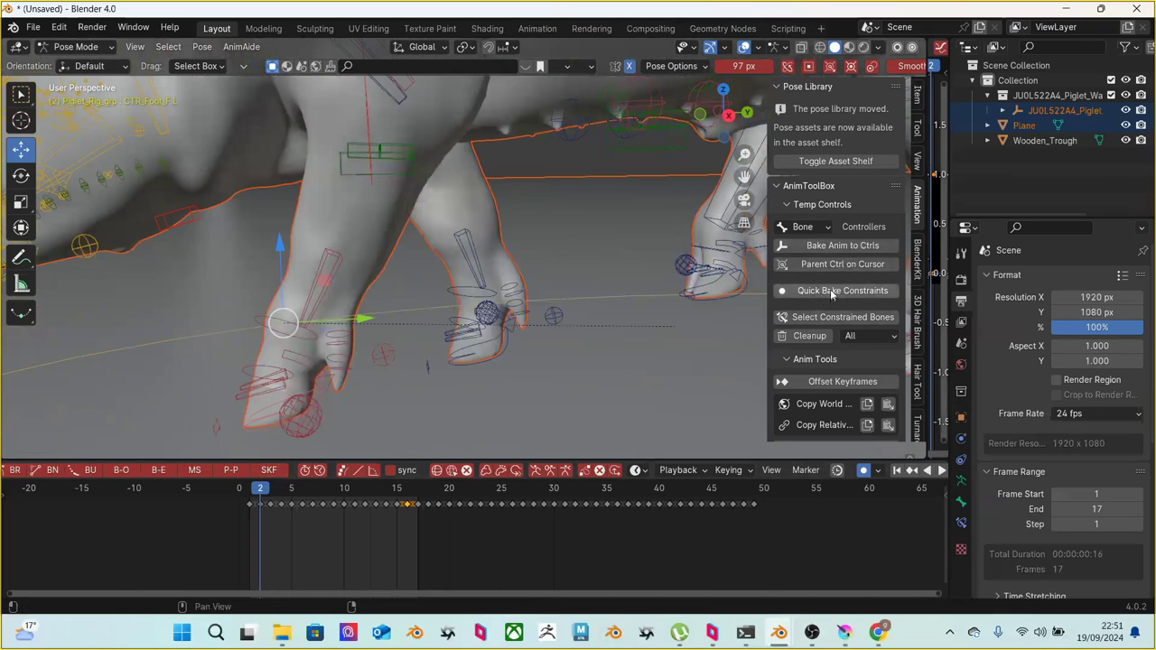
pyautogui.click(817, 227)
pyautogui.click(829, 232)
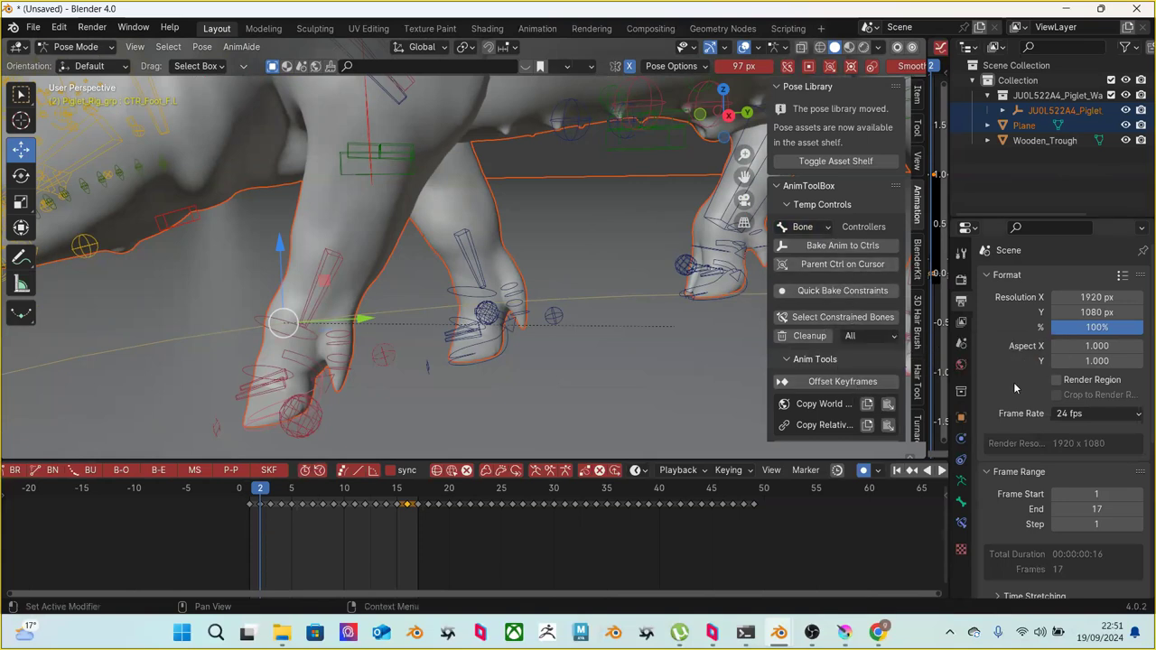
# Set the scene's end frame to 49, matching the last foot keyframe, and return to frame 1
pyautogui.click(759, 490)
pyautogui.click(1089, 508)
pyautogui.write('49')
pyautogui.press('Return')
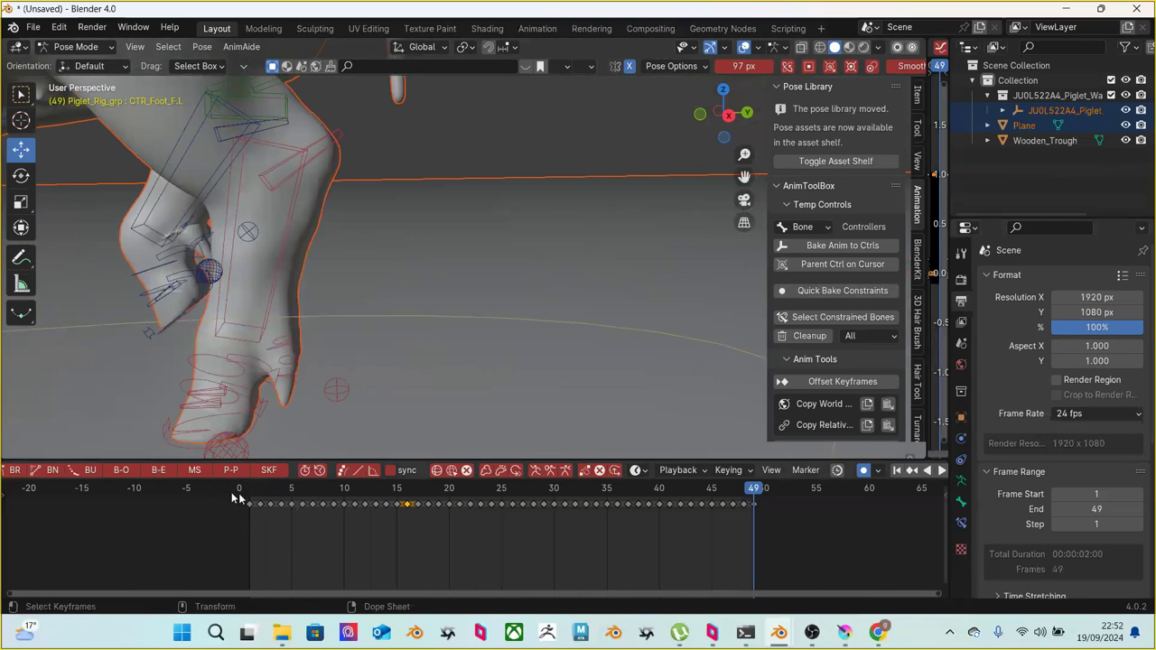
pyautogui.press('space')
pyautogui.moveTo(258, 508); pyautogui.dragTo(252, 508)
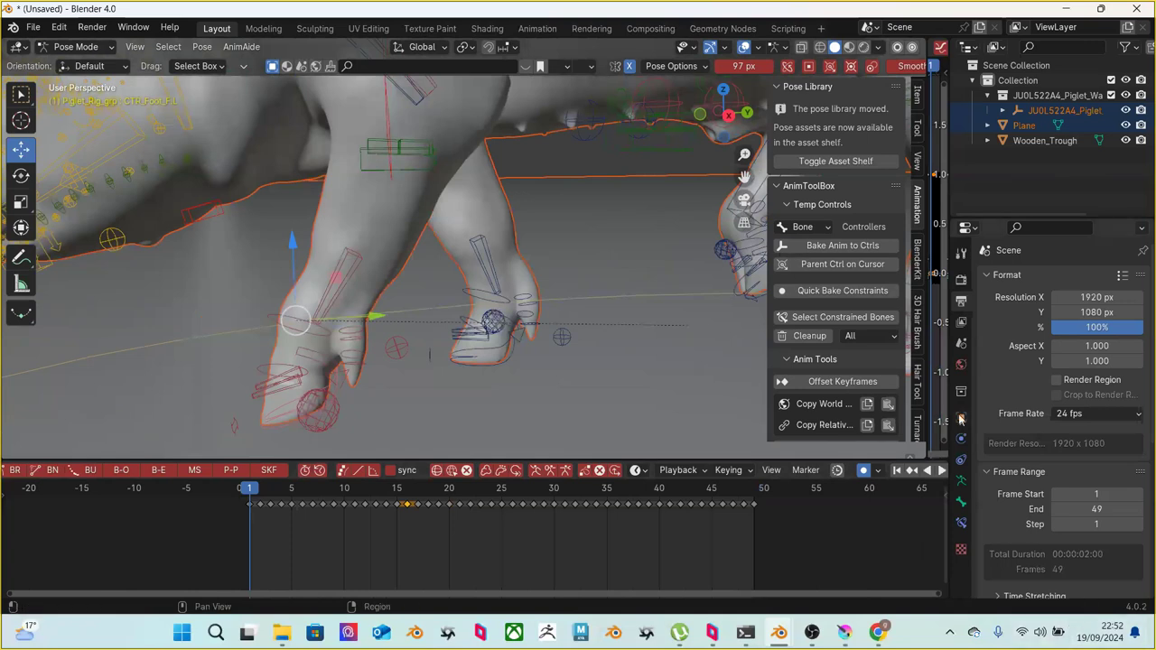
# Bake the front left foot control to a temporary controller again over frames 1 to 49, select that controller, and undo the bake
pyautogui.click(840, 249)
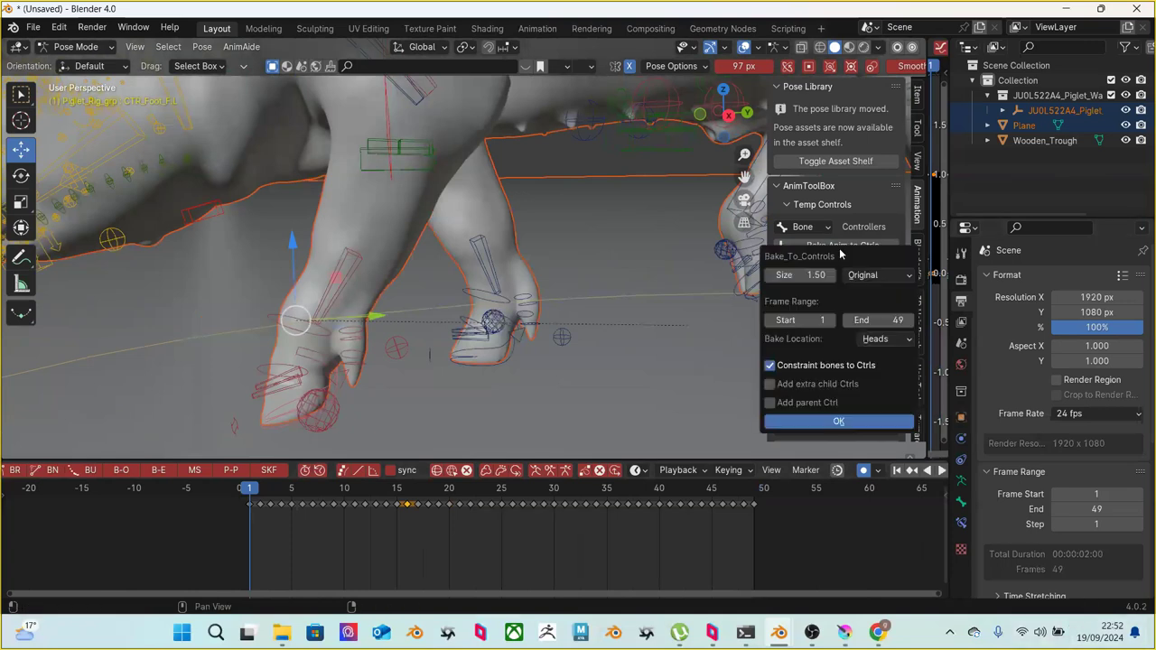
pyautogui.click(807, 423)
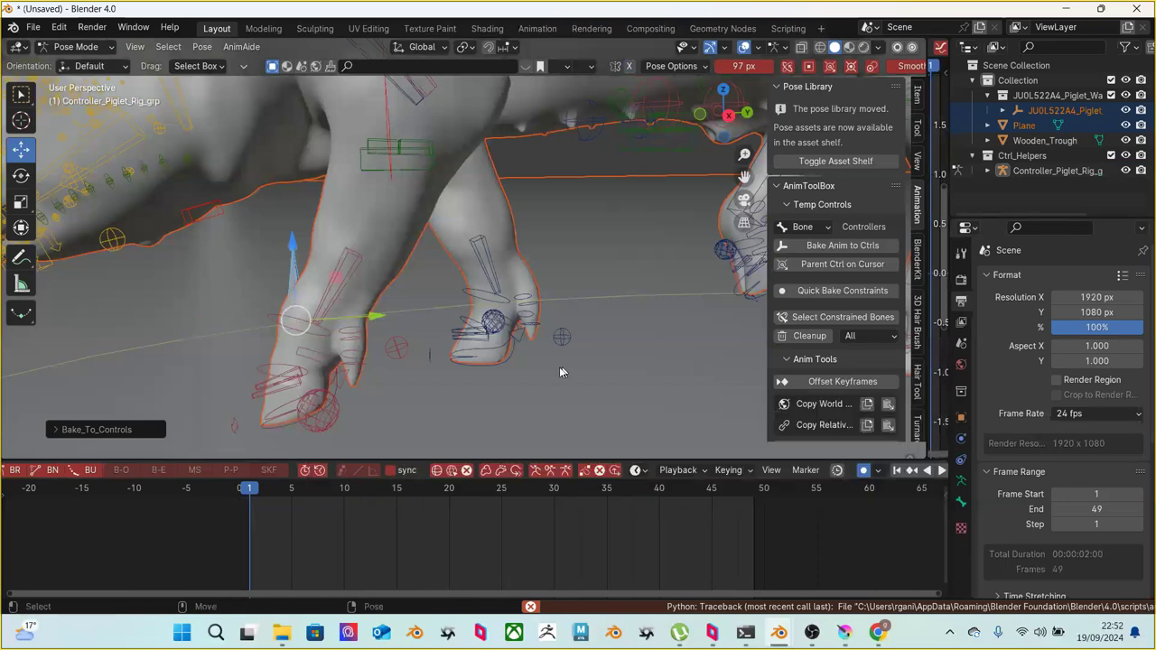
pyautogui.click(338, 390)
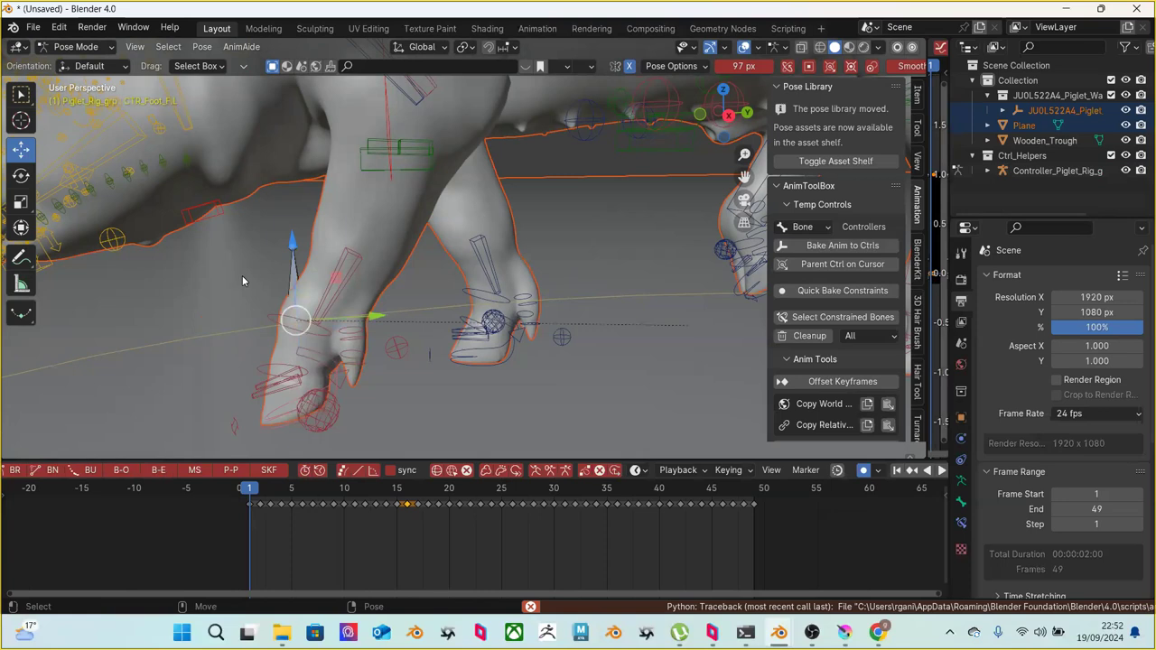
pyautogui.click(291, 259)
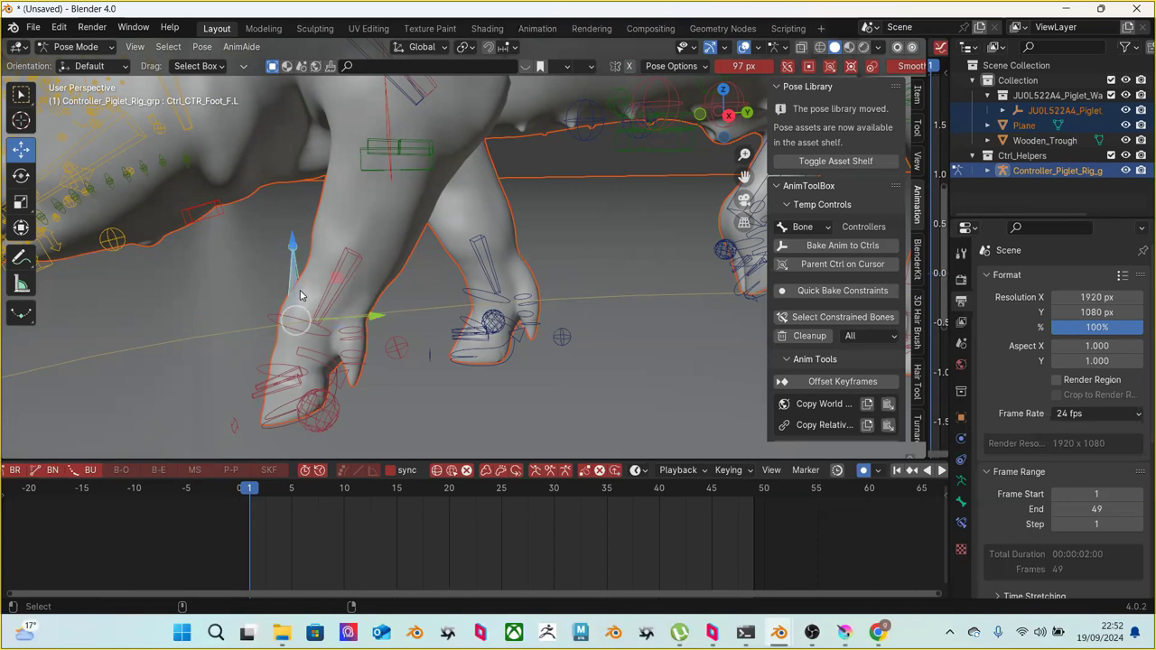
pyautogui.click(301, 291)
pyautogui.hotkey('ctrl', 'z')
pyautogui.hotkey('ctrl', 'z')
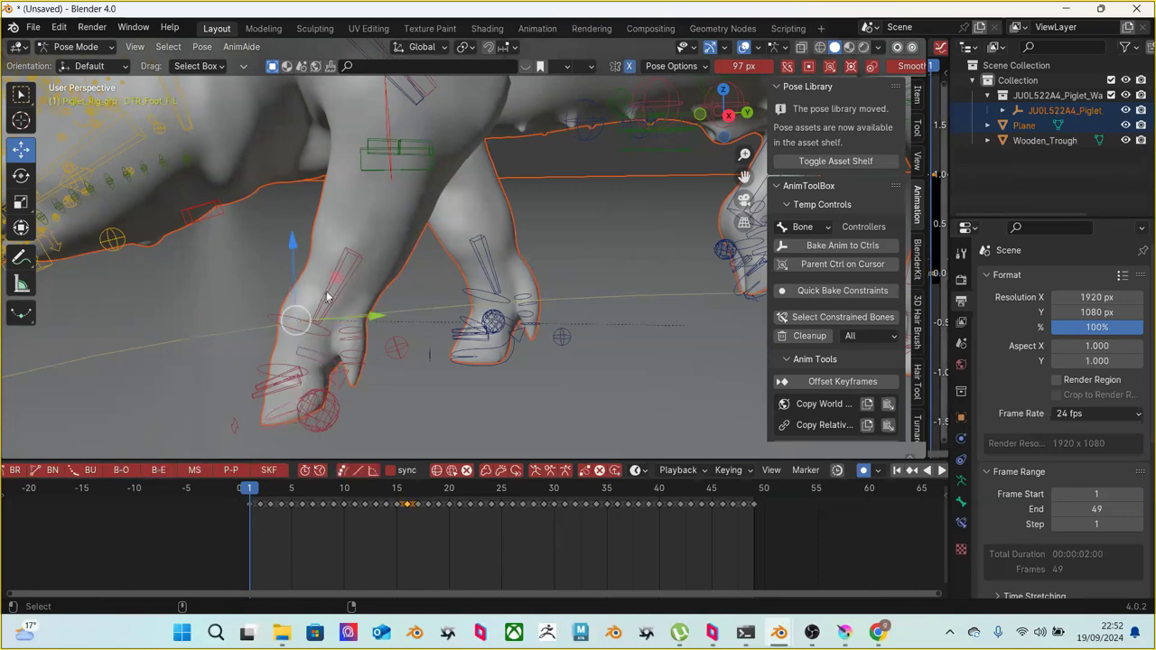
# Reselect the front left foot control and widen the AnimToolBox sidebar to show the full Copy World Matrix options
pyautogui.click(392, 398)
pyautogui.click(290, 405)
pyautogui.scroll(-2, 528, 391)
pyautogui.scroll(2, 528, 391)
pyautogui.scroll(-1, 458, 369)
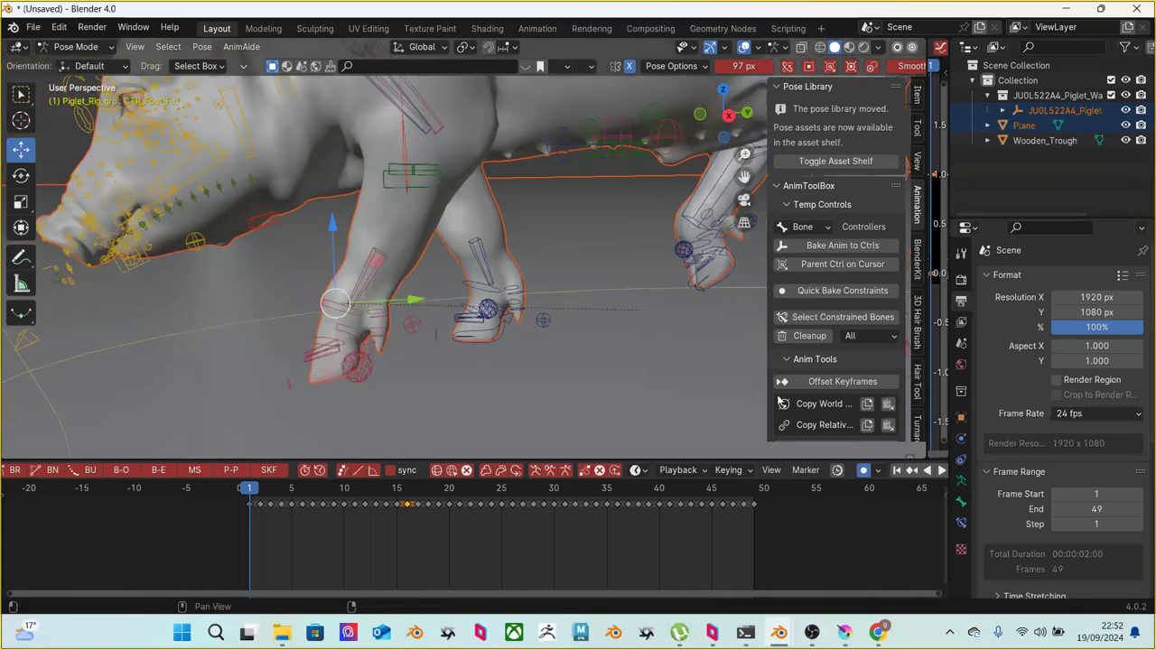
pyautogui.moveTo(768, 394); pyautogui.dragTo(690, 386)
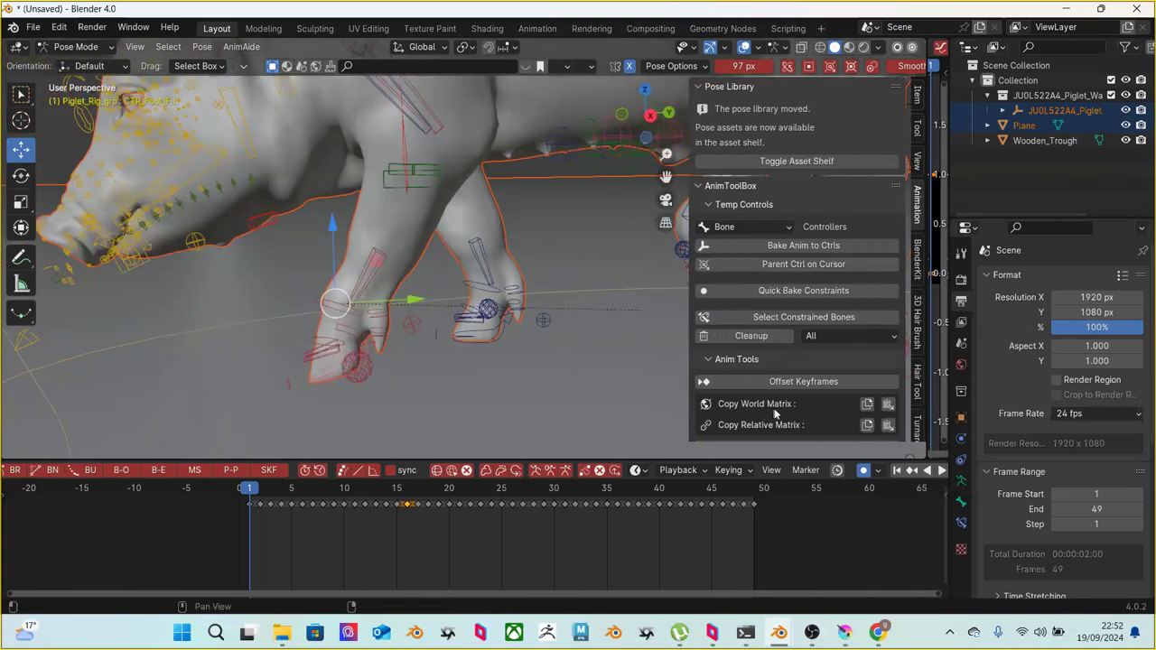
pyautogui.scroll(-2, 808, 411)
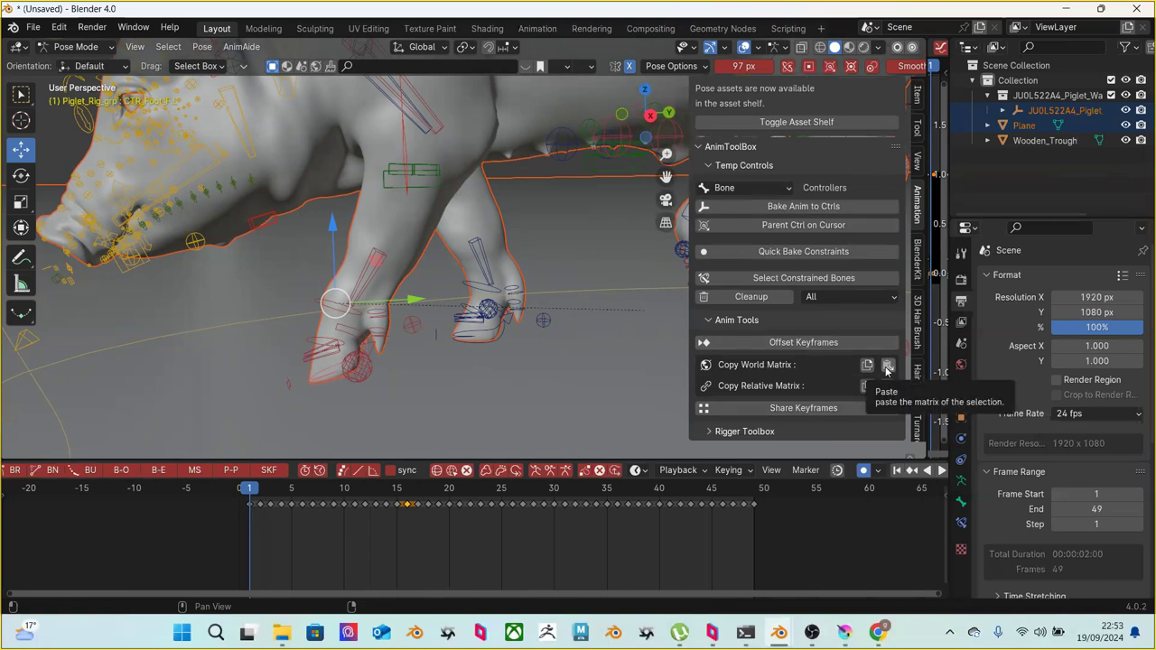
# Try to copy the front left foot control's world matrix at frame 4 and paste it at frame 5
pyautogui.moveTo(261, 489)
pyautogui.mouseDown()
pyautogui.moveTo(250, 489)
pyautogui.moveTo(290, 489)
pyautogui.moveTo(280, 489)
pyautogui.mouseUp()
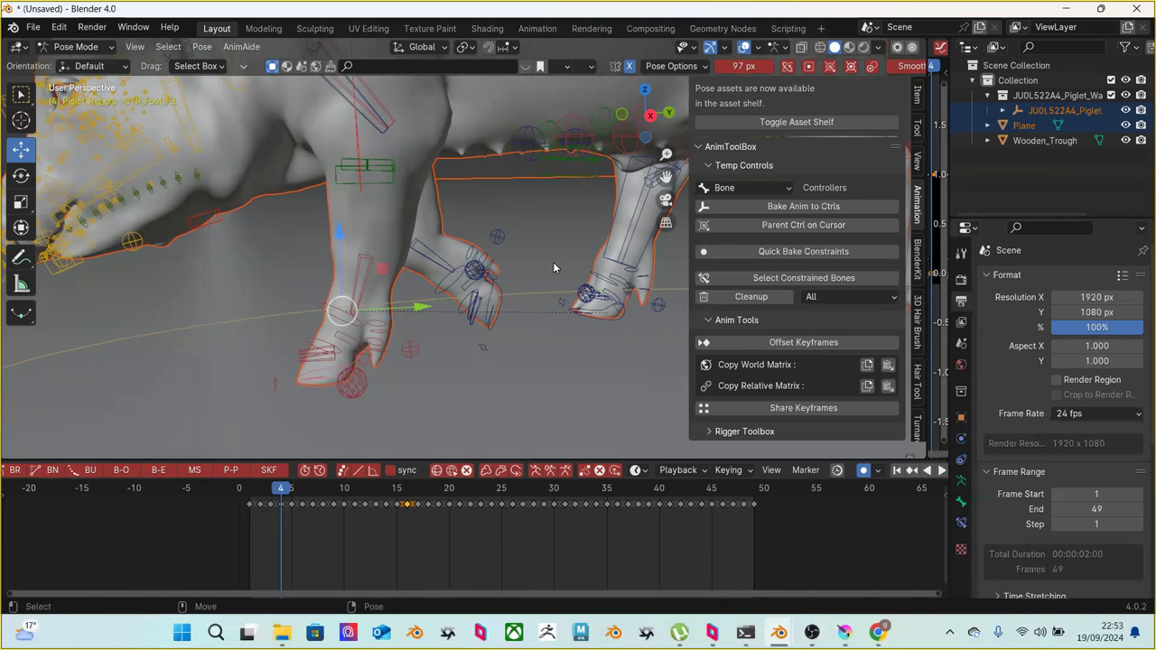
pyautogui.click(867, 367)
pyautogui.moveTo(285, 495); pyautogui.dragTo(290, 498)
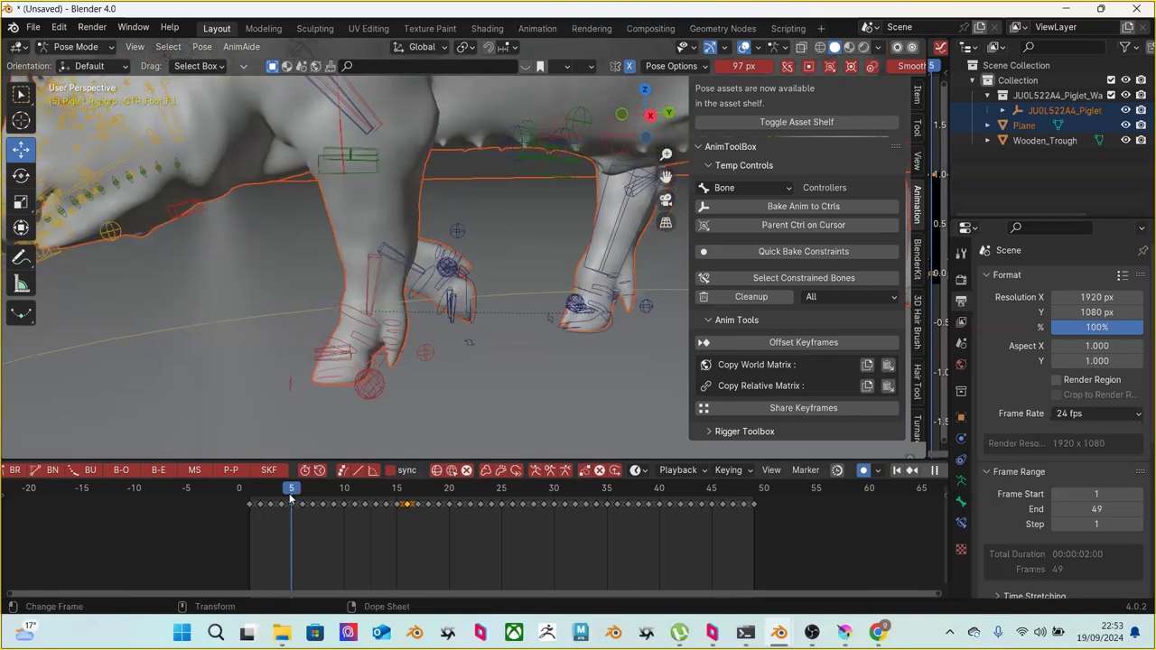
pyautogui.click(888, 365)
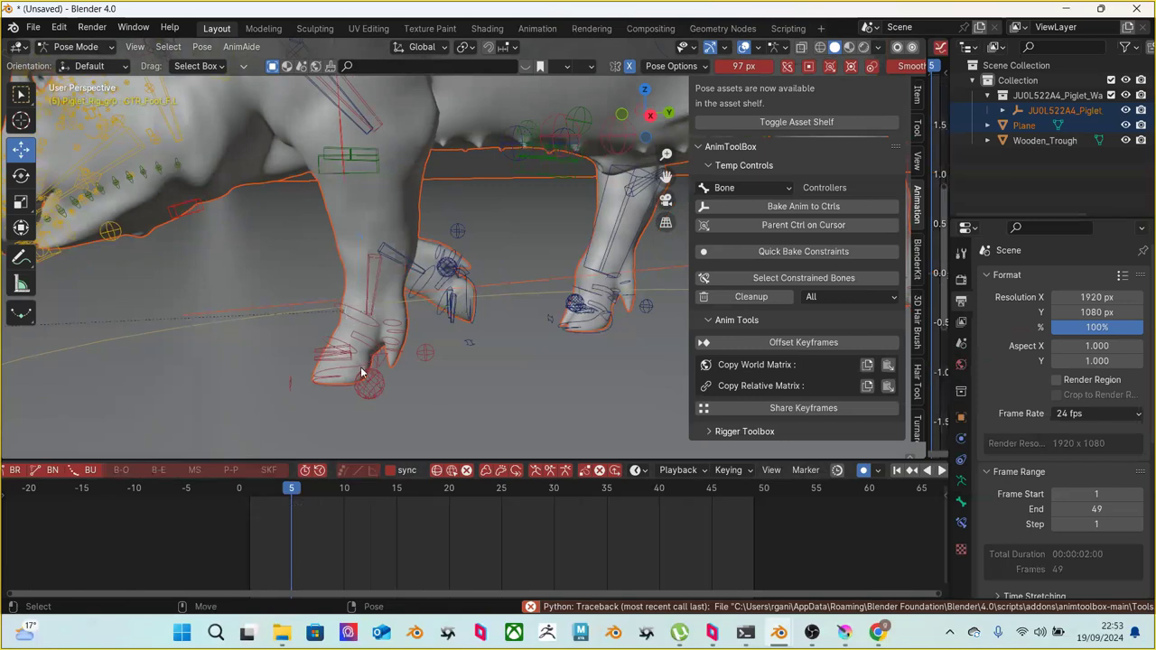
# Return to frame 4 and reselect the front left foot control
pyautogui.moveTo(290, 486); pyautogui.dragTo(283, 483)
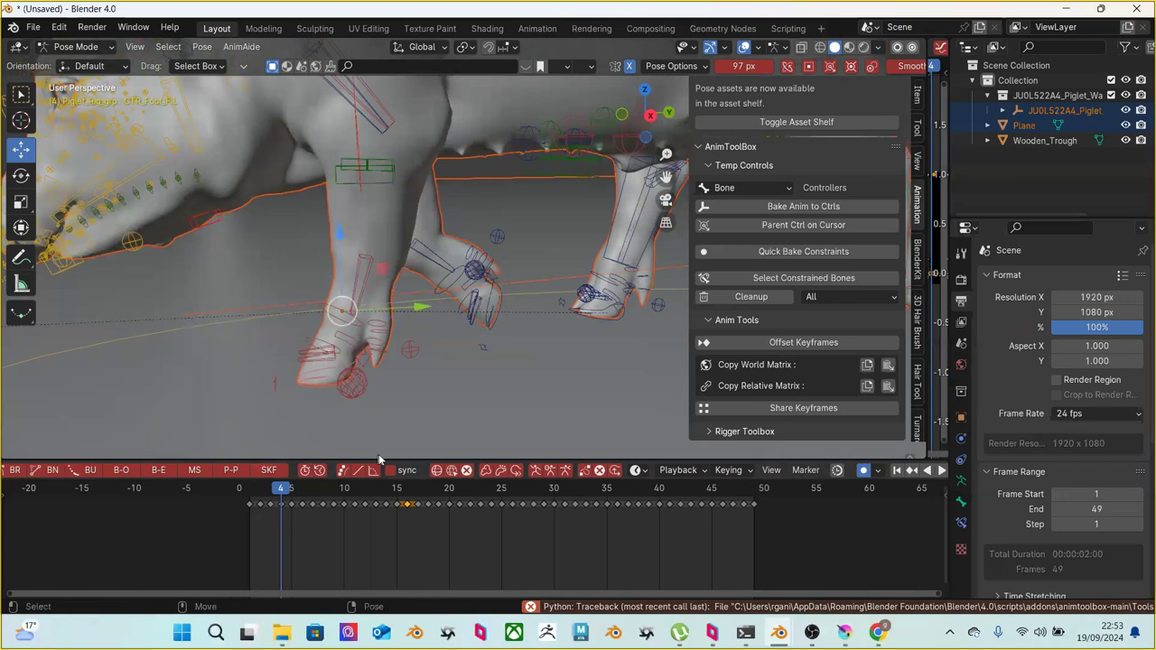
pyautogui.click(563, 390)
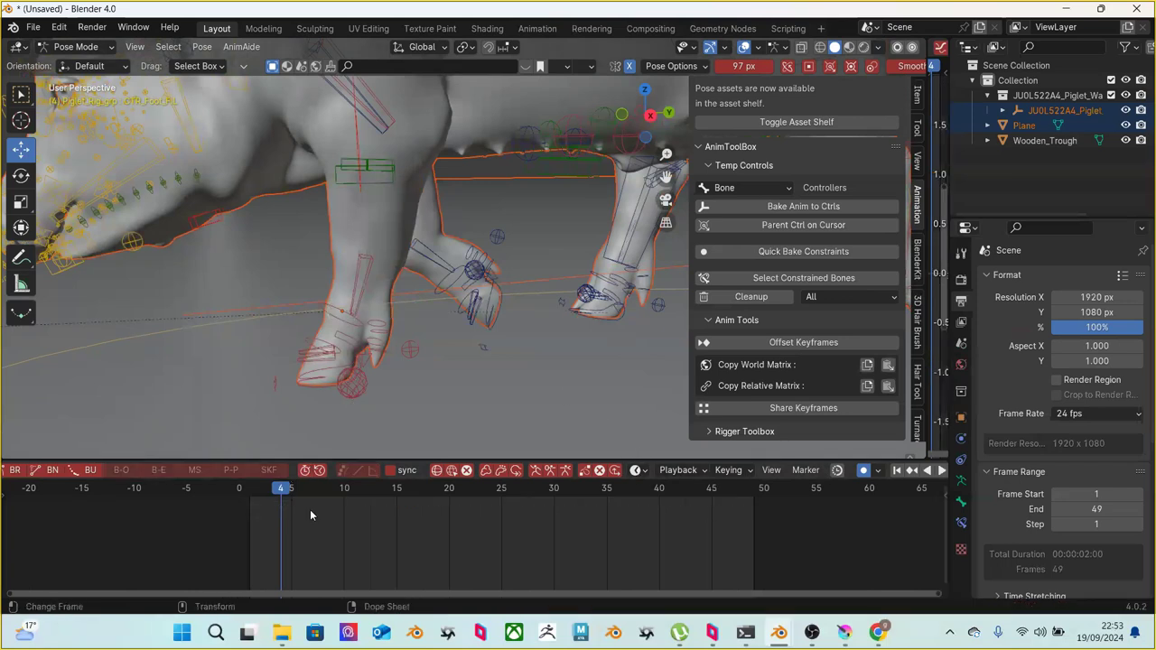
pyautogui.click(321, 376)
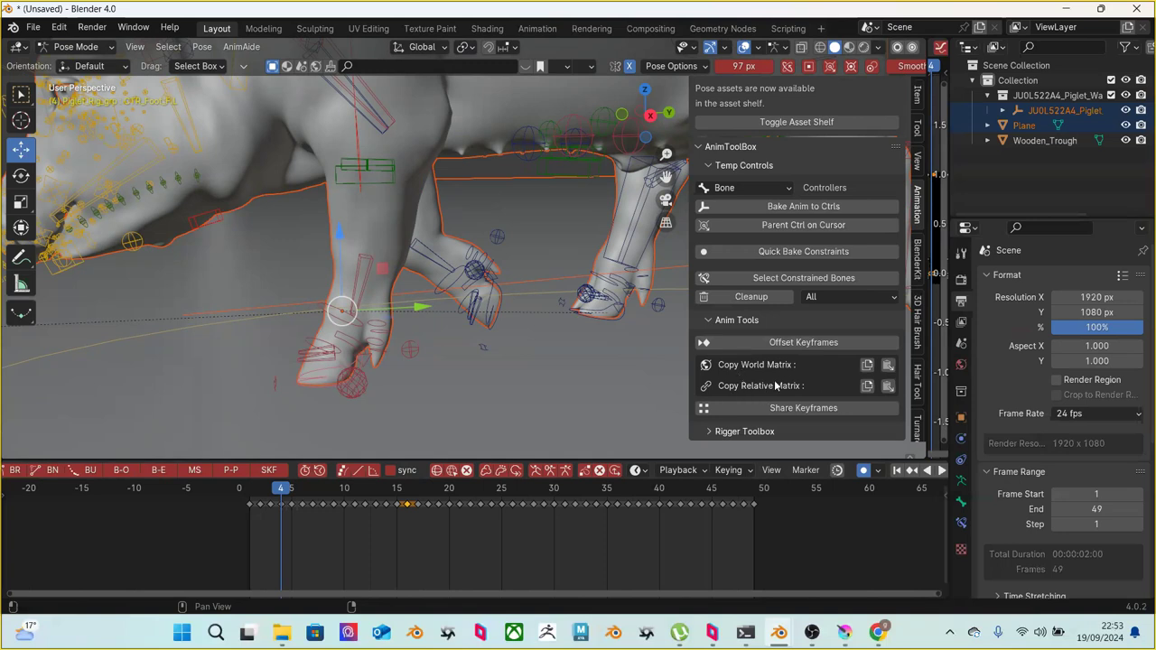
pyautogui.scroll(2, 833, 172)
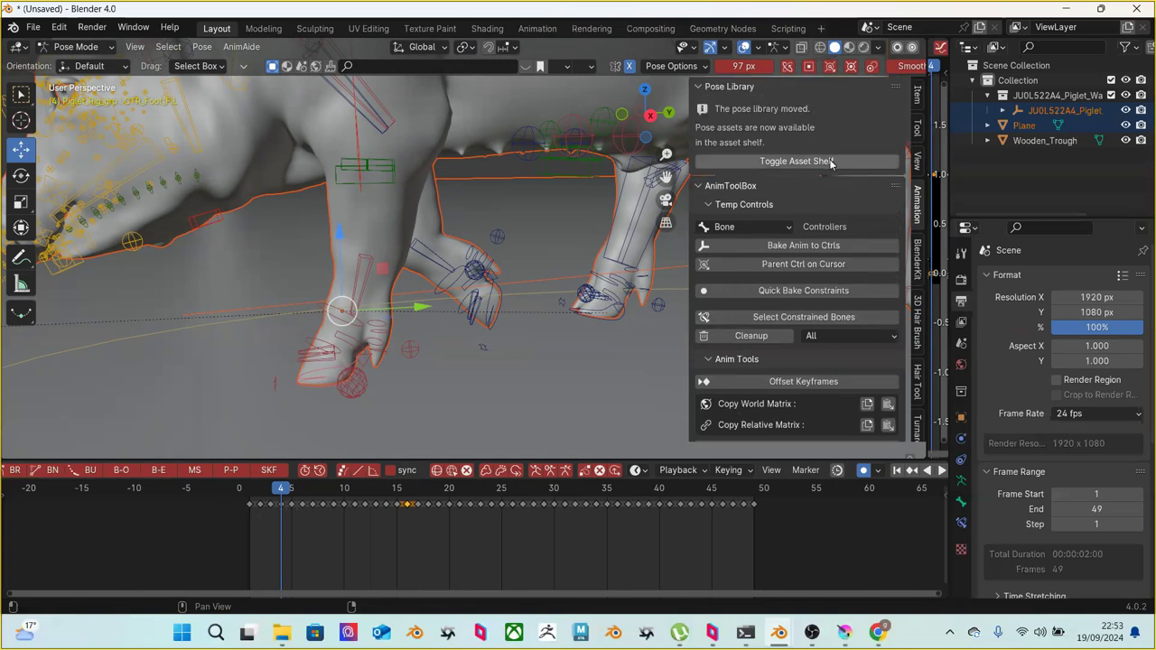
# Copy the front left foot control's world matrix at frame 4 and paste it on each frame from 5 to 10
pyautogui.scroll(-2, 823, 178)
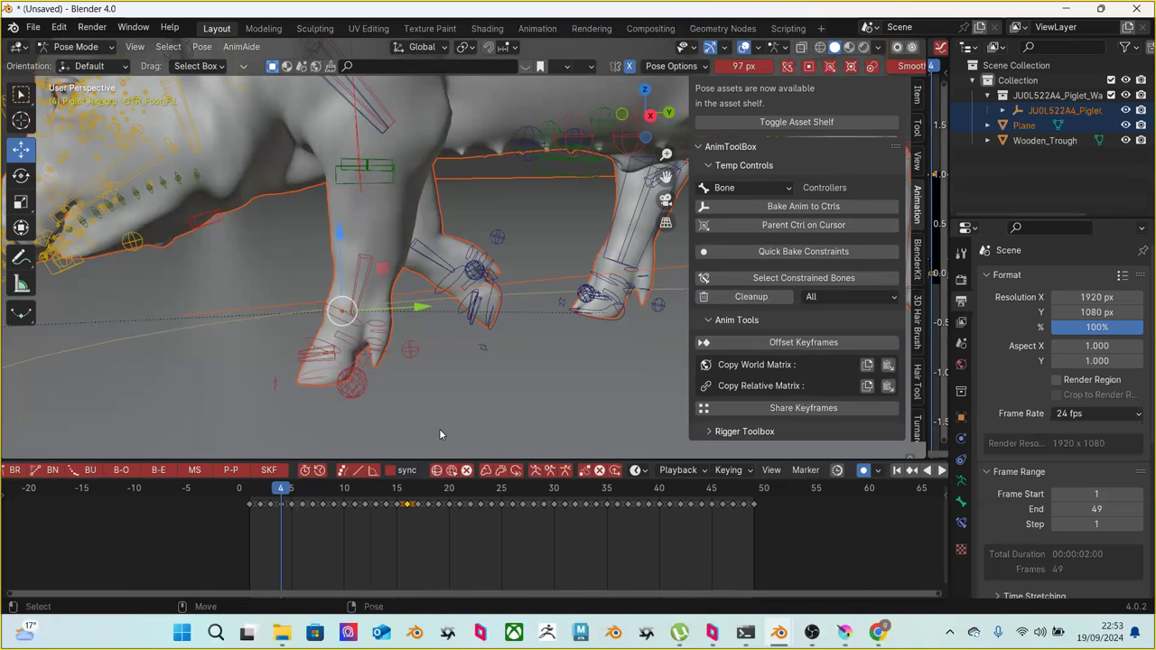
pyautogui.moveTo(280, 493); pyautogui.dragTo(282, 492)
pyautogui.press('Right')
pyautogui.press('Right')
pyautogui.press('Right')
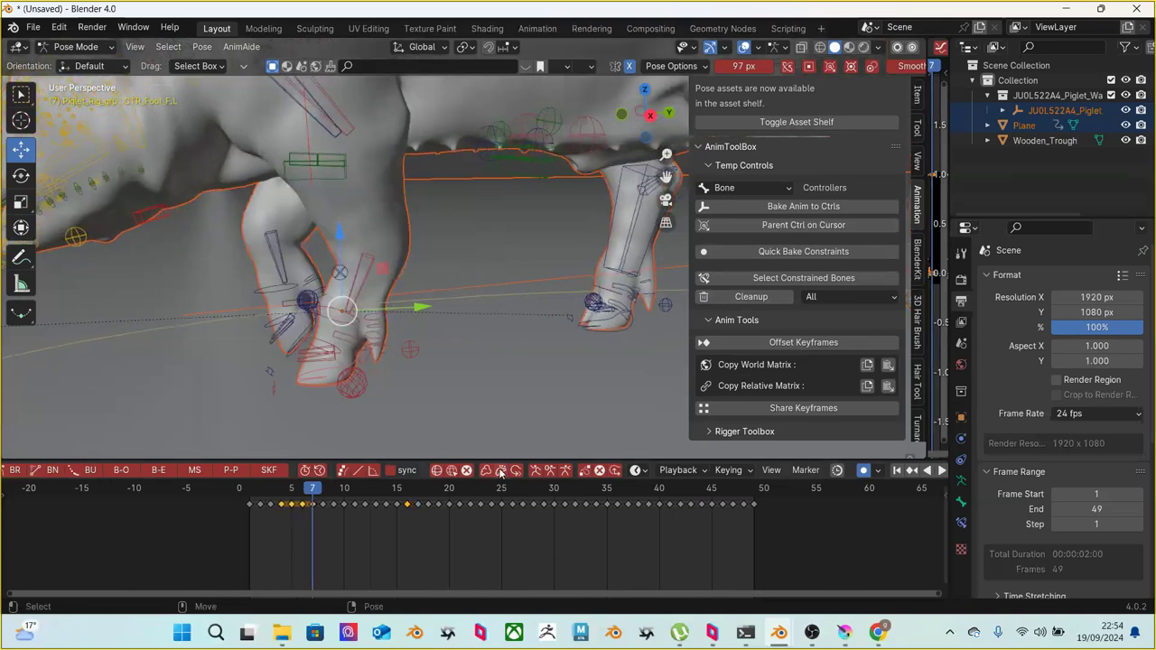
pyautogui.press('Right')
pyautogui.press('Right')
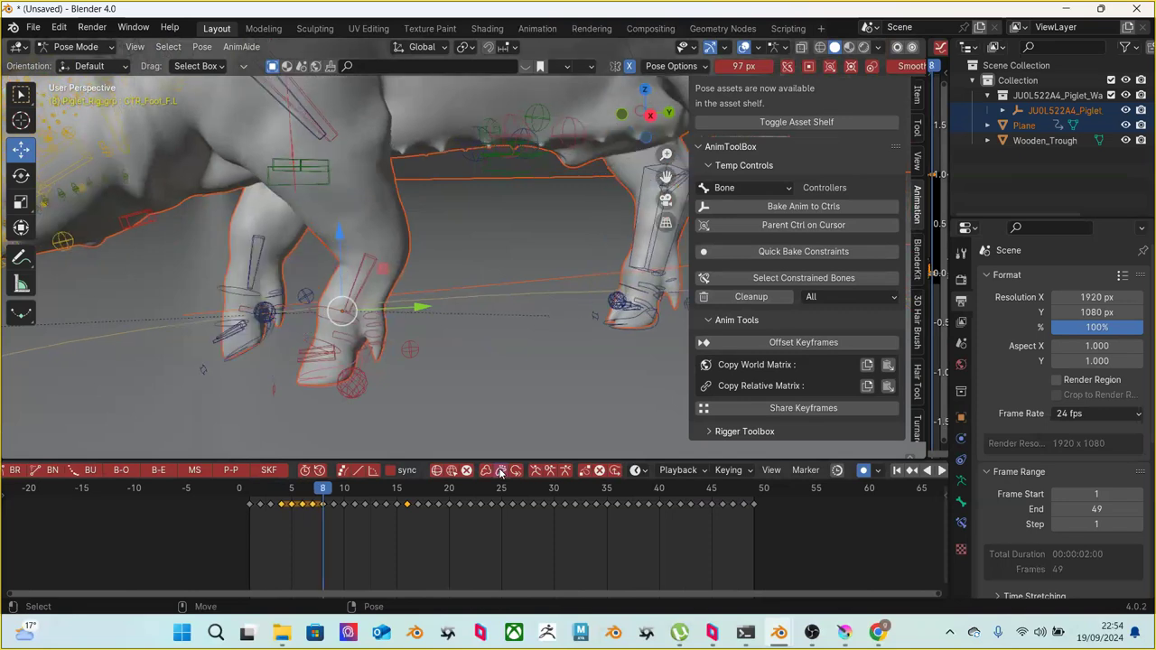
pyautogui.moveTo(279, 489); pyautogui.dragTo(344, 504)
pyautogui.press('Right')
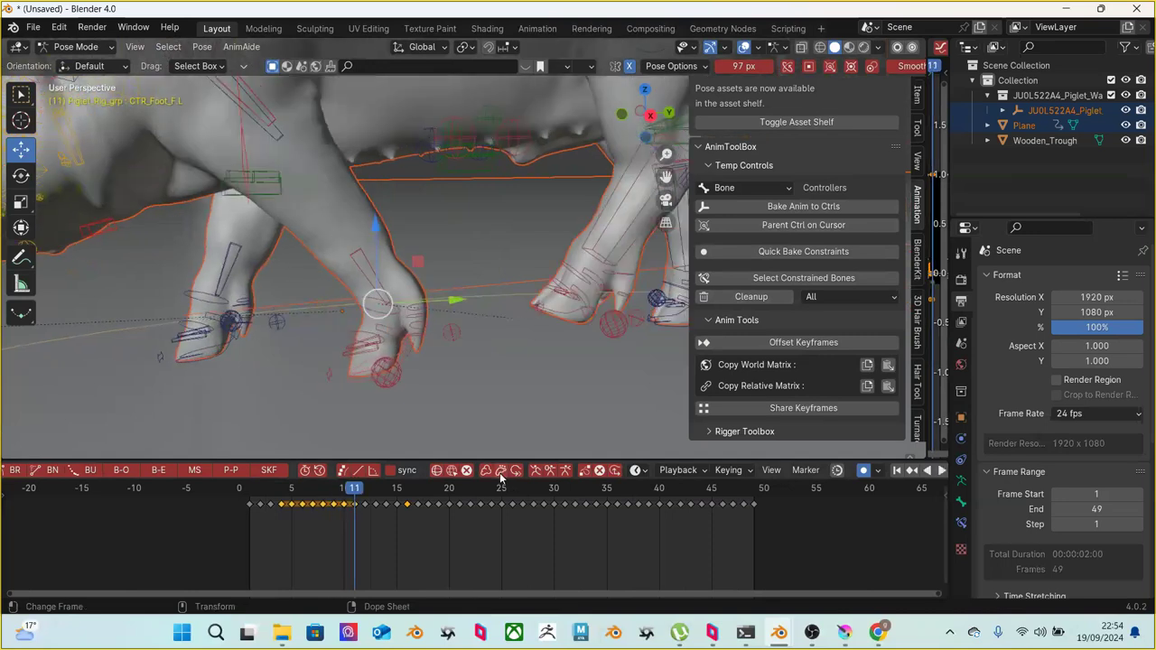
# Examine the rig layers, the rotation mode convertor and the front left foot control's transform values at frame 11
pyautogui.moveTo(345, 490); pyautogui.dragTo(353, 490)
pyautogui.moveTo(388, 343); pyautogui.dragTo(492, 297, button='middle')
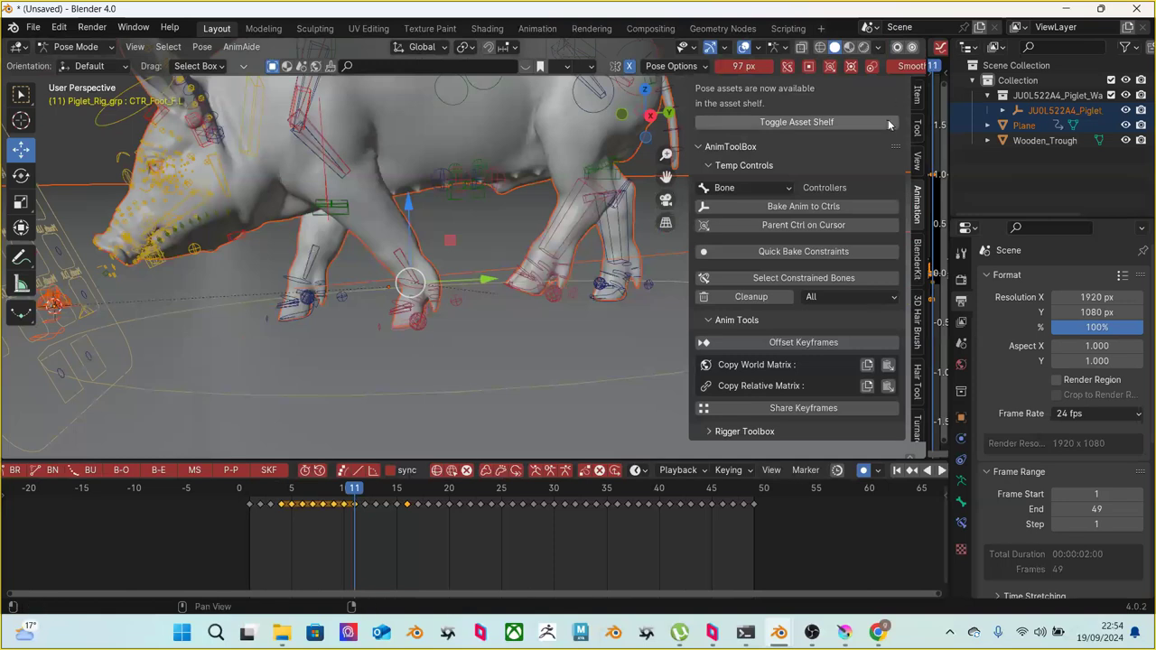
pyautogui.click(918, 127)
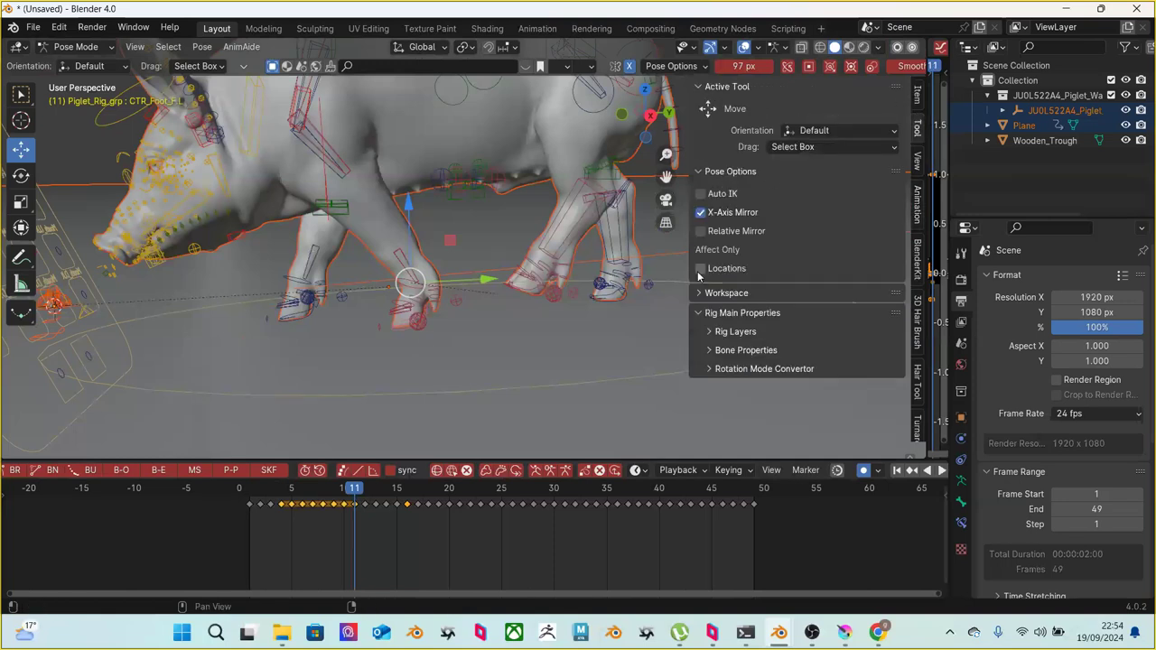
pyautogui.click(706, 332)
pyautogui.click(705, 333)
pyautogui.click(708, 368)
pyautogui.click(707, 369)
pyautogui.click(918, 105)
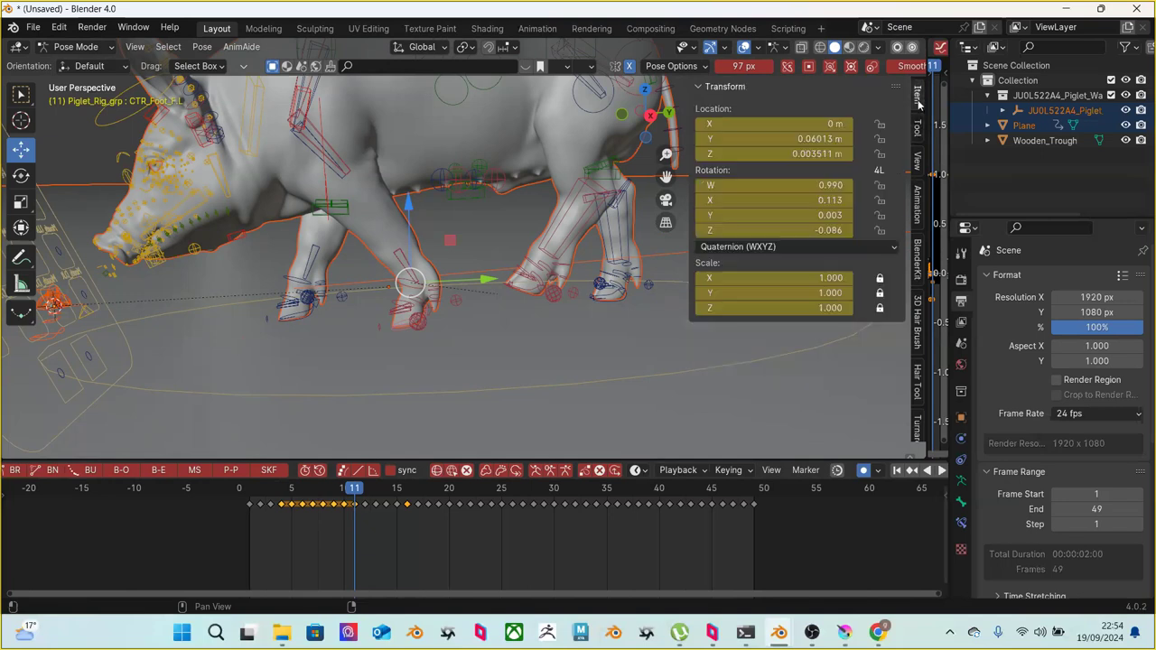
pyautogui.click(919, 131)
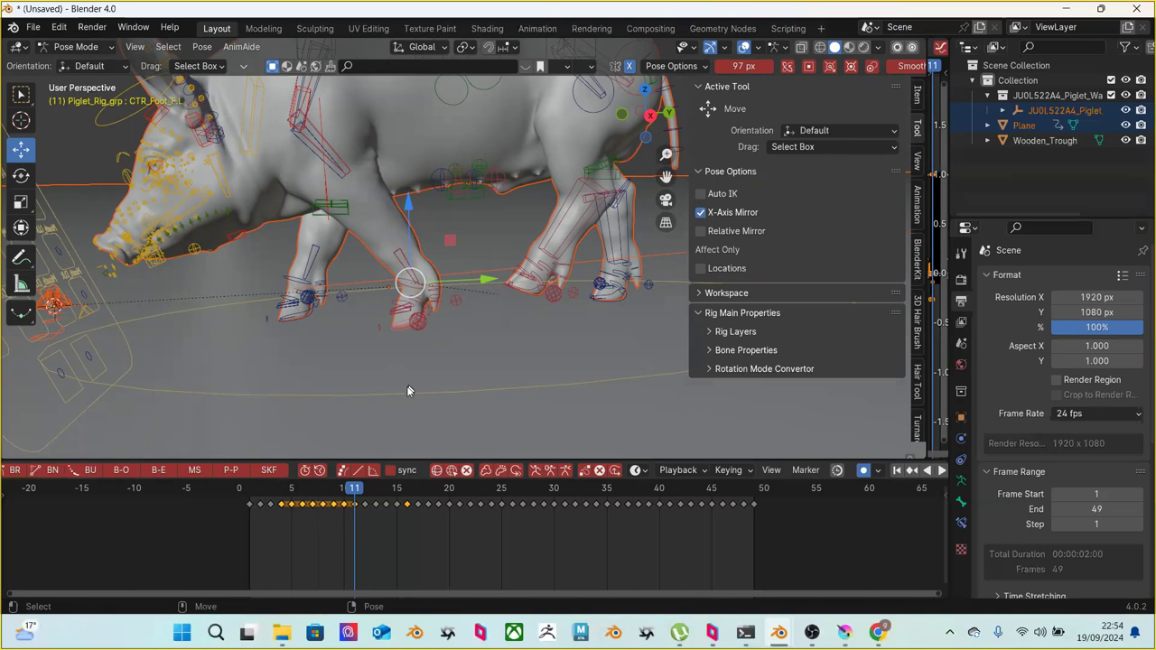
# Lower the left shoulder control slightly at frame 11, redoing the move with X-axis mirroring turned off
pyautogui.moveTo(360, 489); pyautogui.dragTo(358, 488)
pyautogui.moveTo(425, 220); pyautogui.dragTo(441, 255, button='middle')
pyautogui.moveTo(318, 152); pyautogui.dragTo(333, 161, button='middle')
pyautogui.click(344, 118)
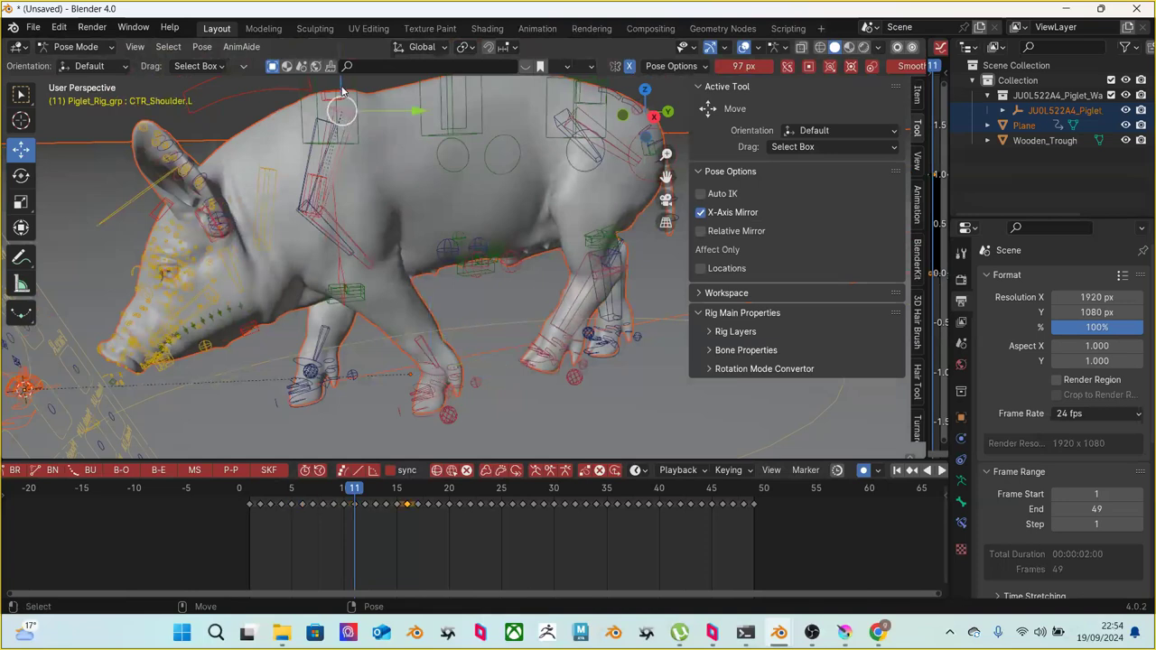
pyautogui.moveTo(341, 90); pyautogui.dragTo(341, 90)
pyautogui.click(342, 103)
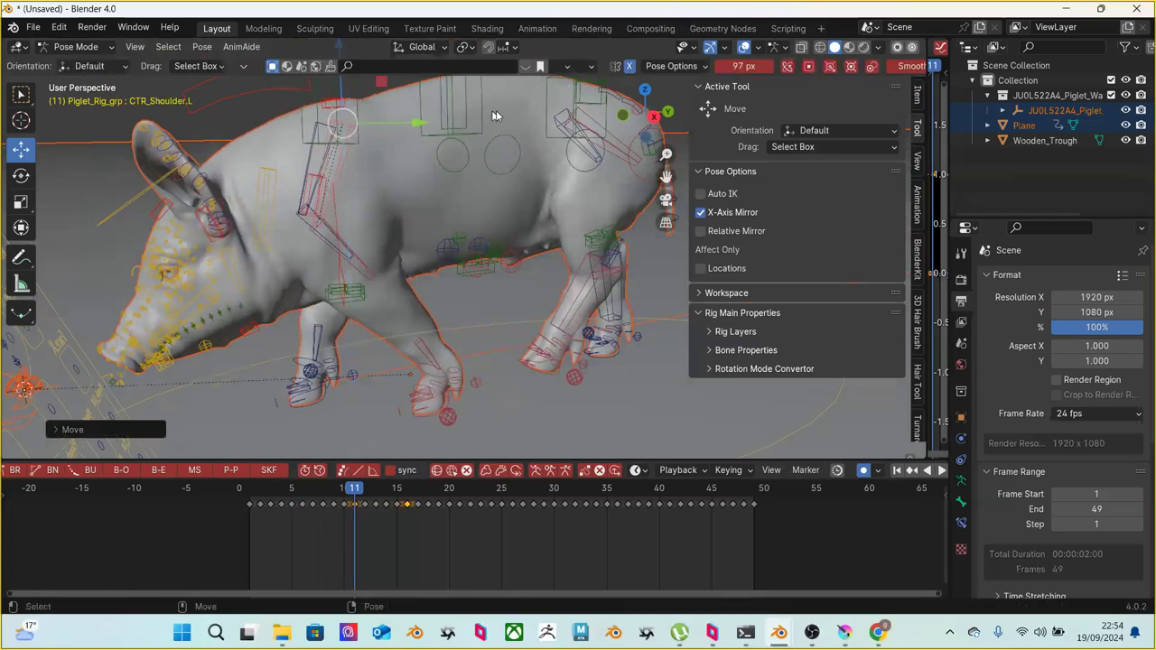
pyautogui.hotkey('ctrl', 'z')
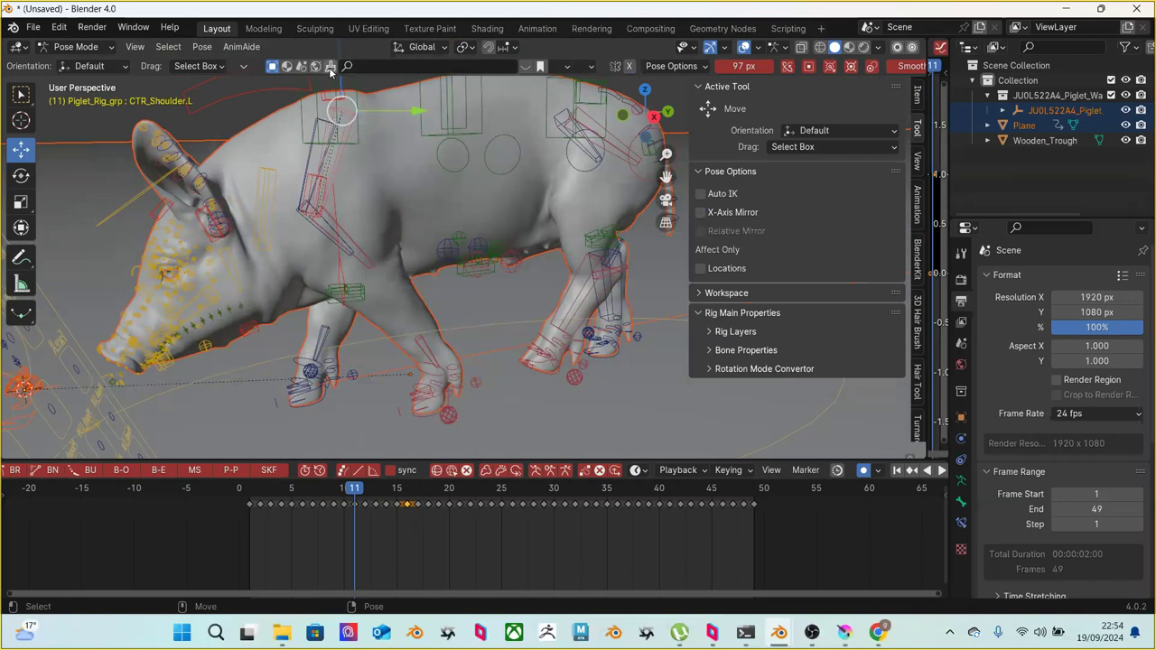
pyautogui.moveTo(339, 86); pyautogui.dragTo(346, 102)
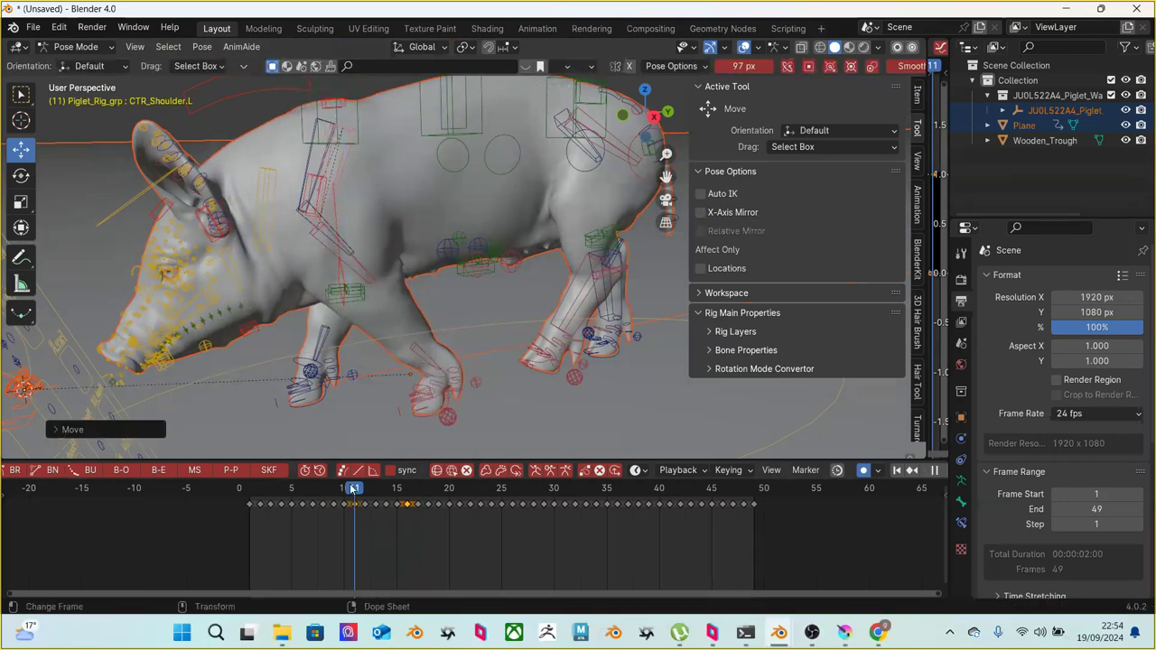
# Reselect the front left foot control and match its frame 11 position to its pinned world position at frame 10
pyautogui.click(343, 488)
pyautogui.click(428, 414)
pyautogui.hotkey('shift', 'ctrl', 'space')
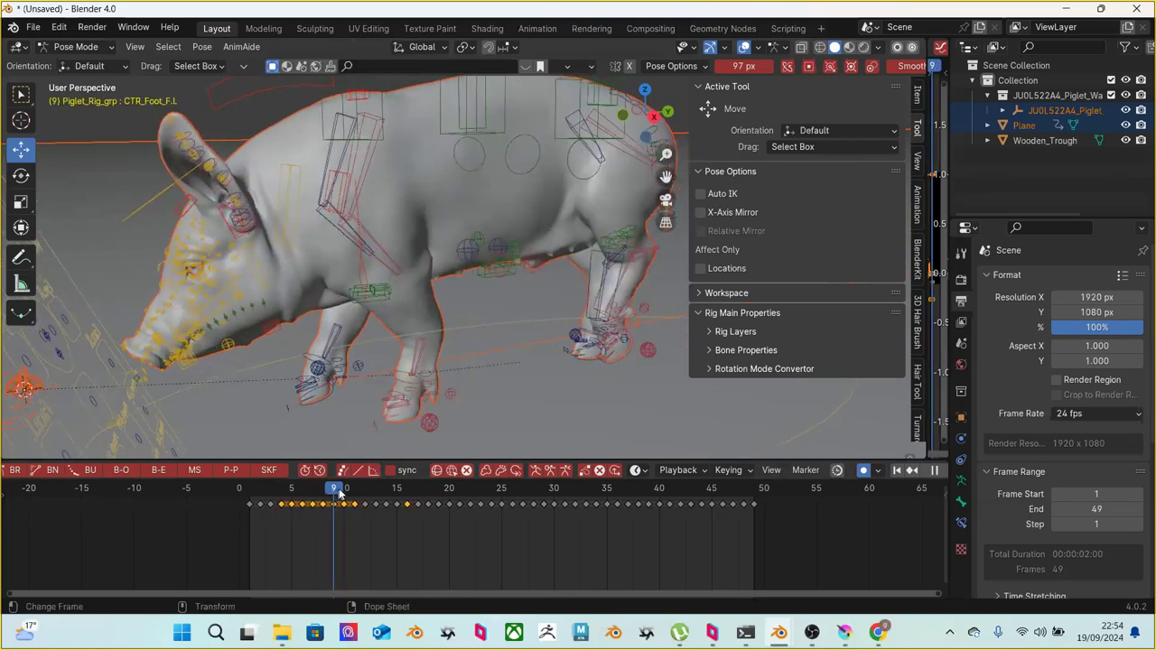
pyautogui.press('Escape')
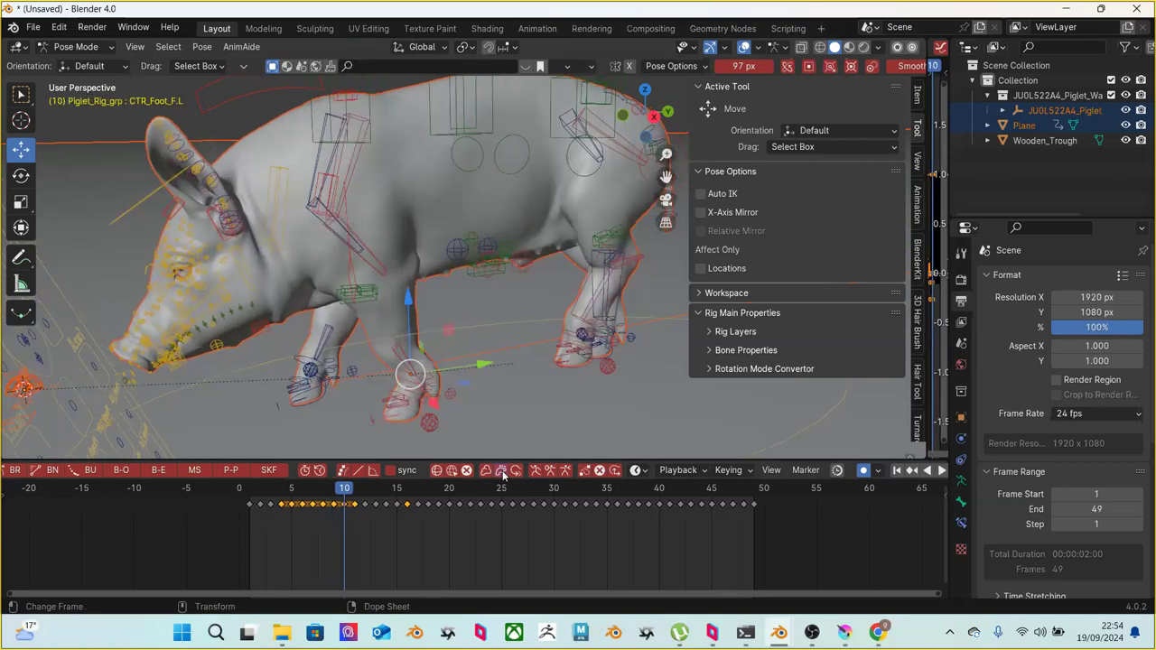
pyautogui.press('Right')
pyautogui.moveTo(354, 487)
pyautogui.mouseDown()
pyautogui.moveTo(335, 491)
pyautogui.moveTo(366, 489)
pyautogui.moveTo(356, 488)
pyautogui.mouseUp()
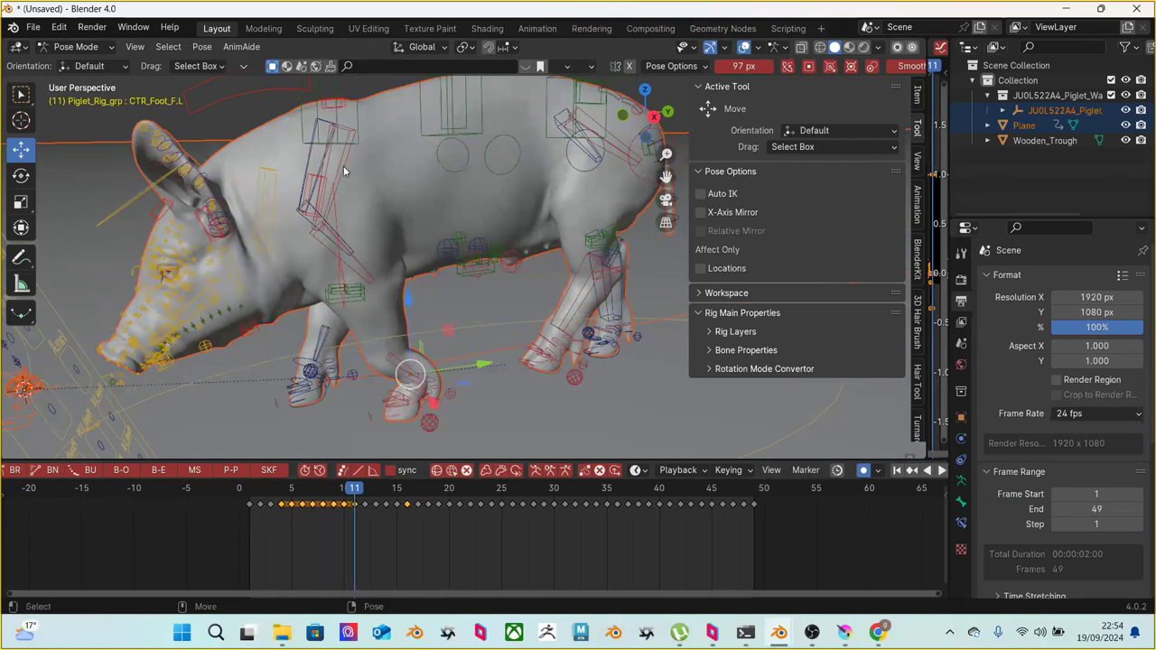
# Raise the left shoulder control about 0.006 m at frame 11
pyautogui.click(343, 99)
pyautogui.moveTo(341, 84); pyautogui.dragTo(341, 82)
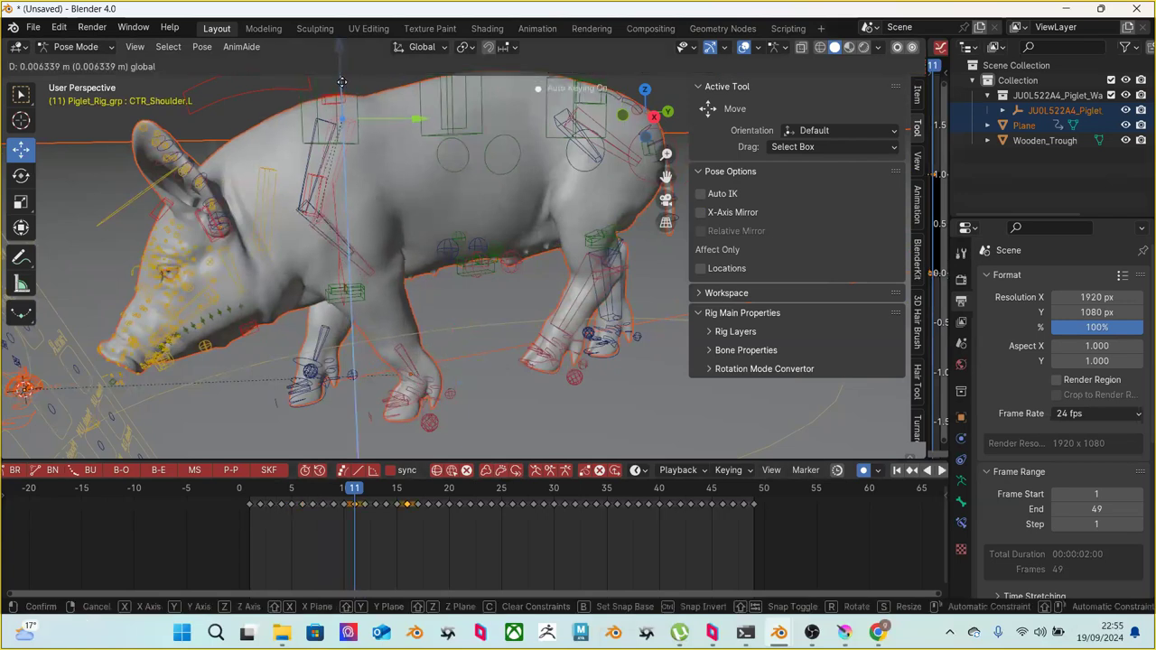
pyautogui.click(341, 83)
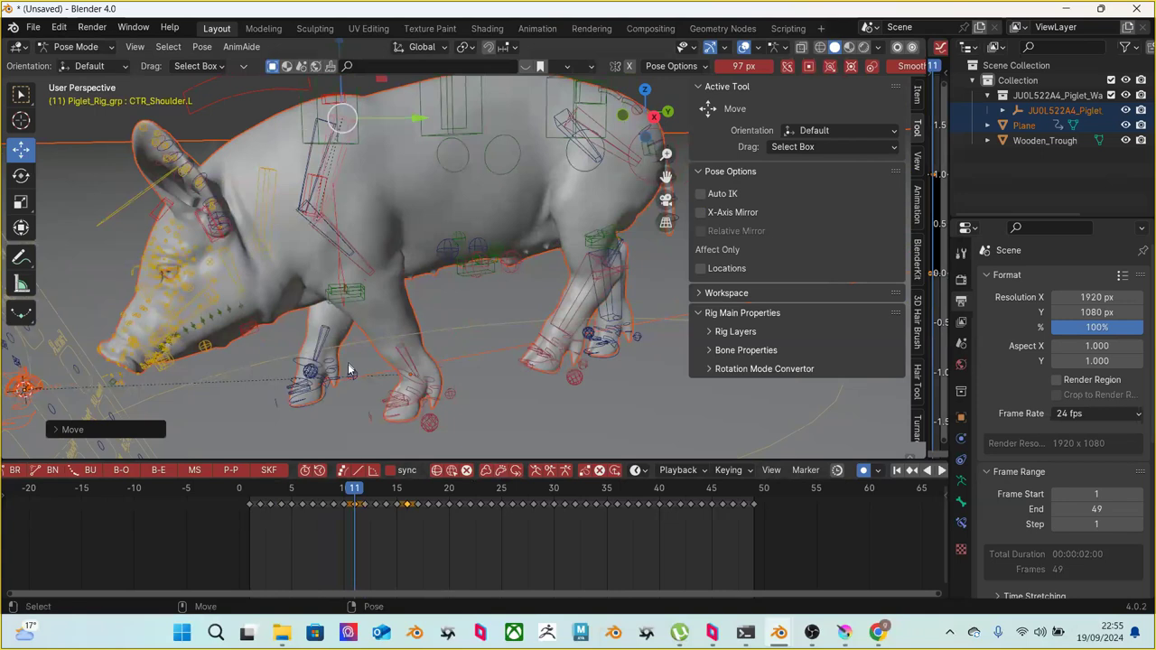
# Adjust the height of the left shoulder control on frames 10, 9, 8 and 7, working backwards
pyautogui.moveTo(357, 489); pyautogui.dragTo(347, 489)
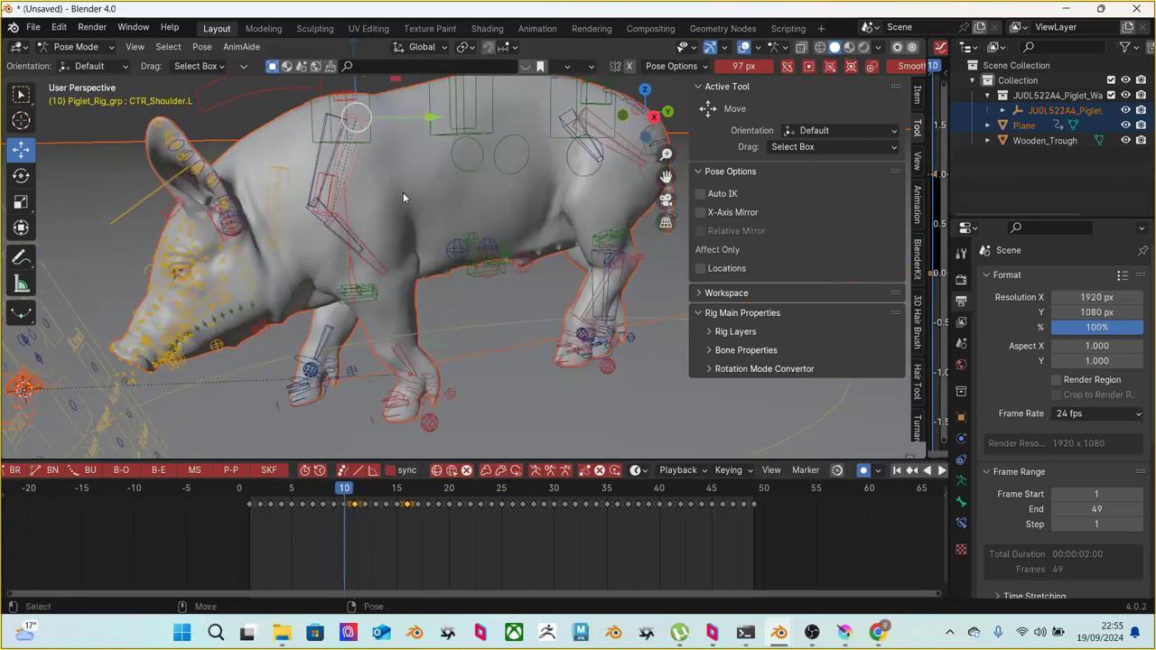
pyautogui.moveTo(357, 88); pyautogui.dragTo(346, 78)
pyautogui.moveTo(345, 495); pyautogui.dragTo(335, 495)
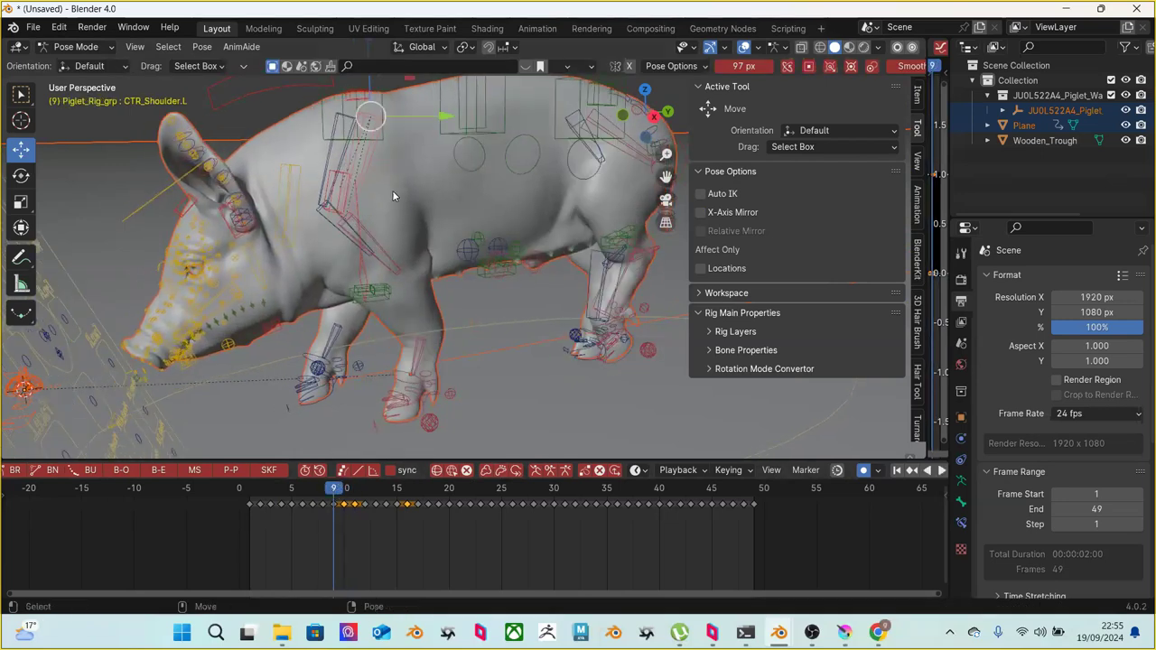
pyautogui.moveTo(378, 224); pyautogui.dragTo(330, 123, button='middle')
pyautogui.moveTo(323, 118); pyautogui.dragTo(323, 116)
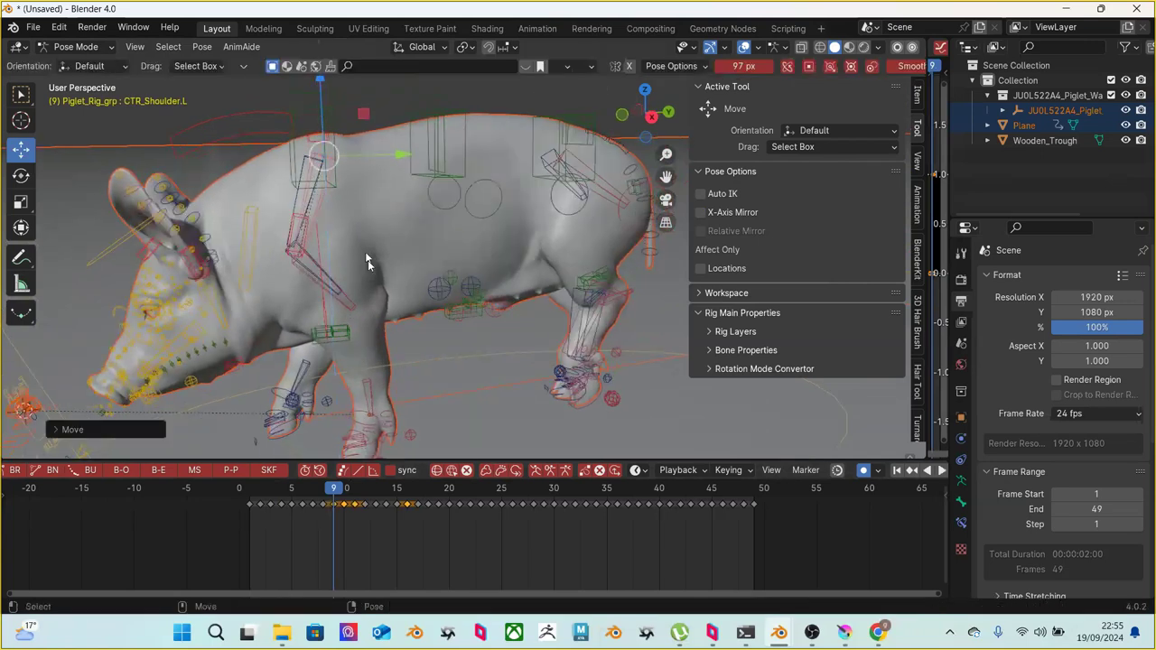
pyautogui.moveTo(332, 489); pyautogui.dragTo(322, 489)
pyautogui.moveTo(334, 145); pyautogui.dragTo(330, 132)
pyautogui.moveTo(323, 489); pyautogui.dragTo(315, 489)
pyautogui.moveTo(348, 131); pyautogui.dragTo(329, 121)
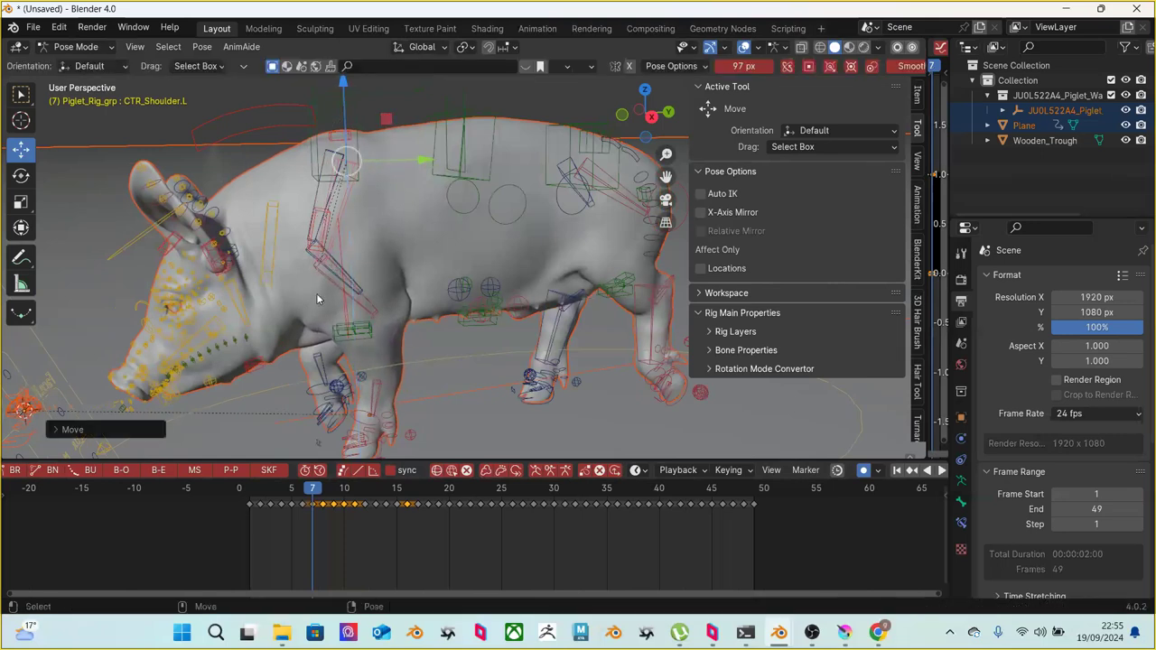
# Try to rotate the front left IK shin bone on frames 9 and 10, and clear the selection
pyautogui.moveTo(307, 497); pyautogui.dragTo(348, 482)
pyautogui.moveTo(355, 206); pyautogui.dragTo(378, 315, button='middle')
pyautogui.click(377, 316)
pyautogui.scroll(2, 378, 317)
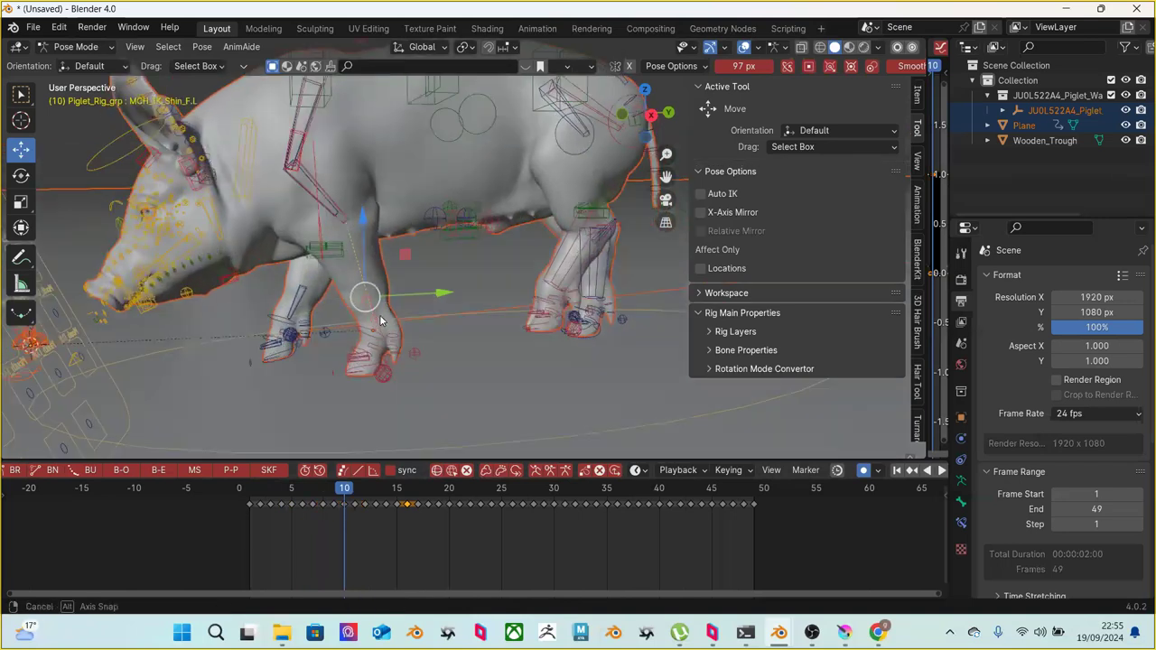
pyautogui.press('space')
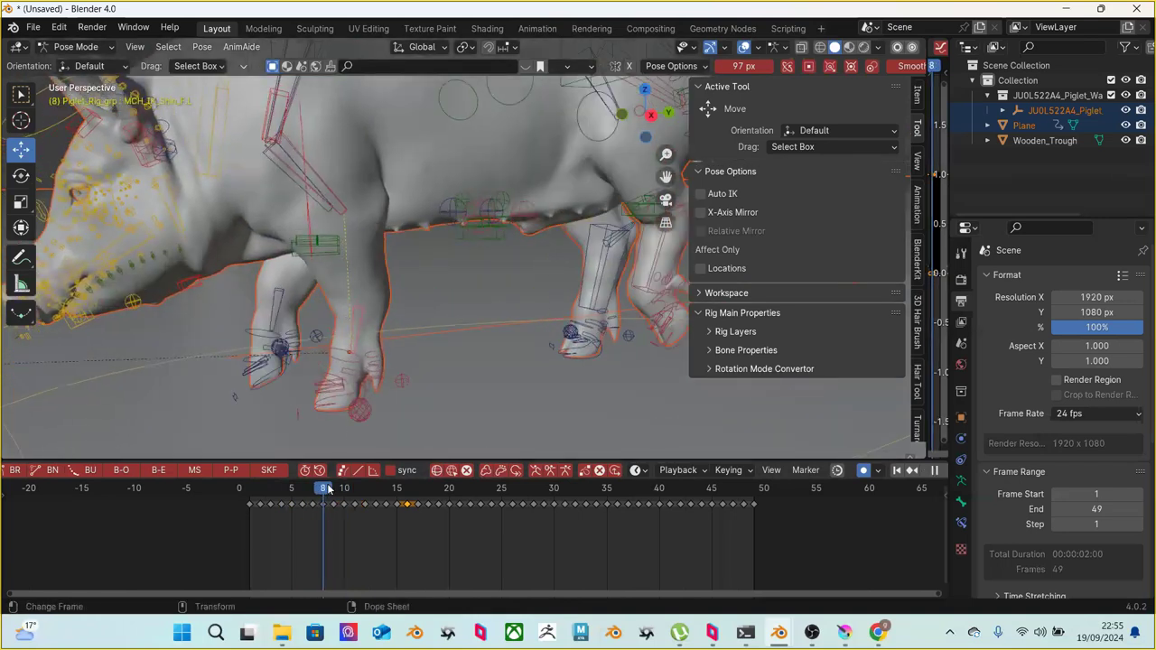
pyautogui.moveTo(333, 488)
pyautogui.mouseDown()
pyautogui.moveTo(302, 488)
pyautogui.moveTo(335, 480)
pyautogui.mouseUp()
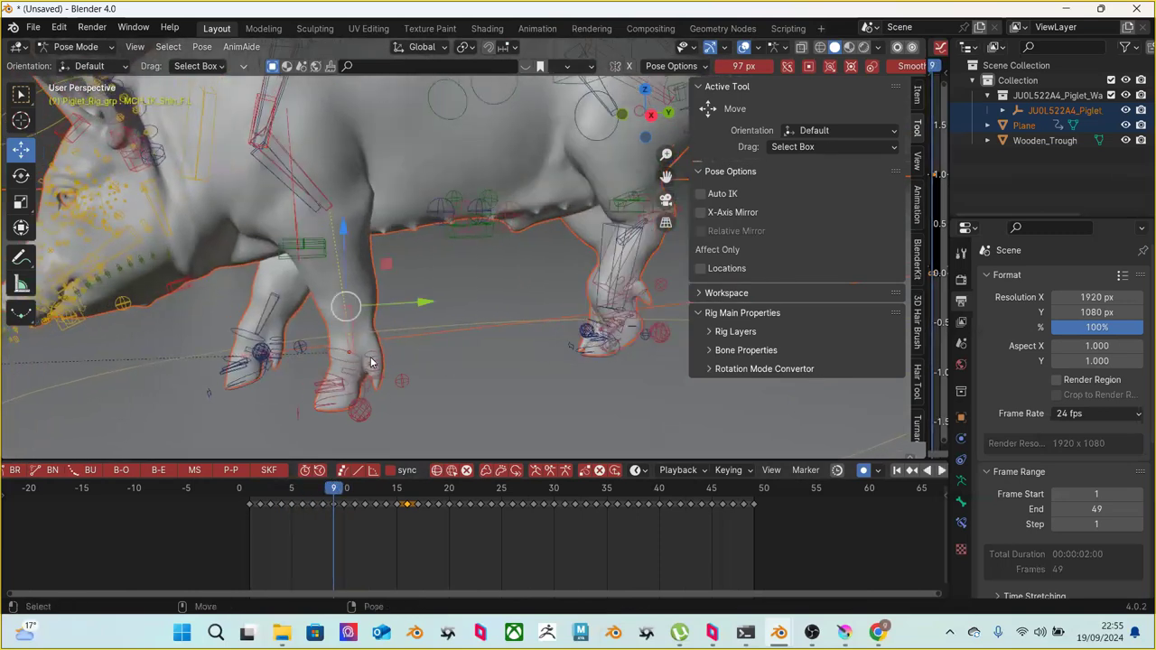
pyautogui.press('e')
pyautogui.moveTo(393, 257); pyautogui.dragTo(391, 259)
pyautogui.moveTo(333, 490); pyautogui.dragTo(341, 495)
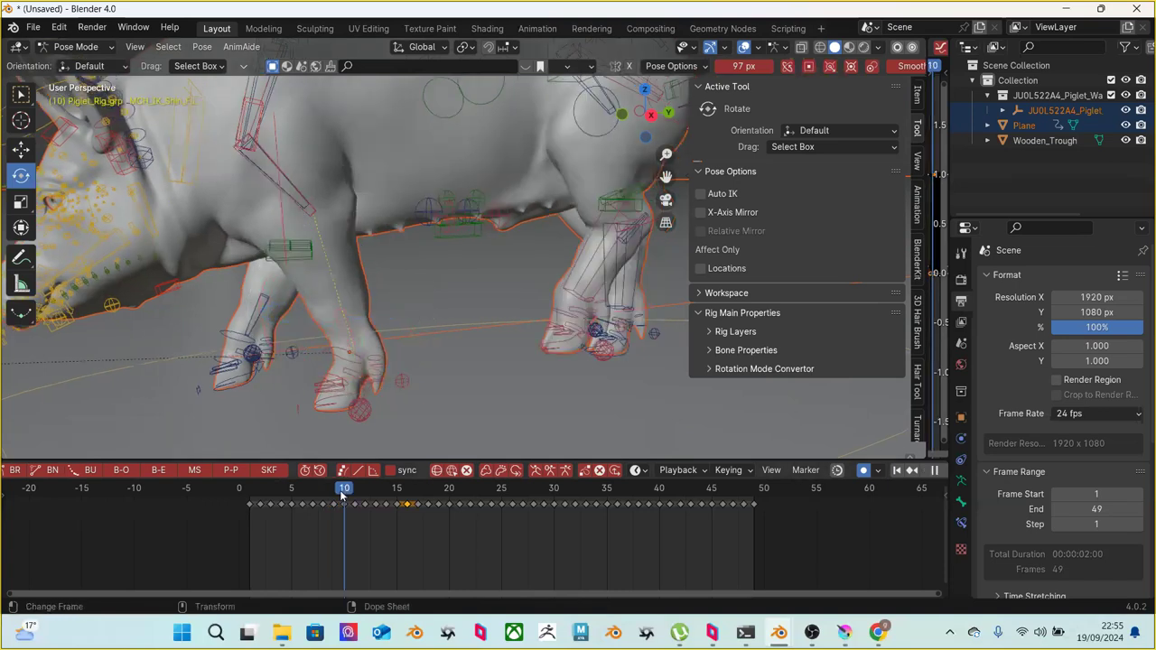
pyautogui.moveTo(399, 267); pyautogui.dragTo(396, 274)
pyautogui.click(452, 401)
pyautogui.scroll(2, 450, 407)
pyautogui.keyDown('shift'); pyautogui.moveTo(449, 407); pyautogui.dragTo(353, 379, button='middle'); pyautogui.keyUp('shift')
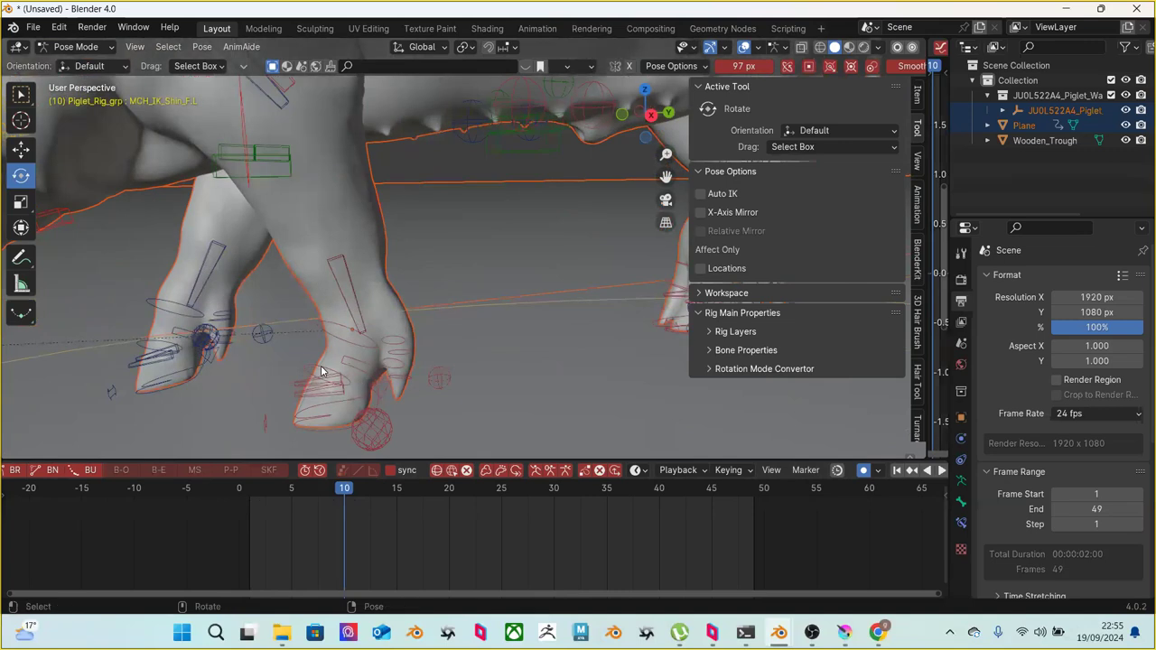
# Try to rotate the front left IK foot control at frame 10, and clear the selection
pyautogui.click(350, 373)
pyautogui.click(505, 335)
pyautogui.moveTo(505, 335); pyautogui.dragTo(340, 351, button='middle')
pyautogui.click(329, 349)
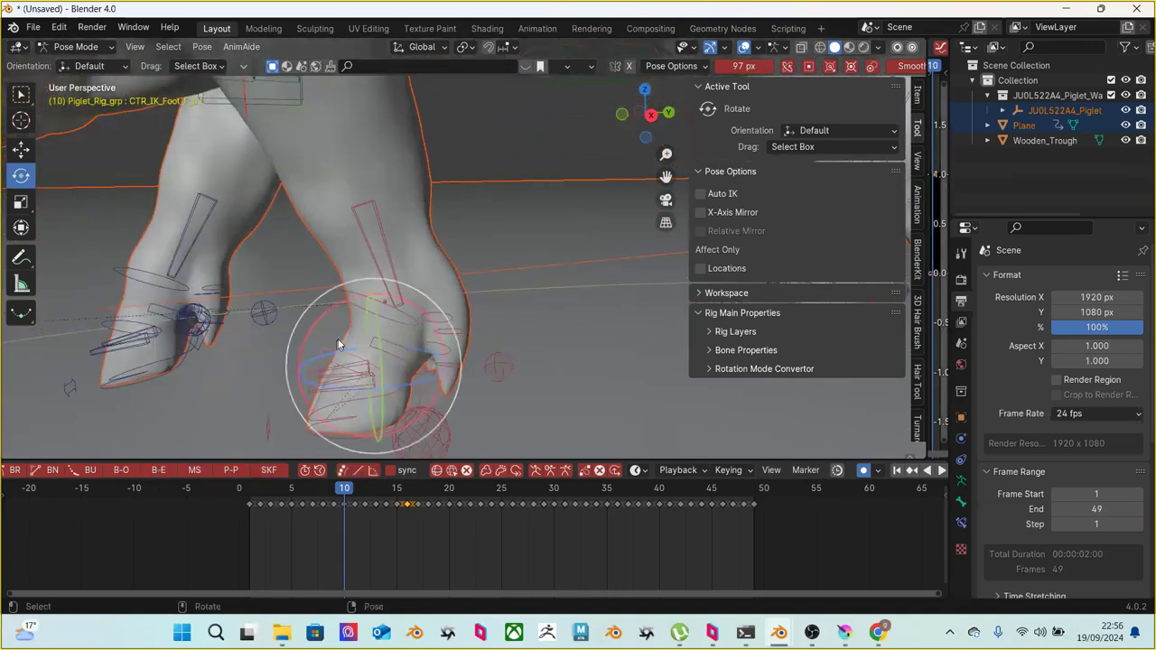
pyautogui.moveTo(420, 310); pyautogui.dragTo(416, 308)
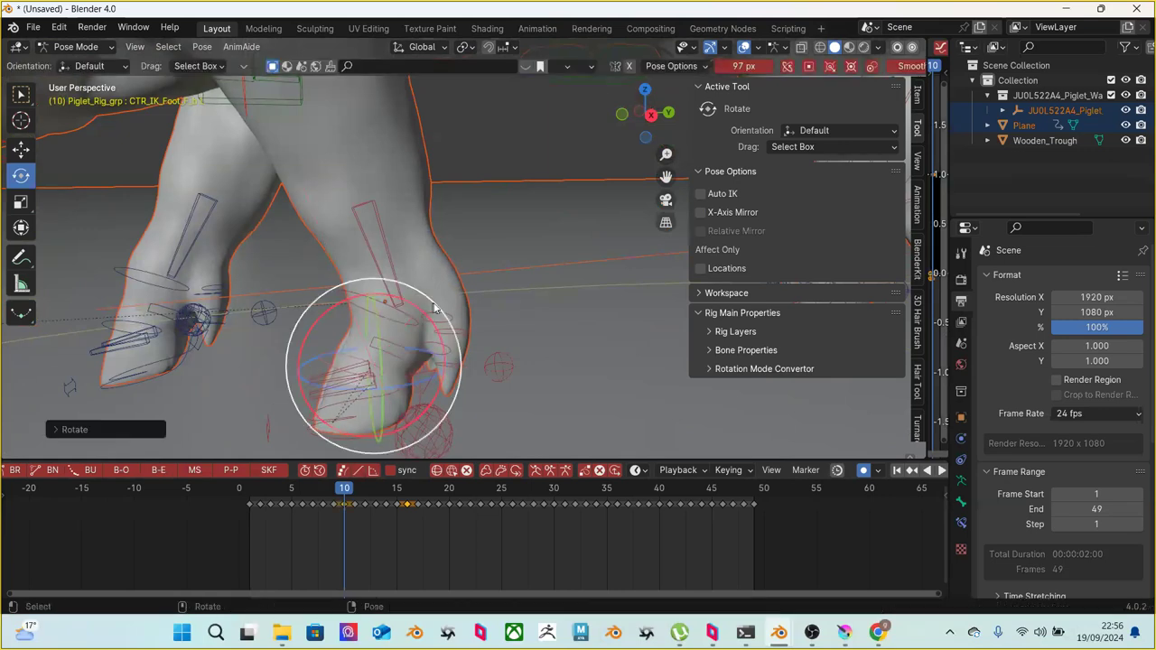
pyautogui.click(486, 326)
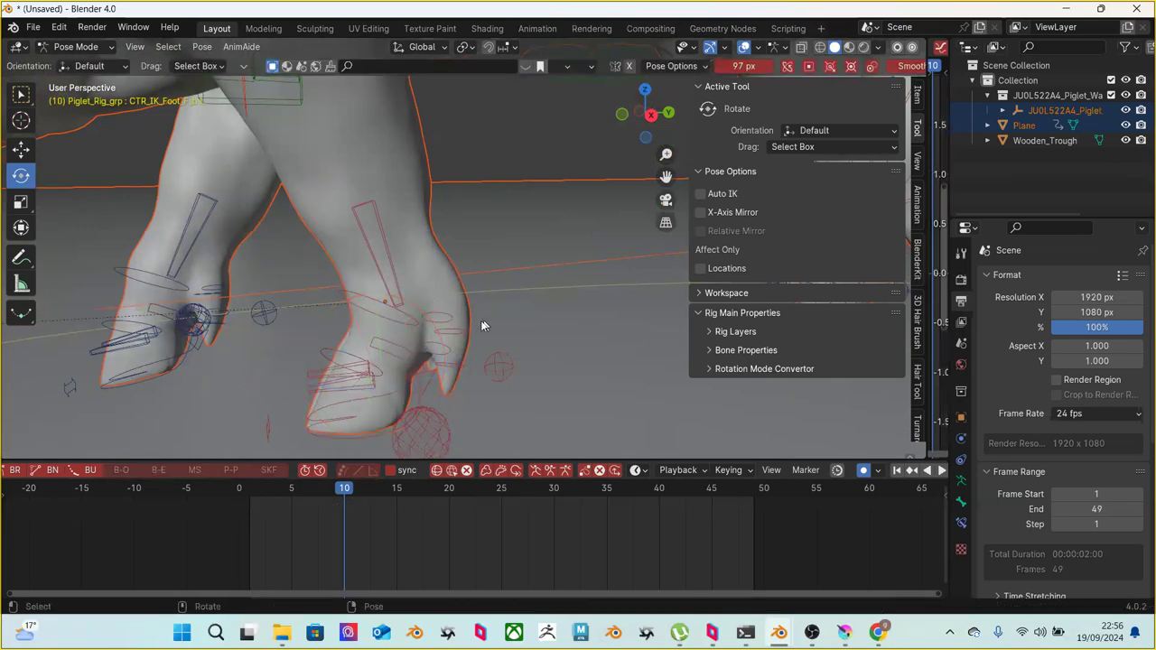
# Try to adjust the small control behind the front left foot at frame 10, and undo the change
pyautogui.click(498, 365)
pyautogui.moveTo(496, 364); pyautogui.dragTo(481, 386, button='middle')
pyautogui.moveTo(514, 364); pyautogui.dragTo(499, 354)
pyautogui.hotkey('ctrl', 'z')
pyautogui.keyDown('shift'); pyautogui.moveTo(513, 349); pyautogui.dragTo(535, 284, button='middle'); pyautogui.keyUp('shift')
pyautogui.moveTo(538, 272)
pyautogui.mouseDown()
pyautogui.moveTo(527, 266)
pyautogui.moveTo(517, 277)
pyautogui.mouseUp()
pyautogui.scroll(-1, 485, 308)
pyautogui.keyDown('shift'); pyautogui.moveTo(475, 281); pyautogui.dragTo(474, 328, button='middle'); pyautogui.keyUp('shift')
# Try rotating the front left IK shin bone at frame 10 again, and undo the rotation
pyautogui.click(364, 274)
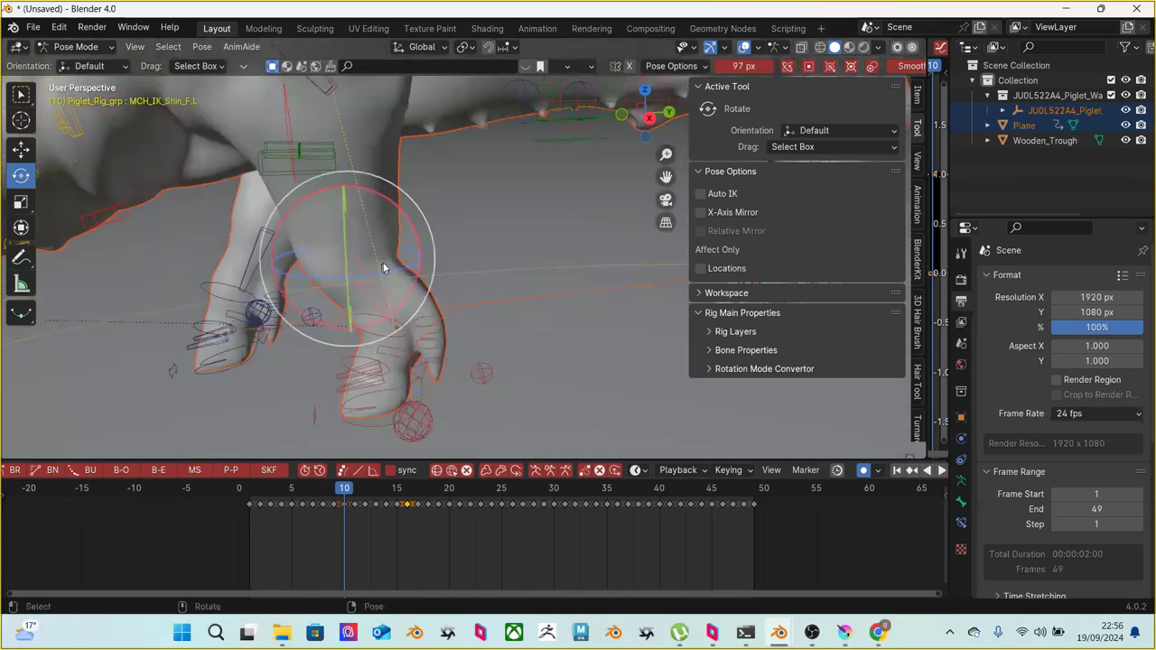
pyautogui.moveTo(415, 233); pyautogui.dragTo(417, 230)
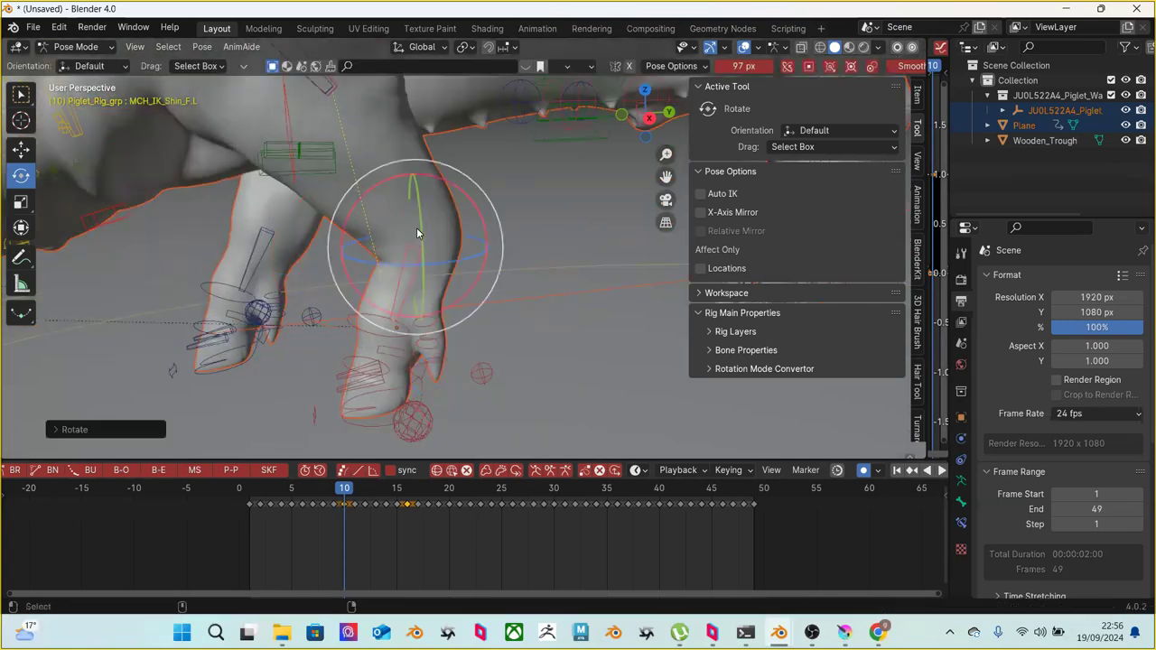
pyautogui.hotkey('ctrl', 'z')
# Select the left shoulder control and raise it slightly at frame 10 with the Move tool
pyautogui.scroll(-4, 411, 219)
pyautogui.keyDown('shift'); pyautogui.moveTo(330, 107); pyautogui.dragTo(398, 175, button='middle'); pyautogui.keyUp('shift')
pyautogui.click(433, 195)
pyautogui.scroll(-2, 405, 181)
pyautogui.hotkey('shift', 'space')
pyautogui.press('g')
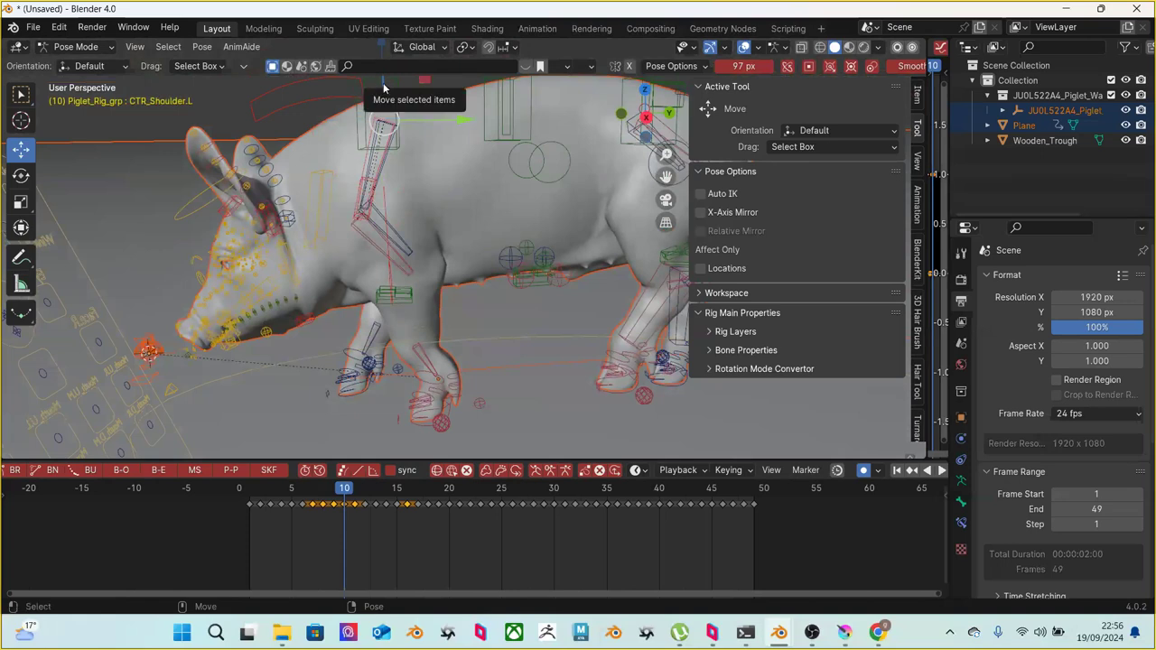
pyautogui.moveTo(383, 85)
pyautogui.mouseDown()
pyautogui.moveTo(381, 76)
pyautogui.moveTo(376, 93)
pyautogui.mouseUp()
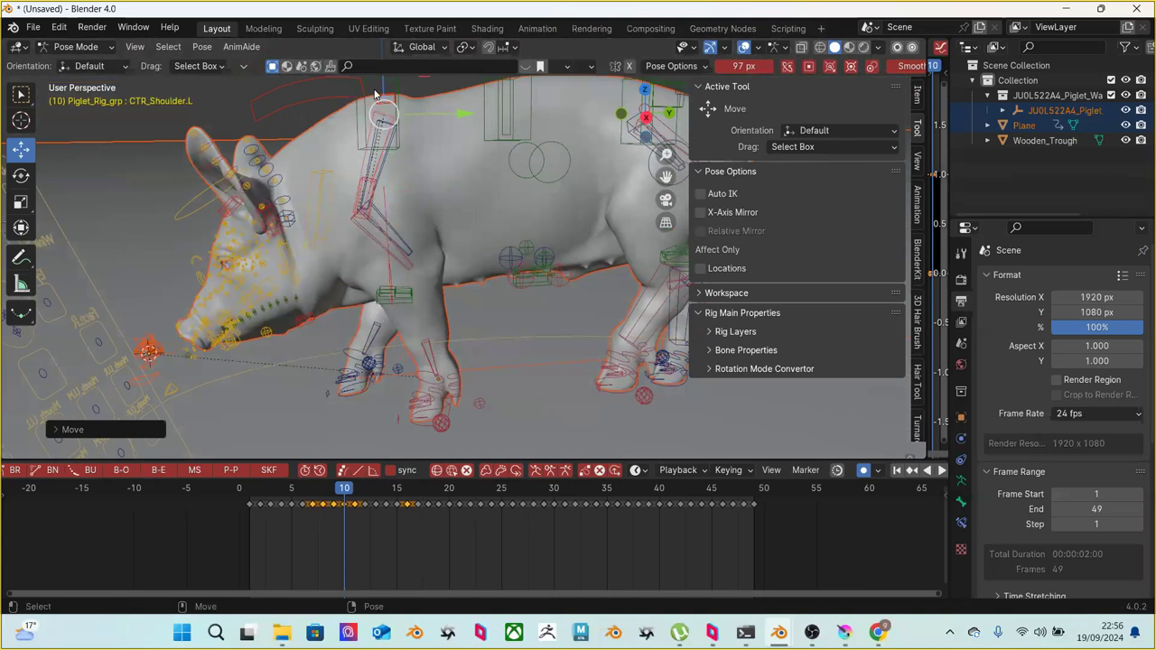
# Step back and forth through the frames around frame 10 to examine the front left leg's motion
pyautogui.press('Left')
pyautogui.press('Right')
pyautogui.press('Right')
pyautogui.press('Left')
pyautogui.press('Left')
pyautogui.press('Left')
pyautogui.press('Right')
pyautogui.press('Right')
pyautogui.press('Left')
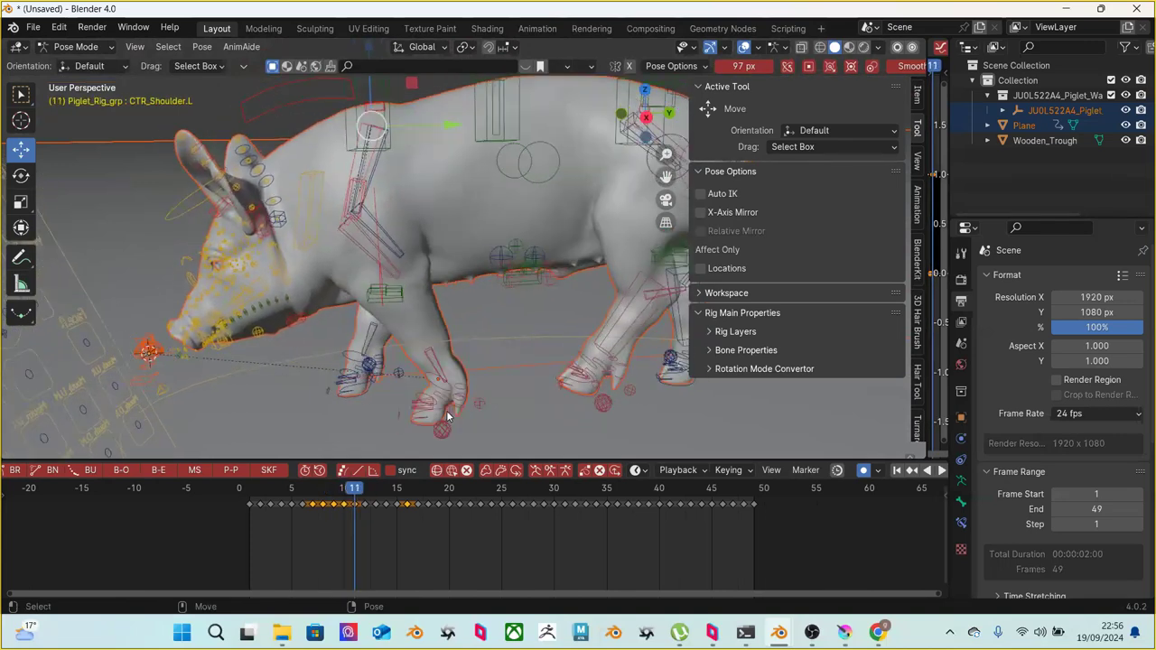
# Select the front left foot control and compare its position across frames 11 to 13
pyautogui.click(458, 409)
pyautogui.press('Right')
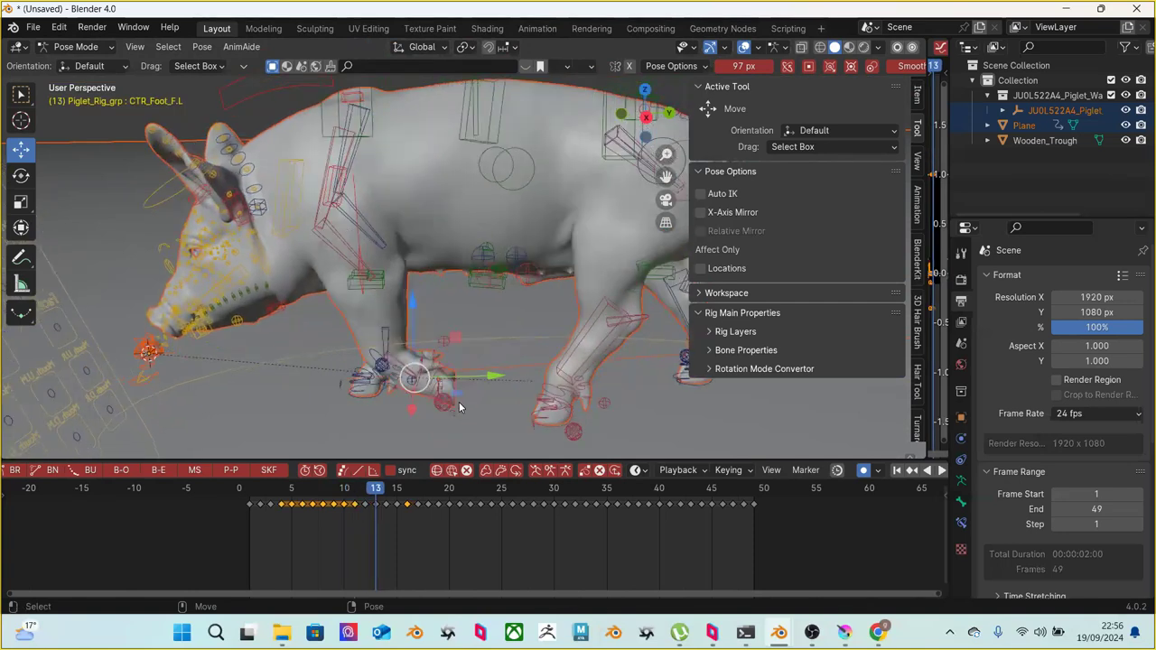
pyautogui.press('Left')
pyautogui.press('Left')
pyautogui.press('Right')
pyautogui.press('Right')
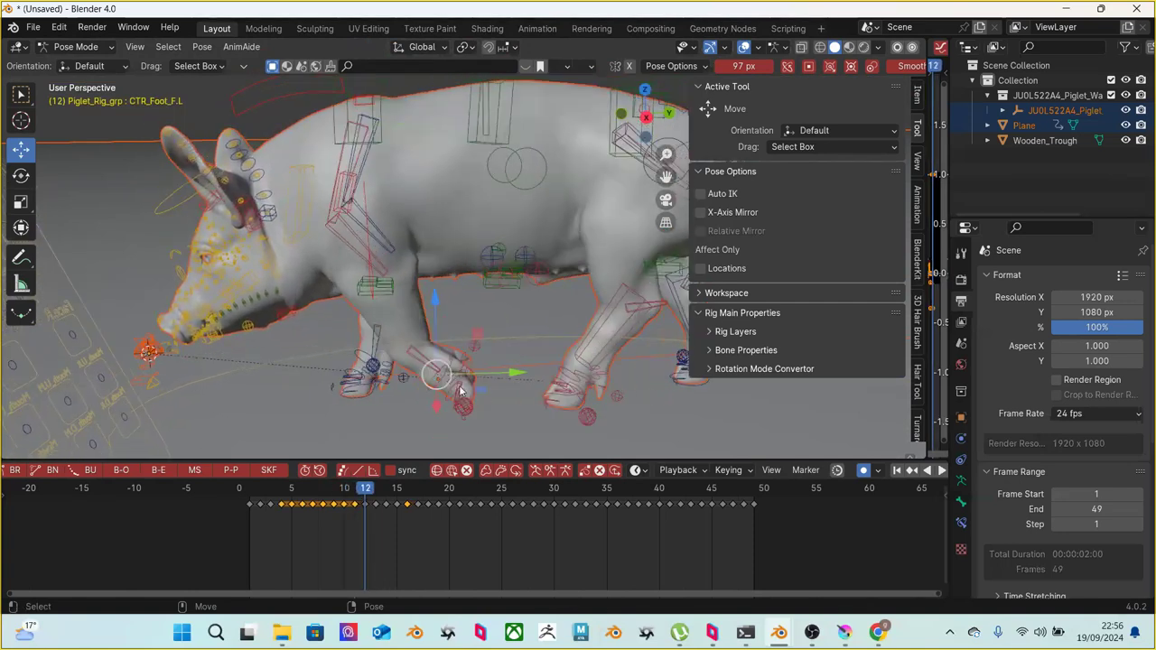
# Shift the front left foot control slightly along the Y axis at frame 12
pyautogui.scroll(1, 452, 380)
pyautogui.keyDown('alt'); pyautogui.moveTo(452, 379); pyautogui.dragTo(513, 316); pyautogui.keyUp('alt')
pyautogui.click(496, 332)
pyautogui.click(512, 367)
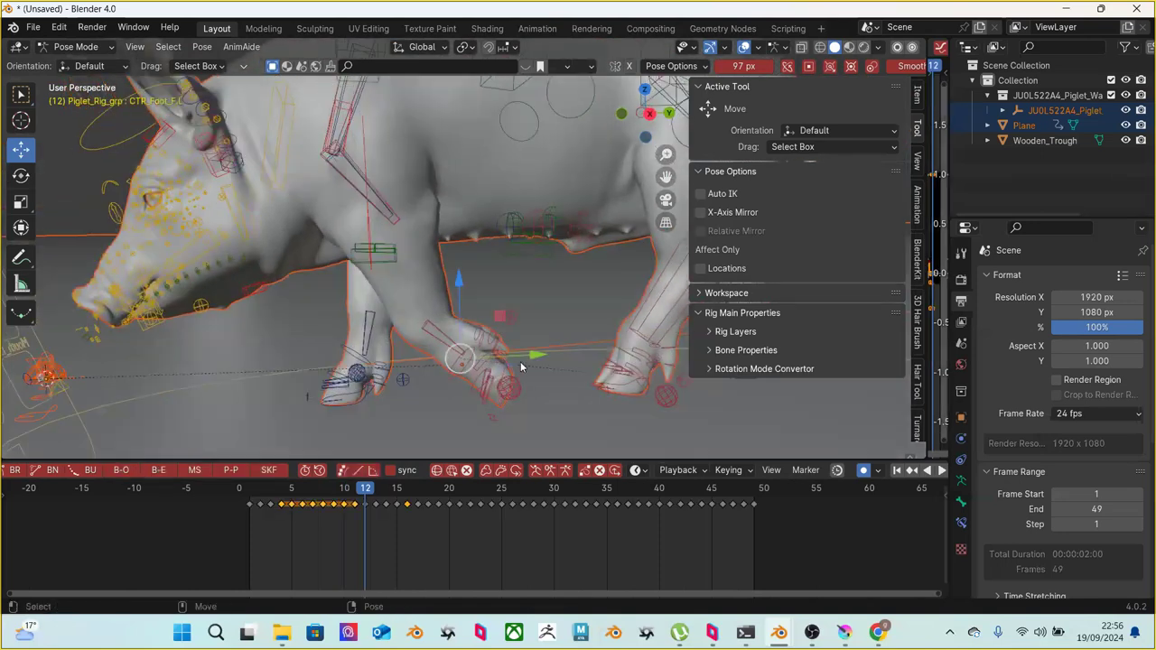
pyautogui.press('Left')
pyautogui.press('Right')
pyautogui.moveTo(520, 354)
pyautogui.mouseDown()
pyautogui.moveTo(497, 353)
pyautogui.moveTo(522, 362)
pyautogui.mouseUp()
# Slide the front left foot control slightly backward along the Y axis at frame 11
pyautogui.press('Left')
pyautogui.press('Left')
pyautogui.press('Right')
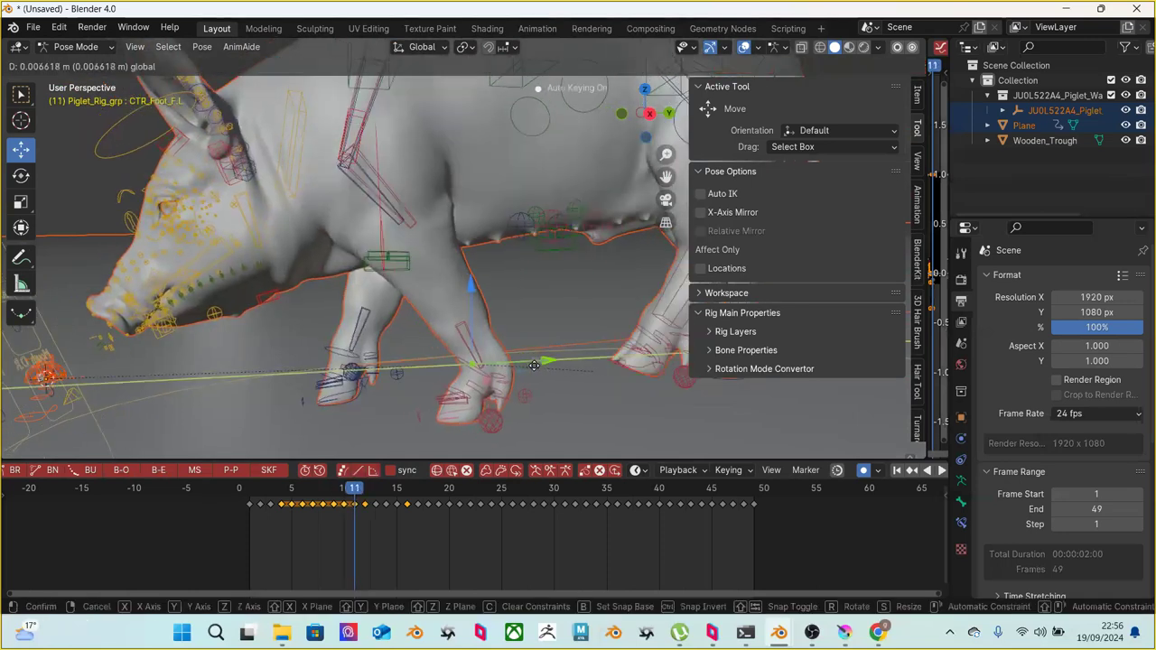
pyautogui.click(524, 363)
pyautogui.press('Right')
pyautogui.press('Left')
pyautogui.press('Left')
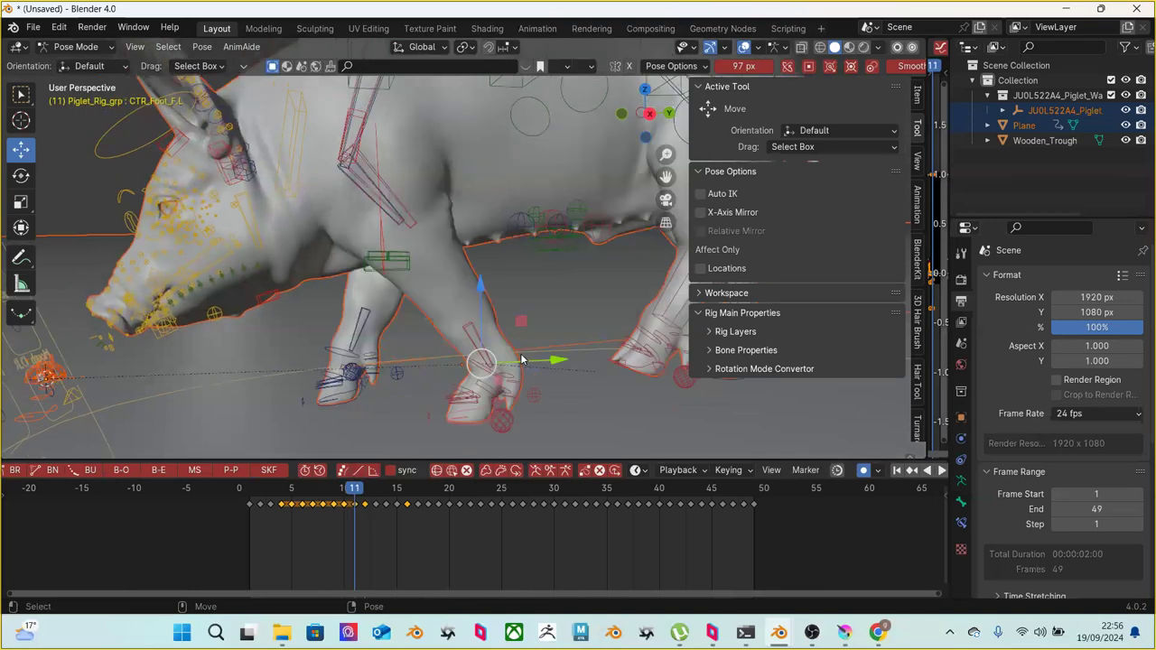
# Slide the front left foot control about 0.018 m backward along the Y axis at frame 10, checking it against the adjacent frames
pyautogui.press('g')
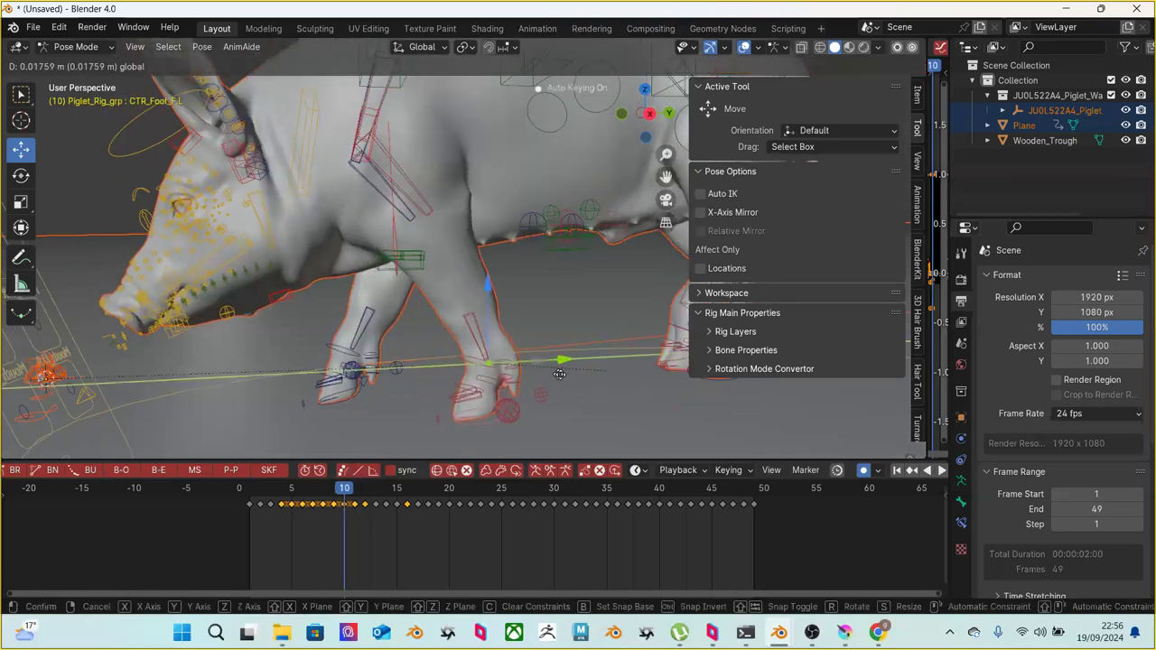
pyautogui.click(546, 370)
pyautogui.press('Left')
pyautogui.press('Right')
pyautogui.press('Right')
pyautogui.press('Left')
pyautogui.press('Left')
pyautogui.press('Left')
pyautogui.press('Left')
pyautogui.press('Left')
pyautogui.press('Left')
pyautogui.press('Left')
pyautogui.press('Left')
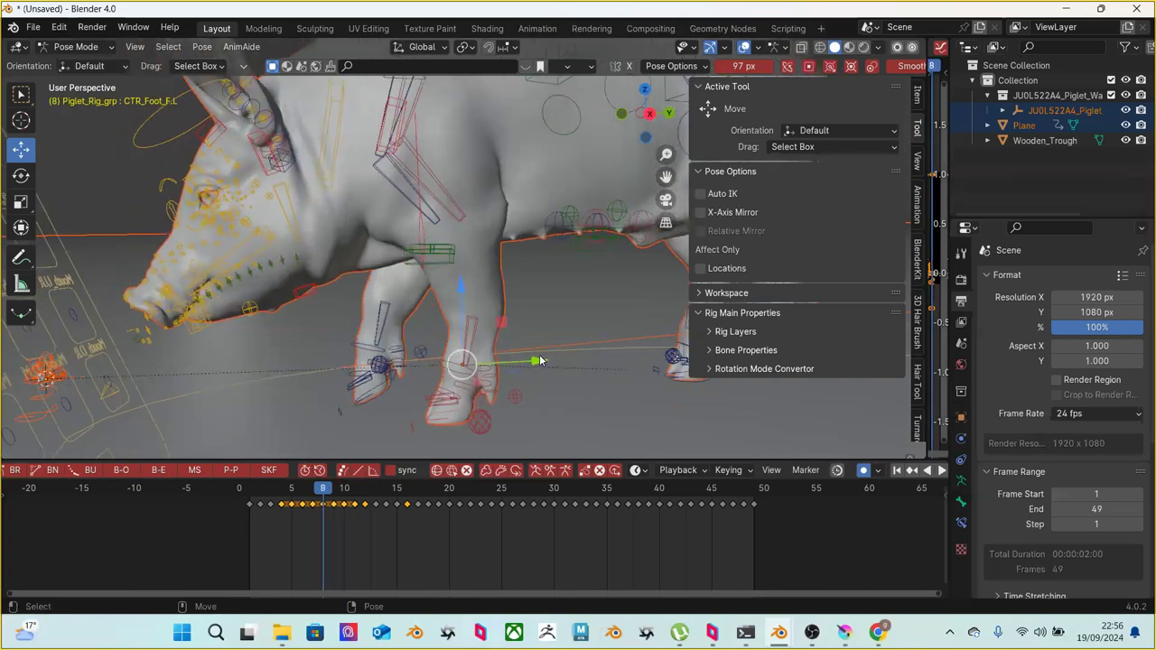
# Step back through the earlier frames toward frame 1 to examine where the front left foot slides
pyautogui.press('Right')
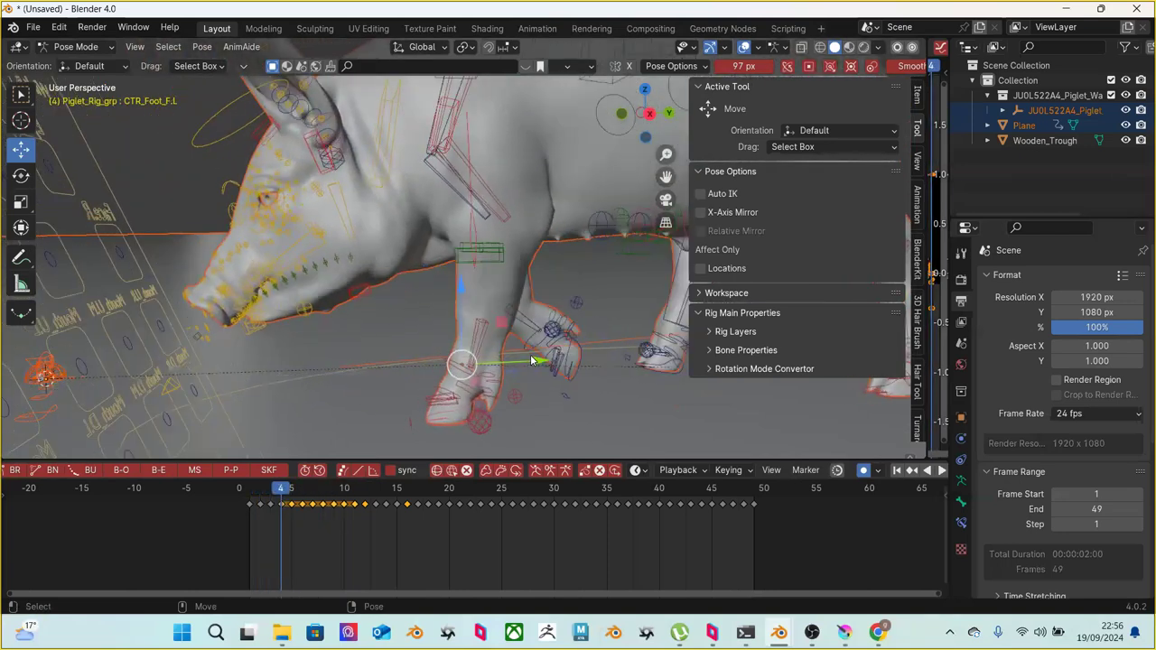
pyautogui.press('Left')
pyautogui.press('Left')
pyautogui.press('Left')
pyautogui.press('Right')
pyautogui.press('Right')
pyautogui.press('Right')
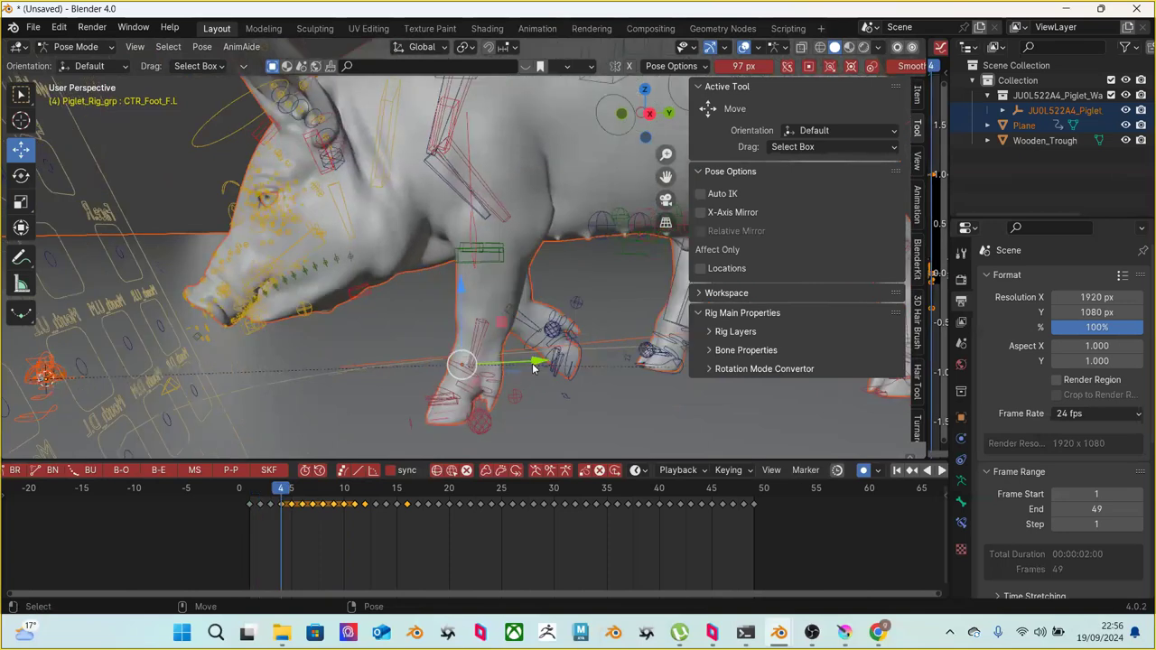
# Slide the front left foot control backward along the Y axis at frames 4, 3 and 2
pyautogui.moveTo(534, 363); pyautogui.dragTo(538, 363)
pyautogui.click(547, 363)
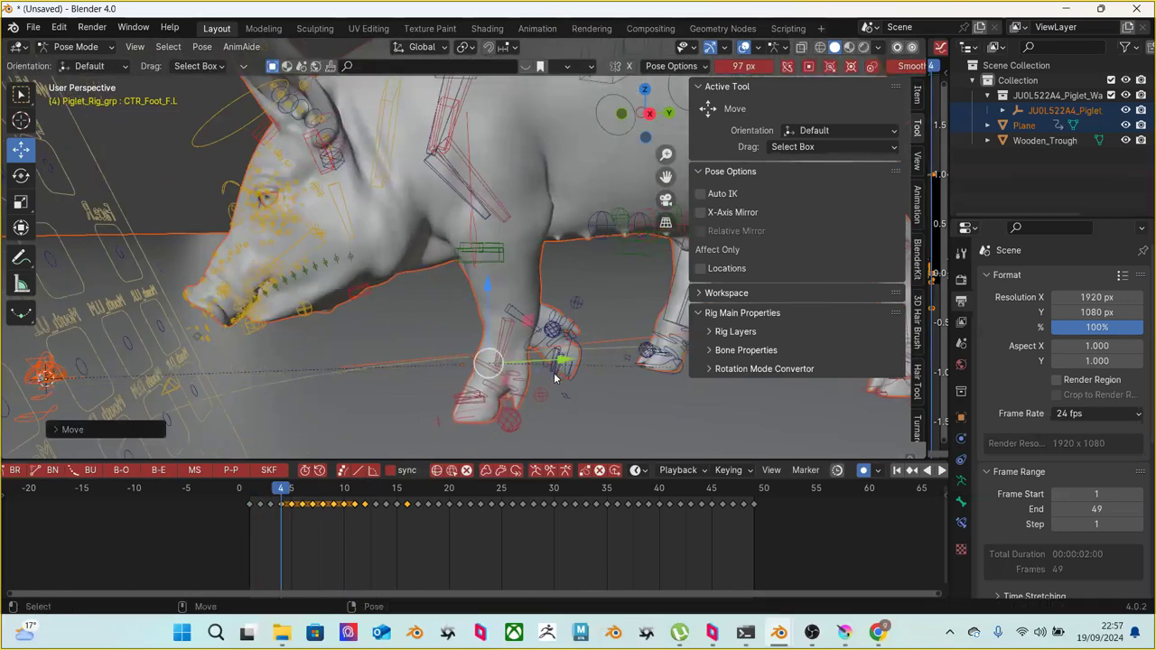
pyautogui.press('Left')
pyautogui.press('g')
pyautogui.click(548, 365)
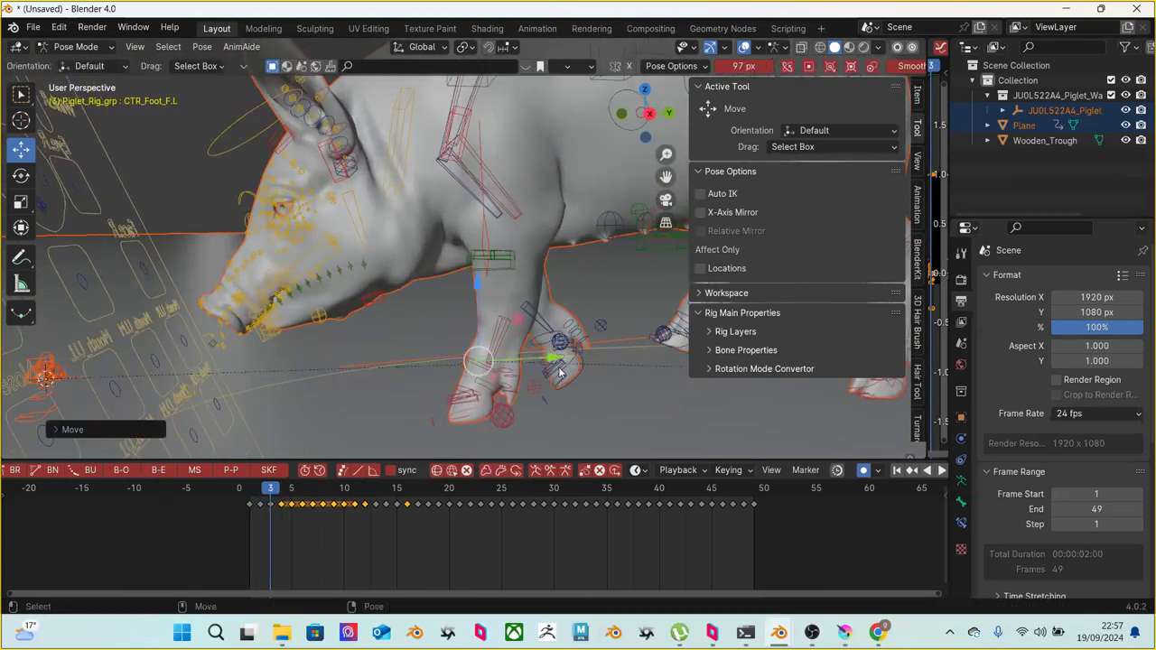
pyautogui.press('Left')
pyautogui.moveTo(537, 361); pyautogui.dragTo(551, 363)
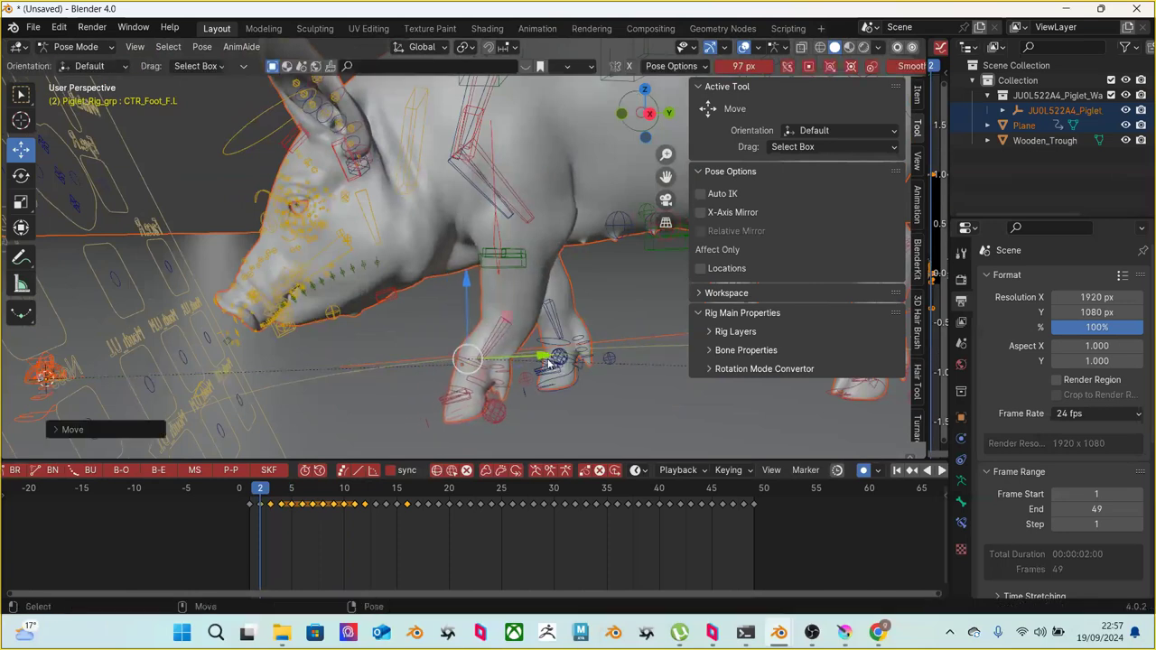
# Step through, play and scrub the first frames of the walk to check the front left foot's contact
pyautogui.press('Left')
pyautogui.press('Right')
pyautogui.press('Right')
pyautogui.press('Right')
pyautogui.press('Right')
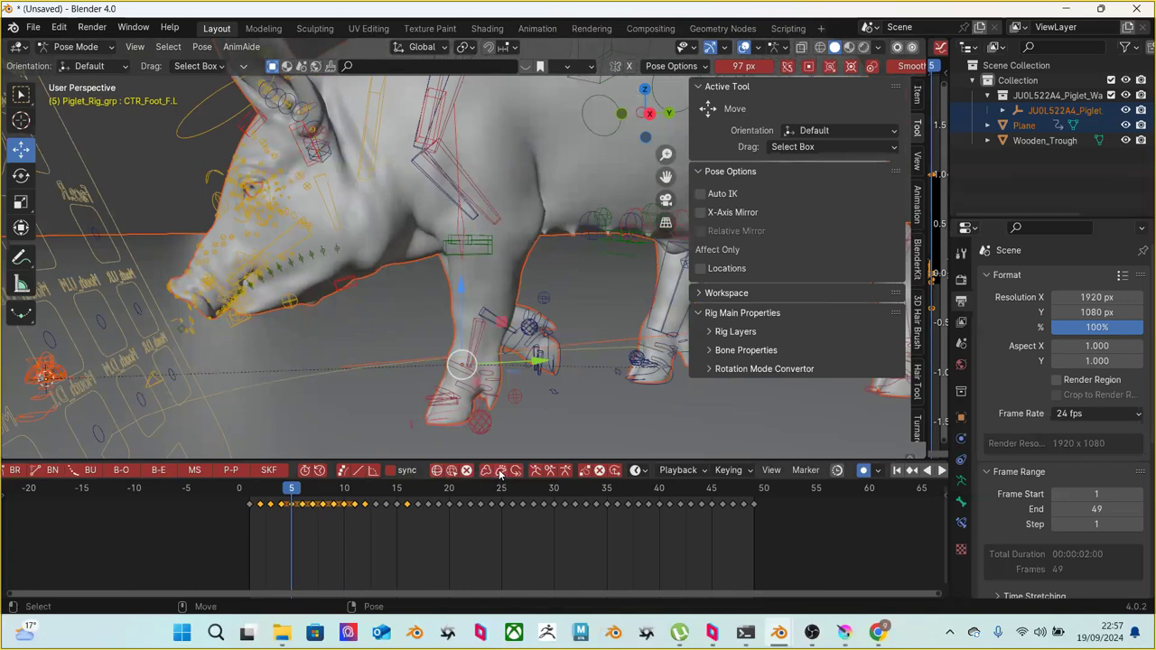
pyautogui.press('Right')
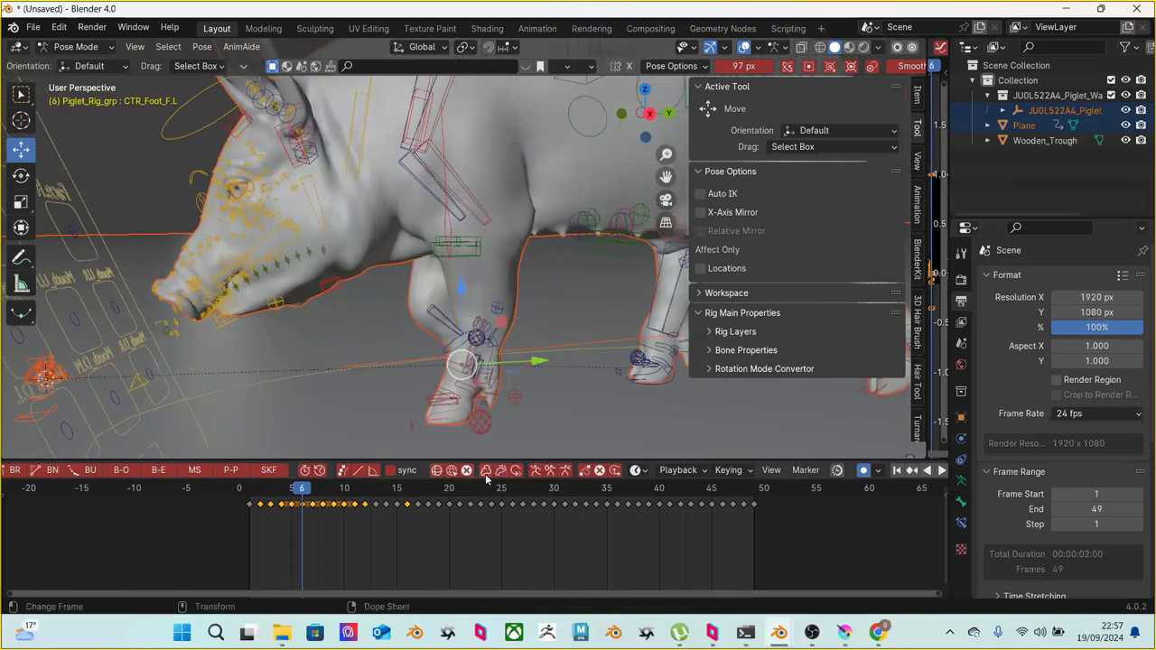
pyautogui.press('Left')
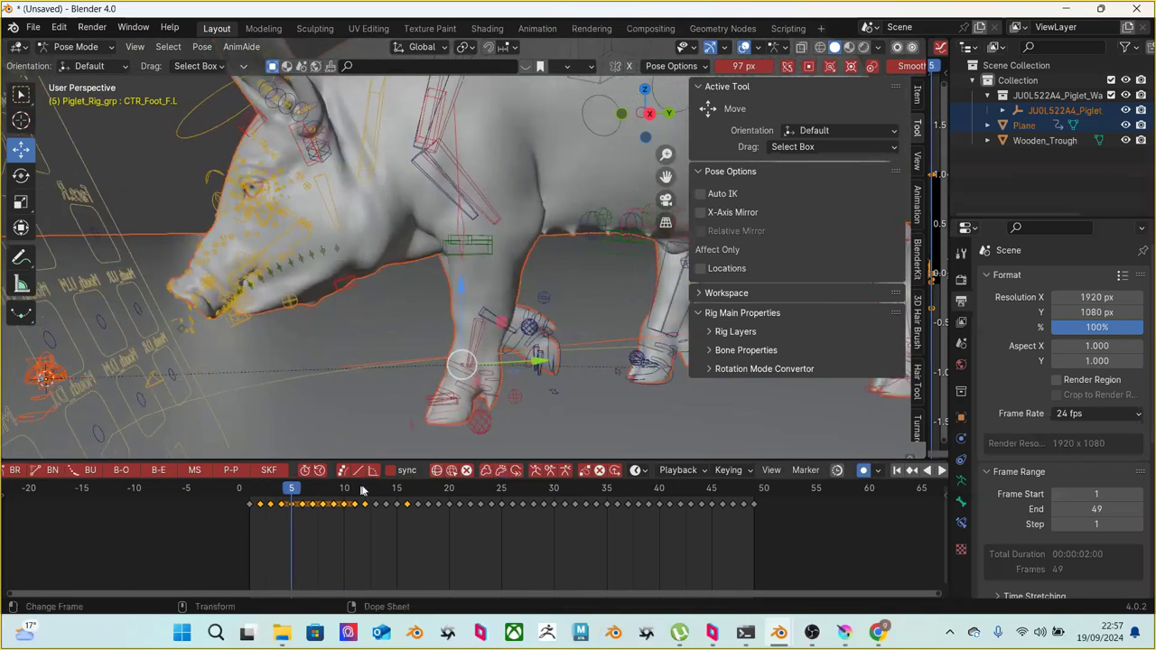
pyautogui.press('space')
pyautogui.moveTo(292, 494); pyautogui.dragTo(284, 490)
pyautogui.press('Left')
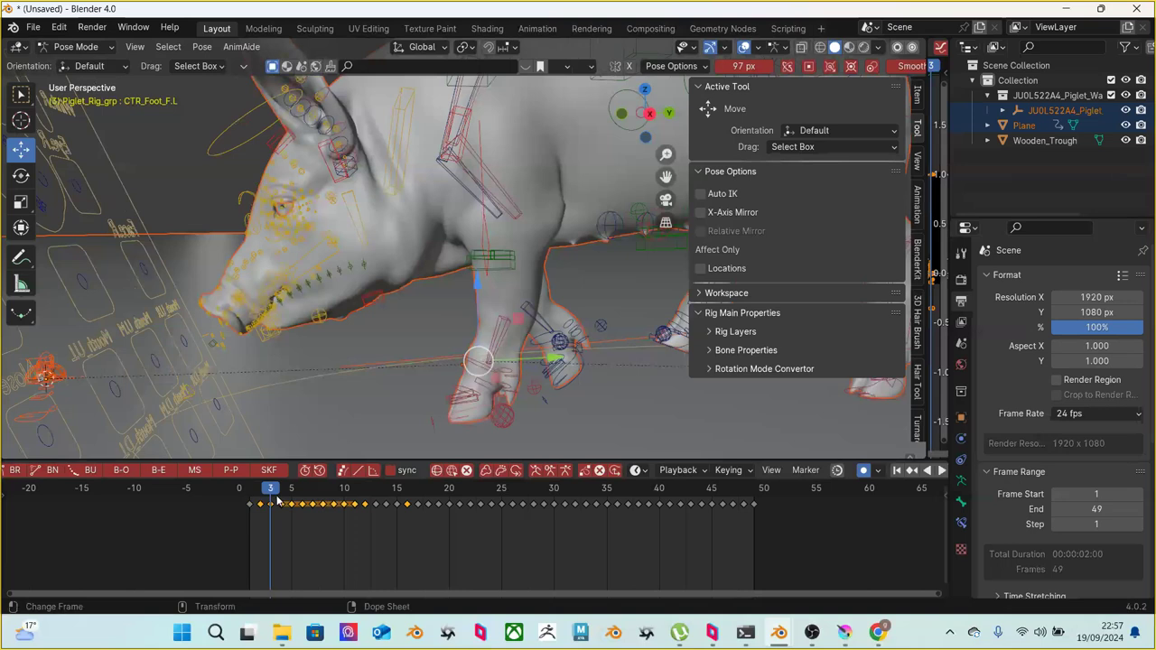
# Step back and forth between frames 3 and 11 to compare the front left foot's planted position
pyautogui.press('Right')
pyautogui.press('Right')
pyautogui.press('Left')
pyautogui.press('Left')
pyautogui.press('Right')
pyautogui.press('Right')
pyautogui.press('Right')
pyautogui.press('Right')
pyautogui.press('Right')
pyautogui.press('Right')
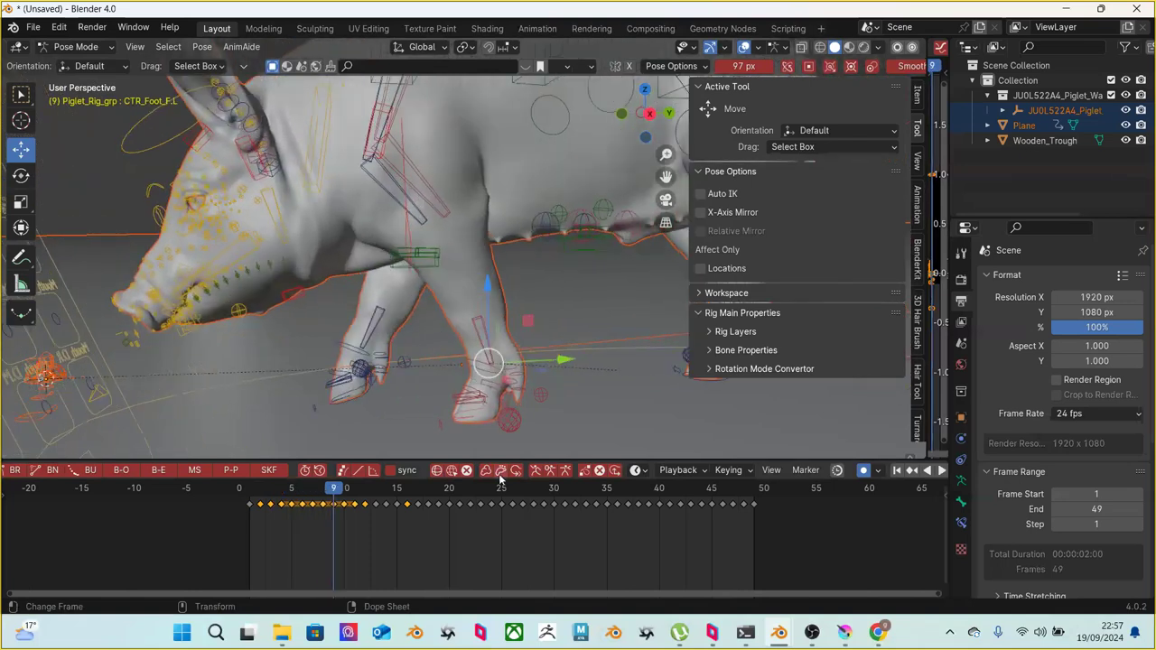
pyautogui.press('Right')
pyautogui.press('Left')
pyautogui.press('Left')
pyautogui.press('Left')
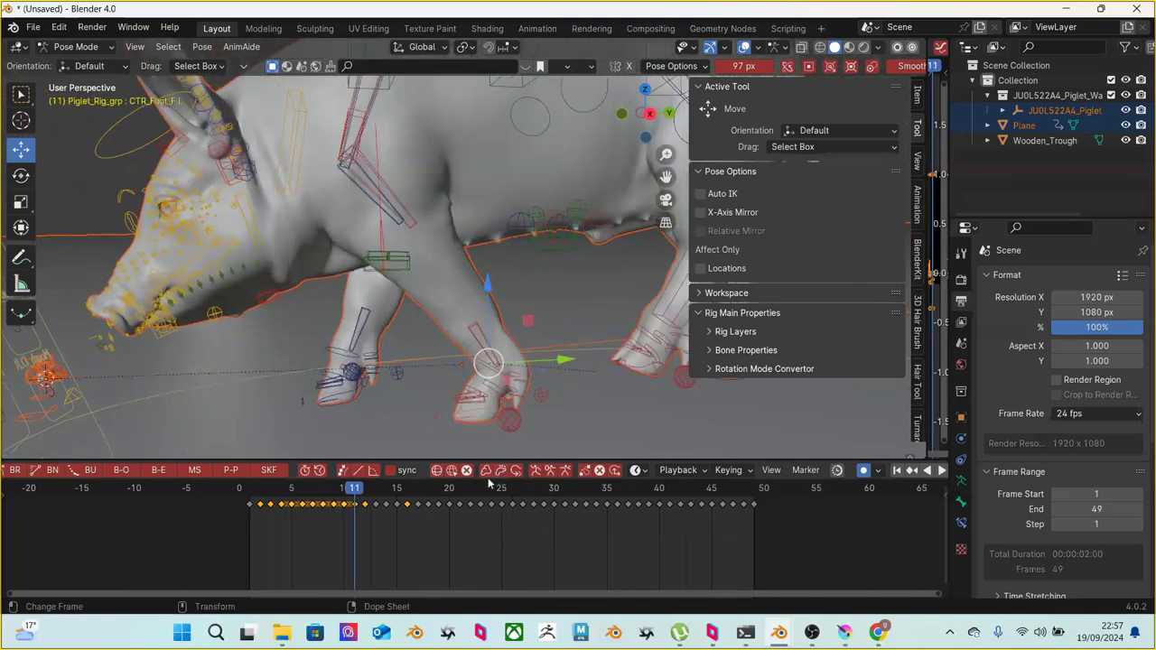
pyautogui.press('Right')
pyautogui.press('Right')
pyautogui.press('Right')
pyautogui.press('Right')
pyautogui.press('Right')
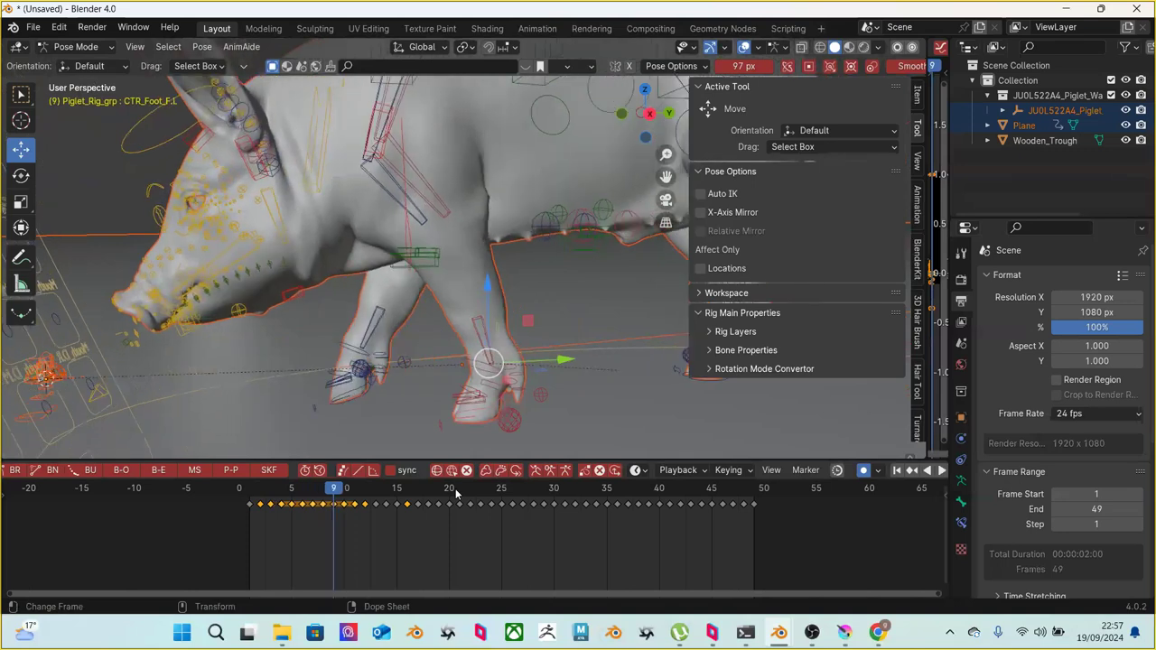
# Delete the front left foot control's keyframe at frame 11
pyautogui.press('Left')
pyautogui.press('Left')
pyautogui.press('Right')
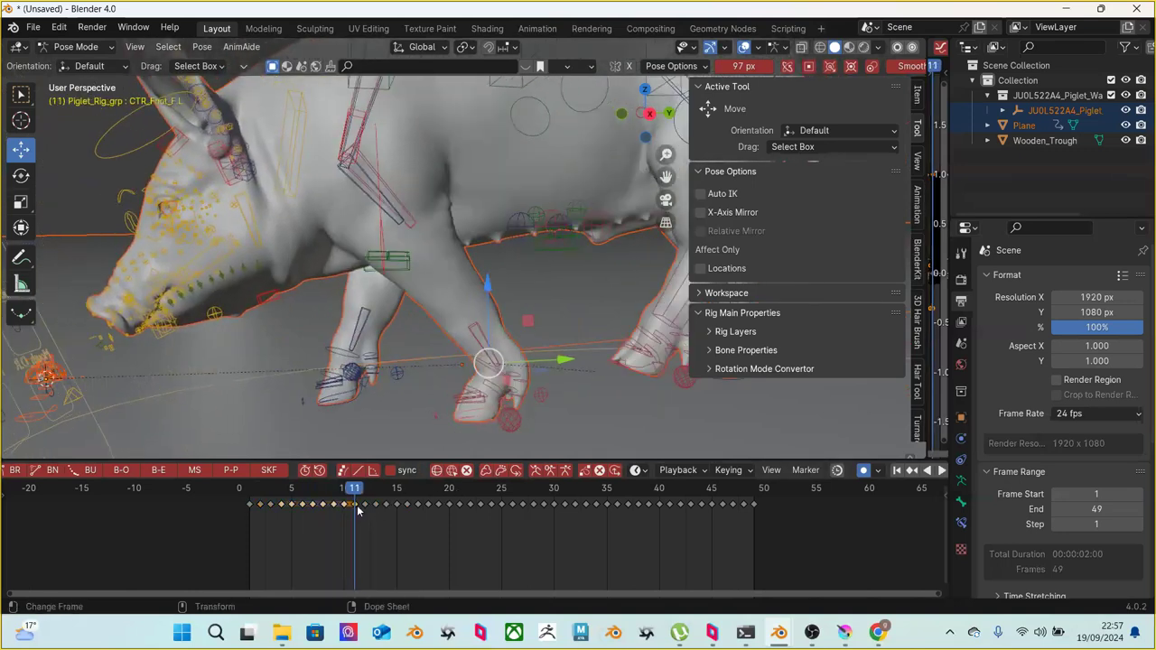
pyautogui.rightClick(355, 500)
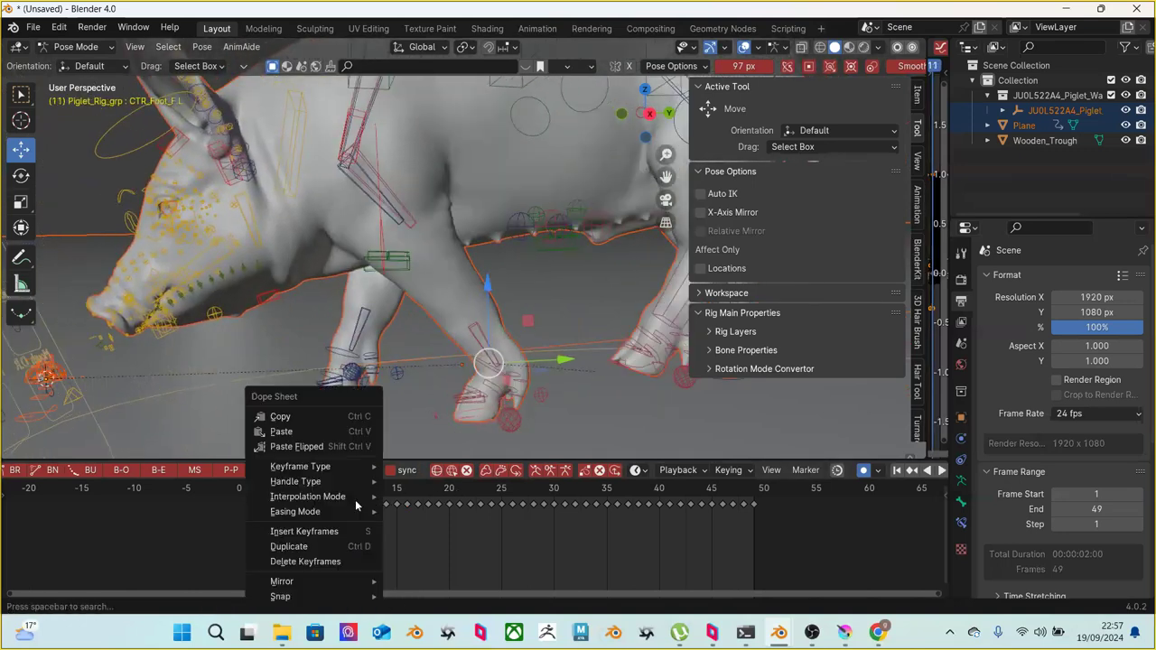
pyautogui.click(305, 562)
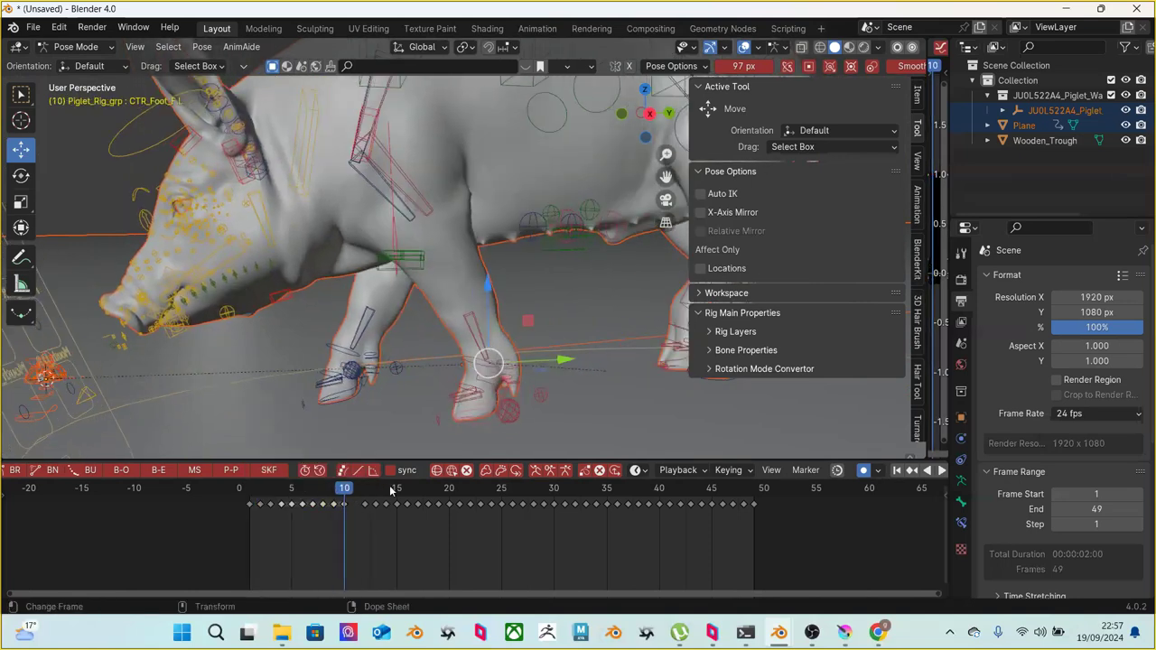
# Step back and forth between frames 10 and 13 to examine how the front left foot lifts off
pyautogui.press('Right')
pyautogui.press('Right')
pyautogui.press('Right')
pyautogui.press('Left')
pyautogui.press('Left')
pyautogui.press('Left')
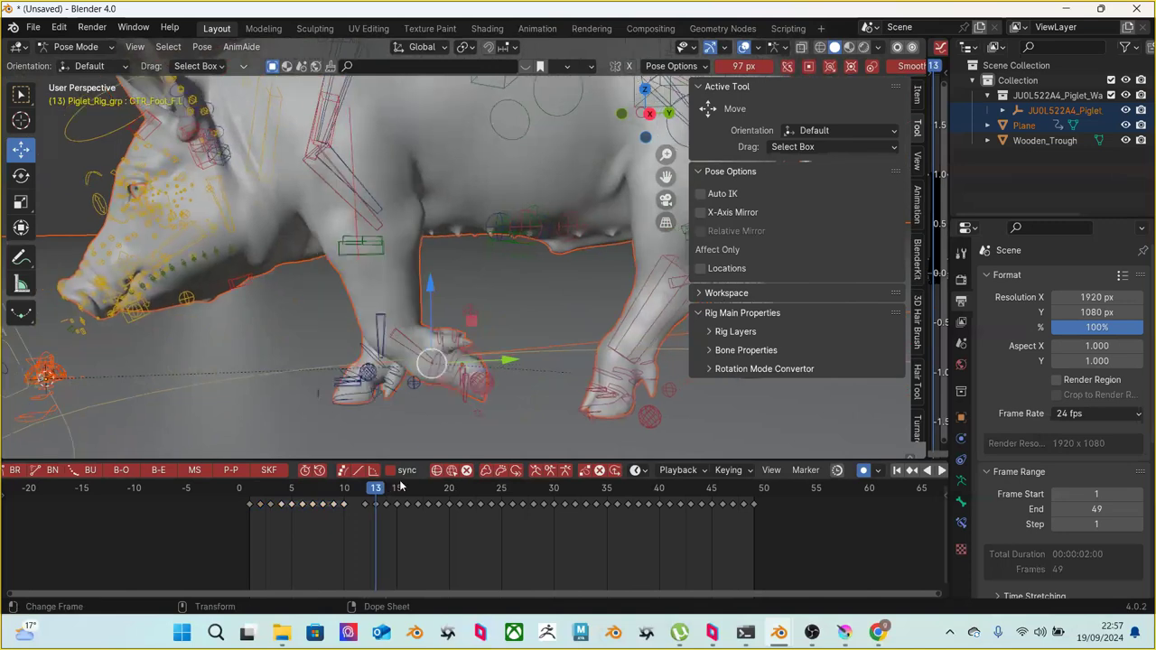
pyautogui.press('Left')
pyautogui.press('Left')
pyautogui.press('Right')
pyautogui.press('Right')
pyautogui.press('Right')
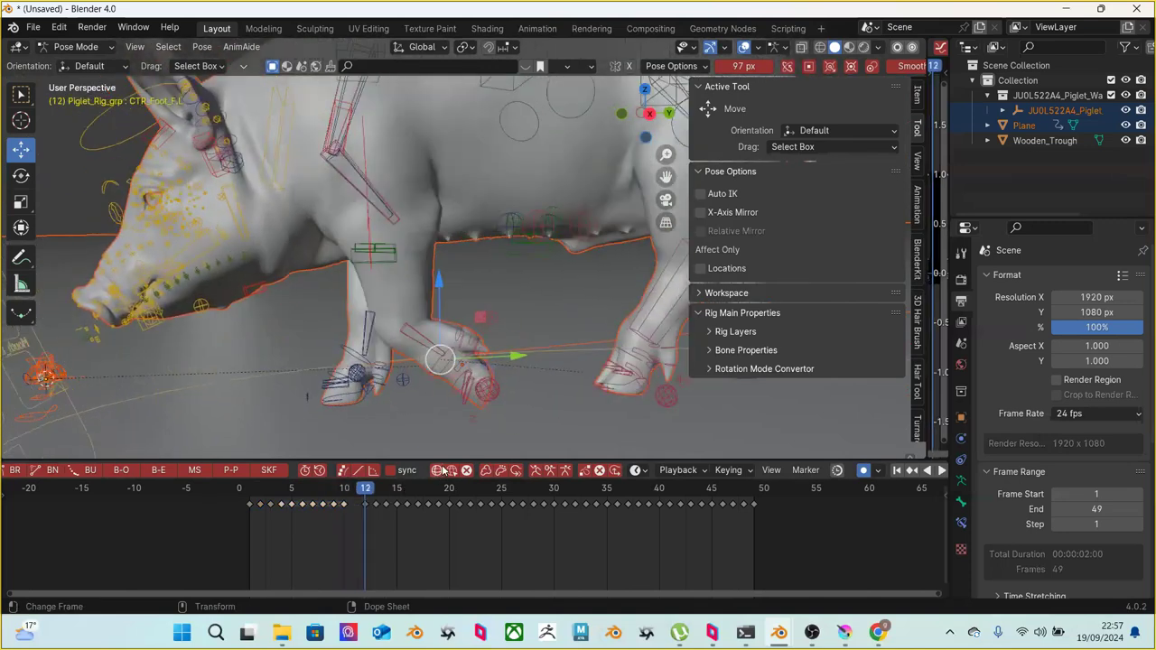
pyautogui.press('Right')
pyautogui.press('Left')
pyautogui.press('Right')
pyautogui.press('Right')
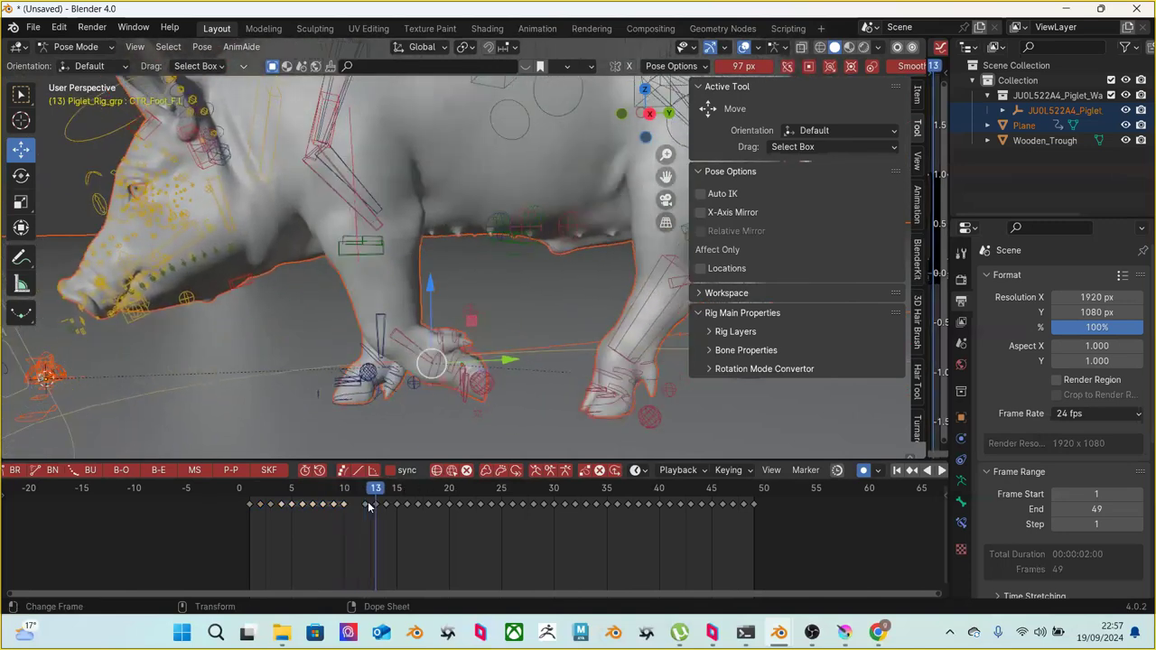
# Delete the front left foot control's keyframes at frames 13 and 12
pyautogui.press('Left')
pyautogui.rightClick(373, 508)
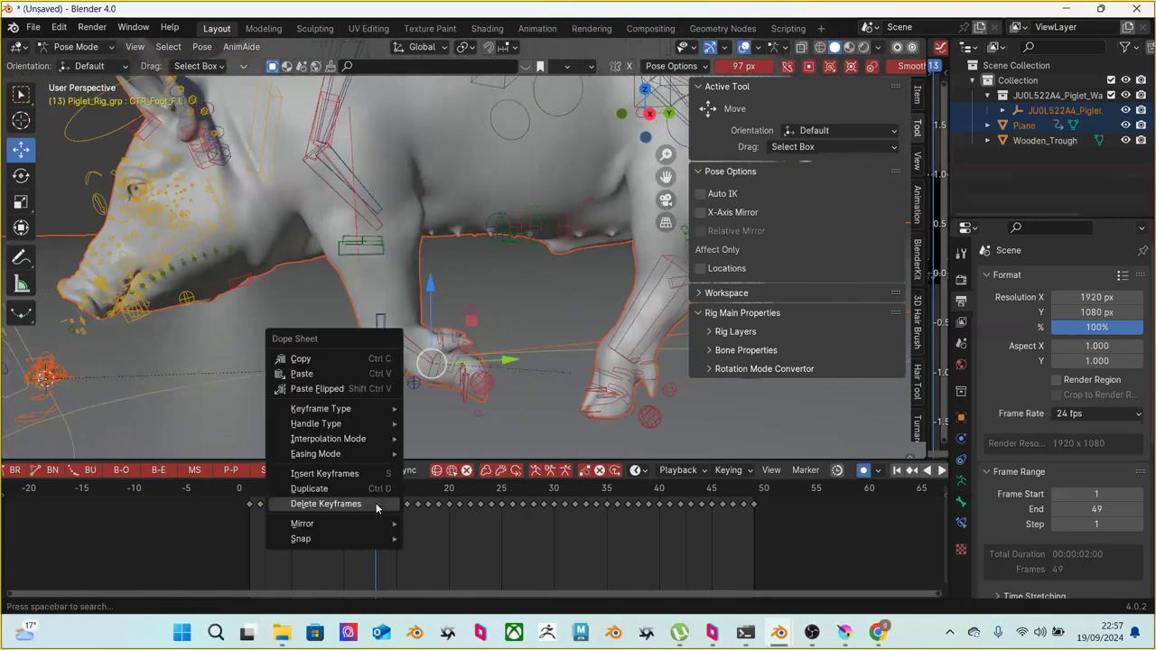
pyautogui.click(366, 503)
pyautogui.press('Left')
pyautogui.press('Right')
pyautogui.press('Left')
pyautogui.press('Left')
pyautogui.press('Right')
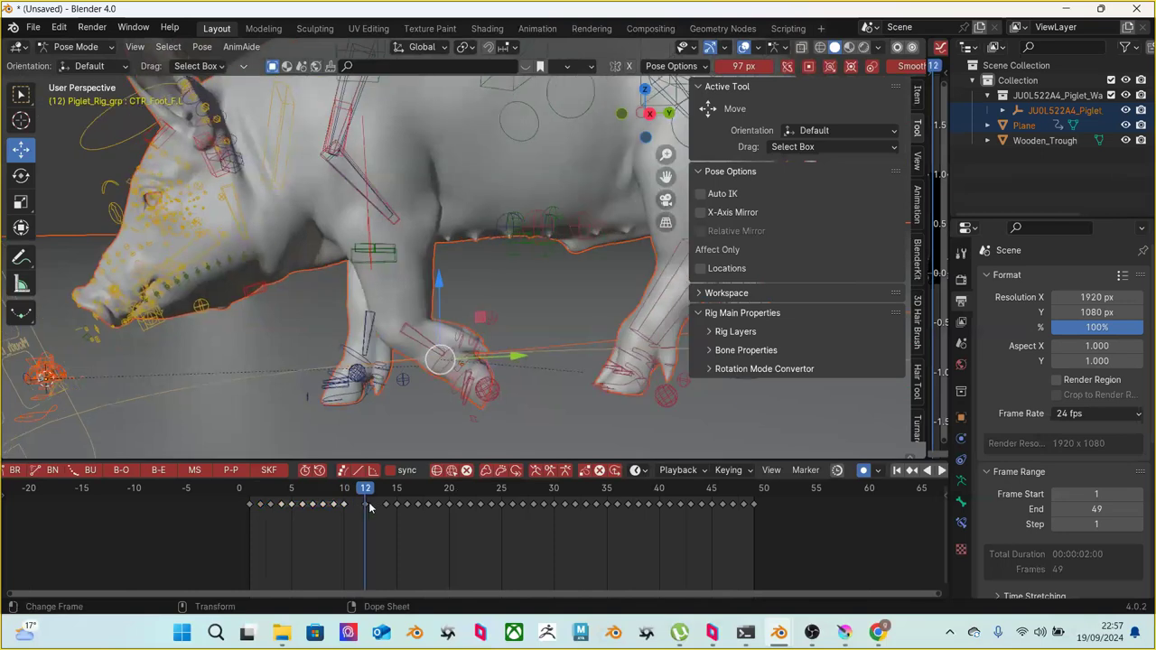
pyautogui.rightClick(367, 507)
pyautogui.click(365, 503)
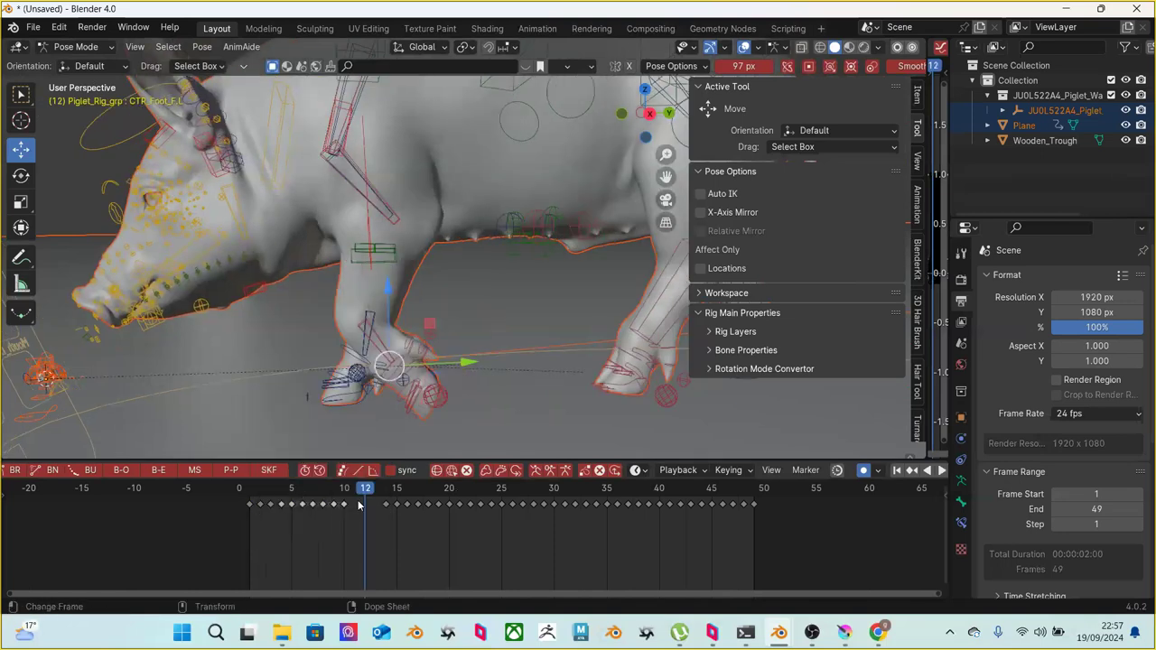
# Step through frames 11 to 17 and scrub the opening frames to review the front left foot's swing and contact
pyautogui.press('Left')
pyautogui.press('Left')
pyautogui.press('Right')
pyautogui.press('Right')
pyautogui.press('Right')
pyautogui.press('Right')
pyautogui.press('Right')
pyautogui.press('Right')
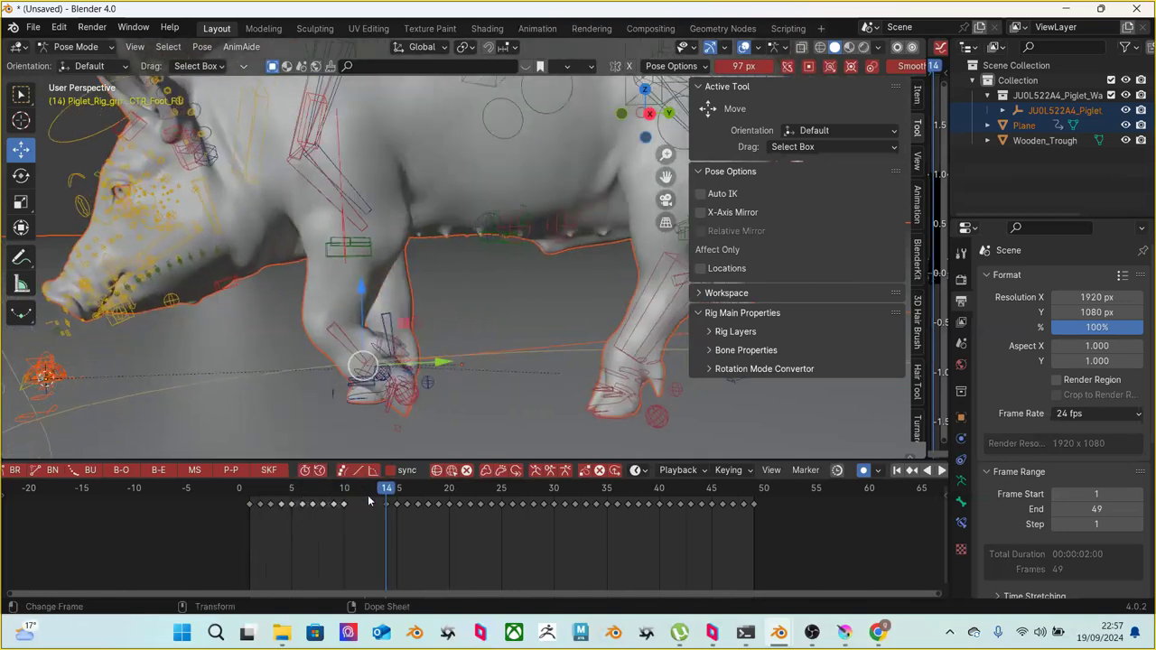
pyautogui.press('Right')
pyautogui.press('Right')
pyautogui.press('Left')
pyautogui.press('Right')
pyautogui.press('Left')
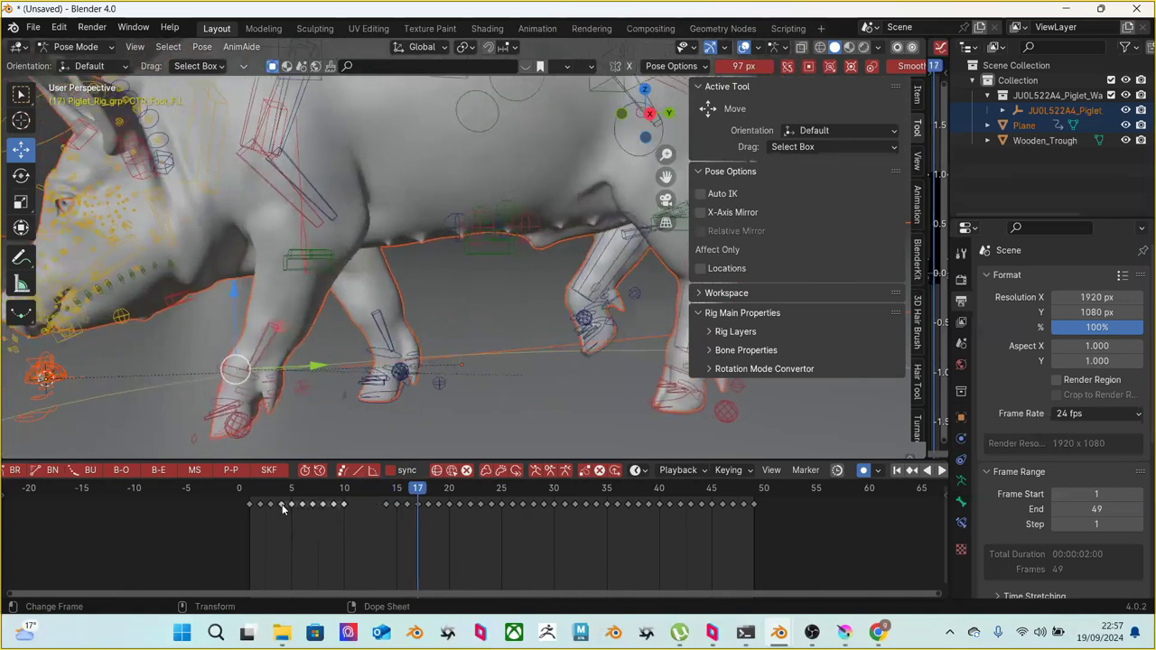
pyautogui.moveTo(251, 498); pyautogui.dragTo(334, 498)
pyautogui.press('Right')
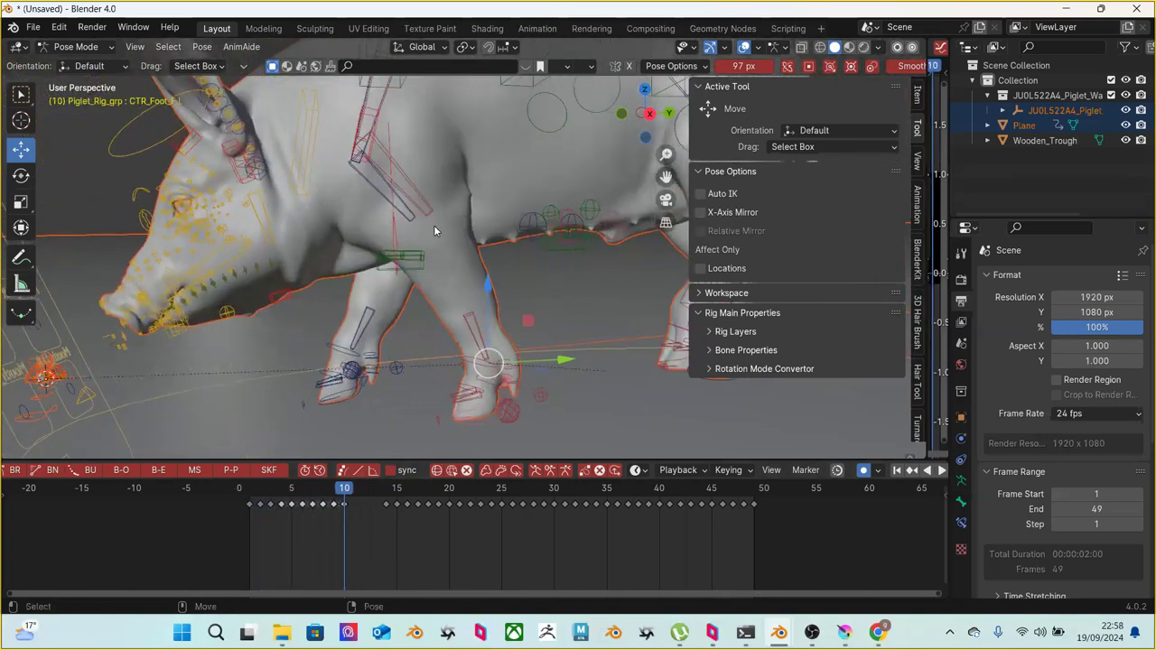
# Select the left shoulder control and adjust its height slightly along the Z axis at frame 10
pyautogui.moveTo(431, 168); pyautogui.dragTo(411, 154, button='middle')
pyautogui.click(415, 157)
pyautogui.scroll(-1, 416, 156)
pyautogui.moveTo(418, 122); pyautogui.dragTo(416, 123)
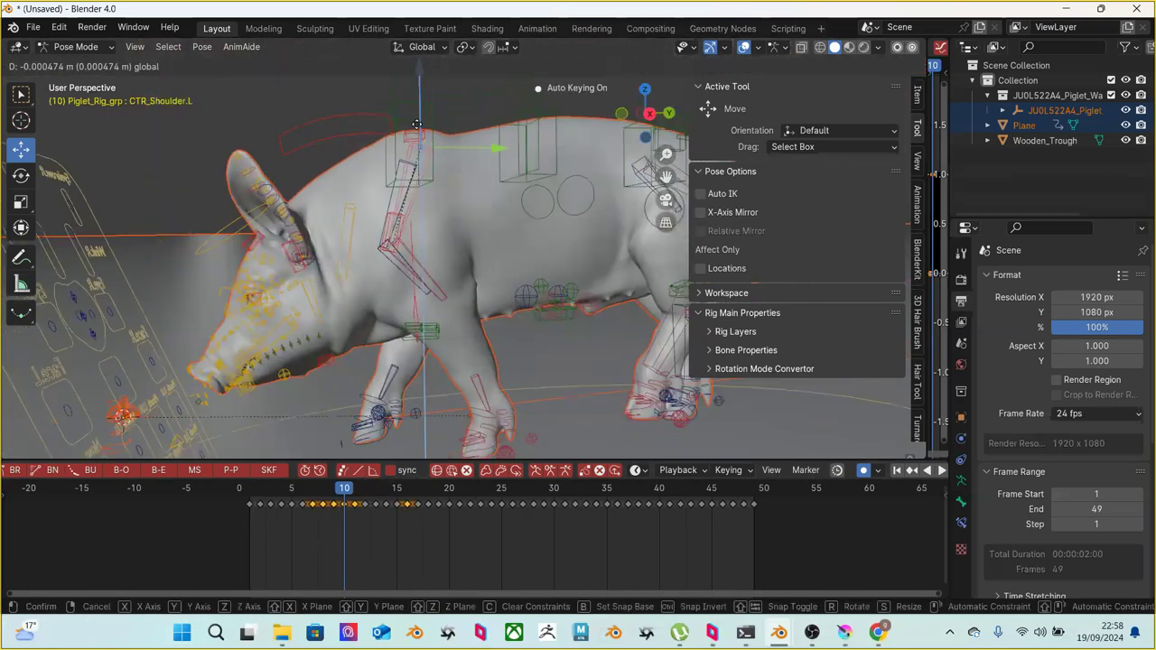
pyautogui.click(431, 171)
pyautogui.moveTo(431, 172); pyautogui.dragTo(457, 186, button='middle')
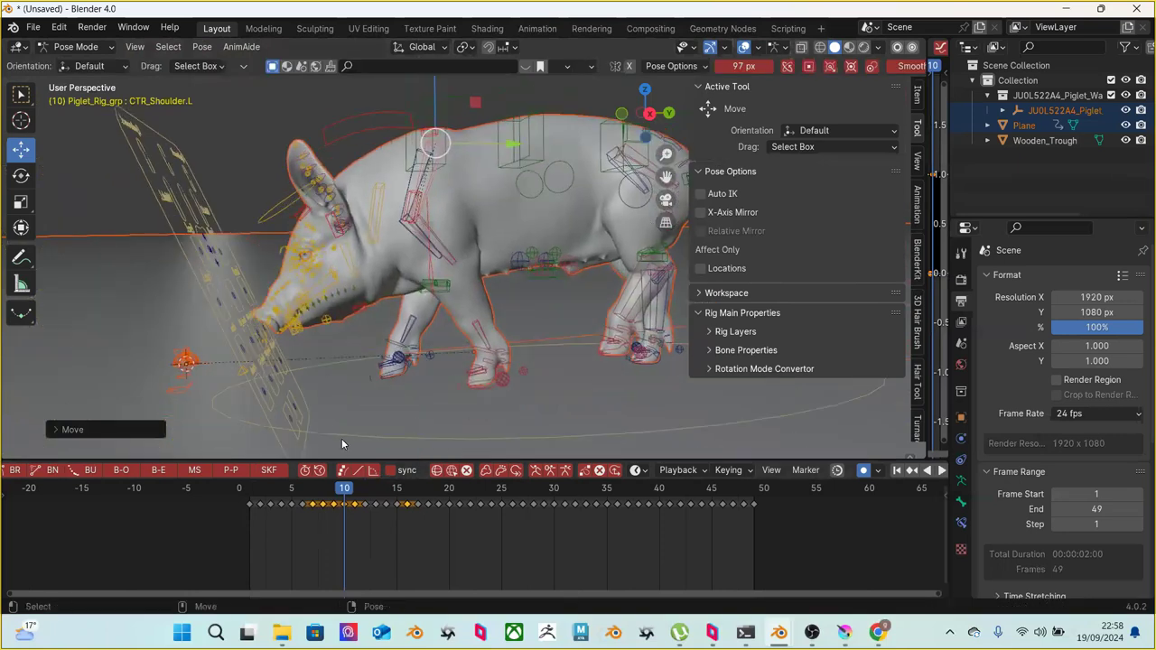
# Step back and forth through frames 8 to 11 to examine how the front left leg follows the shoulder
pyautogui.press('Left')
pyautogui.press('Left')
pyautogui.press('Right')
pyautogui.press('Right')
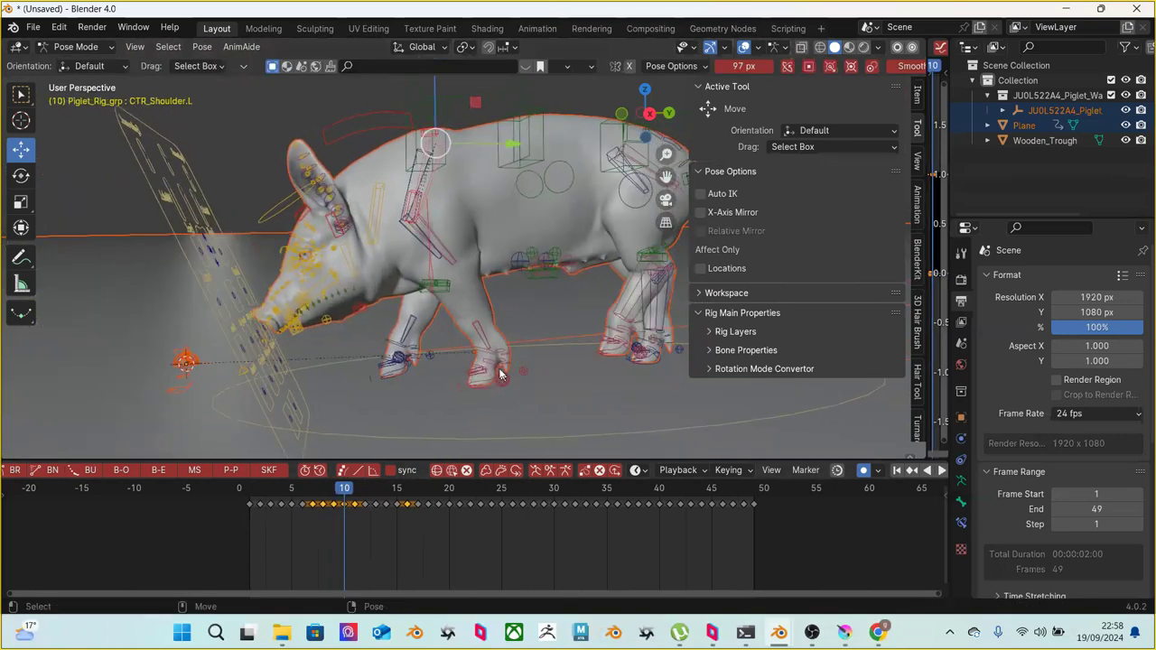
pyautogui.press('Left')
pyautogui.press('Right')
pyautogui.press('Right')
pyautogui.press('Left')
pyautogui.press('Right')
pyautogui.press('Left')
pyautogui.press('Right')
pyautogui.press('Left')
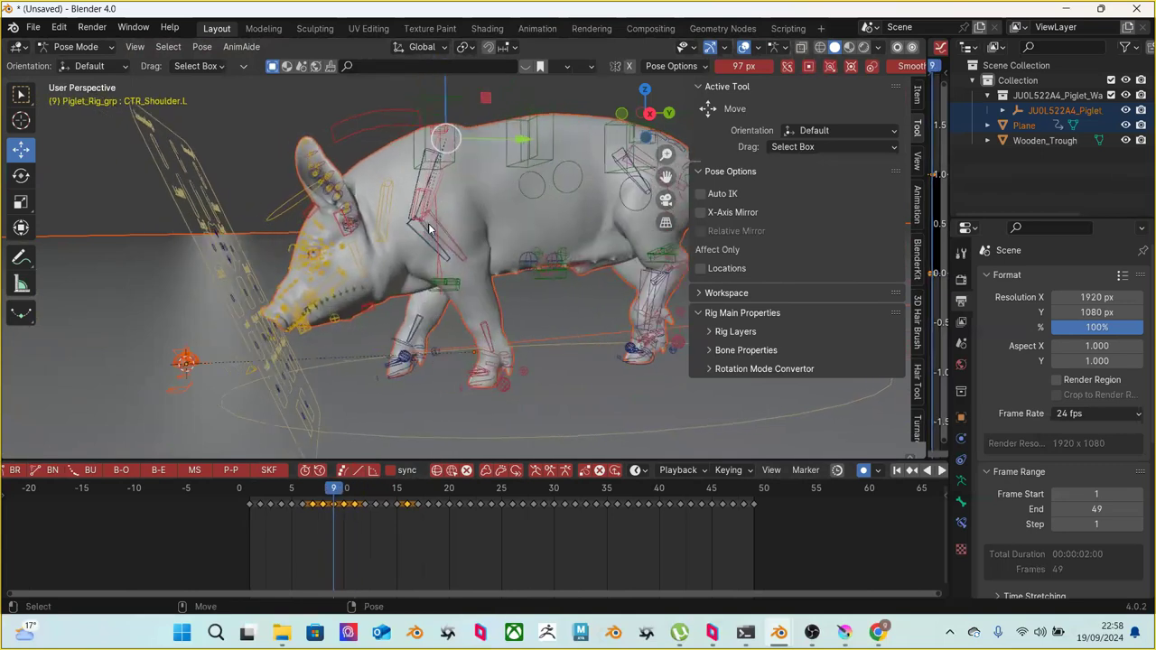
# Select the front left foot control and shift it slightly along the Y axis at frame 11
pyautogui.click(491, 367)
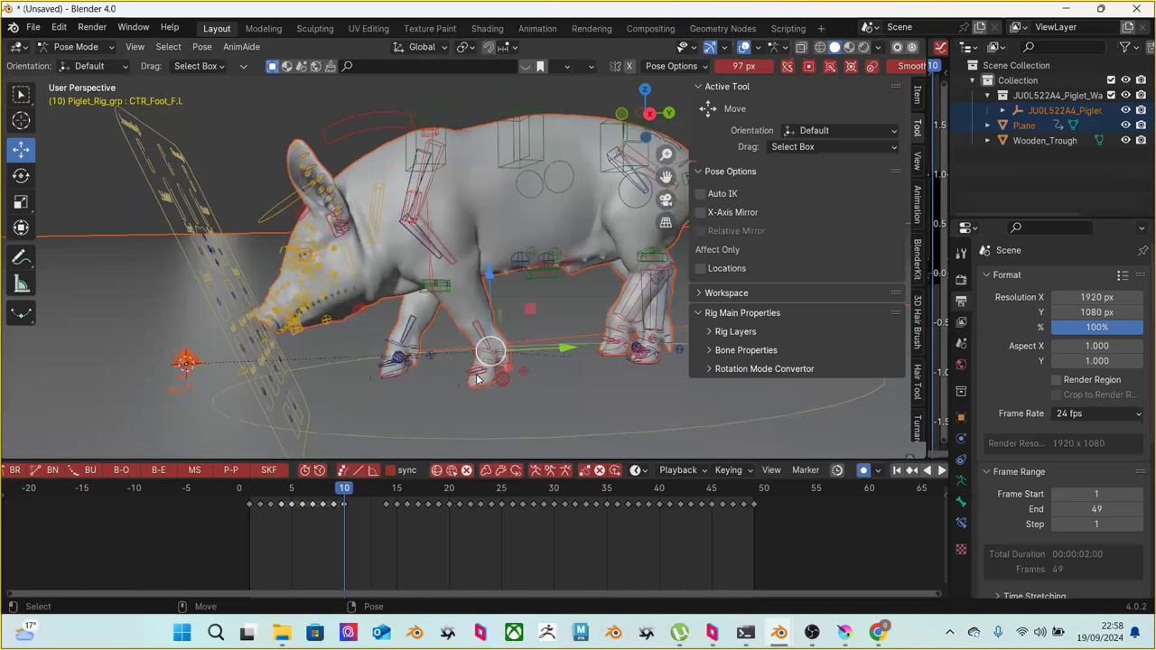
pyautogui.press('Right')
pyautogui.moveTo(477, 347); pyautogui.dragTo(490, 351)
pyautogui.press('Right')
# Step between frames 11 and 19 and back to frame 2 to review the front left foot's swing
pyautogui.press('Right')
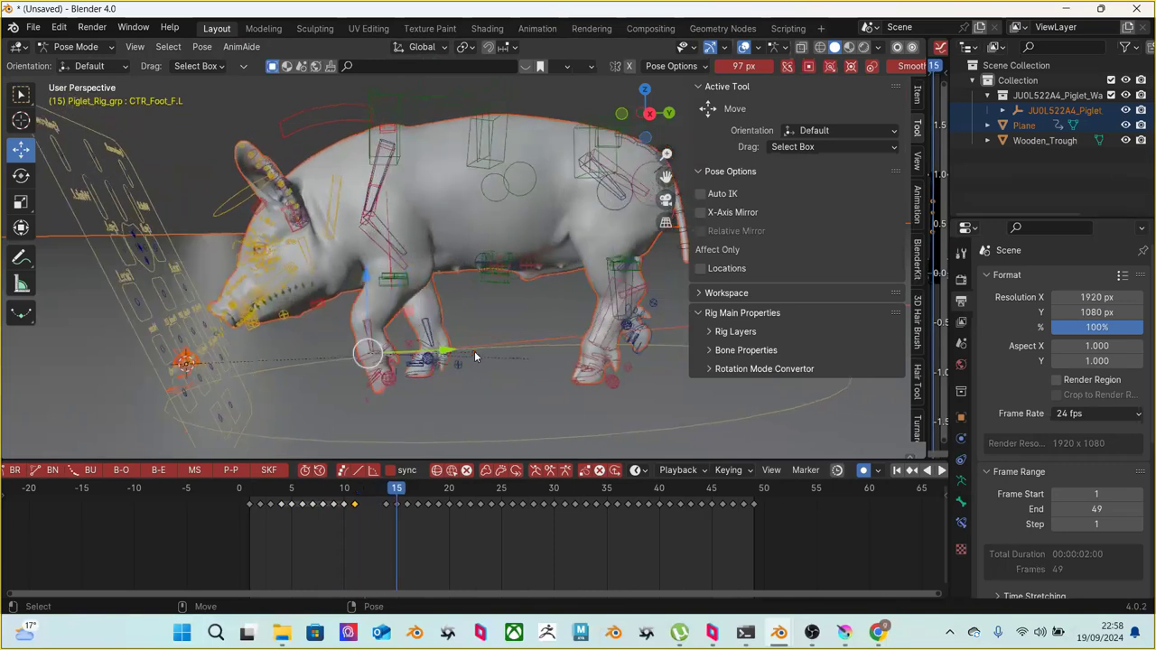
pyautogui.press('Left')
pyautogui.press('Left')
pyautogui.press('Left')
pyautogui.press('Right')
pyautogui.press('Right')
pyautogui.press('Right')
pyautogui.press('Right')
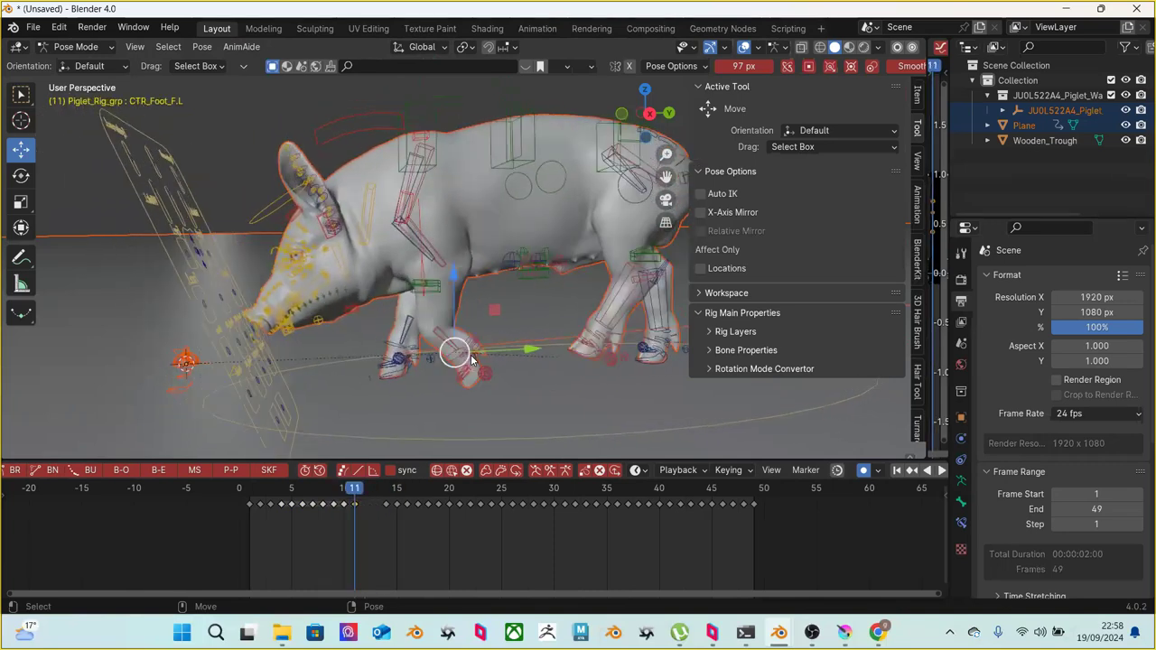
pyautogui.press('Right')
pyautogui.press('Right')
pyautogui.press('Right')
pyautogui.press('Right')
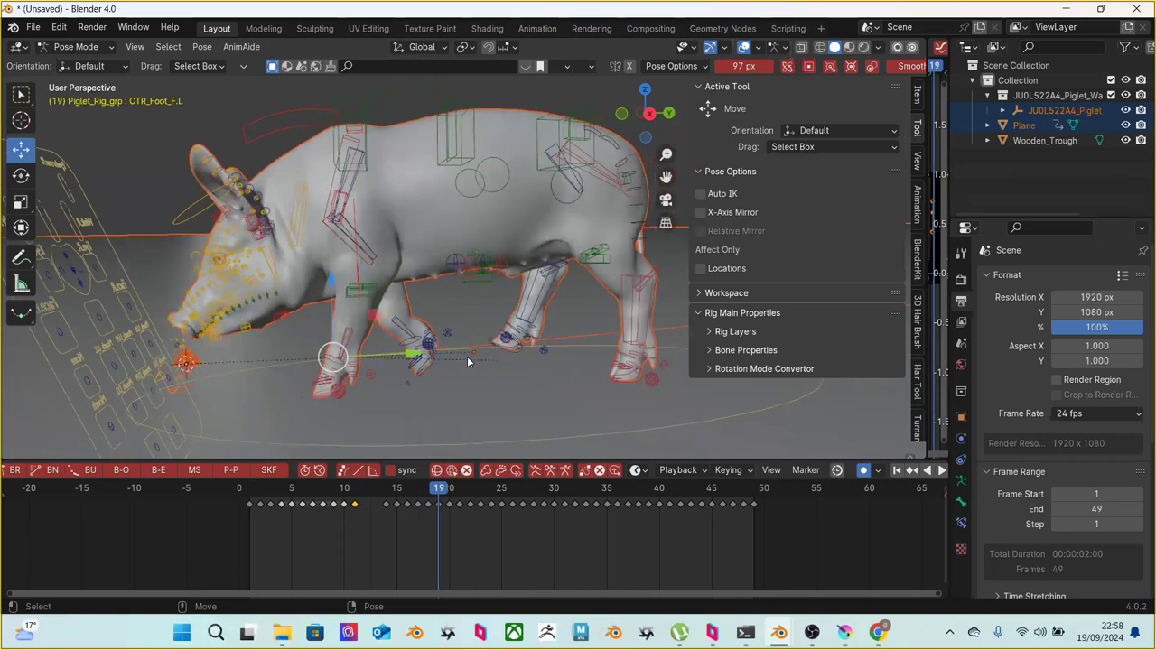
pyautogui.press('Left')
pyautogui.press('Left')
pyautogui.press('Left')
pyautogui.press('Left')
pyautogui.press('Left')
pyautogui.press('Left')
pyautogui.press('Left')
pyautogui.press('Left')
pyautogui.press('Left')
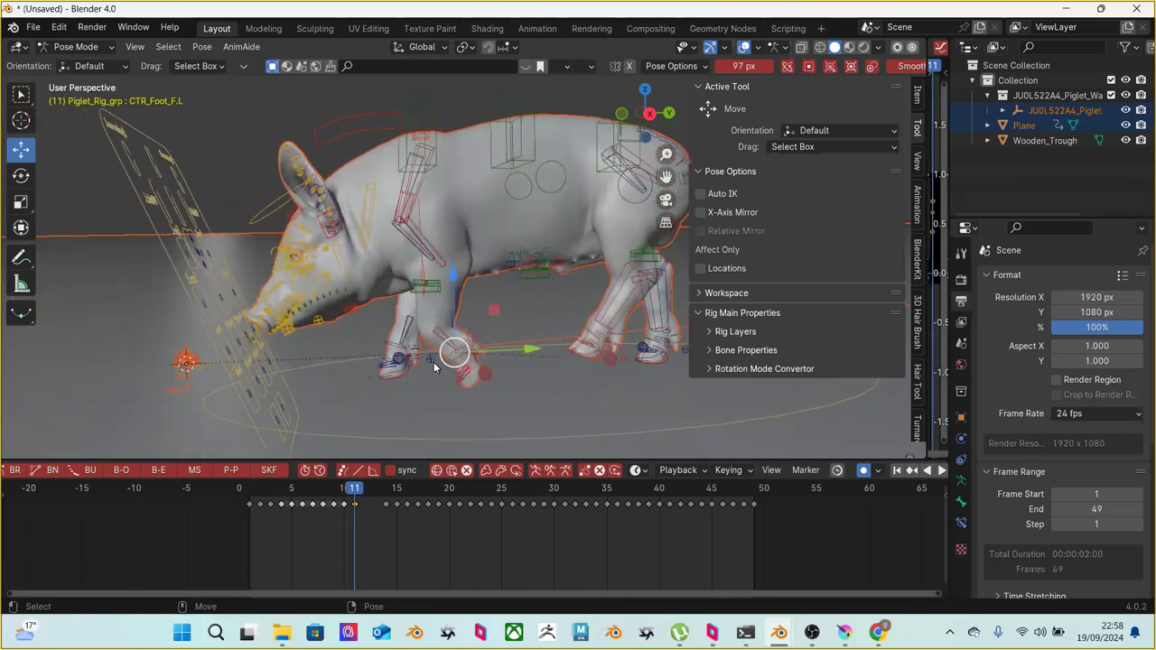
pyautogui.press('Left')
pyautogui.press('Left')
pyautogui.press('Left')
pyautogui.press('Left')
pyautogui.press('Left')
pyautogui.press('Left')
pyautogui.press('Left')
pyautogui.press('Left')
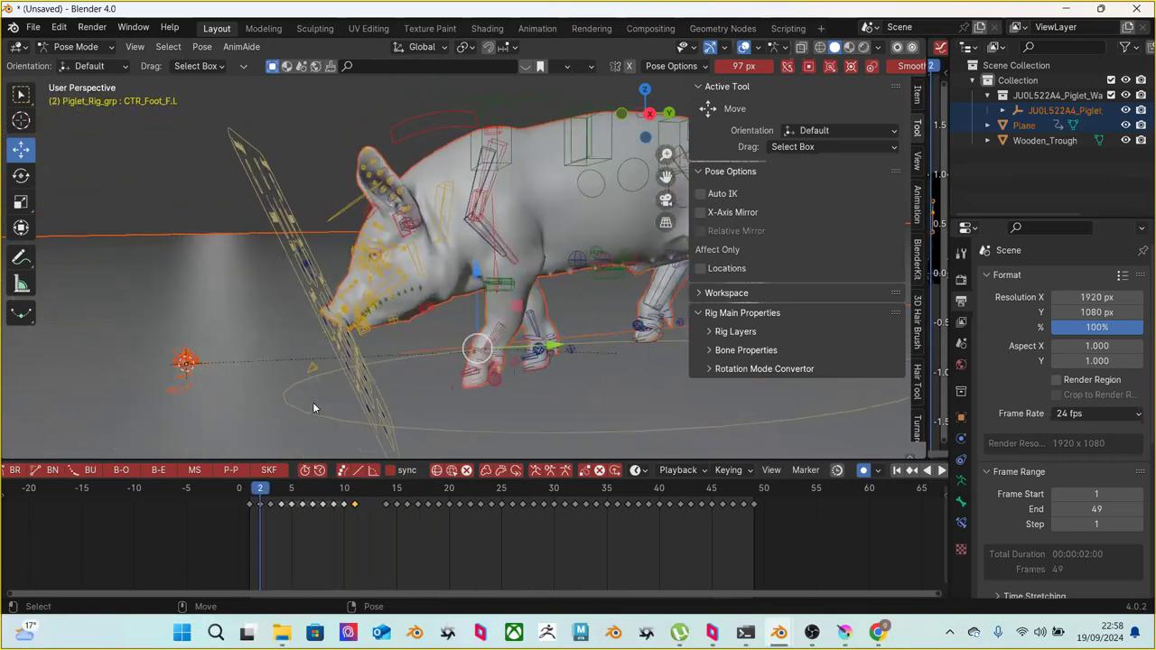
# Step back and forth through the frames around frame 3 to check the front left foot for sliding
pyautogui.press('Right')
pyautogui.press('Right')
pyautogui.press('Right')
pyautogui.press('Left')
pyautogui.press('Left')
pyautogui.press('Left')
pyautogui.press('Right')
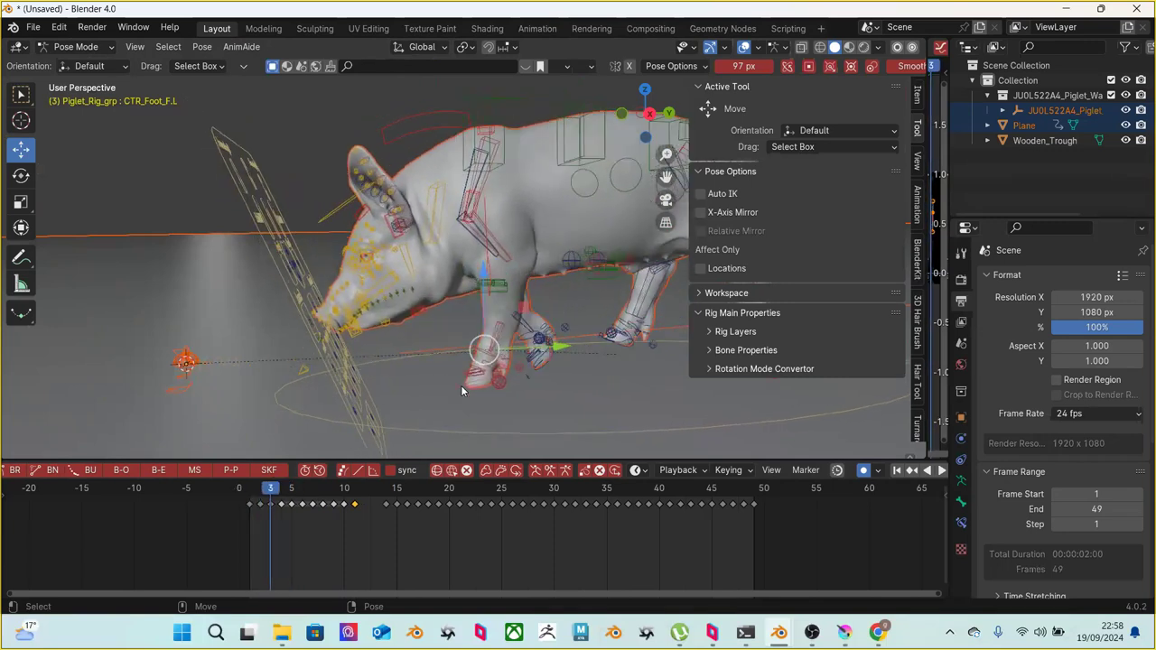
pyautogui.press('Left')
pyautogui.press('Right')
pyautogui.press('Right')
# Shift the front left foot control slightly along the Y axis at frame 3 to match its neighbouring frames
pyautogui.scroll(2, 506, 406)
pyautogui.keyDown('alt'); pyautogui.moveTo(505, 350); pyautogui.dragTo(475, 271, button='middle'); pyautogui.keyUp('alt')
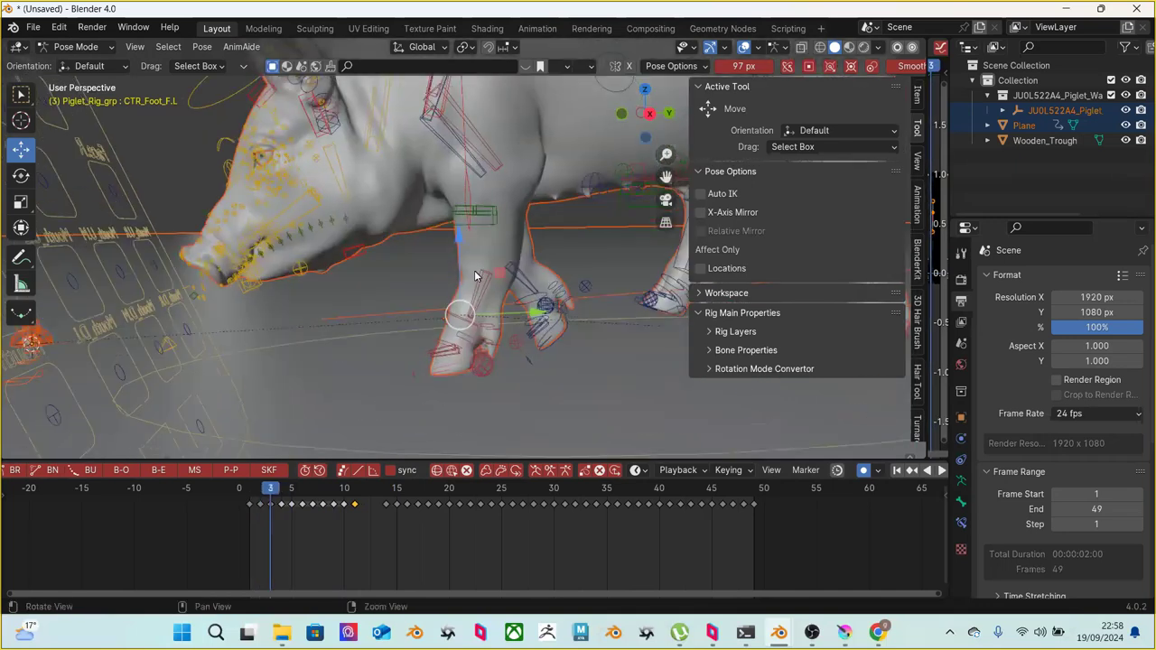
pyautogui.keyDown('alt'); pyautogui.moveTo(466, 327); pyautogui.dragTo(479, 340); pyautogui.keyUp('alt')
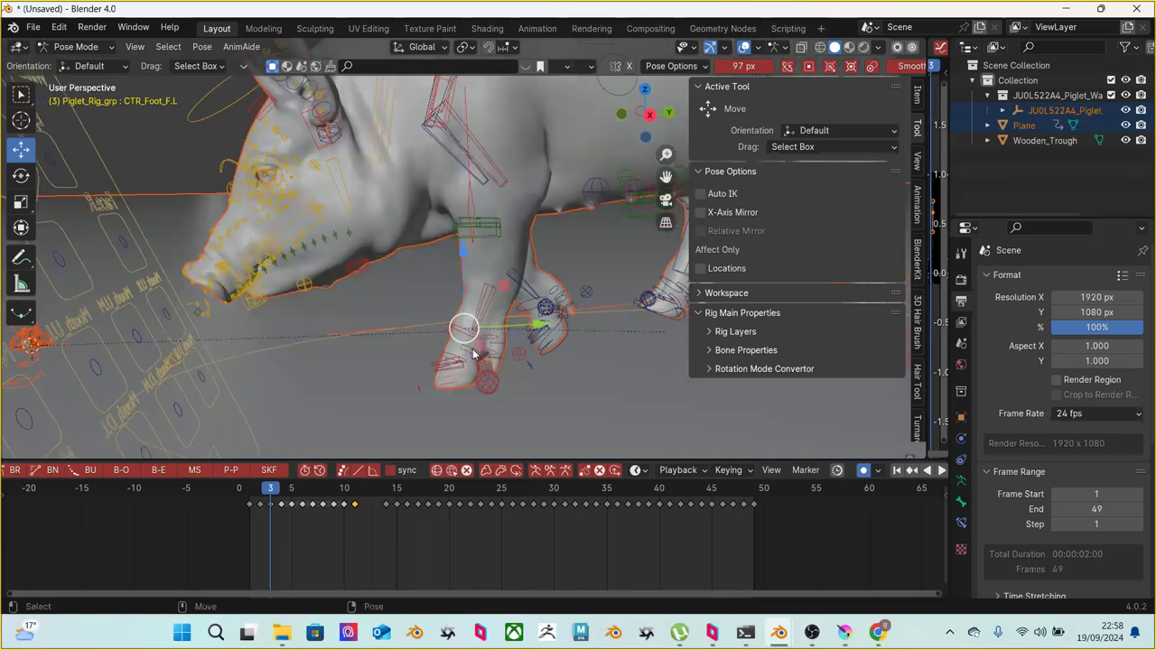
pyautogui.press('Right')
pyautogui.press('Right')
pyautogui.press('Left')
pyautogui.press('Left')
pyautogui.moveTo(507, 332)
pyautogui.mouseDown()
pyautogui.moveTo(519, 330)
pyautogui.moveTo(508, 334)
pyautogui.mouseUp()
# Flip between frame 3 and its neighbouring frames to compare the front left foot's ground position
pyautogui.press('Right')
pyautogui.press('Left')
pyautogui.press('Right')
pyautogui.press('Left')
pyautogui.press('Right')
pyautogui.press('Left')
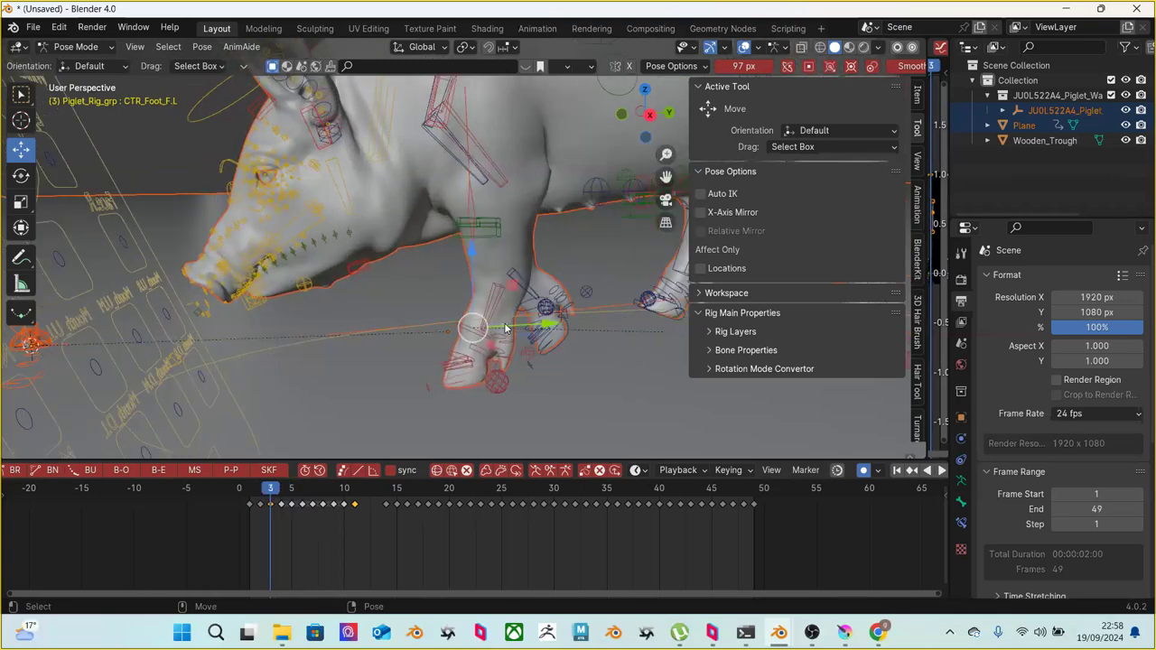
pyautogui.press('Right')
pyautogui.press('Left')
pyautogui.press('Left')
pyautogui.press('Left')
pyautogui.press('Right')
# Try deleting the front left foot control's keyframe at frame 2 and undo the deletion
pyautogui.click(263, 503)
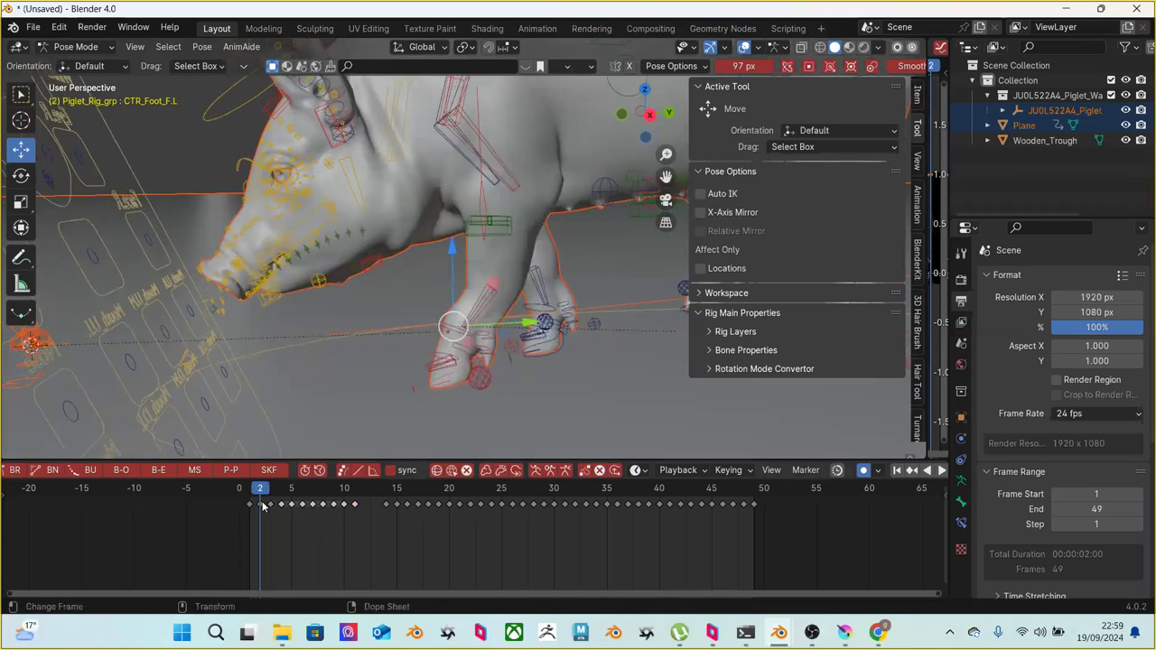
pyautogui.rightClick(263, 507)
pyautogui.click(256, 502)
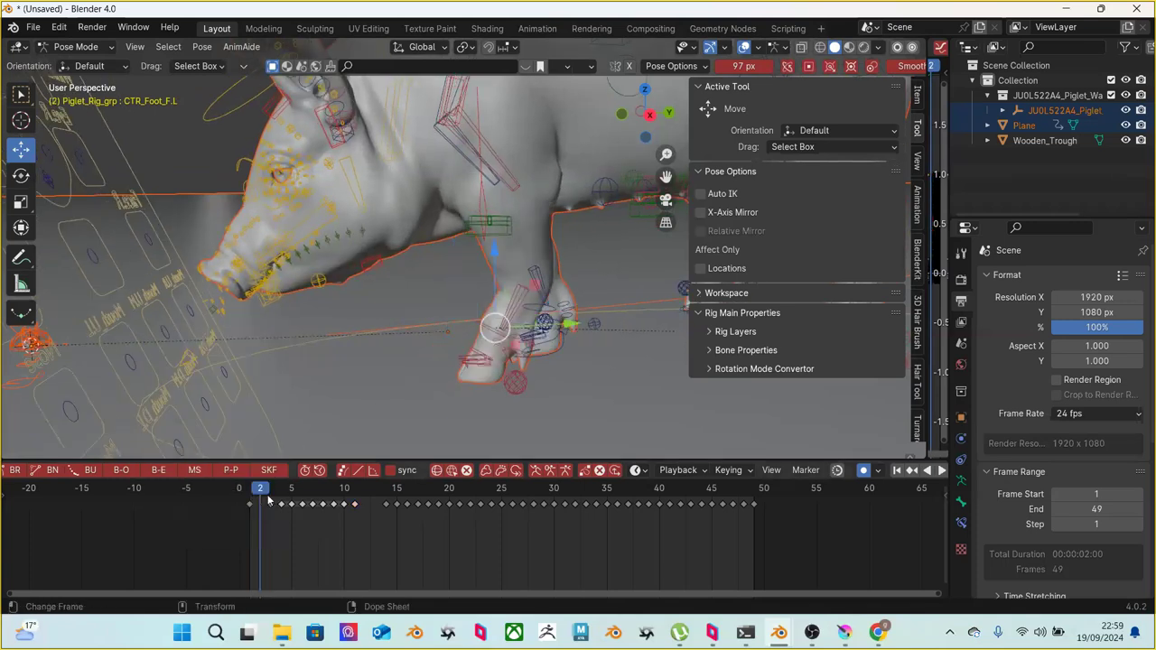
pyautogui.hotkey('ctrl', 'z')
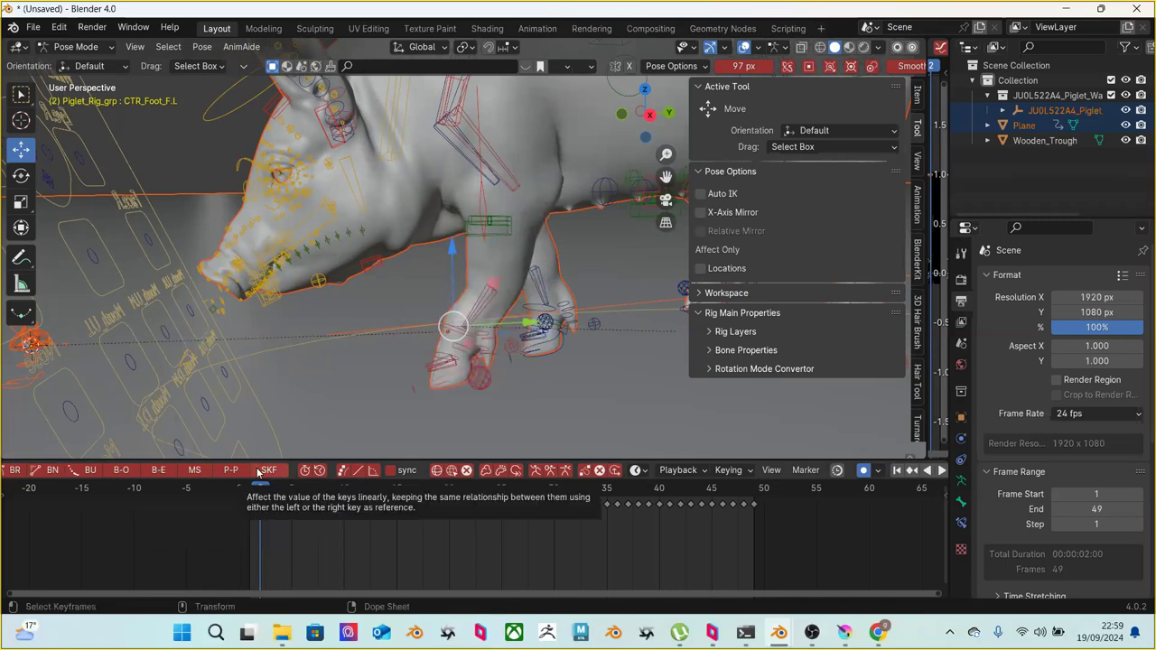
pyautogui.press('Left')
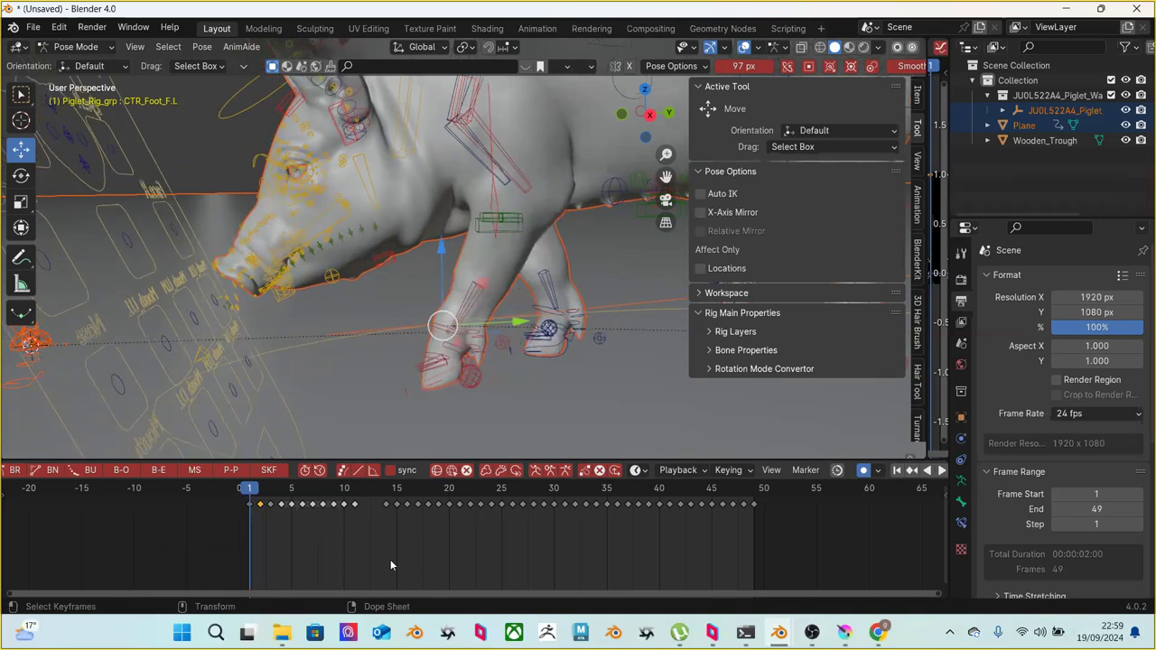
pyautogui.press('Right')
pyautogui.press('Right')
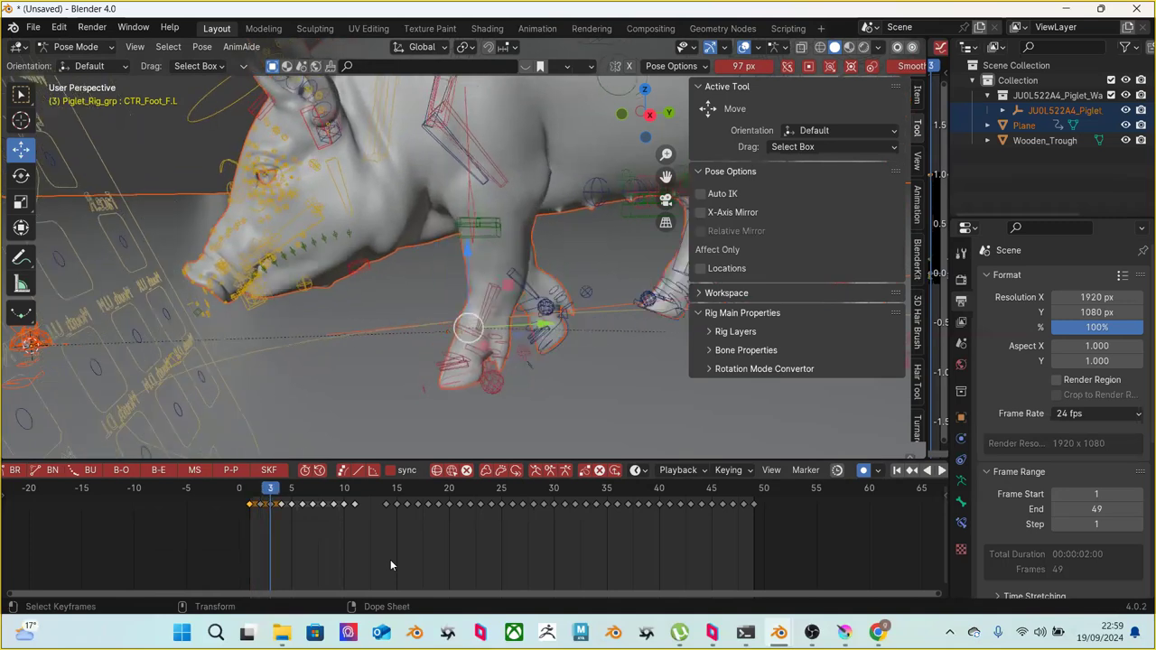
pyautogui.press('Left')
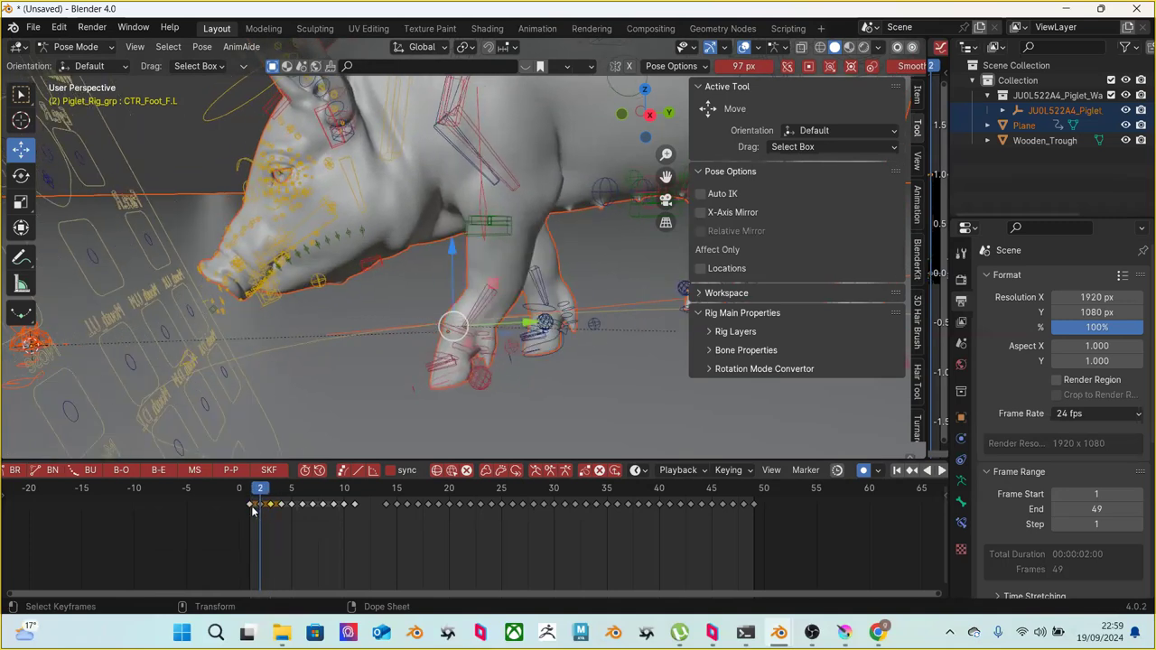
pyautogui.rightClick(260, 508)
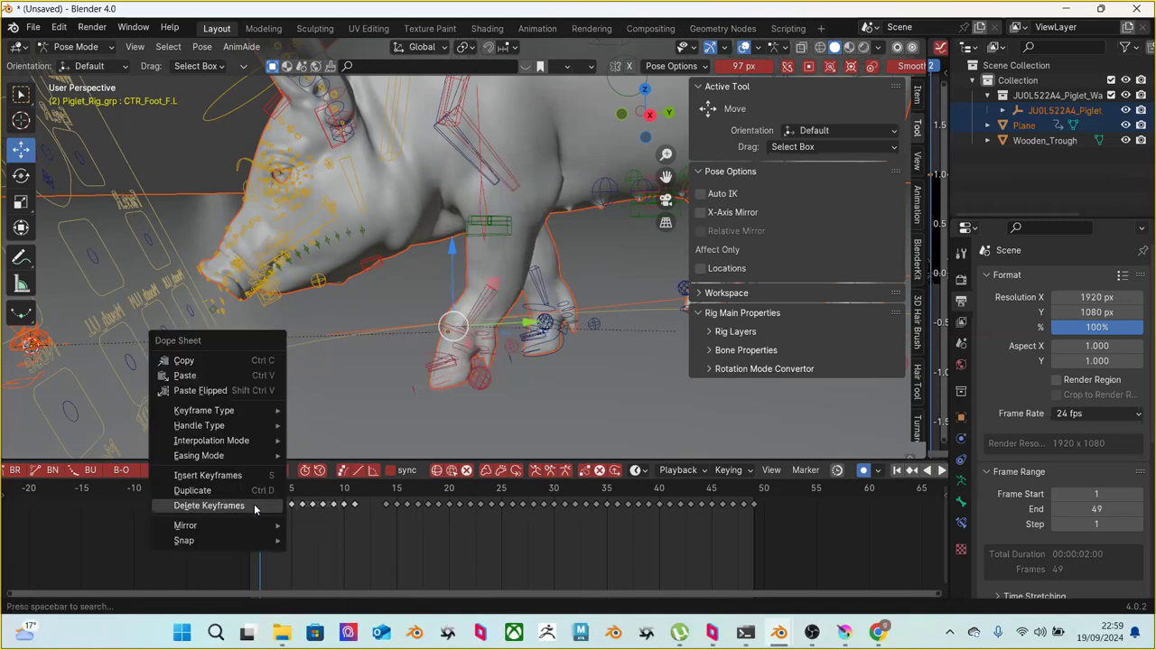
pyautogui.click(260, 509)
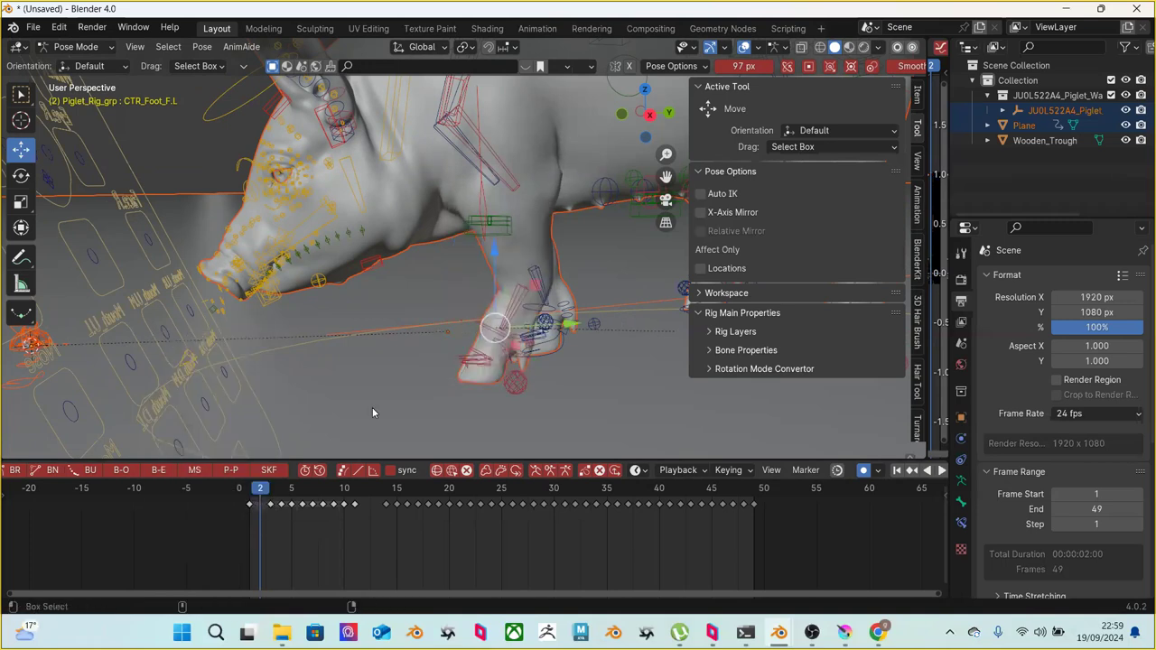
pyautogui.hotkey('ctrl', 'z')
# Step through frames 1 to 3 and play the walk to review the piglet's foot contact and overall motion
pyautogui.press('Left')
pyautogui.press('Right')
pyautogui.press('Right')
pyautogui.press('Left')
pyautogui.press('space')
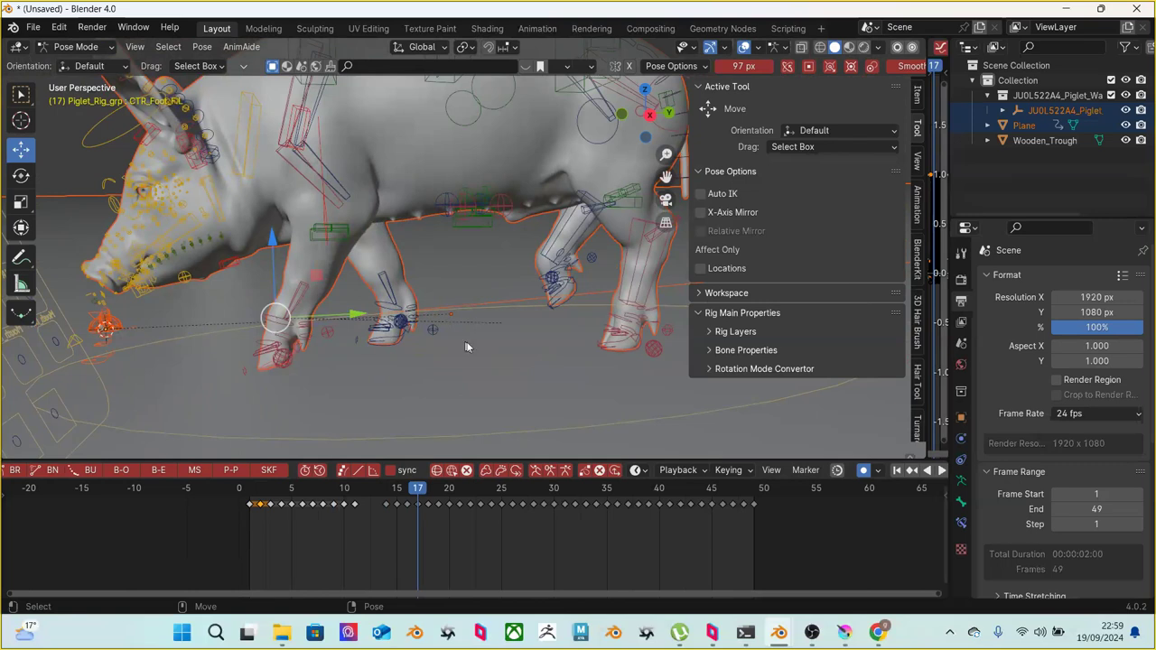
pyautogui.moveTo(475, 320)
pyautogui.mouseDown(button='middle')
pyautogui.moveTo(502, 308)
pyautogui.moveTo(491, 321)
pyautogui.mouseUp(button='middle')
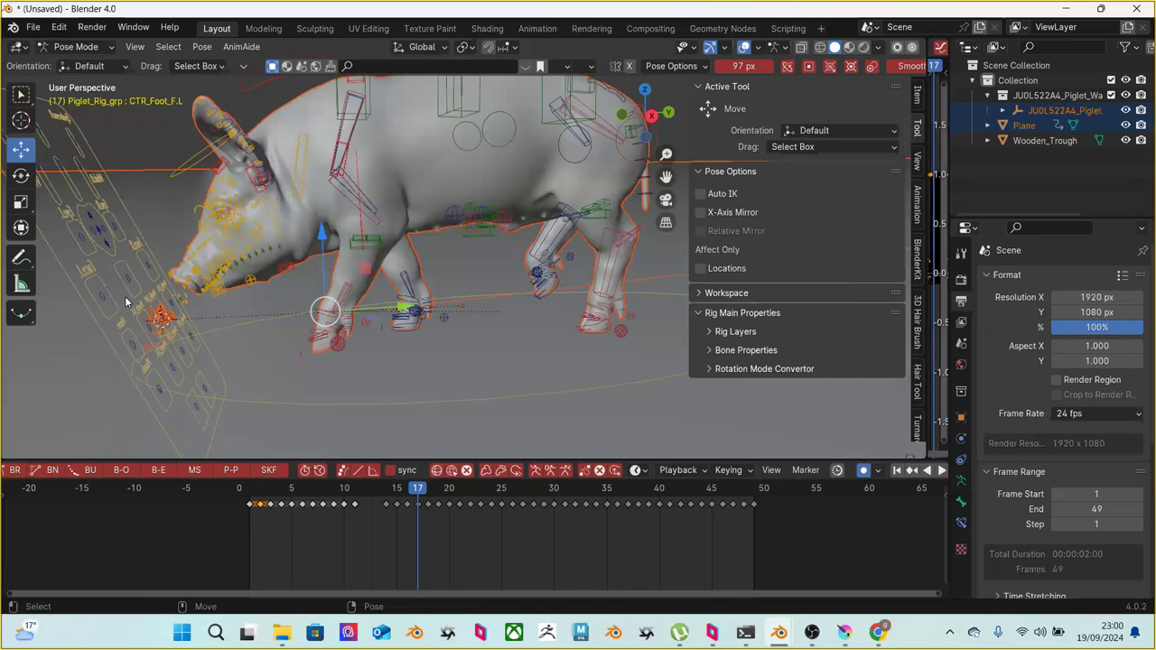
pyautogui.moveTo(124, 296); pyautogui.dragTo(93, 112, button='middle')
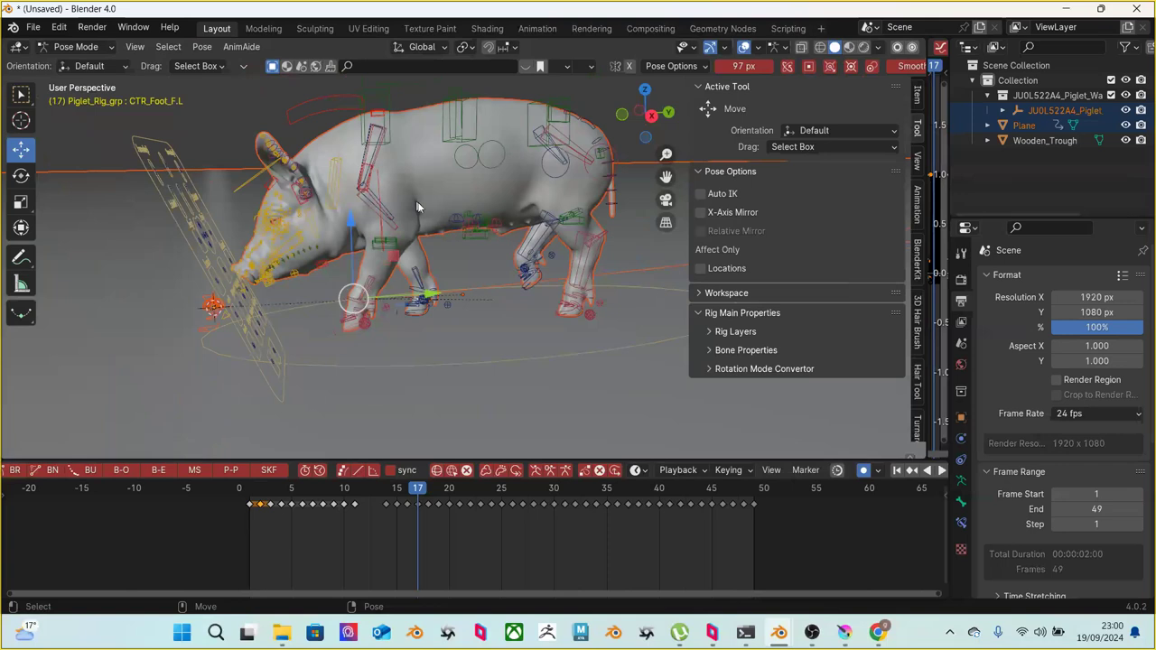
pyautogui.moveTo(432, 174); pyautogui.dragTo(476, 205, button='middle')
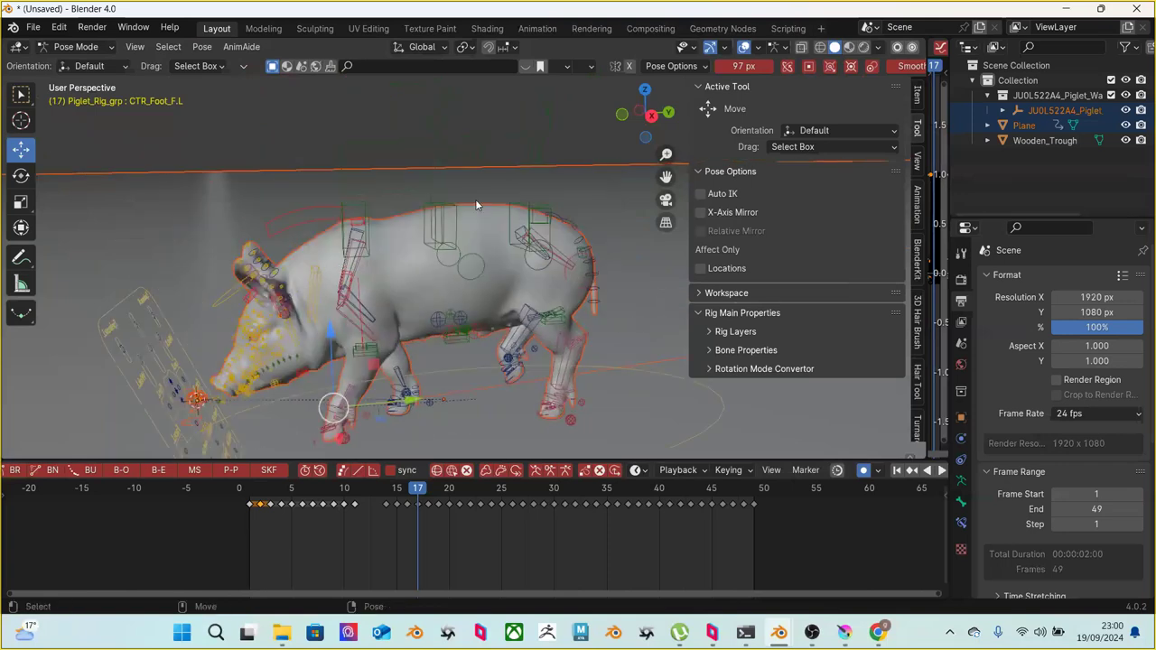
pyautogui.click(531, 199)
pyautogui.keyDown('shift'); pyautogui.moveTo(530, 413); pyautogui.dragTo(508, 338, button='middle'); pyautogui.keyUp('shift')
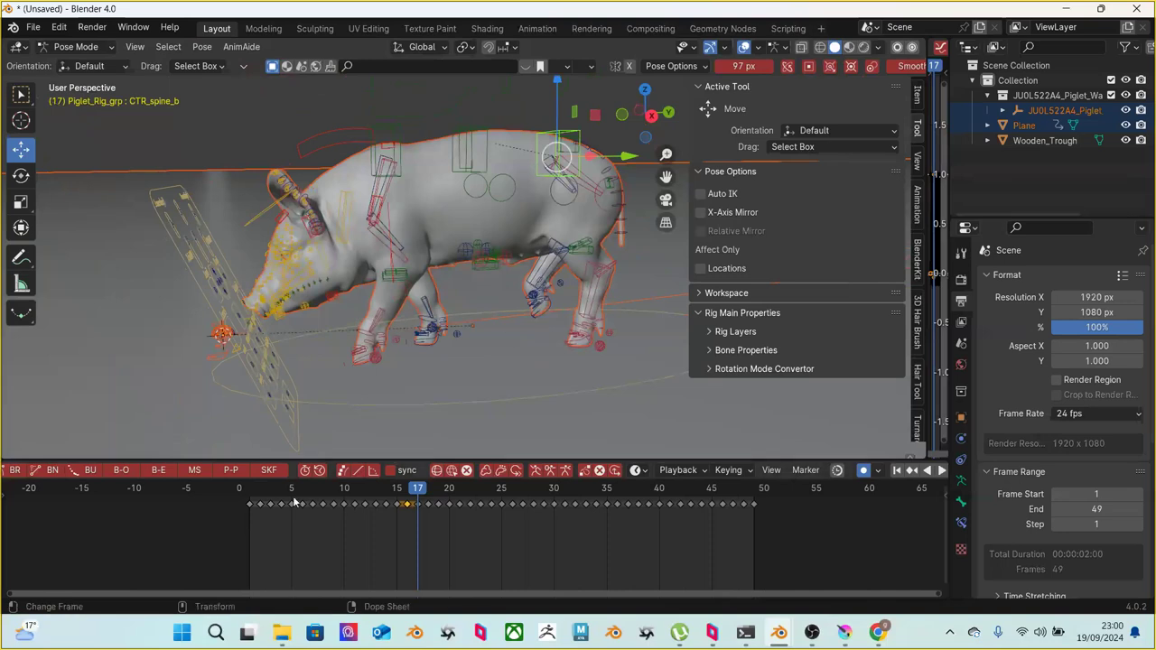
# Return to frame 2, select the front left foot control and step through frames 1 to 5 to examine its sliding
pyautogui.moveTo(250, 495)
pyautogui.mouseDown()
pyautogui.moveTo(298, 496)
pyautogui.moveTo(237, 492)
pyautogui.moveTo(283, 493)
pyautogui.moveTo(260, 494)
pyautogui.mouseUp()
pyautogui.scroll(1, 406, 430)
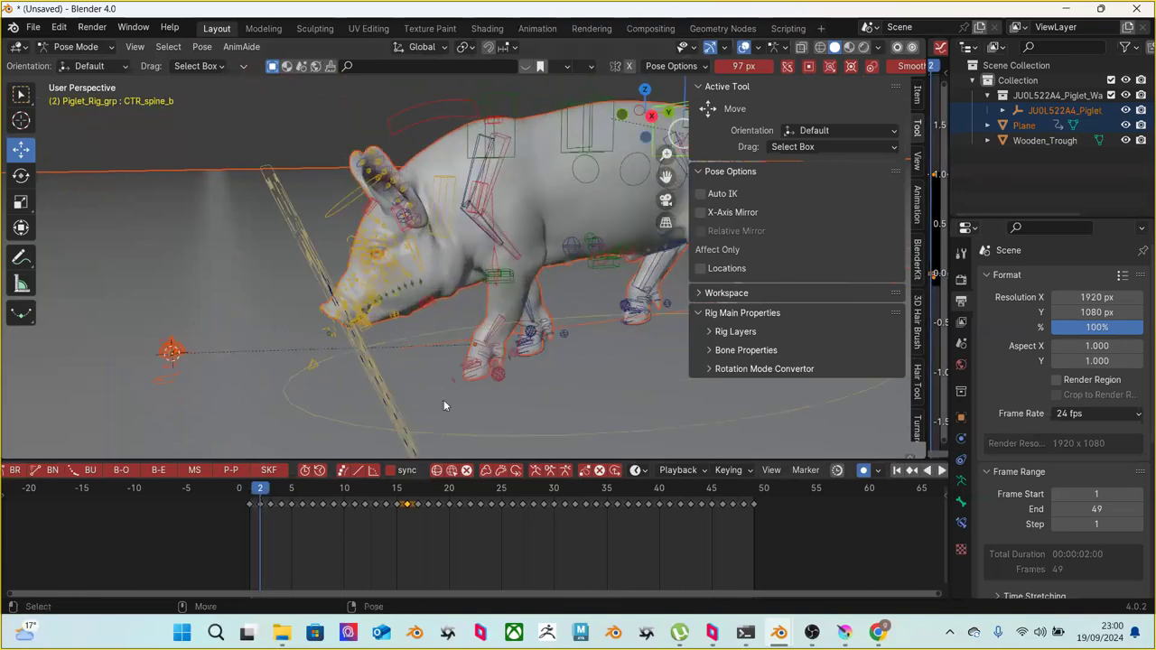
pyautogui.scroll(3, 444, 405)
pyautogui.click(461, 365)
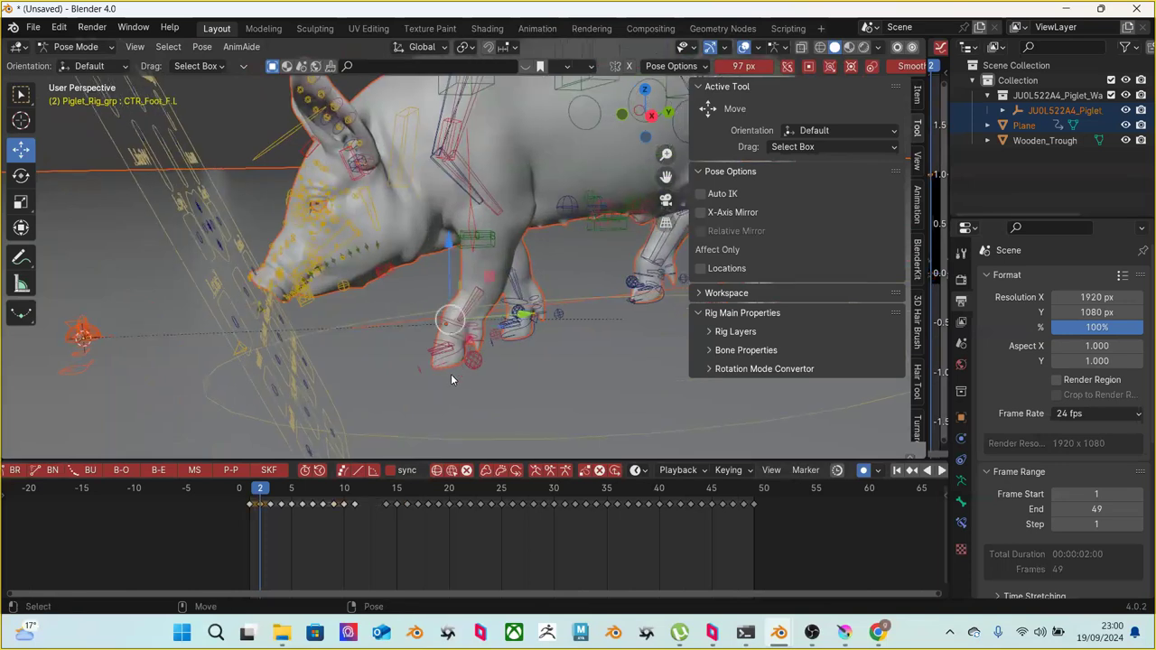
pyautogui.press('Right')
pyautogui.press('Right')
pyautogui.press('Left')
pyautogui.press('Left')
pyautogui.press('Left')
pyautogui.press('Right')
pyautogui.press('Right')
pyautogui.press('Right')
pyautogui.press('Right')
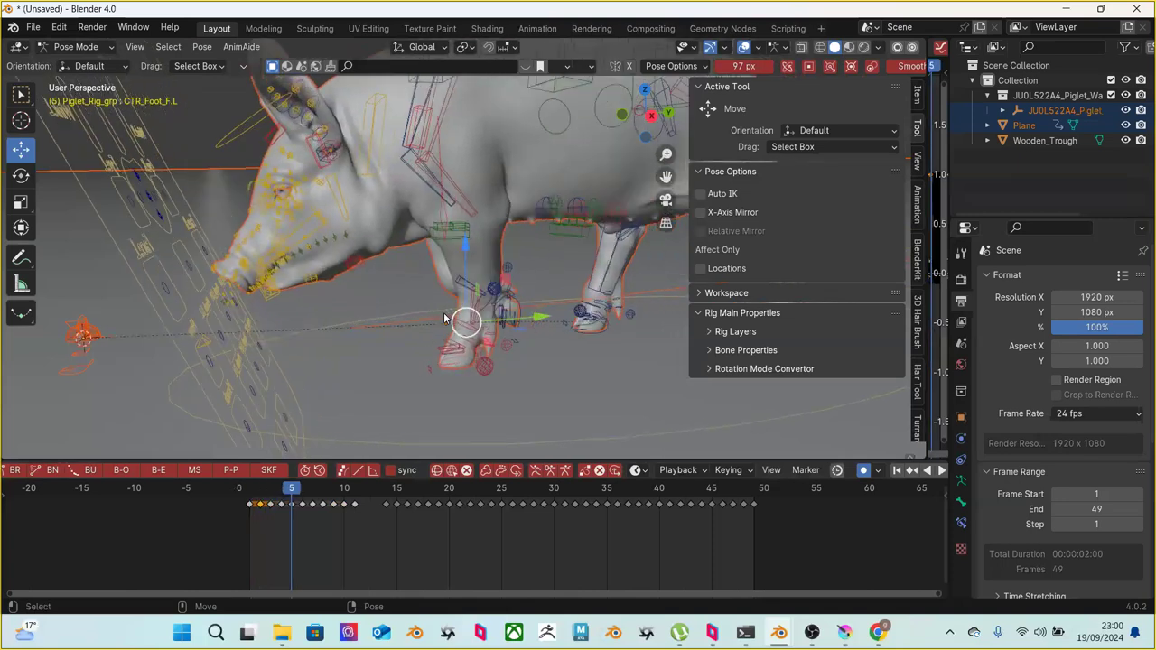
pyautogui.press('Left')
pyautogui.press('Left')
pyautogui.press('Left')
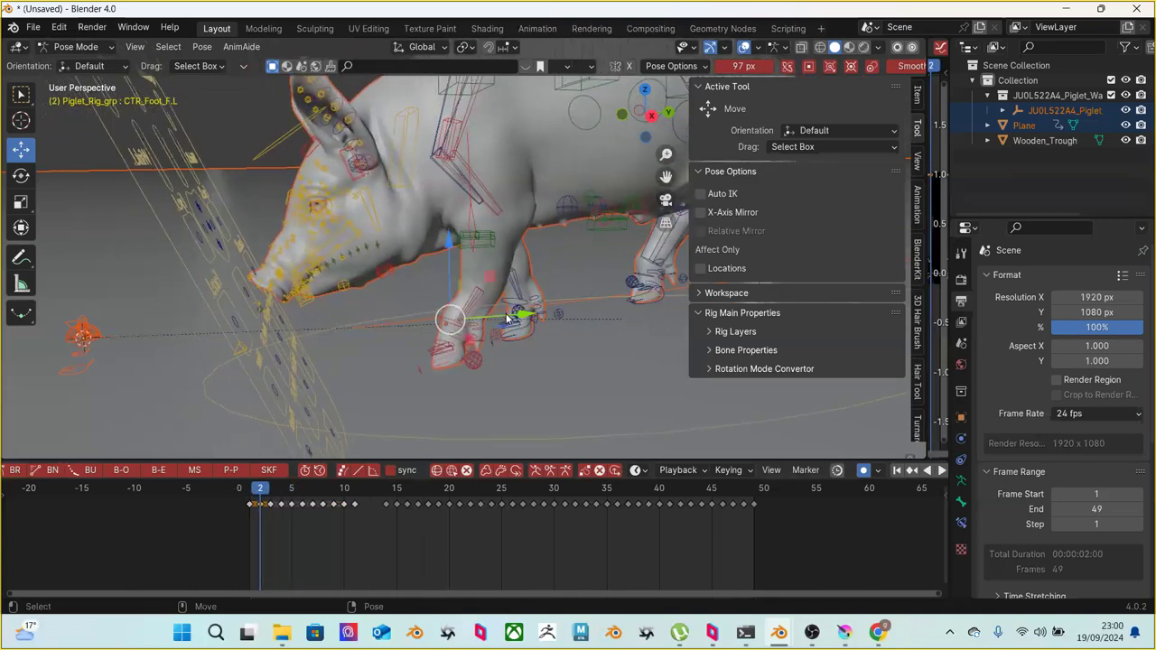
pyautogui.press('Right')
pyautogui.press('Right')
pyautogui.press('Left')
pyautogui.press('Left')
pyautogui.press('Left')
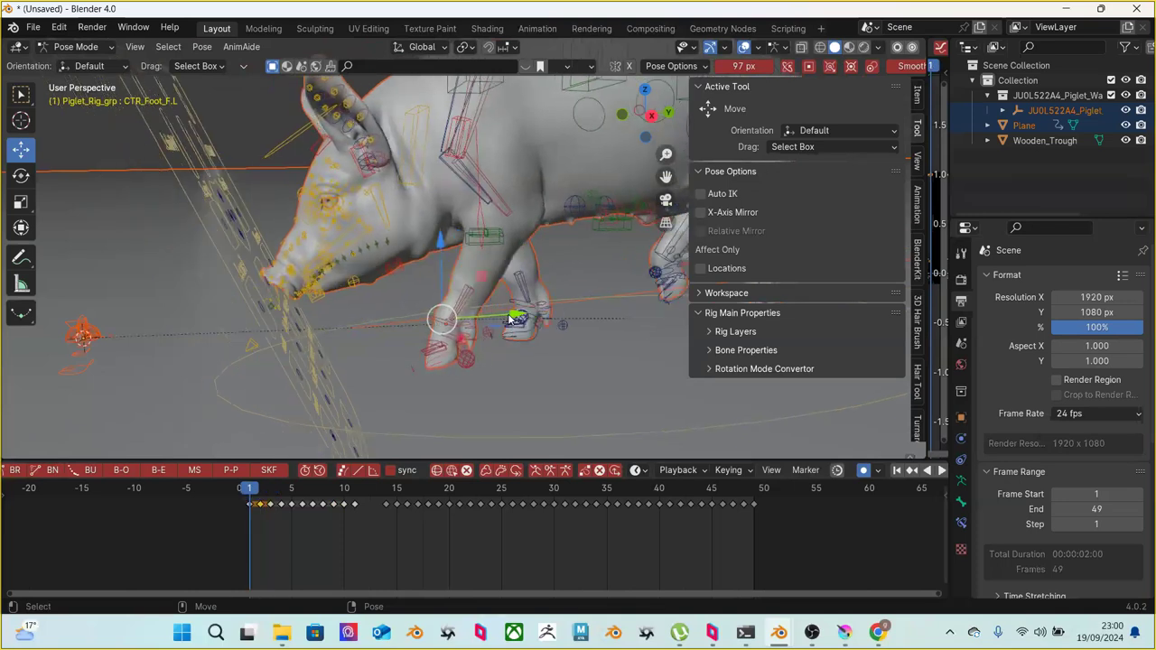
# Compare the foot's position across the opening frames and shift the front left foot control slightly along the Y axis at frame 2
pyautogui.press('Right')
pyautogui.press('Left')
pyautogui.press('Right')
pyautogui.press('Left')
pyautogui.press('Right')
pyautogui.press('Left')
pyautogui.press('Right')
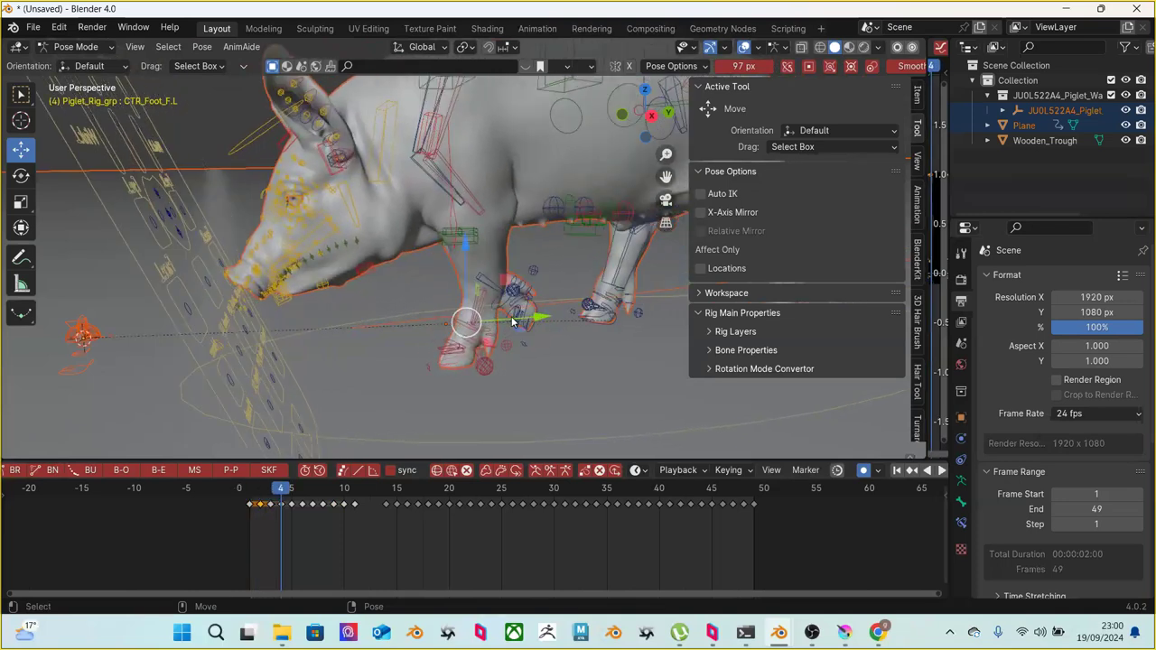
pyautogui.press('Left')
pyautogui.press('Right')
pyautogui.moveTo(516, 319); pyautogui.dragTo(523, 317)
pyautogui.press('Right')
pyautogui.press('Left')
# Select the front left shin IK bone and rotate it at frame 2 to straighten the lower leg
pyautogui.click(480, 299)
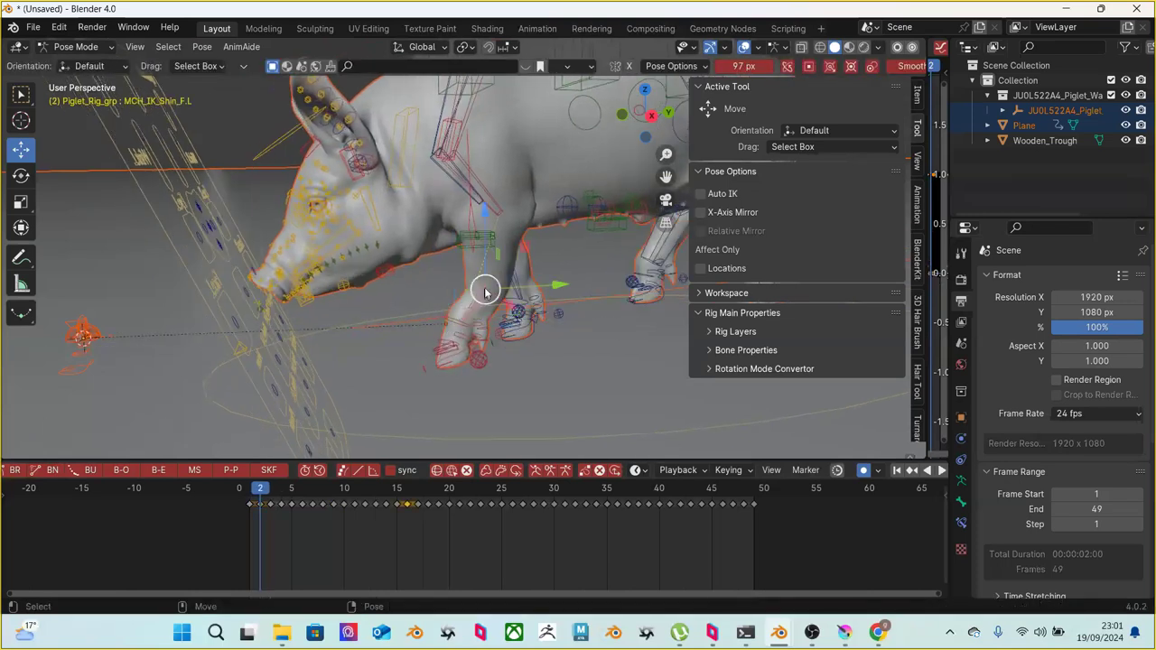
pyautogui.press('e')
pyautogui.moveTo(532, 241); pyautogui.dragTo(515, 261)
pyautogui.moveTo(415, 266); pyautogui.dragTo(528, 220)
pyautogui.press('c')
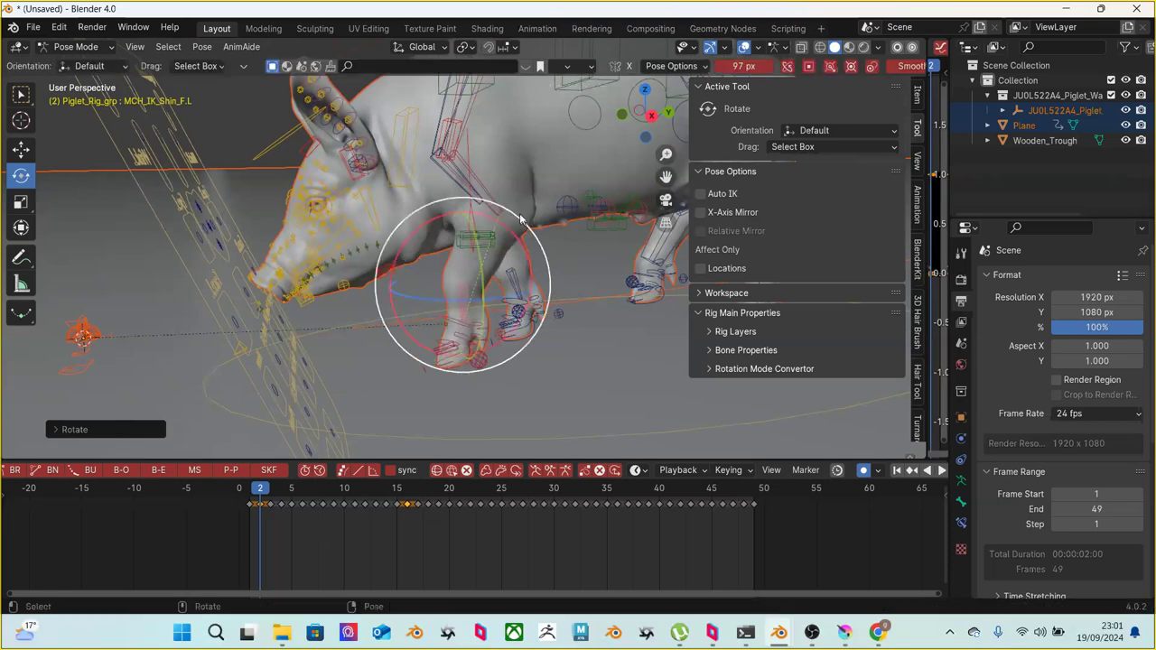
# Select the left shoulder control and adjust its height slightly along the Z axis at frames 2 and 3
pyautogui.click(464, 116)
pyautogui.moveTo(464, 117); pyautogui.dragTo(439, 143, button='middle')
pyautogui.press('w')
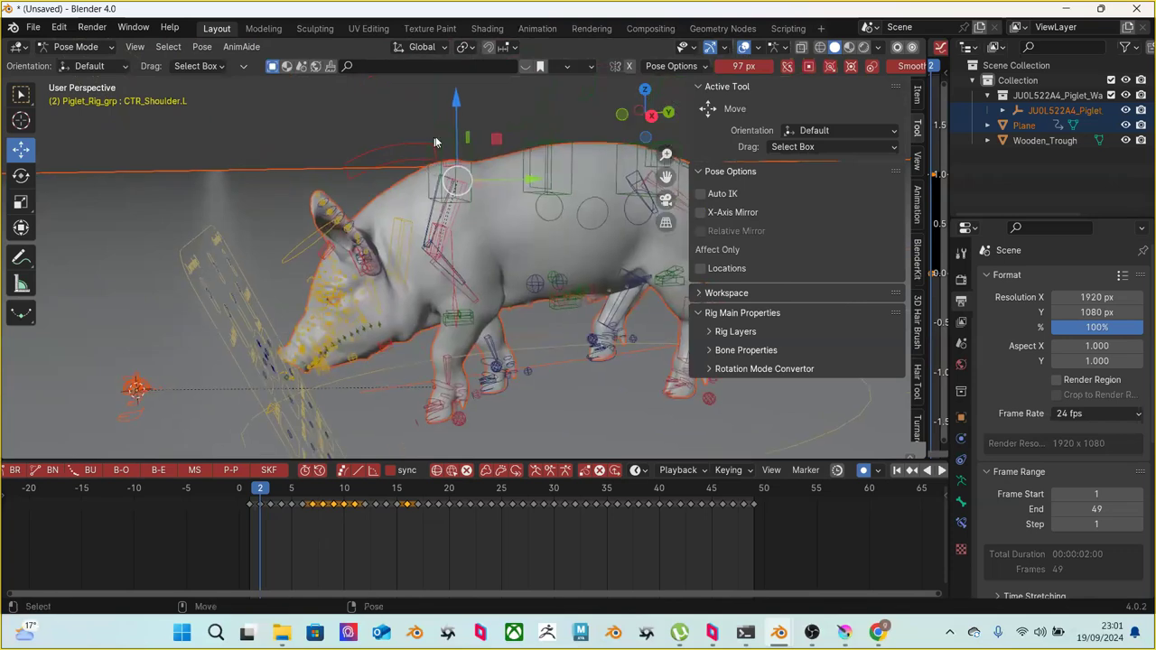
pyautogui.moveTo(455, 139); pyautogui.dragTo(455, 134)
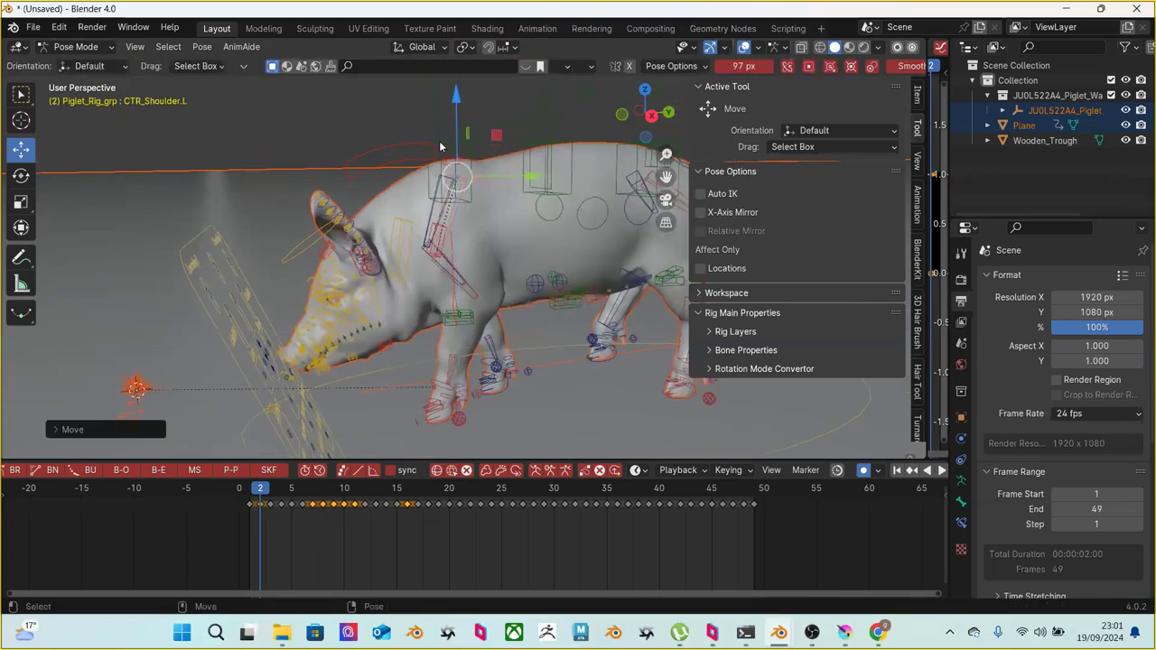
pyautogui.press('Left')
pyautogui.press('Right')
pyautogui.press('Right')
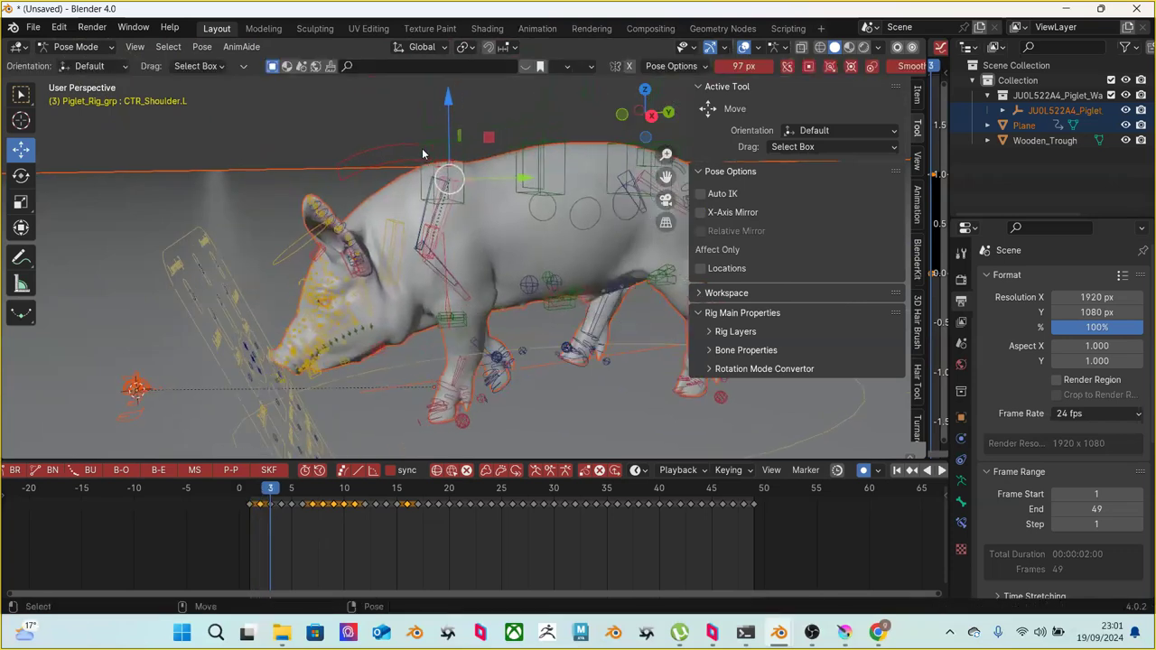
pyautogui.moveTo(447, 147); pyautogui.dragTo(440, 145)
# Step back and forth through the opening frames to examine how the front left leg follows the adjusted shoulder
pyautogui.press('Left')
pyautogui.press('Right')
pyautogui.press('Right')
pyautogui.press('Left')
pyautogui.press('Right')
pyautogui.press('Right')
pyautogui.press('Right')
pyautogui.press('Left')
pyautogui.press('Left')
pyautogui.press('Left')
pyautogui.press('Left')
pyautogui.press('Left')
pyautogui.press('Right')
pyautogui.press('Right')
pyautogui.press('Right')
pyautogui.press('Right')
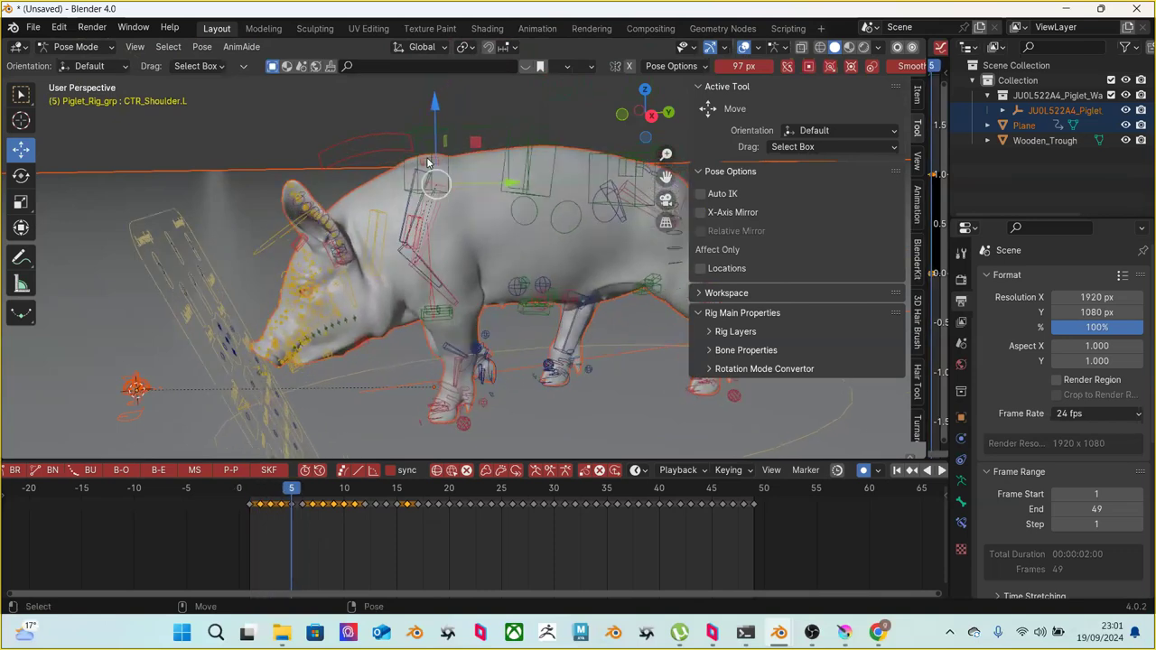
# Advance to frame 10 and adjust the left shoulder control's height slightly along the Z axis
pyautogui.press('Right')
pyautogui.press('Right')
pyautogui.press('Right')
pyautogui.press('Right')
pyautogui.press('Right')
pyautogui.press('Right')
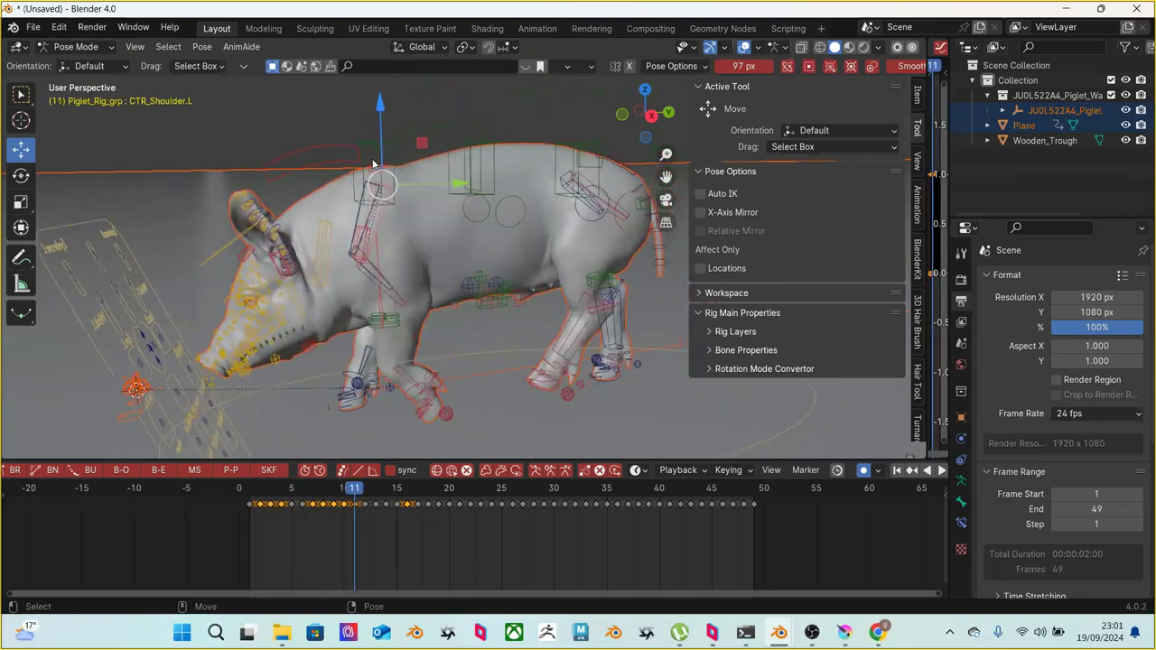
pyautogui.press('Left')
pyautogui.press('Right')
pyautogui.press('Left')
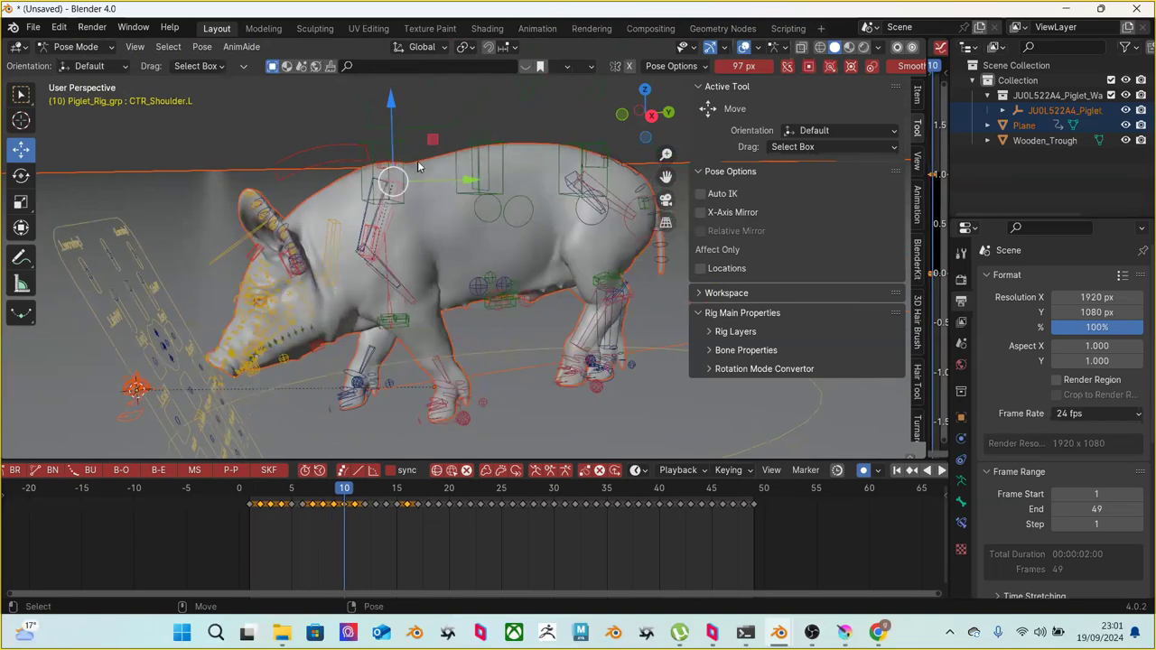
pyautogui.moveTo(393, 136); pyautogui.dragTo(393, 140)
# Compare the front left leg's pose across frames 9 to 11 to examine how it follows the adjusted shoulder
pyautogui.press('Left')
pyautogui.press('Right')
pyautogui.press('Right')
pyautogui.press('Left')
pyautogui.press('Right')
pyautogui.press('Right')
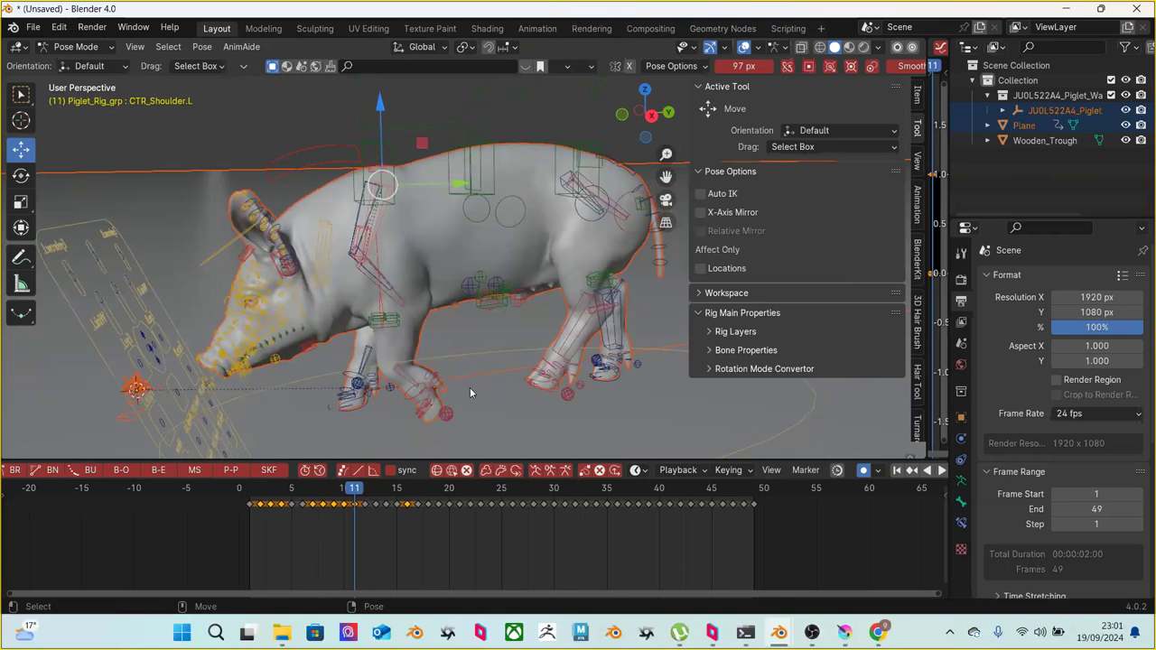
pyautogui.press('Left')
pyautogui.press('Left')
pyautogui.press('Left')
pyautogui.press('Right')
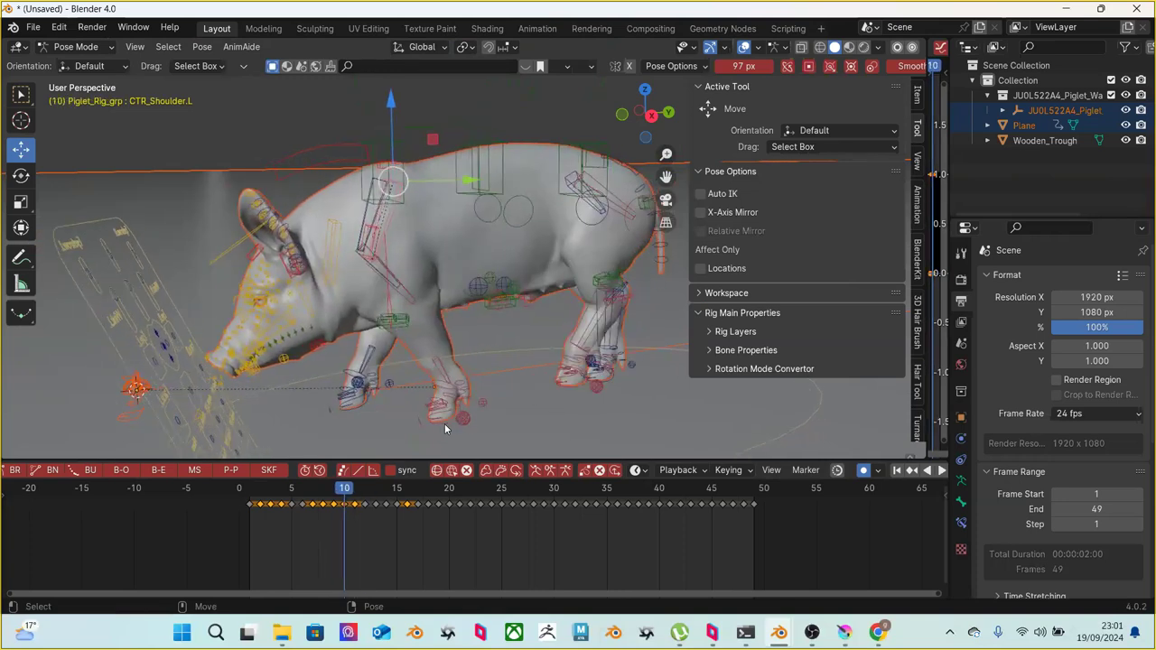
# Select the front left shin IK bone and rotate it slightly at frame 10, comparing it with the neighbouring frames
pyautogui.scroll(2, 444, 425)
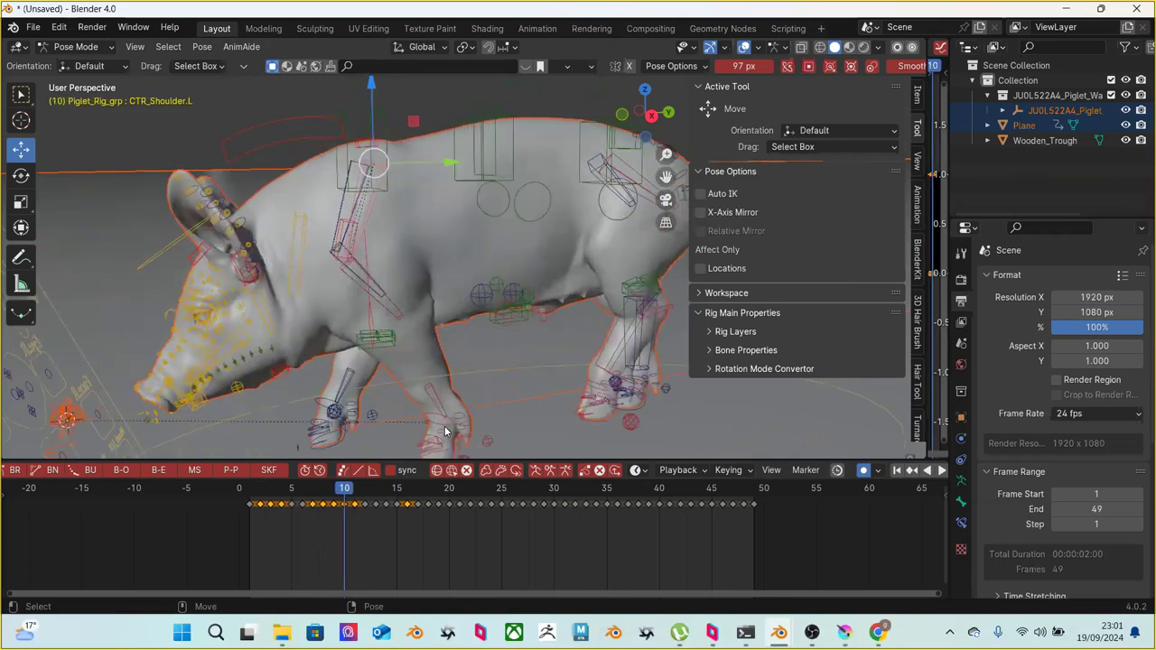
pyautogui.moveTo(451, 367); pyautogui.dragTo(446, 324, button='middle')
pyautogui.click(446, 322)
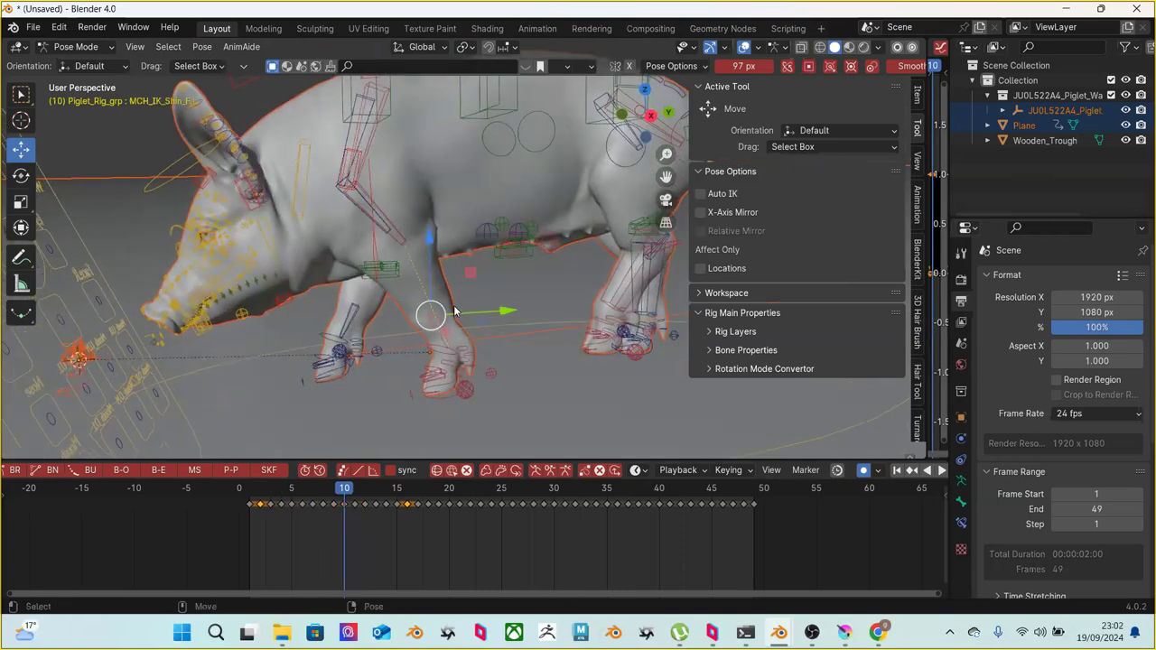
pyautogui.press('e')
pyautogui.moveTo(483, 248); pyautogui.dragTo(495, 250)
pyautogui.press('Left')
pyautogui.press('Left')
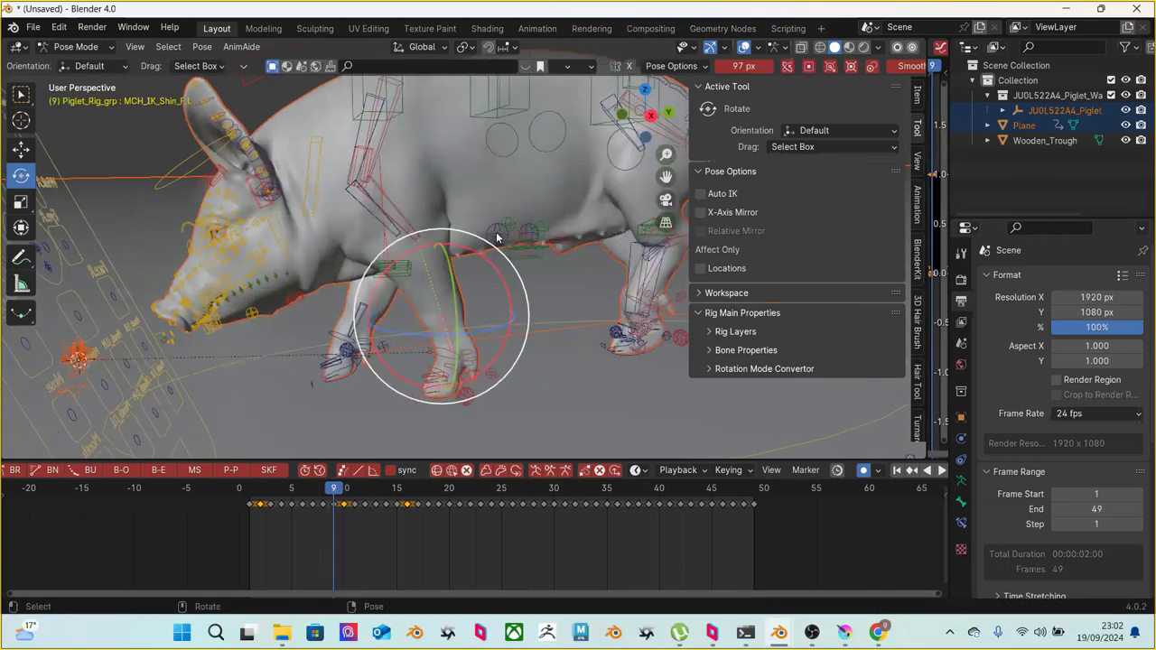
pyautogui.press('Right')
pyautogui.press('Right')
# Select the front left foot control and lower it slightly along the Z axis at frame 10
pyautogui.scroll(1, 522, 390)
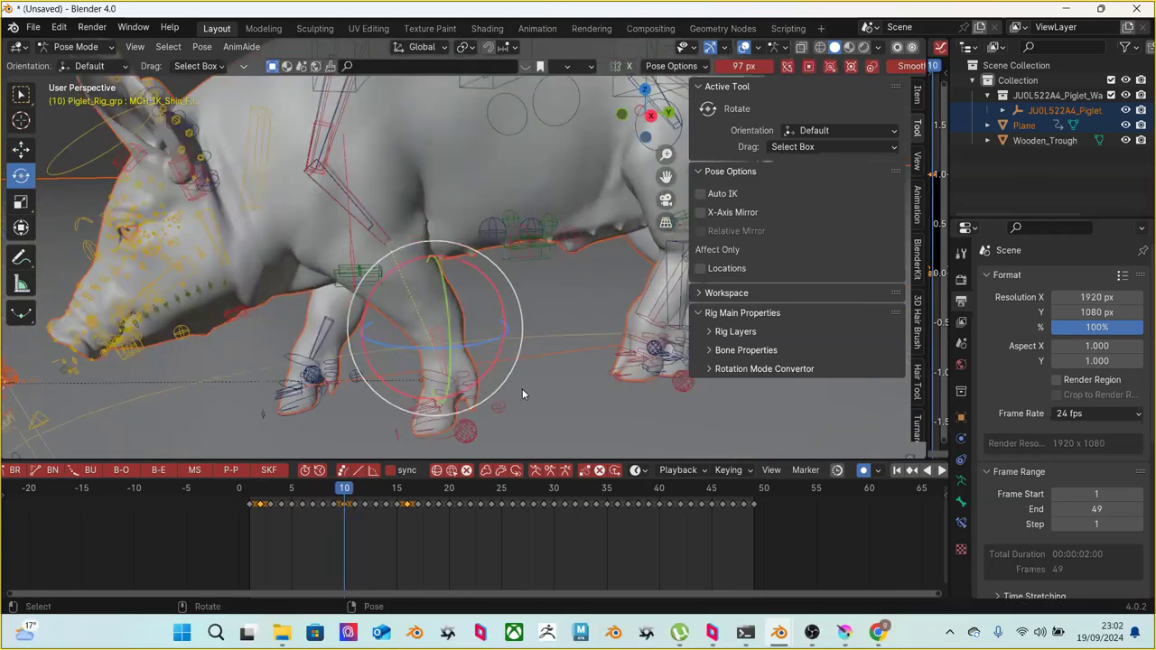
pyautogui.click(439, 439)
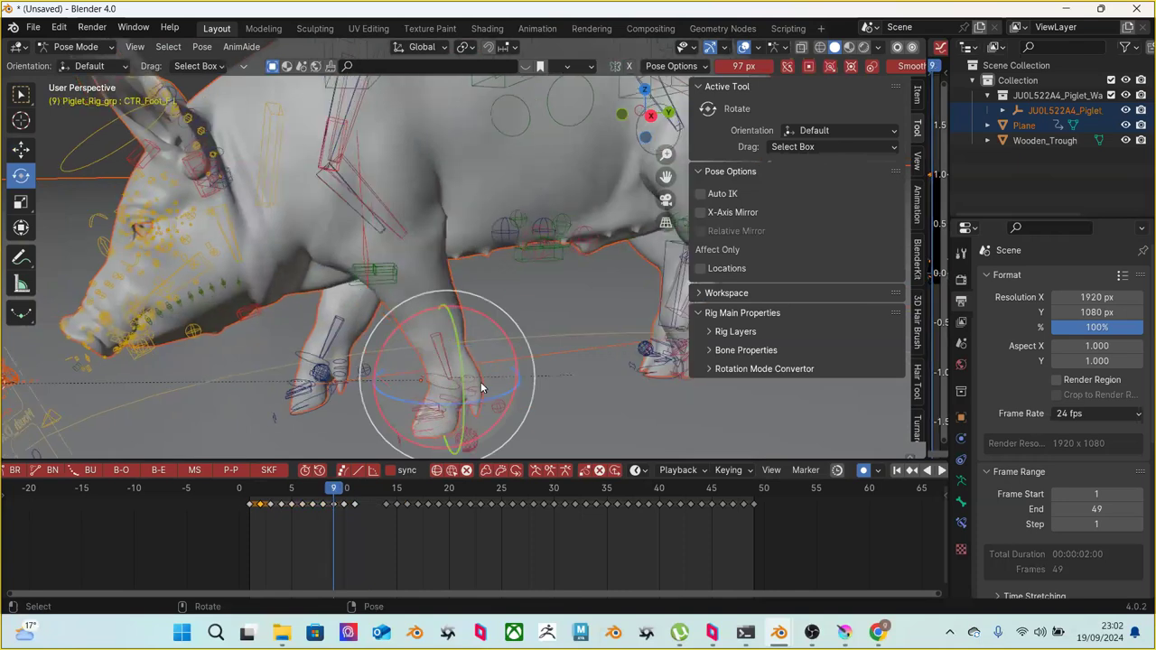
pyautogui.press('g')
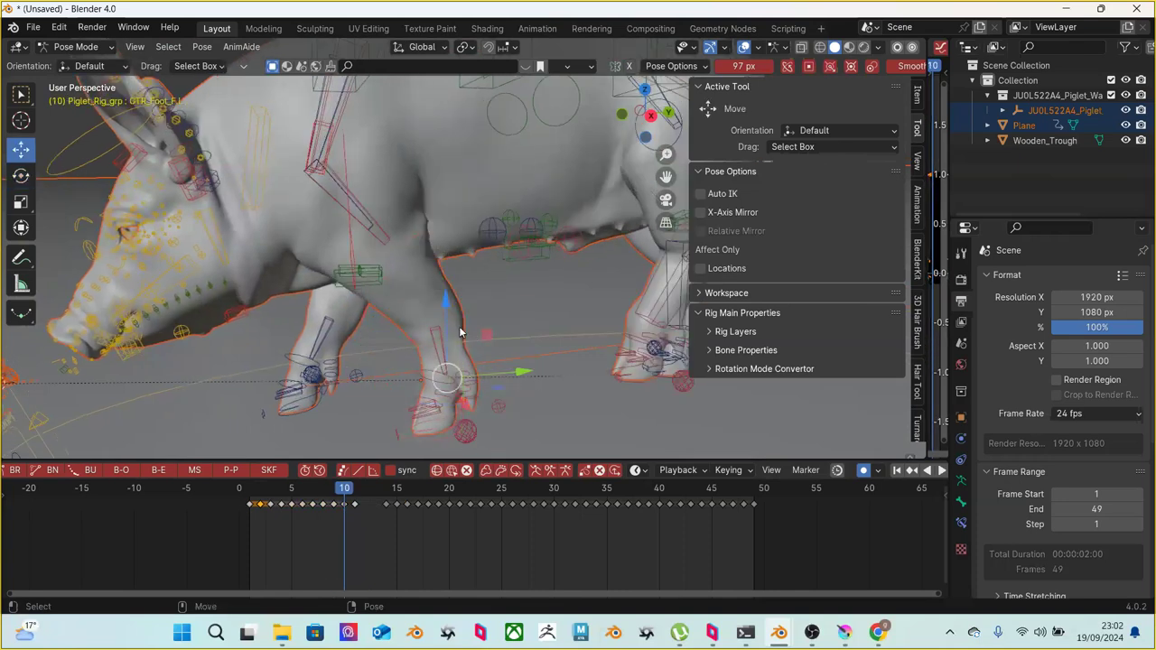
pyautogui.moveTo(445, 320); pyautogui.dragTo(445, 327)
# Step back and forth around frame 10 to check whether the front left foot stays planted between frames 9 and 11
pyautogui.press('Left')
pyautogui.press('Right')
pyautogui.press('Right')
pyautogui.press('Left')
pyautogui.press('Left')
pyautogui.press('Right')
pyautogui.press('Left')
pyautogui.press('Right')
pyautogui.press('Left')
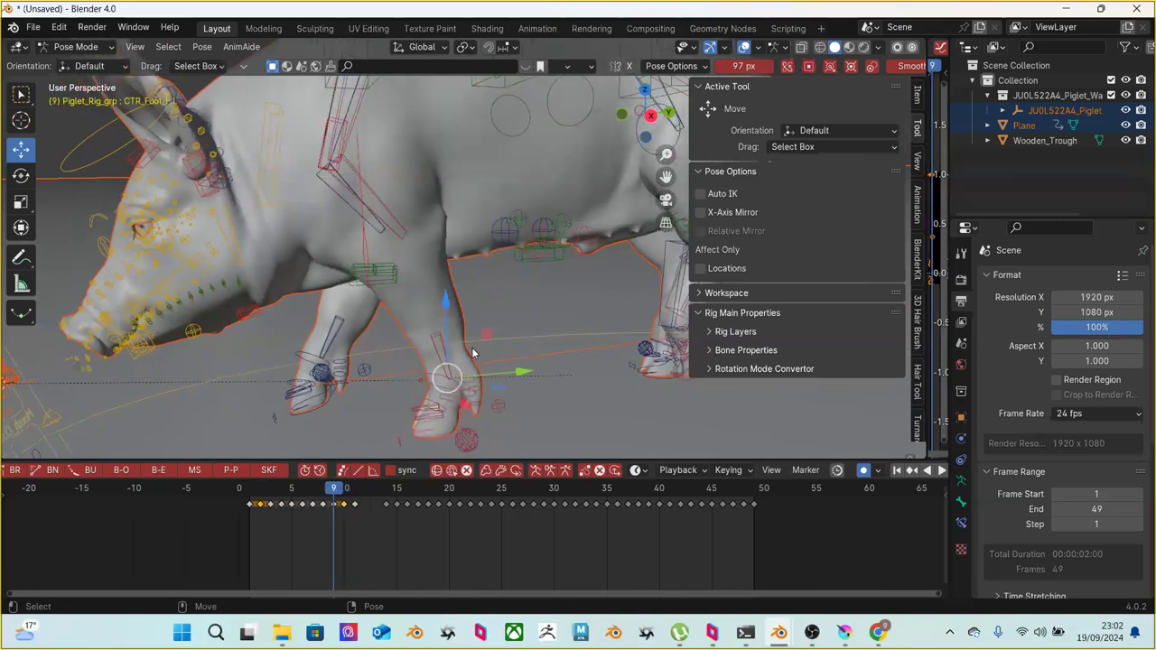
pyautogui.press('Right')
pyautogui.press('Right')
pyautogui.press('Left')
pyautogui.click(349, 504)
pyautogui.rightClick(344, 503)
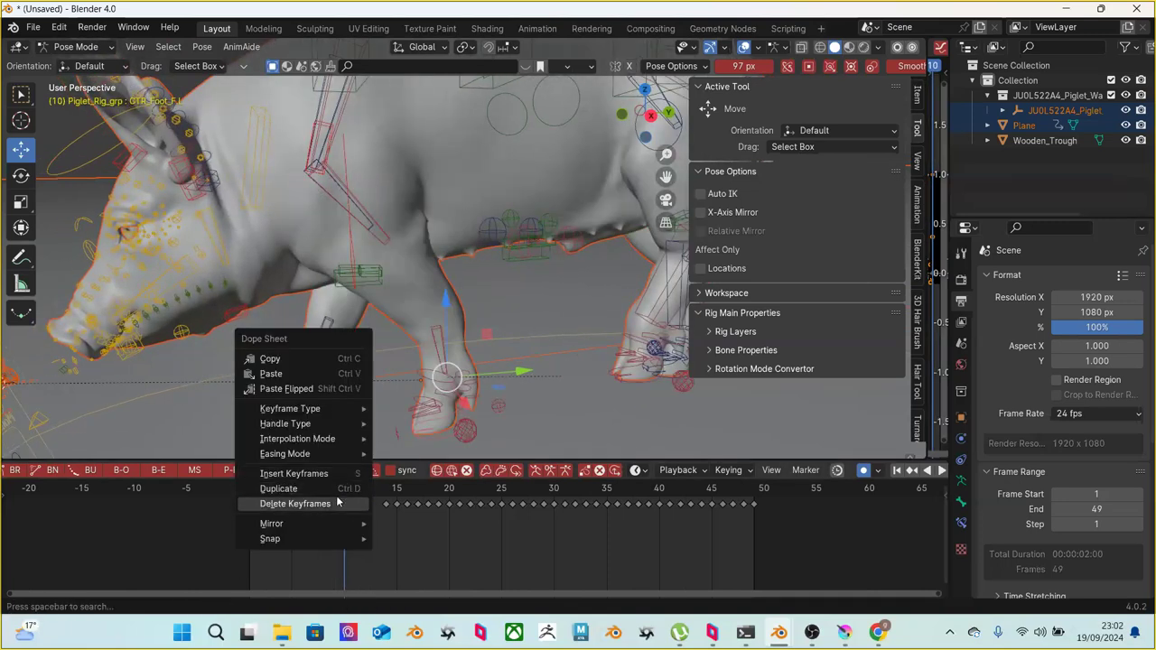
pyautogui.click(337, 503)
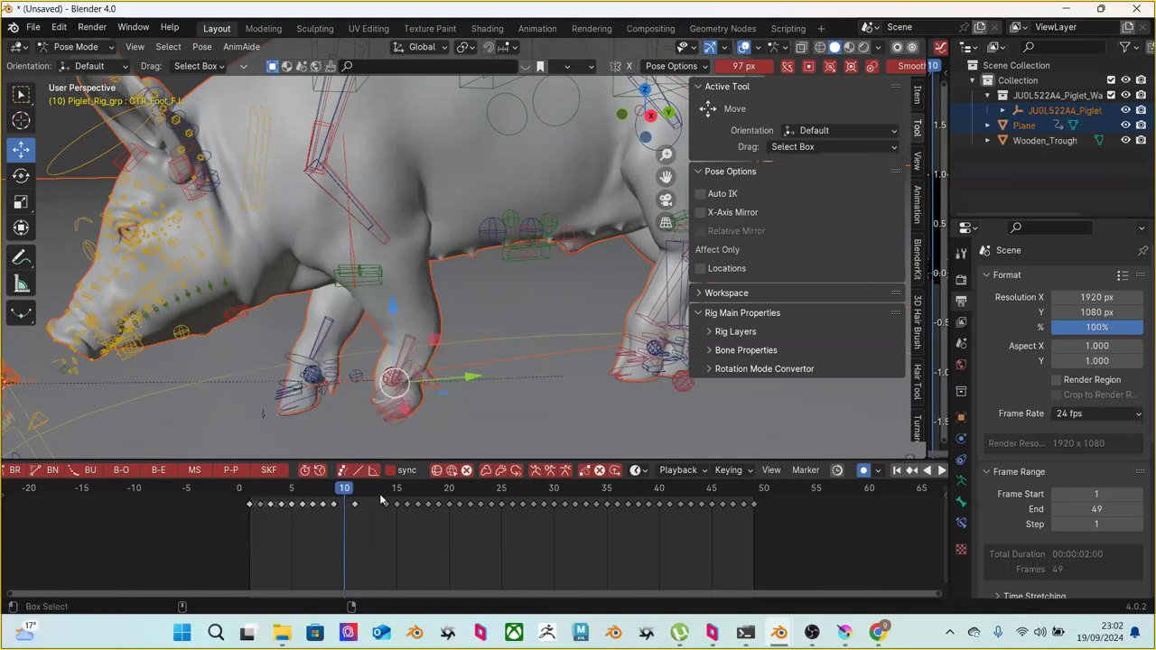
pyautogui.hotkey('ctrl', 'z')
# Select the front left tiptoe control behind the hoof and rotate it at frame 10 to tilt the foot
pyautogui.keyDown('shift'); pyautogui.moveTo(469, 431); pyautogui.dragTo(474, 352, button='middle'); pyautogui.keyUp('shift')
pyautogui.scroll(1, 483, 406)
pyautogui.click(463, 337)
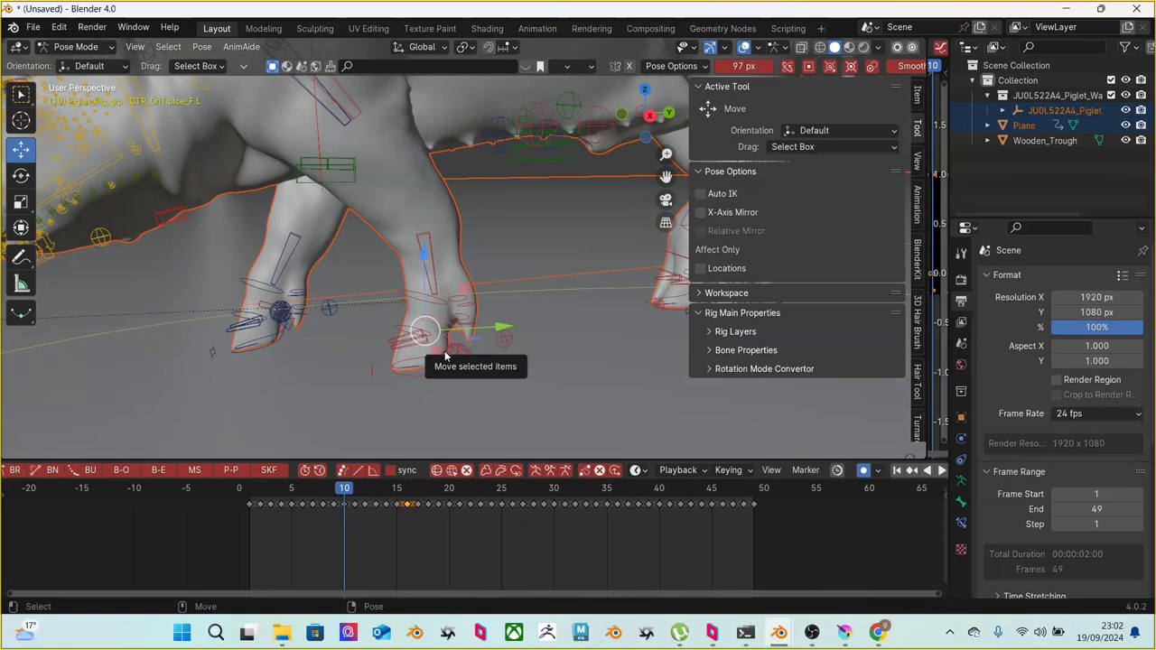
pyautogui.moveTo(343, 490); pyautogui.dragTo(349, 491)
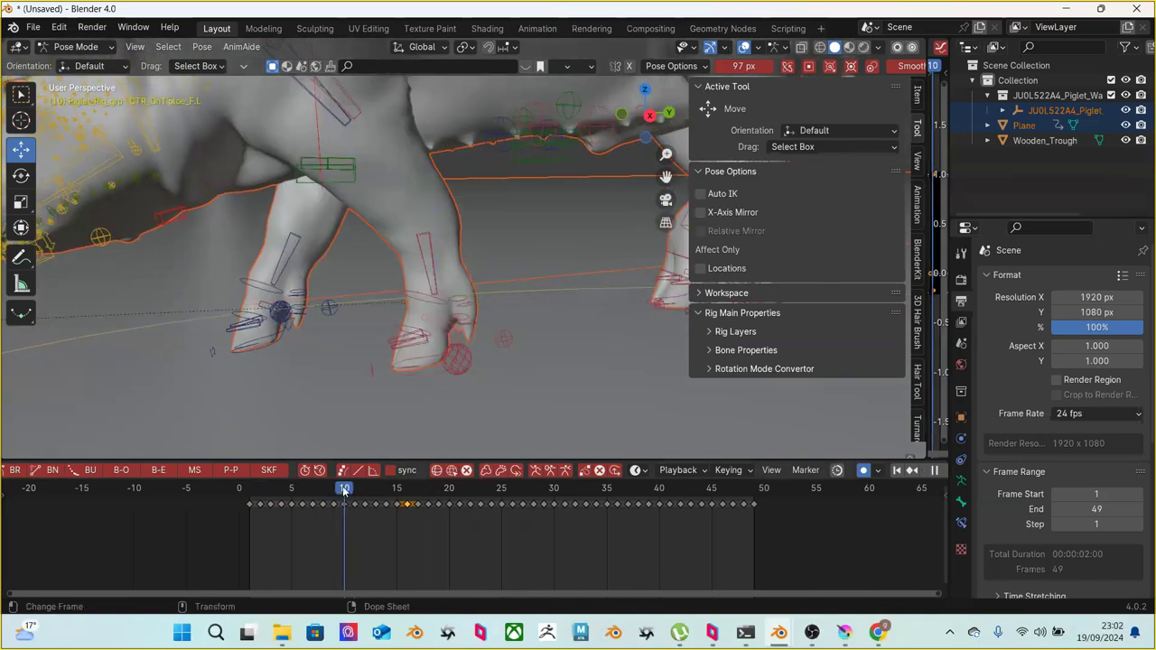
pyautogui.press('space')
pyautogui.click(440, 292)
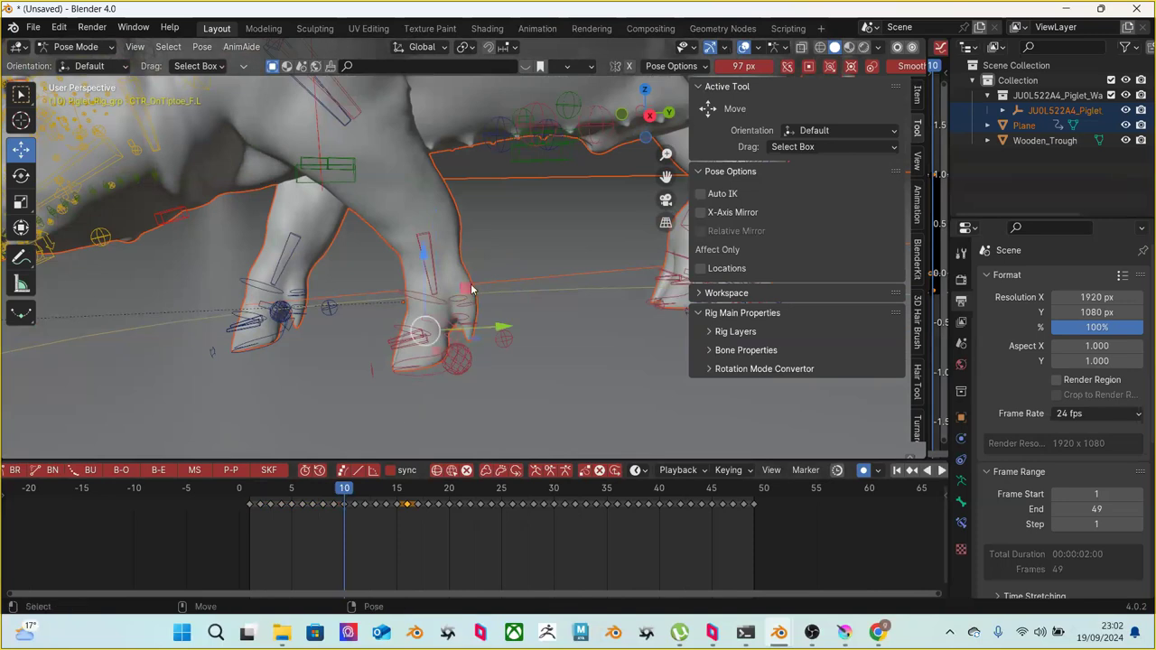
pyautogui.click(506, 345)
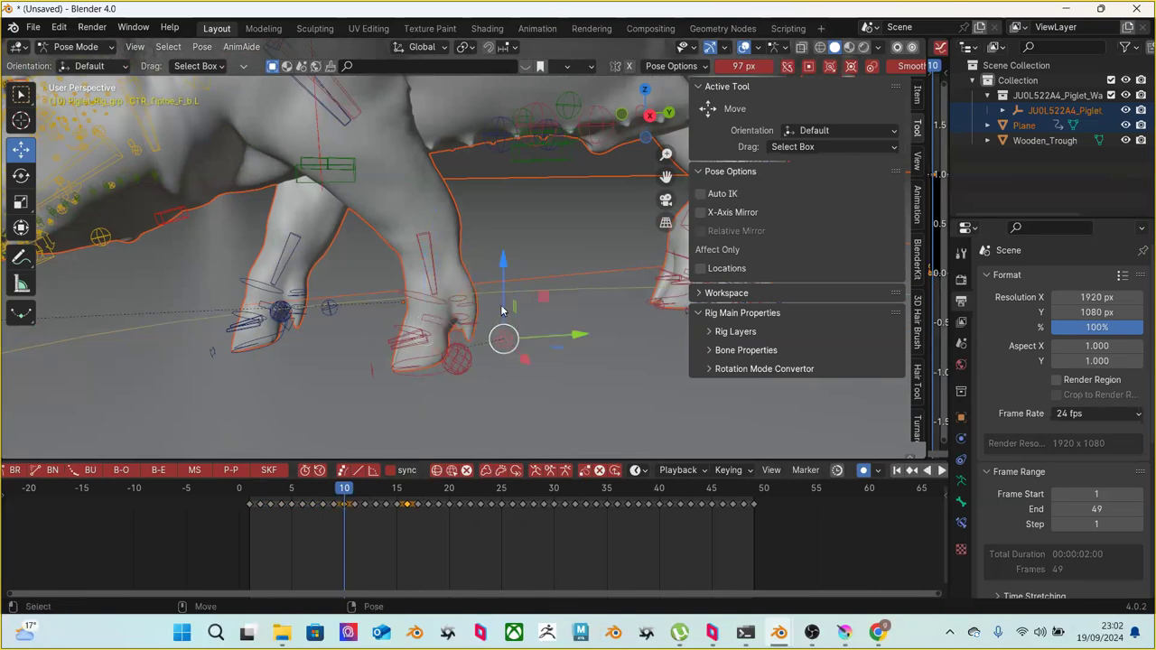
pyautogui.press('e')
pyautogui.moveTo(547, 282); pyautogui.dragTo(533, 291)
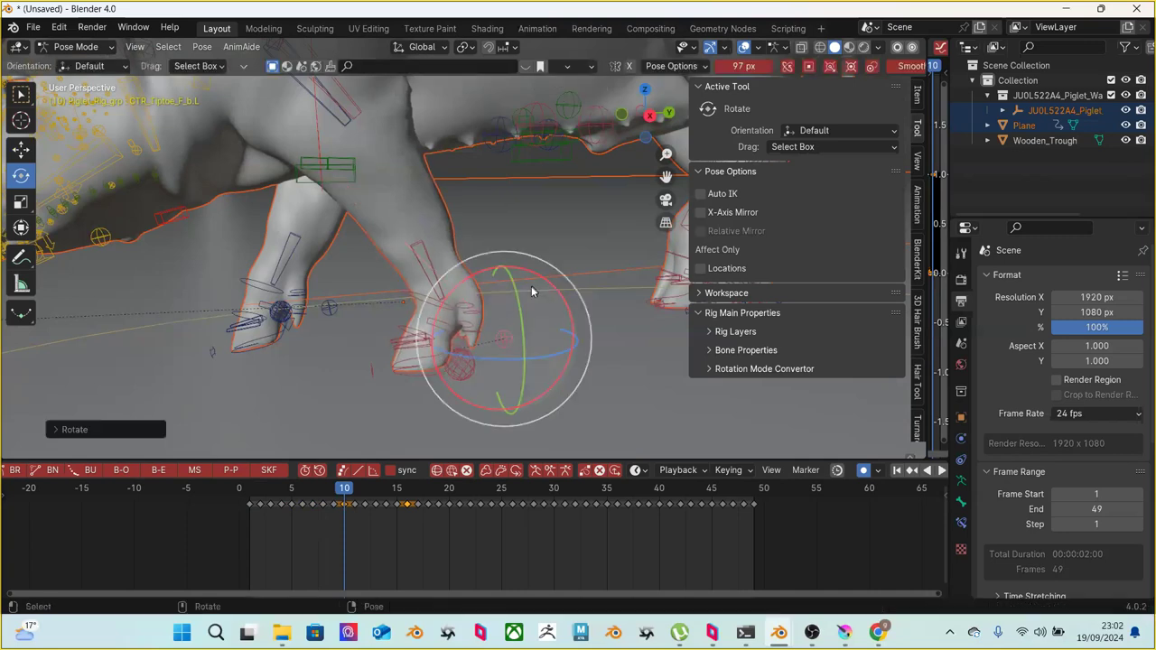
pyautogui.press('Left')
pyautogui.press('Right')
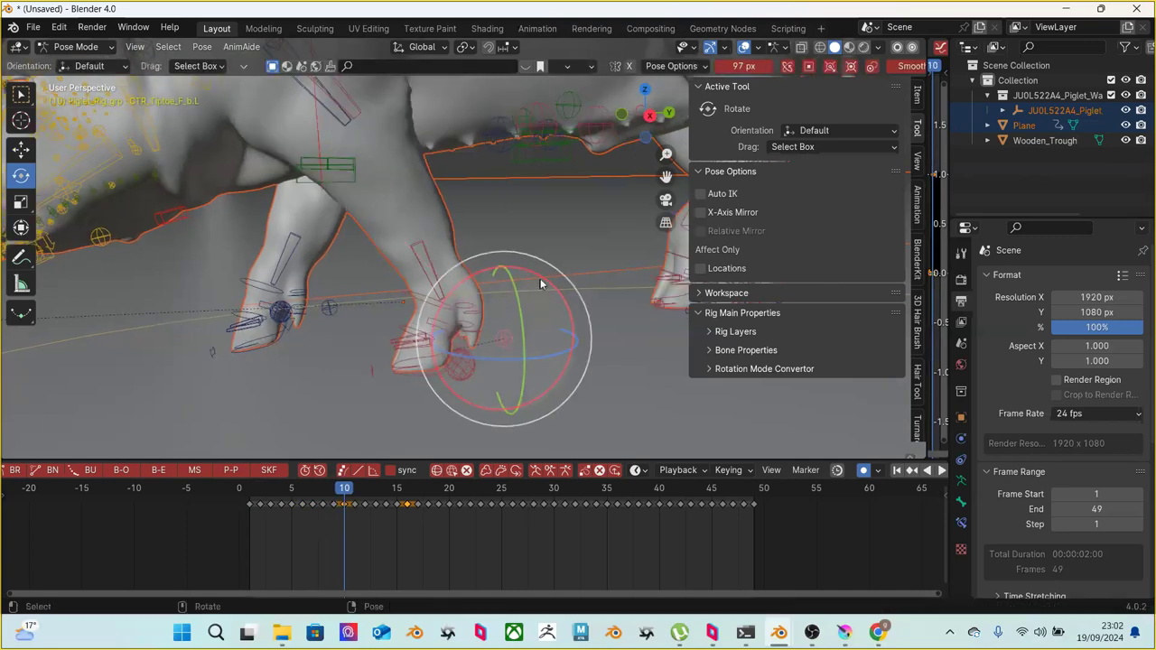
pyautogui.moveTo(542, 278); pyautogui.dragTo(535, 278)
# Rotate the front left tiptoe control and the front left shin IK bone slightly at frame 11
pyautogui.press('Left')
pyautogui.press('Right')
pyautogui.press('Right')
pyautogui.press('Left')
pyautogui.press('Left')
pyautogui.press('Right')
pyautogui.press('Right')
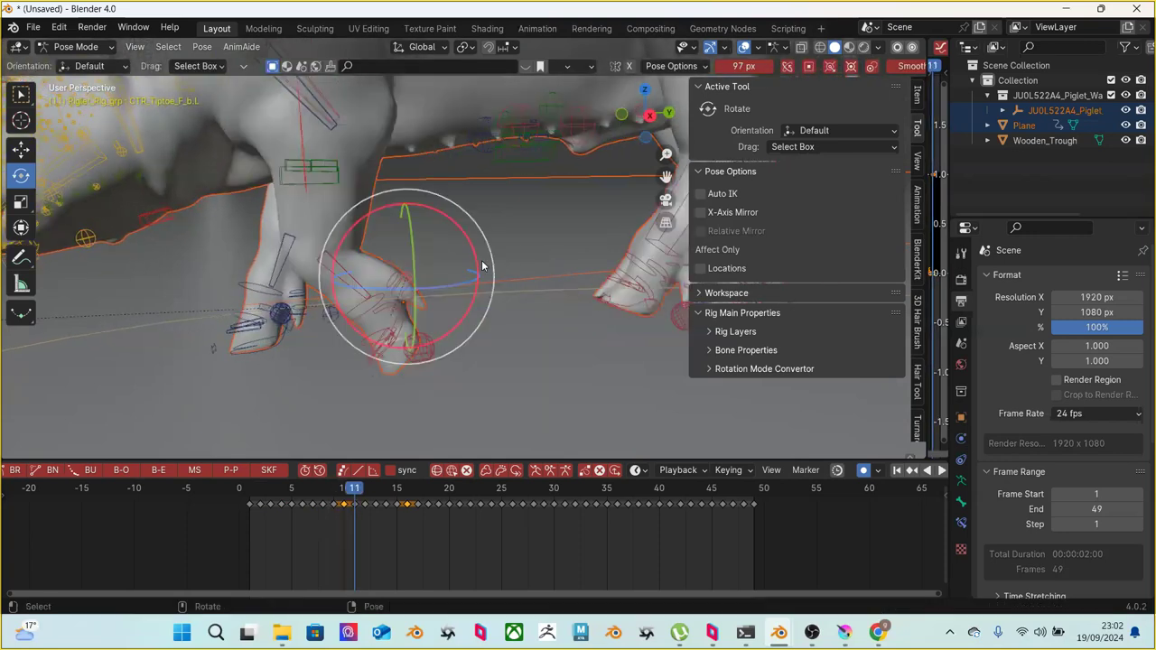
pyautogui.moveTo(460, 227); pyautogui.dragTo(464, 238)
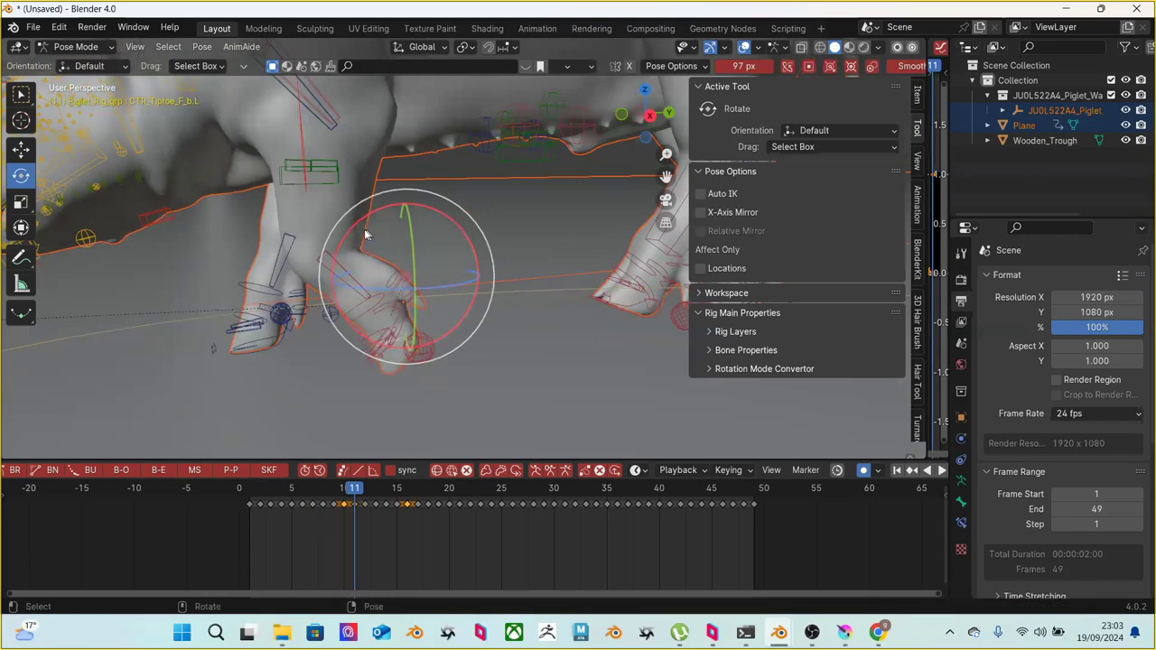
pyautogui.click(315, 259)
pyautogui.moveTo(378, 210); pyautogui.dragTo(379, 213)
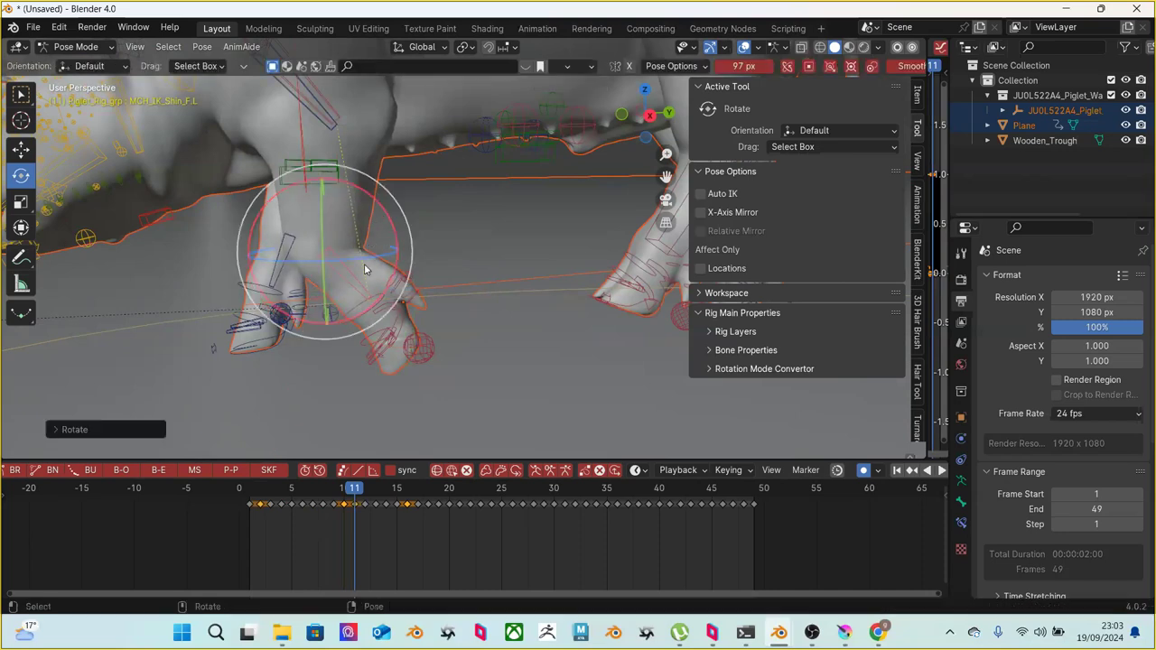
# Step through frames 8 to 11 to examine how the front left foot rolls and leaves the ground
pyautogui.press('Left')
pyautogui.press('Left')
pyautogui.press('Right')
pyautogui.press('Right')
pyautogui.press('Left')
pyautogui.press('Left')
pyautogui.press('Left')
pyautogui.press('Right')
pyautogui.press('Right')
pyautogui.press('Left')
pyautogui.press('Right')
# Copy the front left tiptoe control's keyframe from frame 9 and paste it at frame 10, comparing both frames
pyautogui.click(419, 373)
pyautogui.scroll(2, 430, 375)
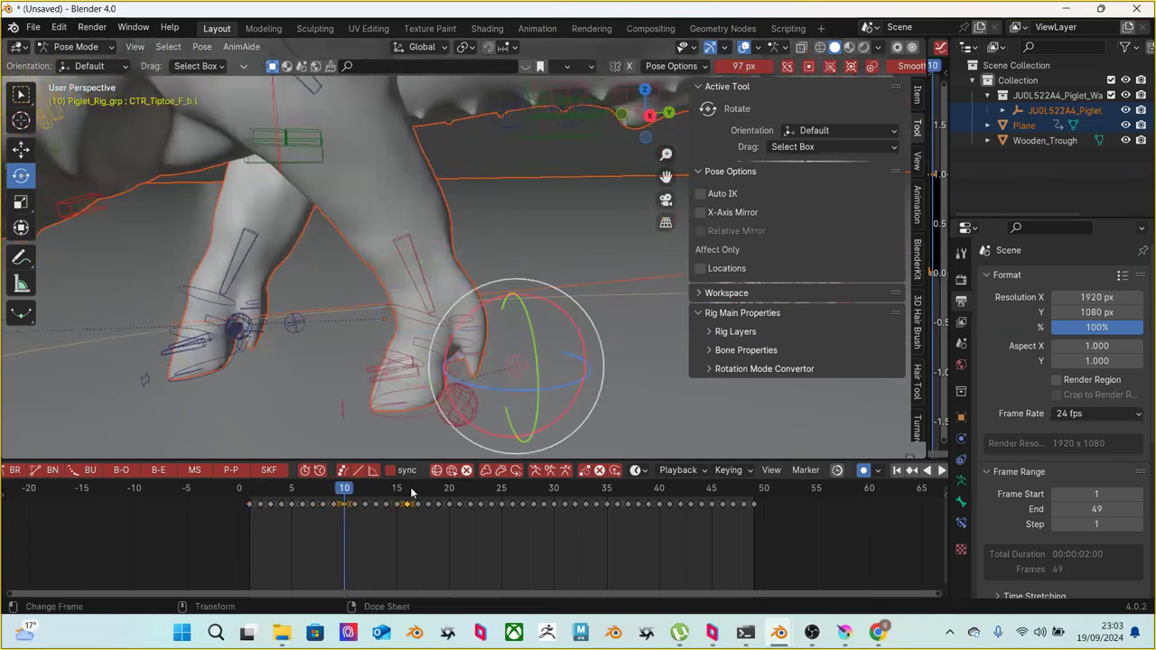
pyautogui.press('Left')
pyautogui.press('Right')
pyautogui.press('Left')
pyautogui.click(337, 504)
pyautogui.rightClick(335, 505)
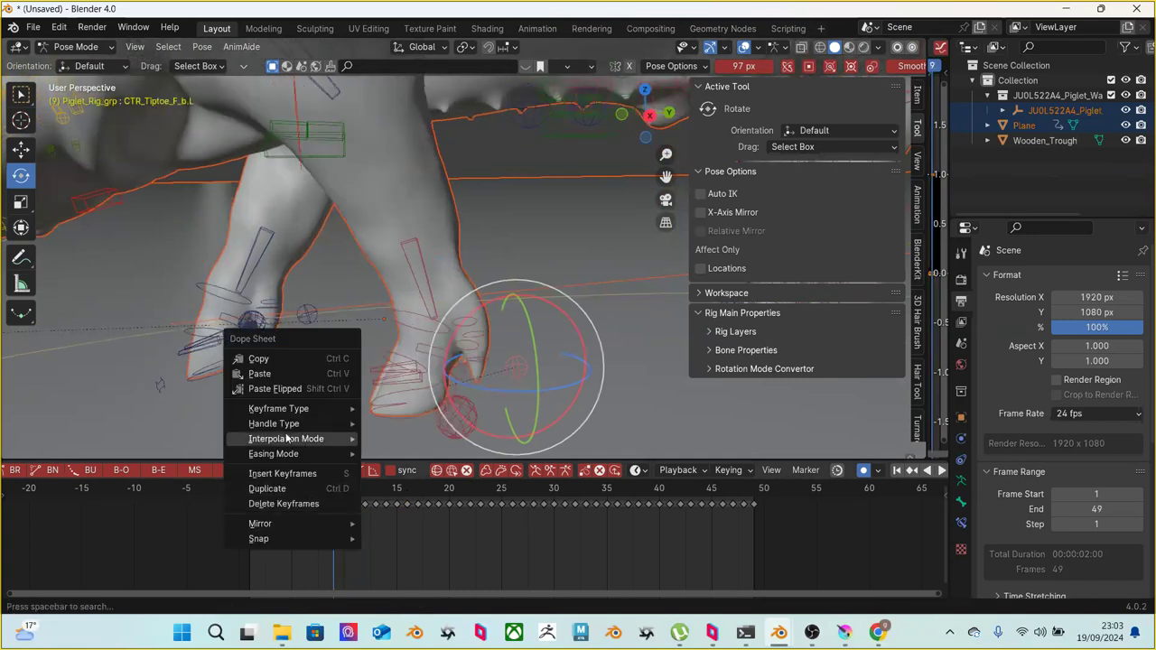
pyautogui.click(282, 359)
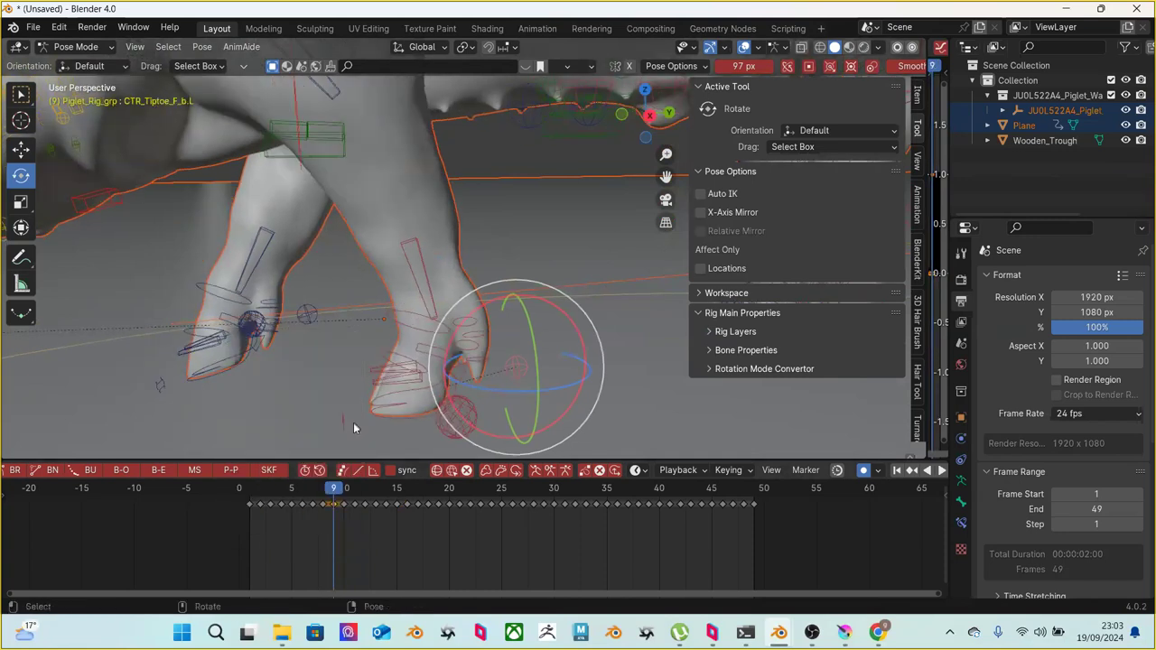
pyautogui.press('Right')
pyautogui.rightClick(343, 506)
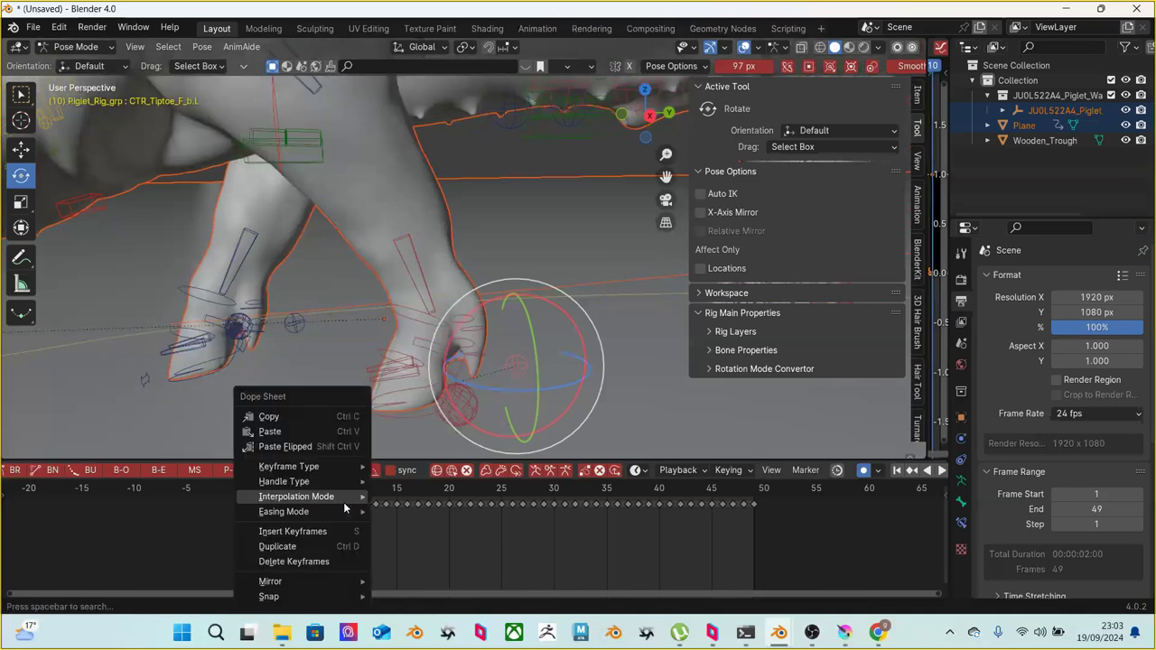
pyautogui.click(318, 434)
pyautogui.press('Left')
pyautogui.press('Right')
pyautogui.press('Left')
pyautogui.press('Right')
pyautogui.press('Left')
pyautogui.click(423, 305)
pyautogui.press('Right')
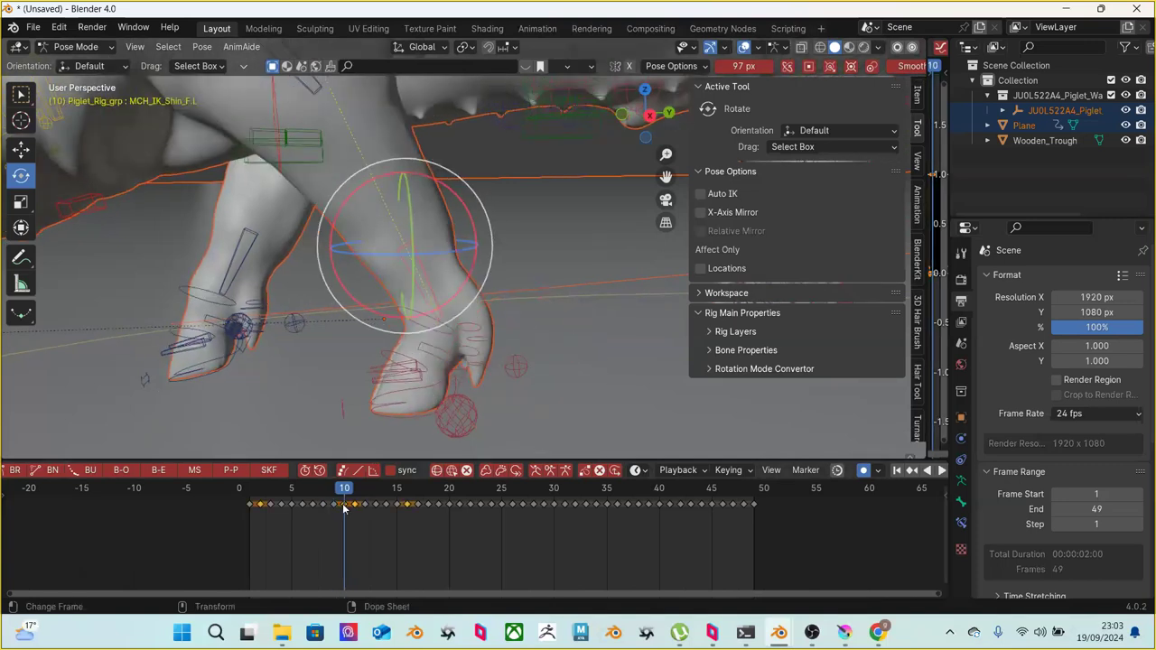
pyautogui.rightClick(343, 509)
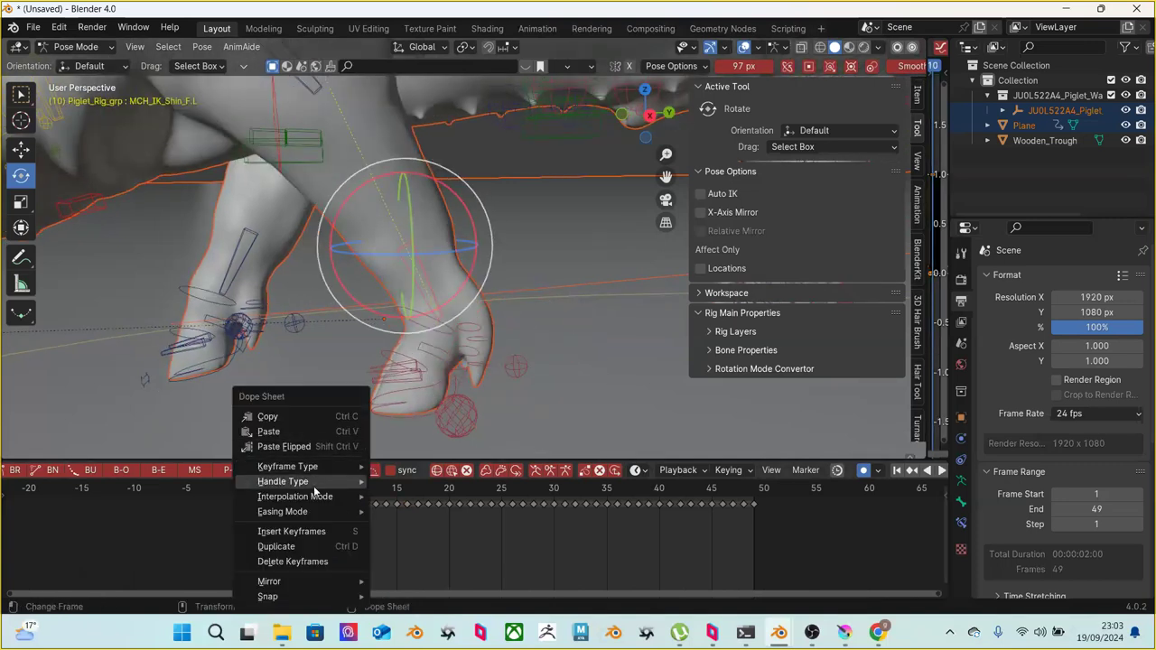
pyautogui.click(306, 562)
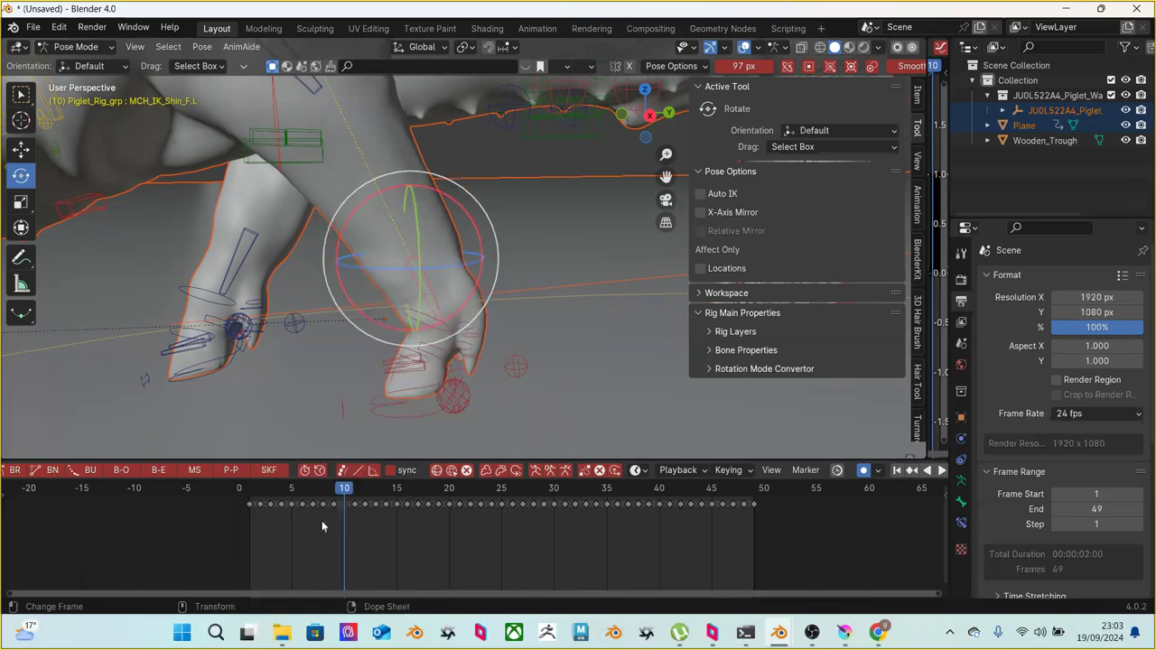
pyautogui.moveTo(445, 283); pyautogui.dragTo(471, 246)
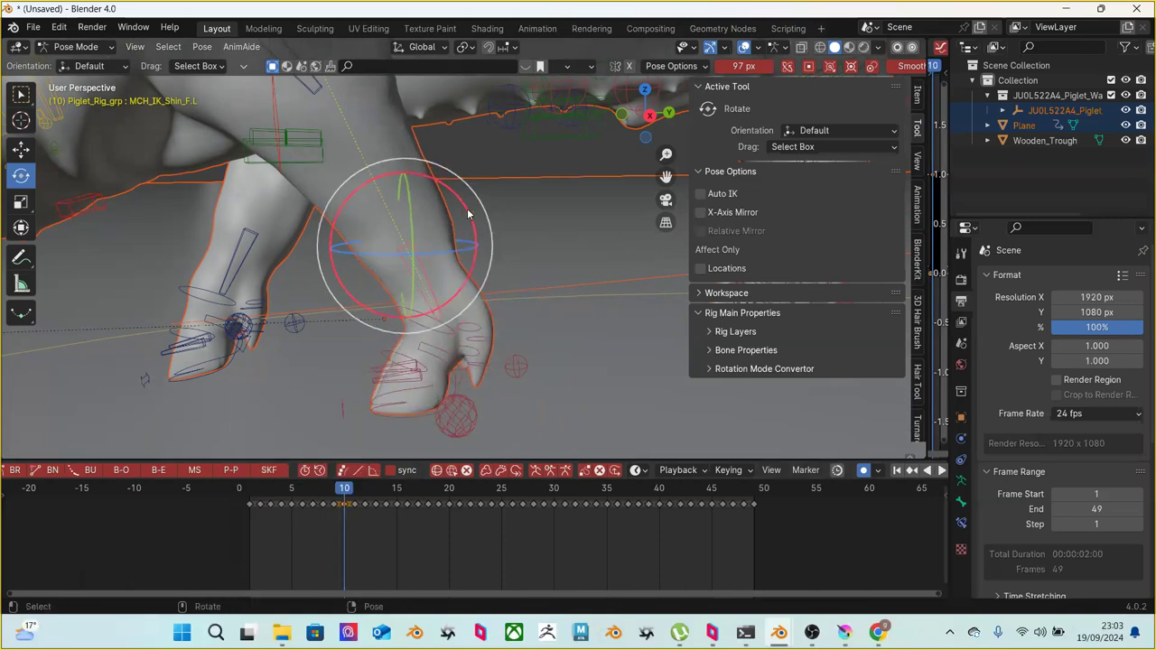
# Refine the front left shin IK bone's rotation at frame 10 to align the lower leg with the planted foot
pyautogui.moveTo(459, 207); pyautogui.dragTo(493, 223)
pyautogui.click(454, 208)
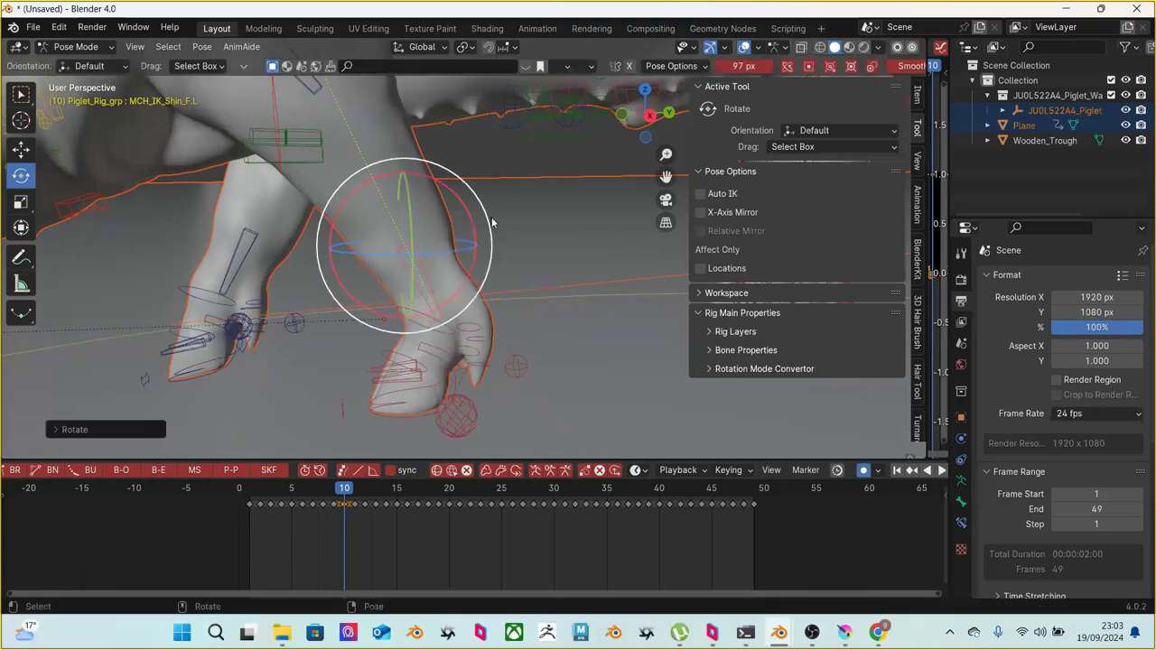
pyautogui.click(435, 297)
pyautogui.click(411, 248)
pyautogui.moveTo(452, 189)
pyautogui.mouseDown()
pyautogui.moveTo(444, 199)
pyautogui.moveTo(455, 211)
pyautogui.moveTo(389, 177)
pyautogui.moveTo(429, 193)
pyautogui.mouseUp()
pyautogui.hotkey('ctrl', 'z')
pyautogui.scroll(-1, 508, 299)
pyautogui.press('r')
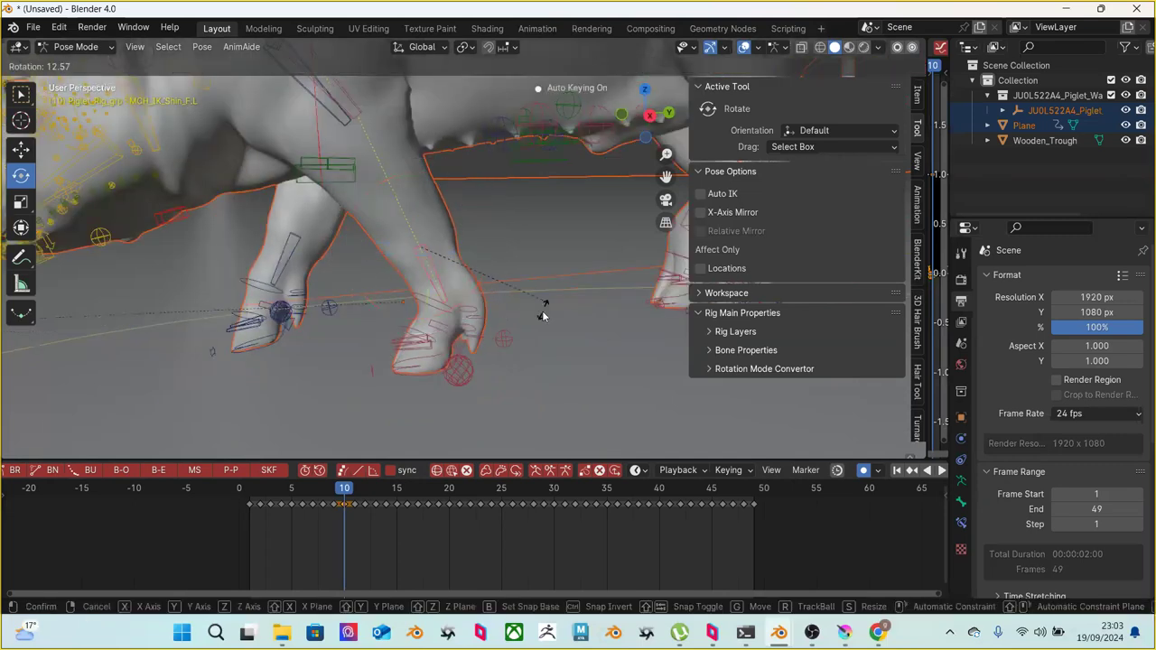
pyautogui.click(519, 262)
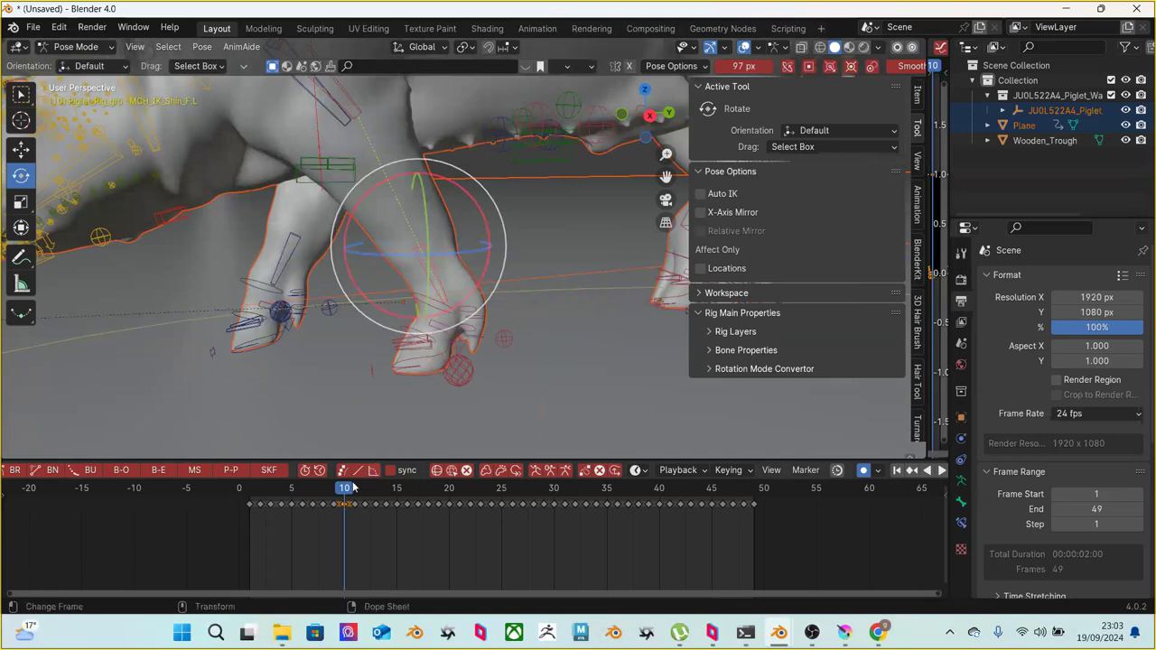
# Check the front left leg's pose around frame 10 and clear the bone selection
pyautogui.press('space')
pyautogui.moveTo(360, 474); pyautogui.dragTo(345, 468)
pyautogui.scroll(2, 457, 325)
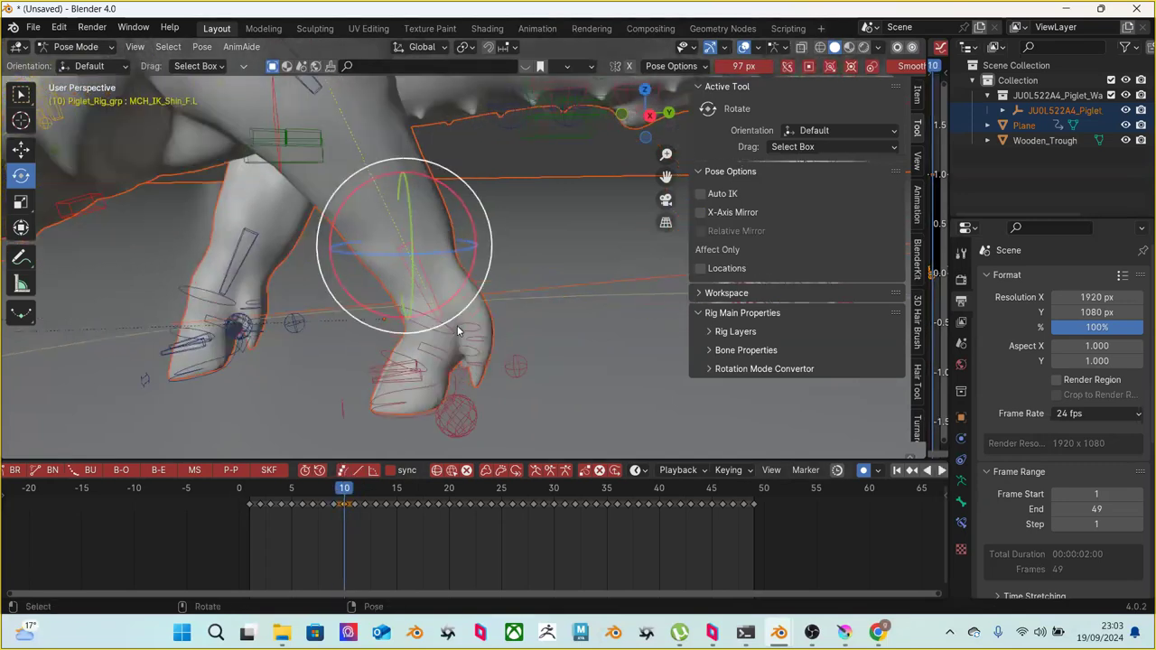
pyautogui.click(516, 290)
pyautogui.scroll(-3, 425, 204)
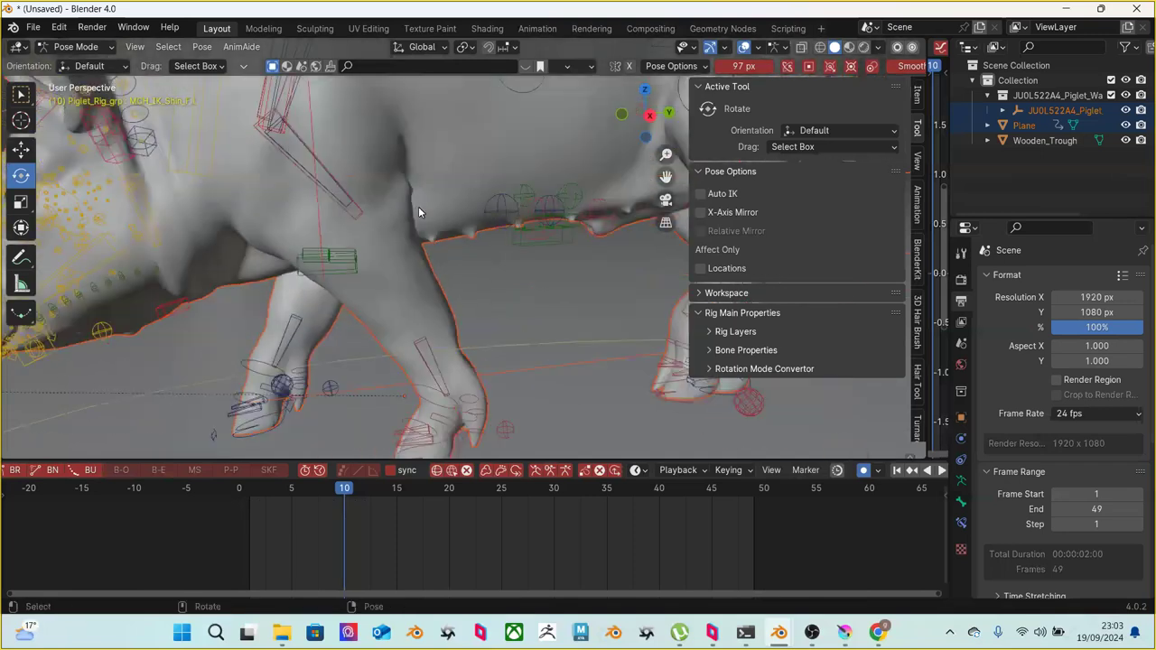
# Move the left shoulder control at frame 10 and compare the front left leg with the neighbouring frames
pyautogui.moveTo(302, 108); pyautogui.dragTo(313, 160, button='middle')
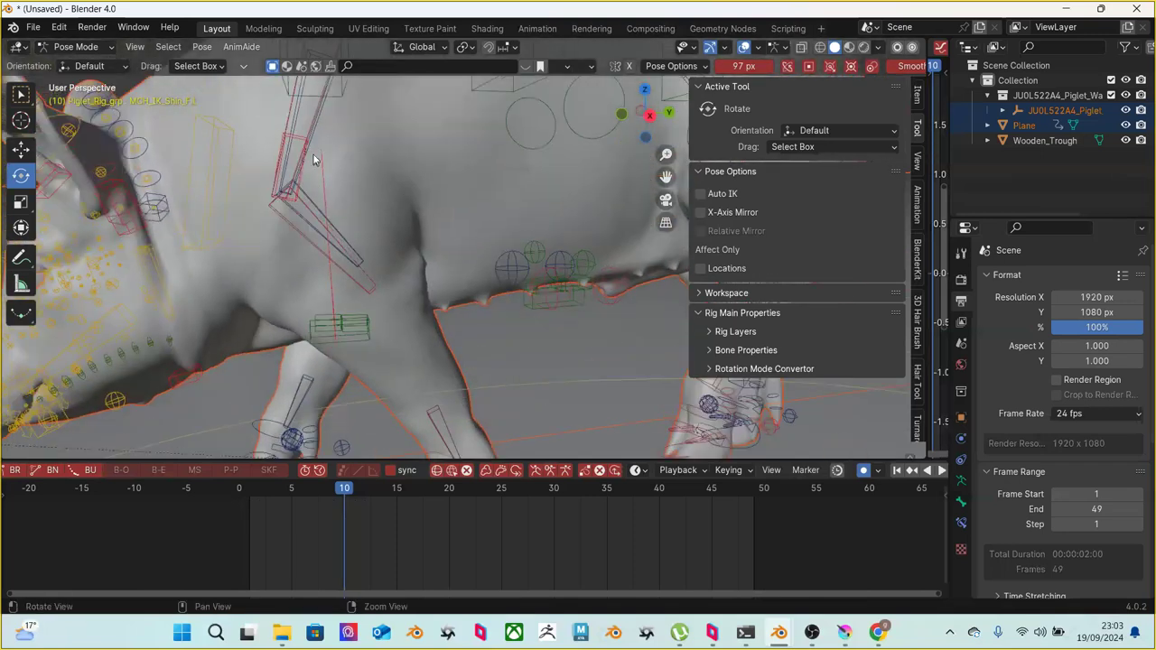
pyautogui.click(292, 114)
pyautogui.scroll(-3, 305, 121)
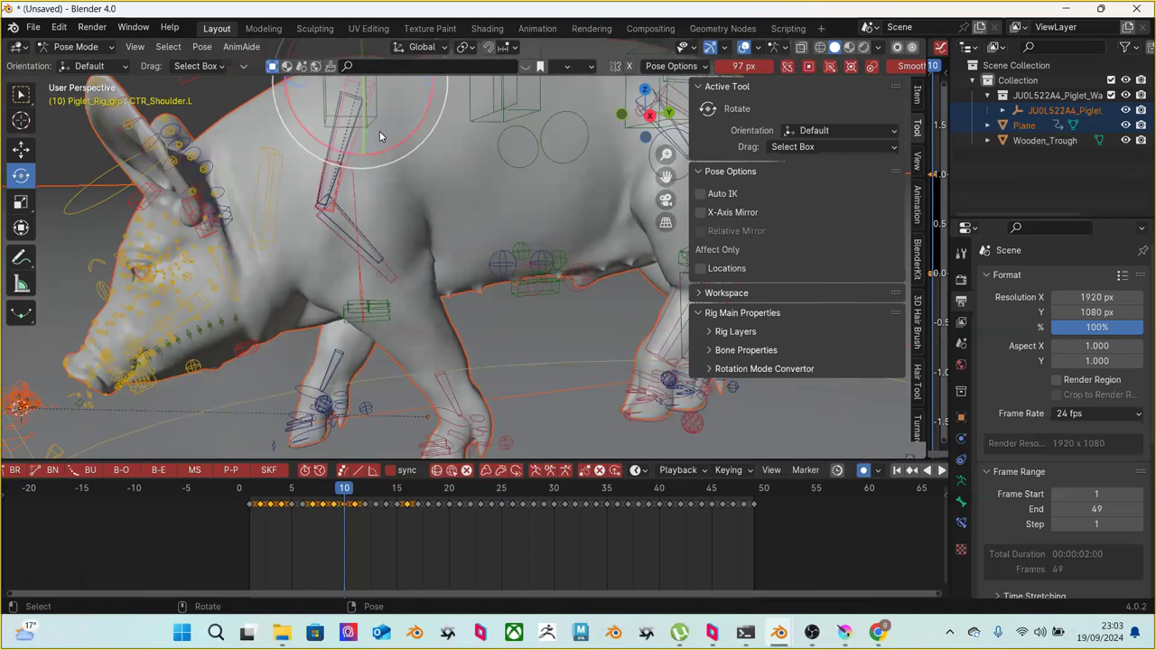
pyautogui.press('w')
pyautogui.moveTo(368, 100); pyautogui.dragTo(379, 91, button='middle')
pyautogui.moveTo(379, 92); pyautogui.dragTo(363, 90)
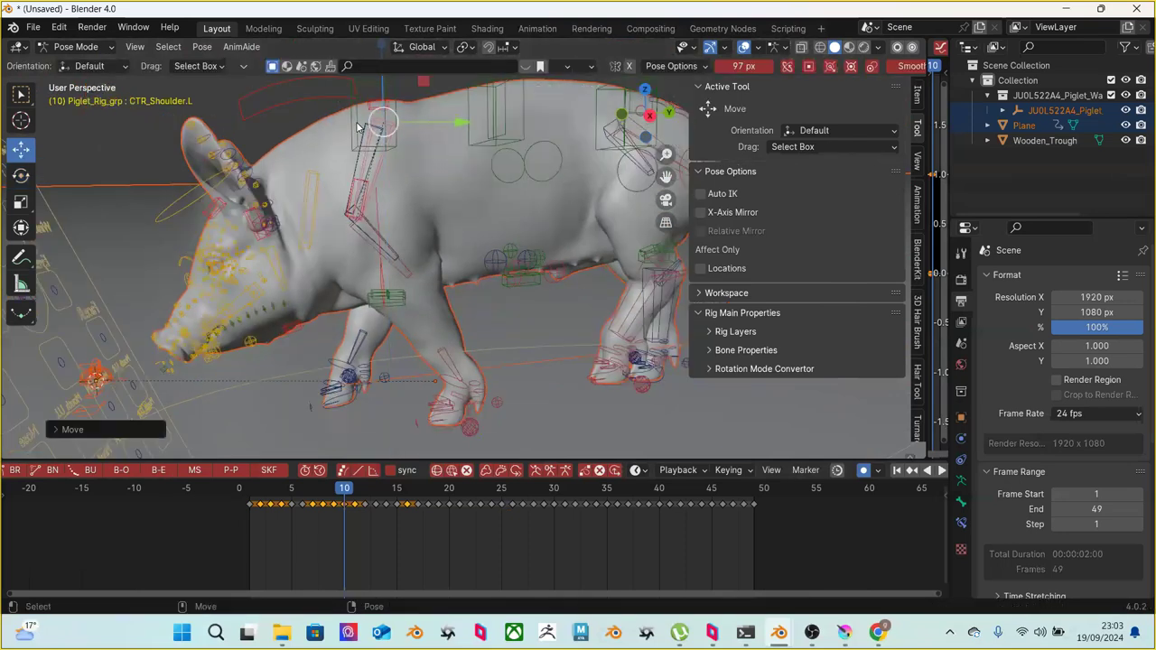
pyautogui.press('Left')
pyautogui.press('Right')
pyautogui.press('Right')
pyautogui.press('Left')
pyautogui.press('Left')
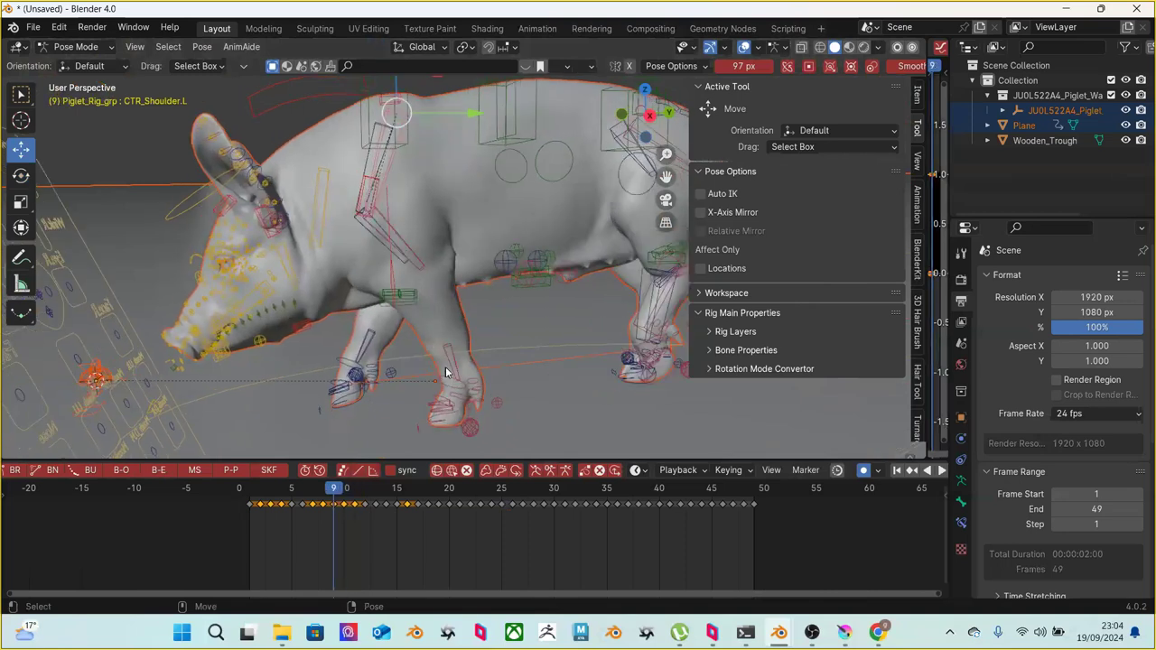
pyautogui.press('Right')
# Rotate the front left shin IK bone at frame 10 and compare the lower leg with frames 9 and 11
pyautogui.click(441, 352)
pyautogui.moveTo(442, 312); pyautogui.dragTo(440, 319)
pyautogui.scroll(1, 465, 331)
pyautogui.keyDown('shift'); pyautogui.moveTo(473, 354); pyautogui.dragTo(389, 313, button='middle'); pyautogui.keyUp('shift')
pyautogui.scroll(1, 393, 325)
pyautogui.moveTo(400, 380); pyautogui.dragTo(434, 341, button='middle')
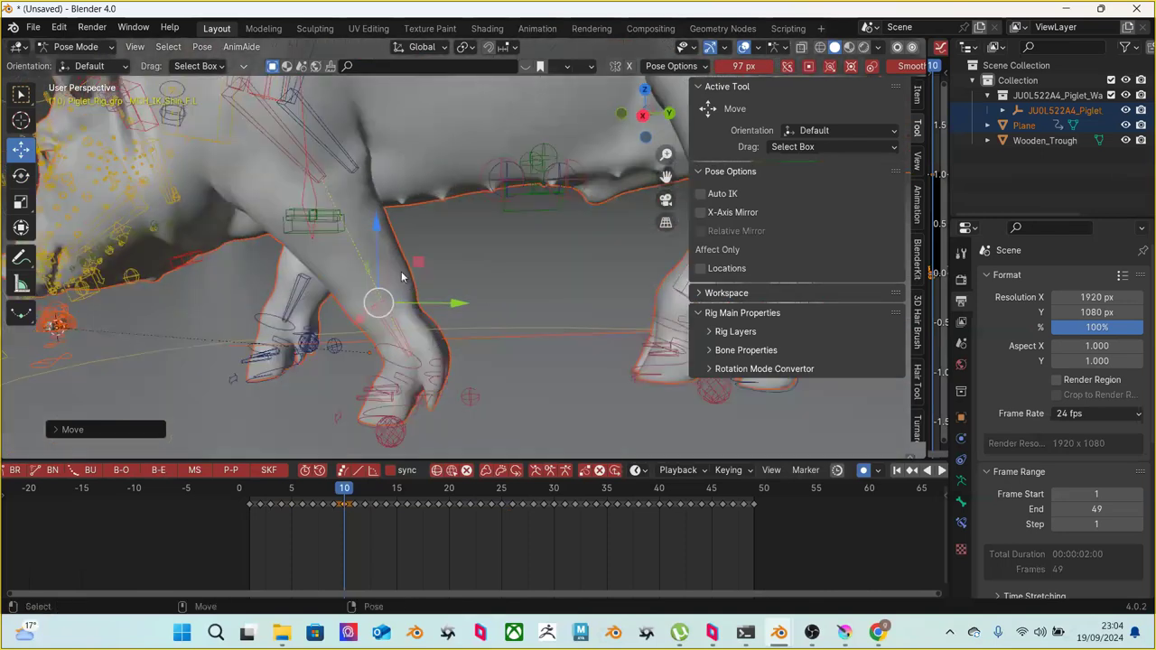
pyautogui.press('r')
pyautogui.press('e')
pyautogui.moveTo(436, 259); pyautogui.dragTo(401, 243)
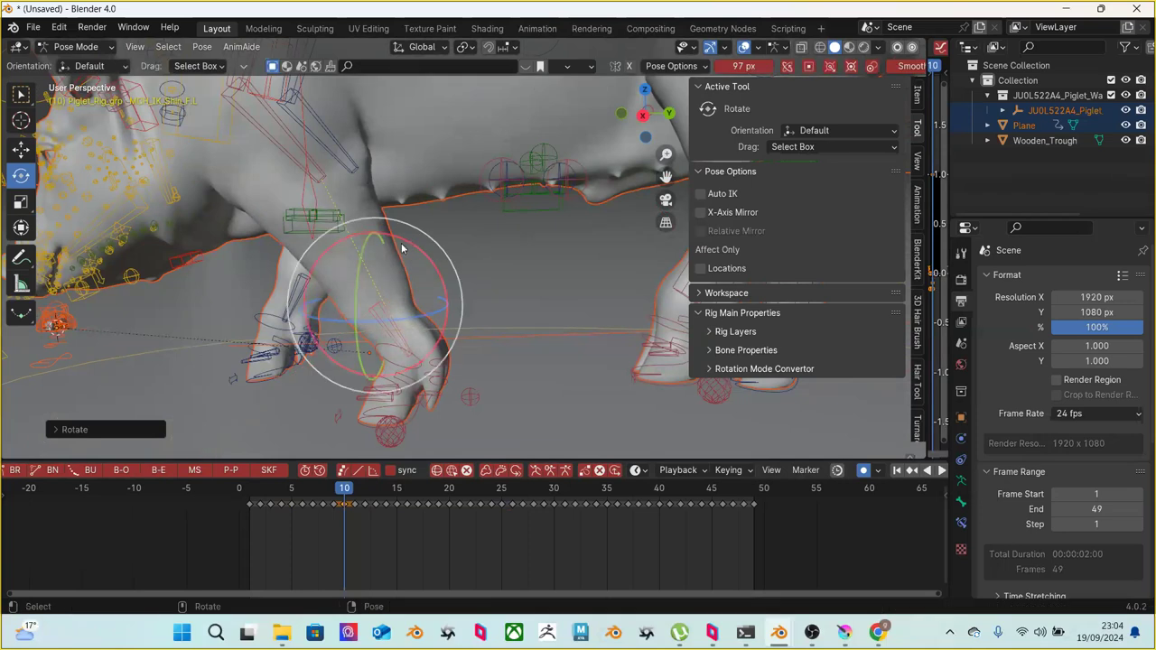
pyautogui.press('Left')
pyautogui.press('Right')
pyautogui.press('Right')
pyautogui.press('Left')
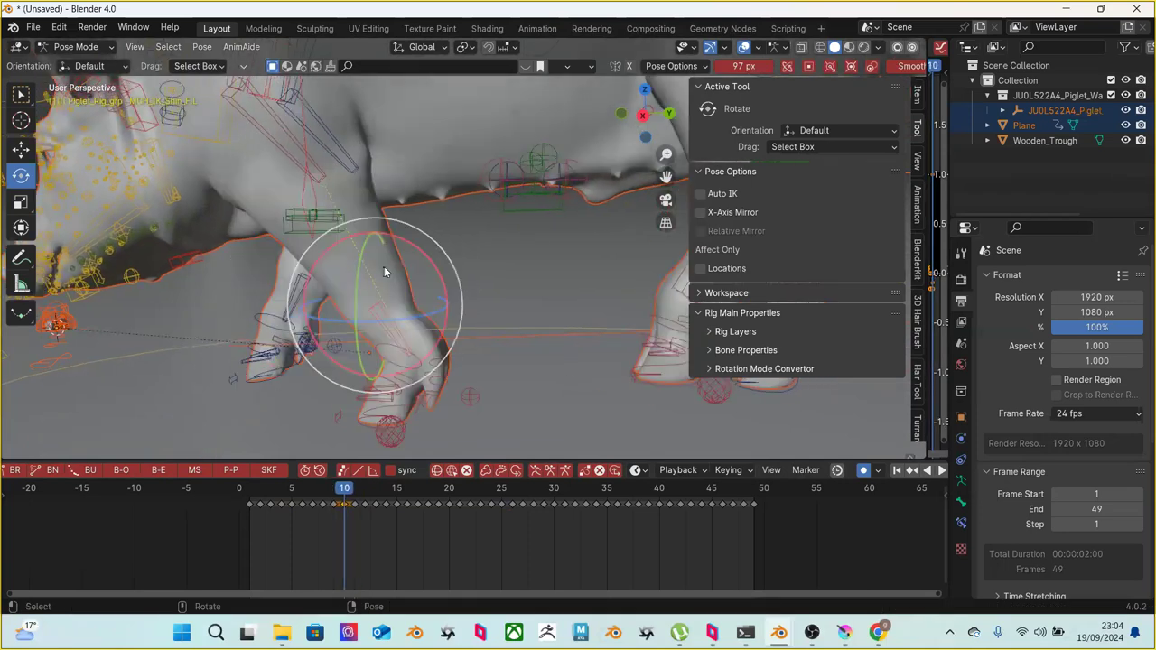
# Fine-tune the front left shin IK bone's rotation at frame 10, checking the motion between the neighbouring frames
pyautogui.moveTo(419, 253); pyautogui.dragTo(439, 266)
pyautogui.press('Left')
pyautogui.press('Right')
pyautogui.press('Right')
pyautogui.press('Left')
pyautogui.press('Left')
pyautogui.press('Right')
pyautogui.press('Left')
pyautogui.press('Right')
pyautogui.press('Left')
pyautogui.press('Left')
pyautogui.press('Right')
pyautogui.press('Right')
pyautogui.moveTo(437, 258); pyautogui.dragTo(421, 256)
# Adjust the rotation of the front left tiptoe control and shin IK bone at frame 10
pyautogui.click(470, 394)
pyautogui.moveTo(504, 335); pyautogui.dragTo(489, 329)
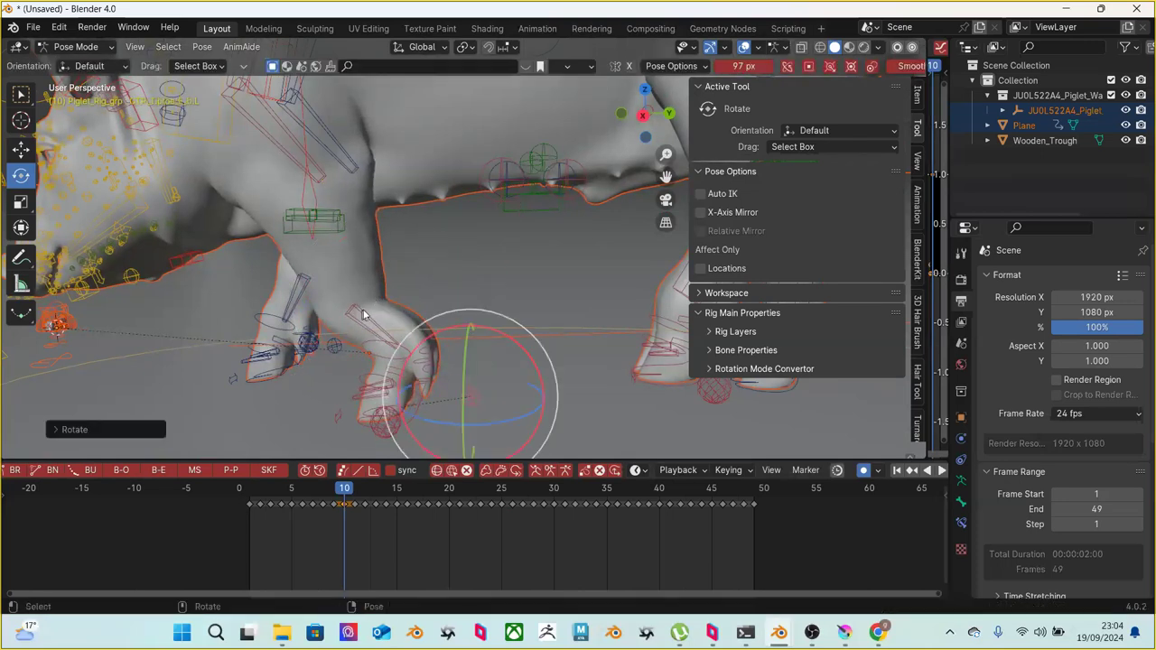
pyautogui.click(362, 314)
pyautogui.moveTo(411, 271)
pyautogui.mouseDown()
pyautogui.moveTo(417, 283)
pyautogui.moveTo(411, 275)
pyautogui.mouseUp()
# Copy the front left shin IK bone's keyframe from frame 9 and paste it at frame 10
pyautogui.press('Left')
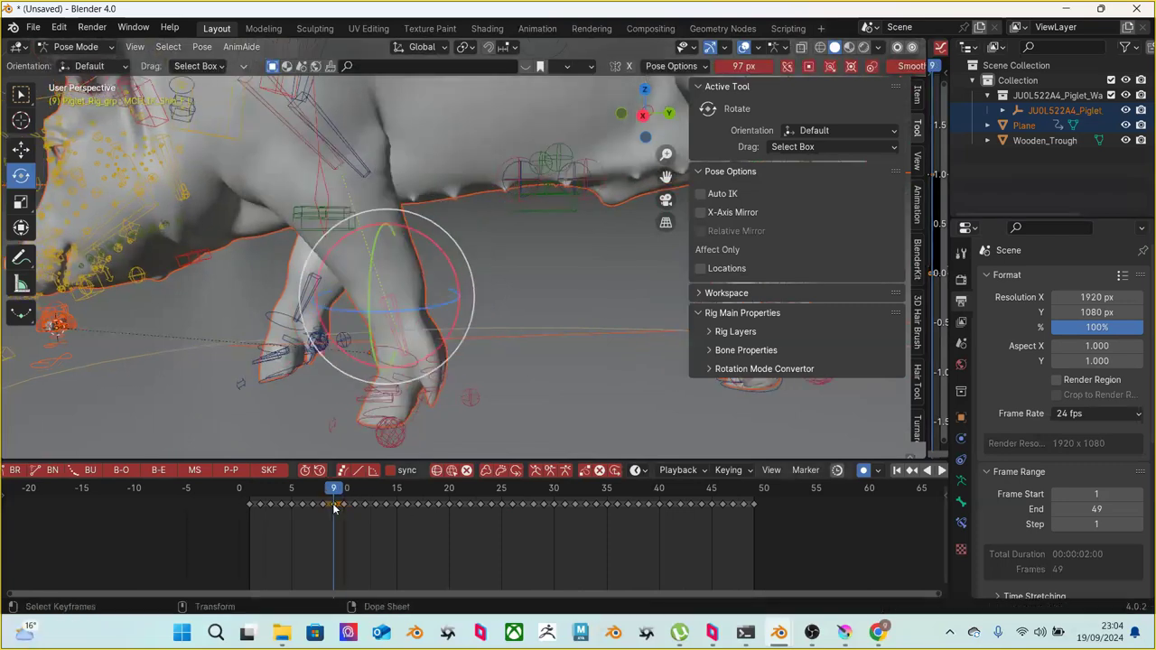
pyautogui.rightClick(333, 508)
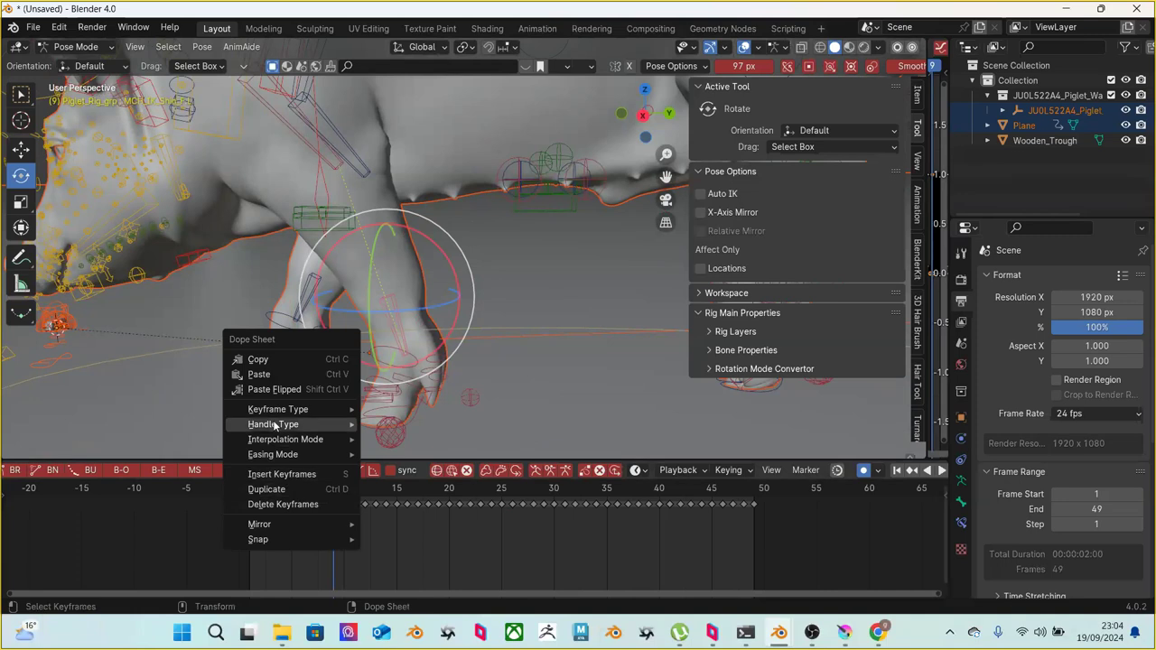
pyautogui.click(264, 364)
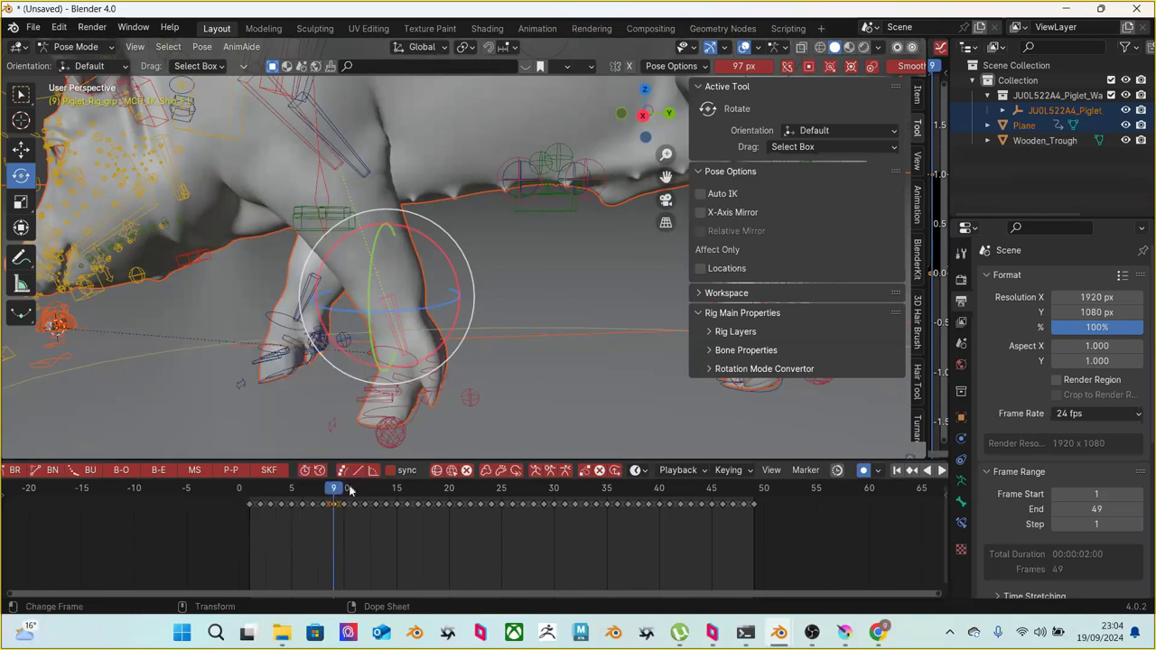
pyautogui.click(343, 506)
pyautogui.rightClick(343, 508)
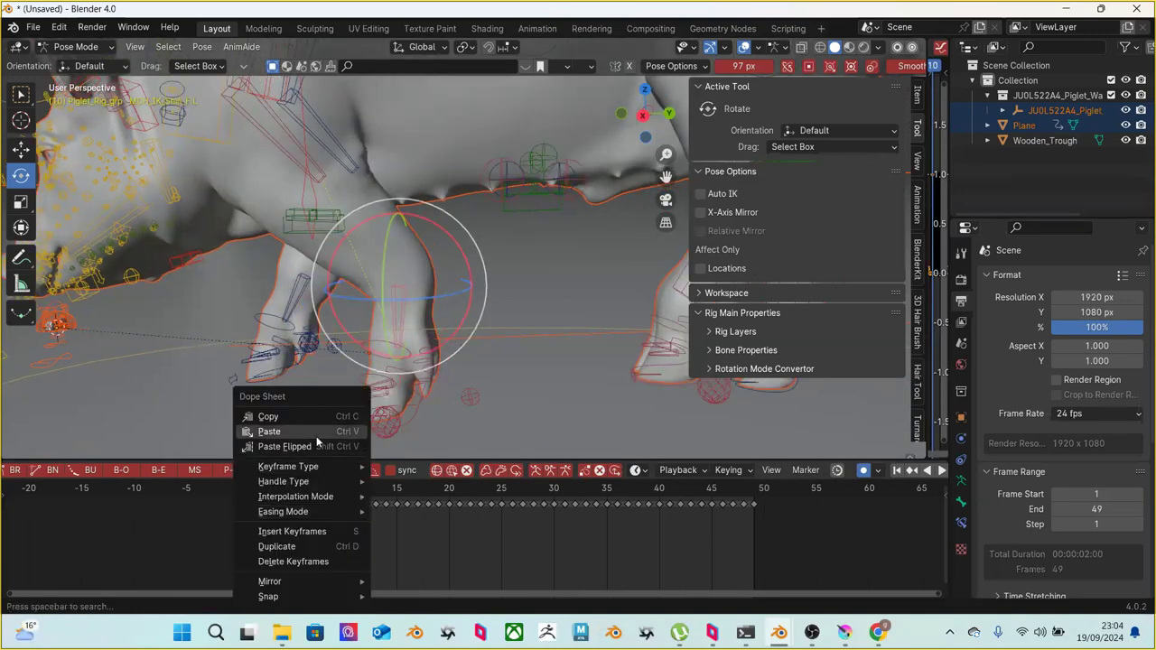
pyautogui.click(315, 435)
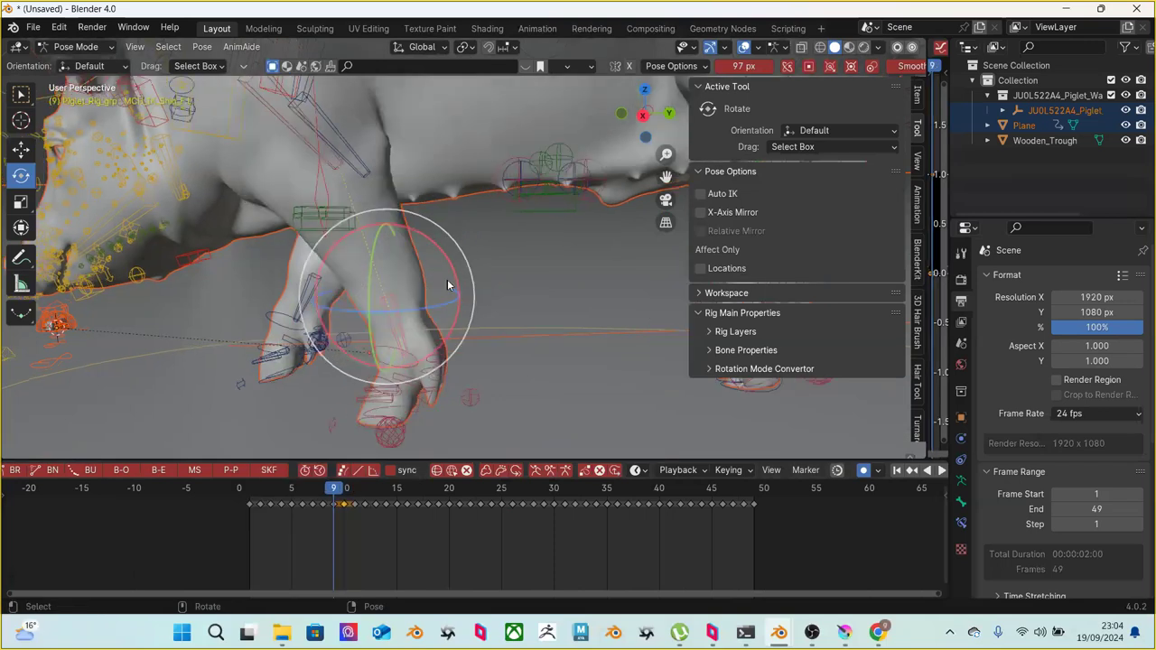
# Rotate the front left tiptoe control at frame 10 to match the foot's pose in the neighbouring frames
pyautogui.click(468, 386)
pyautogui.moveTo(500, 332); pyautogui.dragTo(500, 337)
pyautogui.press('Left')
pyautogui.press('Right')
pyautogui.press('Right')
pyautogui.press('Left')
pyautogui.press('Left')
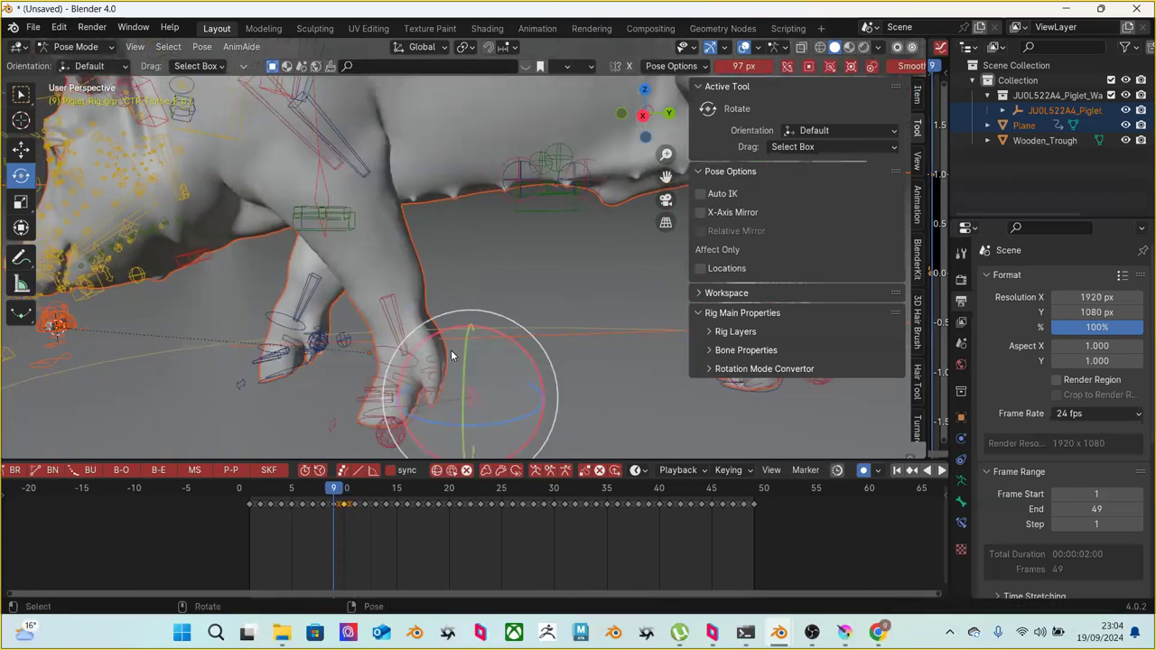
pyautogui.press('Right')
pyautogui.moveTo(492, 328); pyautogui.dragTo(488, 328)
# Reposition the left shoulder control at frame 10 to adjust the upper front left leg
pyautogui.moveTo(392, 223); pyautogui.dragTo(398, 185, button='middle')
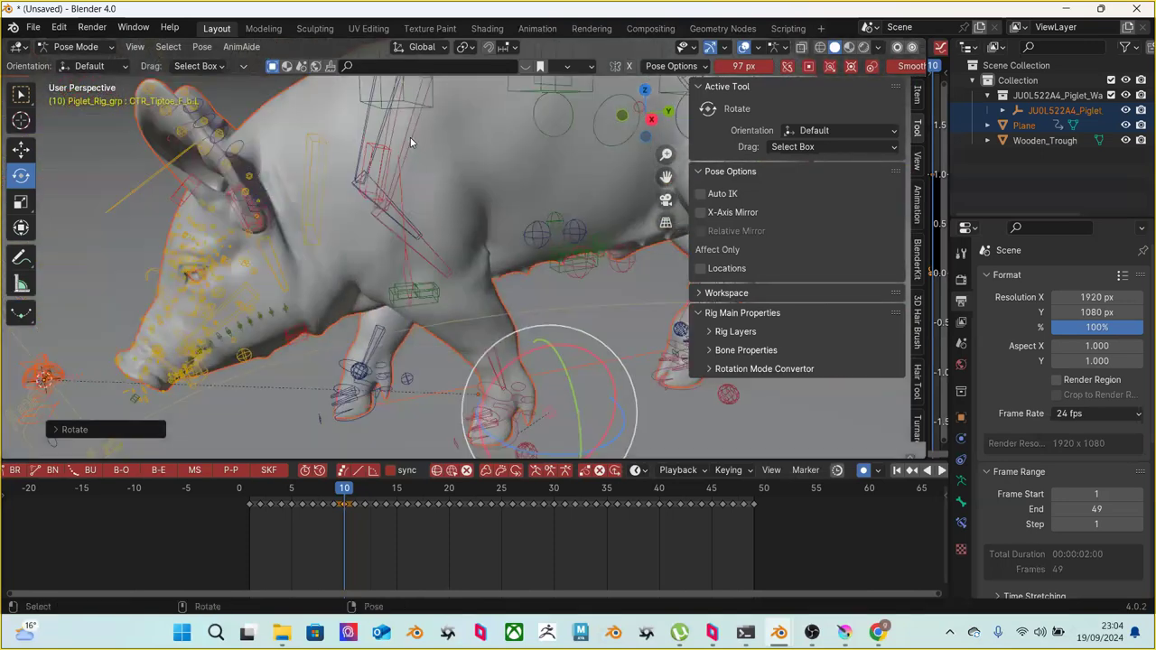
pyautogui.moveTo(410, 142); pyautogui.dragTo(401, 163, button='middle')
pyautogui.click(407, 215)
pyautogui.moveTo(408, 214)
pyautogui.mouseDown(button='middle')
pyautogui.moveTo(409, 201)
pyautogui.moveTo(405, 217)
pyautogui.mouseUp(button='middle')
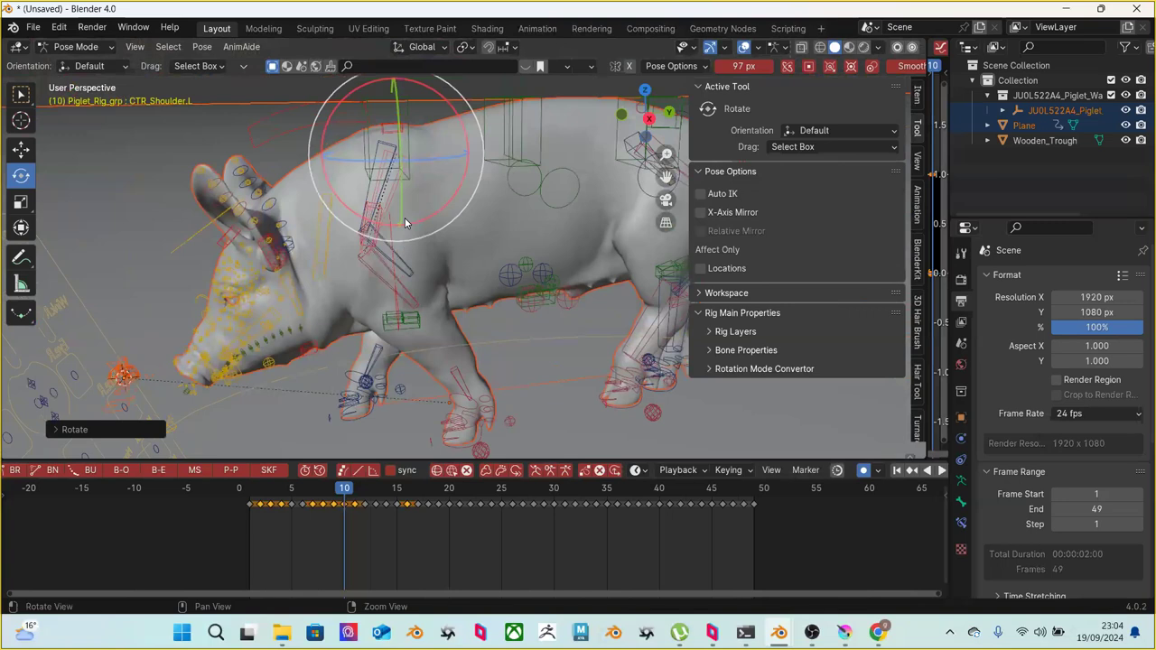
pyautogui.keyDown('alt'); pyautogui.moveTo(405, 223); pyautogui.dragTo(411, 184); pyautogui.keyUp('alt')
pyautogui.press('w')
pyautogui.moveTo(404, 105); pyautogui.dragTo(407, 108)
pyautogui.press('space')
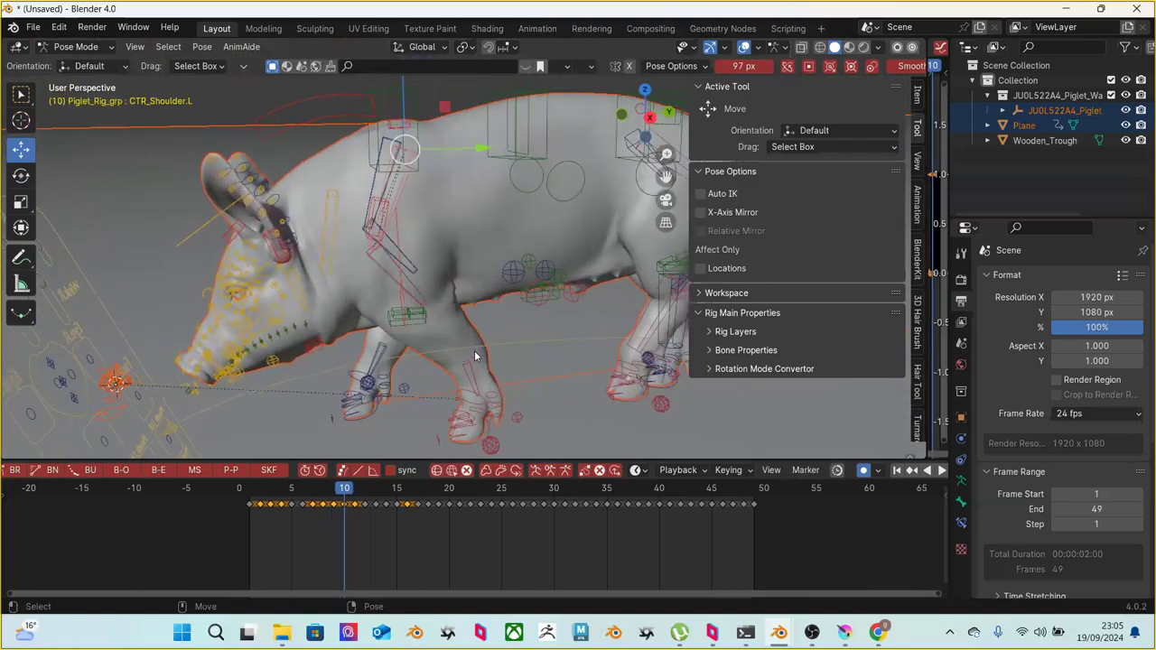
pyautogui.press('Right')
pyautogui.click(468, 397)
pyautogui.moveTo(477, 373); pyautogui.dragTo(477, 372)
pyautogui.press('r')
pyautogui.hotkey('ctrl', 'z')
# Select the MCH_Other_F.L bone at the front left foot and adjust its position at frame 10
pyautogui.scroll(1, 522, 391)
pyautogui.moveTo(522, 391)
pyautogui.keyDown('shift'); pyautogui.mouseDown(button='middle')
pyautogui.moveTo(485, 290)
pyautogui.moveTo(528, 395)
pyautogui.mouseUp(button='middle'); pyautogui.keyUp('shift')
pyautogui.scroll(1, 495, 342)
pyautogui.click(514, 349)
pyautogui.press('g')
pyautogui.click(524, 396)
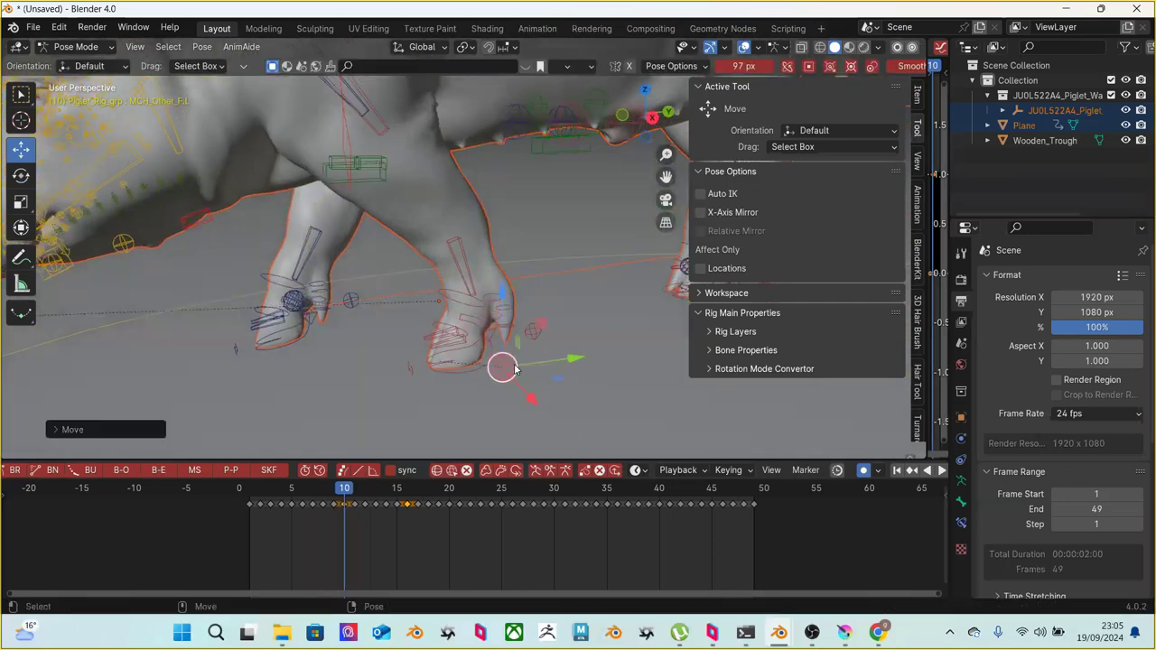
pyautogui.moveTo(493, 327)
pyautogui.mouseDown(button='middle')
pyautogui.moveTo(482, 342)
pyautogui.moveTo(496, 316)
pyautogui.mouseUp(button='middle')
# Rotate the front left shin IK bone at frame 10 to realign the lower leg above the foot
pyautogui.click(441, 274)
pyautogui.moveTo(448, 269); pyautogui.dragTo(434, 257, button='middle')
pyautogui.hotkey('shift', 'space')
pyautogui.press('r')
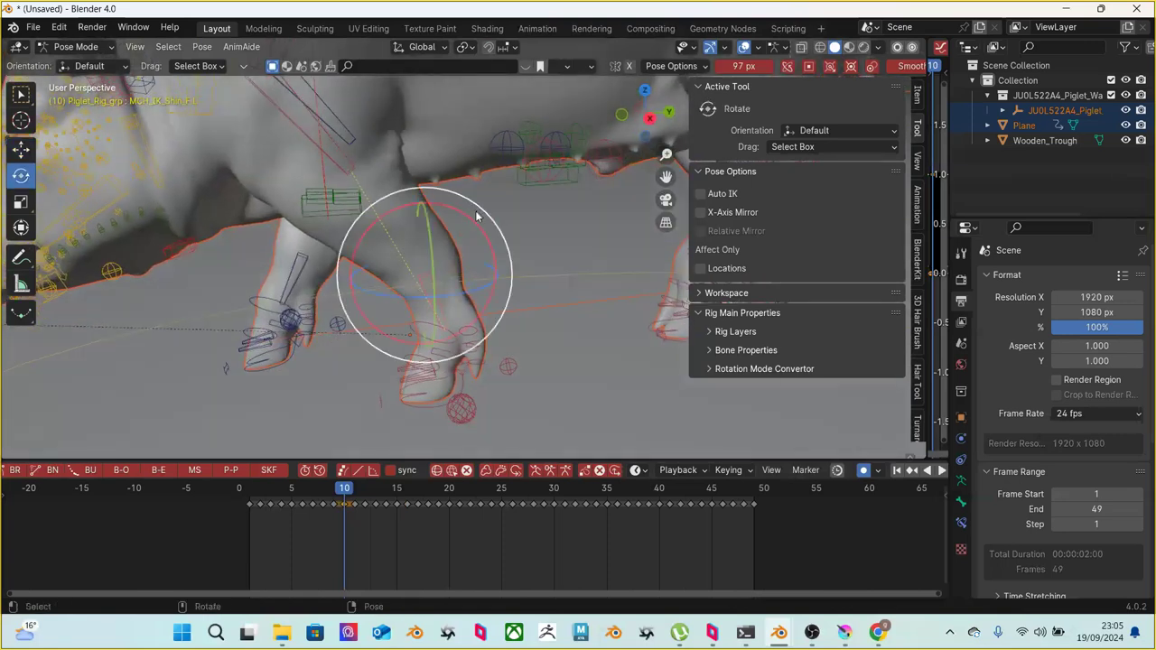
pyautogui.moveTo(467, 219); pyautogui.dragTo(467, 219)
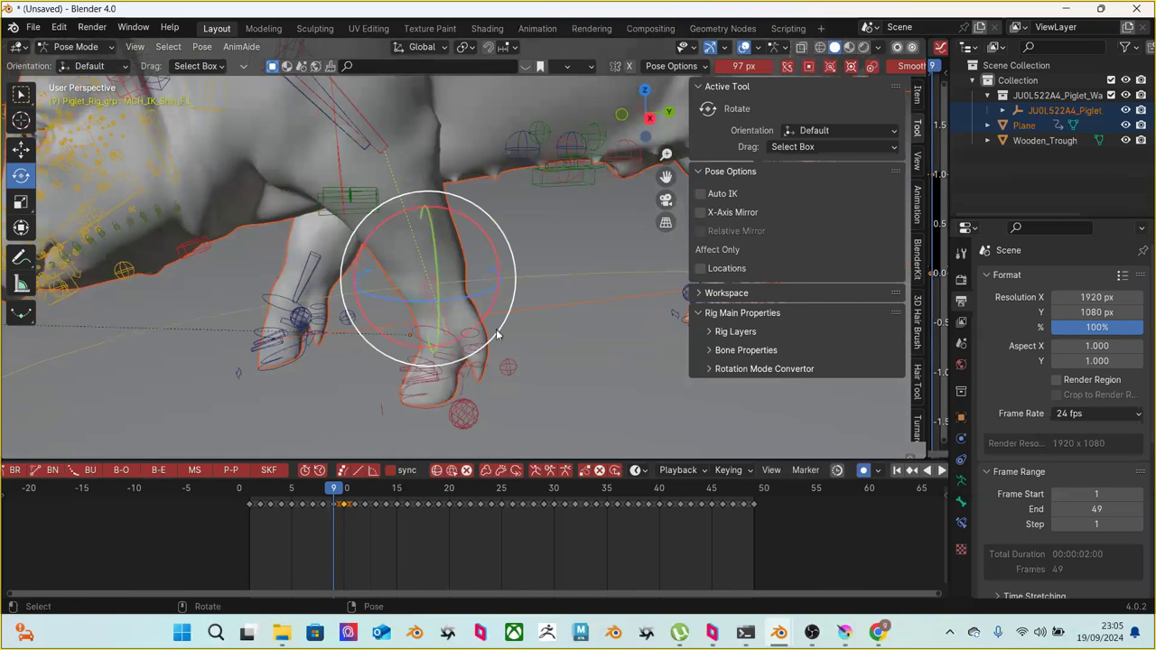
# Move the CTR_Foot_F.L control at frame 10 and compare the foot's placement with frames 9 and 11
pyautogui.click(464, 380)
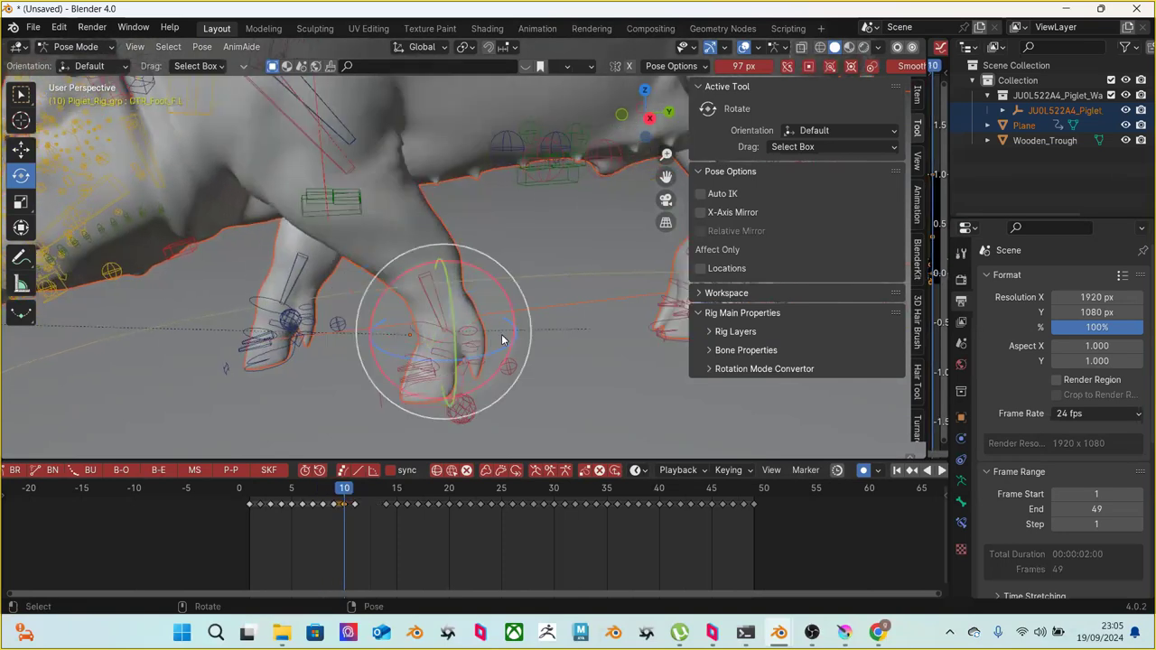
pyautogui.press('g')
pyautogui.moveTo(442, 294); pyautogui.dragTo(461, 315)
pyautogui.press('Left')
pyautogui.press('Right')
pyautogui.press('Right')
pyautogui.press('Left')
pyautogui.press('Left')
pyautogui.press('Right')
pyautogui.press('Right')
pyautogui.press('Left')
pyautogui.press('Left')
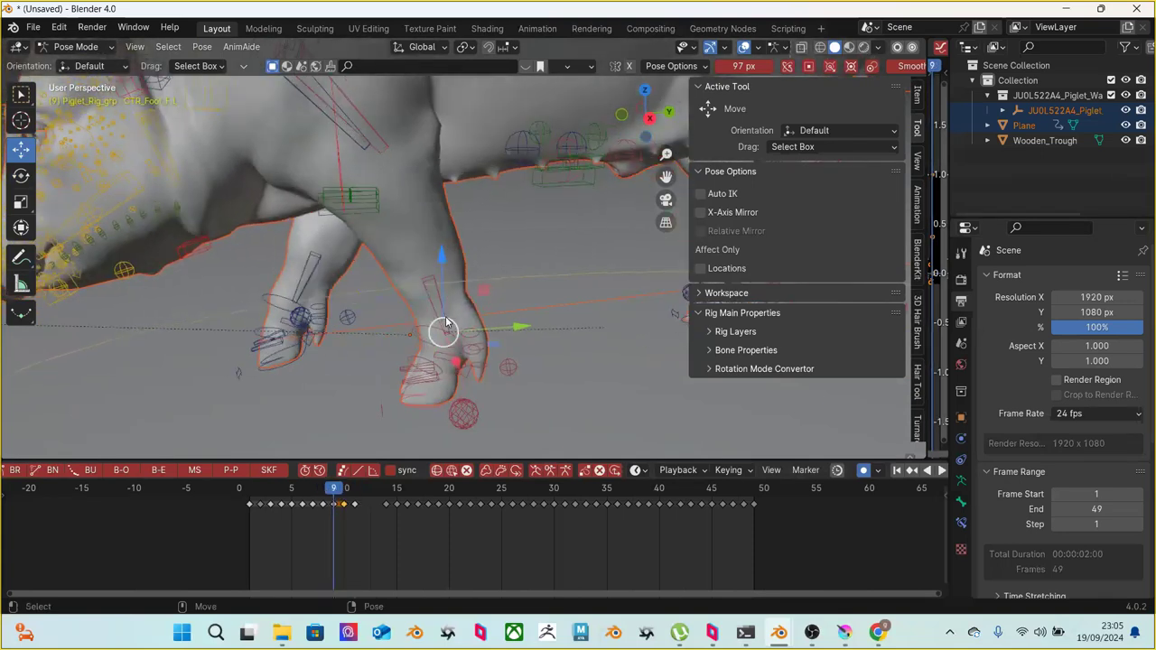
# Step through frames 8 to 14 to examine how the front left foot leaves the ground
pyautogui.press('Right')
pyautogui.press('Right')
pyautogui.press('Right')
pyautogui.press('Right')
pyautogui.press('Right')
pyautogui.press('Right')
pyautogui.press('Right')
pyautogui.press('Right')
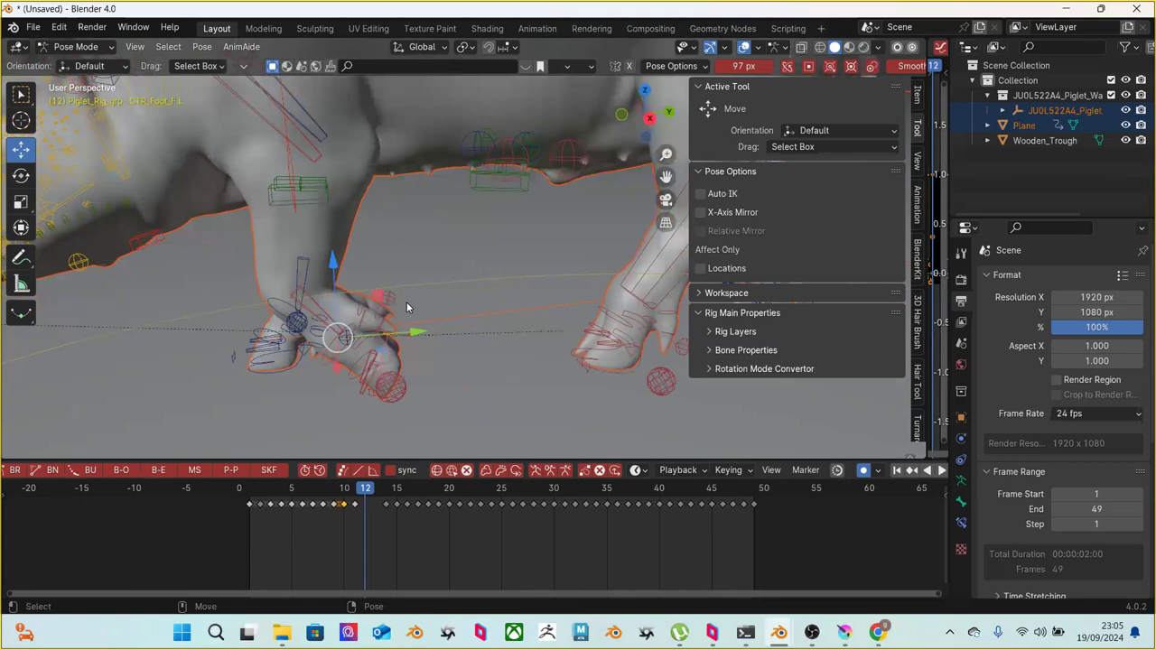
pyautogui.press('Left')
pyautogui.press('Left')
pyautogui.press('Left')
pyautogui.press('Left')
pyautogui.press('Left')
pyautogui.press('Left')
pyautogui.press('Left')
pyautogui.press('Left')
pyautogui.press('Left')
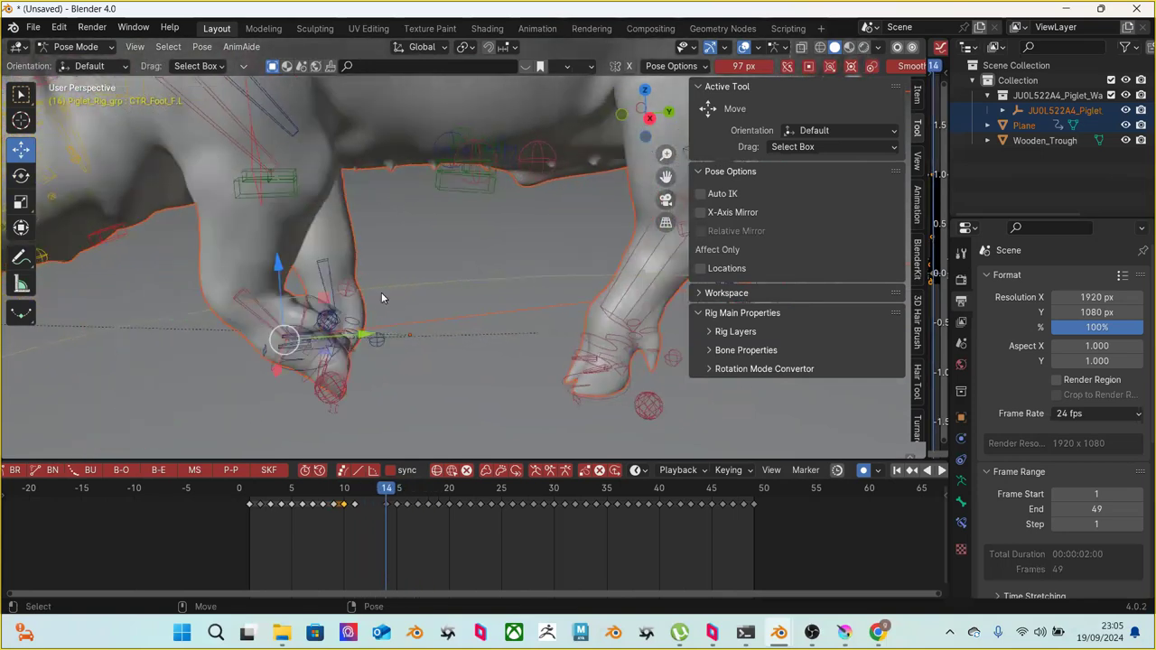
pyautogui.press('Right')
pyautogui.press('Right')
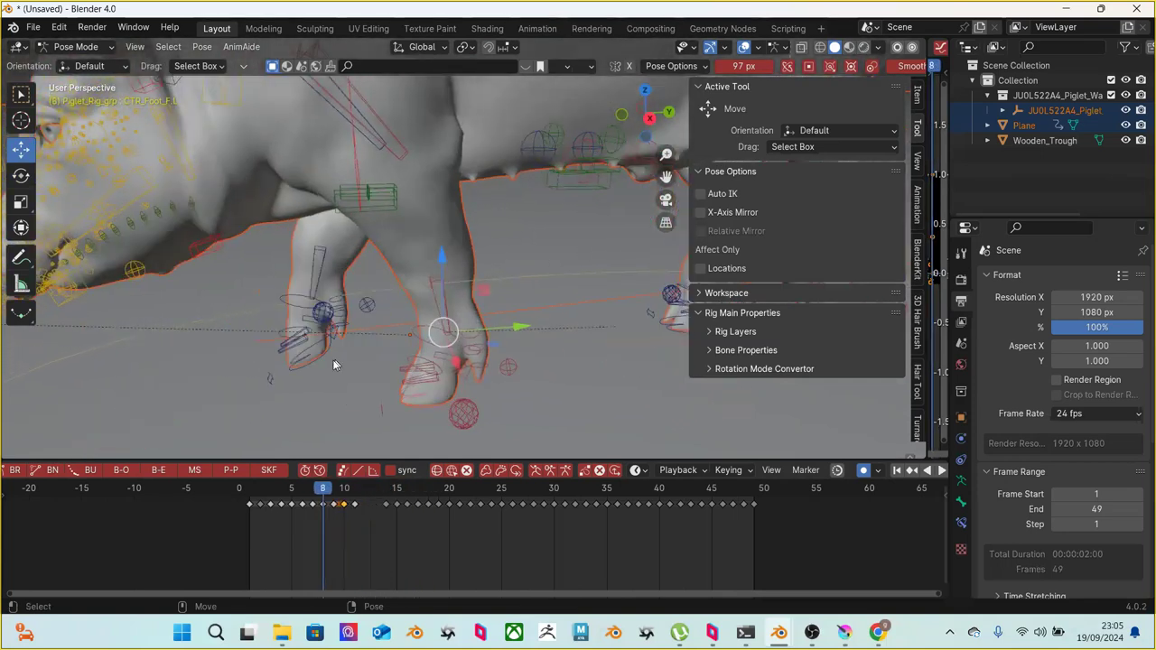
# Select the CTR_Foot_F.R control and step through the frames to examine the front right foot's landing
pyautogui.click(287, 362)
pyautogui.press('Left')
pyautogui.press('Left')
pyautogui.press('Right')
pyautogui.press('Right')
pyautogui.press('Right')
pyautogui.press('Right')
pyautogui.press('Left')
pyautogui.press('Left')
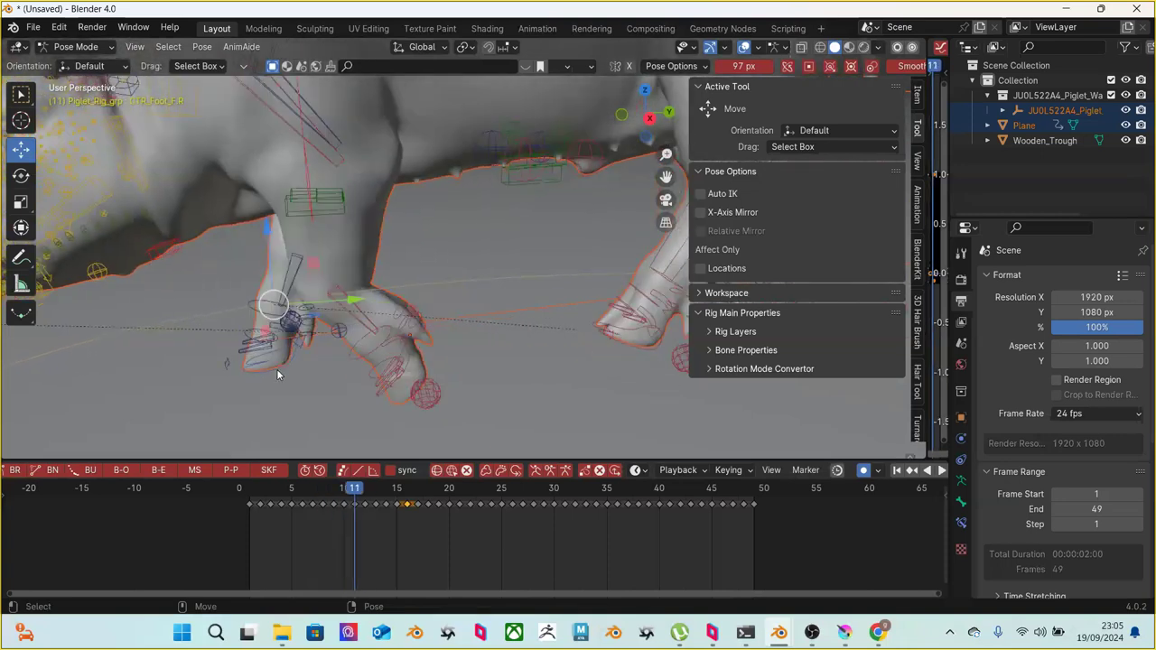
pyautogui.press('Right')
# View the front right foot from the piglet's other side and compare its ground contact across frames 9 to 11
pyautogui.moveTo(267, 355); pyautogui.dragTo(442, 372, button='middle')
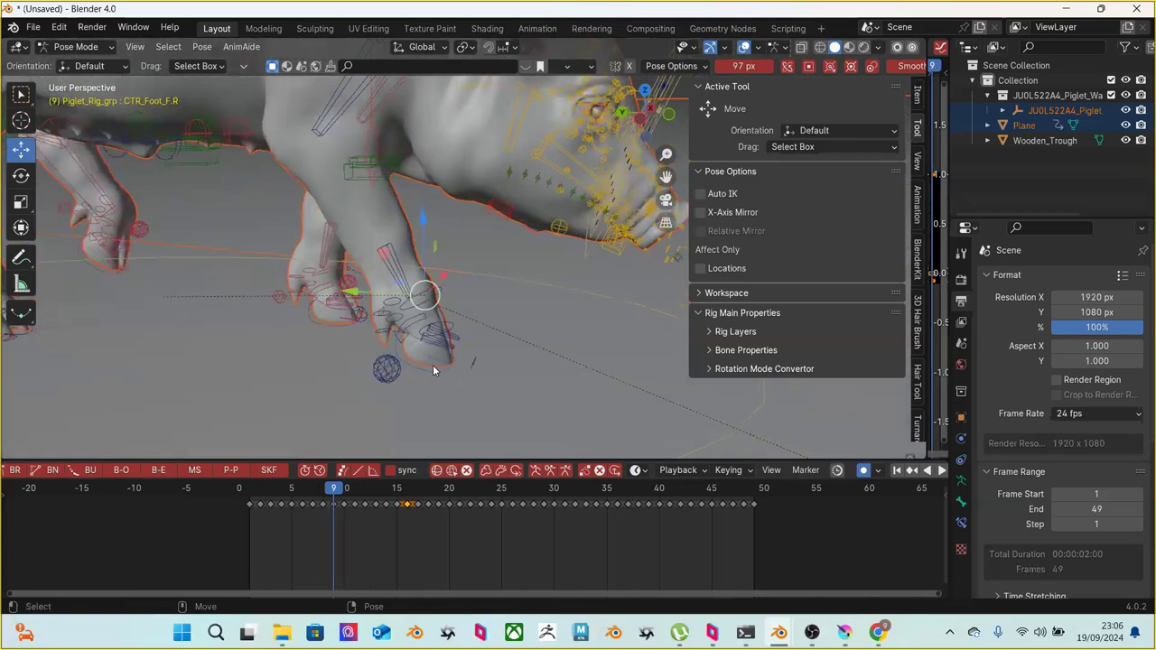
pyautogui.press('Left')
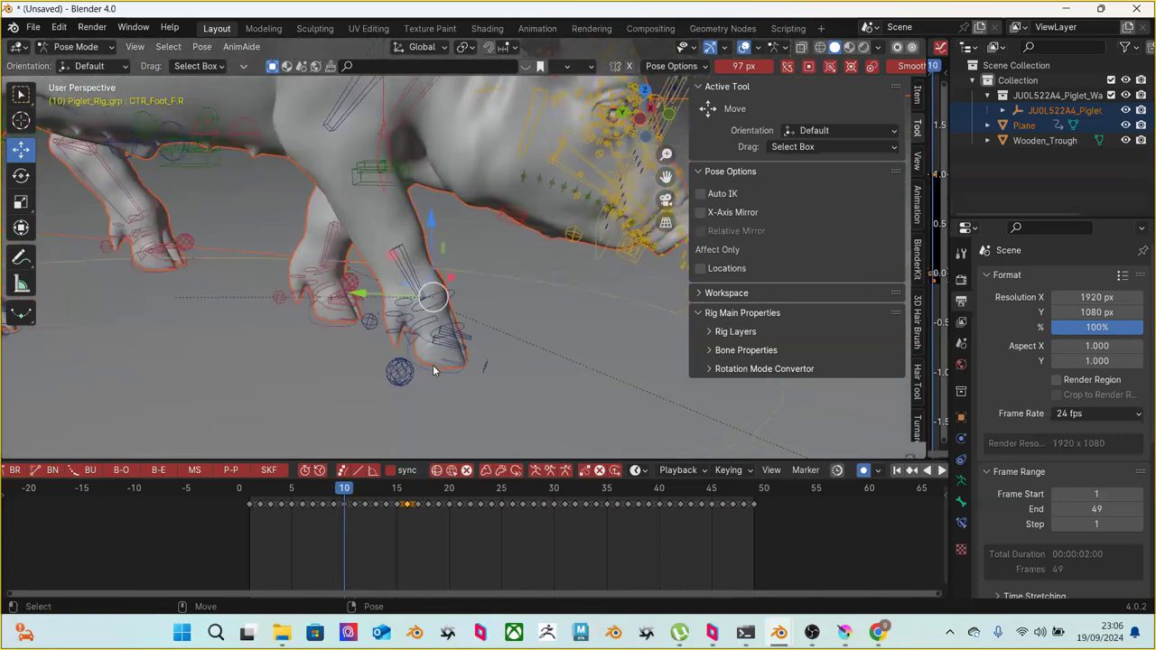
pyautogui.press('Right')
pyautogui.press('Left')
pyautogui.press('Right')
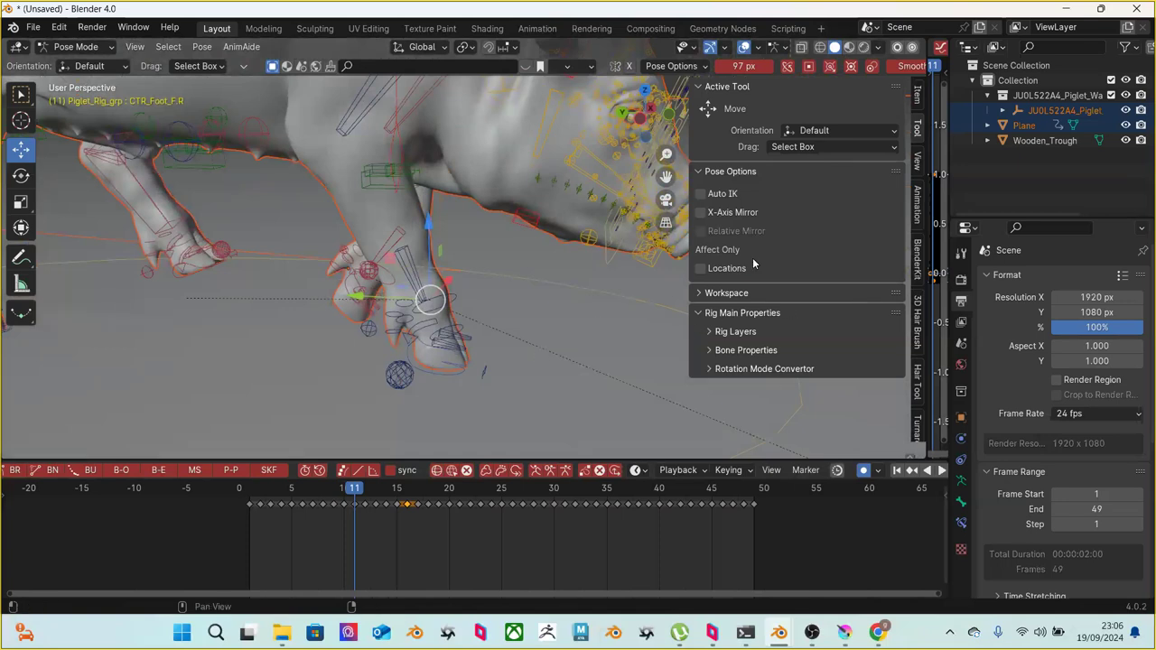
pyautogui.press('Left')
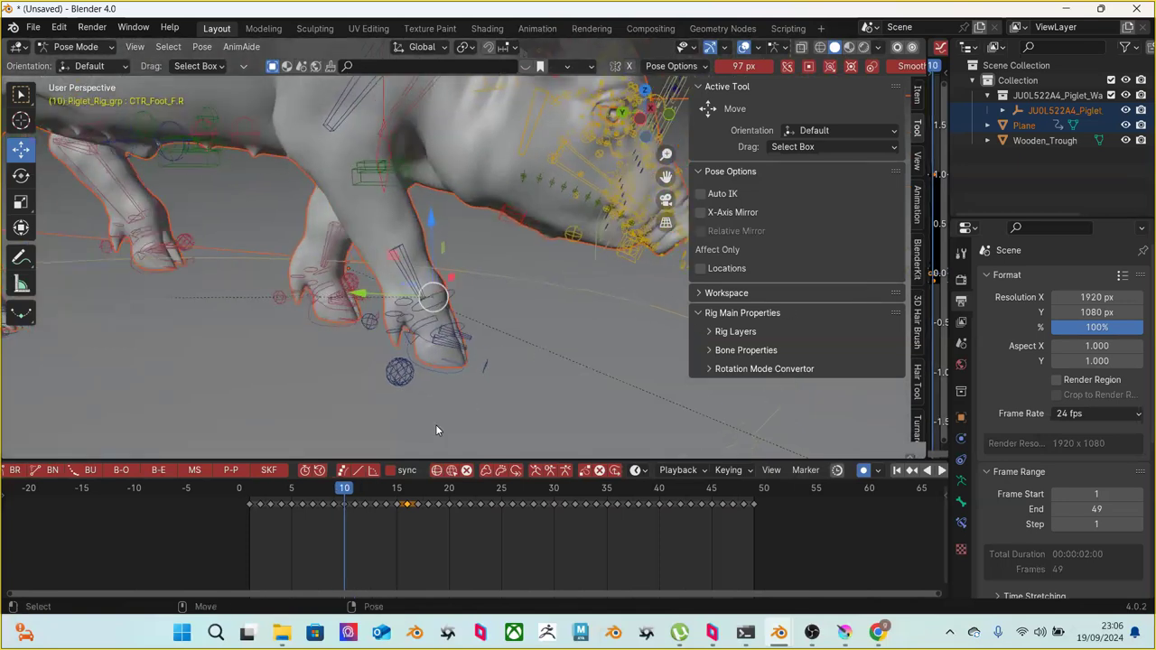
pyautogui.press('Right')
pyautogui.press('Left')
pyautogui.press('Right')
pyautogui.press('Left')
pyautogui.press('Left')
pyautogui.press('Right')
pyautogui.press('Right')
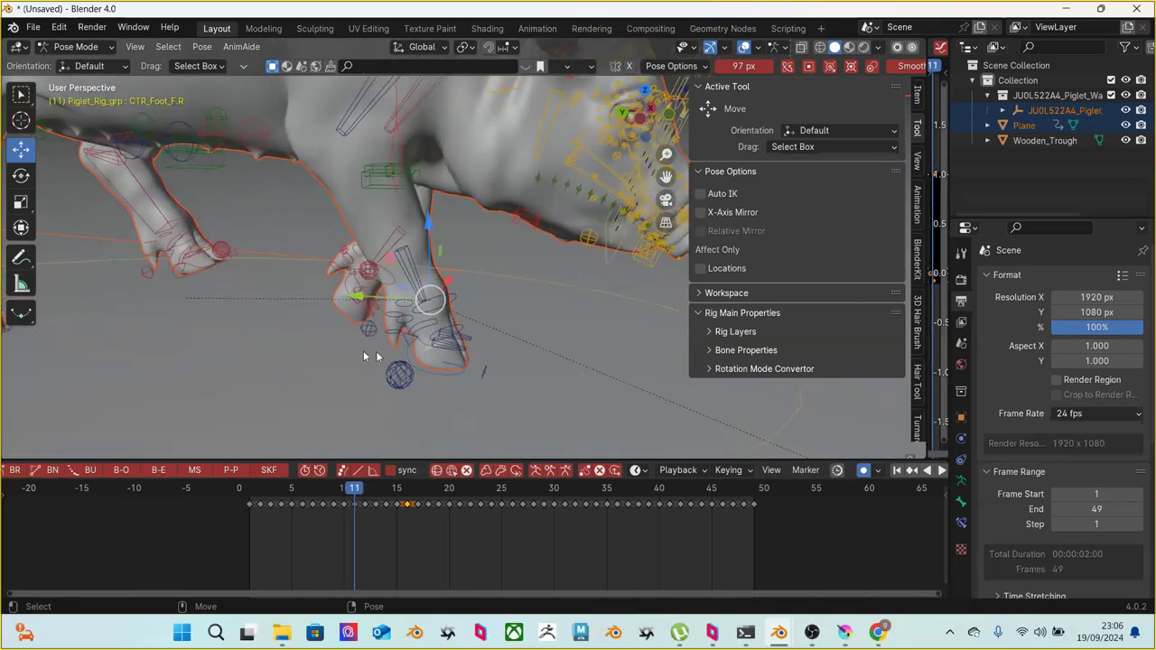
pyautogui.press('Left')
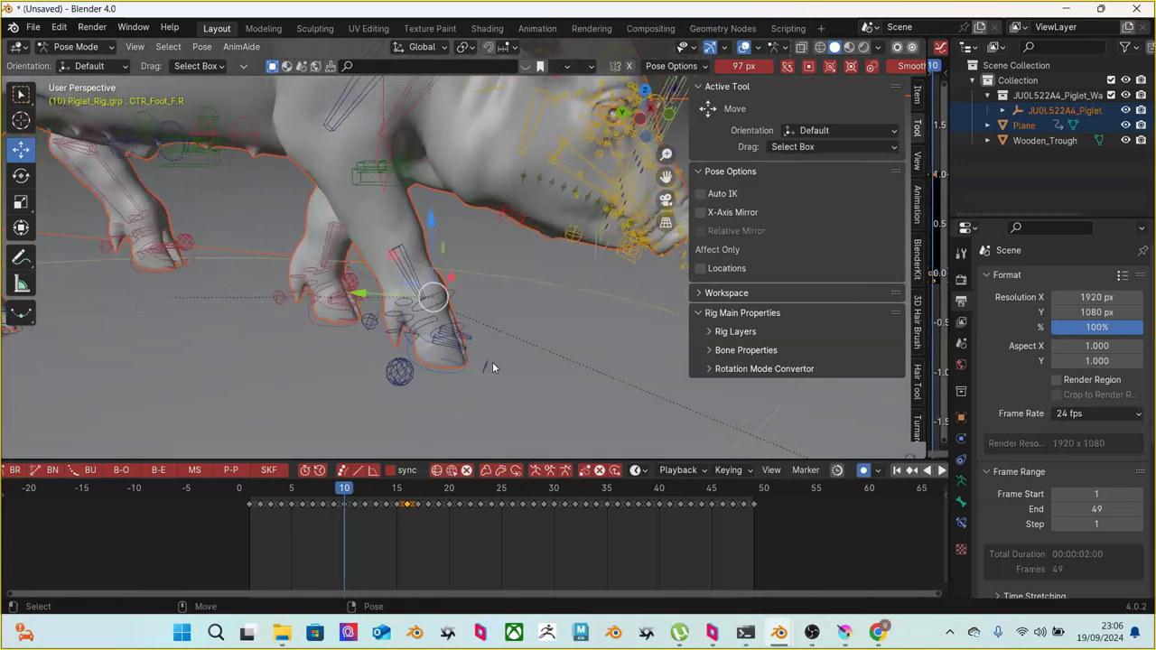
pyautogui.press('Right')
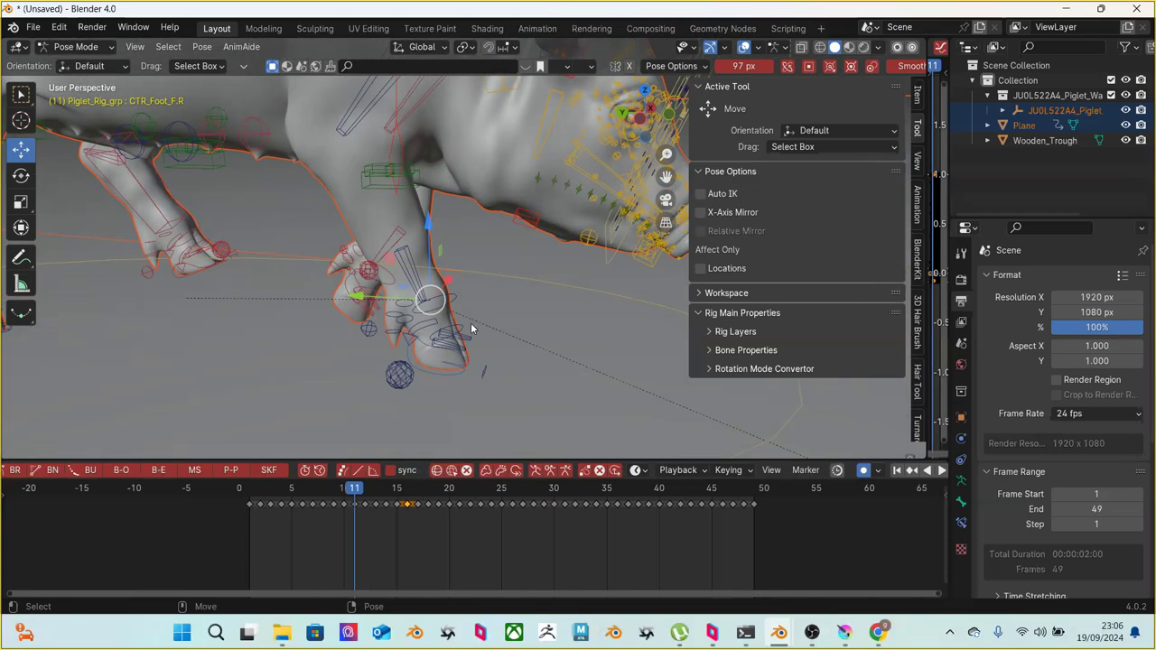
pyautogui.press('Left')
pyautogui.press('Right')
pyautogui.press('Left')
pyautogui.press('Right')
# Step through the frames around 12 and 13 to find where the front right foot starts sliding
pyautogui.press('Right')
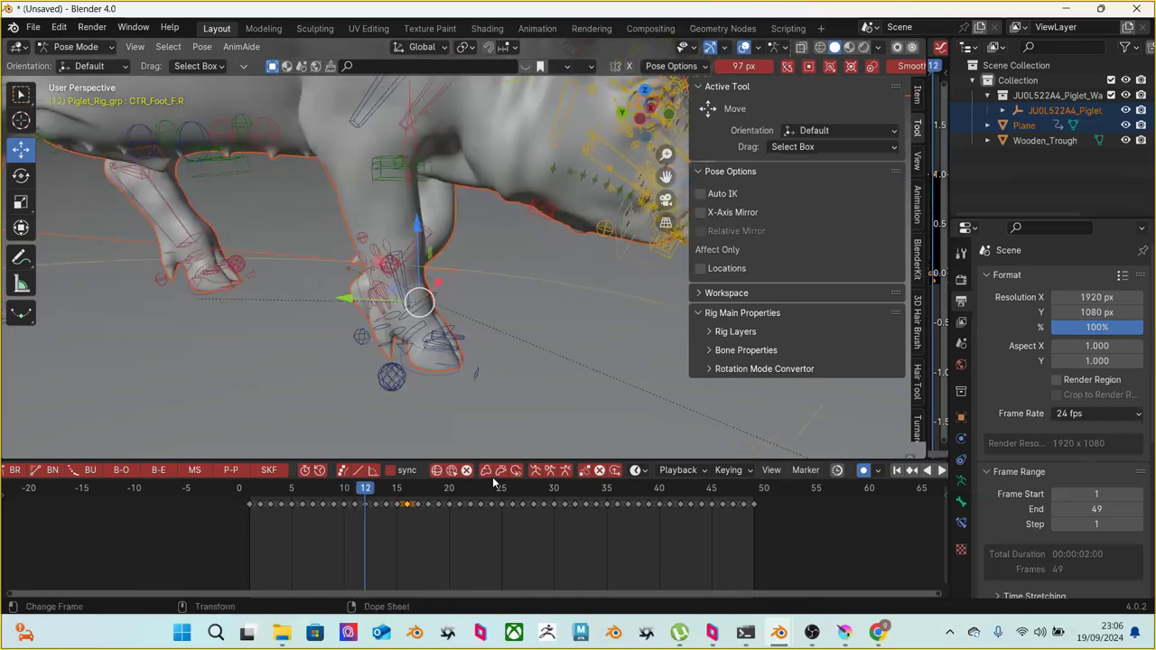
pyautogui.press('Right')
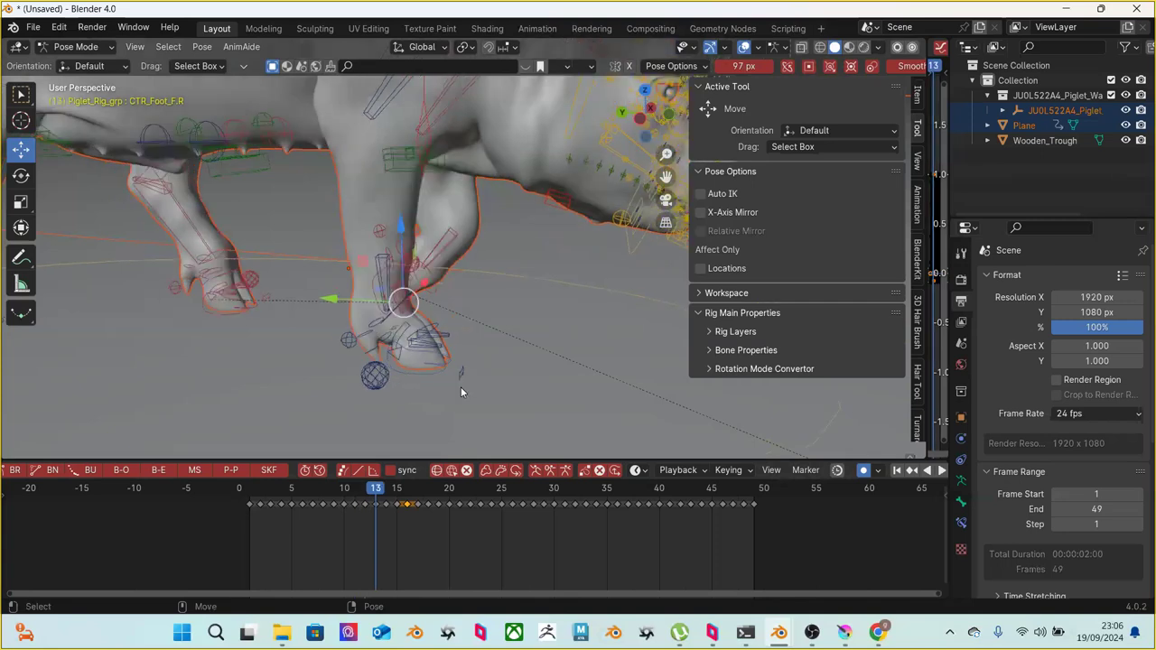
pyautogui.press('Left')
pyautogui.press('Left')
pyautogui.press('Right')
# Pin the front right foot control in place frame by frame from frame 13 through frame 20
pyautogui.press('Right')
pyautogui.press('Right')
pyautogui.press('Left')
pyautogui.press('Left')
pyautogui.press('Right')
pyautogui.press('Left')
pyautogui.press('Left')
pyautogui.press('Right')
pyautogui.press('Right')
pyautogui.click(500, 471)
pyautogui.click(500, 471)
pyautogui.click(500, 472)
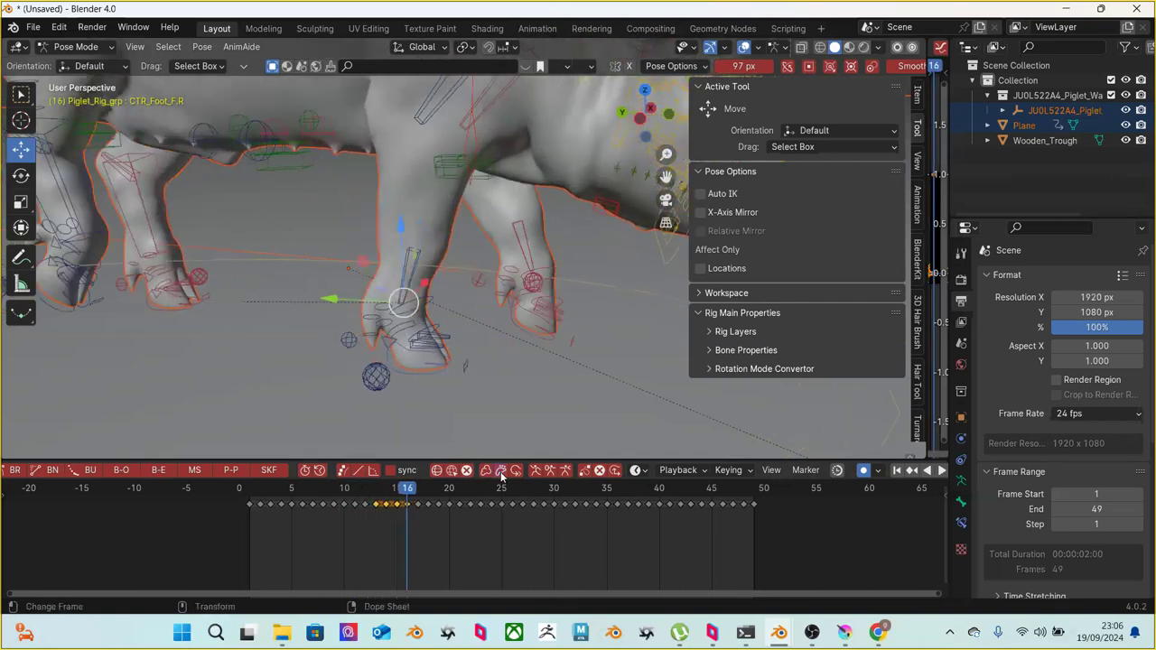
pyautogui.click(501, 472)
pyautogui.click(500, 472)
pyautogui.click(499, 473)
pyautogui.click(500, 475)
# Step back and forth through the frames around 17 to 20 to check the pinned front right foot
pyautogui.press('Left')
pyautogui.press('Left')
pyautogui.press('Left')
pyautogui.press('Left')
pyautogui.press('Left')
pyautogui.press('Right')
pyautogui.press('Right')
pyautogui.press('Right')
pyautogui.scroll(-1, 481, 297)
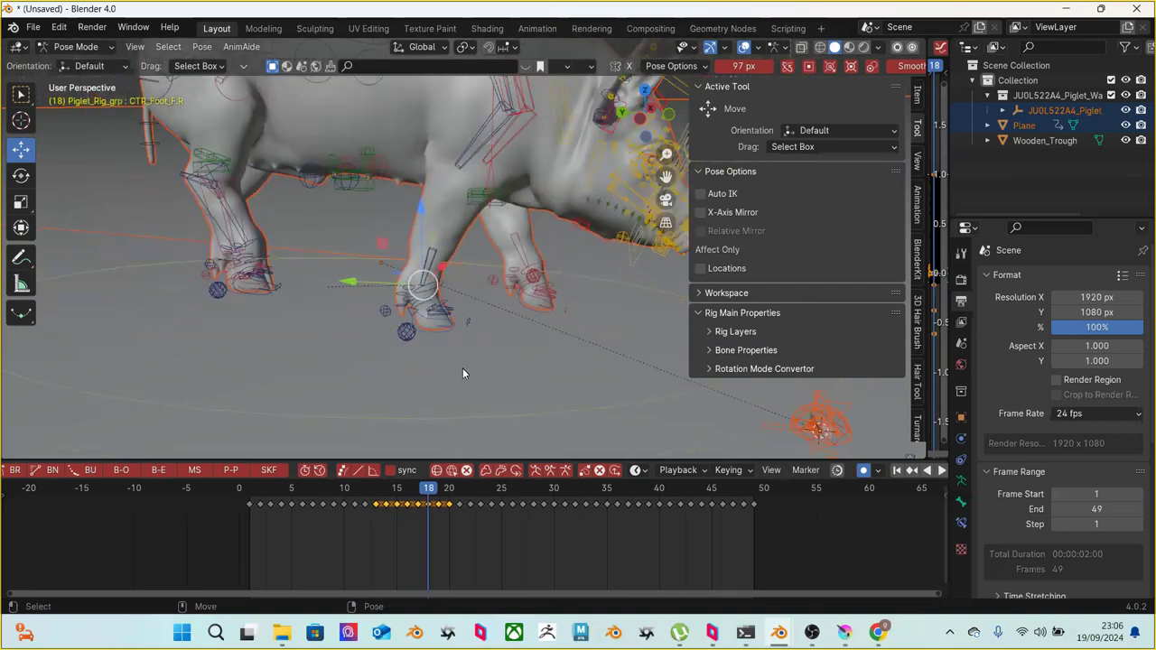
# Go to frame 17 and select the rig's large circular ground control beneath the piglet
pyautogui.press('Left')
pyautogui.moveTo(427, 388); pyautogui.dragTo(464, 434)
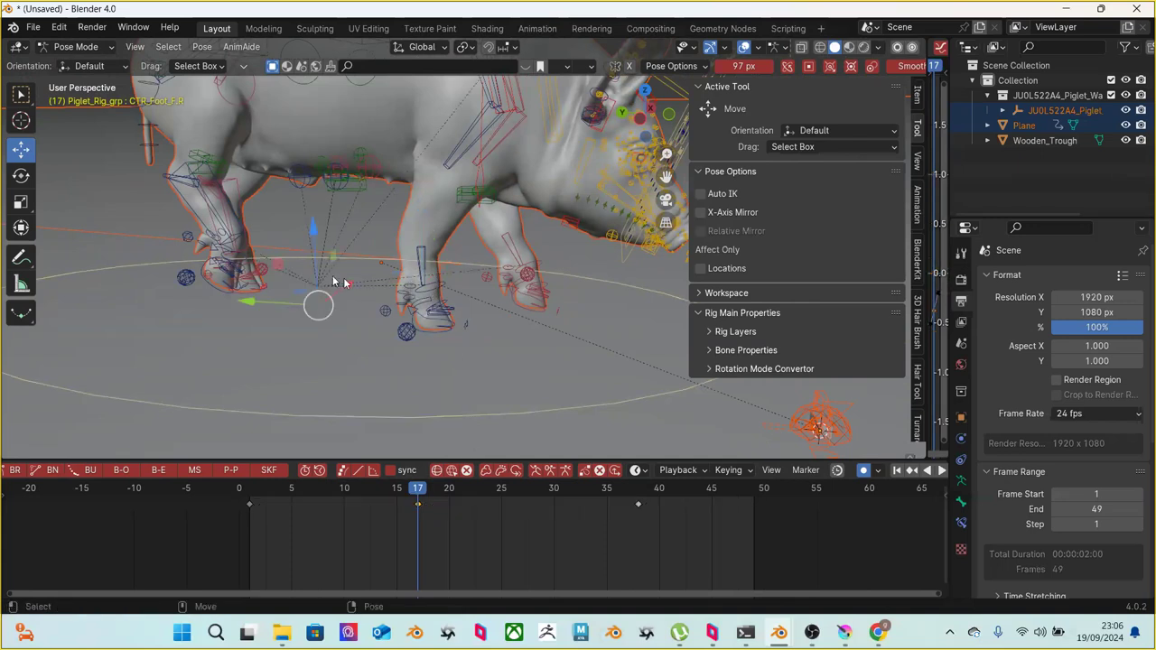
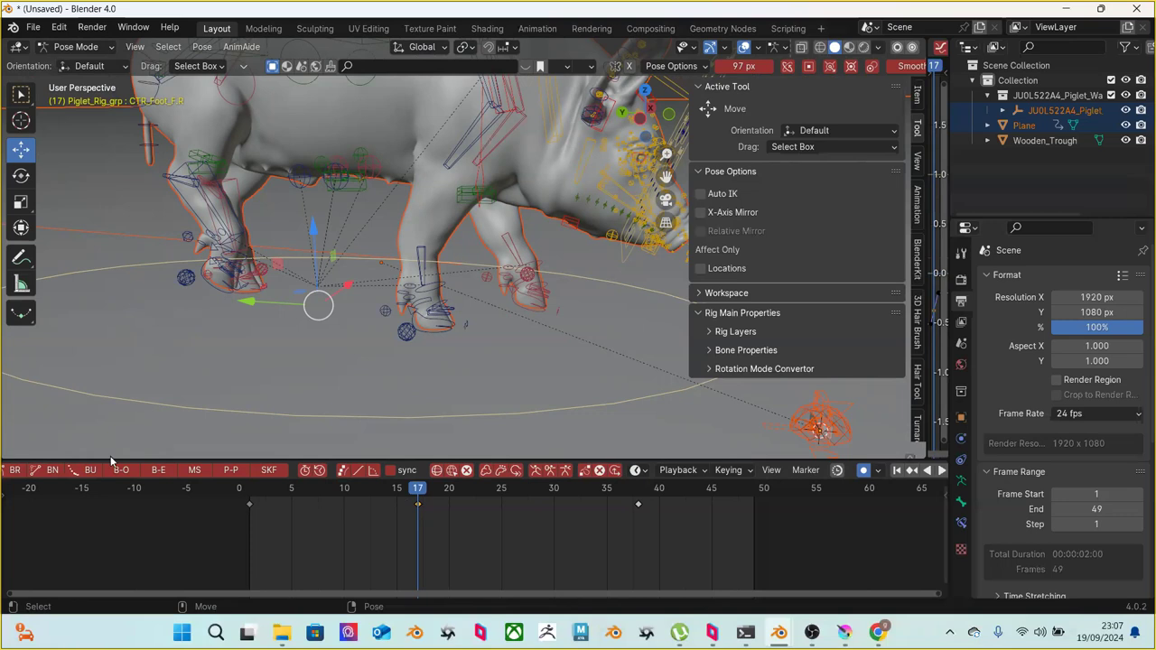
# Select the IK shin bone of the front right leg and compare its pose between frames 15 and 17
pyautogui.scroll(-1, 366, 385)
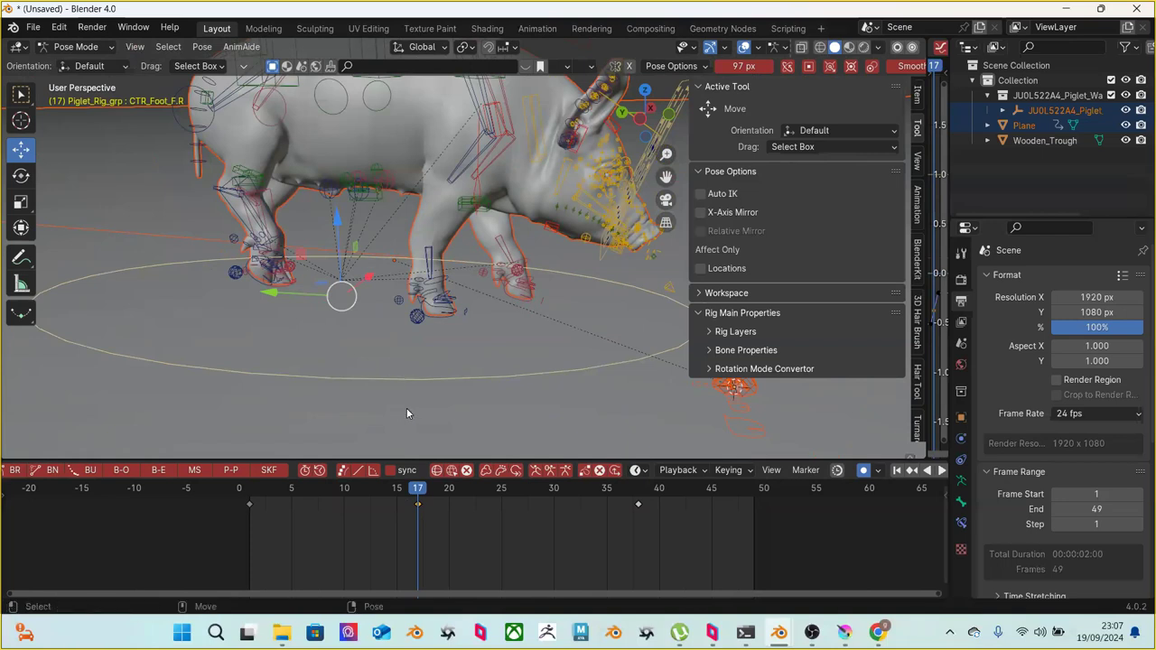
pyautogui.scroll(3, 415, 355)
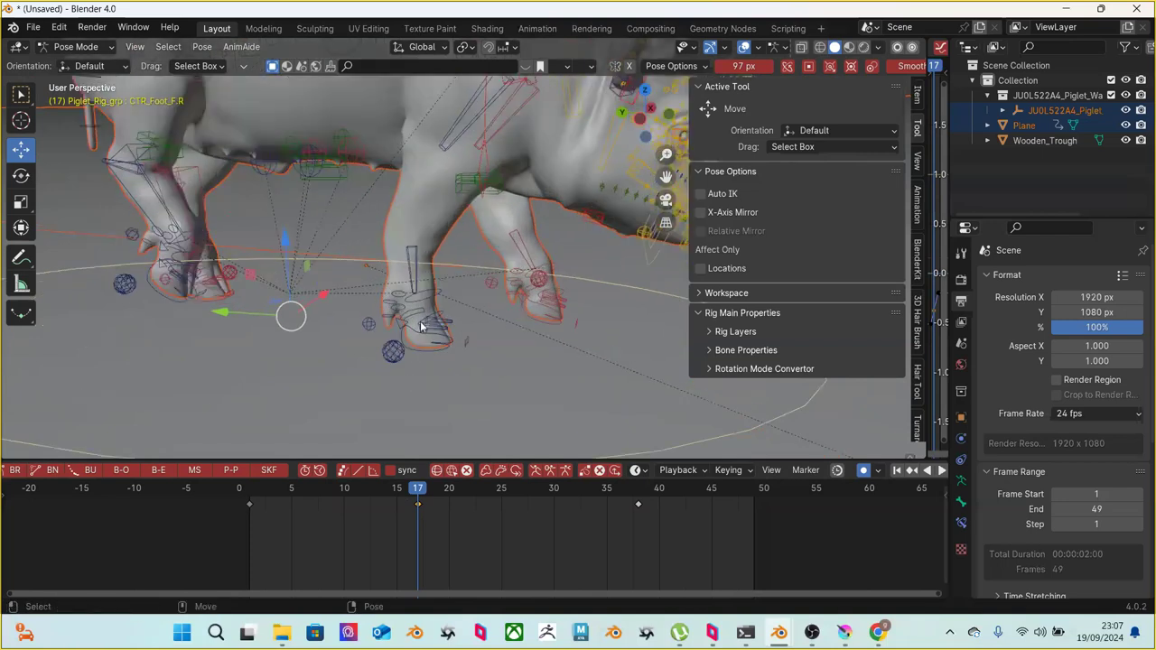
pyautogui.click(412, 250)
pyautogui.scroll(3, 418, 289)
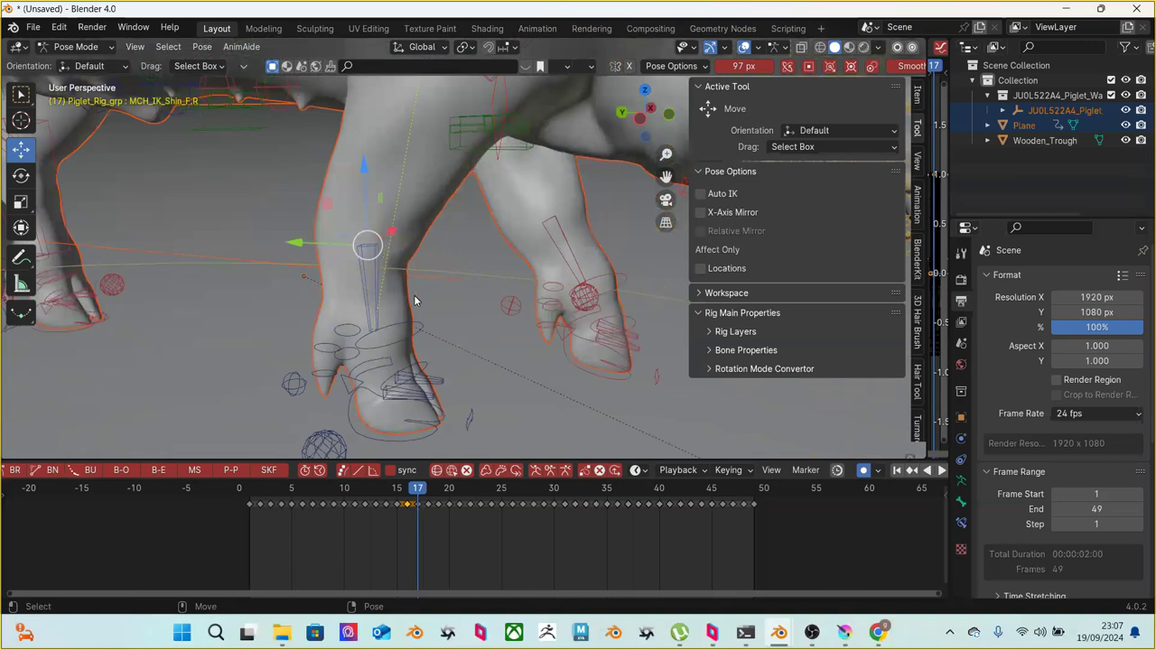
pyautogui.press('Left')
pyautogui.press('Left')
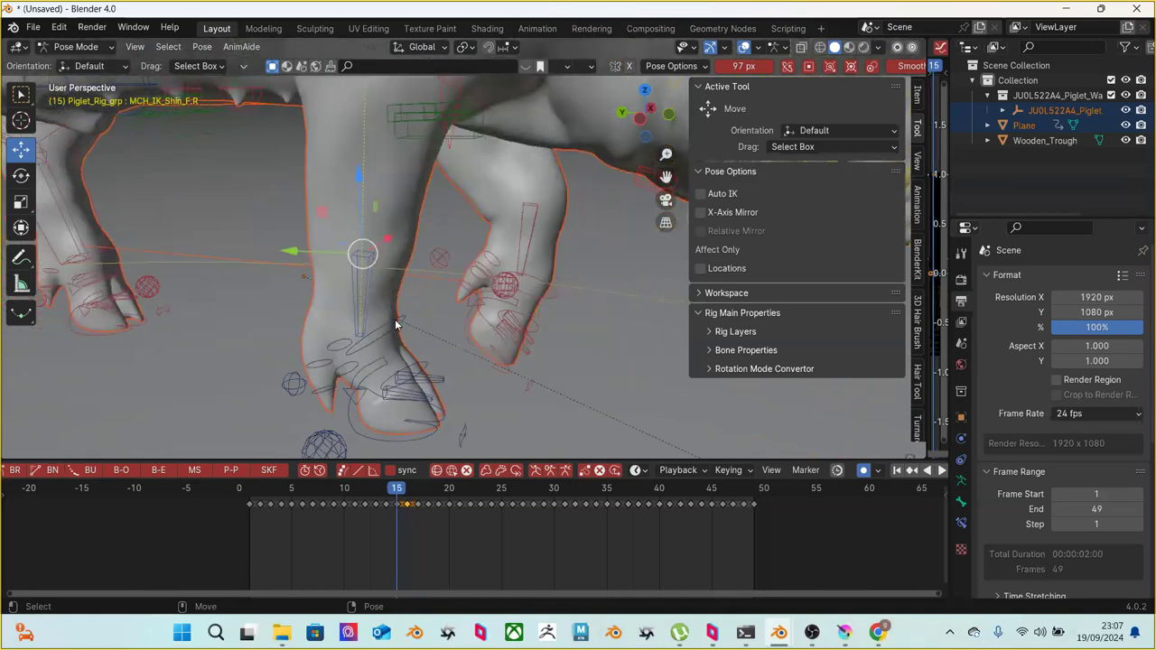
pyautogui.press('Right')
pyautogui.press('Right')
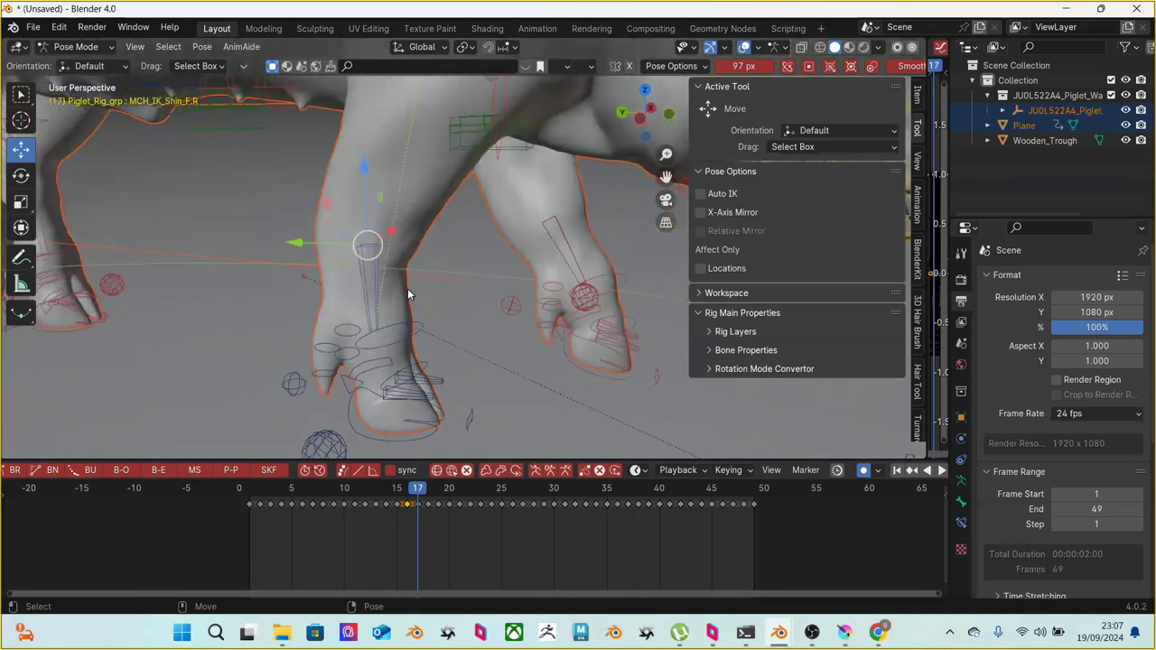
# Copy the front right shin bone's keyframe from frame 1 and paste it at frame 17
pyautogui.click(253, 490)
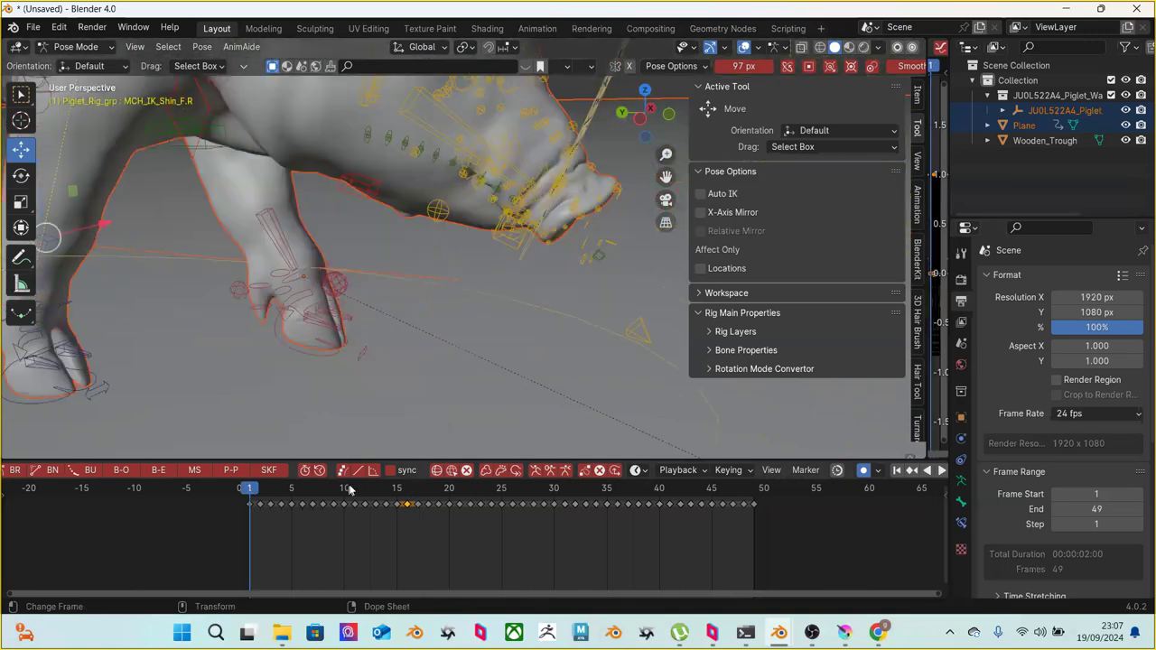
pyautogui.scroll(-2, 356, 382)
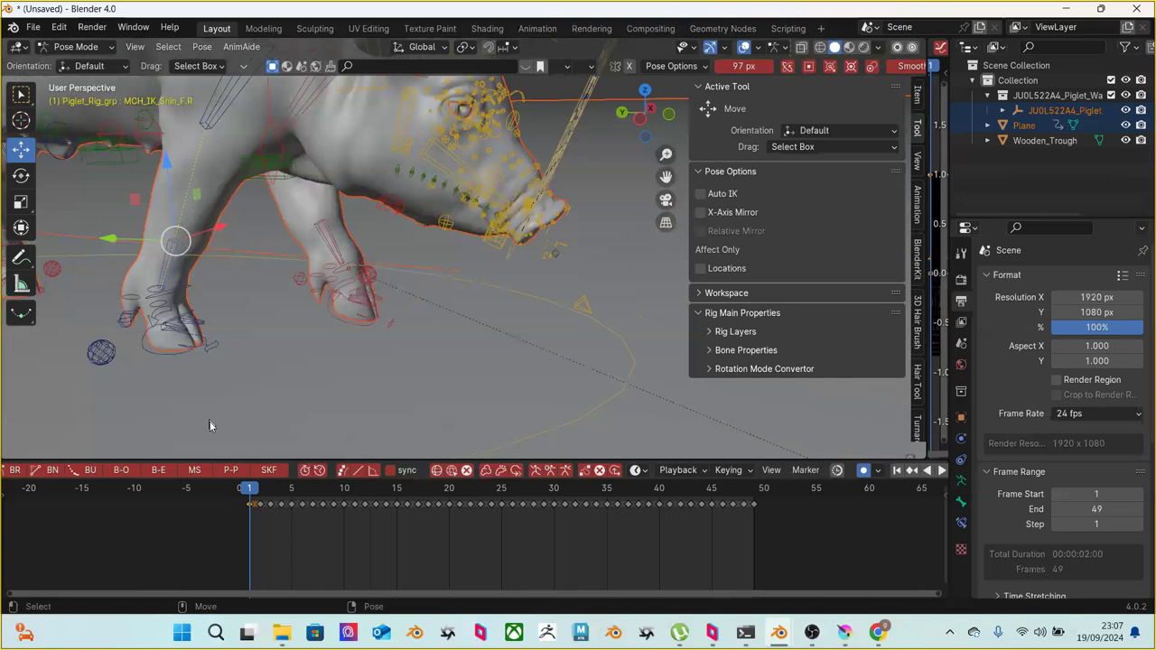
pyautogui.rightClick(240, 493)
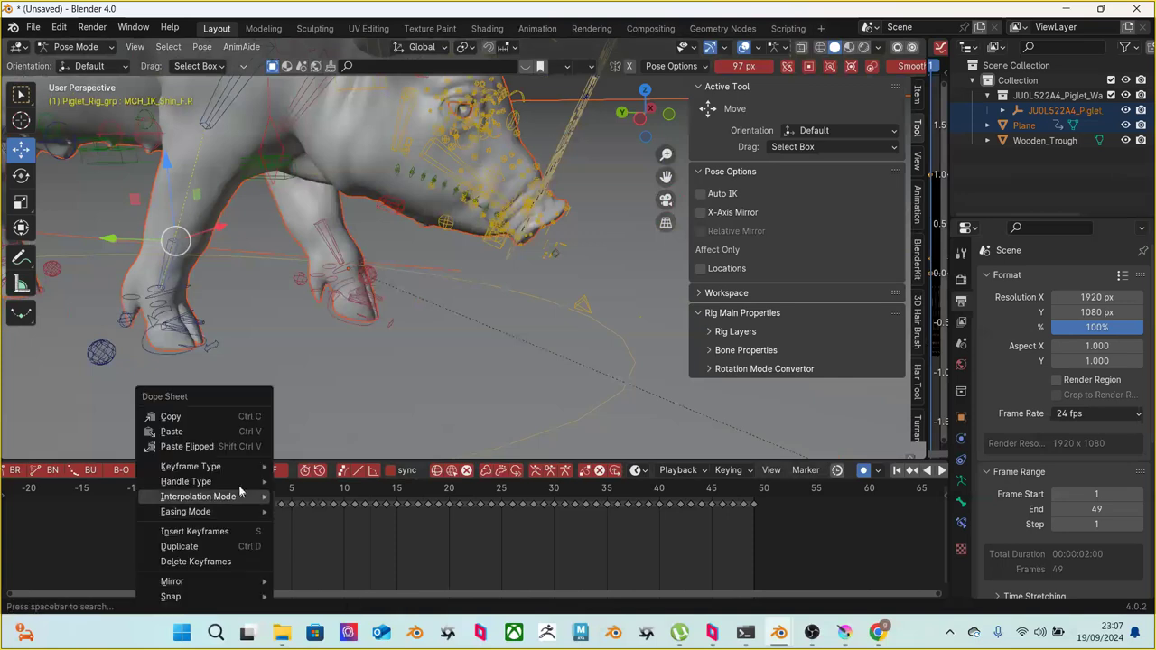
pyautogui.click(204, 419)
pyautogui.moveTo(398, 487); pyautogui.dragTo(415, 511)
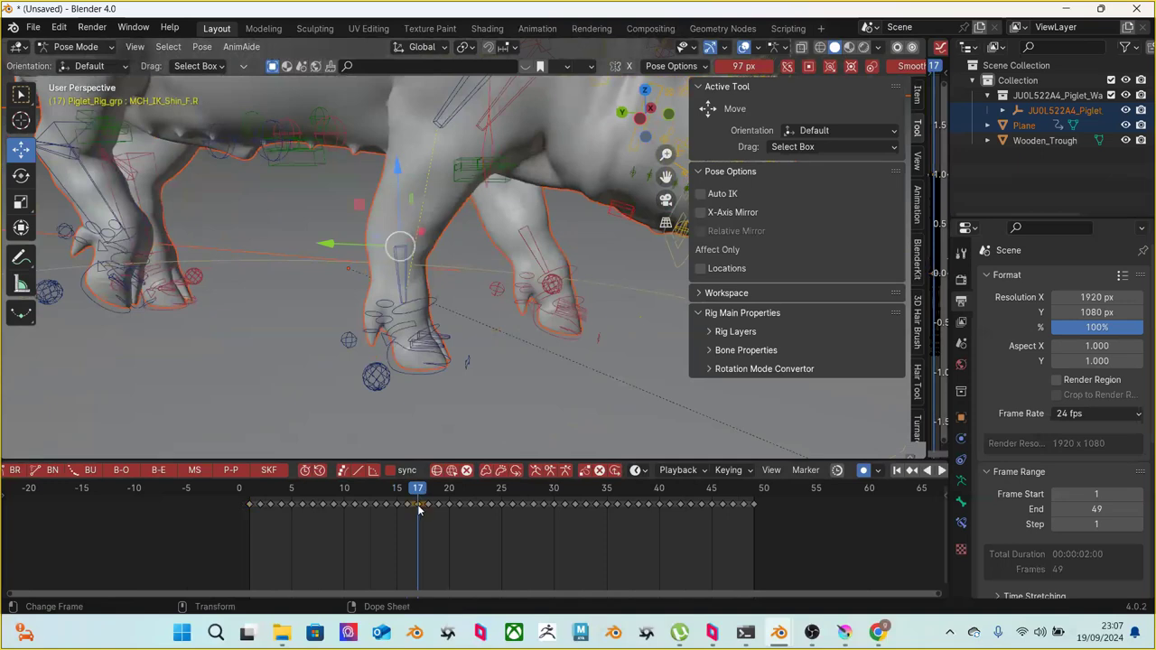
pyautogui.rightClick(409, 490)
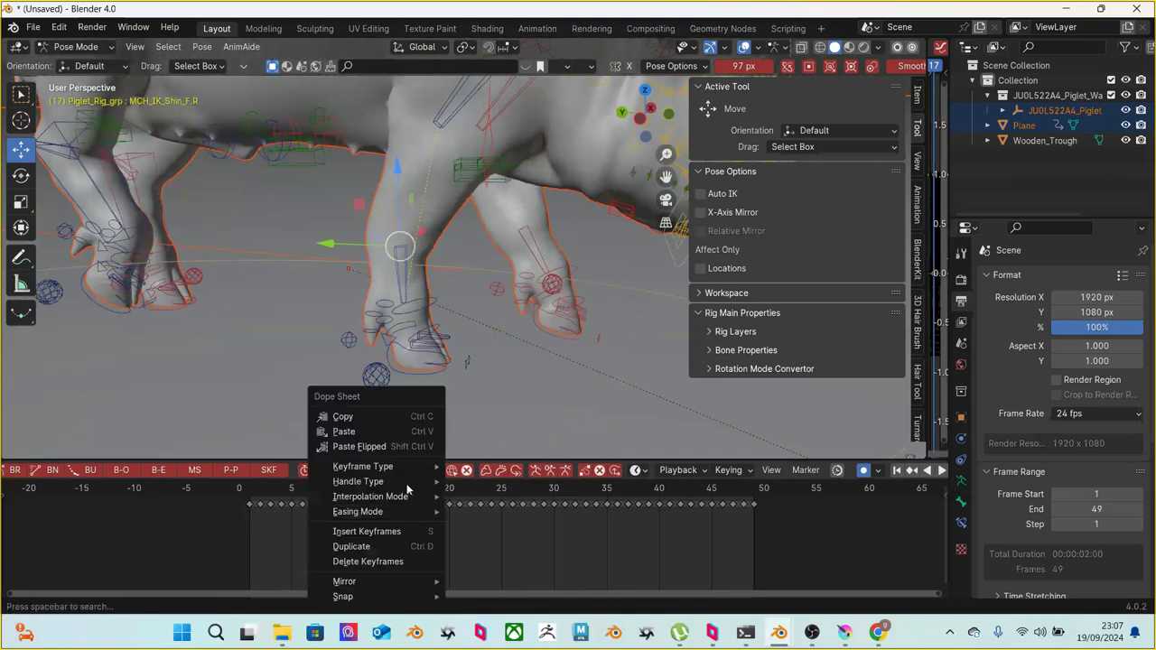
pyautogui.click(379, 436)
# Select the front right foot control and shift it backward at frame 11 toward its planted position
pyautogui.press('Left')
pyautogui.press('Left')
pyautogui.press('Left')
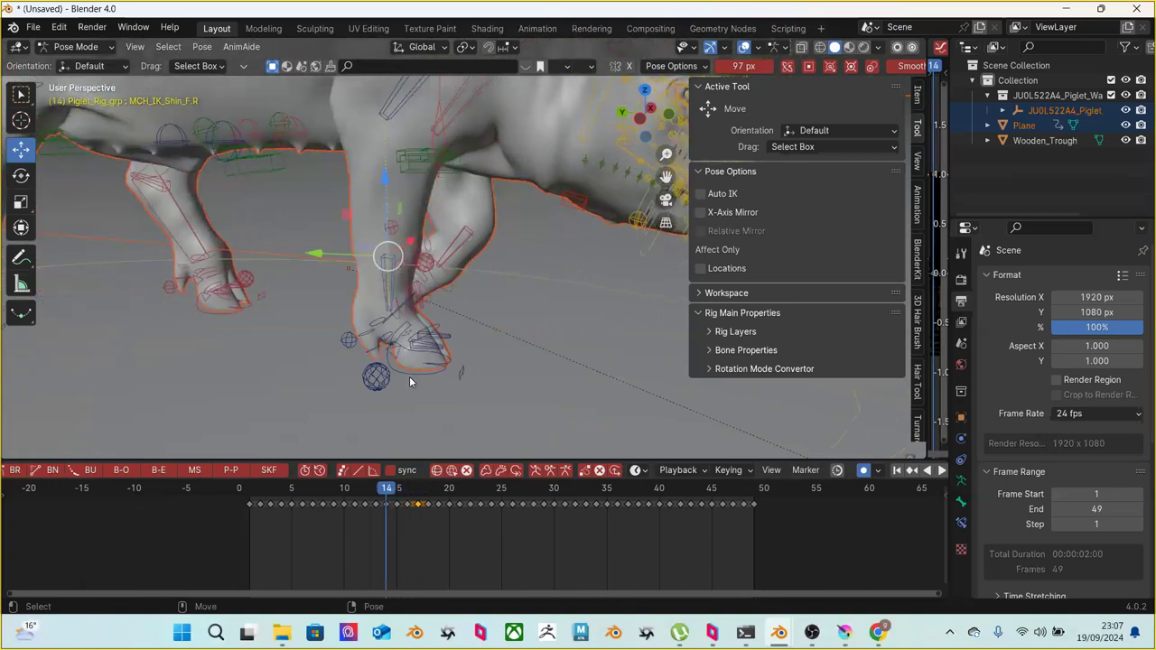
pyautogui.press('Left')
pyautogui.press('Left')
pyautogui.press('Left')
pyautogui.press('Left')
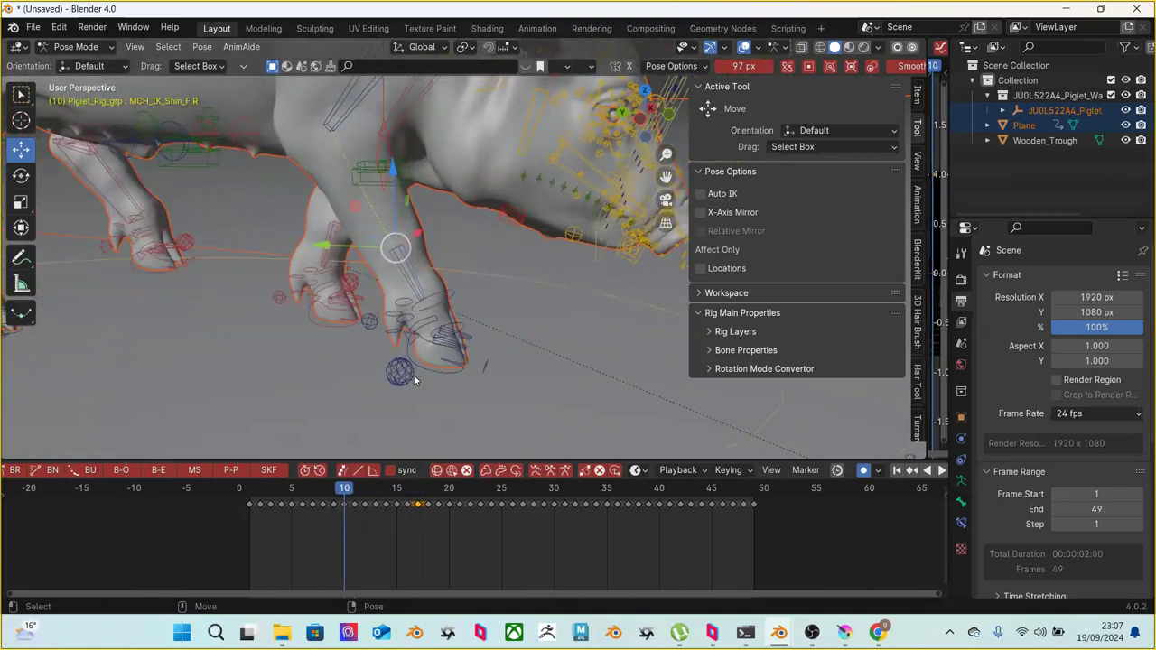
pyautogui.click(414, 375)
pyautogui.press('Right')
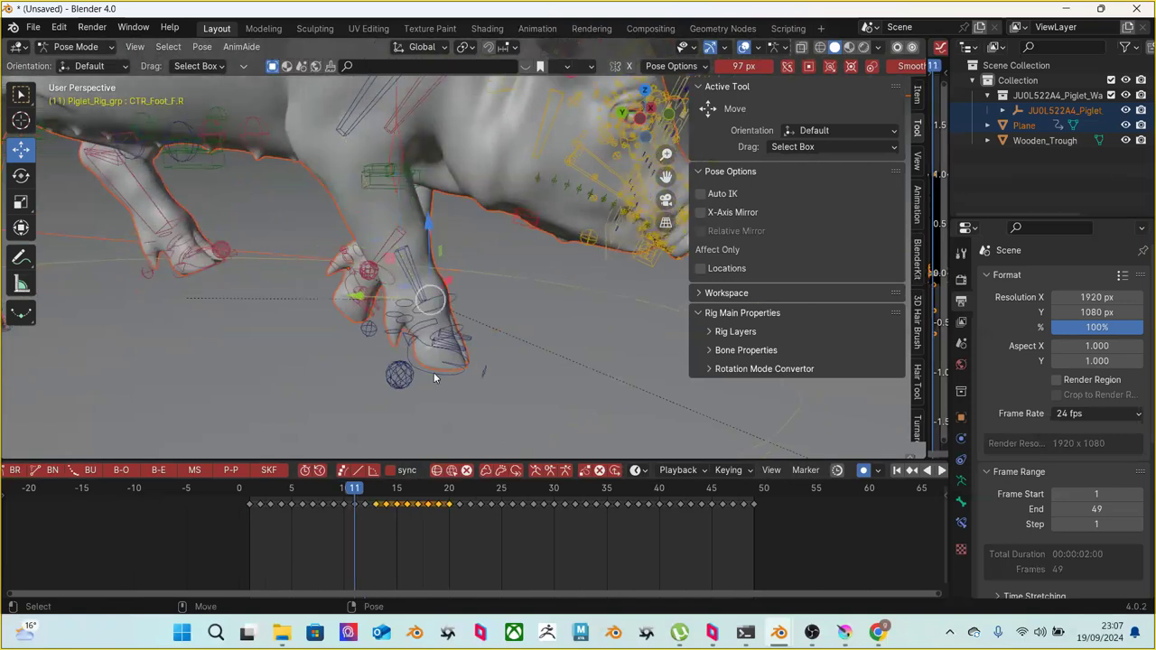
pyautogui.press('g')
pyautogui.click(378, 302)
# Reposition the front right foot control at frame 12 to line up with frames 11 and 13
pyautogui.press('Right')
pyautogui.press('Right')
pyautogui.press('Left')
pyautogui.press('g')
pyautogui.click(370, 305)
pyautogui.press('Left')
pyautogui.press('Right')
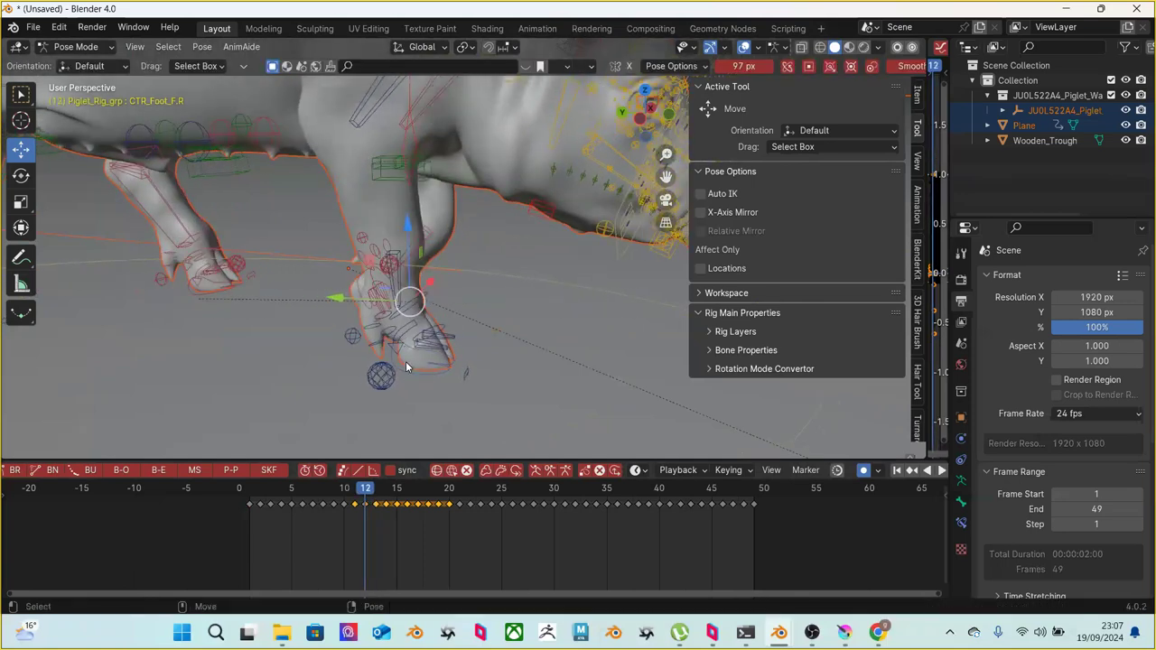
pyautogui.press('Right')
pyautogui.press('Left')
pyautogui.press('Left')
pyautogui.press('Left')
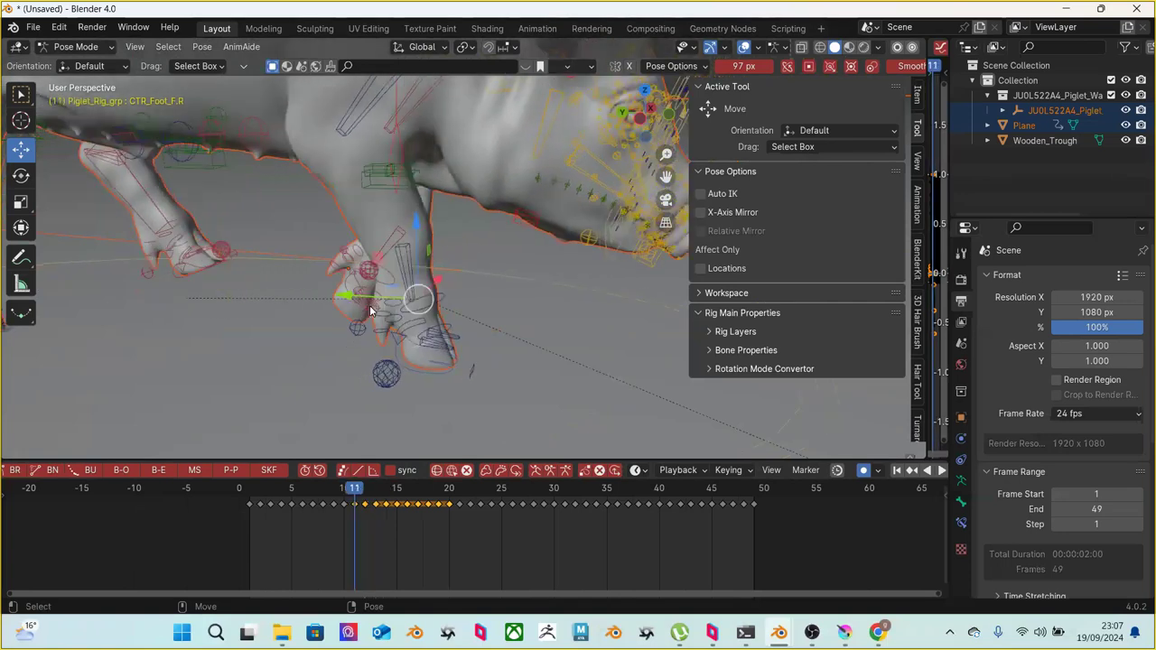
# Step back and forth through the frames around 11 to check the front right foot for sliding
pyautogui.press('Right')
pyautogui.press('Right')
pyautogui.press('Right')
pyautogui.press('Right')
pyautogui.press('Left')
pyautogui.press('Left')
pyautogui.press('Right')
pyautogui.moveTo(369, 304); pyautogui.dragTo(376, 306)
pyautogui.press('Left')
pyautogui.press('Left')
pyautogui.press('Left')
pyautogui.press('Left')
pyautogui.press('Left')
pyautogui.press('Left')
pyautogui.press('Left')
pyautogui.press('Right')
pyautogui.press('Right')
pyautogui.press('Right')
pyautogui.press('Right')
pyautogui.press('Right')
pyautogui.press('Right')
# Shift the front right foot control along the Y axis at frame 10 to match the following frames
pyautogui.press('Left')
pyautogui.press('Left')
pyautogui.press('Left')
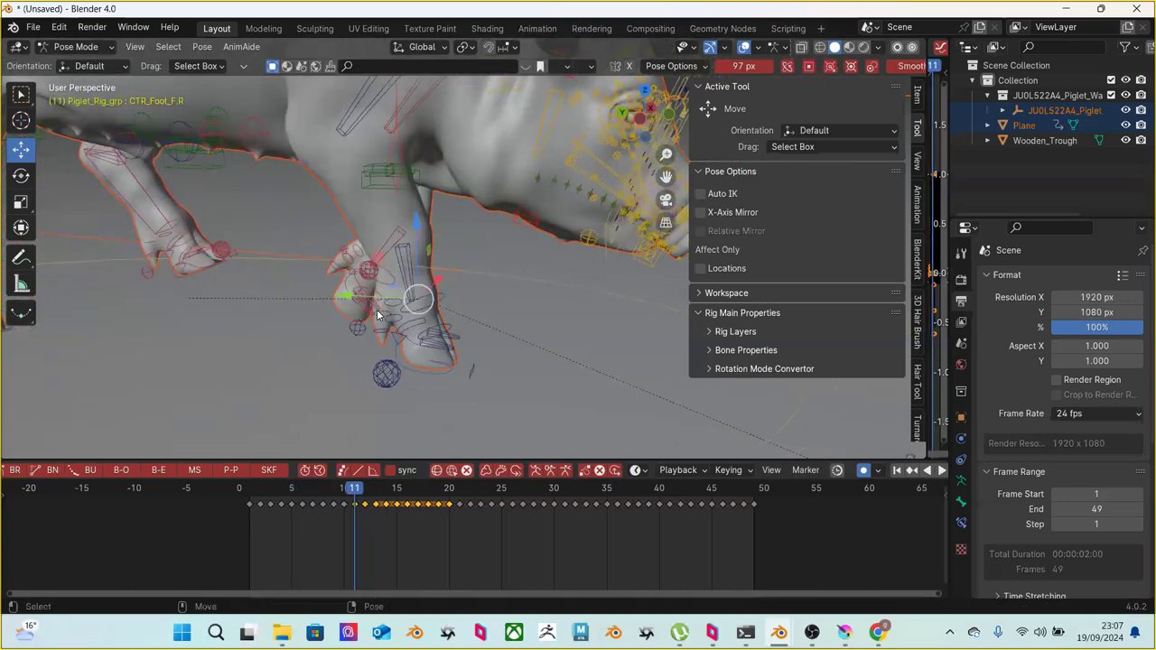
pyautogui.press('Right')
pyautogui.press('Right')
pyautogui.press('Right')
pyautogui.press('Left')
pyautogui.press('Left')
pyautogui.moveTo(353, 294); pyautogui.dragTo(353, 294)
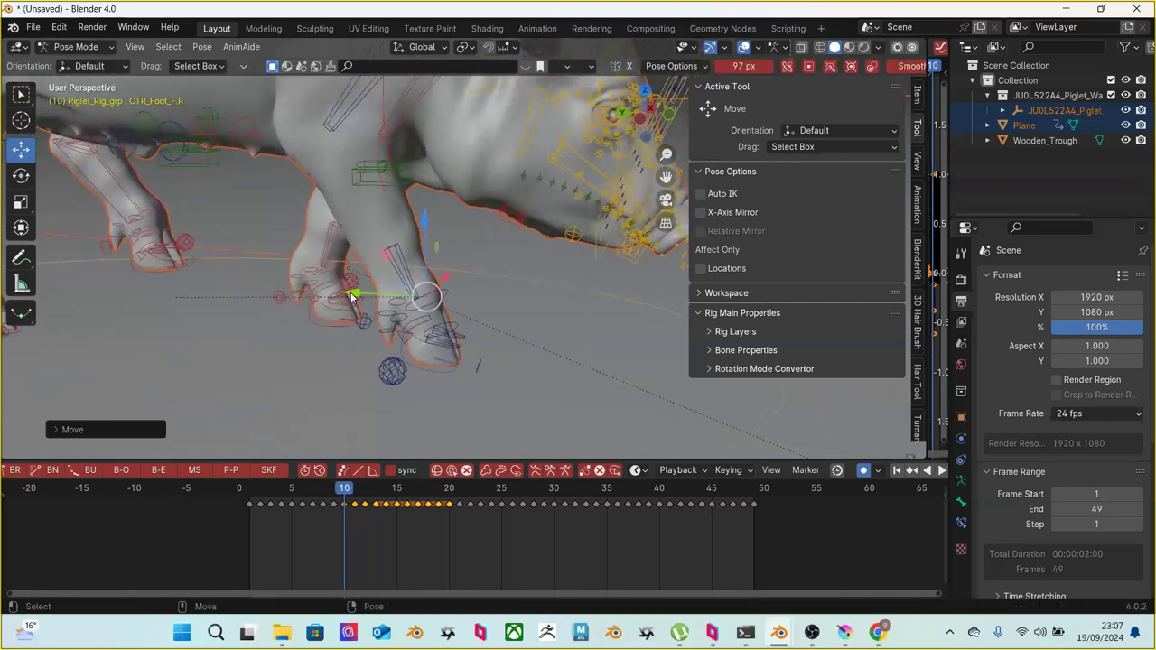
pyautogui.press('Right')
pyautogui.press('Right')
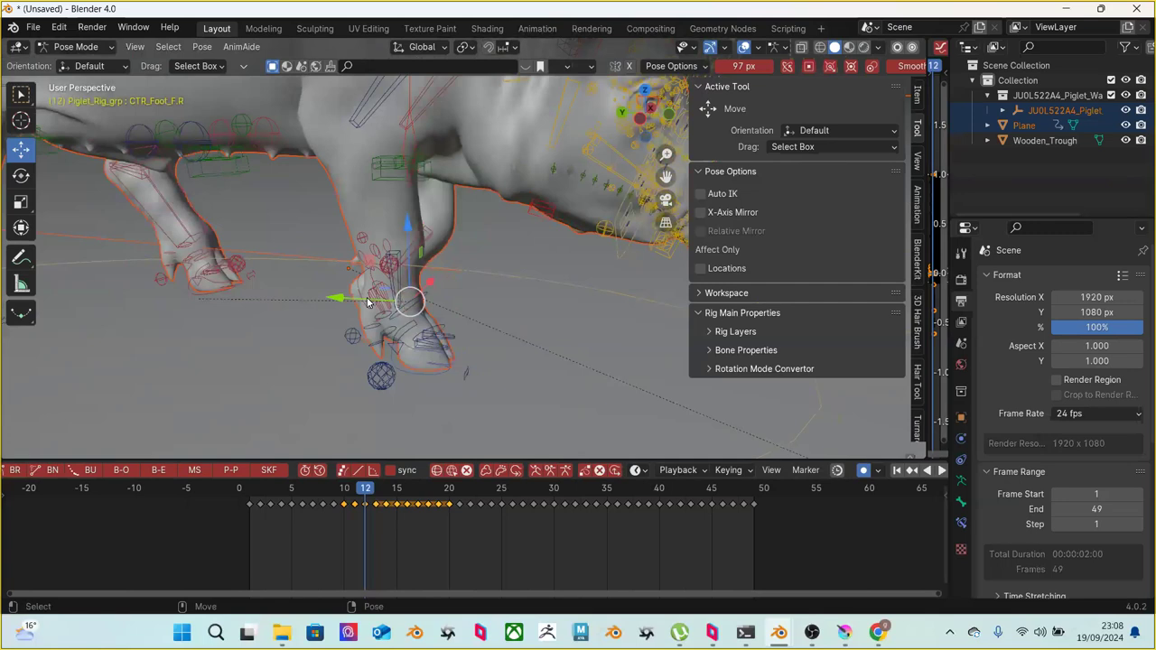
# Step through frames 8 to 17 to check the front right foot's contact with the ground
pyautogui.press('Left')
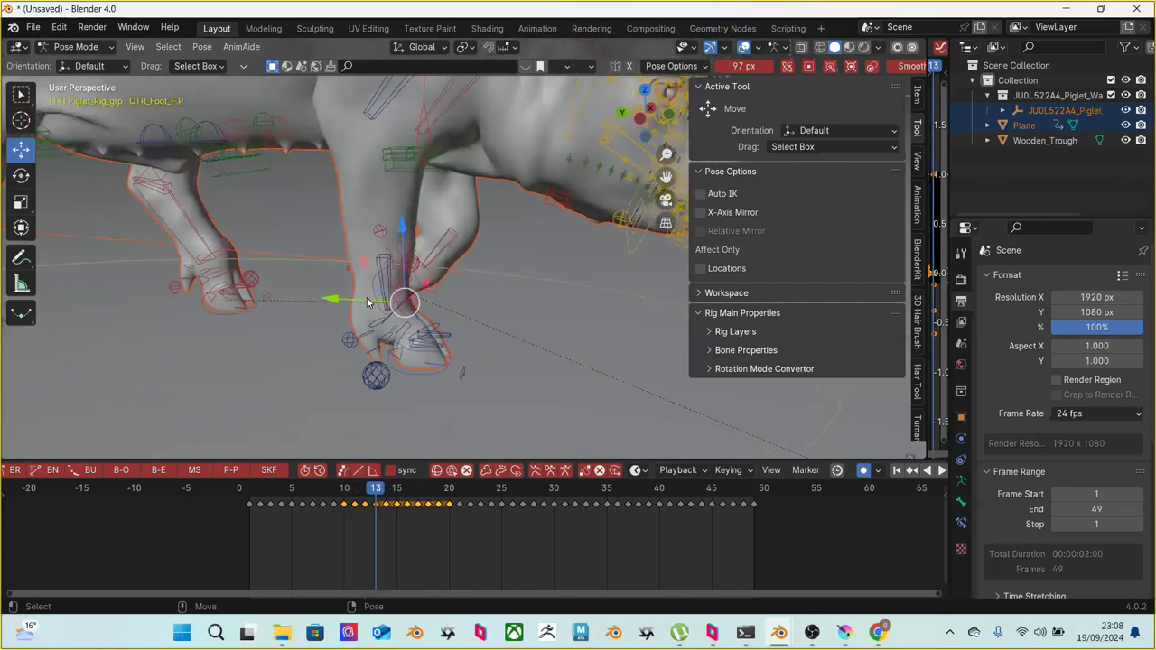
pyautogui.press('Left')
pyautogui.press('Left')
pyautogui.press('Left')
pyautogui.press('Left')
pyautogui.press('Left')
pyautogui.press('Right')
pyautogui.press('Right')
pyautogui.press('Right')
pyautogui.press('Right')
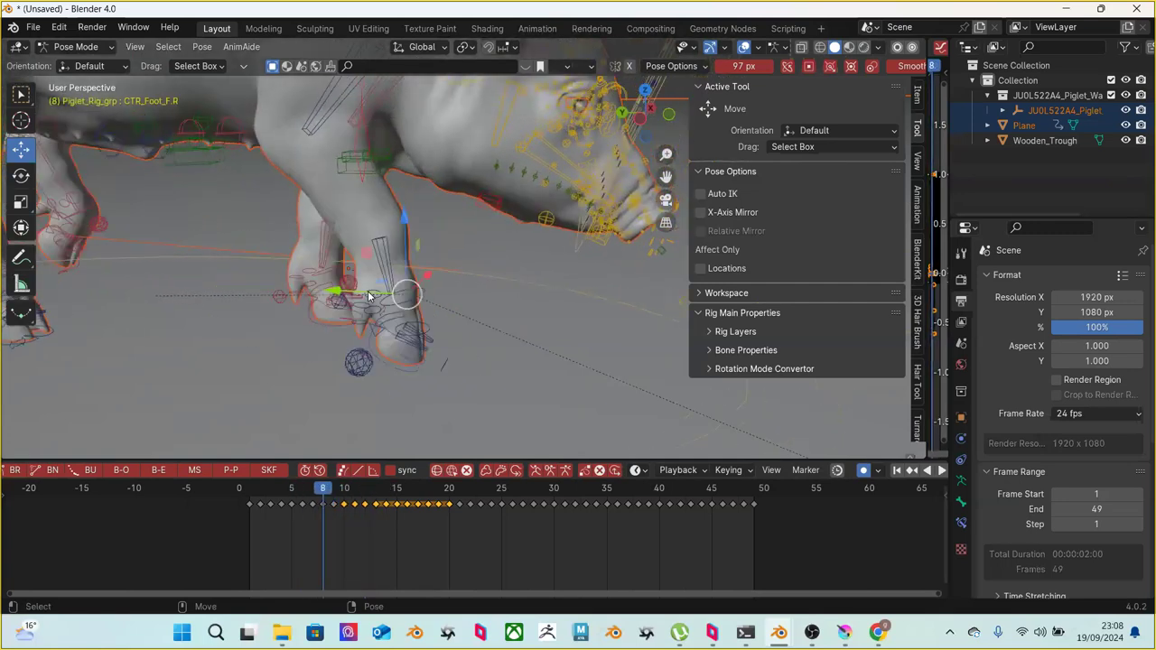
pyautogui.press('Right')
pyautogui.press('Right')
pyautogui.press('Right')
pyautogui.press('Right')
pyautogui.press('Right')
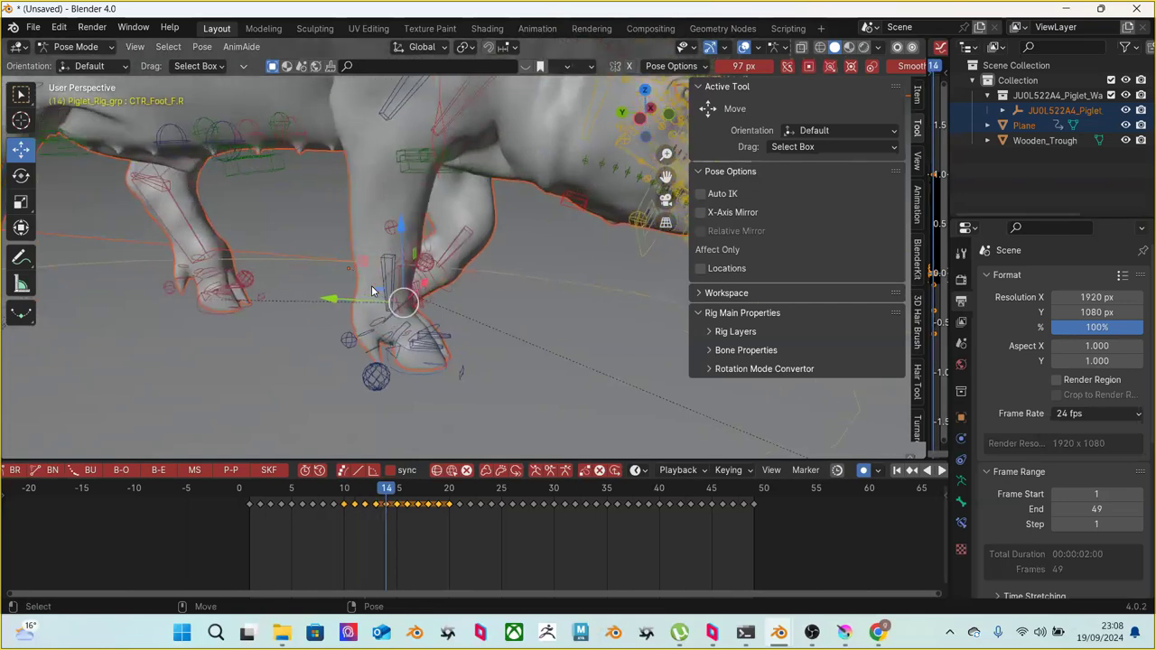
pyautogui.press('Right')
pyautogui.press('Left')
pyautogui.press('Right')
pyautogui.press('Right')
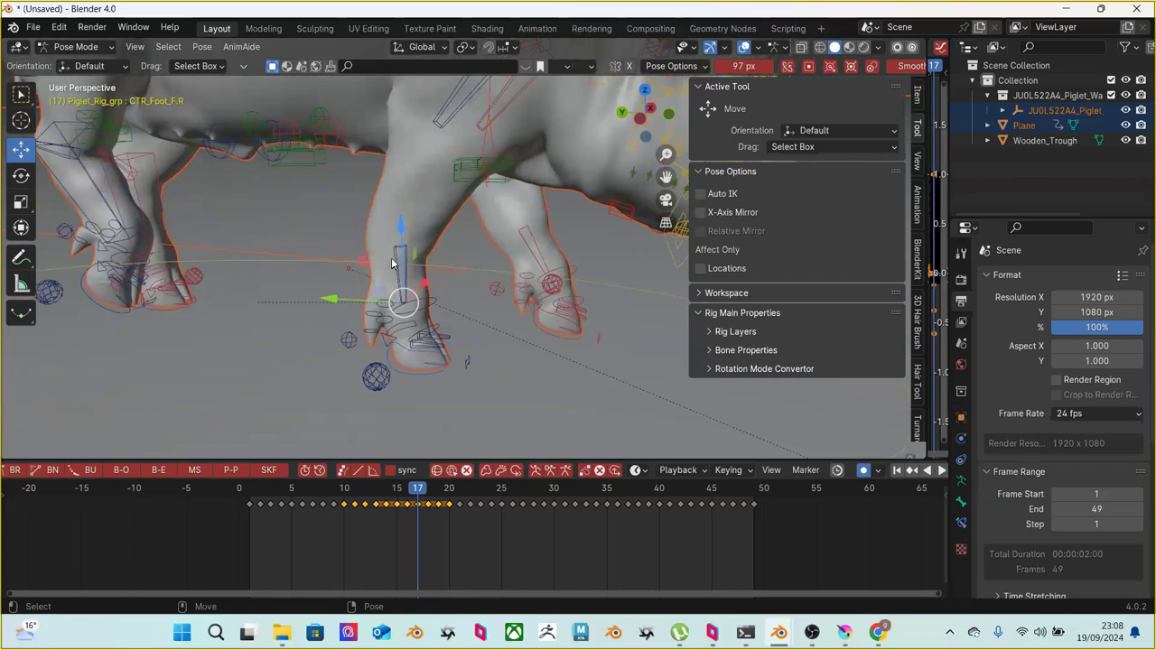
pyautogui.press('Left')
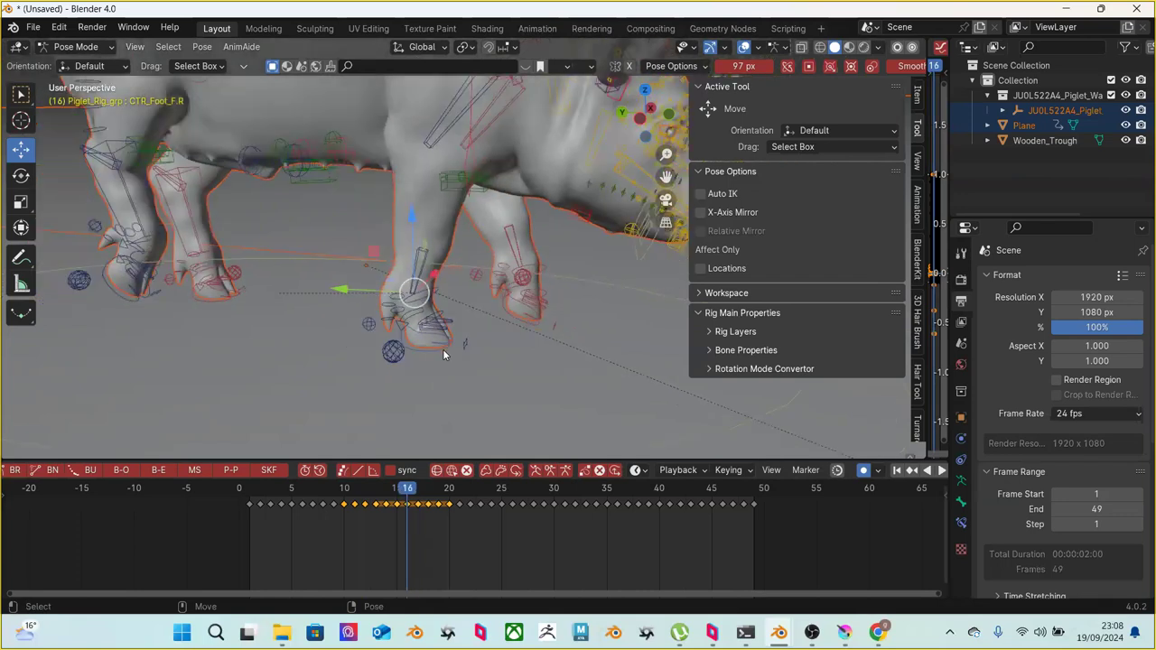
# Try copying the front right foot control's keyframe from frame 16 to frame 1, and undo the paste
pyautogui.moveTo(443, 336); pyautogui.dragTo(438, 362, button='middle')
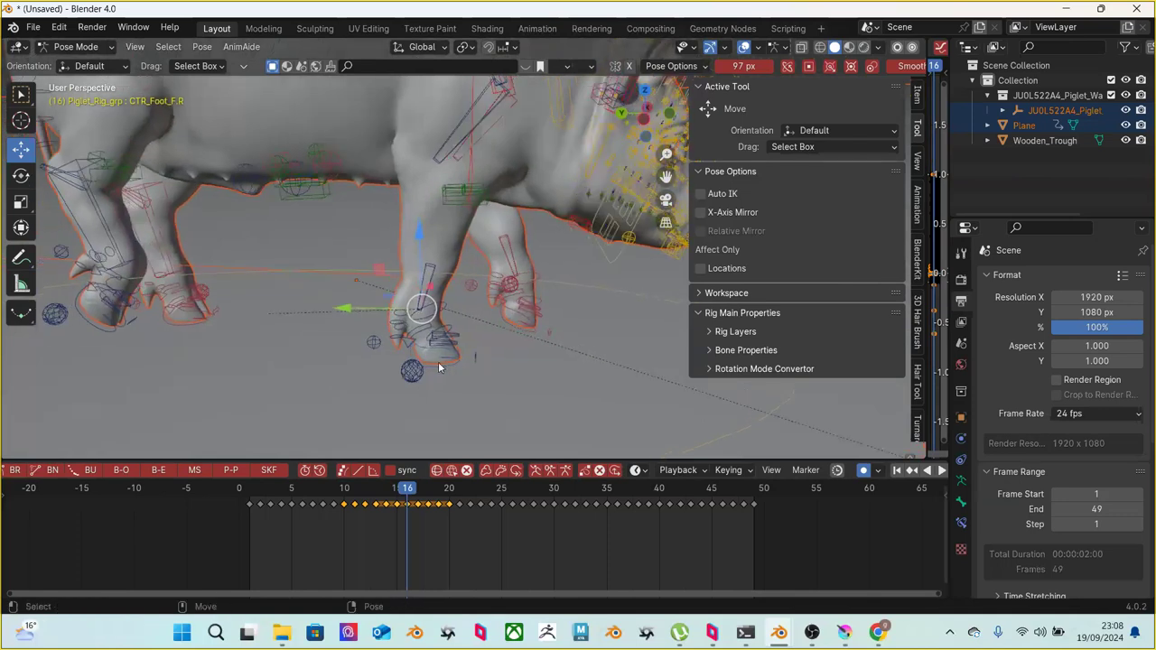
pyautogui.rightClick(408, 504)
pyautogui.click(379, 417)
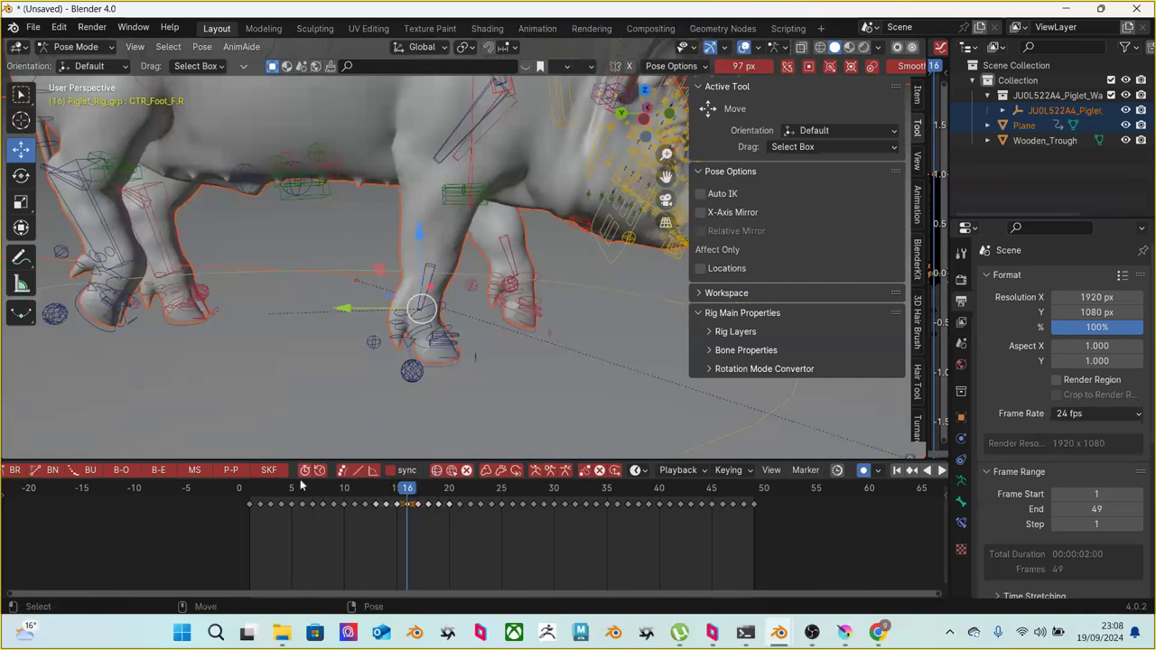
pyautogui.hotkey('shift', 'Left')
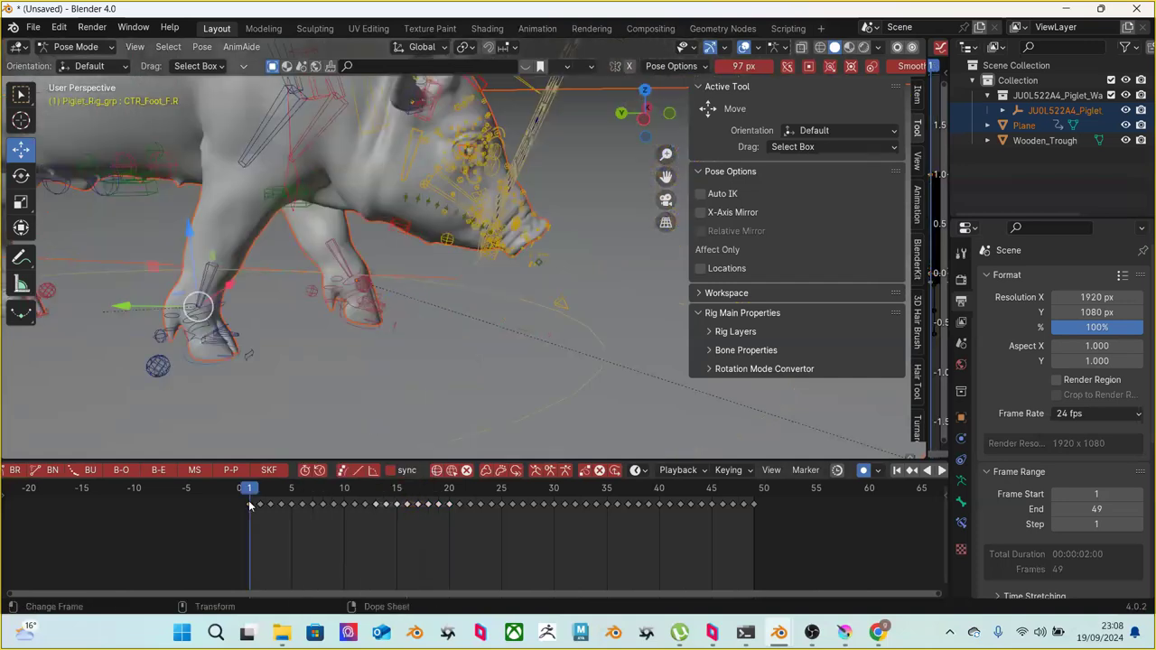
pyautogui.rightClick(249, 506)
pyautogui.click(240, 431)
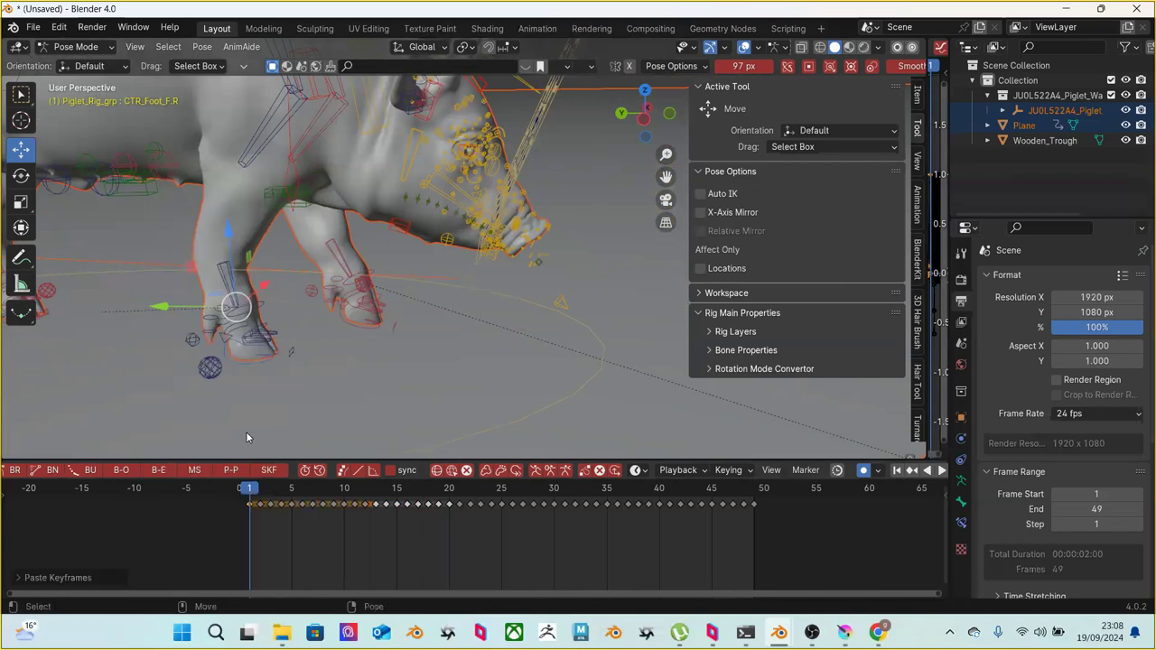
pyautogui.moveTo(289, 407); pyautogui.dragTo(408, 395, button='middle')
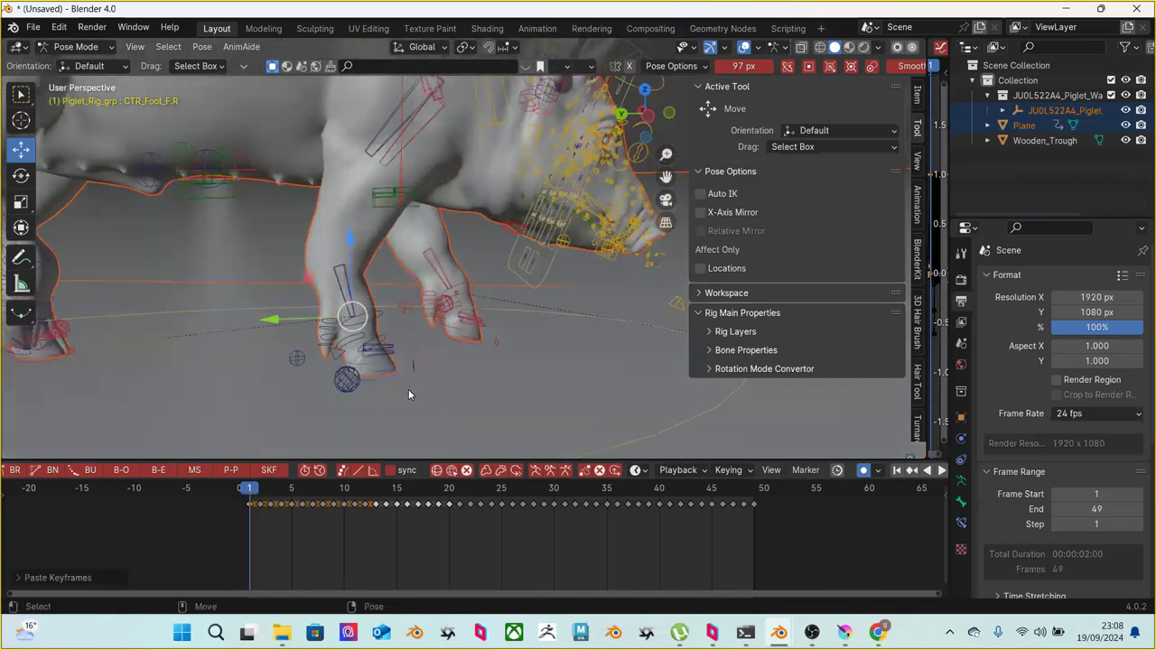
pyautogui.hotkey('ctrl', 'z')
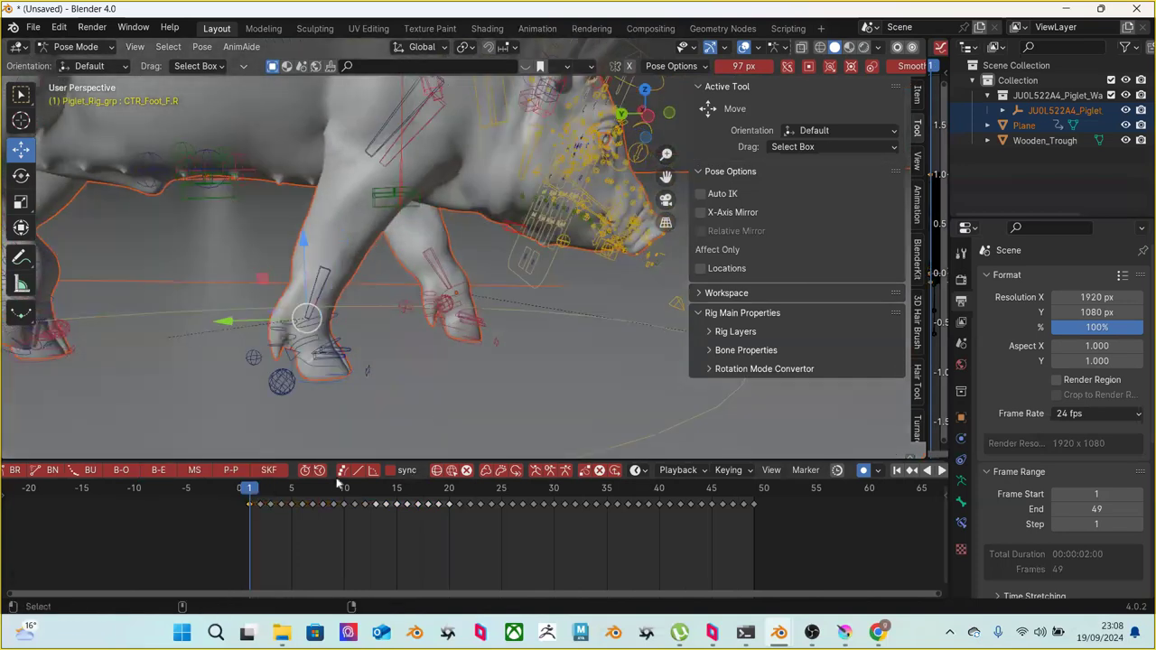
# Copy the front right foot control's keyframe from frame 1 and paste it at frame 17
pyautogui.rightClick(250, 505)
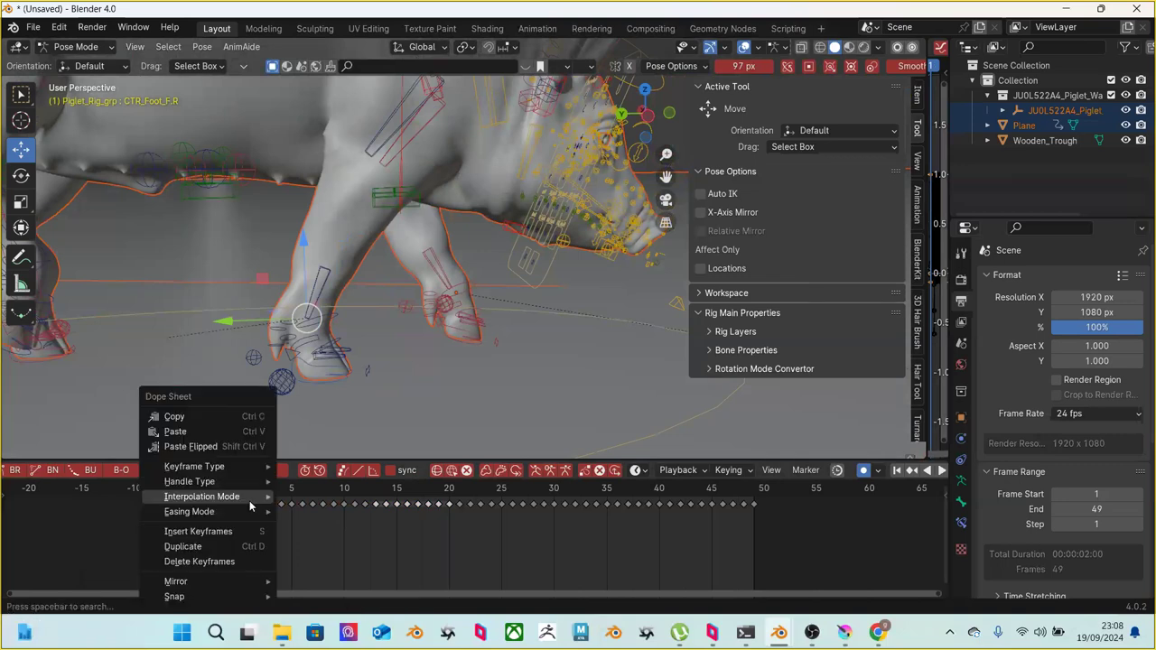
pyautogui.click(210, 417)
pyautogui.moveTo(396, 490); pyautogui.dragTo(417, 498)
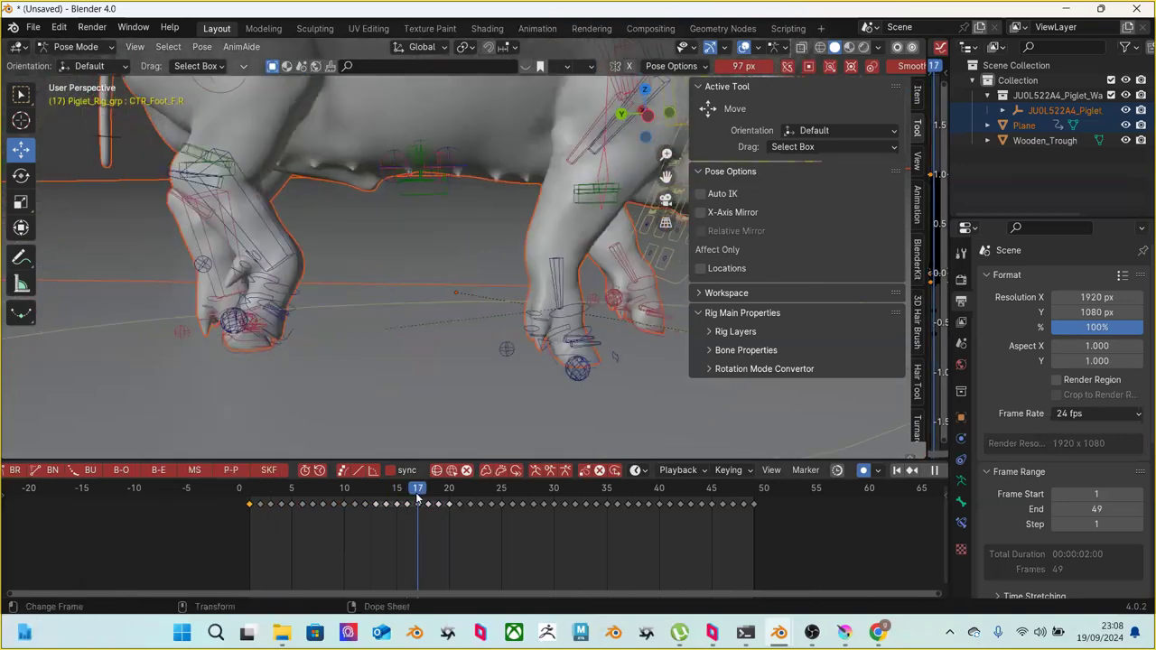
pyautogui.rightClick(420, 508)
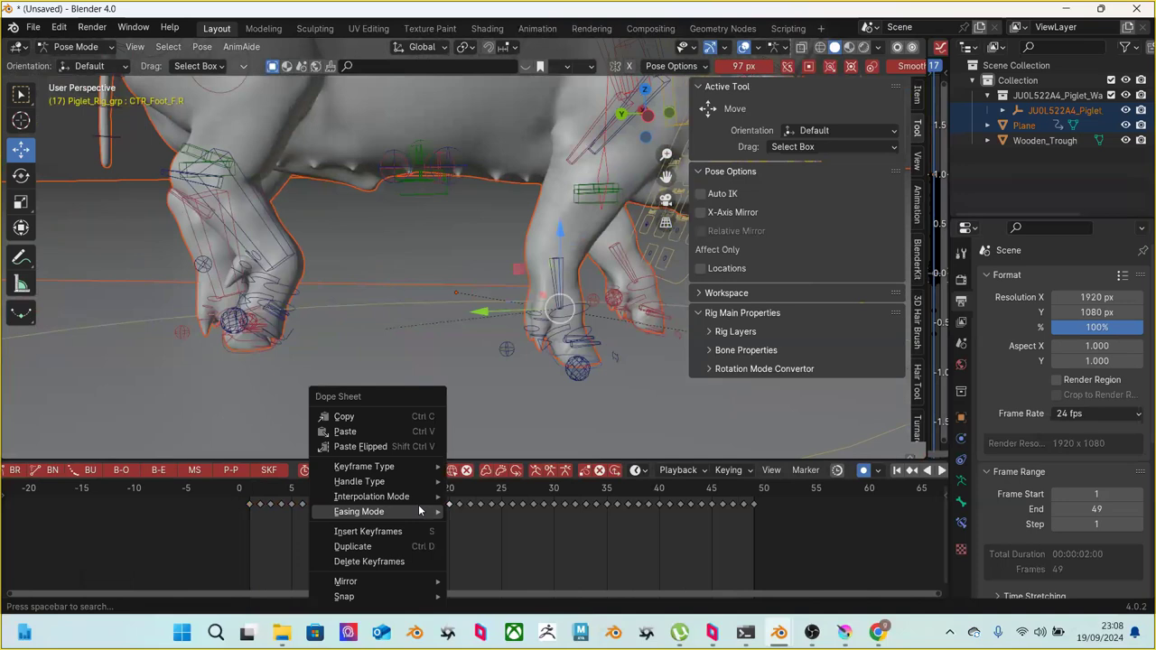
pyautogui.click(402, 435)
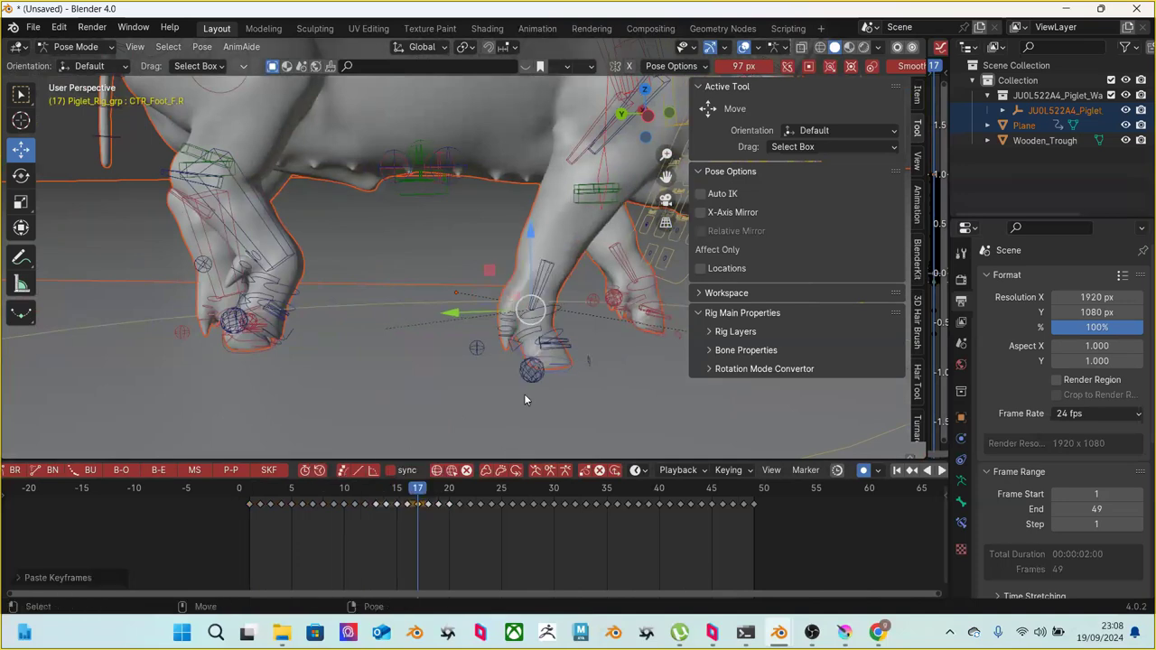
# Move the front right foot control along the Y axis at frame 16 to match its position at frame 17
pyautogui.press('Left')
pyautogui.press('g')
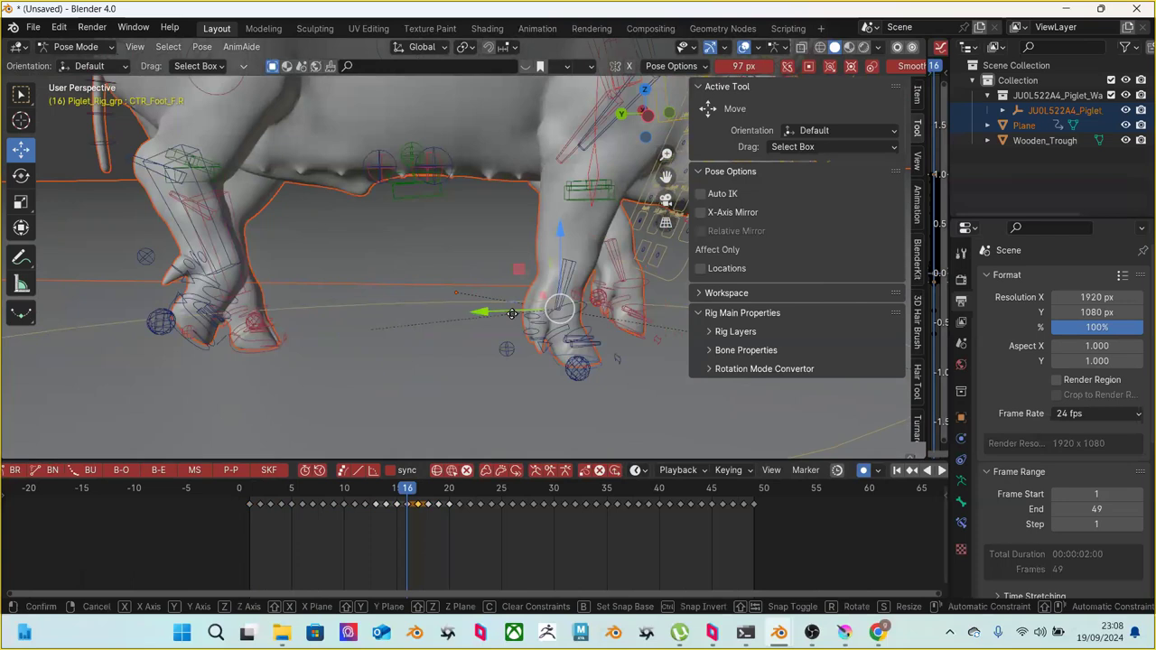
pyautogui.press('y')
pyautogui.click(486, 313)
pyautogui.press('Right')
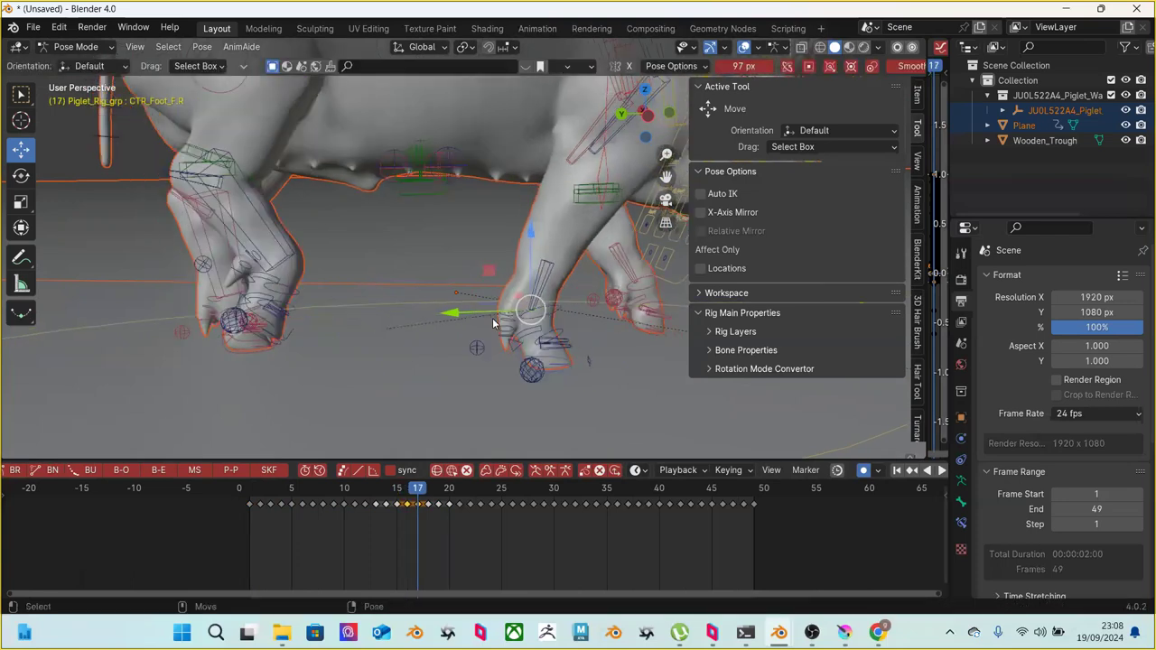
# Move the front right foot control along the Y axis at frame 15 to reduce its sliding
pyautogui.press('Left')
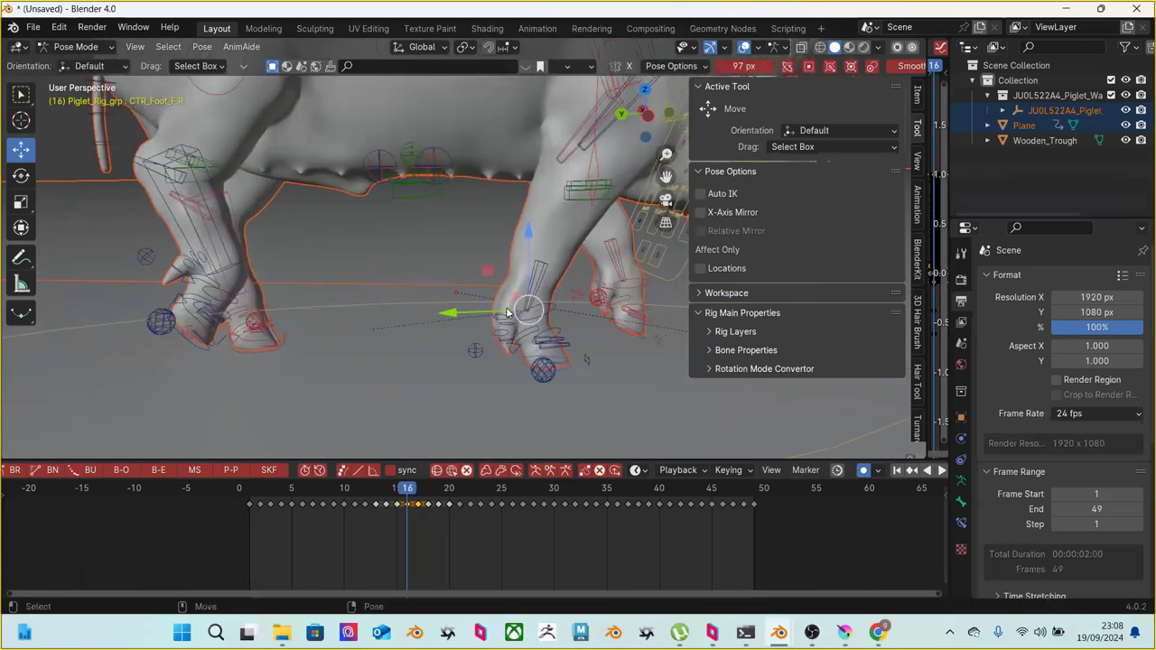
pyautogui.press('Left')
pyautogui.moveTo(511, 312); pyautogui.dragTo(480, 315)
pyautogui.press('Left')
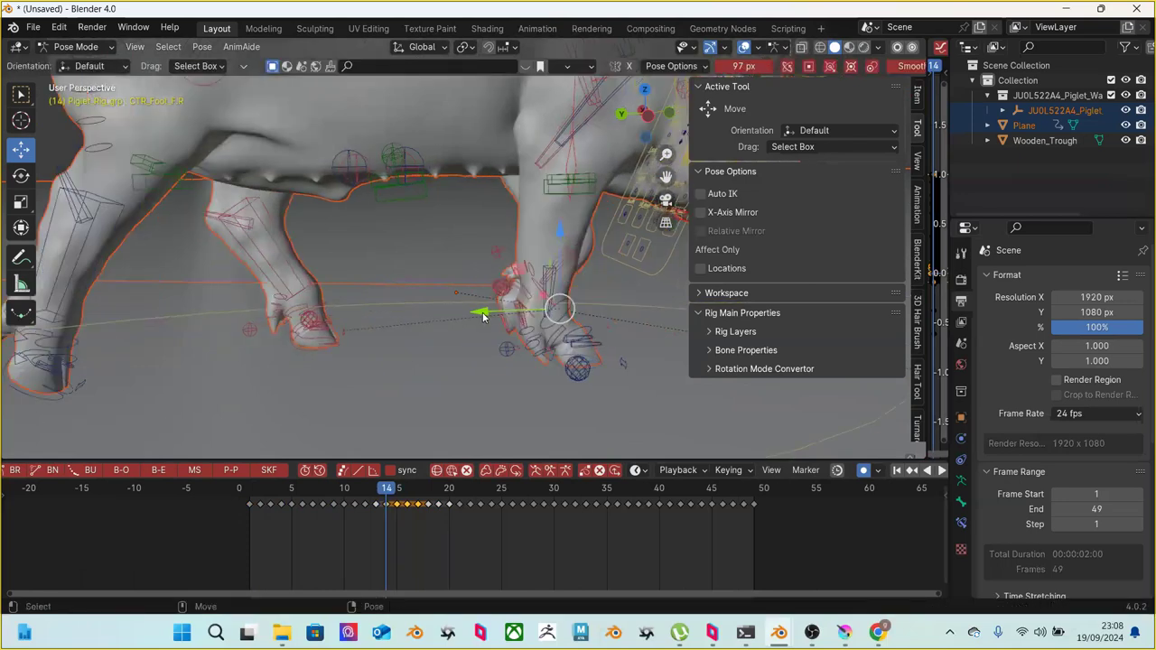
# Move the front right foot control at frame 14 and check its ground contact through frame 18
pyautogui.press('Right')
pyautogui.press('Right')
pyautogui.press('Left')
pyautogui.press('Left')
pyautogui.press('g')
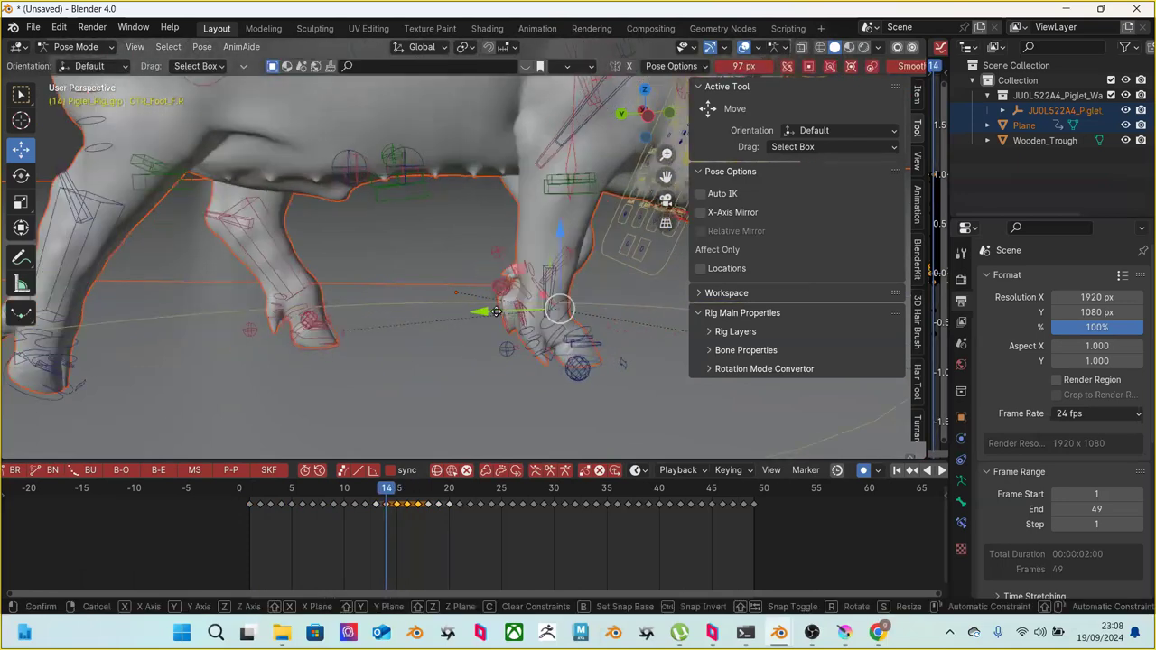
pyautogui.click(513, 316)
pyautogui.press('Right')
pyautogui.press('Right')
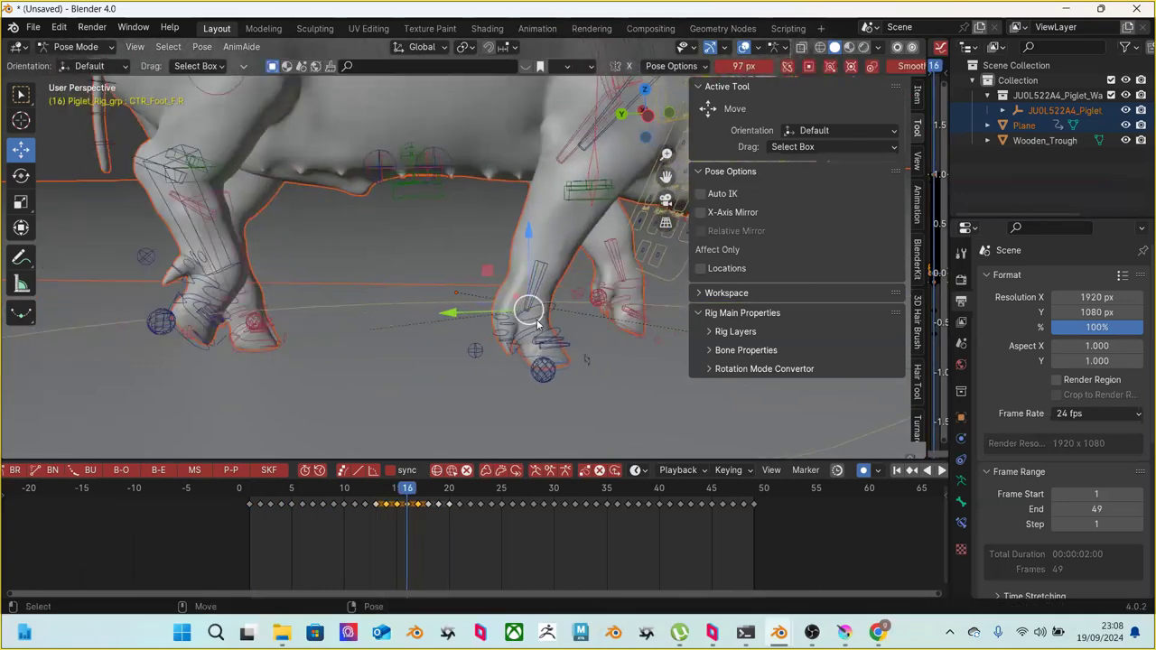
pyautogui.press('Right')
# Move the front right foot control along the Y axis from frame 17 back to frame 15 to hold its ground contact
pyautogui.press('Right')
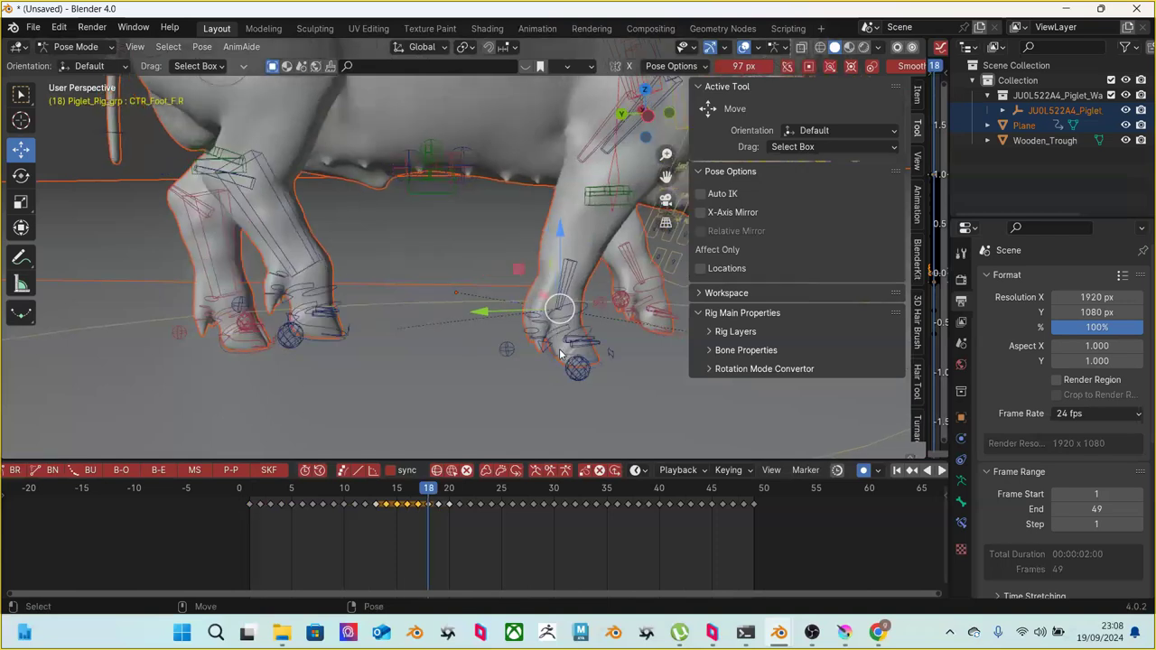
pyautogui.press('Left')
pyautogui.moveTo(495, 316); pyautogui.dragTo(524, 318)
pyautogui.press('Left')
pyautogui.press('Right')
pyautogui.press('Left')
pyautogui.press('Left')
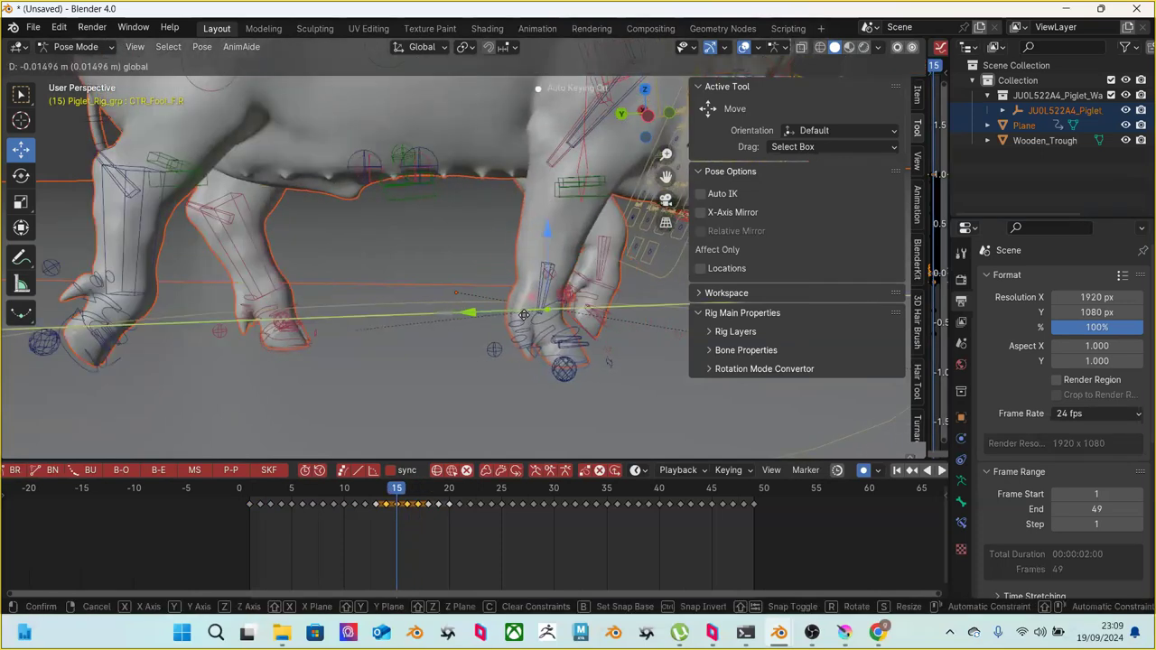
pyautogui.press('Right')
# Move the front right foot control along the Y axis at frames 14 and 13 to match its position at frame 15
pyautogui.press('Left')
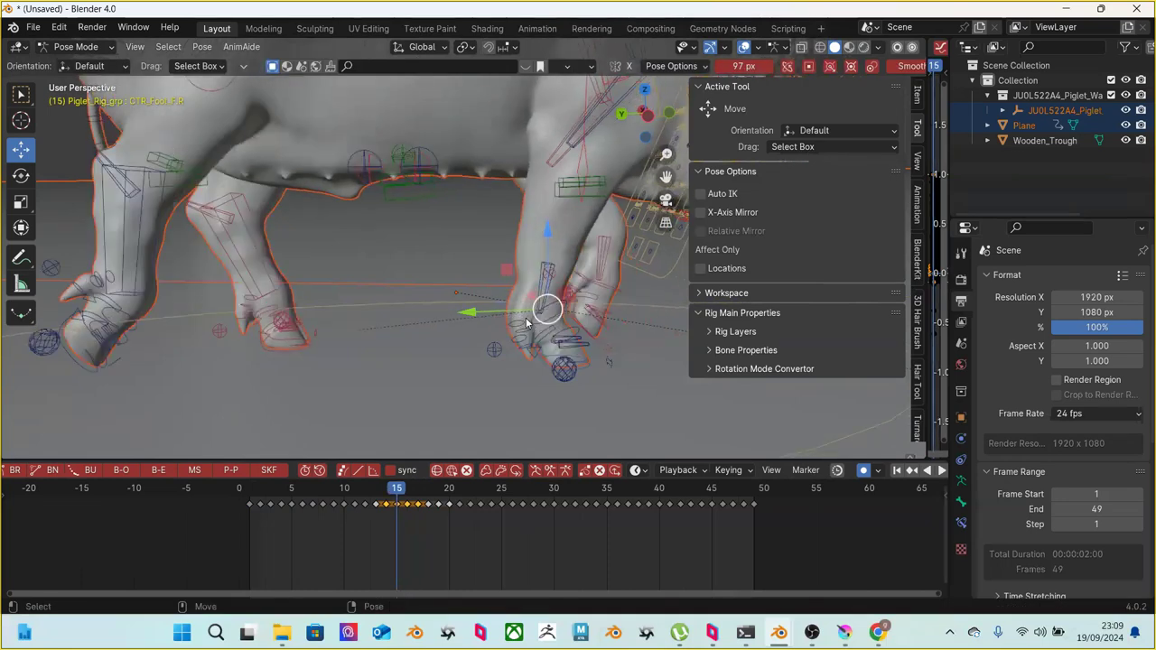
pyautogui.press('Left')
pyautogui.moveTo(499, 316); pyautogui.dragTo(523, 320)
pyautogui.press('Right')
pyautogui.press('Left')
pyautogui.press('Left')
pyautogui.press('Right')
pyautogui.press('Left')
pyautogui.press('Left')
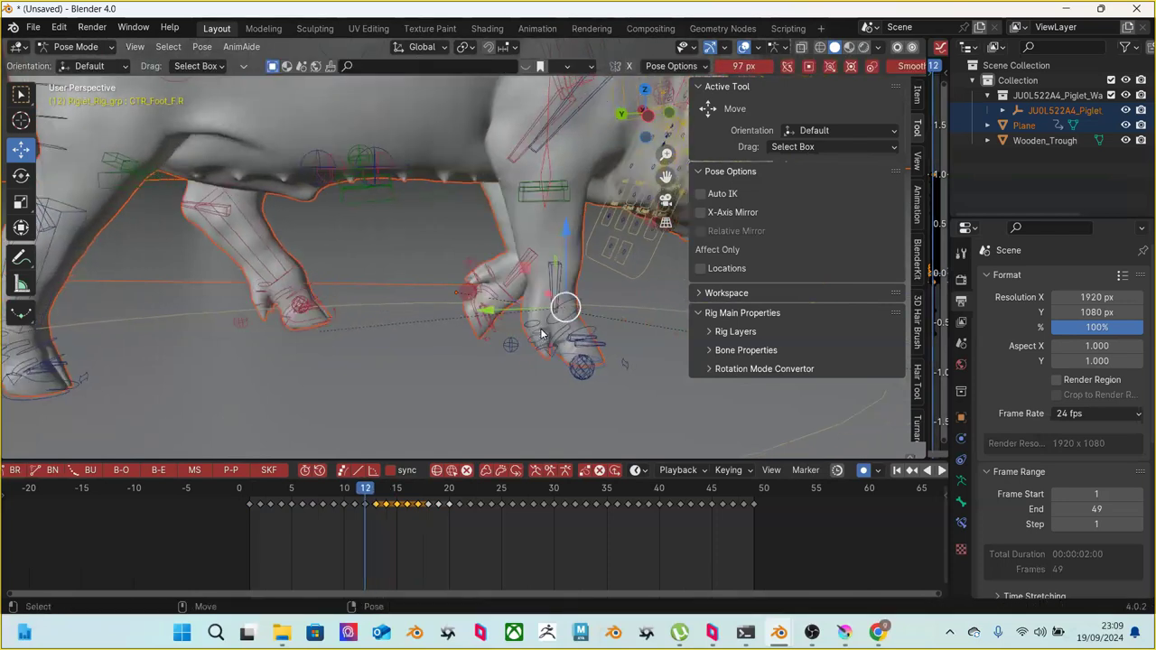
pyautogui.press('Left')
pyautogui.press('Right')
# Align the front right foot control along the Y axis at frames 12 and 11 with its position at frame 13
pyautogui.press('Right')
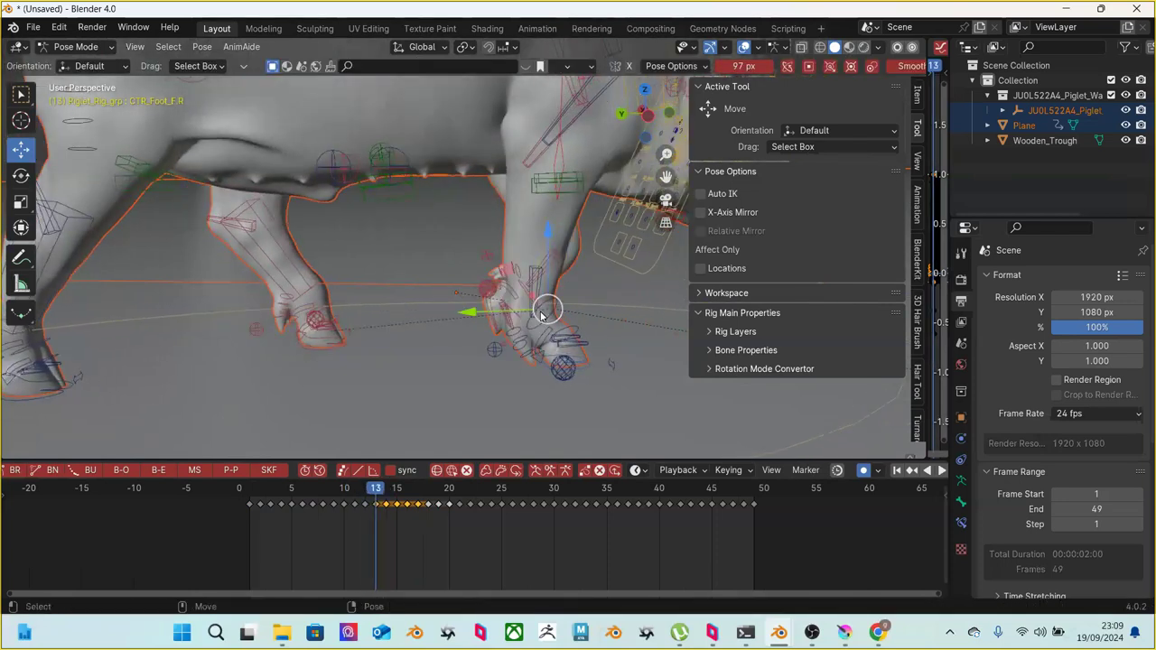
pyautogui.press('Left')
pyautogui.moveTo(542, 314)
pyautogui.mouseDown()
pyautogui.moveTo(513, 311)
pyautogui.moveTo(542, 320)
pyautogui.mouseUp()
pyautogui.press('Left')
pyautogui.press('Right')
pyautogui.press('Left')
pyautogui.press('Left')
pyautogui.press('Left')
pyautogui.press('Left')
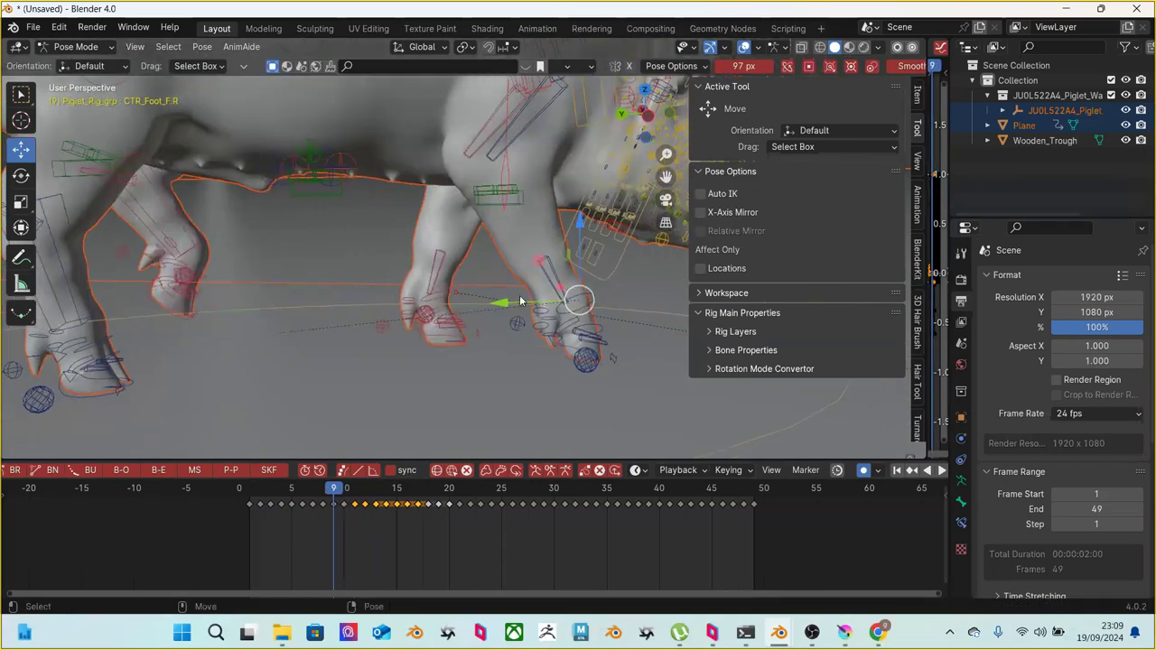
# Compare the front right foot across frames 7 to 11 and move its control at frame 10 to match frame 11
pyautogui.press('Left')
pyautogui.press('Left')
pyautogui.press('Right')
pyautogui.press('Right')
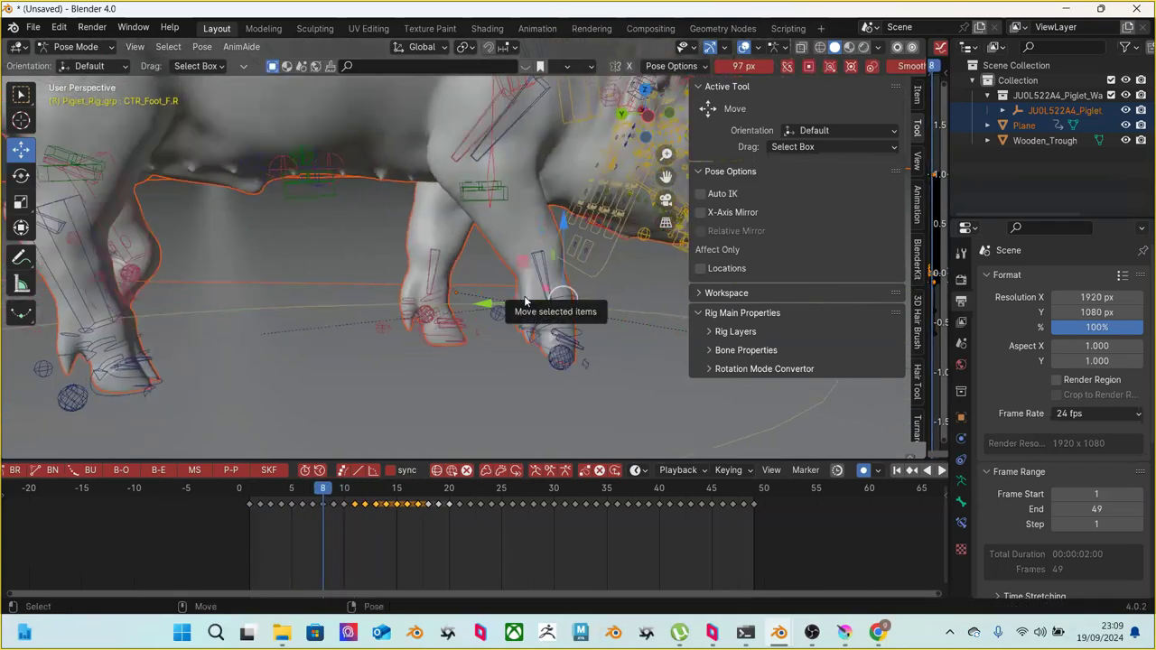
pyautogui.press('Right')
pyautogui.press('Right')
pyautogui.press('Right')
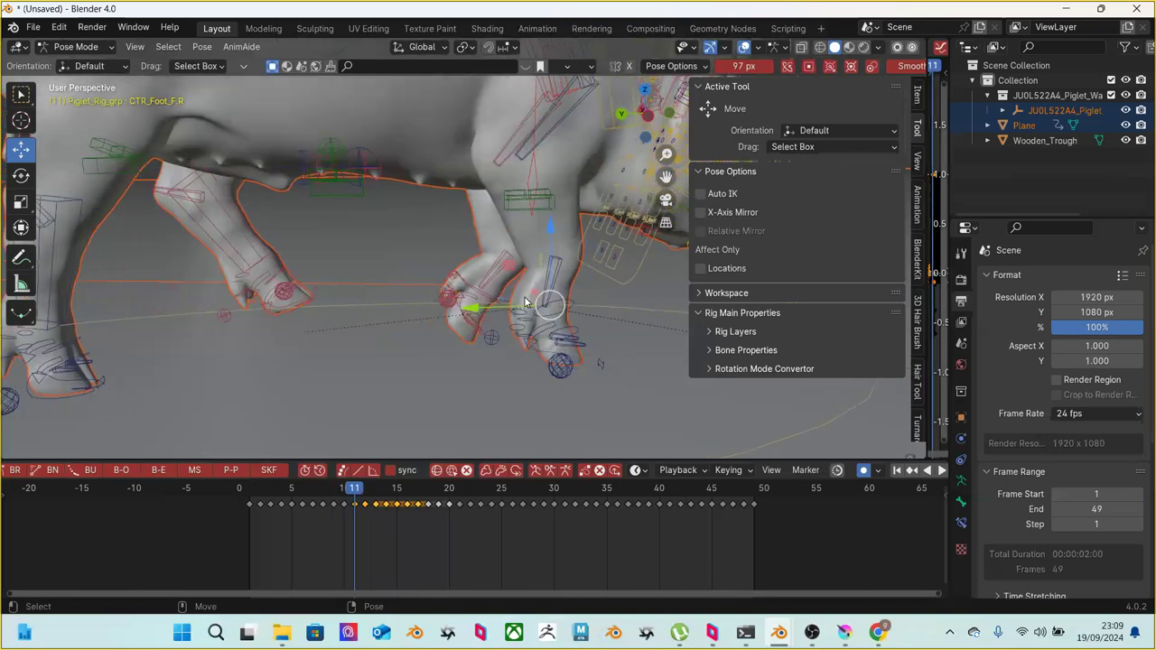
pyautogui.press('Left')
pyautogui.press('g')
pyautogui.click(549, 303)
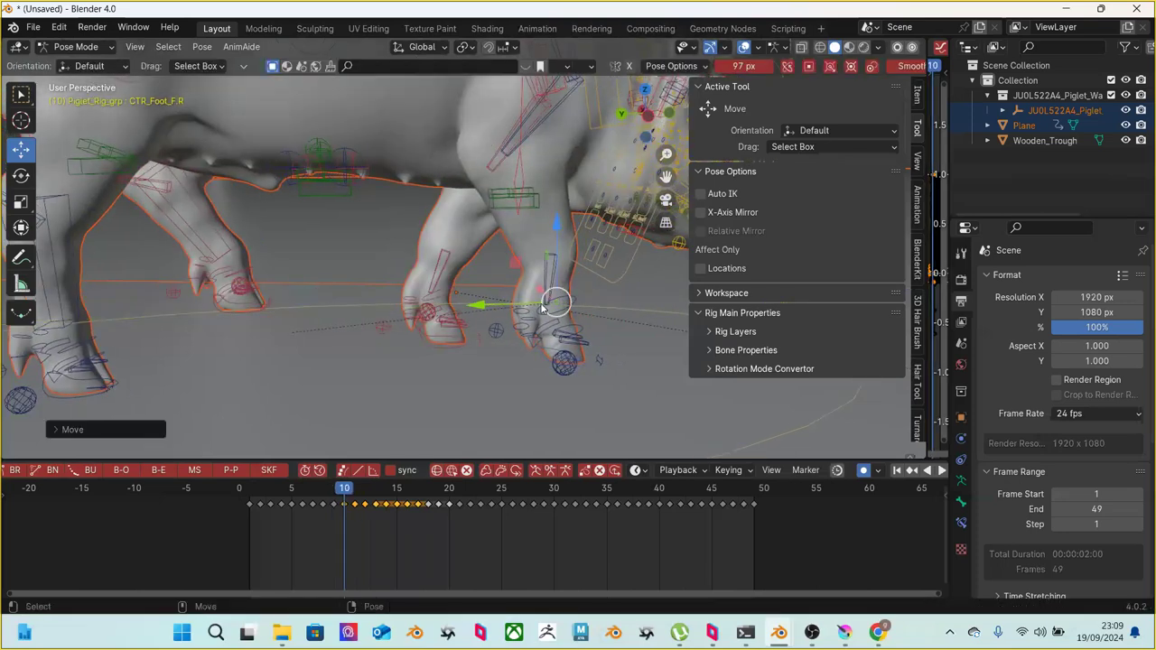
# Rotate the front right foot control at frame 10 and compare its pose with the neighbouring frames
pyautogui.press('e')
pyautogui.moveTo(621, 273); pyautogui.dragTo(625, 291)
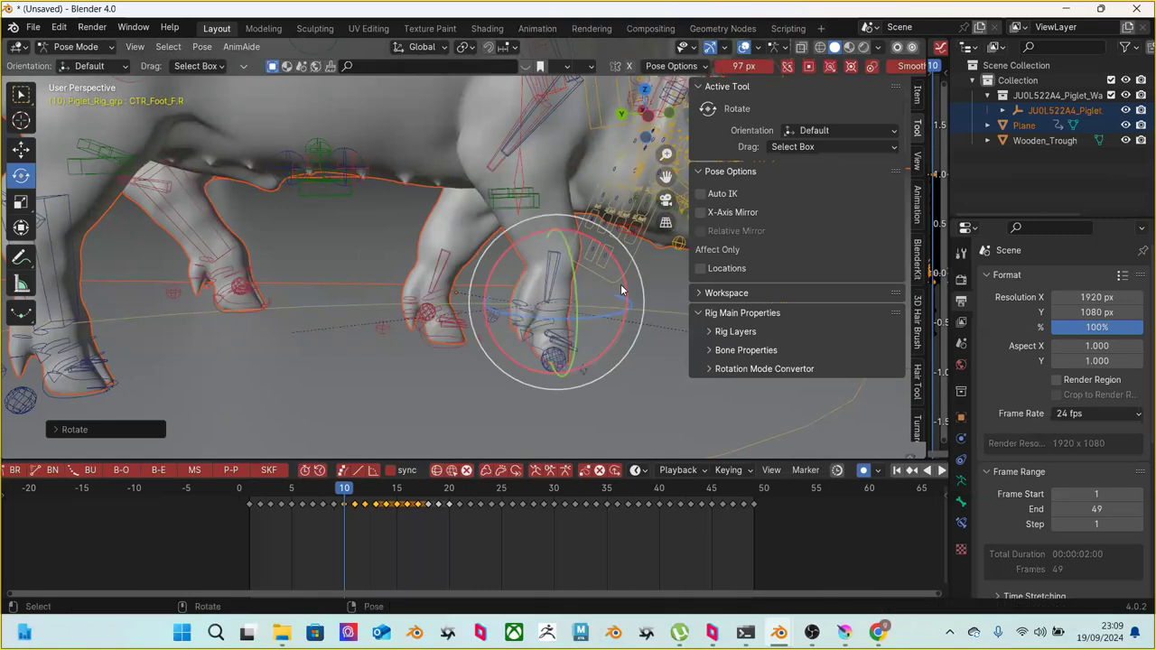
pyautogui.press('Right')
pyautogui.press('Left')
pyautogui.press('Left')
pyautogui.press('Left')
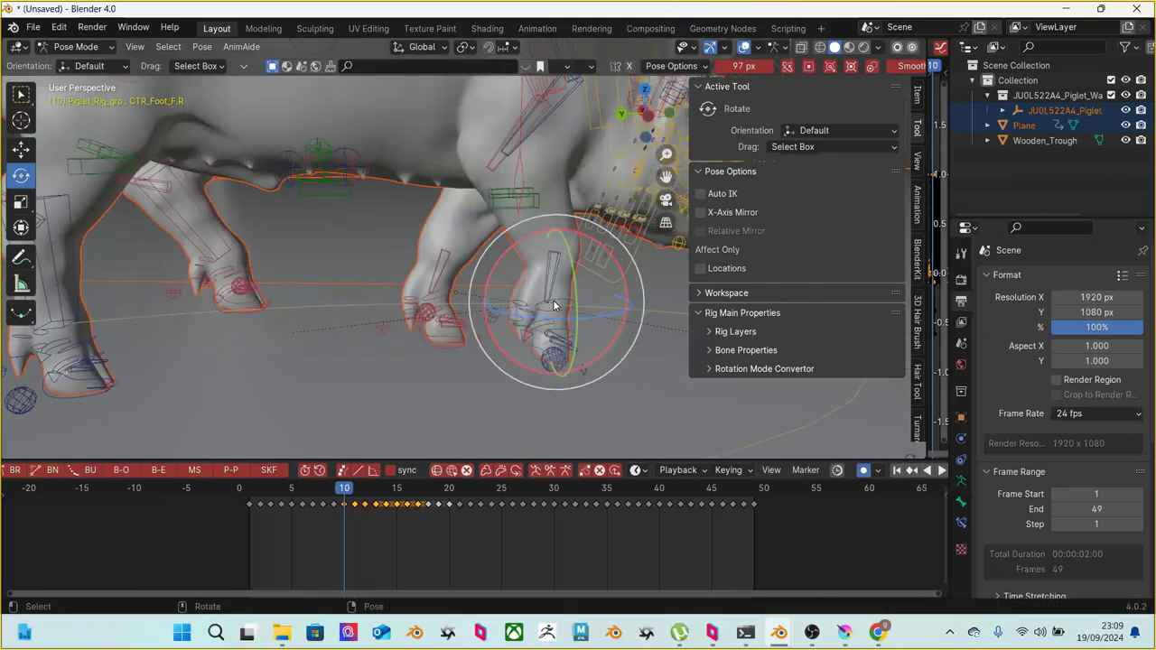
# Select all the piglet's rig controls and delete their keyframes from frame 2 to 49, keeping frame 1
pyautogui.scroll(-6, 545, 294)
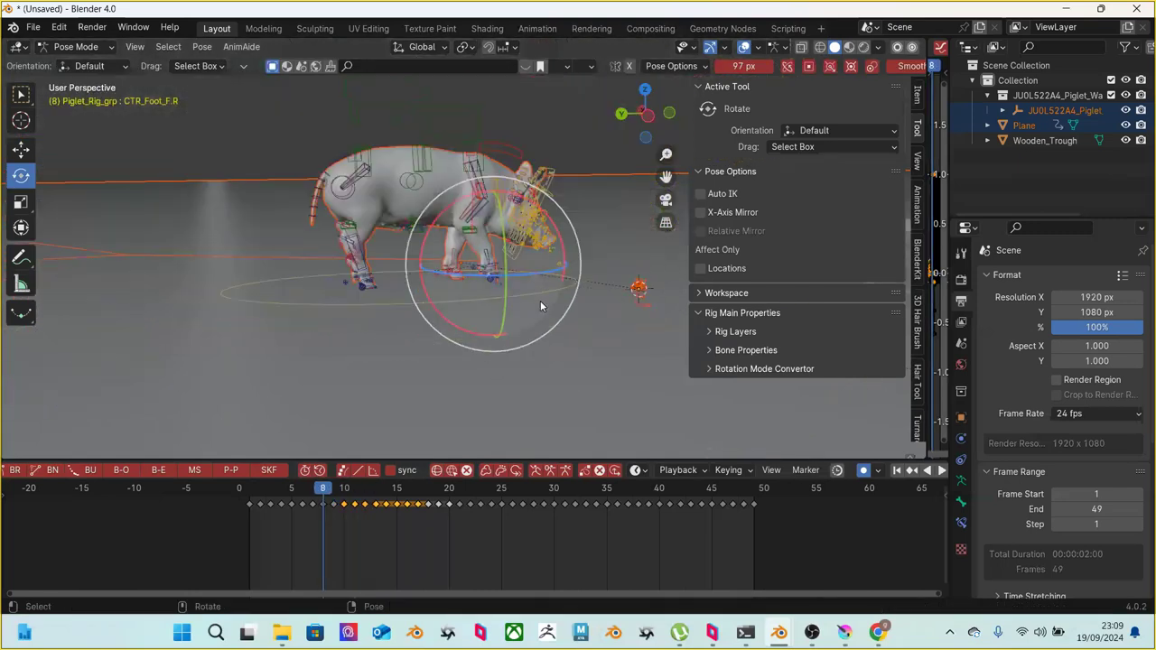
pyautogui.moveTo(542, 303); pyautogui.dragTo(351, 303, button='middle')
pyautogui.moveTo(250, 140); pyautogui.dragTo(602, 389)
pyautogui.moveTo(575, 329)
pyautogui.mouseDown(button='middle')
pyautogui.moveTo(599, 316)
pyautogui.moveTo(578, 343)
pyautogui.mouseUp(button='middle')
pyautogui.moveTo(438, 488); pyautogui.dragTo(296, 488)
pyautogui.moveTo(252, 528); pyautogui.dragTo(770, 475)
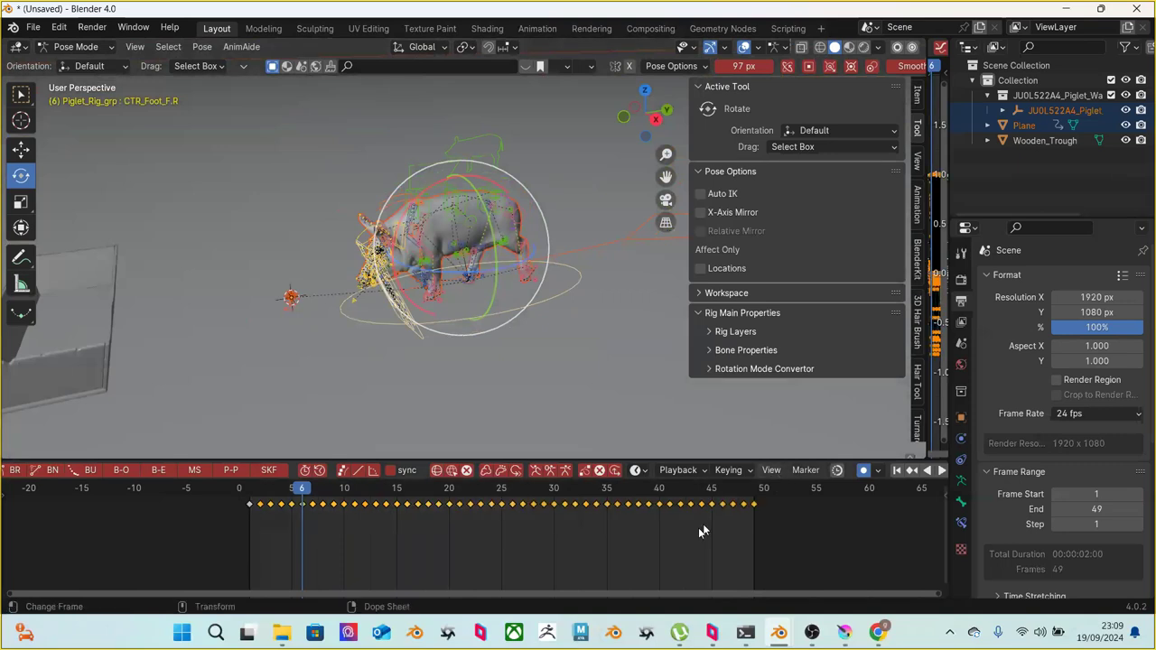
pyautogui.moveTo(259, 542); pyautogui.dragTo(772, 493)
pyautogui.press('Delete')
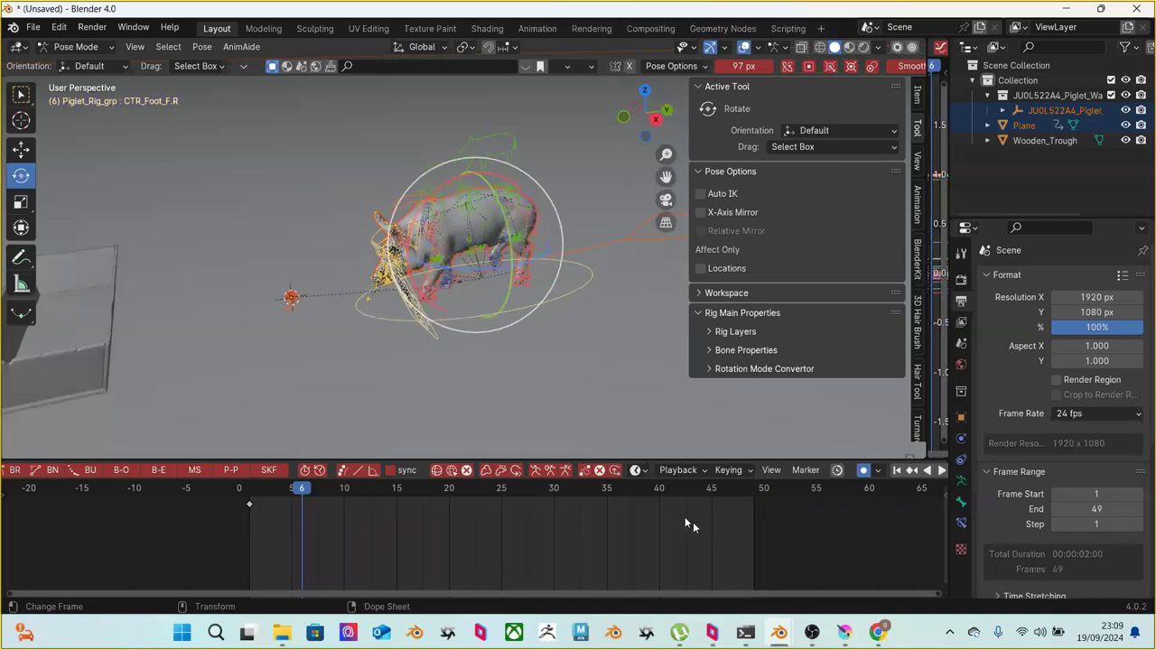
# Paste the saved camminata.json action onto all rig controls at frame 1 with the Mini Studio Library
pyautogui.click(251, 491)
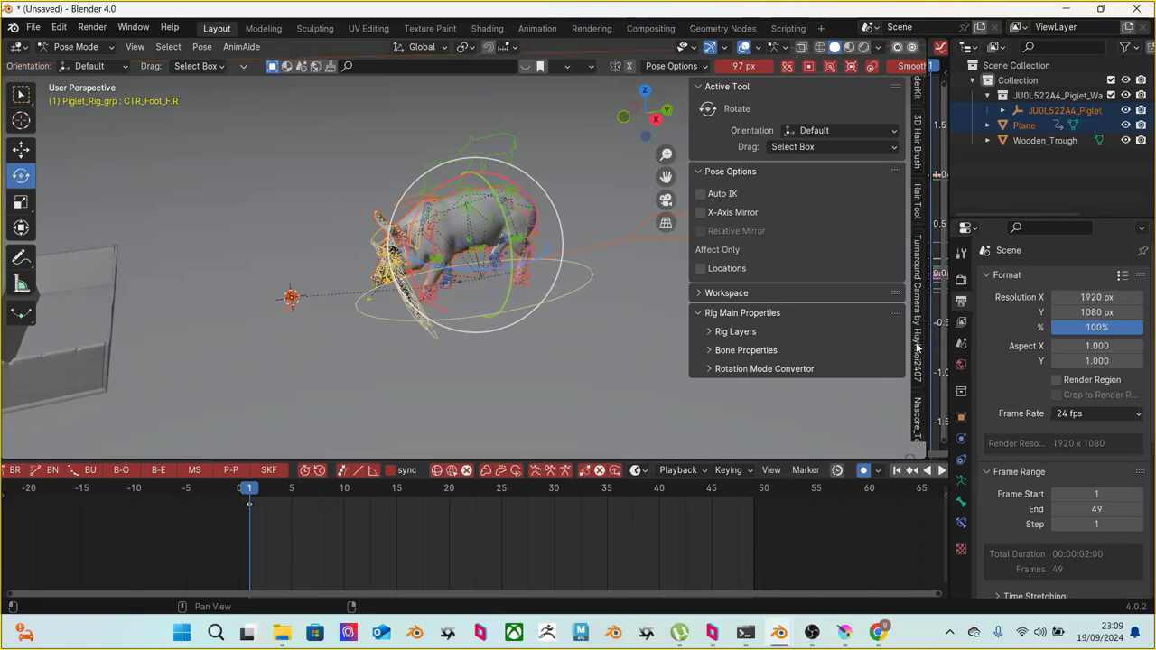
pyautogui.click(917, 404)
pyautogui.scroll(-3, 844, 320)
pyautogui.scroll(-10, 836, 315)
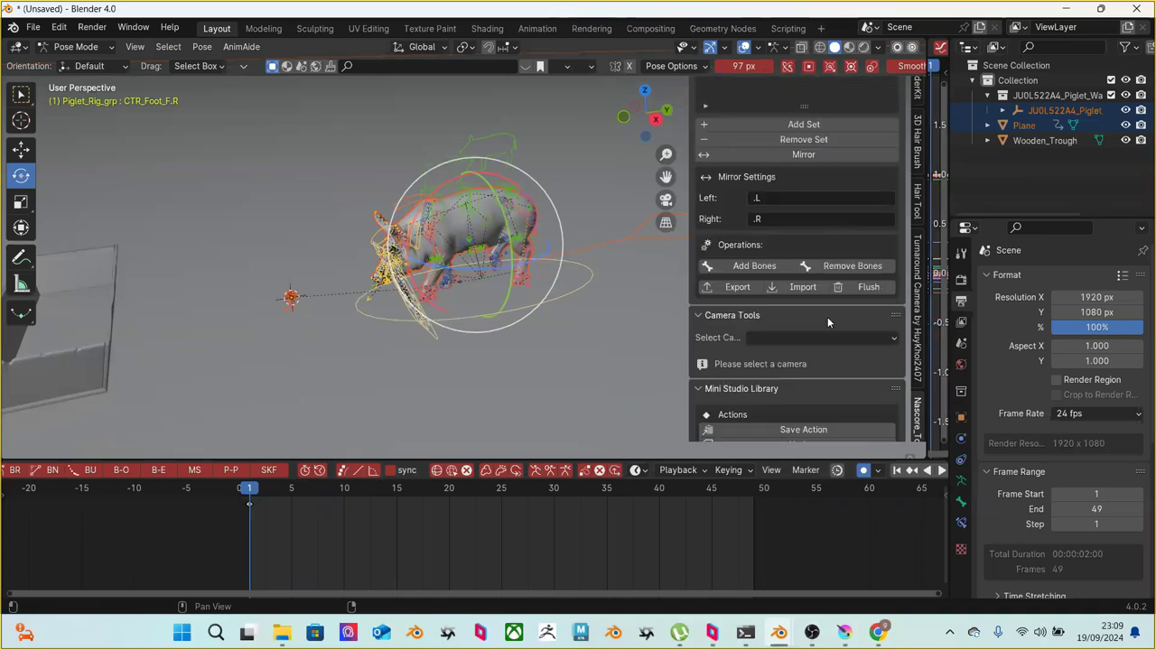
pyautogui.scroll(-6, 827, 317)
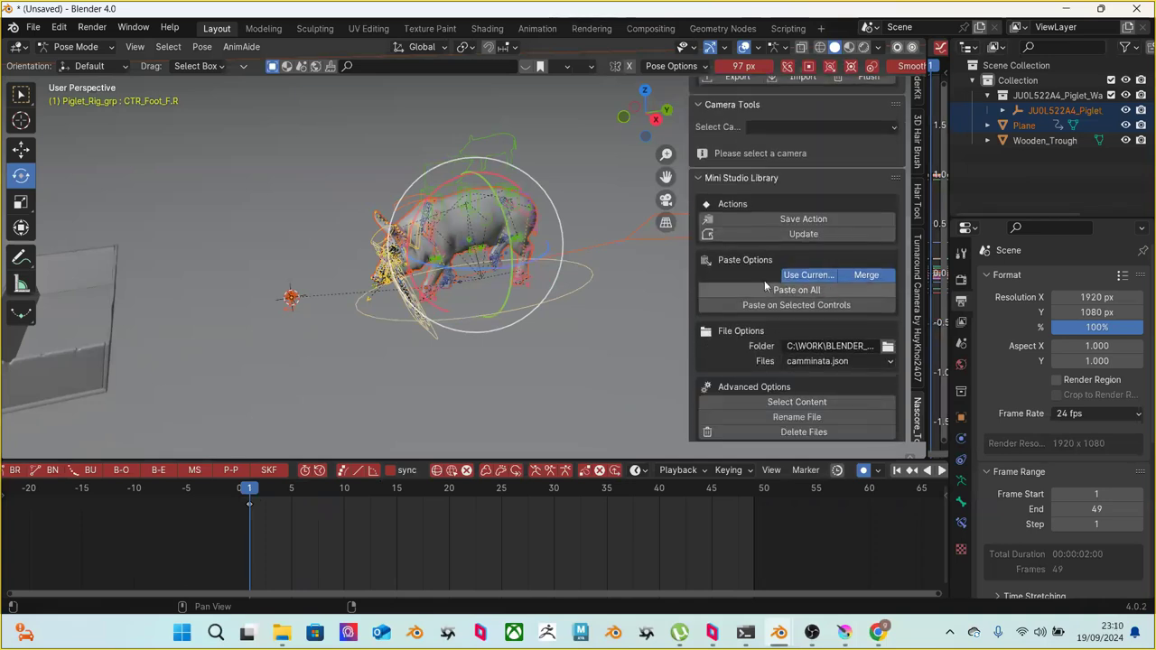
pyautogui.click(792, 305)
pyautogui.moveTo(267, 124); pyautogui.dragTo(636, 395)
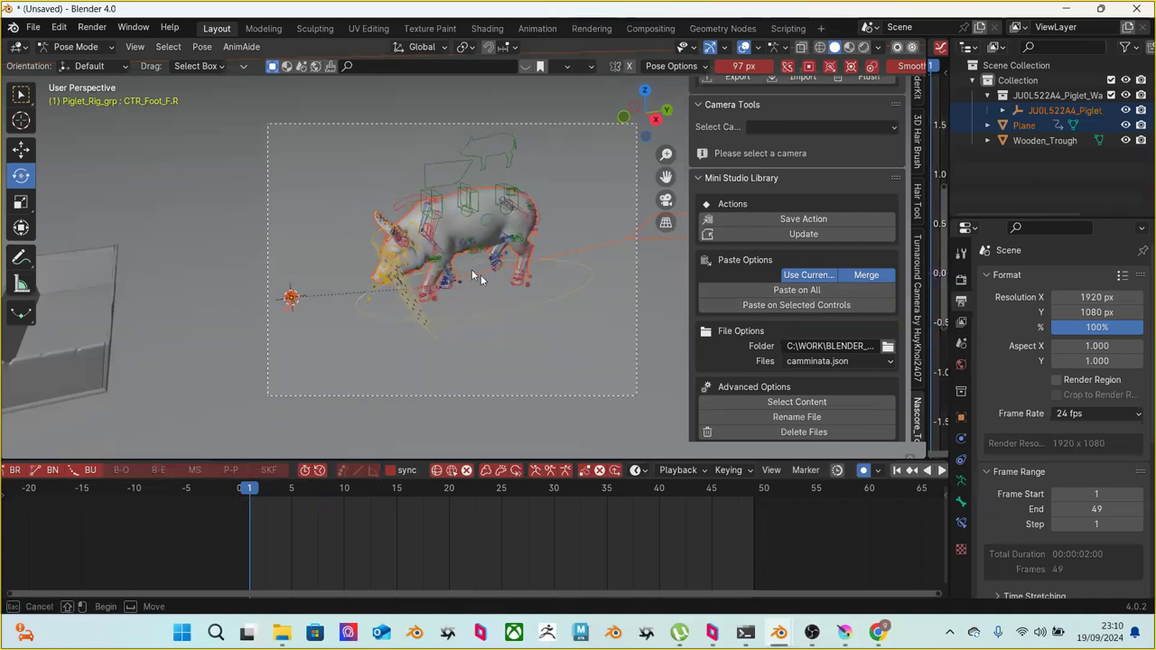
pyautogui.scroll(-3, 354, 153)
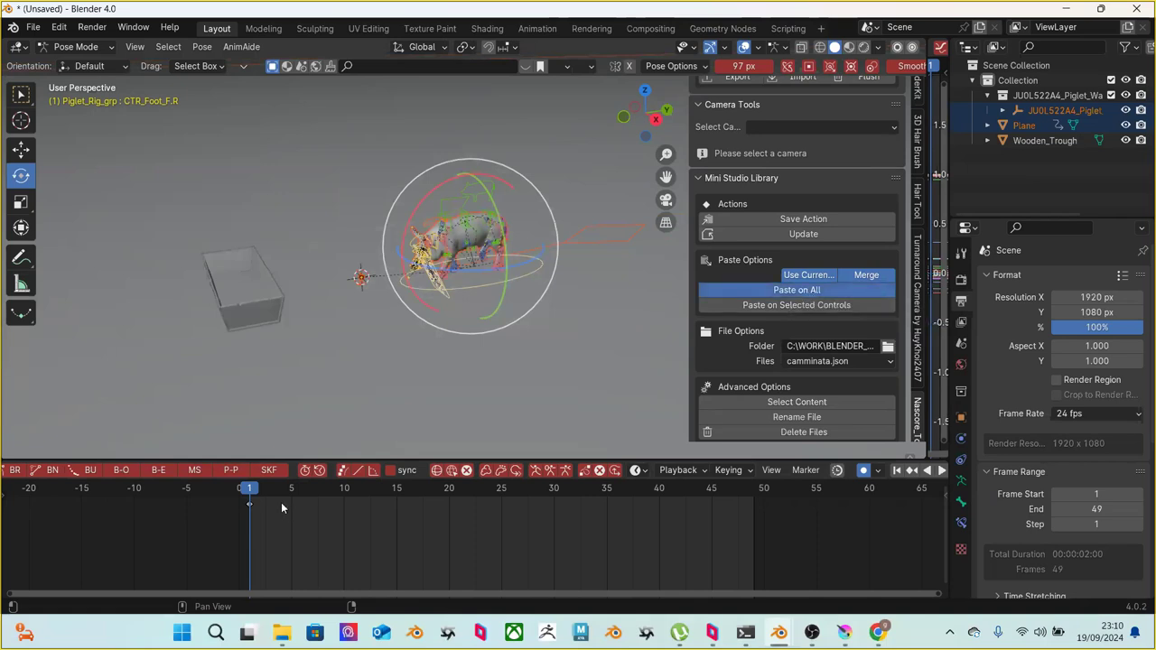
# Play the pasted walk from frame 1 to check the piglet's motion
pyautogui.click(242, 491)
pyautogui.press('space')
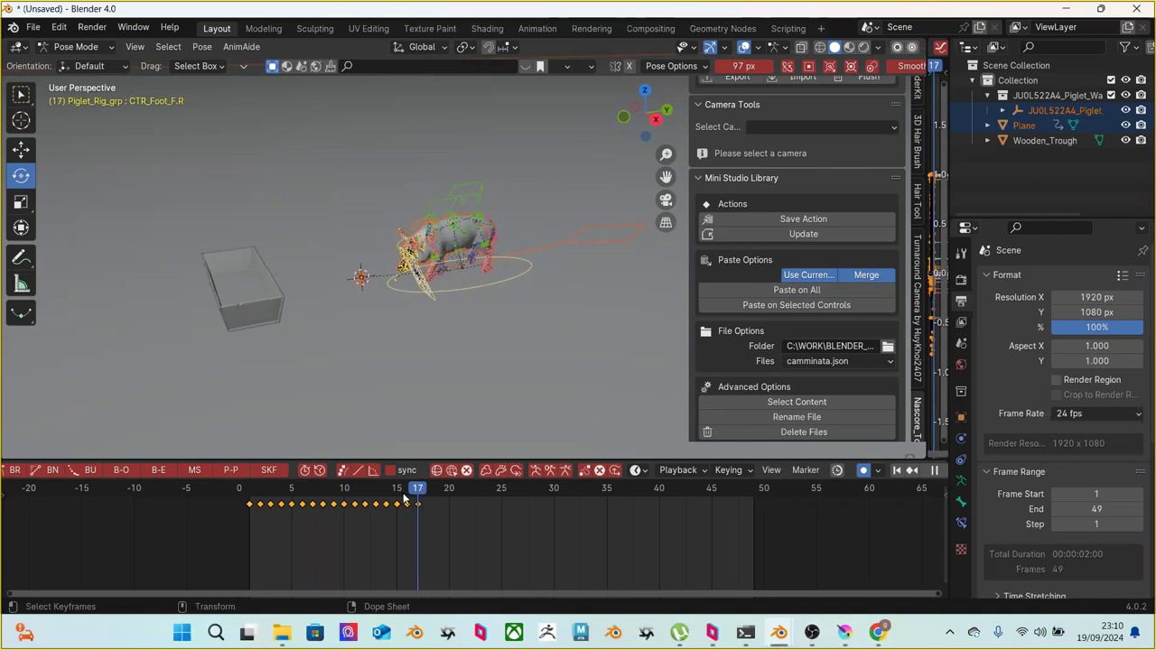
pyautogui.scroll(4, 447, 354)
pyautogui.press('space')
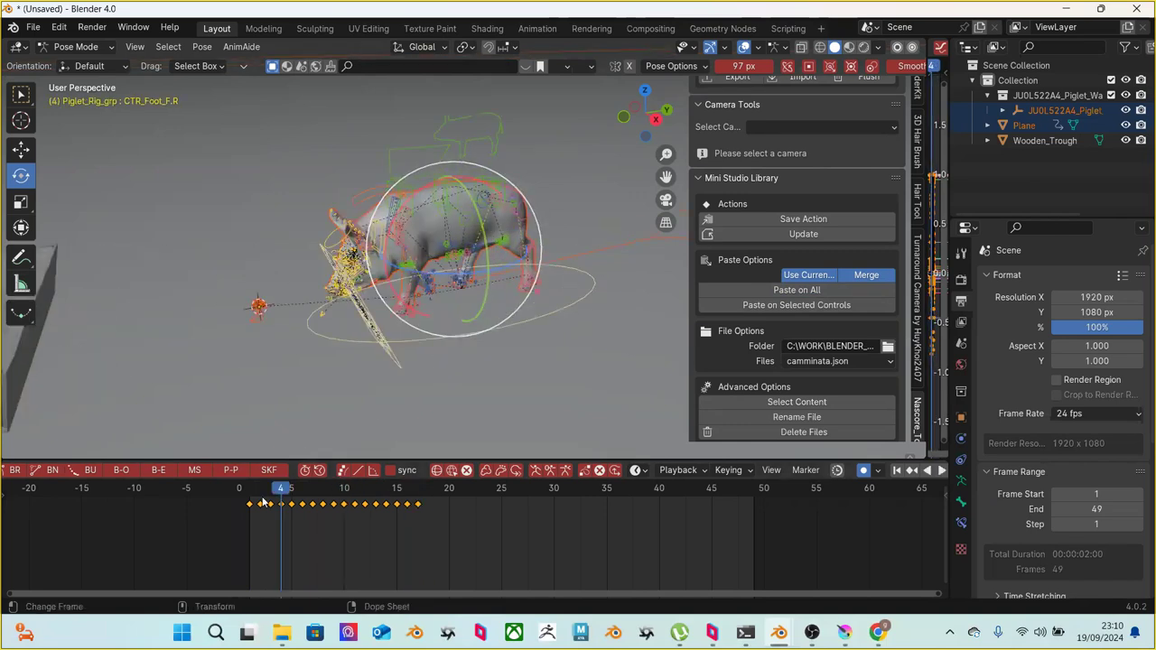
pyautogui.press('space')
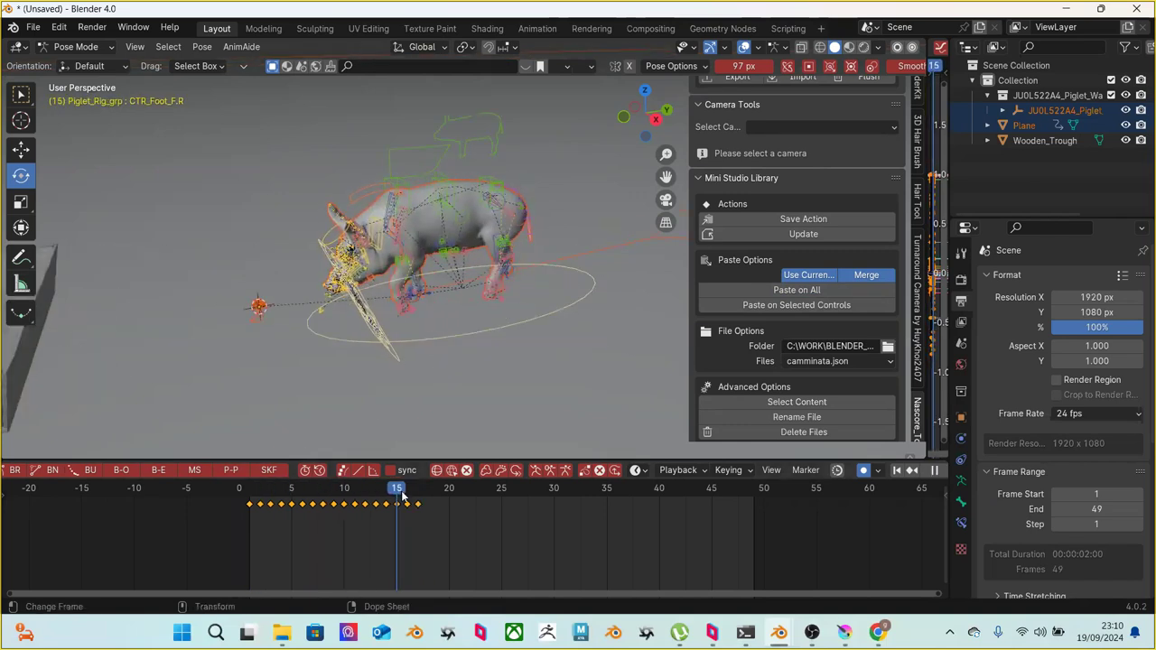
# Select the root control and examine the cluster of control shapes on the ground in front of the piglet
pyautogui.click(543, 373)
pyautogui.click(542, 316)
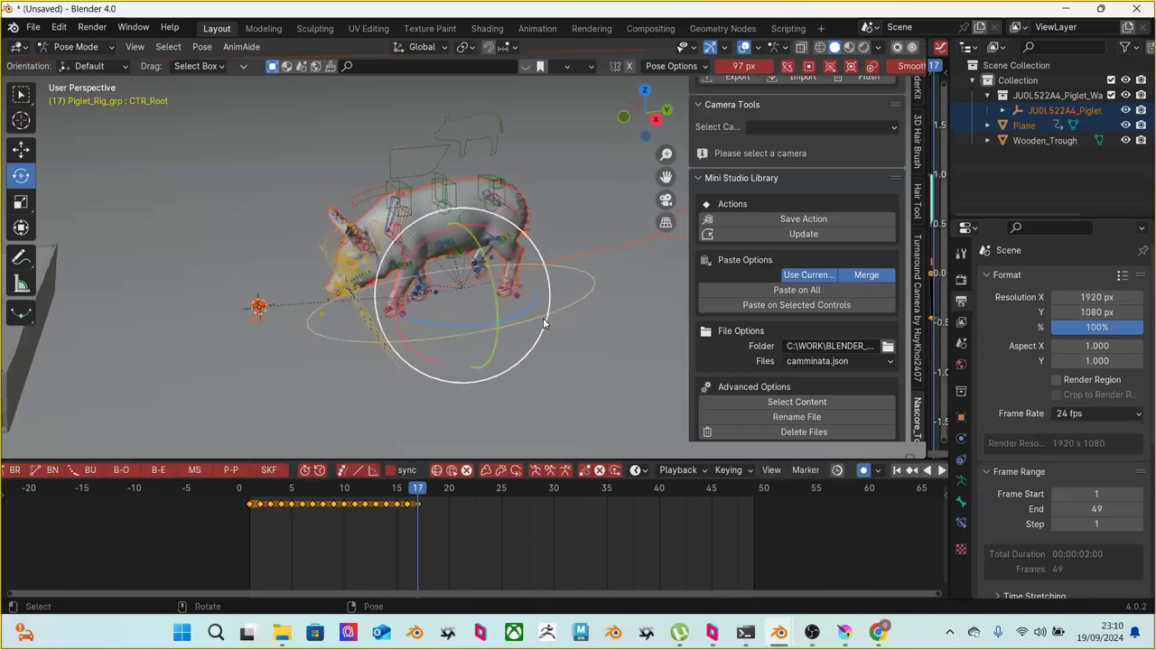
pyautogui.moveTo(576, 329); pyautogui.dragTo(559, 343, button='middle')
pyautogui.moveTo(560, 349)
pyautogui.mouseDown()
pyautogui.moveTo(492, 363)
pyautogui.moveTo(519, 343)
pyautogui.moveTo(545, 346)
pyautogui.mouseUp()
pyautogui.scroll(1, 545, 346)
pyautogui.moveTo(352, 330); pyautogui.dragTo(336, 274, button='middle')
pyautogui.scroll(3, 253, 337)
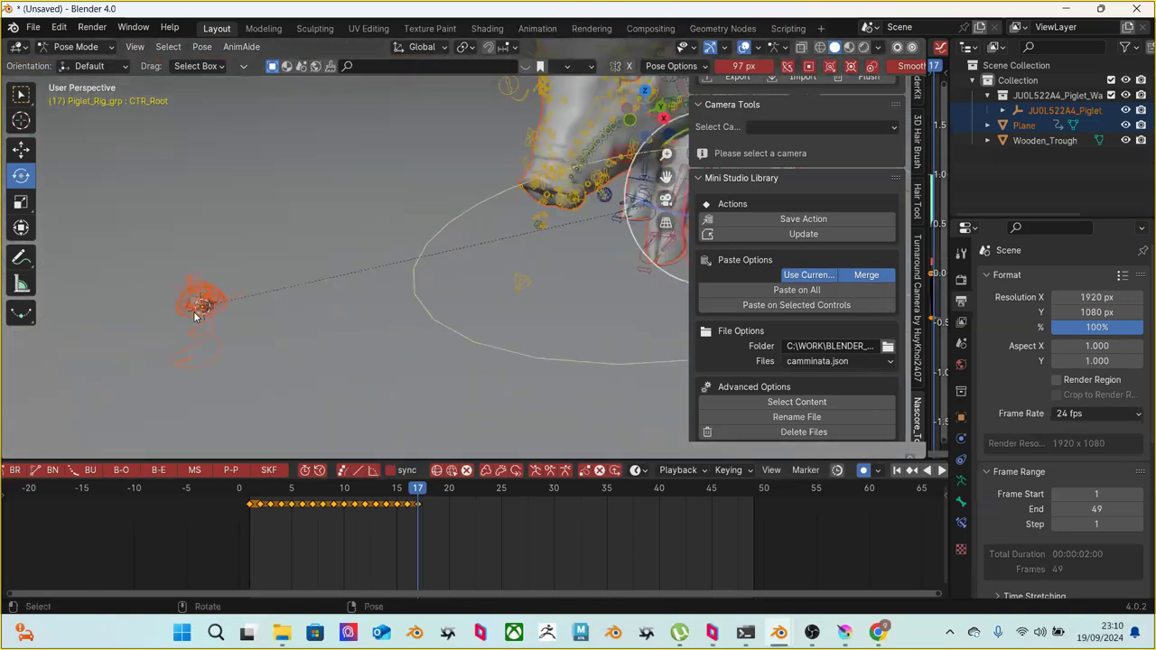
pyautogui.click(200, 336)
pyautogui.keyDown('shift'); pyautogui.moveTo(196, 342); pyautogui.dragTo(318, 291, button='middle'); pyautogui.keyUp('shift')
# Switch from Pose Mode to Object Mode and select the foot control shape CTR_Foot_B.003
pyautogui.scroll(1, 291, 302)
pyautogui.click(77, 46)
pyautogui.click(72, 44)
pyautogui.click(92, 50)
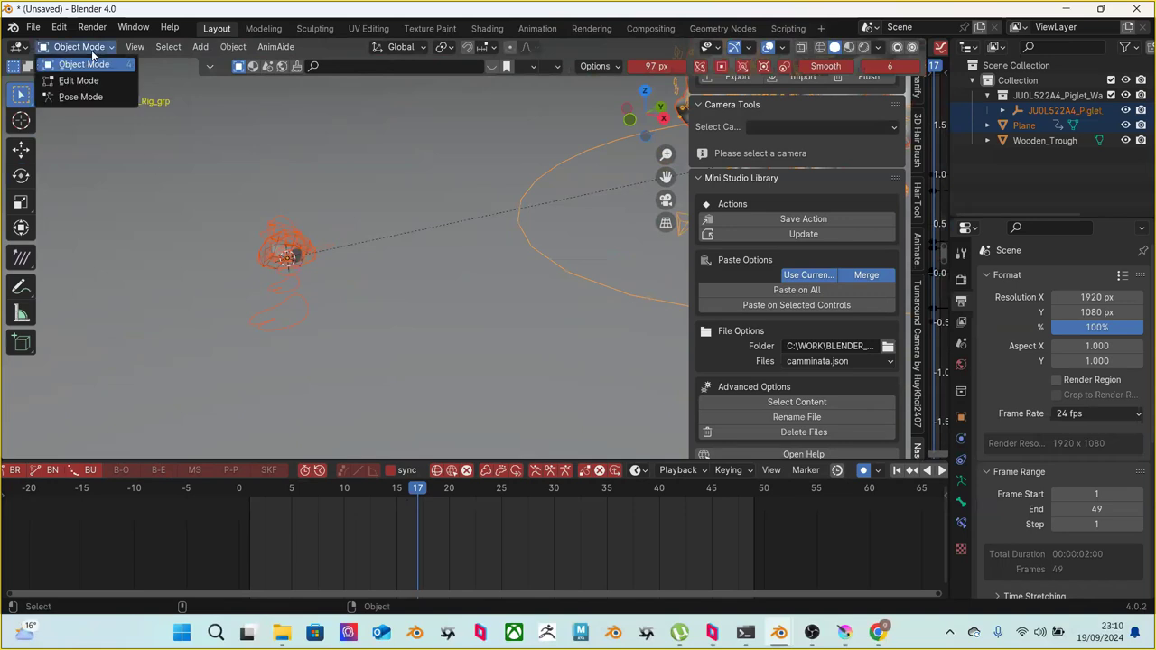
pyautogui.click(86, 96)
pyautogui.click(99, 48)
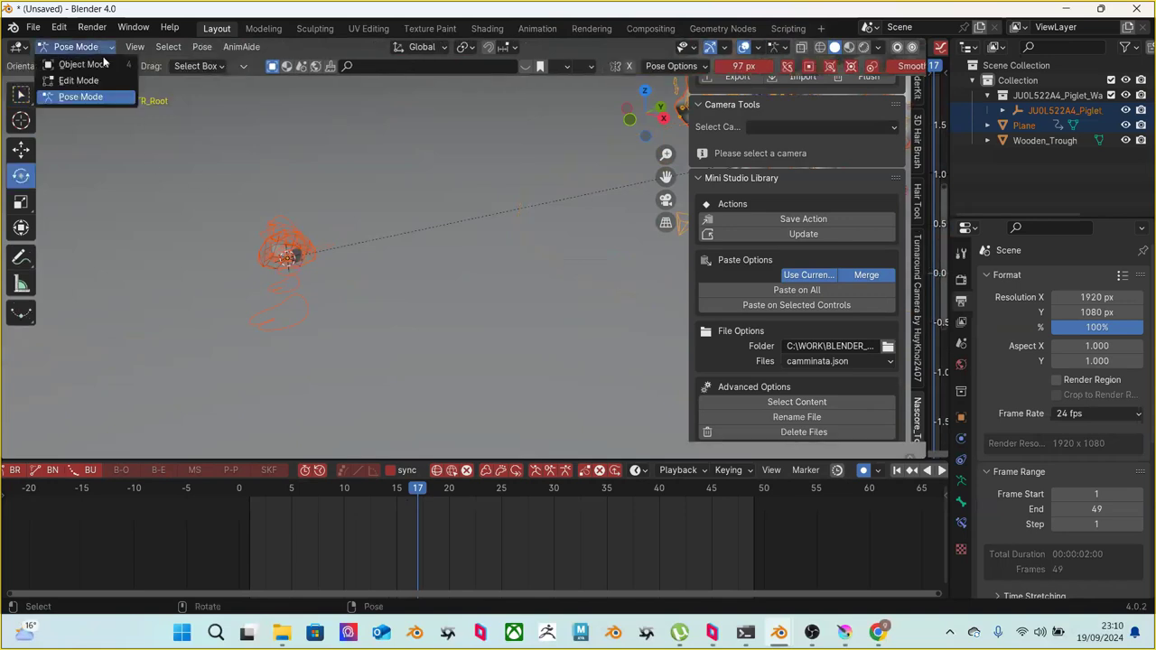
pyautogui.click(77, 57)
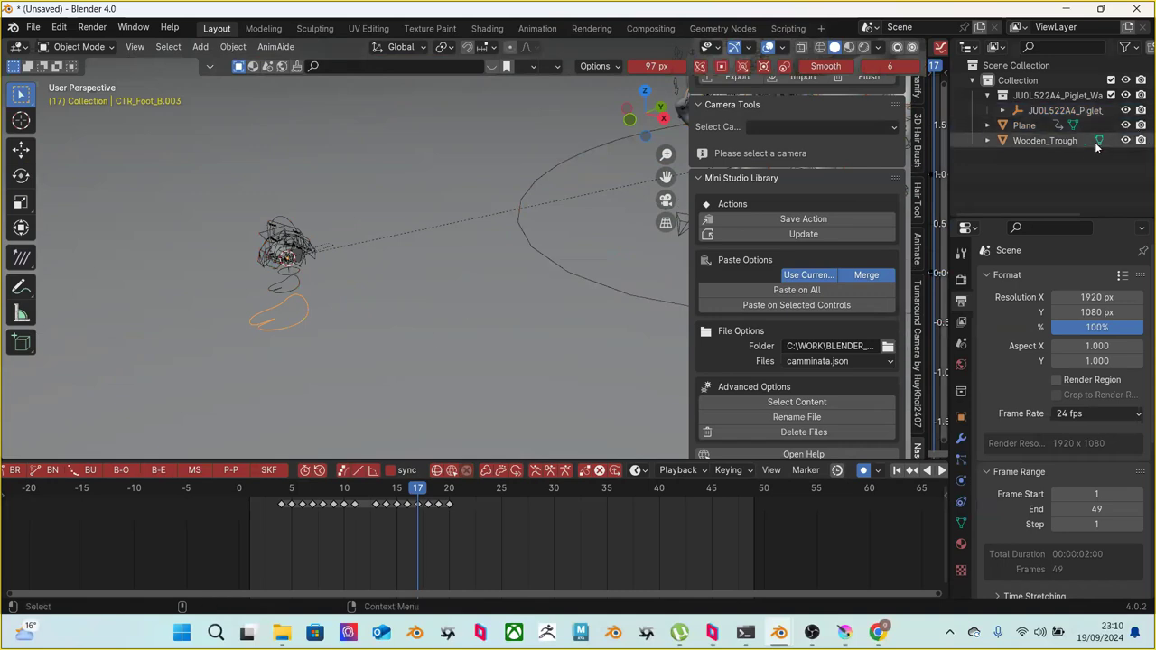
# Locate CTR_Foot_B.003 in the Outliner and adjust the width of the editor areas
pyautogui.press('.')
pyautogui.scroll(1, 1066, 137)
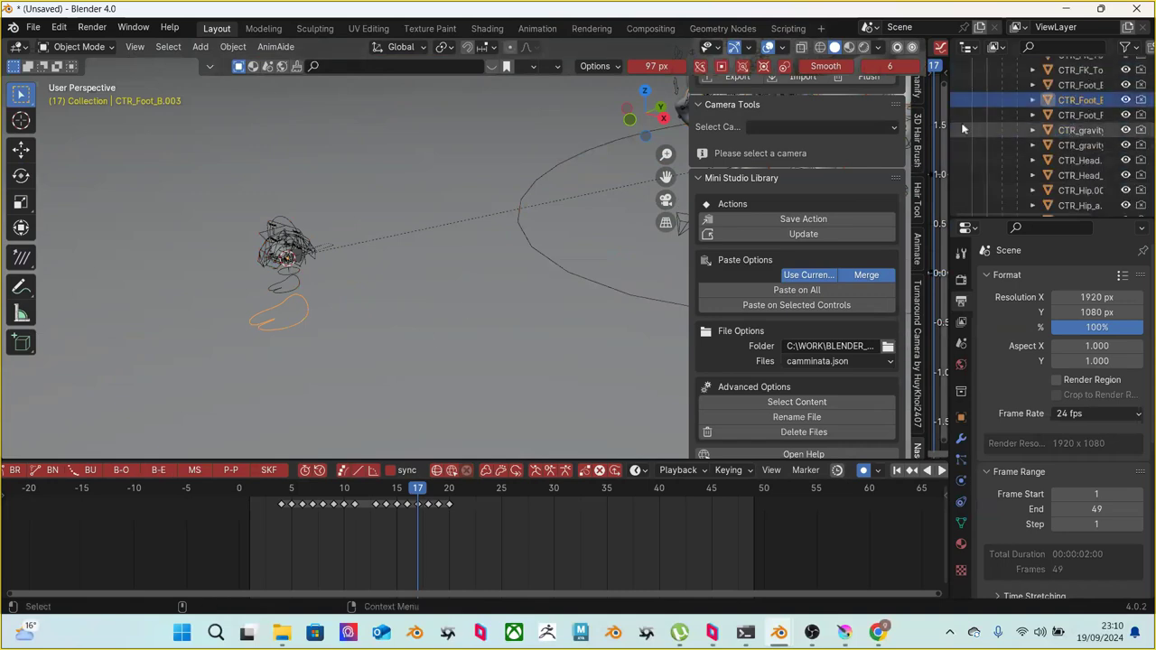
pyautogui.moveTo(866, 125); pyautogui.dragTo(928, 157)
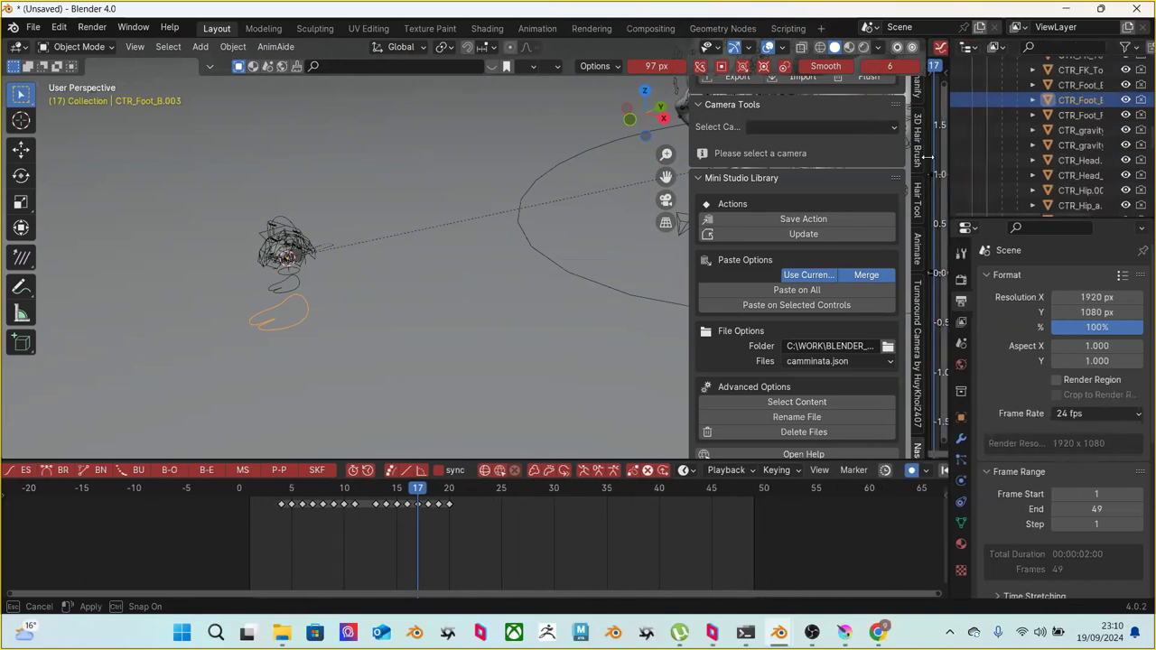
# Try moving the foot control shape CTR_Foot_B.003 along the Y axis, and undo the move
pyautogui.moveTo(381, 299)
pyautogui.mouseDown(button='middle')
pyautogui.moveTo(465, 292)
pyautogui.moveTo(418, 324)
pyautogui.moveTo(381, 287)
pyautogui.mouseUp(button='middle')
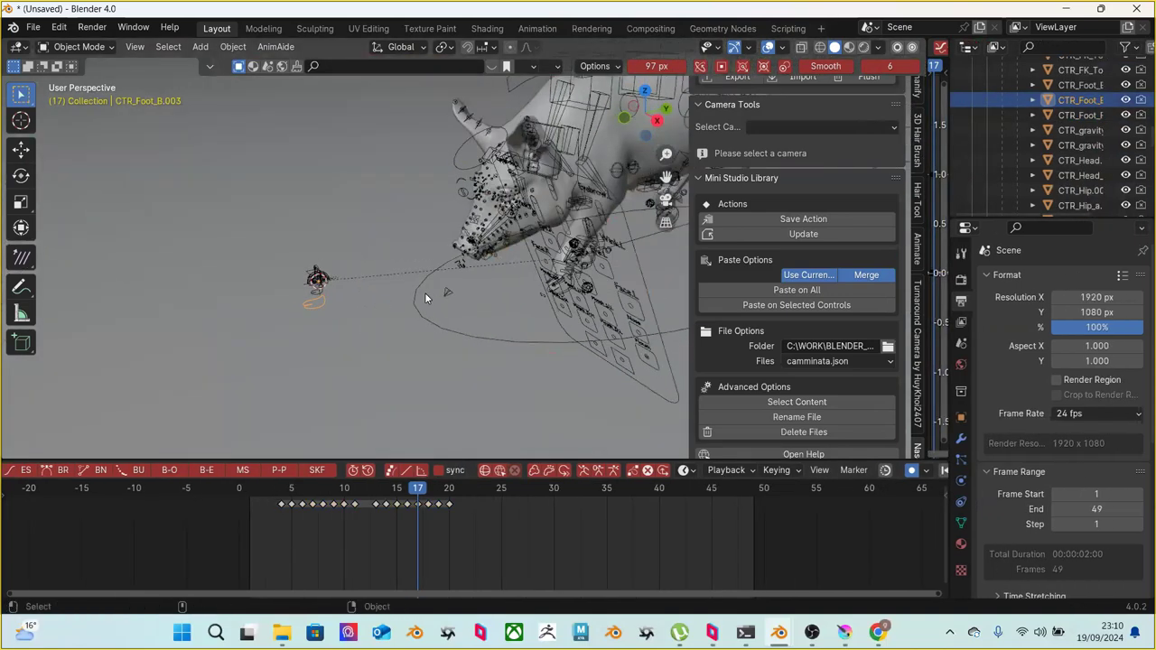
pyautogui.press('g')
pyautogui.press('y')
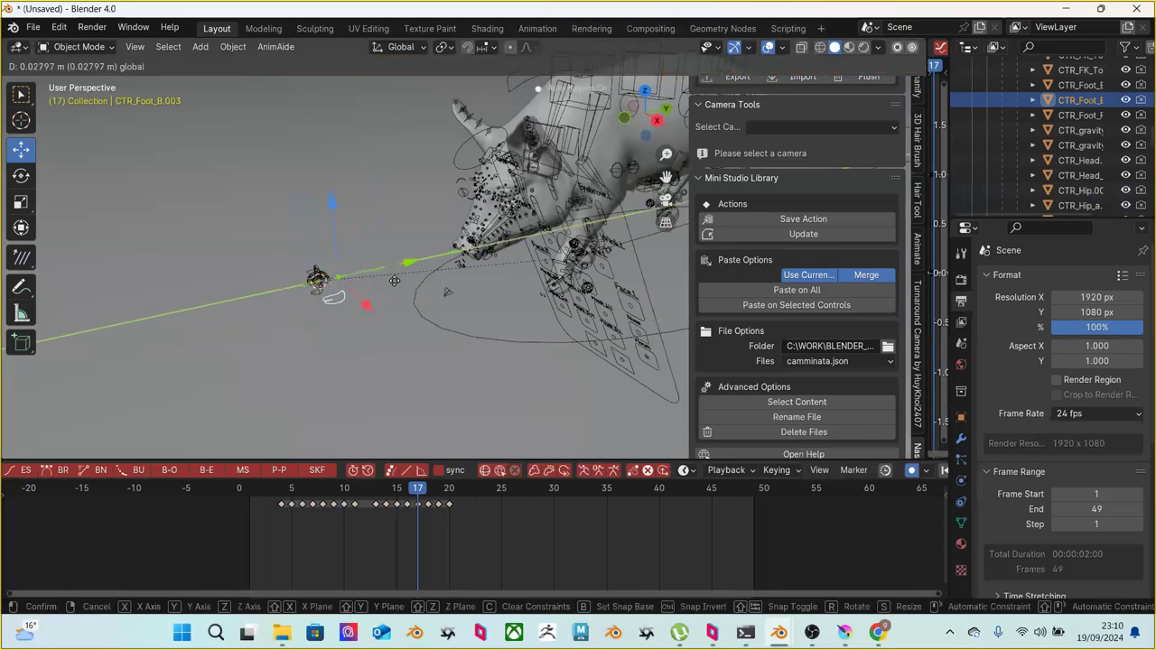
pyautogui.click(414, 284)
pyautogui.hotkey('ctrl', 'z')
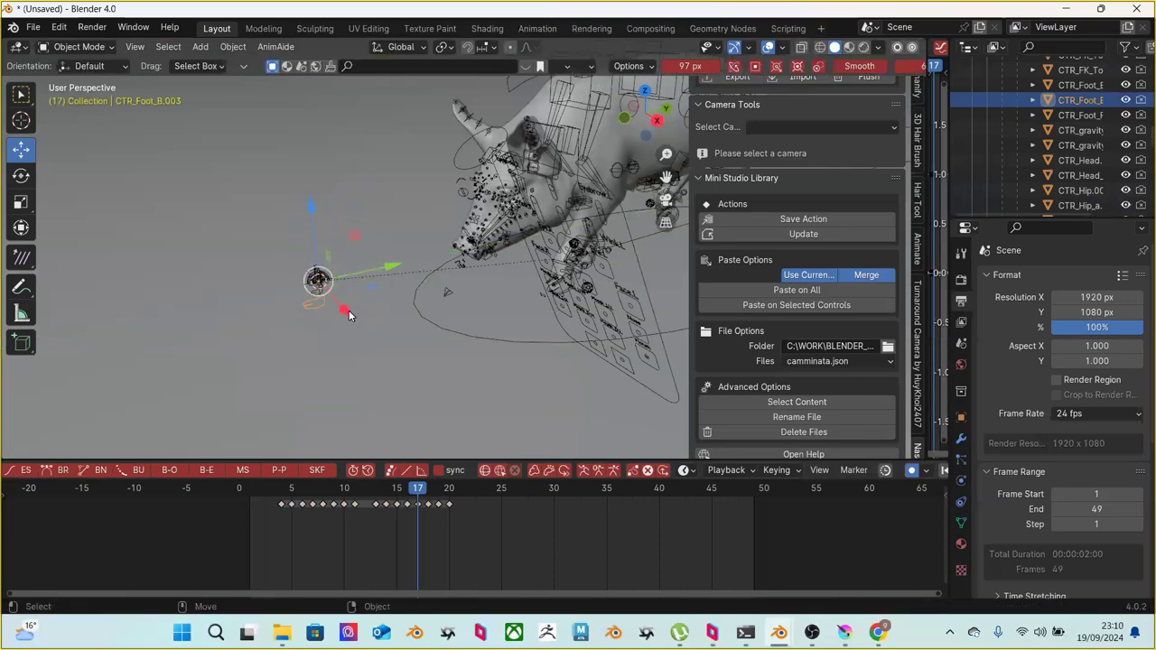
# Select the armature Piglet_Rig_grp, return it to Pose Mode and activate the Move tool for the root control CTR_Root
pyautogui.moveTo(352, 297); pyautogui.dragTo(436, 340, button='middle')
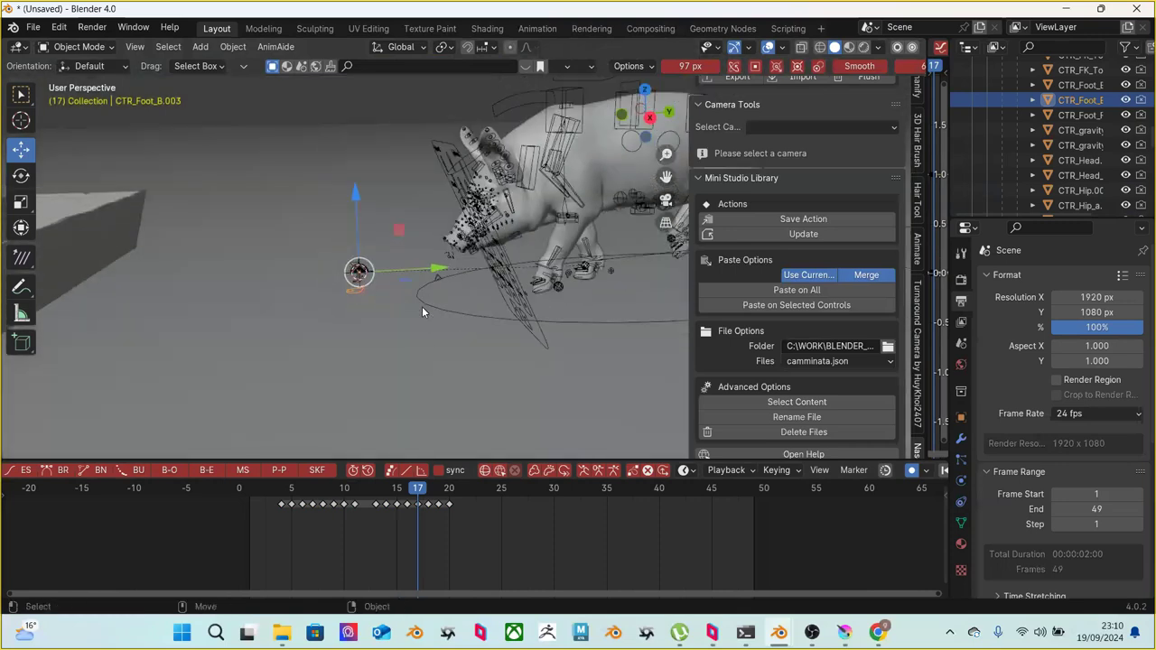
pyautogui.click(420, 299)
pyautogui.moveTo(420, 299); pyautogui.dragTo(257, 155, button='middle')
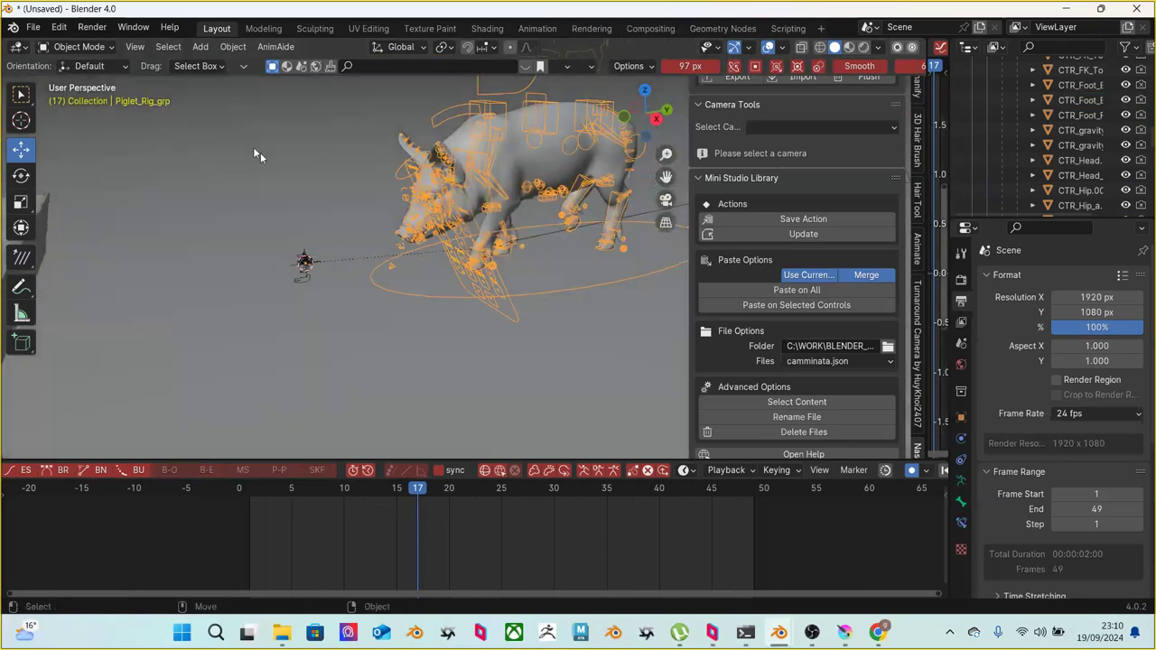
pyautogui.click(82, 47)
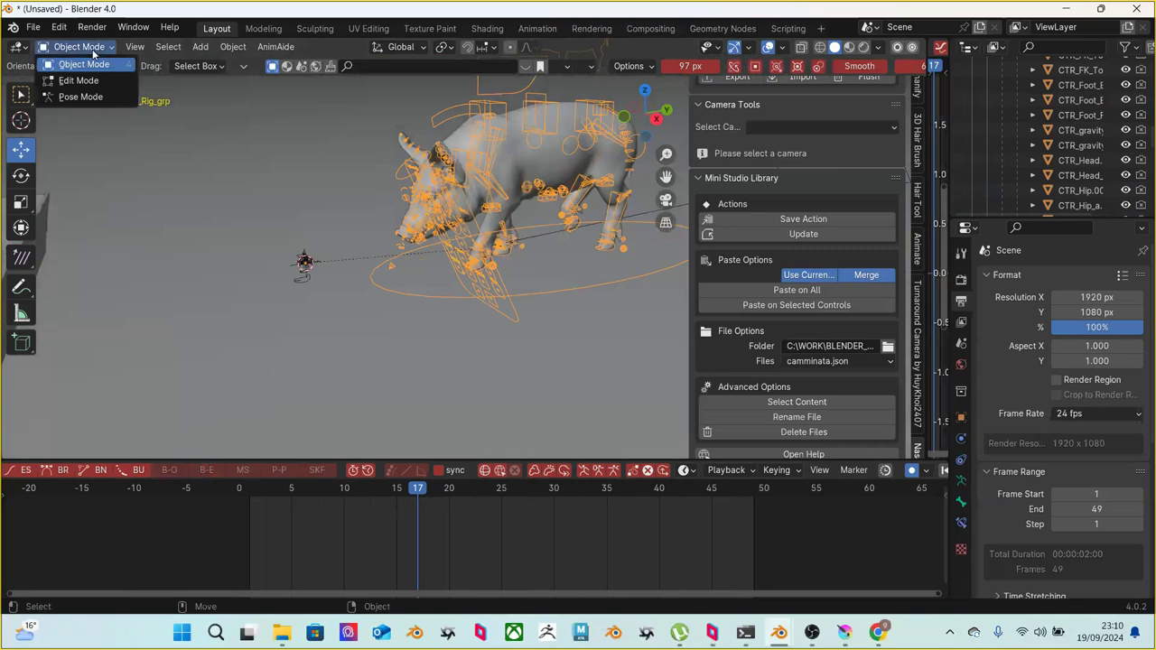
pyautogui.click(106, 96)
pyautogui.moveTo(436, 288); pyautogui.dragTo(432, 371, button='middle')
pyautogui.press('a')
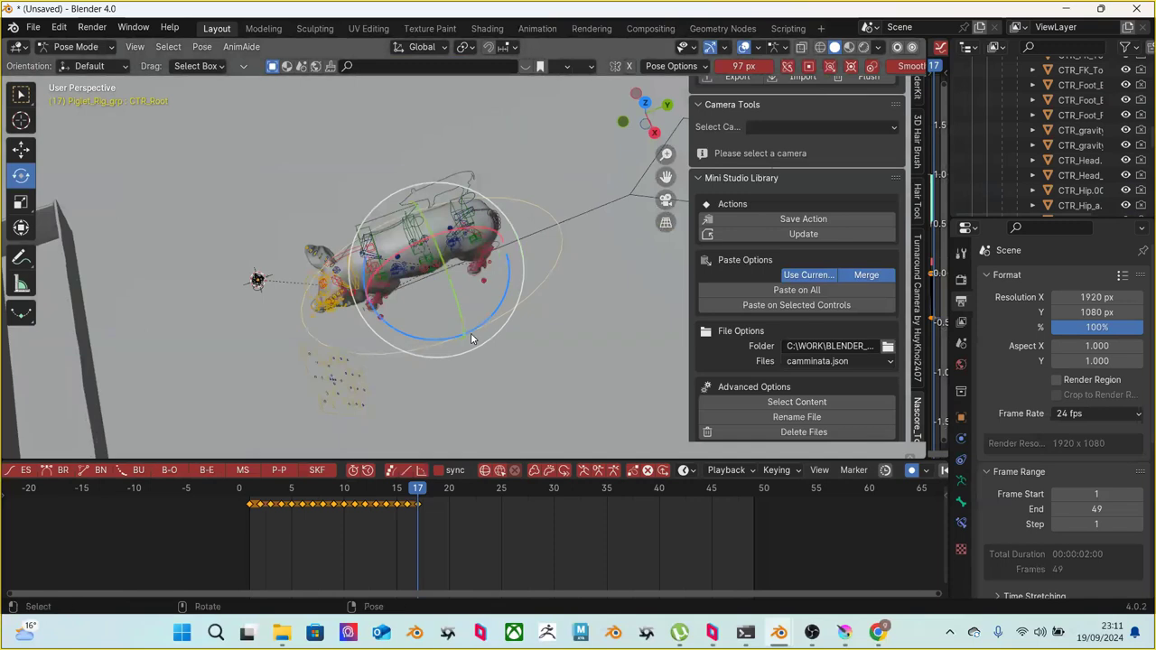
pyautogui.press('w')
# Delete the root control's intermediate keyframes between frames 1 and 17
pyautogui.moveTo(291, 491); pyautogui.dragTo(411, 502)
pyautogui.click(261, 529)
pyautogui.click(283, 528)
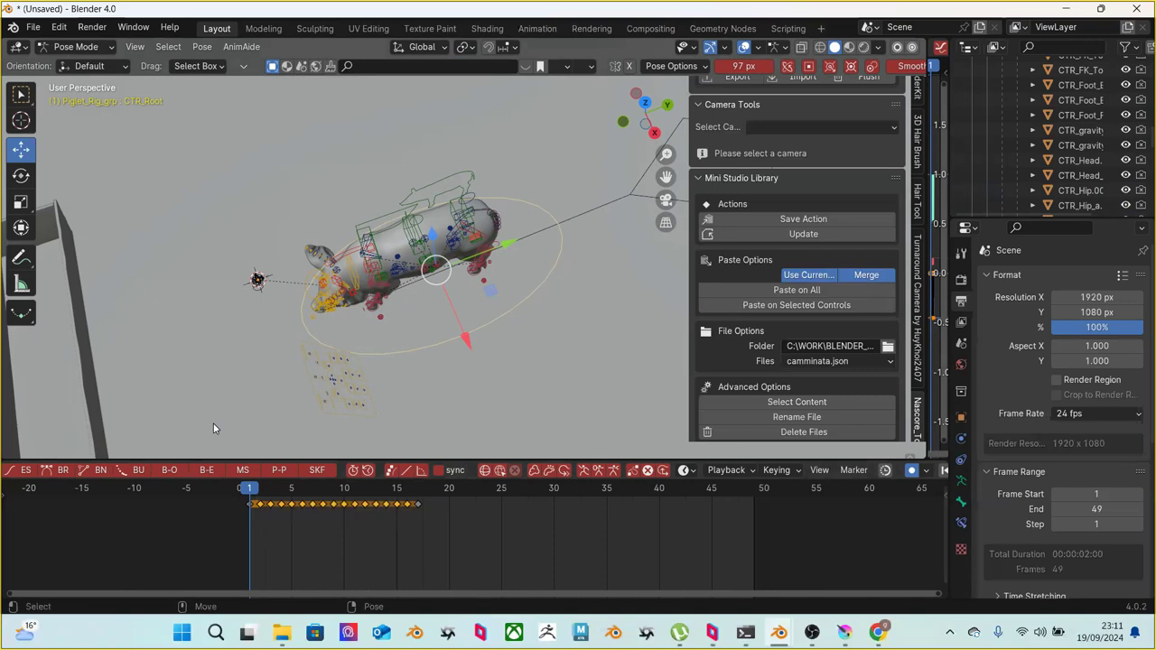
pyautogui.click(325, 513)
# Move the root control forward along the Y axis at frame 17 and scrub the walk to check it
pyautogui.moveTo(276, 489); pyautogui.dragTo(417, 500)
pyautogui.moveTo(506, 244); pyautogui.dragTo(418, 280)
pyautogui.moveTo(252, 503); pyautogui.dragTo(417, 503)
pyautogui.moveTo(433, 373); pyautogui.dragTo(394, 289, button='middle')
# Fine-tune the root control's forward position at frame 17, comparing it with the foot contacts between frames 1 and 17
pyautogui.moveTo(246, 503); pyautogui.dragTo(415, 502)
pyautogui.moveTo(480, 288)
pyautogui.mouseDown(button='middle')
pyautogui.moveTo(344, 129)
pyautogui.moveTo(484, 273)
pyautogui.mouseUp(button='middle')
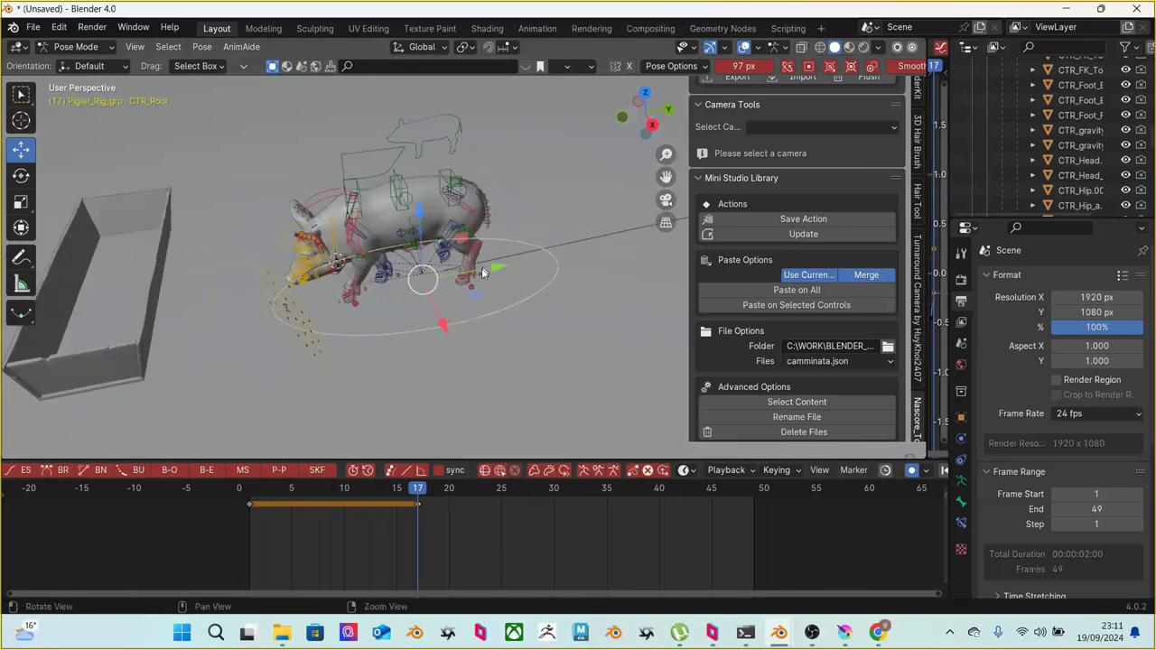
pyautogui.moveTo(251, 502); pyautogui.dragTo(416, 490)
pyautogui.moveTo(468, 275); pyautogui.dragTo(478, 274)
pyautogui.moveTo(253, 491)
pyautogui.mouseDown()
pyautogui.moveTo(408, 478)
pyautogui.moveTo(254, 474)
pyautogui.mouseUp()
# Set the root's keyframes from frame 1 to 17 to Linear interpolation and scrub through the forward movement
pyautogui.moveTo(232, 538); pyautogui.dragTo(416, 488)
pyautogui.rightClick(380, 503)
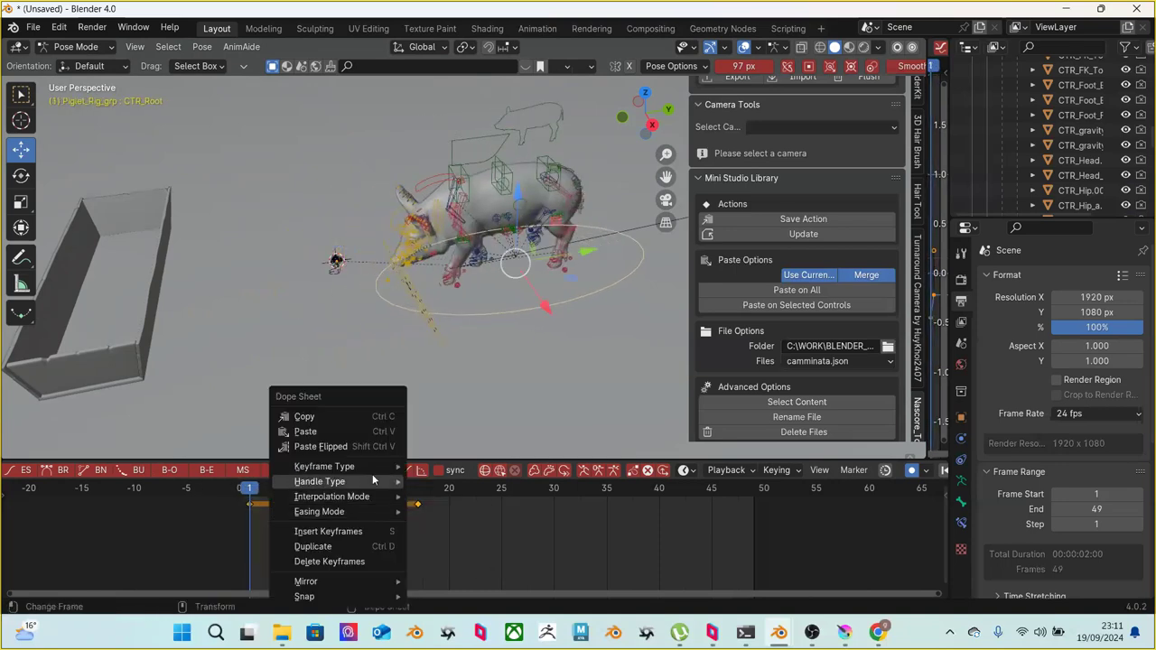
pyautogui.moveTo(375, 504)
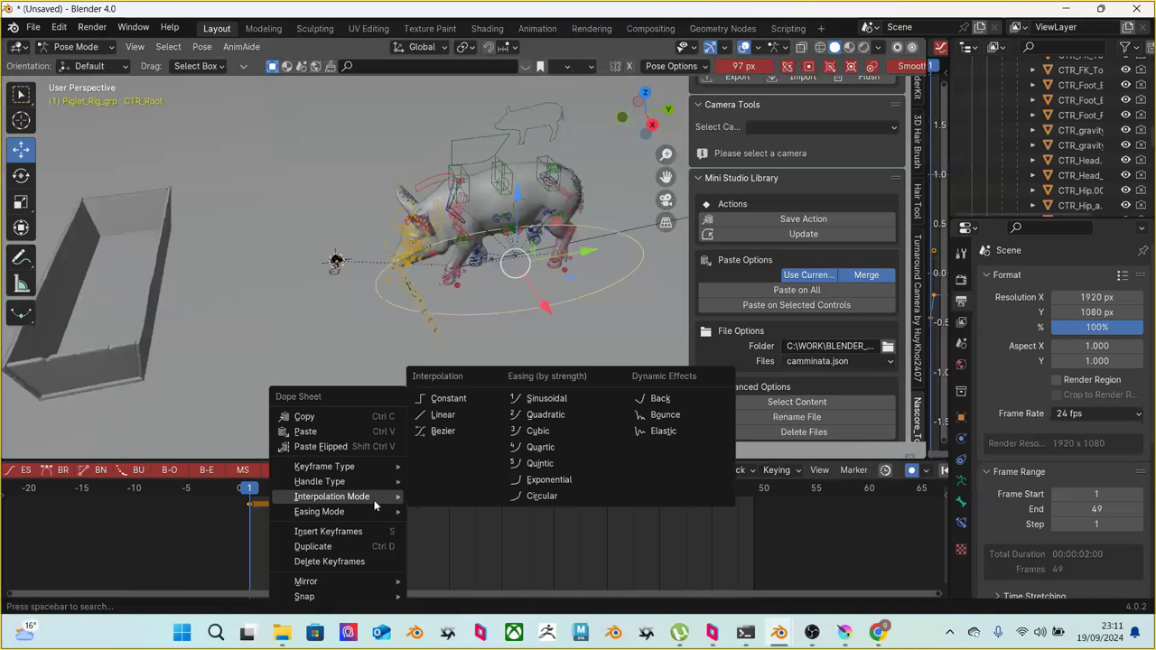
pyautogui.click(439, 416)
pyautogui.click(265, 500)
pyautogui.moveTo(264, 499); pyautogui.dragTo(416, 471)
pyautogui.moveTo(423, 420); pyautogui.dragTo(413, 398, button='middle')
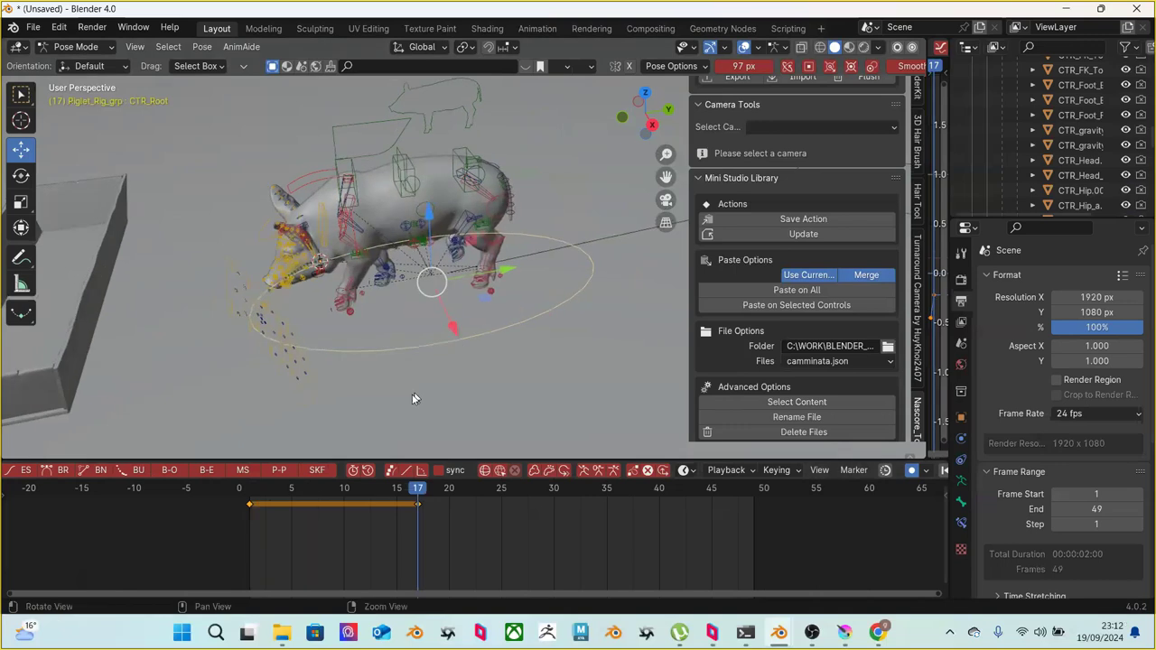
pyautogui.moveTo(259, 489); pyautogui.dragTo(407, 470)
# Delete the root control's keyframes after frame 1 and play the walk in place
pyautogui.moveTo(309, 551); pyautogui.dragTo(451, 497)
pyautogui.press('Delete')
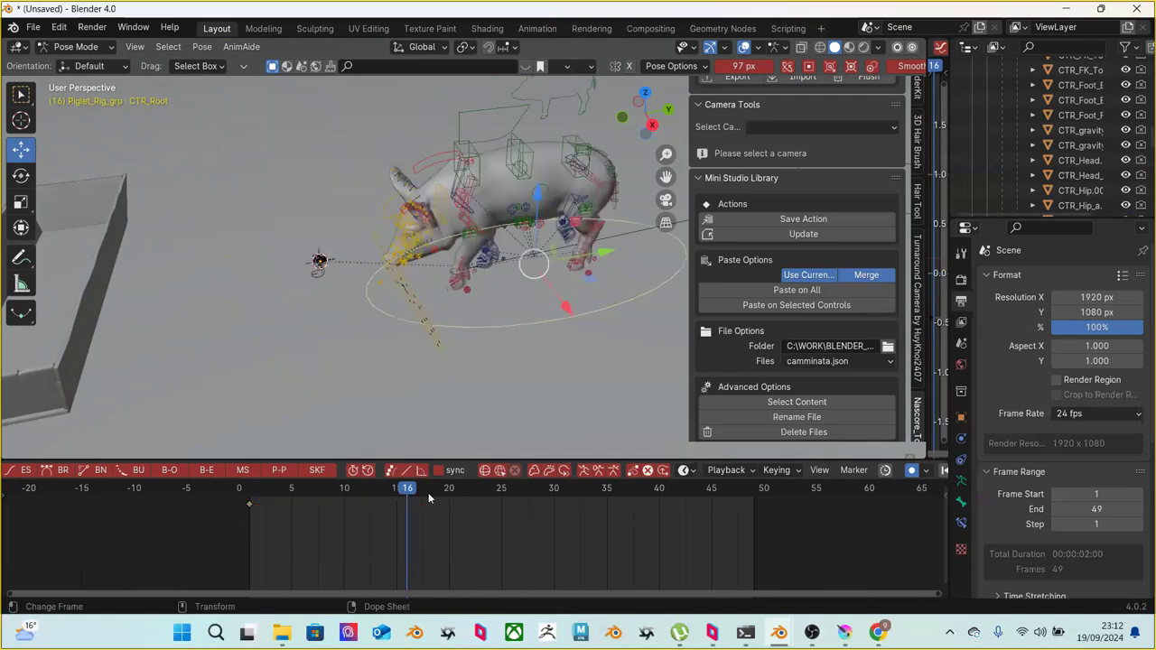
pyautogui.hotkey('shift', 'Left')
pyautogui.press('space')
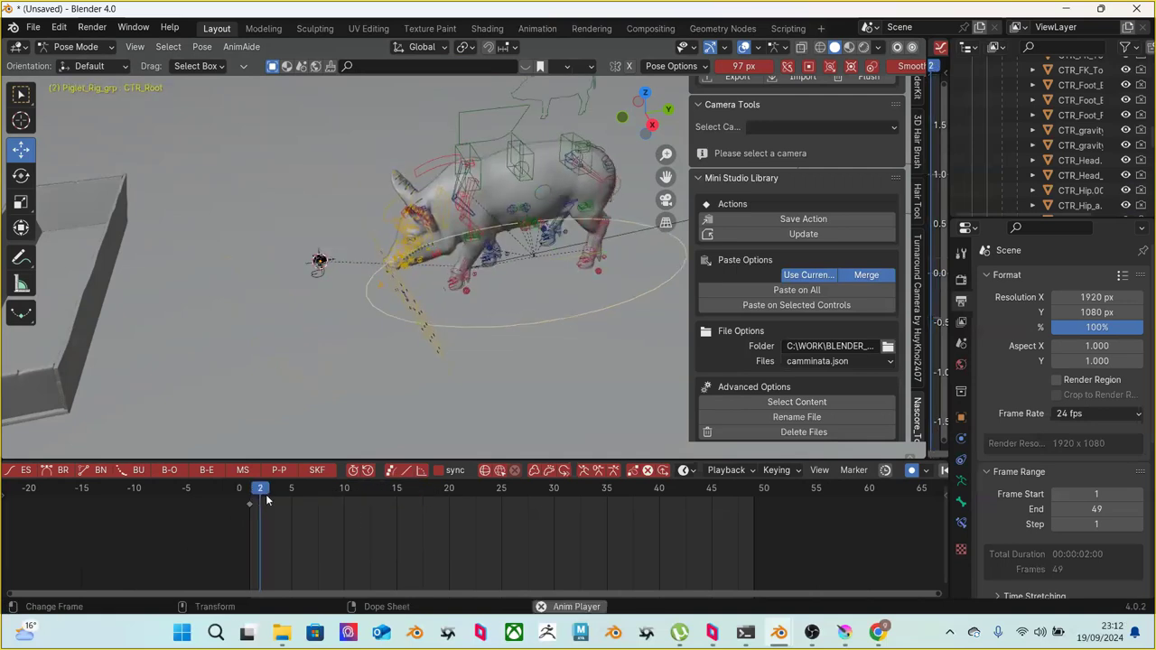
pyautogui.press('space')
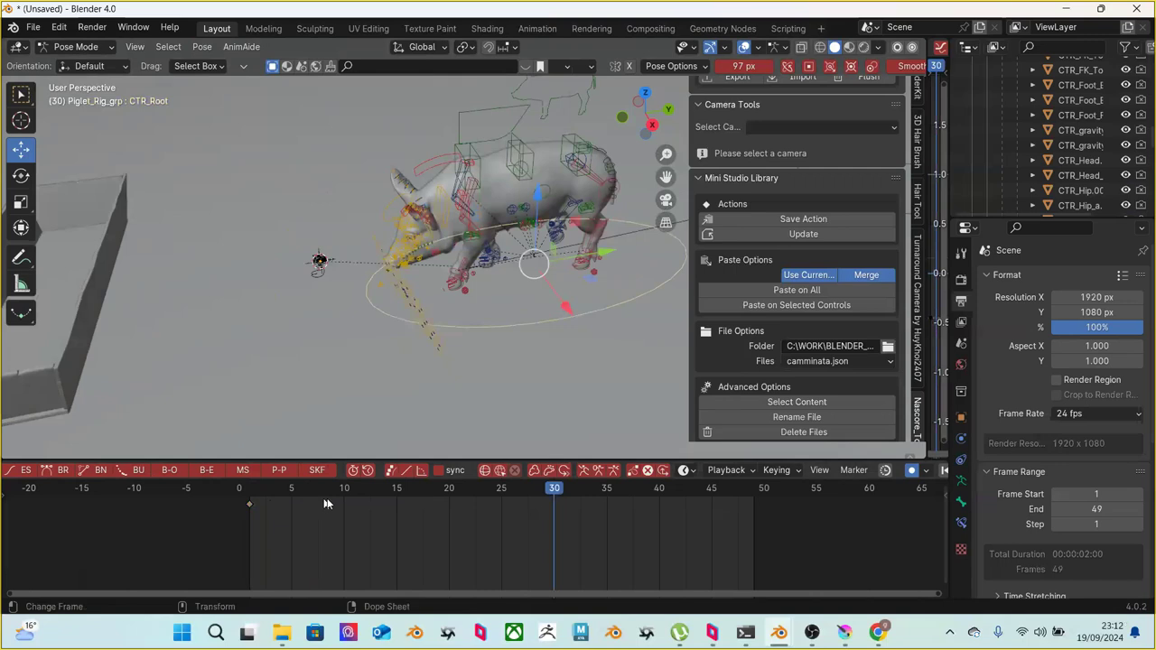
# Select all rig controls except the root and go to frame 17
pyautogui.click(409, 492)
pyautogui.scroll(-3, 596, 304)
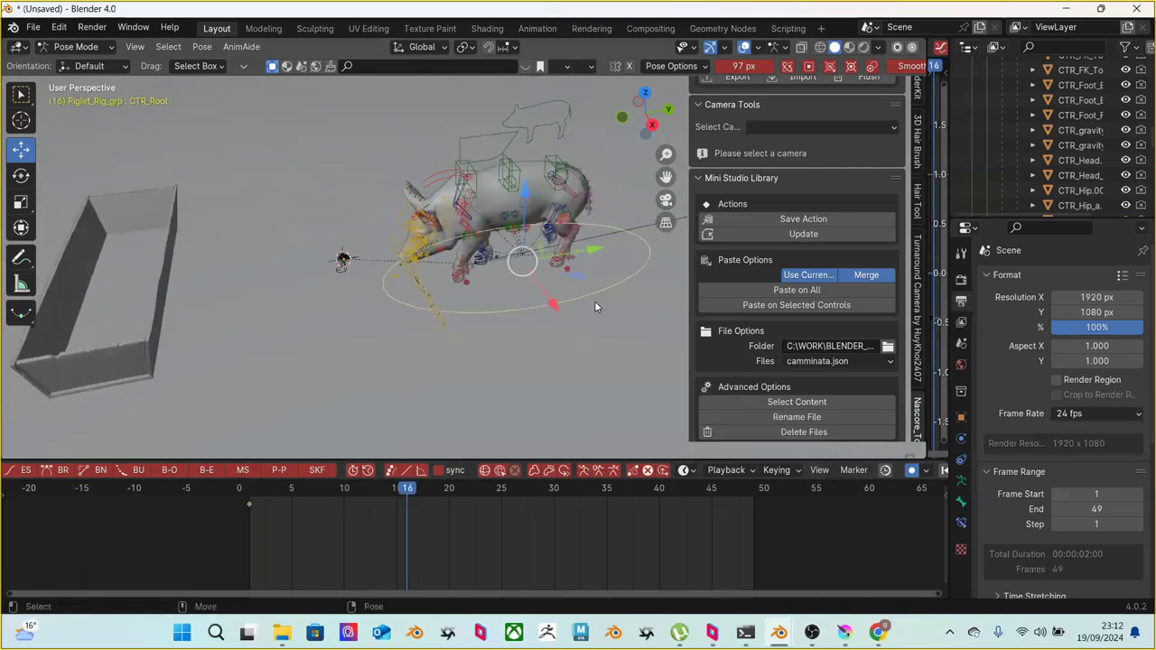
pyautogui.moveTo(545, 318); pyautogui.dragTo(544, 317)
pyautogui.click(476, 296)
pyautogui.moveTo(413, 497); pyautogui.dragTo(421, 498)
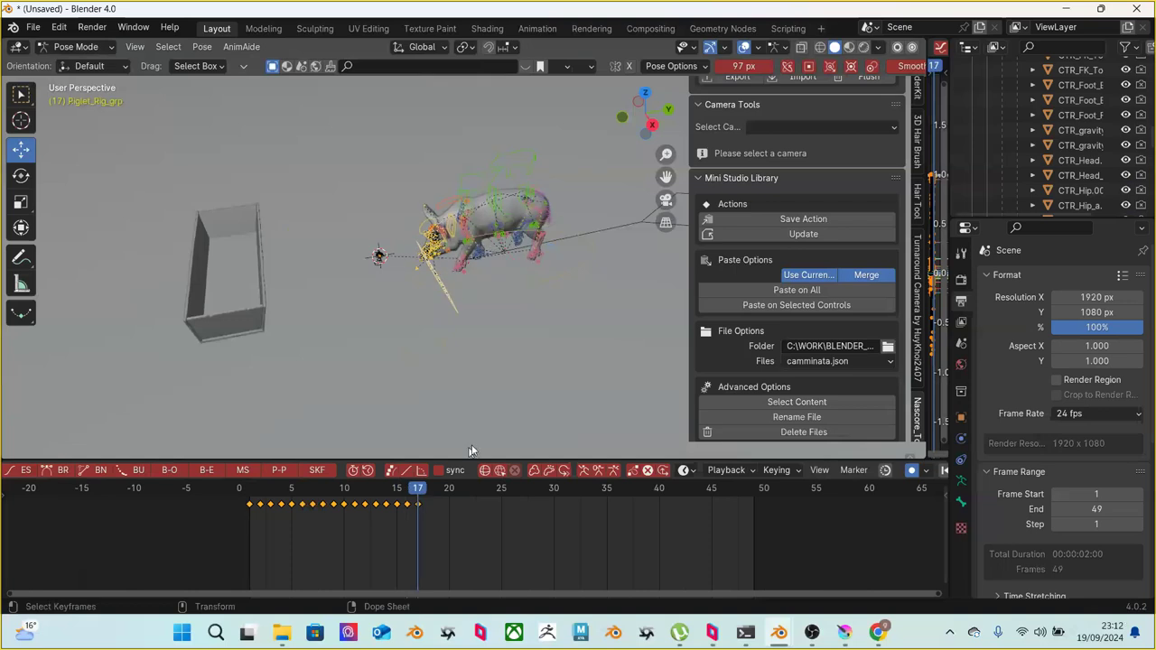
# Paste the camminata.json action onto the selected controls at frame 17 and again at frame 33
pyautogui.scroll(2, 772, 281)
pyautogui.scroll(-1, 772, 312)
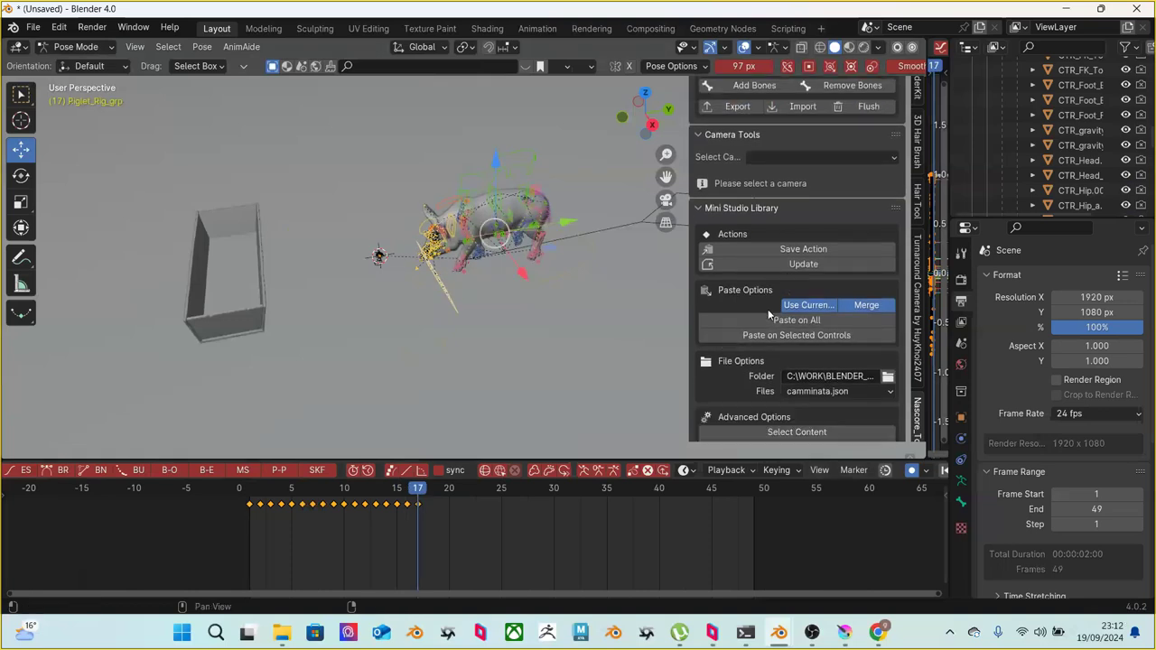
pyautogui.click(785, 338)
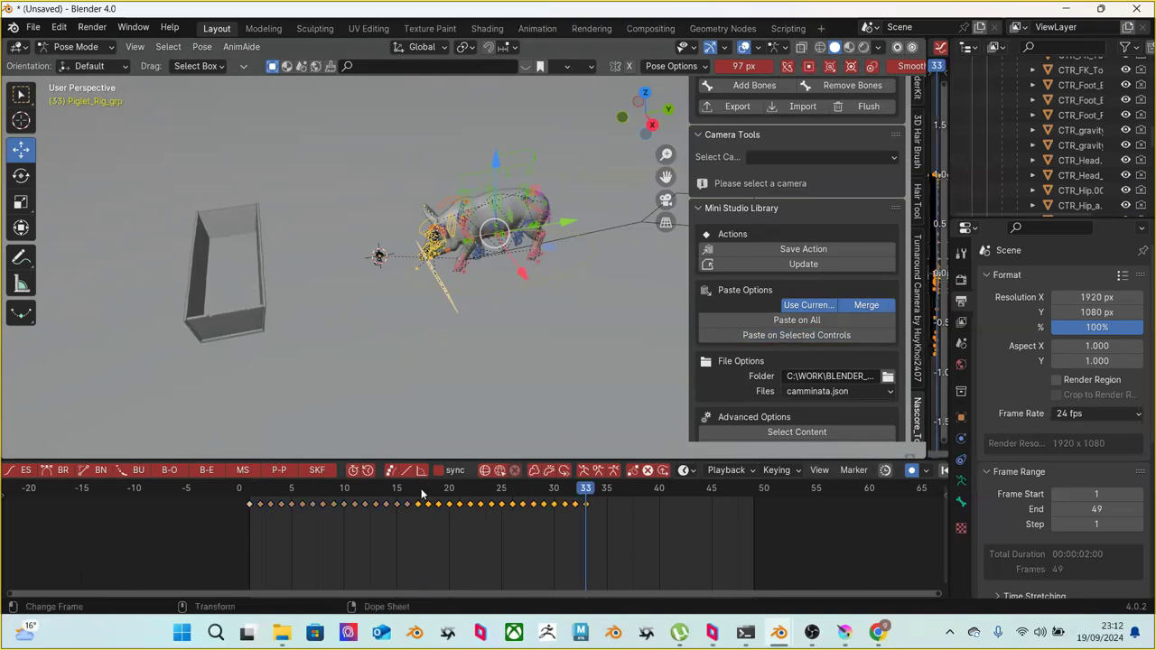
pyautogui.moveTo(429, 493); pyautogui.dragTo(597, 493)
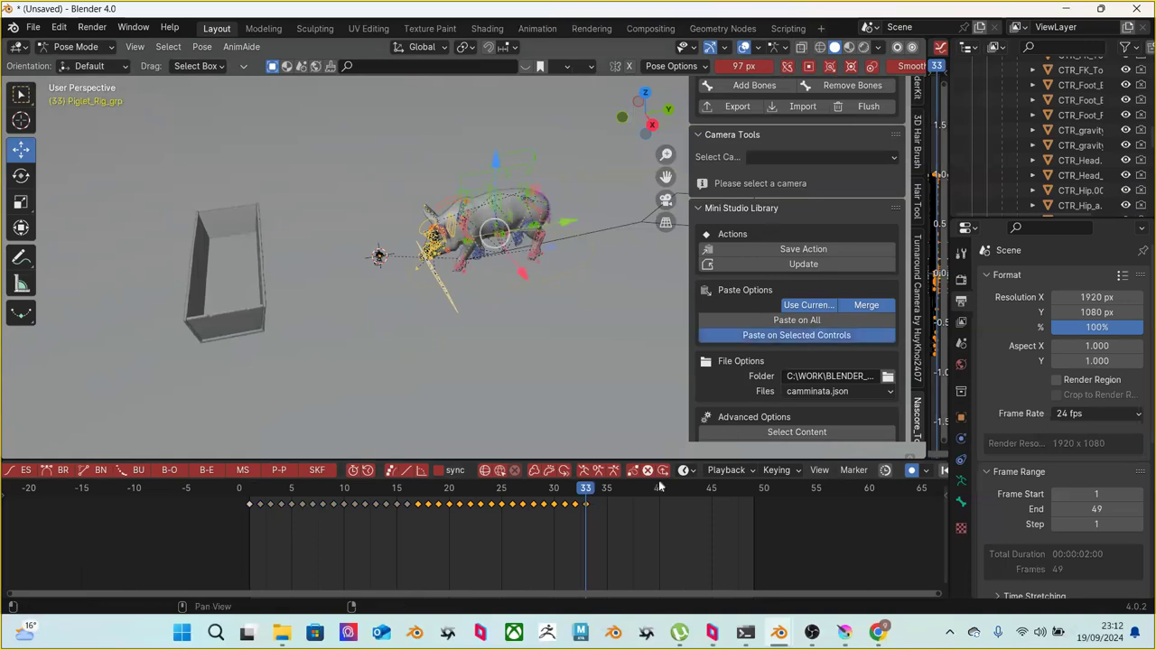
# Play the extended walk cycle up to frame 49 and examine the piglet's motion from the side
pyautogui.hotkey('shift', 'ctrl', 'space')
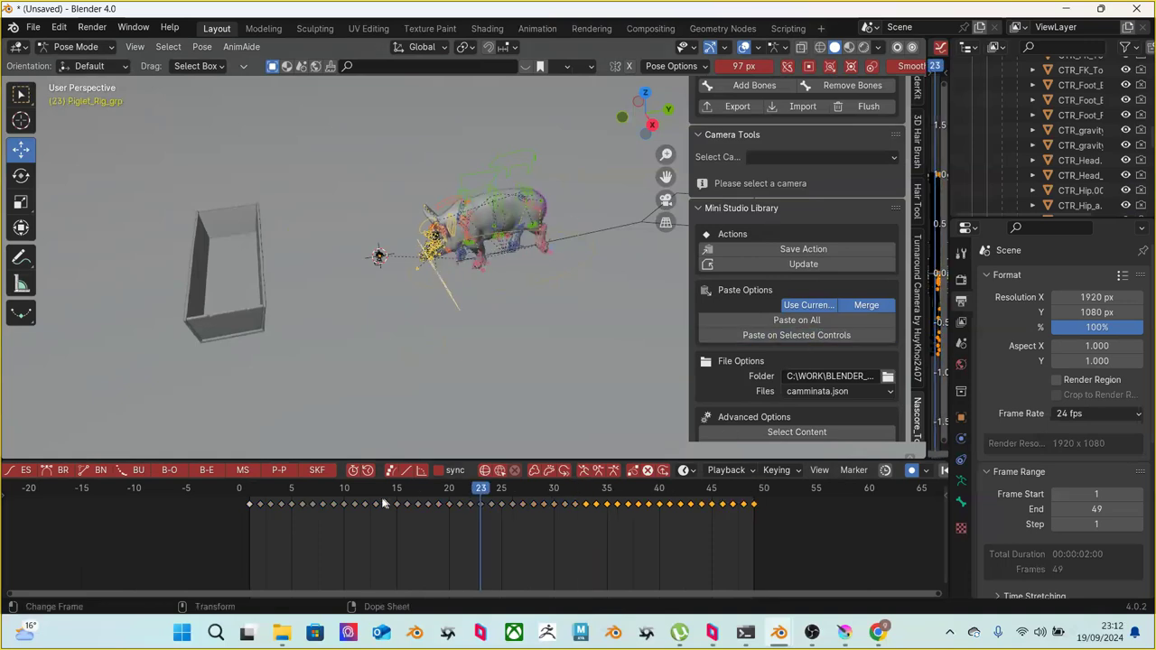
pyautogui.press('space')
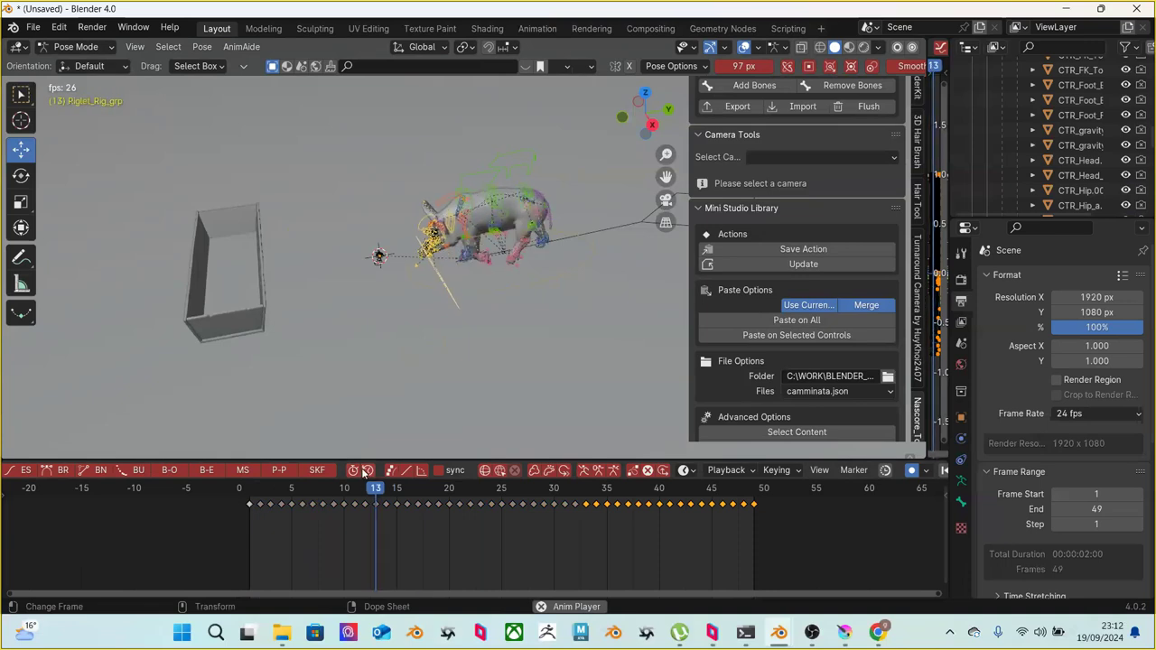
pyautogui.scroll(4, 504, 241)
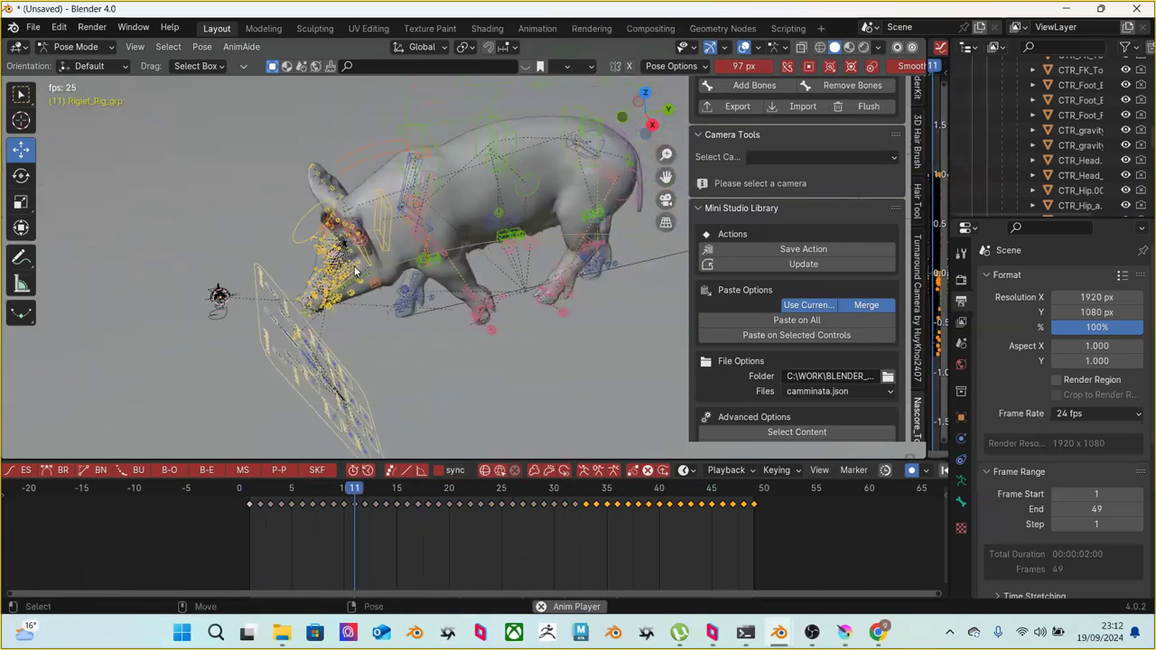
pyautogui.moveTo(368, 255); pyautogui.dragTo(335, 277, button='middle')
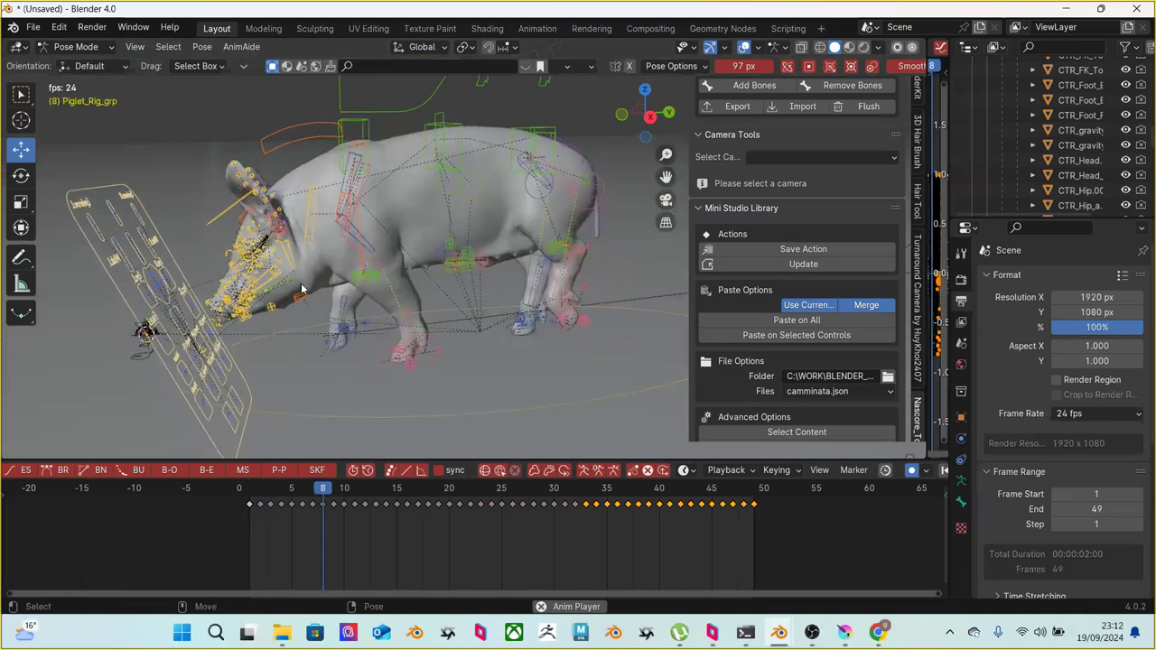
pyautogui.moveTo(335, 277)
pyautogui.mouseDown(button='middle')
pyautogui.moveTo(423, 308)
pyautogui.moveTo(289, 223)
pyautogui.moveTo(365, 277)
pyautogui.moveTo(331, 267)
pyautogui.mouseUp(button='middle')
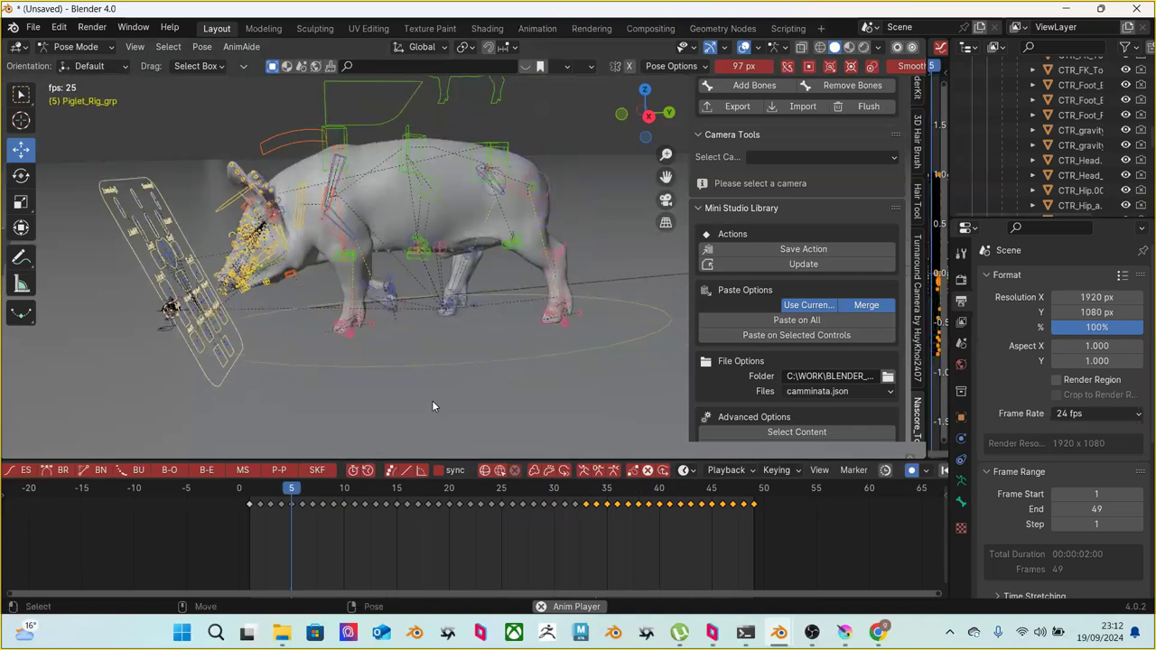
# Select the root control and move it forward along the Y axis at frame 49, keying the piglet's travel
pyautogui.click(476, 361)
pyautogui.moveTo(272, 489); pyautogui.dragTo(744, 473)
pyautogui.moveTo(564, 338); pyautogui.dragTo(559, 359, button='middle')
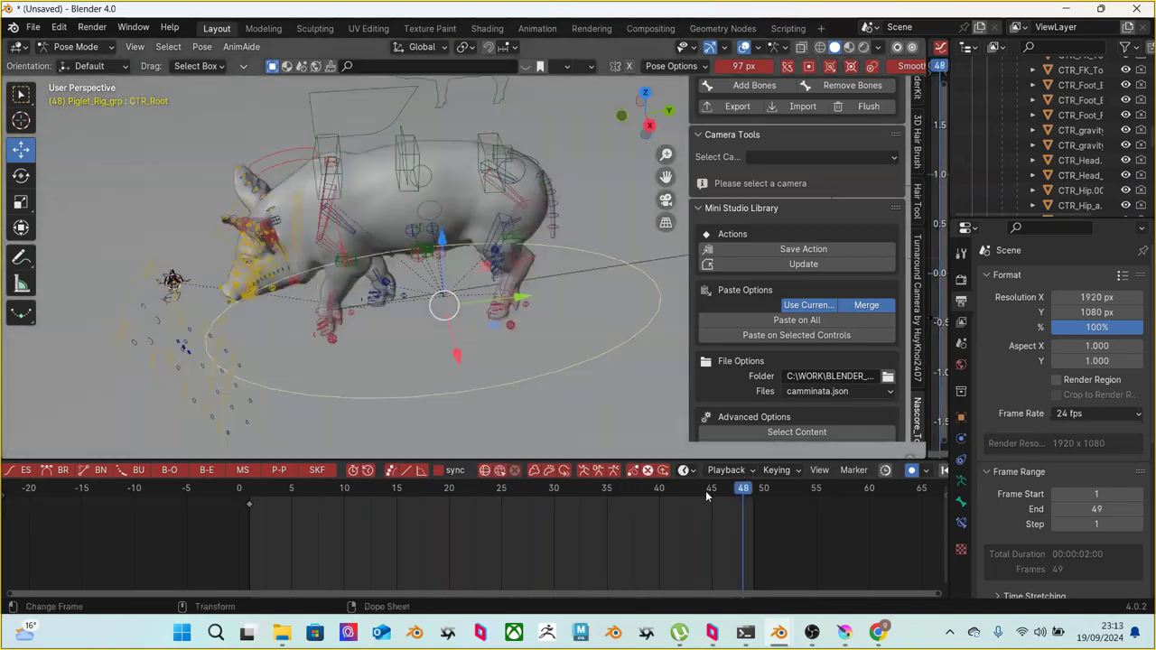
pyautogui.moveTo(747, 490); pyautogui.dragTo(753, 488)
pyautogui.moveTo(509, 343); pyautogui.dragTo(491, 391, button='middle')
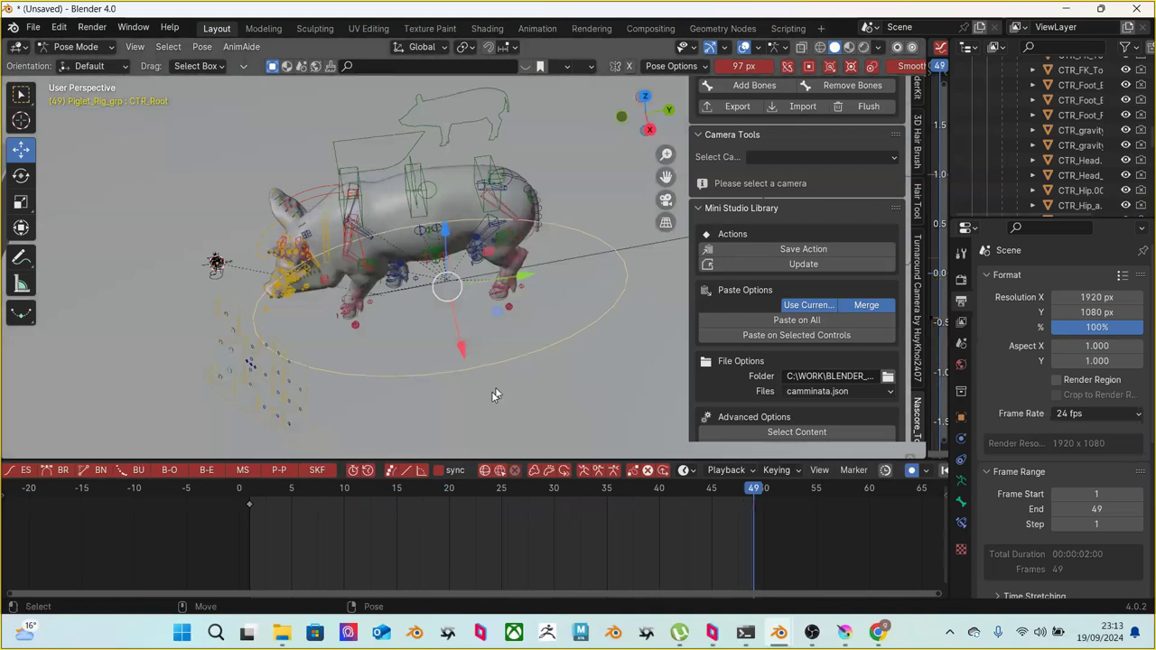
pyautogui.moveTo(520, 280); pyautogui.dragTo(328, 347)
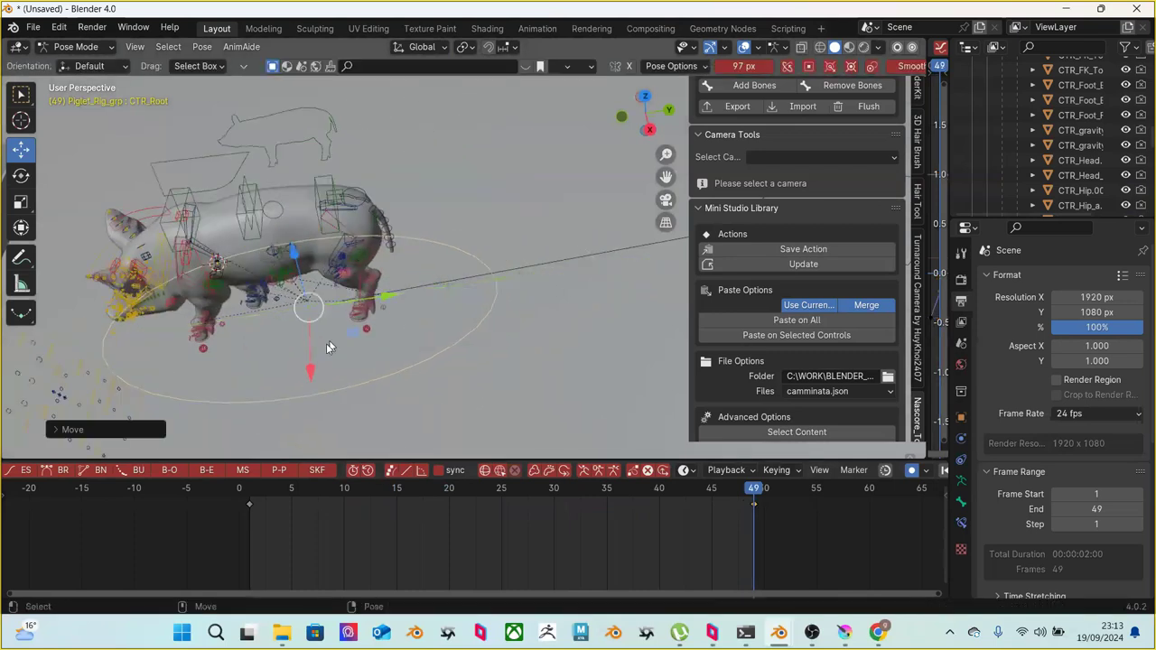
pyautogui.moveTo(260, 502); pyautogui.dragTo(752, 499)
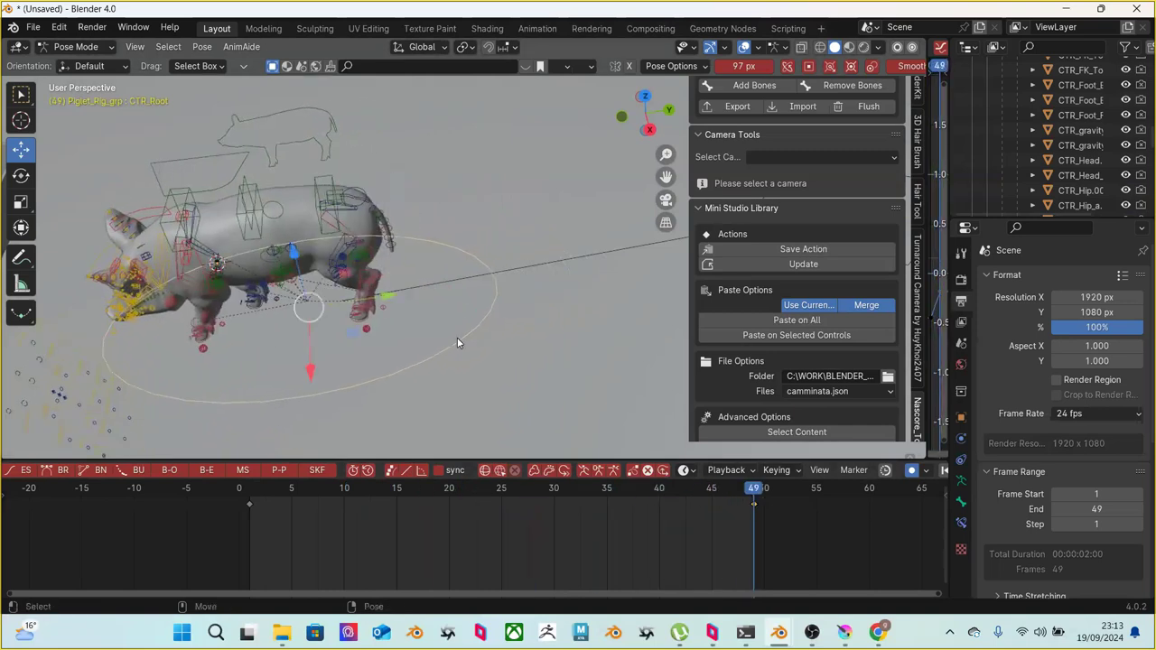
# Set the root control's keyframes at frames 1 and 49 to Linear interpolation
pyautogui.scroll(-2, 442, 330)
pyautogui.moveTo(417, 316); pyautogui.dragTo(468, 217, button='middle')
pyautogui.moveTo(233, 540); pyautogui.dragTo(783, 483)
pyautogui.rightClick(746, 497)
pyautogui.moveTo(740, 477)
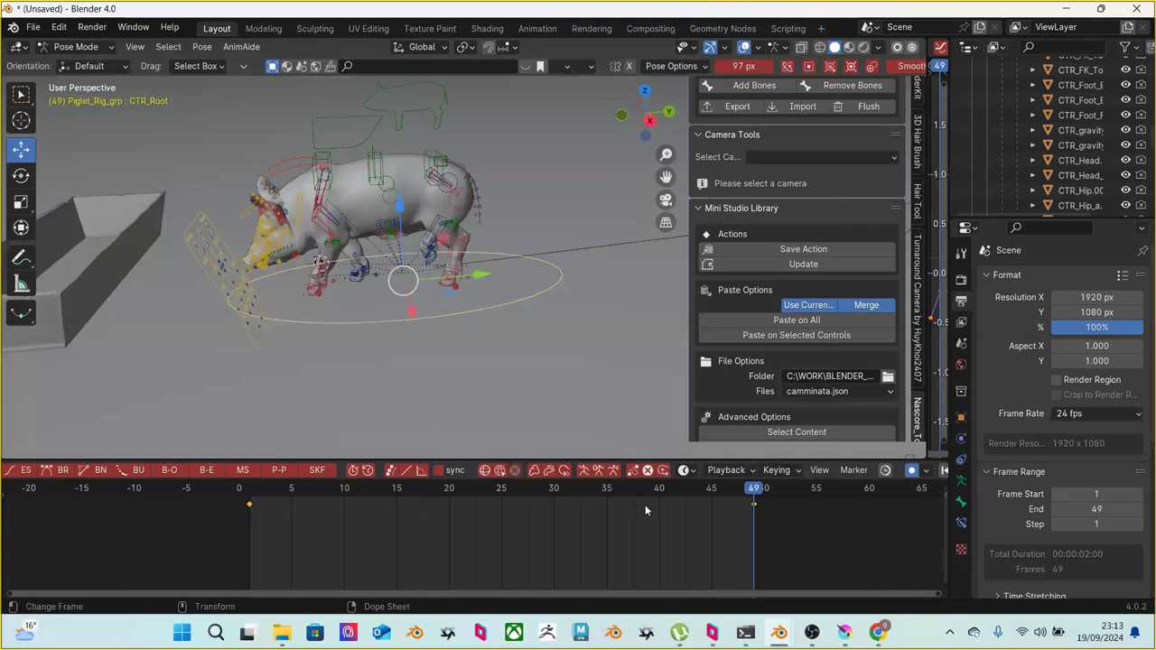
pyautogui.rightClick(646, 510)
pyautogui.moveTo(656, 502)
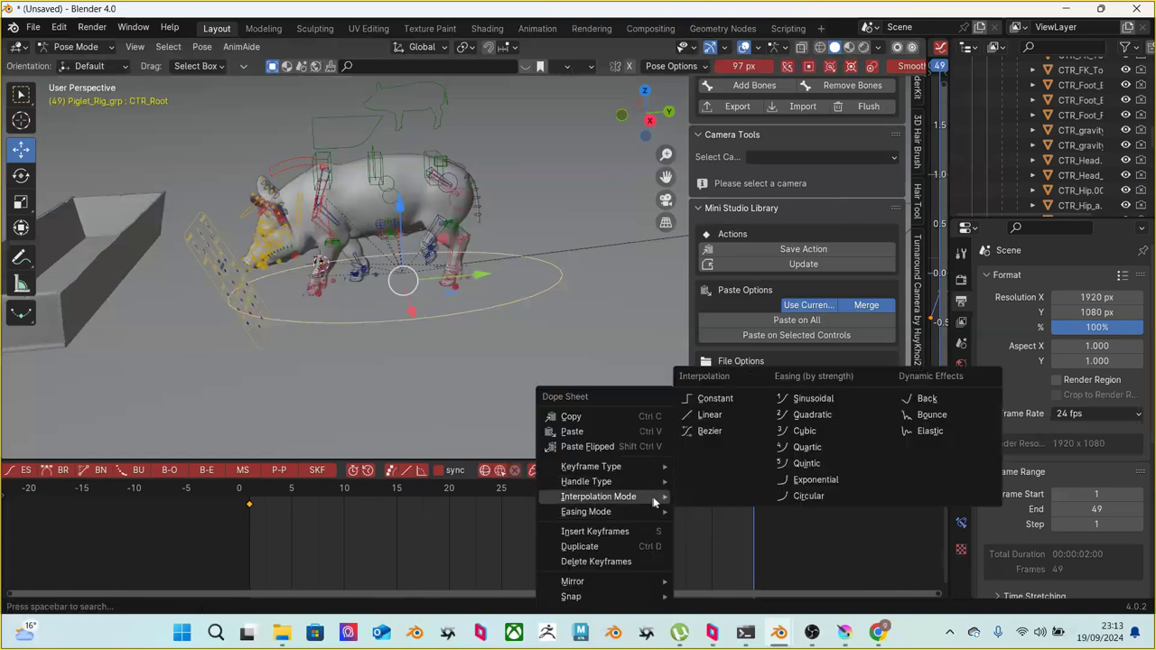
pyautogui.click(708, 416)
# Scrub the walk from frame 1 to 49 and inspect the feet against the root's forward travel
pyautogui.moveTo(262, 495); pyautogui.dragTo(753, 502)
pyautogui.moveTo(542, 366)
pyautogui.mouseDown(button='middle')
pyautogui.moveTo(538, 383)
pyautogui.moveTo(530, 376)
pyautogui.mouseUp(button='middle')
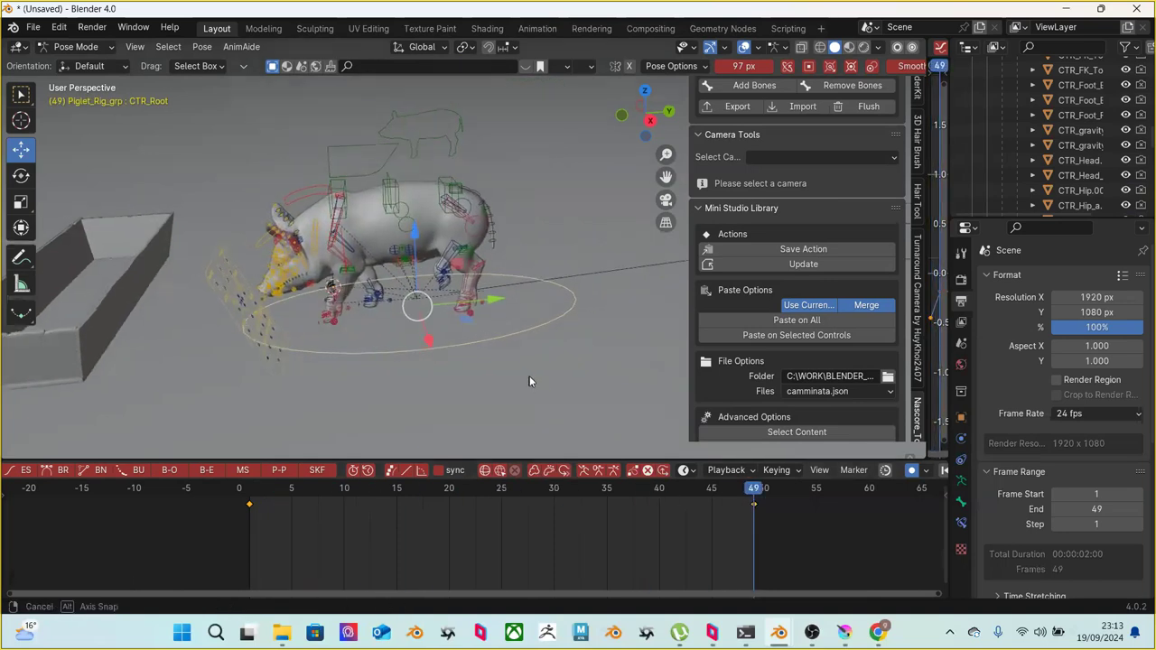
pyautogui.scroll(1, 517, 366)
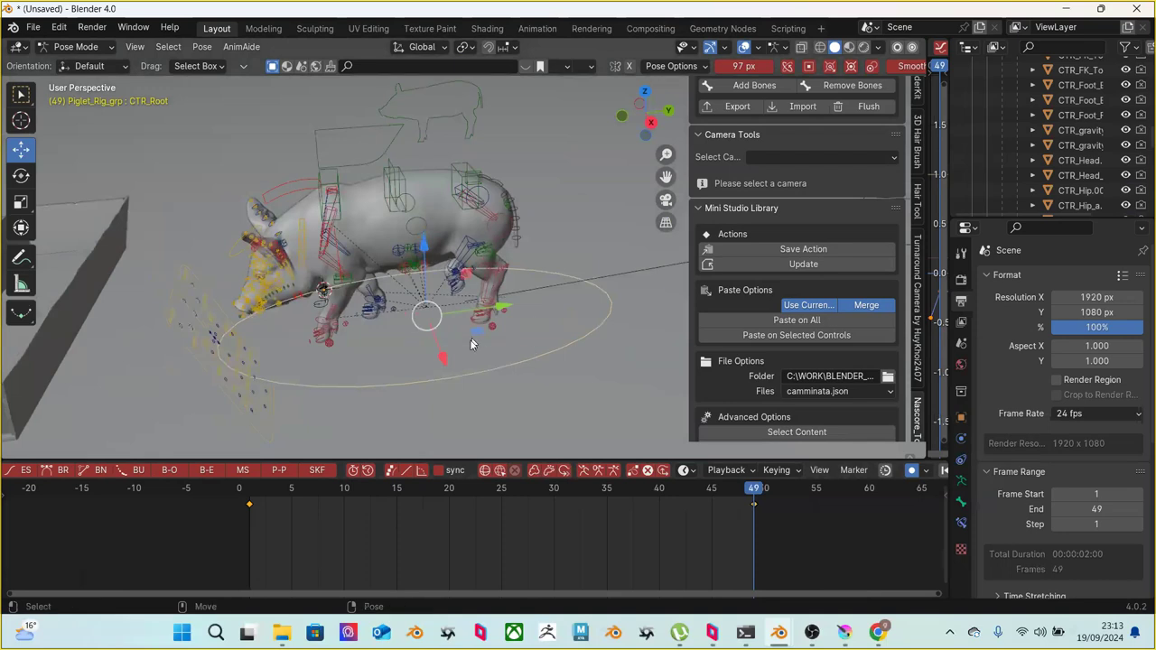
pyautogui.scroll(1, 412, 397)
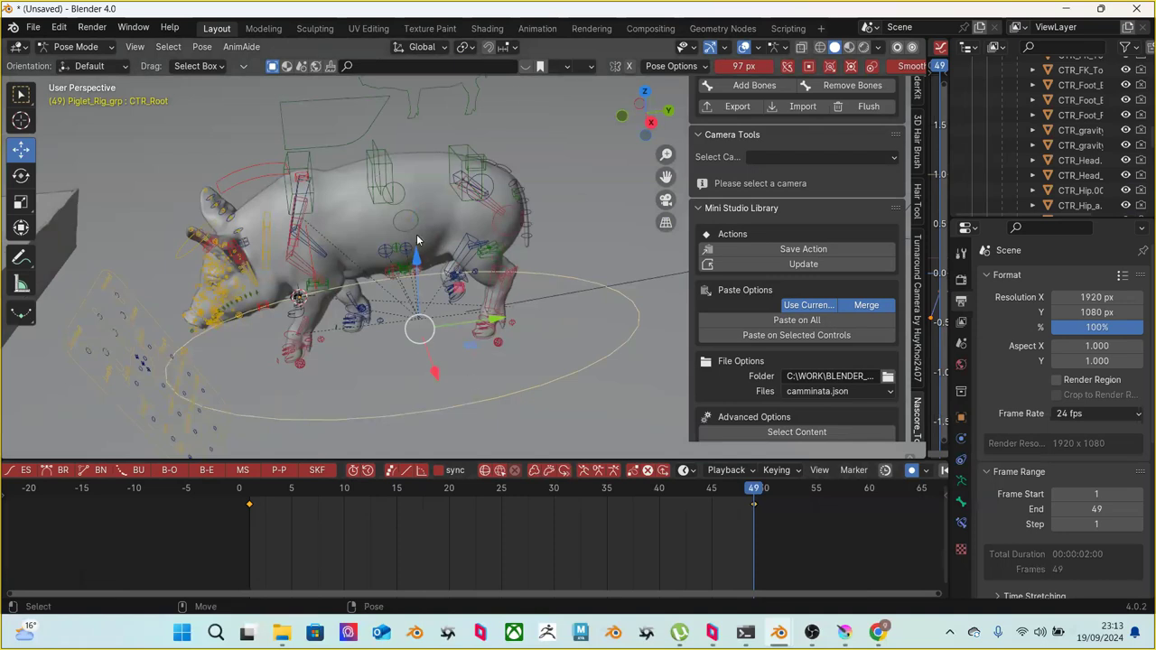
pyautogui.scroll(-2, 513, 187)
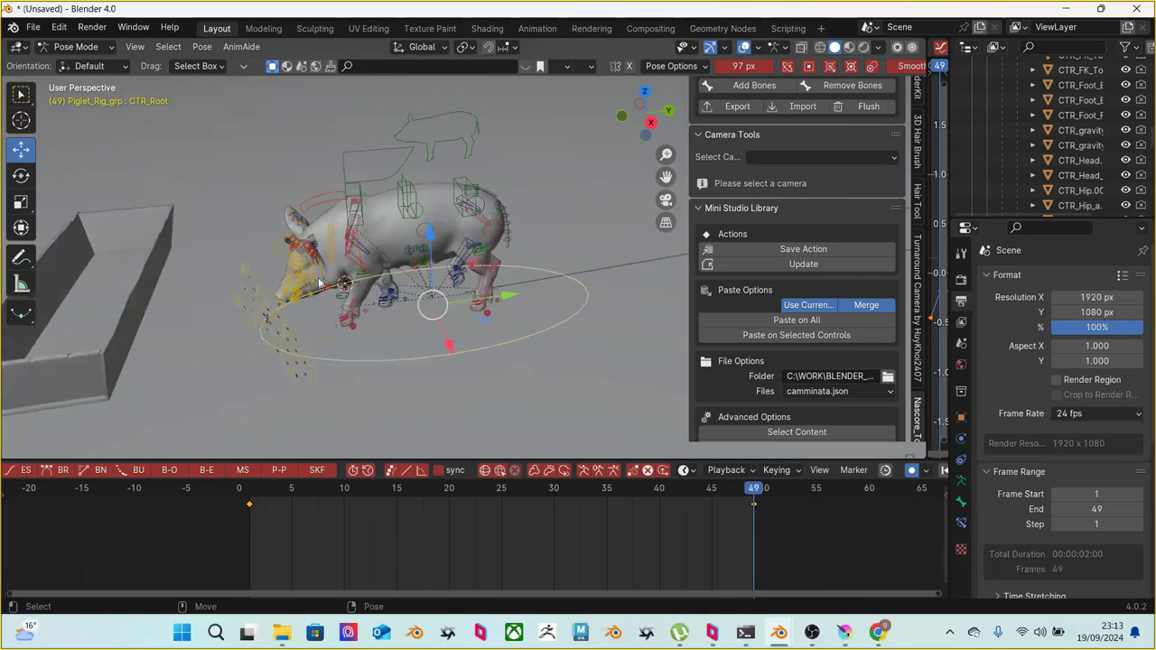
# Move the root control slightly farther forward along the Y axis at frame 49
pyautogui.scroll(-1, 441, 301)
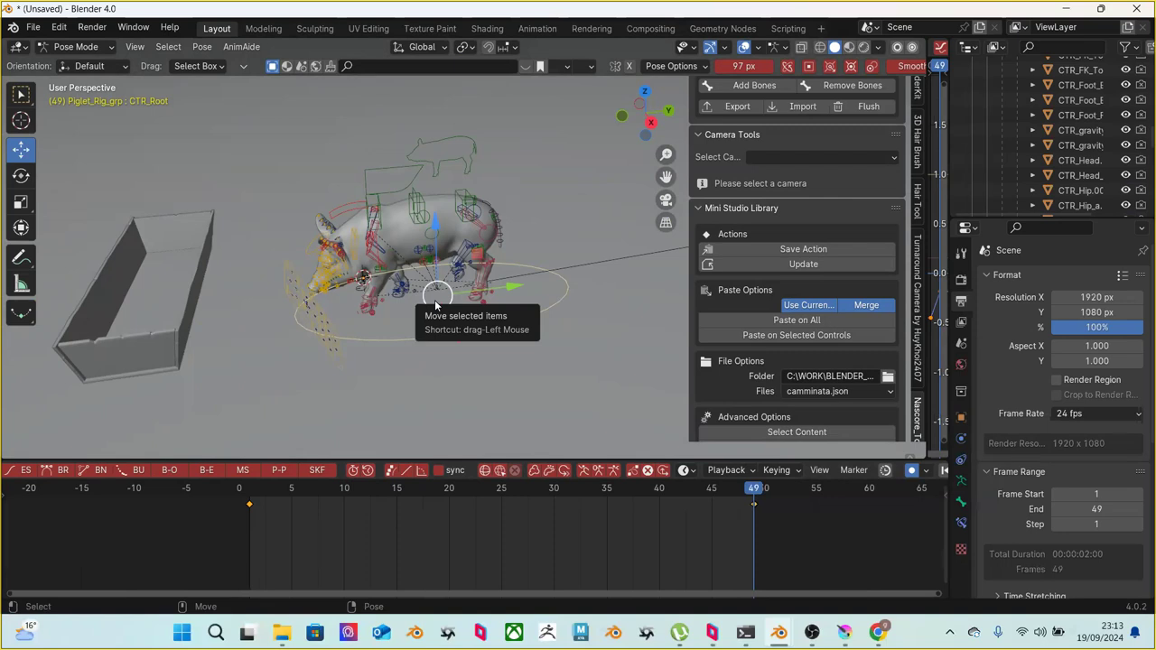
pyautogui.scroll(1, 435, 298)
pyautogui.scroll(1, 435, 305)
pyautogui.moveTo(248, 491); pyautogui.dragTo(753, 489)
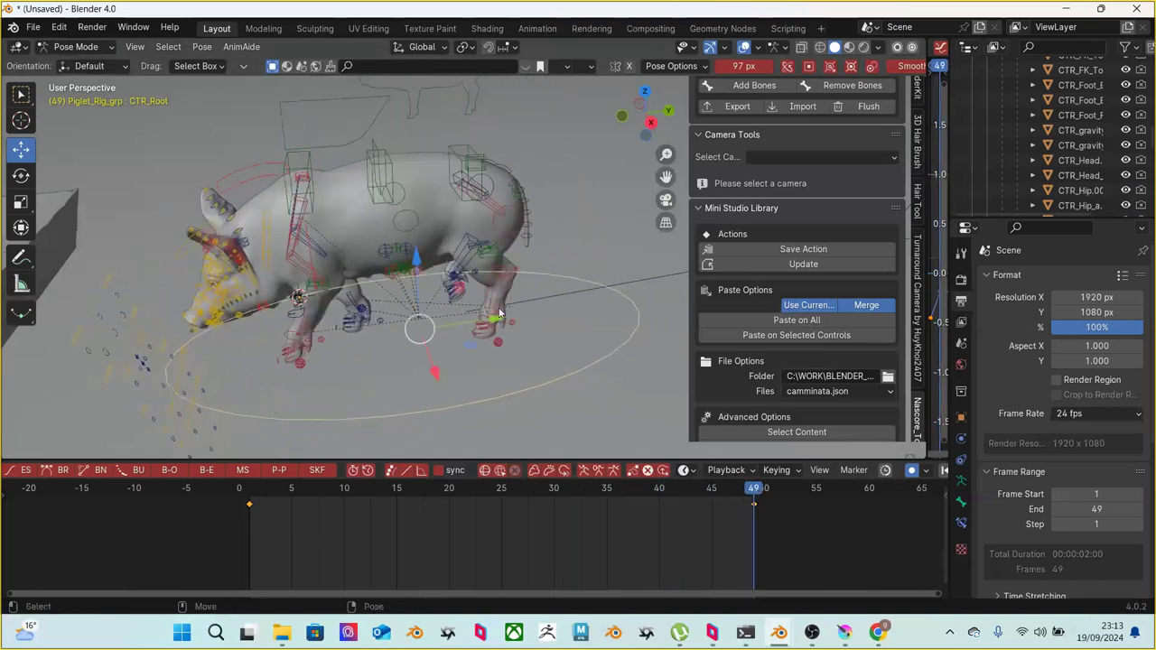
pyautogui.moveTo(499, 318); pyautogui.dragTo(381, 388)
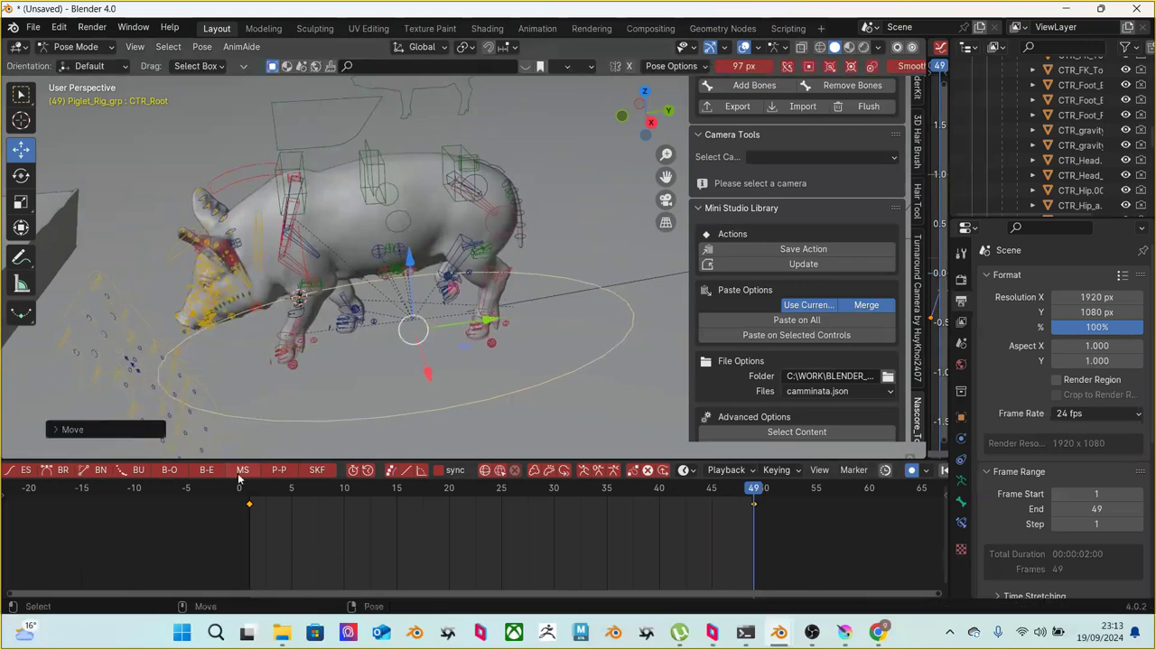
# Scrub the walk between frames 1 and 18 and check whether the piglet's feet slide against the ground
pyautogui.click(270, 489)
pyautogui.moveTo(270, 489)
pyautogui.mouseDown()
pyautogui.moveTo(656, 517)
pyautogui.moveTo(771, 512)
pyautogui.moveTo(255, 490)
pyautogui.mouseUp()
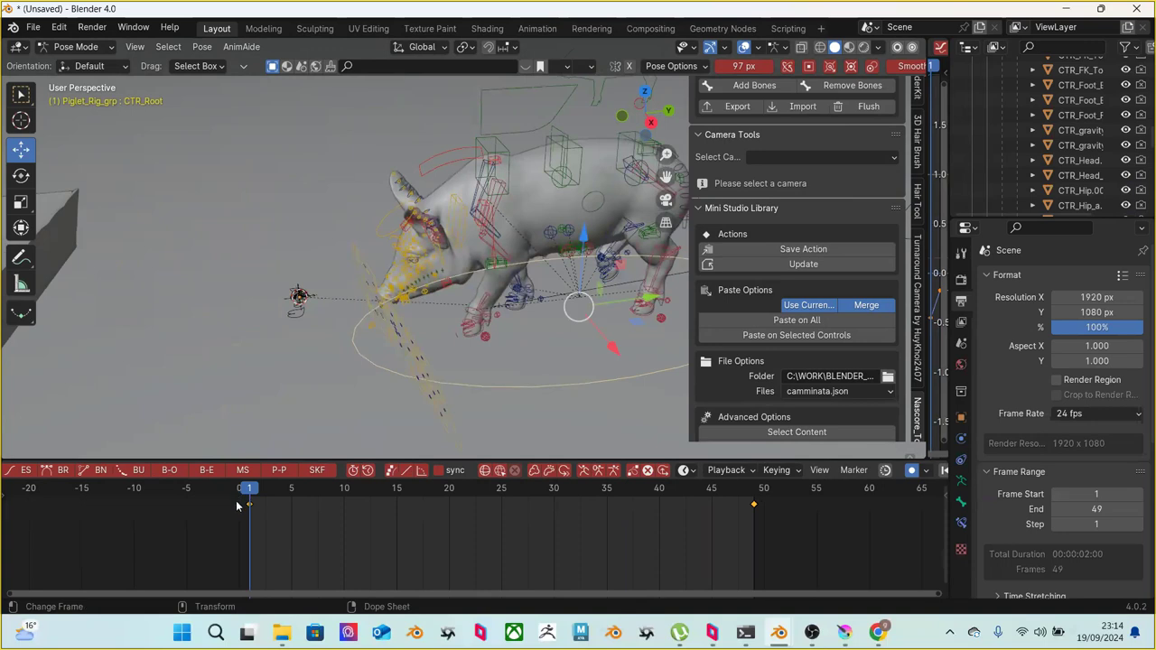
pyautogui.moveTo(281, 496); pyautogui.dragTo(291, 496)
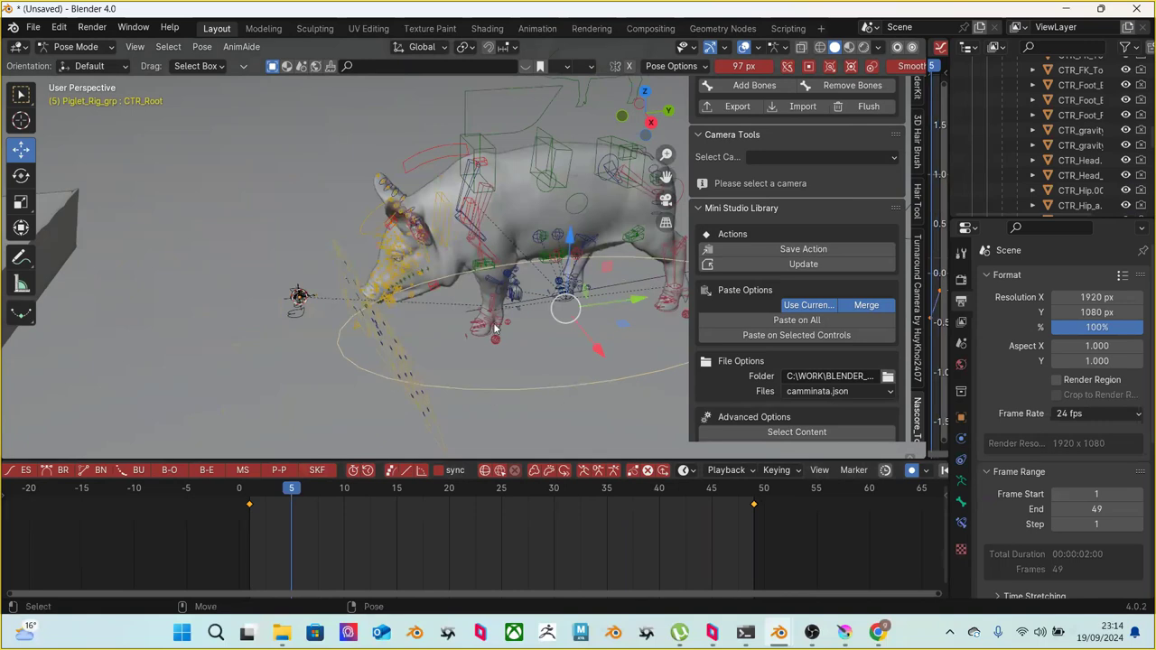
pyautogui.moveTo(287, 491); pyautogui.dragTo(428, 489)
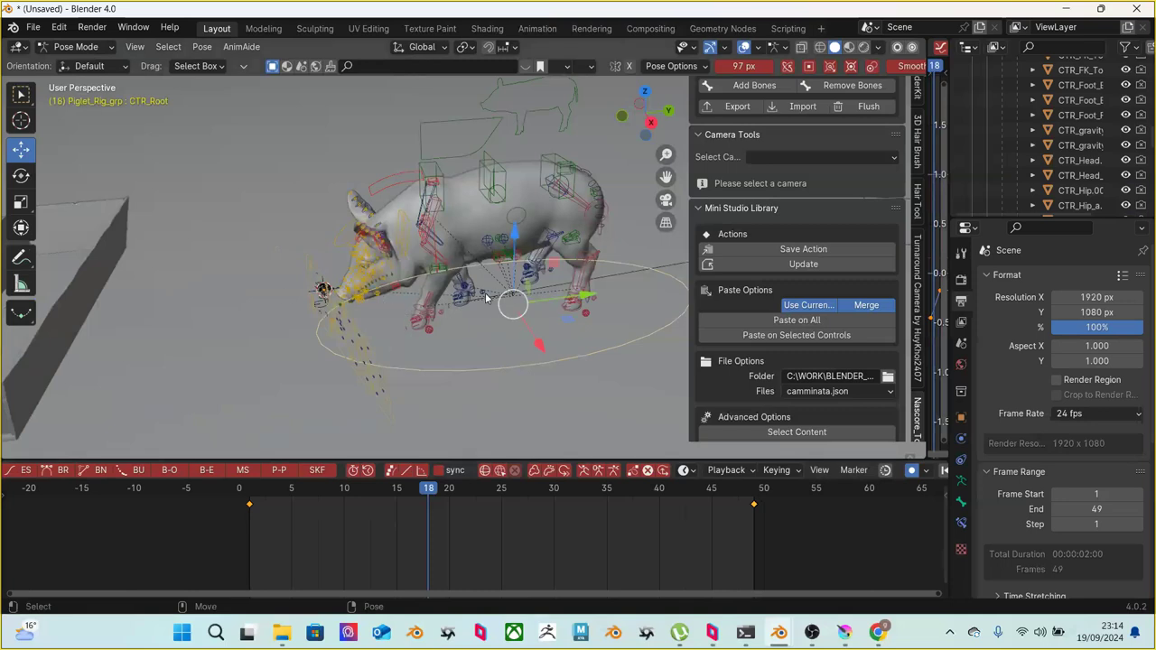
pyautogui.moveTo(252, 496); pyautogui.dragTo(261, 493)
pyautogui.scroll(2, 467, 334)
pyautogui.scroll(1, 467, 333)
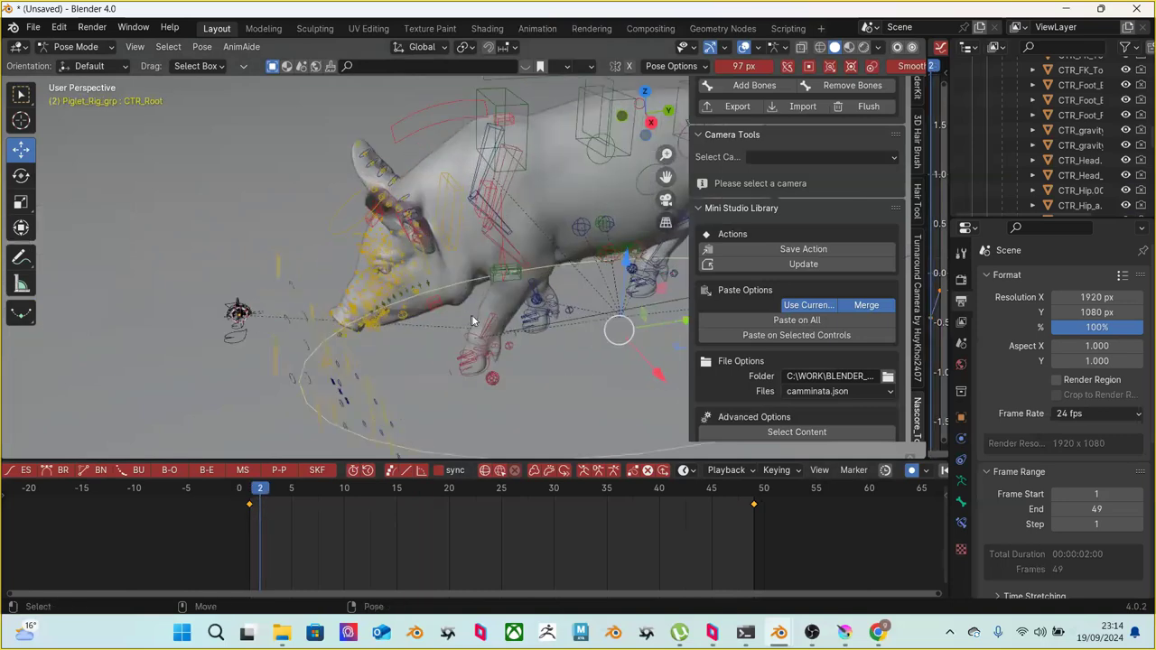
# Try to move the root control forward at frame 2
pyautogui.press('g')
pyautogui.click(387, 302)
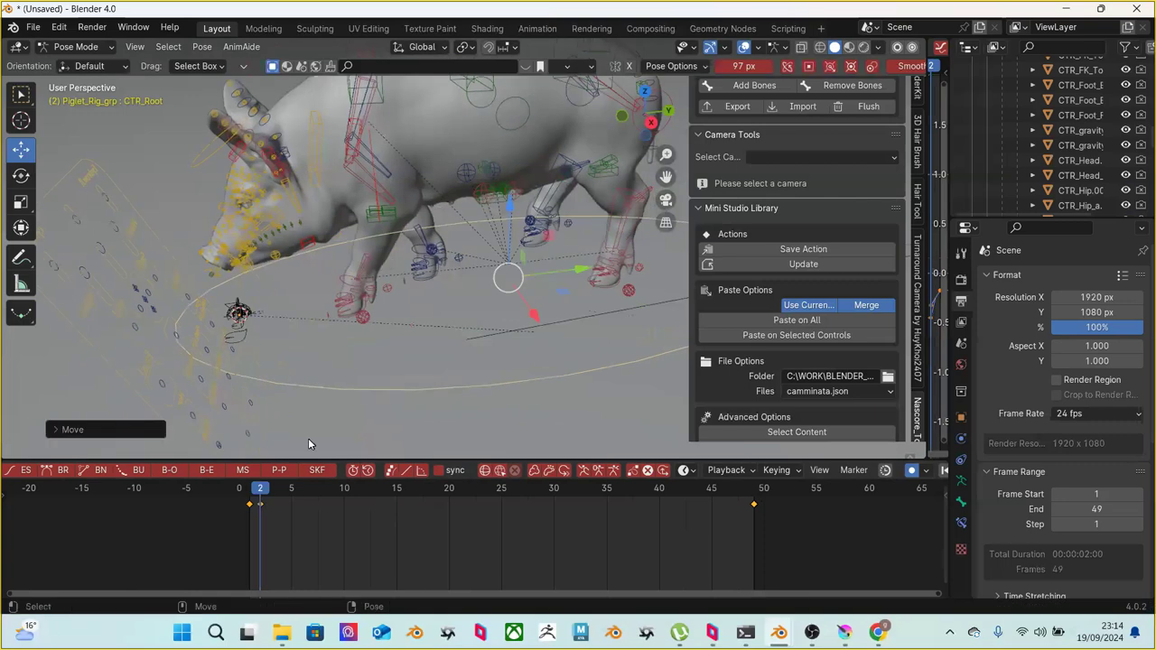
pyautogui.click(259, 489)
pyautogui.click(253, 491)
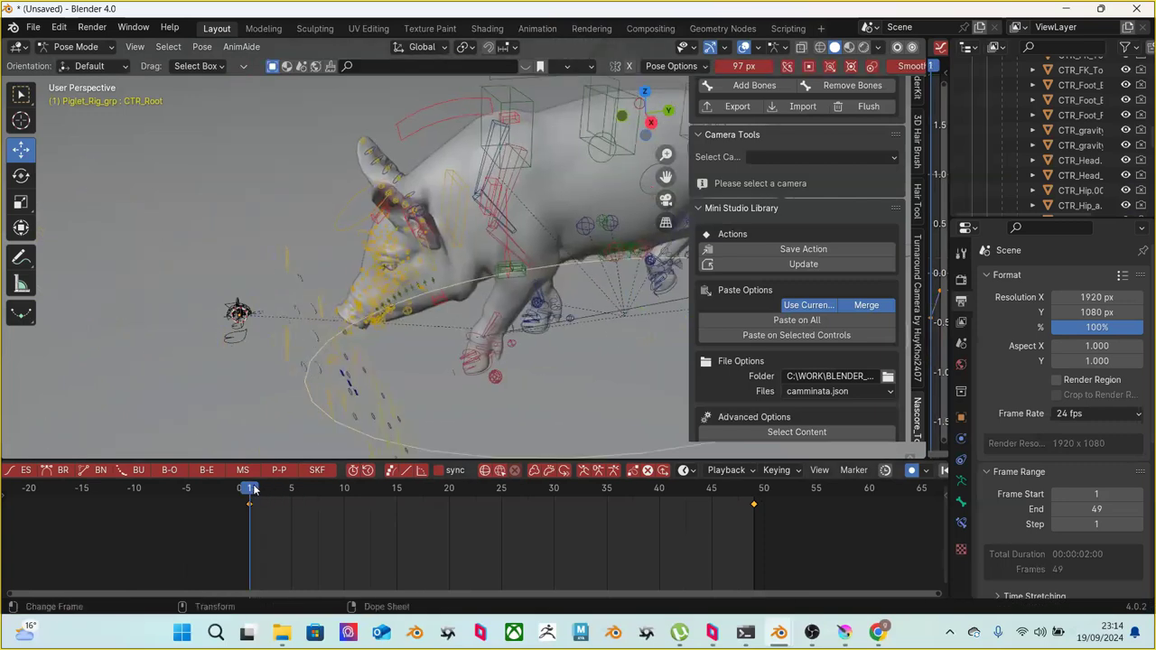
# Scrub the walk from frame 1 to 48 and examine the planted feet during the root's forward travel
pyautogui.scroll(-2, 407, 370)
pyautogui.keyDown('shift'); pyautogui.moveTo(478, 367); pyautogui.dragTo(390, 363, button='middle'); pyautogui.keyUp('shift')
pyautogui.click(389, 362)
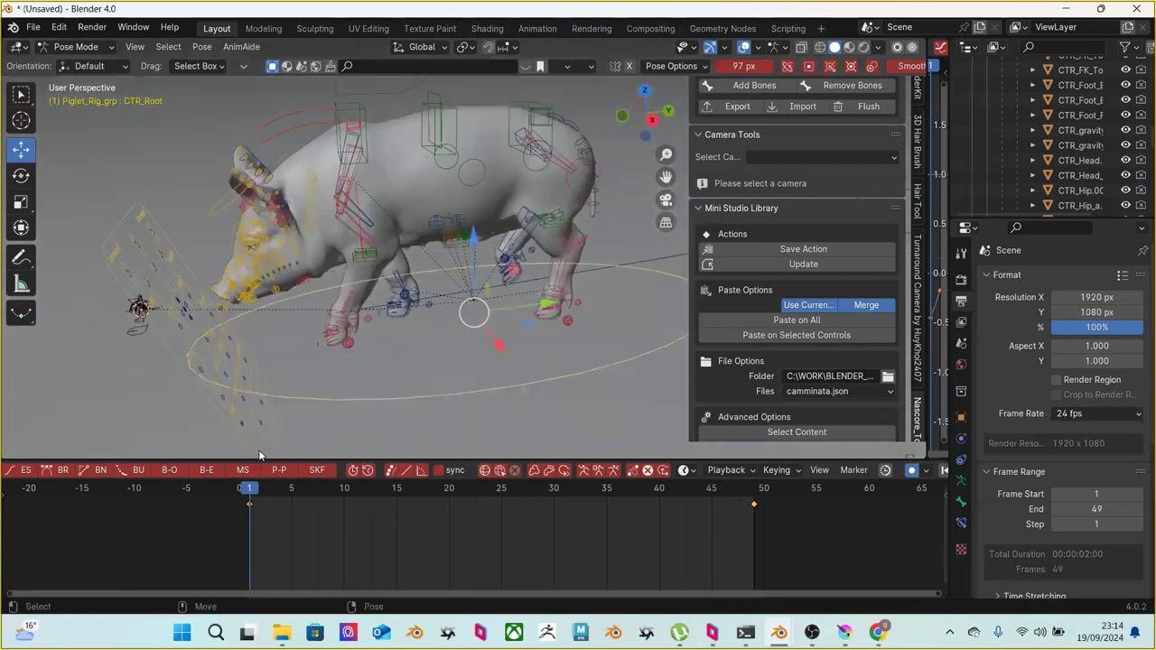
pyautogui.moveTo(250, 490); pyautogui.dragTo(312, 492)
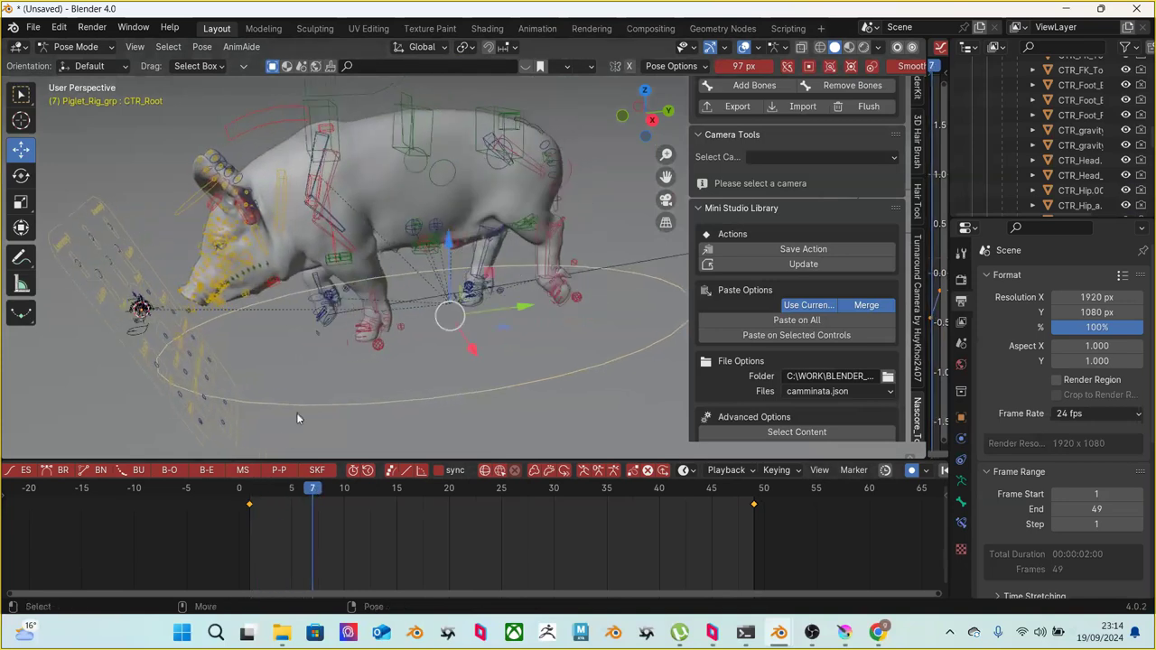
pyautogui.click(280, 491)
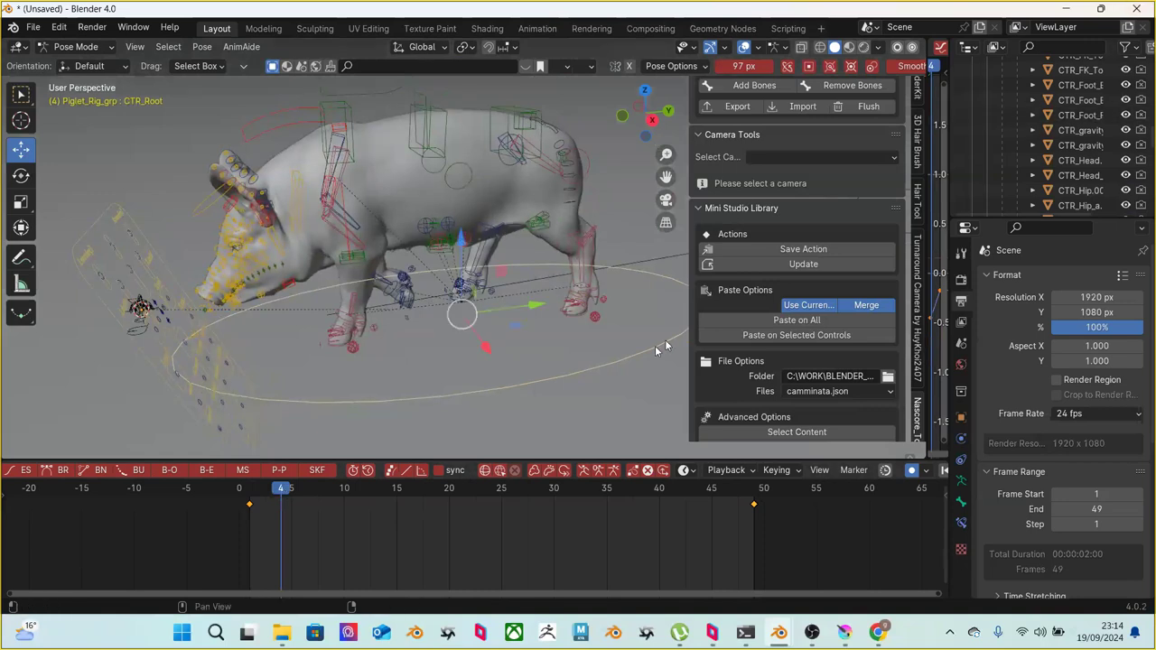
pyautogui.moveTo(307, 487); pyautogui.dragTo(743, 492)
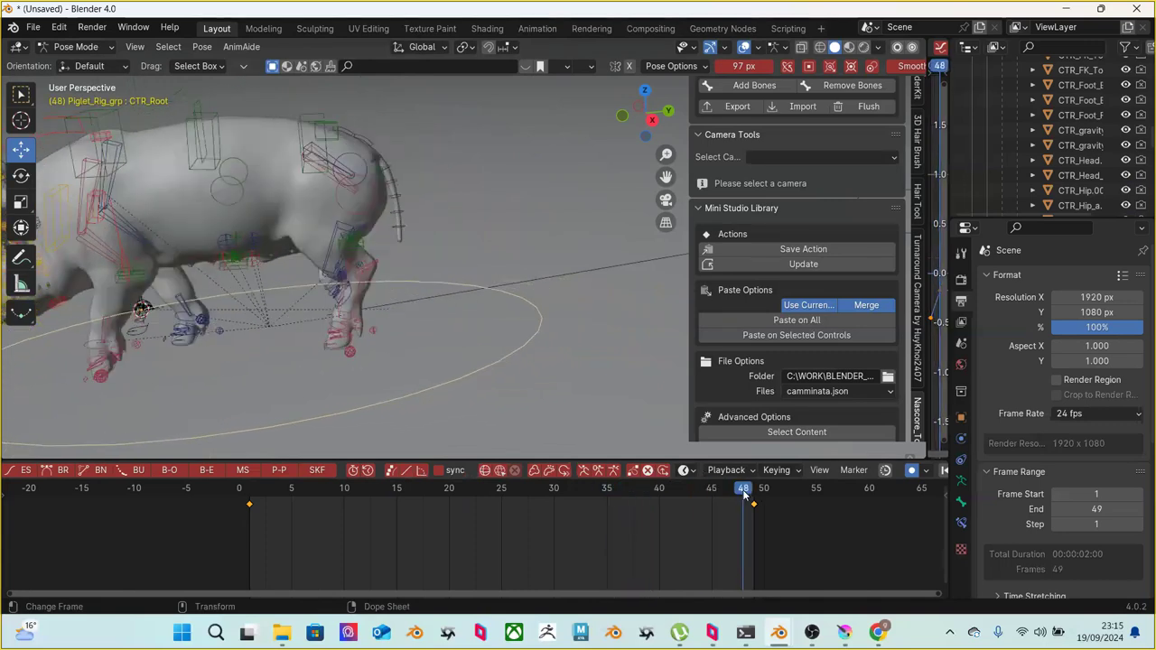
pyautogui.scroll(-1, 389, 344)
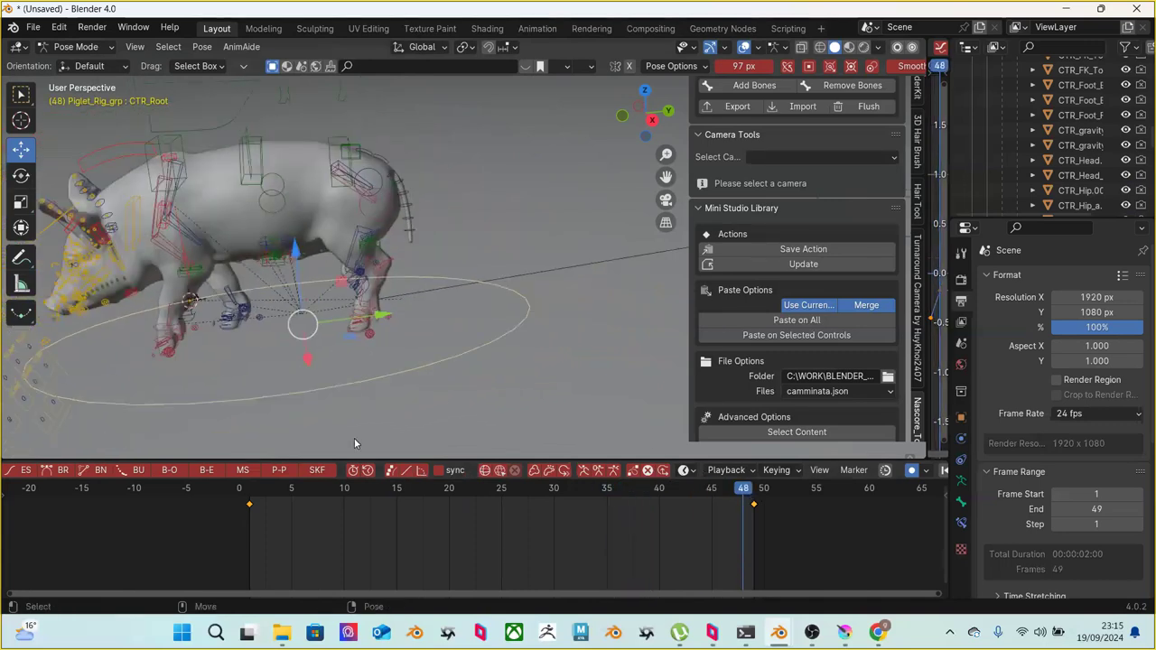
pyautogui.moveTo(367, 320); pyautogui.dragTo(517, 330, button='middle')
pyautogui.keyDown('alt'); pyautogui.moveTo(517, 331); pyautogui.dragTo(517, 342); pyautogui.keyUp('alt')
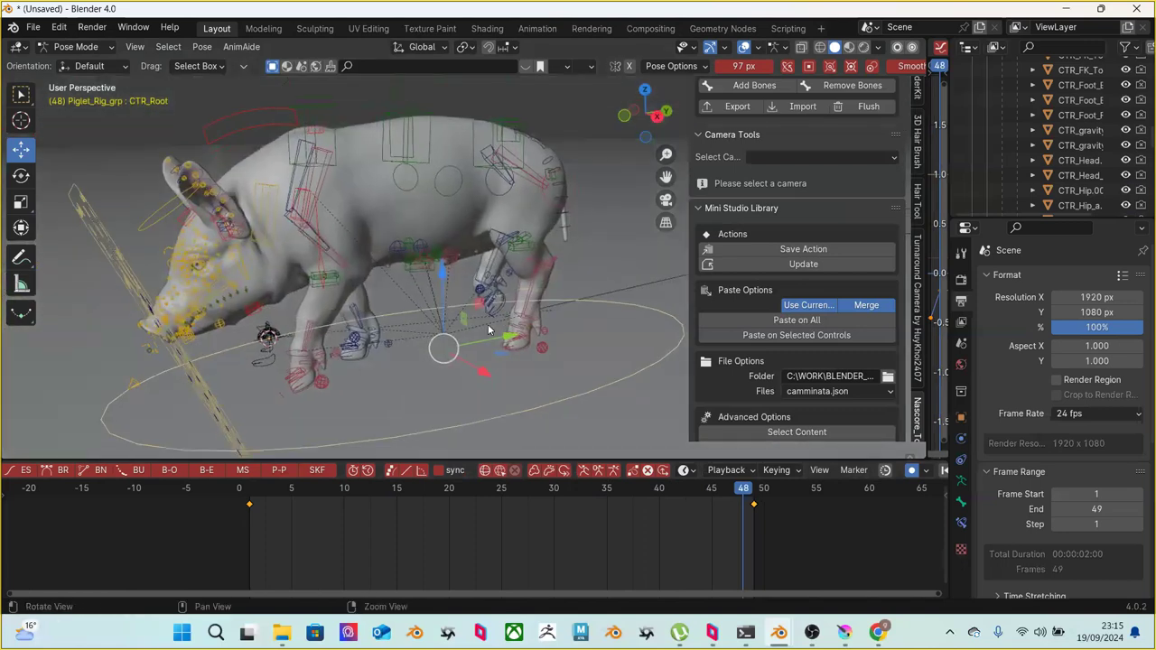
# Return to frame 1 and delete the root control's keyframe at frame 49
pyautogui.click(251, 488)
pyautogui.keyDown('shift'); pyautogui.moveTo(397, 368); pyautogui.dragTo(296, 355, button='middle'); pyautogui.keyUp('shift')
pyautogui.moveTo(689, 511); pyautogui.dragTo(776, 498)
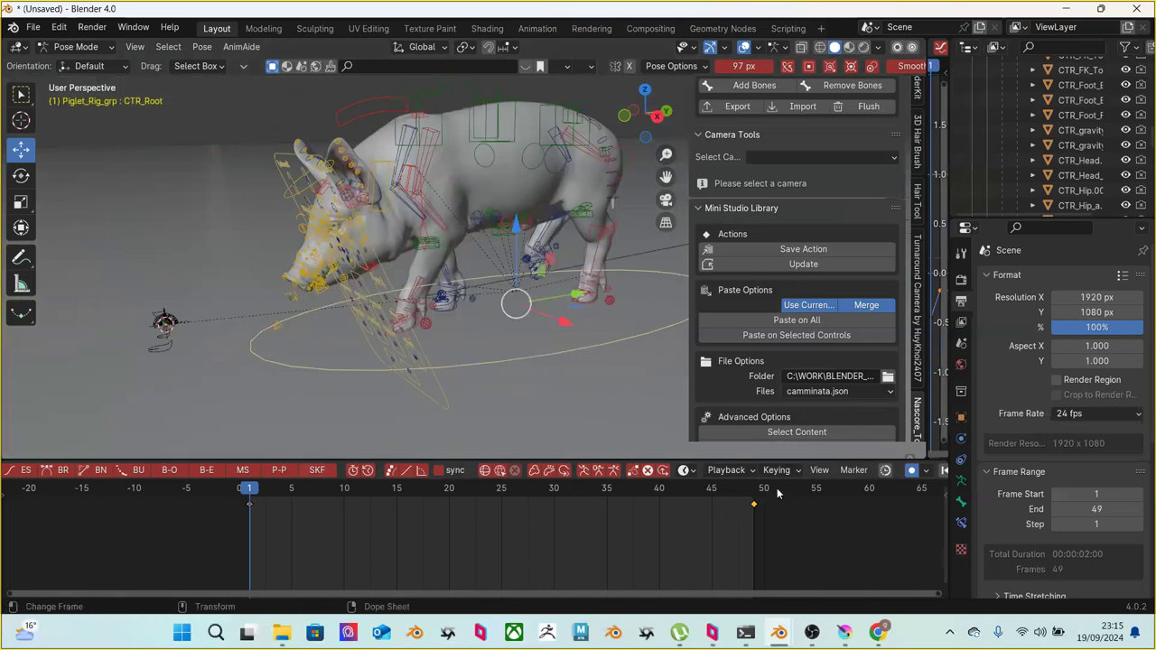
pyautogui.moveTo(258, 271); pyautogui.dragTo(413, 382, button='middle')
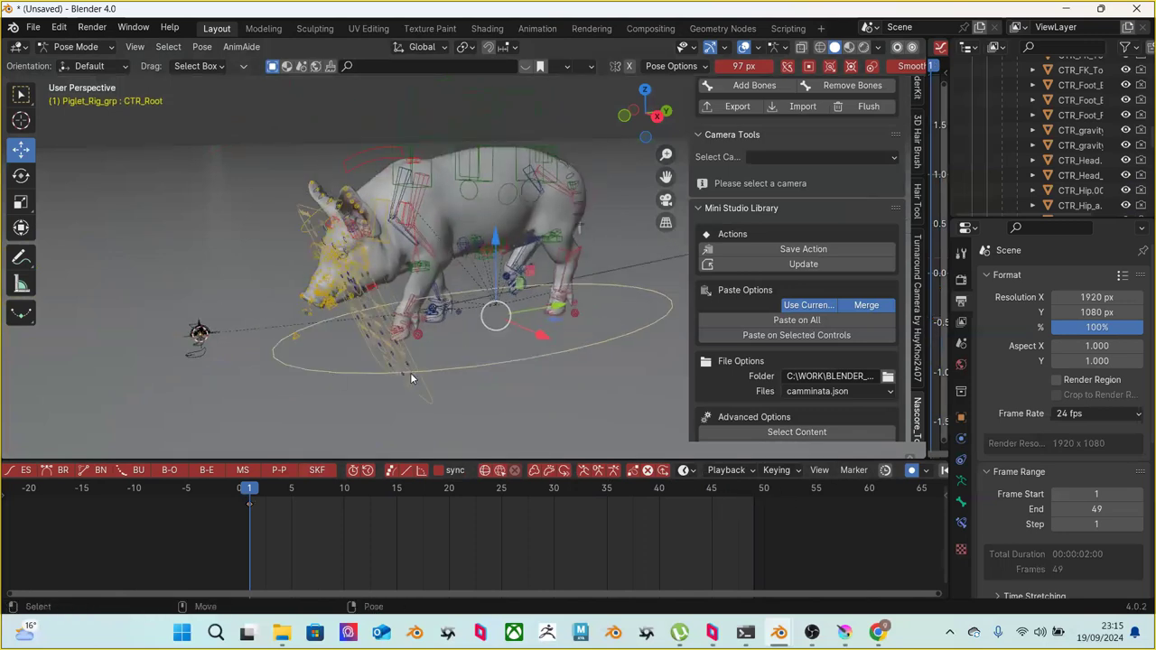
# Set the viewport to Rendered shading and disable Scene World lighting
pyautogui.click(864, 47)
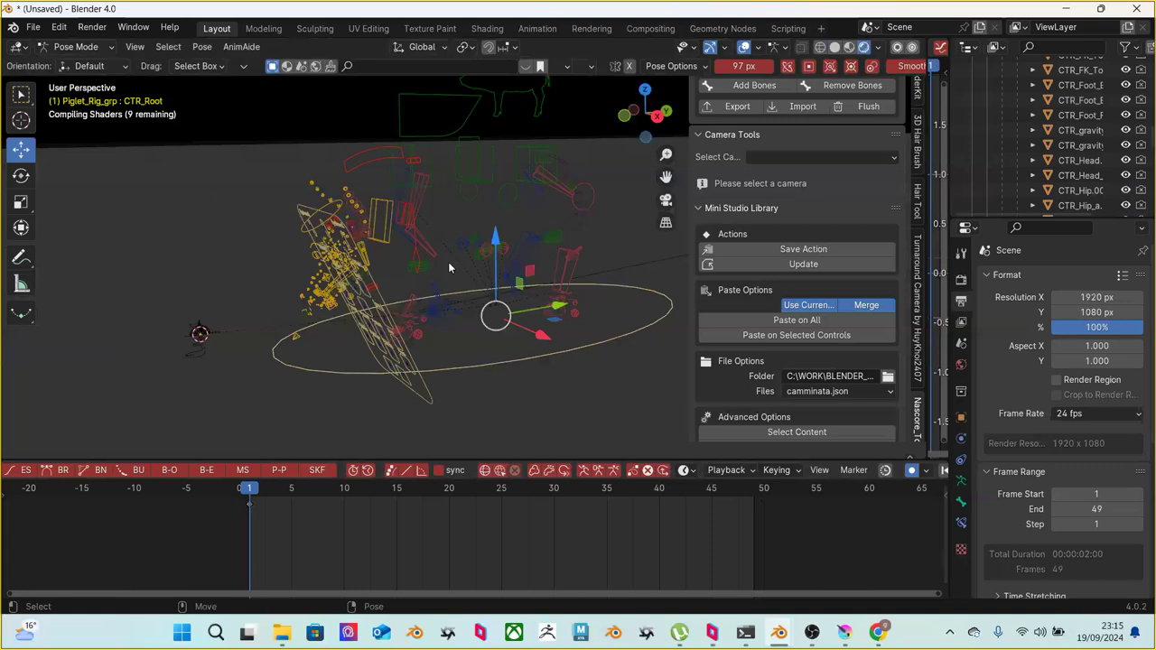
pyautogui.scroll(3, 439, 256)
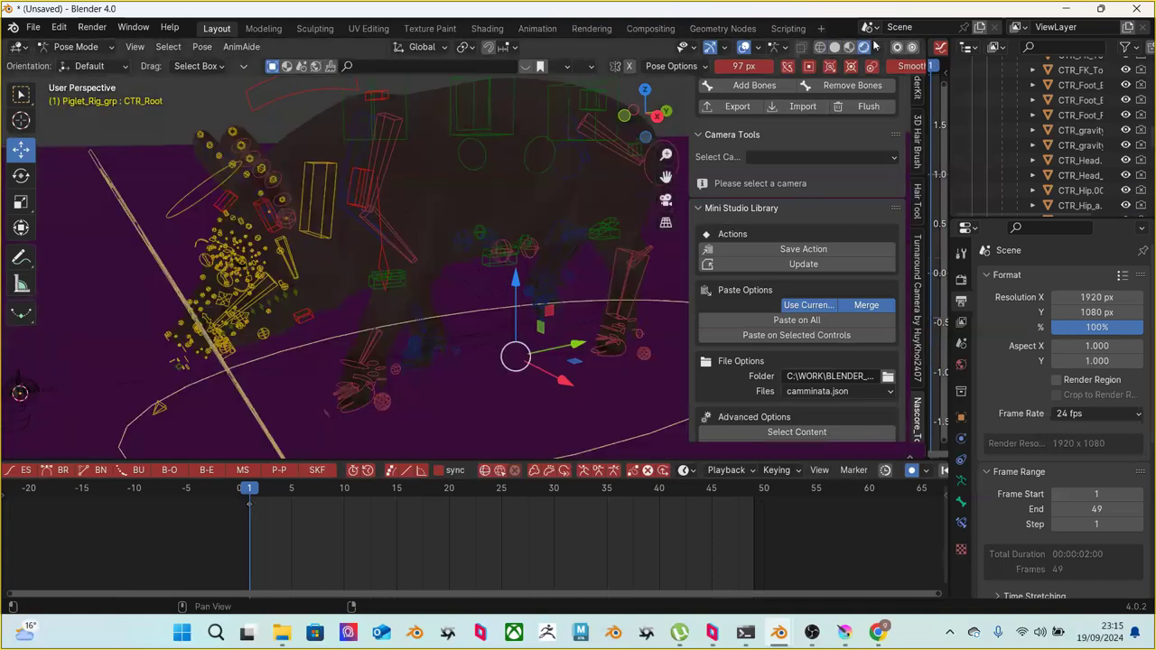
pyautogui.click(877, 47)
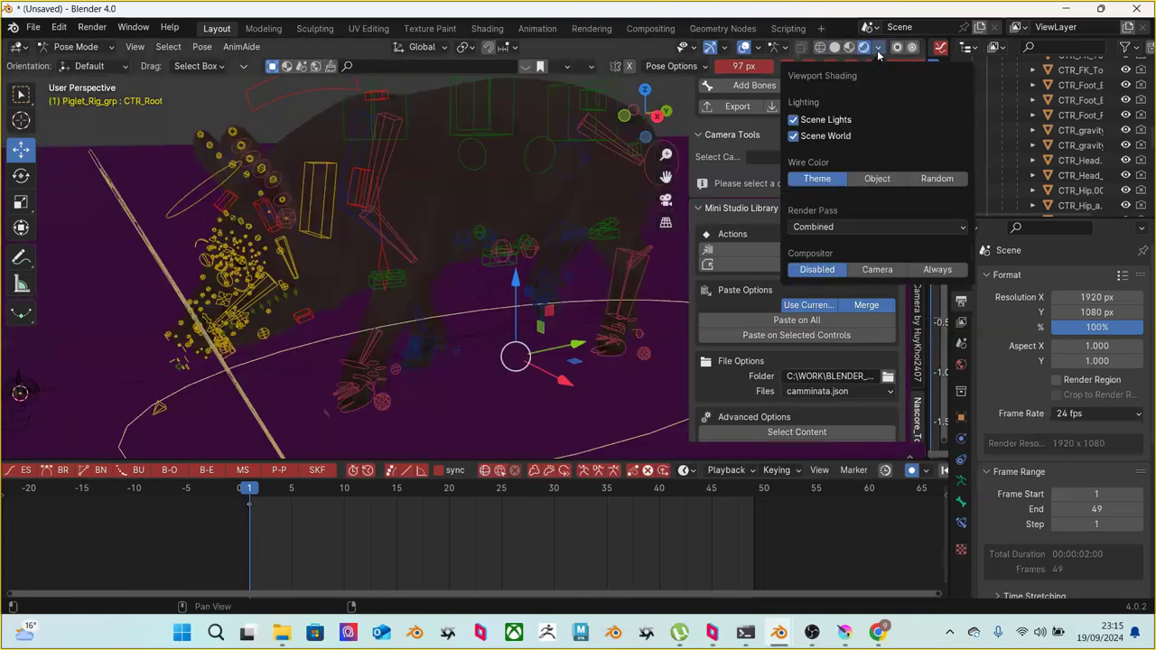
pyautogui.click(798, 136)
# Scrub the in-place walk to frame 32 and inspect the rendered piglet's head and front legs from several angles
pyautogui.scroll(2, 463, 262)
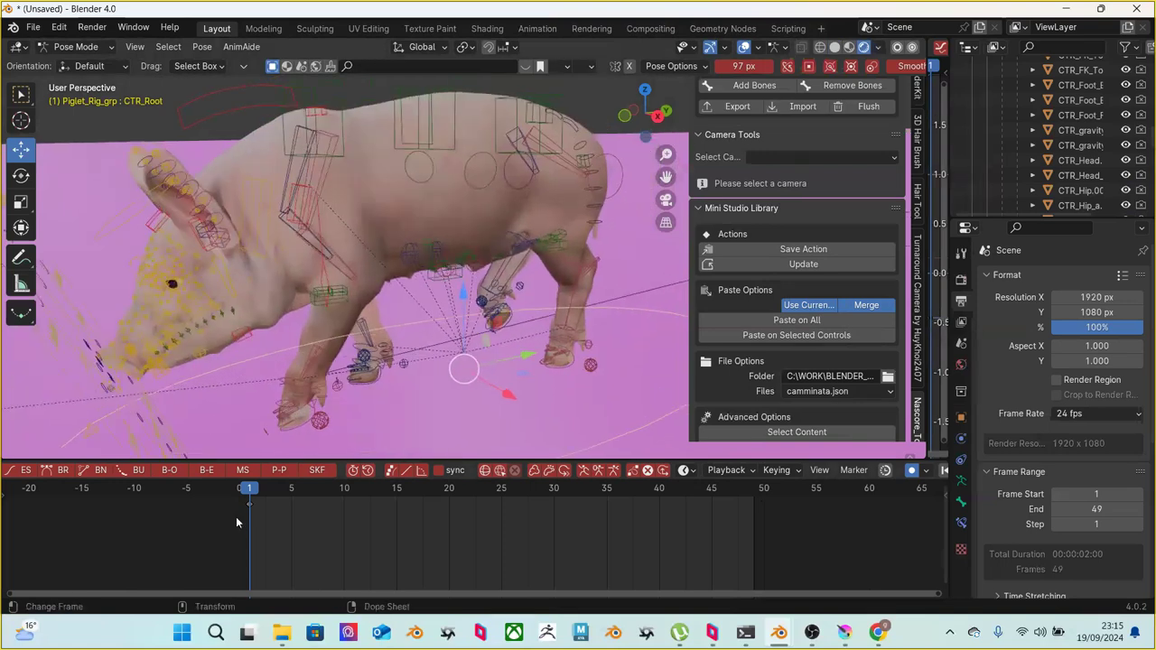
pyautogui.click(261, 492)
pyautogui.moveTo(261, 495); pyautogui.dragTo(579, 499)
pyautogui.moveTo(453, 390); pyautogui.dragTo(435, 334, button='middle')
pyautogui.keyDown('alt'); pyautogui.moveTo(435, 335); pyautogui.dragTo(440, 331); pyautogui.keyUp('alt')
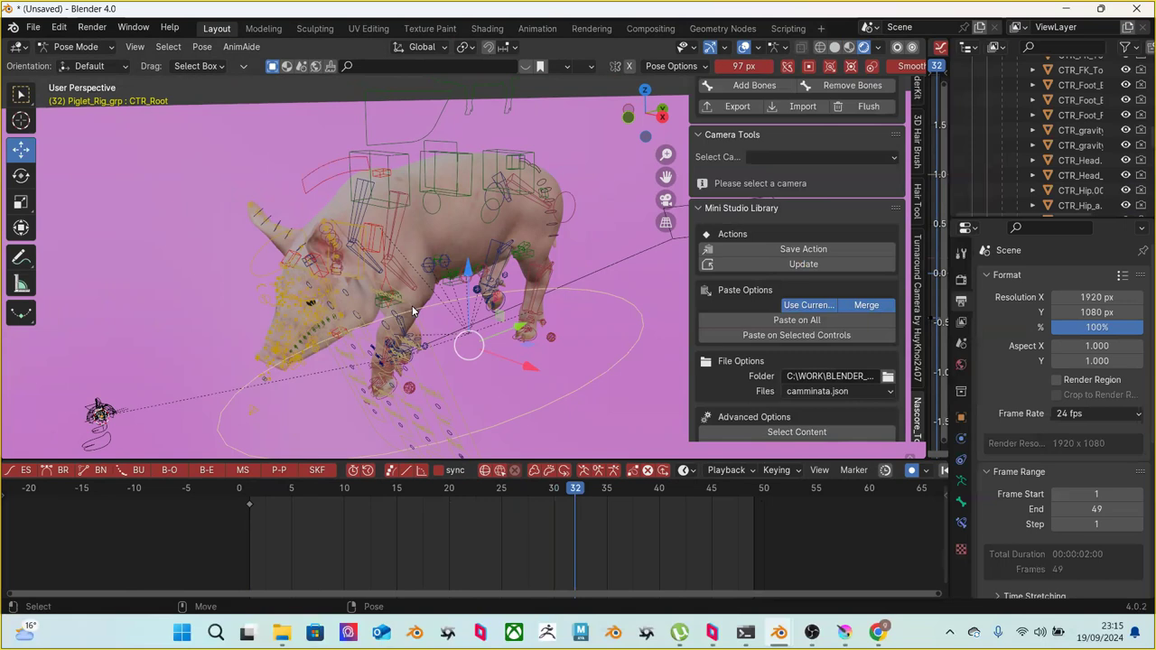
pyautogui.scroll(4, 389, 279)
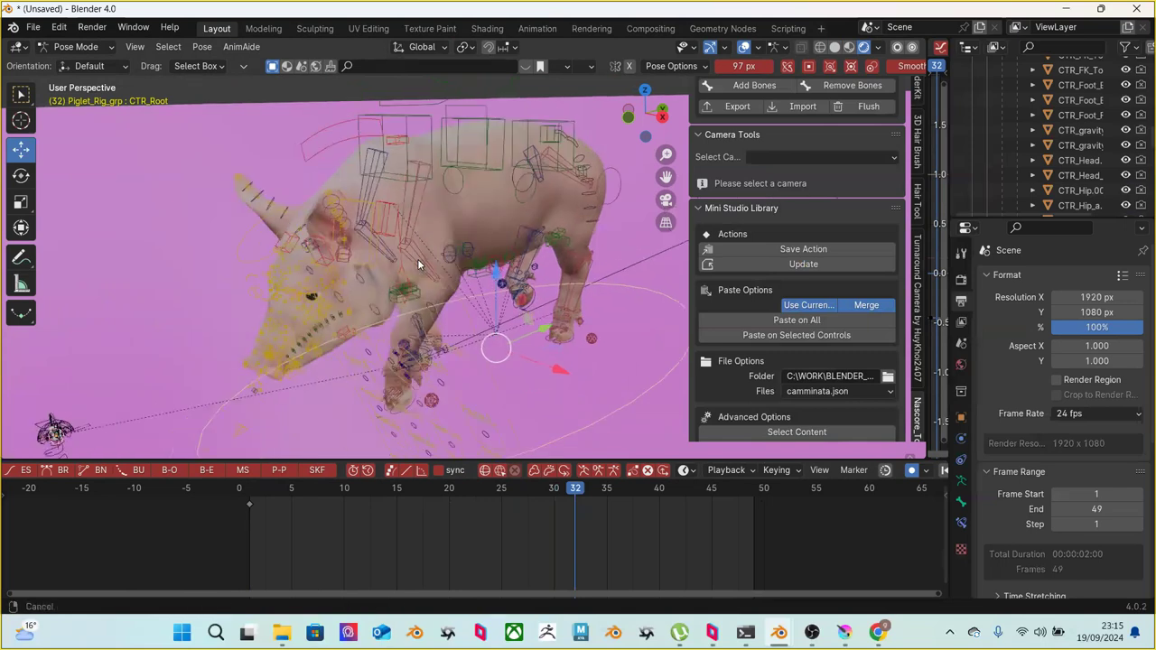
pyautogui.moveTo(398, 254); pyautogui.dragTo(343, 195, button='middle')
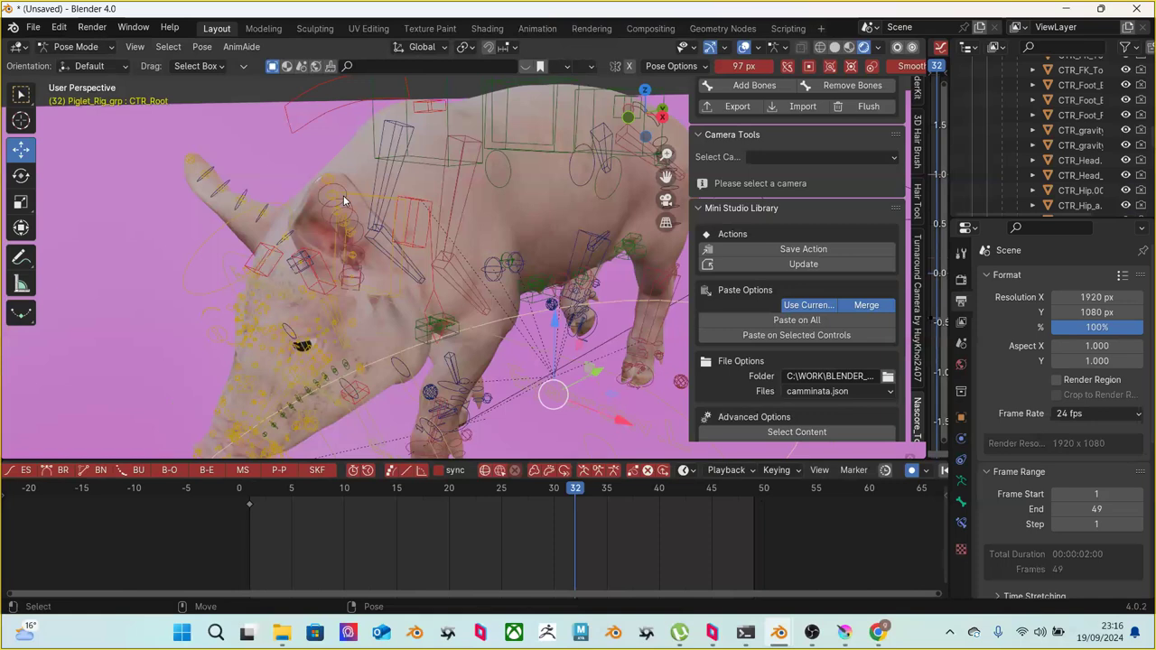
pyautogui.scroll(-4, 407, 298)
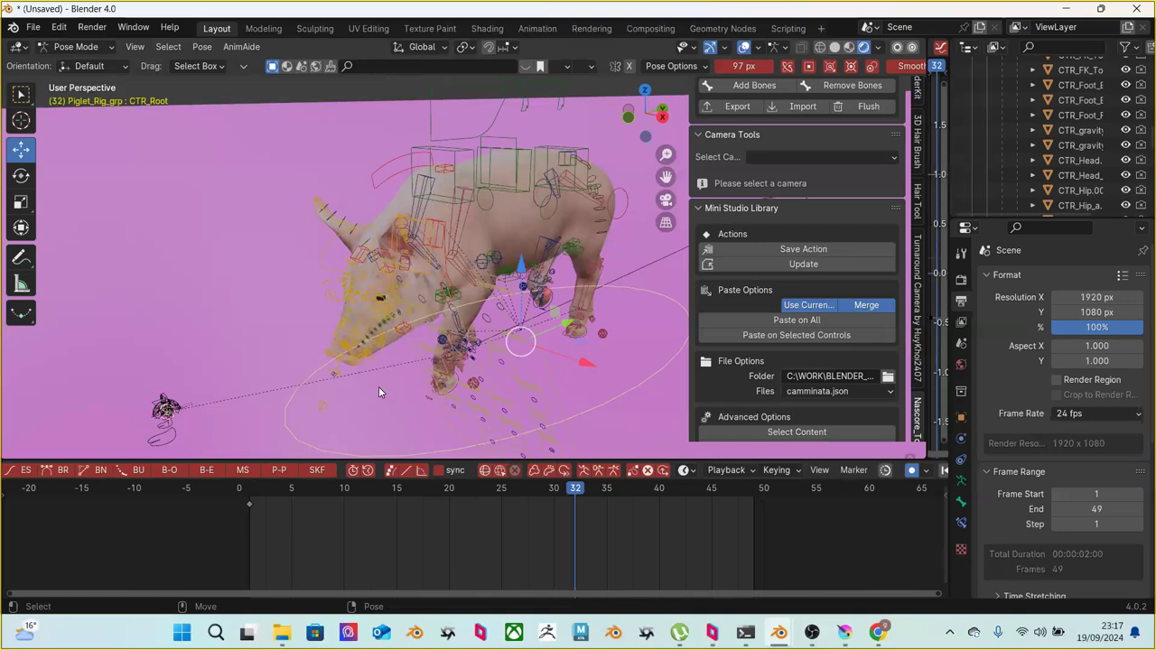
pyautogui.scroll(-5, 325, 320)
pyautogui.moveTo(340, 315); pyautogui.dragTo(275, 323, button='middle')
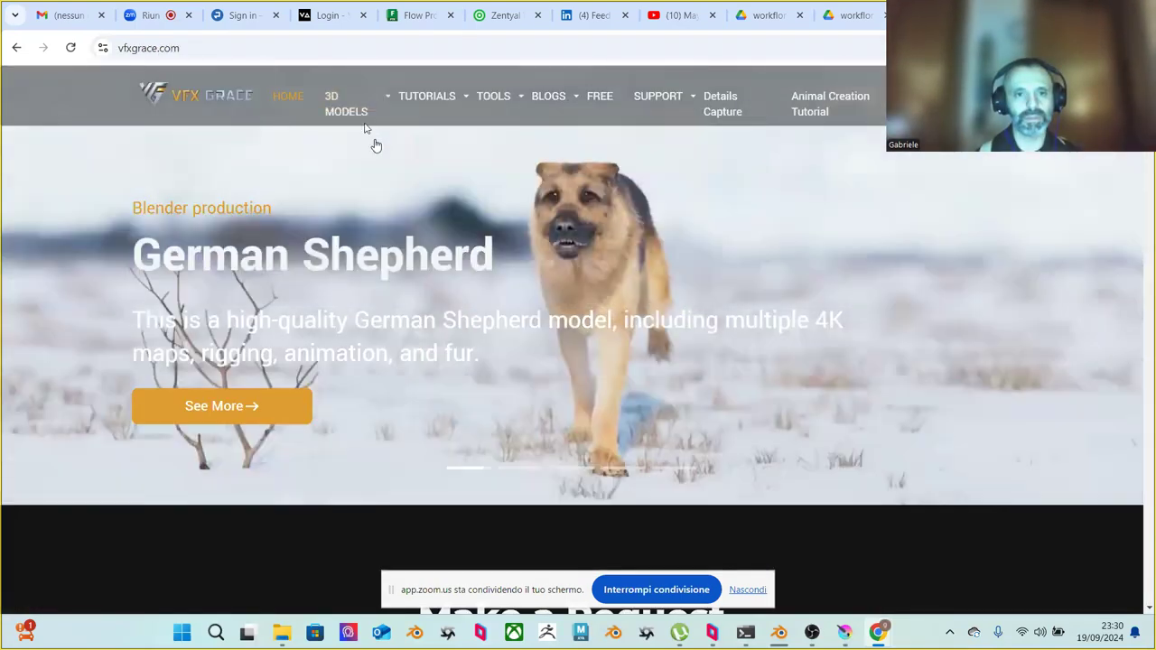
# Open the Blender Animals model category on the VFX Grace website and browse the animated animal models
pyautogui.moveTo(371, 117)
pyautogui.click(374, 167)
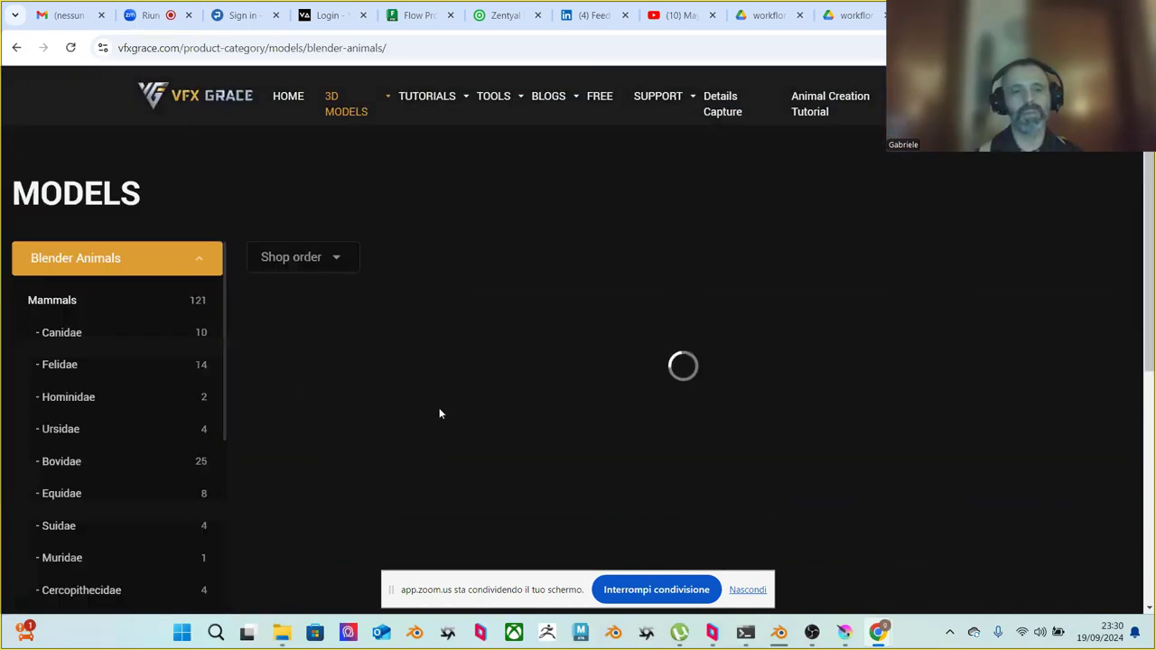
pyautogui.scroll(-1, 516, 396)
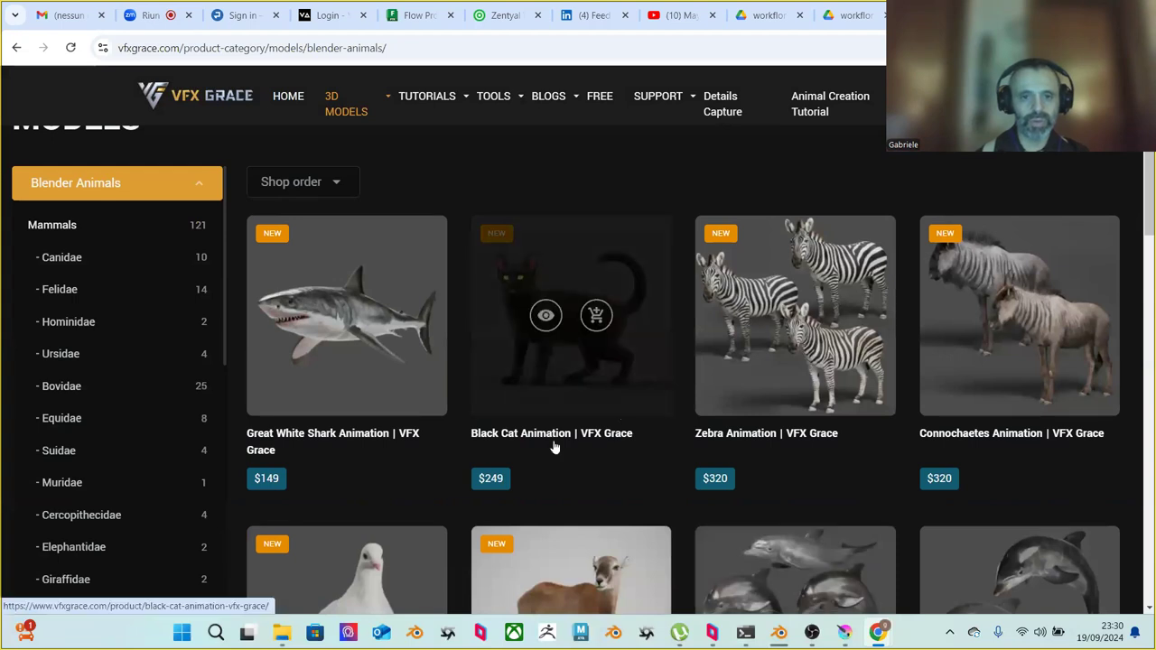
pyautogui.scroll(1, 553, 422)
pyautogui.scroll(-2, 550, 406)
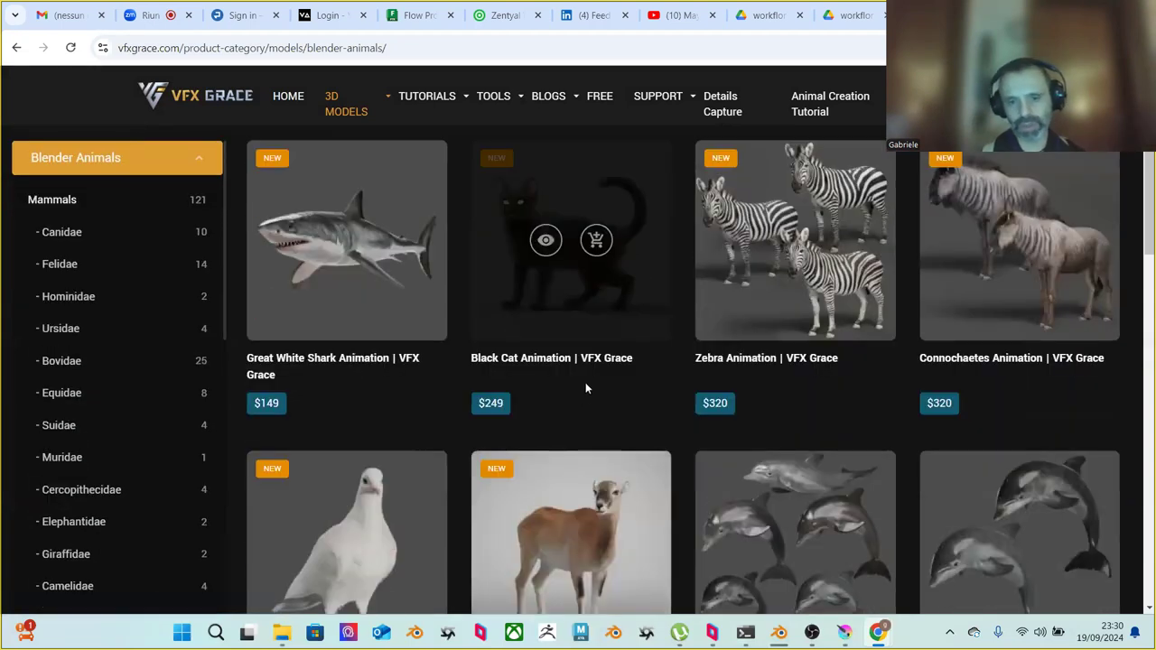
pyautogui.scroll(1, 535, 341)
pyautogui.scroll(-1, 334, 383)
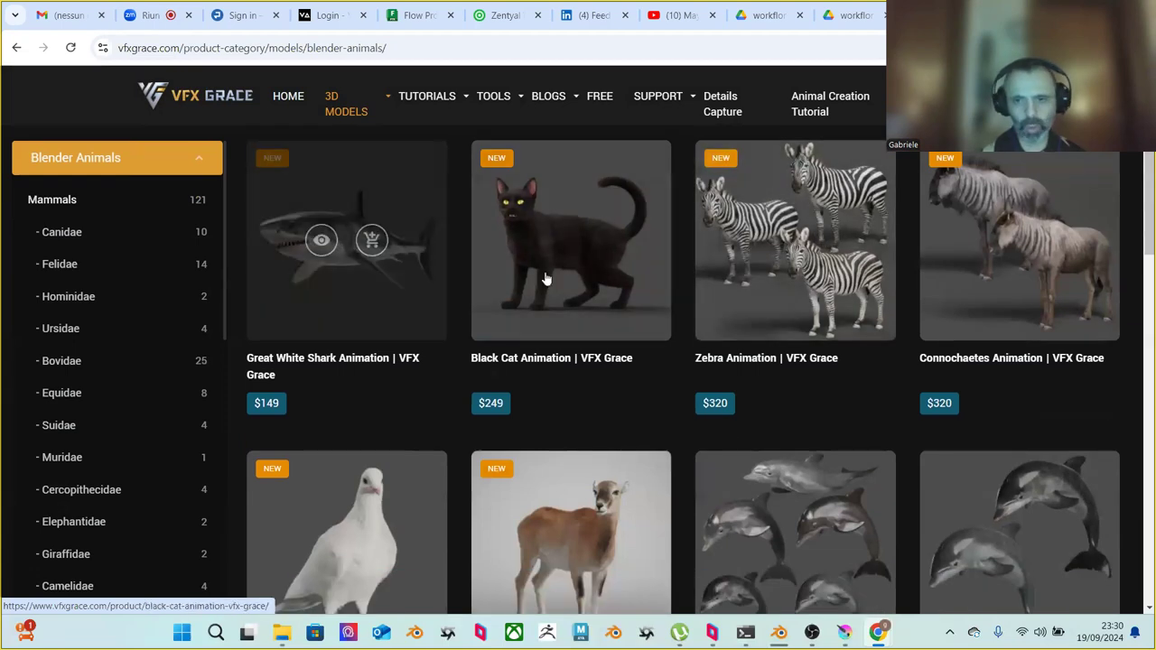
pyautogui.scroll(-3, 926, 254)
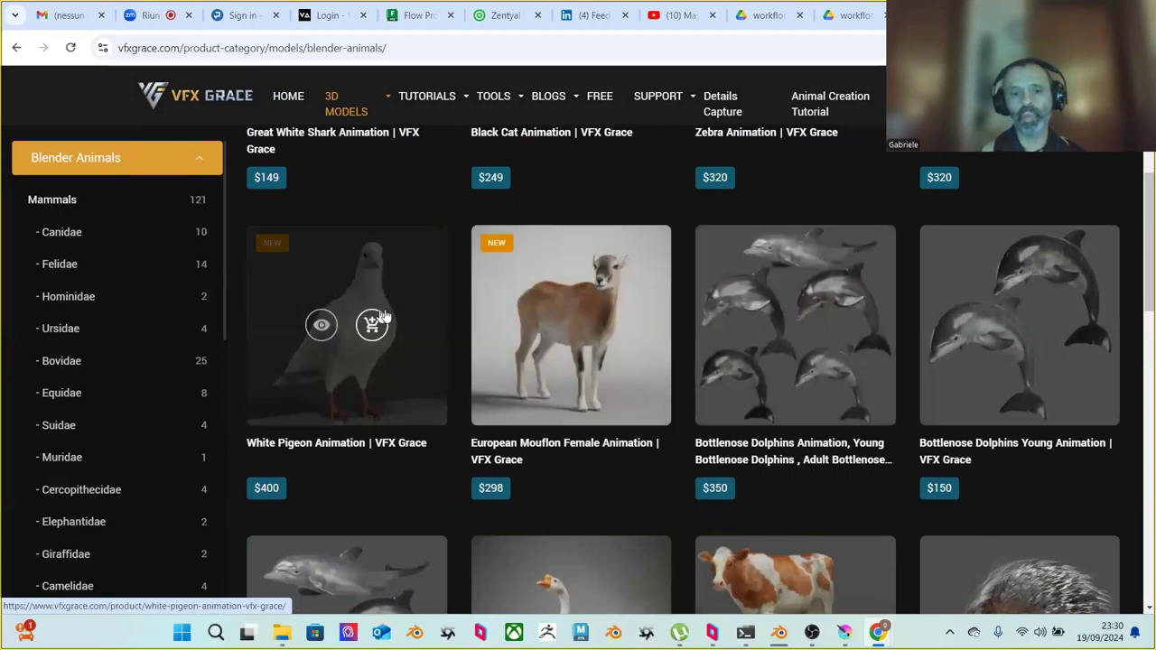
pyautogui.scroll(-5, 599, 334)
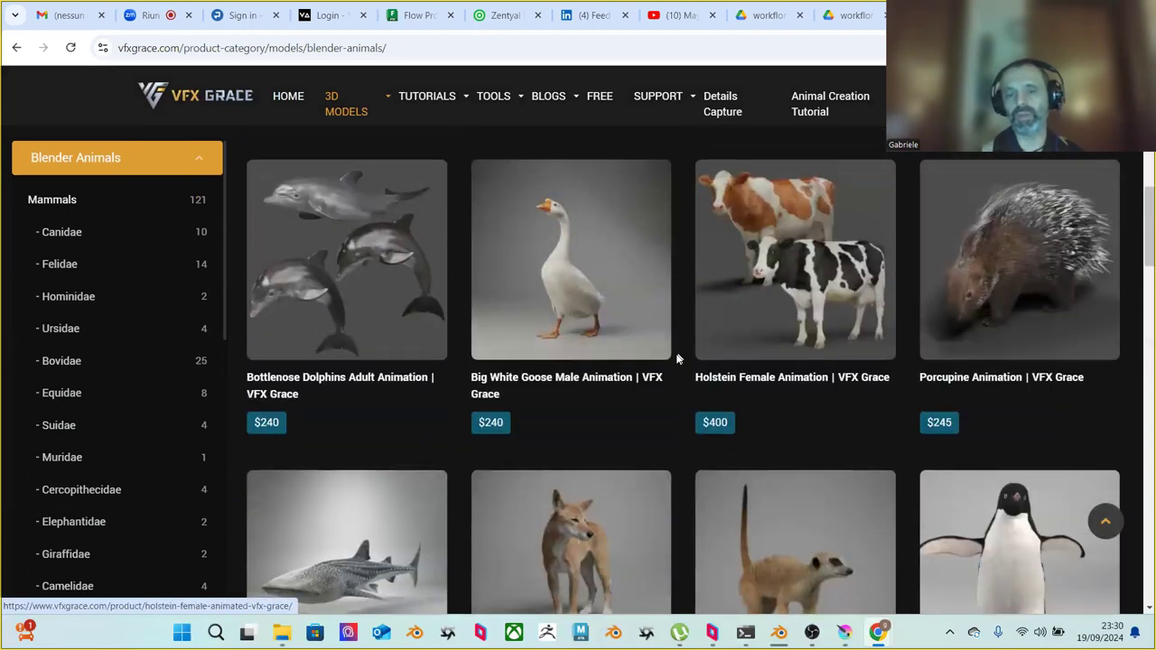
pyautogui.scroll(-9, 679, 359)
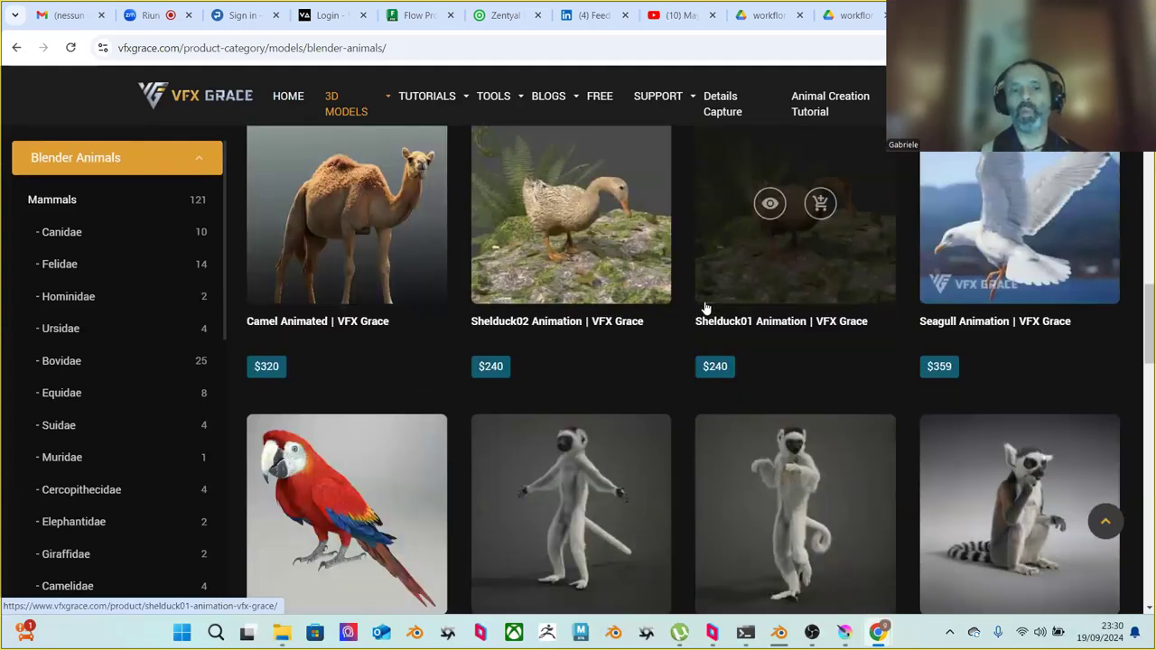
pyautogui.scroll(-2, 707, 308)
pyautogui.scroll(-3, 705, 307)
pyautogui.scroll(-6, 705, 305)
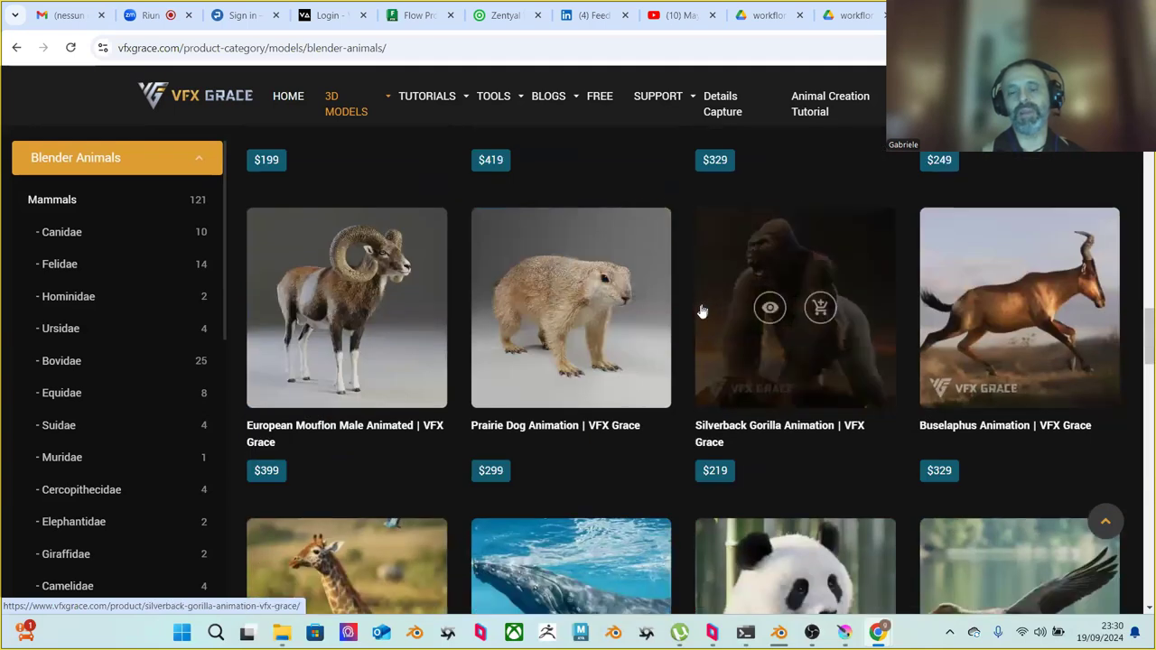
pyautogui.scroll(-3, 703, 311)
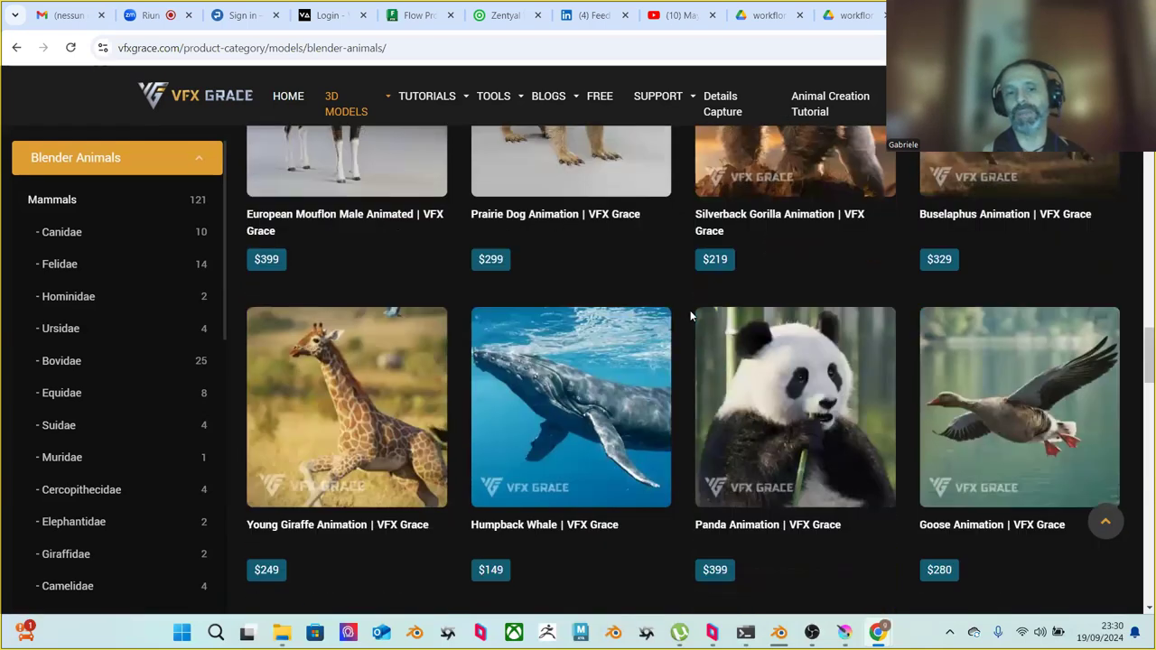
# Browse the remaining animated models in the Blender Animals category down to the end of the listing
pyautogui.scroll(-6, 692, 315)
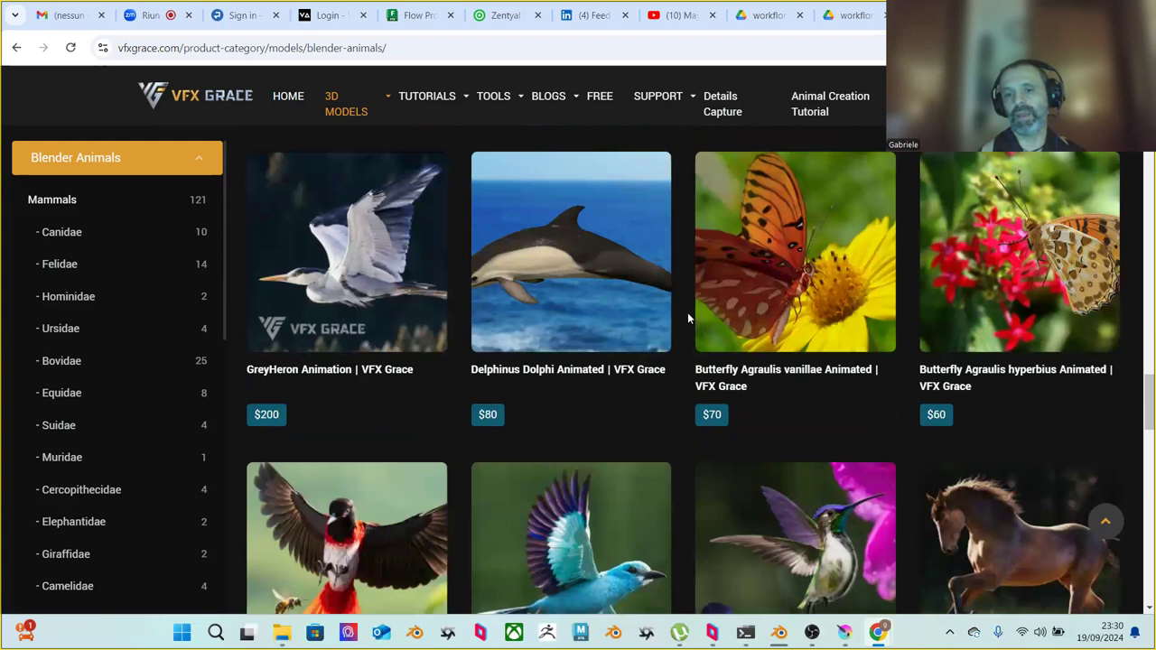
pyautogui.scroll(-4, 687, 318)
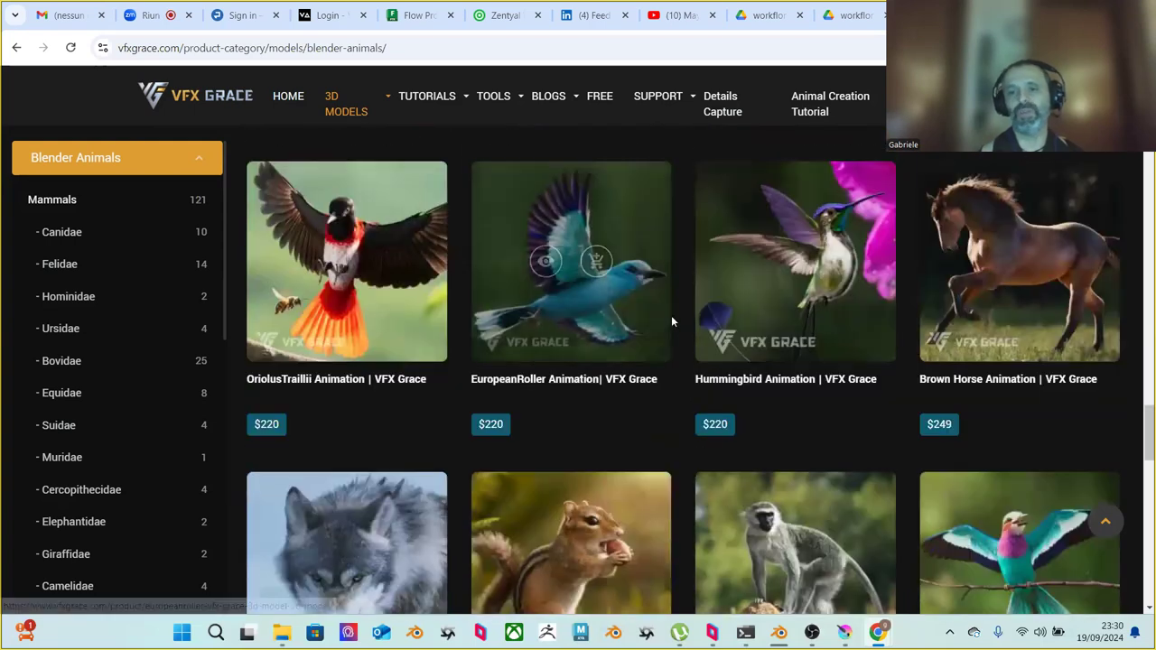
pyautogui.scroll(-2, 672, 317)
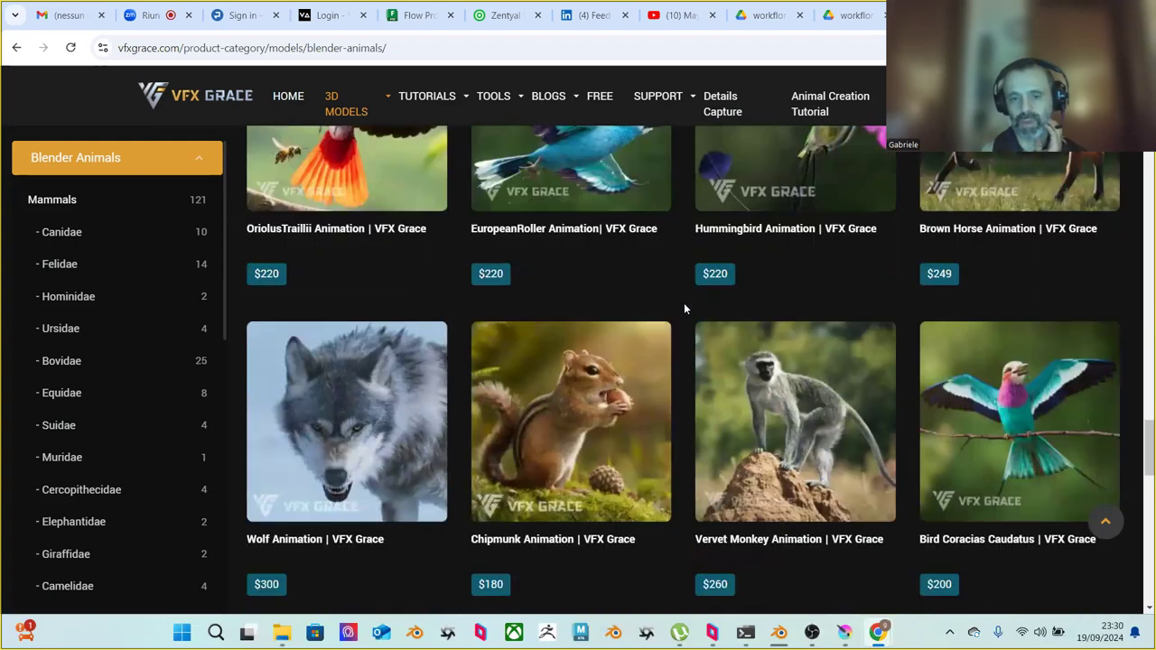
pyautogui.scroll(-7, 686, 306)
pyautogui.scroll(-12, 690, 307)
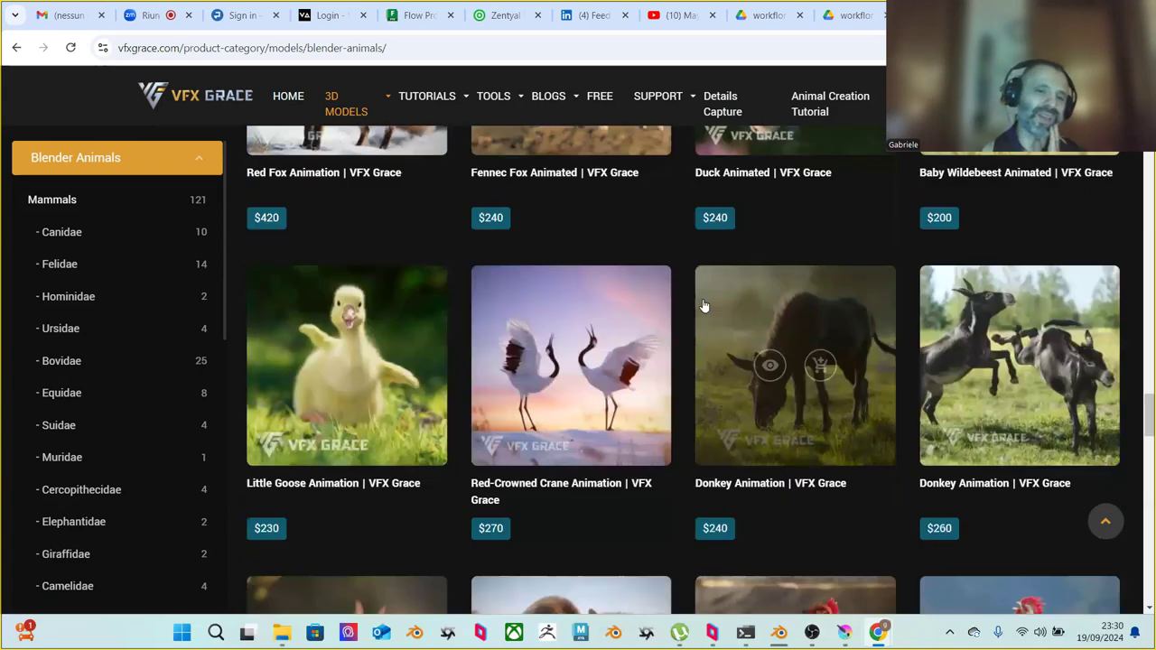
pyautogui.scroll(-2, 697, 318)
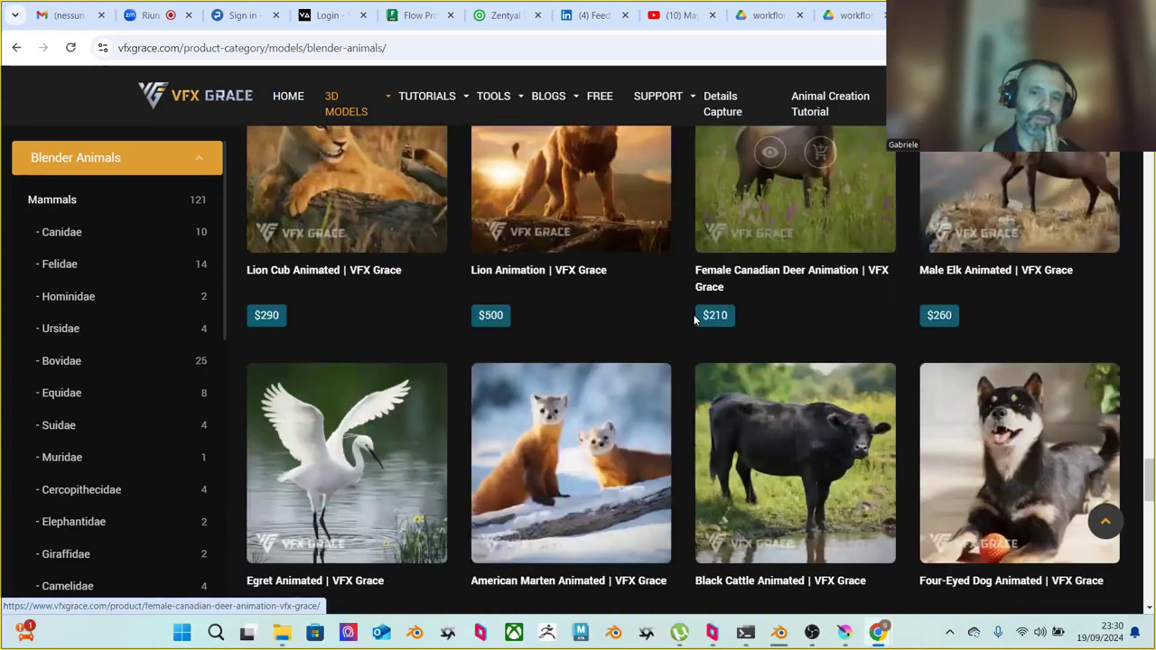
pyautogui.scroll(1, 694, 315)
pyautogui.scroll(-4, 649, 278)
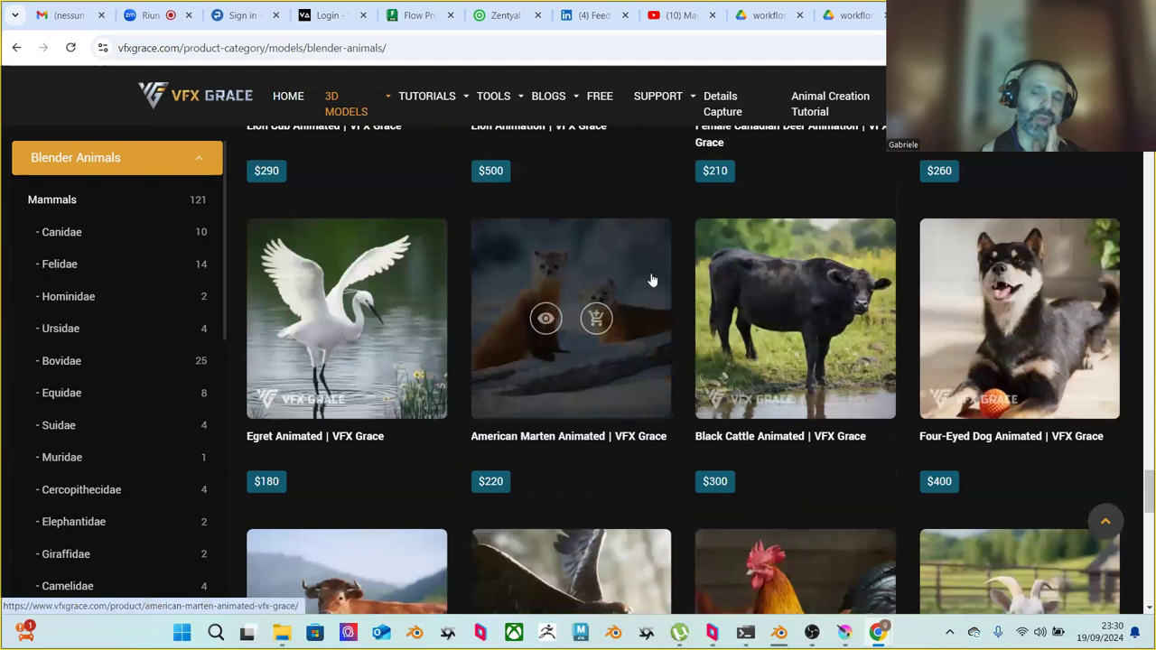
pyautogui.scroll(1, 651, 271)
pyautogui.scroll(1, 651, 259)
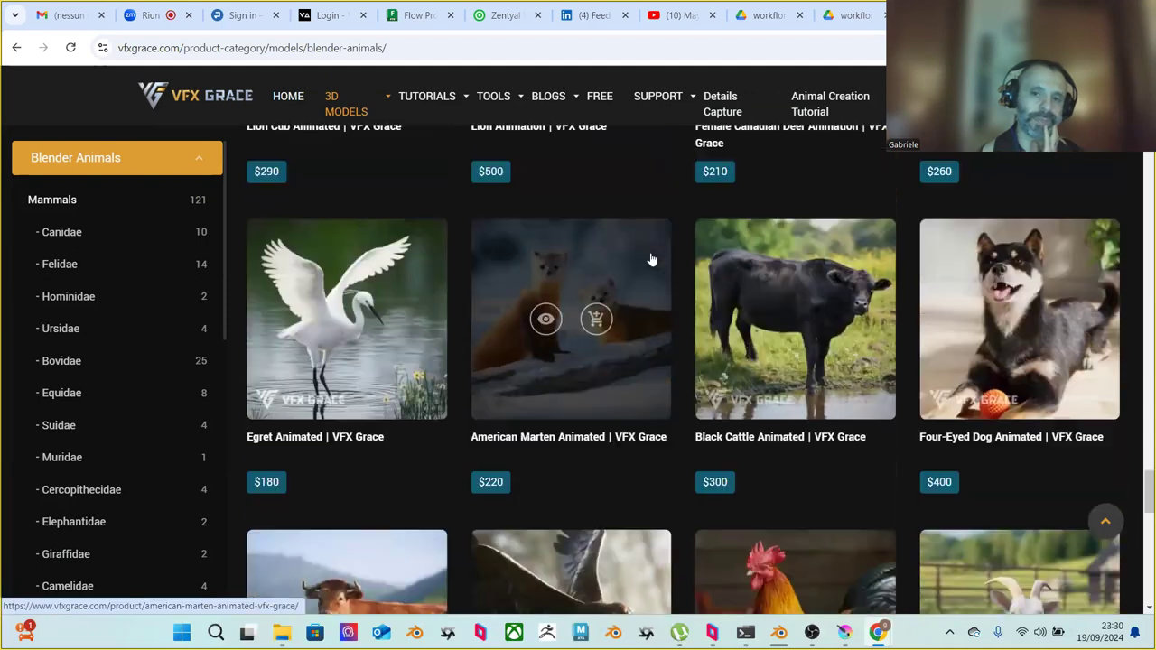
pyautogui.scroll(-7, 649, 261)
pyautogui.scroll(-7, 649, 261)
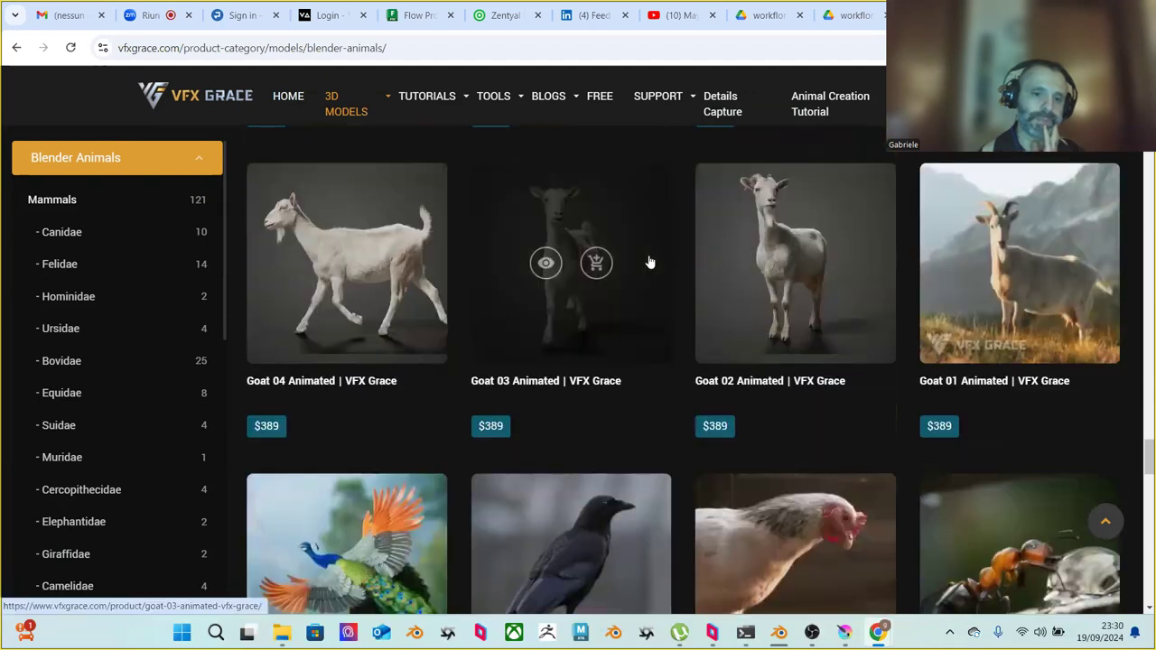
pyautogui.scroll(1, 649, 262)
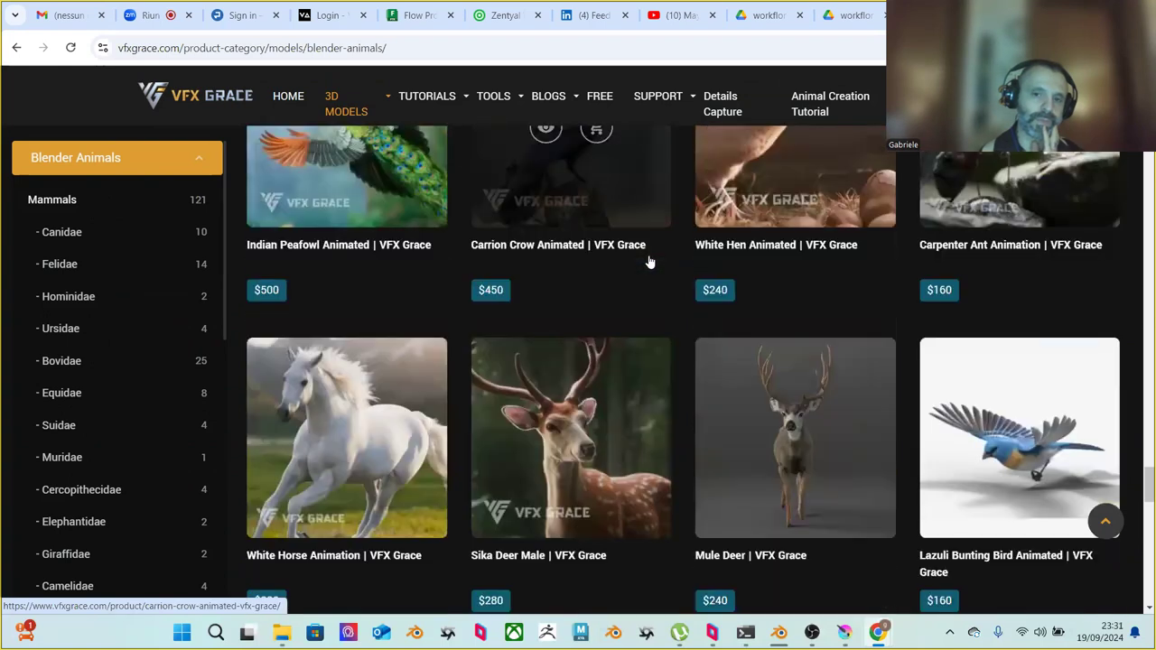
pyautogui.scroll(-2, 649, 262)
pyautogui.scroll(-9, 649, 261)
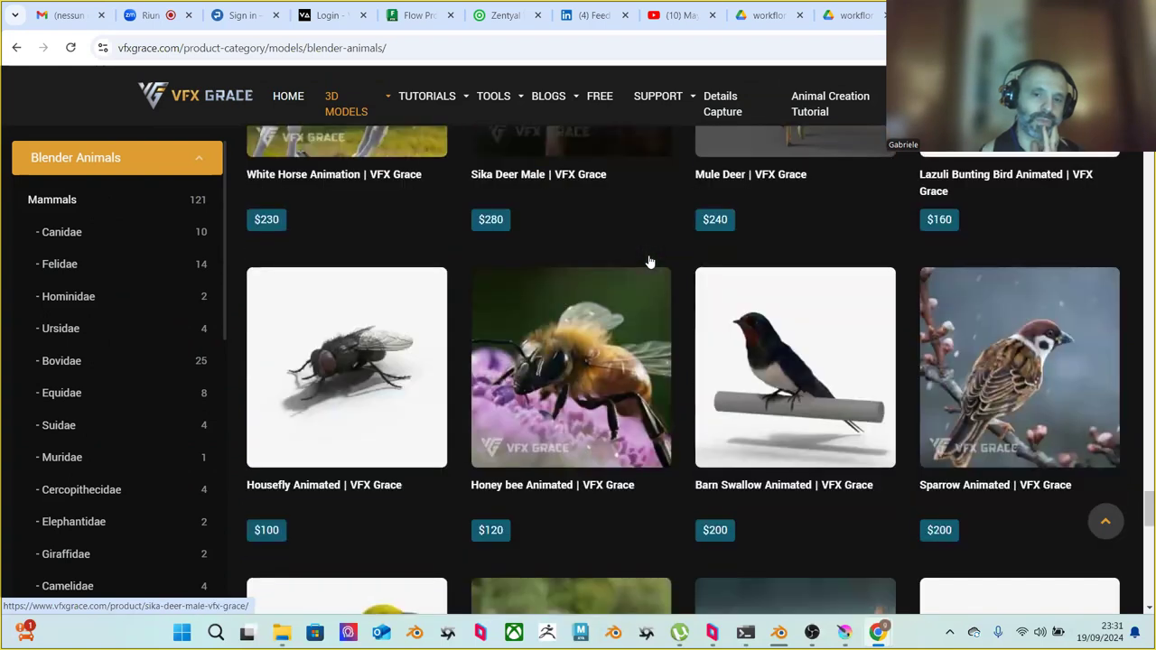
pyautogui.scroll(-1, 649, 261)
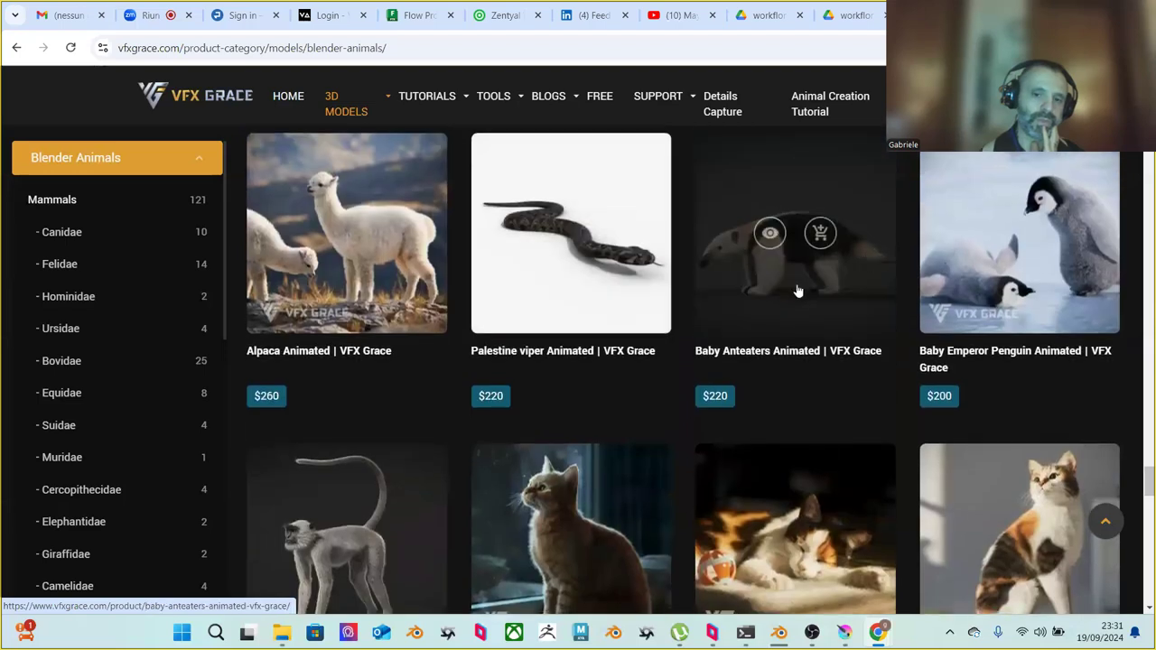
pyautogui.scroll(-5, 795, 277)
pyautogui.scroll(-8, 795, 278)
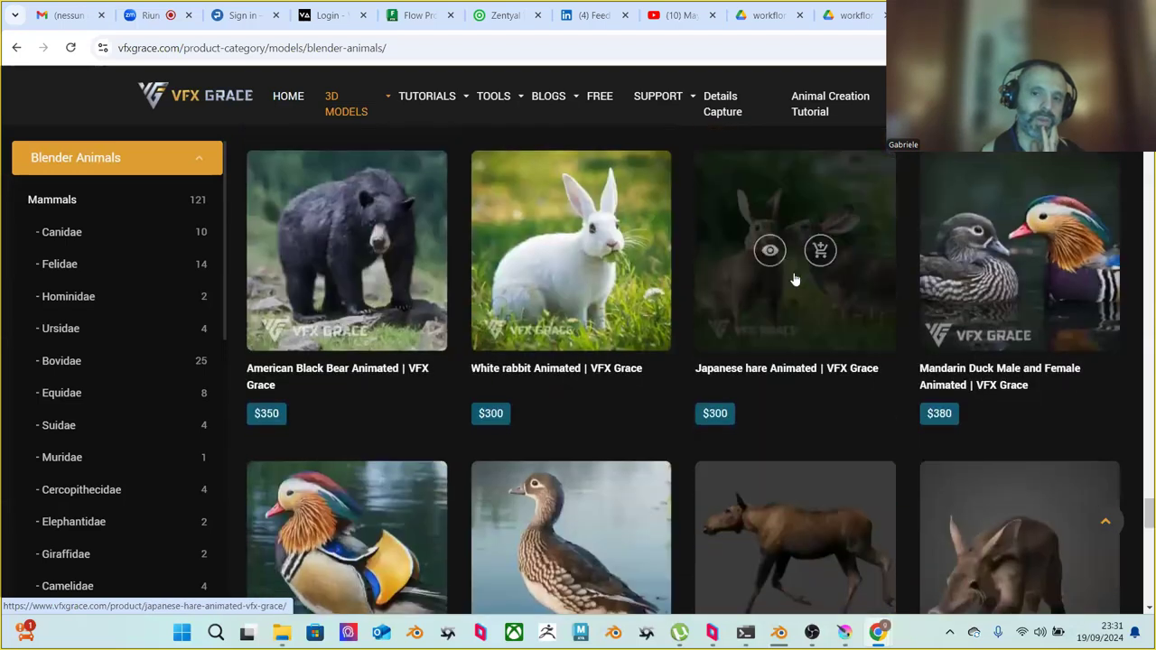
pyautogui.scroll(-6, 795, 278)
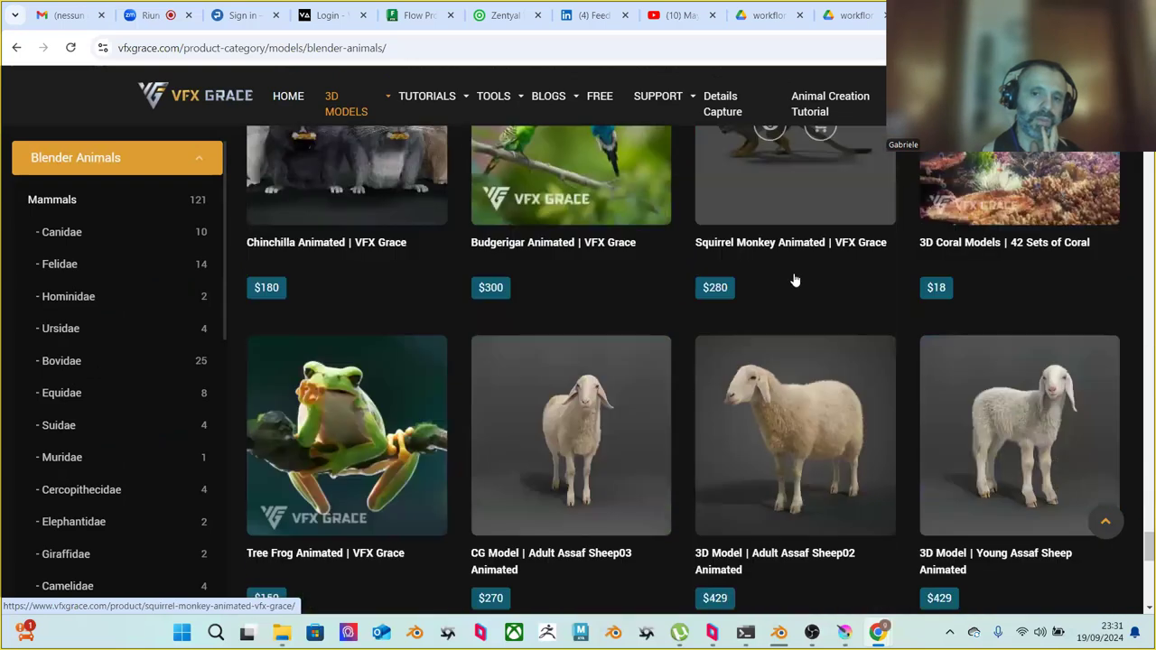
pyautogui.scroll(-3, 793, 283)
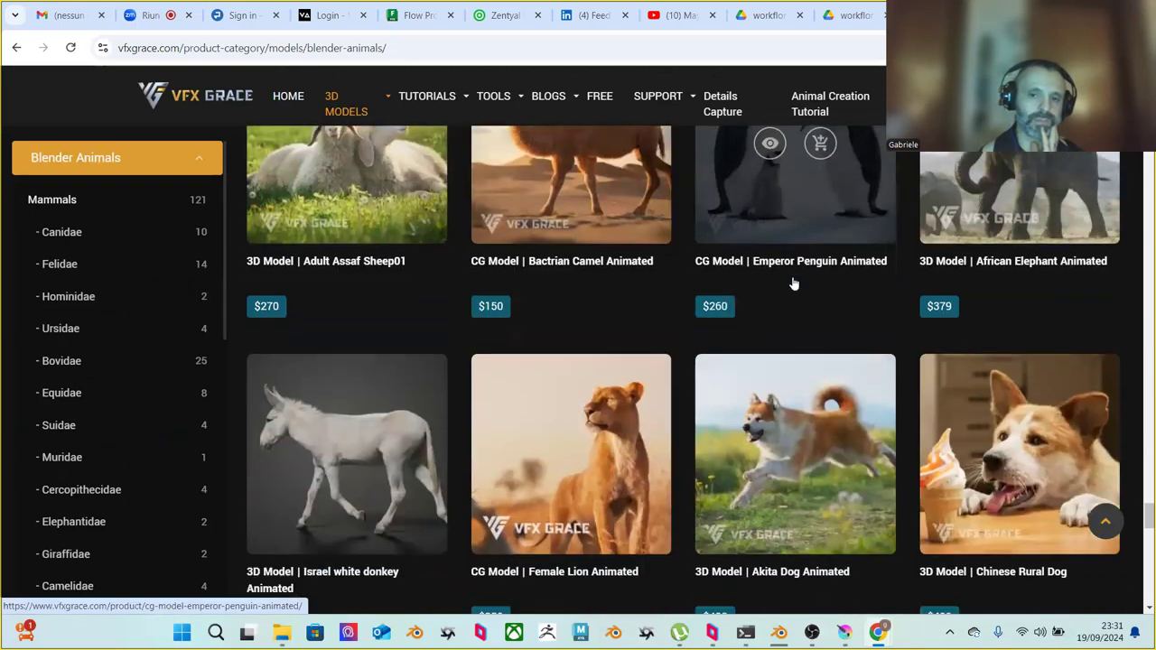
pyautogui.scroll(-3, 793, 284)
pyautogui.scroll(-3, 793, 284)
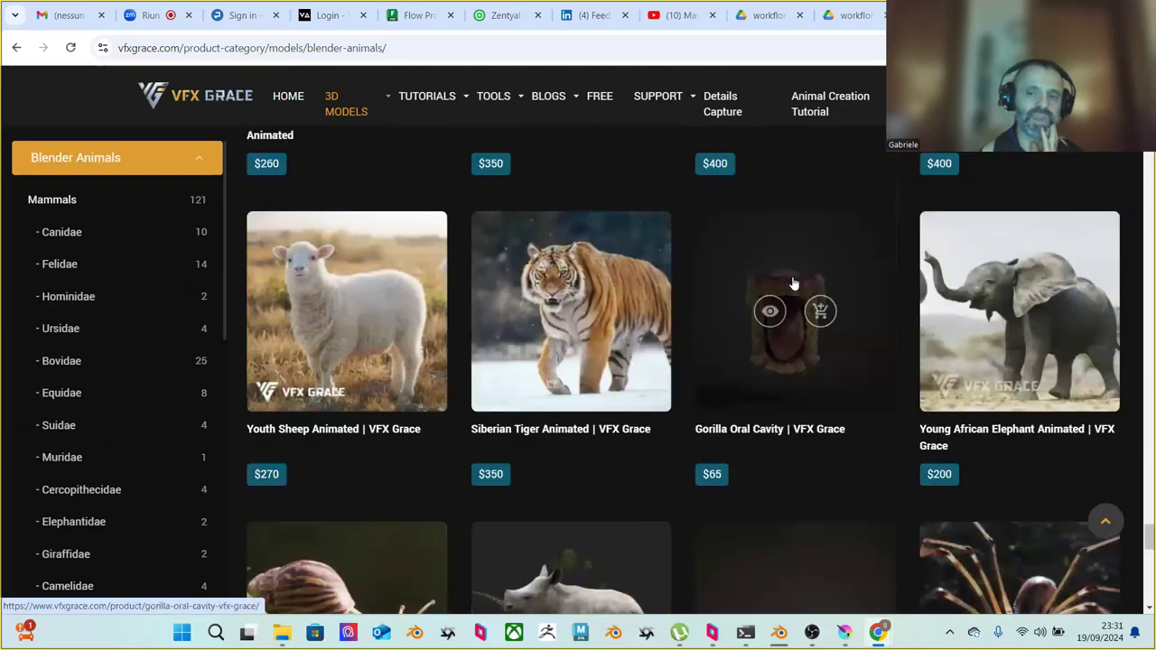
pyautogui.scroll(1, 797, 284)
pyautogui.scroll(-6, 795, 285)
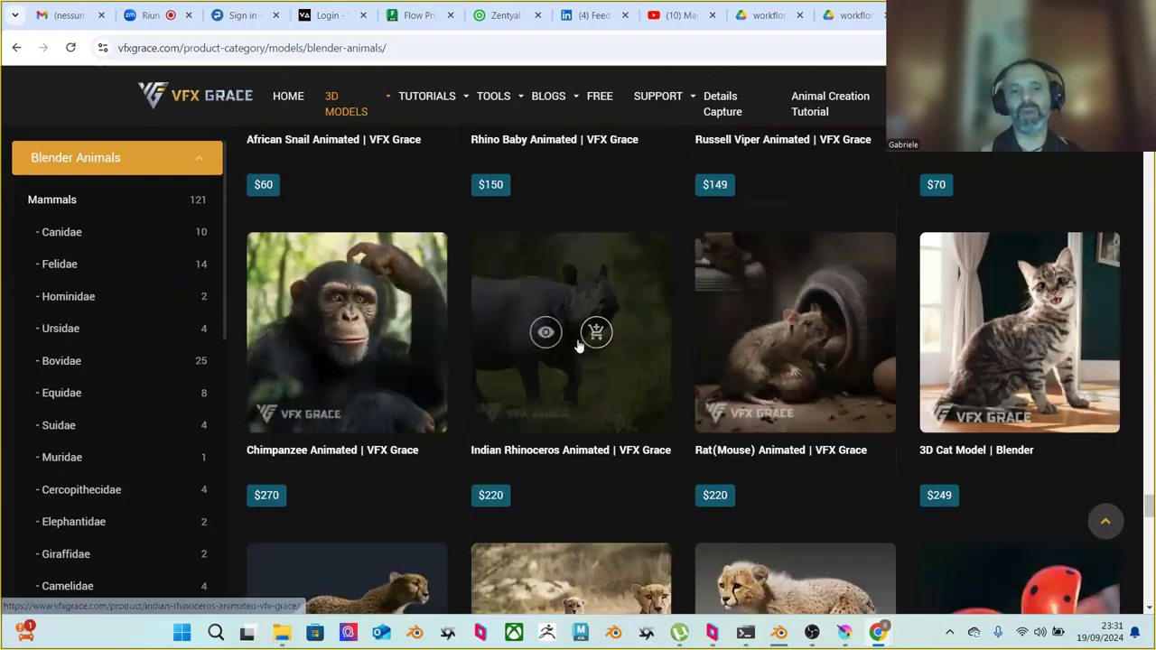
pyautogui.scroll(-4, 574, 341)
pyautogui.scroll(-6, 574, 341)
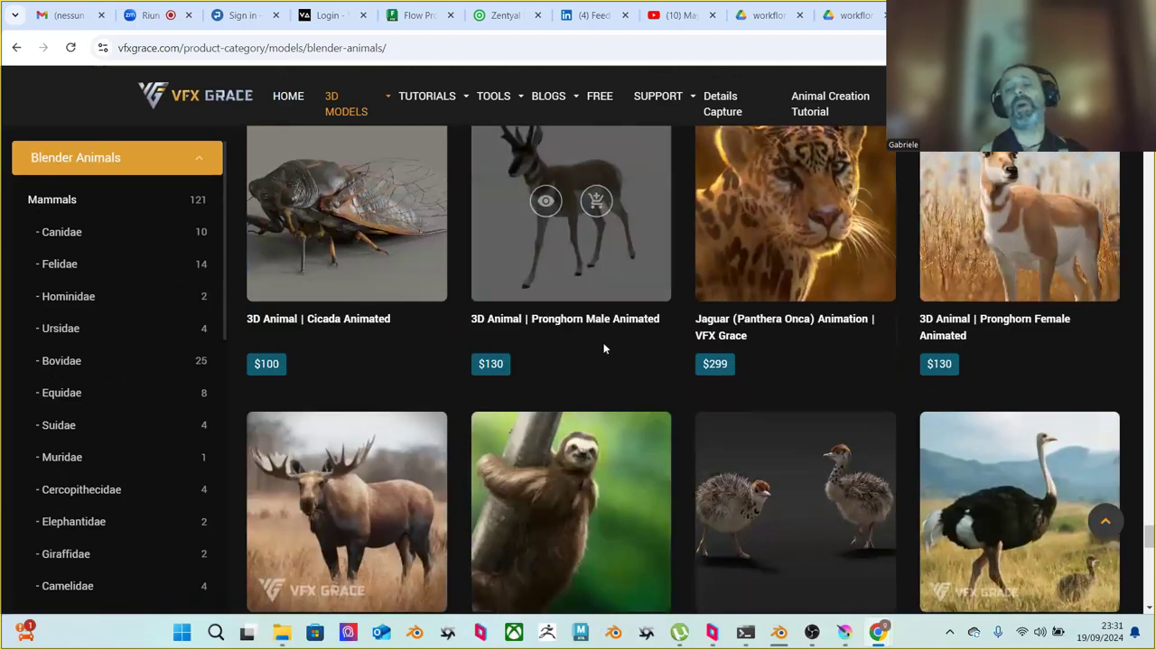
pyautogui.scroll(-6, 581, 375)
pyautogui.scroll(-7, 574, 392)
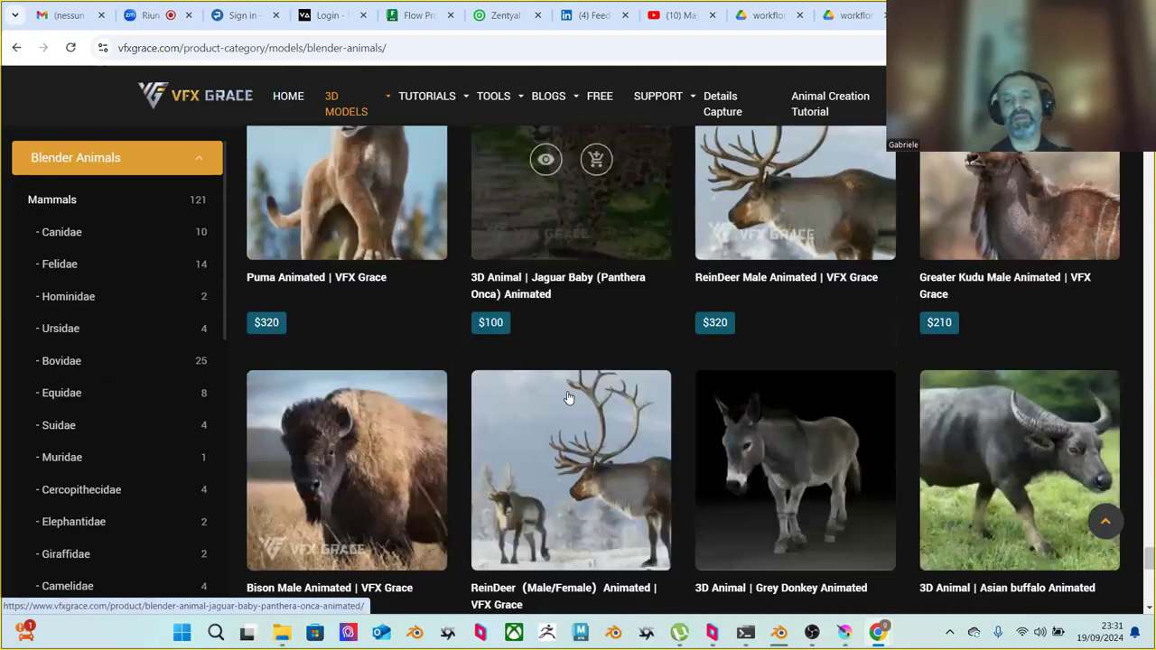
pyautogui.scroll(-2, 563, 407)
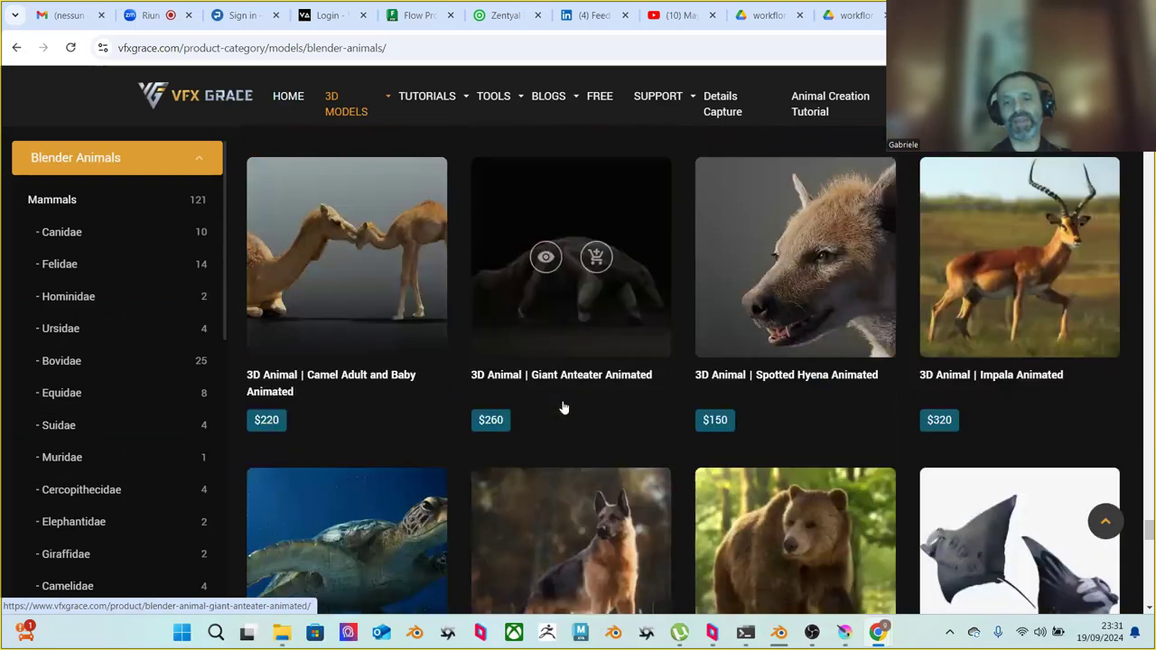
pyautogui.scroll(-2, 640, 394)
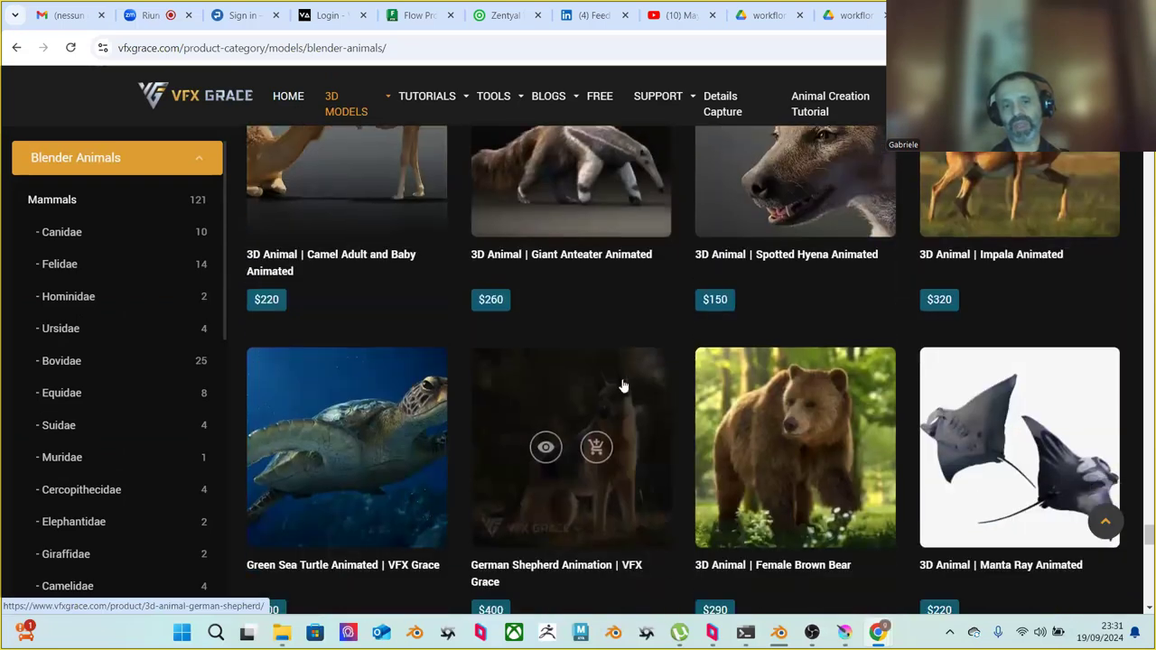
pyautogui.scroll(-8, 686, 384)
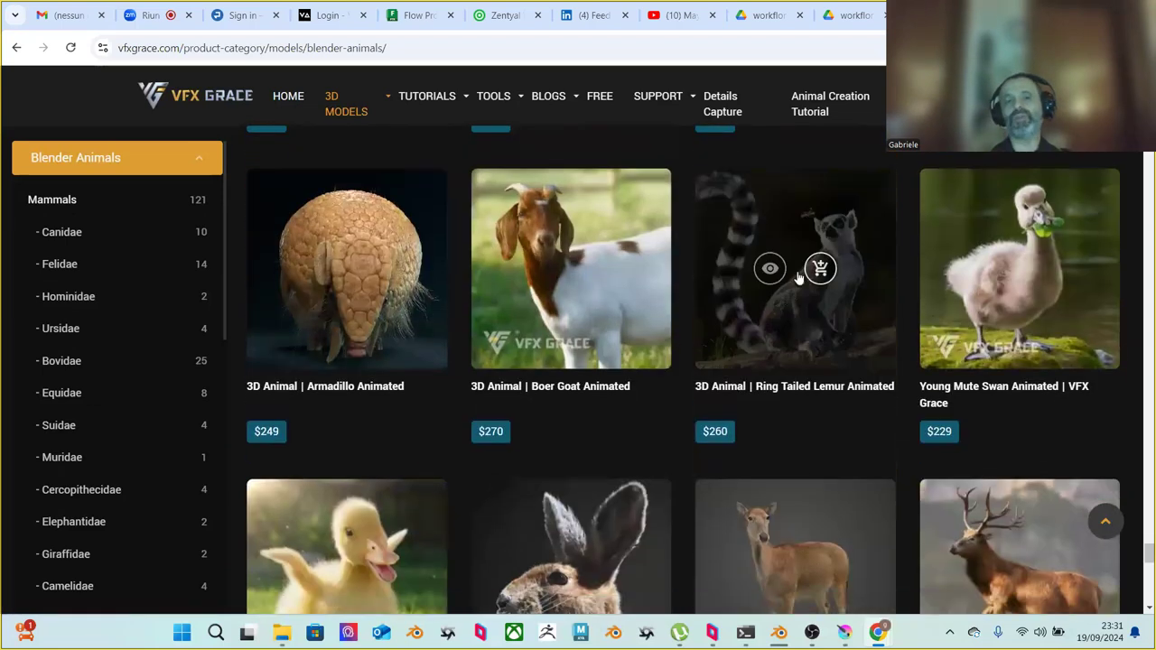
pyautogui.scroll(-4, 696, 298)
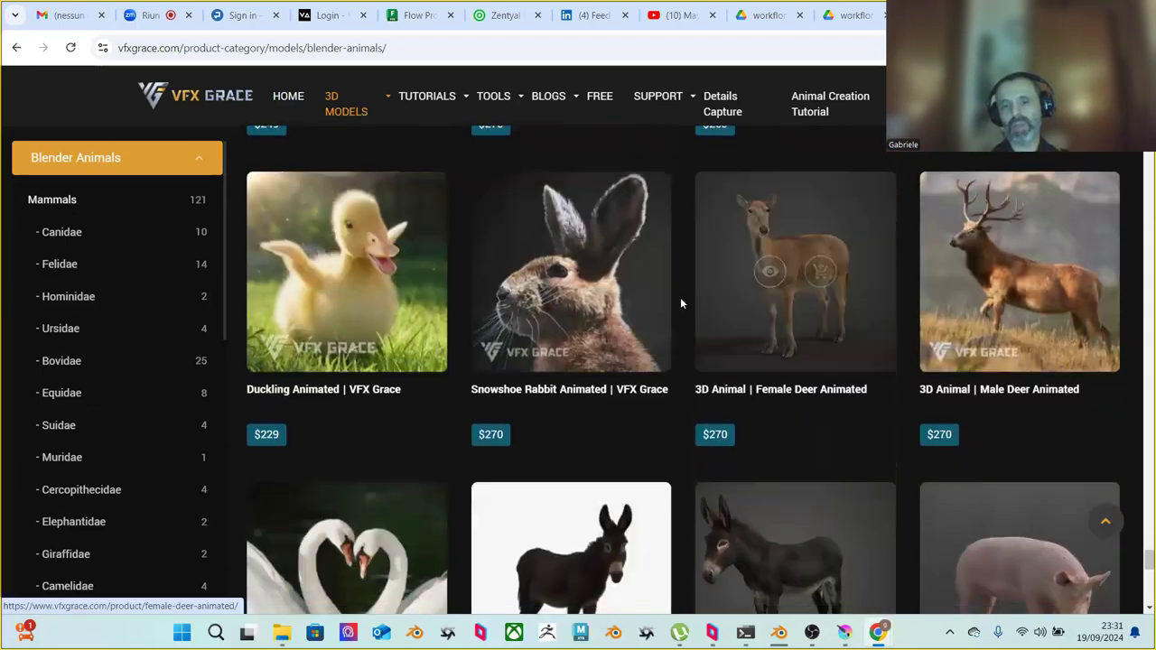
pyautogui.scroll(-3, 679, 295)
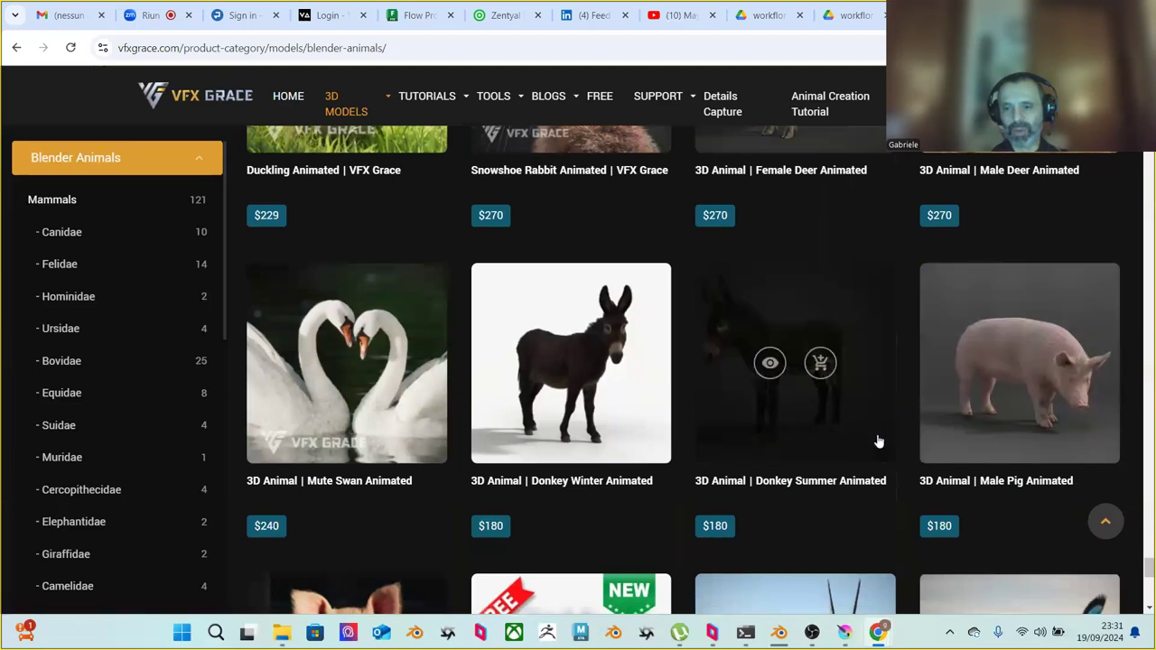
pyautogui.scroll(-3, 714, 470)
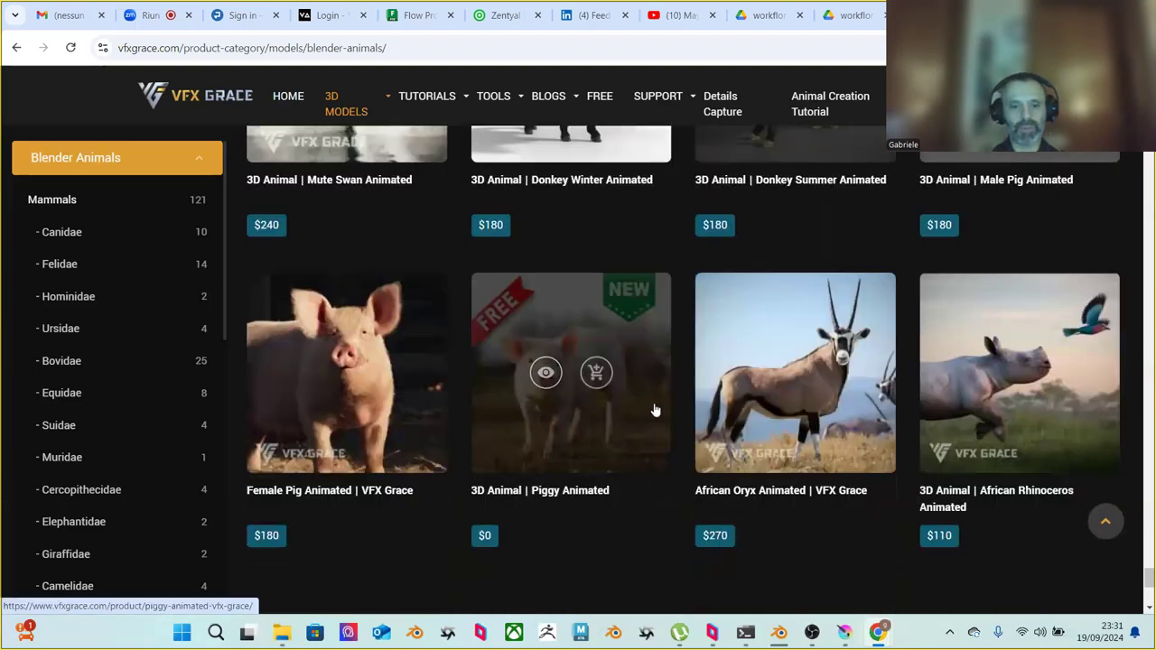
pyautogui.scroll(-2, 656, 411)
pyautogui.scroll(-1, 698, 481)
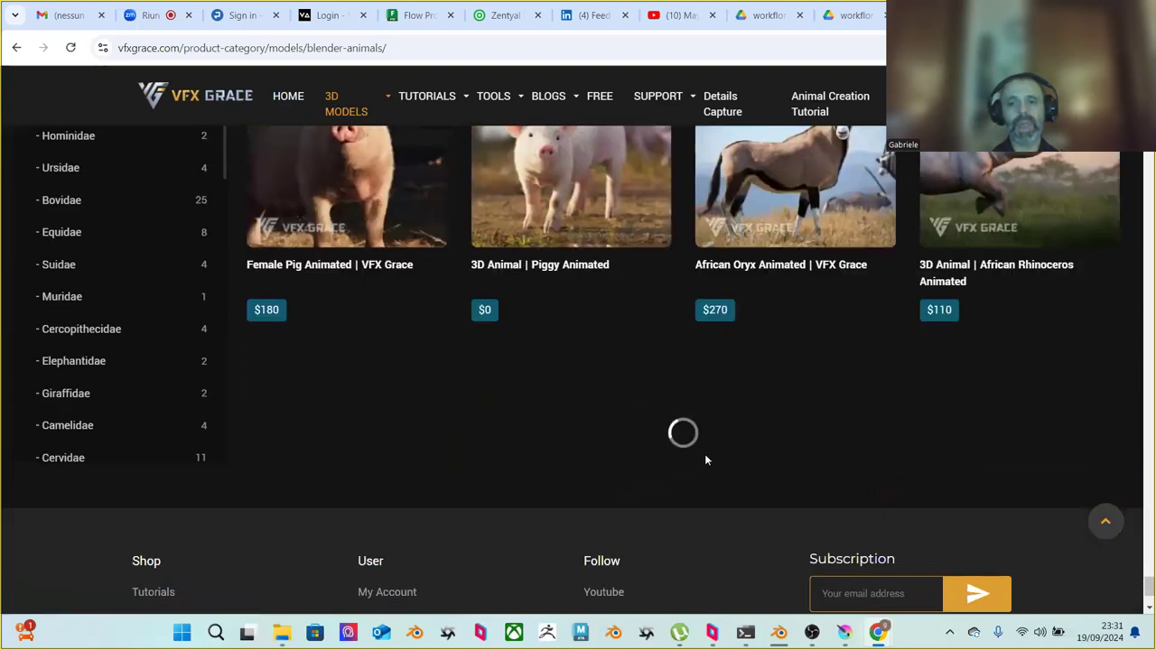
# Review the last listed models around the free Piggy model and check the category list down to UE Animals and MAYA Animals
pyautogui.scroll(2, 706, 460)
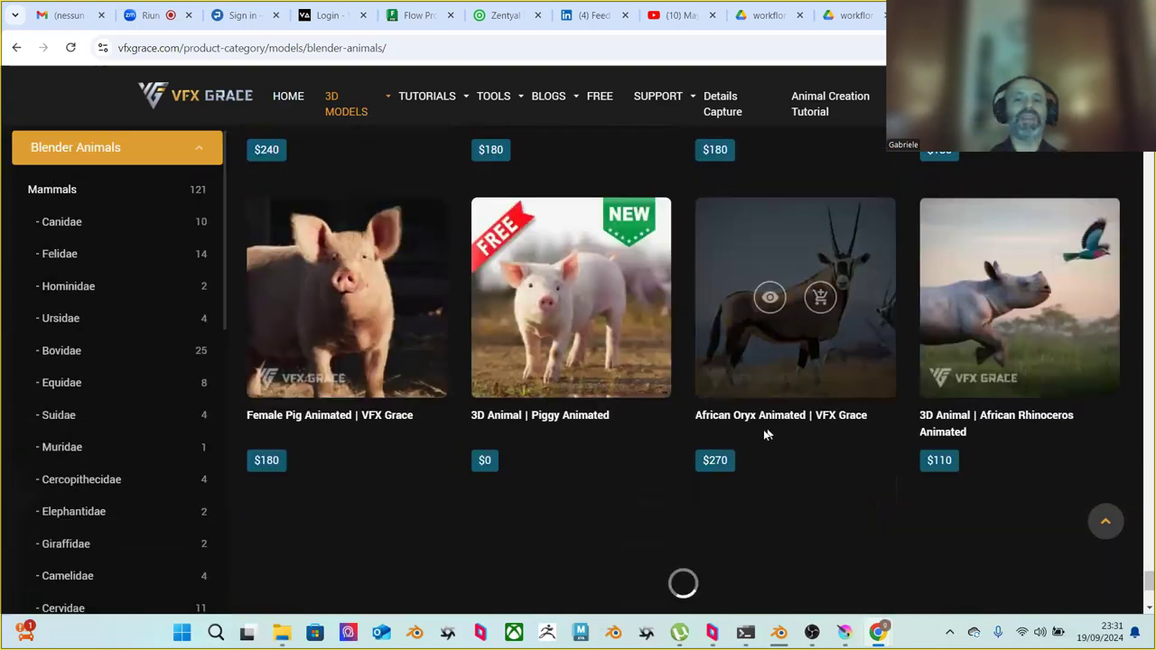
pyautogui.scroll(-2, 706, 427)
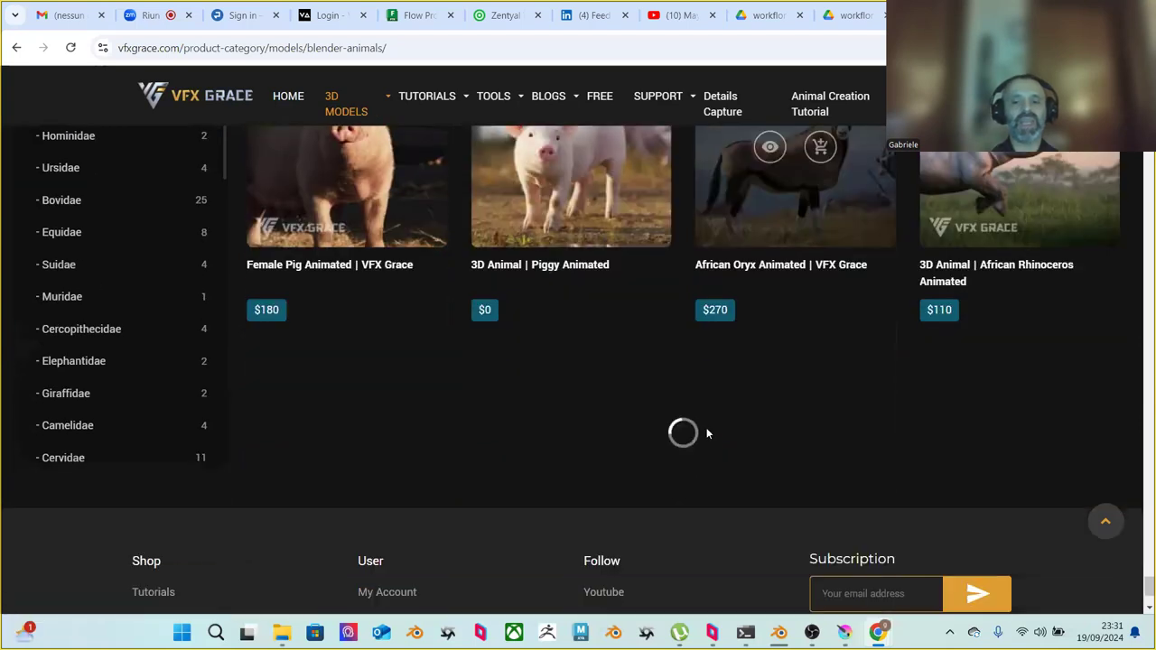
pyautogui.scroll(3, 706, 427)
pyautogui.scroll(2, 706, 421)
pyautogui.scroll(-2, 707, 421)
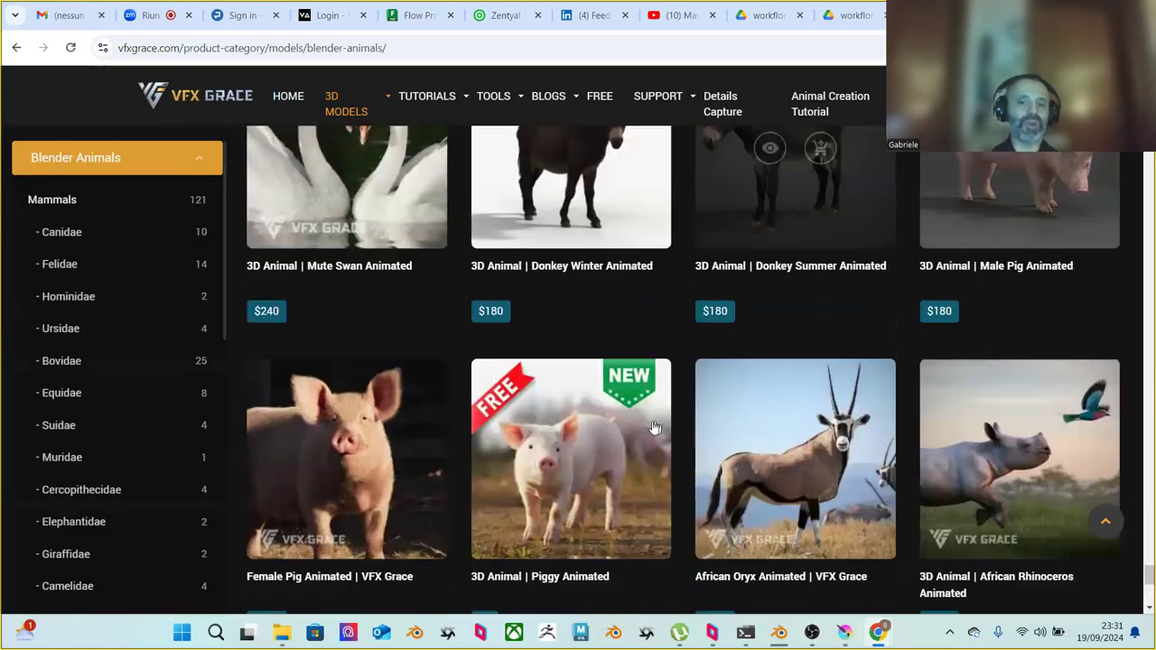
pyautogui.scroll(6, 575, 384)
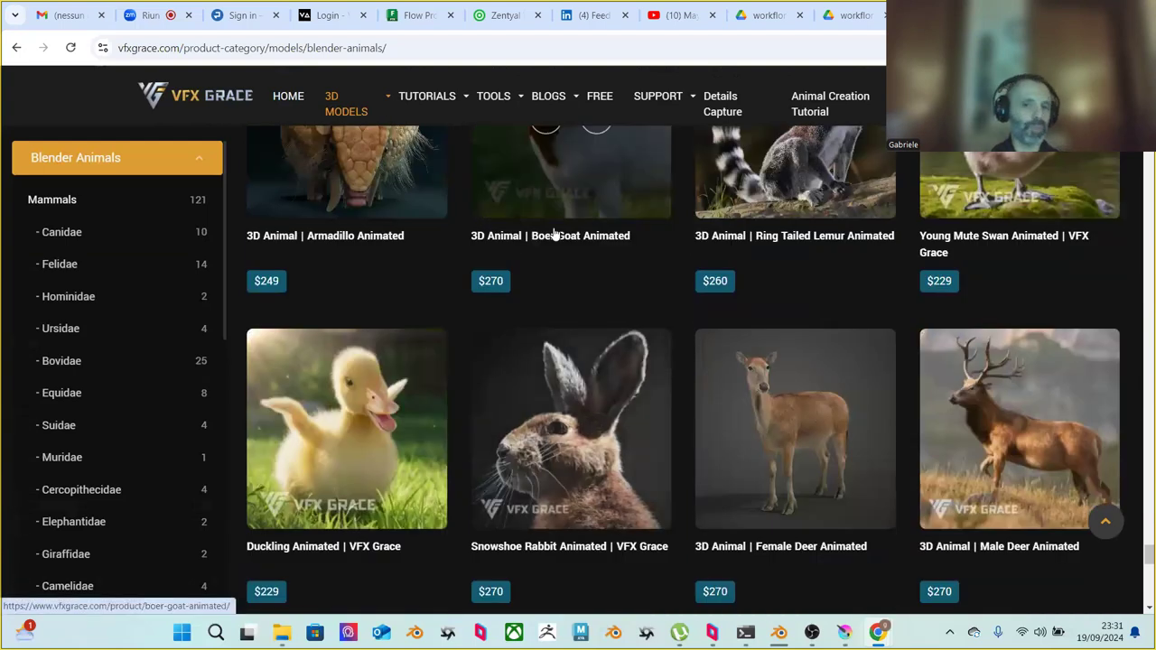
pyautogui.moveTo(222, 204); pyautogui.dragTo(240, 491)
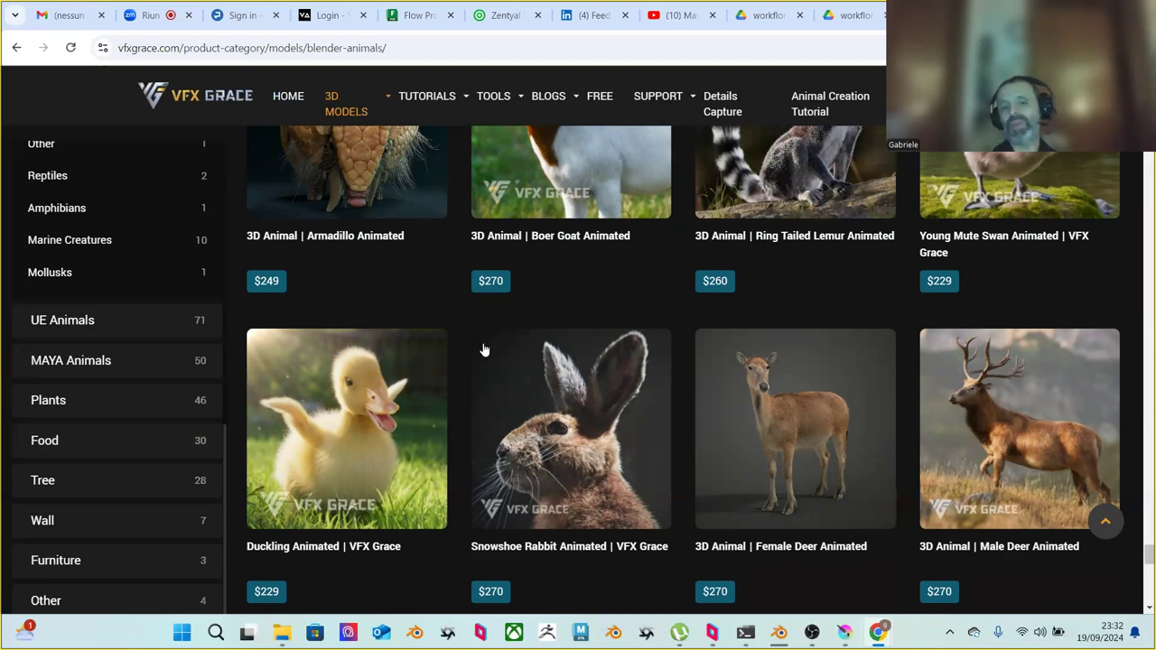
# Open the Snowshoe Rabbit Animated product page and check its Studio and Startup license options
pyautogui.scroll(-2, 506, 433)
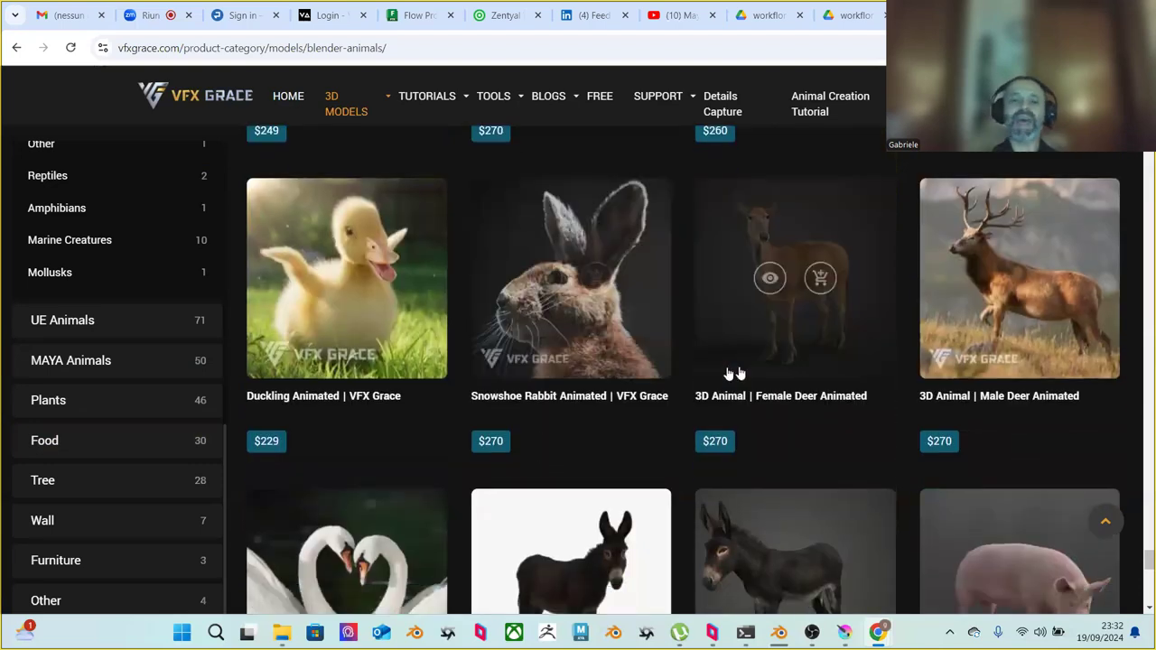
pyautogui.scroll(-1, 705, 352)
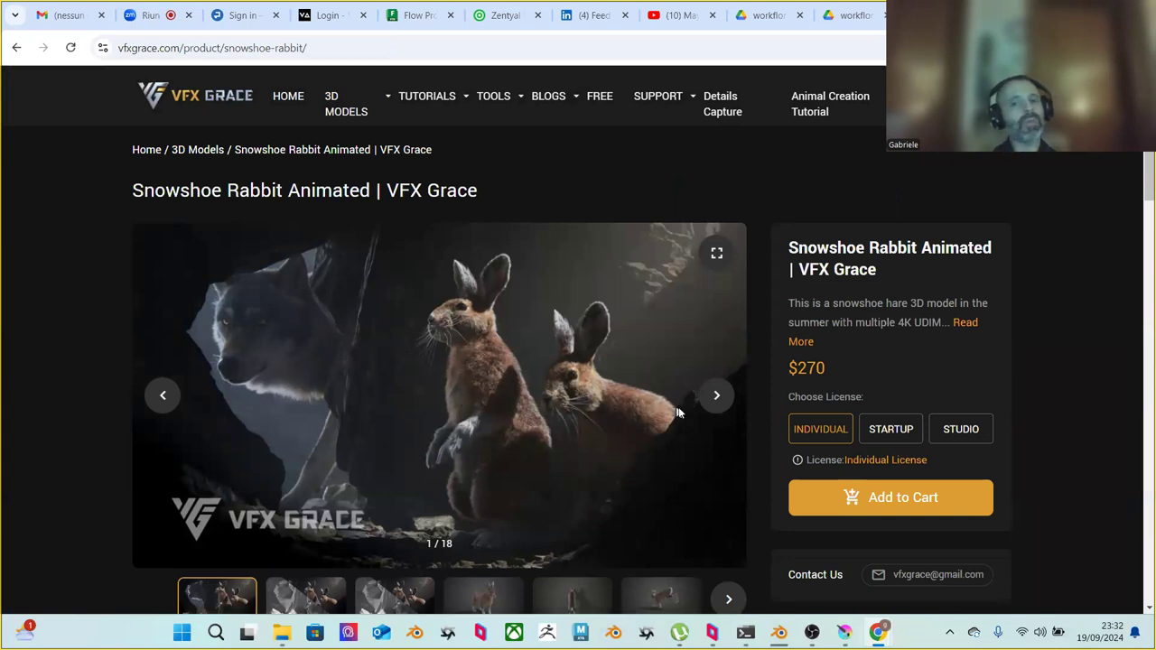
pyautogui.click(951, 431)
pyautogui.click(894, 433)
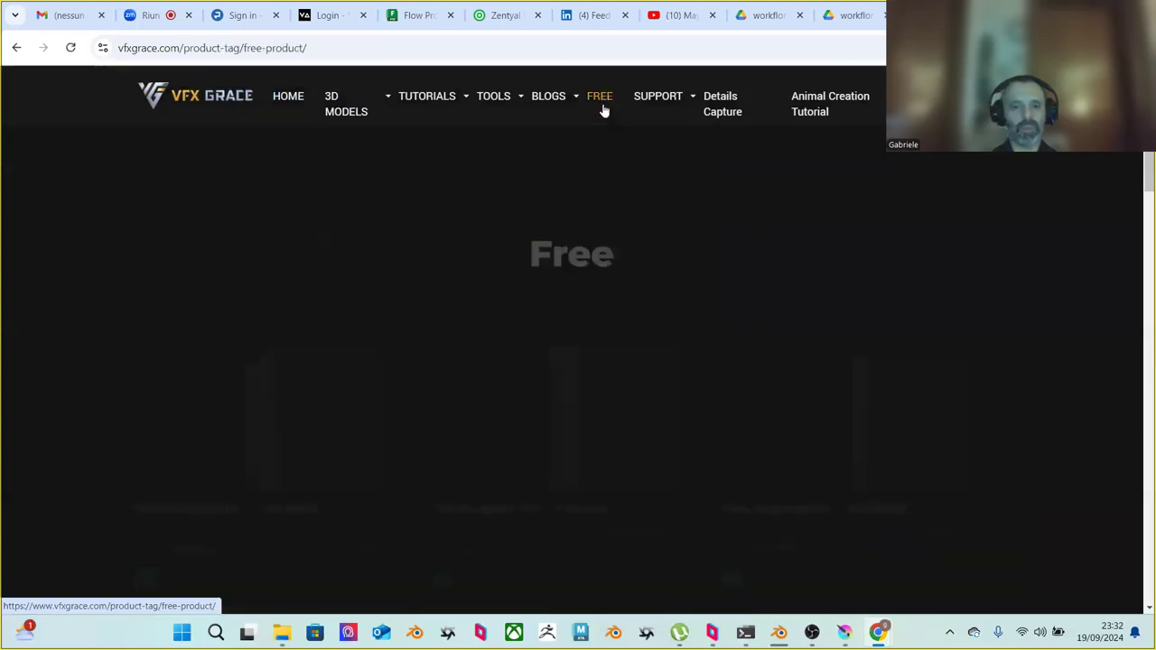
# Open the Free products page and browse its models down to the end
pyautogui.scroll(-5, 632, 428)
pyautogui.scroll(-9, 569, 448)
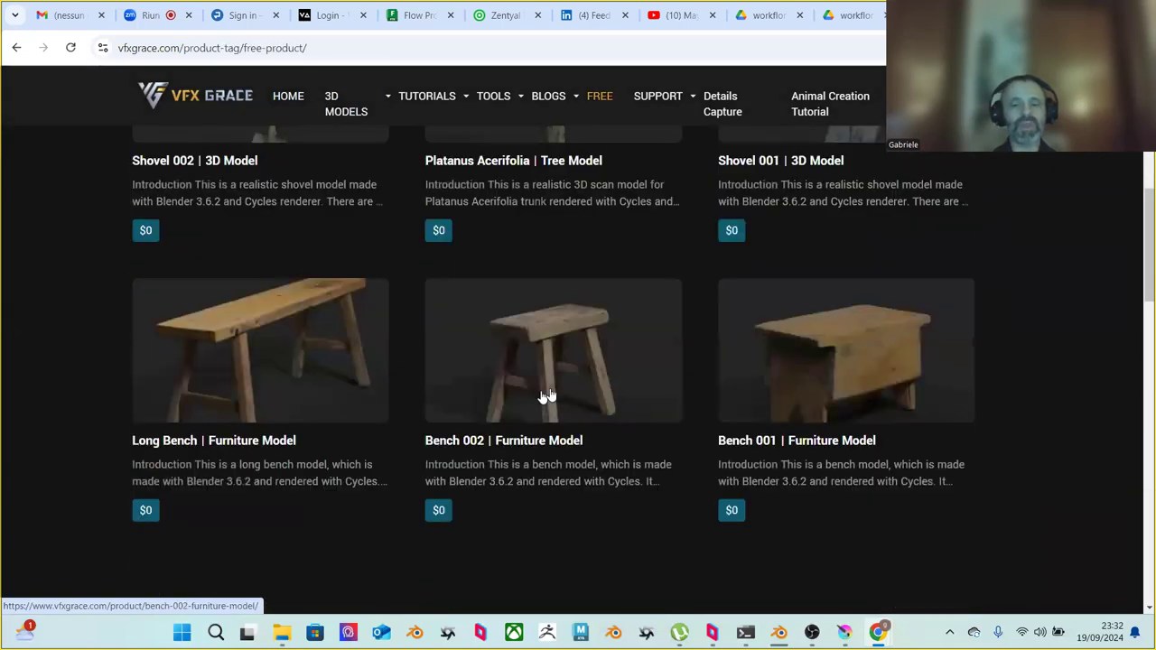
pyautogui.scroll(-8, 600, 434)
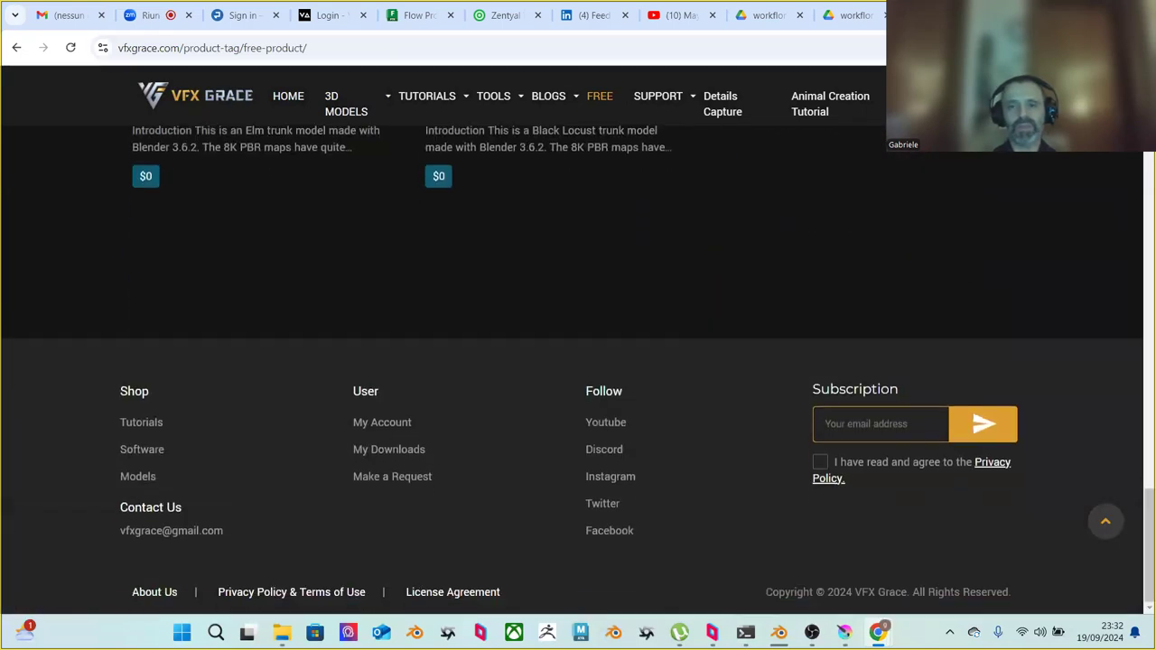
# Search Google for "dragon blender" in a new browser tab and skim the first results
pyautogui.hotkey('ctrl', 't')
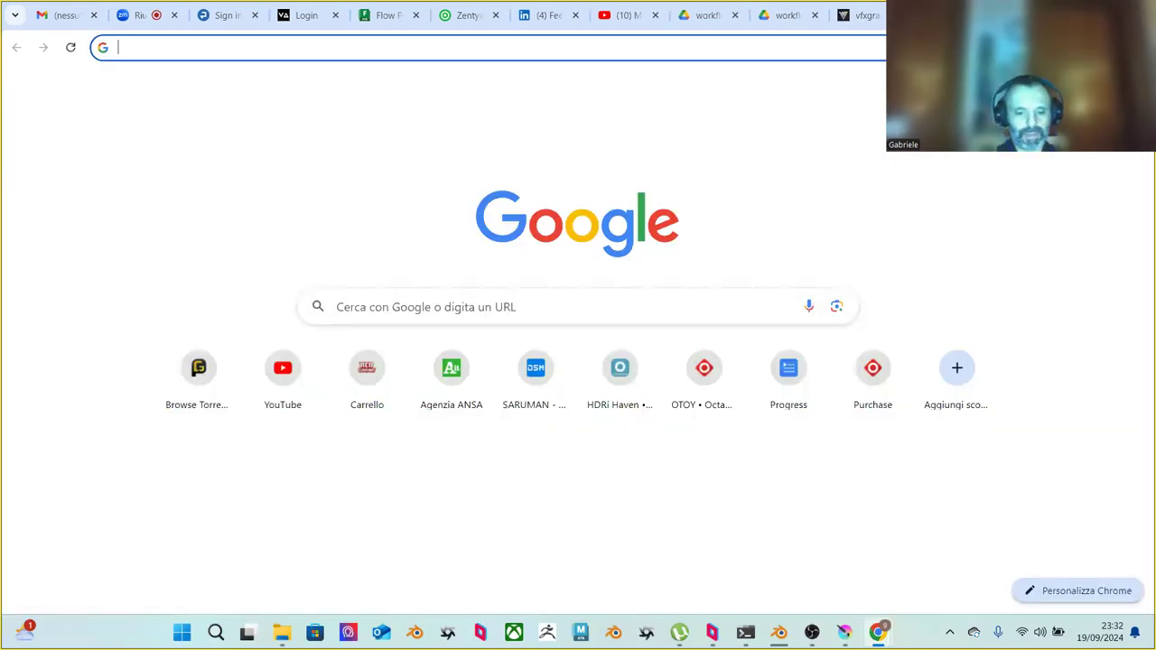
pyautogui.write('dragon blender')
pyautogui.press('Return')
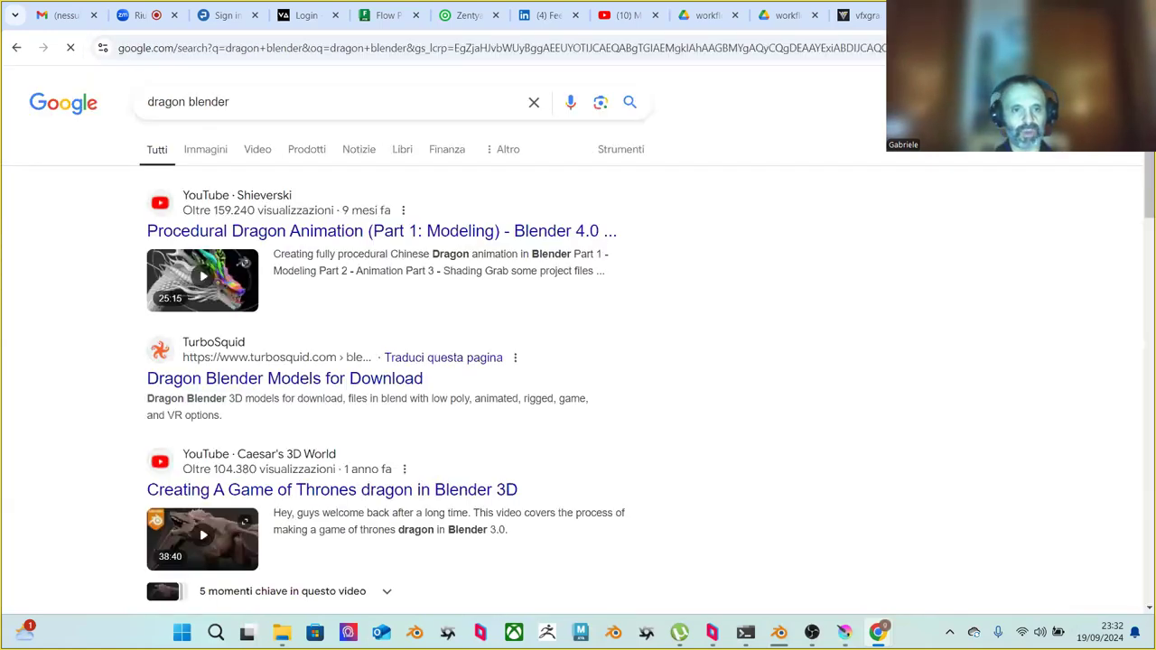
pyautogui.scroll(-4, 250, 309)
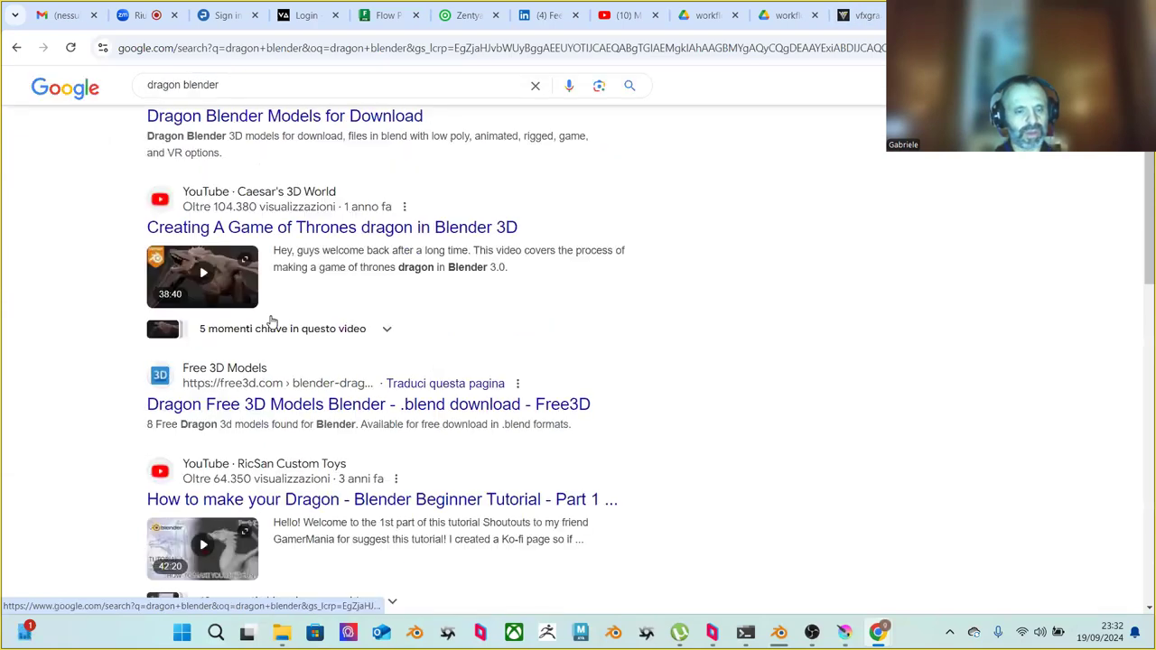
pyautogui.scroll(5, 275, 310)
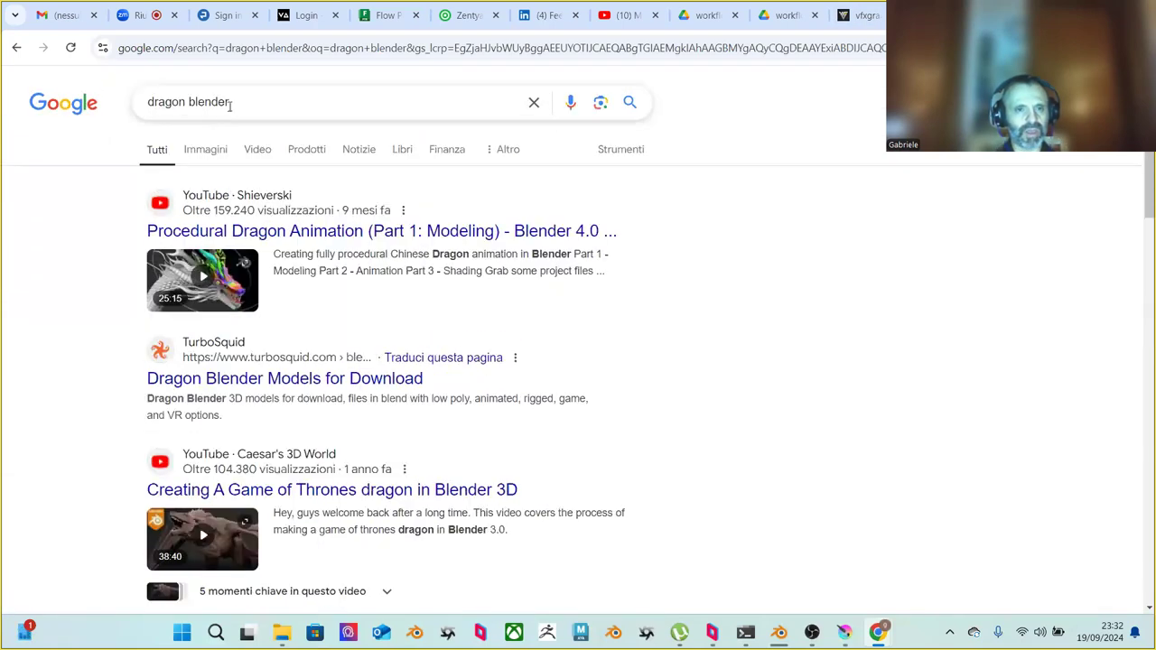
# Refine the search to "dragon blender rig" and open the Dragon Rig And Textures page on Blend Swap
pyautogui.click(243, 102)
pyautogui.write('r')
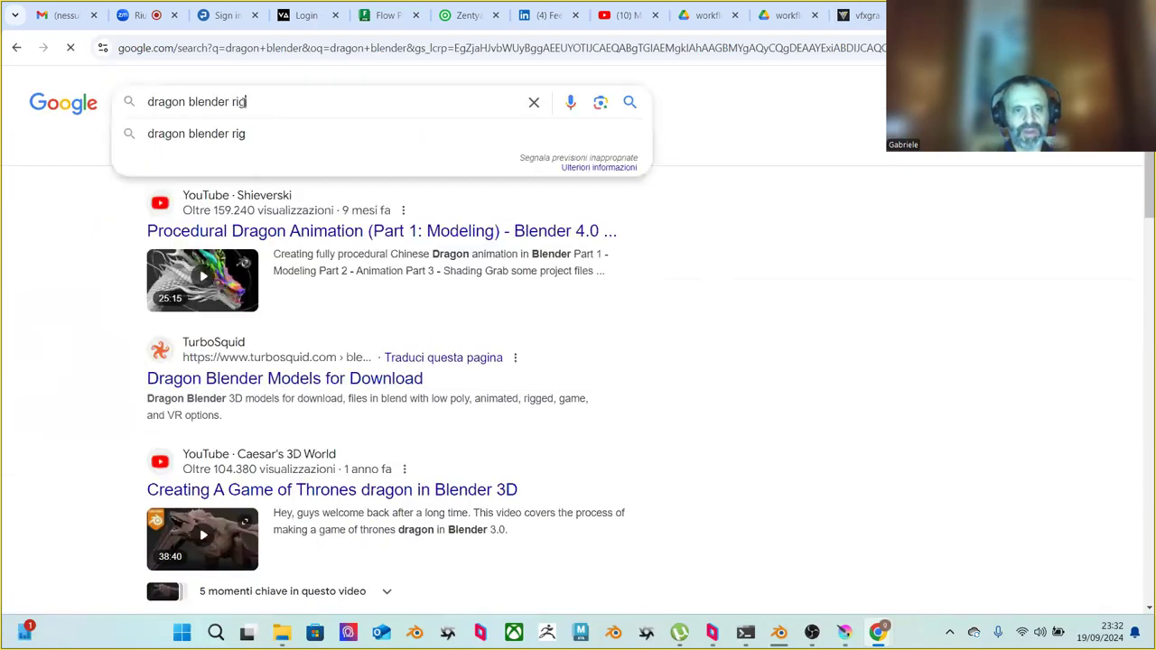
pyautogui.write('ig')
pyautogui.press('Return')
pyautogui.scroll(-3, 367, 285)
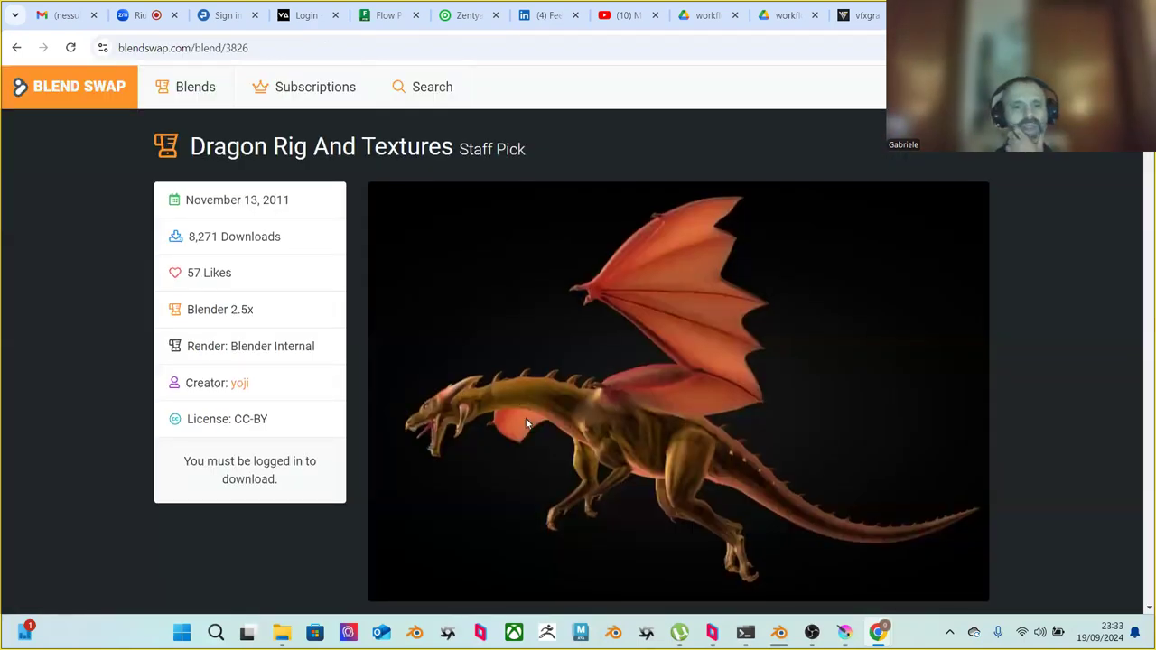
# Examine the Blend Swap dragon's preview image, license details, description and comments
pyautogui.scroll(-1, 522, 421)
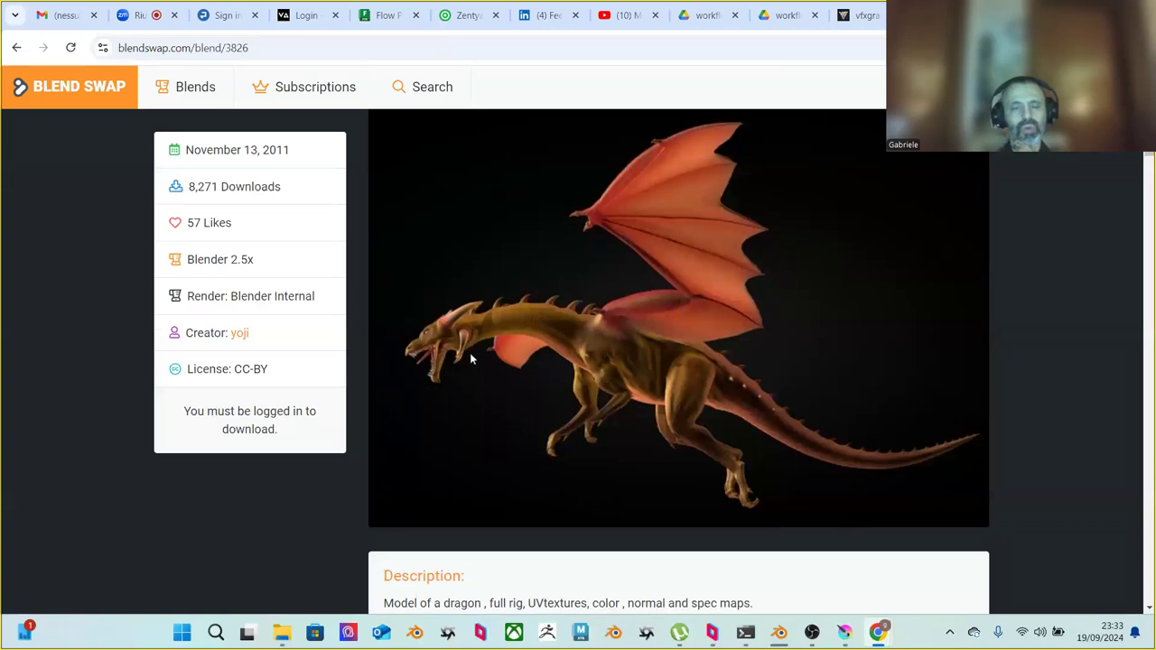
pyautogui.scroll(-1, 473, 359)
pyautogui.scroll(-1, 473, 360)
pyautogui.scroll(1, 473, 359)
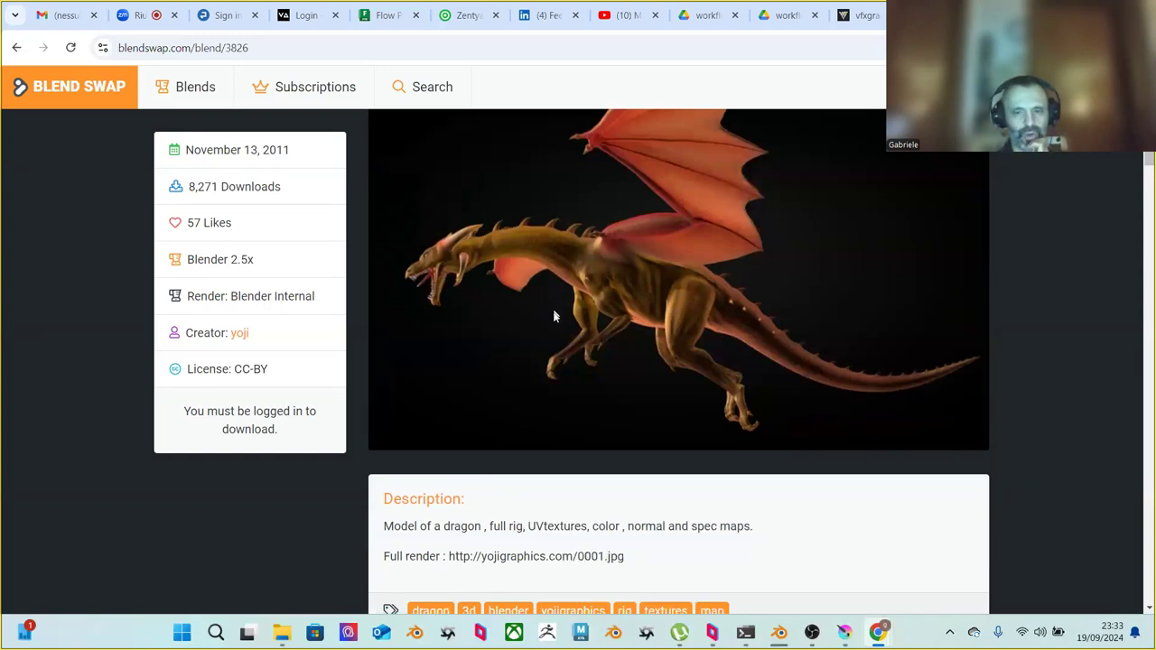
pyautogui.scroll(-3, 553, 311)
pyautogui.scroll(2, 555, 322)
pyautogui.scroll(-1, 557, 327)
pyautogui.scroll(-1, 557, 320)
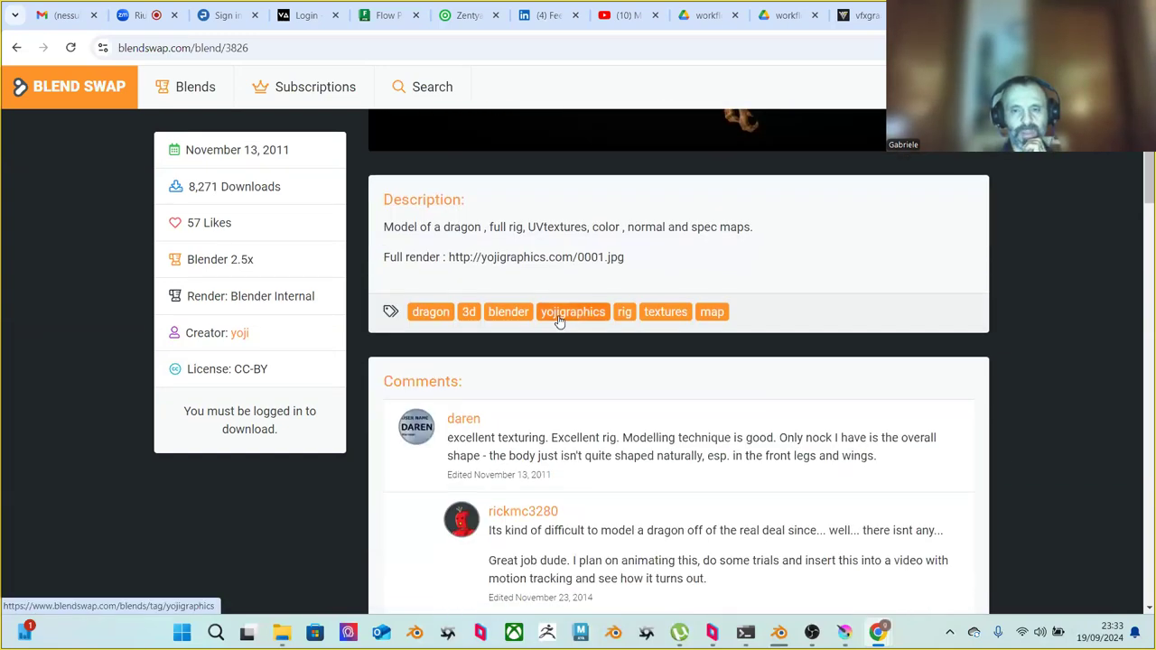
pyautogui.scroll(3, 558, 317)
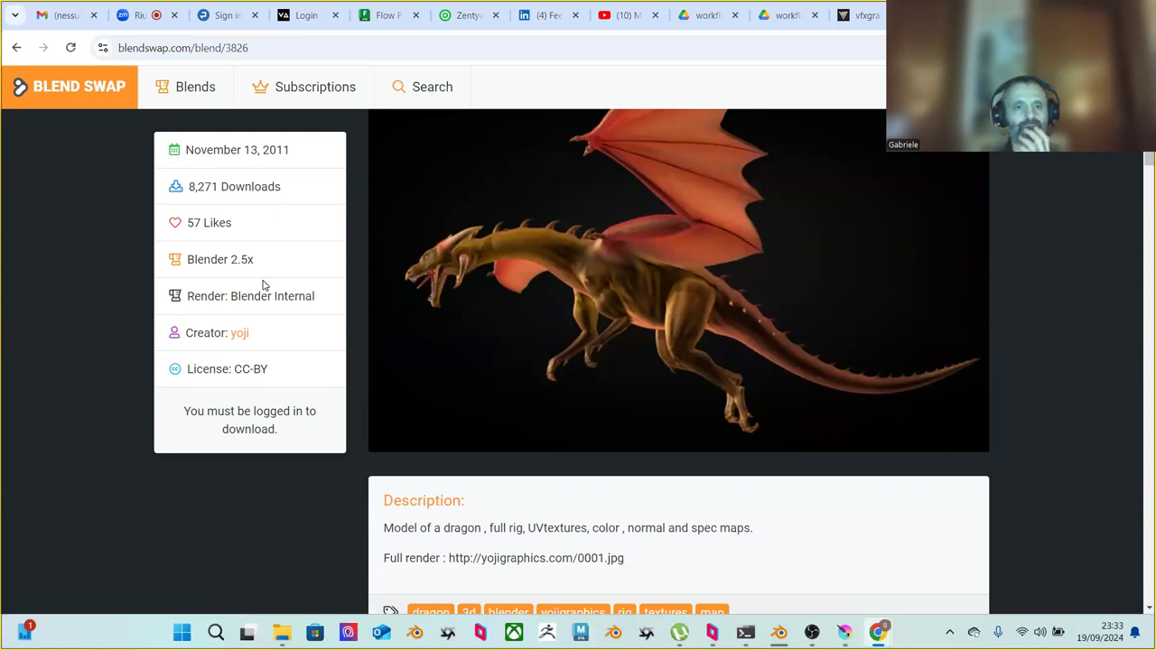
# Return to the "dragon blender rig" results, browse the remaining listings and switch to the Zoom meeting
pyautogui.click(17, 46)
pyautogui.scroll(-4, 388, 343)
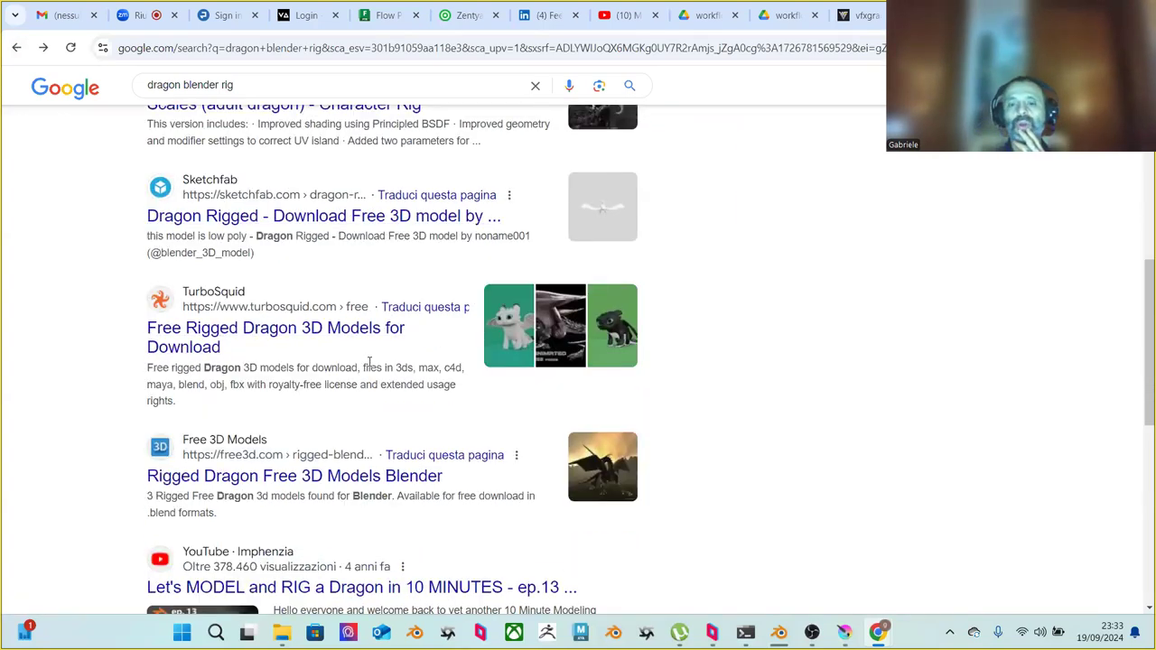
pyautogui.scroll(-3, 364, 368)
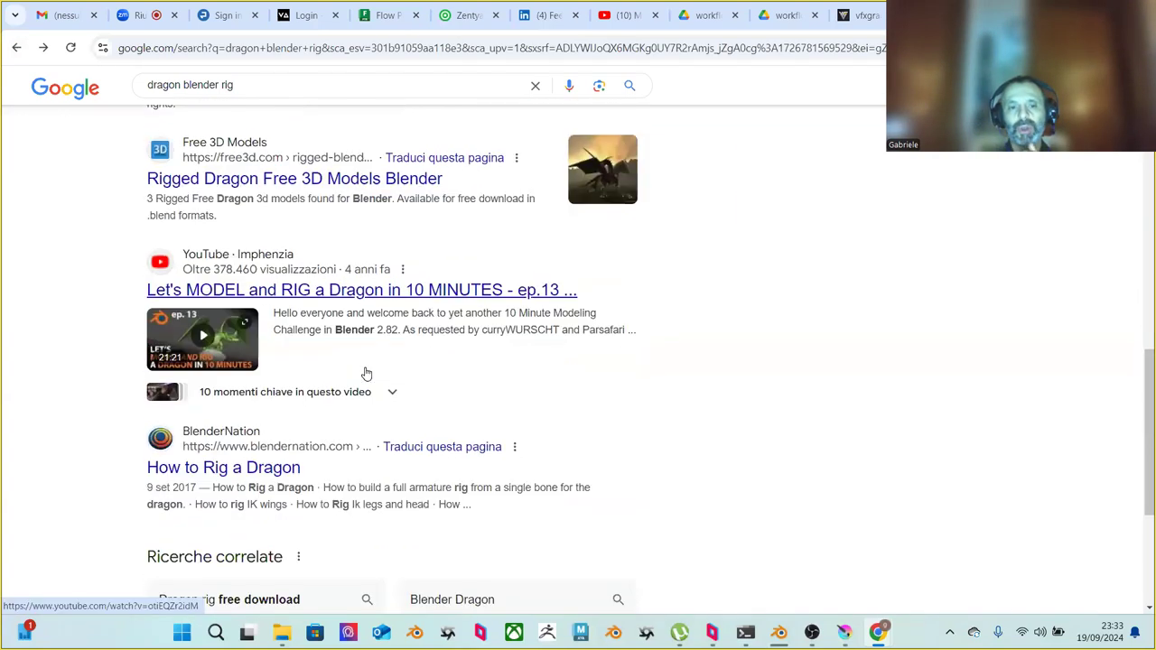
pyautogui.scroll(-1, 365, 372)
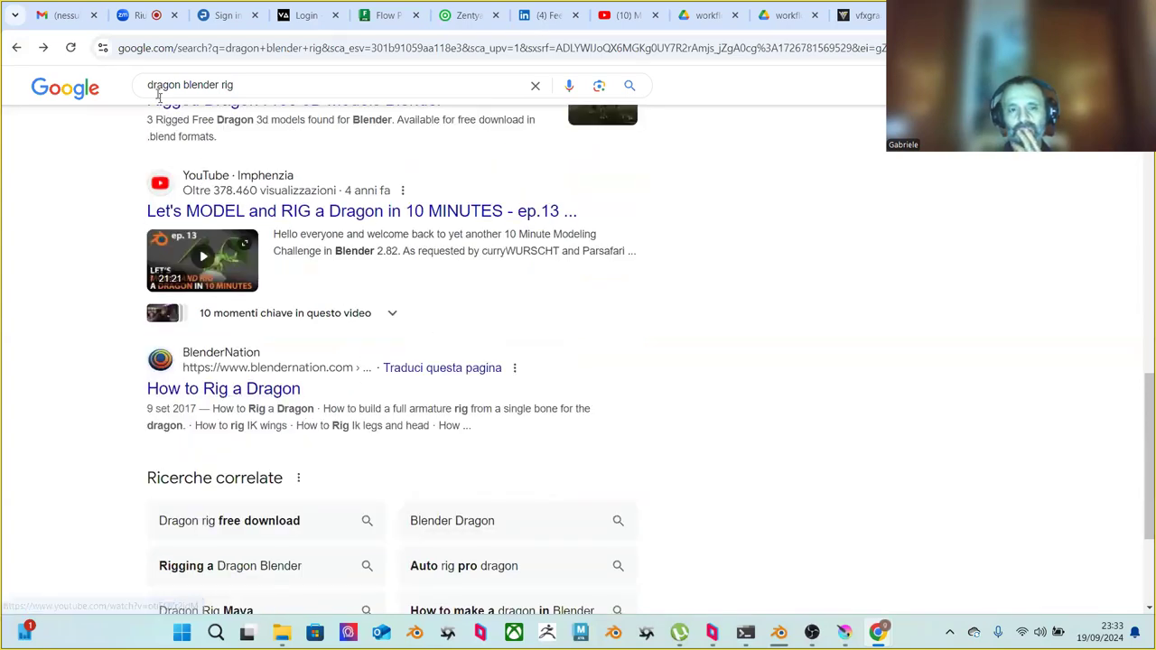
pyautogui.click(137, 14)
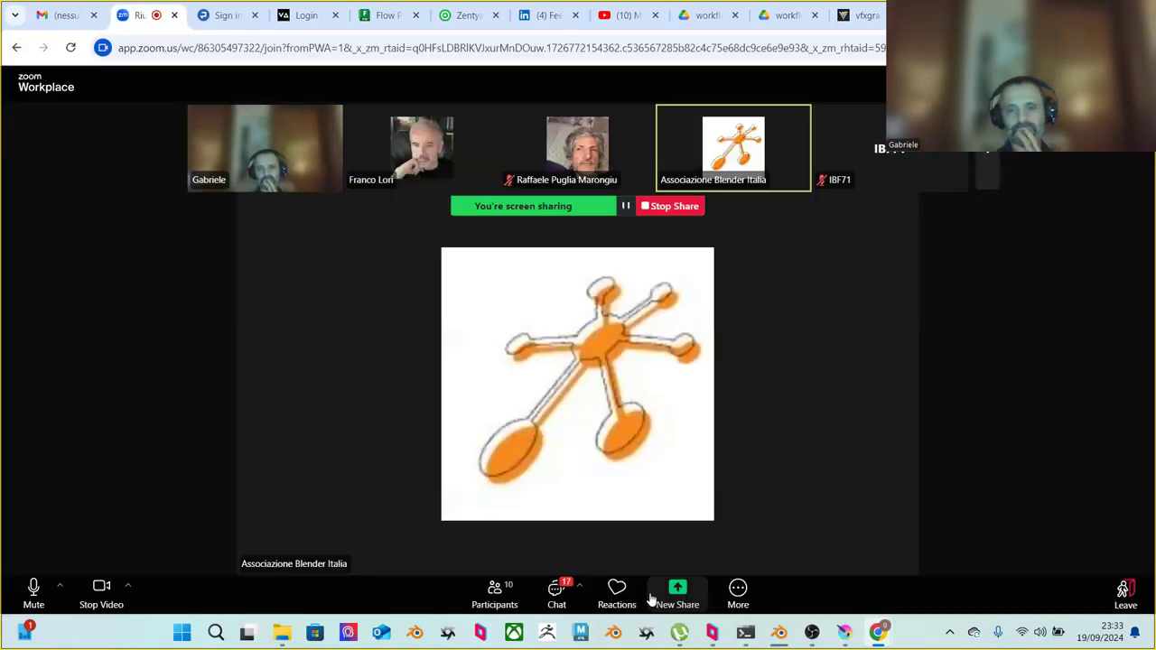